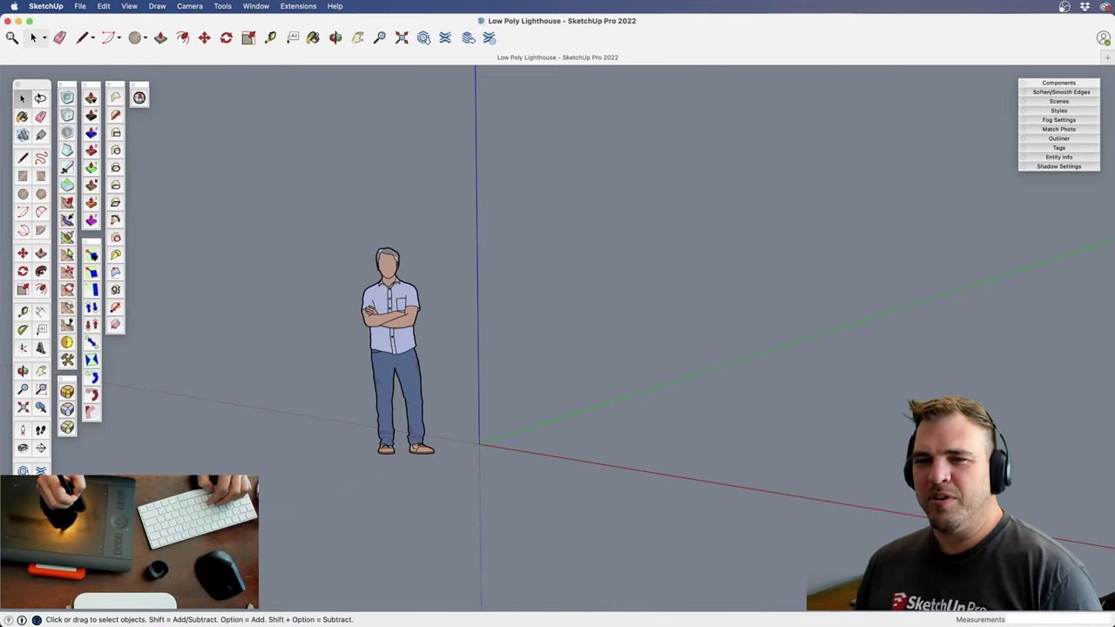
Switch to the browser to compare the ArtStation lighthouse render with the isometric room image, and clear the browser window away
{"action": "key", "text": "super+Tab"}
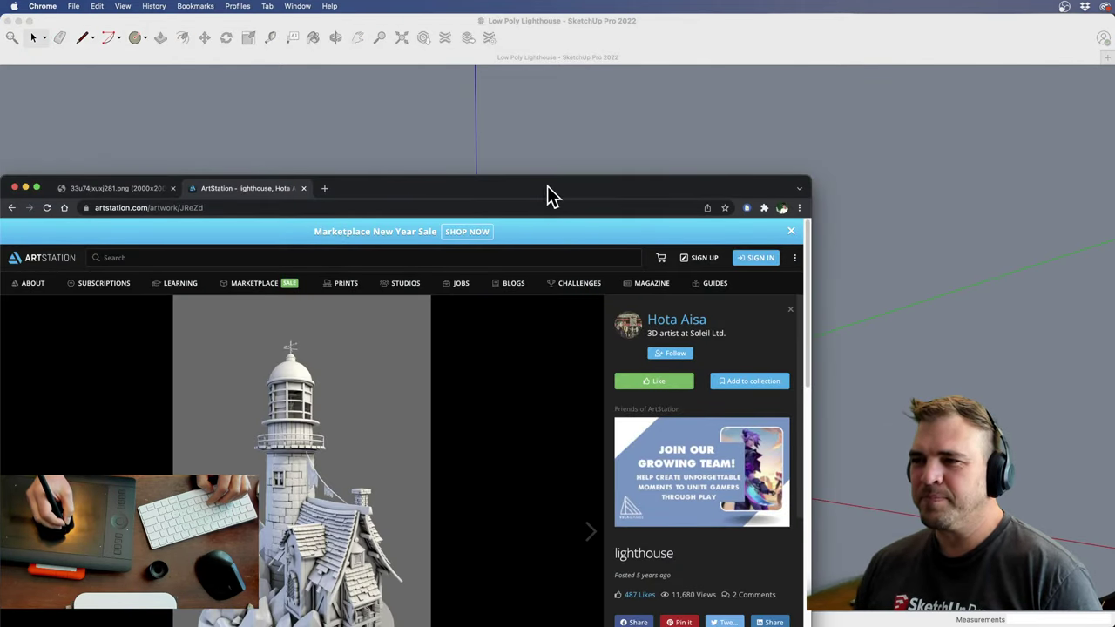
{"action": "left_click_drag", "start_coordinate": [547, 185], "coordinate": [655, 23]}
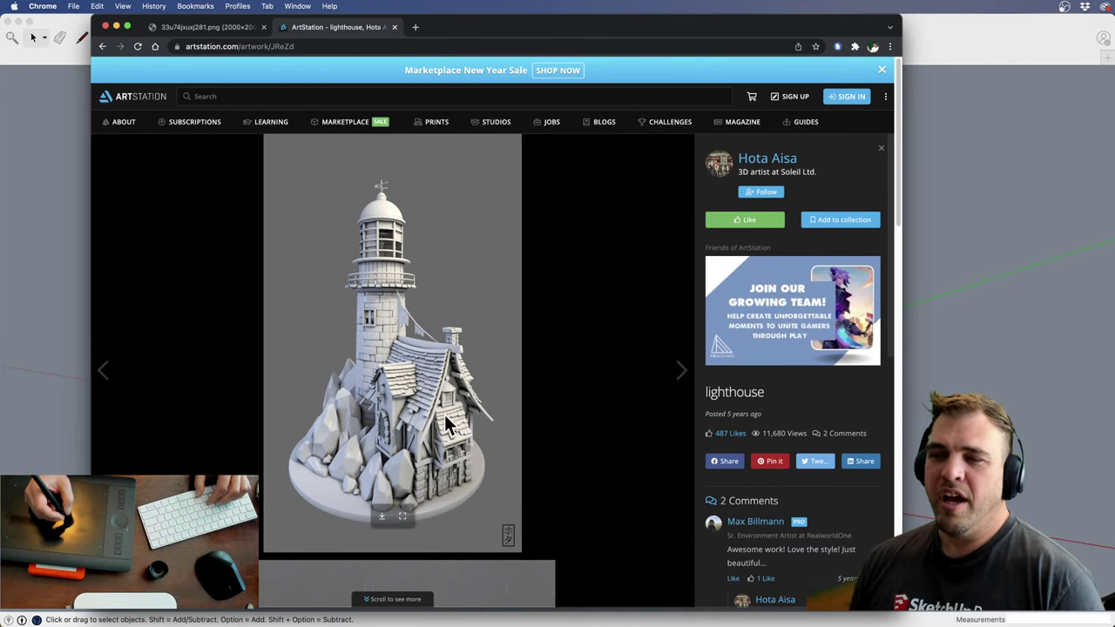
{"action": "left_click", "coordinate": [203, 27]}
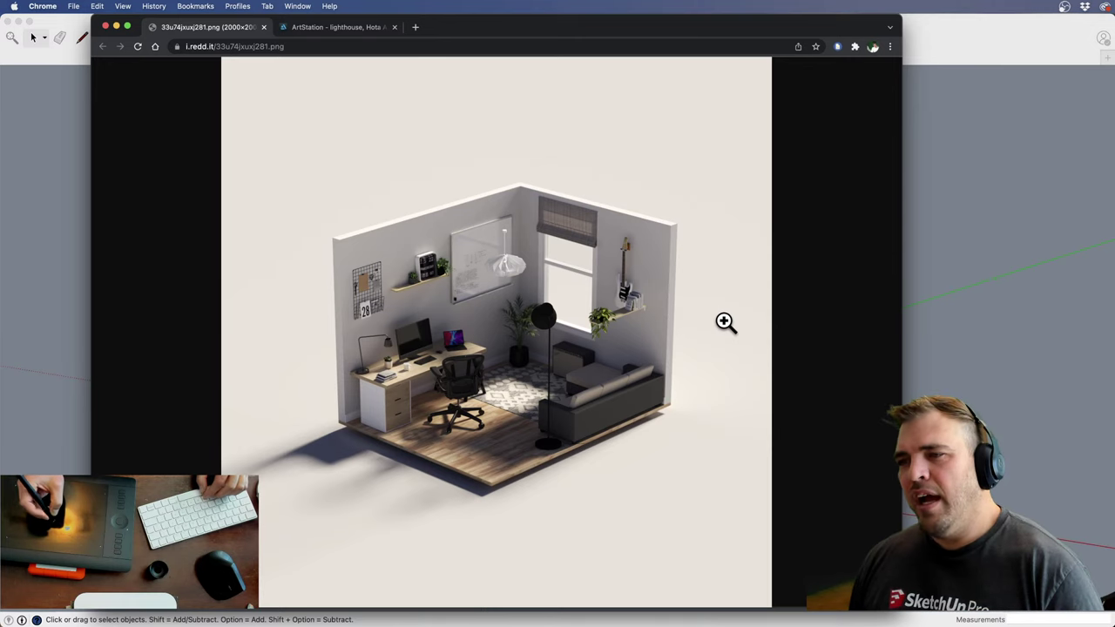
{"action": "left_click", "coordinate": [342, 28]}
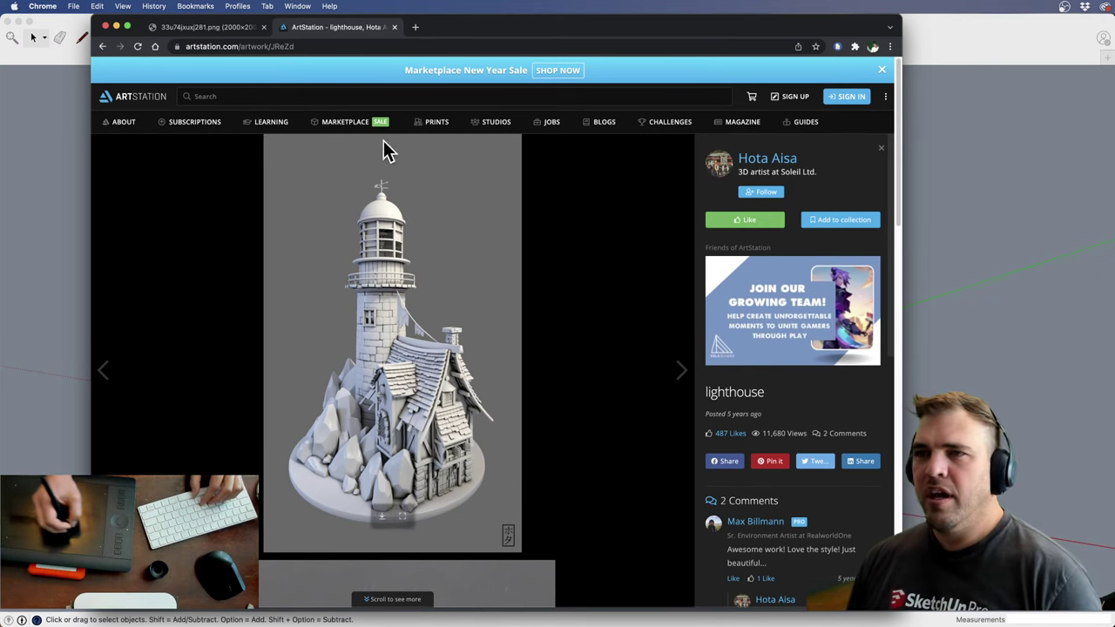
{"action": "left_click", "coordinate": [116, 26]}
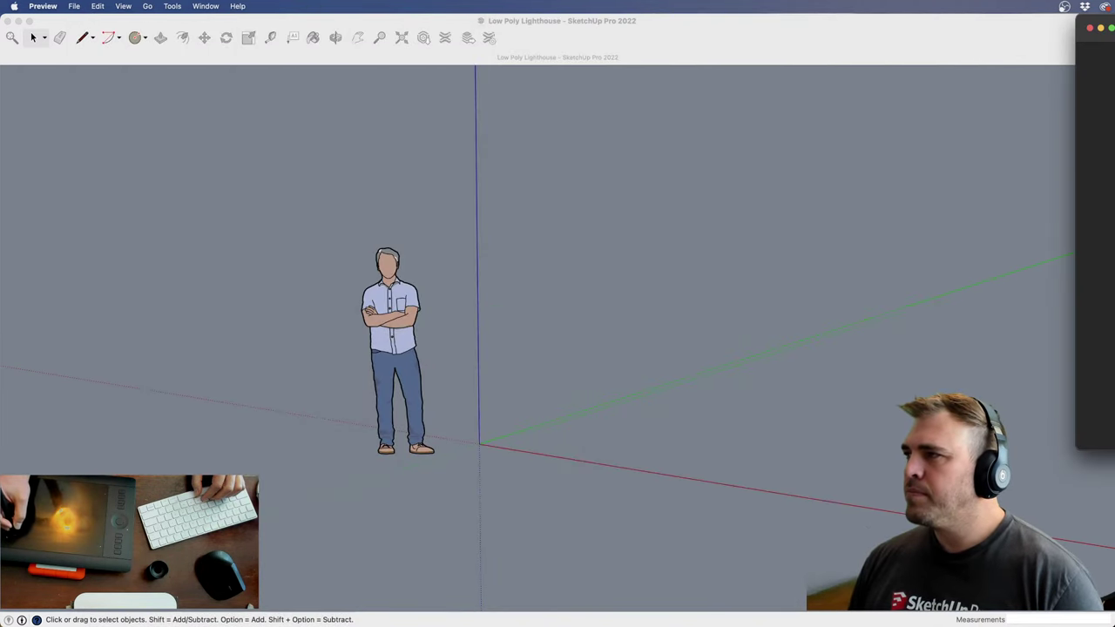
Bring the lighthouse render in Preview into view, enlarge it, and examine the tower, cottage roofs and rocks up close
{"action": "mouse_move", "coordinate": [1114, 21]}
{"action": "left_mouse_down"}
{"action": "mouse_move", "coordinate": [500, 21]}
{"action": "mouse_move", "coordinate": [239, 36]}
{"action": "left_mouse_up"}
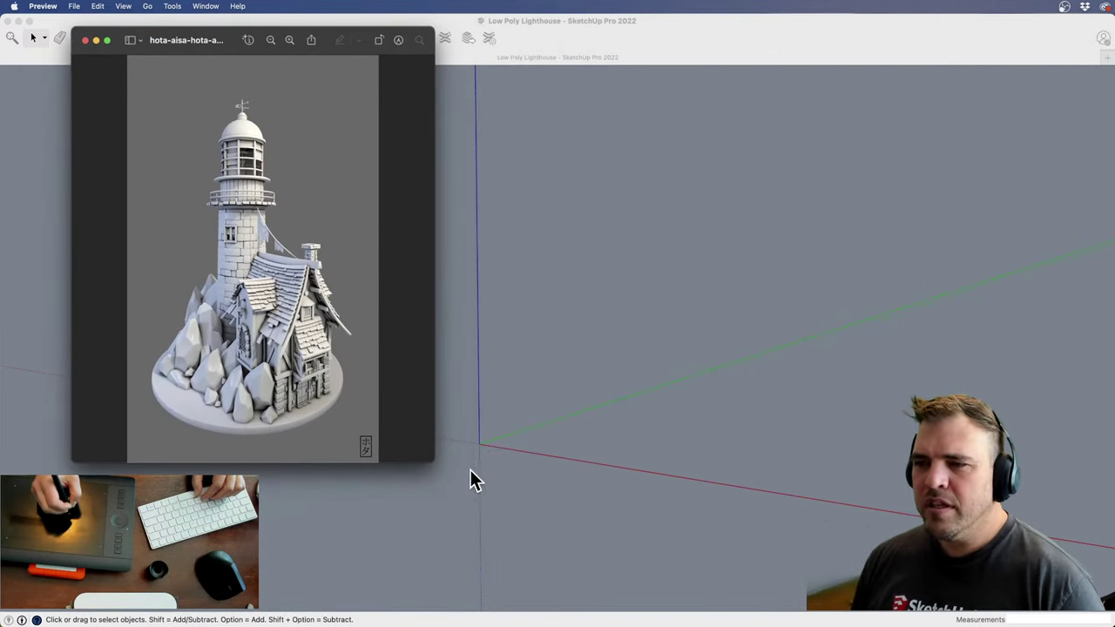
{"action": "left_click_drag", "start_coordinate": [432, 461], "coordinate": [809, 589]}
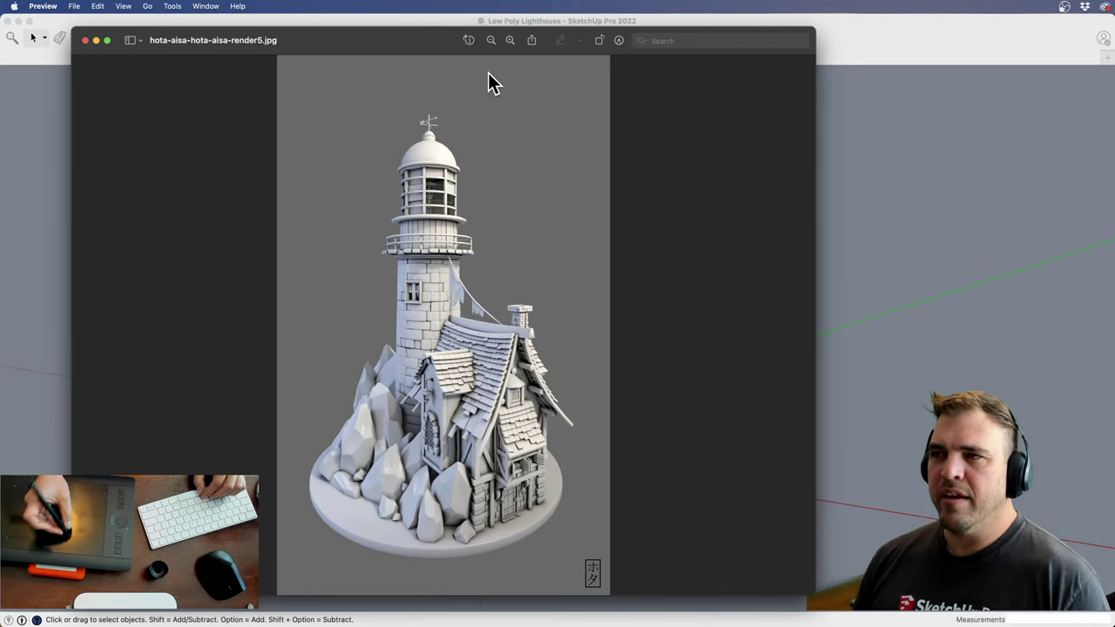
{"action": "left_click", "coordinate": [510, 41]}
{"action": "left_click", "coordinate": [509, 40]}
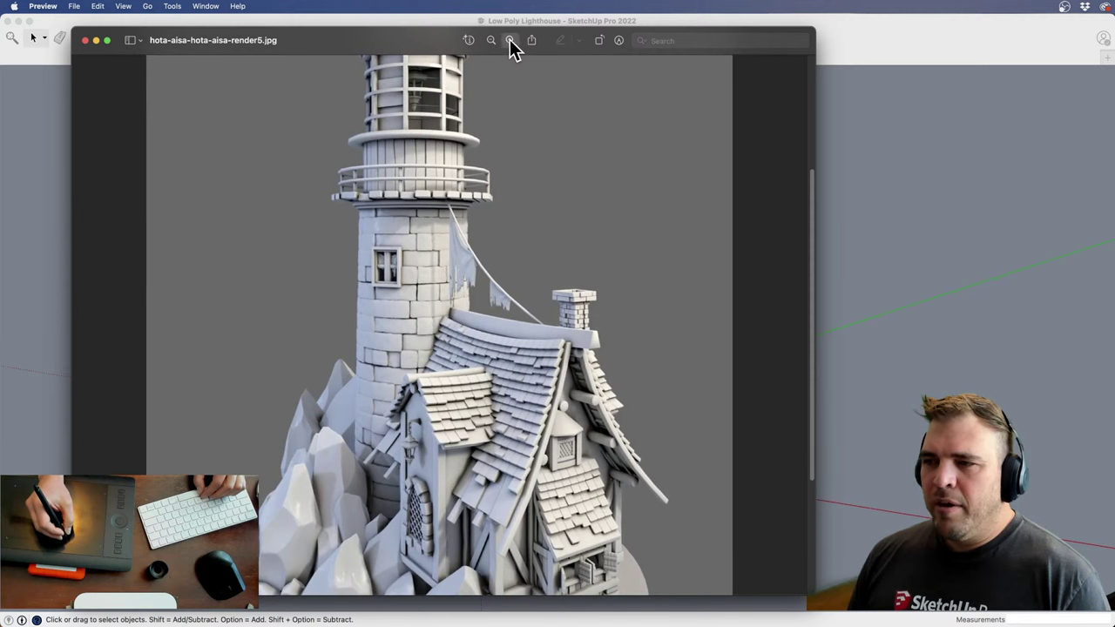
{"action": "left_click", "coordinate": [509, 40]}
{"action": "left_click_drag", "start_coordinate": [813, 327], "coordinate": [811, 390]}
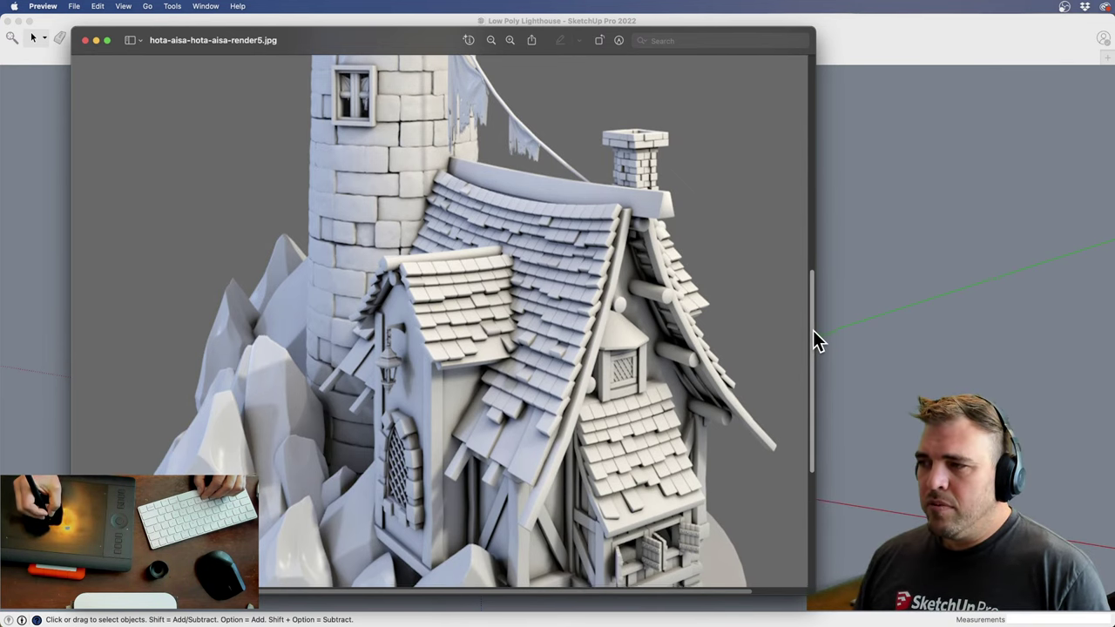
{"action": "left_click_drag", "start_coordinate": [812, 332], "coordinate": [808, 394]}
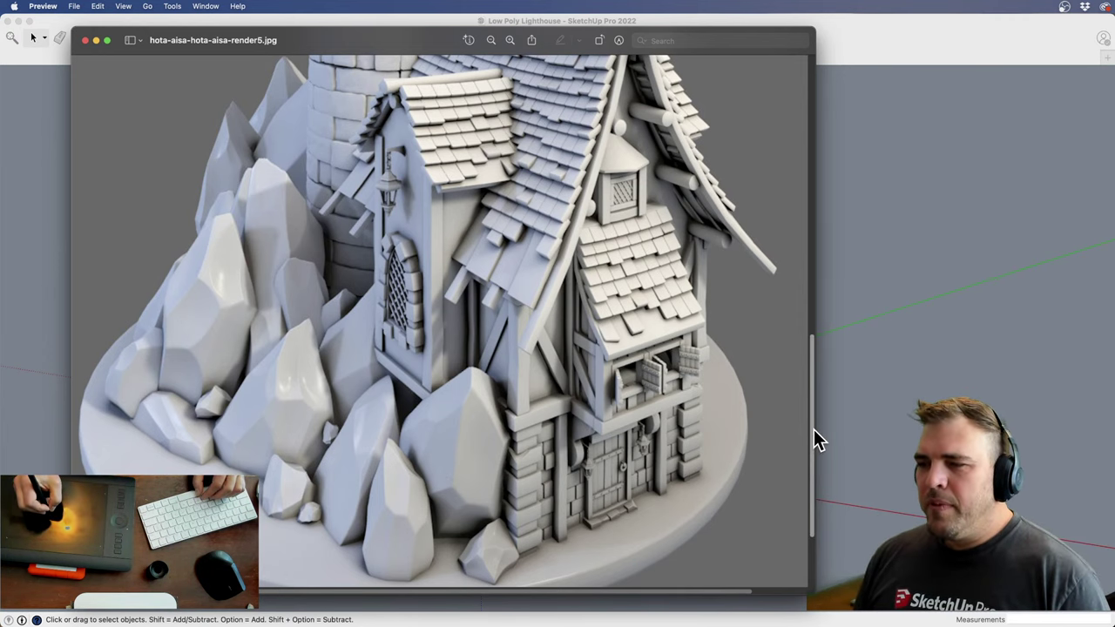
{"action": "left_click_drag", "start_coordinate": [813, 430], "coordinate": [809, 331]}
Zoom the reference render back out, shrink its window, move it off the drawing area and return to SketchUp
{"action": "left_click_drag", "start_coordinate": [810, 589], "coordinate": [617, 590]}
{"action": "left_click", "coordinate": [317, 40]}
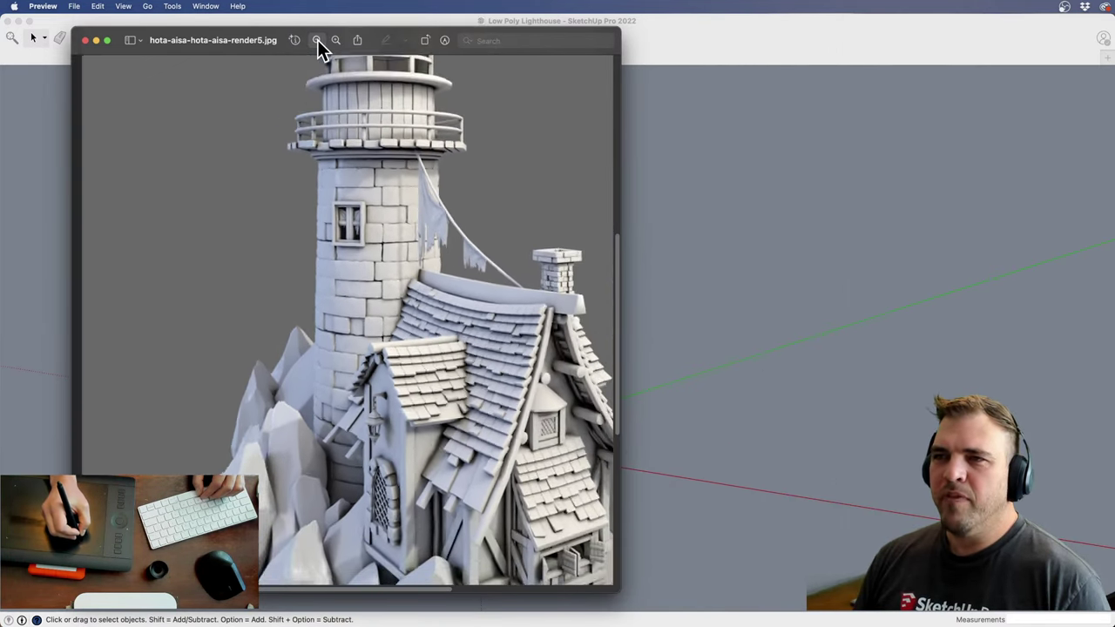
{"action": "left_click", "coordinate": [317, 39]}
{"action": "left_click", "coordinate": [316, 38]}
{"action": "left_click", "coordinate": [315, 40]}
{"action": "left_click", "coordinate": [315, 40]}
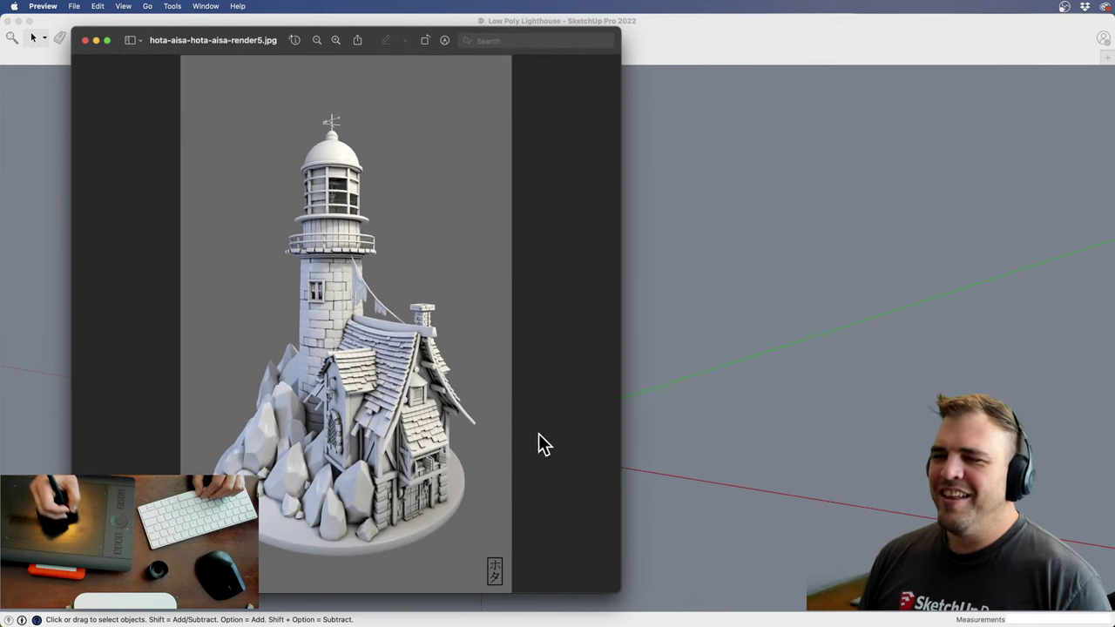
{"action": "left_click_drag", "start_coordinate": [616, 587], "coordinate": [494, 568]}
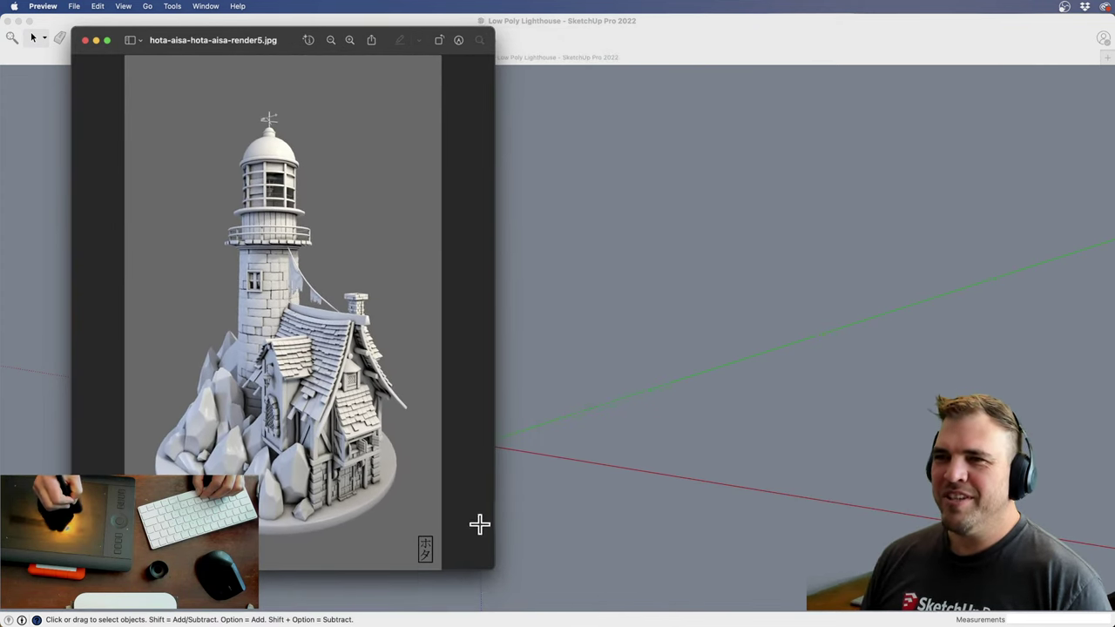
{"action": "mouse_move", "coordinate": [119, 43]}
{"action": "left_mouse_down"}
{"action": "mouse_move", "coordinate": [349, 30]}
{"action": "mouse_move", "coordinate": [1028, 38]}
{"action": "mouse_move", "coordinate": [1097, 25]}
{"action": "mouse_move", "coordinate": [1107, 12]}
{"action": "left_mouse_up"}
{"action": "left_click", "coordinate": [901, 283]}
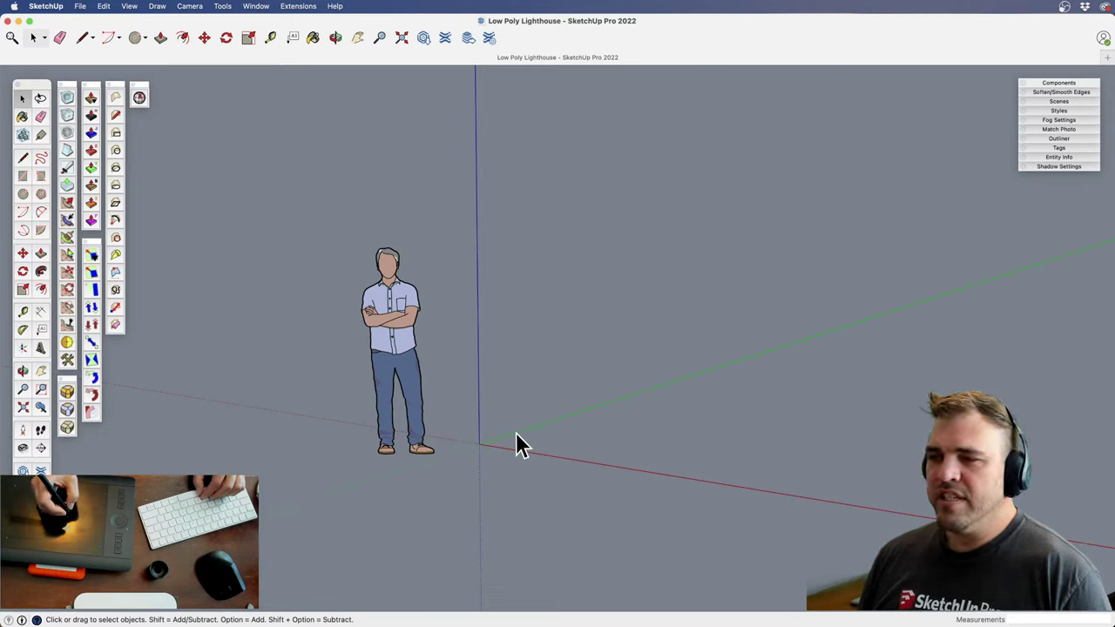
Move the scale figure about 5 feet away from the origin to clear the modelling area
{"action": "middle_click_drag", "start_coordinate": [491, 407], "coordinate": [437, 538], "text": "shift"}
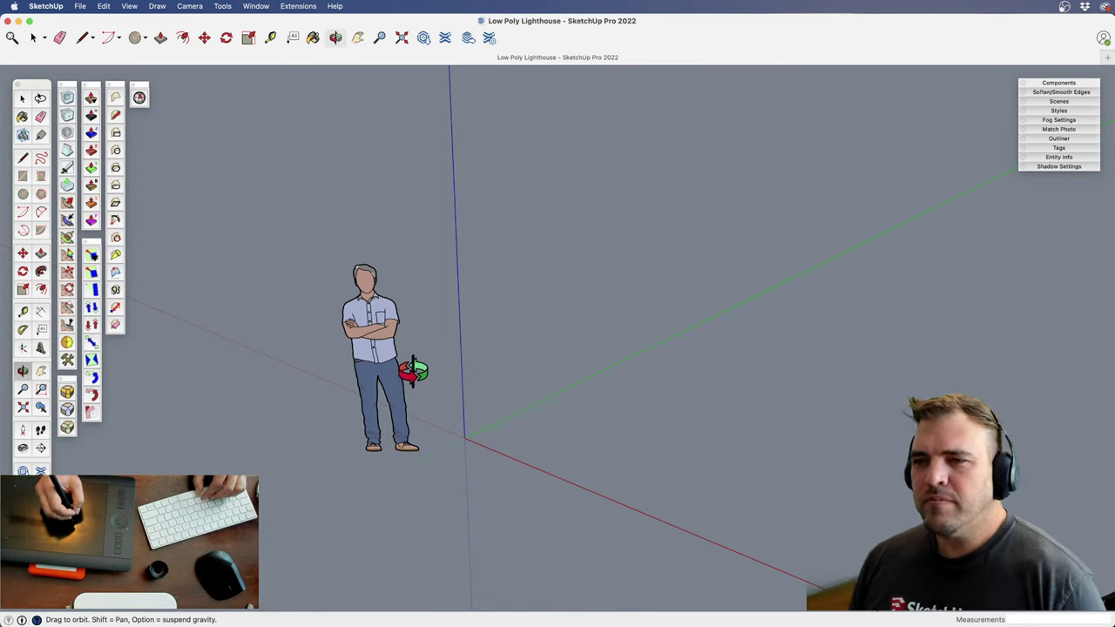
{"action": "key", "text": "space"}
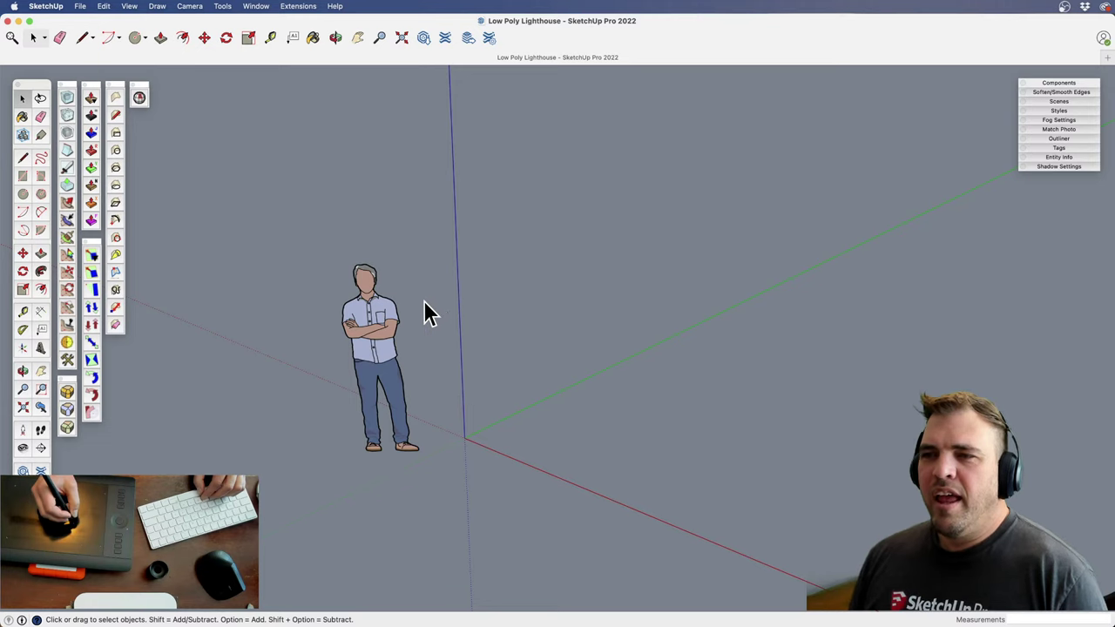
{"action": "left_click", "coordinate": [392, 383]}
{"action": "key", "text": "m"}
{"action": "left_click", "coordinate": [443, 413]}
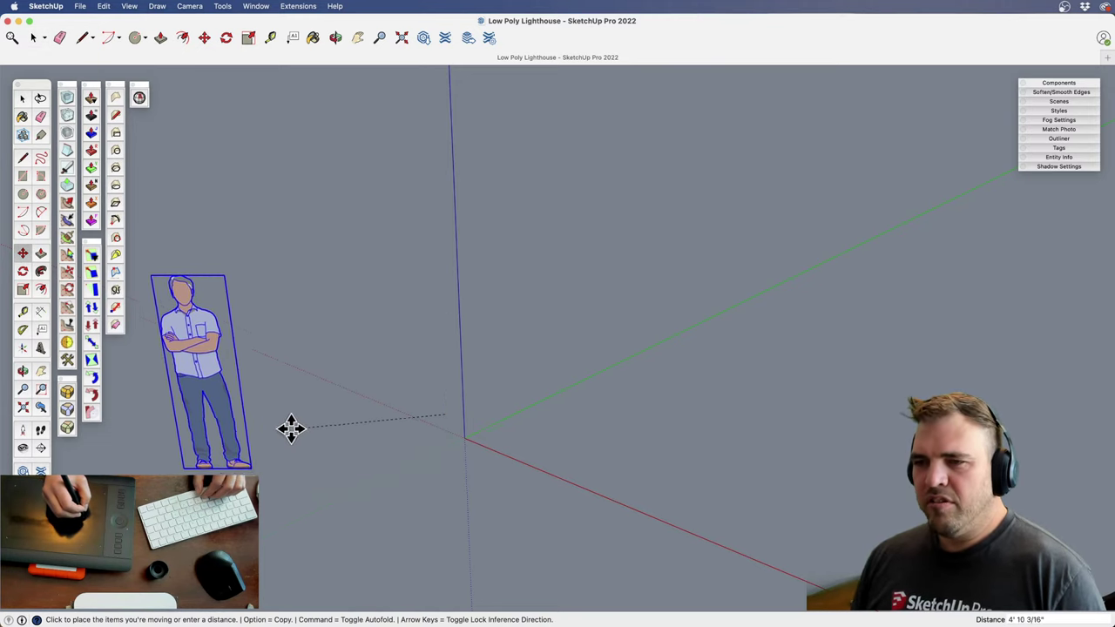
{"action": "left_click", "coordinate": [282, 426]}
{"action": "key", "text": "space"}
{"action": "left_click", "coordinate": [383, 397]}
{"action": "key", "text": "z"}
{"action": "left_click_drag", "start_coordinate": [398, 343], "coordinate": [380, 467]}
{"action": "middle_click_drag", "start_coordinate": [380, 467], "coordinate": [493, 373]}
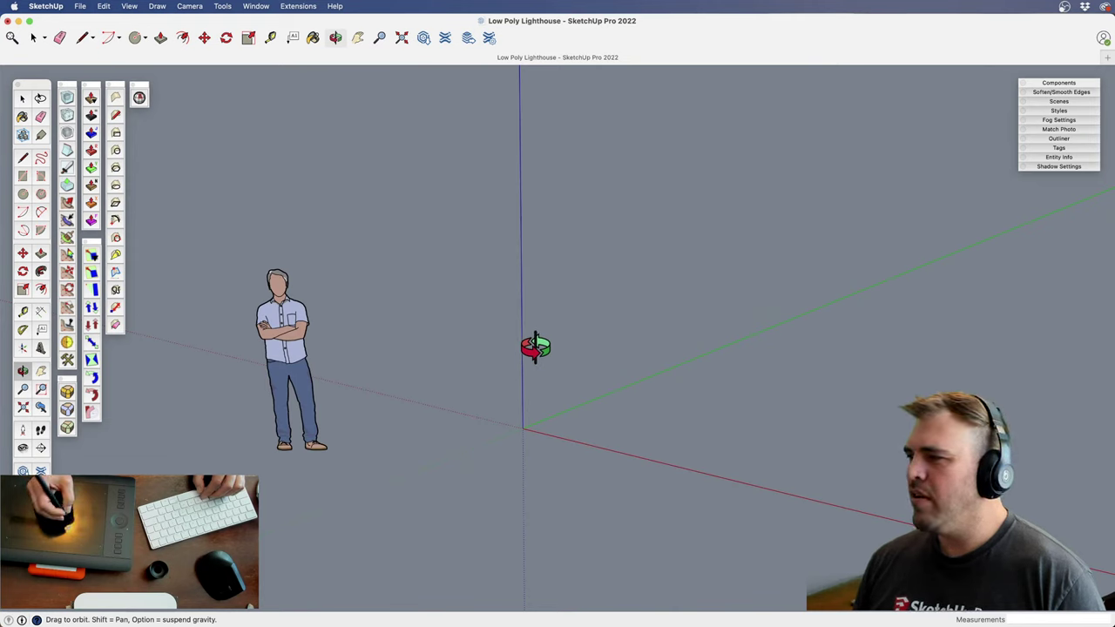
{"action": "key", "text": "space"}
{"action": "left_click", "coordinate": [287, 349]}
{"action": "key", "text": "m"}
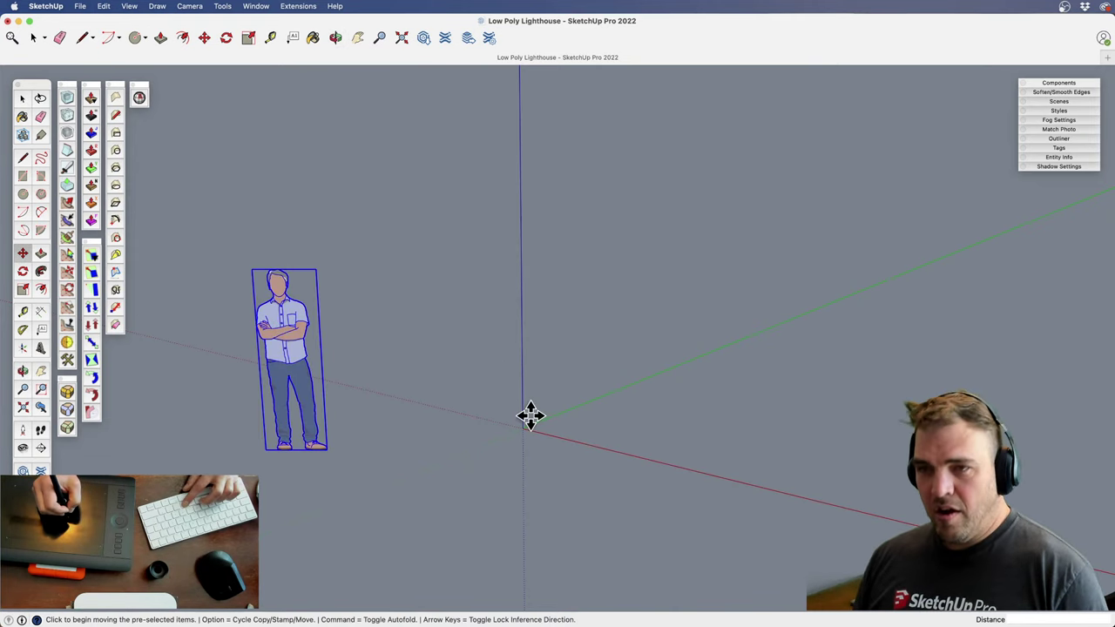
{"action": "left_click", "coordinate": [529, 416]}
{"action": "left_click", "coordinate": [272, 342]}
{"action": "key", "text": "space"}
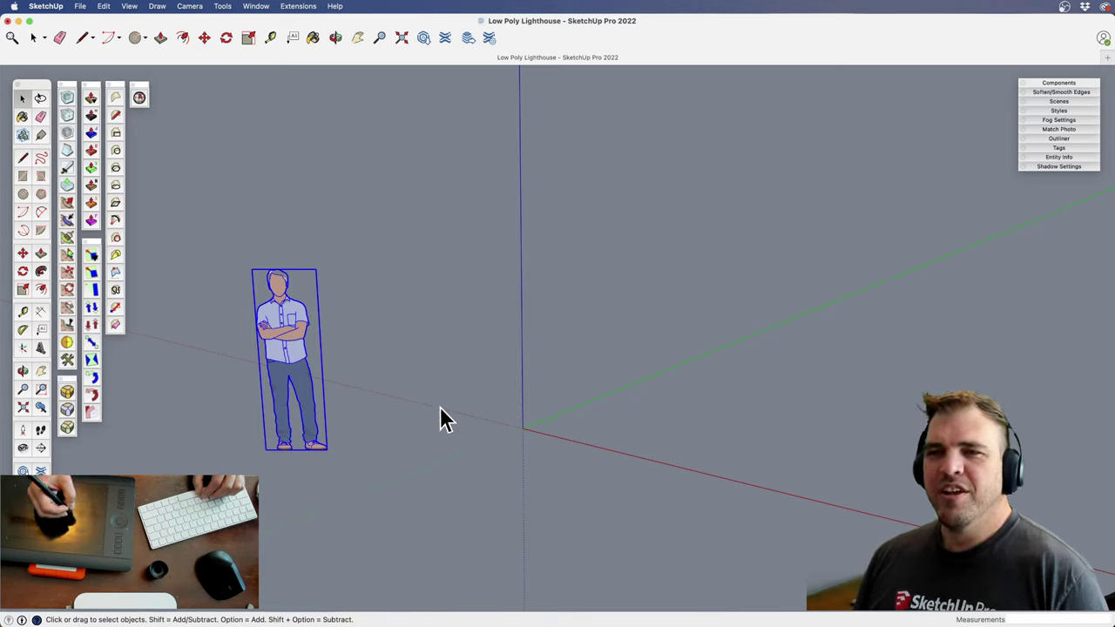
{"action": "left_click", "coordinate": [467, 402]}
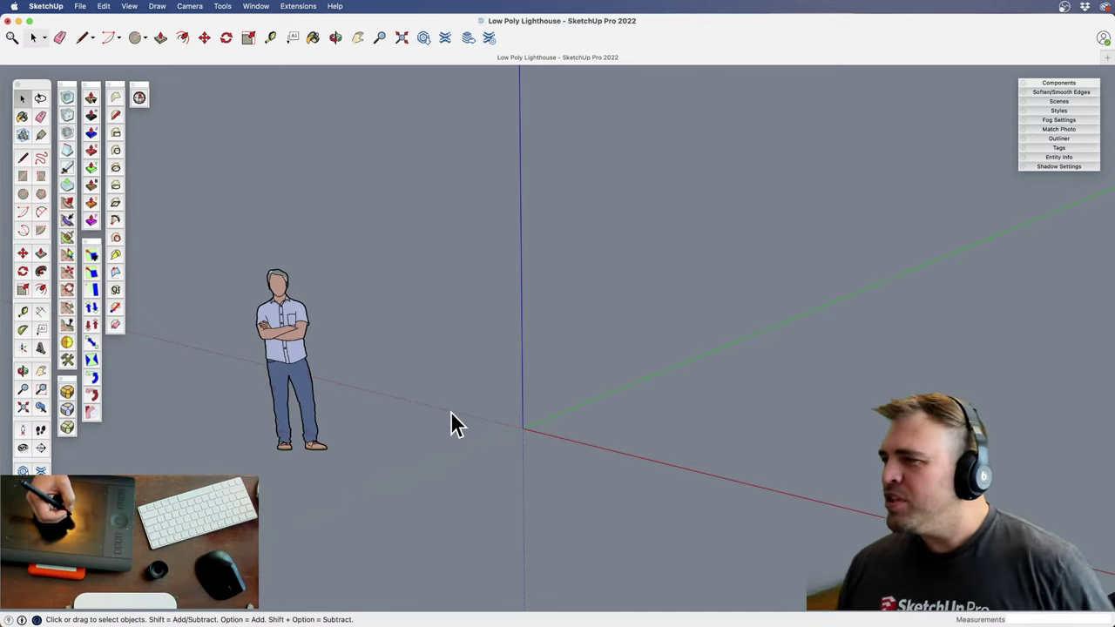
Draw a rectangle of about 40 by 26 feet on the ground between the red and green axes for the house footprint
{"action": "key", "text": "z"}
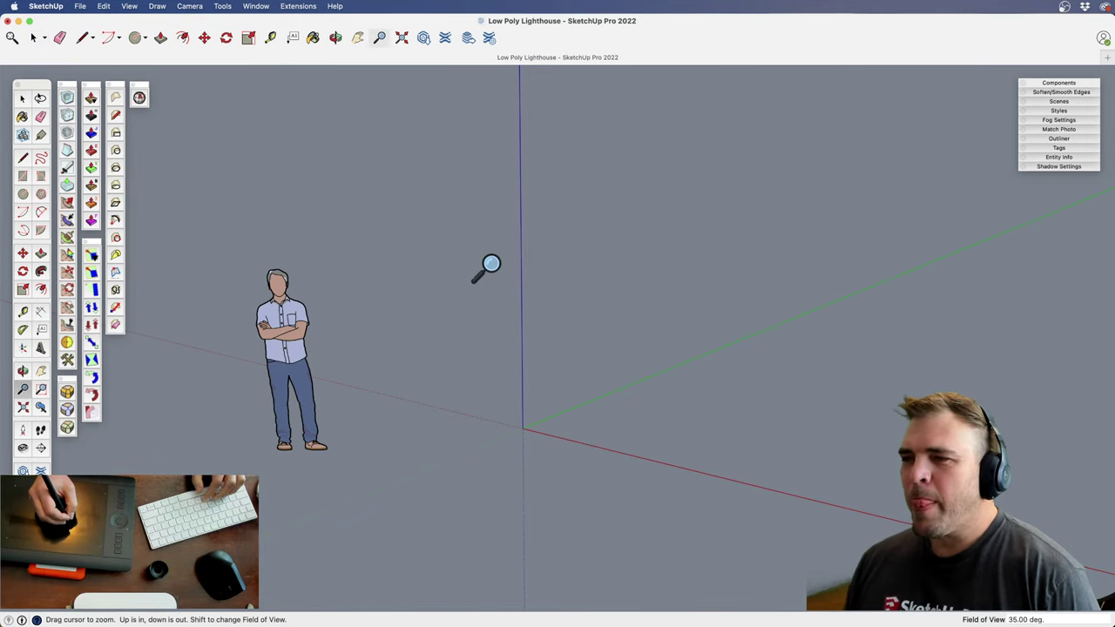
{"action": "left_click_drag", "start_coordinate": [482, 223], "coordinate": [478, 253]}
{"action": "key", "text": "r"}
{"action": "key", "text": "space"}
{"action": "key", "text": "z"}
{"action": "left_click_drag", "start_coordinate": [478, 194], "coordinate": [497, 401]}
{"action": "key", "text": "h"}
{"action": "left_click_drag", "start_coordinate": [528, 391], "coordinate": [432, 399]}
{"action": "key", "text": "o"}
{"action": "left_click_drag", "start_coordinate": [474, 405], "coordinate": [504, 514]}
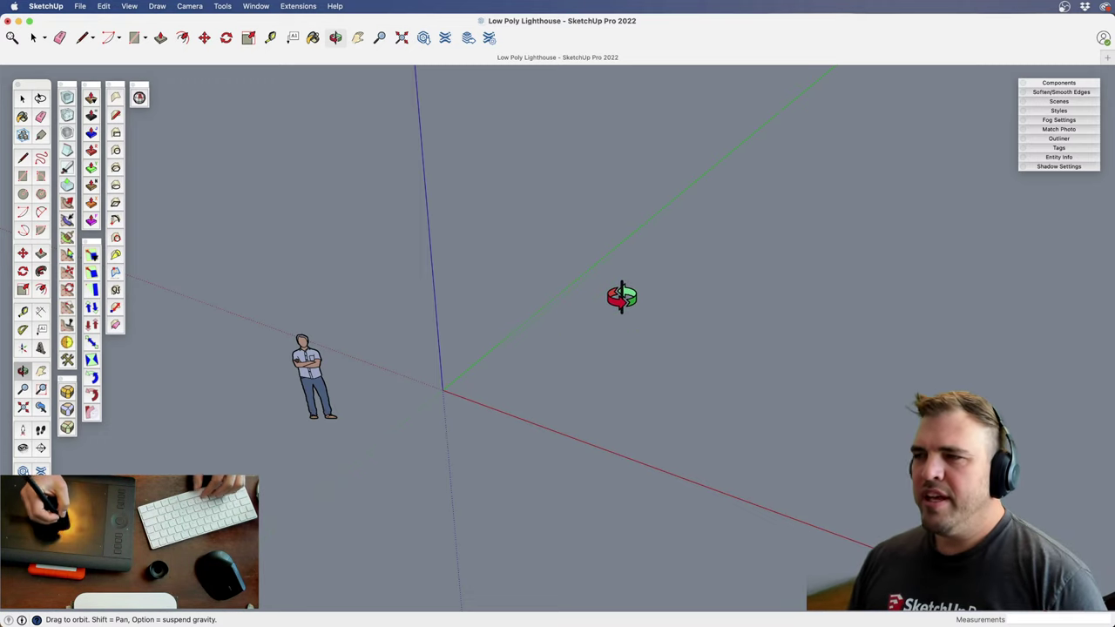
{"action": "key", "text": "h"}
{"action": "left_click_drag", "start_coordinate": [574, 402], "coordinate": [406, 515]}
{"action": "key", "text": "r"}
{"action": "key", "text": "h"}
{"action": "key", "text": "z"}
{"action": "key", "text": "r"}
{"action": "left_click", "coordinate": [401, 369]}
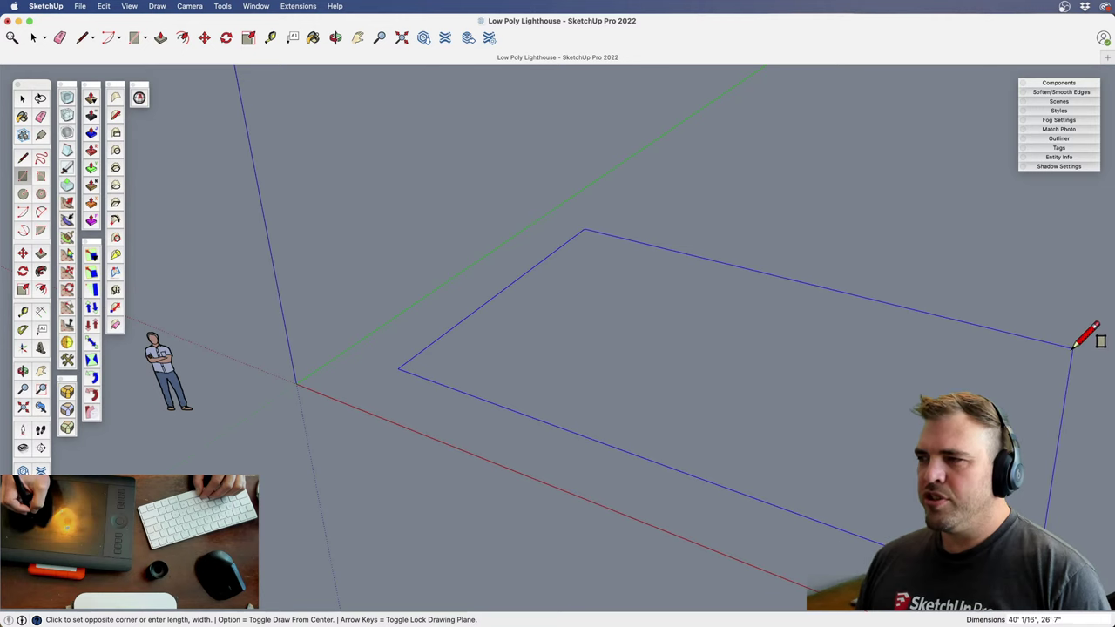
{"action": "left_click", "coordinate": [1045, 346]}
Scale the footprint rectangle down uniformly from its far corner to a factor of about 0.77
{"action": "key", "text": "z"}
{"action": "scroll", "coordinate": [697, 397], "scroll_direction": "up", "scroll_amount": 1}
{"action": "left_click_drag", "start_coordinate": [697, 397], "coordinate": [669, 500]}
{"action": "key", "text": "h"}
{"action": "left_click_drag", "start_coordinate": [670, 500], "coordinate": [623, 391]}
{"action": "key", "text": "o"}
{"action": "left_click_drag", "start_coordinate": [624, 391], "coordinate": [574, 520]}
{"action": "key", "text": "space"}
{"action": "left_click", "coordinate": [755, 457]}
{"action": "key", "text": "s"}
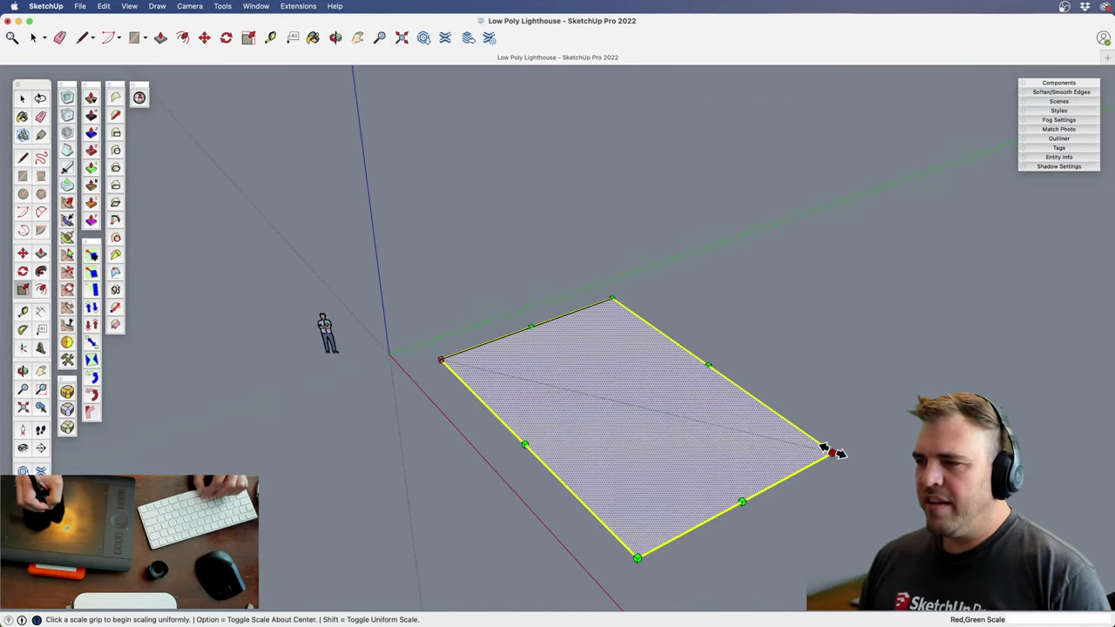
{"action": "left_click", "coordinate": [827, 451]}
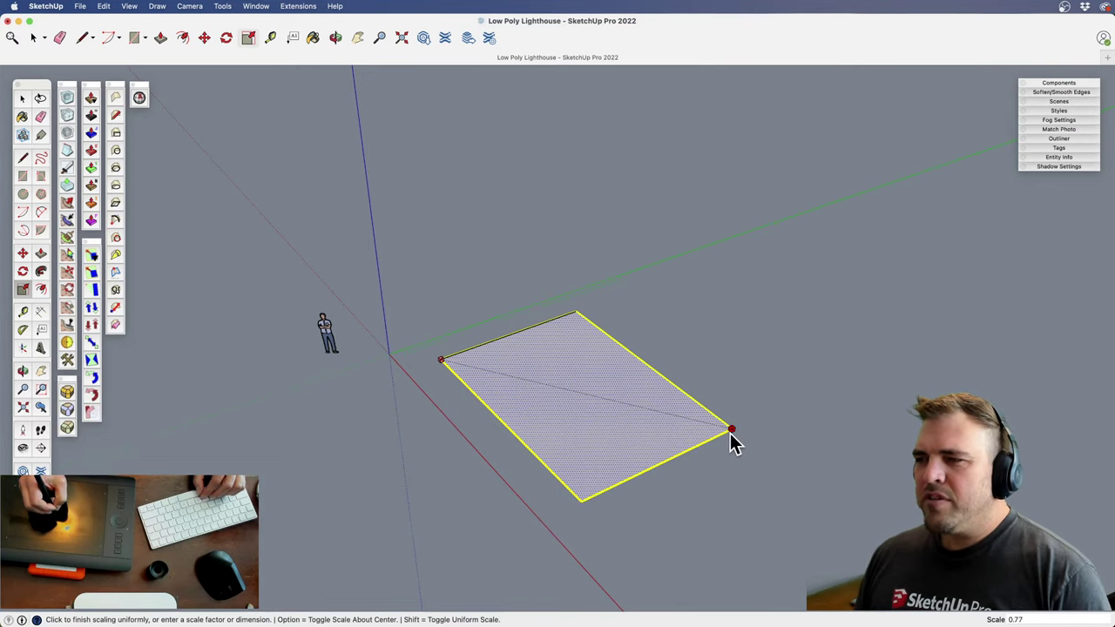
{"action": "left_click", "coordinate": [730, 433]}
Push/pull the footprint face up about 12' 3" to form the house block
{"action": "key", "text": "h"}
{"action": "left_click_drag", "start_coordinate": [592, 413], "coordinate": [555, 427]}
{"action": "key", "text": "o"}
{"action": "left_click_drag", "start_coordinate": [555, 427], "coordinate": [586, 384]}
{"action": "key", "text": "h"}
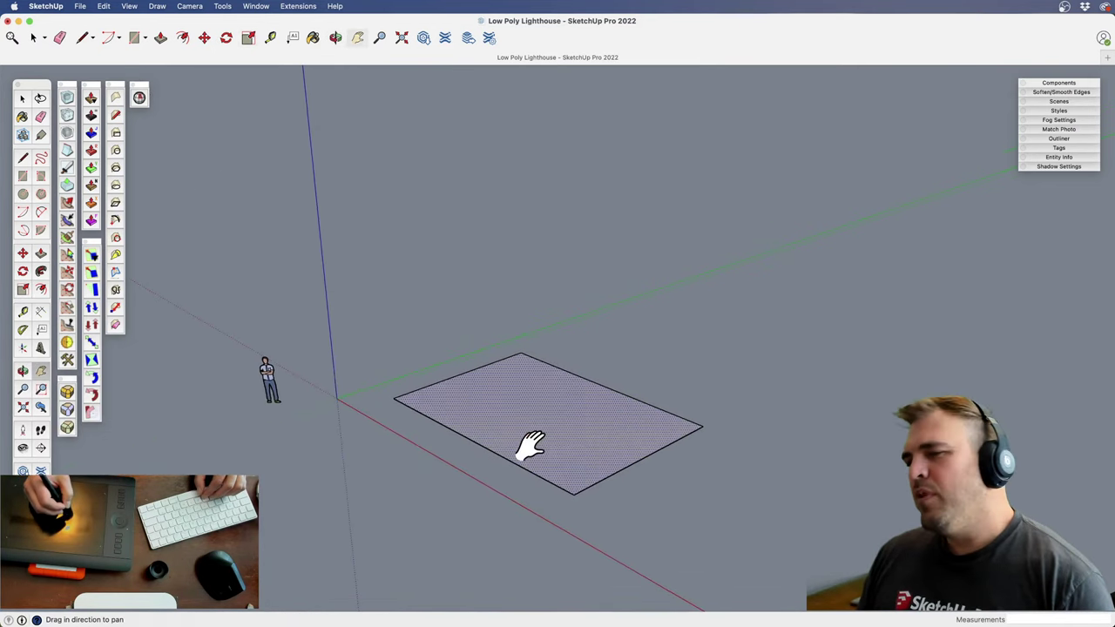
{"action": "middle_click_drag", "start_coordinate": [531, 446], "coordinate": [598, 453], "text": "shift"}
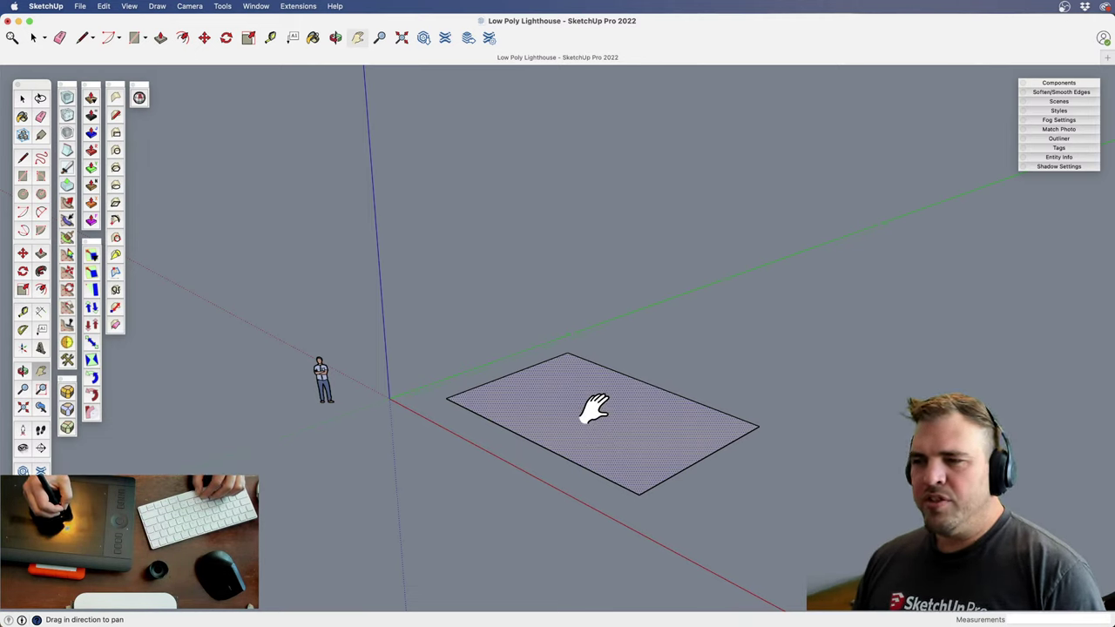
{"action": "key", "text": "p"}
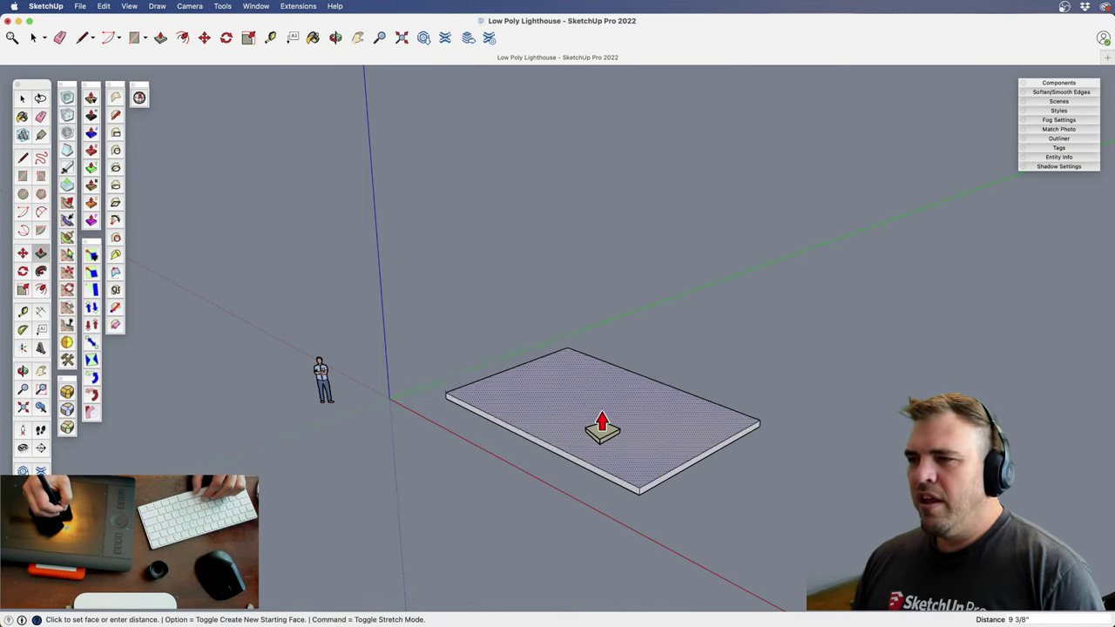
{"action": "left_click", "coordinate": [602, 423]}
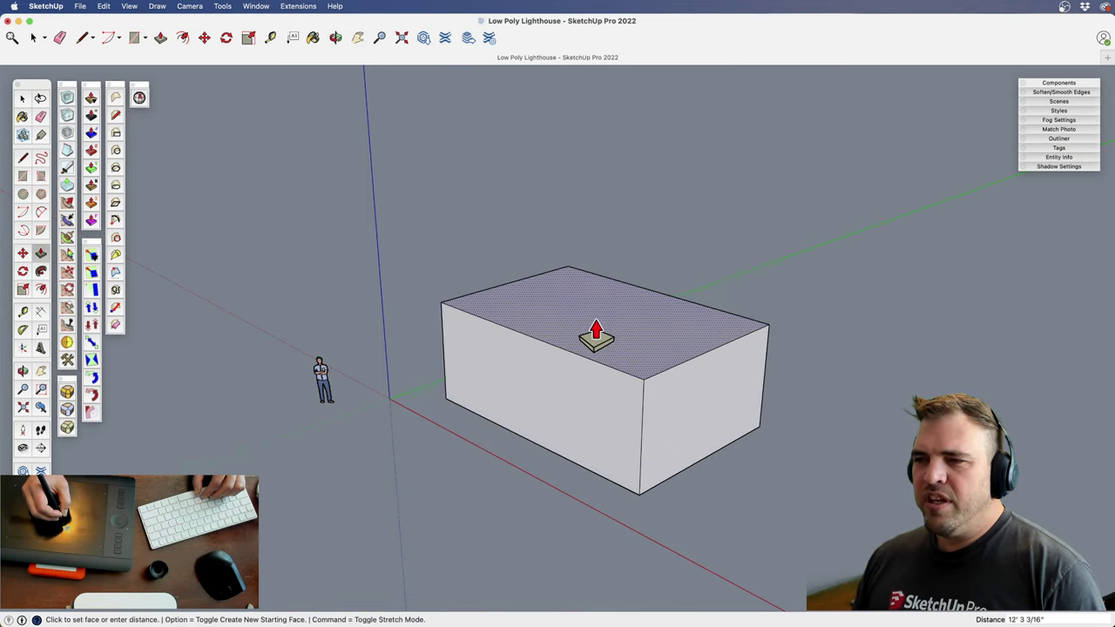
{"action": "left_click", "coordinate": [603, 352]}
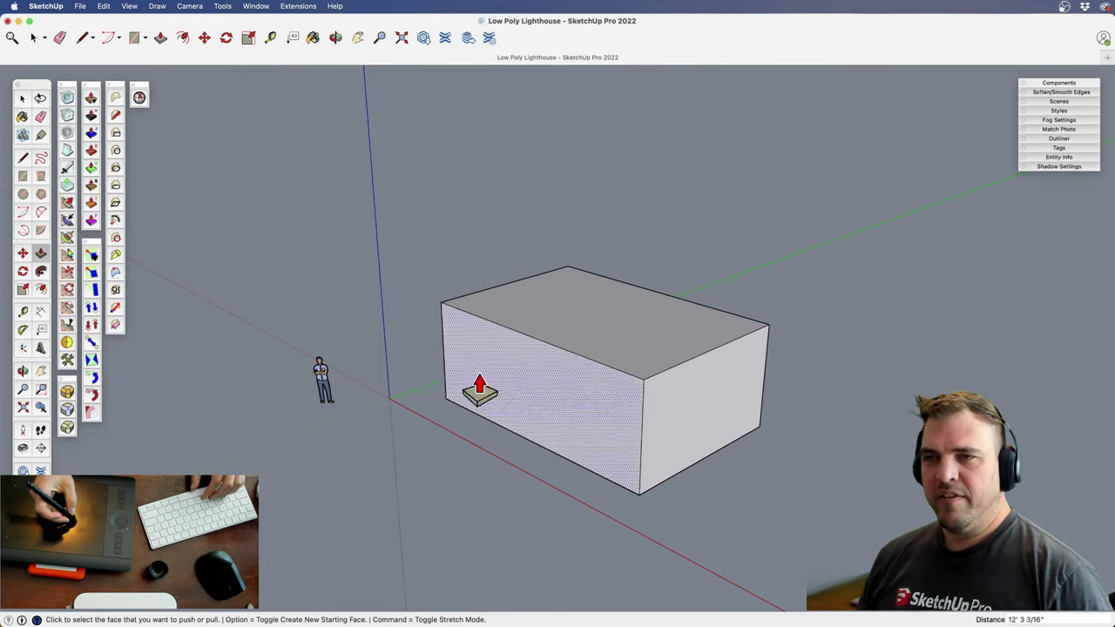
Push the block's short end face inward, and push its long side facing the red axis inward about 3' 3"
{"action": "middle_click_drag", "start_coordinate": [696, 403], "coordinate": [620, 421]}
{"action": "left_click", "coordinate": [632, 462]}
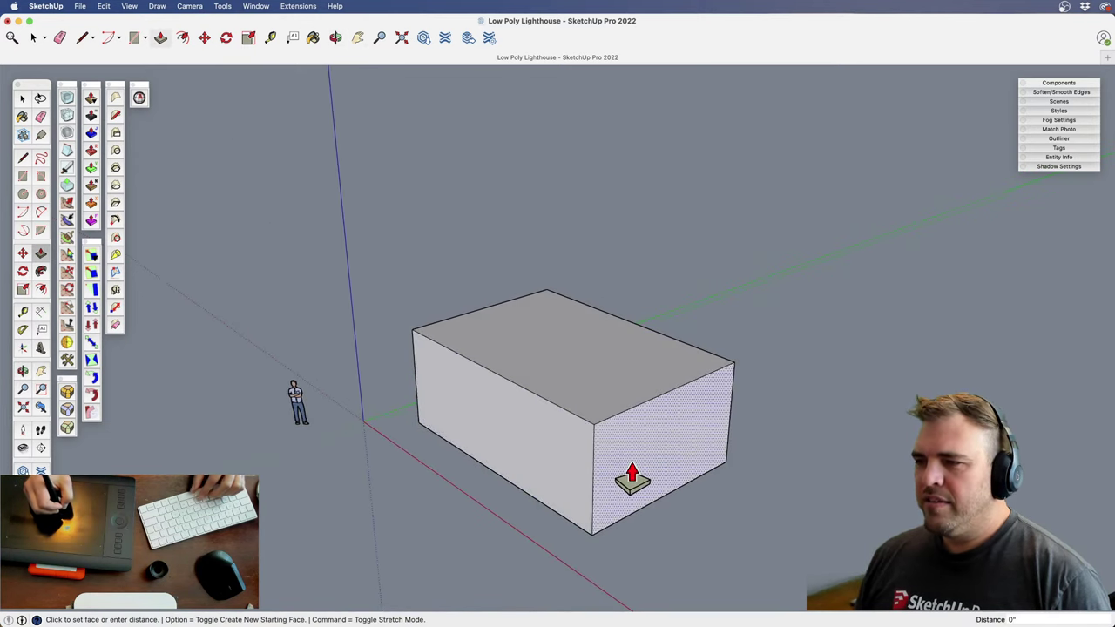
{"action": "left_click", "coordinate": [589, 458]}
{"action": "left_click", "coordinate": [535, 465]}
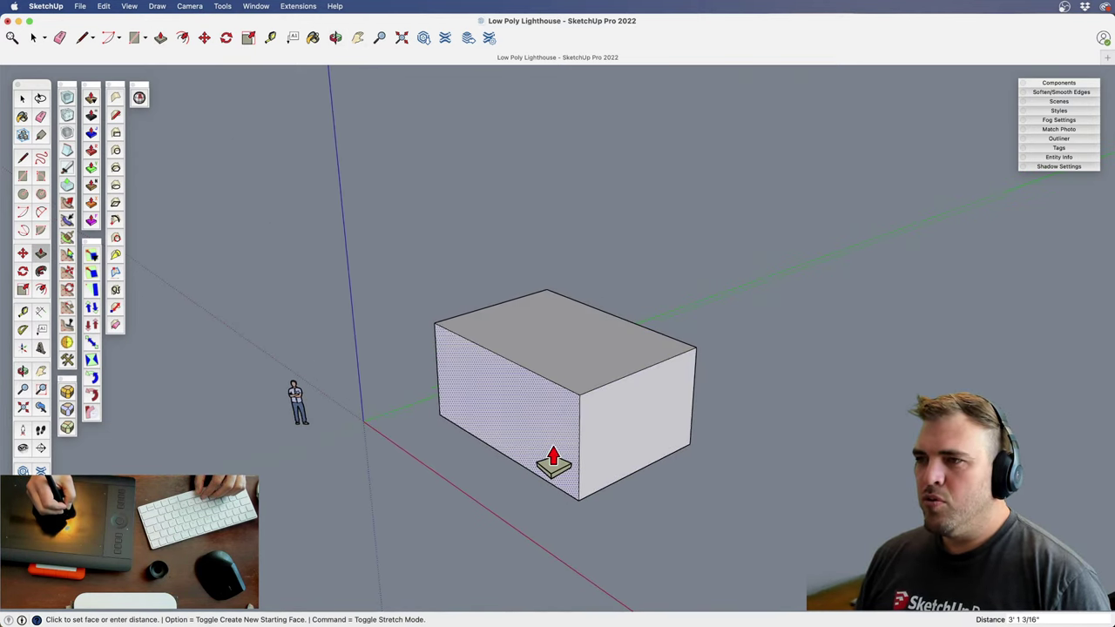
{"action": "left_click", "coordinate": [550, 460]}
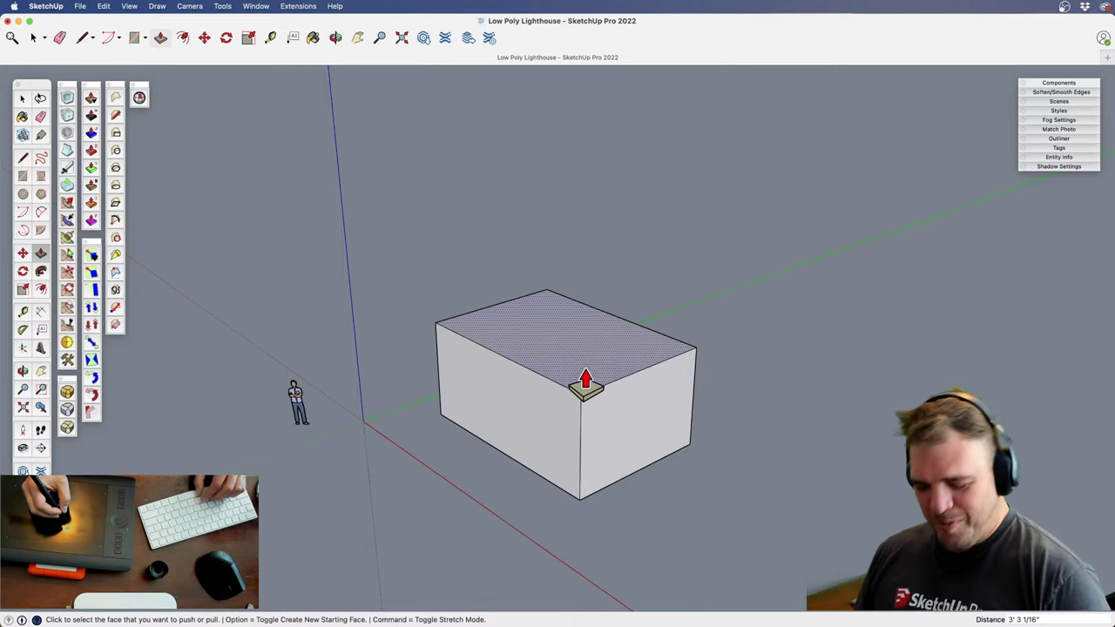
Push the house block's long side facing the red axis inward about 2' 2", and pull it back out about 8"
{"action": "key", "text": "l"}
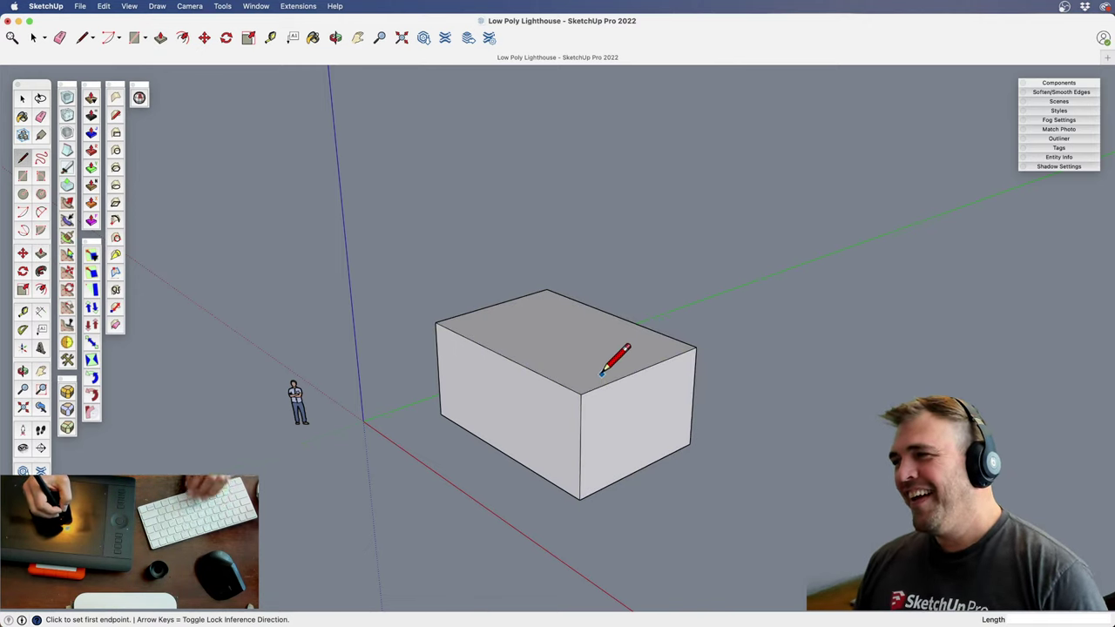
{"action": "middle_click_drag", "start_coordinate": [535, 424], "coordinate": [475, 470]}
{"action": "key", "text": "p"}
{"action": "left_click", "coordinate": [499, 483]}
{"action": "left_click", "coordinate": [518, 474]}
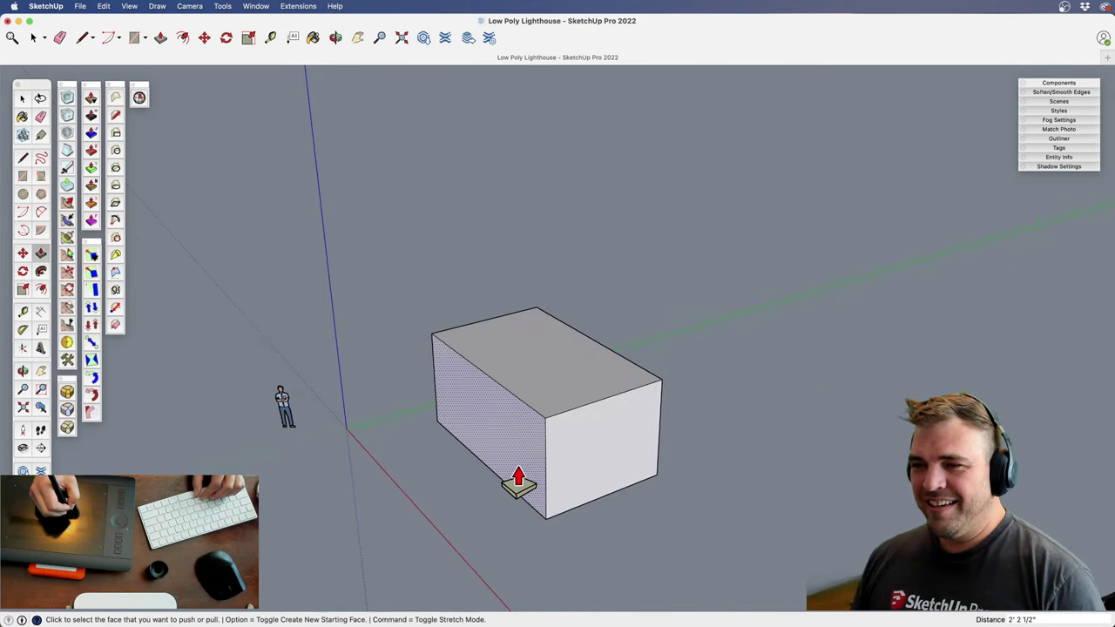
{"action": "left_click", "coordinate": [512, 469]}
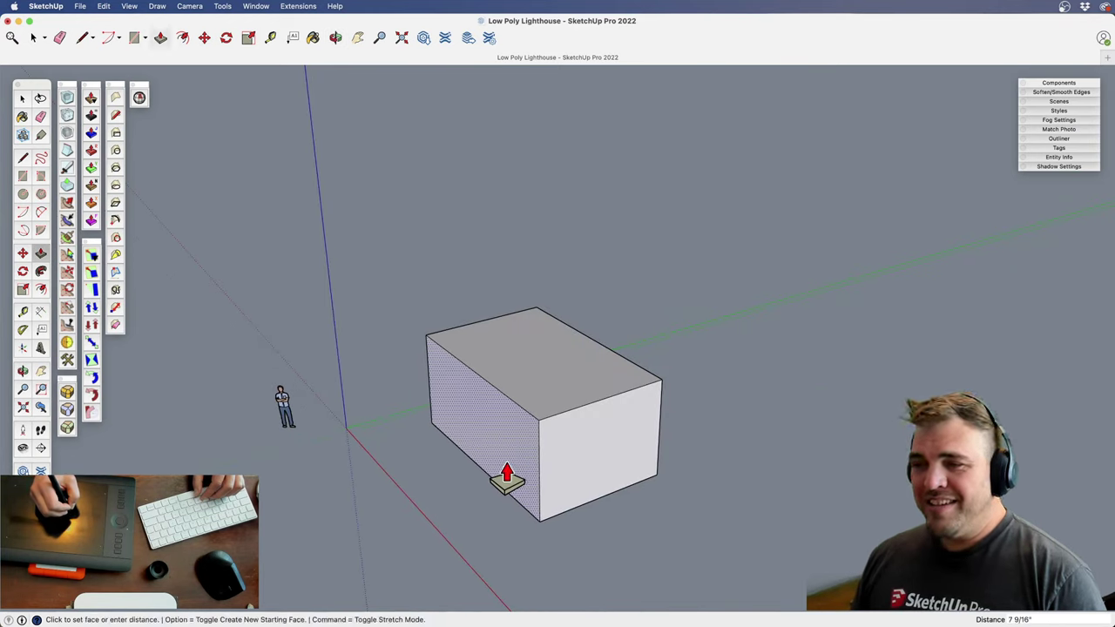
{"action": "left_click", "coordinate": [517, 476]}
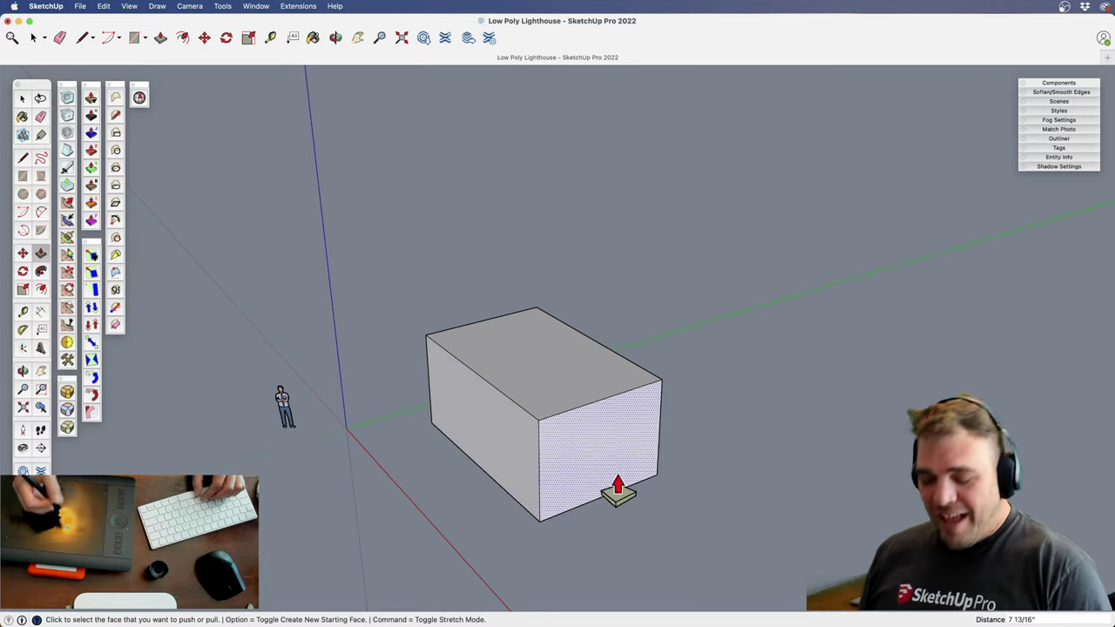
Pull the house block's top face up slightly to make the walls taller
{"action": "key", "text": "l"}
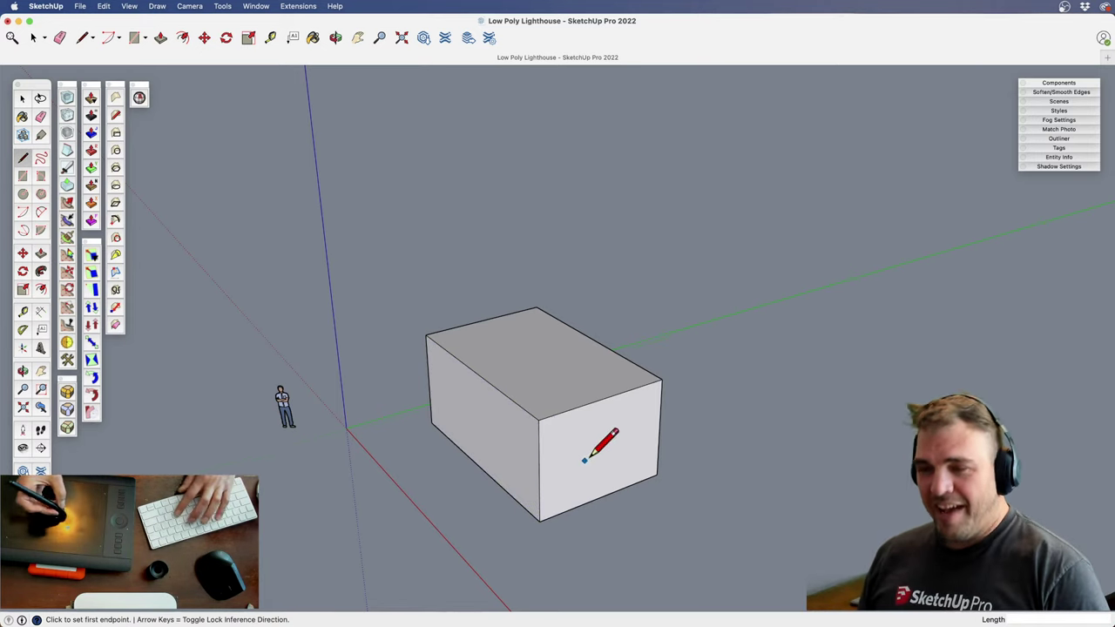
{"action": "key", "text": "p"}
{"action": "left_click", "coordinate": [525, 383]}
{"action": "left_click", "coordinate": [528, 376]}
Draw a lengthwise centre line across the block's top face and raise it about 9' 6" to form a gable roof
{"action": "key", "text": "l"}
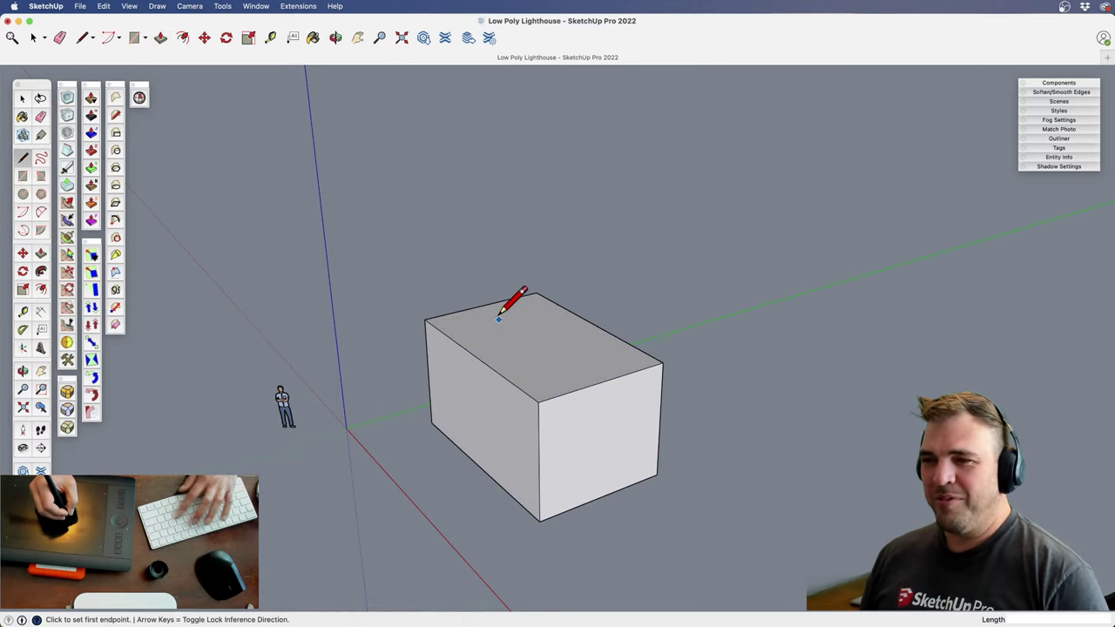
{"action": "left_click", "coordinate": [482, 305]}
{"action": "left_click", "coordinate": [603, 380]}
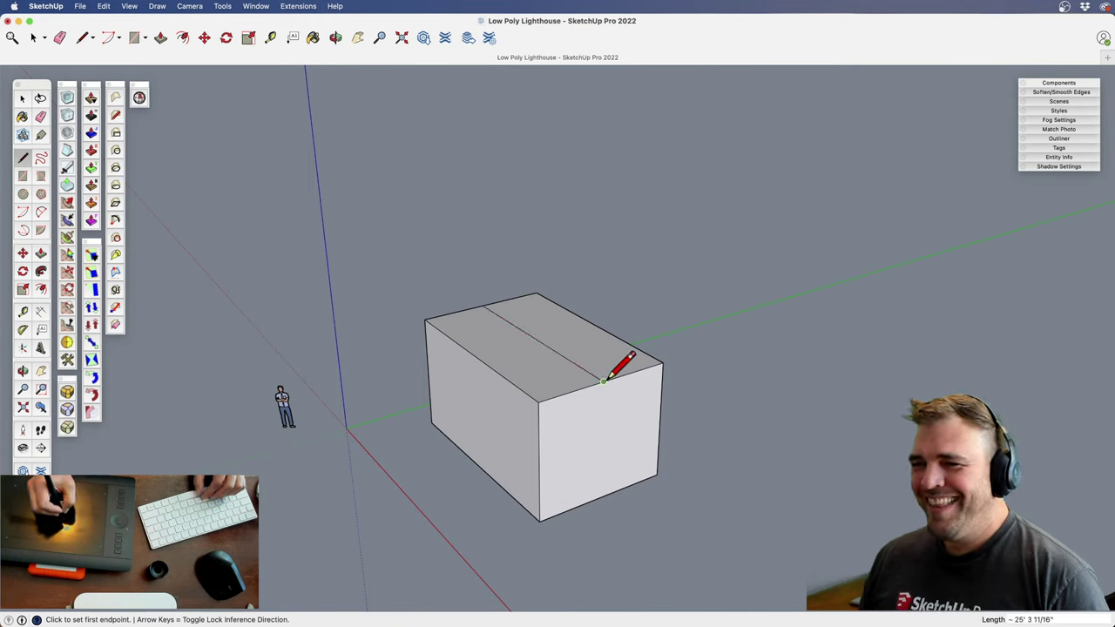
{"action": "key", "text": "space"}
{"action": "key", "text": "m"}
{"action": "left_click", "coordinate": [602, 380]}
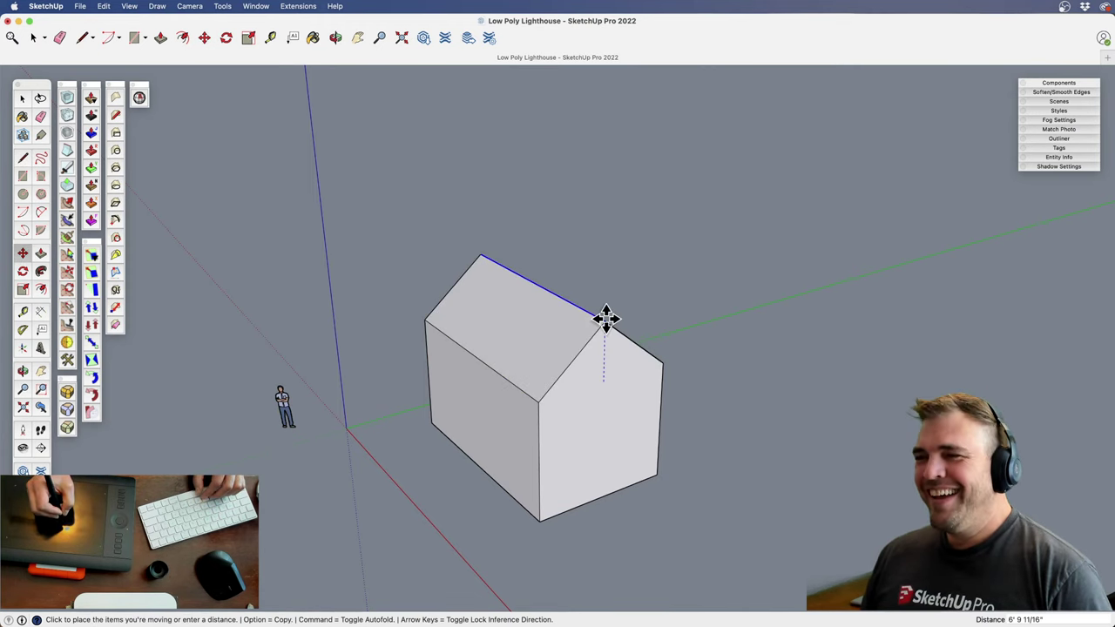
{"action": "left_click", "coordinate": [610, 296]}
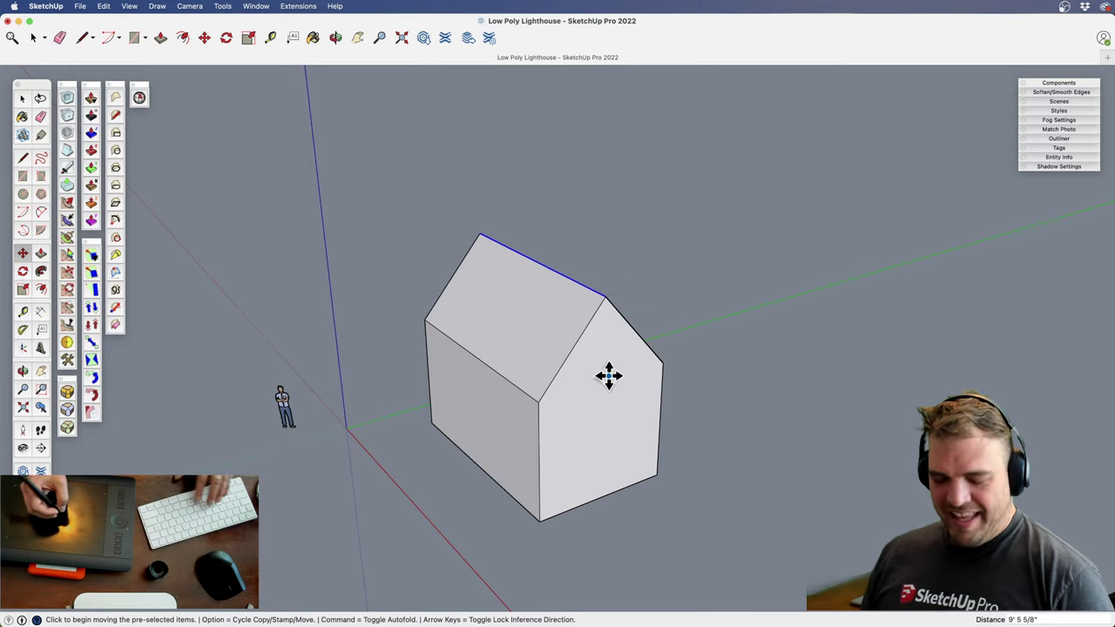
Select all the connected house geometry and group it
{"action": "middle_click_drag", "start_coordinate": [607, 374], "coordinate": [608, 486]}
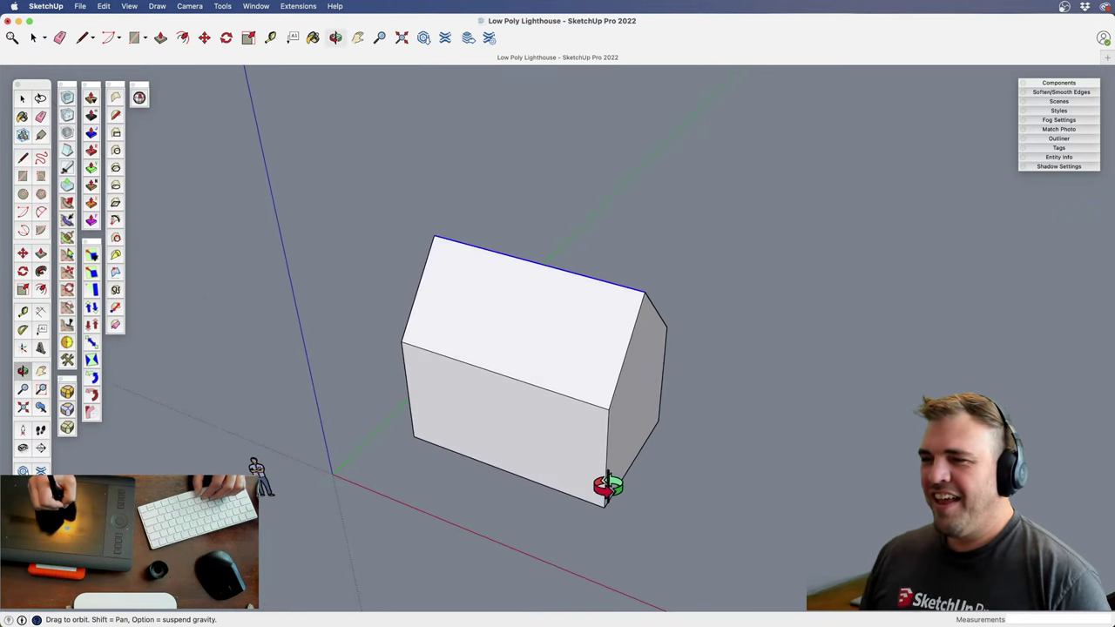
{"action": "key", "text": "space"}
{"action": "triple_click", "coordinate": [537, 424]}
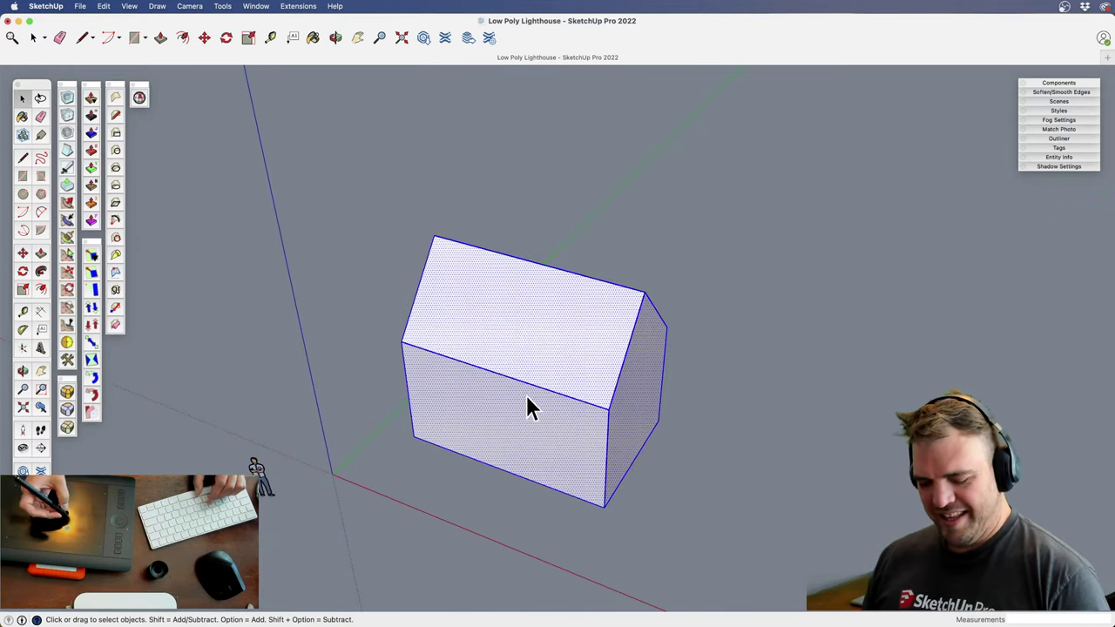
{"action": "key", "text": "g"}
Draw a rectangle about 8' 1" by 14' 3" on the long wall from base to eave, and pull it outward as an entrance box
{"action": "middle_click_drag", "start_coordinate": [545, 448], "coordinate": [455, 427], "text": "shift"}
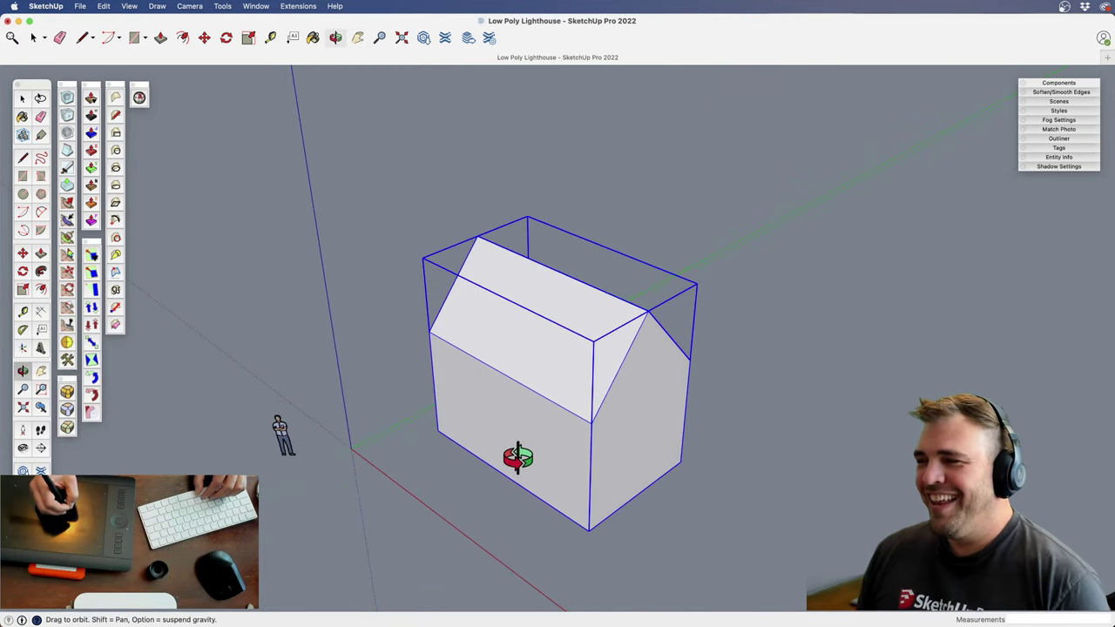
{"action": "key", "text": "r"}
{"action": "left_click", "coordinate": [471, 449]}
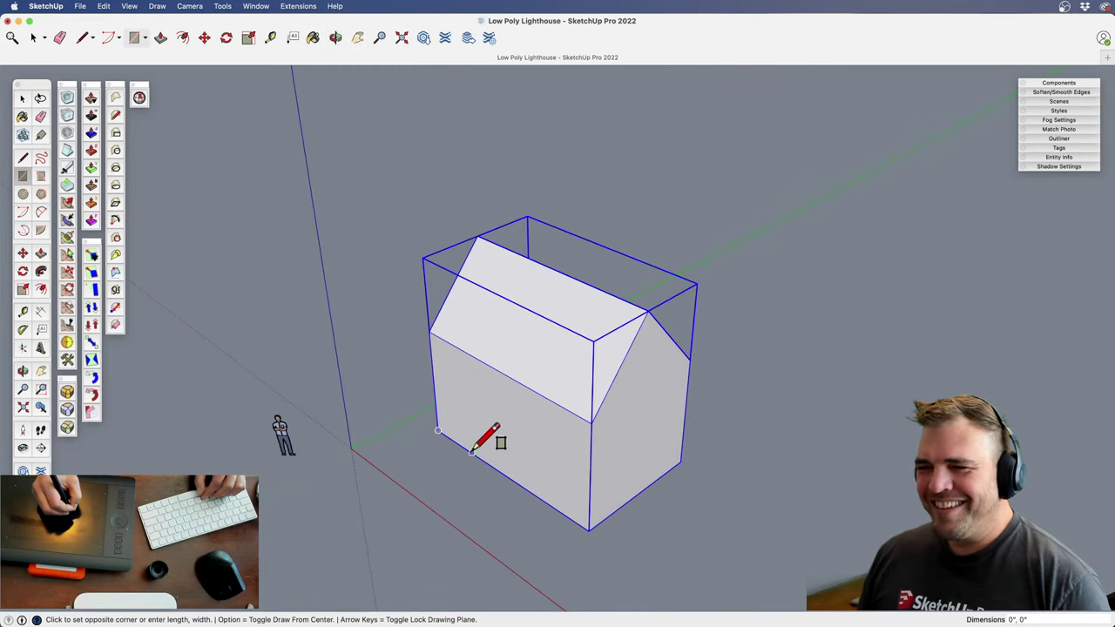
{"action": "left_click", "coordinate": [513, 380]}
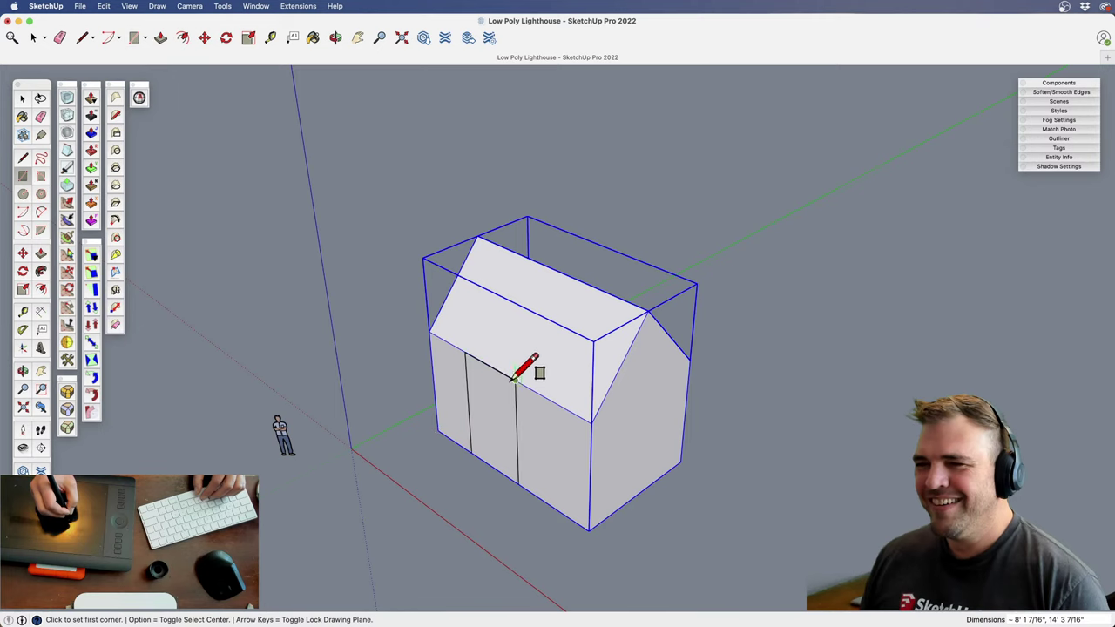
{"action": "key", "text": "p"}
{"action": "left_click", "coordinate": [495, 418]}
{"action": "left_click", "coordinate": [473, 441]}
Raise the entrance box's top face above the eave and extend its back face into the main roof
{"action": "middle_click_drag", "start_coordinate": [503, 431], "coordinate": [493, 479], "text": "shift"}
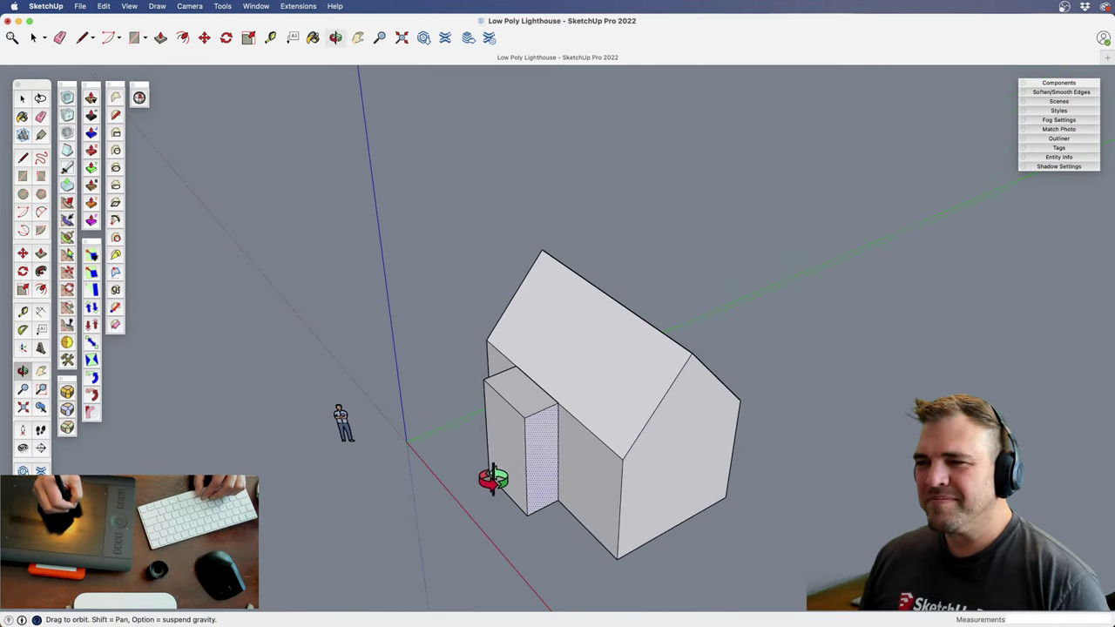
{"action": "left_click", "coordinate": [533, 398]}
{"action": "left_click", "coordinate": [532, 382]}
{"action": "mouse_move", "coordinate": [532, 382]}
{"action": "middle_mouse_down", "text": "shift"}
{"action": "mouse_move", "coordinate": [505, 388]}
{"action": "mouse_move", "coordinate": [523, 392]}
{"action": "middle_mouse_up", "text": "shift"}
{"action": "left_click", "coordinate": [514, 382]}
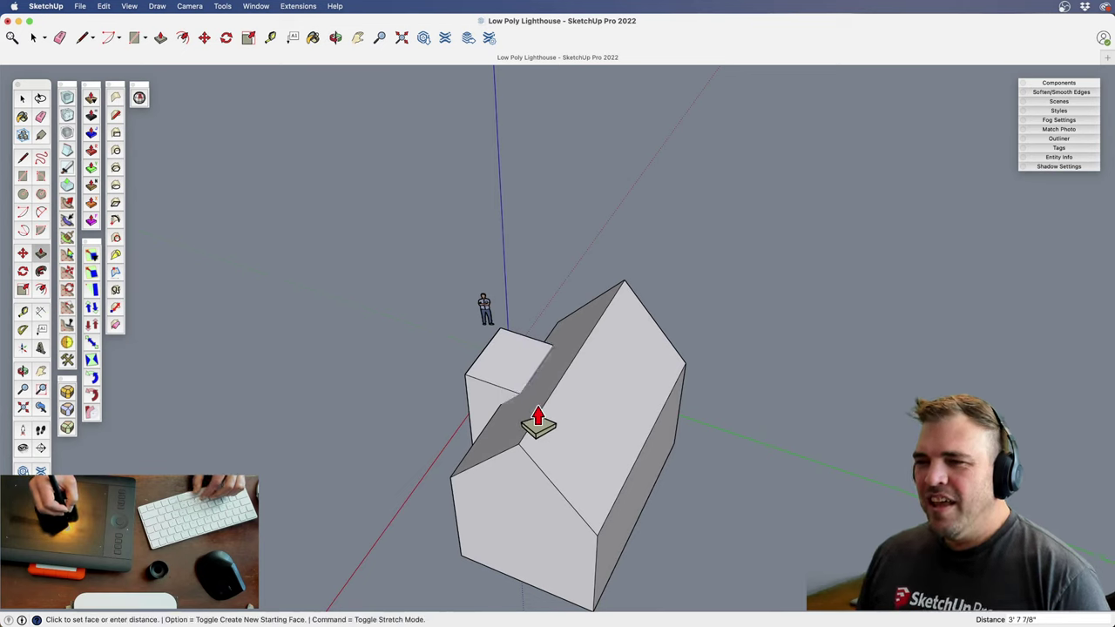
{"action": "left_click", "coordinate": [535, 410]}
Select all the connected geometry of the entrance box and group it
{"action": "middle_click_drag", "start_coordinate": [496, 438], "coordinate": [600, 418], "text": "shift"}
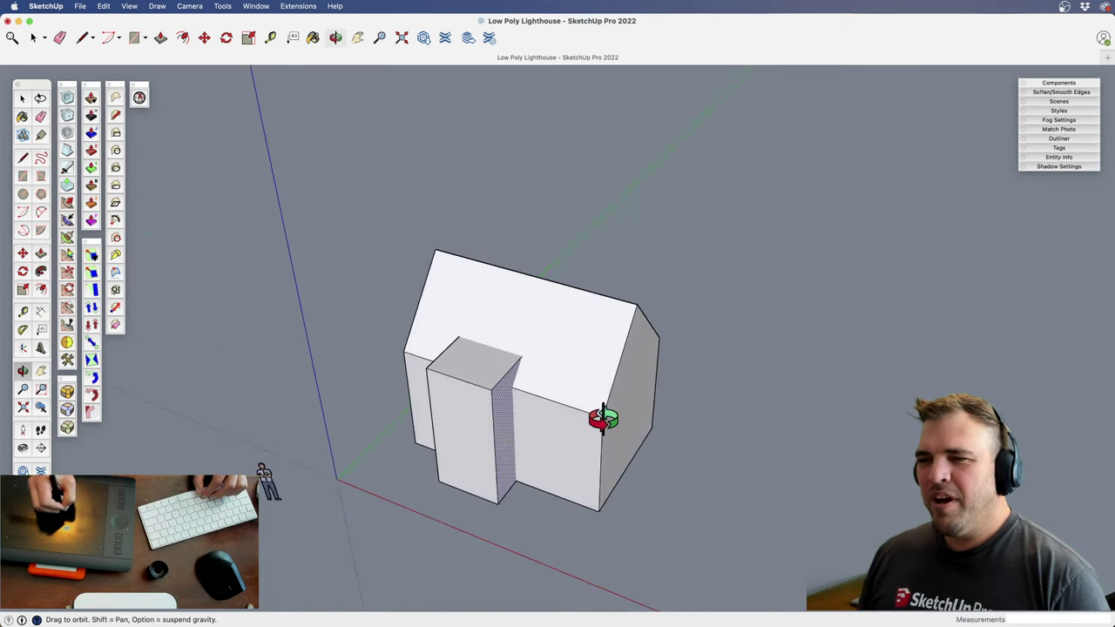
{"action": "key", "text": "space"}
{"action": "triple_click", "coordinate": [471, 399]}
{"action": "key", "text": "super+g"}
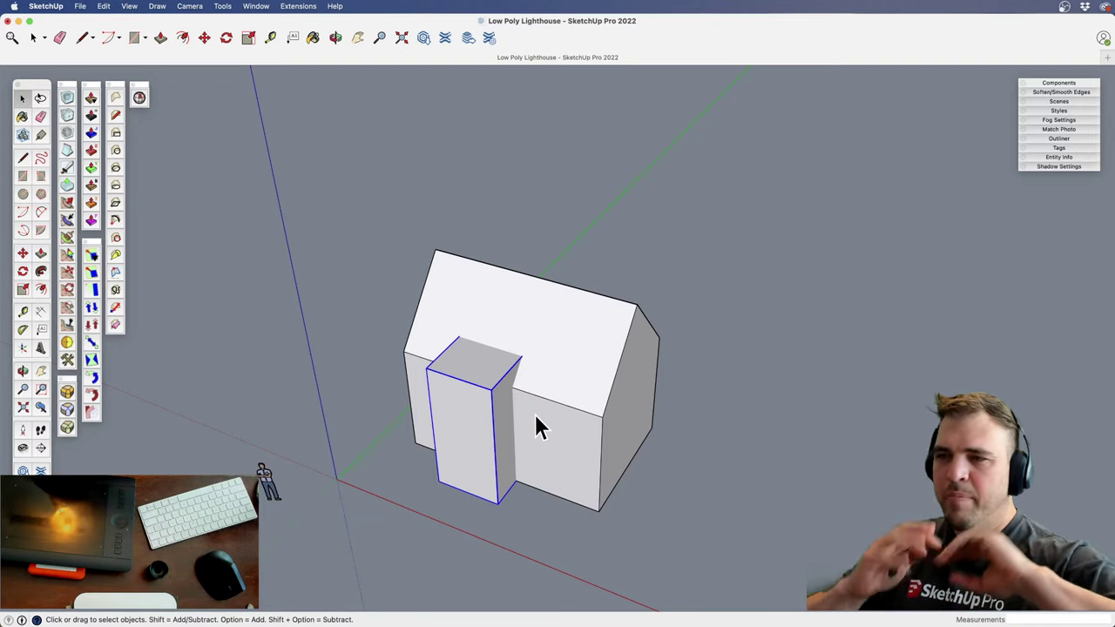
Open the entrance box group for editing and hide the rest of the model
{"action": "mouse_move", "coordinate": [541, 388]}
{"action": "middle_mouse_down"}
{"action": "mouse_move", "coordinate": [536, 408]}
{"action": "mouse_move", "coordinate": [544, 392]}
{"action": "middle_mouse_up"}
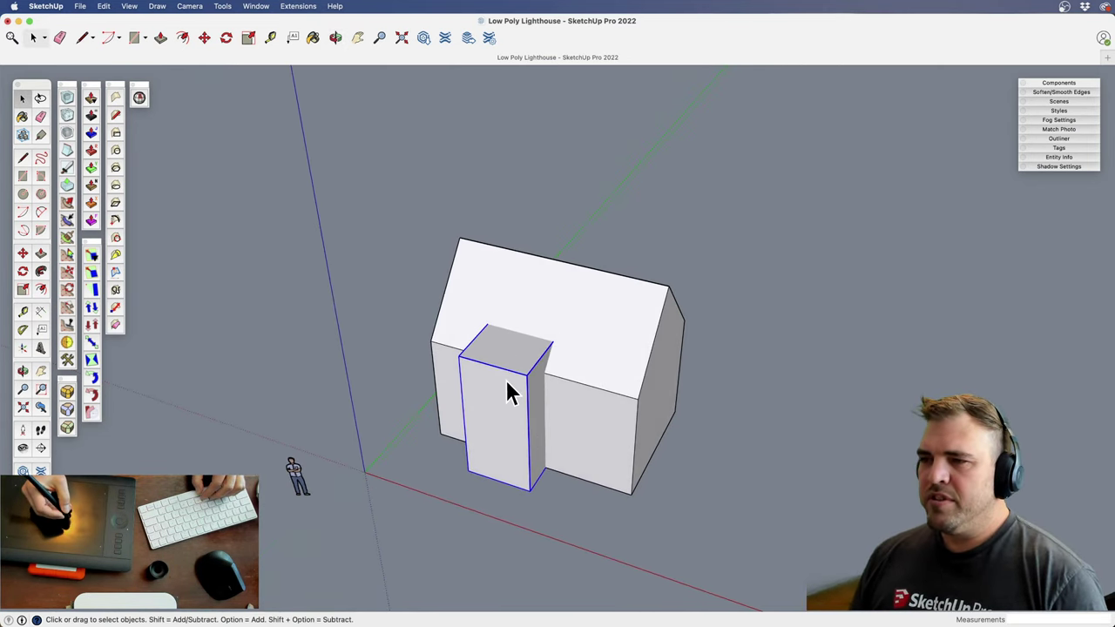
{"action": "left_click", "coordinate": [511, 356]}
{"action": "scroll", "coordinate": [513, 373], "scroll_direction": "up", "scroll_amount": 6}
{"action": "middle_click_drag", "start_coordinate": [512, 373], "coordinate": [499, 353], "text": "shift"}
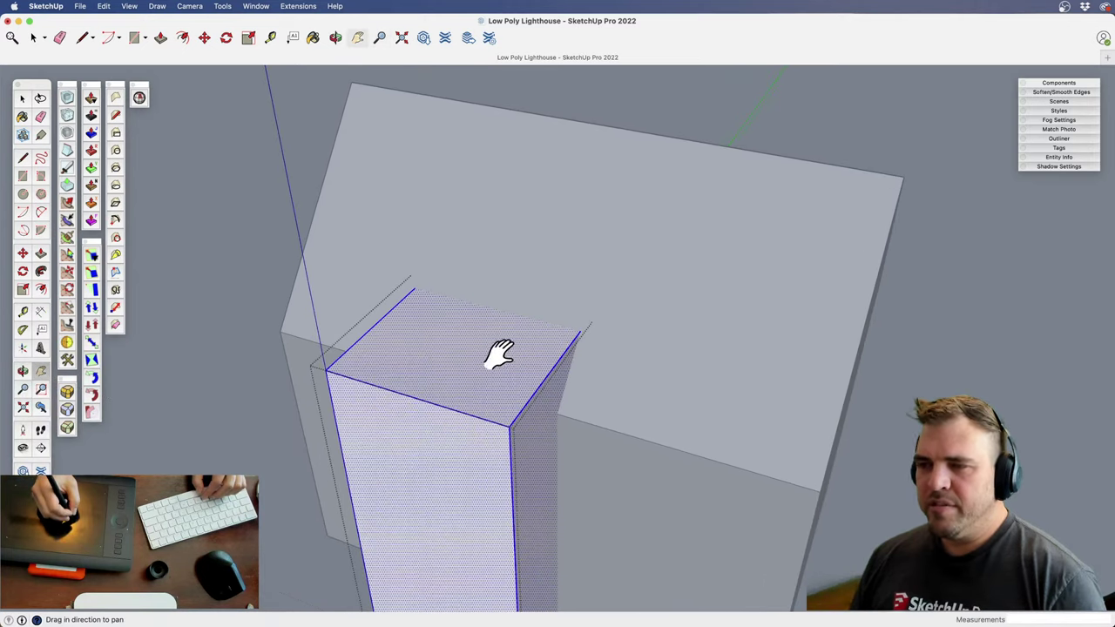
{"action": "key", "text": "shift+h"}
Draw a front-to-back centre line across the entrance box's top face and erase the part overshooting the back edge
{"action": "key", "text": "l"}
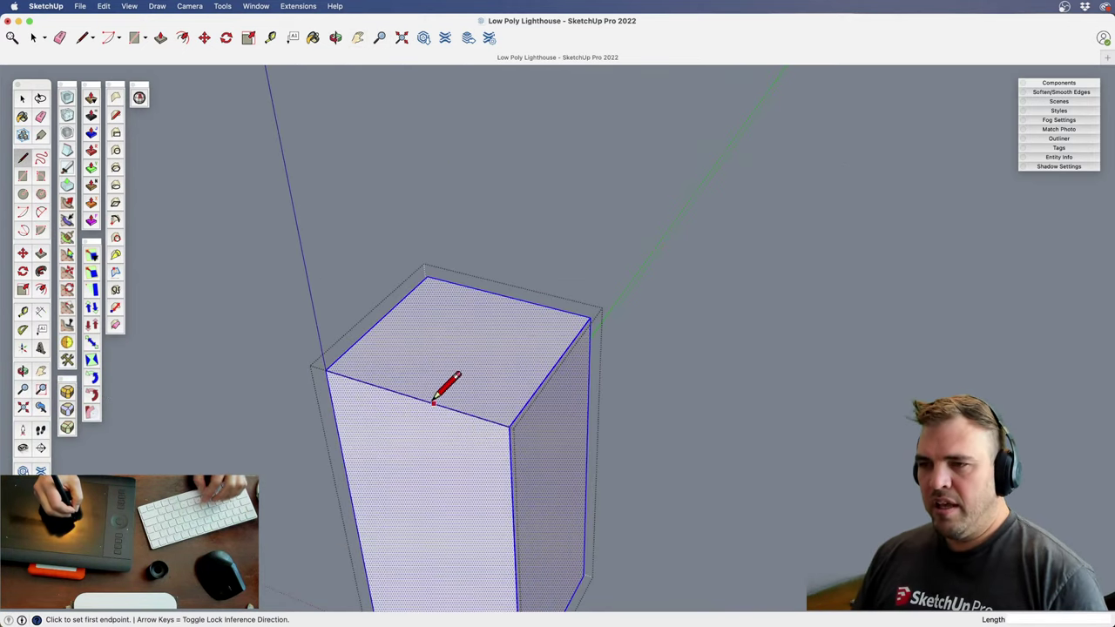
{"action": "left_click", "coordinate": [415, 396]}
{"action": "left_click", "coordinate": [526, 272]}
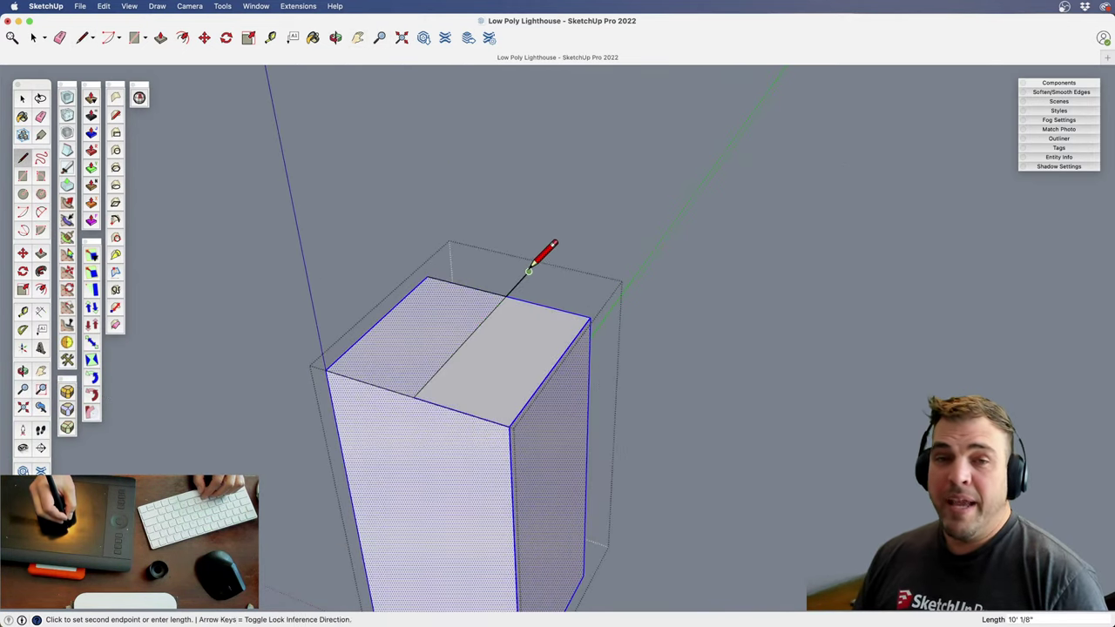
{"action": "key", "text": "e"}
{"action": "left_click", "coordinate": [519, 281]}
{"action": "key", "text": "space"}
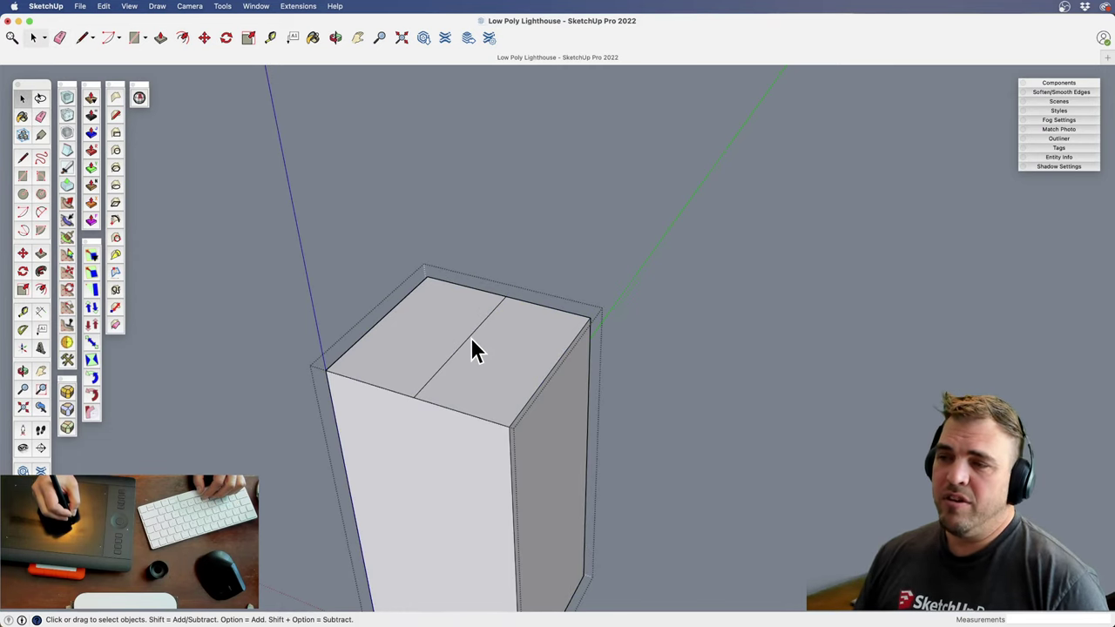
Raise the centre line on the entrance box about 5' 6" to form its gable roof
{"action": "left_click", "coordinate": [470, 337]}
{"action": "key", "text": "m"}
{"action": "middle_click_drag", "start_coordinate": [470, 337], "coordinate": [490, 263]}
{"action": "left_click", "coordinate": [442, 445]}
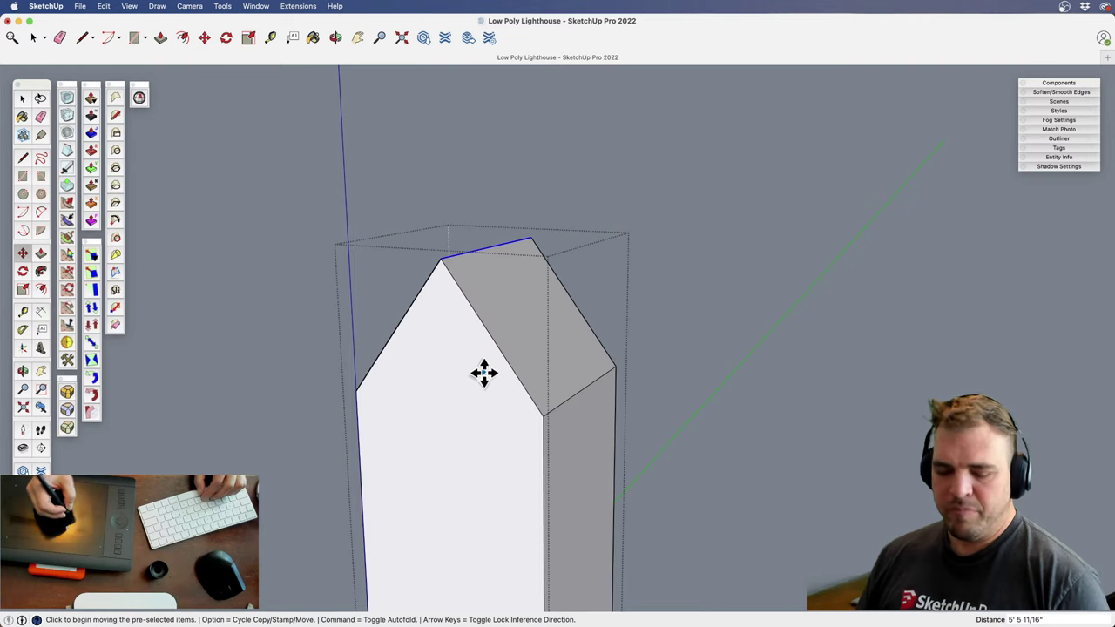
Show the rest of the model and extend the entrance box's back gable face deeper into the main house
{"action": "key", "text": "h"}
{"action": "key", "text": "z"}
{"action": "scroll", "coordinate": [490, 374], "scroll_direction": "down", "scroll_amount": 3}
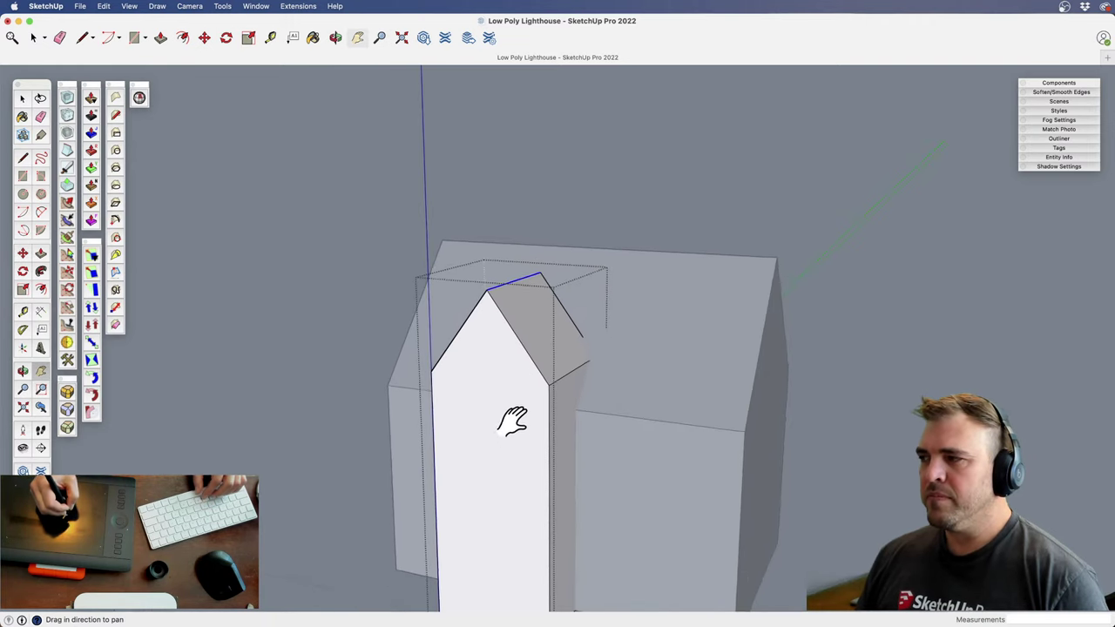
{"action": "middle_click_drag", "start_coordinate": [510, 418], "coordinate": [410, 398]}
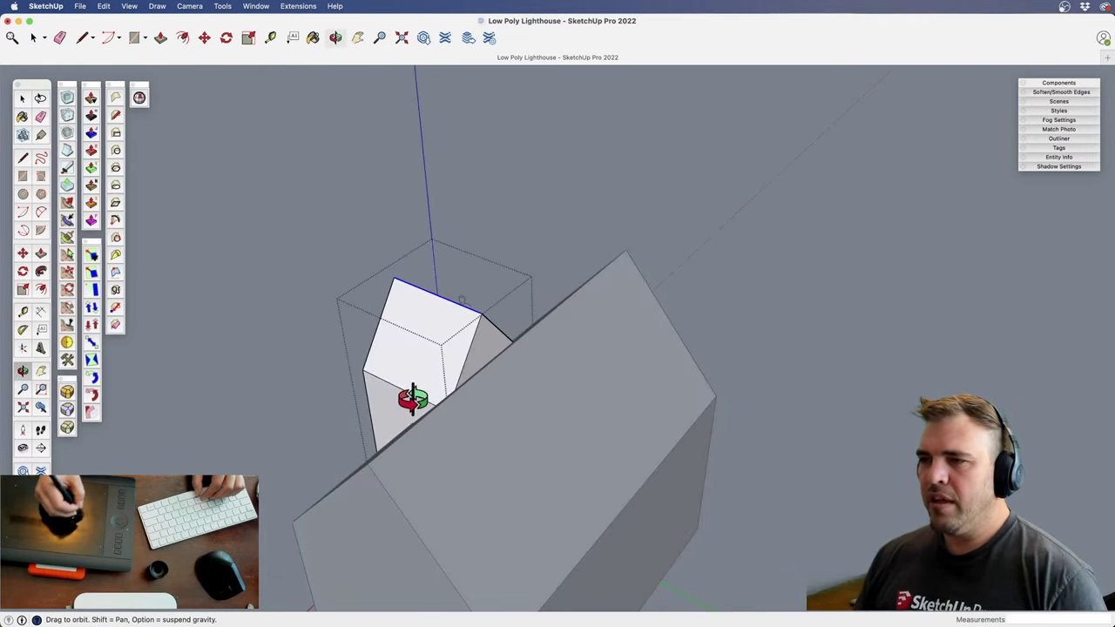
{"action": "key", "text": "p"}
{"action": "left_click", "coordinate": [498, 360]}
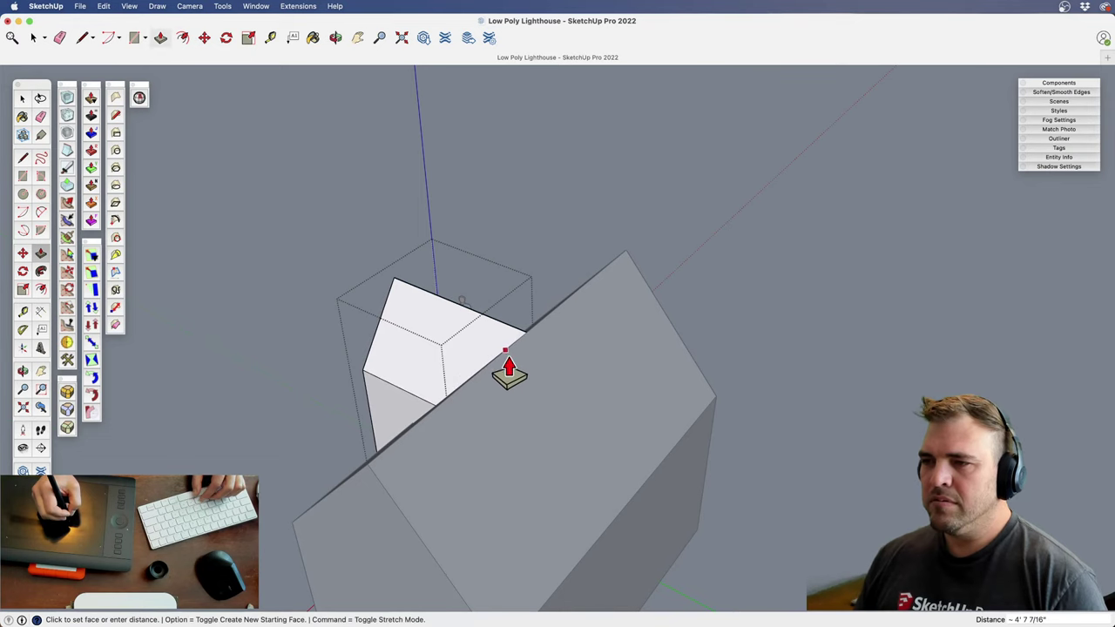
{"action": "left_click", "coordinate": [369, 479]}
{"action": "key", "text": "space"}
Lower the entrance box's gable roof about 1' 5"
{"action": "middle_click_drag", "start_coordinate": [307, 393], "coordinate": [405, 247], "text": "shift"}
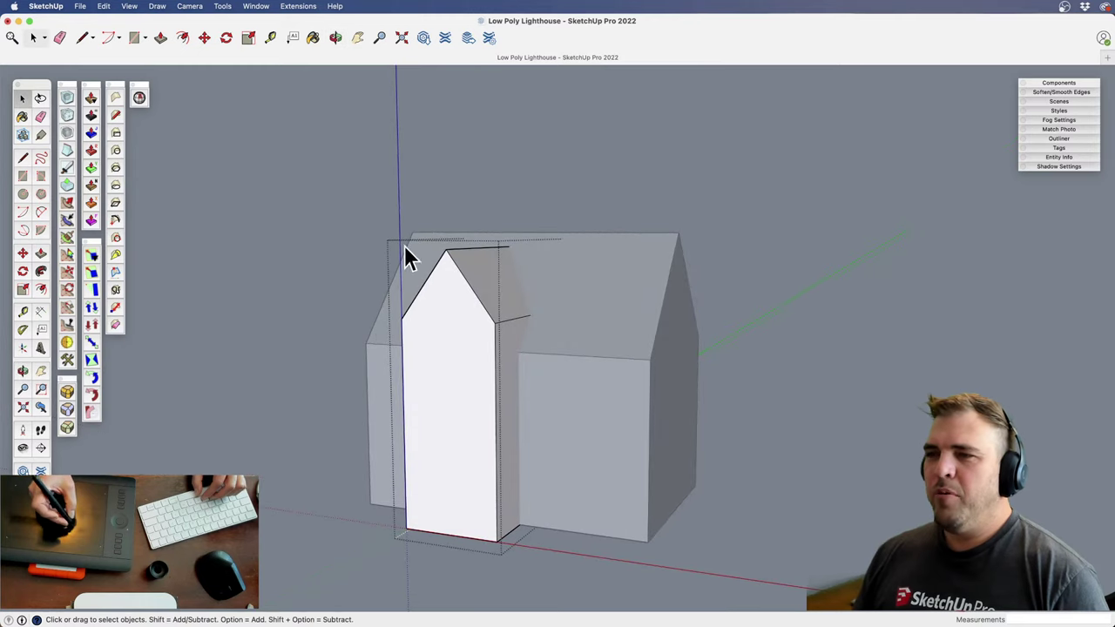
{"action": "left_click", "coordinate": [490, 287]}
{"action": "key", "text": "m"}
{"action": "left_click", "coordinate": [443, 386]}
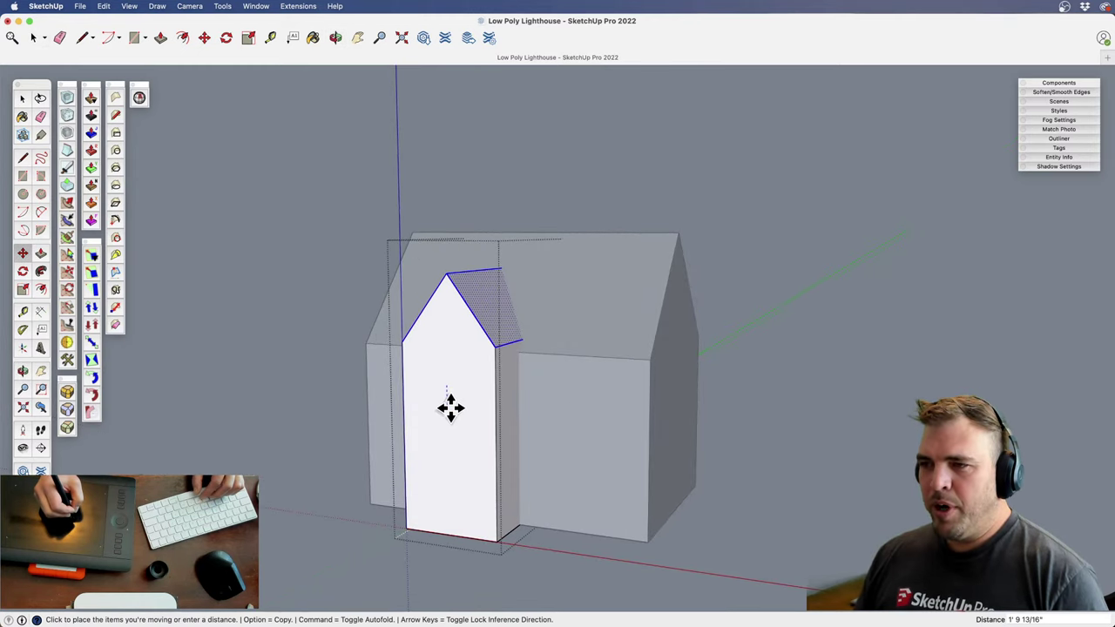
{"action": "left_click", "coordinate": [525, 376]}
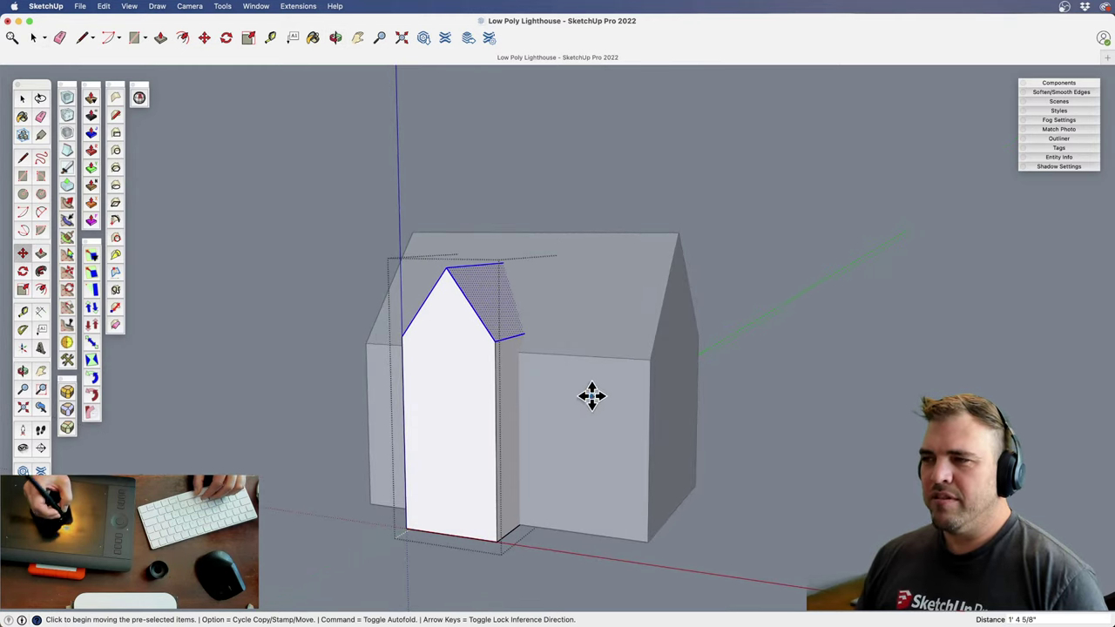
Leave the entrance group, open the main house group and raise its roof ridge edge about 3' 10"
{"action": "middle_click_drag", "start_coordinate": [564, 381], "coordinate": [546, 376]}
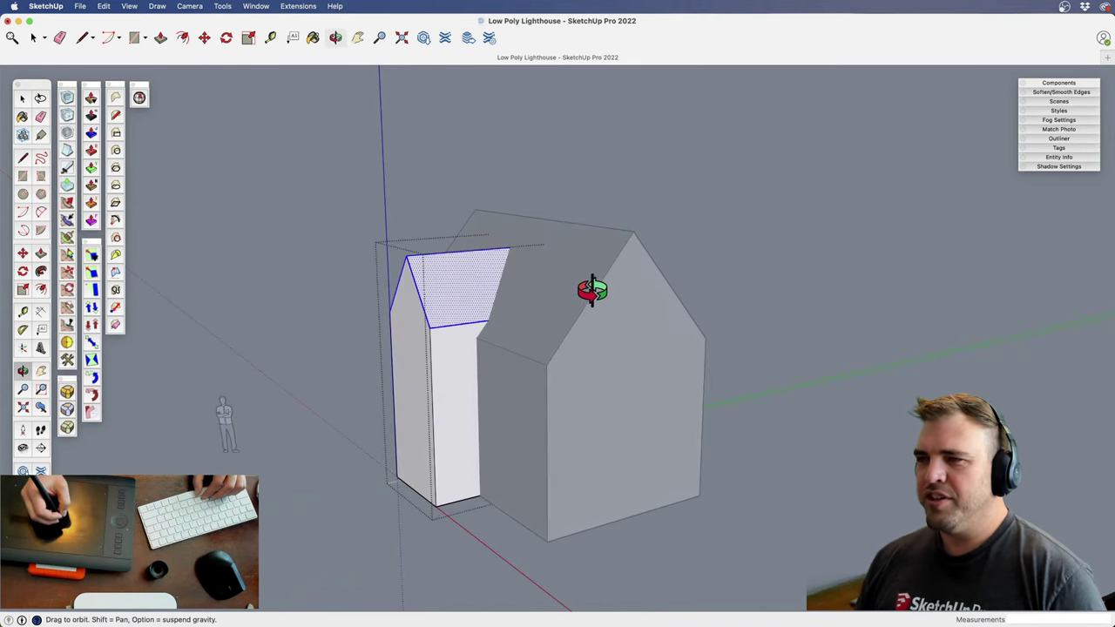
{"action": "middle_click_drag", "start_coordinate": [614, 343], "coordinate": [458, 448]}
{"action": "key", "text": "space"}
{"action": "left_click", "coordinate": [630, 297]}
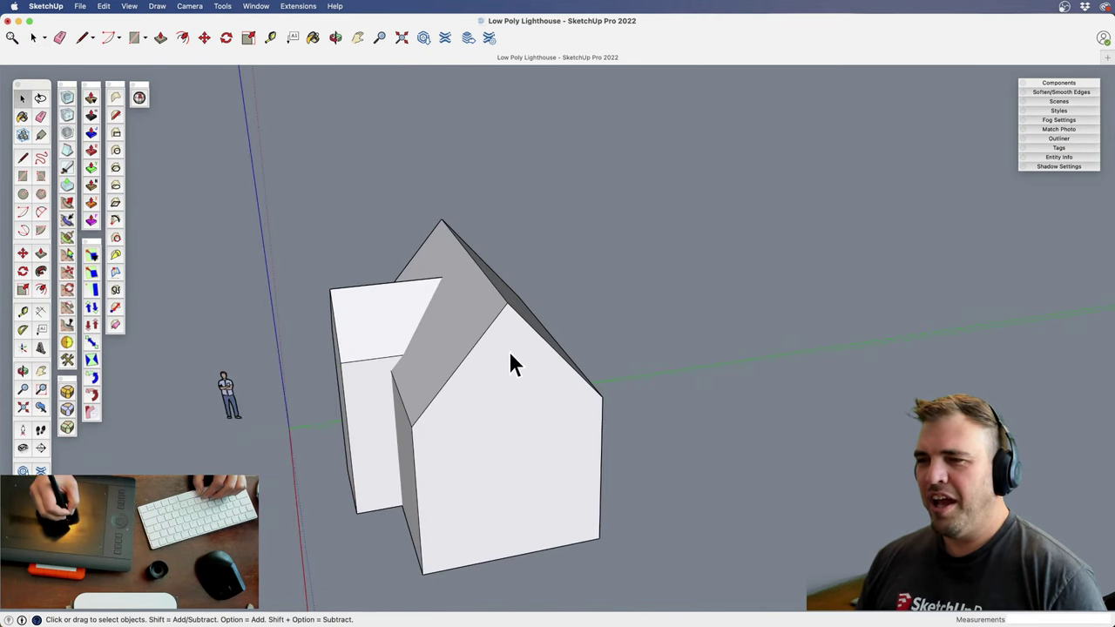
{"action": "left_click", "coordinate": [488, 303]}
{"action": "double_click", "coordinate": [490, 294]}
{"action": "left_click", "coordinate": [490, 284]}
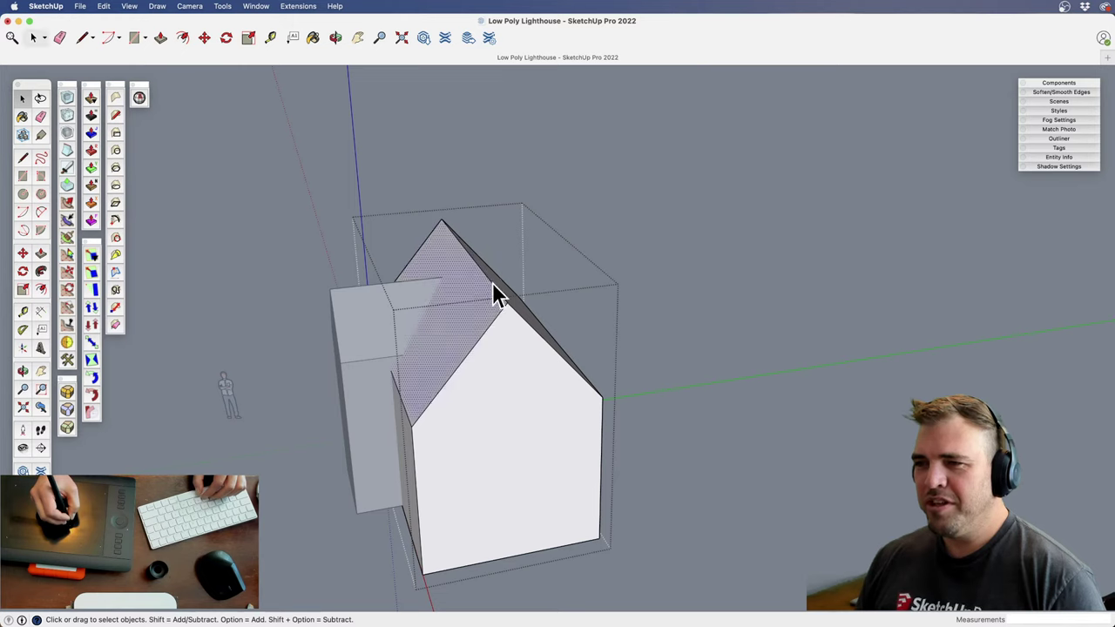
{"action": "left_click", "coordinate": [494, 286]}
{"action": "key", "text": "m"}
{"action": "left_click", "coordinate": [508, 300]}
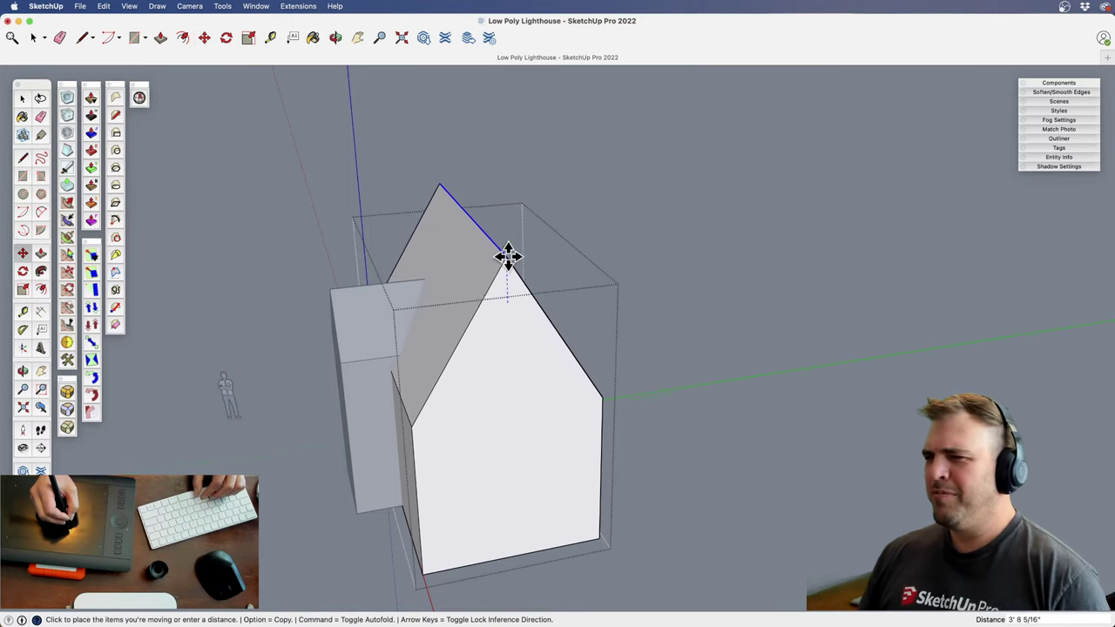
{"action": "left_click", "coordinate": [508, 253]}
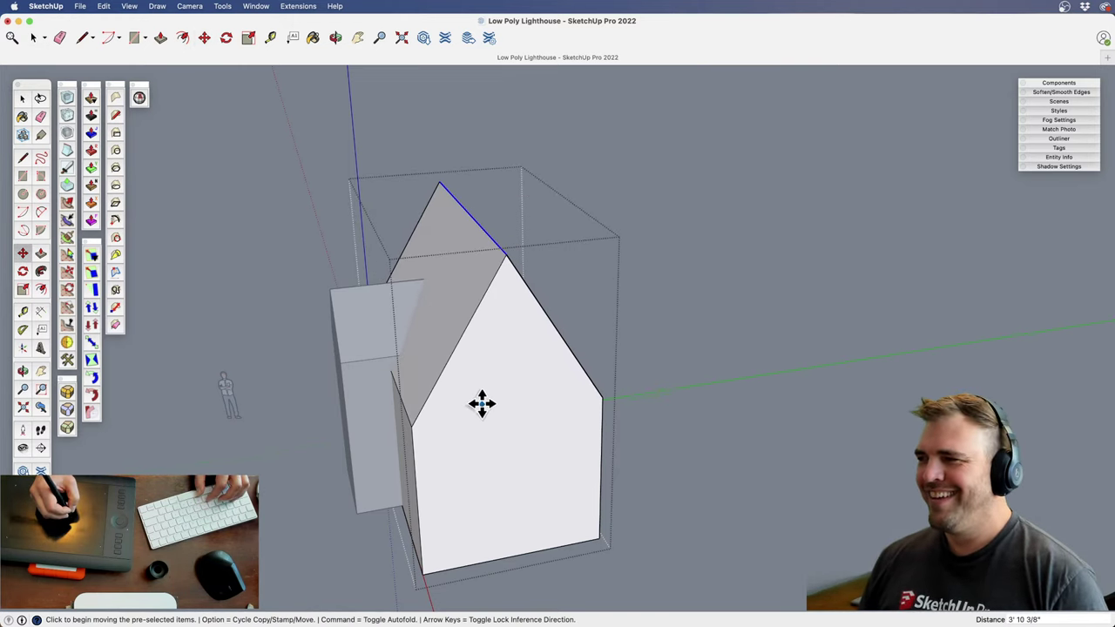
{"action": "key", "text": "a"}
{"action": "left_click", "coordinate": [407, 432]}
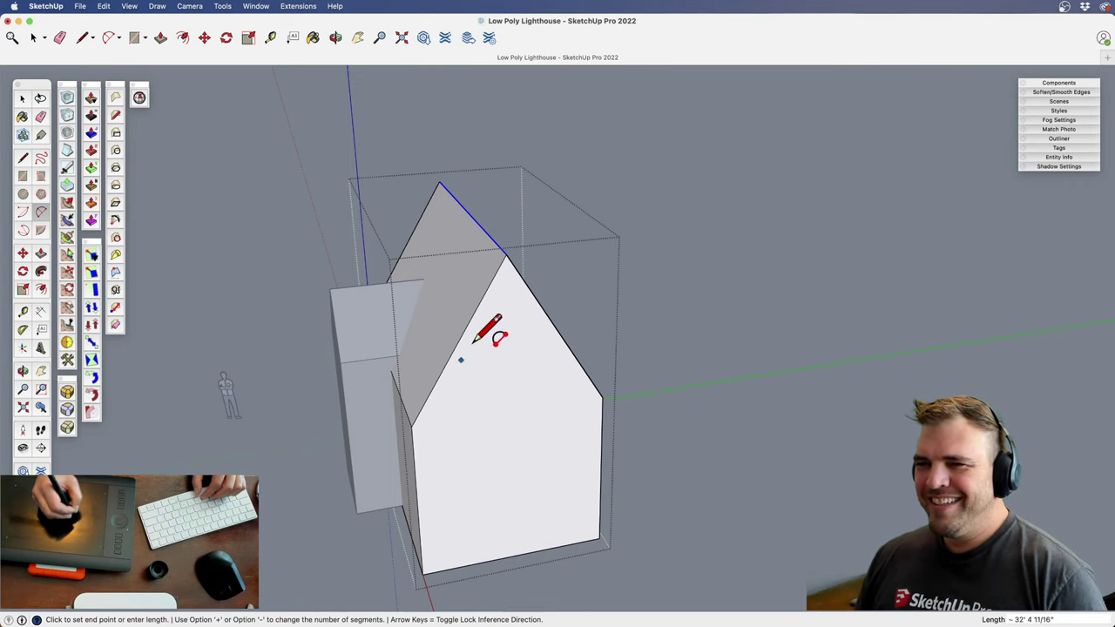
{"action": "left_click", "coordinate": [506, 254]}
{"action": "middle_click_drag", "start_coordinate": [475, 368], "coordinate": [468, 264]}
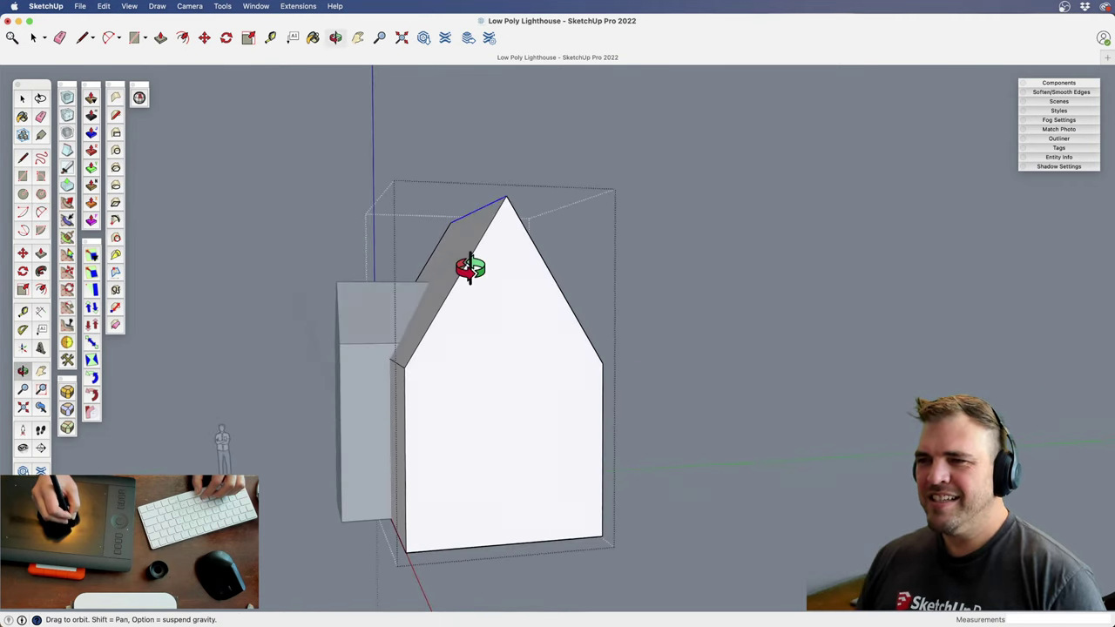
{"action": "scroll", "coordinate": [461, 224], "scroll_direction": "up", "scroll_amount": 5}
{"action": "middle_click_drag", "start_coordinate": [461, 224], "coordinate": [584, 428]}
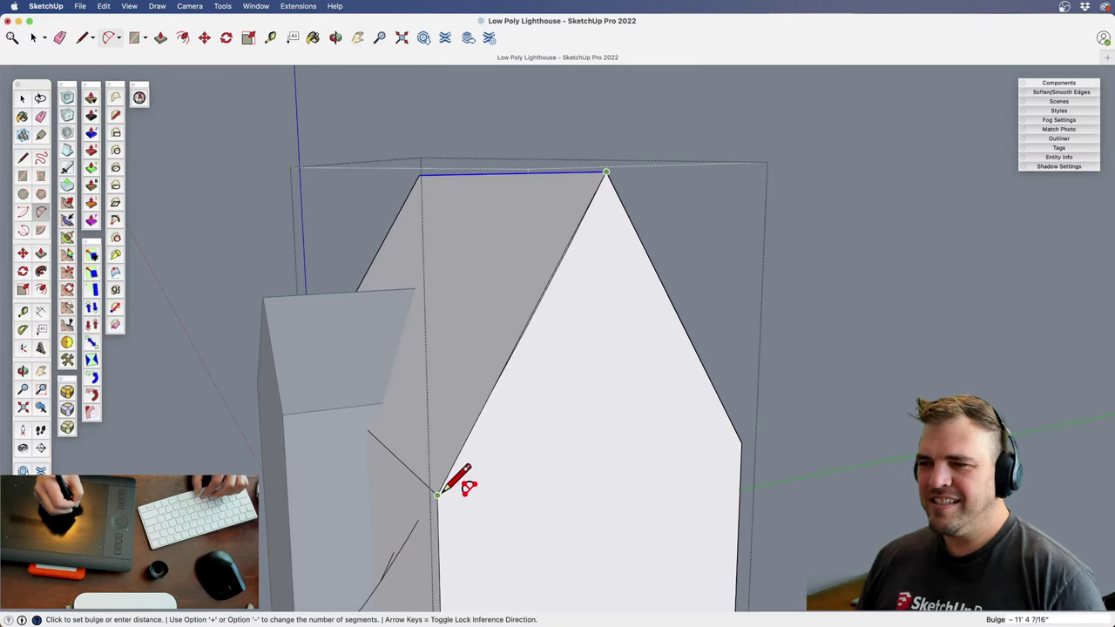
{"action": "left_click", "coordinate": [440, 493]}
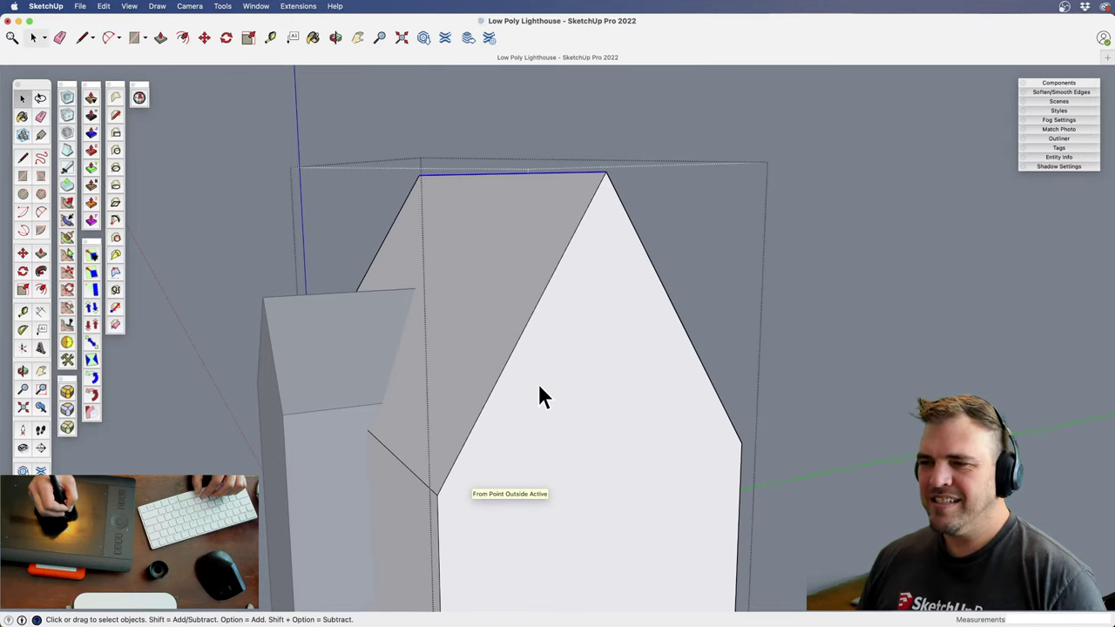
Draw a two-point arc on the end gable from its peak to the eave nearer the entrance, bulging inward about 10 1/4"
{"action": "left_click", "coordinate": [607, 172]}
{"action": "left_click", "coordinate": [437, 494]}
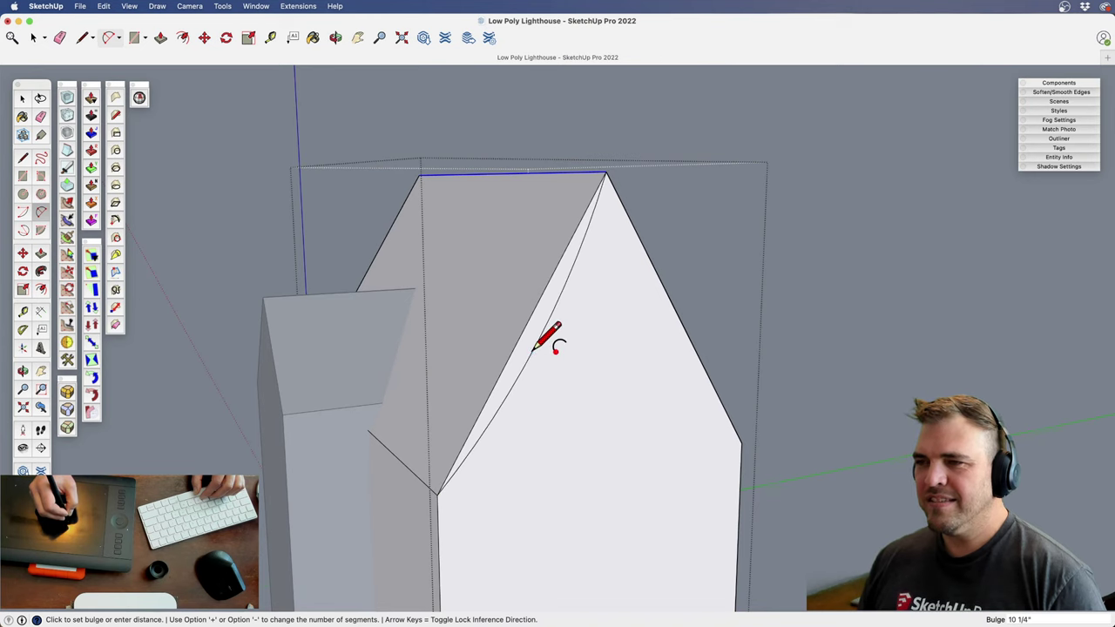
{"action": "left_click", "coordinate": [535, 348]}
Copy the sliver between the arc and roof slope out beside the house and mirror the copy horizontally
{"action": "key", "text": "space"}
{"action": "middle_click_drag", "start_coordinate": [549, 337], "coordinate": [467, 385]}
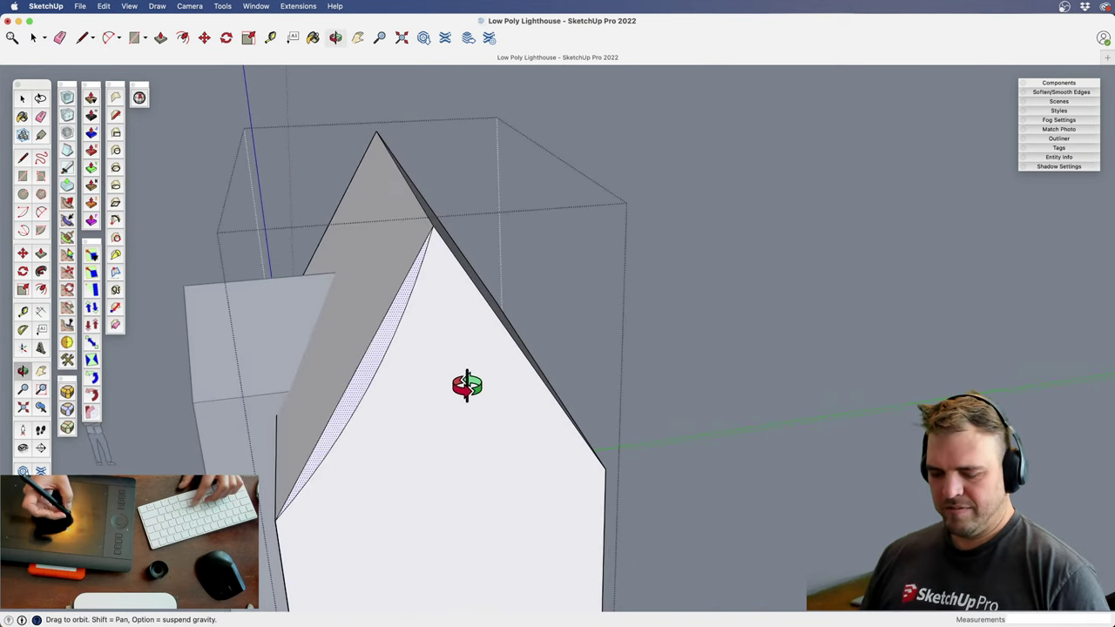
{"action": "key", "text": "m"}
{"action": "left_click", "coordinate": [438, 401]}
{"action": "left_click", "coordinate": [787, 358]}
{"action": "key", "text": "s"}
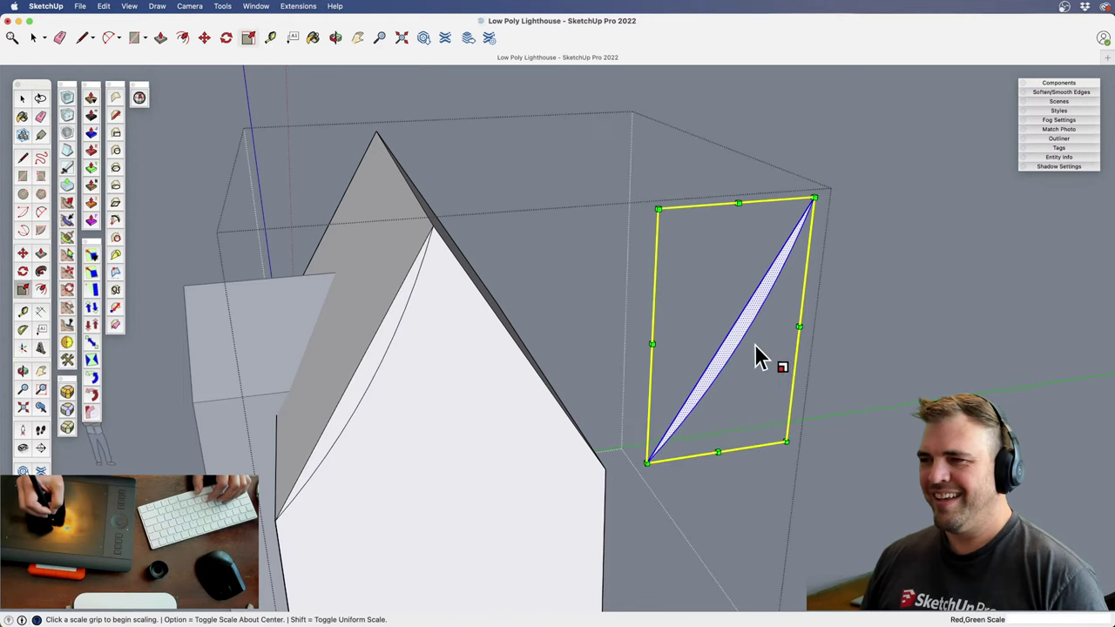
{"action": "left_click_drag", "start_coordinate": [651, 342], "coordinate": [933, 310]}
Move the mirrored sliver by its upper tip onto the gable peak so it lies along the opposite roof slope
{"action": "key", "text": "m"}
{"action": "left_click", "coordinate": [815, 198]}
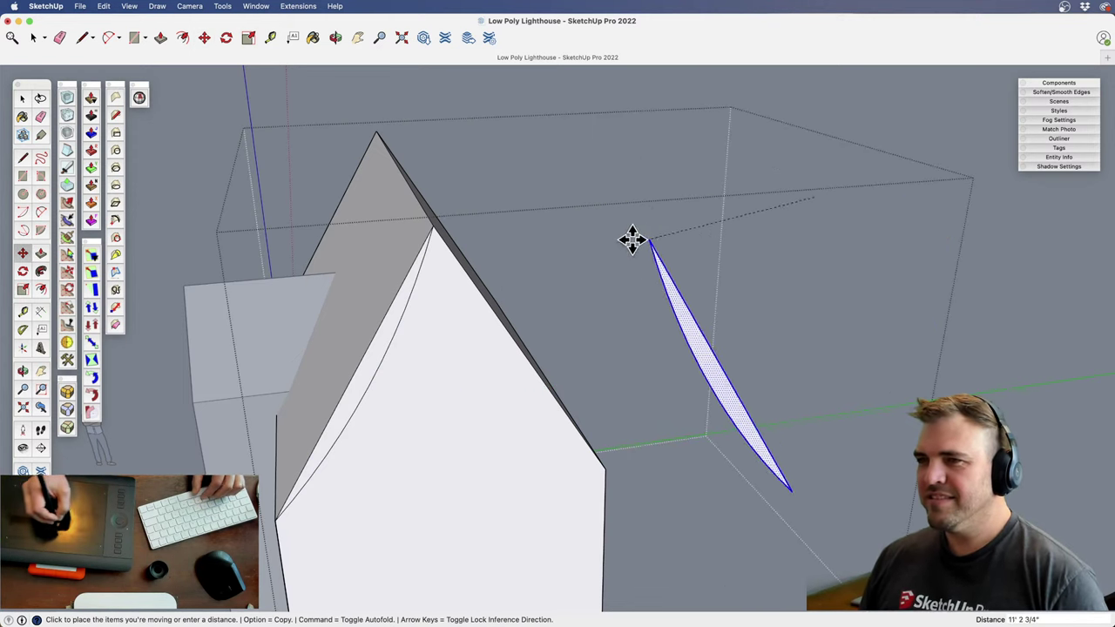
{"action": "left_click", "coordinate": [433, 232]}
Push both slivers back through the full length of the house, about 25' 3 11/16", to give the roof concave slopes
{"action": "middle_click_drag", "start_coordinate": [433, 232], "coordinate": [496, 436], "text": "shift"}
{"action": "key", "text": "p"}
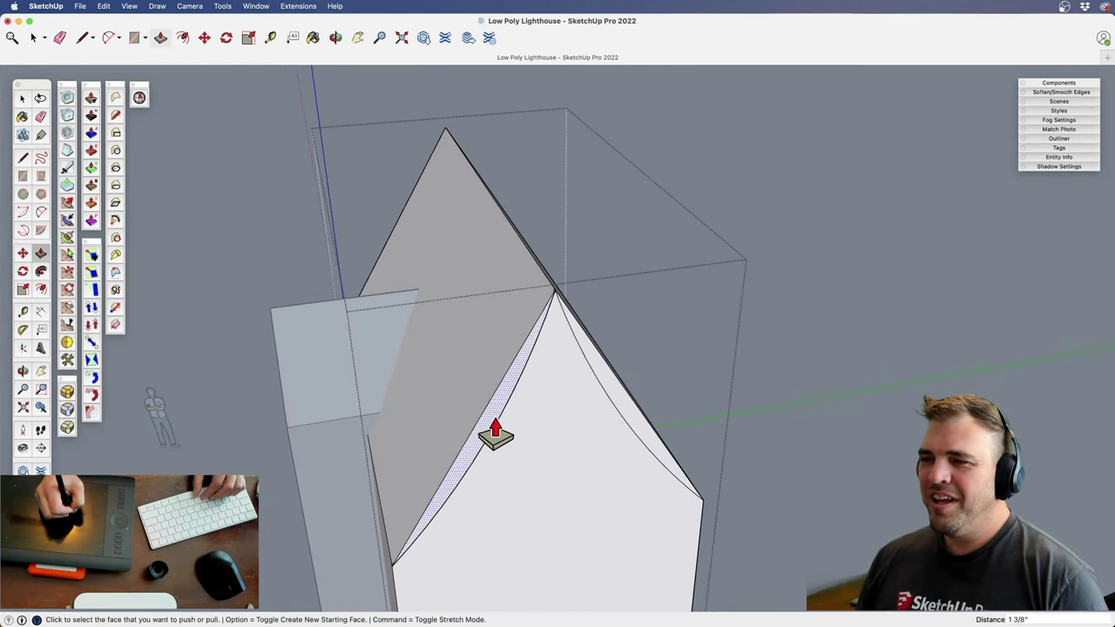
{"action": "left_click", "coordinate": [492, 433]}
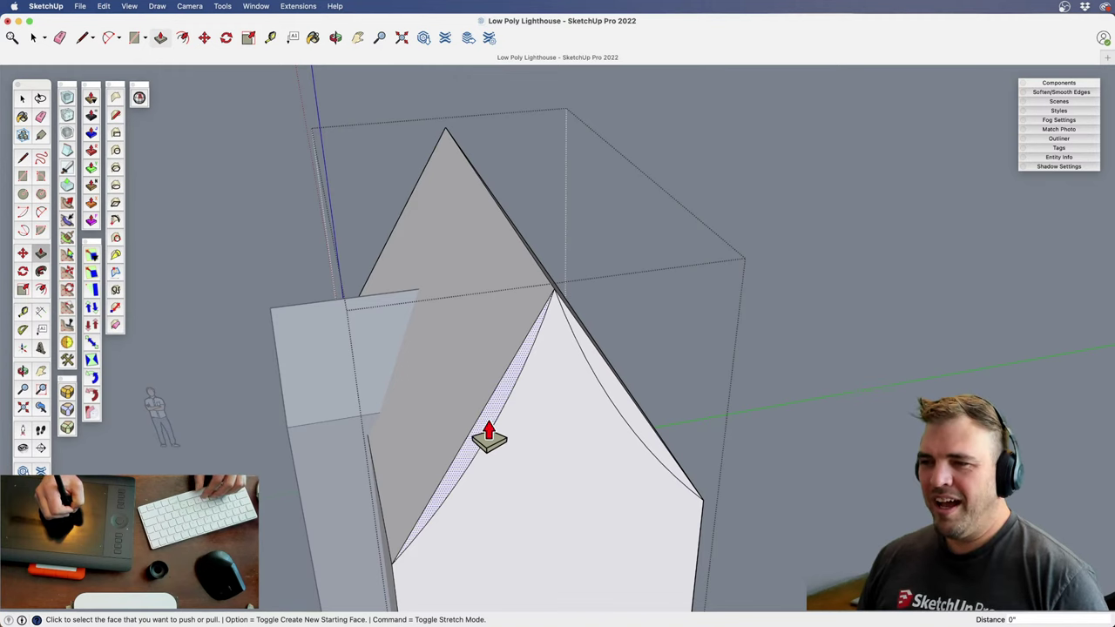
{"action": "left_click", "coordinate": [489, 433]}
{"action": "left_click", "coordinate": [446, 134]}
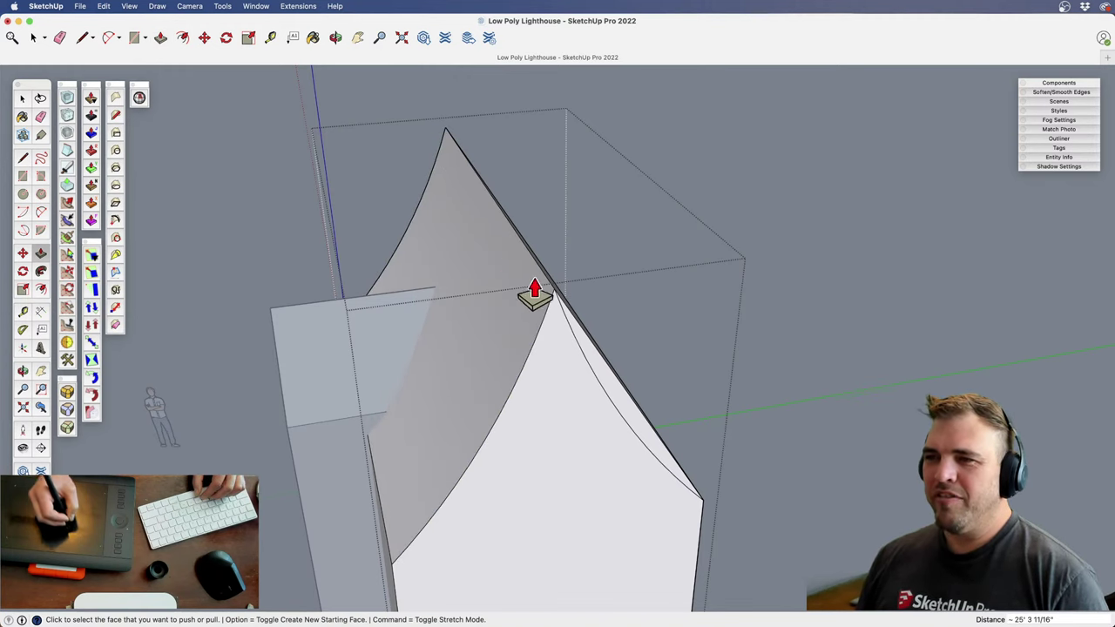
{"action": "left_click", "coordinate": [609, 375]}
Examine the shape of the curved roof and ridge from several angles
{"action": "middle_click_drag", "start_coordinate": [687, 315], "coordinate": [511, 315]}
{"action": "key", "text": "z"}
{"action": "left_click_drag", "start_coordinate": [570, 278], "coordinate": [532, 386]}
{"action": "key", "text": "h"}
{"action": "key", "text": "o"}
{"action": "left_click_drag", "start_coordinate": [531, 386], "coordinate": [635, 449]}
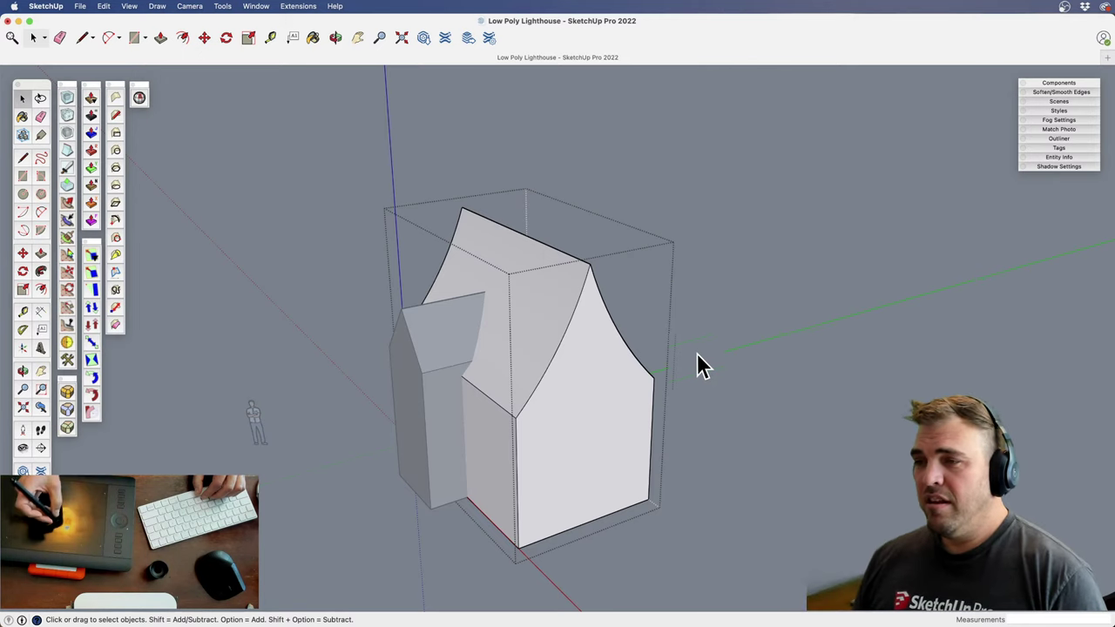
{"action": "middle_click_drag", "start_coordinate": [591, 373], "coordinate": [574, 416], "text": "shift"}
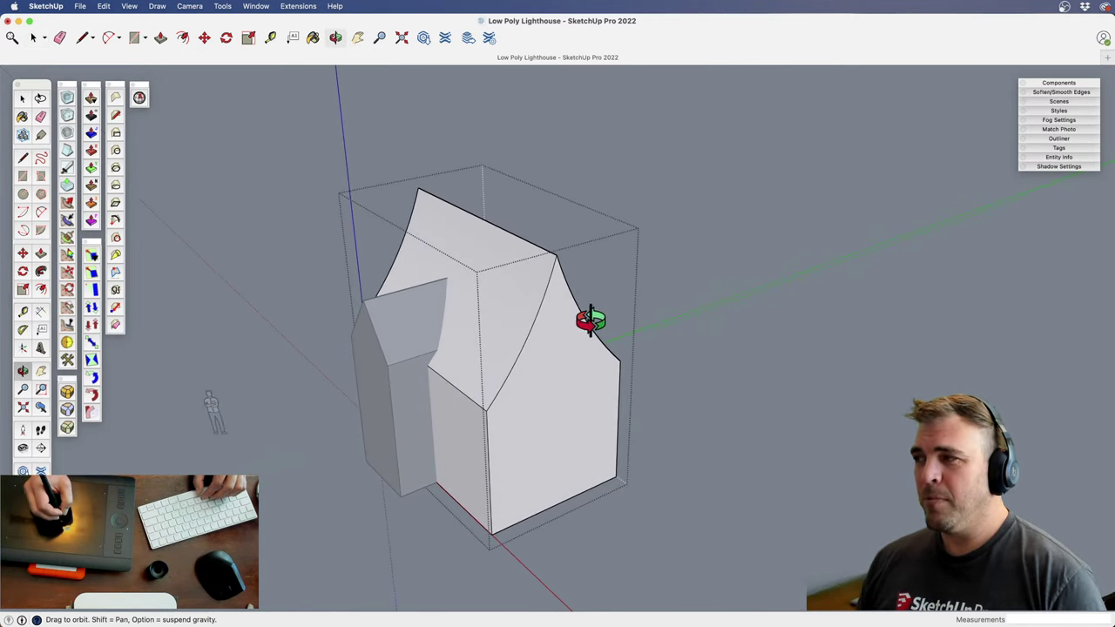
{"action": "middle_click_drag", "start_coordinate": [590, 320], "coordinate": [559, 419], "text": "shift"}
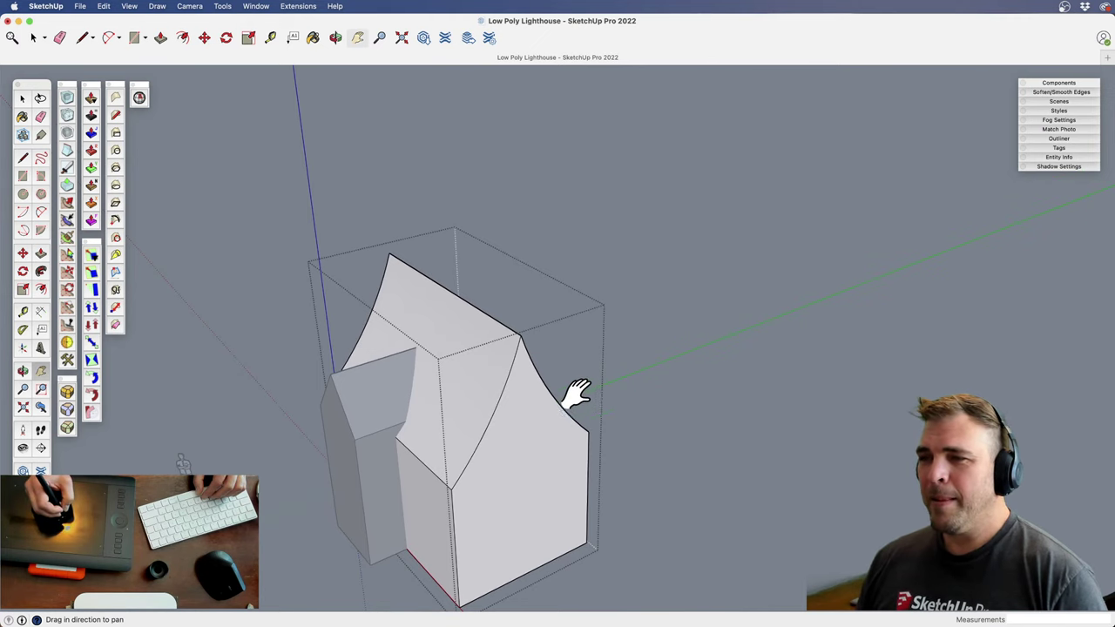
Draw a short horizontal line across the end gable just below its peak
{"action": "scroll", "coordinate": [522, 305], "scroll_direction": "up", "scroll_amount": 5}
{"action": "key", "text": "l"}
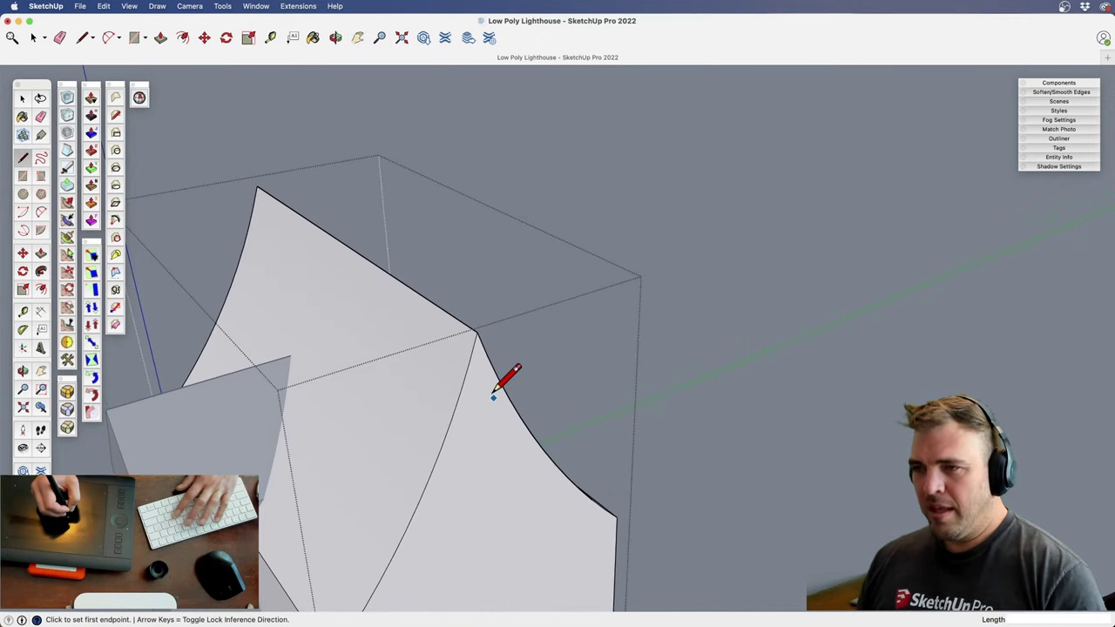
{"action": "left_click", "coordinate": [471, 352]}
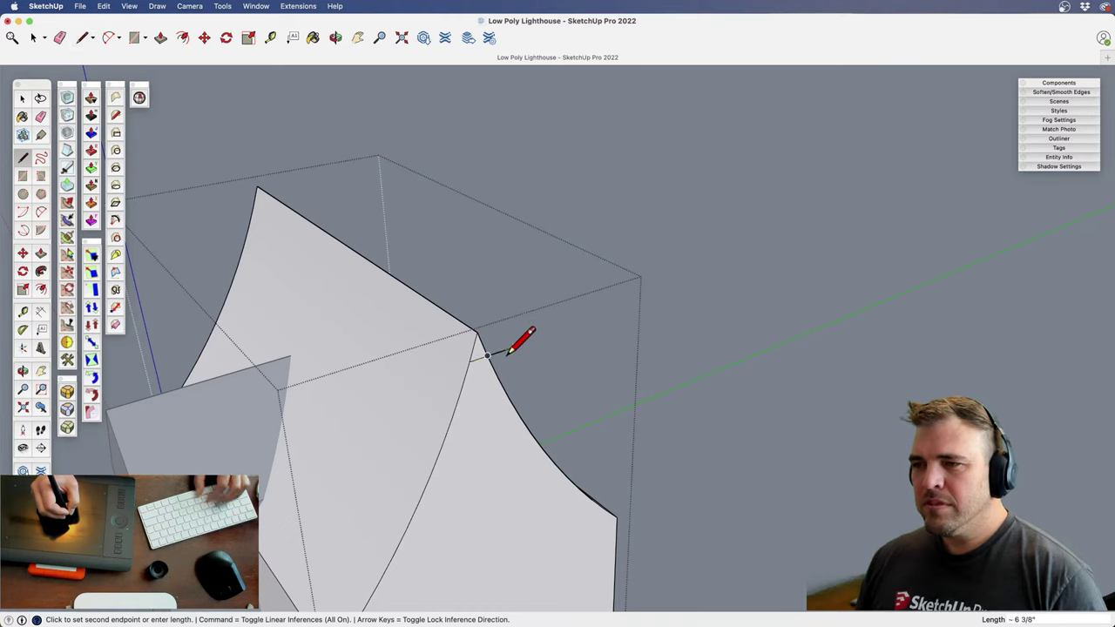
{"action": "key", "text": "e"}
Push the small peak triangle back about 25' 3 5/16" along the whole ridge to flatten it and leave the house group
{"action": "key", "text": "p"}
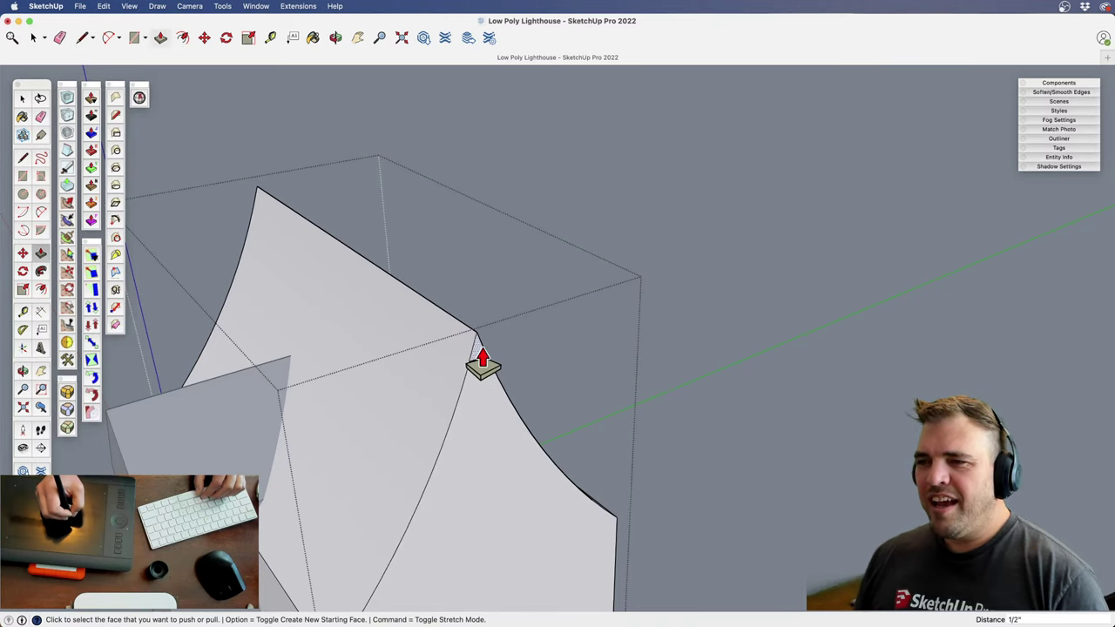
{"action": "left_click", "coordinate": [472, 359]}
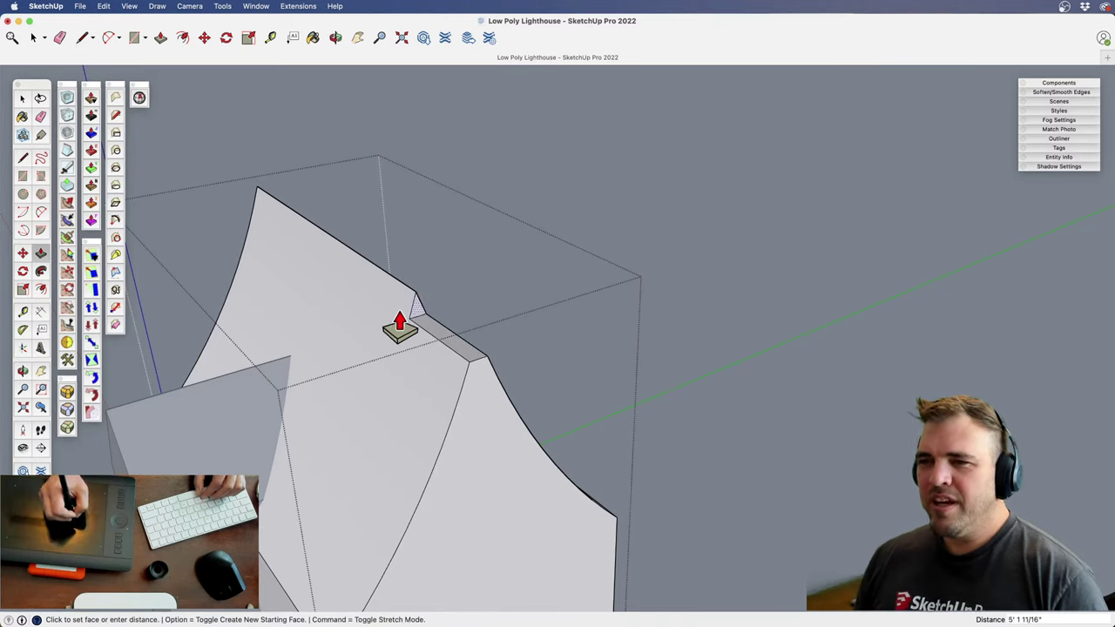
{"action": "left_click", "coordinate": [258, 202]}
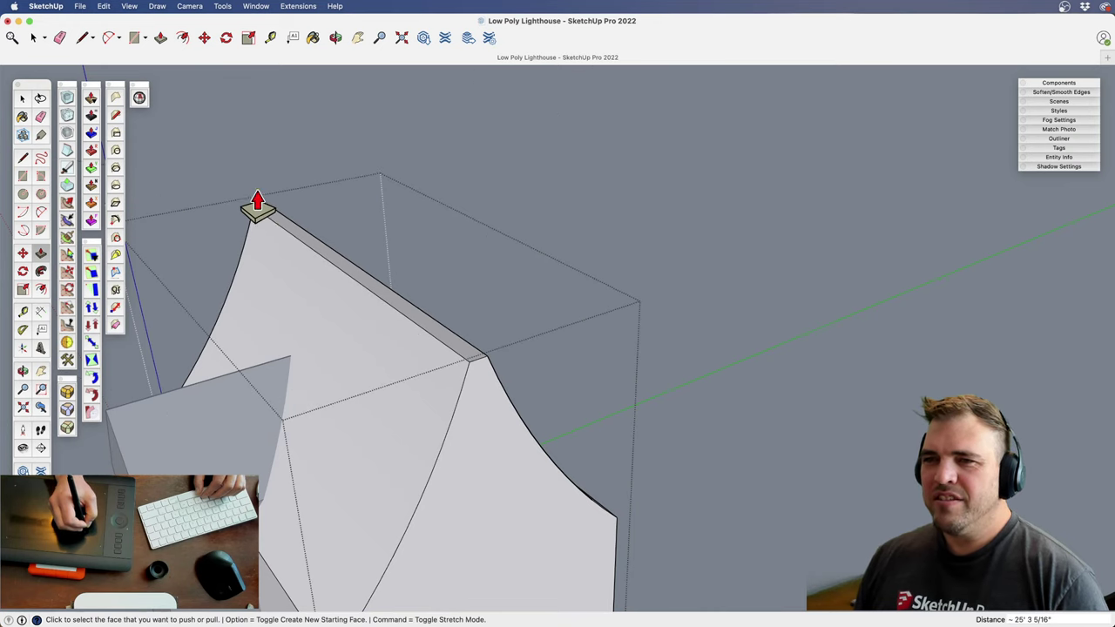
{"action": "scroll", "coordinate": [398, 552], "scroll_direction": "down", "scroll_amount": 5}
{"action": "middle_click_drag", "start_coordinate": [398, 552], "coordinate": [550, 356], "text": "shift"}
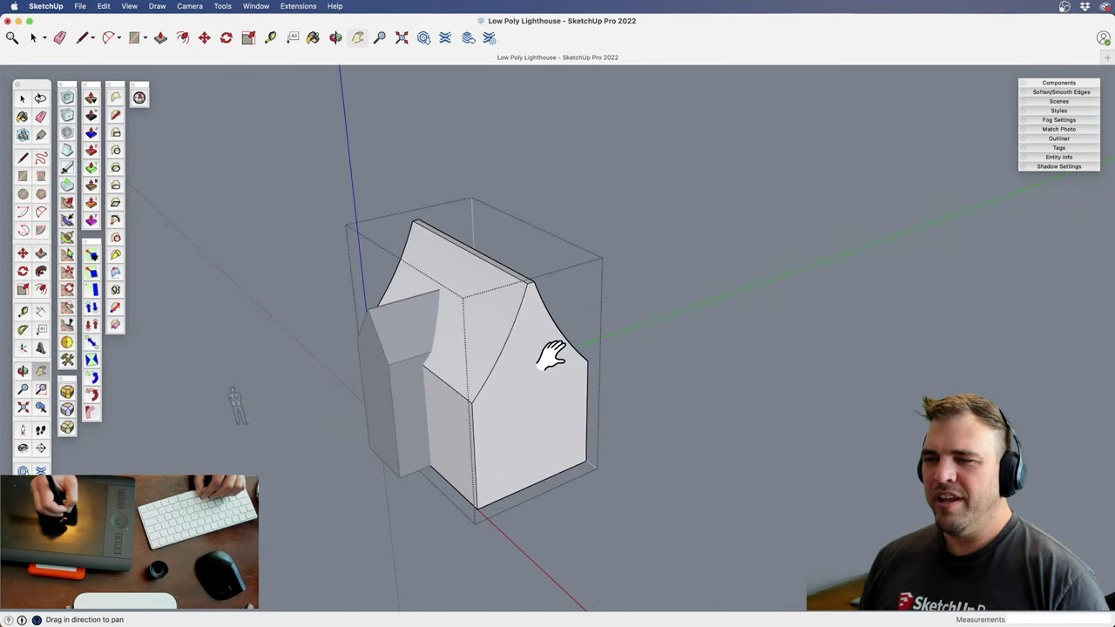
{"action": "key", "text": "space"}
{"action": "left_click", "coordinate": [629, 346]}
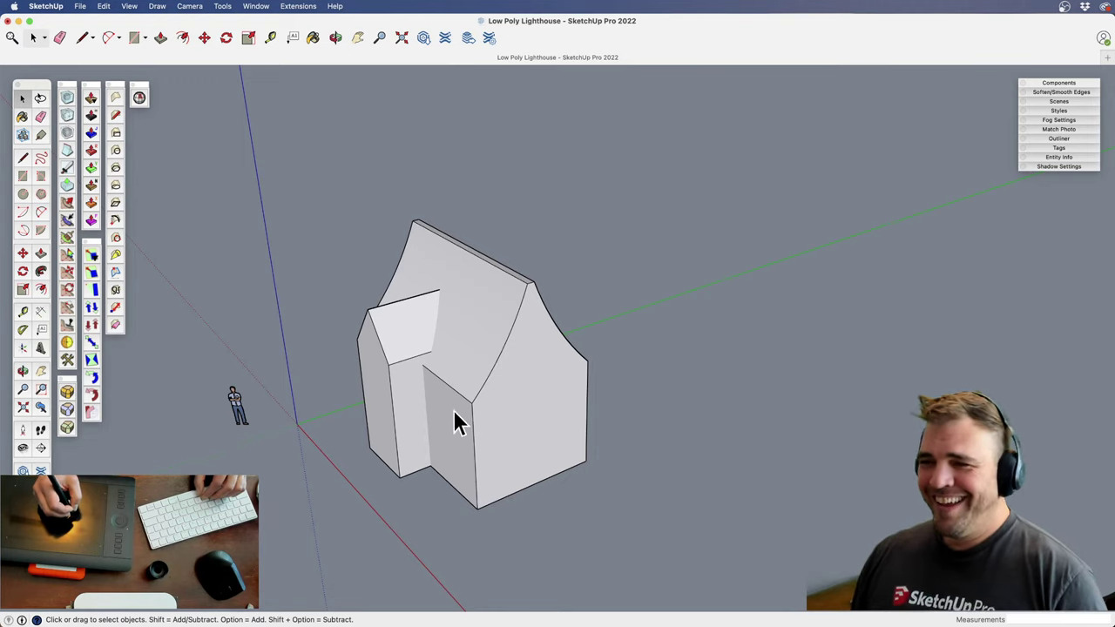
Draw a 24-sided circle of about 9' 9 1/4" radius on the ground, centred on the green axis at the house's end
{"action": "middle_click_drag", "start_coordinate": [454, 414], "coordinate": [570, 393], "text": "shift"}
{"action": "key", "text": "c"}
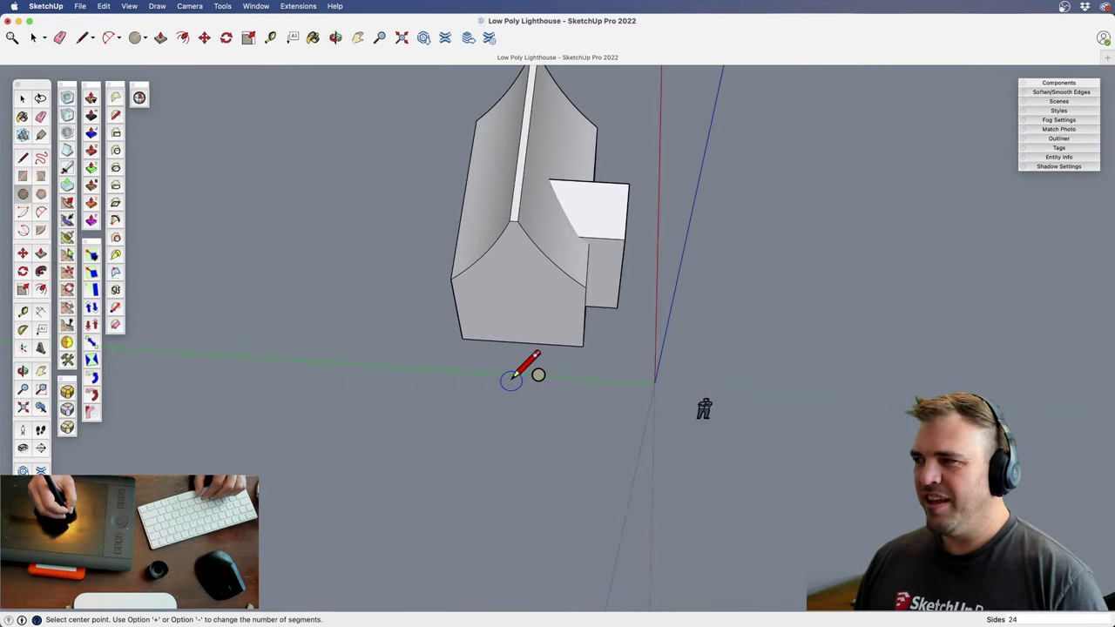
{"action": "left_click", "coordinate": [512, 379]}
{"action": "left_click", "coordinate": [587, 377]}
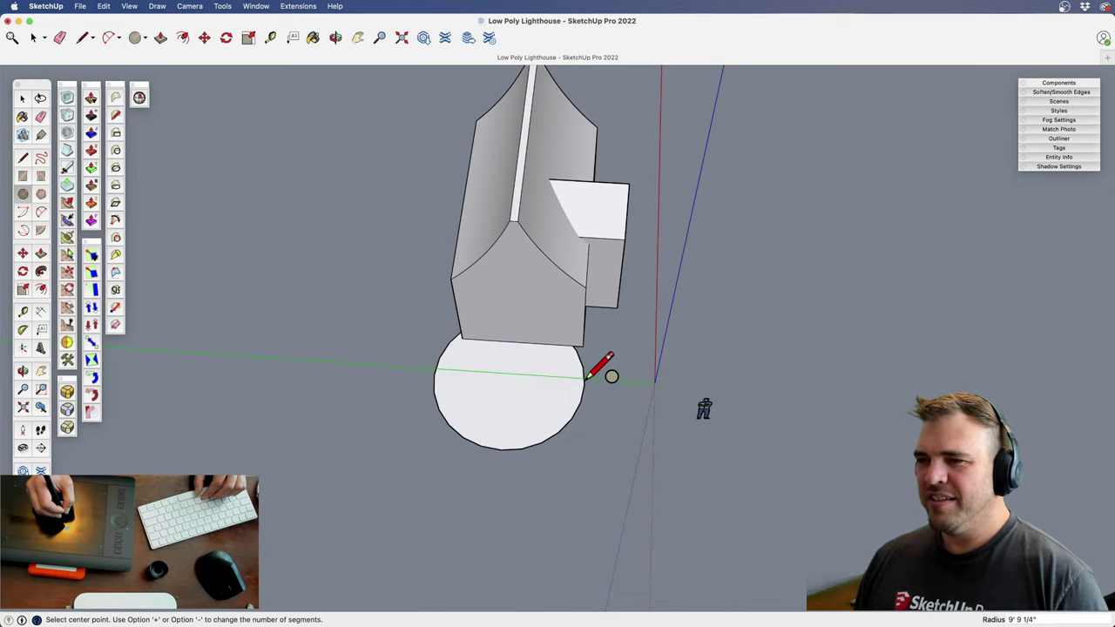
Extrude the circle upward into a tower cylinder rising above the house roof
{"action": "middle_click_drag", "start_coordinate": [590, 375], "coordinate": [496, 427]}
{"action": "key", "text": "p"}
{"action": "left_click", "coordinate": [497, 428]}
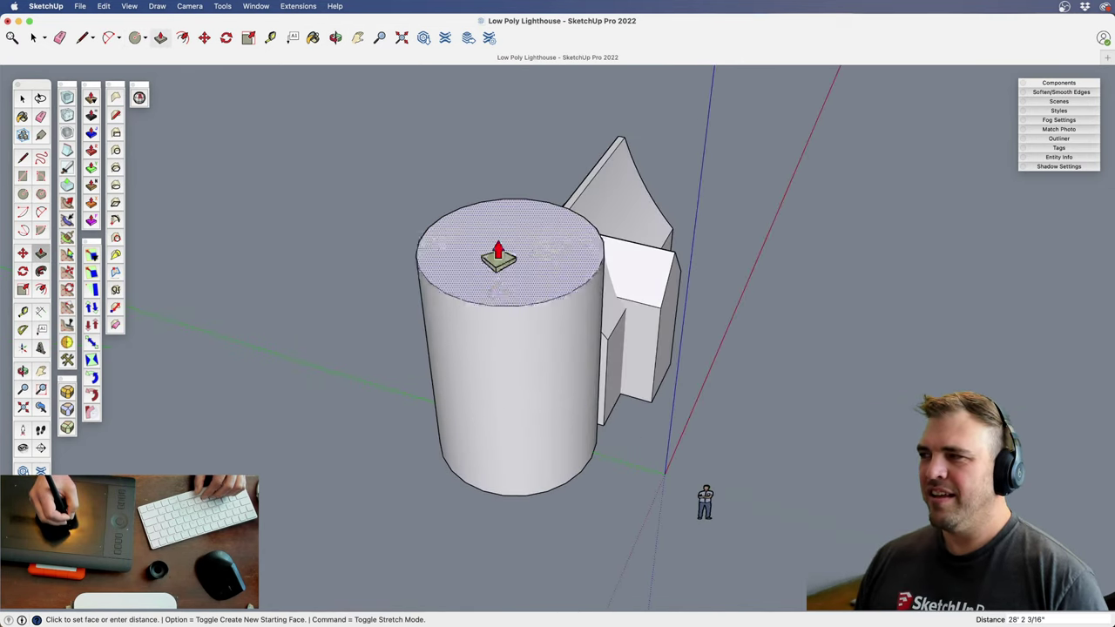
{"action": "left_click", "coordinate": [495, 163]}
{"action": "middle_click_drag", "start_coordinate": [495, 210], "coordinate": [521, 240], "text": "shift"}
{"action": "key", "text": "space"}
{"action": "left_click", "coordinate": [445, 296]}
{"action": "key", "text": "s"}
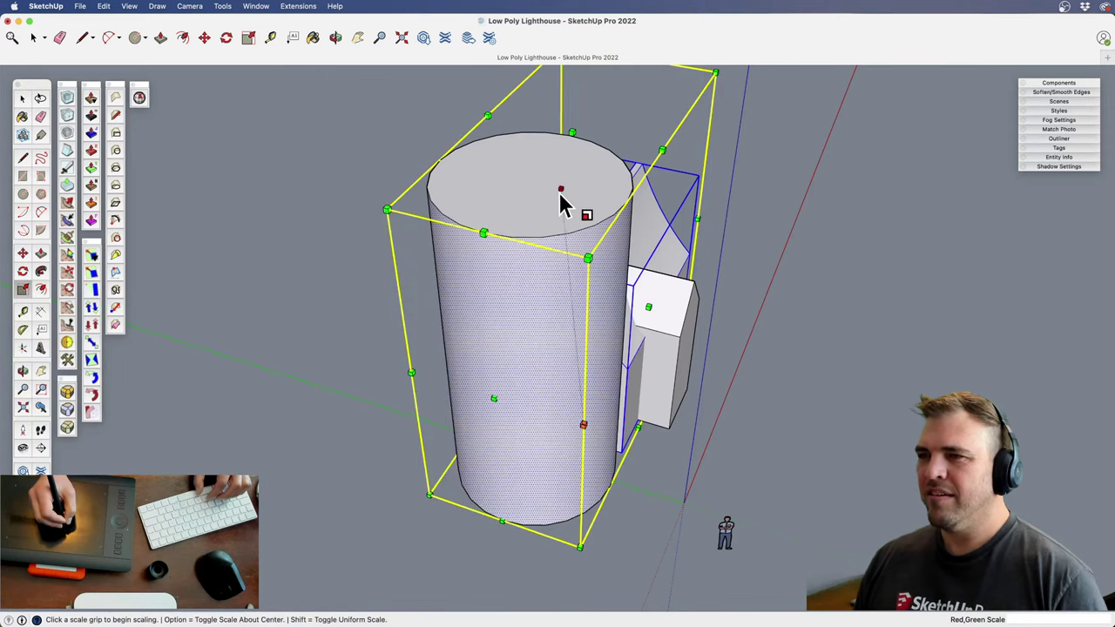
Scale the cylinder's top face down about its centre to taper the tower
{"action": "key", "text": "space"}
{"action": "left_click", "coordinate": [547, 195]}
{"action": "key", "text": "s"}
{"action": "key", "text": "alt"}
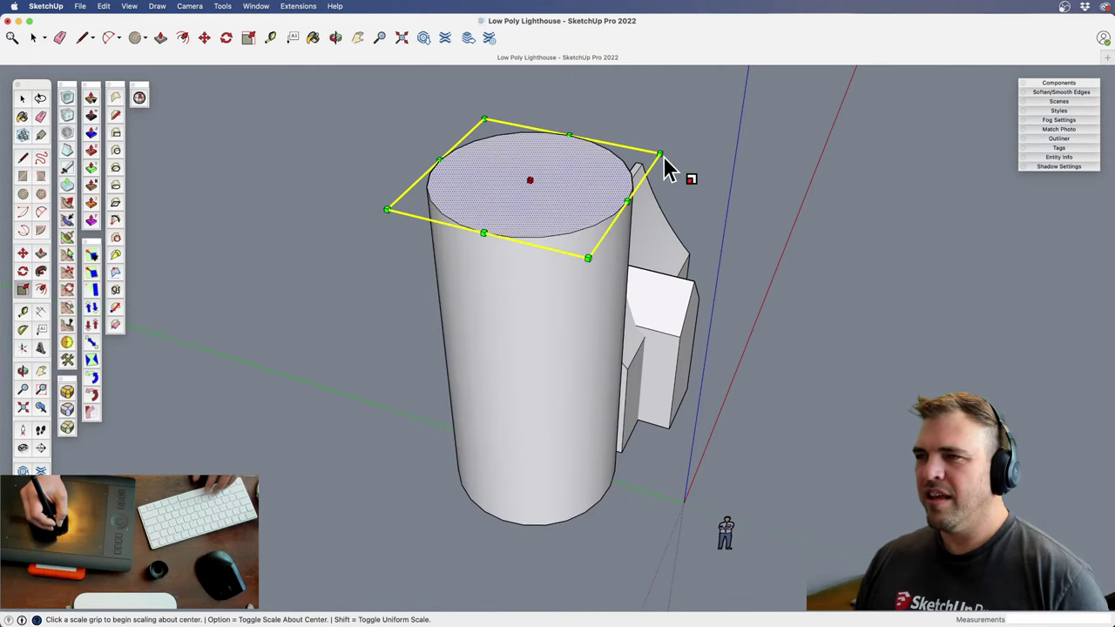
{"action": "left_click", "coordinate": [659, 154]}
{"action": "left_click", "coordinate": [606, 166]}
{"action": "middle_click_drag", "start_coordinate": [614, 296], "coordinate": [456, 470], "text": "shift"}
{"action": "middle_click_drag", "start_coordinate": [521, 424], "coordinate": [497, 447], "text": "shift"}
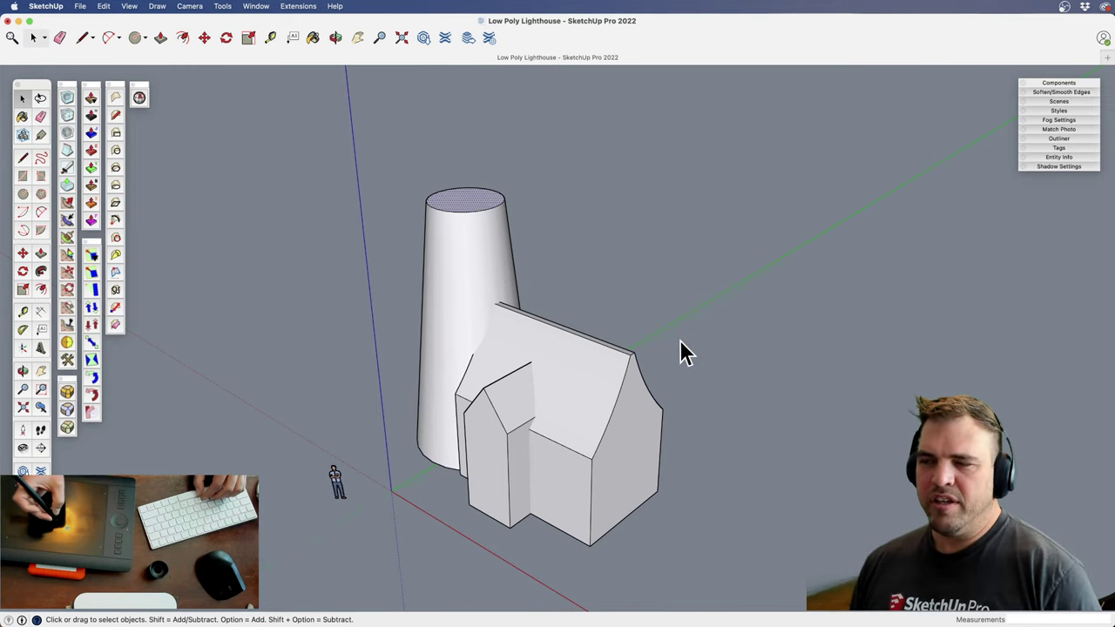
Set the camera's field of view to 50 degrees and bring the model closer again
{"action": "key", "text": "z"}
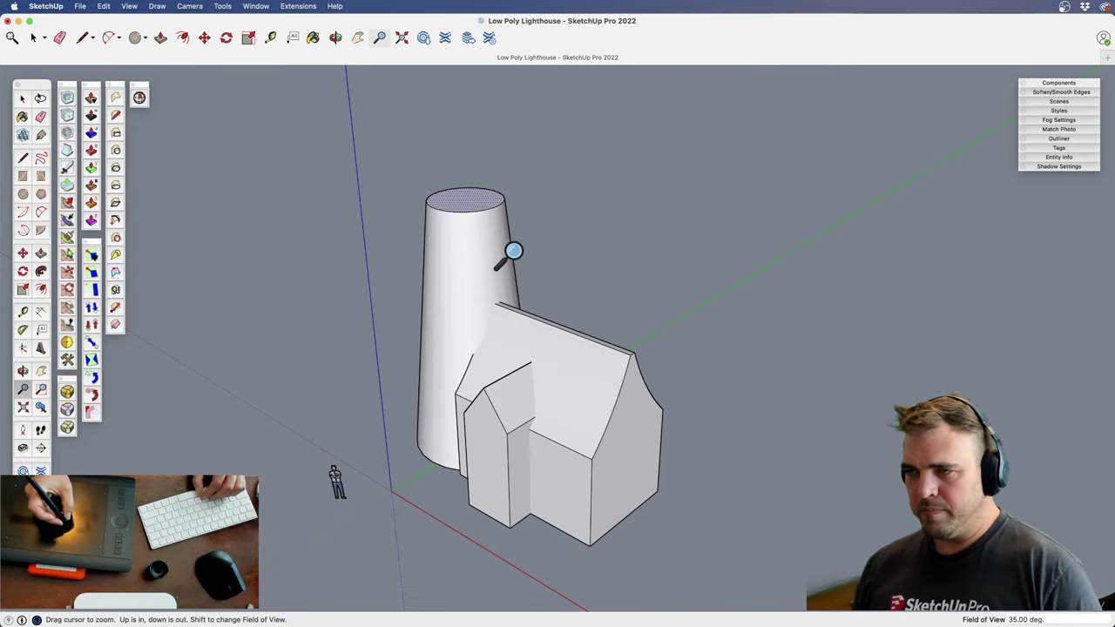
{"action": "key", "text": "space"}
{"action": "type", "text": "z"}
{"action": "type", "text": "5"}
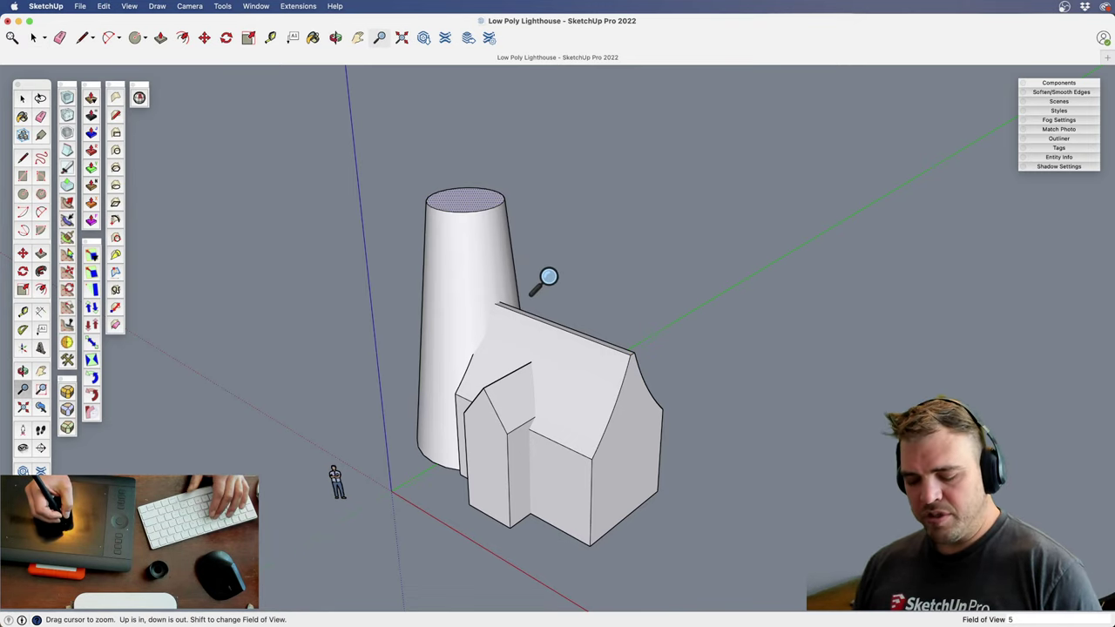
{"action": "type", "text": "0"}
{"action": "key", "text": "Return"}
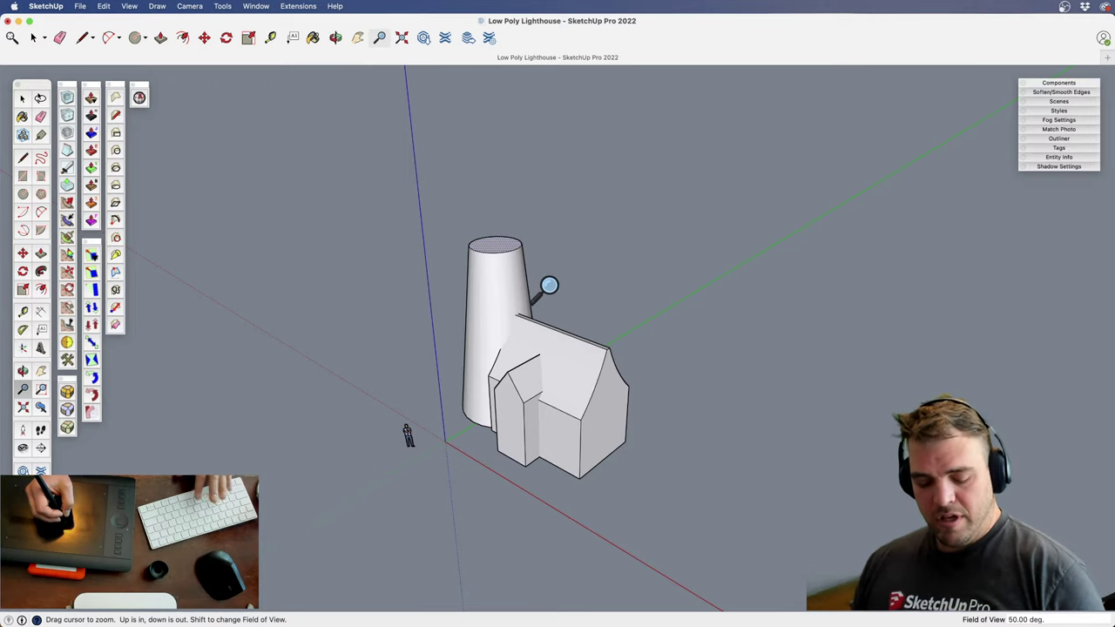
{"action": "left_click_drag", "start_coordinate": [568, 463], "coordinate": [562, 261]}
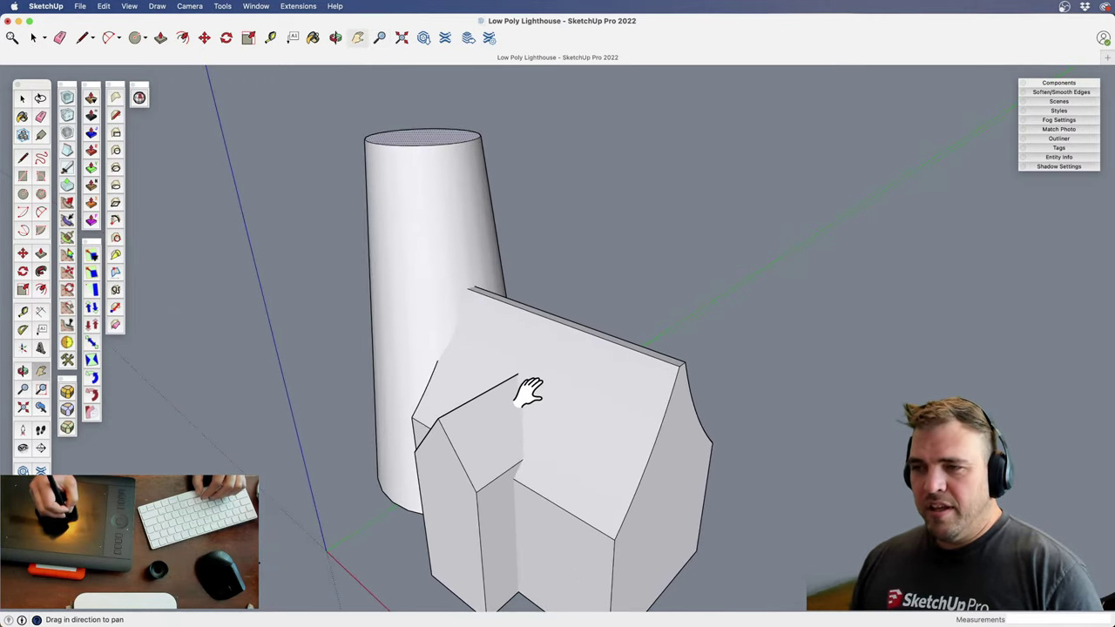
Select the whole tower geometry and scale it down uniformly from an upper corner
{"action": "middle_click_drag", "start_coordinate": [528, 391], "coordinate": [571, 388], "text": "shift"}
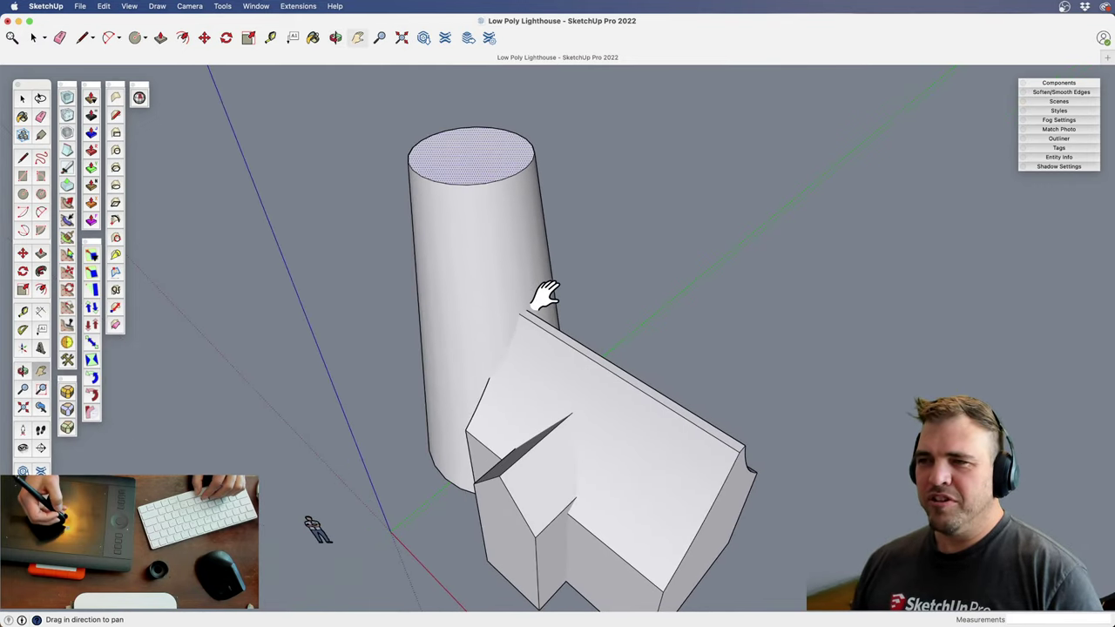
{"action": "key", "text": "space"}
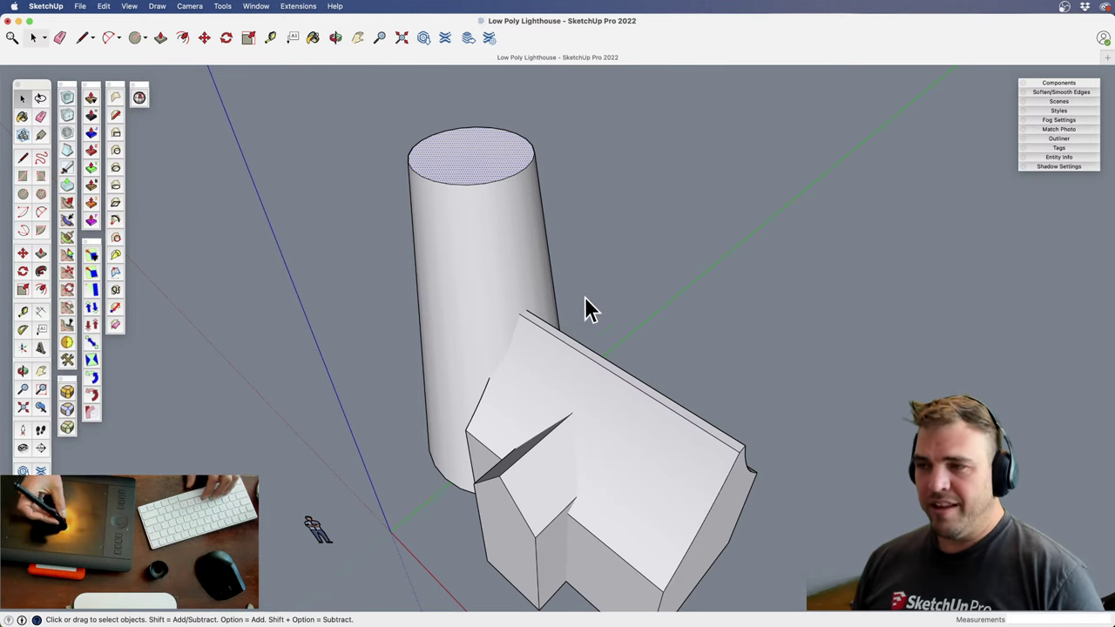
{"action": "triple_click", "coordinate": [490, 223]}
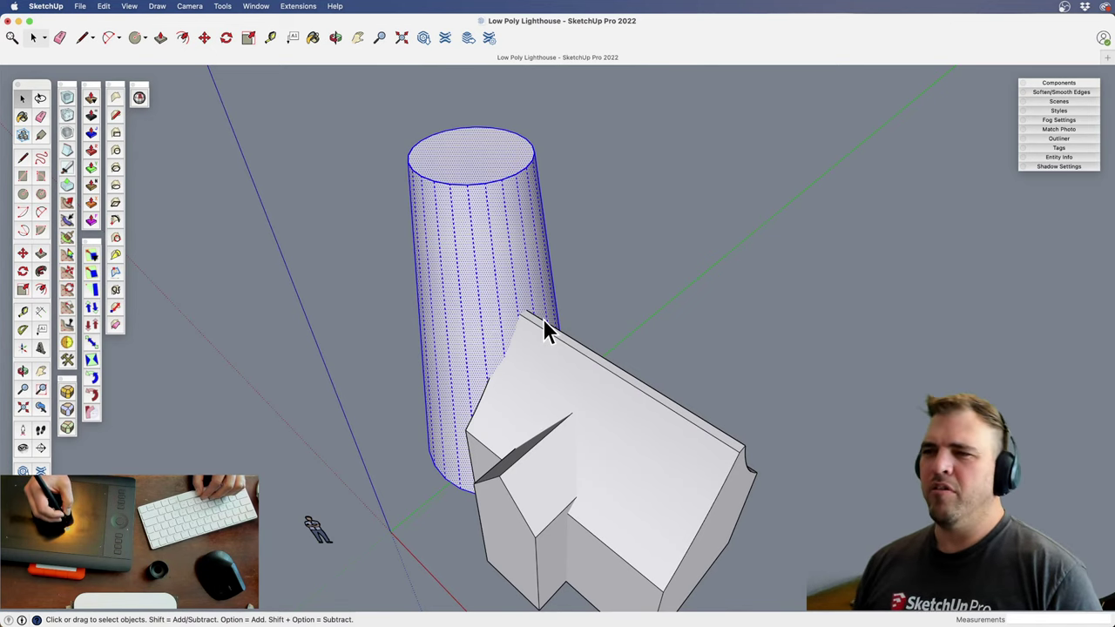
{"action": "middle_click_drag", "start_coordinate": [545, 324], "coordinate": [531, 270]}
{"action": "key", "text": "s"}
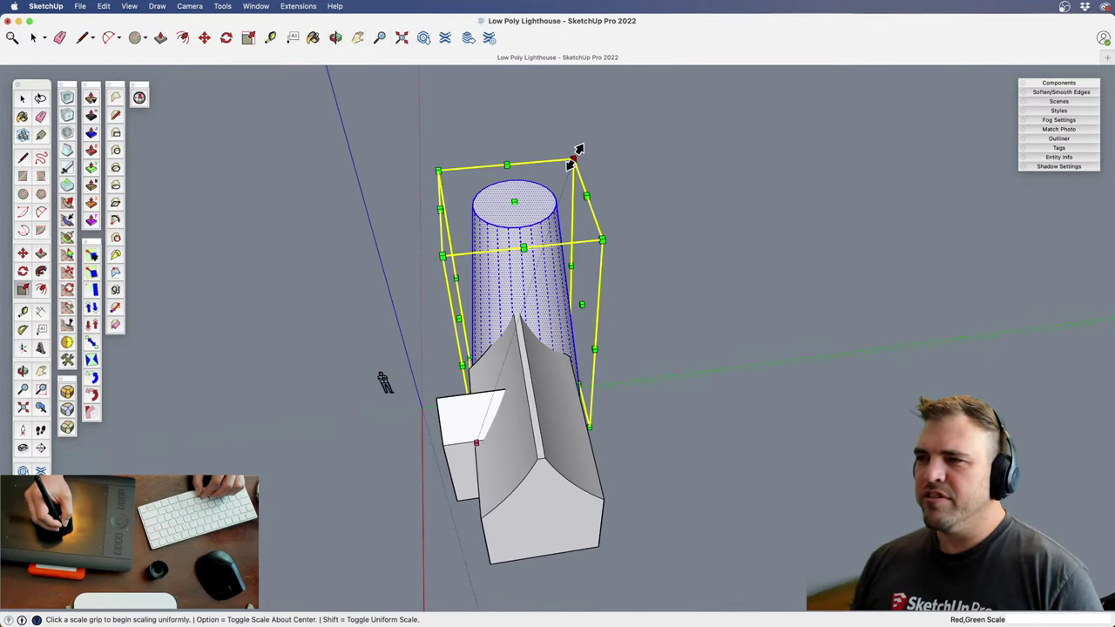
{"action": "left_click", "coordinate": [576, 178]}
{"action": "left_click", "coordinate": [558, 198]}
Stretch the selected tower taller along the blue axis
{"action": "middle_click_drag", "start_coordinate": [558, 199], "coordinate": [327, 199]}
{"action": "left_click", "coordinate": [557, 202]}
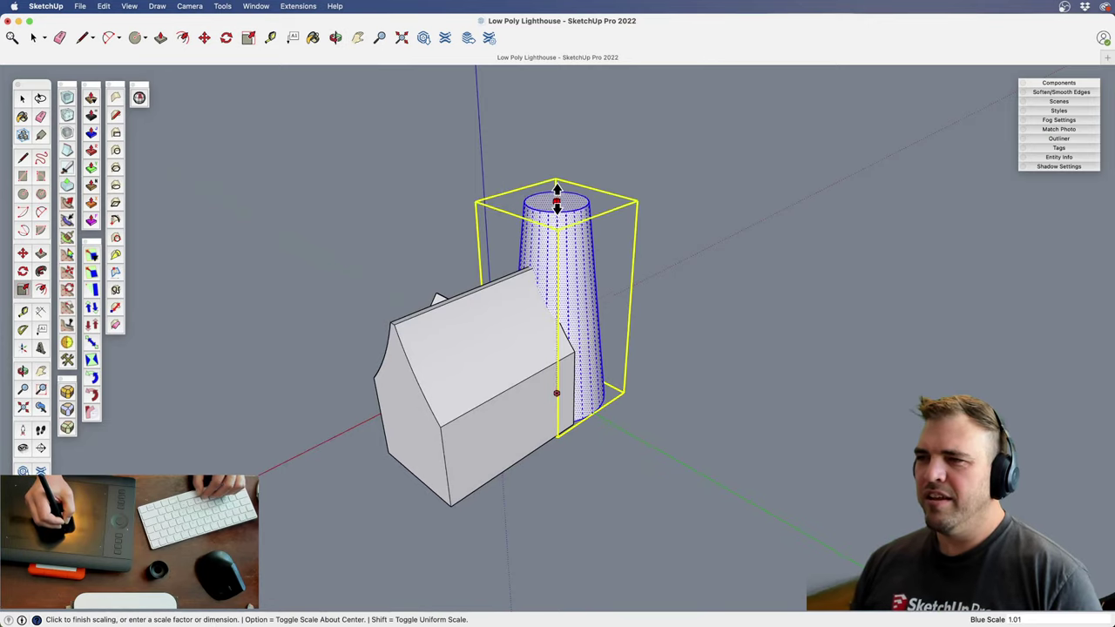
{"action": "left_click", "coordinate": [557, 159]}
Group the tower and move it along the green axis to line up with the centre of the house
{"action": "middle_click_drag", "start_coordinate": [557, 242], "coordinate": [544, 349]}
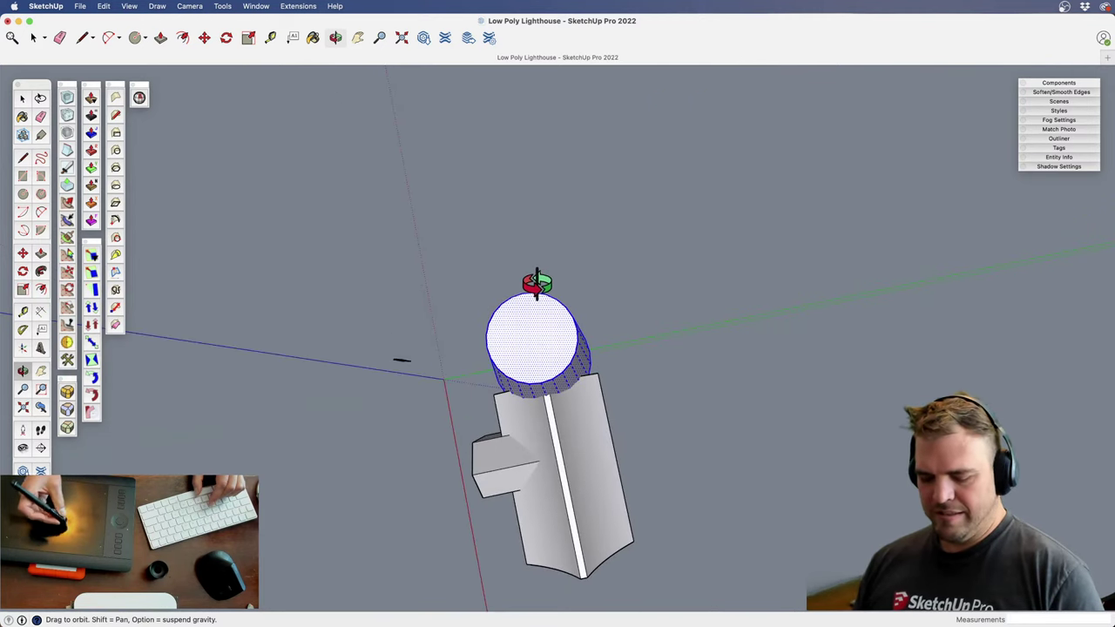
{"action": "key", "text": "space"}
{"action": "key", "text": "m"}
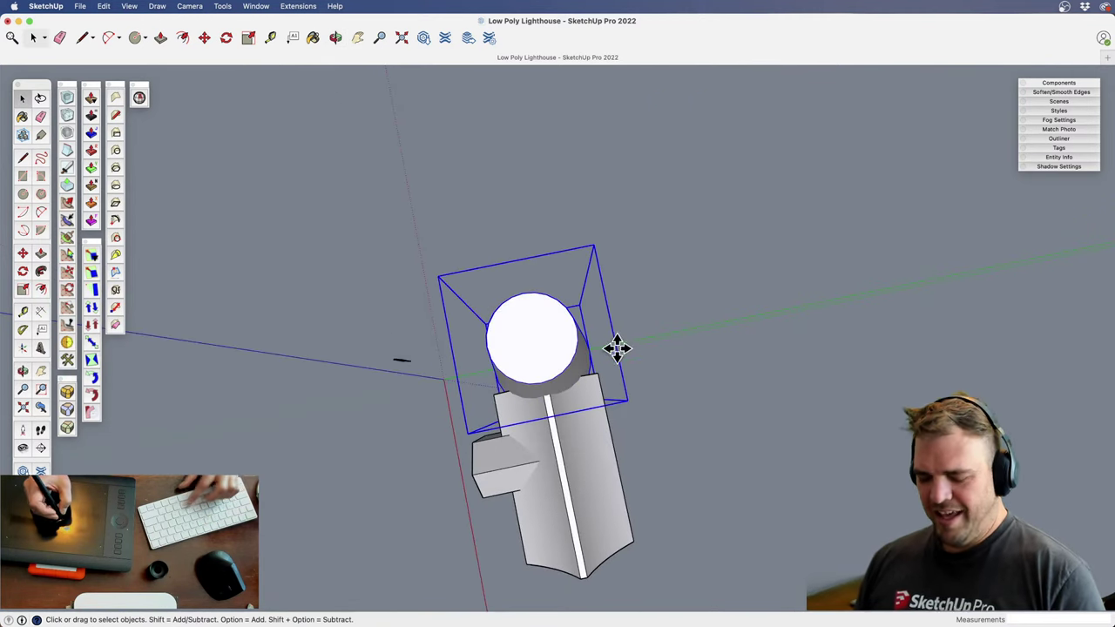
{"action": "left_click", "coordinate": [617, 343]}
{"action": "left_click", "coordinate": [631, 326]}
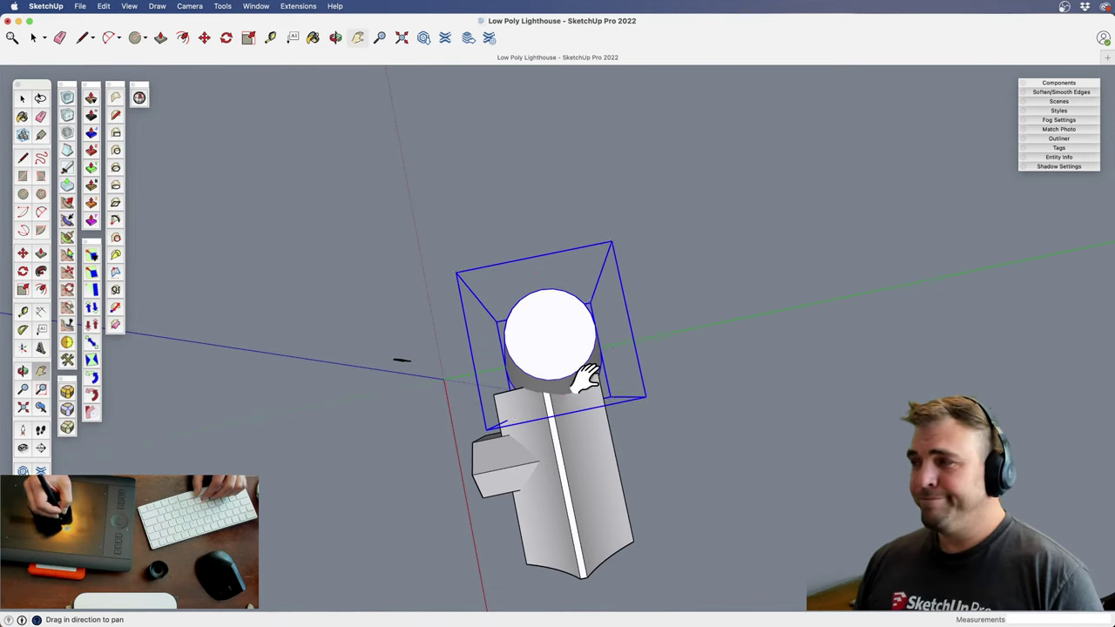
Scale the tower group up slightly and uniformly from an upper corner
{"action": "middle_click_drag", "start_coordinate": [585, 378], "coordinate": [633, 260]}
{"action": "middle_click_drag", "start_coordinate": [588, 340], "coordinate": [524, 336]}
{"action": "key", "text": "s"}
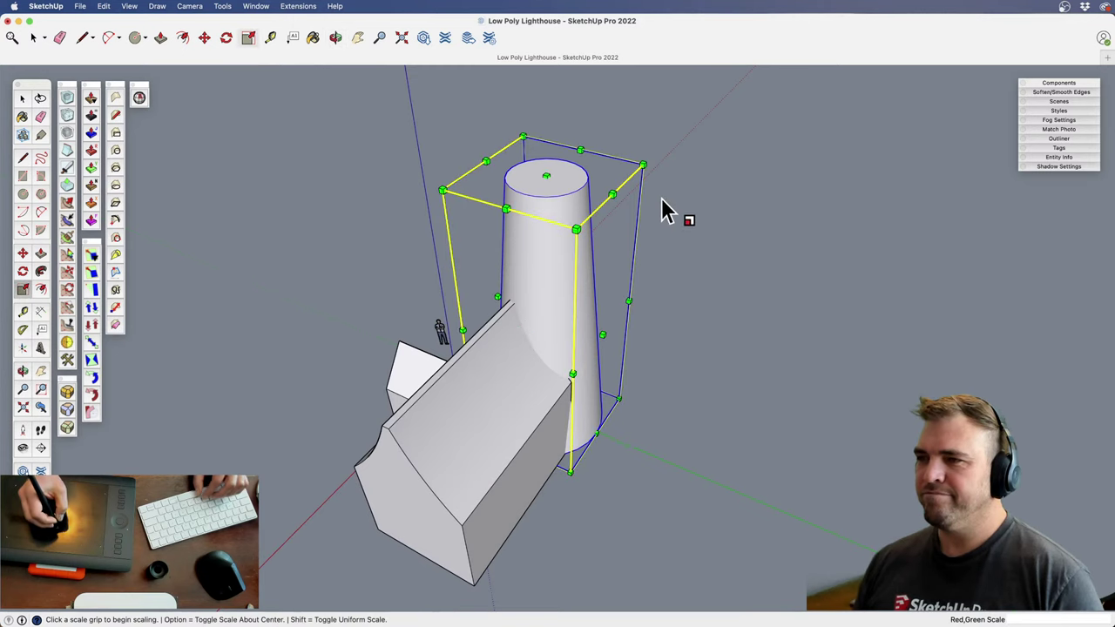
{"action": "left_click", "coordinate": [651, 165]}
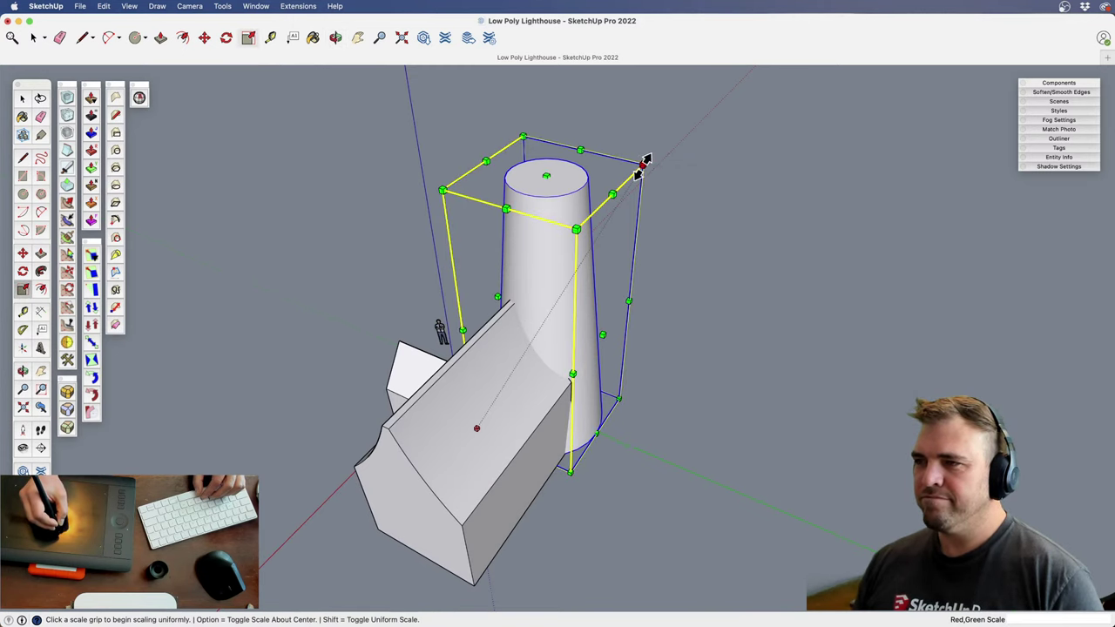
{"action": "left_click", "coordinate": [669, 147]}
Shorten the tower group along the blue axis by scaling its top down
{"action": "middle_click_drag", "start_coordinate": [590, 281], "coordinate": [391, 291], "text": "shift"}
{"action": "middle_click_drag", "start_coordinate": [514, 350], "coordinate": [404, 373], "text": "shift"}
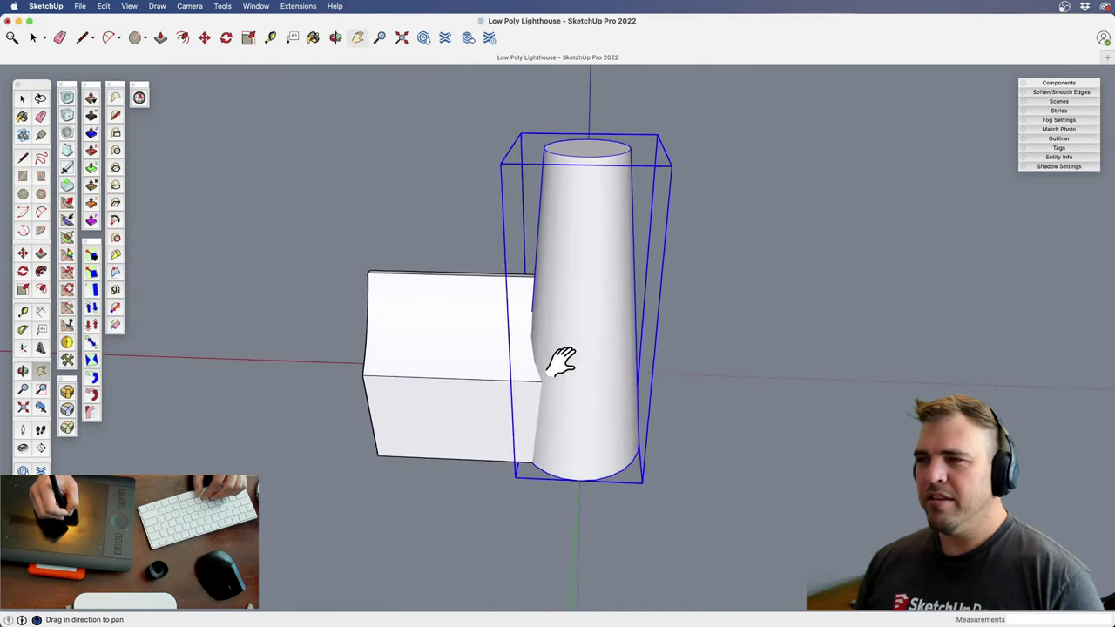
{"action": "middle_click_drag", "start_coordinate": [562, 366], "coordinate": [540, 348]}
{"action": "key", "text": "s"}
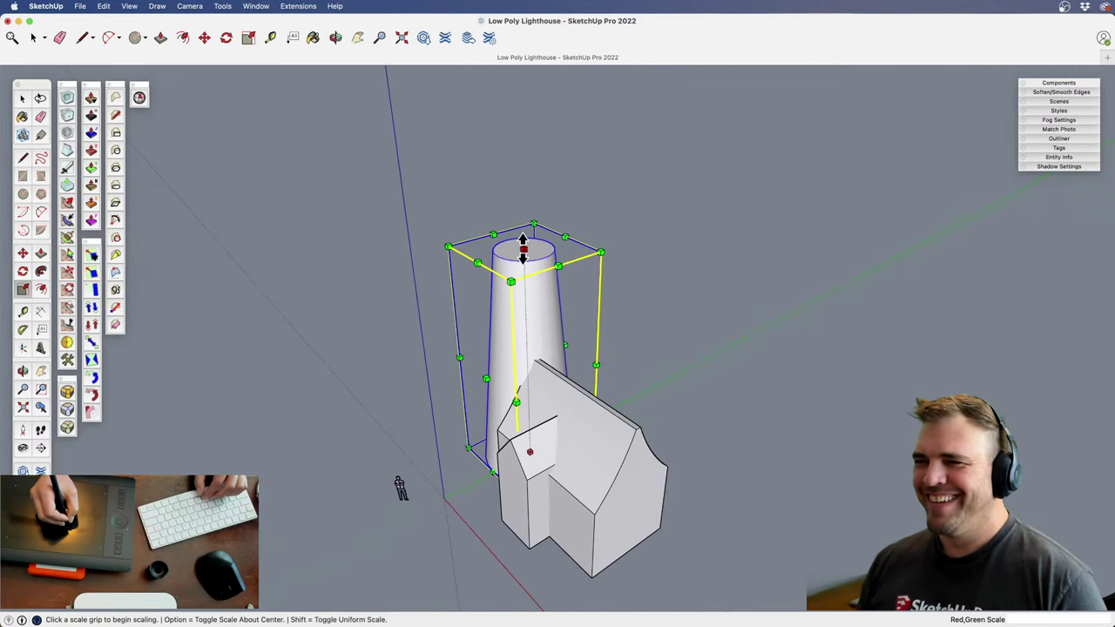
{"action": "left_click_drag", "start_coordinate": [523, 249], "coordinate": [523, 276]}
Open the tower group for editing and offset its top edge outward by about 4' 1 1/2" to form a gallery ring
{"action": "middle_click_drag", "start_coordinate": [533, 403], "coordinate": [556, 445], "text": "shift"}
{"action": "key", "text": "z"}
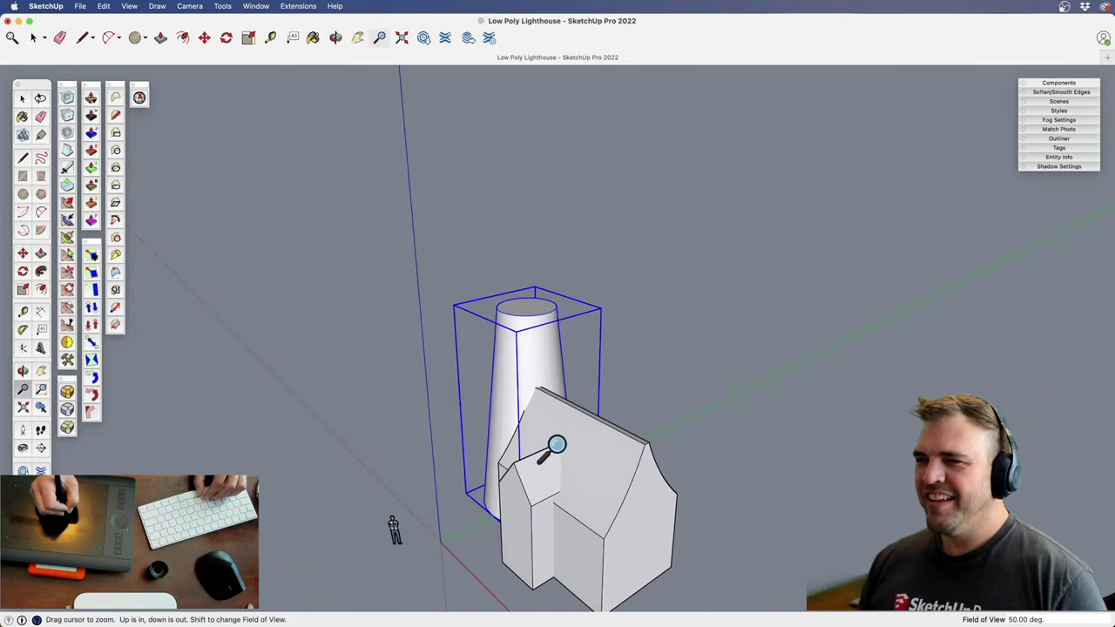
{"action": "left_click_drag", "start_coordinate": [557, 445], "coordinate": [562, 249]}
{"action": "key", "text": "space"}
{"action": "double_click", "coordinate": [530, 275]}
{"action": "middle_click_drag", "start_coordinate": [530, 276], "coordinate": [530, 253]}
{"action": "left_click", "coordinate": [531, 252]}
{"action": "key", "text": "f"}
{"action": "left_click", "coordinate": [587, 256]}
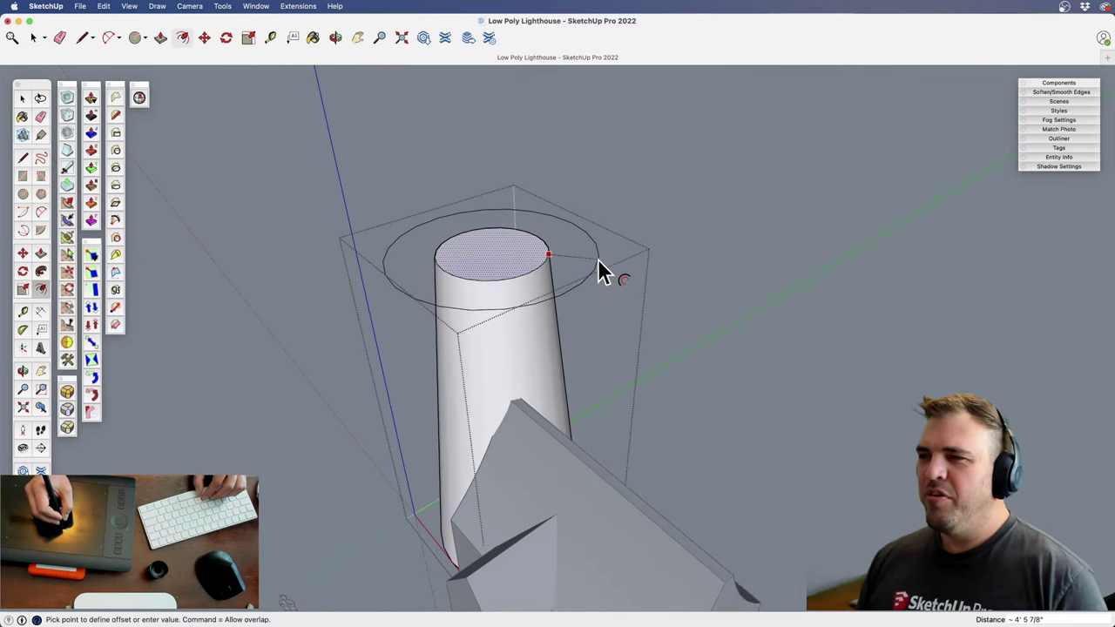
{"action": "left_click", "coordinate": [594, 258]}
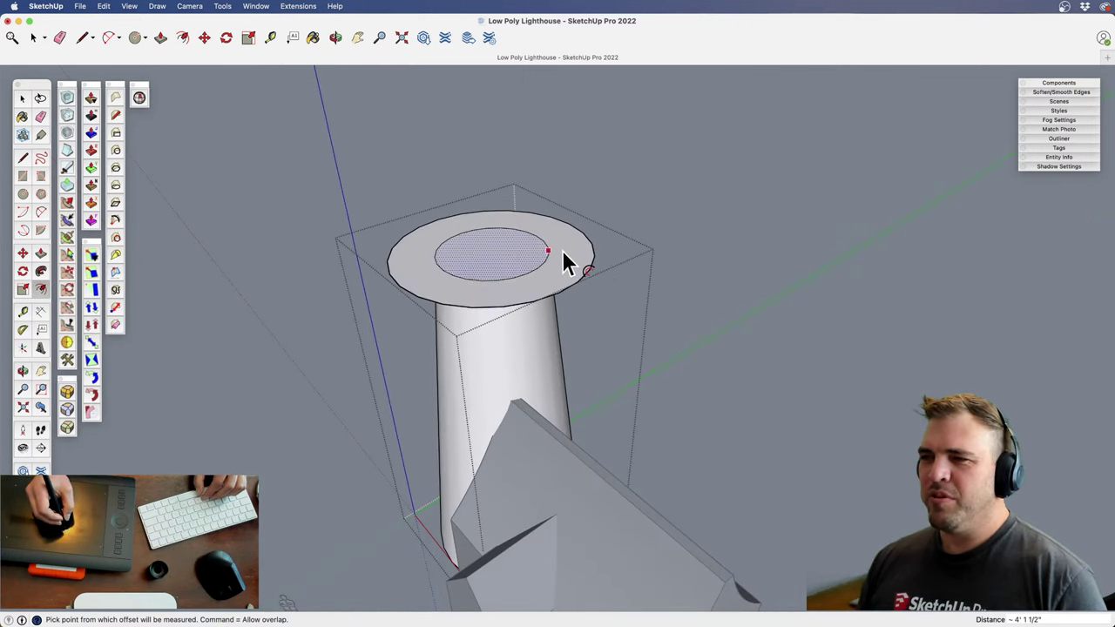
Extrude the gallery ring upward about 11" into a thin platform
{"action": "key", "text": "p"}
{"action": "left_click", "coordinate": [572, 274]}
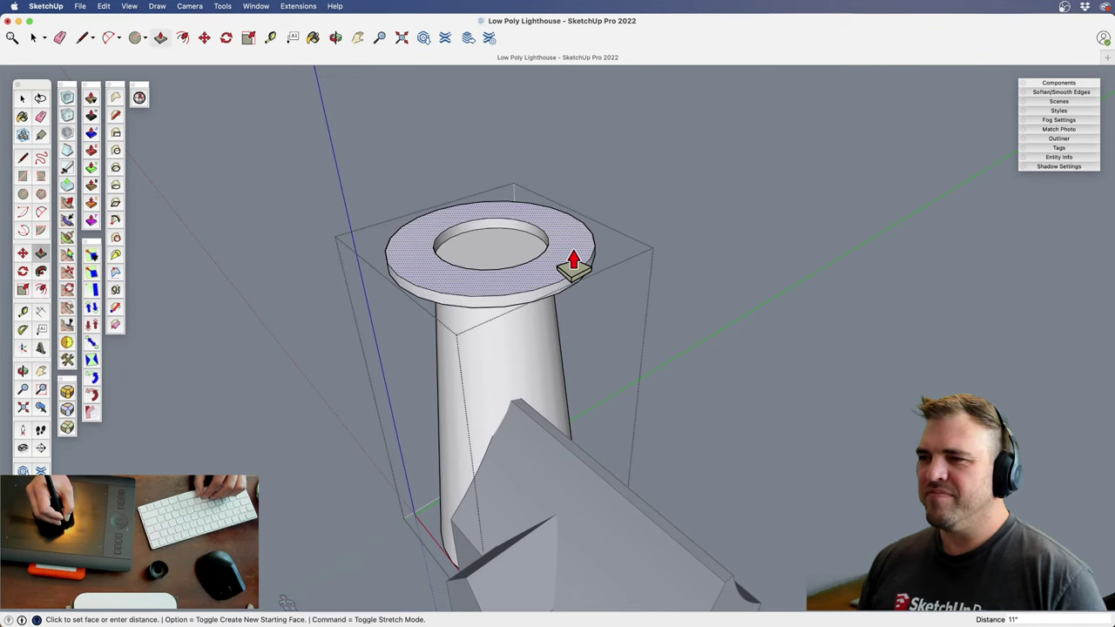
{"action": "left_click", "coordinate": [584, 256]}
Extrude the circular face inside the gallery platform upward about 9' 1/8" to form the watch room
{"action": "key", "text": "h"}
{"action": "left_click_drag", "start_coordinate": [555, 220], "coordinate": [530, 323]}
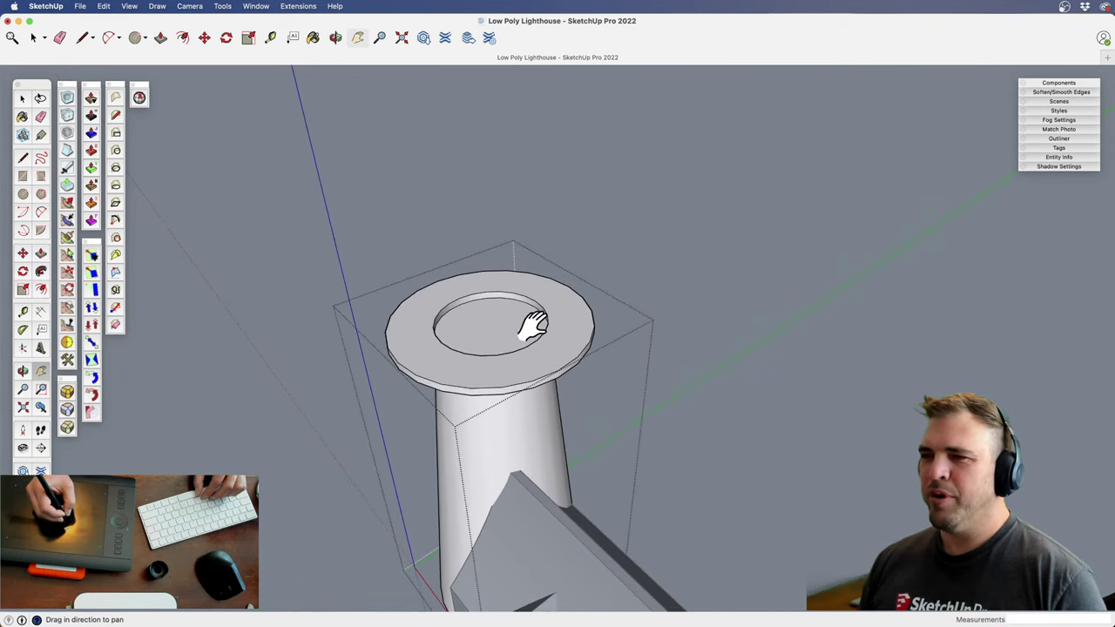
{"action": "key", "text": "p"}
{"action": "left_click", "coordinate": [507, 336]}
{"action": "left_click", "coordinate": [508, 253]}
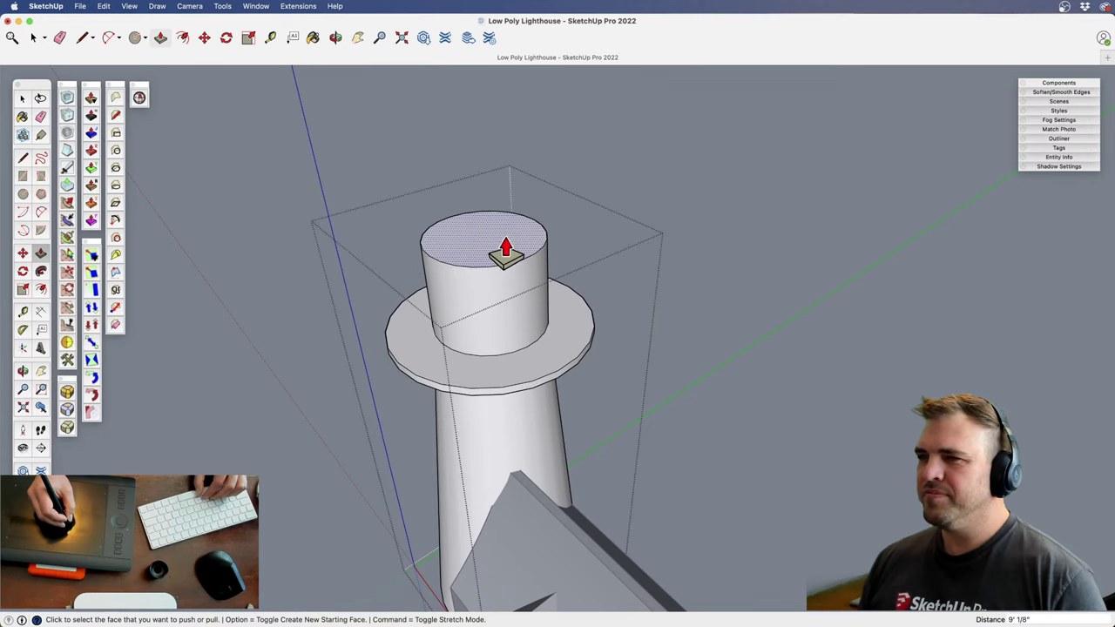
Offset the watch room's top edge slightly outward and extrude the resulting ring upward into a second, smaller platform
{"action": "key", "text": "f"}
{"action": "left_click", "coordinate": [545, 237]}
{"action": "left_click", "coordinate": [570, 241]}
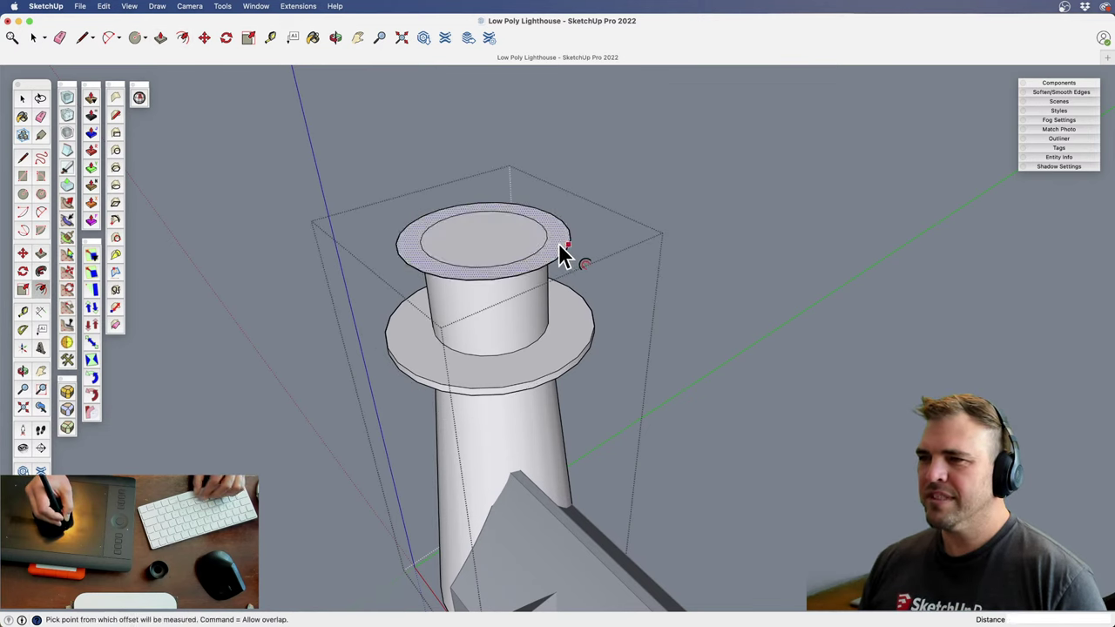
{"action": "key", "text": "p"}
{"action": "key", "text": "f"}
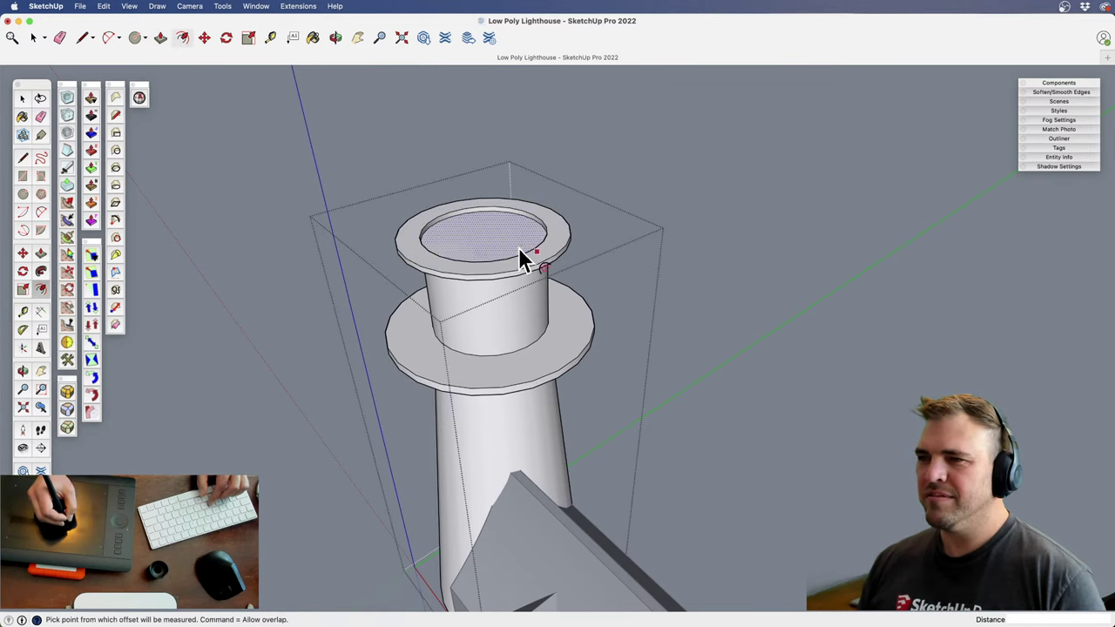
{"action": "key", "text": "p"}
{"action": "left_click", "coordinate": [508, 255]}
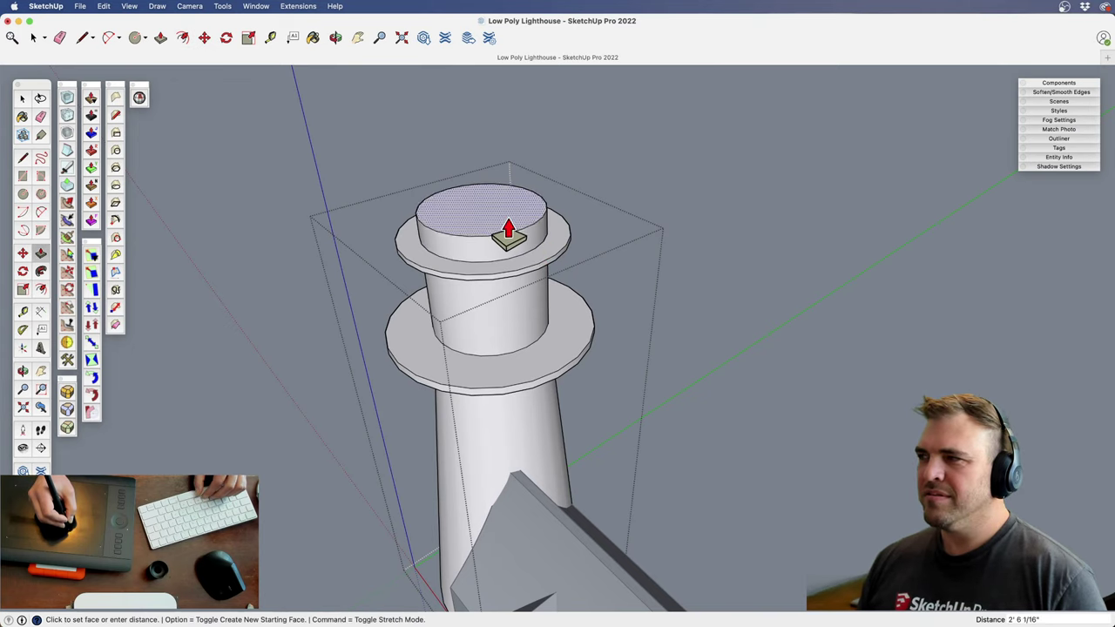
Offset the face inside the upper platform slightly inward and extrude the inner circle upward as the lantern cylinder
{"action": "key", "text": "f"}
{"action": "left_click", "coordinate": [531, 233]}
{"action": "left_click", "coordinate": [539, 235]}
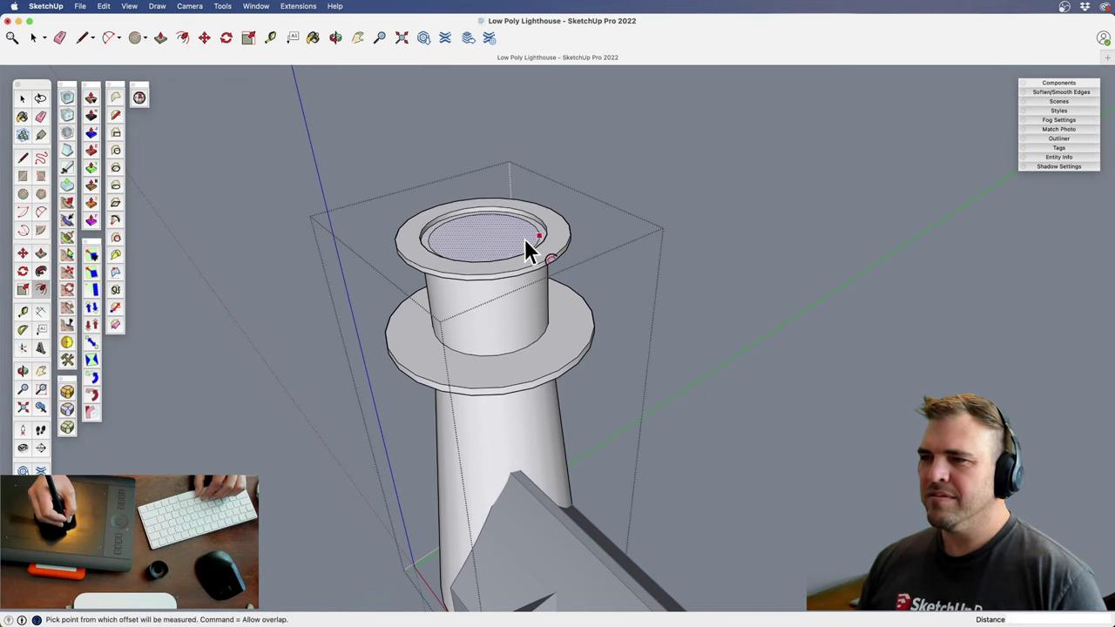
{"action": "key", "text": "p"}
{"action": "left_click", "coordinate": [509, 240]}
{"action": "left_click", "coordinate": [506, 130]}
Extrude the lantern cylinder's top face upward about 2' 9 15/16" as a new section, keeping the edge below it
{"action": "key", "text": "z"}
{"action": "left_click_drag", "start_coordinate": [503, 174], "coordinate": [482, 442]}
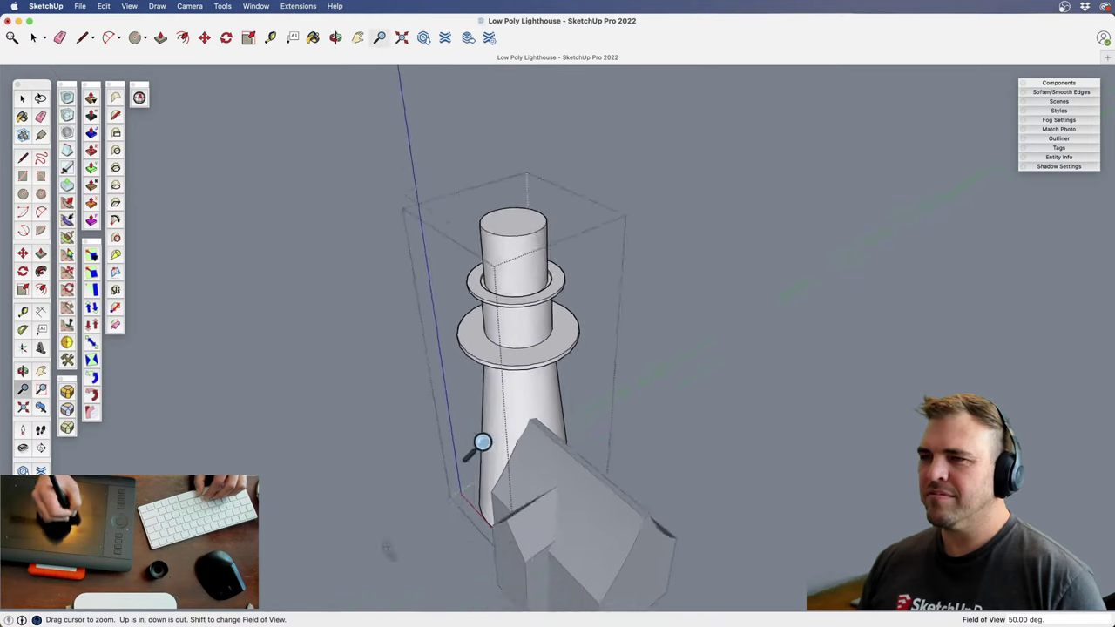
{"action": "middle_click_drag", "start_coordinate": [482, 443], "coordinate": [611, 350]}
{"action": "key", "text": "space"}
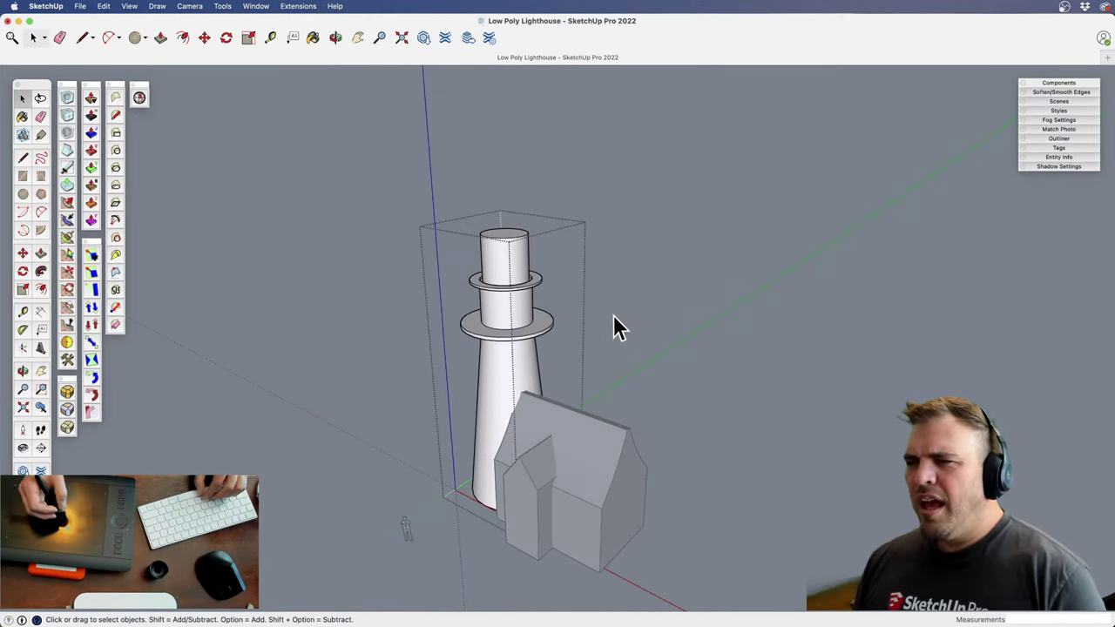
{"action": "middle_click_drag", "start_coordinate": [550, 280], "coordinate": [499, 418]}
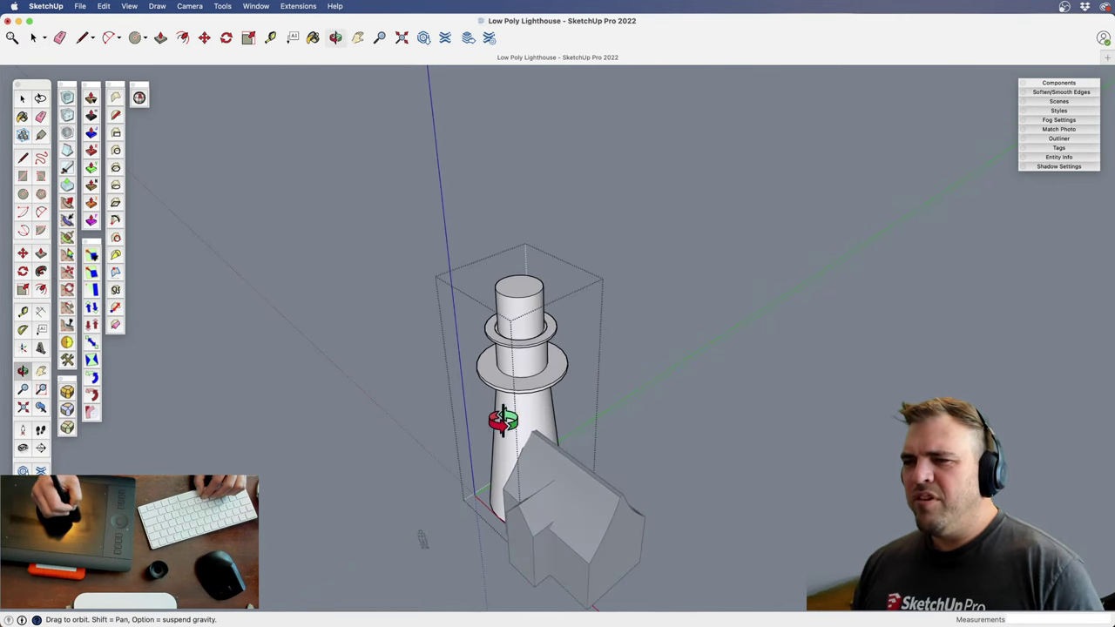
{"action": "middle_click_drag", "start_coordinate": [581, 373], "coordinate": [642, 388]}
{"action": "key", "text": "p"}
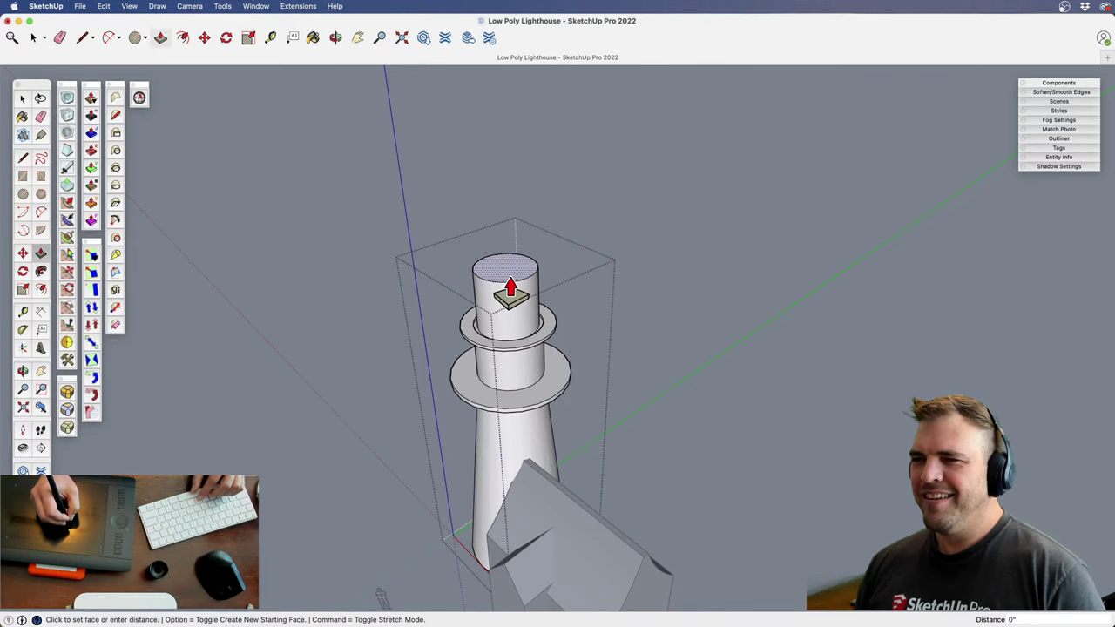
{"action": "scroll", "coordinate": [514, 322], "scroll_direction": "up", "scroll_amount": 4}
{"action": "left_click", "coordinate": [478, 231]}
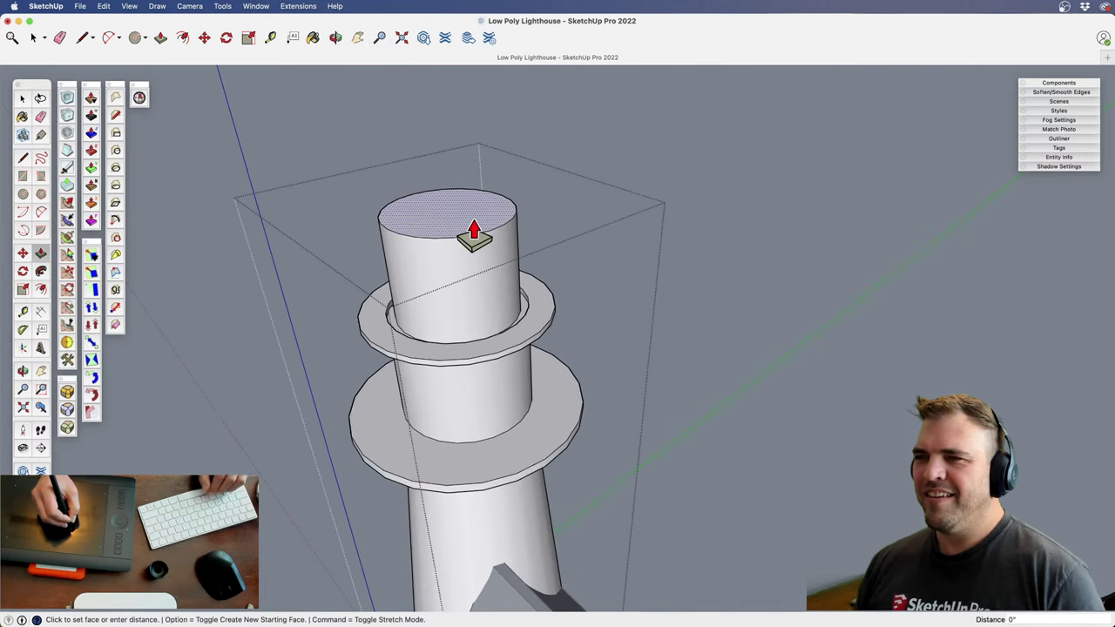
{"action": "left_click", "coordinate": [469, 197]}
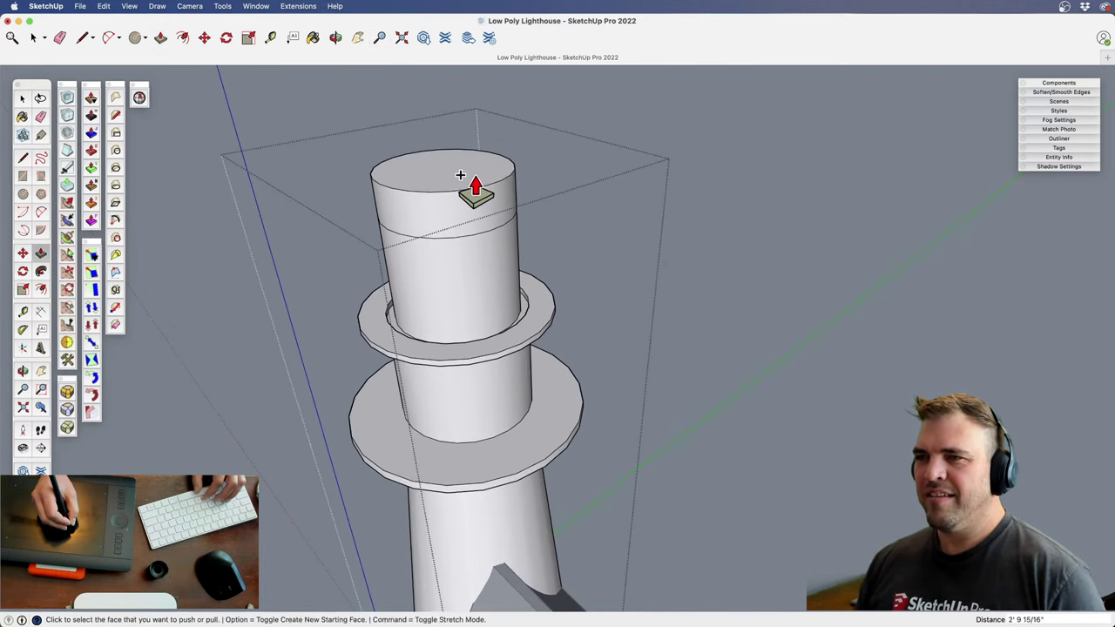
Scale the new section's top face about its centre to about 0.64 to form a tapered lantern roof
{"action": "key", "text": "s"}
{"action": "left_click", "coordinate": [545, 170]}
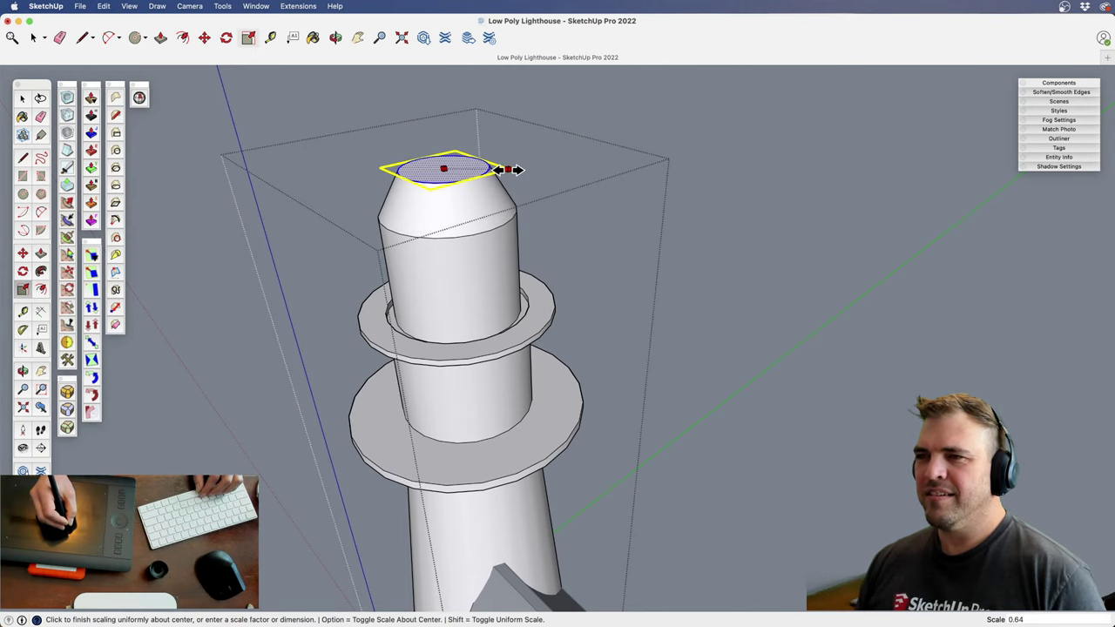
{"action": "left_click", "coordinate": [507, 169]}
{"action": "key", "text": "space"}
{"action": "left_click", "coordinate": [697, 254]}
Leave the tower group and copy the small gabled side extension about 29' along the green axis to the house's opposite side
{"action": "key", "text": "z"}
{"action": "left_click_drag", "start_coordinate": [511, 291], "coordinate": [513, 428]}
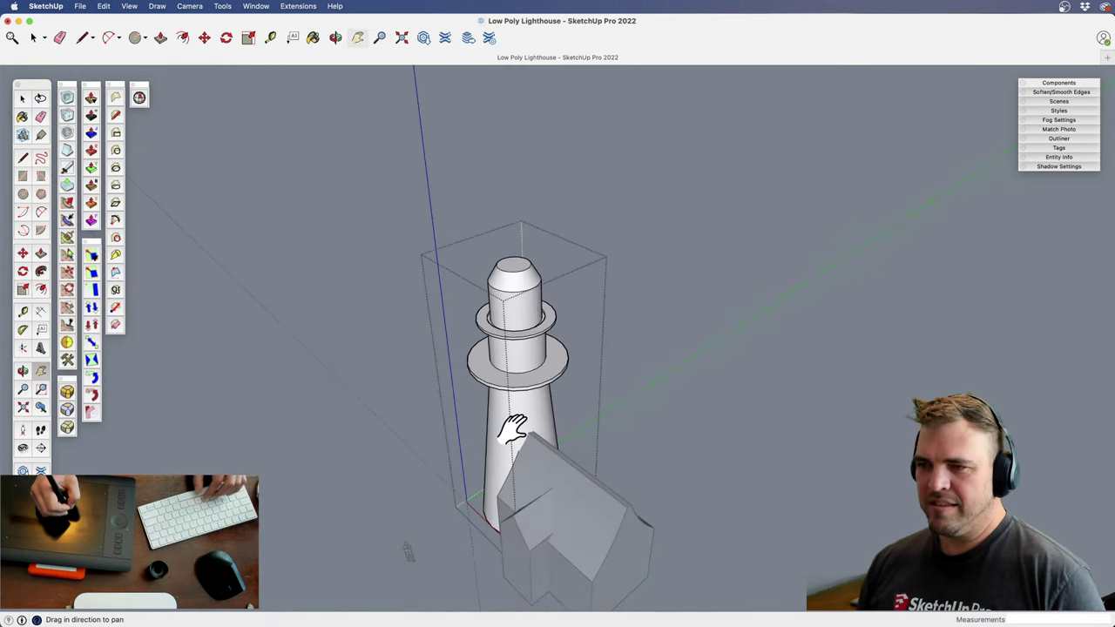
{"action": "middle_click_drag", "start_coordinate": [513, 427], "coordinate": [511, 366], "text": "shift"}
{"action": "middle_click_drag", "start_coordinate": [510, 366], "coordinate": [479, 373]}
{"action": "key", "text": "space"}
{"action": "left_click", "coordinate": [477, 406]}
{"action": "middle_click_drag", "start_coordinate": [418, 440], "coordinate": [445, 465], "text": "shift"}
{"action": "key", "text": "m"}
{"action": "key", "text": "alt"}
{"action": "left_click", "coordinate": [564, 465]}
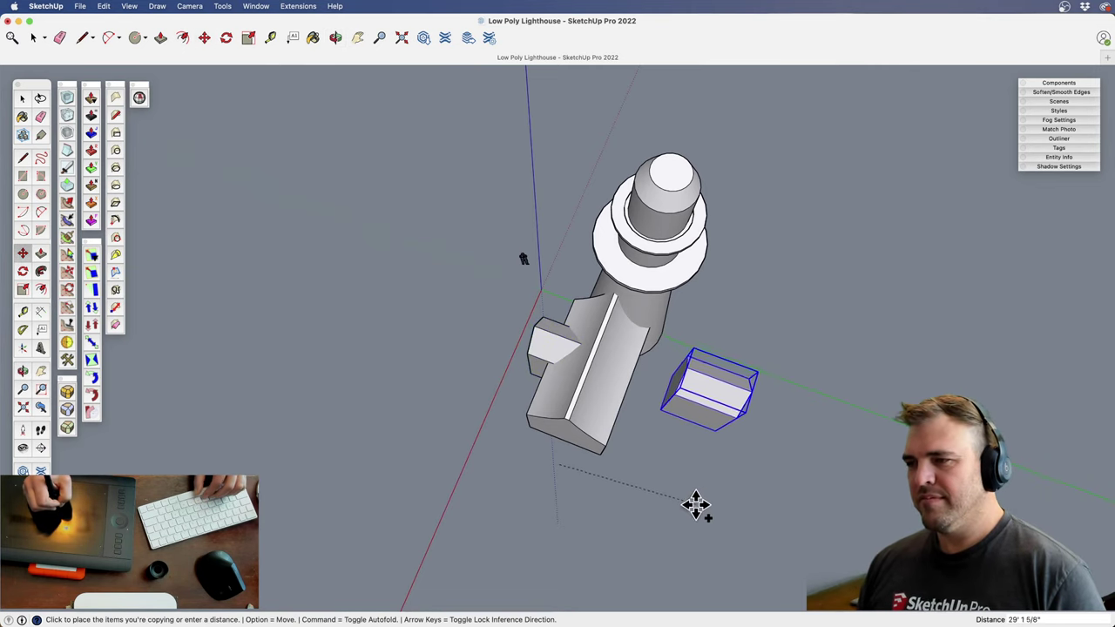
{"action": "left_click", "coordinate": [684, 514]}
Rotate the copied extension about its vertical axis so that its gable end faces away from the house
{"action": "middle_click_drag", "start_coordinate": [664, 483], "coordinate": [622, 478], "text": "shift"}
{"action": "key", "text": "q"}
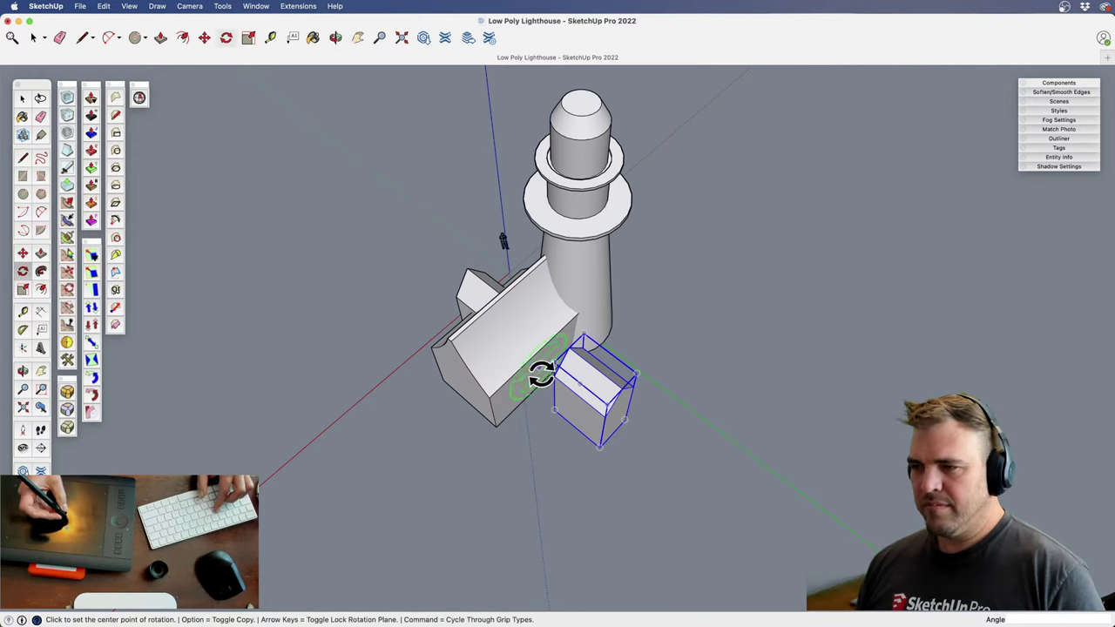
{"action": "key", "text": "m"}
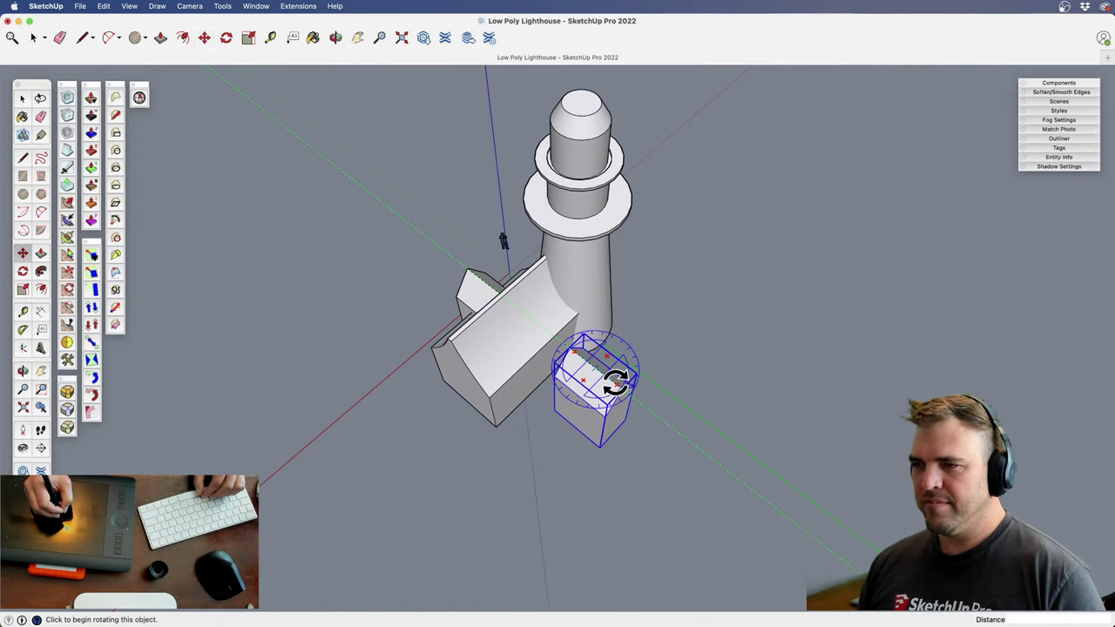
{"action": "left_click", "coordinate": [616, 380]}
{"action": "left_click", "coordinate": [571, 347]}
{"action": "key", "text": "h"}
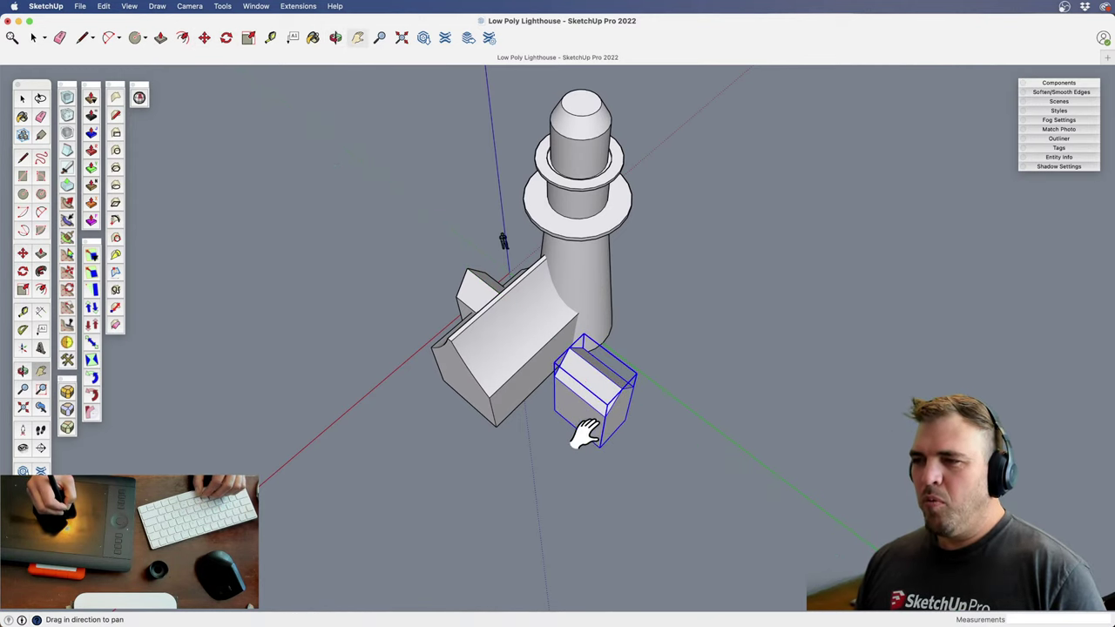
{"action": "left_click_drag", "start_coordinate": [583, 465], "coordinate": [565, 410]}
{"action": "key", "text": "o"}
{"action": "left_click_drag", "start_coordinate": [502, 322], "coordinate": [478, 340], "text": "shift"}
{"action": "key", "text": "space"}
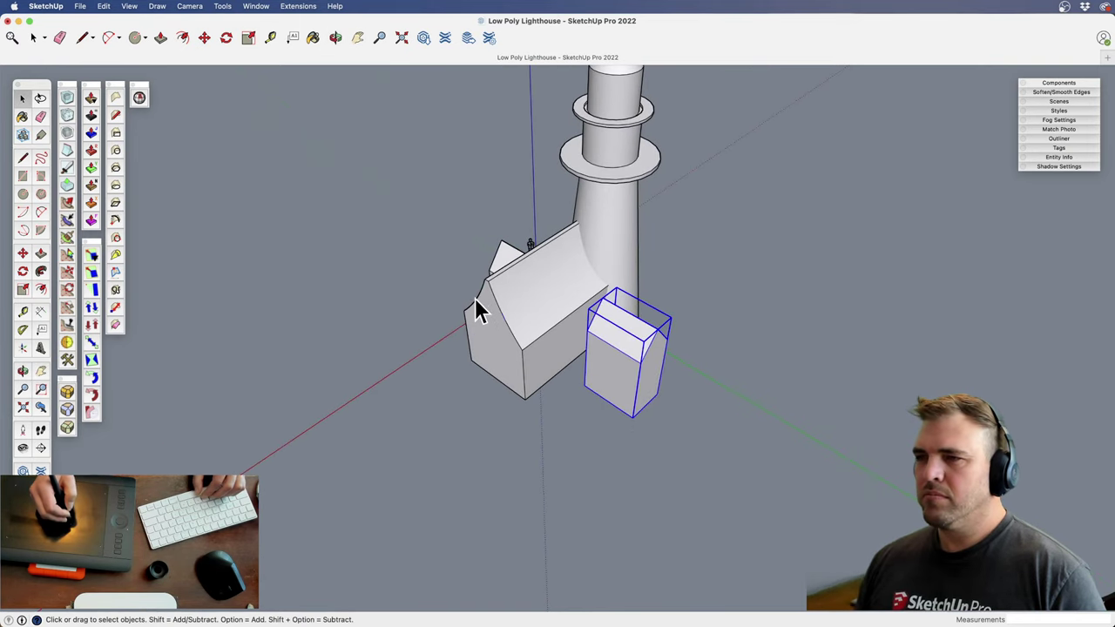
Lengthen the main house by moving its free gable end face outward, away from the tower, along the red axis
{"action": "left_click", "coordinate": [474, 309]}
{"action": "key", "text": "m"}
{"action": "left_click", "coordinate": [493, 361]}
{"action": "left_click", "coordinate": [476, 385]}
{"action": "key", "text": "space"}
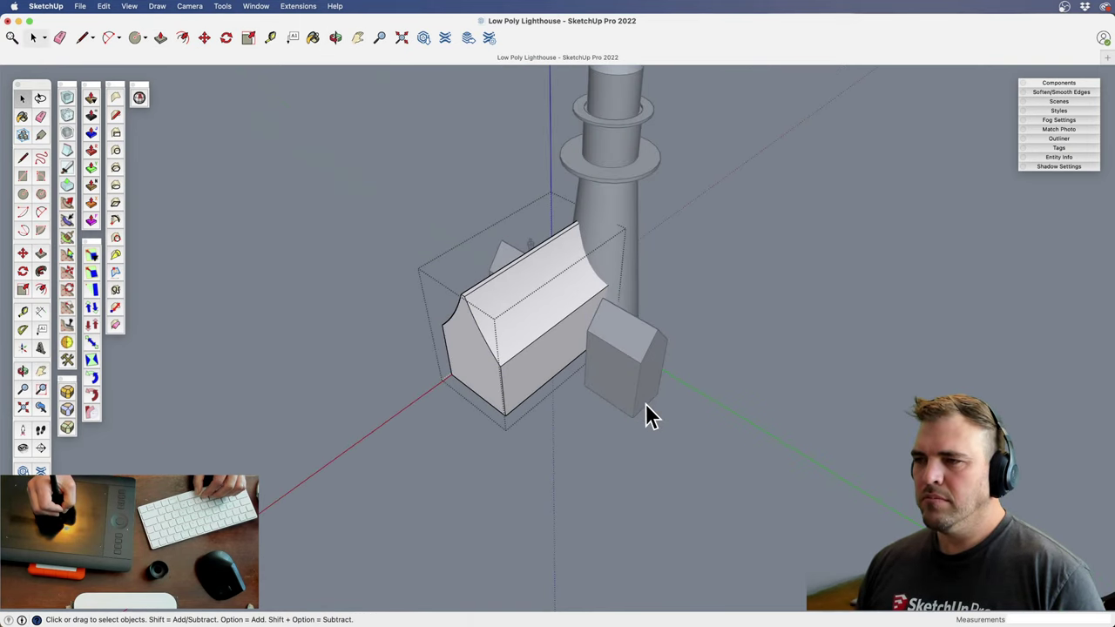
Scale the copied gabled extension uniformly down to about 0.86
{"action": "middle_click_drag", "start_coordinate": [652, 416], "coordinate": [648, 382]}
{"action": "left_click", "coordinate": [648, 381]}
{"action": "key", "text": "s"}
{"action": "left_click", "coordinate": [671, 318]}
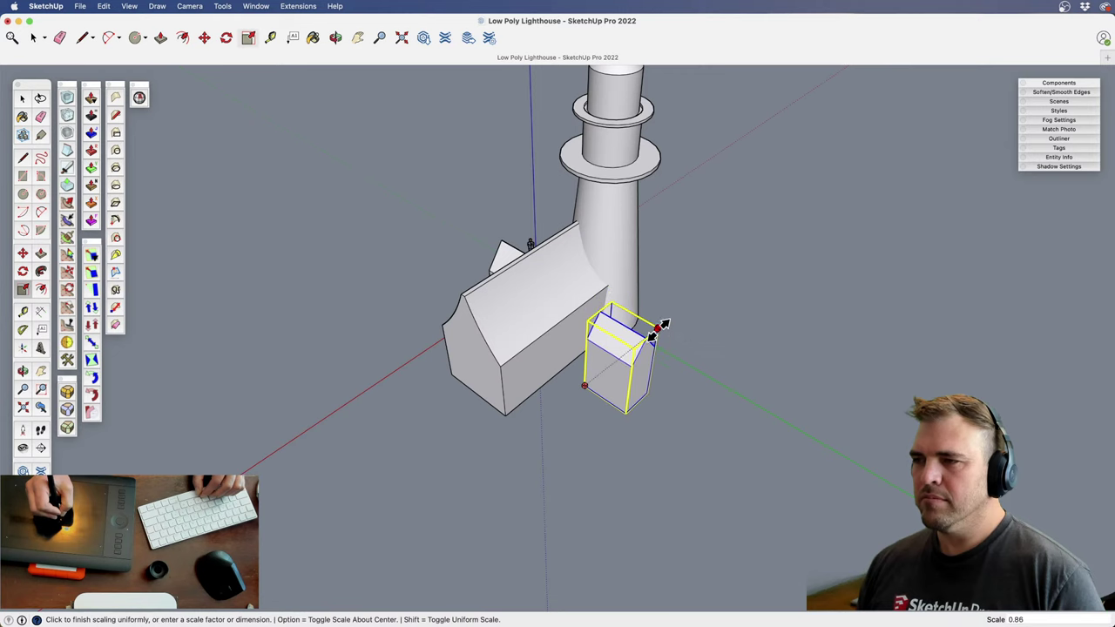
{"action": "left_click", "coordinate": [656, 331]}
Move the scaled extension about 16' so that it sits into the house's side wall near the free gable end
{"action": "key", "text": "m"}
{"action": "left_click", "coordinate": [728, 428]}
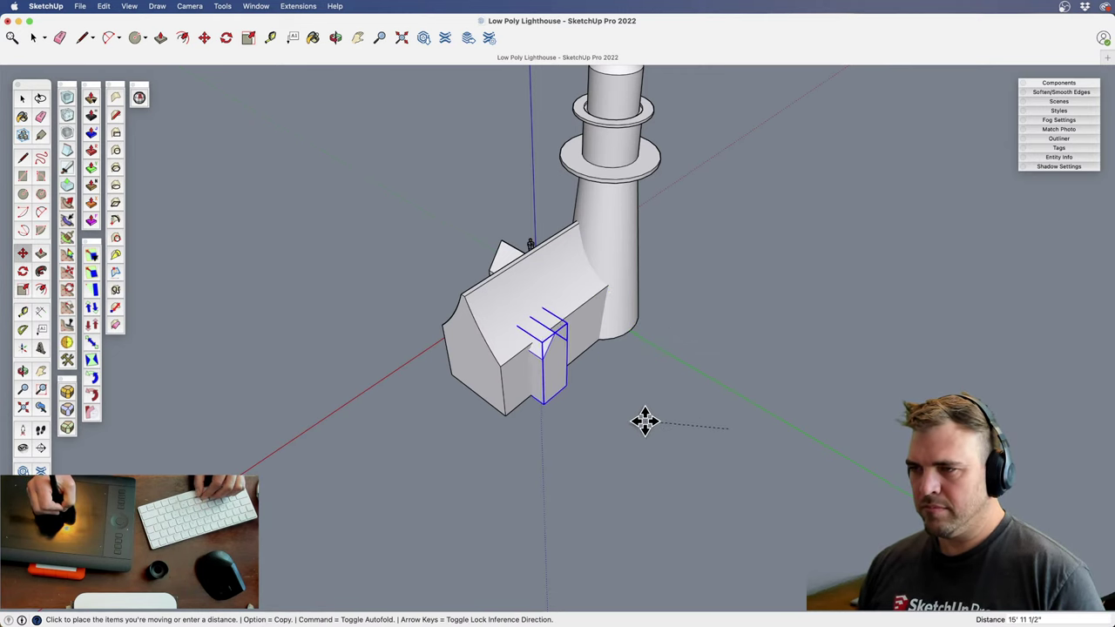
{"action": "left_click", "coordinate": [643, 432]}
Copy the small extension along the same side wall toward the tower to make a second gabled bay
{"action": "middle_click_drag", "start_coordinate": [629, 431], "coordinate": [560, 442]}
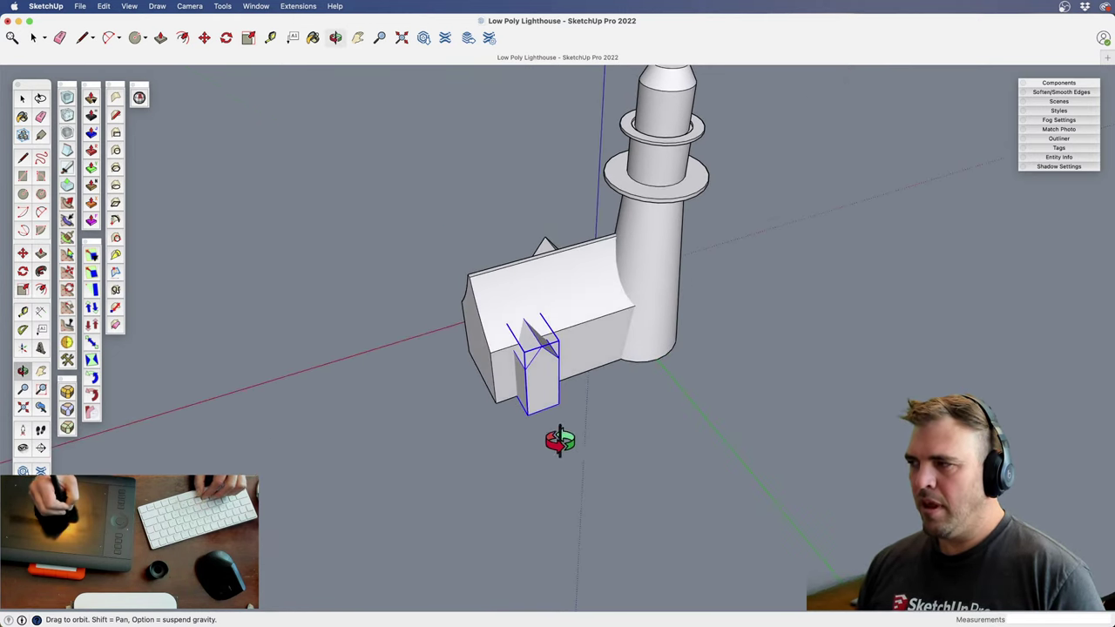
{"action": "key", "text": "z"}
{"action": "left_click_drag", "start_coordinate": [560, 443], "coordinate": [571, 325]}
{"action": "key", "text": "m"}
{"action": "left_click", "coordinate": [576, 442]}
{"action": "key", "text": "alt"}
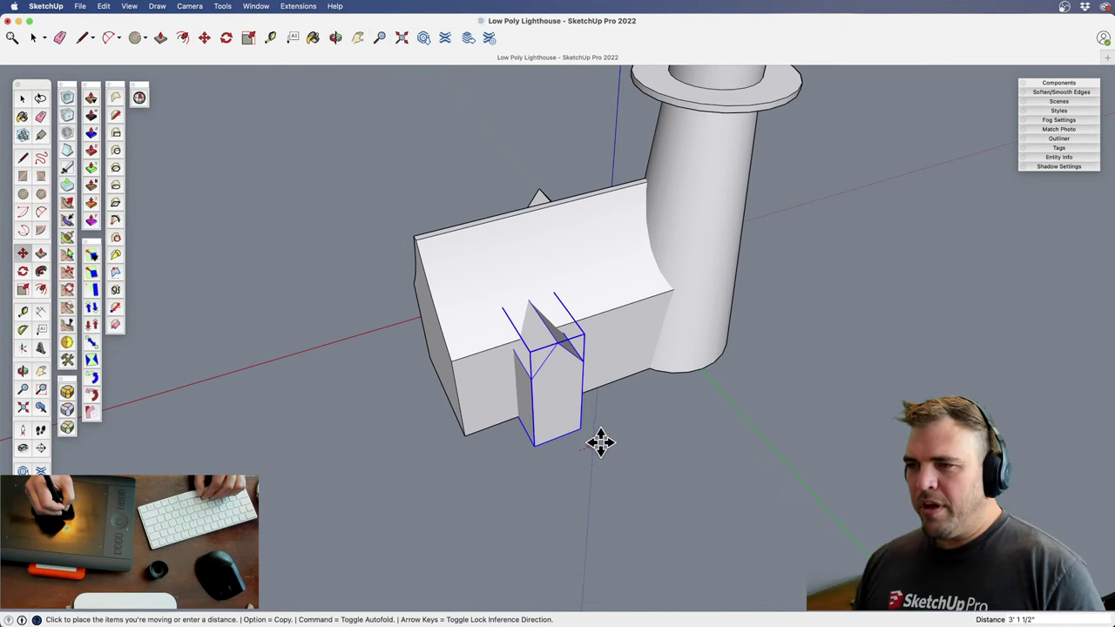
{"action": "left_click", "coordinate": [691, 411]}
{"action": "key", "text": "space"}
{"action": "left_click", "coordinate": [702, 441]}
Shift the lighthouse tower a short distance along the green axis relative to the house
{"action": "middle_click_drag", "start_coordinate": [658, 313], "coordinate": [616, 477]}
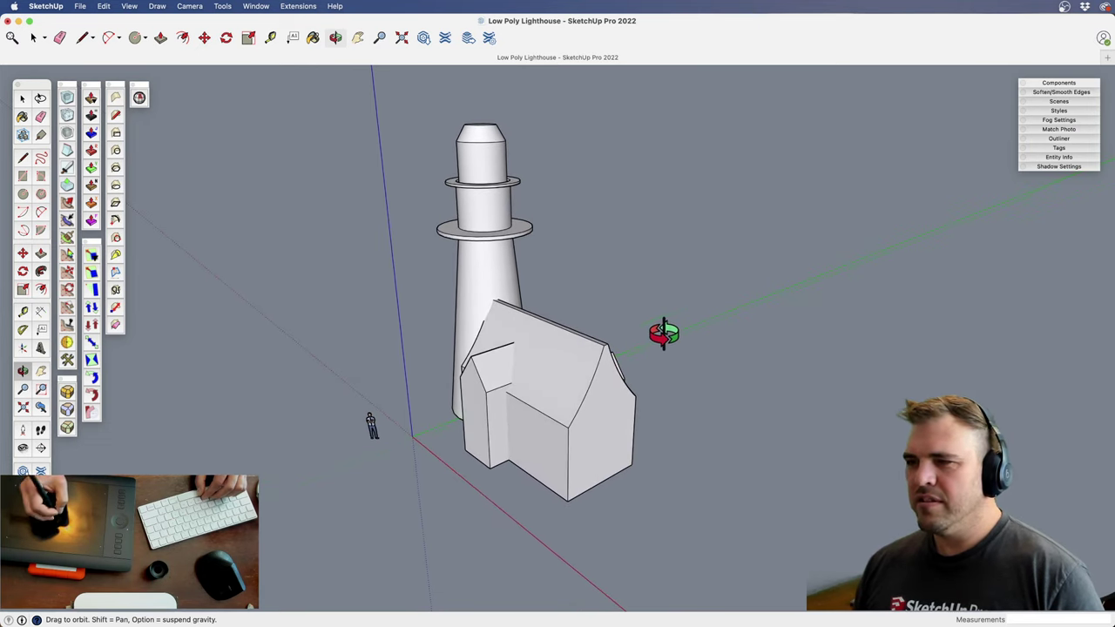
{"action": "mouse_move", "coordinate": [577, 424]}
{"action": "middle_mouse_down", "text": "shift"}
{"action": "mouse_move", "coordinate": [560, 428]}
{"action": "mouse_move", "coordinate": [575, 466]}
{"action": "mouse_move", "coordinate": [592, 452]}
{"action": "mouse_move", "coordinate": [553, 384]}
{"action": "mouse_move", "coordinate": [505, 374]}
{"action": "middle_mouse_up", "text": "shift"}
{"action": "middle_click_drag", "start_coordinate": [568, 311], "coordinate": [511, 348]}
{"action": "left_click", "coordinate": [523, 398]}
{"action": "middle_click_drag", "start_coordinate": [523, 398], "coordinate": [648, 469]}
{"action": "key", "text": "m"}
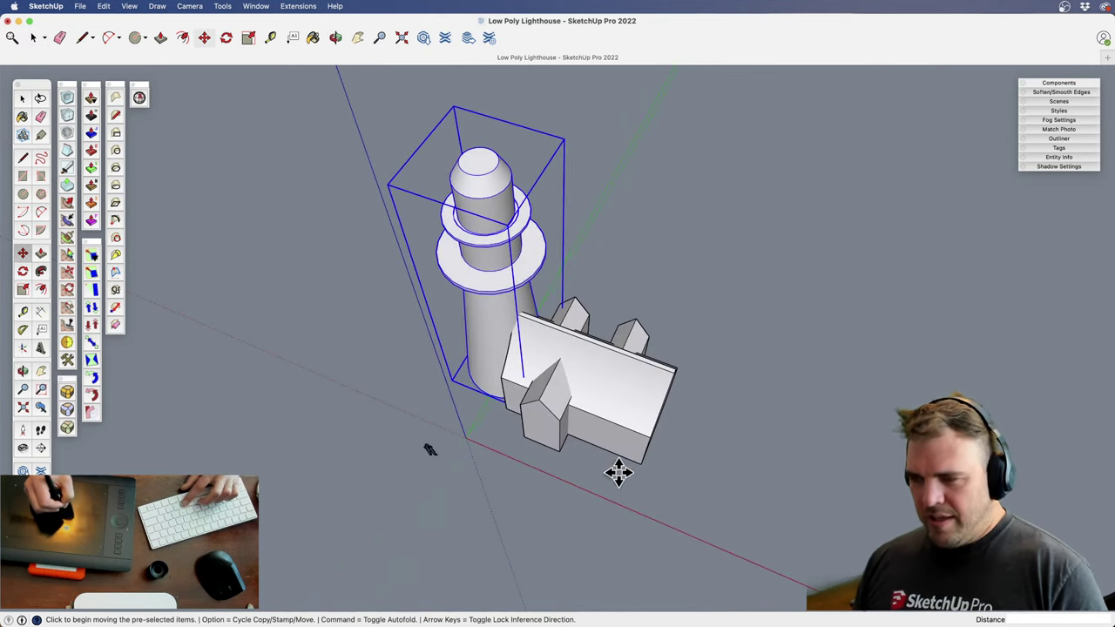
{"action": "left_click", "coordinate": [617, 467]}
{"action": "left_click", "coordinate": [606, 481]}
{"action": "key", "text": "space"}
{"action": "left_click", "coordinate": [724, 446]}
Examine the massing of the tower, house and side extensions from several angles and distances
{"action": "middle_click_drag", "start_coordinate": [620, 409], "coordinate": [457, 276], "text": "shift"}
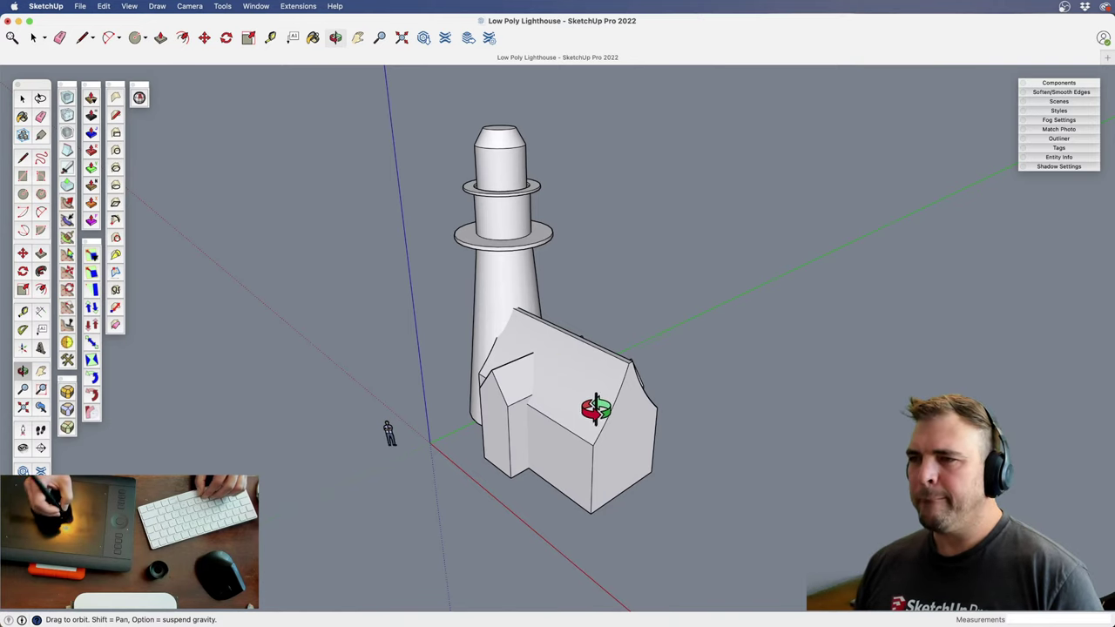
{"action": "middle_click_drag", "start_coordinate": [596, 409], "coordinate": [627, 375]}
{"action": "middle_click_drag", "start_coordinate": [586, 469], "coordinate": [476, 475]}
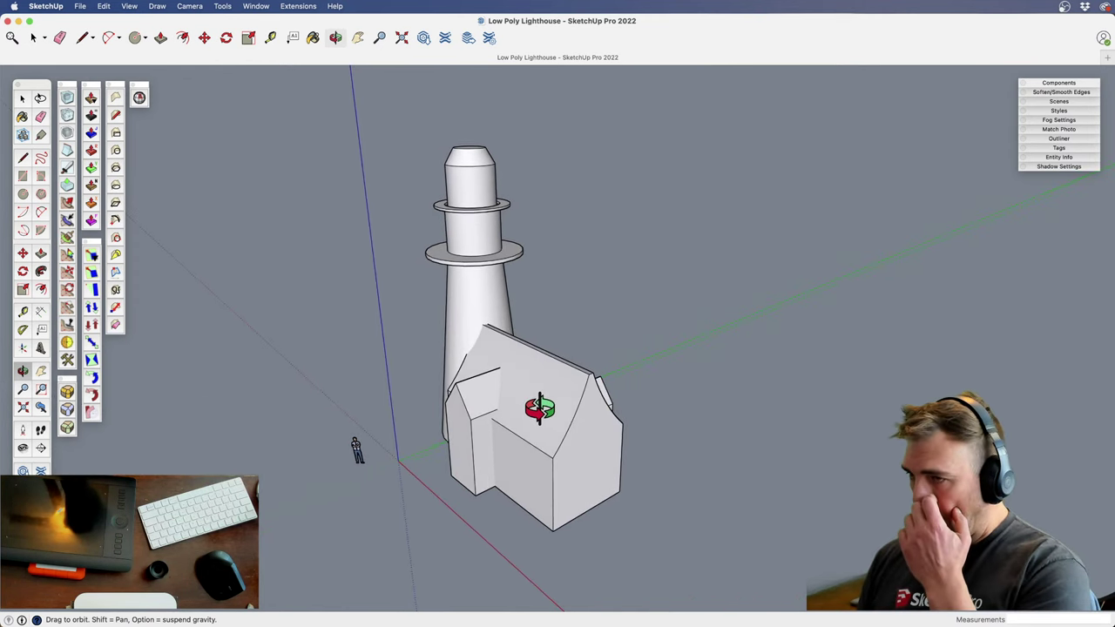
{"action": "key", "text": "z"}
{"action": "left_click_drag", "start_coordinate": [515, 520], "coordinate": [514, 418]}
{"action": "key", "text": "h"}
{"action": "left_click_drag", "start_coordinate": [490, 435], "coordinate": [435, 228]}
{"action": "left_click_drag", "start_coordinate": [534, 372], "coordinate": [361, 383]}
{"action": "left_click_drag", "start_coordinate": [469, 392], "coordinate": [392, 383]}
{"action": "key", "text": "o"}
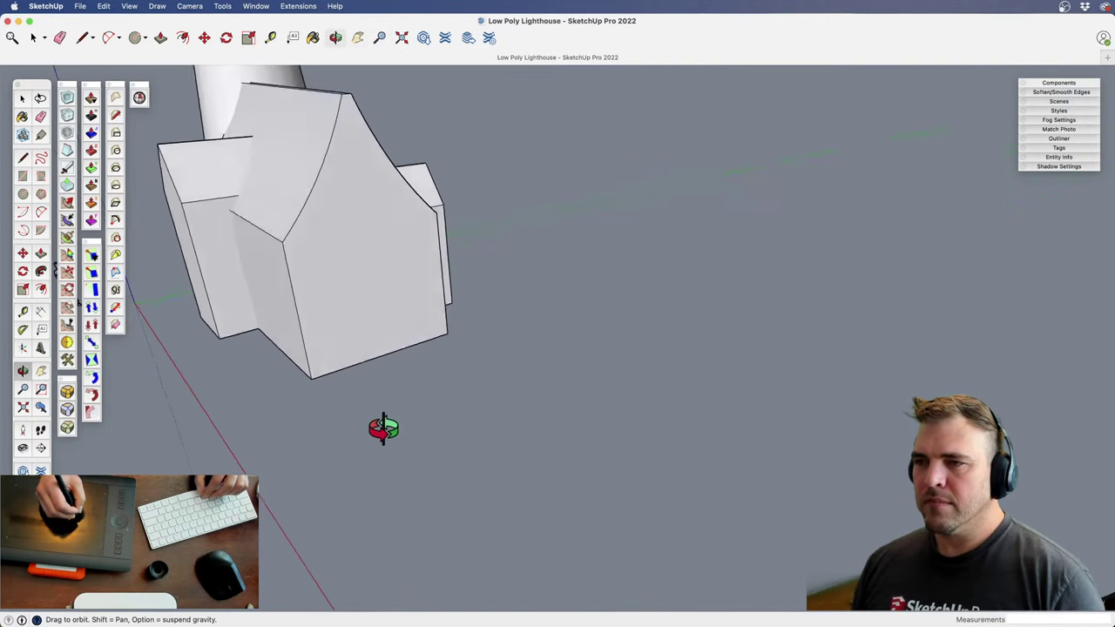
{"action": "left_click_drag", "start_coordinate": [383, 428], "coordinate": [435, 374]}
{"action": "key", "text": "z"}
{"action": "left_click_drag", "start_coordinate": [445, 331], "coordinate": [440, 427]}
{"action": "key", "text": "o"}
{"action": "left_click_drag", "start_coordinate": [435, 444], "coordinate": [406, 462]}
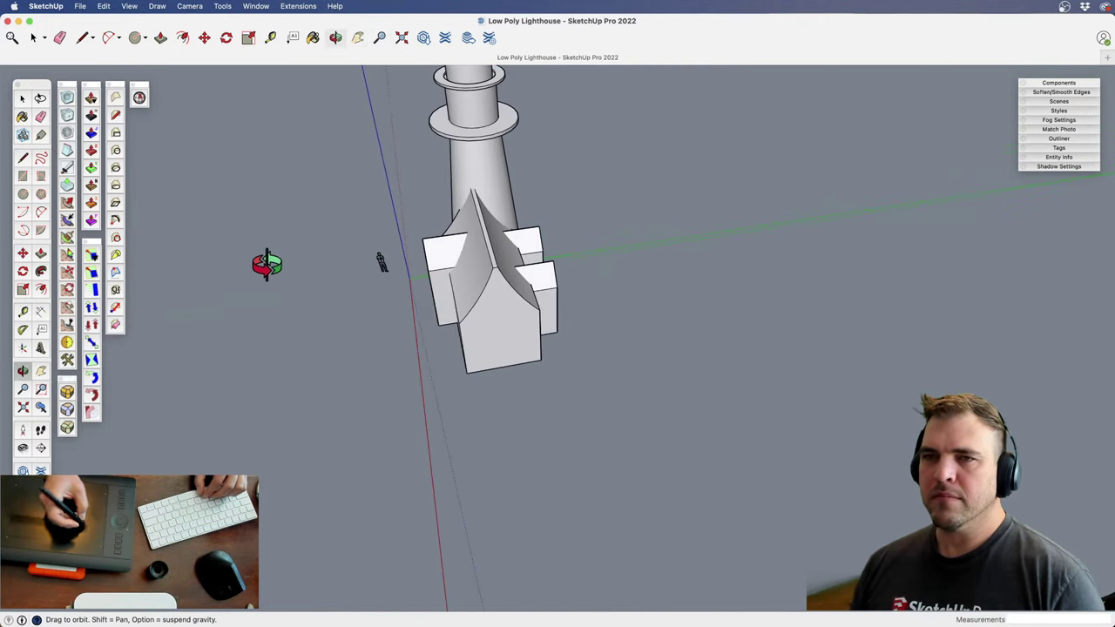
Show the Sandbox tool palette and place it beside the other tool palettes
{"action": "left_click", "coordinate": [129, 7]}
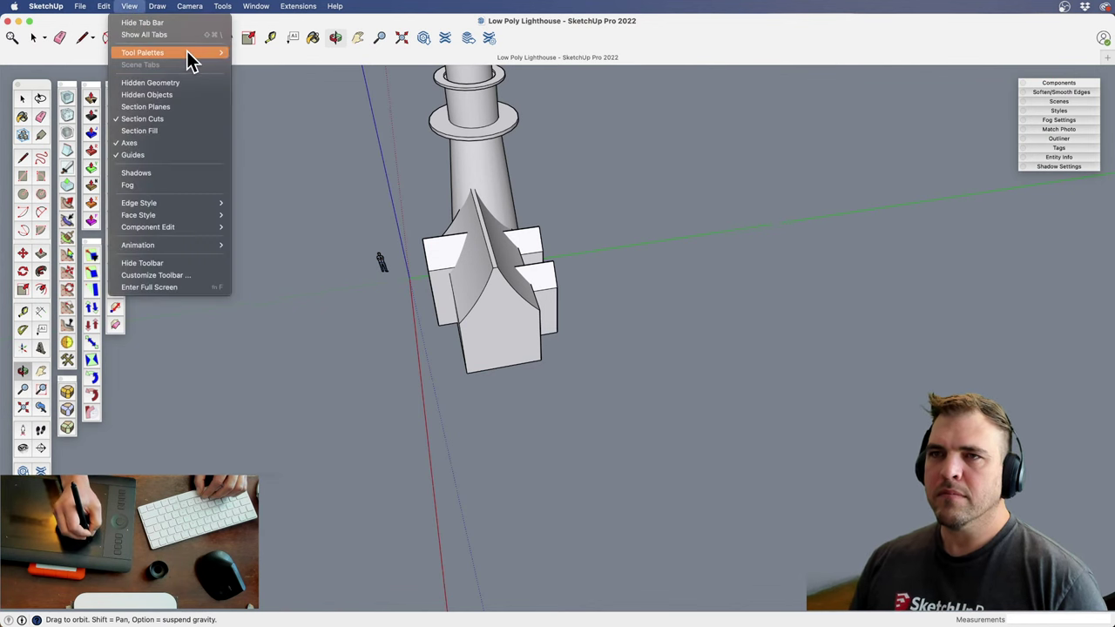
{"action": "mouse_move", "coordinate": [189, 55]}
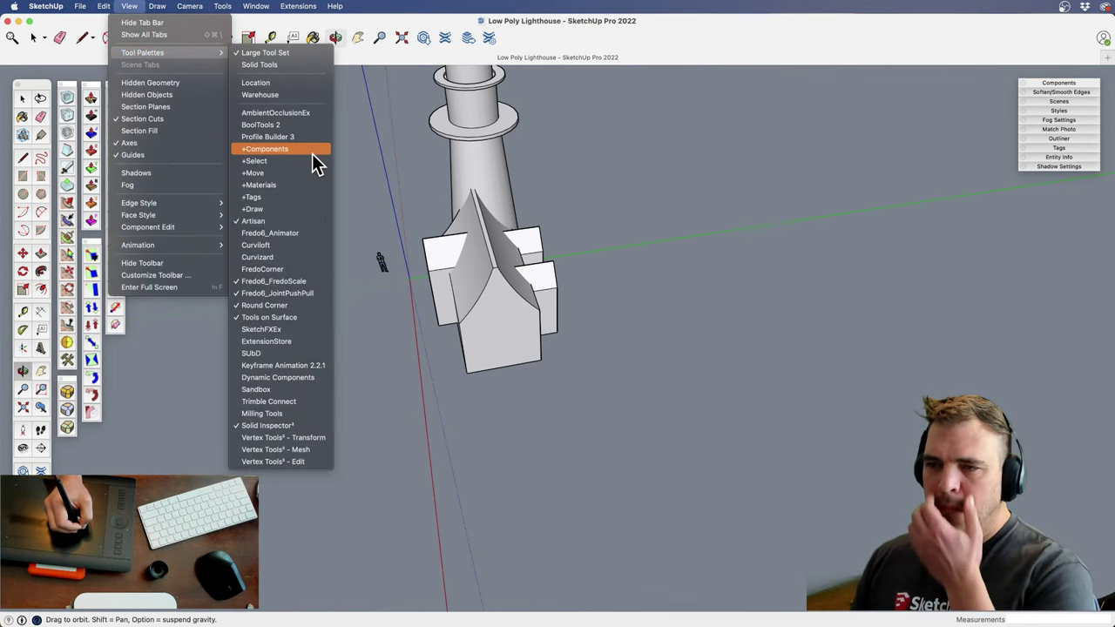
{"action": "left_click", "coordinate": [293, 391]}
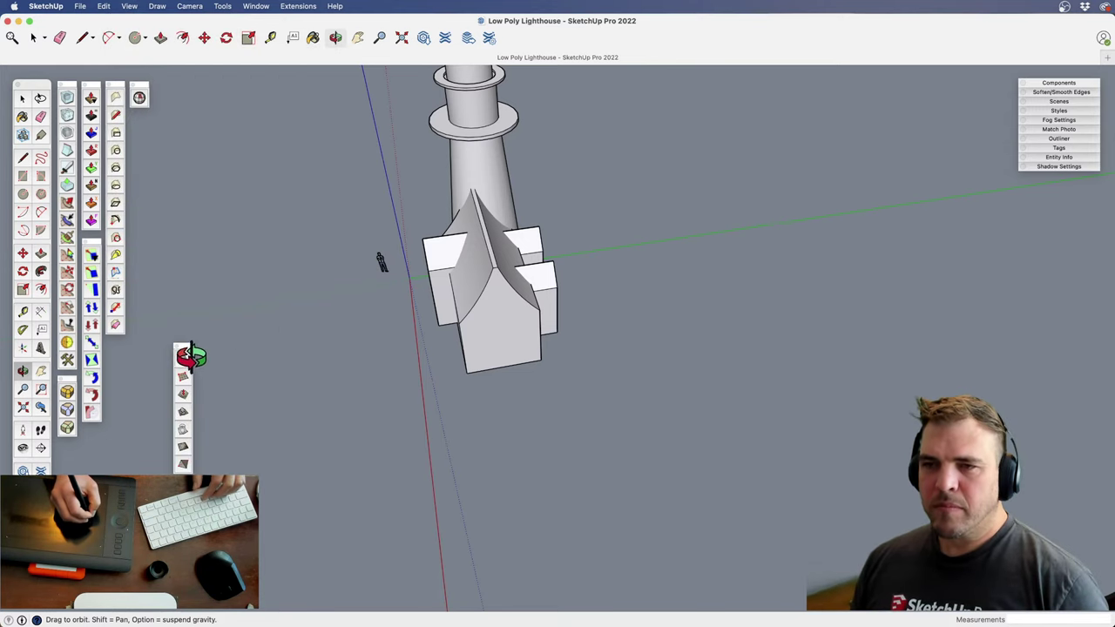
{"action": "left_click_drag", "start_coordinate": [184, 346], "coordinate": [170, 105]}
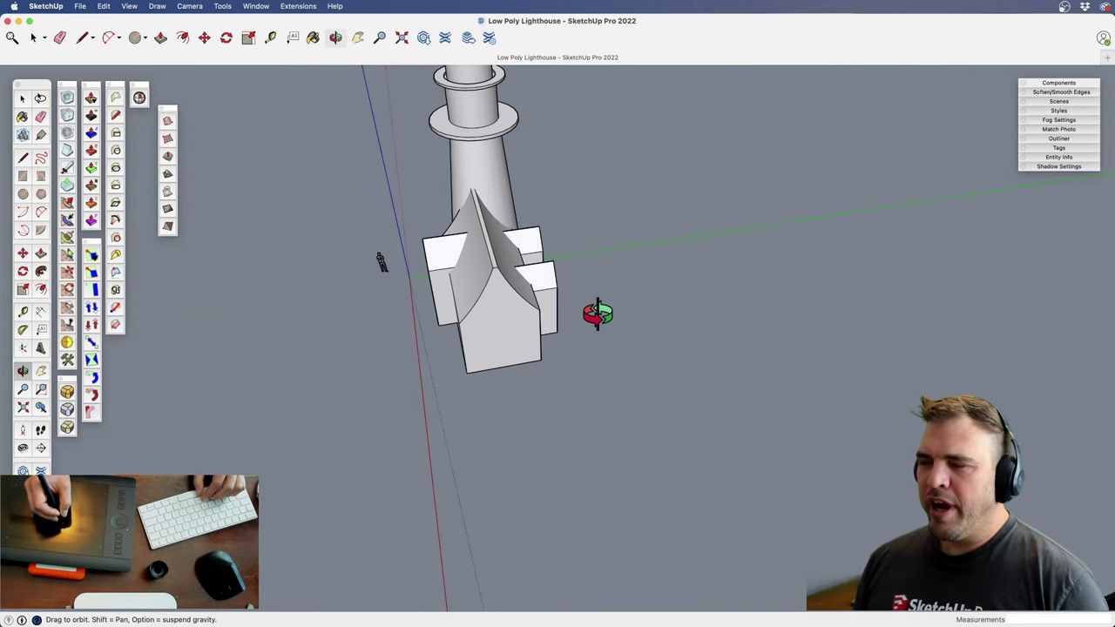
{"action": "left_click_drag", "start_coordinate": [558, 344], "coordinate": [531, 383]}
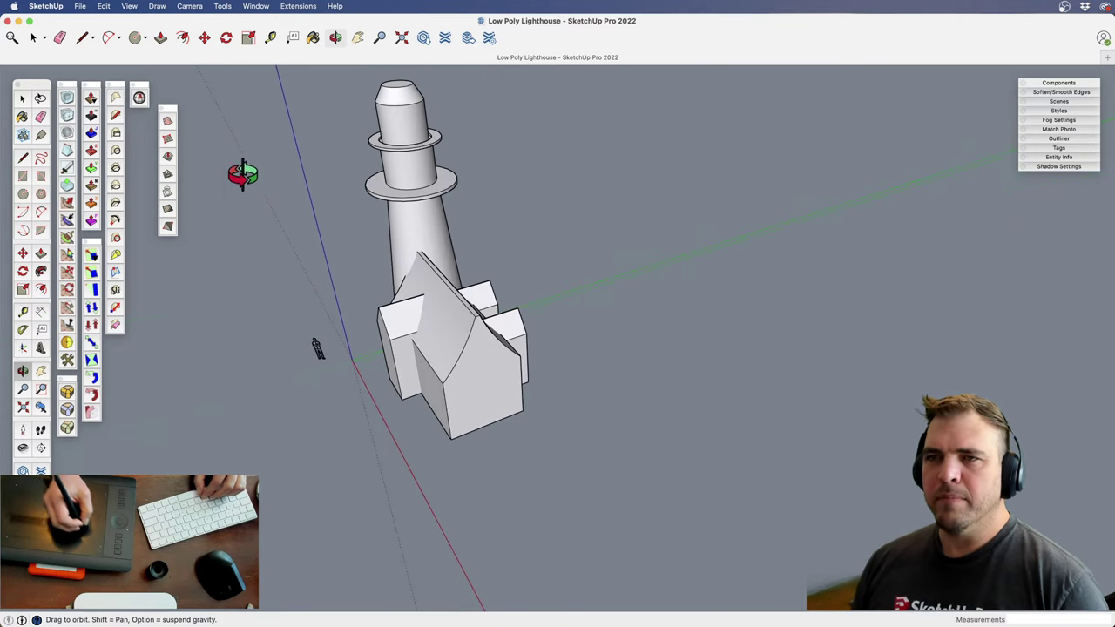
{"action": "key", "text": "space"}
{"action": "left_click", "coordinate": [169, 139]}
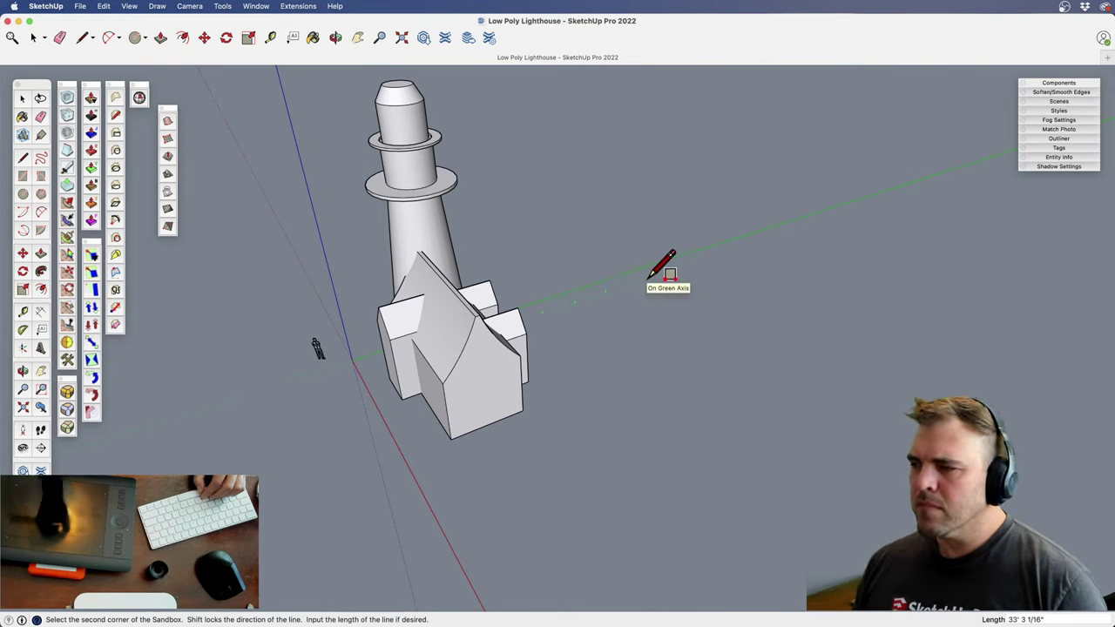
{"action": "key", "text": "space"}
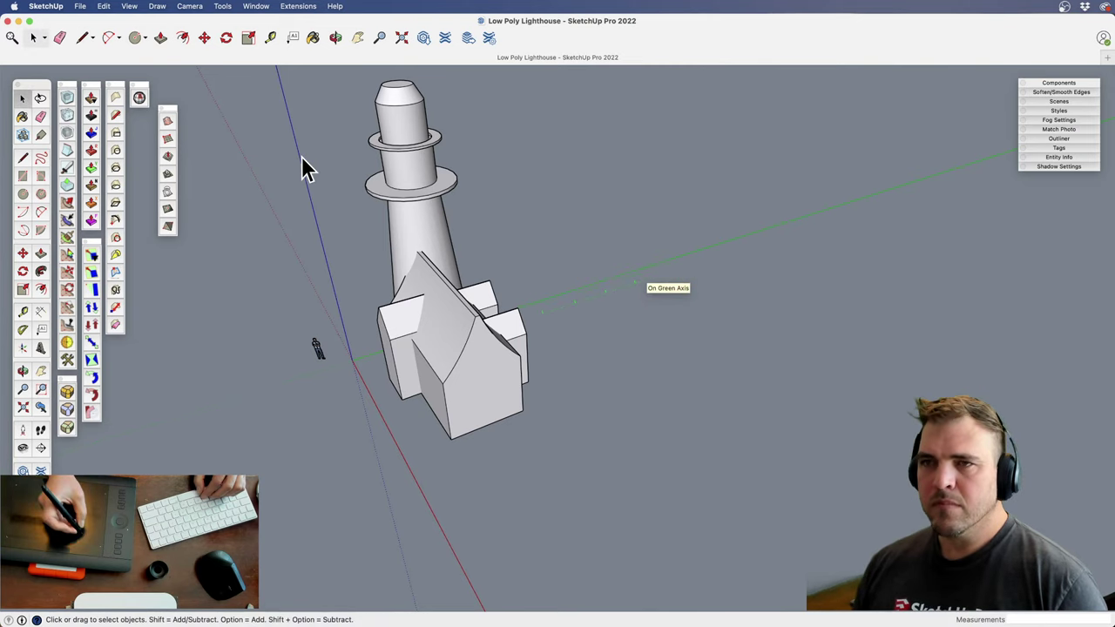
{"action": "left_click", "coordinate": [169, 139]}
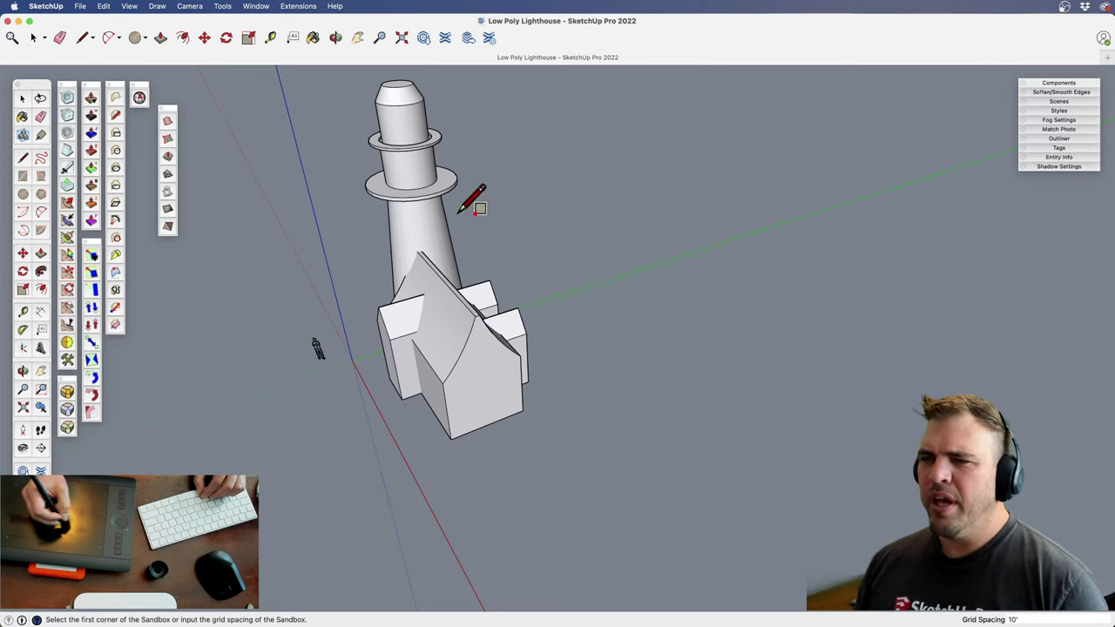
{"action": "key", "text": "space"}
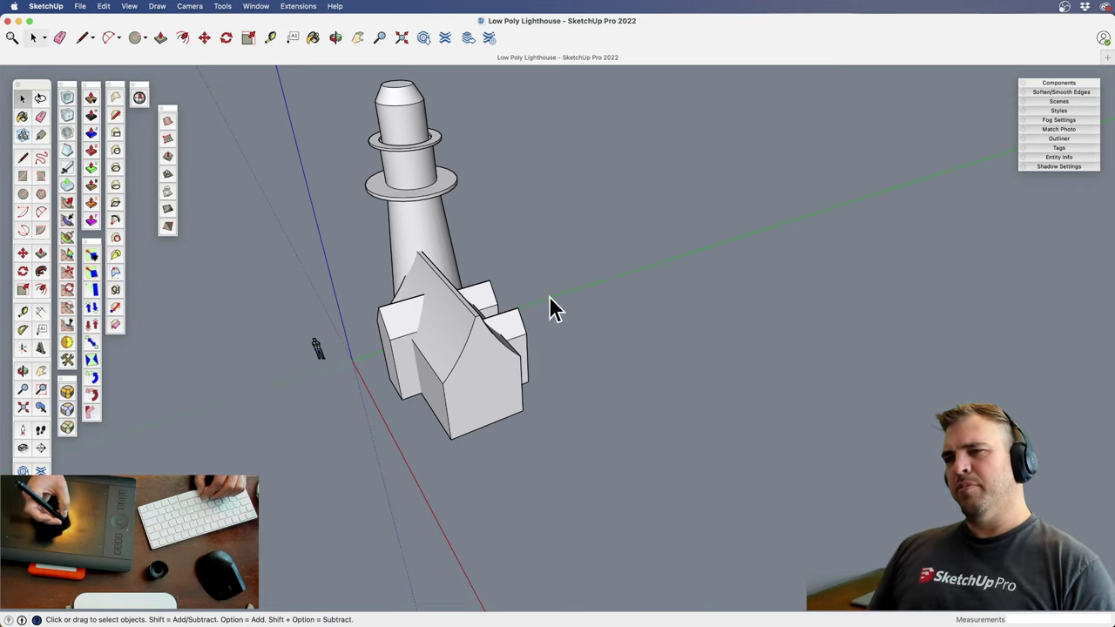
Examine the house roof, side extension and tower proportions up close and from low and high viewpoints
{"action": "middle_click_drag", "start_coordinate": [497, 386], "coordinate": [572, 386], "text": "shift"}
{"action": "middle_click_drag", "start_coordinate": [572, 386], "coordinate": [510, 357], "text": "shift"}
{"action": "key", "text": "o"}
{"action": "left_click_drag", "start_coordinate": [510, 357], "coordinate": [478, 354]}
{"action": "key", "text": "z"}
{"action": "key", "text": "h"}
{"action": "left_click_drag", "start_coordinate": [478, 353], "coordinate": [538, 427]}
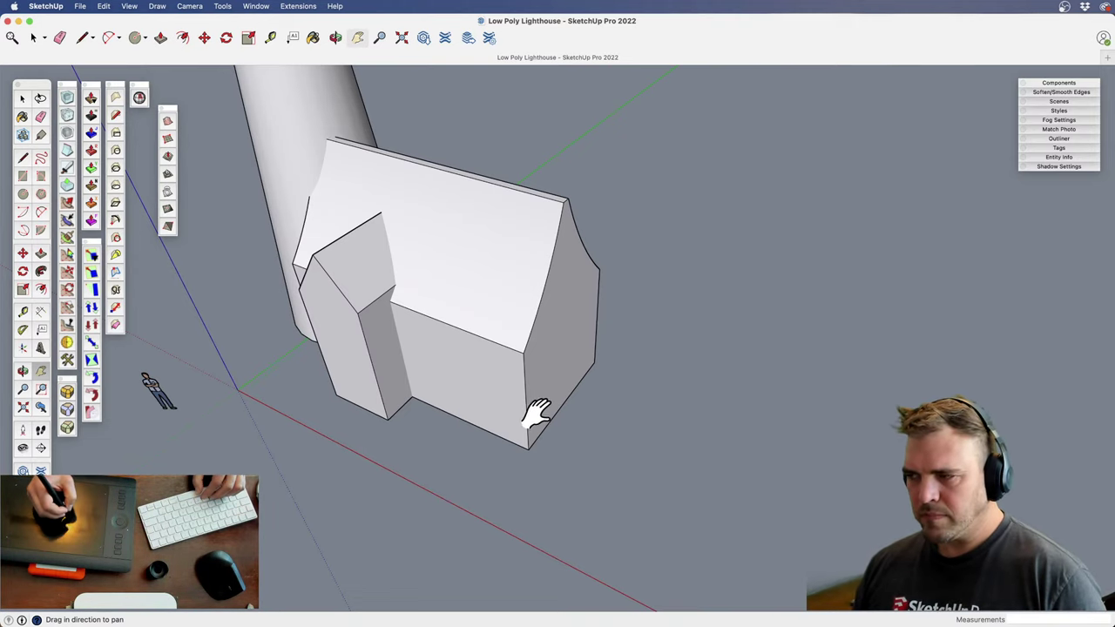
{"action": "key", "text": "o"}
{"action": "mouse_move", "coordinate": [510, 371]}
{"action": "left_mouse_down"}
{"action": "mouse_move", "coordinate": [508, 302]}
{"action": "mouse_move", "coordinate": [513, 432]}
{"action": "mouse_move", "coordinate": [518, 391]}
{"action": "left_mouse_up"}
{"action": "key", "text": "z"}
{"action": "key", "text": "o"}
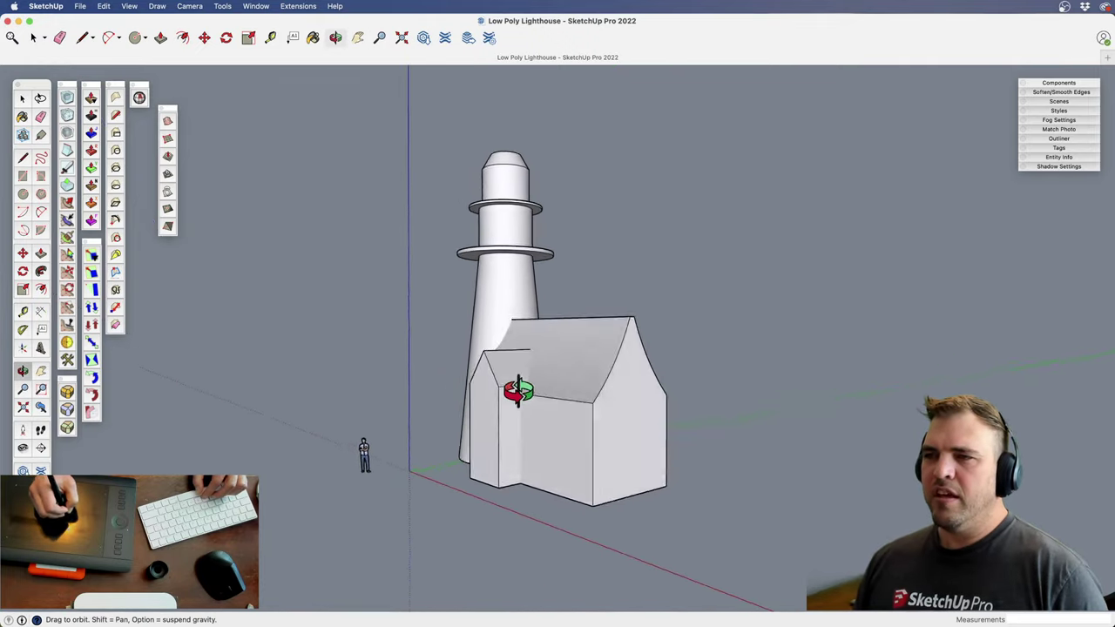
{"action": "middle_click_drag", "start_coordinate": [518, 391], "coordinate": [478, 425]}
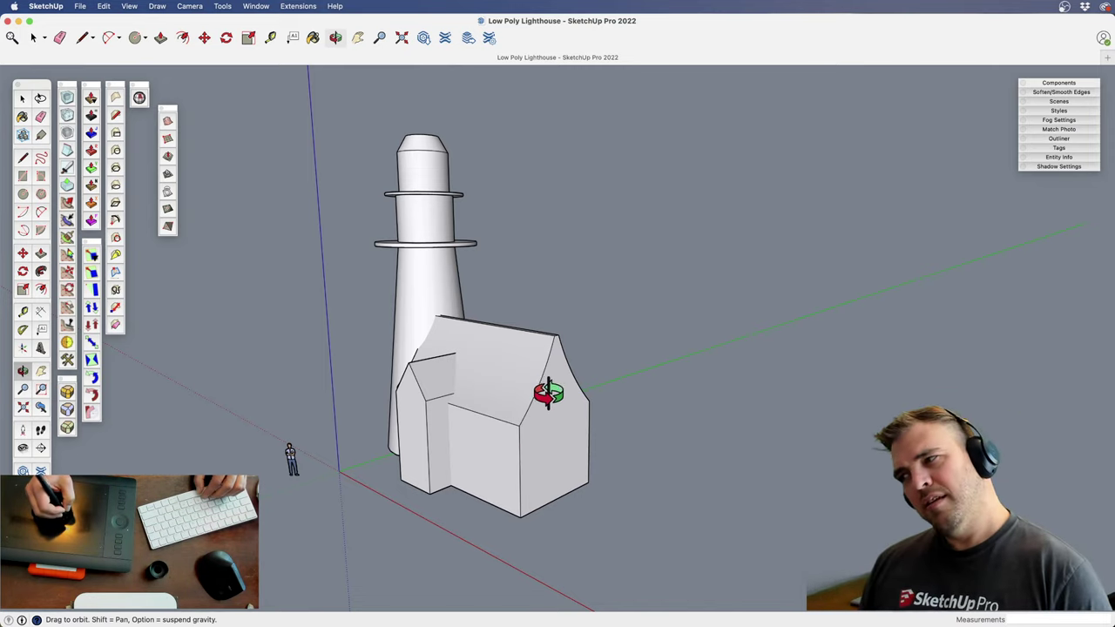
{"action": "middle_click_drag", "start_coordinate": [545, 362], "coordinate": [620, 403]}
{"action": "middle_click_drag", "start_coordinate": [625, 300], "coordinate": [528, 500], "text": "shift"}
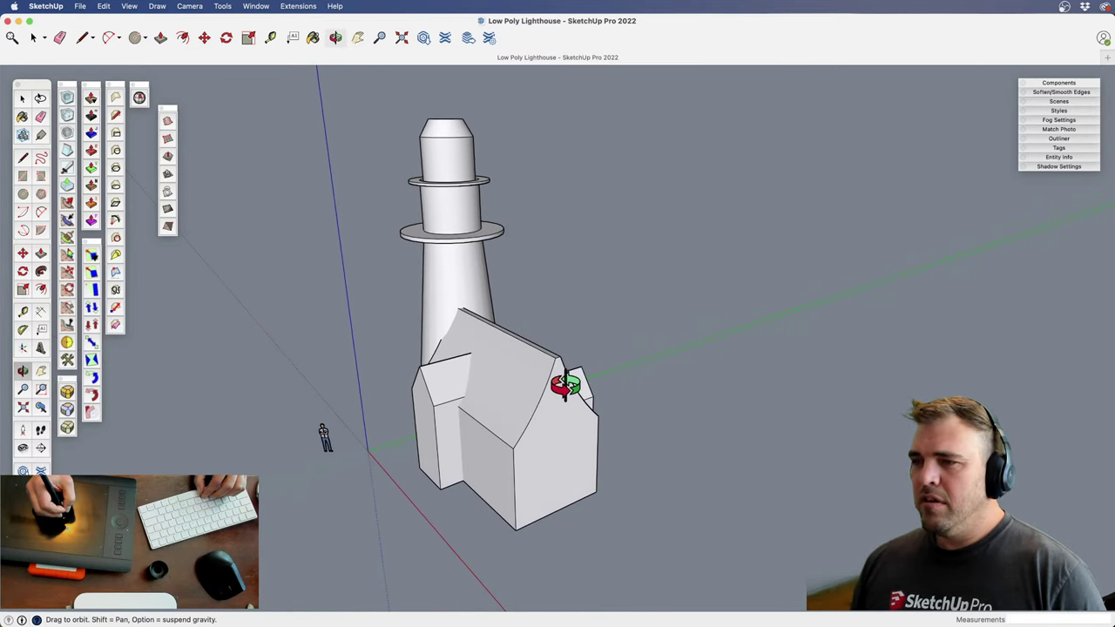
{"action": "middle_click_drag", "start_coordinate": [552, 378], "coordinate": [435, 391]}
{"action": "double_click", "coordinate": [521, 386]}
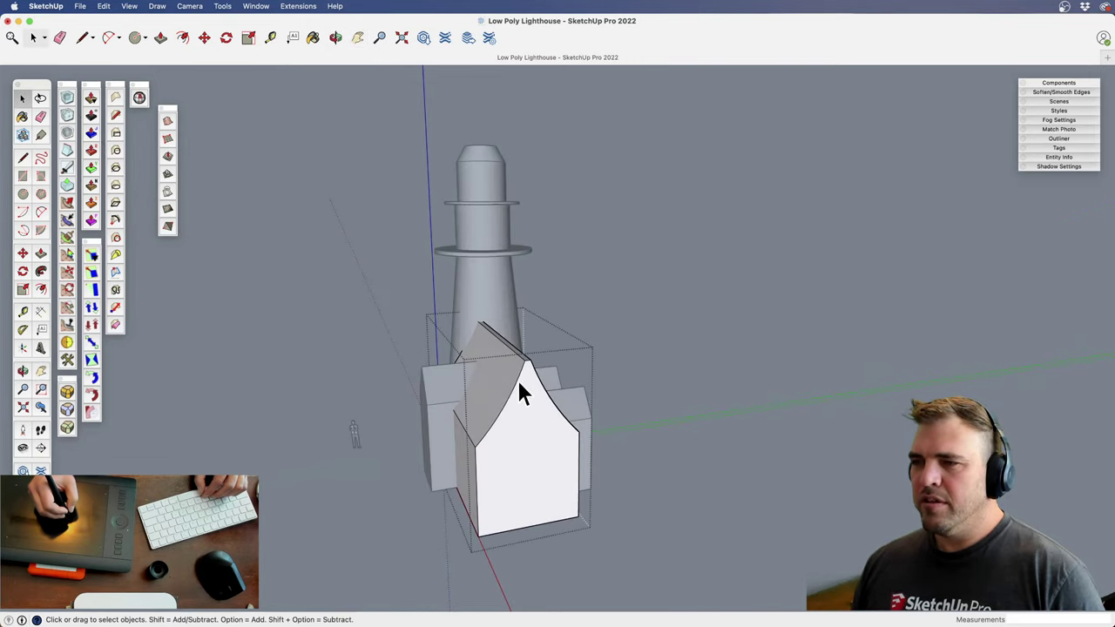
{"action": "key", "text": "z"}
{"action": "left_click_drag", "start_coordinate": [532, 461], "coordinate": [530, 428]}
{"action": "middle_click_drag", "start_coordinate": [530, 429], "coordinate": [520, 495], "text": "shift"}
{"action": "scroll", "coordinate": [520, 495], "scroll_direction": "up", "scroll_amount": 5}
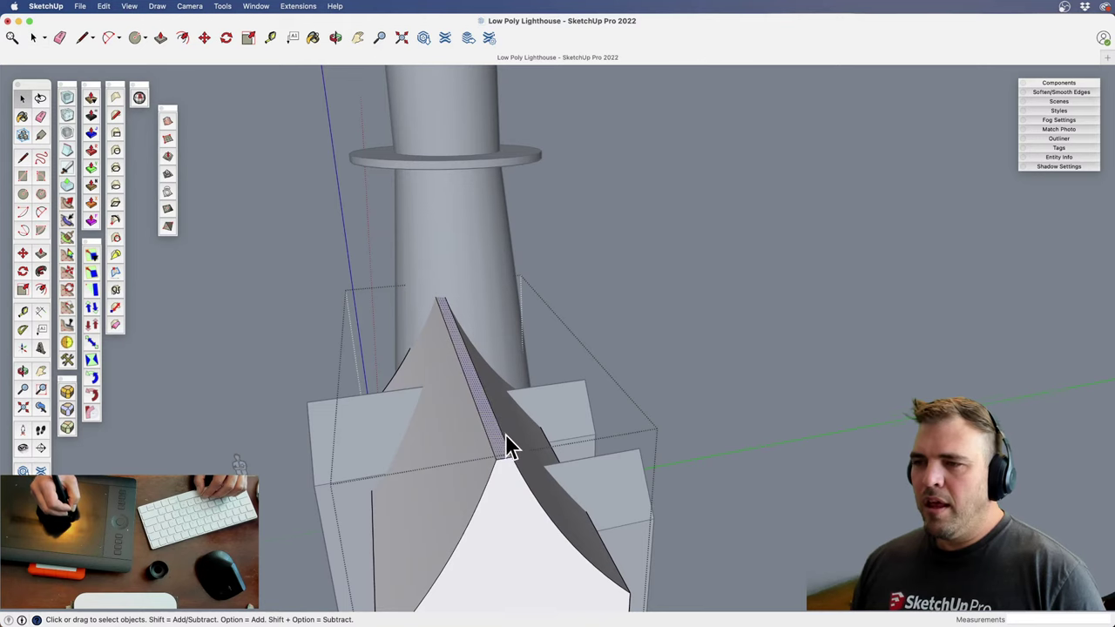
{"action": "middle_click_drag", "start_coordinate": [510, 446], "coordinate": [510, 308]}
{"action": "key", "text": "m"}
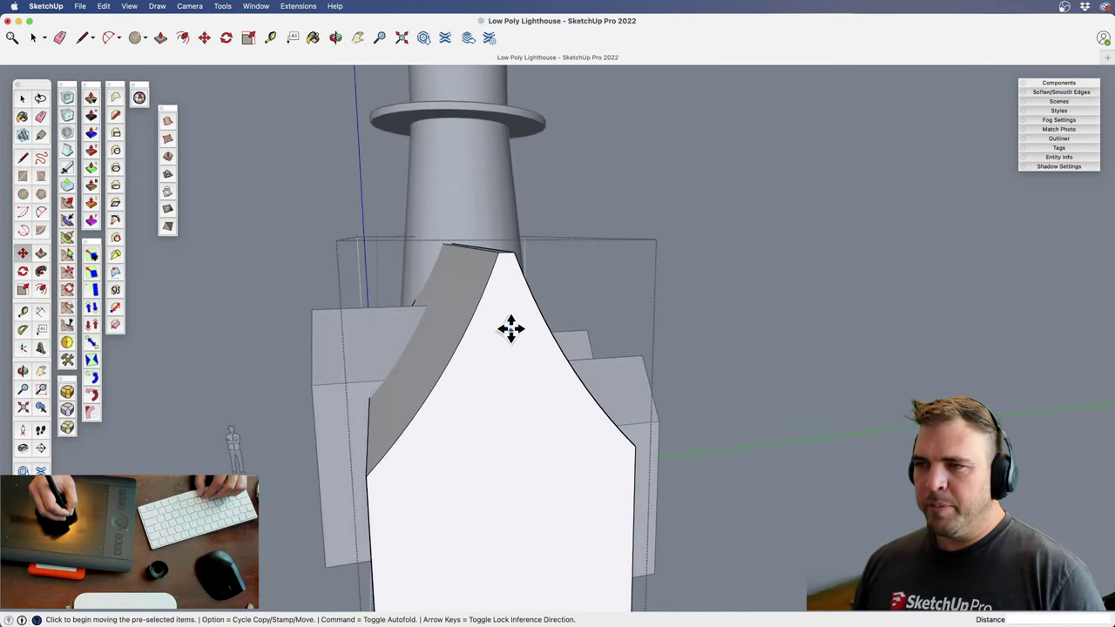
{"action": "left_click", "coordinate": [508, 260]}
{"action": "key", "text": "Escape"}
{"action": "key", "text": "space"}
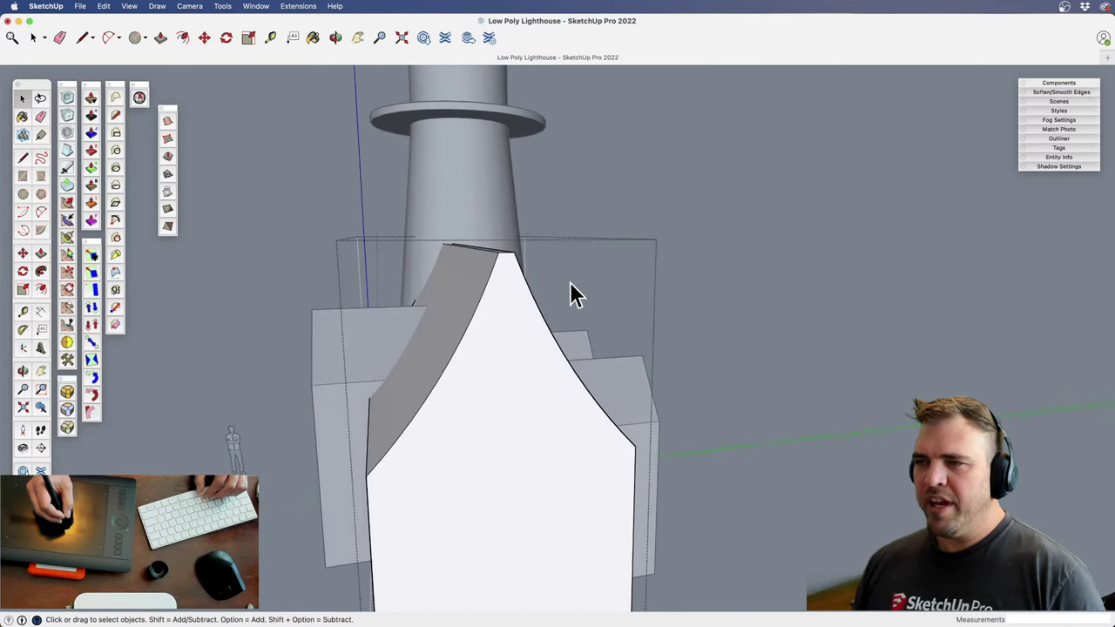
{"action": "middle_click_drag", "start_coordinate": [460, 306], "coordinate": [557, 383], "text": "shift"}
{"action": "scroll", "coordinate": [557, 383], "scroll_direction": "down", "scroll_amount": 5}
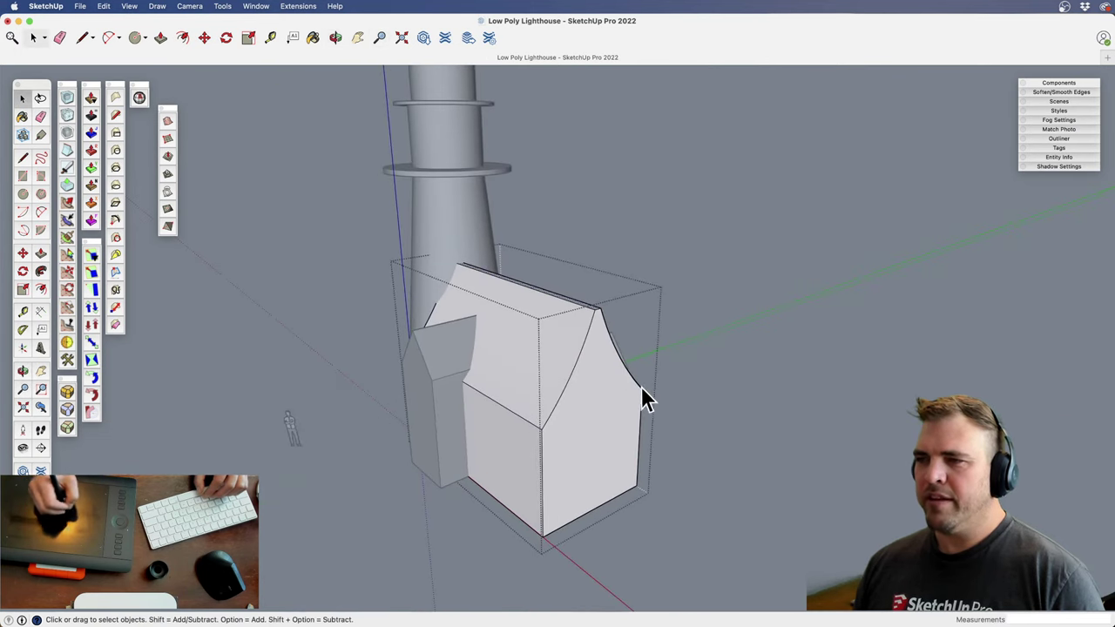
{"action": "left_click", "coordinate": [698, 372]}
{"action": "key", "text": "z"}
{"action": "left_click_drag", "start_coordinate": [531, 358], "coordinate": [462, 465]}
{"action": "key", "text": "h"}
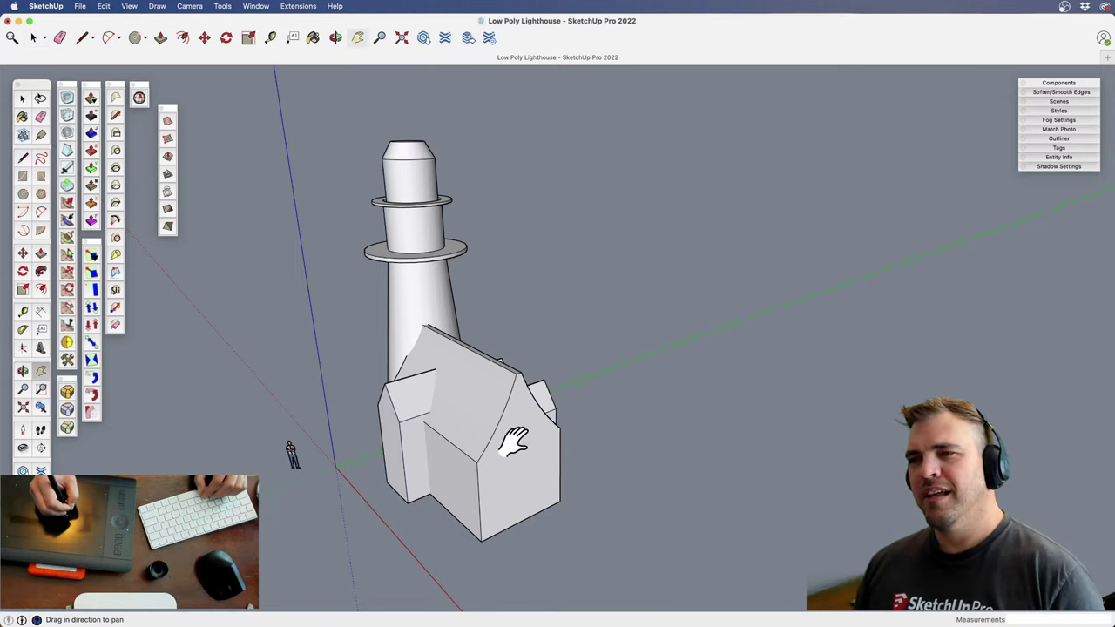
{"action": "middle_click_drag", "start_coordinate": [510, 443], "coordinate": [513, 416]}
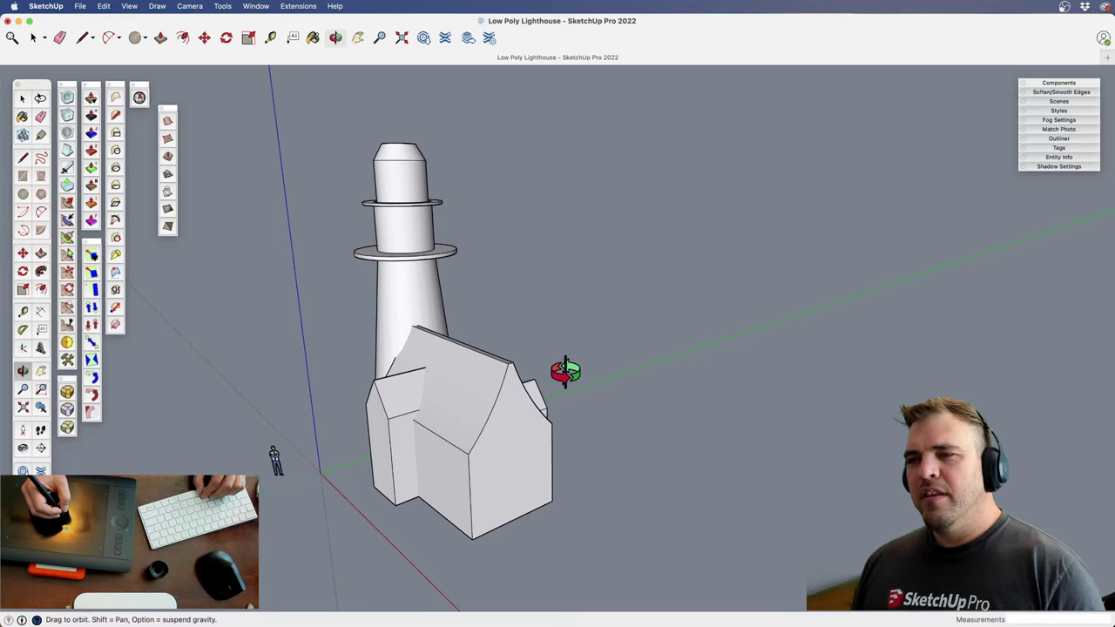
{"action": "middle_click_drag", "start_coordinate": [561, 379], "coordinate": [499, 414]}
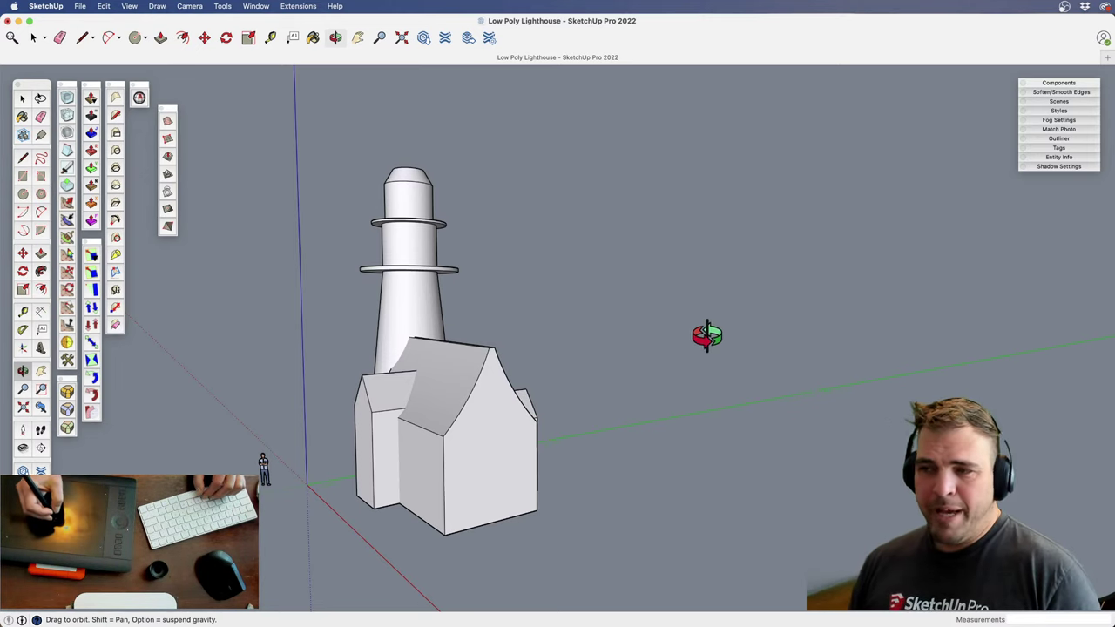
{"action": "key", "text": "z"}
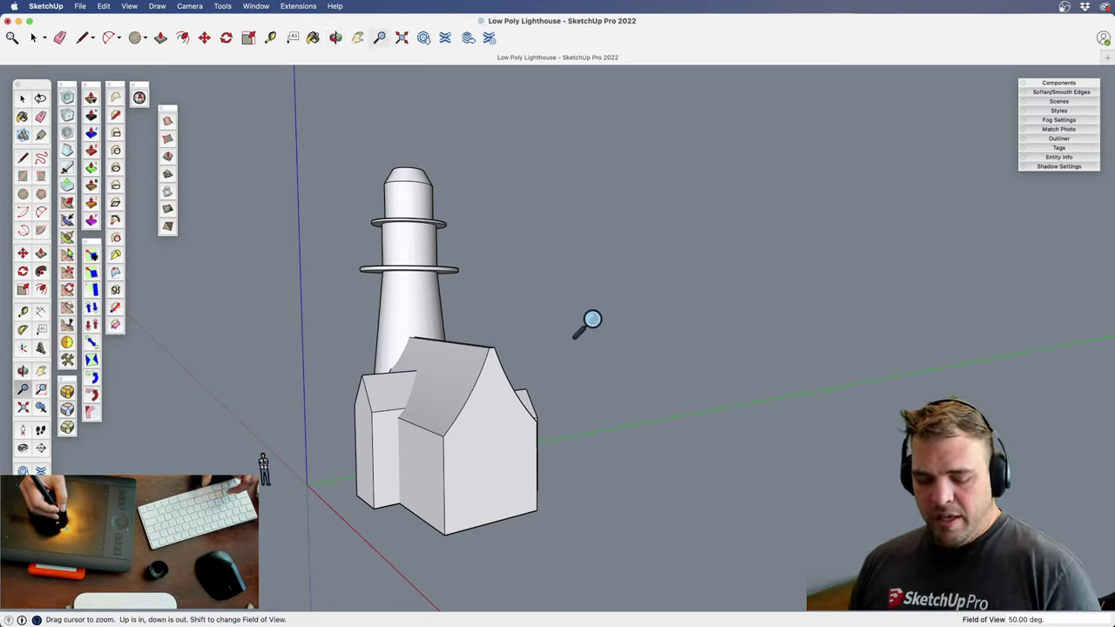
{"action": "key", "text": "h"}
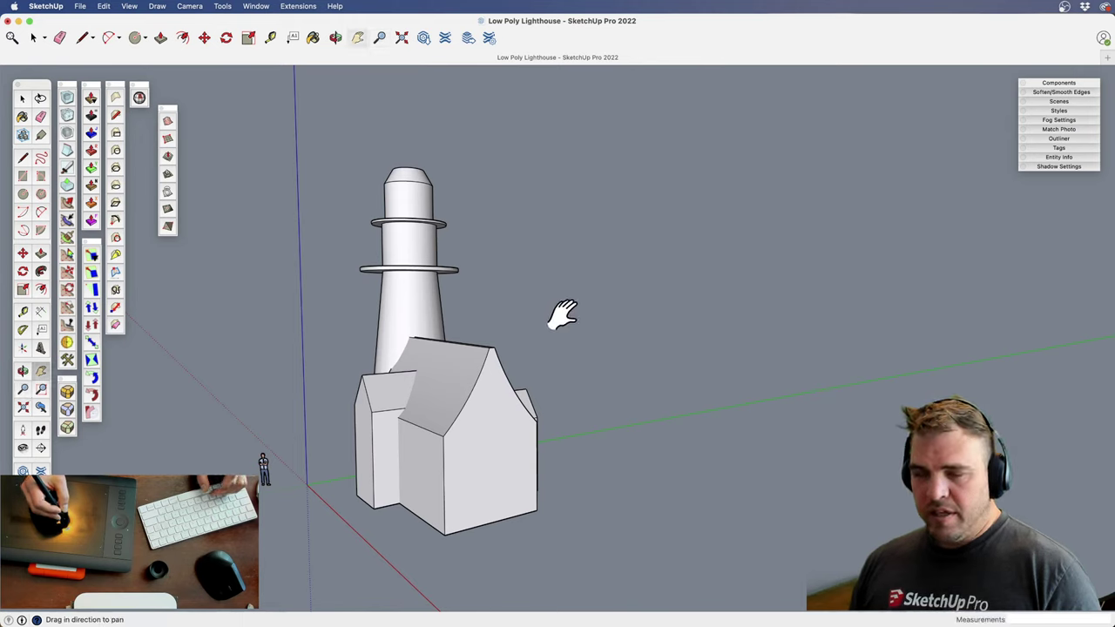
{"action": "key", "text": "o"}
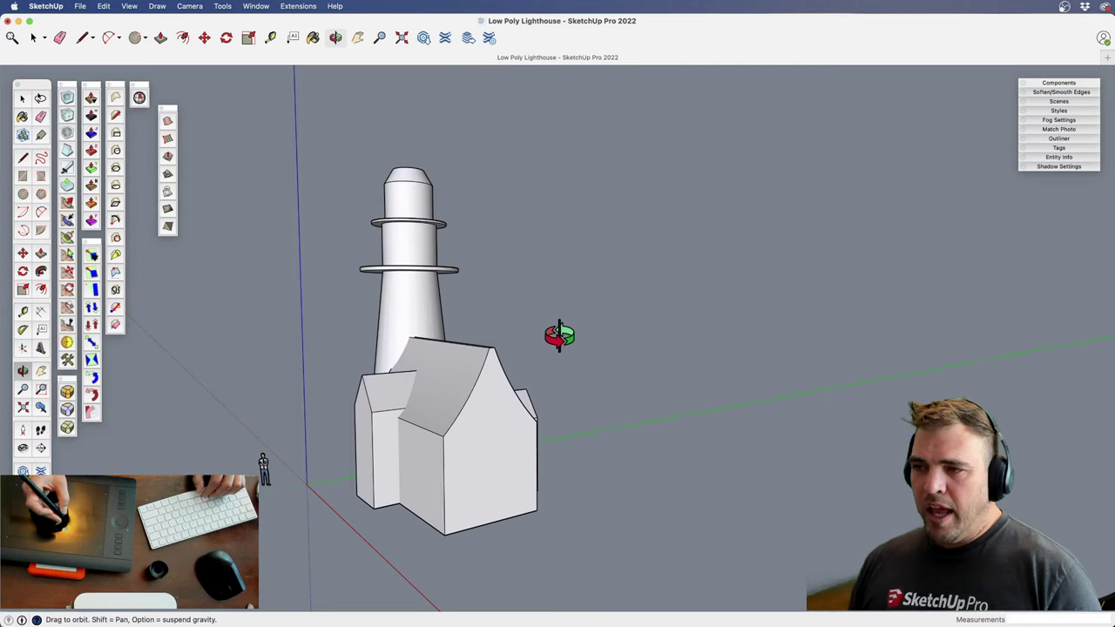
Examine the massing of the house, side extensions and tower from eye level and from above
{"action": "key", "text": "r"}
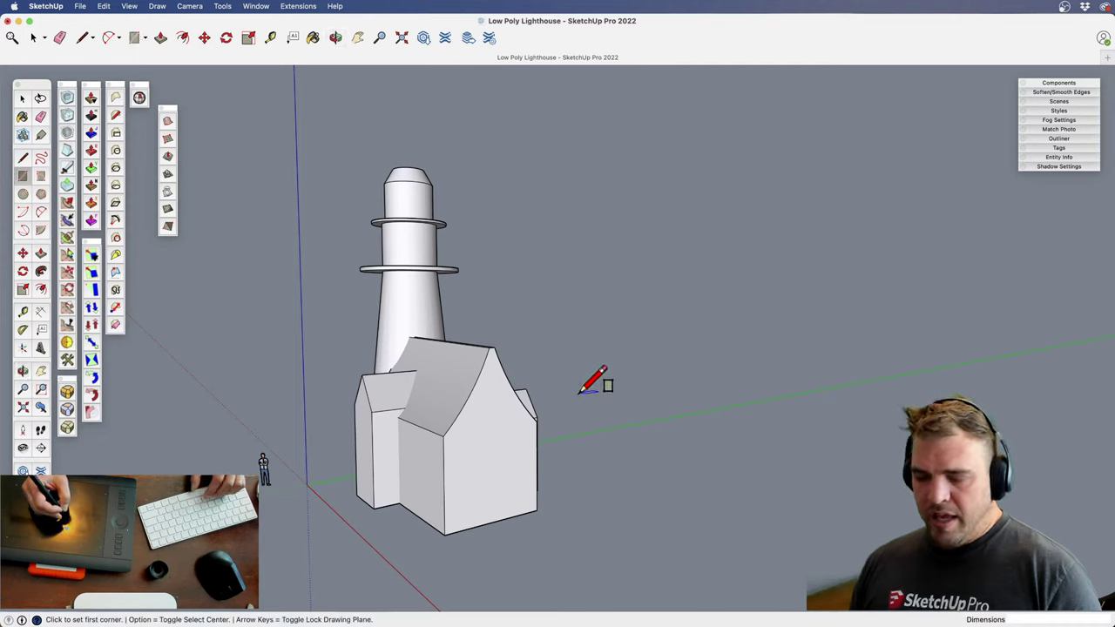
{"action": "key", "text": "p"}
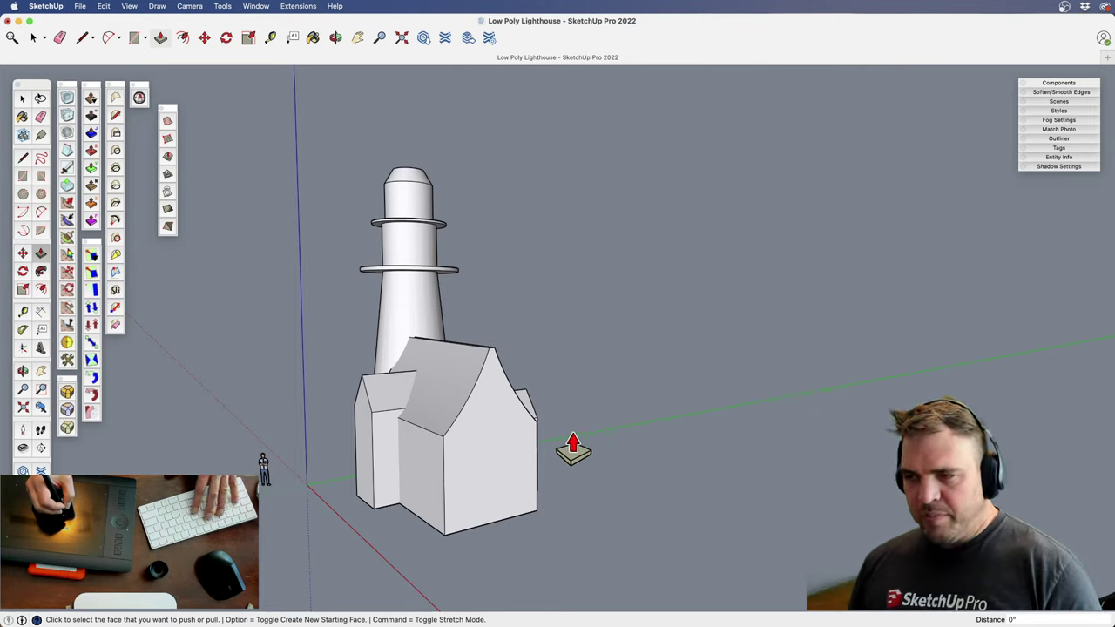
{"action": "middle_click_drag", "start_coordinate": [560, 418], "coordinate": [515, 480]}
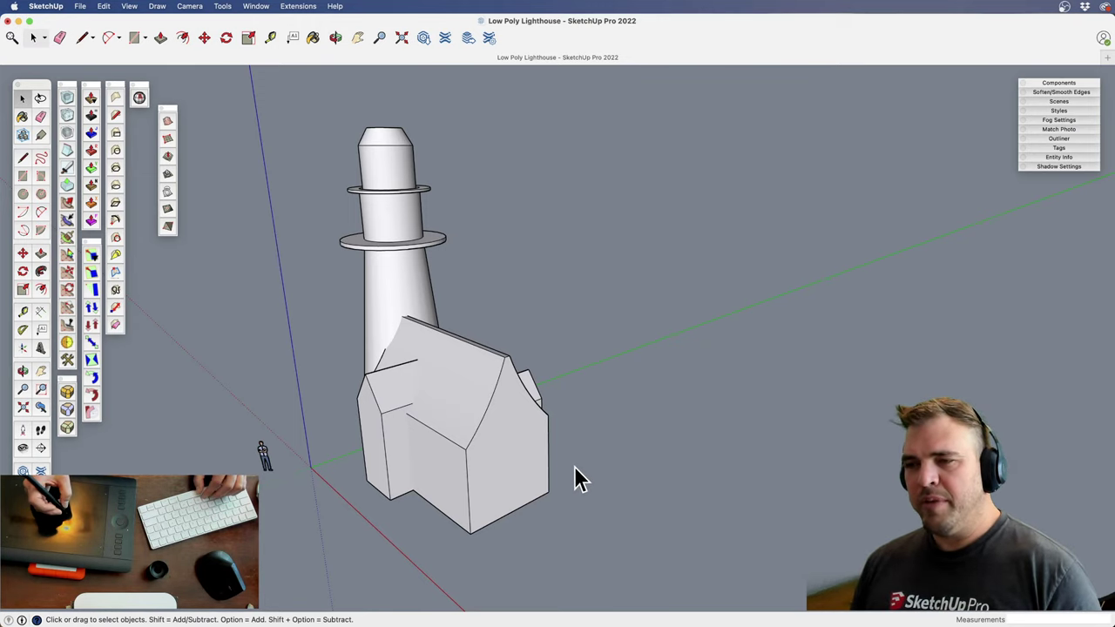
{"action": "mouse_move", "coordinate": [564, 460]}
{"action": "middle_mouse_down", "text": "shift"}
{"action": "mouse_move", "coordinate": [563, 448]}
{"action": "mouse_move", "coordinate": [575, 463]}
{"action": "middle_mouse_up", "text": "shift"}
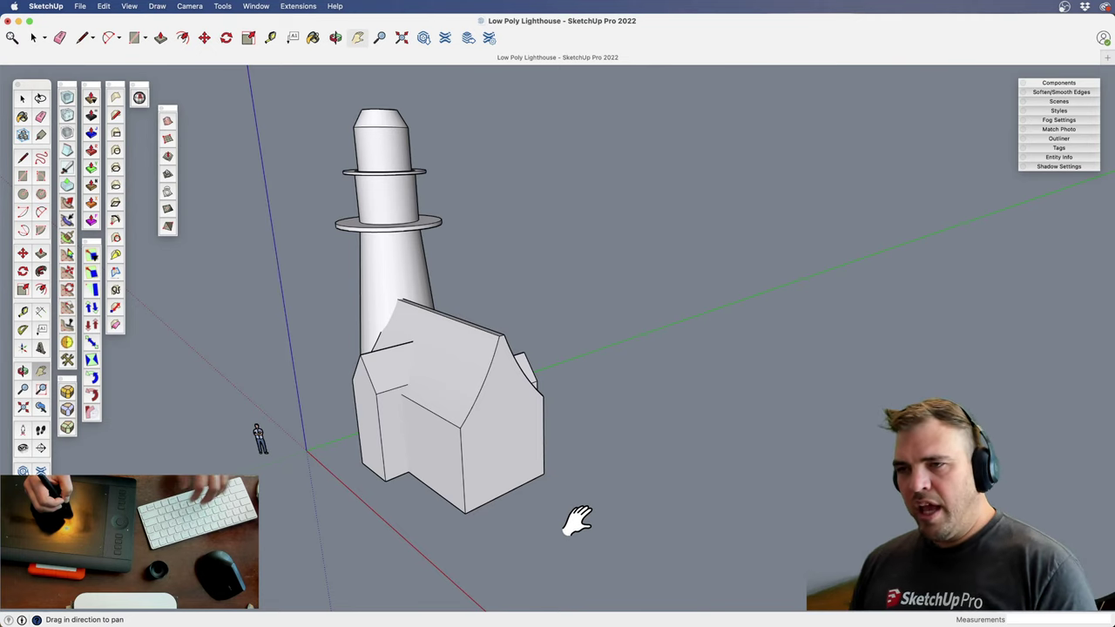
{"action": "key", "text": "space"}
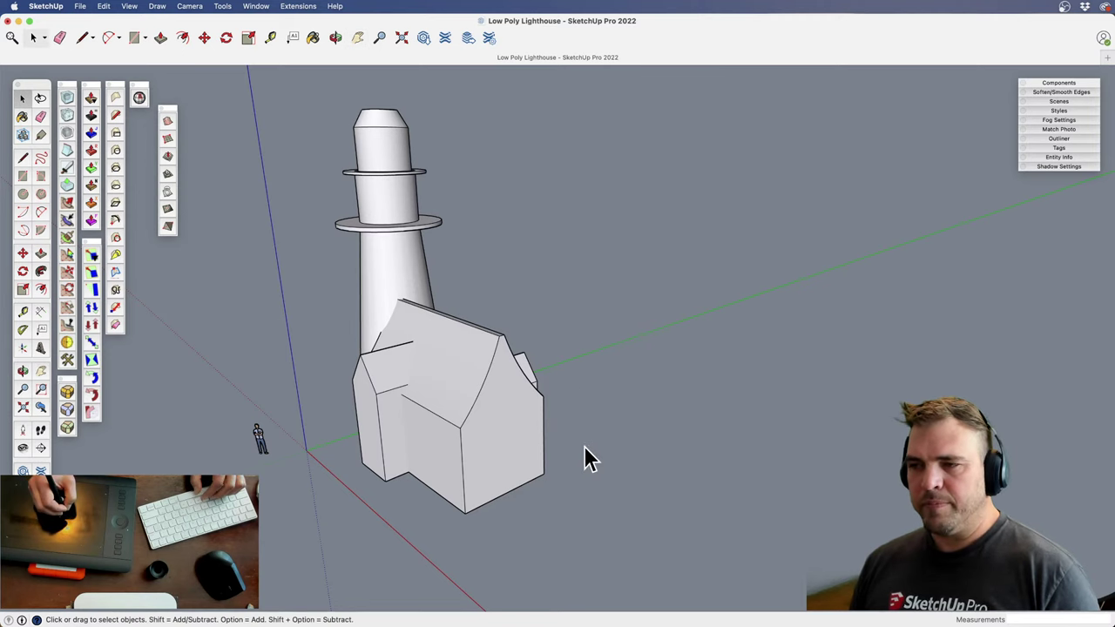
{"action": "middle_click_drag", "start_coordinate": [490, 434], "coordinate": [574, 425]}
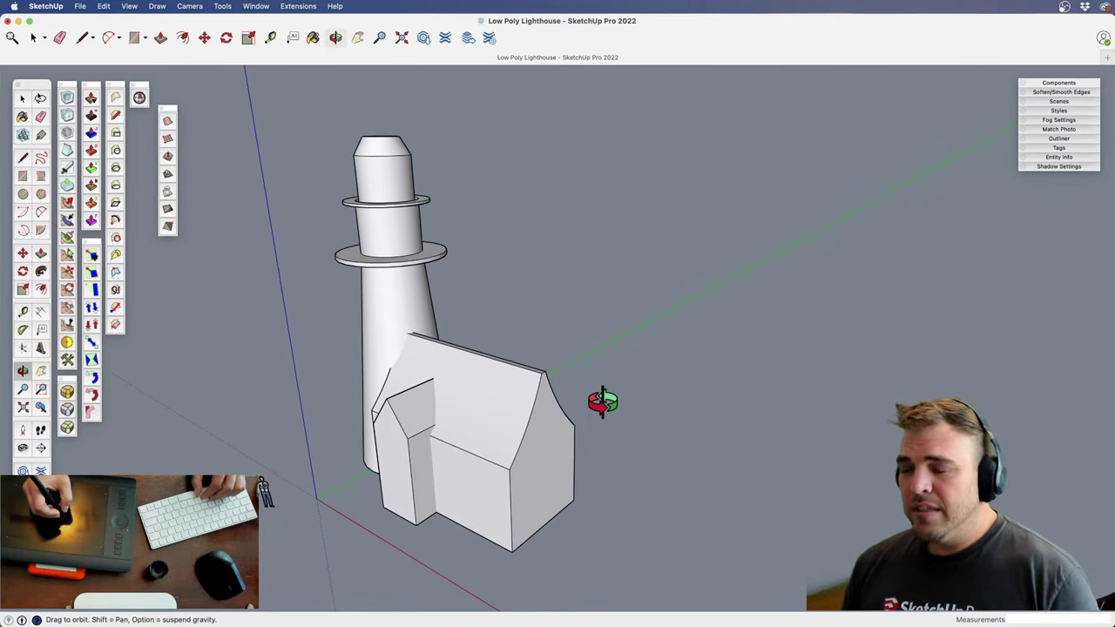
{"action": "middle_click_drag", "start_coordinate": [567, 416], "coordinate": [573, 531]}
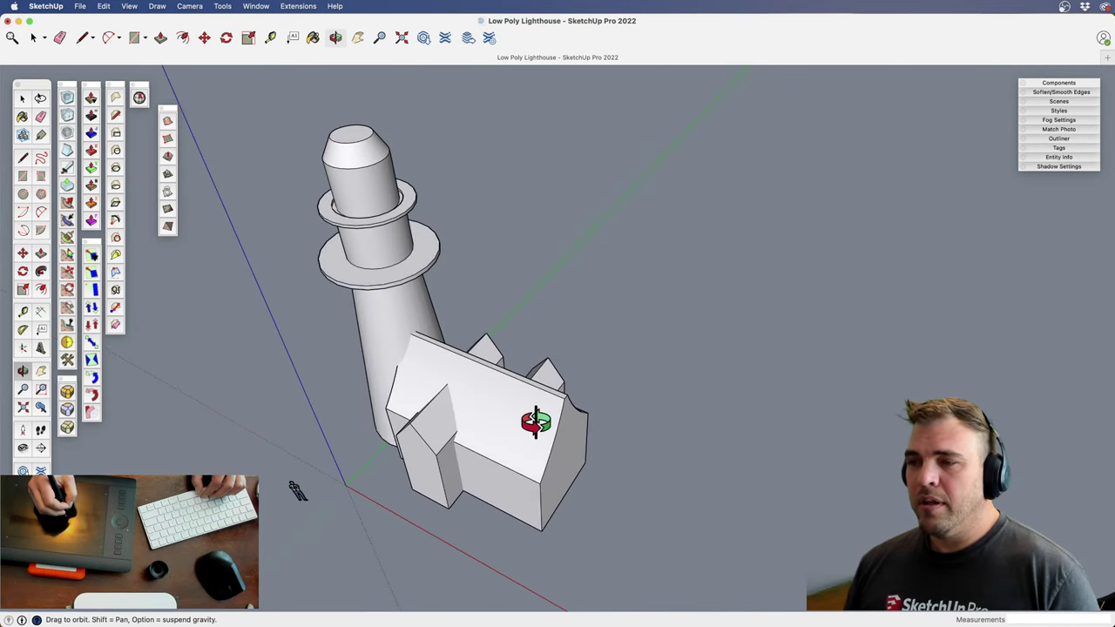
{"action": "key", "text": "space"}
Draw a six-sided polygon with a radius of about 5' 11" flat on the open ground beyond the house's gable end
{"action": "middle_click_drag", "start_coordinate": [572, 433], "coordinate": [539, 416]}
{"action": "key", "text": "z"}
{"action": "left_click_drag", "start_coordinate": [540, 416], "coordinate": [500, 335]}
{"action": "key", "text": "h"}
{"action": "key", "text": "o"}
{"action": "left_click_drag", "start_coordinate": [509, 381], "coordinate": [471, 422]}
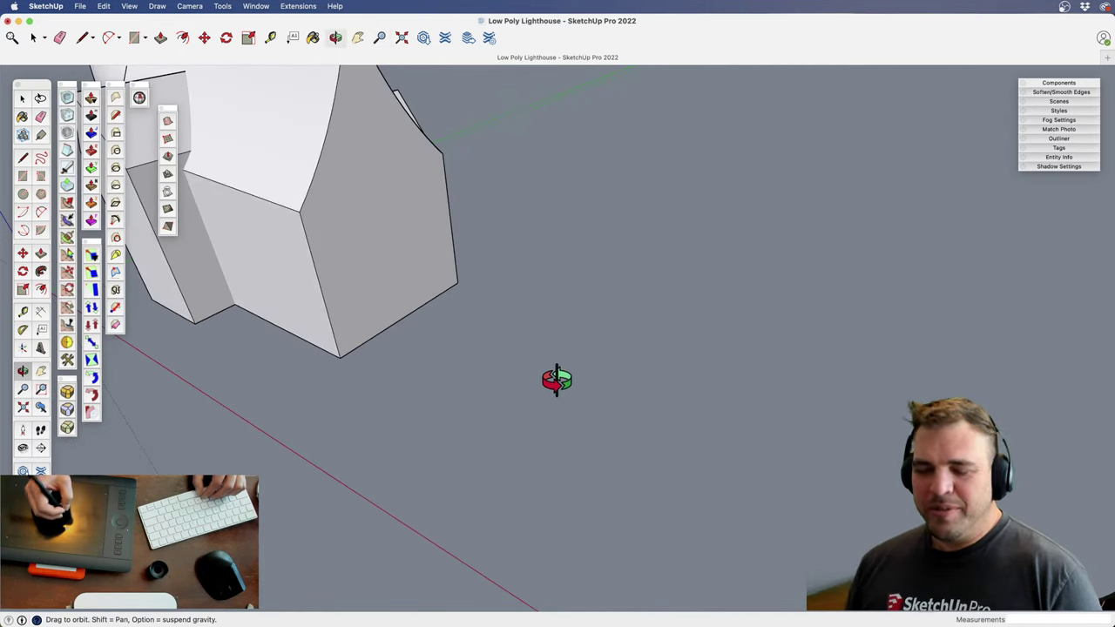
{"action": "middle_click_drag", "start_coordinate": [600, 378], "coordinate": [626, 360]}
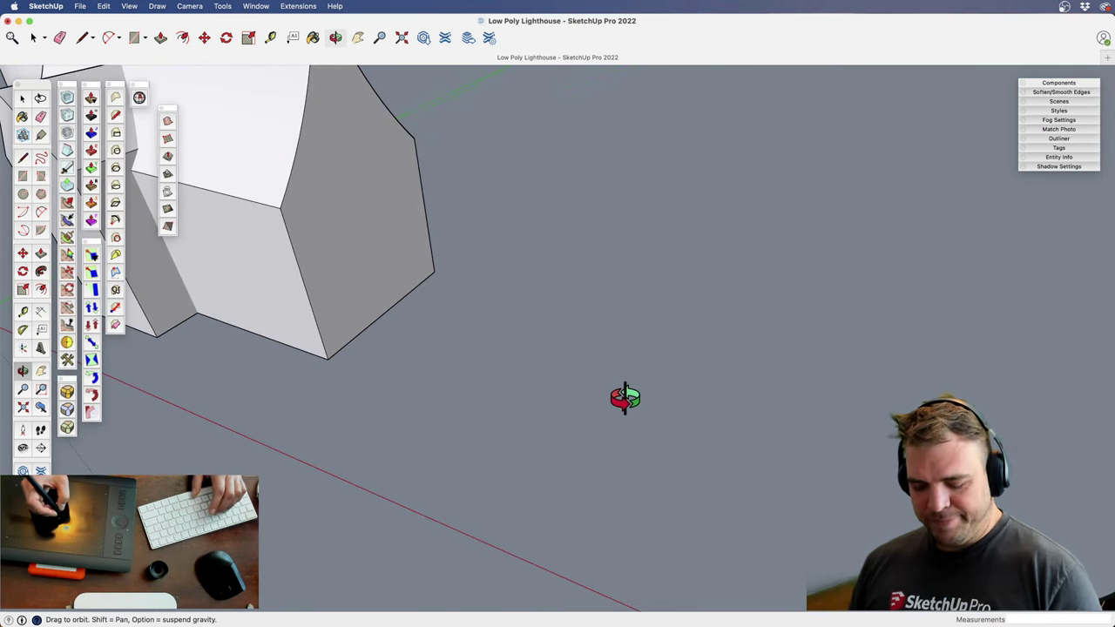
{"action": "key", "text": "shift+c"}
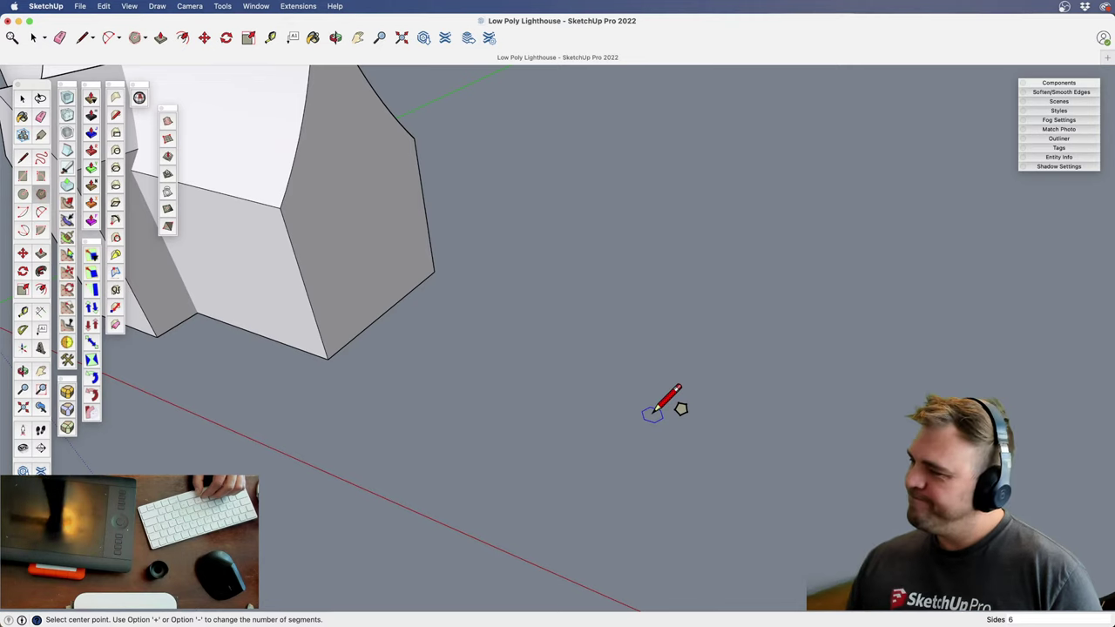
{"action": "left_click", "coordinate": [644, 411]}
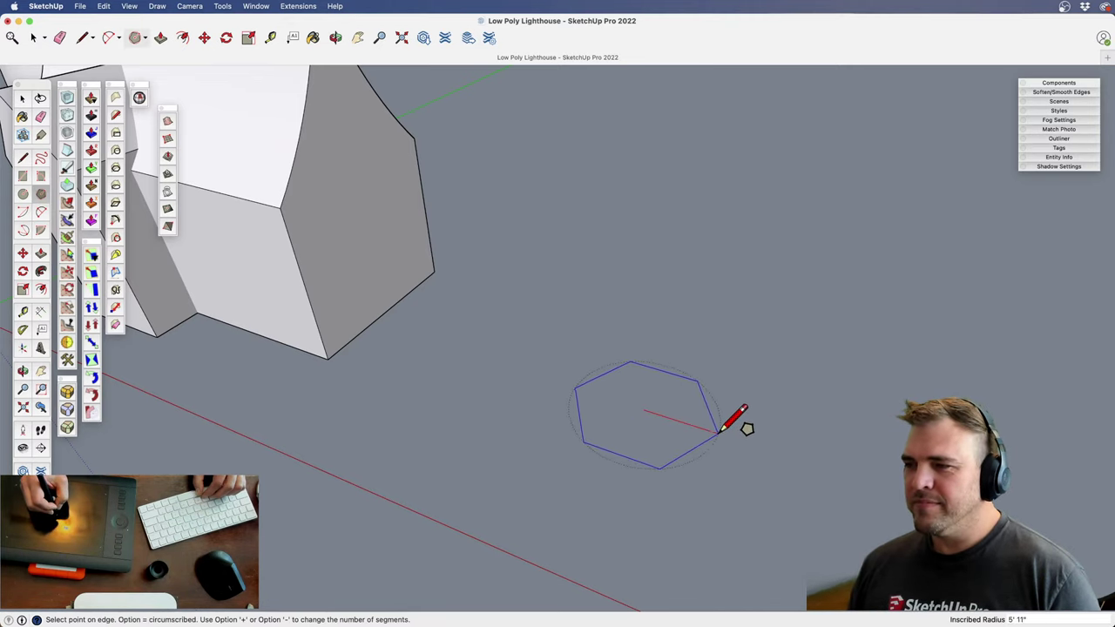
{"action": "left_click", "coordinate": [719, 430]}
Place a copy of the ground hexagon on the open ground beside the original
{"action": "middle_click_drag", "start_coordinate": [747, 427], "coordinate": [616, 446]}
{"action": "key", "text": "z"}
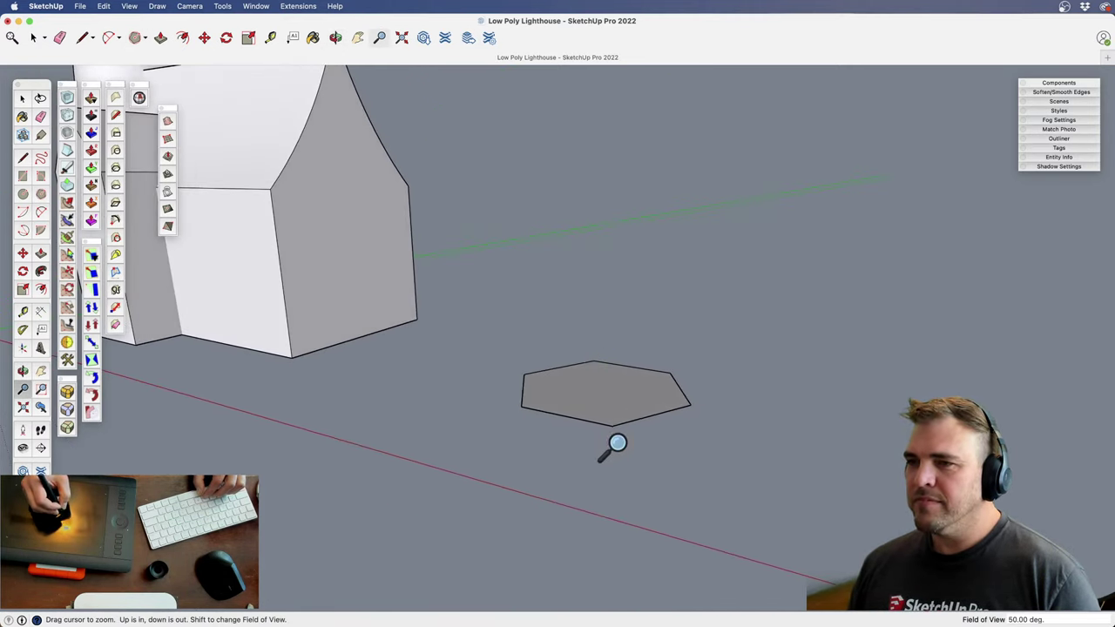
{"action": "left_click_drag", "start_coordinate": [617, 443], "coordinate": [627, 347]}
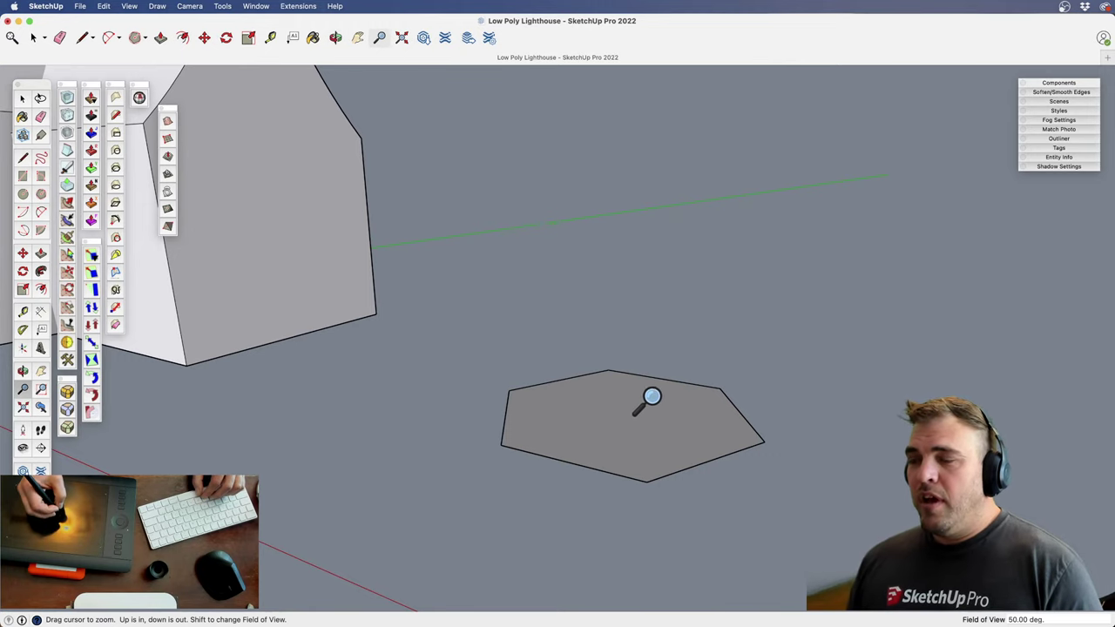
{"action": "middle_click_drag", "start_coordinate": [669, 402], "coordinate": [629, 423], "text": "shift"}
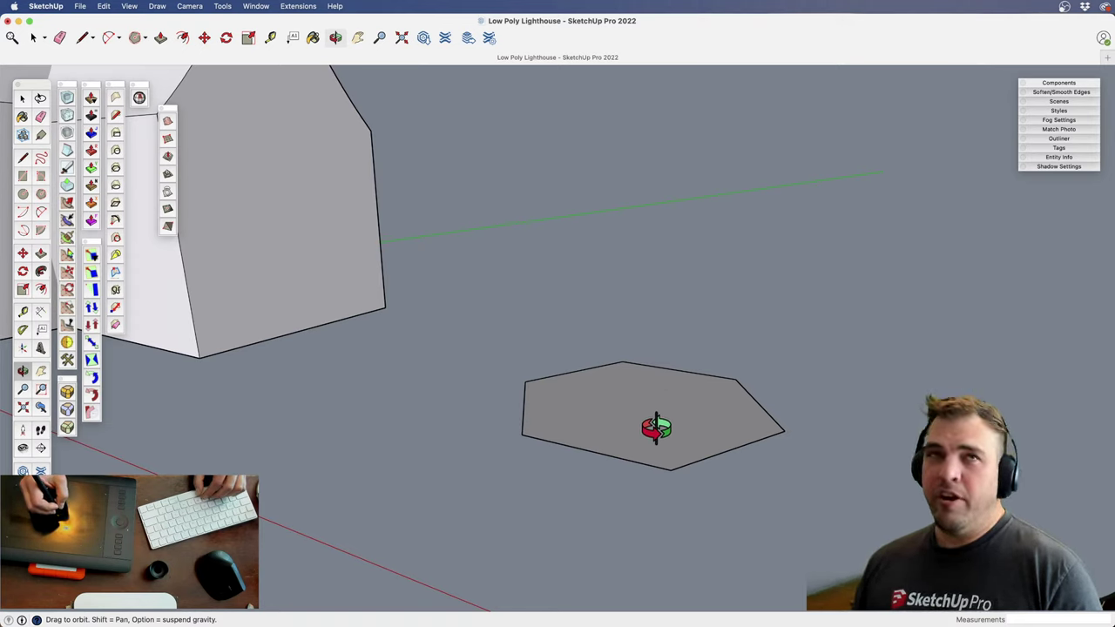
{"action": "key", "text": "space"}
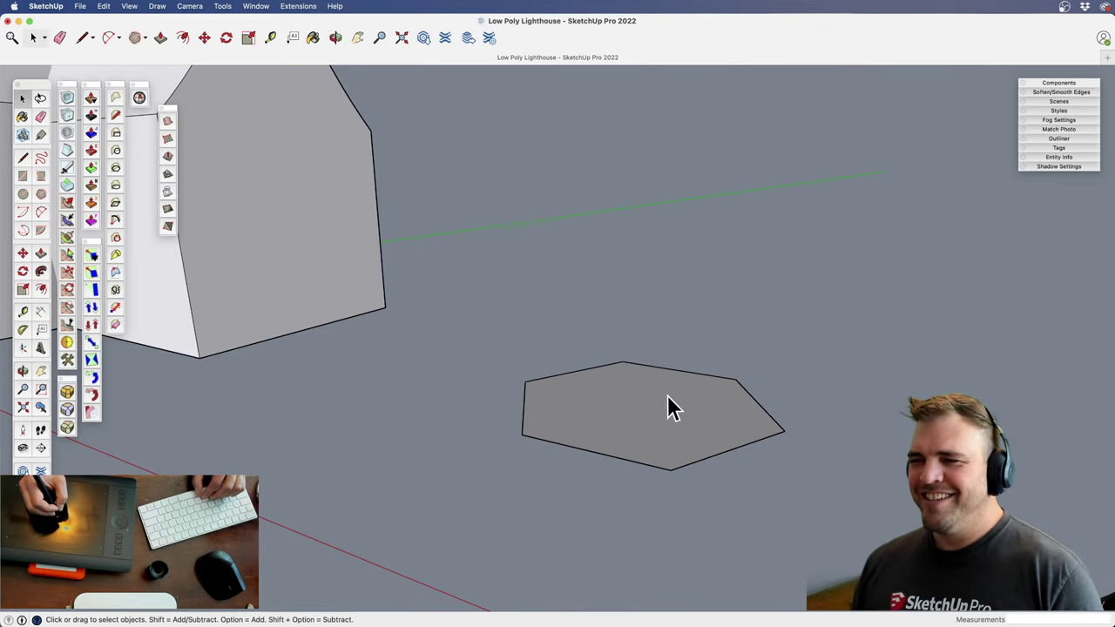
{"action": "middle_click_drag", "start_coordinate": [659, 386], "coordinate": [711, 401]}
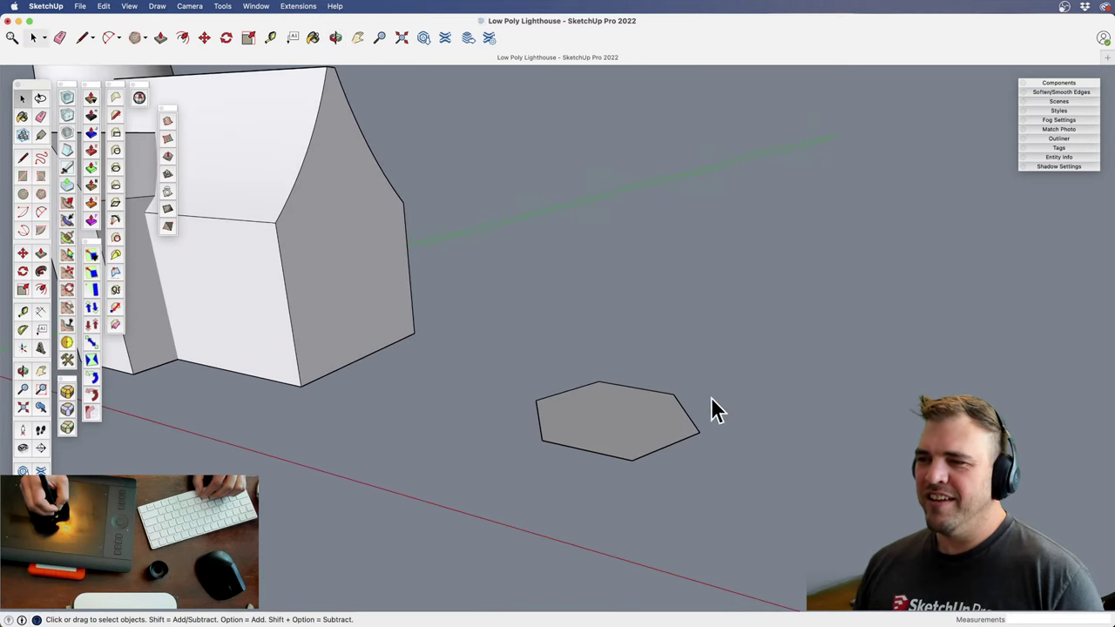
{"action": "left_click", "coordinate": [657, 416]}
{"action": "key", "text": "m"}
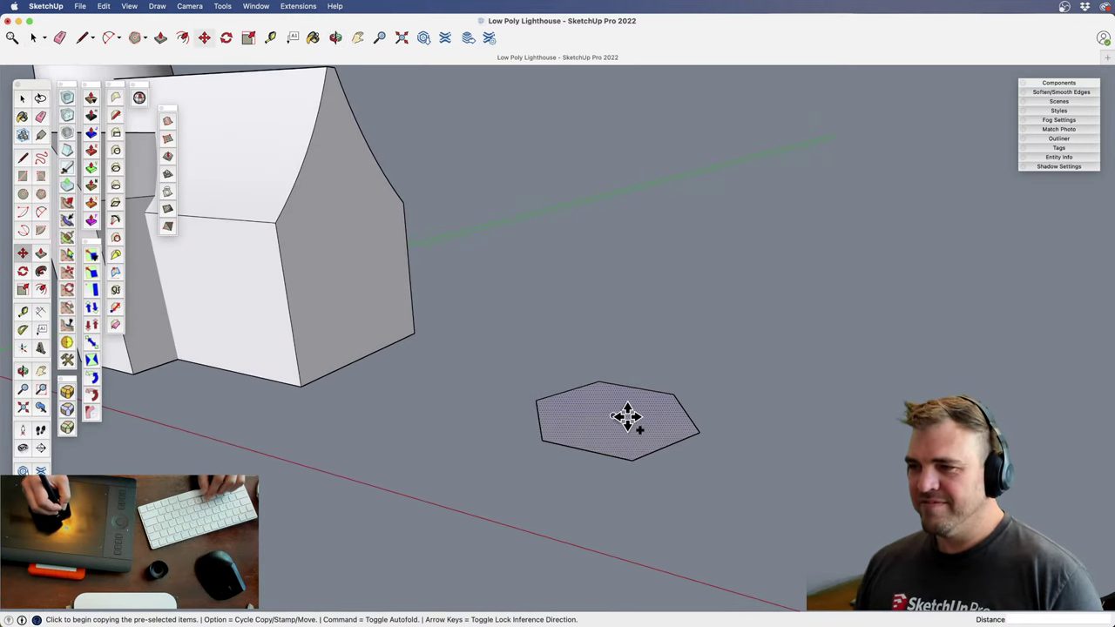
{"action": "key", "text": "alt"}
{"action": "left_click", "coordinate": [612, 416]}
{"action": "left_click", "coordinate": [820, 448]}
{"action": "middle_click_drag", "start_coordinate": [820, 448], "coordinate": [697, 505]}
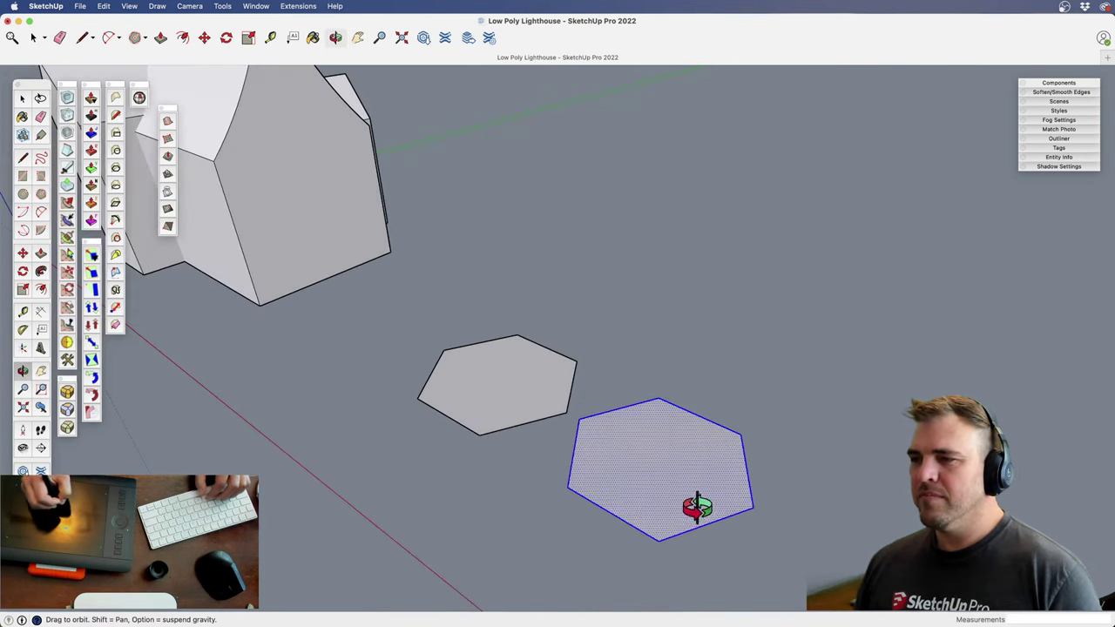
Erase the copied hexagon and keep only the original on the ground
{"action": "key", "text": "s"}
{"action": "key", "text": "space"}
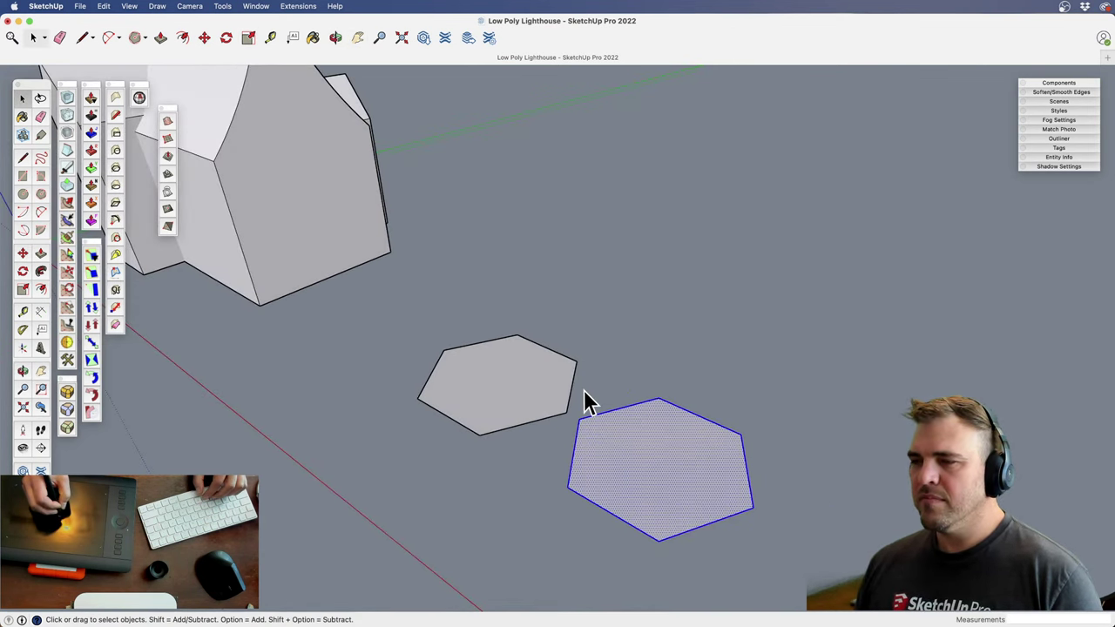
{"action": "middle_click_drag", "start_coordinate": [587, 398], "coordinate": [647, 447], "text": "shift"}
{"action": "key", "text": "e"}
{"action": "left_click_drag", "start_coordinate": [647, 433], "coordinate": [662, 388]}
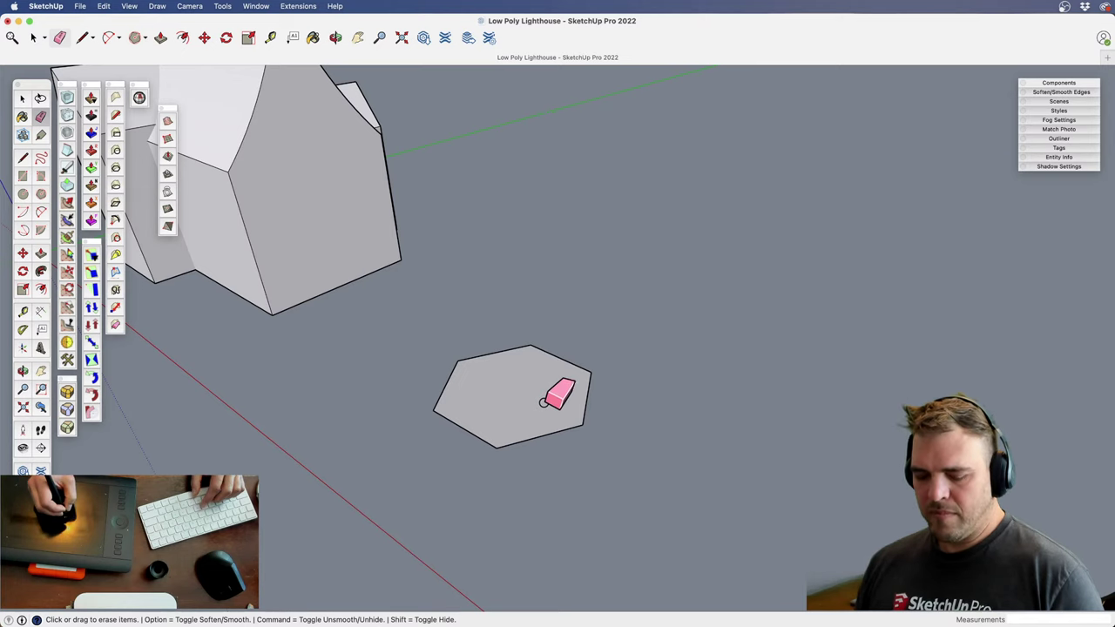
Draw an upright hexagon with a radius of about 3' 5 1/2" that cuts vertically through the ground hexagon's middle
{"action": "key", "text": "shift+c"}
{"action": "middle_click_drag", "start_coordinate": [526, 415], "coordinate": [617, 386]}
{"action": "scroll", "coordinate": [565, 279], "scroll_direction": "up", "scroll_amount": 3}
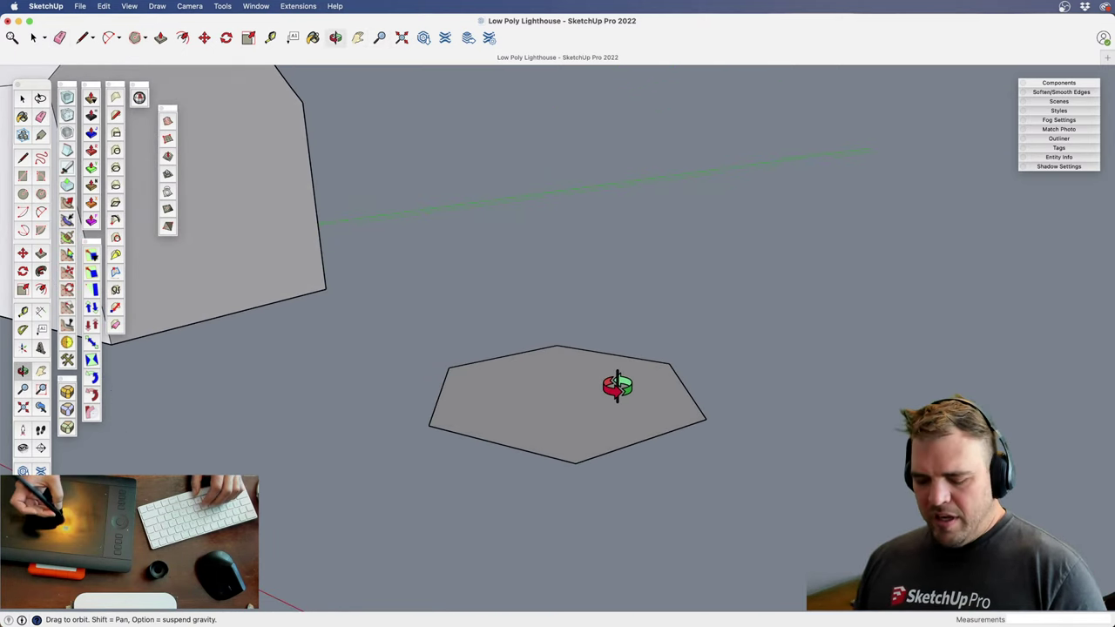
{"action": "left_click", "coordinate": [564, 390]}
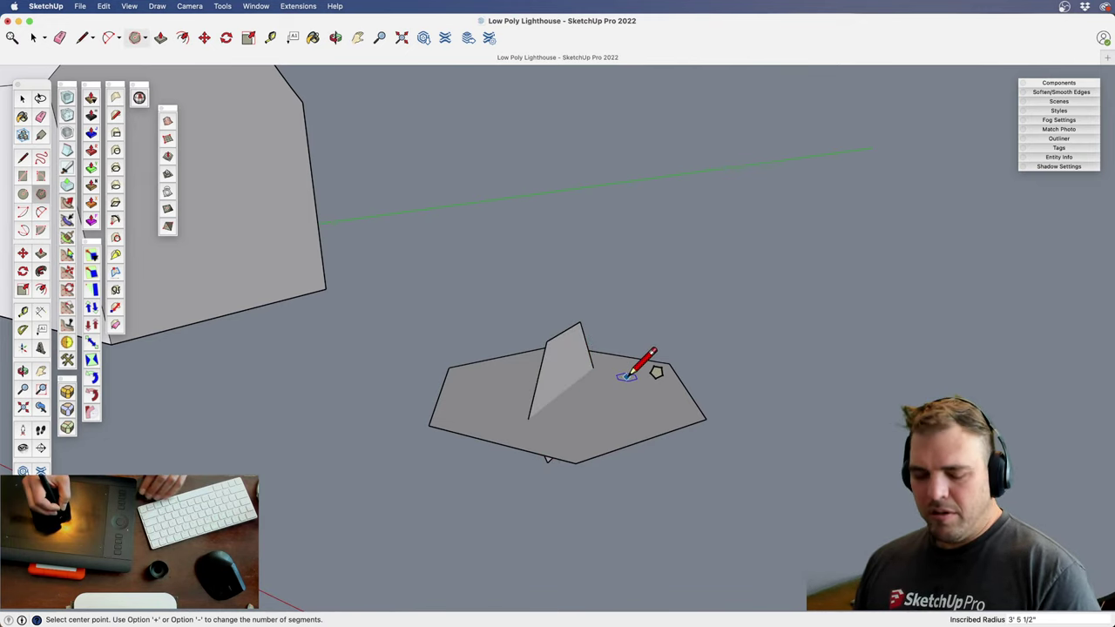
{"action": "scroll", "coordinate": [633, 402], "scroll_direction": "down", "scroll_amount": 2}
Sweep the ground hexagon around the small upright hexagon with Follow Me to form a faceted solid
{"action": "middle_click_drag", "start_coordinate": [572, 465], "coordinate": [512, 359]}
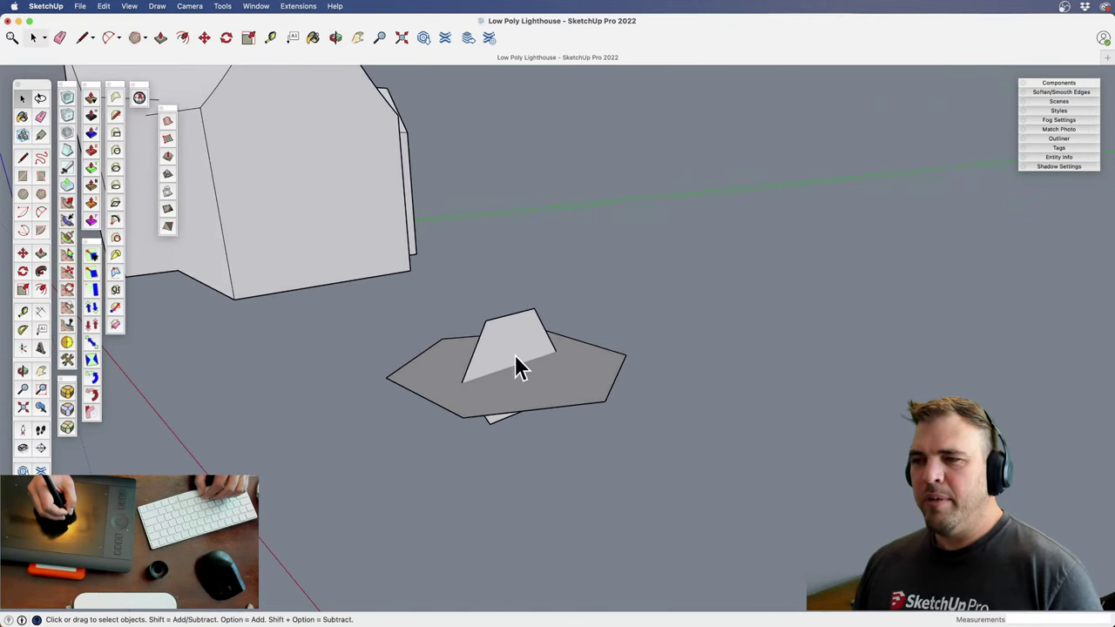
{"action": "left_click", "coordinate": [515, 359]}
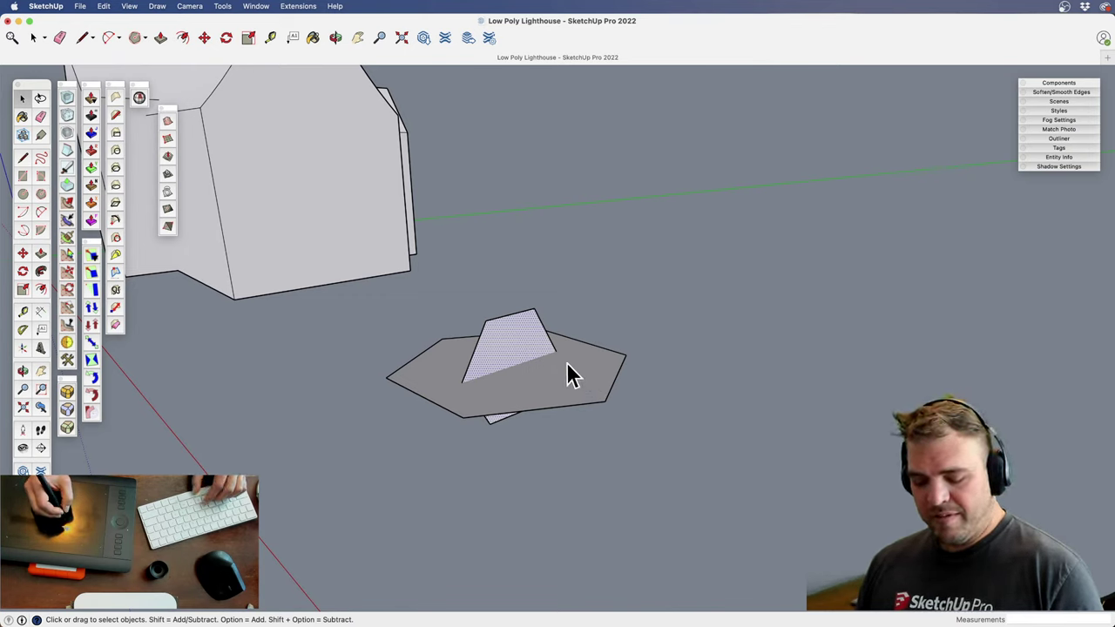
{"action": "key", "text": "shift+f"}
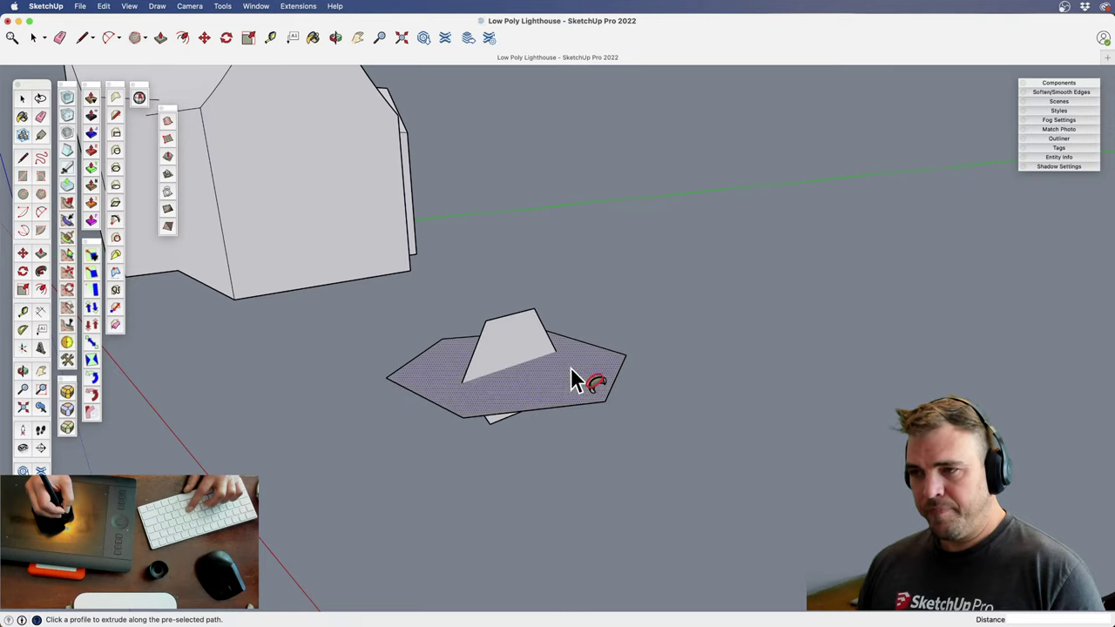
{"action": "left_click", "coordinate": [570, 371]}
Select the whole faceted solid and move it about 12 feet along the red axis, clear of the small upright hexagon
{"action": "key", "text": "space"}
{"action": "double_click", "coordinate": [562, 381]}
{"action": "triple_click", "coordinate": [562, 384]}
{"action": "key", "text": "z"}
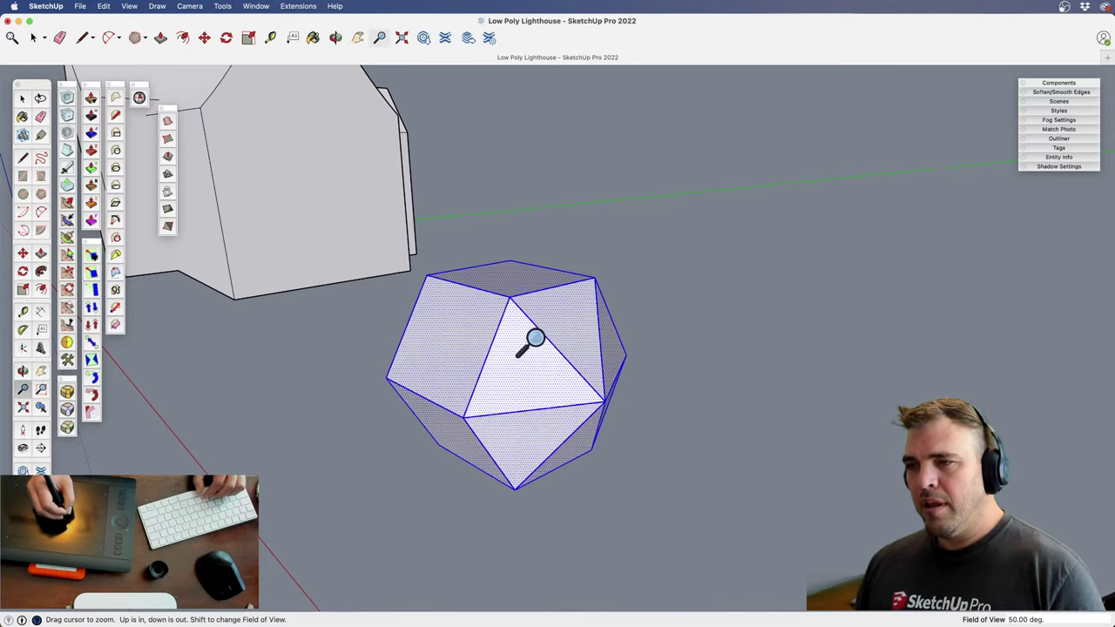
{"action": "left_click_drag", "start_coordinate": [535, 338], "coordinate": [532, 401]}
{"action": "middle_click_drag", "start_coordinate": [532, 401], "coordinate": [622, 429]}
{"action": "key", "text": "m"}
{"action": "left_click", "coordinate": [635, 401]}
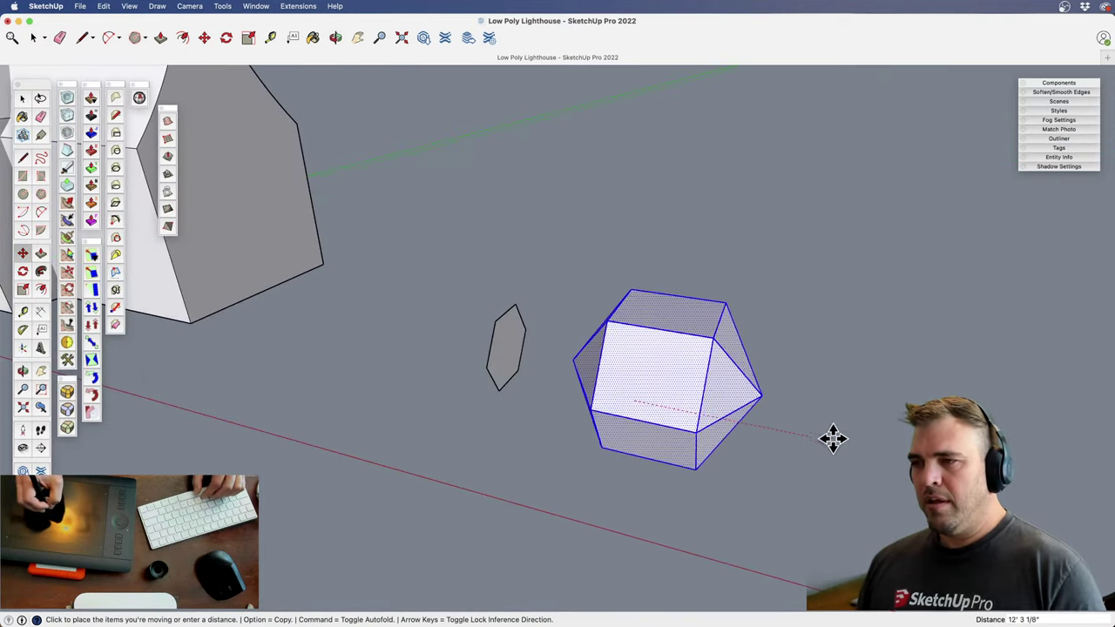
{"action": "left_click", "coordinate": [841, 444]}
{"action": "key", "text": "space"}
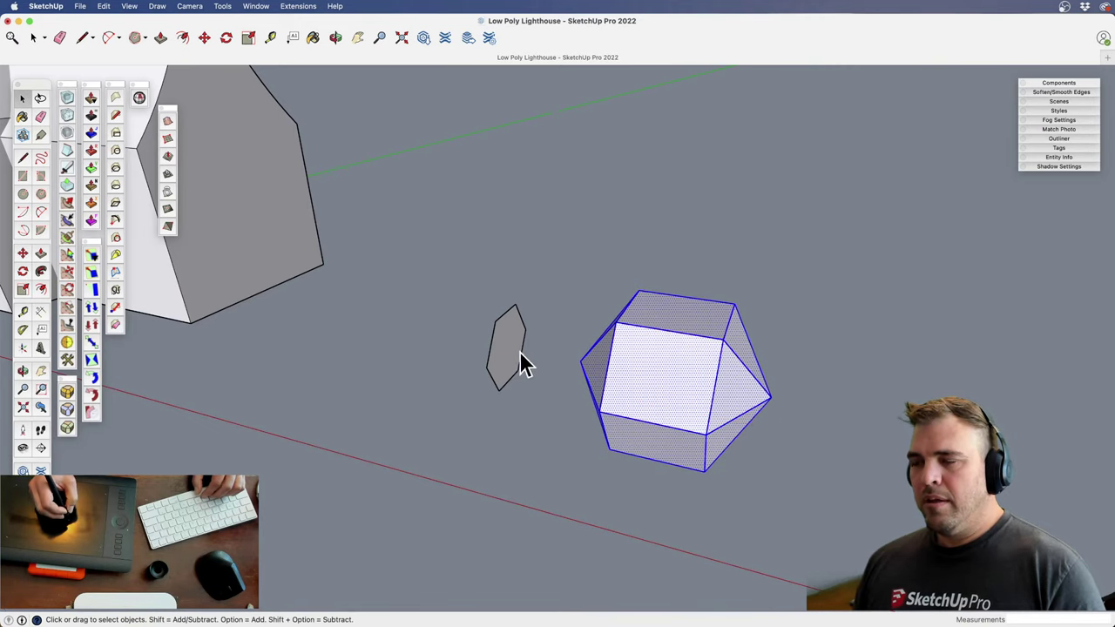
Examine the faceted solid beside the house from several angles and distances
{"action": "key", "text": "h"}
{"action": "left_click_drag", "start_coordinate": [653, 405], "coordinate": [572, 406]}
{"action": "key", "text": "z"}
{"action": "middle_click_drag", "start_coordinate": [572, 406], "coordinate": [390, 301]}
{"action": "left_click_drag", "start_coordinate": [389, 300], "coordinate": [539, 393]}
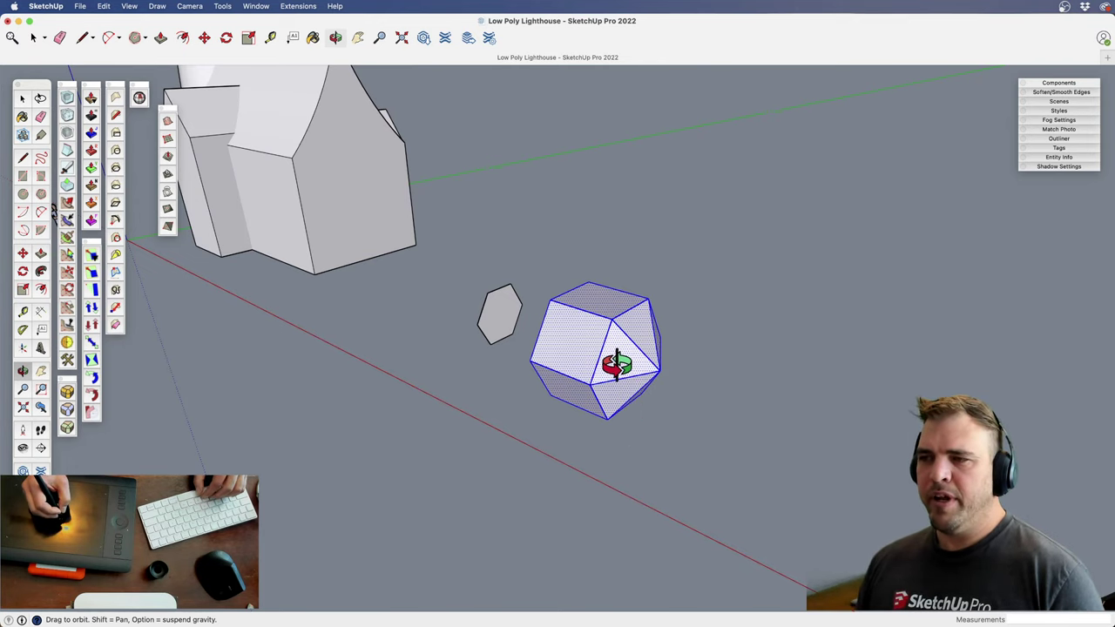
{"action": "left_click_drag", "start_coordinate": [599, 381], "coordinate": [587, 408], "text": "shift"}
{"action": "left_click_drag", "start_coordinate": [587, 407], "coordinate": [596, 383]}
{"action": "key", "text": "z"}
{"action": "left_click_drag", "start_coordinate": [596, 383], "coordinate": [592, 346]}
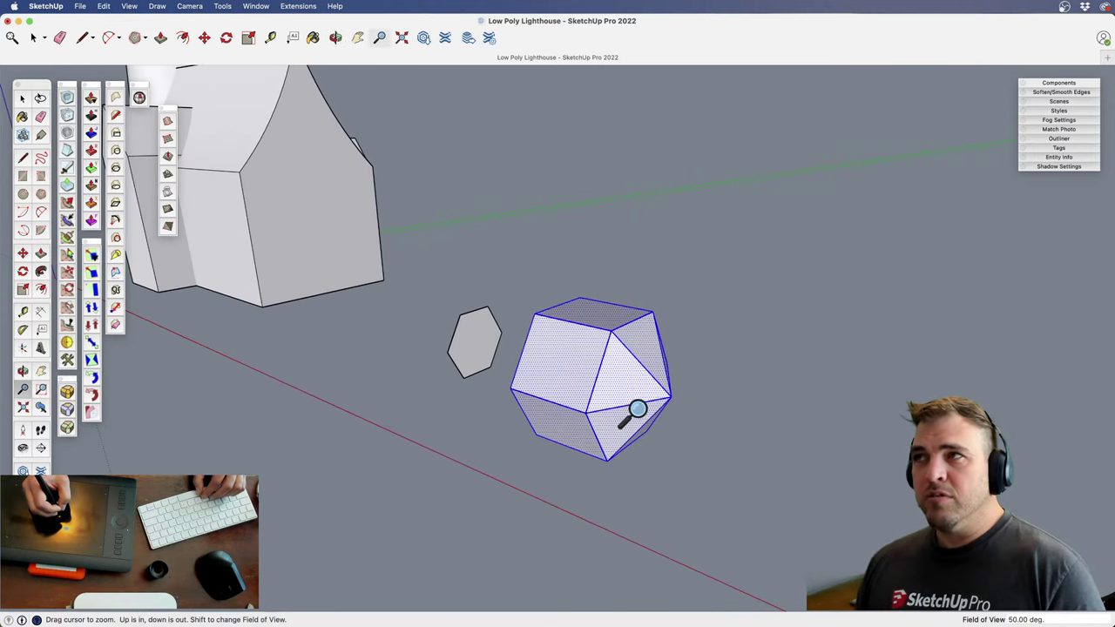
Group the faceted solid and raise it along the blue axis until its lowest corner is level with the house base
{"action": "key", "text": "space"}
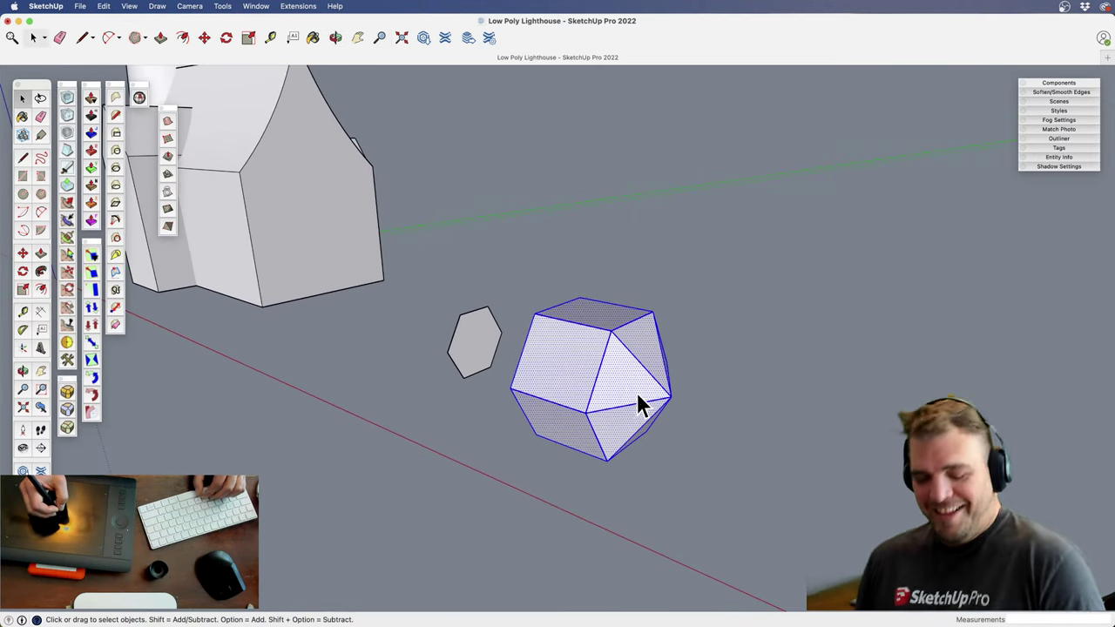
{"action": "key", "text": "g"}
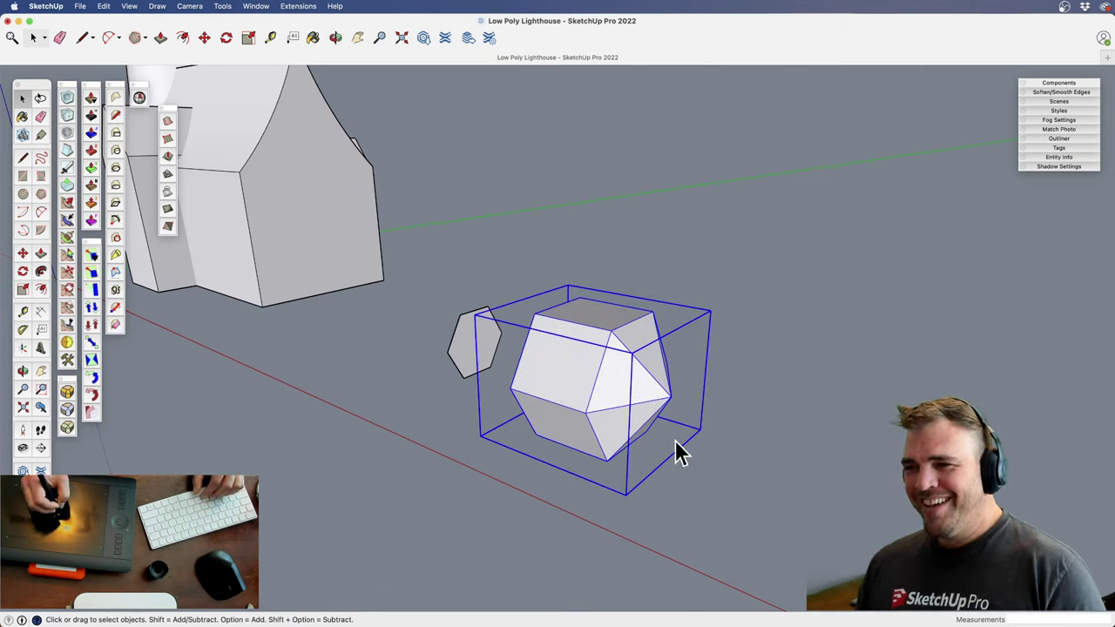
{"action": "key", "text": "m"}
{"action": "left_click", "coordinate": [607, 458]}
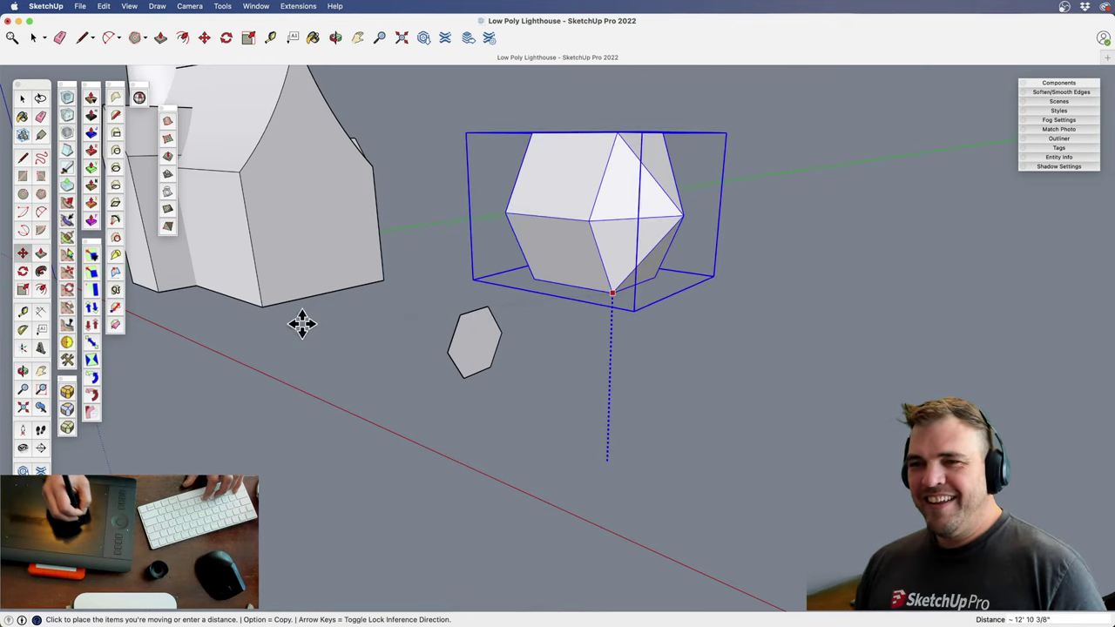
{"action": "left_click", "coordinate": [256, 304]}
{"action": "middle_click_drag", "start_coordinate": [605, 378], "coordinate": [630, 413]}
{"action": "left_click", "coordinate": [714, 374]}
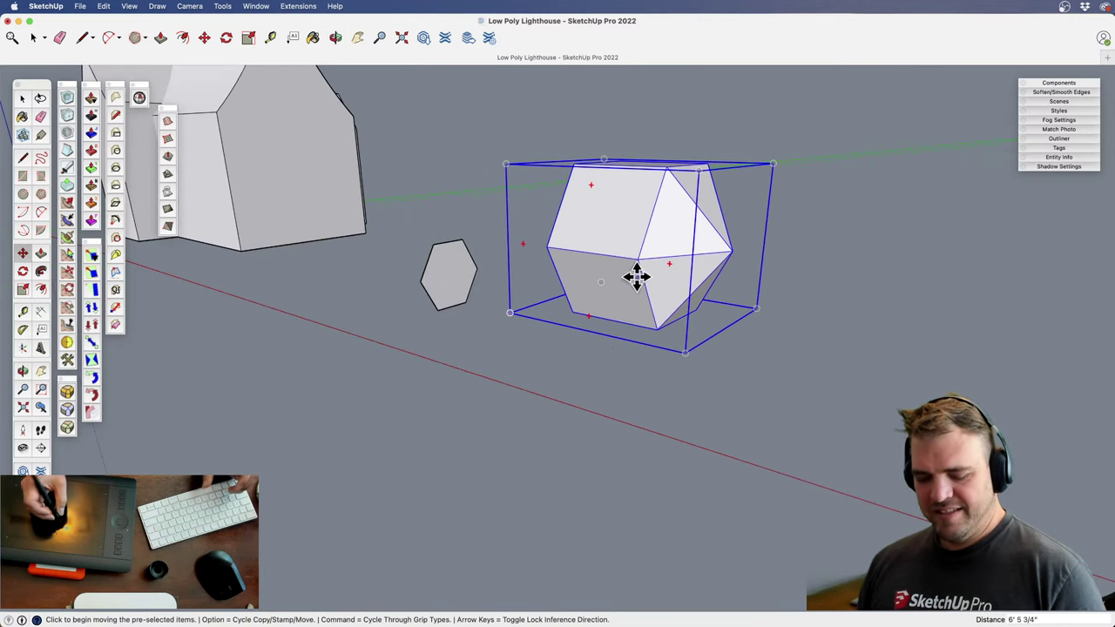
{"action": "middle_click_drag", "start_coordinate": [636, 277], "coordinate": [632, 342]}
{"action": "key", "text": "space"}
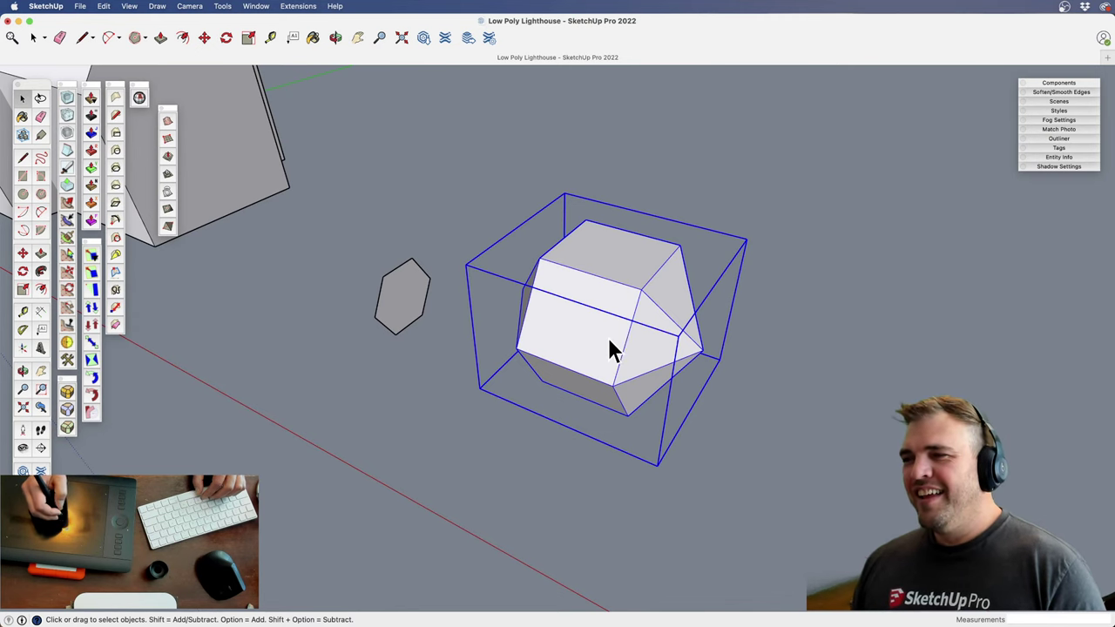
Examine the faceted solid's shape from several angles, both inside and outside its group
{"action": "double_click", "coordinate": [620, 352]}
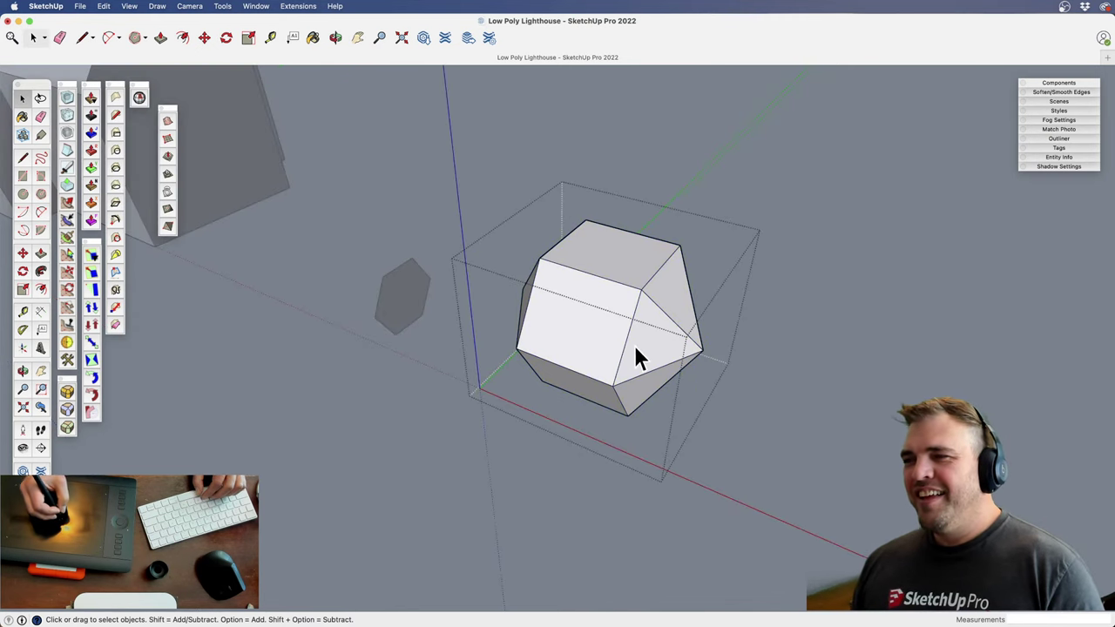
{"action": "left_click", "coordinate": [730, 388]}
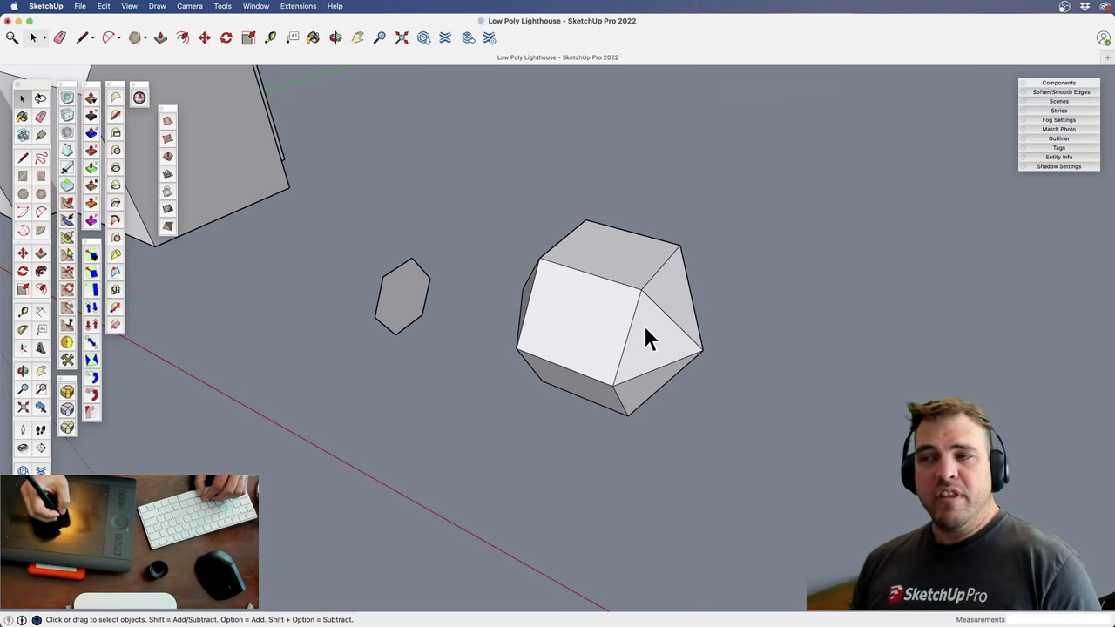
{"action": "left_click", "coordinate": [648, 357]}
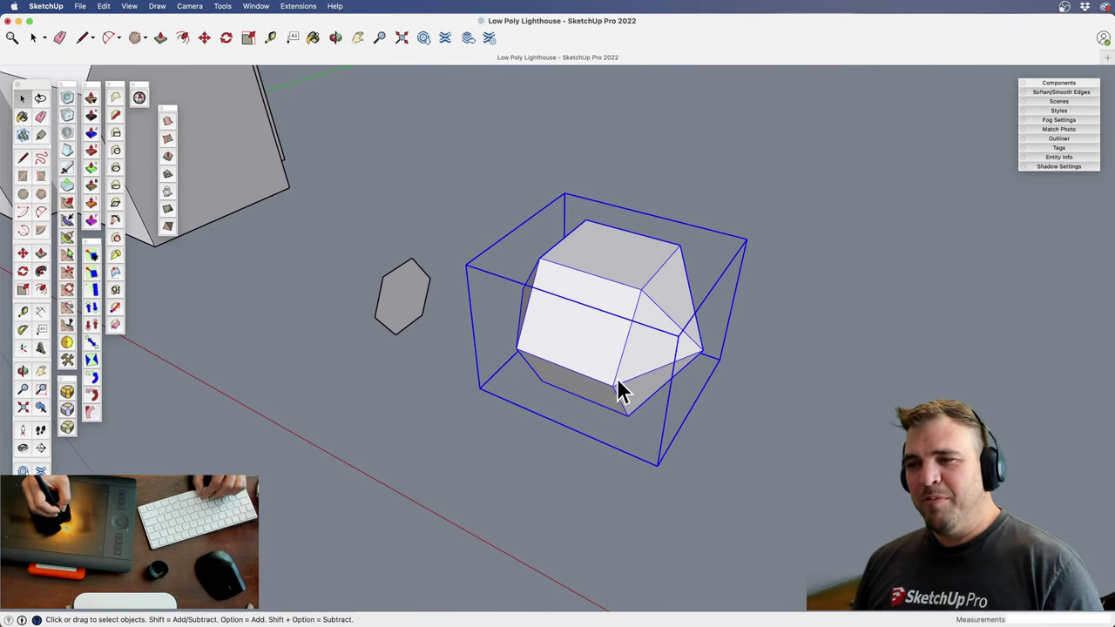
{"action": "middle_click_drag", "start_coordinate": [618, 392], "coordinate": [597, 381], "text": "shift"}
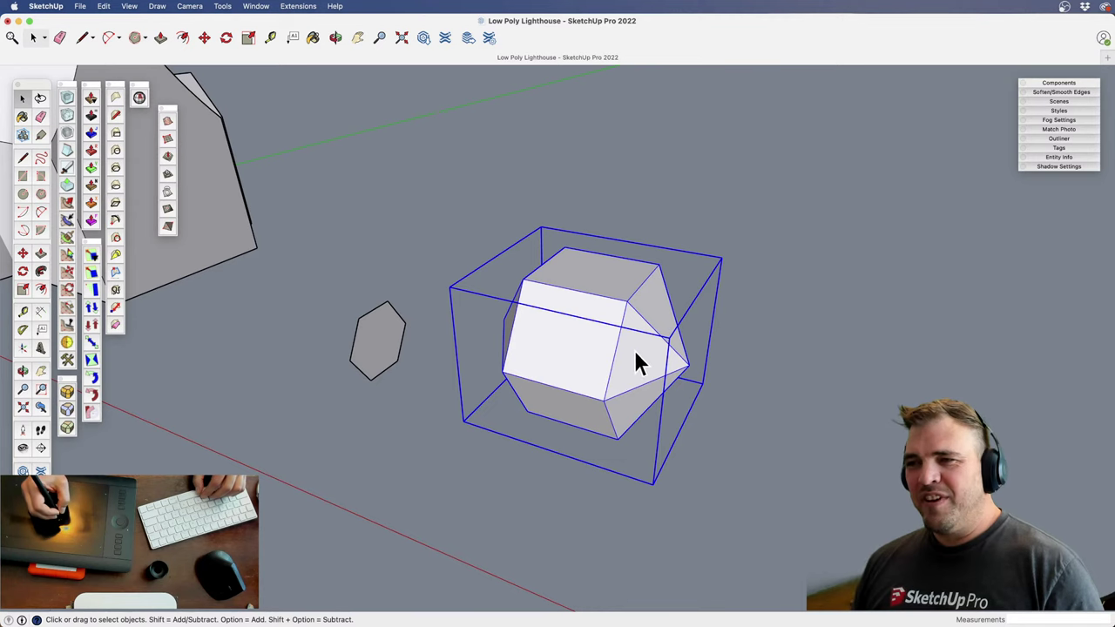
{"action": "middle_click_drag", "start_coordinate": [609, 349], "coordinate": [592, 363]}
{"action": "double_click", "coordinate": [595, 350]}
{"action": "scroll", "coordinate": [600, 315], "scroll_direction": "up", "scroll_amount": 2}
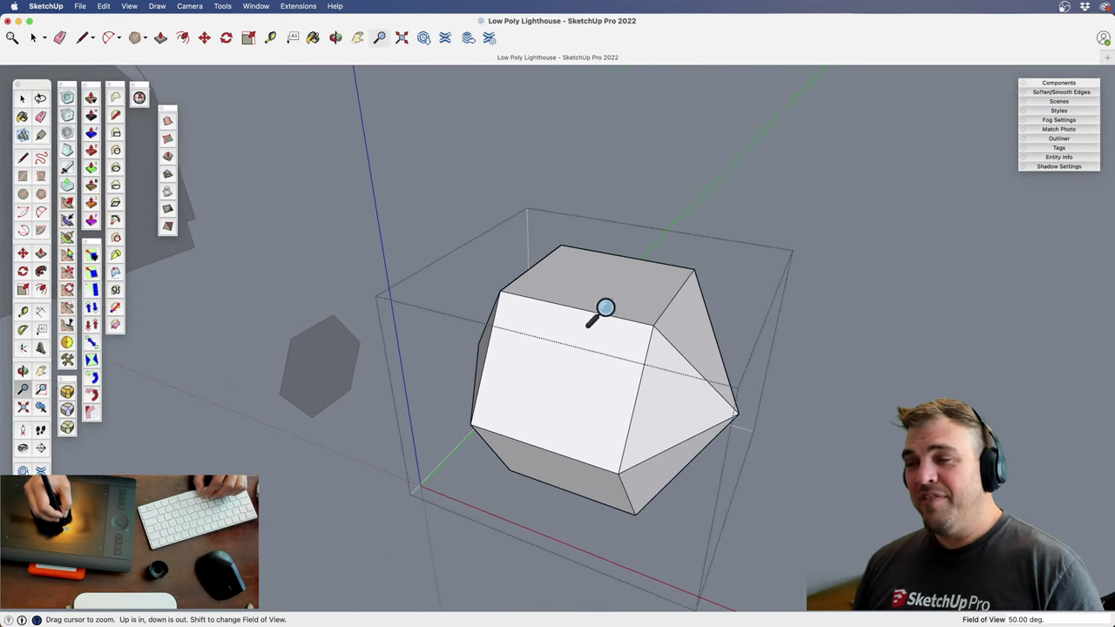
{"action": "middle_click_drag", "start_coordinate": [600, 315], "coordinate": [572, 416]}
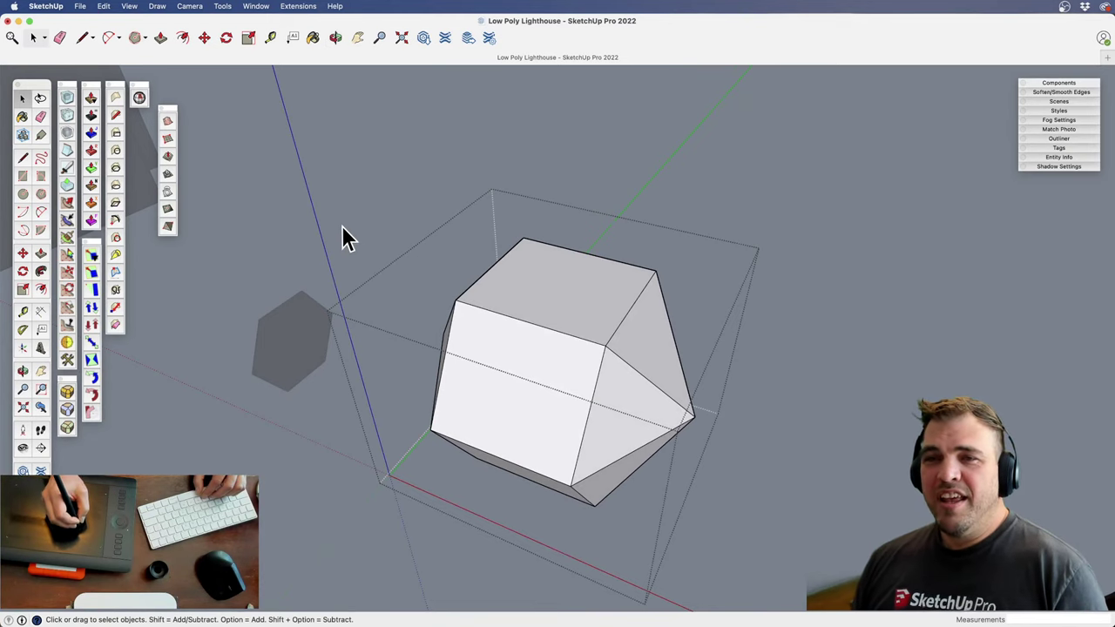
{"action": "middle_click_drag", "start_coordinate": [516, 306], "coordinate": [600, 380]}
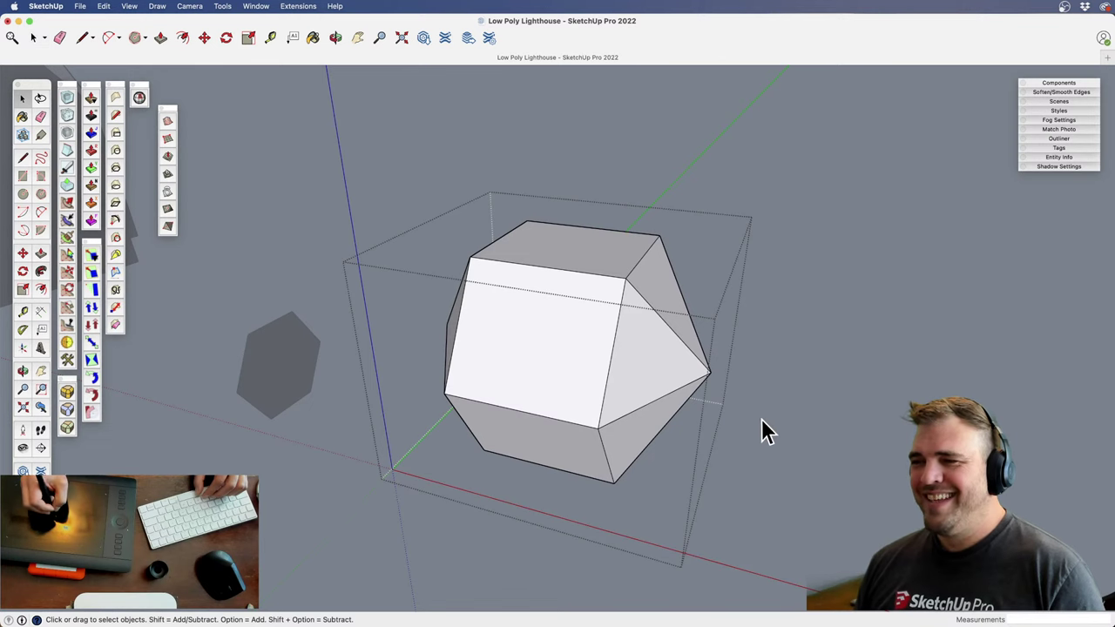
{"action": "middle_click_drag", "start_coordinate": [691, 394], "coordinate": [648, 407], "text": "shift"}
{"action": "left_click", "coordinate": [722, 433]}
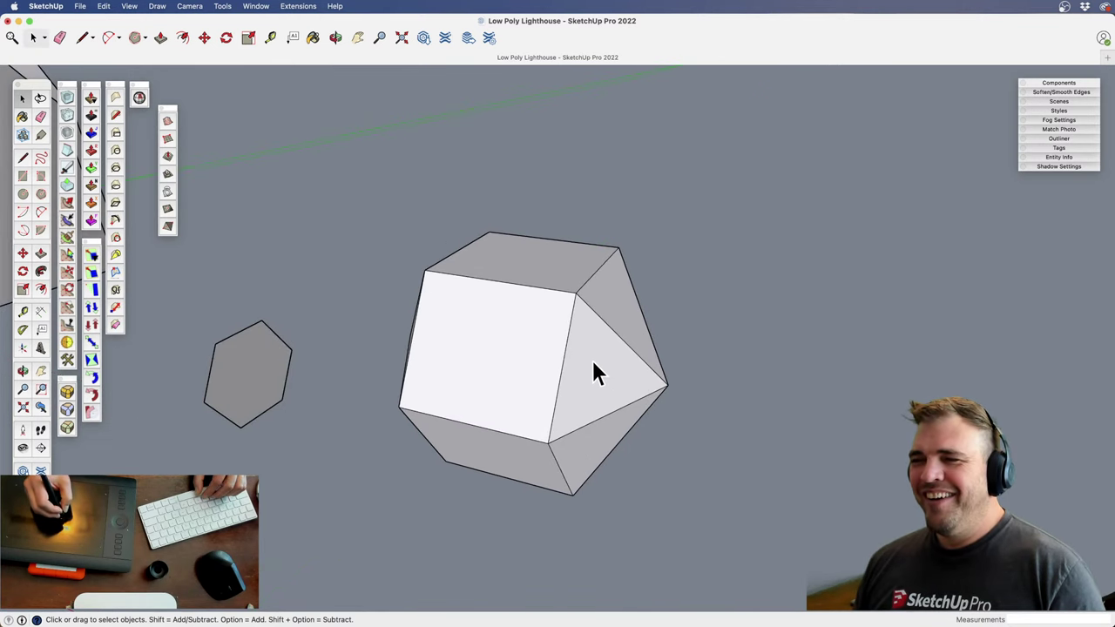
Scale the grouped faceted solid down in height and stretch it along the red axis into a long, low rock
{"action": "left_click", "coordinate": [593, 360]}
{"action": "key", "text": "s"}
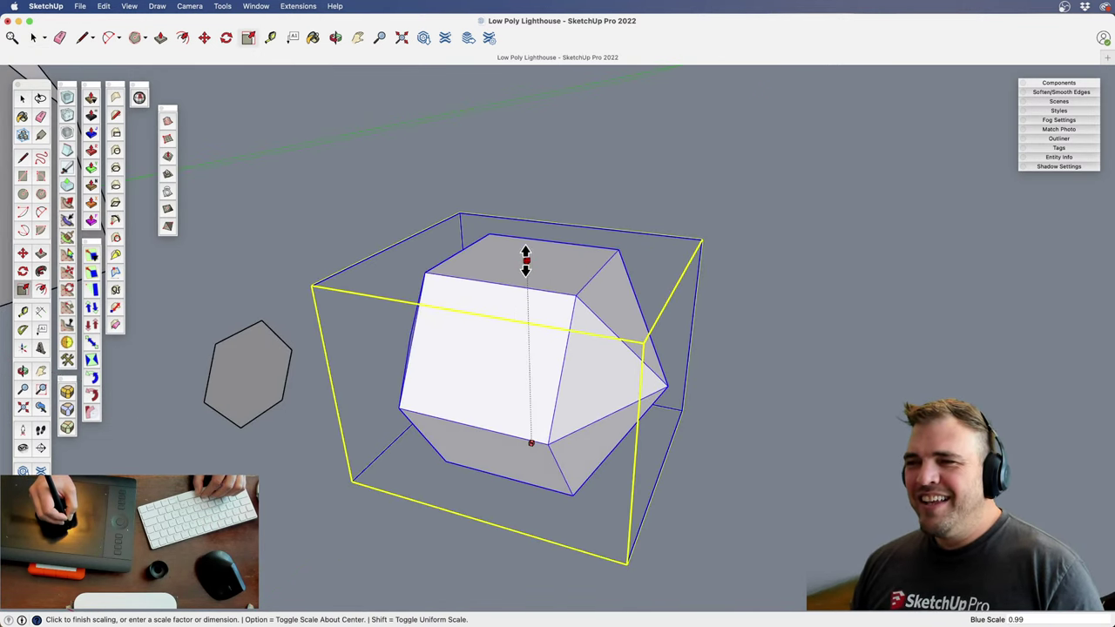
{"action": "left_click_drag", "start_coordinate": [529, 258], "coordinate": [530, 336]}
{"action": "middle_click_drag", "start_coordinate": [566, 373], "coordinate": [592, 480], "text": "shift"}
{"action": "scroll", "coordinate": [597, 398], "scroll_direction": "down", "scroll_amount": 3}
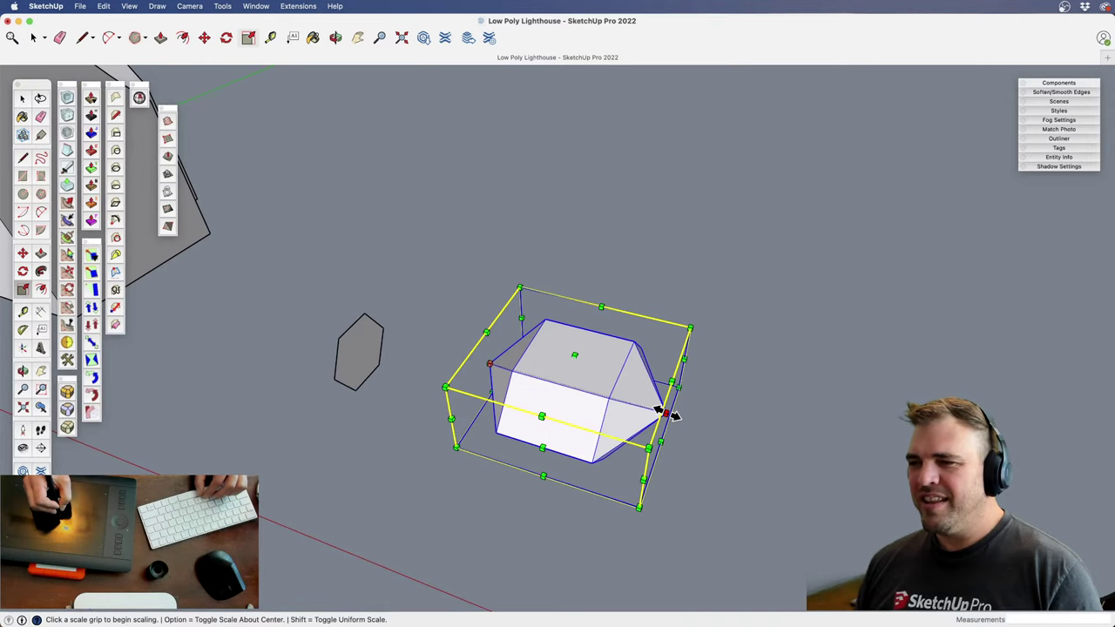
{"action": "left_click_drag", "start_coordinate": [671, 415], "coordinate": [776, 448]}
{"action": "middle_click_drag", "start_coordinate": [776, 447], "coordinate": [507, 299]}
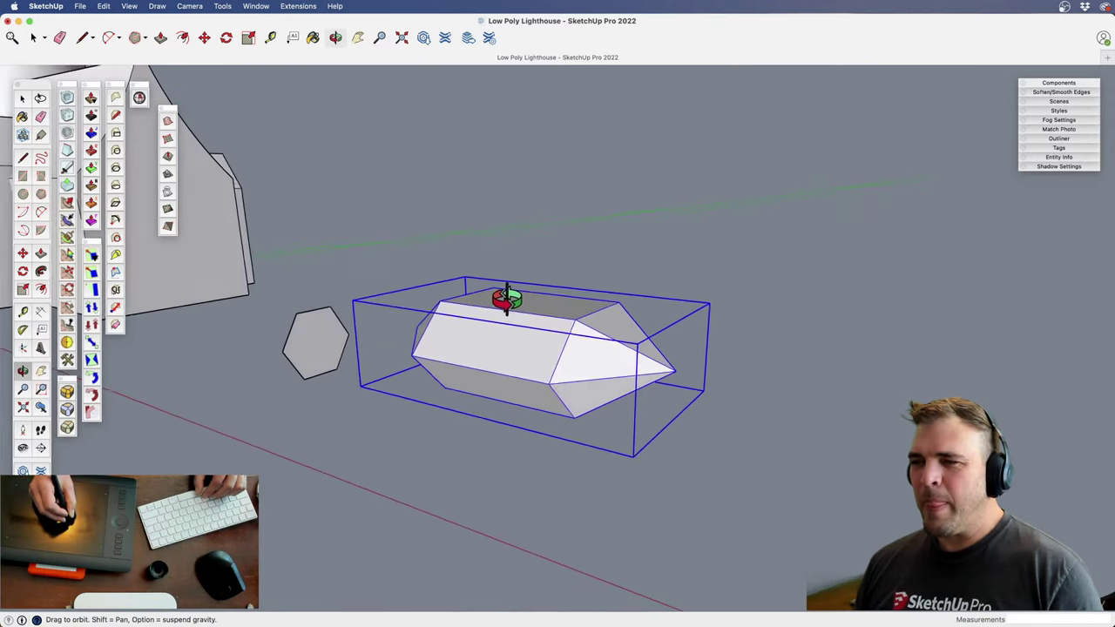
Open the rock group for editing and draw a large rectangle on the ground plane overlapping the rock's pointed end
{"action": "scroll", "coordinate": [552, 378], "scroll_direction": "up", "scroll_amount": 3}
{"action": "middle_click_drag", "start_coordinate": [552, 378], "coordinate": [580, 442]}
{"action": "double_click", "coordinate": [598, 373]}
{"action": "key", "text": "z"}
{"action": "scroll", "coordinate": [529, 468], "scroll_direction": "down", "scroll_amount": 3}
{"action": "middle_click_drag", "start_coordinate": [529, 467], "coordinate": [622, 393], "text": "shift"}
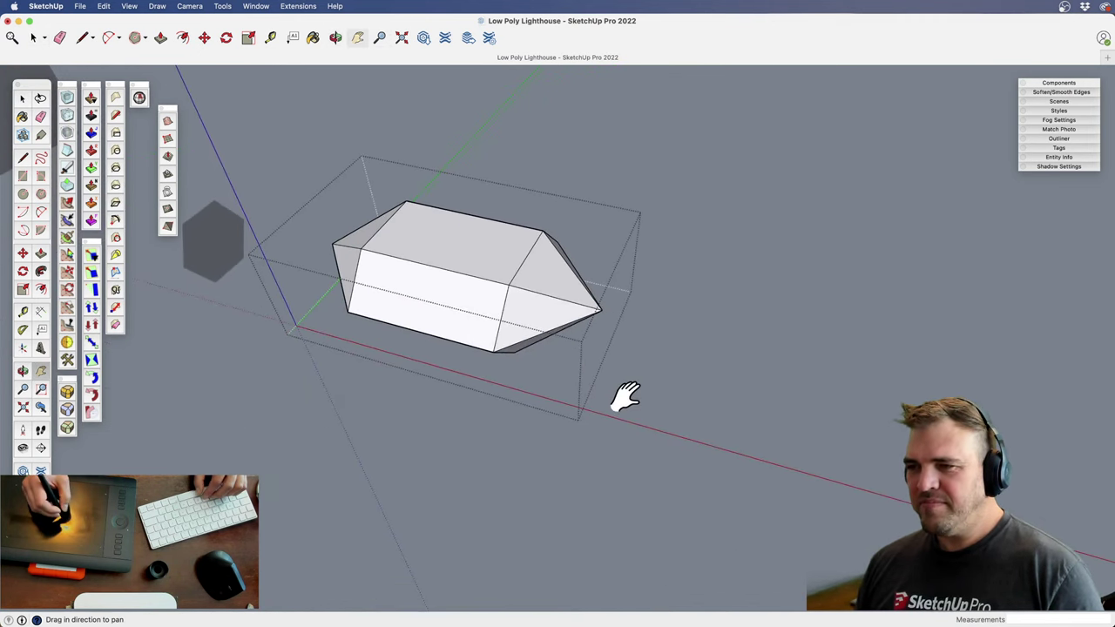
{"action": "key", "text": "r"}
{"action": "left_click", "coordinate": [534, 455]}
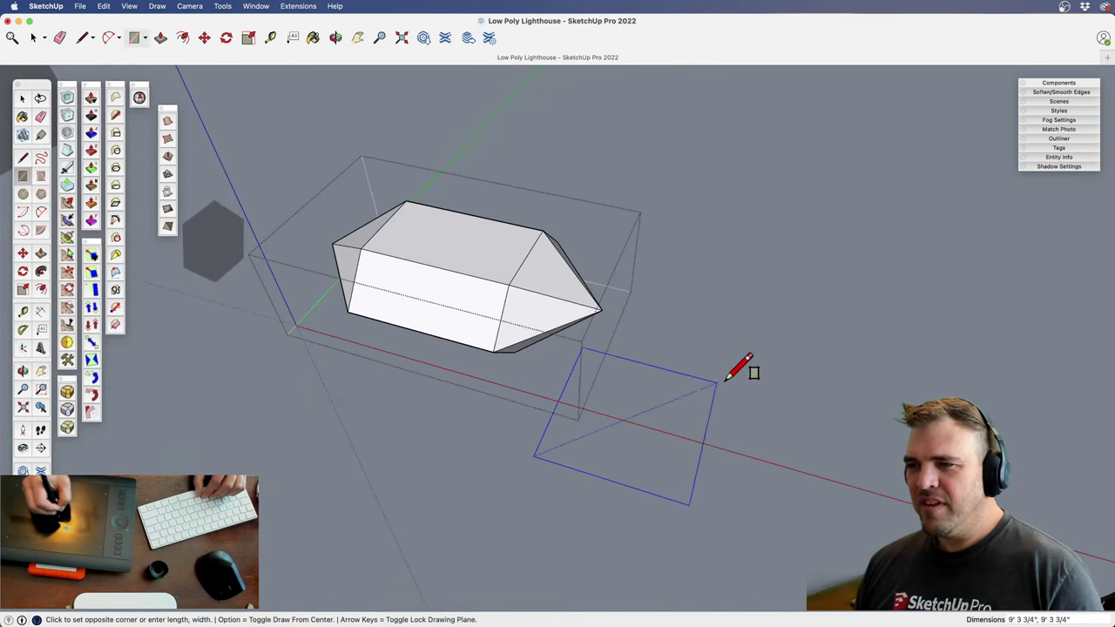
{"action": "left_click", "coordinate": [809, 341]}
Extrude the rectangle upward about 9' into a box and pull its end face about 2' 4" further over the rock's tip
{"action": "key", "text": "p"}
{"action": "left_click", "coordinate": [642, 403]}
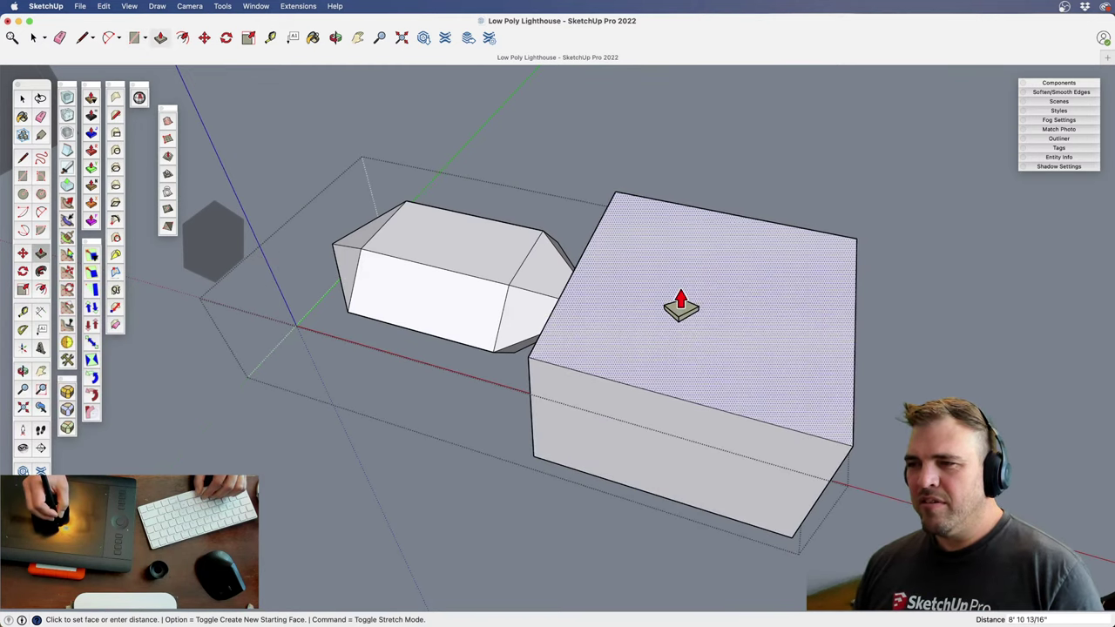
{"action": "left_click", "coordinate": [674, 304]}
{"action": "middle_click_drag", "start_coordinate": [602, 374], "coordinate": [742, 417]}
{"action": "left_click", "coordinate": [618, 391]}
{"action": "left_click", "coordinate": [585, 404]}
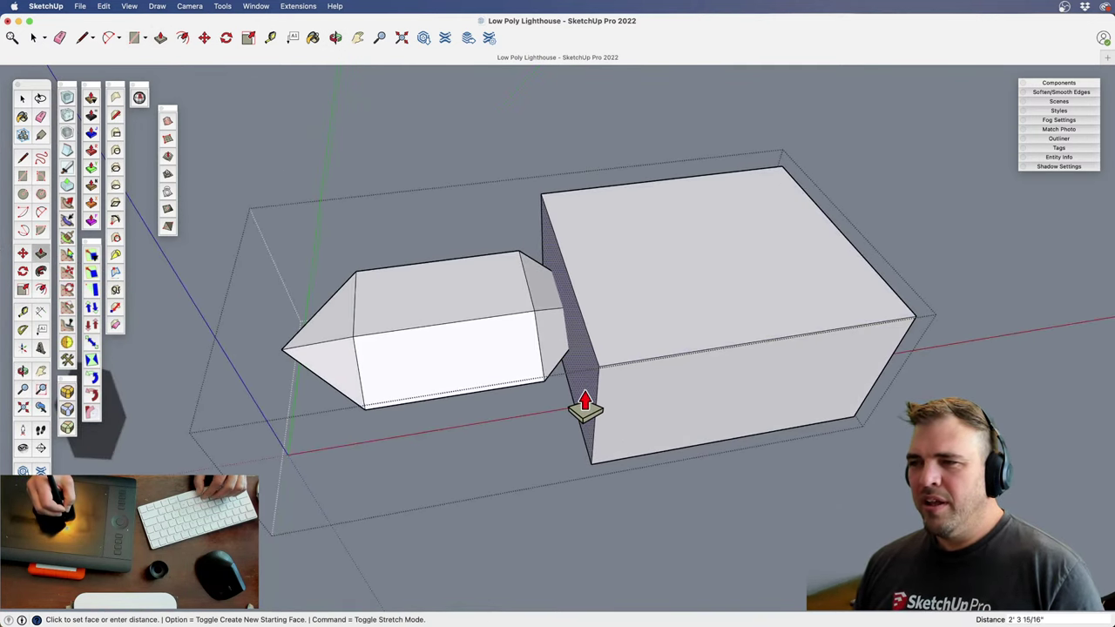
{"action": "key", "text": "space"}
Intersect the box's end face with the rock and delete the surplus box geometry, leaving the rock's tip cut off flat
{"action": "right_click", "coordinate": [578, 354]}
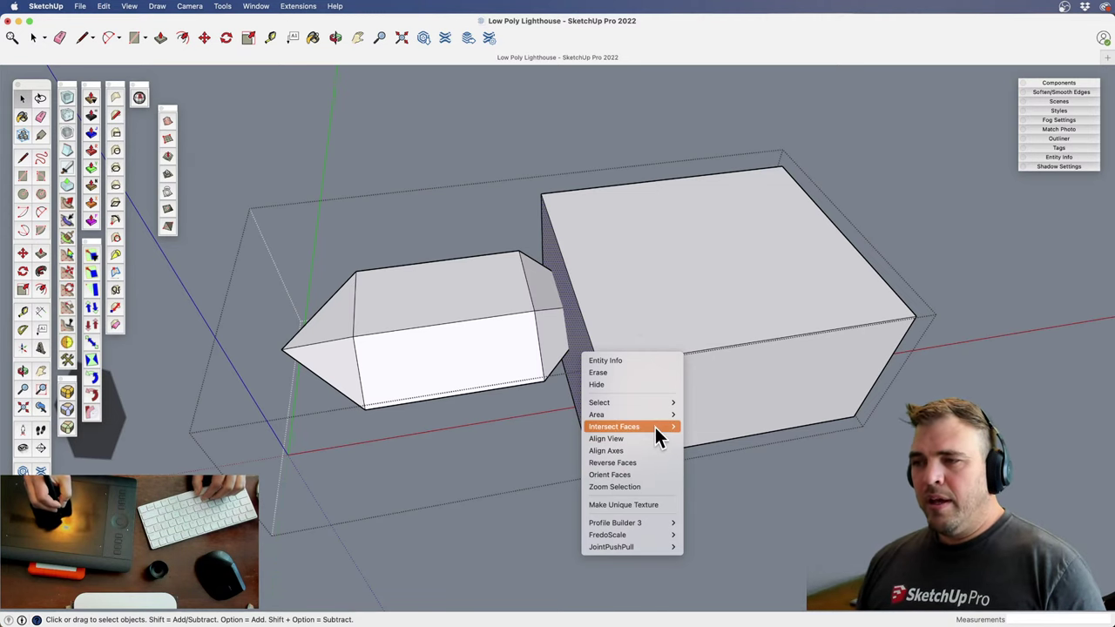
{"action": "left_click", "coordinate": [707, 428]}
{"action": "middle_click_drag", "start_coordinate": [836, 427], "coordinate": [600, 384]}
{"action": "left_click_drag", "start_coordinate": [529, 132], "coordinate": [536, 131]}
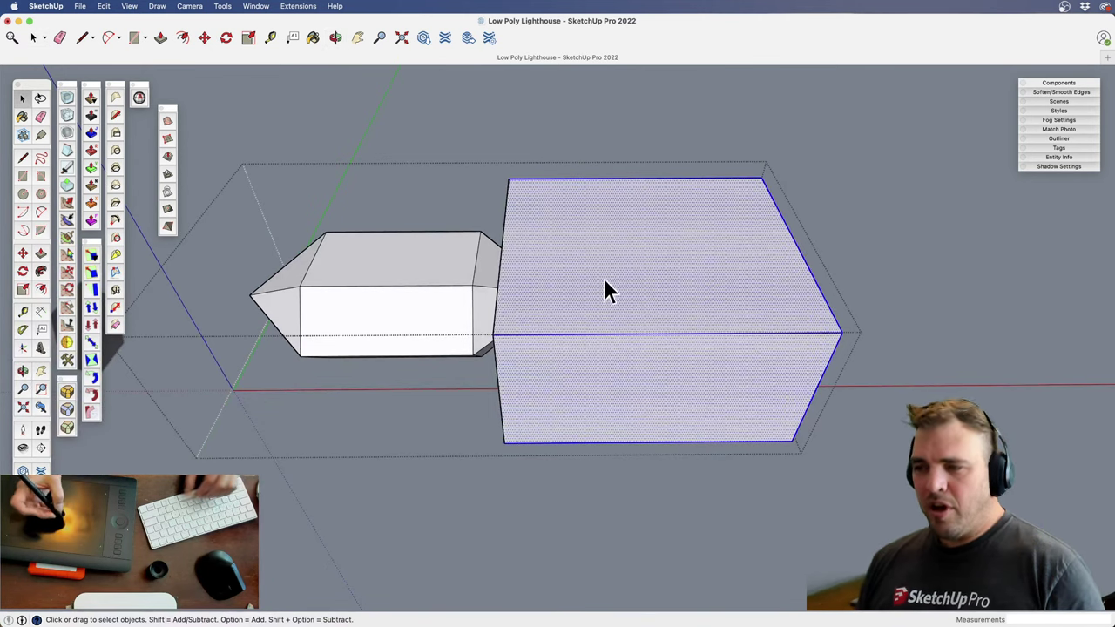
{"action": "key", "text": "Delete"}
{"action": "middle_click_drag", "start_coordinate": [547, 385], "coordinate": [633, 433], "text": "shift"}
{"action": "double_click", "coordinate": [594, 335]}
{"action": "key", "text": "Delete"}
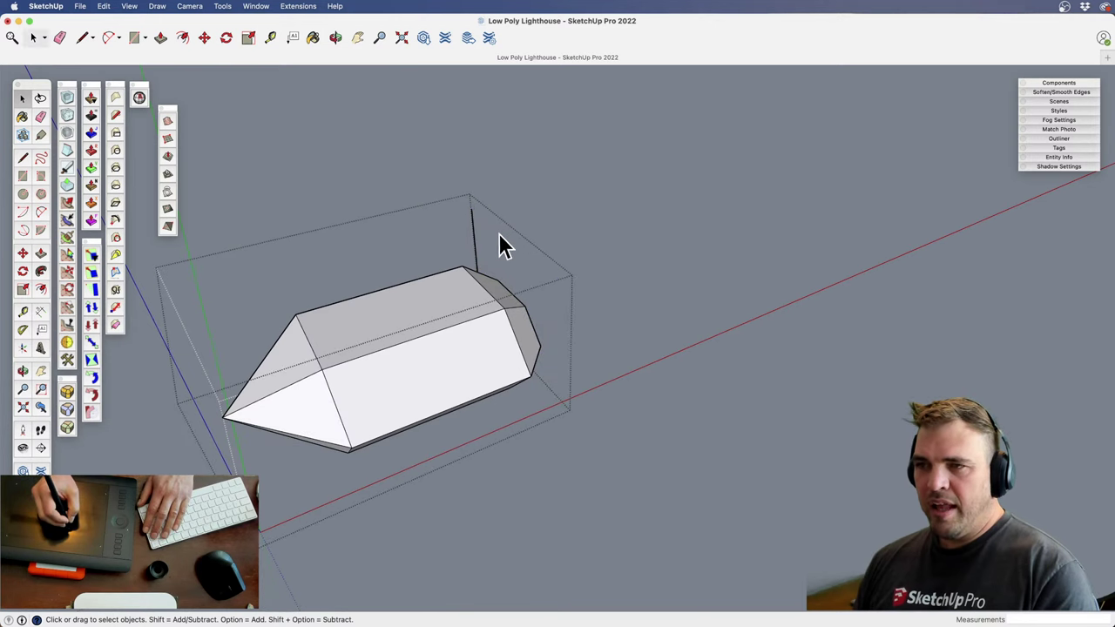
{"action": "key", "text": "e"}
{"action": "middle_click_drag", "start_coordinate": [533, 293], "coordinate": [536, 393]}
{"action": "key", "text": "space"}
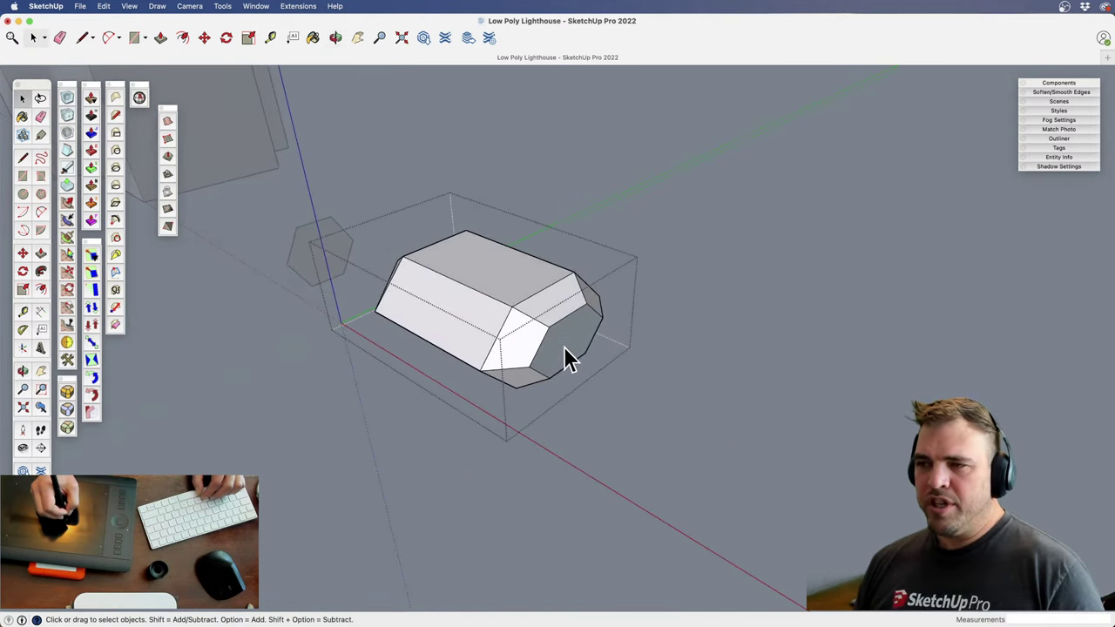
Move the toolbar containing the knife tool into free space and slice diagonally across the upper corner at the rock's flat end
{"action": "left_click", "coordinate": [590, 361]}
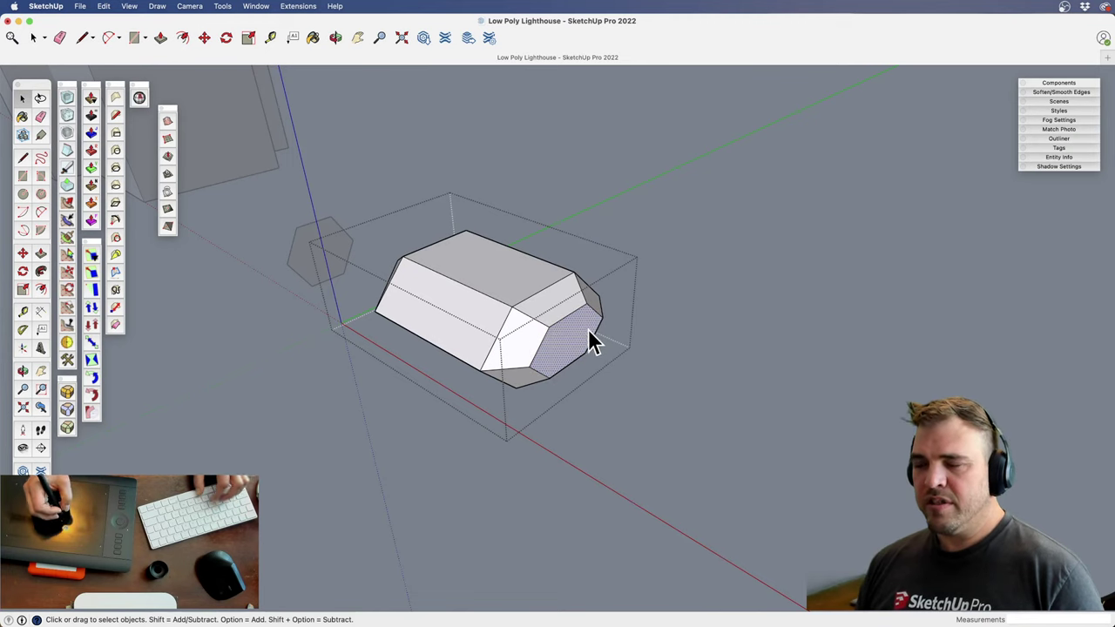
{"action": "middle_click_drag", "start_coordinate": [617, 398], "coordinate": [535, 366]}
{"action": "key", "text": "z"}
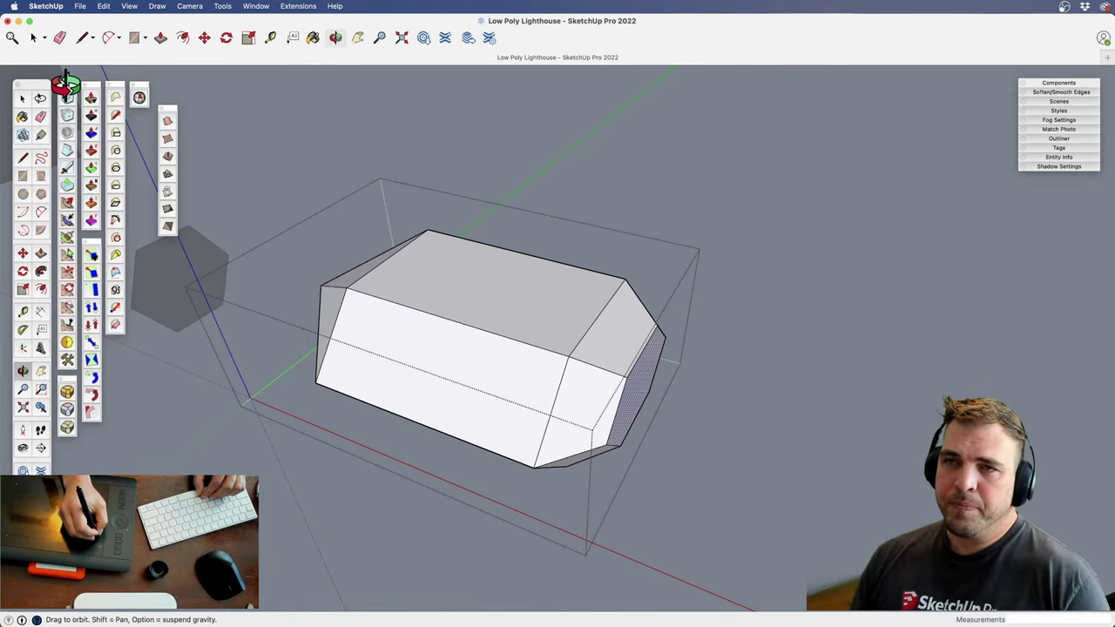
{"action": "key", "text": "space"}
{"action": "left_click_drag", "start_coordinate": [68, 85], "coordinate": [142, 119]}
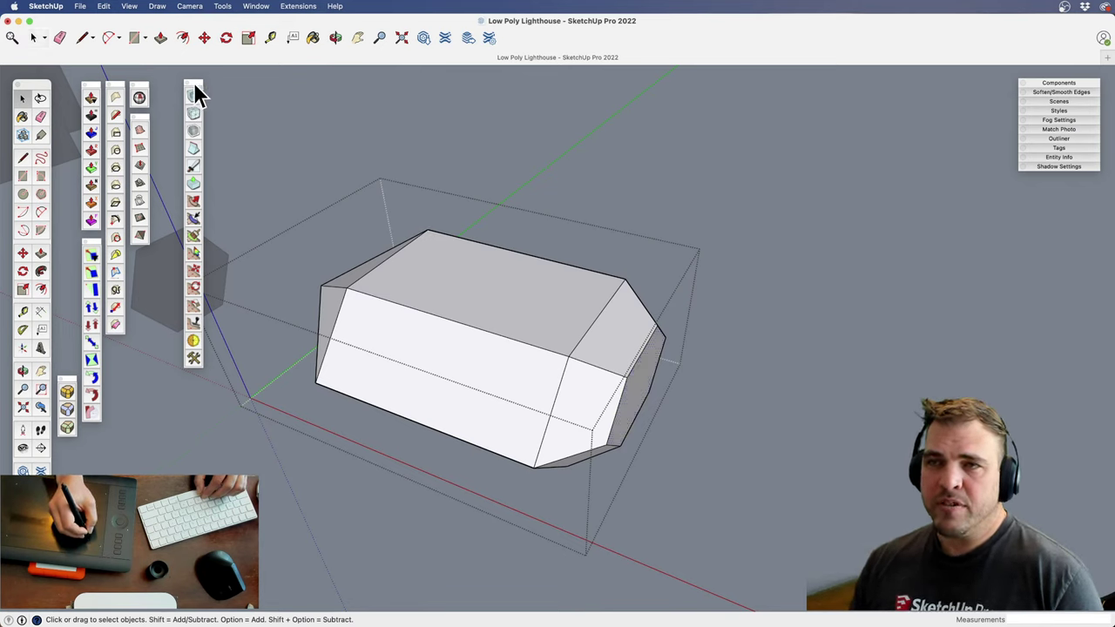
{"action": "left_click_drag", "start_coordinate": [196, 86], "coordinate": [177, 85]}
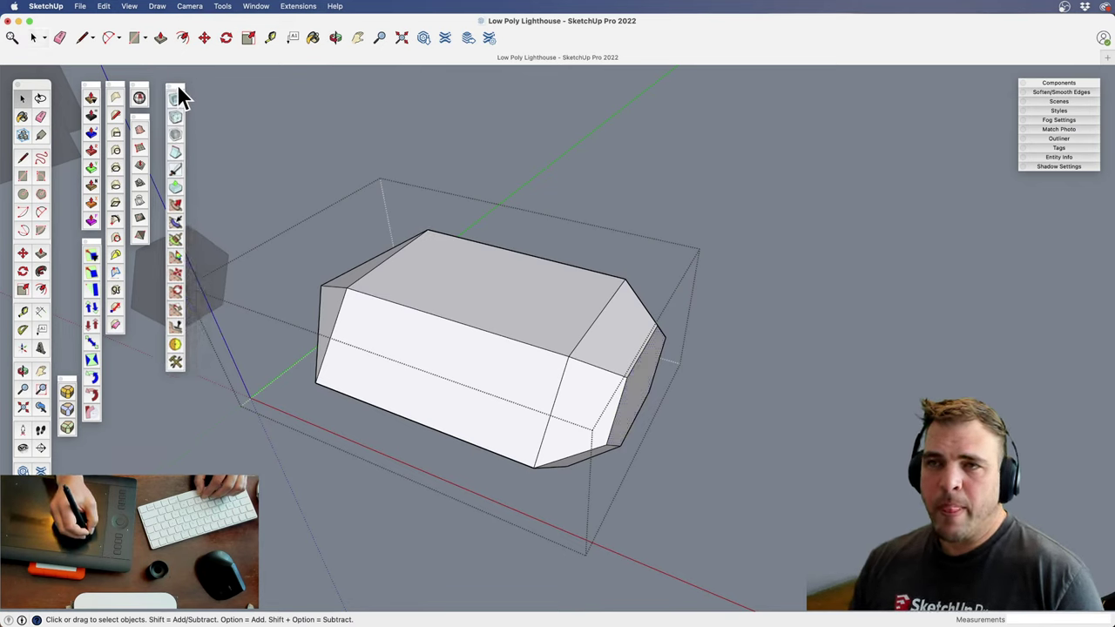
{"action": "left_click", "coordinate": [175, 170]}
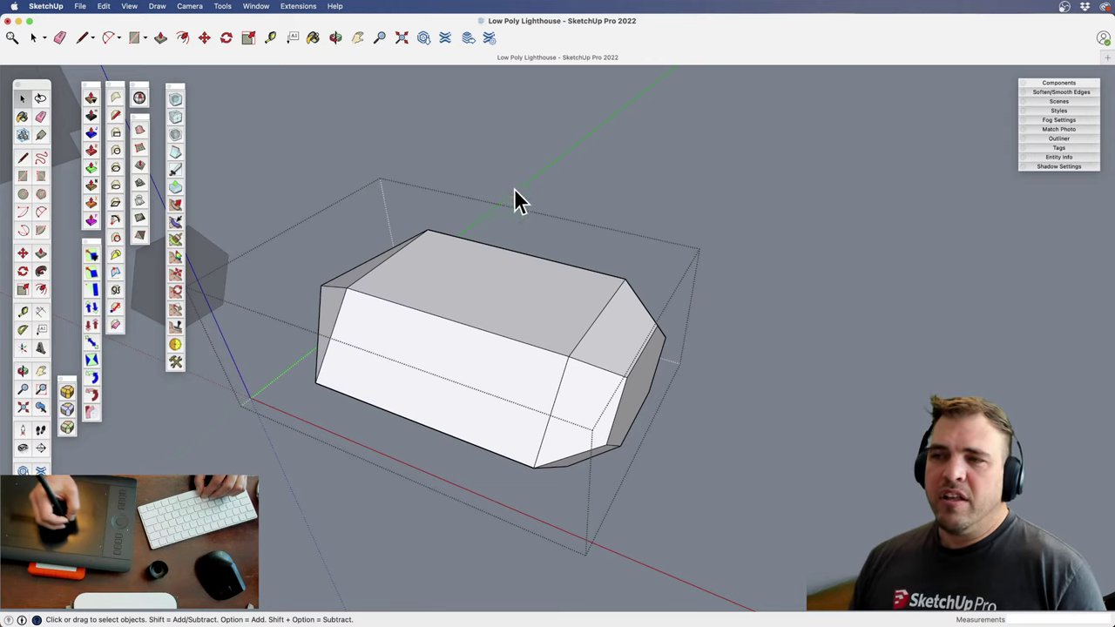
{"action": "left_click_drag", "start_coordinate": [503, 221], "coordinate": [706, 420]}
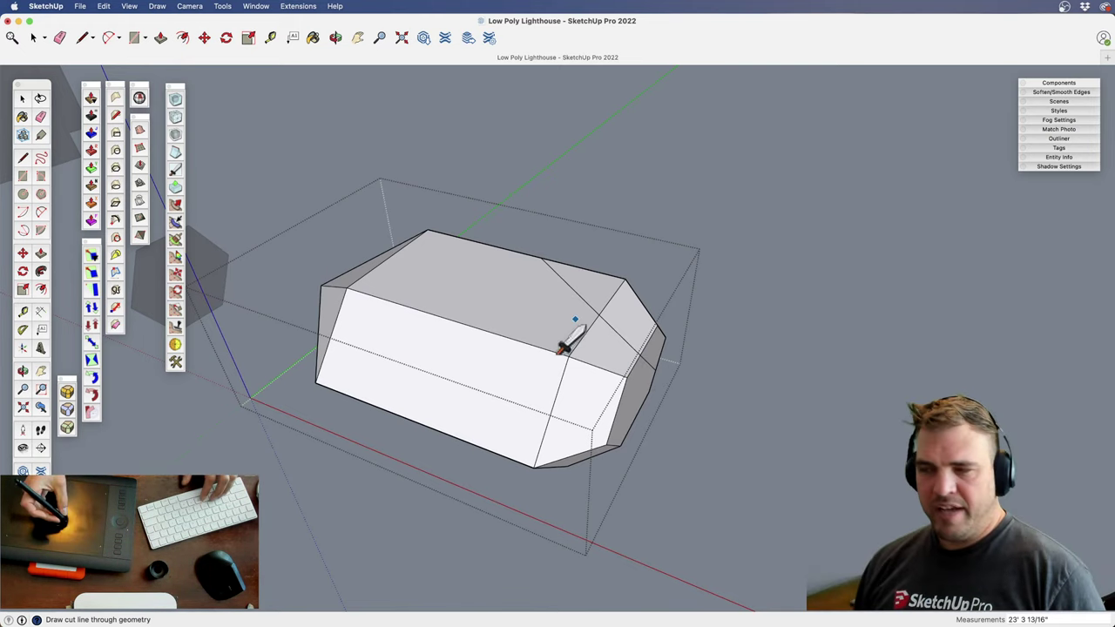
Delete the faces and edges of the corner piece beyond the diagonal slice
{"action": "middle_click_drag", "start_coordinate": [622, 350], "coordinate": [629, 391]}
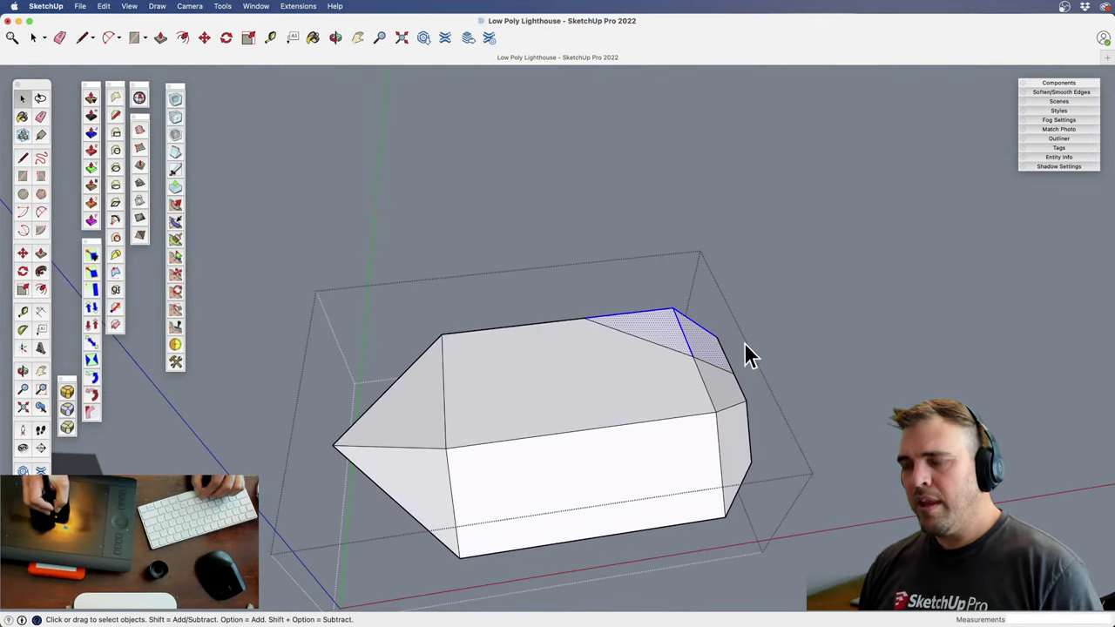
{"action": "left_click", "coordinate": [702, 274]}
{"action": "middle_click_drag", "start_coordinate": [697, 380], "coordinate": [640, 392]}
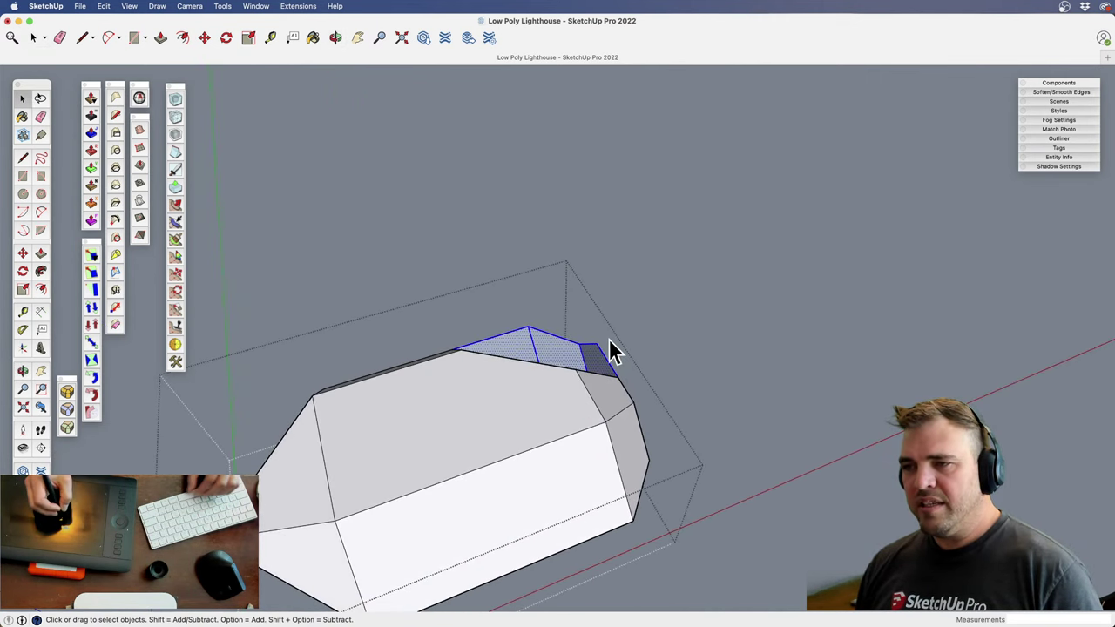
{"action": "key", "text": "Delete"}
{"action": "middle_click_drag", "start_coordinate": [437, 452], "coordinate": [473, 442], "text": "shift"}
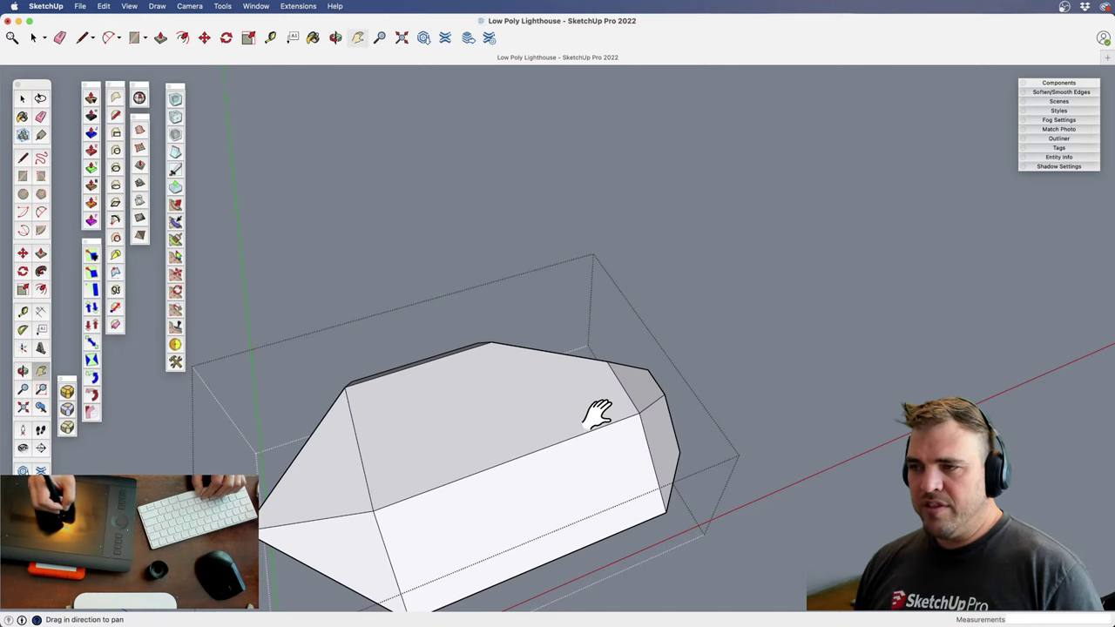
Close the opening left by the sliced corner by drawing an edge about 2' 4" long between two of its vertices
{"action": "mouse_move", "coordinate": [597, 416]}
{"action": "middle_mouse_down"}
{"action": "mouse_move", "coordinate": [336, 456]}
{"action": "mouse_move", "coordinate": [473, 418]}
{"action": "middle_mouse_up"}
{"action": "key", "text": "l"}
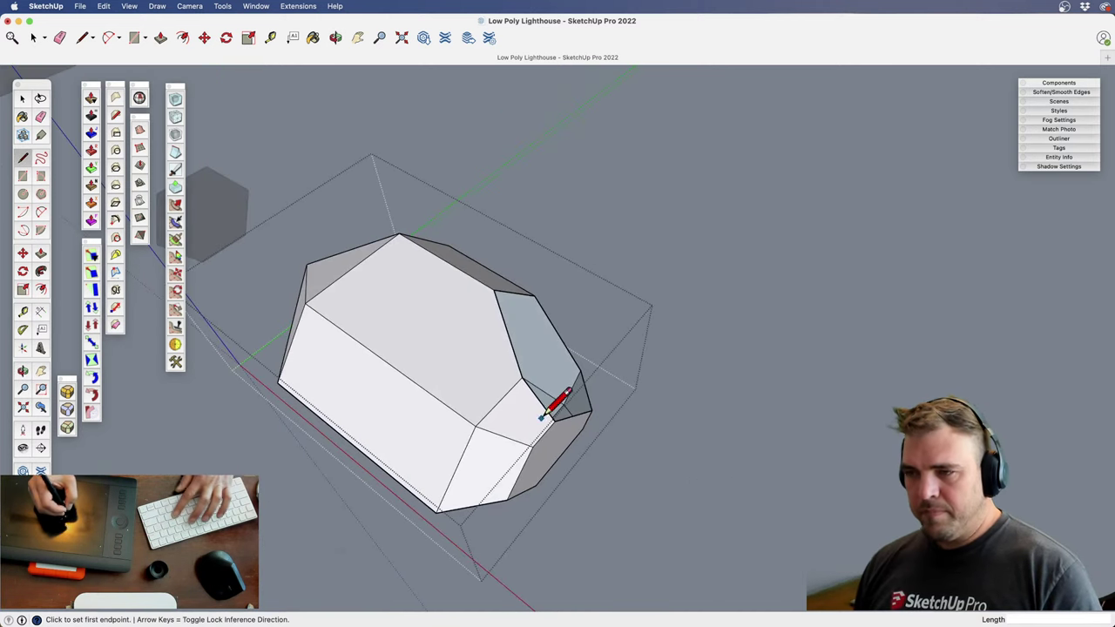
{"action": "left_click", "coordinate": [522, 376]}
{"action": "left_click", "coordinate": [554, 421]}
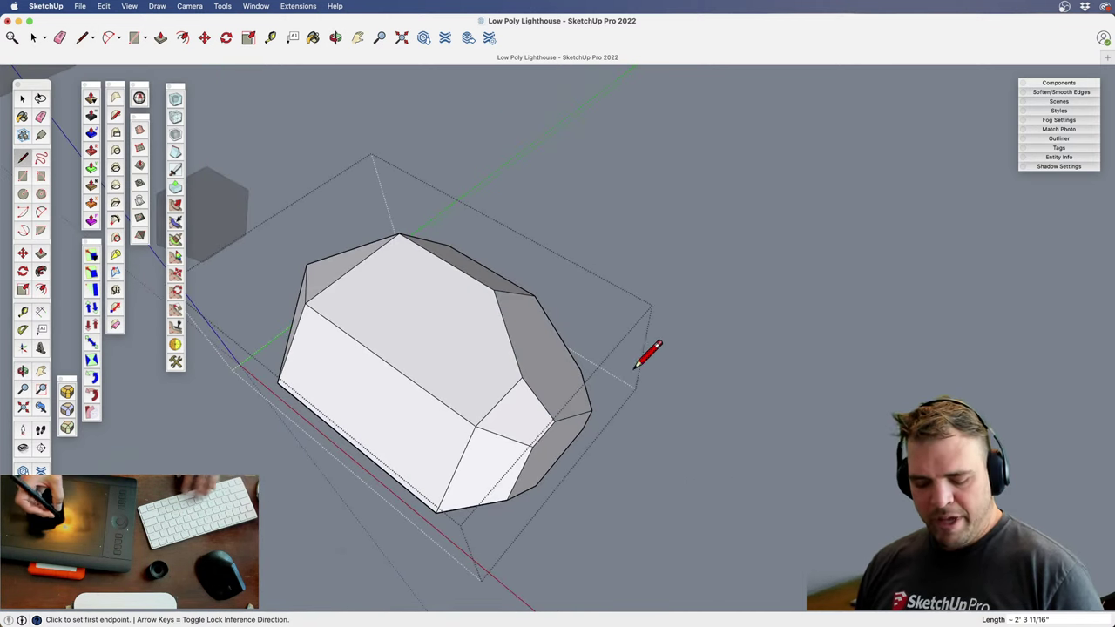
{"action": "middle_click_drag", "start_coordinate": [653, 351], "coordinate": [538, 344]}
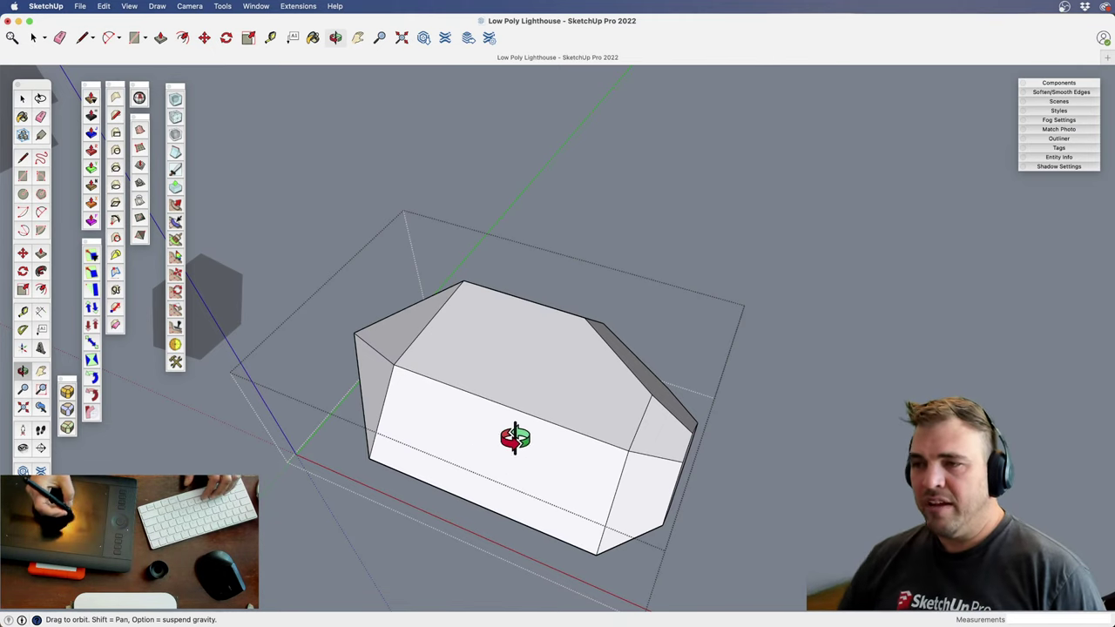
{"action": "key", "text": "space"}
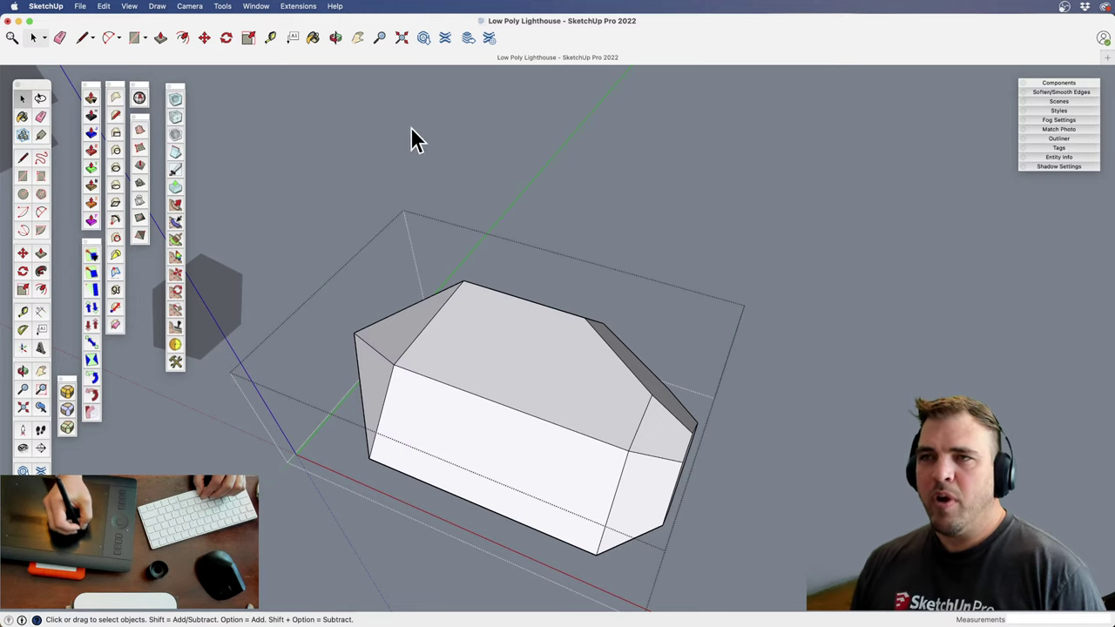
Search the tools and commands for "knif" to find the Artisan Knife Subdivide command, then close the search
{"action": "left_click", "coordinate": [10, 39]}
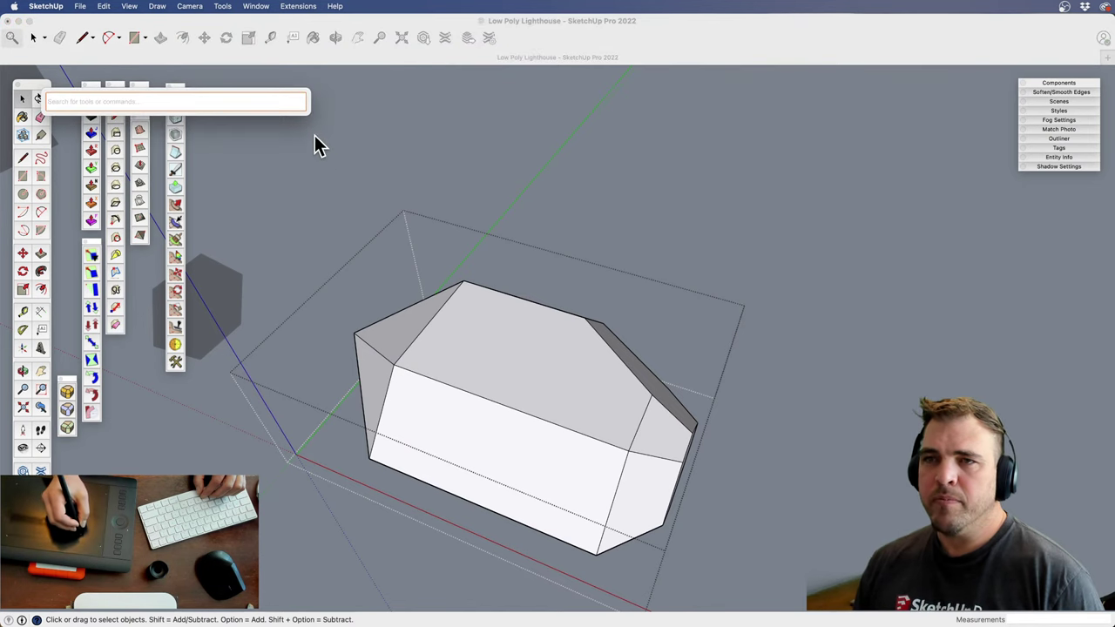
{"action": "key", "text": "Escape"}
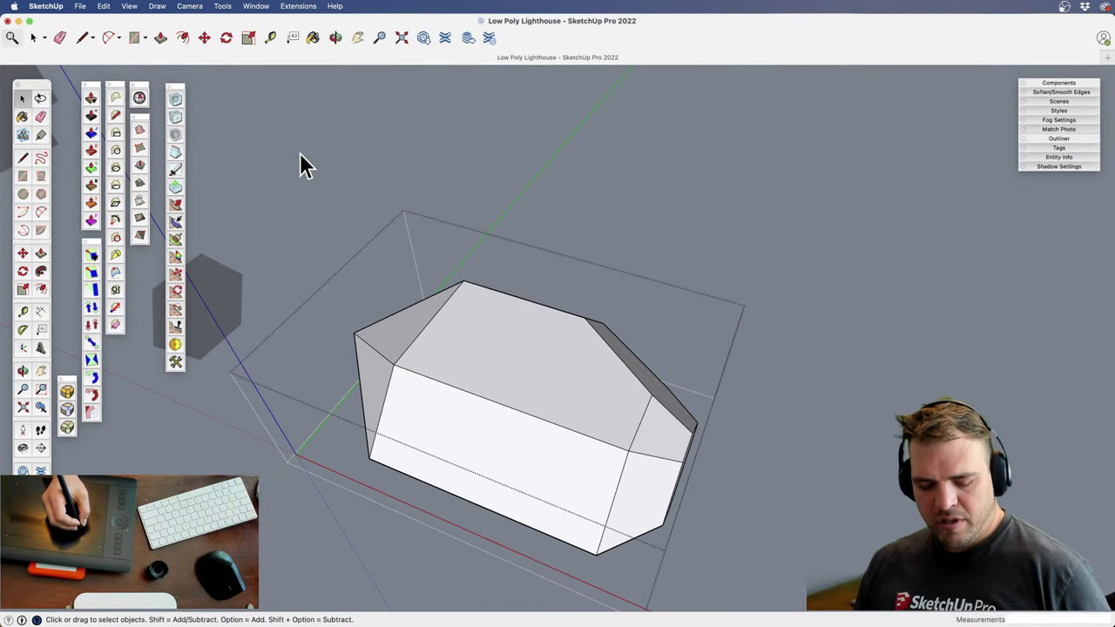
{"action": "key", "text": "shift+s"}
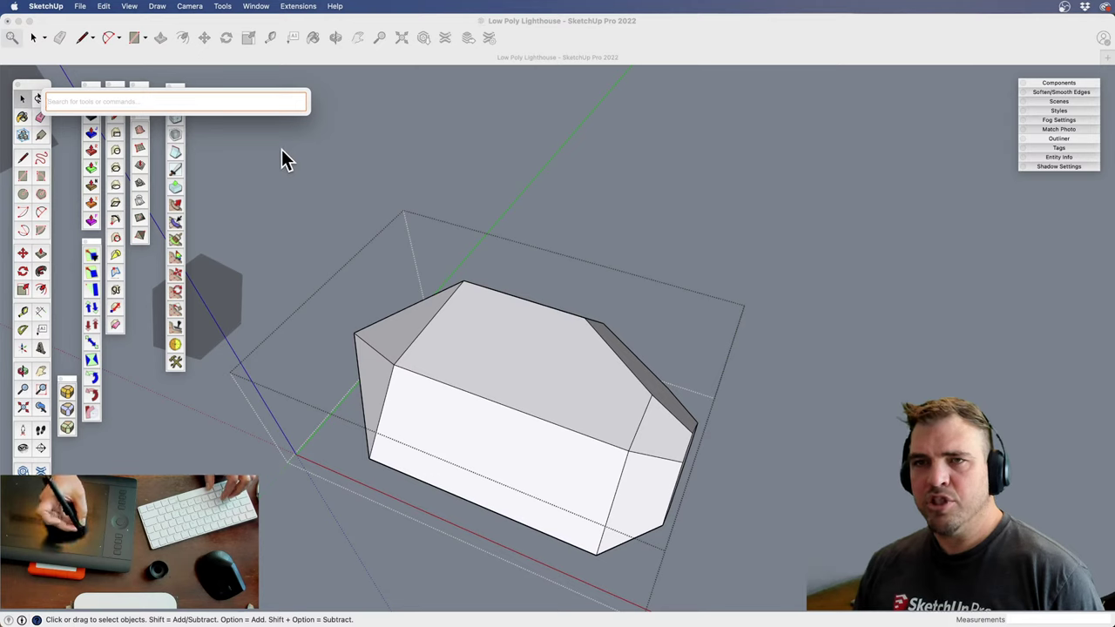
{"action": "type", "text": "ki"}
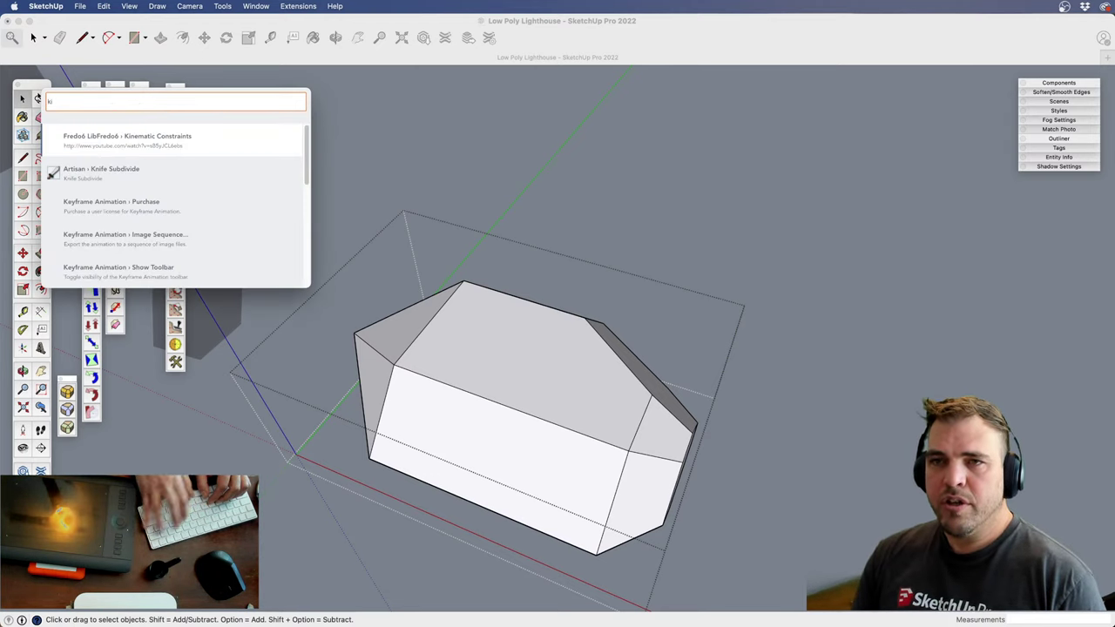
{"action": "key", "text": "BackSpace"}
{"action": "type", "text": "n"}
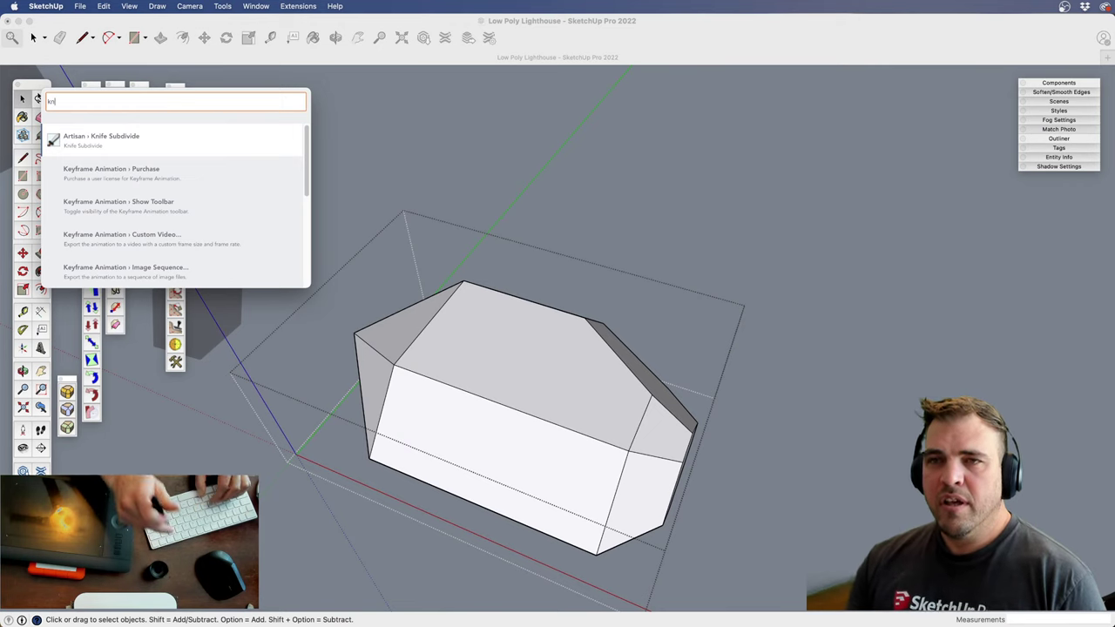
{"action": "type", "text": "if"}
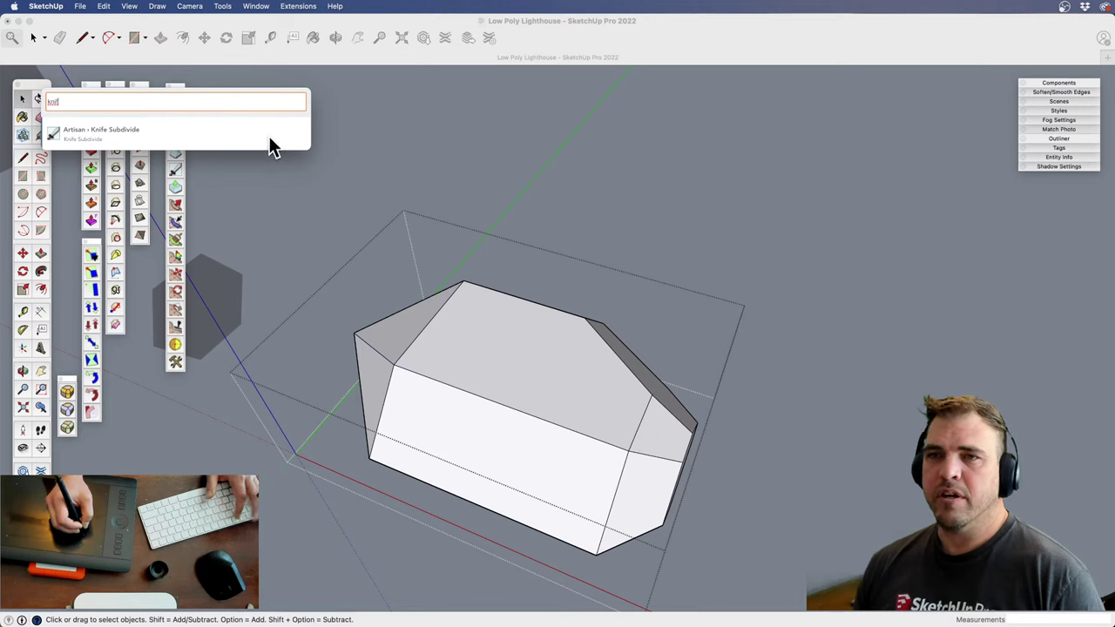
{"action": "key", "text": "Escape"}
{"action": "key", "text": "Escape"}
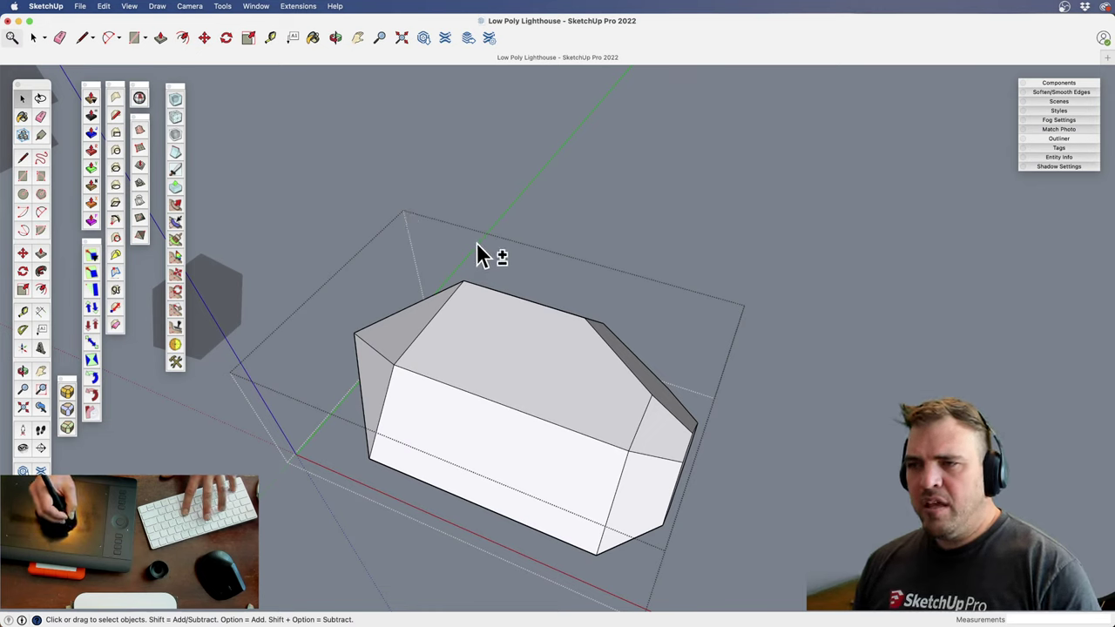
Slice across the rock's upper back corner with the knife tool and delete the faces and edges beyond the cut
{"action": "key", "text": "shift+k"}
{"action": "mouse_move", "coordinate": [367, 318]}
{"action": "left_mouse_down"}
{"action": "mouse_move", "coordinate": [563, 289]}
{"action": "mouse_move", "coordinate": [634, 302]}
{"action": "left_mouse_up"}
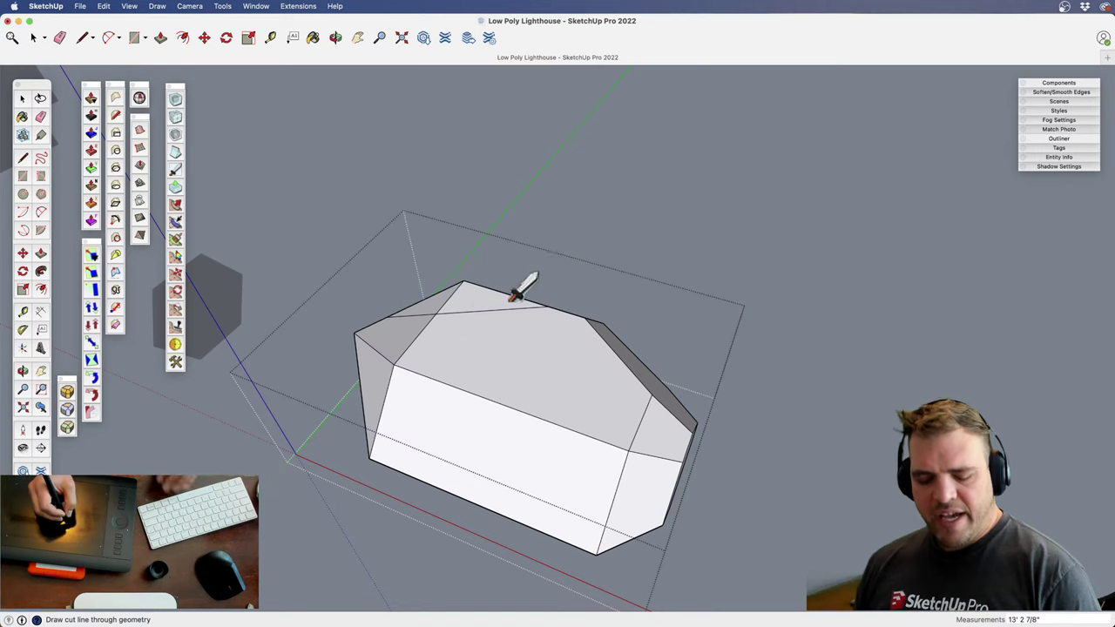
{"action": "key", "text": "space"}
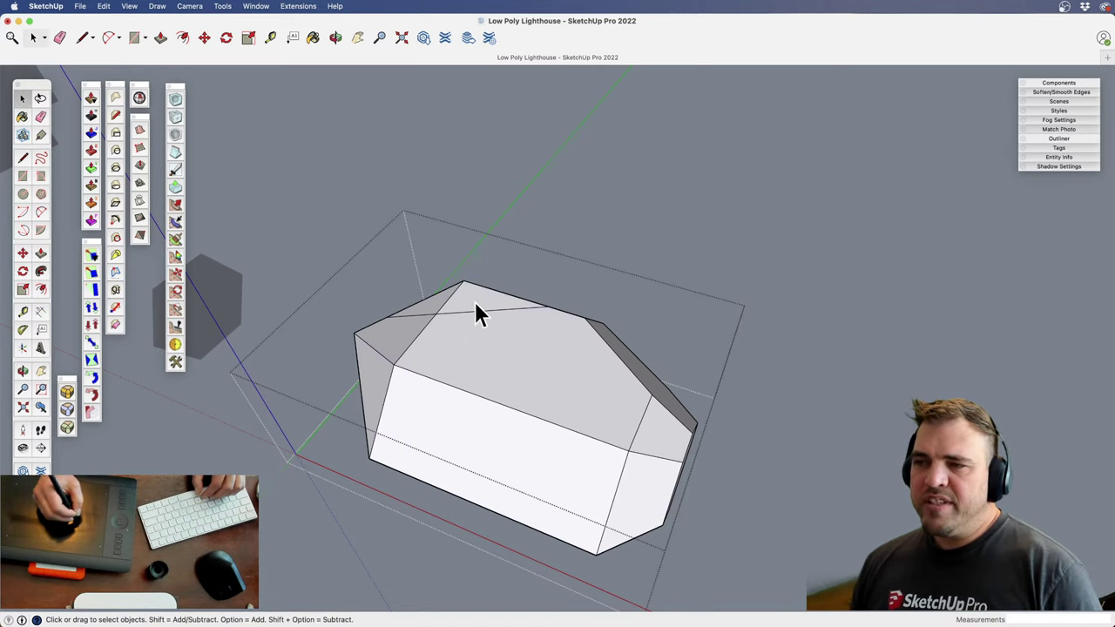
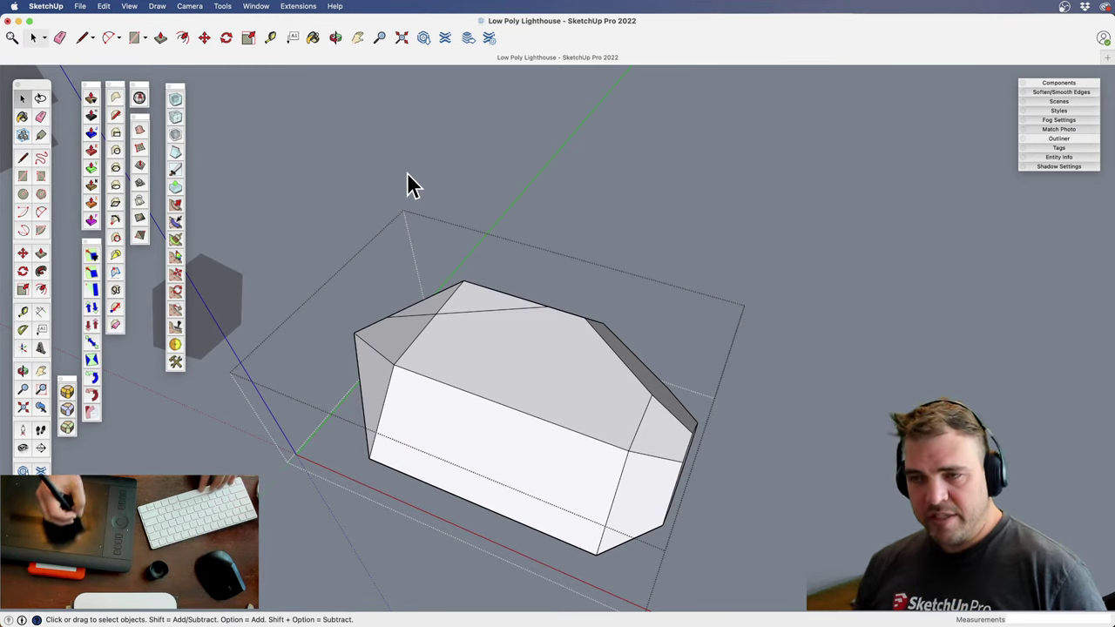
{"action": "key", "text": "shift+space"}
{"action": "mouse_move", "coordinate": [502, 258]}
{"action": "left_mouse_down"}
{"action": "mouse_move", "coordinate": [442, 255]}
{"action": "mouse_move", "coordinate": [423, 310]}
{"action": "left_mouse_up"}
{"action": "left_click_drag", "start_coordinate": [503, 312], "coordinate": [503, 261]}
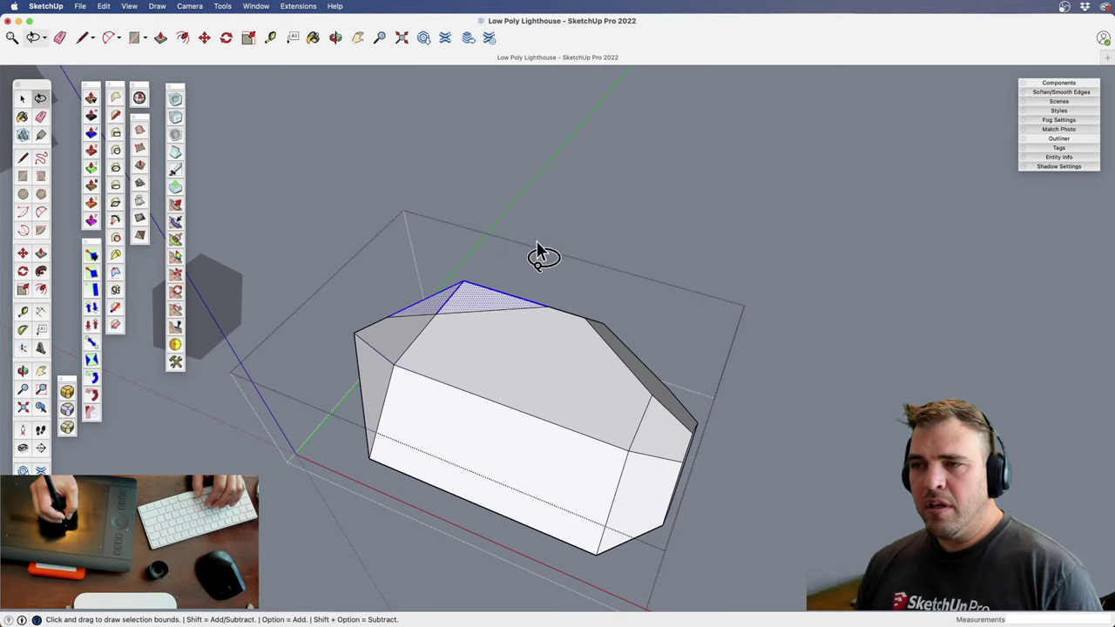
{"action": "key", "text": "Delete"}
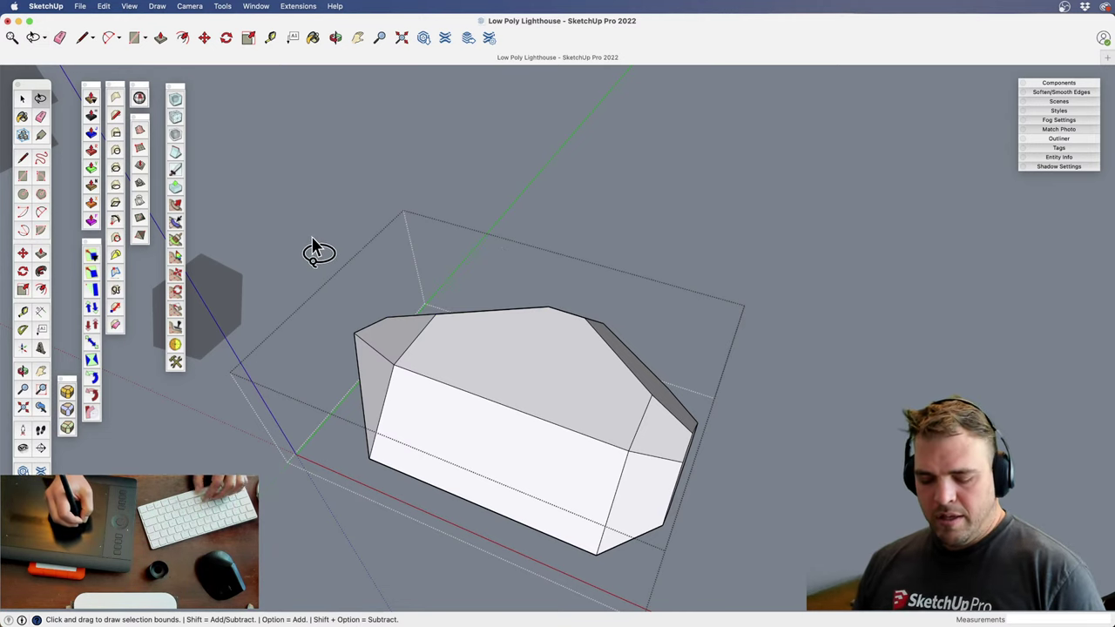
Slice diagonally across the rock's lower corner beside its pointed end and delete the cut-off piece
{"action": "key", "text": "k"}
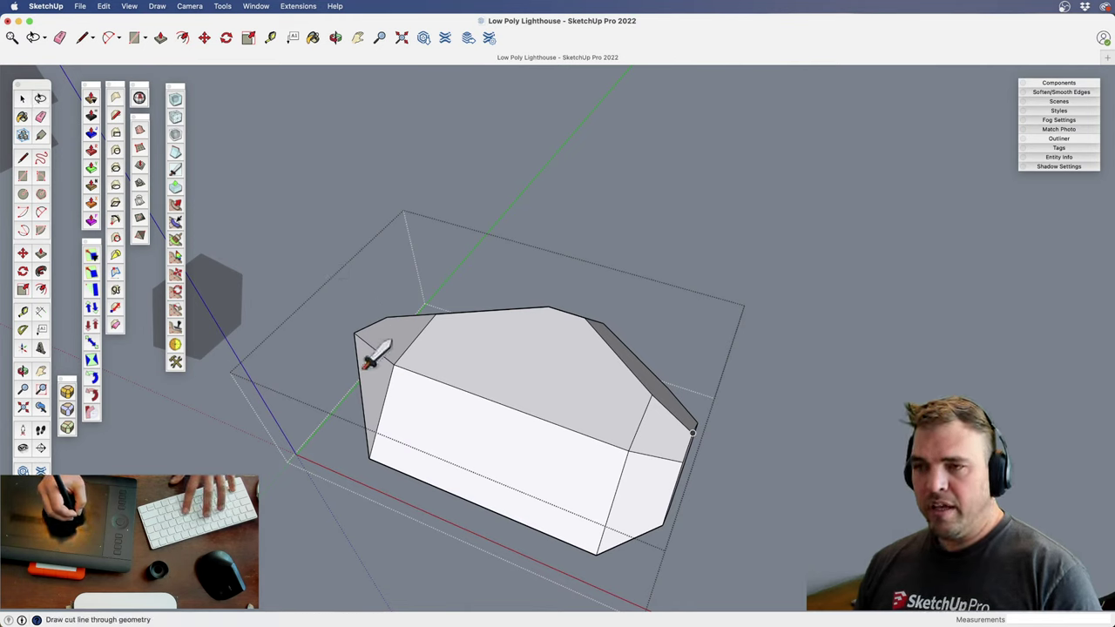
{"action": "left_click_drag", "start_coordinate": [333, 378], "coordinate": [521, 549]}
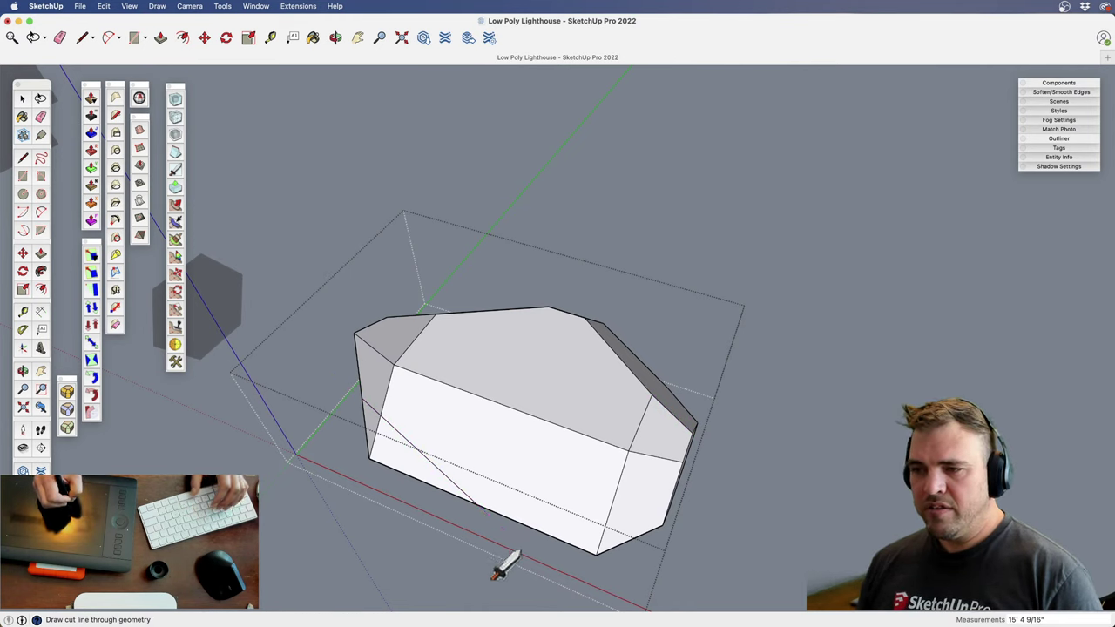
{"action": "key", "text": "shift+space"}
{"action": "mouse_move", "coordinate": [418, 486]}
{"action": "left_mouse_down"}
{"action": "mouse_move", "coordinate": [371, 438]}
{"action": "mouse_move", "coordinate": [413, 529]}
{"action": "left_mouse_up"}
{"action": "key", "text": "Delete"}
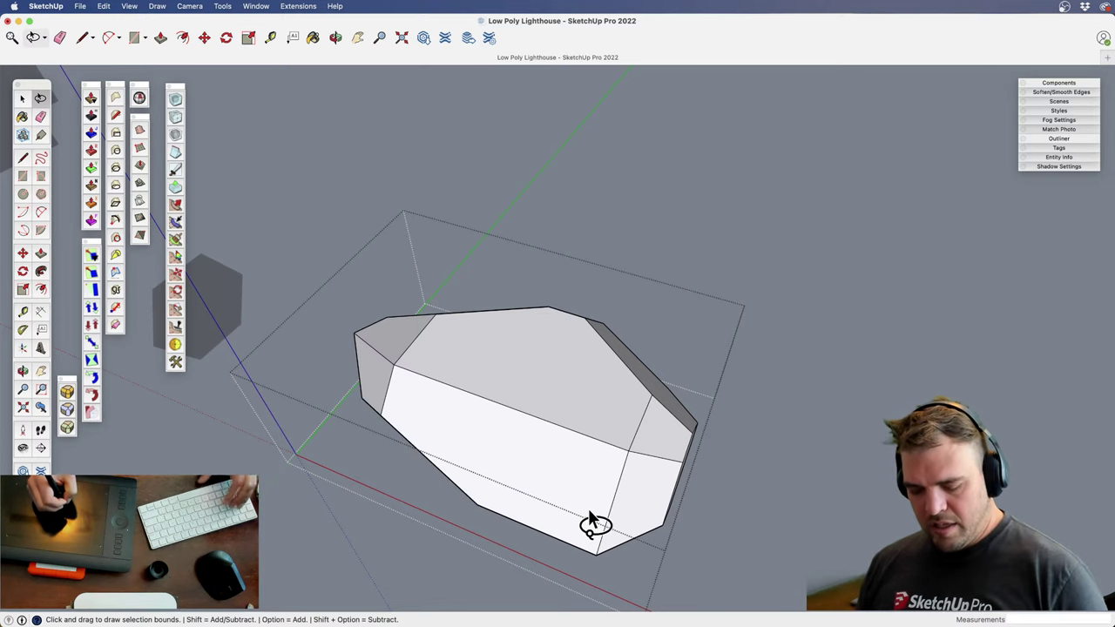
Slice across the rock's lower corner at the blunt end opposite the point and delete the piece below the cut
{"action": "key", "text": "k"}
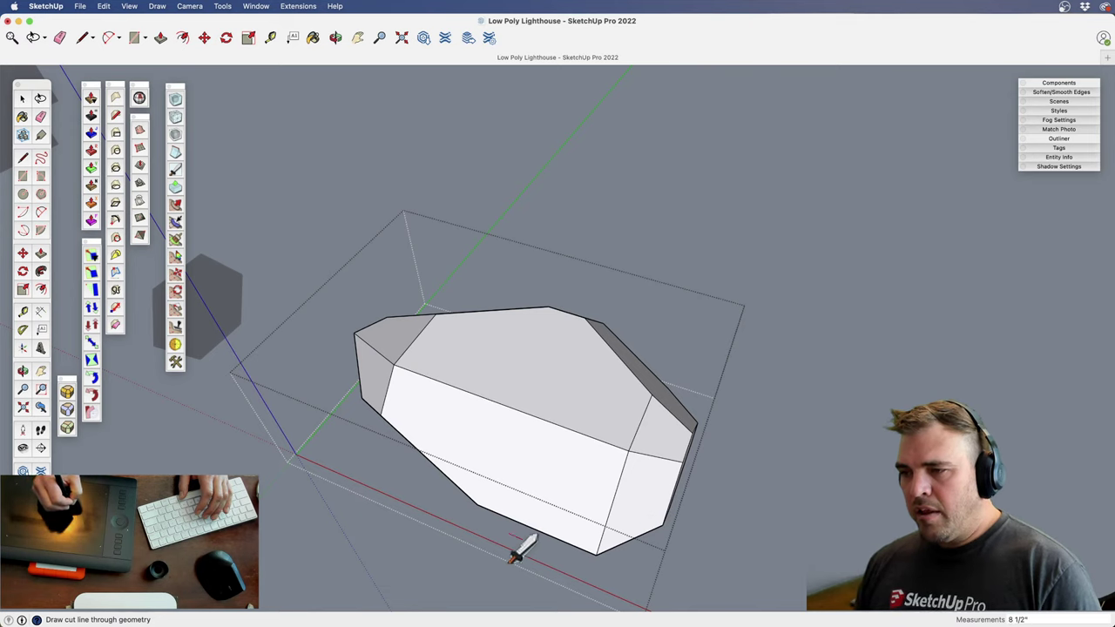
{"action": "left_click_drag", "start_coordinate": [522, 538], "coordinate": [723, 499]}
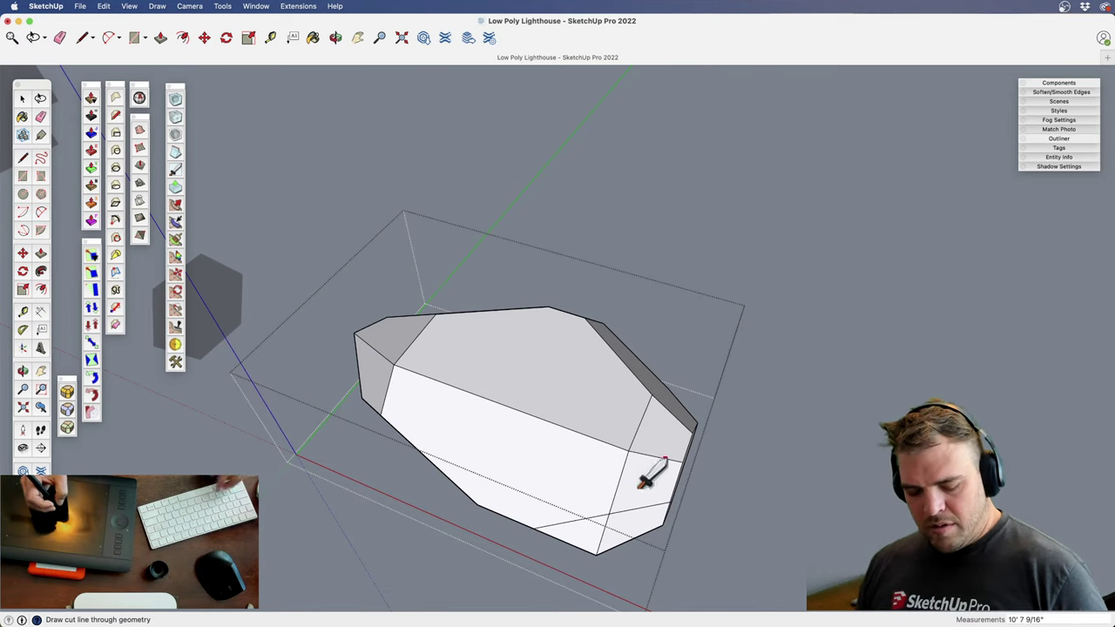
{"action": "key", "text": "space"}
{"action": "left_click_drag", "start_coordinate": [545, 551], "coordinate": [680, 558]}
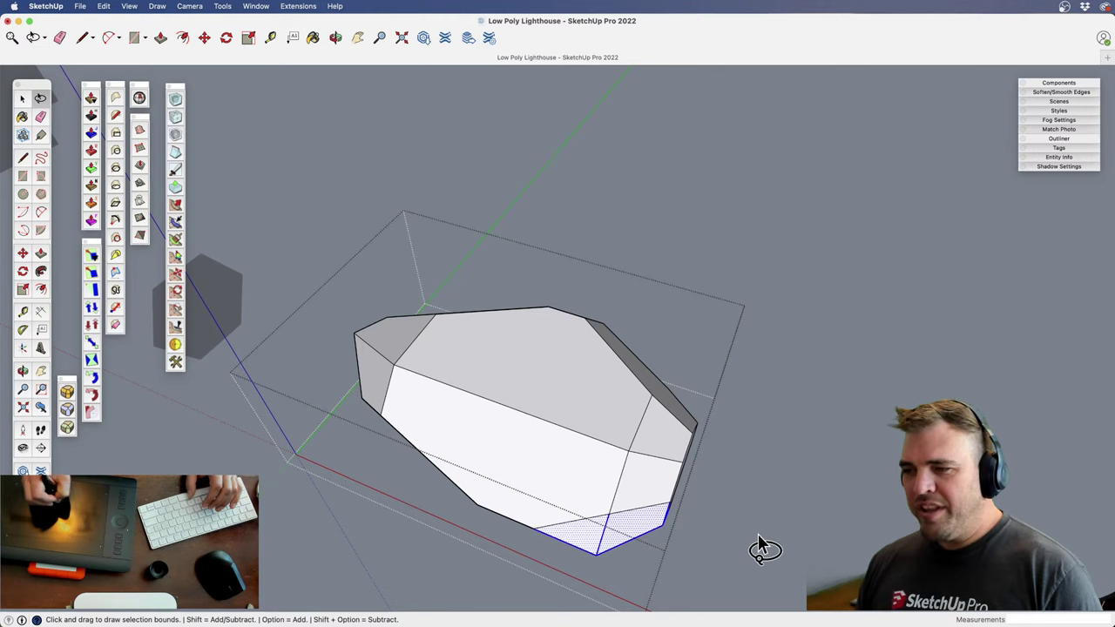
{"action": "key", "text": "Delete"}
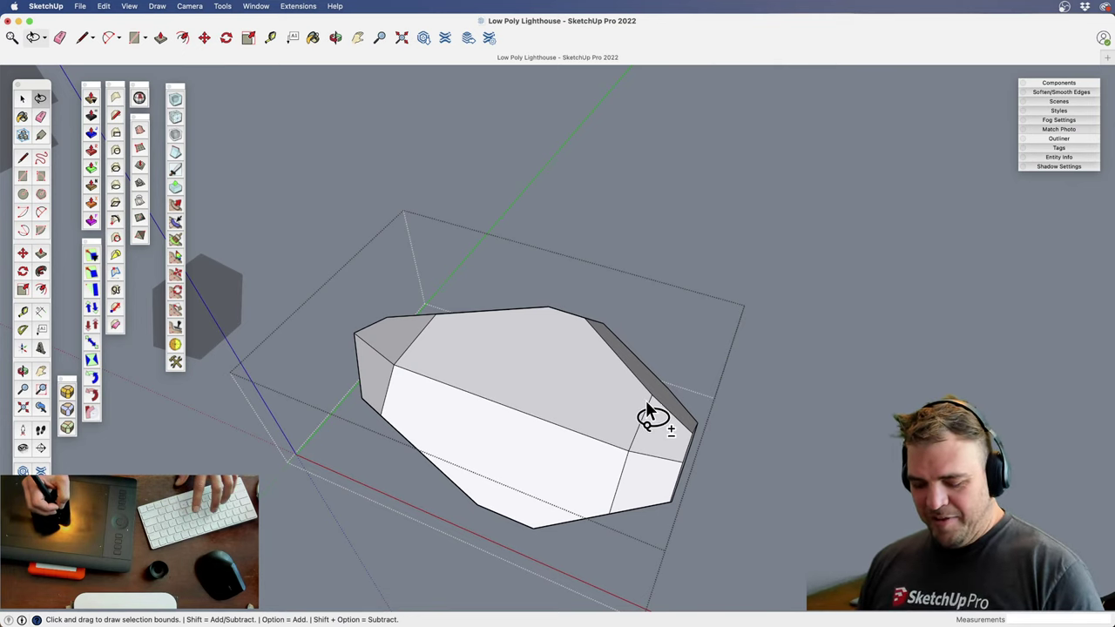
Close the openings left by the two lower corner cuts by tracing one boundary edge of each with the Line tool
{"action": "key", "text": "k"}
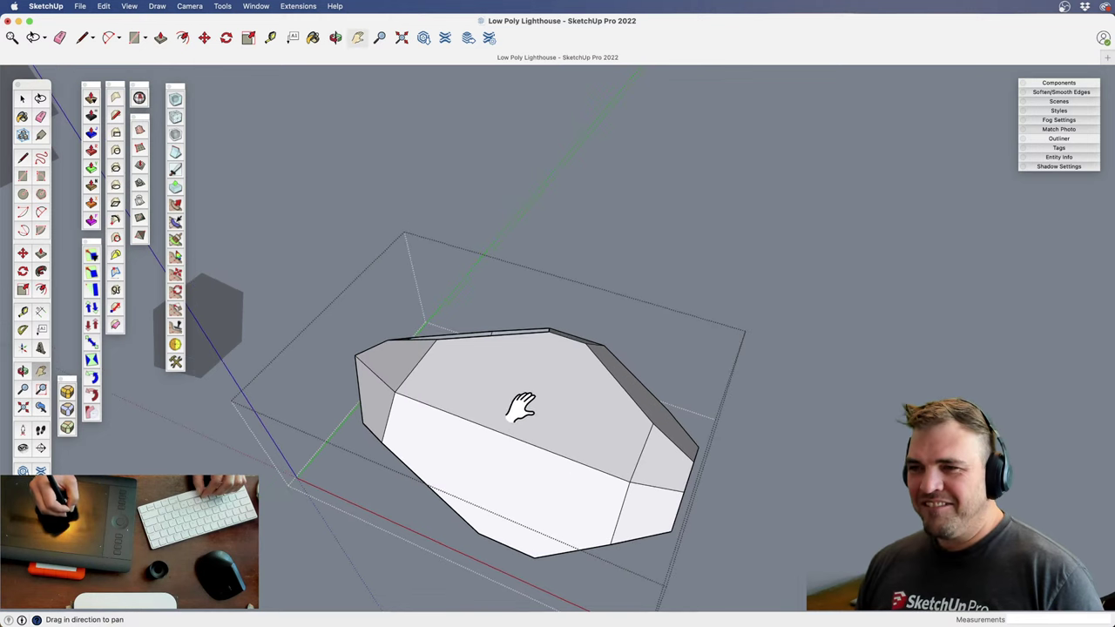
{"action": "mouse_move", "coordinate": [522, 403]}
{"action": "middle_mouse_down"}
{"action": "mouse_move", "coordinate": [575, 266]}
{"action": "mouse_move", "coordinate": [557, 303]}
{"action": "middle_mouse_up"}
{"action": "key", "text": "l"}
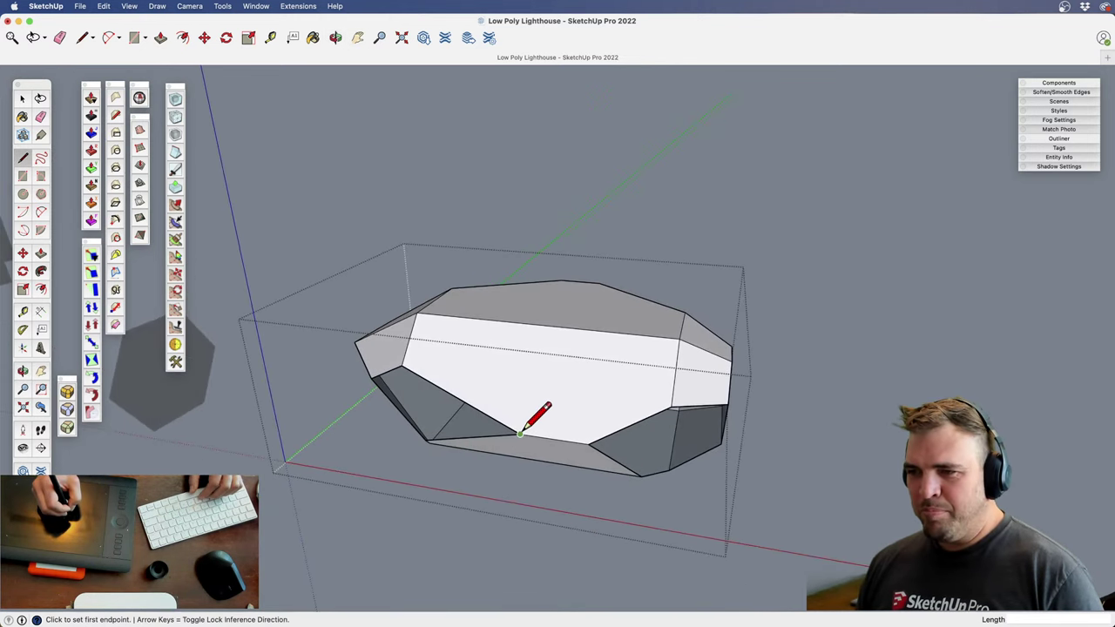
{"action": "left_click", "coordinate": [520, 433]}
{"action": "left_click", "coordinate": [401, 365]}
{"action": "left_click", "coordinate": [589, 444]}
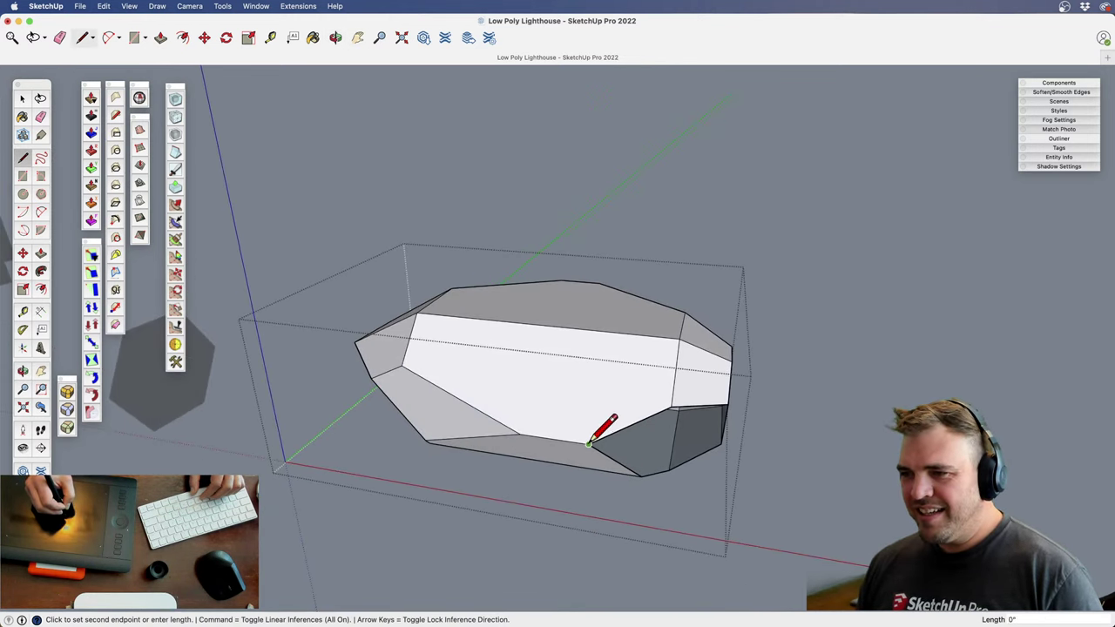
{"action": "left_click", "coordinate": [672, 406]}
Close the opening left by the upper back corner cut by drawing a line between two of its vertices
{"action": "middle_click_drag", "start_coordinate": [511, 378], "coordinate": [593, 366]}
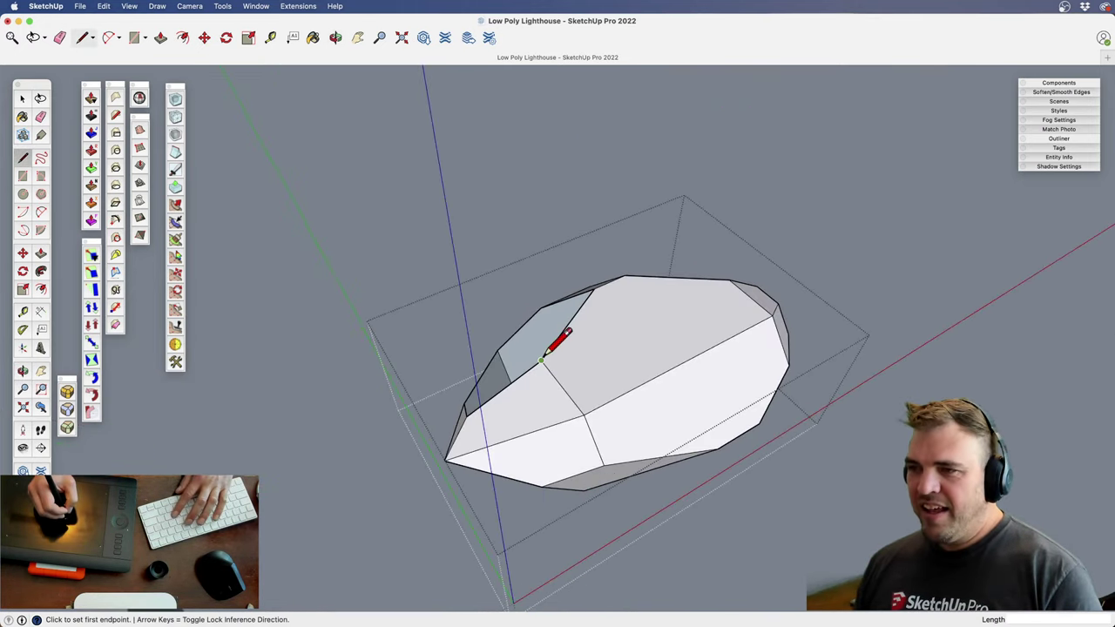
{"action": "left_click", "coordinate": [542, 359]}
{"action": "left_click", "coordinate": [590, 294]}
{"action": "middle_click_drag", "start_coordinate": [659, 261], "coordinate": [553, 396]}
Slice diagonally across the rock's pointed tip with the knife tool and delete the tip beyond the cut
{"action": "middle_click_drag", "start_coordinate": [627, 347], "coordinate": [599, 361]}
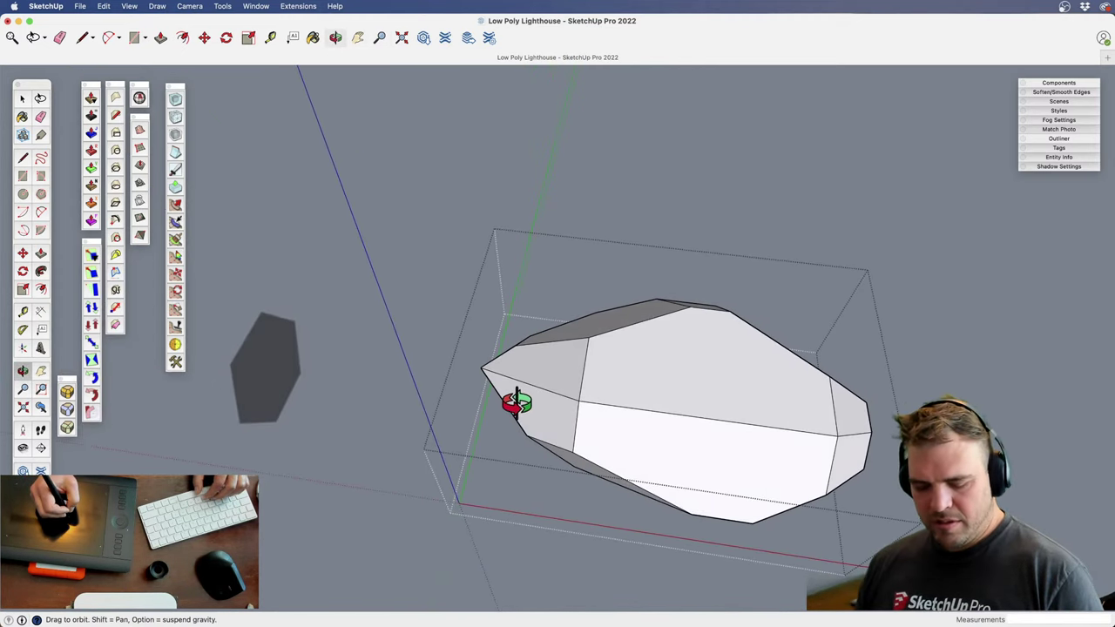
{"action": "key", "text": "k"}
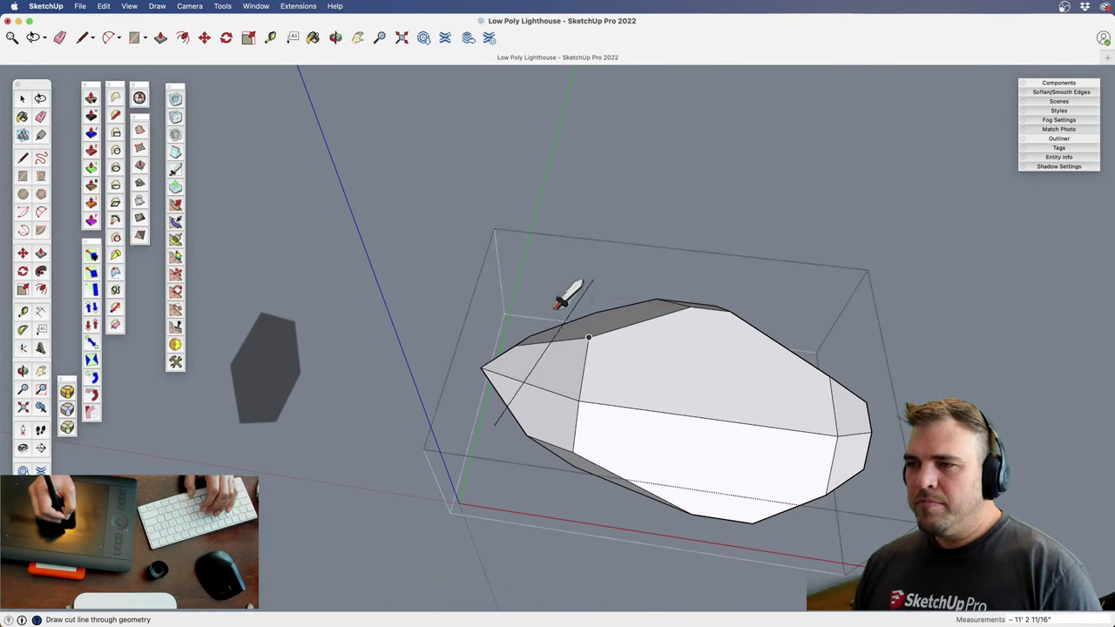
{"action": "key", "text": "shift+space"}
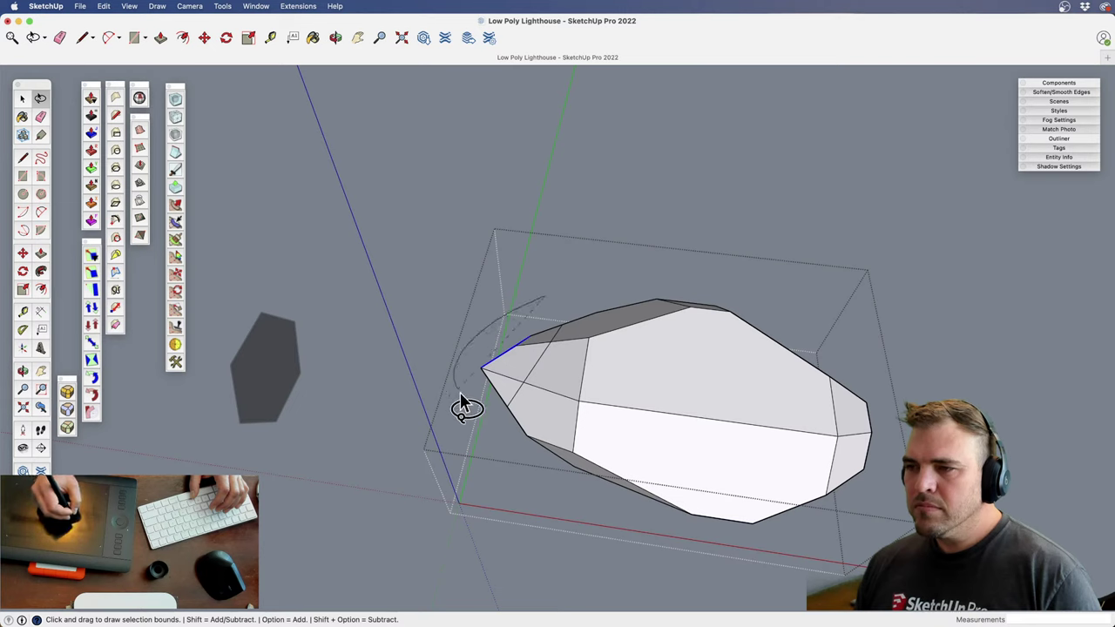
{"action": "left_click_drag", "start_coordinate": [568, 294], "coordinate": [582, 270]}
{"action": "key", "text": "Delete"}
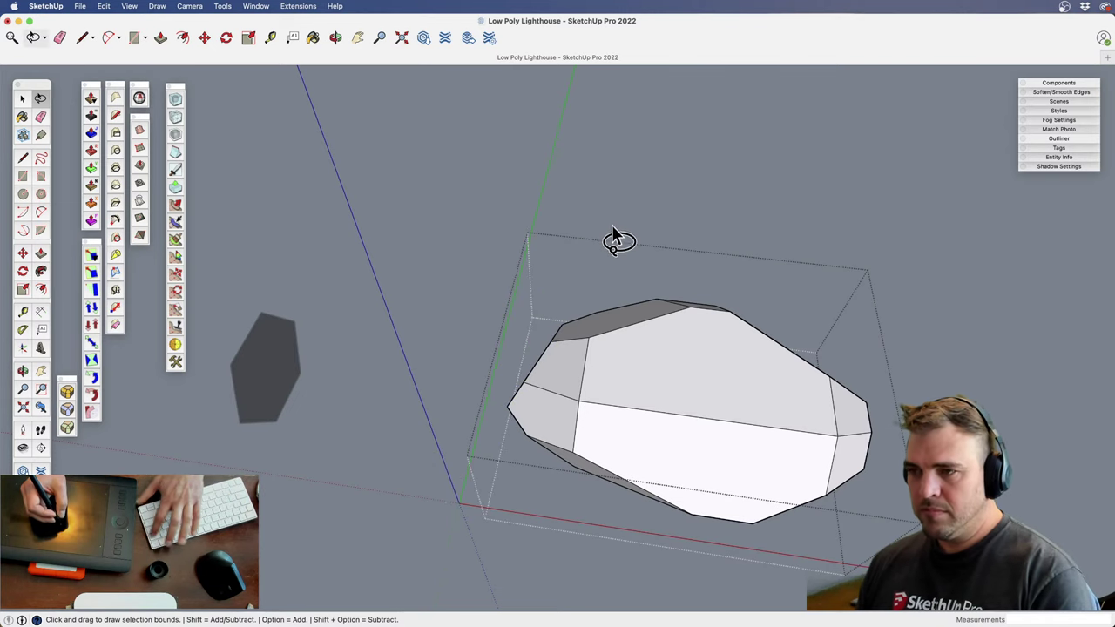
Cap the opening at the removed tip by tracing an edge between two of its corner vertices
{"action": "key", "text": "l"}
{"action": "left_click", "coordinate": [534, 384]}
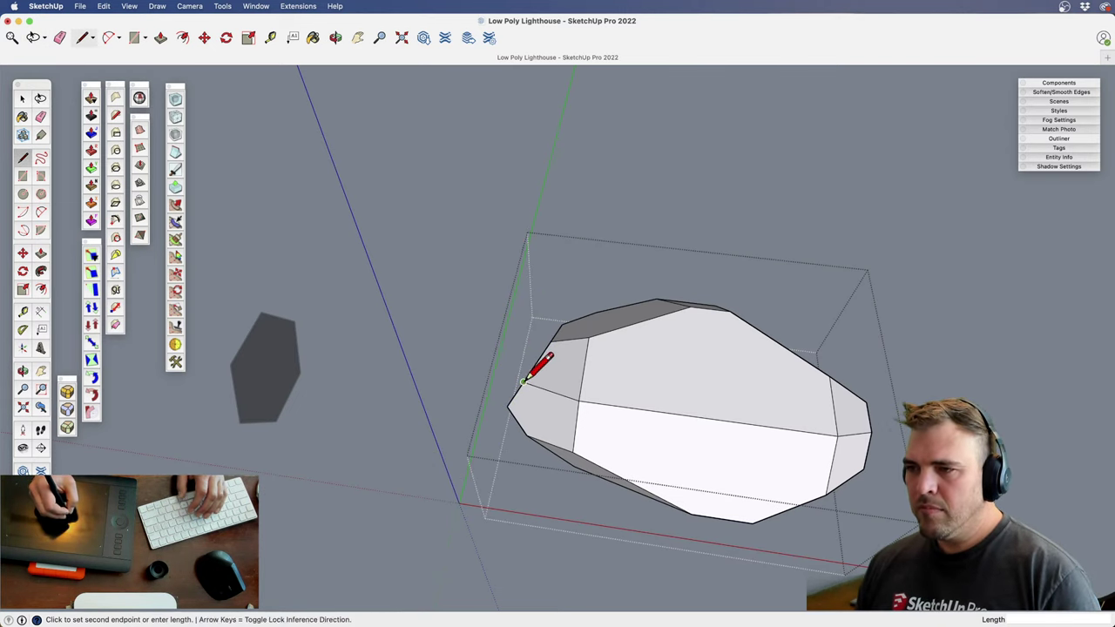
{"action": "left_click", "coordinate": [562, 326]}
Slice nearly horizontally through the bottom of the rock's faceted end and delete the piece below the cut
{"action": "middle_click_drag", "start_coordinate": [596, 374], "coordinate": [473, 399]}
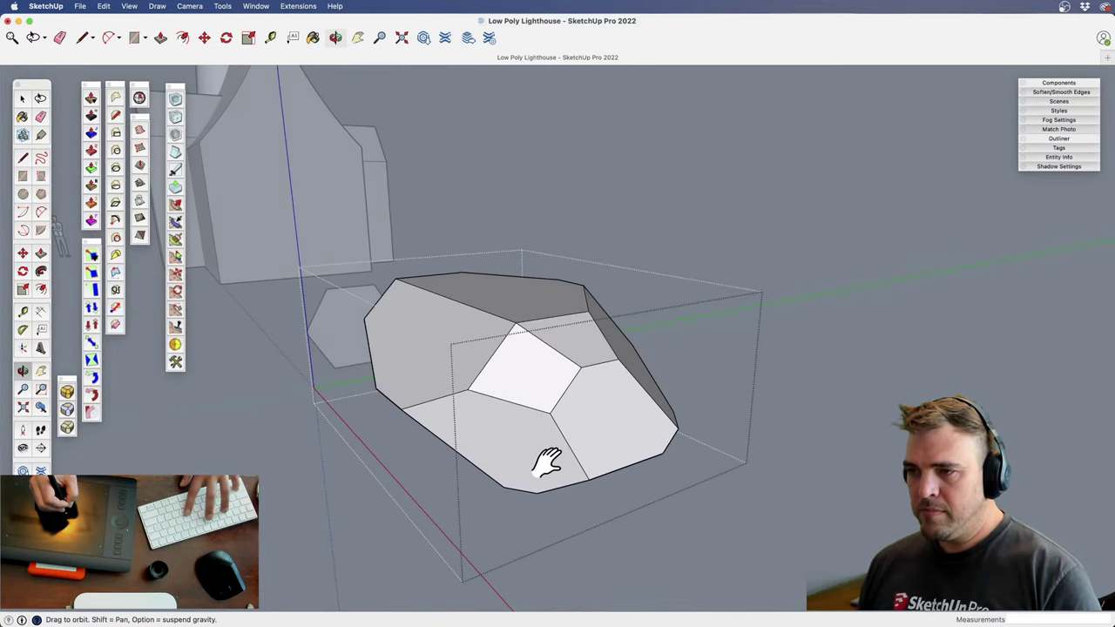
{"action": "key", "text": "k"}
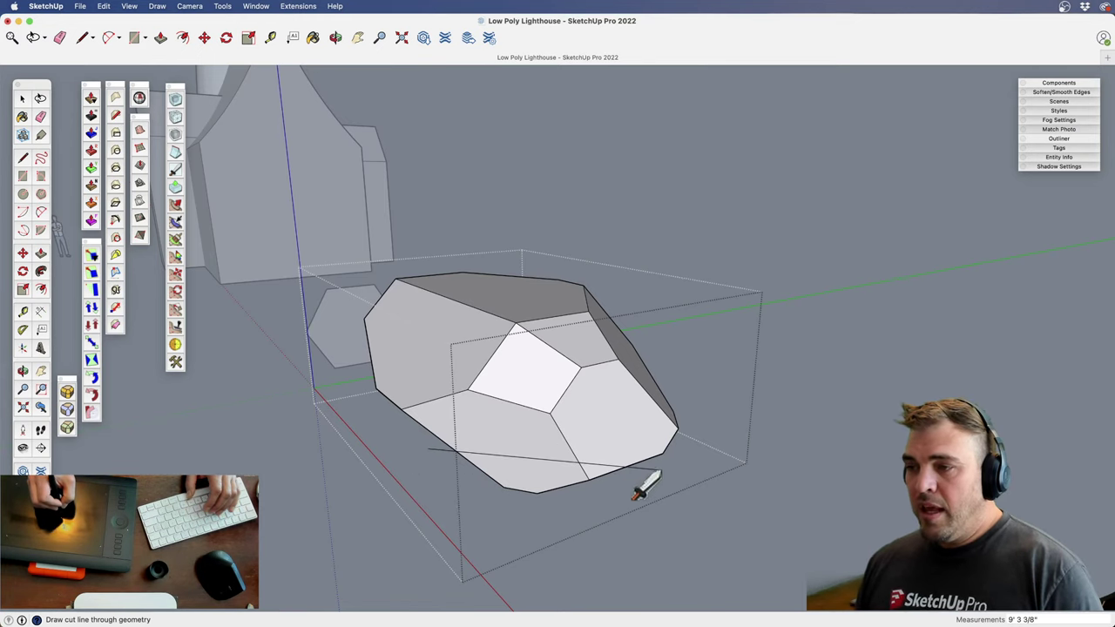
{"action": "left_click", "coordinate": [659, 471]}
{"action": "key", "text": "space"}
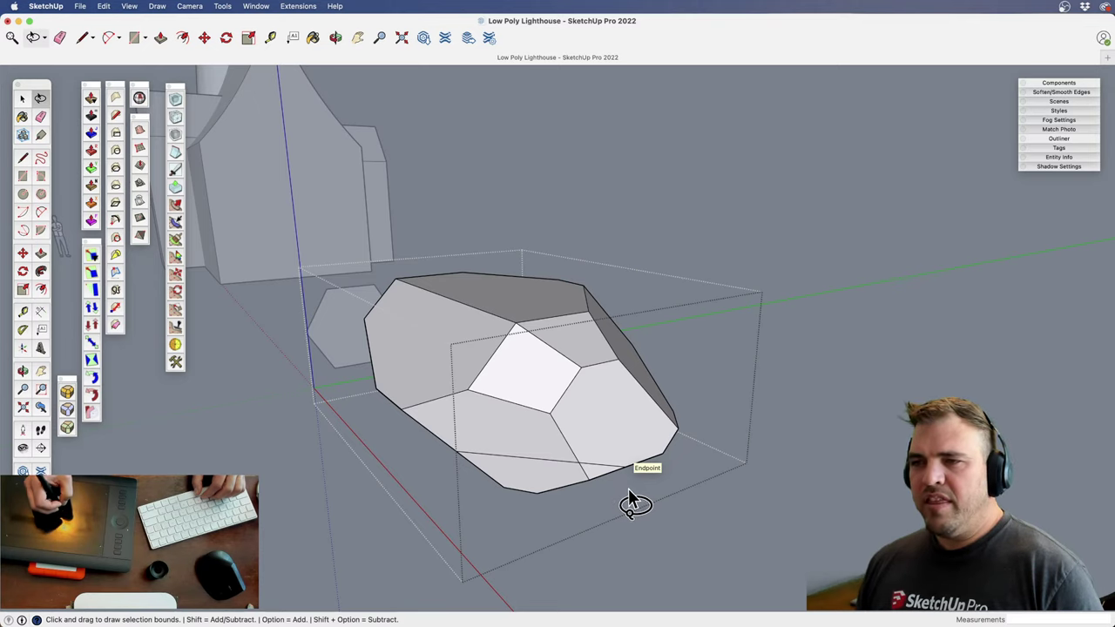
{"action": "left_click", "coordinate": [508, 538]}
{"action": "key", "text": "Delete"}
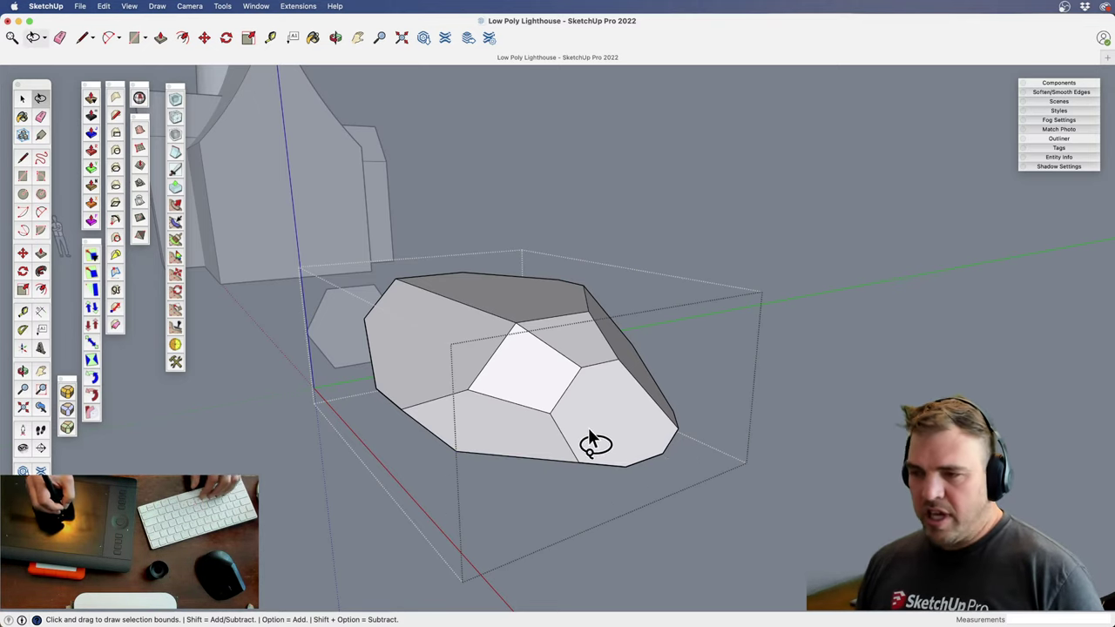
Close the opening under the rock by drawing an edge about 2' 1 1/2" long between two adjacent rim vertices
{"action": "middle_click_drag", "start_coordinate": [590, 440], "coordinate": [592, 316]}
{"action": "key", "text": "l"}
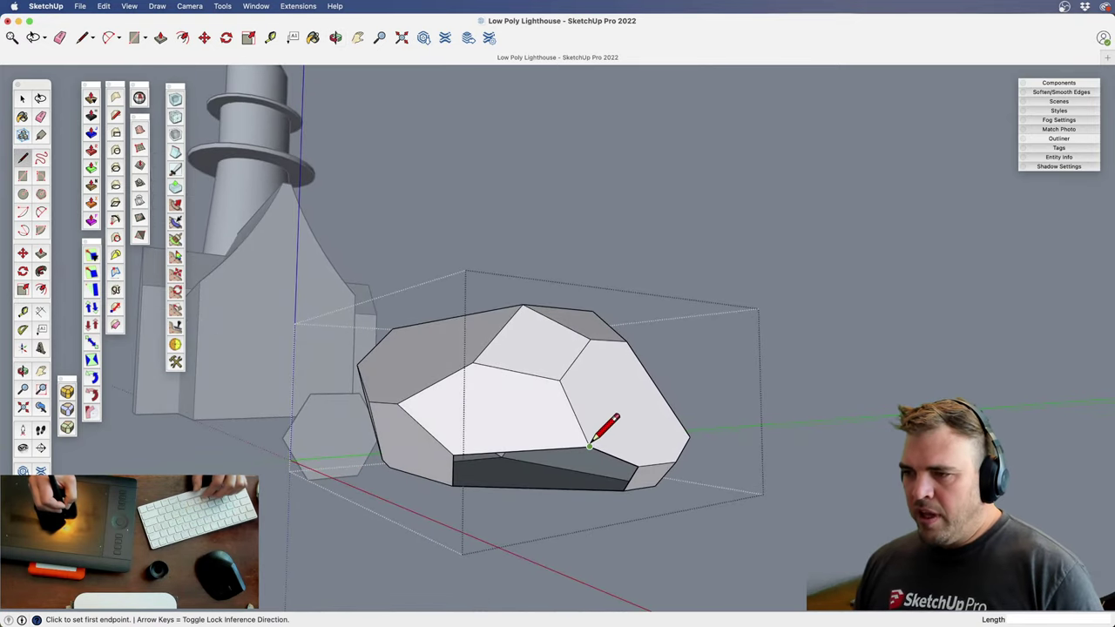
{"action": "left_click", "coordinate": [589, 447]}
{"action": "left_click", "coordinate": [640, 464]}
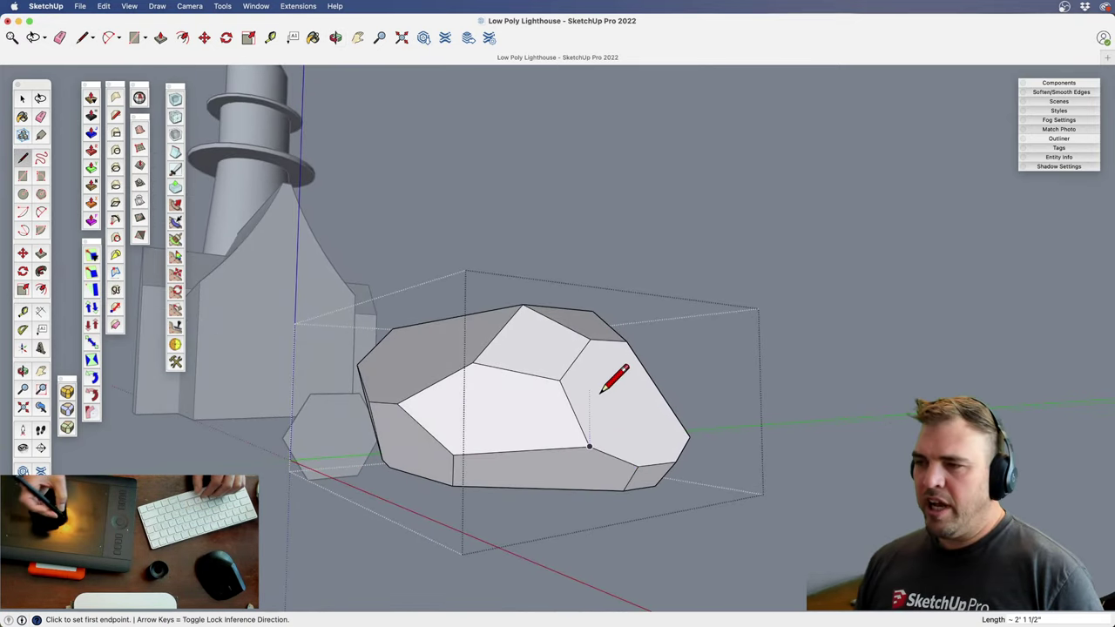
{"action": "middle_click_drag", "start_coordinate": [601, 392], "coordinate": [601, 556]}
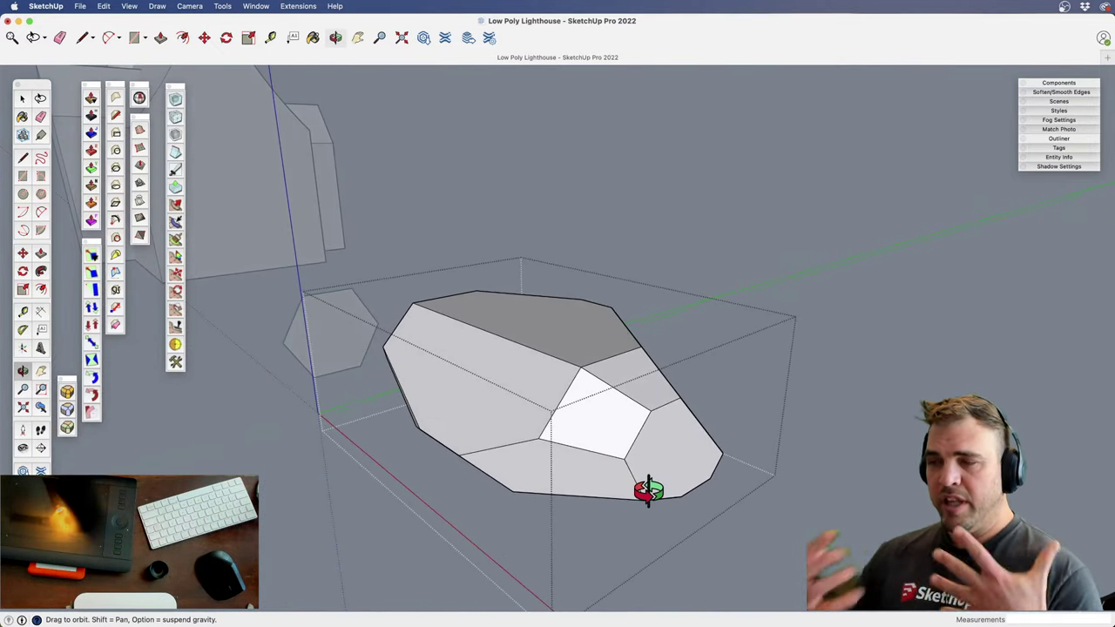
Leave the rock group and delete the loose hexagonal face beside the rock
{"action": "key", "text": "space"}
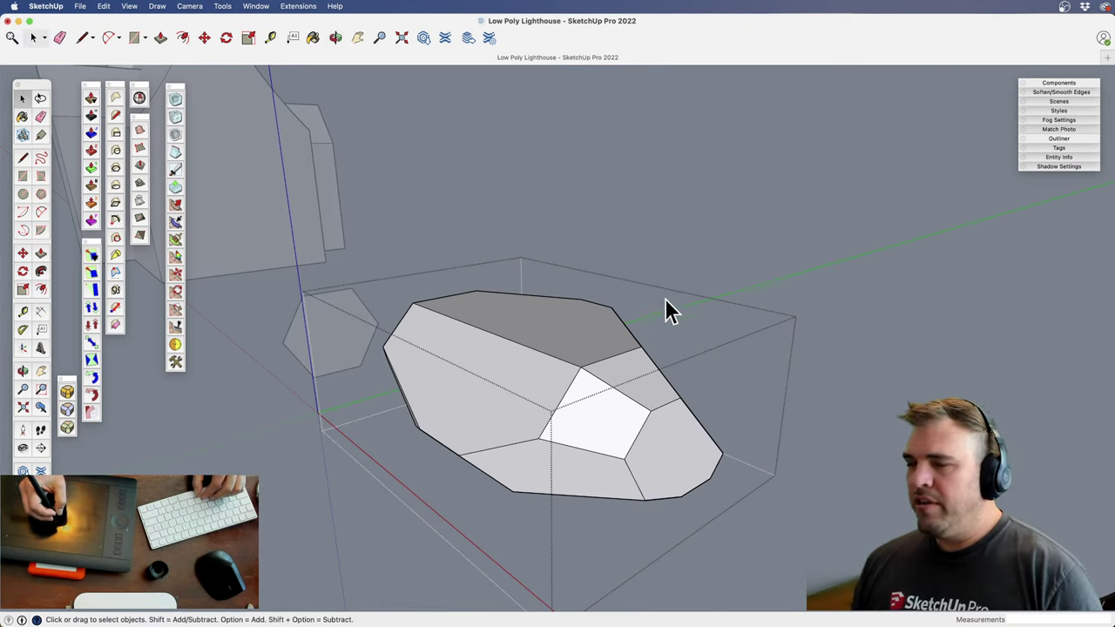
{"action": "left_click", "coordinate": [418, 248]}
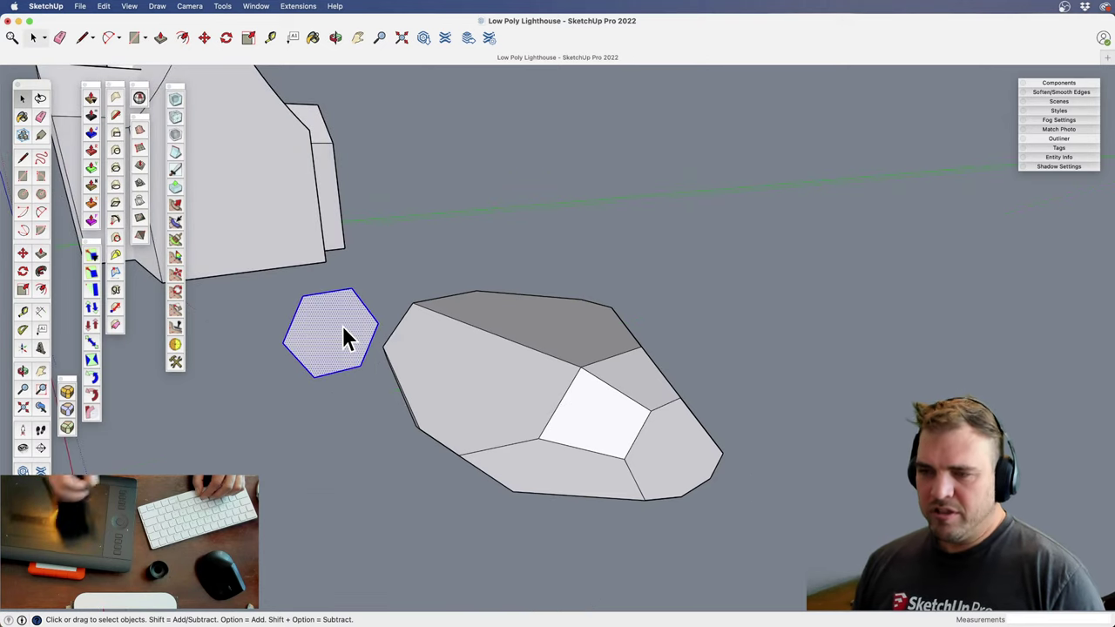
{"action": "key", "text": "Delete"}
Reopen the rock group, slice diagonally across its upper corner with the knife tool and delete the piece above the cut
{"action": "left_click", "coordinate": [583, 387]}
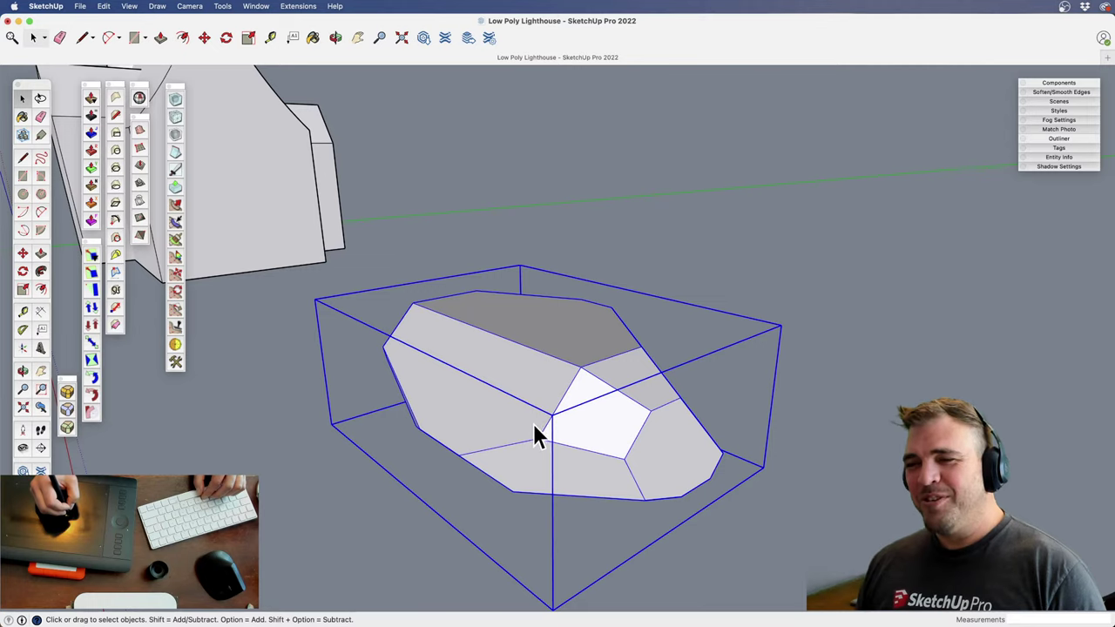
{"action": "middle_click_drag", "start_coordinate": [537, 436], "coordinate": [728, 328]}
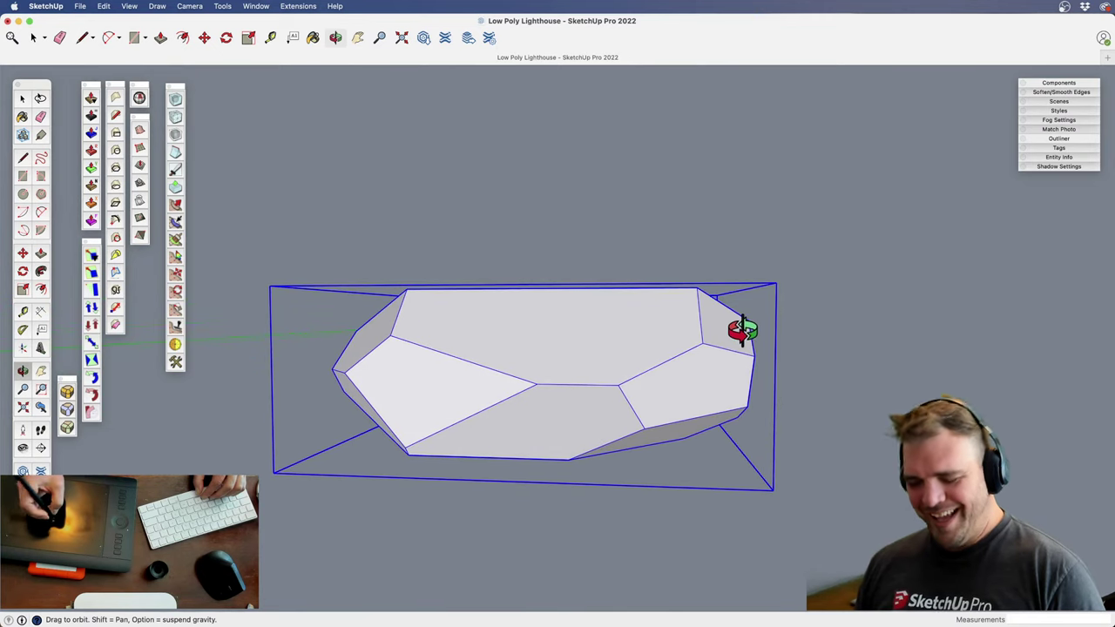
{"action": "double_click", "coordinate": [687, 366]}
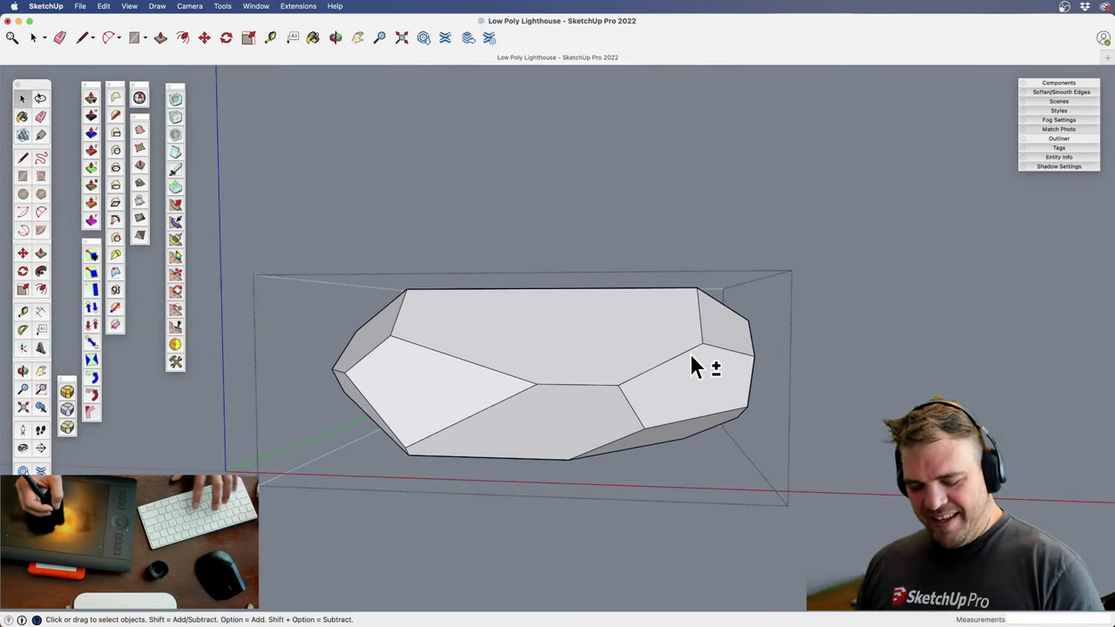
{"action": "key", "text": "shift+k"}
{"action": "mouse_move", "coordinate": [769, 353]}
{"action": "left_mouse_down"}
{"action": "mouse_move", "coordinate": [446, 293]}
{"action": "mouse_move", "coordinate": [408, 269]}
{"action": "left_mouse_up"}
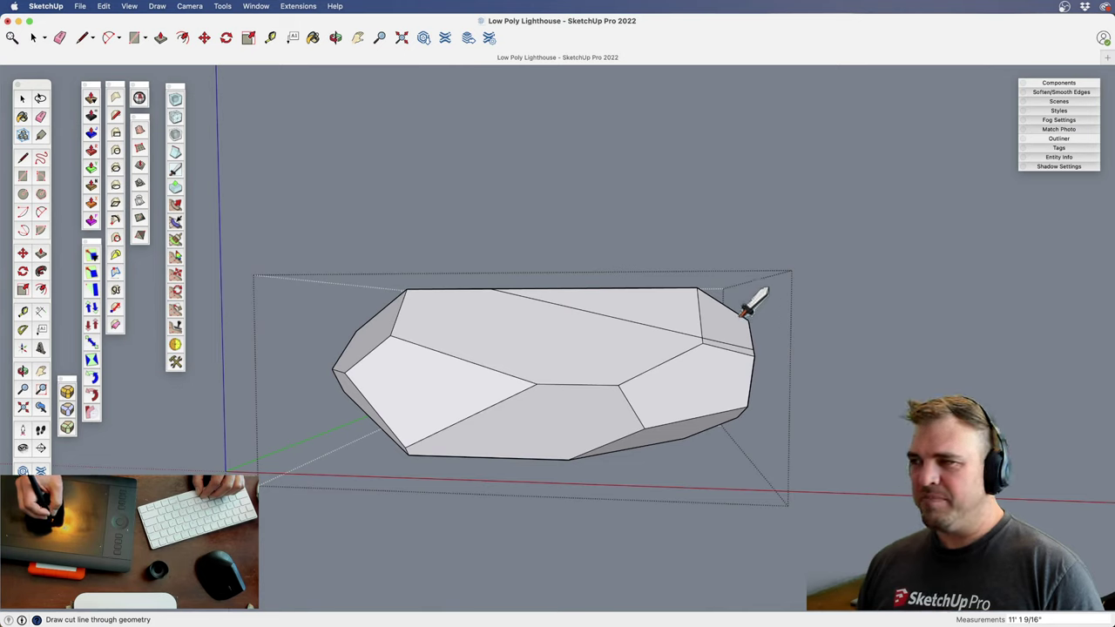
{"action": "key", "text": "space"}
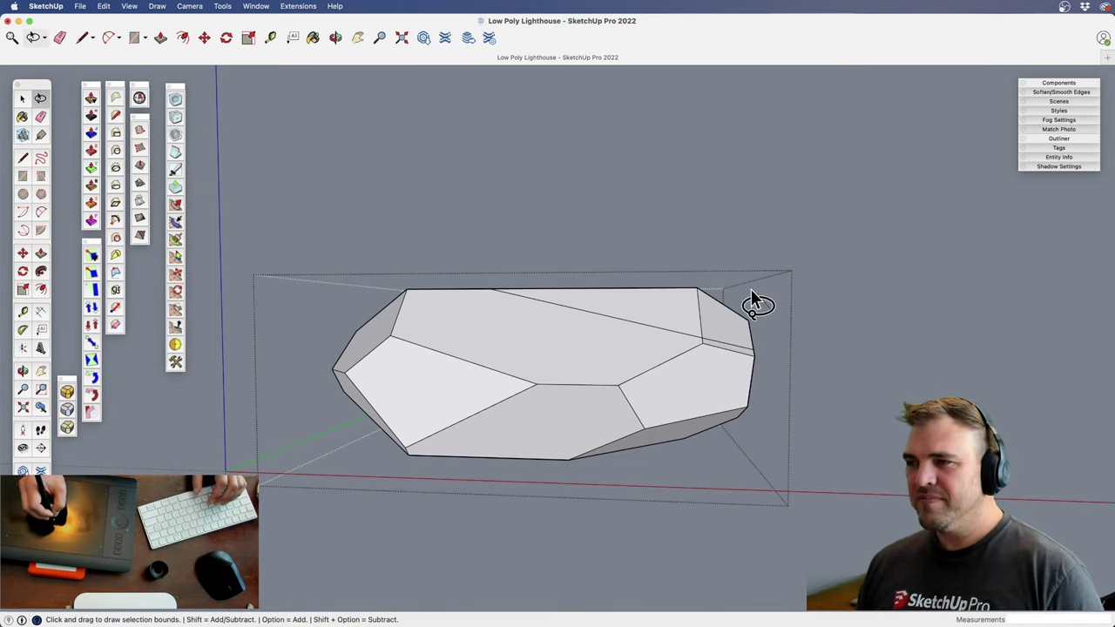
{"action": "left_click_drag", "start_coordinate": [712, 339], "coordinate": [792, 351]}
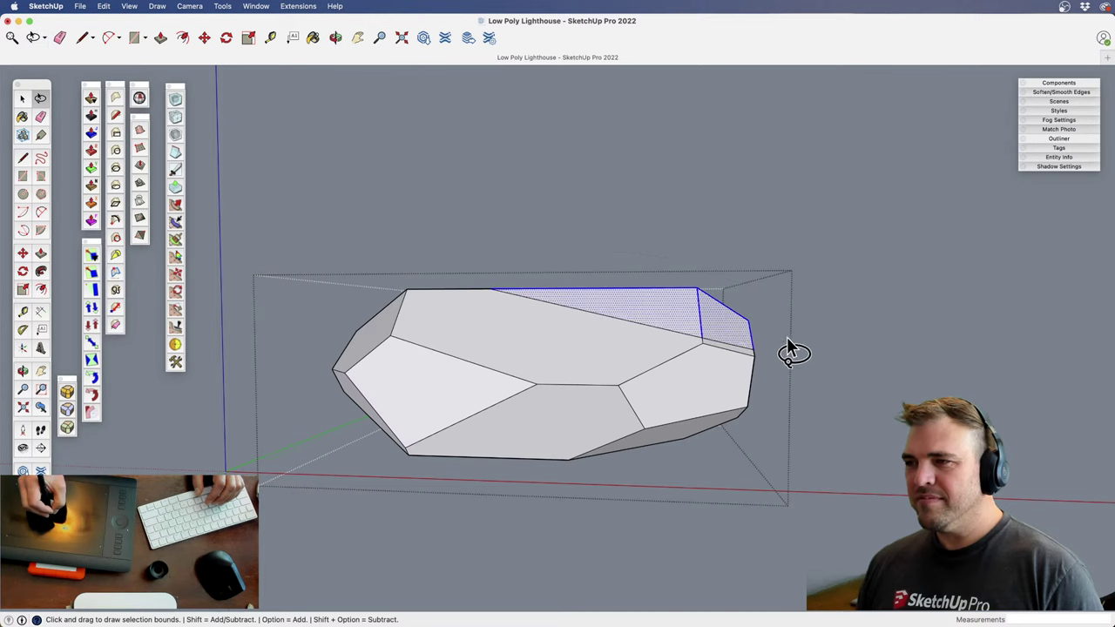
{"action": "key", "text": "Delete"}
Cap the opening on top of the rock by tracing the rim edge of about 2' 8 1/16" between two vertices
{"action": "middle_click_drag", "start_coordinate": [740, 340], "coordinate": [484, 484]}
{"action": "key", "text": "l"}
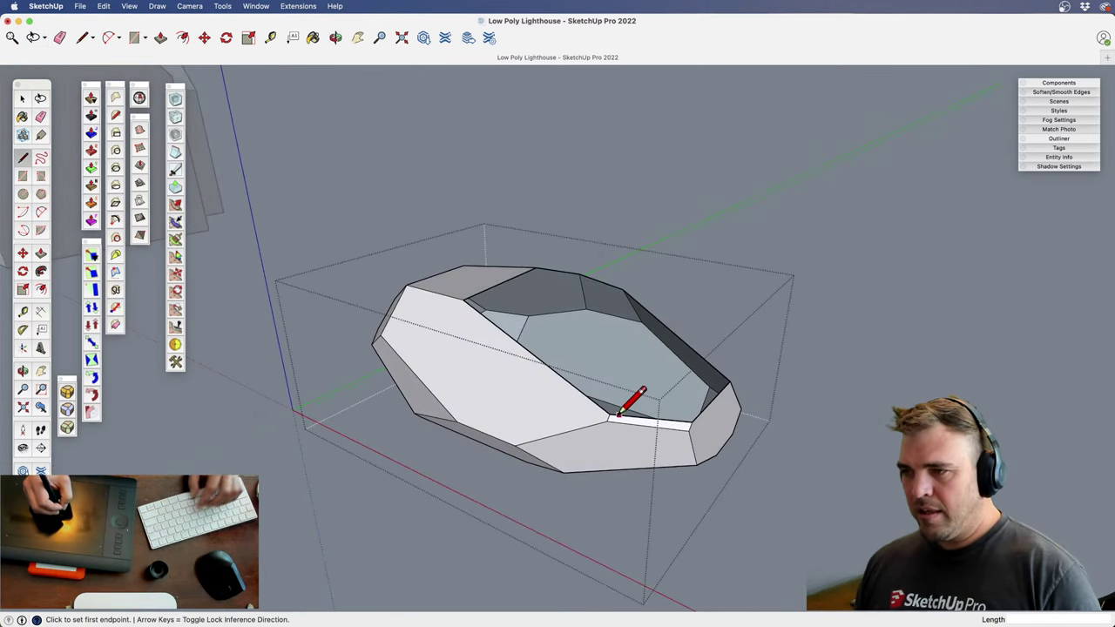
{"action": "left_click", "coordinate": [610, 417]}
{"action": "left_click", "coordinate": [692, 421]}
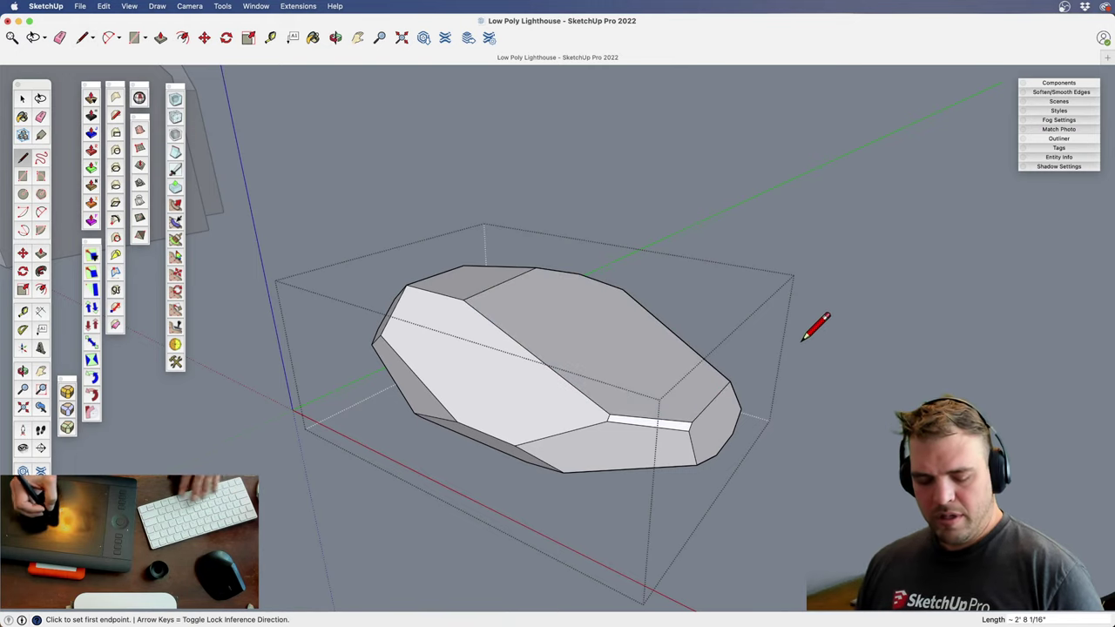
Slice off the rock's lower edge with the knife tool, delete the piece and cap the opening with an edge about 7' 7 9/16" long
{"action": "middle_click_drag", "start_coordinate": [684, 355], "coordinate": [489, 410]}
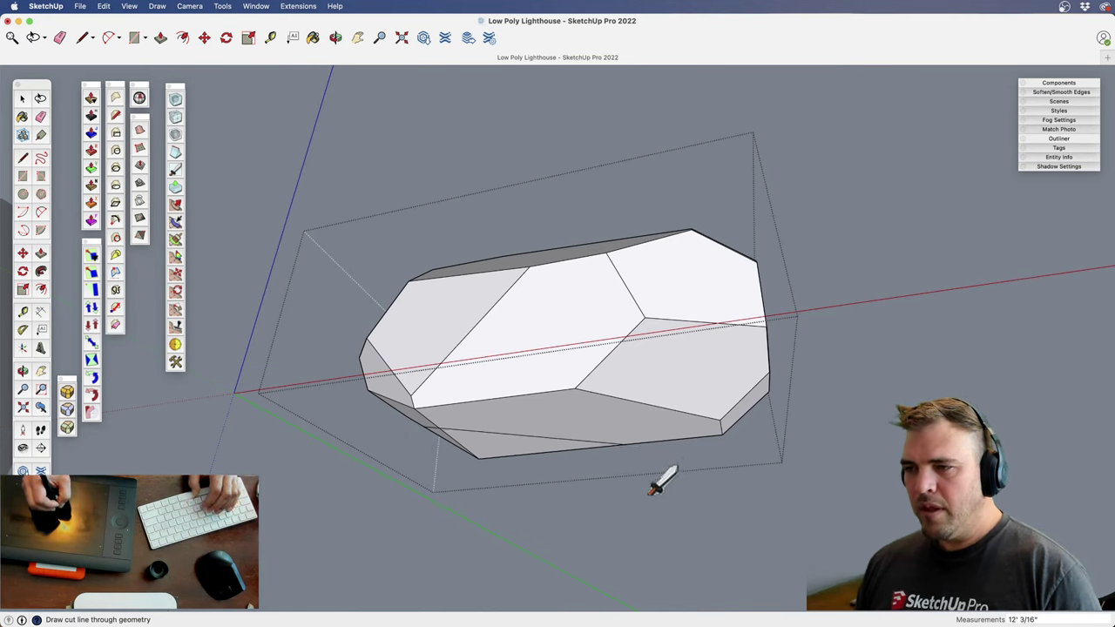
{"action": "key", "text": "space"}
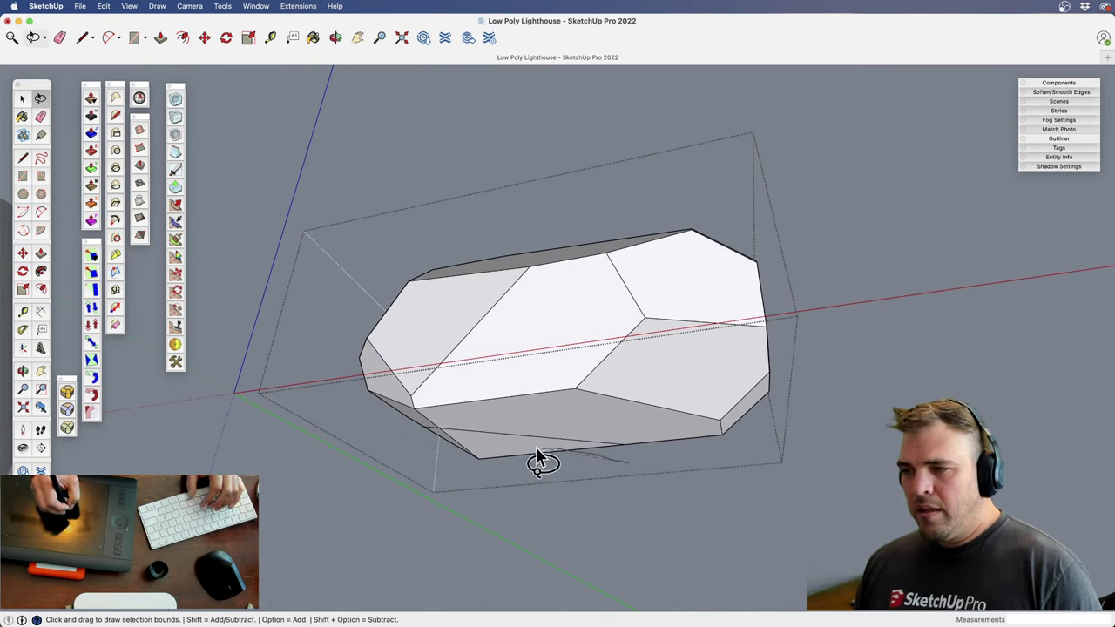
{"action": "left_click", "coordinate": [611, 488]}
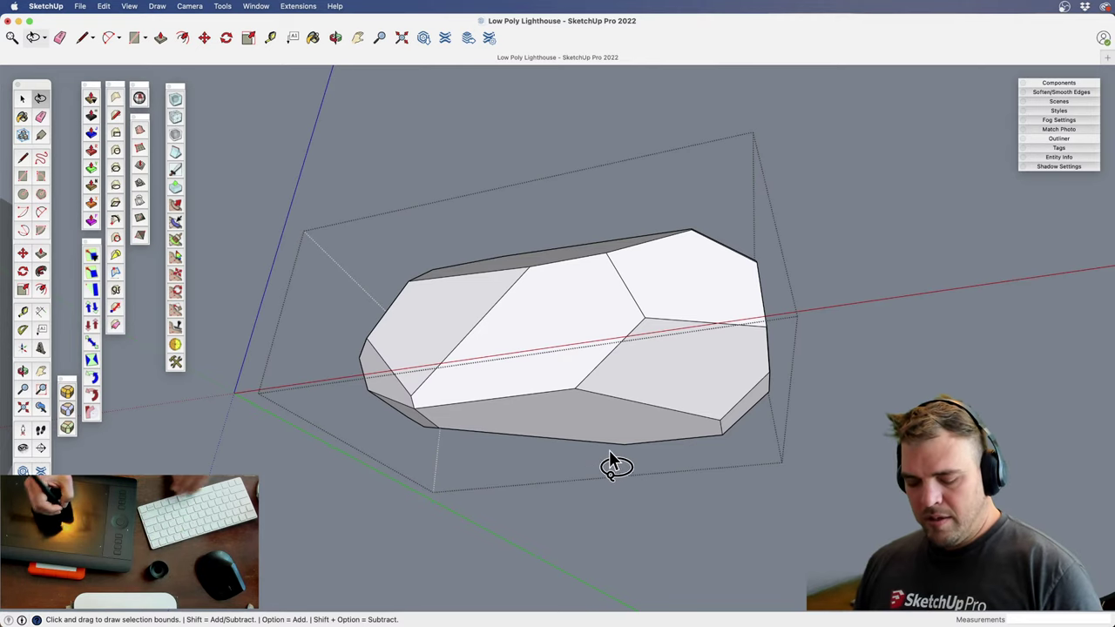
{"action": "key", "text": "l"}
{"action": "left_click", "coordinate": [623, 445]}
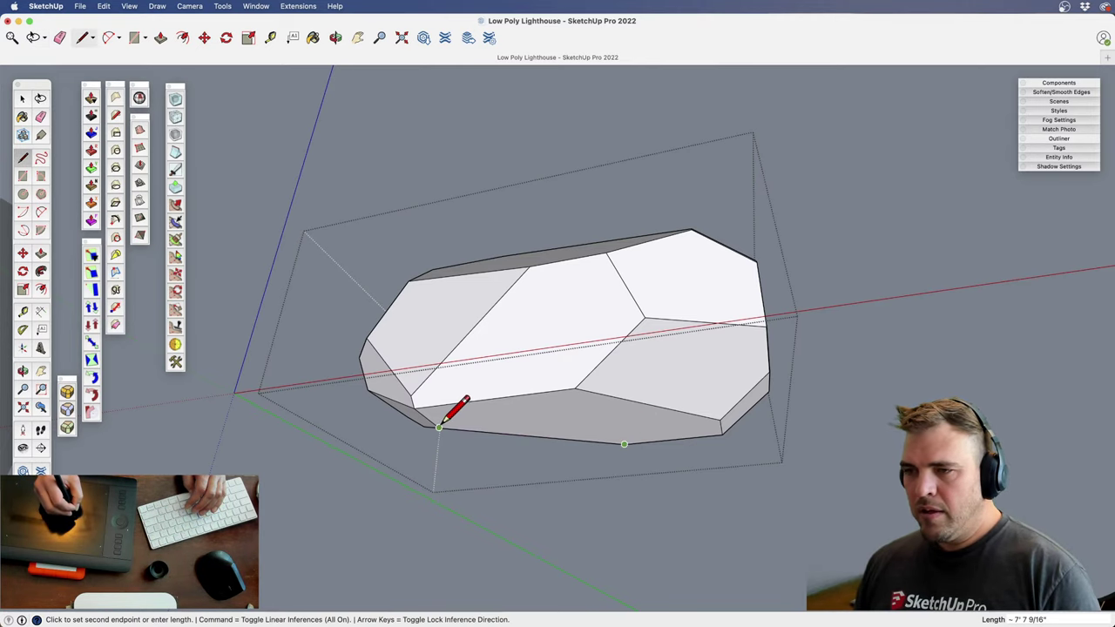
{"action": "middle_click_drag", "start_coordinate": [530, 428], "coordinate": [636, 470]}
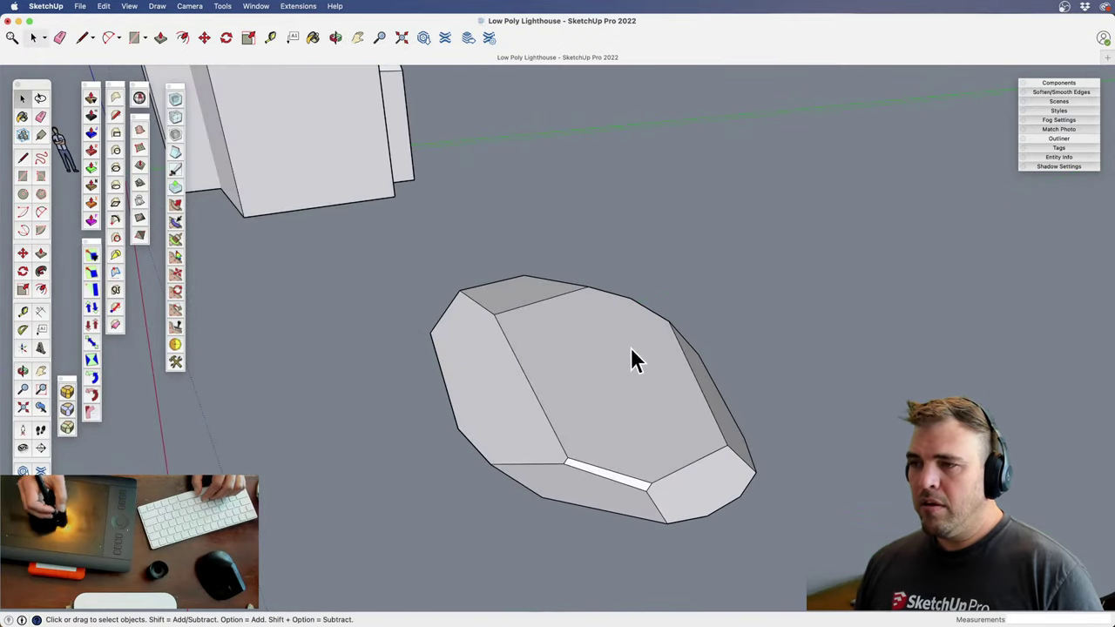
Copy the finished rock along the green axis and place the copy beside the original
{"action": "left_click", "coordinate": [610, 390]}
{"action": "key", "text": "z"}
{"action": "left_click_drag", "start_coordinate": [583, 356], "coordinate": [534, 413]}
{"action": "middle_click_drag", "start_coordinate": [535, 413], "coordinate": [550, 373]}
{"action": "left_click_drag", "start_coordinate": [549, 374], "coordinate": [528, 412]}
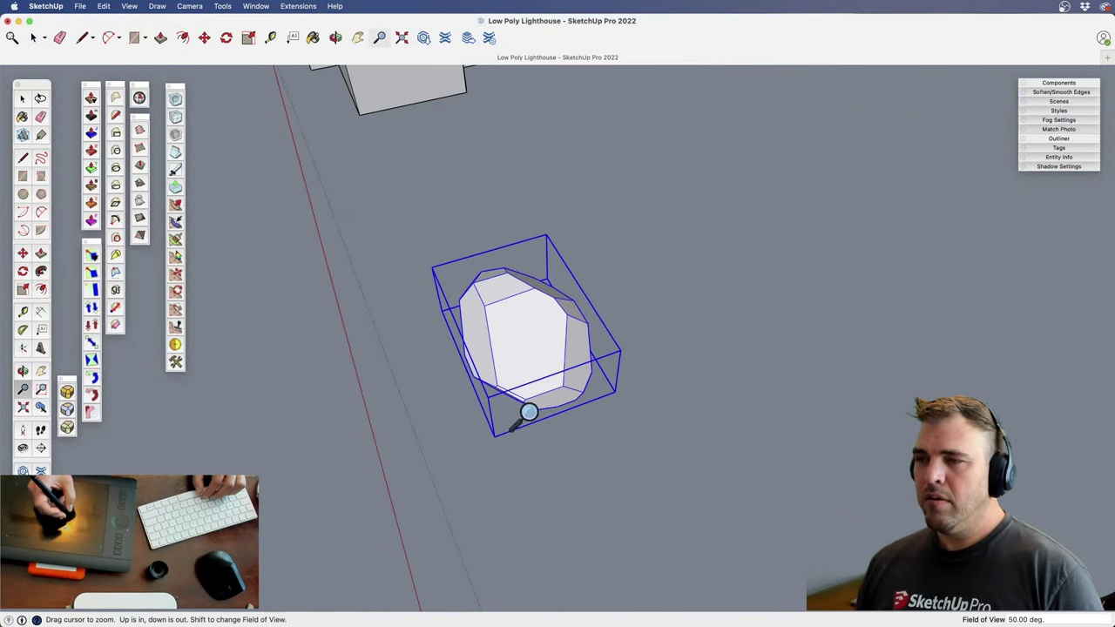
{"action": "middle_click_drag", "start_coordinate": [528, 412], "coordinate": [557, 418]}
{"action": "key", "text": "m"}
{"action": "key", "text": "alt"}
{"action": "left_click", "coordinate": [532, 521]}
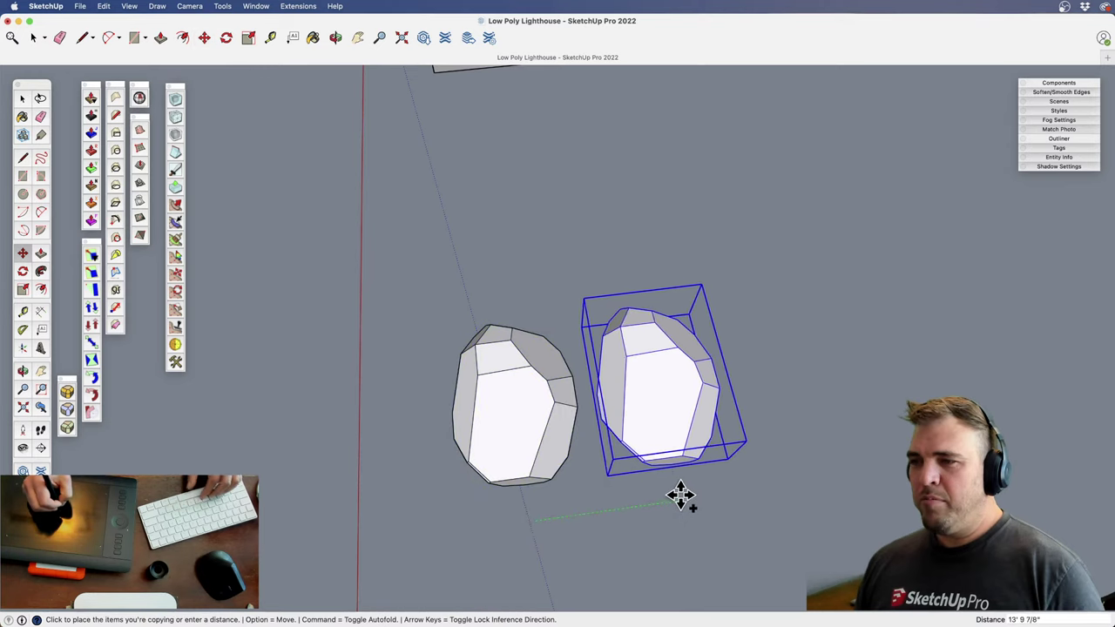
{"action": "left_click", "coordinate": [700, 490]}
Scale the copied rock by about -0.71 in green and 1.36 in red, and move it closer to the original
{"action": "middle_click_drag", "start_coordinate": [619, 410], "coordinate": [763, 290]}
{"action": "key", "text": "s"}
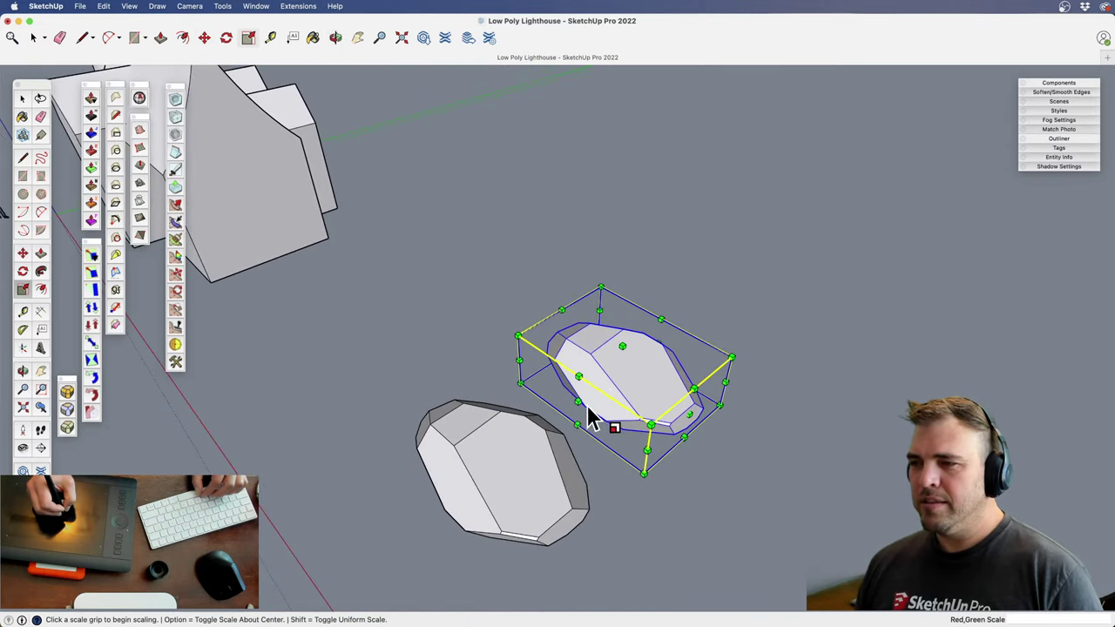
{"action": "left_click_drag", "start_coordinate": [577, 400], "coordinate": [685, 320]}
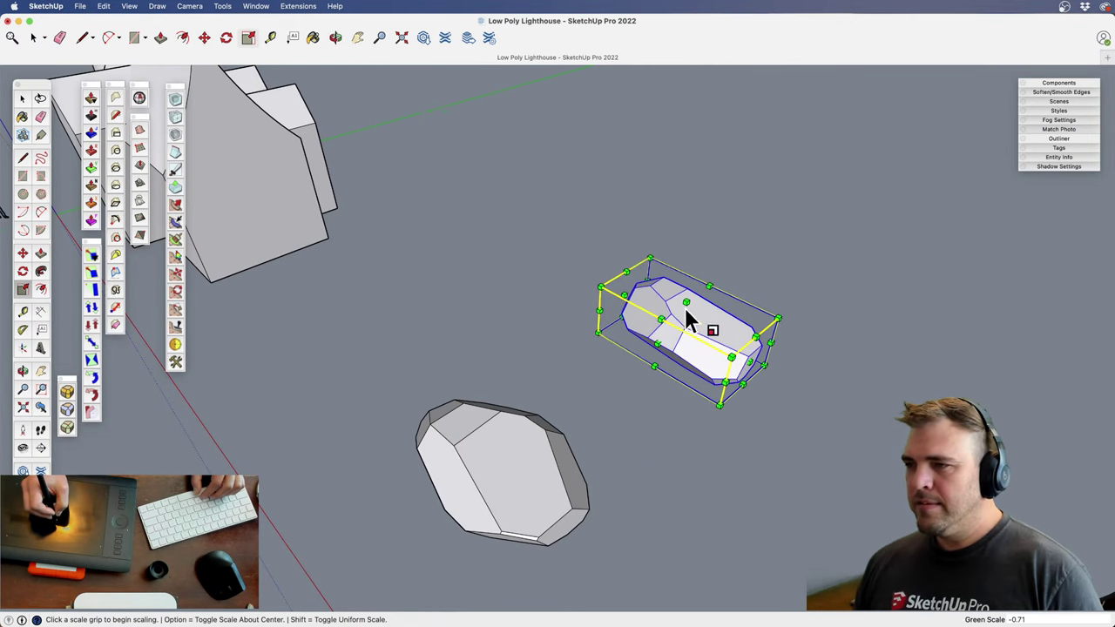
{"action": "left_click_drag", "start_coordinate": [625, 295], "coordinate": [568, 267]}
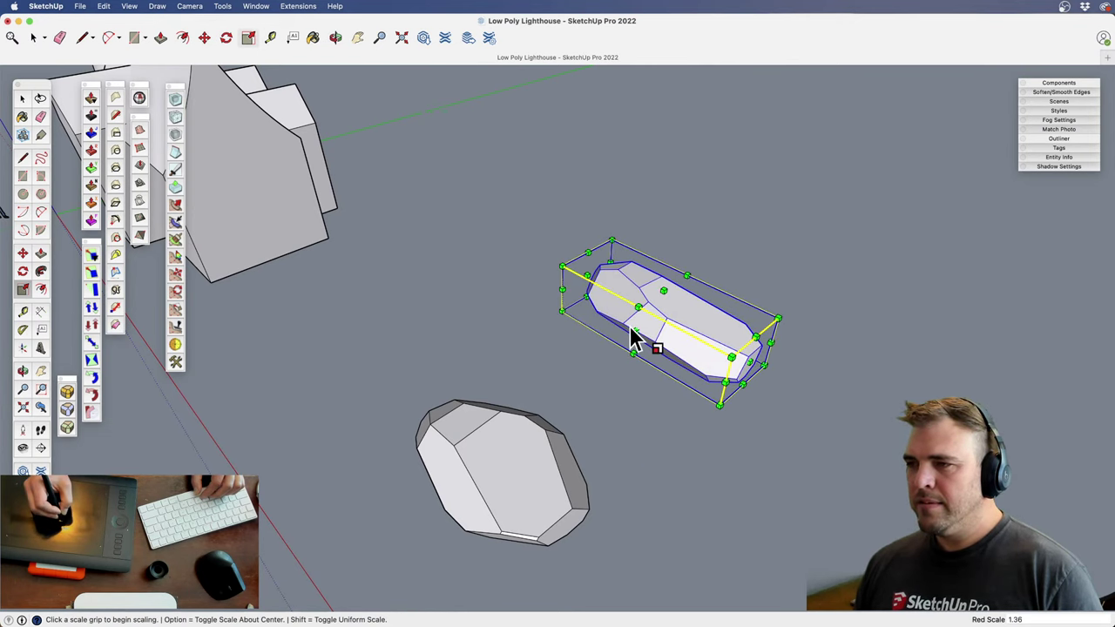
{"action": "middle_click_drag", "start_coordinate": [632, 333], "coordinate": [555, 321]}
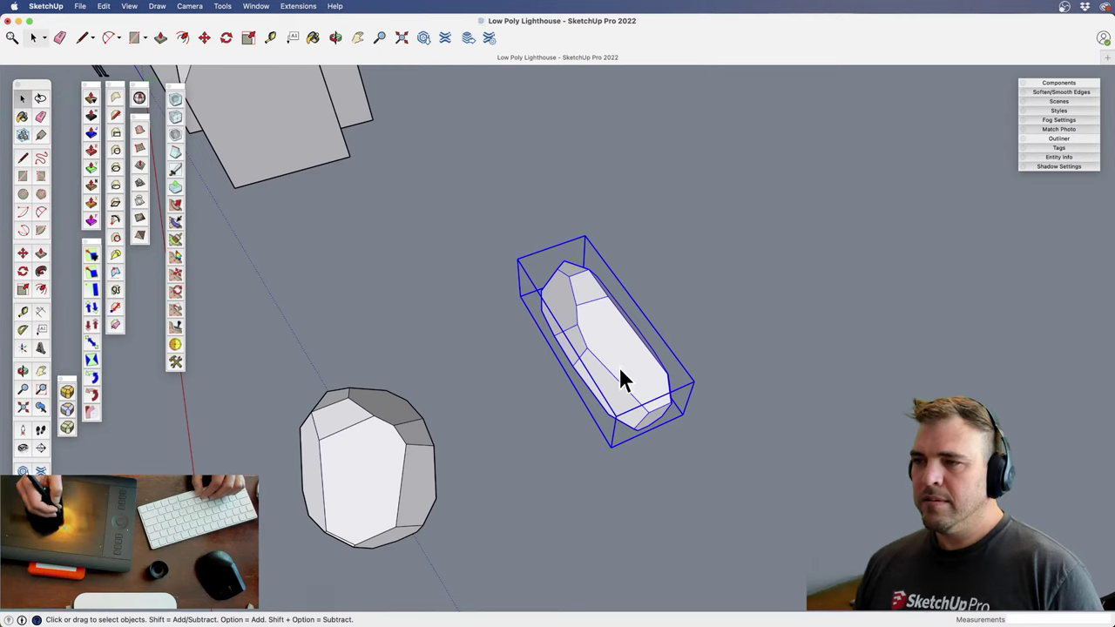
{"action": "key", "text": "m"}
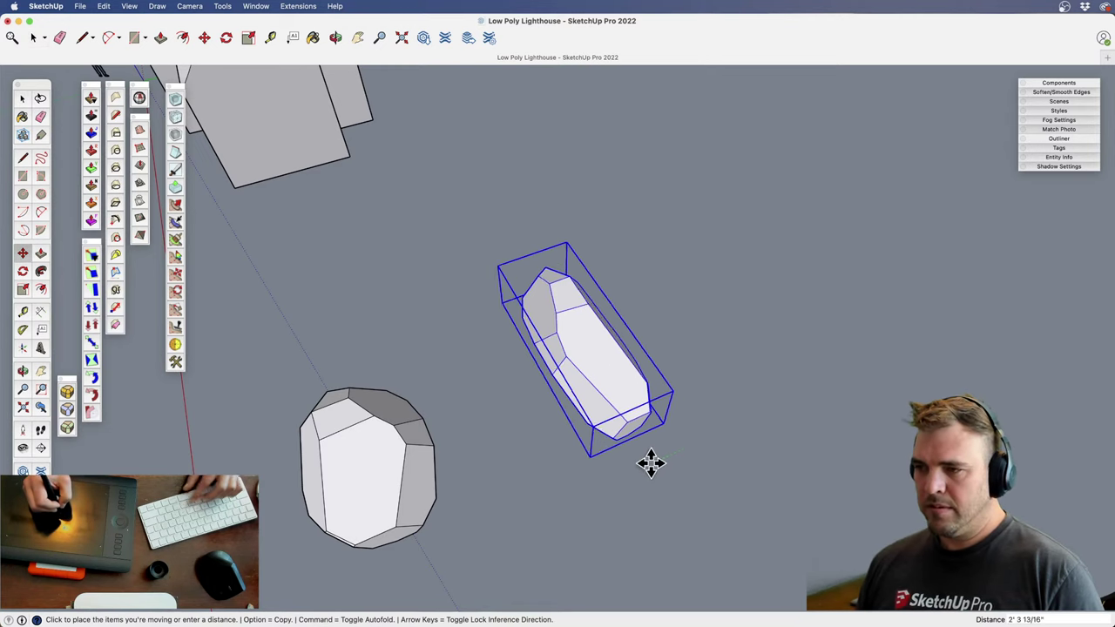
{"action": "left_click_drag", "start_coordinate": [650, 460], "coordinate": [455, 174]}
Duplicate the elongated rock, flip and rescale the duplicate, and place it alongside as a third rock variation
{"action": "key", "text": "alt"}
{"action": "key", "text": "s"}
{"action": "key", "text": "m"}
{"action": "left_click", "coordinate": [608, 282]}
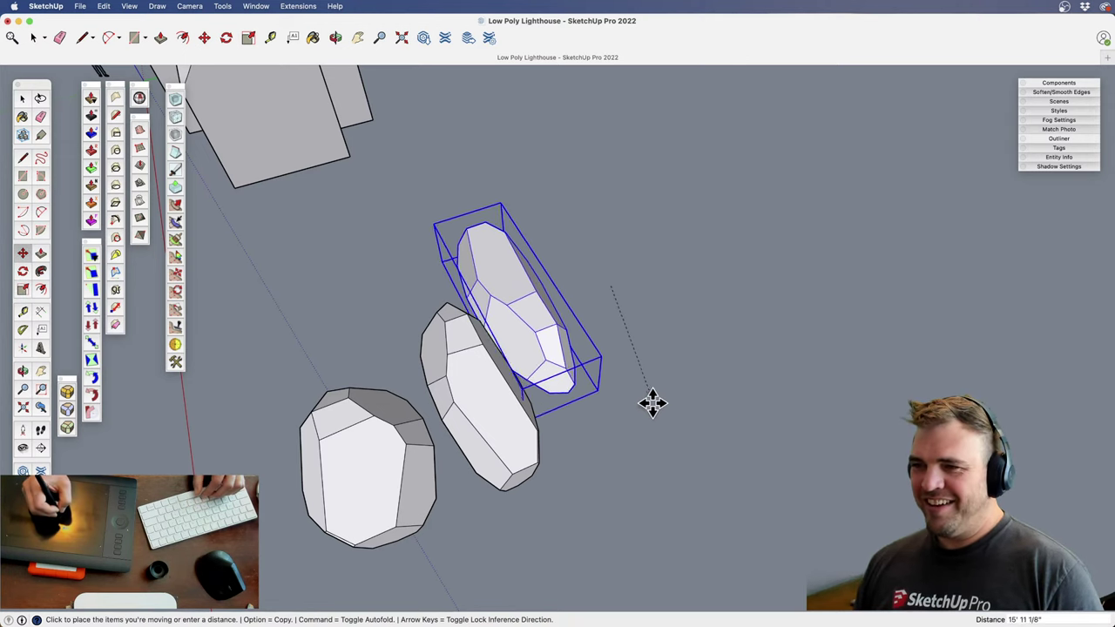
{"action": "left_click", "coordinate": [719, 429]}
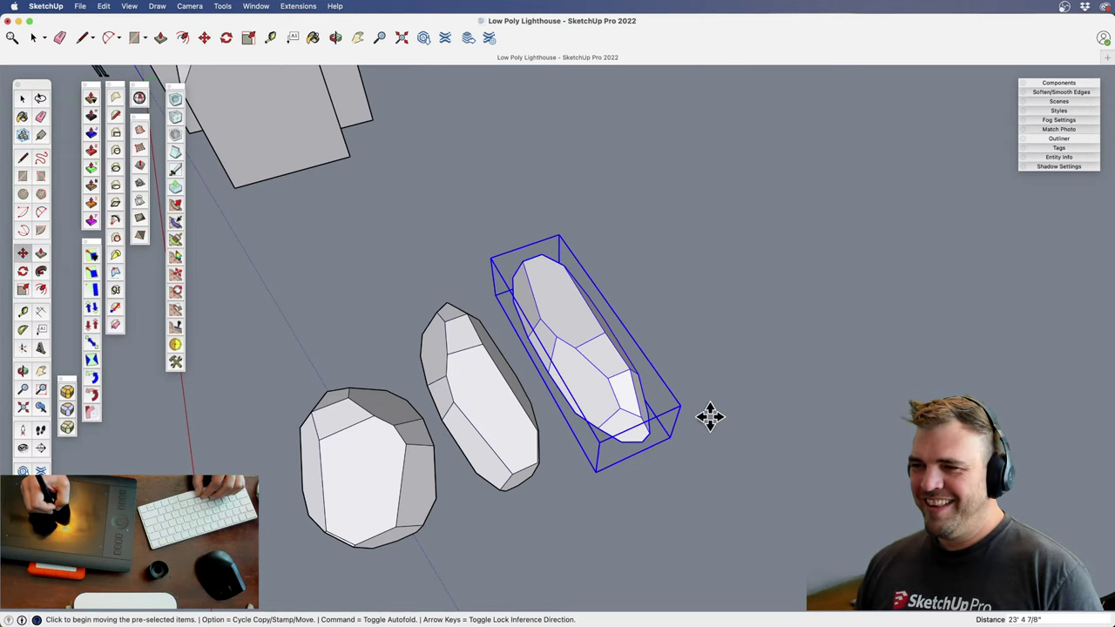
{"action": "key", "text": "s"}
{"action": "left_click_drag", "start_coordinate": [577, 324], "coordinate": [625, 327]}
{"action": "key", "text": "space"}
{"action": "left_click", "coordinate": [699, 371]}
Examine the three rock variations from several angles and distances
{"action": "middle_click_drag", "start_coordinate": [620, 443], "coordinate": [657, 385]}
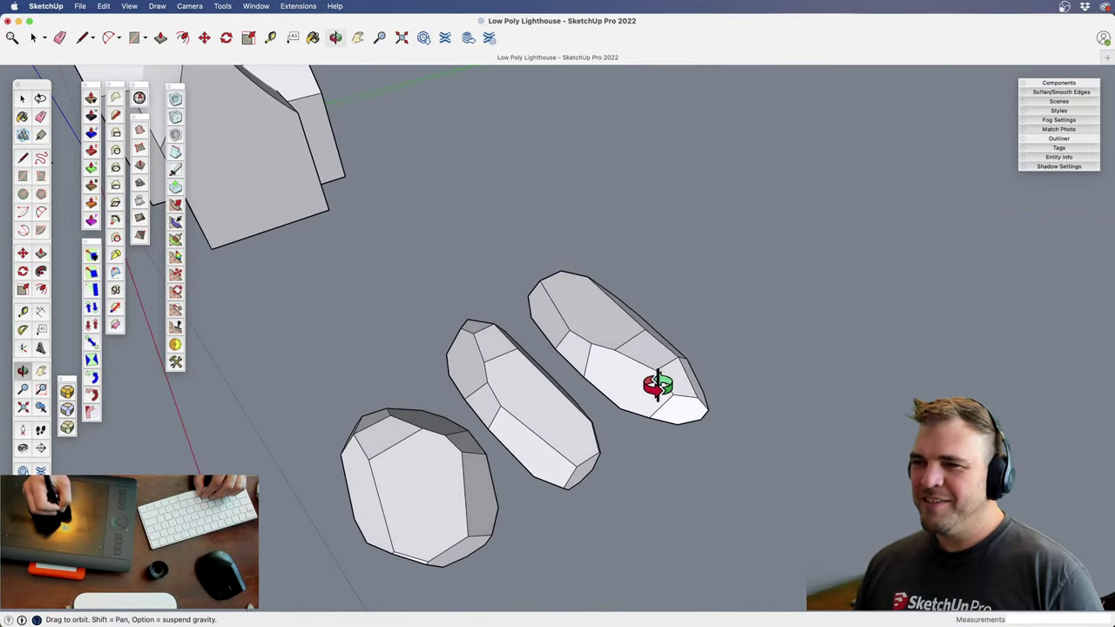
{"action": "key", "text": "z"}
{"action": "left_click_drag", "start_coordinate": [612, 321], "coordinate": [602, 410]}
{"action": "middle_click_drag", "start_coordinate": [603, 410], "coordinate": [665, 361], "text": "shift"}
{"action": "key", "text": "z"}
{"action": "left_click_drag", "start_coordinate": [594, 401], "coordinate": [589, 266]}
{"action": "middle_click_drag", "start_coordinate": [580, 287], "coordinate": [488, 299]}
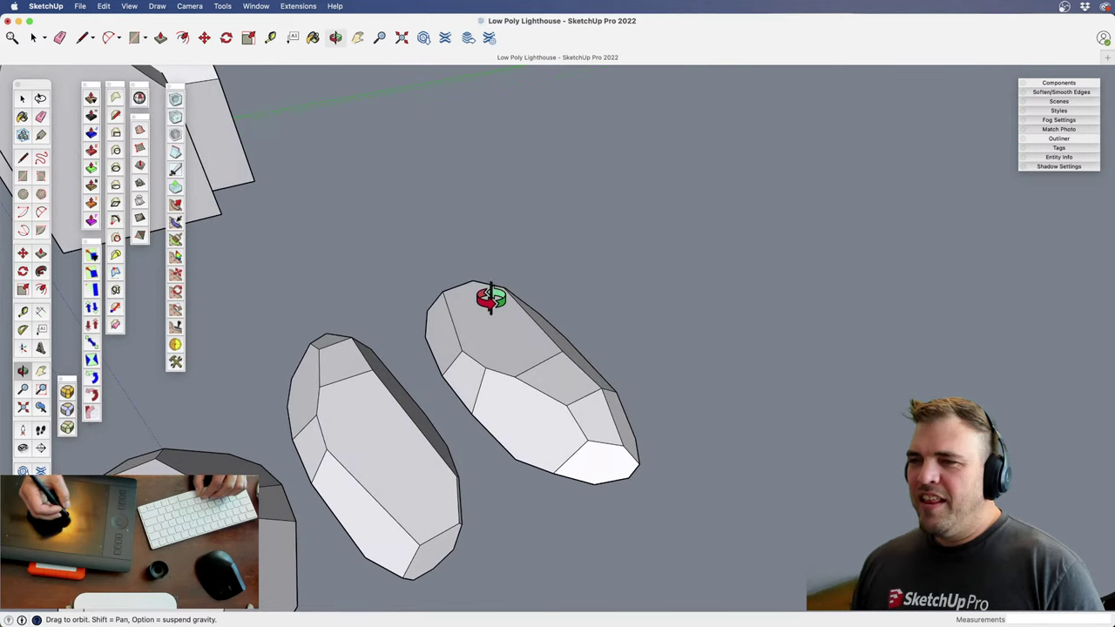
{"action": "scroll", "coordinate": [489, 454], "scroll_direction": "down", "scroll_amount": 3}
{"action": "key", "text": "h"}
{"action": "left_click_drag", "start_coordinate": [488, 453], "coordinate": [558, 250]}
{"action": "middle_click_drag", "start_coordinate": [558, 250], "coordinate": [499, 310]}
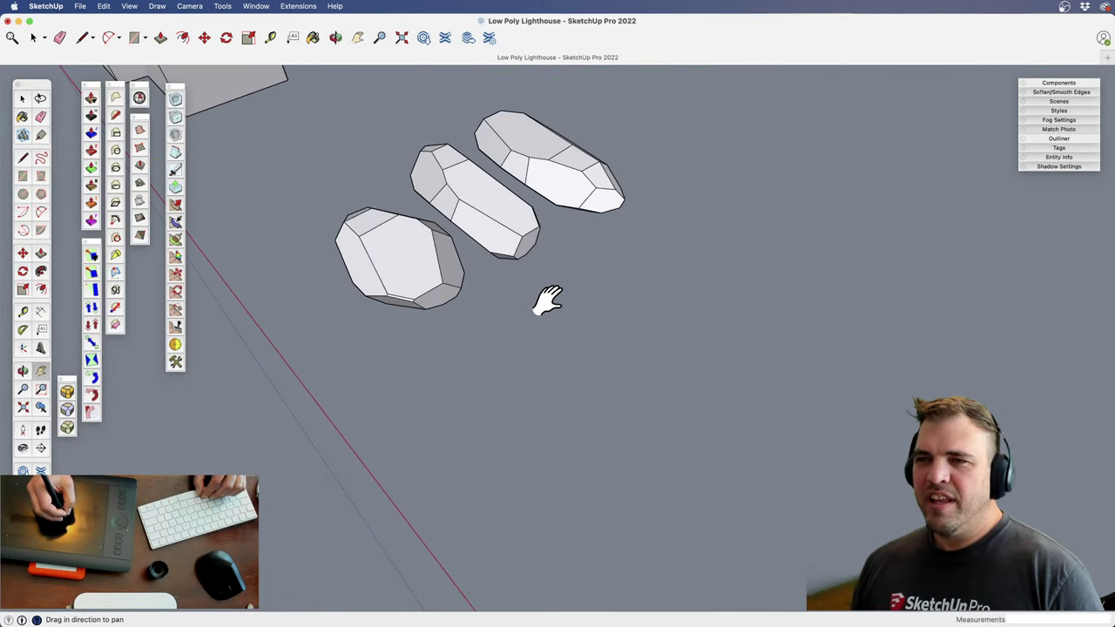
Copy the original rock into the empty space in front of the three rocks
{"action": "left_click", "coordinate": [430, 287]}
{"action": "key", "text": "m"}
{"action": "left_click", "coordinate": [513, 326]}
{"action": "key", "text": "alt"}
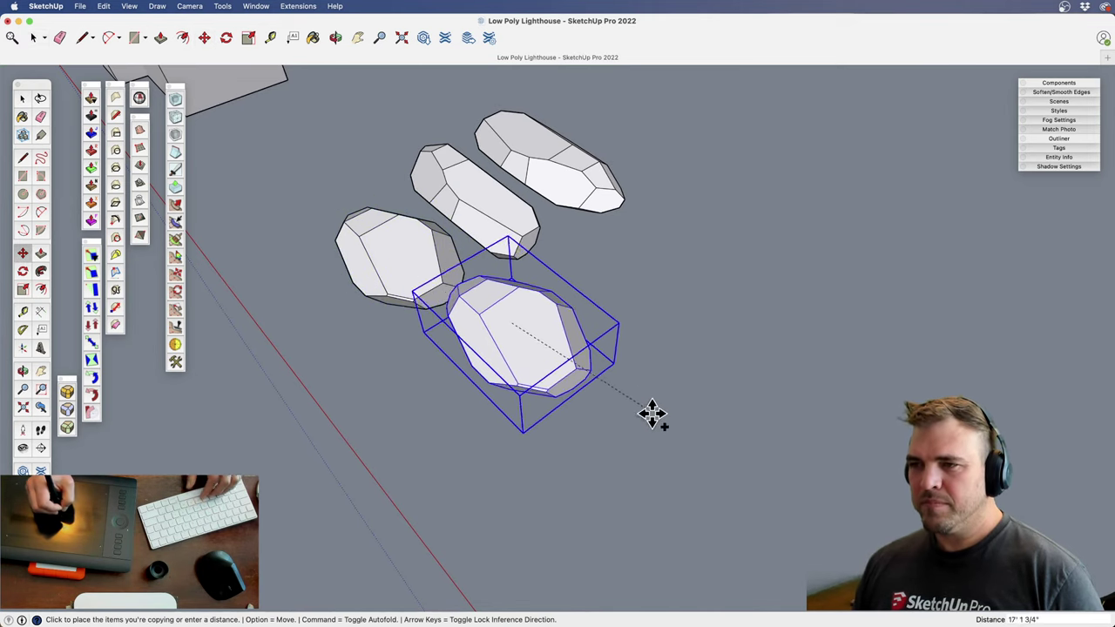
{"action": "left_click", "coordinate": [667, 461]}
{"action": "key", "text": "space"}
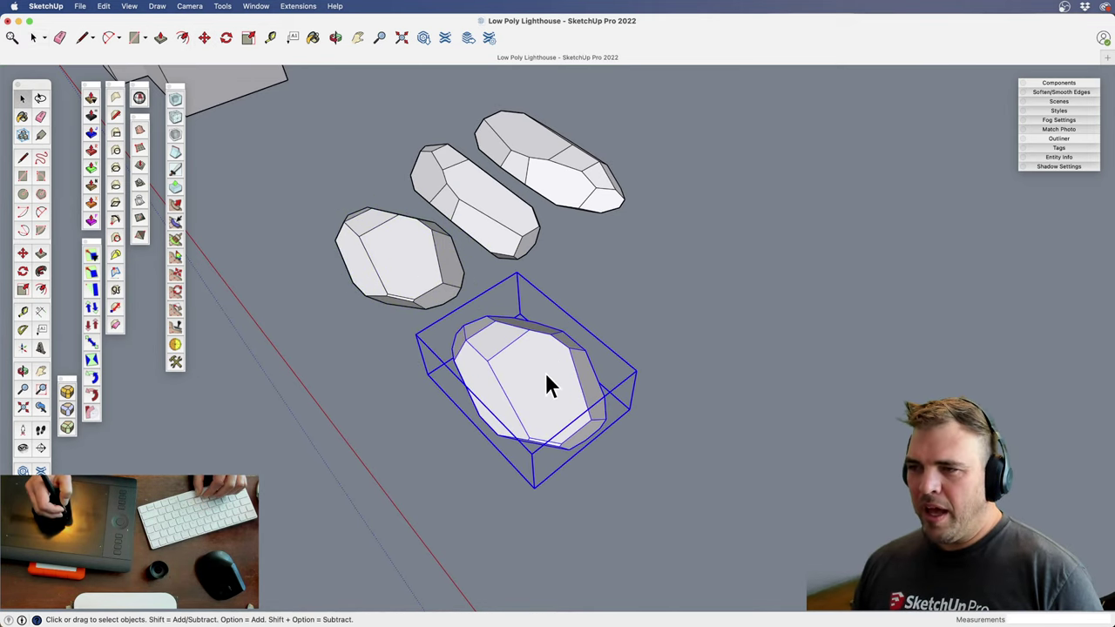
Open the new rock copy, cut two narrow V-shaped notches into its upper edge with the knife tool and erase the wedges
{"action": "double_click", "coordinate": [546, 374]}
{"action": "middle_click_drag", "start_coordinate": [526, 371], "coordinate": [731, 309], "text": "shift"}
{"action": "key", "text": "z"}
{"action": "left_click_drag", "start_coordinate": [677, 351], "coordinate": [732, 261]}
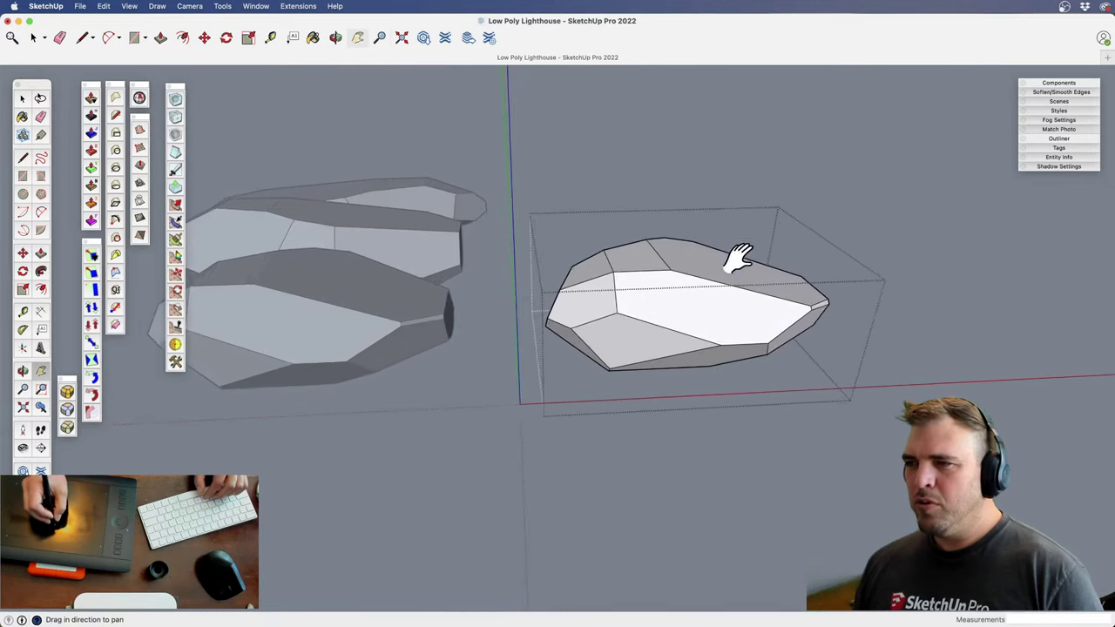
{"action": "middle_click_drag", "start_coordinate": [739, 257], "coordinate": [558, 231]}
{"action": "scroll", "coordinate": [582, 406], "scroll_direction": "up", "scroll_amount": 4}
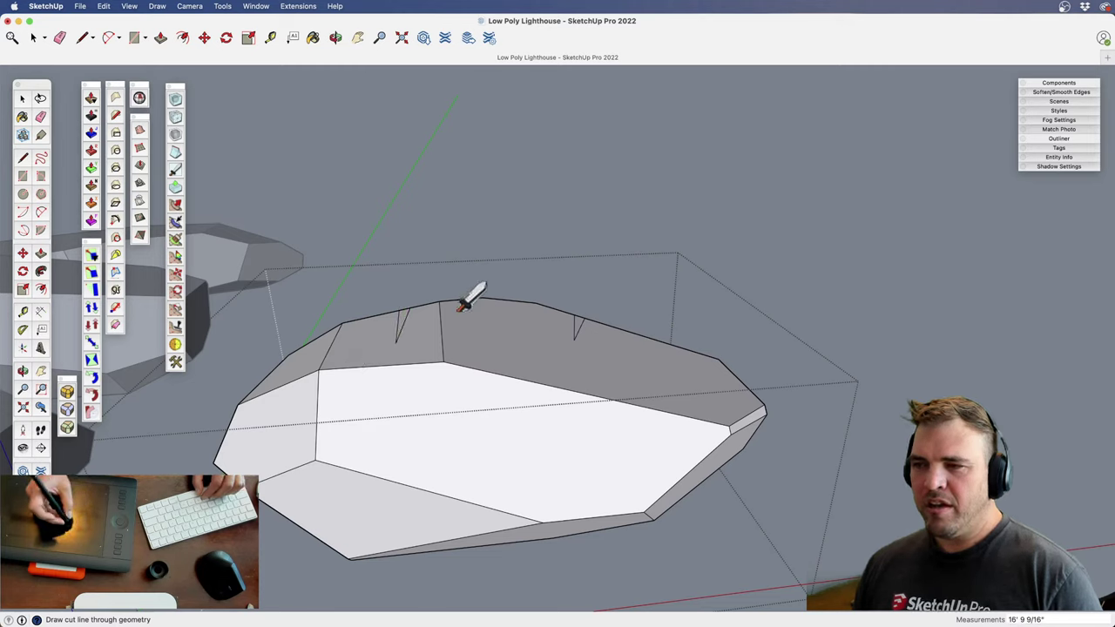
{"action": "left_click", "coordinate": [381, 341]}
{"action": "key", "text": "e"}
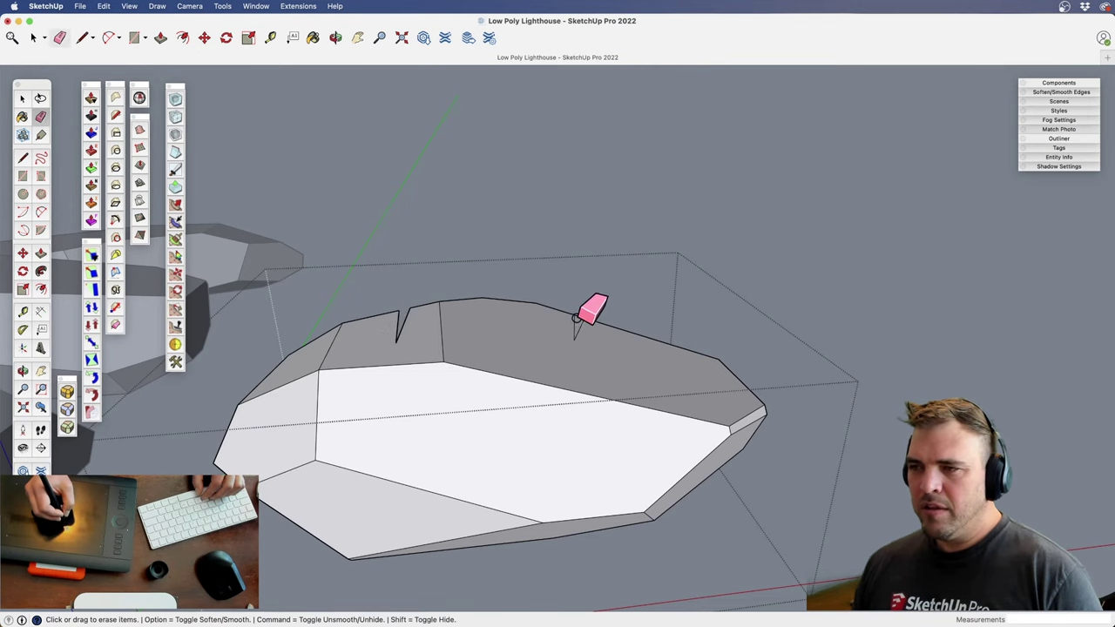
Fill in the inner walls of the notch farther from the other rocks by drawing an edge from its tip to its inner corner
{"action": "mouse_move", "coordinate": [596, 296]}
{"action": "middle_mouse_down"}
{"action": "mouse_move", "coordinate": [584, 274]}
{"action": "mouse_move", "coordinate": [548, 436]}
{"action": "mouse_move", "coordinate": [505, 552]}
{"action": "mouse_move", "coordinate": [545, 464]}
{"action": "middle_mouse_up"}
{"action": "key", "text": "z"}
{"action": "scroll", "coordinate": [545, 464], "scroll_direction": "up", "scroll_amount": 5}
{"action": "middle_click_drag", "start_coordinate": [602, 304], "coordinate": [622, 249], "text": "shift"}
{"action": "key", "text": "l"}
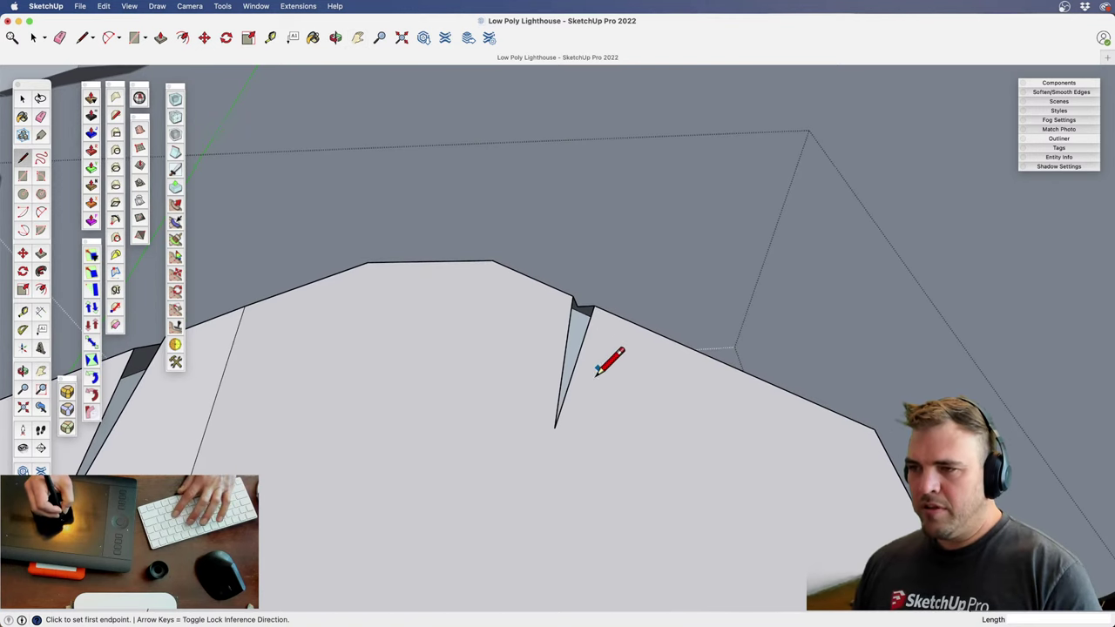
{"action": "left_click", "coordinate": [555, 426]}
{"action": "left_click", "coordinate": [577, 305]}
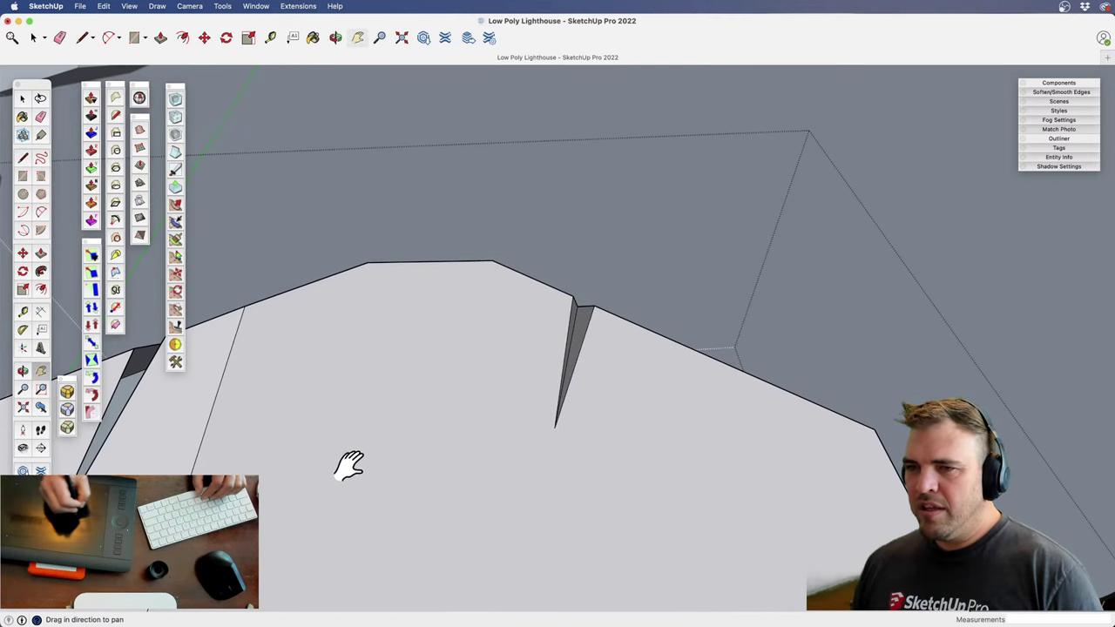
{"action": "middle_click_drag", "start_coordinate": [348, 465], "coordinate": [627, 341], "text": "shift"}
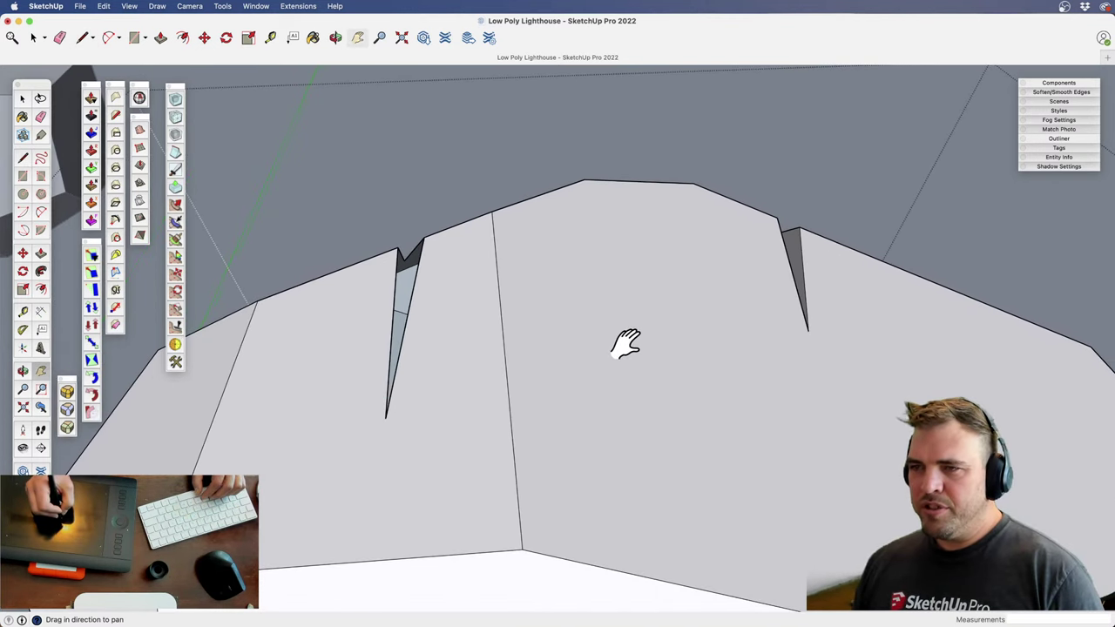
Fill in the inner walls of the remaining notch by drawing an edge from its inner corner to its tip, then close the rock
{"action": "left_click", "coordinate": [404, 260]}
{"action": "left_click", "coordinate": [385, 418]}
{"action": "scroll", "coordinate": [624, 450], "scroll_direction": "down", "scroll_amount": 5}
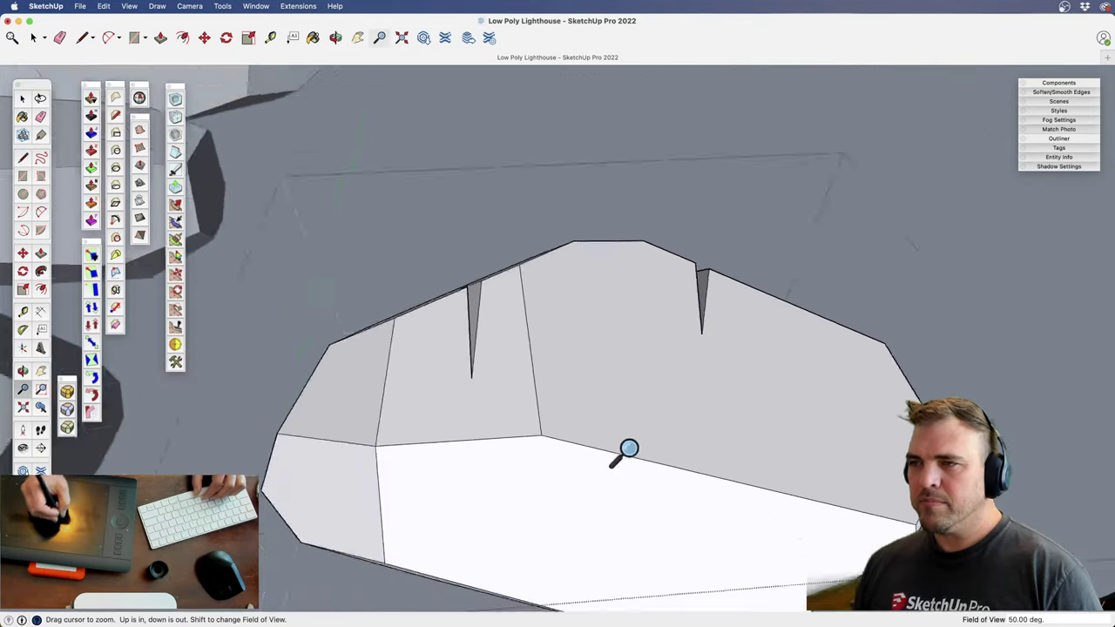
{"action": "middle_click_drag", "start_coordinate": [625, 450], "coordinate": [607, 203], "text": "shift"}
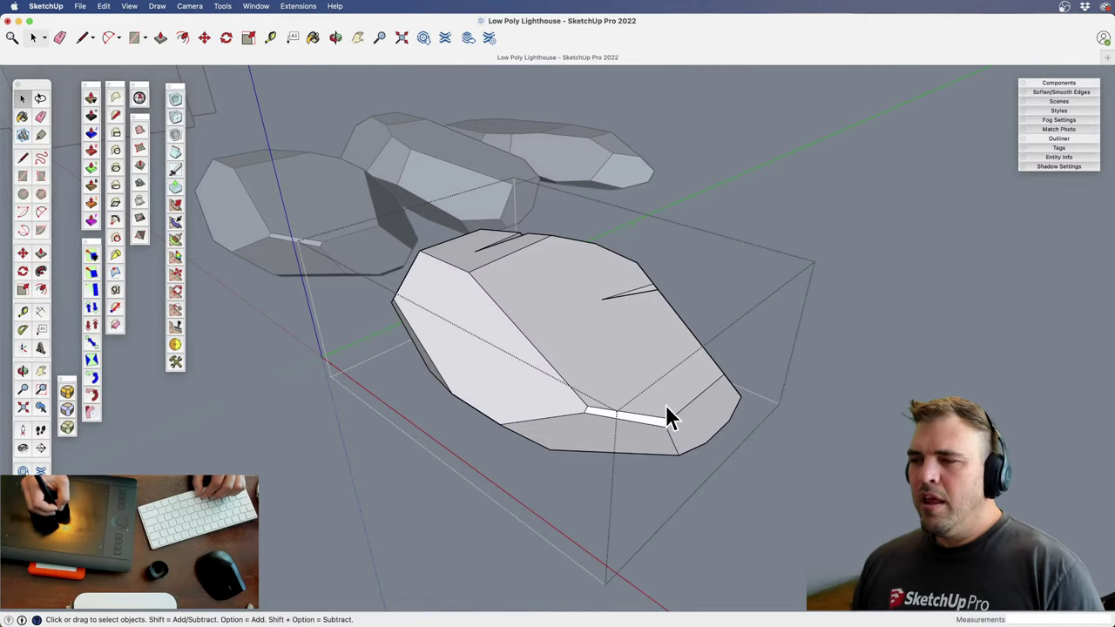
{"action": "left_click", "coordinate": [822, 330]}
Open the original rock for editing, select all its geometry and place the edge-rounding toolbar beside the other tool palettes
{"action": "middle_click_drag", "start_coordinate": [485, 269], "coordinate": [523, 455], "text": "shift"}
{"action": "key", "text": "z"}
{"action": "scroll", "coordinate": [523, 455], "scroll_direction": "up", "scroll_amount": 2}
{"action": "middle_click_drag", "start_coordinate": [515, 368], "coordinate": [528, 325]}
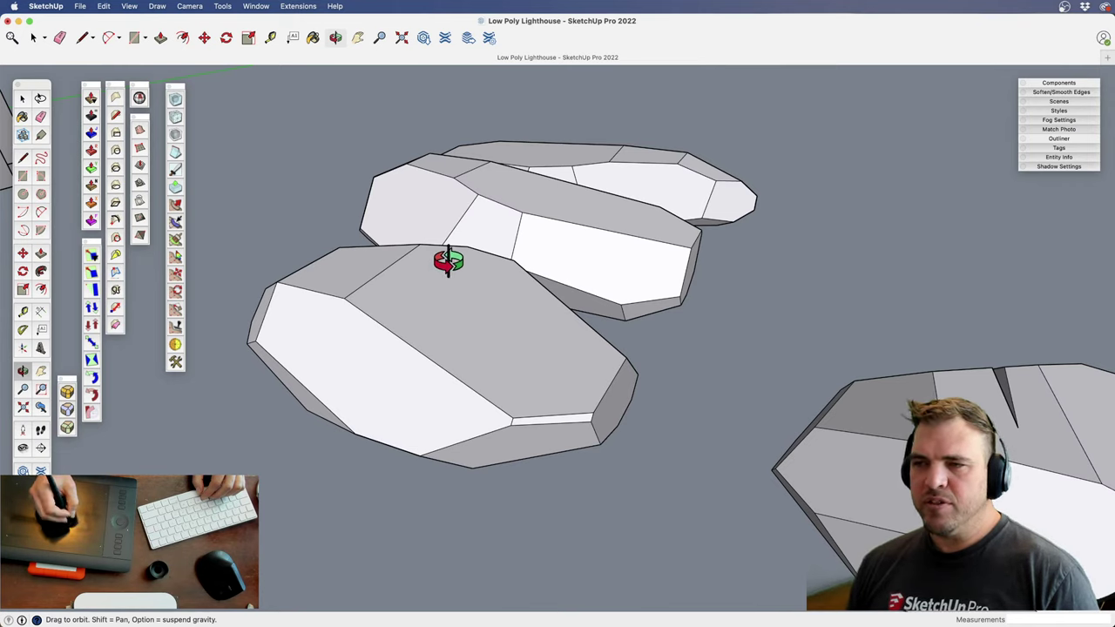
{"action": "key", "text": "space"}
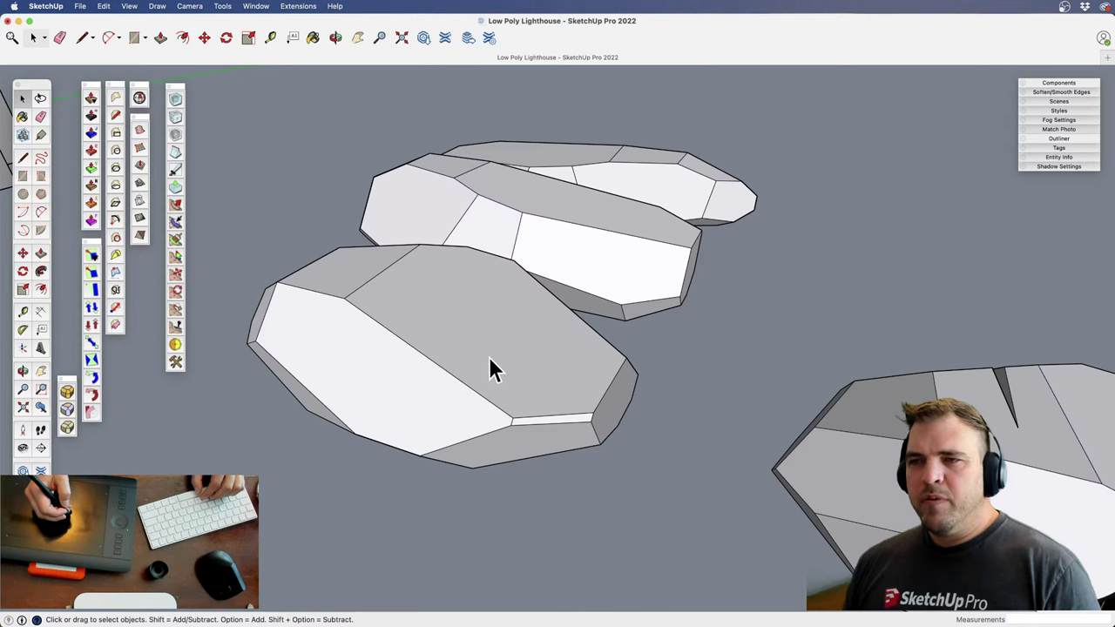
{"action": "double_click", "coordinate": [490, 369]}
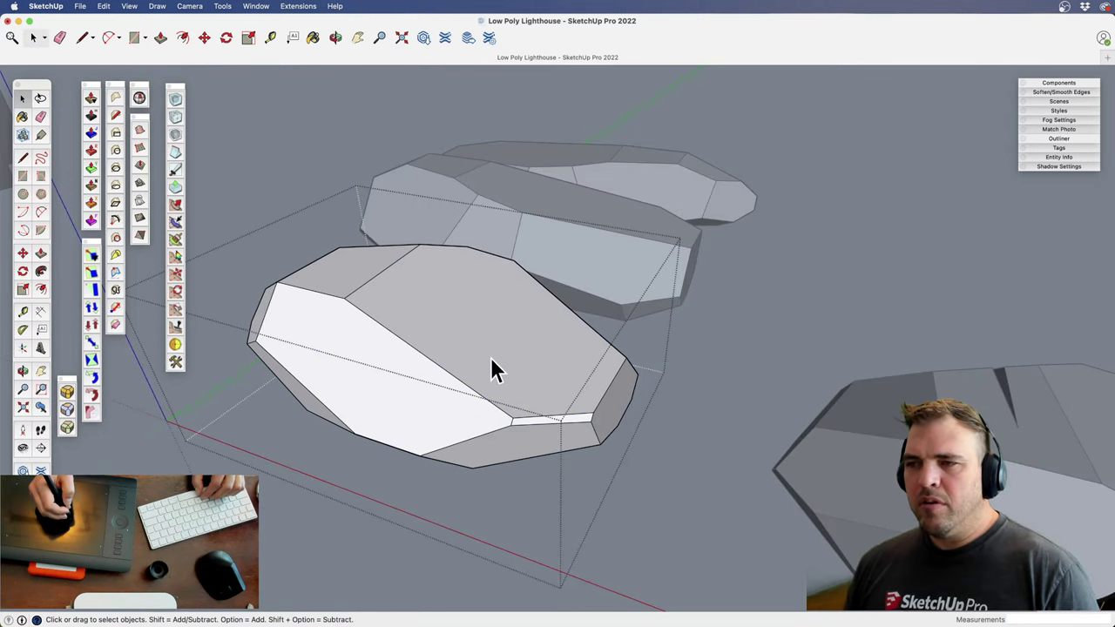
{"action": "triple_click", "coordinate": [492, 373]}
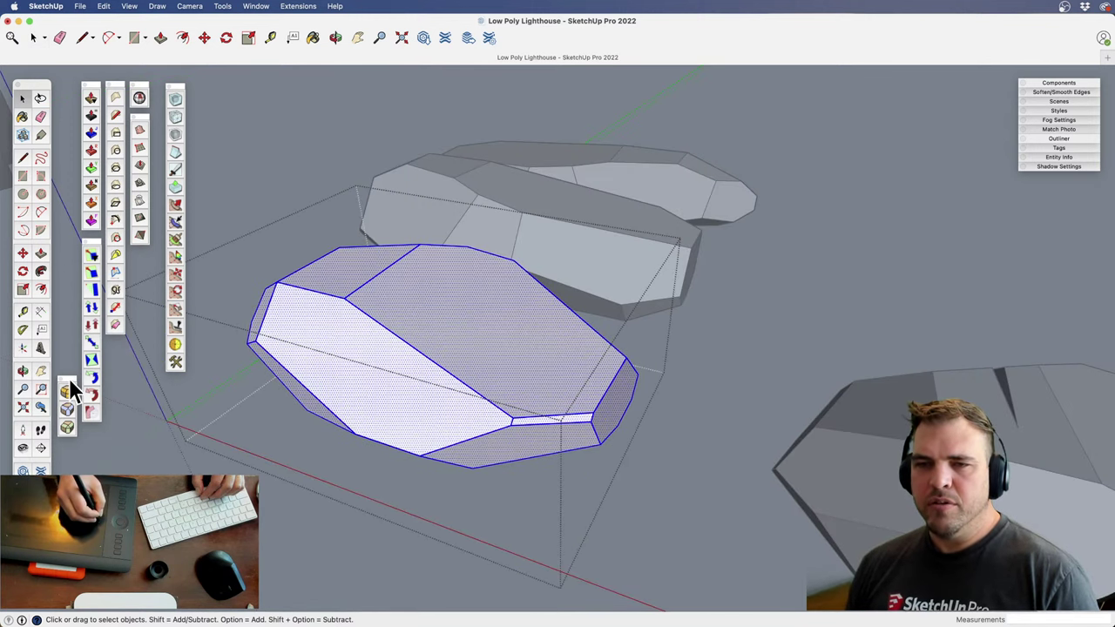
{"action": "left_click_drag", "start_coordinate": [69, 378], "coordinate": [206, 94]}
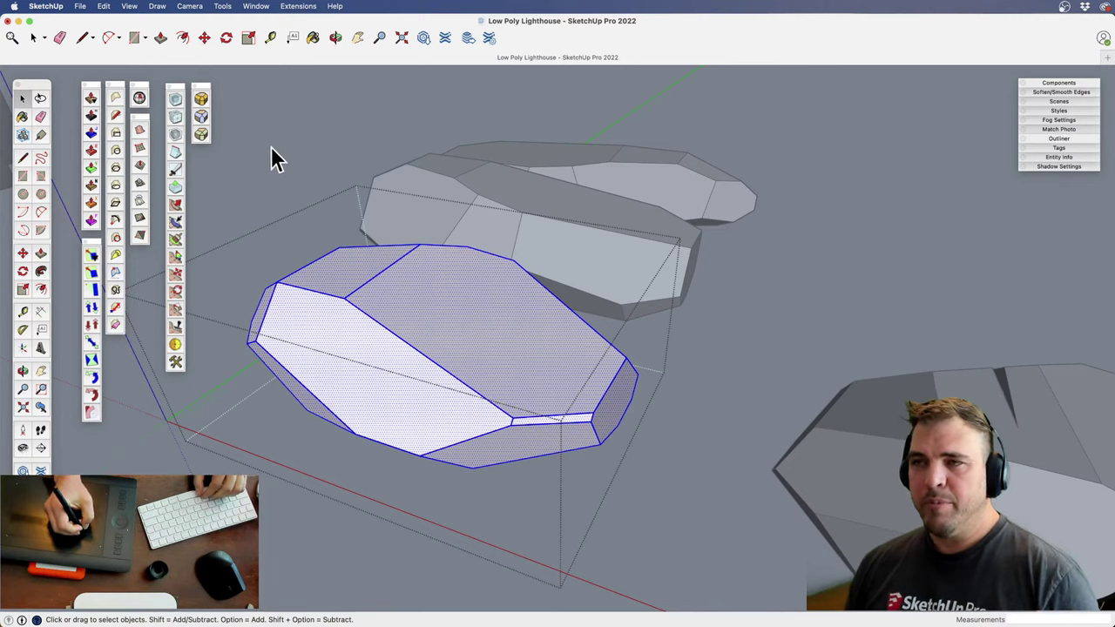
Bevel all edges of the original rock with the Sharp Corner tool, using a 1/2" offset
{"action": "left_click", "coordinate": [203, 116]}
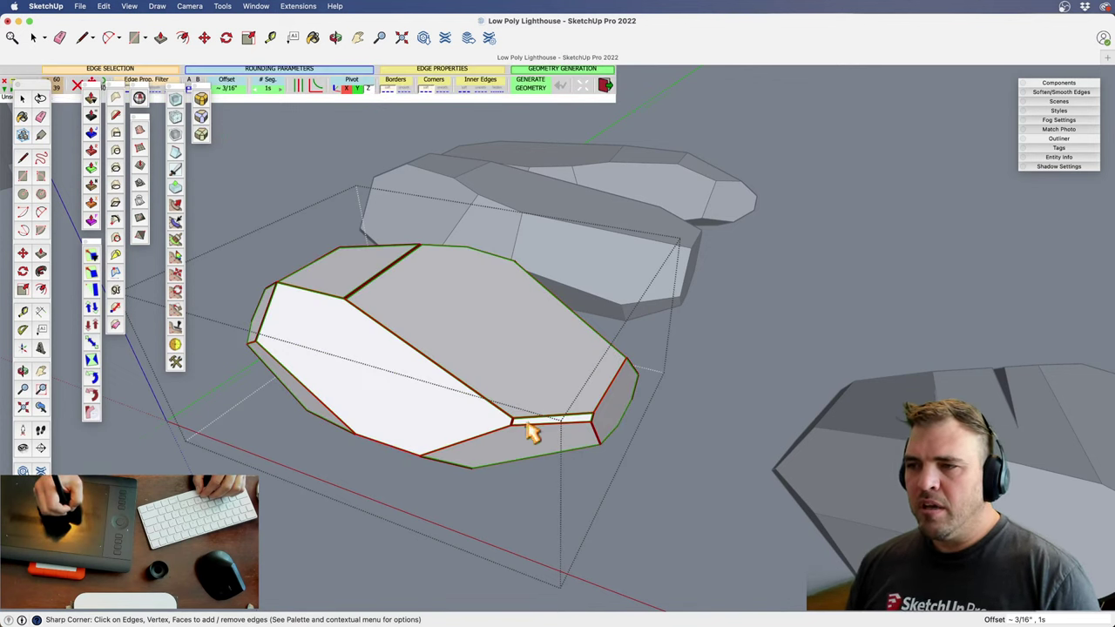
{"action": "left_click", "coordinate": [234, 90]}
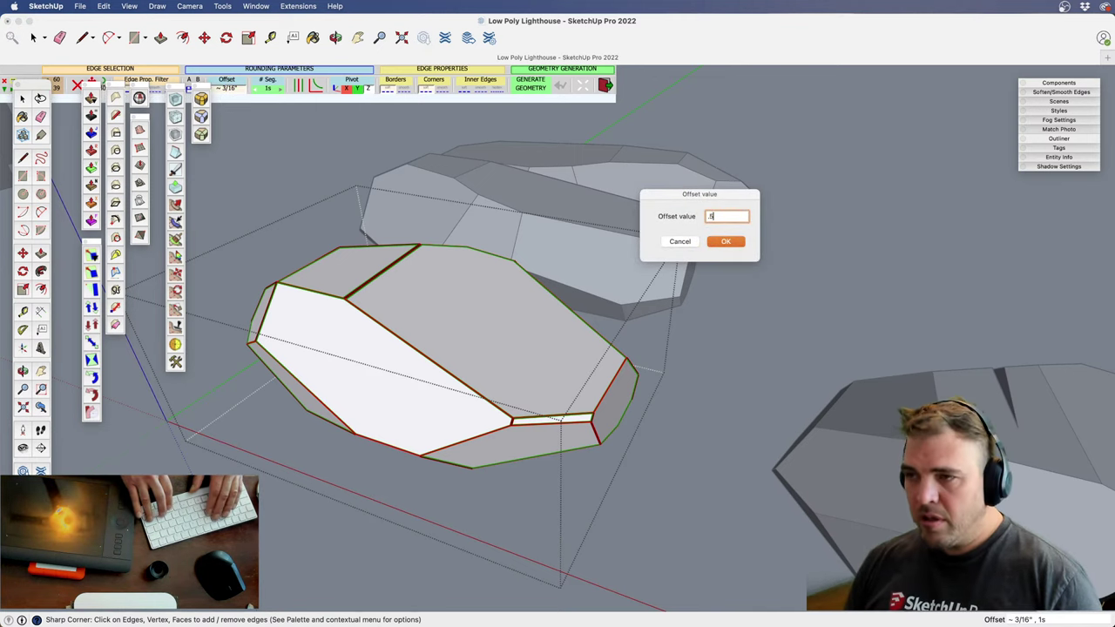
{"action": "type", "text": "1/2"}
{"action": "key", "text": "Return"}
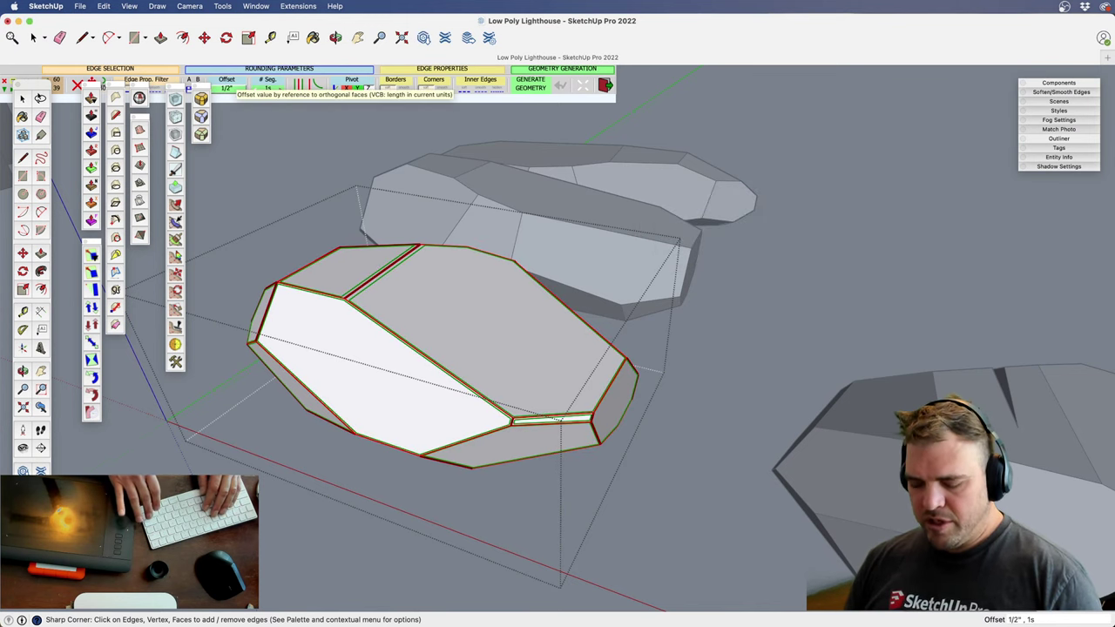
{"action": "key", "text": "z"}
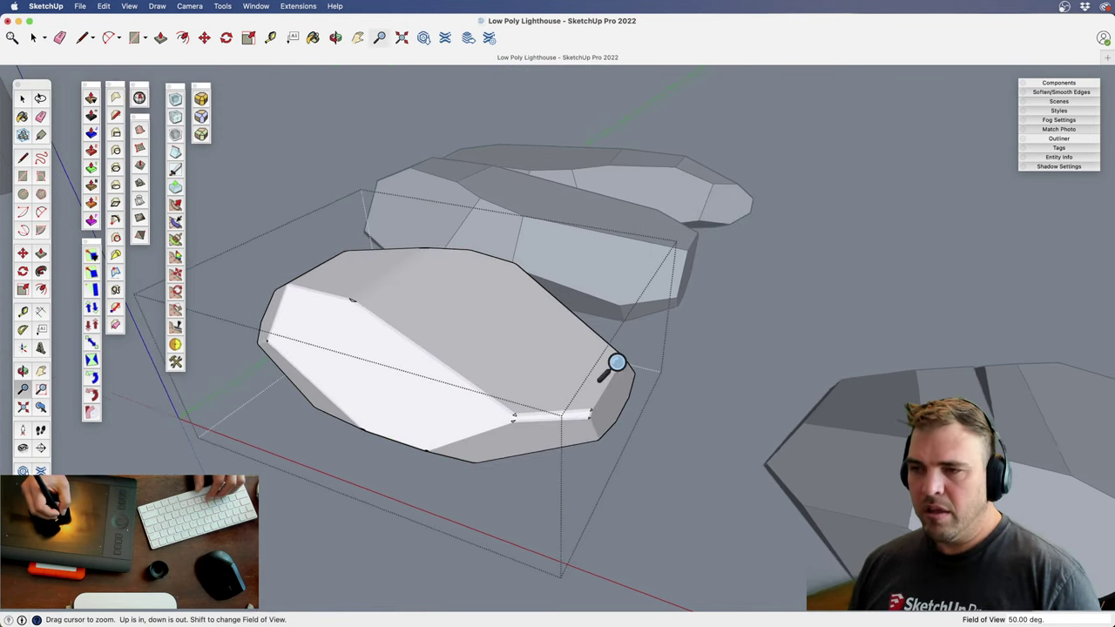
Open the middle rock, select all its geometry and bevel its edges with Sharp Corner at a 1/2" offset
{"action": "middle_click_drag", "start_coordinate": [616, 362], "coordinate": [505, 406]}
{"action": "left_click_drag", "start_coordinate": [504, 346], "coordinate": [517, 224]}
{"action": "key", "text": "space"}
{"action": "middle_click_drag", "start_coordinate": [570, 283], "coordinate": [496, 427], "text": "shift"}
{"action": "left_click", "coordinate": [517, 366]}
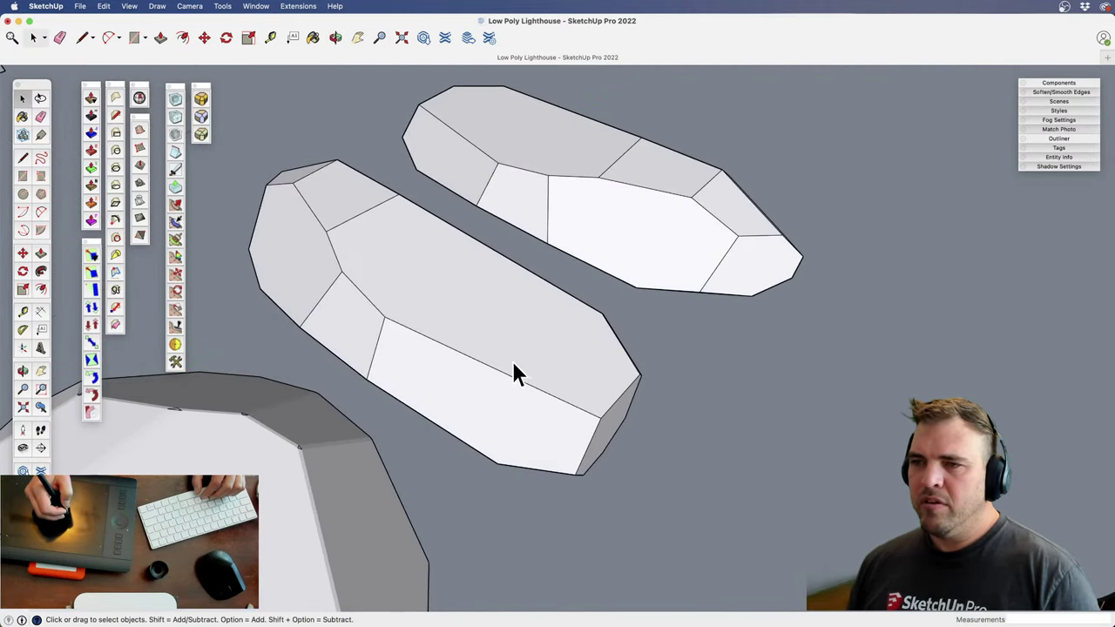
{"action": "double_click", "coordinate": [514, 368]}
{"action": "triple_click", "coordinate": [513, 370]}
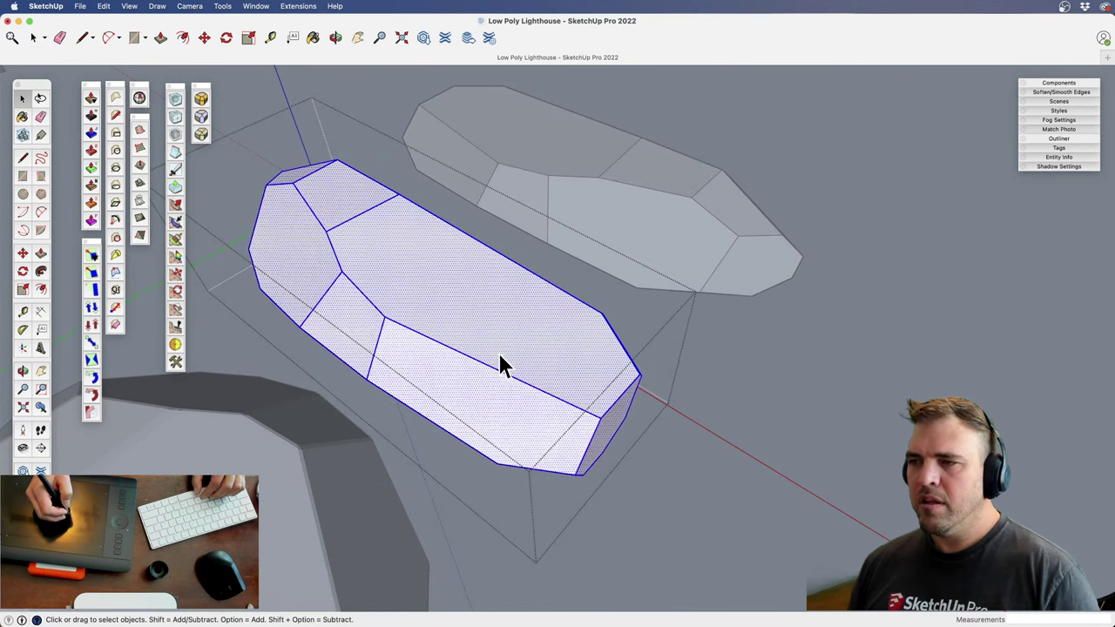
{"action": "left_click", "coordinate": [203, 118]}
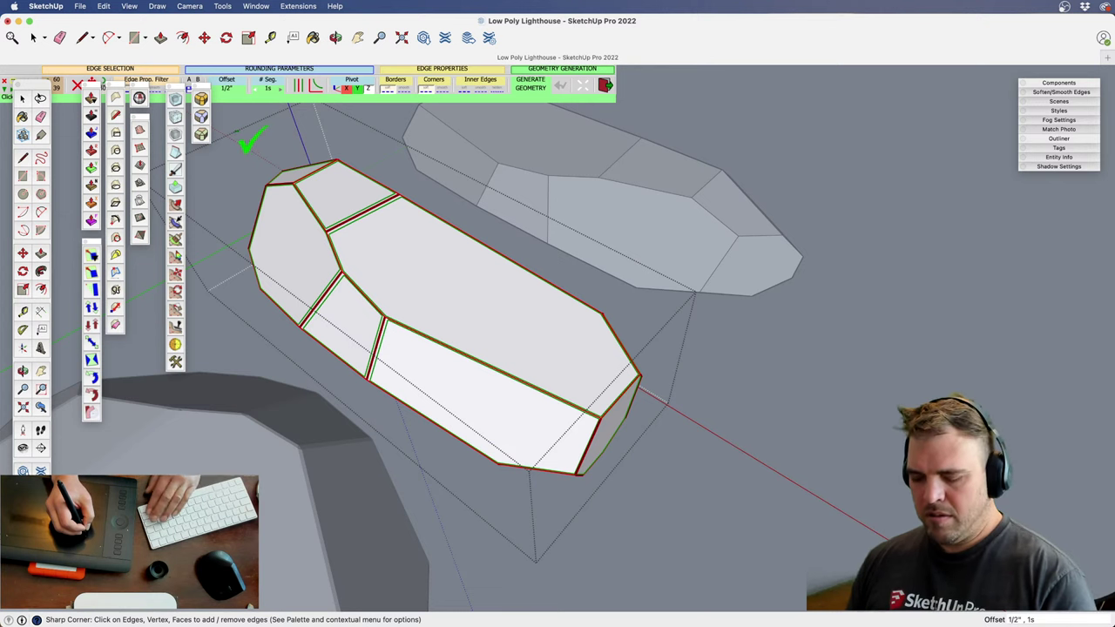
{"action": "key", "text": "Return"}
{"action": "key", "text": "h"}
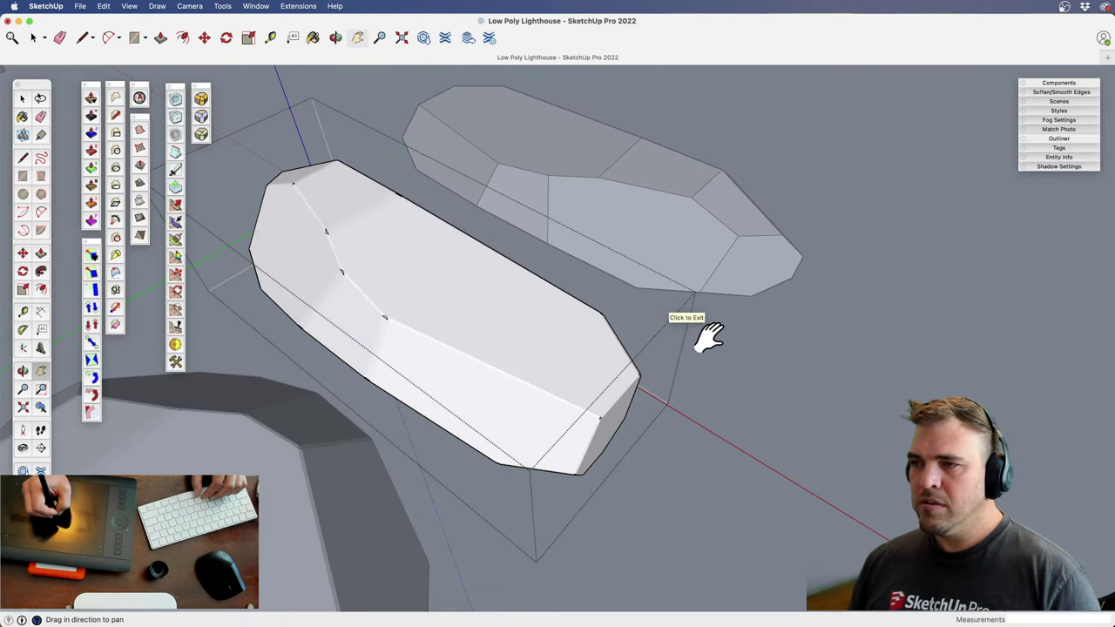
Select all geometry of the farthest rock, bevel its edges with a 1/2" Sharp Corner offset and close the rock
{"action": "middle_click_drag", "start_coordinate": [707, 338], "coordinate": [580, 283], "text": "shift"}
{"action": "triple_click", "coordinate": [580, 283]}
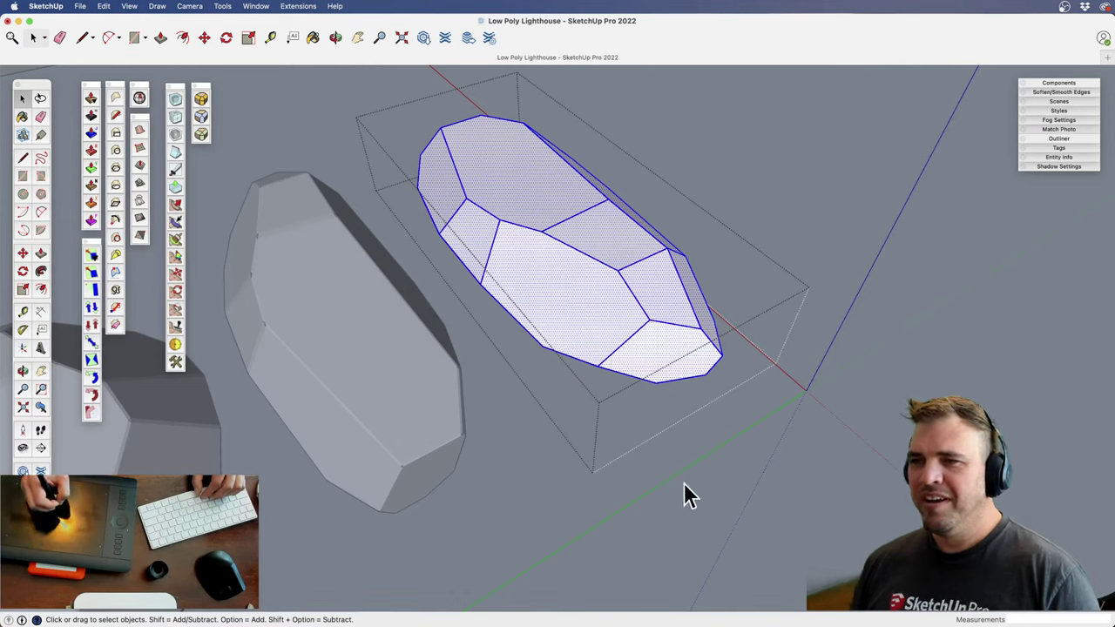
{"action": "left_click", "coordinate": [200, 123]}
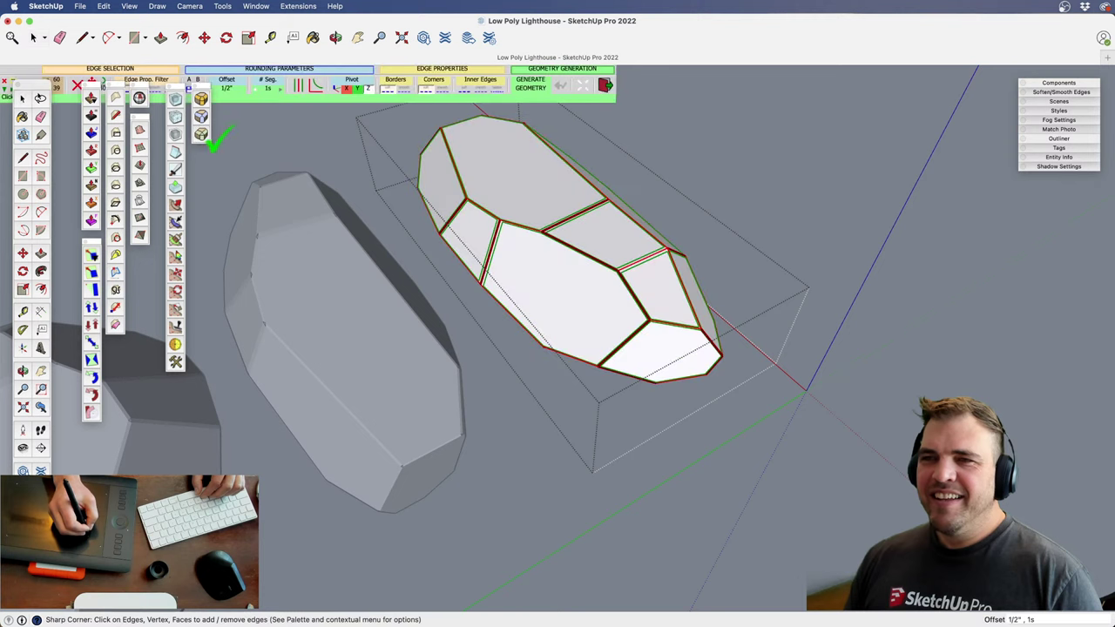
{"action": "key", "text": "Return"}
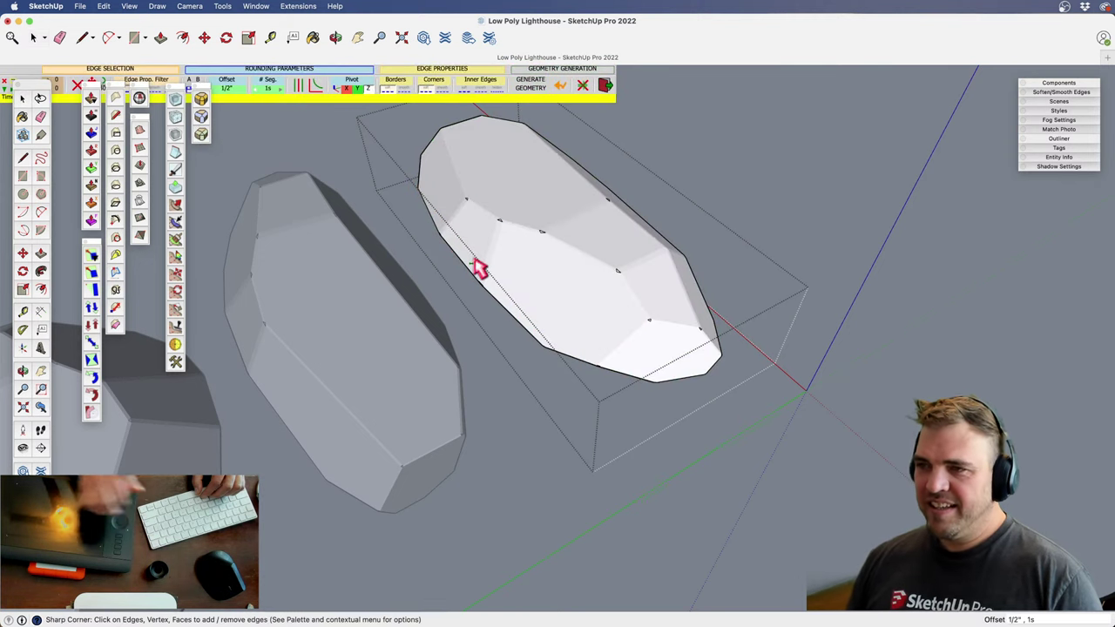
{"action": "left_click", "coordinate": [832, 350]}
{"action": "left_click", "coordinate": [880, 427]}
Copy the notched rock about 14' 8" into the empty space beside it
{"action": "scroll", "coordinate": [677, 332], "scroll_direction": "down", "scroll_amount": 4}
{"action": "middle_click_drag", "start_coordinate": [499, 515], "coordinate": [510, 406], "text": "shift"}
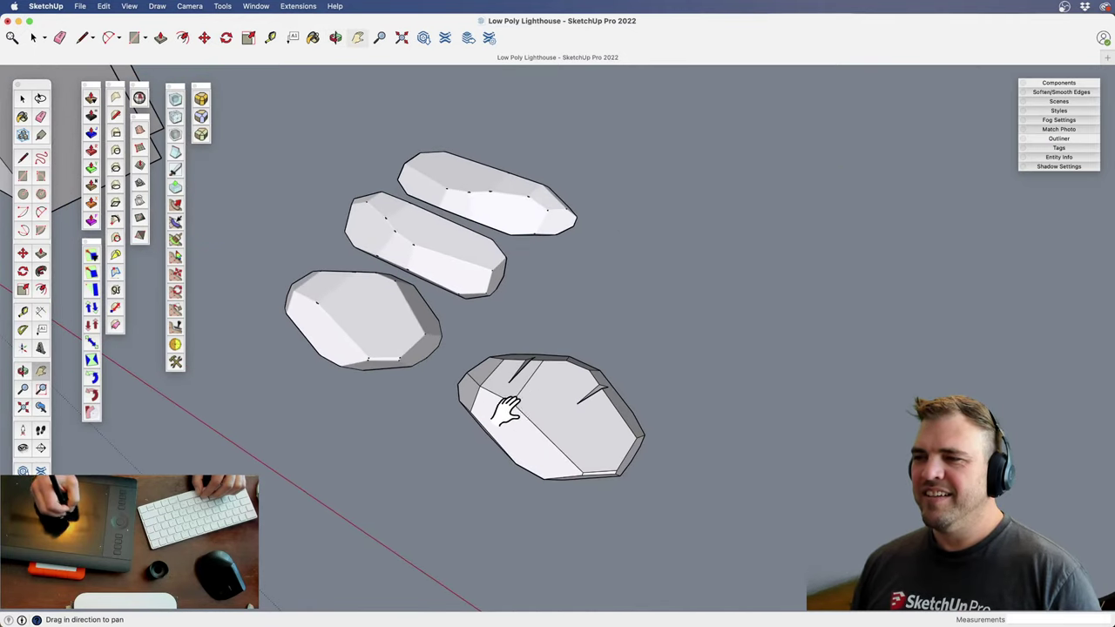
{"action": "left_click", "coordinate": [577, 433]}
{"action": "middle_click_drag", "start_coordinate": [577, 433], "coordinate": [527, 423]}
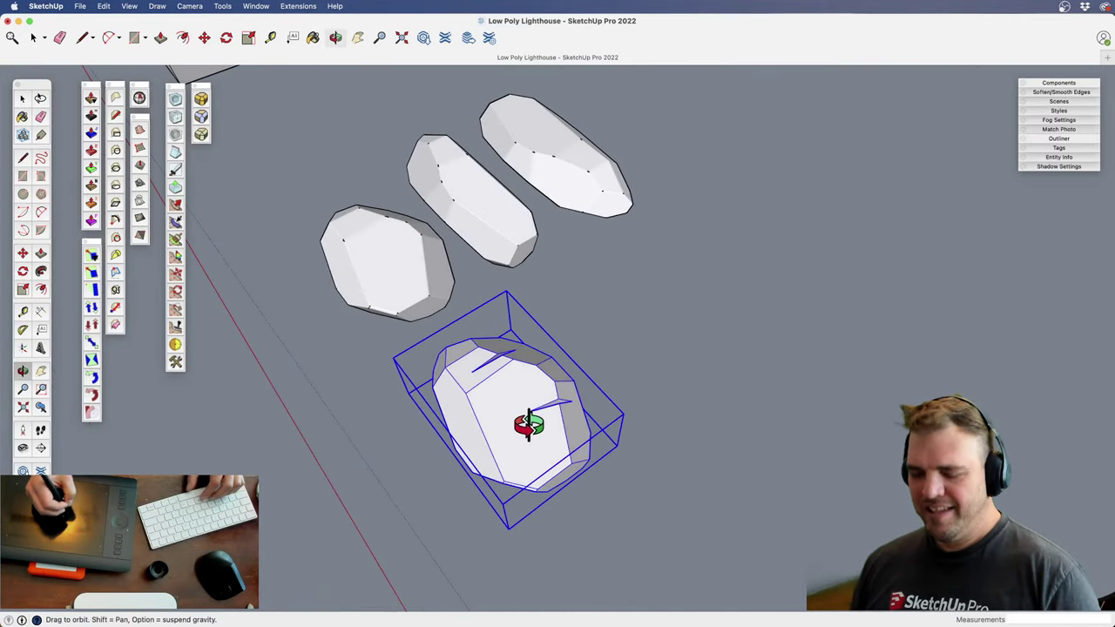
{"action": "key", "text": "m"}
{"action": "key", "text": "alt"}
{"action": "left_click", "coordinate": [528, 446]}
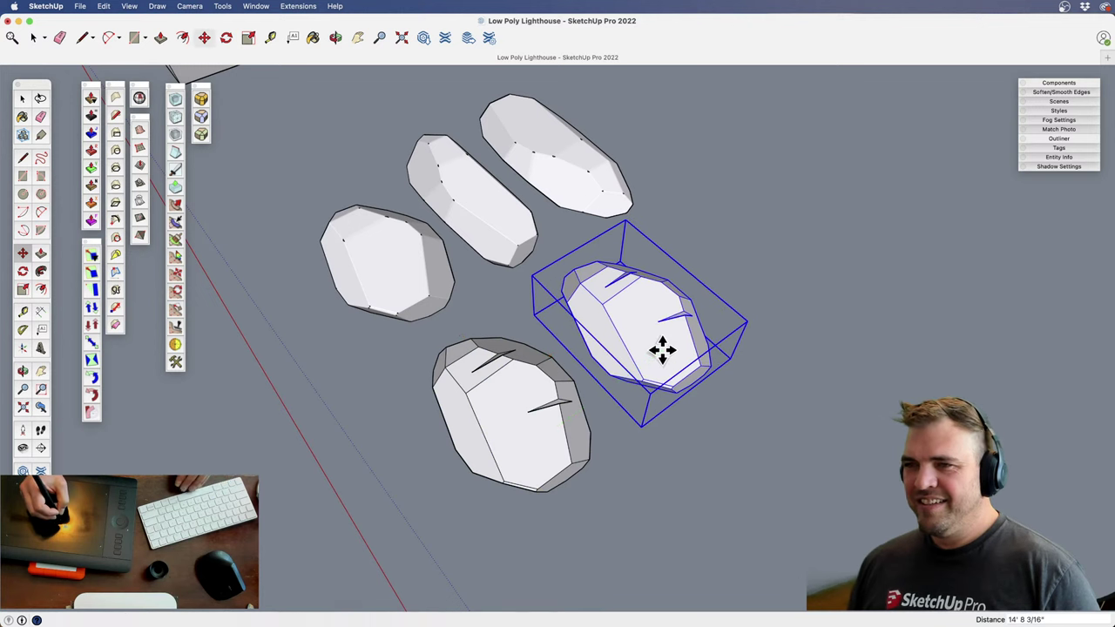
{"action": "left_click", "coordinate": [664, 348]}
Scale the notched rock copy narrower across its width and flatten its height to about 0.84
{"action": "key", "text": "s"}
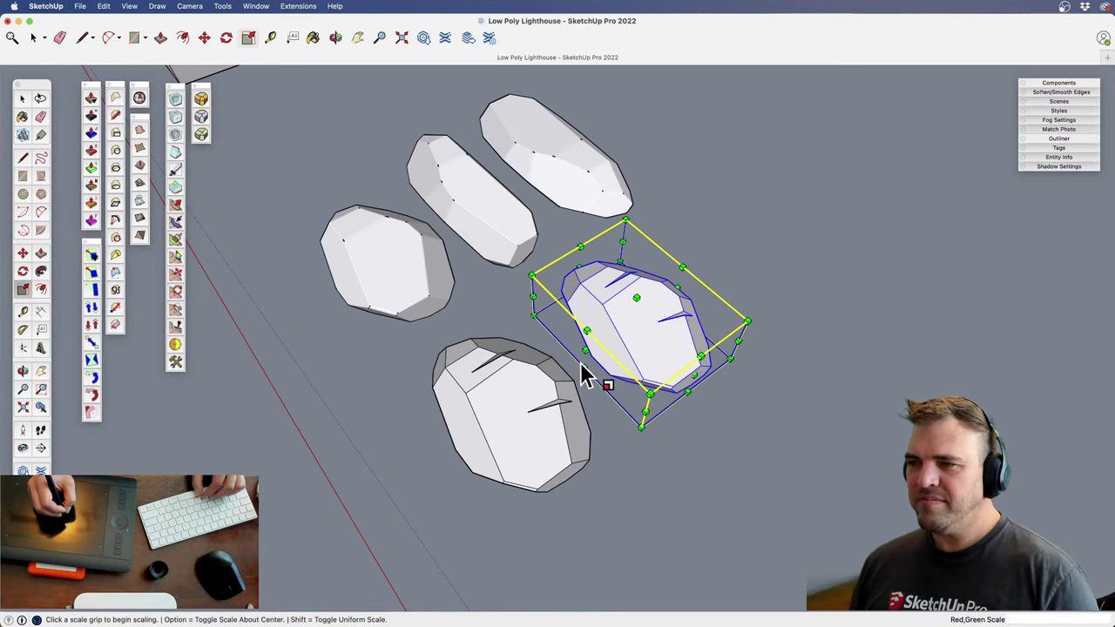
{"action": "key", "text": "space"}
{"action": "left_click", "coordinate": [555, 406]}
{"action": "left_click", "coordinate": [649, 344]}
{"action": "key", "text": "s"}
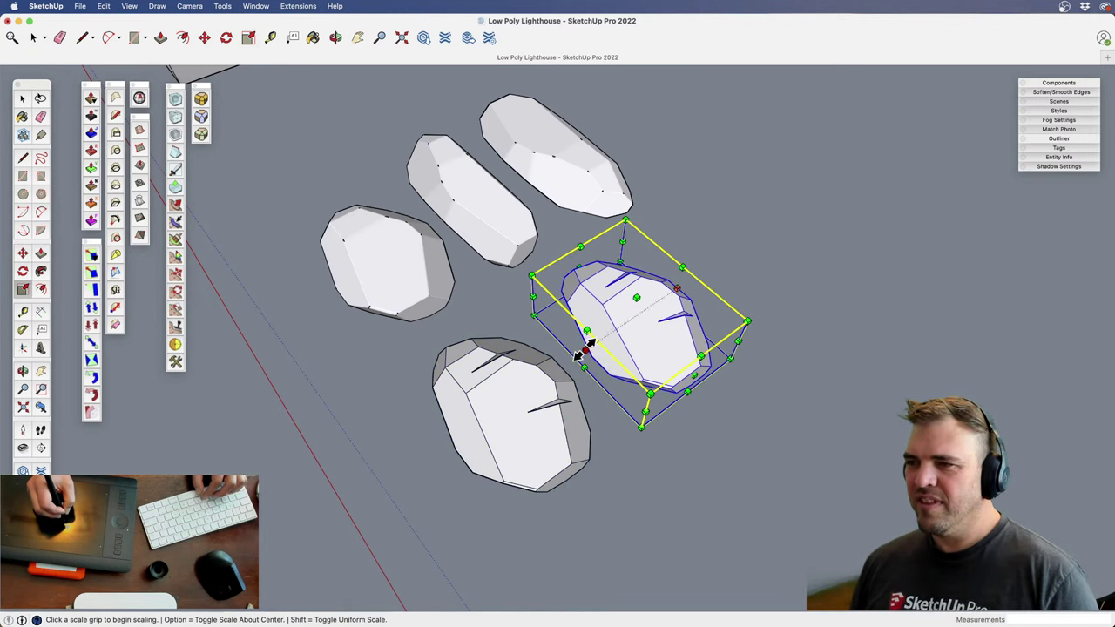
{"action": "left_click_drag", "start_coordinate": [584, 349], "coordinate": [601, 337]}
{"action": "middle_click_drag", "start_coordinate": [610, 353], "coordinate": [500, 398], "text": "shift"}
{"action": "key", "text": "z"}
{"action": "left_click_drag", "start_coordinate": [523, 383], "coordinate": [540, 305]}
{"action": "middle_click_drag", "start_coordinate": [554, 357], "coordinate": [582, 272]}
{"action": "key", "text": "s"}
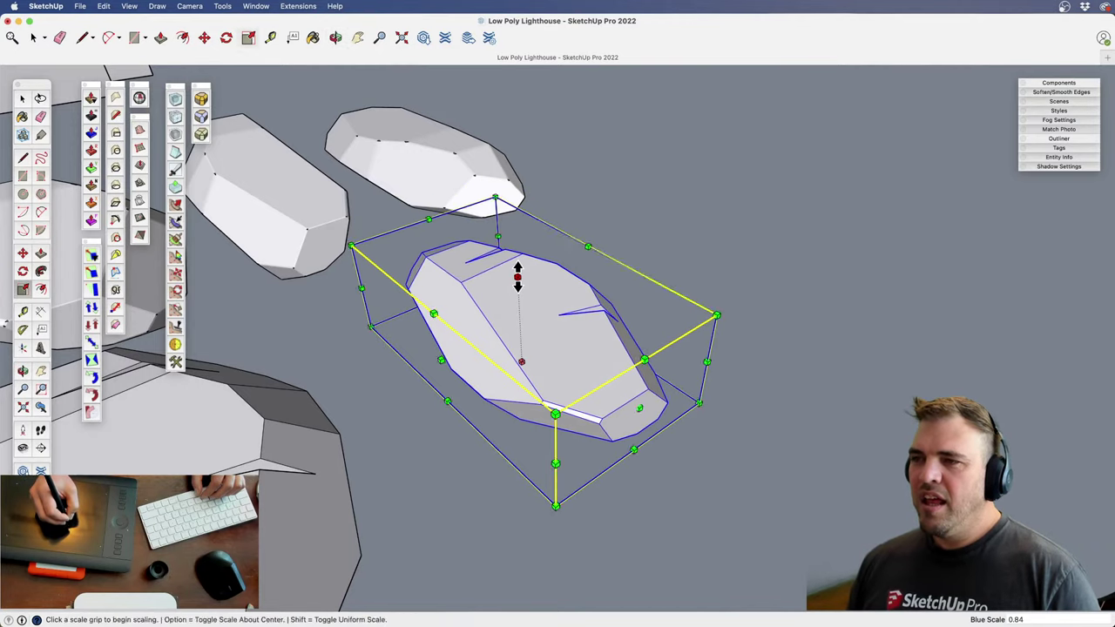
Open the scaled copy, cut a wide V around one narrow notch with the knife tool and erase the wedge
{"action": "middle_click_drag", "start_coordinate": [519, 266], "coordinate": [682, 313]}
{"action": "scroll", "coordinate": [618, 326], "scroll_direction": "up", "scroll_amount": 3}
{"action": "mouse_move", "coordinate": [617, 326]}
{"action": "middle_mouse_down"}
{"action": "mouse_move", "coordinate": [515, 368]}
{"action": "mouse_move", "coordinate": [647, 343]}
{"action": "mouse_move", "coordinate": [636, 329]}
{"action": "middle_mouse_up"}
{"action": "double_click", "coordinate": [597, 338]}
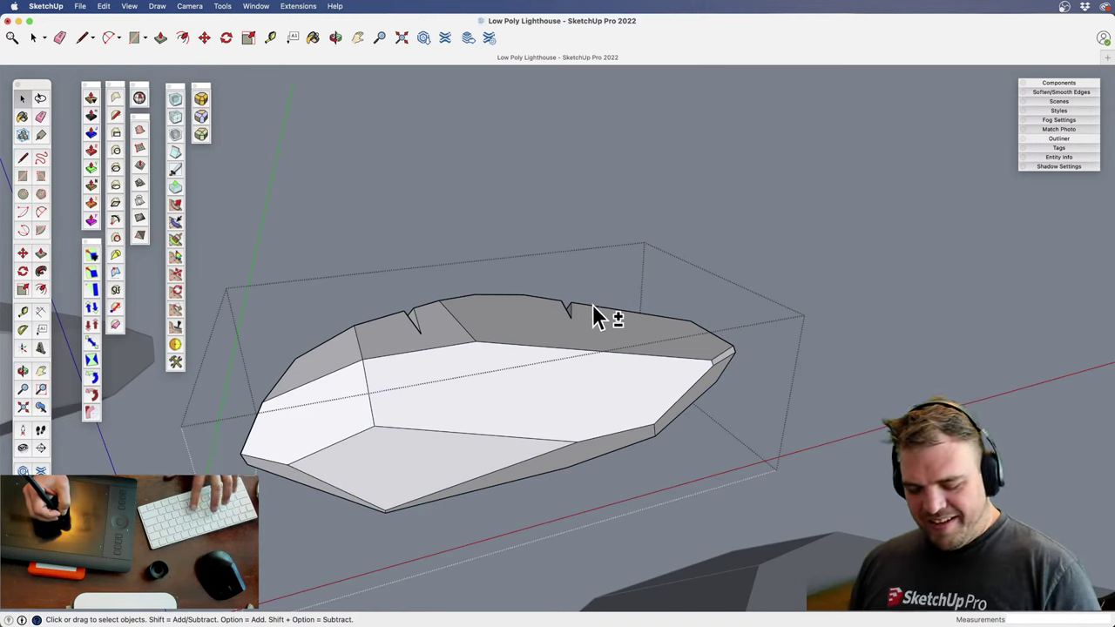
{"action": "key", "text": "shift+k"}
{"action": "left_click", "coordinate": [673, 298]}
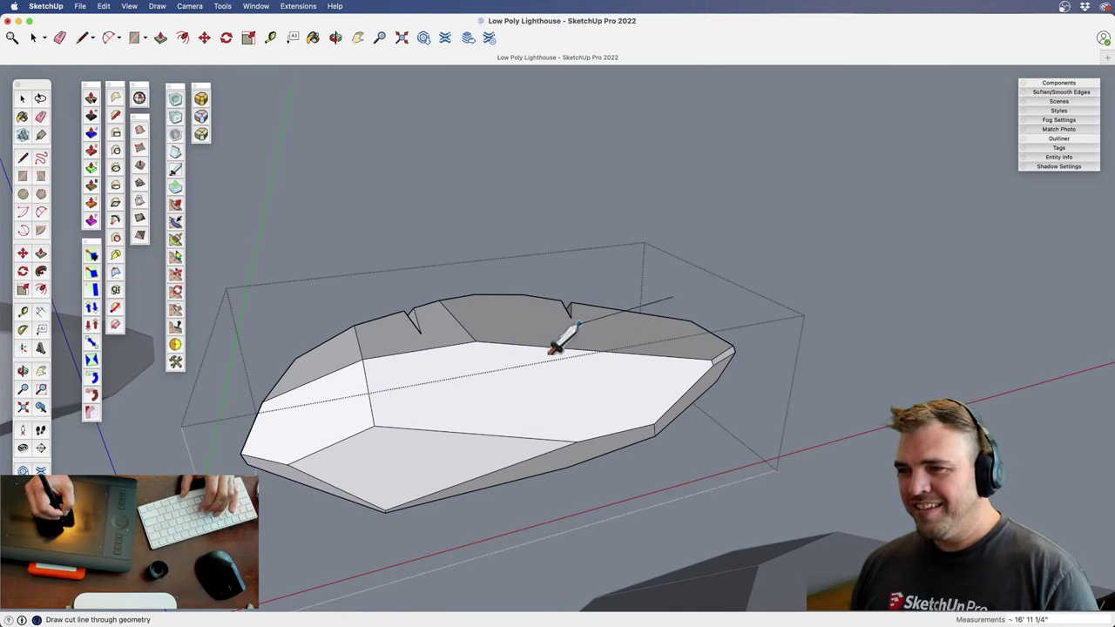
{"action": "left_click", "coordinate": [566, 327]}
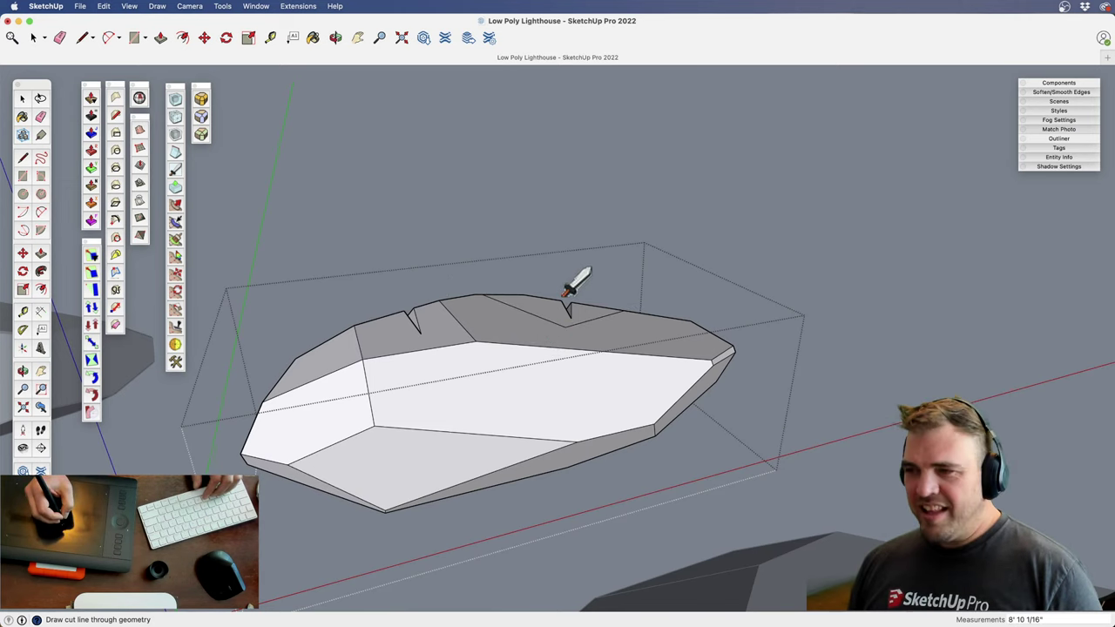
{"action": "key", "text": "space"}
{"action": "key", "text": "e"}
{"action": "mouse_move", "coordinate": [576, 303]}
{"action": "left_mouse_down"}
{"action": "mouse_move", "coordinate": [555, 302]}
{"action": "mouse_move", "coordinate": [562, 291]}
{"action": "mouse_move", "coordinate": [560, 310]}
{"action": "mouse_move", "coordinate": [511, 281]}
{"action": "left_mouse_up"}
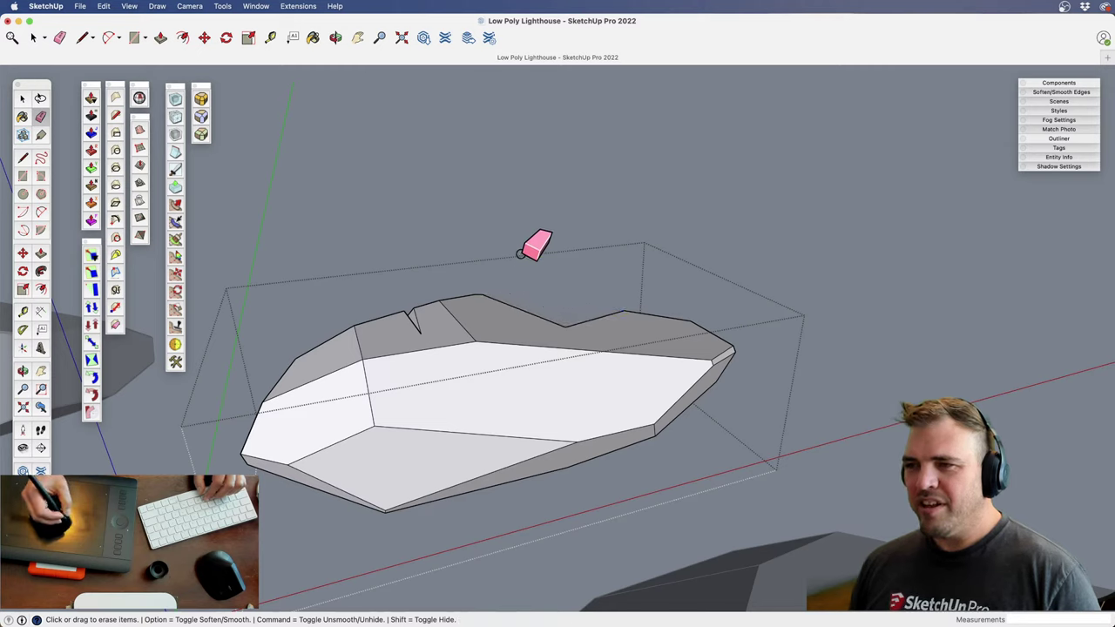
Cut a wider V around the remaining narrow notch with the knife tool and delete the enclosed wedge
{"action": "key", "text": "k"}
{"action": "left_click", "coordinate": [500, 293]}
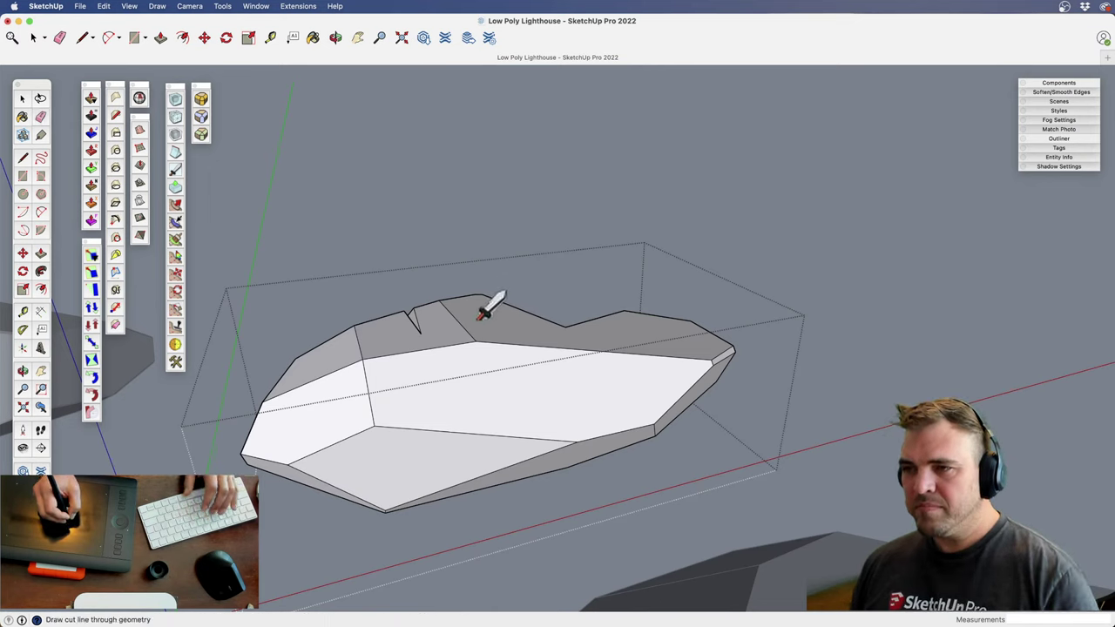
{"action": "left_click", "coordinate": [395, 354]}
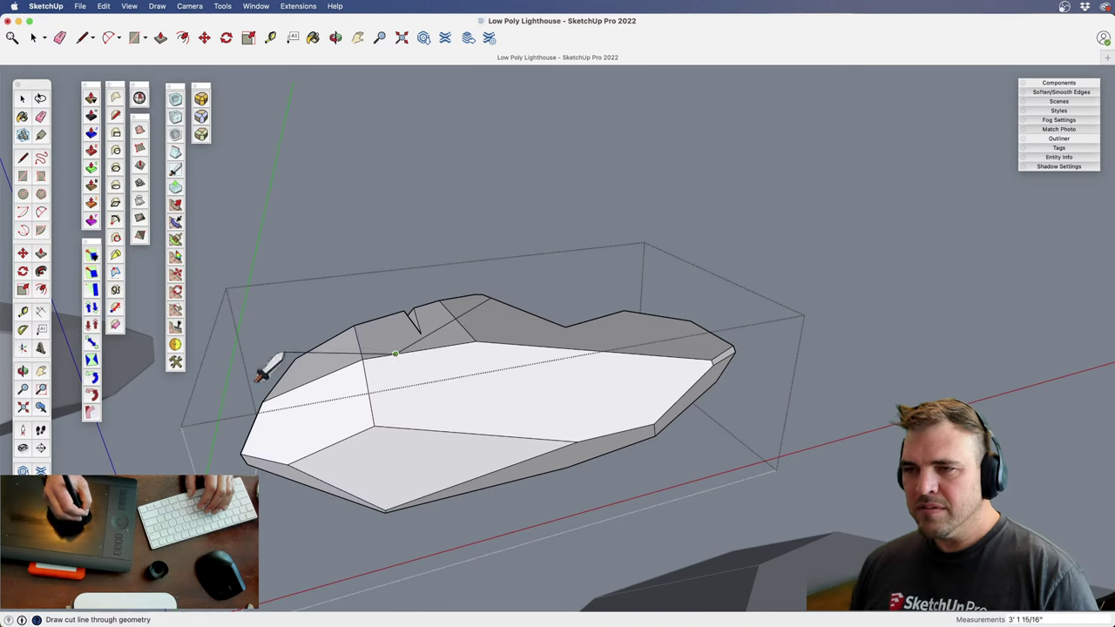
{"action": "left_click", "coordinate": [268, 340]}
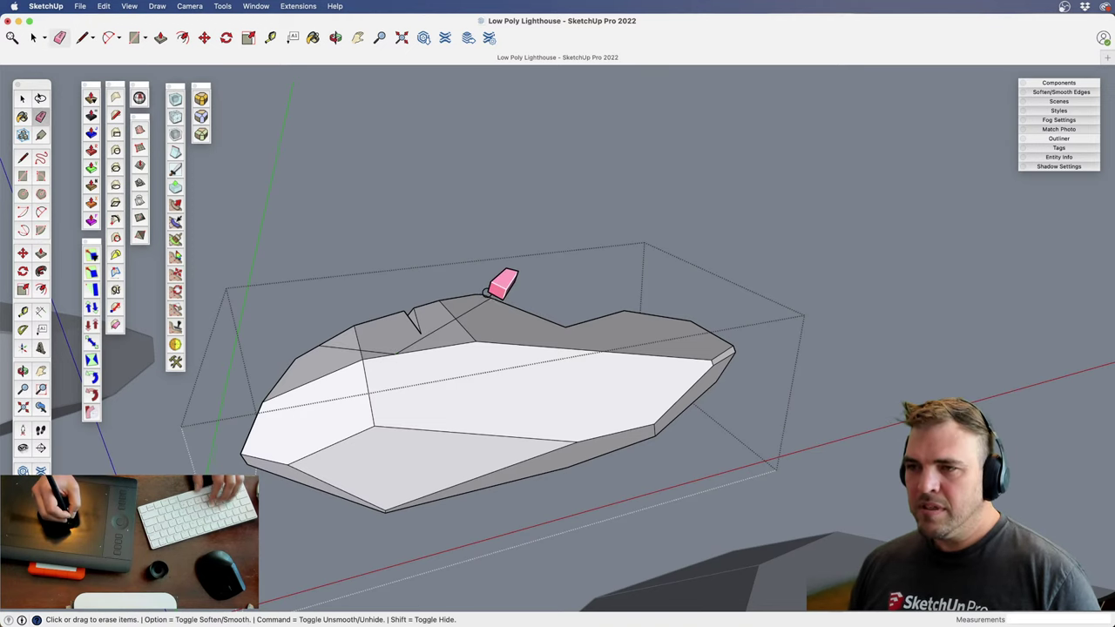
{"action": "key", "text": "space"}
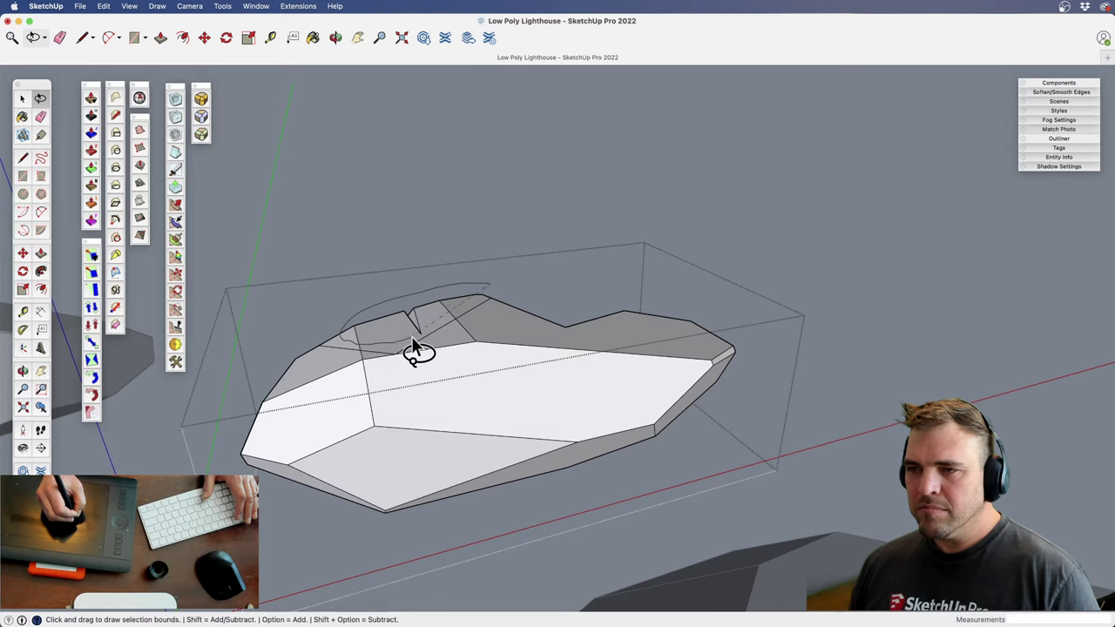
{"action": "left_click_drag", "start_coordinate": [431, 340], "coordinate": [494, 282]}
{"action": "key", "text": "Delete"}
{"action": "key", "text": "e"}
Draw an edge across the peak between the two wide notches to start closing their open walls
{"action": "mouse_move", "coordinate": [500, 278]}
{"action": "middle_mouse_down"}
{"action": "mouse_move", "coordinate": [493, 336]}
{"action": "mouse_move", "coordinate": [410, 418]}
{"action": "mouse_move", "coordinate": [485, 378]}
{"action": "mouse_move", "coordinate": [514, 387]}
{"action": "mouse_move", "coordinate": [410, 461]}
{"action": "middle_mouse_up"}
{"action": "key", "text": "l"}
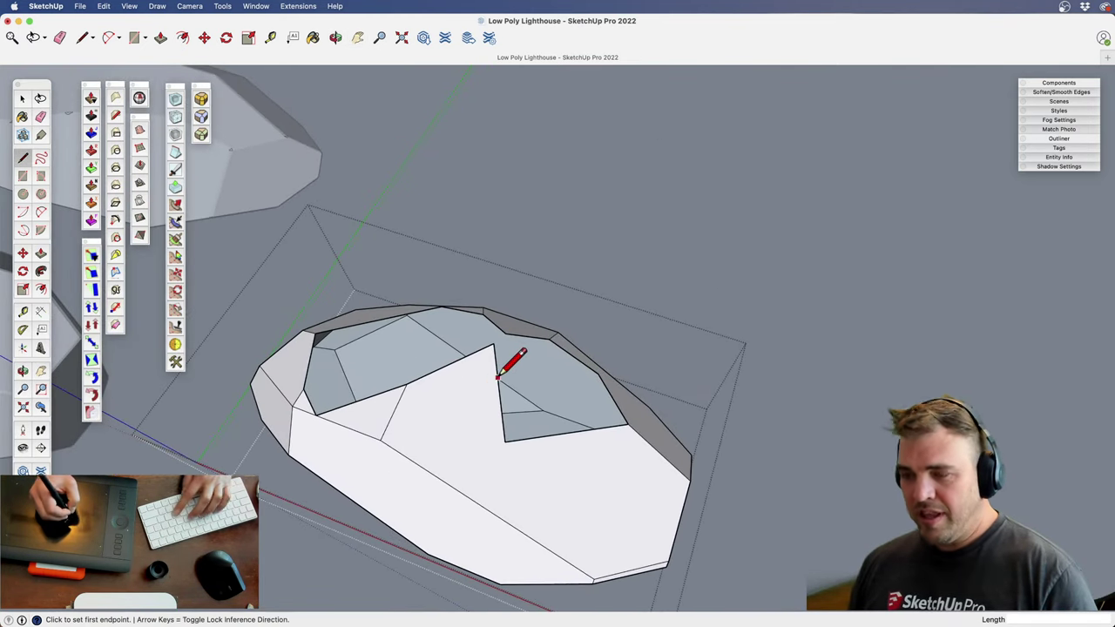
{"action": "left_click", "coordinate": [493, 342]}
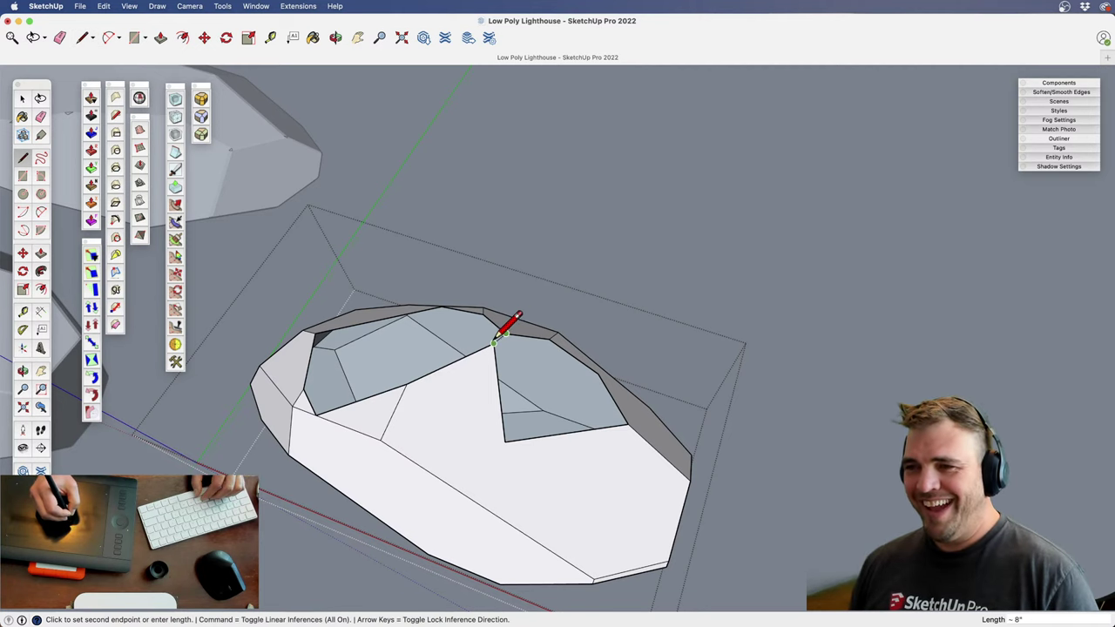
{"action": "key", "text": "space"}
{"action": "mouse_move", "coordinate": [485, 358]}
{"action": "middle_mouse_down"}
{"action": "mouse_move", "coordinate": [438, 423]}
{"action": "mouse_move", "coordinate": [618, 290]}
{"action": "mouse_move", "coordinate": [585, 418]}
{"action": "mouse_move", "coordinate": [435, 448]}
{"action": "middle_mouse_up"}
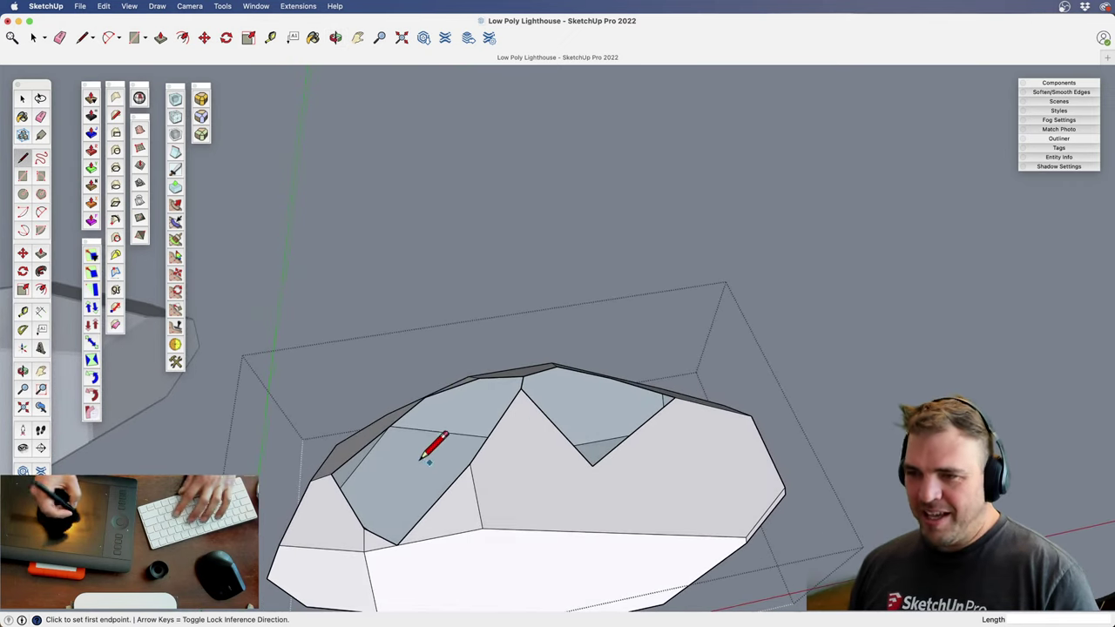
Close the two notched holes in the rock's side with lines across them, about 7' 7/8" and 4' 11 1/8" long
{"action": "left_click", "coordinate": [397, 542]}
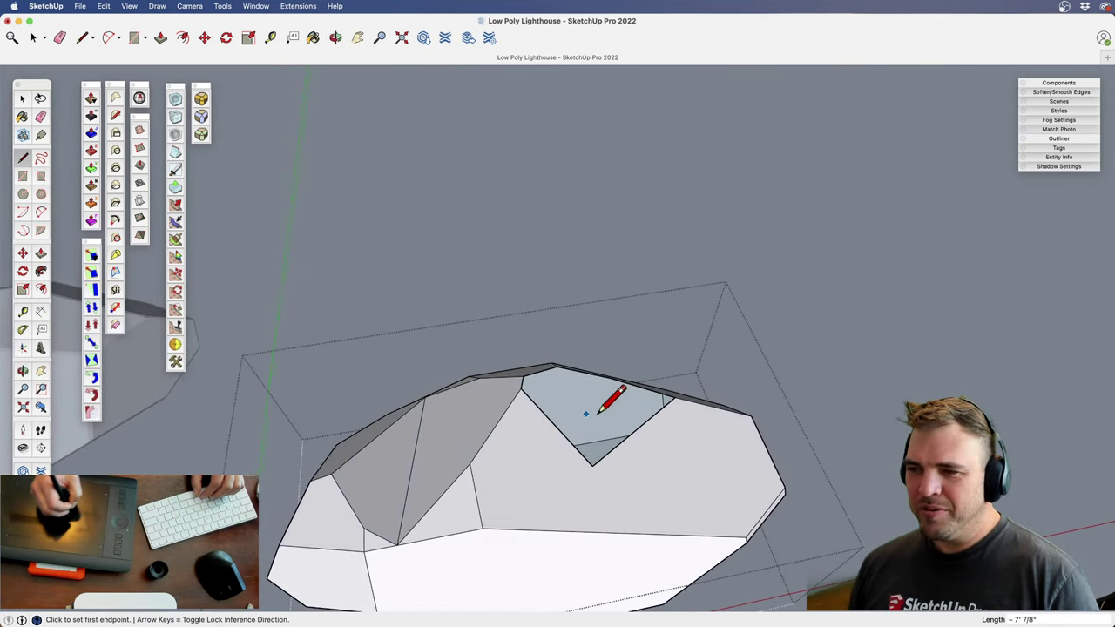
{"action": "left_click", "coordinate": [592, 464]}
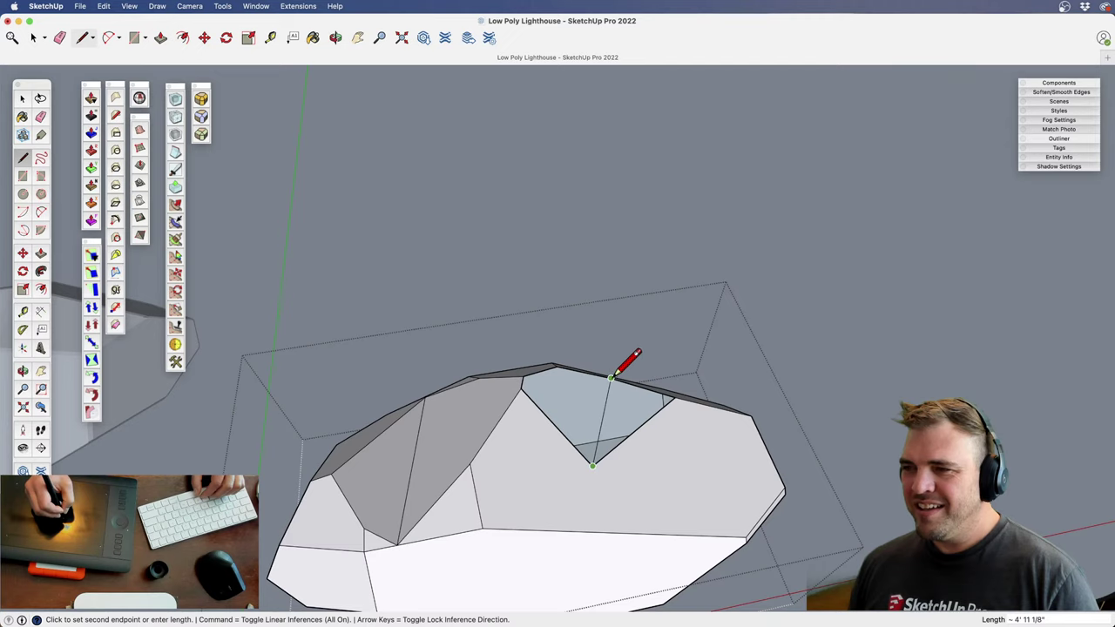
{"action": "left_click", "coordinate": [611, 377]}
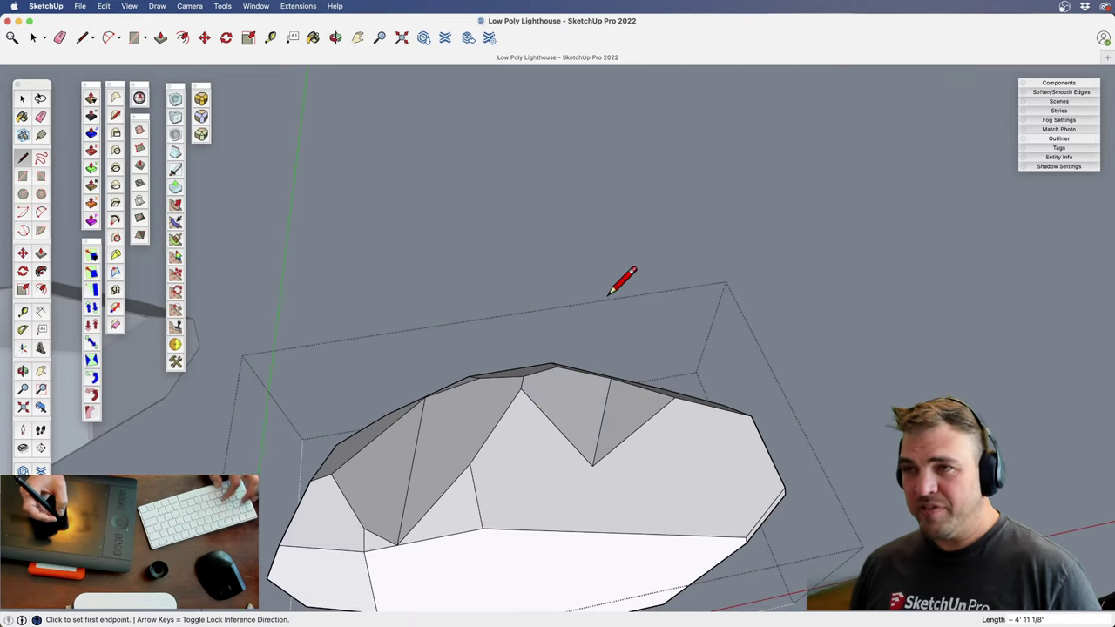
Slice through the rock's middle peak with a straight knife cut about 10' 3" long and delete the piece above it
{"action": "key", "text": "space"}
{"action": "middle_click_drag", "start_coordinate": [574, 331], "coordinate": [798, 207]}
{"action": "key", "text": "k"}
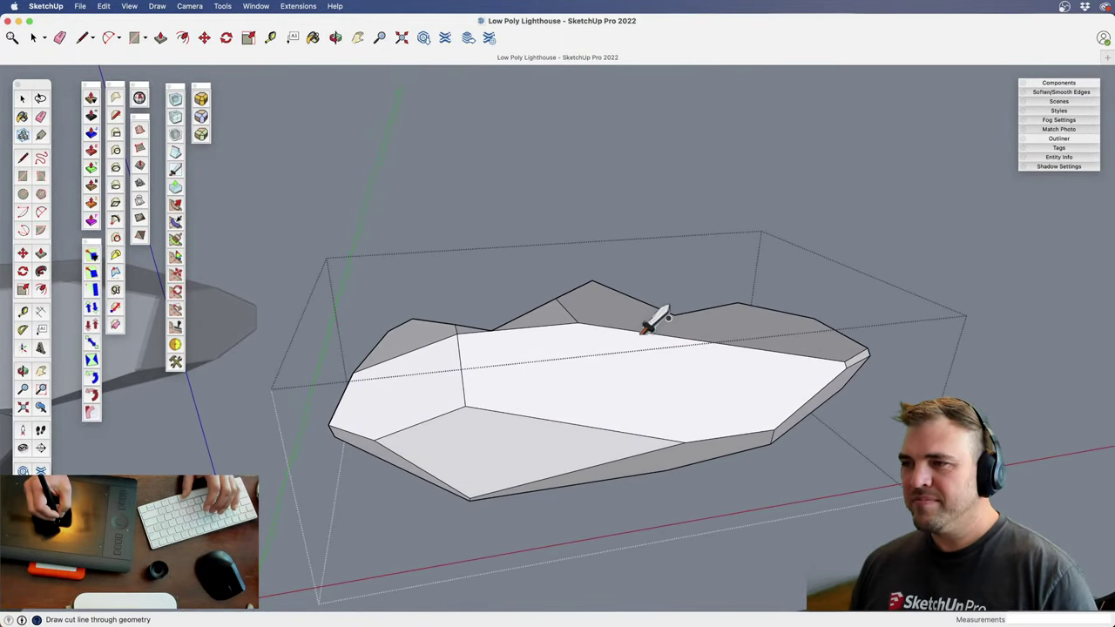
{"action": "left_click_drag", "start_coordinate": [516, 315], "coordinate": [692, 298]}
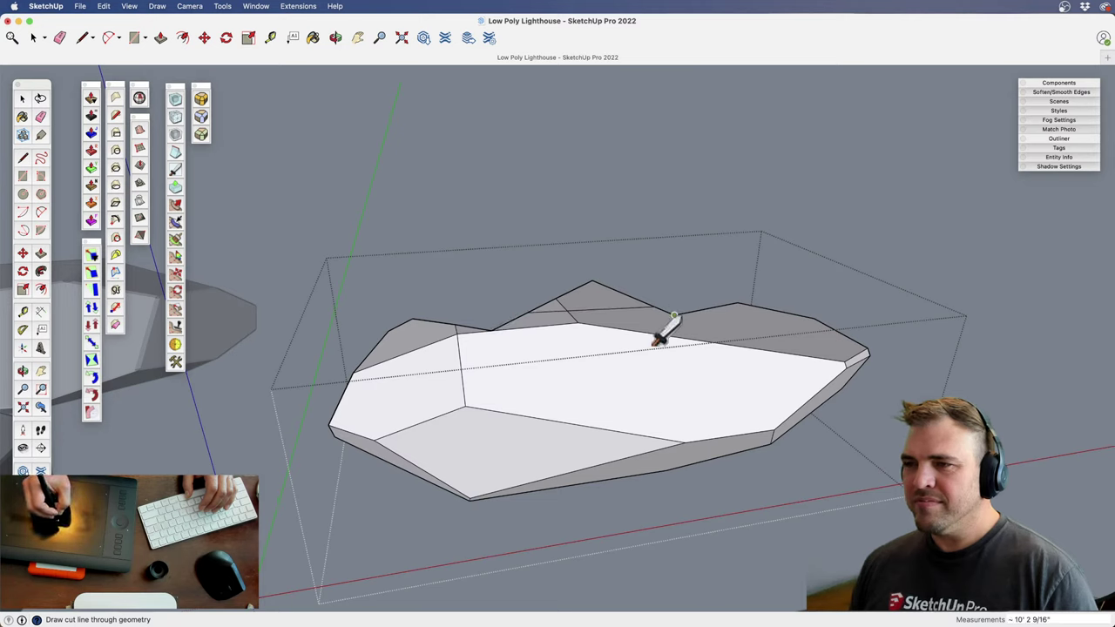
{"action": "key", "text": "space"}
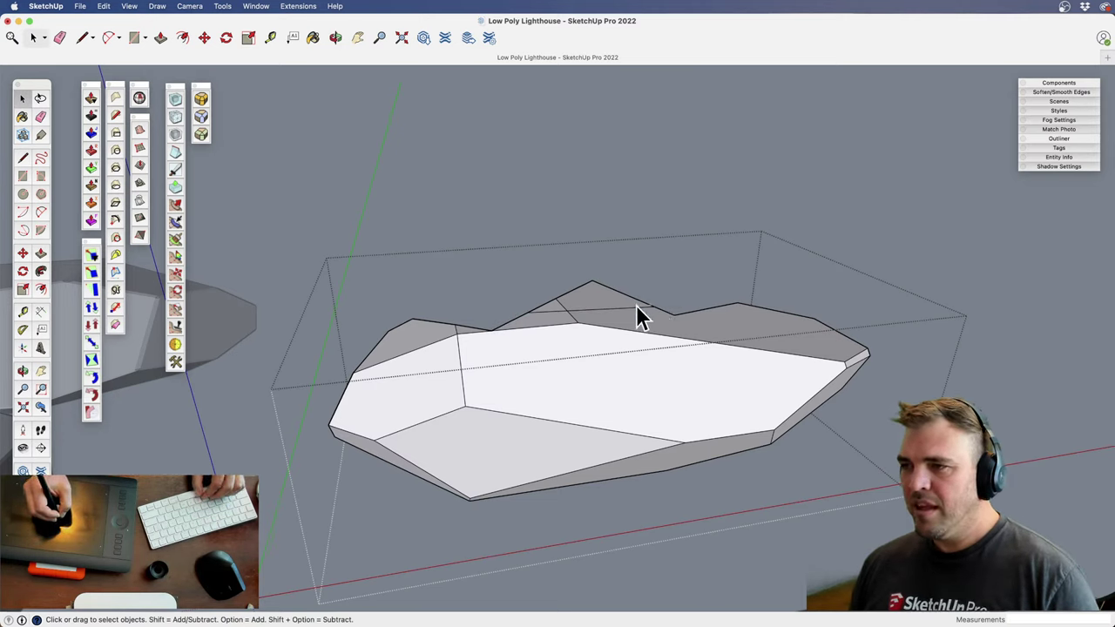
{"action": "left_click_drag", "start_coordinate": [636, 305], "coordinate": [474, 244]}
{"action": "key", "text": "Delete"}
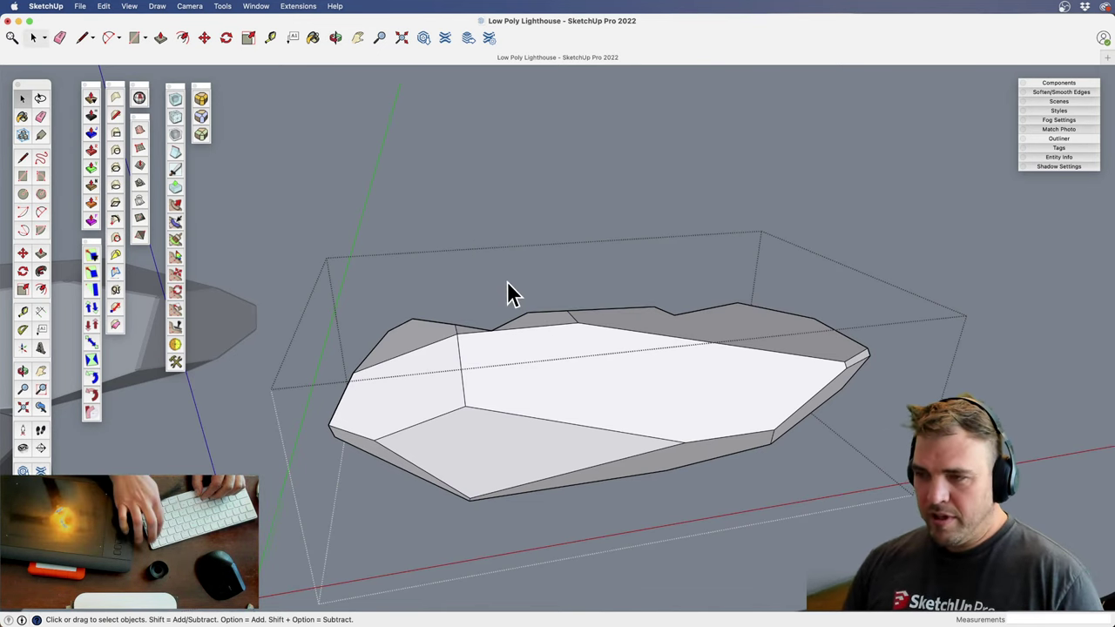
Draw an edge about 1' 1" long along the rim of the cut opening to cap the sliced peak with a face
{"action": "middle_click_drag", "start_coordinate": [642, 264], "coordinate": [589, 371]}
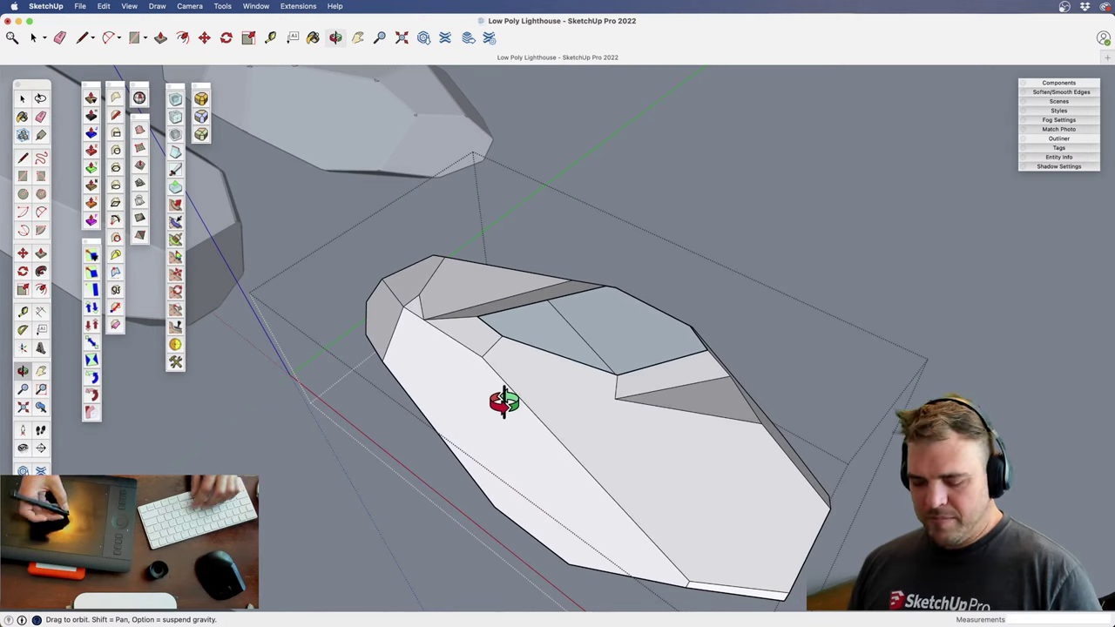
{"action": "key", "text": "l"}
{"action": "left_click", "coordinate": [502, 334]}
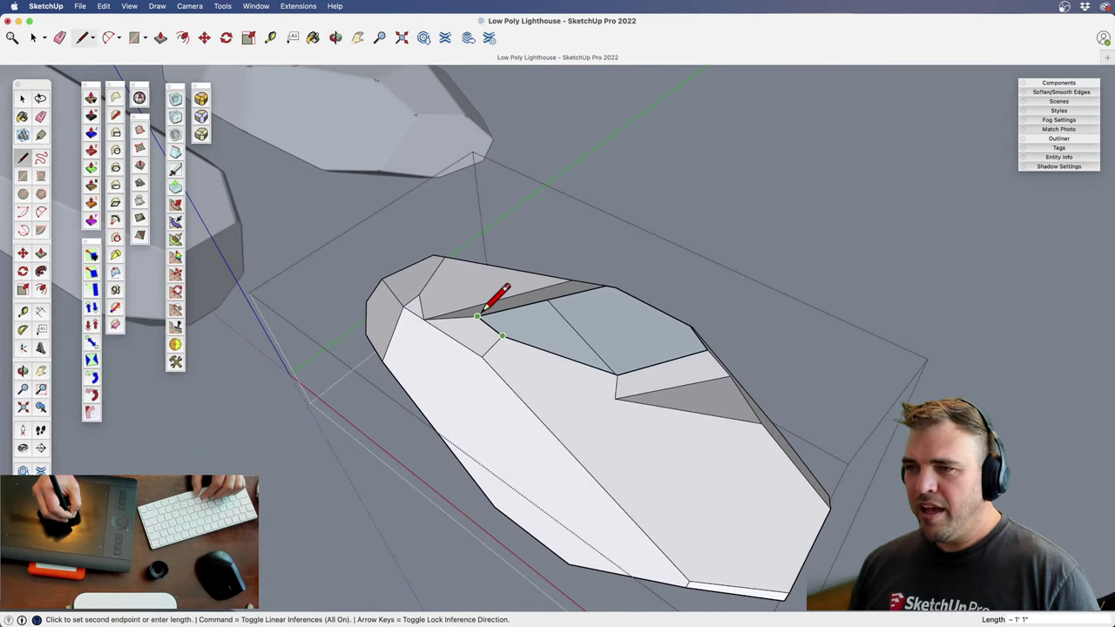
{"action": "left_click", "coordinate": [477, 315]}
Slice diagonally across the rock's broad end facet with the knife tool and delete the cut-off corner
{"action": "key", "text": "o"}
{"action": "left_click_drag", "start_coordinate": [608, 338], "coordinate": [575, 540]}
{"action": "key", "text": "z"}
{"action": "left_click_drag", "start_coordinate": [566, 453], "coordinate": [546, 541]}
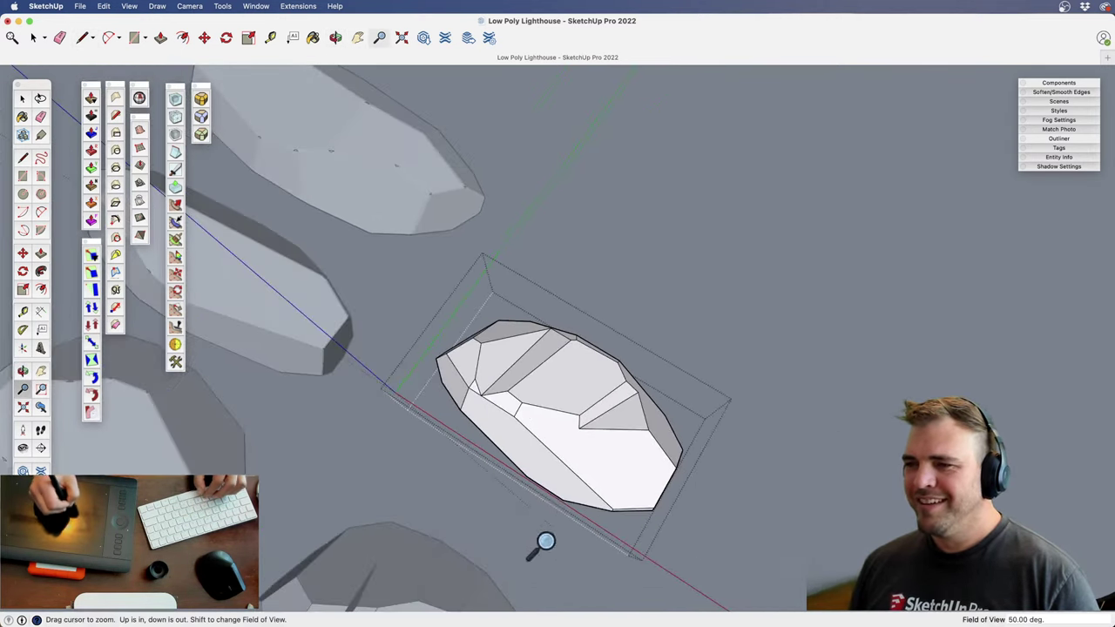
{"action": "middle_click_drag", "start_coordinate": [546, 541], "coordinate": [467, 370]}
{"action": "key", "text": "space"}
{"action": "left_click", "coordinate": [591, 357]}
{"action": "double_click", "coordinate": [490, 370]}
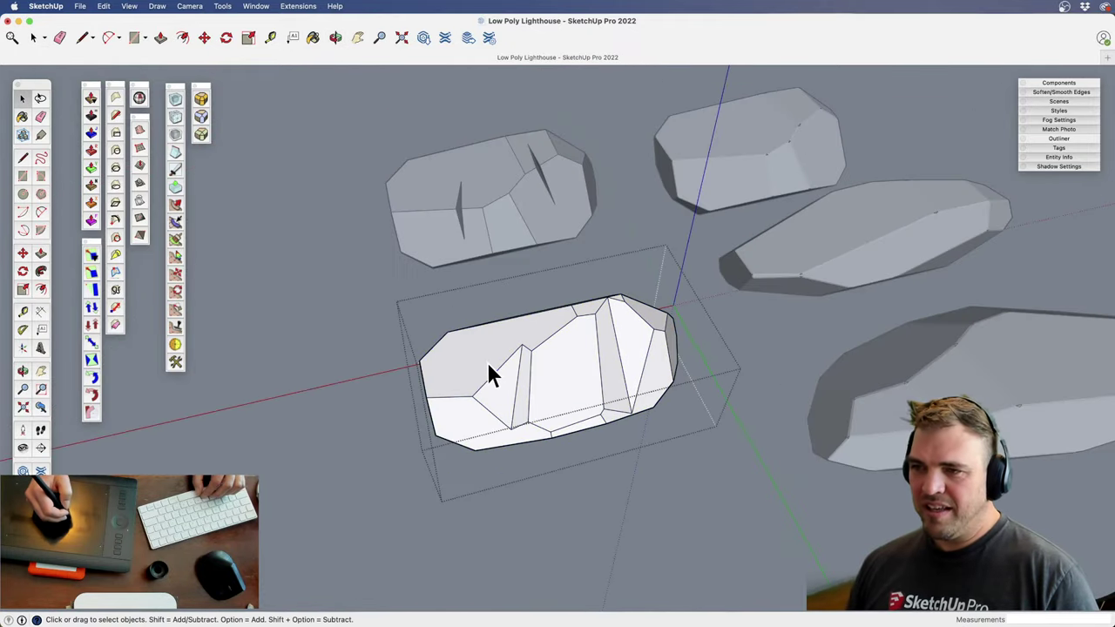
{"action": "key", "text": "k"}
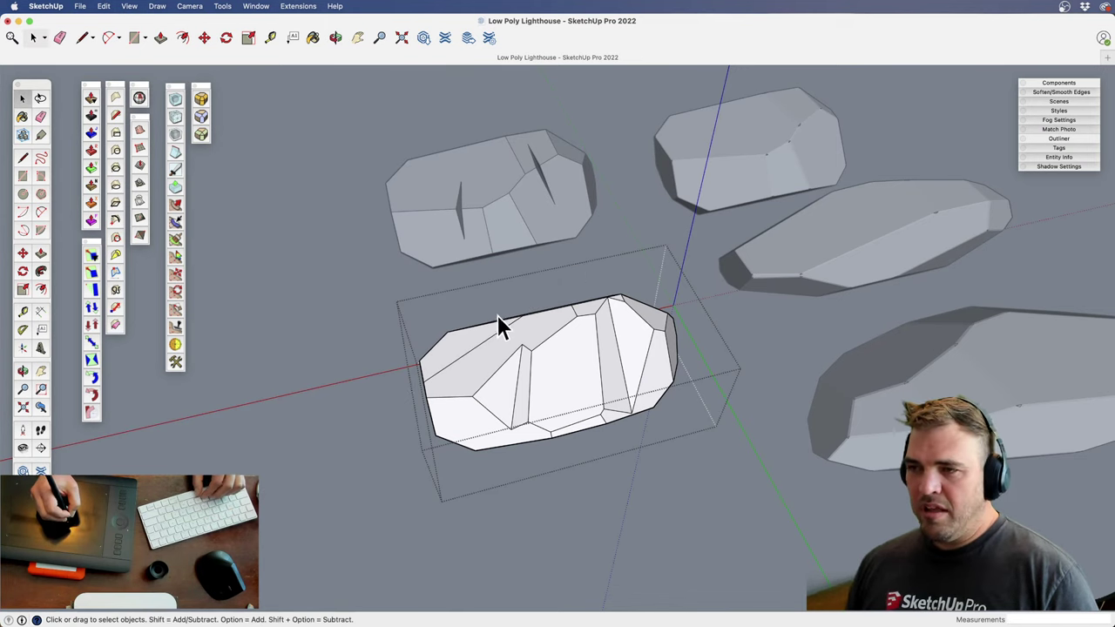
{"action": "left_click", "coordinate": [422, 357]}
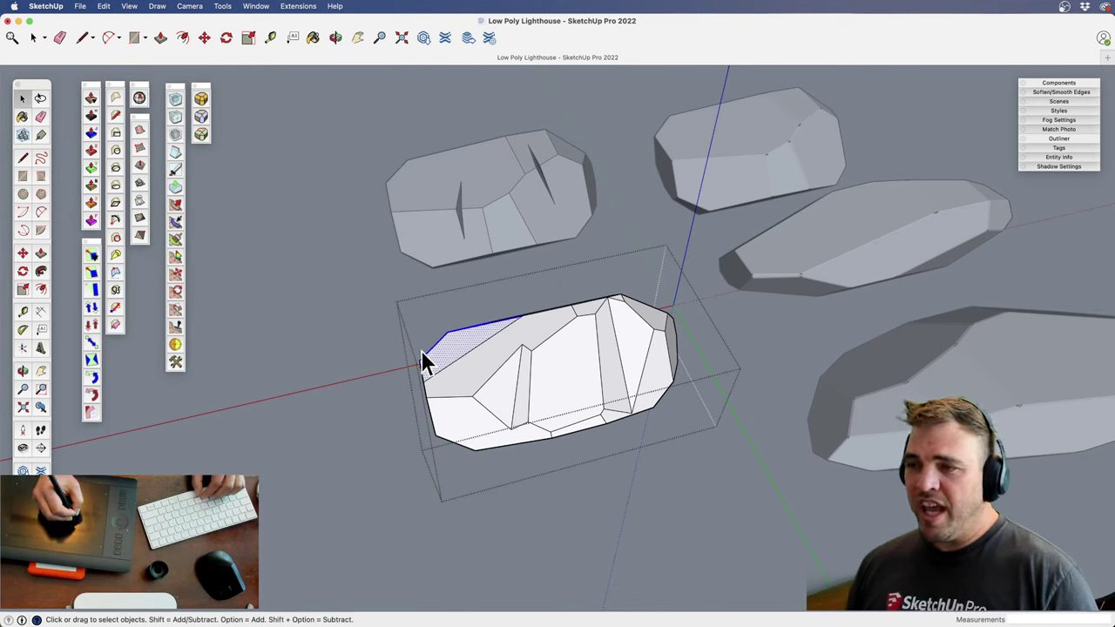
{"action": "key", "text": "Delete"}
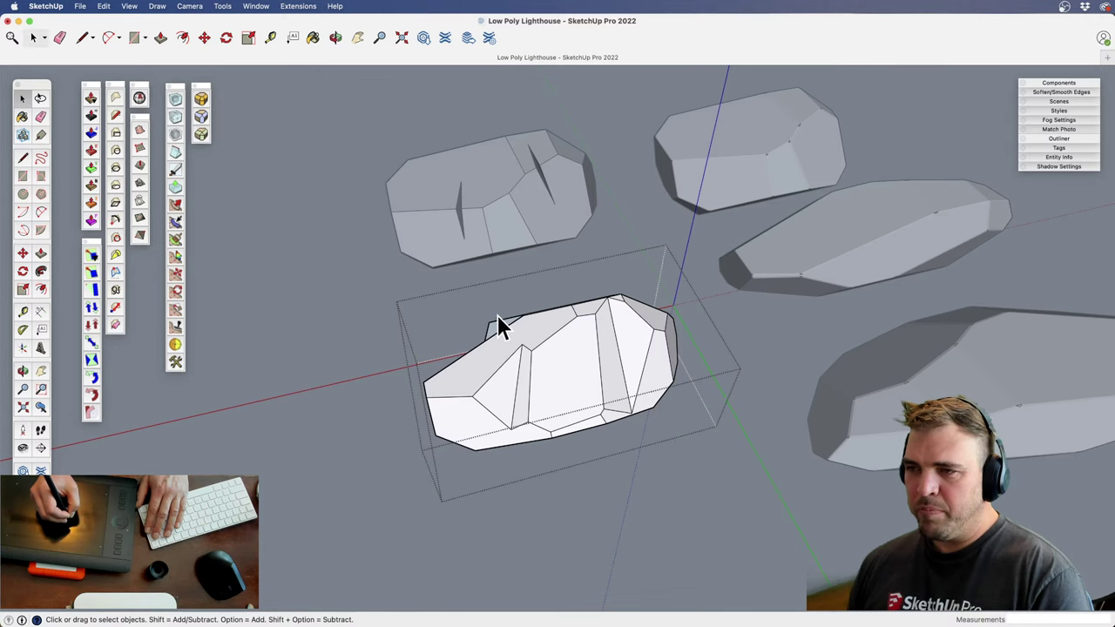
Cap the opening left by the removed corner by tracing its rim with lines about 2' 9 1/2" and 6' 11 5/16" long
{"action": "middle_click_drag", "start_coordinate": [494, 313], "coordinate": [762, 321]}
{"action": "key", "text": "l"}
{"action": "left_click", "coordinate": [565, 319]}
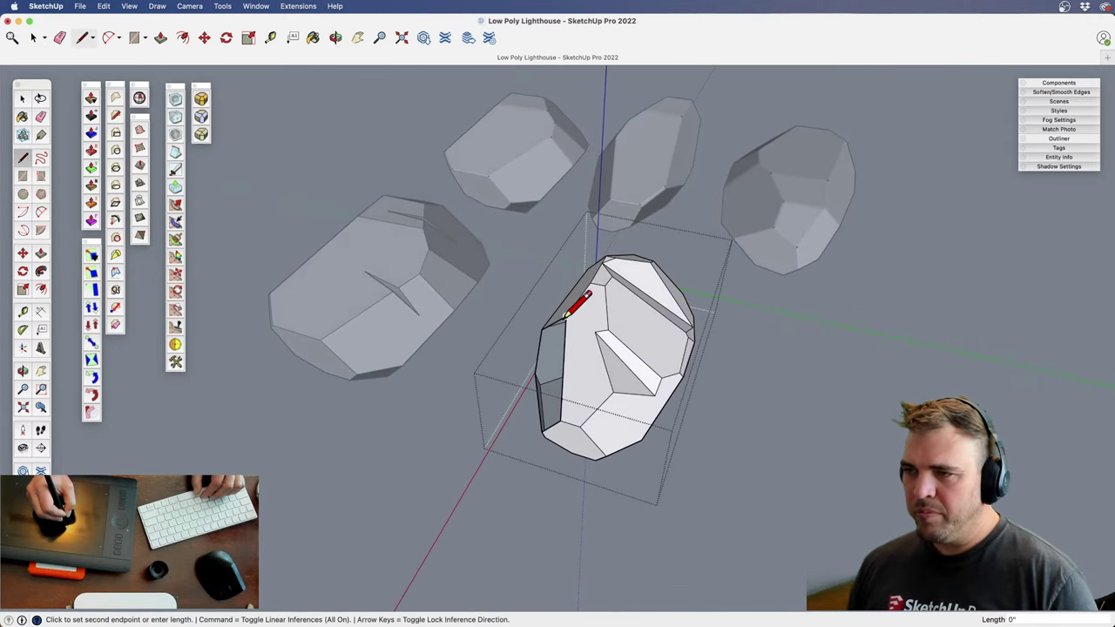
{"action": "left_click", "coordinate": [544, 326]}
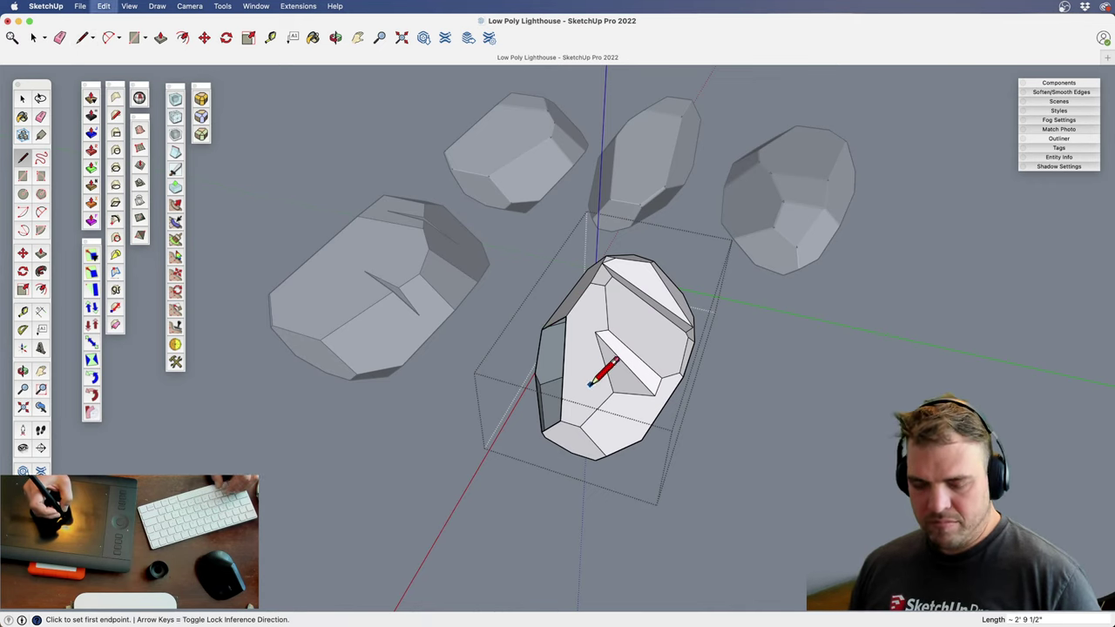
{"action": "left_click", "coordinate": [560, 420]}
{"action": "left_click", "coordinate": [566, 317]}
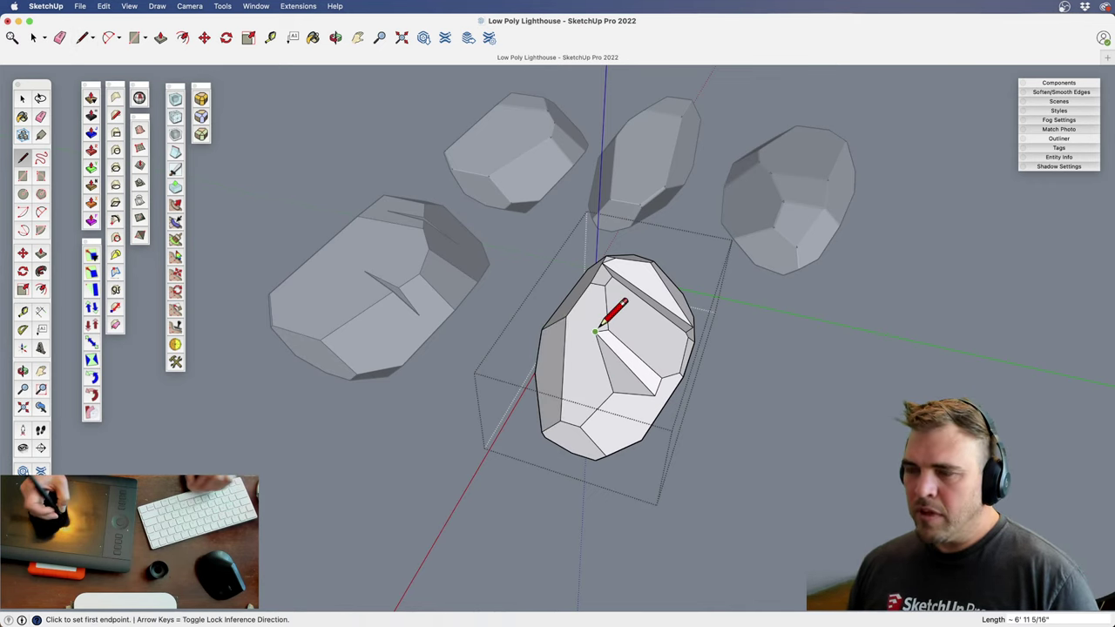
Exit the rock's group and place a copy of the rock beside it
{"action": "middle_click_drag", "start_coordinate": [609, 311], "coordinate": [762, 415]}
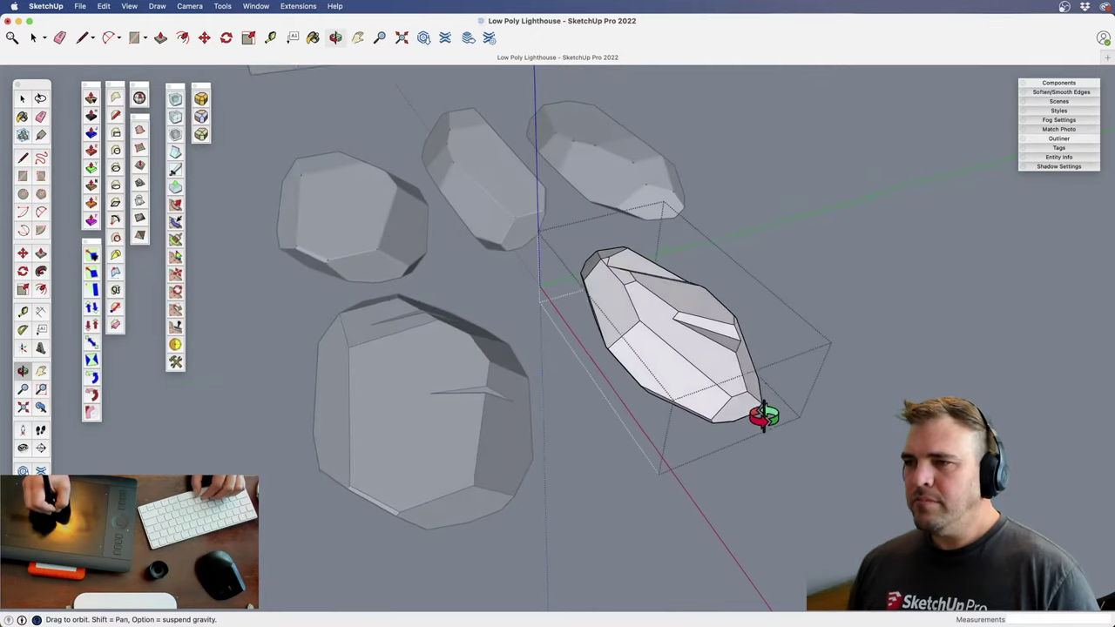
{"action": "key", "text": "space"}
{"action": "middle_click_drag", "start_coordinate": [660, 327], "coordinate": [598, 410], "text": "shift"}
{"action": "left_click", "coordinate": [595, 406]}
{"action": "scroll", "coordinate": [568, 376], "scroll_direction": "down", "scroll_amount": 2}
{"action": "middle_click_drag", "start_coordinate": [567, 376], "coordinate": [500, 481]}
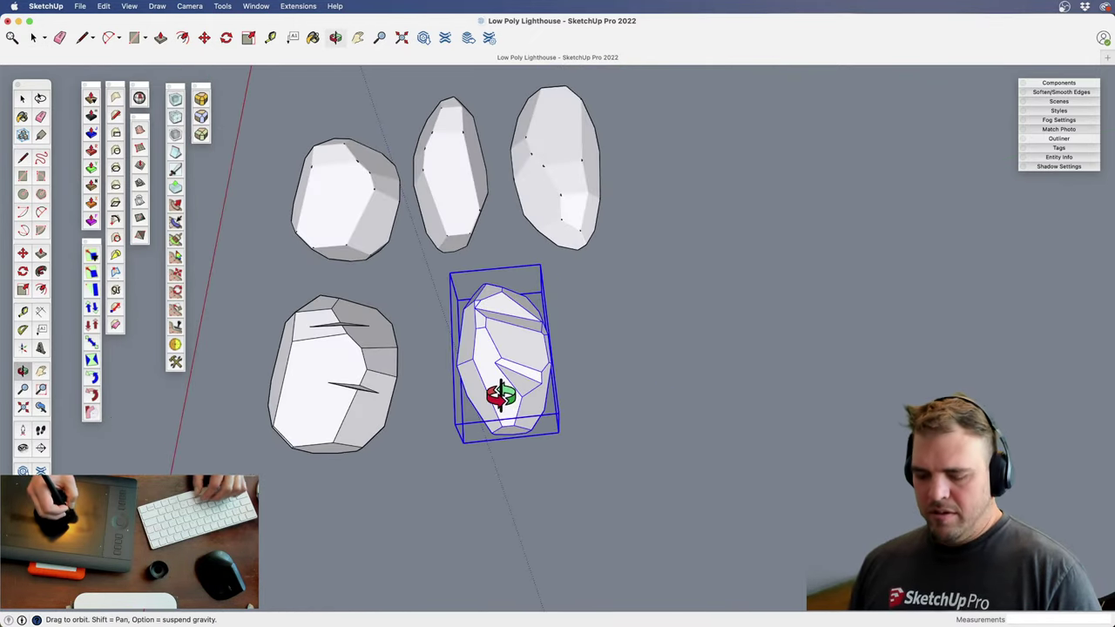
{"action": "key", "text": "m"}
{"action": "left_click_drag", "start_coordinate": [527, 466], "coordinate": [636, 439]}
{"action": "key", "text": "alt"}
Mirror and narrow the copied rock with a green scale of about -0.67, and shrink its height and length
{"action": "middle_click_drag", "start_coordinate": [637, 438], "coordinate": [531, 383]}
{"action": "key", "text": "s"}
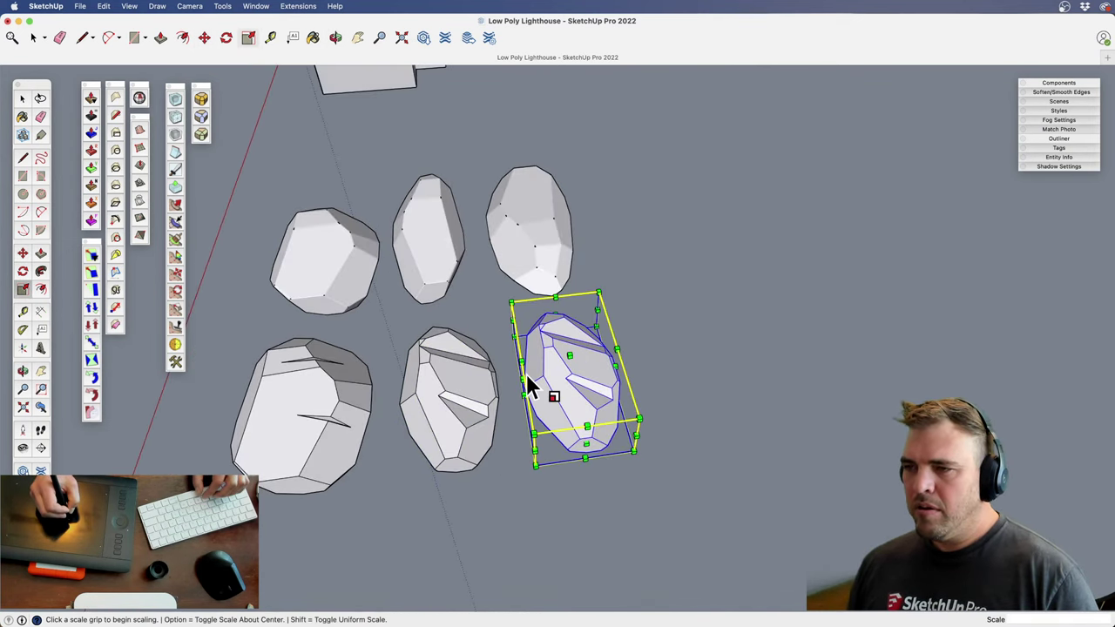
{"action": "left_click", "coordinate": [522, 379]}
{"action": "left_click", "coordinate": [669, 361]}
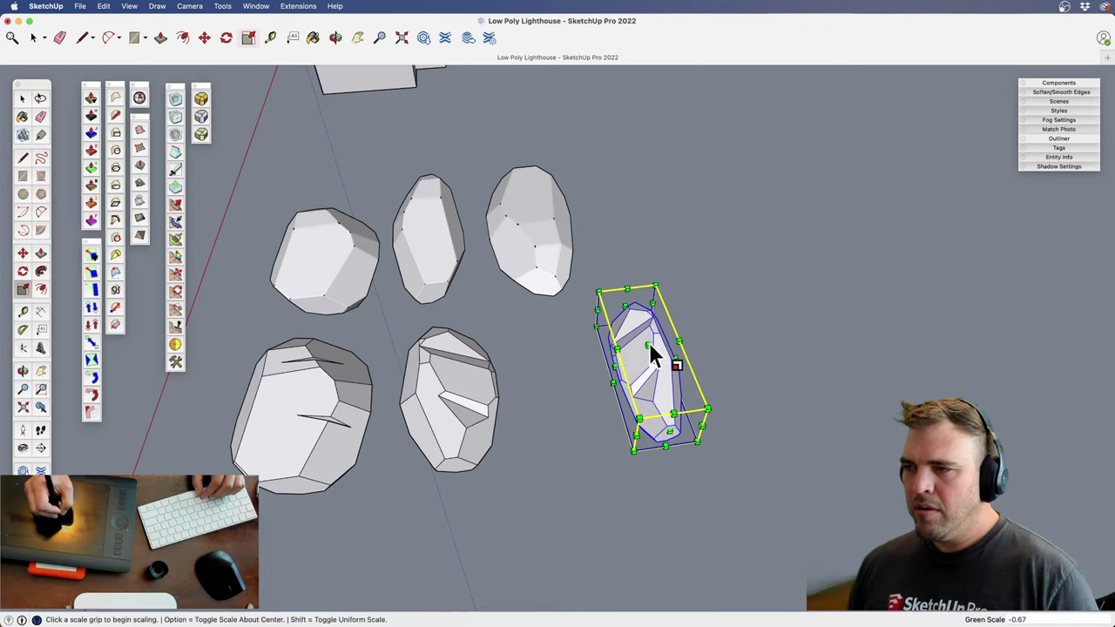
{"action": "left_click", "coordinate": [649, 344]}
{"action": "left_click", "coordinate": [658, 378]}
{"action": "left_click", "coordinate": [668, 433]}
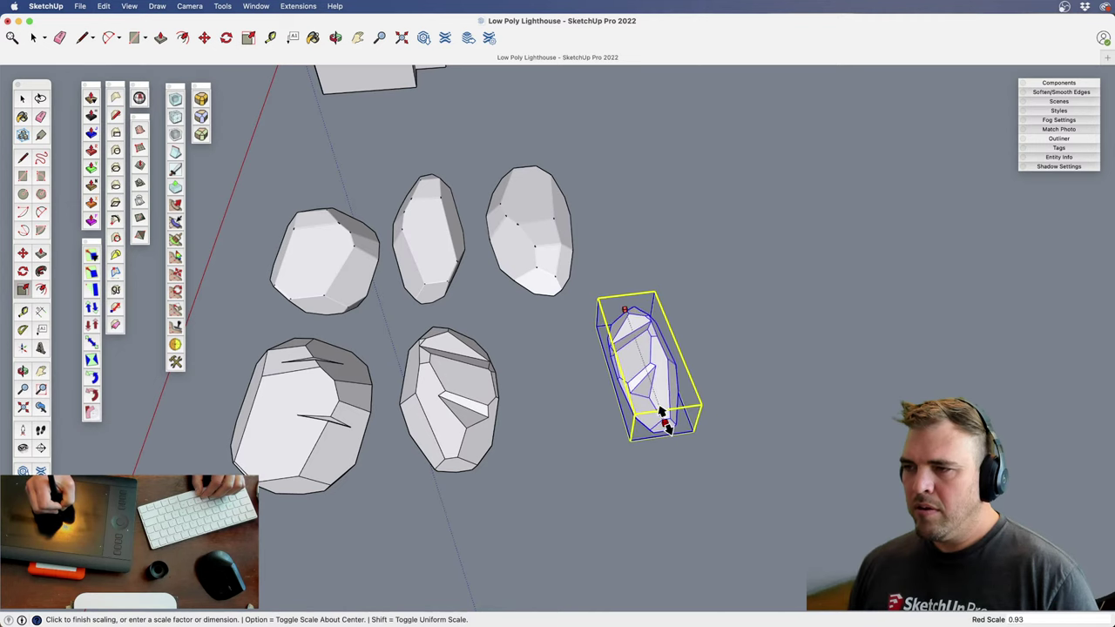
{"action": "left_click", "coordinate": [654, 400]}
Move the small mirrored rock about 9' along the green axis, back toward the rock it was copied from
{"action": "key", "text": "m"}
{"action": "left_click", "coordinate": [682, 437]}
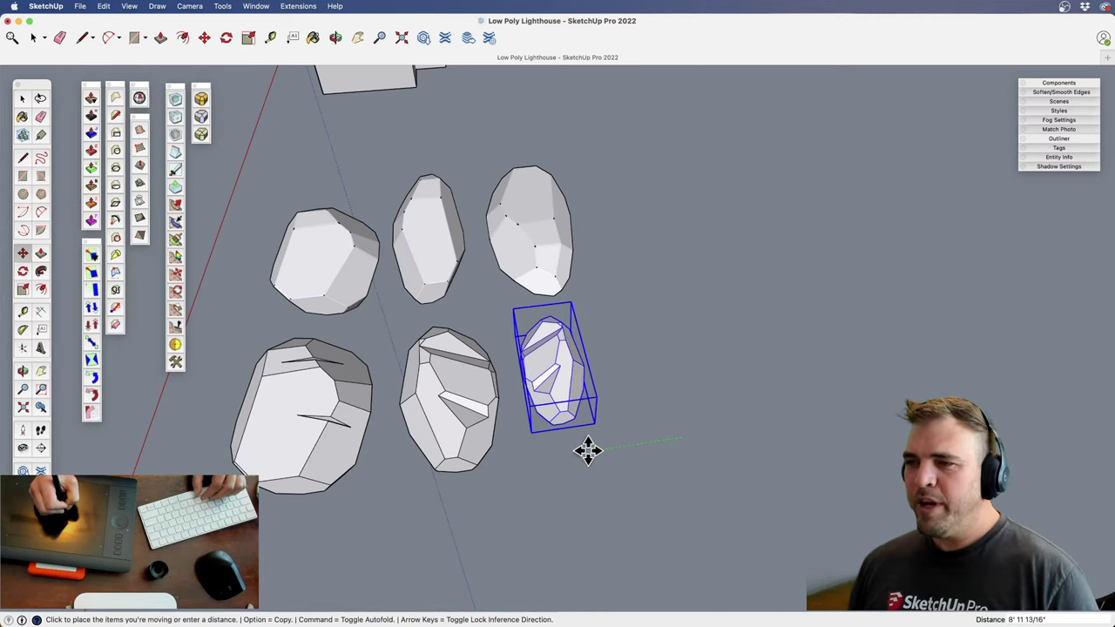
{"action": "left_click", "coordinate": [585, 441]}
Copy the small mirrored rock to a spot about 9' 2" away on its outer side
{"action": "mouse_move", "coordinate": [563, 387]}
{"action": "middle_mouse_down"}
{"action": "mouse_move", "coordinate": [522, 473]}
{"action": "mouse_move", "coordinate": [510, 410]}
{"action": "mouse_move", "coordinate": [500, 578]}
{"action": "mouse_move", "coordinate": [574, 379]}
{"action": "middle_mouse_up"}
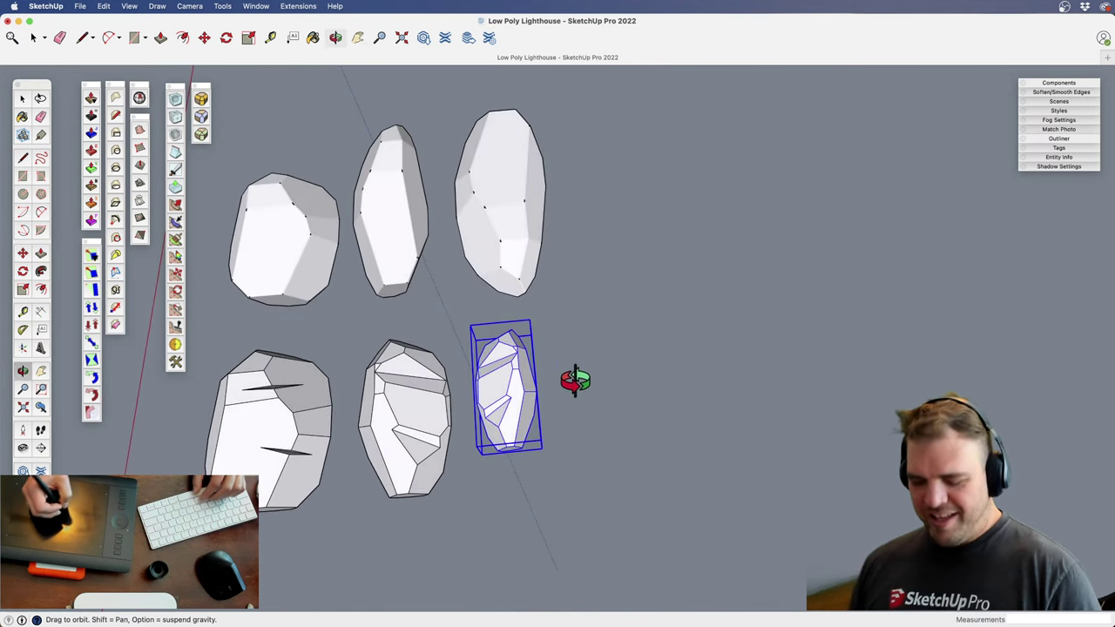
{"action": "left_click", "coordinate": [577, 438]}
{"action": "key", "text": "alt"}
{"action": "left_click", "coordinate": [658, 472]}
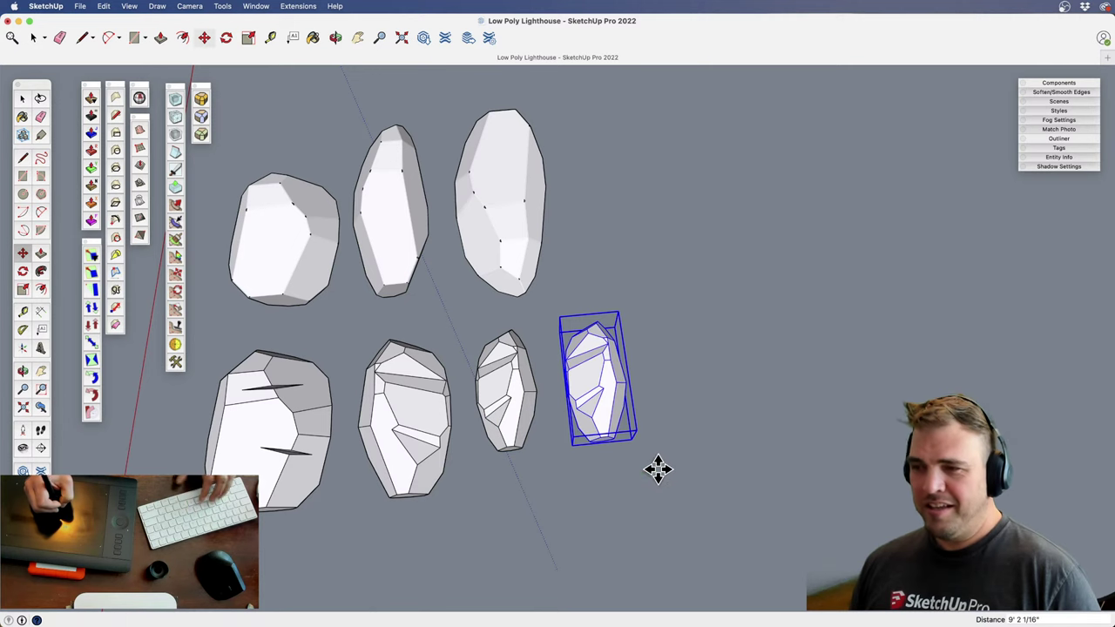
Scale the newest rock copy longer along its length and adjust its height to make an elongated rock
{"action": "key", "text": "s"}
{"action": "left_click_drag", "start_coordinate": [605, 440], "coordinate": [620, 514]}
{"action": "middle_click_drag", "start_coordinate": [586, 449], "coordinate": [586, 347], "text": "shift"}
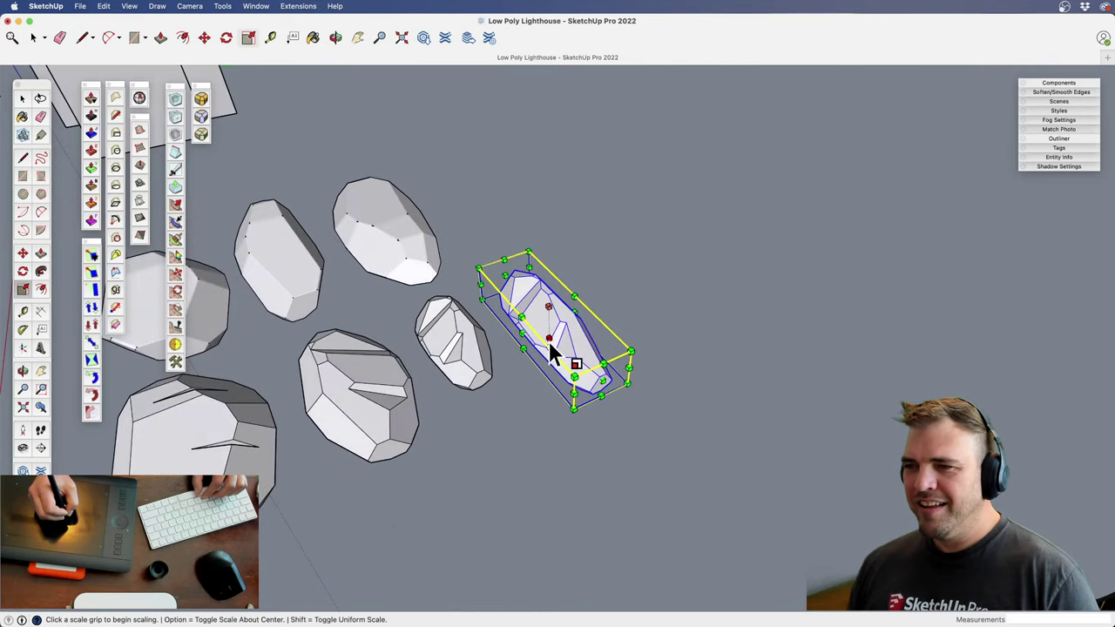
{"action": "left_click_drag", "start_coordinate": [548, 338], "coordinate": [573, 296]}
{"action": "middle_click_drag", "start_coordinate": [575, 296], "coordinate": [672, 380]}
{"action": "middle_click_drag", "start_coordinate": [313, 335], "coordinate": [532, 276], "text": "shift"}
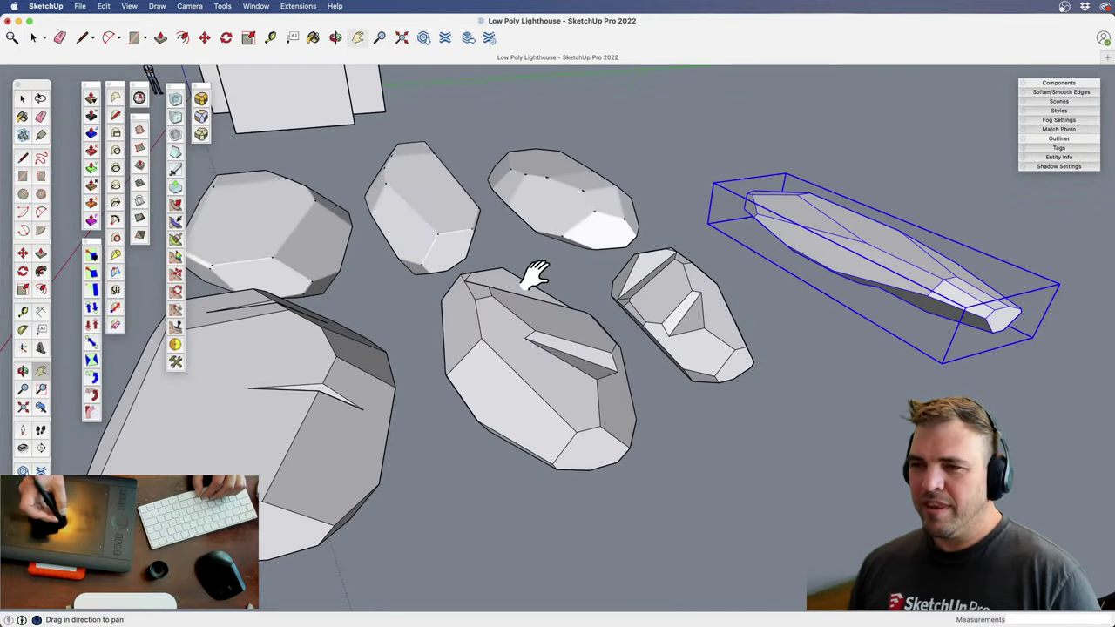
Select all geometry inside the large slotted rock and bevel its edges with Sharp Corner, using a 1/2" offset and one segment
{"action": "key", "text": "space"}
{"action": "key", "text": "z"}
{"action": "left_click_drag", "start_coordinate": [604, 296], "coordinate": [609, 389]}
{"action": "middle_click_drag", "start_coordinate": [609, 389], "coordinate": [630, 423]}
{"action": "key", "text": "space"}
{"action": "triple_click", "coordinate": [448, 426]}
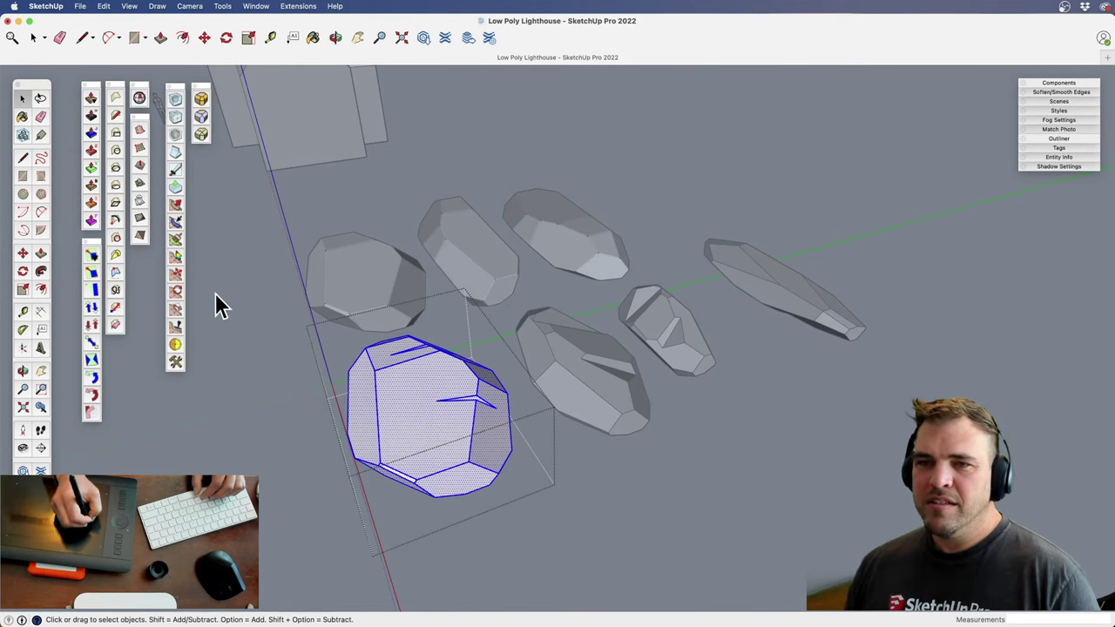
{"action": "left_click", "coordinate": [202, 117]}
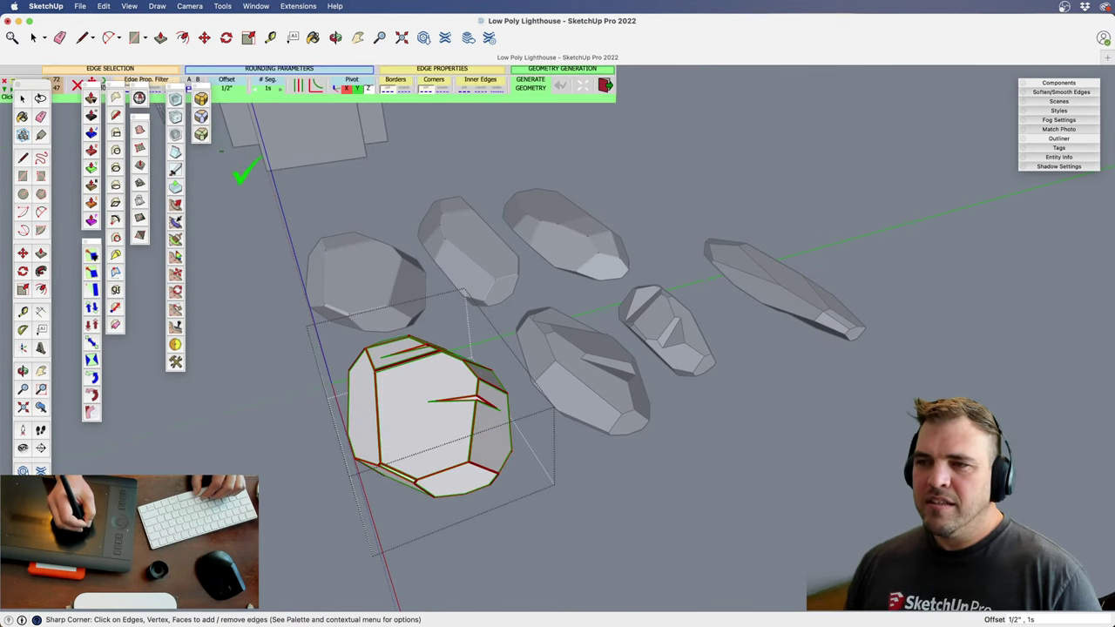
{"action": "key", "text": "space"}
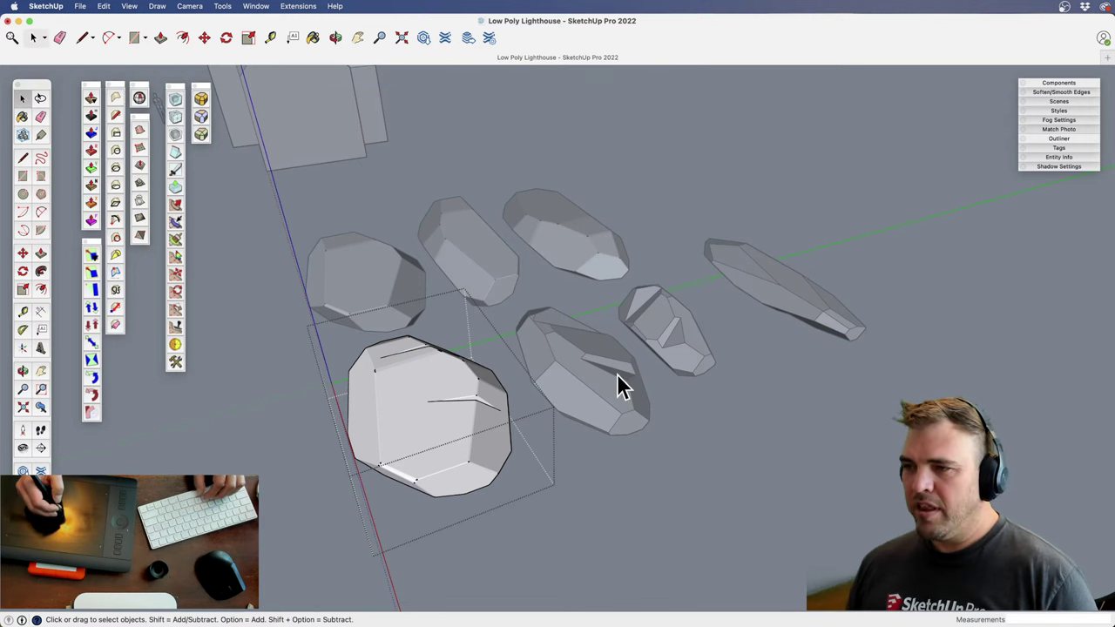
Bevel all edges of the neighbouring notched rock with Sharp Corner at a 1/2" offset, accept the overlaps, and inspect the result up close
{"action": "left_click", "coordinate": [609, 383]}
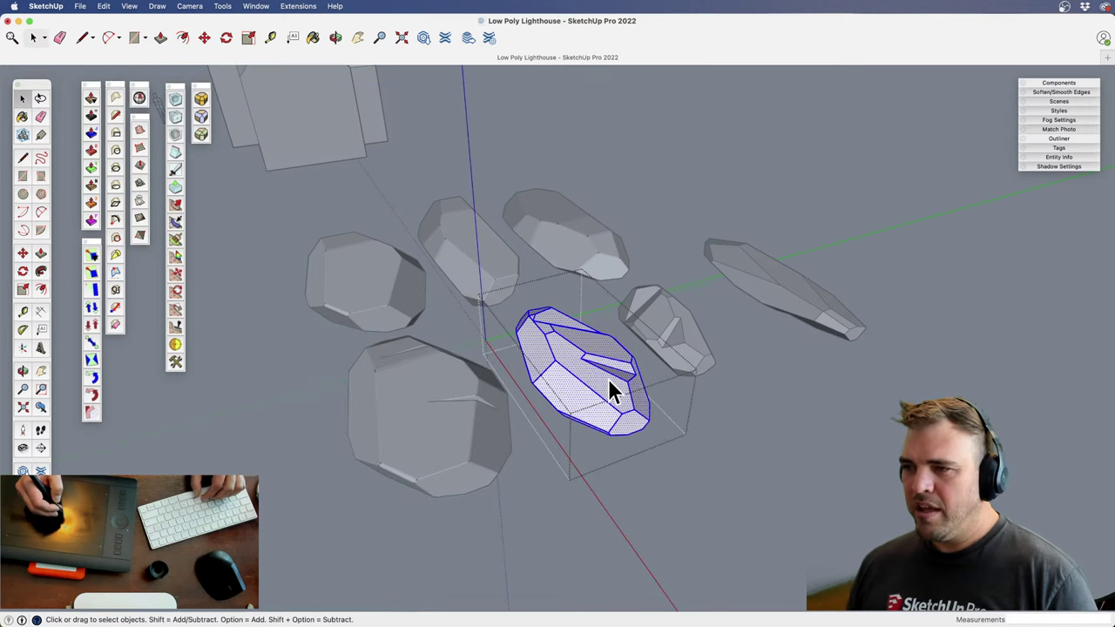
{"action": "left_click", "coordinate": [201, 115]}
{"action": "key", "text": "Return"}
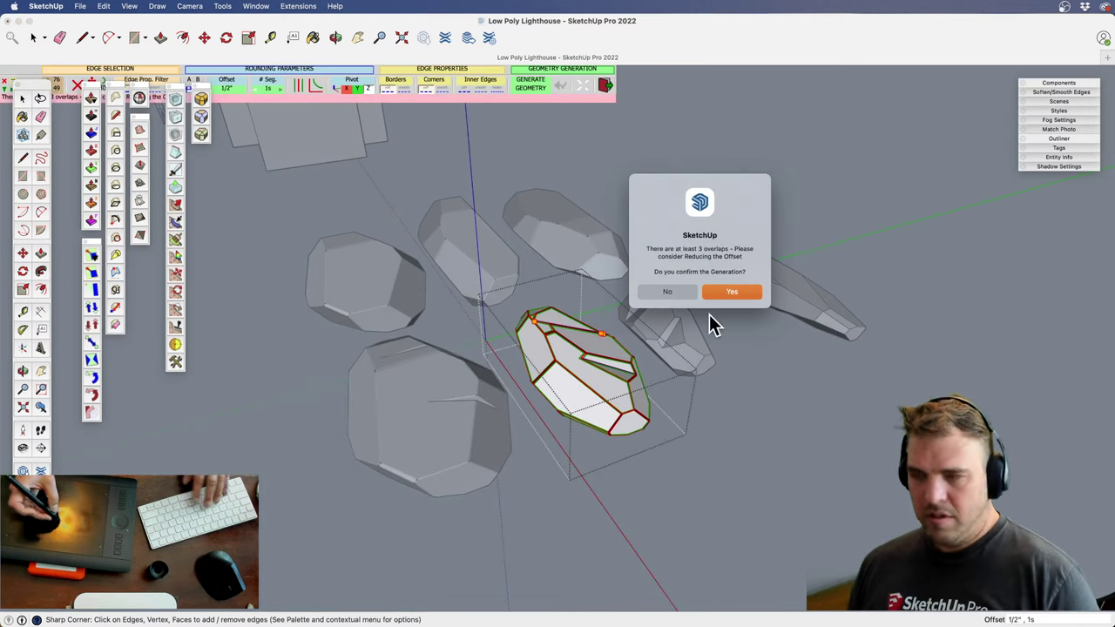
{"action": "left_click", "coordinate": [732, 293]}
{"action": "middle_click_drag", "start_coordinate": [676, 316], "coordinate": [620, 495]}
{"action": "scroll", "coordinate": [530, 423], "scroll_direction": "up", "scroll_amount": 6}
{"action": "middle_click_drag", "start_coordinate": [529, 423], "coordinate": [567, 318], "text": "shift"}
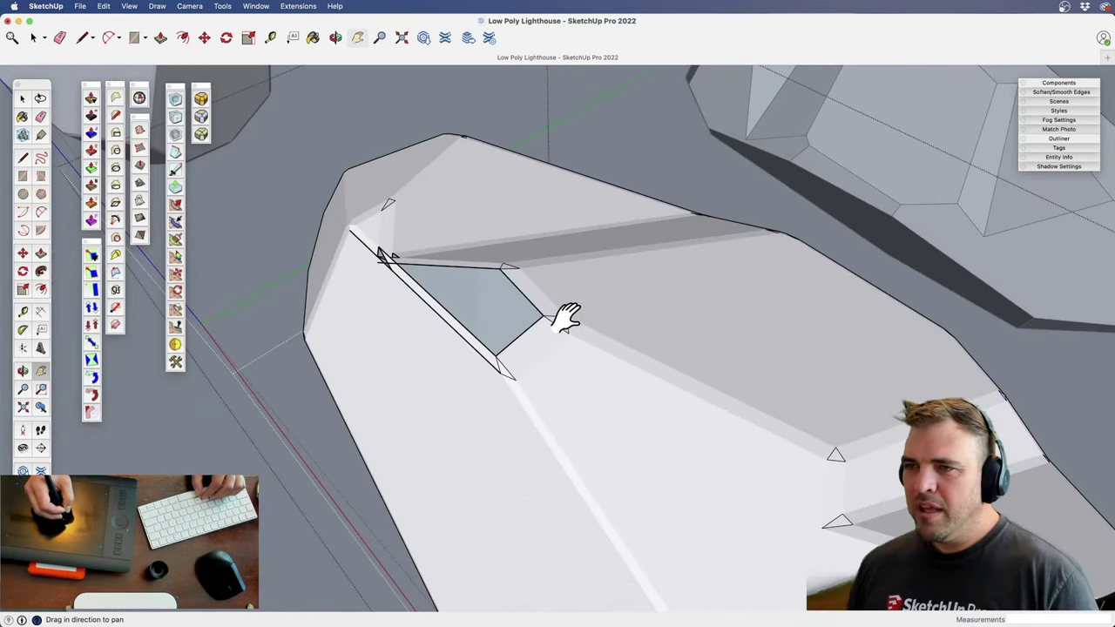
{"action": "scroll", "coordinate": [560, 393], "scroll_direction": "down", "scroll_amount": 6}
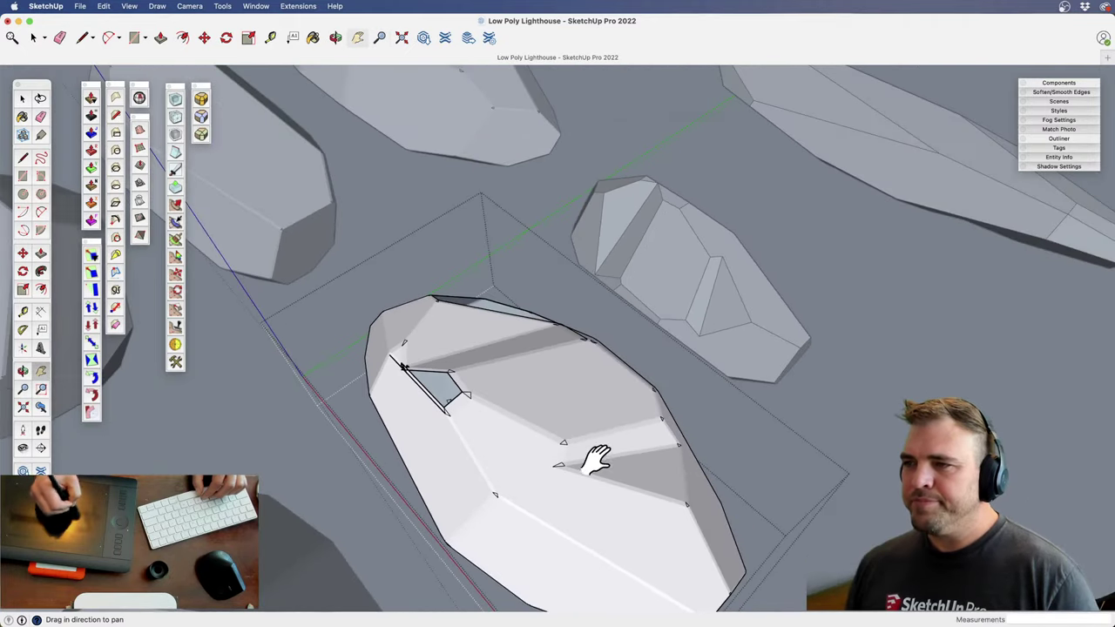
{"action": "middle_click_drag", "start_coordinate": [597, 460], "coordinate": [506, 307], "text": "shift"}
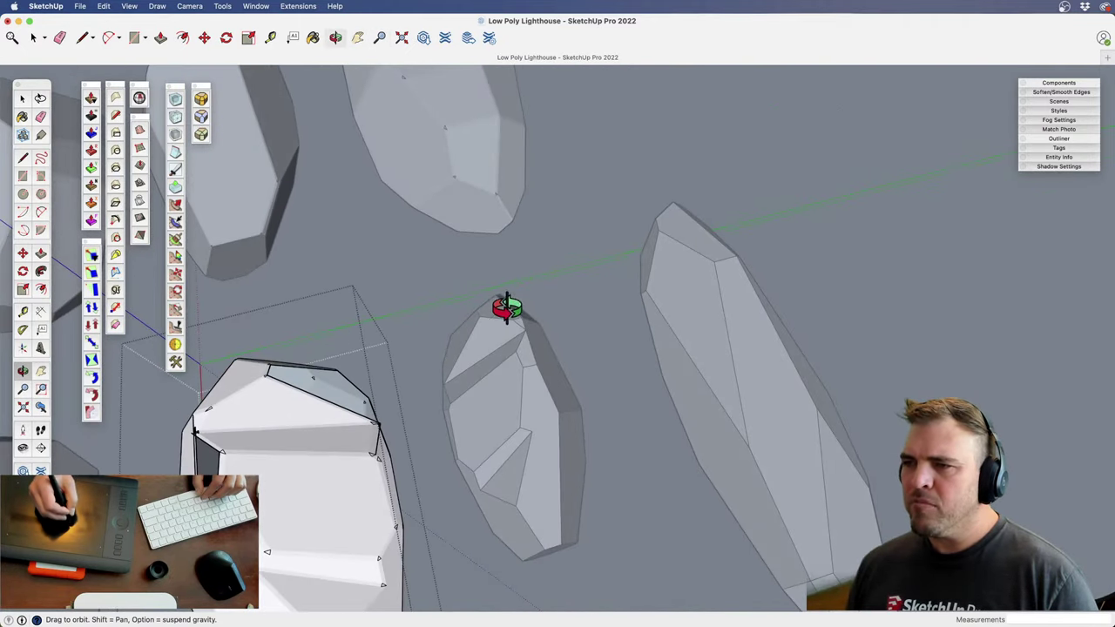
{"action": "middle_click_drag", "start_coordinate": [540, 392], "coordinate": [538, 393]}
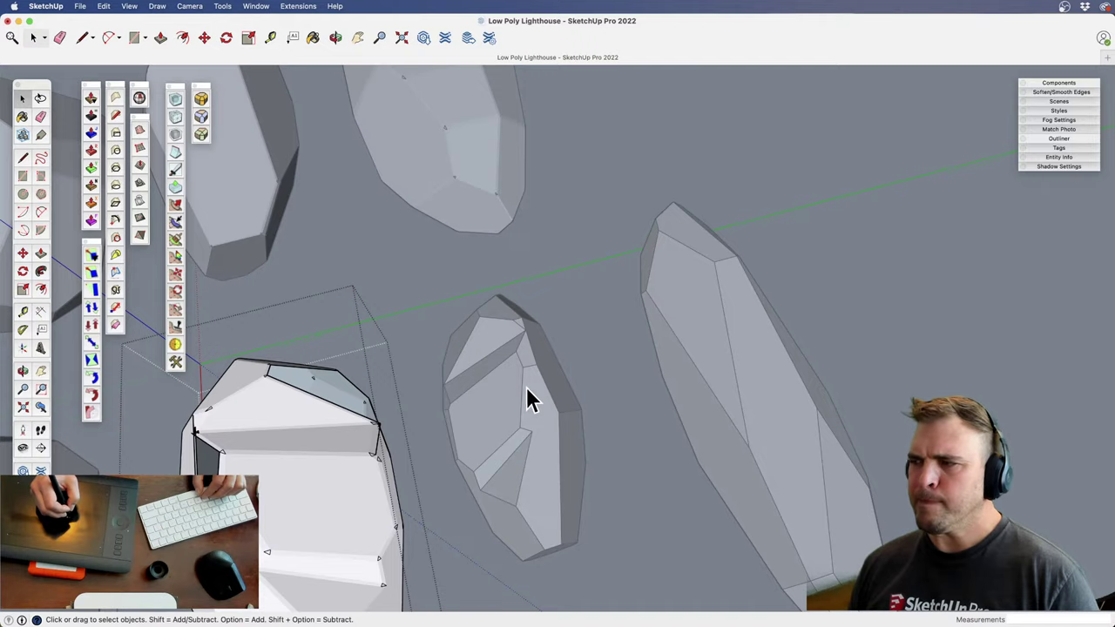
{"action": "left_click", "coordinate": [524, 391]}
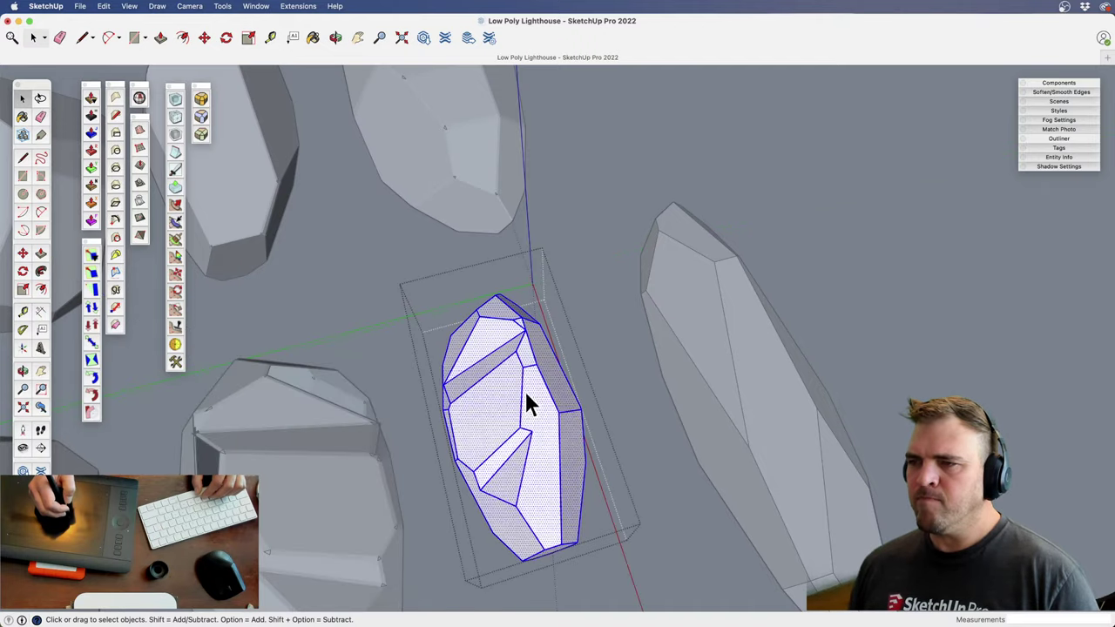
{"action": "mouse_move", "coordinate": [523, 388]}
{"action": "middle_mouse_down"}
{"action": "mouse_move", "coordinate": [523, 373]}
{"action": "mouse_move", "coordinate": [615, 573]}
{"action": "mouse_move", "coordinate": [720, 259]}
{"action": "mouse_move", "coordinate": [562, 253]}
{"action": "mouse_move", "coordinate": [569, 314]}
{"action": "mouse_move", "coordinate": [428, 438]}
{"action": "mouse_move", "coordinate": [585, 524]}
{"action": "mouse_move", "coordinate": [522, 497]}
{"action": "mouse_move", "coordinate": [548, 478]}
{"action": "mouse_move", "coordinate": [544, 450]}
{"action": "middle_mouse_up"}
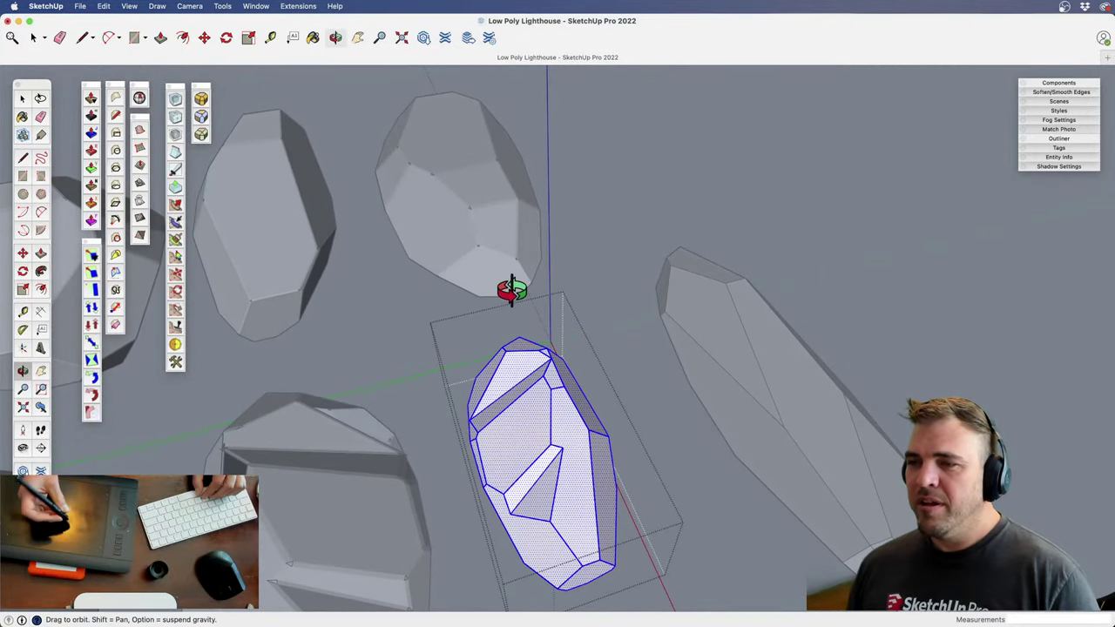
{"action": "mouse_move", "coordinate": [562, 359]}
{"action": "middle_mouse_down"}
{"action": "mouse_move", "coordinate": [543, 372]}
{"action": "mouse_move", "coordinate": [557, 361]}
{"action": "middle_mouse_up"}
{"action": "left_click", "coordinate": [615, 328]}
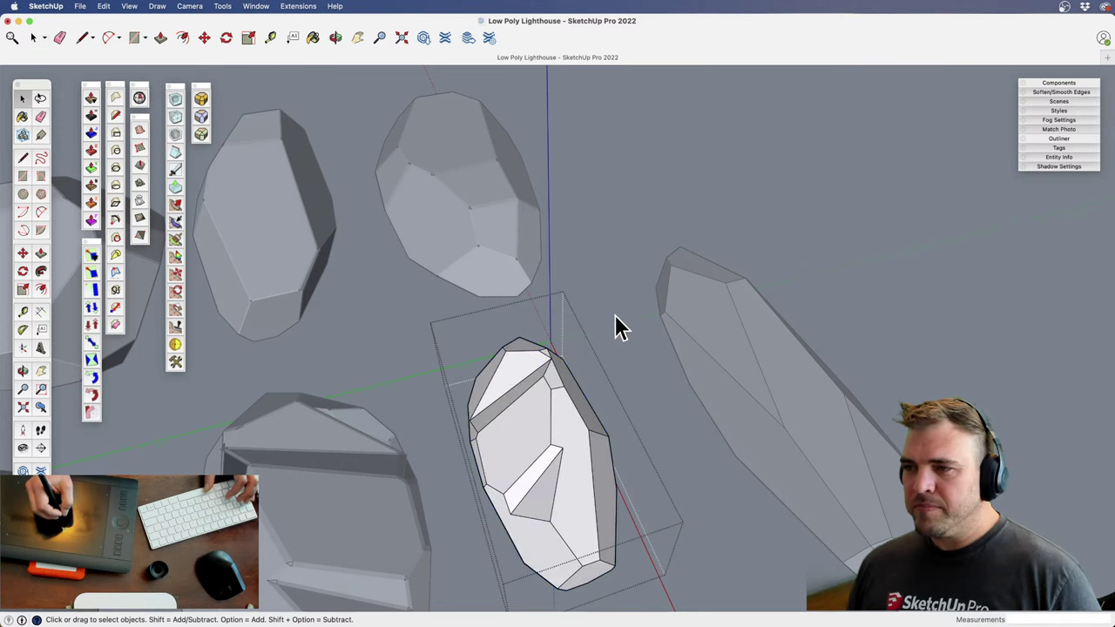
{"action": "left_click", "coordinate": [595, 328]}
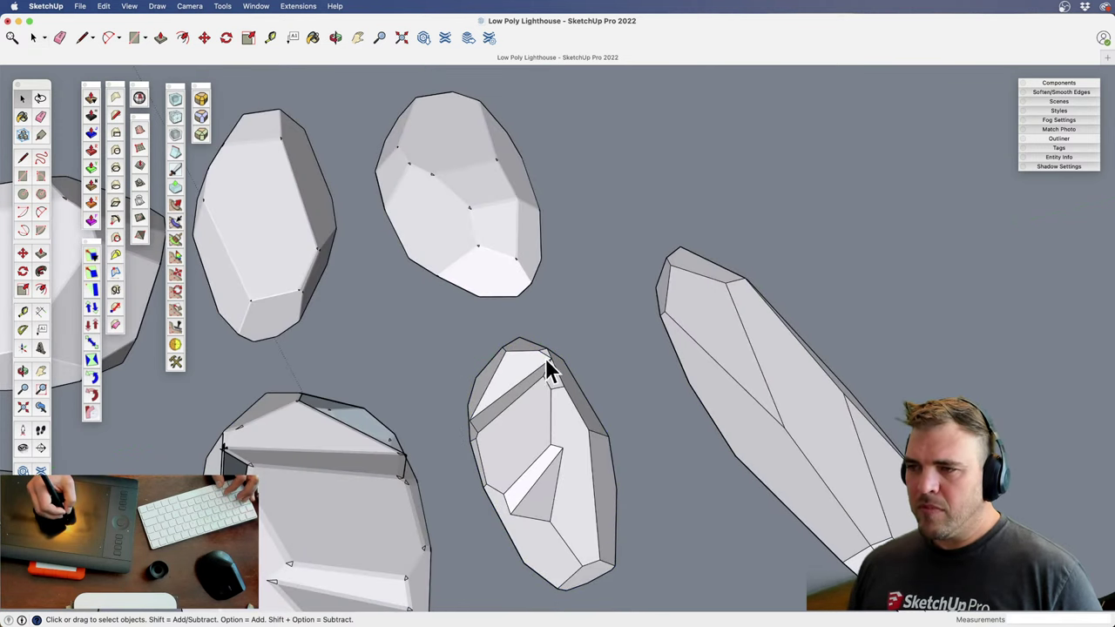
Undo the Sharp Corner bevel on the large notched rock
{"action": "key", "text": "super+z"}
{"action": "key", "text": "super+z"}
{"action": "key", "text": "super+z"}
{"action": "key", "text": "super+z"}
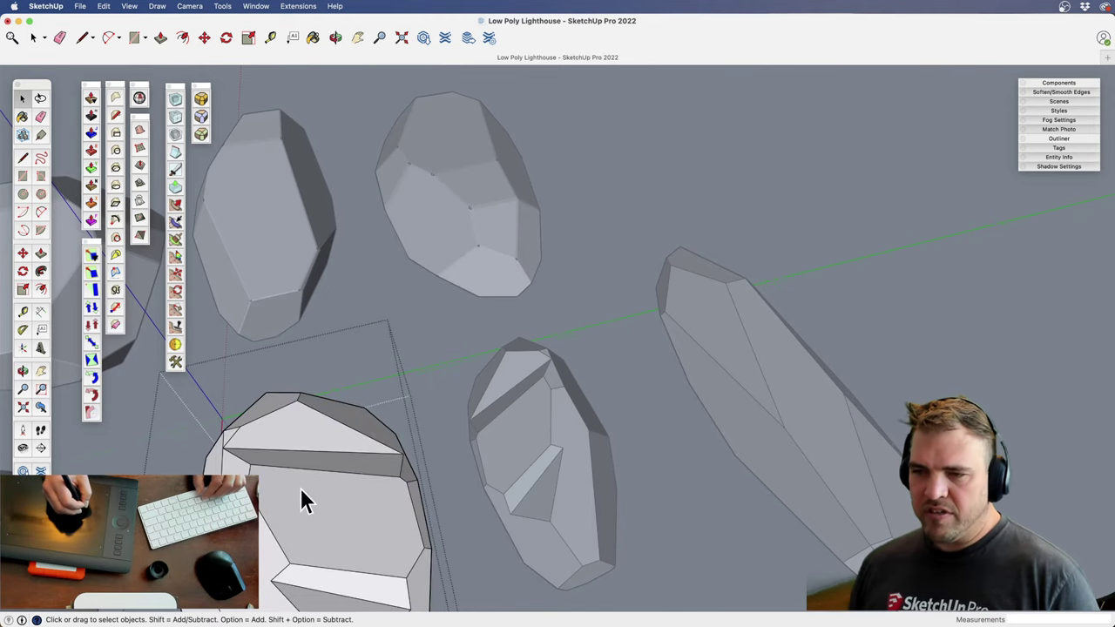
Erase the elongated rock and the smaller notched copy beside the large notched rock
{"action": "middle_click_drag", "start_coordinate": [301, 488], "coordinate": [716, 285]}
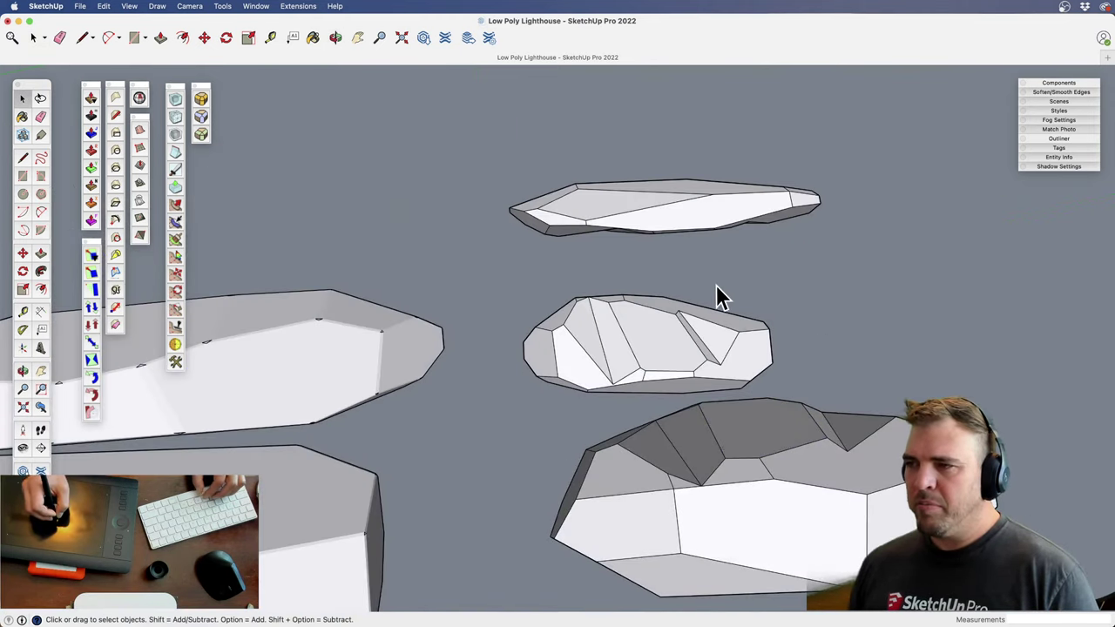
{"action": "key", "text": "e"}
{"action": "left_click_drag", "start_coordinate": [662, 199], "coordinate": [613, 331]}
Open the remaining notched rock for editing, slice across its upper ridge with a knife cut, and delete the cut-off piece
{"action": "mouse_move", "coordinate": [645, 378]}
{"action": "middle_mouse_down", "text": "shift"}
{"action": "mouse_move", "coordinate": [494, 318]}
{"action": "mouse_move", "coordinate": [607, 493]}
{"action": "mouse_move", "coordinate": [769, 455]}
{"action": "mouse_move", "coordinate": [581, 403]}
{"action": "mouse_move", "coordinate": [821, 435]}
{"action": "mouse_move", "coordinate": [814, 393]}
{"action": "mouse_move", "coordinate": [668, 369]}
{"action": "mouse_move", "coordinate": [674, 413]}
{"action": "mouse_move", "coordinate": [615, 356]}
{"action": "middle_mouse_up", "text": "shift"}
{"action": "key", "text": "space"}
{"action": "left_click", "coordinate": [634, 364]}
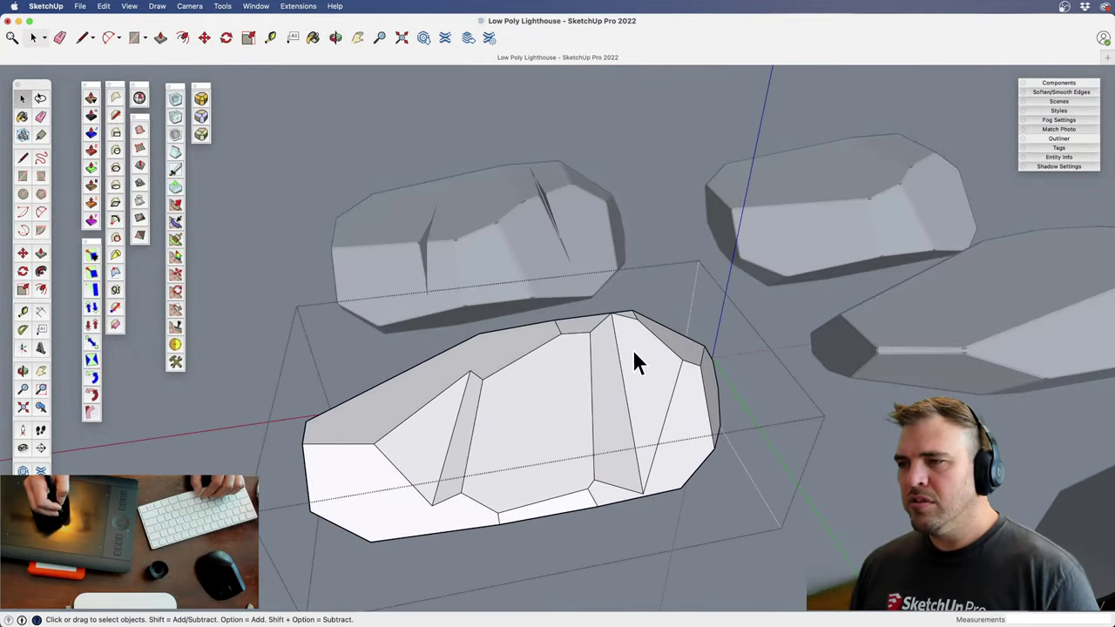
{"action": "key", "text": "k"}
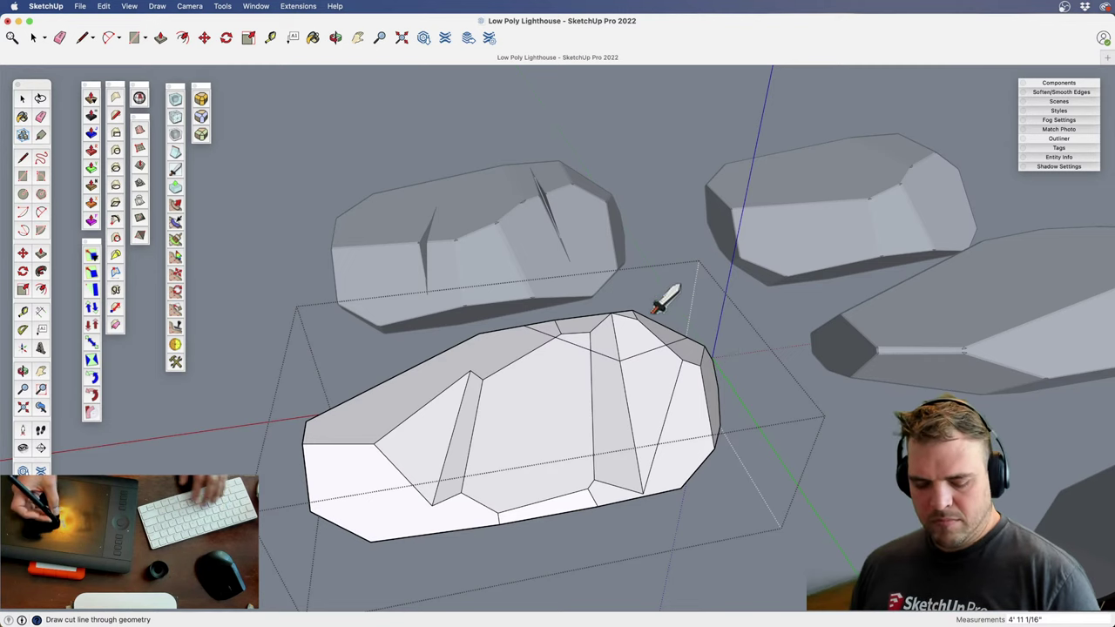
{"action": "key", "text": "space"}
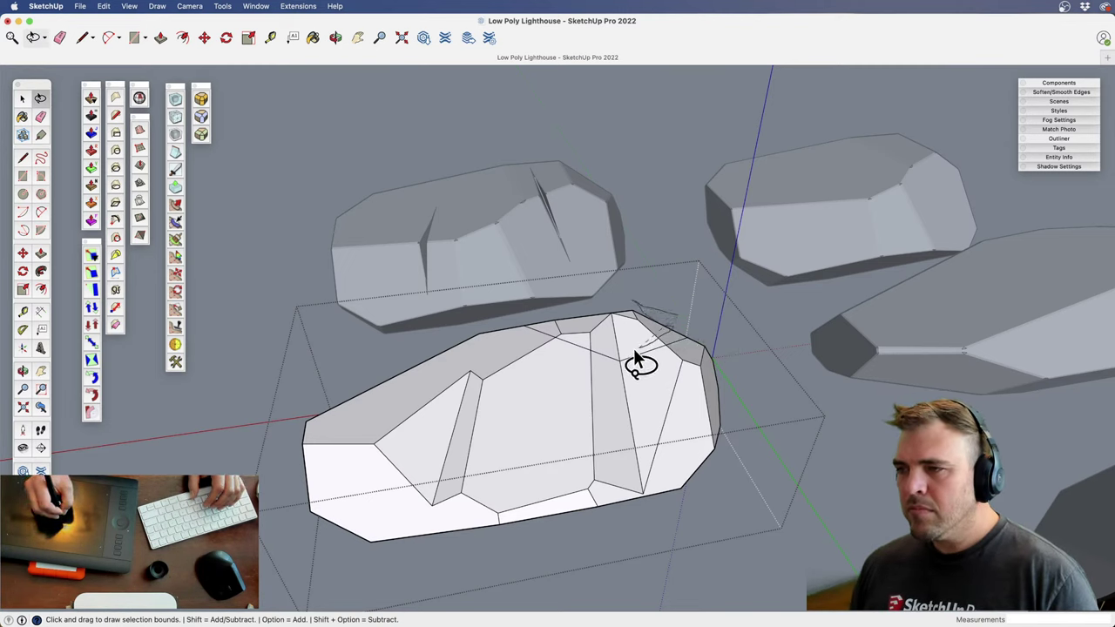
{"action": "left_click", "coordinate": [578, 324]}
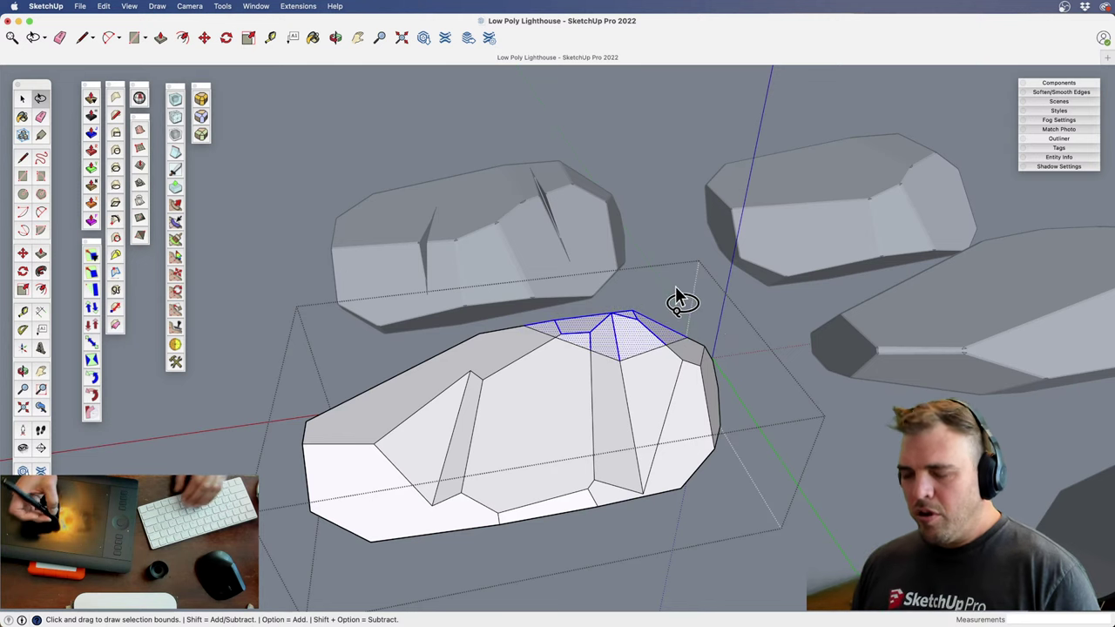
{"action": "key", "text": "Delete"}
Draw an edge across the opening to close it with new faces, clean up the cut, and close the rock for editing
{"action": "key", "text": "l"}
{"action": "middle_click_drag", "start_coordinate": [657, 348], "coordinate": [540, 456]}
{"action": "left_click", "coordinate": [540, 430]}
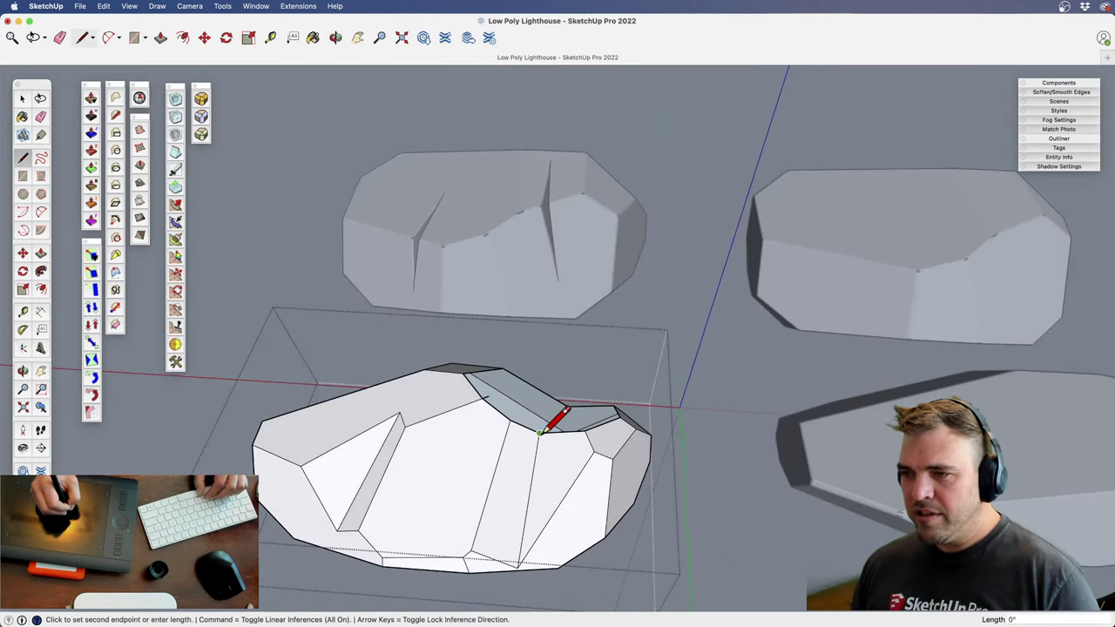
{"action": "left_click", "coordinate": [567, 407]}
{"action": "key", "text": "e"}
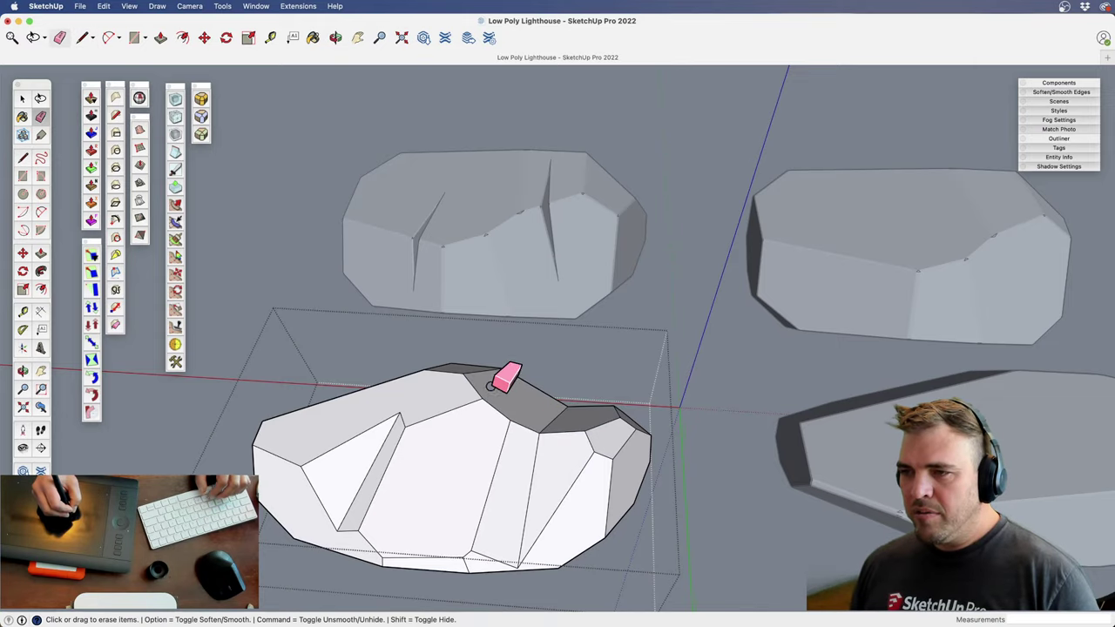
{"action": "middle_click_drag", "start_coordinate": [609, 388], "coordinate": [567, 378]}
{"action": "key", "text": "space"}
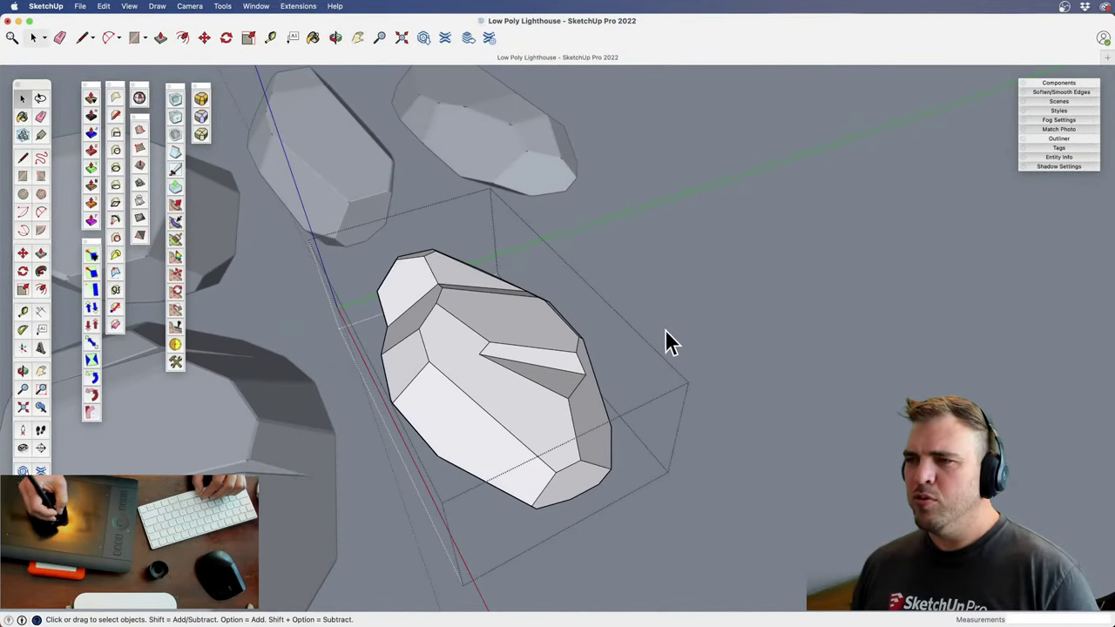
{"action": "left_click", "coordinate": [672, 549]}
Copy the recut notched rock to the empty area on its outer side
{"action": "left_click", "coordinate": [552, 431]}
{"action": "scroll", "coordinate": [539, 352], "scroll_direction": "down", "scroll_amount": 3}
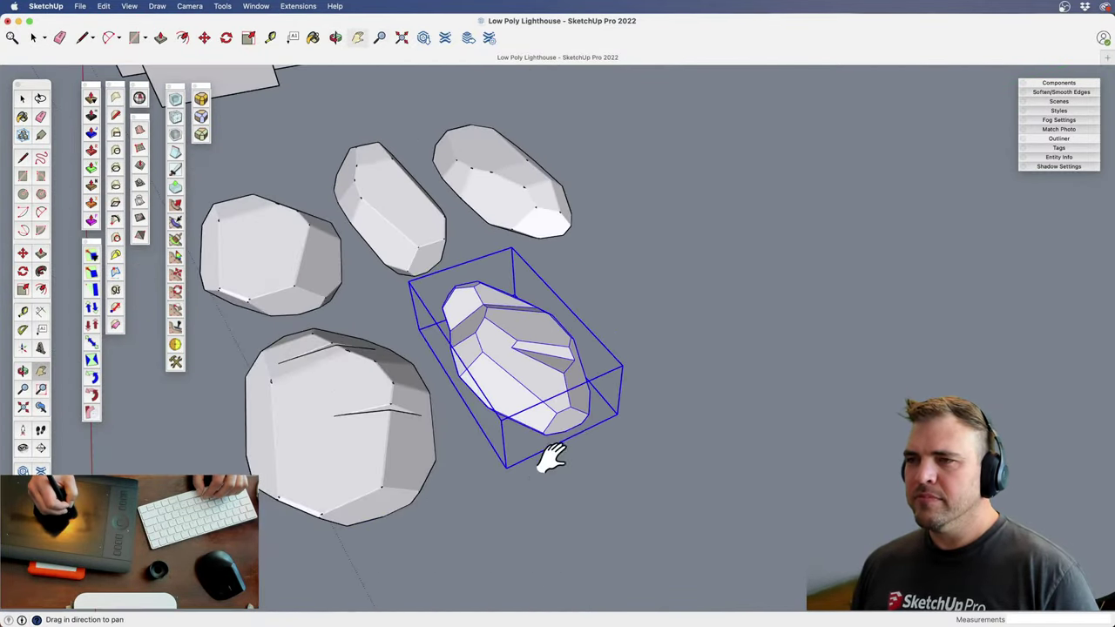
{"action": "middle_click_drag", "start_coordinate": [552, 460], "coordinate": [485, 486], "text": "shift"}
{"action": "middle_click_drag", "start_coordinate": [514, 488], "coordinate": [537, 495]}
{"action": "key", "text": "m"}
{"action": "left_click", "coordinate": [522, 503]}
{"action": "key", "text": "alt"}
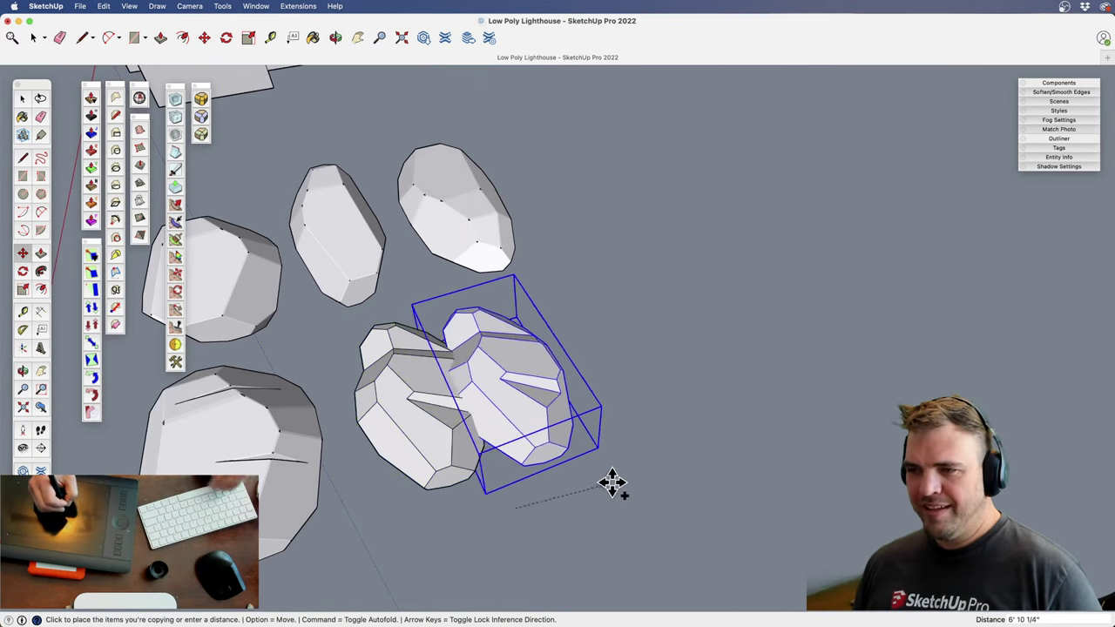
{"action": "left_click", "coordinate": [662, 442]}
{"action": "key", "text": "space"}
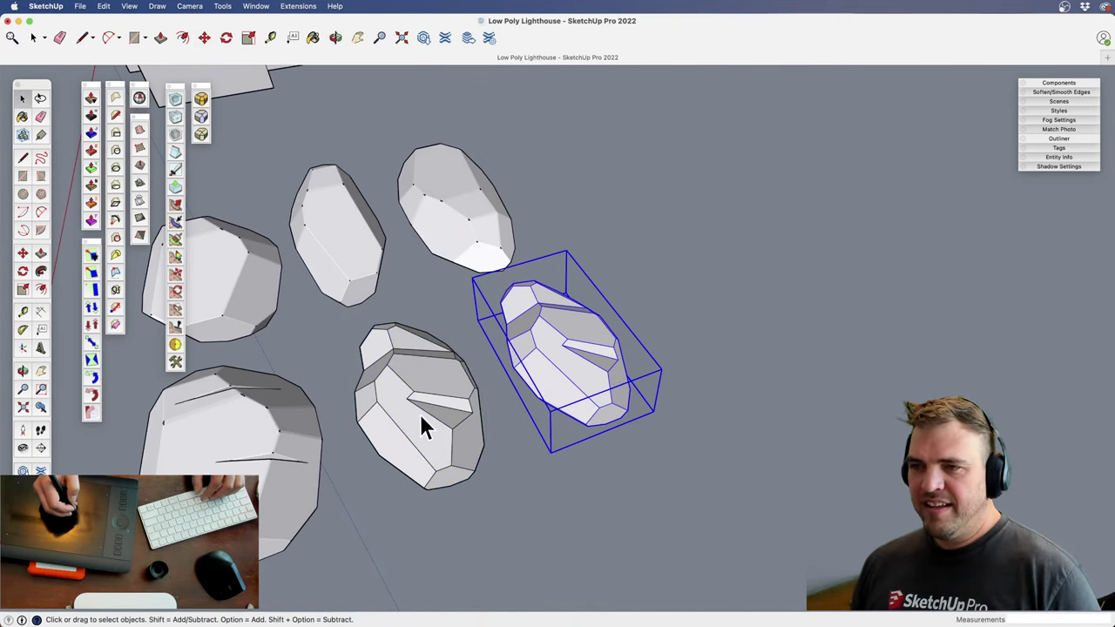
Bevel all edges of the original notched rock with Sharp Corner at a 1/2" offset and one segment, accepting the overlaps
{"action": "left_click", "coordinate": [421, 410]}
{"action": "middle_click_drag", "start_coordinate": [460, 380], "coordinate": [364, 290]}
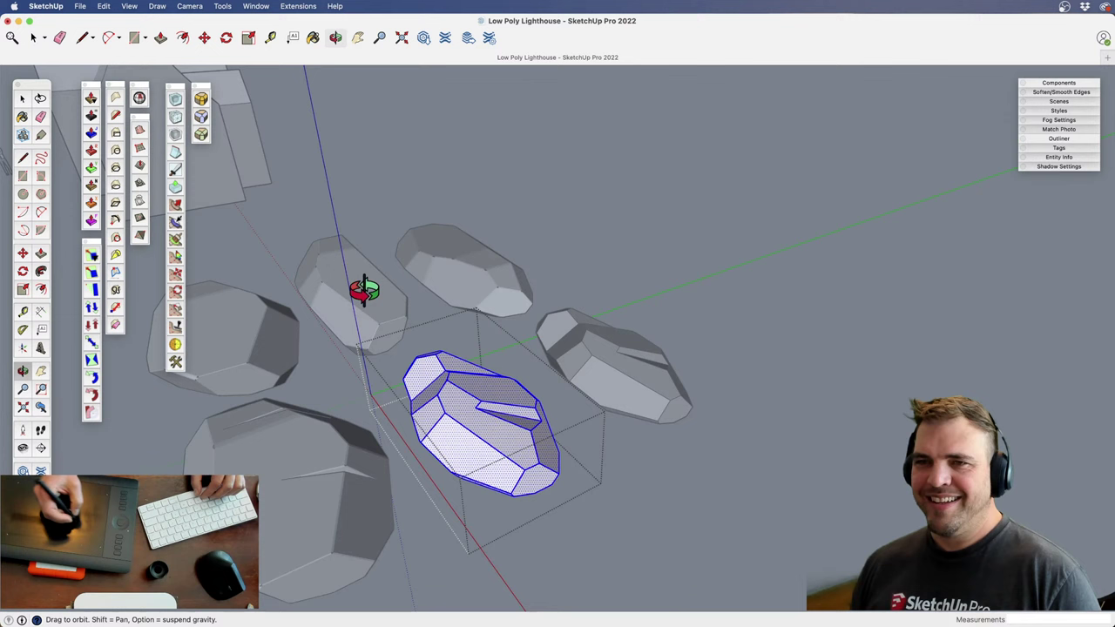
{"action": "left_click", "coordinate": [201, 116]}
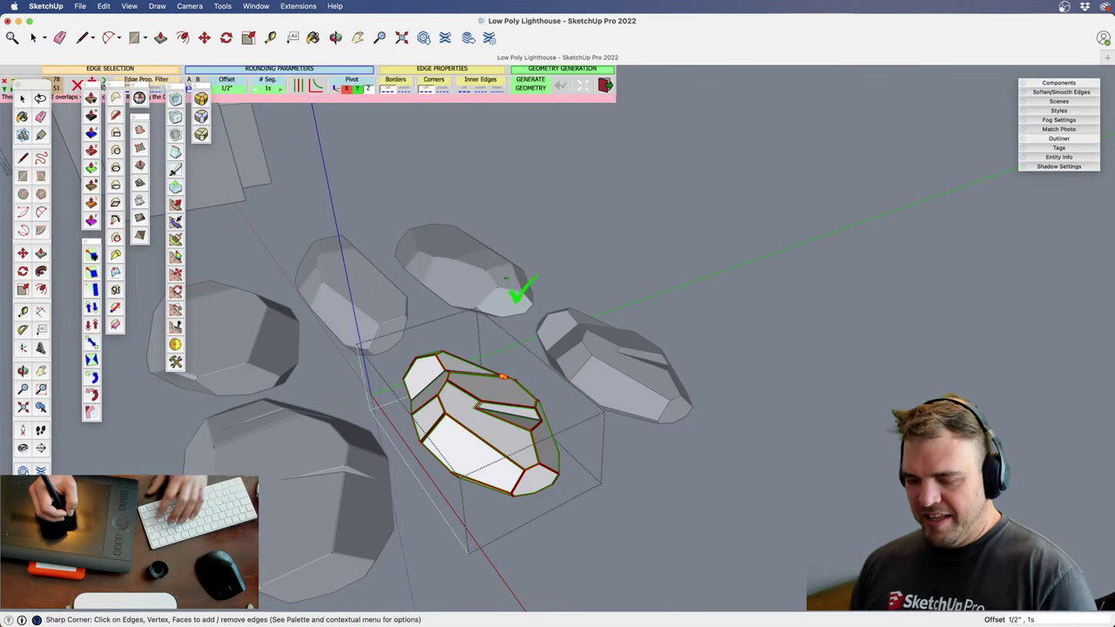
{"action": "key", "text": "Return"}
{"action": "left_click", "coordinate": [731, 292]}
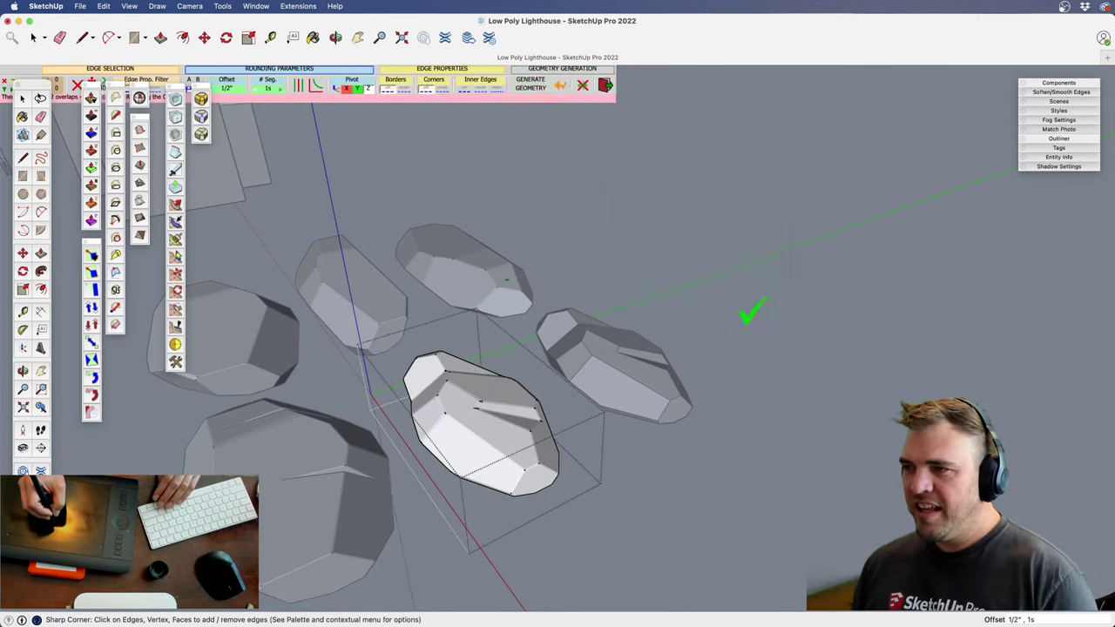
{"action": "key", "text": "space"}
Examine the bevelled rock up close around the deep notch and its adjoining large facet for geometry errors
{"action": "middle_click_drag", "start_coordinate": [603, 480], "coordinate": [384, 300]}
{"action": "key", "text": "z"}
{"action": "left_click_drag", "start_coordinate": [384, 299], "coordinate": [538, 174]}
{"action": "middle_click_drag", "start_coordinate": [513, 375], "coordinate": [479, 316], "text": "shift"}
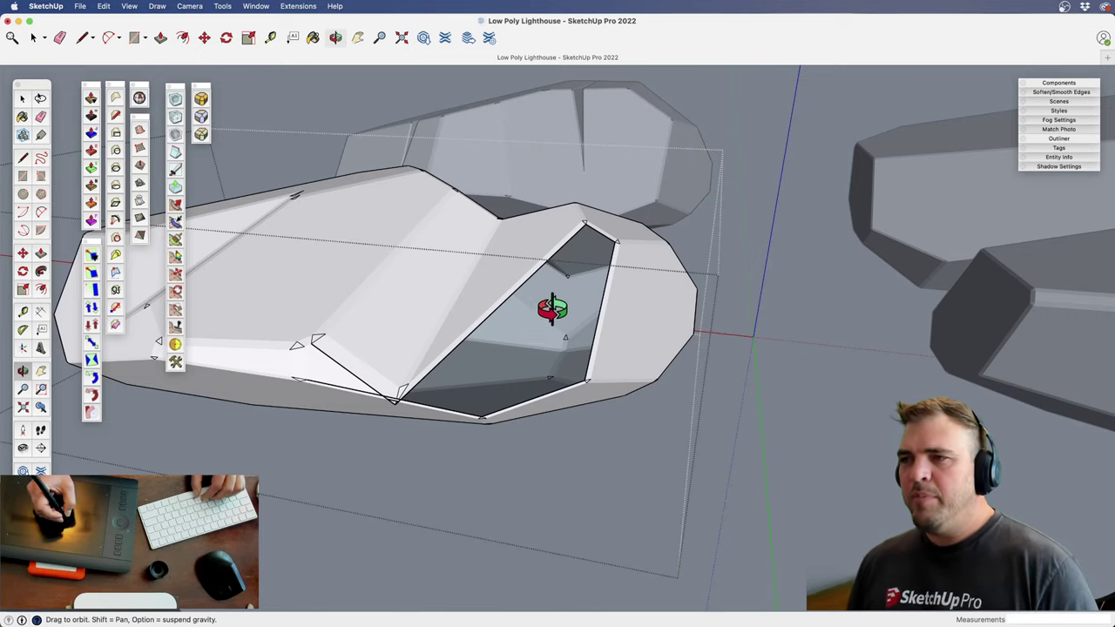
{"action": "key", "text": "z"}
{"action": "left_click_drag", "start_coordinate": [510, 365], "coordinate": [500, 304]}
{"action": "middle_click_drag", "start_coordinate": [500, 304], "coordinate": [559, 347], "text": "shift"}
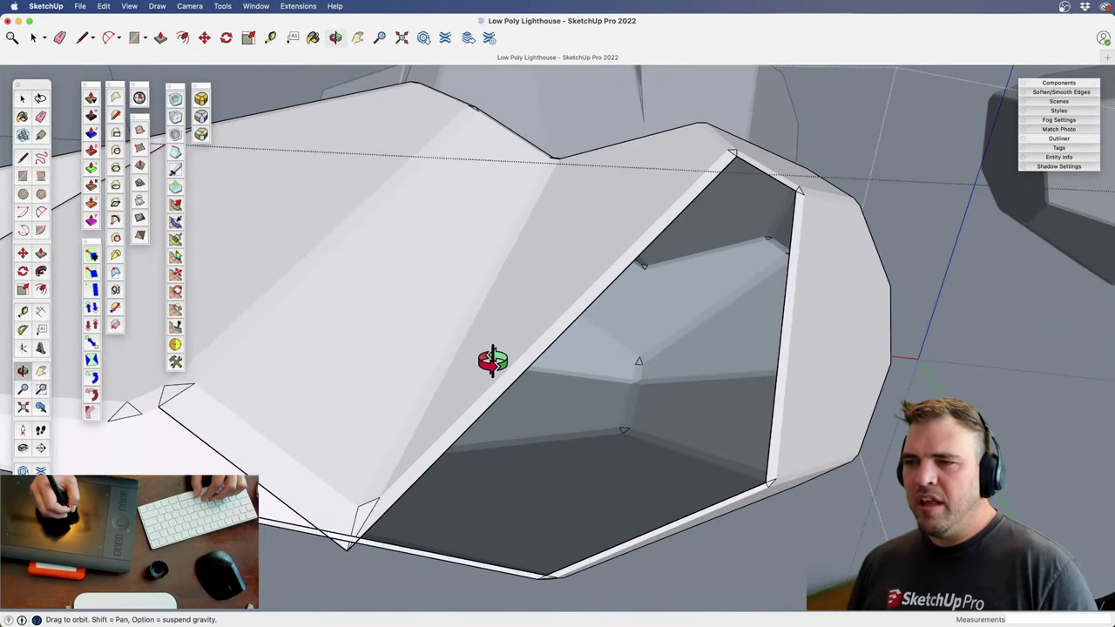
{"action": "key", "text": "space"}
{"action": "triple_click", "coordinate": [489, 378]}
{"action": "middle_click_drag", "start_coordinate": [477, 397], "coordinate": [457, 338], "text": "shift"}
{"action": "scroll", "coordinate": [496, 392], "scroll_direction": "down", "scroll_amount": 4}
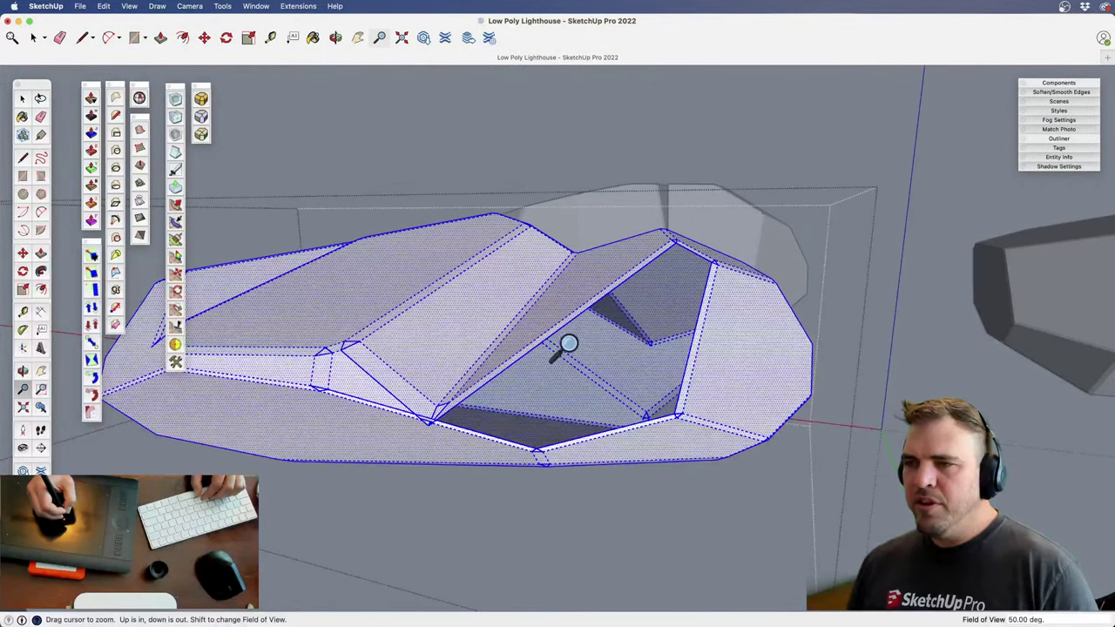
Undo the bevel on the rock and select all of its connected geometry
{"action": "key", "text": "super+t"}
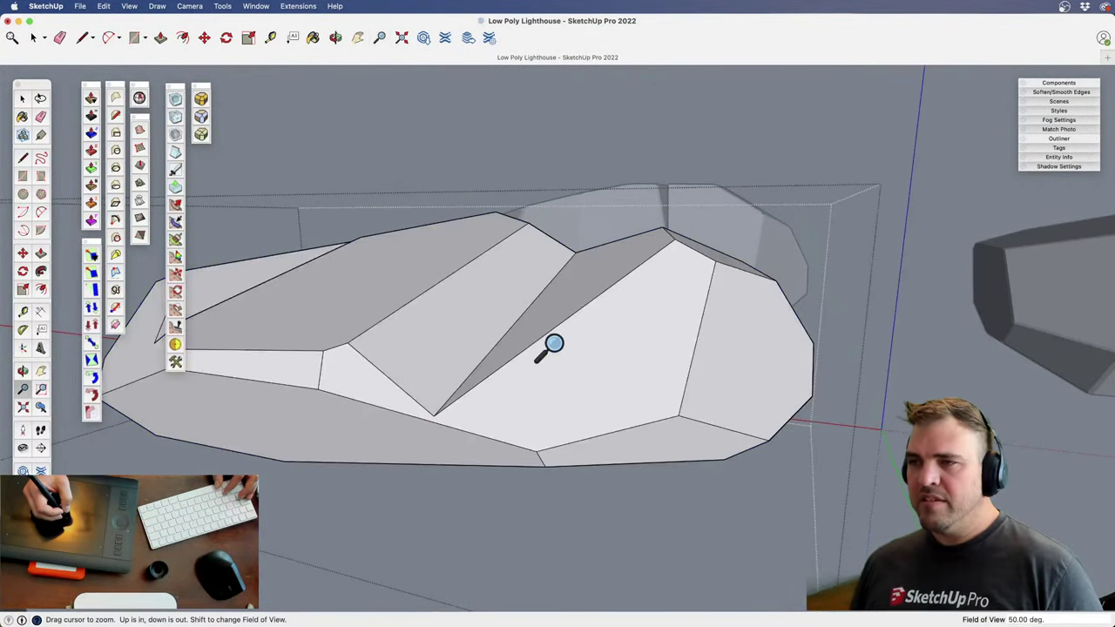
{"action": "mouse_move", "coordinate": [510, 366]}
{"action": "middle_mouse_down"}
{"action": "mouse_move", "coordinate": [531, 391]}
{"action": "mouse_move", "coordinate": [518, 383]}
{"action": "middle_mouse_up"}
{"action": "key", "text": "l"}
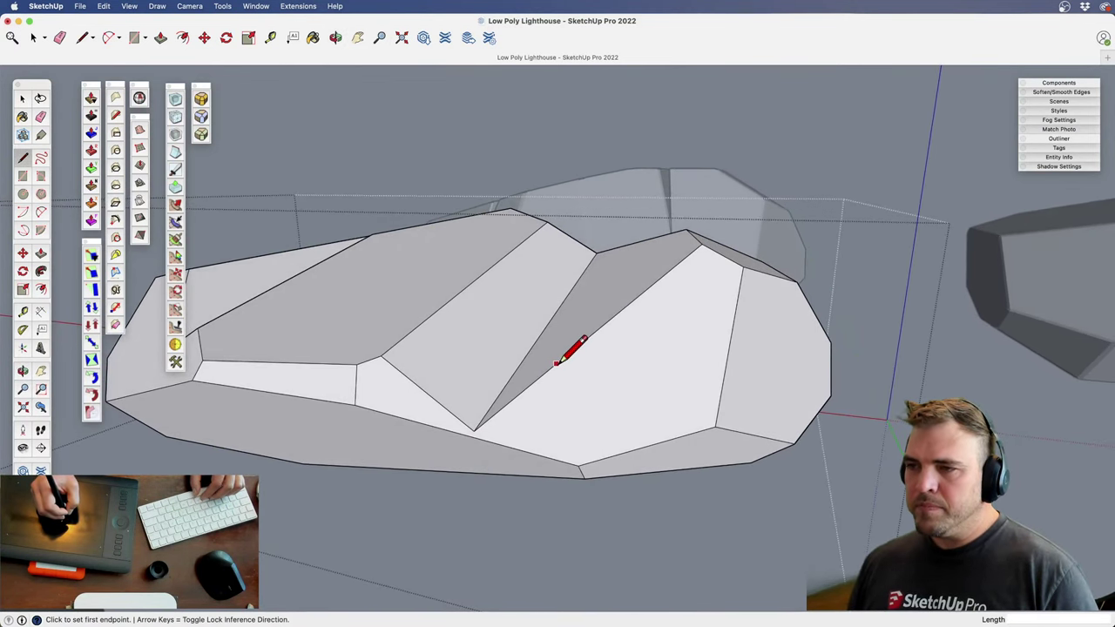
{"action": "key", "text": "space"}
{"action": "triple_click", "coordinate": [525, 408]}
{"action": "middle_click_drag", "start_coordinate": [525, 407], "coordinate": [453, 413]}
{"action": "mouse_move", "coordinate": [518, 397]}
{"action": "middle_mouse_down"}
{"action": "mouse_move", "coordinate": [537, 458]}
{"action": "mouse_move", "coordinate": [495, 378]}
{"action": "middle_mouse_up"}
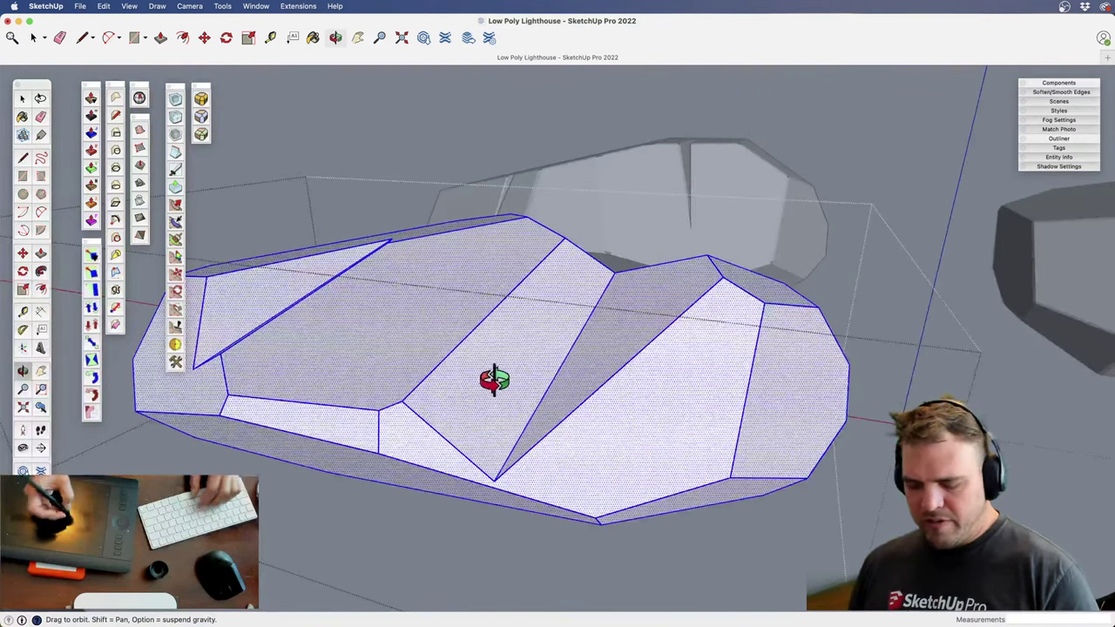
Draw edges between the deep notch's lower corner, its opposite side and the ridge vertex to fill the notch with shallower faces
{"action": "key", "text": "l"}
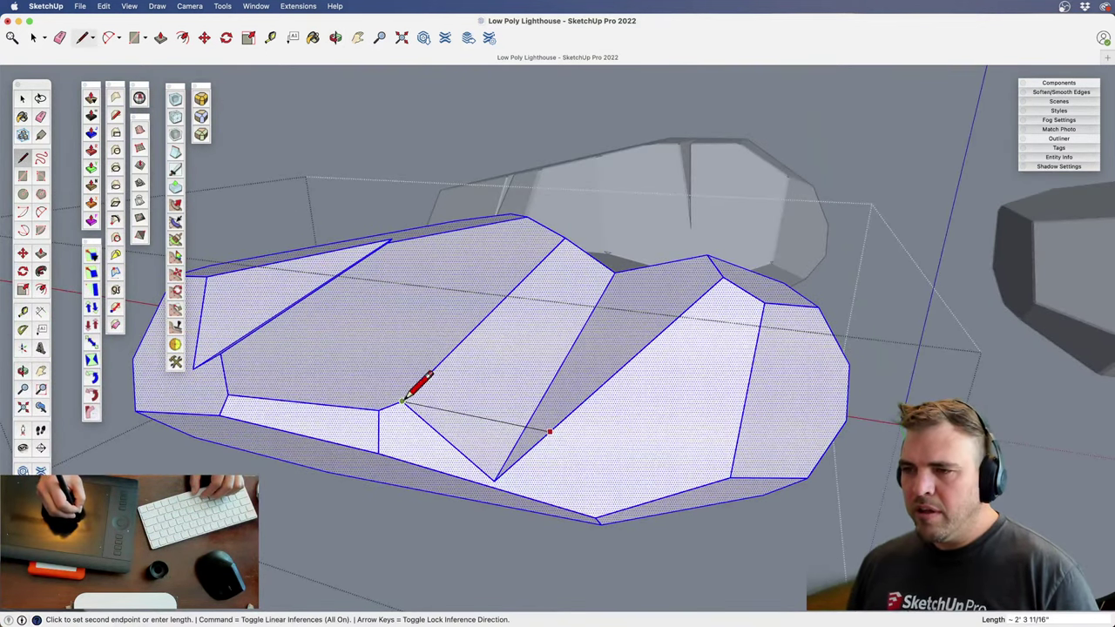
{"action": "left_click", "coordinate": [403, 401]}
{"action": "left_click", "coordinate": [551, 427]}
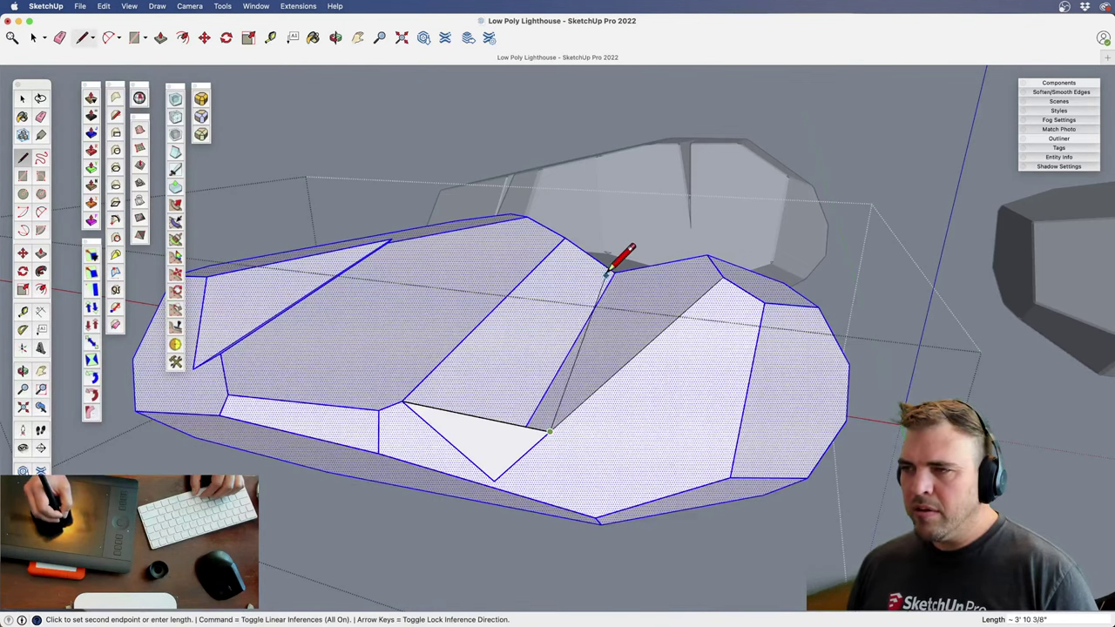
{"action": "left_click", "coordinate": [615, 271]}
{"action": "left_click", "coordinate": [615, 271]}
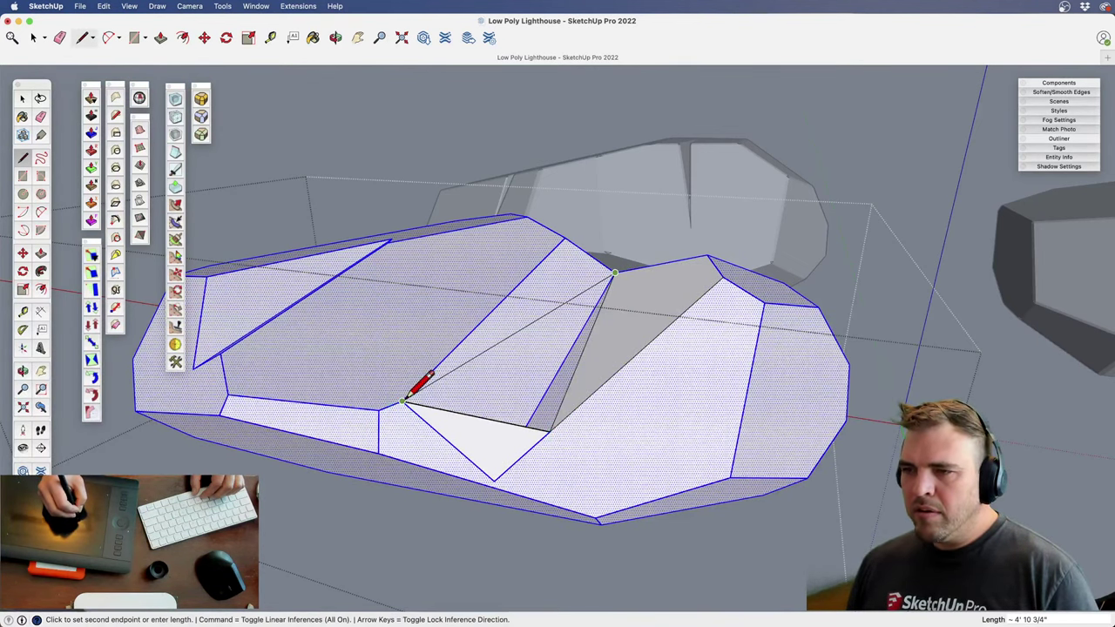
{"action": "left_click", "coordinate": [403, 400]}
Erase the leftover edges around the newly filled notch
{"action": "mouse_move", "coordinate": [495, 376]}
{"action": "middle_mouse_down", "text": "shift"}
{"action": "mouse_move", "coordinate": [537, 319]}
{"action": "mouse_move", "coordinate": [491, 400]}
{"action": "mouse_move", "coordinate": [530, 424]}
{"action": "mouse_move", "coordinate": [513, 475]}
{"action": "mouse_move", "coordinate": [497, 455]}
{"action": "mouse_move", "coordinate": [609, 326]}
{"action": "mouse_move", "coordinate": [615, 334]}
{"action": "mouse_move", "coordinate": [500, 478]}
{"action": "mouse_move", "coordinate": [429, 446]}
{"action": "mouse_move", "coordinate": [473, 386]}
{"action": "mouse_move", "coordinate": [637, 356]}
{"action": "mouse_move", "coordinate": [789, 401]}
{"action": "mouse_move", "coordinate": [780, 439]}
{"action": "middle_mouse_up", "text": "shift"}
{"action": "key", "text": "e"}
{"action": "left_click", "coordinate": [472, 490]}
{"action": "left_click_drag", "start_coordinate": [692, 440], "coordinate": [519, 349]}
{"action": "scroll", "coordinate": [540, 426], "scroll_direction": "down", "scroll_amount": 5}
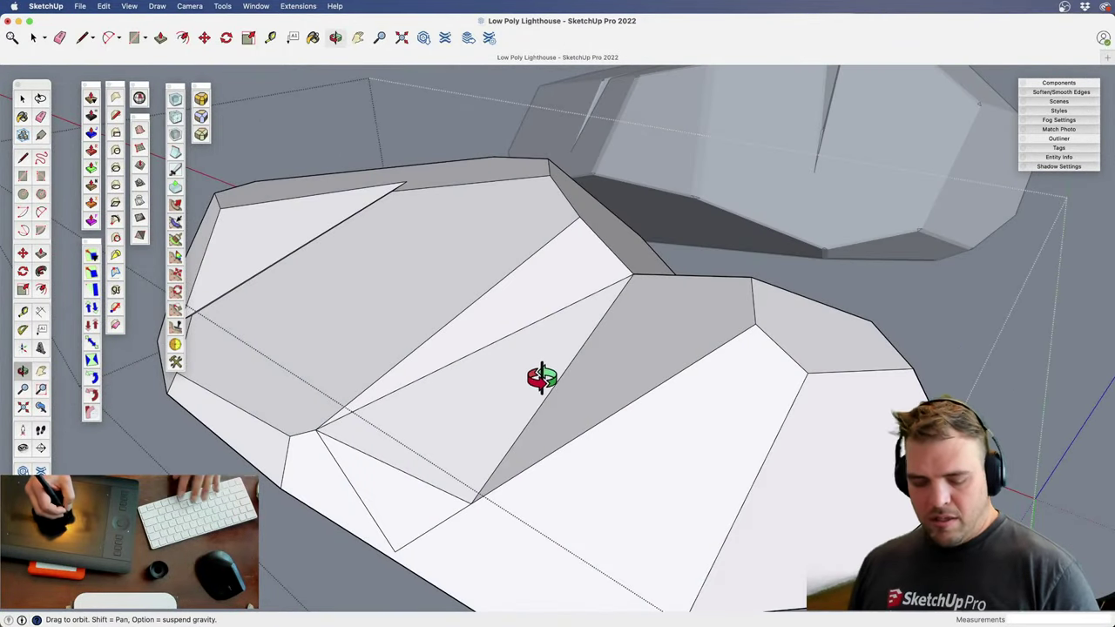
{"action": "key", "text": "space"}
{"action": "left_click", "coordinate": [526, 378]}
{"action": "mouse_move", "coordinate": [479, 409]}
{"action": "middle_mouse_down"}
{"action": "mouse_move", "coordinate": [473, 308]}
{"action": "mouse_move", "coordinate": [513, 391]}
{"action": "mouse_move", "coordinate": [418, 410]}
{"action": "mouse_move", "coordinate": [601, 413]}
{"action": "mouse_move", "coordinate": [676, 345]}
{"action": "mouse_move", "coordinate": [491, 373]}
{"action": "mouse_move", "coordinate": [428, 468]}
{"action": "mouse_move", "coordinate": [752, 478]}
{"action": "mouse_move", "coordinate": [588, 403]}
{"action": "mouse_move", "coordinate": [587, 450]}
{"action": "mouse_move", "coordinate": [532, 346]}
{"action": "middle_mouse_up"}
{"action": "key", "text": "e"}
{"action": "key", "text": "space"}
Select all of the repaired rock's geometry and bevel its edges with Sharp Corner at a 1/2" offset and one segment
{"action": "triple_click", "coordinate": [655, 364]}
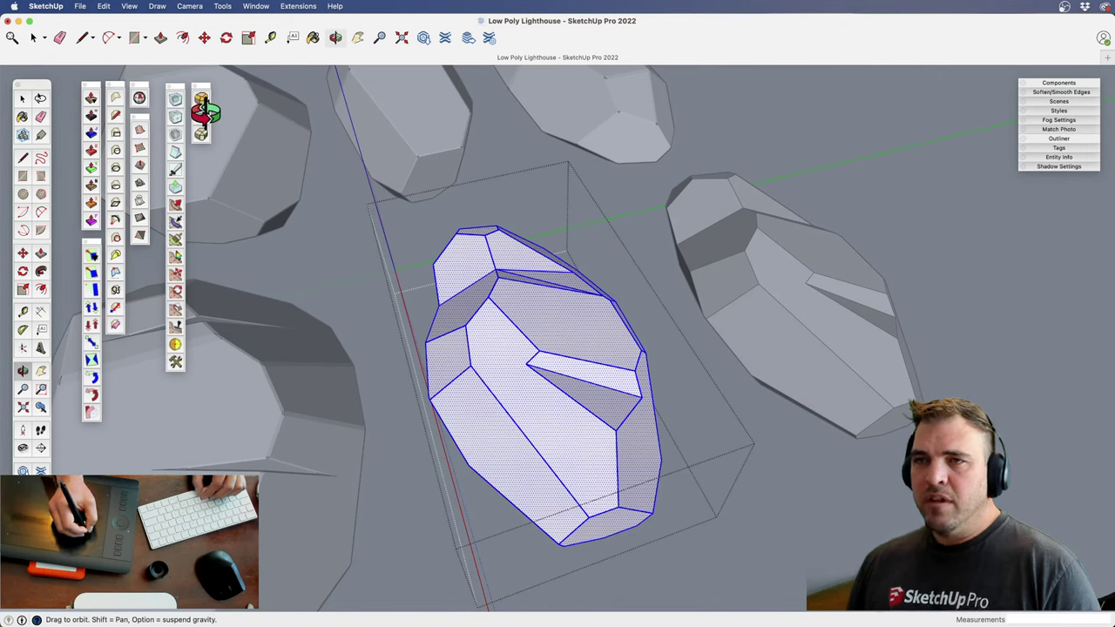
{"action": "left_click", "coordinate": [201, 111]}
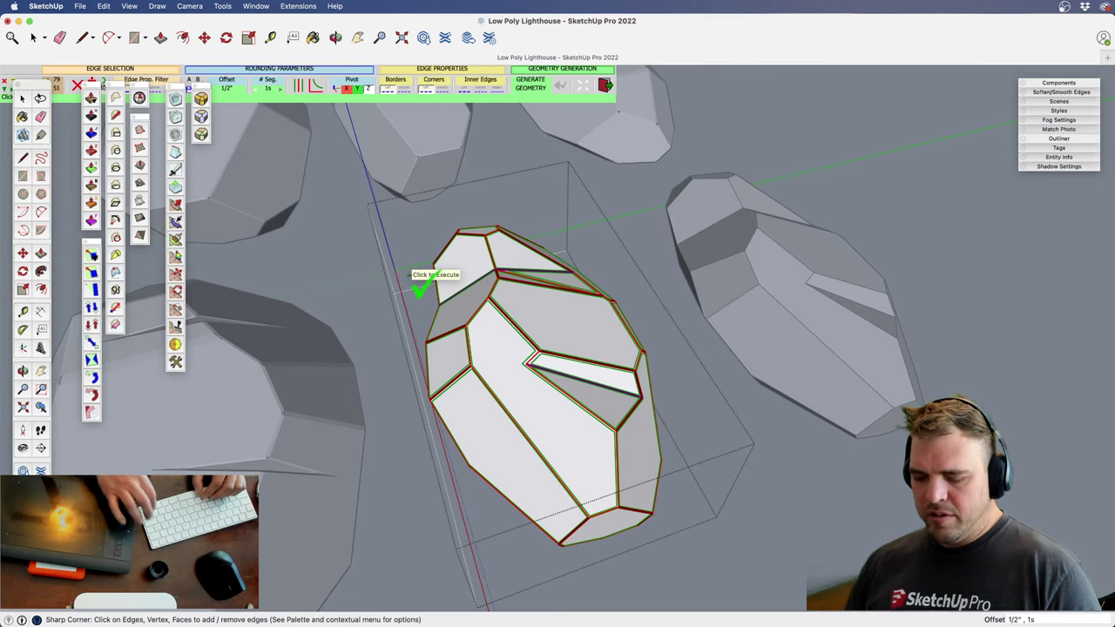
{"action": "key", "text": "space"}
{"action": "middle_click_drag", "start_coordinate": [554, 321], "coordinate": [448, 373], "text": "shift"}
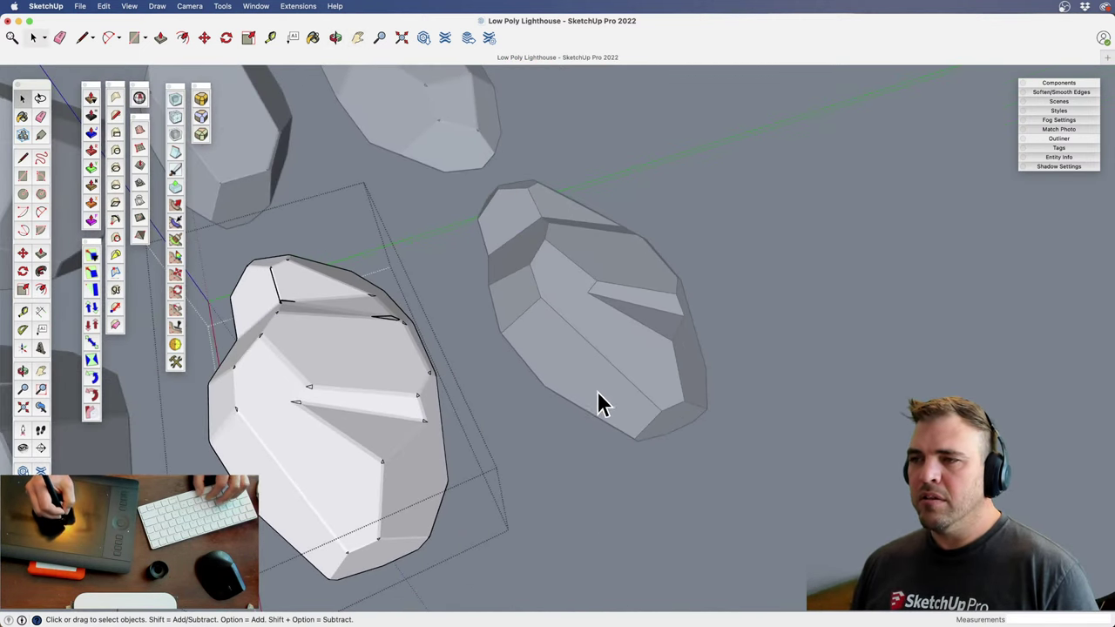
Try erasing the neighbouring rock copy, and undo both the erasure and the last bevel
{"action": "key", "text": "Escape"}
{"action": "key", "text": "e"}
{"action": "left_click", "coordinate": [600, 318]}
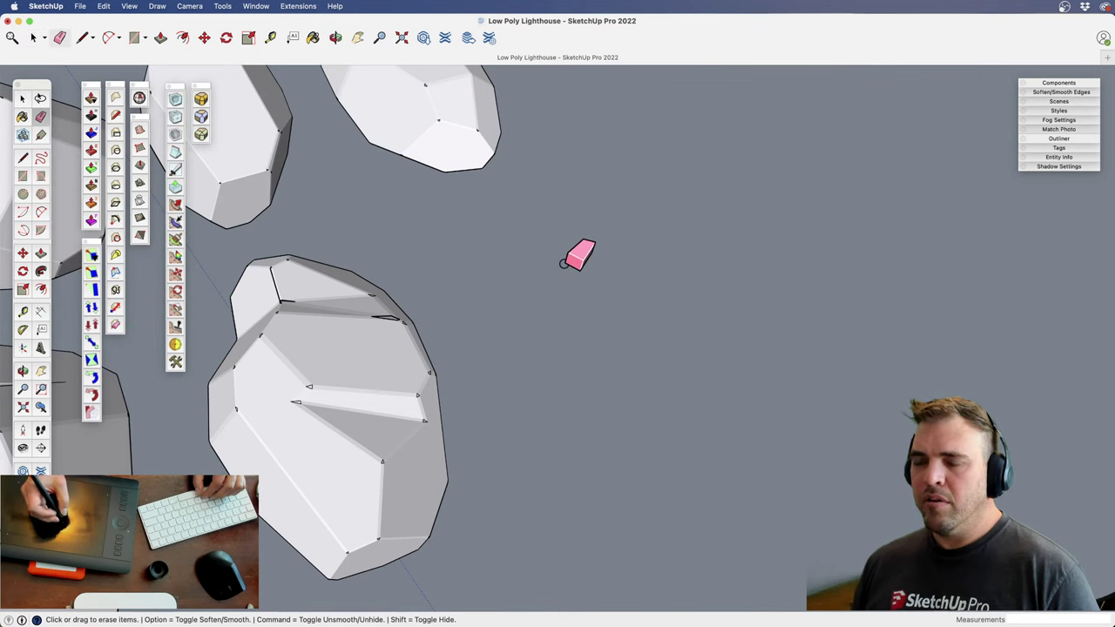
{"action": "key", "text": "super+z"}
{"action": "key", "text": "super+z"}
{"action": "key", "text": "space"}
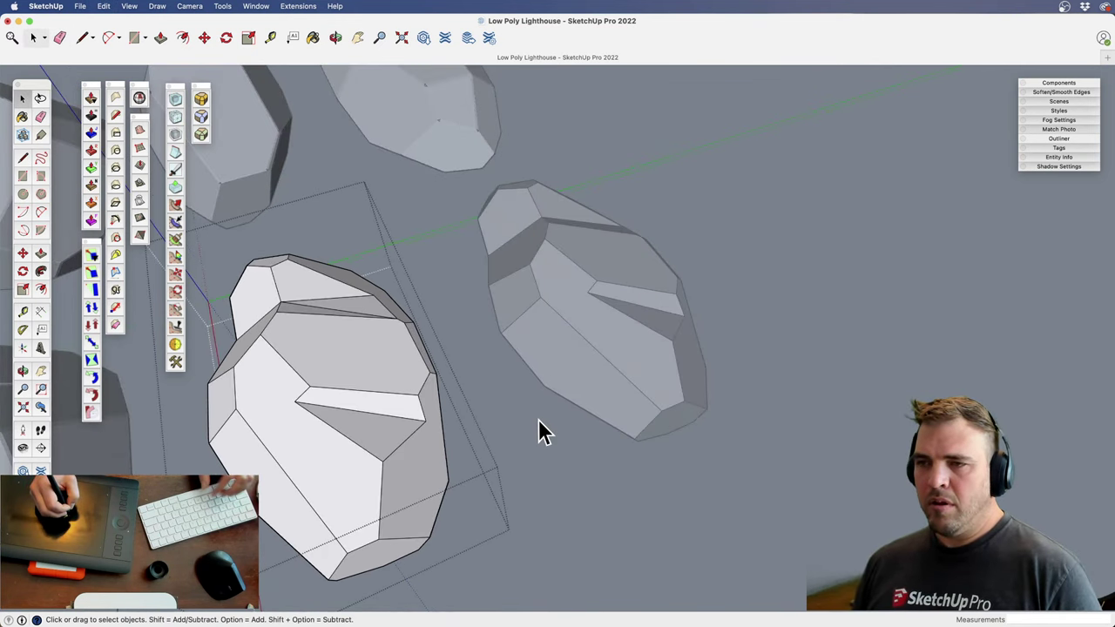
Delete the old rock copy beside the repaired rock
{"action": "left_click", "coordinate": [567, 391]}
{"action": "key", "text": "Delete"}
{"action": "key", "text": "z"}
{"action": "left_click_drag", "start_coordinate": [490, 391], "coordinate": [465, 497]}
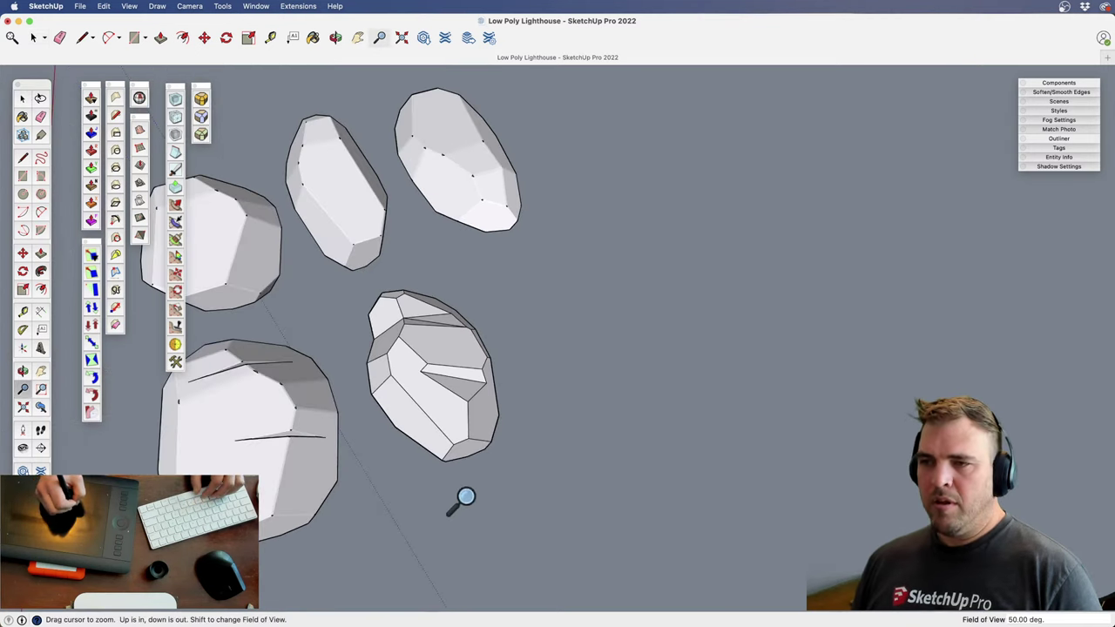
Copy the repaired rock twice, placing the copies in a row beside it
{"action": "key", "text": "space"}
{"action": "left_click", "coordinate": [490, 432]}
{"action": "key", "text": "m"}
{"action": "left_click", "coordinate": [515, 485]}
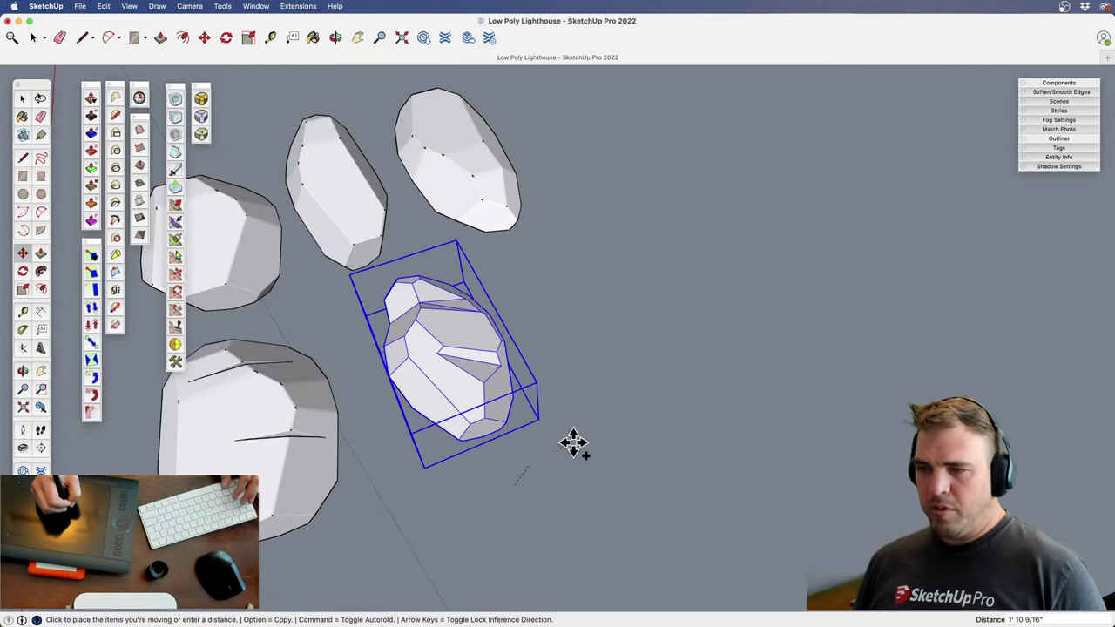
{"action": "key", "text": "alt"}
{"action": "left_click", "coordinate": [644, 419]}
{"action": "key", "text": "o"}
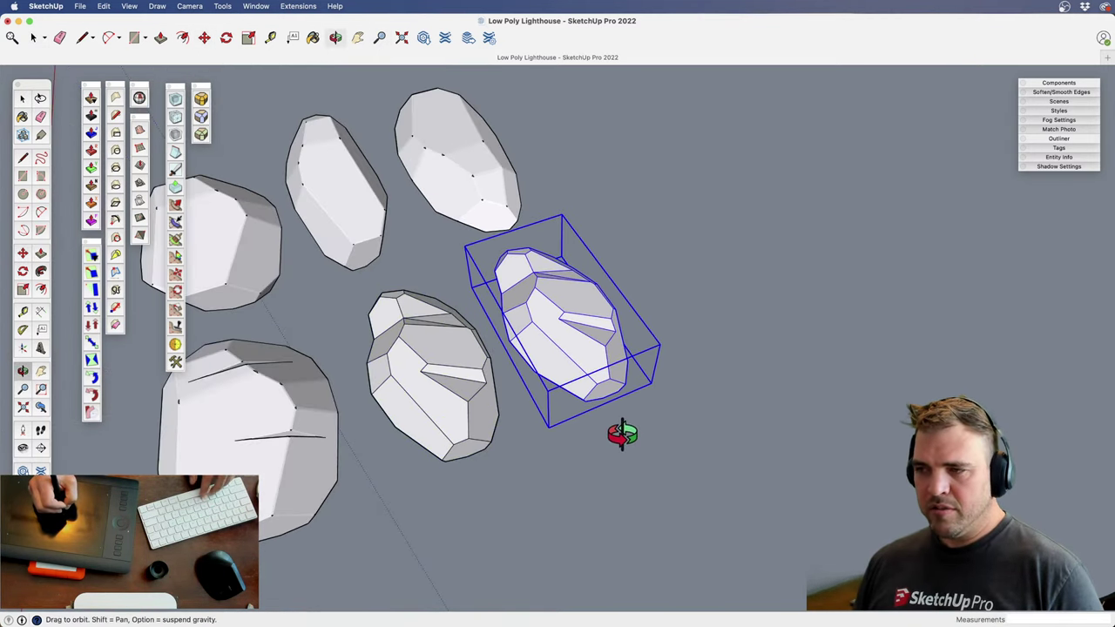
{"action": "key", "text": "m"}
{"action": "left_click_drag", "start_coordinate": [615, 433], "coordinate": [714, 377], "text": "alt"}
Scale the nearer rock copy into a narrower, mirrored variation of the repaired rock
{"action": "key", "text": "o"}
{"action": "left_click_drag", "start_coordinate": [616, 399], "coordinate": [498, 373]}
{"action": "key", "text": "space"}
{"action": "left_click", "coordinate": [549, 344]}
{"action": "key", "text": "s"}
{"action": "middle_click_drag", "start_coordinate": [498, 372], "coordinate": [549, 344]}
Scale the farthest rock copy into a smaller, mirrored variation and move it close to the middle copy
{"action": "left_click", "coordinate": [598, 323]}
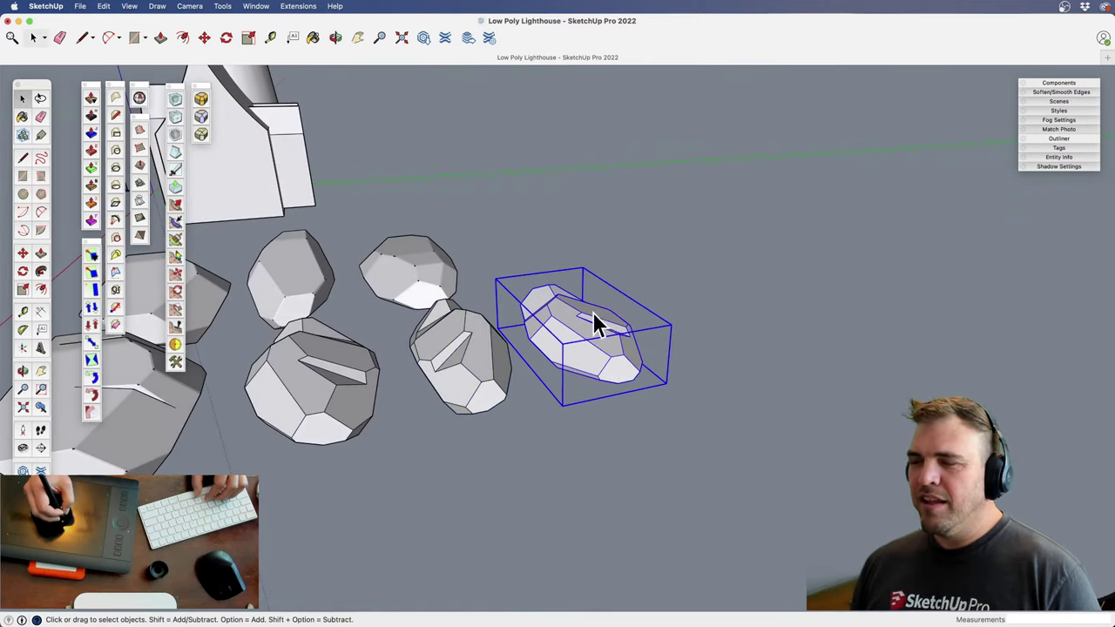
{"action": "key", "text": "s"}
{"action": "left_click_drag", "start_coordinate": [526, 334], "coordinate": [670, 304]}
{"action": "middle_click_drag", "start_coordinate": [602, 334], "coordinate": [652, 450], "text": "shift"}
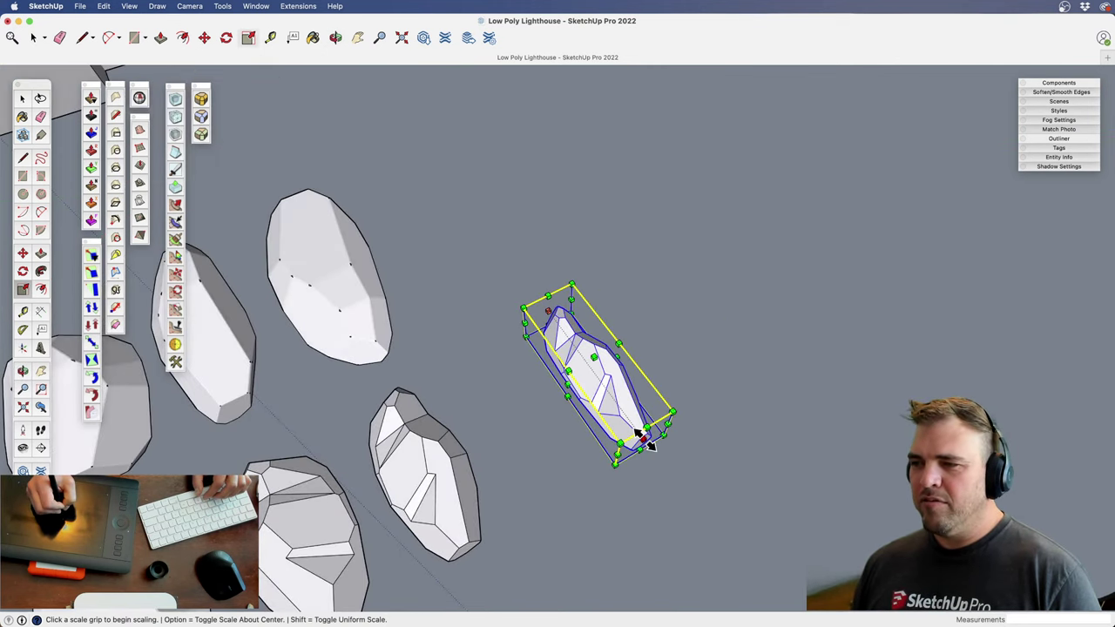
{"action": "key", "text": "m"}
{"action": "left_click_drag", "start_coordinate": [677, 418], "coordinate": [597, 448]}
{"action": "middle_click_drag", "start_coordinate": [561, 436], "coordinate": [572, 403], "text": "shift"}
Select all geometry of the original repaired rock and bevel its edges with Sharp Corner at a 1/2" offset and one segment
{"action": "key", "text": "space"}
{"action": "left_click", "coordinate": [479, 445]}
{"action": "middle_click_drag", "start_coordinate": [479, 444], "coordinate": [555, 322]}
{"action": "middle_click_drag", "start_coordinate": [579, 424], "coordinate": [470, 402]}
{"action": "double_click", "coordinate": [436, 400]}
{"action": "left_click", "coordinate": [435, 399]}
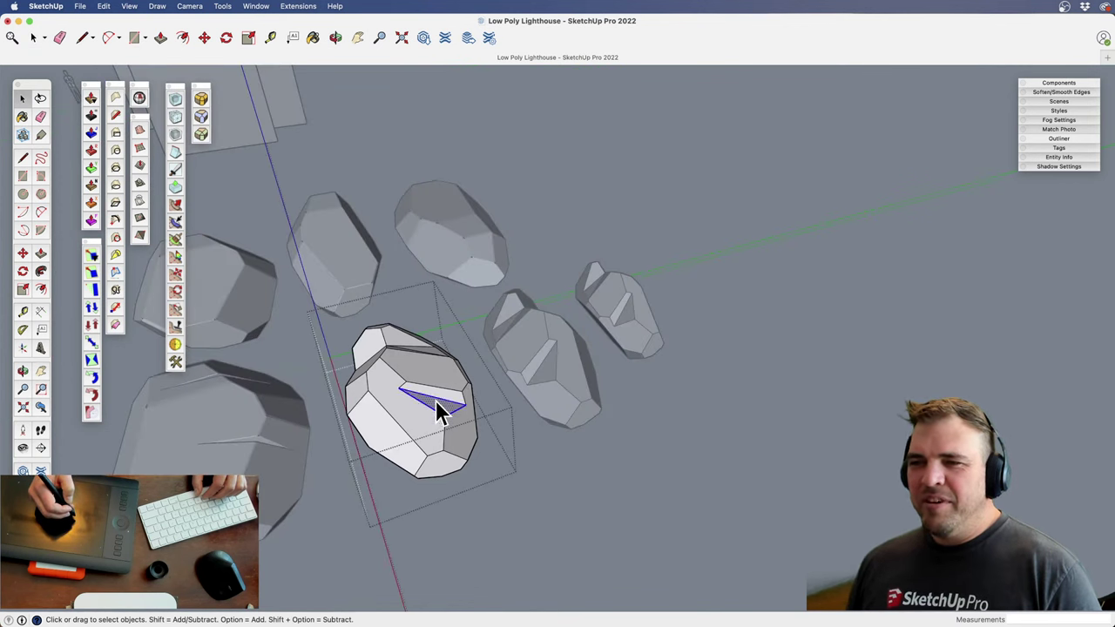
{"action": "triple_click", "coordinate": [437, 399]}
{"action": "left_click", "coordinate": [199, 131]}
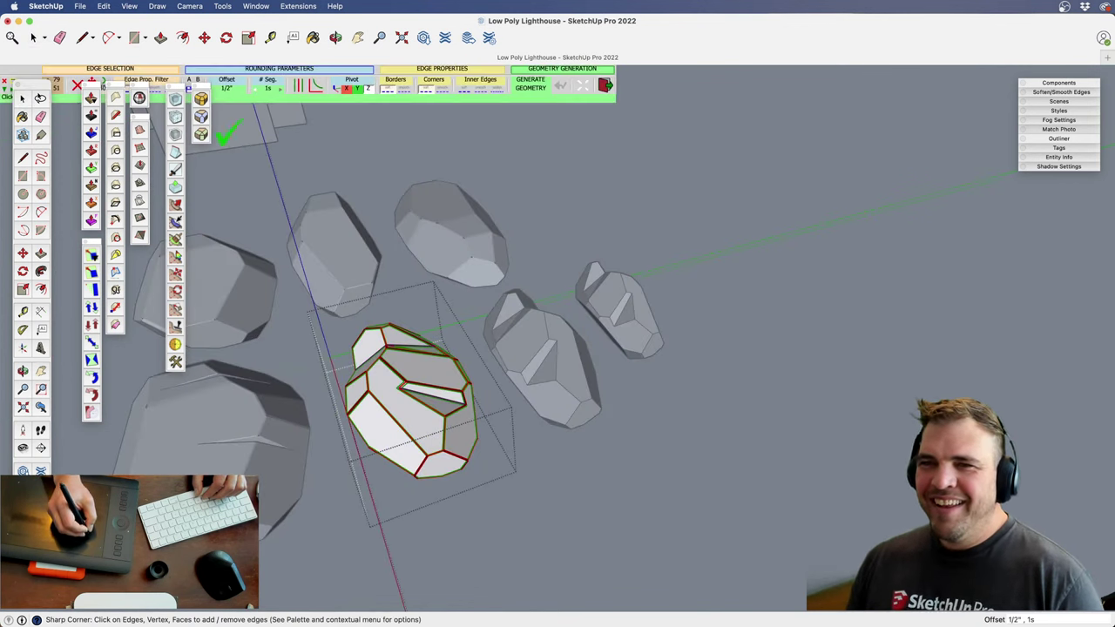
{"action": "key", "text": "space"}
Bevel all edges of the middle rock copy with the same Sharp Corner settings
{"action": "left_click", "coordinate": [560, 359]}
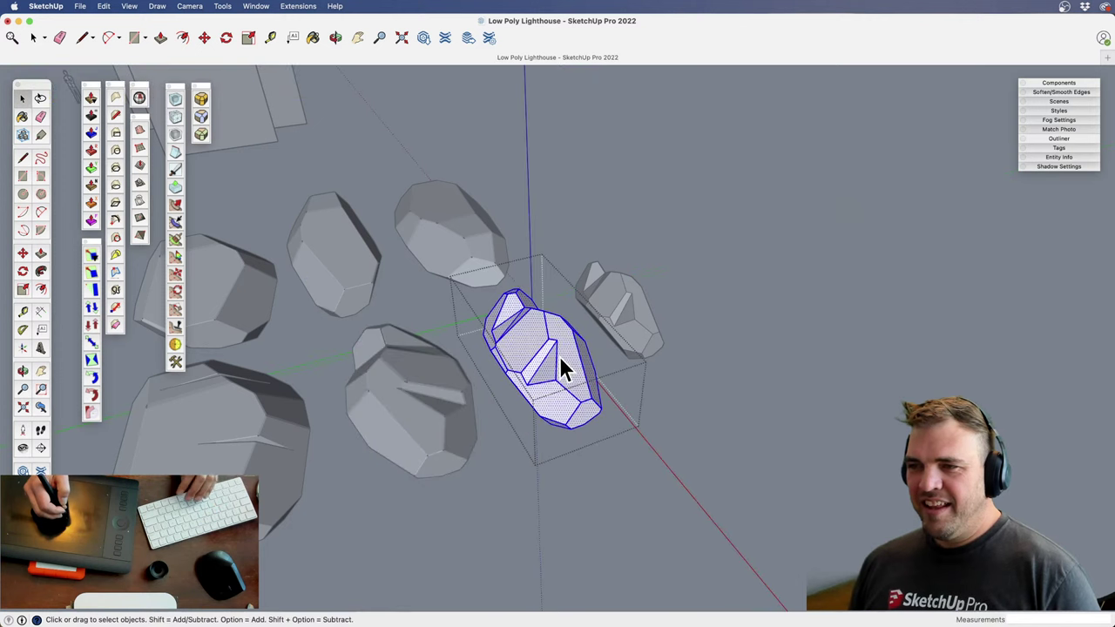
{"action": "left_click", "coordinate": [201, 115]}
{"action": "left_click", "coordinate": [670, 322]}
{"action": "key", "text": "space"}
Select all geometry of the smallest rock and bevel its edges with Sharp Corner at a 1/2" offset and one segment
{"action": "double_click", "coordinate": [630, 322]}
{"action": "double_click", "coordinate": [630, 320]}
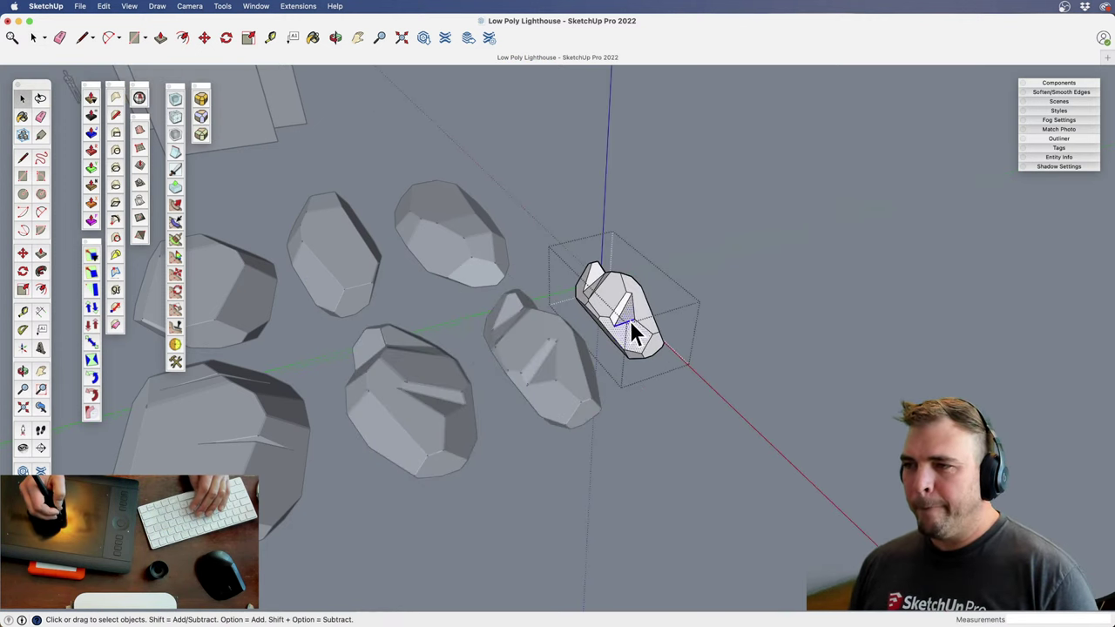
{"action": "triple_click", "coordinate": [631, 322]}
{"action": "left_click", "coordinate": [201, 116]}
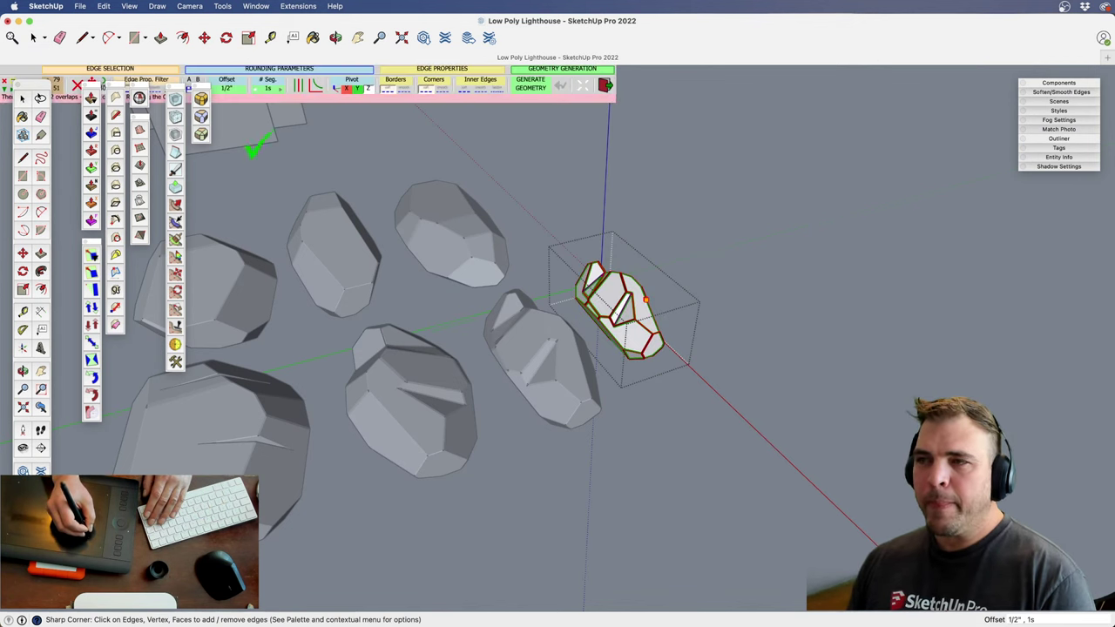
{"action": "key", "text": "Return"}
{"action": "left_click", "coordinate": [736, 293]}
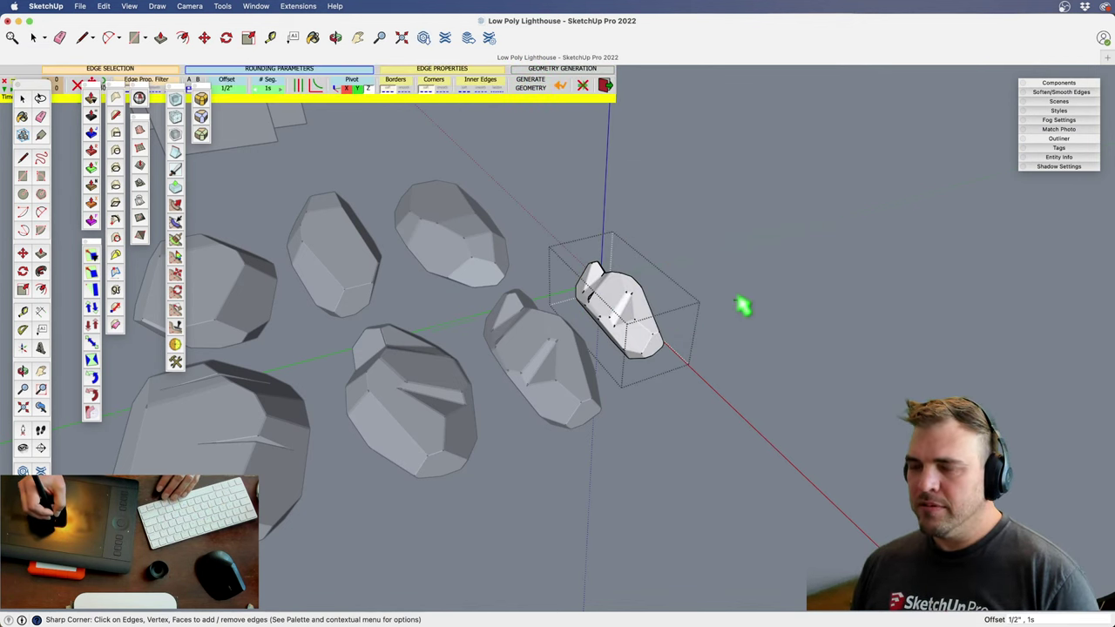
{"action": "key", "text": "space"}
Select all seven rocks and rotate them 90 degrees about the green axis so they stand upright
{"action": "middle_click_drag", "start_coordinate": [711, 374], "coordinate": [535, 427]}
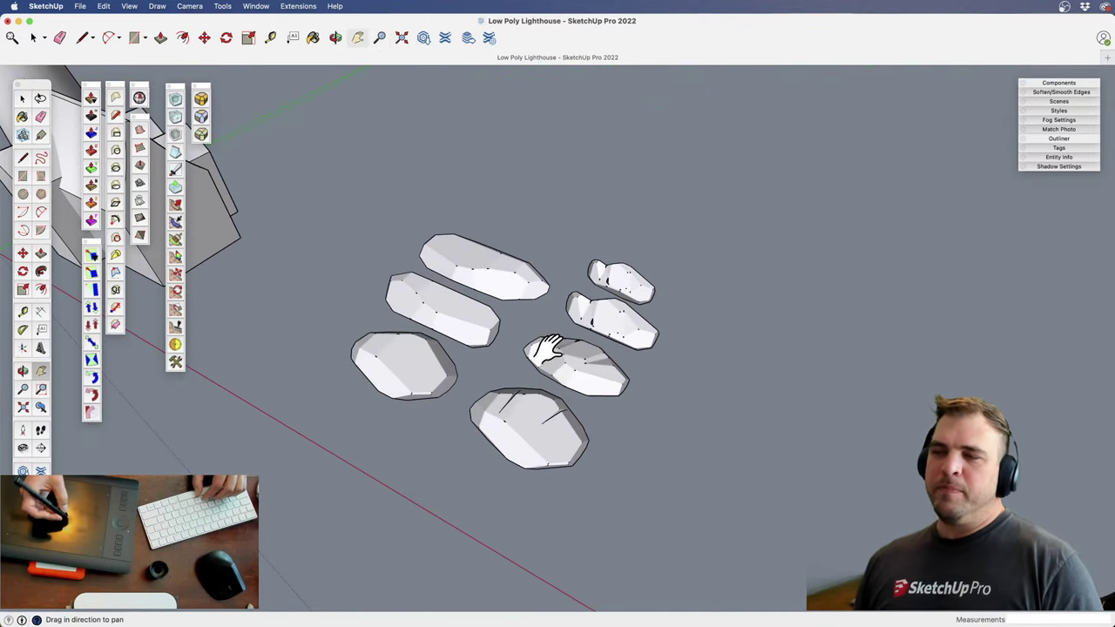
{"action": "scroll", "coordinate": [511, 333], "scroll_direction": "up", "scroll_amount": 3}
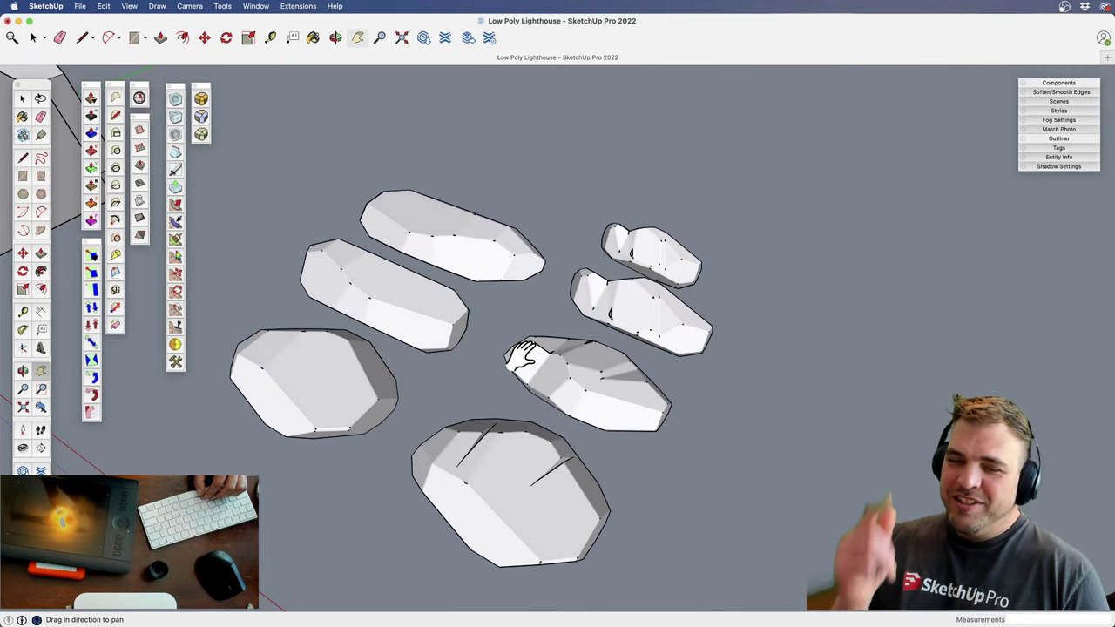
{"action": "key", "text": "z"}
{"action": "left_click_drag", "start_coordinate": [531, 301], "coordinate": [516, 401]}
{"action": "key", "text": "h"}
{"action": "left_click_drag", "start_coordinate": [520, 399], "coordinate": [651, 300]}
{"action": "key", "text": "o"}
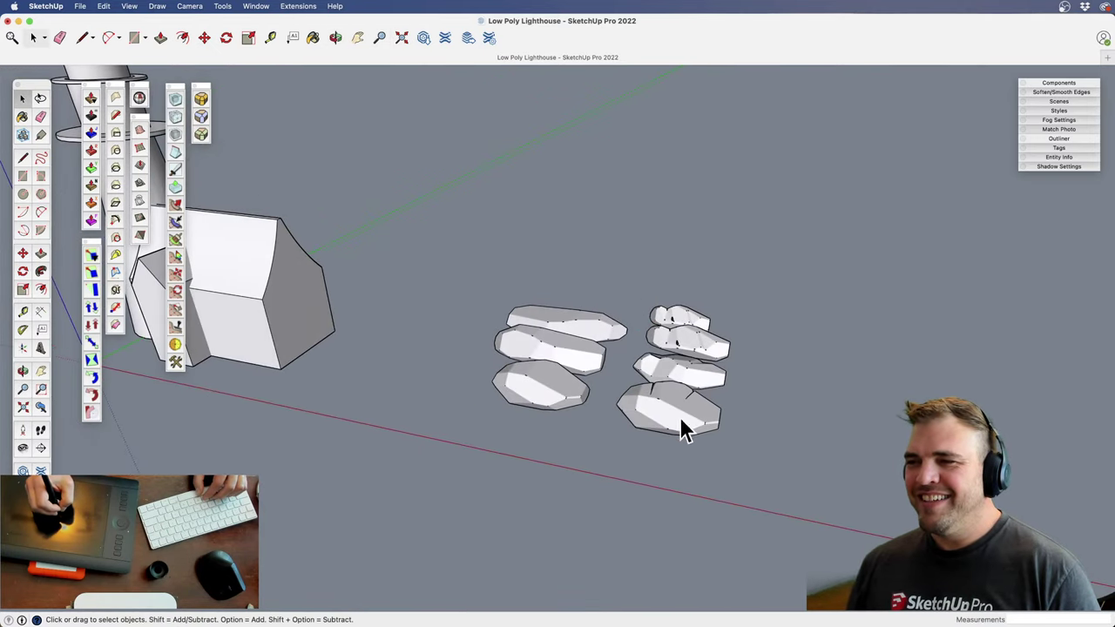
{"action": "left_click", "coordinate": [675, 423]}
{"action": "middle_click_drag", "start_coordinate": [617, 427], "coordinate": [622, 378]}
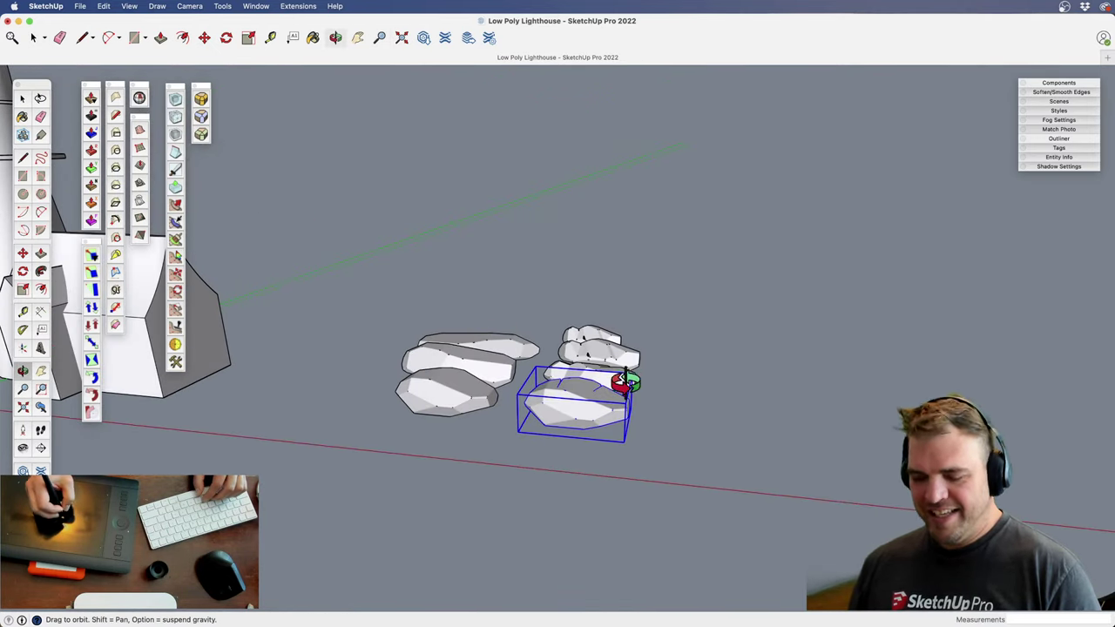
{"action": "left_click_drag", "start_coordinate": [653, 444], "coordinate": [418, 289]}
{"action": "key", "text": "q"}
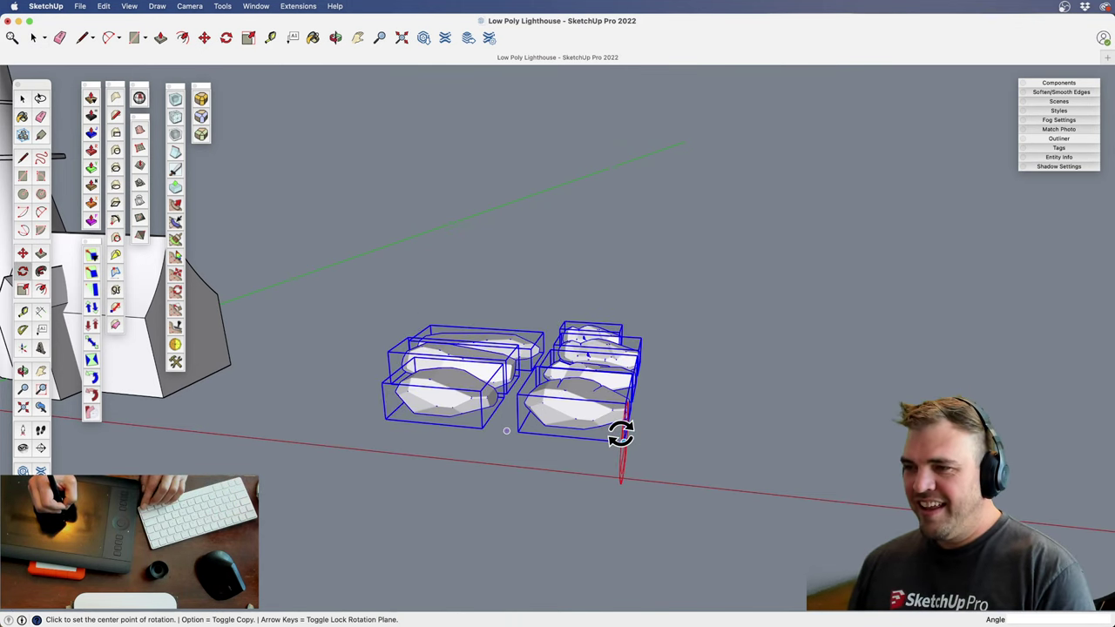
{"action": "left_click", "coordinate": [668, 444]}
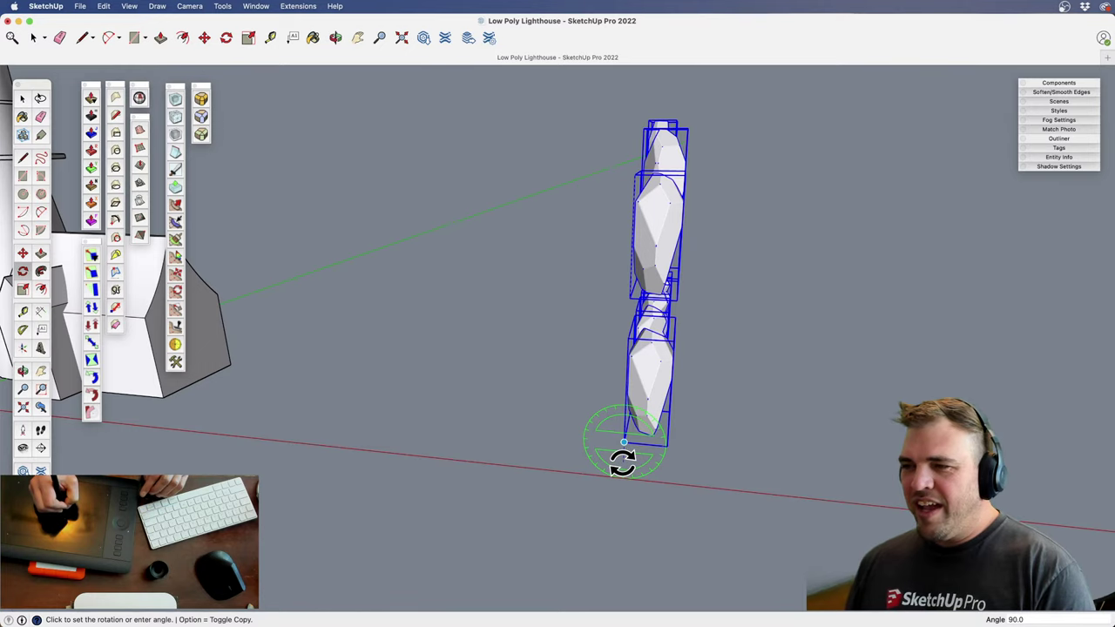
{"action": "left_click", "coordinate": [623, 462]}
Select the small scale figure near the origin and move it about 25 feet away from the lighthouse
{"action": "middle_click_drag", "start_coordinate": [617, 323], "coordinate": [517, 465]}
{"action": "key", "text": "space"}
{"action": "left_click", "coordinate": [557, 360]}
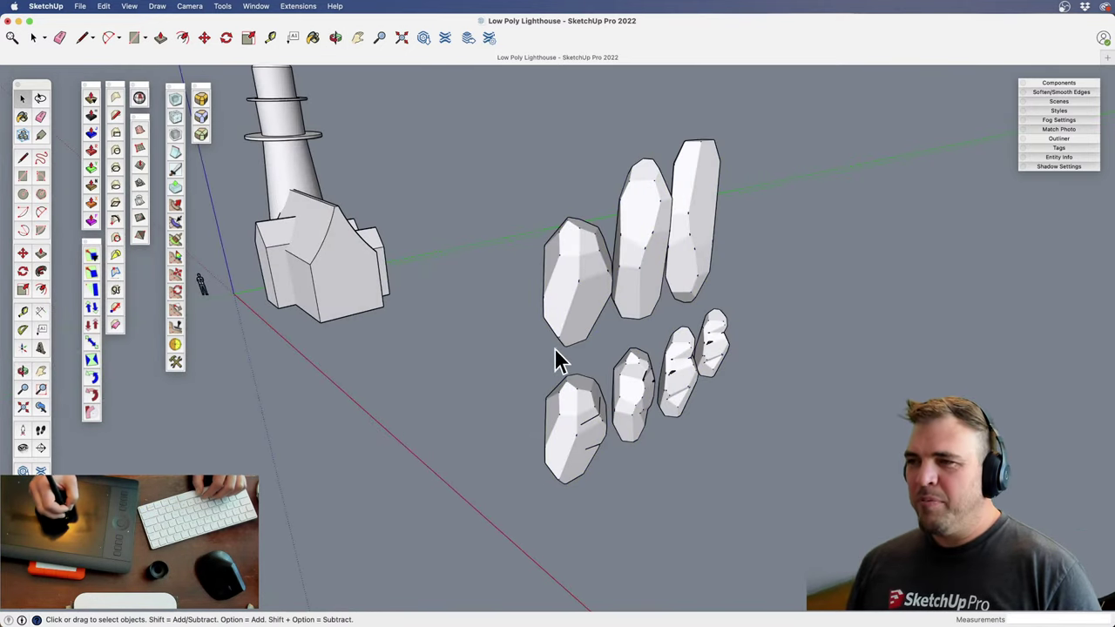
{"action": "mouse_move", "coordinate": [460, 344]}
{"action": "middle_mouse_down"}
{"action": "mouse_move", "coordinate": [543, 398]}
{"action": "mouse_move", "coordinate": [393, 310]}
{"action": "middle_mouse_up"}
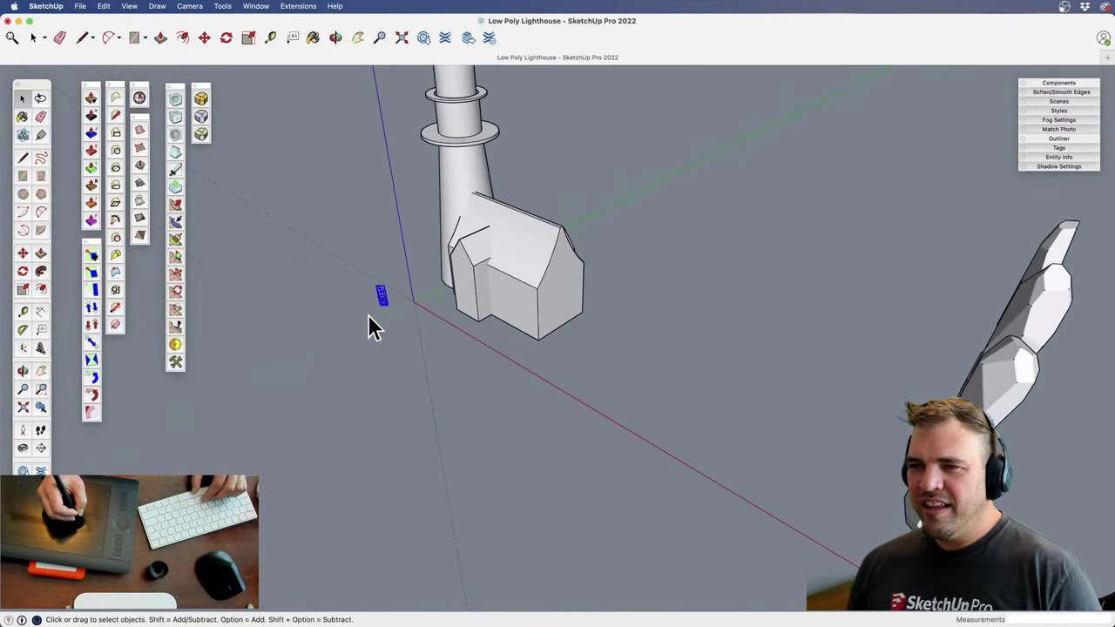
{"action": "key", "text": "m"}
{"action": "left_click", "coordinate": [421, 354]}
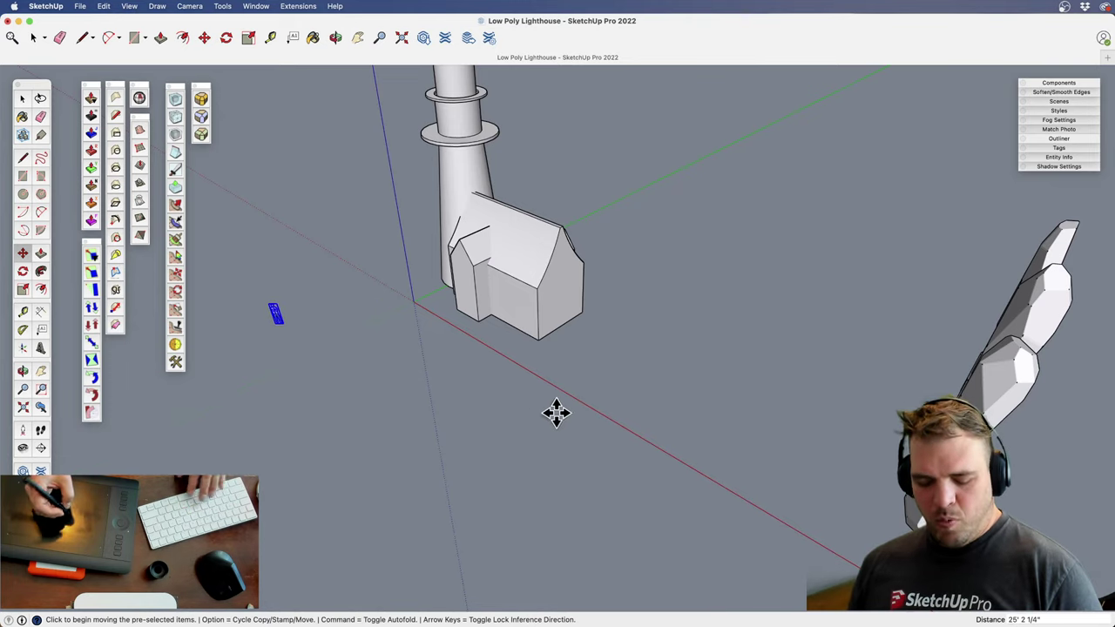
Select the three upper rocks and move them straight down, then beside the row of smaller rocks
{"action": "mouse_move", "coordinate": [706, 388]}
{"action": "middle_mouse_down"}
{"action": "mouse_move", "coordinate": [580, 426]}
{"action": "mouse_move", "coordinate": [703, 426]}
{"action": "mouse_move", "coordinate": [647, 374]}
{"action": "mouse_move", "coordinate": [604, 269]}
{"action": "mouse_move", "coordinate": [557, 273]}
{"action": "mouse_move", "coordinate": [520, 311]}
{"action": "mouse_move", "coordinate": [679, 445]}
{"action": "mouse_move", "coordinate": [731, 438]}
{"action": "mouse_move", "coordinate": [597, 318]}
{"action": "middle_mouse_up"}
{"action": "key", "text": "space"}
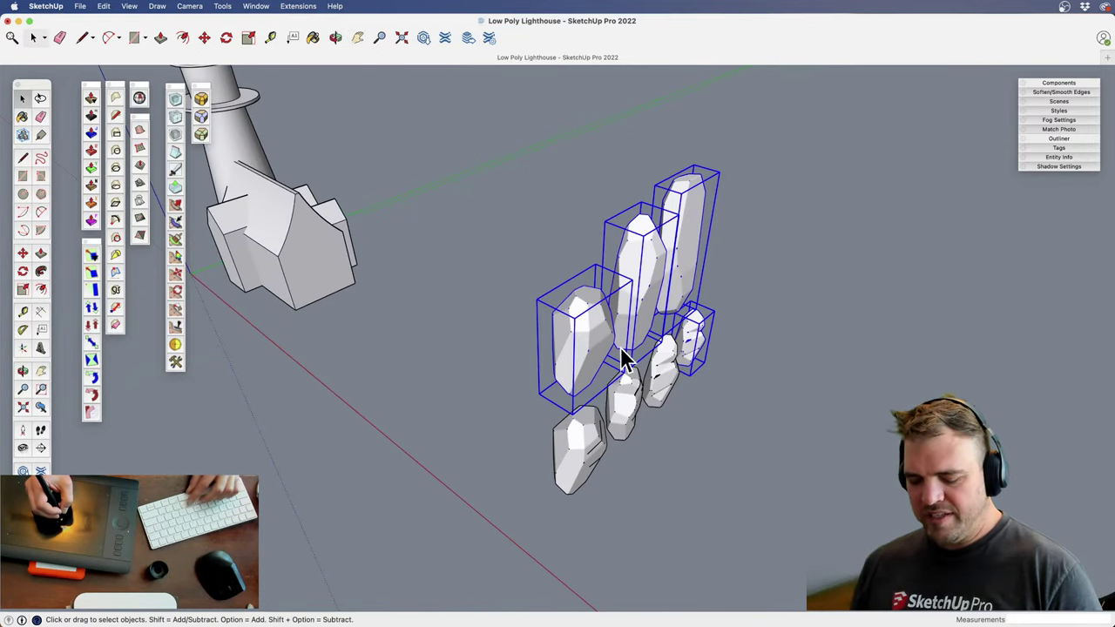
{"action": "left_click", "coordinate": [729, 373]}
{"action": "middle_click_drag", "start_coordinate": [667, 385], "coordinate": [691, 304]}
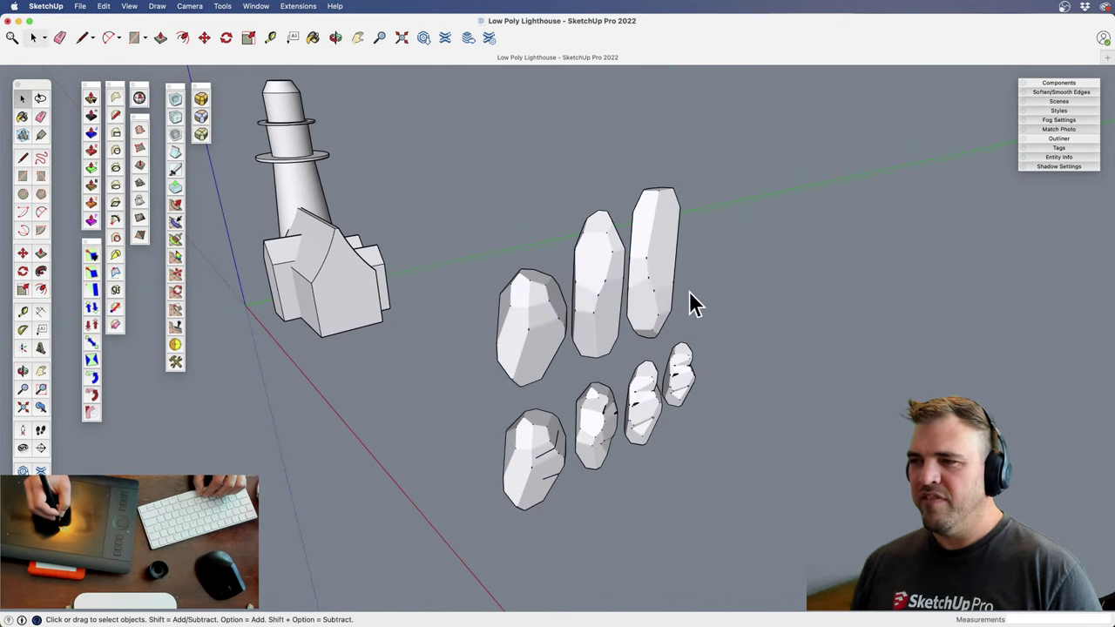
{"action": "left_click_drag", "start_coordinate": [691, 304], "coordinate": [501, 305]}
{"action": "middle_click_drag", "start_coordinate": [500, 305], "coordinate": [560, 323], "text": "shift"}
{"action": "key", "text": "m"}
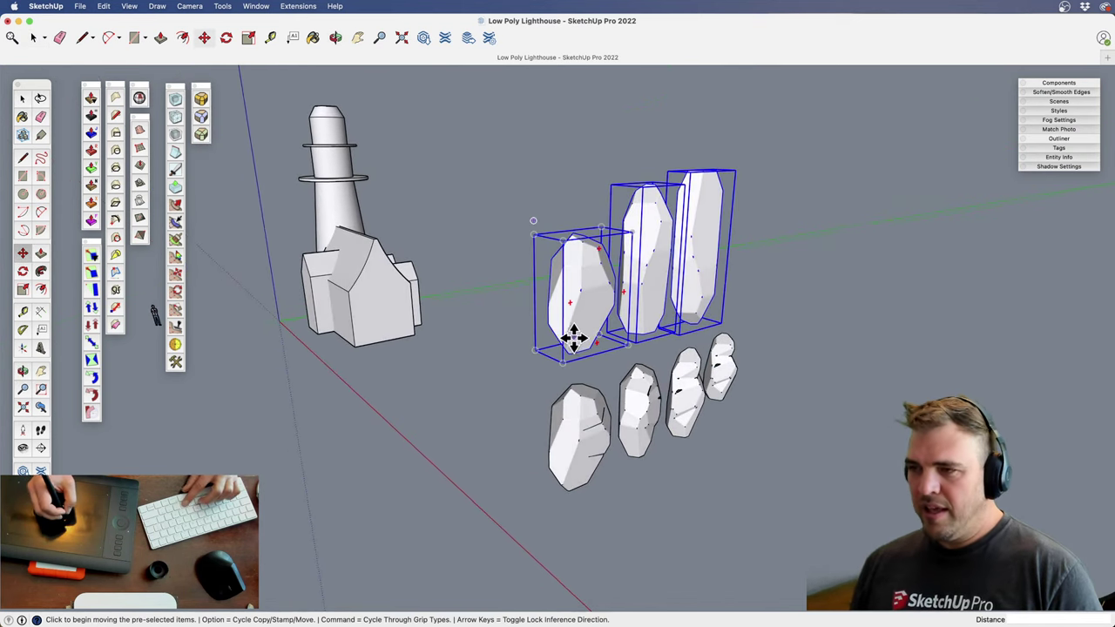
{"action": "left_click", "coordinate": [573, 351]}
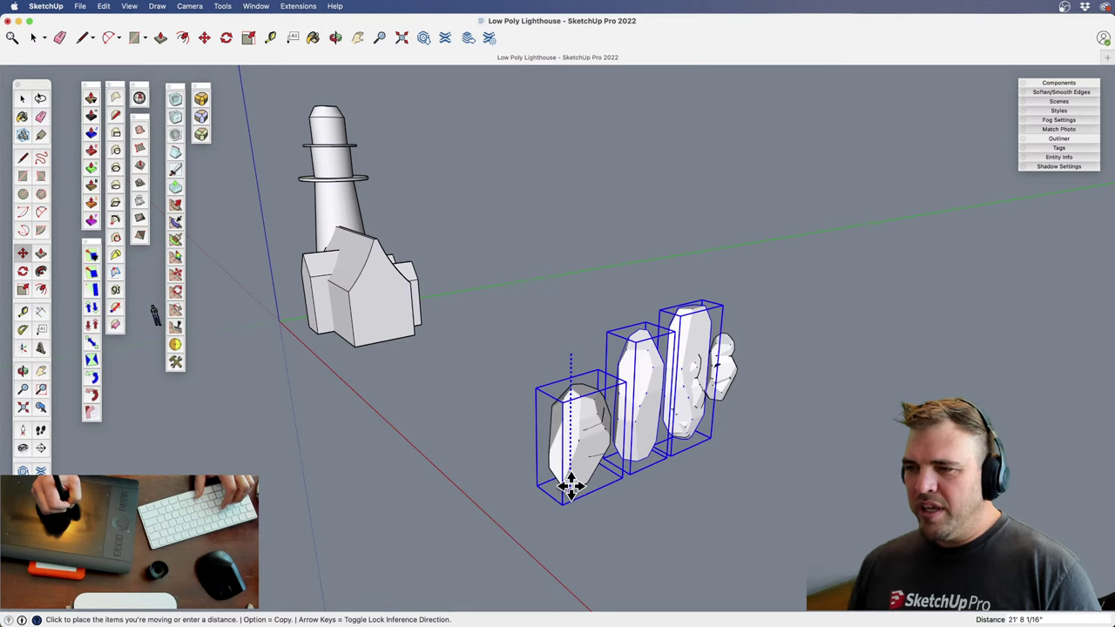
{"action": "left_click", "coordinate": [626, 496]}
{"action": "left_click", "coordinate": [662, 504]}
{"action": "middle_click_drag", "start_coordinate": [662, 504], "coordinate": [617, 483]}
Scale the front rock to a blue scale of about 1.20 and reduce its height
{"action": "key", "text": "space"}
{"action": "key", "text": "s"}
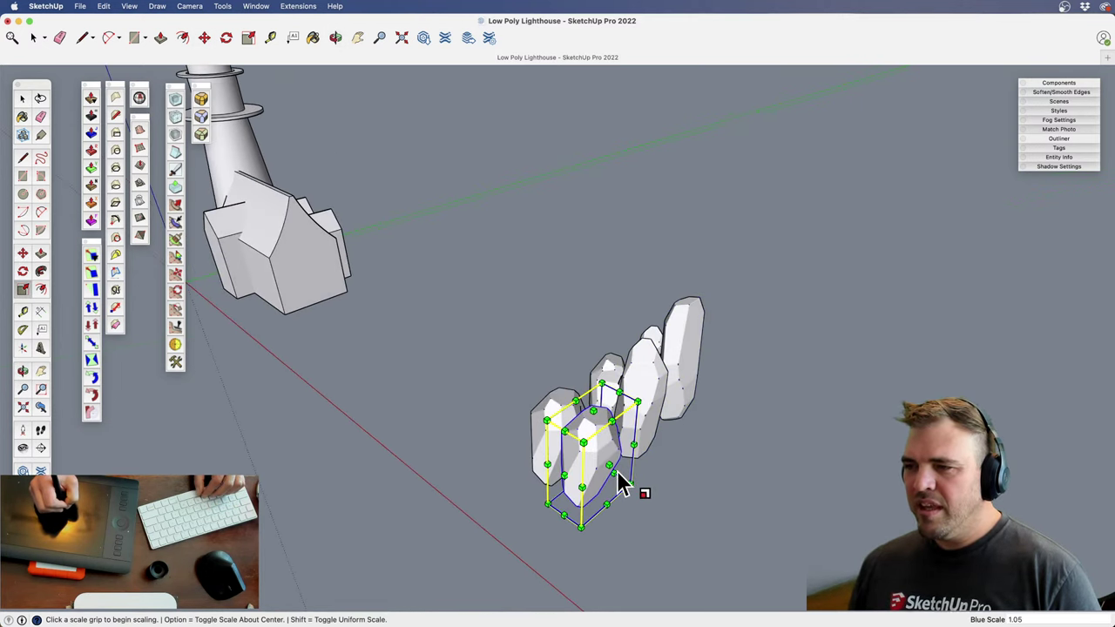
{"action": "left_click_drag", "start_coordinate": [607, 464], "coordinate": [639, 459]}
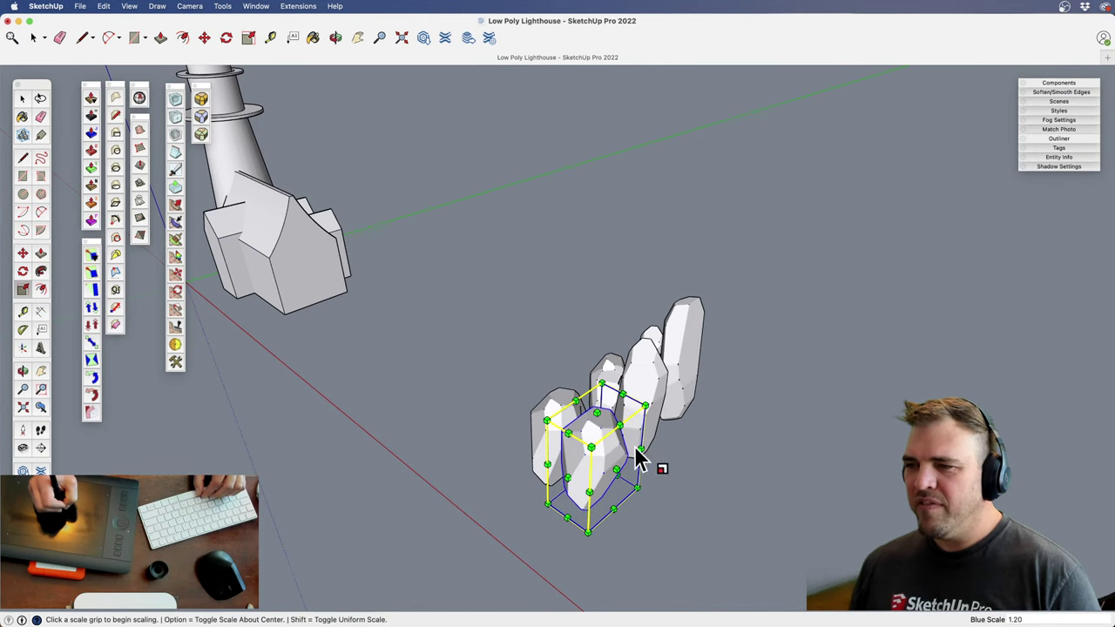
{"action": "left_click_drag", "start_coordinate": [645, 405], "coordinate": [632, 437]}
{"action": "middle_click_drag", "start_coordinate": [639, 459], "coordinate": [578, 543], "text": "shift"}
Mirror the front rock with a negative green scale and move it back beside the neighbouring rock
{"action": "key", "text": "s"}
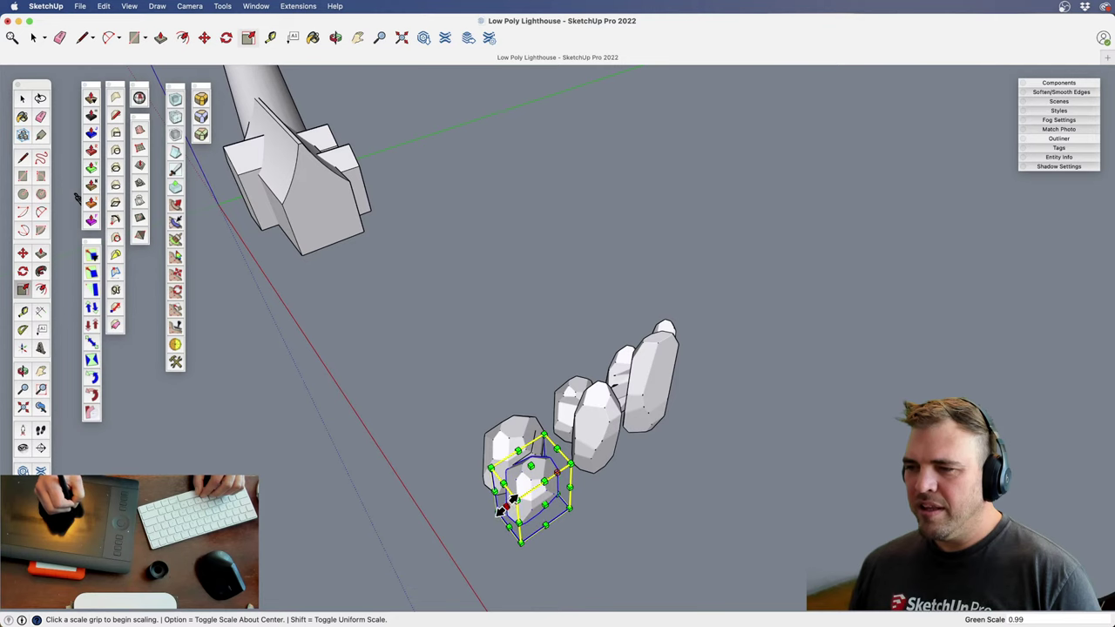
{"action": "left_click", "coordinate": [497, 512]}
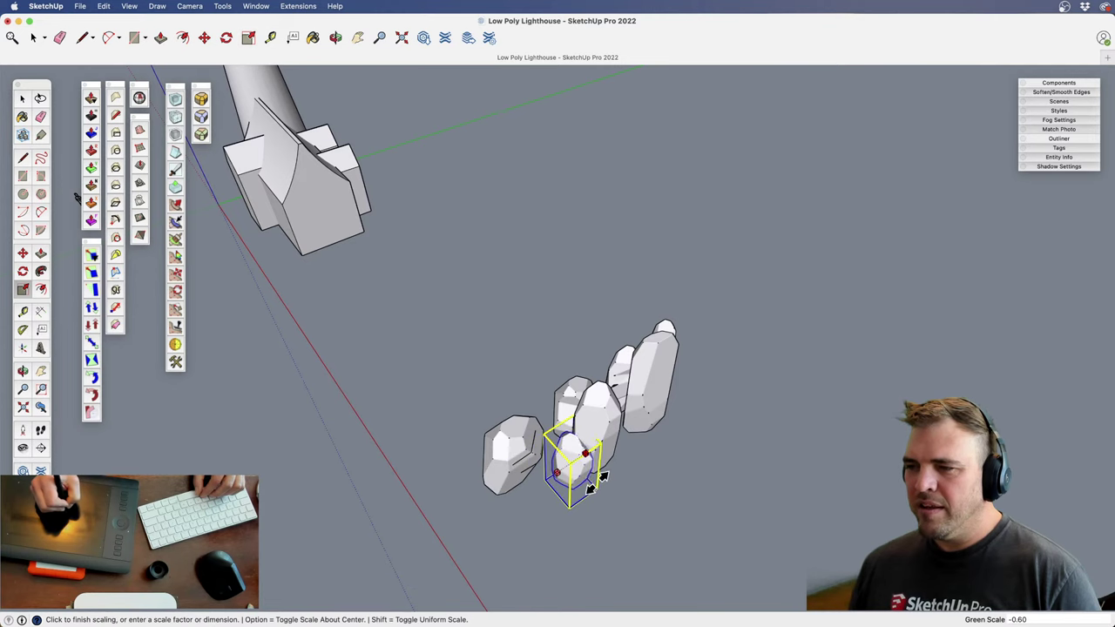
{"action": "left_click", "coordinate": [613, 471]}
{"action": "key", "text": "m"}
{"action": "left_click", "coordinate": [612, 480]}
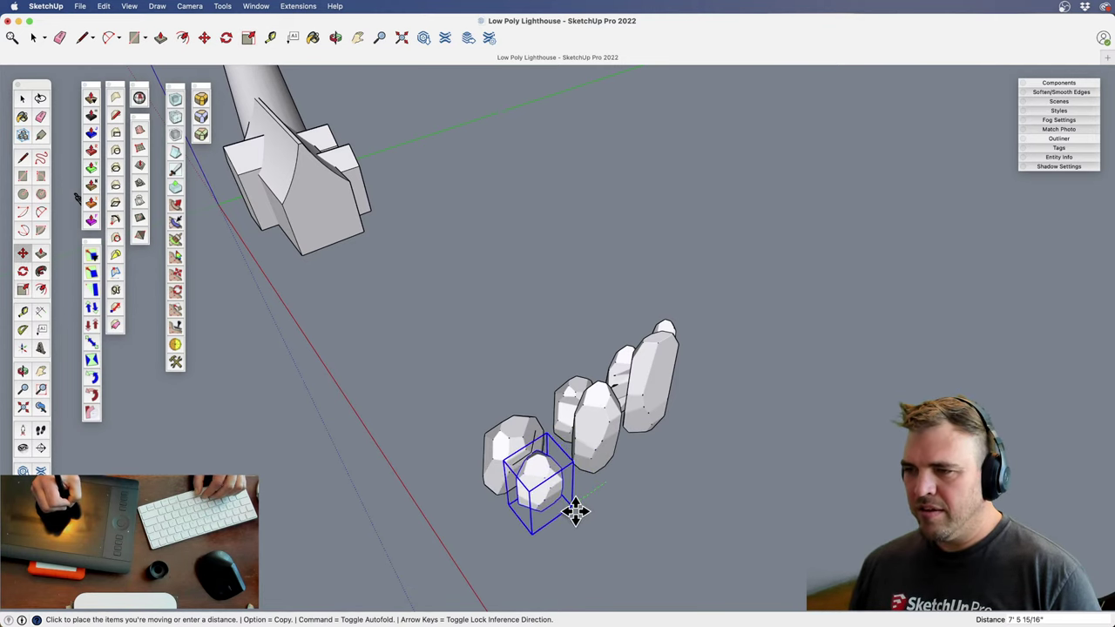
{"action": "left_click", "coordinate": [575, 511]}
Select all seven rocks and move them next to the lighthouse building
{"action": "middle_click_drag", "start_coordinate": [598, 455], "coordinate": [609, 400]}
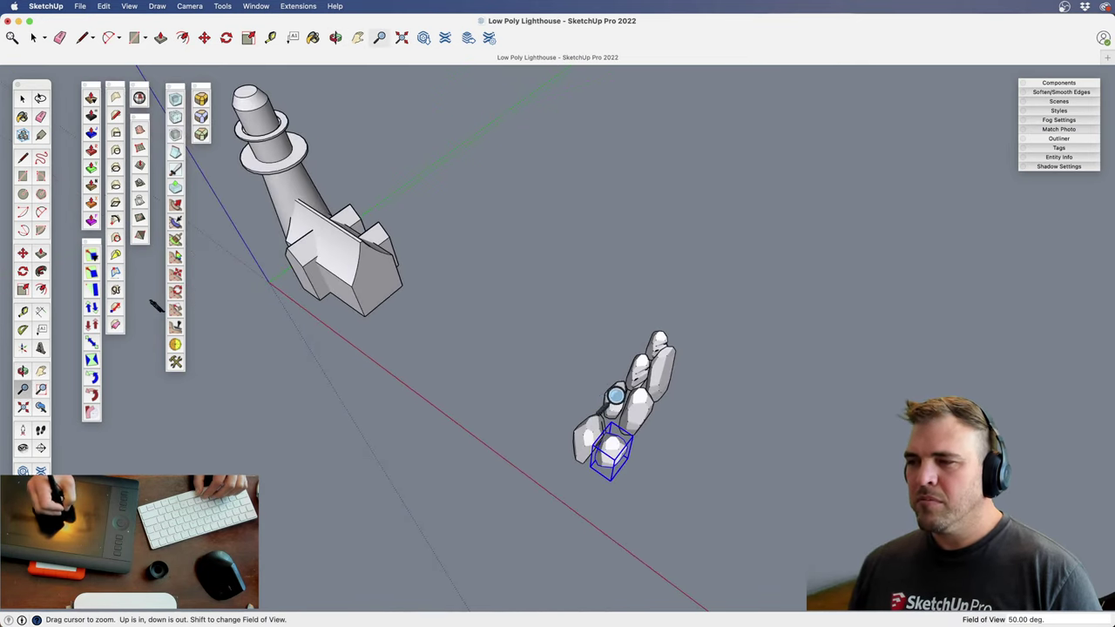
{"action": "key", "text": "space"}
{"action": "key", "text": "super+a"}
{"action": "key", "text": "m"}
{"action": "left_click", "coordinate": [703, 441]}
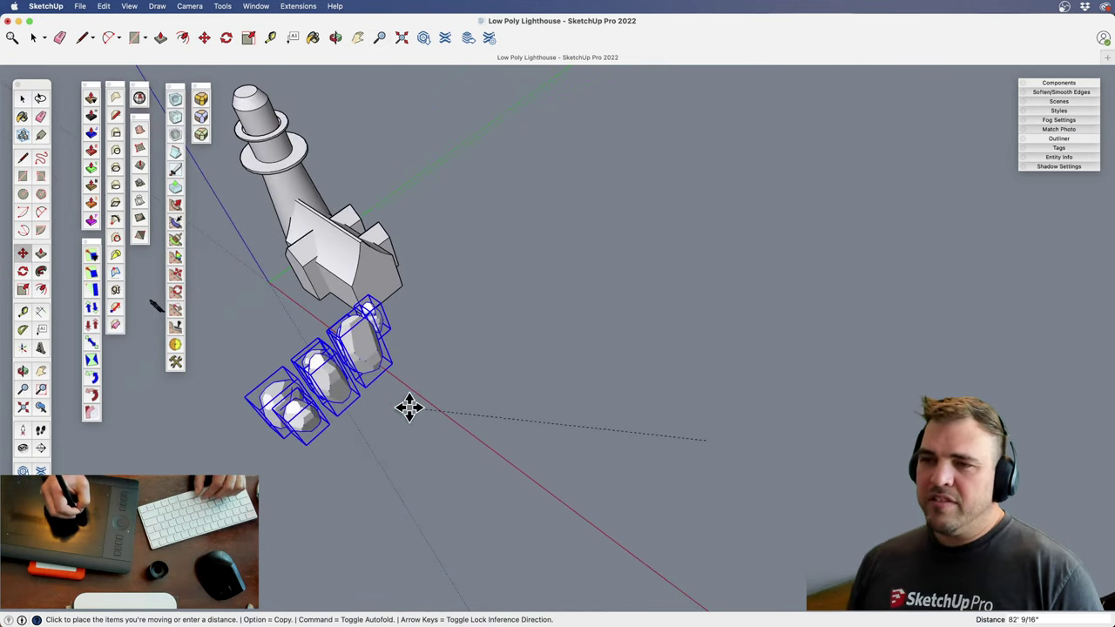
{"action": "left_click", "coordinate": [372, 393]}
Rotate the seven selected rocks 90° about the vertical axis in front of the lighthouse
{"action": "middle_click_drag", "start_coordinate": [373, 392], "coordinate": [526, 376], "text": "shift"}
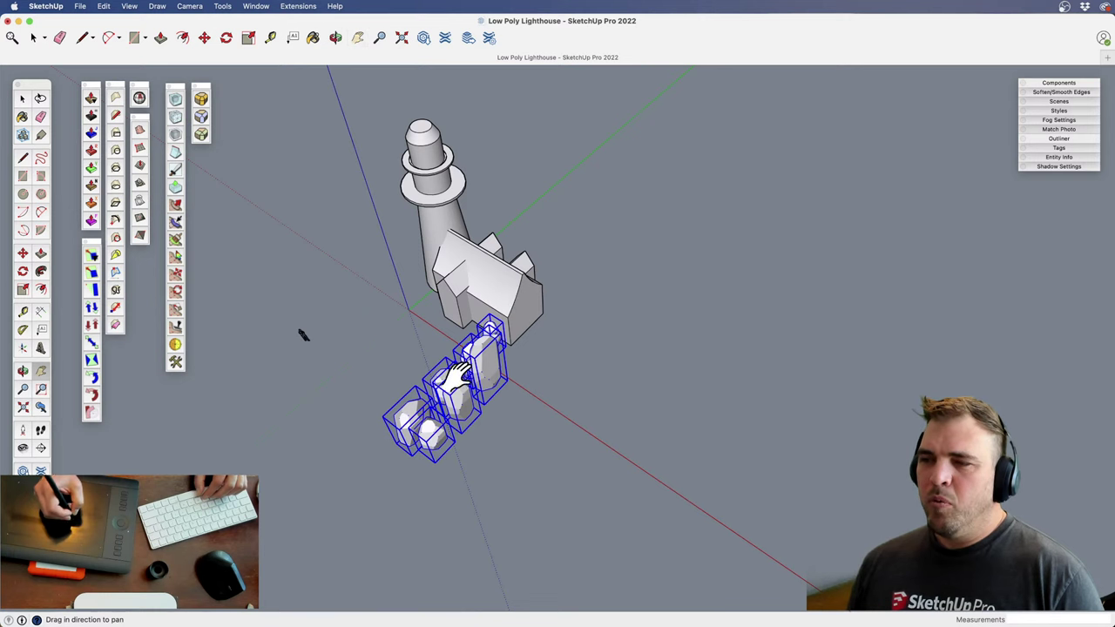
{"action": "middle_click_drag", "start_coordinate": [459, 377], "coordinate": [592, 473]}
{"action": "key", "text": "z"}
{"action": "left_click_drag", "start_coordinate": [562, 479], "coordinate": [548, 366]}
{"action": "middle_click_drag", "start_coordinate": [506, 370], "coordinate": [546, 383], "text": "shift"}
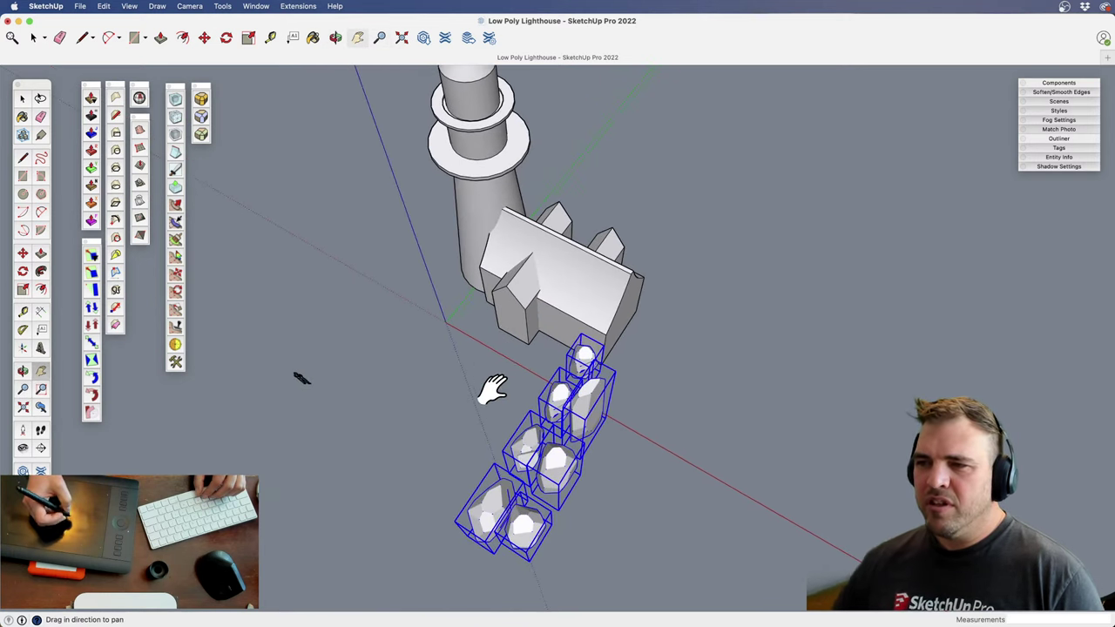
{"action": "key", "text": "q"}
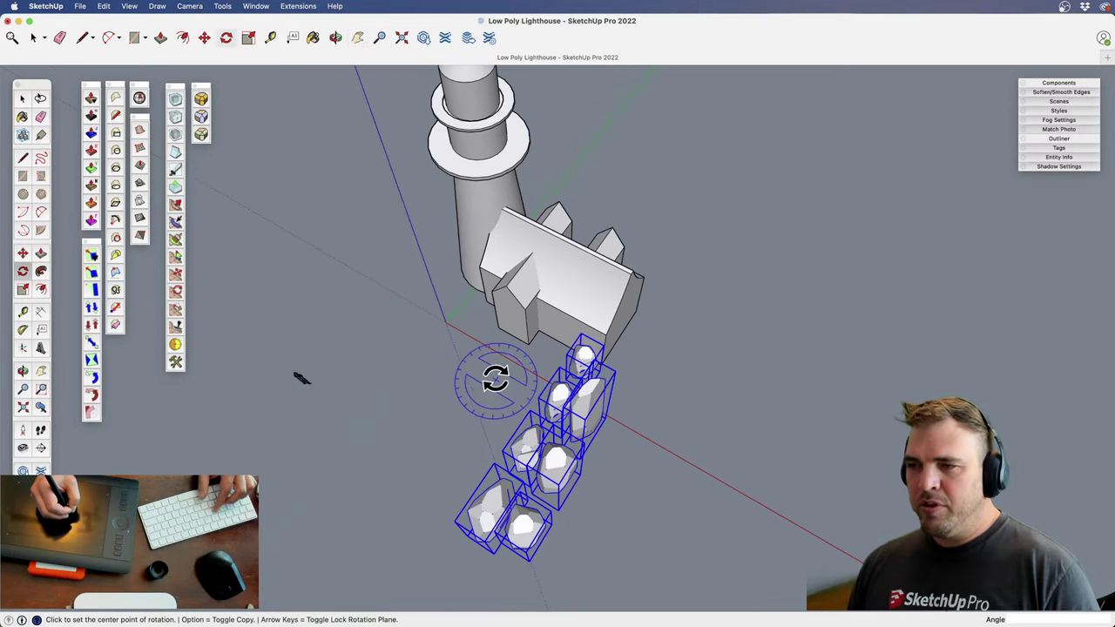
{"action": "left_click", "coordinate": [484, 358]}
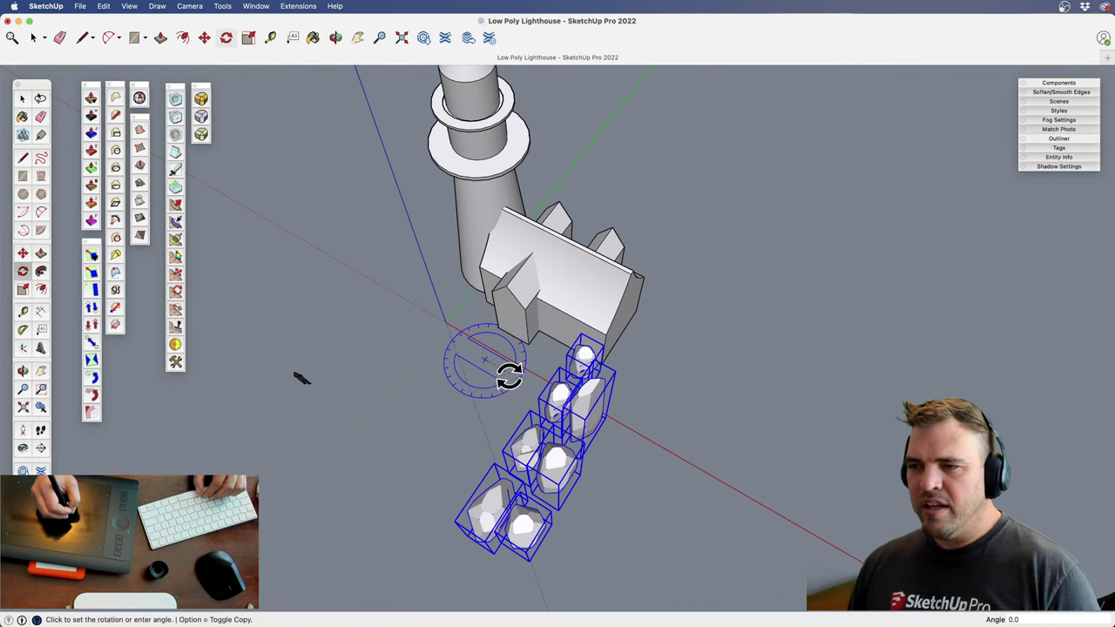
{"action": "left_click", "coordinate": [460, 399]}
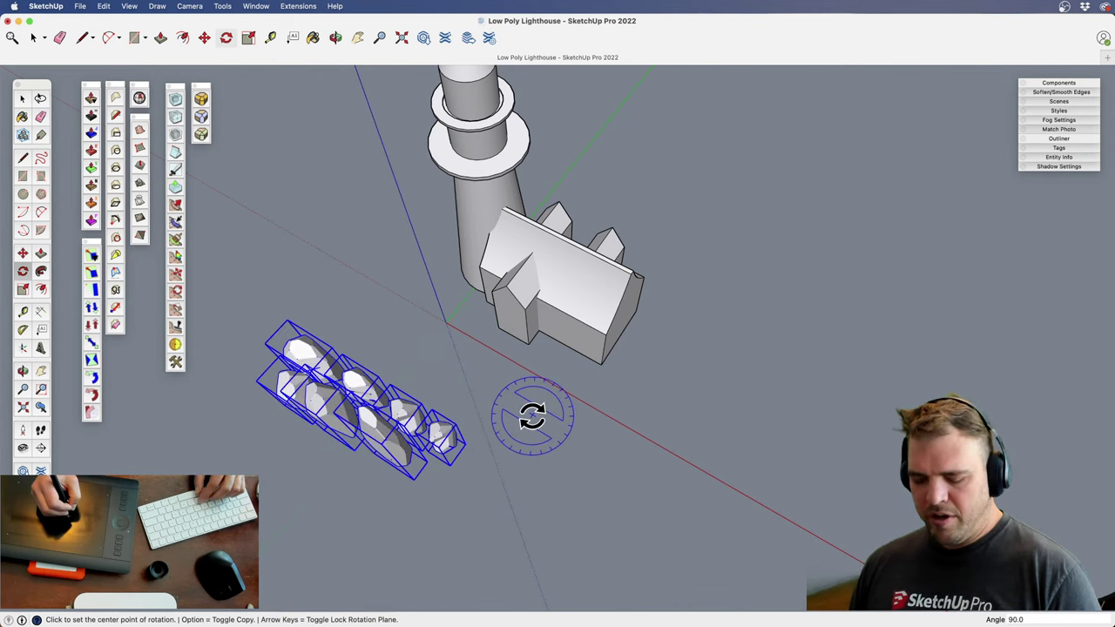
Move the rotated row of rocks in close to the tower and the front gable, and deselect it
{"action": "key", "text": "m"}
{"action": "left_click", "coordinate": [518, 448]}
{"action": "left_click", "coordinate": [596, 387]}
{"action": "key", "text": "space"}
{"action": "left_click", "coordinate": [550, 420]}
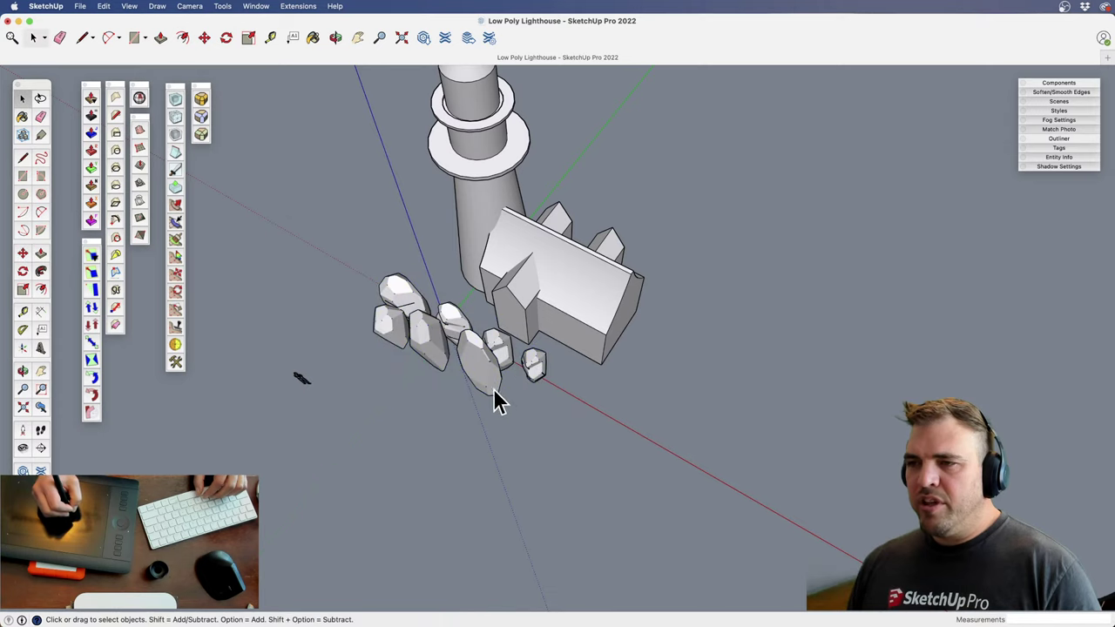
Select the tall front rock and move it straight down so it sits lower than its neighbours
{"action": "key", "text": "o"}
{"action": "left_click_drag", "start_coordinate": [493, 388], "coordinate": [480, 244]}
{"action": "key", "text": "z"}
{"action": "left_click_drag", "start_coordinate": [508, 348], "coordinate": [508, 294]}
{"action": "scroll", "coordinate": [508, 295], "scroll_direction": "up", "scroll_amount": 3}
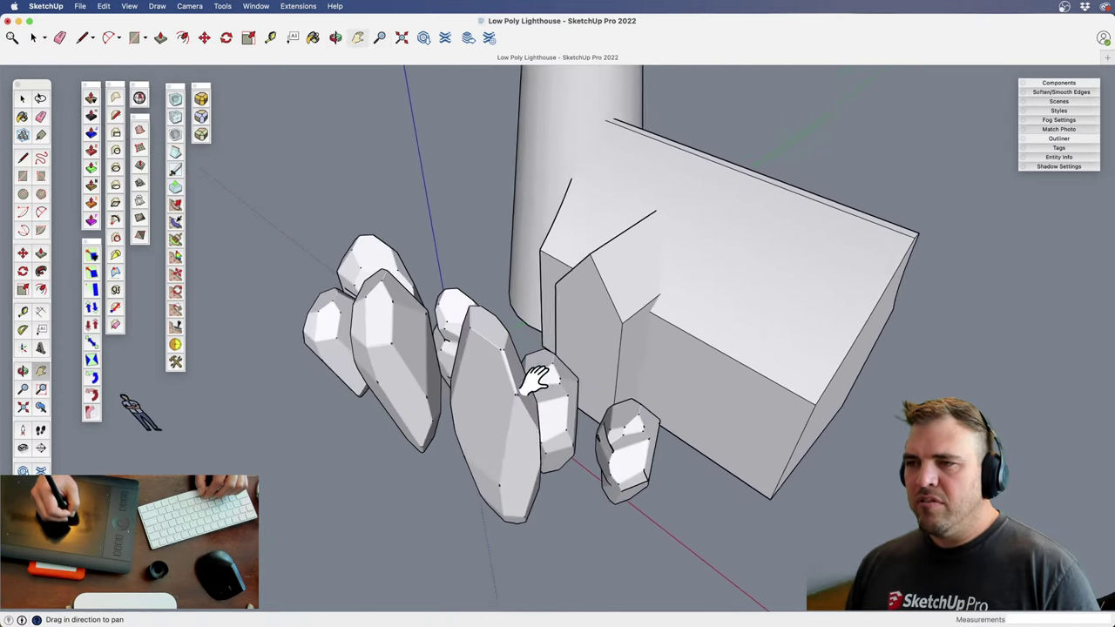
{"action": "middle_click_drag", "start_coordinate": [508, 296], "coordinate": [553, 234]}
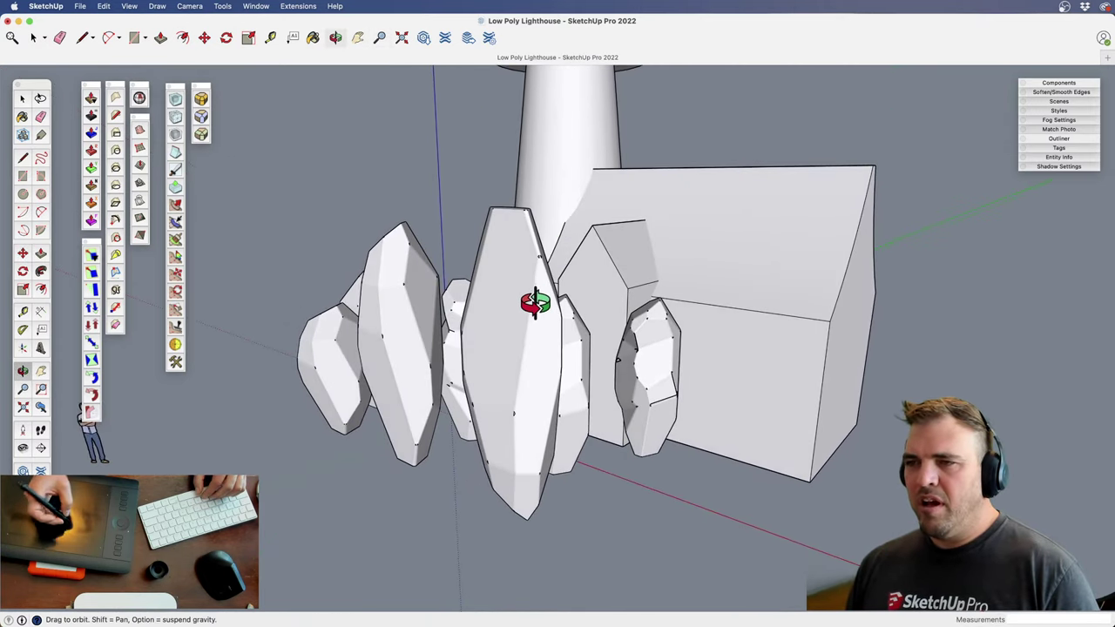
{"action": "left_click", "coordinate": [521, 362]}
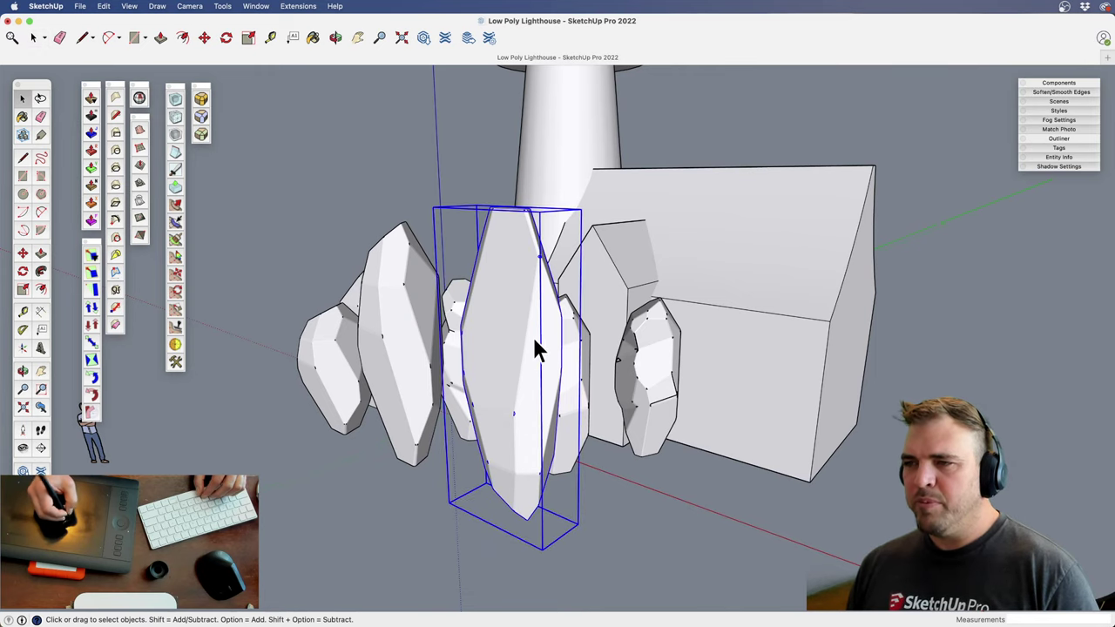
{"action": "middle_click_drag", "start_coordinate": [534, 341], "coordinate": [472, 339]}
{"action": "key", "text": "m"}
{"action": "left_click_drag", "start_coordinate": [468, 331], "coordinate": [477, 413]}
{"action": "scroll", "coordinate": [488, 267], "scroll_direction": "down", "scroll_amount": 6}
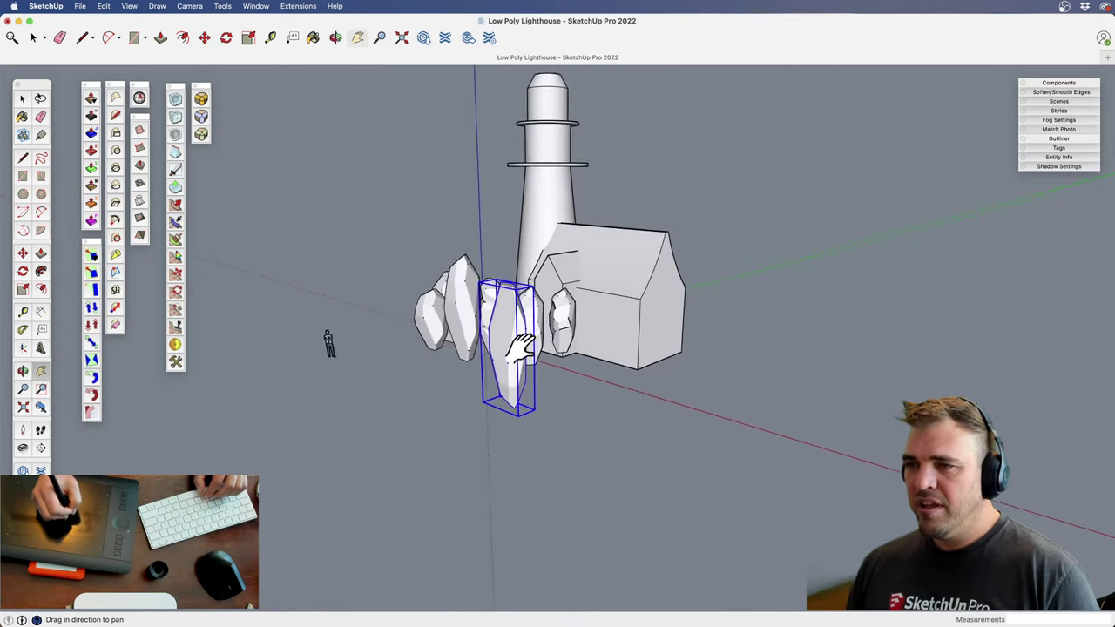
Draw a ground rectangle of about 88' 2 1/2" by 69' under the lighthouse and rocks, and group it
{"action": "middle_click_drag", "start_coordinate": [487, 287], "coordinate": [518, 426]}
{"action": "key", "text": "r"}
{"action": "left_click", "coordinate": [397, 266]}
{"action": "left_click", "coordinate": [877, 308]}
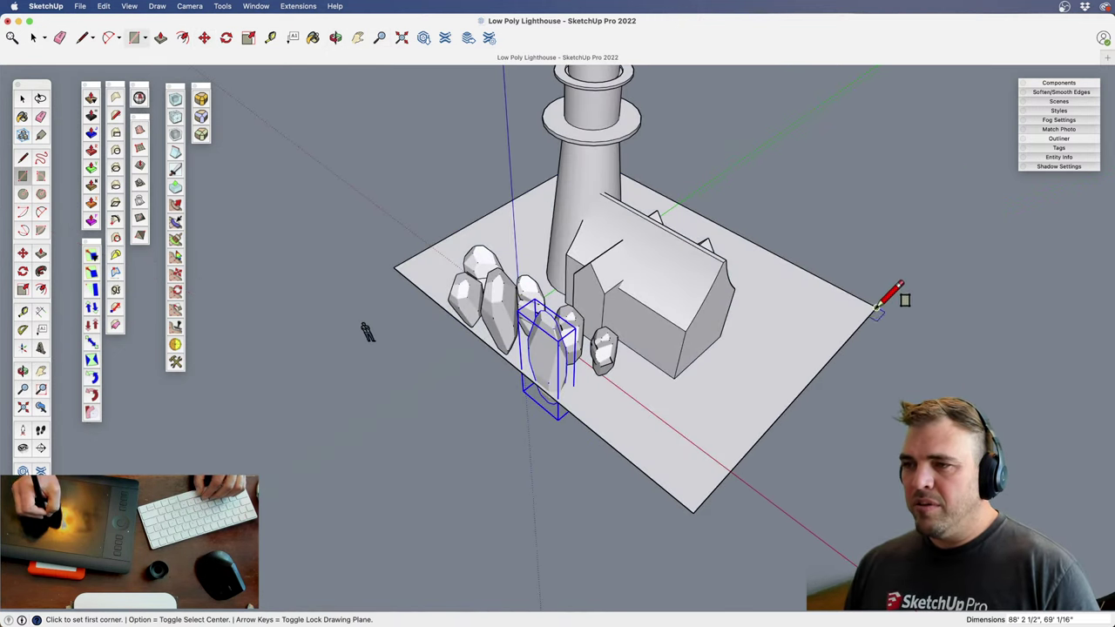
{"action": "key", "text": "space"}
{"action": "left_click", "coordinate": [696, 416]}
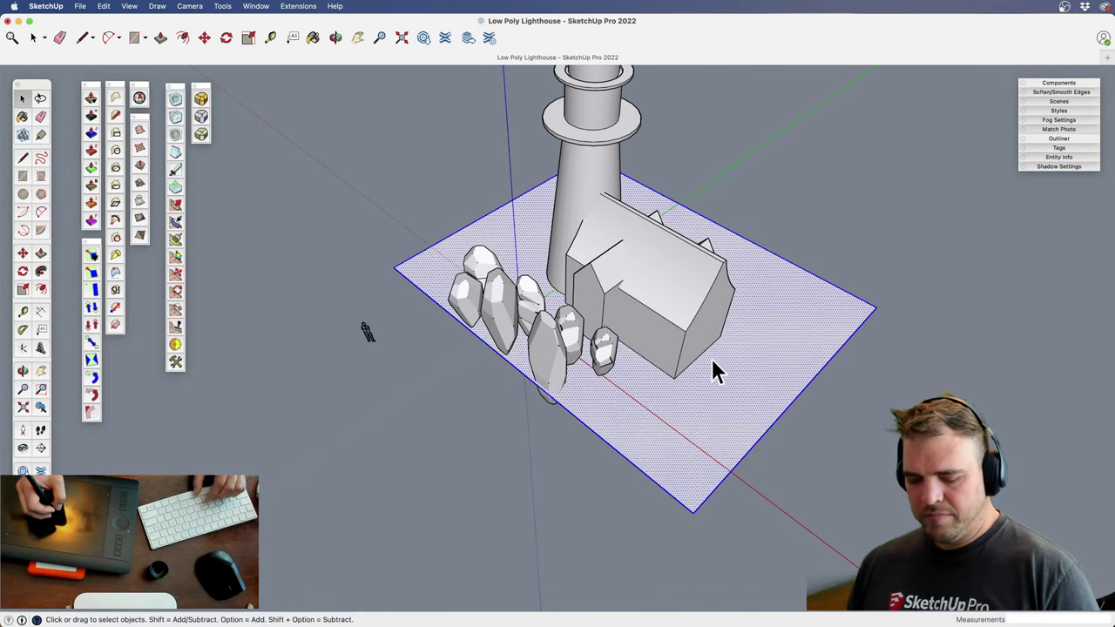
{"action": "middle_click_drag", "start_coordinate": [685, 360], "coordinate": [533, 499]}
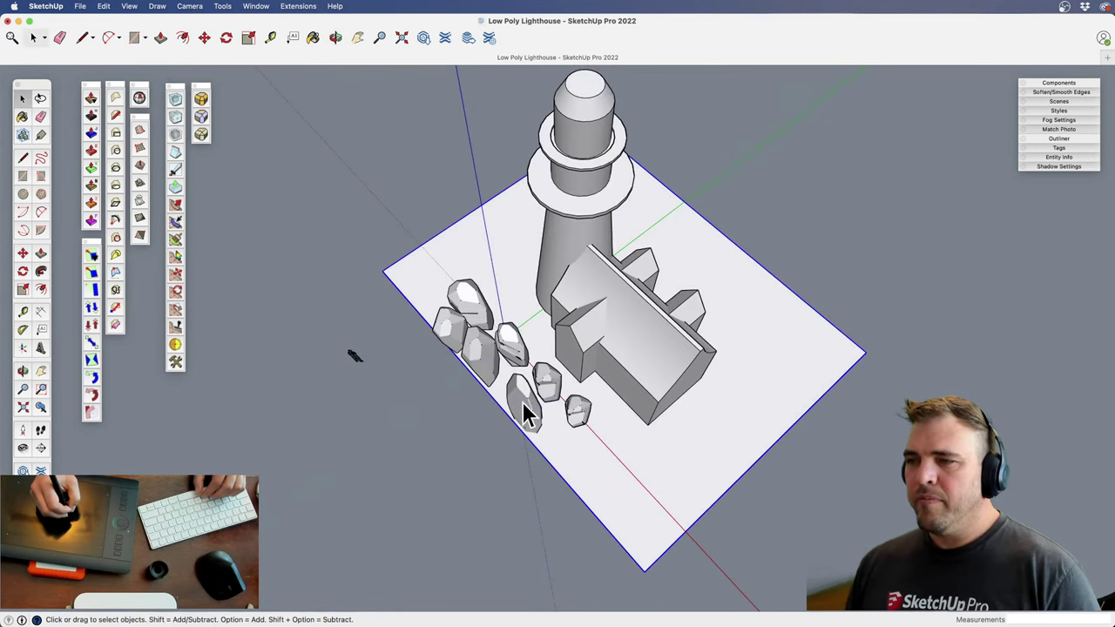
Move the tall front rock across the ground toward the front gable, behind the smaller rocks
{"action": "key", "text": "m"}
{"action": "left_click", "coordinate": [610, 475]}
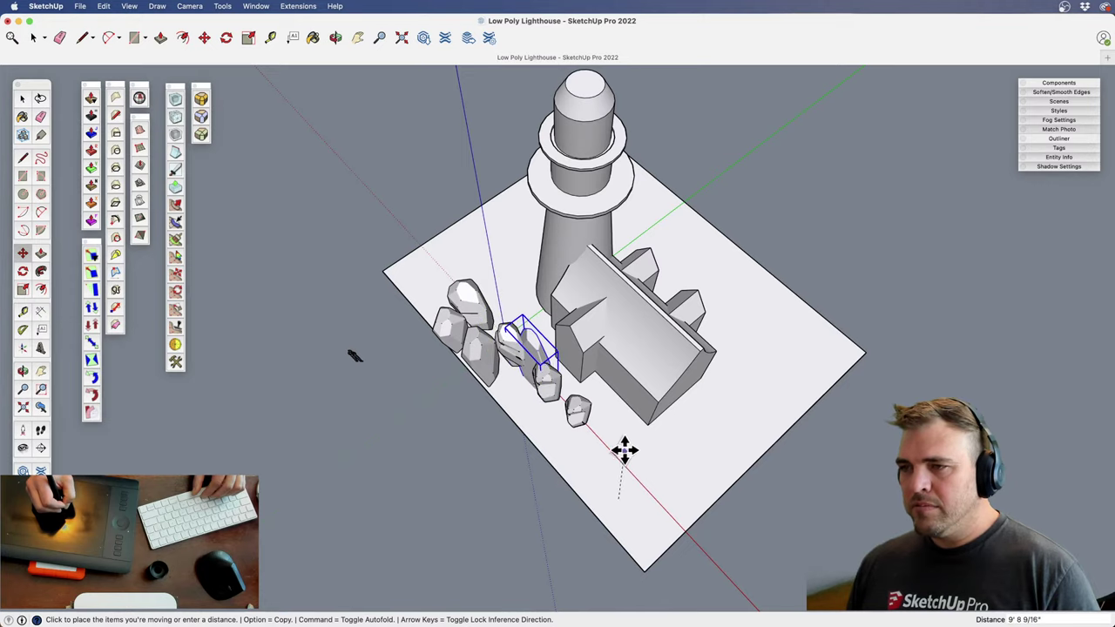
{"action": "middle_click_drag", "start_coordinate": [610, 445], "coordinate": [582, 258]}
Move the creased rock beside the tall rock straight down so its base sinks into the ground plane
{"action": "key", "text": "z"}
{"action": "left_click_drag", "start_coordinate": [585, 254], "coordinate": [557, 174]}
{"action": "middle_click_drag", "start_coordinate": [532, 268], "coordinate": [527, 374], "text": "shift"}
{"action": "middle_click_drag", "start_coordinate": [527, 375], "coordinate": [542, 288]}
{"action": "left_click", "coordinate": [453, 305]}
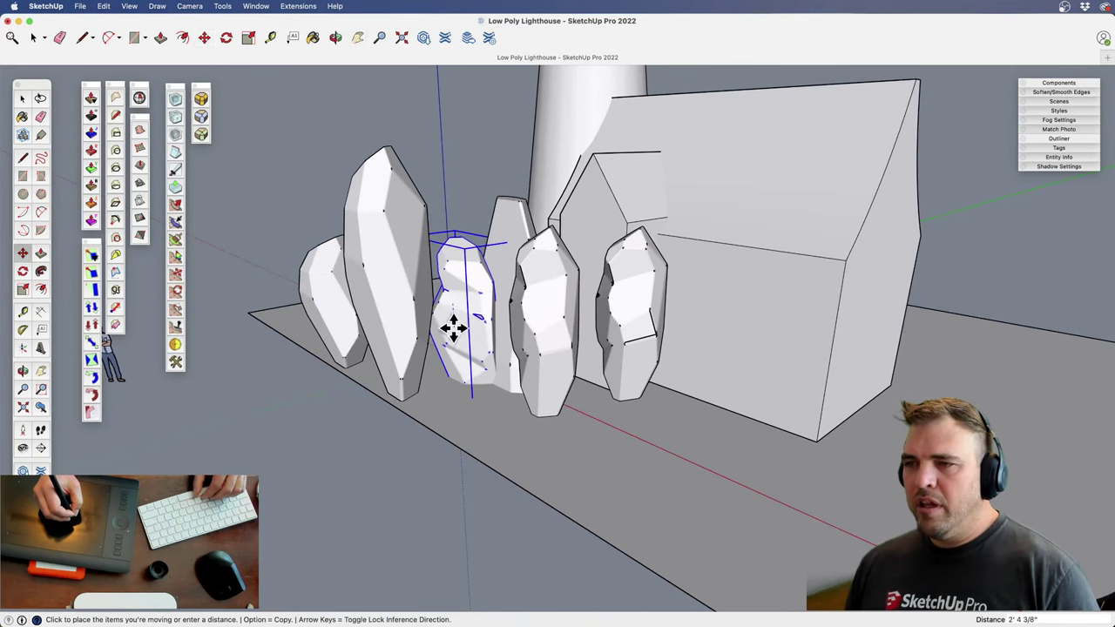
{"action": "left_click", "coordinate": [548, 441]}
{"action": "left_click", "coordinate": [539, 446]}
Select the small rock in front of the gable and lower it about 6' 4" into the ground
{"action": "key", "text": "space"}
{"action": "left_click", "coordinate": [570, 375]}
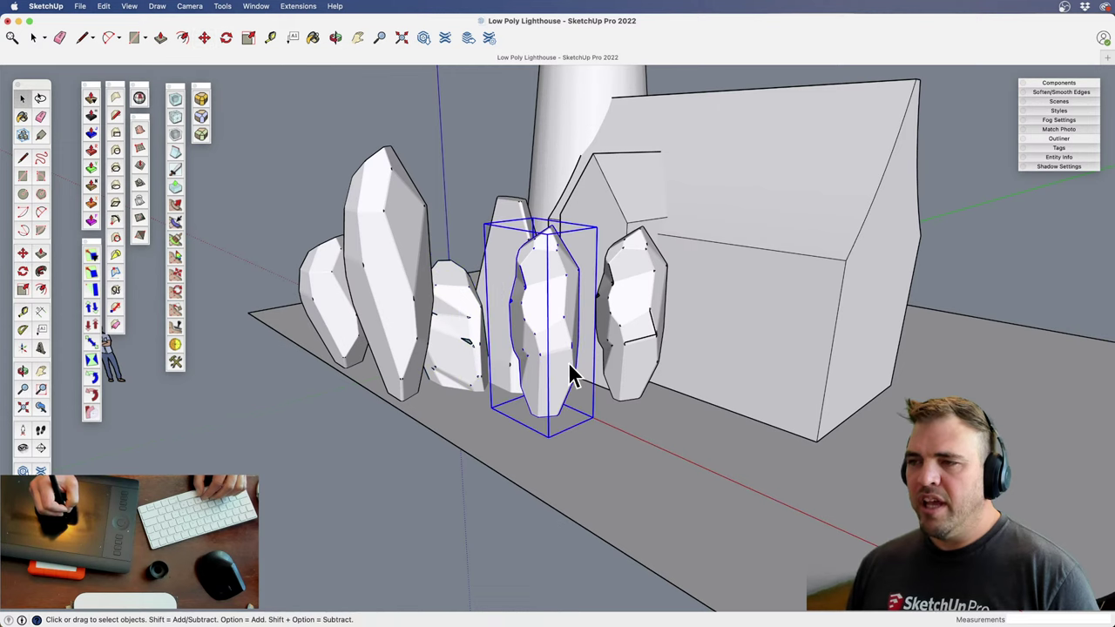
{"action": "key", "text": "m"}
{"action": "left_click", "coordinate": [567, 370]}
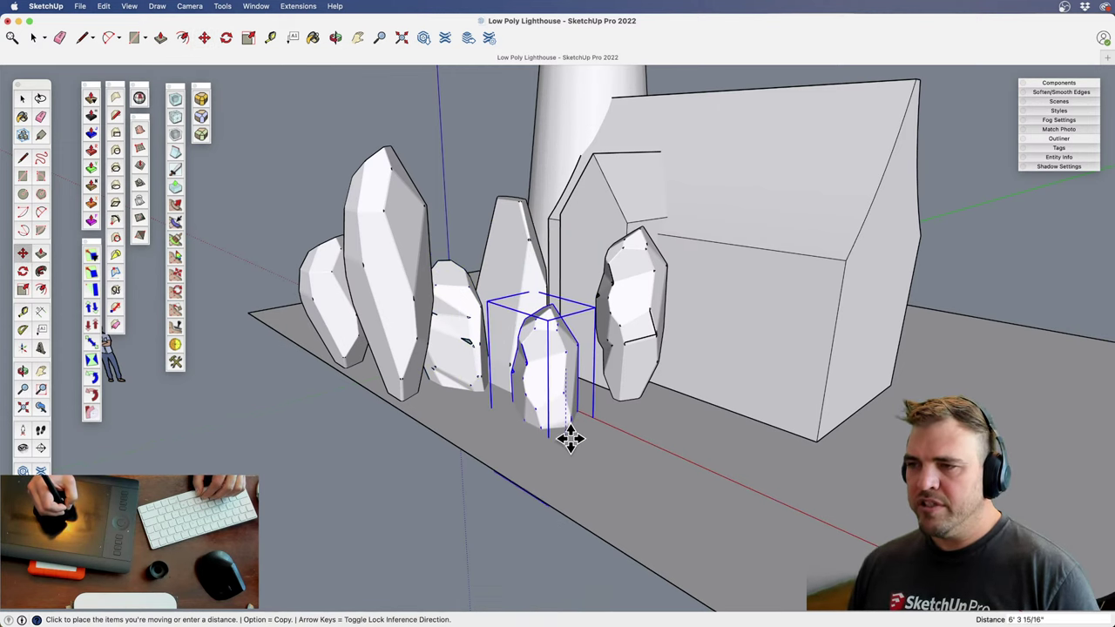
{"action": "middle_click_drag", "start_coordinate": [608, 411], "coordinate": [586, 376]}
Sink the small rock nearest the house into the ground and move it about 11' 5" beside the other small rock
{"action": "key", "text": "space"}
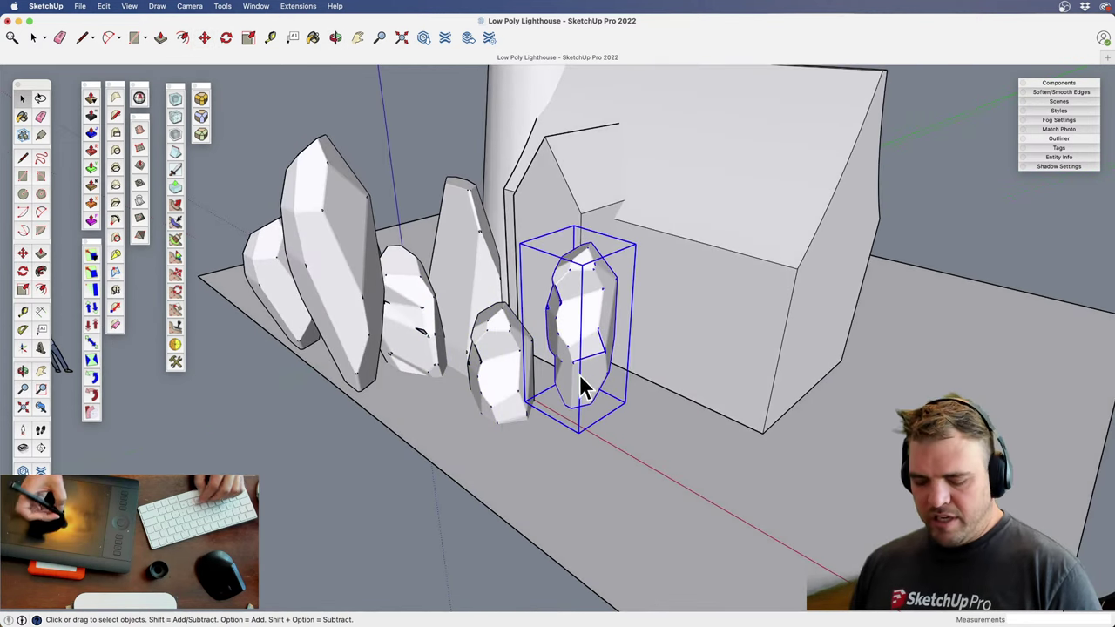
{"action": "key", "text": "m"}
{"action": "left_click", "coordinate": [575, 318]}
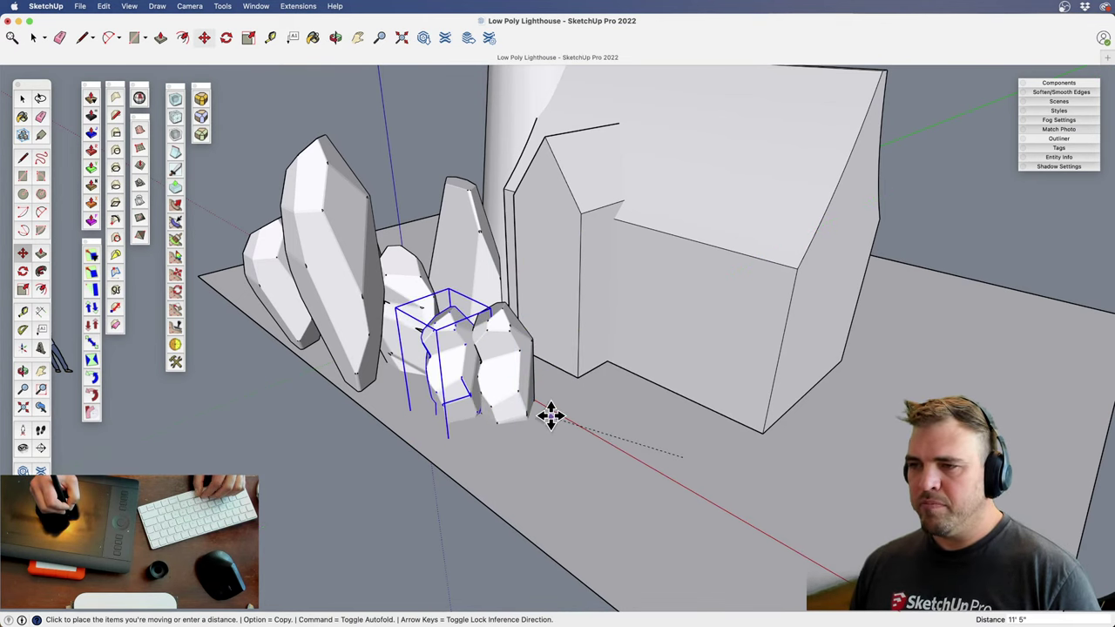
{"action": "left_click", "coordinate": [545, 415]}
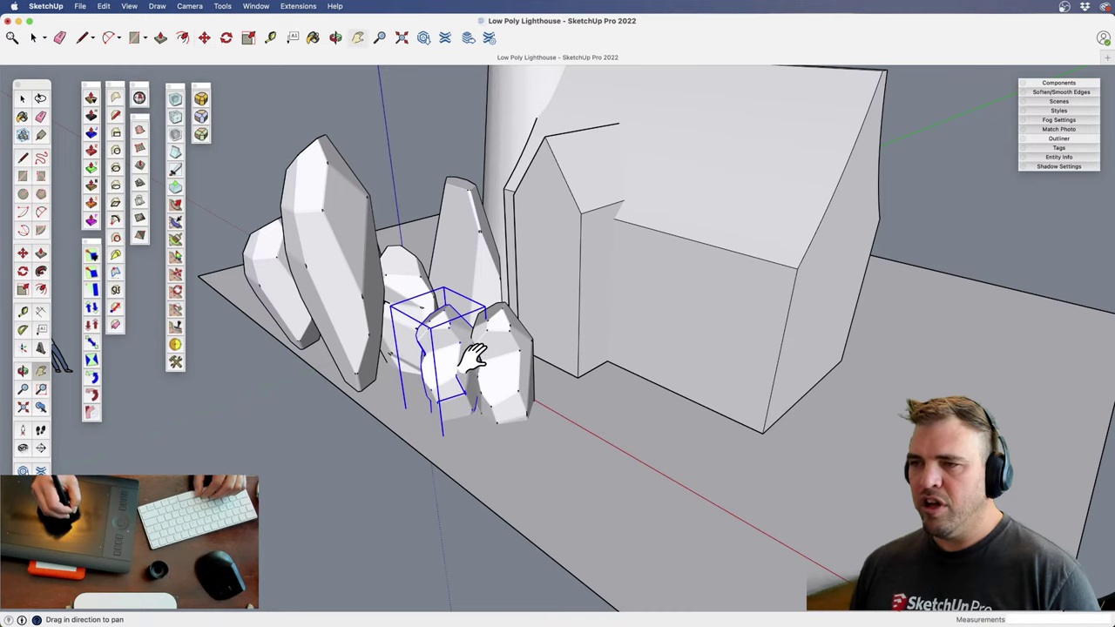
Rotate the small front rock about its vertical axis so it faces differently from its neighbour
{"action": "middle_click_drag", "start_coordinate": [460, 368], "coordinate": [572, 547]}
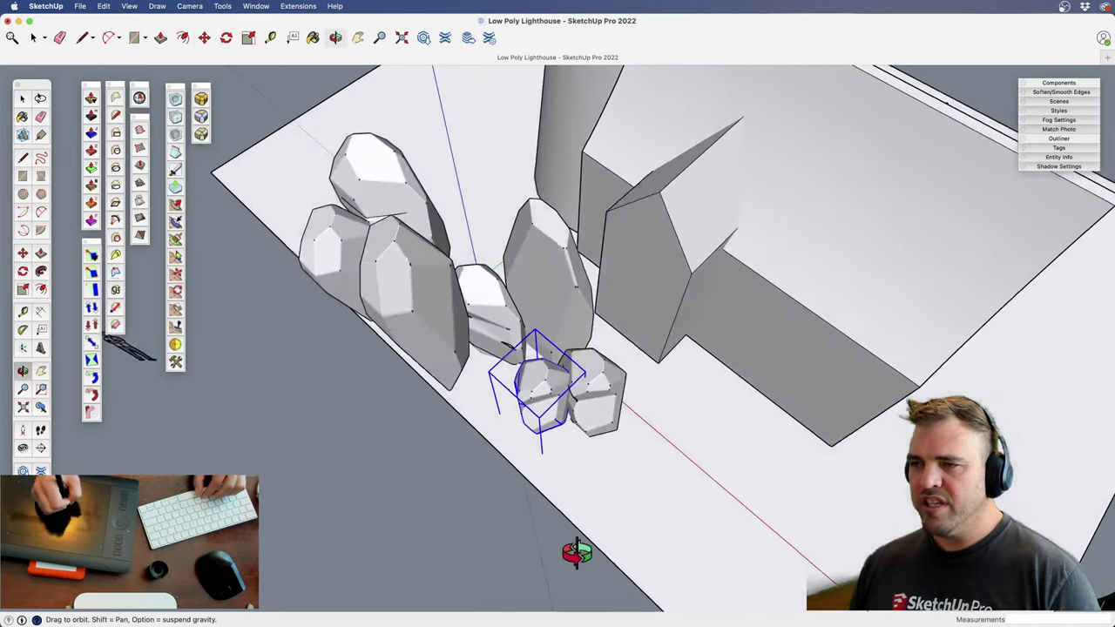
{"action": "left_click", "coordinate": [554, 354]}
{"action": "left_click", "coordinate": [471, 381]}
{"action": "key", "text": "h"}
{"action": "middle_click_drag", "start_coordinate": [522, 402], "coordinate": [558, 463], "text": "shift"}
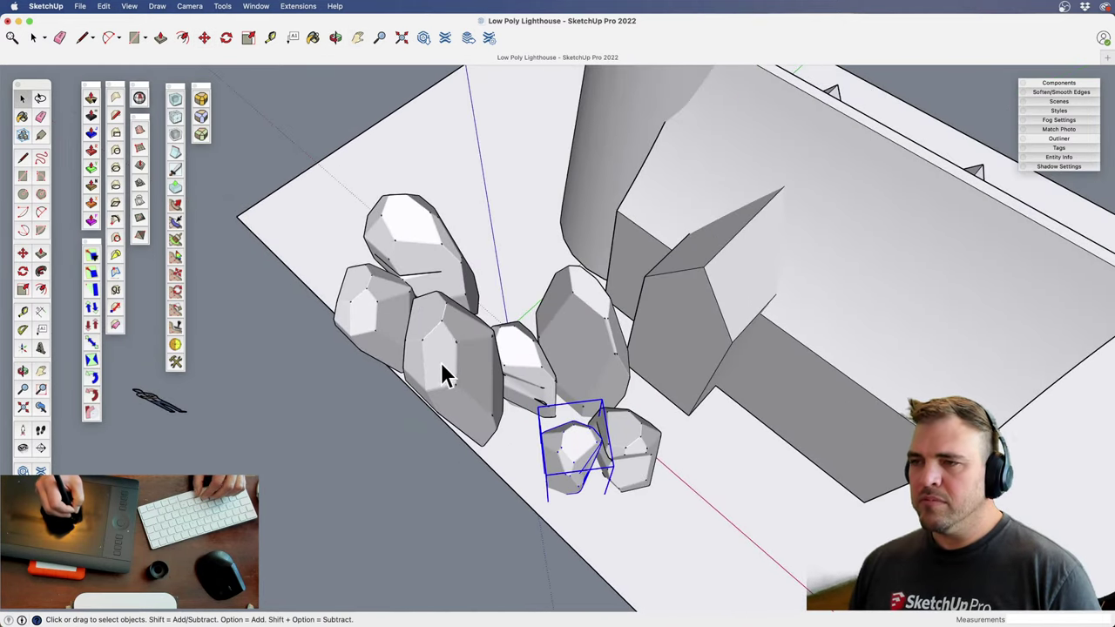
Select the three large rocks at the outer end of the group and lower them into the ground
{"action": "left_click", "coordinate": [443, 374]}
{"action": "middle_click_drag", "start_coordinate": [458, 409], "coordinate": [447, 223], "text": "shift"}
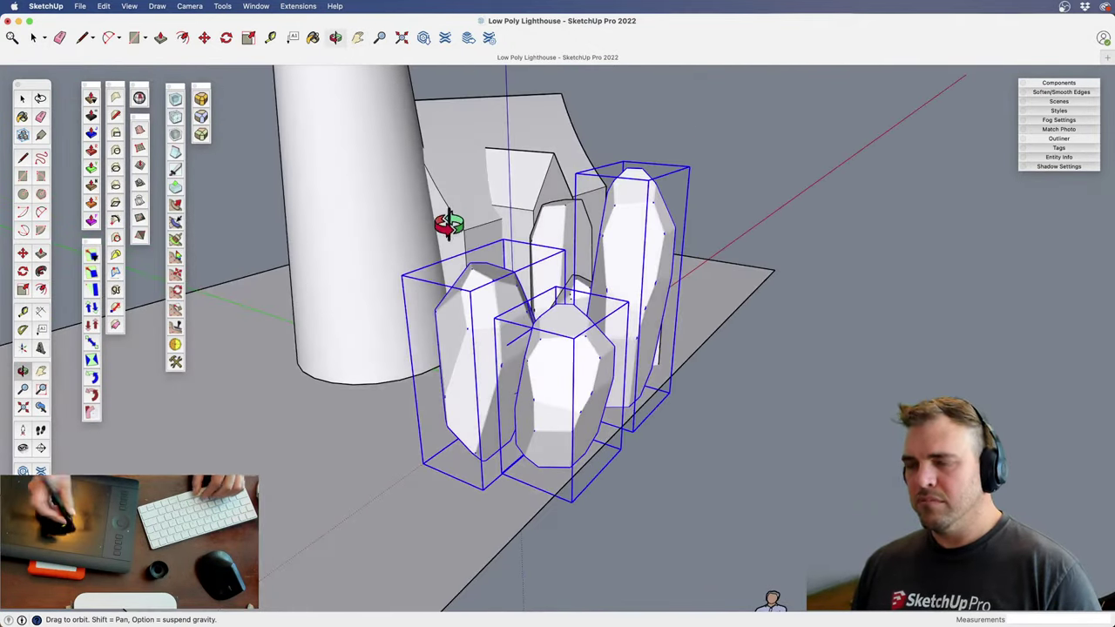
{"action": "key", "text": "m"}
{"action": "left_click", "coordinate": [649, 239]}
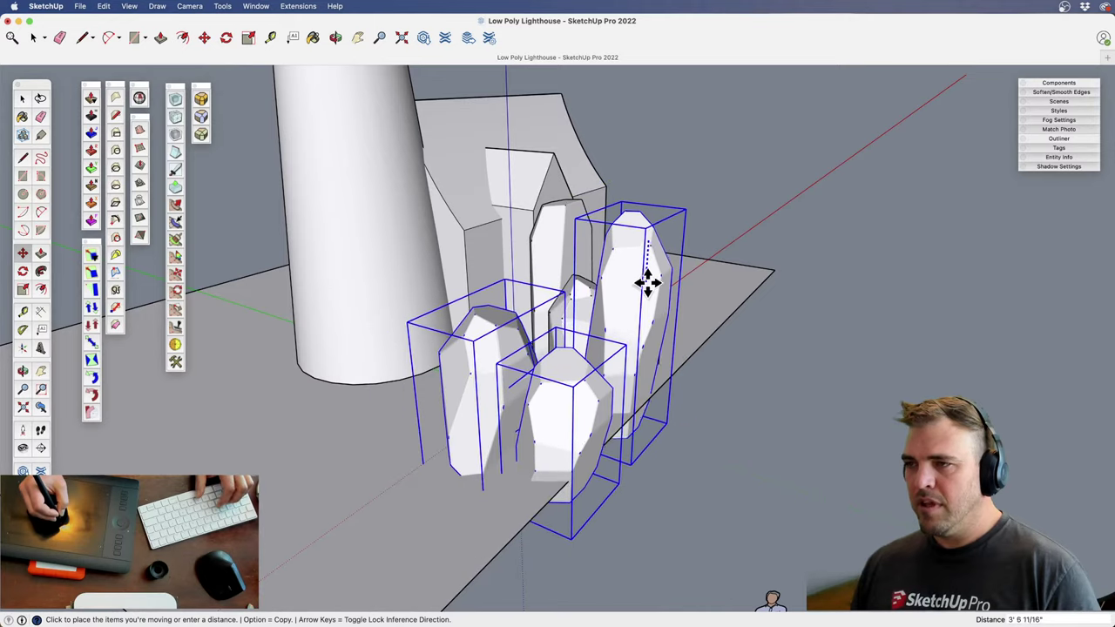
{"action": "middle_click_drag", "start_coordinate": [727, 351], "coordinate": [701, 498]}
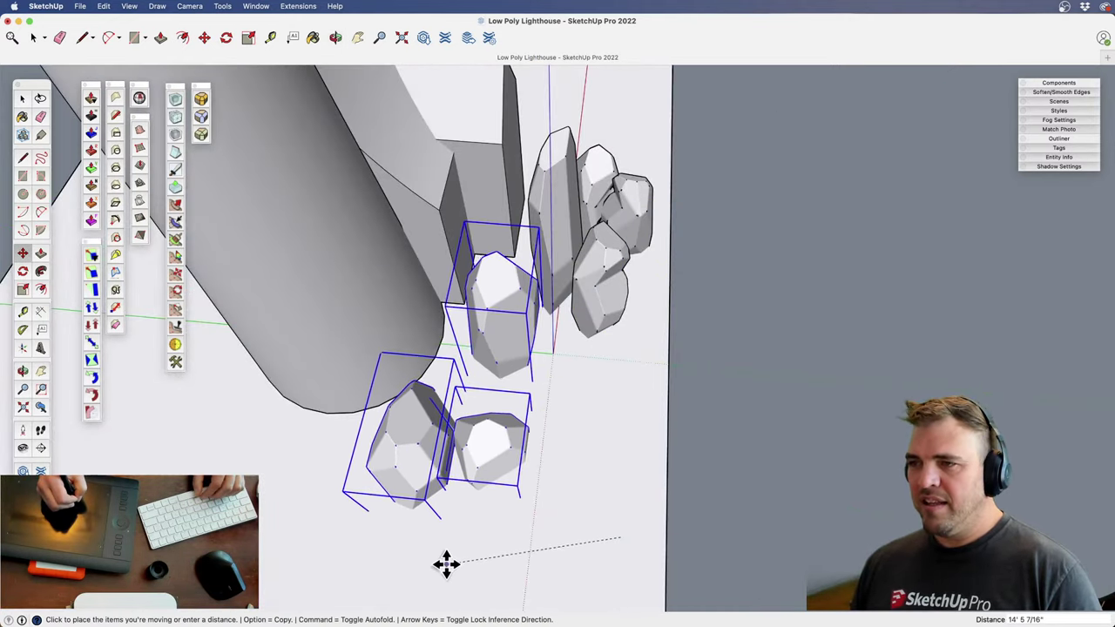
Move the three large rocks closer to the tower base, and shift one toward the ground's outer edge
{"action": "key", "text": "m"}
{"action": "left_click", "coordinate": [527, 512]}
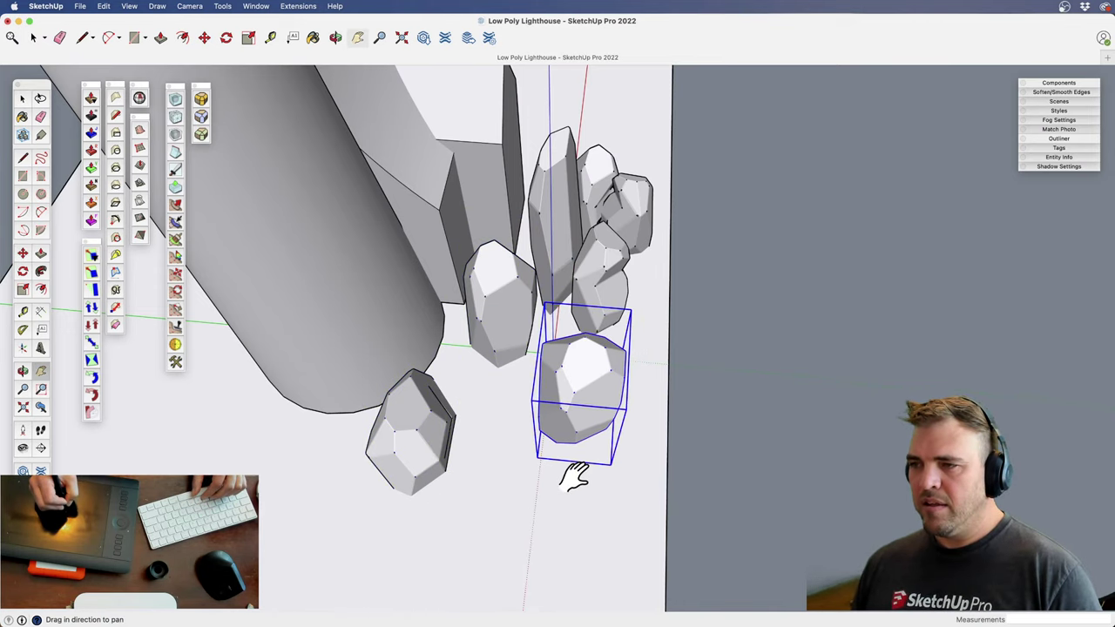
Lower the large rock near the ground's outer edge until only its tip stands above the ground plane
{"action": "middle_click_drag", "start_coordinate": [577, 473], "coordinate": [527, 224]}
{"action": "key", "text": "m"}
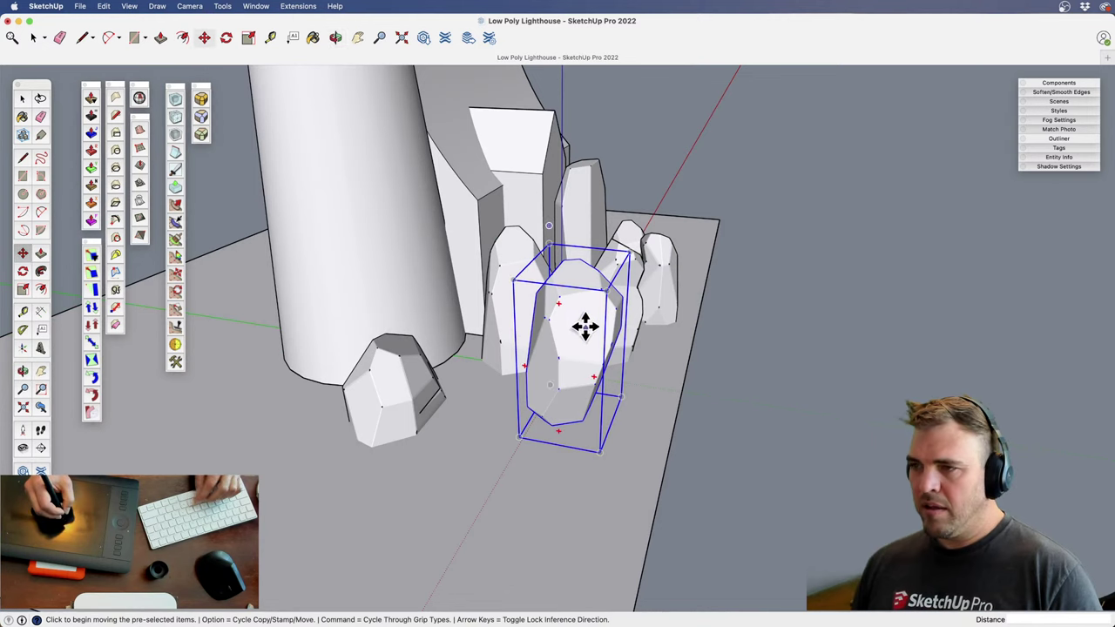
{"action": "left_click", "coordinate": [584, 323]}
{"action": "left_click", "coordinate": [599, 448]}
{"action": "key", "text": "space"}
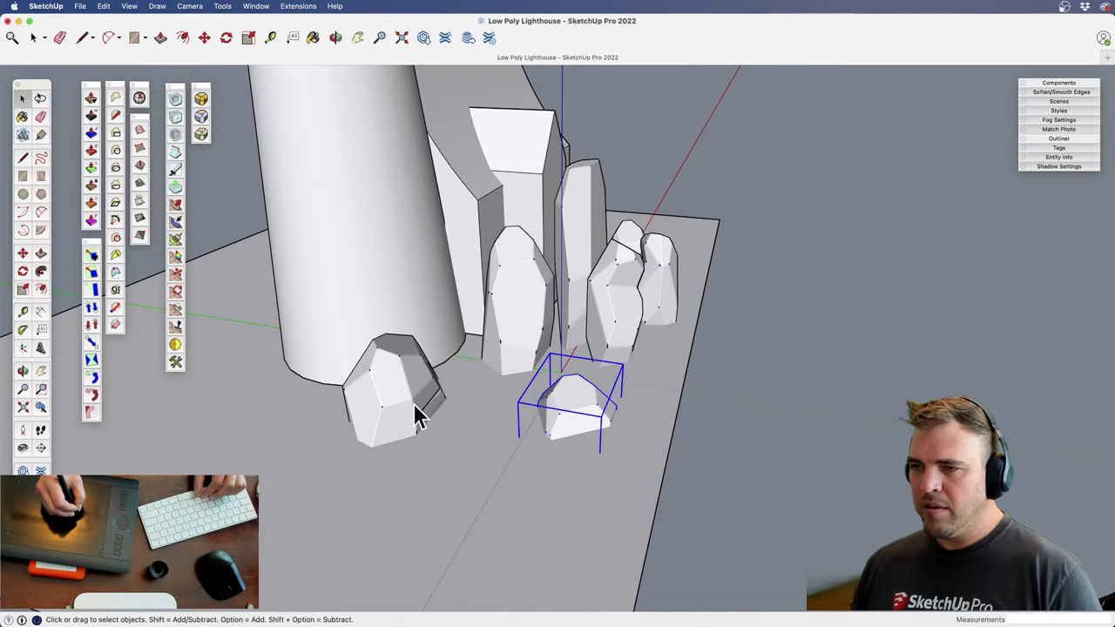
Move the rock beside the tower base about 9' 4" across the ground, next to the low rock tip
{"action": "left_click", "coordinate": [416, 408]}
{"action": "middle_click_drag", "start_coordinate": [435, 411], "coordinate": [440, 508]}
{"action": "key", "text": "m"}
{"action": "left_click", "coordinate": [467, 467]}
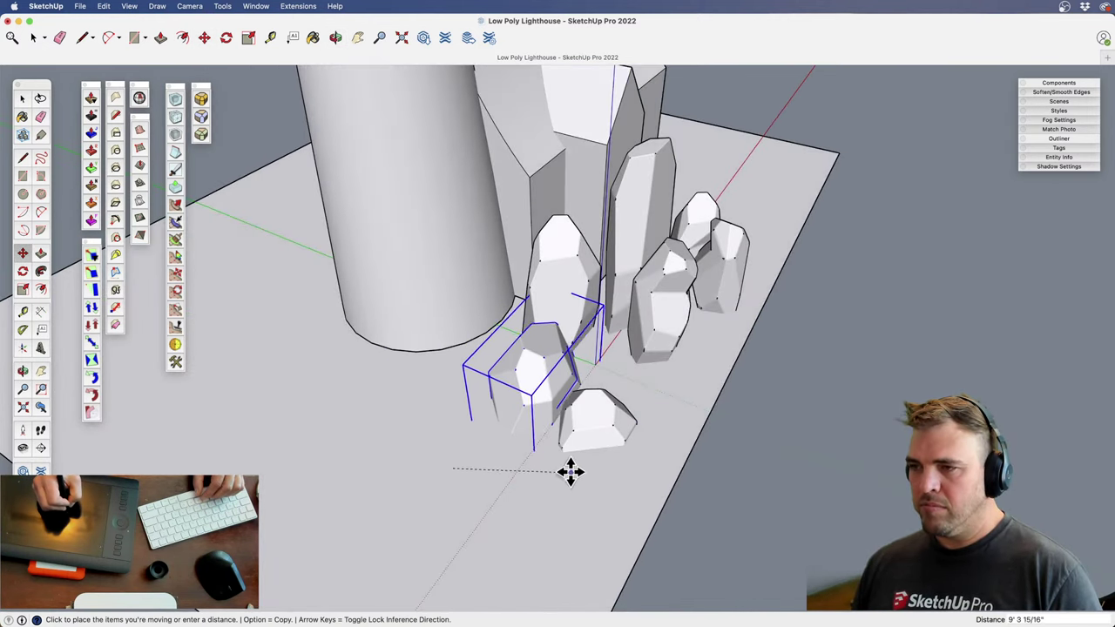
{"action": "left_click", "coordinate": [569, 470]}
Select the creased rock in the middle of the group and lower it further into the ground
{"action": "middle_click_drag", "start_coordinate": [563, 455], "coordinate": [597, 343]}
{"action": "key", "text": "space"}
{"action": "left_click", "coordinate": [642, 413]}
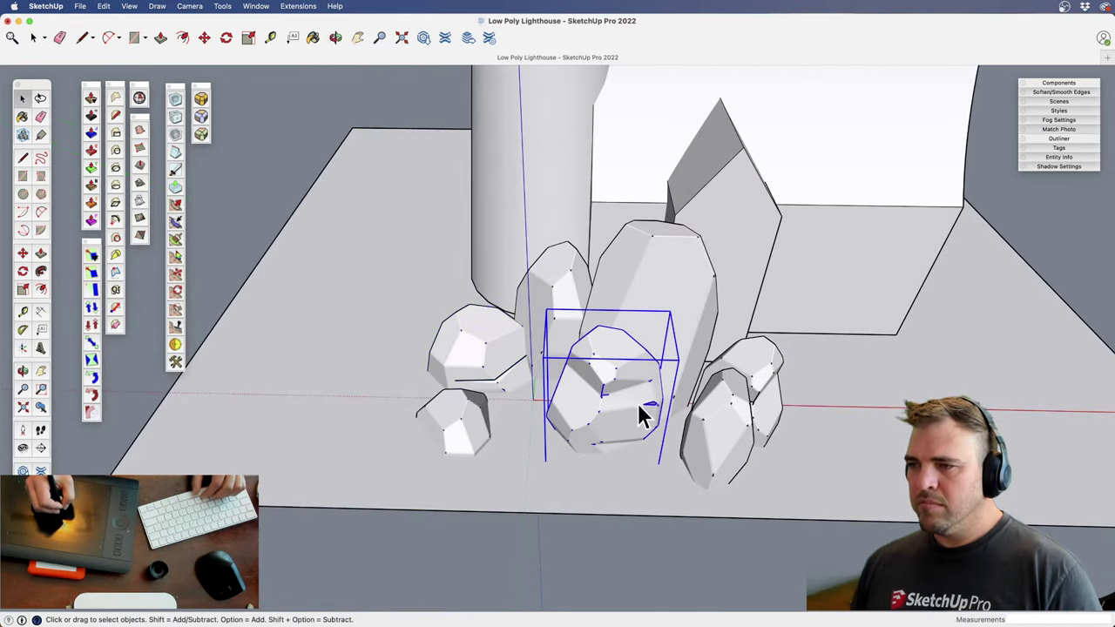
{"action": "middle_click_drag", "start_coordinate": [642, 413], "coordinate": [431, 368]}
{"action": "key", "text": "m"}
{"action": "left_click", "coordinate": [511, 410]}
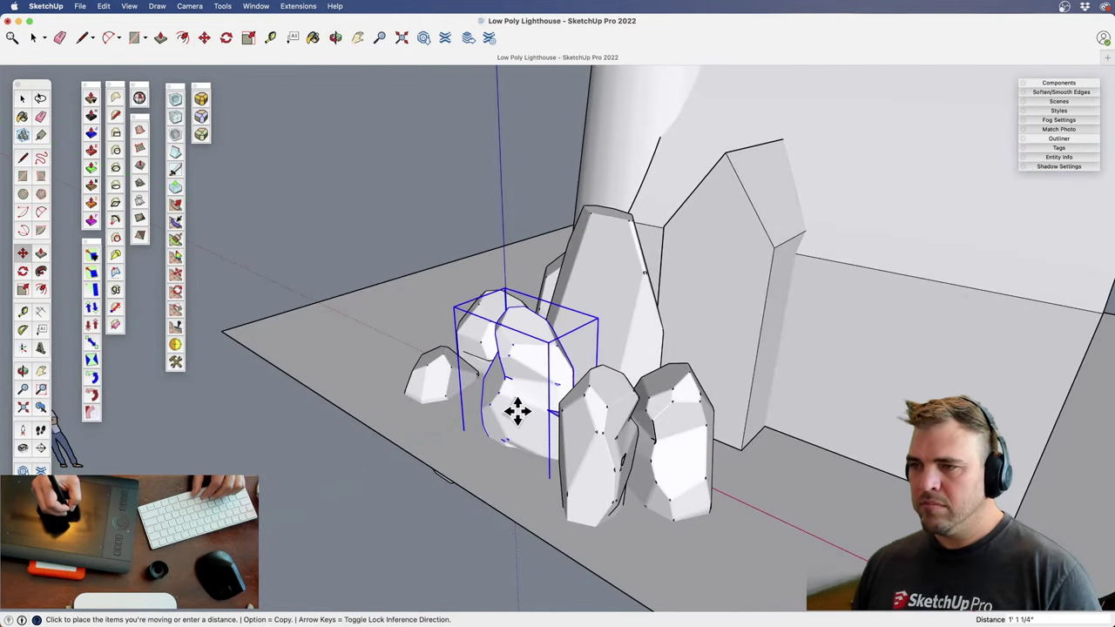
{"action": "left_click", "coordinate": [521, 430]}
{"action": "key", "text": "z"}
{"action": "left_click_drag", "start_coordinate": [550, 379], "coordinate": [584, 439]}
{"action": "middle_click_drag", "start_coordinate": [610, 397], "coordinate": [462, 511], "text": "shift"}
{"action": "key", "text": "space"}
{"action": "key", "text": "h"}
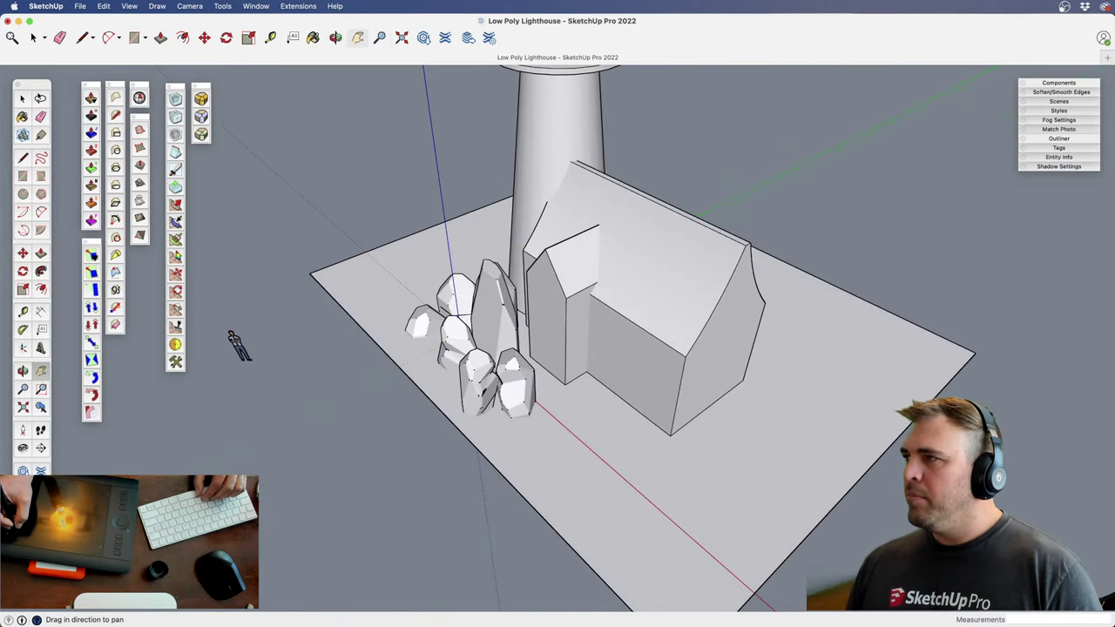
Compare the rock arrangement with the lighthouse reference render in Preview, then move the image aside and return to SketchUp
{"action": "mouse_move", "coordinate": [1114, 34]}
{"action": "left_mouse_down"}
{"action": "mouse_move", "coordinate": [505, 56]}
{"action": "mouse_move", "coordinate": [498, 79]}
{"action": "mouse_move", "coordinate": [492, 64]}
{"action": "left_mouse_up"}
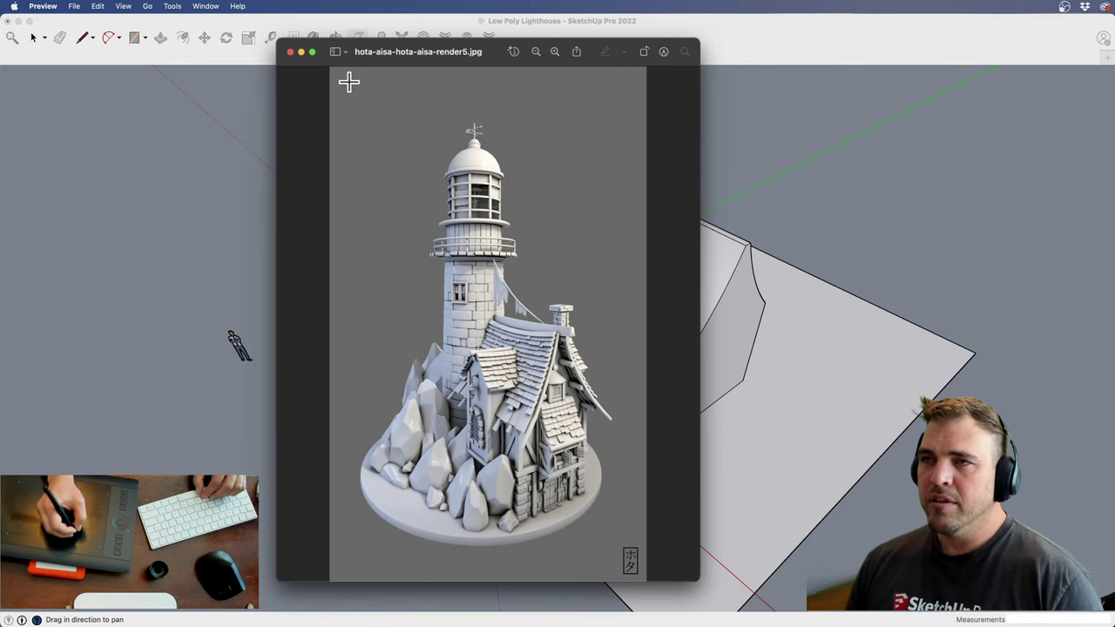
{"action": "mouse_move", "coordinate": [318, 45]}
{"action": "left_mouse_down"}
{"action": "mouse_move", "coordinate": [331, 48]}
{"action": "mouse_move", "coordinate": [313, 60]}
{"action": "mouse_move", "coordinate": [378, 45]}
{"action": "mouse_move", "coordinate": [799, 81]}
{"action": "mouse_move", "coordinate": [1054, 9]}
{"action": "mouse_move", "coordinate": [1106, 11]}
{"action": "left_mouse_up"}
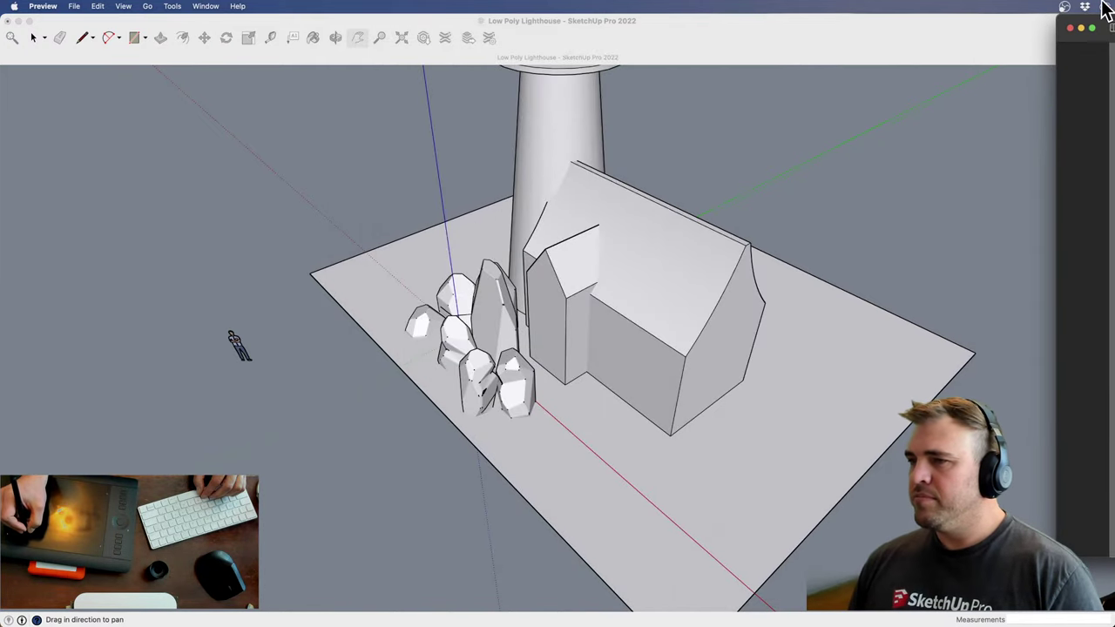
{"action": "left_click", "coordinate": [831, 228]}
{"action": "key", "text": "space"}
{"action": "middle_click_drag", "start_coordinate": [590, 341], "coordinate": [610, 431]}
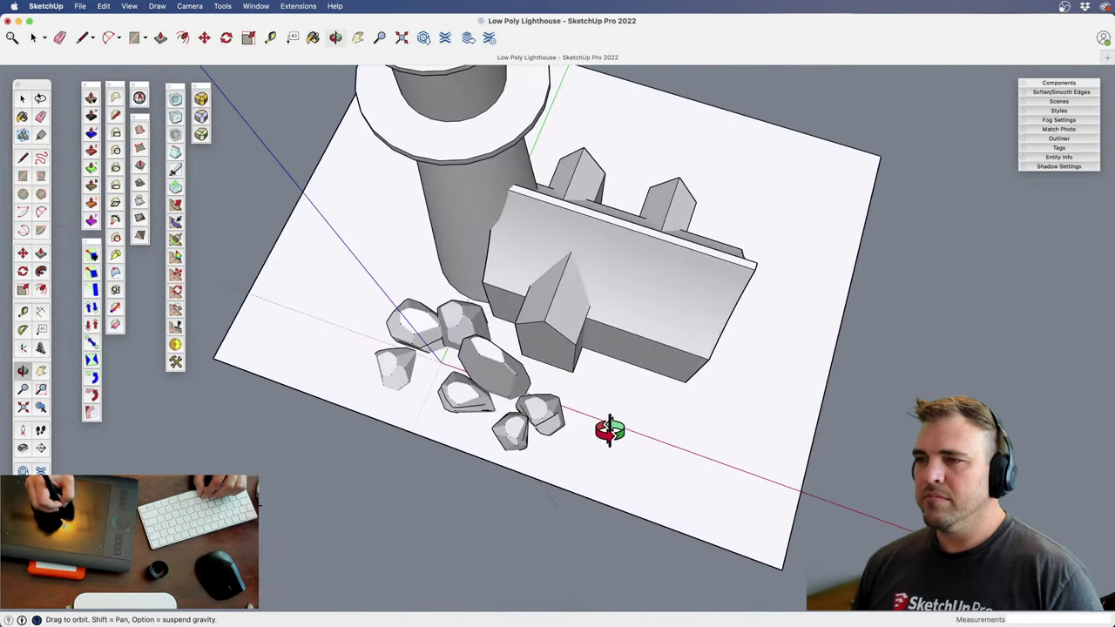
{"action": "key", "text": "z"}
{"action": "left_click_drag", "start_coordinate": [610, 430], "coordinate": [558, 476]}
{"action": "key", "text": "space"}
{"action": "left_click_drag", "start_coordinate": [406, 310], "coordinate": [585, 448]}
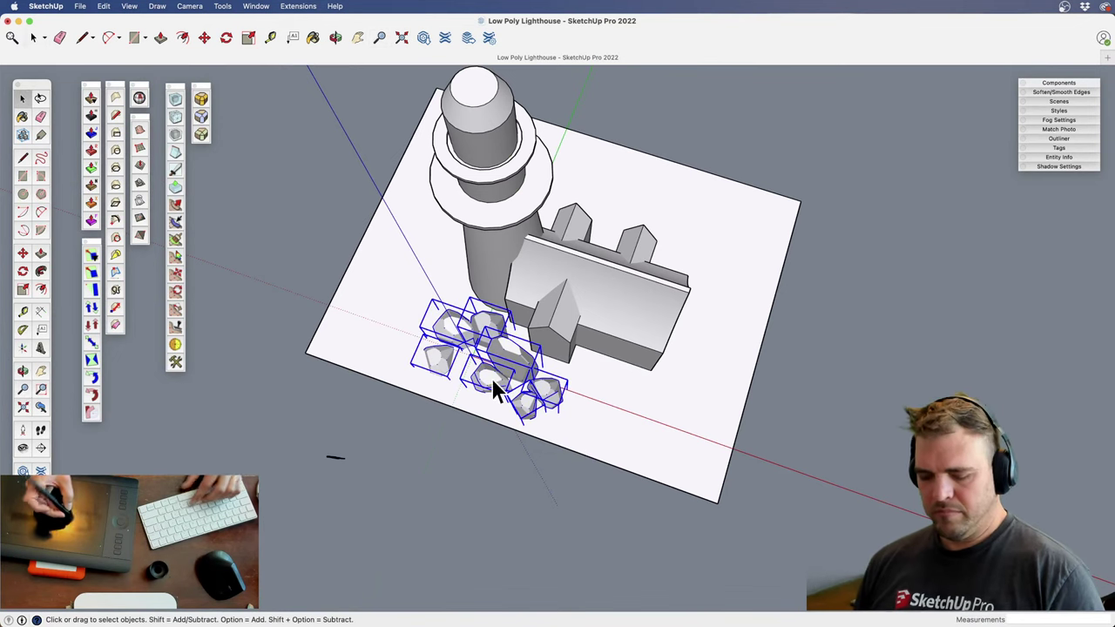
{"action": "key", "text": "m"}
{"action": "left_click", "coordinate": [391, 356]}
{"action": "key", "text": "alt"}
{"action": "key", "text": "Escape"}
{"action": "key", "text": "space"}
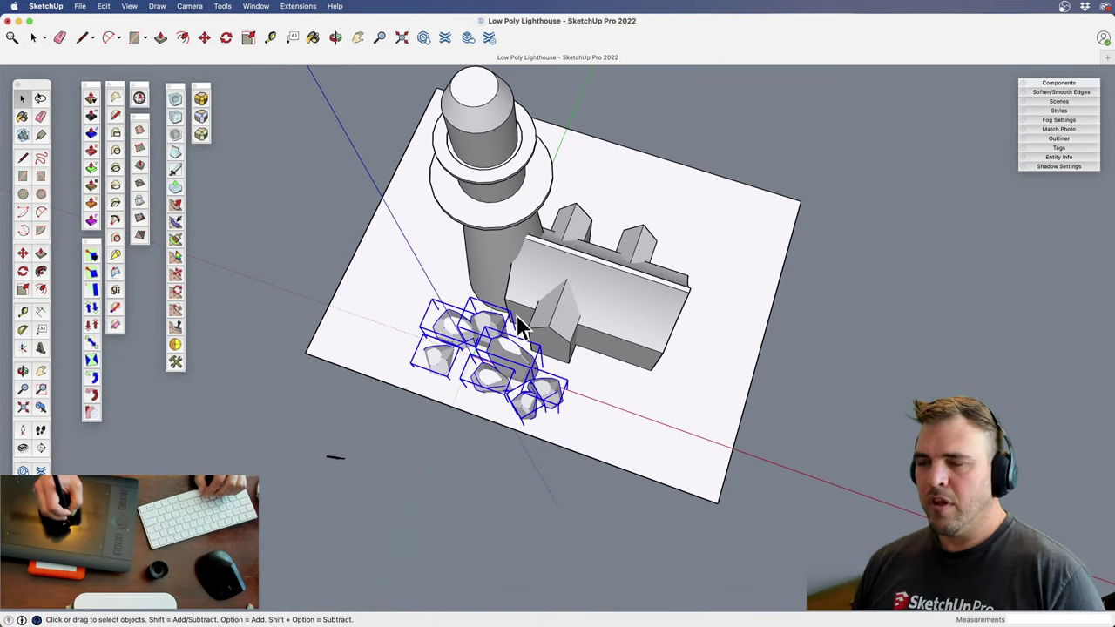
{"action": "key", "text": "m"}
{"action": "left_click", "coordinate": [391, 356]}
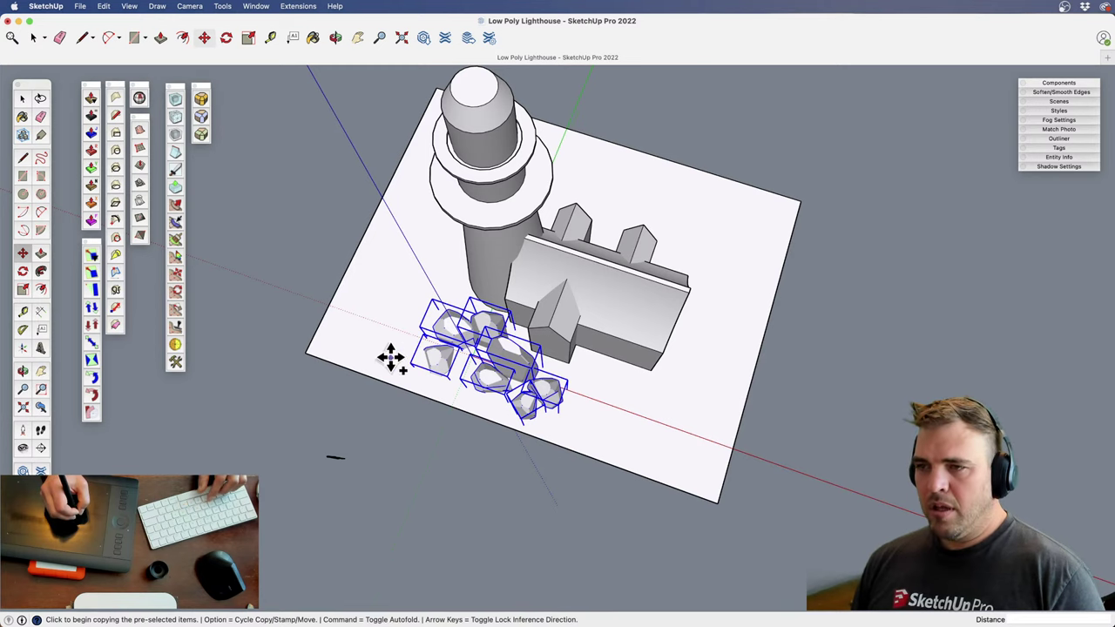
{"action": "key", "text": "alt"}
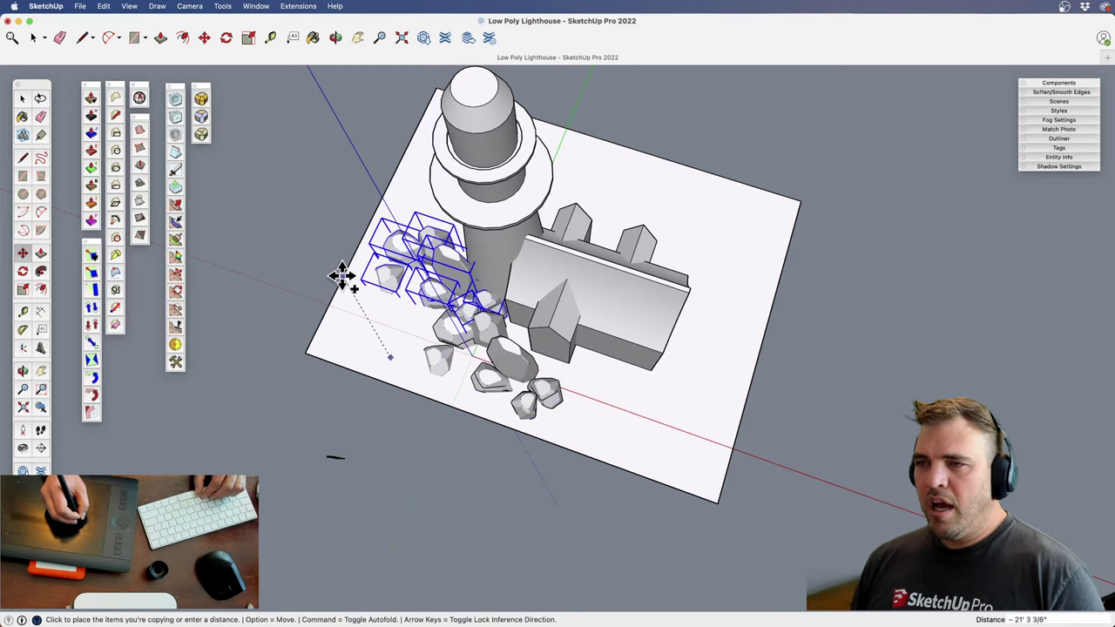
{"action": "key", "text": "space"}
Select only the largest rock, in front of the house's gabled extension, and make it a component with the default settings
{"action": "middle_click_drag", "start_coordinate": [550, 404], "coordinate": [471, 228], "text": "shift"}
{"action": "key", "text": "z"}
{"action": "left_click_drag", "start_coordinate": [518, 449], "coordinate": [491, 318]}
{"action": "middle_click_drag", "start_coordinate": [490, 318], "coordinate": [613, 296], "text": "shift"}
{"action": "key", "text": "space"}
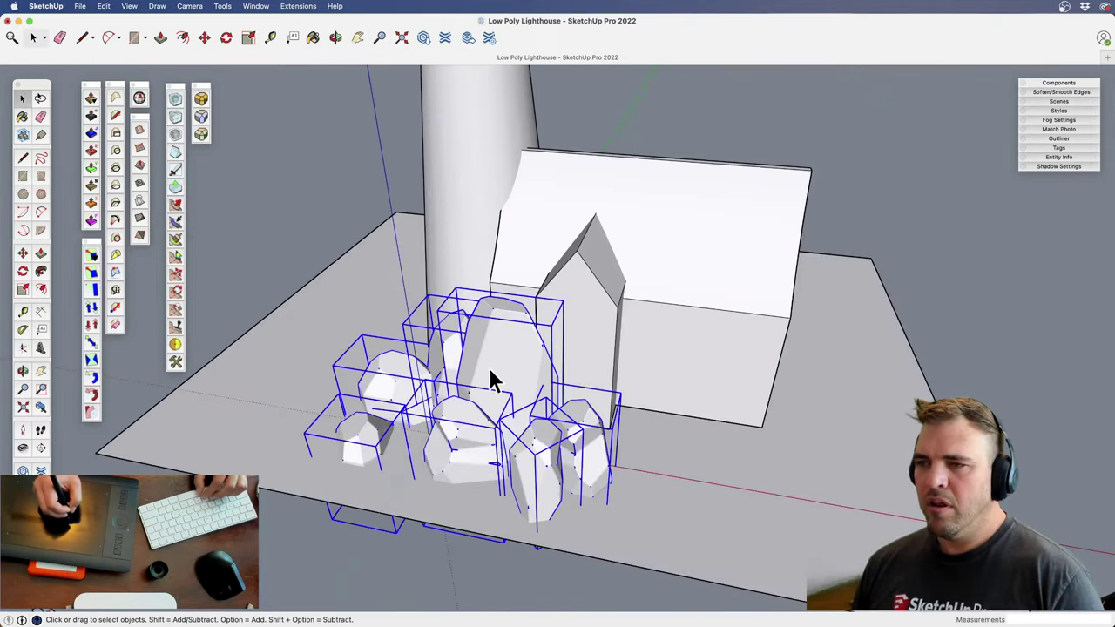
{"action": "left_click", "coordinate": [517, 388]}
{"action": "middle_click_drag", "start_coordinate": [507, 347], "coordinate": [572, 315], "text": "shift"}
{"action": "key", "text": "g"}
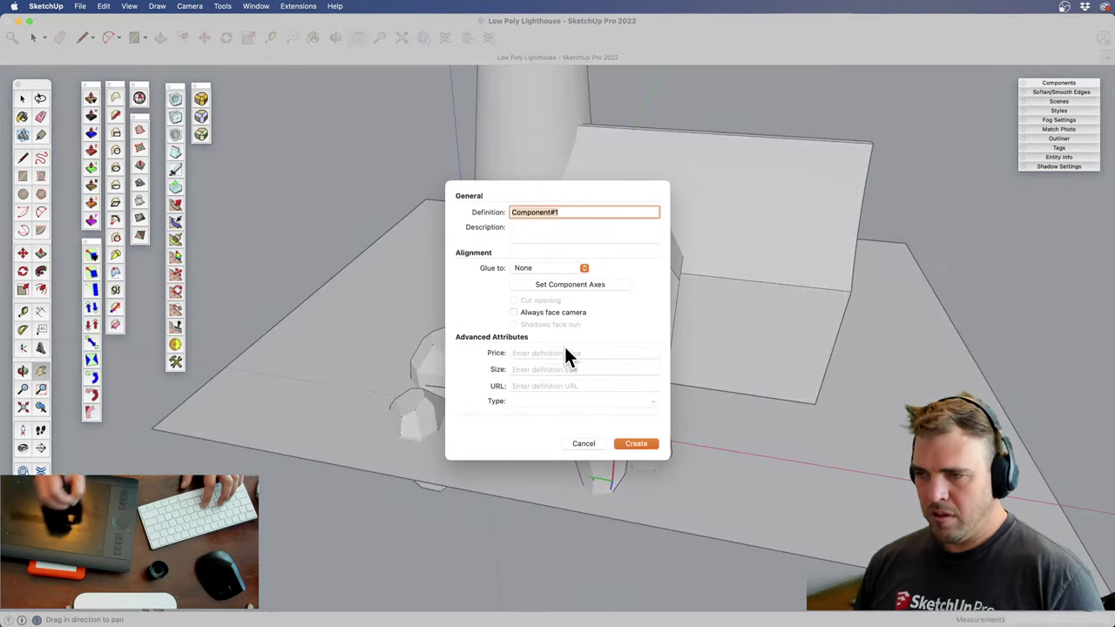
{"action": "key", "text": "Return"}
Turn the narrow rock beside the tower base and the rounded rock next to it into separate components
{"action": "key", "text": "space"}
{"action": "left_click", "coordinate": [503, 345]}
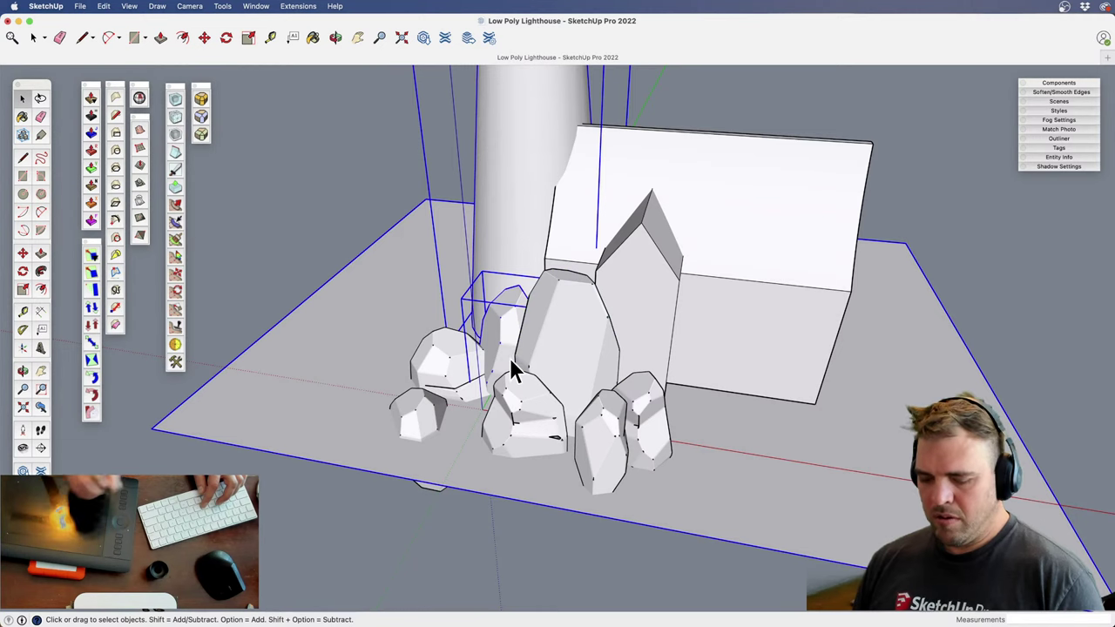
{"action": "left_click", "coordinate": [507, 342]}
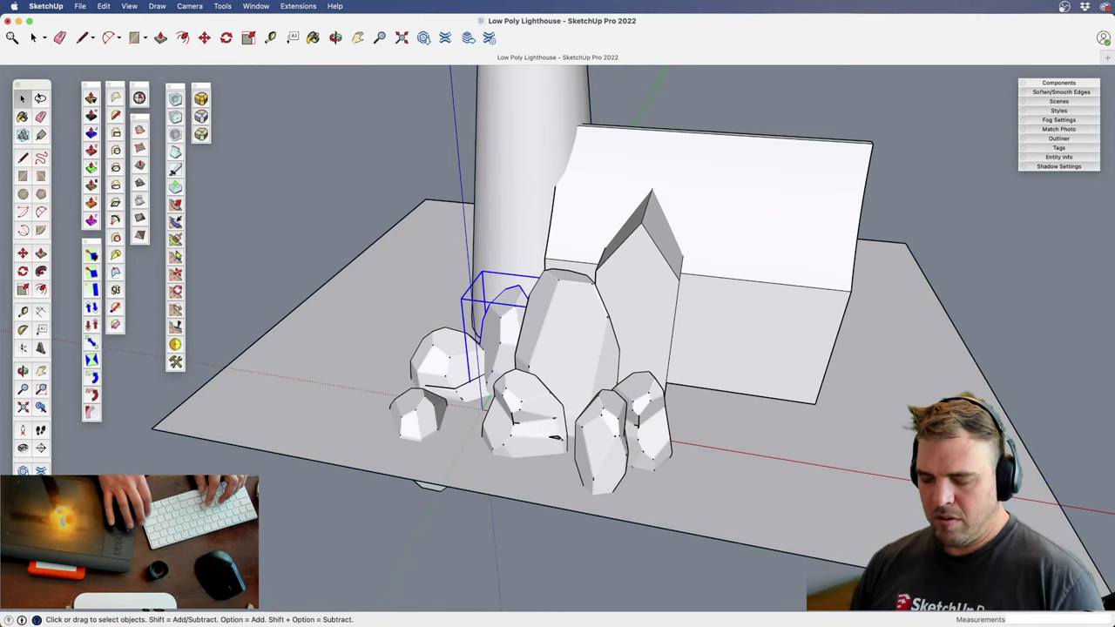
{"action": "key", "text": "g"}
{"action": "key", "text": "Return"}
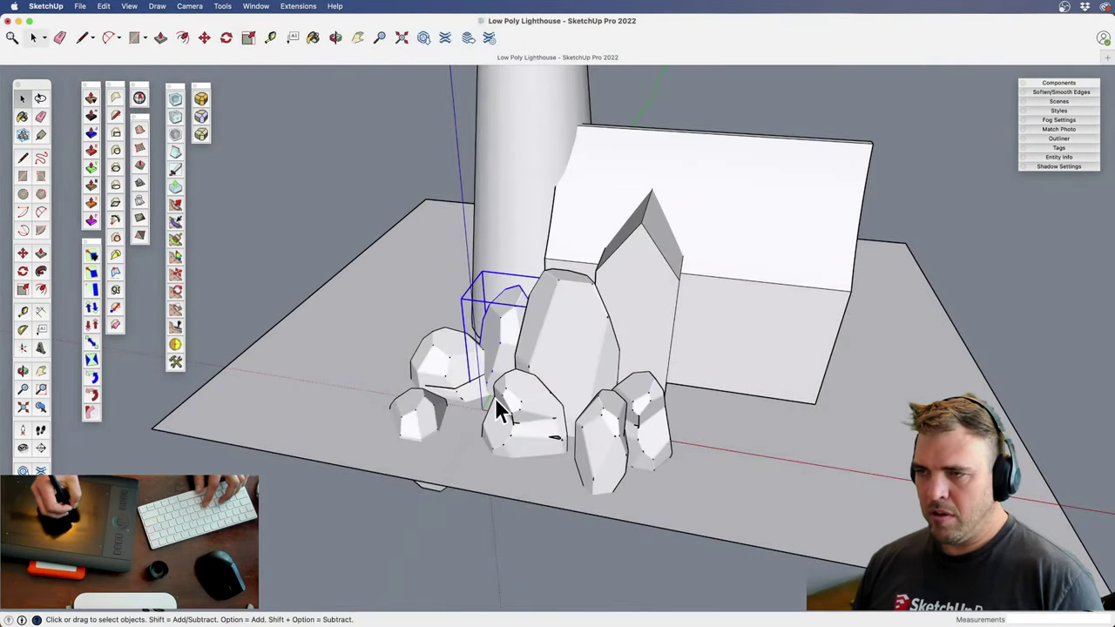
{"action": "key", "text": "g"}
{"action": "key", "text": "Return"}
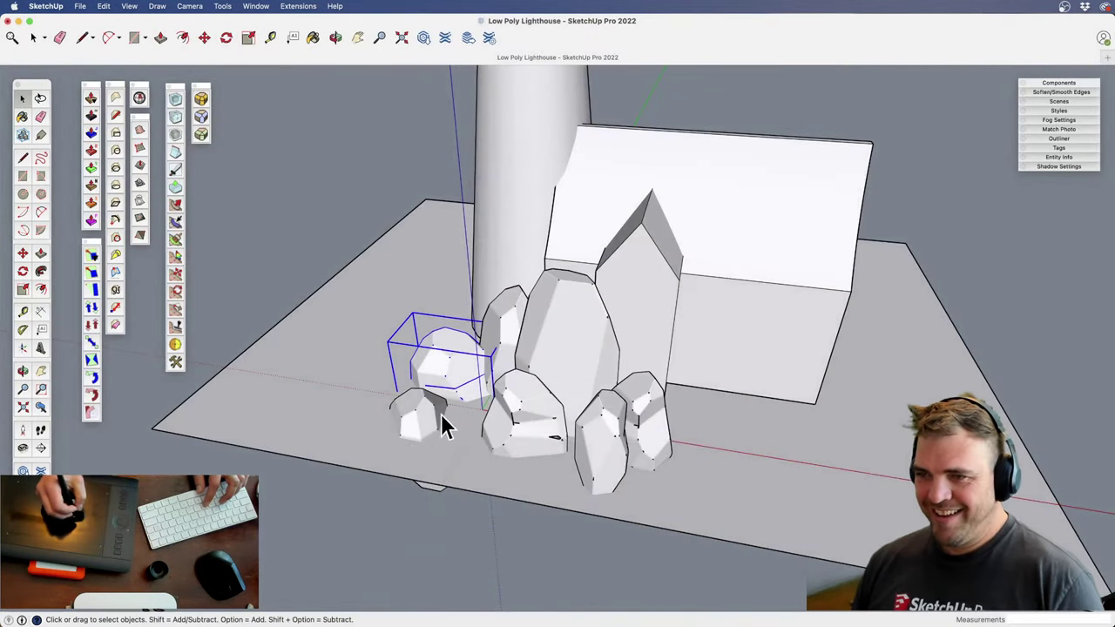
Make the small low rock near the ground's edge and the creased rock in the middle separate components
{"action": "left_click", "coordinate": [413, 419]}
{"action": "left_click", "coordinate": [409, 409]}
{"action": "key", "text": "g"}
{"action": "key", "text": "Return"}
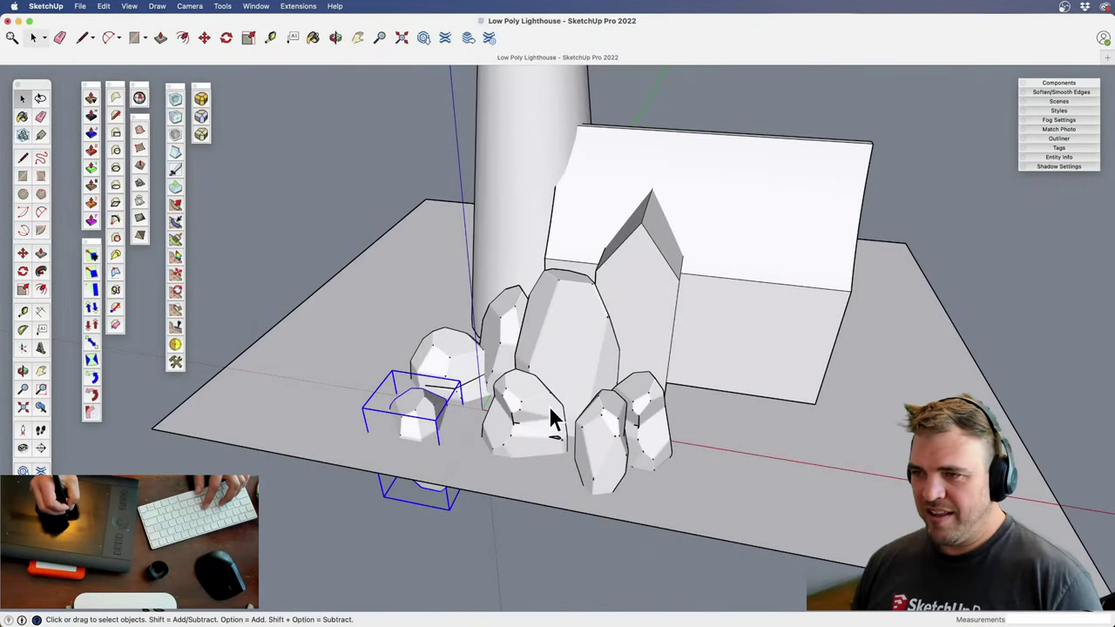
{"action": "key", "text": "super+v"}
{"action": "left_click", "coordinate": [532, 424]}
{"action": "key", "text": "g"}
{"action": "key", "text": "Return"}
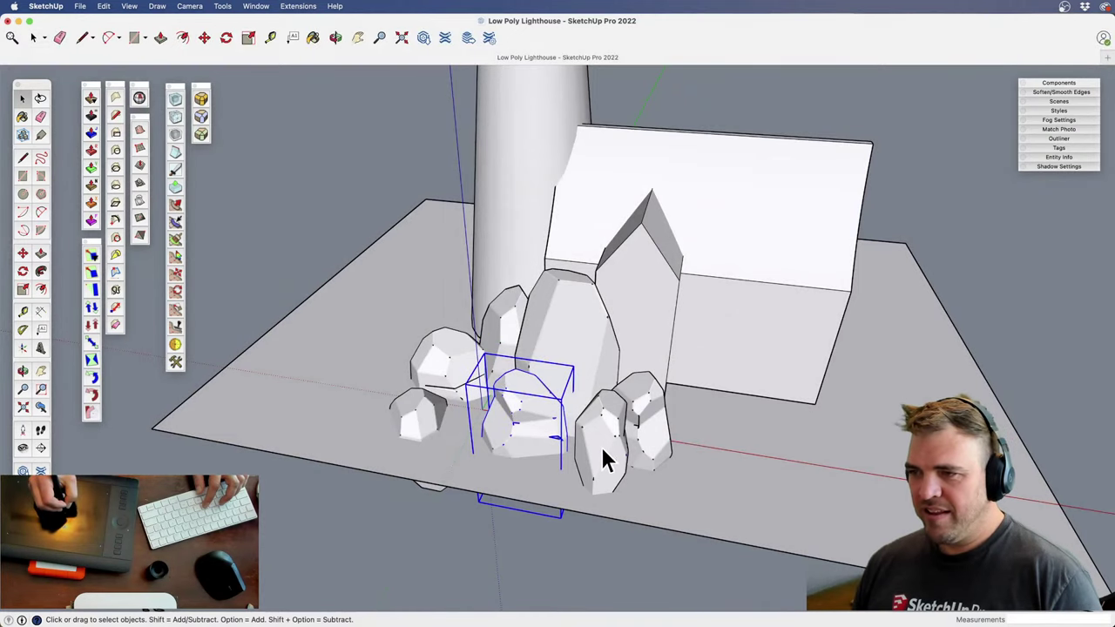
Turn the two remaining slender rocks at the end of the group near the red axis into separate components
{"action": "key", "text": "super+v"}
{"action": "left_click", "coordinate": [605, 456]}
{"action": "key", "text": "g"}
{"action": "key", "text": "Return"}
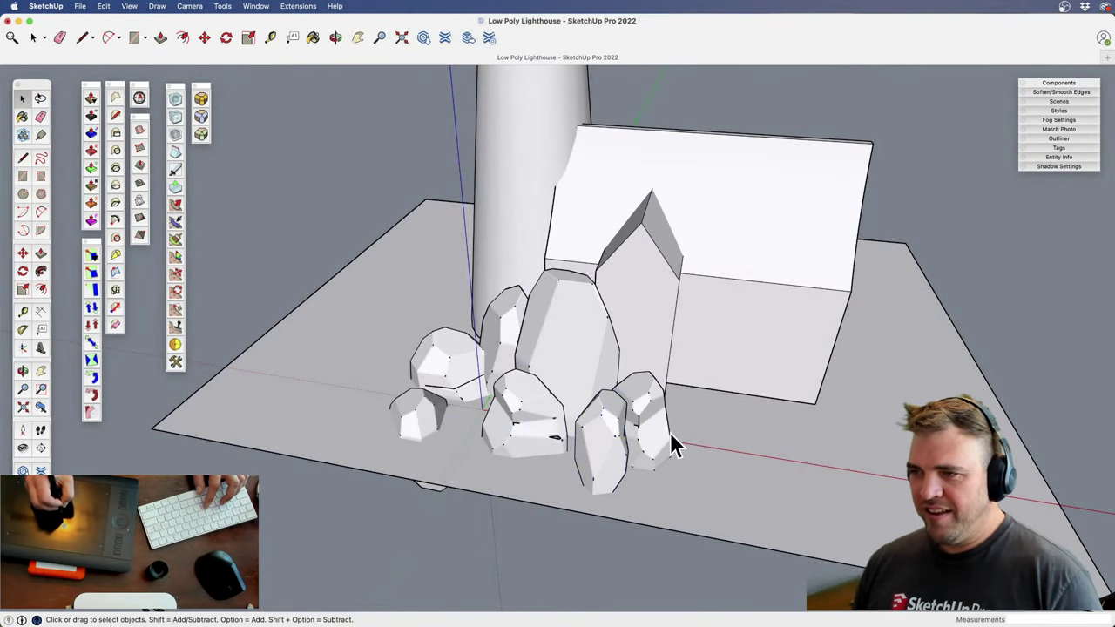
{"action": "key", "text": "super+v"}
{"action": "left_click", "coordinate": [653, 423]}
{"action": "key", "text": "g"}
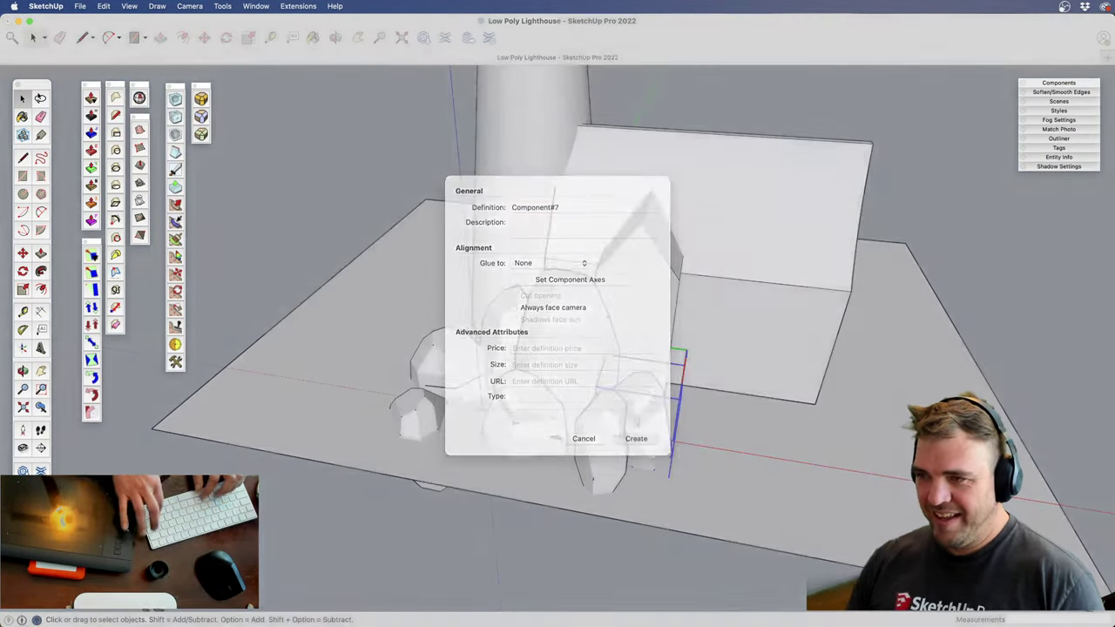
{"action": "key", "text": "Return"}
Select all seven rocks and copy the group about 29' 4" across the ground, past the tower side
{"action": "middle_click_drag", "start_coordinate": [648, 364], "coordinate": [622, 510]}
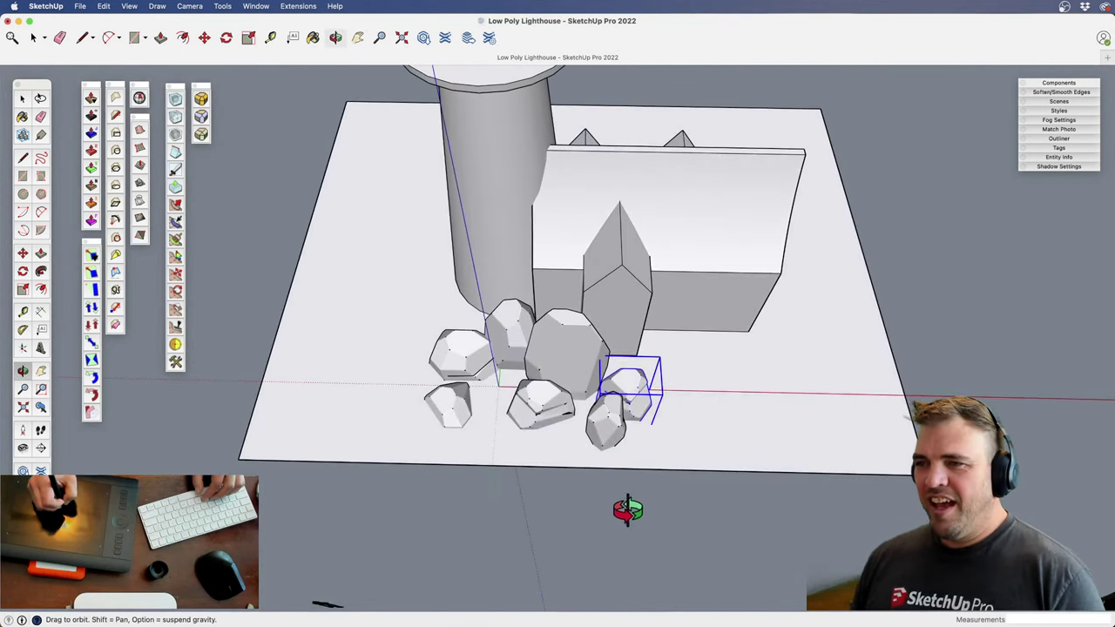
{"action": "left_click_drag", "start_coordinate": [699, 492], "coordinate": [696, 470]}
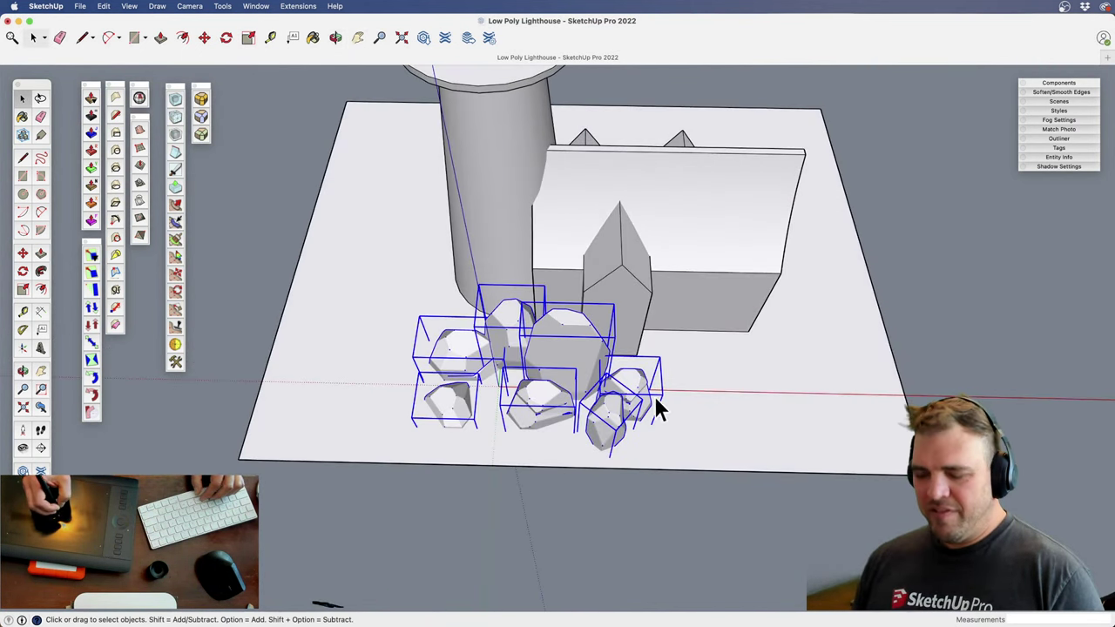
{"action": "key", "text": "m"}
{"action": "left_click", "coordinate": [382, 408]}
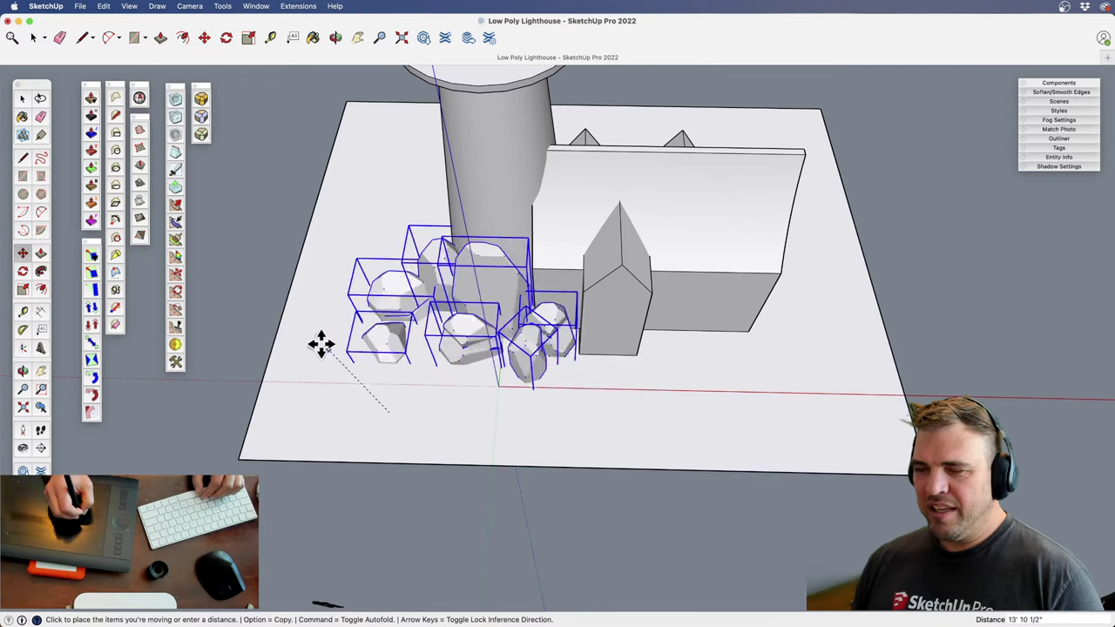
{"action": "key", "text": "alt"}
{"action": "left_click", "coordinate": [220, 326]}
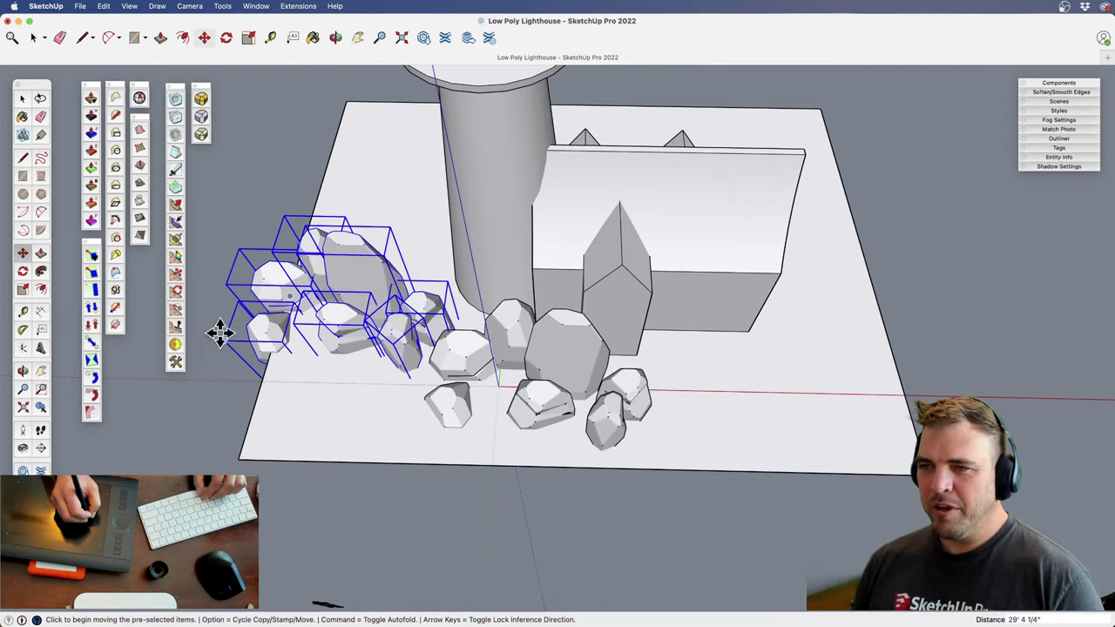
Rotate the copied rocks on the ground plane and move them about 21' 2" back beside the original group
{"action": "key", "text": "q"}
{"action": "left_click", "coordinate": [330, 383]}
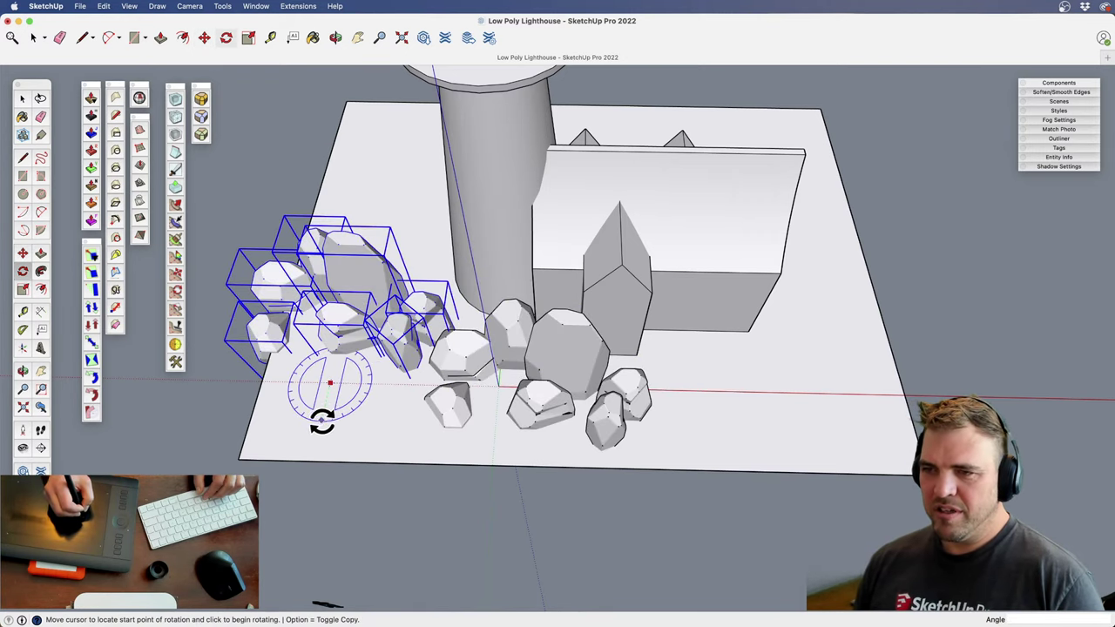
{"action": "left_click", "coordinate": [319, 425]}
{"action": "left_click", "coordinate": [567, 496]}
{"action": "key", "text": "m"}
{"action": "left_click", "coordinate": [373, 508]}
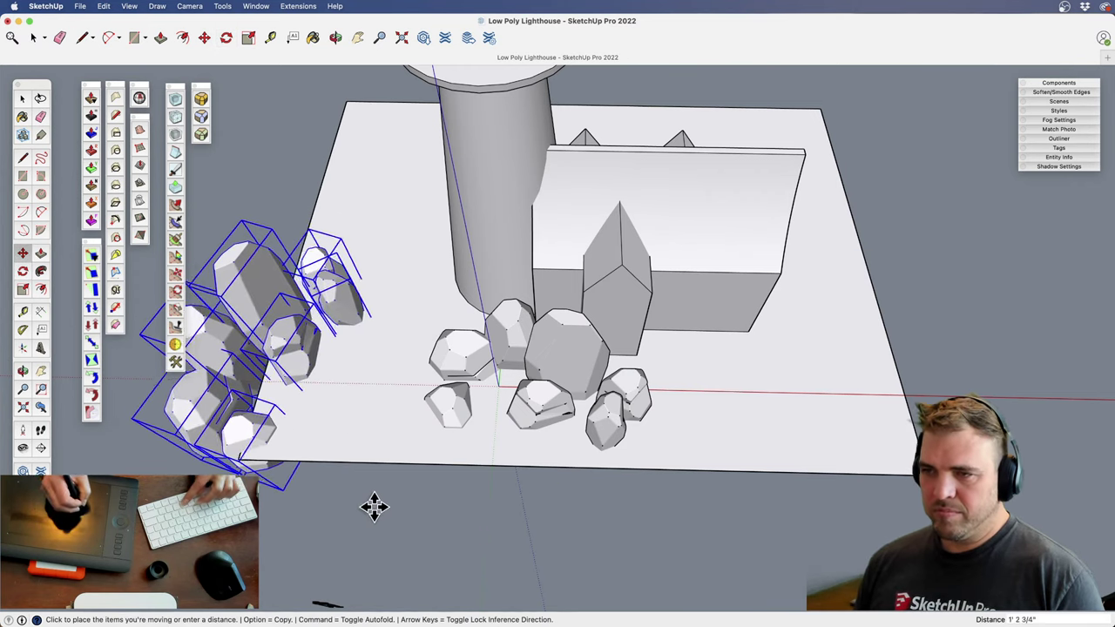
{"action": "left_click", "coordinate": [528, 507]}
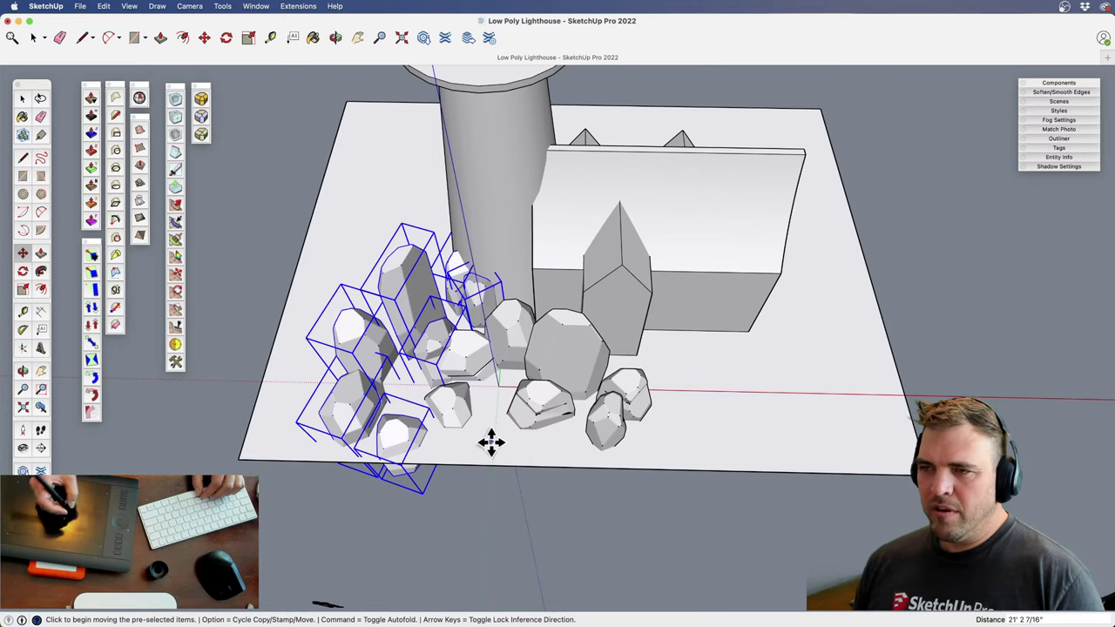
Select the three tall outer rocks of the copied group, flip them vertically with Scale, and raise them in the ground
{"action": "key", "text": "space"}
{"action": "left_click", "coordinate": [458, 497]}
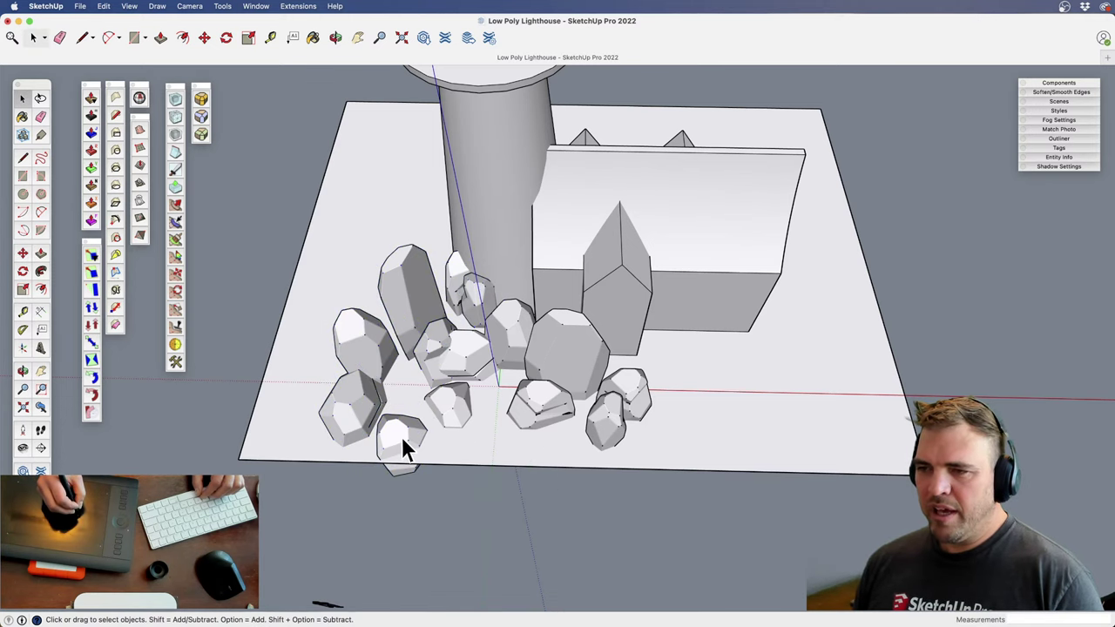
{"action": "left_click", "coordinate": [402, 437]}
{"action": "middle_click_drag", "start_coordinate": [415, 409], "coordinate": [435, 340]}
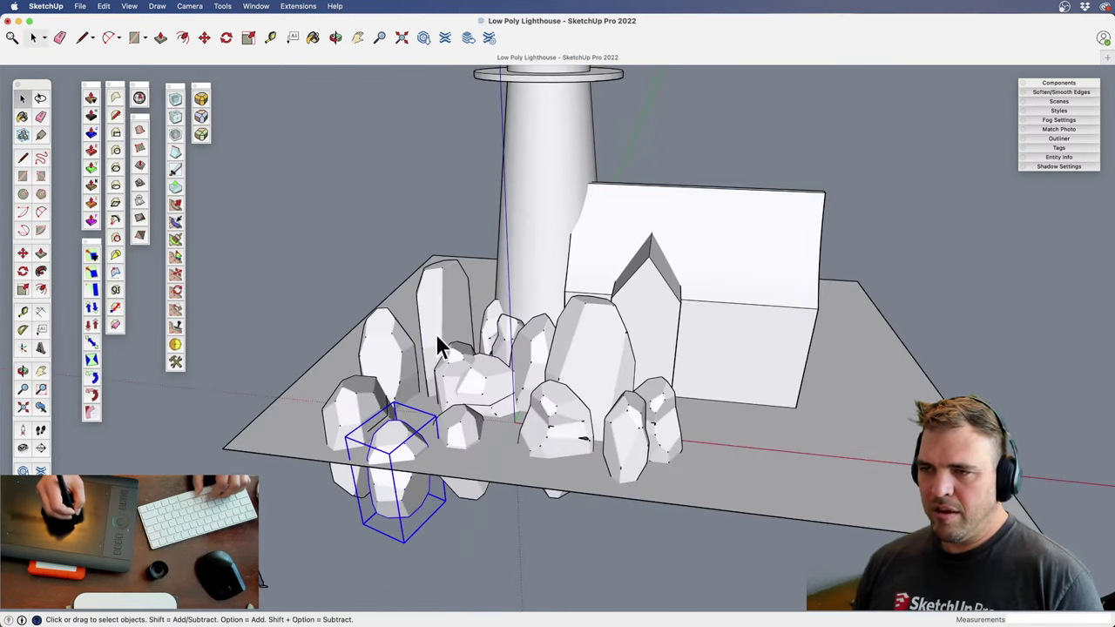
{"action": "left_click", "coordinate": [383, 362]}
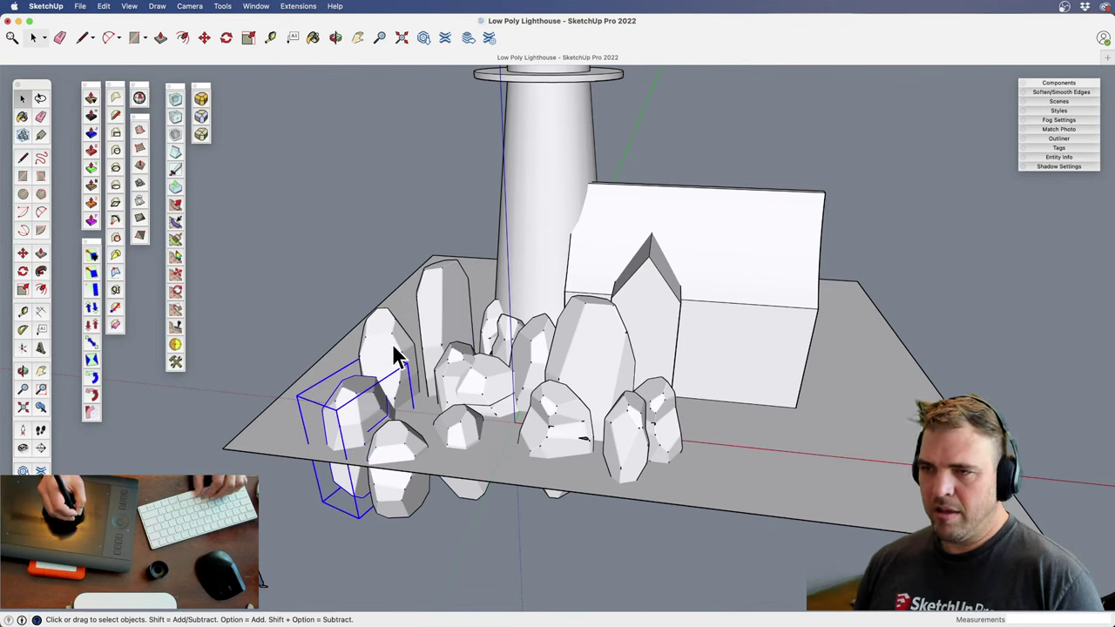
{"action": "left_click", "coordinate": [393, 347]}
{"action": "left_click", "coordinate": [431, 342], "text": "shift"}
{"action": "left_click", "coordinate": [371, 406], "text": "shift"}
{"action": "key", "text": "s"}
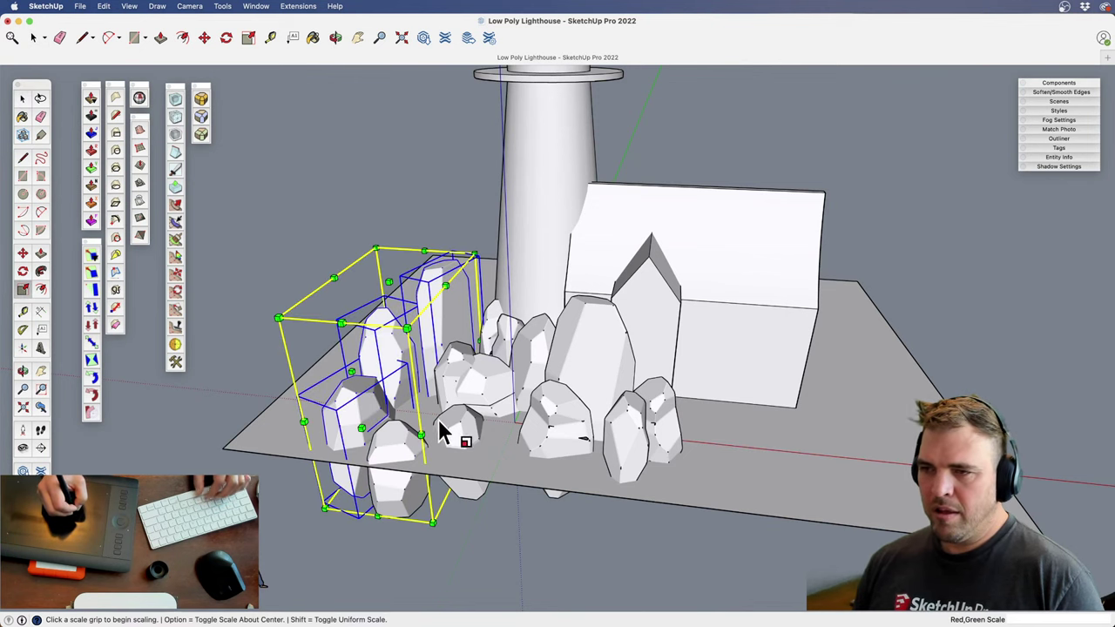
{"action": "left_click_drag", "start_coordinate": [389, 281], "coordinate": [447, 567]}
{"action": "key", "text": "m"}
{"action": "left_click_drag", "start_coordinate": [357, 529], "coordinate": [359, 447]}
Move the outermost flipped rock about 16' 1 1/2" across the ground, behind the neighbouring outer rock
{"action": "middle_click_drag", "start_coordinate": [359, 447], "coordinate": [697, 535]}
{"action": "key", "text": "space"}
{"action": "left_click", "coordinate": [448, 505]}
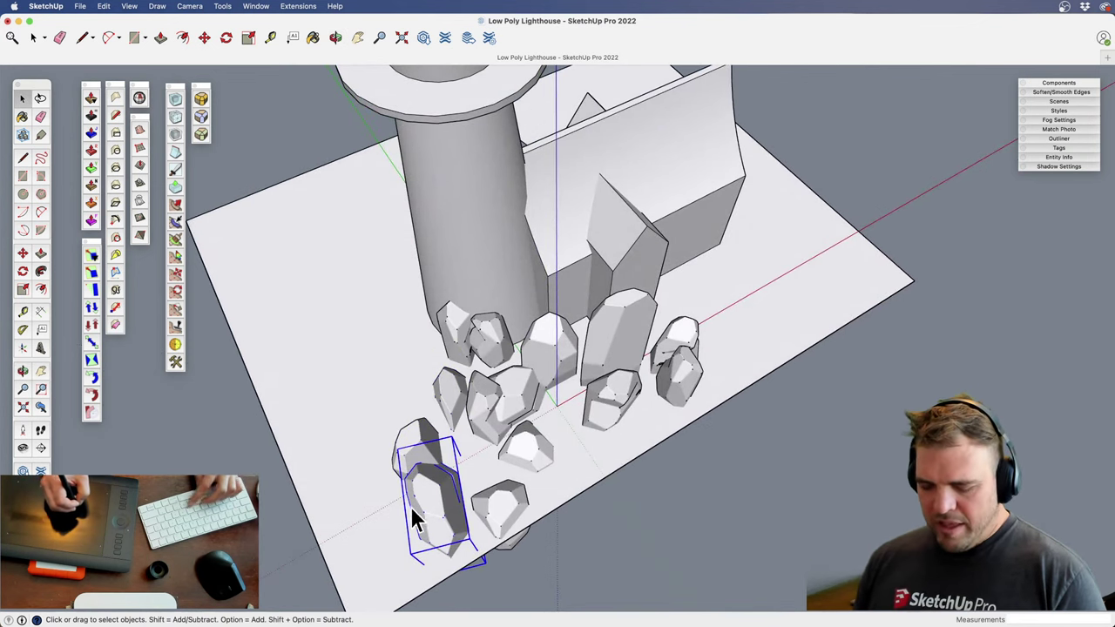
{"action": "key", "text": "m"}
{"action": "left_click_drag", "start_coordinate": [369, 513], "coordinate": [336, 399]}
{"action": "key", "text": "space"}
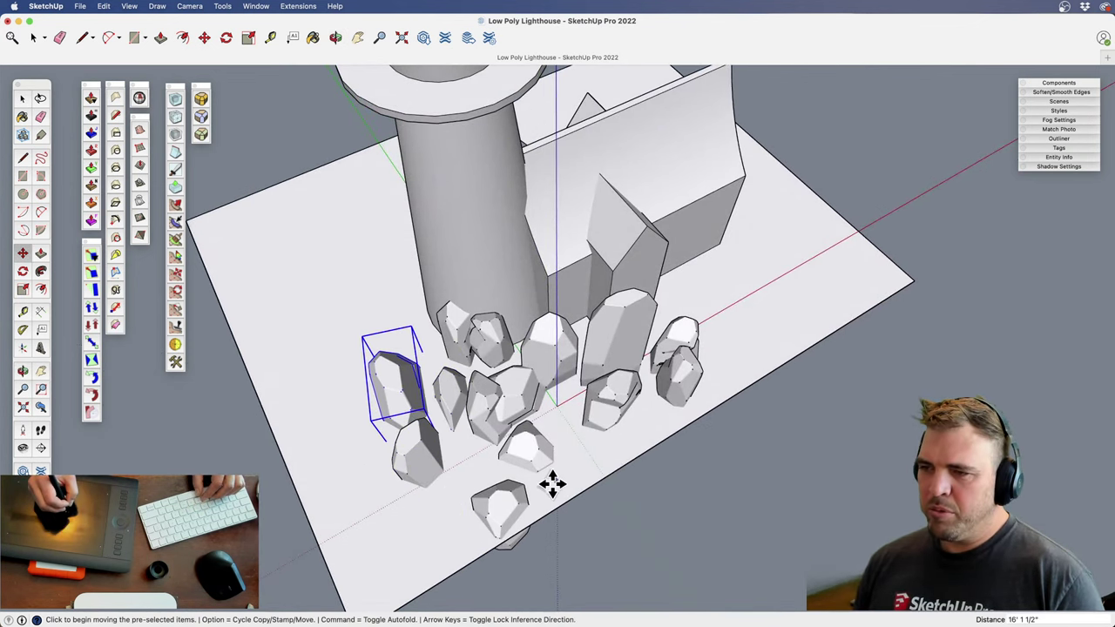
Move the copied rock overhanging the ground's front edge about 5' 1" inward, next to the outer rock
{"action": "left_click", "coordinate": [533, 514]}
{"action": "key", "text": "m"}
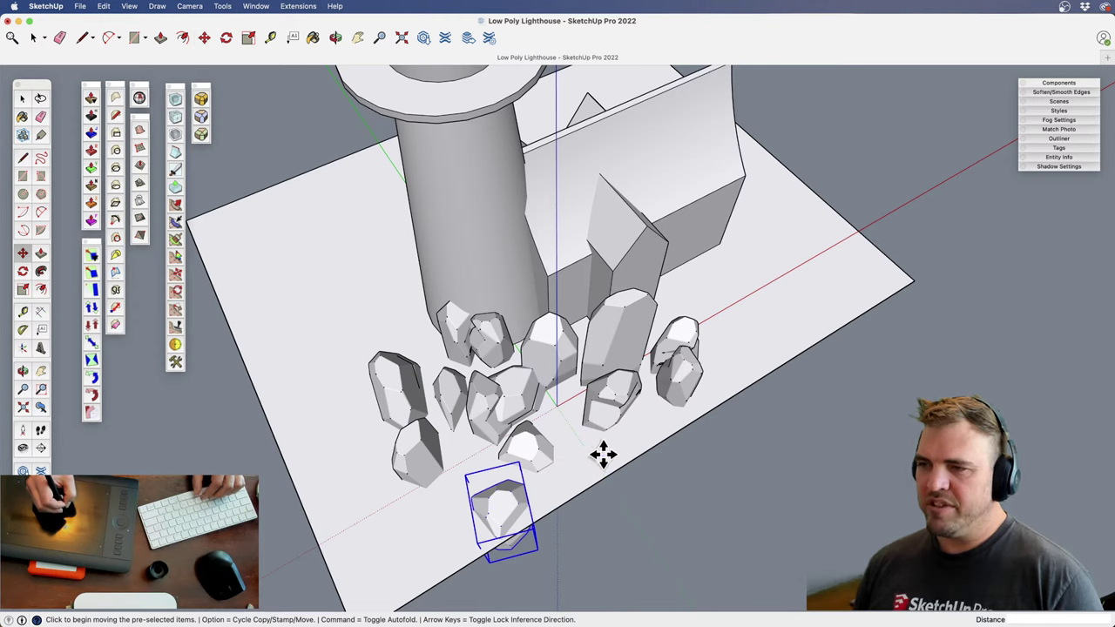
{"action": "left_click", "coordinate": [603, 454]}
{"action": "left_click", "coordinate": [568, 433]}
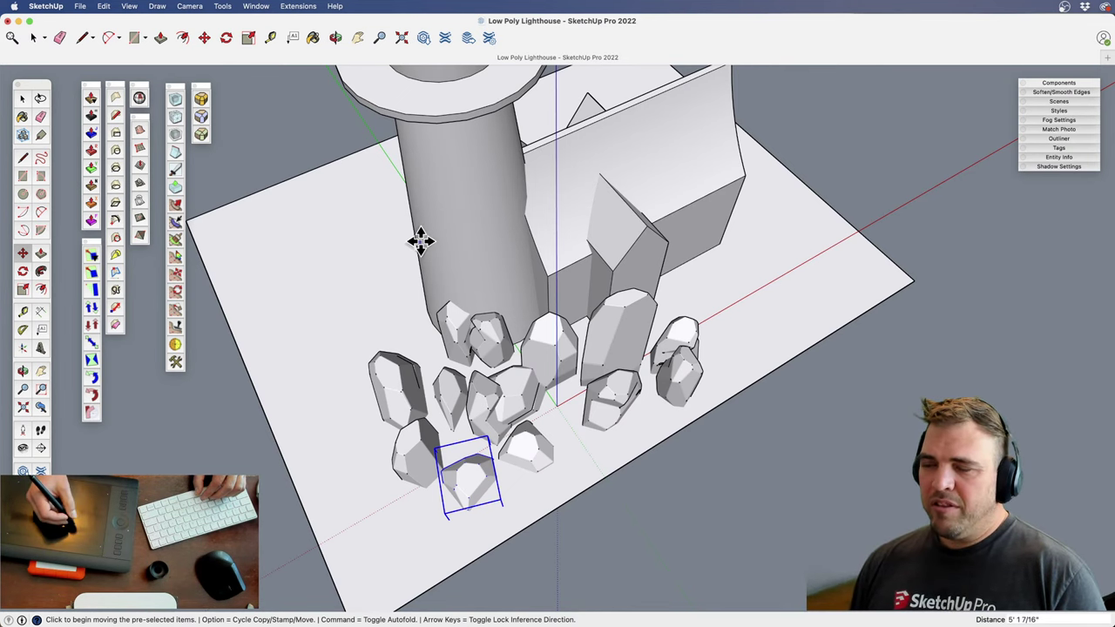
Copy the repositioned front rock toward the middle of the cluster and enlarge the copy uniformly by about 1.34
{"action": "key", "text": "alt"}
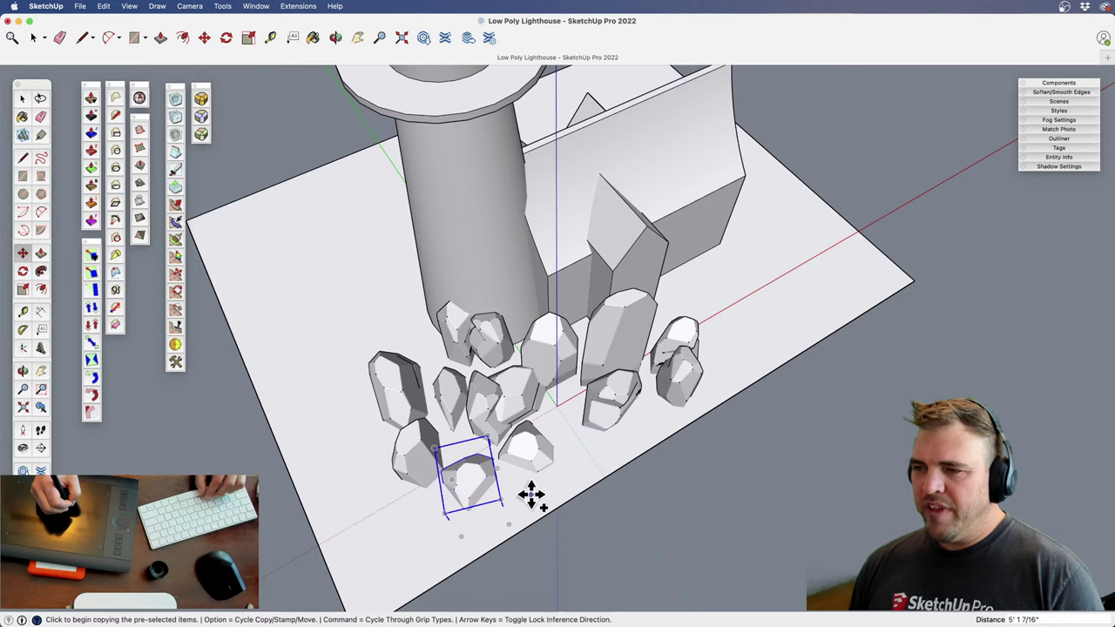
{"action": "left_click", "coordinate": [536, 489]}
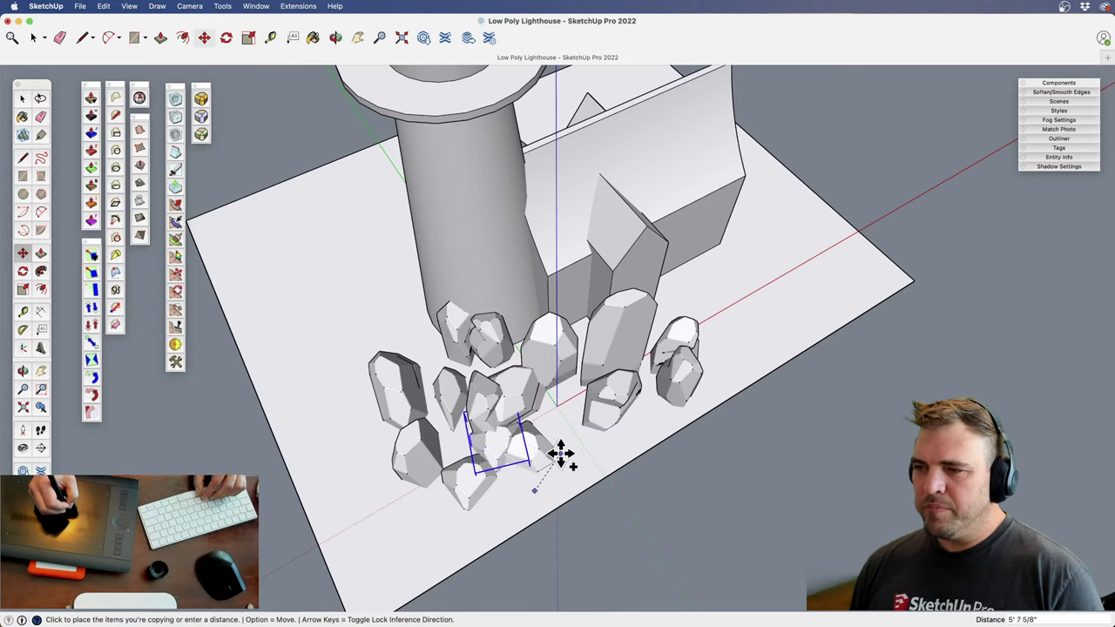
{"action": "left_click", "coordinate": [561, 456]}
{"action": "left_click", "coordinate": [554, 445]}
{"action": "key", "text": "s"}
{"action": "left_click", "coordinate": [461, 413]}
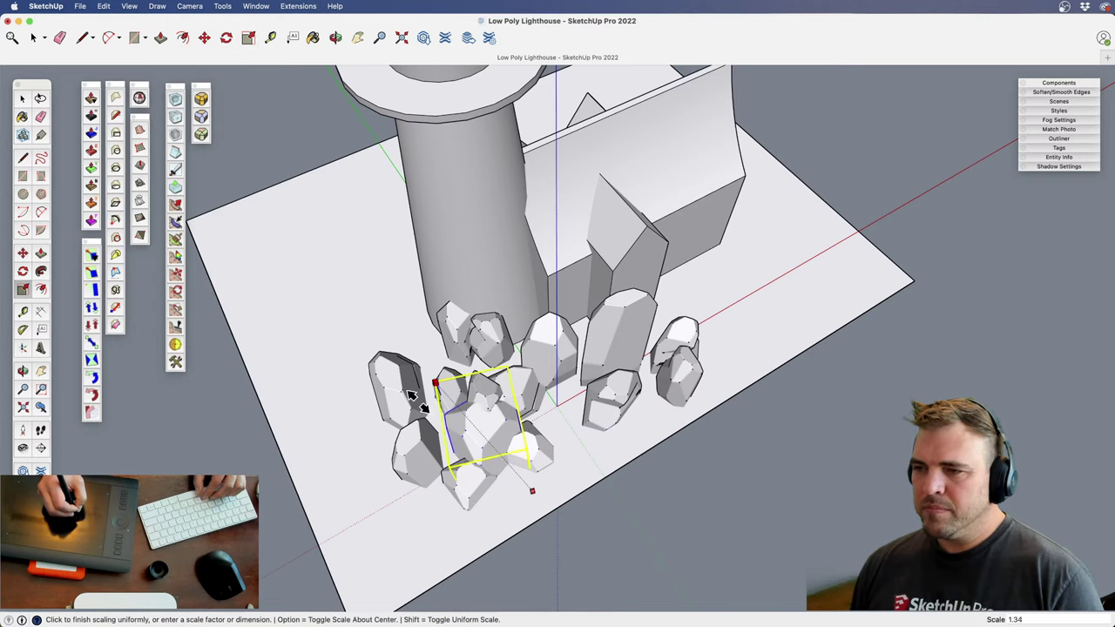
{"action": "left_click", "coordinate": [401, 397]}
Lower the enlarged rock copy into the ground and shift it about 2' 10" to fill the gap between its neighbours
{"action": "middle_click_drag", "start_coordinate": [400, 397], "coordinate": [450, 324]}
{"action": "key", "text": "z"}
{"action": "left_click_drag", "start_coordinate": [450, 324], "coordinate": [473, 300]}
{"action": "middle_click_drag", "start_coordinate": [471, 301], "coordinate": [560, 291]}
{"action": "key", "text": "m"}
{"action": "left_click", "coordinate": [473, 316]}
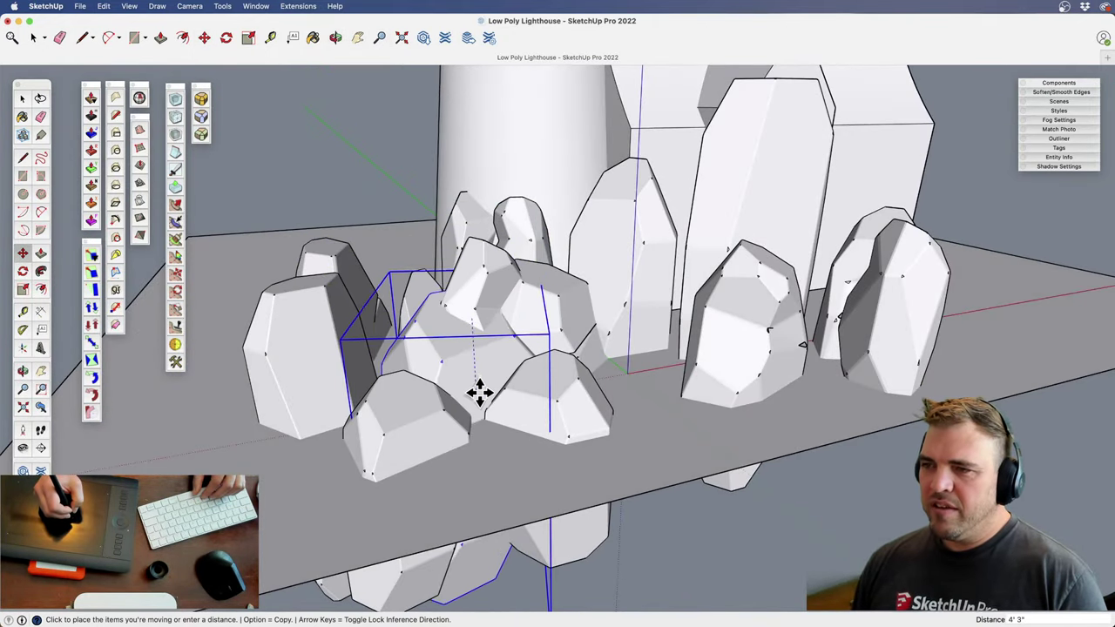
{"action": "middle_click_drag", "start_coordinate": [478, 391], "coordinate": [684, 433], "text": "shift"}
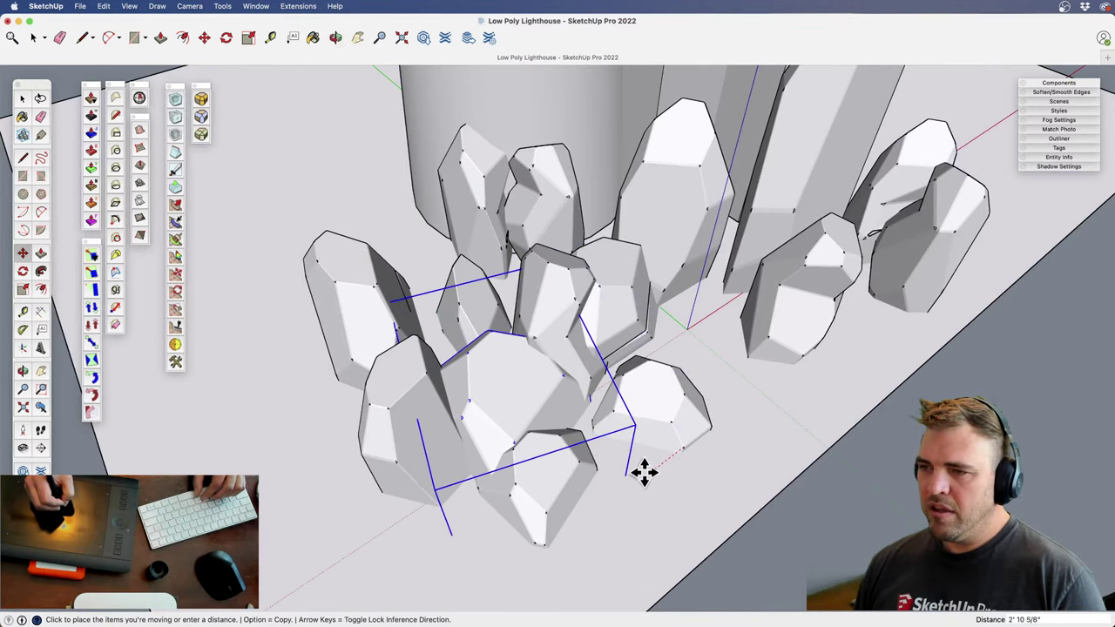
{"action": "left_click", "coordinate": [645, 474]}
{"action": "left_click", "coordinate": [655, 485]}
Lower the two small rocks beside the tall rock vertically so they sink deeper into the ground
{"action": "key", "text": "h"}
{"action": "middle_click_drag", "start_coordinate": [627, 440], "coordinate": [275, 185]}
{"action": "key", "text": "z"}
{"action": "left_click_drag", "start_coordinate": [431, 200], "coordinate": [601, 380]}
{"action": "key", "text": "h"}
{"action": "key", "text": "space"}
{"action": "middle_click_drag", "start_coordinate": [589, 411], "coordinate": [507, 355]}
{"action": "scroll", "coordinate": [507, 356], "scroll_direction": "up", "scroll_amount": 3}
{"action": "key", "text": "m"}
{"action": "left_click", "coordinate": [558, 391]}
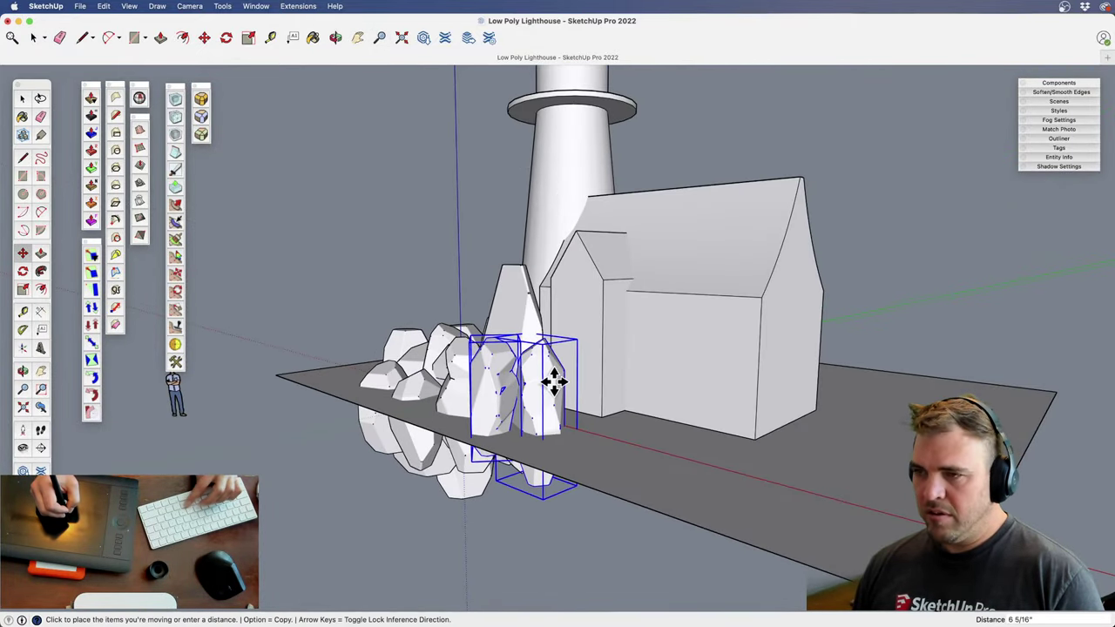
{"action": "left_click", "coordinate": [550, 413]}
{"action": "middle_click_drag", "start_coordinate": [549, 413], "coordinate": [581, 371], "text": "shift"}
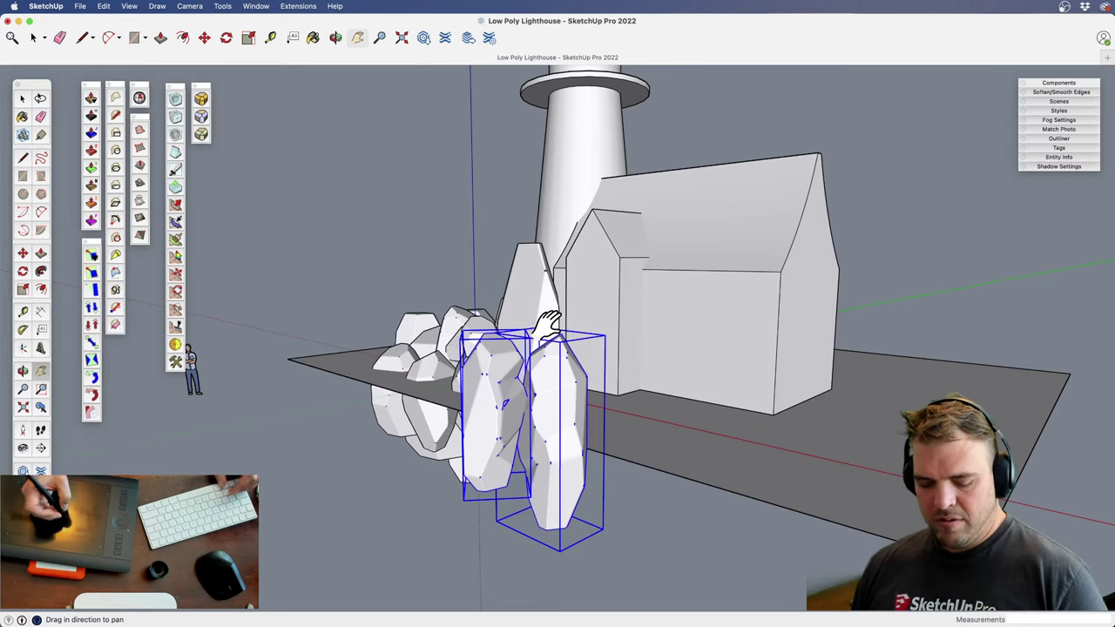
{"action": "key", "text": "Escape"}
{"action": "left_click", "coordinate": [672, 322]}
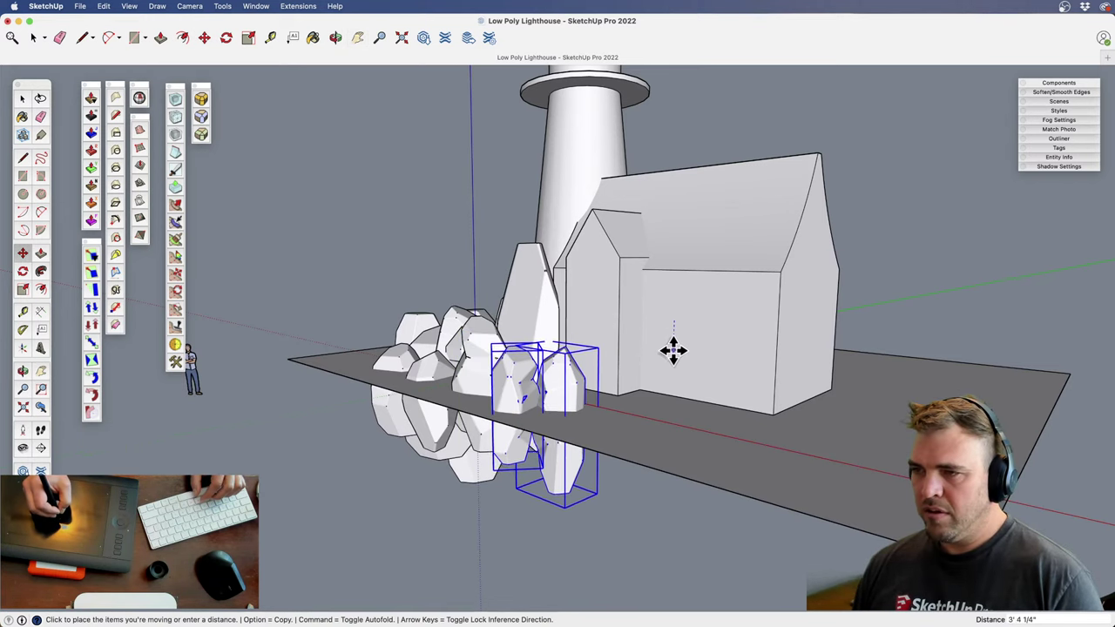
{"action": "left_click", "coordinate": [676, 340]}
Move the small rock on the red axis about 2' 1" inward, between the tall rock and the house's front projection
{"action": "middle_click_drag", "start_coordinate": [623, 363], "coordinate": [515, 574], "text": "shift"}
{"action": "key", "text": "space"}
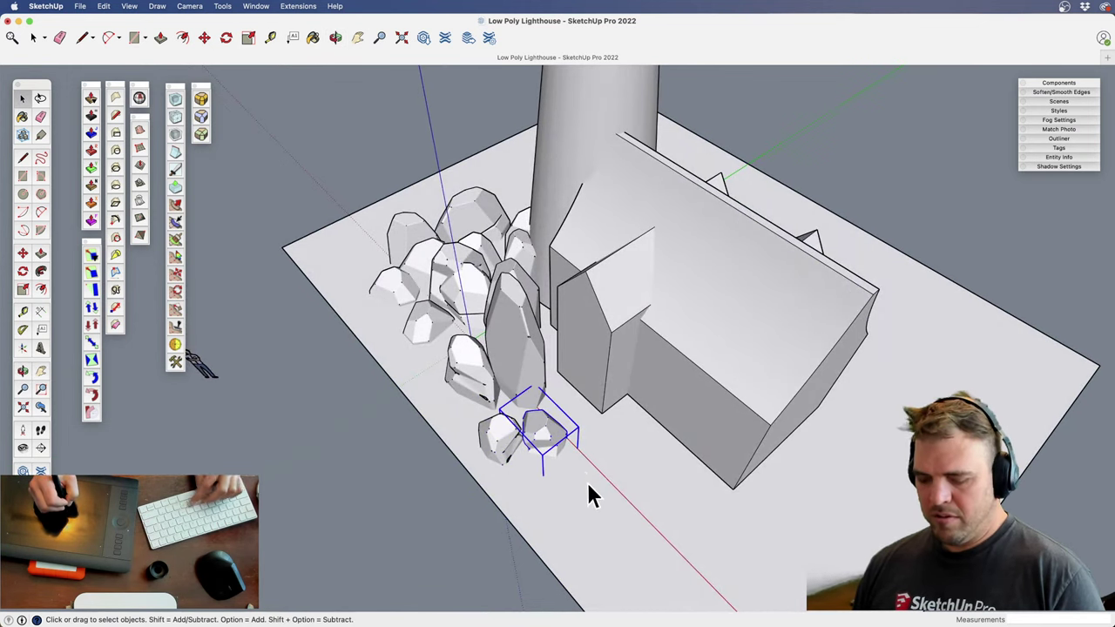
{"action": "key", "text": "m"}
{"action": "left_click", "coordinate": [593, 493]}
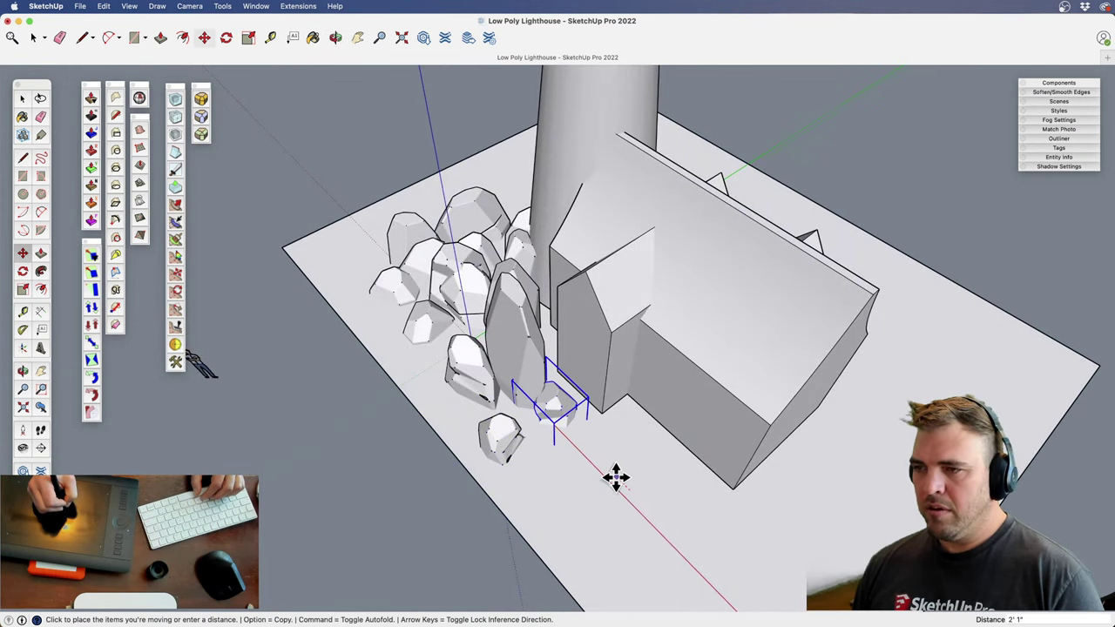
{"action": "left_click", "coordinate": [616, 477]}
Move the other small outer rock about 3' 9" inward against the foot of the tall rock
{"action": "key", "text": "space"}
{"action": "left_click", "coordinate": [511, 446]}
{"action": "key", "text": "m"}
{"action": "left_click", "coordinate": [561, 498]}
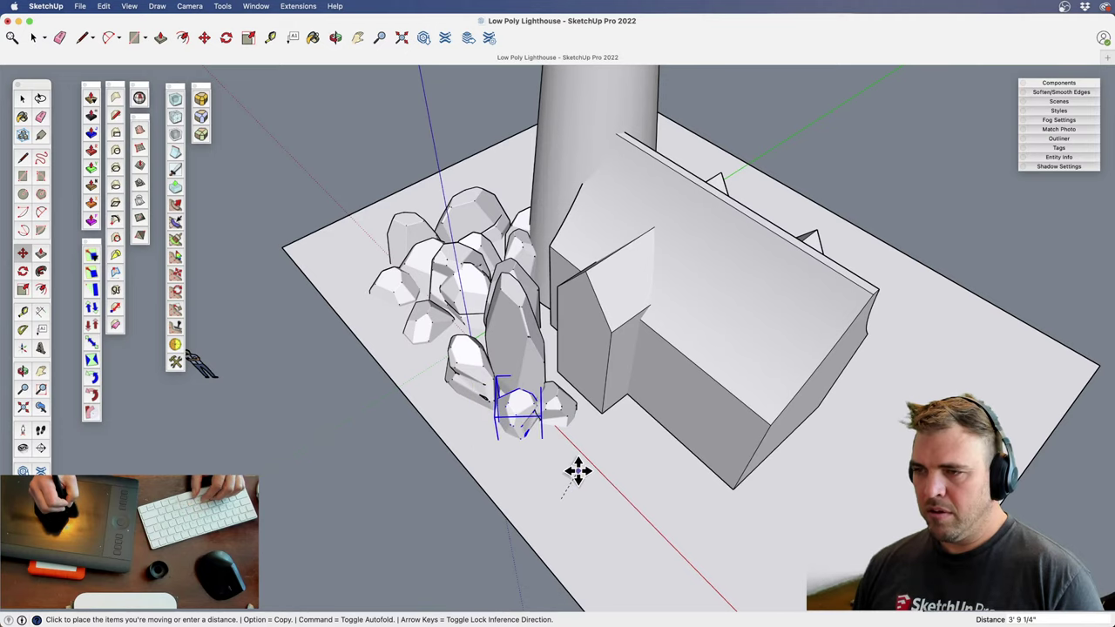
{"action": "left_click", "coordinate": [577, 468]}
Scale the tall rock beside the house down in height from its top
{"action": "key", "text": "space"}
{"action": "mouse_move", "coordinate": [527, 347]}
{"action": "middle_mouse_down", "text": "shift"}
{"action": "mouse_move", "coordinate": [494, 403]}
{"action": "mouse_move", "coordinate": [784, 366]}
{"action": "mouse_move", "coordinate": [717, 294]}
{"action": "mouse_move", "coordinate": [530, 353]}
{"action": "middle_mouse_up", "text": "shift"}
{"action": "key", "text": "s"}
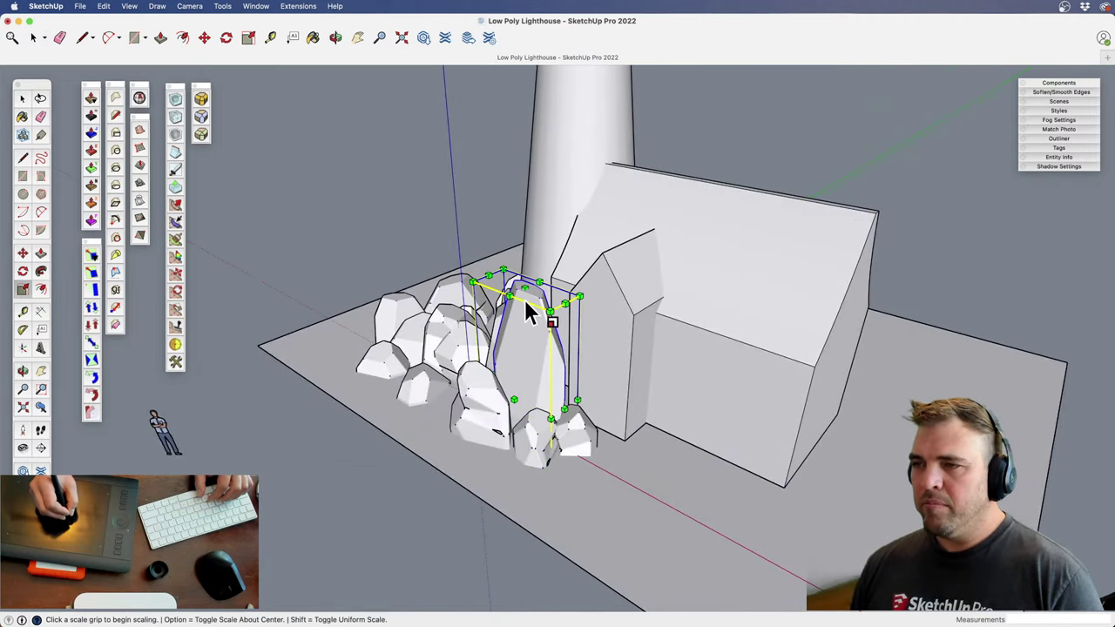
{"action": "left_click", "coordinate": [525, 291]}
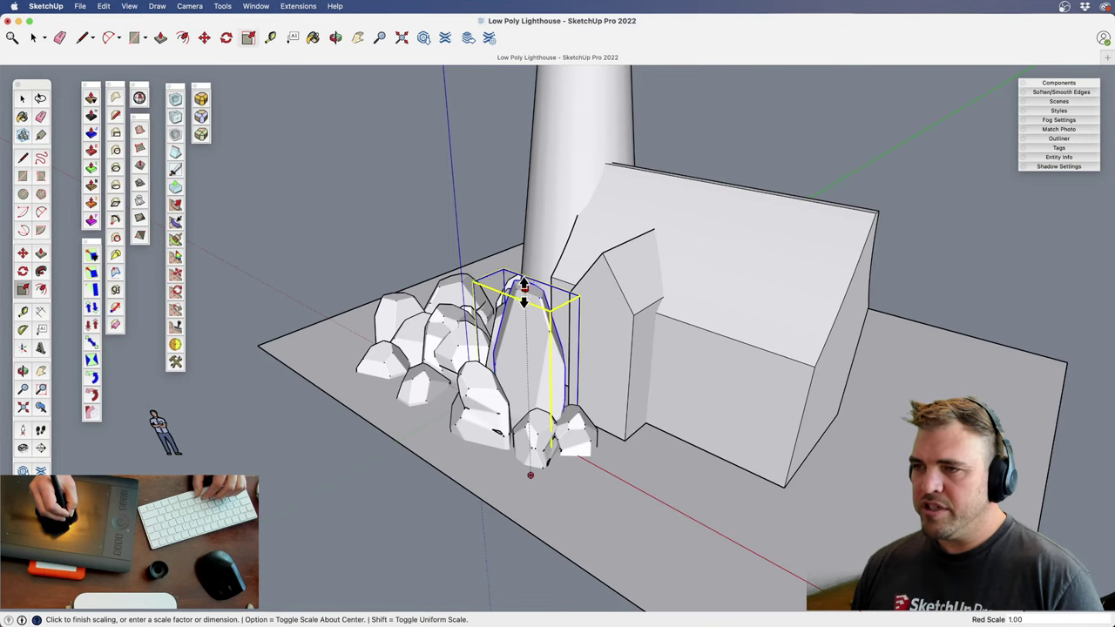
{"action": "left_click", "coordinate": [526, 316]}
{"action": "middle_click_drag", "start_coordinate": [557, 379], "coordinate": [482, 399]}
{"action": "key", "text": "space"}
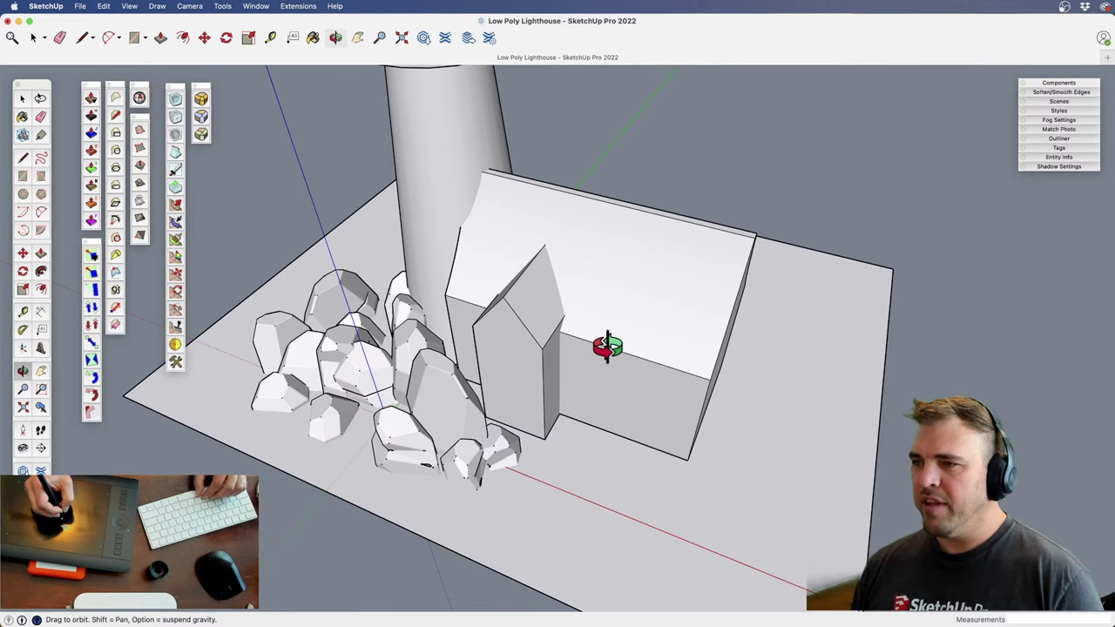
{"action": "middle_click_drag", "start_coordinate": [608, 346], "coordinate": [492, 409]}
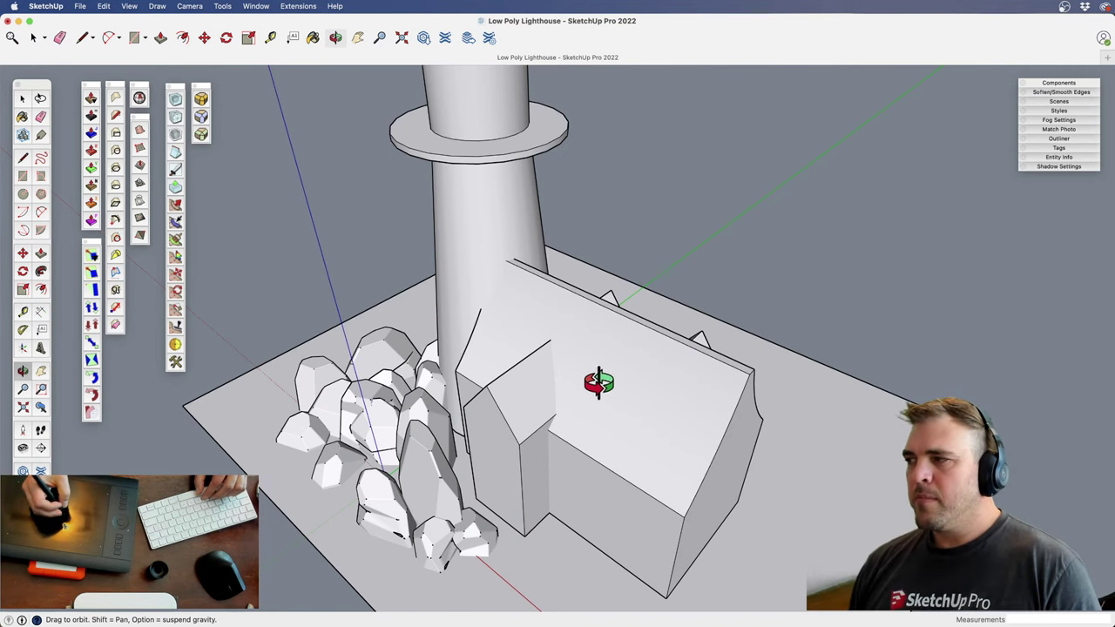
Bring the lighthouse reference render into view, study its rocks and building details, and move it aside again
{"action": "mouse_move", "coordinate": [1114, 26]}
{"action": "left_mouse_down"}
{"action": "mouse_move", "coordinate": [625, 48]}
{"action": "mouse_move", "coordinate": [522, 75]}
{"action": "left_mouse_up"}
{"action": "mouse_move", "coordinate": [523, 74]}
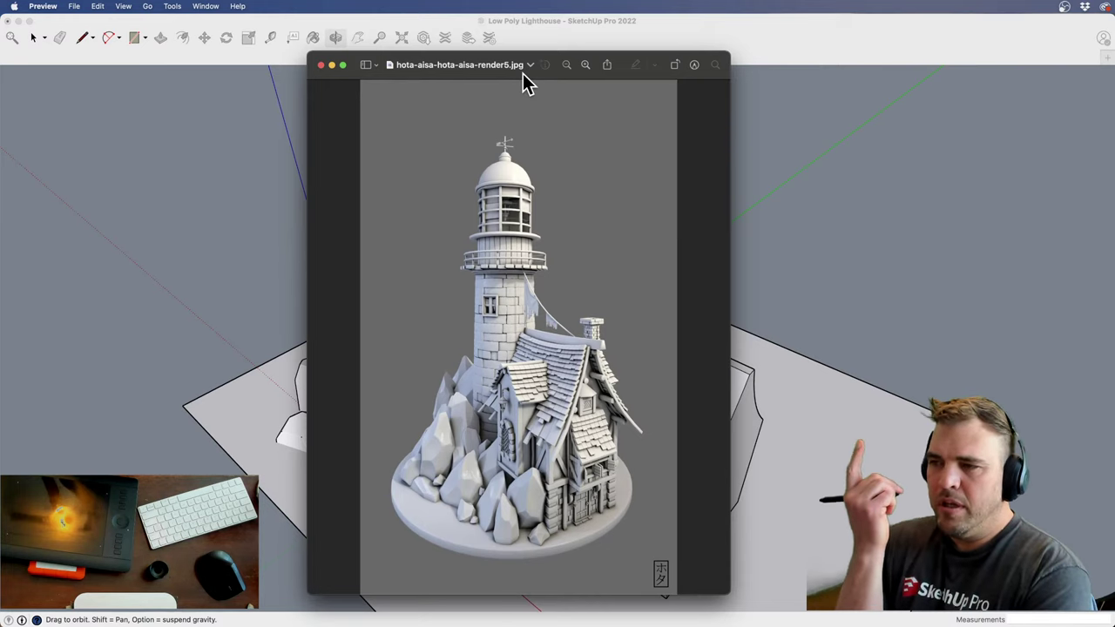
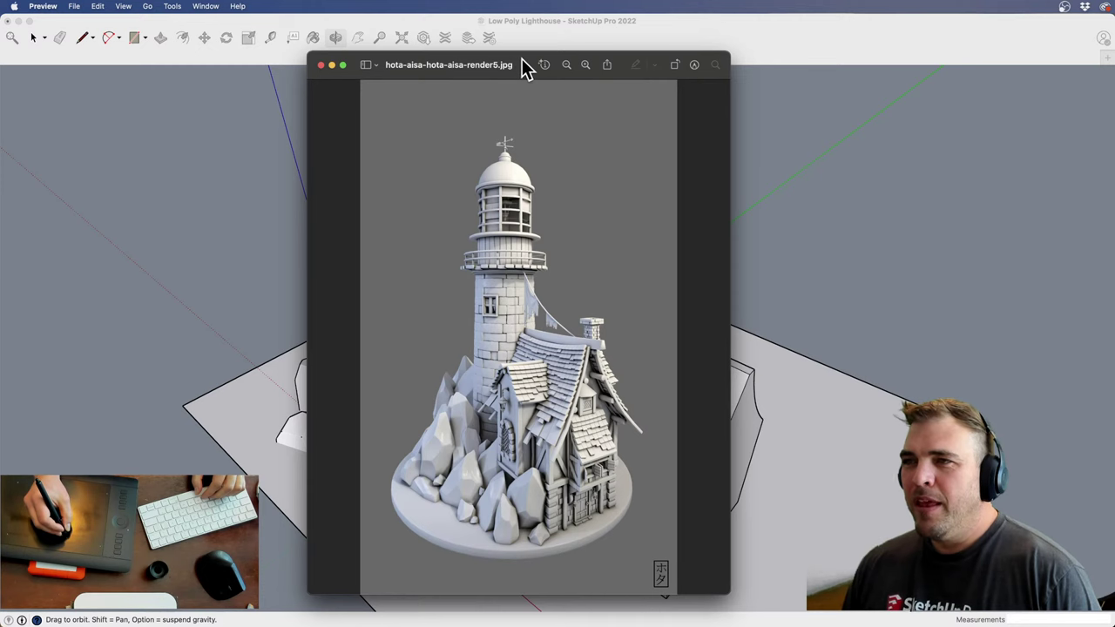
{"action": "left_click_drag", "start_coordinate": [527, 69], "coordinate": [528, 50]}
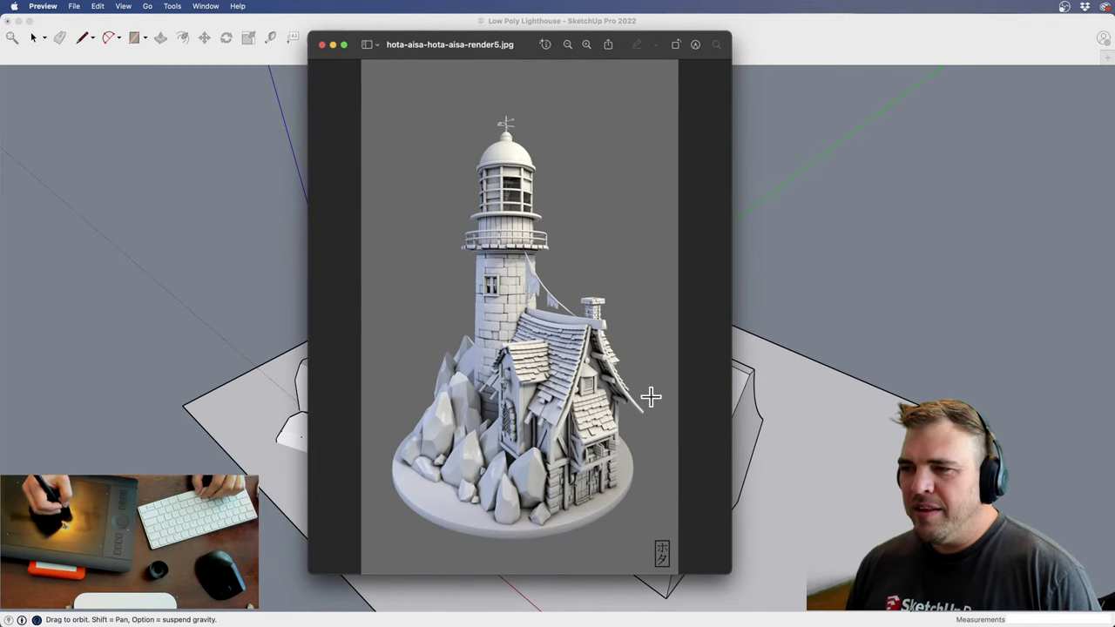
{"action": "left_click_drag", "start_coordinate": [528, 49], "coordinate": [1114, 50]}
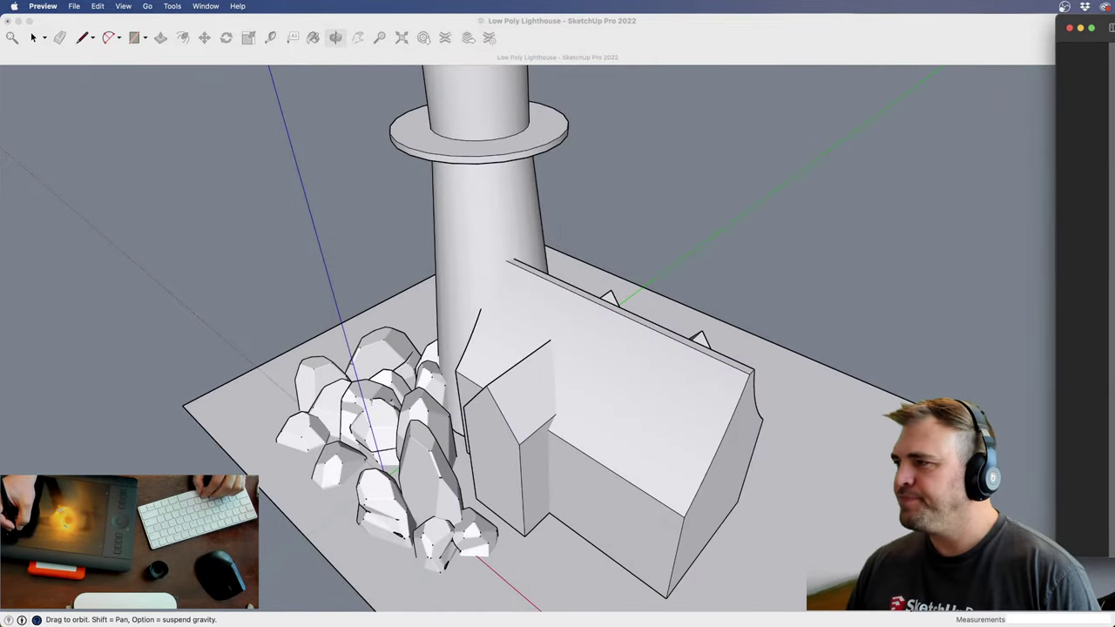
{"action": "left_click", "coordinate": [998, 287]}
Examine the rock cluster, house and open ground from several angles
{"action": "left_click_drag", "start_coordinate": [657, 441], "coordinate": [597, 385], "text": "shift"}
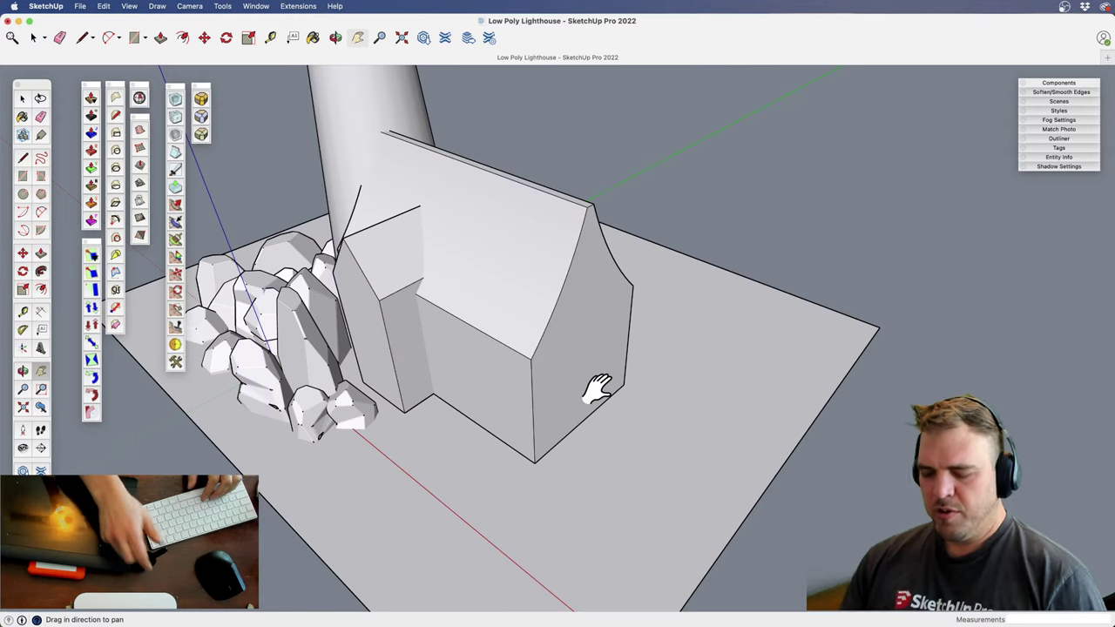
{"action": "key", "text": "o"}
{"action": "left_click_drag", "start_coordinate": [551, 325], "coordinate": [515, 459]}
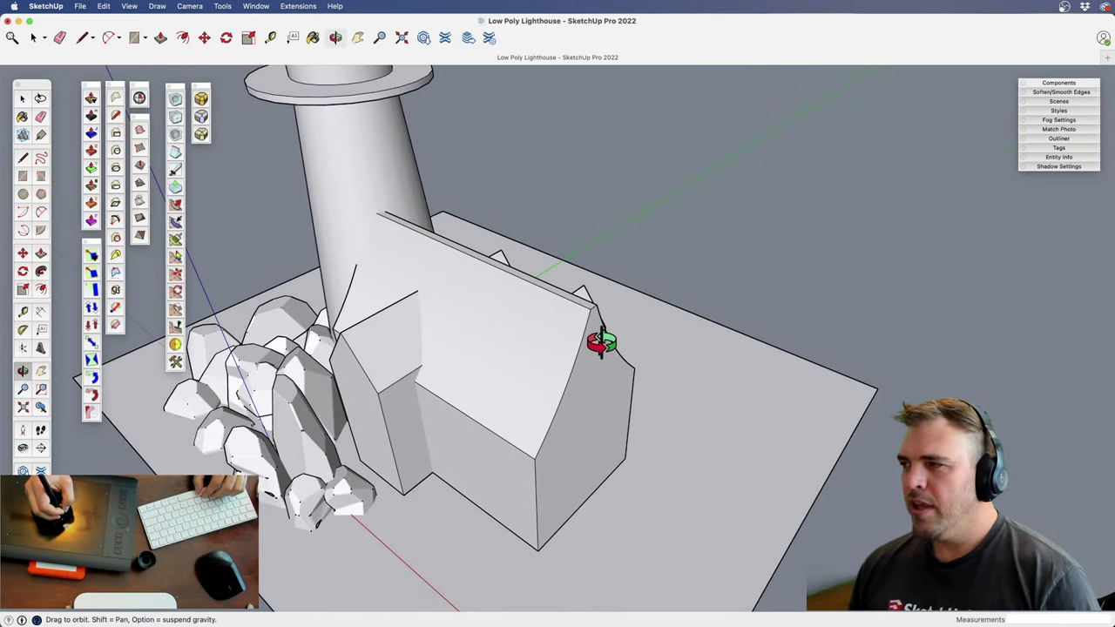
{"action": "left_click_drag", "start_coordinate": [610, 323], "coordinate": [549, 322]}
{"action": "key", "text": "z"}
{"action": "left_click_drag", "start_coordinate": [575, 388], "coordinate": [610, 440]}
{"action": "key", "text": "h"}
{"action": "left_click_drag", "start_coordinate": [610, 440], "coordinate": [538, 389]}
{"action": "key", "text": "o"}
{"action": "key", "text": "h"}
{"action": "left_click_drag", "start_coordinate": [475, 344], "coordinate": [699, 338]}
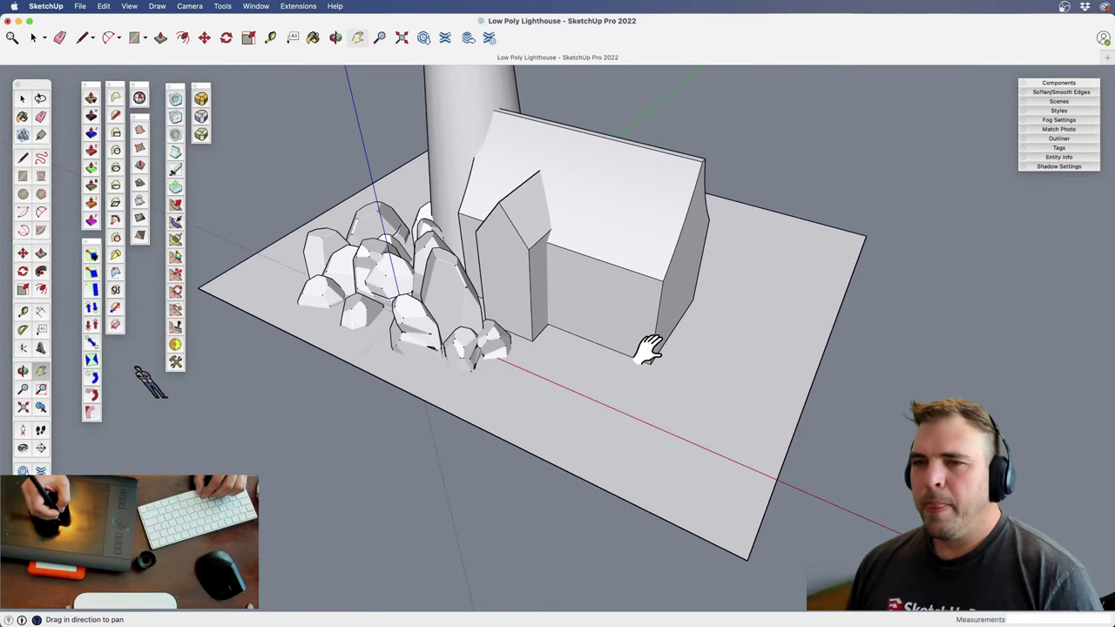
Draw a rectangle about 1' 7" by 3' 9" across the red axis, just beyond the ground plane's edge
{"action": "scroll", "coordinate": [629, 396], "scroll_direction": "up", "scroll_amount": 5}
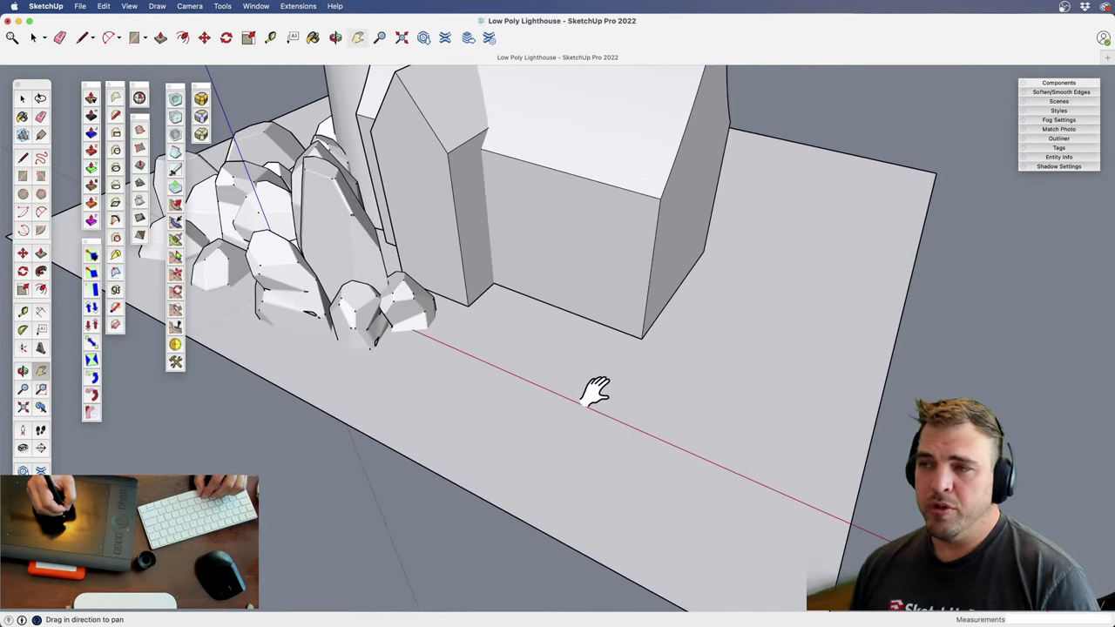
{"action": "left_click_drag", "start_coordinate": [597, 391], "coordinate": [522, 345]}
{"action": "key", "text": "z"}
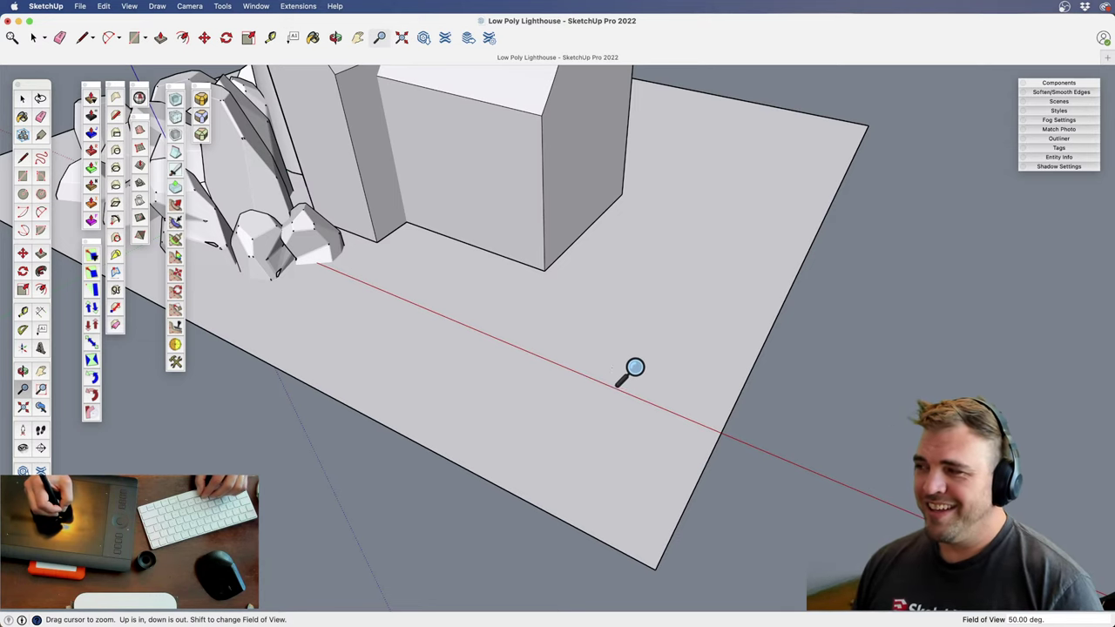
{"action": "key", "text": "h"}
{"action": "left_click_drag", "start_coordinate": [634, 368], "coordinate": [448, 373]}
{"action": "left_click_drag", "start_coordinate": [528, 391], "coordinate": [532, 289]}
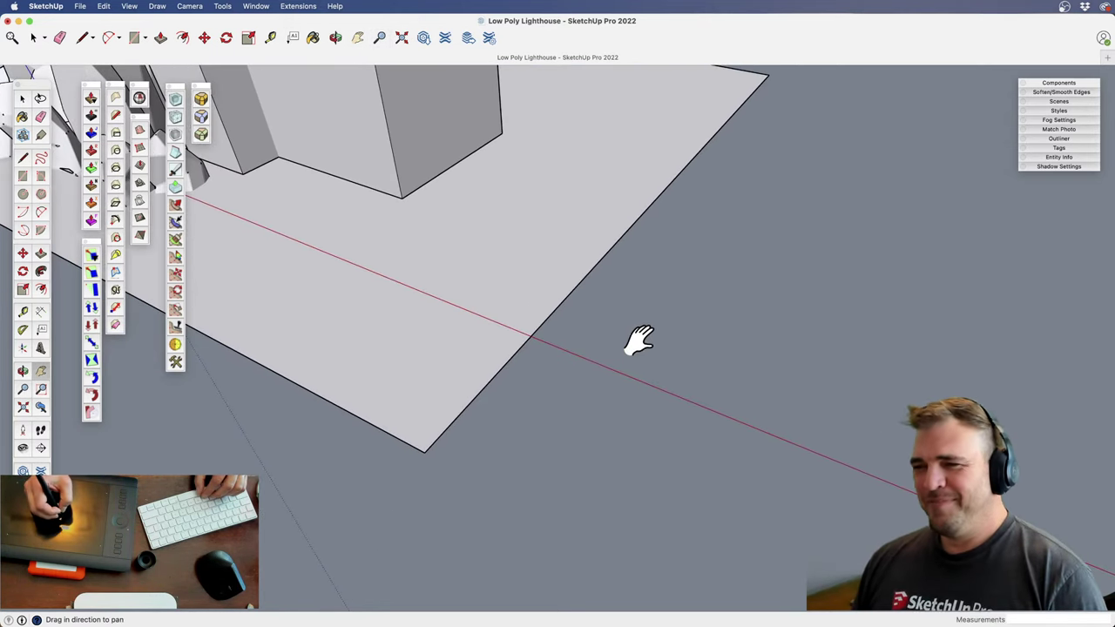
{"action": "key", "text": "r"}
{"action": "left_click", "coordinate": [588, 394]}
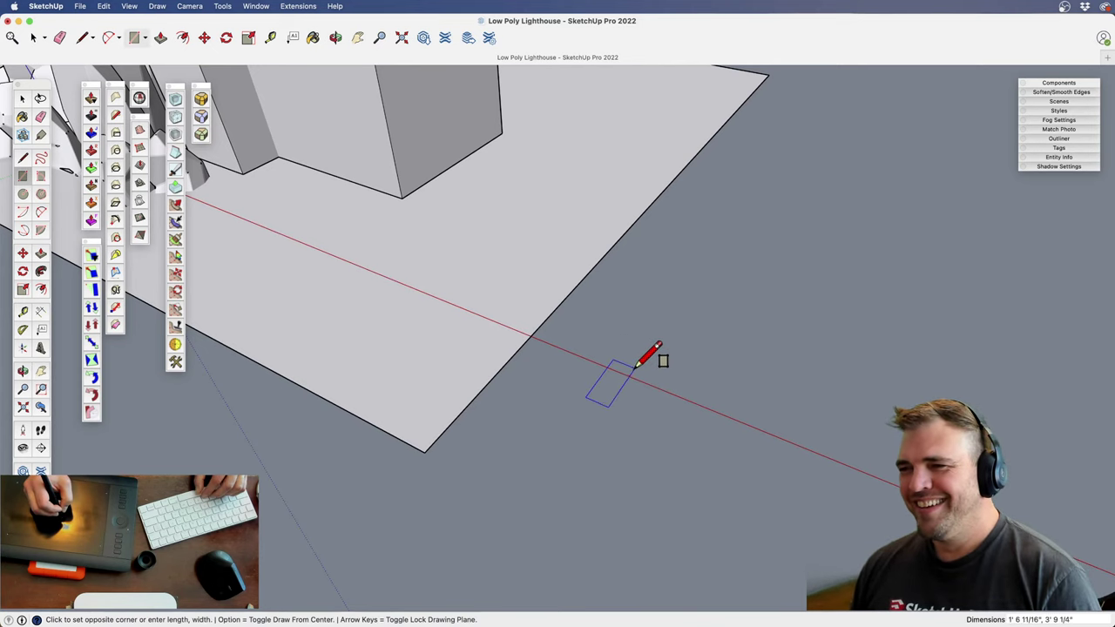
{"action": "left_click", "coordinate": [637, 379]}
Extrude the small rectangle upward by about 4 7/8" into a thin slab
{"action": "key", "text": "o"}
{"action": "left_click_drag", "start_coordinate": [557, 444], "coordinate": [477, 218]}
{"action": "key", "text": "z"}
{"action": "key", "text": "h"}
{"action": "middle_click_drag", "start_coordinate": [477, 213], "coordinate": [517, 314], "text": "shift"}
{"action": "key", "text": "p"}
{"action": "left_click", "coordinate": [503, 306]}
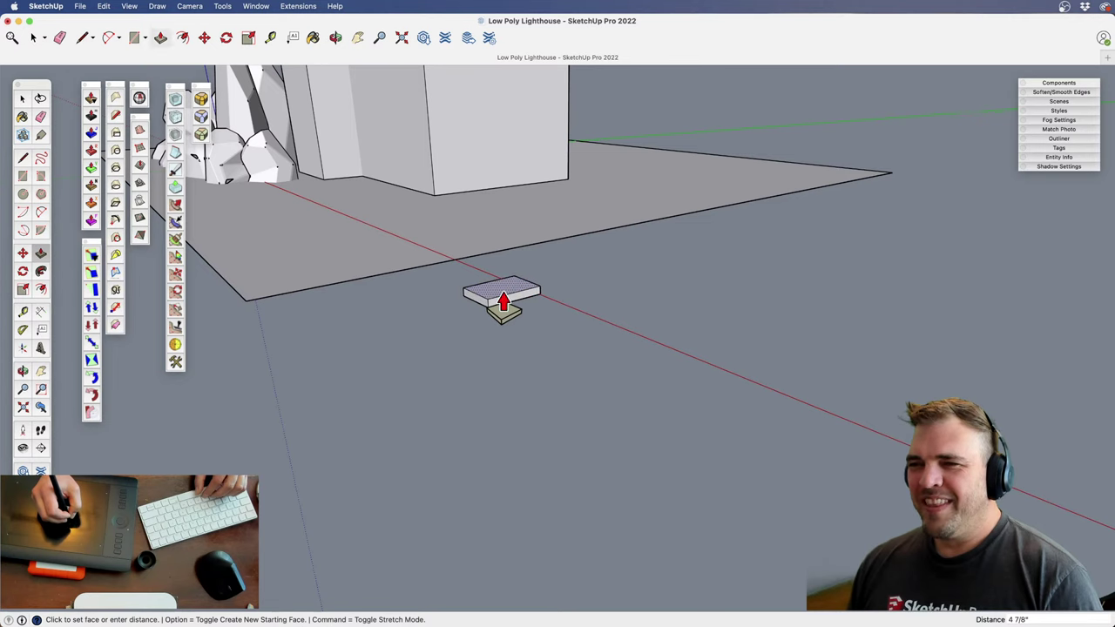
{"action": "left_click", "coordinate": [503, 300]}
Turn the whole slab into a component with the definition name "tile"
{"action": "key", "text": "space"}
{"action": "left_click_drag", "start_coordinate": [445, 276], "coordinate": [601, 353]}
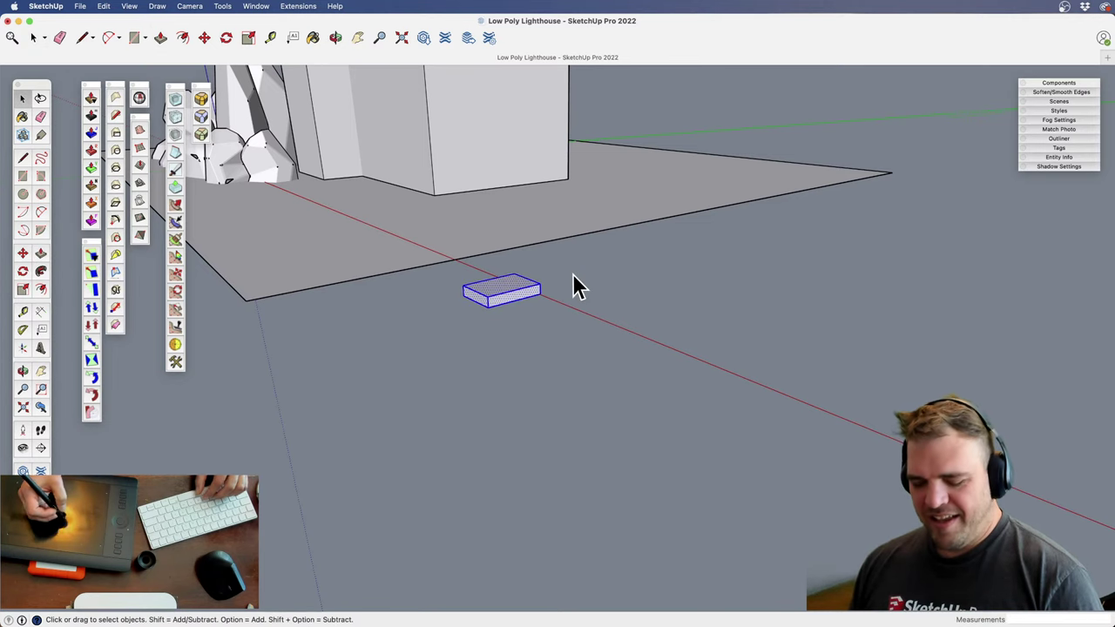
{"action": "type", "text": "gstep"}
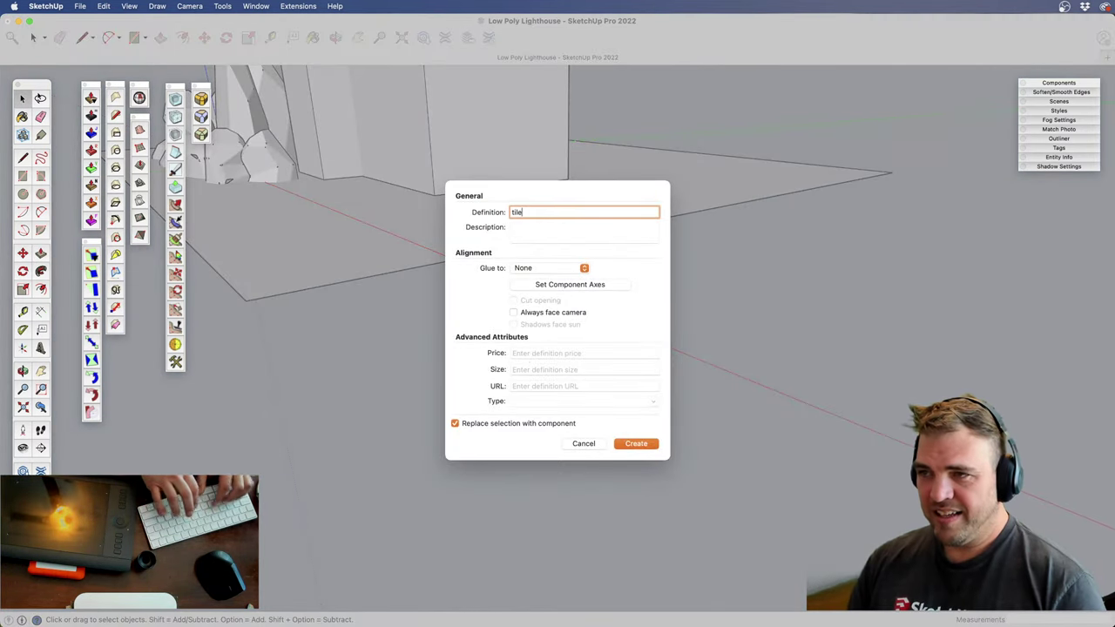
{"action": "key", "text": "Return"}
Move the tile component about 3' 6" closer to the edge of the ground plane
{"action": "middle_click_drag", "start_coordinate": [550, 294], "coordinate": [615, 403]}
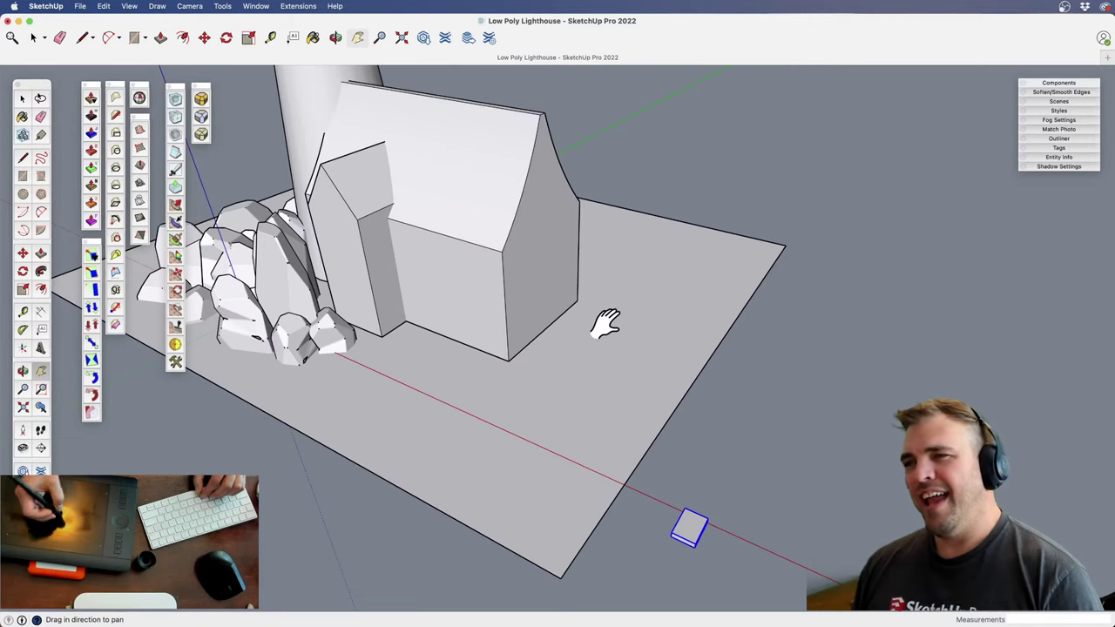
{"action": "key", "text": "m"}
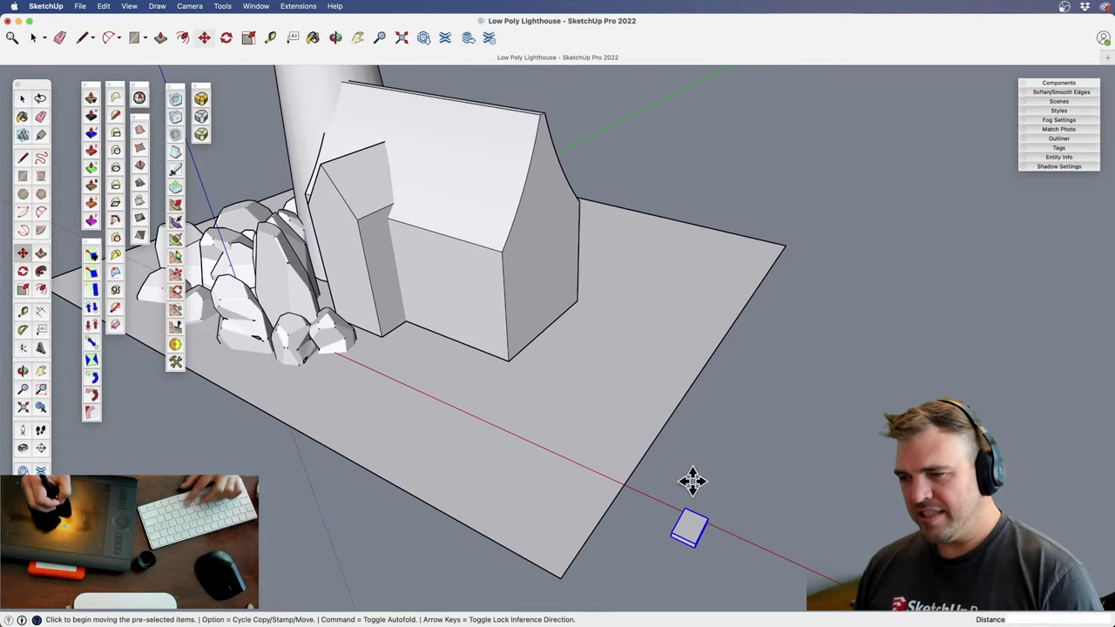
{"action": "left_click", "coordinate": [711, 513]}
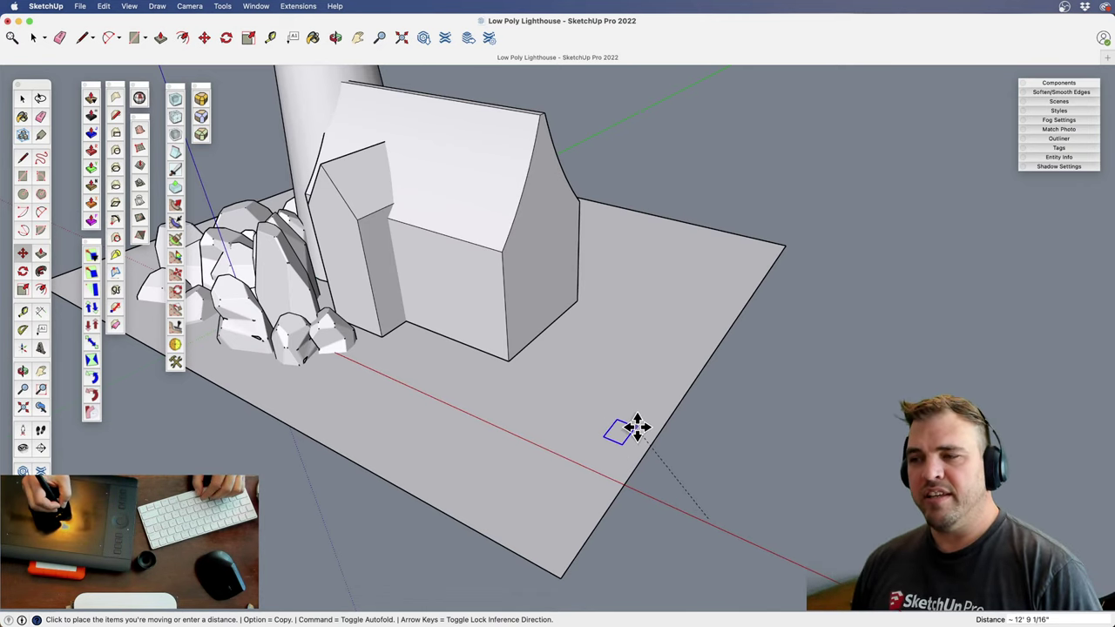
{"action": "left_click", "coordinate": [667, 494]}
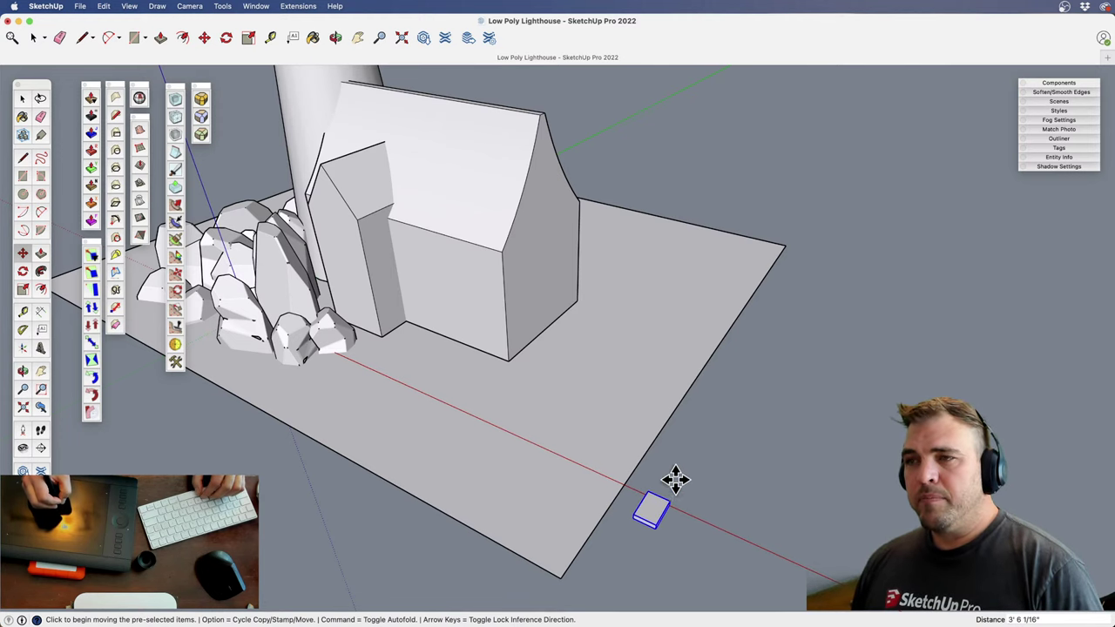
Examine the tile's size against the house and ground from several angles
{"action": "middle_click_drag", "start_coordinate": [676, 473], "coordinate": [607, 480], "text": "shift"}
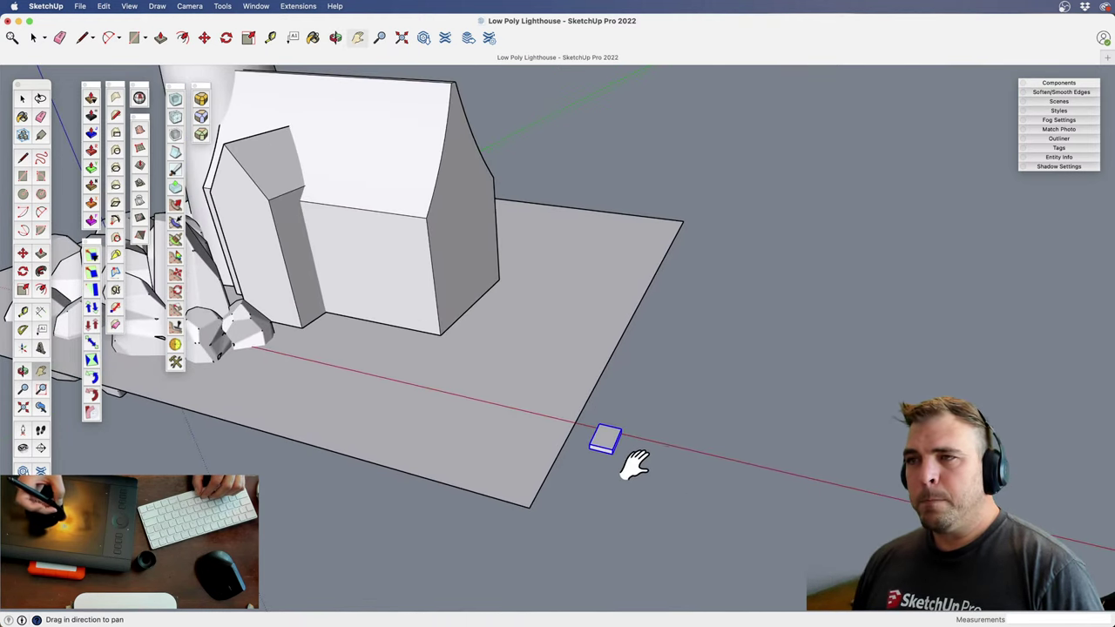
{"action": "middle_click_drag", "start_coordinate": [641, 410], "coordinate": [646, 414], "text": "shift"}
{"action": "key", "text": "o"}
{"action": "left_click_drag", "start_coordinate": [646, 414], "coordinate": [570, 418]}
{"action": "key", "text": "z"}
{"action": "key", "text": "h"}
{"action": "left_click_drag", "start_coordinate": [570, 392], "coordinate": [578, 270]}
{"action": "left_click_drag", "start_coordinate": [572, 313], "coordinate": [577, 495]}
{"action": "key", "text": "z"}
{"action": "key", "text": "h"}
{"action": "left_click_drag", "start_coordinate": [562, 356], "coordinate": [562, 457]}
{"action": "key", "text": "o"}
{"action": "left_click_drag", "start_coordinate": [561, 457], "coordinate": [609, 470]}
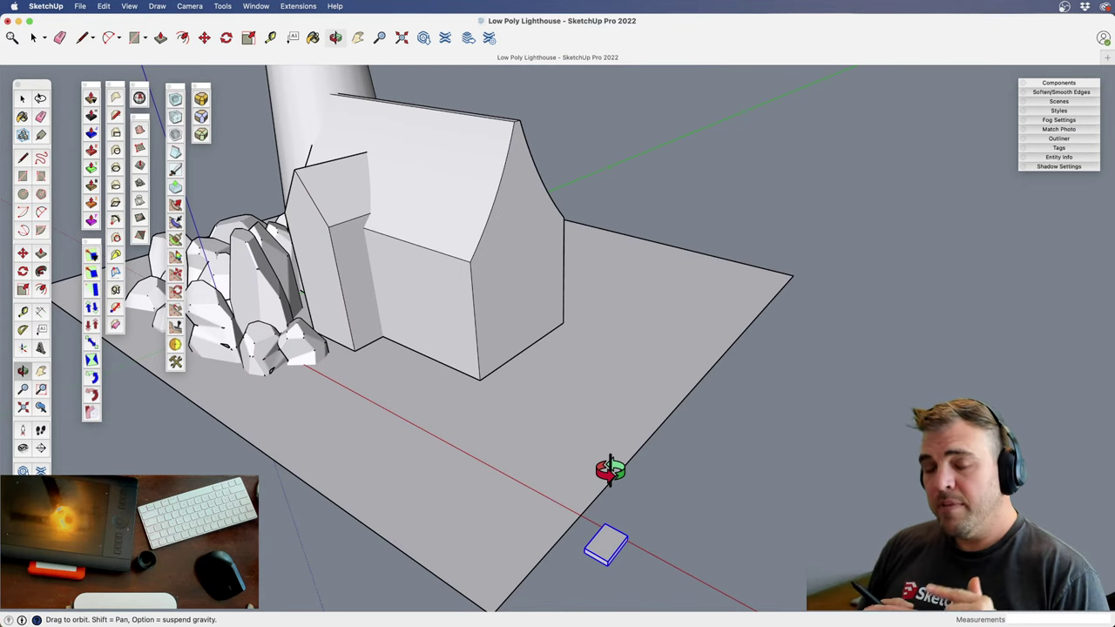
Open the tile component for editing
{"action": "key", "text": "h"}
{"action": "left_click_drag", "start_coordinate": [617, 516], "coordinate": [654, 383]}
{"action": "key", "text": "z"}
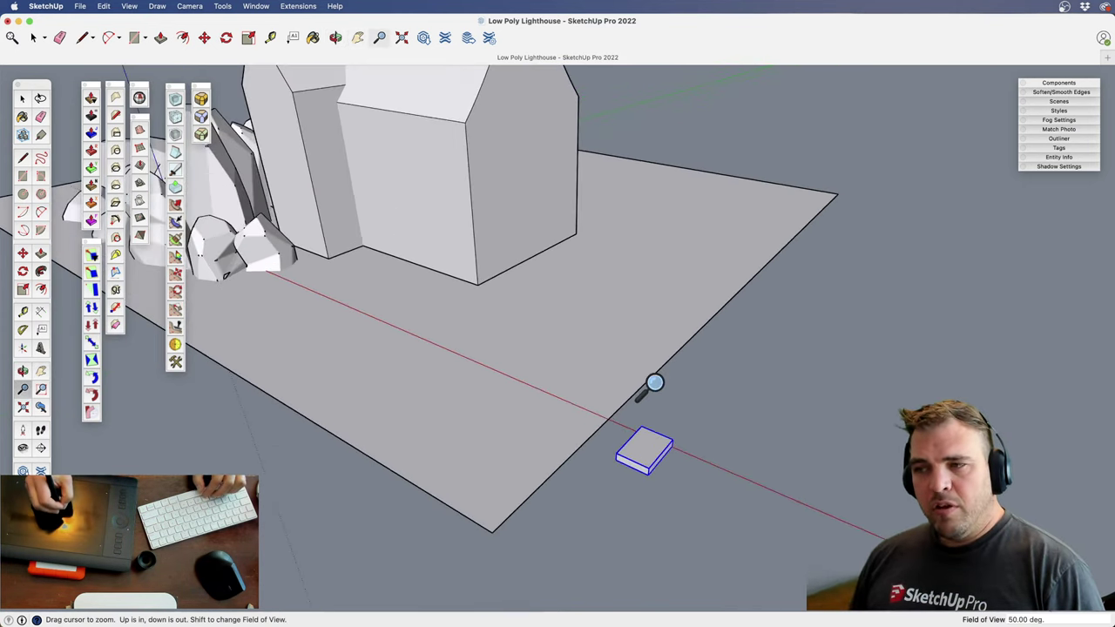
{"action": "scroll", "coordinate": [654, 383], "scroll_direction": "up", "scroll_amount": 2}
{"action": "key", "text": "h"}
{"action": "left_click_drag", "start_coordinate": [671, 490], "coordinate": [610, 406]}
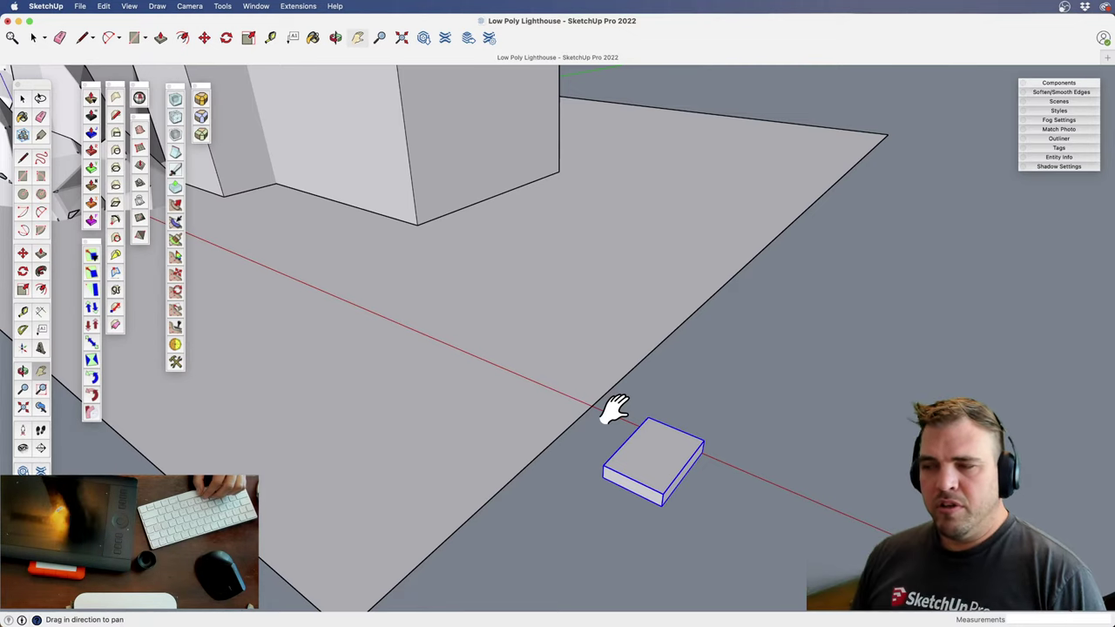
{"action": "key", "text": "space"}
{"action": "right_click", "coordinate": [642, 433]}
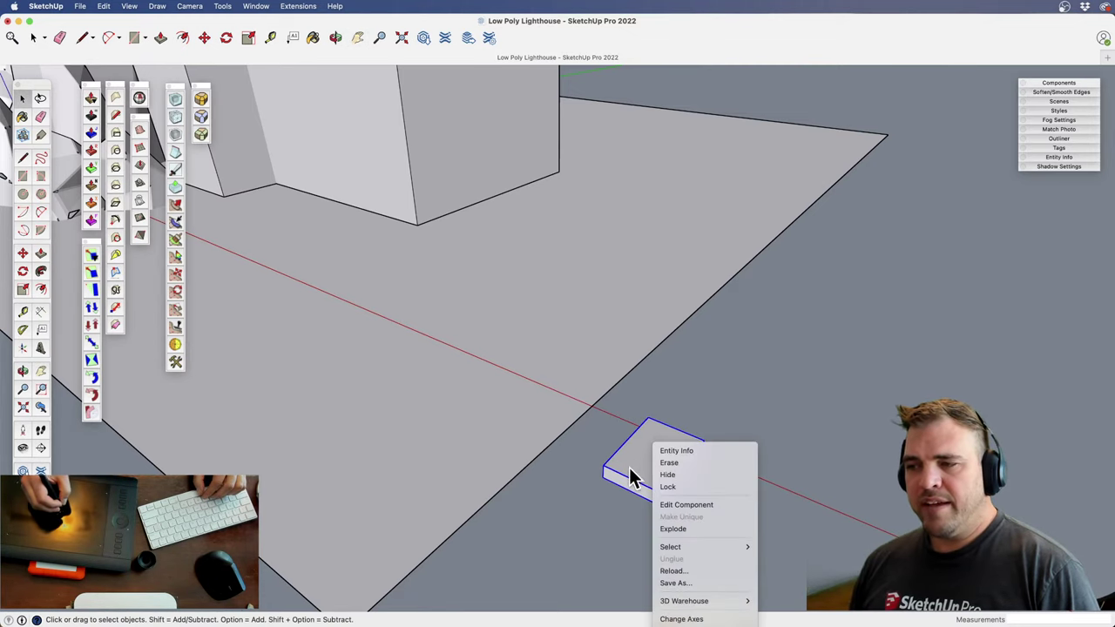
{"action": "key", "text": "Escape"}
{"action": "middle_click_drag", "start_coordinate": [639, 480], "coordinate": [503, 497]}
{"action": "key", "text": "z"}
{"action": "key", "text": "h"}
{"action": "left_click_drag", "start_coordinate": [503, 497], "coordinate": [567, 256]}
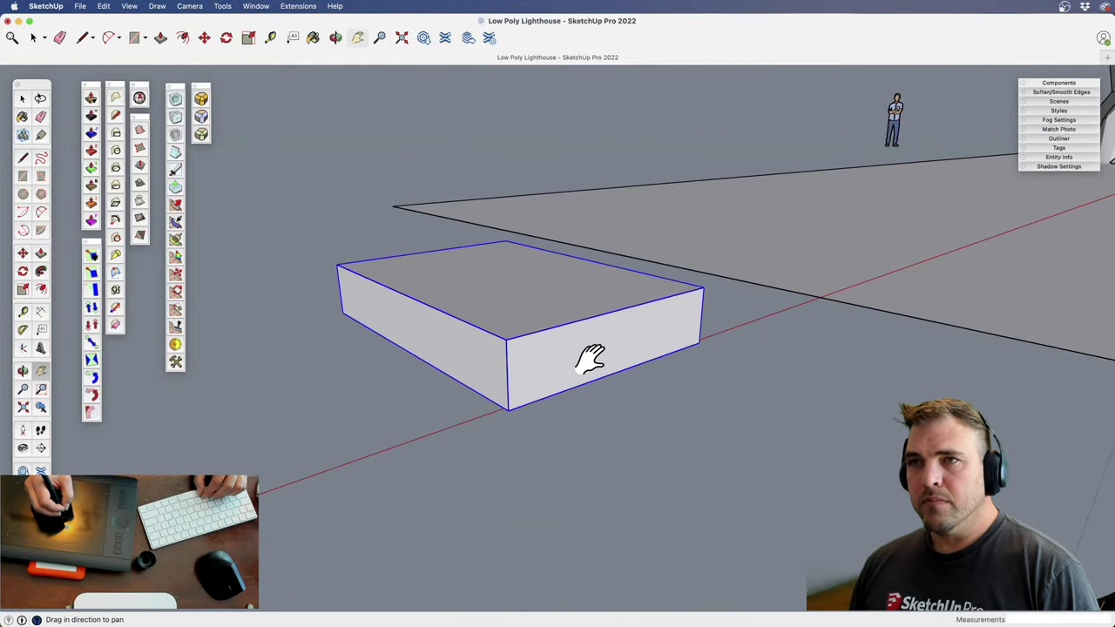
{"action": "key", "text": "space"}
{"action": "middle_click_drag", "start_coordinate": [622, 354], "coordinate": [778, 378]}
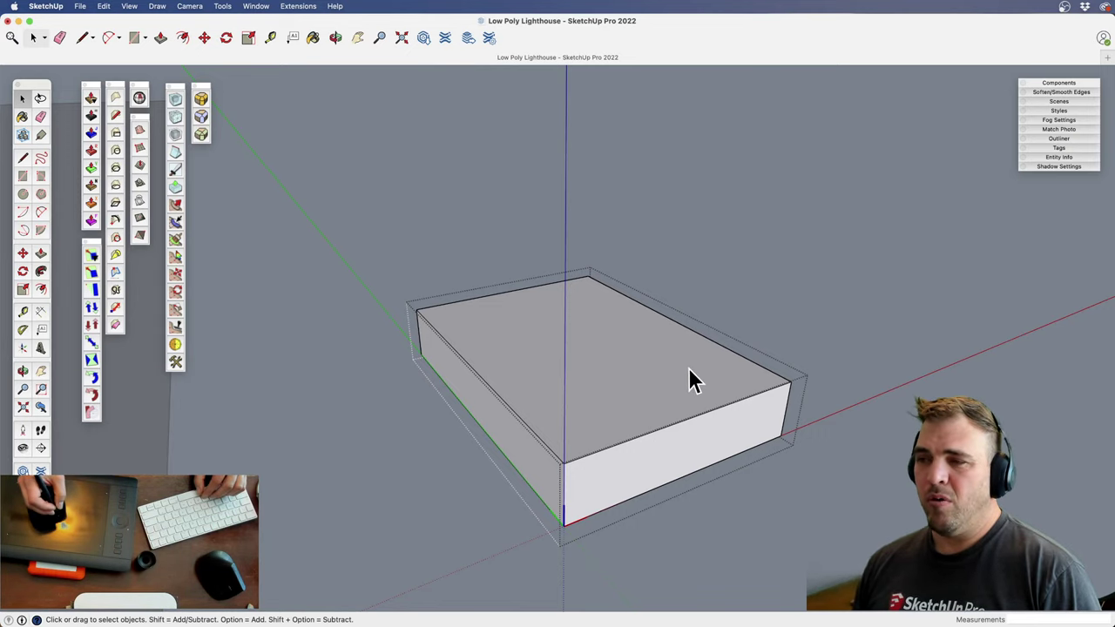
Relocate the tile component's axes to the centre of its top face, aligned with its sides, and close the component
{"action": "scroll", "coordinate": [647, 456], "scroll_direction": "down", "scroll_amount": 3}
{"action": "middle_click_drag", "start_coordinate": [648, 455], "coordinate": [550, 463]}
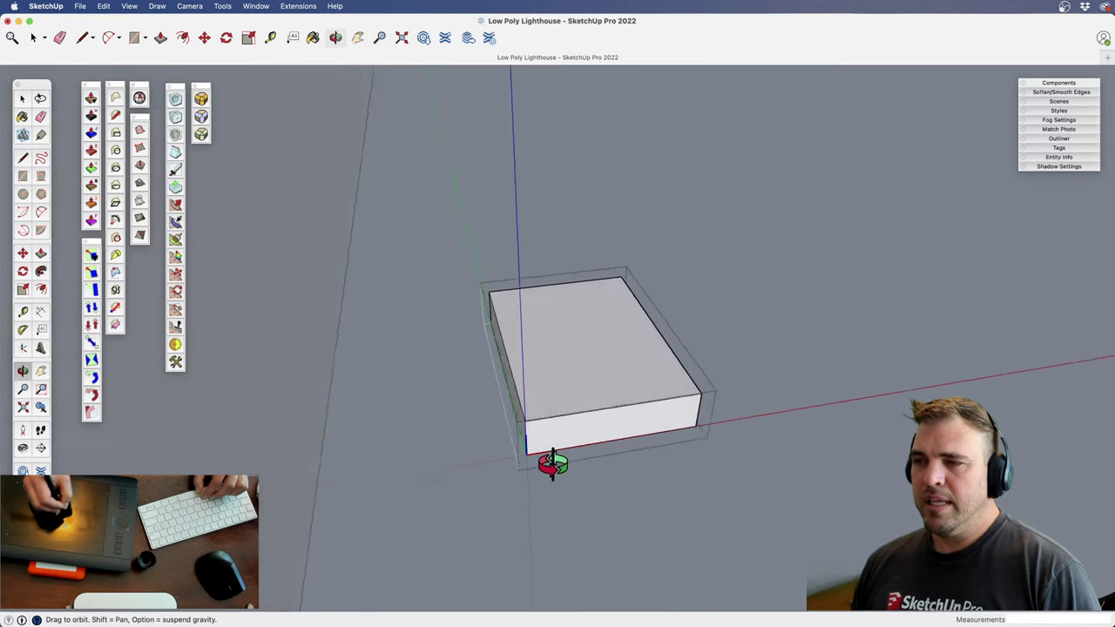
{"action": "right_click", "coordinate": [727, 426]}
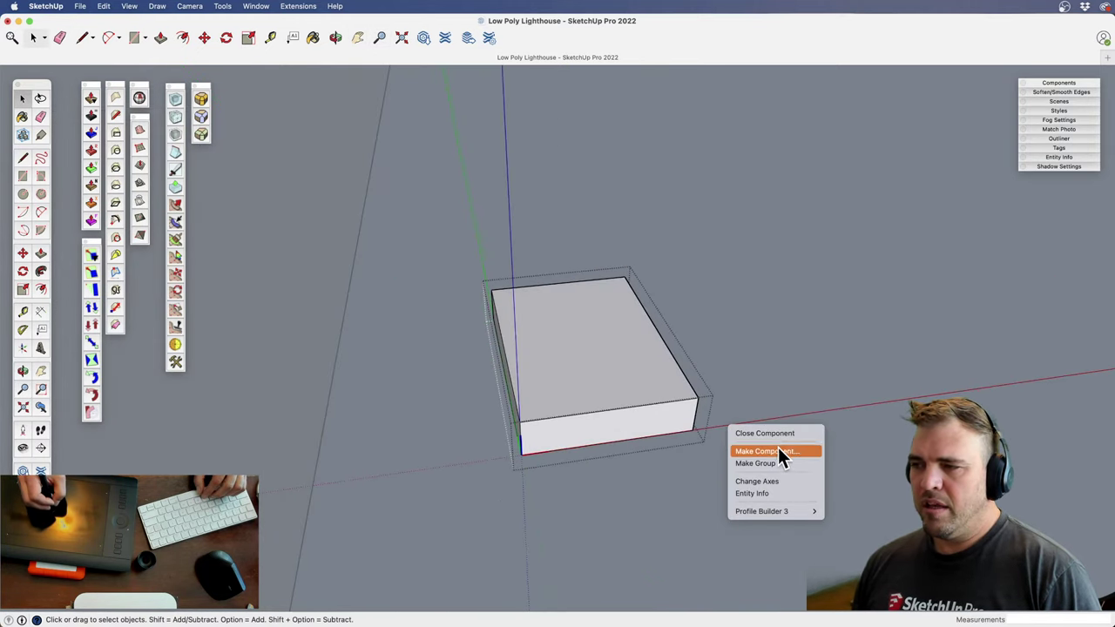
{"action": "left_click", "coordinate": [774, 480]}
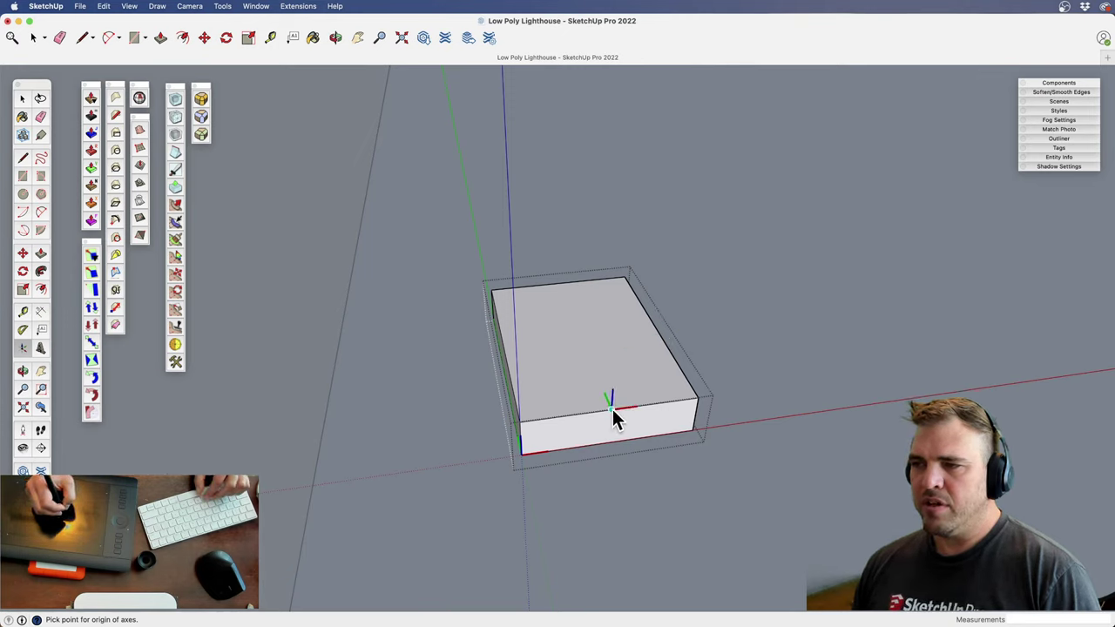
{"action": "left_click", "coordinate": [582, 333]}
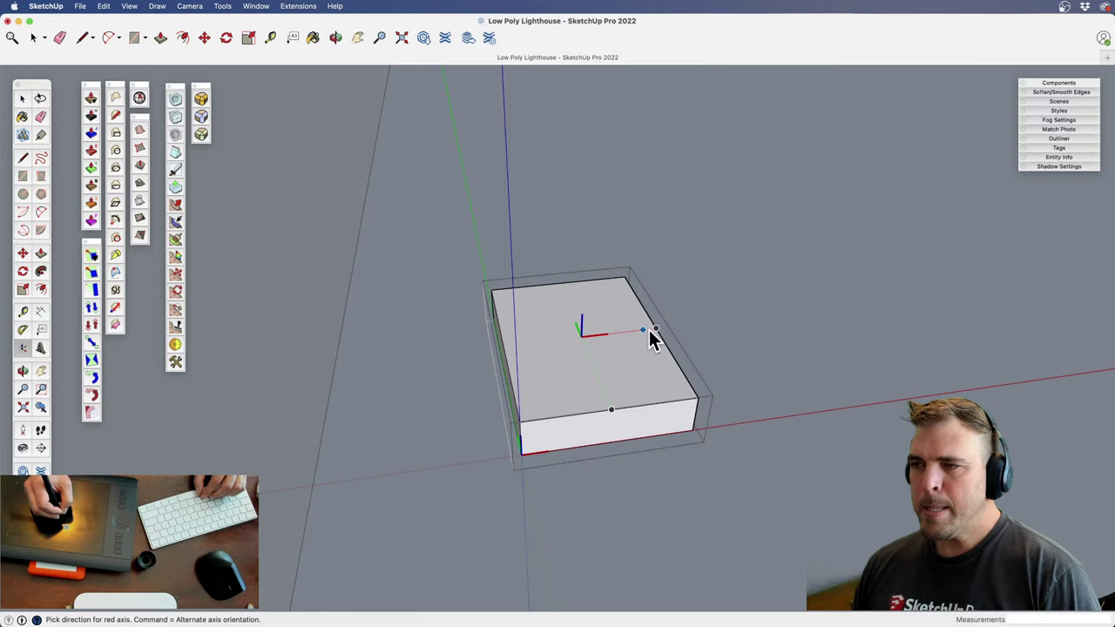
{"action": "left_click", "coordinate": [707, 331]}
{"action": "left_click", "coordinate": [541, 240]}
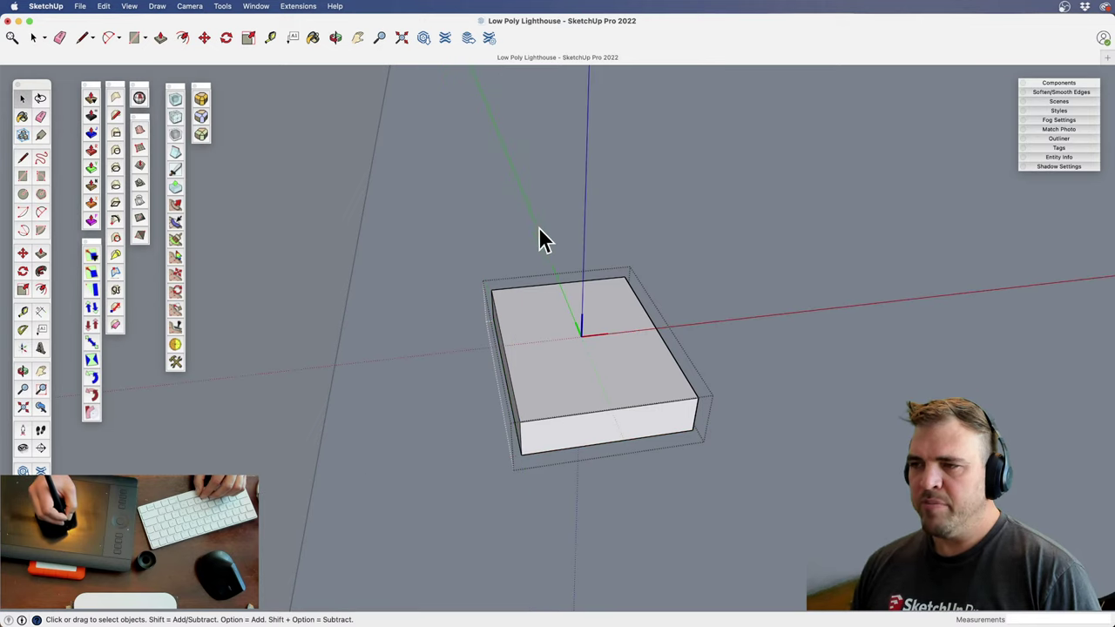
{"action": "left_click", "coordinate": [702, 281]}
Copy the tile from beside the ground plane to the gable end of the house's roof ridge
{"action": "left_click", "coordinate": [624, 353]}
{"action": "key", "text": "z"}
{"action": "left_click_drag", "start_coordinate": [592, 161], "coordinate": [588, 532]}
{"action": "key", "text": "h"}
{"action": "left_click_drag", "start_coordinate": [577, 415], "coordinate": [749, 454]}
{"action": "key", "text": "z"}
{"action": "left_click_drag", "start_coordinate": [697, 364], "coordinate": [681, 514]}
{"action": "key", "text": "h"}
{"action": "key", "text": "o"}
{"action": "left_click_drag", "start_coordinate": [622, 404], "coordinate": [453, 498]}
{"action": "middle_click_drag", "start_coordinate": [453, 498], "coordinate": [629, 453]}
{"action": "key", "text": "m"}
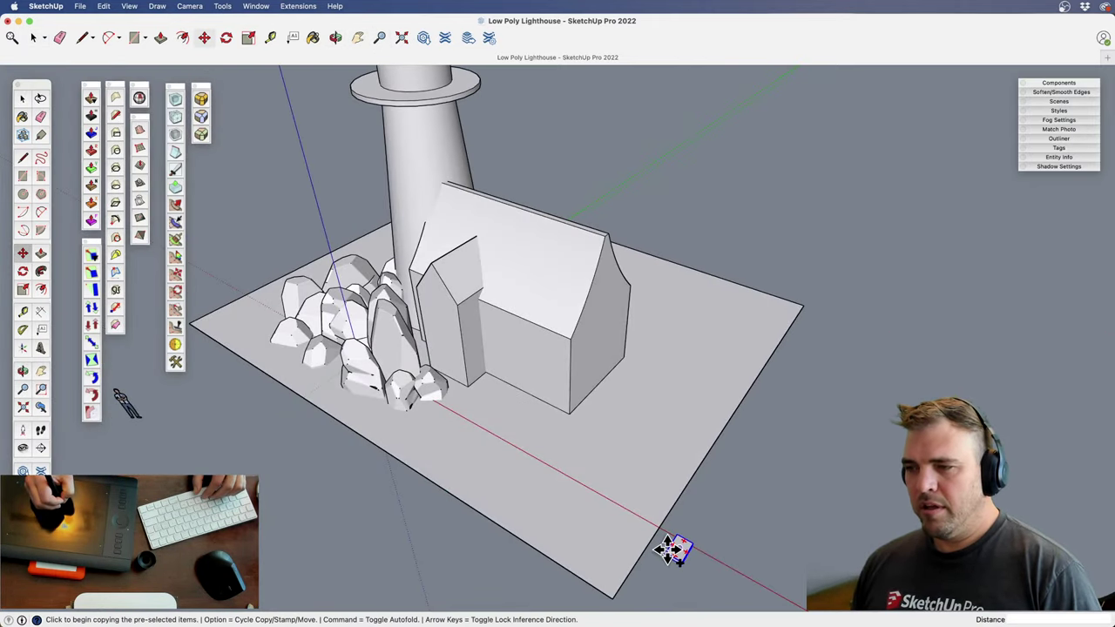
{"action": "left_click", "coordinate": [669, 549]}
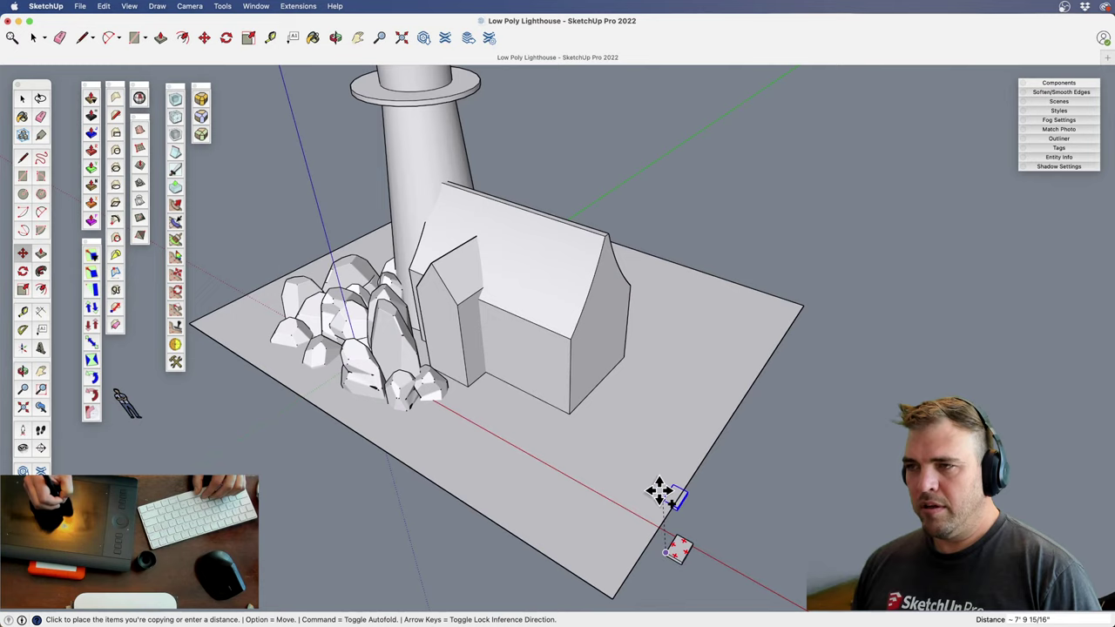
{"action": "left_click", "coordinate": [609, 239]}
Rotate the tile copy at the ridge by 60 degrees to match the roof slope
{"action": "middle_click_drag", "start_coordinate": [610, 240], "coordinate": [522, 376]}
{"action": "scroll", "coordinate": [603, 214], "scroll_direction": "up", "scroll_amount": 5}
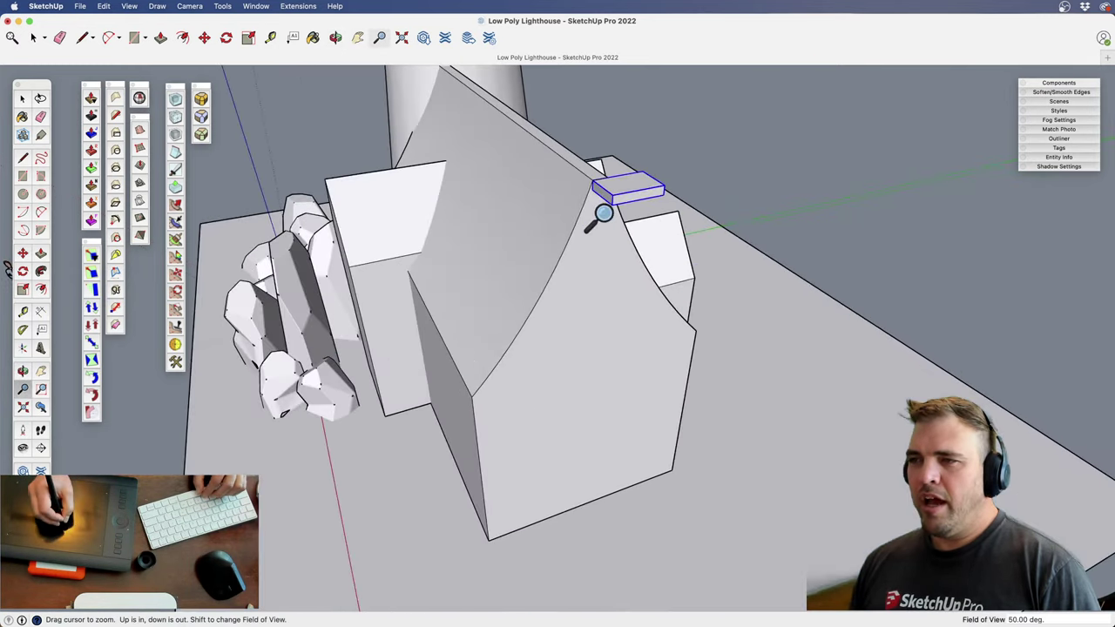
{"action": "middle_click_drag", "start_coordinate": [603, 214], "coordinate": [595, 396]}
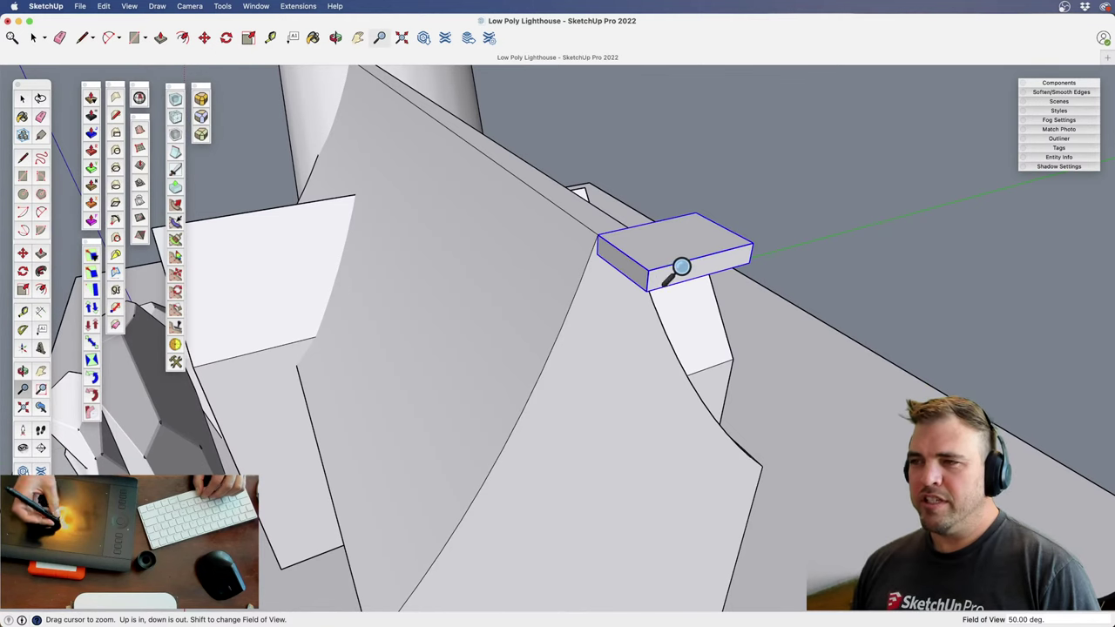
{"action": "middle_click_drag", "start_coordinate": [681, 267], "coordinate": [619, 281]}
{"action": "key", "text": "m"}
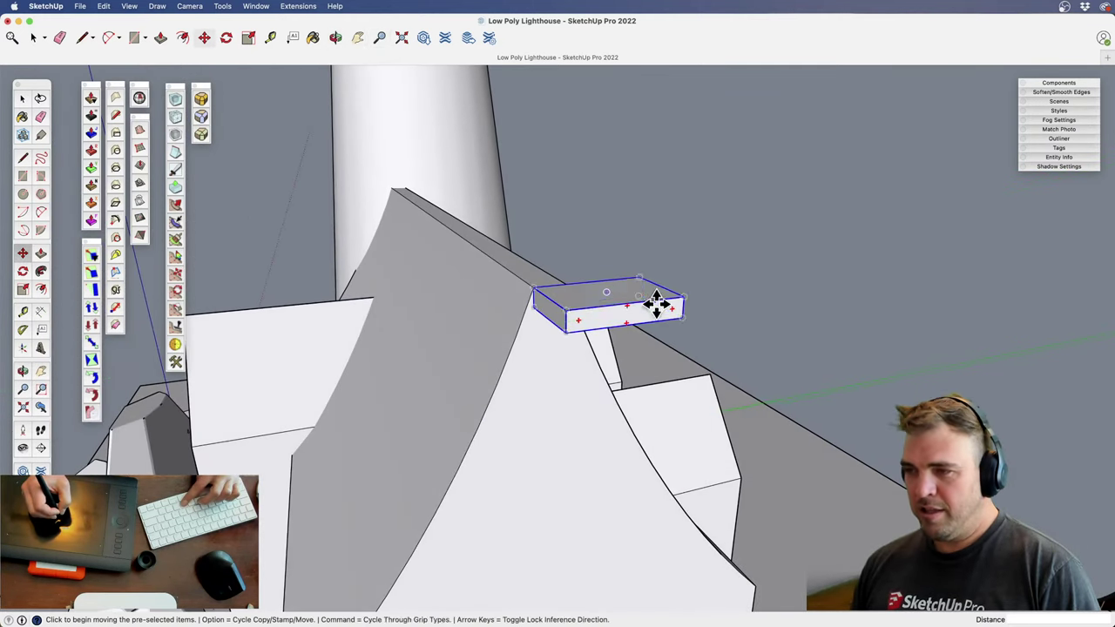
{"action": "key", "text": "q"}
{"action": "left_click", "coordinate": [622, 320]}
{"action": "left_click", "coordinate": [672, 306]}
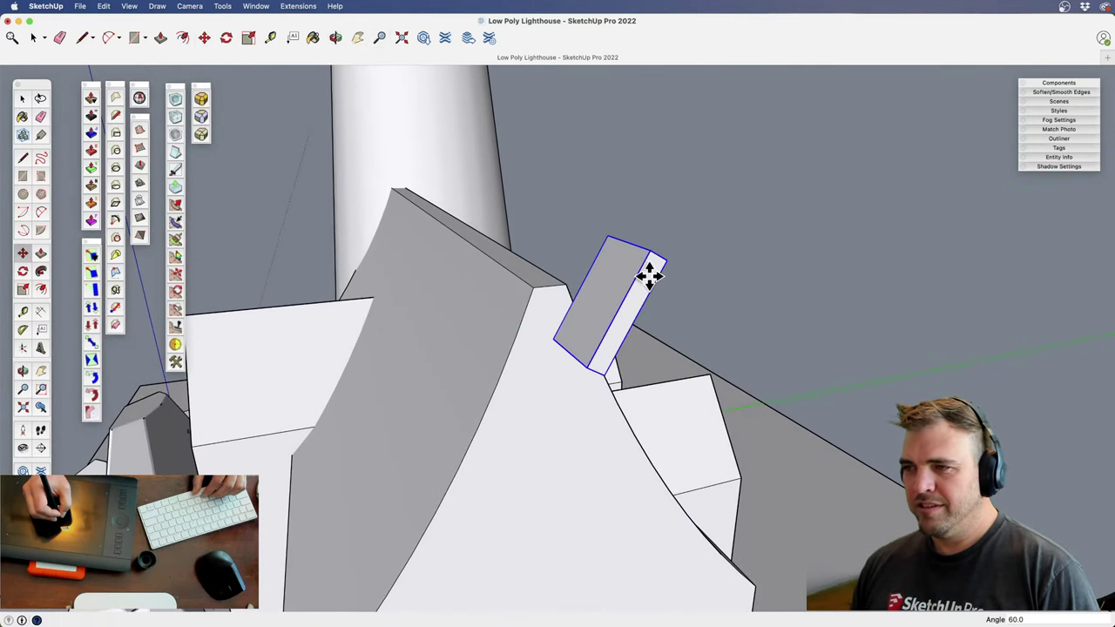
Move the tilted tile by its upper outer corner onto the gable corner of the roof ridge
{"action": "middle_click_drag", "start_coordinate": [648, 275], "coordinate": [592, 323]}
{"action": "key", "text": "z"}
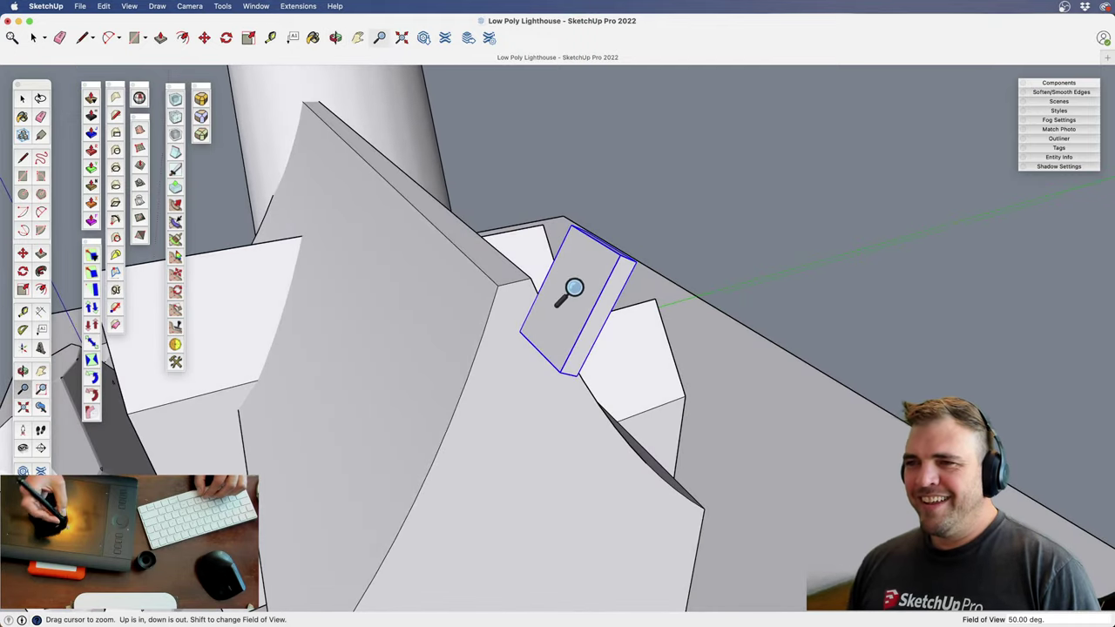
{"action": "left_click_drag", "start_coordinate": [569, 292], "coordinate": [571, 346]}
{"action": "middle_click_drag", "start_coordinate": [572, 347], "coordinate": [659, 325], "text": "shift"}
{"action": "left_click_drag", "start_coordinate": [659, 325], "coordinate": [602, 427]}
{"action": "middle_click_drag", "start_coordinate": [601, 427], "coordinate": [608, 364], "text": "shift"}
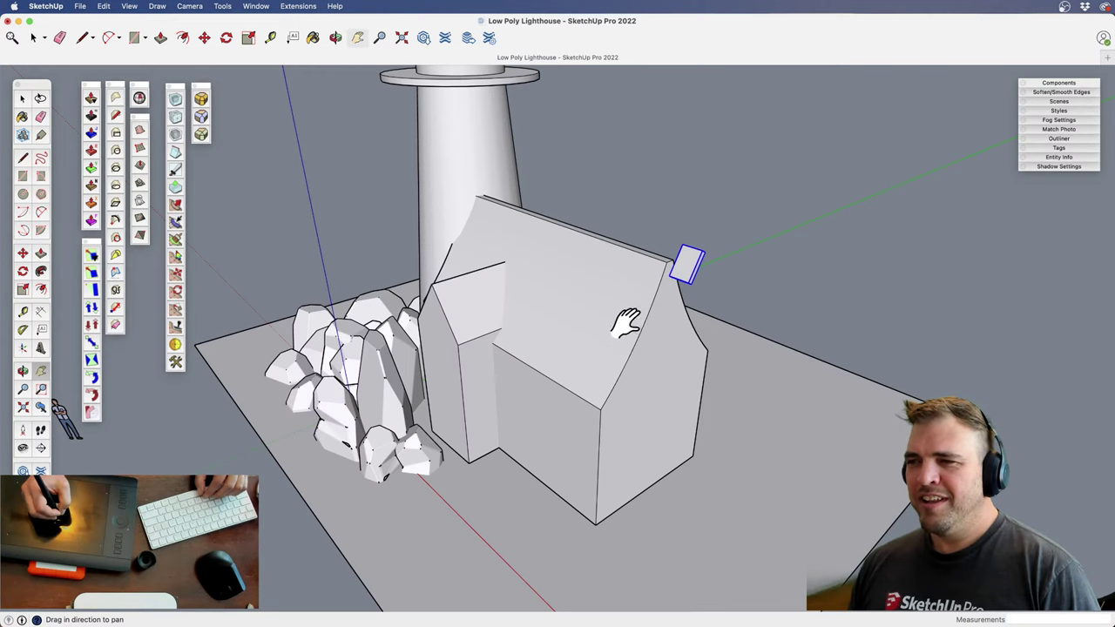
{"action": "scroll", "coordinate": [609, 339], "scroll_direction": "up", "scroll_amount": 8}
{"action": "key", "text": "space"}
{"action": "key", "text": "m"}
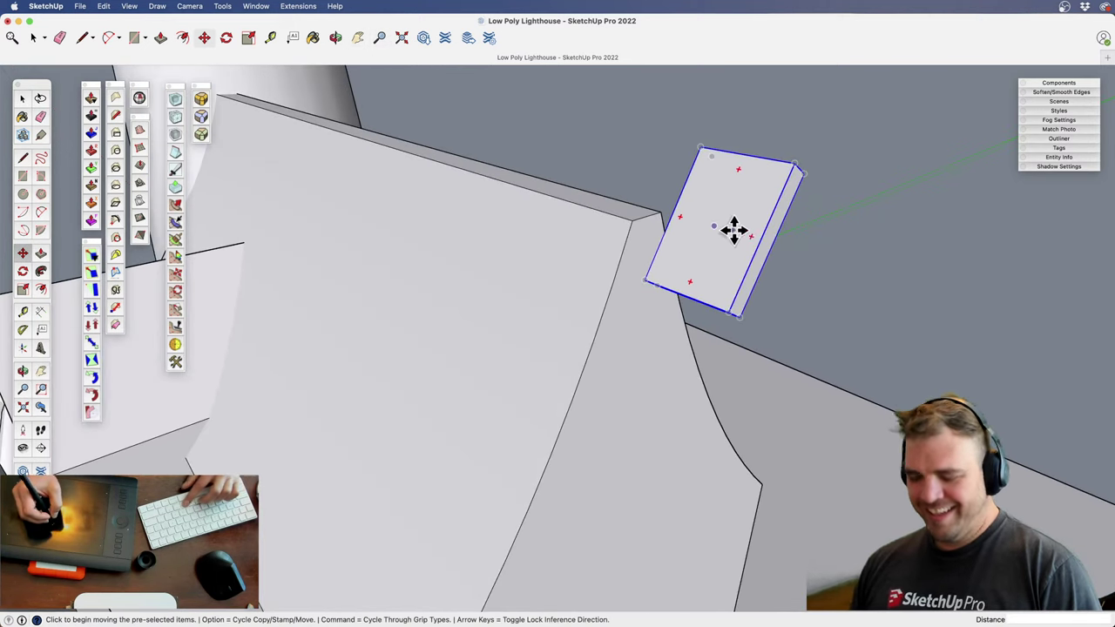
{"action": "left_click", "coordinate": [796, 171]}
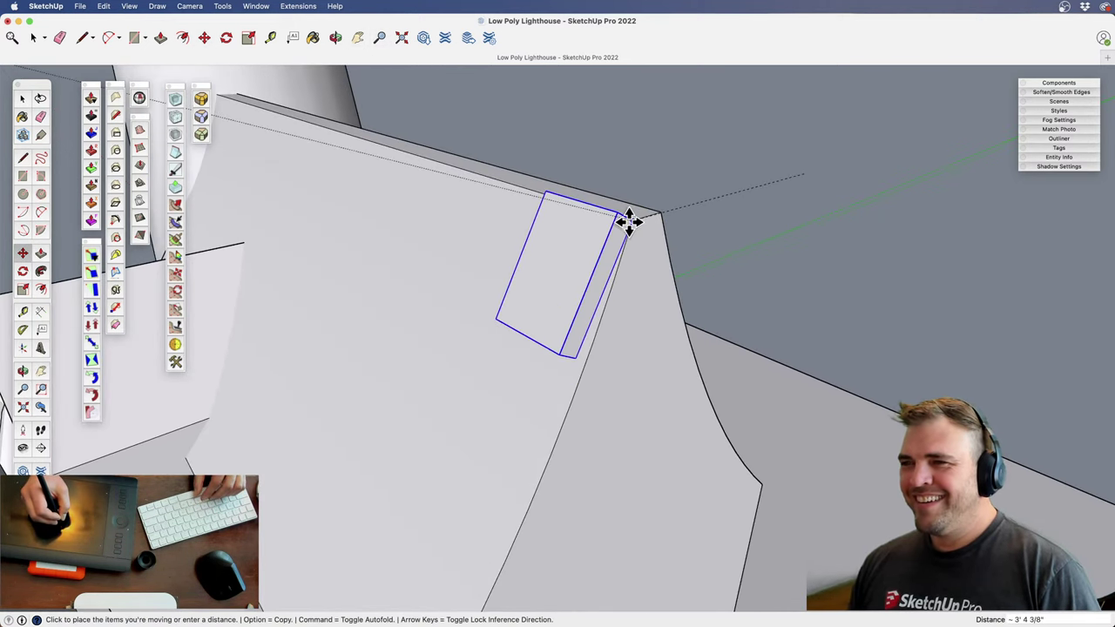
{"action": "left_click", "coordinate": [629, 221]}
Scale down all the geometry inside the roof tile component and close the component
{"action": "middle_click_drag", "start_coordinate": [585, 290], "coordinate": [640, 283], "text": "shift"}
{"action": "key", "text": "space"}
{"action": "key", "text": "z"}
{"action": "left_click_drag", "start_coordinate": [559, 268], "coordinate": [535, 418]}
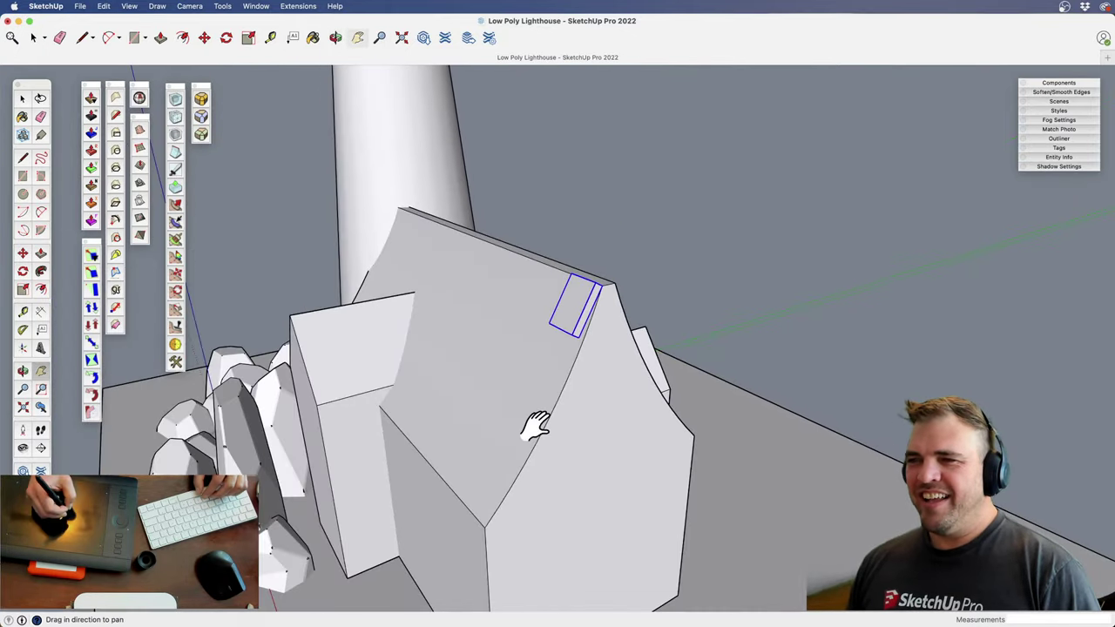
{"action": "middle_click_drag", "start_coordinate": [535, 426], "coordinate": [575, 384], "text": "shift"}
{"action": "middle_click_drag", "start_coordinate": [575, 383], "coordinate": [628, 413]}
{"action": "left_click_drag", "start_coordinate": [628, 413], "coordinate": [652, 229]}
{"action": "middle_click_drag", "start_coordinate": [652, 229], "coordinate": [574, 323], "text": "shift"}
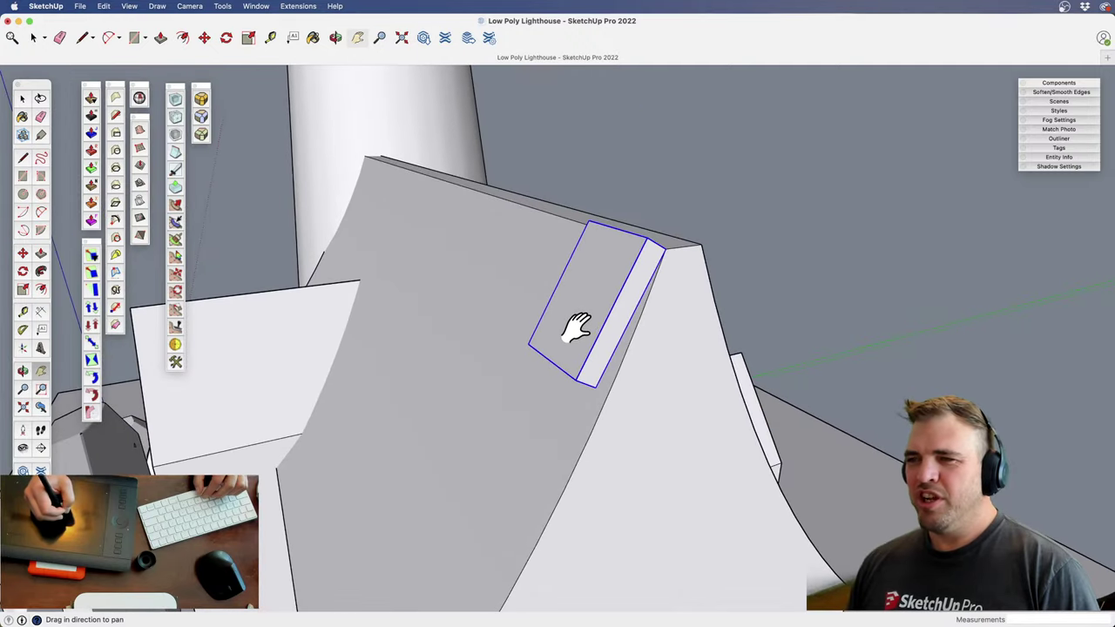
{"action": "key", "text": "space"}
{"action": "triple_click", "coordinate": [578, 317]}
{"action": "middle_click_drag", "start_coordinate": [597, 386], "coordinate": [592, 296]}
{"action": "key", "text": "s"}
{"action": "left_click_drag", "start_coordinate": [662, 239], "coordinate": [629, 265]}
{"action": "middle_click_drag", "start_coordinate": [618, 298], "coordinate": [609, 384]}
{"action": "key", "text": "z"}
{"action": "left_click_drag", "start_coordinate": [609, 384], "coordinate": [578, 219]}
{"action": "middle_click_drag", "start_coordinate": [601, 290], "coordinate": [567, 326]}
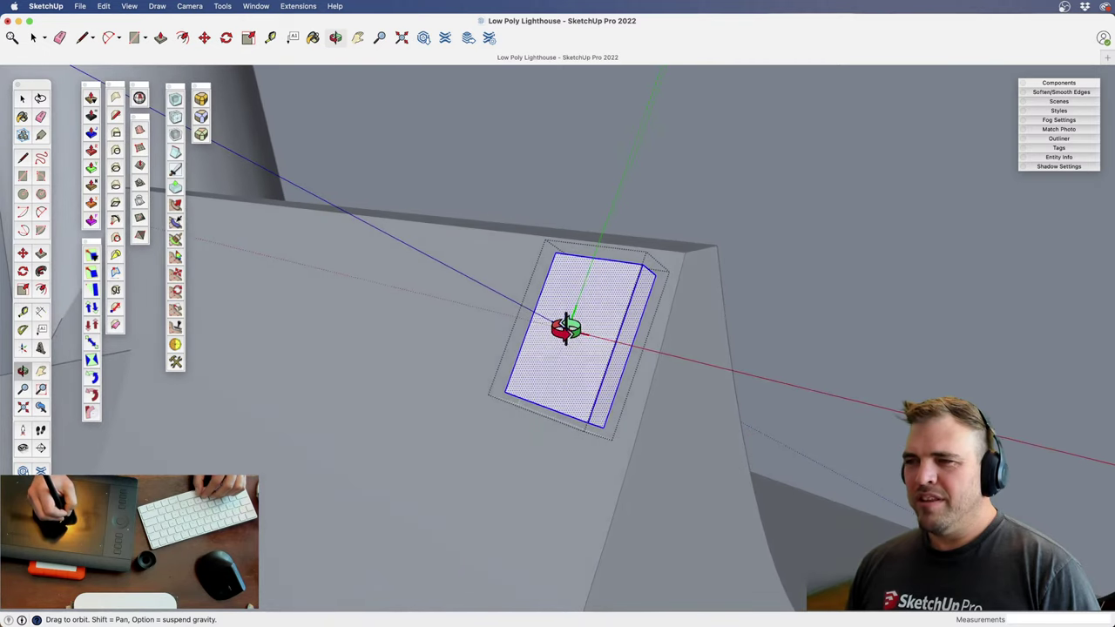
{"action": "key", "text": "space"}
{"action": "left_click", "coordinate": [691, 224]}
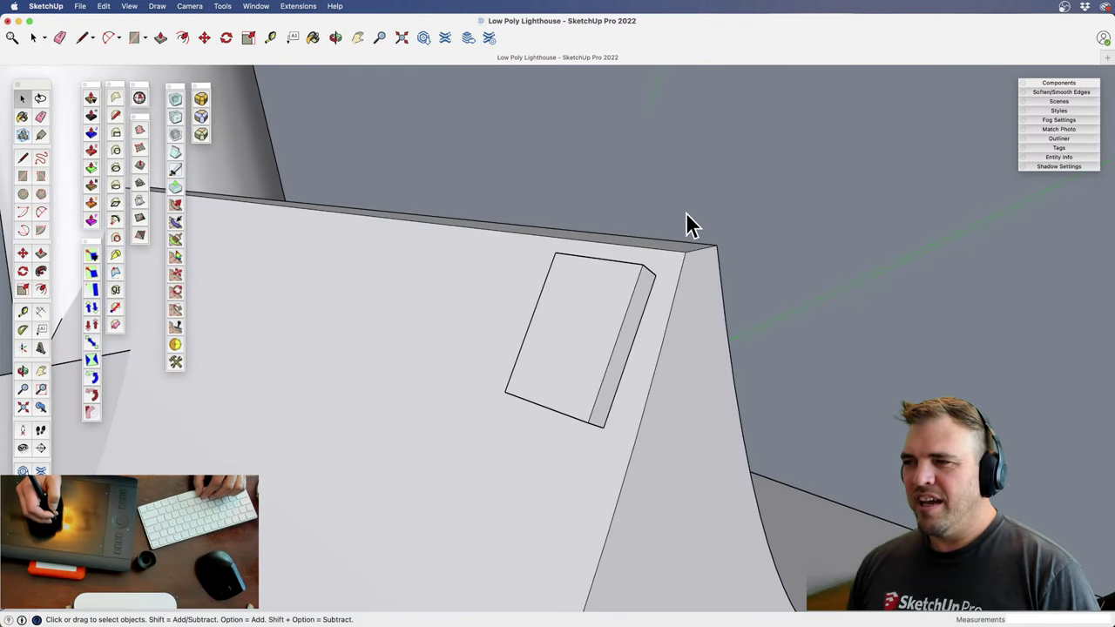
Move the resized tile back up against the gable corner of the roof ridge
{"action": "left_click", "coordinate": [640, 321]}
{"action": "key", "text": "z"}
{"action": "left_click_drag", "start_coordinate": [648, 381], "coordinate": [668, 296]}
{"action": "key", "text": "m"}
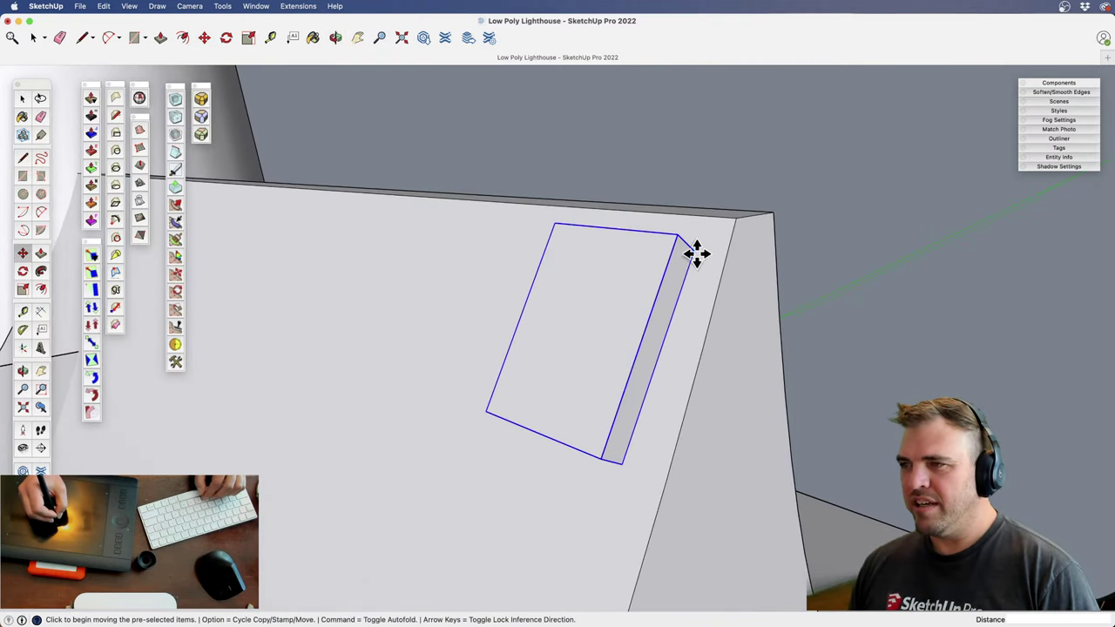
{"action": "left_click", "coordinate": [696, 253]}
{"action": "left_click", "coordinate": [734, 236]}
Move the tile about 7" outward parallel to the ridge so it overhangs the gable end
{"action": "key", "text": "h"}
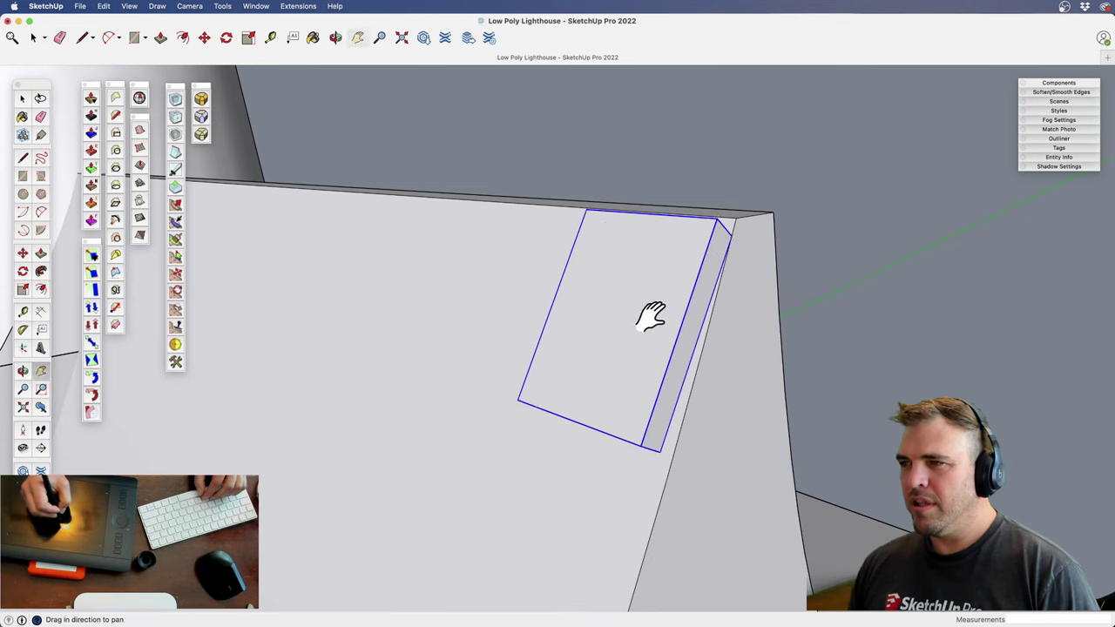
{"action": "key", "text": "o"}
{"action": "left_click_drag", "start_coordinate": [652, 316], "coordinate": [786, 453]}
{"action": "key", "text": "m"}
{"action": "left_click", "coordinate": [527, 442]}
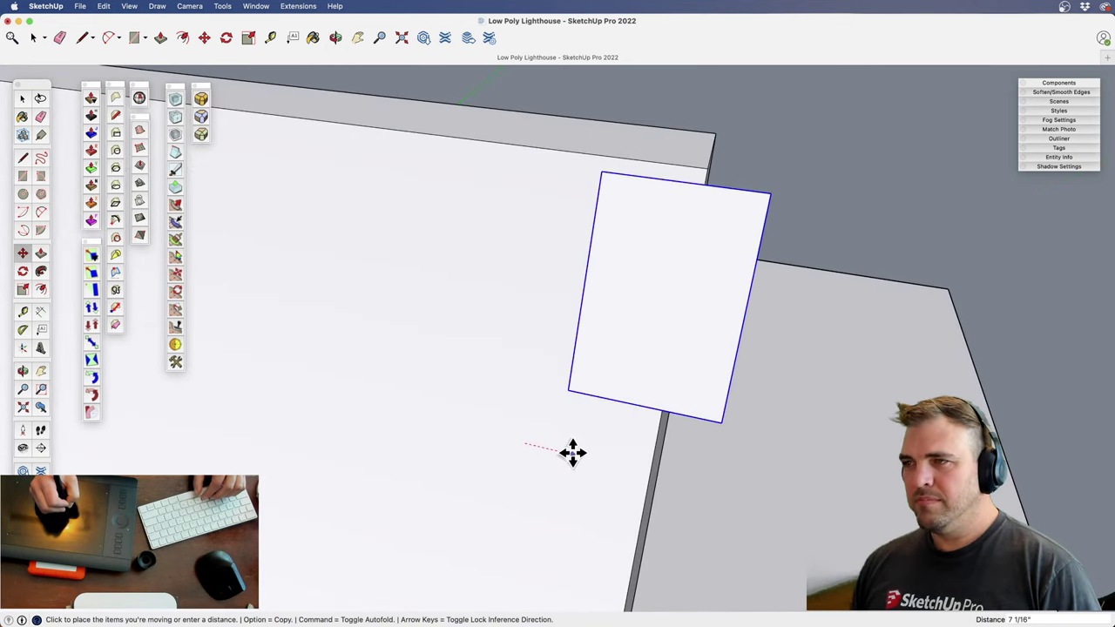
Copy the tile about 1' 6 1/2" along the ridge so the copy sits directly against the first tile
{"action": "scroll", "coordinate": [590, 462], "scroll_direction": "down", "scroll_amount": 3}
{"action": "middle_click_drag", "start_coordinate": [587, 473], "coordinate": [536, 273]}
{"action": "left_click_drag", "start_coordinate": [619, 335], "coordinate": [614, 474]}
{"action": "key", "text": "z"}
{"action": "key", "text": "h"}
{"action": "left_click_drag", "start_coordinate": [617, 459], "coordinate": [635, 485]}
{"action": "key", "text": "m"}
{"action": "key", "text": "alt"}
{"action": "left_click", "coordinate": [708, 356]}
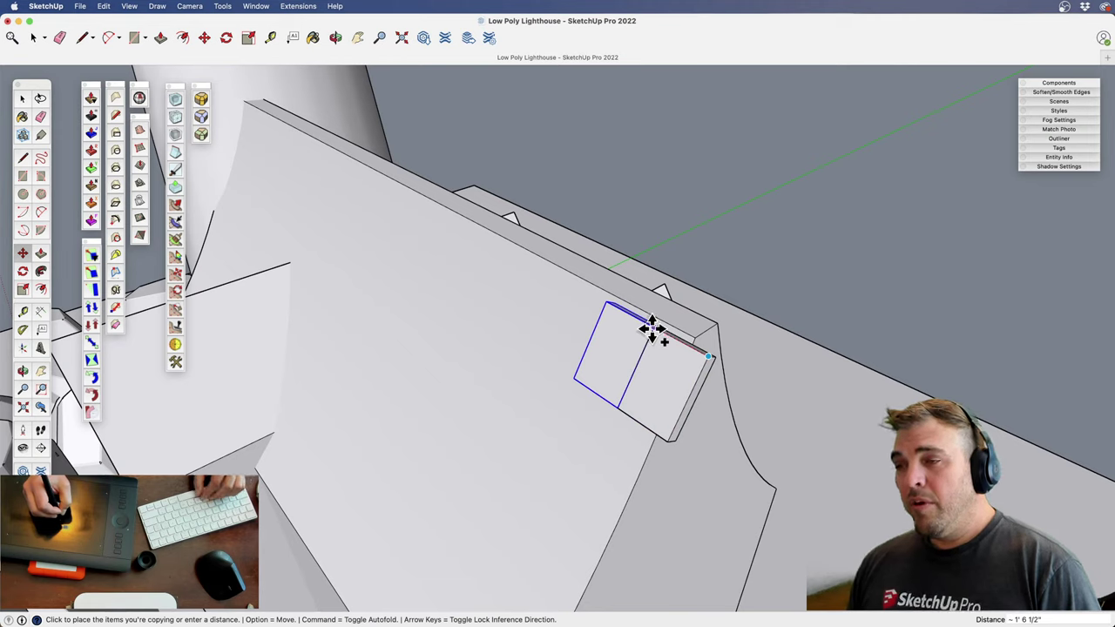
{"action": "left_click", "coordinate": [652, 328]}
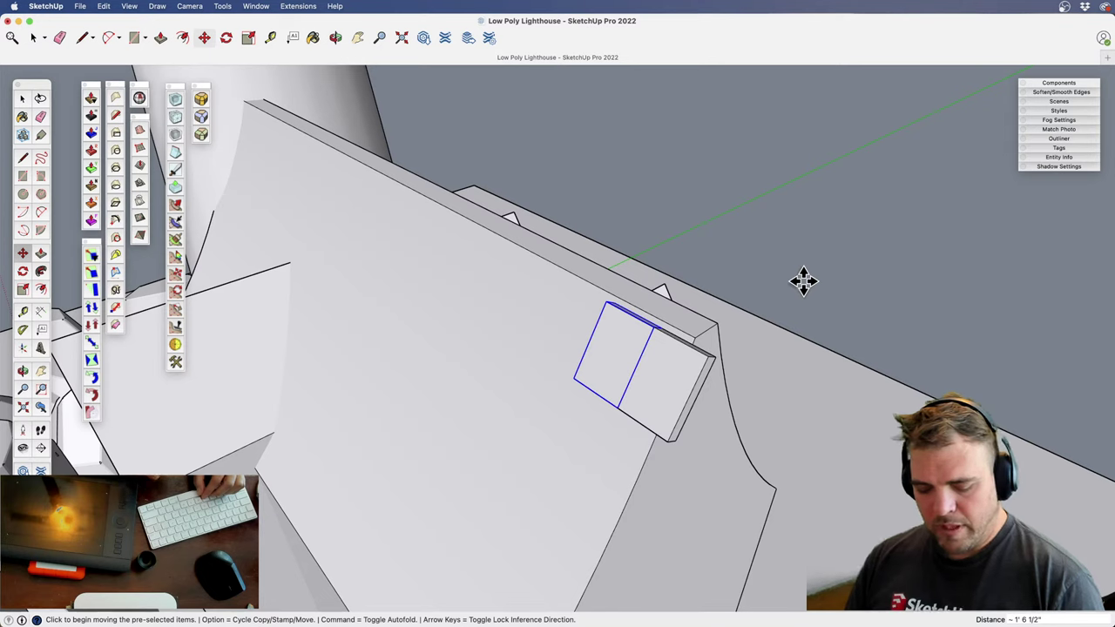
Repeat the tile copy 20 times along the roof ridge
{"action": "type", "text": "8x"}
{"action": "key", "text": "Return"}
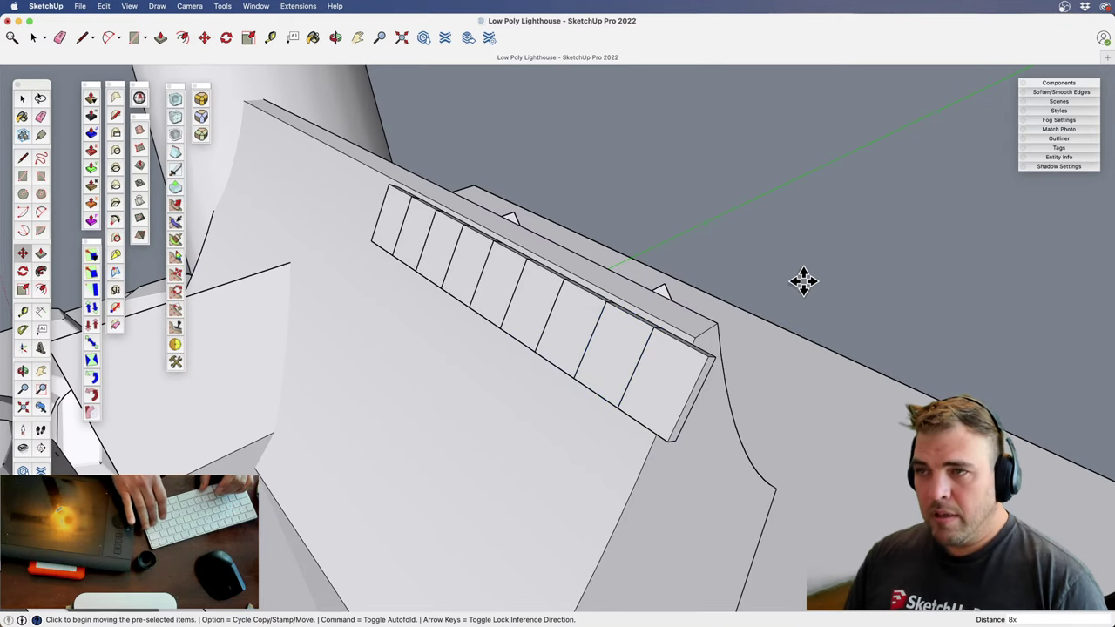
{"action": "type", "text": "20x"}
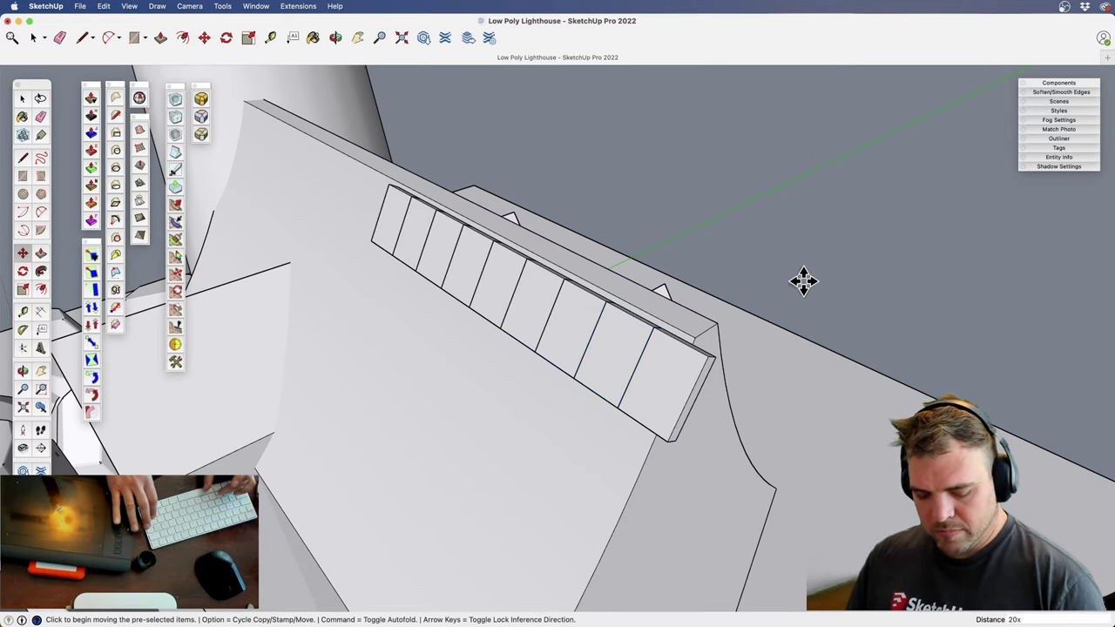
{"action": "key", "text": "Return"}
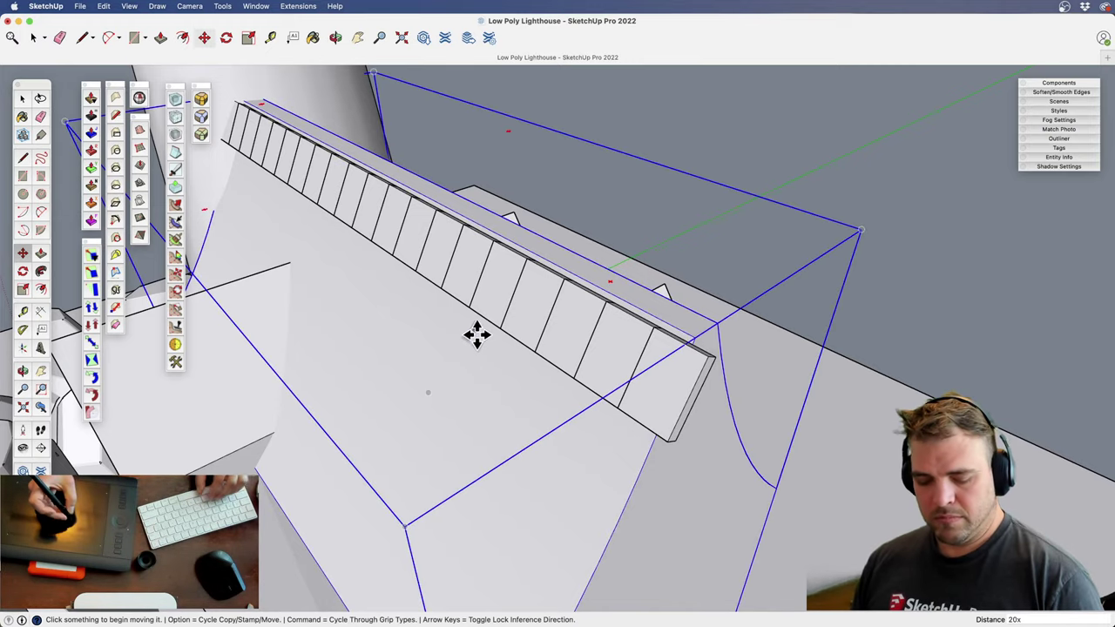
Check the ridge tile row in X-ray view and select every tile in the row
{"action": "key", "text": "x"}
{"action": "key", "text": "z"}
{"action": "middle_click_drag", "start_coordinate": [430, 351], "coordinate": [314, 177], "text": "shift"}
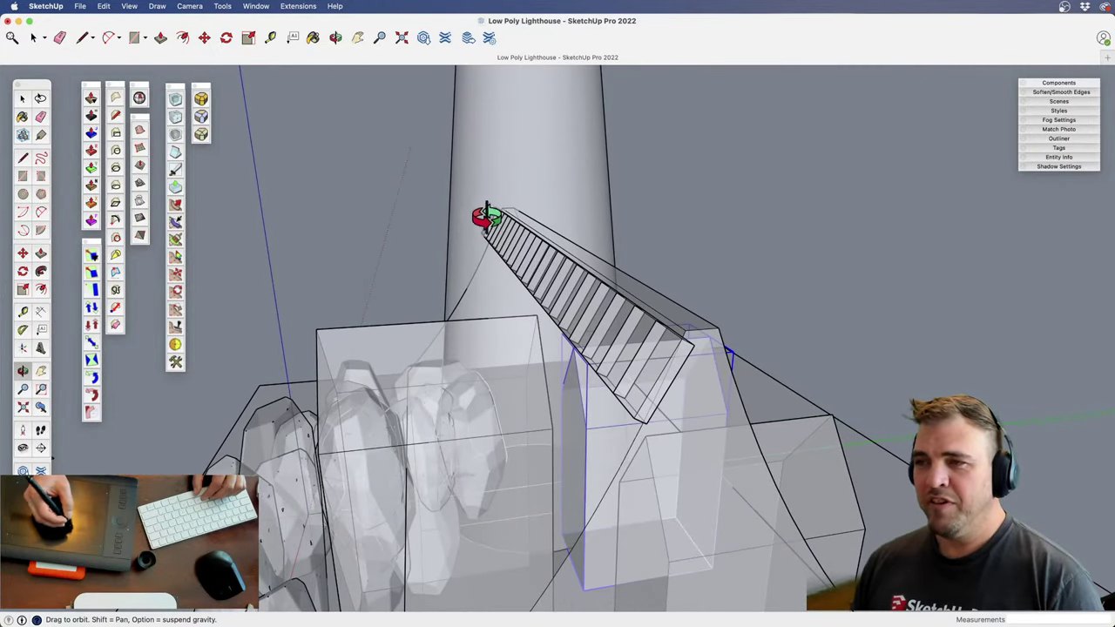
{"action": "middle_click_drag", "start_coordinate": [411, 265], "coordinate": [415, 269], "text": "shift"}
{"action": "key", "text": "x"}
{"action": "middle_click_drag", "start_coordinate": [563, 318], "coordinate": [486, 224]}
{"action": "key", "text": "space"}
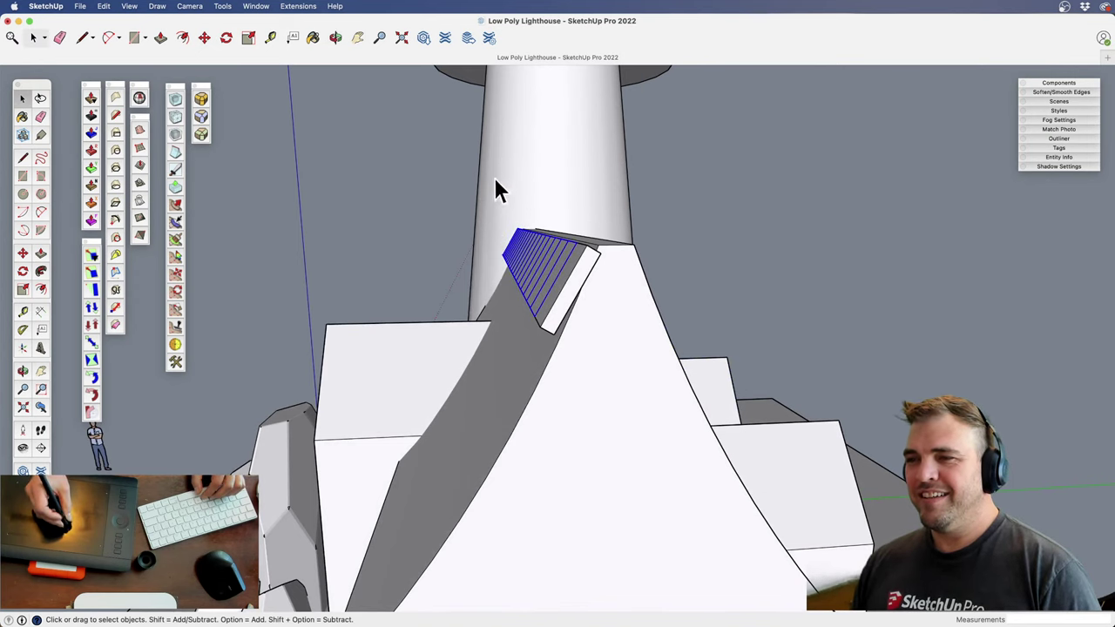
{"action": "mouse_move", "coordinate": [593, 272]}
{"action": "middle_mouse_down"}
{"action": "mouse_move", "coordinate": [542, 308]}
{"action": "mouse_move", "coordinate": [552, 319]}
{"action": "mouse_move", "coordinate": [601, 274]}
{"action": "middle_mouse_up"}
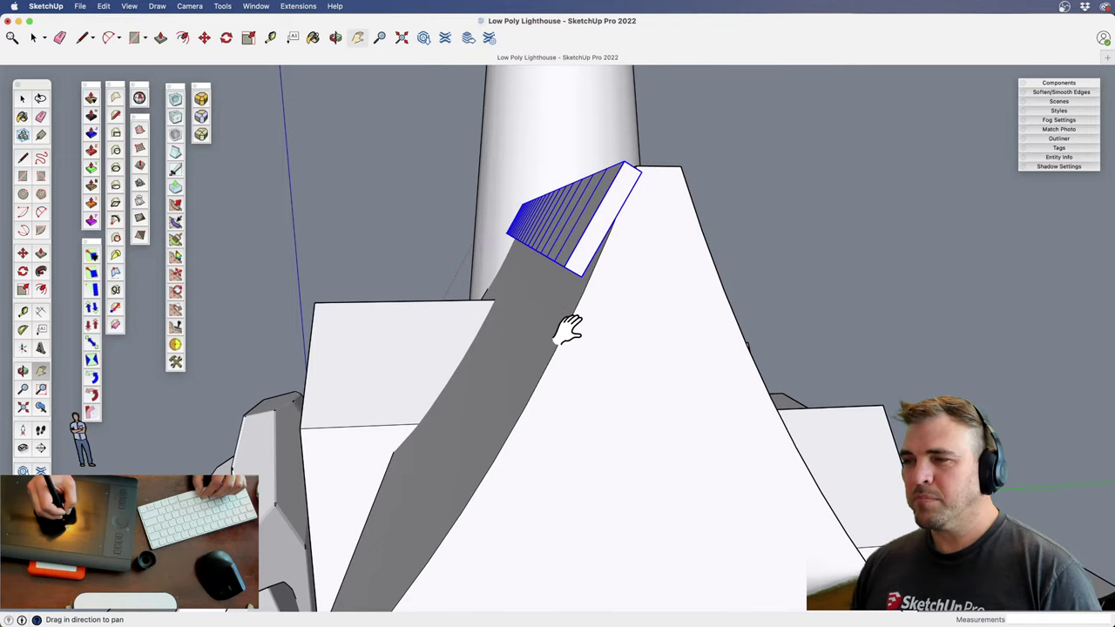
Move the selected tile row about 10' 5" down the roof slope towards the eave corner
{"action": "scroll", "coordinate": [548, 391], "scroll_direction": "down", "scroll_amount": 2}
{"action": "middle_click_drag", "start_coordinate": [548, 391], "coordinate": [640, 302]}
{"action": "scroll", "coordinate": [639, 303], "scroll_direction": "up", "scroll_amount": 2}
{"action": "scroll", "coordinate": [639, 303], "scroll_direction": "down", "scroll_amount": 1}
{"action": "key", "text": "m"}
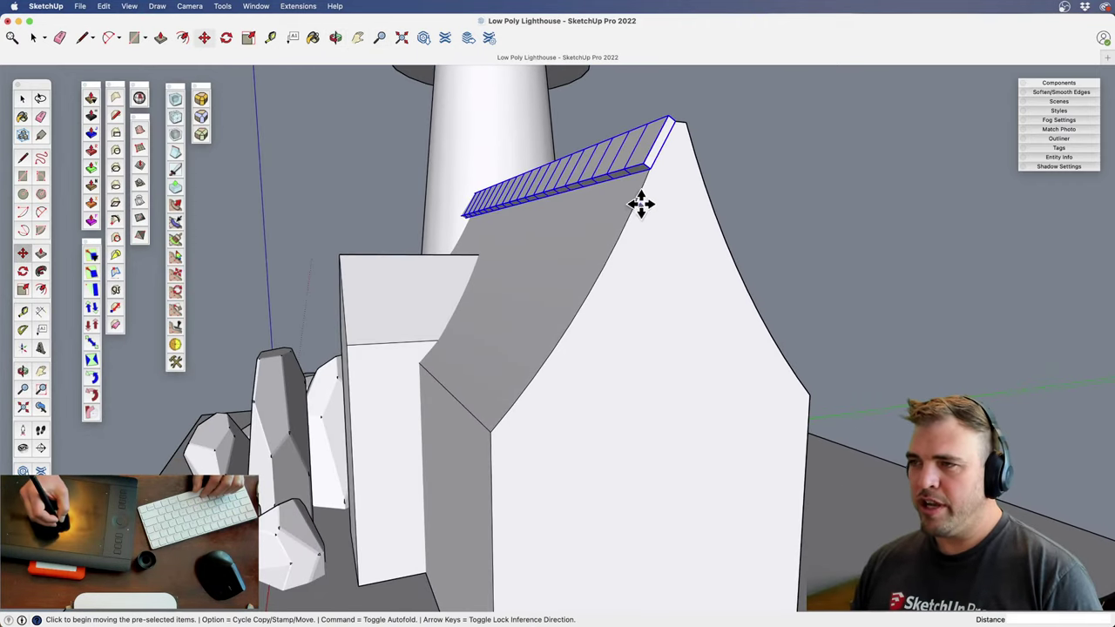
{"action": "left_click", "coordinate": [632, 215]}
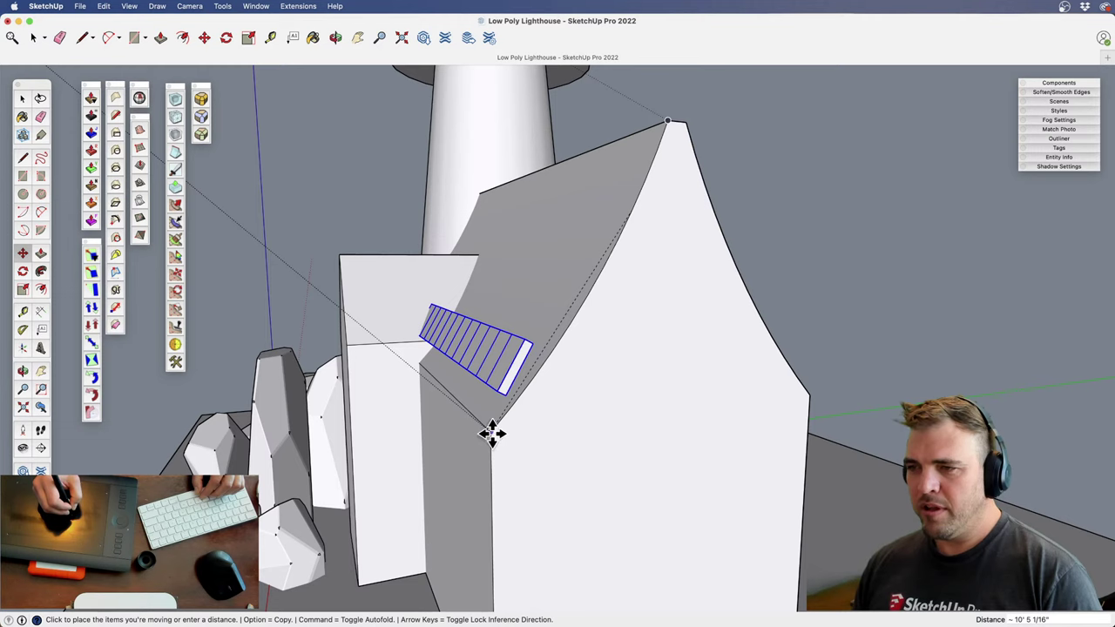
{"action": "left_click", "coordinate": [492, 434]}
Shift the tile row about 1' 7" so its lower edge sits at the eave
{"action": "key", "text": "z"}
{"action": "left_click_drag", "start_coordinate": [536, 467], "coordinate": [552, 334]}
{"action": "middle_click_drag", "start_coordinate": [553, 334], "coordinate": [564, 297]}
{"action": "middle_click_drag", "start_coordinate": [570, 383], "coordinate": [570, 339], "text": "shift"}
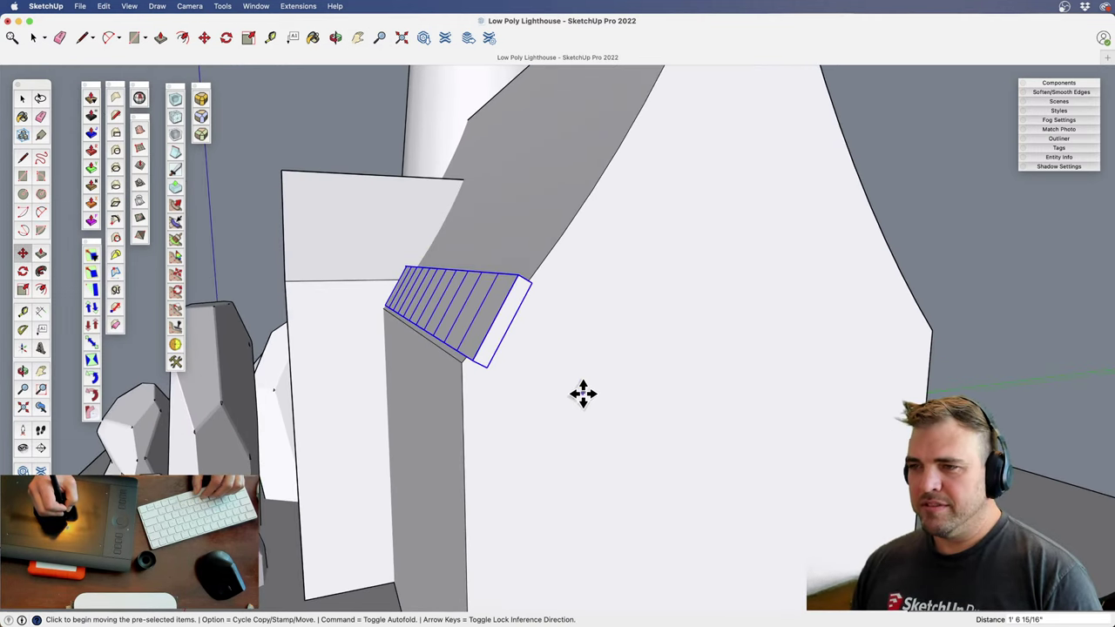
{"action": "middle_click_drag", "start_coordinate": [577, 398], "coordinate": [534, 367]}
{"action": "scroll", "coordinate": [499, 430], "scroll_direction": "down", "scroll_amount": 3}
{"action": "middle_click_drag", "start_coordinate": [500, 430], "coordinate": [565, 396]}
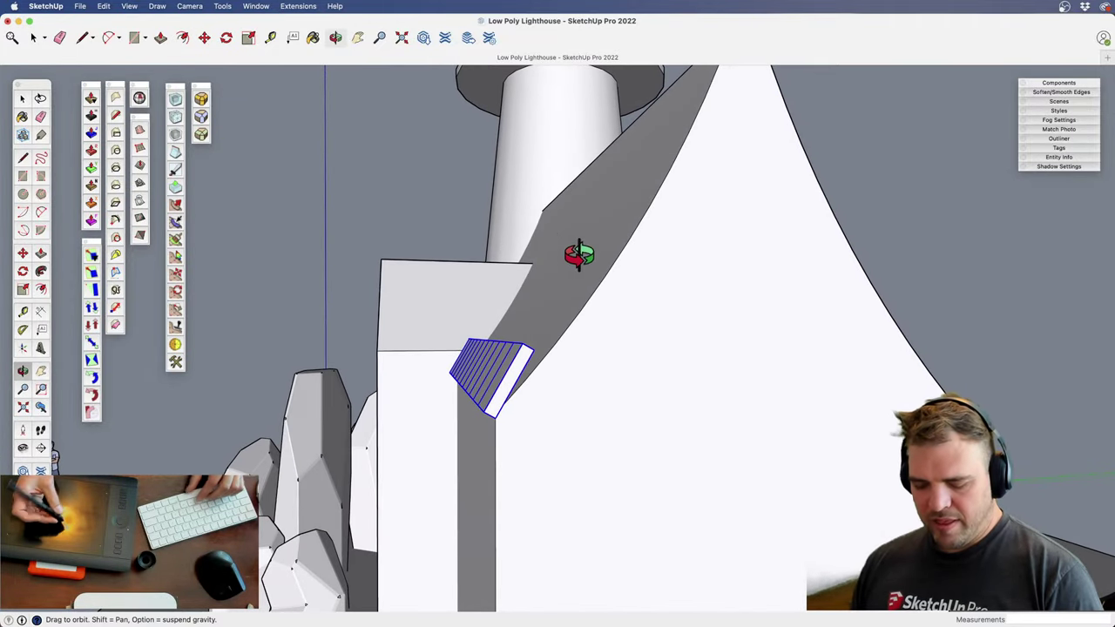
Try copying the tile row twice up the roof slope, offsetting the copies about 1' 7" and 1' 11"
{"action": "key", "text": "m"}
{"action": "key", "text": "alt"}
{"action": "left_click", "coordinate": [561, 335]}
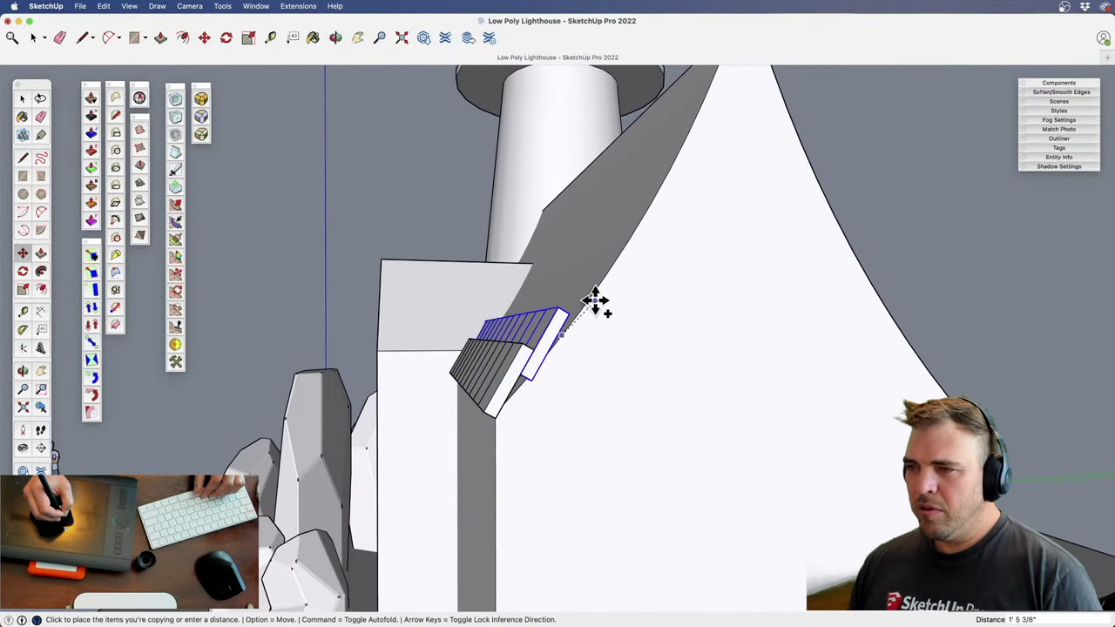
{"action": "left_click", "coordinate": [597, 297]}
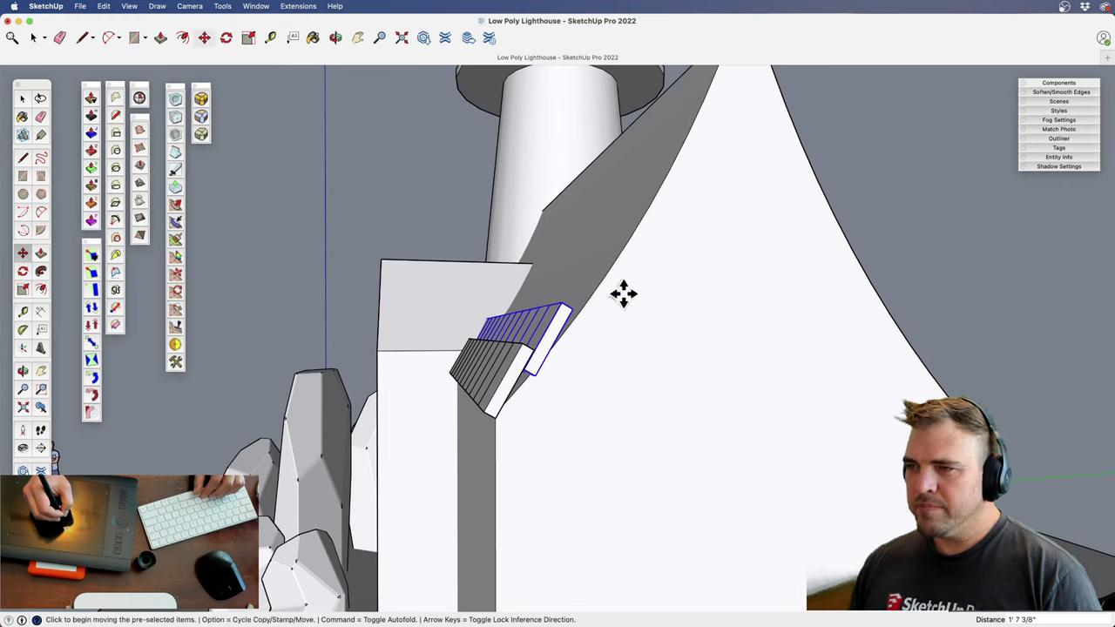
{"action": "key", "text": "alt"}
{"action": "left_click", "coordinate": [599, 329]}
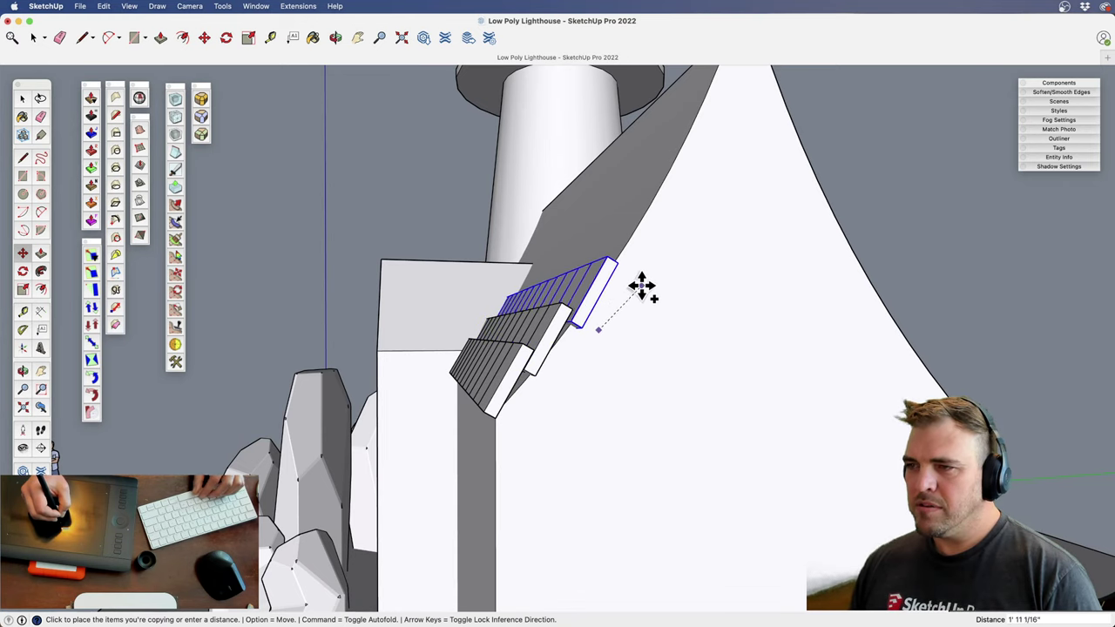
{"action": "left_click", "coordinate": [637, 286]}
Remove the two copied tile rows above the eave row
{"action": "middle_click_drag", "start_coordinate": [624, 323], "coordinate": [647, 356]}
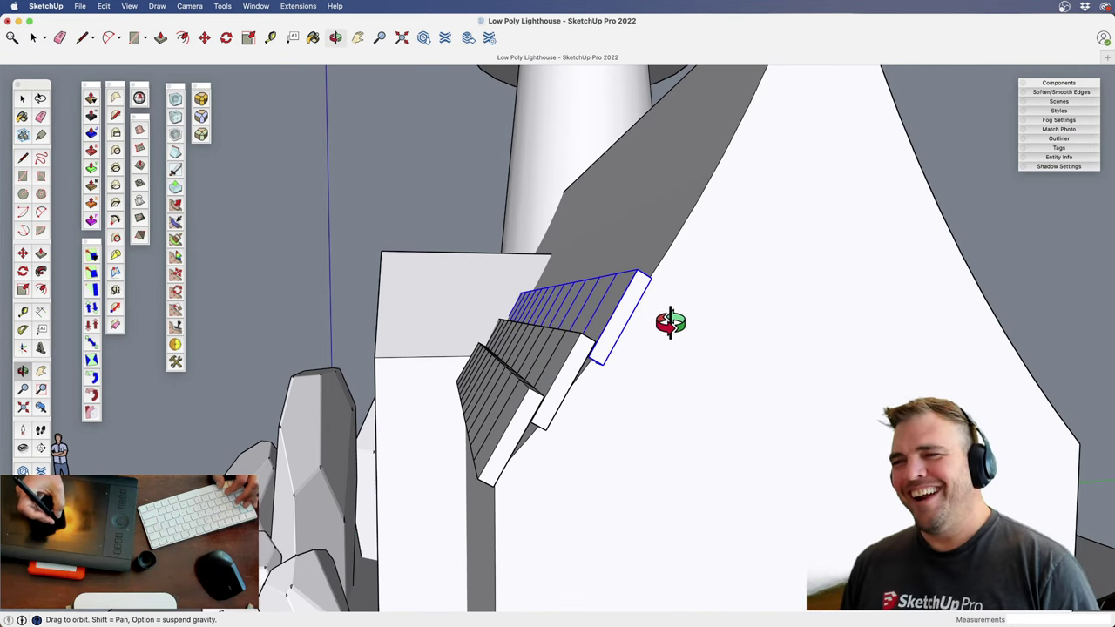
{"action": "key", "text": "Delete"}
{"action": "key", "text": "m"}
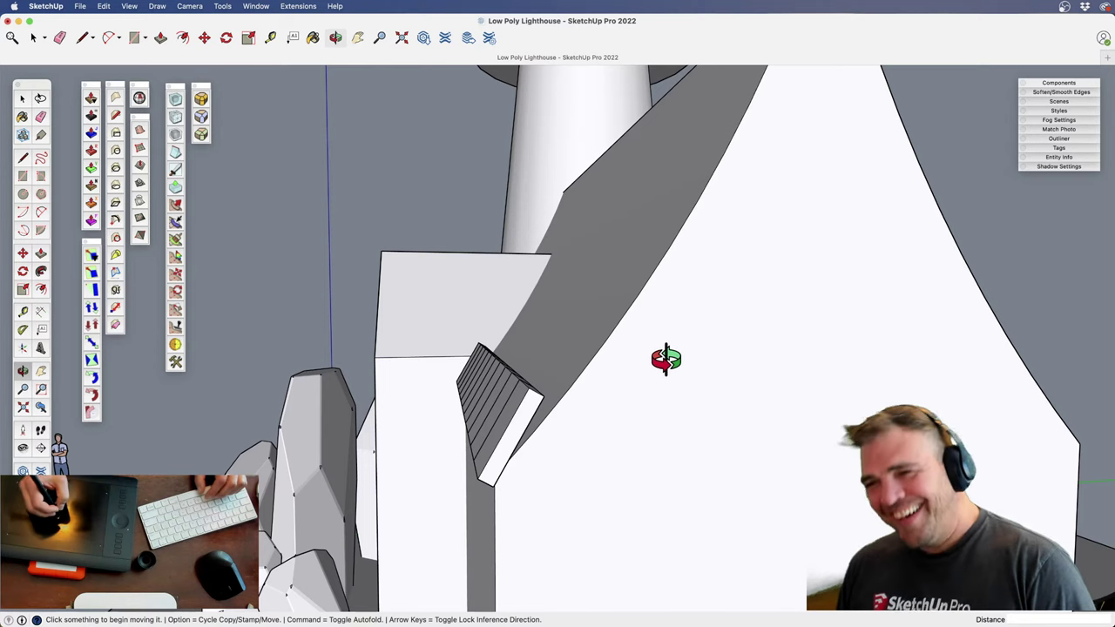
{"action": "key", "text": "space"}
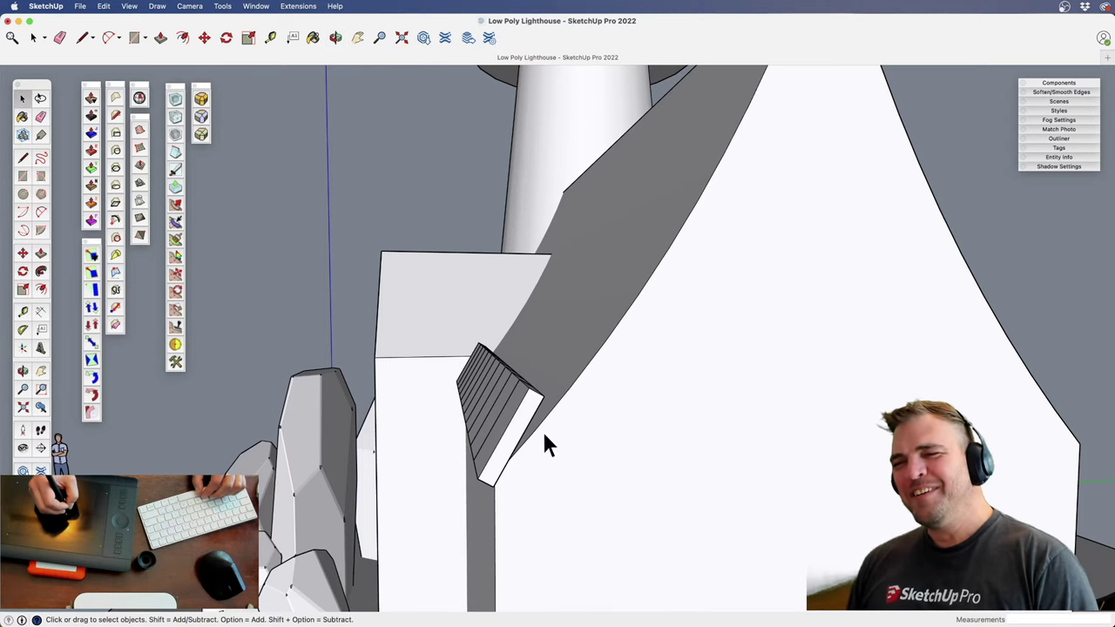
Select every tile of the eave row, checking in X-ray view, and combine them into one group
{"action": "middle_click_drag", "start_coordinate": [544, 436], "coordinate": [546, 418]}
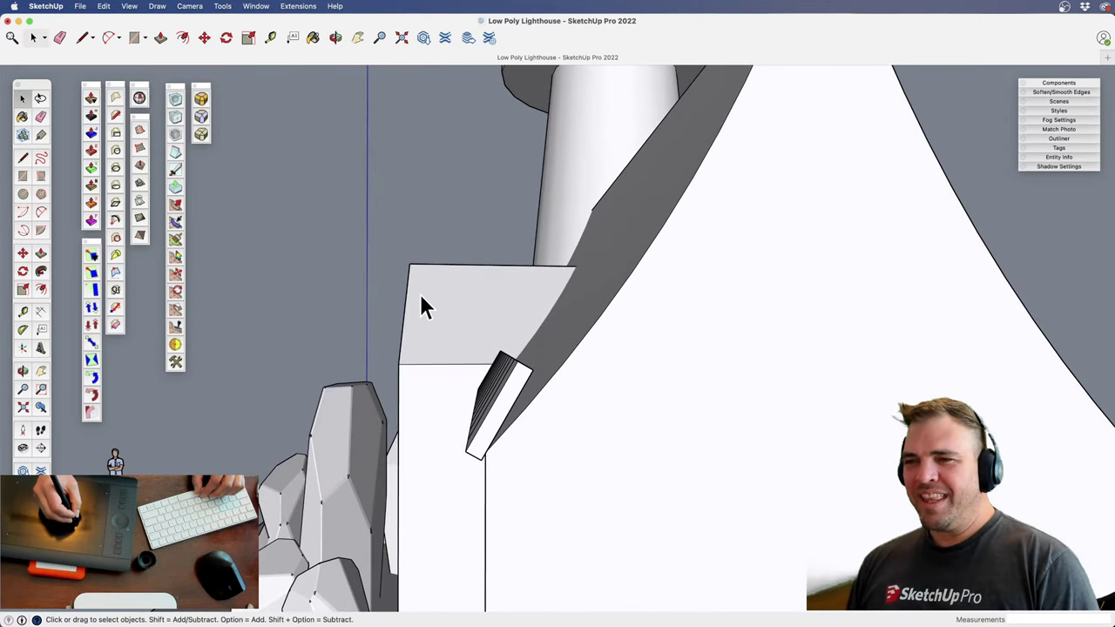
{"action": "left_click_drag", "start_coordinate": [558, 479], "coordinate": [558, 478]}
{"action": "key", "text": "x"}
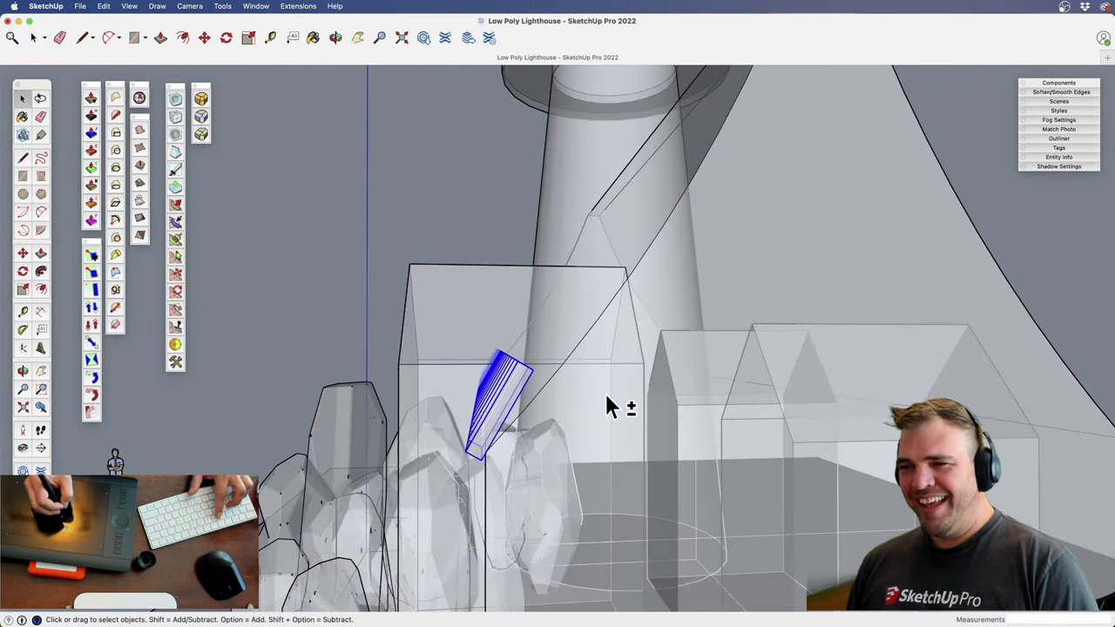
{"action": "key", "text": "shift+x"}
{"action": "key", "text": "g"}
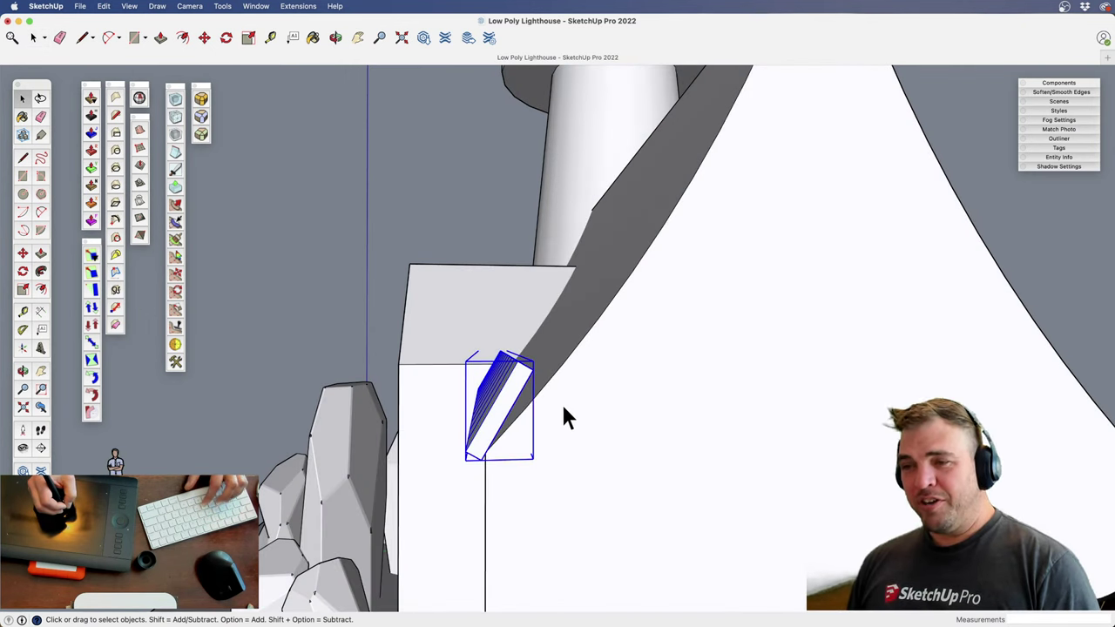
Lower the grouped tile row at the eave in two small moves of about 6" and 2 3/4"
{"action": "middle_click_drag", "start_coordinate": [549, 416], "coordinate": [607, 397]}
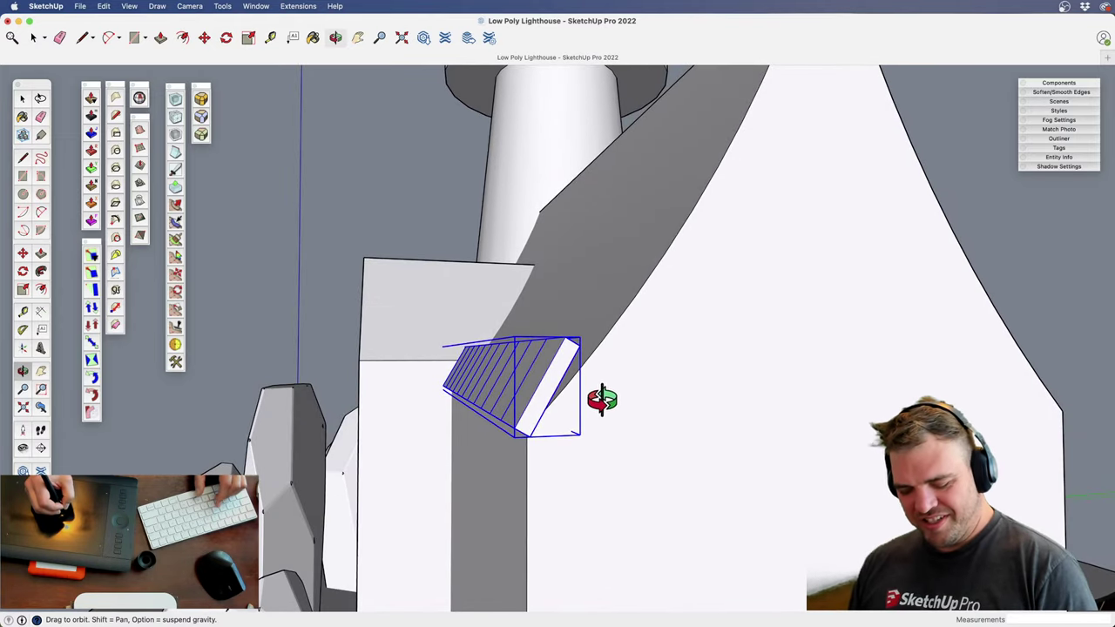
{"action": "scroll", "coordinate": [602, 397], "scroll_direction": "up", "scroll_amount": 3}
{"action": "key", "text": "m"}
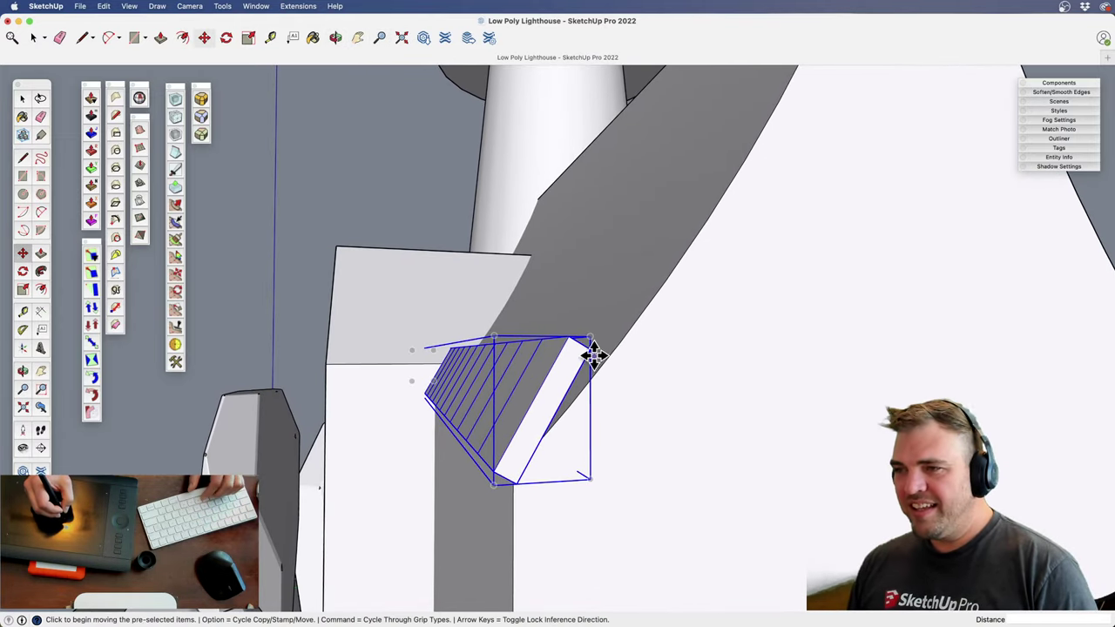
{"action": "left_click", "coordinate": [589, 352]}
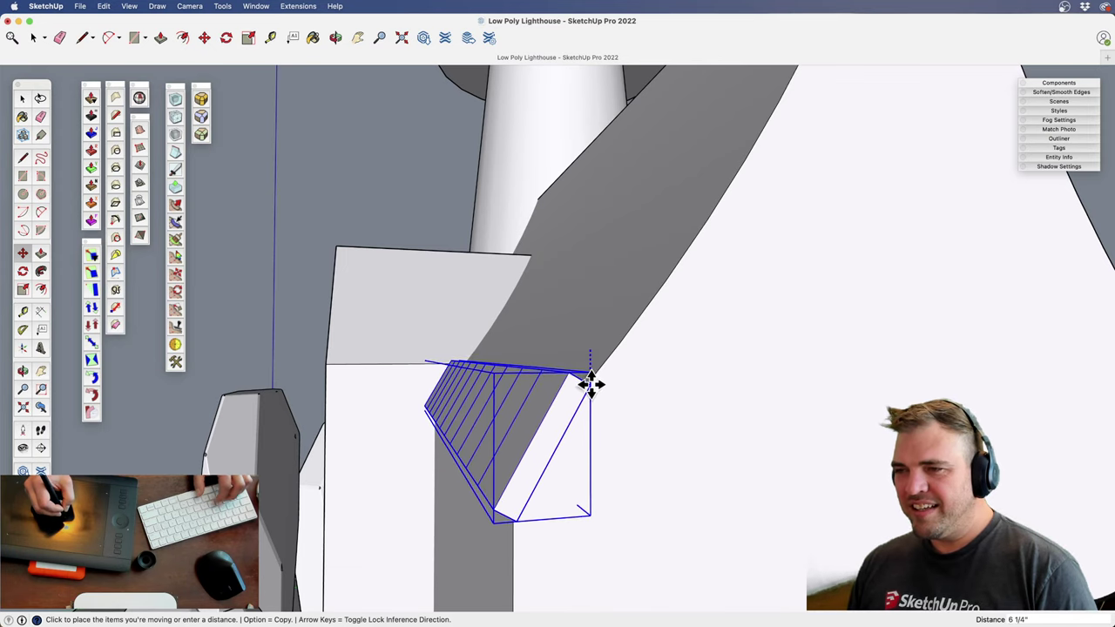
{"action": "left_click", "coordinate": [601, 376]}
{"action": "middle_click_drag", "start_coordinate": [625, 364], "coordinate": [460, 357]}
{"action": "key", "text": "m"}
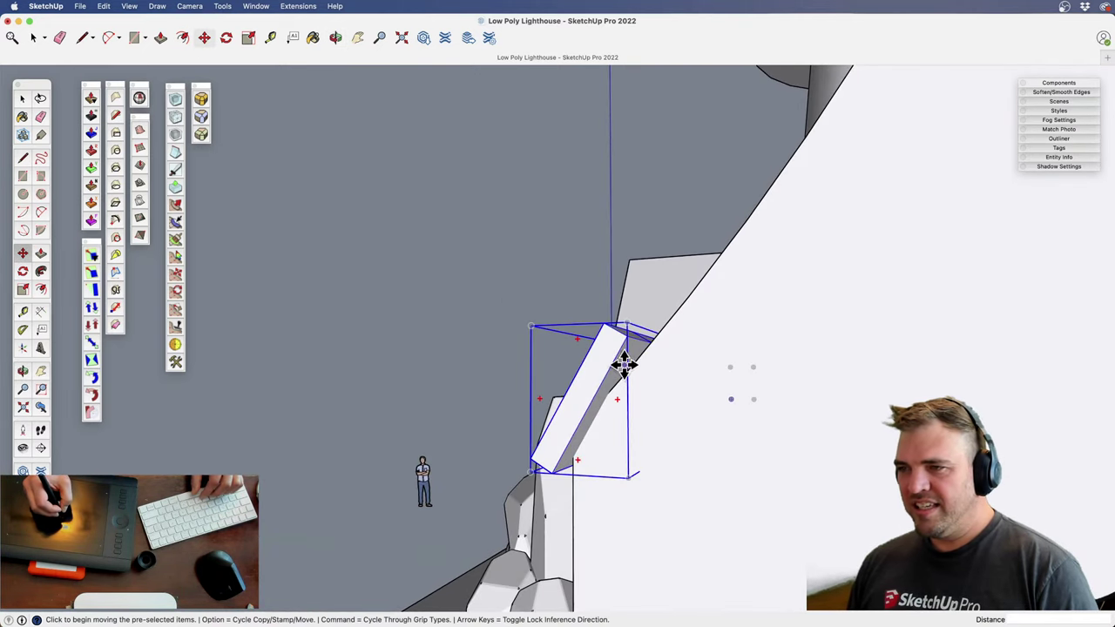
{"action": "left_click", "coordinate": [619, 345]}
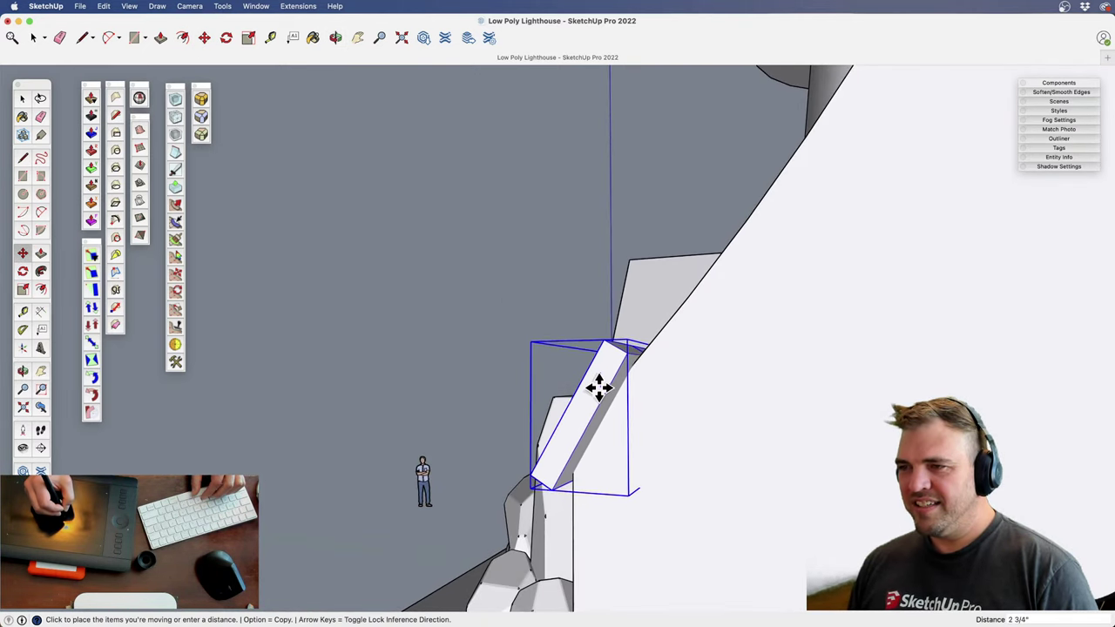
{"action": "left_click", "coordinate": [599, 384]}
Rotate the grouped row about 13° around its upper corner to follow the roof slope
{"action": "middle_click_drag", "start_coordinate": [599, 385], "coordinate": [642, 351]}
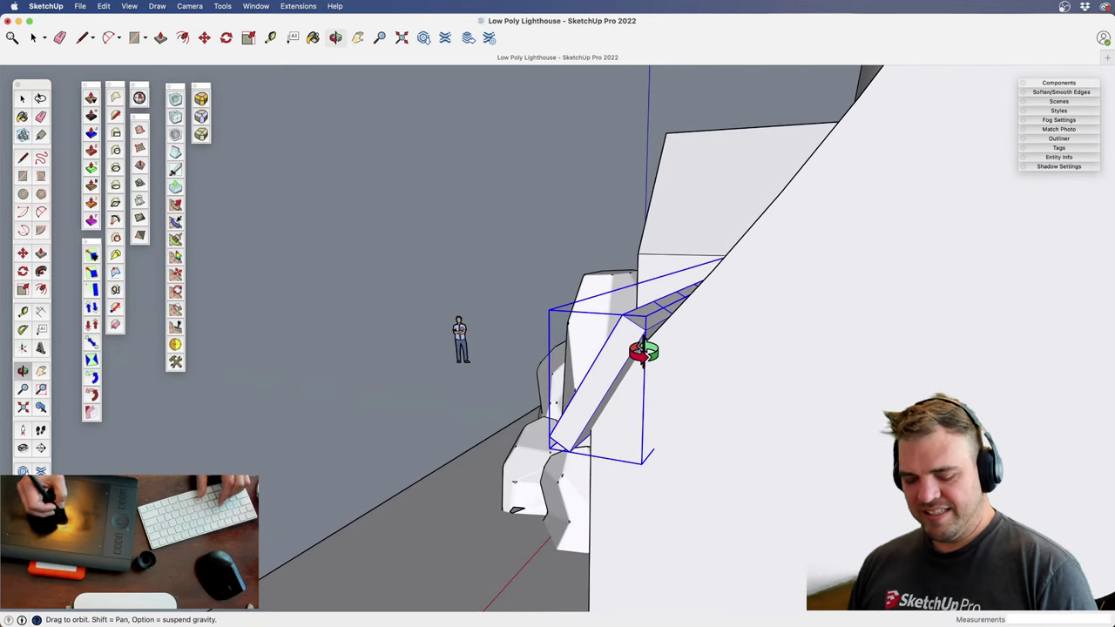
{"action": "key", "text": "q"}
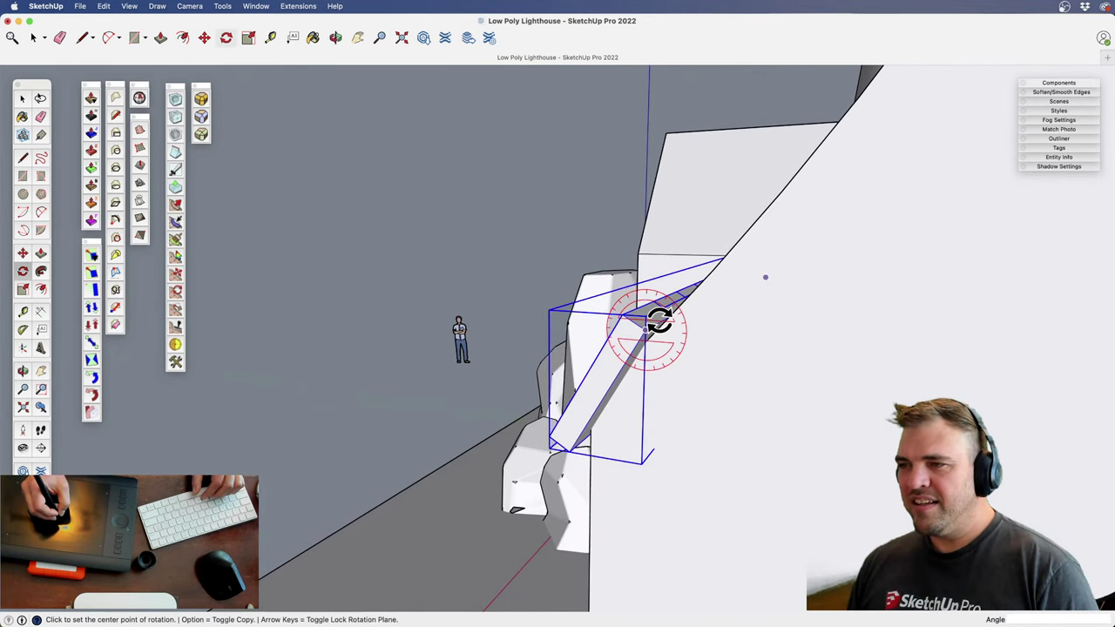
{"action": "left_click", "coordinate": [646, 328]}
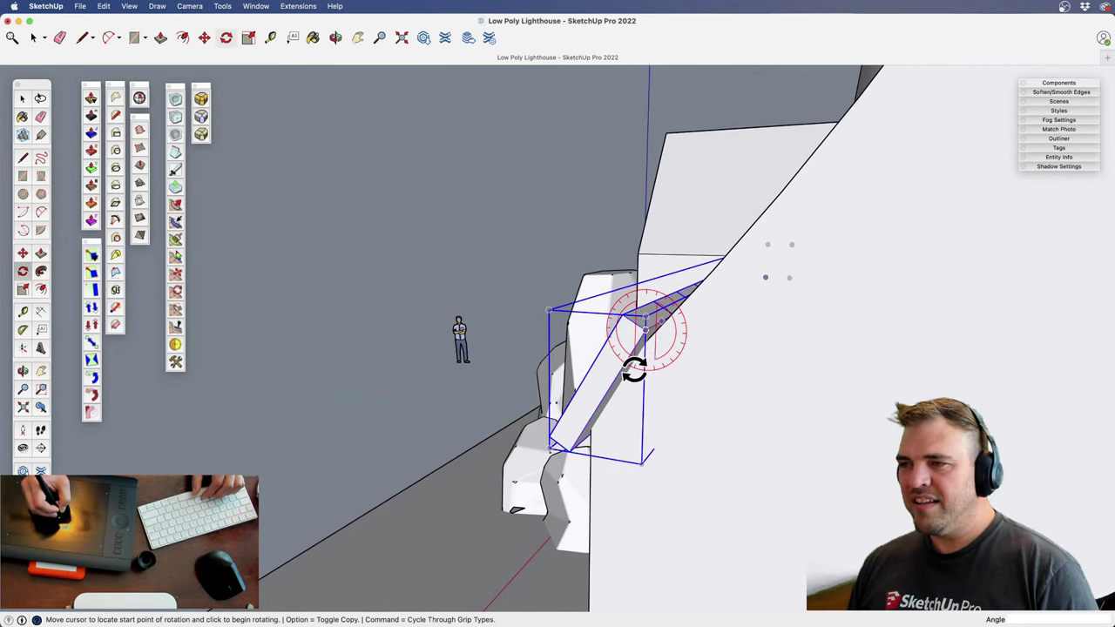
{"action": "left_click", "coordinate": [566, 448]}
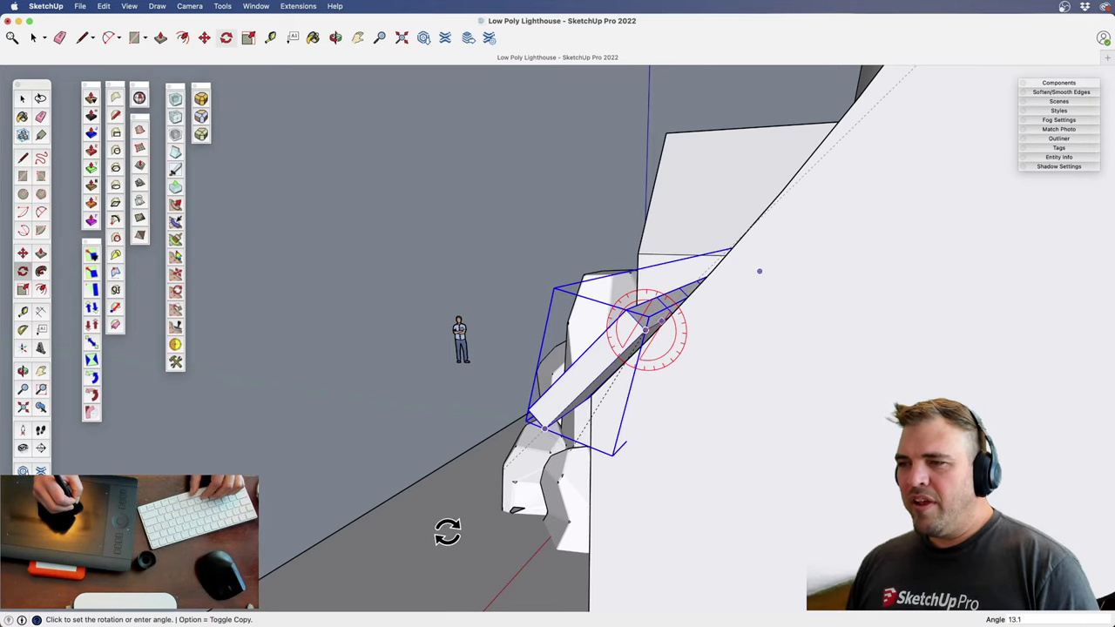
{"action": "middle_click_drag", "start_coordinate": [451, 533], "coordinate": [631, 373]}
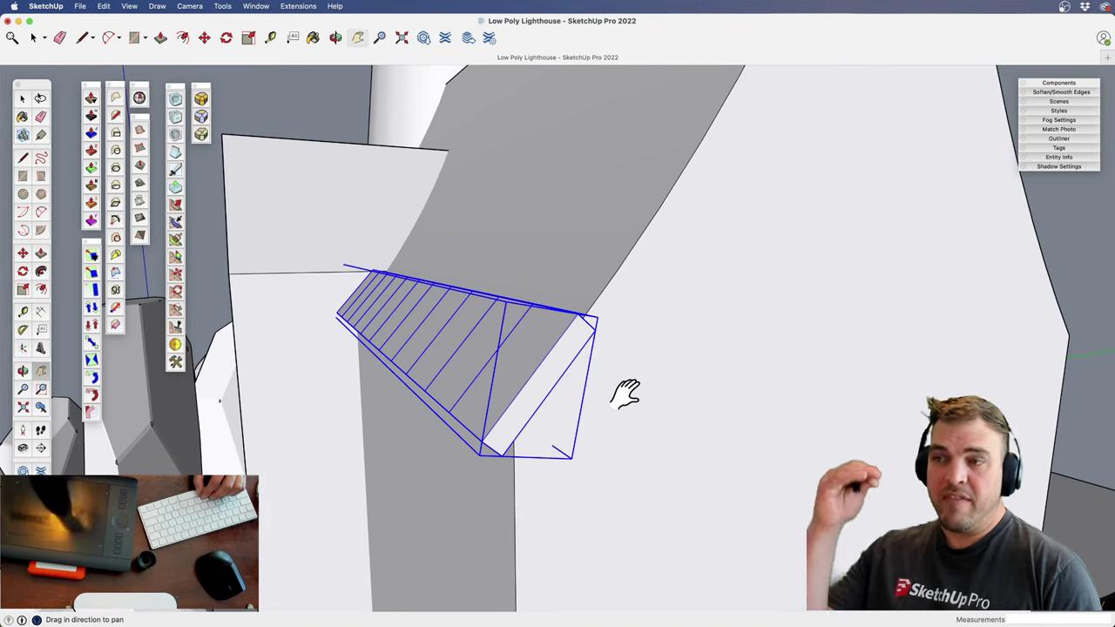
Copy the grouped tile row about 1' 8" up the roof slope so it overlaps the eave row
{"action": "key", "text": "space"}
{"action": "key", "text": "m"}
{"action": "left_click", "coordinate": [633, 376]}
{"action": "key", "text": "alt"}
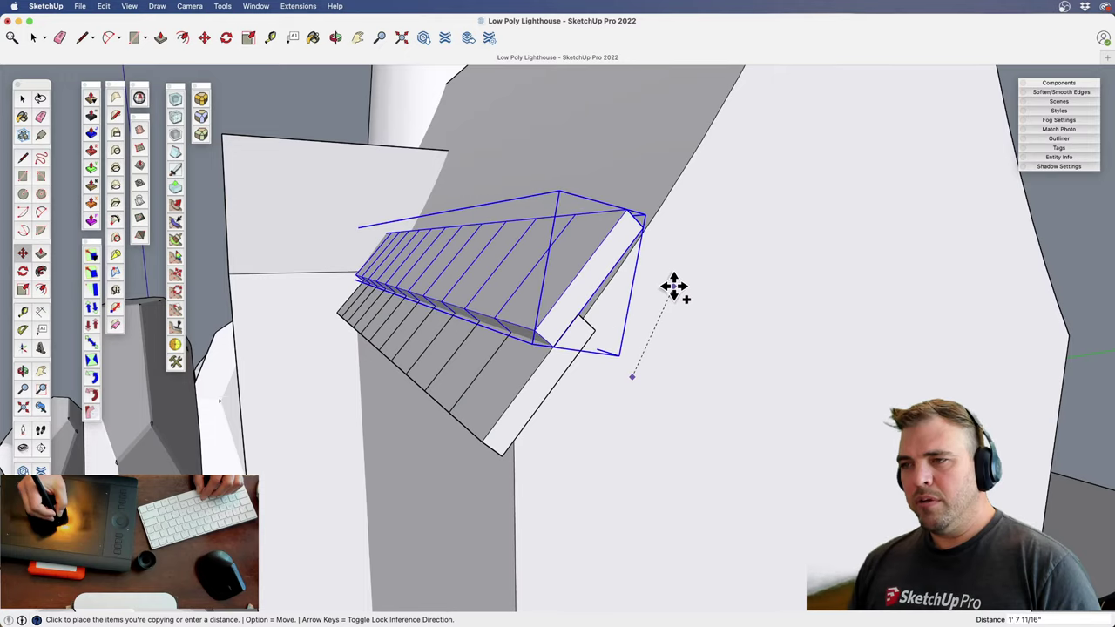
{"action": "middle_click_drag", "start_coordinate": [642, 316], "coordinate": [584, 401]}
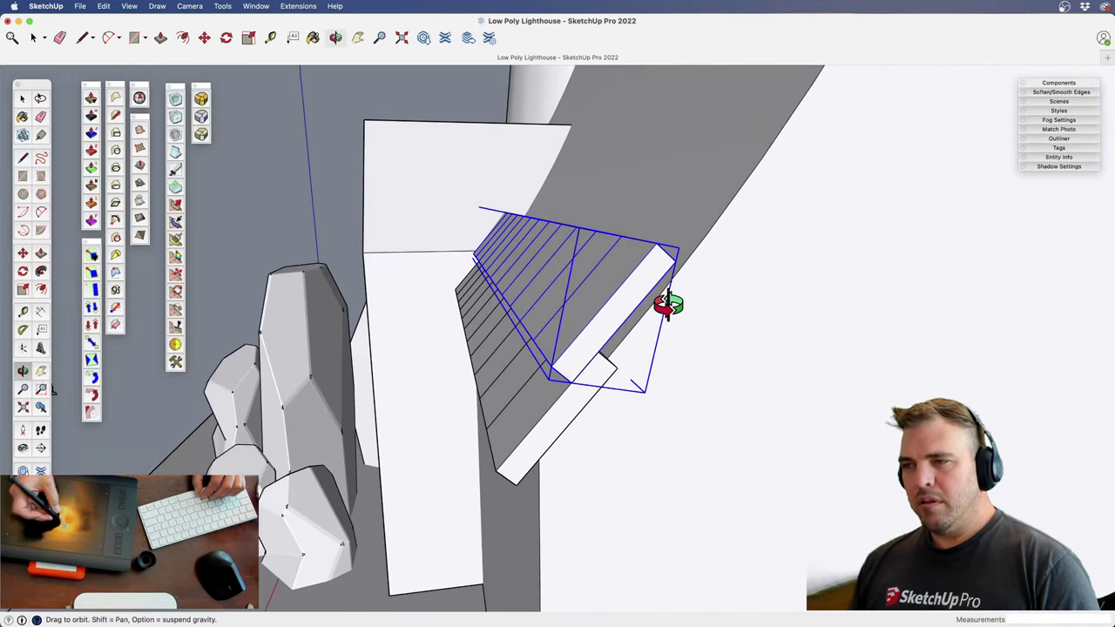
Tilt the copied row slightly about its centre to follow the curve of the roof
{"action": "left_click", "coordinate": [627, 253]}
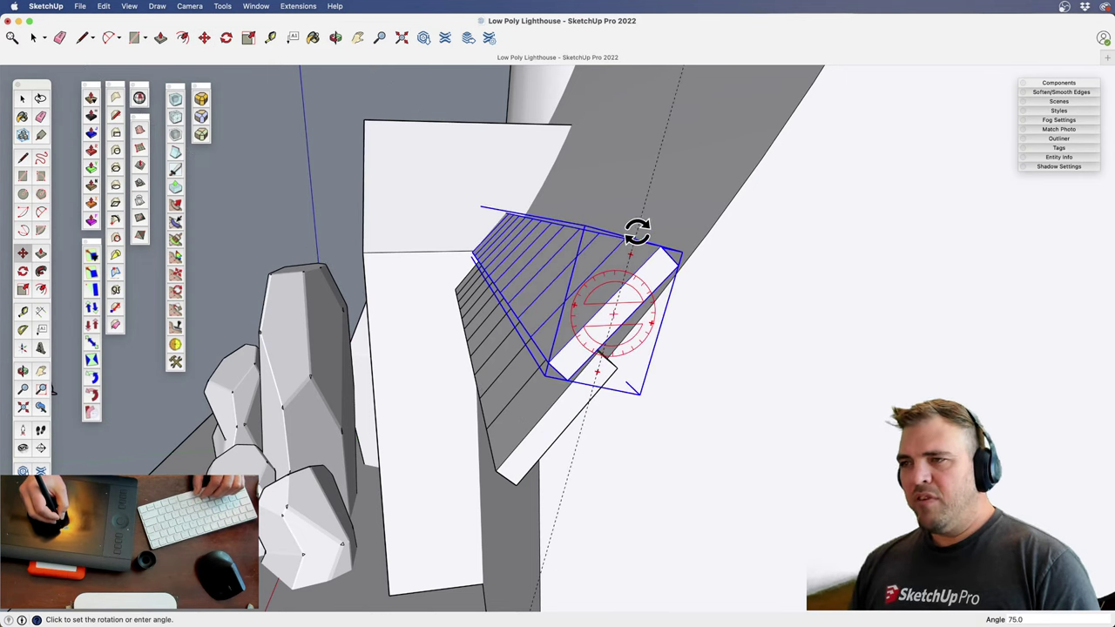
{"action": "left_click", "coordinate": [645, 158]}
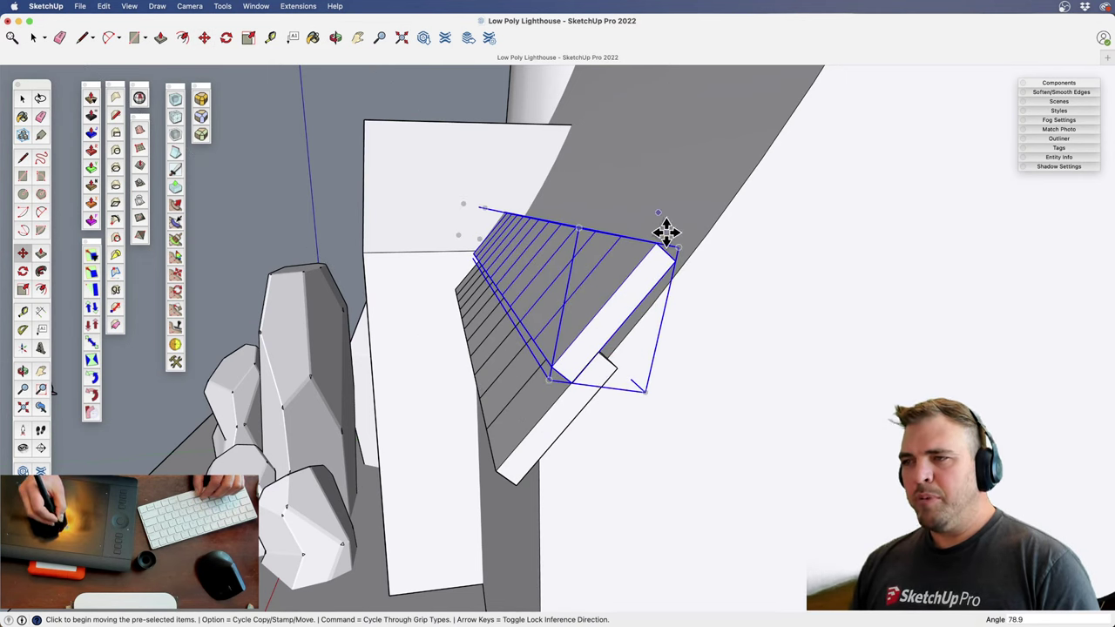
{"action": "mouse_move", "coordinate": [653, 320]}
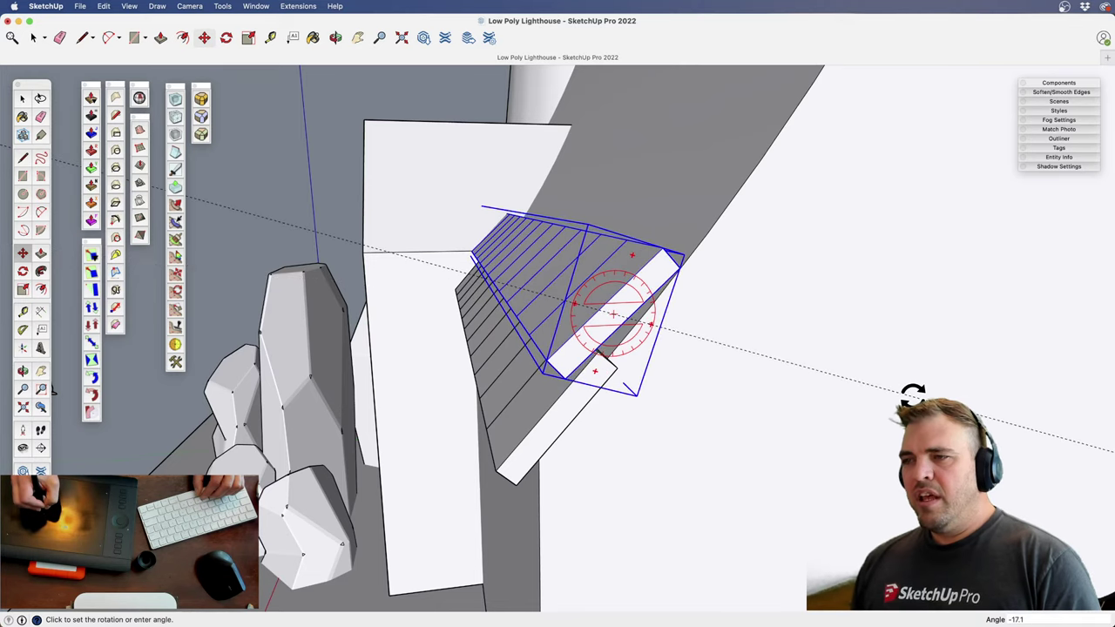
{"action": "left_click", "coordinate": [912, 394]}
Lower the copied row about 2 1/16" towards the roof surface
{"action": "middle_click_drag", "start_coordinate": [803, 393], "coordinate": [661, 326]}
{"action": "left_click", "coordinate": [736, 317]}
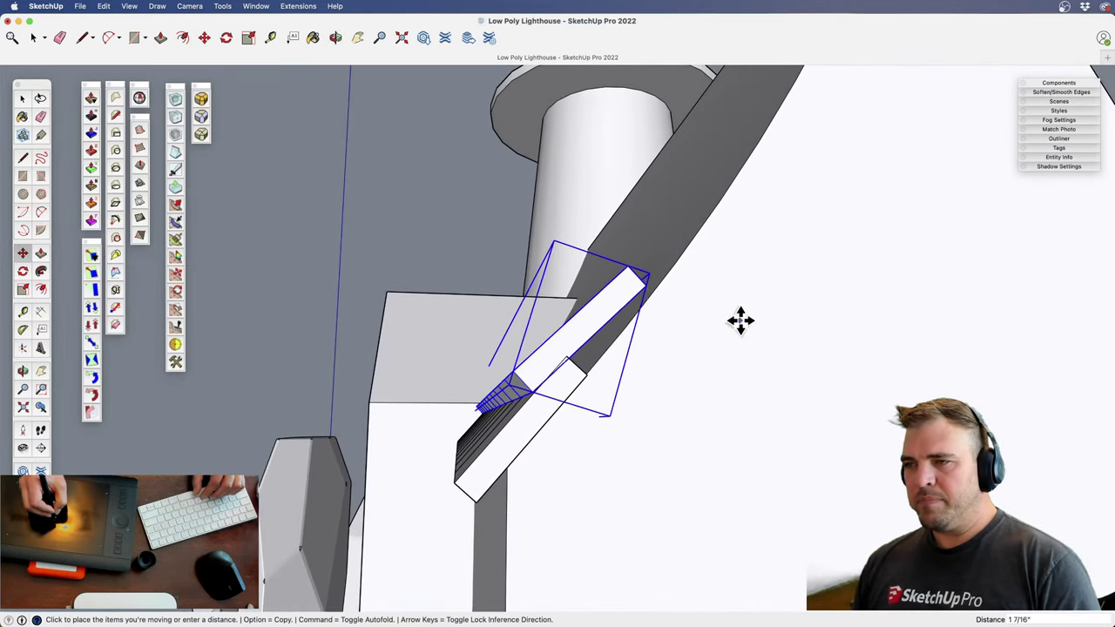
{"action": "left_click", "coordinate": [741, 323]}
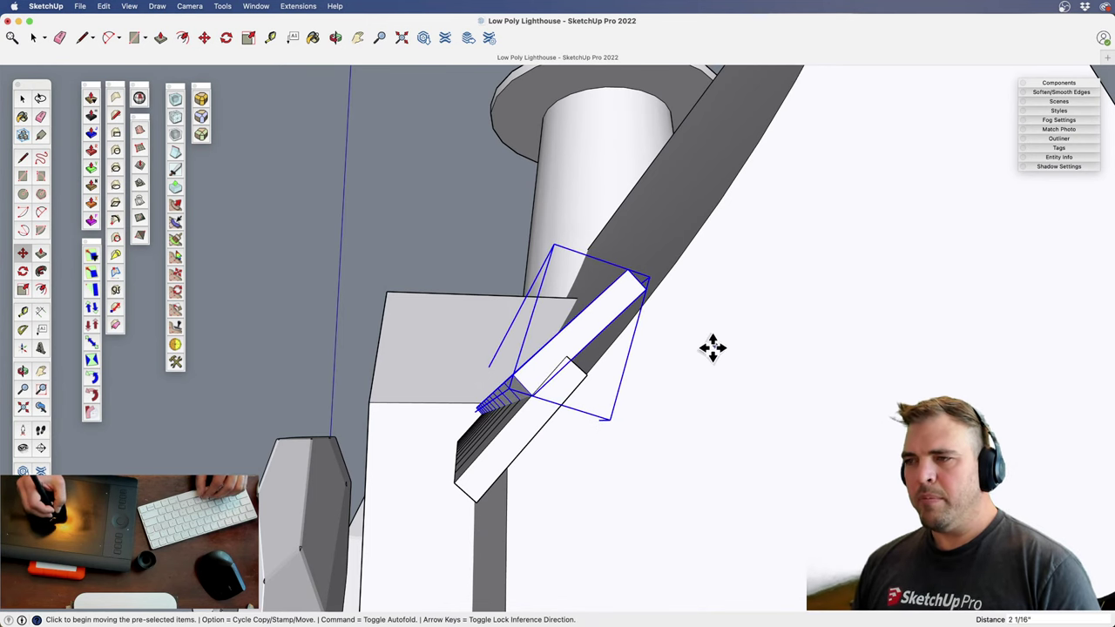
Nudge the copied row about 2 3/16" down so it sits closer to the eave row
{"action": "middle_click_drag", "start_coordinate": [713, 347], "coordinate": [689, 342]}
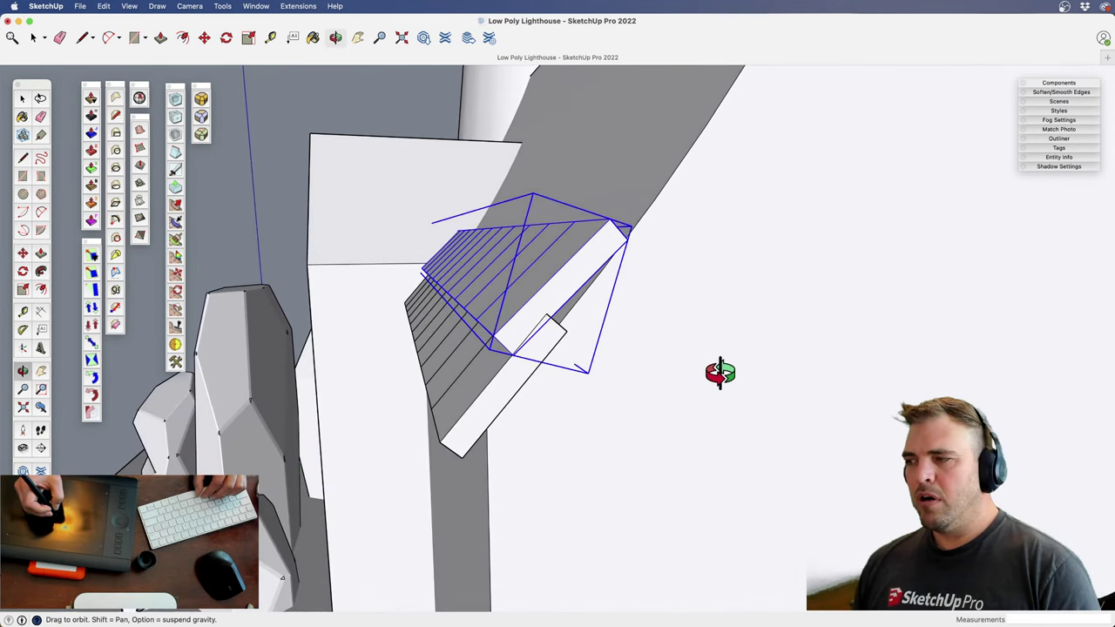
{"action": "key", "text": "h"}
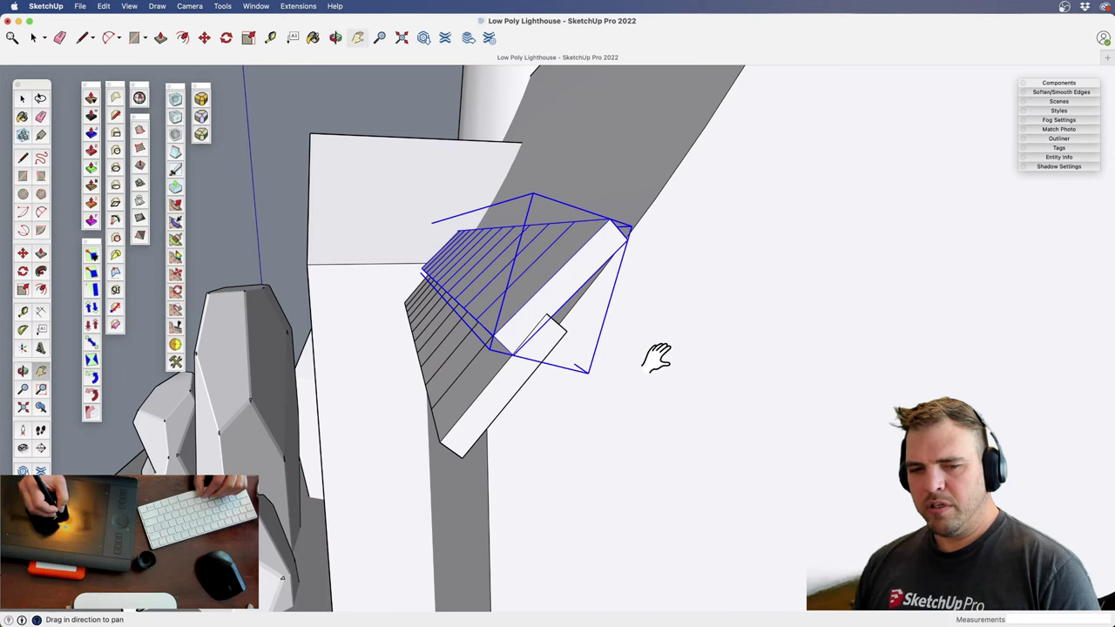
{"action": "left_click_drag", "start_coordinate": [656, 356], "coordinate": [657, 438]}
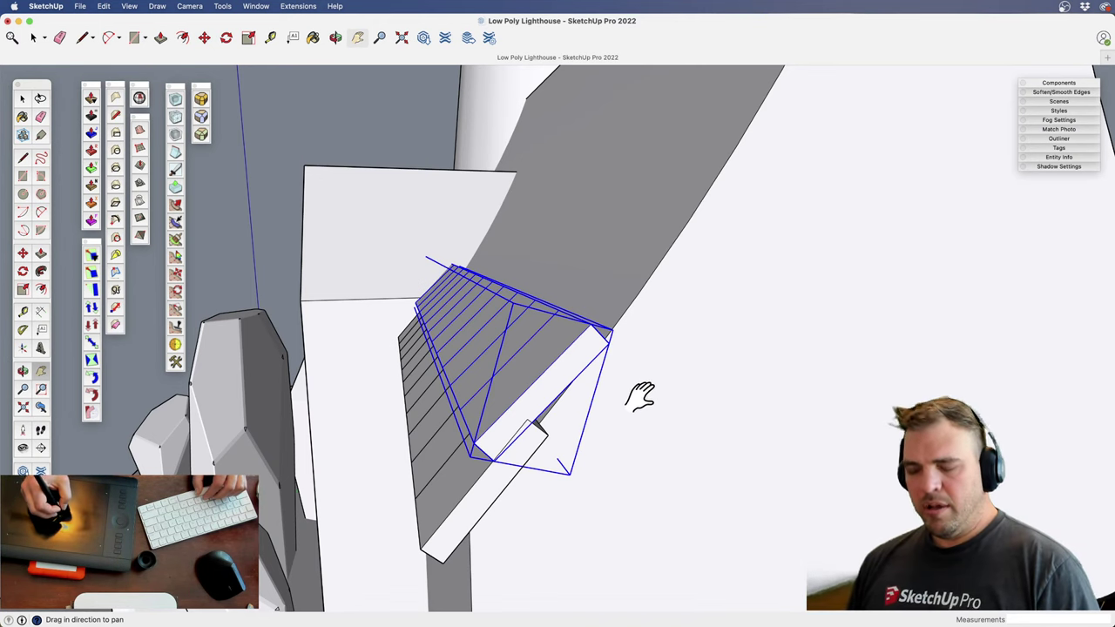
{"action": "middle_click_drag", "start_coordinate": [642, 449], "coordinate": [638, 503]}
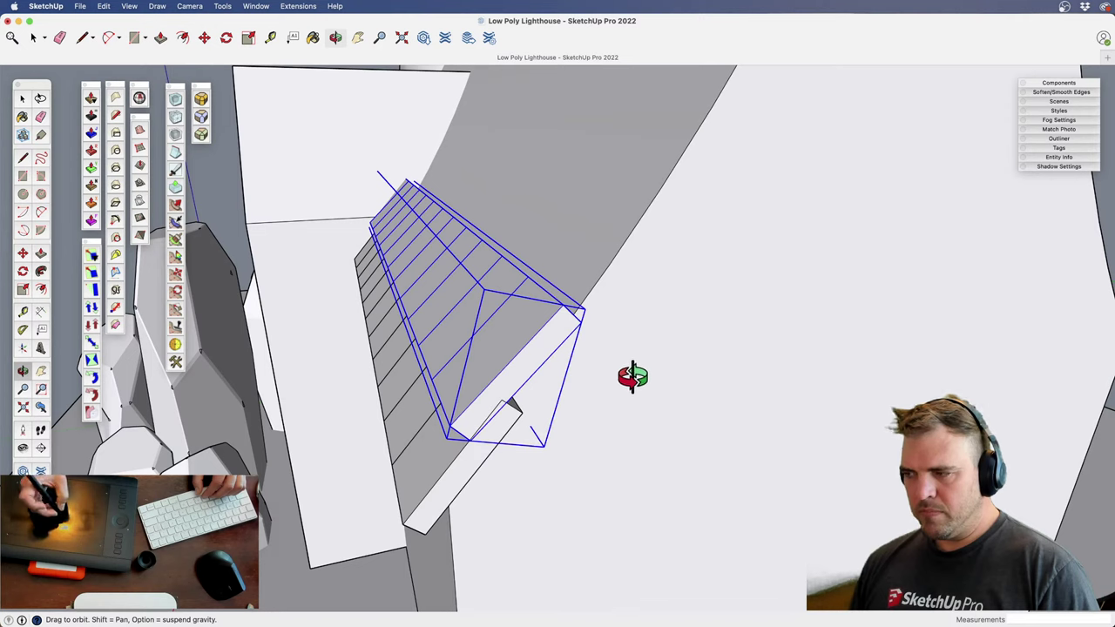
{"action": "key", "text": "m"}
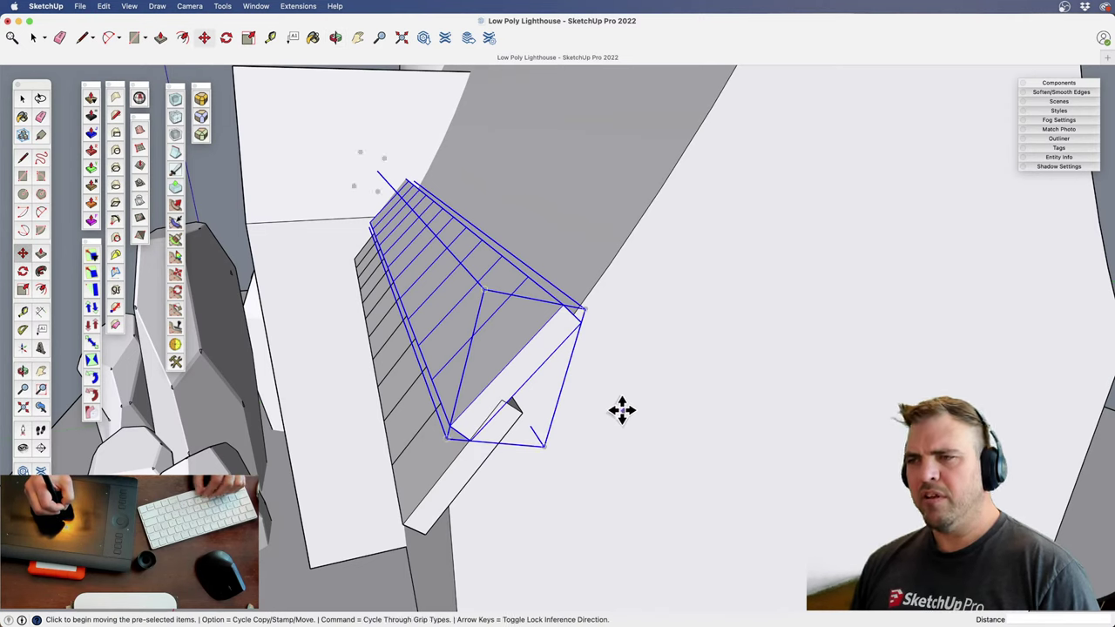
{"action": "left_click", "coordinate": [622, 410]}
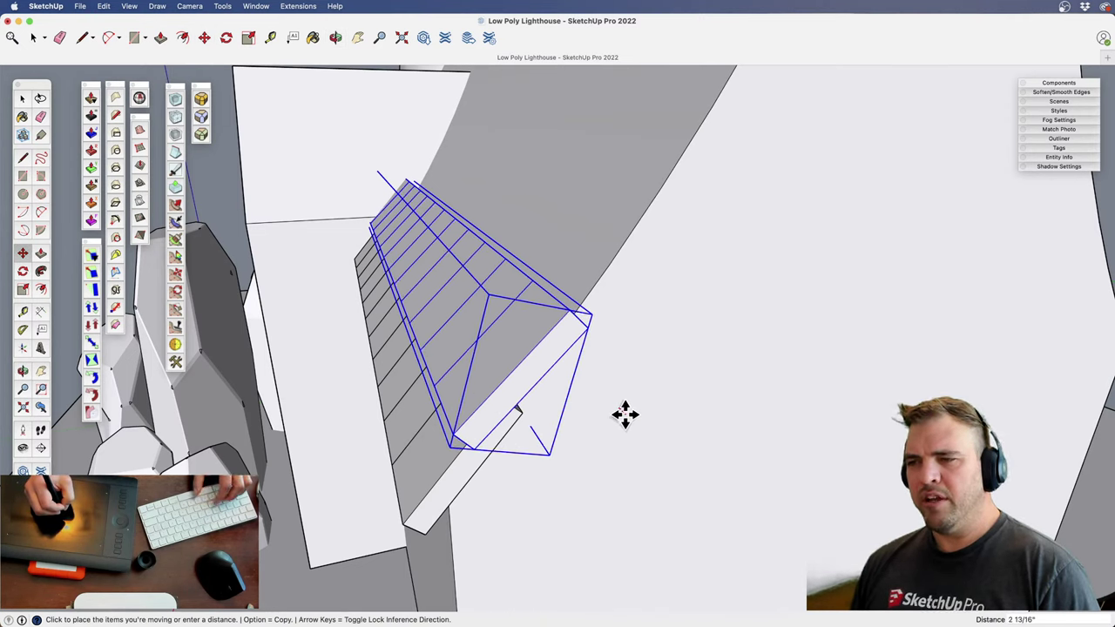
{"action": "key", "text": "Escape"}
{"action": "left_click", "coordinate": [606, 394]}
{"action": "key", "text": "Escape"}
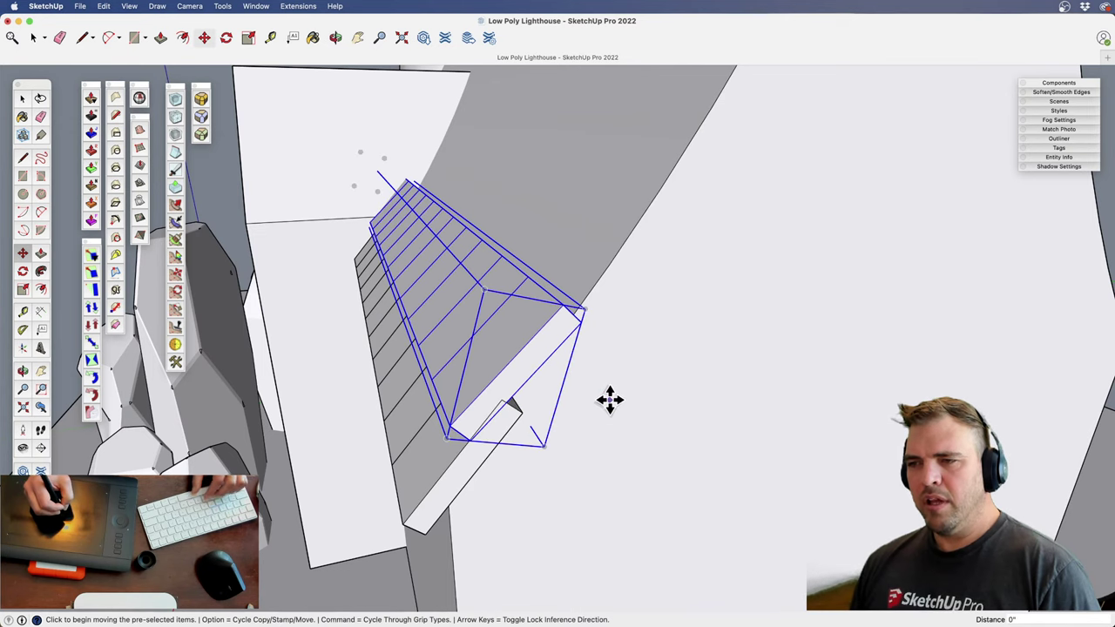
{"action": "left_click", "coordinate": [609, 399]}
{"action": "left_click", "coordinate": [607, 401]}
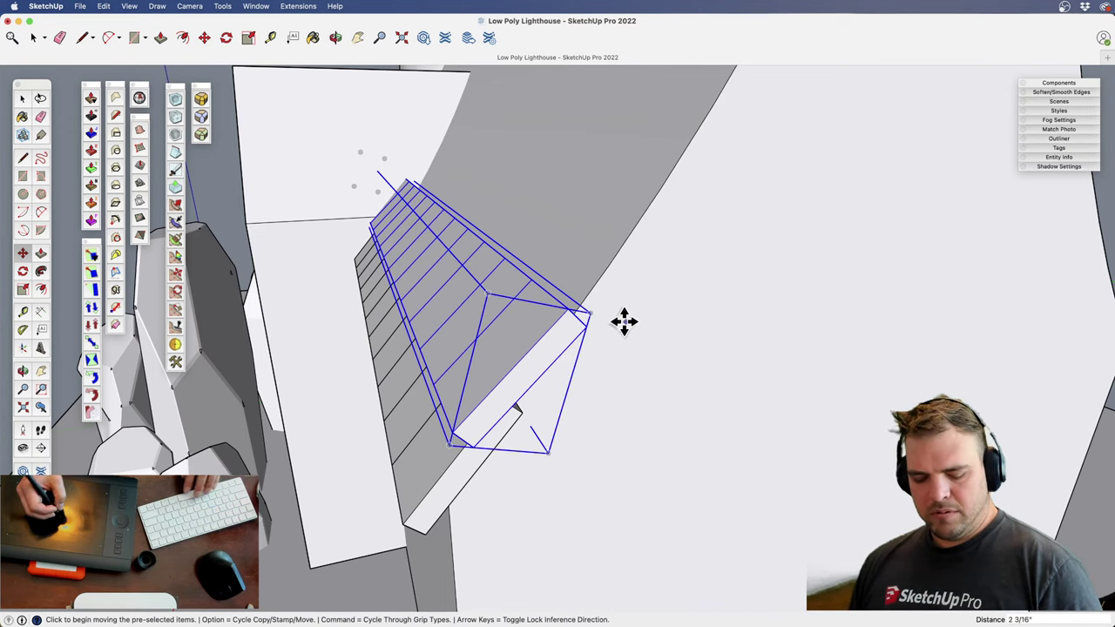
{"action": "middle_click_drag", "start_coordinate": [543, 369], "coordinate": [556, 327]}
{"action": "key", "text": "q"}
{"action": "key", "text": "space"}
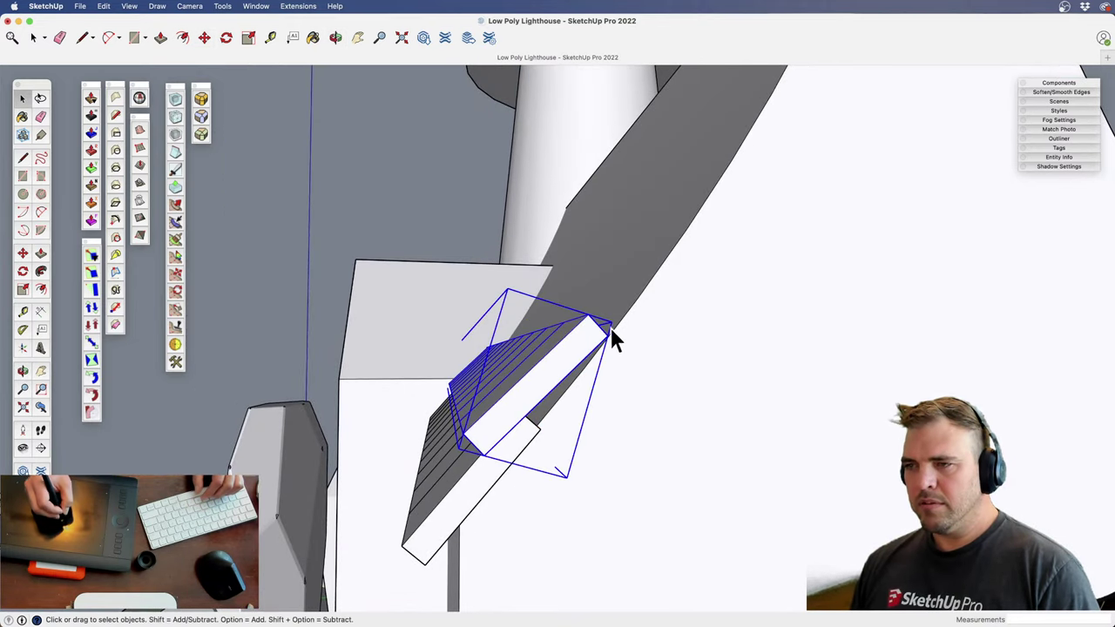
Rotate the second tile row about its centre until it lies flatter against the curve of the roof slope
{"action": "key", "text": "q"}
{"action": "left_click", "coordinate": [537, 383]}
{"action": "left_click", "coordinate": [578, 398]}
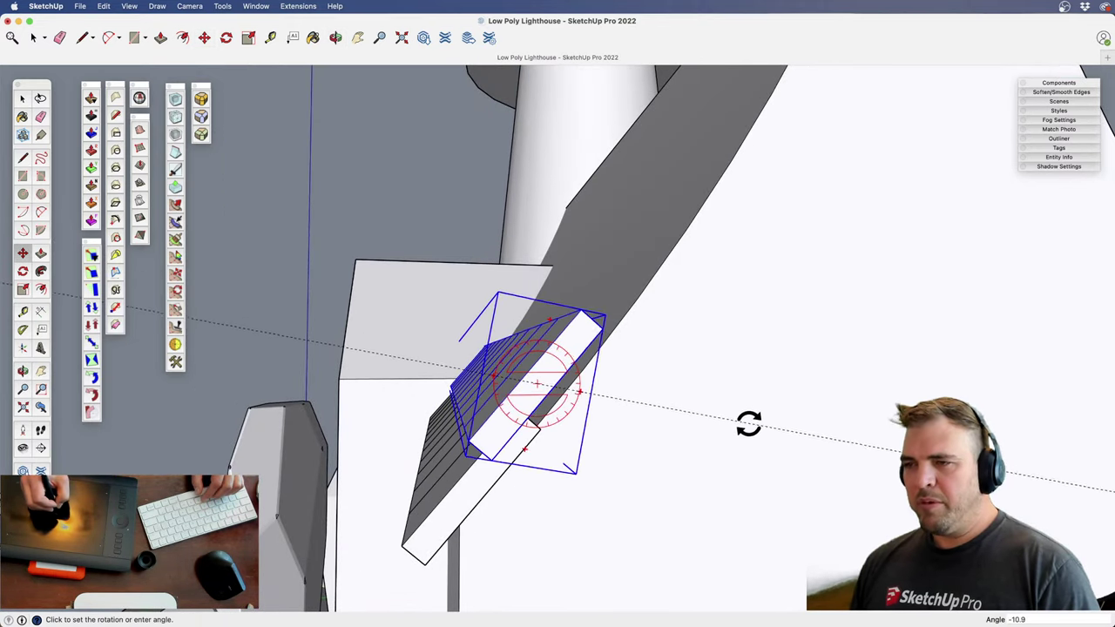
{"action": "left_click", "coordinate": [790, 472]}
{"action": "key", "text": "m"}
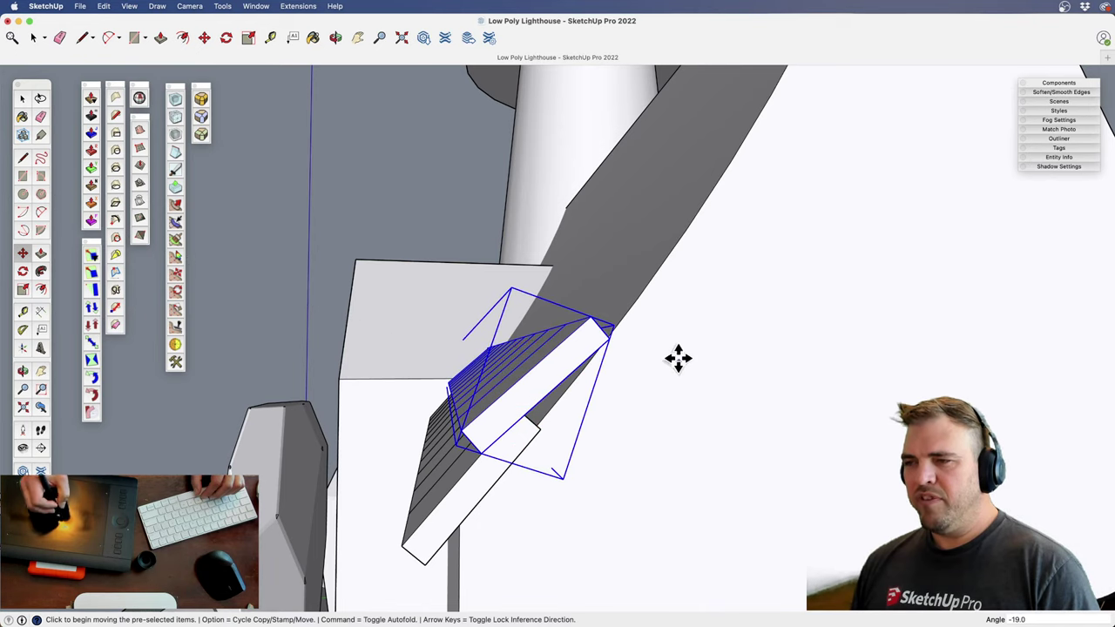
{"action": "middle_click_drag", "start_coordinate": [678, 358], "coordinate": [614, 447]}
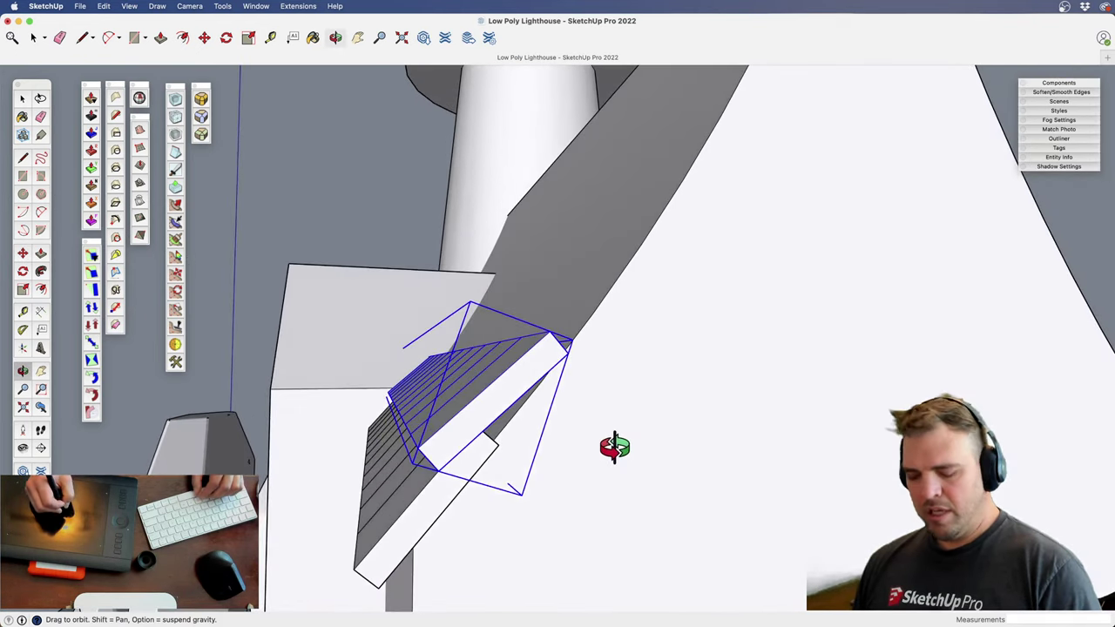
{"action": "left_click", "coordinate": [534, 413]}
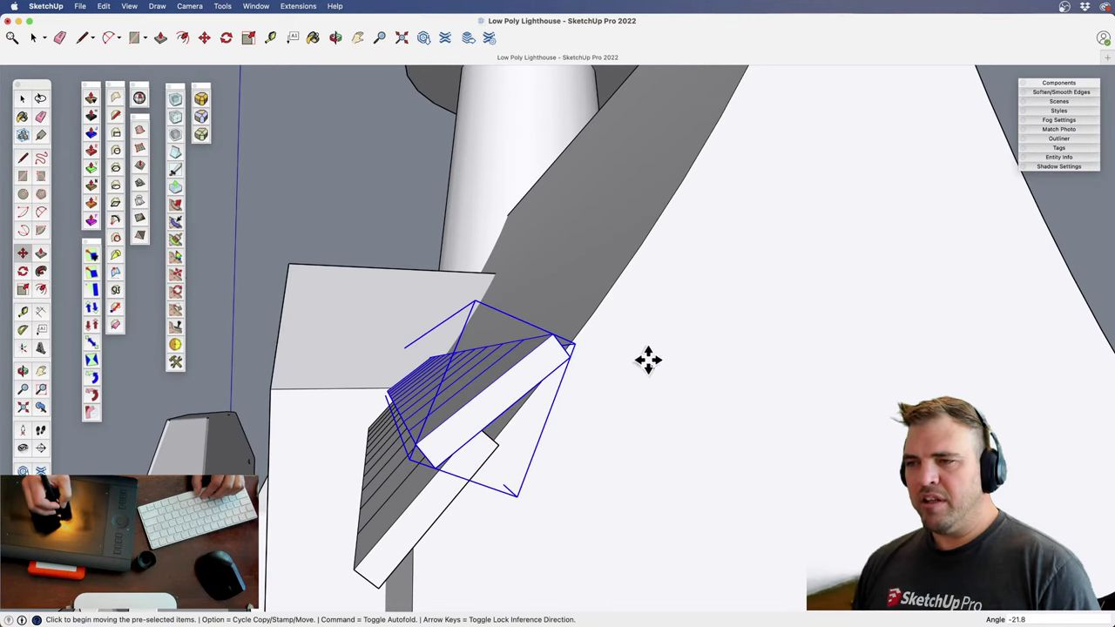
Copy the tile row twice up the roof slope, spacing the copies about 1' 4" and 1' 8", as the third and fourth rows
{"action": "middle_click_drag", "start_coordinate": [613, 392], "coordinate": [583, 418]}
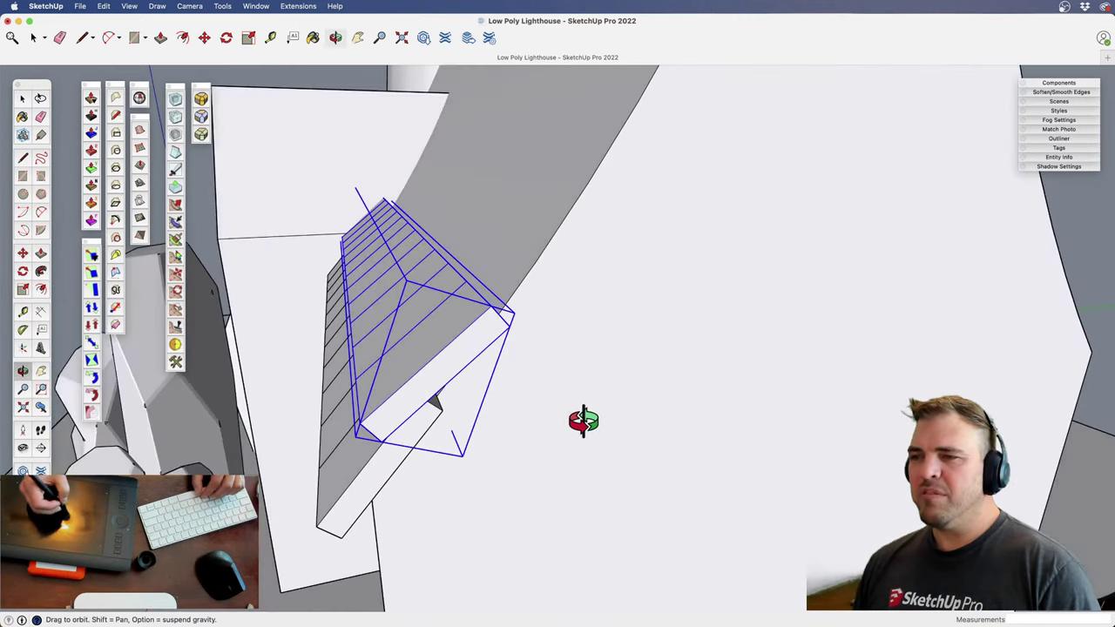
{"action": "key", "text": "z"}
{"action": "left_click_drag", "start_coordinate": [579, 376], "coordinate": [553, 418]}
{"action": "key", "text": "m"}
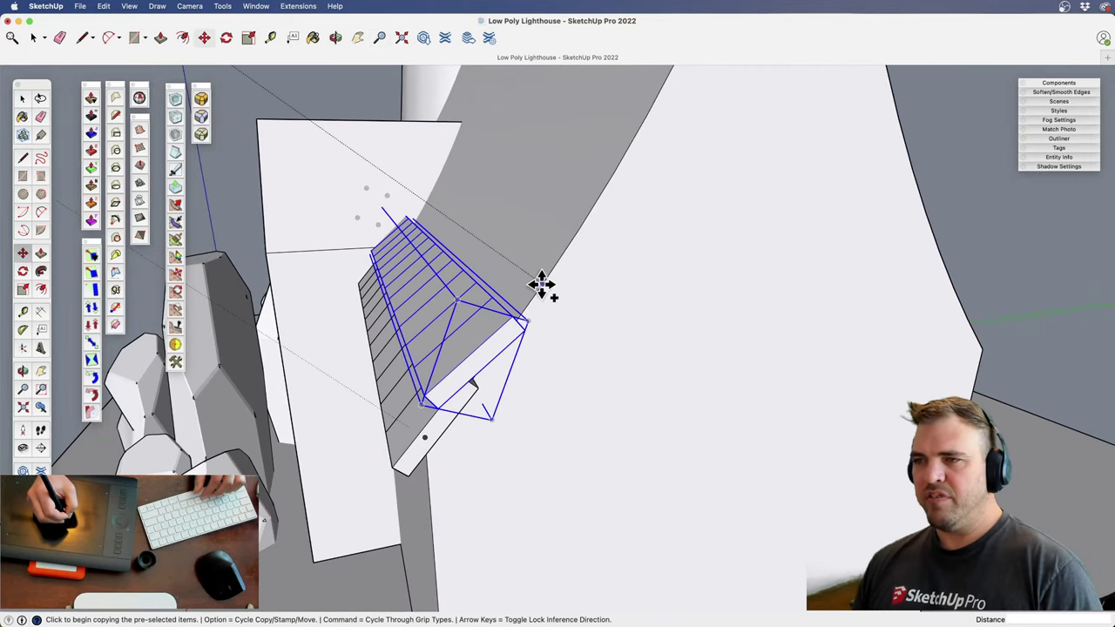
{"action": "left_click", "coordinate": [541, 284]}
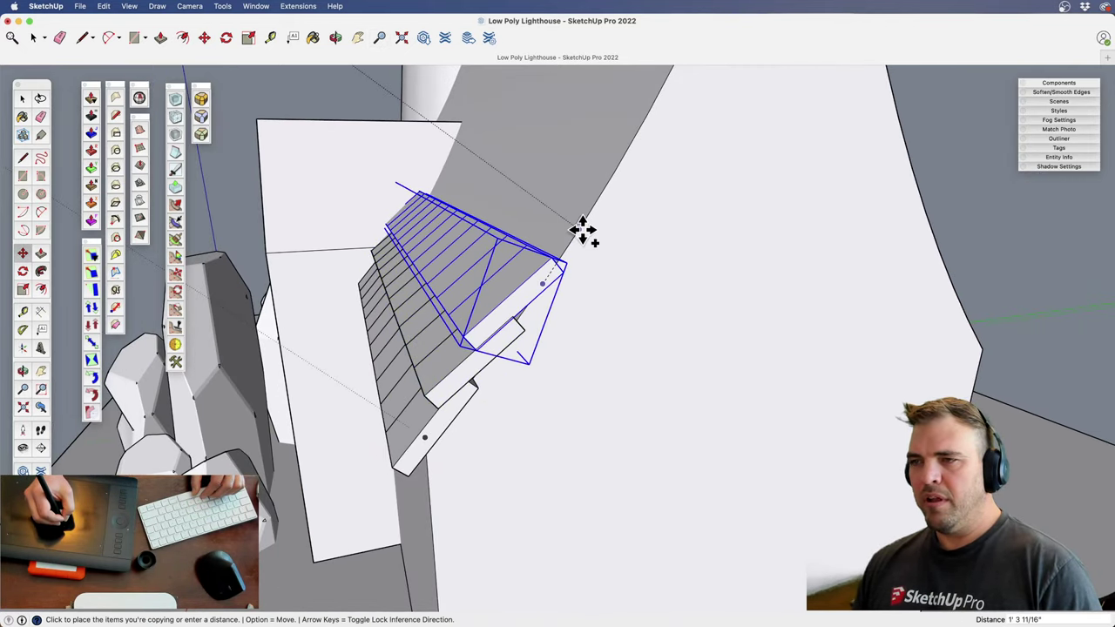
{"action": "left_click", "coordinate": [590, 229]}
{"action": "left_click", "coordinate": [571, 244]}
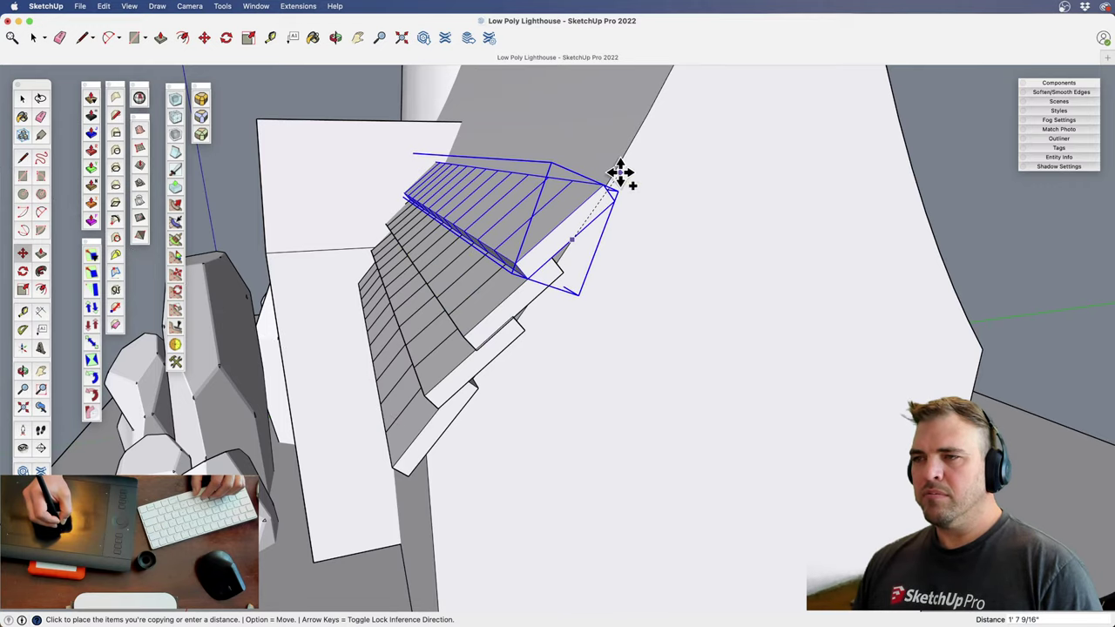
{"action": "middle_click_drag", "start_coordinate": [604, 224], "coordinate": [535, 360]}
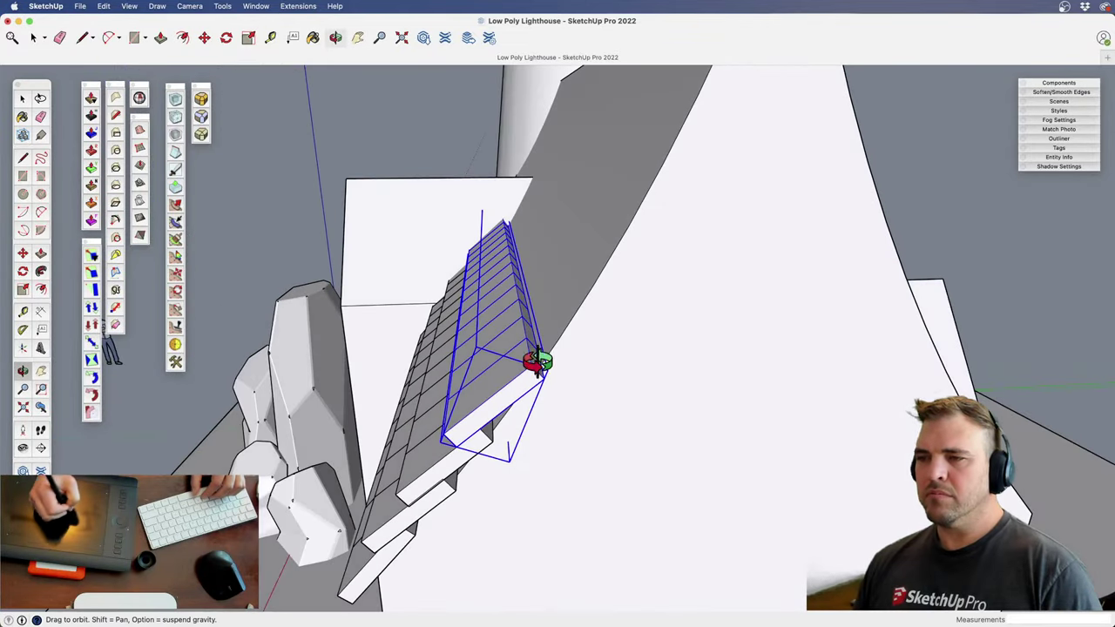
Copy the fourth tile row about 1' 1" up the slope and shift the copy about 3 5/16" towards the roof surface
{"action": "key", "text": "m"}
{"action": "left_click", "coordinate": [599, 273]}
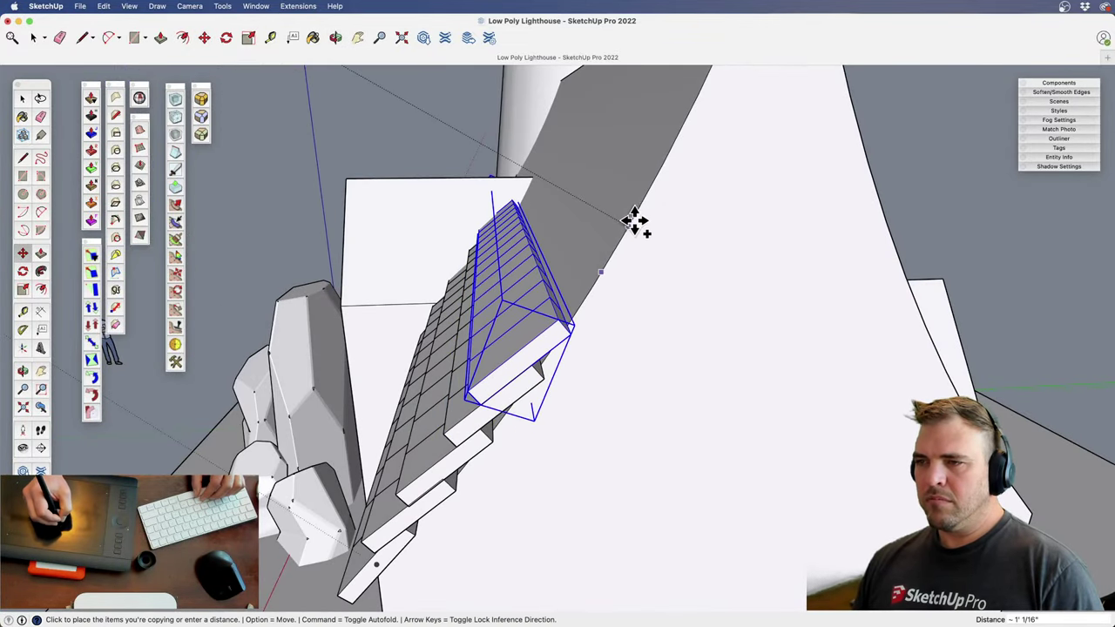
{"action": "key", "text": "alt"}
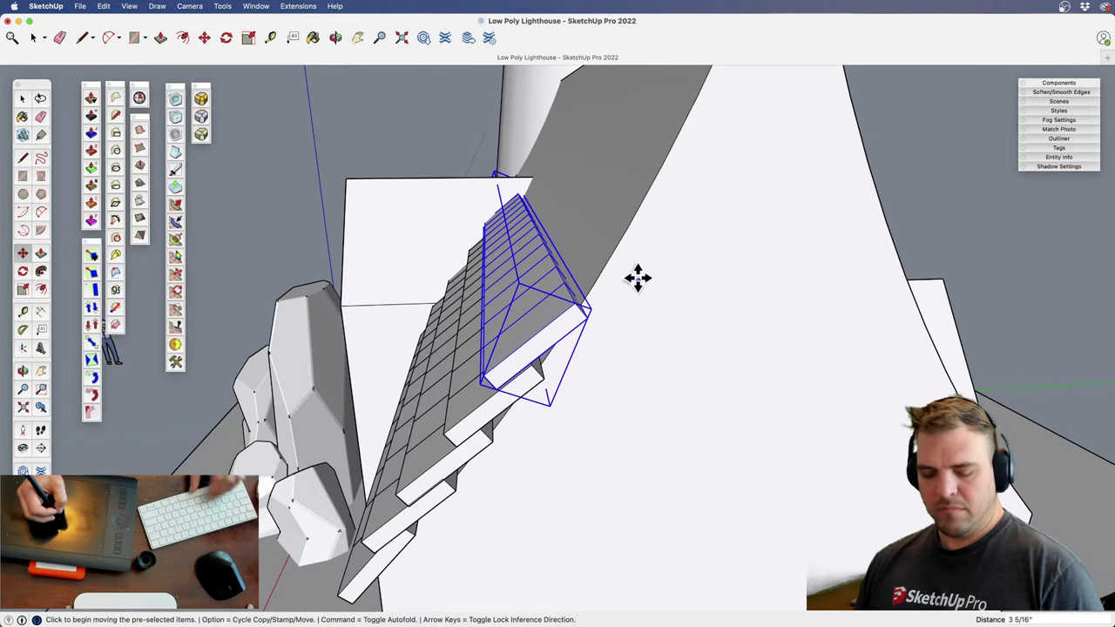
Copy the fifth tile row about 2' 7/16" up the slope and rotate the copy about 7.6 degrees to a steeper pitch
{"action": "middle_click_drag", "start_coordinate": [535, 385], "coordinate": [597, 485]}
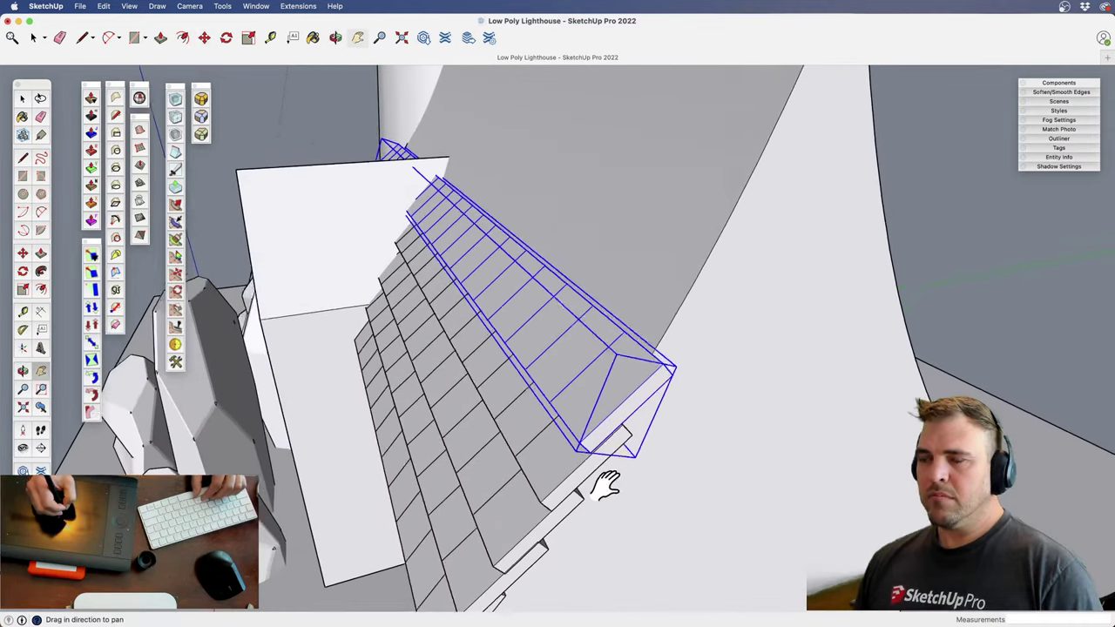
{"action": "middle_click_drag", "start_coordinate": [615, 341], "coordinate": [566, 362]}
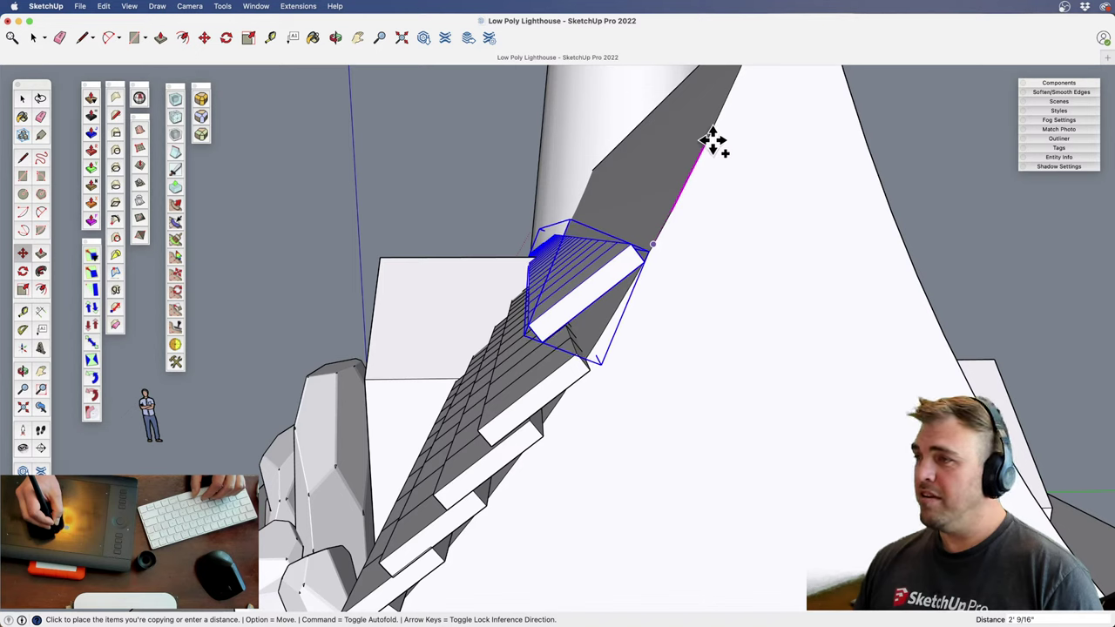
{"action": "key", "text": "Escape"}
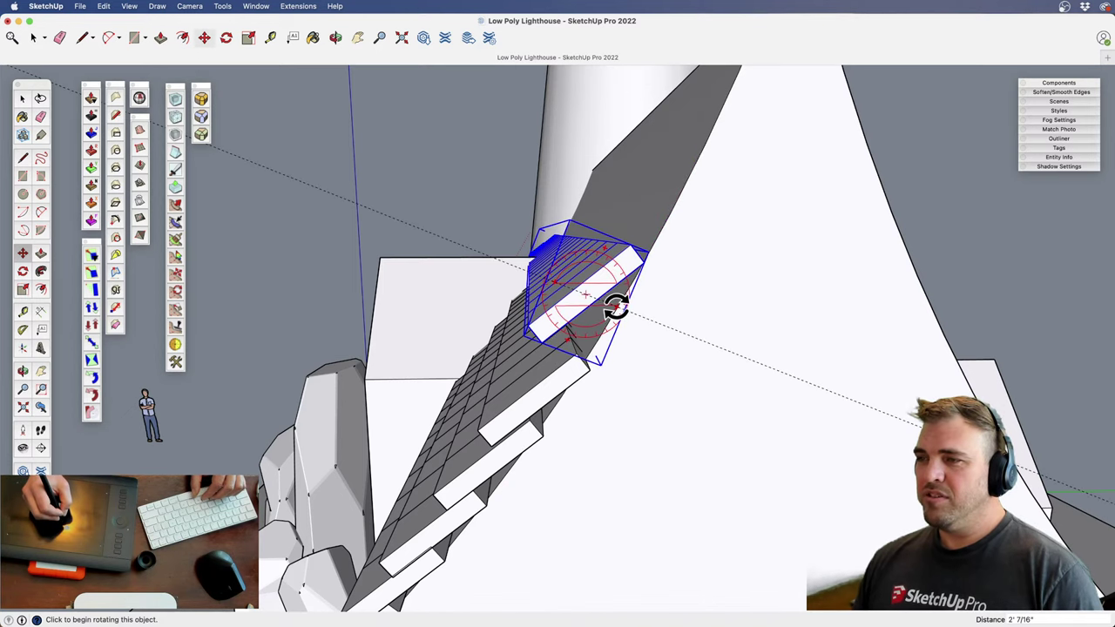
{"action": "left_click", "coordinate": [617, 308]}
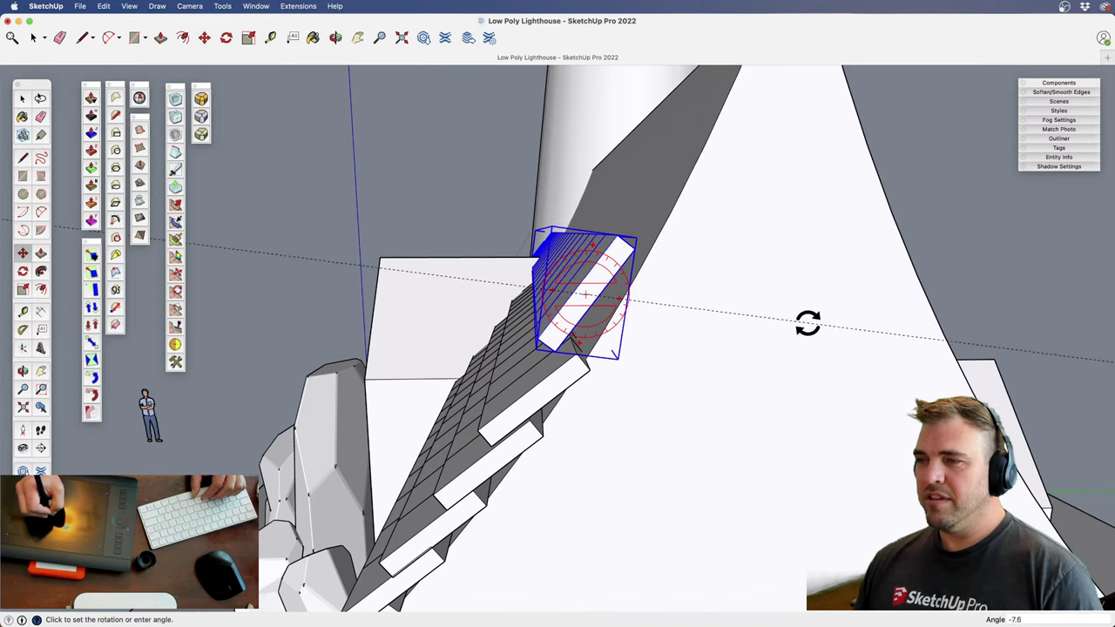
{"action": "left_click", "coordinate": [806, 323]}
Copy the sixth tile row about 1' 9 1/2" up along the gable edge as the seventh row
{"action": "middle_click_drag", "start_coordinate": [741, 361], "coordinate": [633, 218]}
{"action": "key", "text": "m"}
{"action": "scroll", "coordinate": [573, 473], "scroll_direction": "up", "scroll_amount": 5}
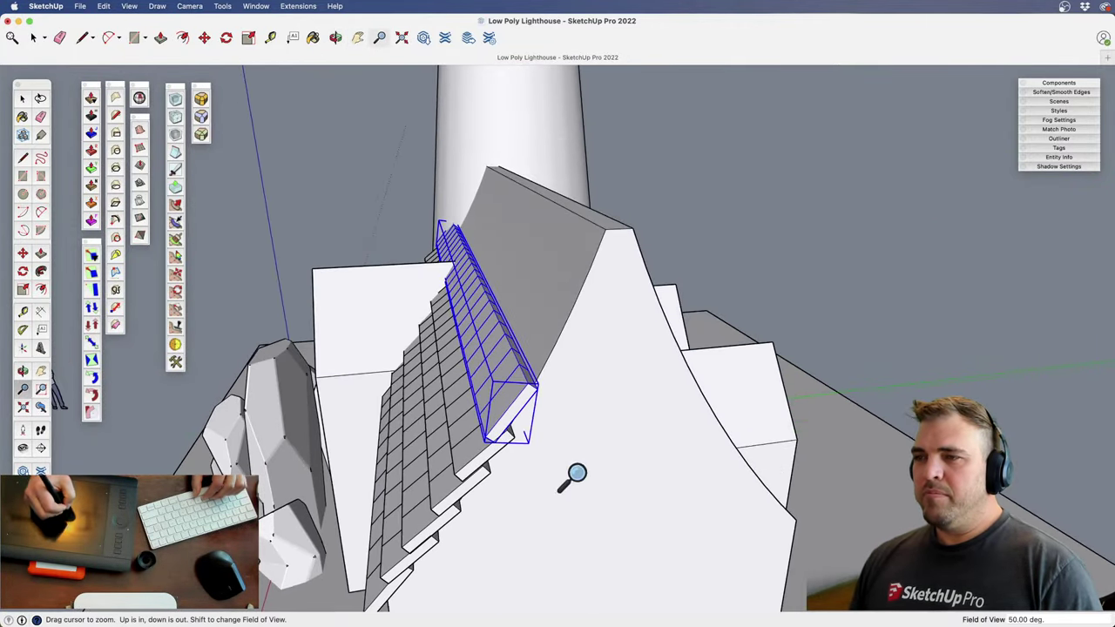
{"action": "key", "text": "m"}
{"action": "key", "text": "alt"}
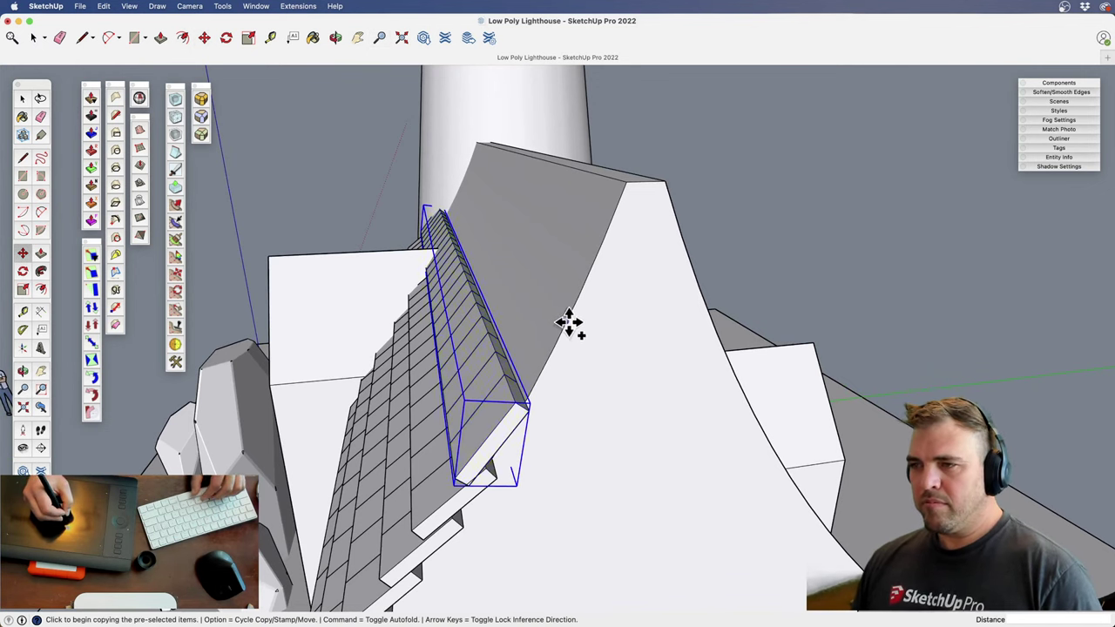
{"action": "left_click", "coordinate": [568, 322]}
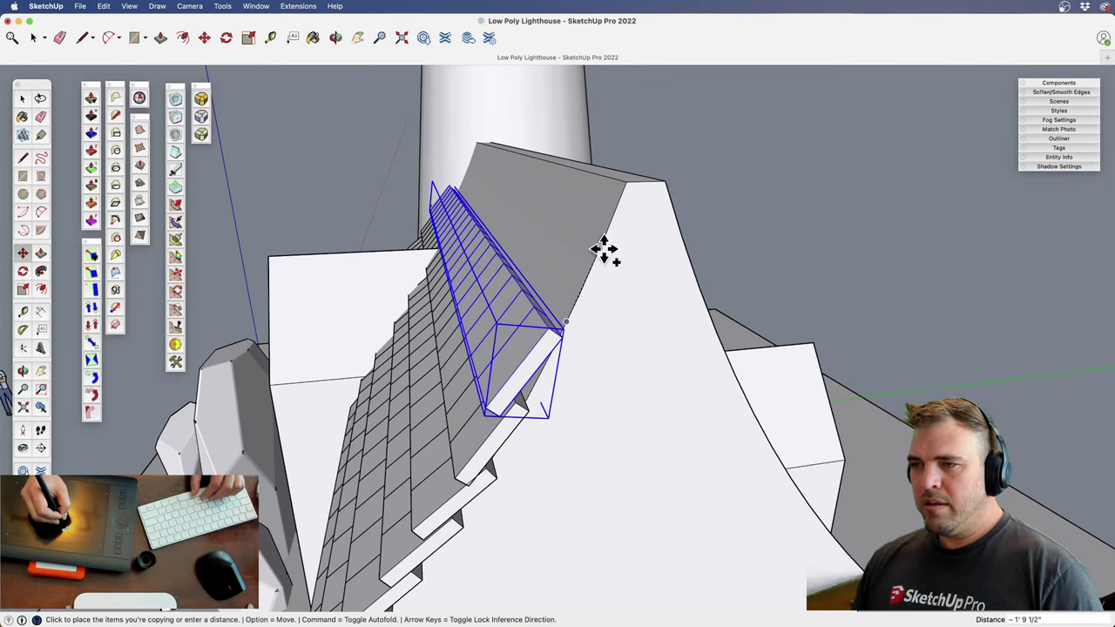
{"action": "left_click", "coordinate": [562, 376]}
Rotate the seventh tile row about 4 degrees steeper and move it about 3 5/16" in against the roof surface
{"action": "key", "text": "q"}
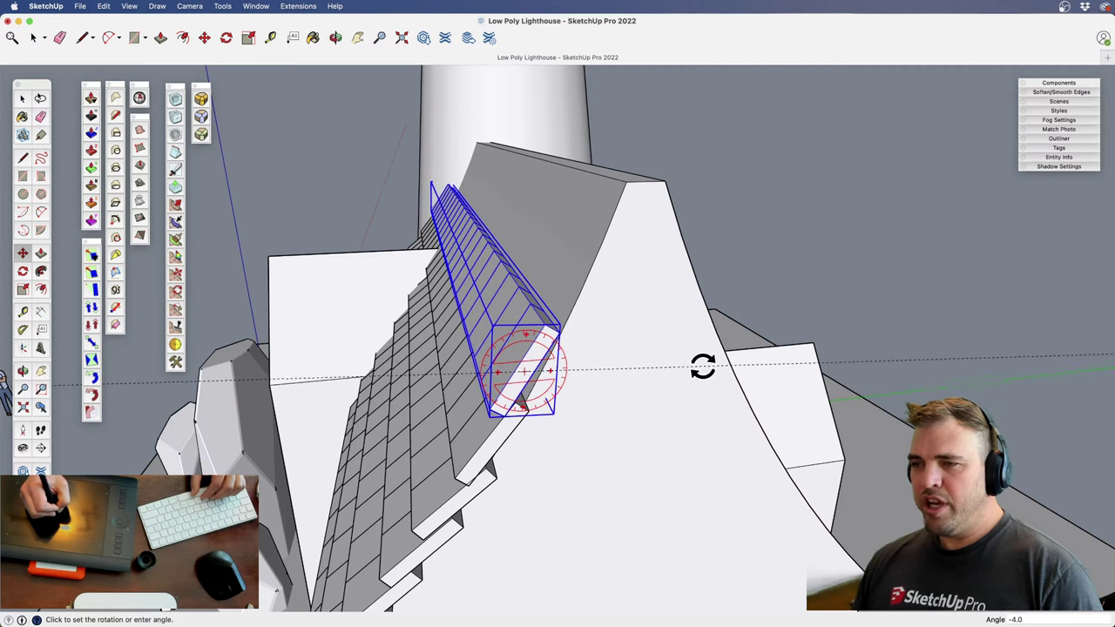
{"action": "left_click", "coordinate": [702, 372]}
{"action": "key", "text": "m"}
{"action": "left_click", "coordinate": [610, 380]}
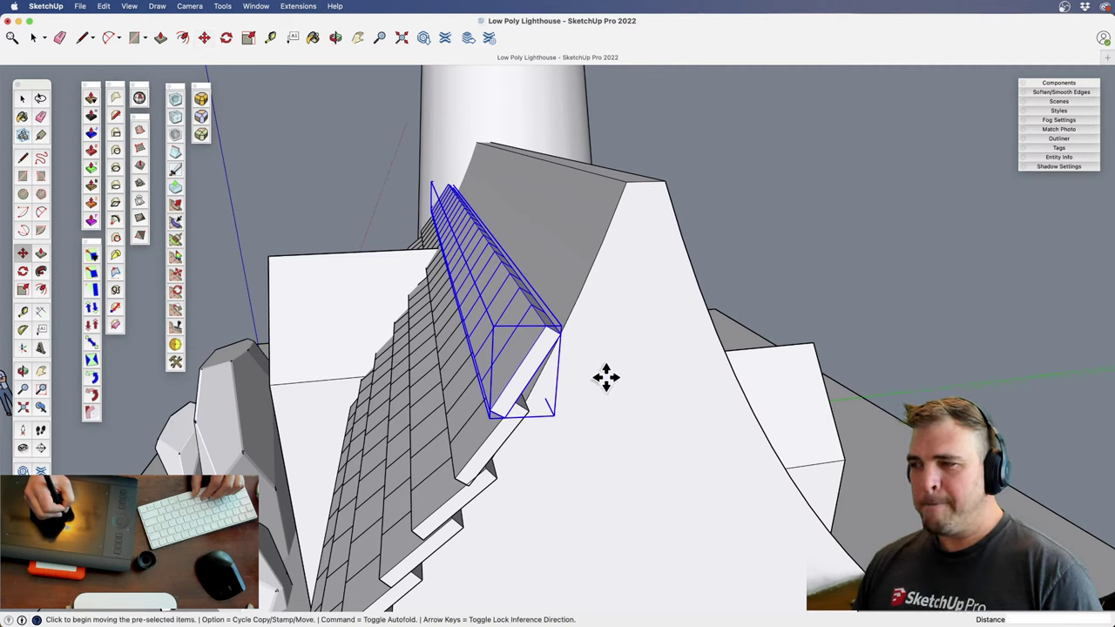
{"action": "left_click", "coordinate": [606, 376]}
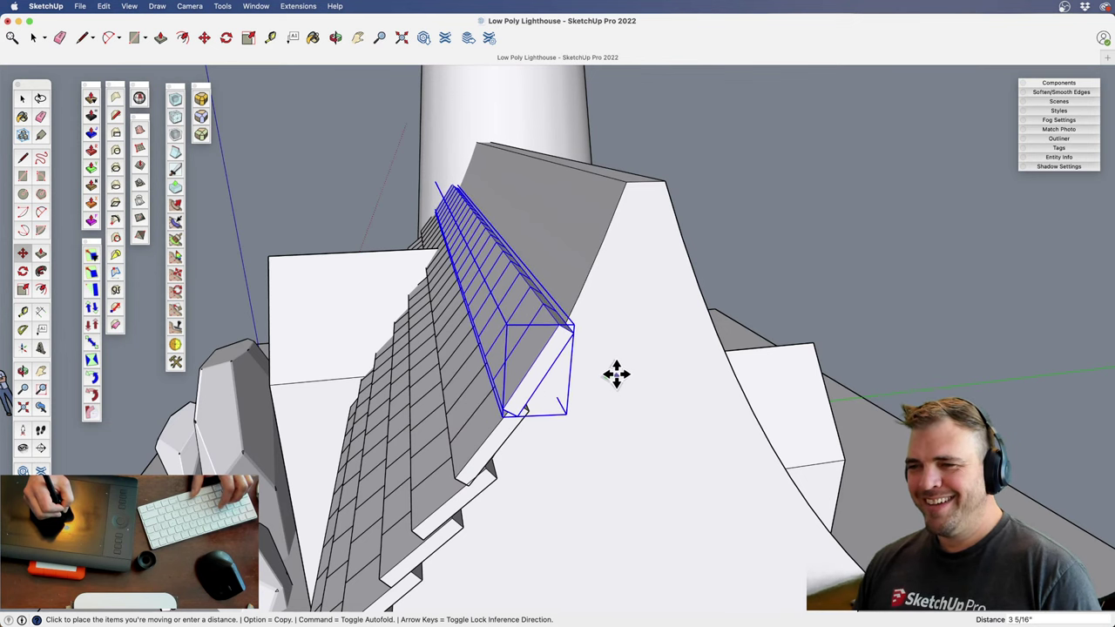
{"action": "left_click", "coordinate": [616, 361]}
Copy the seventh tile row about 1' 11 13/16" up the slope as the eighth row near the ridge
{"action": "key", "text": "h"}
{"action": "left_click_drag", "start_coordinate": [623, 369], "coordinate": [604, 417]}
{"action": "key", "text": "m"}
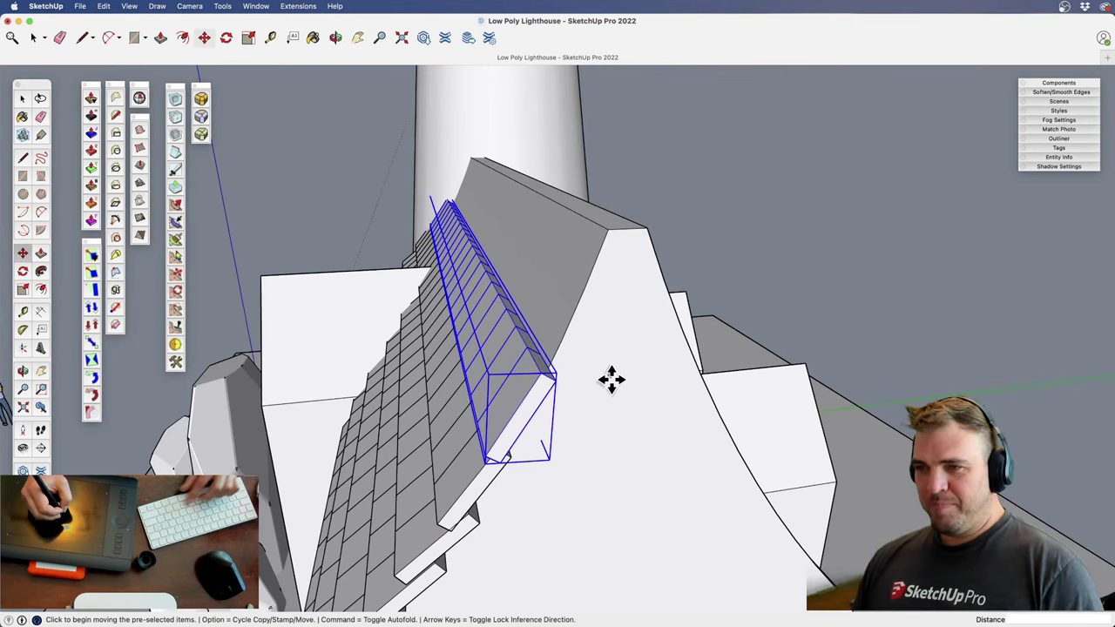
{"action": "left_click", "coordinate": [611, 380]}
{"action": "key", "text": "alt"}
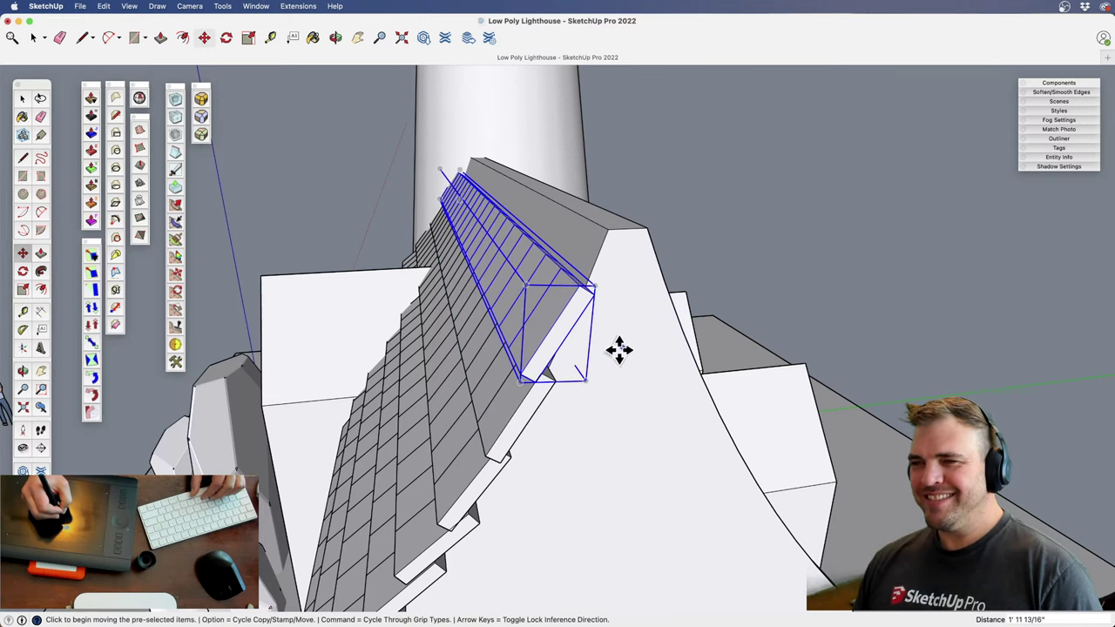
Rotate the eighth tile row steeper to match the roof near the ridge and move it about 3 15/16" in against the surface
{"action": "middle_click_drag", "start_coordinate": [617, 348], "coordinate": [551, 344]}
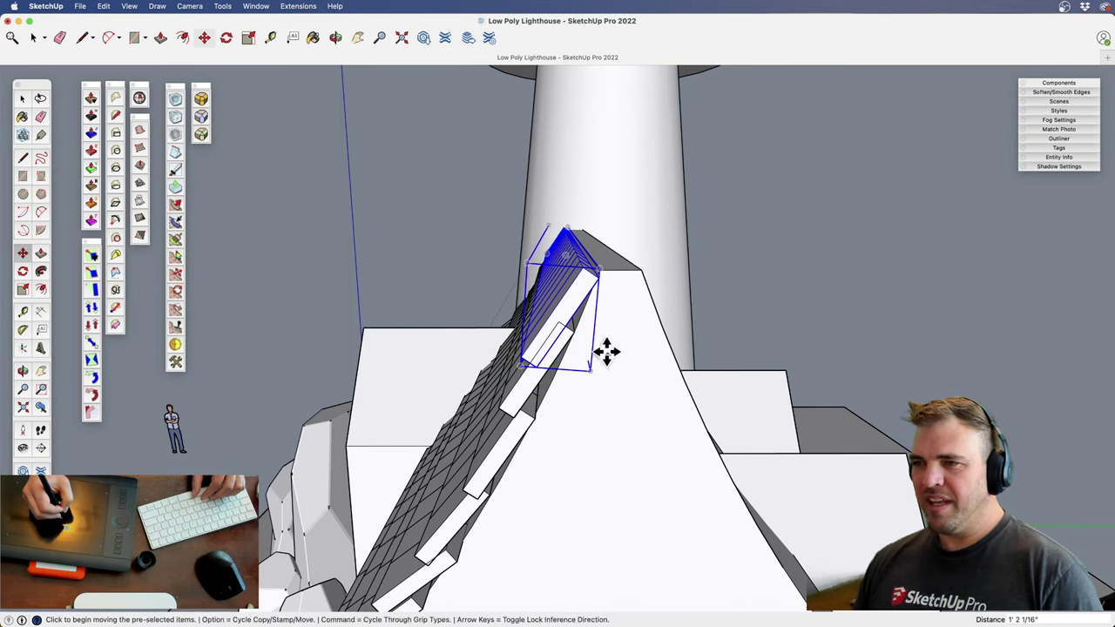
{"action": "left_click", "coordinate": [880, 277]}
{"action": "left_click", "coordinate": [620, 423]}
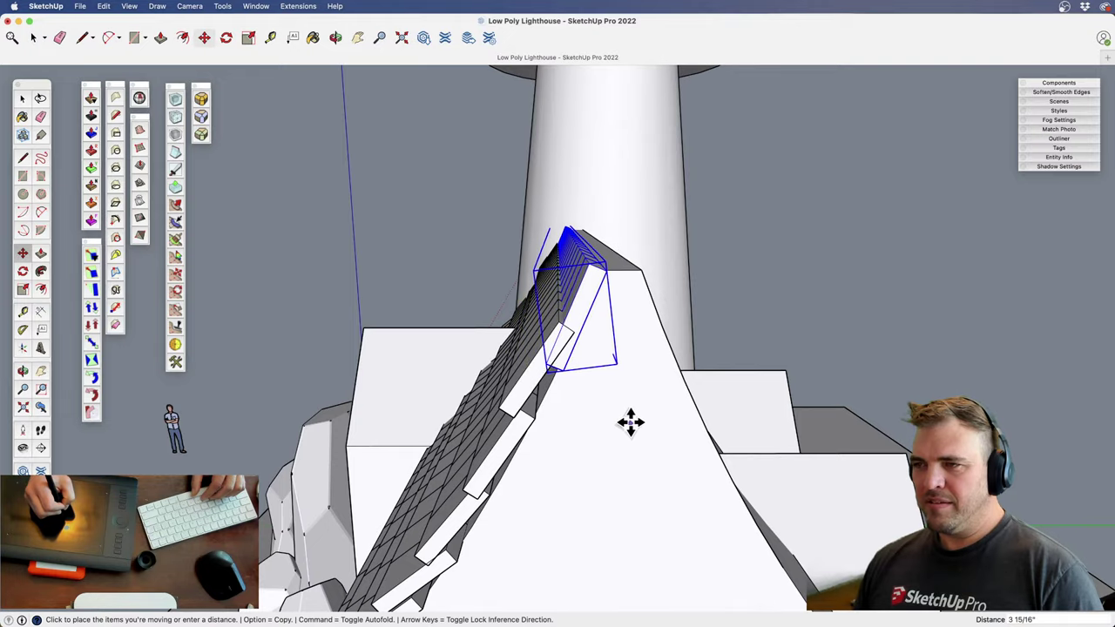
{"action": "key", "text": "Escape"}
Slide the topmost tile row sideways along the ridge, past the gable edge, to stagger its joints with the row below
{"action": "middle_click_drag", "start_coordinate": [585, 351], "coordinate": [781, 418]}
{"action": "scroll", "coordinate": [781, 418], "scroll_direction": "down", "scroll_amount": 3}
{"action": "middle_click_drag", "start_coordinate": [673, 494], "coordinate": [648, 404], "text": "shift"}
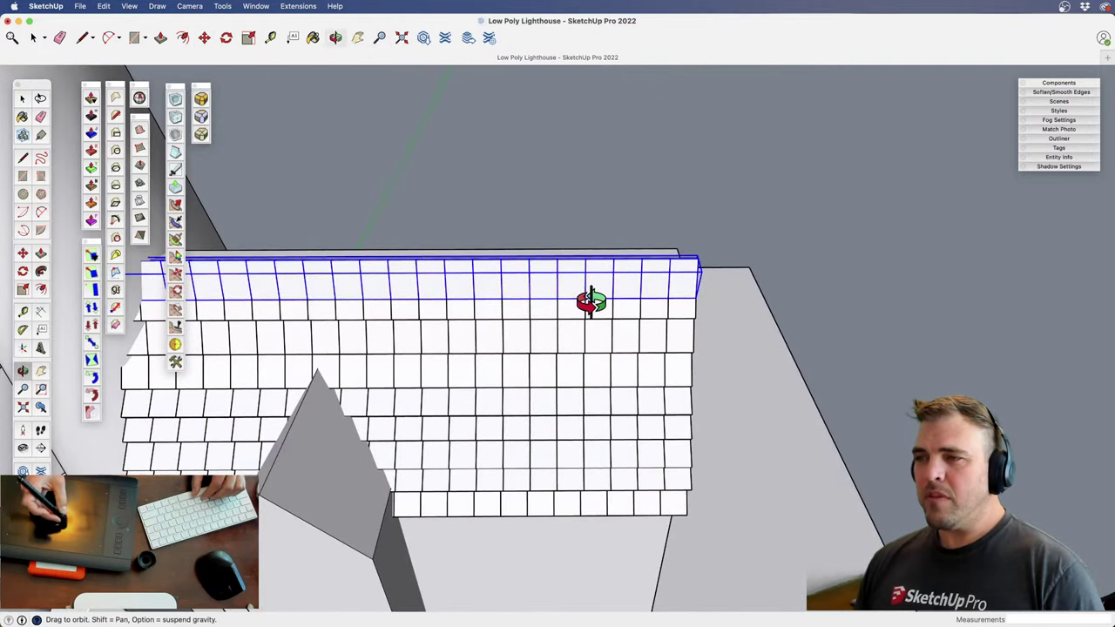
{"action": "key", "text": "m"}
{"action": "left_click", "coordinate": [735, 445]}
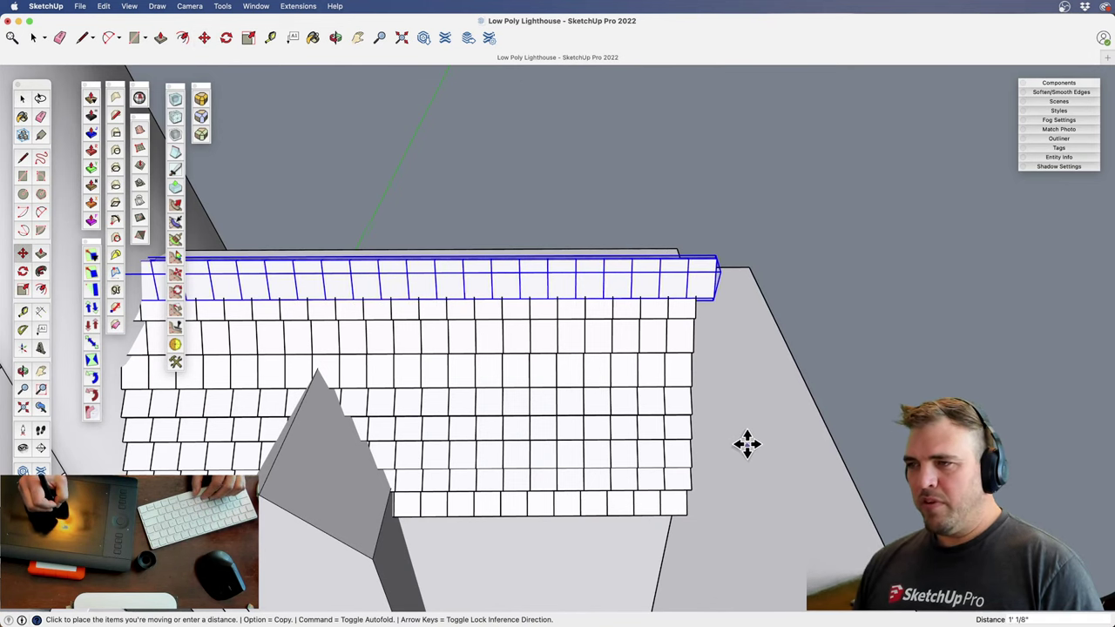
{"action": "left_click", "coordinate": [745, 439]}
Slide the second tile row from the ridge about 4 7/8" sideways towards the gable edge
{"action": "key", "text": "space"}
{"action": "left_click", "coordinate": [692, 322]}
{"action": "key", "text": "m"}
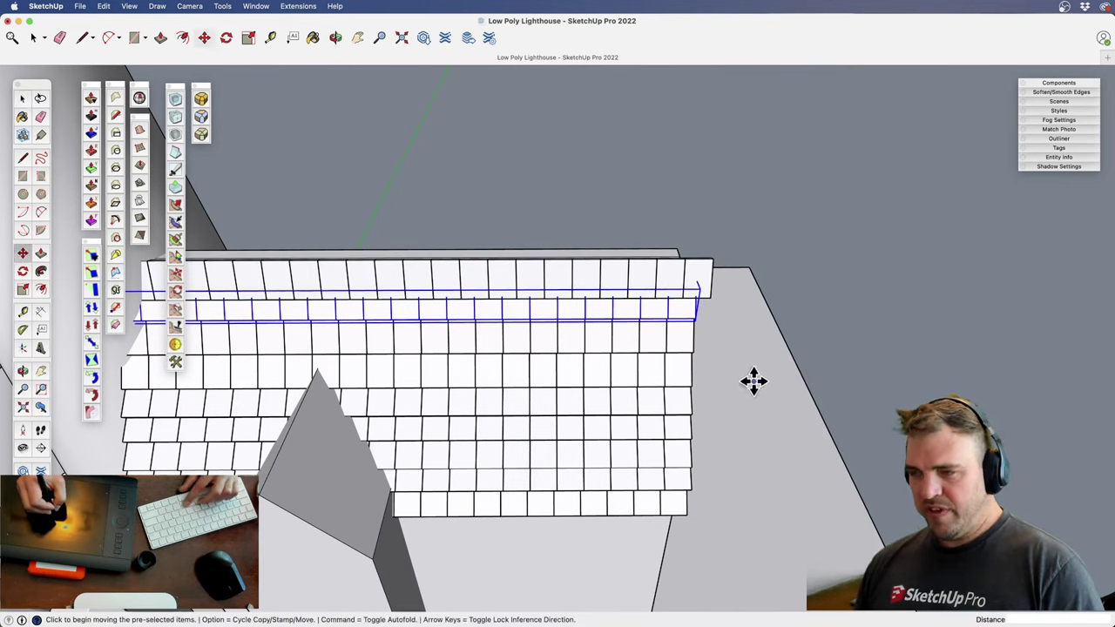
{"action": "left_click", "coordinate": [755, 379]}
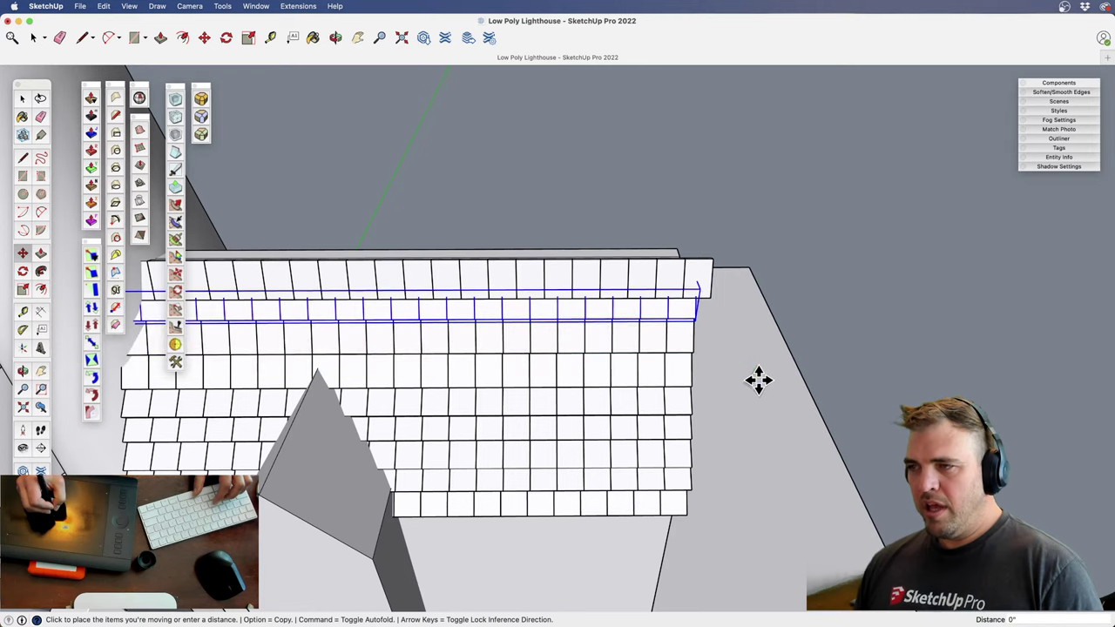
{"action": "left_click", "coordinate": [760, 386]}
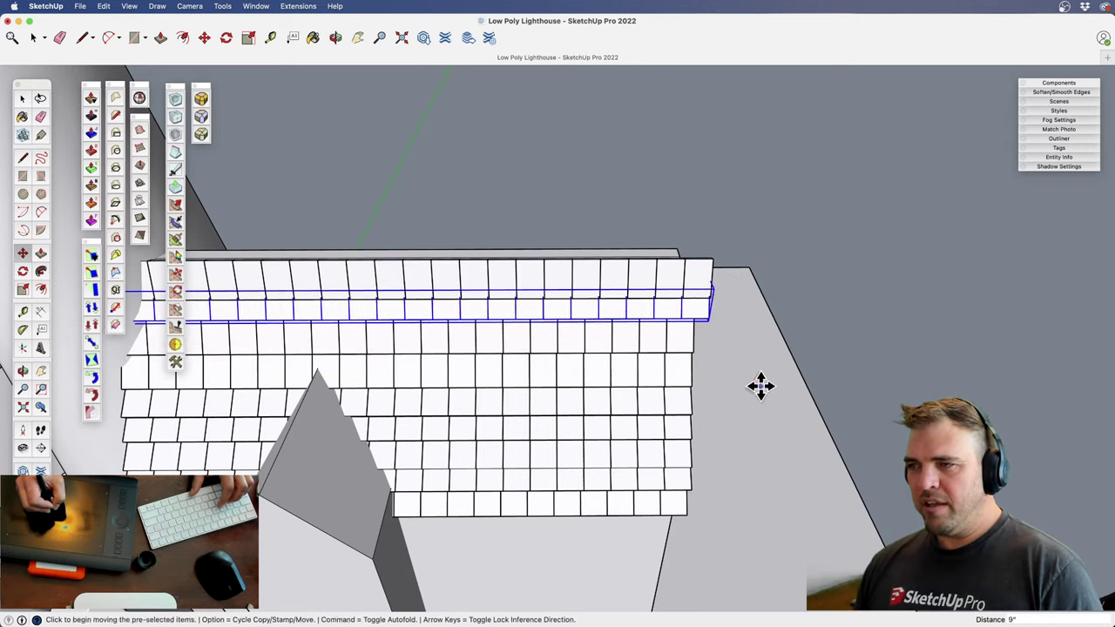
{"action": "left_click", "coordinate": [886, 364]}
{"action": "left_click", "coordinate": [952, 374]}
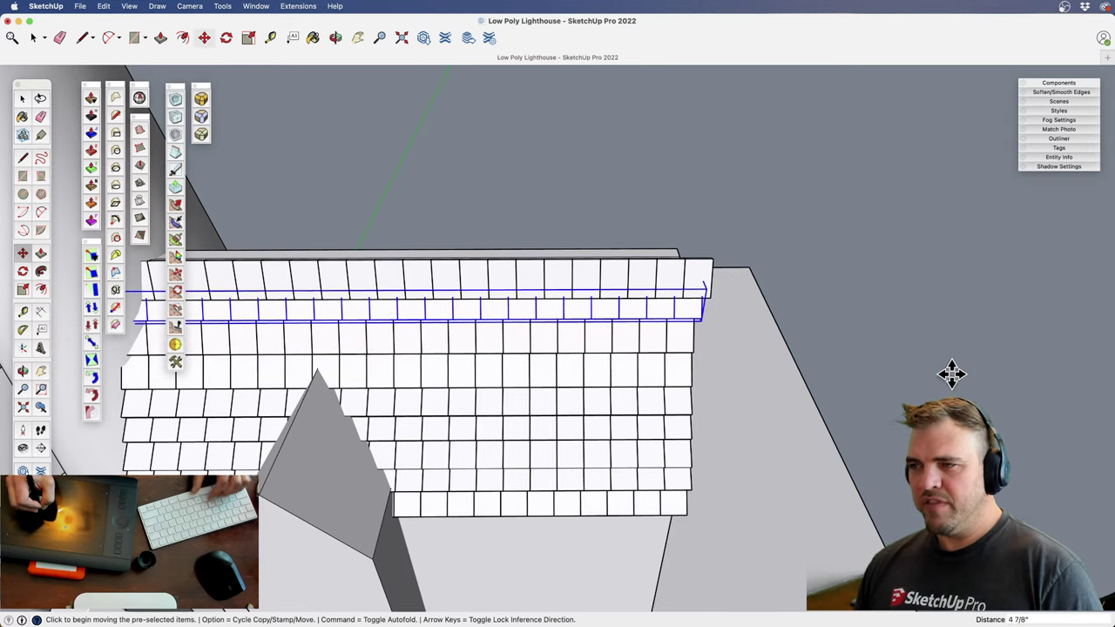
Slide the third tile row from the ridge about 1 13/16" sideways, back from the gable edge
{"action": "key", "text": "space"}
{"action": "left_click", "coordinate": [676, 344]}
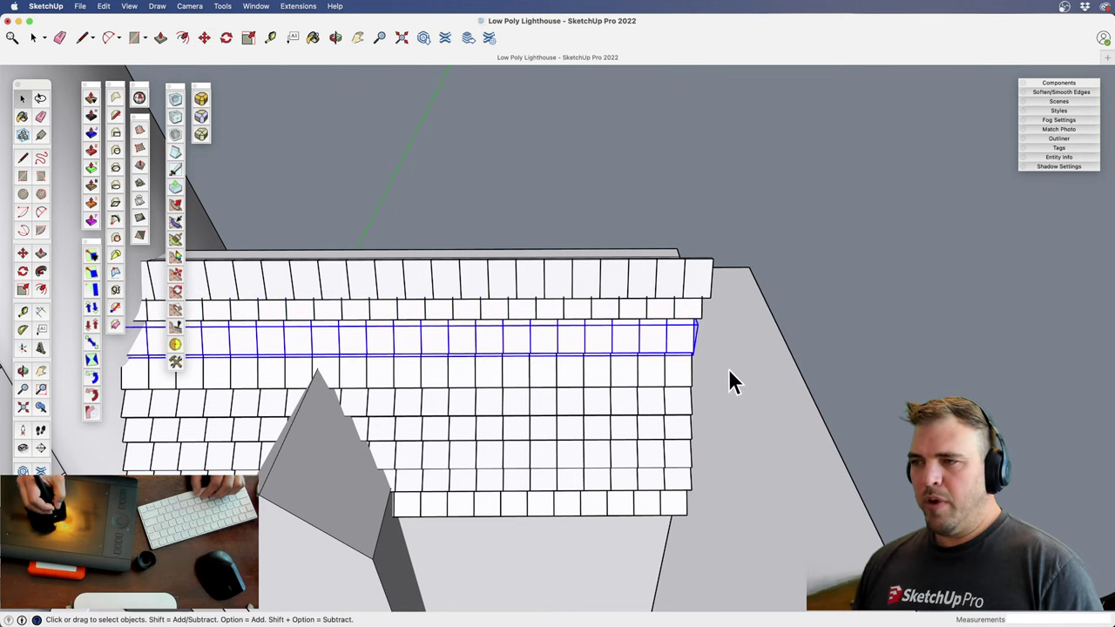
{"action": "key", "text": "m"}
{"action": "left_click", "coordinate": [906, 381]}
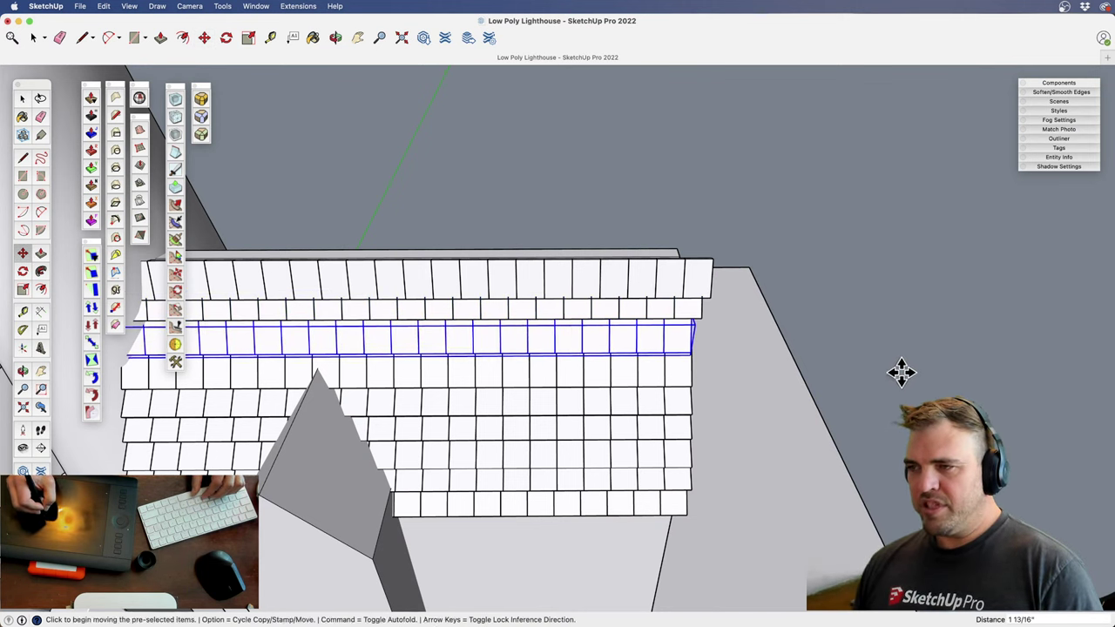
Slide the fourth tile row from the ridge about 5 5/16" sideways towards the gable edge
{"action": "key", "text": "space"}
{"action": "left_click", "coordinate": [688, 379]}
{"action": "left_click", "coordinate": [684, 379]}
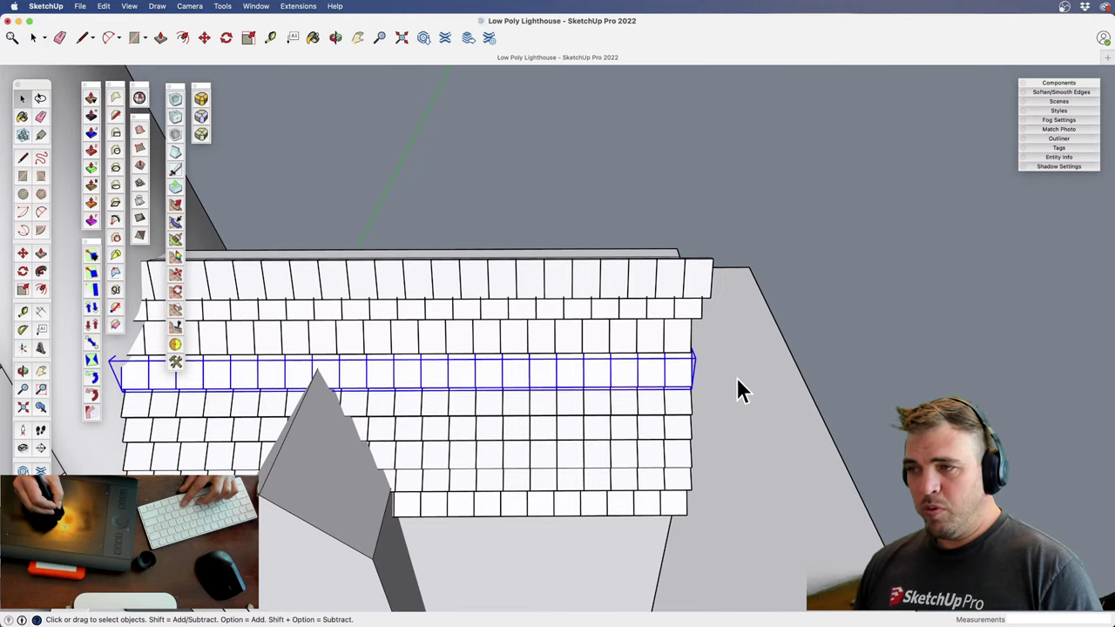
{"action": "key", "text": "m"}
{"action": "left_click", "coordinate": [855, 351]}
{"action": "left_click", "coordinate": [855, 349]}
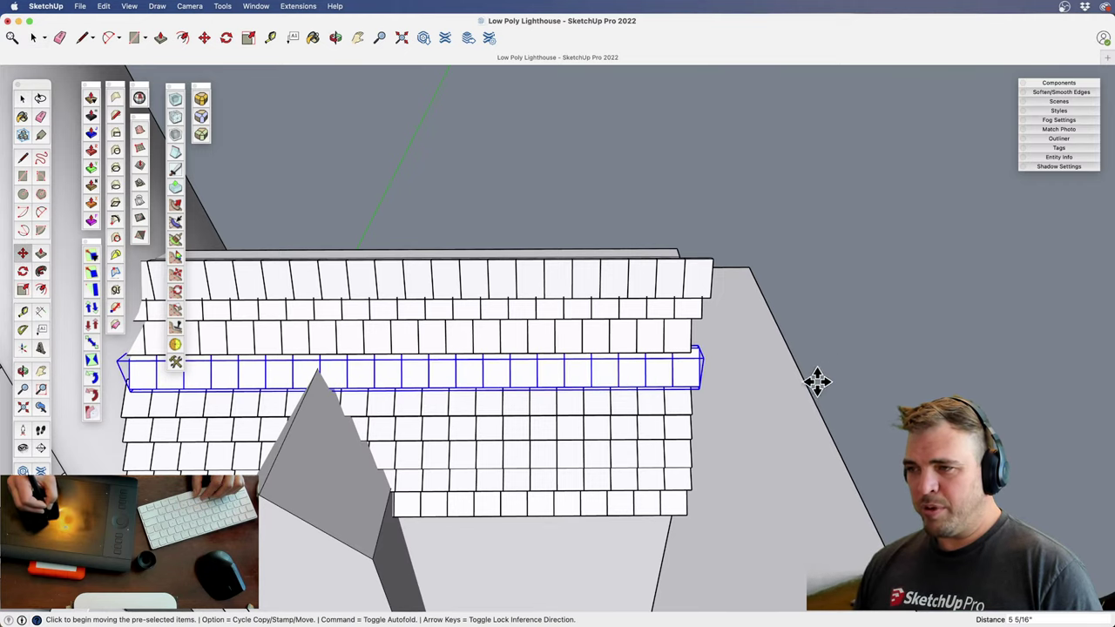
Slide the third tile row from the ridge about 4 11/16" sideways towards the gable edge
{"action": "key", "text": "space"}
{"action": "left_click", "coordinate": [682, 400]}
{"action": "key", "text": "z"}
{"action": "key", "text": "h"}
{"action": "left_click_drag", "start_coordinate": [748, 454], "coordinate": [562, 293]}
{"action": "key", "text": "space"}
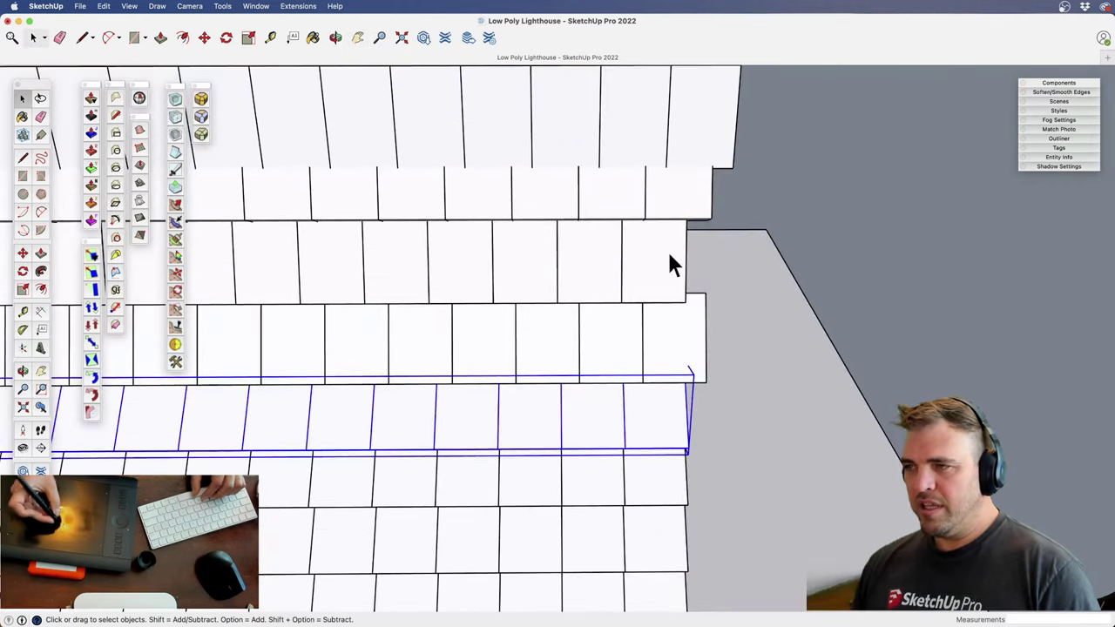
{"action": "left_click", "coordinate": [670, 253]}
{"action": "key", "text": "m"}
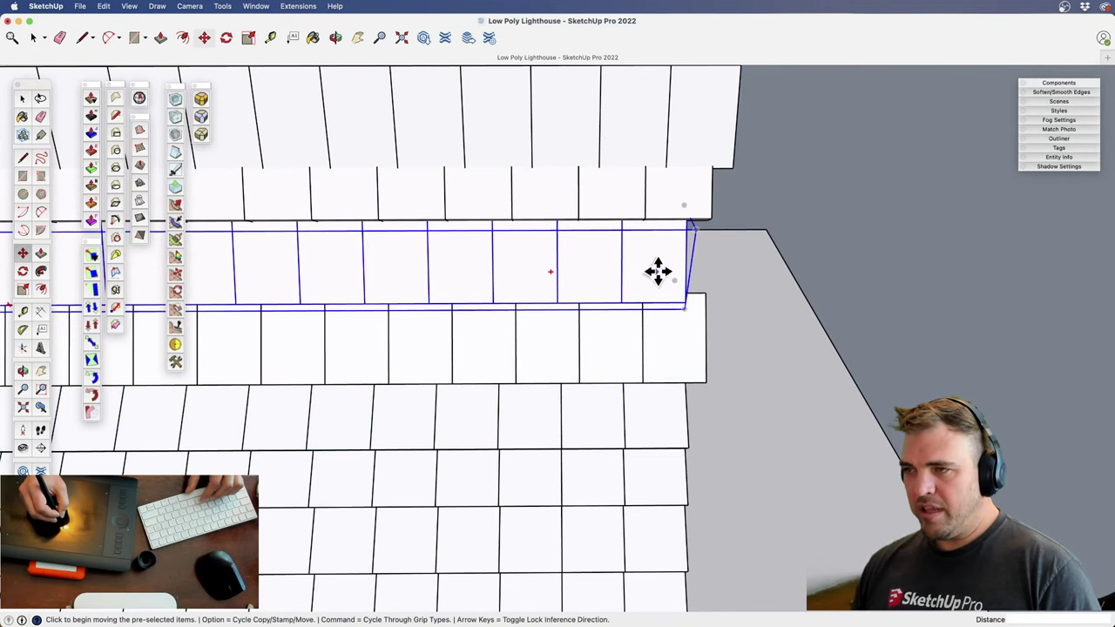
{"action": "left_click", "coordinate": [705, 292]}
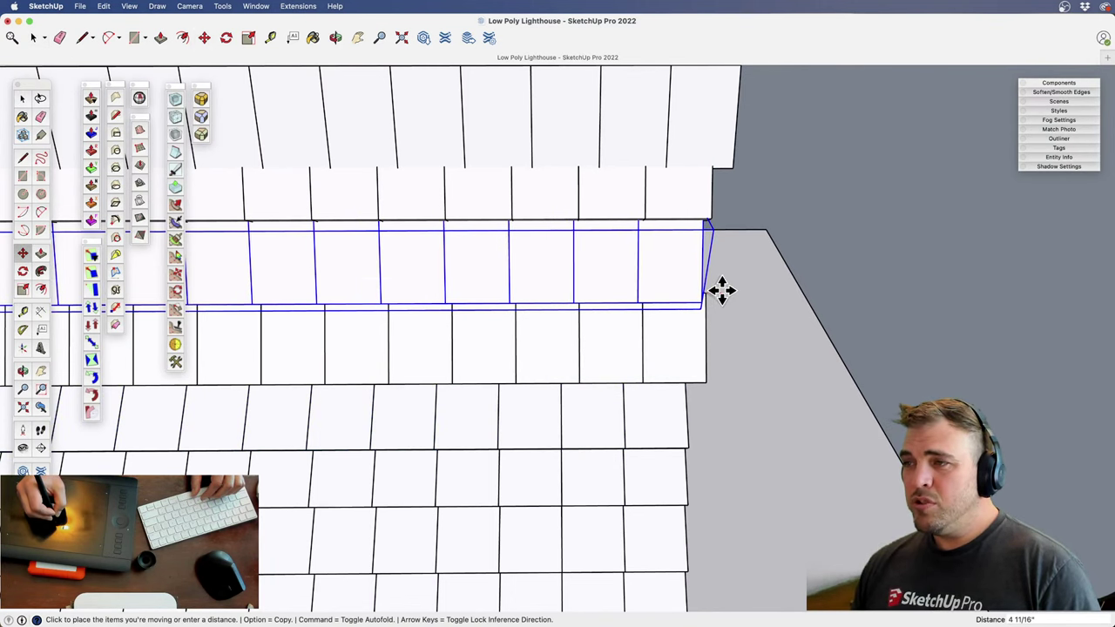
{"action": "scroll", "coordinate": [667, 348], "scroll_direction": "down", "scroll_amount": 4}
Slide the fifth tile row from the ridge about 4 7/16" sideways towards the gable edge
{"action": "key", "text": "space"}
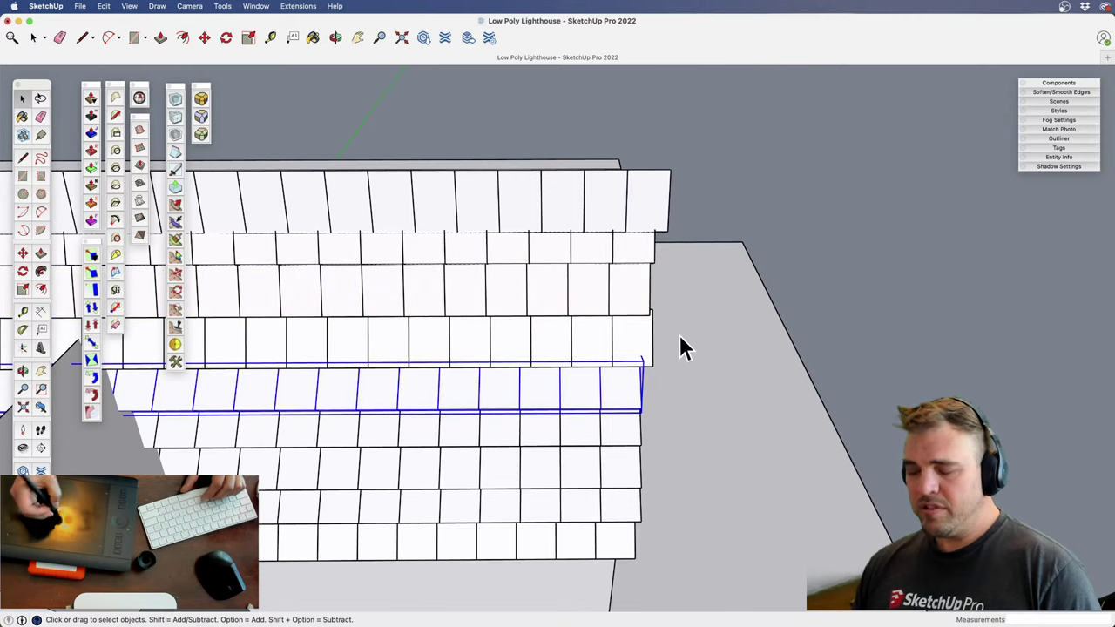
{"action": "scroll", "coordinate": [635, 406], "scroll_direction": "up", "scroll_amount": 5}
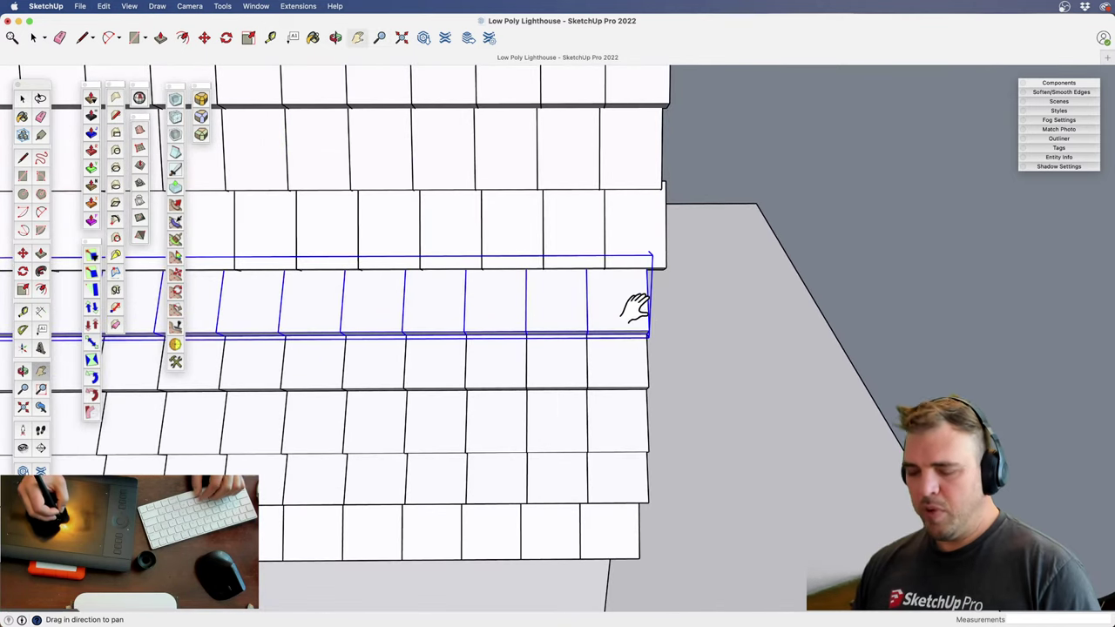
{"action": "key", "text": "m"}
{"action": "left_click", "coordinate": [627, 306]}
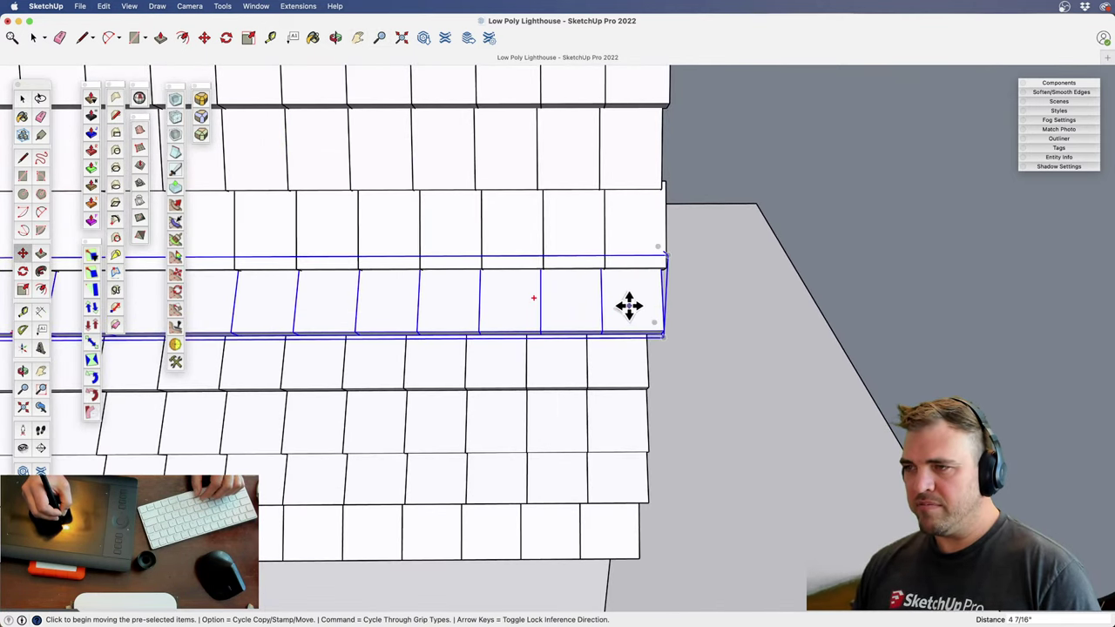
Slide the sixth tile row from the ridge sideways towards the gable edge, slightly beyond the end of the fifth row
{"action": "left_click", "coordinate": [632, 384]}
{"action": "key", "text": "space"}
{"action": "key", "text": "m"}
{"action": "left_click", "coordinate": [615, 363]}
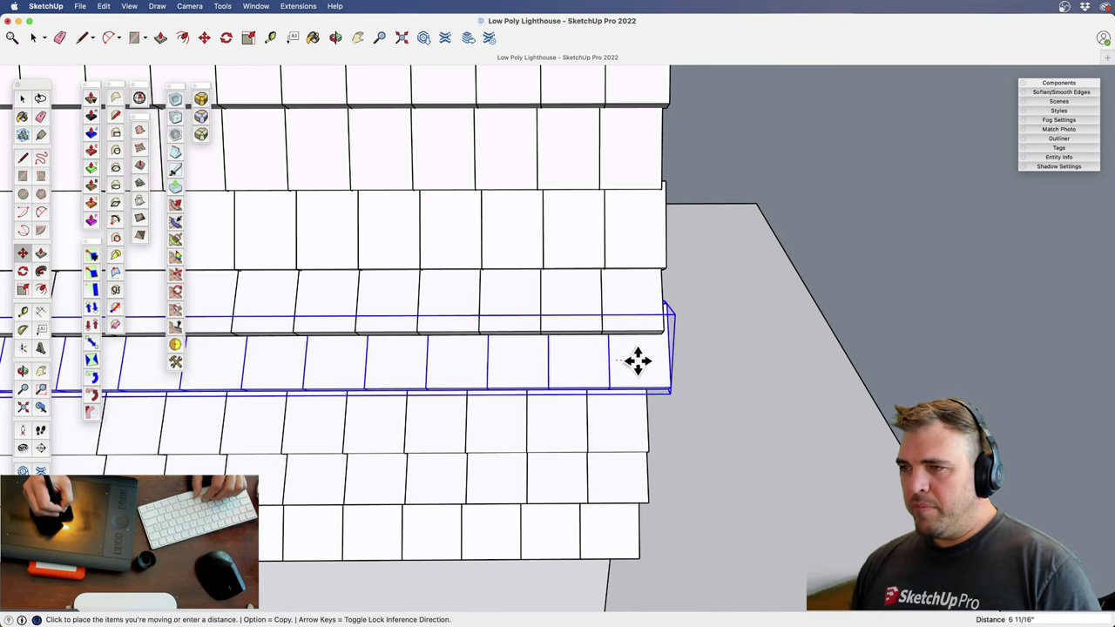
Slide the seventh tile row from the ridge about 3 11/16" sideways towards the gable edge
{"action": "left_click", "coordinate": [631, 433]}
{"action": "key", "text": "space"}
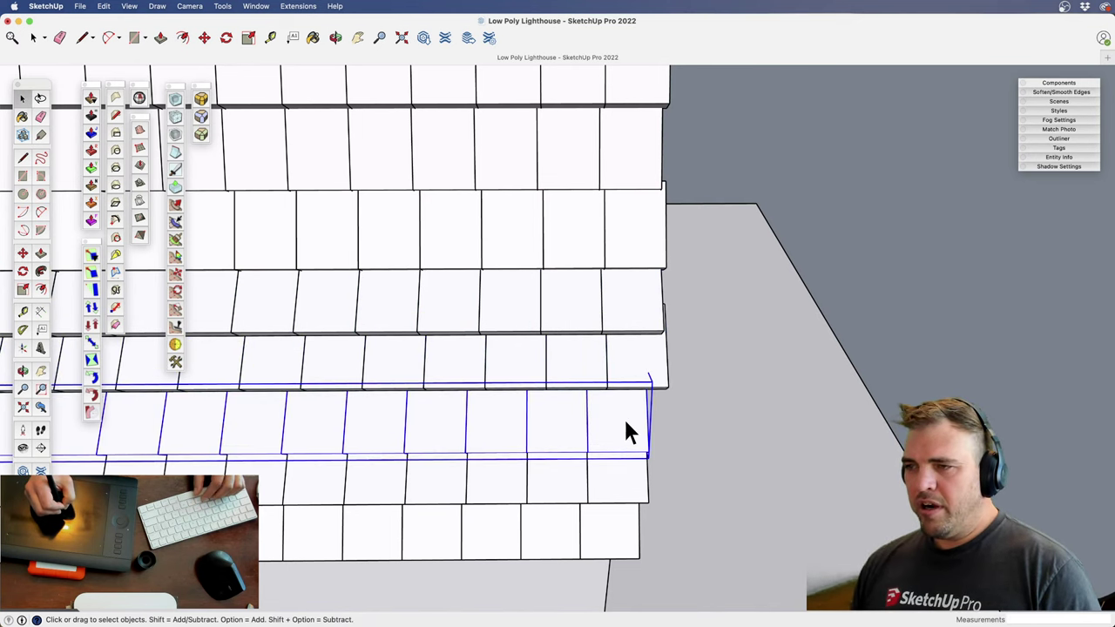
{"action": "key", "text": "m"}
{"action": "left_click", "coordinate": [633, 425]}
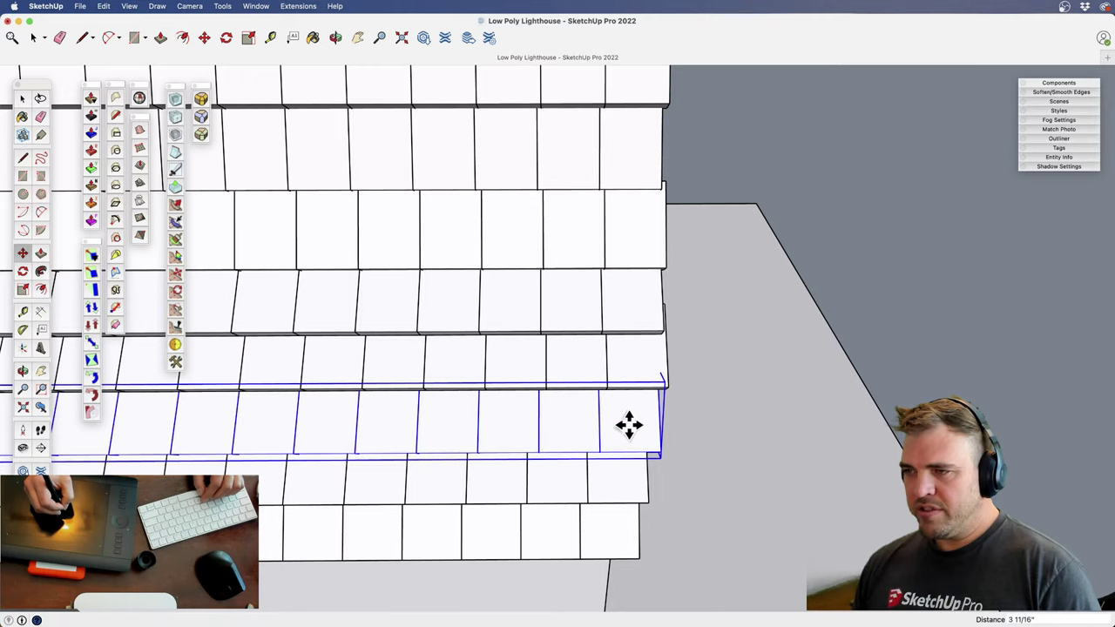
Slide the lowest tile row at the eave about 2 5/8" sideways towards the gable edge
{"action": "left_click", "coordinate": [637, 492]}
{"action": "key", "text": "space"}
{"action": "left_click_drag", "start_coordinate": [603, 451], "coordinate": [601, 463]}
{"action": "key", "text": "h"}
{"action": "left_click_drag", "start_coordinate": [601, 463], "coordinate": [608, 405]}
{"action": "scroll", "coordinate": [620, 345], "scroll_direction": "up", "scroll_amount": 2}
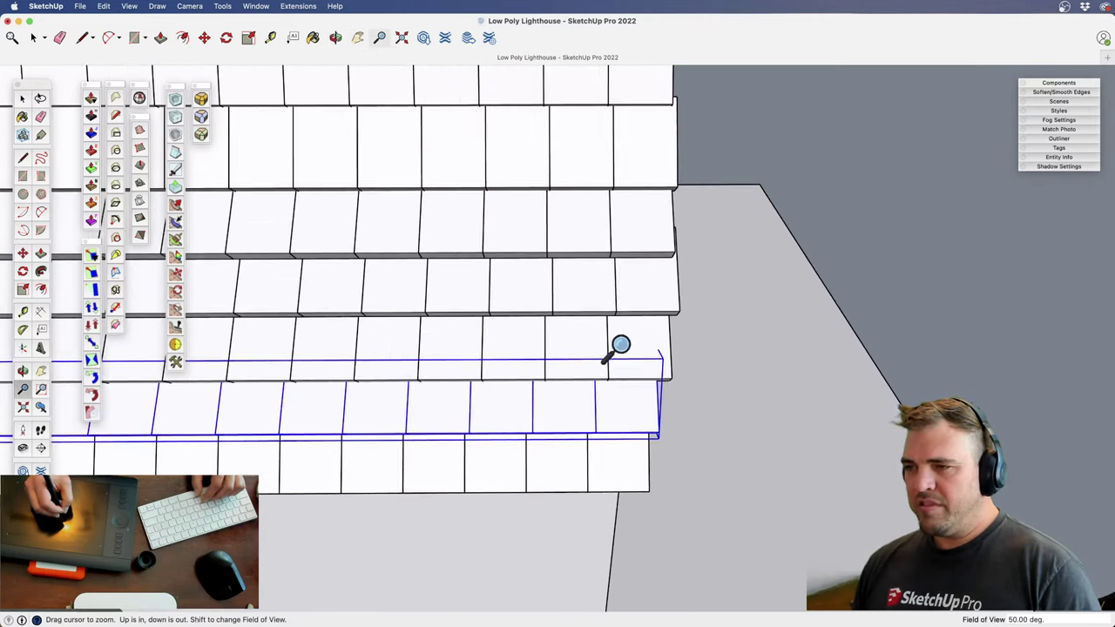
{"action": "key", "text": "m"}
{"action": "left_click", "coordinate": [624, 473]}
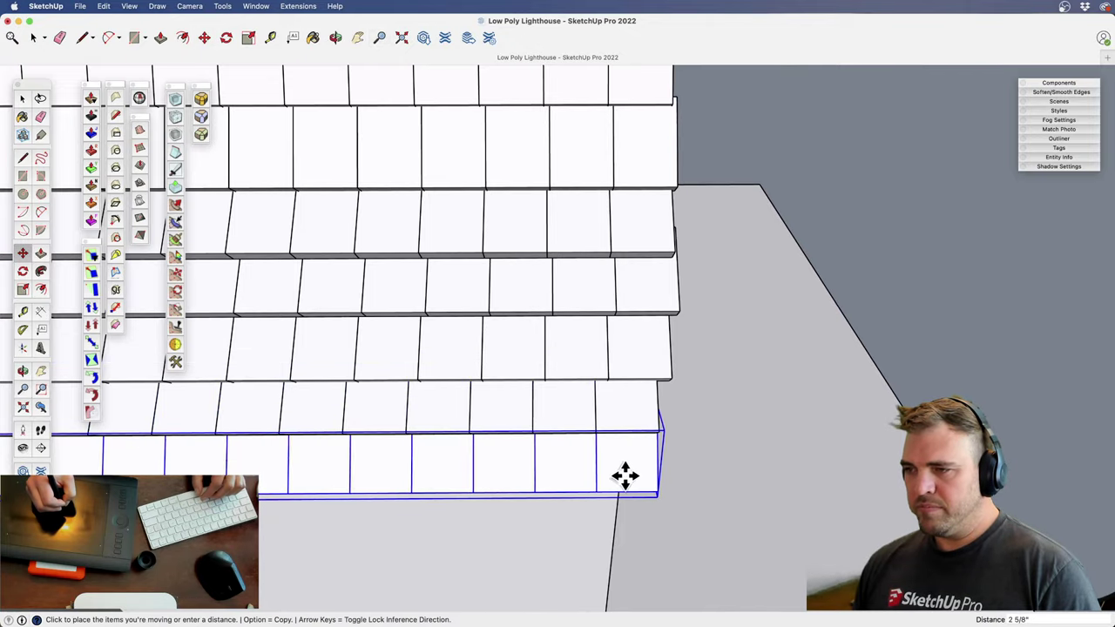
{"action": "left_click", "coordinate": [629, 475]}
Select all the staggered tile rows on the roof slope and combine them into one group
{"action": "scroll", "coordinate": [647, 410], "scroll_direction": "down", "scroll_amount": 3}
{"action": "middle_click_drag", "start_coordinate": [647, 410], "coordinate": [456, 418]}
{"action": "key", "text": "space"}
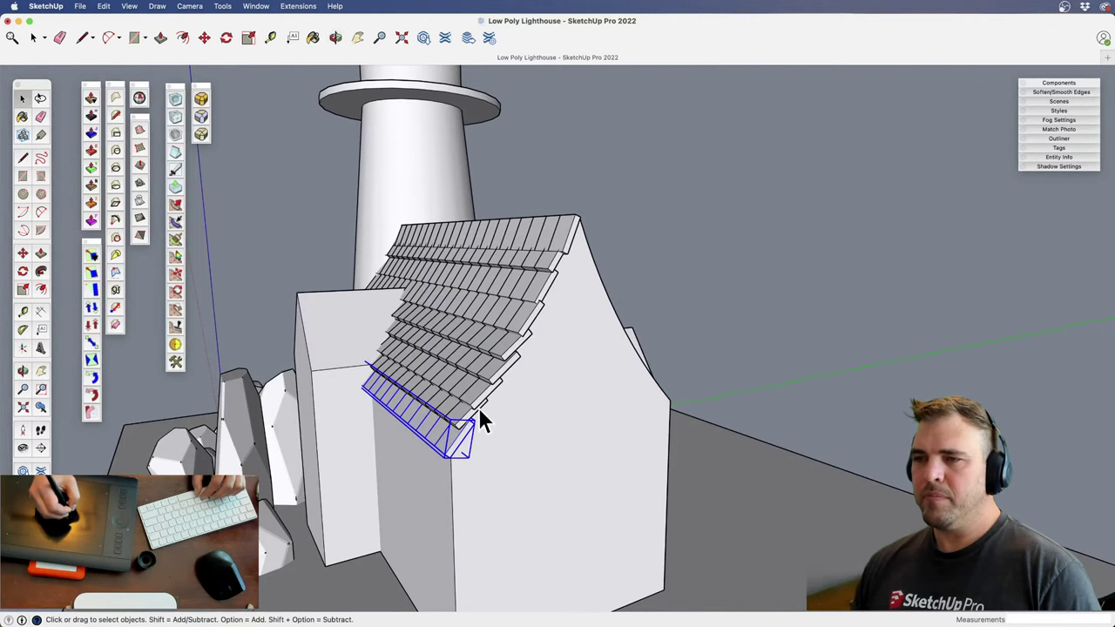
{"action": "left_click", "coordinate": [502, 359], "text": "shift"}
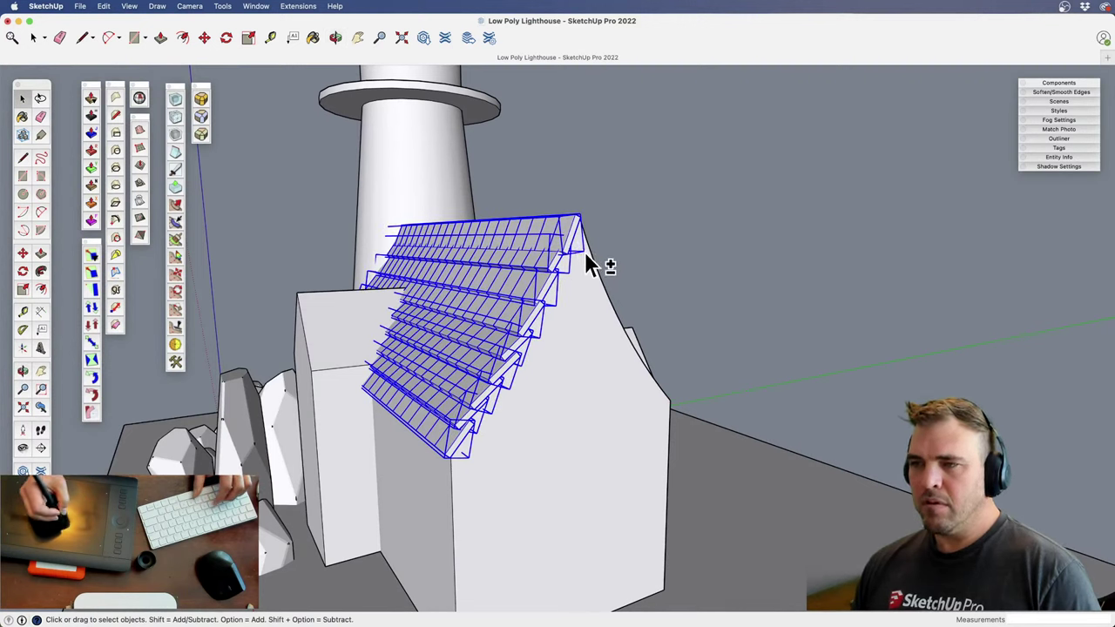
{"action": "key", "text": "shift+x"}
{"action": "key", "text": "g"}
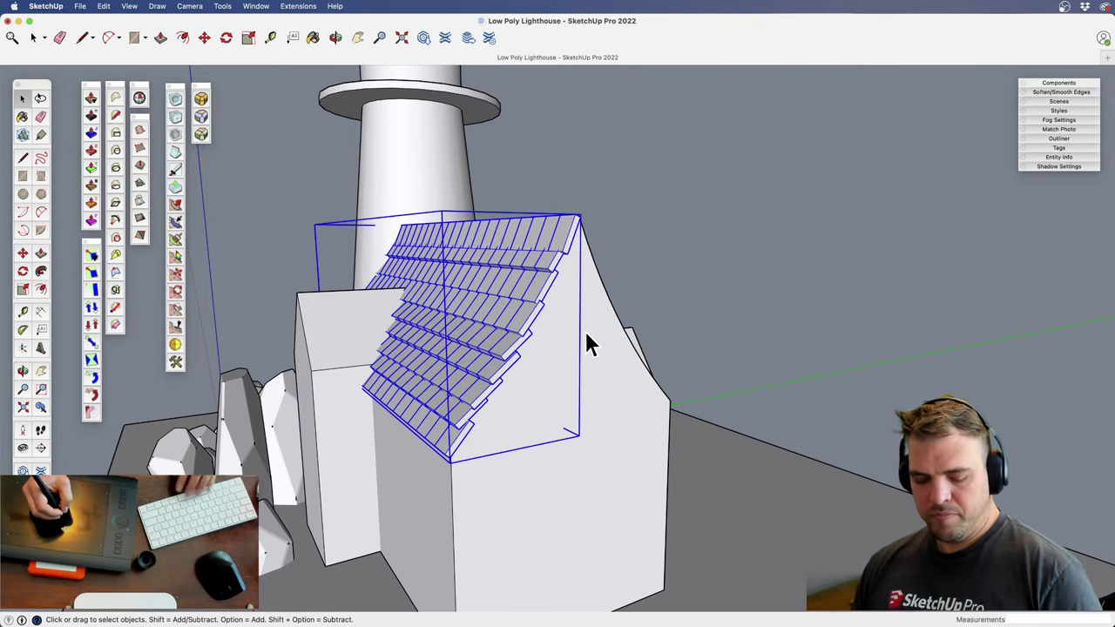
Examine the grouped roof tiles from the gable end, close up along the ridge and from above, and clear the selection
{"action": "left_click_drag", "start_coordinate": [540, 411], "coordinate": [535, 316]}
{"action": "mouse_move", "coordinate": [535, 316]}
{"action": "middle_mouse_down"}
{"action": "mouse_move", "coordinate": [505, 374]}
{"action": "mouse_move", "coordinate": [473, 337]}
{"action": "mouse_move", "coordinate": [527, 313]}
{"action": "middle_mouse_up"}
{"action": "scroll", "coordinate": [497, 374], "scroll_direction": "up", "scroll_amount": 3}
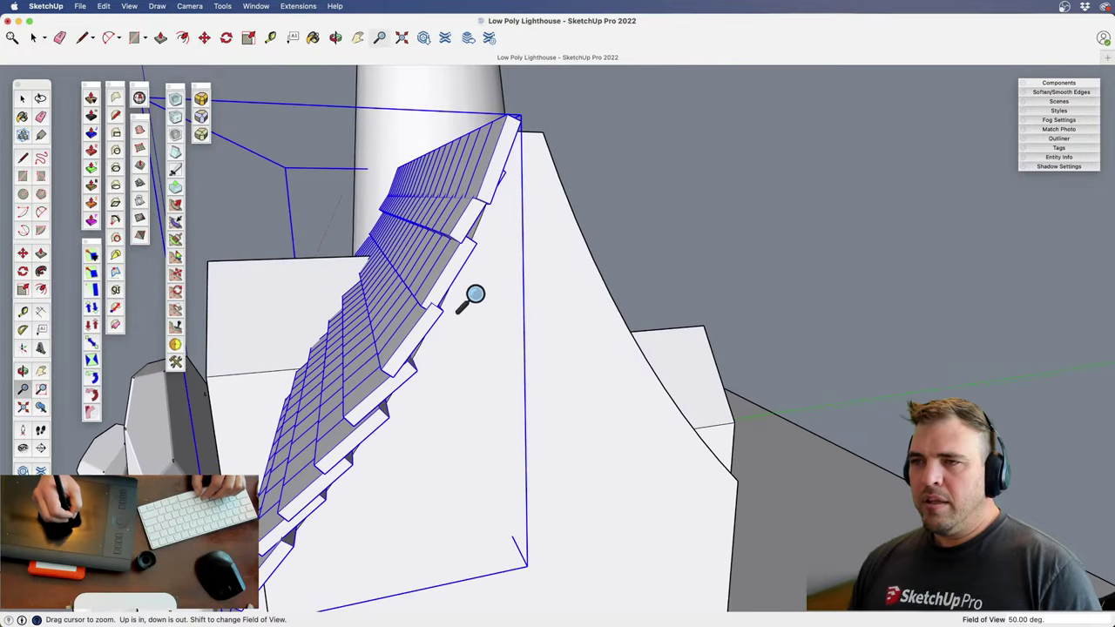
{"action": "middle_click_drag", "start_coordinate": [467, 294], "coordinate": [625, 284]}
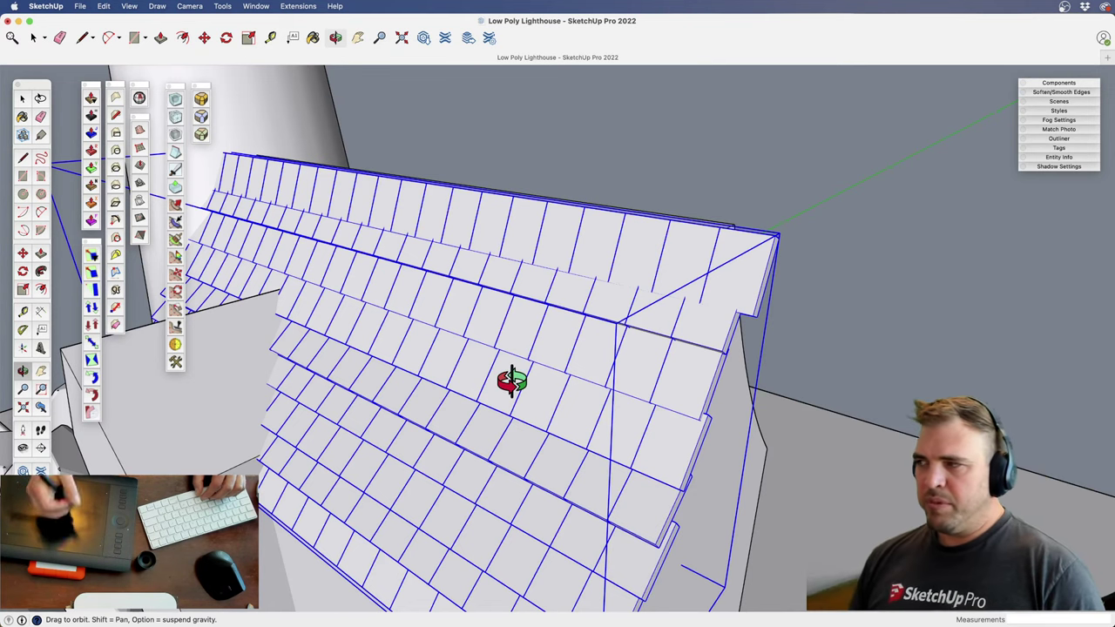
{"action": "scroll", "coordinate": [540, 409], "scroll_direction": "down", "scroll_amount": 5}
{"action": "middle_click_drag", "start_coordinate": [523, 490], "coordinate": [497, 391]}
{"action": "scroll", "coordinate": [701, 276], "scroll_direction": "up", "scroll_amount": 3}
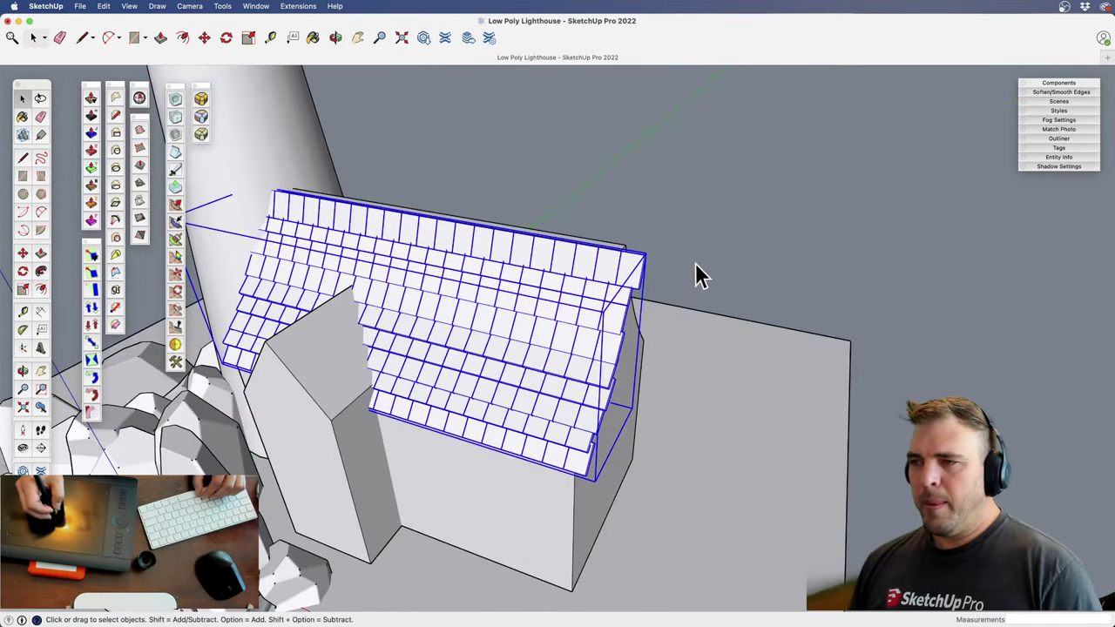
{"action": "left_click", "coordinate": [701, 277]}
Copy the loose tile beside the ground slab along the red axis and array it as 4x evenly spaced copies
{"action": "scroll", "coordinate": [562, 340], "scroll_direction": "down", "scroll_amount": 5}
{"action": "middle_click_drag", "start_coordinate": [562, 339], "coordinate": [467, 321], "text": "shift"}
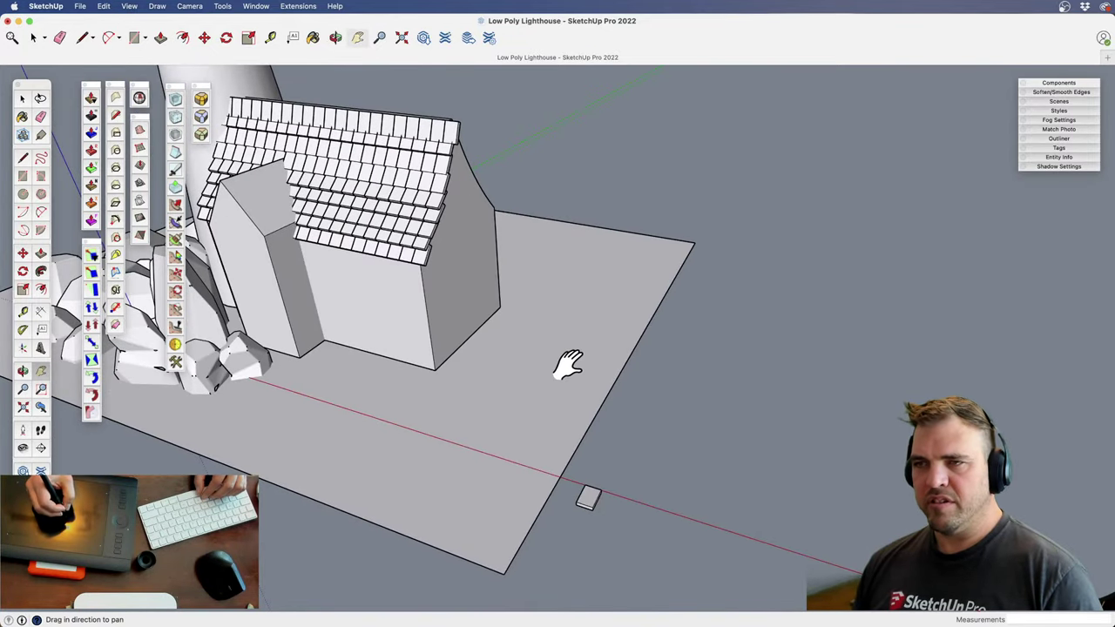
{"action": "middle_click_drag", "start_coordinate": [616, 503], "coordinate": [556, 402], "text": "shift"}
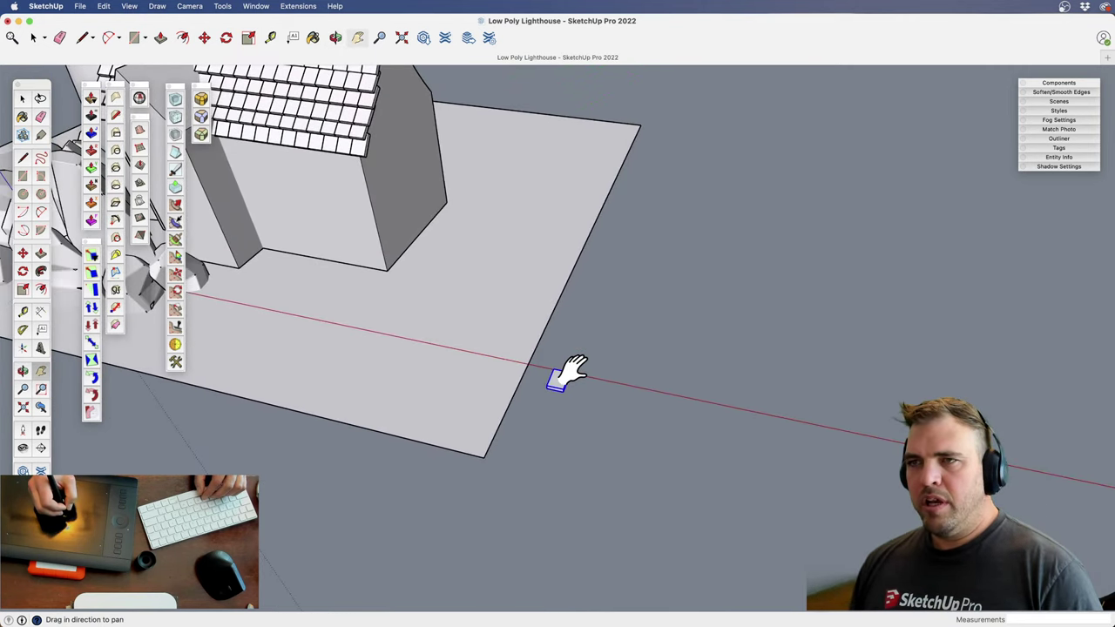
{"action": "scroll", "coordinate": [567, 478], "scroll_direction": "down", "scroll_amount": 3}
{"action": "scroll", "coordinate": [583, 308], "scroll_direction": "up", "scroll_amount": 5}
{"action": "middle_click_drag", "start_coordinate": [579, 462], "coordinate": [627, 451], "text": "shift"}
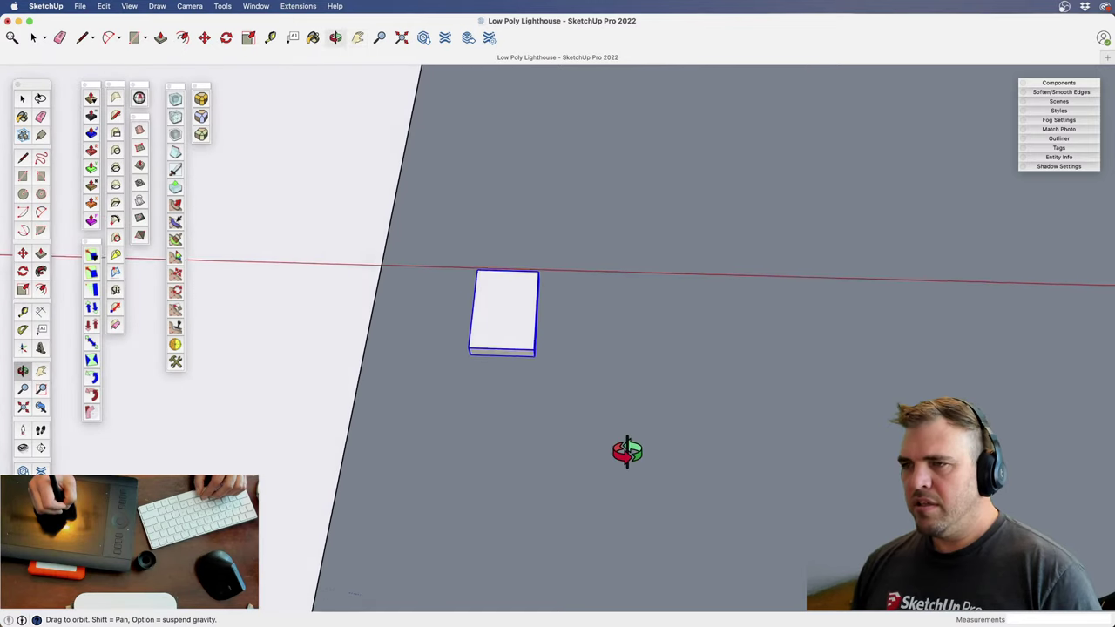
{"action": "key", "text": "m"}
{"action": "key", "text": "alt"}
{"action": "left_click", "coordinate": [519, 381]}
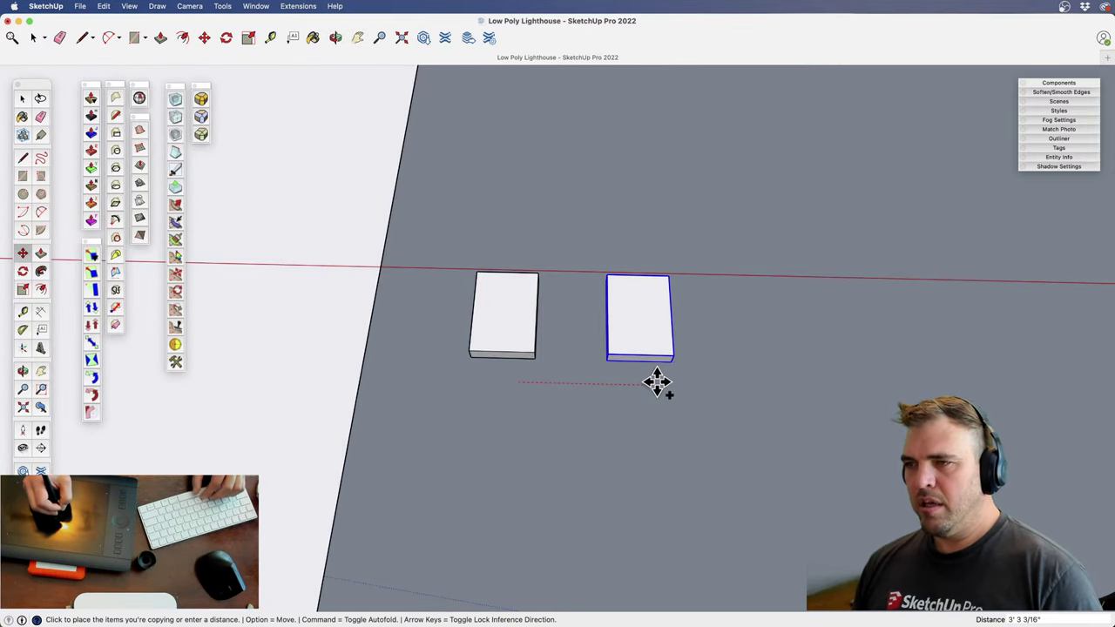
{"action": "left_click", "coordinate": [620, 382]}
{"action": "type", "text": "4x"}
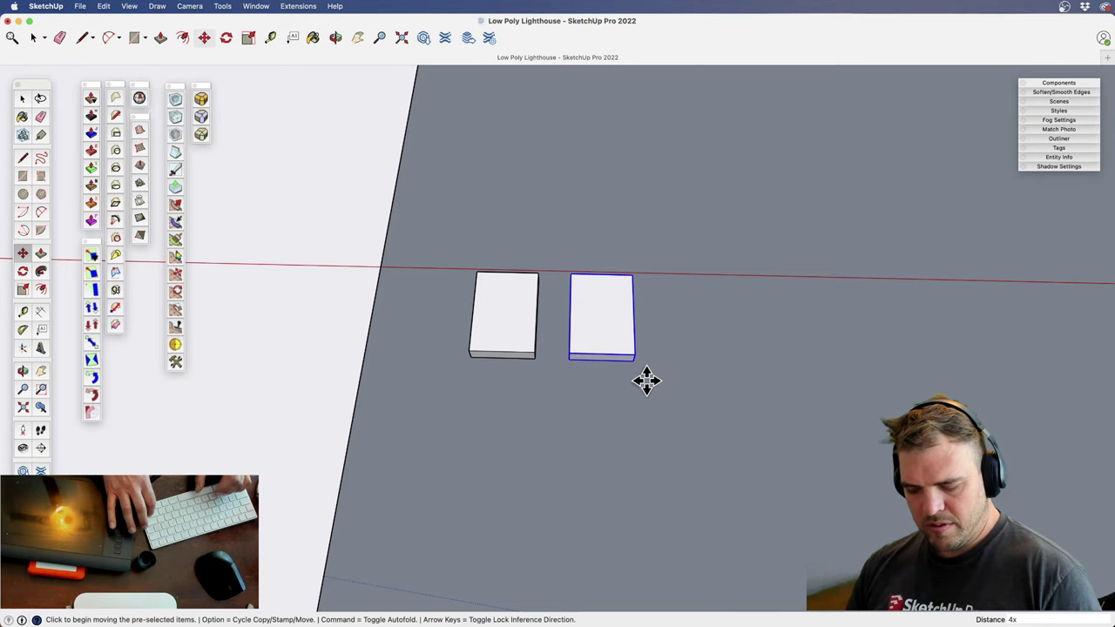
{"action": "key", "text": "Return"}
{"action": "key", "text": "space"}
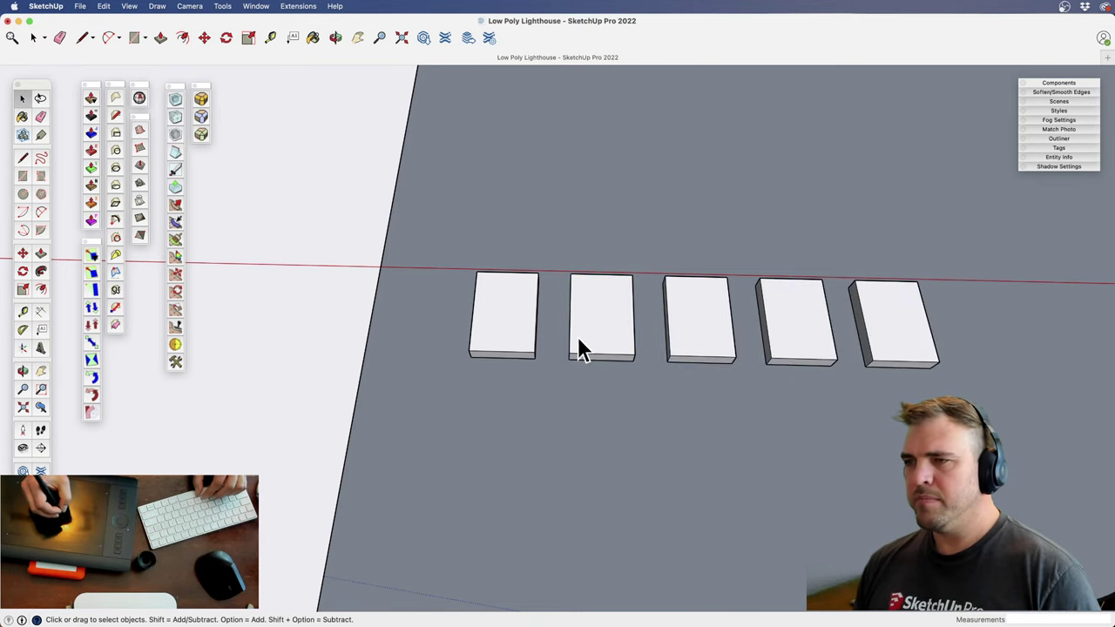
Open the first loose tile for editing and try to push/pull its underside
{"action": "middle_click_drag", "start_coordinate": [514, 338], "coordinate": [510, 374]}
{"action": "scroll", "coordinate": [511, 374], "scroll_direction": "up", "scroll_amount": 5}
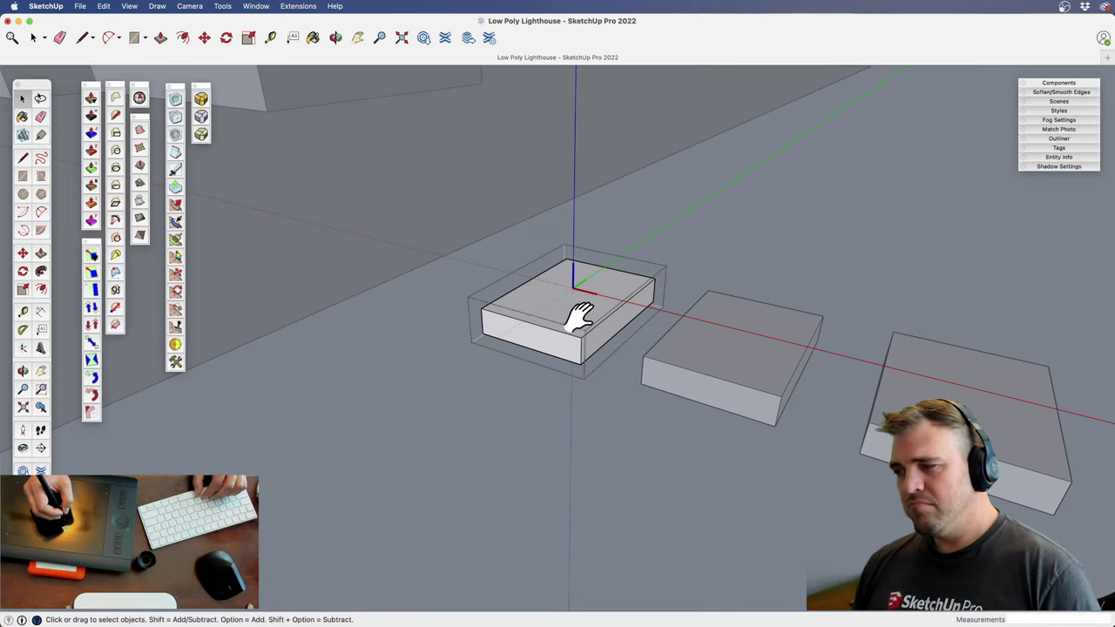
{"action": "middle_click_drag", "start_coordinate": [579, 318], "coordinate": [562, 342], "text": "shift"}
{"action": "key", "text": "p"}
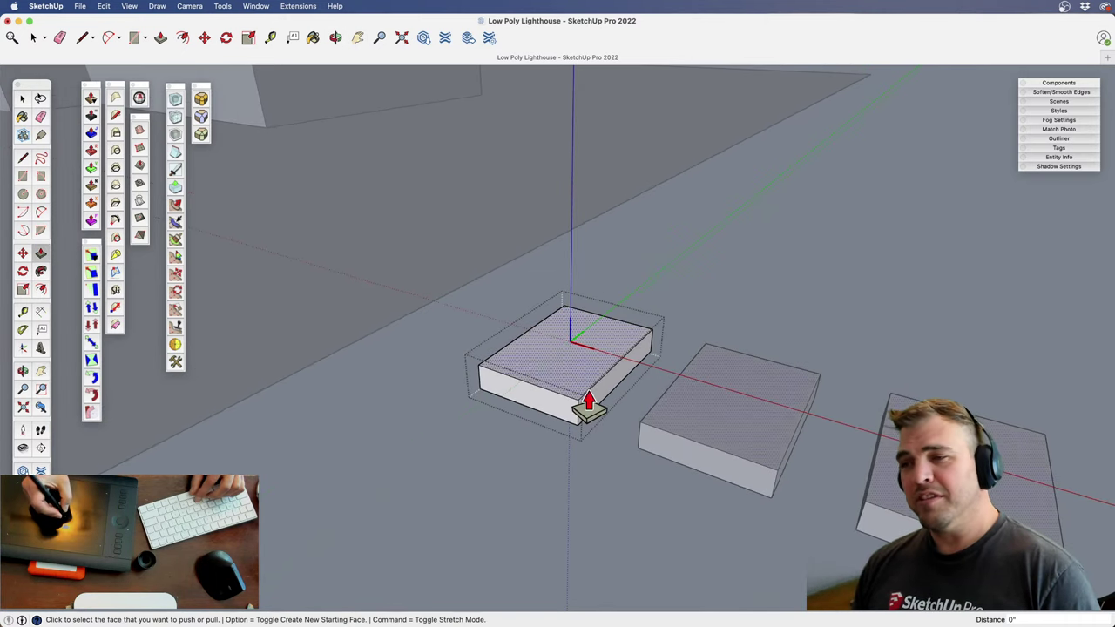
{"action": "middle_click_drag", "start_coordinate": [589, 389], "coordinate": [558, 182]}
{"action": "left_click", "coordinate": [586, 487]}
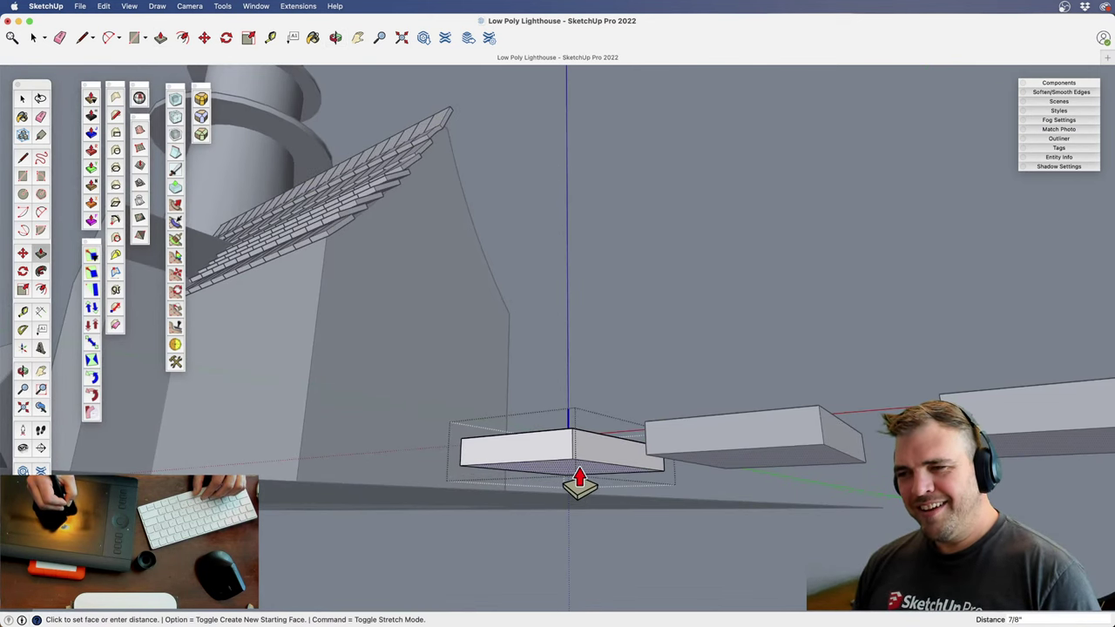
{"action": "middle_click_drag", "start_coordinate": [583, 478], "coordinate": [551, 399], "text": "shift"}
{"action": "mouse_move", "coordinate": [584, 481]}
{"action": "left_mouse_down"}
{"action": "mouse_move", "coordinate": [570, 517]}
{"action": "mouse_move", "coordinate": [572, 395]}
{"action": "mouse_move", "coordinate": [572, 487]}
{"action": "left_mouse_up"}
Leave the tile's editing and look over the row of five loose tiles from above
{"action": "key", "text": "z"}
{"action": "key", "text": "h"}
{"action": "left_click_drag", "start_coordinate": [573, 488], "coordinate": [603, 565]}
{"action": "key", "text": "o"}
{"action": "key", "text": "h"}
{"action": "left_click_drag", "start_coordinate": [604, 378], "coordinate": [541, 145]}
{"action": "key", "text": "z"}
{"action": "left_click_drag", "start_coordinate": [547, 296], "coordinate": [522, 177]}
{"action": "left_click_drag", "start_coordinate": [514, 378], "coordinate": [522, 122]}
{"action": "key", "text": "h"}
{"action": "left_click_drag", "start_coordinate": [462, 309], "coordinate": [509, 340]}
{"action": "key", "text": "z"}
{"action": "left_click_drag", "start_coordinate": [514, 324], "coordinate": [485, 206]}
{"action": "key", "text": "o"}
{"action": "left_click_drag", "start_coordinate": [500, 381], "coordinate": [585, 391]}
{"action": "key", "text": "space"}
{"action": "middle_click_drag", "start_coordinate": [512, 383], "coordinate": [587, 386], "text": "shift"}
{"action": "left_click", "coordinate": [615, 411]}
{"action": "scroll", "coordinate": [510, 480], "scroll_direction": "down", "scroll_amount": 3}
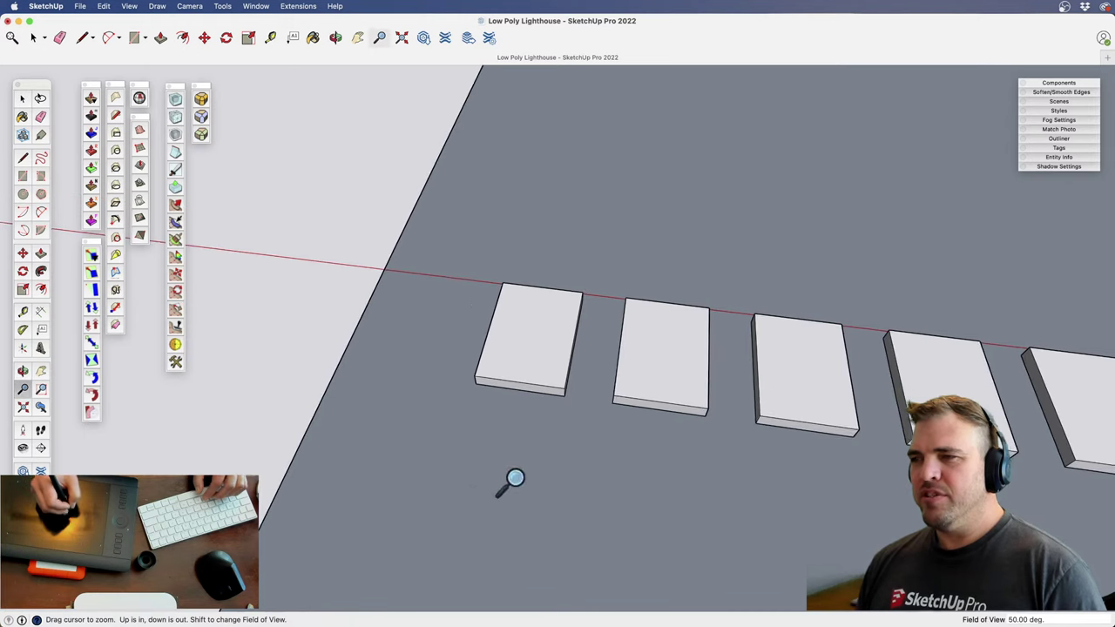
{"action": "scroll", "coordinate": [530, 393], "scroll_direction": "up", "scroll_amount": 4}
{"action": "left_click", "coordinate": [494, 389]}
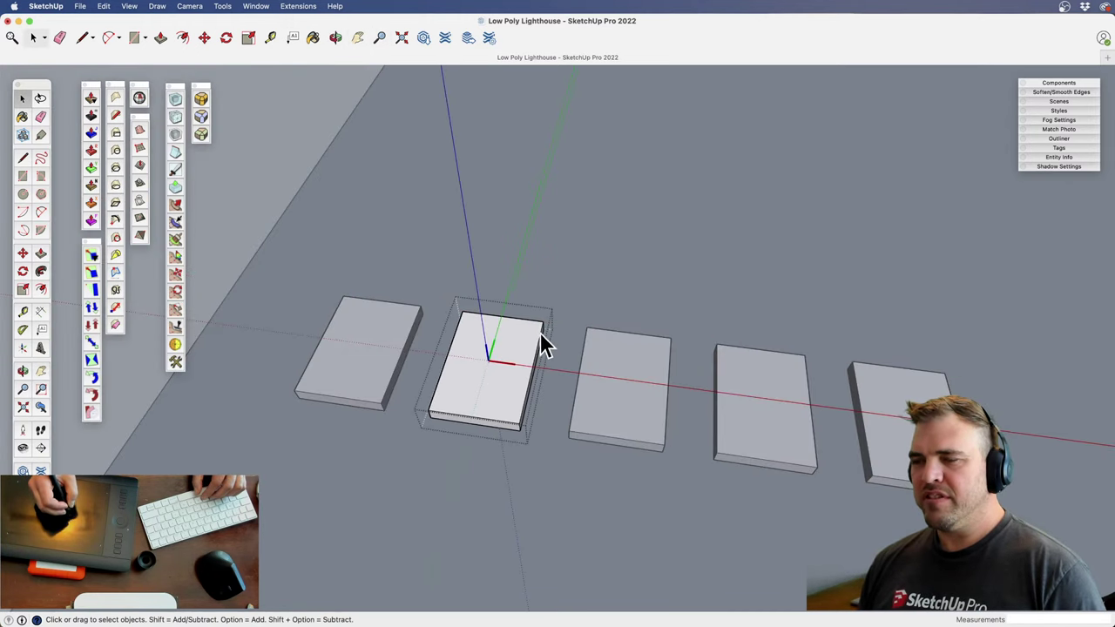
{"action": "key", "text": "Escape"}
{"action": "left_click", "coordinate": [493, 368]}
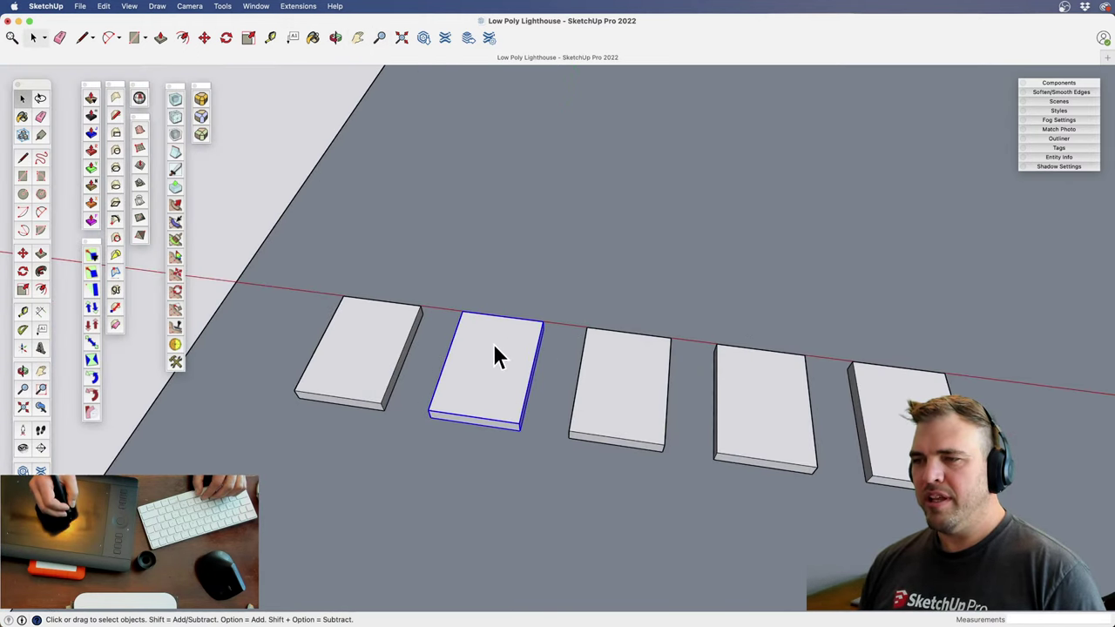
{"action": "double_click", "coordinate": [493, 372]}
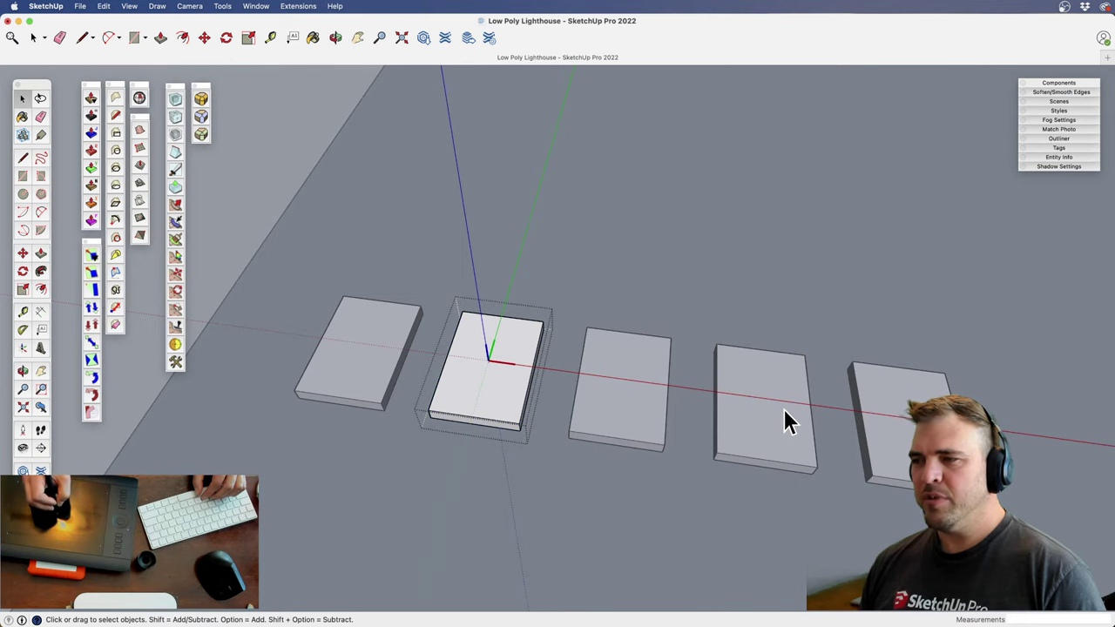
{"action": "left_click", "coordinate": [549, 340]}
Make the second, third and fourth tiles in the loose row unique components
{"action": "right_click", "coordinate": [496, 392]}
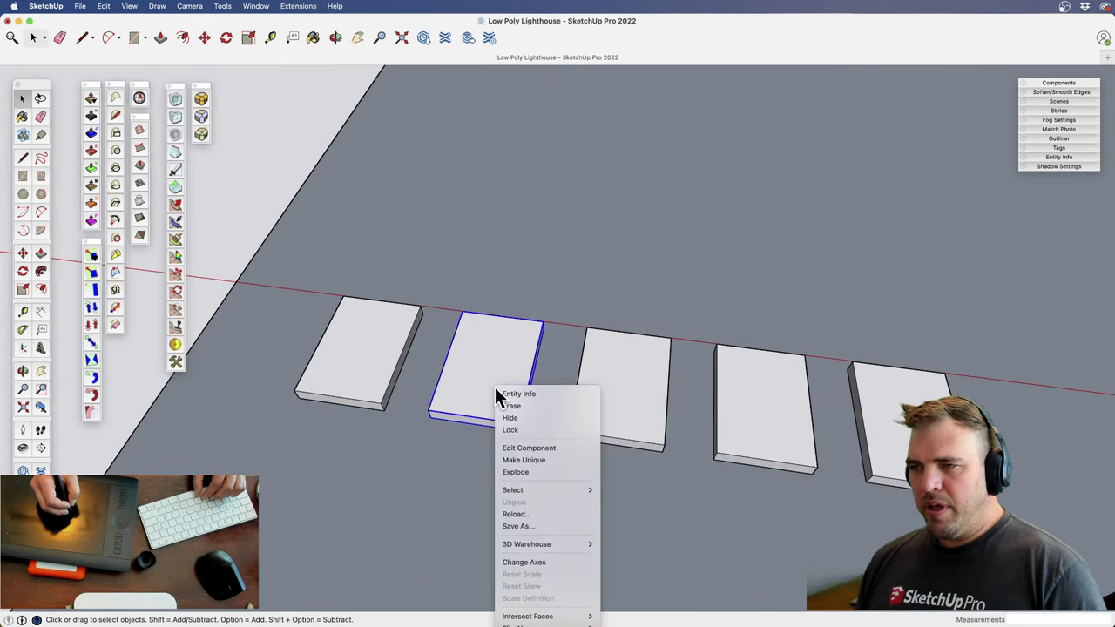
{"action": "left_click", "coordinate": [543, 460]}
{"action": "right_click", "coordinate": [617, 400]}
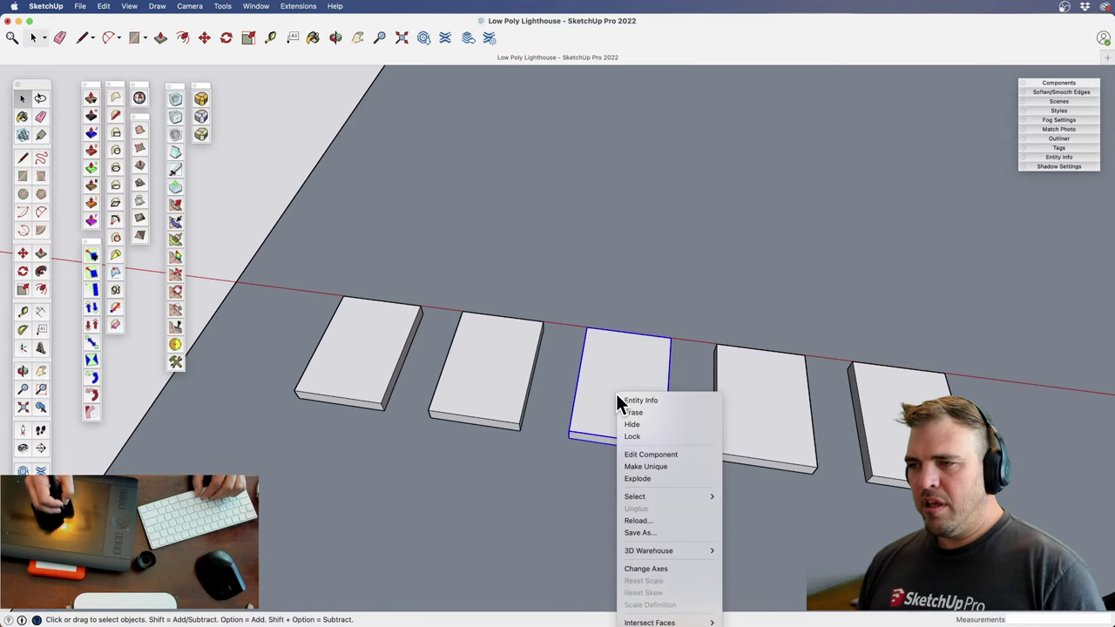
{"action": "left_click", "coordinate": [663, 468]}
{"action": "right_click", "coordinate": [752, 416]}
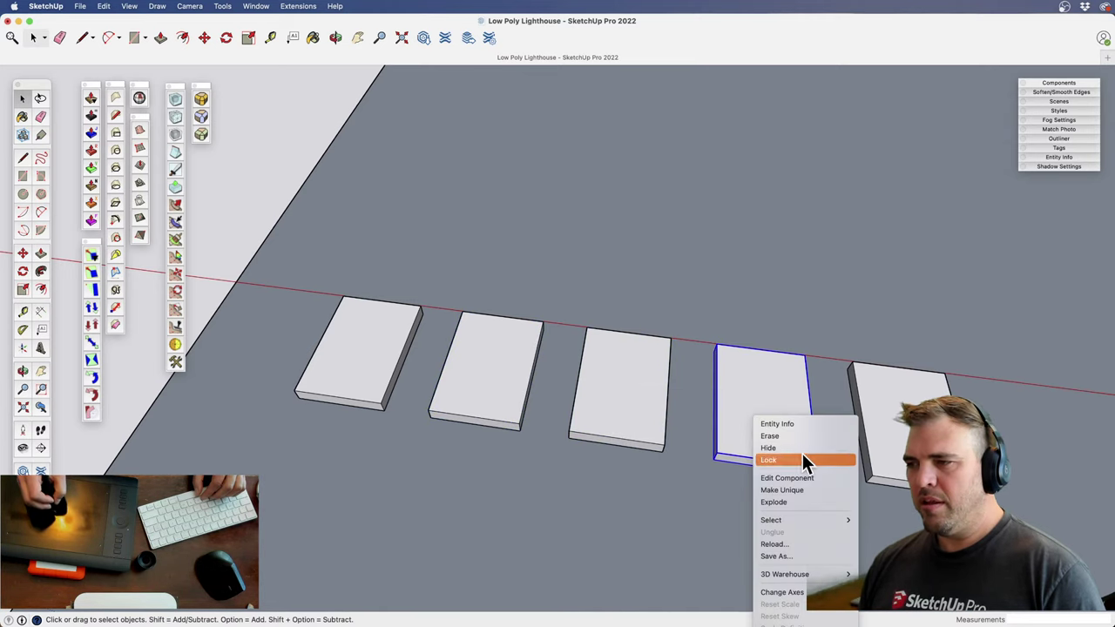
Make the fourth and fifth slab components in the row unique
{"action": "left_click", "coordinate": [802, 490]}
{"action": "right_click", "coordinate": [893, 459]}
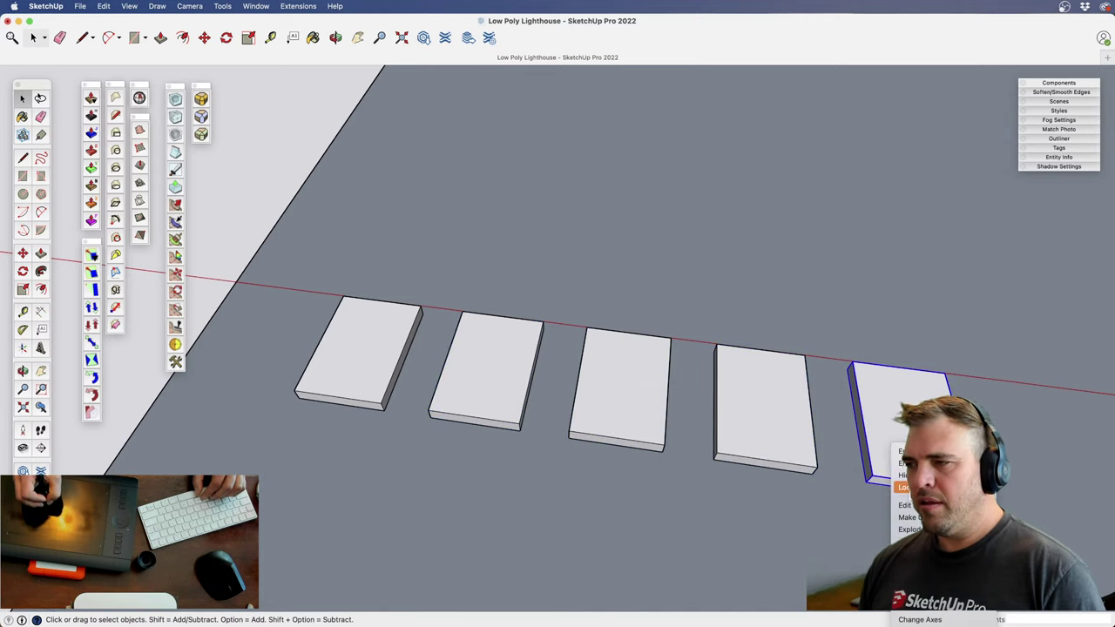
{"action": "left_click", "coordinate": [916, 518]}
Open the first slab component for editing and extend its long side face facing the second slab slightly outward with Push/Pull
{"action": "key", "text": "z"}
{"action": "middle_click_drag", "start_coordinate": [403, 359], "coordinate": [477, 396], "text": "shift"}
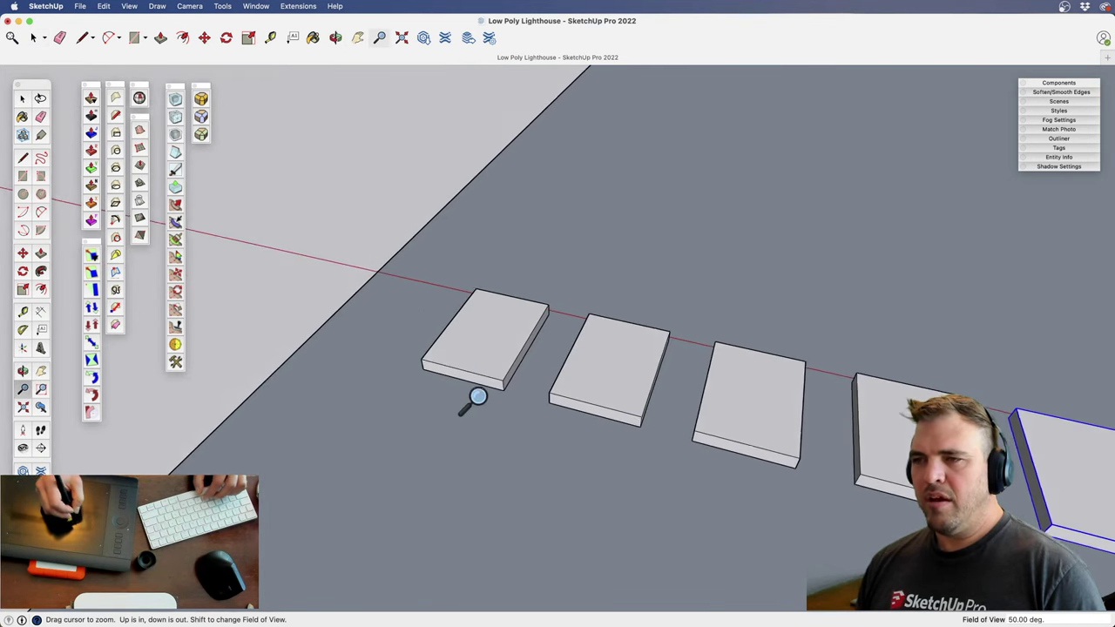
{"action": "left_click_drag", "start_coordinate": [478, 398], "coordinate": [480, 363]}
{"action": "key", "text": "space"}
{"action": "double_click", "coordinate": [470, 347]}
{"action": "key", "text": "p"}
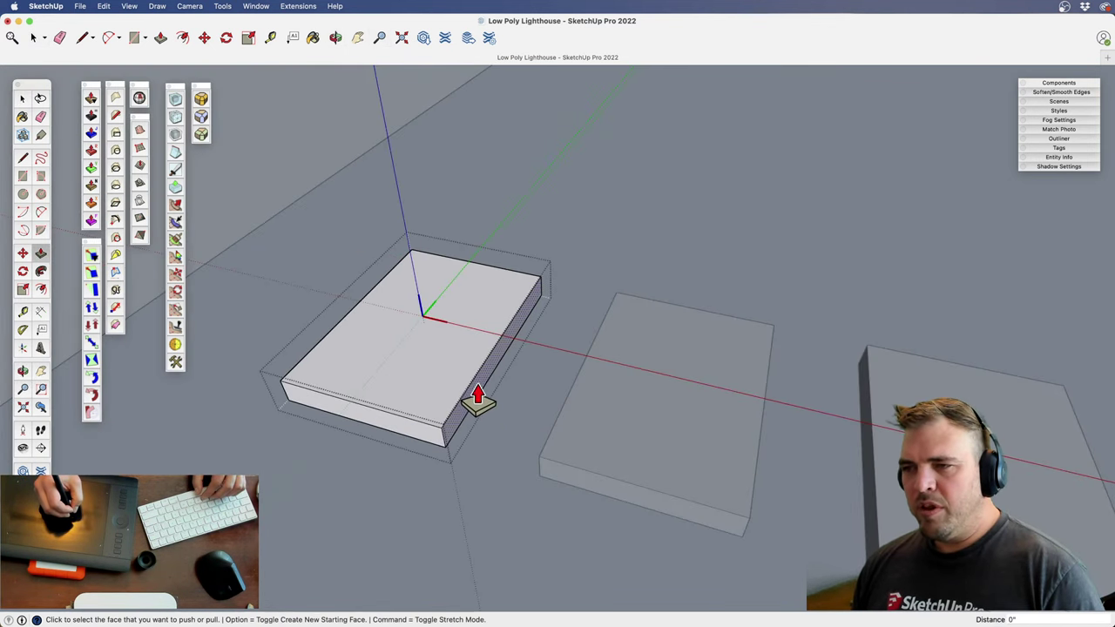
{"action": "left_click", "coordinate": [477, 399]}
{"action": "left_click", "coordinate": [488, 398]}
{"action": "key", "text": "space"}
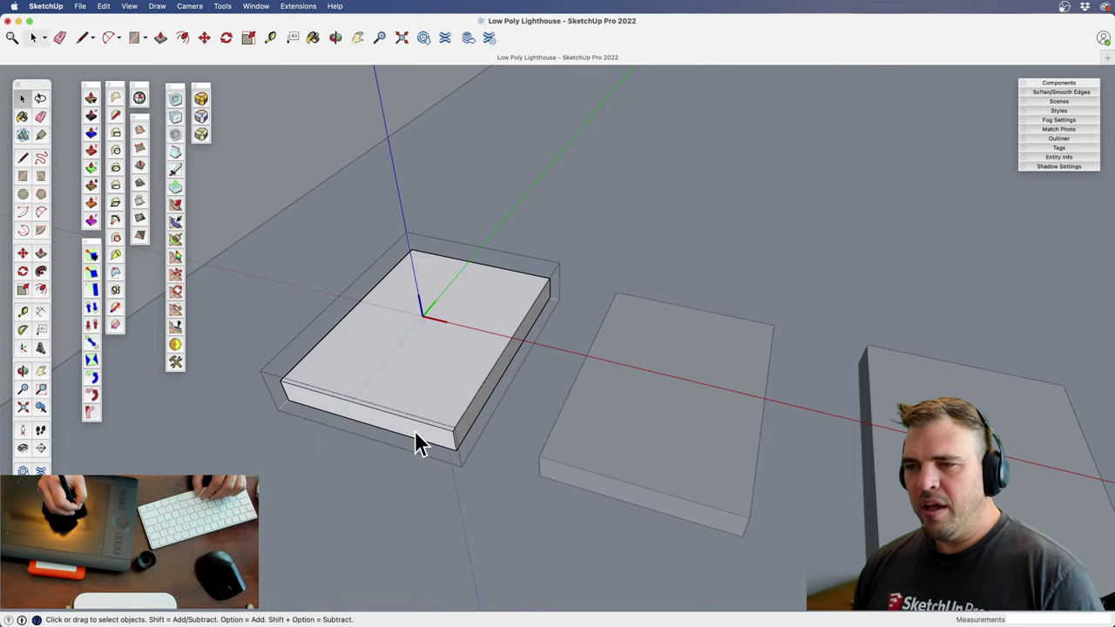
Scale the first slab's front face wider so its outer long side flares slightly toward the front
{"action": "key", "text": "s"}
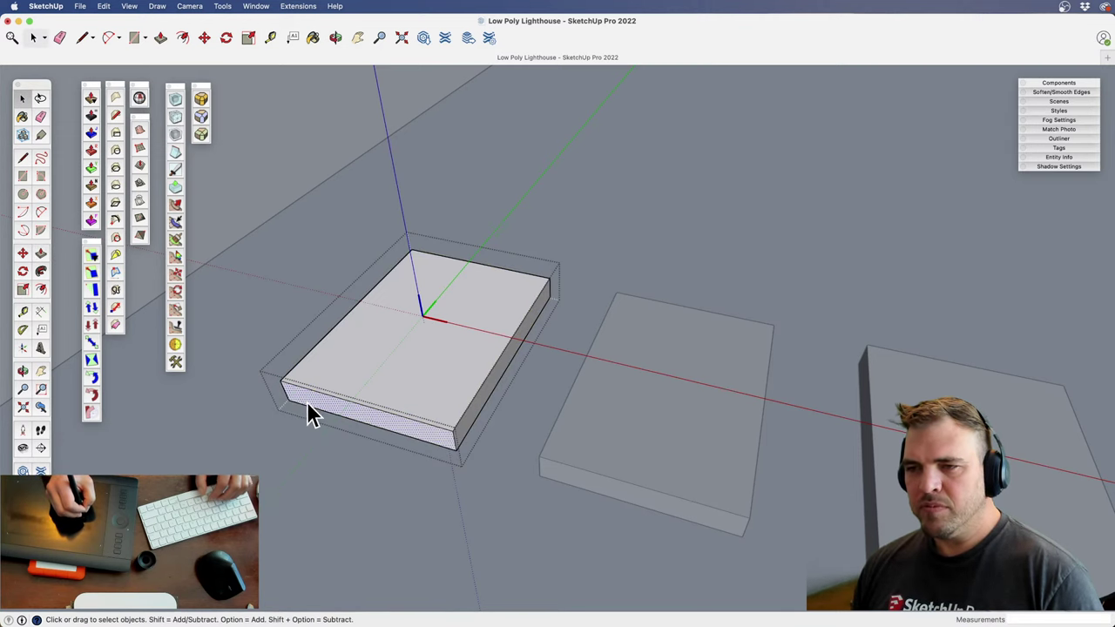
{"action": "left_click", "coordinate": [275, 387]}
{"action": "left_click", "coordinate": [259, 382]}
Draw a line across the first slab's top from mid front edge to the side facing the second slab and cut away the thin corner wedge
{"action": "middle_click_drag", "start_coordinate": [357, 375], "coordinate": [507, 448], "text": "shift"}
{"action": "key", "text": "l"}
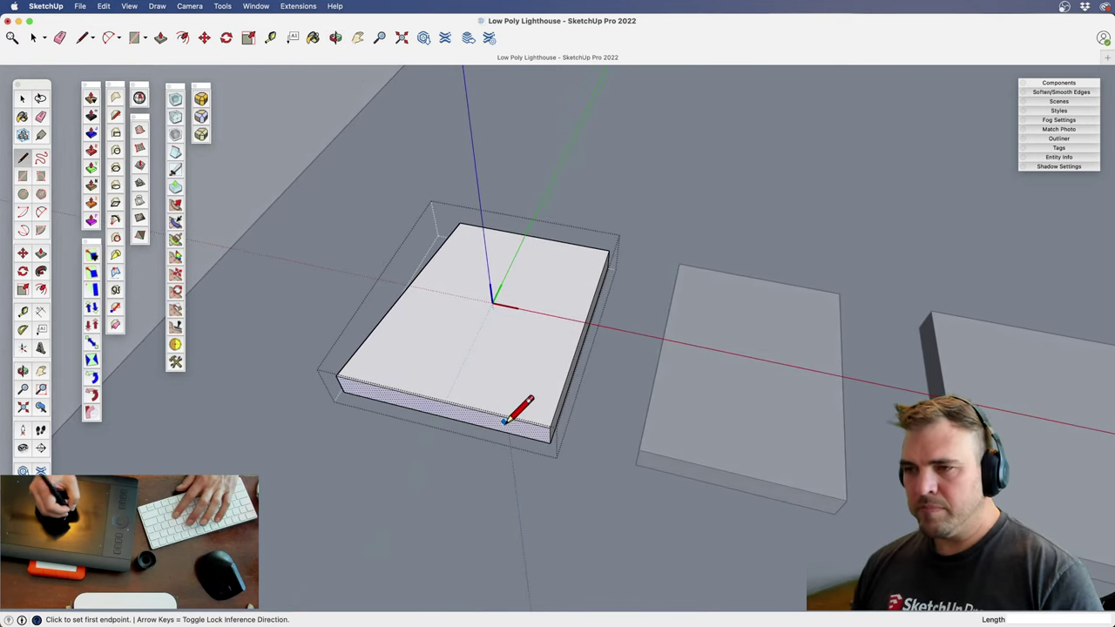
{"action": "left_click", "coordinate": [440, 399]}
{"action": "left_click", "coordinate": [554, 414]}
{"action": "key", "text": "p"}
{"action": "left_click", "coordinate": [542, 434]}
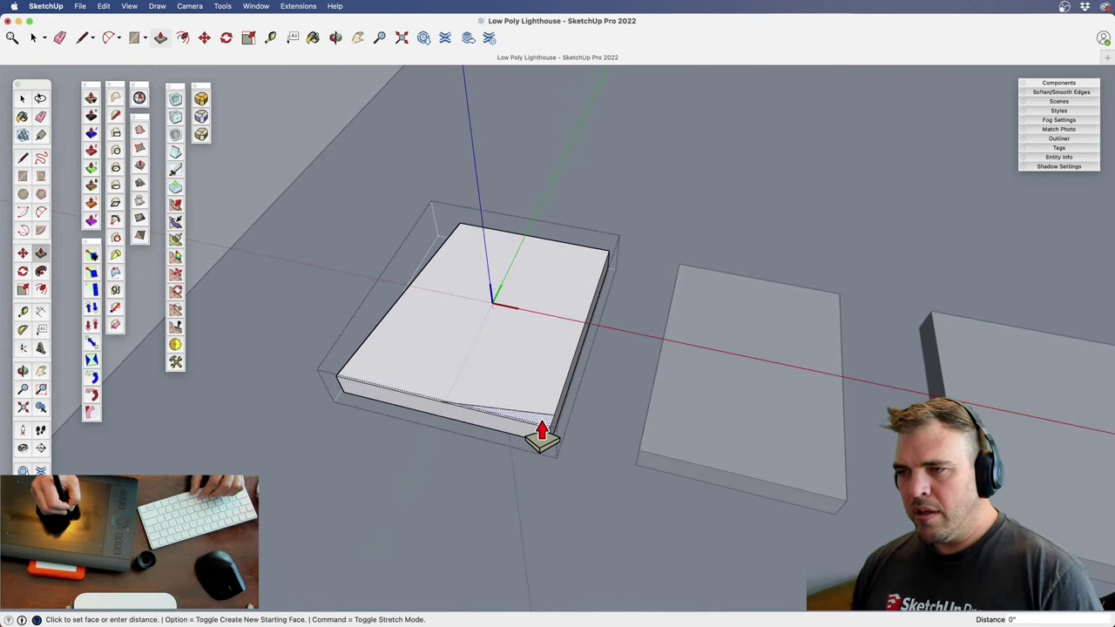
{"action": "left_click", "coordinate": [545, 446]}
Draw a line about 6 3/8" long across the first slab's outer front corner and push the corner piece down about 2 7/8" to remove it
{"action": "key", "text": "z"}
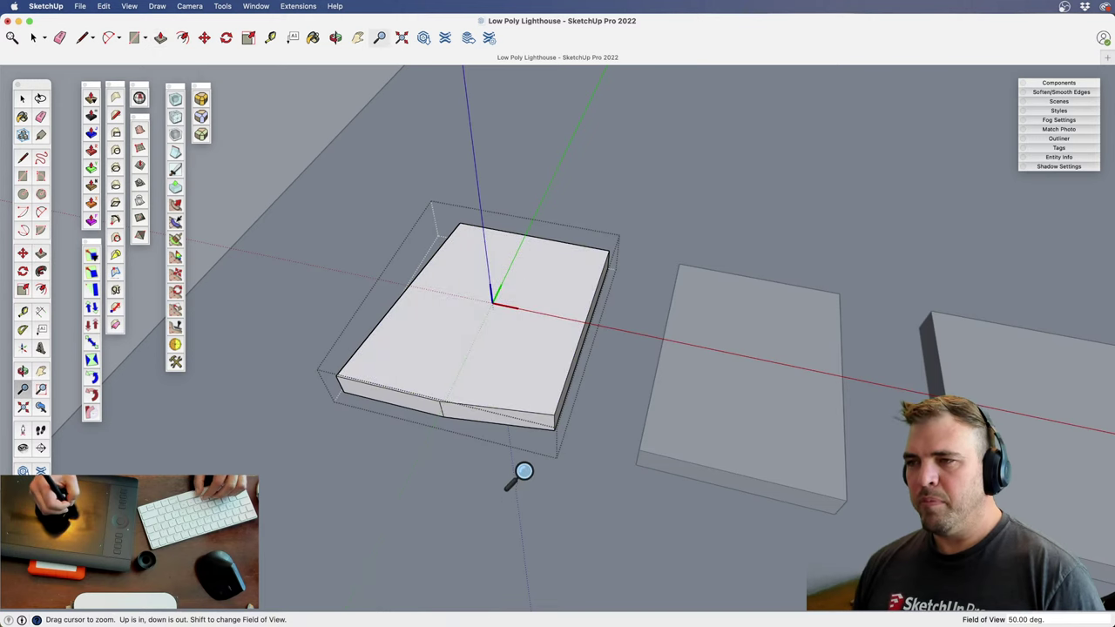
{"action": "key", "text": "o"}
{"action": "left_click_drag", "start_coordinate": [505, 431], "coordinate": [549, 406]}
{"action": "left_click_drag", "start_coordinate": [464, 427], "coordinate": [516, 377], "text": "shift"}
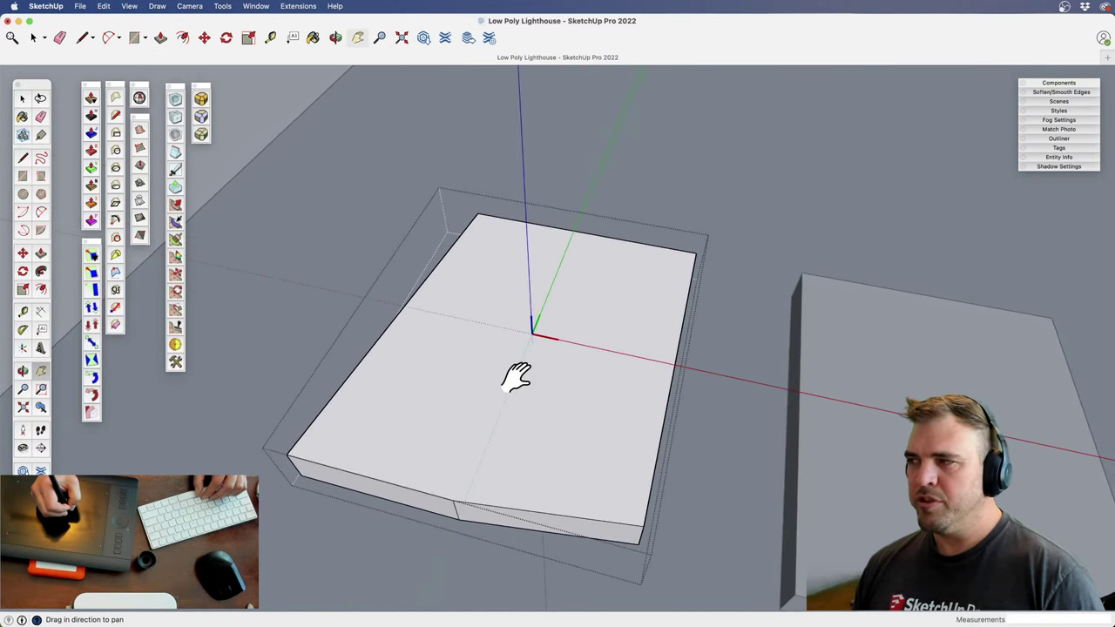
{"action": "key", "text": "z"}
{"action": "left_click_drag", "start_coordinate": [509, 431], "coordinate": [501, 397]}
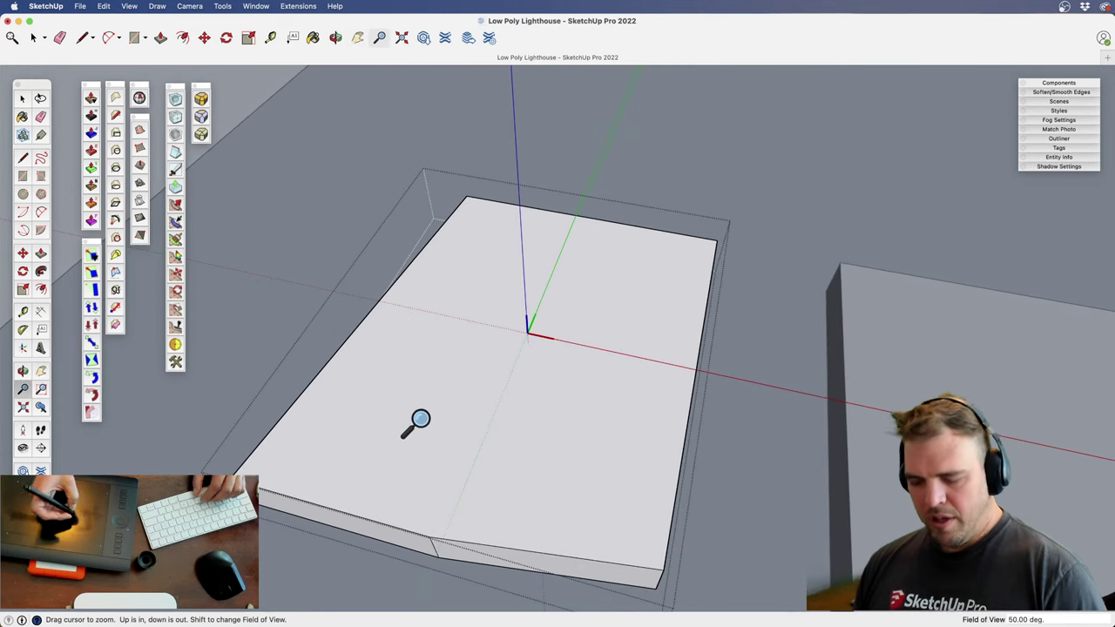
{"action": "key", "text": "l"}
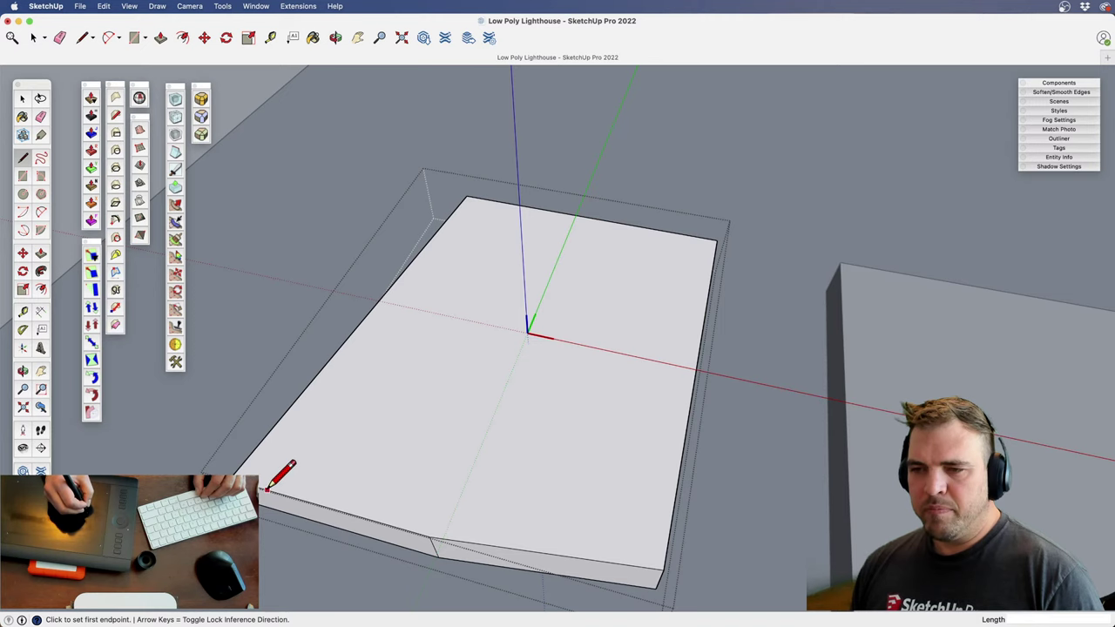
{"action": "left_click", "coordinate": [300, 393]}
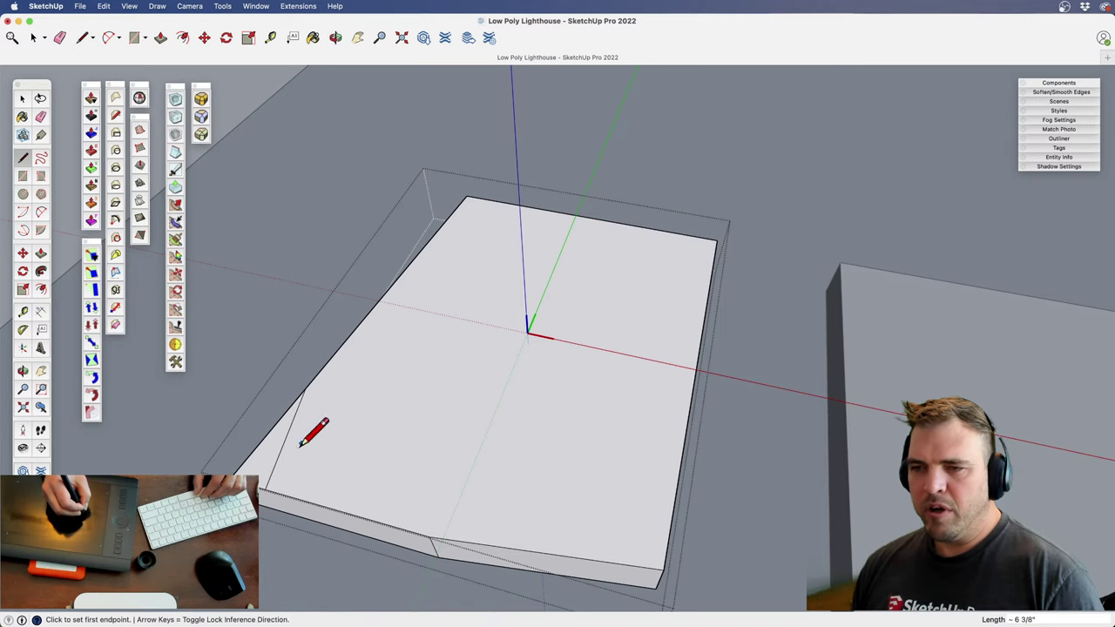
{"action": "middle_click_drag", "start_coordinate": [316, 433], "coordinate": [314, 398]}
{"action": "key", "text": "p"}
{"action": "left_click", "coordinate": [315, 402]}
{"action": "left_click", "coordinate": [324, 455]}
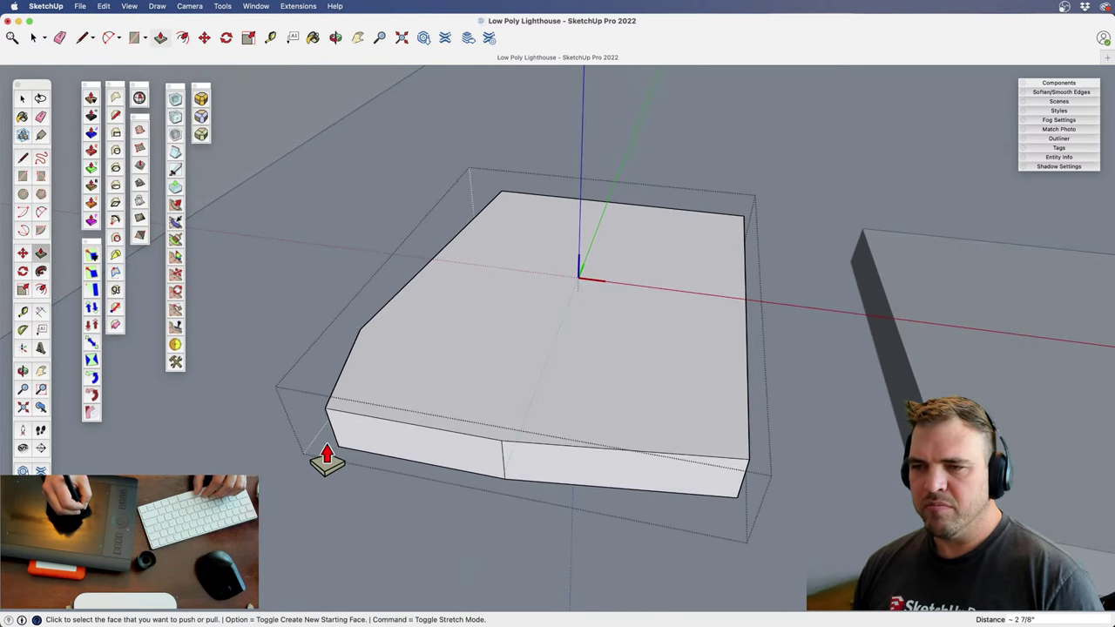
Move the first slab's back corner edge nearest the second slab inward to taper that side
{"action": "scroll", "coordinate": [535, 317], "scroll_direction": "down", "scroll_amount": 3}
{"action": "middle_click_drag", "start_coordinate": [534, 316], "coordinate": [419, 487], "text": "shift"}
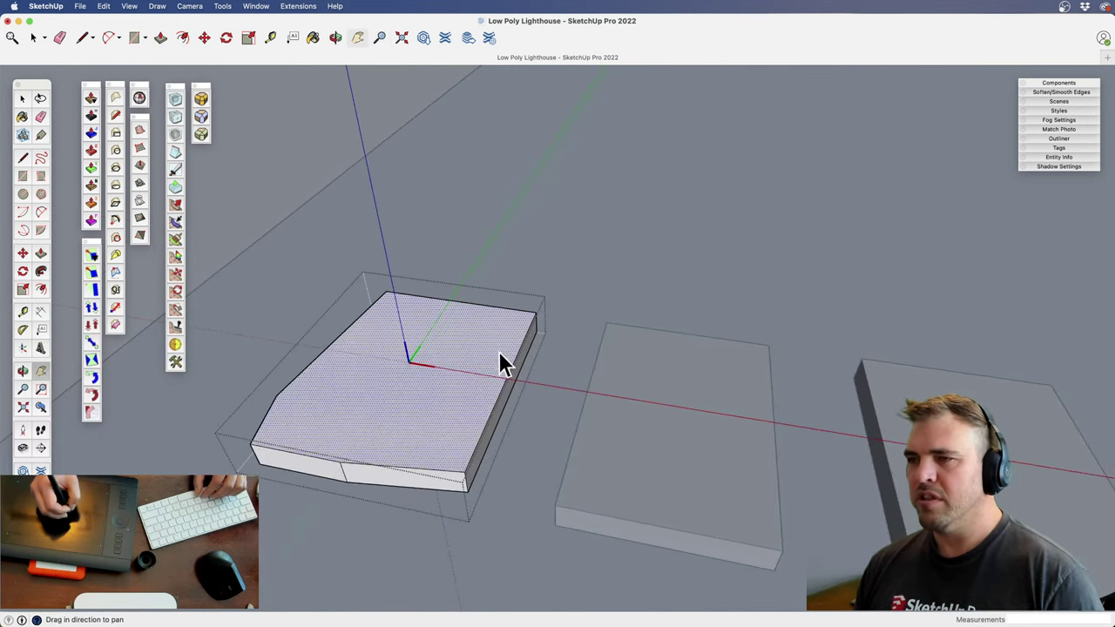
{"action": "key", "text": "space"}
{"action": "key", "text": "p"}
{"action": "left_click", "coordinate": [530, 307]}
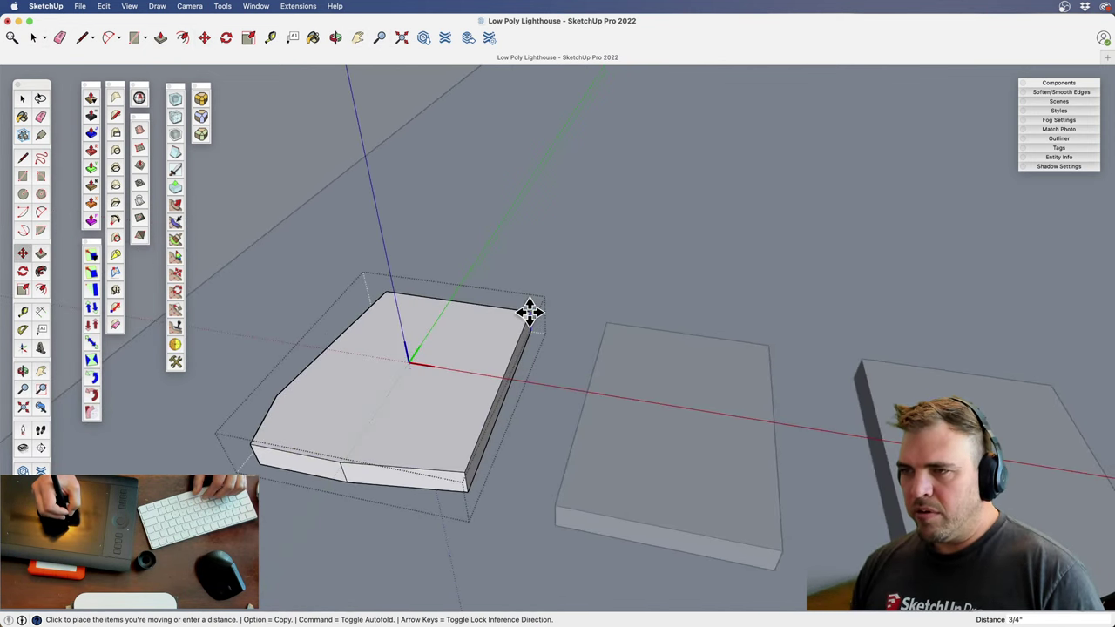
{"action": "left_click", "coordinate": [522, 308]}
Open the second slab component for editing and scale its front face about its center to 1.17 along red
{"action": "key", "text": "h"}
{"action": "left_click_drag", "start_coordinate": [673, 437], "coordinate": [532, 352]}
{"action": "key", "text": "space"}
{"action": "double_click", "coordinate": [530, 348]}
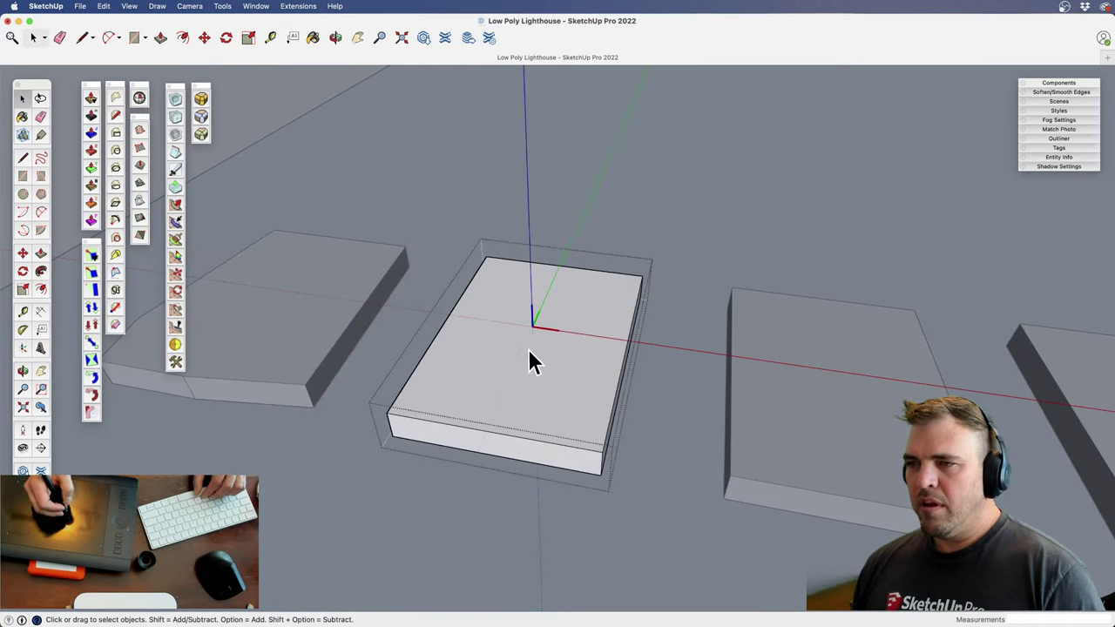
{"action": "middle_click_drag", "start_coordinate": [508, 367], "coordinate": [213, 386], "text": "shift"}
{"action": "key", "text": "s"}
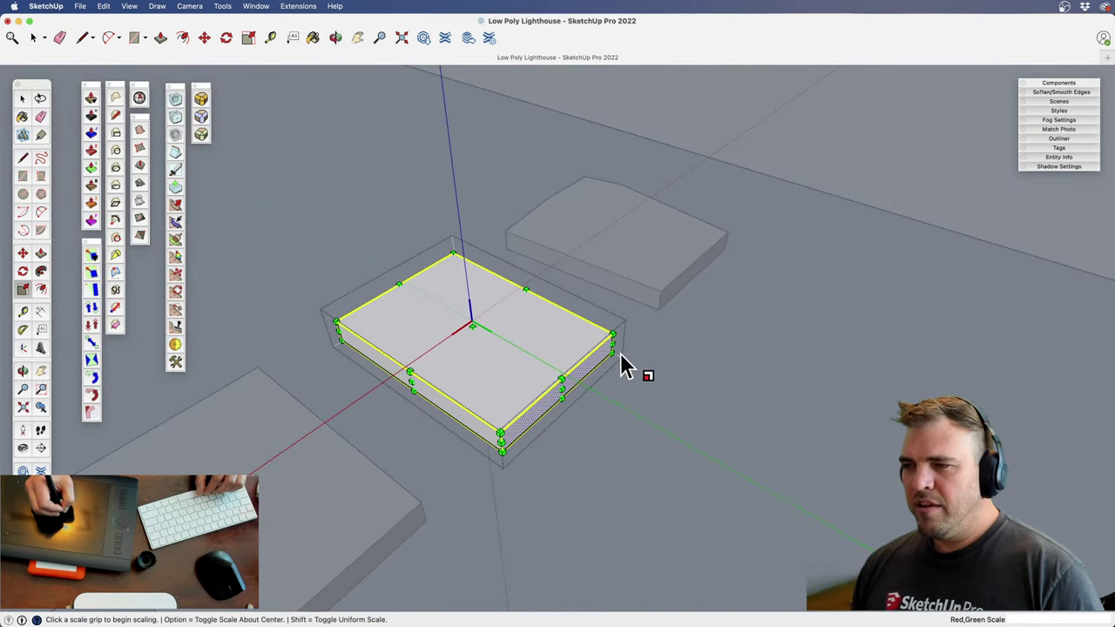
{"action": "key", "text": "space"}
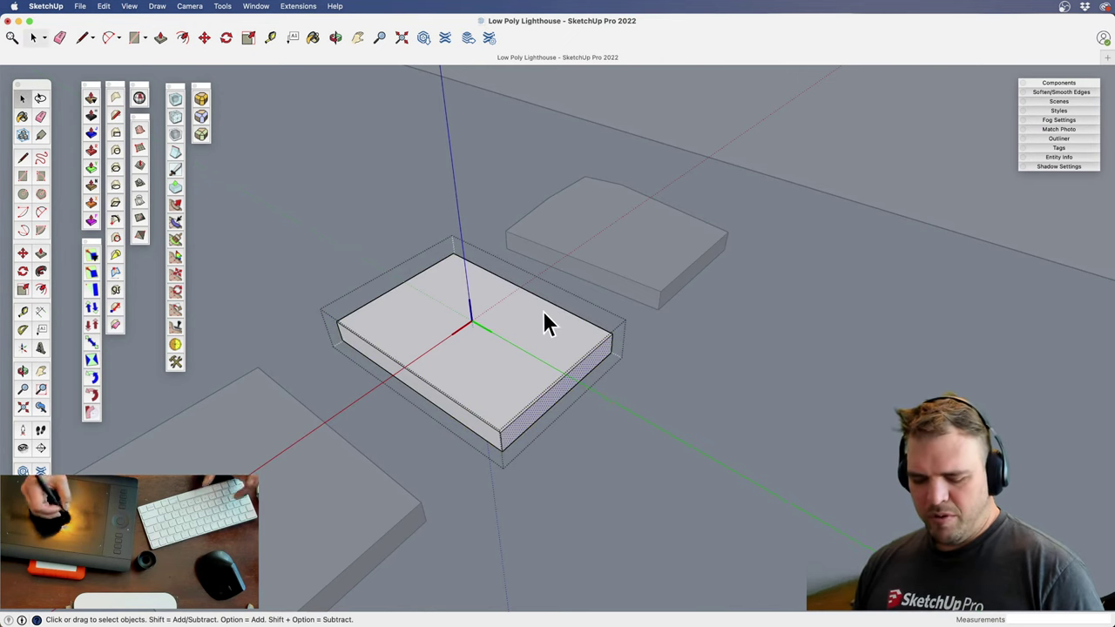
{"action": "key", "text": "s"}
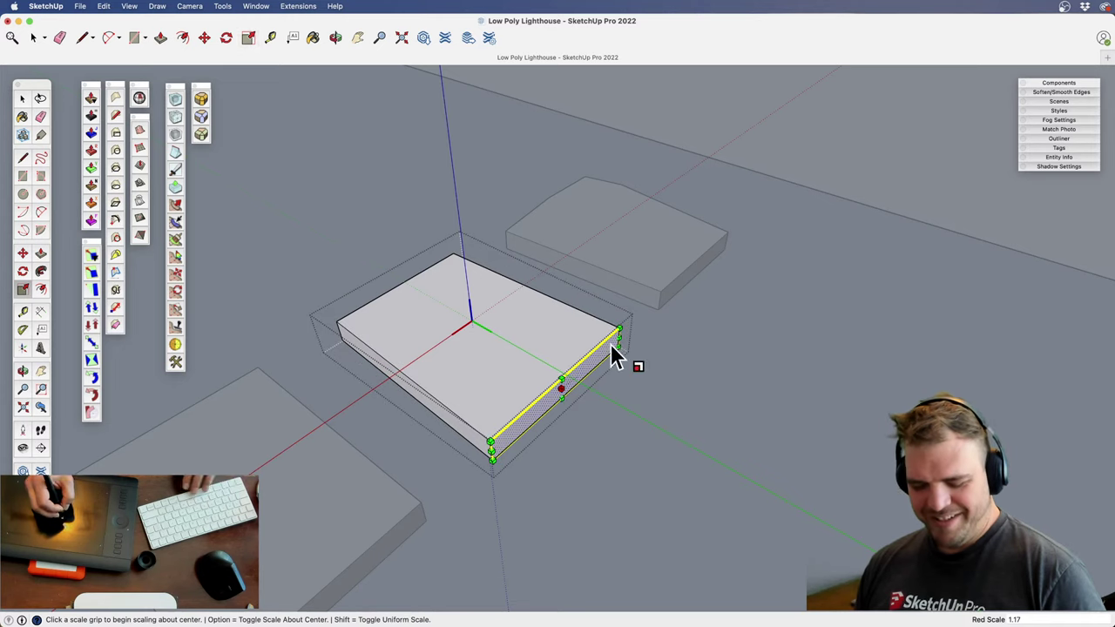
Split the second slab's front face with a vertical line and move that line outward 1"
{"action": "mouse_move", "coordinate": [609, 343]}
{"action": "middle_mouse_down"}
{"action": "mouse_move", "coordinate": [503, 376]}
{"action": "mouse_move", "coordinate": [881, 374]}
{"action": "mouse_move", "coordinate": [700, 461]}
{"action": "mouse_move", "coordinate": [549, 361]}
{"action": "middle_mouse_up"}
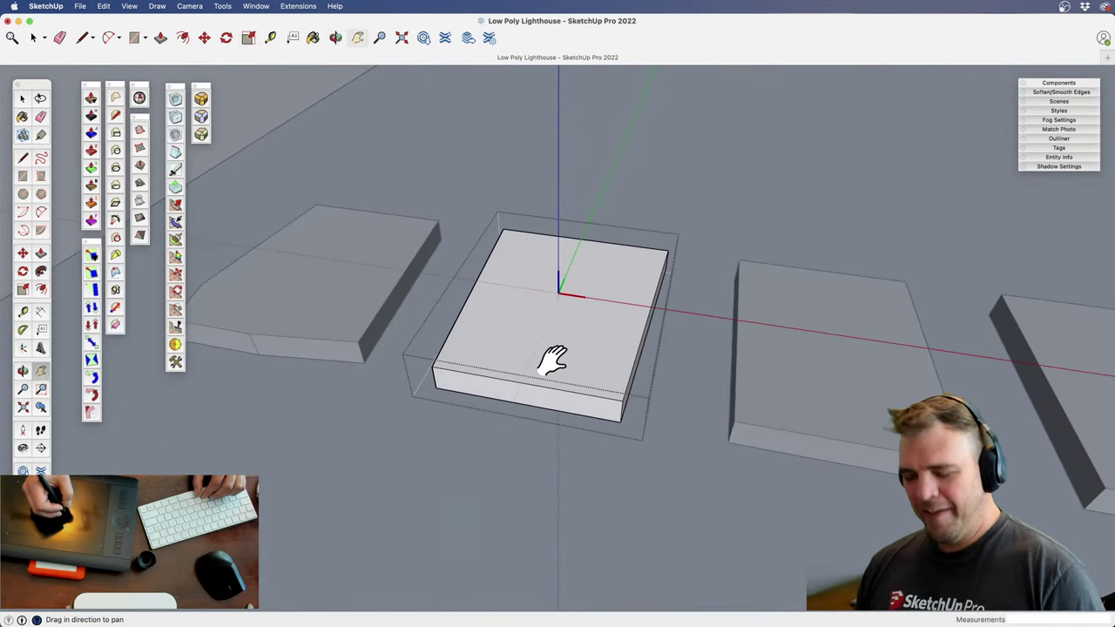
{"action": "key", "text": "l"}
{"action": "left_click", "coordinate": [569, 412]}
{"action": "left_click", "coordinate": [571, 391]}
{"action": "middle_click_drag", "start_coordinate": [571, 397], "coordinate": [536, 429], "text": "shift"}
{"action": "key", "text": "space"}
{"action": "key", "text": "m"}
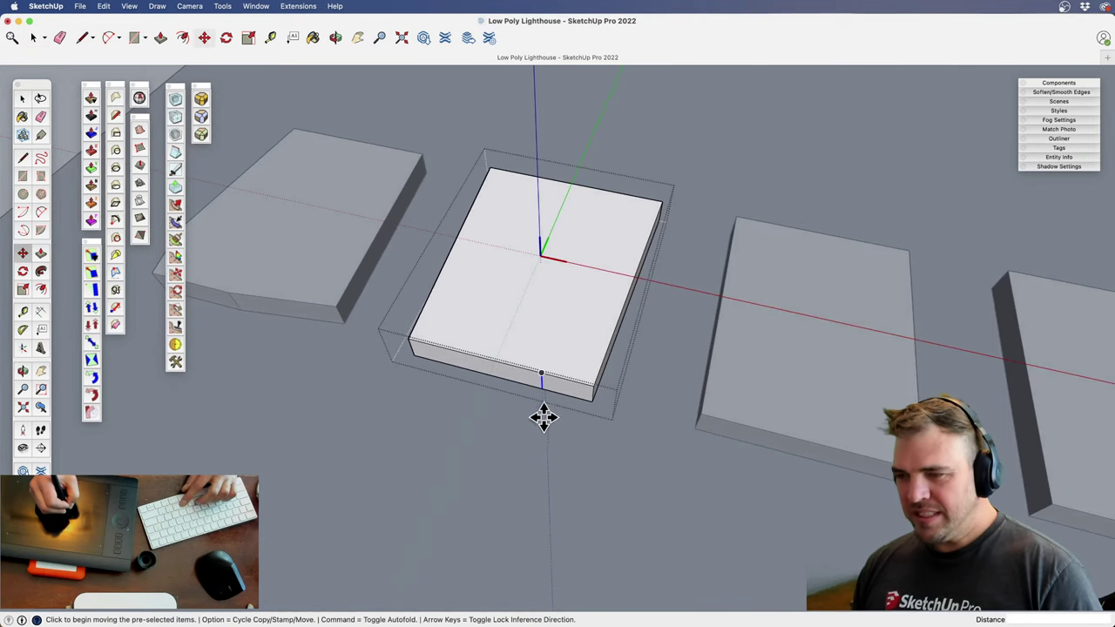
{"action": "left_click", "coordinate": [533, 411]}
{"action": "type", "text": "1 1/16\""}
{"action": "key", "text": "Return"}
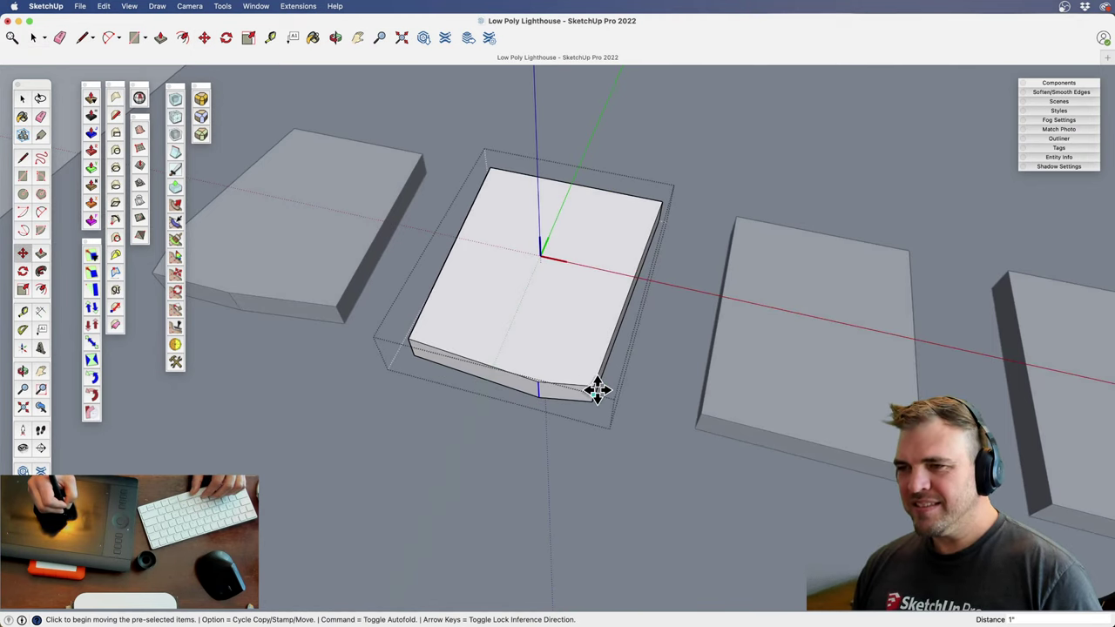
Draw a two-segment notch along the second slab's front edge, its longer side about 5 13/16", and cut it away through the full thickness
{"action": "middle_click_drag", "start_coordinate": [573, 305], "coordinate": [614, 428]}
{"action": "scroll", "coordinate": [486, 396], "scroll_direction": "up", "scroll_amount": 3}
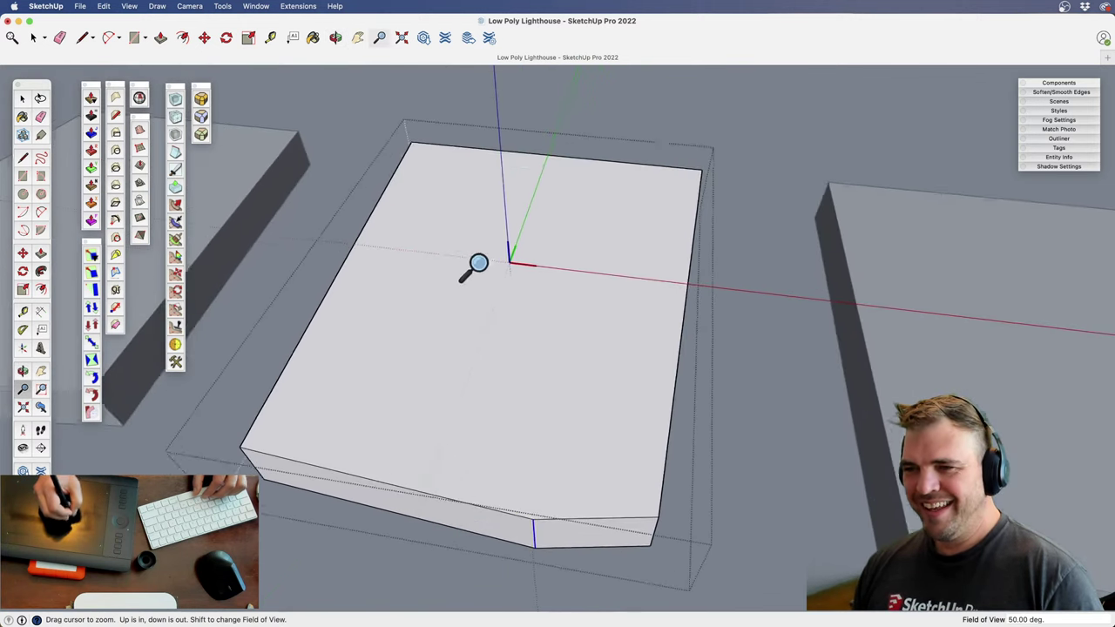
{"action": "key", "text": "l"}
{"action": "left_click", "coordinate": [281, 462]}
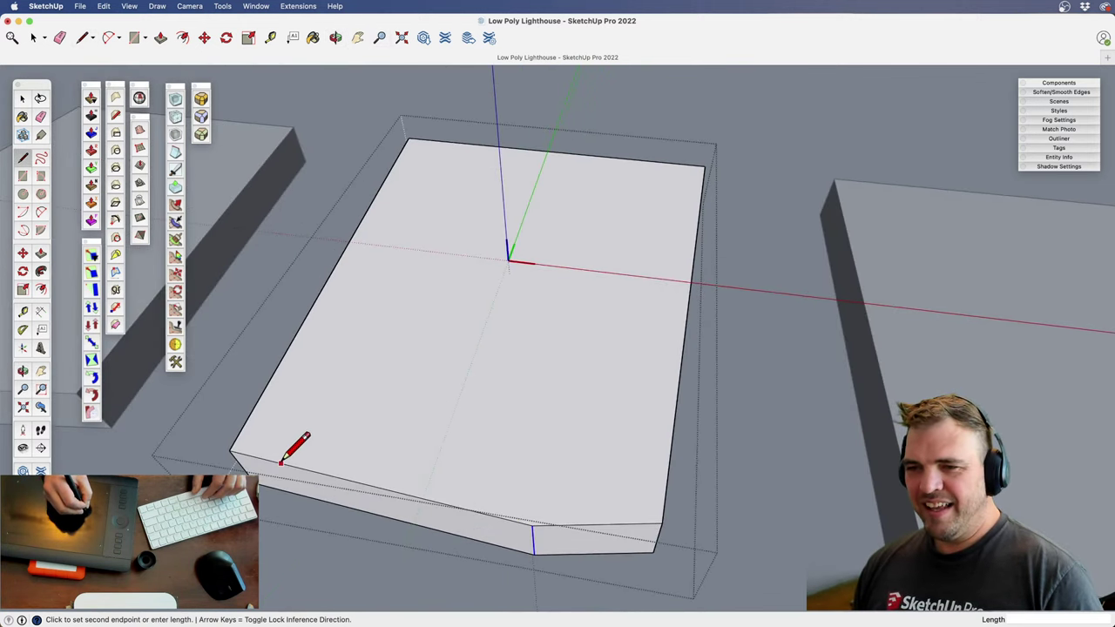
{"action": "left_click", "coordinate": [382, 458]}
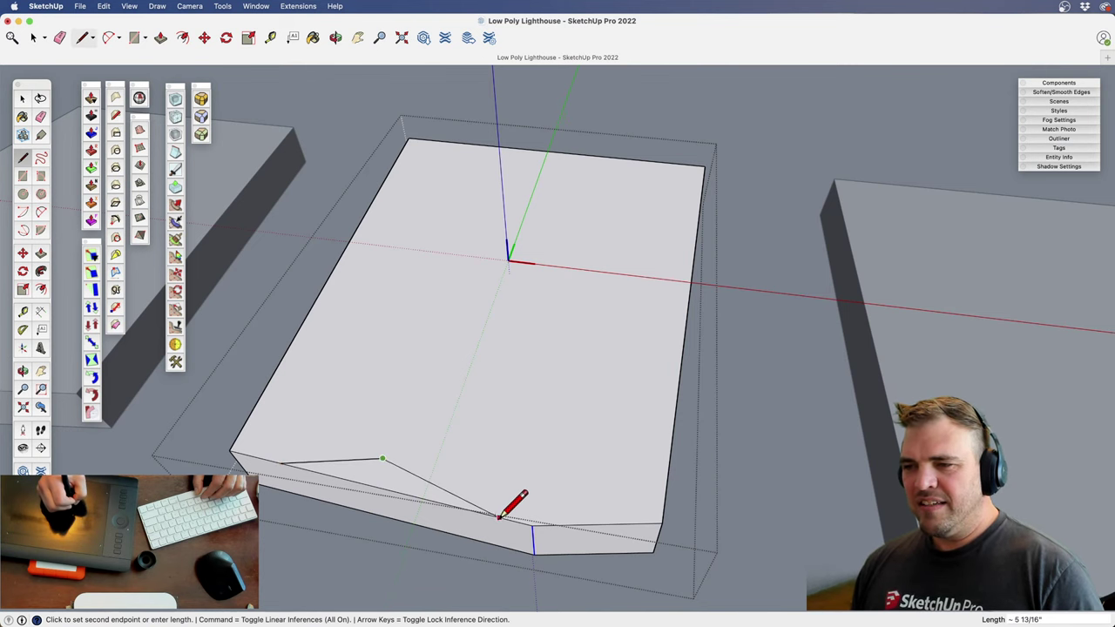
{"action": "left_click", "coordinate": [500, 519]}
{"action": "key", "text": "p"}
{"action": "left_click", "coordinate": [394, 491]}
{"action": "left_click", "coordinate": [403, 531]}
Open the third slab component for editing and move its front vertical edge nearest the second slab slightly outward
{"action": "key", "text": "z"}
{"action": "left_click_drag", "start_coordinate": [482, 456], "coordinate": [500, 531]}
{"action": "key", "text": "h"}
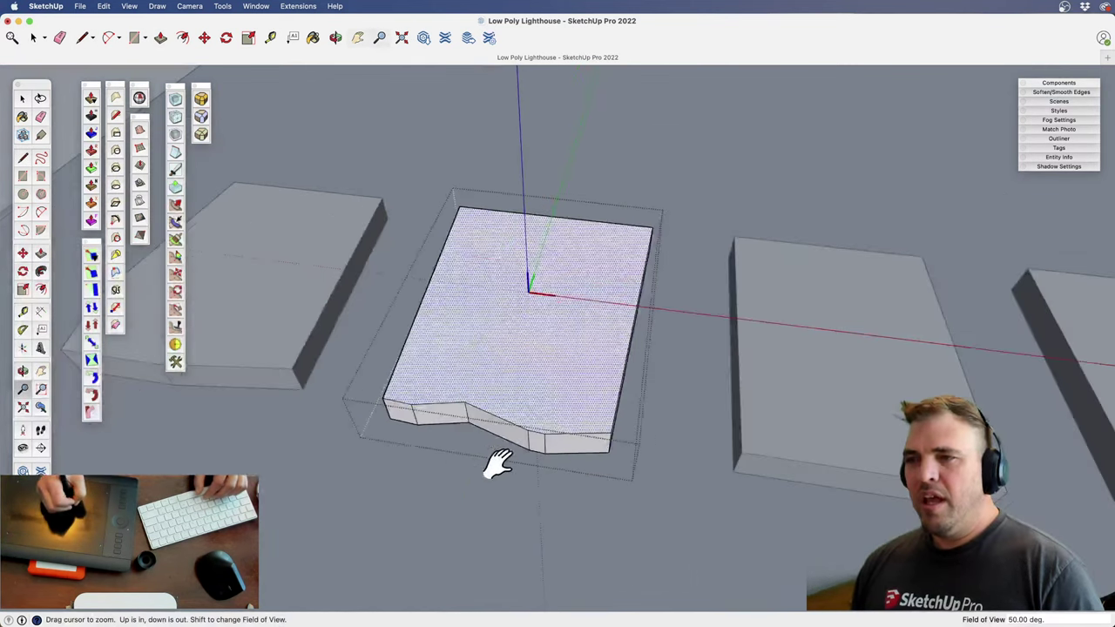
{"action": "middle_click_drag", "start_coordinate": [500, 463], "coordinate": [539, 492], "text": "shift"}
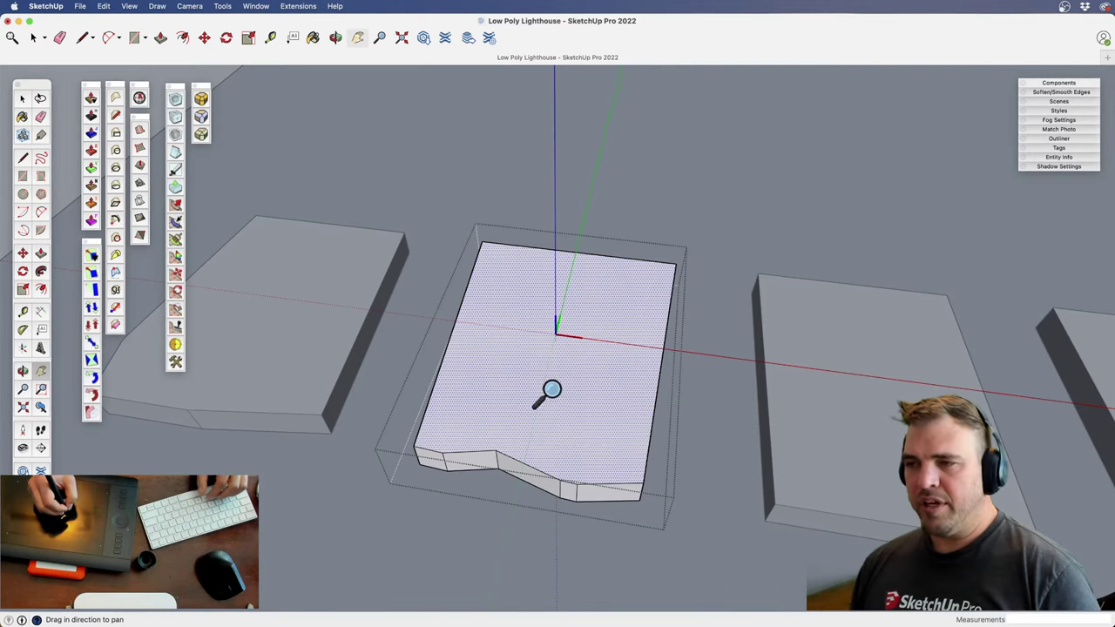
{"action": "scroll", "coordinate": [547, 394], "scroll_direction": "down", "scroll_amount": 3}
{"action": "middle_click_drag", "start_coordinate": [737, 448], "coordinate": [523, 438], "text": "shift"}
{"action": "left_click", "coordinate": [555, 386]}
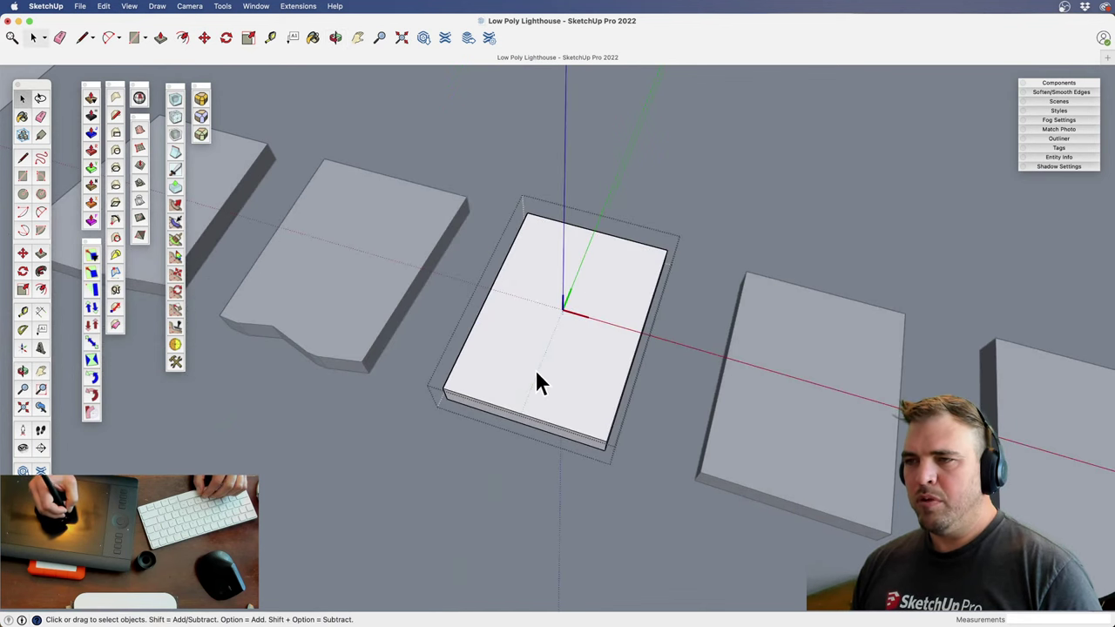
{"action": "key", "text": "m"}
{"action": "left_click", "coordinate": [479, 462]}
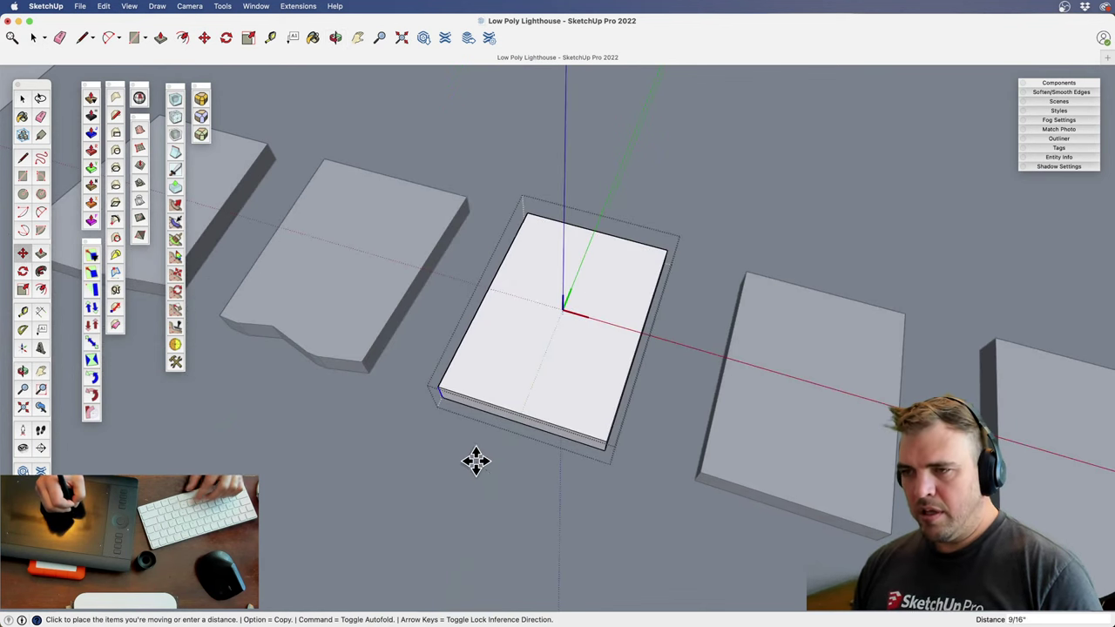
{"action": "left_click", "coordinate": [459, 457]}
{"action": "middle_click_drag", "start_coordinate": [504, 395], "coordinate": [470, 276], "text": "shift"}
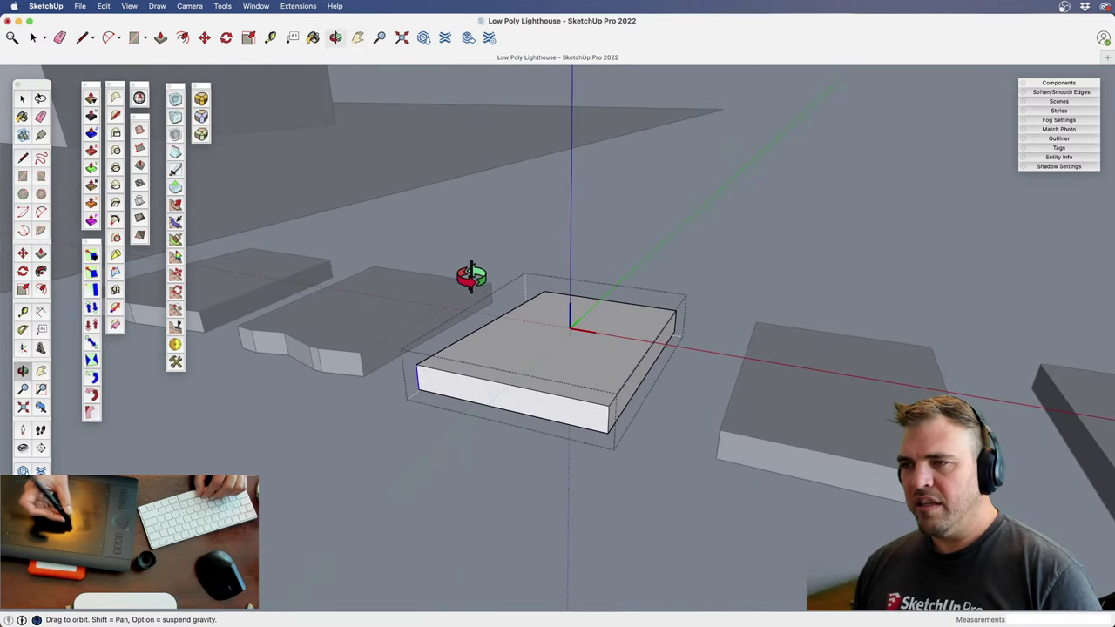
{"action": "scroll", "coordinate": [567, 393], "scroll_direction": "up", "scroll_amount": 3}
{"action": "middle_click_drag", "start_coordinate": [575, 293], "coordinate": [546, 369], "text": "shift"}
{"action": "key", "text": "z"}
{"action": "left_click_drag", "start_coordinate": [546, 369], "coordinate": [510, 495]}
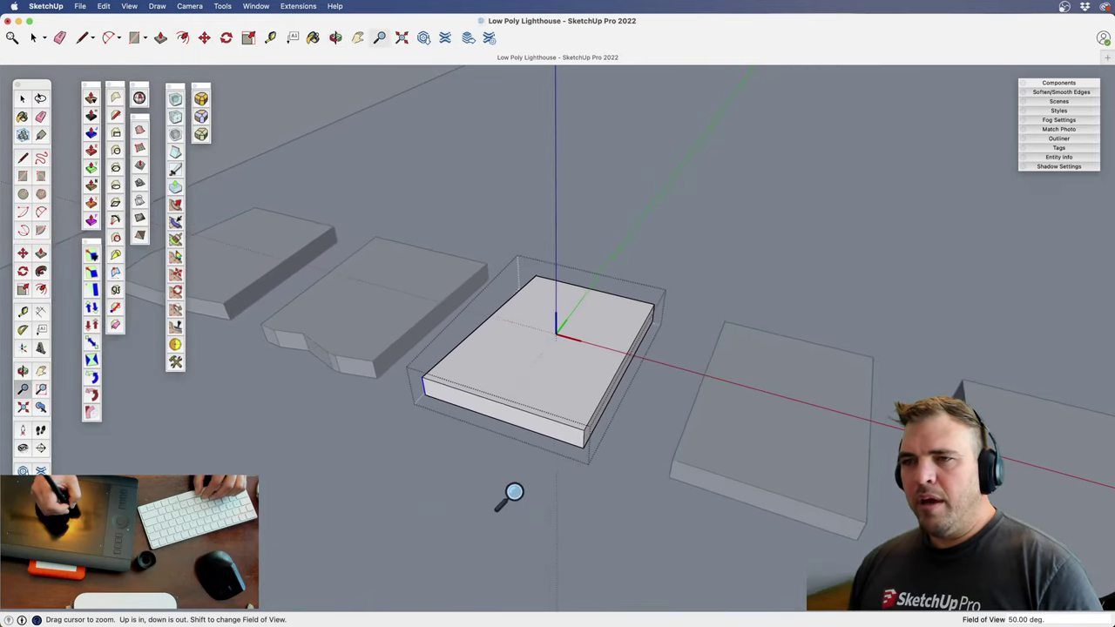
{"action": "left_click_drag", "start_coordinate": [566, 324], "coordinate": [581, 281]}
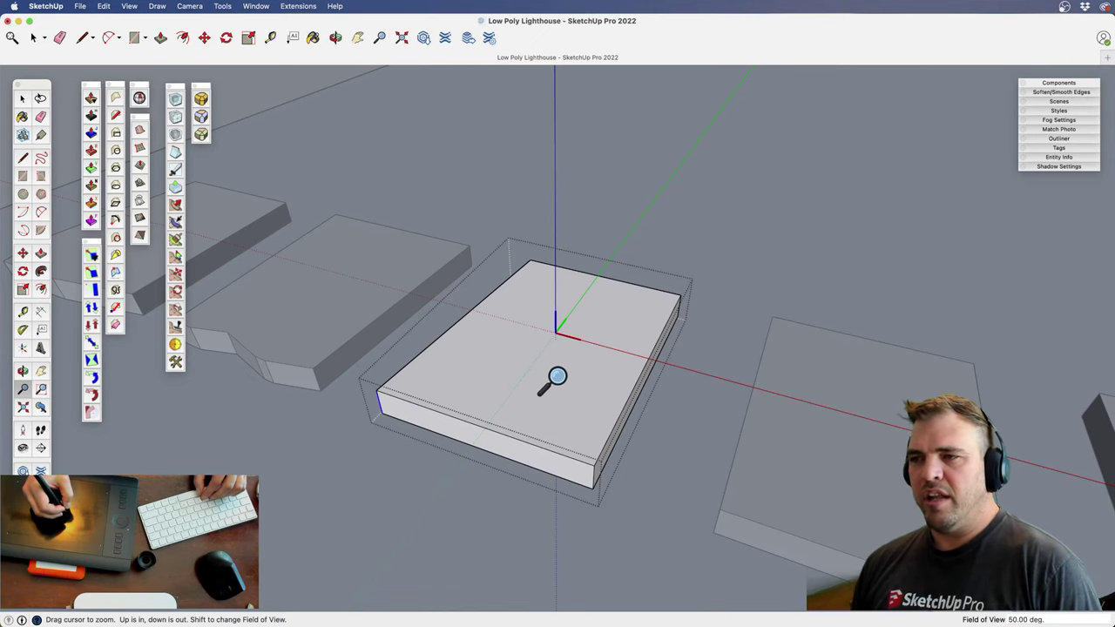
Draw a deep triangular notch from the third slab's front edge to near its far back corner and push it down about 2 1/8" to cut through
{"action": "left_click_drag", "start_coordinate": [567, 376], "coordinate": [568, 442]}
{"action": "key", "text": "o"}
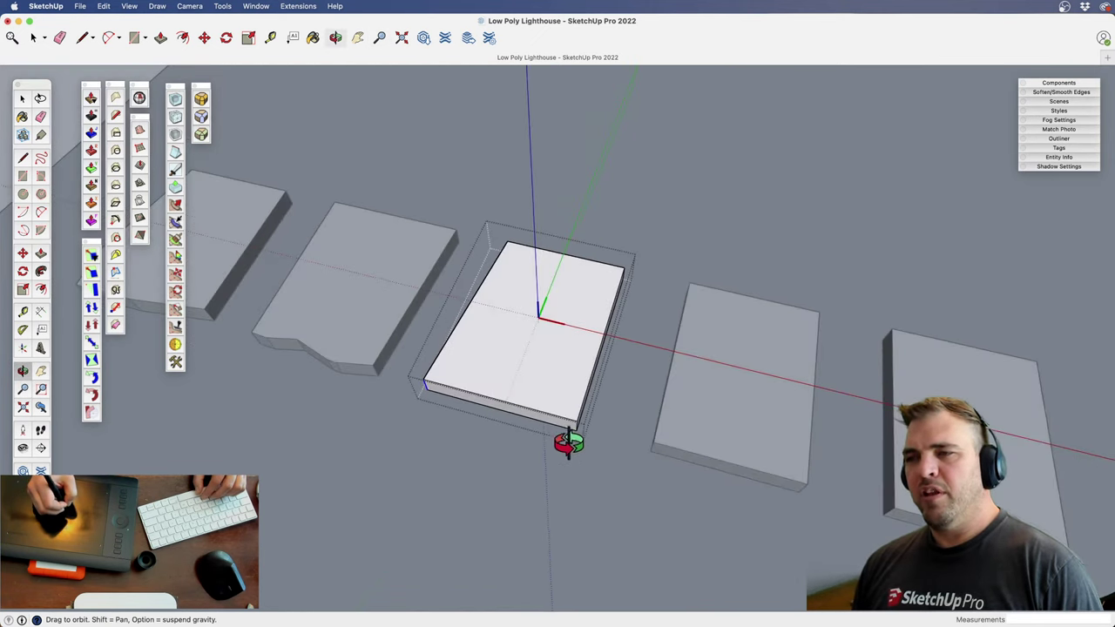
{"action": "key", "text": "l"}
{"action": "left_click", "coordinate": [427, 383]}
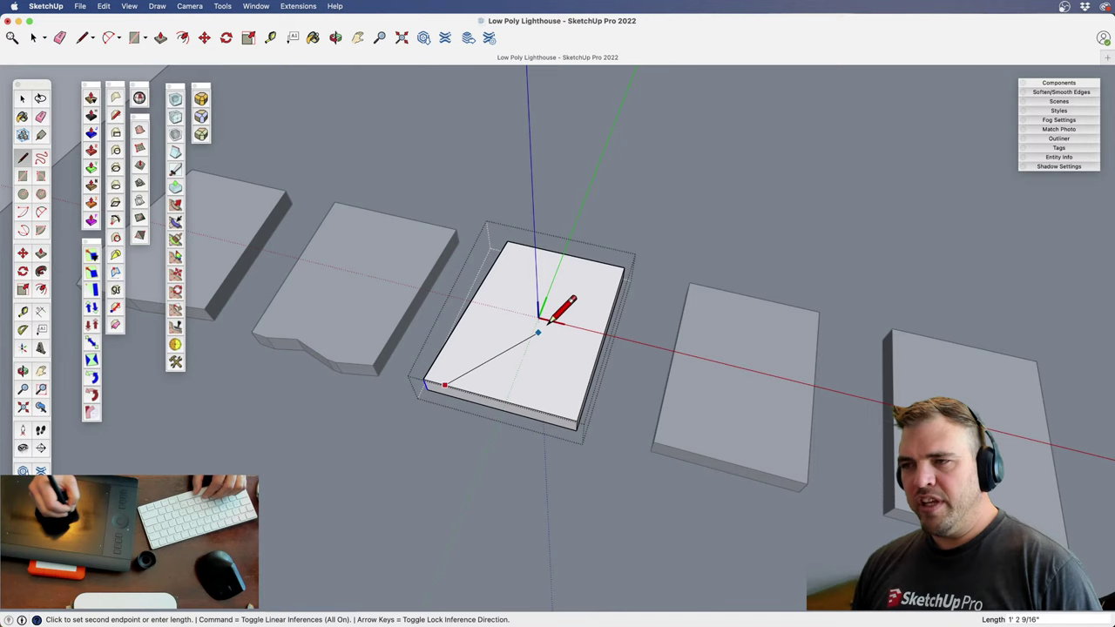
{"action": "left_click", "coordinate": [590, 279]}
{"action": "left_click", "coordinate": [544, 411]}
{"action": "key", "text": "p"}
{"action": "left_click_drag", "start_coordinate": [515, 386], "coordinate": [540, 512]}
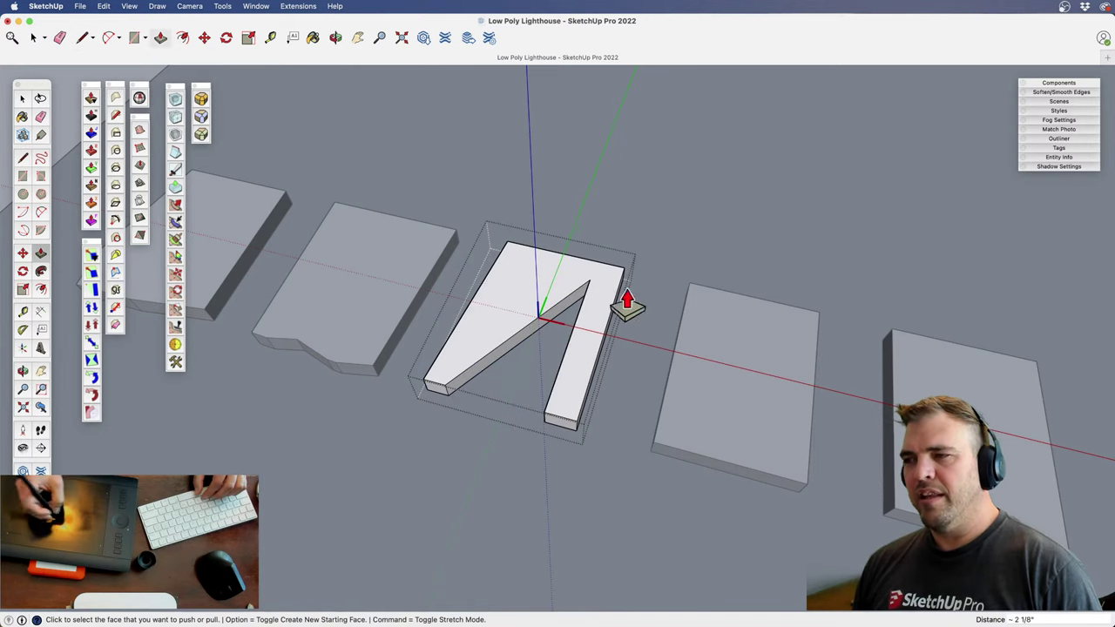
Undo the deep triangular cut in the third slab along with its outline
{"action": "key", "text": "super+z"}
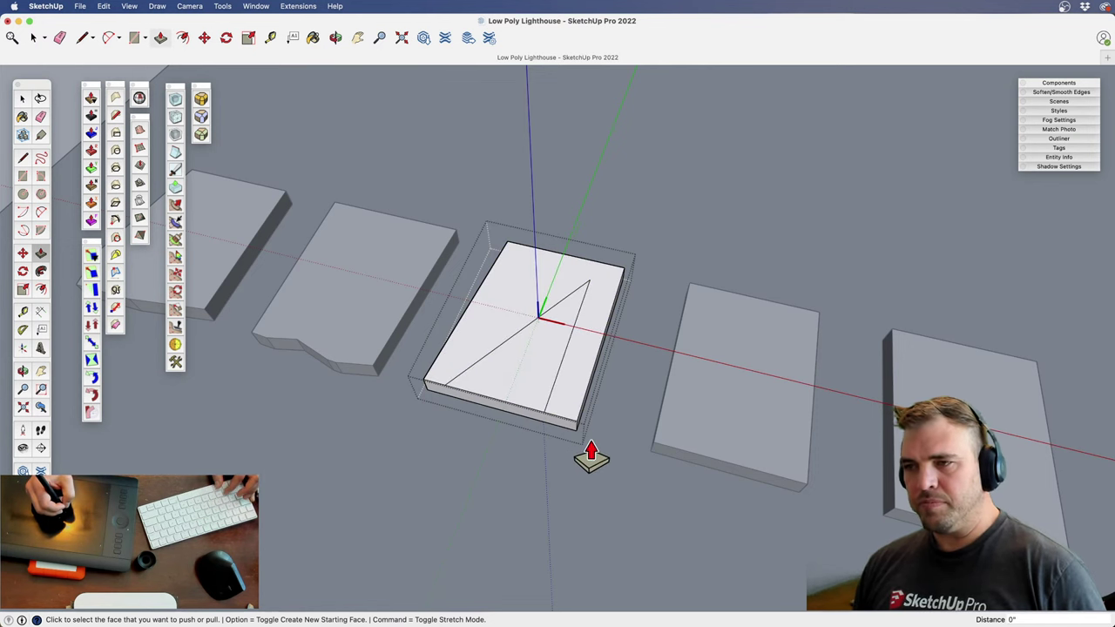
{"action": "scroll", "coordinate": [548, 428], "scroll_direction": "up", "scroll_amount": 5}
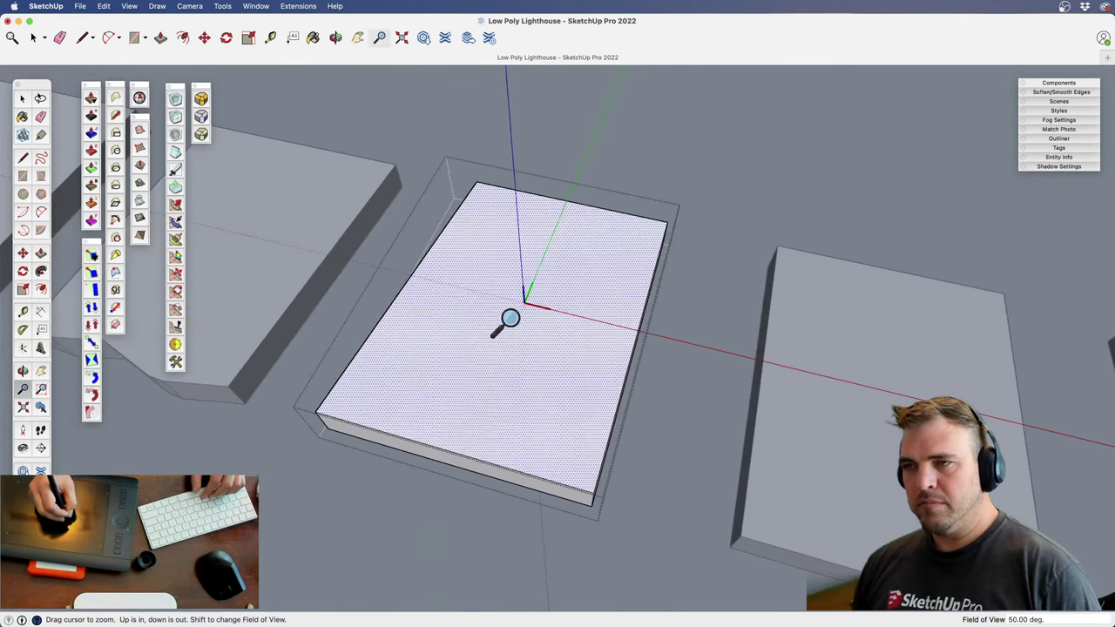
{"action": "middle_click_drag", "start_coordinate": [510, 318], "coordinate": [492, 377], "text": "shift"}
Draw a two-segment notch outline along the third slab's side facing the second slab, with the rear segment about 9 5/8" long
{"action": "key", "text": "l"}
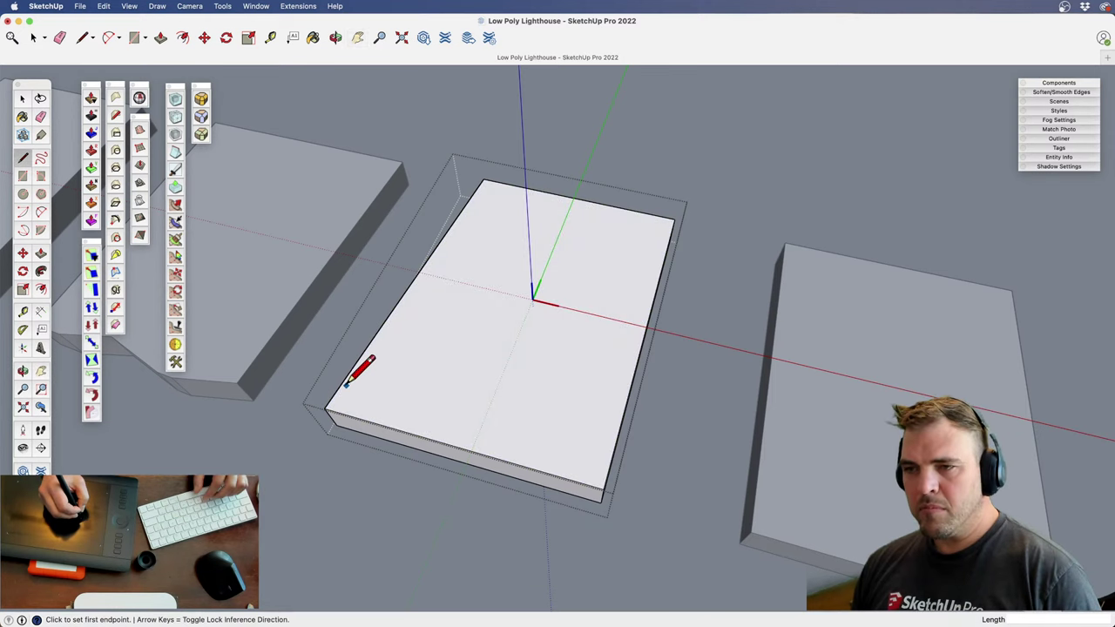
{"action": "left_click", "coordinate": [345, 380]}
{"action": "left_click", "coordinate": [422, 298]}
{"action": "left_click", "coordinate": [457, 218]}
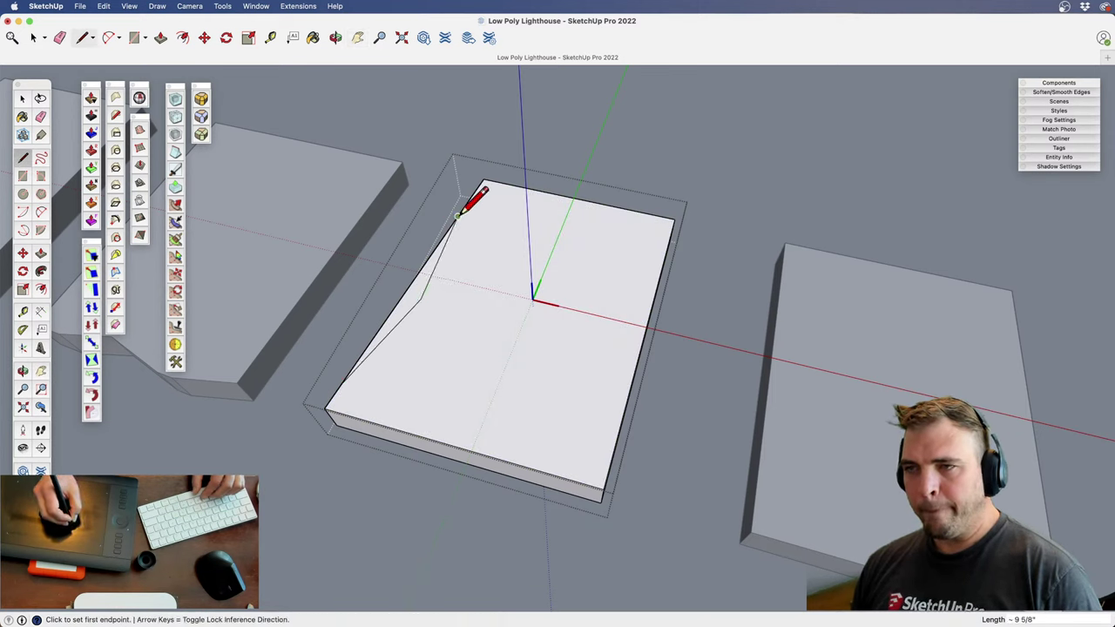
Outline a shallow two-segment notch on the third slab's front edge and diagonal trims across its far front corner and far side
{"action": "left_click", "coordinate": [329, 411]}
{"action": "left_click", "coordinate": [469, 430]}
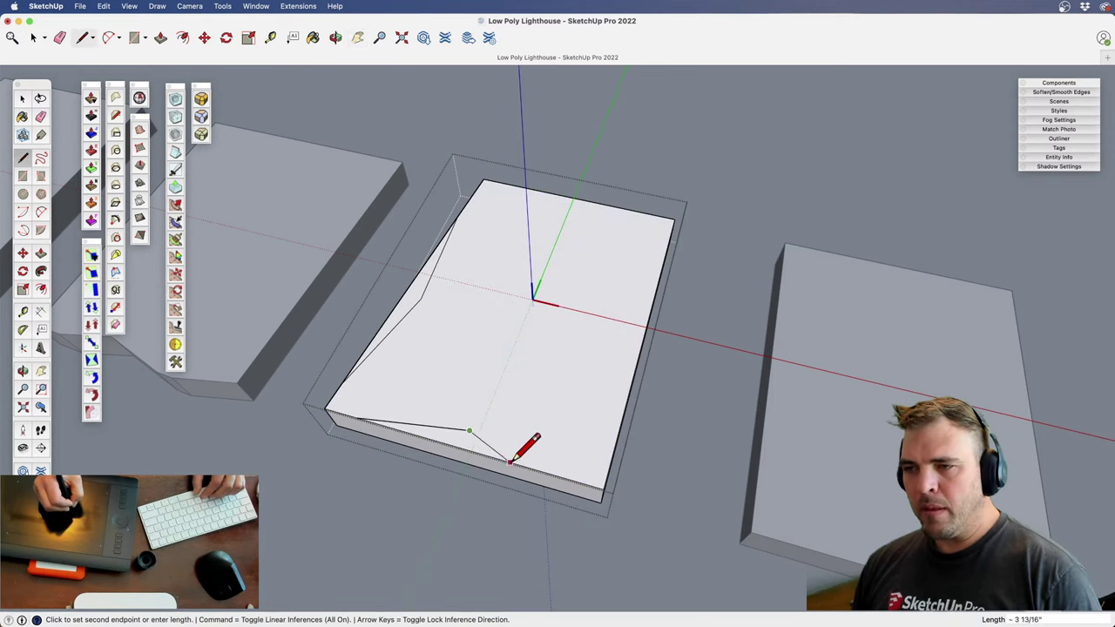
{"action": "left_click", "coordinate": [572, 478]}
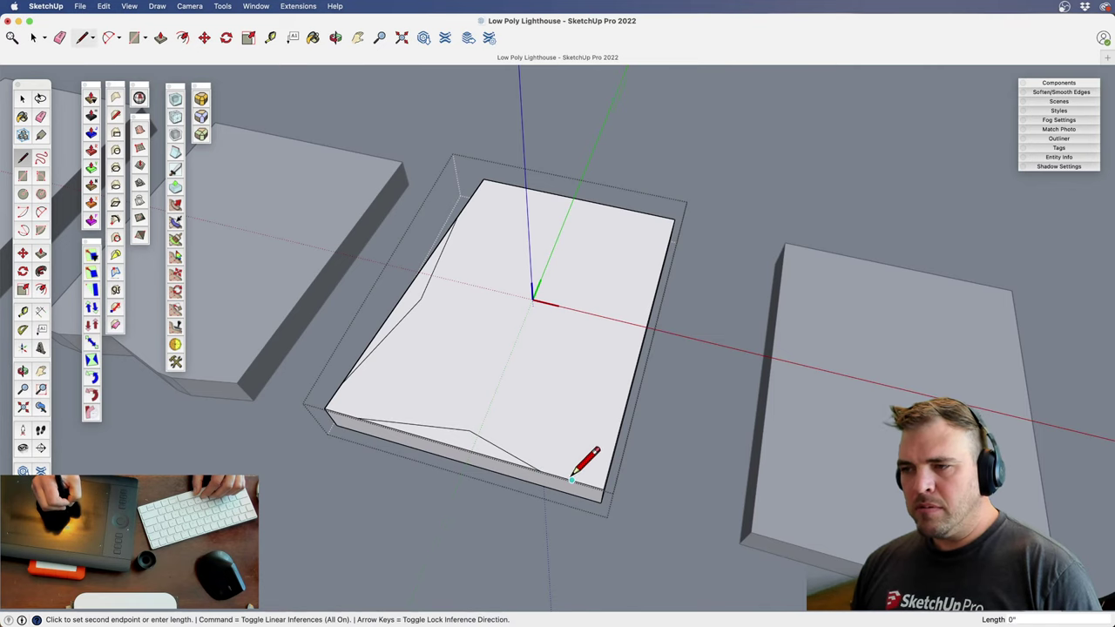
{"action": "left_click", "coordinate": [615, 446]}
{"action": "left_click", "coordinate": [637, 364]}
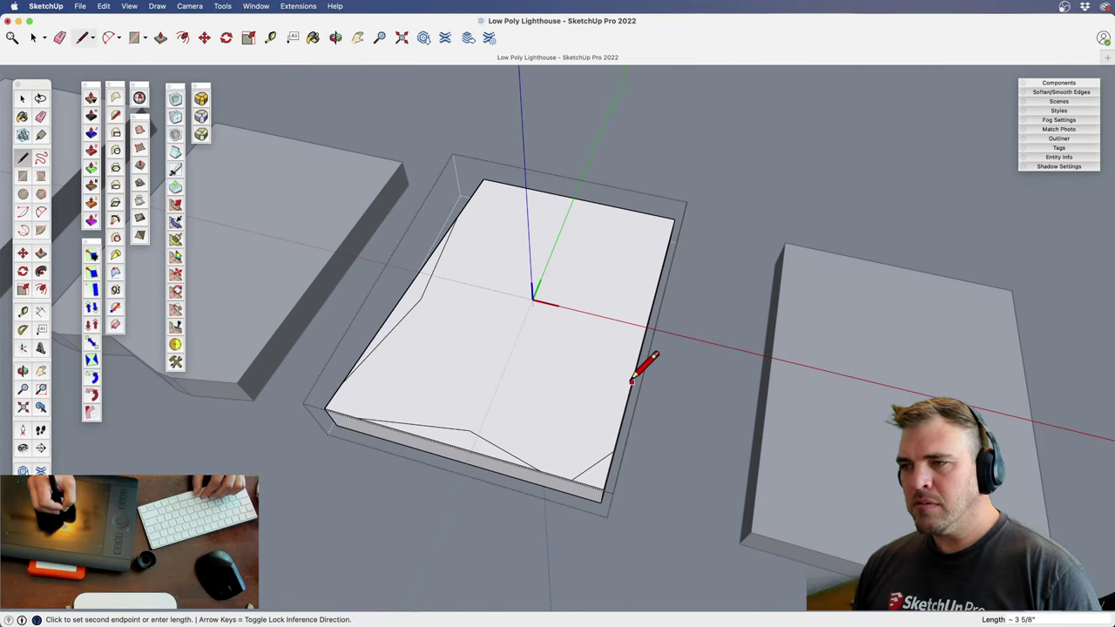
{"action": "left_click", "coordinate": [651, 213]}
Push the third slab's outlined notches and trims down through the full thickness to cut them away
{"action": "middle_click_drag", "start_coordinate": [543, 331], "coordinate": [614, 293], "text": "shift"}
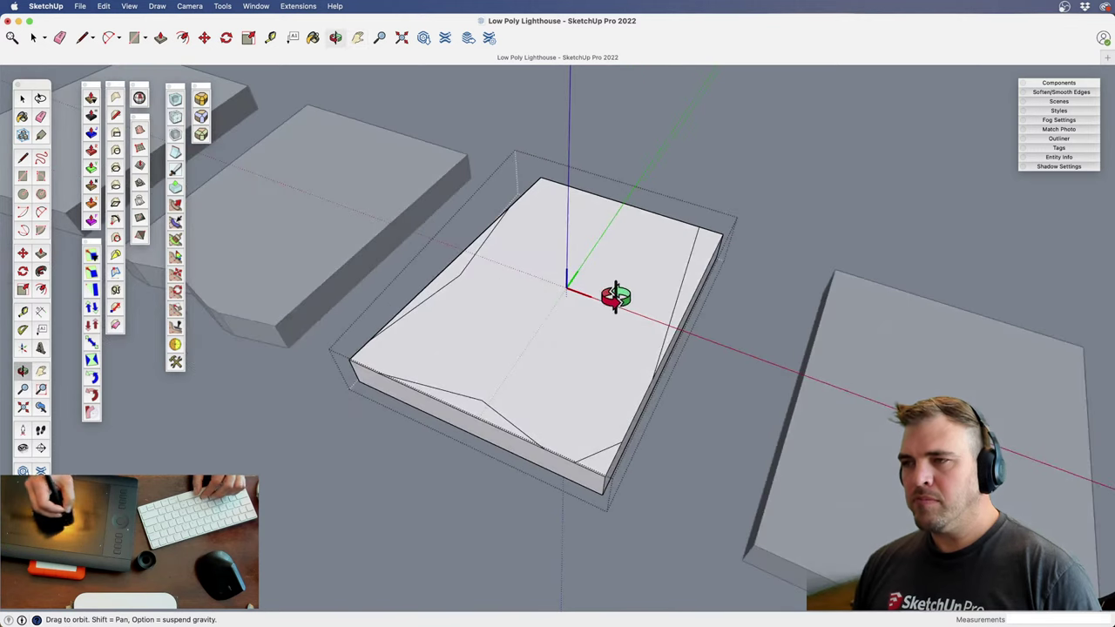
{"action": "key", "text": "p"}
{"action": "double_click", "coordinate": [599, 462]}
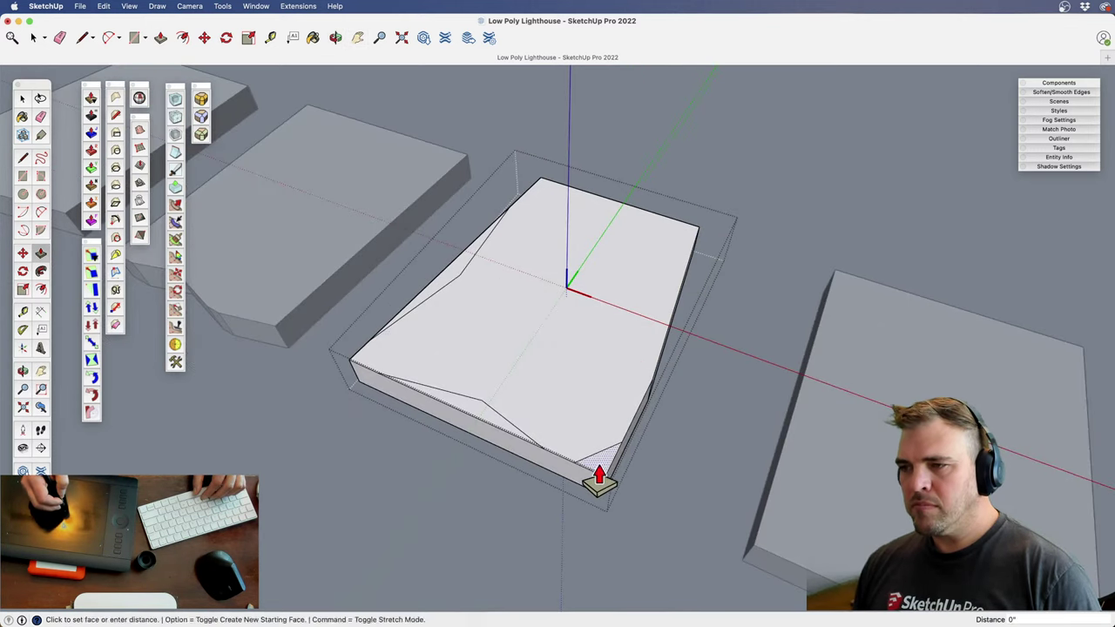
{"action": "double_click", "coordinate": [485, 411]}
{"action": "double_click", "coordinate": [450, 283]}
Open the second slab, trim a diagonal sliver off its side facing the first slab through the full thickness, and leave the component
{"action": "key", "text": "z"}
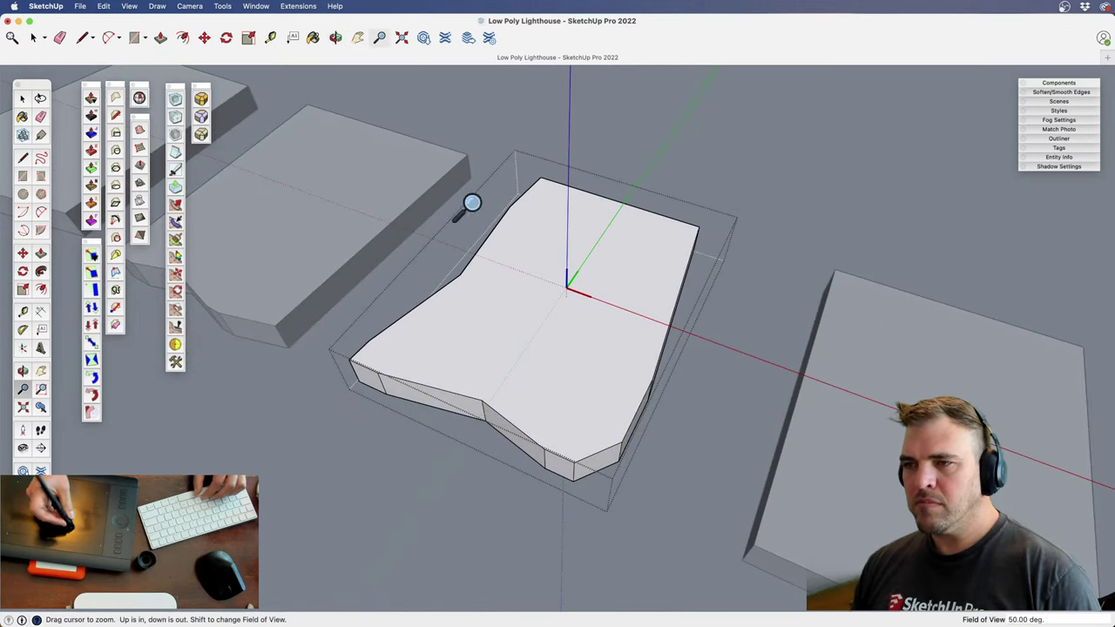
{"action": "left_click_drag", "start_coordinate": [468, 203], "coordinate": [497, 336]}
{"action": "middle_click_drag", "start_coordinate": [650, 398], "coordinate": [600, 393], "text": "shift"}
{"action": "middle_click_drag", "start_coordinate": [600, 393], "coordinate": [557, 487]}
{"action": "middle_click_drag", "start_coordinate": [488, 366], "coordinate": [638, 439], "text": "shift"}
{"action": "left_click_drag", "start_coordinate": [638, 438], "coordinate": [697, 447]}
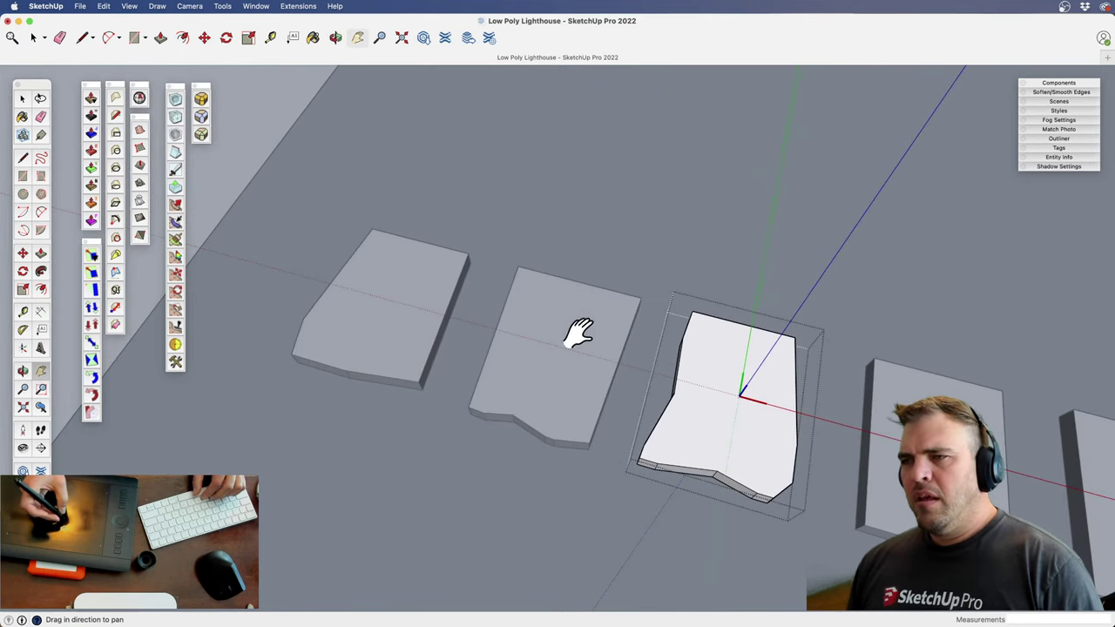
{"action": "key", "text": "space"}
{"action": "double_click", "coordinate": [526, 305]}
{"action": "key", "text": "l"}
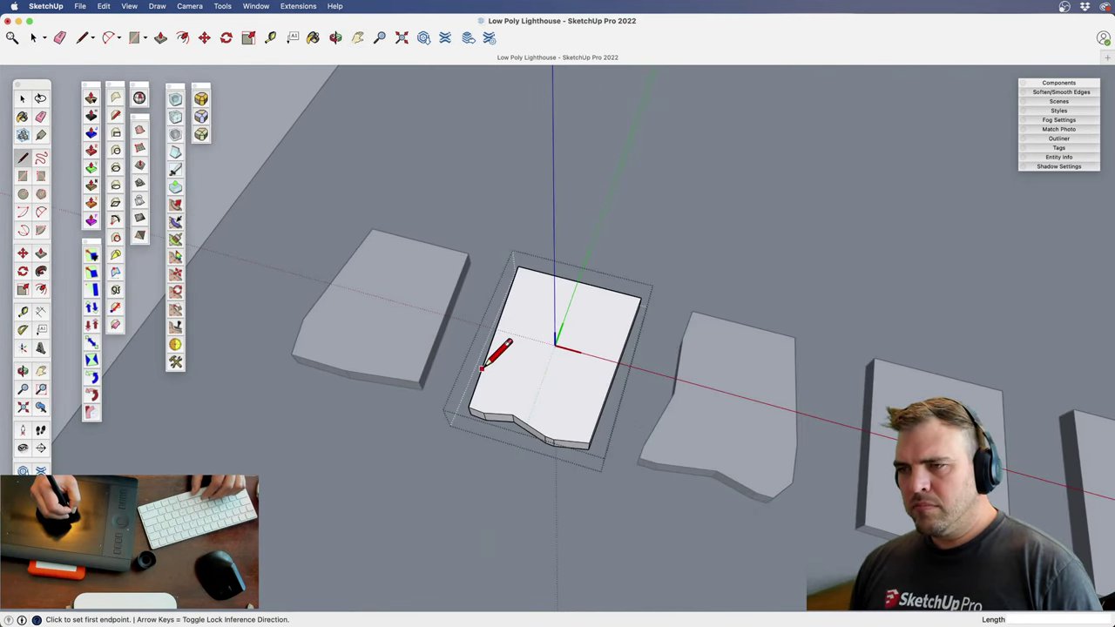
{"action": "left_click", "coordinate": [483, 366]}
{"action": "key", "text": "p"}
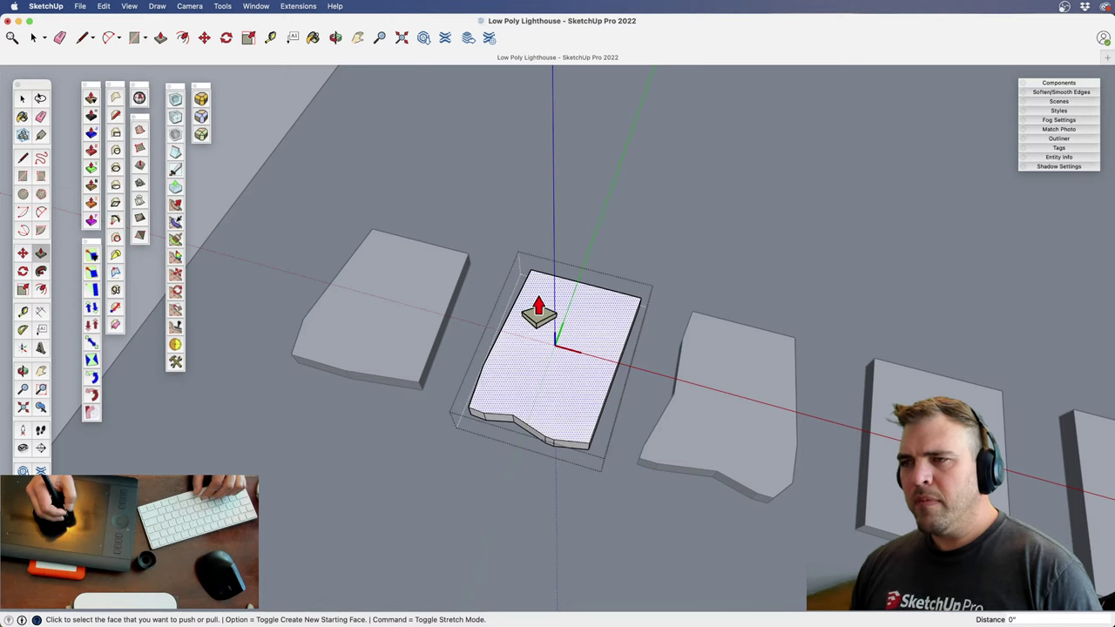
{"action": "scroll", "coordinate": [534, 378], "scroll_direction": "down", "scroll_amount": 2}
{"action": "middle_click_drag", "start_coordinate": [535, 378], "coordinate": [464, 370], "text": "shift"}
{"action": "key", "text": "space"}
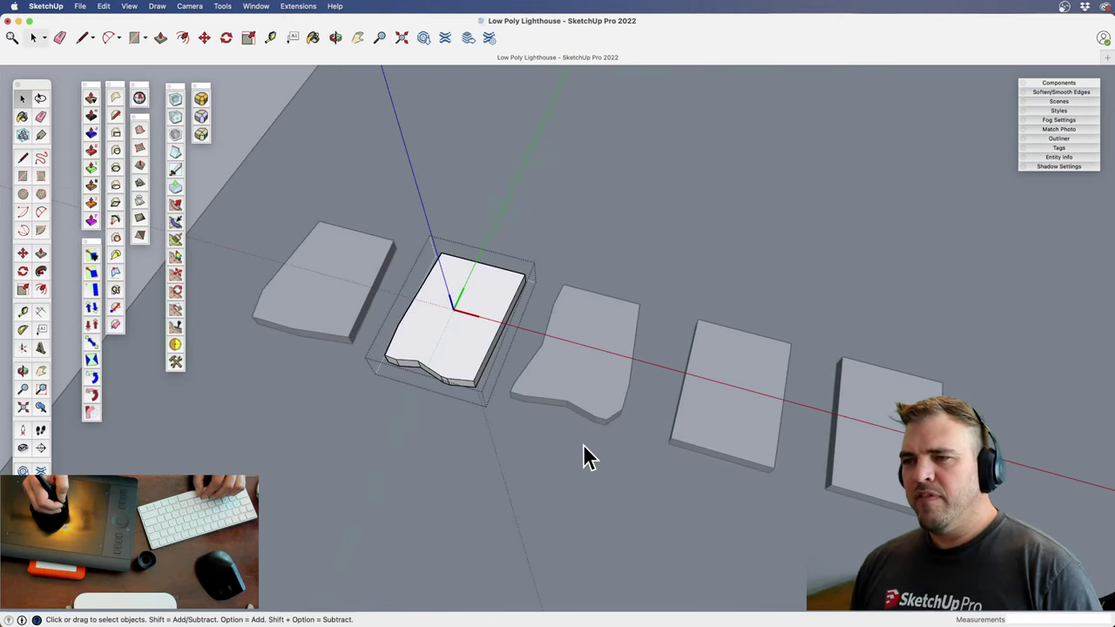
{"action": "left_click", "coordinate": [583, 466]}
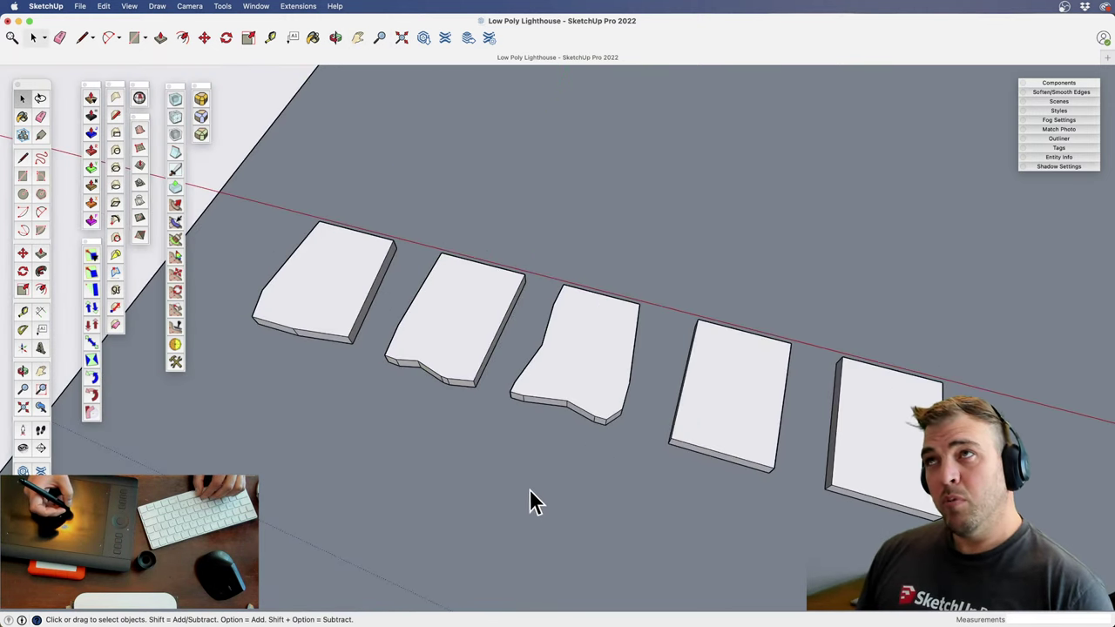
Open the fourth slab for editing and draw a line about 6 7/8" long across its front corner nearest the third slab
{"action": "middle_click_drag", "start_coordinate": [598, 393], "coordinate": [517, 440]}
{"action": "middle_click_drag", "start_coordinate": [652, 441], "coordinate": [535, 443], "text": "shift"}
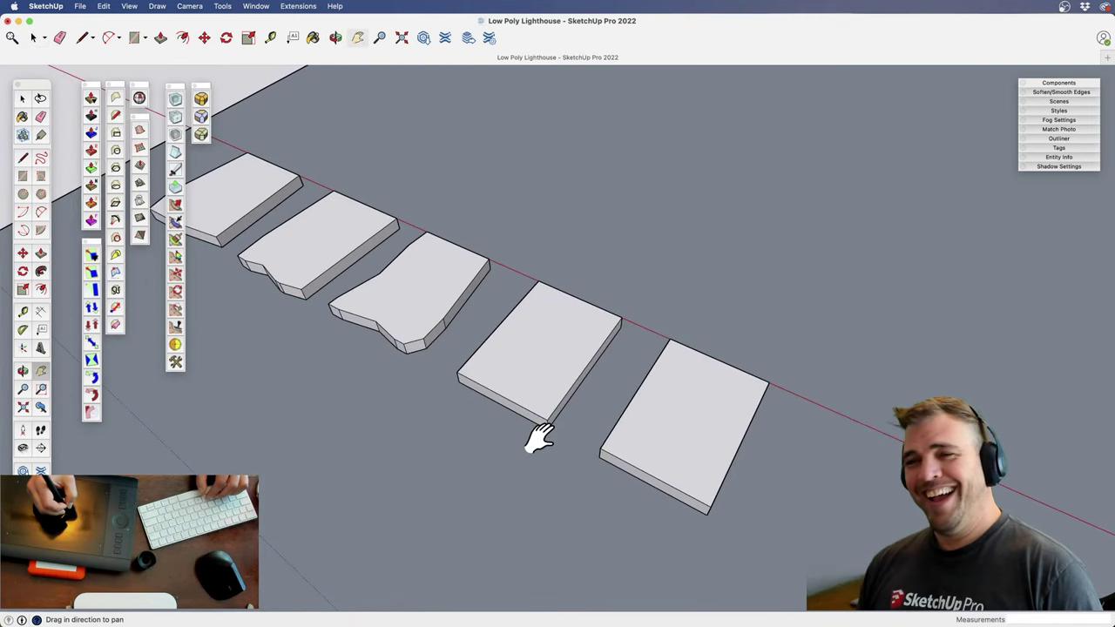
{"action": "scroll", "coordinate": [517, 291], "scroll_direction": "up", "scroll_amount": 3}
{"action": "middle_click_drag", "start_coordinate": [517, 291], "coordinate": [591, 307]}
{"action": "double_click", "coordinate": [537, 336]}
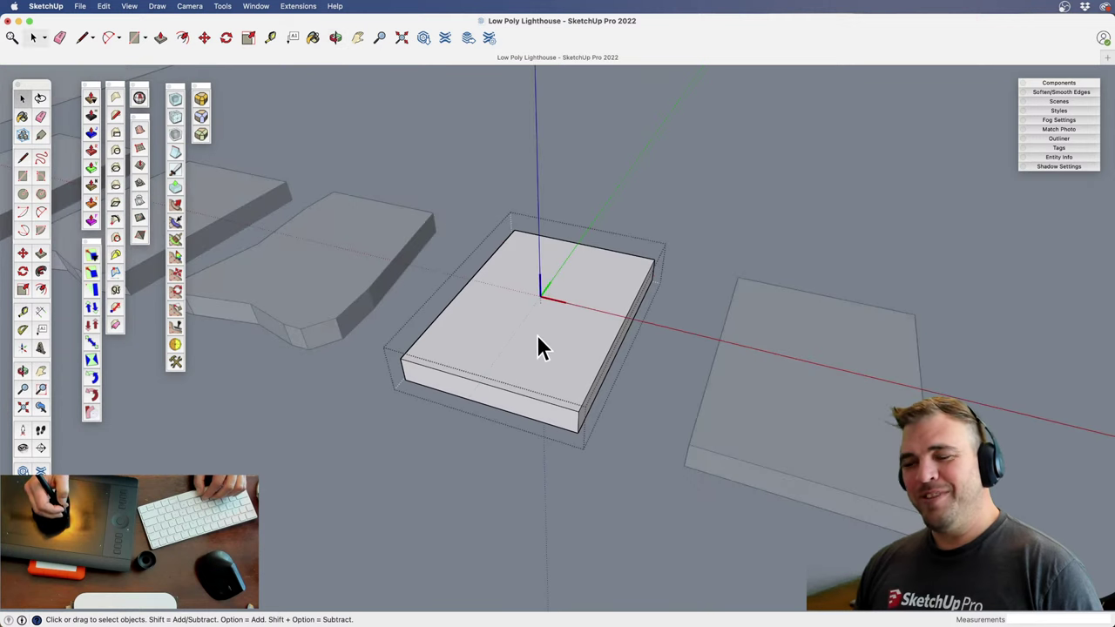
{"action": "middle_click_drag", "start_coordinate": [539, 337], "coordinate": [548, 418], "text": "shift"}
{"action": "key", "text": "l"}
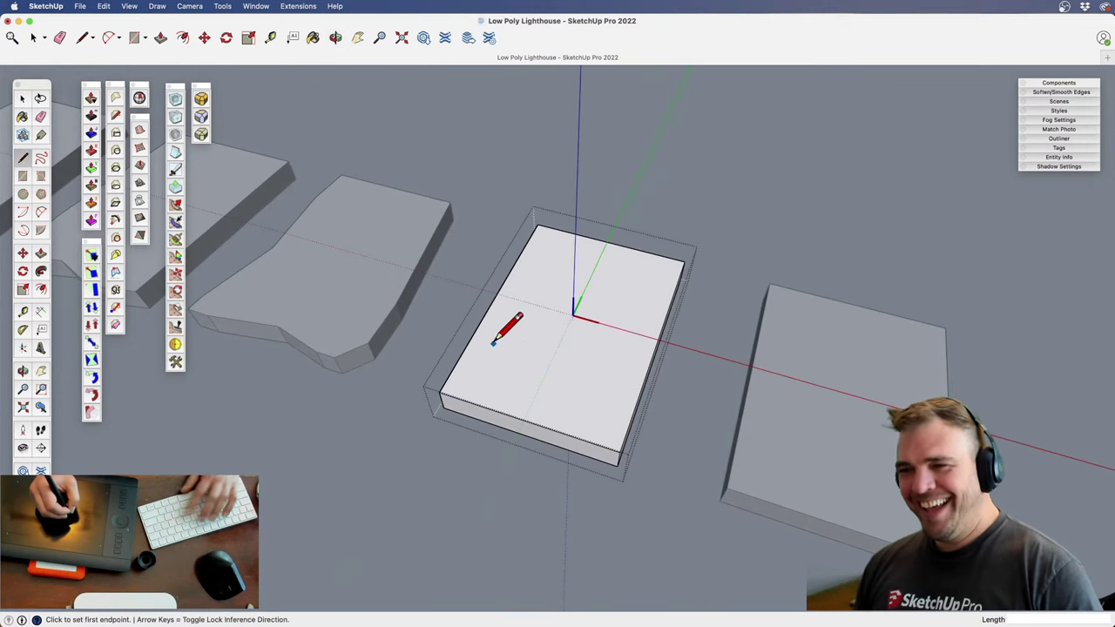
{"action": "left_click", "coordinate": [469, 342]}
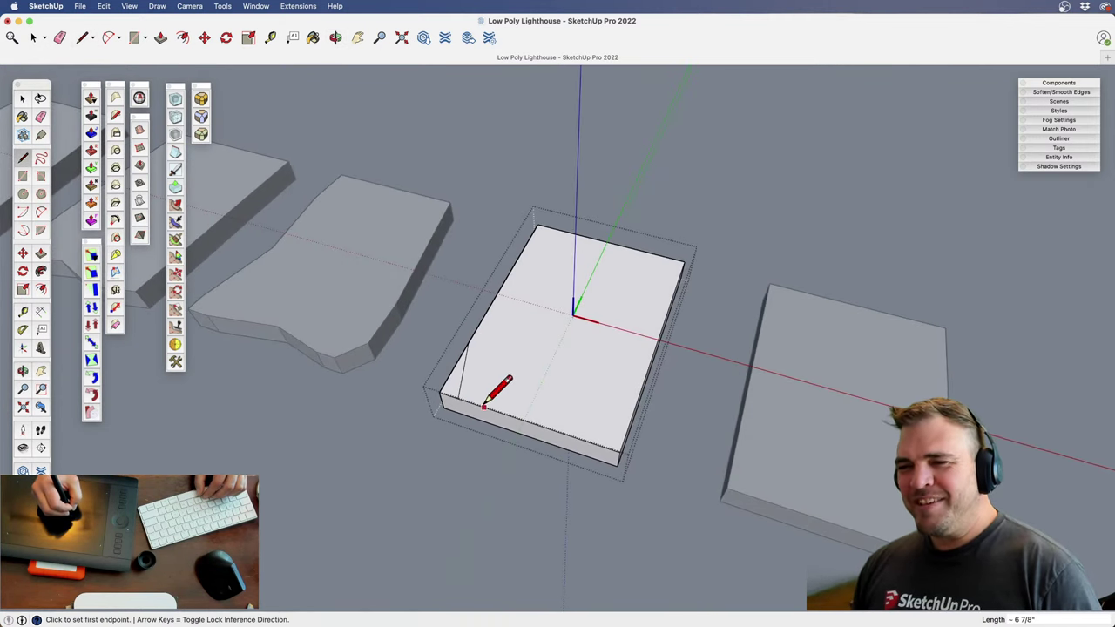
Draw a two-segment notch across the fourth slab's front edge and cut it and the marked corner away through the full thickness
{"action": "left_click", "coordinate": [469, 401]}
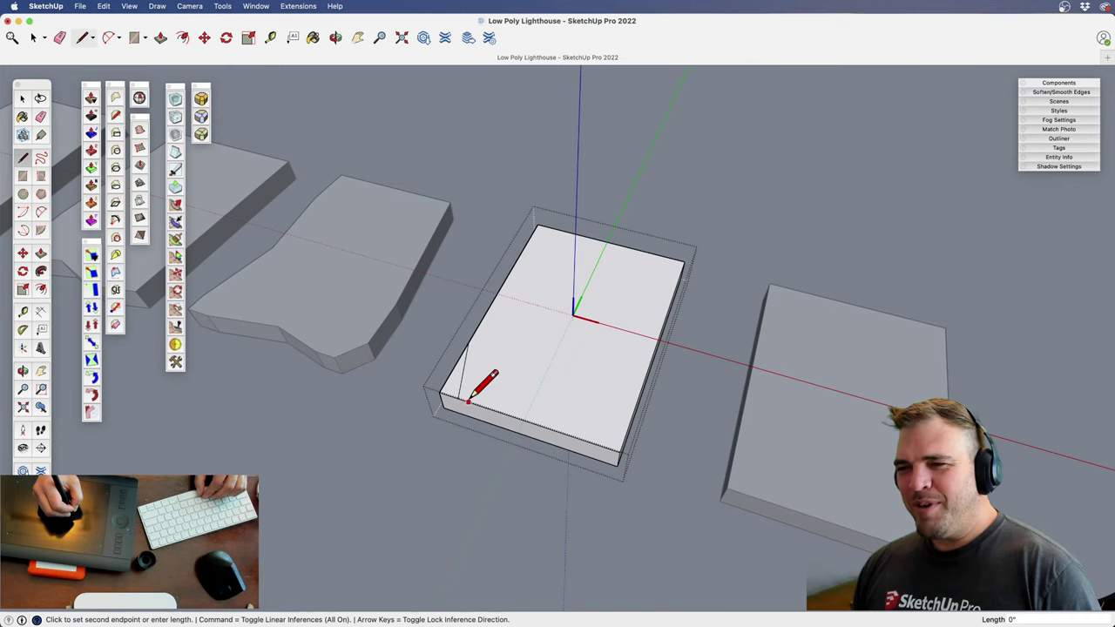
{"action": "left_click", "coordinate": [624, 433]}
{"action": "key", "text": "p"}
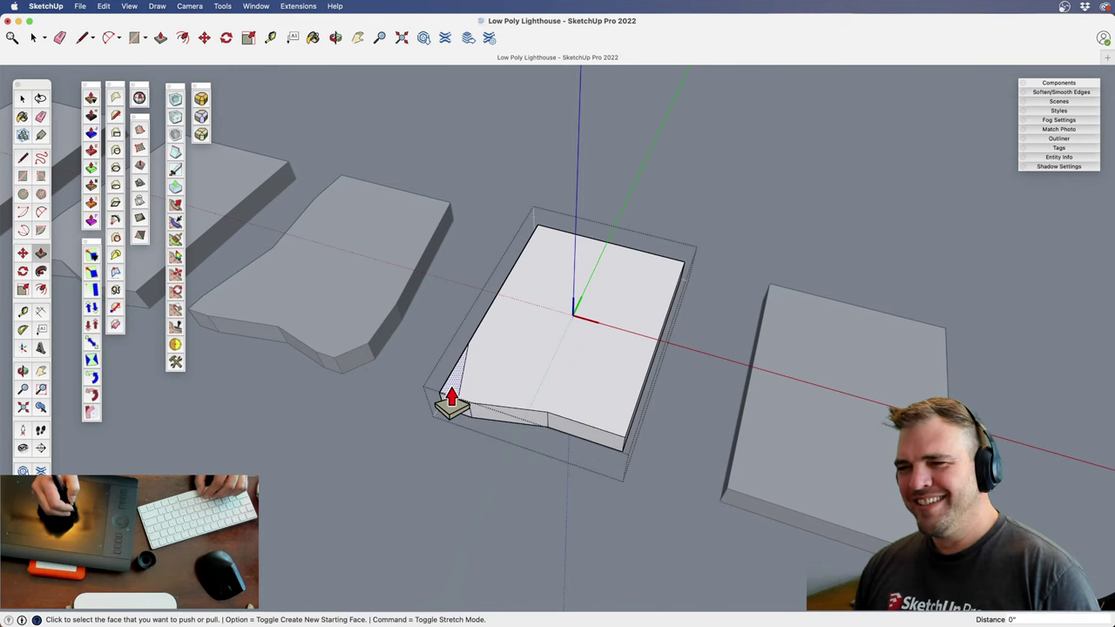
Draw a diagonal from the fourth slab's side facing the fifth slab to its back edge and cut the sliver away
{"action": "key", "text": "l"}
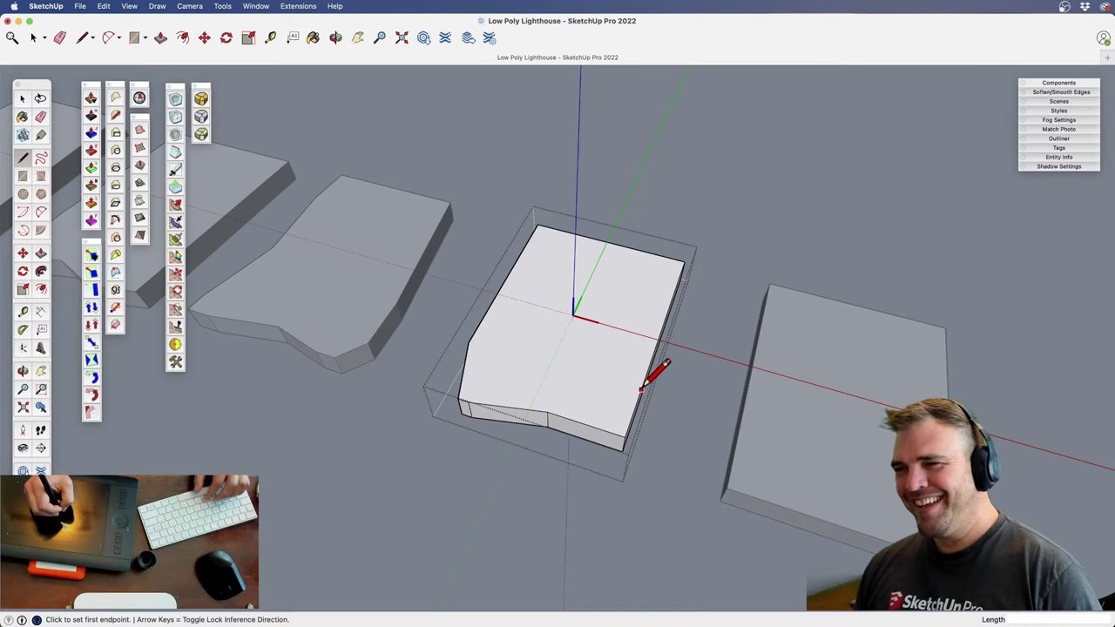
{"action": "left_click", "coordinate": [641, 390]}
{"action": "left_click", "coordinate": [659, 255]}
{"action": "key", "text": "p"}
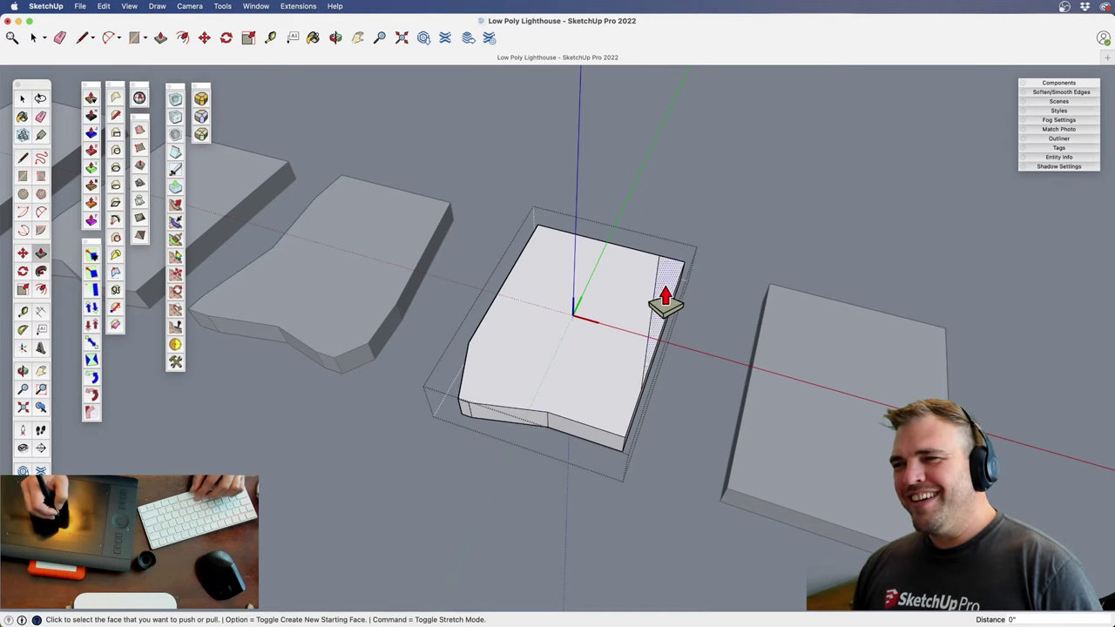
{"action": "double_click", "coordinate": [663, 294]}
Open the fifth slab for editing and draw a two-segment line from its front edge to its side facing the fourth slab
{"action": "key", "text": "z"}
{"action": "left_click_drag", "start_coordinate": [566, 343], "coordinate": [574, 400]}
{"action": "key", "text": "space"}
{"action": "middle_click_drag", "start_coordinate": [688, 410], "coordinate": [544, 335], "text": "shift"}
{"action": "double_click", "coordinate": [561, 373]}
{"action": "key", "text": "z"}
{"action": "left_click_drag", "start_coordinate": [549, 344], "coordinate": [547, 290]}
{"action": "key", "text": "l"}
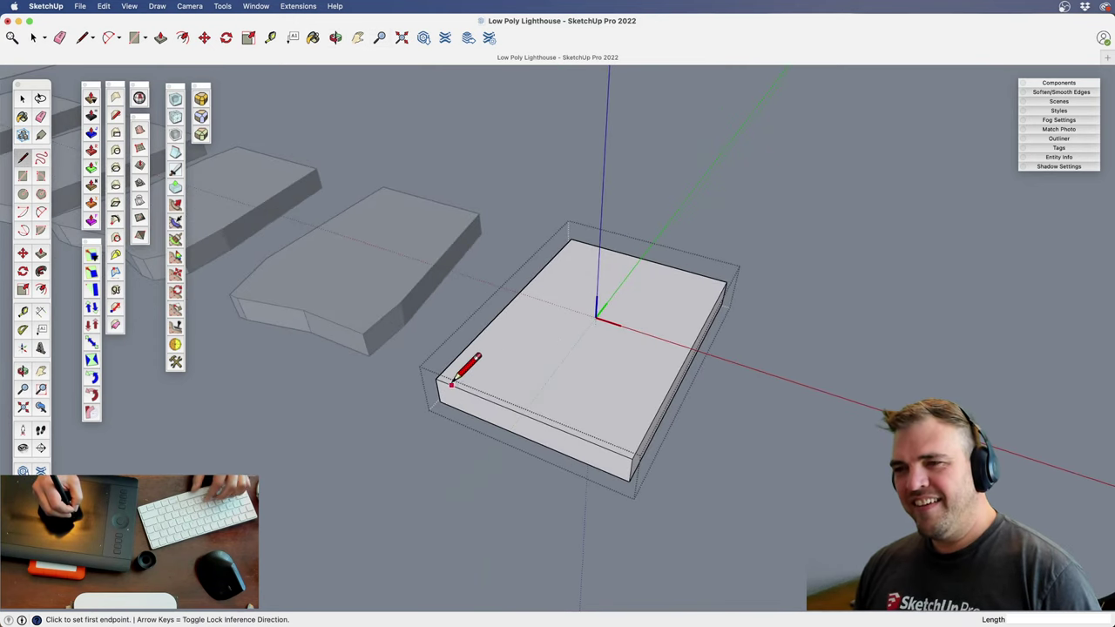
{"action": "left_click", "coordinate": [455, 386]}
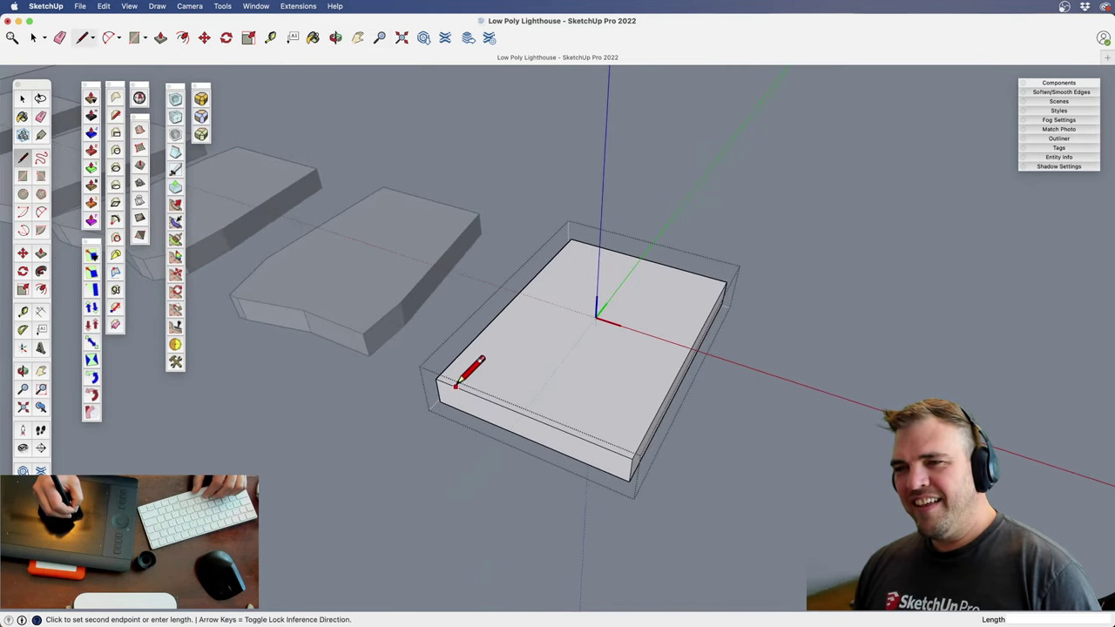
{"action": "left_click", "coordinate": [531, 281]}
Draw a two-segment front line and an outer-side diagonal on the fifth slab, and cut all outlined edge areas through the full thickness
{"action": "left_click", "coordinate": [474, 393]}
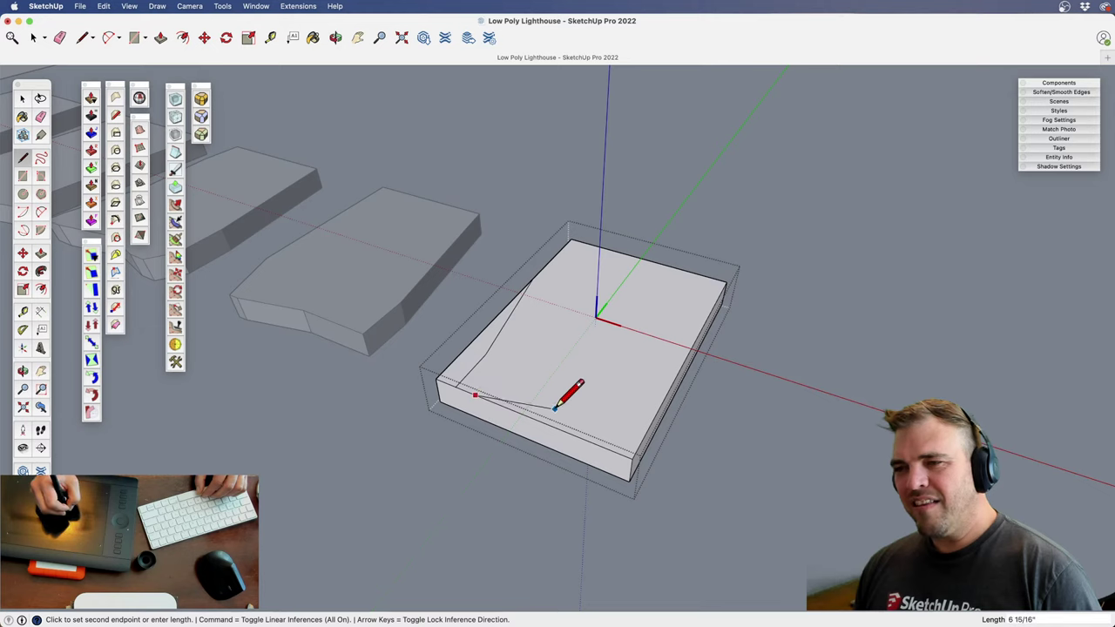
{"action": "left_click", "coordinate": [640, 442]}
{"action": "left_click", "coordinate": [654, 418]}
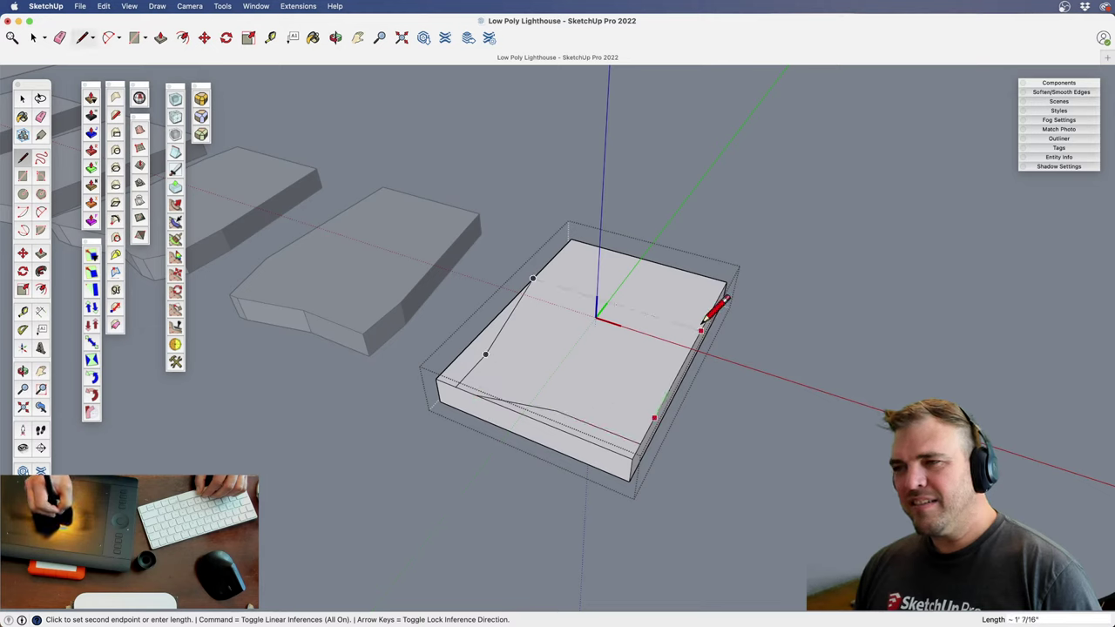
{"action": "left_click", "coordinate": [706, 277]}
{"action": "key", "text": "p"}
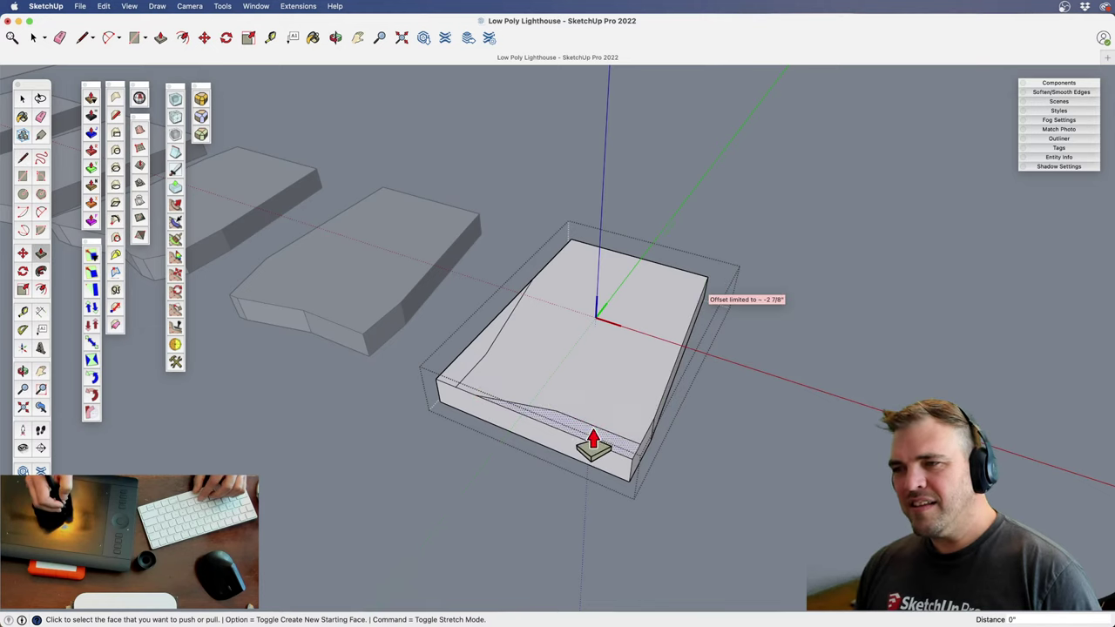
{"action": "double_click", "coordinate": [467, 365]}
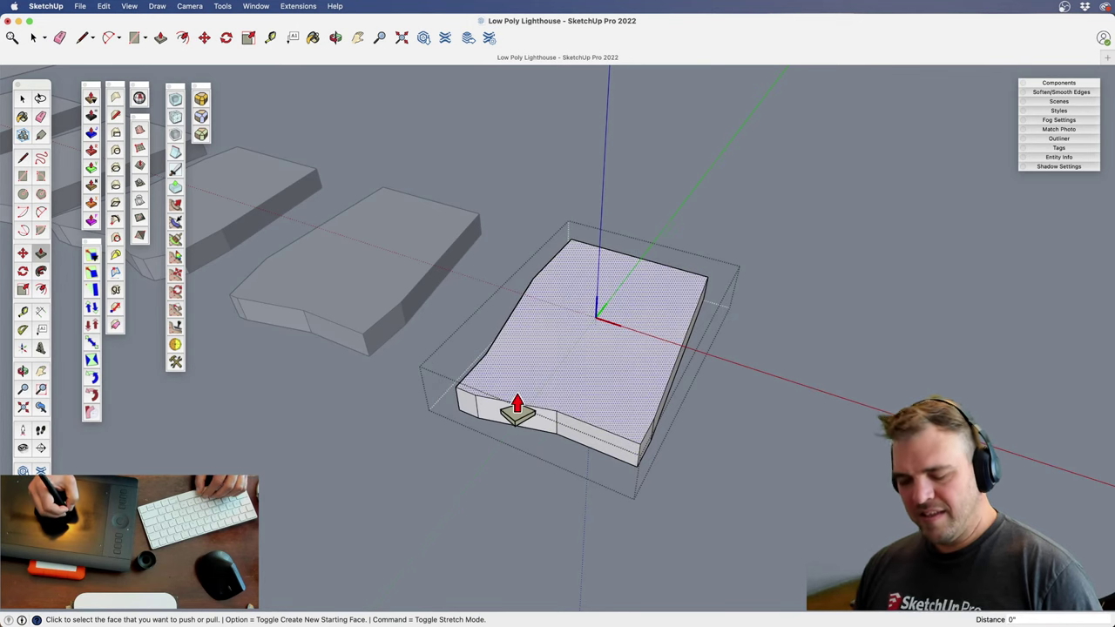
Move the fifth slab's vertical edge near the front of its fourth-slab side outward, and leave the component
{"action": "middle_click_drag", "start_coordinate": [517, 410], "coordinate": [662, 439]}
{"action": "key", "text": "space"}
{"action": "key", "text": "m"}
{"action": "left_click", "coordinate": [535, 433]}
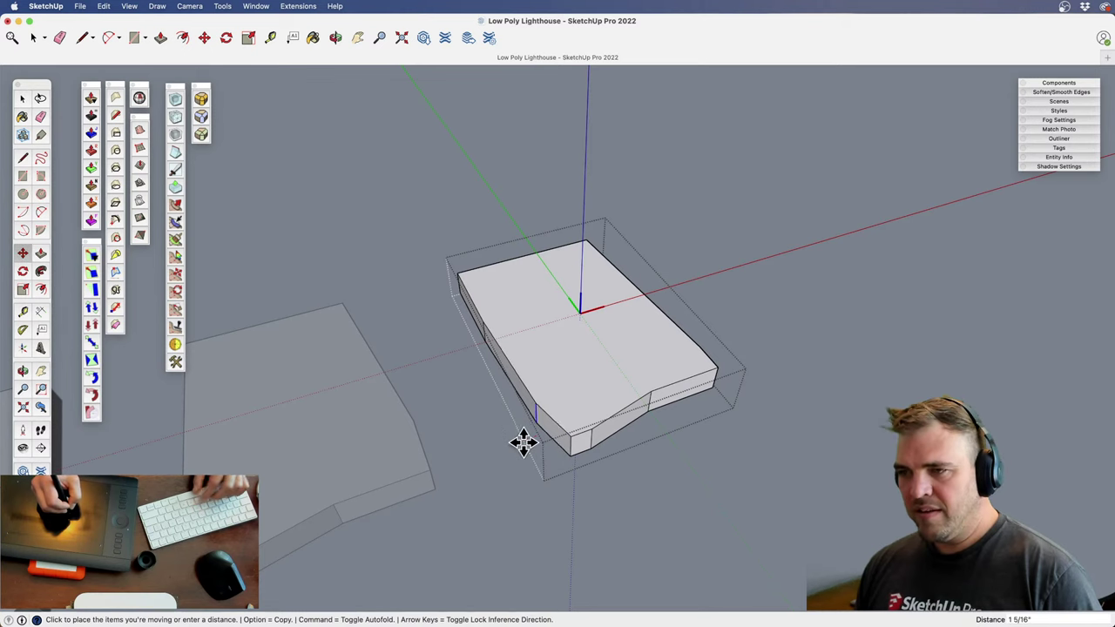
{"action": "left_click", "coordinate": [508, 447]}
{"action": "key", "text": "z"}
{"action": "left_click_drag", "start_coordinate": [567, 425], "coordinate": [595, 459]}
{"action": "middle_click_drag", "start_coordinate": [595, 459], "coordinate": [490, 348]}
{"action": "left_click_drag", "start_coordinate": [490, 348], "coordinate": [540, 436]}
{"action": "middle_click_drag", "start_coordinate": [540, 435], "coordinate": [588, 475]}
{"action": "key", "text": "space"}
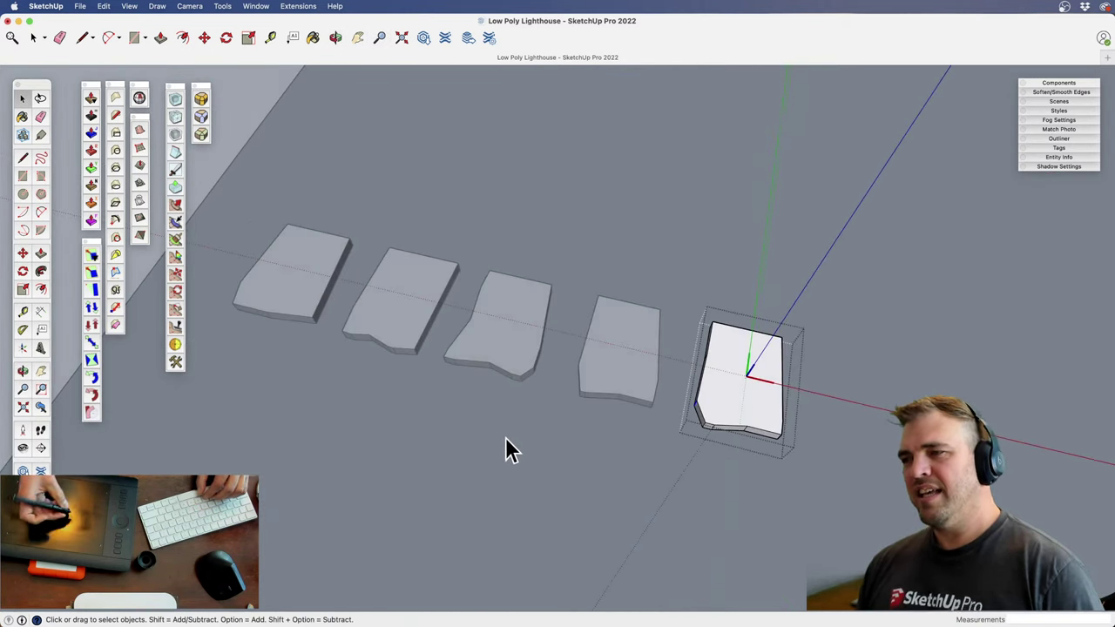
{"action": "left_click", "coordinate": [539, 425]}
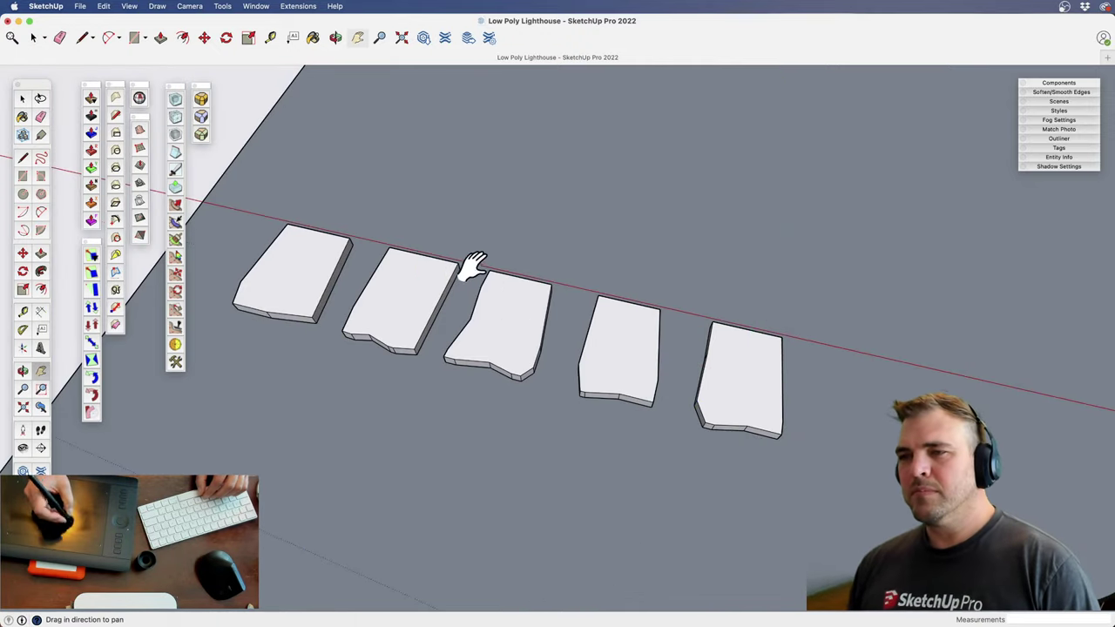
Select the group of roof shingles on the lighthouse's attached house
{"action": "middle_click_drag", "start_coordinate": [473, 266], "coordinate": [610, 392], "text": "shift"}
{"action": "middle_click_drag", "start_coordinate": [609, 392], "coordinate": [585, 387]}
{"action": "key", "text": "z"}
{"action": "left_click_drag", "start_coordinate": [546, 198], "coordinate": [520, 384]}
{"action": "key", "text": "h"}
{"action": "left_click_drag", "start_coordinate": [520, 352], "coordinate": [601, 508]}
{"action": "key", "text": "z"}
{"action": "left_click_drag", "start_coordinate": [555, 287], "coordinate": [531, 366]}
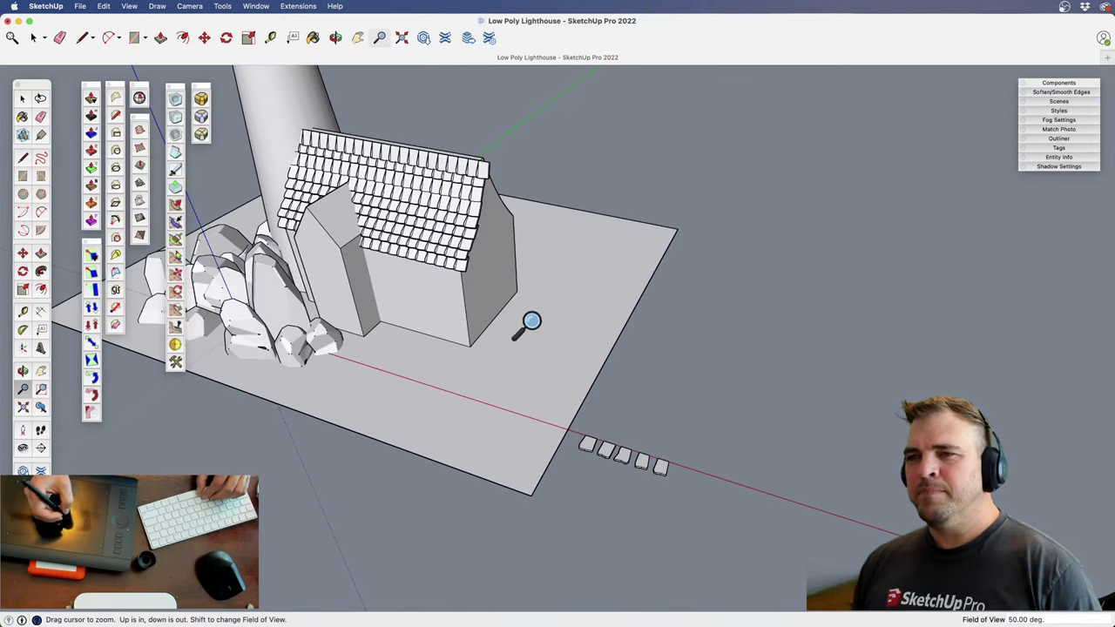
{"action": "key", "text": "space"}
{"action": "left_click", "coordinate": [444, 255]}
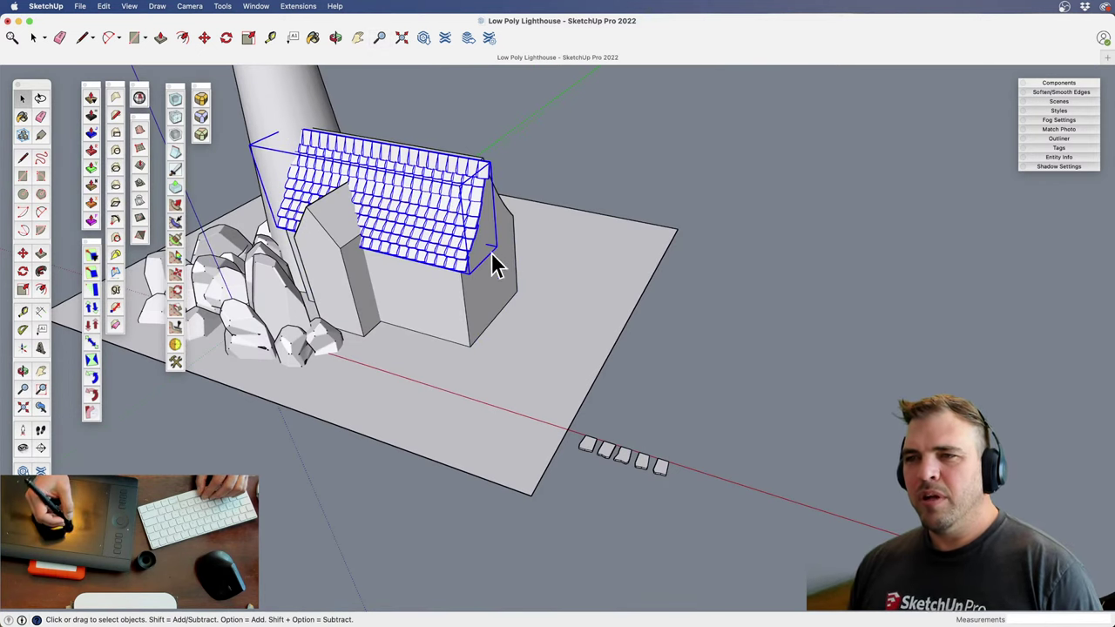
{"action": "scroll", "coordinate": [443, 410], "scroll_direction": "down", "scroll_amount": 5}
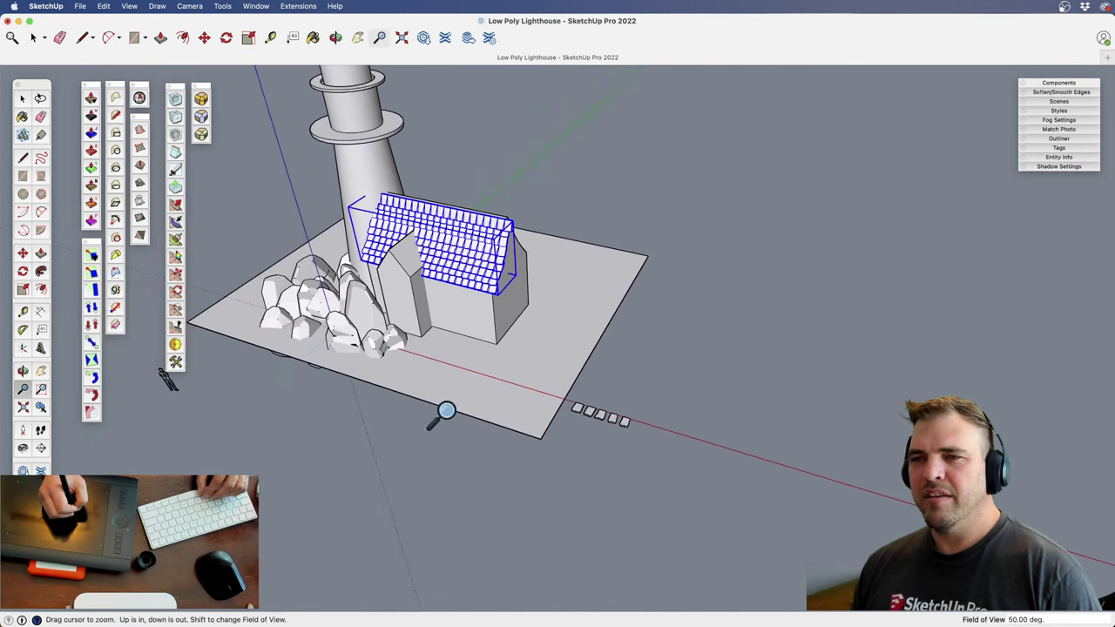
Group the ground plane, the house with its gabled projections, and the lighthouse tower into one group, and lock it
{"action": "middle_click_drag", "start_coordinate": [443, 410], "coordinate": [453, 373]}
{"action": "left_click", "coordinate": [453, 370]}
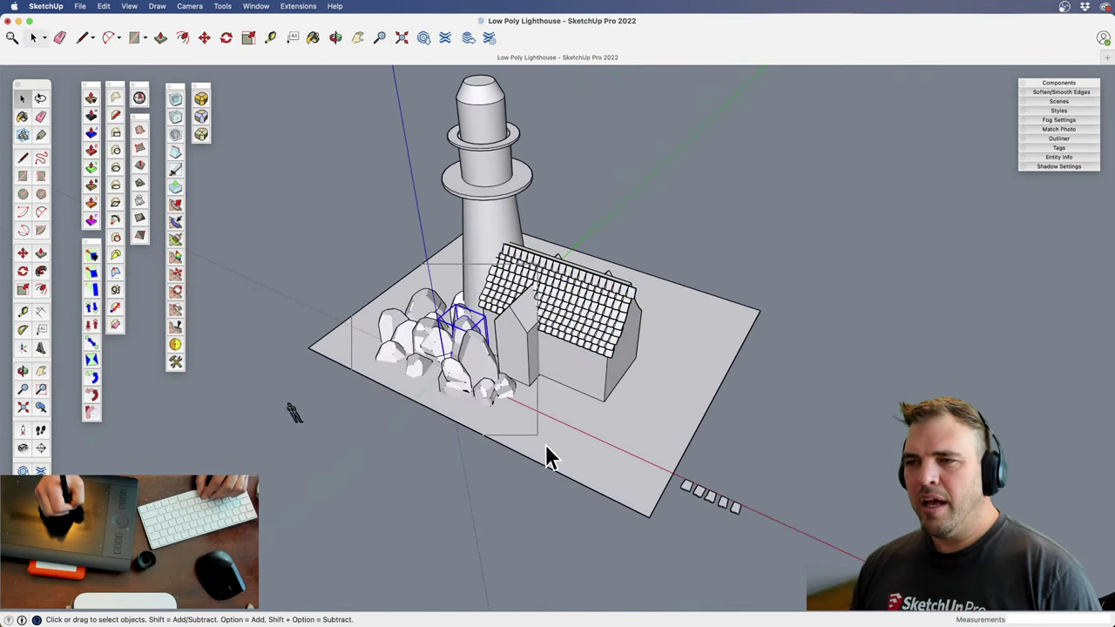
{"action": "left_click_drag", "start_coordinate": [545, 453], "coordinate": [544, 452]}
{"action": "left_click", "coordinate": [545, 341]}
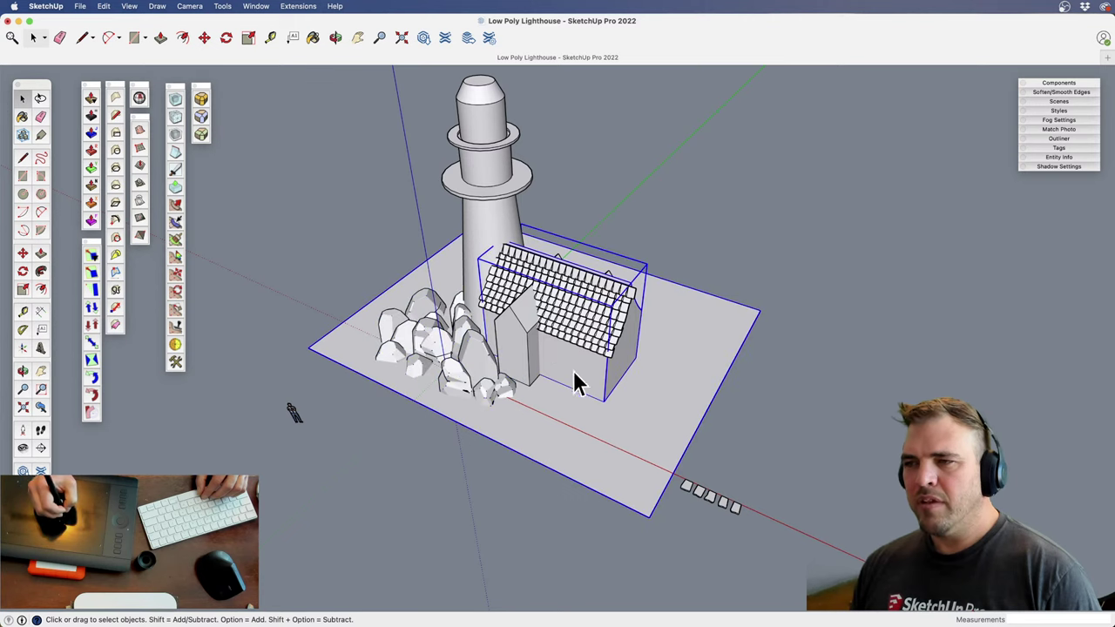
{"action": "left_click", "coordinate": [603, 417]}
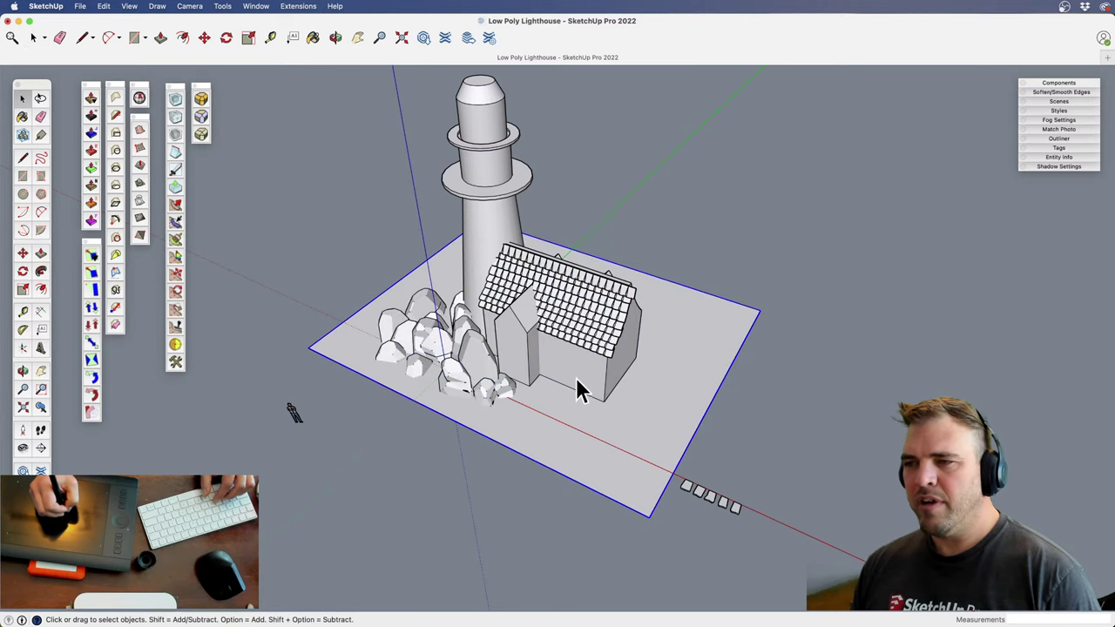
{"action": "left_click", "coordinate": [571, 370], "text": "shift"}
{"action": "left_click", "coordinate": [495, 220], "text": "shift"}
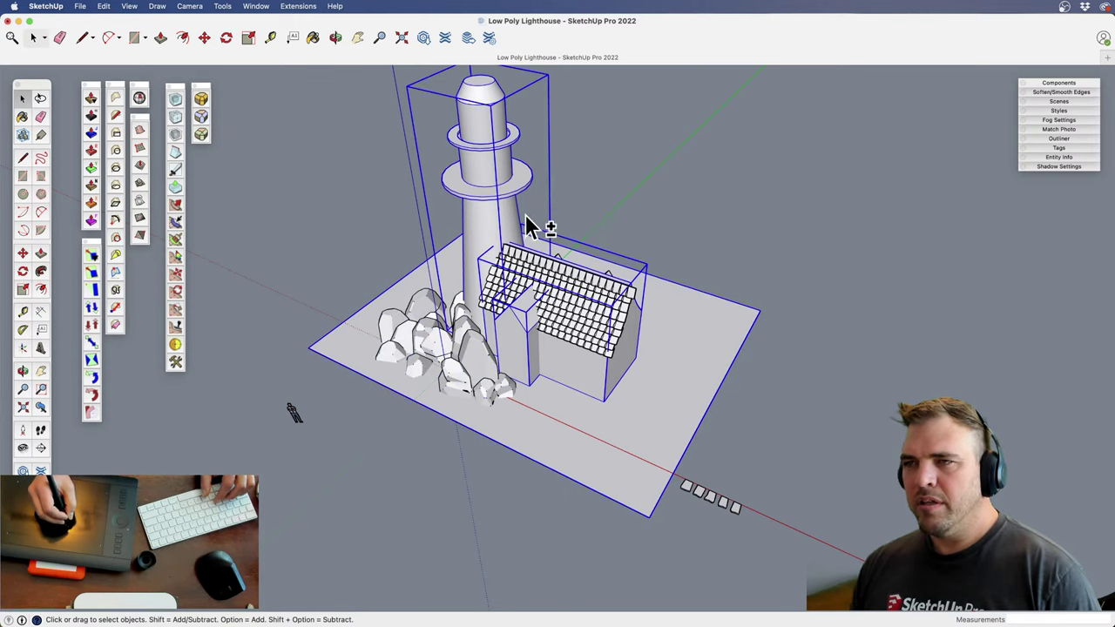
{"action": "middle_click_drag", "start_coordinate": [530, 229], "coordinate": [616, 376]}
{"action": "left_click", "coordinate": [609, 373], "text": "shift"}
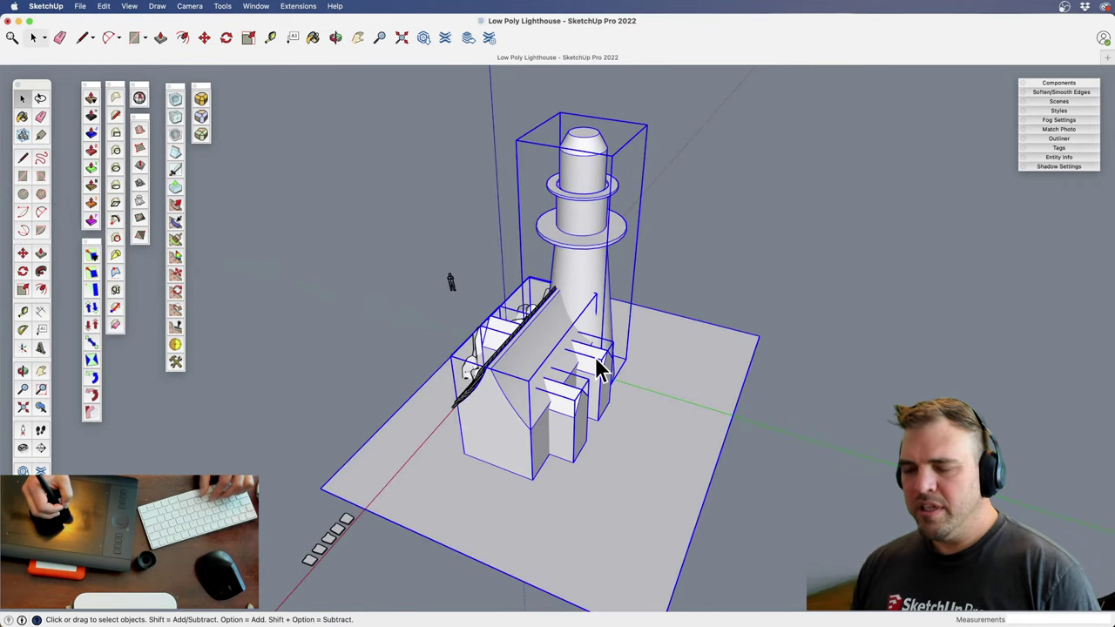
{"action": "key", "text": "g"}
{"action": "right_click", "coordinate": [550, 416]}
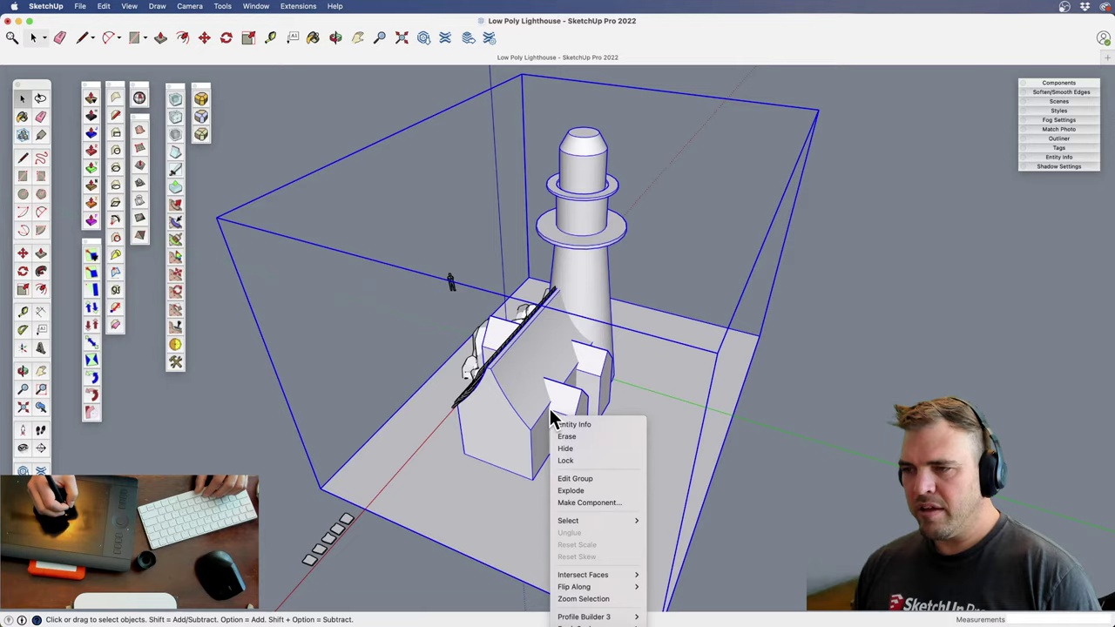
{"action": "left_click", "coordinate": [585, 460]}
Select the rocks at the base of the lighthouse, lock them all, and clear the selection
{"action": "middle_click_drag", "start_coordinate": [550, 427], "coordinate": [766, 349]}
{"action": "left_click_drag", "start_coordinate": [626, 514], "coordinate": [627, 515]}
{"action": "mouse_move", "coordinate": [541, 405]}
{"action": "middle_mouse_down", "text": "shift"}
{"action": "mouse_move", "coordinate": [525, 433]}
{"action": "mouse_move", "coordinate": [662, 409]}
{"action": "mouse_move", "coordinate": [540, 416]}
{"action": "middle_mouse_up", "text": "shift"}
{"action": "right_click", "coordinate": [512, 431]}
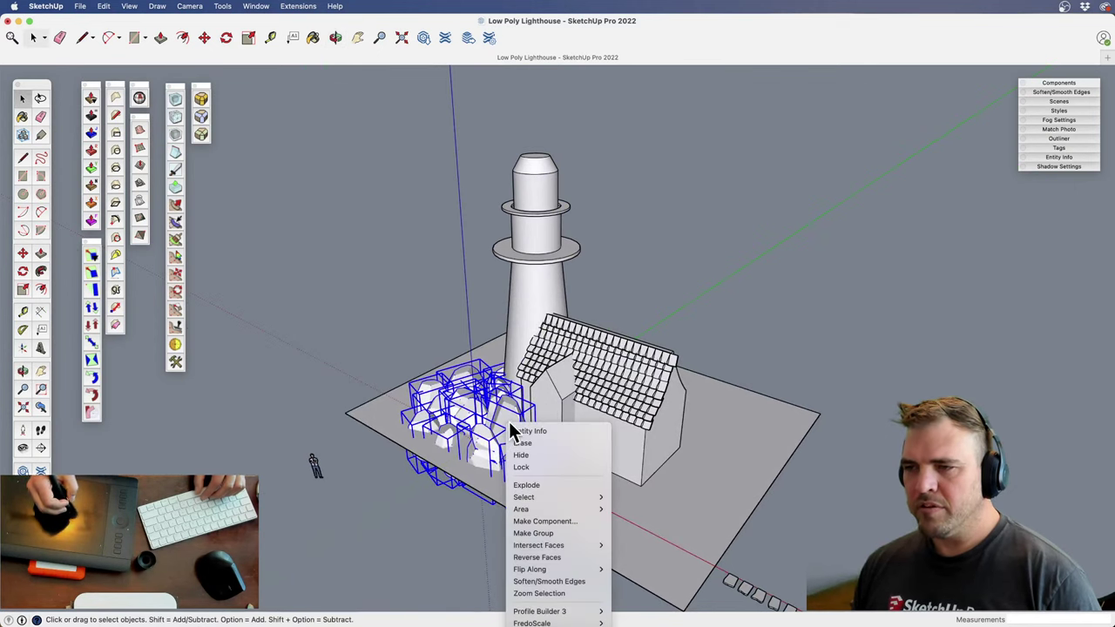
{"action": "left_click", "coordinate": [536, 466]}
{"action": "left_click", "coordinate": [444, 518]}
Explode the group of roof shingles into individual components and clear the selection
{"action": "middle_click_drag", "start_coordinate": [444, 518], "coordinate": [506, 352]}
{"action": "left_click", "coordinate": [568, 370]}
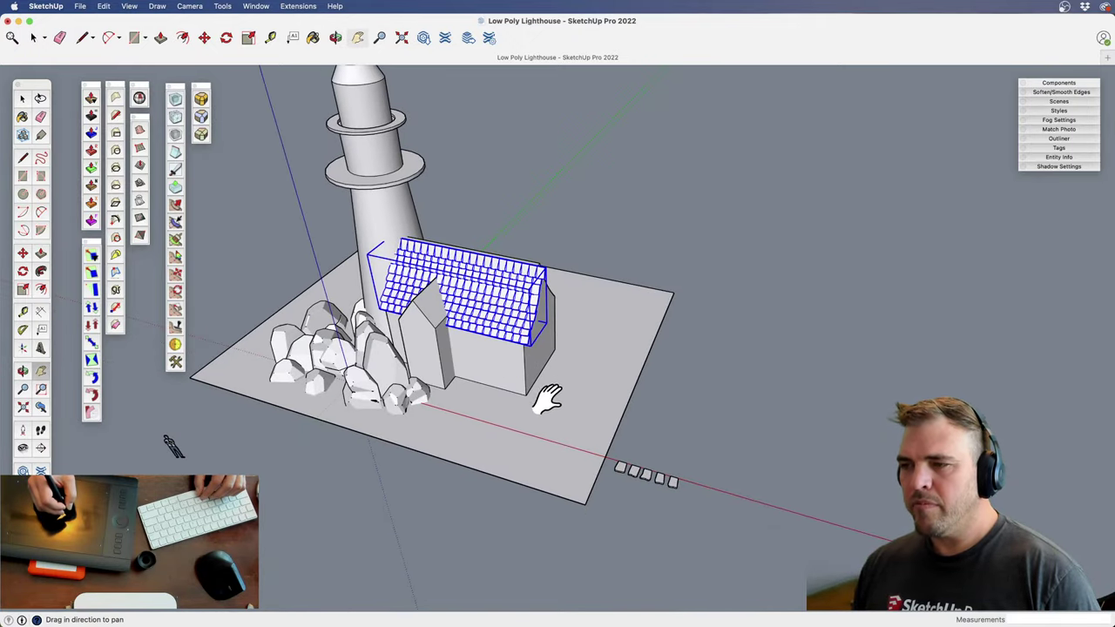
{"action": "middle_click_drag", "start_coordinate": [545, 398], "coordinate": [571, 448]}
{"action": "key", "text": "z"}
{"action": "left_click_drag", "start_coordinate": [570, 448], "coordinate": [560, 308]}
{"action": "key", "text": "h"}
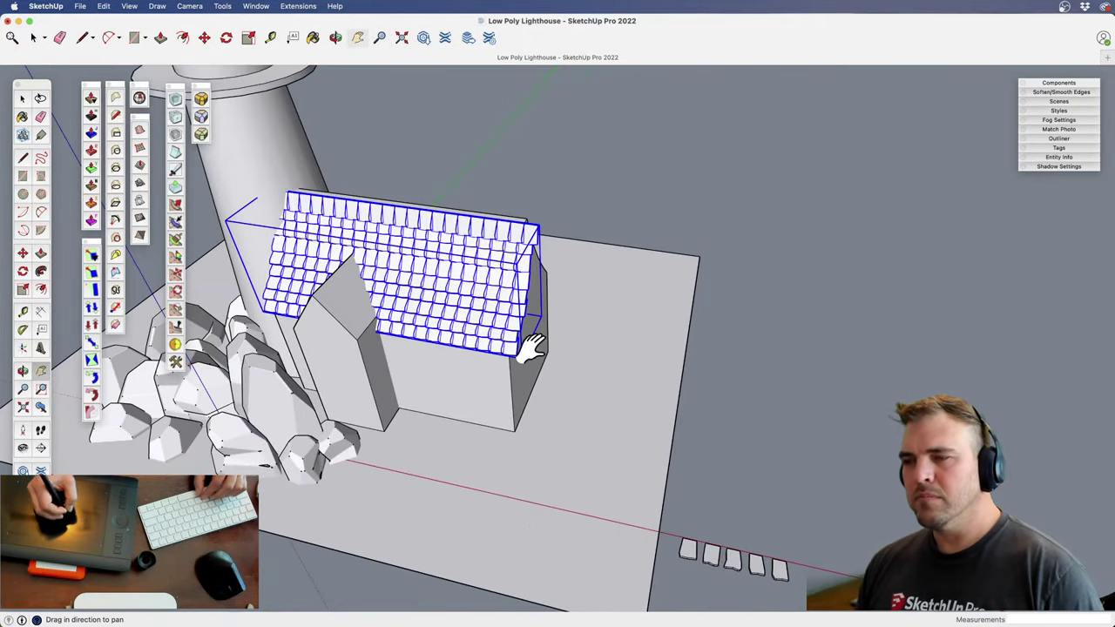
{"action": "left_click_drag", "start_coordinate": [526, 377], "coordinate": [523, 319]}
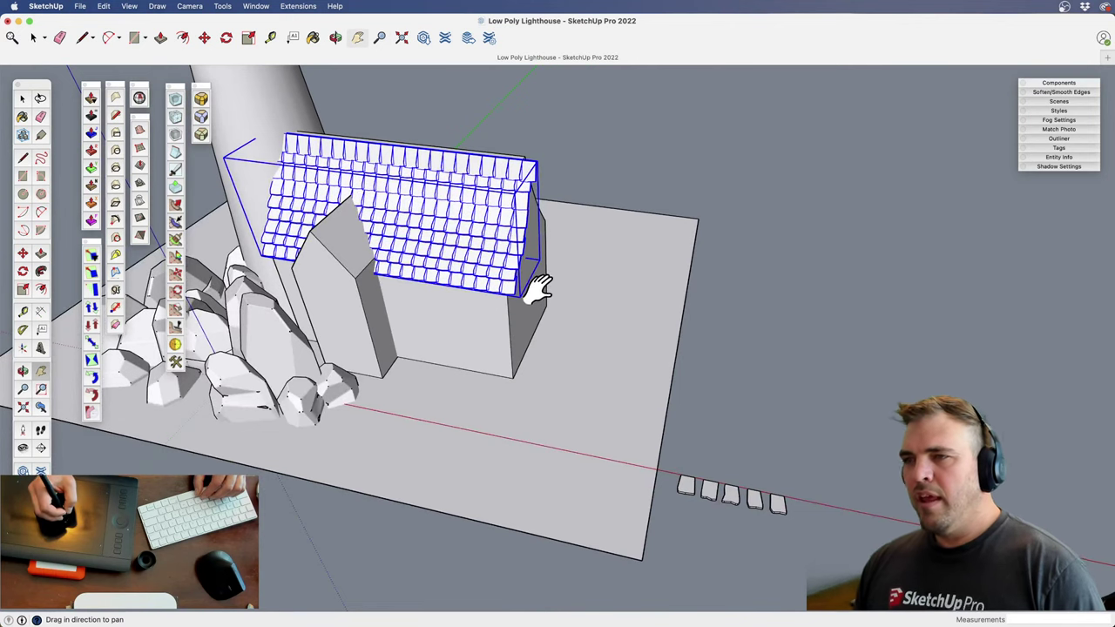
{"action": "key", "text": "space"}
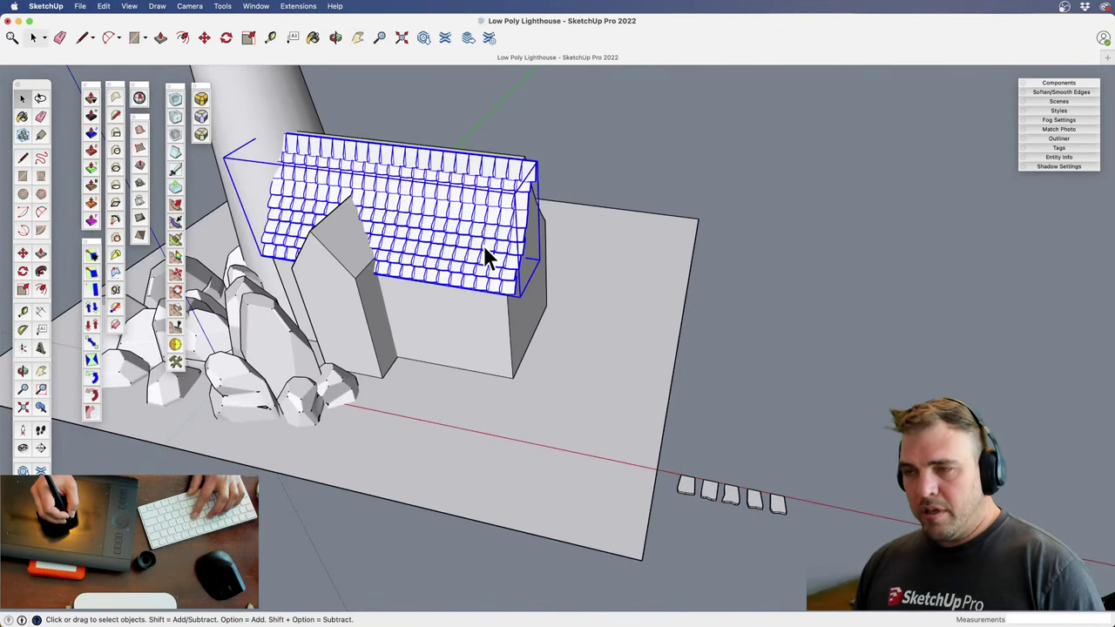
{"action": "key", "text": "shift+x"}
{"action": "middle_click_drag", "start_coordinate": [530, 300], "coordinate": [634, 216]}
{"action": "left_click", "coordinate": [634, 216]}
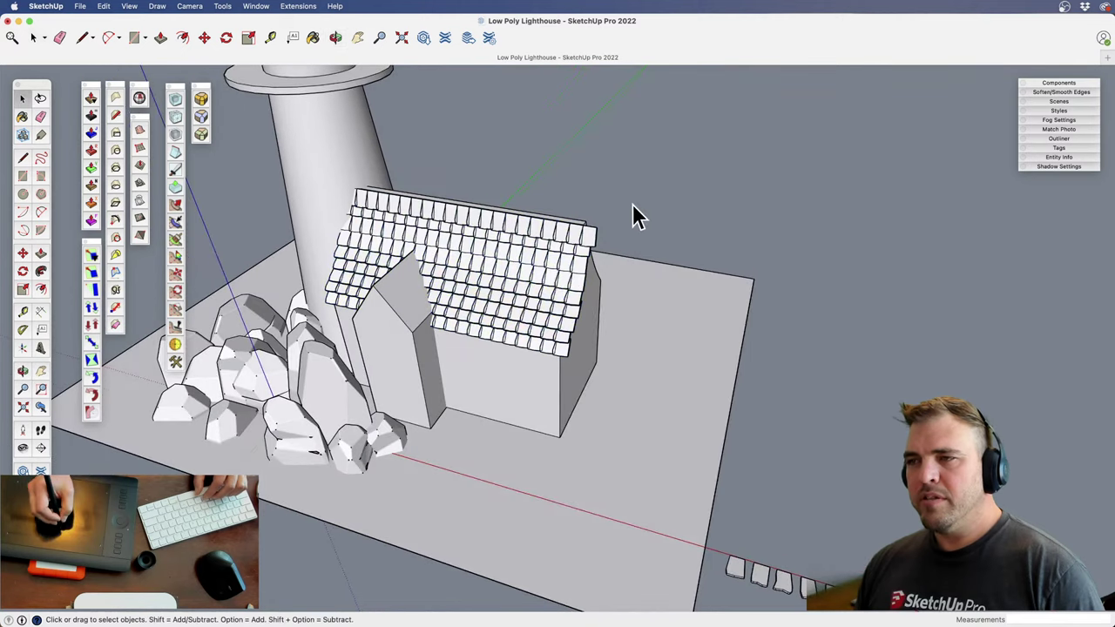
Select all the individual roof shingles together with the five slab variations beside the ground plane
{"action": "key", "text": "z"}
{"action": "left_click_drag", "start_coordinate": [498, 253], "coordinate": [488, 365]}
{"action": "key", "text": "h"}
{"action": "left_click_drag", "start_coordinate": [488, 366], "coordinate": [423, 344]}
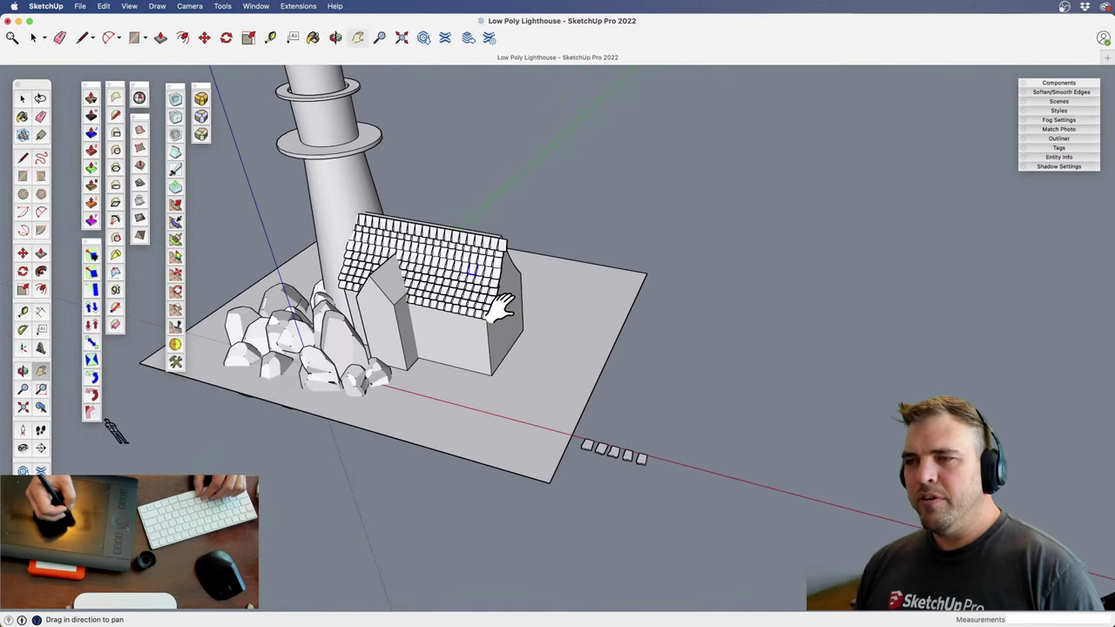
{"action": "key", "text": "space"}
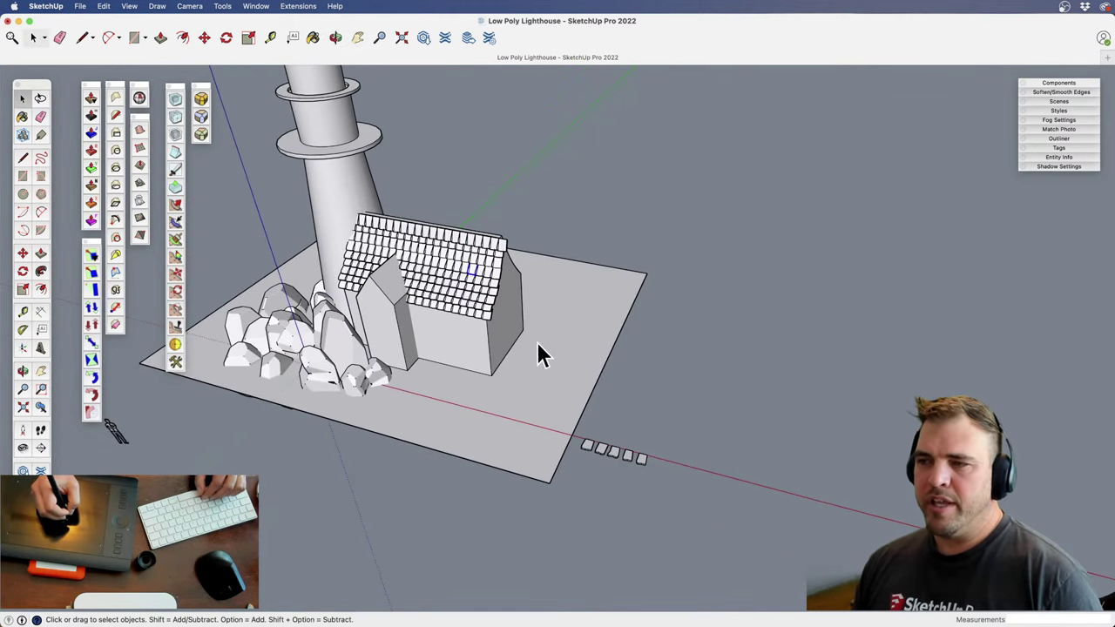
{"action": "left_click", "coordinate": [537, 348]}
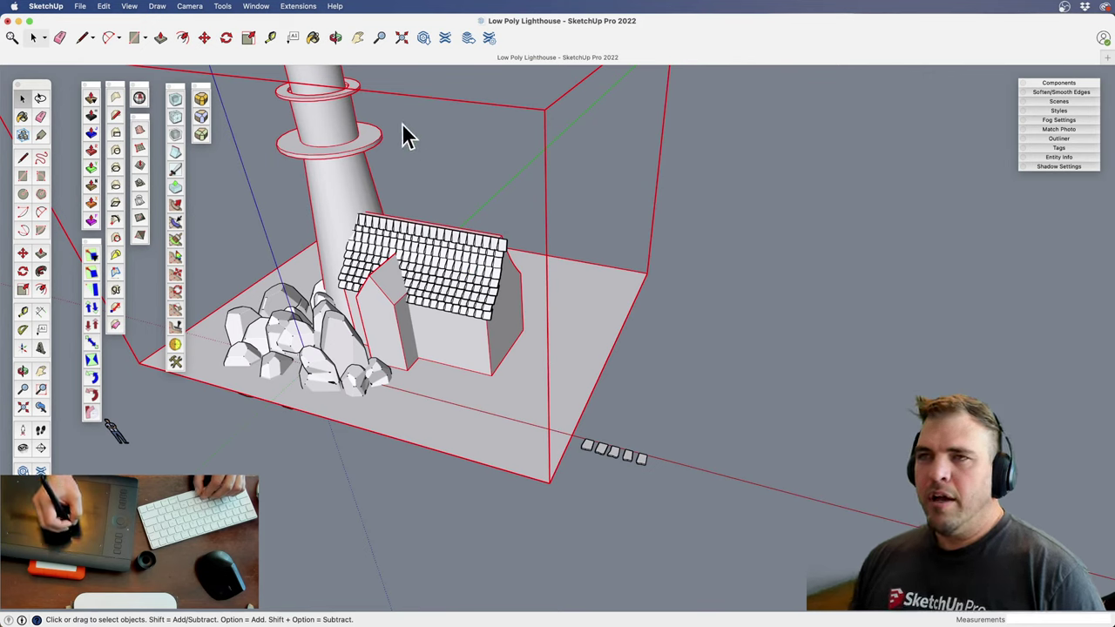
{"action": "left_click", "coordinate": [299, 7]}
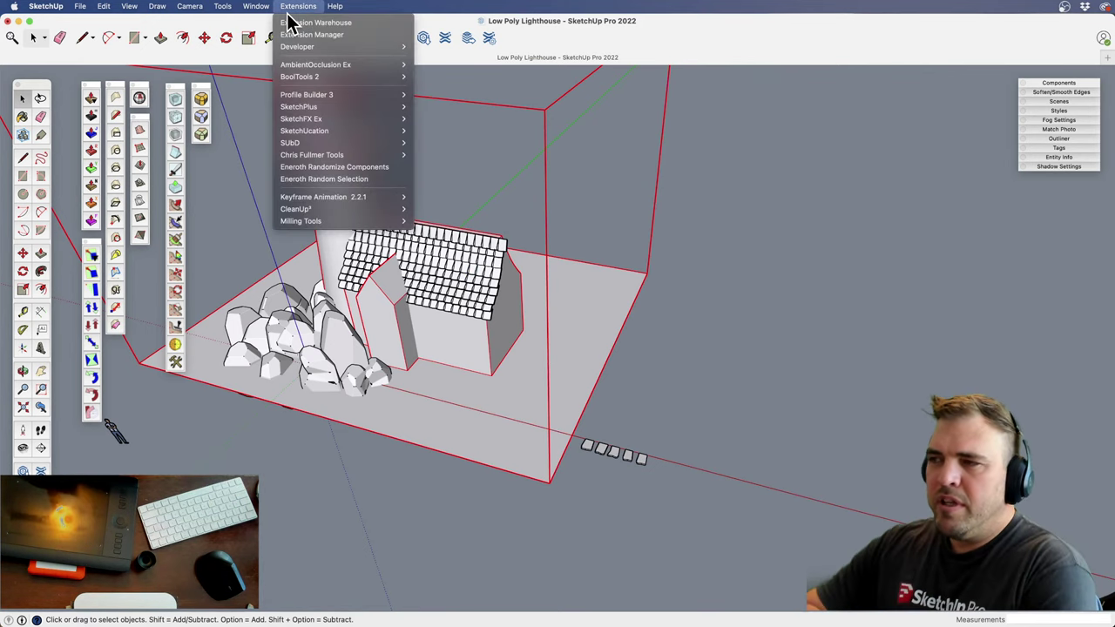
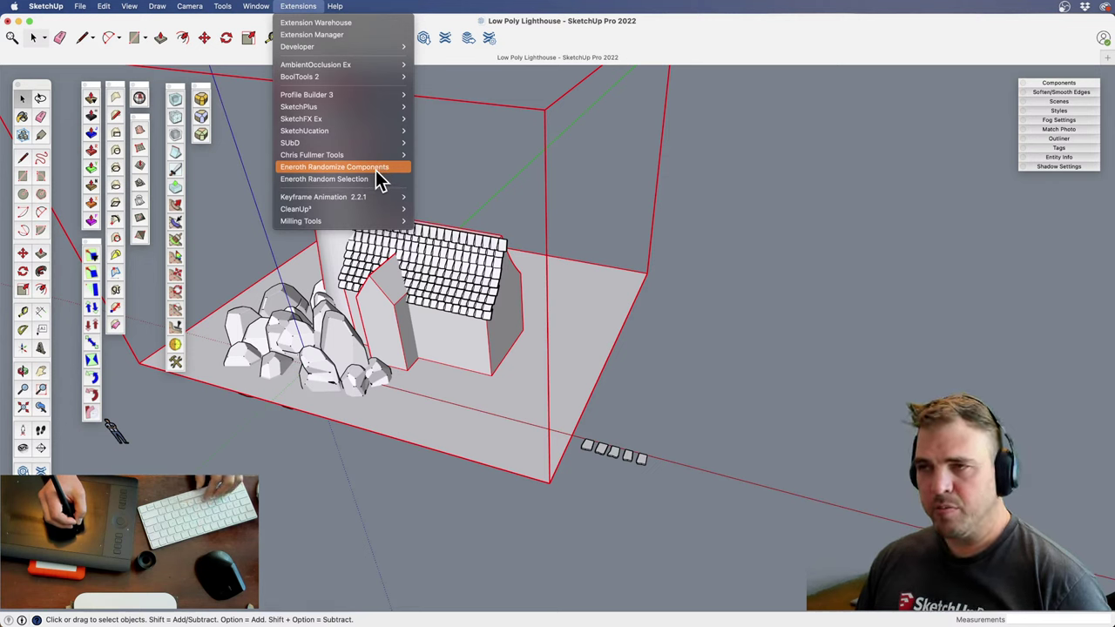
{"action": "left_click", "coordinate": [383, 169]}
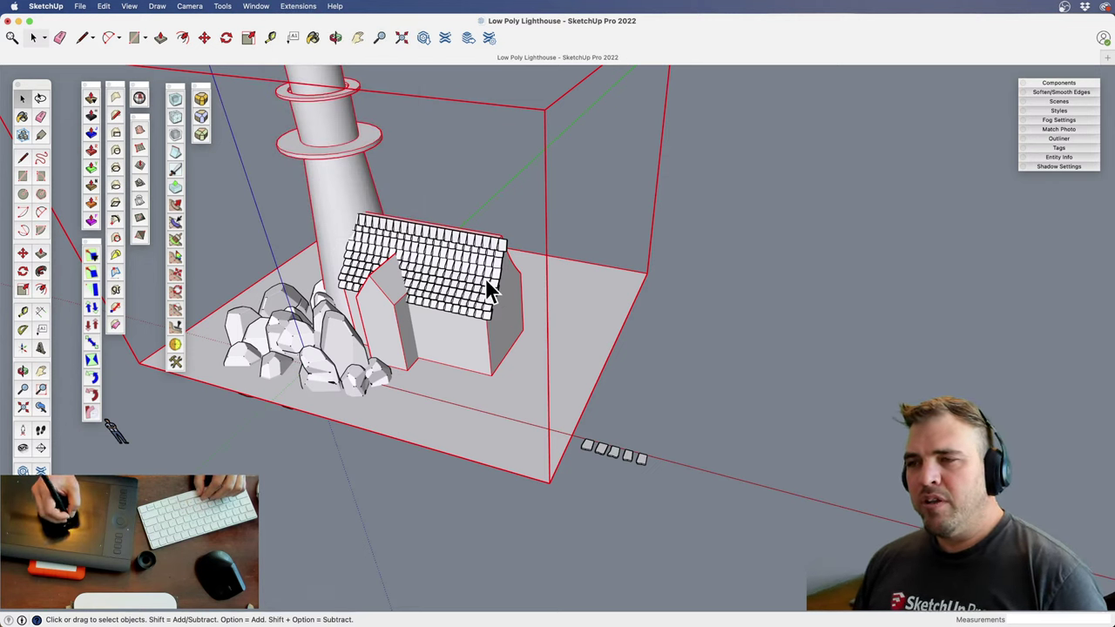
{"action": "left_click", "coordinate": [470, 280]}
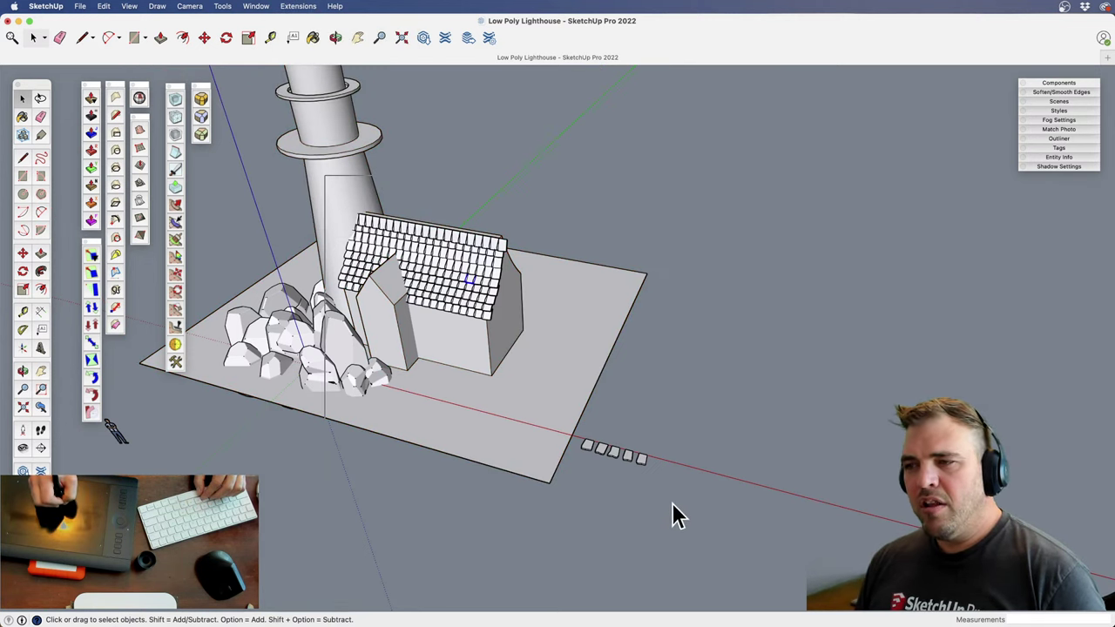
{"action": "left_click_drag", "start_coordinate": [672, 504], "coordinate": [665, 471]}
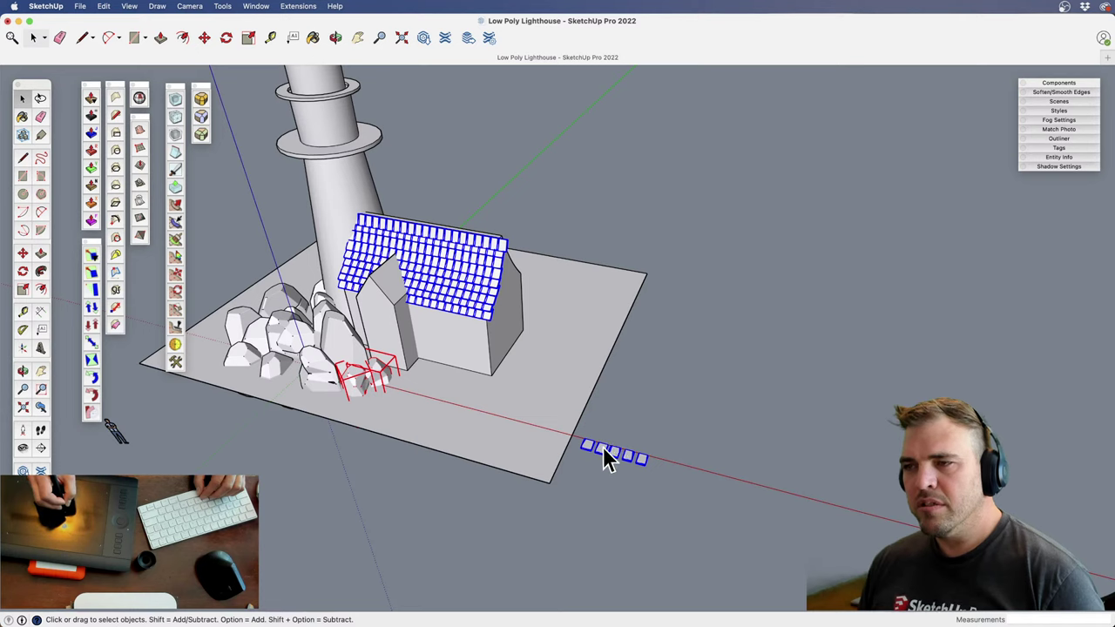
Try Eneroth Randomize Components on the current selection, and undo the randomization
{"action": "left_click", "coordinate": [300, 7]}
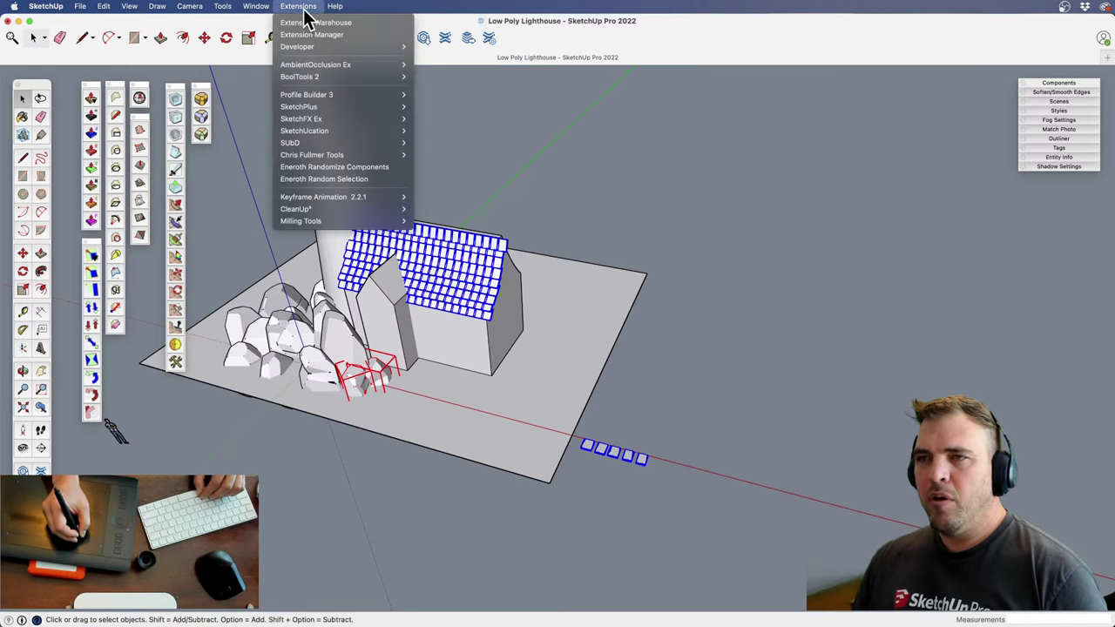
{"action": "left_click", "coordinate": [372, 167]}
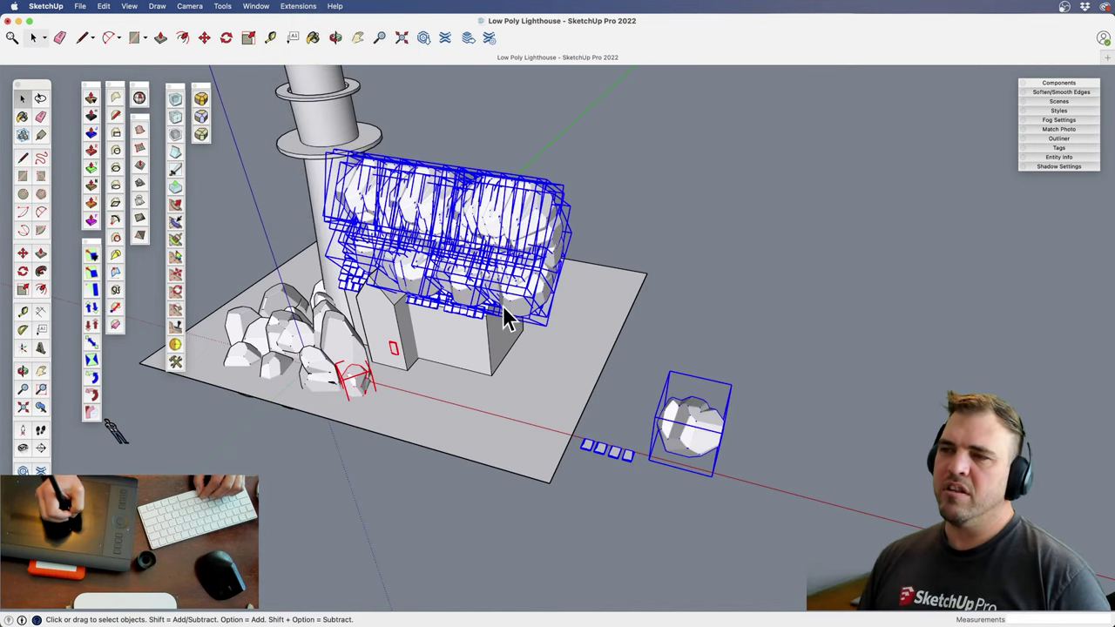
{"action": "key", "text": "super+z"}
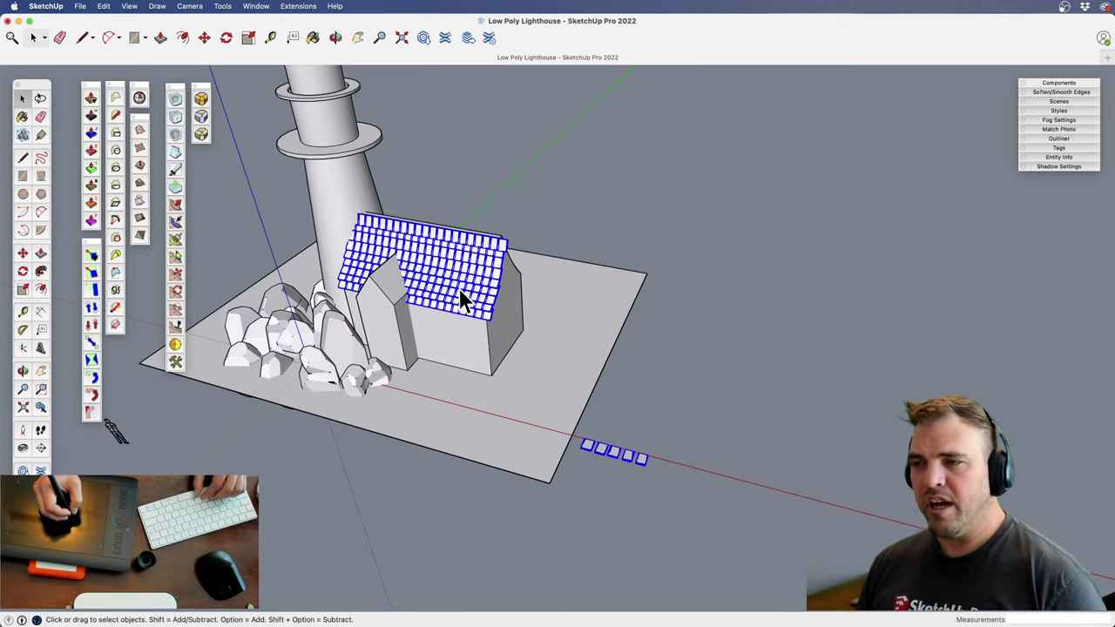
Randomize only the selected roof shingles and five slab variations with Eneroth Randomize Components, and clear the selection
{"action": "left_click", "coordinate": [298, 7]}
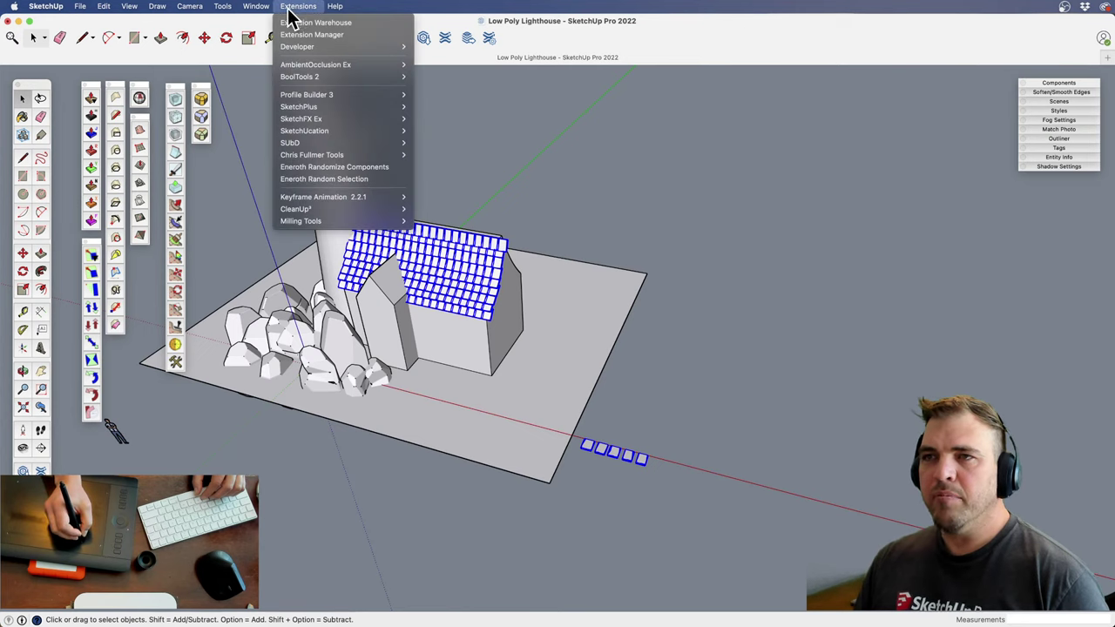
{"action": "left_click", "coordinate": [373, 179]}
{"action": "key", "text": "z"}
{"action": "left_click_drag", "start_coordinate": [496, 385], "coordinate": [449, 218]}
{"action": "key", "text": "h"}
{"action": "left_click_drag", "start_coordinate": [401, 322], "coordinate": [697, 488]}
{"action": "key", "text": "o"}
{"action": "left_click_drag", "start_coordinate": [696, 488], "coordinate": [510, 254]}
{"action": "key", "text": "space"}
{"action": "left_click", "coordinate": [610, 149]}
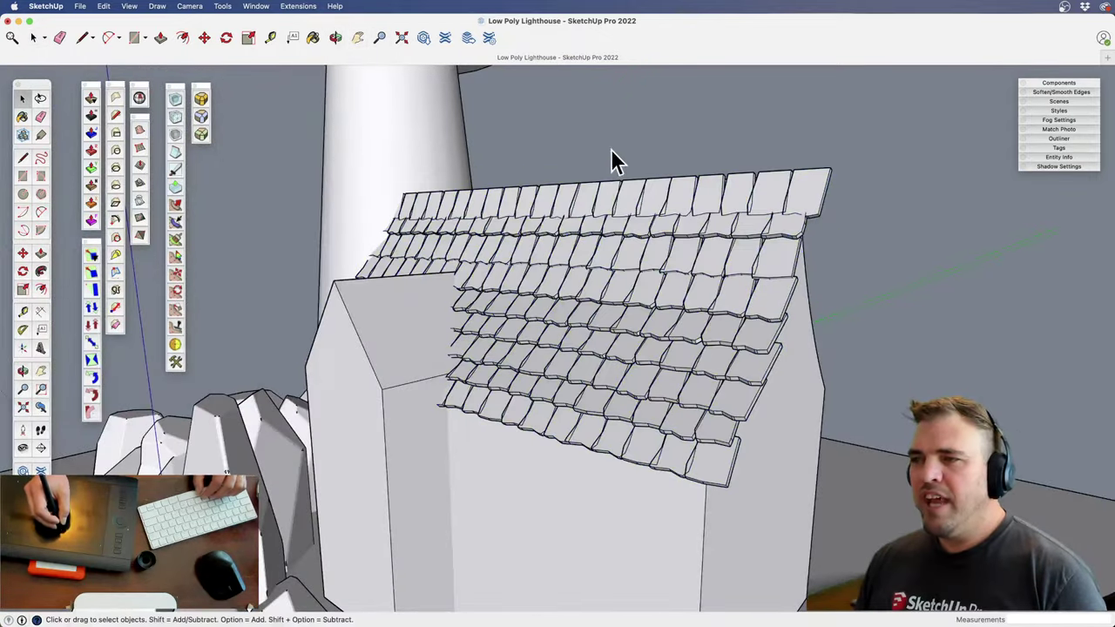
Examine the randomized shingle pattern on the front roof slope from above, the side and below
{"action": "key", "text": "z"}
{"action": "left_click_drag", "start_coordinate": [580, 391], "coordinate": [542, 403]}
{"action": "key", "text": "o"}
{"action": "middle_click_drag", "start_coordinate": [541, 403], "coordinate": [624, 433]}
{"action": "key", "text": "space"}
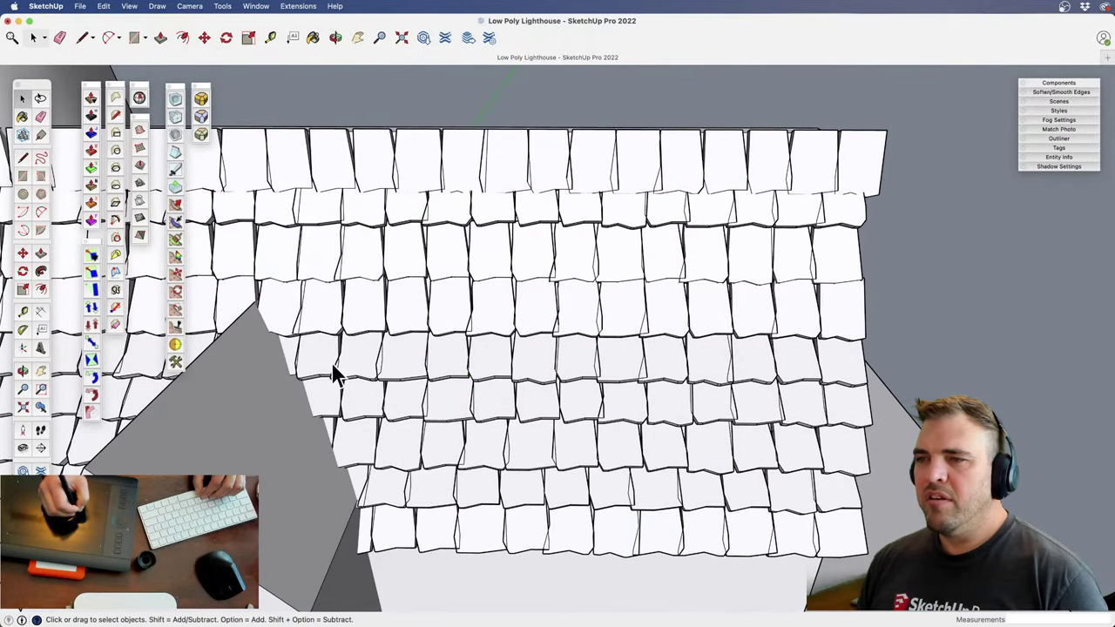
{"action": "middle_click_drag", "start_coordinate": [332, 368], "coordinate": [637, 290]}
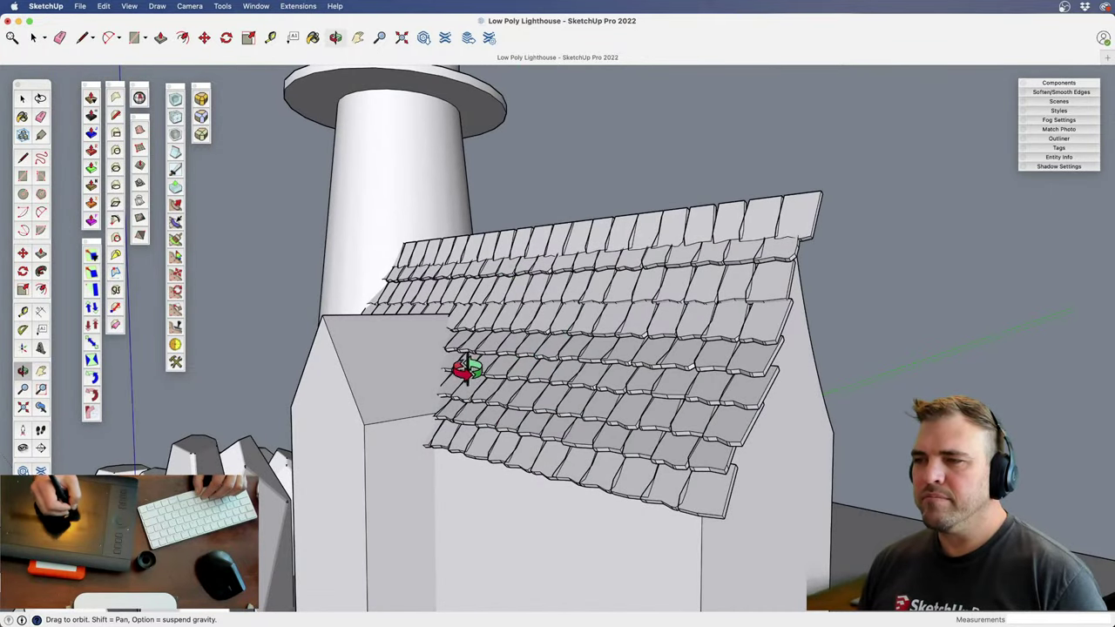
{"action": "middle_click_drag", "start_coordinate": [466, 370], "coordinate": [540, 266]}
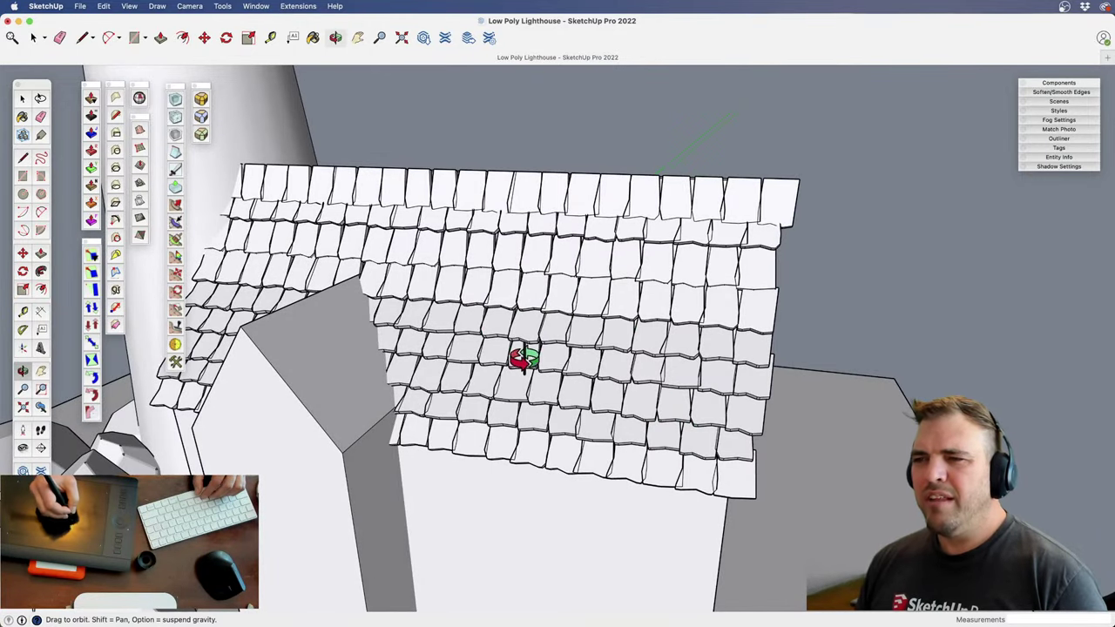
{"action": "scroll", "coordinate": [520, 425], "scroll_direction": "down", "scroll_amount": 5}
{"action": "middle_click_drag", "start_coordinate": [520, 425], "coordinate": [434, 364]}
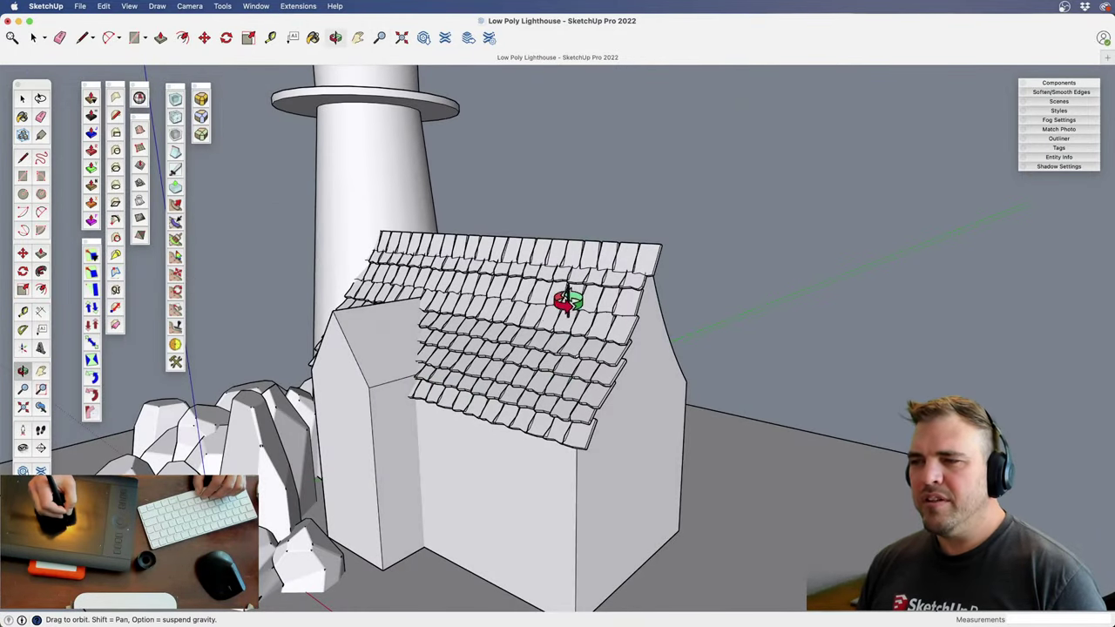
{"action": "middle_click_drag", "start_coordinate": [566, 300], "coordinate": [550, 459]}
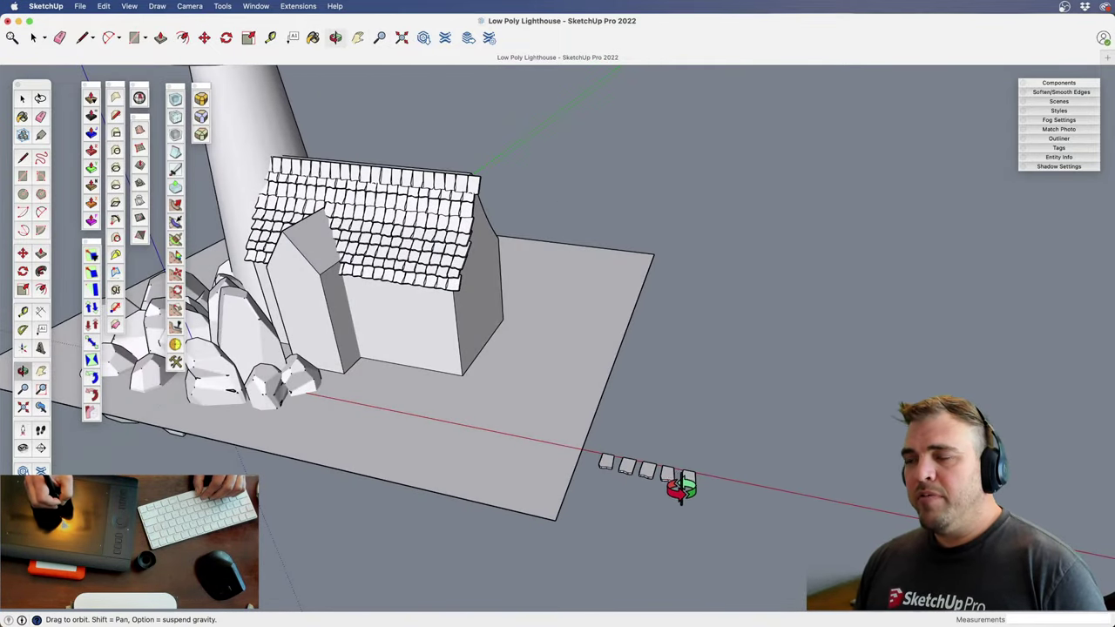
Examine the thickness and edge shapes of the five slab variations beside the ground plane up close
{"action": "middle_click_drag", "start_coordinate": [642, 468], "coordinate": [566, 433], "text": "shift"}
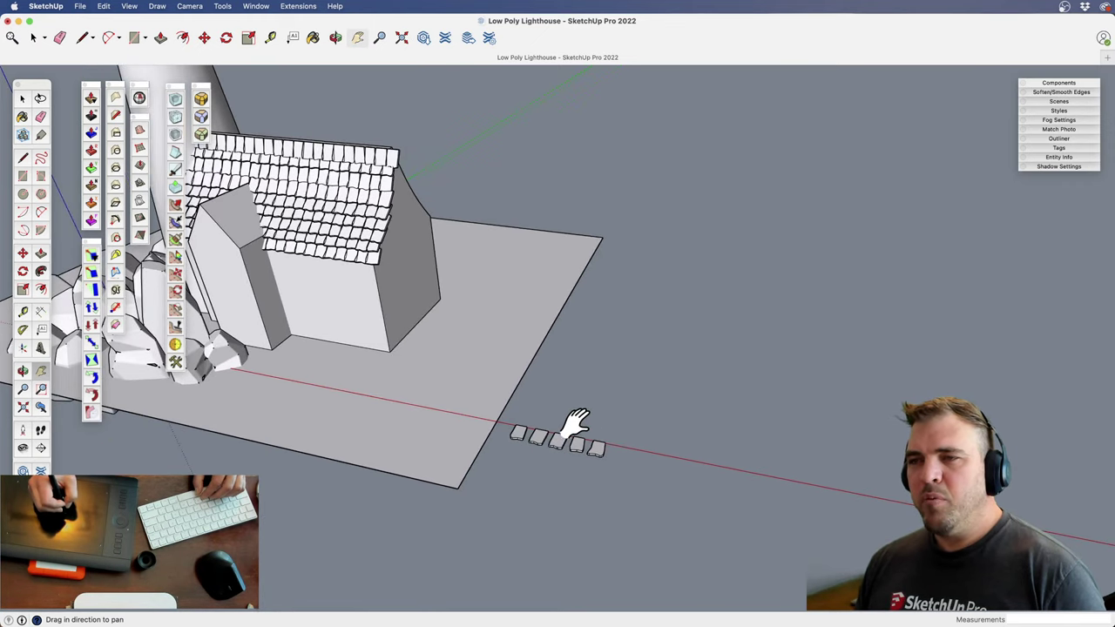
{"action": "key", "text": "z"}
{"action": "left_click_drag", "start_coordinate": [563, 496], "coordinate": [565, 450]}
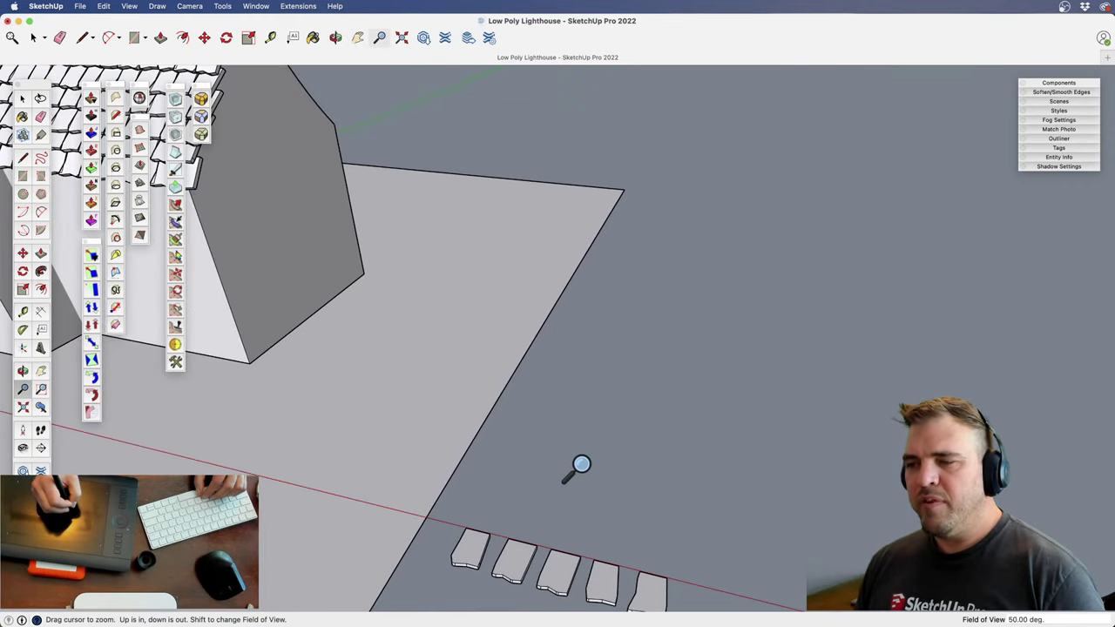
{"action": "key", "text": "h"}
{"action": "left_click_drag", "start_coordinate": [616, 494], "coordinate": [617, 396]}
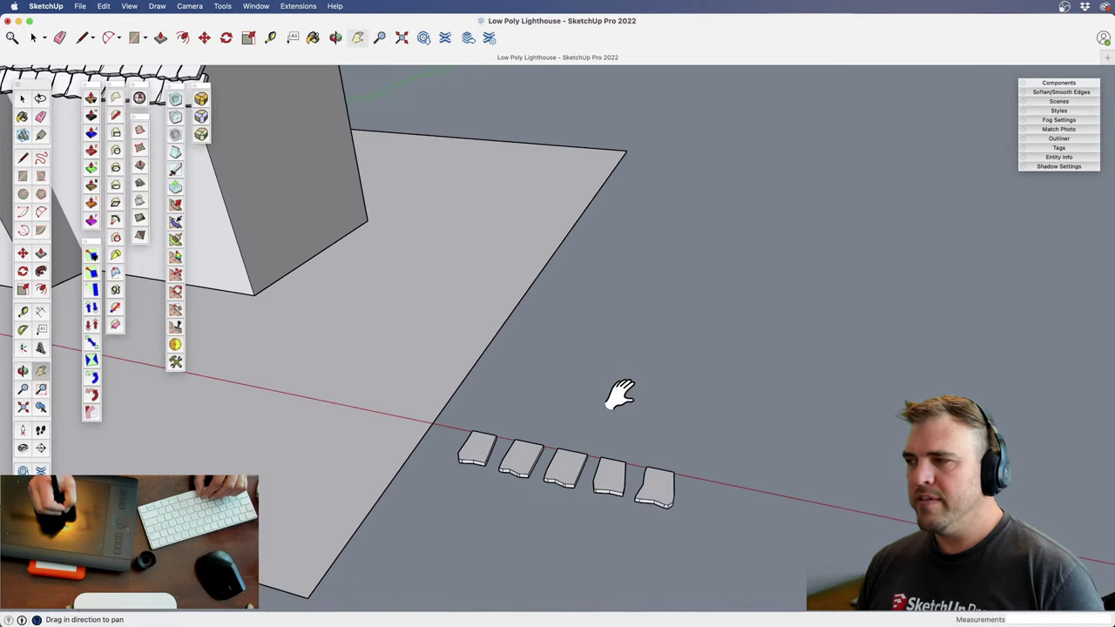
{"action": "key", "text": "o"}
{"action": "left_click_drag", "start_coordinate": [614, 436], "coordinate": [543, 345]}
{"action": "key", "text": "h"}
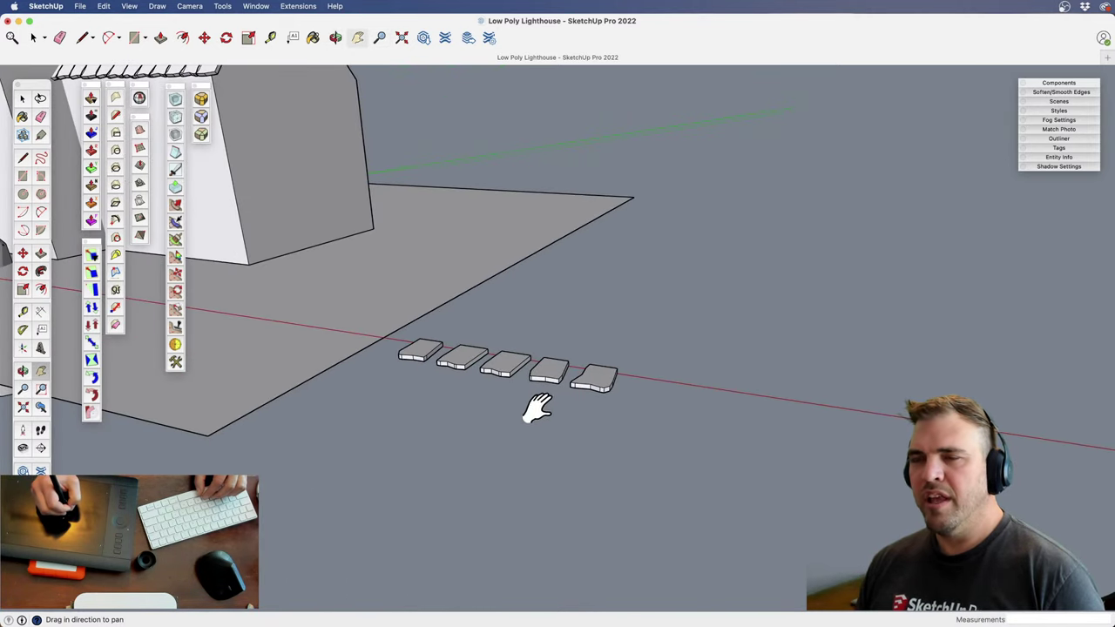
{"action": "key", "text": "z"}
{"action": "left_click_drag", "start_coordinate": [536, 408], "coordinate": [560, 254]}
{"action": "key", "text": "o"}
{"action": "left_click_drag", "start_coordinate": [514, 357], "coordinate": [524, 317]}
{"action": "key", "text": "h"}
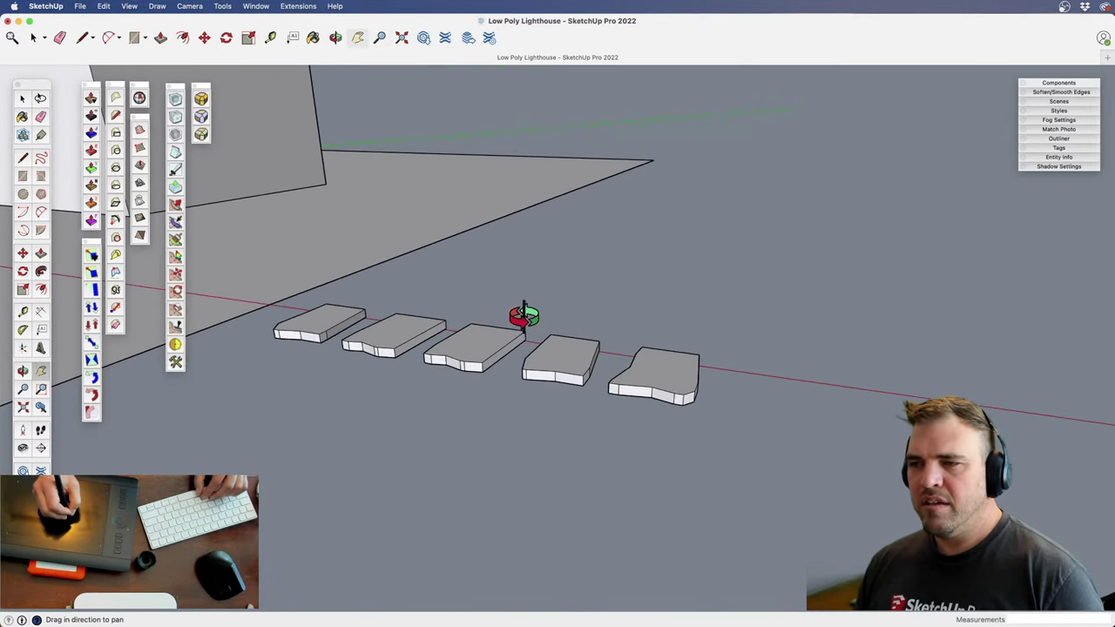
{"action": "middle_click_drag", "start_coordinate": [523, 316], "coordinate": [505, 510]}
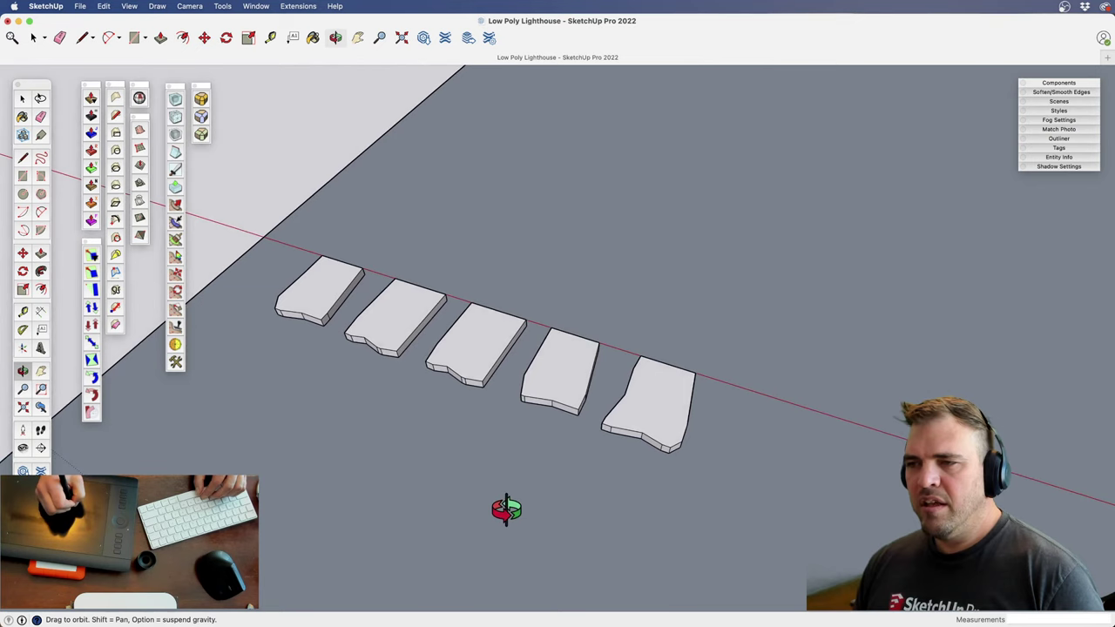
Check which slabs share the third slab's definition, and make the second slab a unique component
{"action": "double_click", "coordinate": [478, 349]}
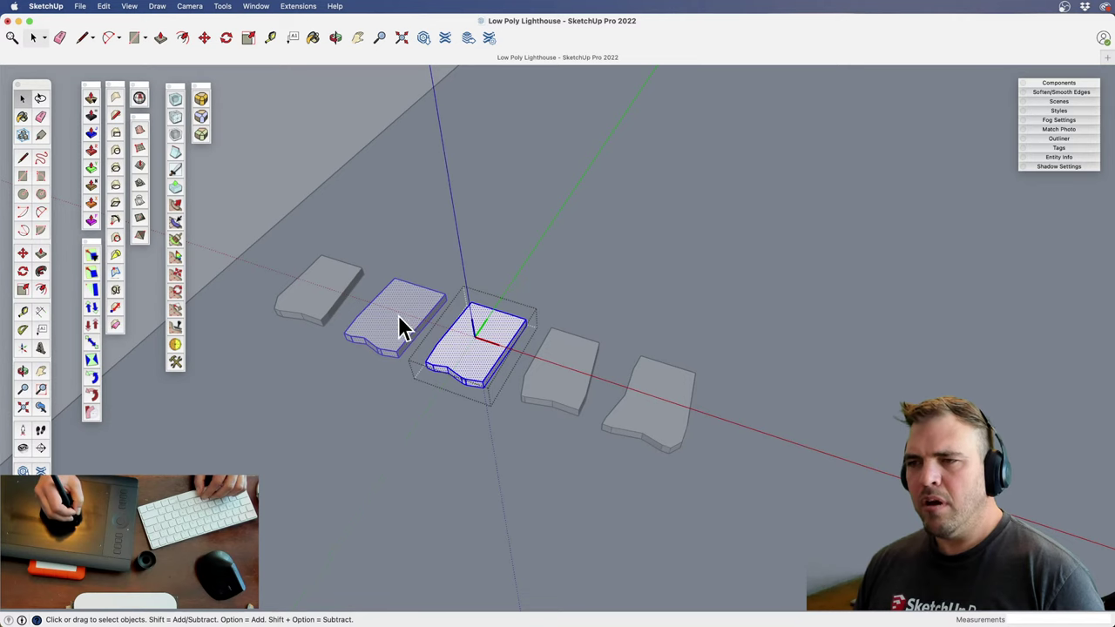
{"action": "left_click", "coordinate": [440, 273]}
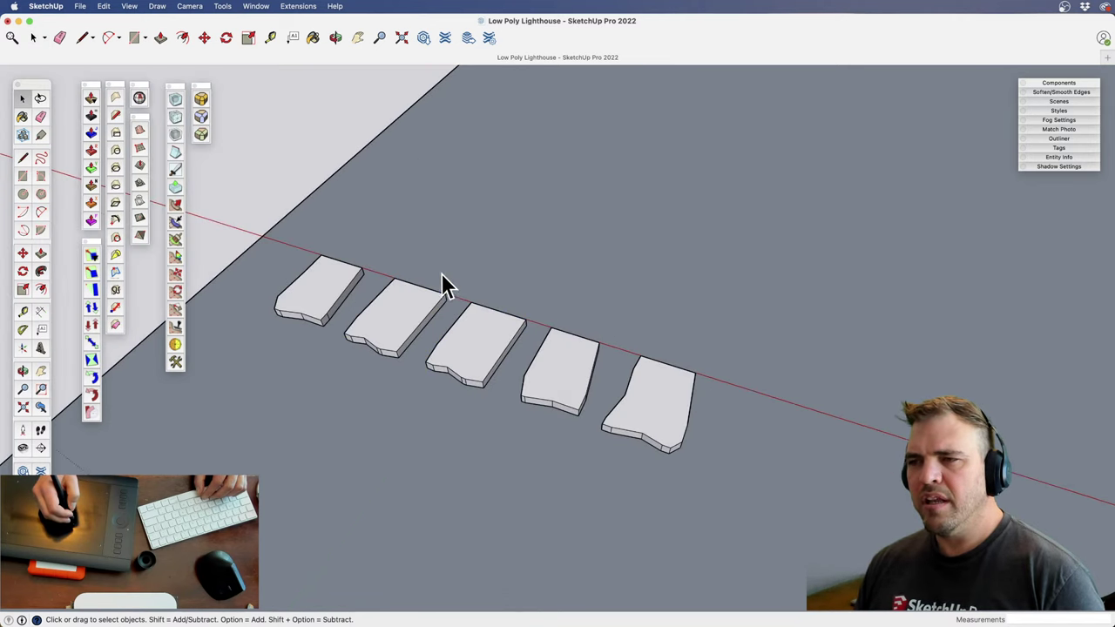
{"action": "left_click", "coordinate": [557, 392]}
{"action": "left_click", "coordinate": [405, 330]}
{"action": "middle_click_drag", "start_coordinate": [446, 335], "coordinate": [572, 351]}
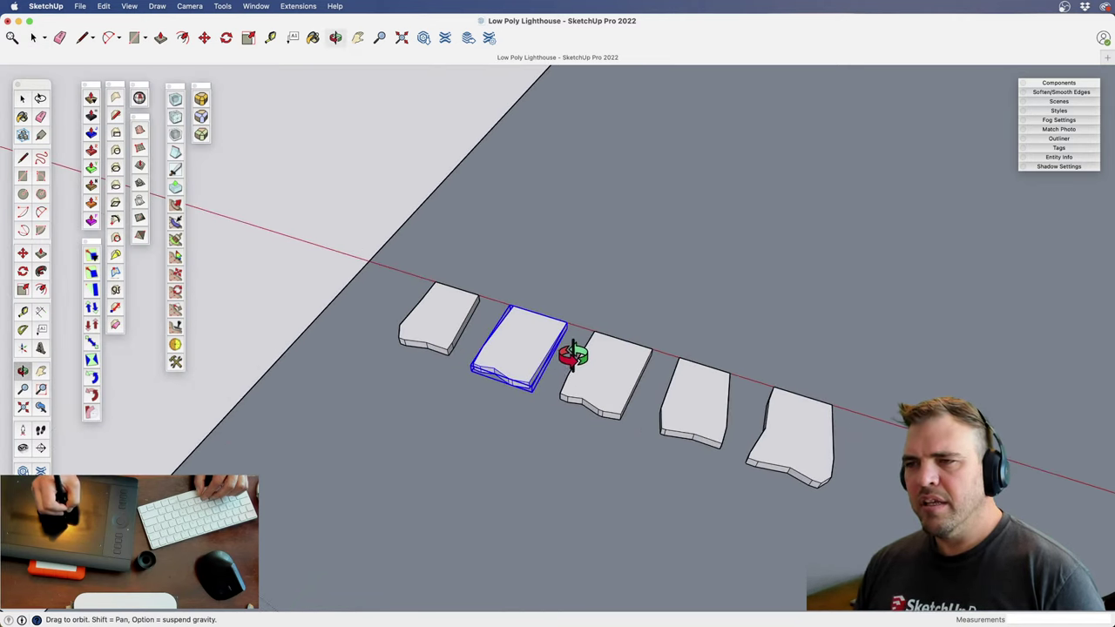
{"action": "right_click", "coordinate": [501, 326]}
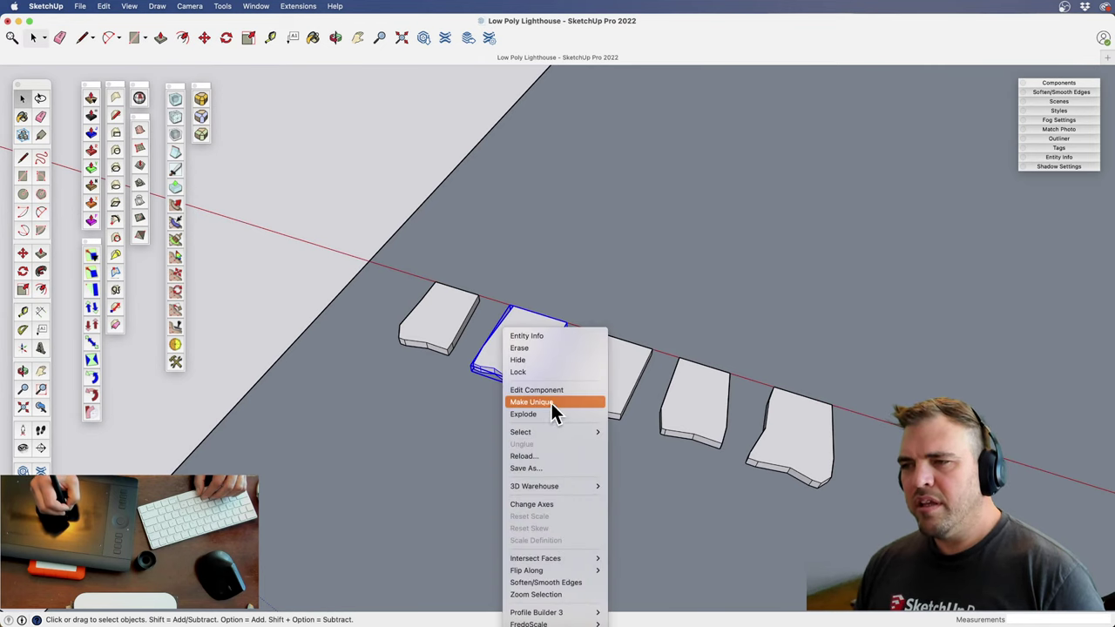
{"action": "key", "text": "Escape"}
Open the second slab for editing and reshape its jagged end by moving one short vertical edge
{"action": "key", "text": "z"}
{"action": "left_click_drag", "start_coordinate": [514, 457], "coordinate": [502, 373]}
{"action": "middle_click_drag", "start_coordinate": [501, 373], "coordinate": [500, 366], "text": "shift"}
{"action": "key", "text": "space"}
{"action": "double_click", "coordinate": [443, 369]}
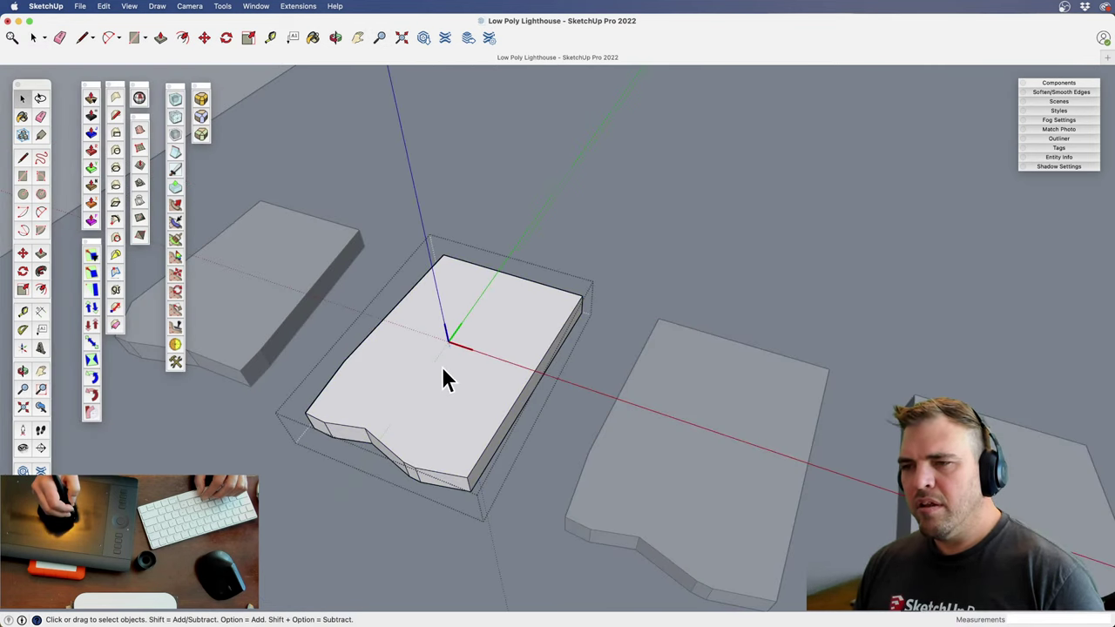
{"action": "middle_click_drag", "start_coordinate": [413, 408], "coordinate": [584, 348]}
{"action": "key", "text": "m"}
{"action": "middle_click_drag", "start_coordinate": [514, 452], "coordinate": [648, 326]}
{"action": "left_click", "coordinate": [531, 333]}
{"action": "left_click", "coordinate": [540, 335]}
{"action": "key", "text": "space"}
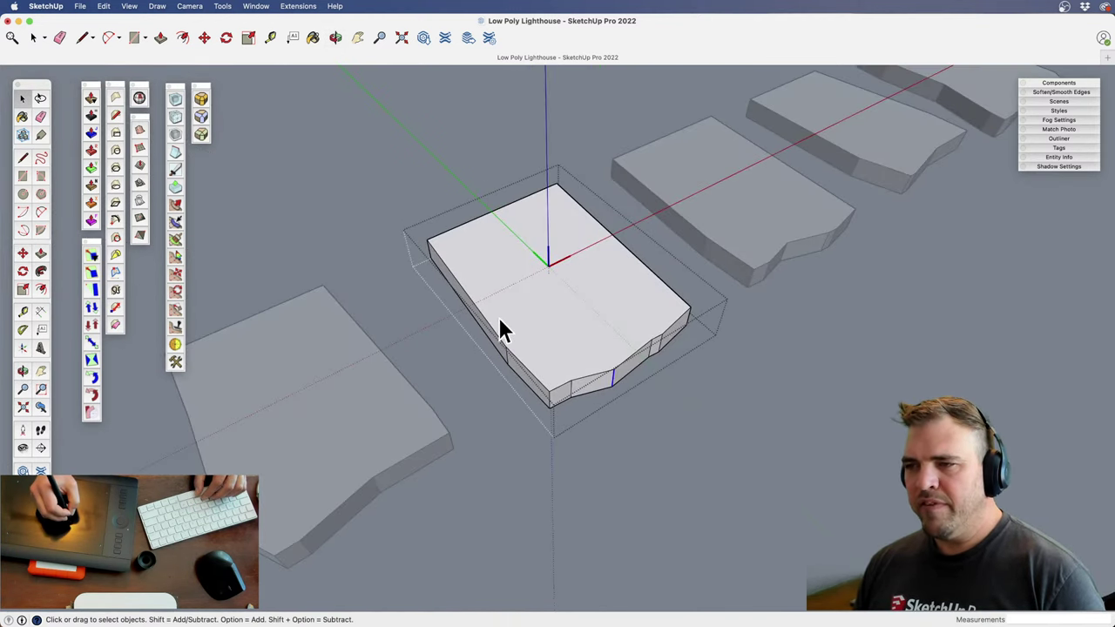
Move the vertical edge at a corner of the second slab's straight end about 3 inches outward, and leave the component
{"action": "key", "text": "m"}
{"action": "middle_click_drag", "start_coordinate": [528, 329], "coordinate": [494, 229]}
{"action": "key", "text": "space"}
{"action": "left_click", "coordinate": [478, 229]}
{"action": "key", "text": "m"}
{"action": "left_click", "coordinate": [537, 240]}
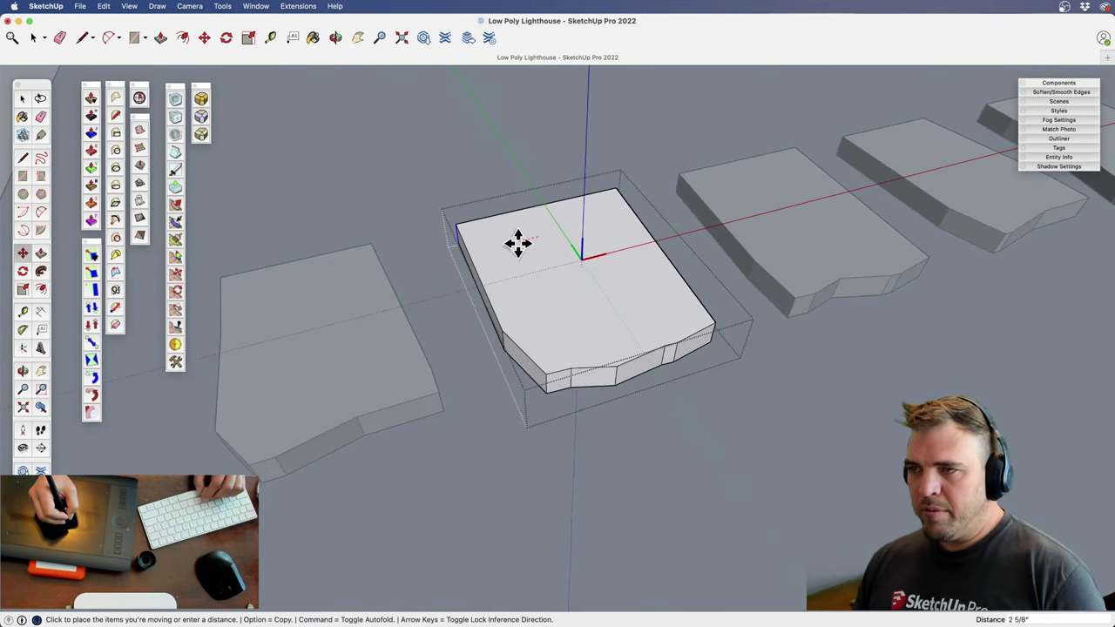
{"action": "left_click", "coordinate": [515, 244]}
{"action": "key", "text": "space"}
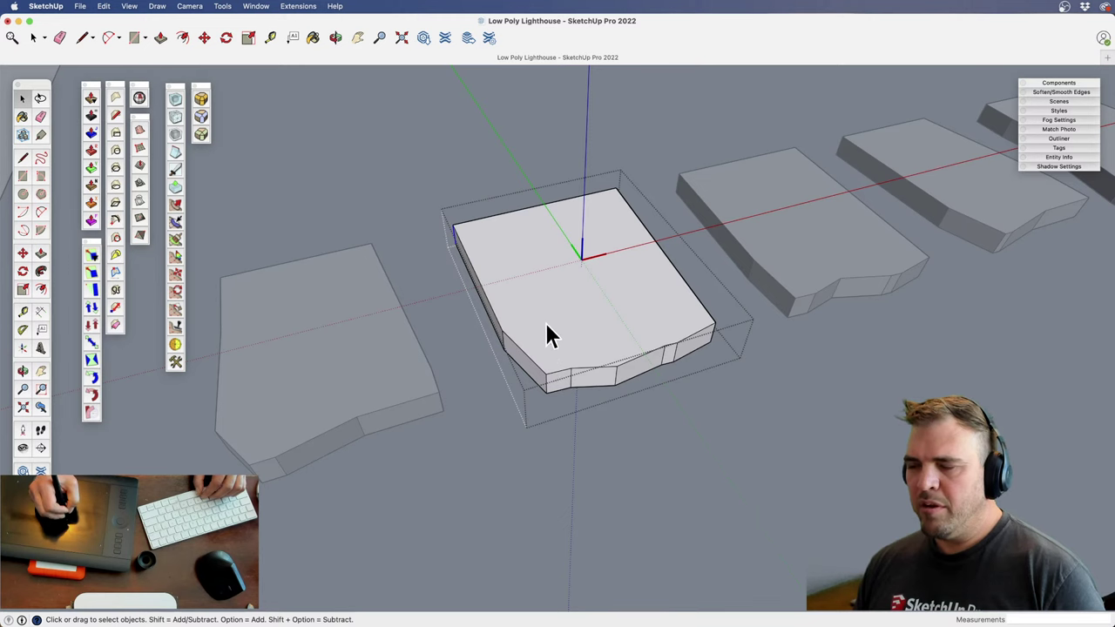
{"action": "middle_click_drag", "start_coordinate": [549, 335], "coordinate": [475, 313]}
{"action": "left_click", "coordinate": [681, 252]}
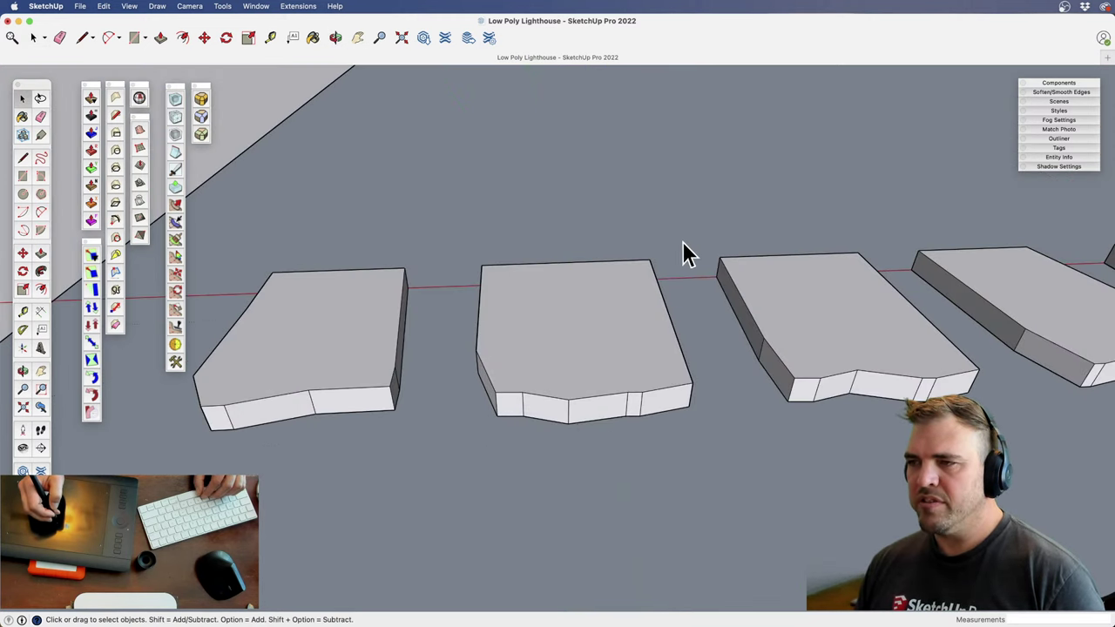
Select all geometry inside the second slab and scale it up slightly about its center
{"action": "double_click", "coordinate": [607, 361]}
{"action": "triple_click", "coordinate": [599, 350]}
{"action": "key", "text": "s"}
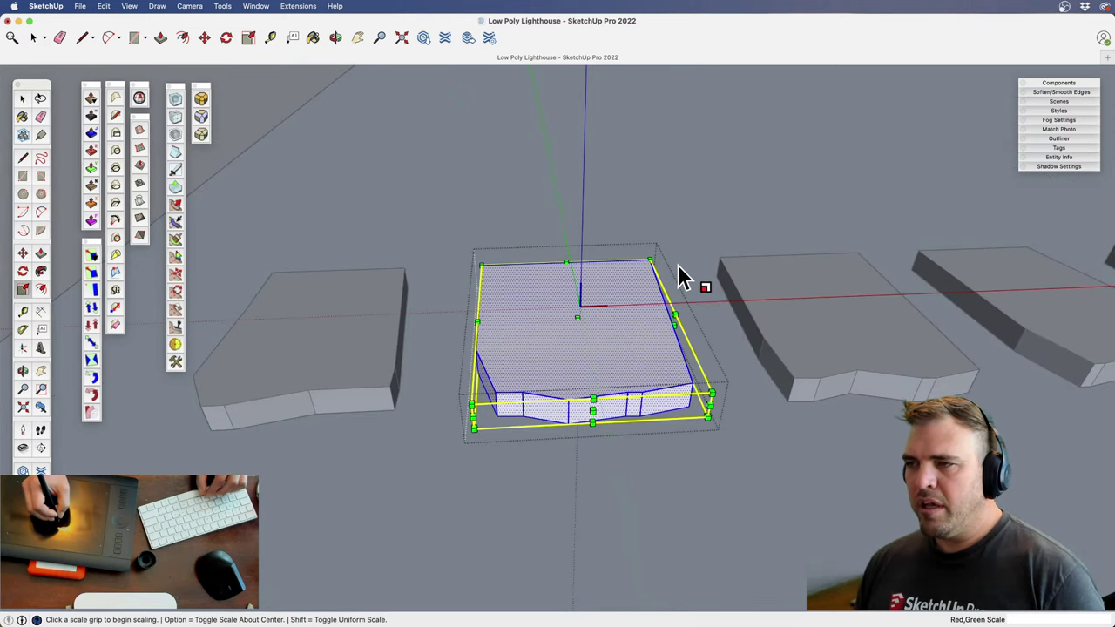
{"action": "left_click", "coordinate": [651, 262]}
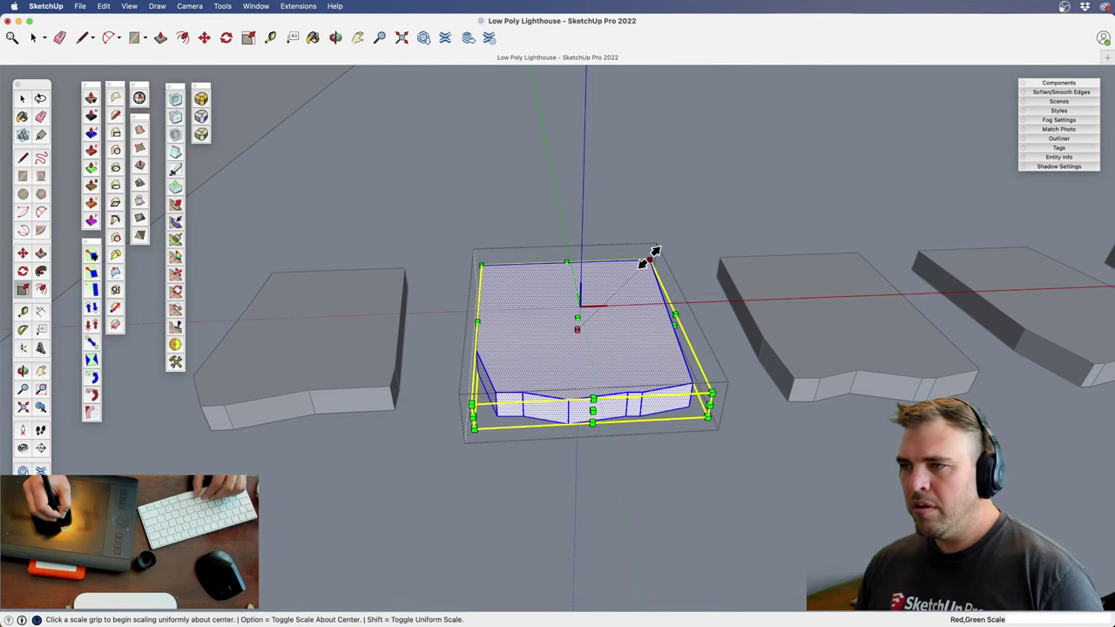
{"action": "left_click", "coordinate": [655, 253]}
{"action": "key", "text": "space"}
Thin the first slab by scaling all its geometry along the blue axis to about 0.76
{"action": "double_click", "coordinate": [352, 361]}
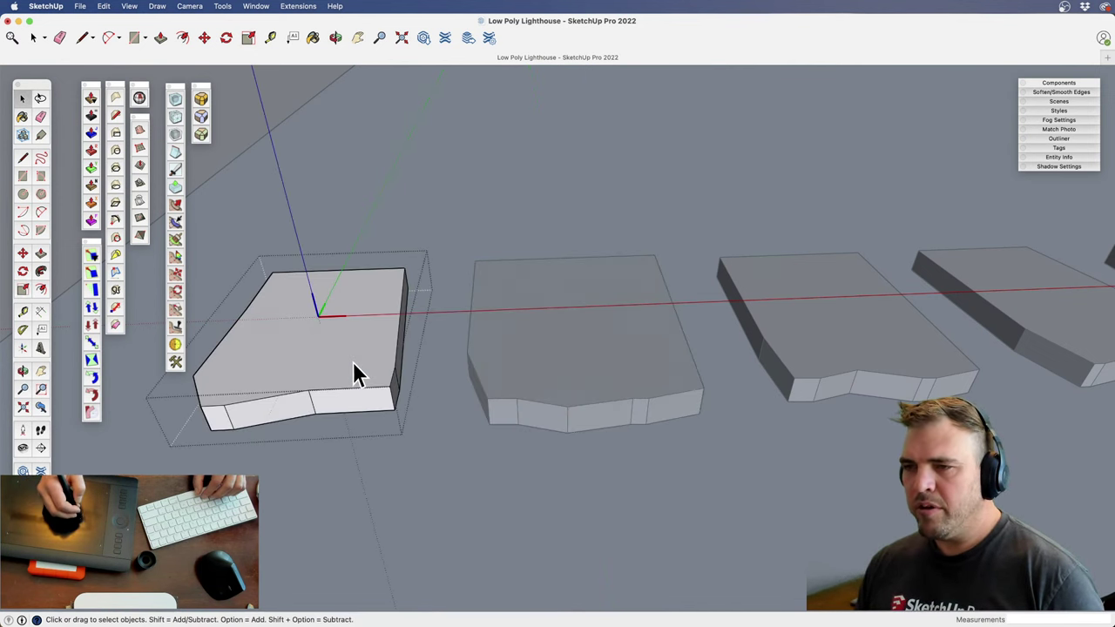
{"action": "triple_click", "coordinate": [356, 361]}
{"action": "key", "text": "s"}
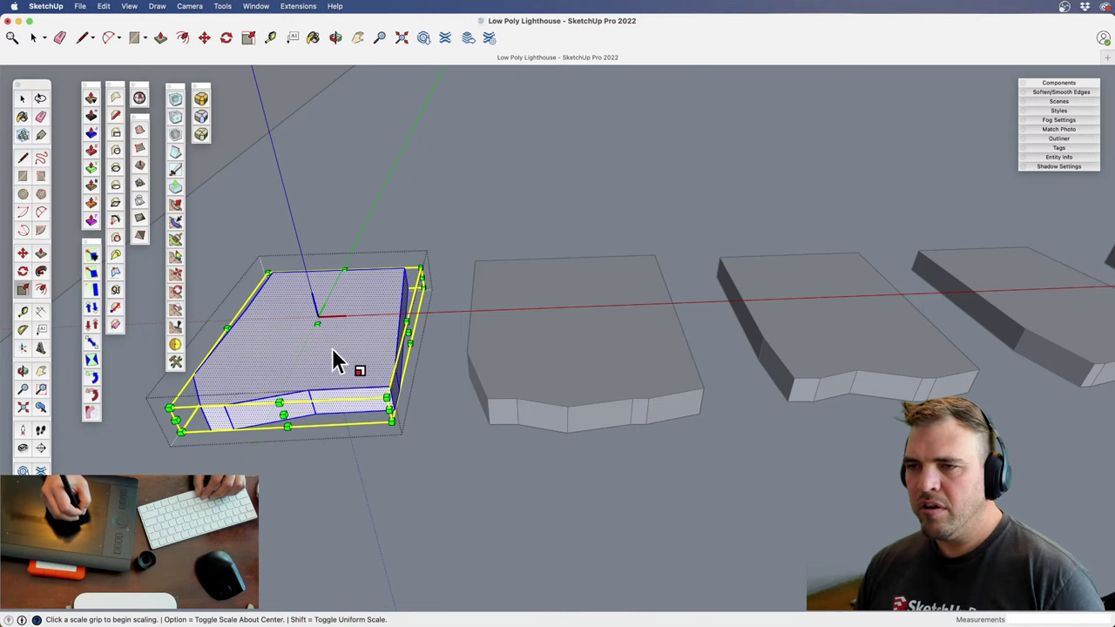
{"action": "left_click", "coordinate": [318, 325]}
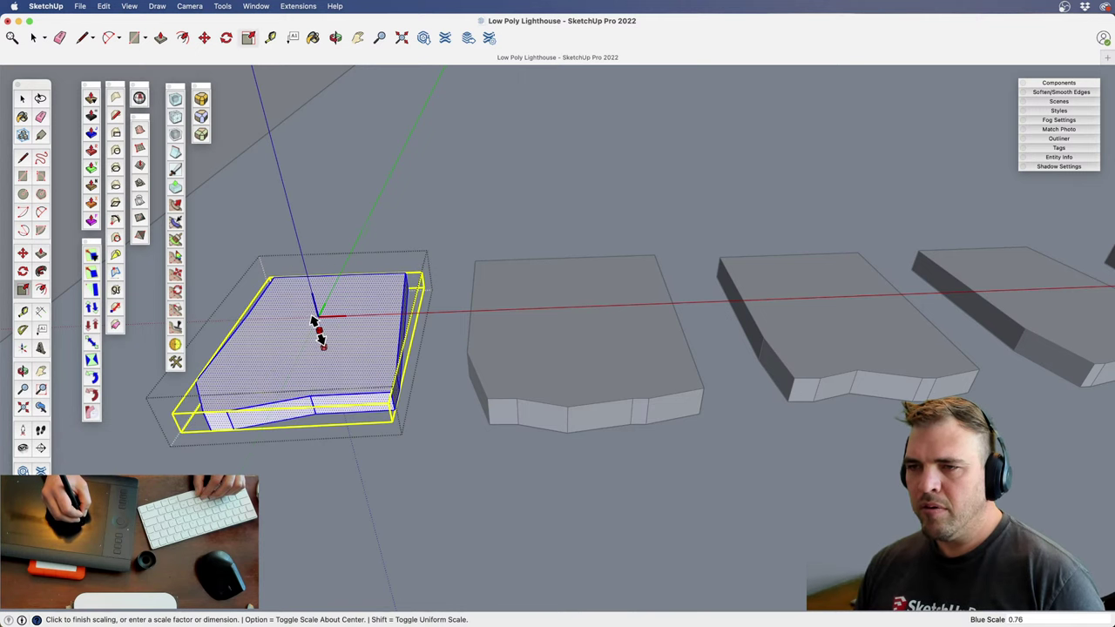
{"action": "left_click", "coordinate": [319, 330]}
Open the third slab for editing and select all its geometry
{"action": "key", "text": "h"}
{"action": "left_click_drag", "start_coordinate": [647, 363], "coordinate": [436, 378]}
{"action": "key", "text": "space"}
{"action": "triple_click", "coordinate": [653, 386]}
{"action": "key", "text": "o"}
{"action": "left_click_drag", "start_coordinate": [641, 370], "coordinate": [420, 352]}
{"action": "key", "text": "s"}
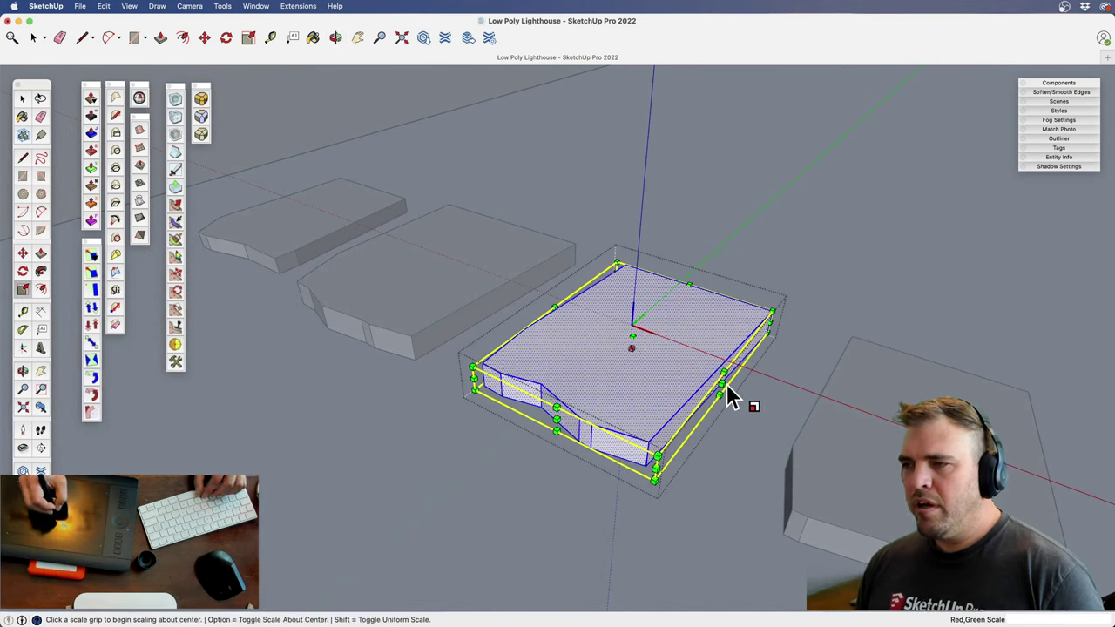
{"action": "left_click", "coordinate": [722, 384]}
{"action": "key", "text": "Escape"}
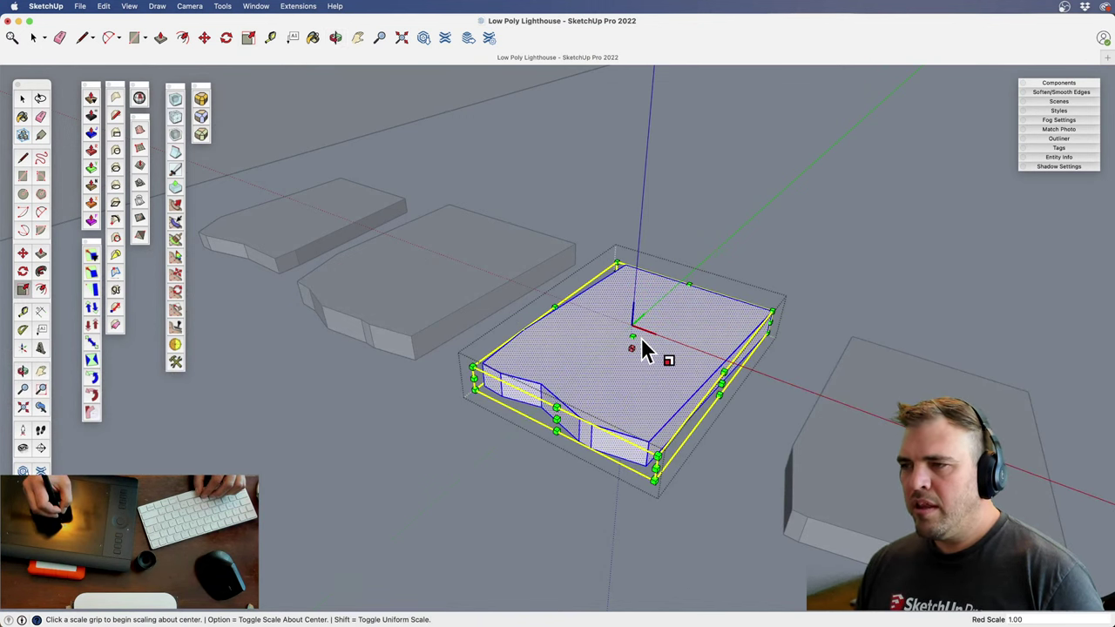
{"action": "left_click", "coordinate": [634, 341], "text": "shift"}
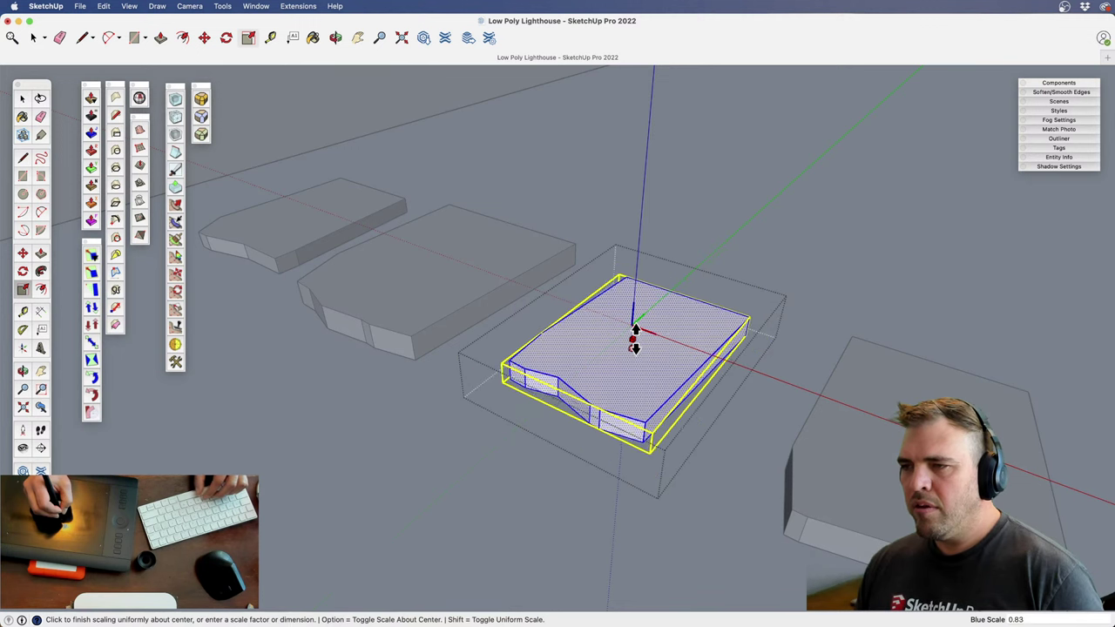
{"action": "left_click", "coordinate": [638, 338]}
{"action": "key", "text": "space"}
Scale the third slab's geometry down slightly along the blue axis to thin it
{"action": "key", "text": "s"}
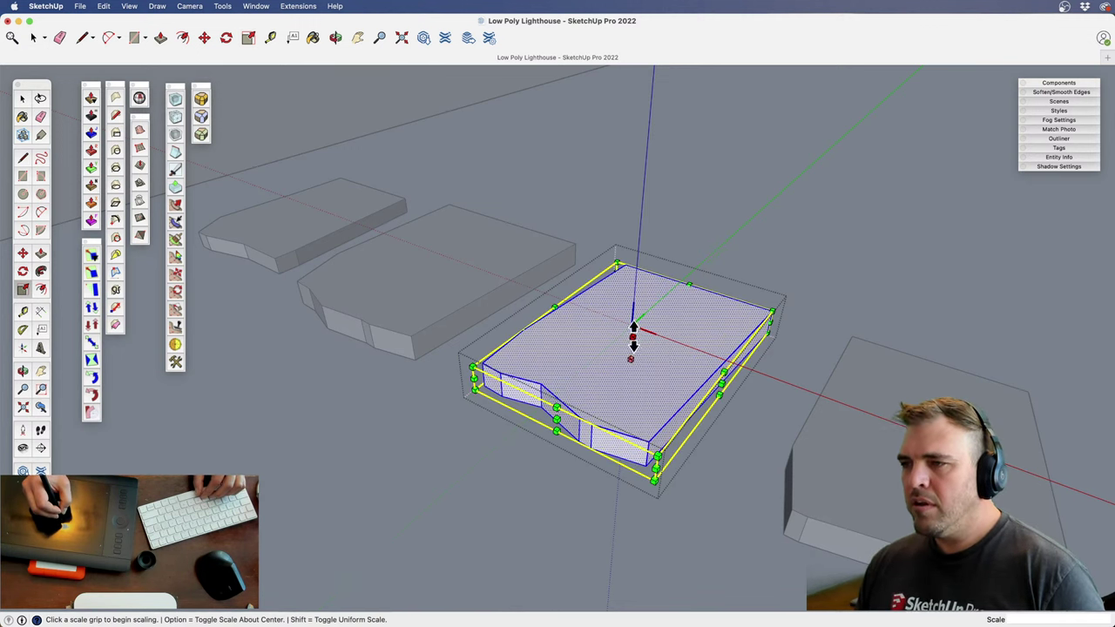
{"action": "left_click", "coordinate": [633, 336]}
{"action": "left_click", "coordinate": [632, 340]}
Open the fourth slab, select all its geometry, and scale it slightly wider along the red axis
{"action": "key", "text": "z"}
{"action": "left_click_drag", "start_coordinate": [597, 357], "coordinate": [597, 410]}
{"action": "key", "text": "h"}
{"action": "left_click_drag", "start_coordinate": [644, 409], "coordinate": [470, 371]}
{"action": "key", "text": "space"}
{"action": "triple_click", "coordinate": [586, 353]}
{"action": "scroll", "coordinate": [587, 353], "scroll_direction": "down", "scroll_amount": 2}
{"action": "middle_click_drag", "start_coordinate": [584, 372], "coordinate": [642, 301]}
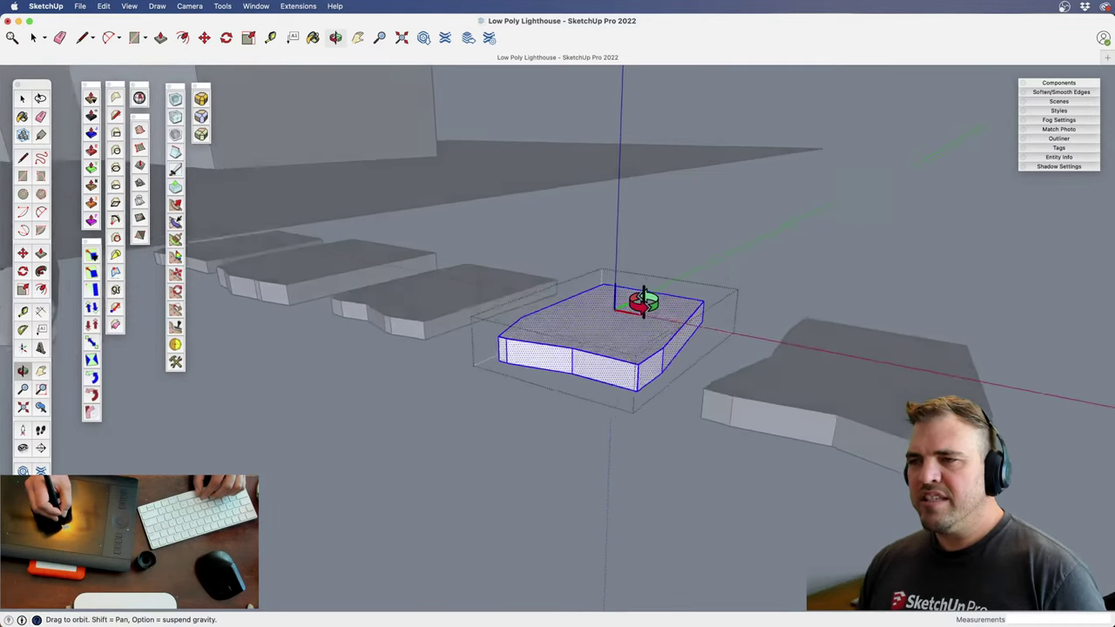
{"action": "key", "text": "z"}
{"action": "left_click_drag", "start_coordinate": [630, 326], "coordinate": [646, 242]}
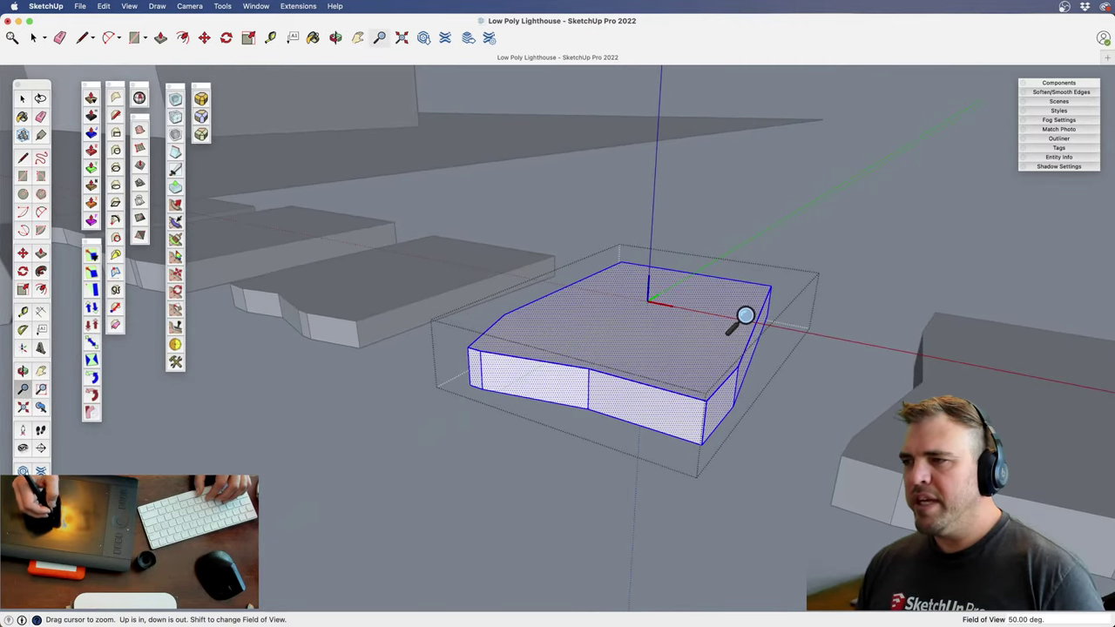
{"action": "key", "text": "s"}
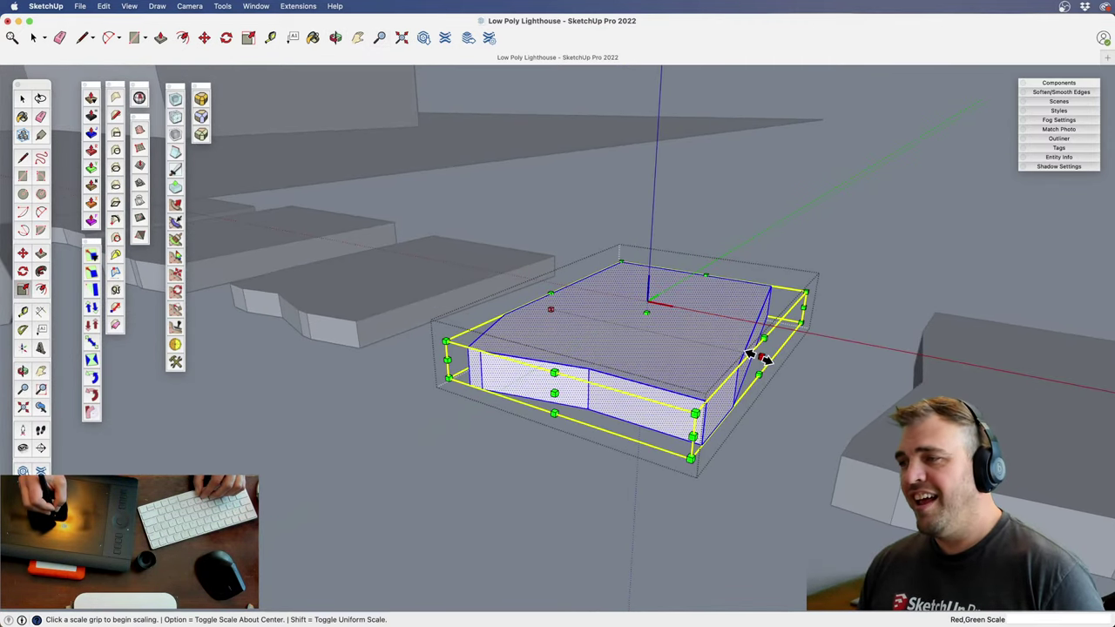
{"action": "left_click", "coordinate": [763, 356]}
{"action": "left_click", "coordinate": [780, 362]}
Lengthen the fourth slab slightly by scaling its geometry outward at the jagged end
{"action": "key", "text": "h"}
{"action": "left_click_drag", "start_coordinate": [658, 340], "coordinate": [662, 493]}
{"action": "key", "text": "o"}
{"action": "key", "text": "z"}
{"action": "scroll", "coordinate": [573, 375], "scroll_direction": "down", "scroll_amount": 3}
{"action": "middle_click_drag", "start_coordinate": [573, 375], "coordinate": [461, 360]}
{"action": "key", "text": "s"}
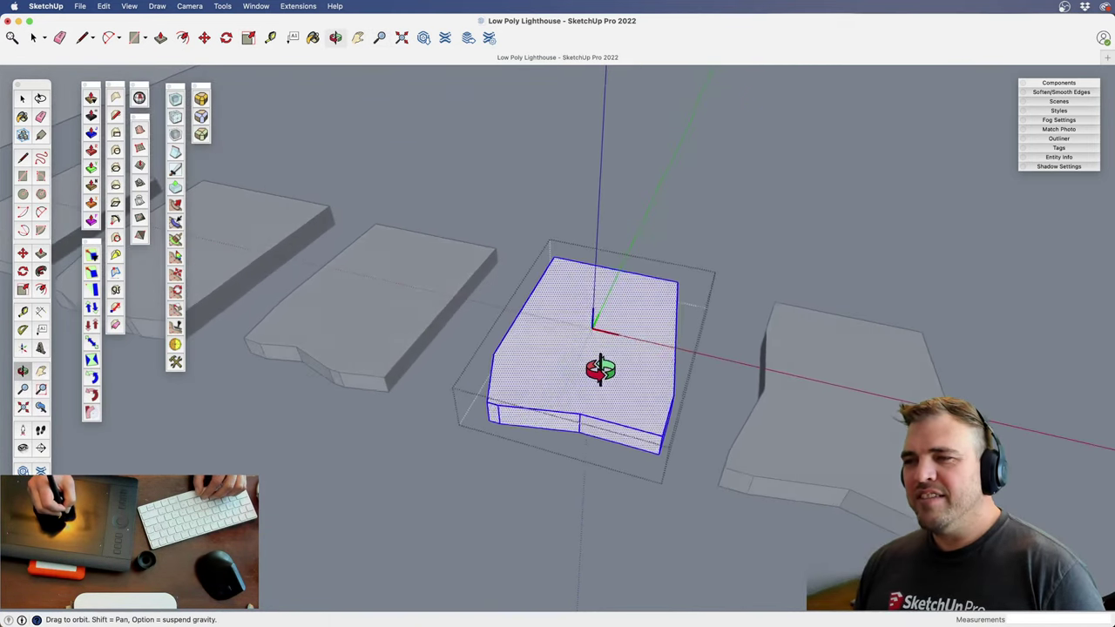
{"action": "left_click_drag", "start_coordinate": [478, 421], "coordinate": [460, 427]}
Shorten the third slab by scaling all its geometry along the green axis to about 0.96 from the jagged end
{"action": "middle_click_drag", "start_coordinate": [518, 318], "coordinate": [499, 451]}
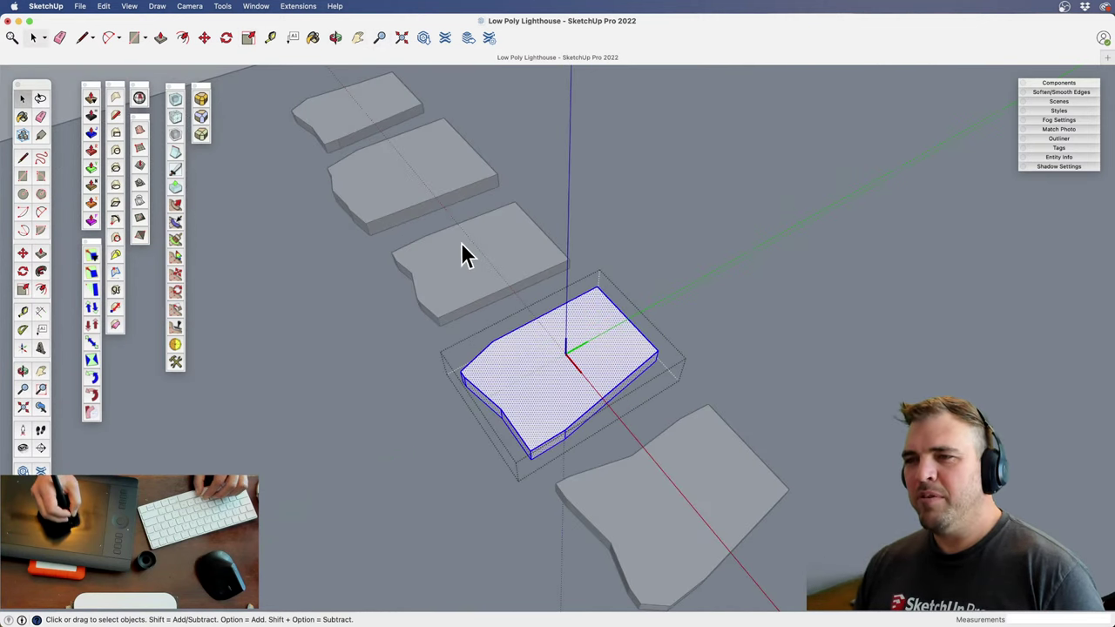
{"action": "left_click", "coordinate": [424, 238]}
{"action": "double_click", "coordinate": [454, 269]}
{"action": "triple_click", "coordinate": [441, 270]}
{"action": "key", "text": "s"}
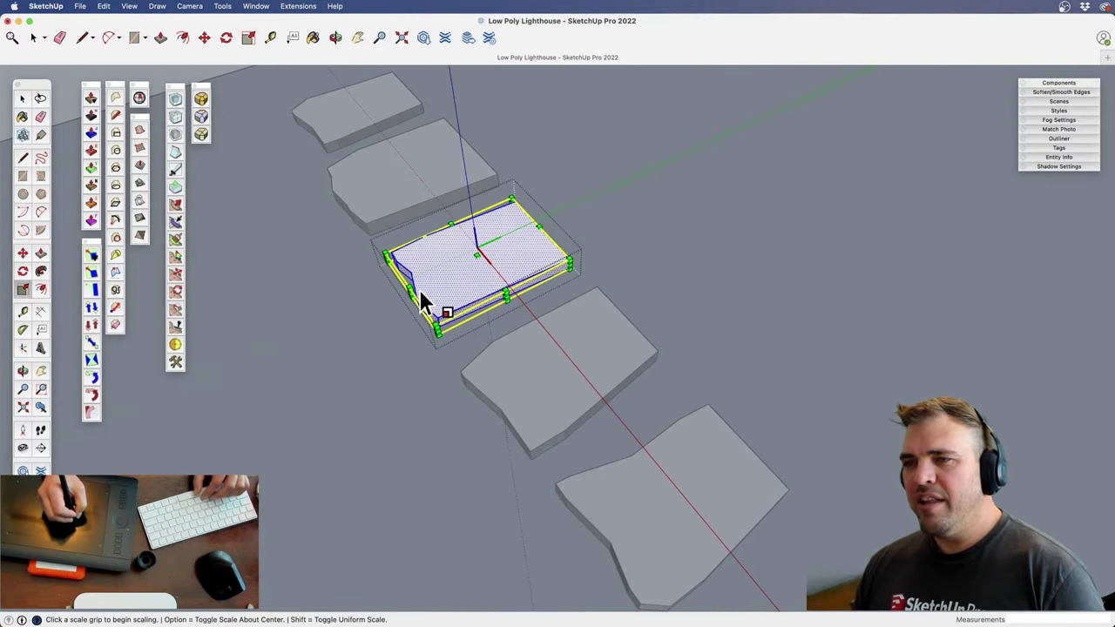
{"action": "left_click_drag", "start_coordinate": [405, 291], "coordinate": [427, 293]}
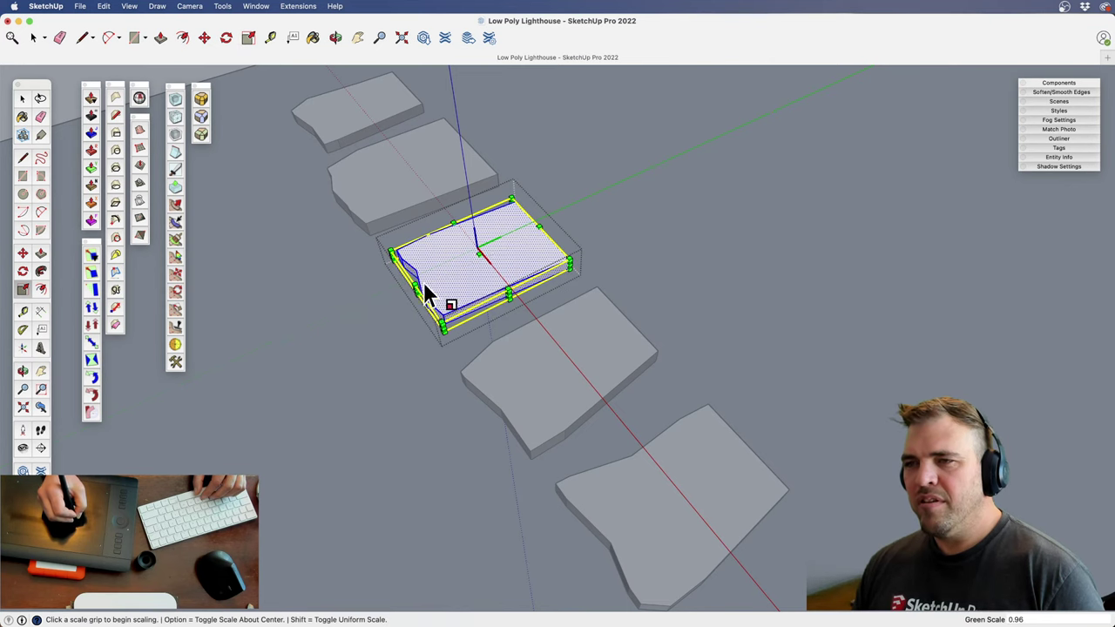
{"action": "key", "text": "space"}
Thin the fifth slab by scaling all its geometry down along the blue axis, and leave the component
{"action": "left_click", "coordinate": [675, 495]}
{"action": "middle_click_drag", "start_coordinate": [676, 498], "coordinate": [597, 299], "text": "shift"}
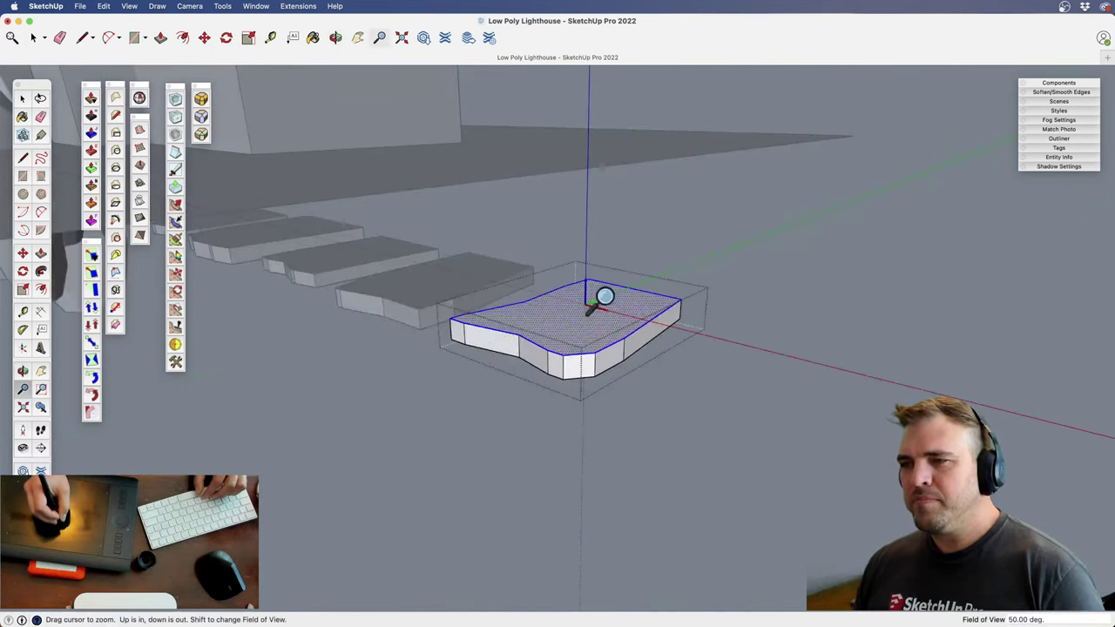
{"action": "scroll", "coordinate": [590, 249], "scroll_direction": "up", "scroll_amount": 3}
{"action": "key", "text": "s"}
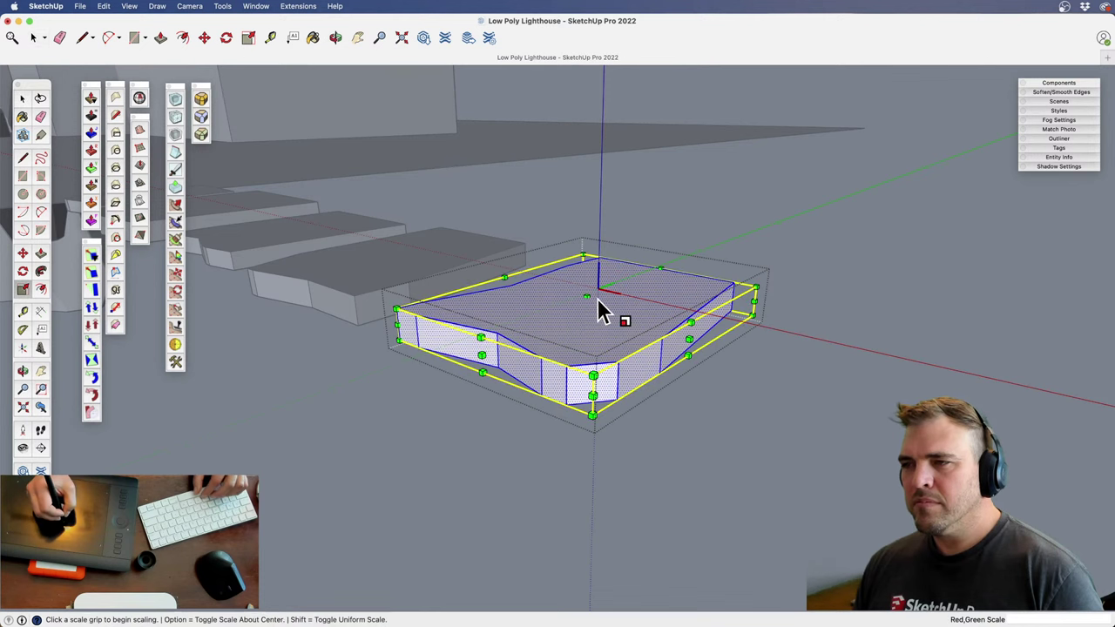
{"action": "left_click_drag", "start_coordinate": [587, 290], "coordinate": [587, 310]}
{"action": "key", "text": "z"}
{"action": "left_click_drag", "start_coordinate": [542, 262], "coordinate": [523, 335]}
{"action": "key", "text": "h"}
{"action": "left_click_drag", "start_coordinate": [450, 334], "coordinate": [716, 392]}
{"action": "key", "text": "o"}
{"action": "middle_click_drag", "start_coordinate": [603, 326], "coordinate": [543, 423]}
{"action": "left_click", "coordinate": [547, 421]}
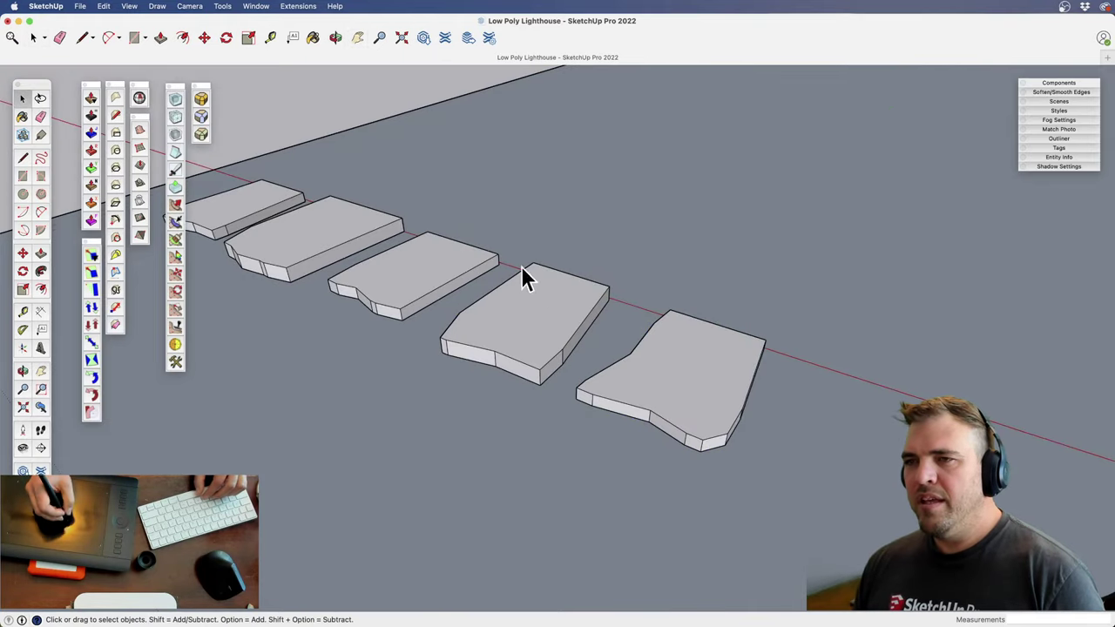
Examine the front roof's shingle pattern with the adjusted slab sizes in an overview of the house
{"action": "scroll", "coordinate": [523, 274], "scroll_direction": "down", "scroll_amount": 8}
{"action": "middle_click_drag", "start_coordinate": [510, 378], "coordinate": [566, 452], "text": "shift"}
{"action": "middle_click_drag", "start_coordinate": [566, 453], "coordinate": [630, 505]}
{"action": "key", "text": "z"}
{"action": "left_click_drag", "start_coordinate": [592, 383], "coordinate": [553, 433]}
{"action": "middle_click_drag", "start_coordinate": [488, 366], "coordinate": [563, 445]}
{"action": "key", "text": "space"}
{"action": "left_click", "coordinate": [505, 434]}
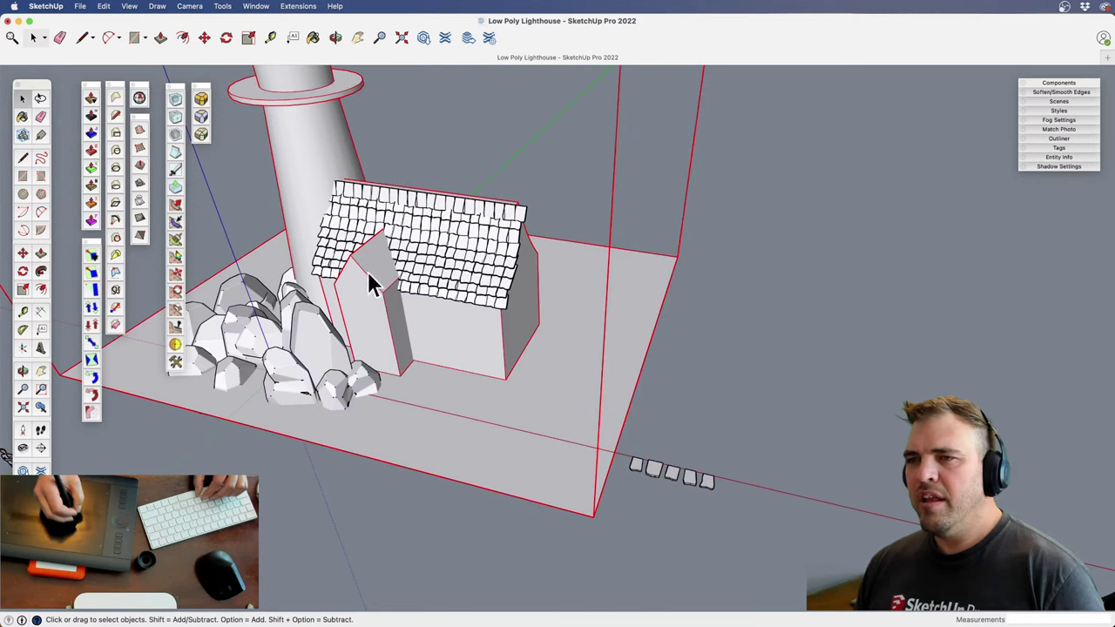
Randomize the component assignment of all front roof shingles together with the five source slabs beside the house
{"action": "left_click_drag", "start_coordinate": [321, 156], "coordinate": [739, 520]}
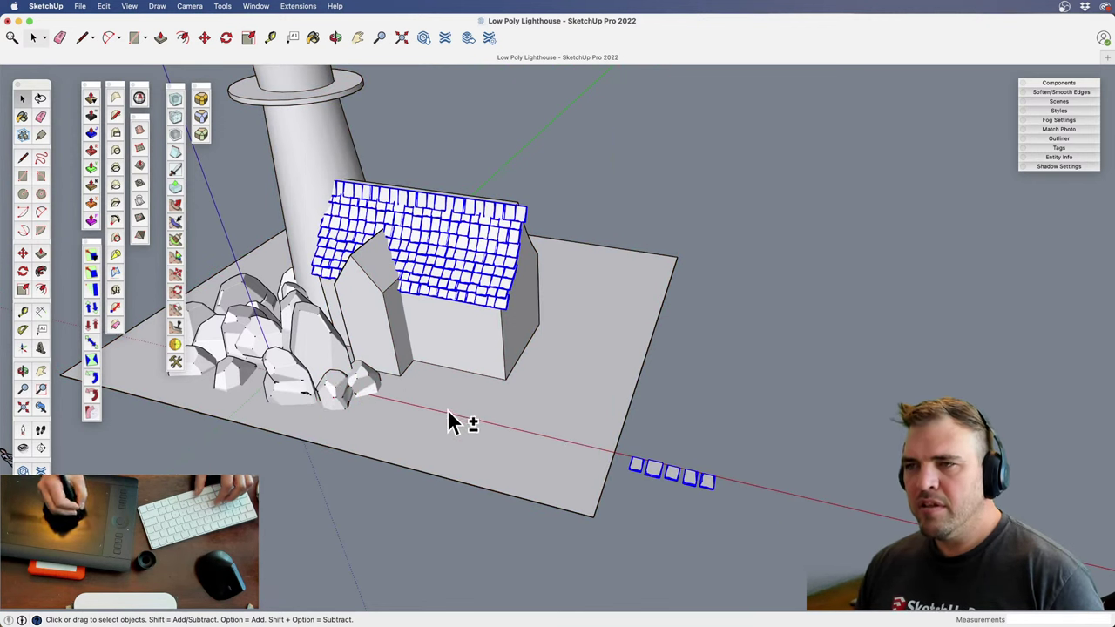
{"action": "left_click", "coordinate": [299, 7]}
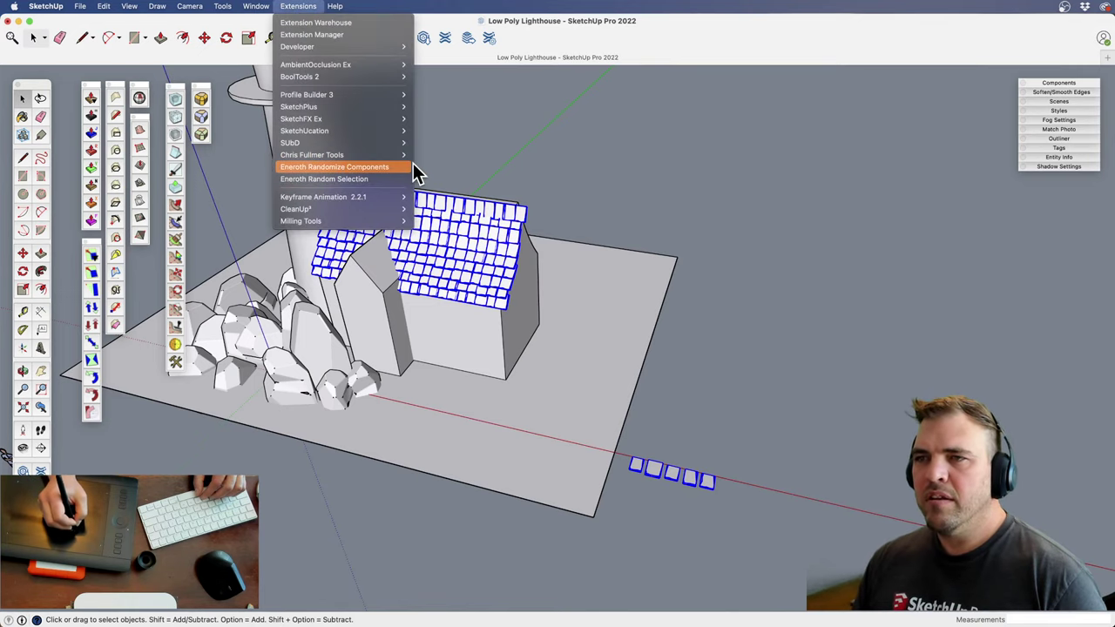
{"action": "left_click", "coordinate": [383, 166]}
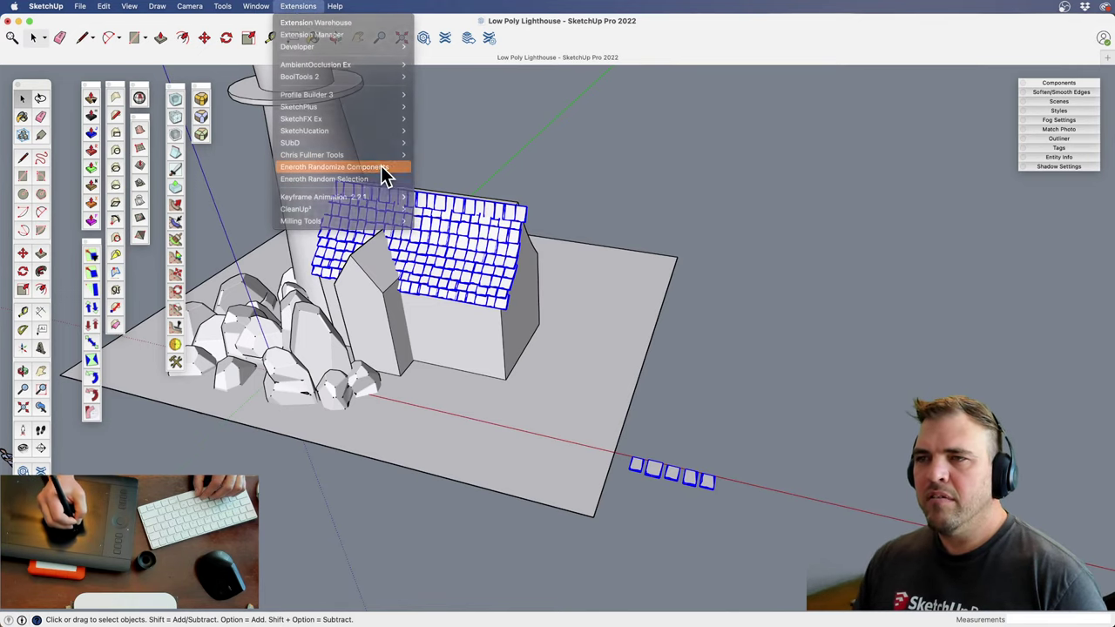
{"action": "left_click", "coordinate": [557, 224]}
Examine the reshuffled front roof shingles up close and from several angles
{"action": "key", "text": "z"}
{"action": "scroll", "coordinate": [456, 331], "scroll_direction": "up", "scroll_amount": 3}
{"action": "scroll", "coordinate": [456, 331], "scroll_direction": "up", "scroll_amount": 8}
{"action": "middle_click_drag", "start_coordinate": [534, 398], "coordinate": [465, 293]}
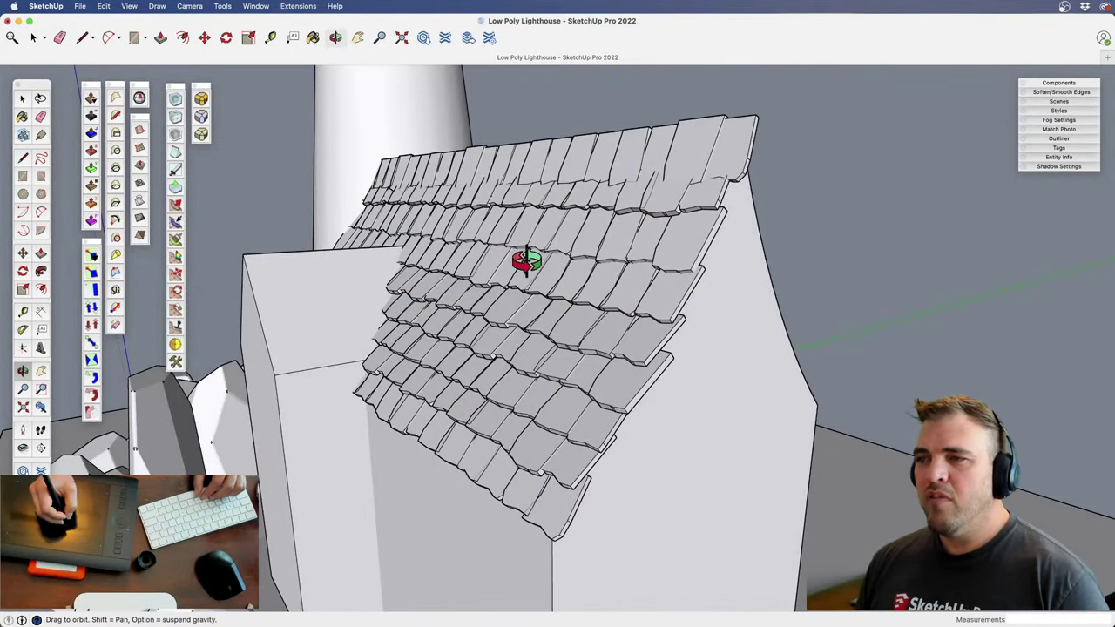
{"action": "middle_click_drag", "start_coordinate": [528, 259], "coordinate": [680, 438]}
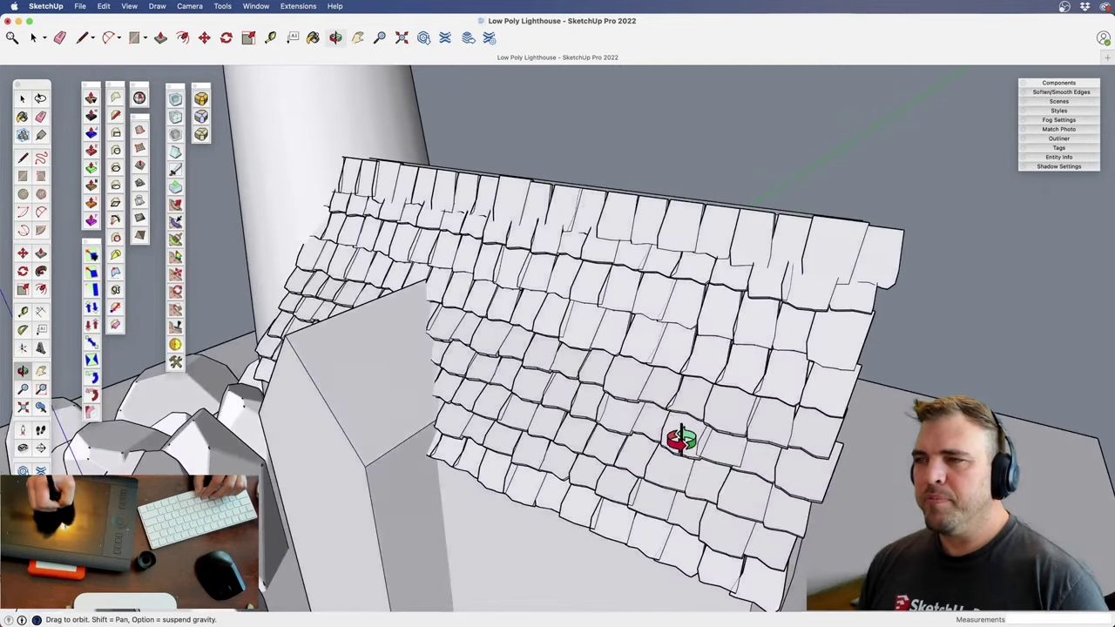
{"action": "middle_click_drag", "start_coordinate": [596, 394], "coordinate": [548, 269], "text": "shift"}
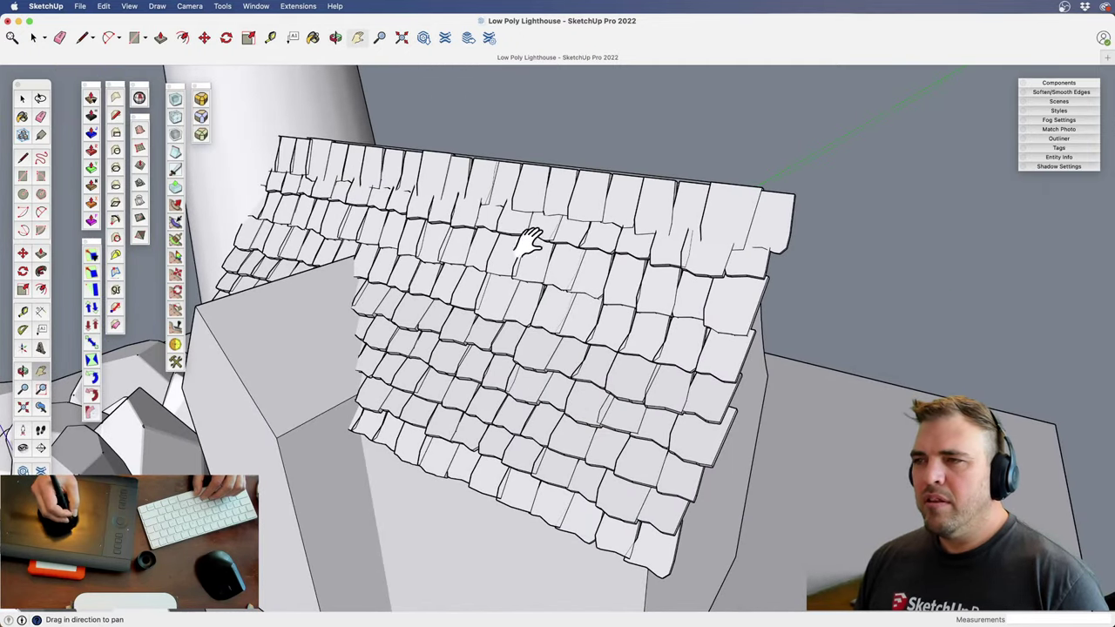
{"action": "scroll", "coordinate": [553, 348], "scroll_direction": "down", "scroll_amount": 5}
{"action": "mouse_move", "coordinate": [547, 391]}
{"action": "middle_mouse_down"}
{"action": "mouse_move", "coordinate": [657, 291]}
{"action": "mouse_move", "coordinate": [505, 337]}
{"action": "mouse_move", "coordinate": [463, 304]}
{"action": "mouse_move", "coordinate": [562, 375]}
{"action": "middle_mouse_up"}
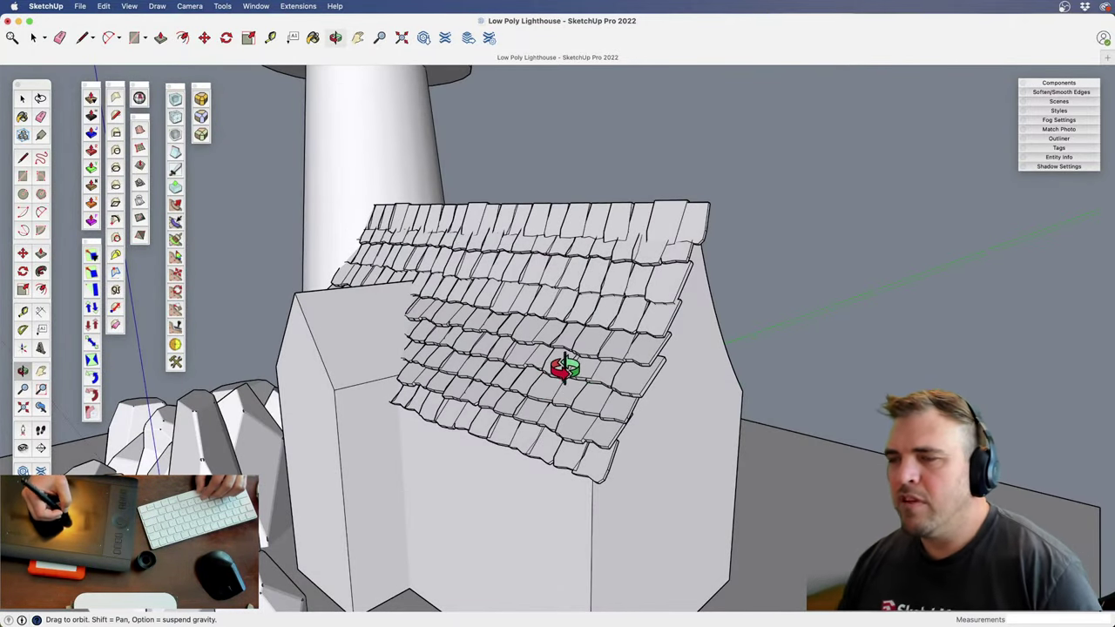
{"action": "scroll", "coordinate": [527, 333], "scroll_direction": "down", "scroll_amount": 3}
{"action": "middle_click_drag", "start_coordinate": [525, 334], "coordinate": [502, 333]}
{"action": "scroll", "coordinate": [549, 390], "scroll_direction": "up", "scroll_amount": 3}
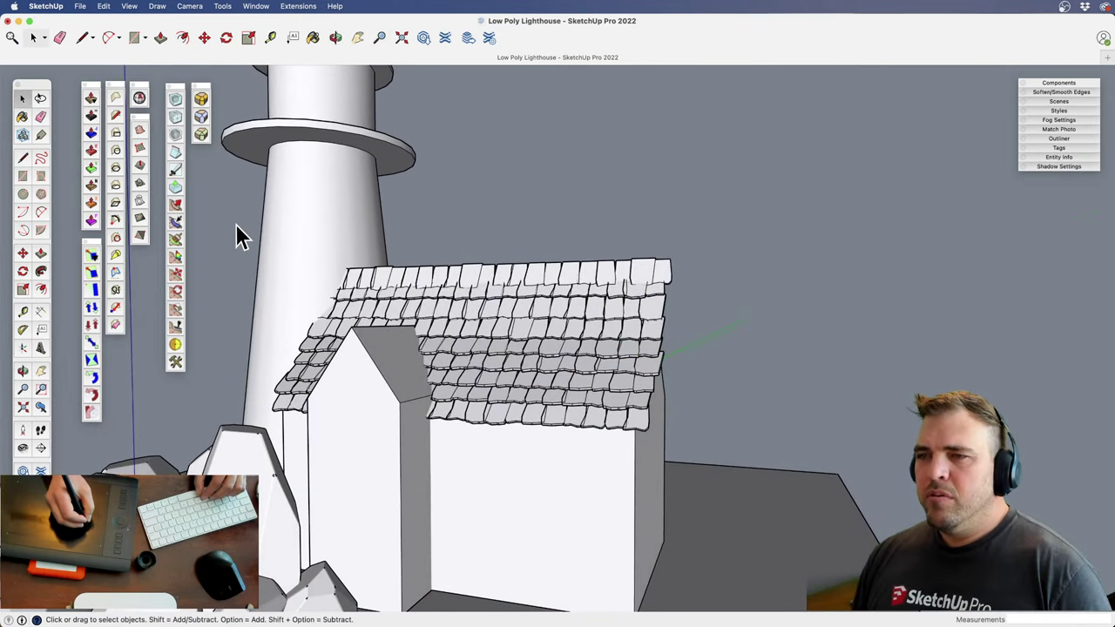
Try randomly scaling and rotating the front roof shingles about their axis, with scale 0.5 to 1.5 and rotation .5 to 2
{"action": "left_click_drag", "start_coordinate": [239, 235], "coordinate": [704, 443]}
{"action": "middle_click_drag", "start_coordinate": [566, 357], "coordinate": [594, 203]}
{"action": "left_click", "coordinate": [298, 6]}
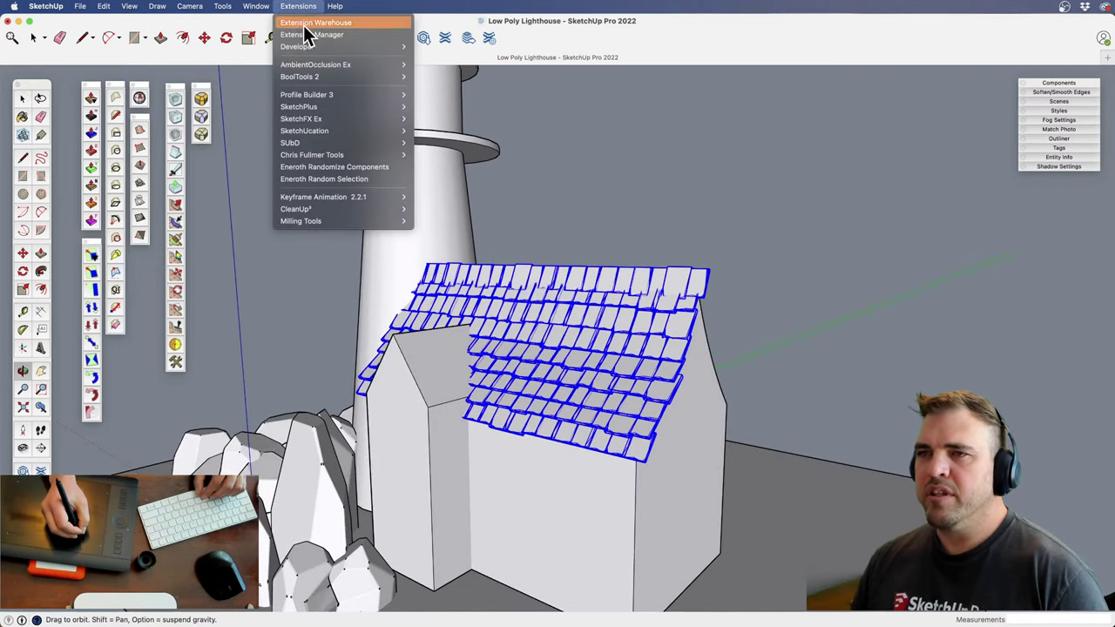
{"action": "mouse_move", "coordinate": [388, 155]}
{"action": "mouse_move", "coordinate": [490, 174]}
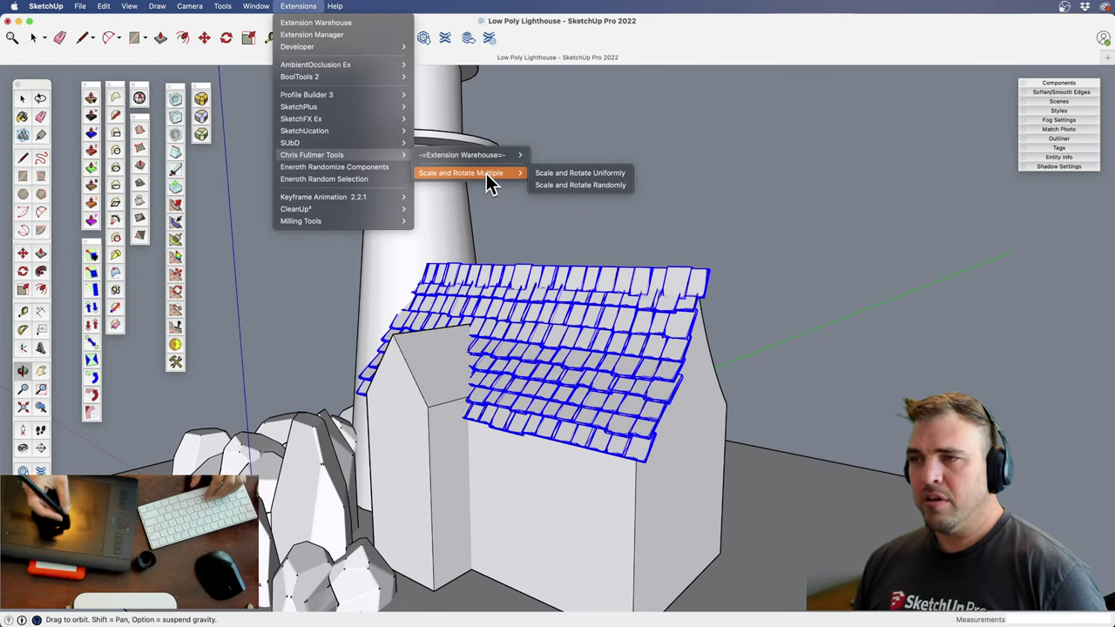
{"action": "left_click", "coordinate": [585, 184]}
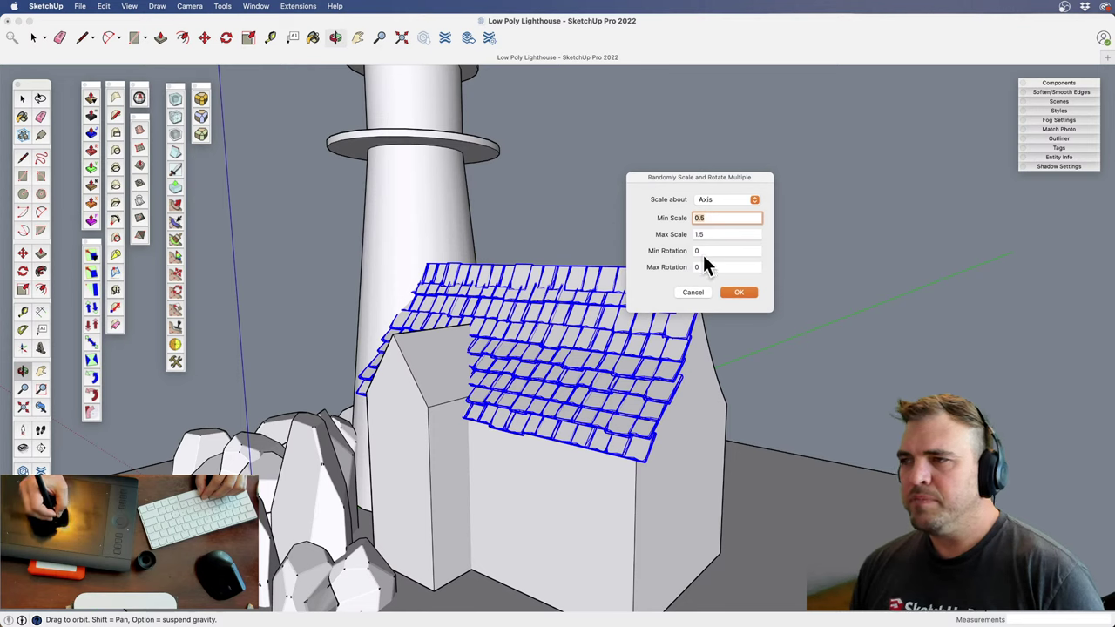
{"action": "left_click", "coordinate": [754, 202]}
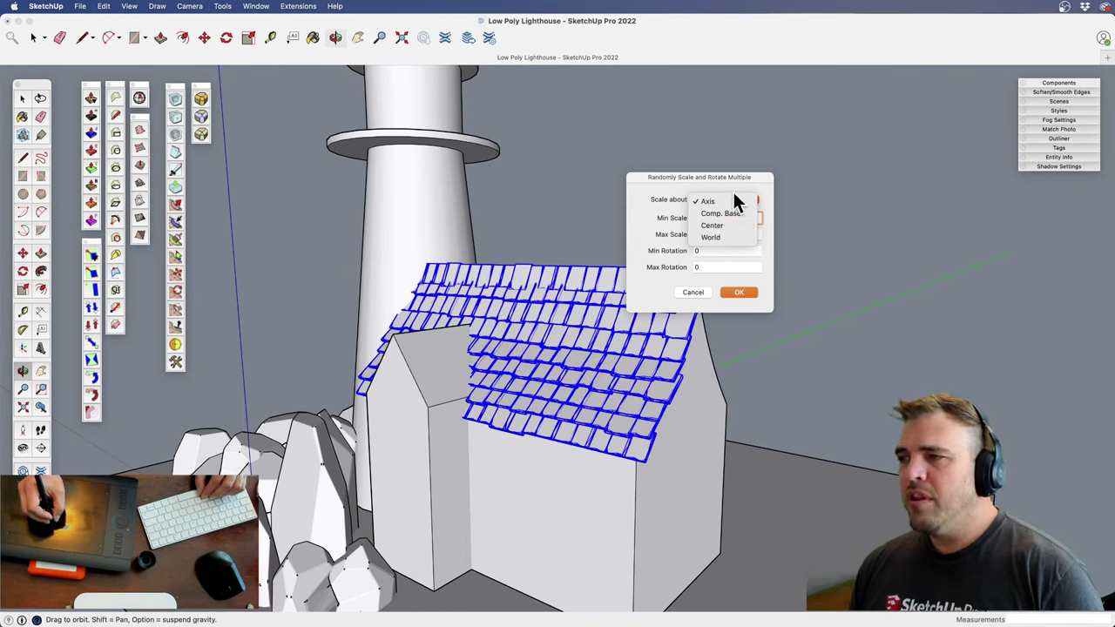
{"action": "left_click", "coordinate": [718, 198]}
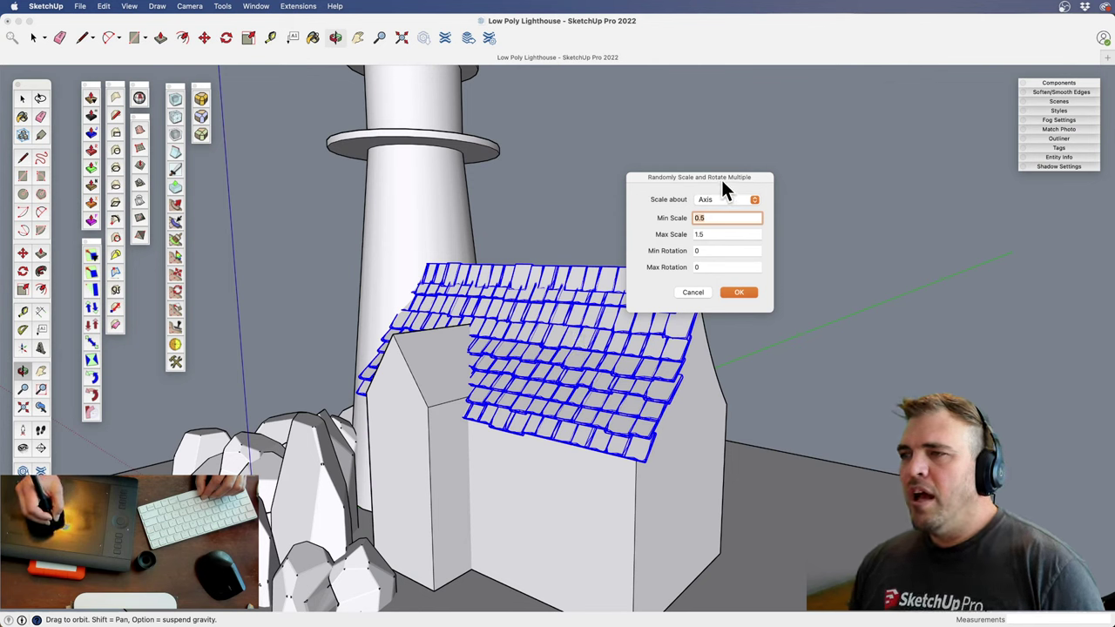
{"action": "left_click_drag", "start_coordinate": [721, 180], "coordinate": [715, 115]}
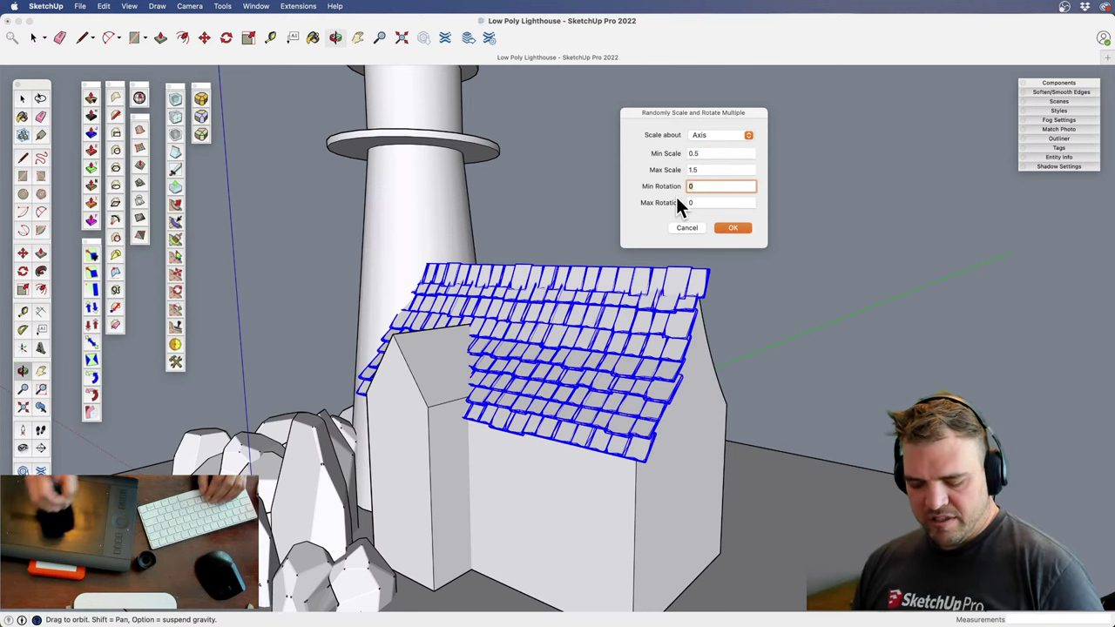
{"action": "type", "text": "-5"}
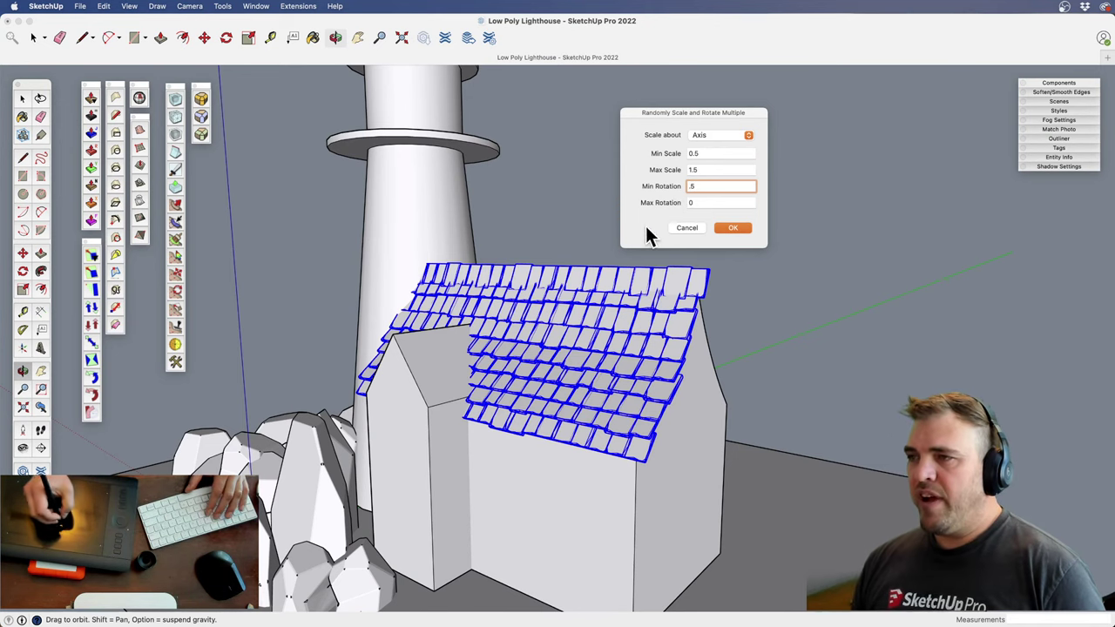
{"action": "type", "text": "2"}
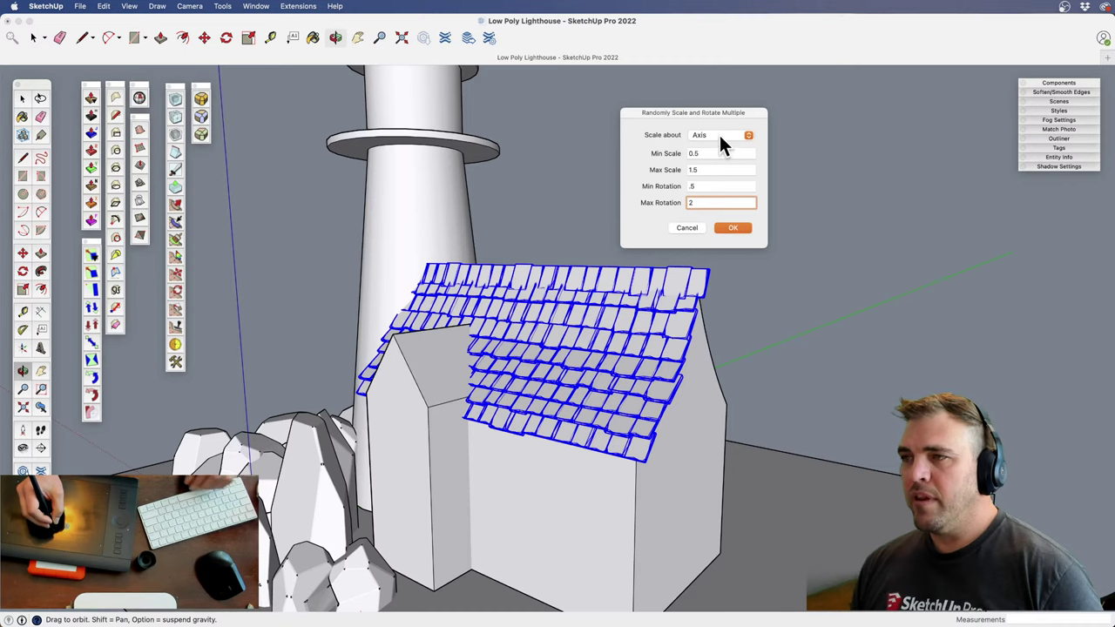
{"action": "left_click", "coordinate": [732, 228]}
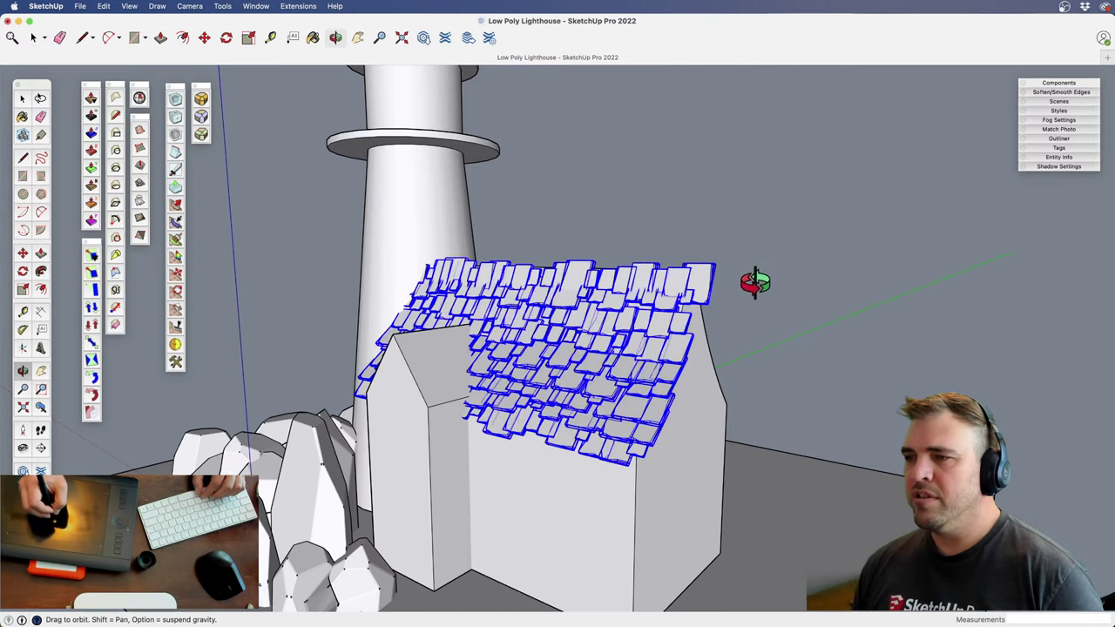
Examine how the random scale and rotation changed the front roof shingles
{"action": "key", "text": "space"}
{"action": "left_click", "coordinate": [742, 379]}
{"action": "key", "text": "z"}
{"action": "left_click_drag", "start_coordinate": [614, 453], "coordinate": [606, 360]}
{"action": "key", "text": "o"}
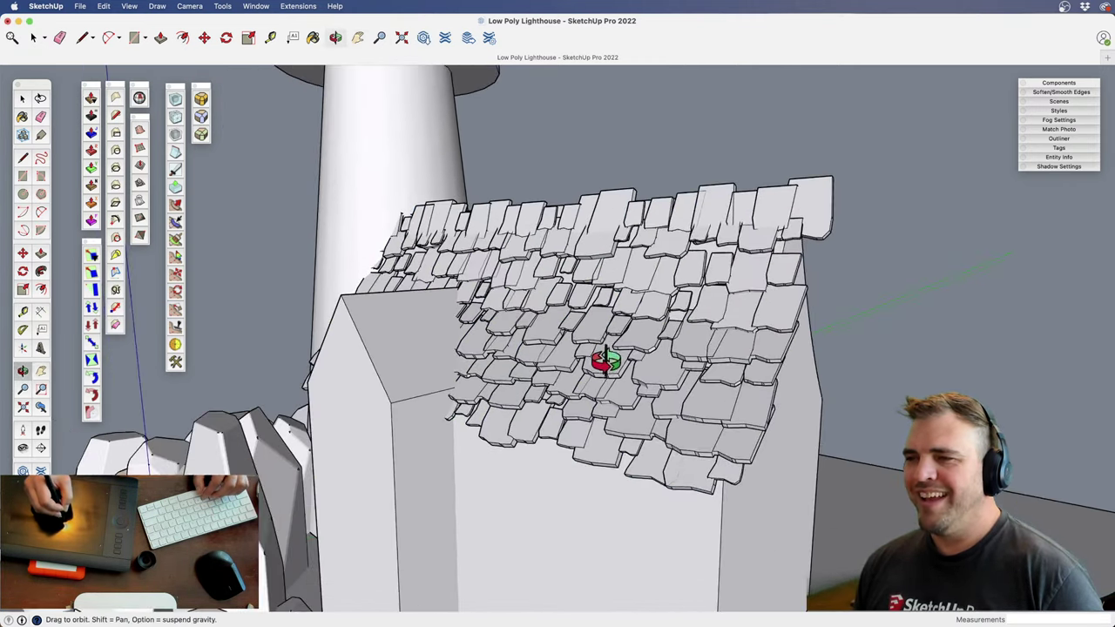
{"action": "middle_click_drag", "start_coordinate": [605, 362], "coordinate": [530, 445]}
{"action": "key", "text": "space"}
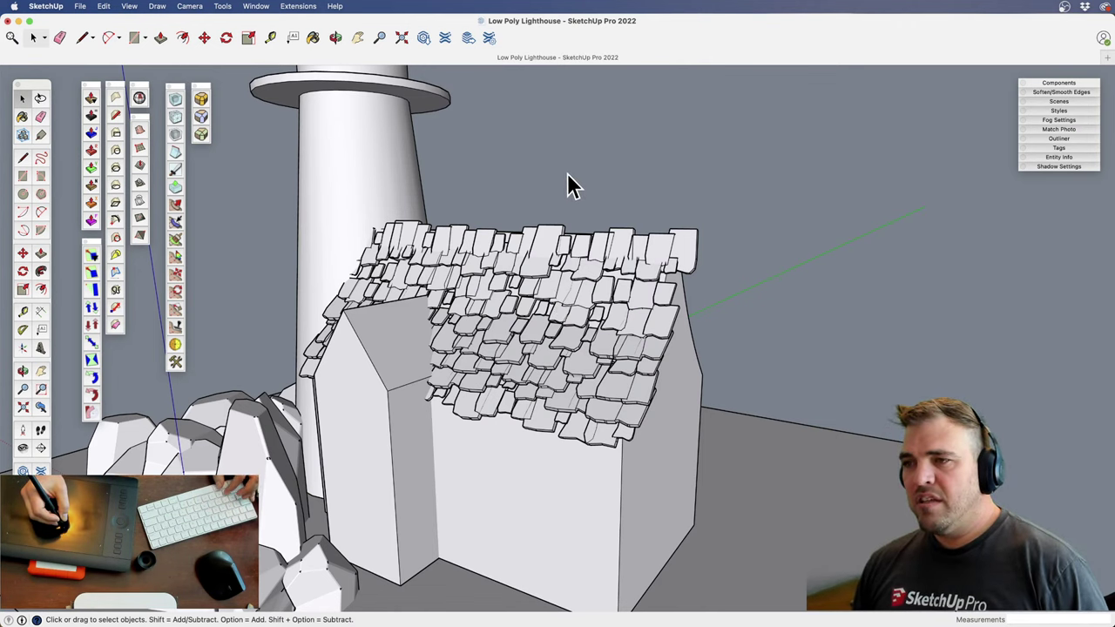
Undo the random scaling, reselect the roof shingles and start Scale and Rotate Randomly with a scale range of .2 to 1.2
{"action": "middle_click_drag", "start_coordinate": [540, 281], "coordinate": [410, 298]}
{"action": "left_click_drag", "start_coordinate": [345, 240], "coordinate": [715, 397]}
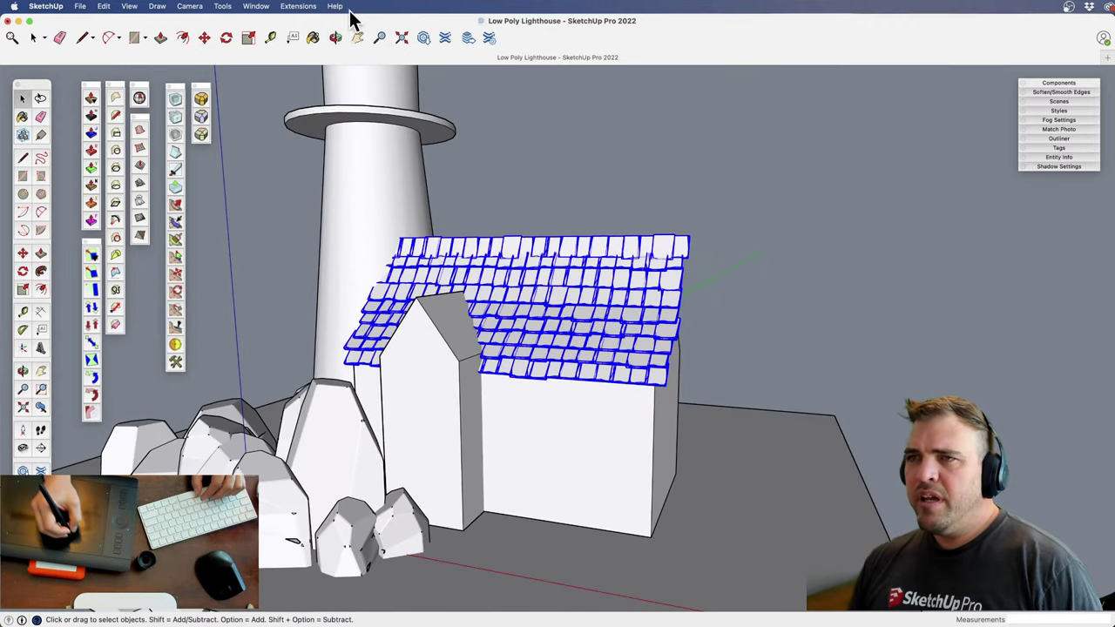
{"action": "left_click", "coordinate": [296, 7]}
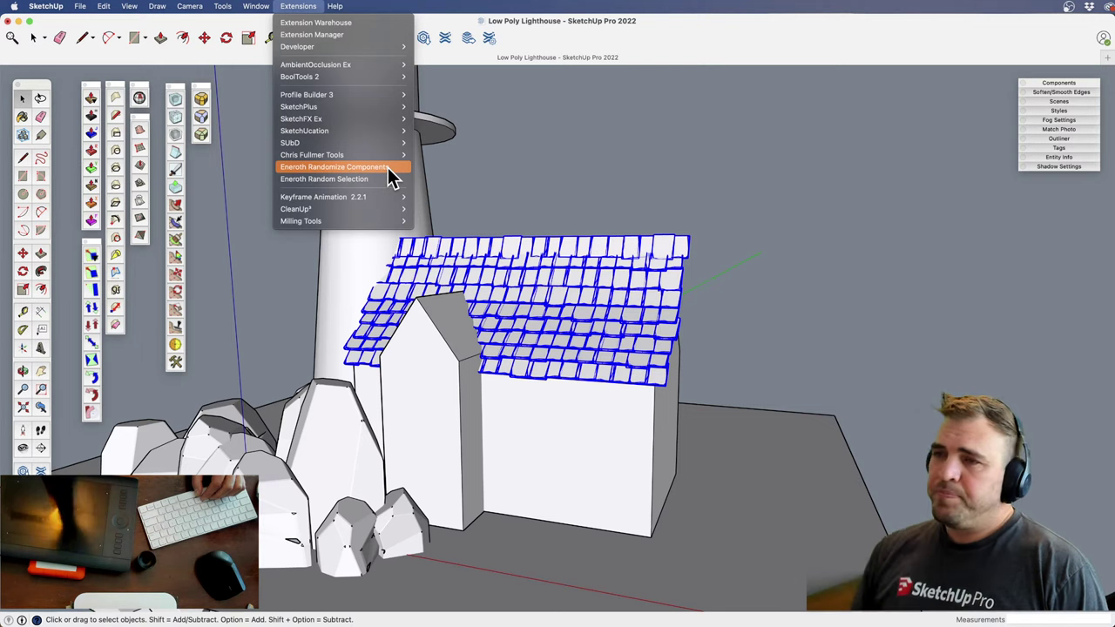
{"action": "mouse_move", "coordinate": [374, 155]}
{"action": "mouse_move", "coordinate": [439, 157]}
{"action": "mouse_move", "coordinate": [469, 173]}
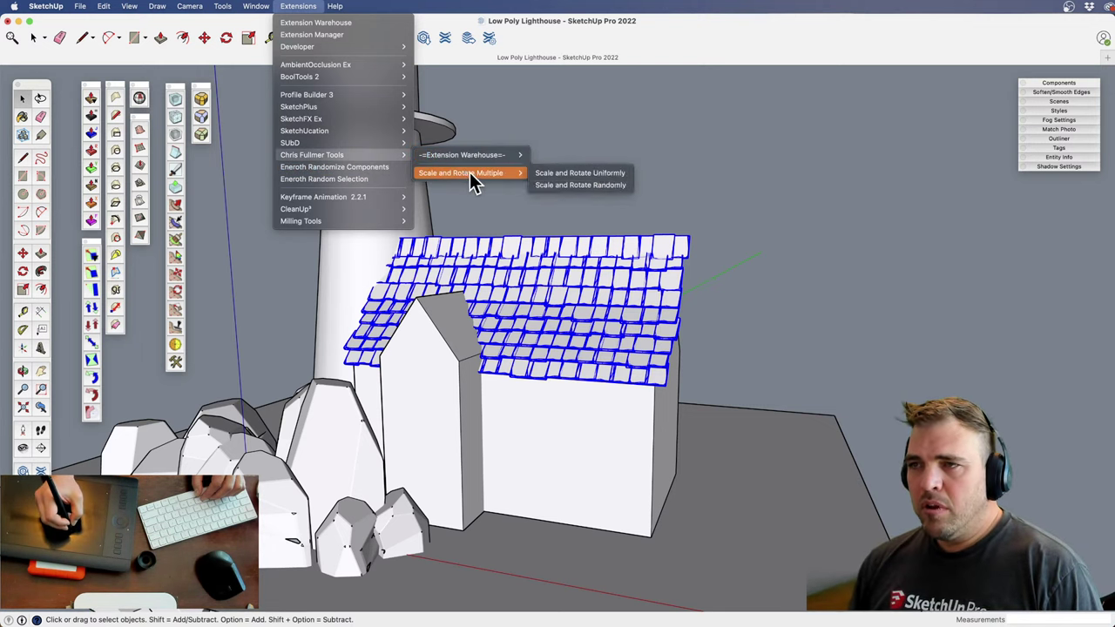
{"action": "left_click", "coordinate": [584, 185]}
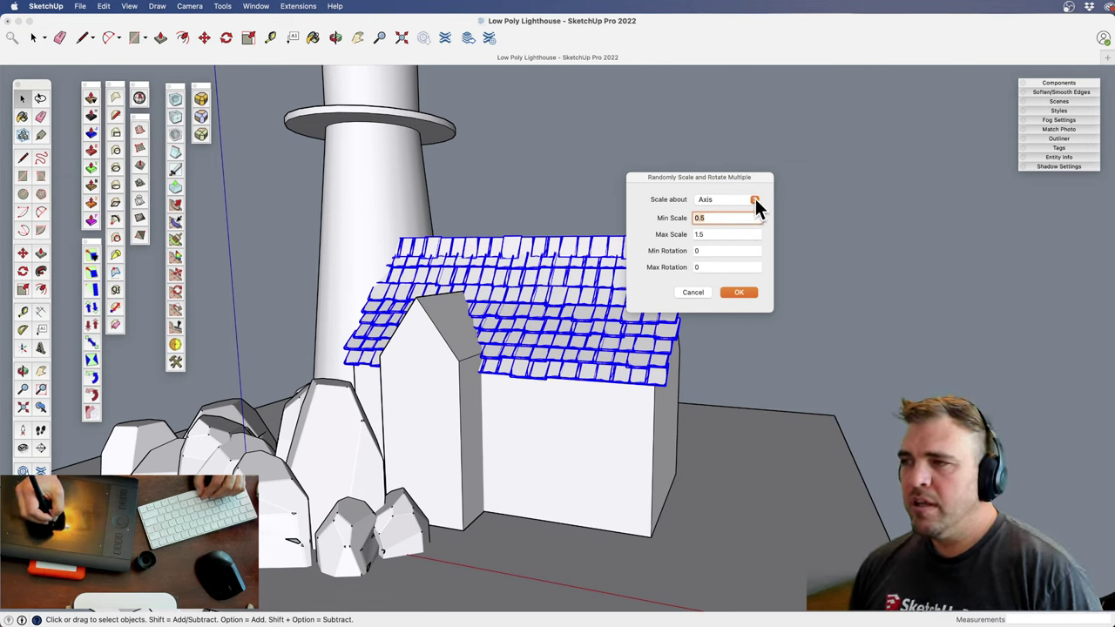
{"action": "left_click", "coordinate": [710, 219]}
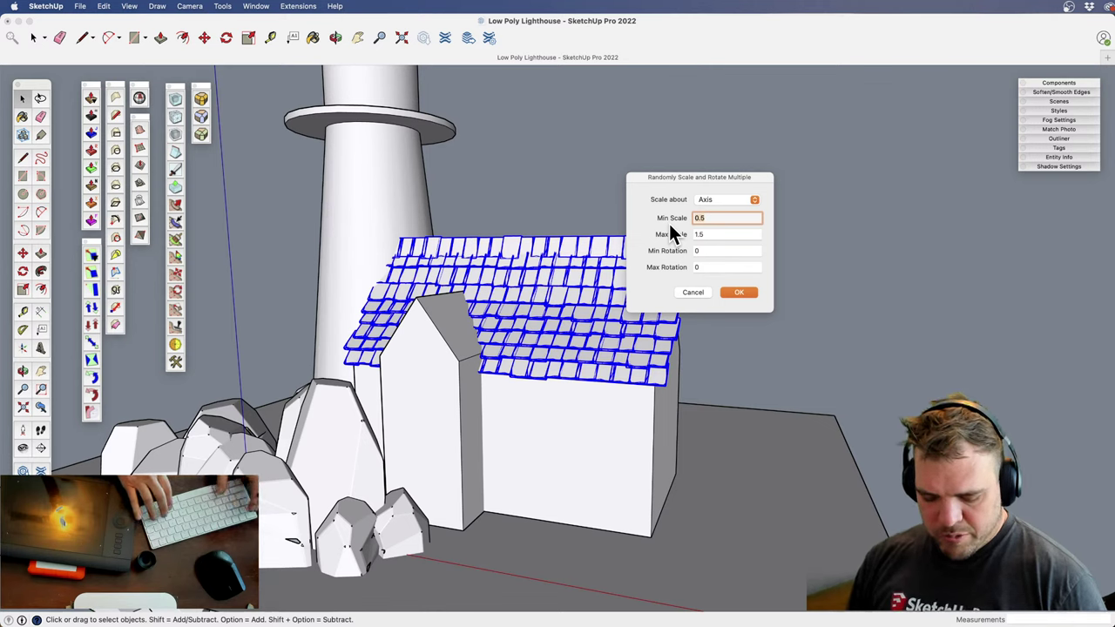
{"action": "type", "text": ".2"}
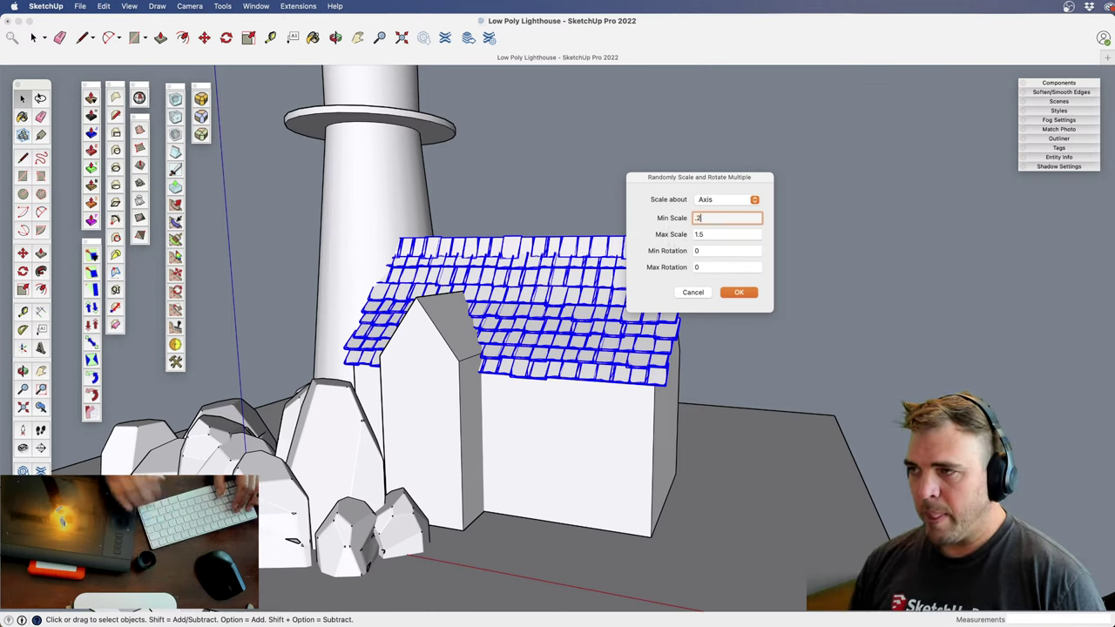
{"action": "key", "text": "Tab"}
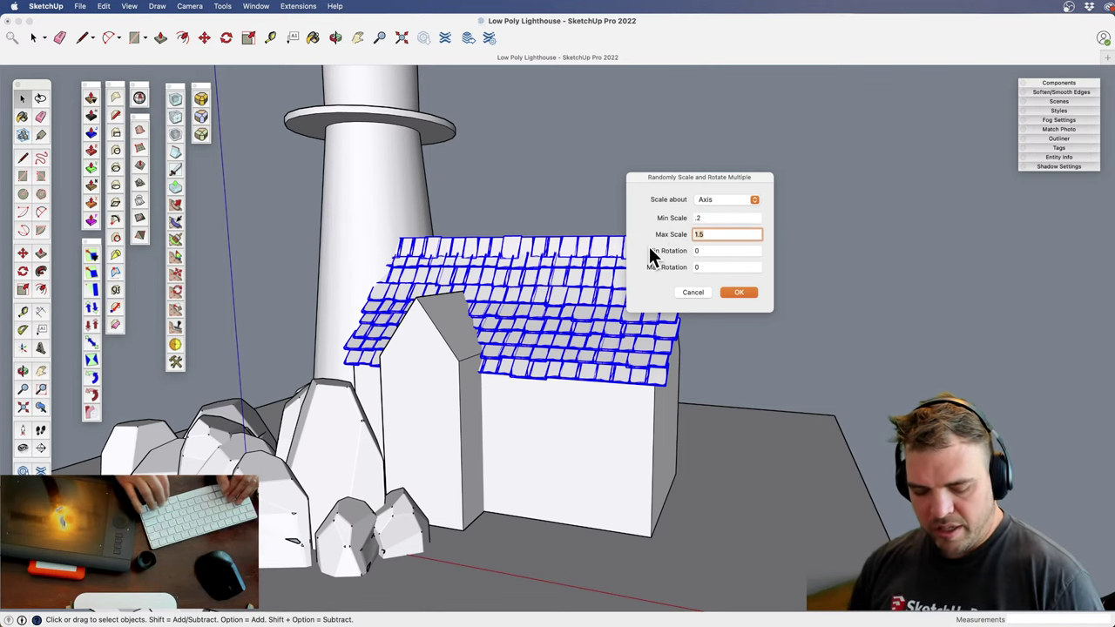
{"action": "type", "text": "1.2"}
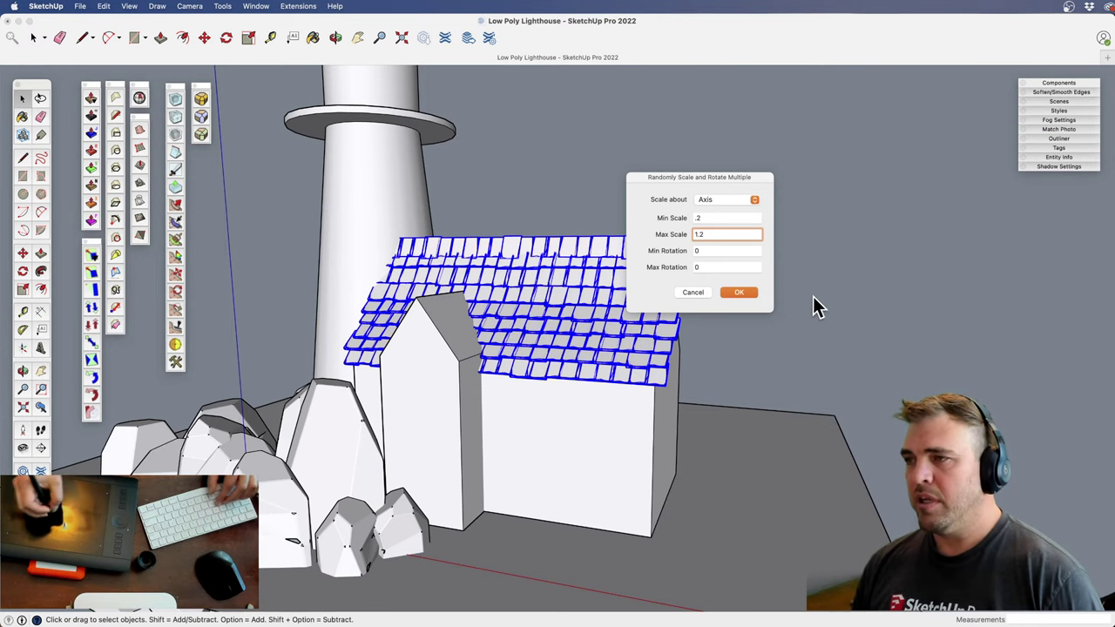
Set the rotation range to .1 to .3 and scaling about Center, and apply the randomization to the shingles
{"action": "left_click", "coordinate": [701, 250]}
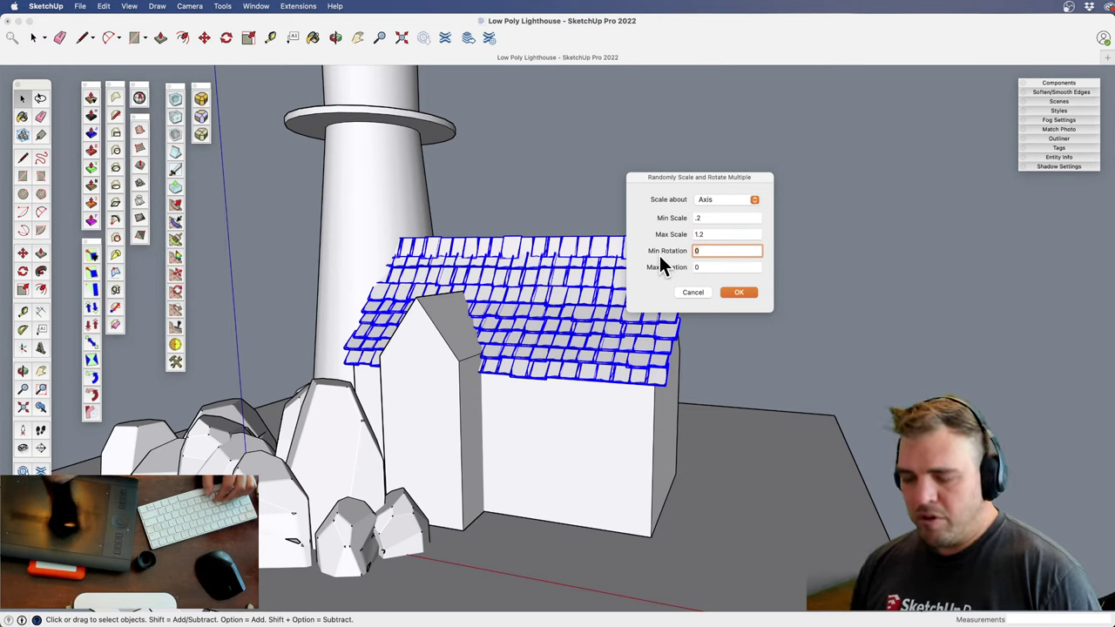
{"action": "type", "text": ".1"}
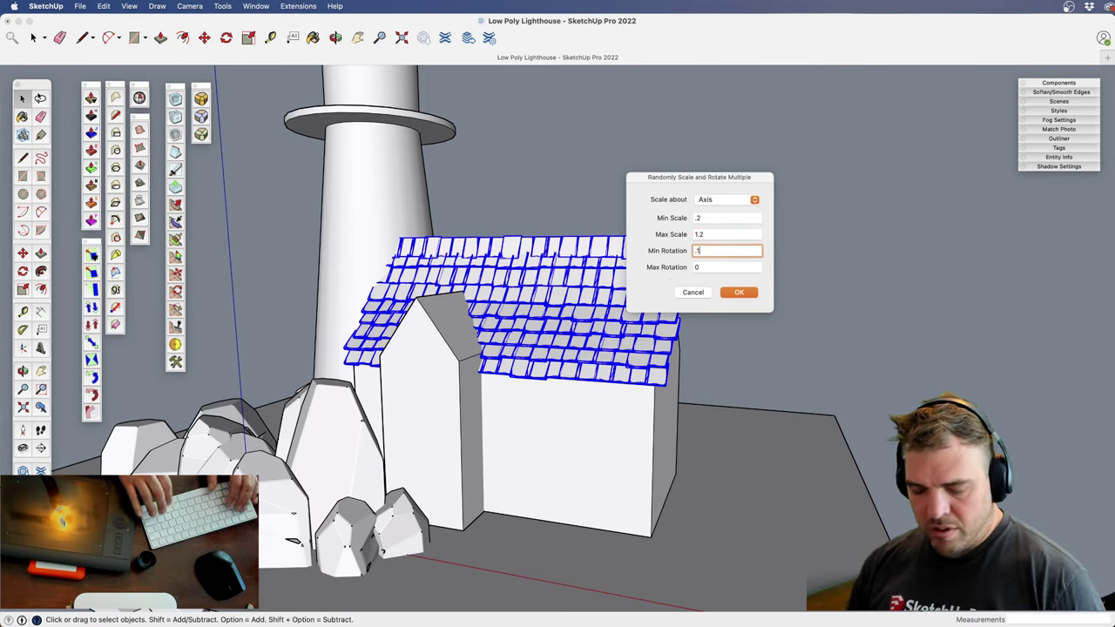
{"action": "left_click", "coordinate": [704, 267]}
{"action": "key", "text": "BackSpace"}
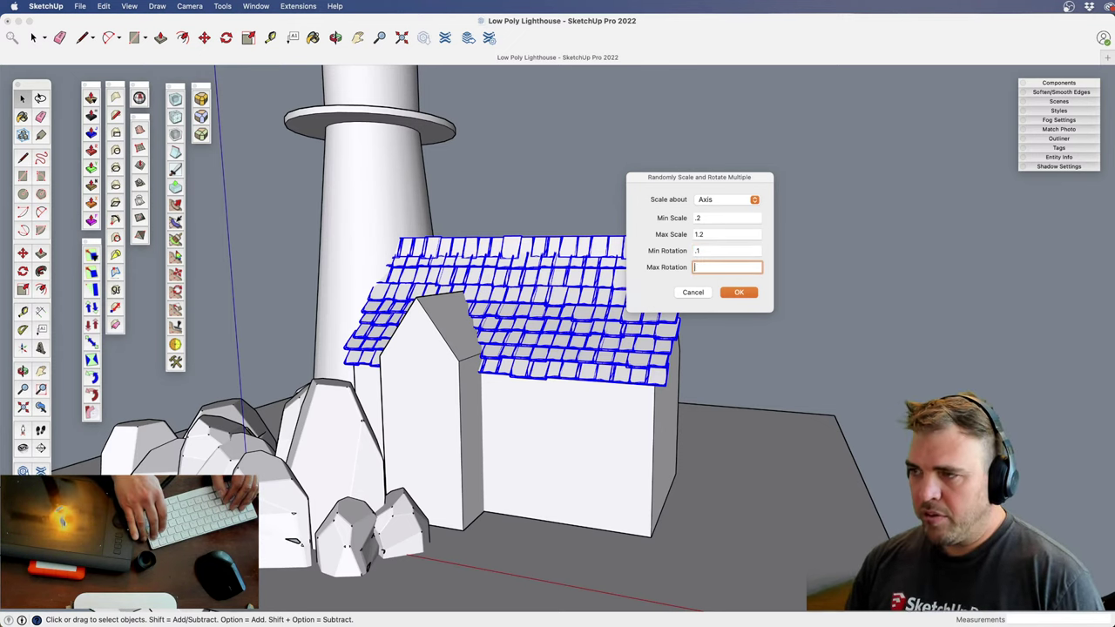
{"action": "type", "text": ".3"}
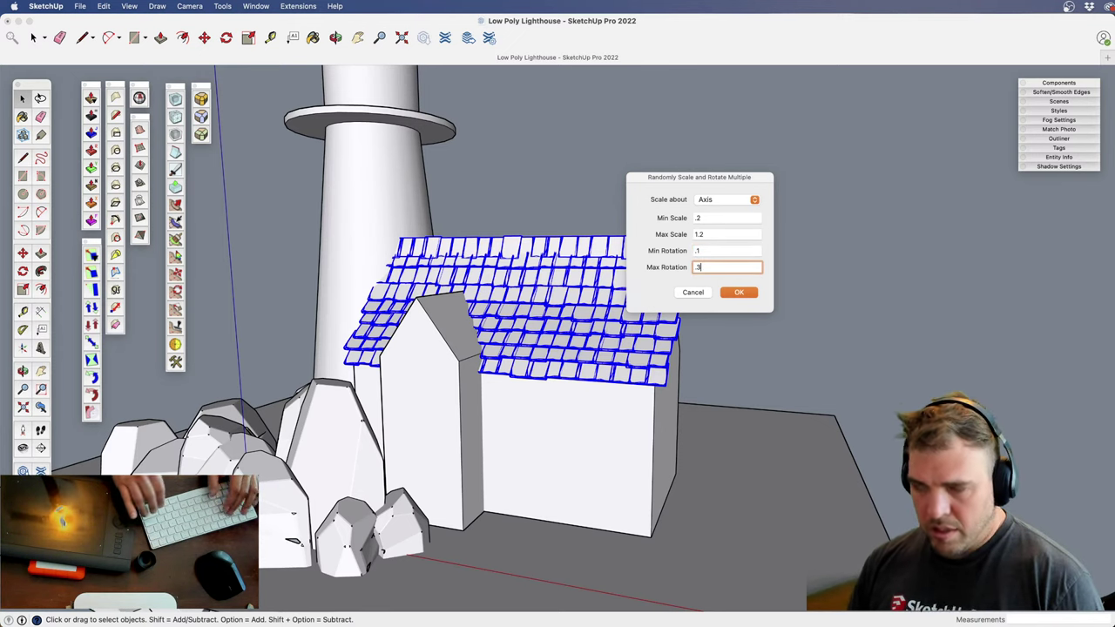
{"action": "left_click", "coordinate": [754, 200]}
{"action": "left_click", "coordinate": [724, 225]}
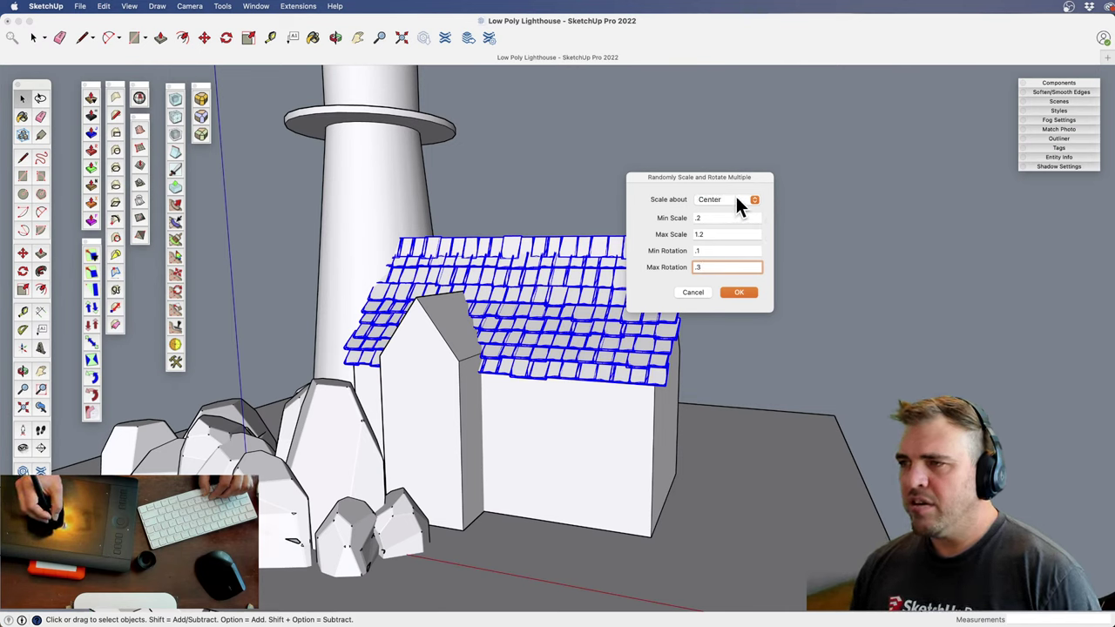
{"action": "left_click", "coordinate": [738, 293]}
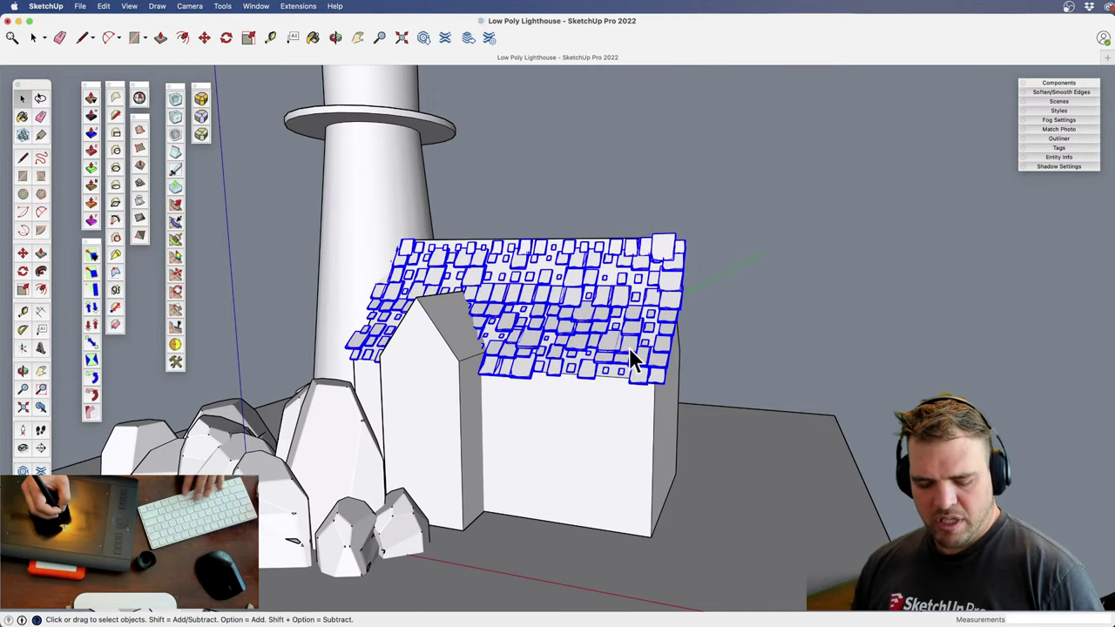
Examine the front roof shingles scaled about their centers up close, and undo the random scaling
{"action": "left_click", "coordinate": [711, 343]}
{"action": "key", "text": "z"}
{"action": "left_click_drag", "start_coordinate": [634, 383], "coordinate": [621, 243]}
{"action": "middle_click_drag", "start_coordinate": [662, 261], "coordinate": [688, 335]}
{"action": "mouse_move", "coordinate": [688, 336]}
{"action": "middle_mouse_down", "text": "shift"}
{"action": "mouse_move", "coordinate": [693, 379]}
{"action": "mouse_move", "coordinate": [577, 391]}
{"action": "mouse_move", "coordinate": [398, 349]}
{"action": "mouse_move", "coordinate": [381, 331]}
{"action": "mouse_move", "coordinate": [477, 323]}
{"action": "mouse_move", "coordinate": [529, 348]}
{"action": "middle_mouse_up", "text": "shift"}
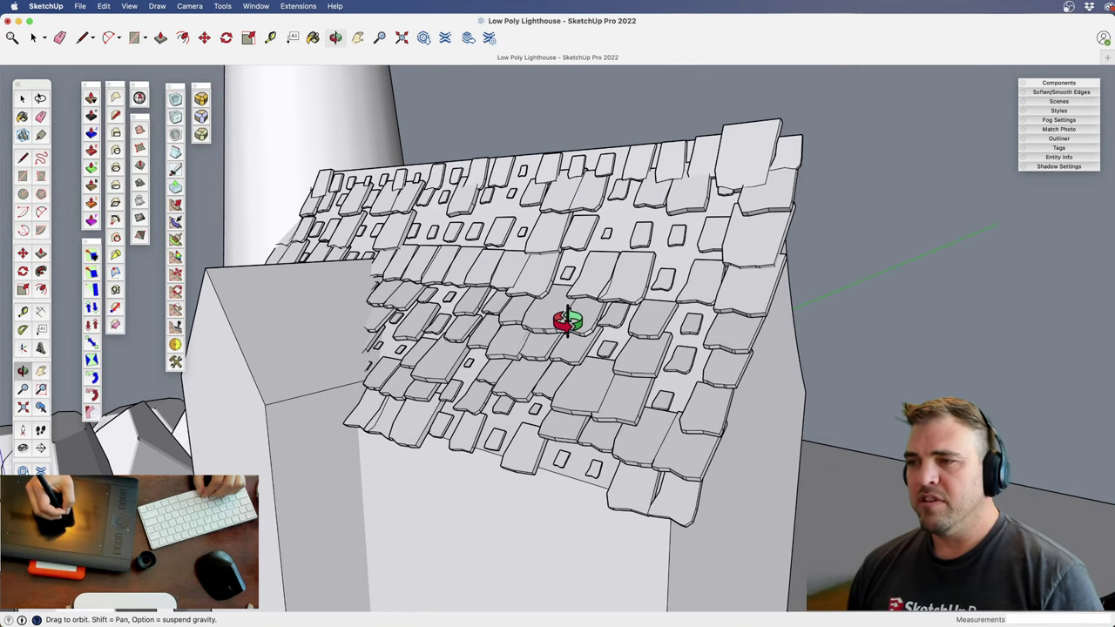
{"action": "left_click_drag", "start_coordinate": [567, 321], "coordinate": [575, 357]}
{"action": "left_click_drag", "start_coordinate": [567, 276], "coordinate": [598, 315]}
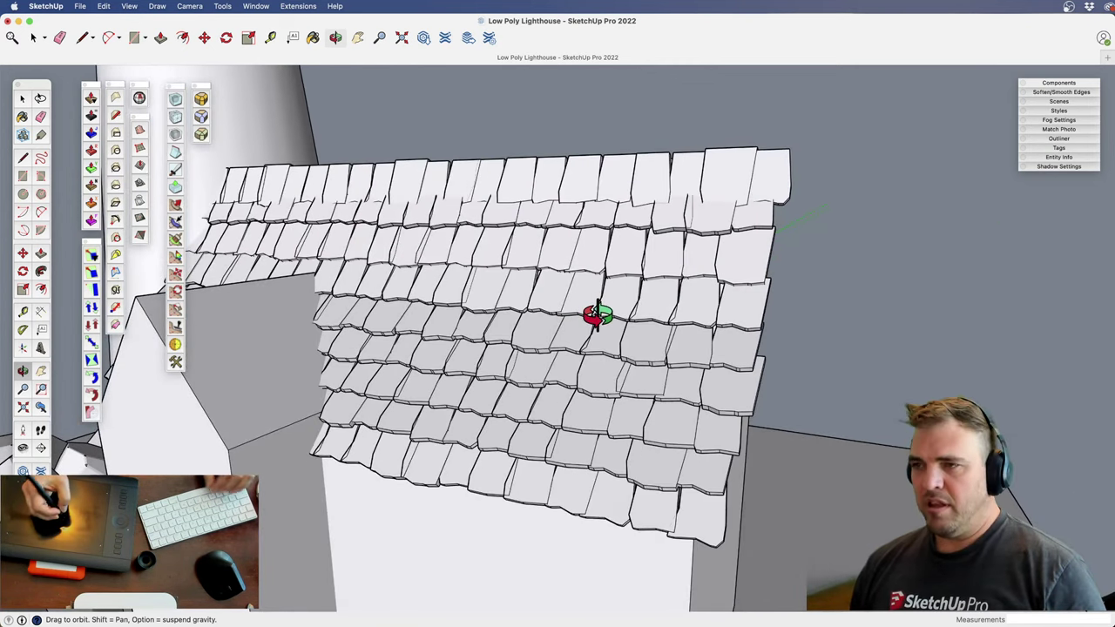
Reselect the roof shingles and start Scale and Rotate Randomly with a scale range of .9 to 1.1
{"action": "key", "text": "z"}
{"action": "key", "text": "space"}
{"action": "left_click_drag", "start_coordinate": [571, 262], "coordinate": [731, 482]}
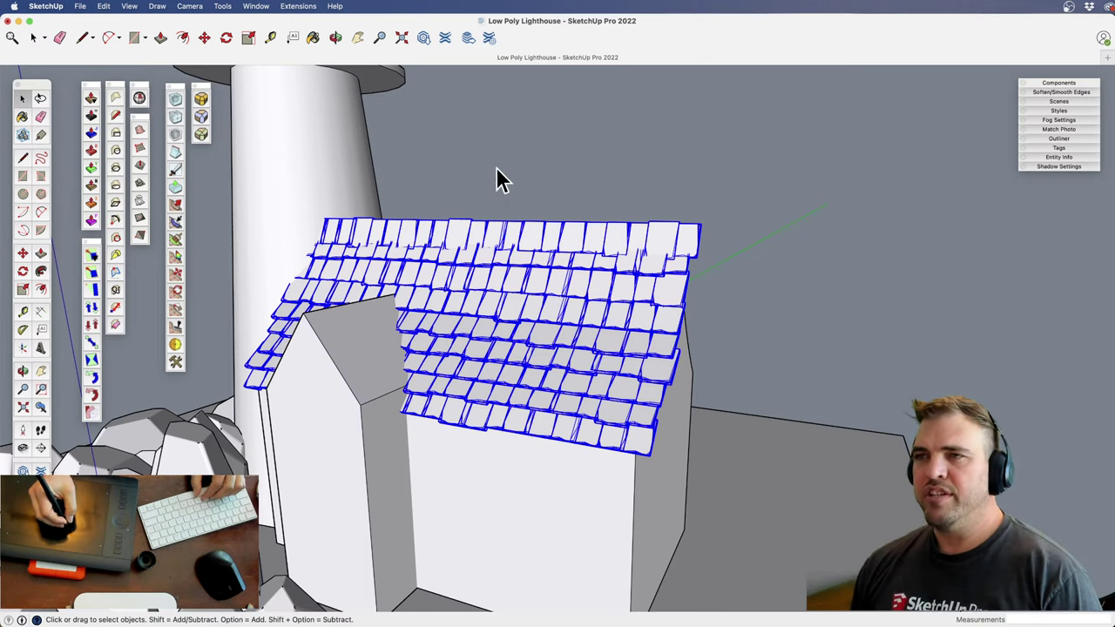
{"action": "left_click", "coordinate": [297, 7]}
{"action": "mouse_move", "coordinate": [398, 155]}
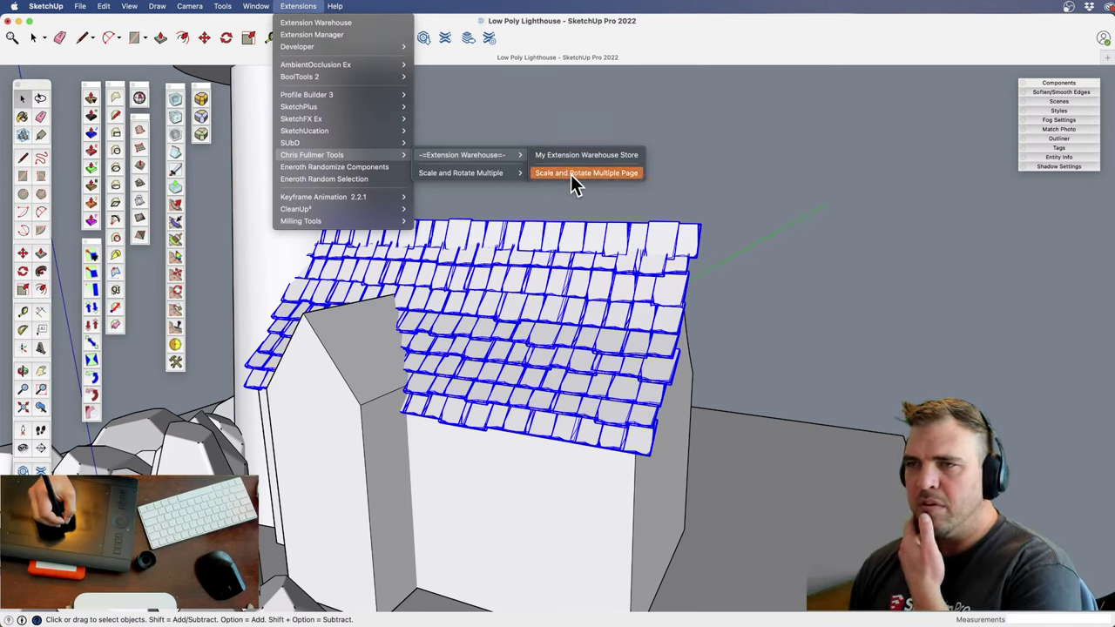
{"action": "mouse_move", "coordinate": [515, 174]}
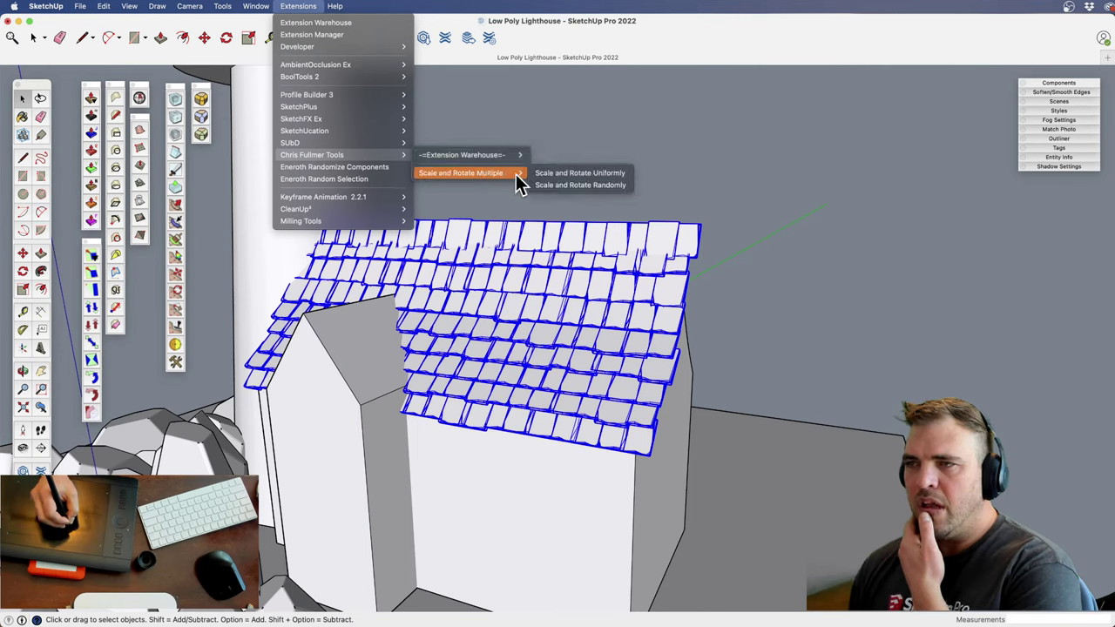
{"action": "left_click", "coordinate": [588, 185]}
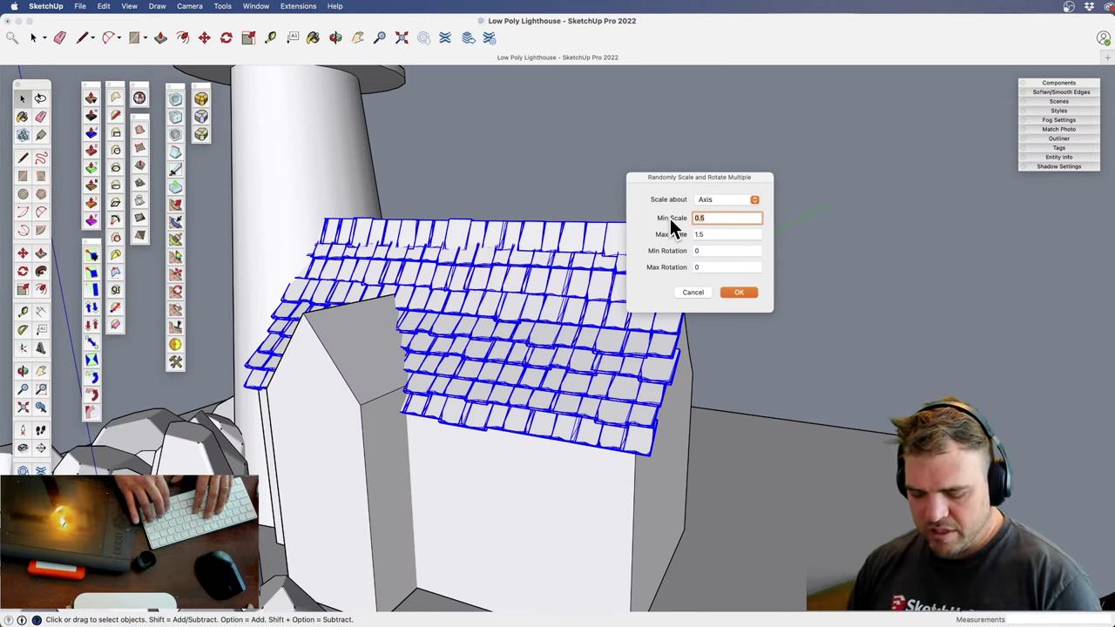
{"action": "type", "text": ".9"}
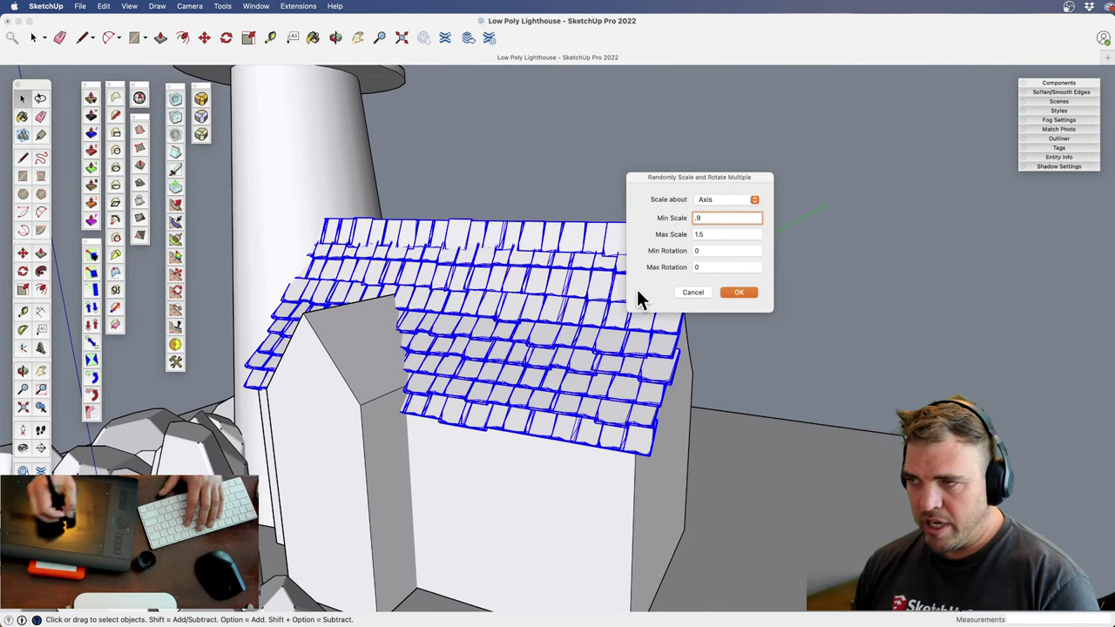
{"action": "type", "text": "1."}
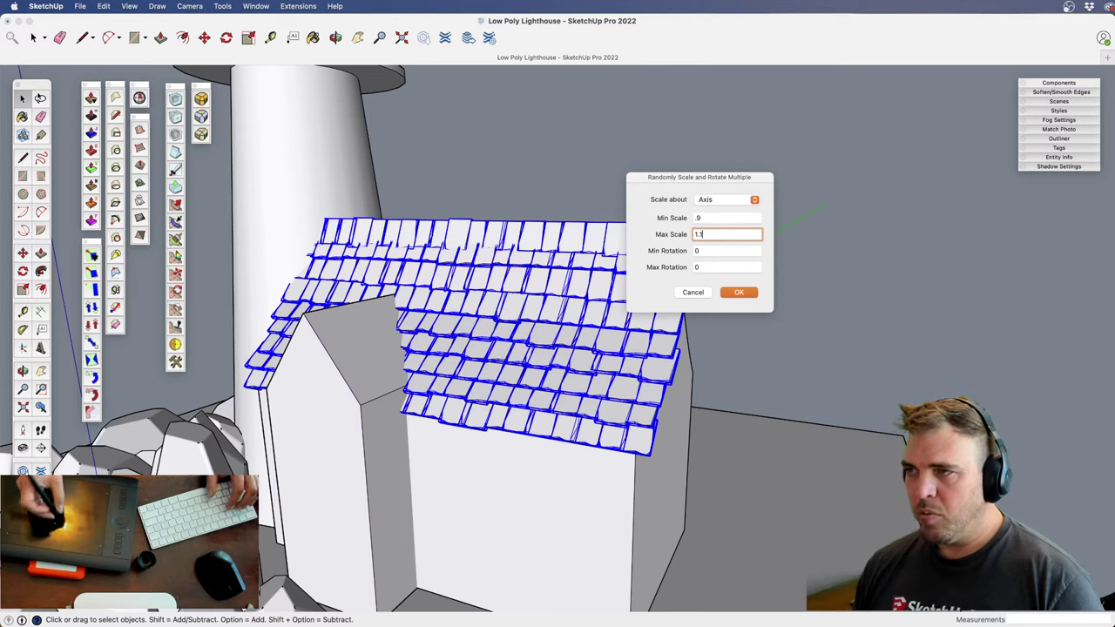
Set the rotation range to 0 to .3, keep scaling about Axis, and apply the randomization to the shingles
{"action": "left_click", "coordinate": [714, 251]}
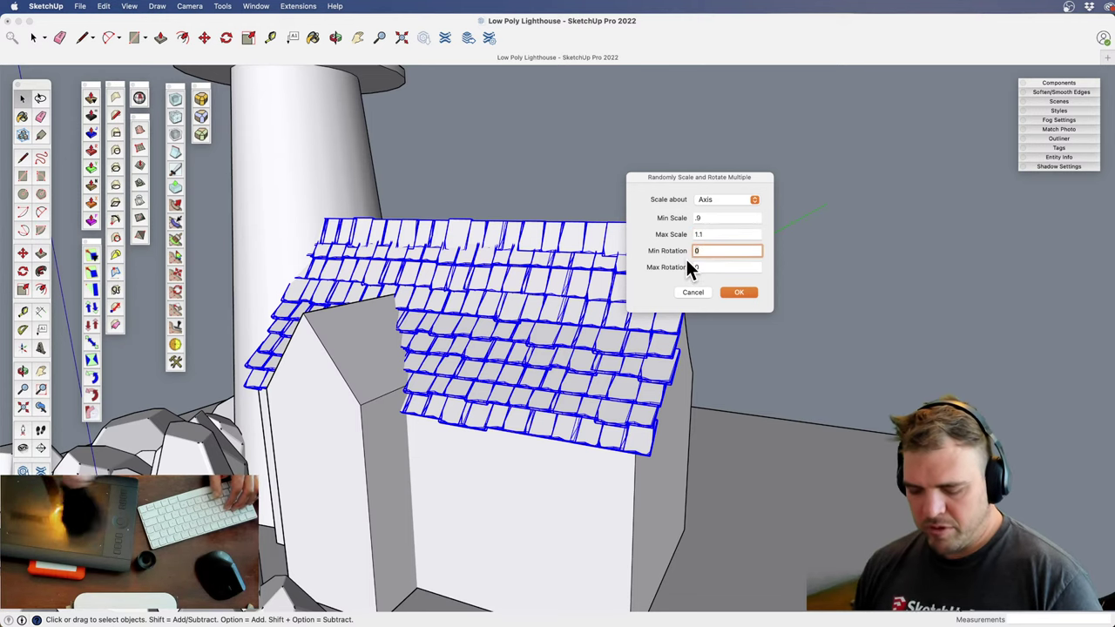
{"action": "key", "text": "BackSpace"}
{"action": "type", "text": ".1"}
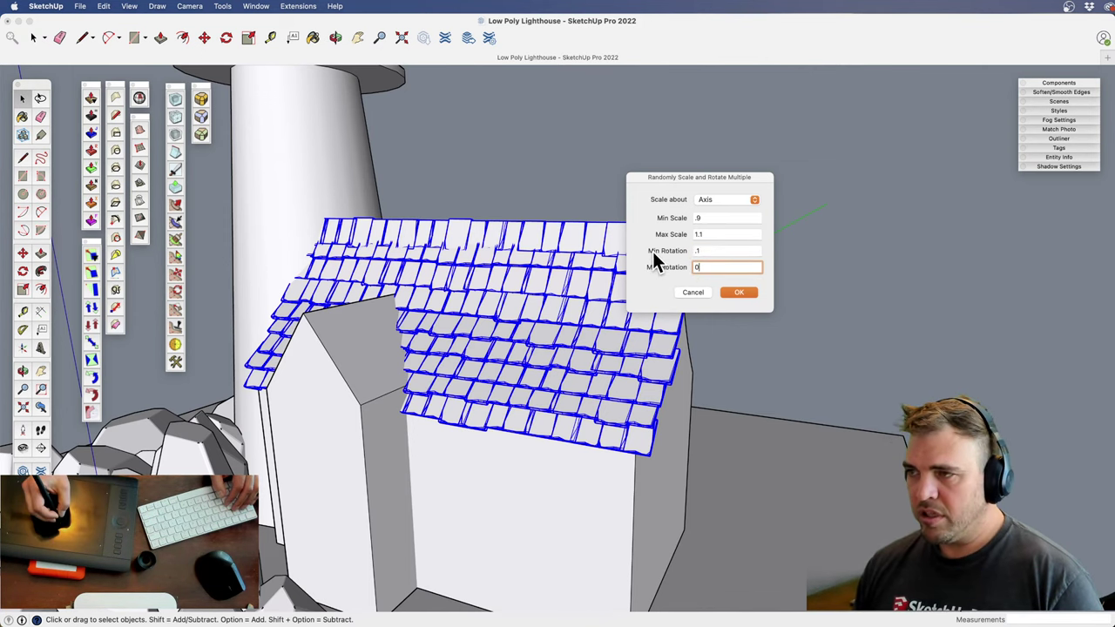
{"action": "left_click", "coordinate": [702, 251]}
{"action": "key", "text": "BackSpace"}
{"action": "key", "text": "BackSpace"}
{"action": "type", "text": "0"}
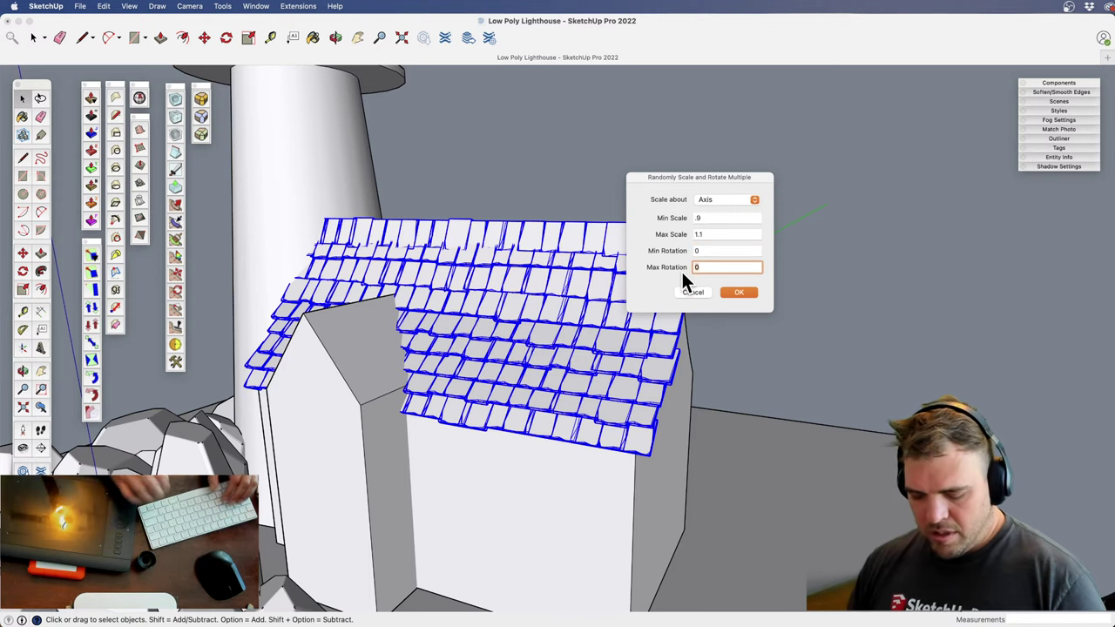
{"action": "key", "text": "BackSpace"}
{"action": "type", "text": ".3"}
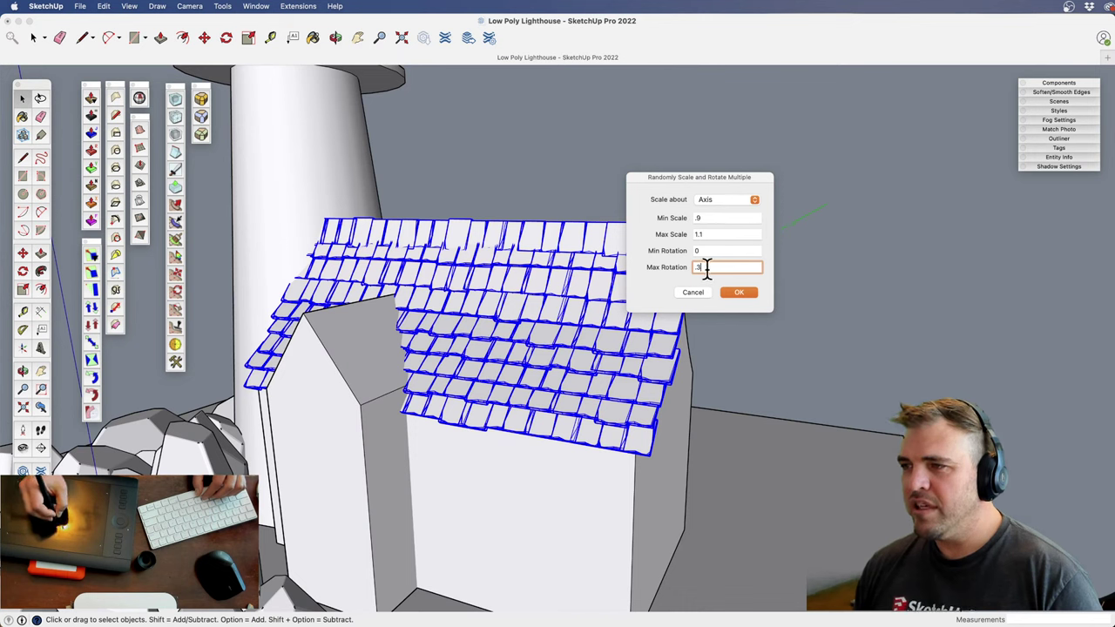
{"action": "left_click", "coordinate": [736, 294]}
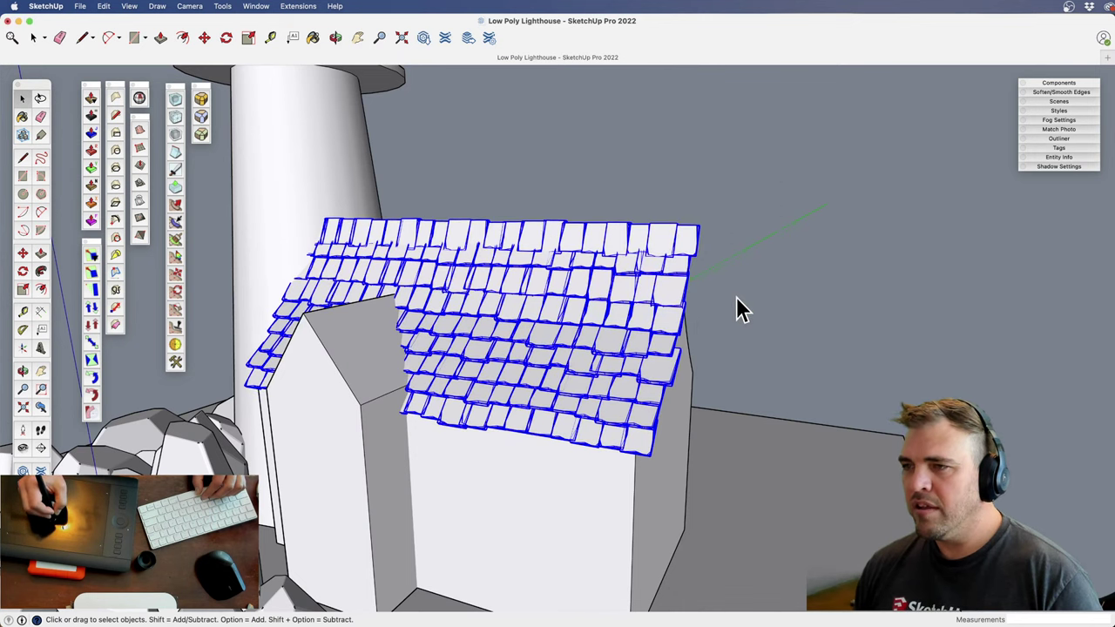
Deselect the shingles and examine the randomized front roof from several angles
{"action": "left_click", "coordinate": [722, 353]}
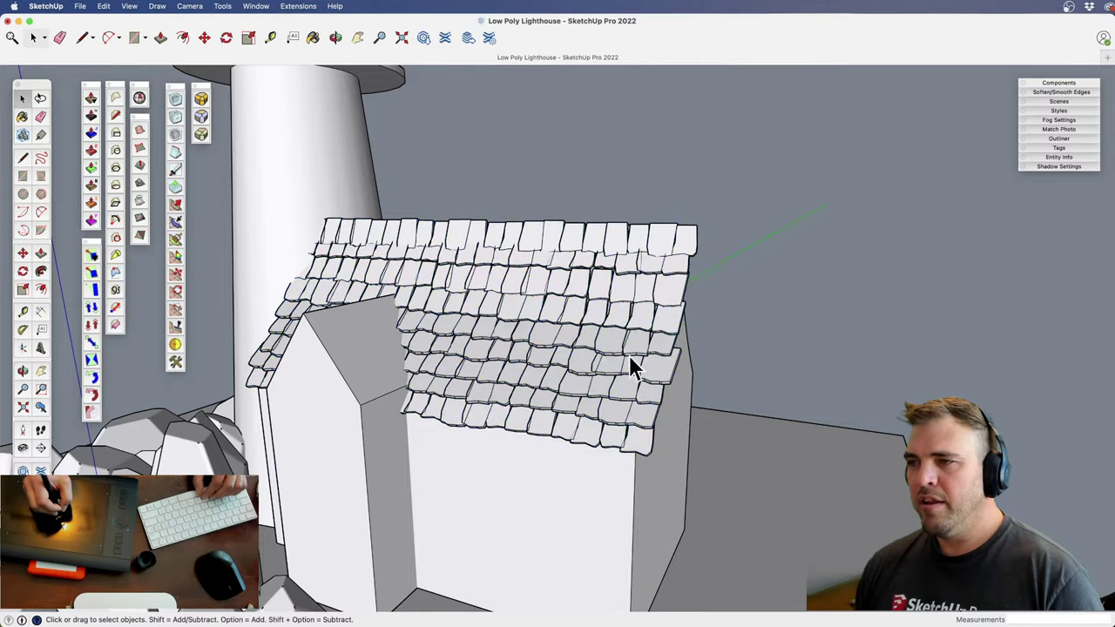
{"action": "middle_click_drag", "start_coordinate": [632, 366], "coordinate": [409, 448]}
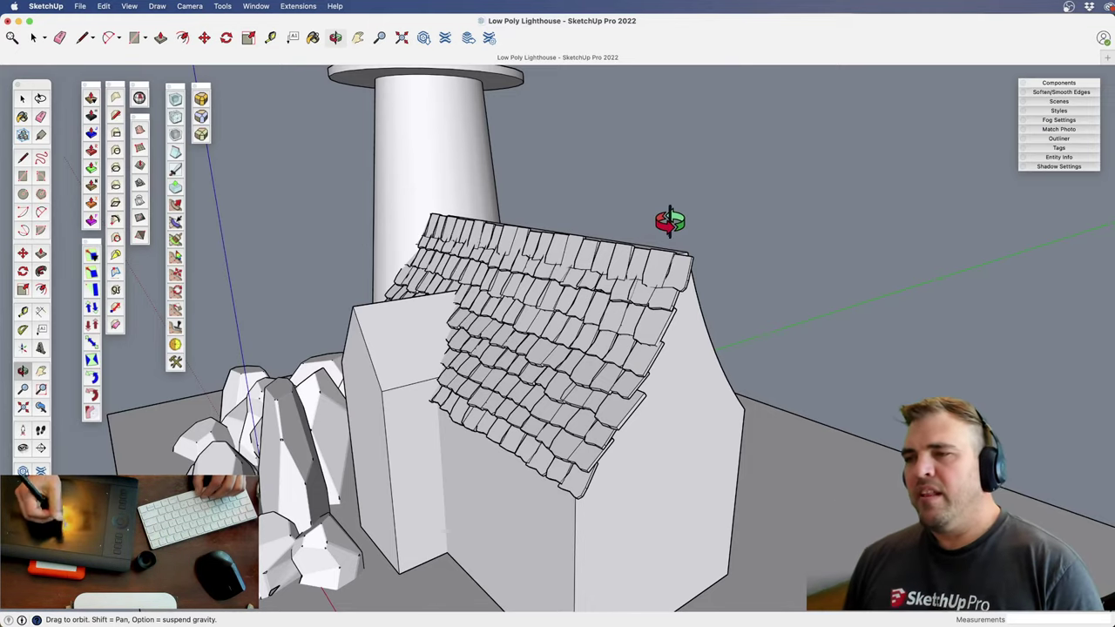
{"action": "middle_click_drag", "start_coordinate": [549, 339], "coordinate": [630, 374]}
{"action": "left_click_drag", "start_coordinate": [632, 374], "coordinate": [631, 368]}
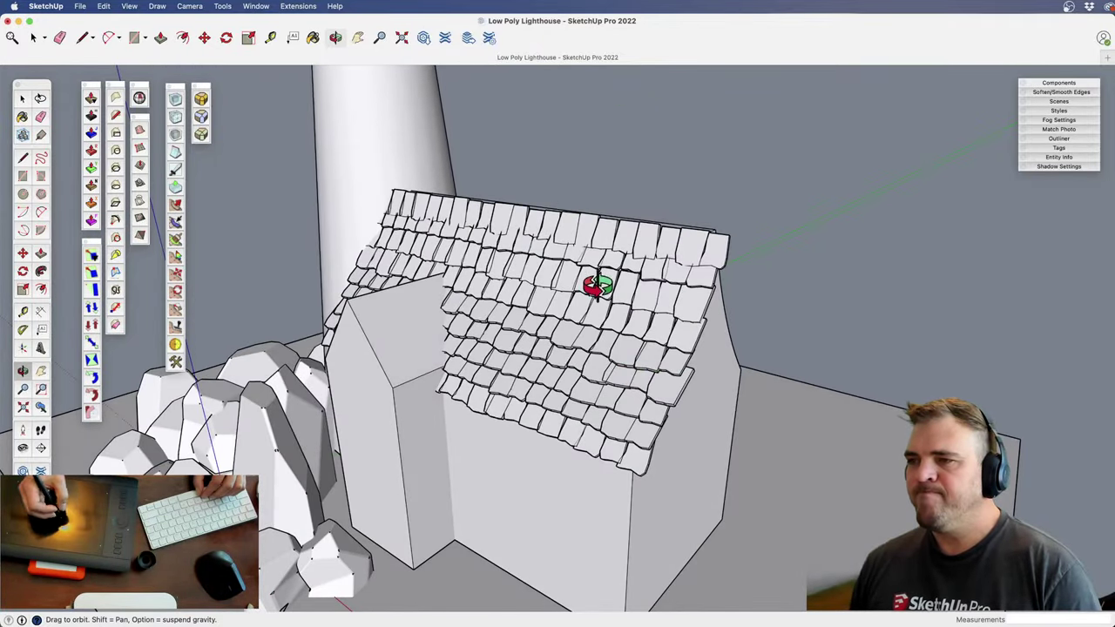
Make the second loose slab from the house a unique component, so editing it does not affect the first slab
{"action": "key", "text": "z"}
{"action": "left_click_drag", "start_coordinate": [577, 287], "coordinate": [575, 422]}
{"action": "key", "text": "h"}
{"action": "left_click_drag", "start_coordinate": [574, 422], "coordinate": [468, 291]}
{"action": "key", "text": "z"}
{"action": "key", "text": "h"}
{"action": "key", "text": "o"}
{"action": "left_click_drag", "start_coordinate": [578, 400], "coordinate": [488, 362]}
{"action": "key", "text": "space"}
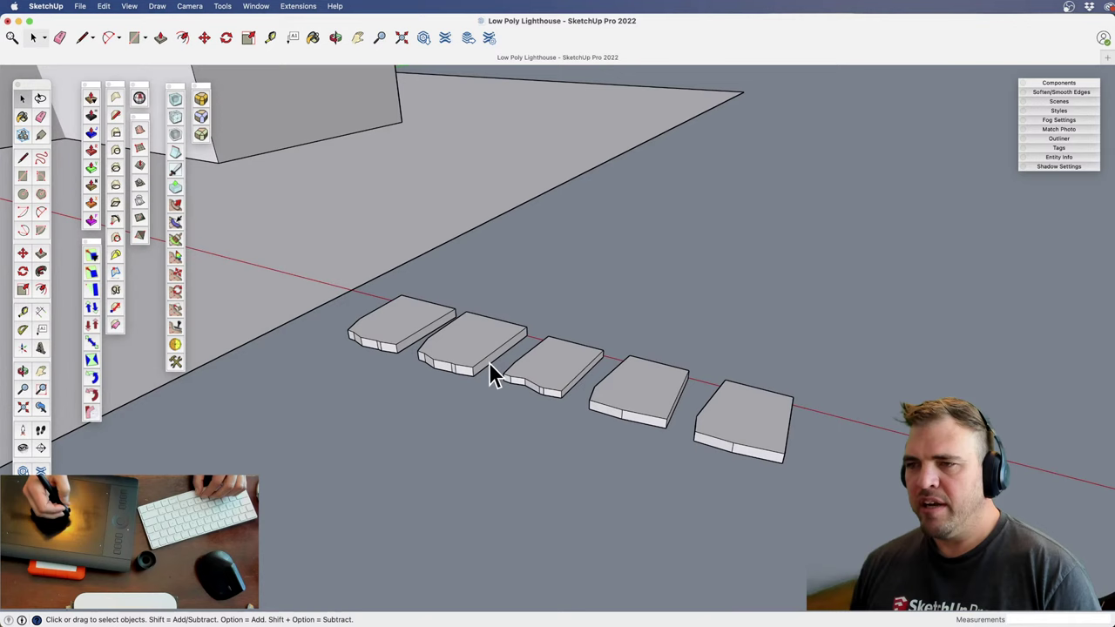
{"action": "double_click", "coordinate": [404, 320]}
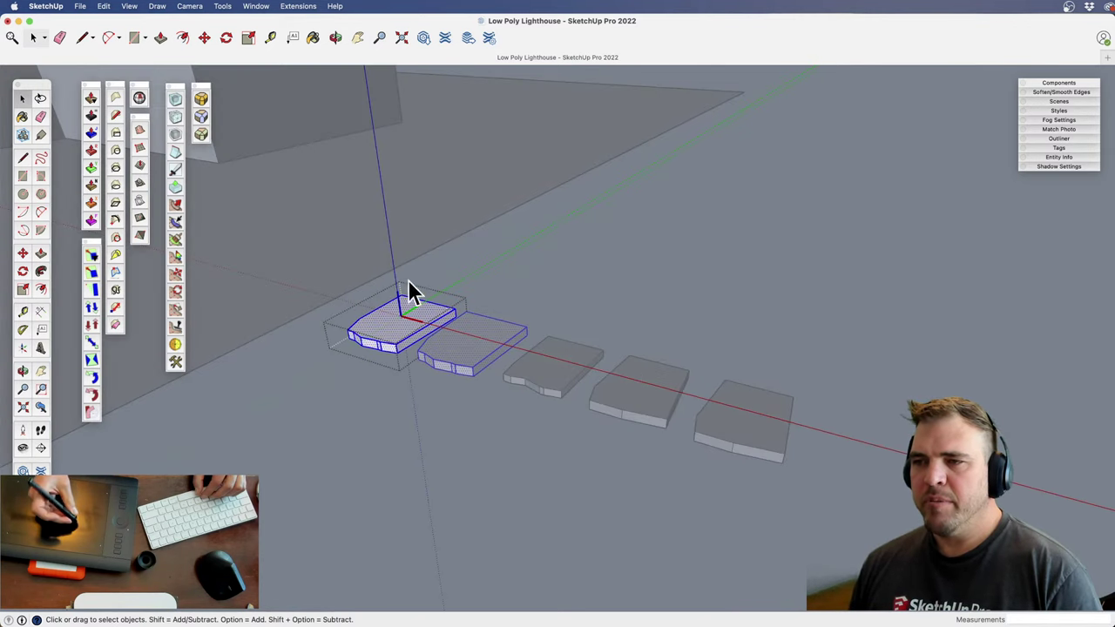
{"action": "key", "text": "Escape"}
{"action": "key", "text": "Escape"}
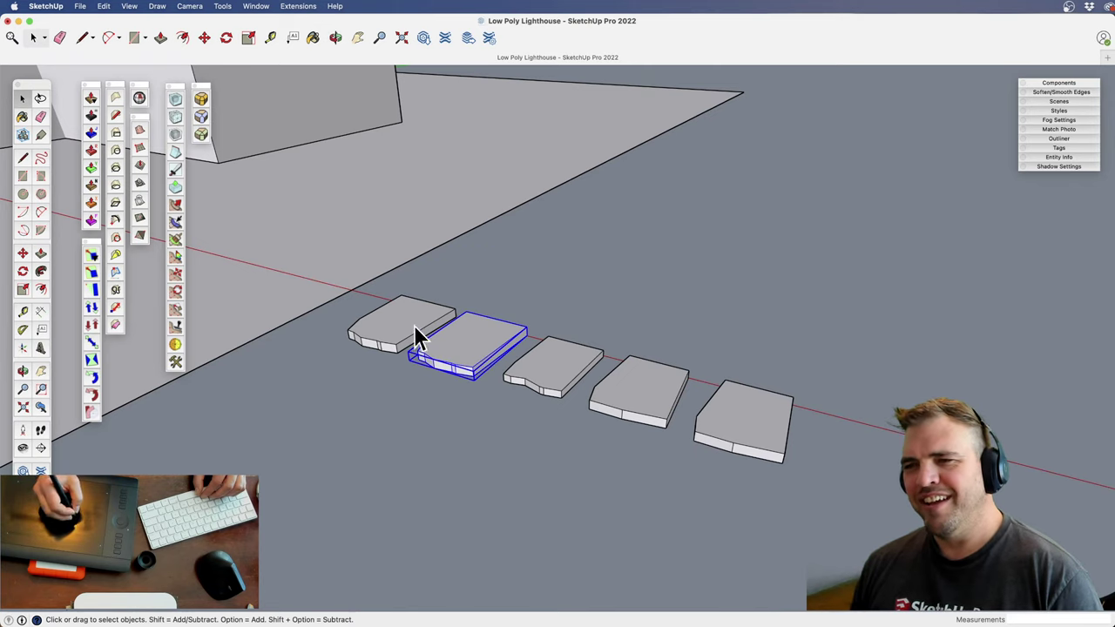
{"action": "left_click", "coordinate": [481, 346]}
{"action": "right_click", "coordinate": [471, 347]}
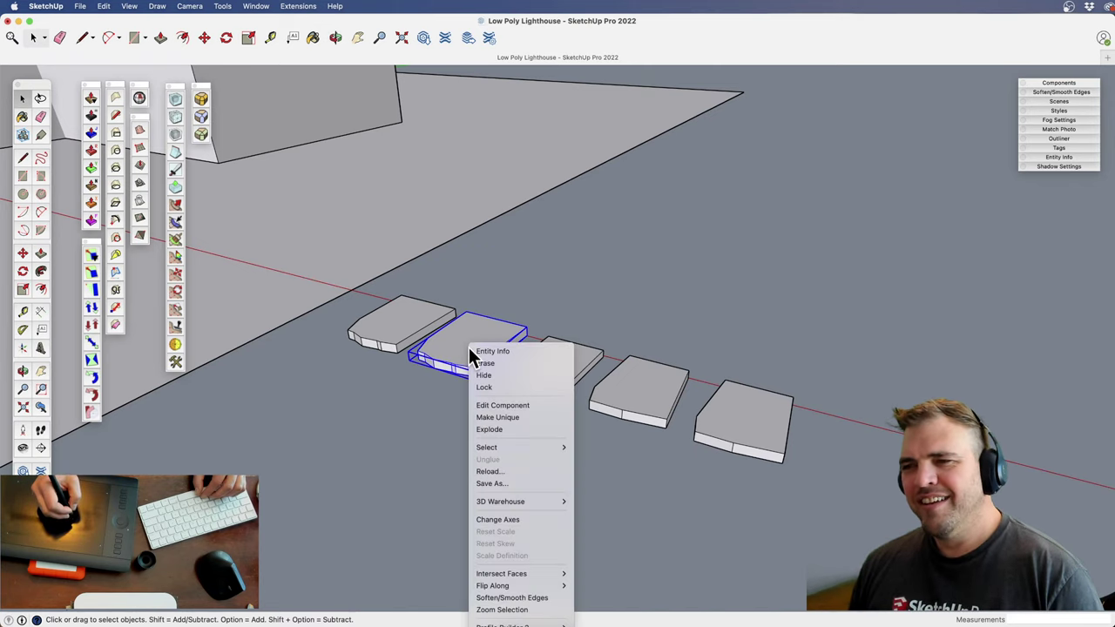
{"action": "left_click", "coordinate": [520, 418]}
{"action": "key", "text": "Return"}
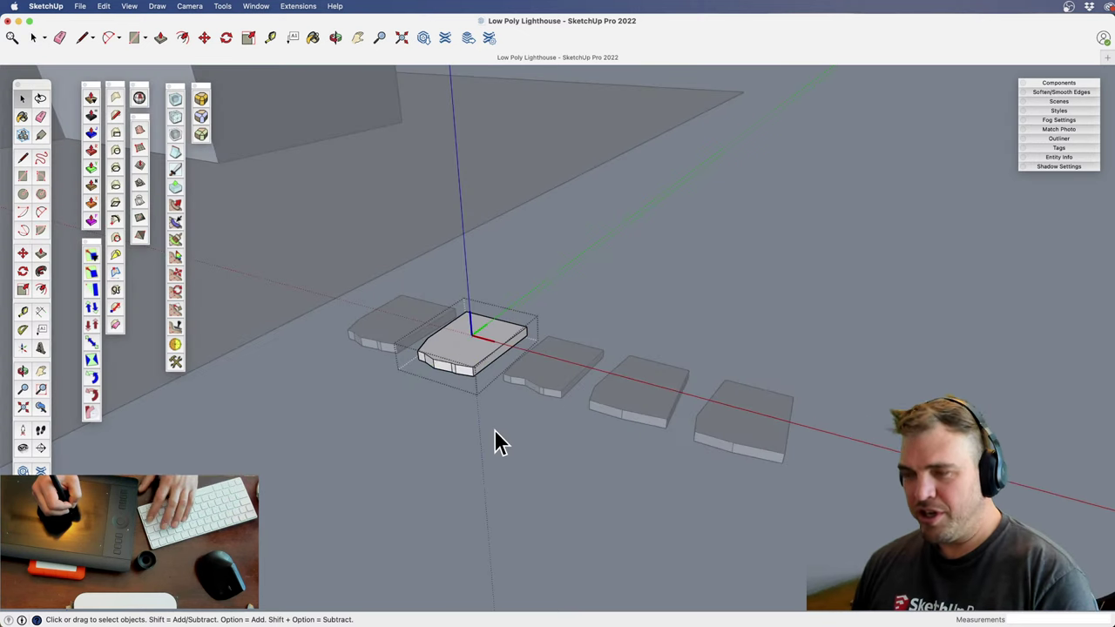
{"action": "double_click", "coordinate": [382, 309]}
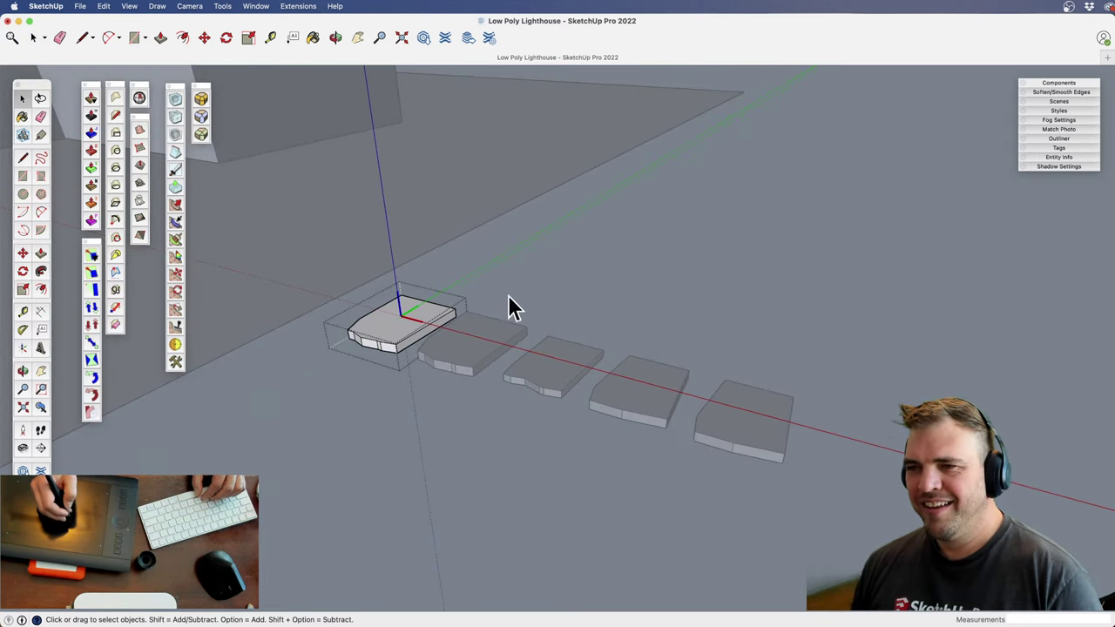
{"action": "left_click", "coordinate": [510, 297]}
Open the second slab for editing and shift the end facet of its irregular front edge slightly outward along the red axis
{"action": "double_click", "coordinate": [475, 337]}
{"action": "middle_click_drag", "start_coordinate": [490, 337], "coordinate": [592, 473]}
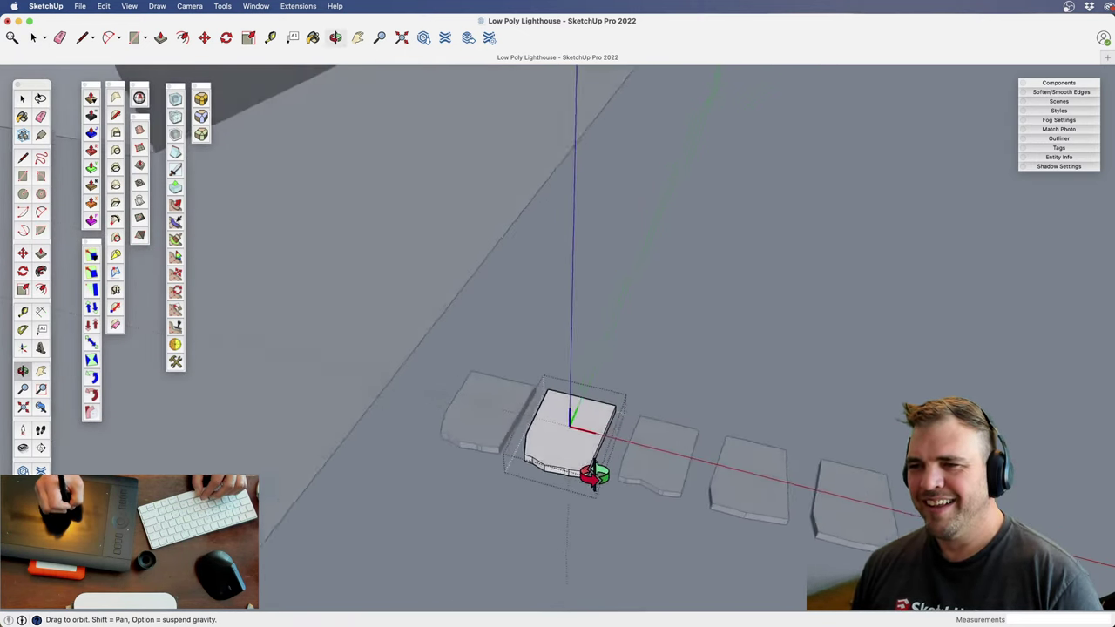
{"action": "key", "text": "z"}
{"action": "left_click_drag", "start_coordinate": [592, 473], "coordinate": [604, 354]}
{"action": "middle_click_drag", "start_coordinate": [604, 353], "coordinate": [531, 371], "text": "shift"}
{"action": "key", "text": "space"}
{"action": "left_click_drag", "start_coordinate": [545, 405], "coordinate": [571, 448]}
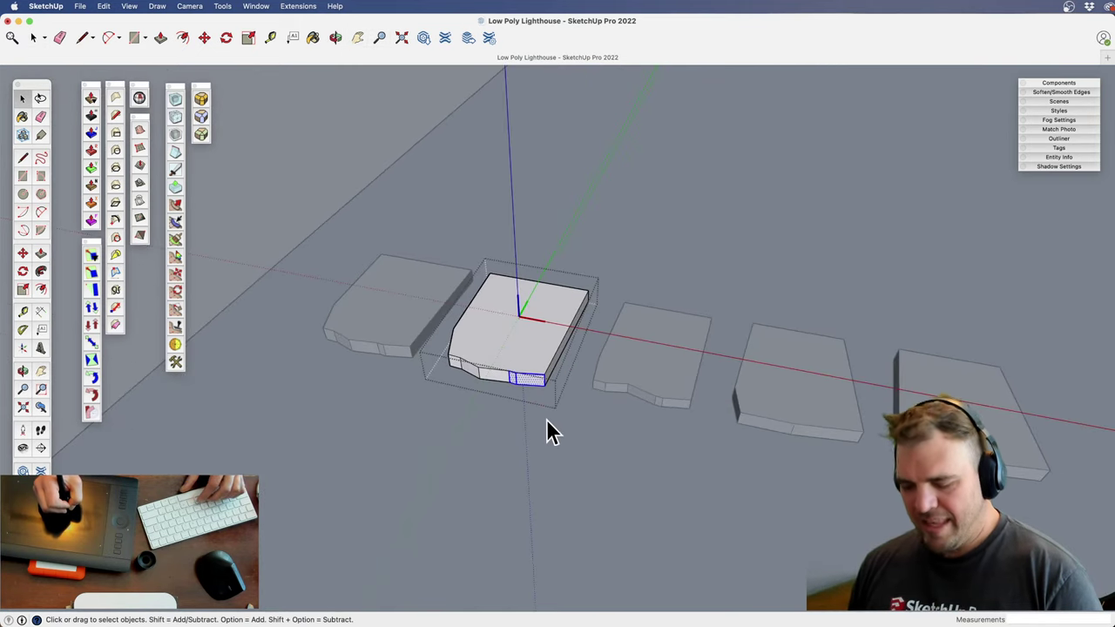
{"action": "key", "text": "m"}
{"action": "left_click", "coordinate": [542, 412]}
{"action": "left_click", "coordinate": [571, 405]}
{"action": "key", "text": "space"}
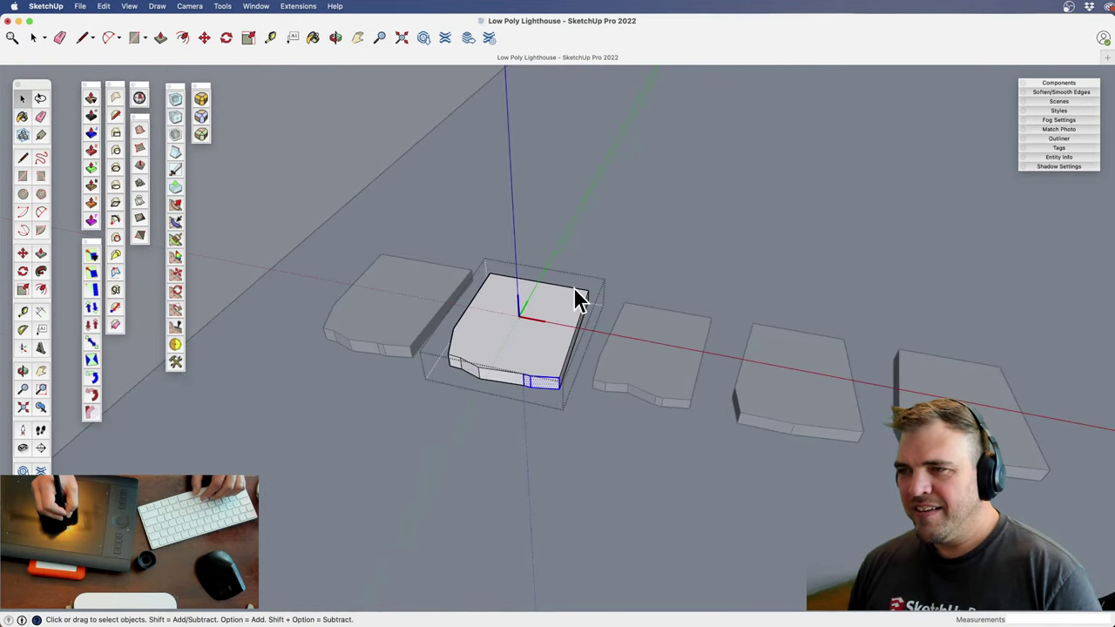
Move the second slab's back corner on the same side slightly inward, and close the component
{"action": "key", "text": "m"}
{"action": "left_click", "coordinate": [620, 268]}
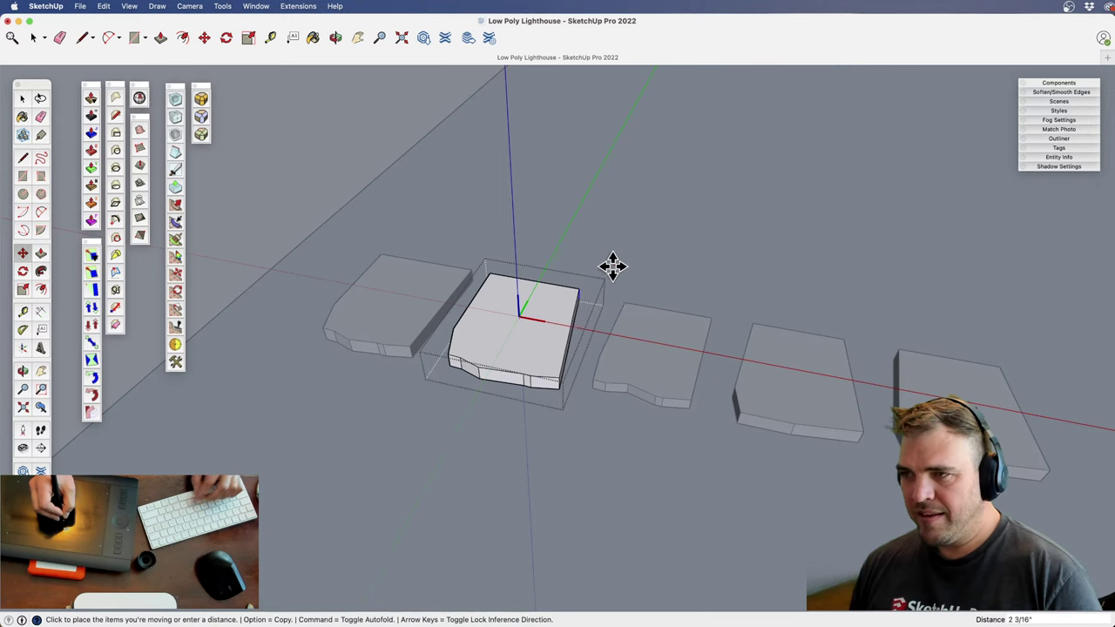
{"action": "left_click", "coordinate": [616, 269]}
{"action": "key", "text": "space"}
{"action": "left_click", "coordinate": [620, 257]}
Open the loose slab nearest the house for editing and start Sharp Corner on all its geometry
{"action": "key", "text": "z"}
{"action": "left_click_drag", "start_coordinate": [502, 266], "coordinate": [485, 423]}
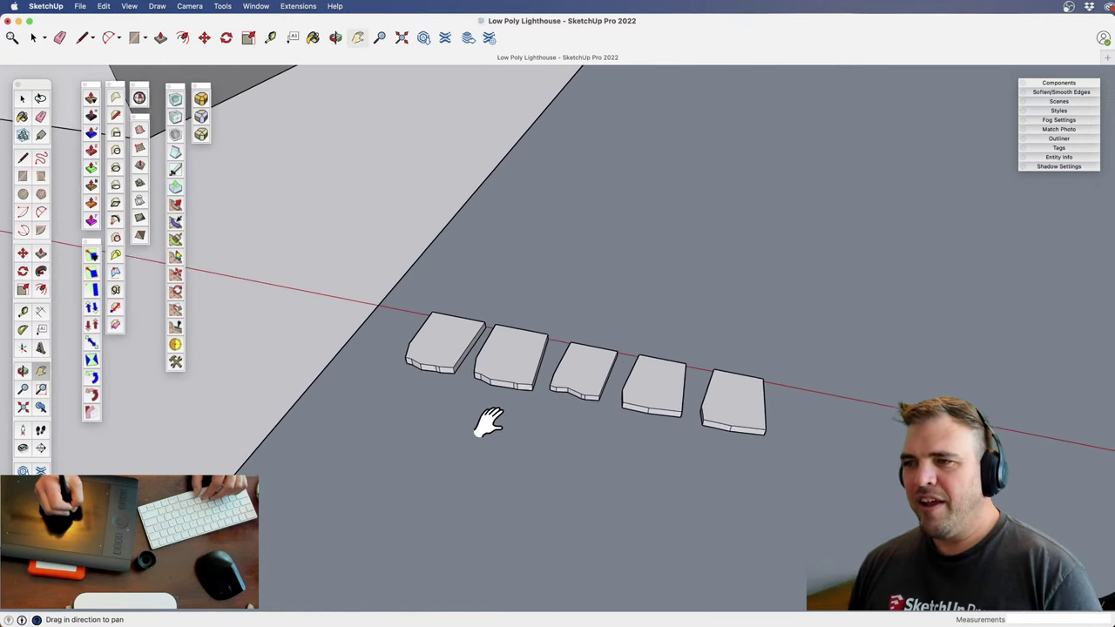
{"action": "key", "text": "space"}
{"action": "double_click", "coordinate": [439, 353]}
{"action": "key", "text": "o"}
{"action": "left_click_drag", "start_coordinate": [452, 345], "coordinate": [423, 298]}
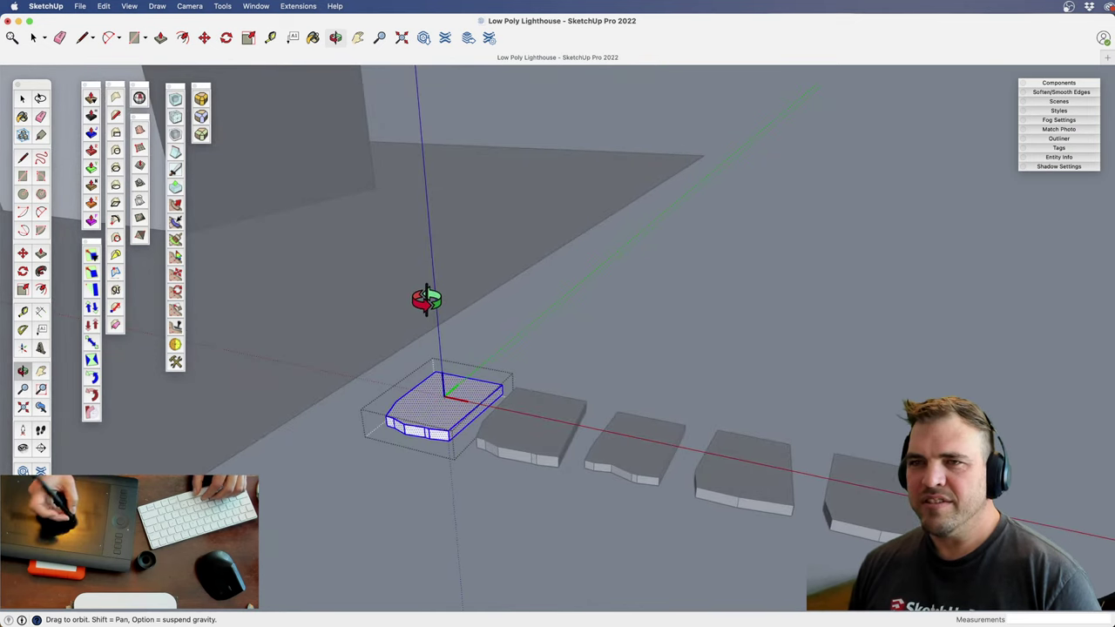
{"action": "left_click", "coordinate": [202, 117]}
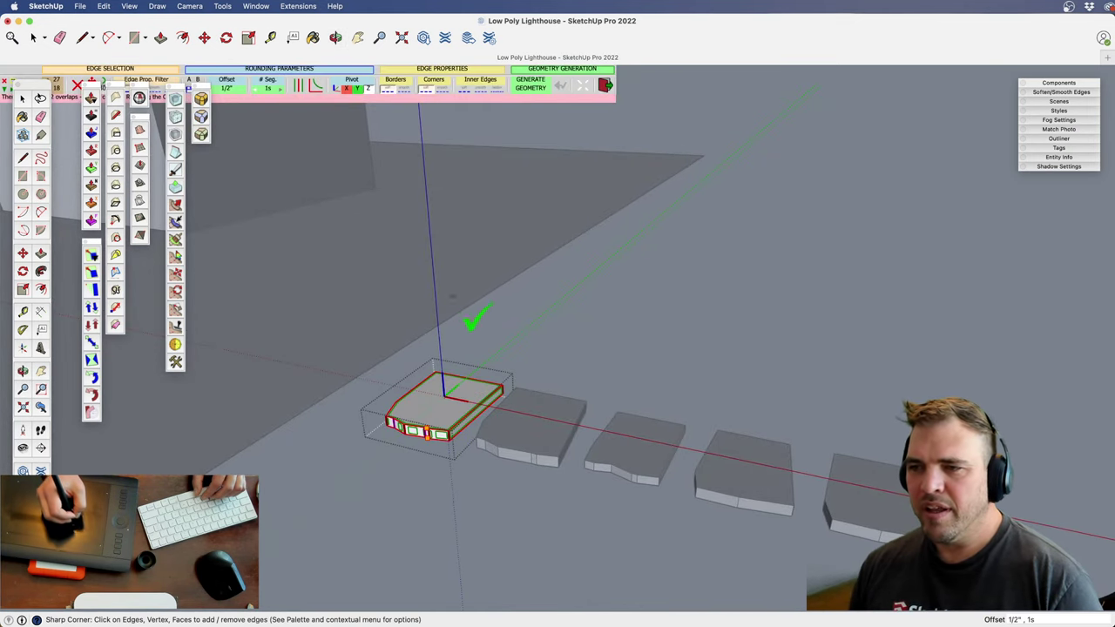
Try Sharp Corner offsets of .2 and .3 on the slab's edges
{"action": "left_click", "coordinate": [231, 89]}
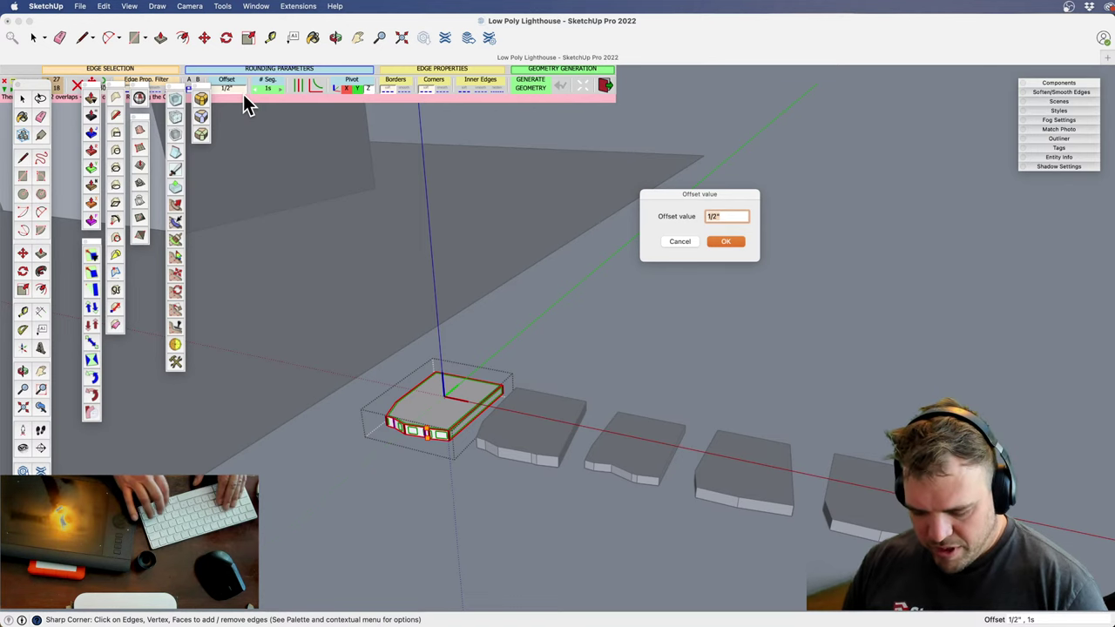
{"action": "type", "text": ".2"}
{"action": "key", "text": "Return"}
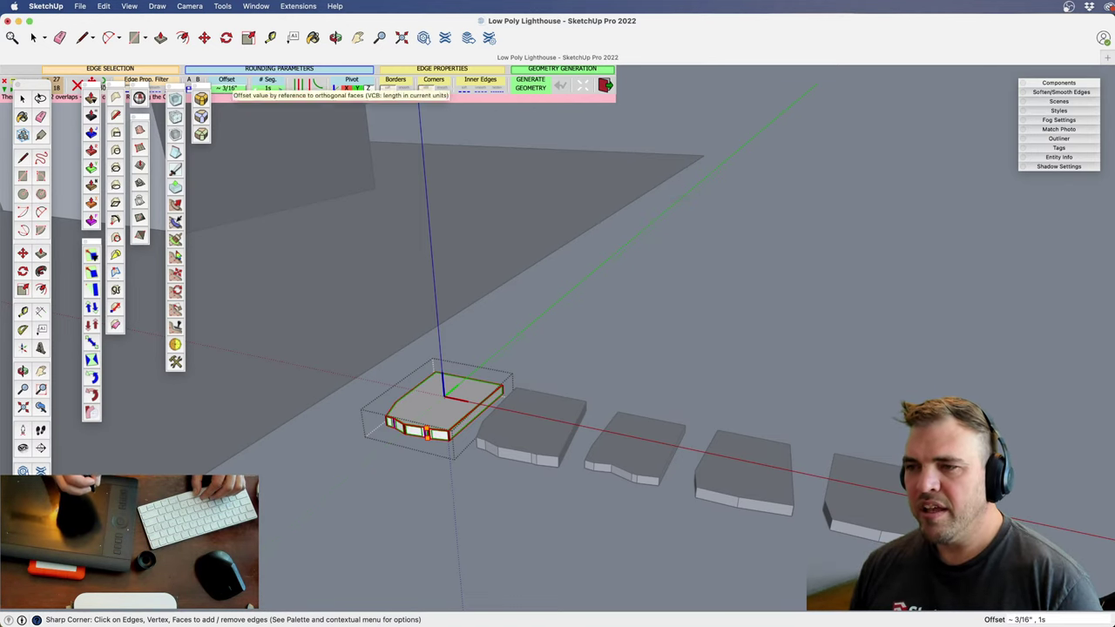
{"action": "left_click", "coordinate": [230, 89]}
{"action": "type", "text": ".3"}
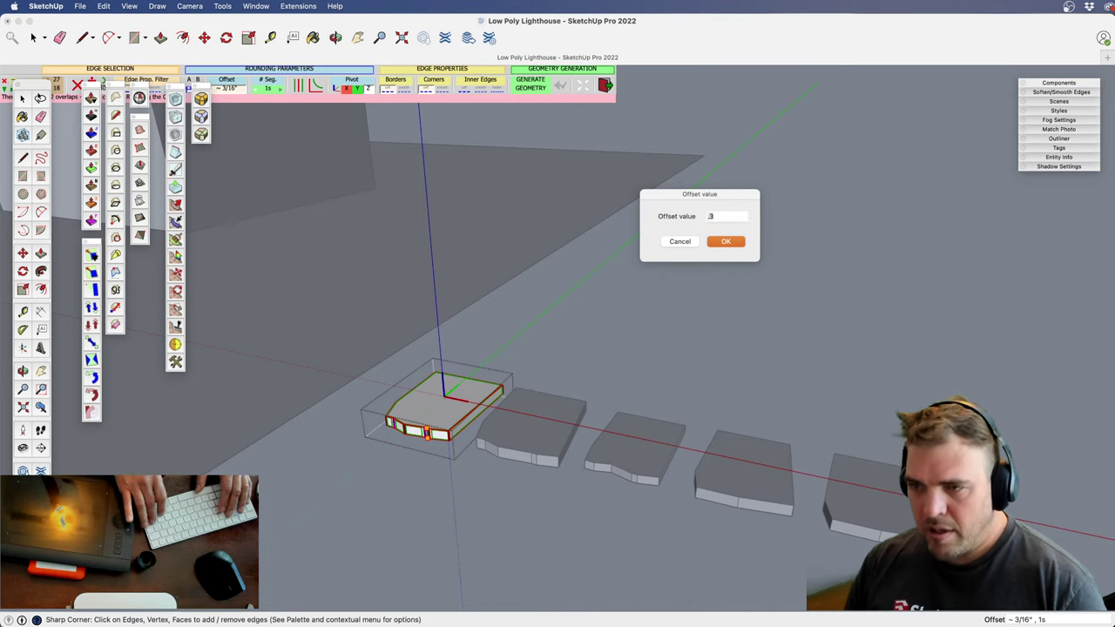
{"action": "key", "text": "Return"}
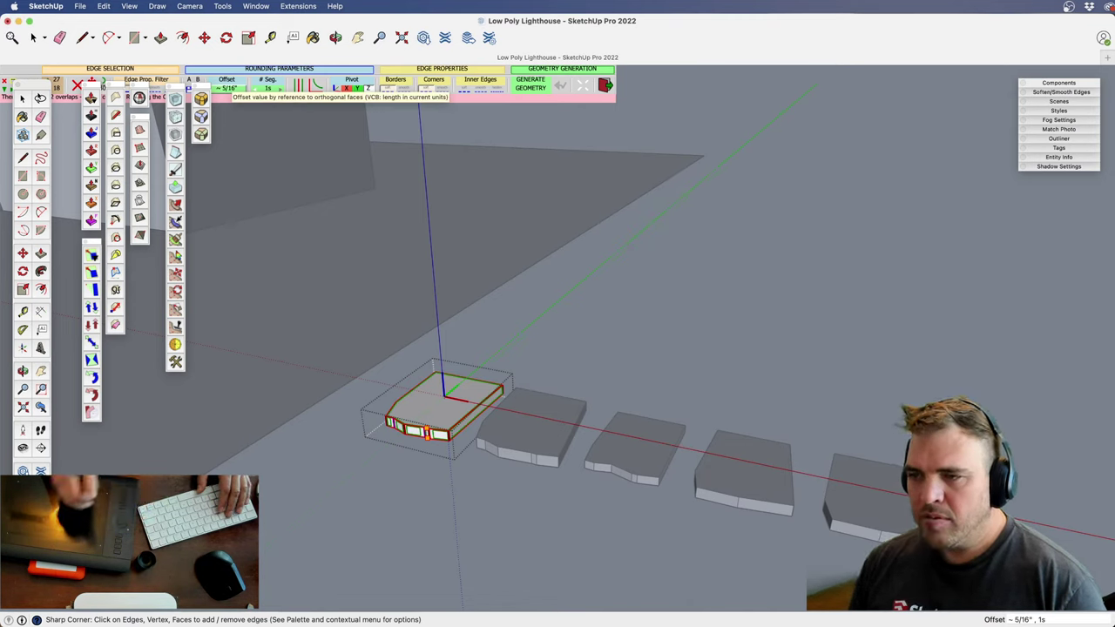
Set the Sharp Corner offset to .4 and generate the beveled edges on the slab
{"action": "left_click", "coordinate": [227, 91]}
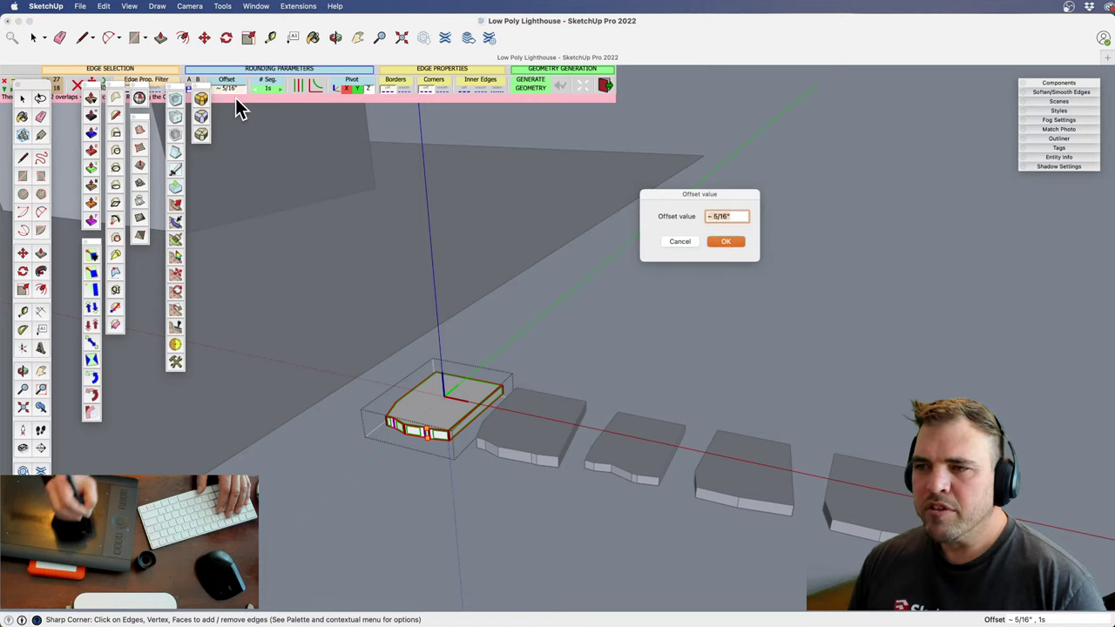
{"action": "type", "text": ".4"}
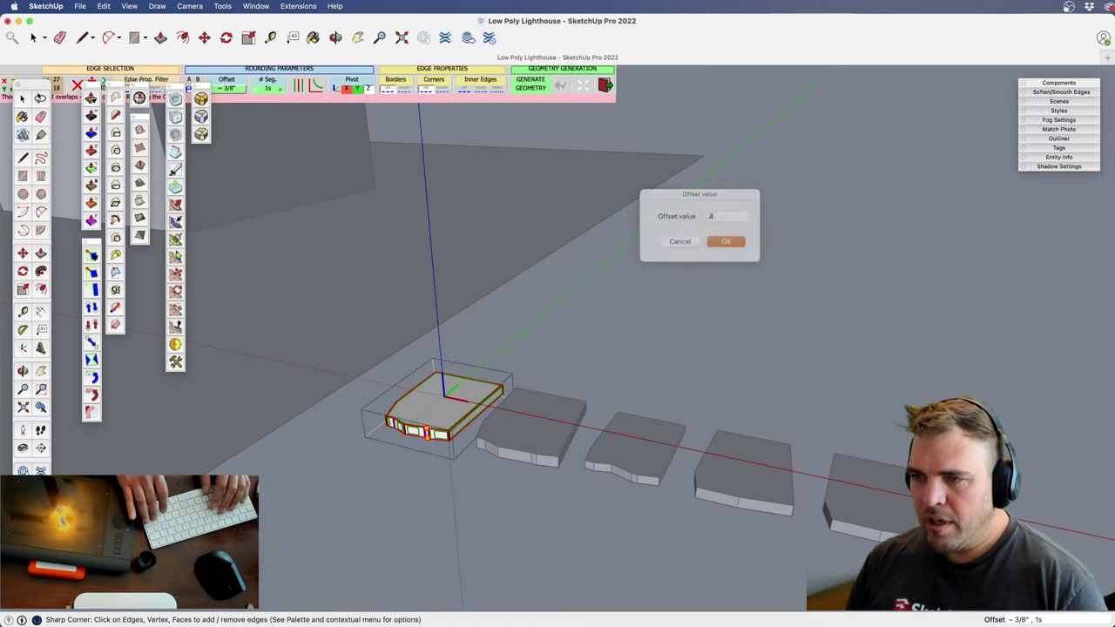
{"action": "key", "text": "Return"}
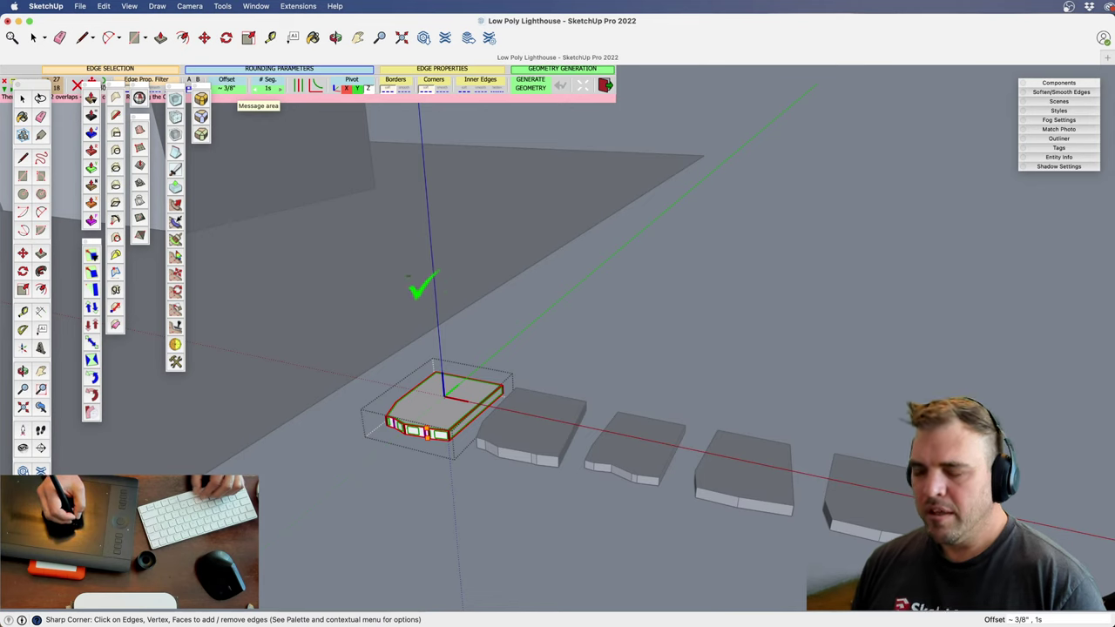
{"action": "left_click", "coordinate": [742, 292]}
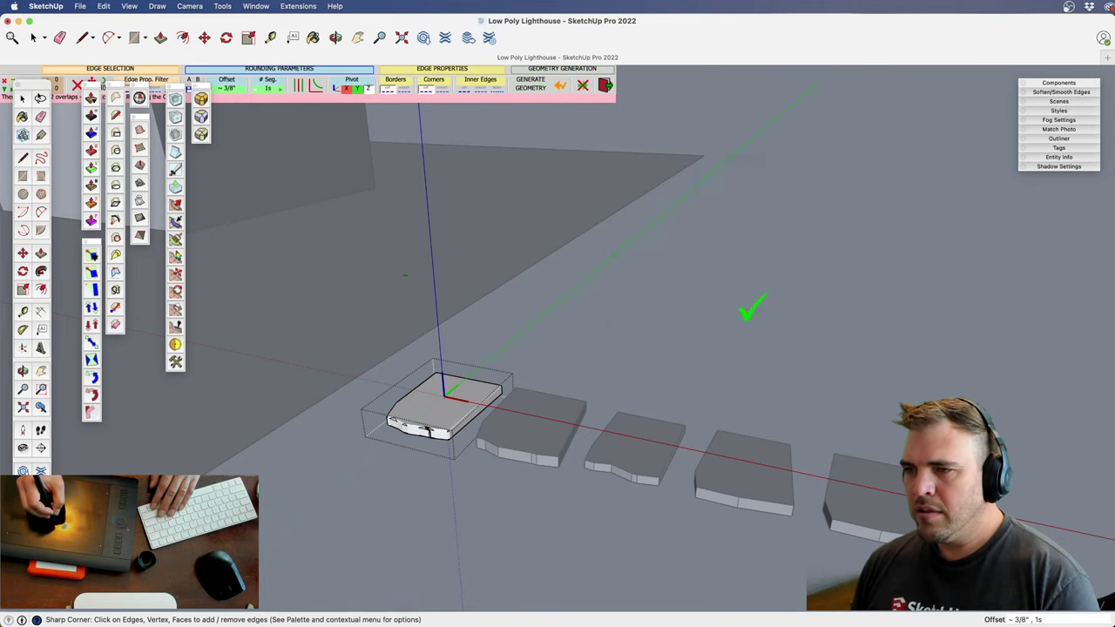
Examine the shingle pattern on the house roof with the first slab's beveled edges, and return to the row of source slabs
{"action": "middle_click_drag", "start_coordinate": [453, 413], "coordinate": [528, 410], "text": "shift"}
{"action": "scroll", "coordinate": [490, 410], "scroll_direction": "down", "scroll_amount": 5}
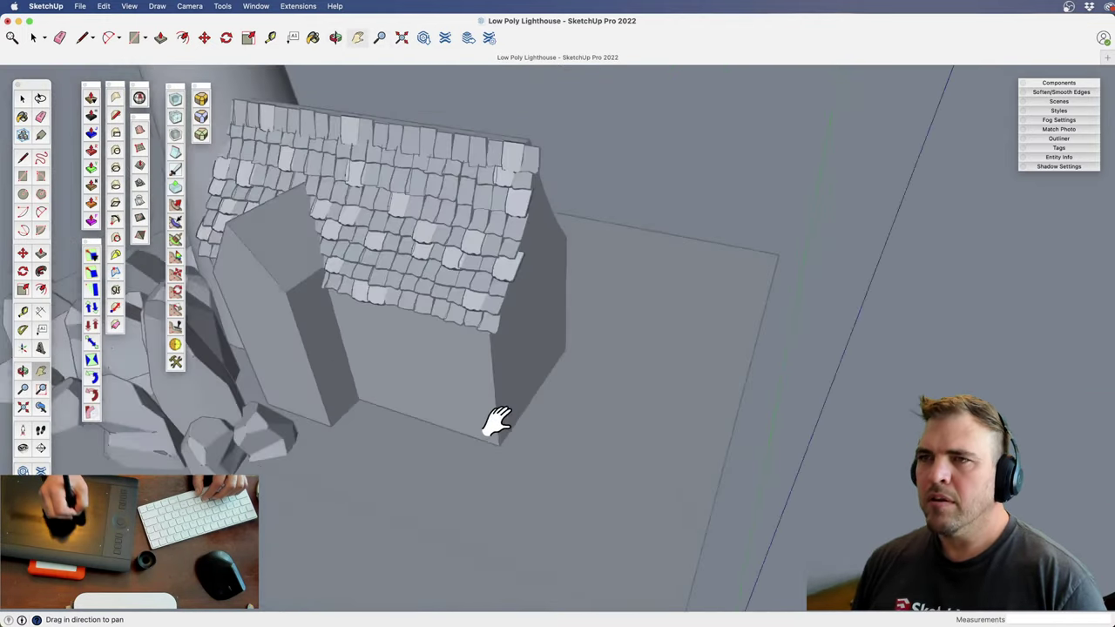
{"action": "middle_click_drag", "start_coordinate": [496, 423], "coordinate": [710, 326], "text": "shift"}
{"action": "left_click", "coordinate": [710, 315]}
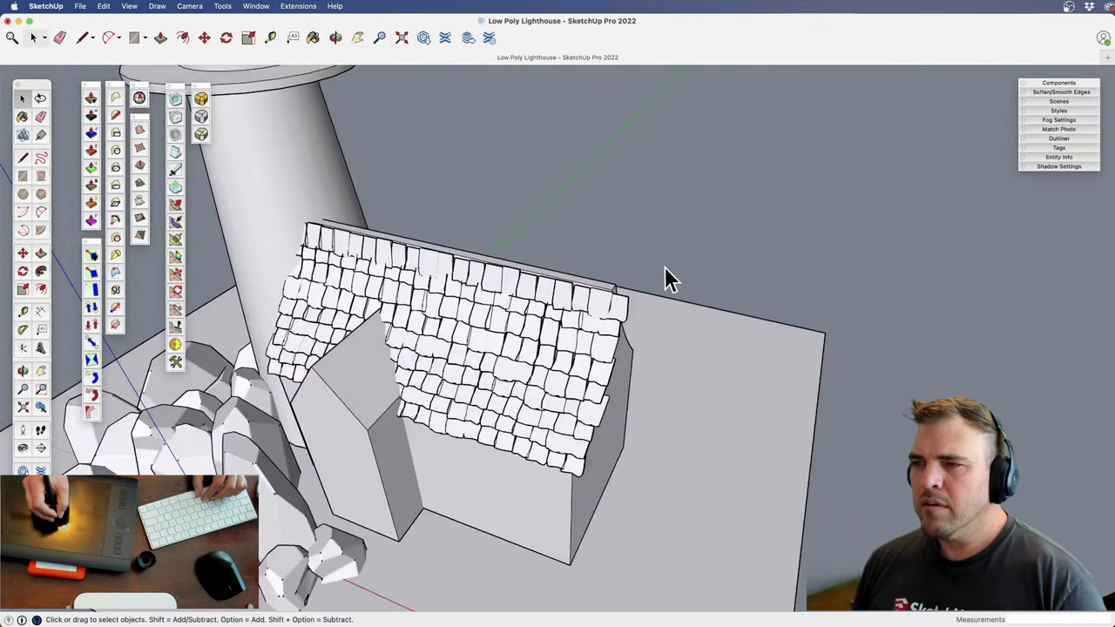
{"action": "scroll", "coordinate": [541, 324], "scroll_direction": "up", "scroll_amount": 5}
{"action": "middle_click_drag", "start_coordinate": [541, 324], "coordinate": [463, 201], "text": "shift"}
{"action": "scroll", "coordinate": [480, 256], "scroll_direction": "down", "scroll_amount": 5}
{"action": "left_click_drag", "start_coordinate": [521, 430], "coordinate": [545, 487]}
{"action": "middle_click_drag", "start_coordinate": [706, 543], "coordinate": [528, 421], "text": "shift"}
{"action": "left_click_drag", "start_coordinate": [528, 421], "coordinate": [473, 301]}
{"action": "middle_click_drag", "start_coordinate": [473, 300], "coordinate": [462, 221], "text": "shift"}
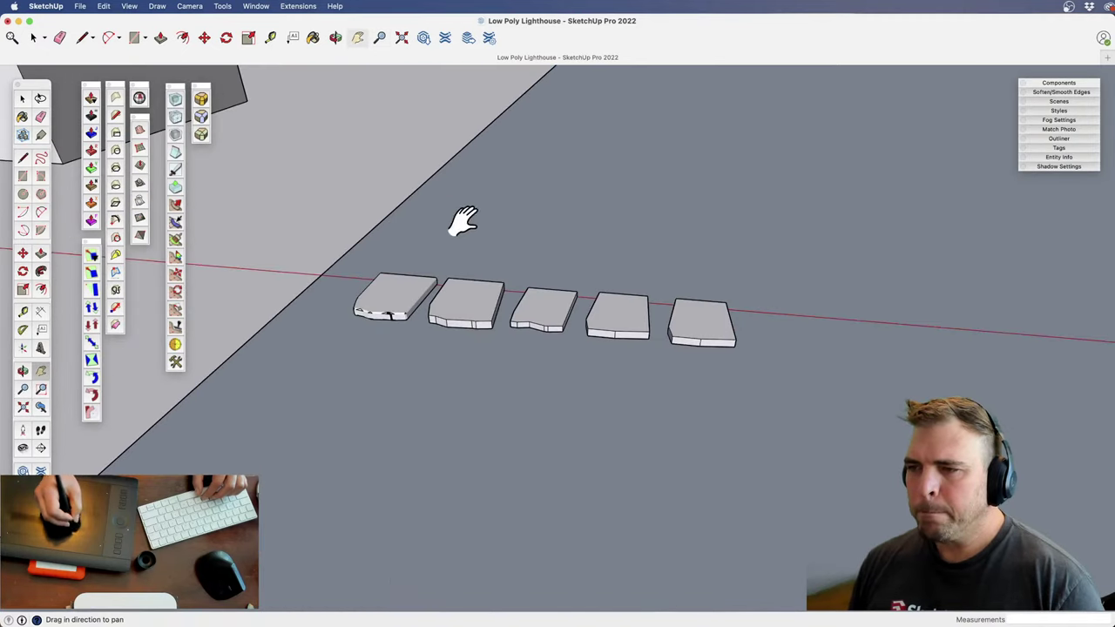
Bevel all edges of the second slab from the house with Sharp Corner at a 3/8" offset
{"action": "key", "text": "space"}
{"action": "double_click", "coordinate": [472, 311]}
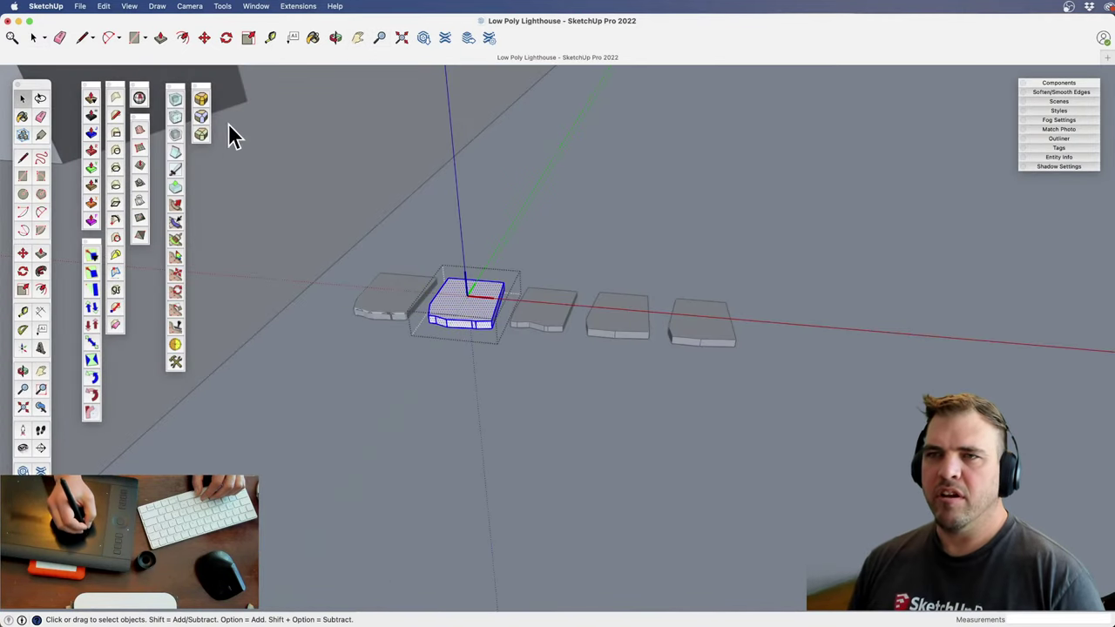
{"action": "left_click", "coordinate": [201, 116]}
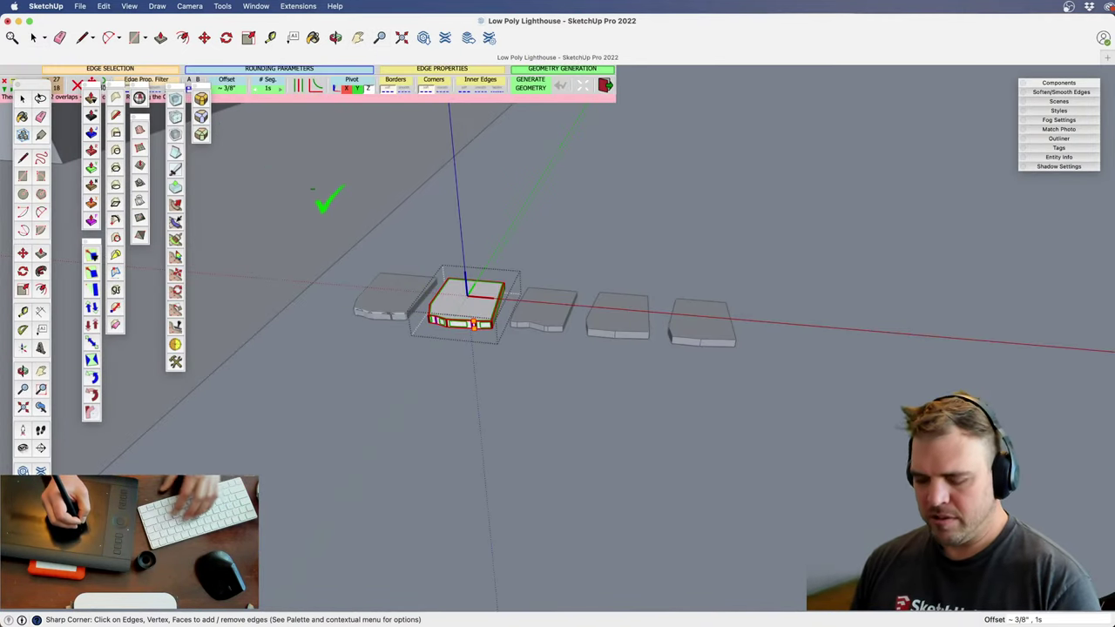
{"action": "left_click", "coordinate": [340, 223]}
{"action": "left_click", "coordinate": [731, 291]}
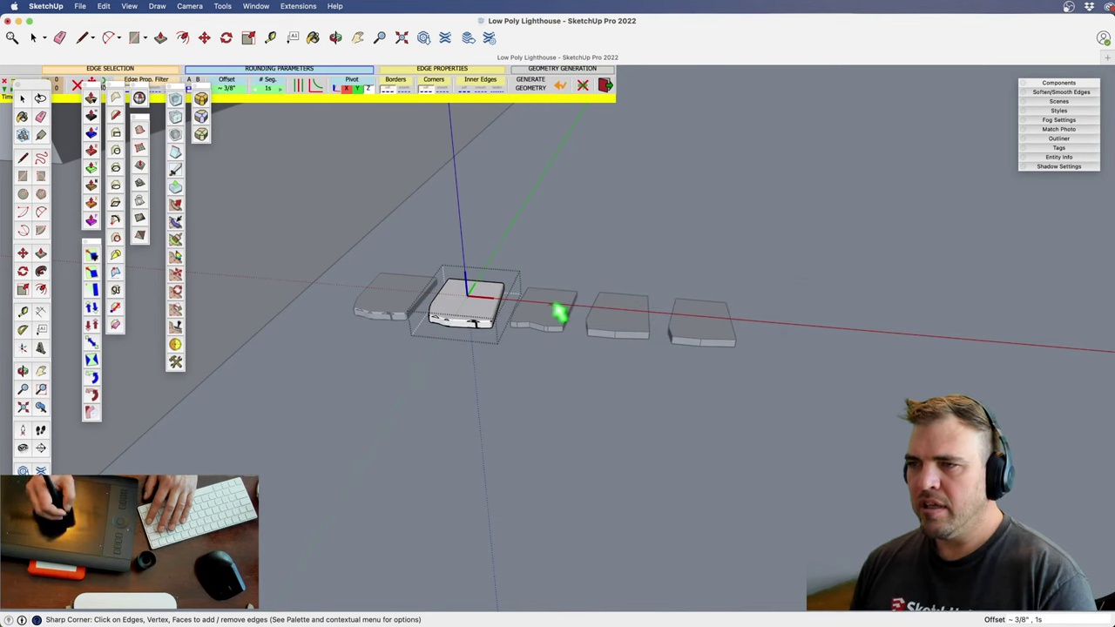
Bevel all edges of the third slab, the one with the wavy front, with Sharp Corner at a 3/8" offset
{"action": "key", "text": "space"}
{"action": "left_click", "coordinate": [546, 314]}
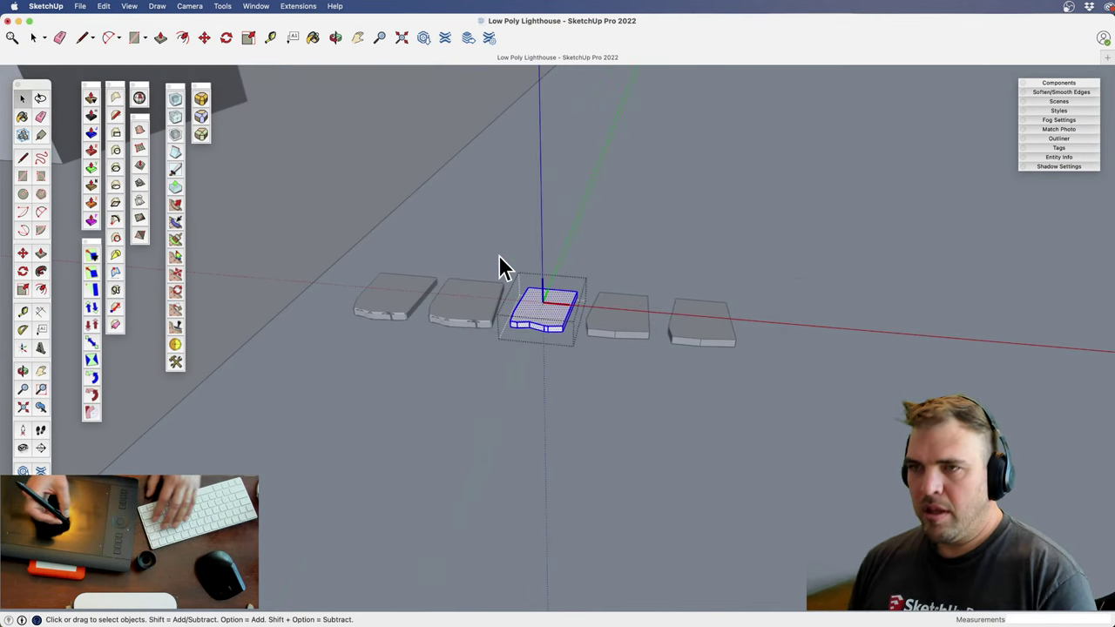
{"action": "left_click", "coordinate": [201, 134]}
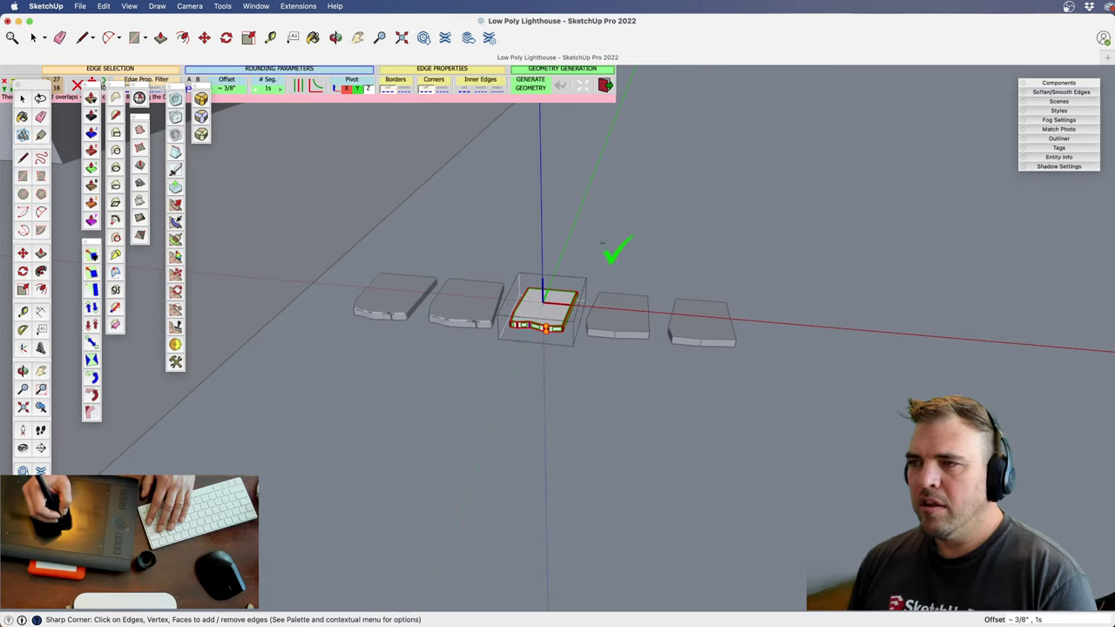
{"action": "left_click", "coordinate": [603, 244]}
{"action": "left_click", "coordinate": [736, 292]}
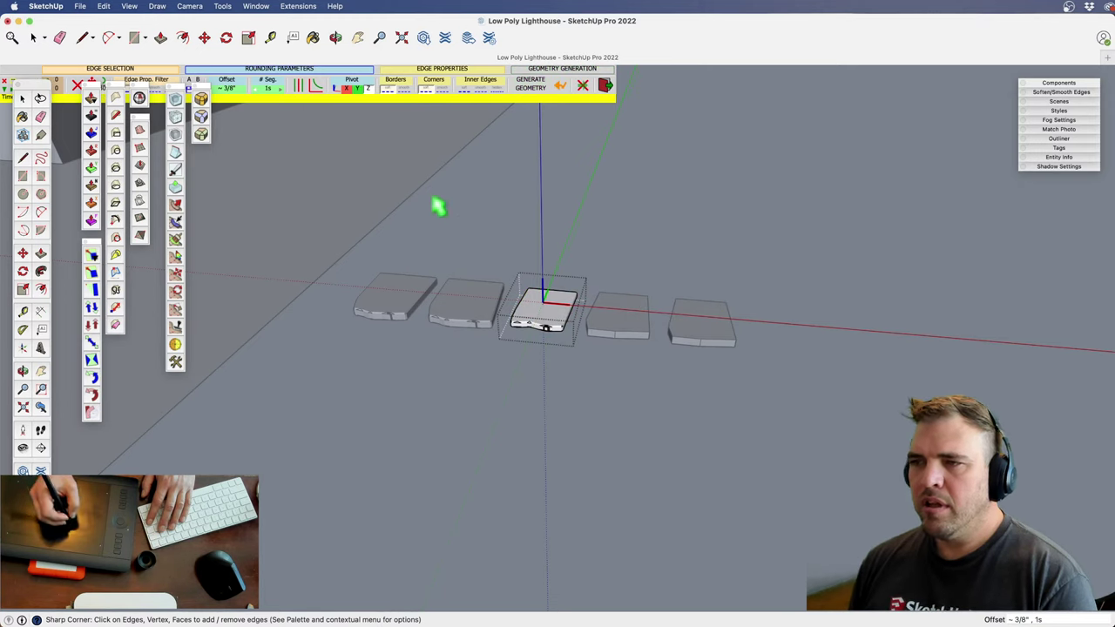
Close the fourth slab's component without beveling it and make the slab unique from the fifth one
{"action": "key", "text": "space"}
{"action": "left_click", "coordinate": [618, 320]}
{"action": "triple_click", "coordinate": [619, 320]}
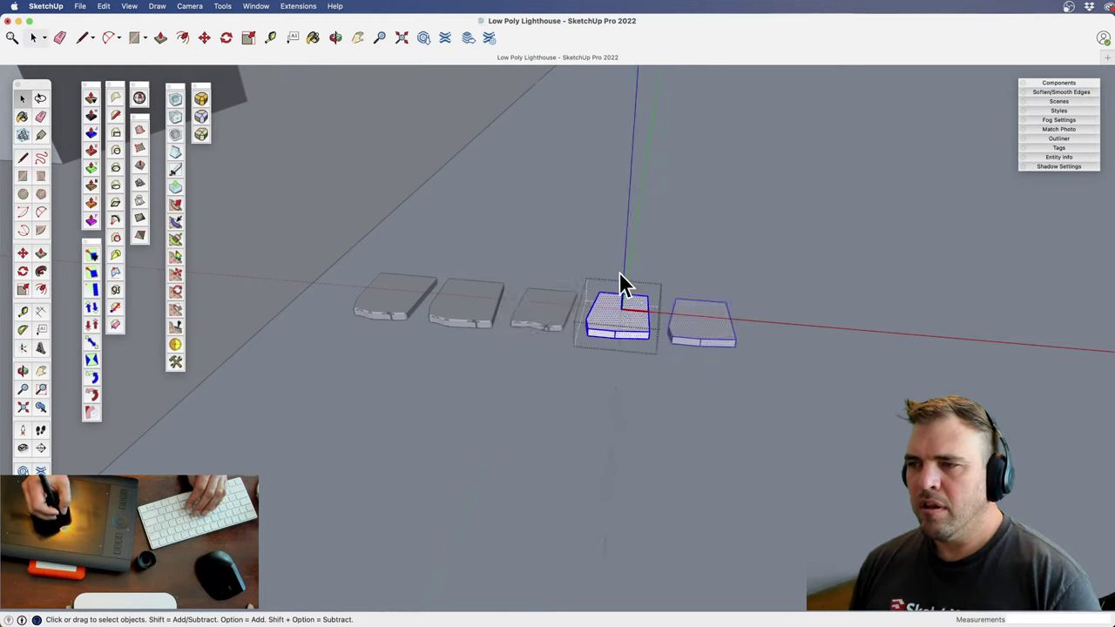
{"action": "left_click", "coordinate": [736, 329]}
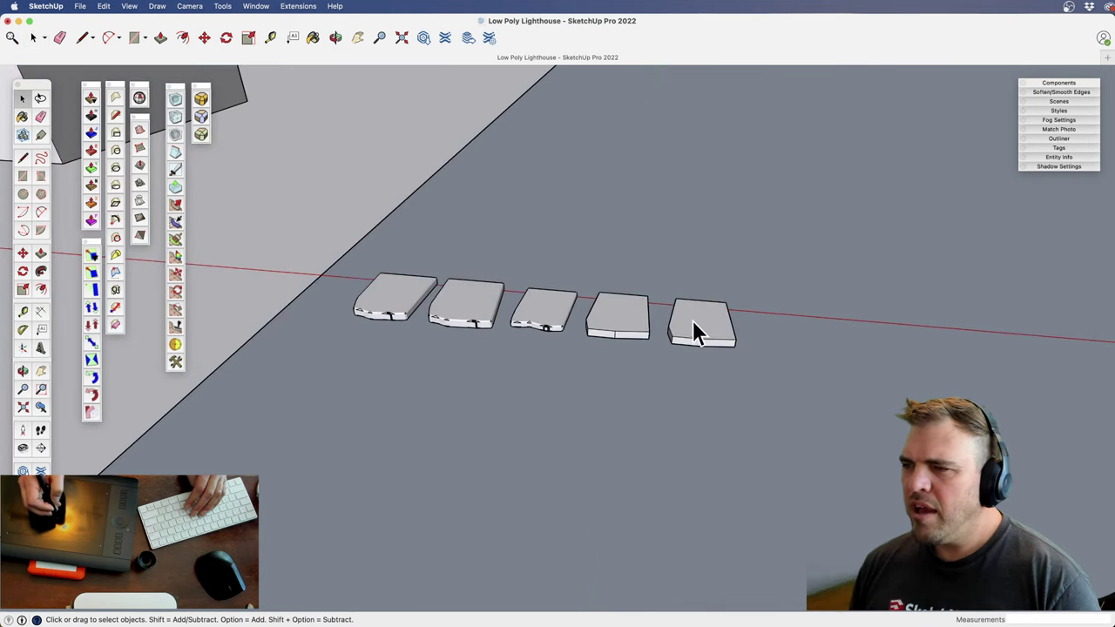
{"action": "double_click", "coordinate": [678, 306]}
{"action": "left_click", "coordinate": [763, 309]}
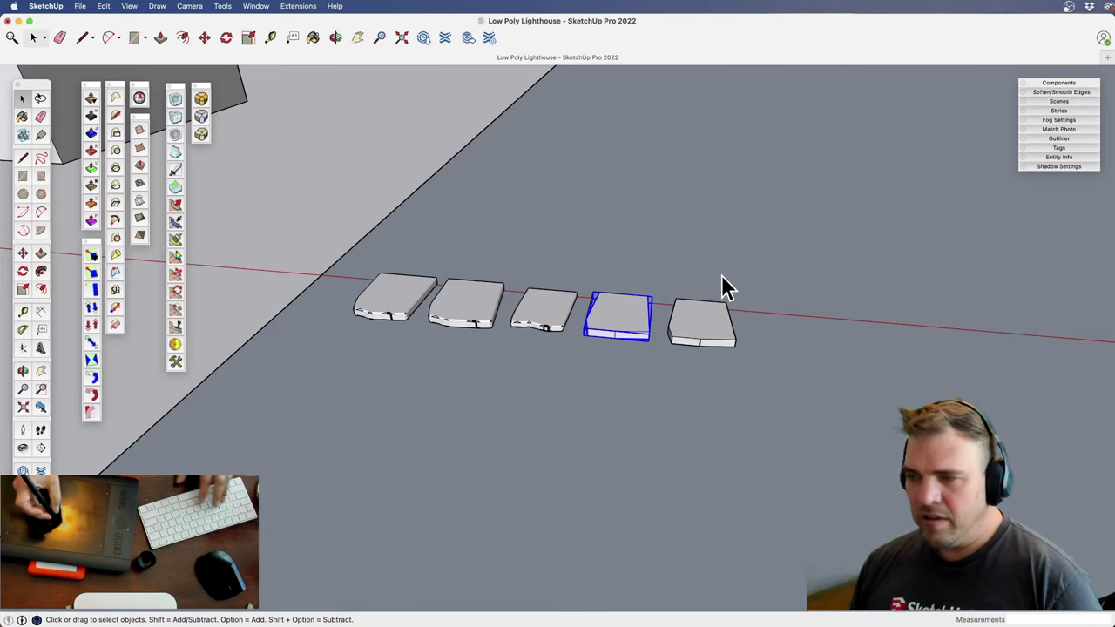
{"action": "right_click", "coordinate": [608, 321]}
{"action": "left_click", "coordinate": [655, 390]}
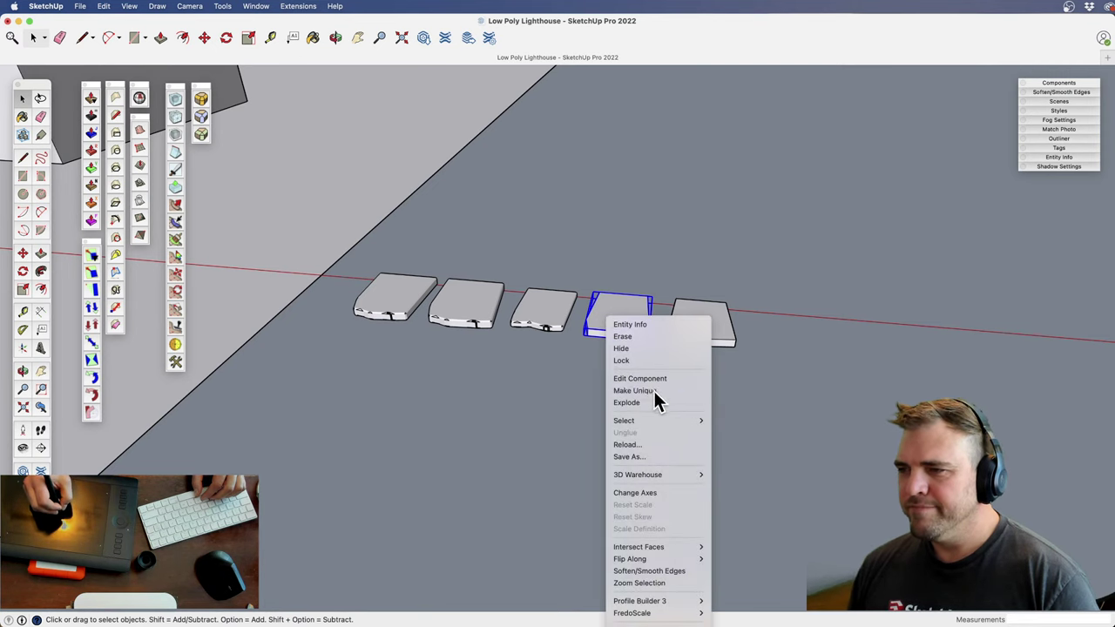
Draw an angled notch on the fourth slab's top face along its front edge and push it through the slab's thickness
{"action": "middle_click_drag", "start_coordinate": [612, 371], "coordinate": [554, 416]}
{"action": "scroll", "coordinate": [557, 409], "scroll_direction": "up", "scroll_amount": 5}
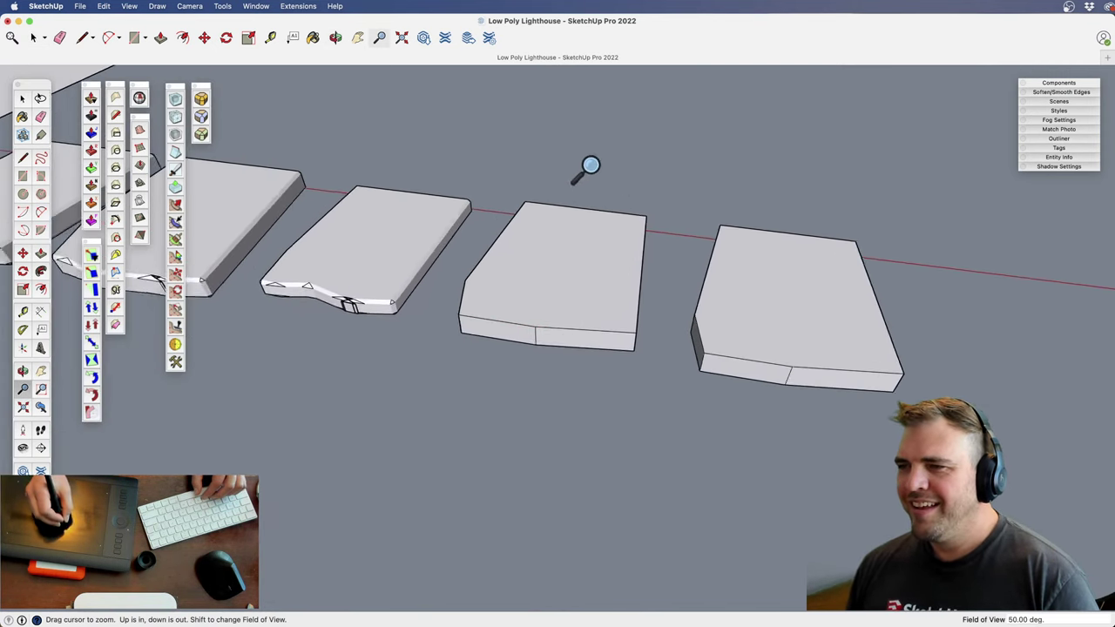
{"action": "key", "text": "space"}
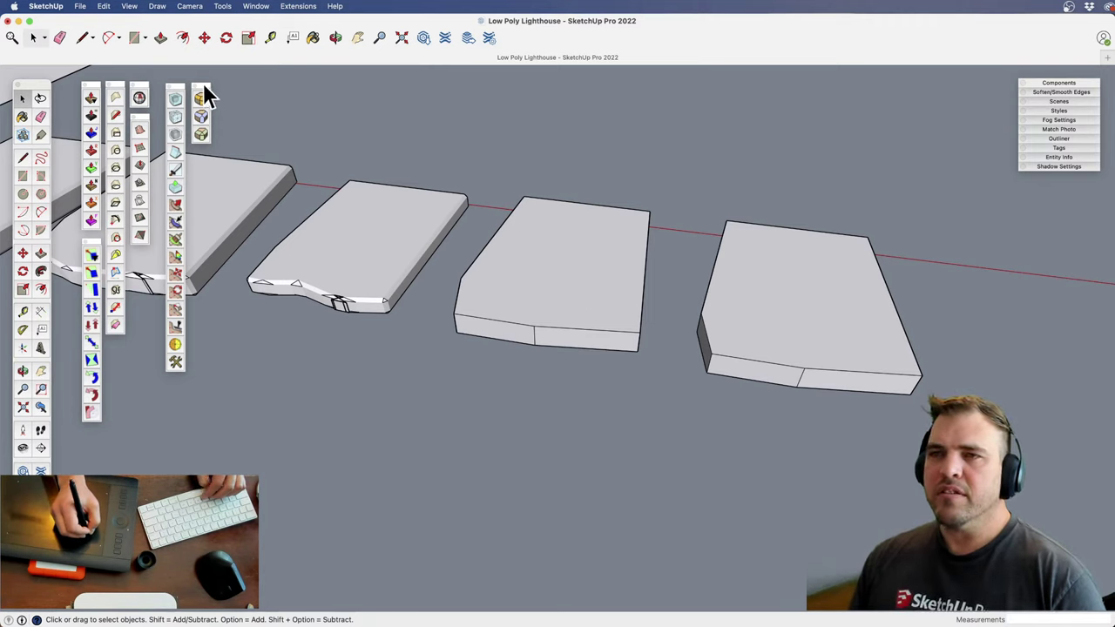
{"action": "left_click_drag", "start_coordinate": [205, 84], "coordinate": [207, 84]}
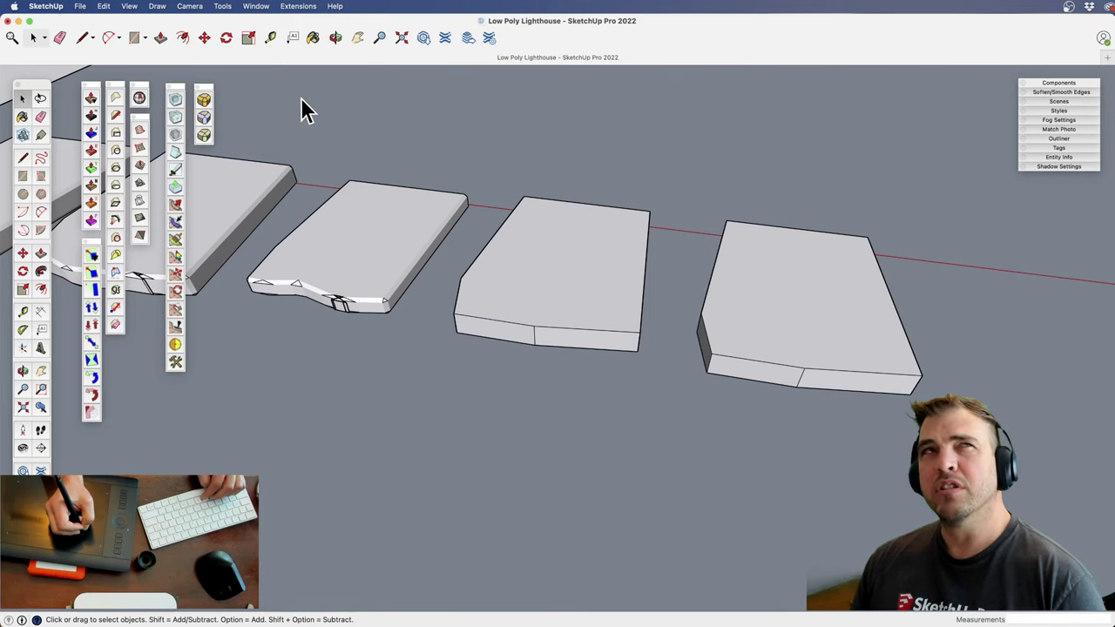
{"action": "double_click", "coordinate": [566, 289]}
{"action": "key", "text": "l"}
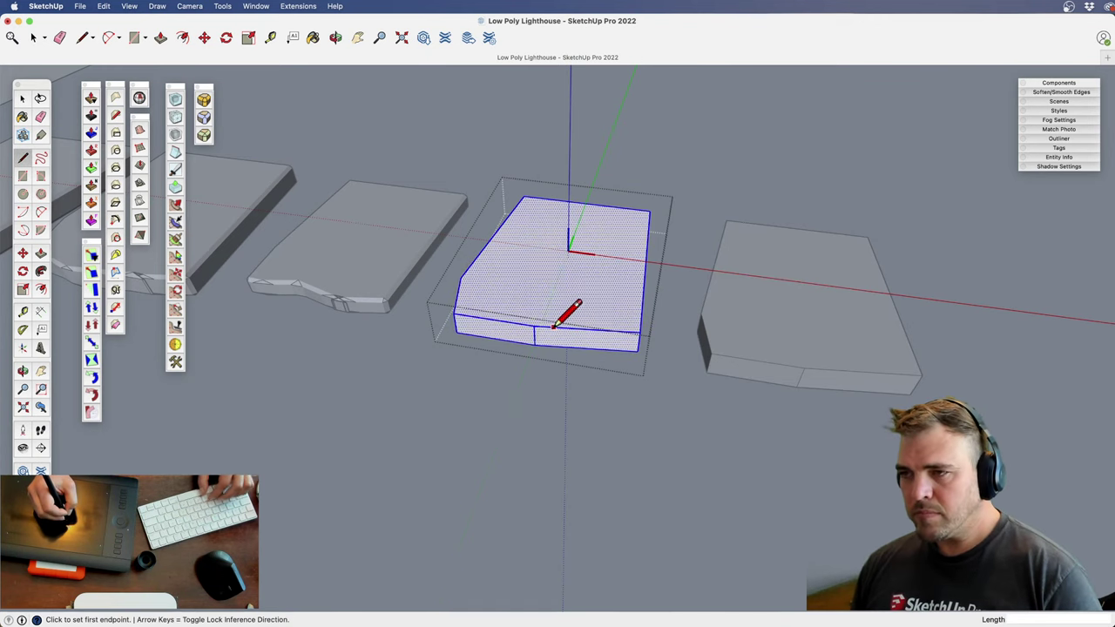
{"action": "left_click", "coordinate": [551, 327]}
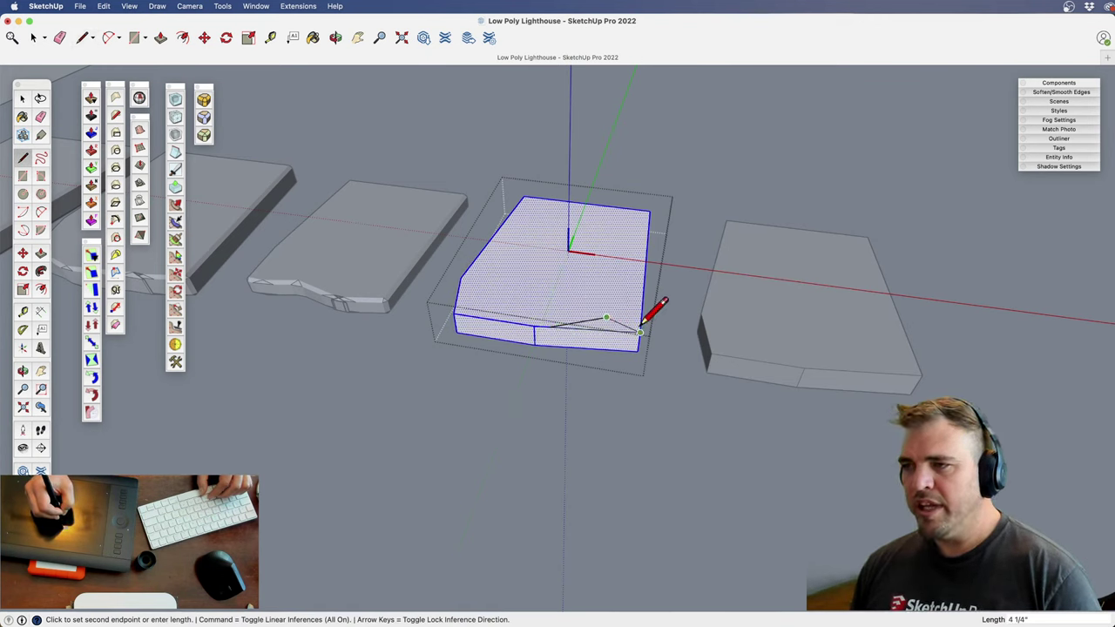
{"action": "key", "text": "p"}
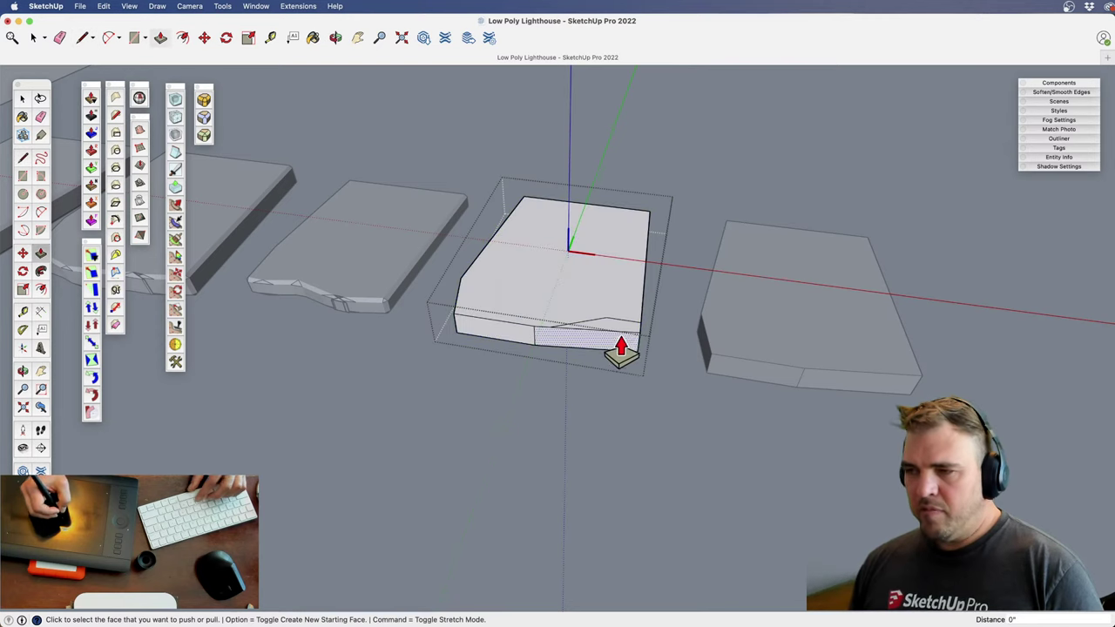
{"action": "mouse_move", "coordinate": [613, 348]}
{"action": "left_mouse_down"}
{"action": "mouse_move", "coordinate": [610, 338]}
{"action": "mouse_move", "coordinate": [608, 365]}
{"action": "left_mouse_up"}
{"action": "middle_click_drag", "start_coordinate": [631, 357], "coordinate": [485, 369]}
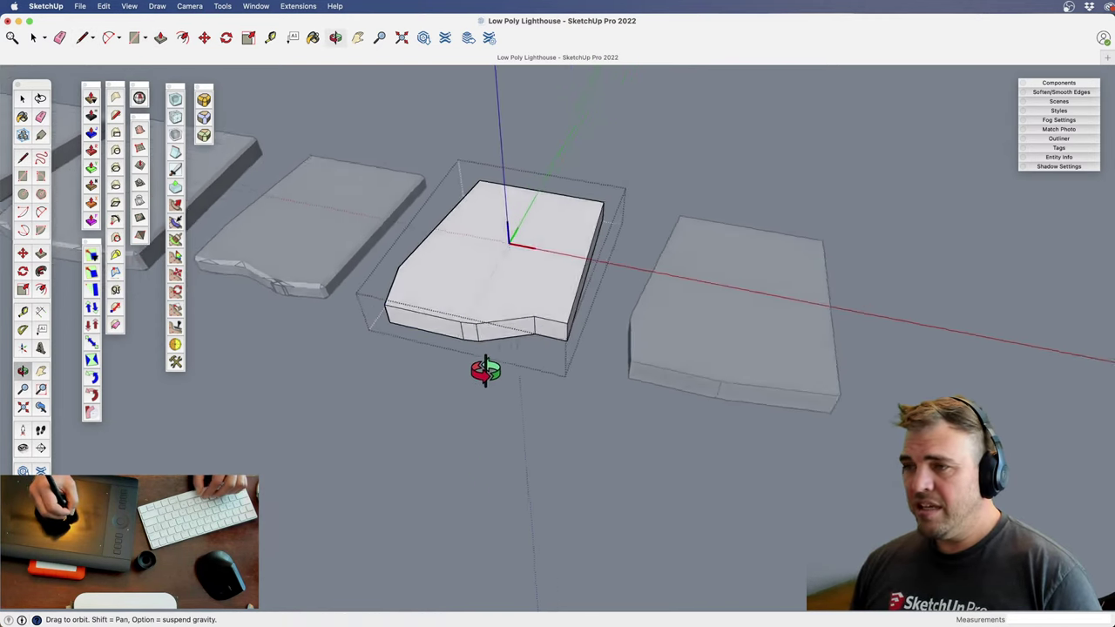
Draw a slanted line from the notched front edge to the long side facing the fifth slab, and push the corner sliver away
{"action": "scroll", "coordinate": [520, 348], "scroll_direction": "up", "scroll_amount": 3}
{"action": "key", "text": "l"}
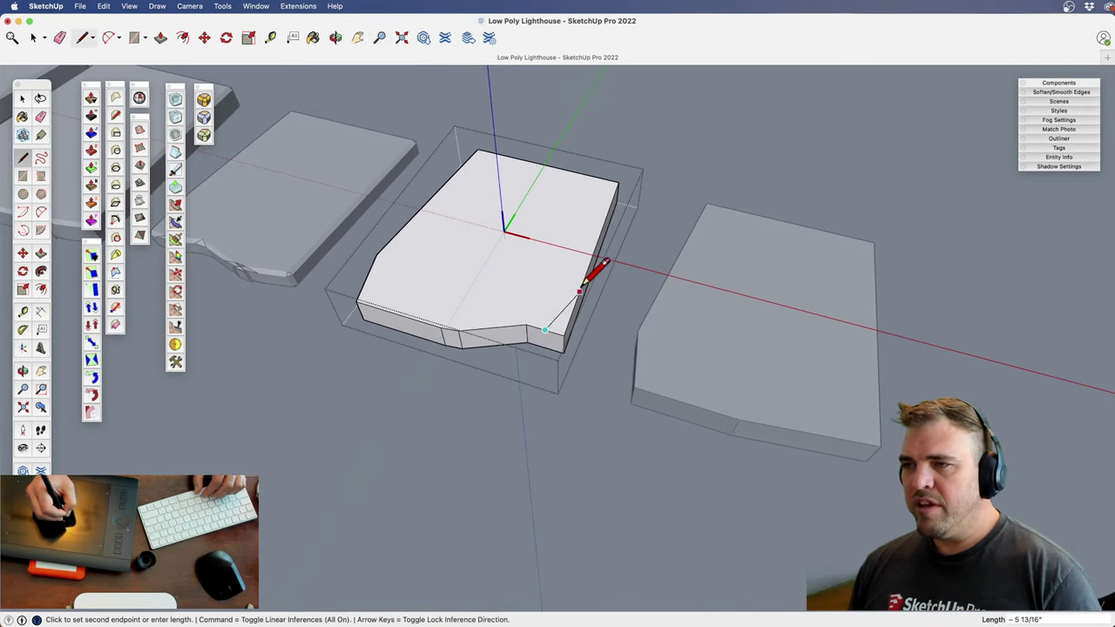
{"action": "left_click", "coordinate": [595, 252]}
{"action": "key", "text": "p"}
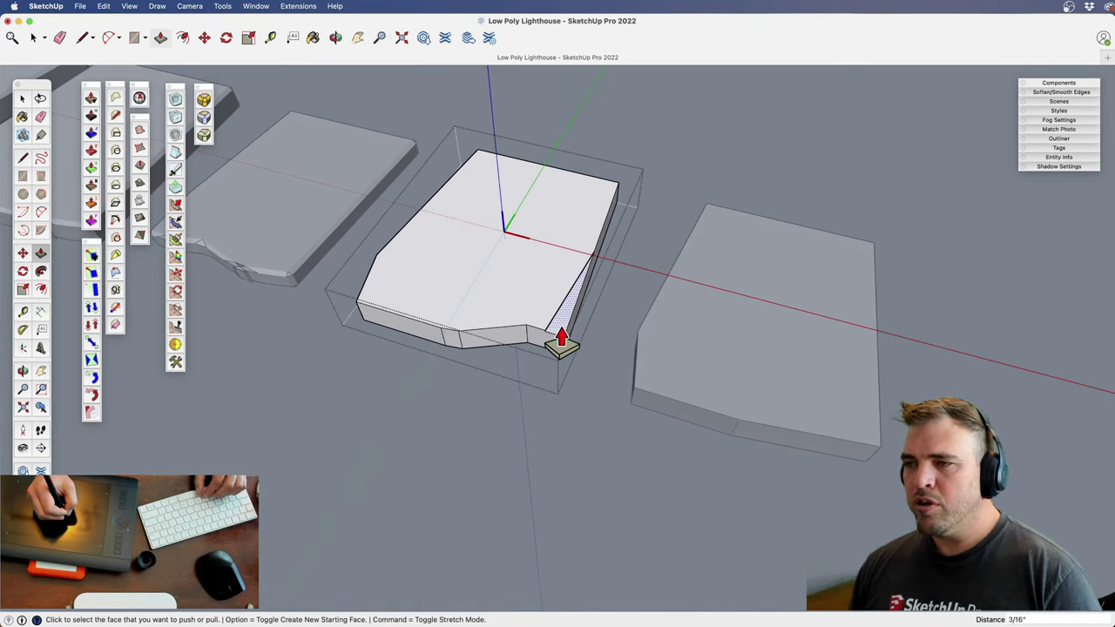
{"action": "left_click_drag", "start_coordinate": [561, 344], "coordinate": [562, 363]}
Select all of the fourth slab's geometry and bevel its edges with Sharp Corner at a 3/8" offset
{"action": "key", "text": "z"}
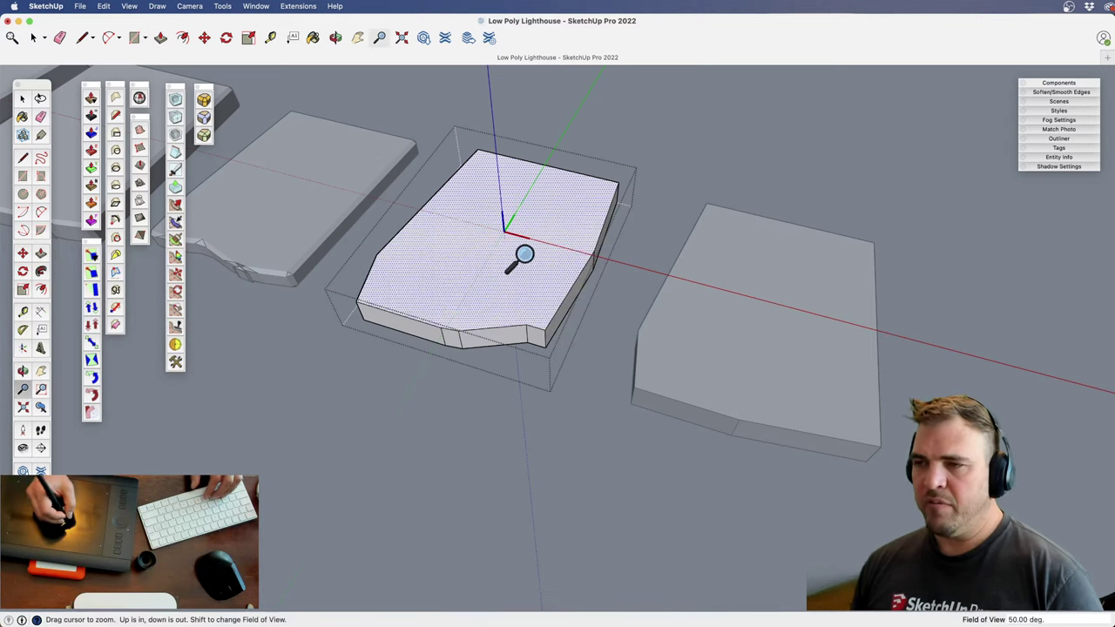
{"action": "left_click_drag", "start_coordinate": [524, 253], "coordinate": [494, 328]}
{"action": "key", "text": "h"}
{"action": "left_click_drag", "start_coordinate": [492, 328], "coordinate": [539, 351]}
{"action": "key", "text": "o"}
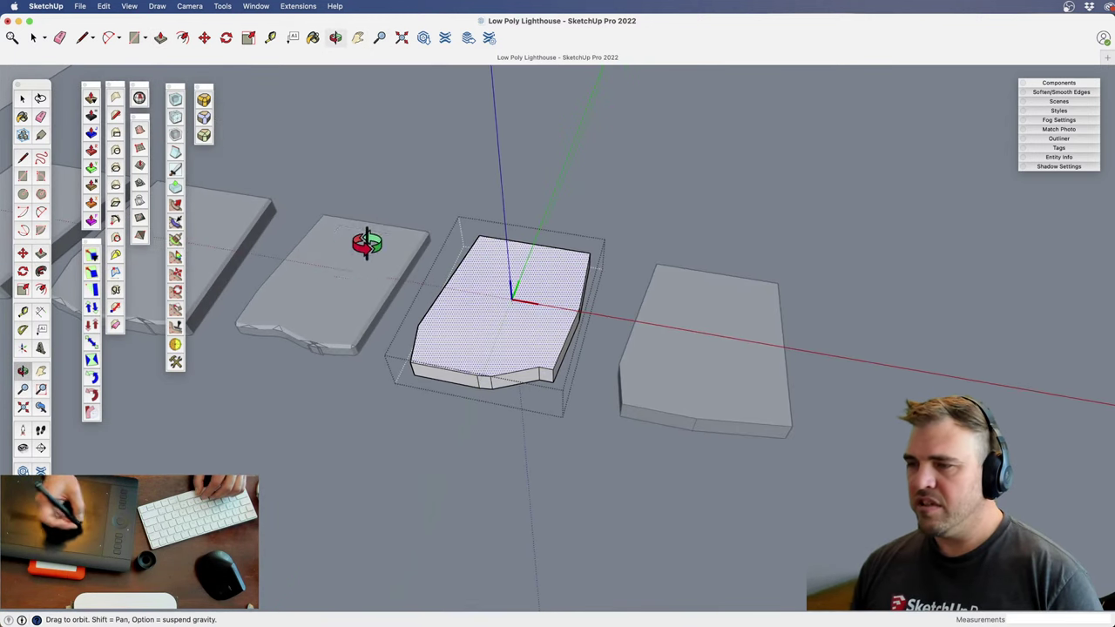
{"action": "key", "text": "space"}
{"action": "triple_click", "coordinate": [510, 335]}
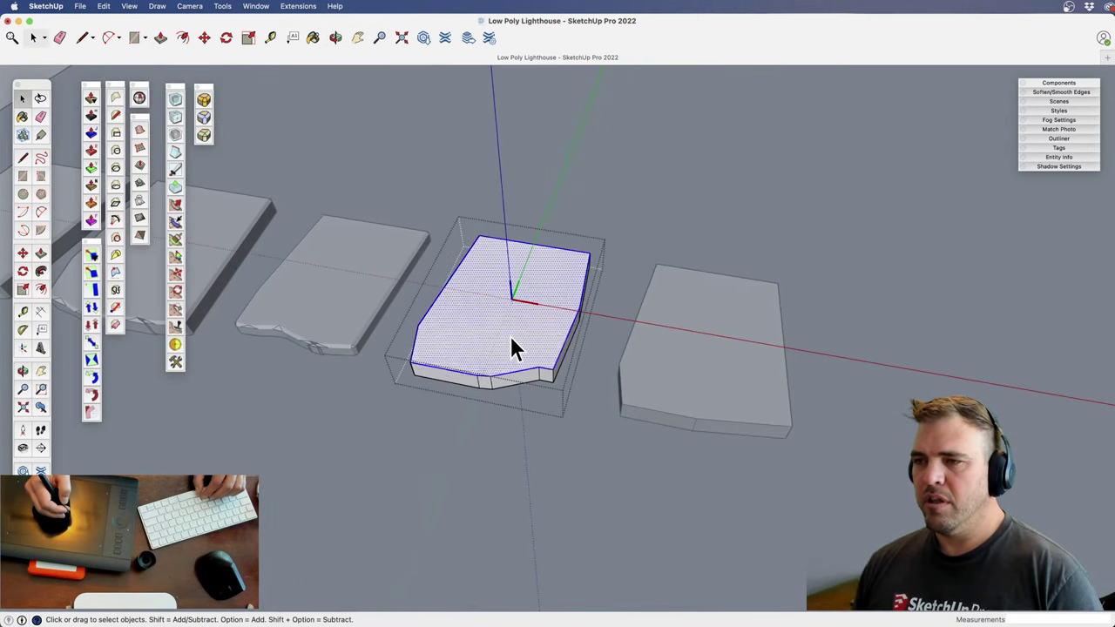
{"action": "left_click", "coordinate": [204, 117]}
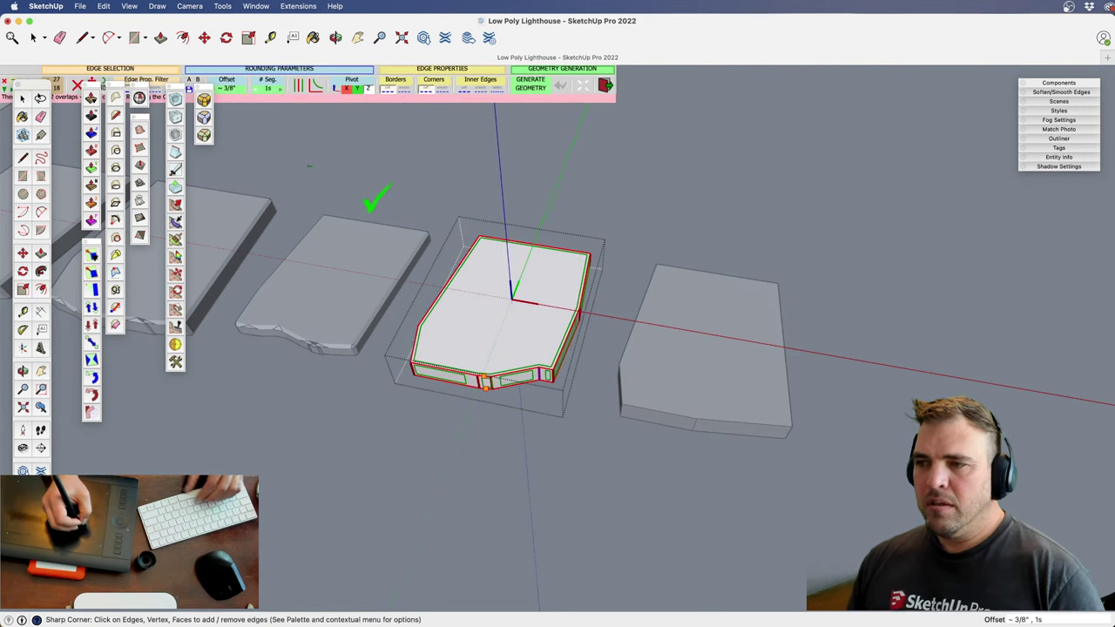
{"action": "left_click", "coordinate": [731, 292]}
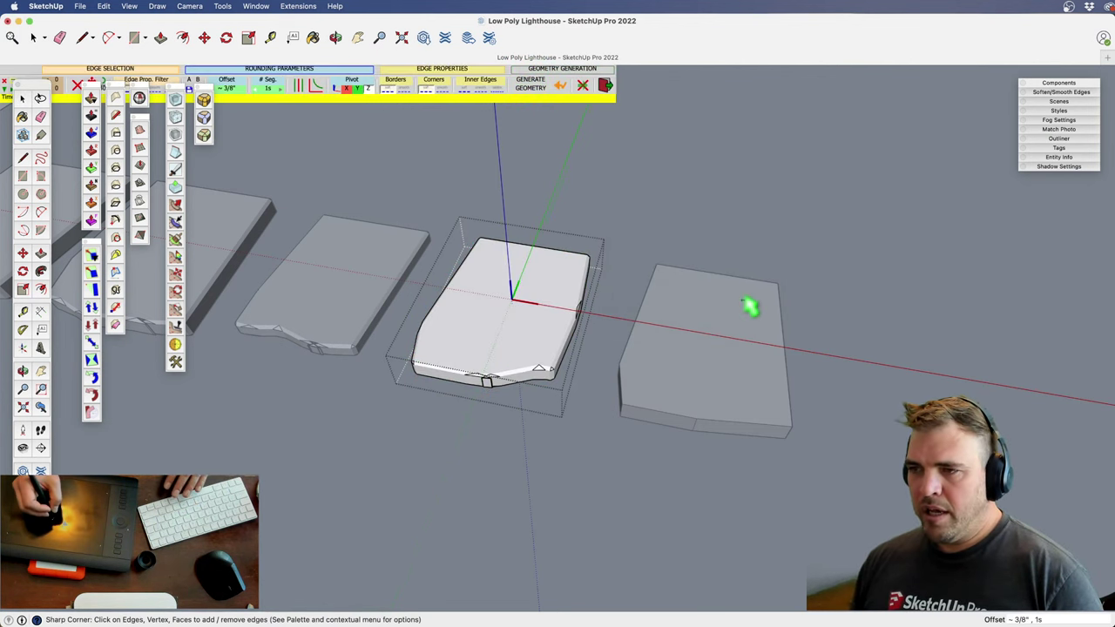
Open the fifth slab for editing and bevel all its edges with Sharp Corner at a 3/8" offset
{"action": "key", "text": "space"}
{"action": "triple_click", "coordinate": [689, 383]}
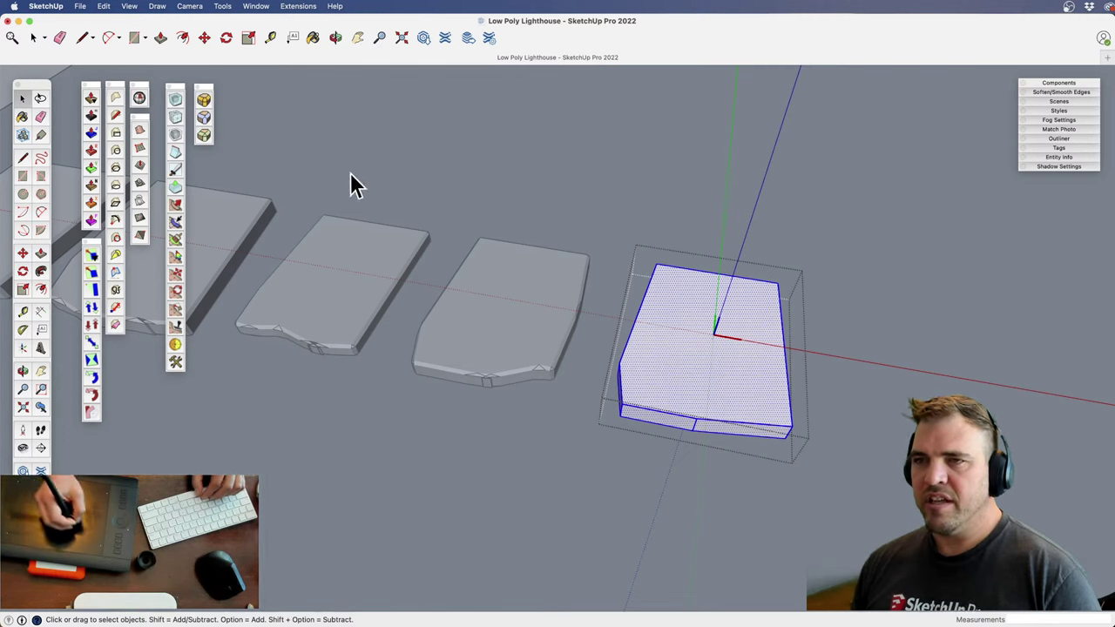
{"action": "left_click", "coordinate": [204, 116]}
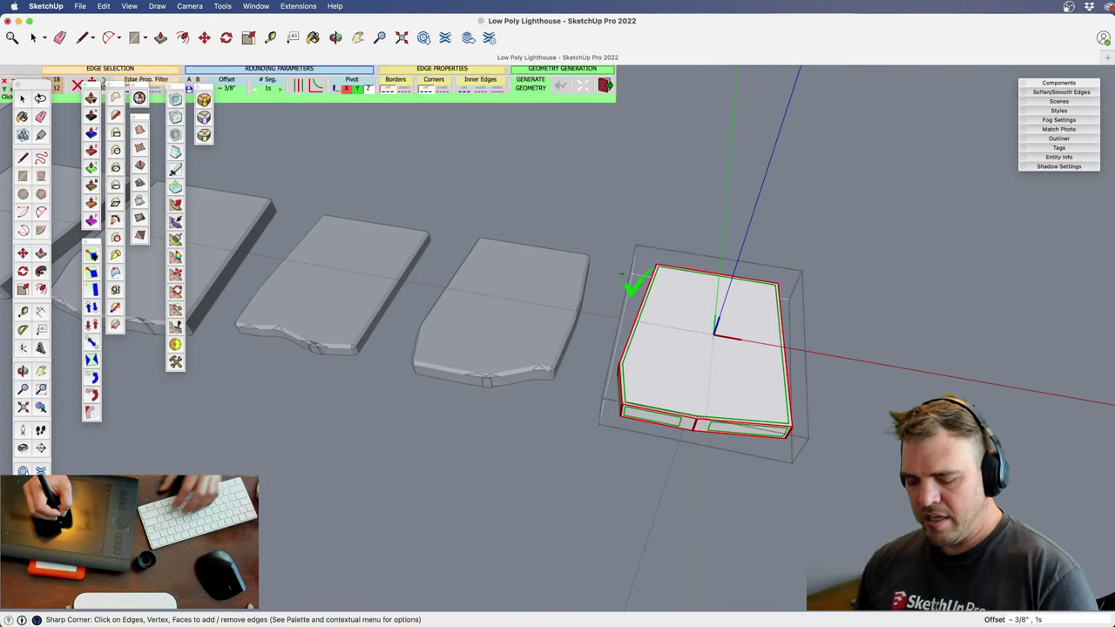
{"action": "key", "text": "space"}
Soften the fifth slab's edges at a 45-degree angle between normals, with coplanar softening enabled
{"action": "triple_click", "coordinate": [703, 344]}
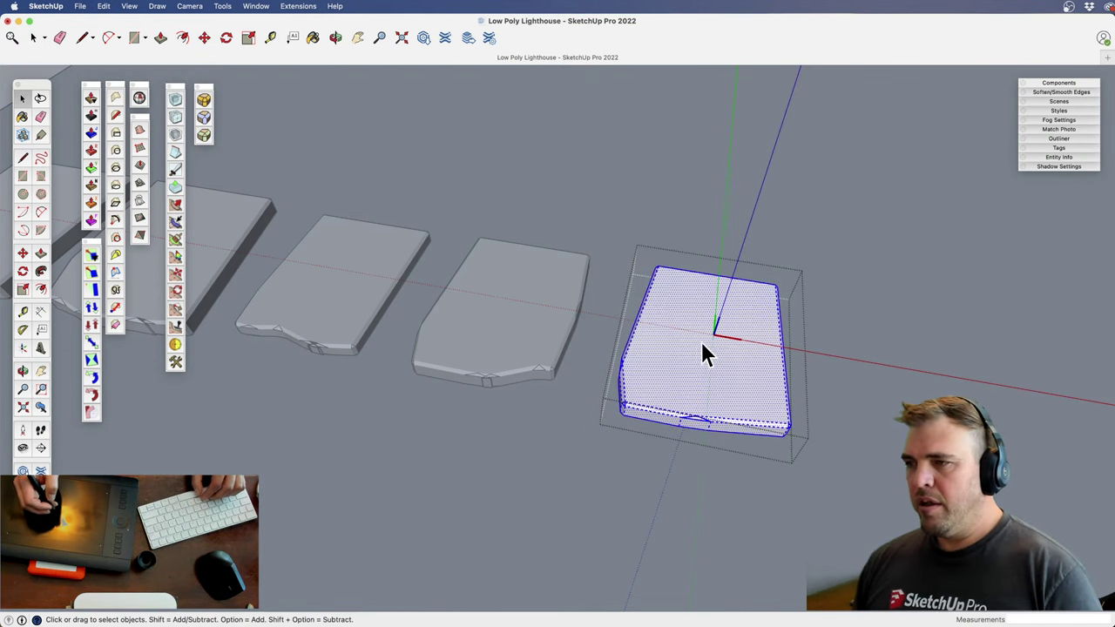
{"action": "left_click", "coordinate": [1071, 92]}
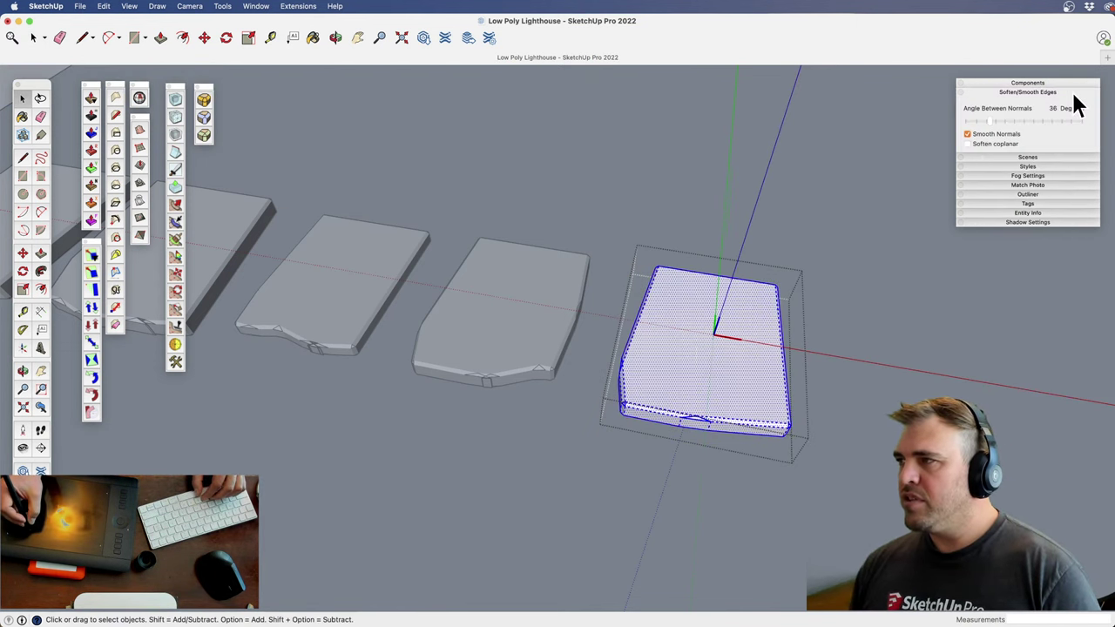
{"action": "left_click", "coordinate": [966, 144]}
{"action": "left_click_drag", "start_coordinate": [988, 120], "coordinate": [994, 119]}
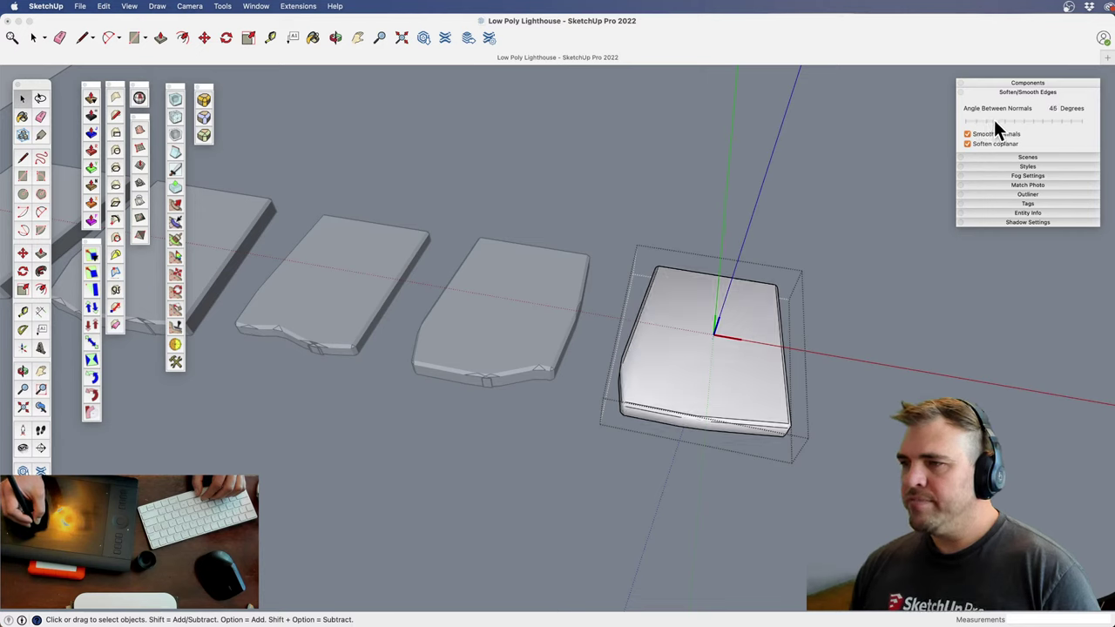
Open the fourth slab, select all its geometry and soften its edges at a 35-degree angle between normals
{"action": "triple_click", "coordinate": [537, 331]}
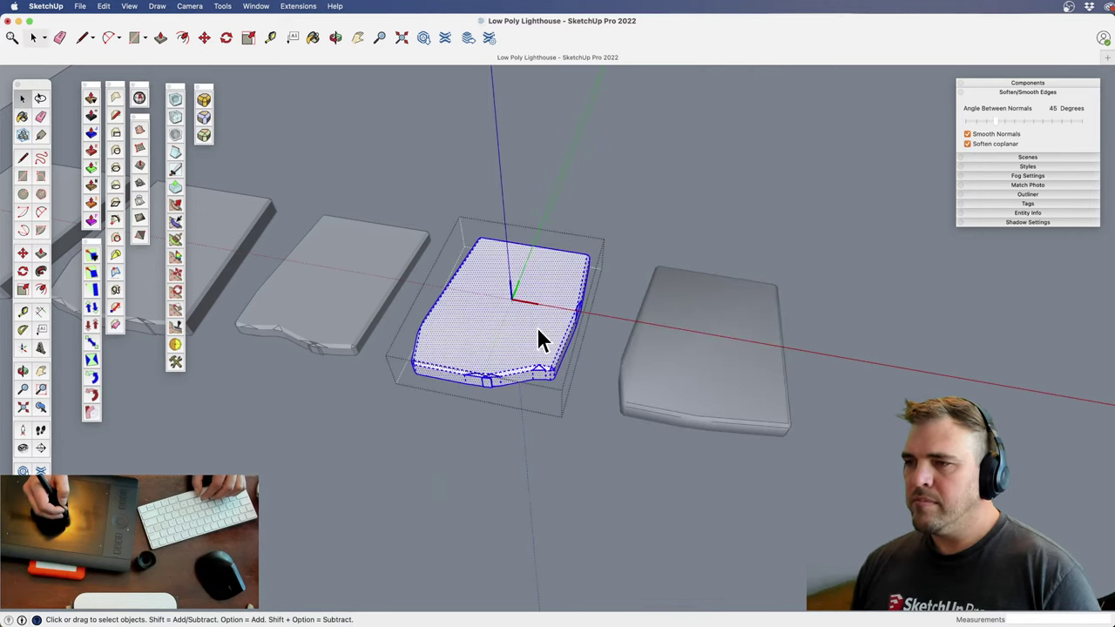
{"action": "left_click_drag", "start_coordinate": [986, 118], "coordinate": [992, 122]}
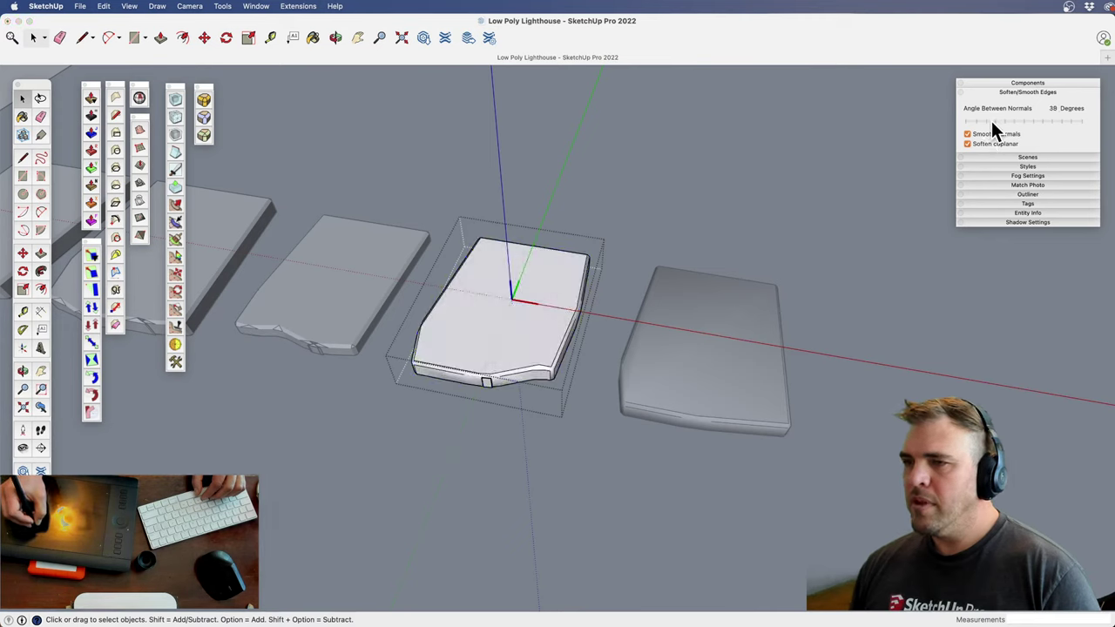
{"action": "triple_click", "coordinate": [491, 366]}
Select all of the third slab's geometry and soften its edges at a 41-degree angle between normals
{"action": "triple_click", "coordinate": [346, 309]}
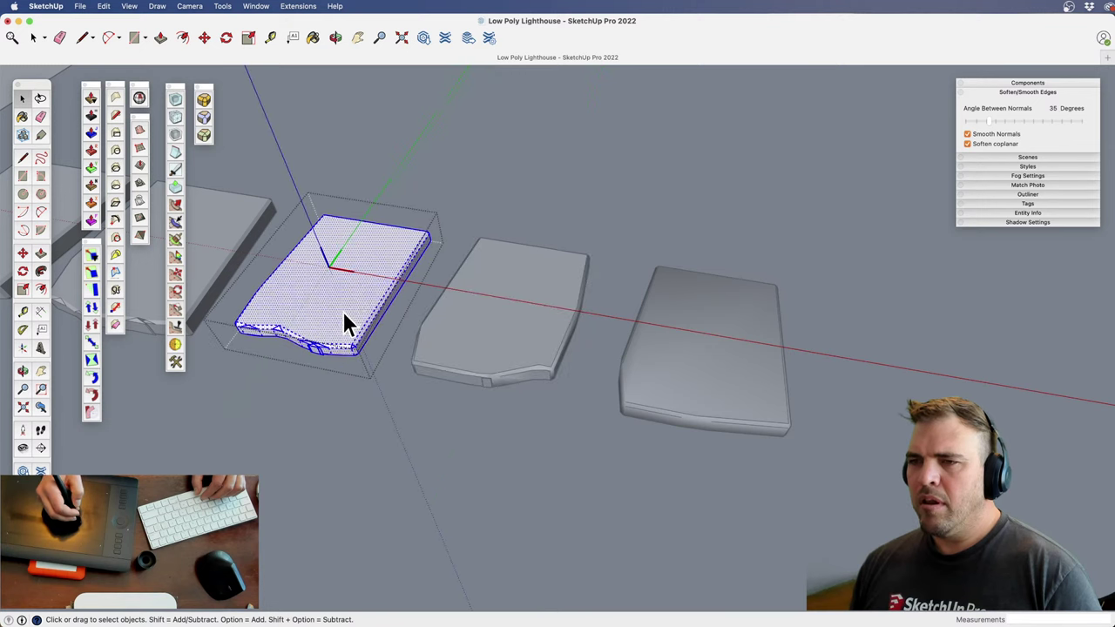
{"action": "left_click_drag", "start_coordinate": [988, 121], "coordinate": [992, 121]}
{"action": "triple_click", "coordinate": [402, 300]}
{"action": "middle_click_drag", "start_coordinate": [402, 301], "coordinate": [543, 368], "text": "shift"}
{"action": "scroll", "coordinate": [508, 234], "scroll_direction": "up", "scroll_amount": 5}
{"action": "left_click", "coordinate": [512, 277]}
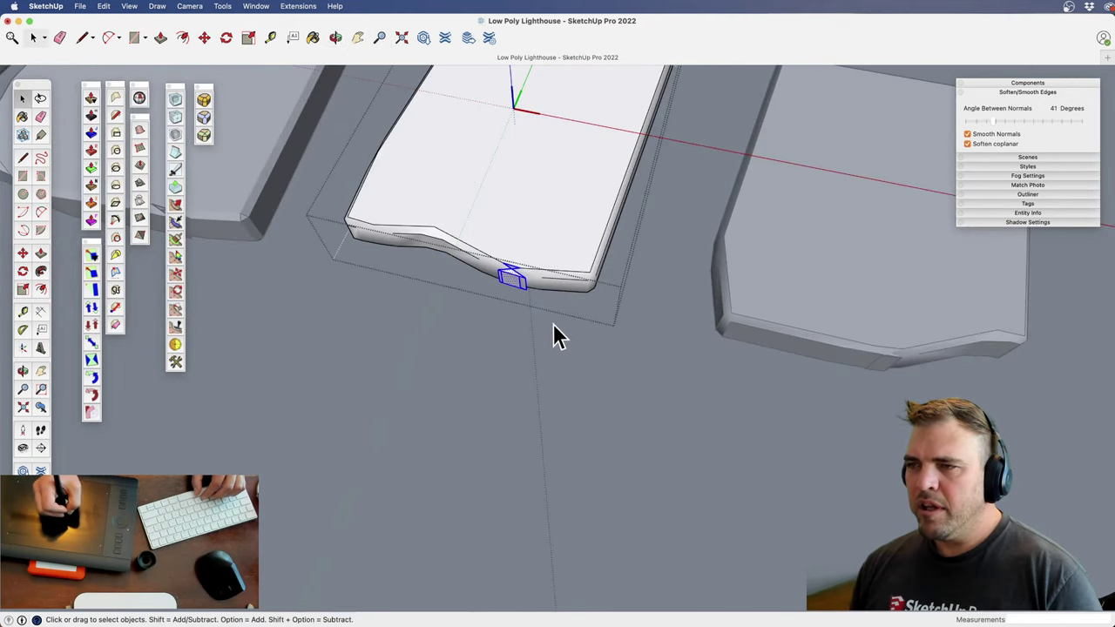
Open the second slab, select all its geometry and soften its edges at a 30-degree angle between normals
{"action": "key", "text": "z"}
{"action": "left_click_drag", "start_coordinate": [530, 164], "coordinate": [522, 270]}
{"action": "middle_click_drag", "start_coordinate": [484, 279], "coordinate": [668, 272], "text": "shift"}
{"action": "key", "text": "space"}
{"action": "triple_click", "coordinate": [511, 255]}
{"action": "left_click", "coordinate": [538, 271]}
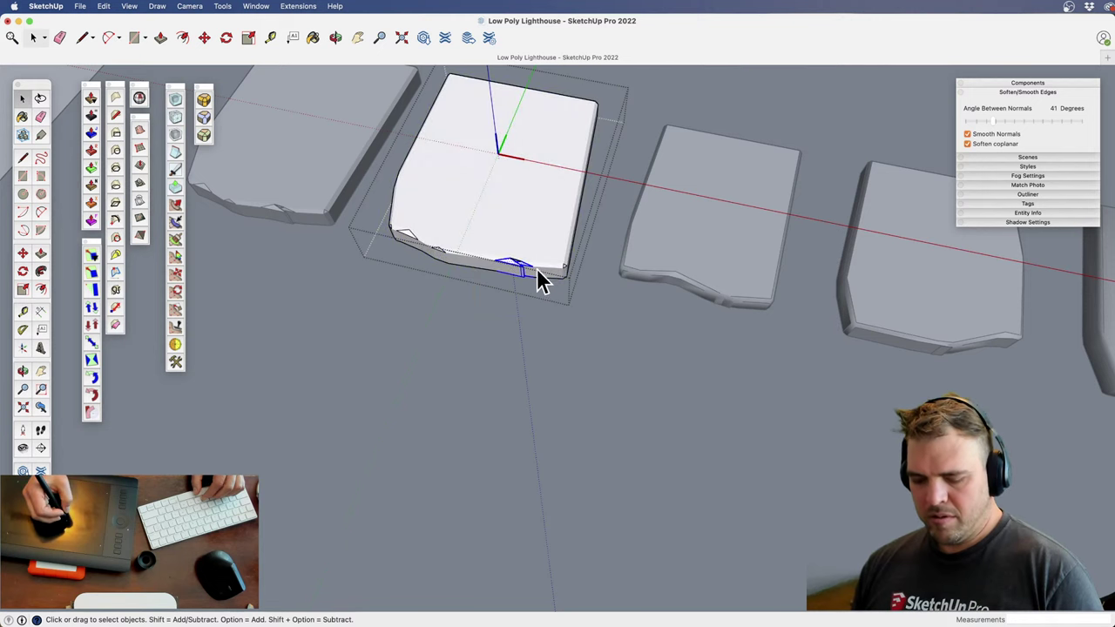
{"action": "triple_click", "coordinate": [543, 216]}
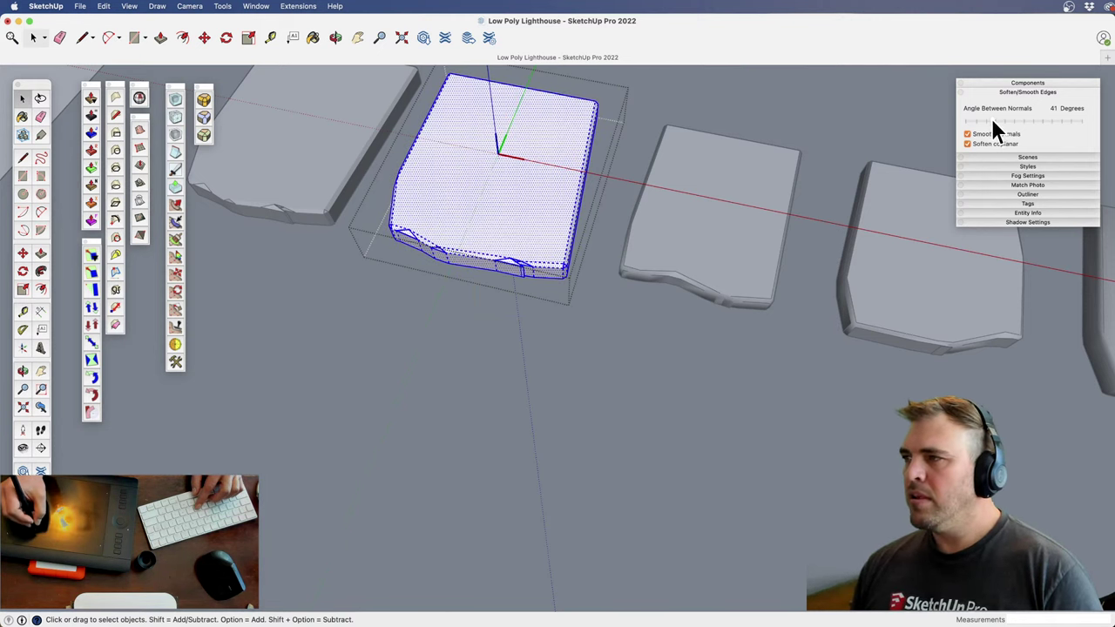
{"action": "left_click_drag", "start_coordinate": [993, 122], "coordinate": [976, 121]}
{"action": "triple_click", "coordinate": [482, 263]}
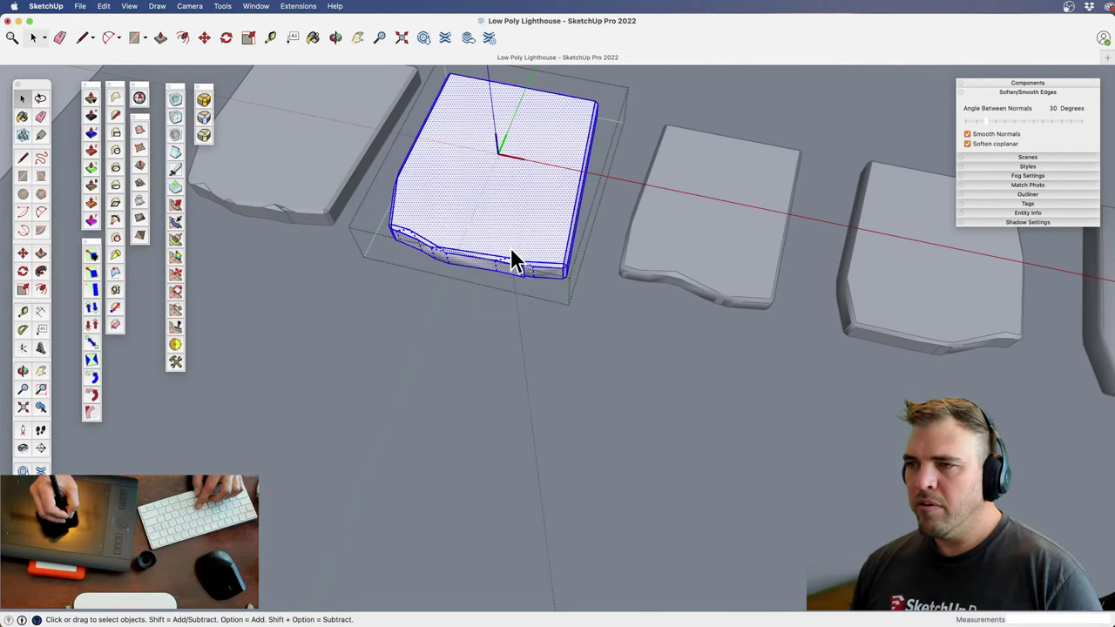
{"action": "left_click", "coordinate": [515, 263]}
{"action": "left_click", "coordinate": [599, 341]}
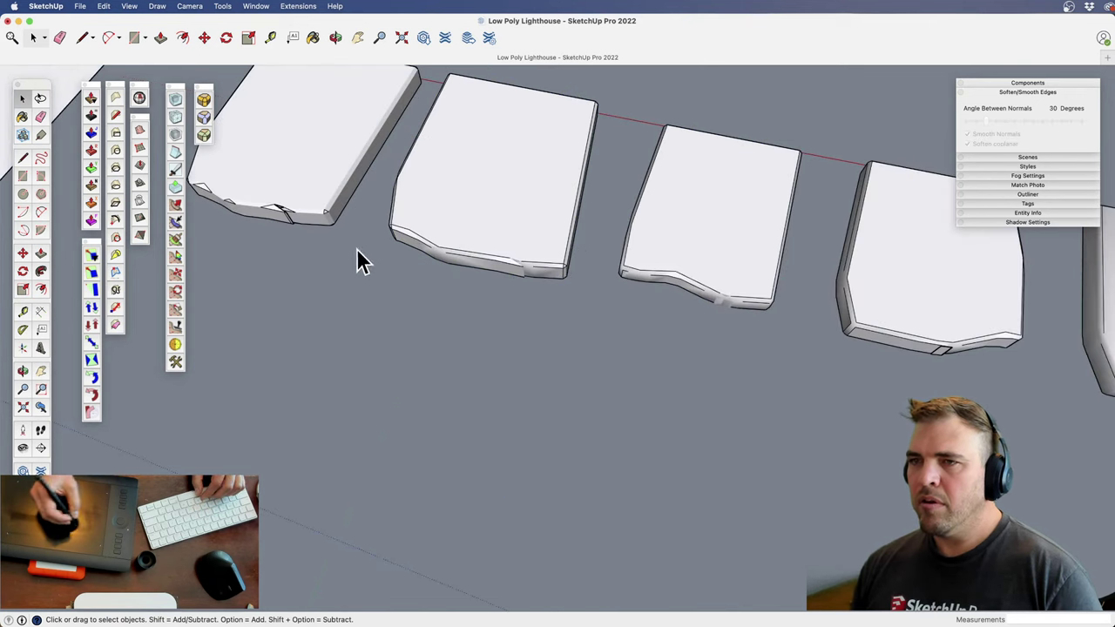
Open the first slab, select all its geometry and pick out the chipped area along its front edge for softening
{"action": "double_click", "coordinate": [311, 183]}
{"action": "triple_click", "coordinate": [311, 183]}
{"action": "middle_click_drag", "start_coordinate": [331, 229], "coordinate": [470, 275], "text": "shift"}
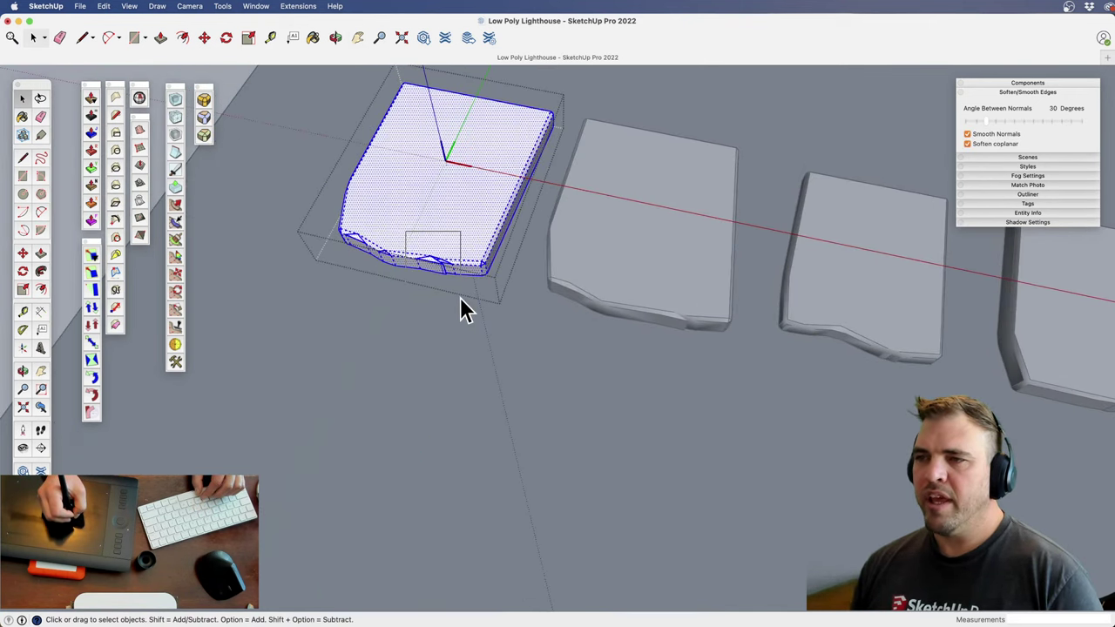
{"action": "left_click", "coordinate": [459, 297]}
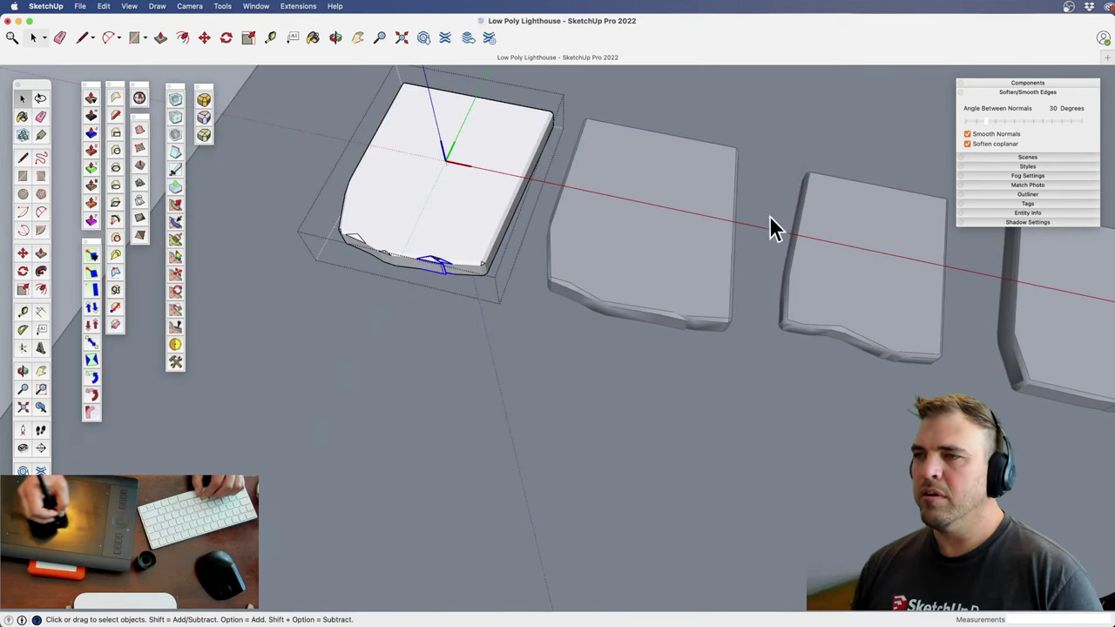
{"action": "left_click", "coordinate": [596, 389]}
Examine how the refined slabs look as shingles across the house roof from several angles
{"action": "key", "text": "z"}
{"action": "left_click_drag", "start_coordinate": [636, 218], "coordinate": [618, 403]}
{"action": "middle_click_drag", "start_coordinate": [535, 321], "coordinate": [495, 197], "text": "shift"}
{"action": "left_click_drag", "start_coordinate": [495, 197], "coordinate": [470, 277]}
{"action": "middle_click_drag", "start_coordinate": [471, 276], "coordinate": [525, 336], "text": "shift"}
{"action": "left_click_drag", "start_coordinate": [526, 336], "coordinate": [496, 202]}
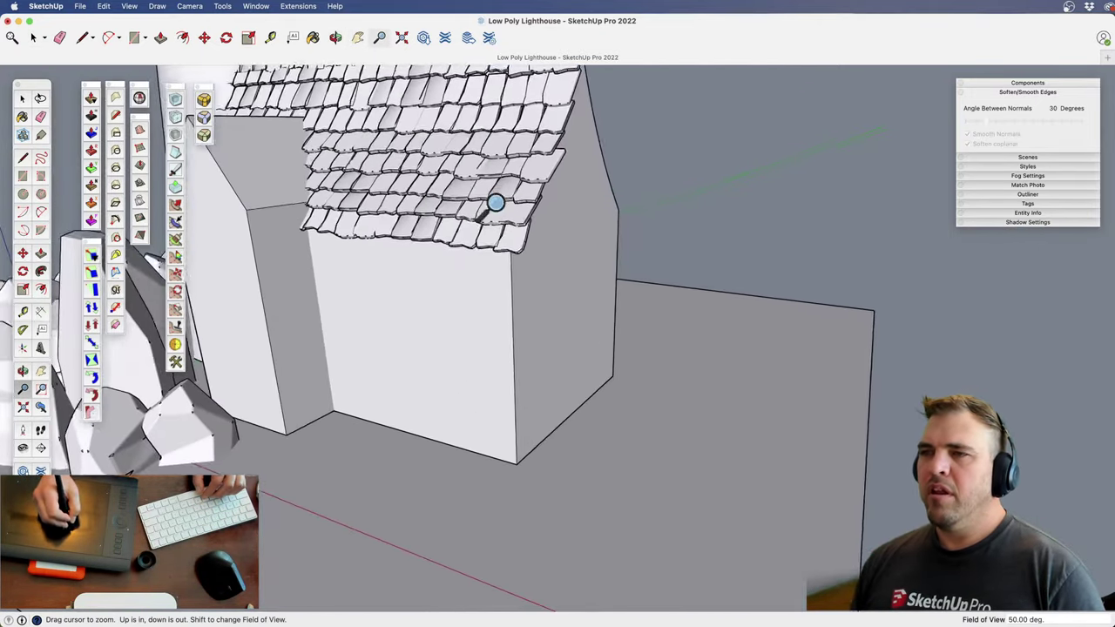
{"action": "scroll", "coordinate": [495, 202], "scroll_direction": "down", "scroll_amount": 5}
{"action": "middle_click_drag", "start_coordinate": [572, 366], "coordinate": [514, 362]}
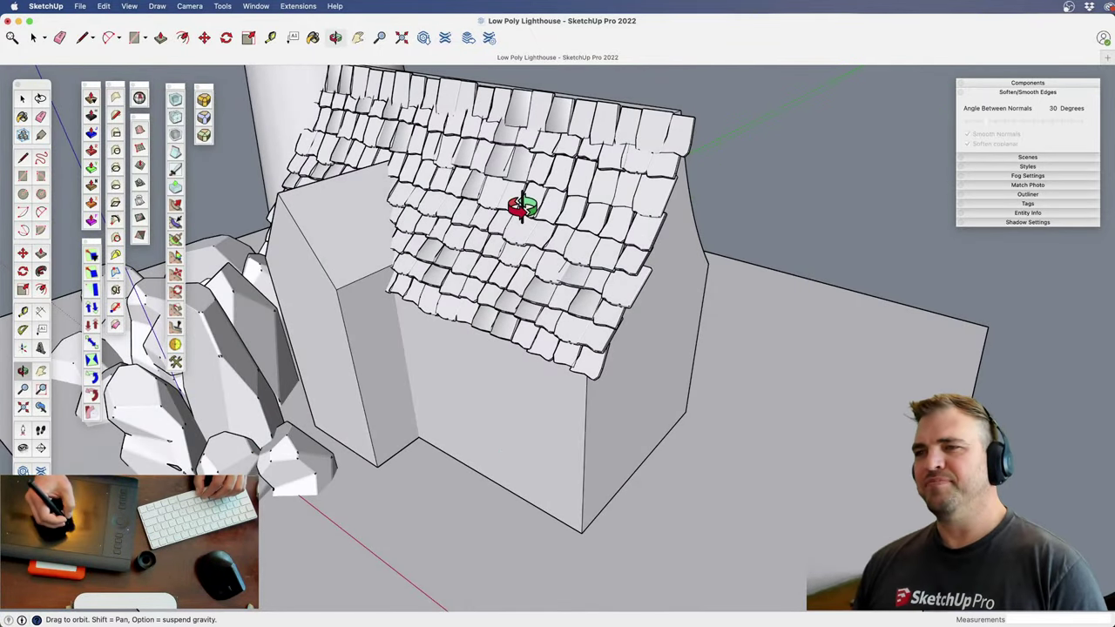
{"action": "left_click_drag", "start_coordinate": [565, 252], "coordinate": [517, 330]}
{"action": "middle_click_drag", "start_coordinate": [518, 331], "coordinate": [567, 349], "text": "shift"}
{"action": "middle_click_drag", "start_coordinate": [567, 348], "coordinate": [447, 294]}
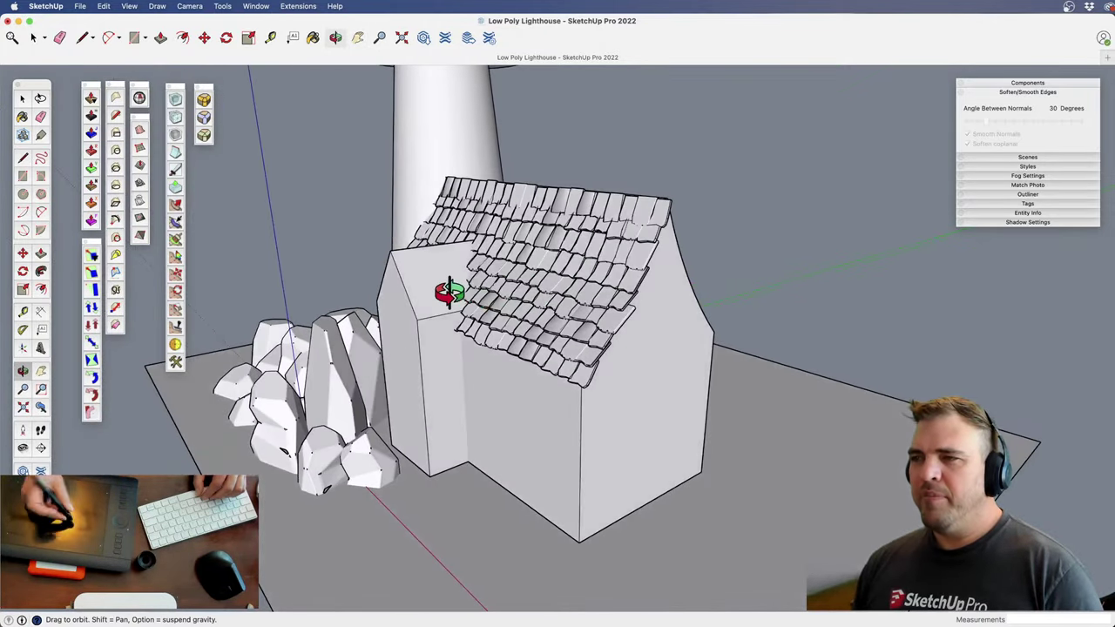
{"action": "middle_click_drag", "start_coordinate": [610, 312], "coordinate": [426, 172]}
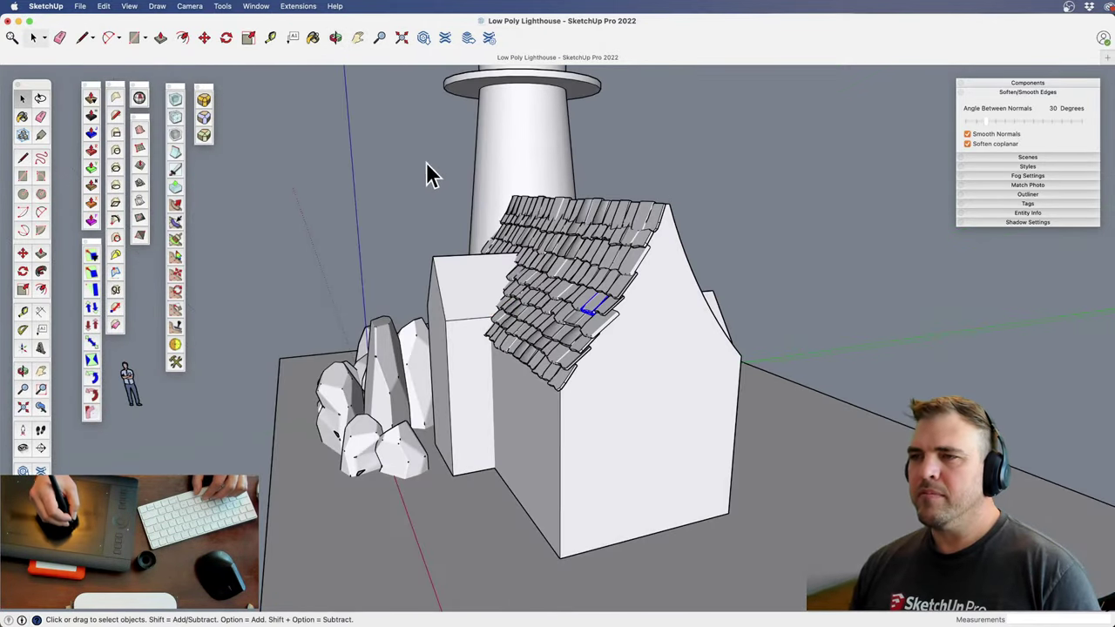
Try copying the roof's shingle group out beside the house and flipping it with a green-axis scale of about -2.00
{"action": "key", "text": "super+a"}
{"action": "middle_click_drag", "start_coordinate": [685, 406], "coordinate": [556, 398]}
{"action": "middle_click_drag", "start_coordinate": [606, 320], "coordinate": [435, 465]}
{"action": "key", "text": "m"}
{"action": "left_click", "coordinate": [495, 546]}
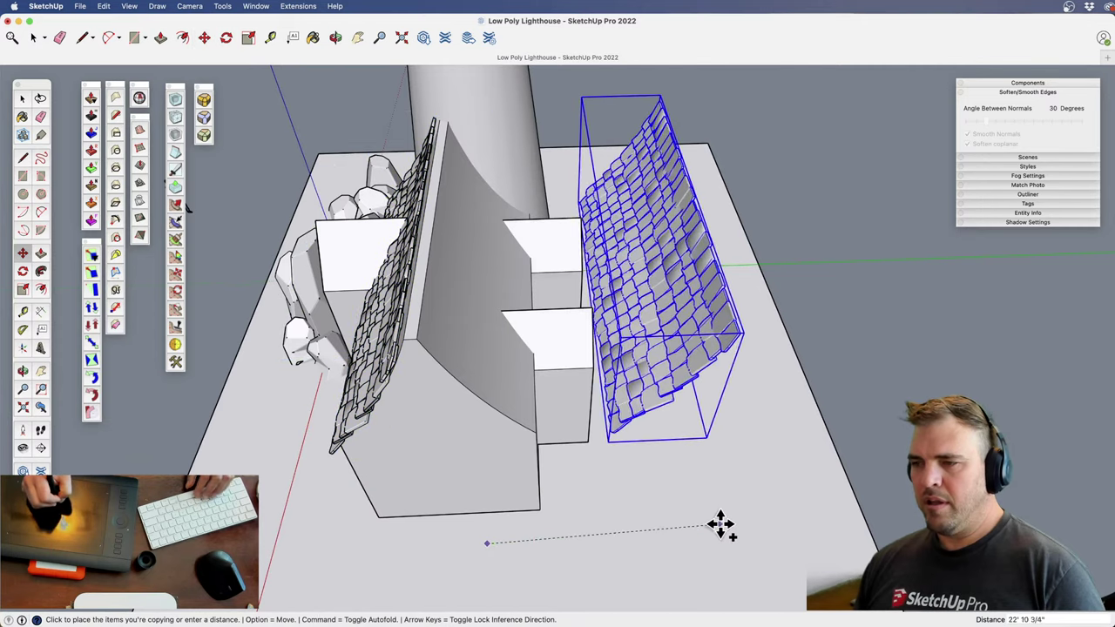
{"action": "left_click", "coordinate": [742, 527]}
{"action": "key", "text": "s"}
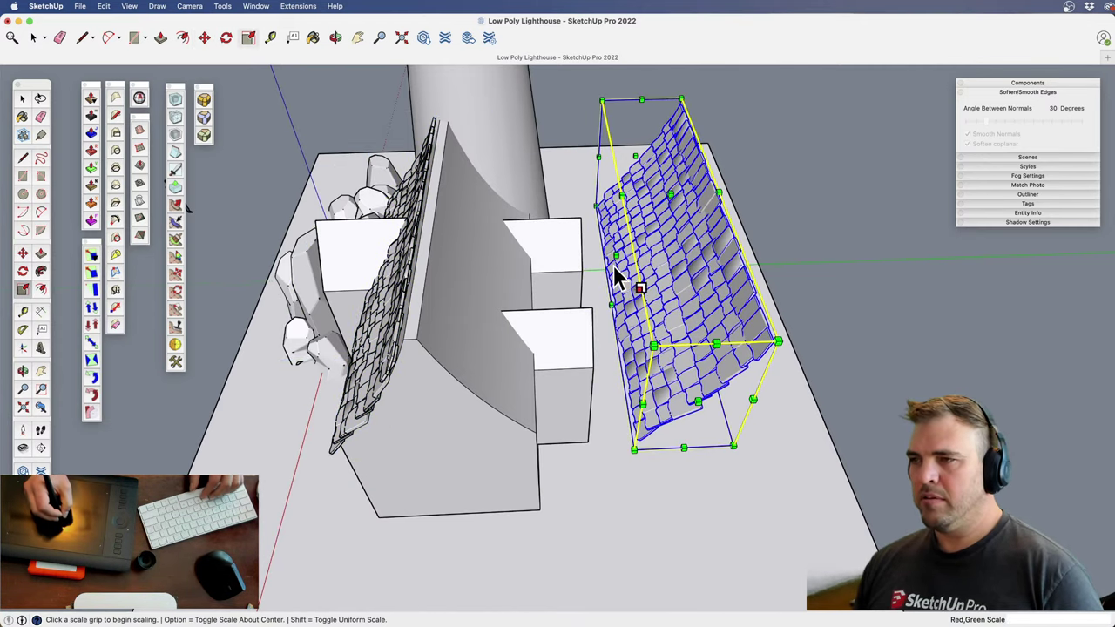
{"action": "left_click_drag", "start_coordinate": [617, 255], "coordinate": [871, 246]}
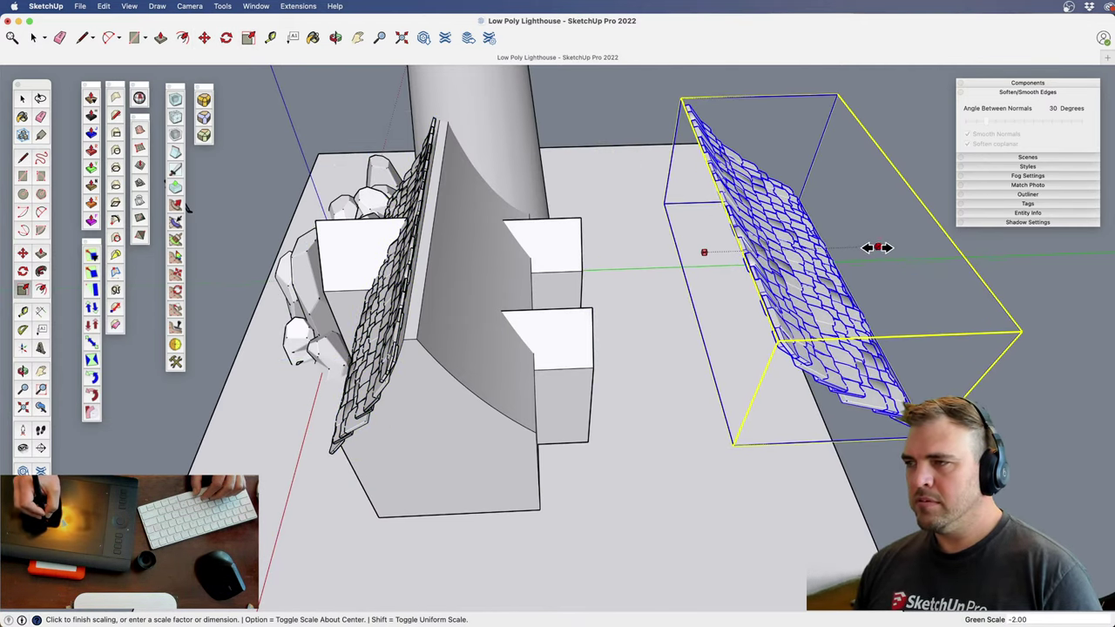
{"action": "left_click_drag", "start_coordinate": [862, 322], "coordinate": [862, 324]}
Try moving the stretched shingle copy onto the bare roof slope, cancel the move and delete the copy
{"action": "key", "text": "m"}
{"action": "left_click", "coordinate": [809, 511]}
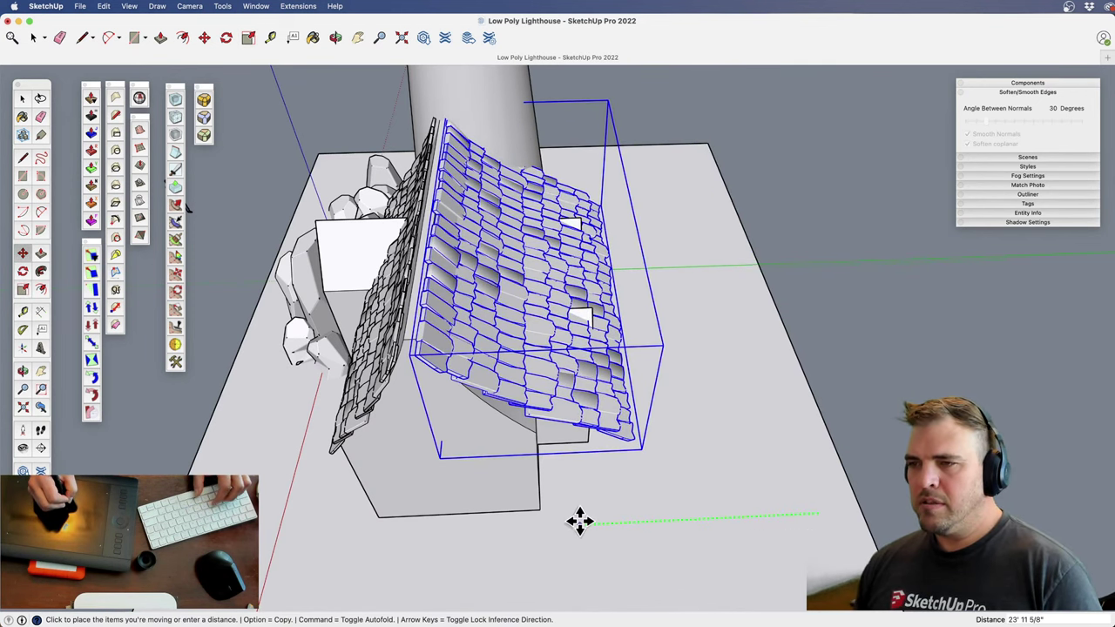
{"action": "key", "text": "Escape"}
{"action": "key", "text": "h"}
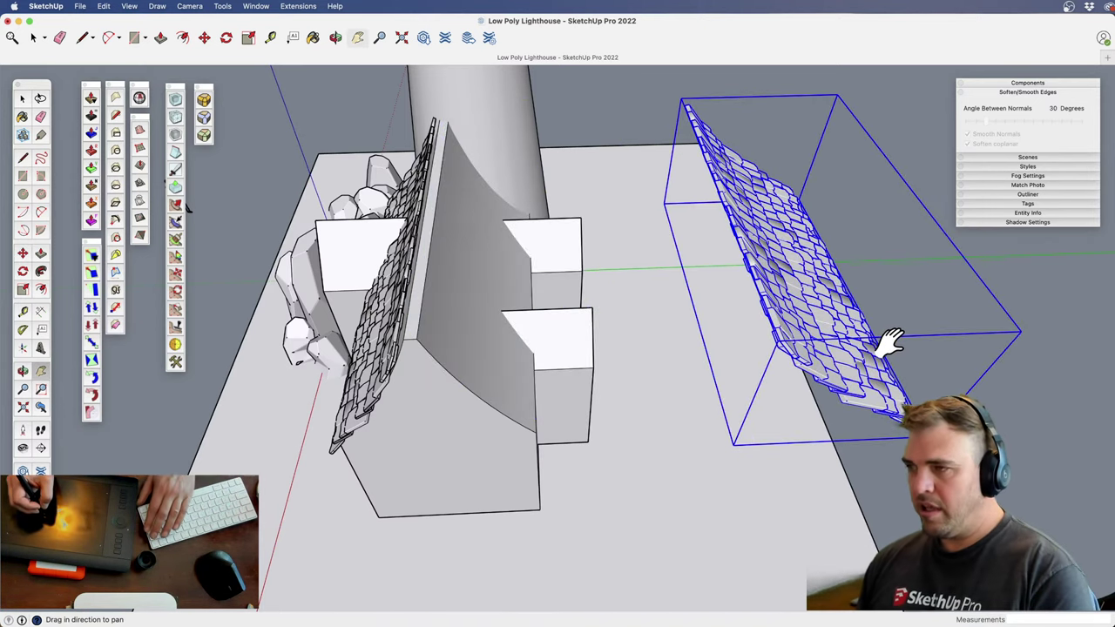
{"action": "key", "text": "Delete"}
Copy the shingle group along the green axis to beside the house and mirror it with a green-axis scale of -1.00
{"action": "key", "text": "space"}
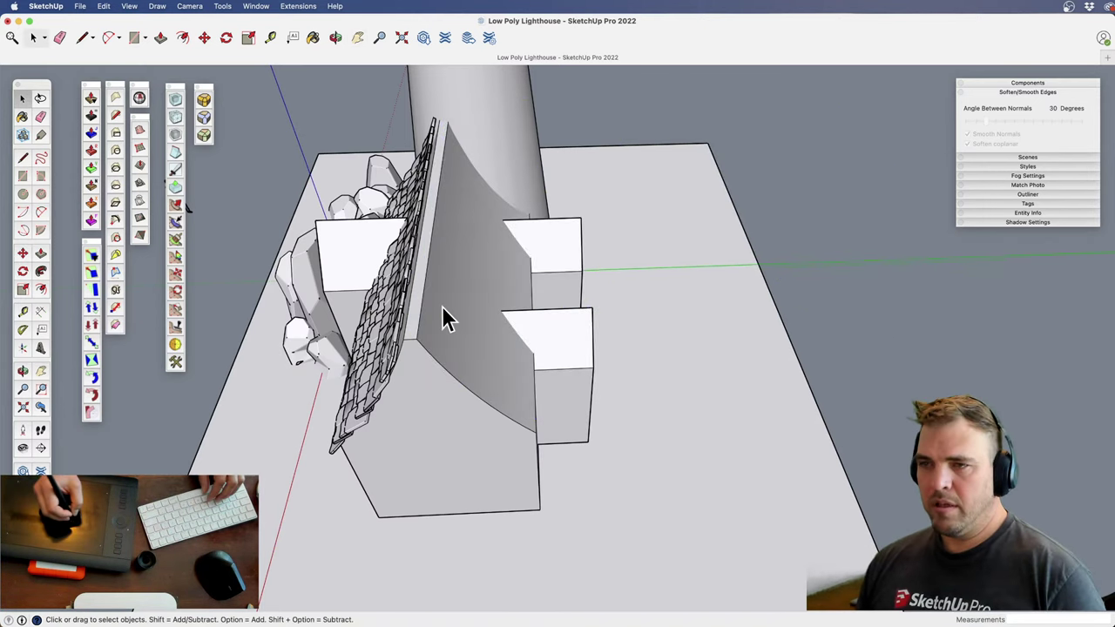
{"action": "left_click", "coordinate": [386, 391]}
{"action": "key", "text": "m"}
{"action": "left_click", "coordinate": [477, 534]}
{"action": "key", "text": "alt"}
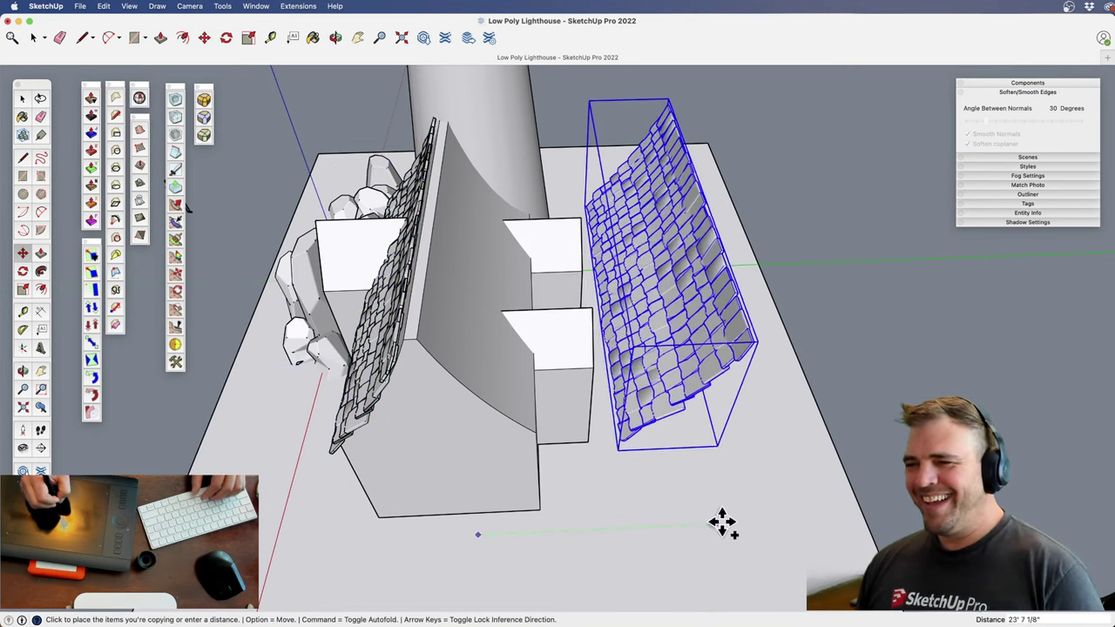
{"action": "left_click", "coordinate": [756, 521]}
{"action": "key", "text": "s"}
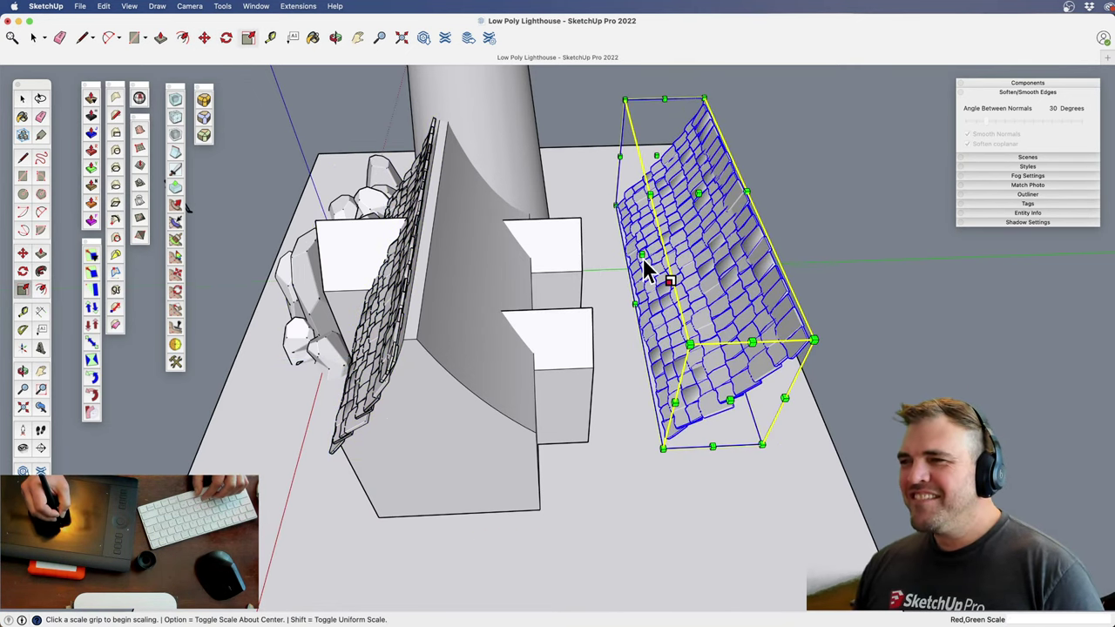
{"action": "left_click", "coordinate": [646, 261]}
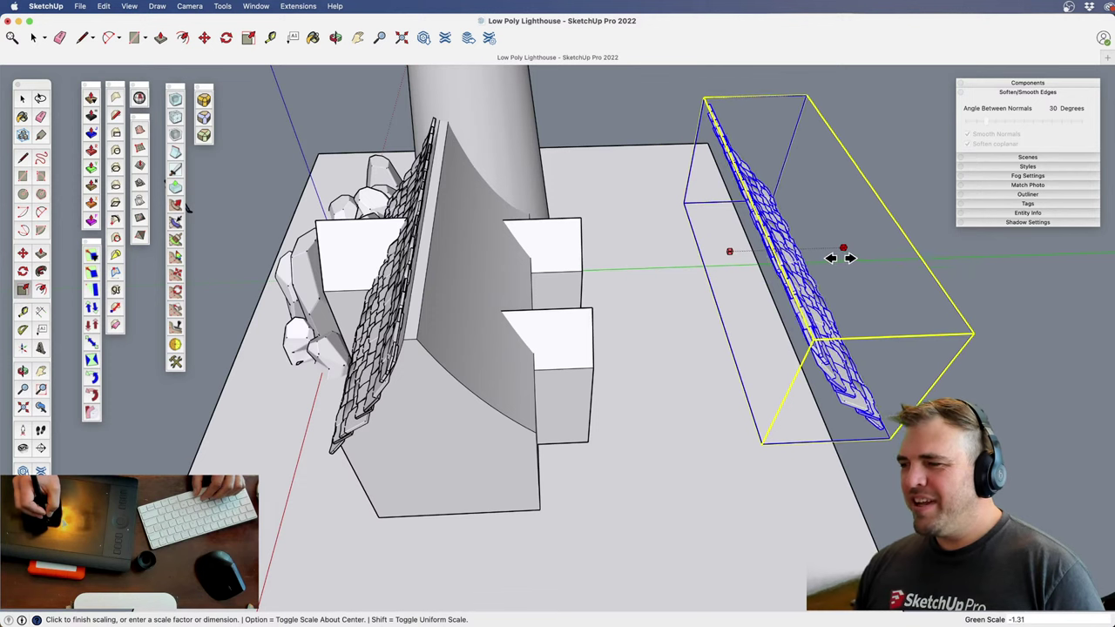
{"action": "left_click", "coordinate": [817, 260]}
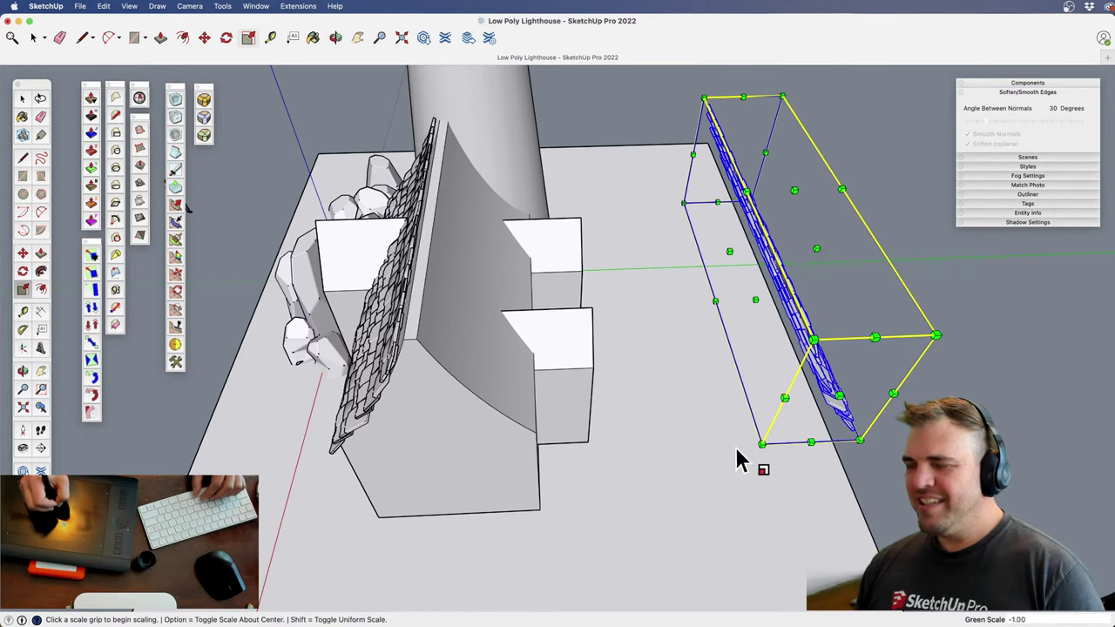
Move the mirrored shingles about 26' 2" along the green axis onto the bare roof slope
{"action": "key", "text": "m"}
{"action": "left_click", "coordinate": [826, 565]}
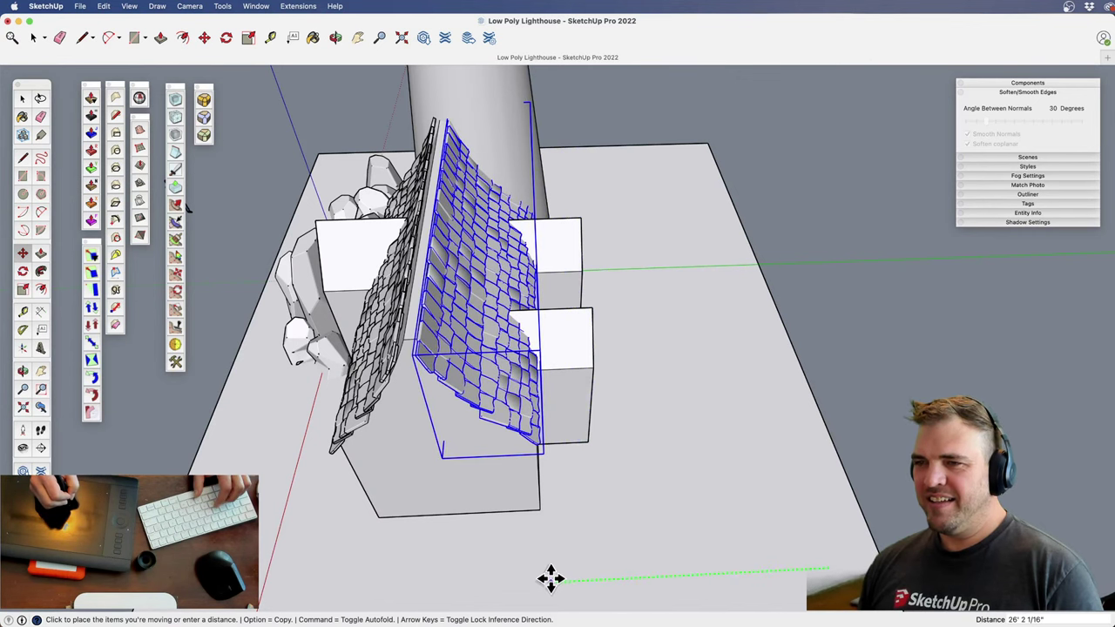
{"action": "left_click", "coordinate": [550, 578]}
{"action": "middle_click_drag", "start_coordinate": [600, 340], "coordinate": [510, 416]}
{"action": "left_click", "coordinate": [739, 277]}
Select the locked house group and unlock it
{"action": "scroll", "coordinate": [530, 287], "scroll_direction": "up", "scroll_amount": 3}
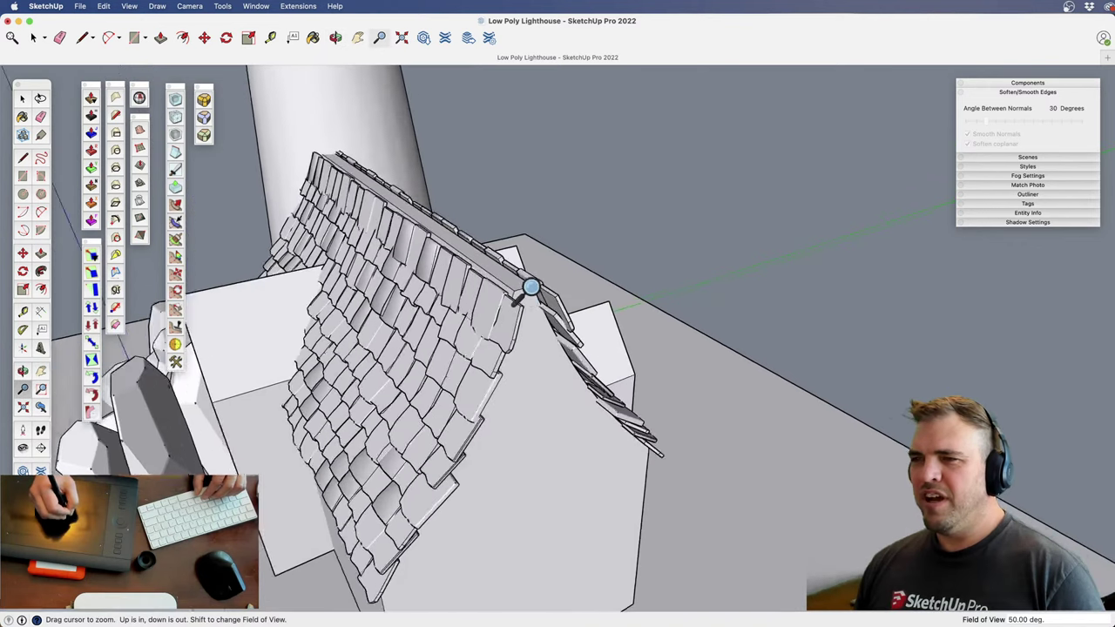
{"action": "scroll", "coordinate": [530, 287], "scroll_direction": "up", "scroll_amount": 2}
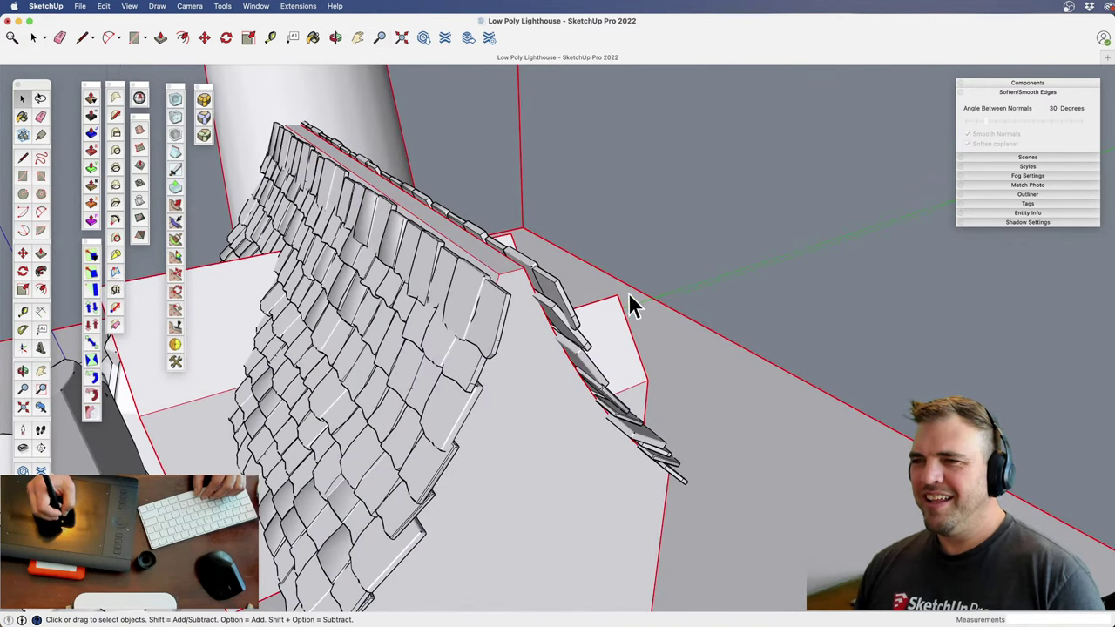
{"action": "scroll", "coordinate": [642, 448], "scroll_direction": "down", "scroll_amount": 5}
{"action": "middle_click_drag", "start_coordinate": [642, 448], "coordinate": [675, 424]}
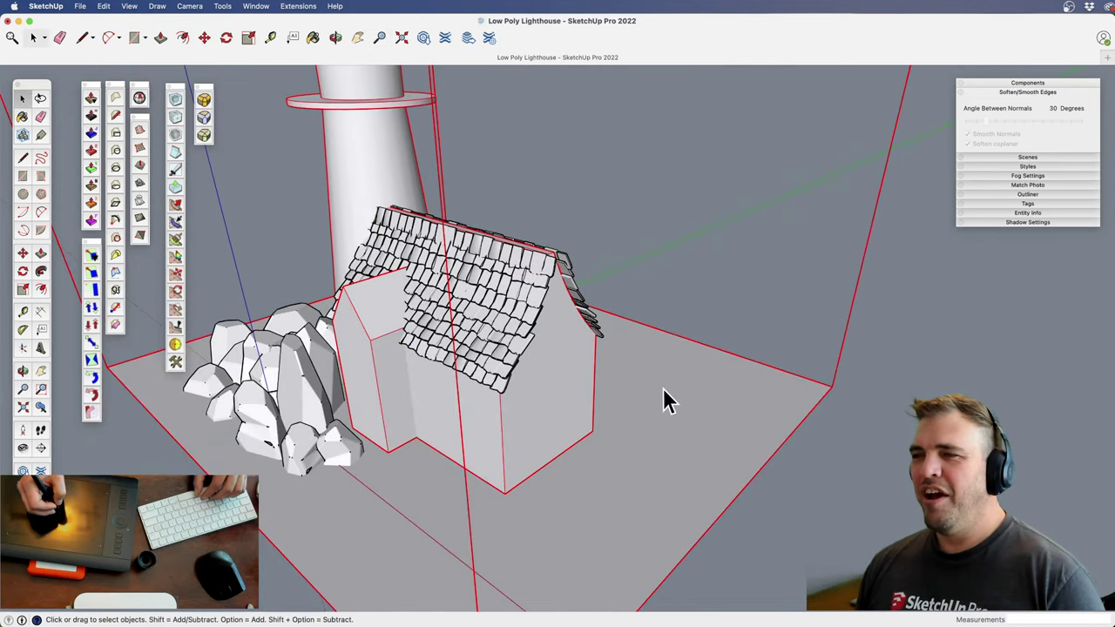
{"action": "right_click", "coordinate": [635, 384]}
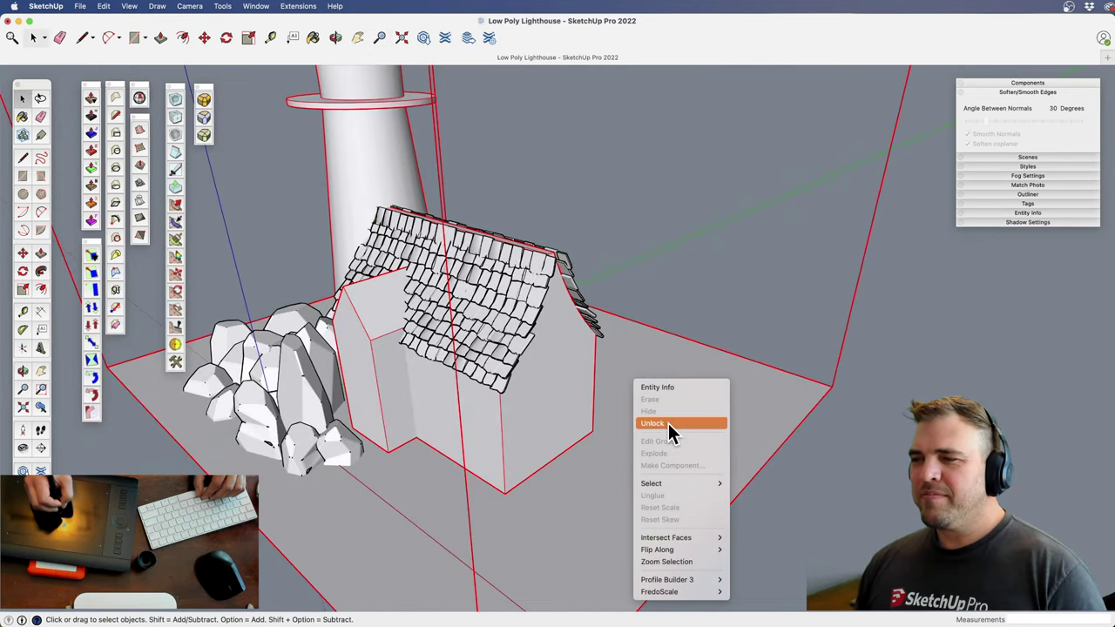
{"action": "left_click", "coordinate": [667, 424]}
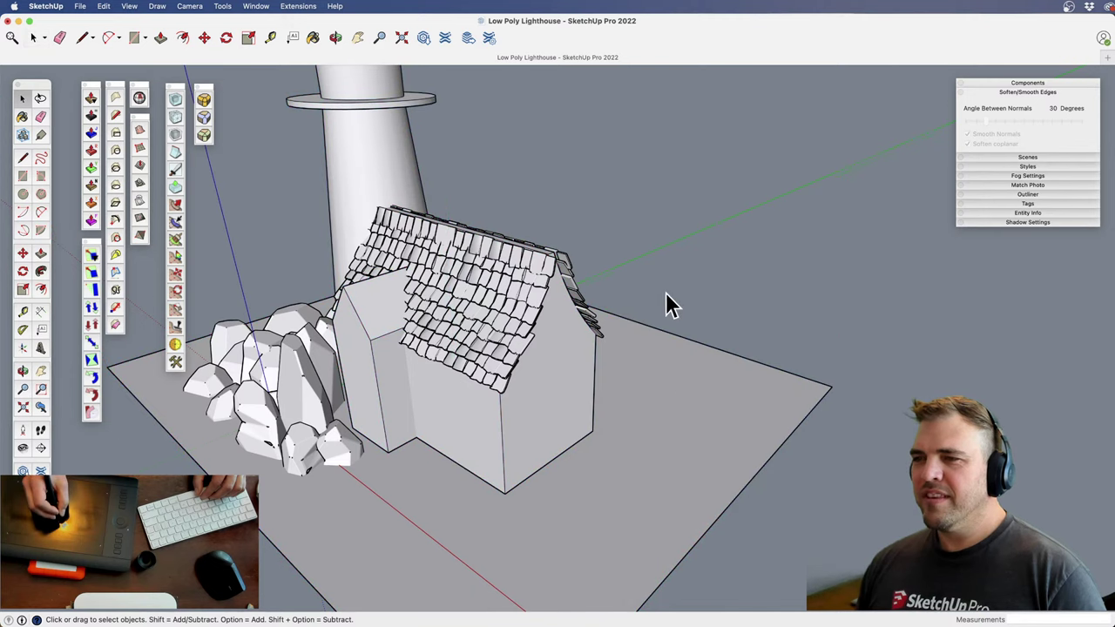
Open the house group and copy the narrow ridge face straight up by about 4' 2"
{"action": "middle_click_drag", "start_coordinate": [567, 368], "coordinate": [598, 510]}
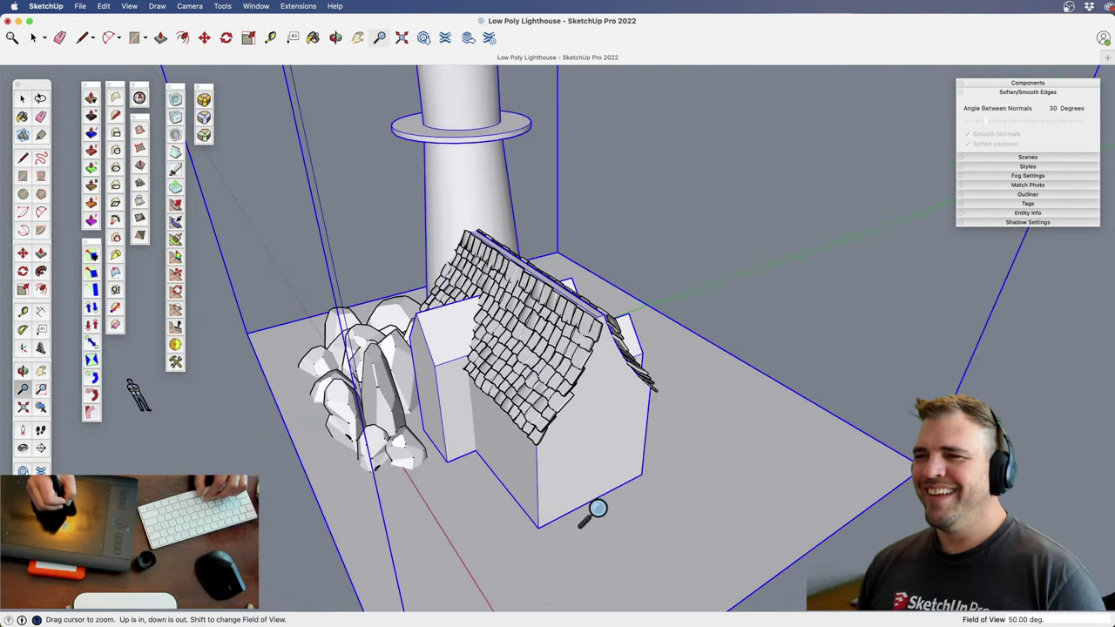
{"action": "scroll", "coordinate": [614, 226], "scroll_direction": "up", "scroll_amount": 6}
{"action": "double_click", "coordinate": [685, 233]}
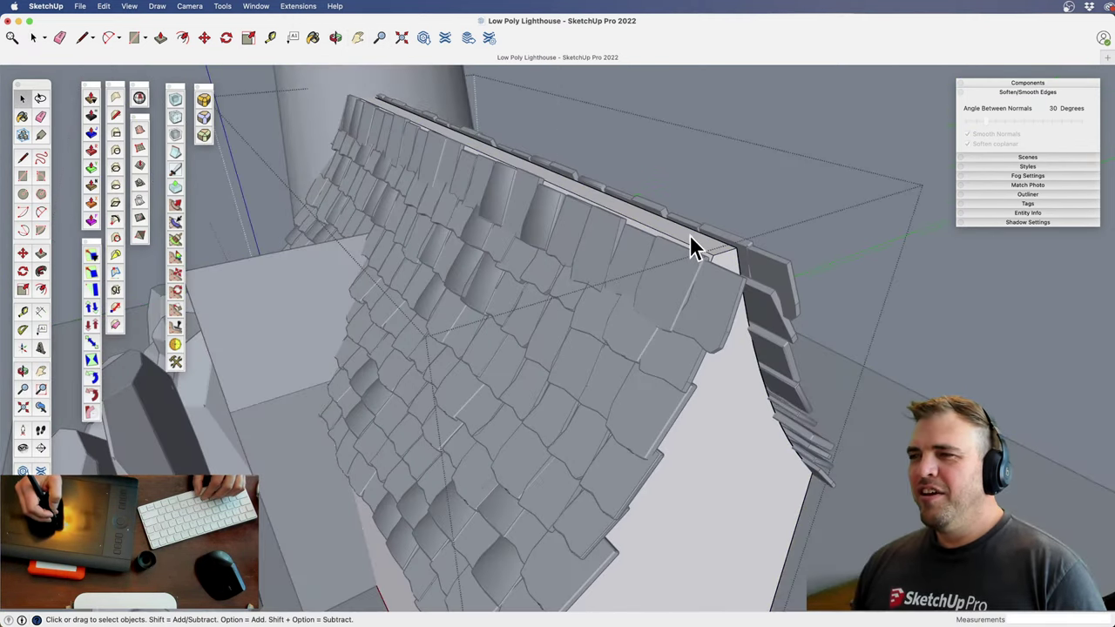
{"action": "left_click", "coordinate": [703, 244]}
{"action": "middle_click_drag", "start_coordinate": [692, 252], "coordinate": [642, 274]}
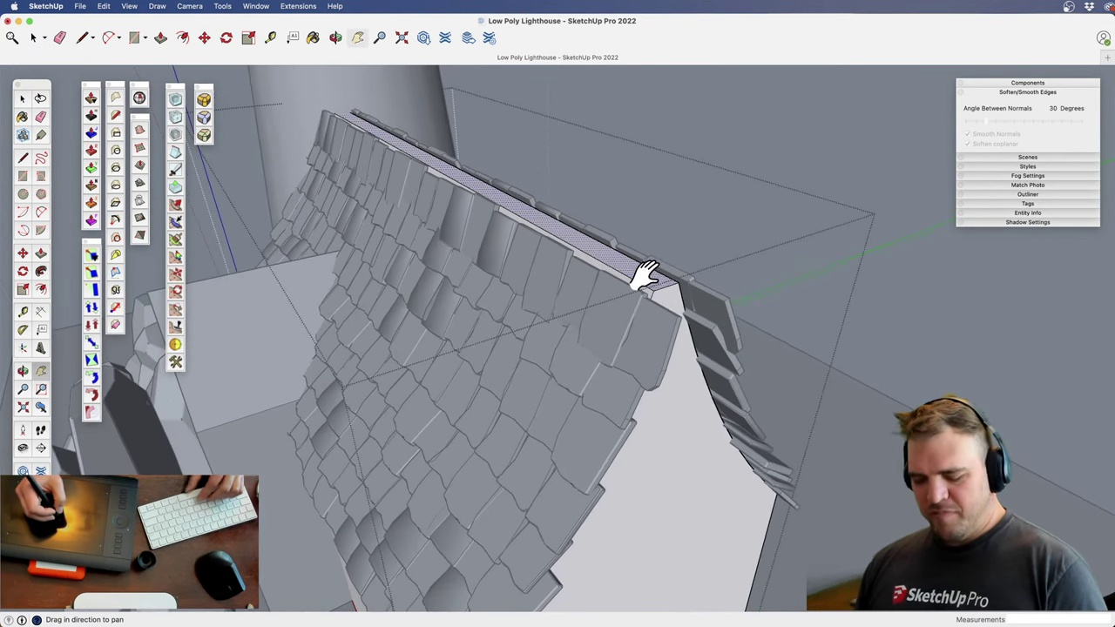
{"action": "key", "text": "m"}
{"action": "left_click", "coordinate": [675, 288]}
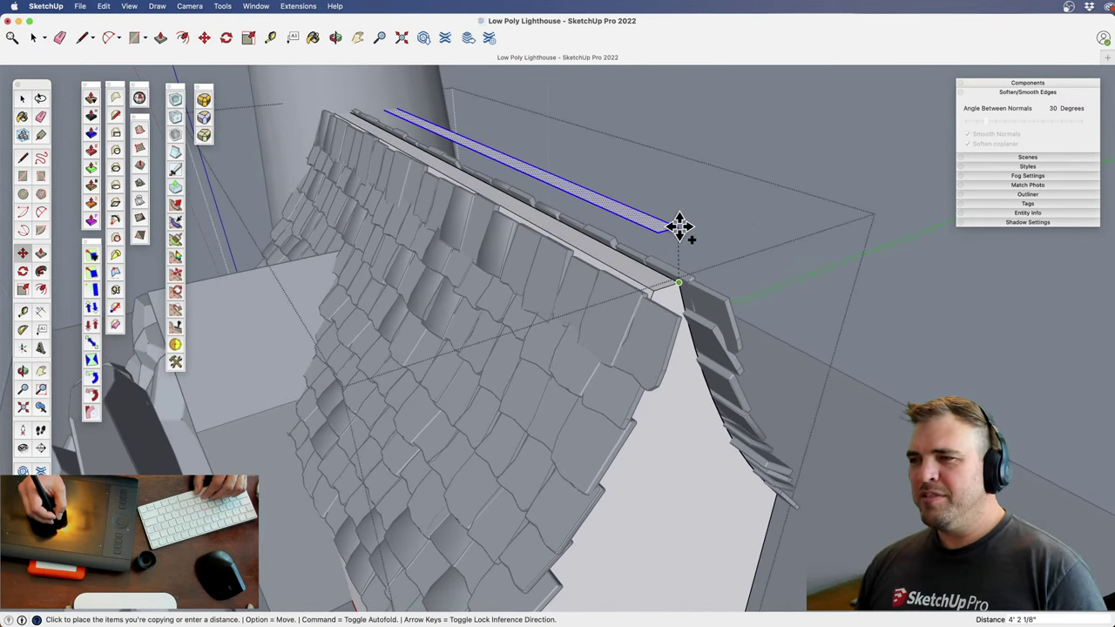
{"action": "left_click", "coordinate": [670, 223]}
Extrude the copied ridge face upward about 3' with Push/Pull and close the house group
{"action": "key", "text": "p"}
{"action": "left_click", "coordinate": [668, 222]}
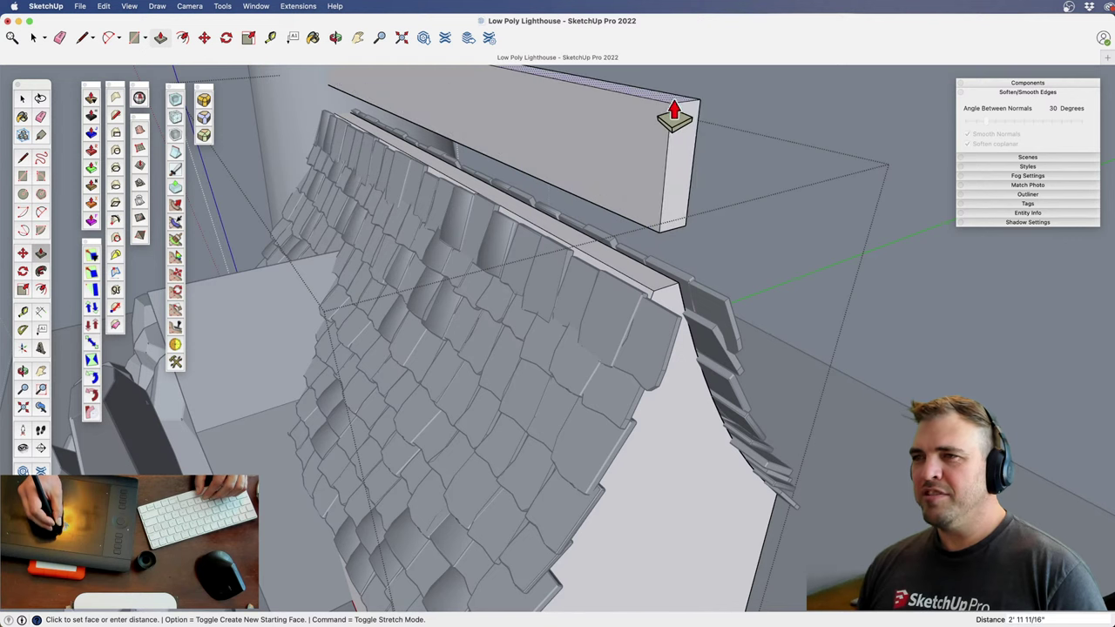
{"action": "left_click", "coordinate": [672, 116]}
{"action": "key", "text": "z"}
{"action": "left_click_drag", "start_coordinate": [662, 186], "coordinate": [620, 307]}
{"action": "middle_click_drag", "start_coordinate": [619, 306], "coordinate": [767, 293], "text": "shift"}
{"action": "key", "text": "space"}
{"action": "left_click", "coordinate": [802, 280]}
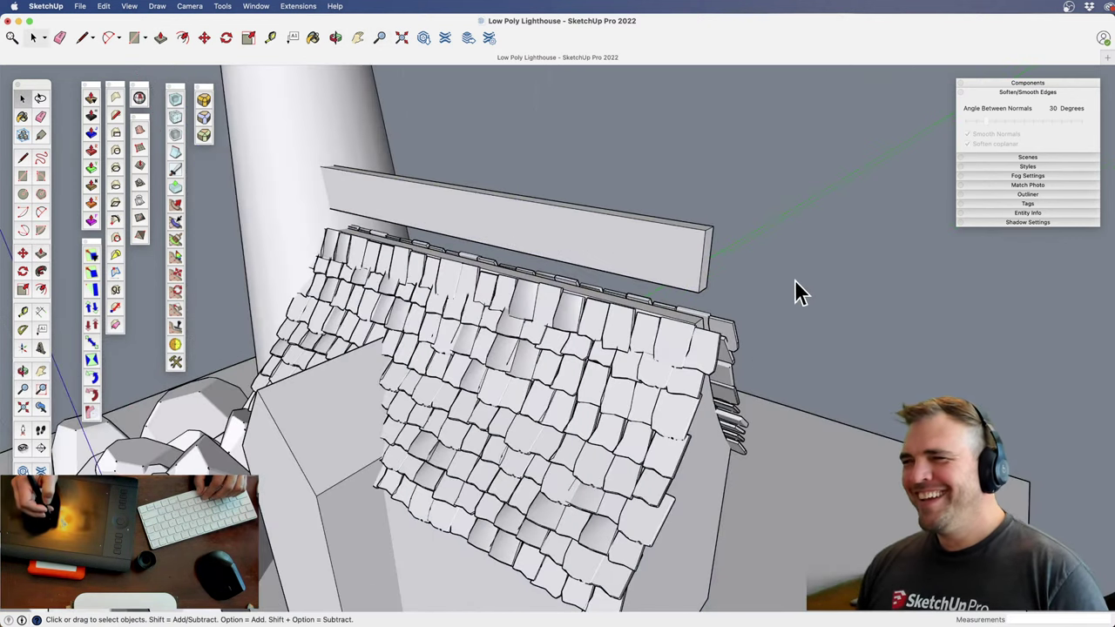
Inside the house group, extend the near end of the floating ridge bar outward about 5' 5" with Push/Pull
{"action": "middle_click_drag", "start_coordinate": [600, 264], "coordinate": [601, 322], "text": "shift"}
{"action": "middle_click_drag", "start_coordinate": [601, 323], "coordinate": [579, 326]}
{"action": "left_click_drag", "start_coordinate": [577, 325], "coordinate": [679, 307]}
{"action": "key", "text": "space"}
{"action": "left_click", "coordinate": [668, 303]}
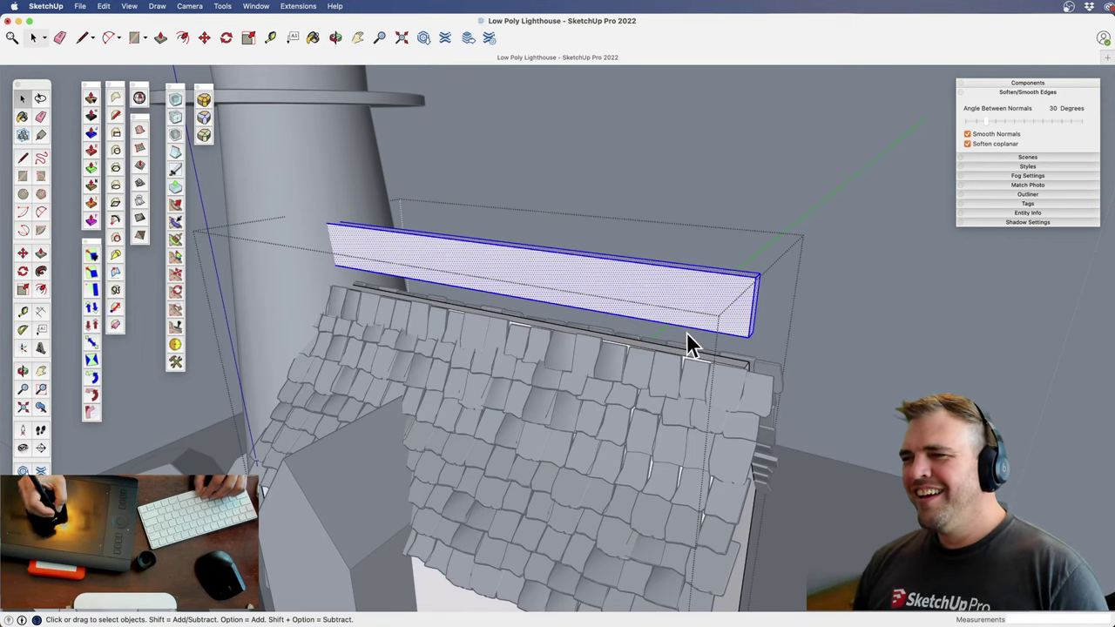
{"action": "middle_click_drag", "start_coordinate": [757, 271], "coordinate": [580, 339]}
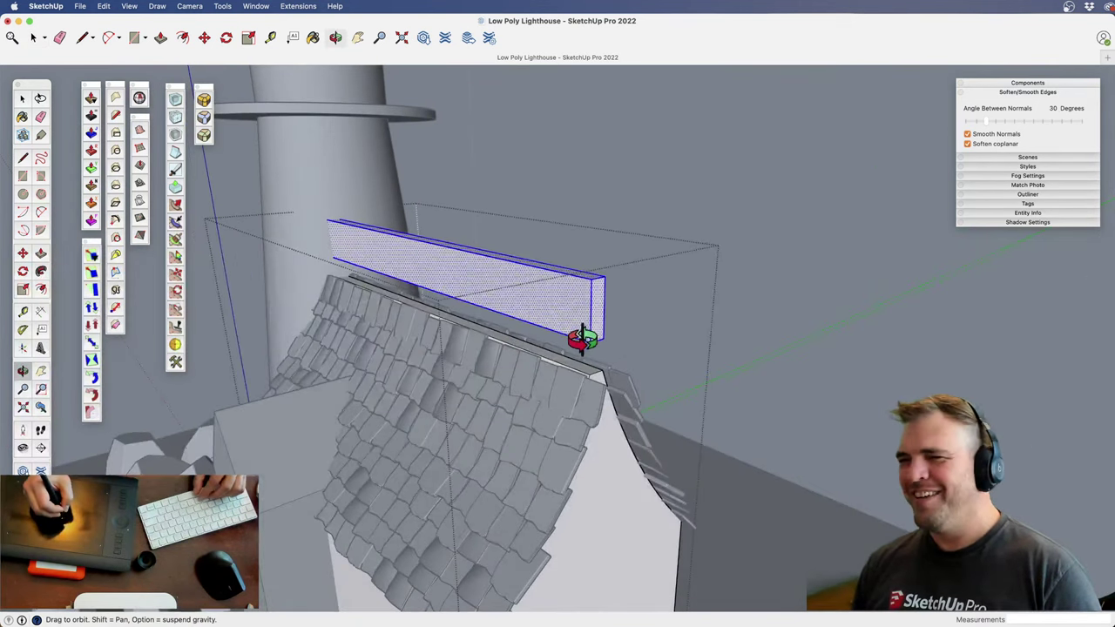
{"action": "key", "text": "p"}
{"action": "left_click", "coordinate": [703, 352]}
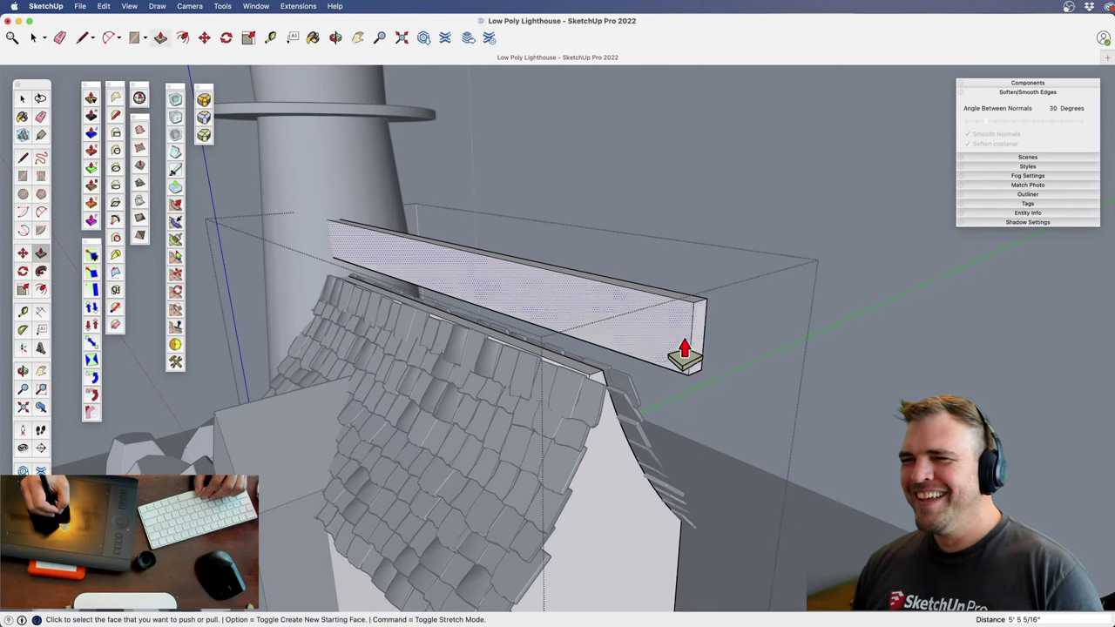
Hide the rest of the model and extend the bar's far end slightly past the roof ridge with Push/Pull
{"action": "key", "text": "shift+h"}
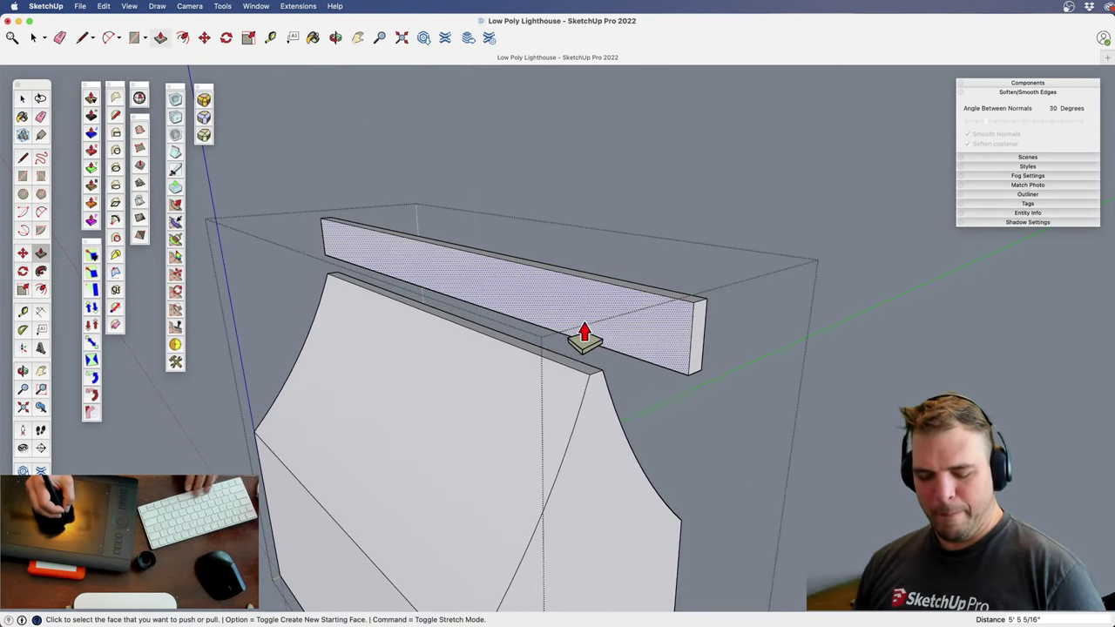
{"action": "middle_click_drag", "start_coordinate": [517, 366], "coordinate": [617, 356], "text": "shift"}
{"action": "key", "text": "space"}
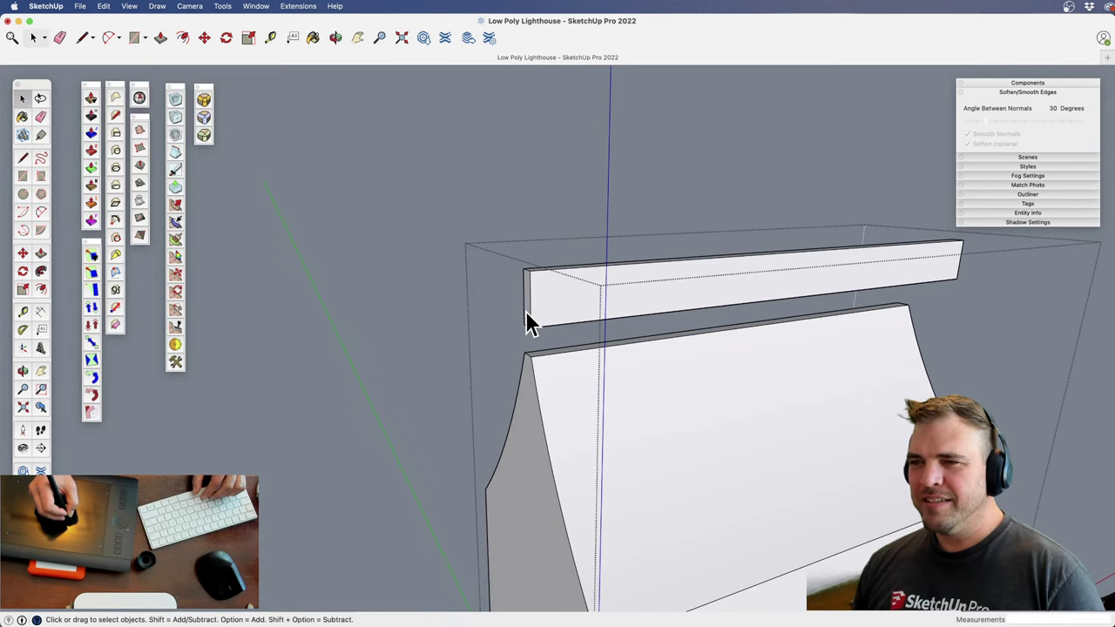
{"action": "key", "text": "p"}
{"action": "left_click", "coordinate": [526, 318]}
{"action": "middle_click_drag", "start_coordinate": [494, 344], "coordinate": [549, 279]}
{"action": "middle_click_drag", "start_coordinate": [668, 316], "coordinate": [540, 355], "text": "shift"}
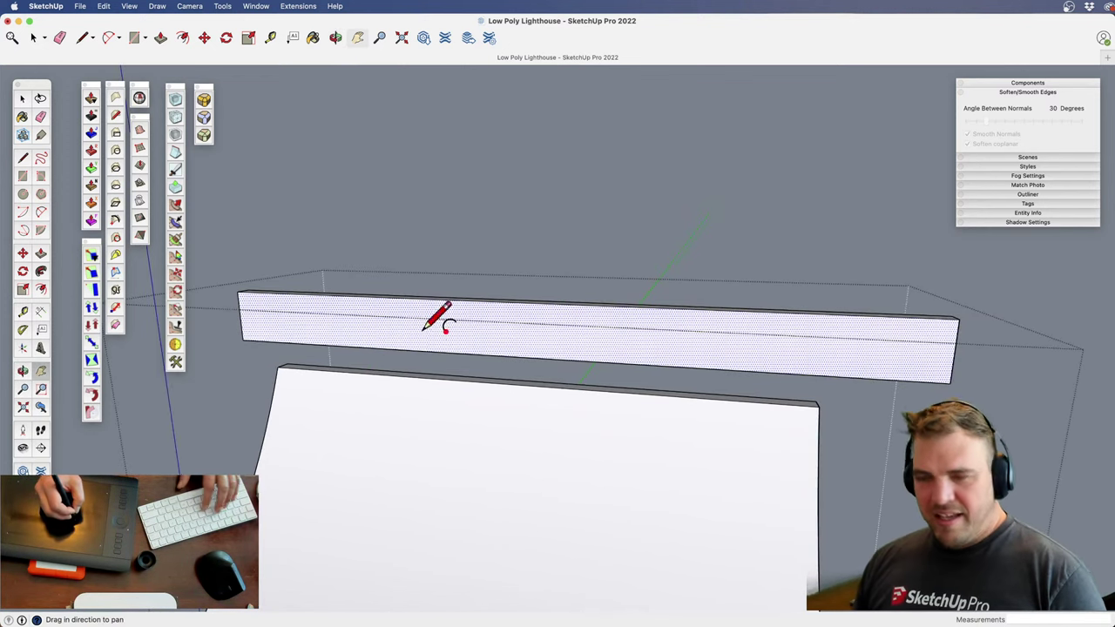
Draw a shallow sagging arc along the bar's side and push away the area above it for a curved top
{"action": "key", "text": "a"}
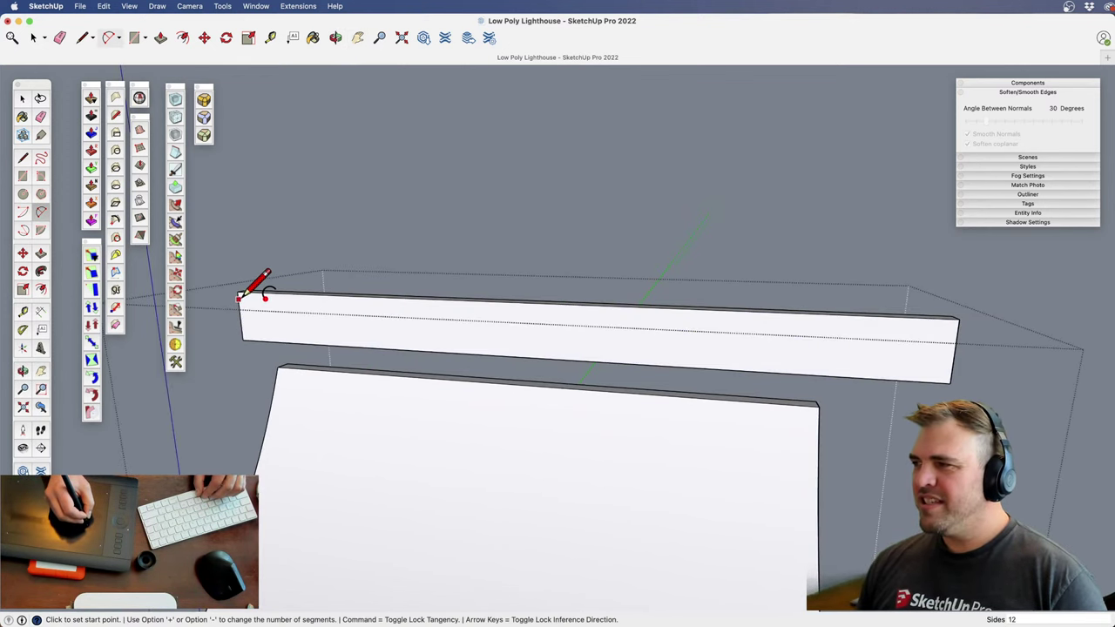
{"action": "left_click", "coordinate": [239, 297]}
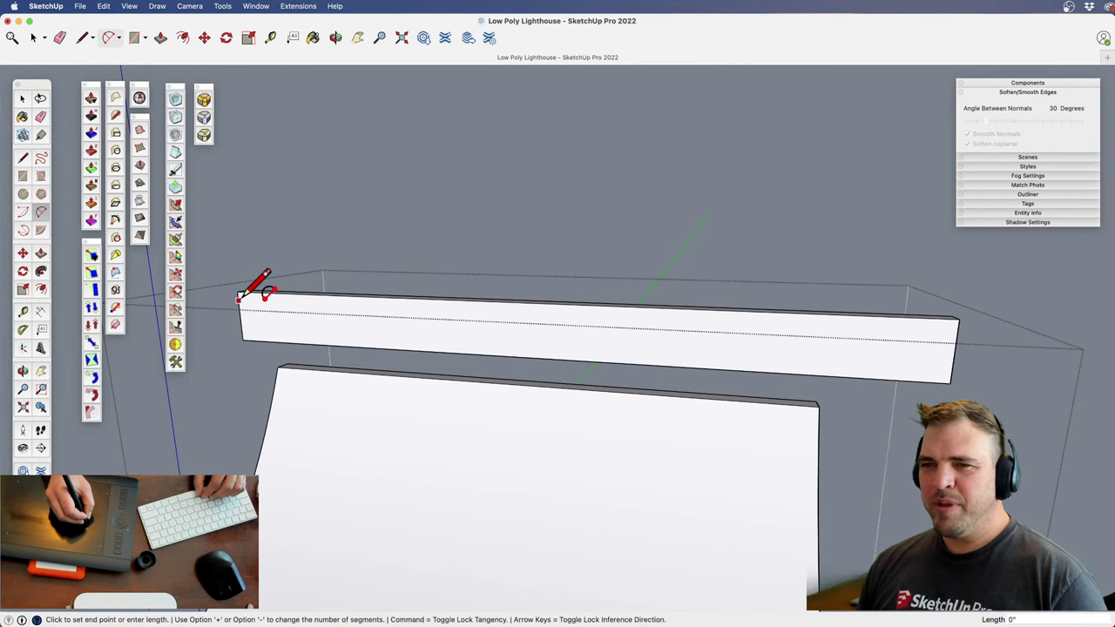
{"action": "left_click", "coordinate": [957, 331]}
{"action": "left_click", "coordinate": [560, 325]}
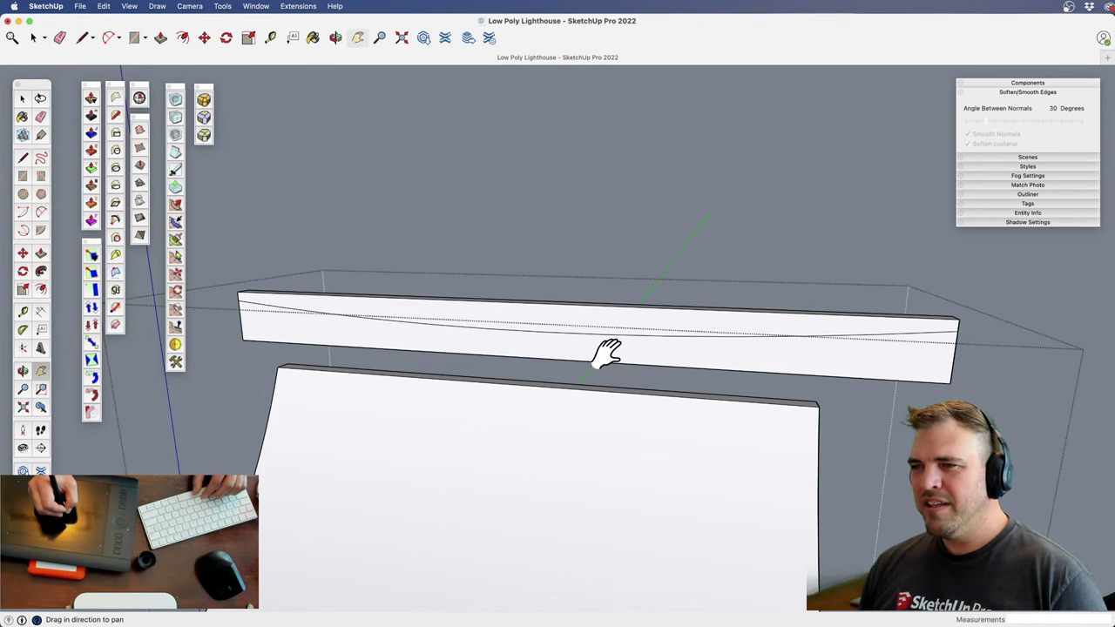
{"action": "middle_click_drag", "start_coordinate": [604, 356], "coordinate": [430, 348]}
{"action": "key", "text": "p"}
{"action": "left_click", "coordinate": [600, 340]}
{"action": "left_click", "coordinate": [657, 334]}
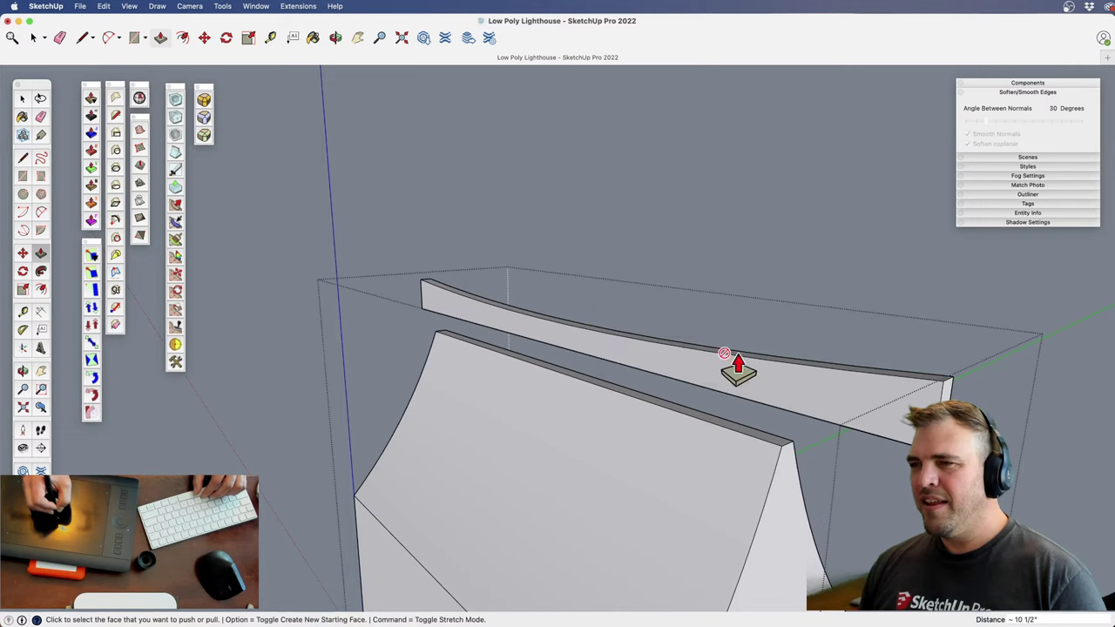
{"action": "middle_click_drag", "start_coordinate": [737, 366], "coordinate": [726, 311]}
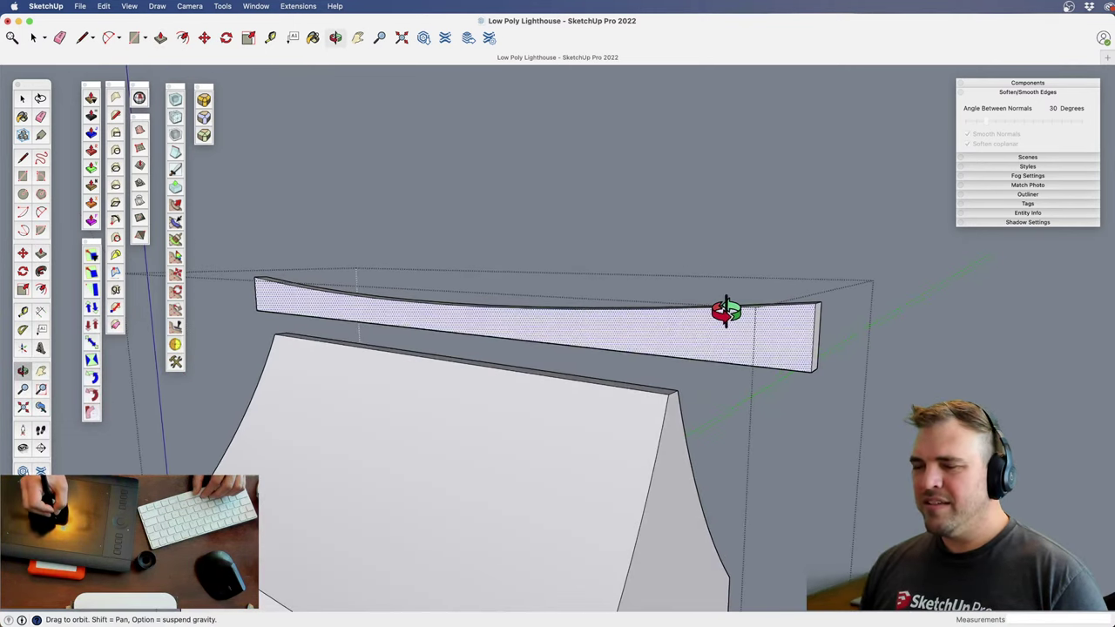
{"action": "key", "text": "a"}
{"action": "left_click", "coordinate": [255, 294]}
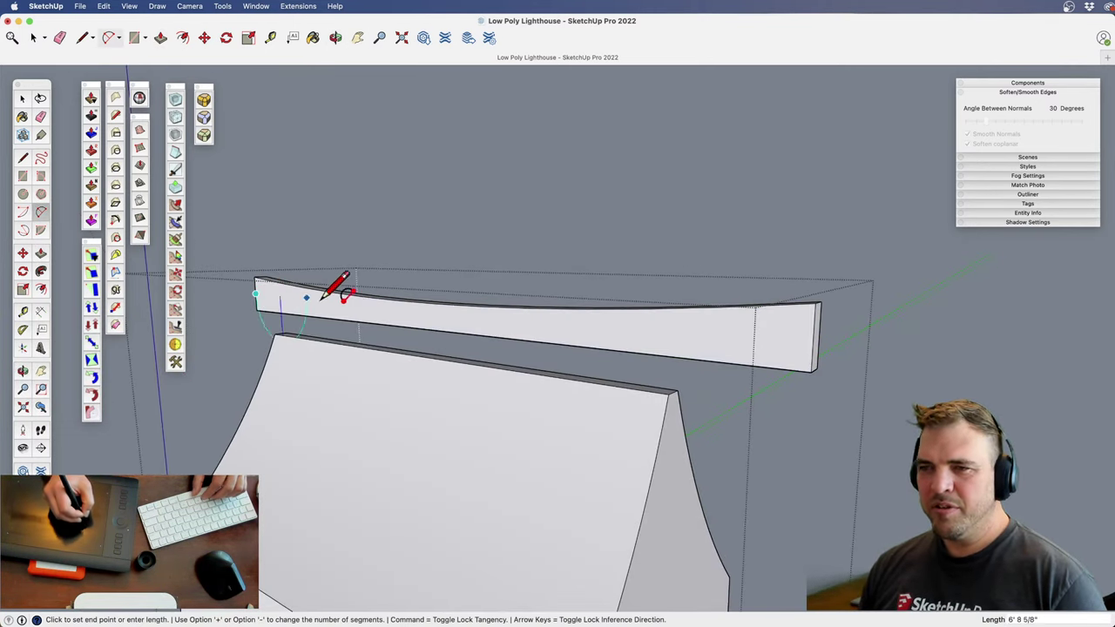
{"action": "left_click", "coordinate": [814, 336]}
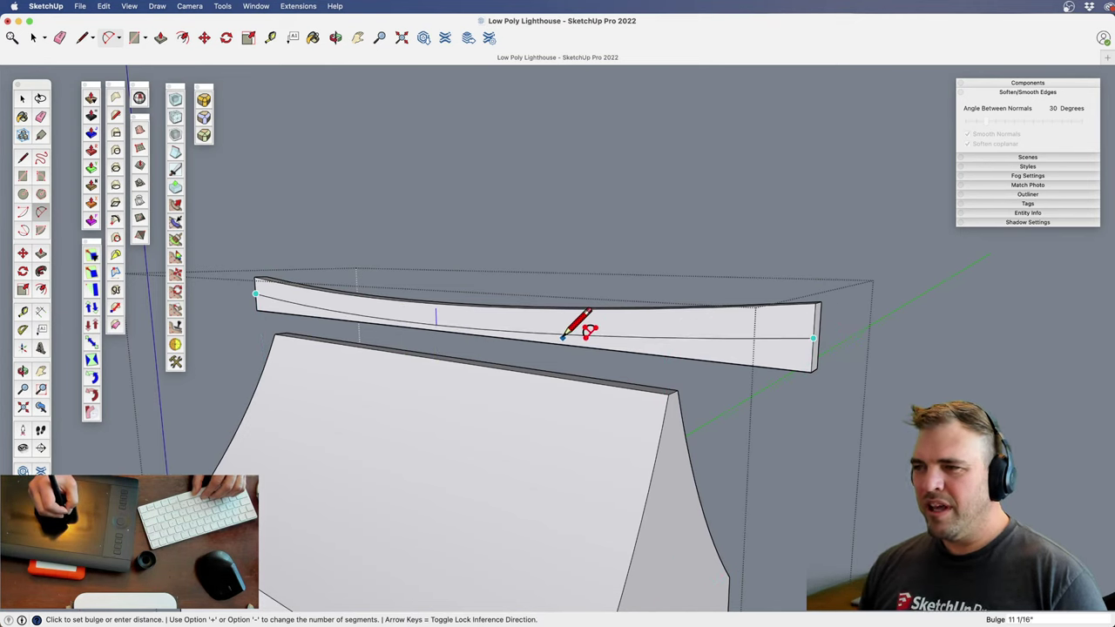
{"action": "key", "text": "space"}
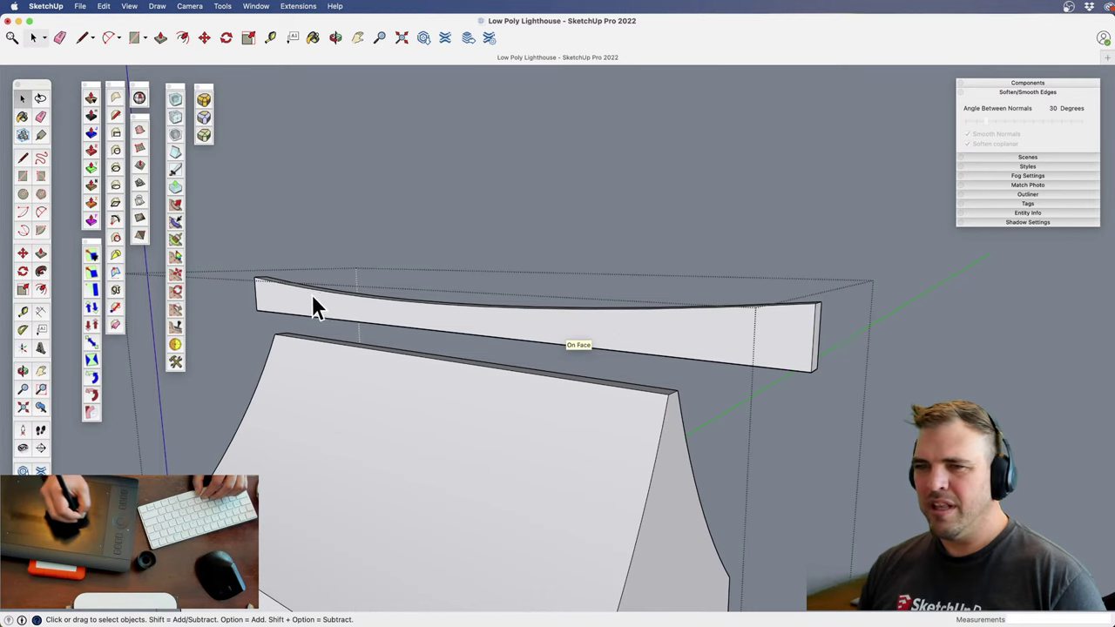
Draw a second sagging arc between the midpoints of the bar's side edges and push away the area below it
{"action": "key", "text": "a"}
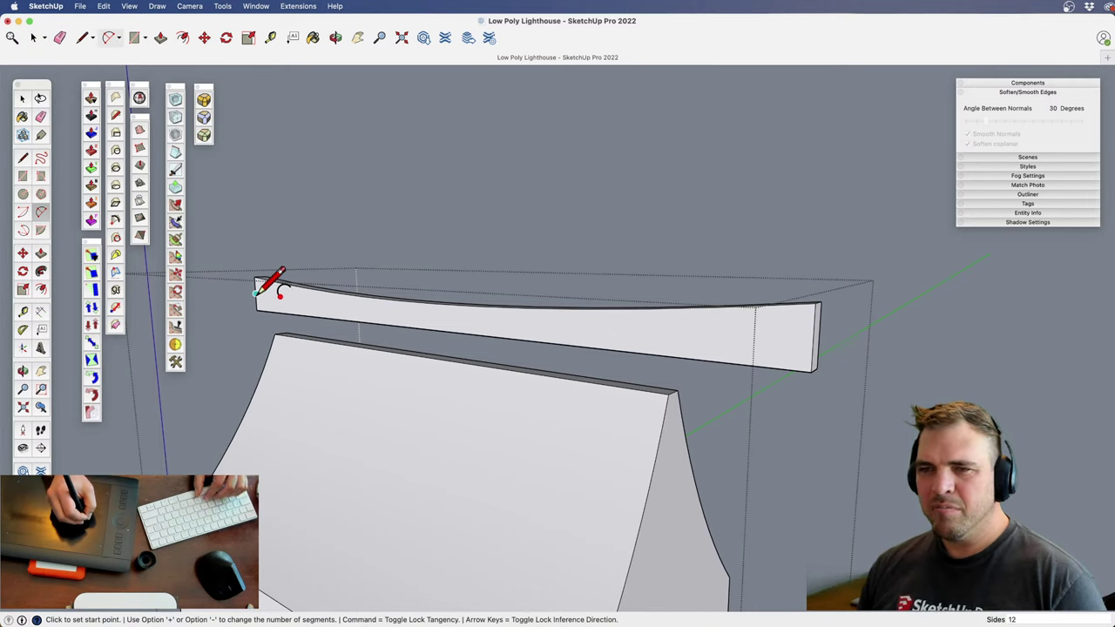
{"action": "left_click", "coordinate": [255, 293]}
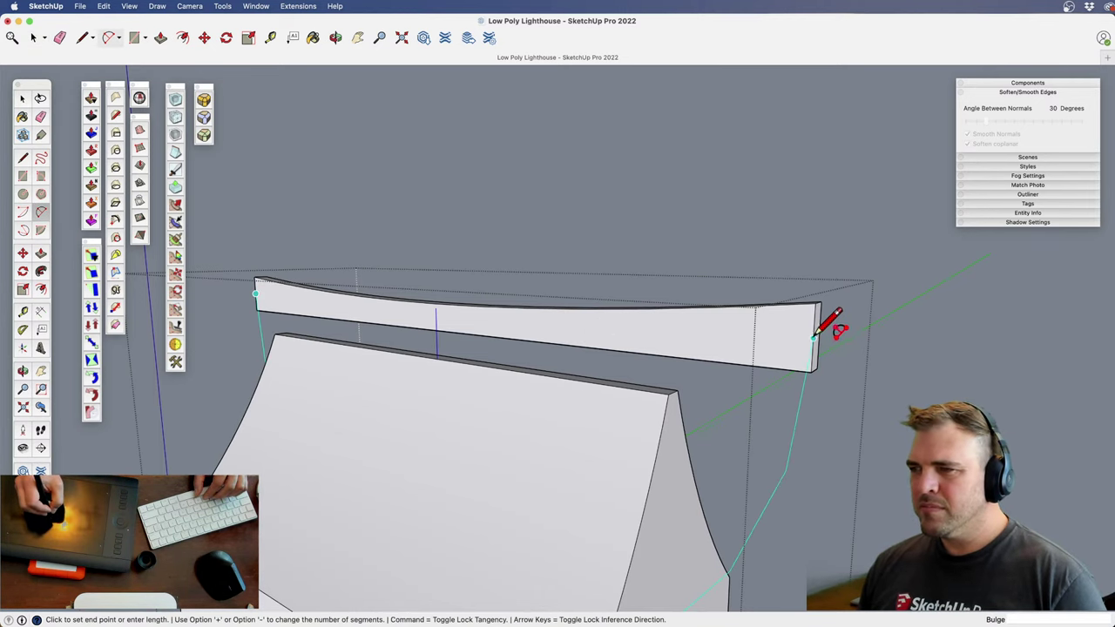
{"action": "left_click", "coordinate": [812, 337]}
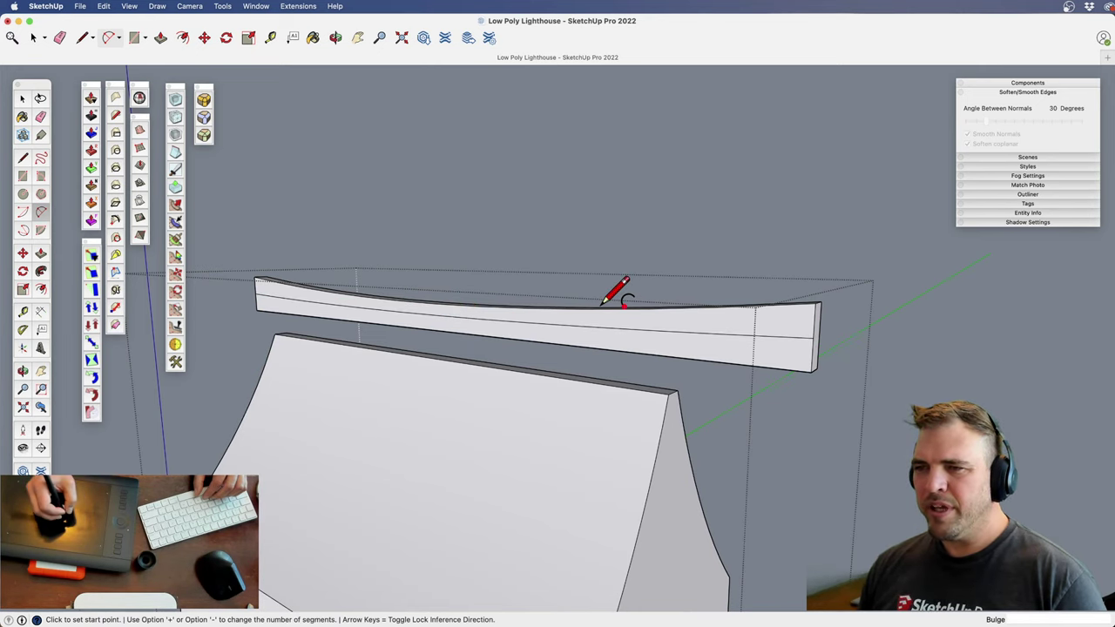
{"action": "mouse_move", "coordinate": [601, 296]}
{"action": "middle_mouse_down"}
{"action": "mouse_move", "coordinate": [585, 331]}
{"action": "mouse_move", "coordinate": [302, 296]}
{"action": "middle_mouse_up"}
{"action": "left_click_drag", "start_coordinate": [283, 296], "coordinate": [684, 331]}
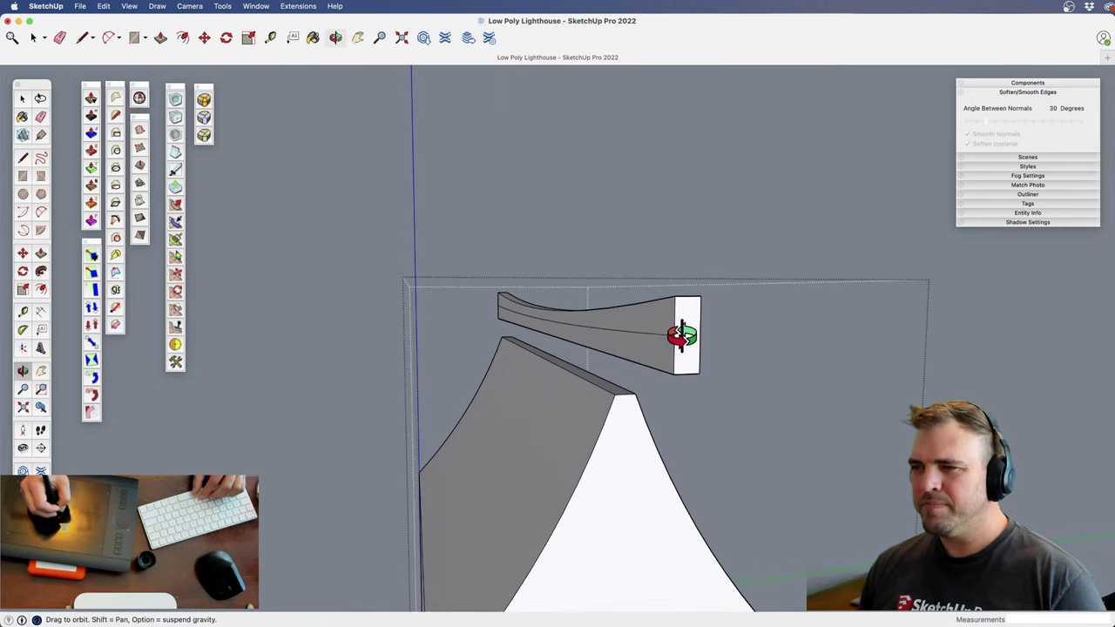
{"action": "key", "text": "p"}
{"action": "middle_click_drag", "start_coordinate": [665, 329], "coordinate": [607, 316]}
Select the bar's curved underside face and move it down about 4 3/4"
{"action": "key", "text": "space"}
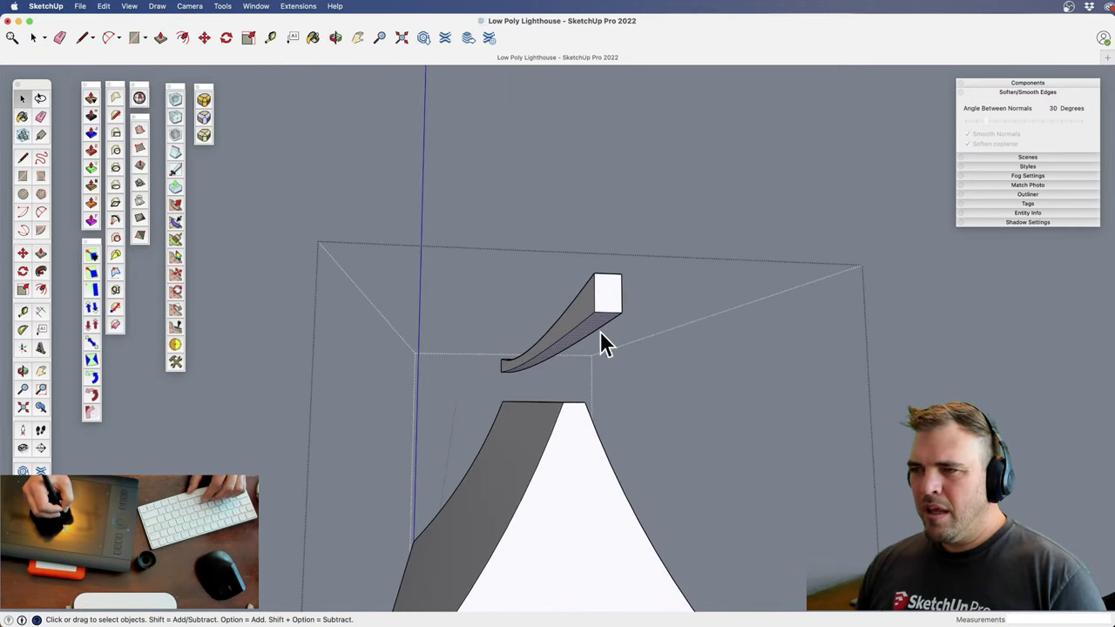
{"action": "key", "text": "m"}
{"action": "left_click", "coordinate": [597, 312]}
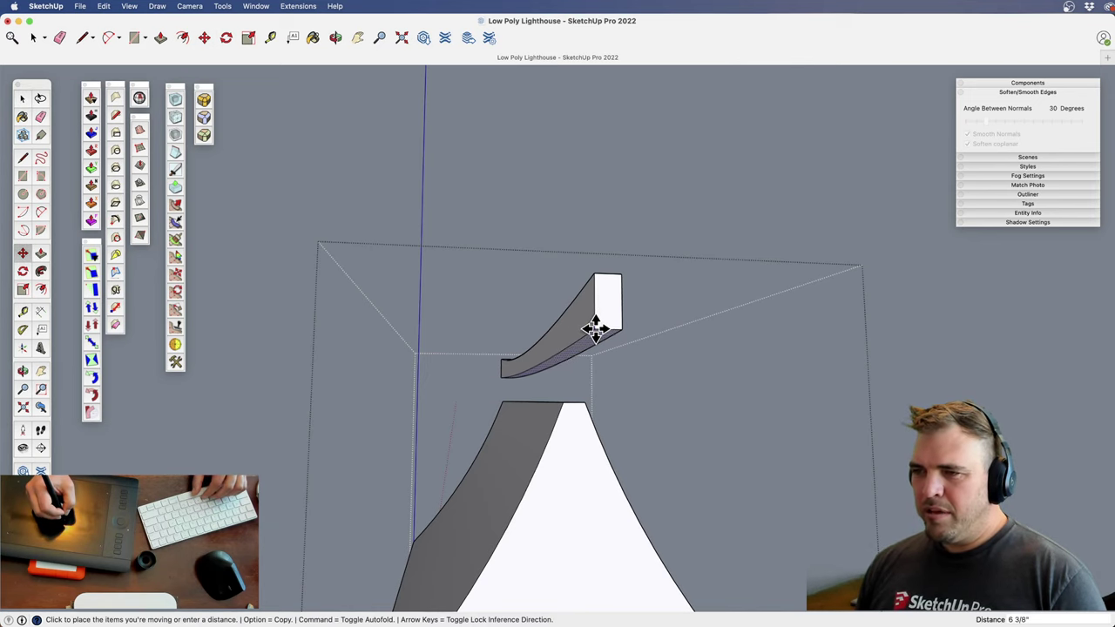
{"action": "left_click", "coordinate": [596, 322]}
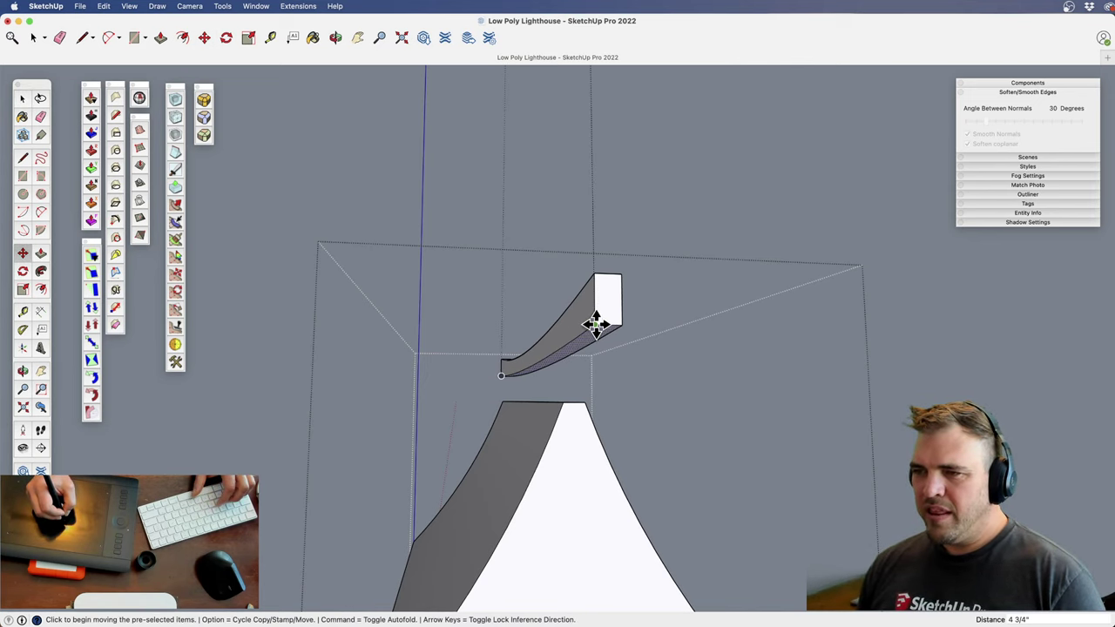
{"action": "middle_click_drag", "start_coordinate": [611, 401], "coordinate": [600, 323]}
Scale the bar's underside face about its center to about 1.45 along the green axis
{"action": "key", "text": "s"}
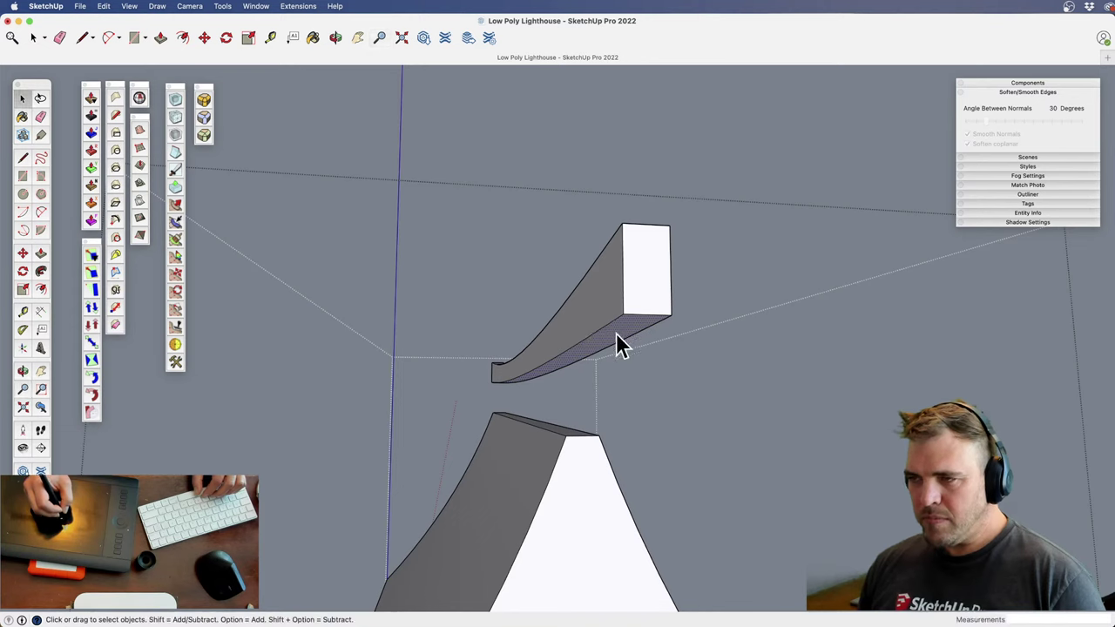
{"action": "key", "text": "alt"}
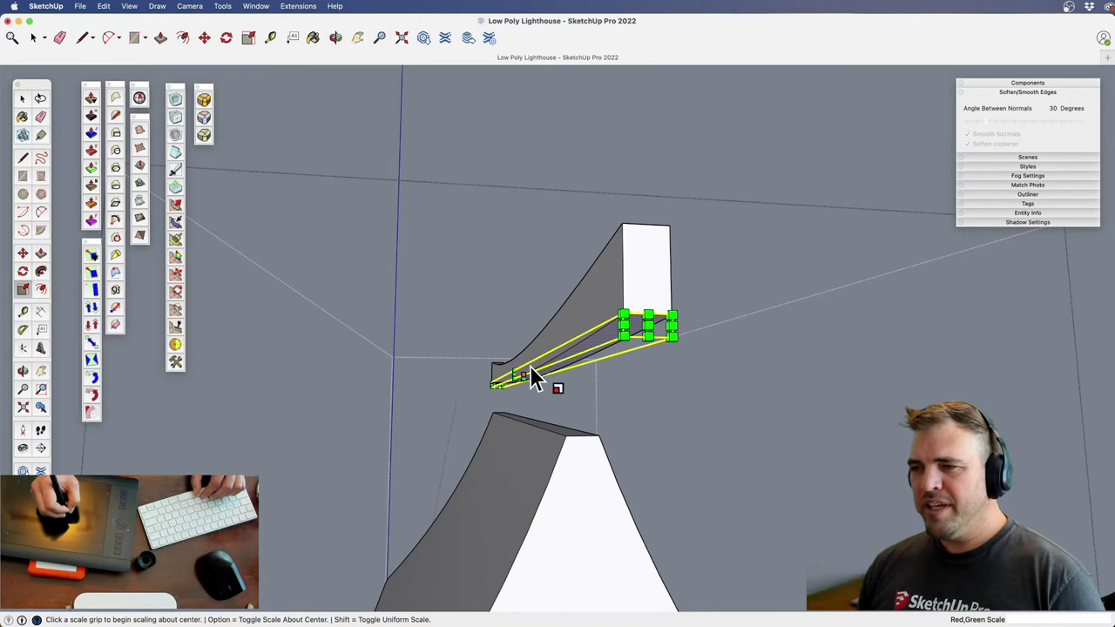
{"action": "left_click", "coordinate": [512, 374]}
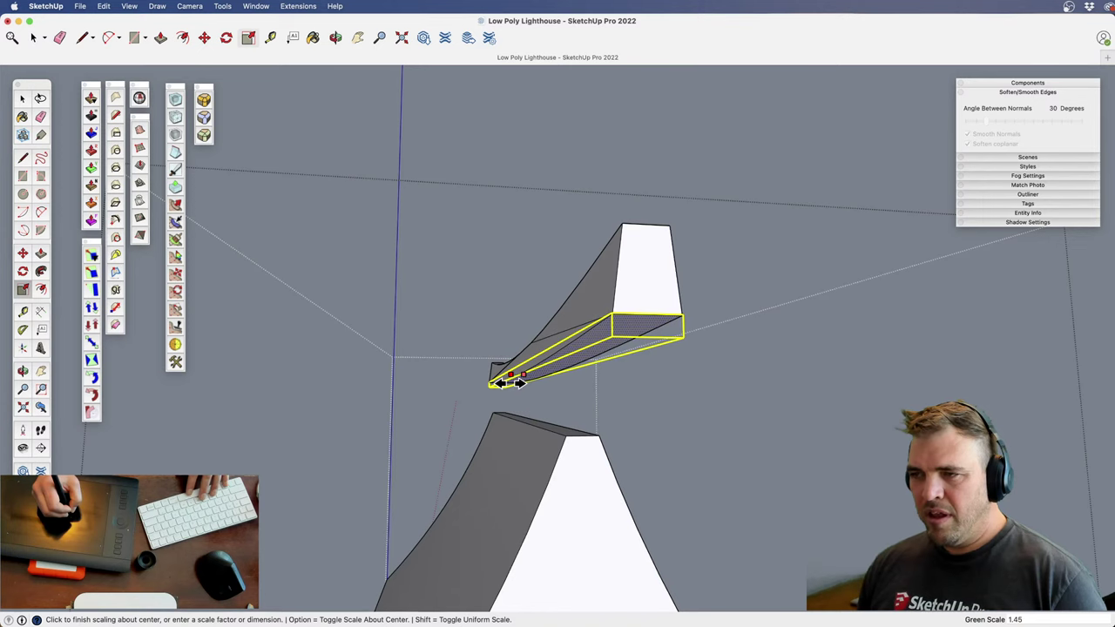
{"action": "left_click", "coordinate": [512, 382]}
Turn on hidden geometry and orbit around the bar to check its side faces
{"action": "key", "text": "o"}
{"action": "mouse_move", "coordinate": [530, 309]}
{"action": "left_mouse_down"}
{"action": "mouse_move", "coordinate": [540, 391]}
{"action": "mouse_move", "coordinate": [598, 395]}
{"action": "mouse_move", "coordinate": [530, 381]}
{"action": "mouse_move", "coordinate": [614, 477]}
{"action": "mouse_move", "coordinate": [485, 517]}
{"action": "mouse_move", "coordinate": [455, 443]}
{"action": "mouse_move", "coordinate": [563, 331]}
{"action": "mouse_move", "coordinate": [576, 261]}
{"action": "mouse_move", "coordinate": [617, 324]}
{"action": "mouse_move", "coordinate": [656, 301]}
{"action": "mouse_move", "coordinate": [579, 380]}
{"action": "mouse_move", "coordinate": [607, 338]}
{"action": "left_mouse_up"}
{"action": "key", "text": "h"}
{"action": "key", "text": "space"}
{"action": "left_click", "coordinate": [603, 350]}
{"action": "key", "text": "e"}
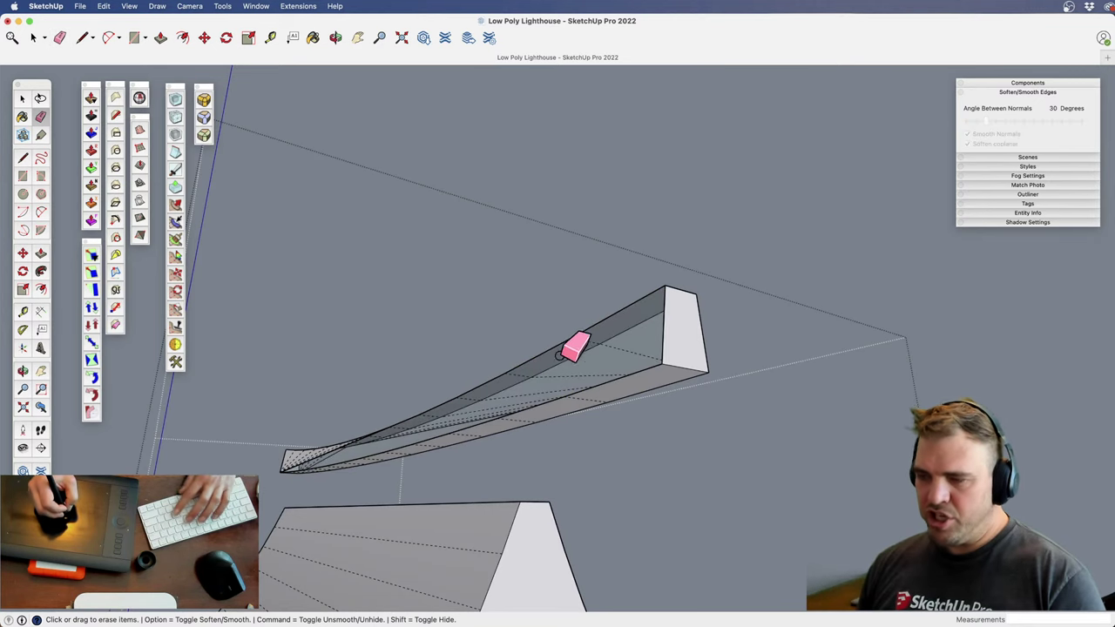
Draw edges between the bar's upper and lower curve vertices to patch its open side with faces
{"action": "key", "text": "l"}
{"action": "left_click", "coordinate": [565, 397]}
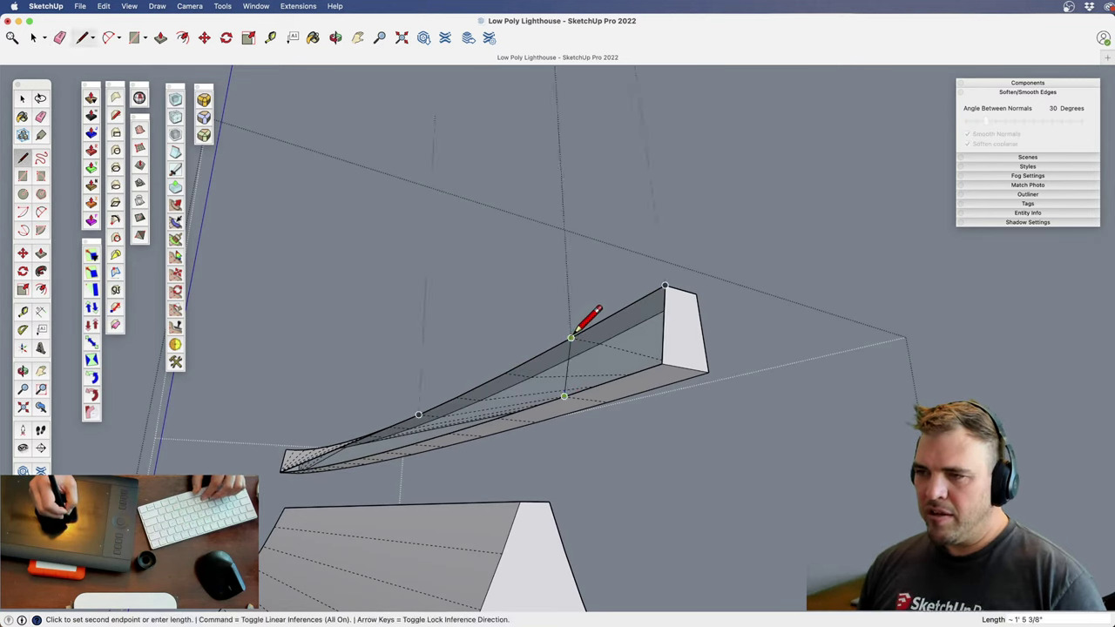
{"action": "left_click", "coordinate": [662, 364]}
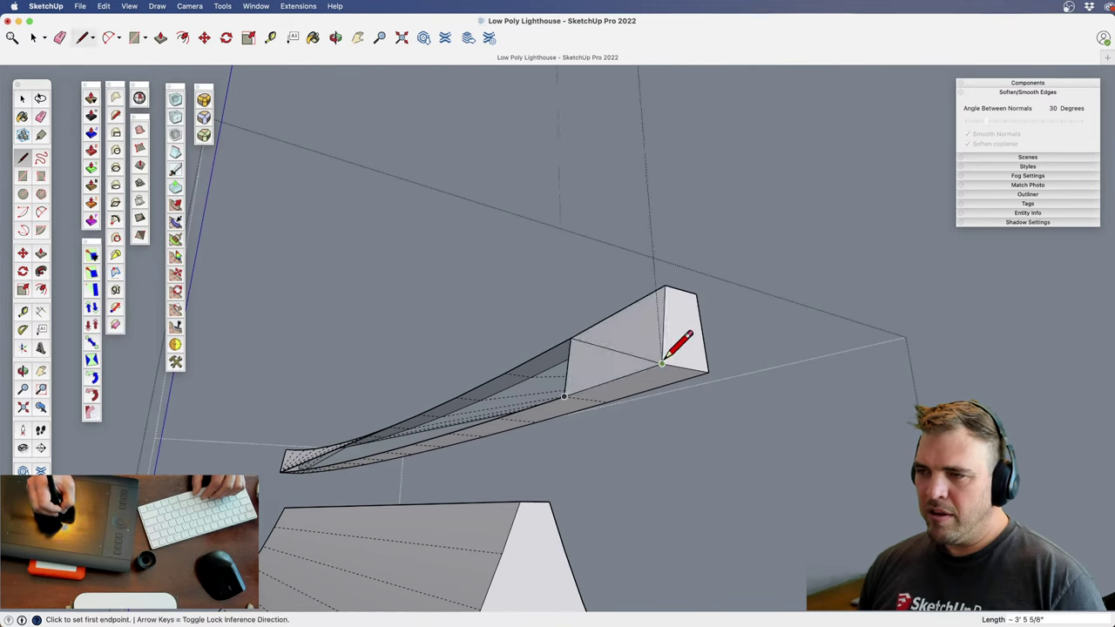
{"action": "left_click", "coordinate": [504, 373]}
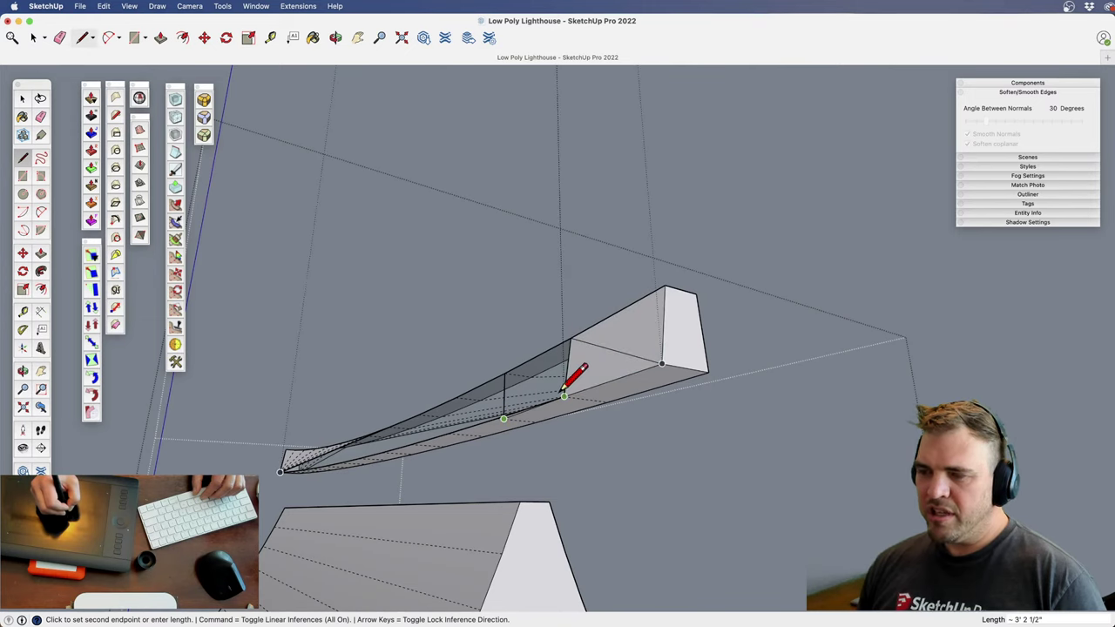
{"action": "key", "text": "l"}
{"action": "left_click", "coordinate": [564, 396]}
{"action": "left_click", "coordinate": [504, 373]}
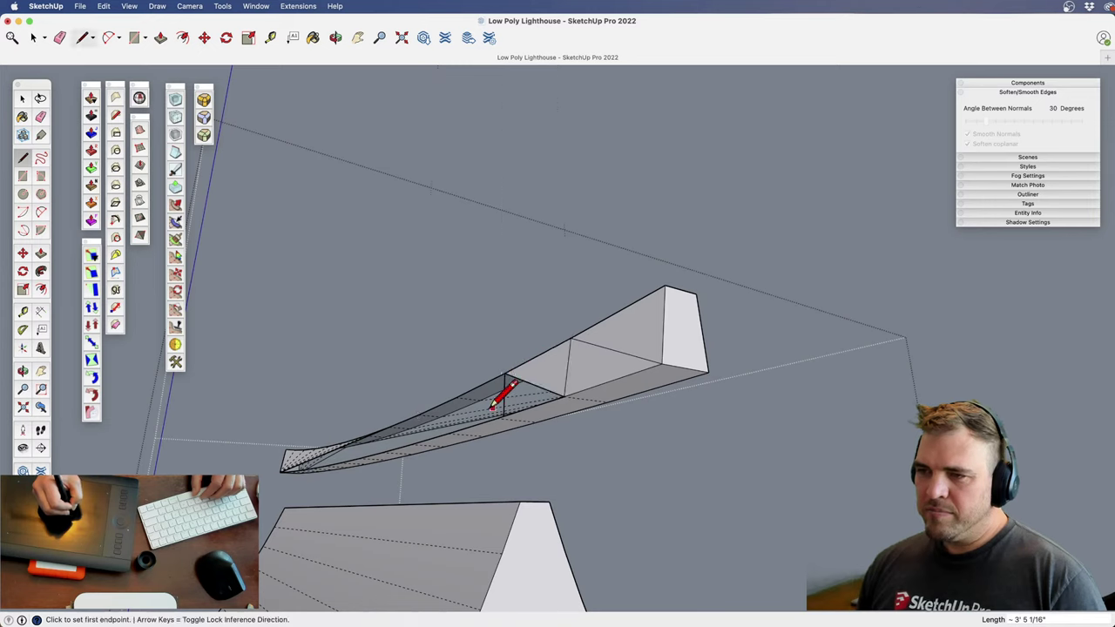
Undo the patching edges and the widening of the bar's underside
{"action": "key", "text": "super+z"}
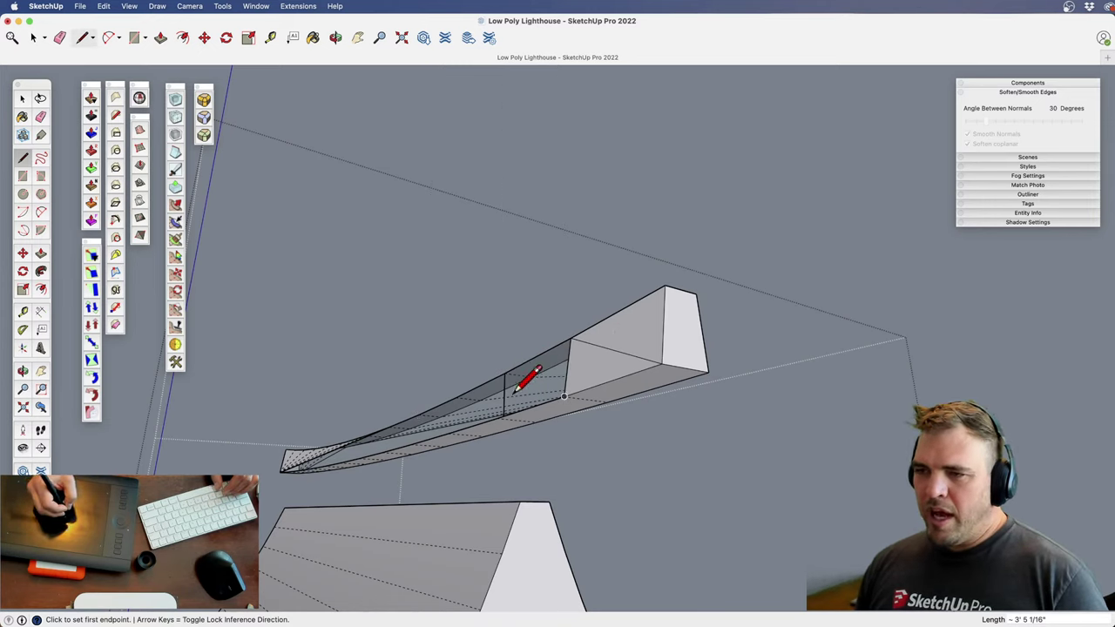
{"action": "key", "text": "super+z"}
{"action": "key", "text": "super+z"}
{"action": "key", "text": "super+z"}
{"action": "key", "text": "super+z"}
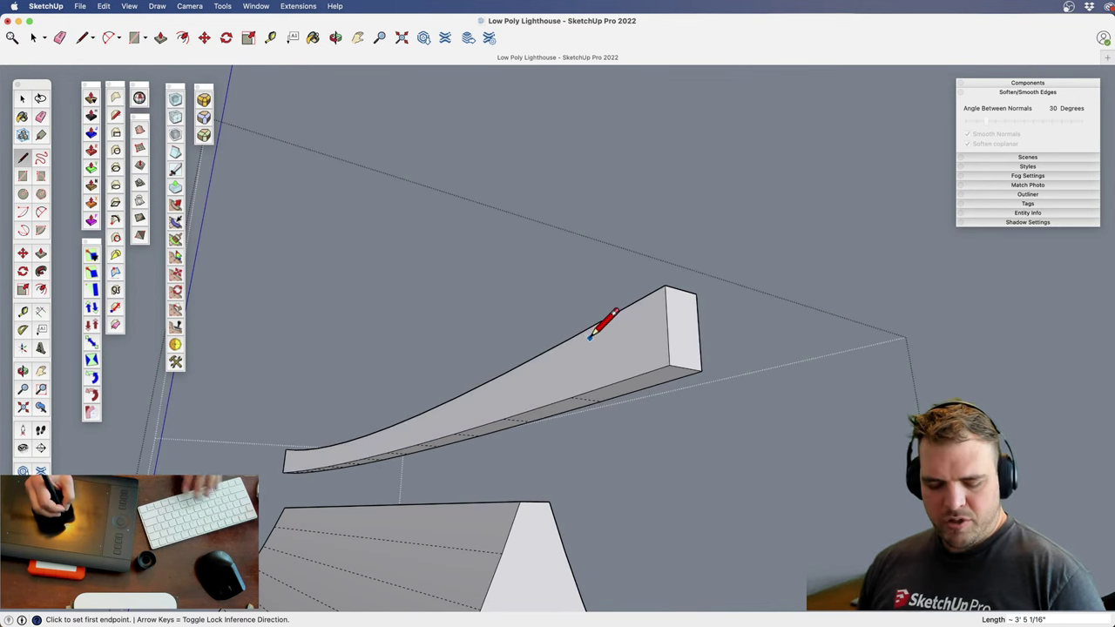
Reopen the house group, select all of the curved ridge bar's geometry and make it a group
{"action": "key", "text": "space"}
{"action": "key", "text": "Escape"}
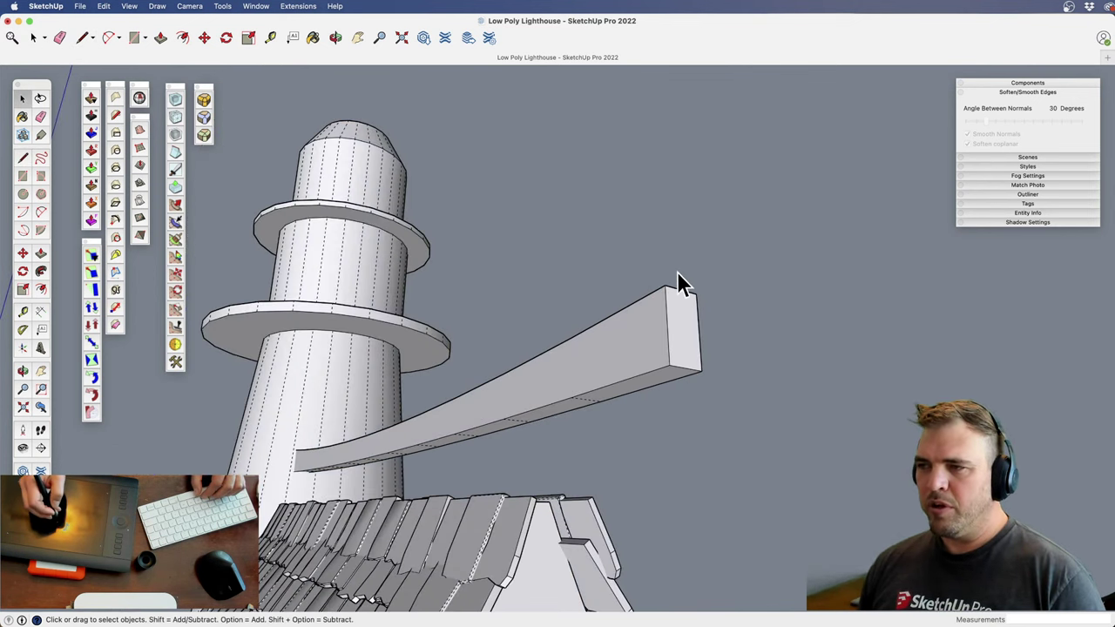
{"action": "left_click", "coordinate": [657, 371]}
{"action": "double_click", "coordinate": [621, 358]}
{"action": "left_click", "coordinate": [621, 354]}
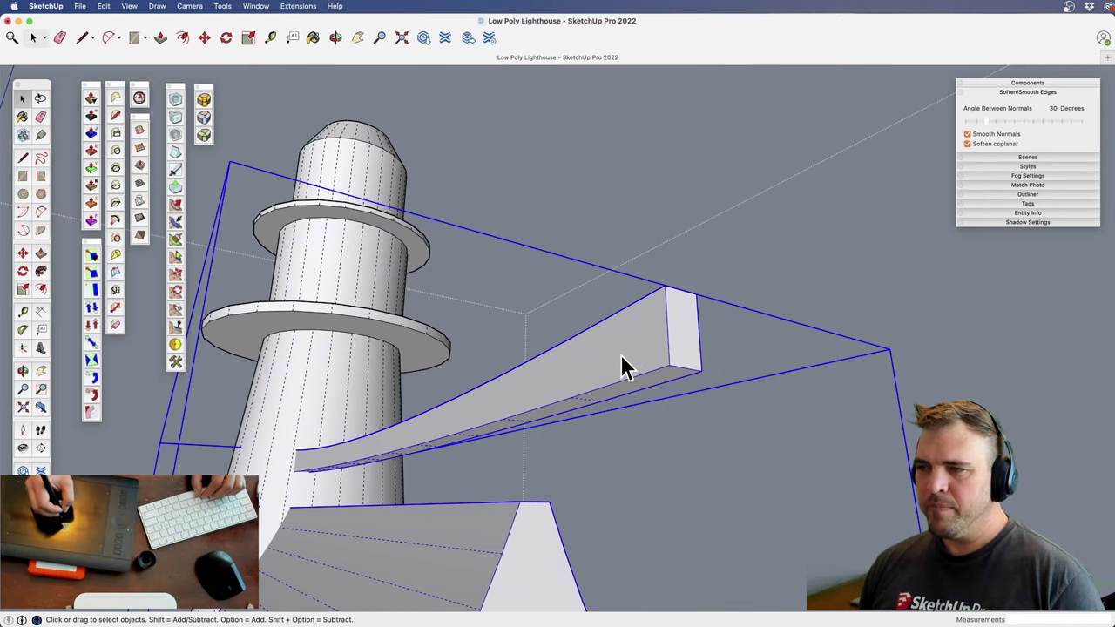
{"action": "double_click", "coordinate": [602, 369]}
{"action": "triple_click", "coordinate": [607, 369]}
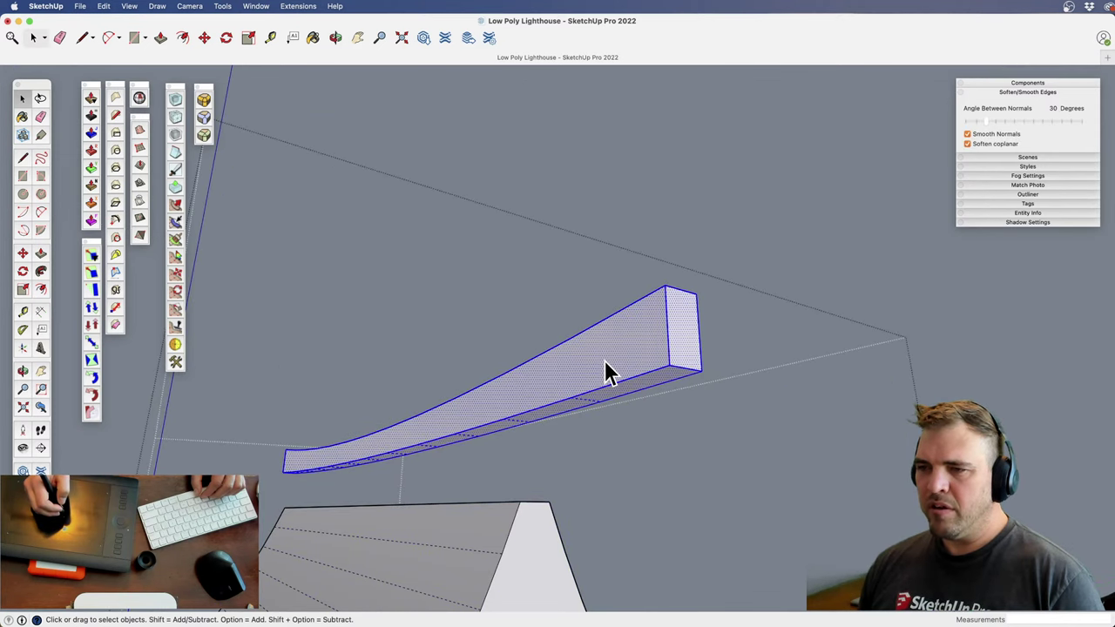
{"action": "middle_click_drag", "start_coordinate": [592, 363], "coordinate": [518, 368]}
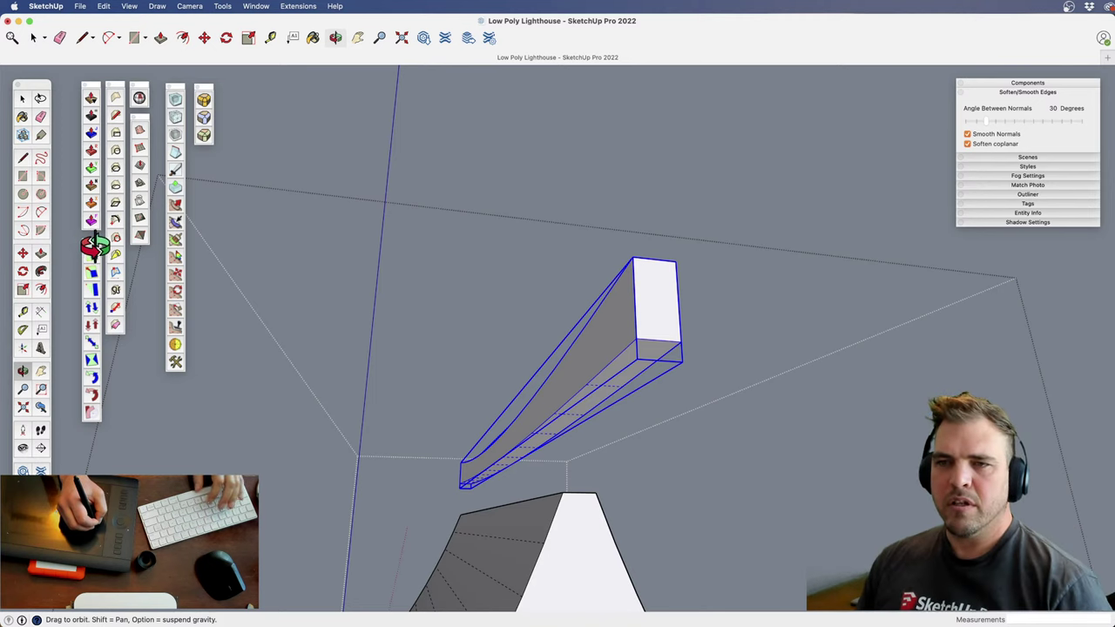
Taper the ridge bar group with FredoScale Box Tapering, widening its underside by a factor of about 1.89
{"action": "left_click_drag", "start_coordinate": [91, 240], "coordinate": [253, 130]}
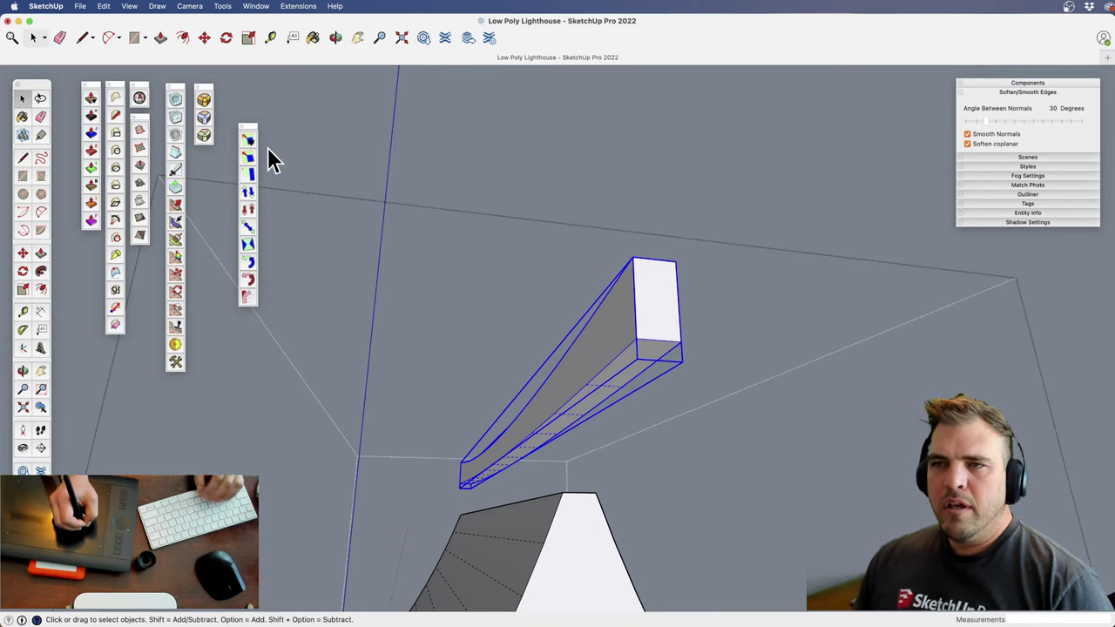
{"action": "left_click", "coordinate": [248, 142]}
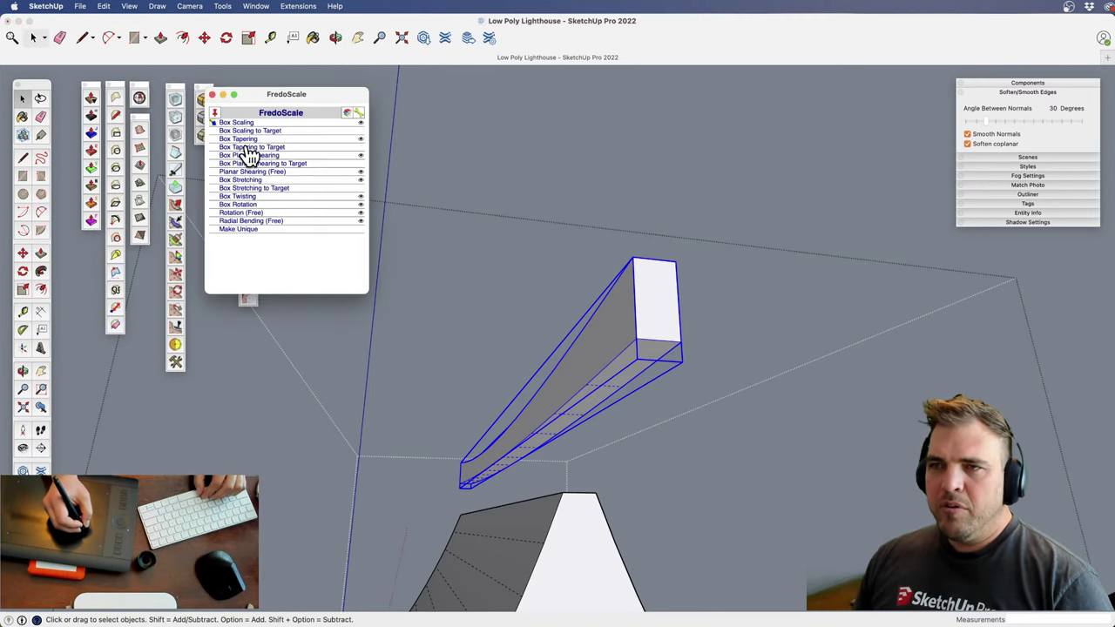
{"action": "left_click_drag", "start_coordinate": [320, 98], "coordinate": [362, 89]}
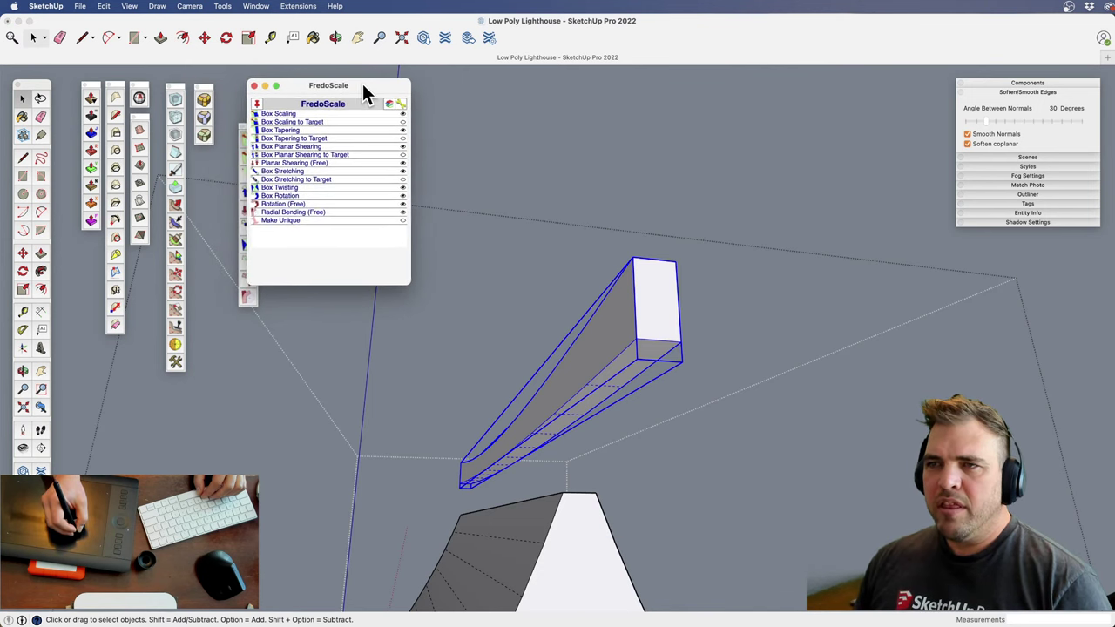
{"action": "left_click", "coordinate": [281, 129]}
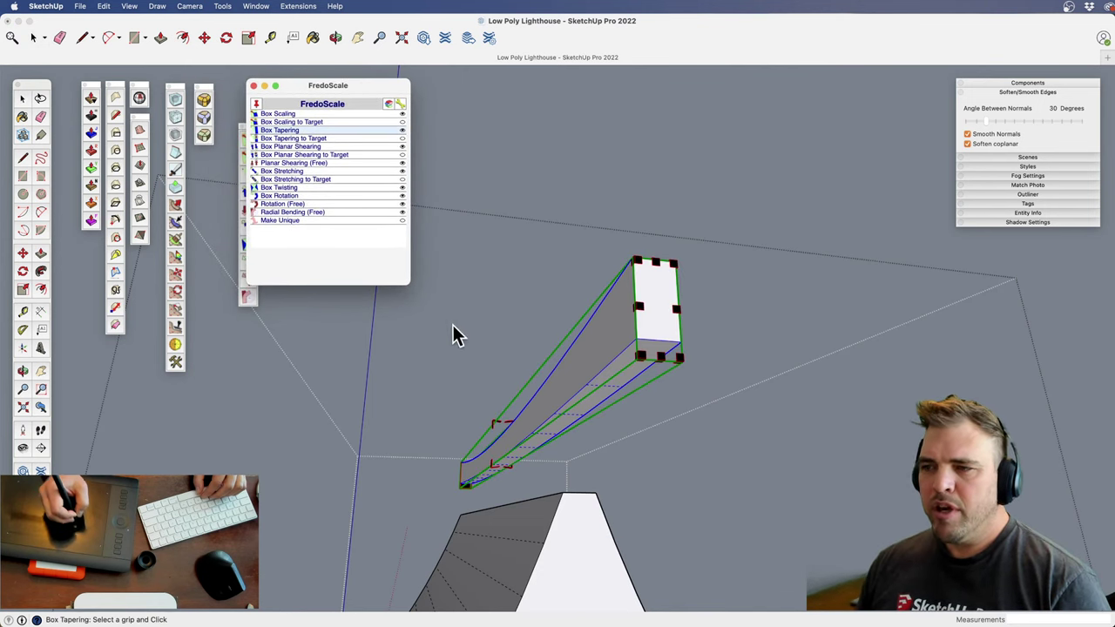
{"action": "left_click", "coordinate": [493, 472]}
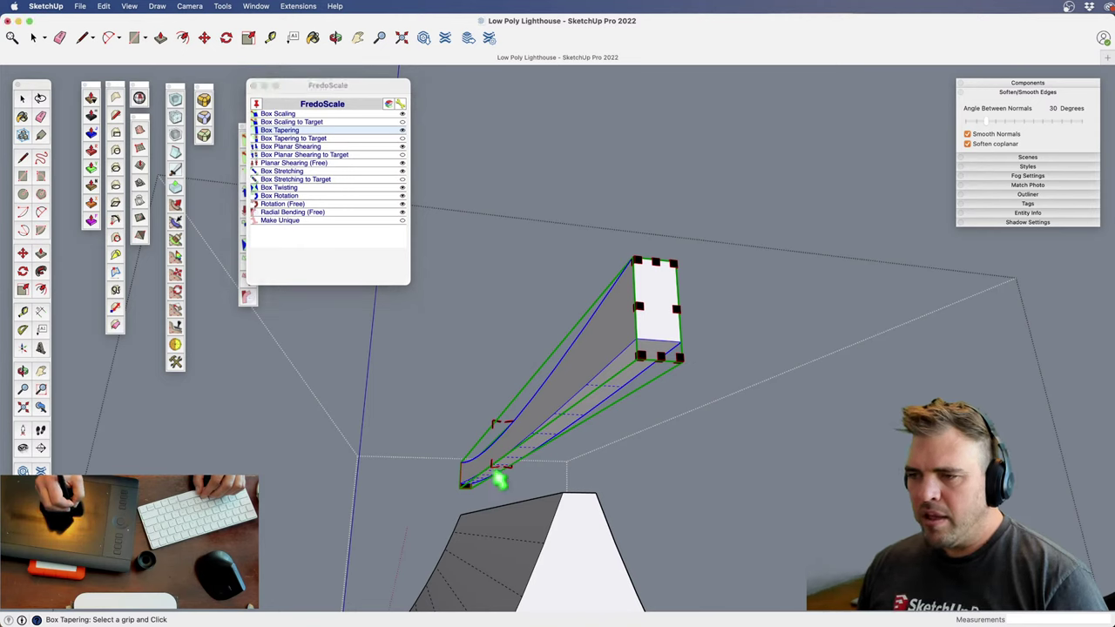
{"action": "left_click", "coordinate": [509, 466]}
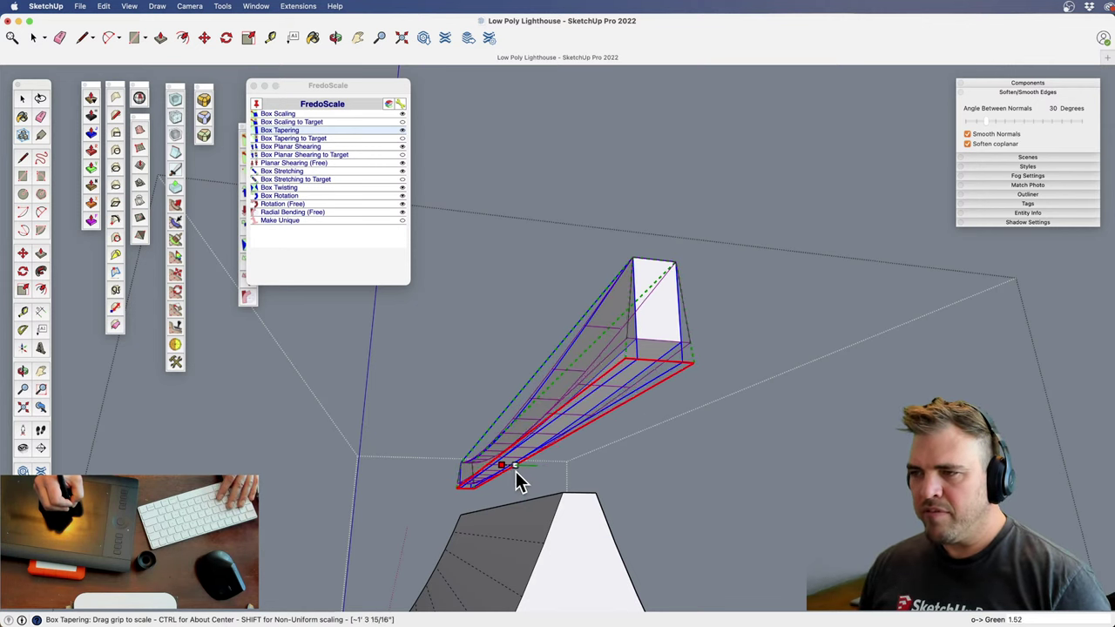
{"action": "left_click", "coordinate": [521, 478]}
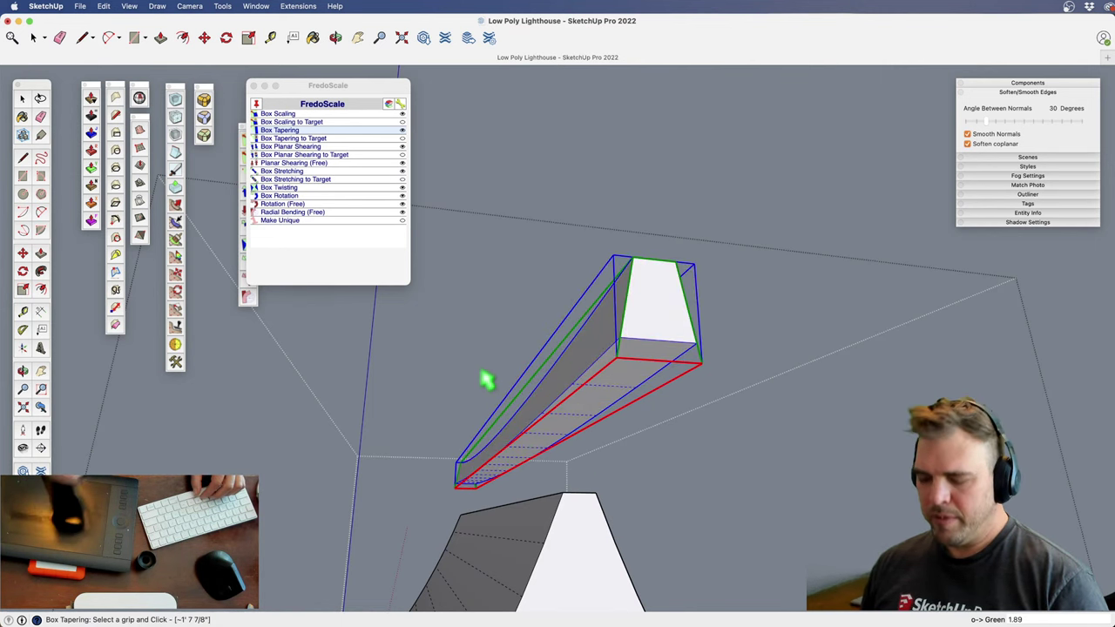
{"action": "key", "text": "space"}
{"action": "middle_click_drag", "start_coordinate": [609, 346], "coordinate": [577, 423], "text": "shift"}
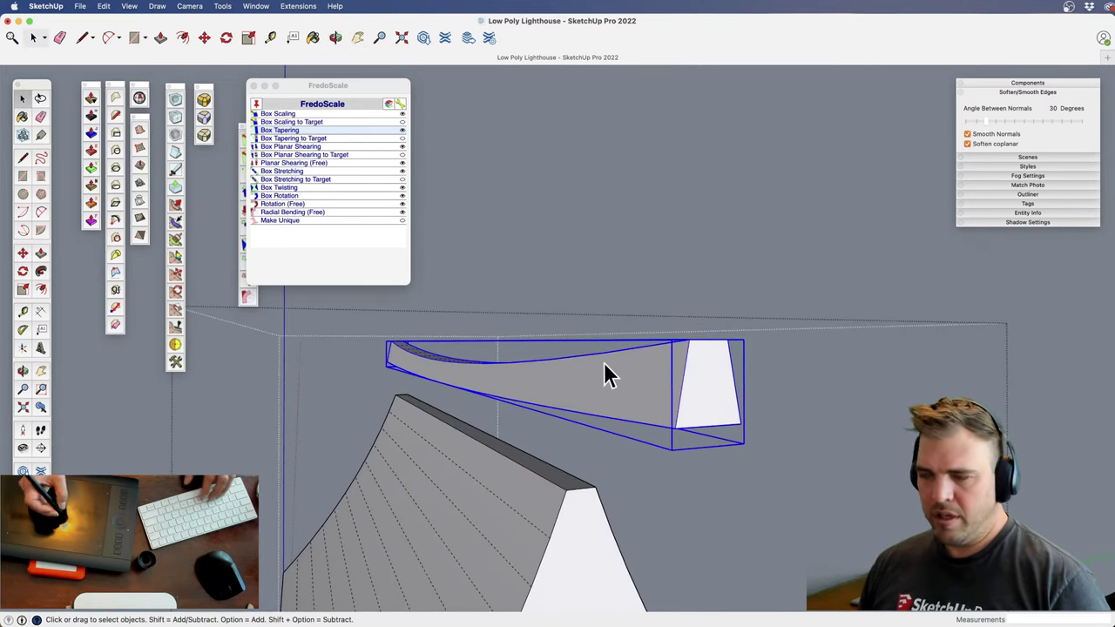
{"action": "middle_click_drag", "start_coordinate": [619, 392], "coordinate": [481, 391]}
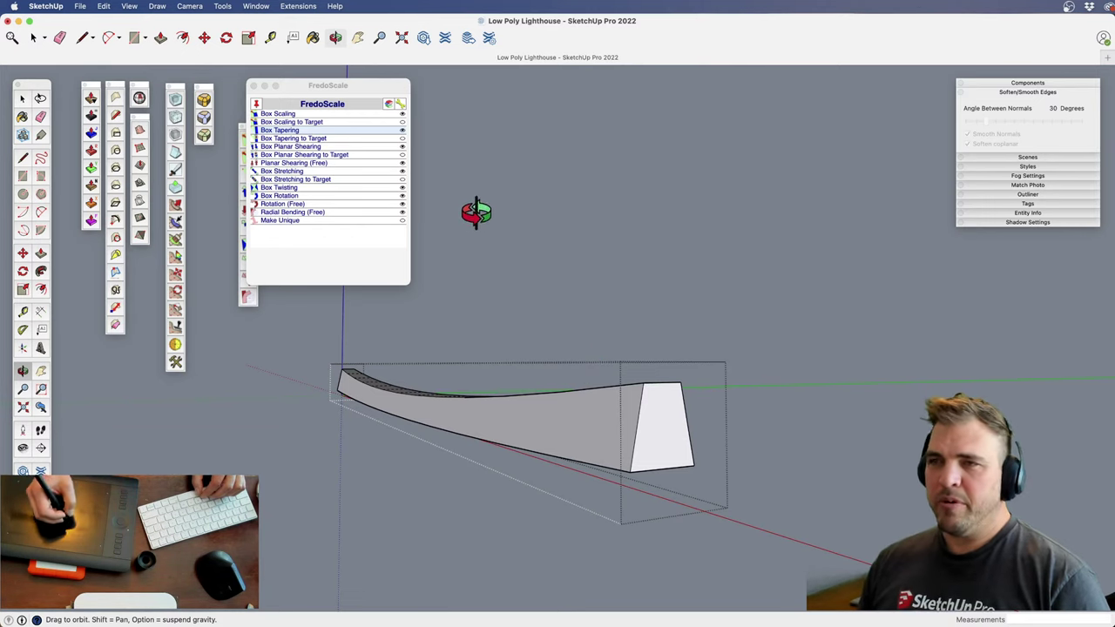
{"action": "left_click", "coordinate": [254, 85]}
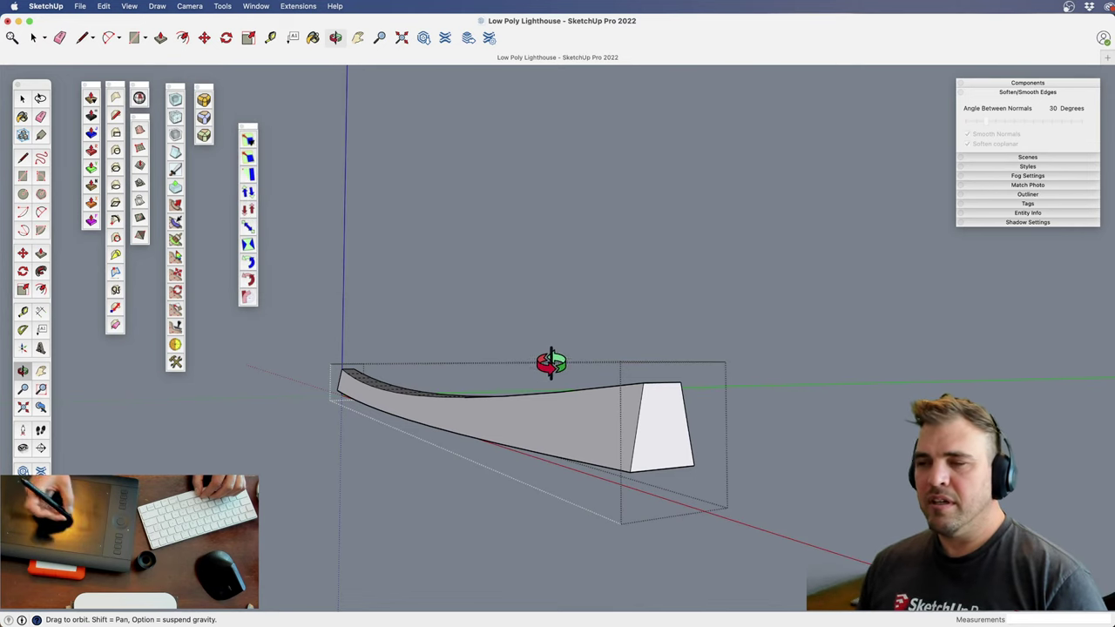
Bevel all of the ridge bar's edges with the Sharp Corner tool at an offset of 0.5 inch
{"action": "middle_click_drag", "start_coordinate": [617, 373], "coordinate": [607, 323]}
{"action": "key", "text": "space"}
{"action": "left_click", "coordinate": [566, 416]}
{"action": "triple_click", "coordinate": [566, 409]}
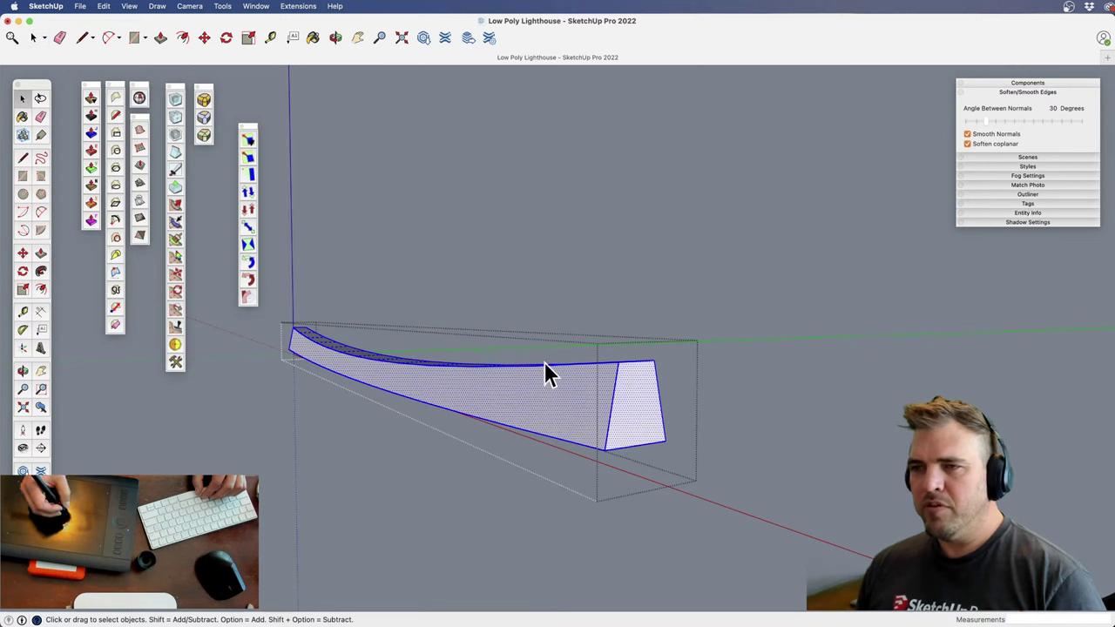
{"action": "left_click", "coordinate": [203, 119]}
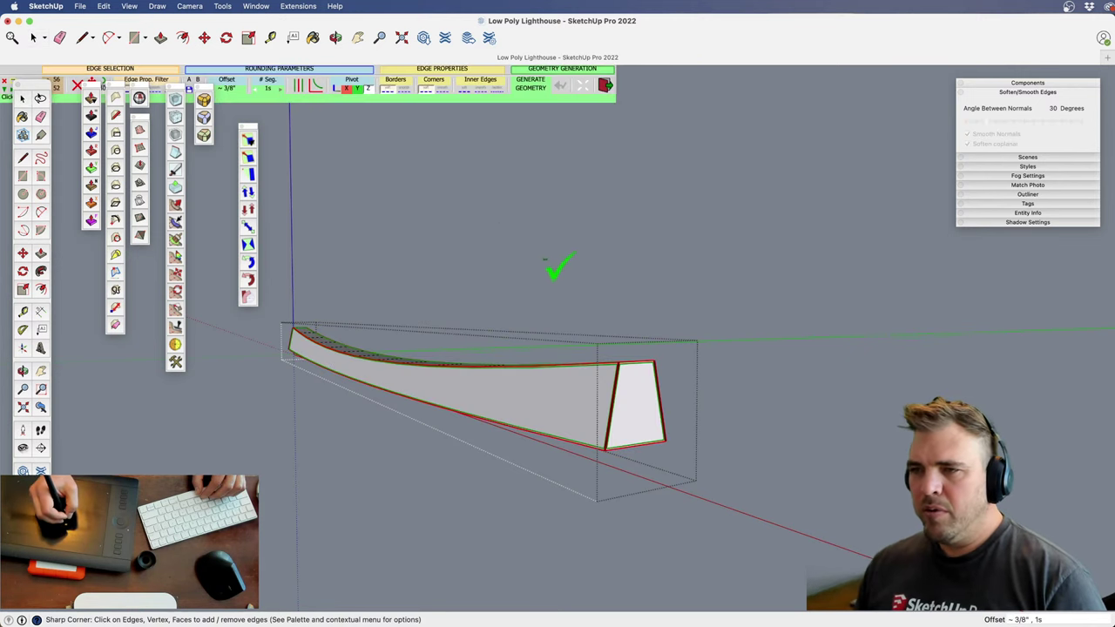
{"action": "left_click", "coordinate": [224, 89]}
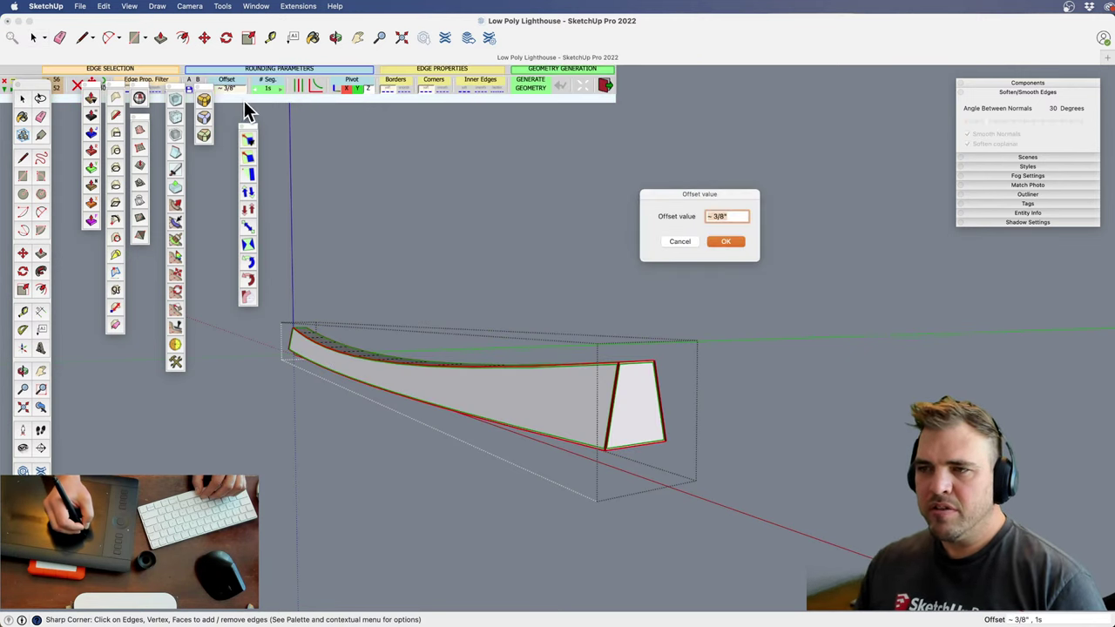
{"action": "type", "text": ".5"}
{"action": "key", "text": "Return"}
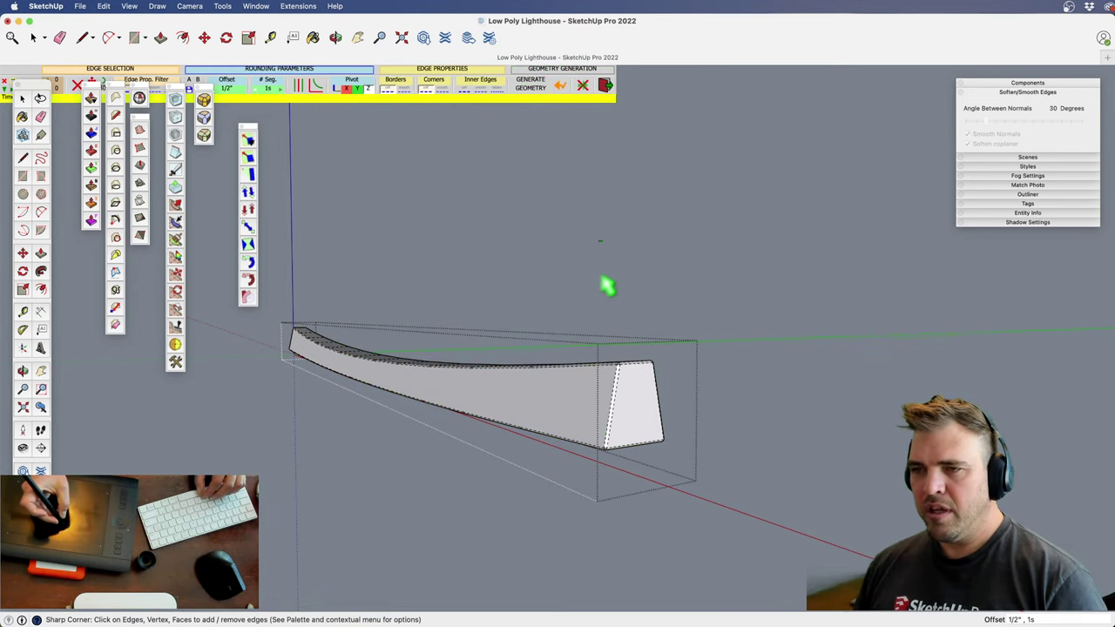
{"action": "key", "text": "space"}
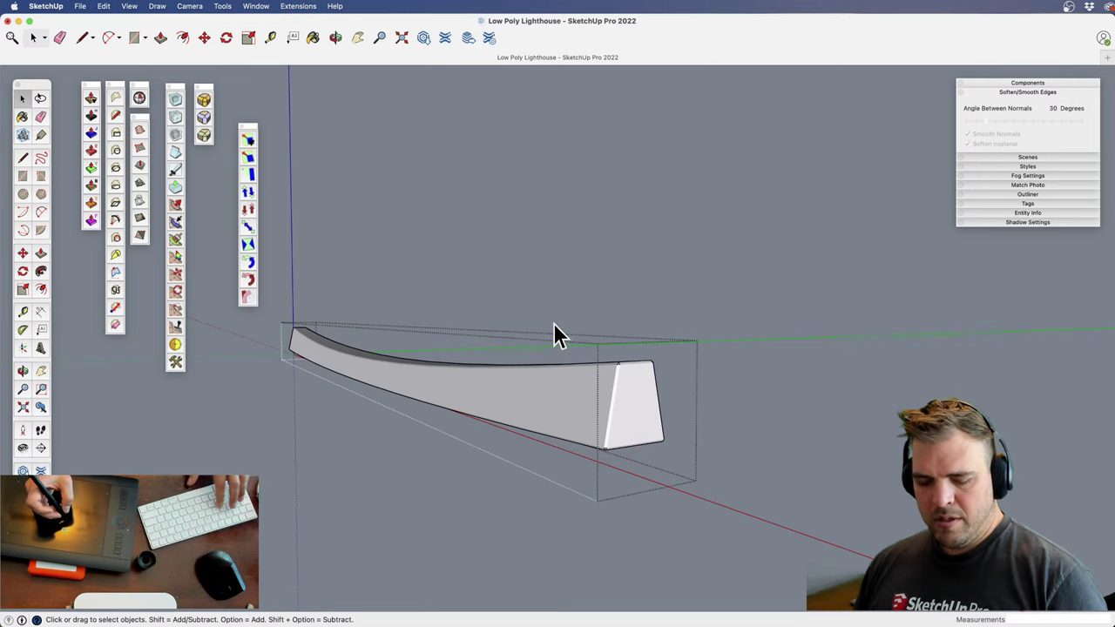
Show the rest of the model, close the bar's group and lower the bar about 2' 5 1/4" onto the roof ridge
{"action": "key", "text": "h"}
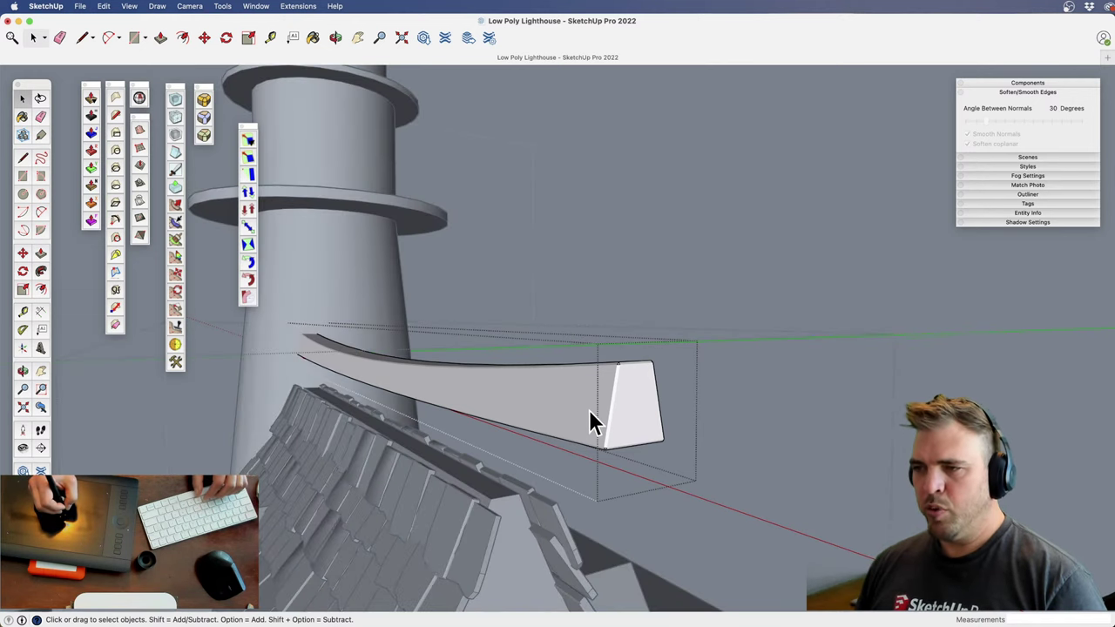
{"action": "left_click", "coordinate": [648, 296]}
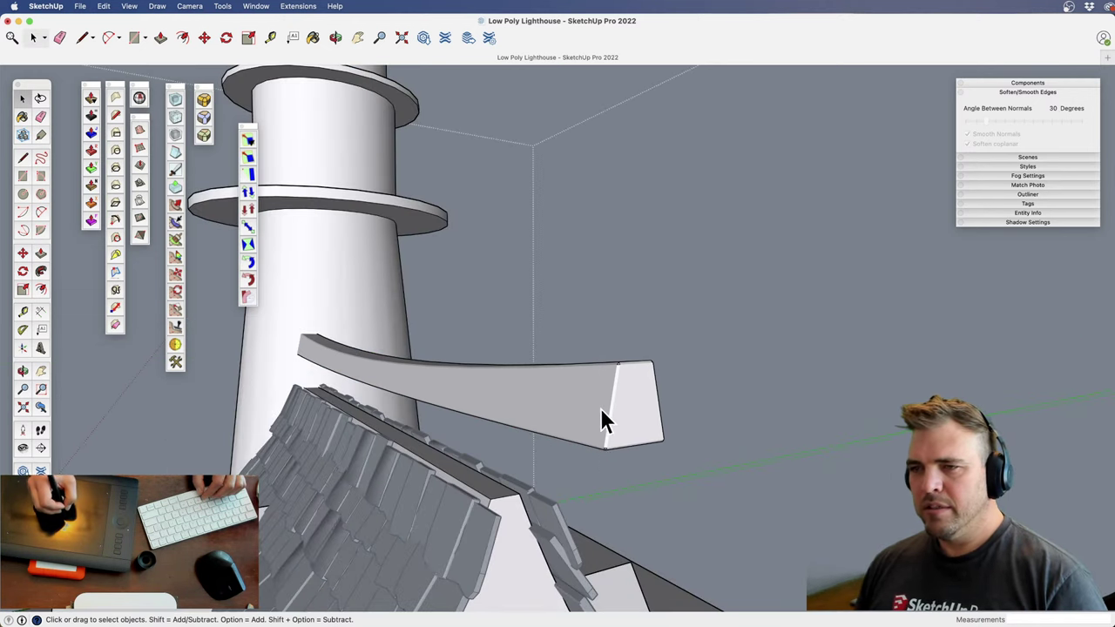
{"action": "mouse_move", "coordinate": [602, 418]}
{"action": "middle_mouse_down"}
{"action": "mouse_move", "coordinate": [523, 393]}
{"action": "mouse_move", "coordinate": [545, 343]}
{"action": "mouse_move", "coordinate": [603, 311]}
{"action": "middle_mouse_up"}
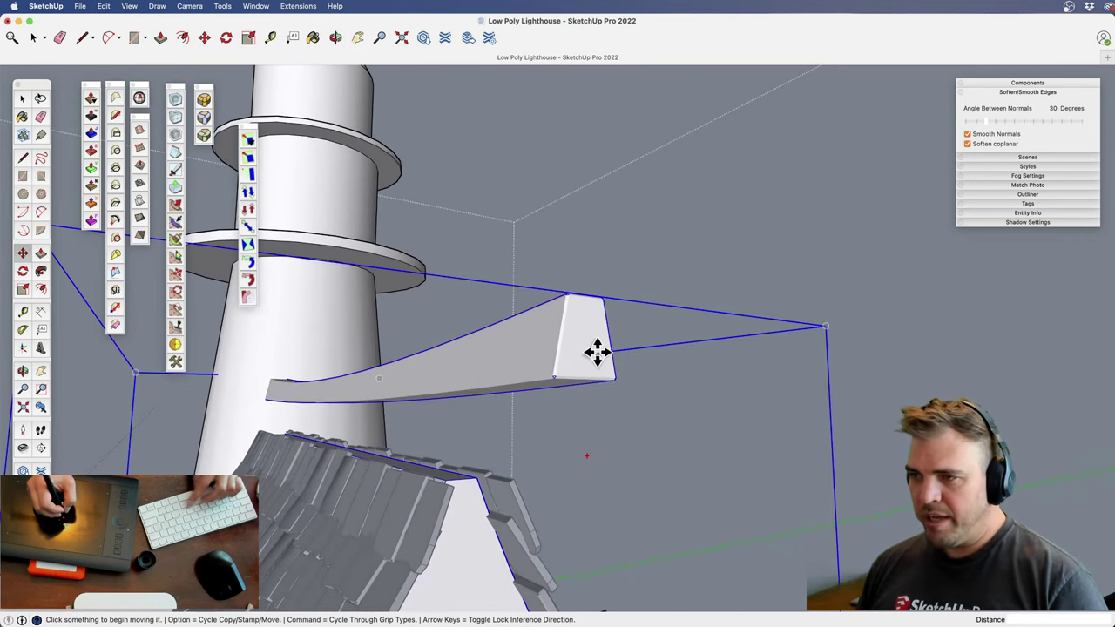
{"action": "double_click", "coordinate": [583, 346]}
{"action": "left_click", "coordinate": [583, 344]}
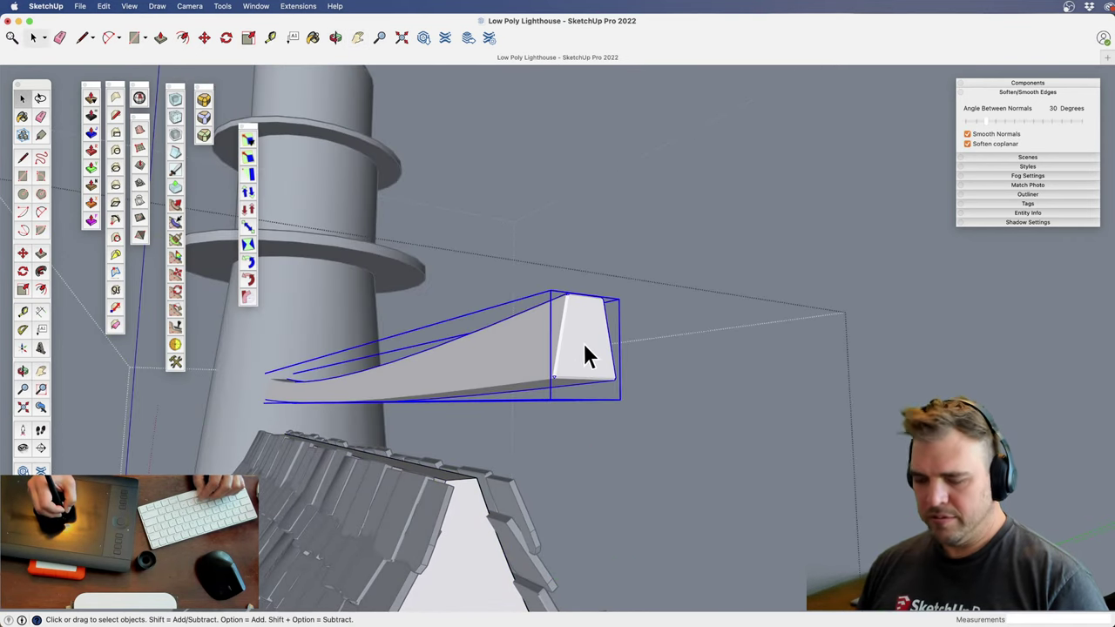
{"action": "key", "text": "m"}
{"action": "left_click", "coordinate": [584, 339]}
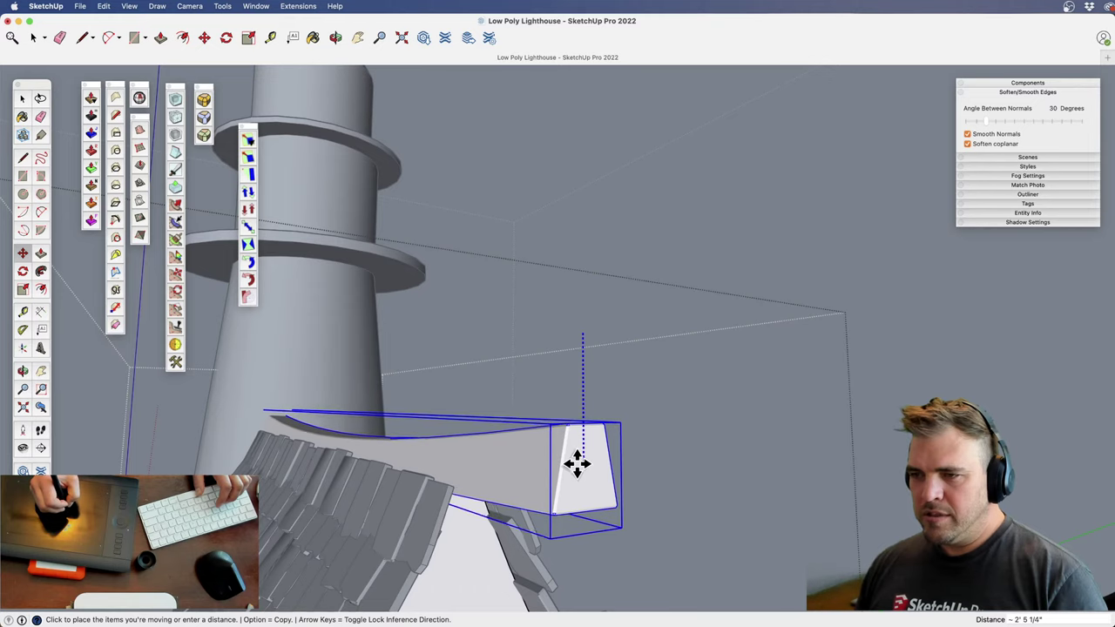
{"action": "left_click", "coordinate": [579, 463]}
{"action": "scroll", "coordinate": [444, 545], "scroll_direction": "down", "scroll_amount": 10}
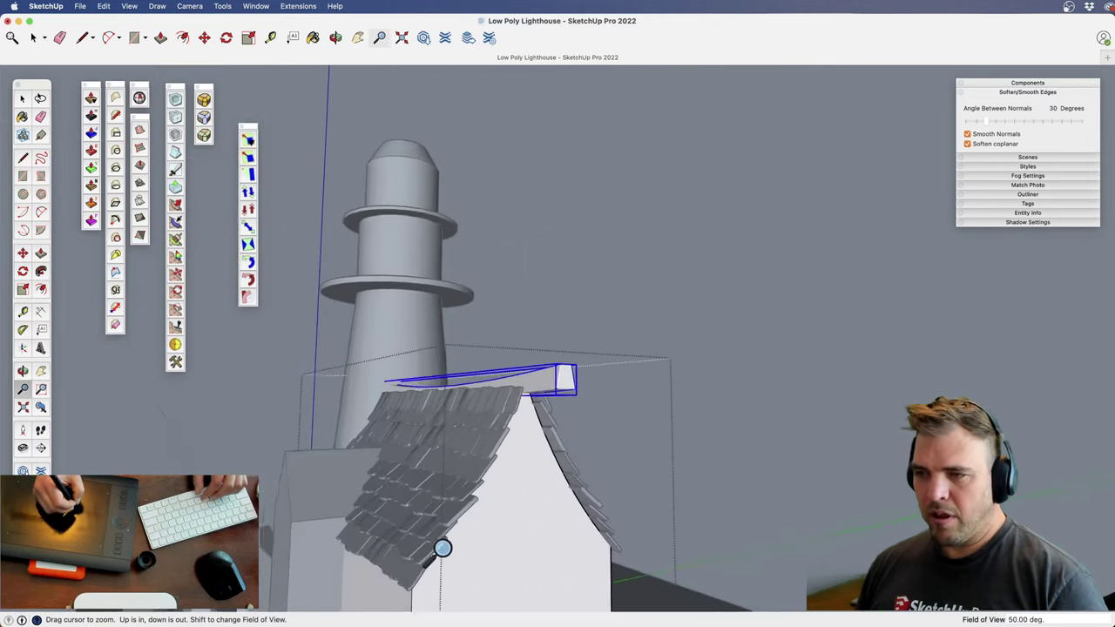
{"action": "mouse_move", "coordinate": [443, 545]}
{"action": "middle_mouse_down"}
{"action": "mouse_move", "coordinate": [488, 430]}
{"action": "mouse_move", "coordinate": [520, 493]}
{"action": "mouse_move", "coordinate": [501, 407]}
{"action": "mouse_move", "coordinate": [736, 413]}
{"action": "mouse_move", "coordinate": [565, 391]}
{"action": "mouse_move", "coordinate": [707, 274]}
{"action": "mouse_move", "coordinate": [642, 286]}
{"action": "mouse_move", "coordinate": [511, 378]}
{"action": "mouse_move", "coordinate": [572, 497]}
{"action": "mouse_move", "coordinate": [592, 510]}
{"action": "middle_mouse_up"}
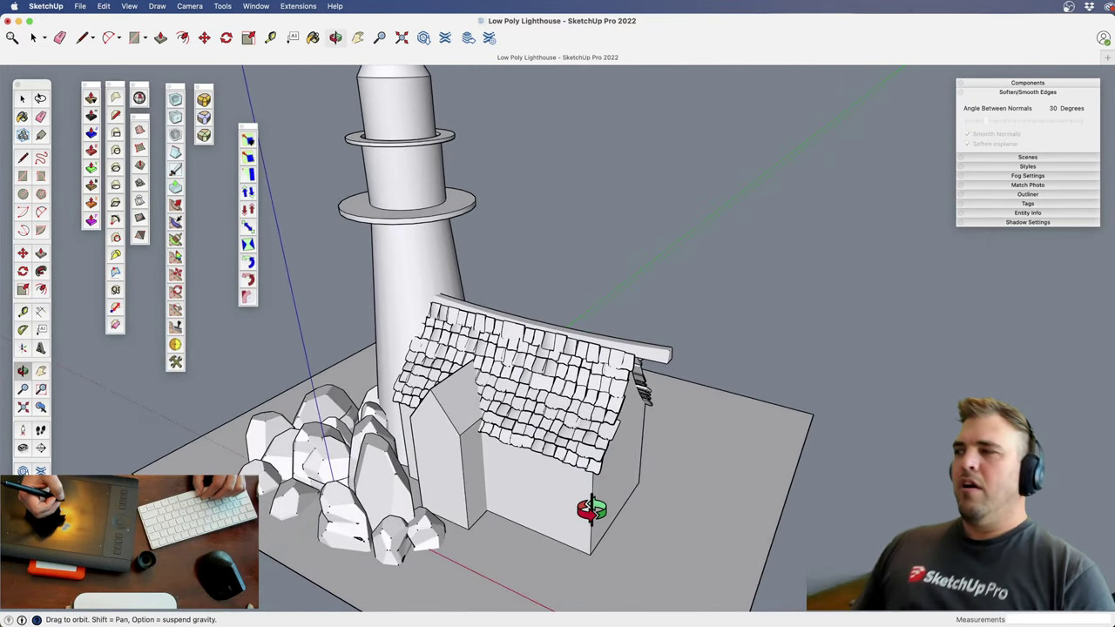
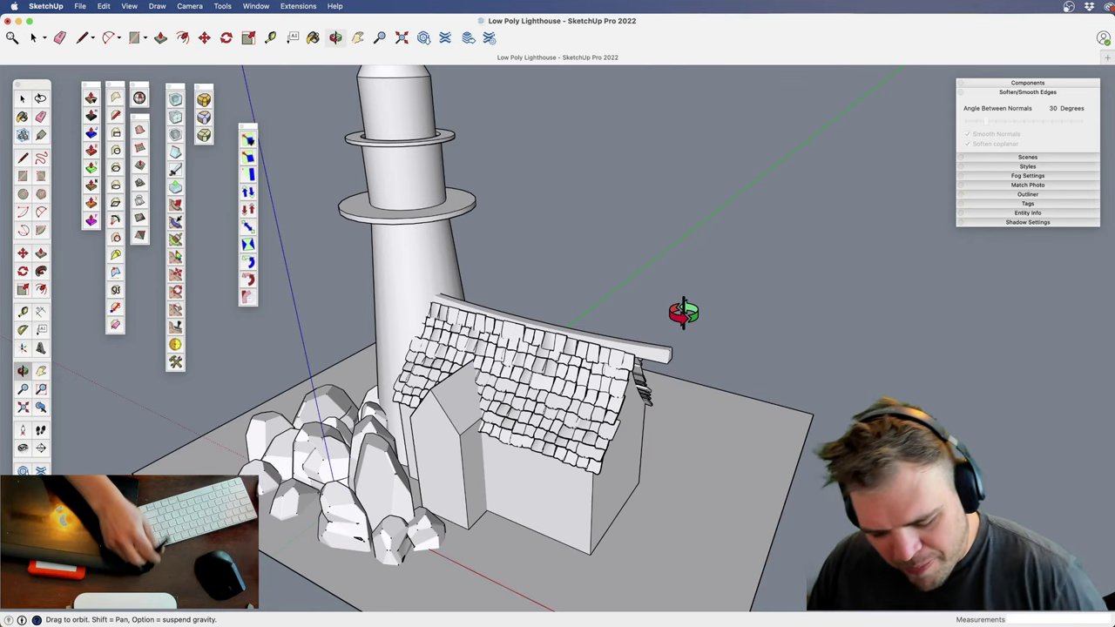
{"action": "key", "text": "space"}
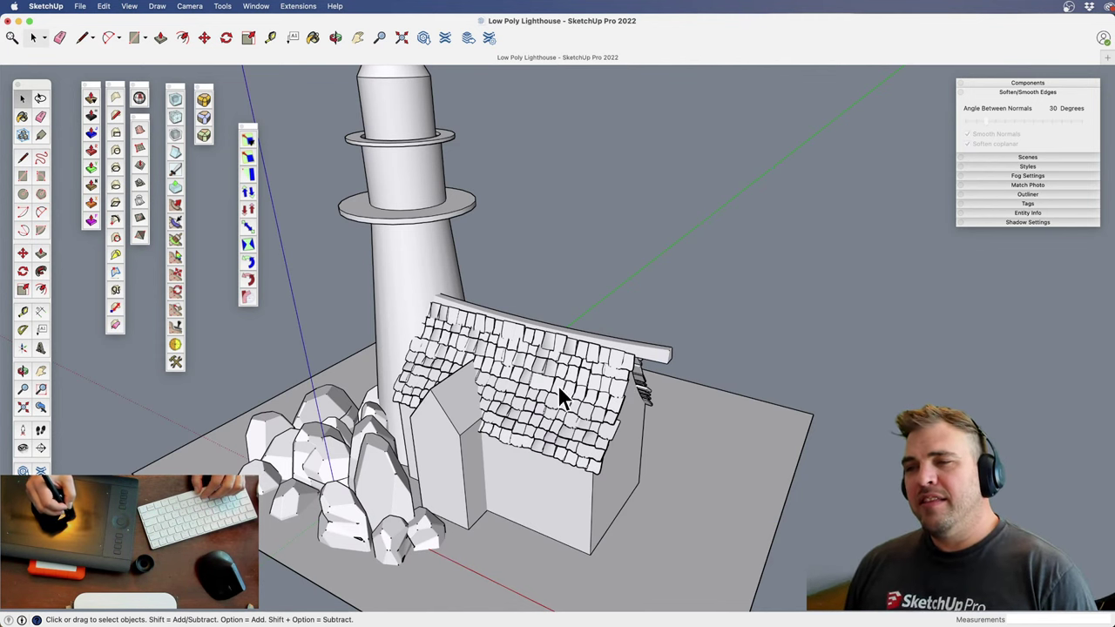
{"action": "scroll", "coordinate": [562, 404], "scroll_direction": "down", "scroll_amount": 2}
{"action": "scroll", "coordinate": [535, 406], "scroll_direction": "up", "scroll_amount": 6}
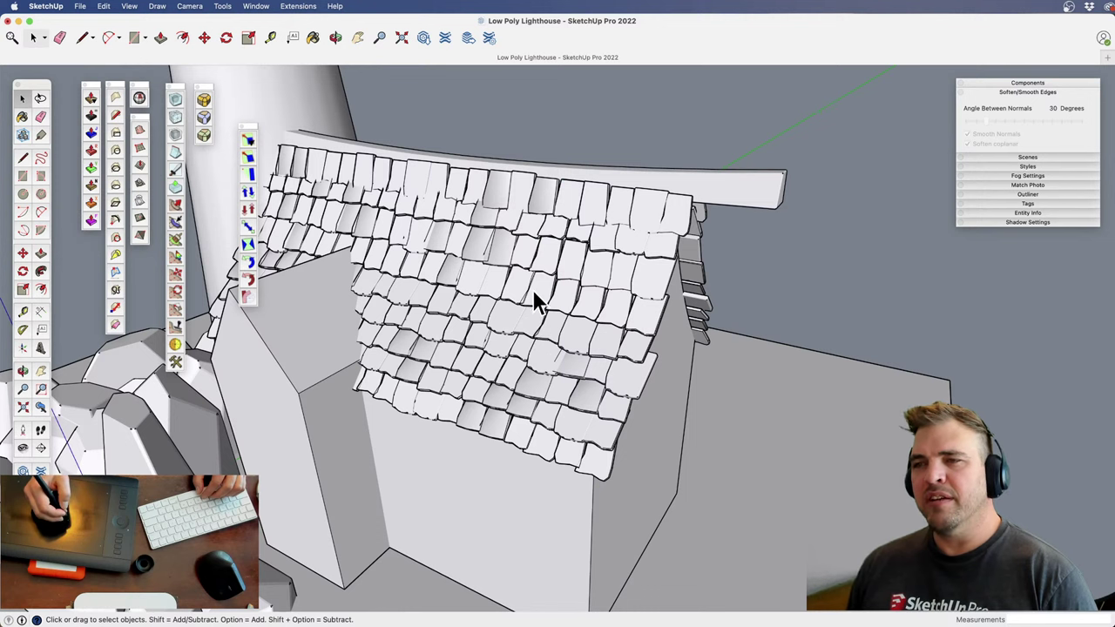
{"action": "double_click", "coordinate": [527, 283]}
{"action": "middle_click_drag", "start_coordinate": [516, 291], "coordinate": [545, 406]}
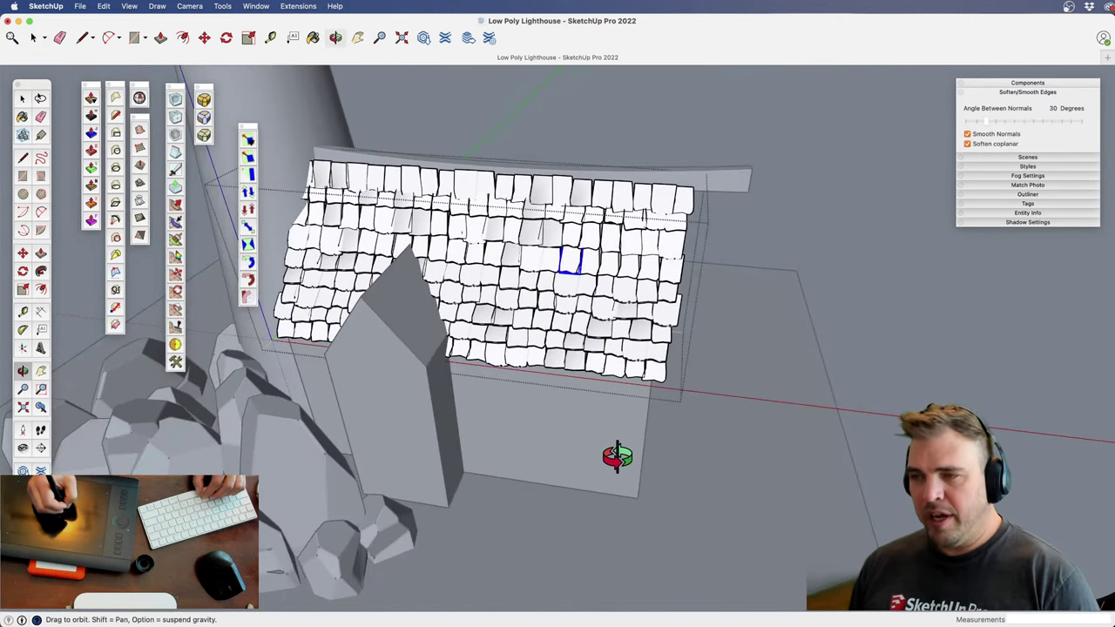
{"action": "key", "text": "m"}
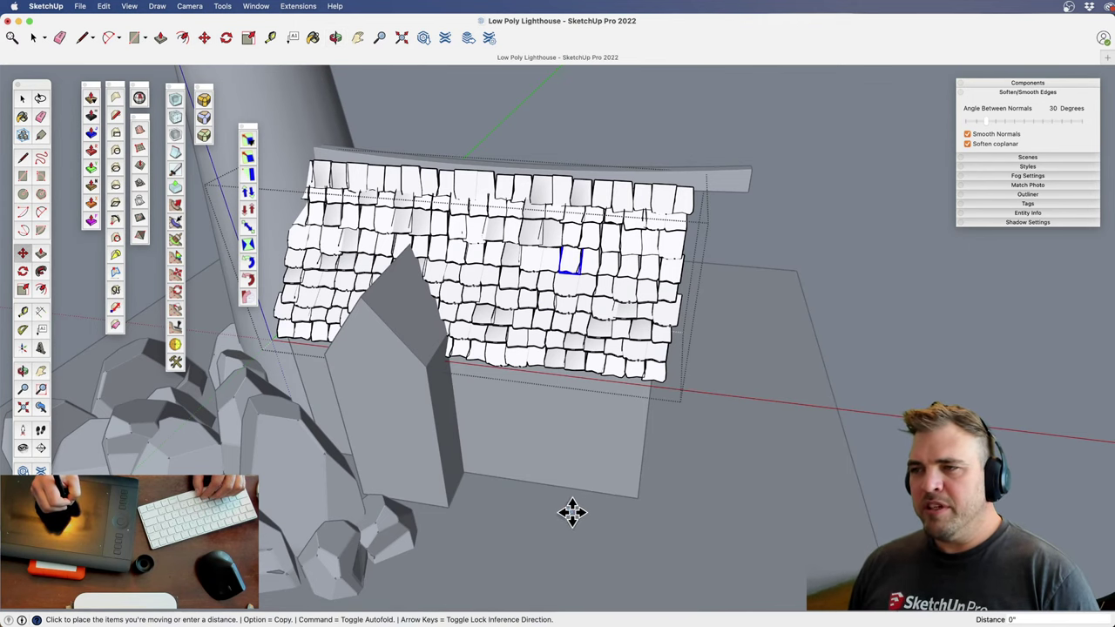
{"action": "key", "text": "space"}
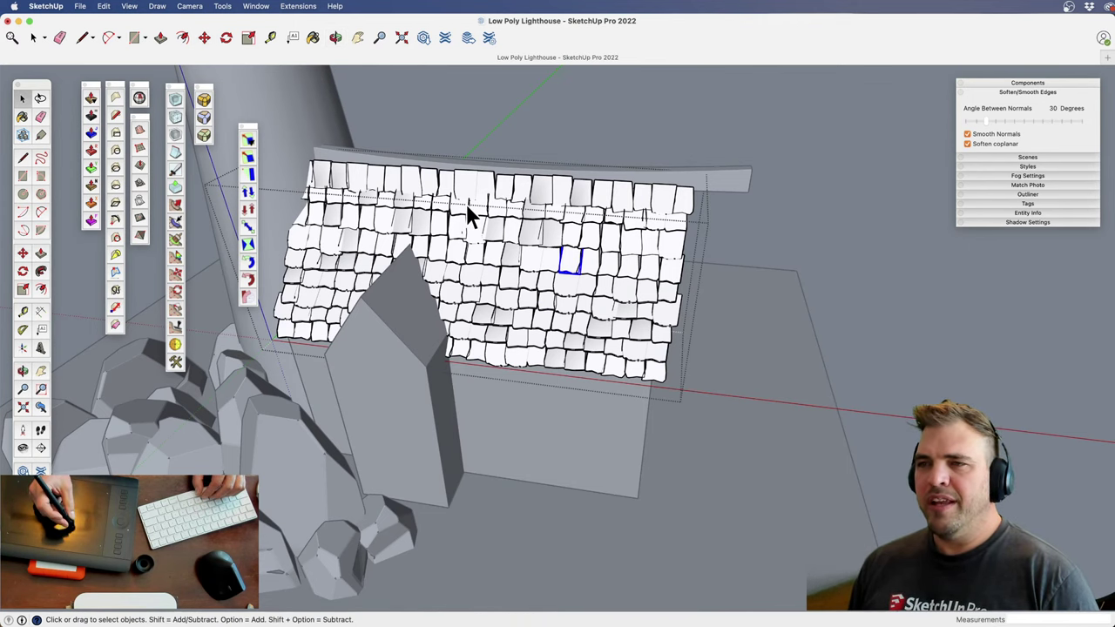
{"action": "middle_click_drag", "start_coordinate": [575, 319], "coordinate": [433, 291]}
Examine how the ridge cap sits on the shingled roof from several angles, including from above
{"action": "key", "text": "z"}
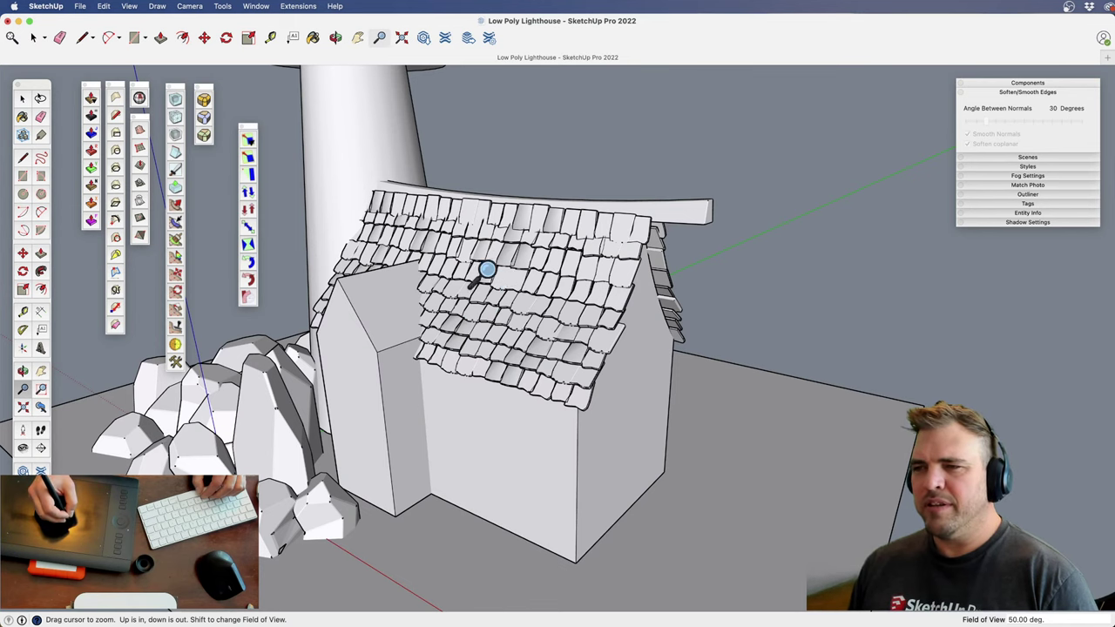
{"action": "key", "text": "space"}
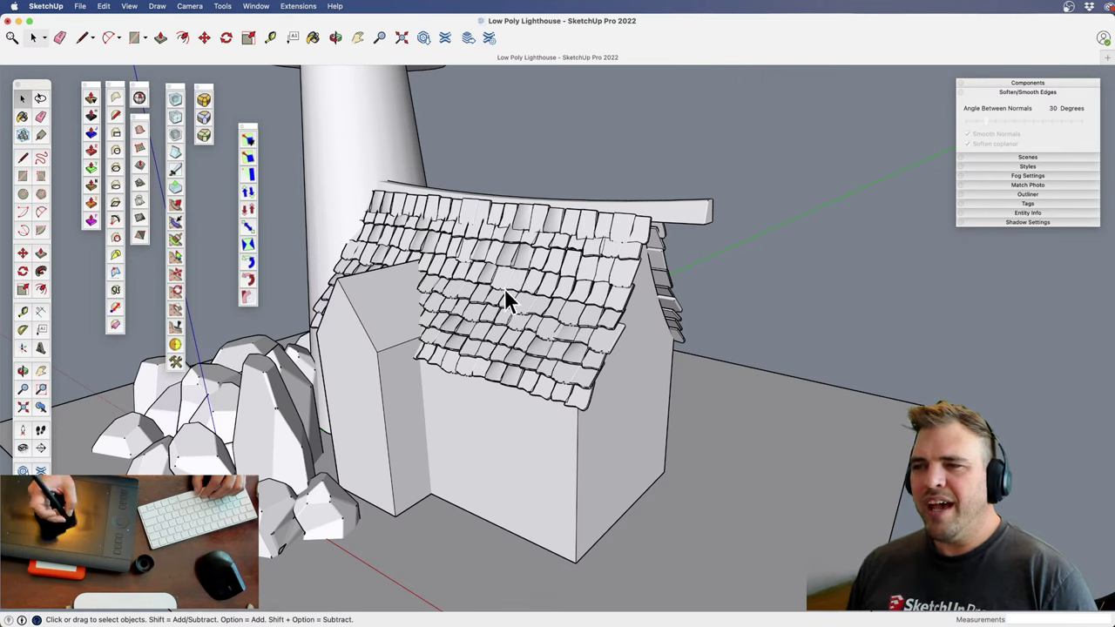
{"action": "middle_click_drag", "start_coordinate": [505, 289], "coordinate": [519, 349]}
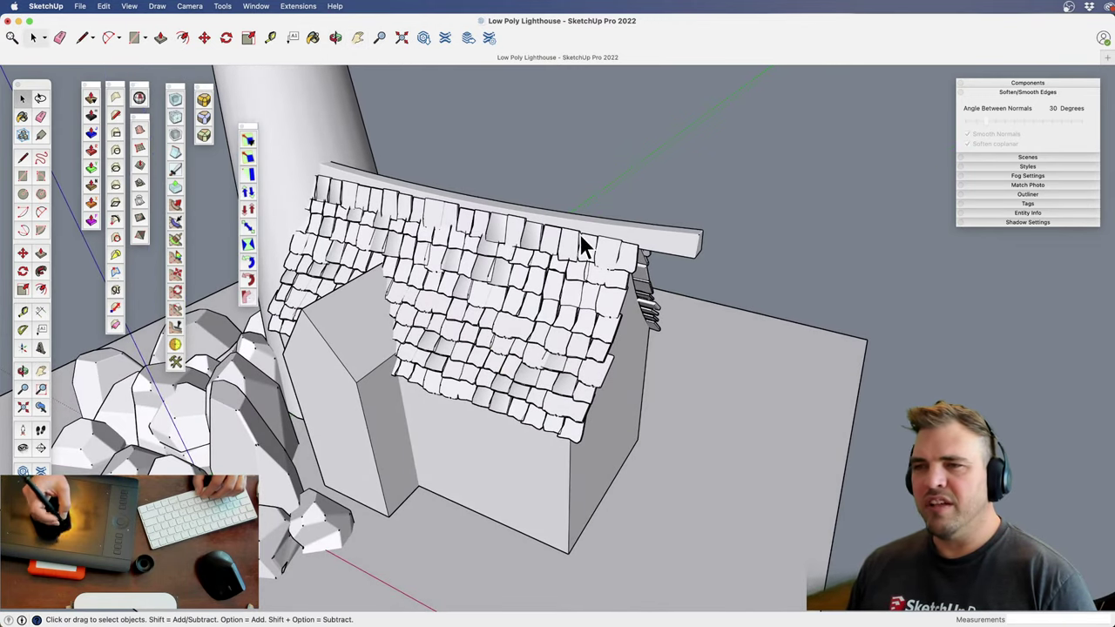
{"action": "key", "text": "z"}
{"action": "left_click_drag", "start_coordinate": [520, 352], "coordinate": [527, 233], "text": "shift"}
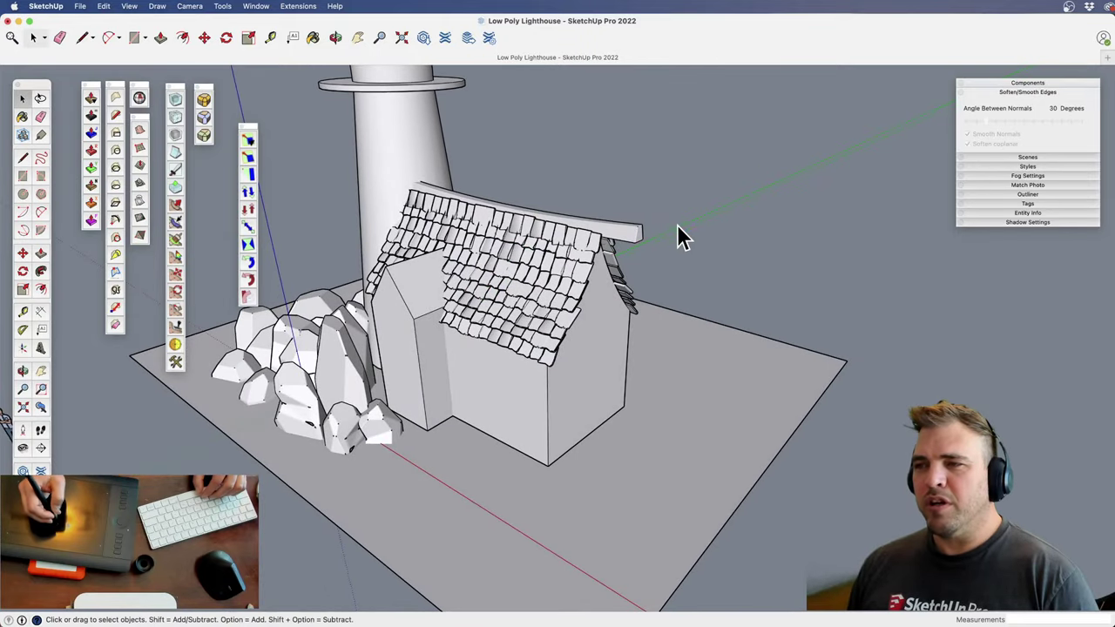
{"action": "middle_click_drag", "start_coordinate": [568, 327], "coordinate": [572, 433], "text": "shift"}
{"action": "left_click_drag", "start_coordinate": [570, 433], "coordinate": [480, 306]}
{"action": "key", "text": "space"}
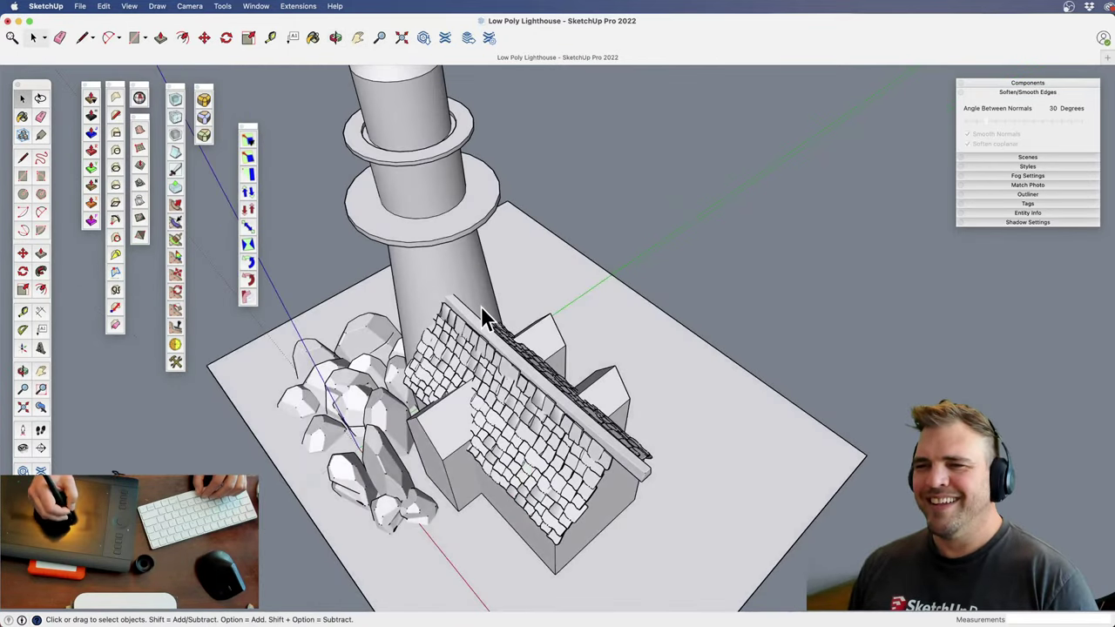
{"action": "left_click", "coordinate": [481, 304]}
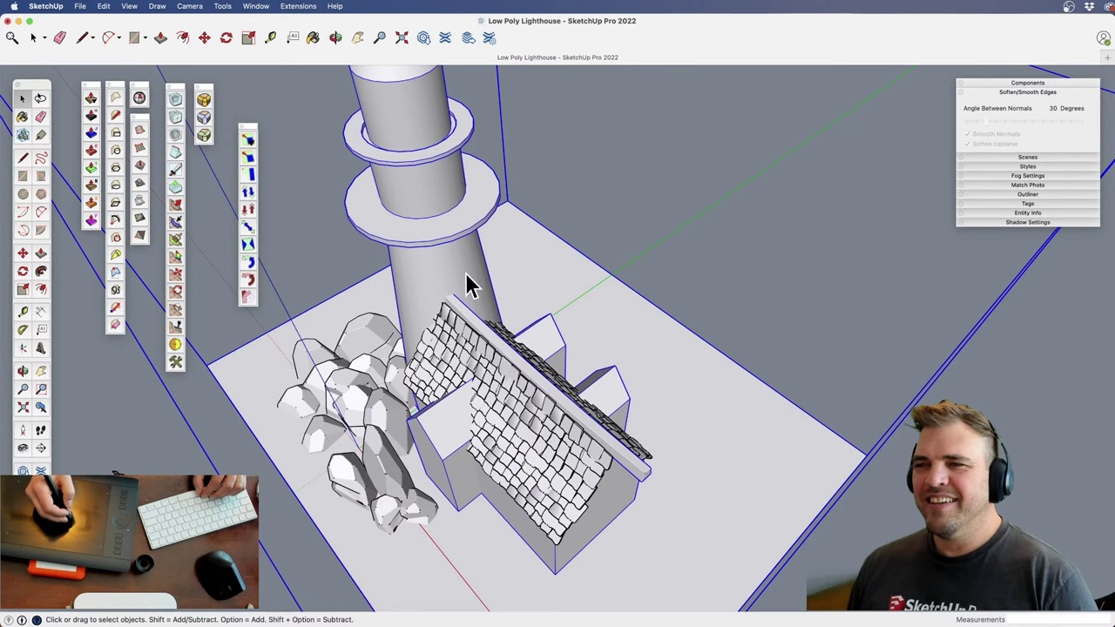
Open the lighthouse group and copy the tower about 79' away to the empty area beyond the base slab
{"action": "double_click", "coordinate": [468, 271]}
{"action": "double_click", "coordinate": [471, 269]}
{"action": "left_click", "coordinate": [612, 292]}
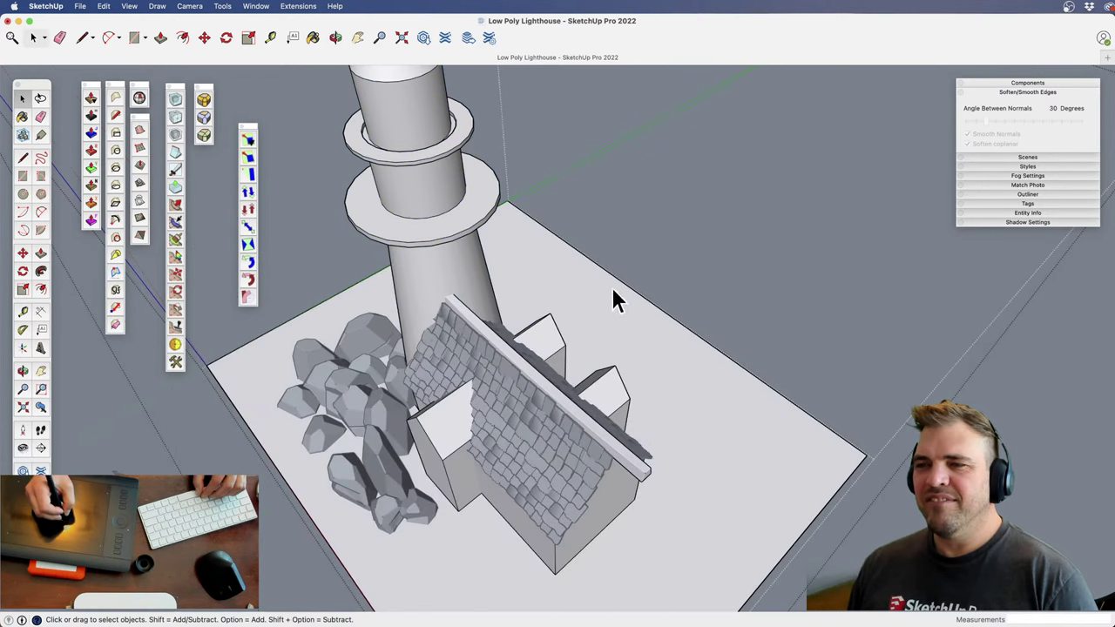
{"action": "left_click", "coordinate": [489, 275]}
{"action": "key", "text": "z"}
{"action": "key", "text": "h"}
{"action": "left_click_drag", "start_coordinate": [506, 348], "coordinate": [448, 320]}
{"action": "key", "text": "m"}
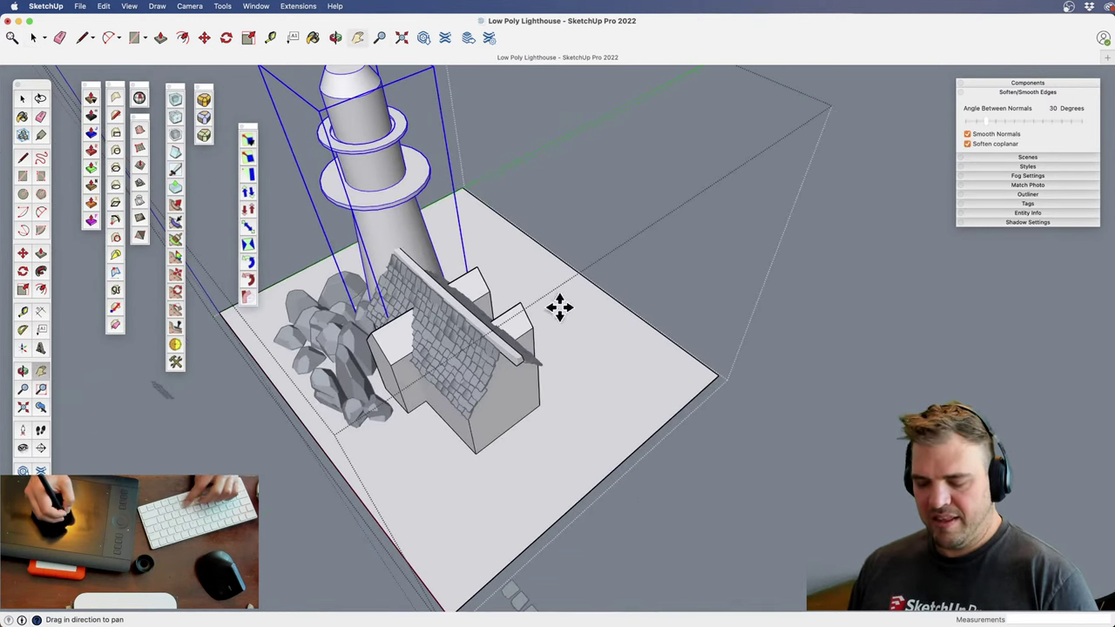
{"action": "key", "text": "m"}
{"action": "key", "text": "alt"}
{"action": "left_click", "coordinate": [514, 275]}
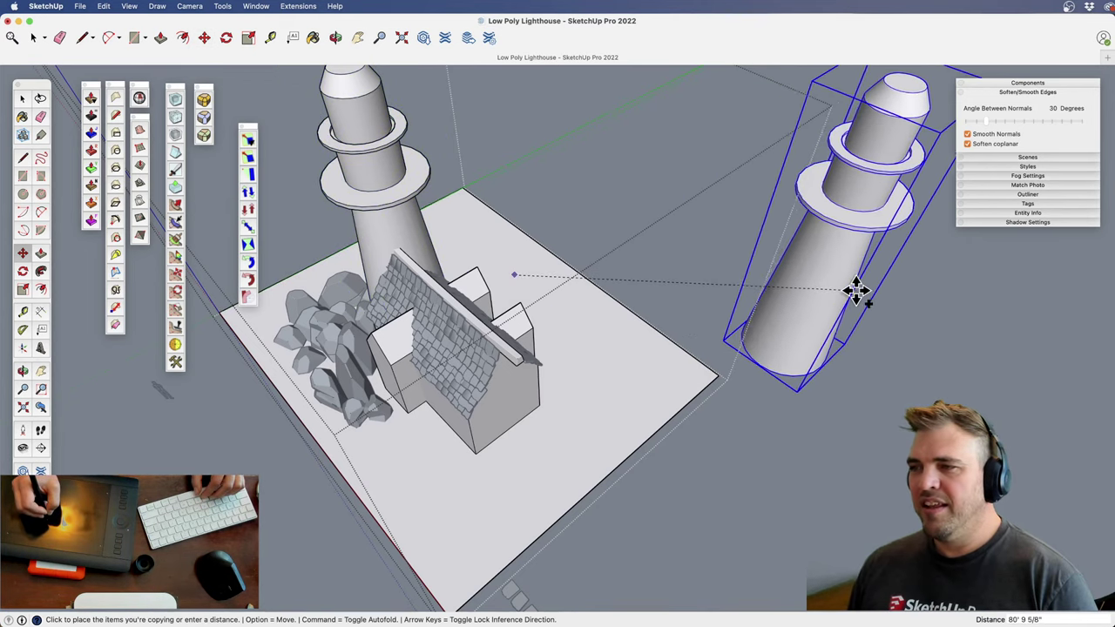
{"action": "left_click", "coordinate": [852, 292]}
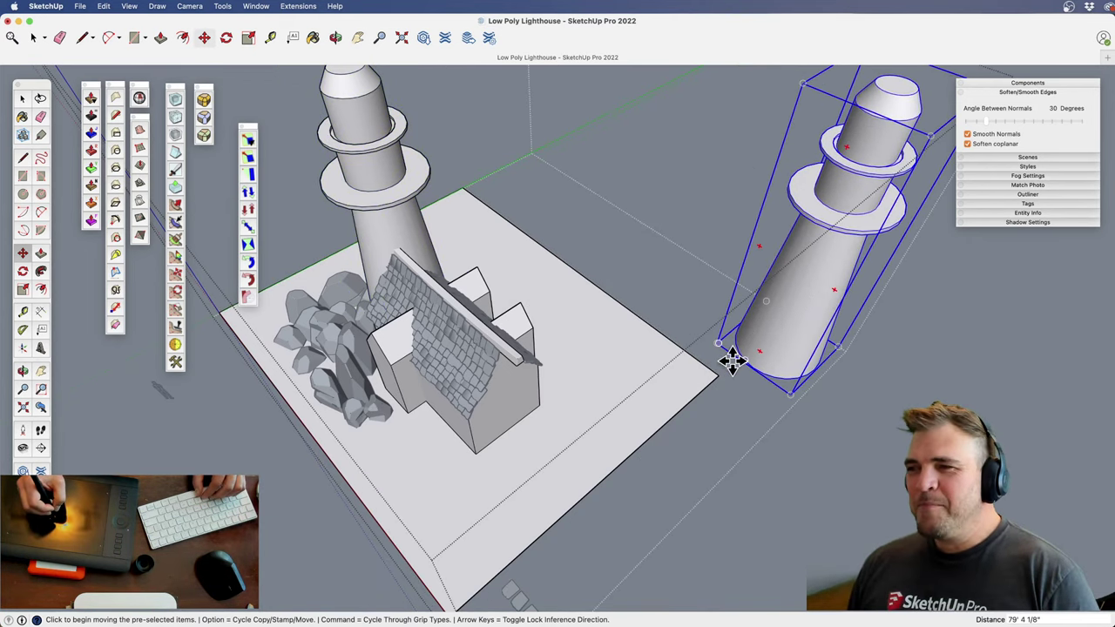
Deselect the copied tower and close the group being edited
{"action": "key", "text": "h"}
{"action": "left_click_drag", "start_coordinate": [632, 364], "coordinate": [587, 229]}
{"action": "key", "text": "o"}
{"action": "key", "text": "h"}
{"action": "left_click_drag", "start_coordinate": [521, 354], "coordinate": [626, 368]}
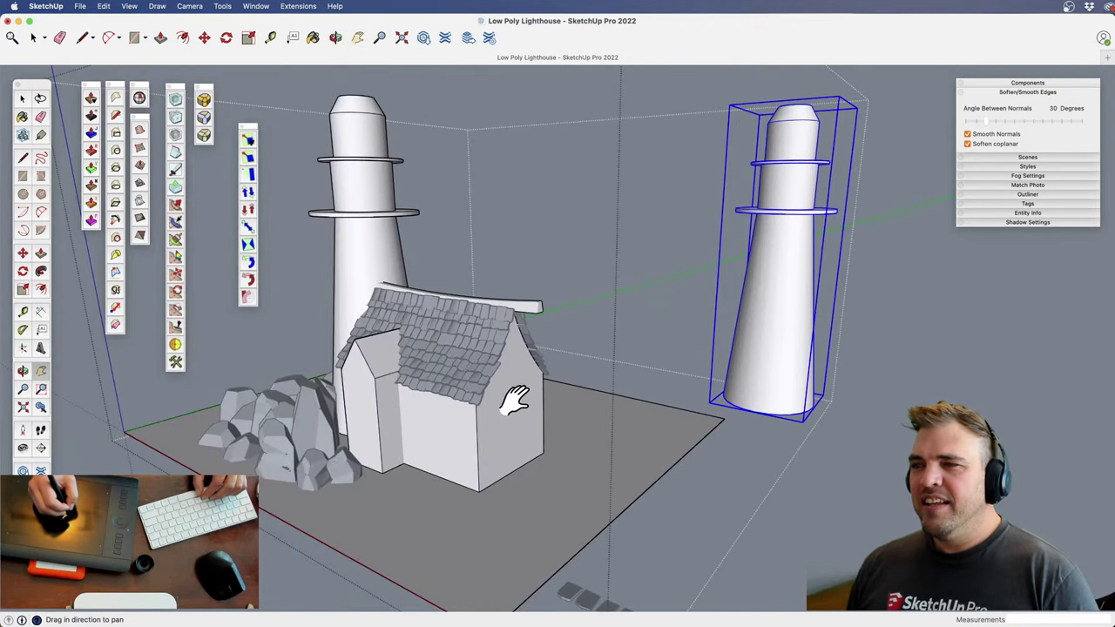
{"action": "middle_click_drag", "start_coordinate": [515, 399], "coordinate": [618, 423]}
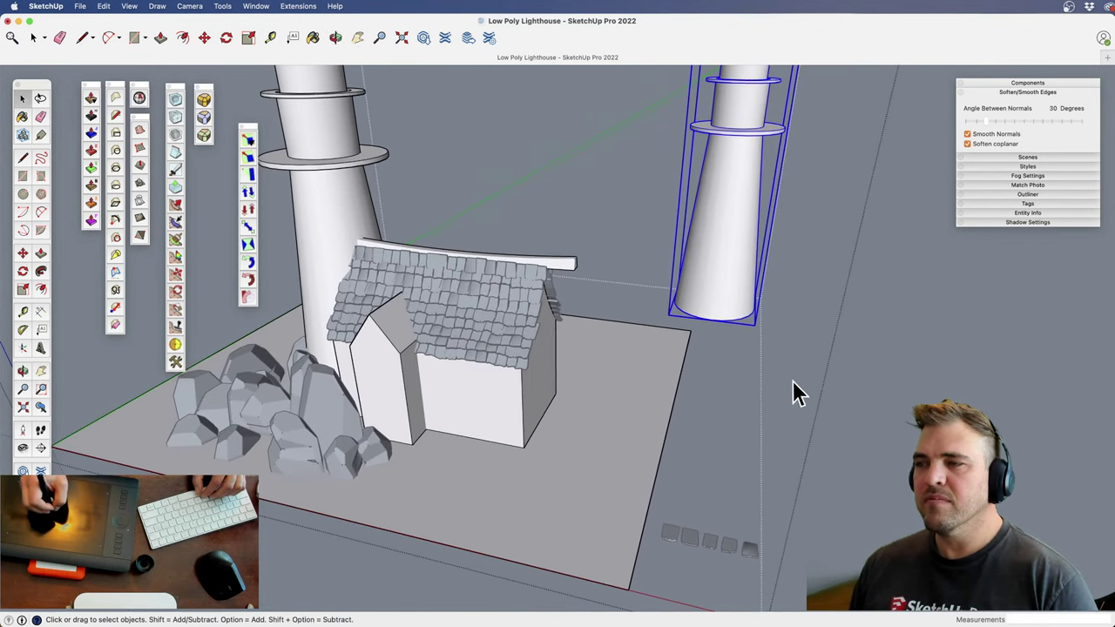
{"action": "left_click", "coordinate": [815, 389]}
{"action": "left_click", "coordinate": [826, 389]}
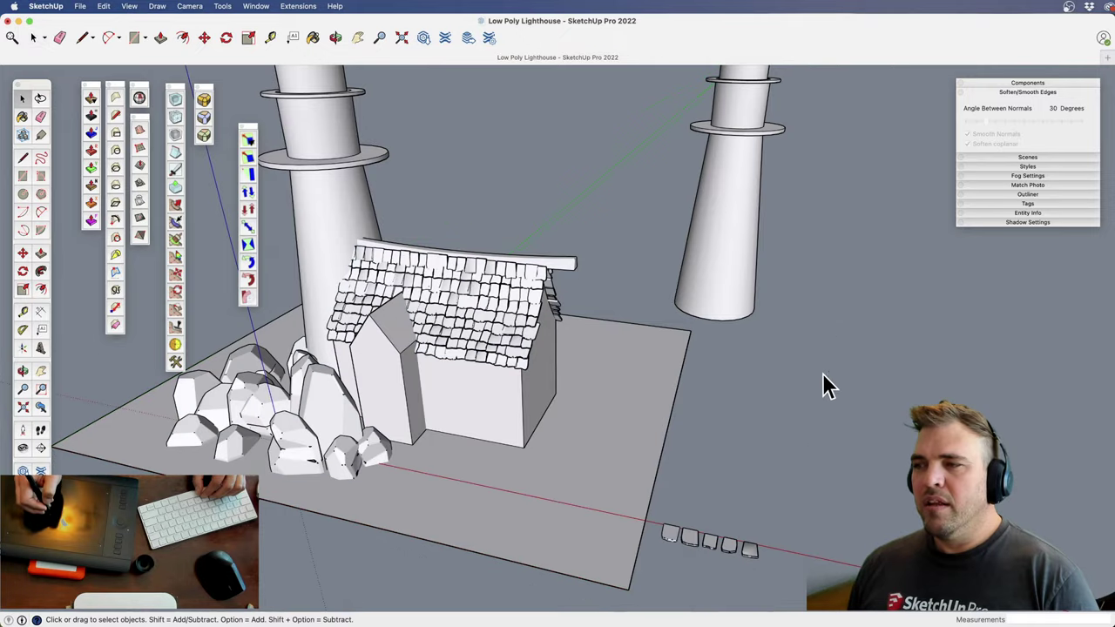
{"action": "scroll", "coordinate": [610, 348], "scroll_direction": "up", "scroll_amount": 3}
{"action": "middle_click_drag", "start_coordinate": [533, 339], "coordinate": [677, 398]}
{"action": "scroll", "coordinate": [676, 398], "scroll_direction": "up", "scroll_amount": 3}
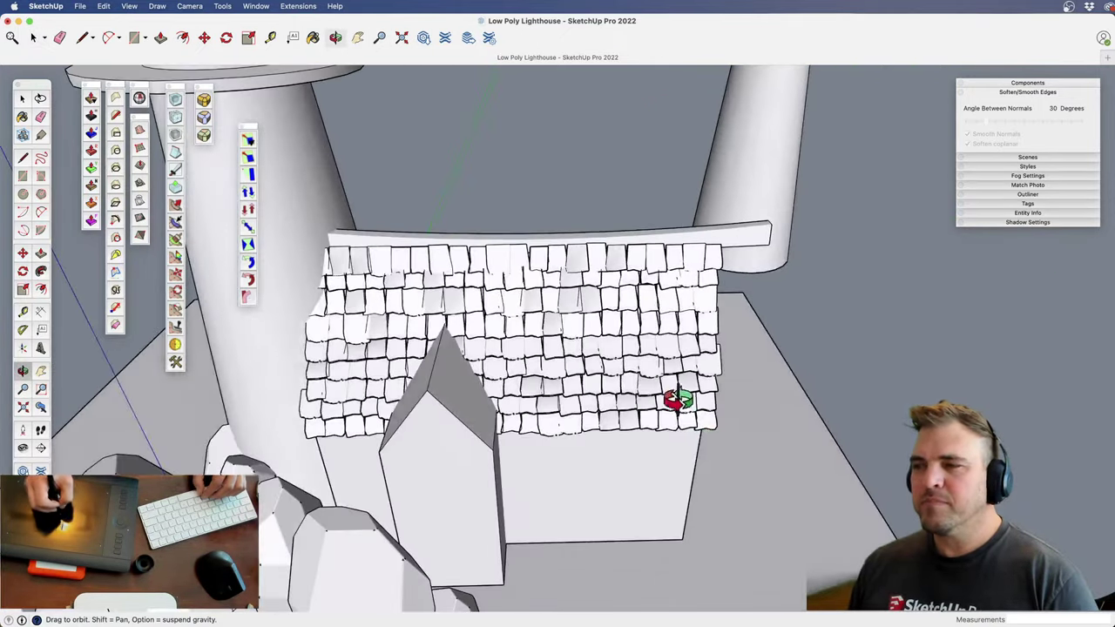
{"action": "left_click", "coordinate": [640, 361]}
{"action": "double_click", "coordinate": [641, 354]}
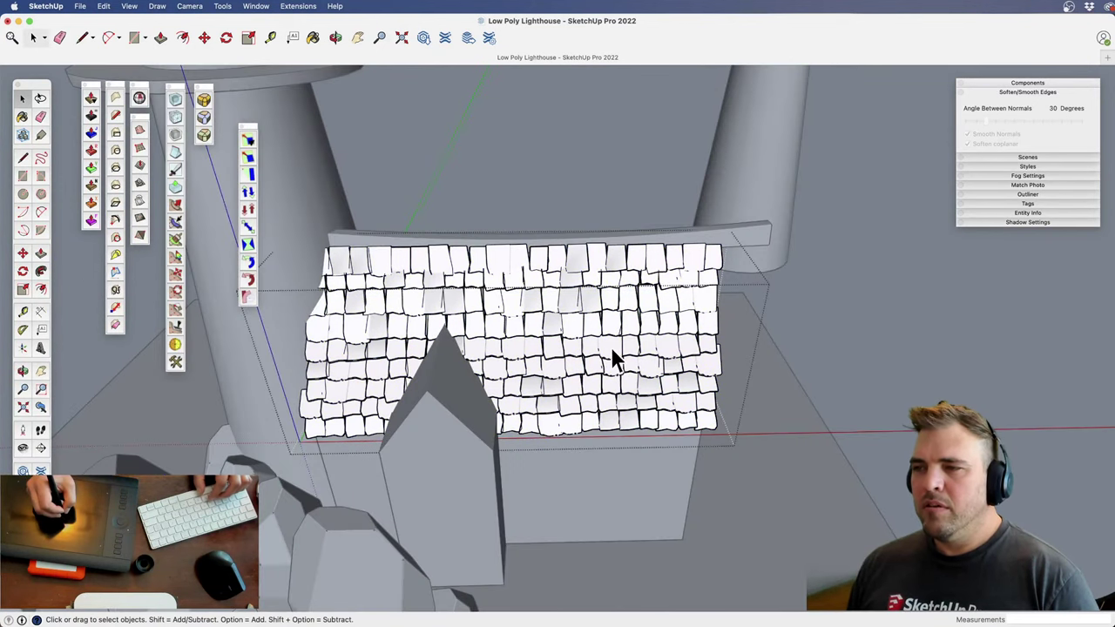
{"action": "middle_click_drag", "start_coordinate": [552, 293], "coordinate": [493, 325]}
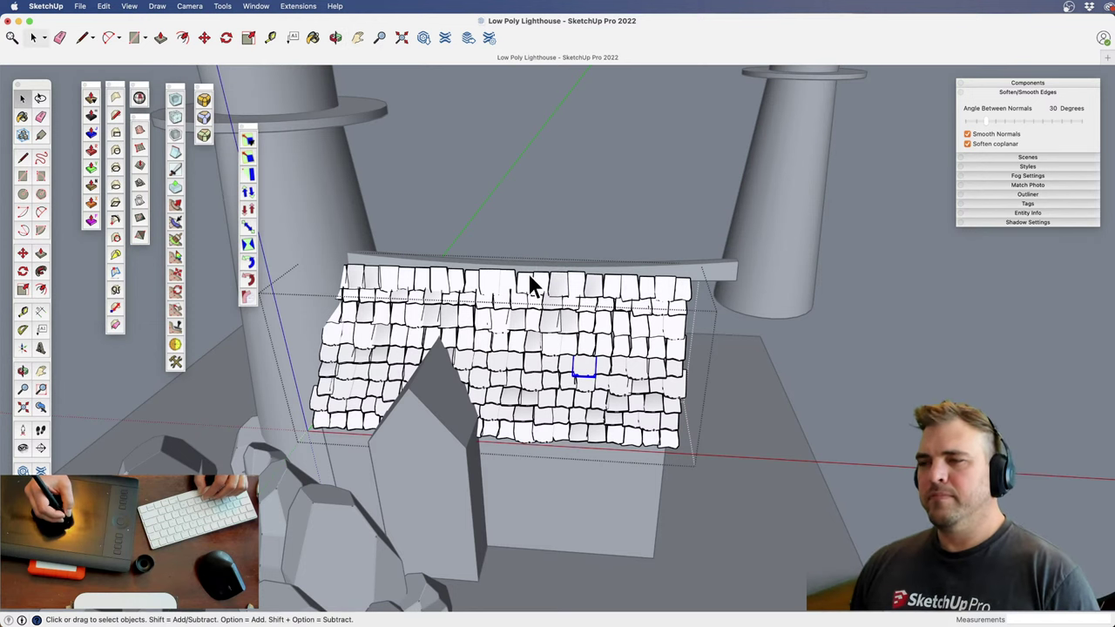
{"action": "middle_click_drag", "start_coordinate": [572, 398], "coordinate": [525, 222]}
{"action": "left_click", "coordinate": [522, 213]}
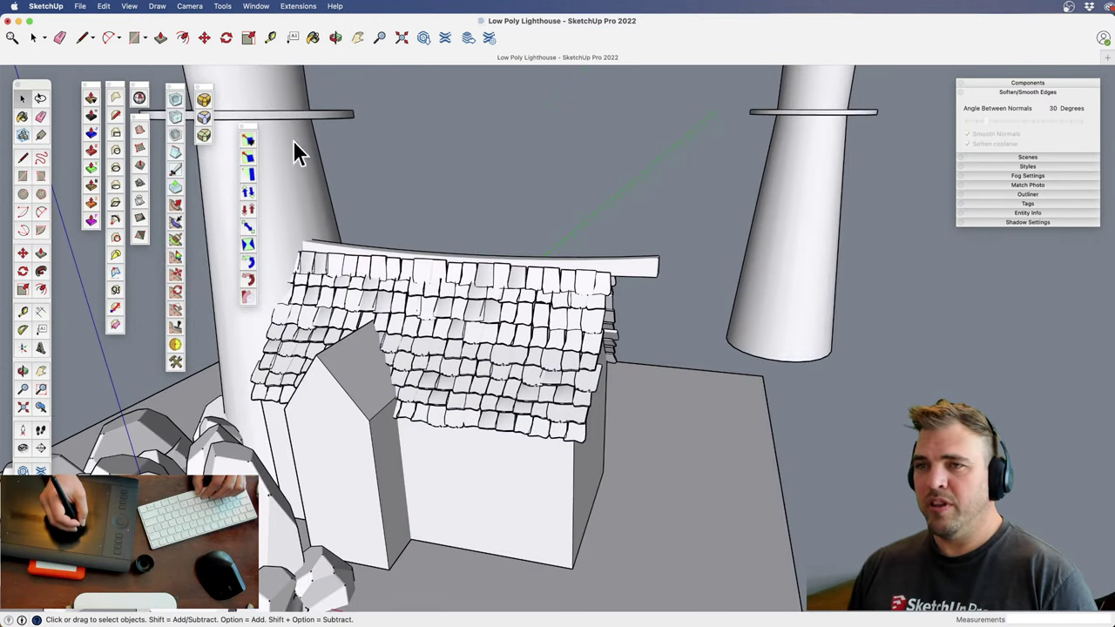
Open the group of shingles on the house's front roof slope and select all of its shingles
{"action": "double_click", "coordinate": [500, 356]}
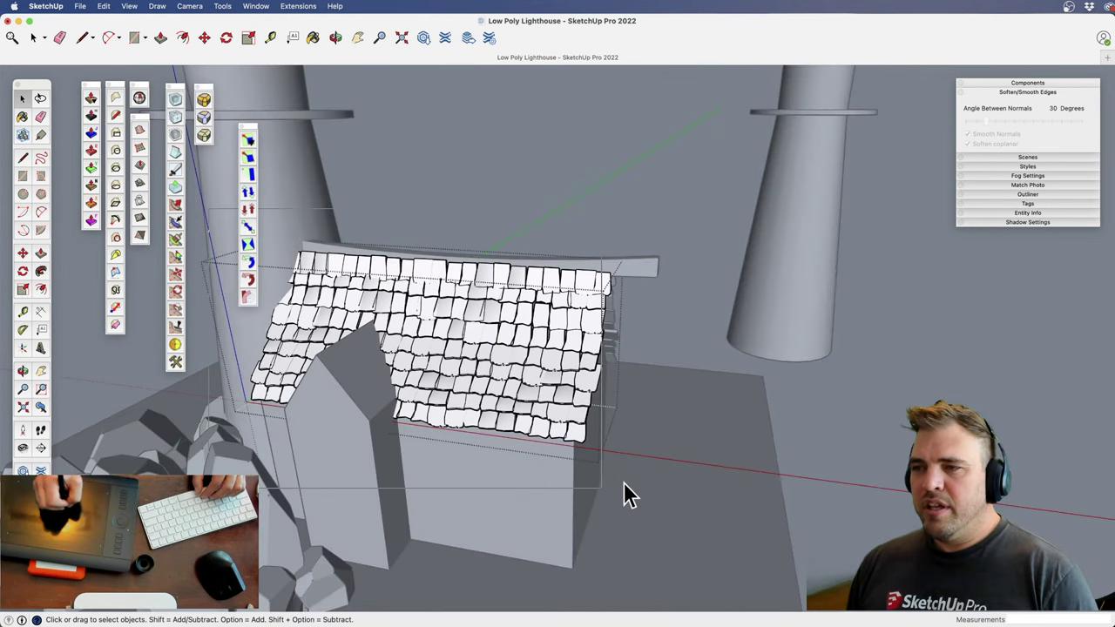
{"action": "left_click_drag", "start_coordinate": [624, 483], "coordinate": [632, 471]}
{"action": "middle_click_drag", "start_coordinate": [543, 353], "coordinate": [528, 424], "text": "shift"}
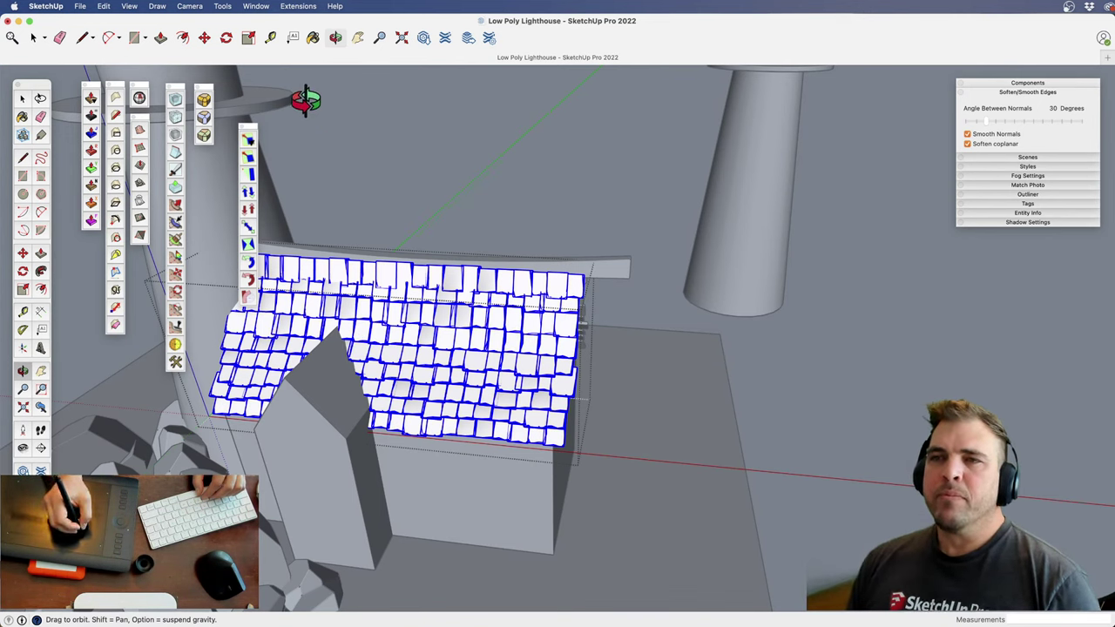
Use Eneroth Random Selection to reduce the selection to about a third of the shingles and reshuffle it once
{"action": "left_click", "coordinate": [297, 7]}
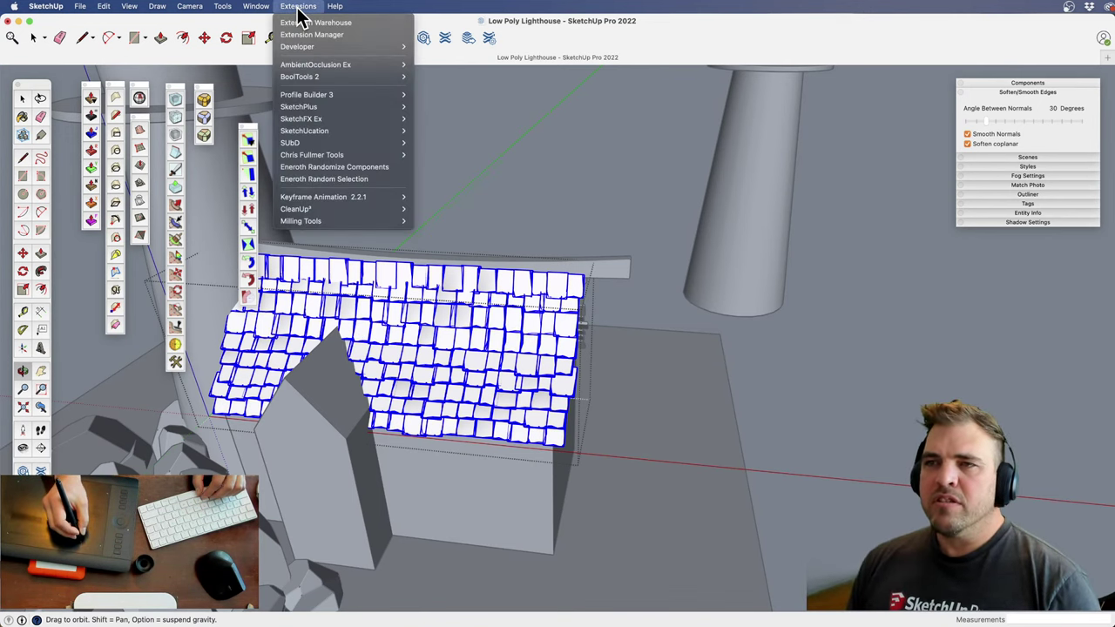
{"action": "left_click", "coordinate": [359, 178]}
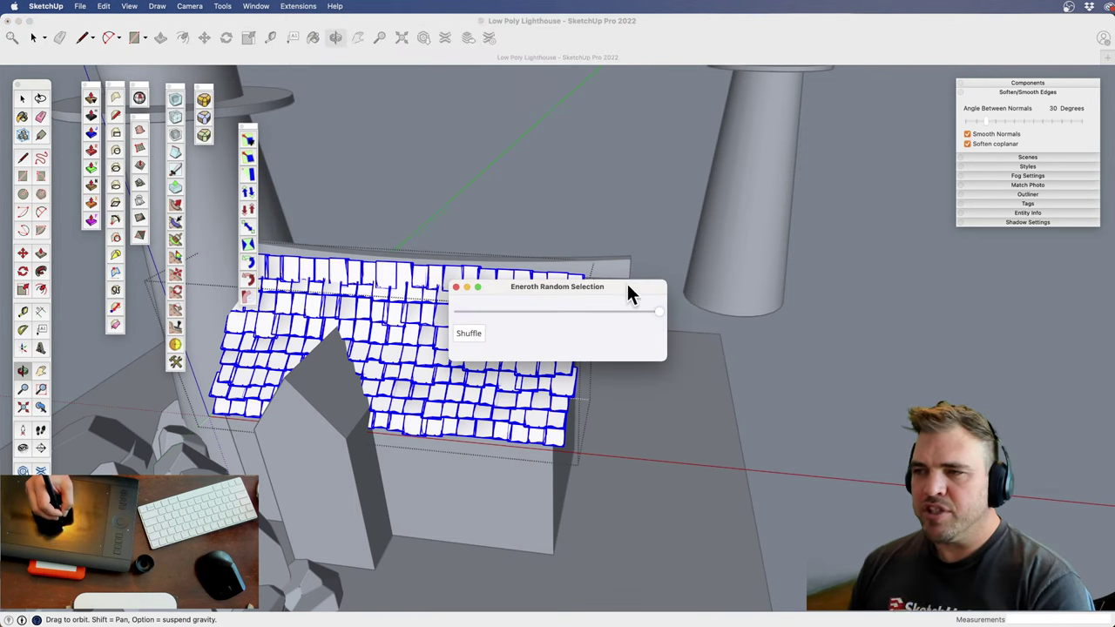
{"action": "left_click_drag", "start_coordinate": [630, 294], "coordinate": [639, 193]}
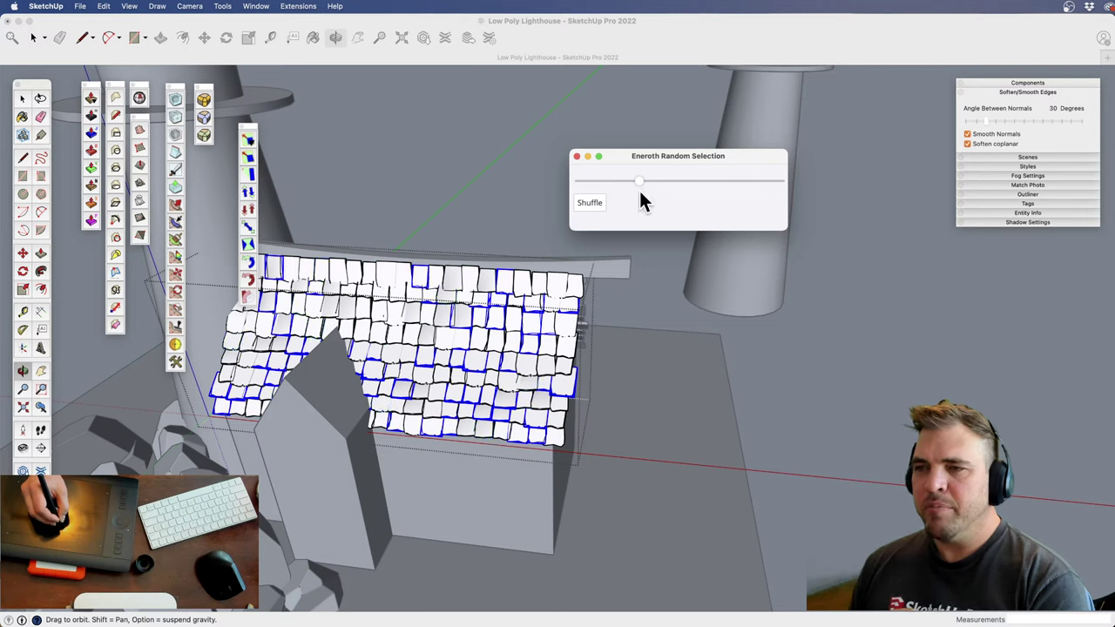
{"action": "left_click", "coordinate": [591, 208]}
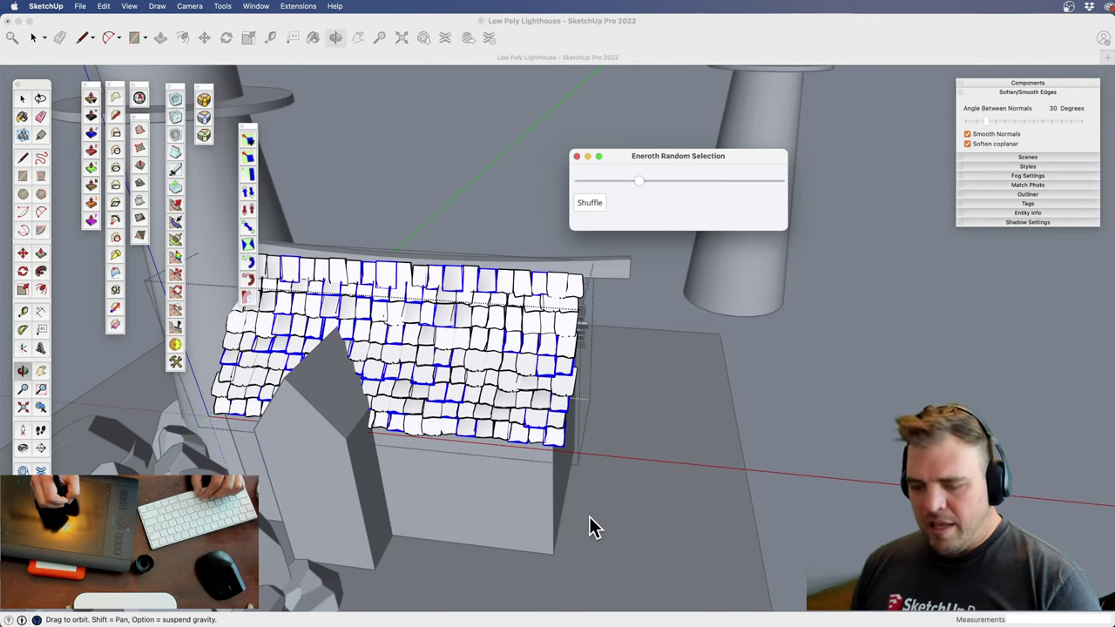
Move the randomly selected shingles 3 inches along the roof's length, away from the original tower
{"action": "left_click", "coordinate": [558, 436]}
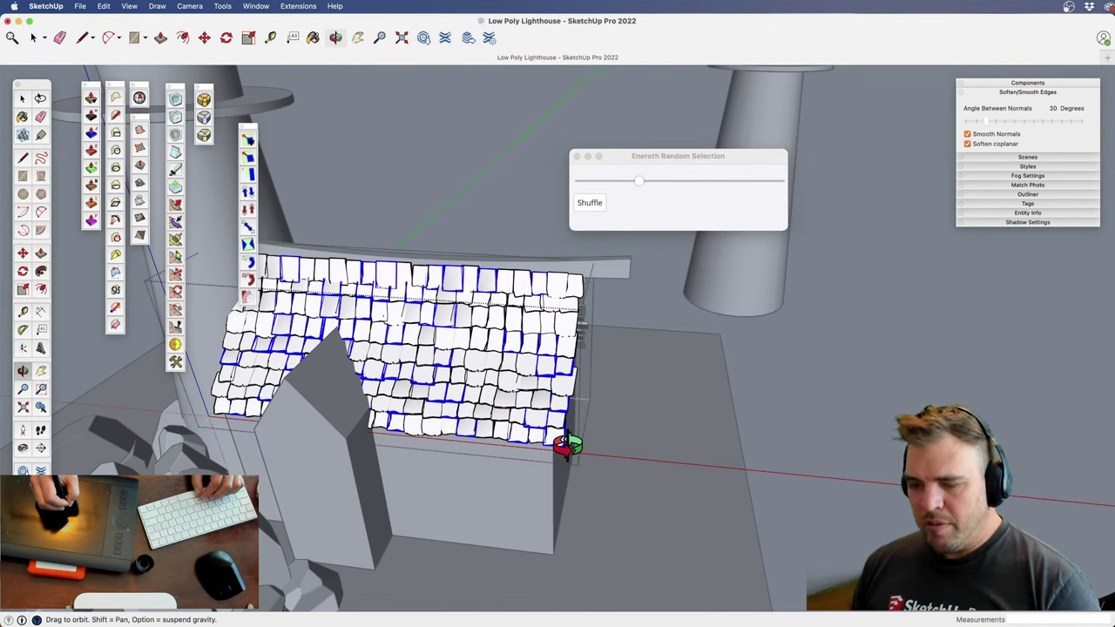
{"action": "key", "text": "m"}
{"action": "left_click", "coordinate": [471, 494]}
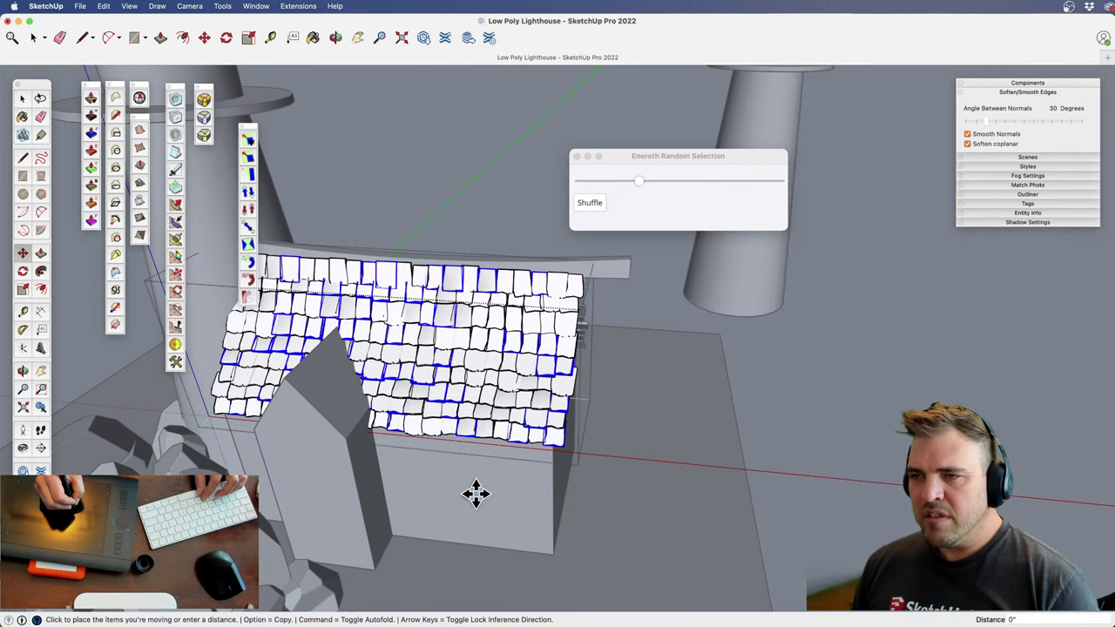
{"action": "left_click", "coordinate": [479, 494]}
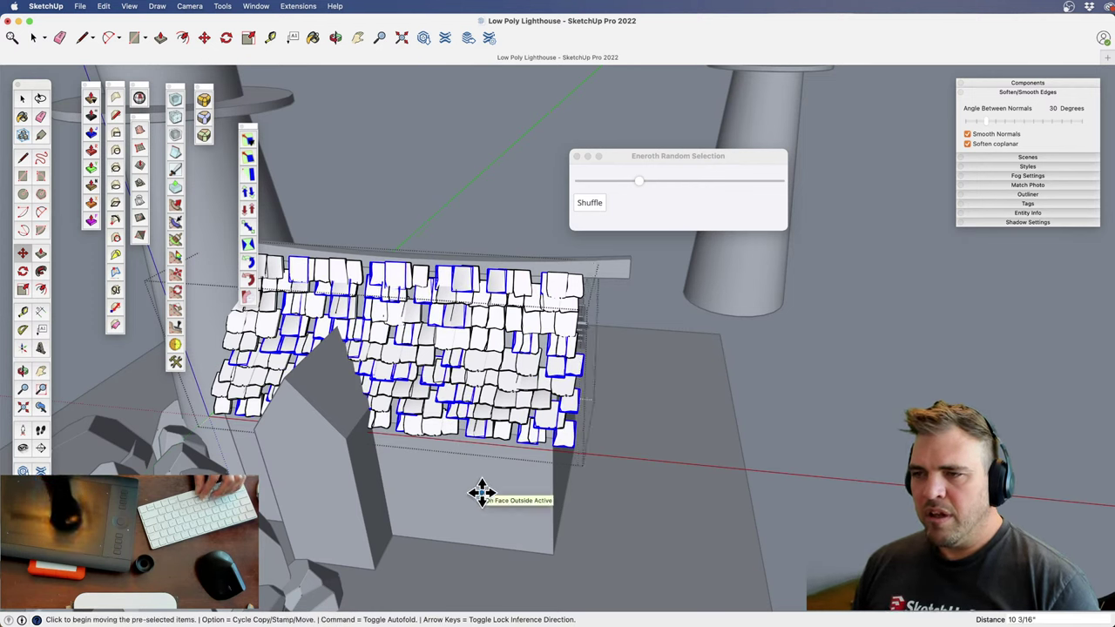
{"action": "type", "text": "3"}
{"action": "key", "text": "Return"}
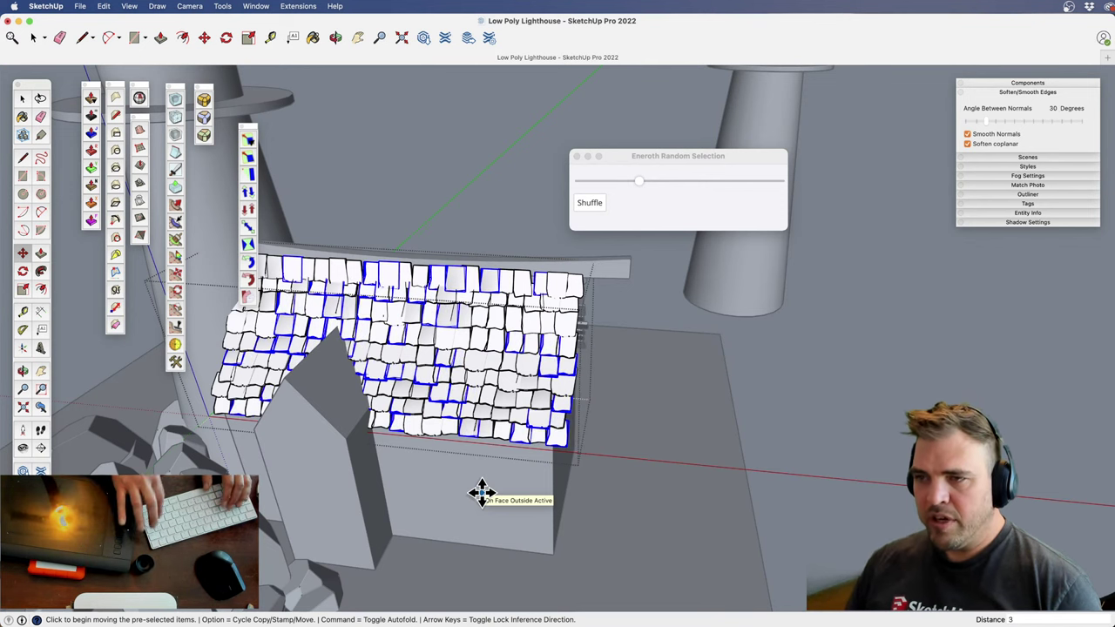
Enlarge the random selection to about 40 percent of the shingles and move them 5 inches back along the roof toward the original tower
{"action": "left_click", "coordinate": [641, 192]}
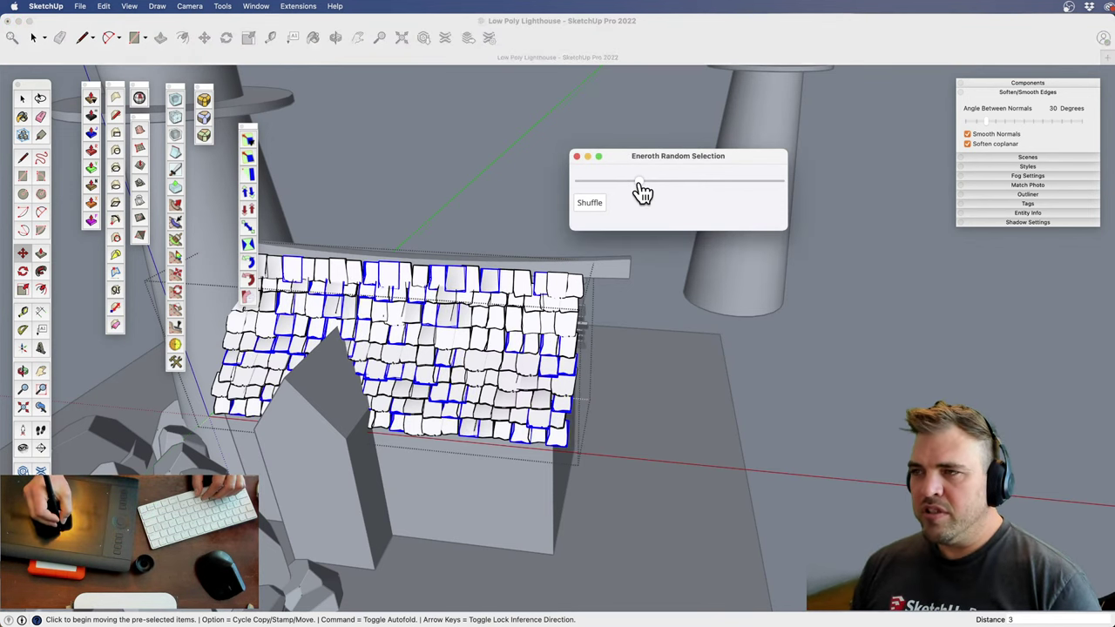
{"action": "left_click_drag", "start_coordinate": [626, 184], "coordinate": [656, 184]}
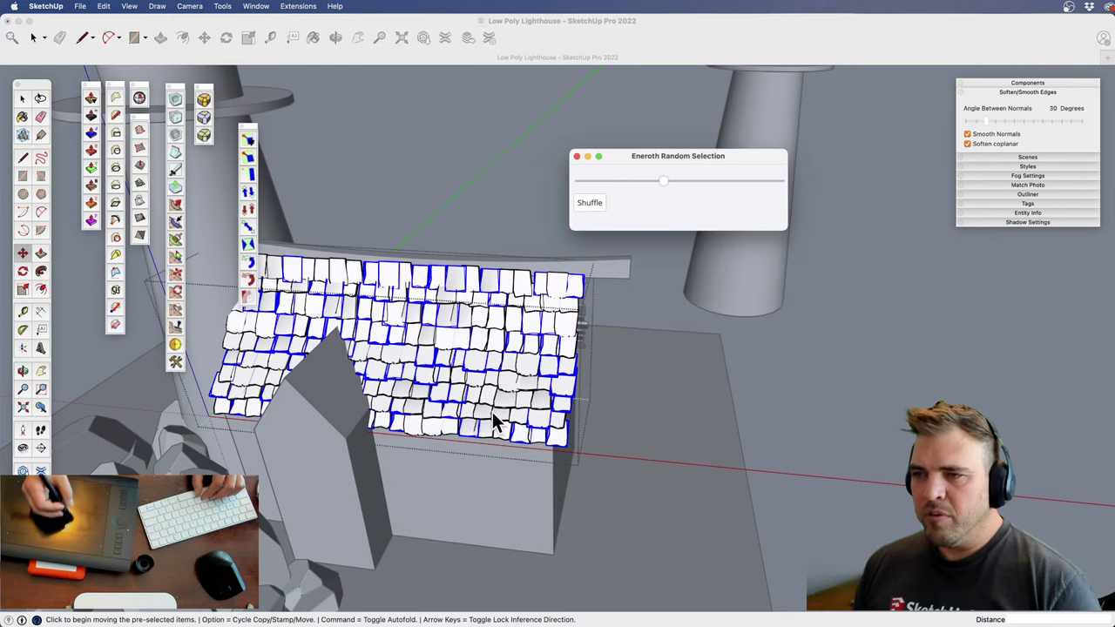
{"action": "left_click", "coordinate": [499, 491]}
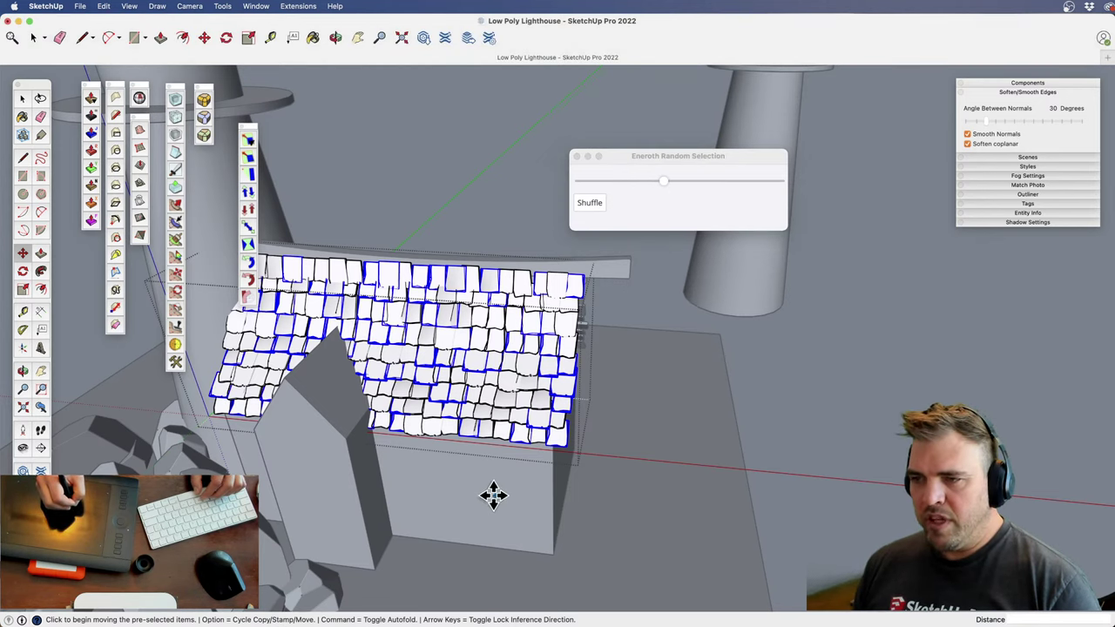
{"action": "left_click", "coordinate": [489, 493]}
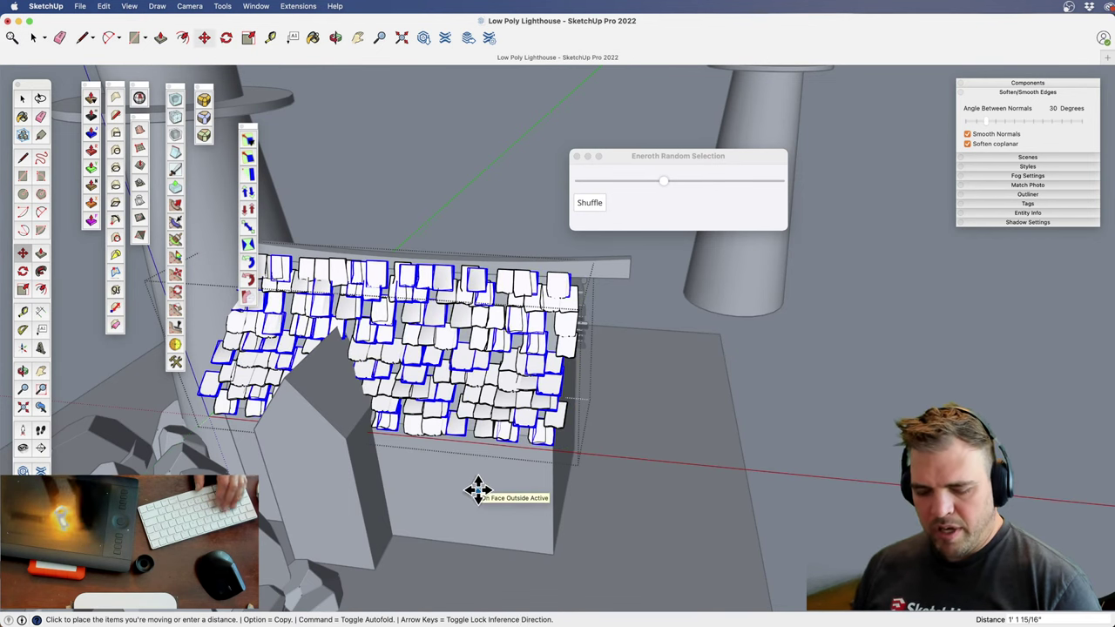
{"action": "type", "text": "3"}
{"action": "key", "text": "Return"}
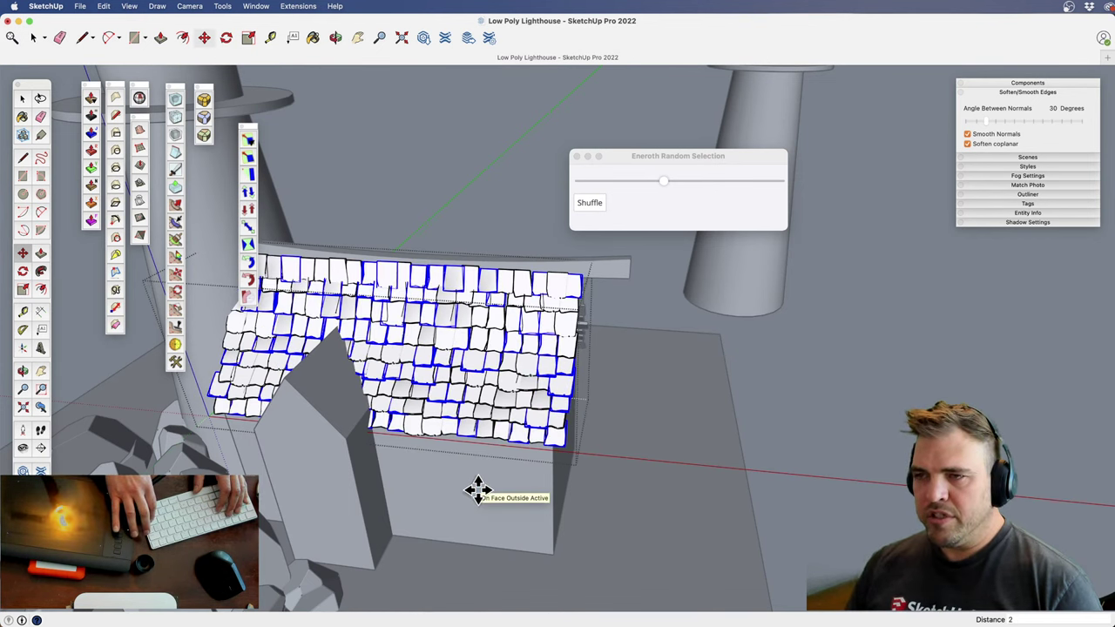
{"action": "type", "text": "5"}
{"action": "key", "text": "Return"}
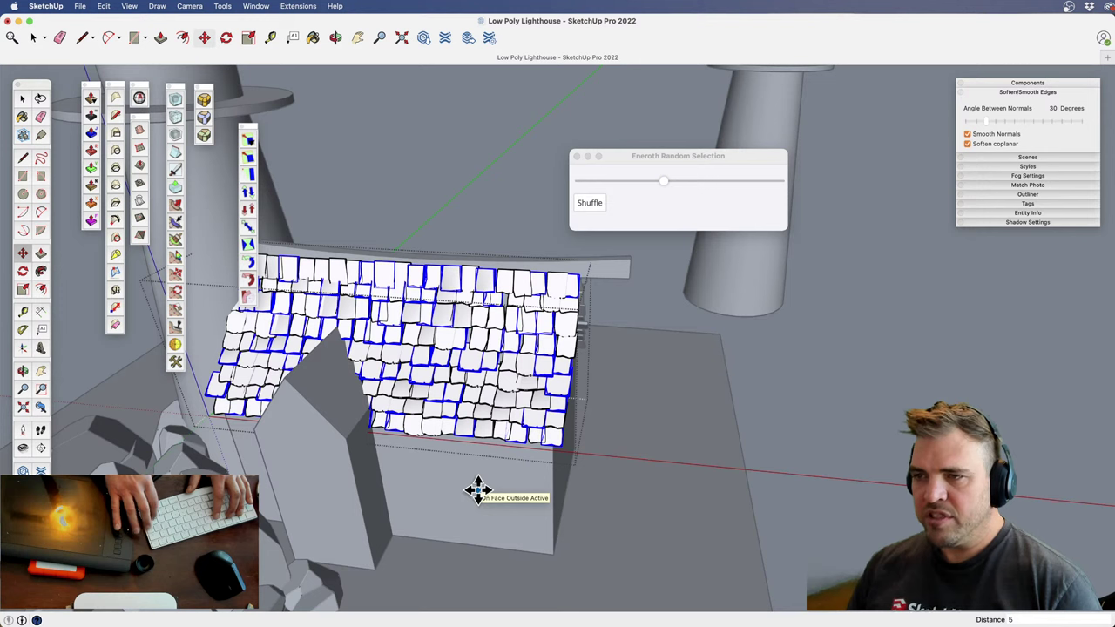
Reduce the random selection to about a quarter of the shingles, reshuffle it, and lift the selected shingles 1 inch off the roof
{"action": "left_click", "coordinate": [646, 184]}
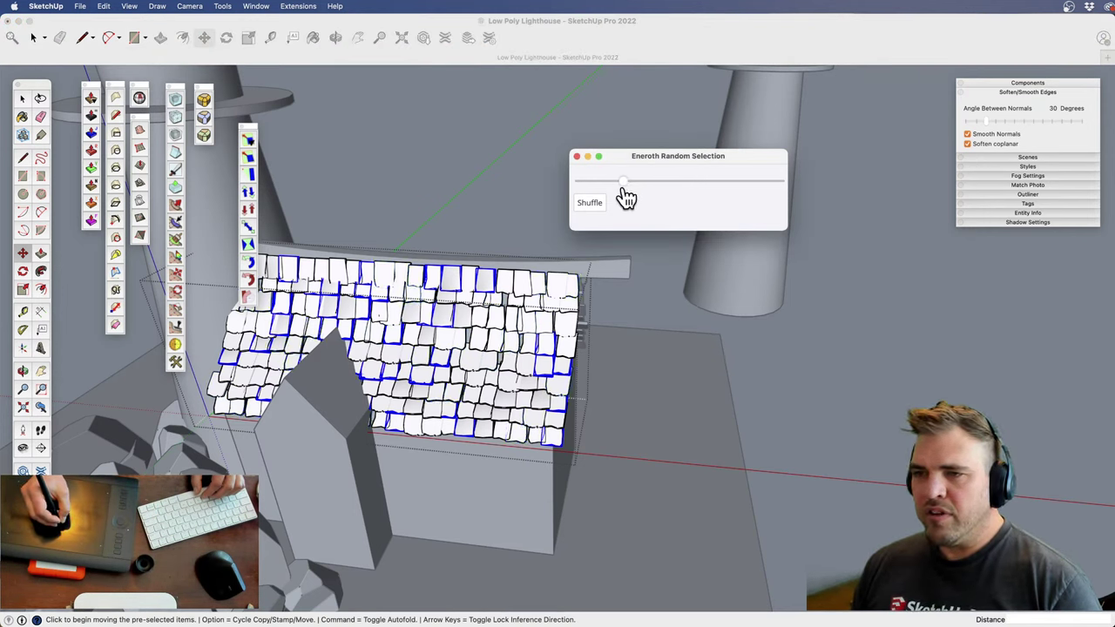
{"action": "left_click", "coordinate": [590, 205]}
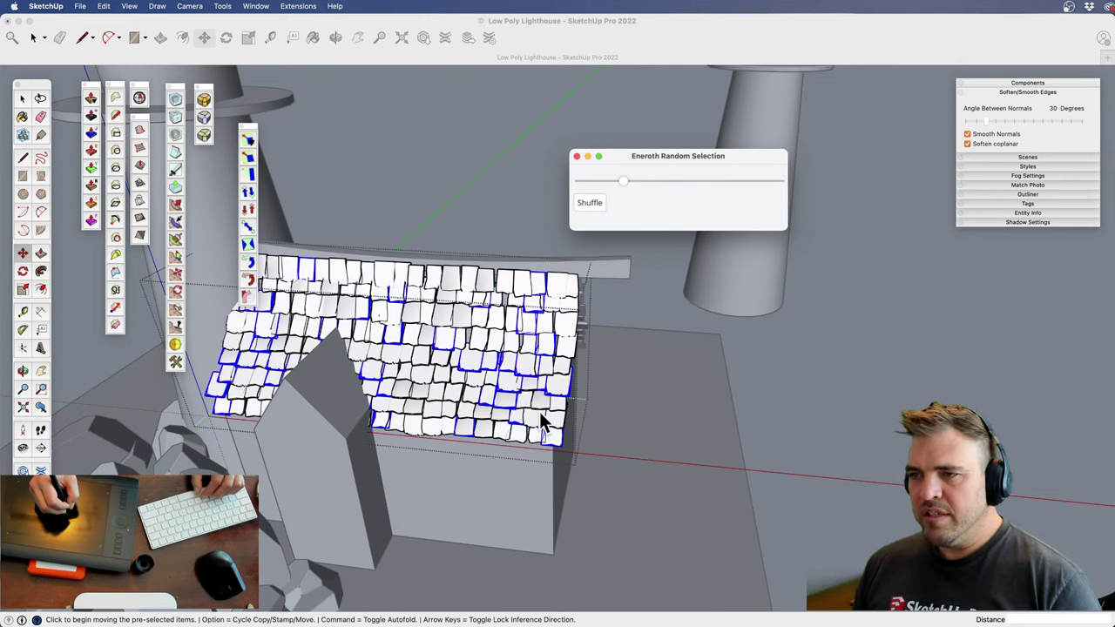
{"action": "mouse_move", "coordinate": [530, 393]}
{"action": "middle_mouse_down"}
{"action": "mouse_move", "coordinate": [468, 443]}
{"action": "mouse_move", "coordinate": [462, 497]}
{"action": "mouse_move", "coordinate": [477, 356]}
{"action": "mouse_move", "coordinate": [461, 336]}
{"action": "mouse_move", "coordinate": [483, 367]}
{"action": "middle_mouse_up"}
{"action": "key", "text": "m"}
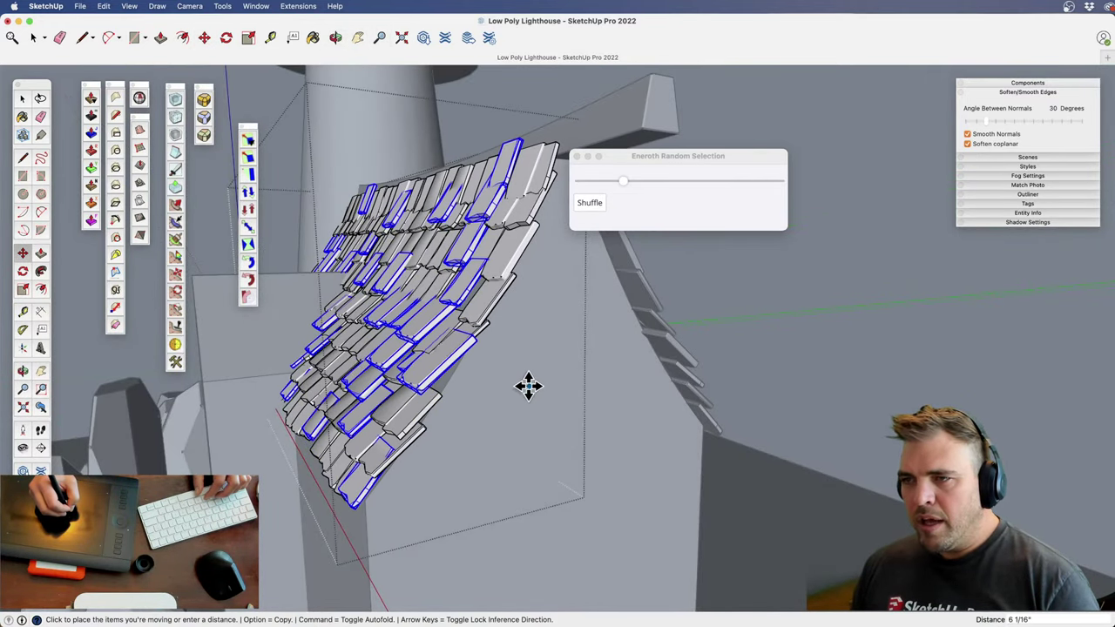
{"action": "type", "text": "1"}
{"action": "key", "text": "Return"}
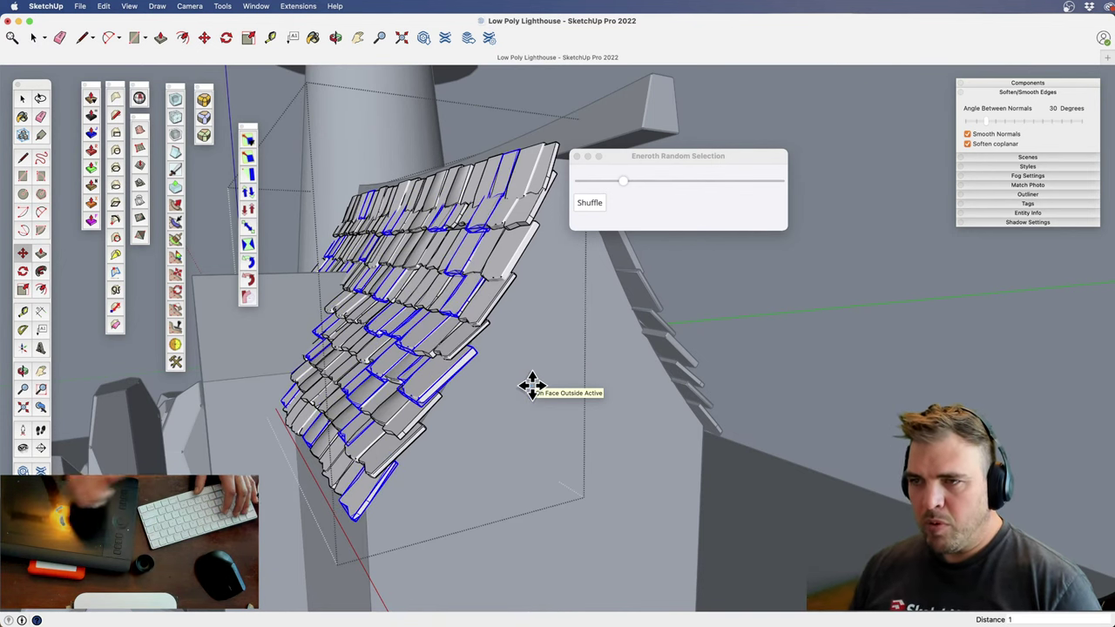
Slide the same selected shingles 1 inch up the roof slope toward the ridge
{"action": "left_click", "coordinate": [527, 386]}
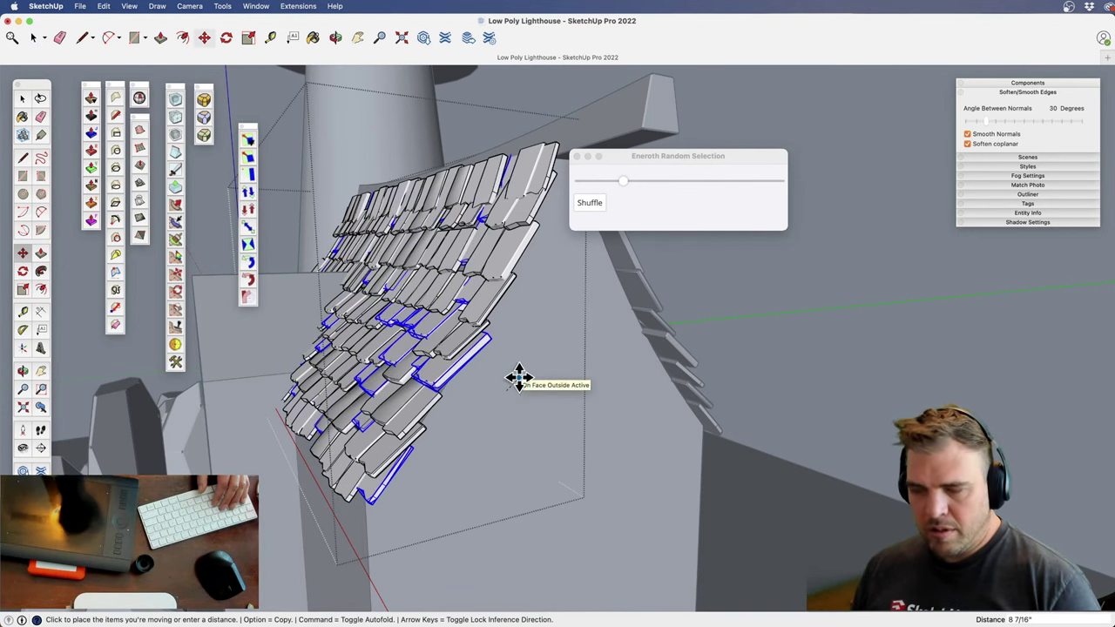
{"action": "type", "text": "1"}
{"action": "key", "text": "Return"}
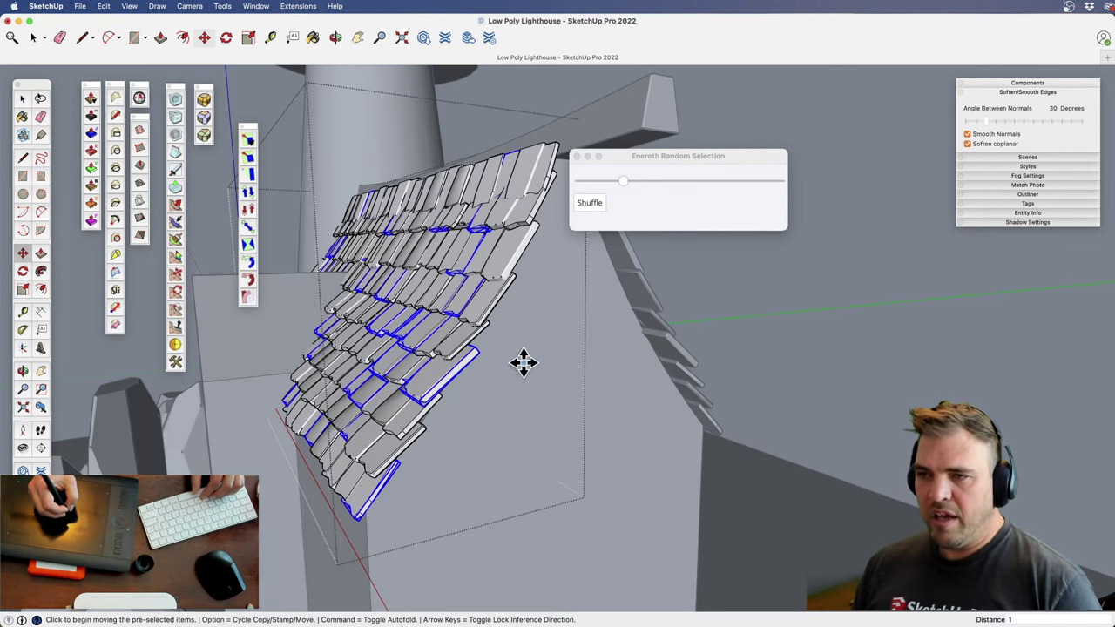
{"action": "key", "text": "h"}
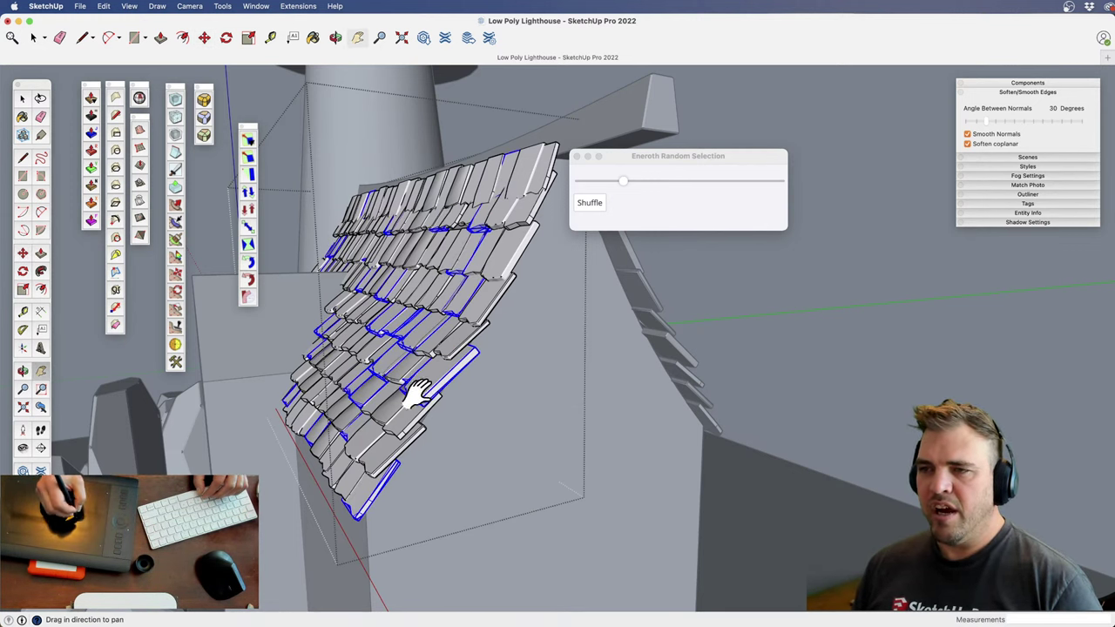
{"action": "key", "text": "o"}
{"action": "left_click_drag", "start_coordinate": [418, 392], "coordinate": [688, 442]}
{"action": "key", "text": "z"}
{"action": "left_click_drag", "start_coordinate": [566, 235], "coordinate": [582, 308]}
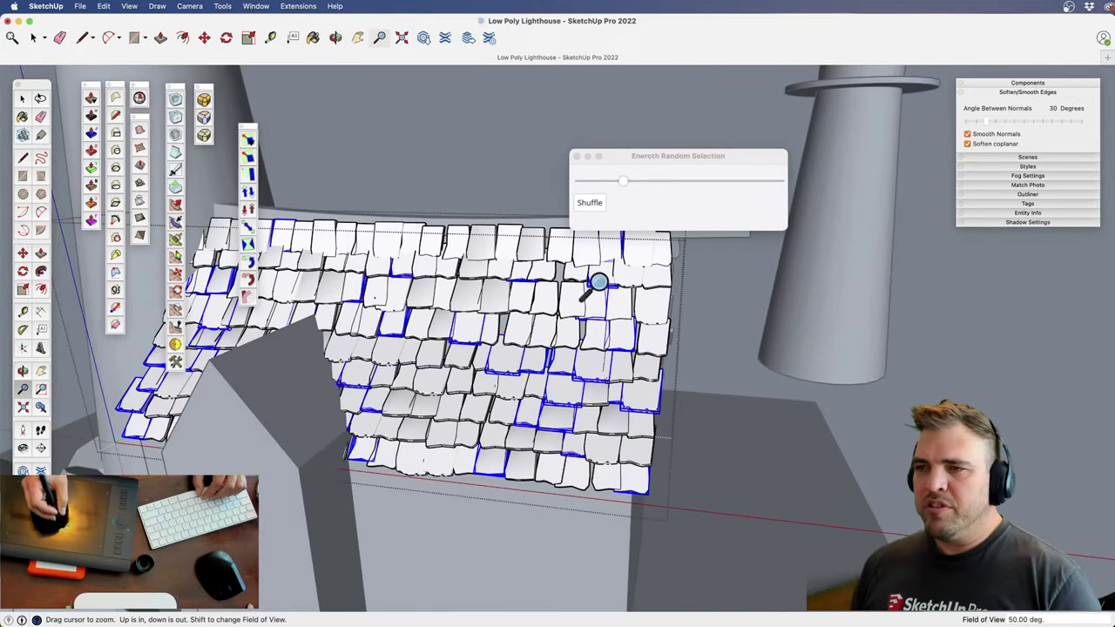
Close the random selection tool and open the roof's shingle group for editing again
{"action": "middle_click_drag", "start_coordinate": [494, 366], "coordinate": [492, 390]}
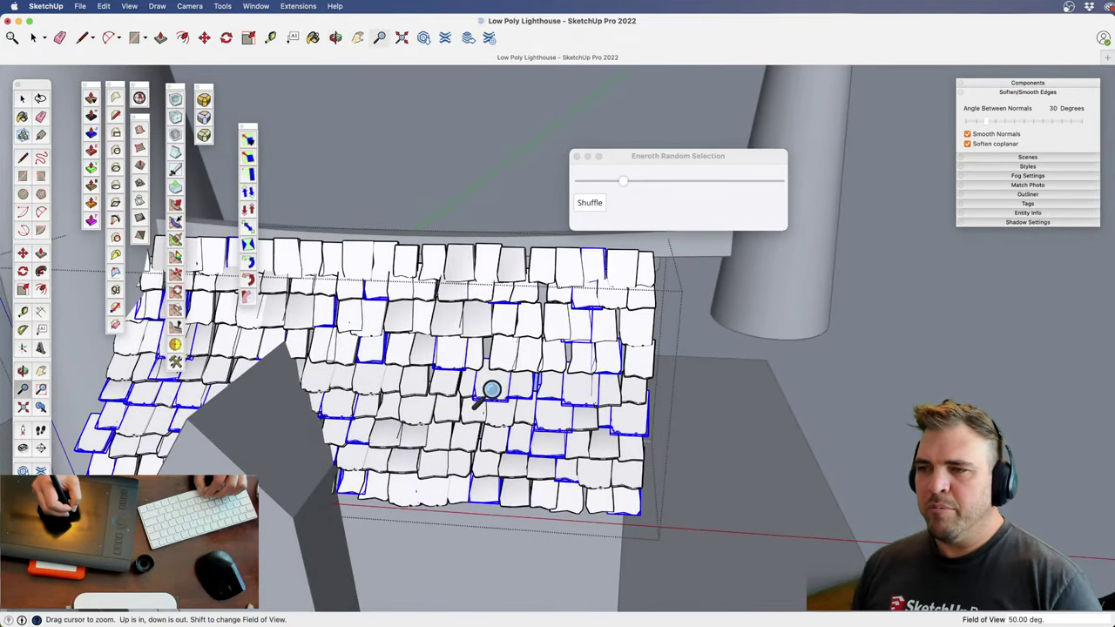
{"action": "key", "text": "space"}
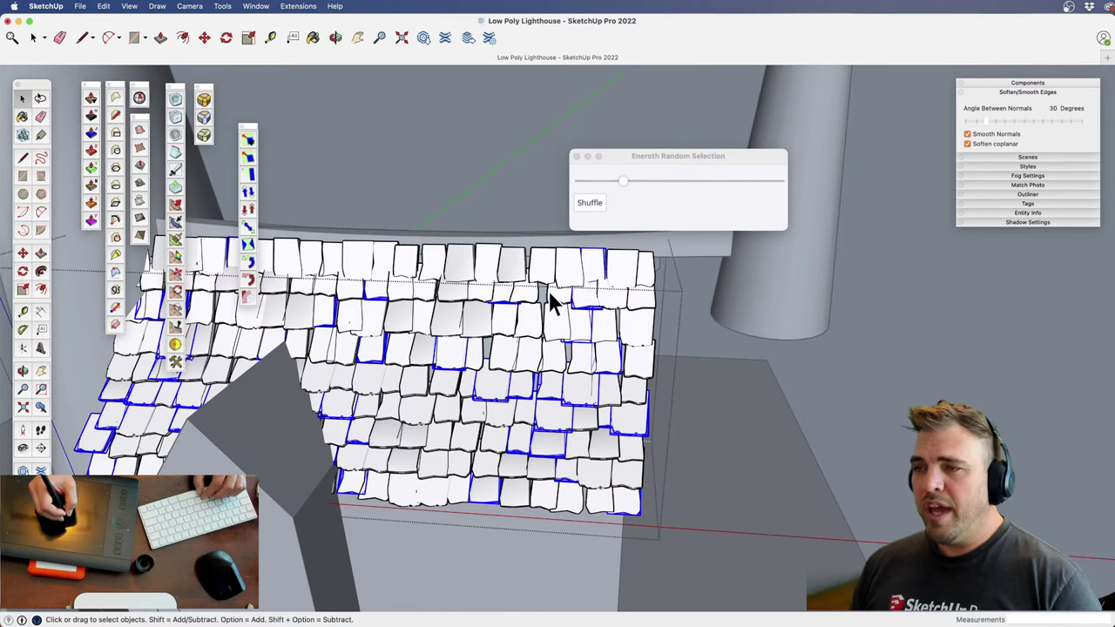
{"action": "left_click", "coordinate": [576, 157]}
{"action": "left_click", "coordinate": [578, 221]}
{"action": "double_click", "coordinate": [500, 367]}
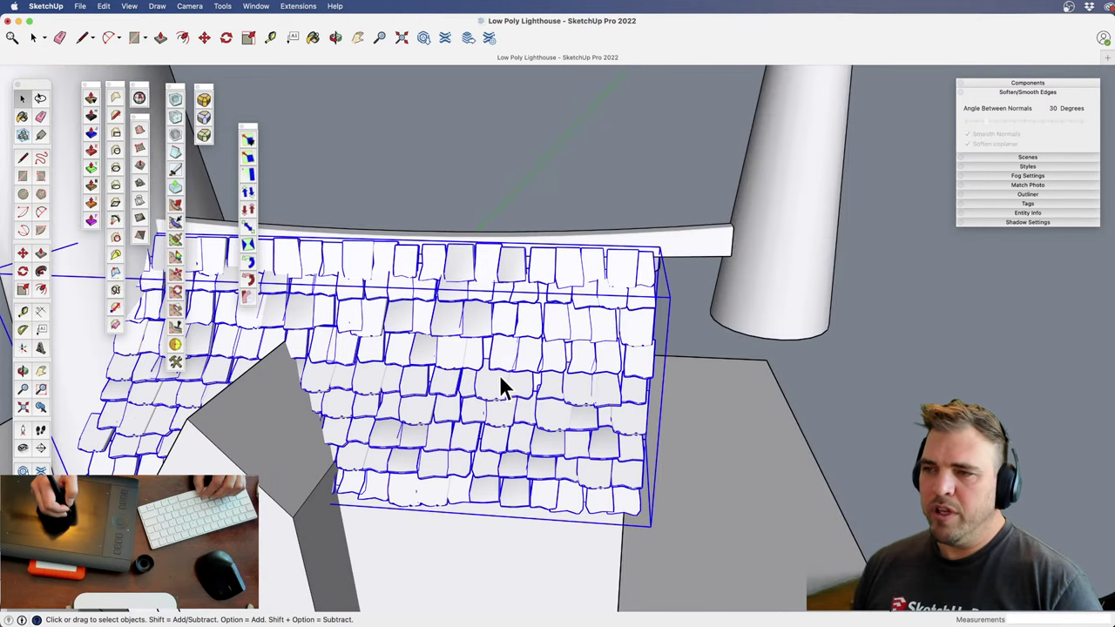
Move the shingle beside the gap in the fourth row from the ridge about 6 5/16" toward the original tower
{"action": "left_click", "coordinate": [498, 356]}
{"action": "middle_click_drag", "start_coordinate": [511, 367], "coordinate": [551, 341], "text": "shift"}
{"action": "key", "text": "z"}
{"action": "left_click_drag", "start_coordinate": [551, 342], "coordinate": [541, 305]}
{"action": "scroll", "coordinate": [543, 305], "scroll_direction": "up", "scroll_amount": 2}
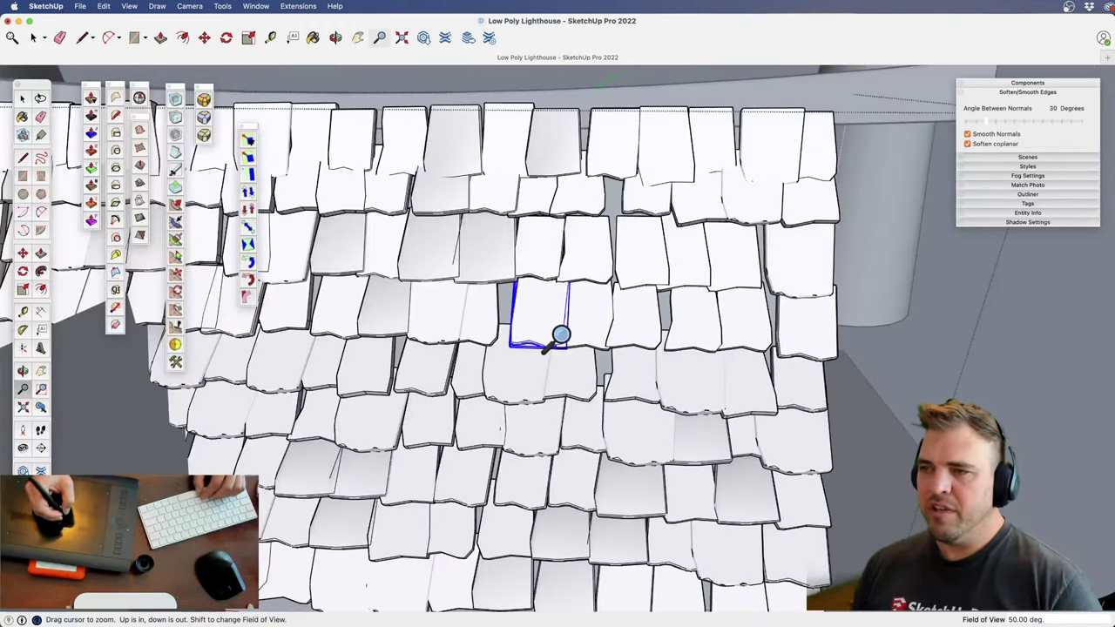
{"action": "key", "text": "m"}
{"action": "left_click", "coordinate": [540, 316]}
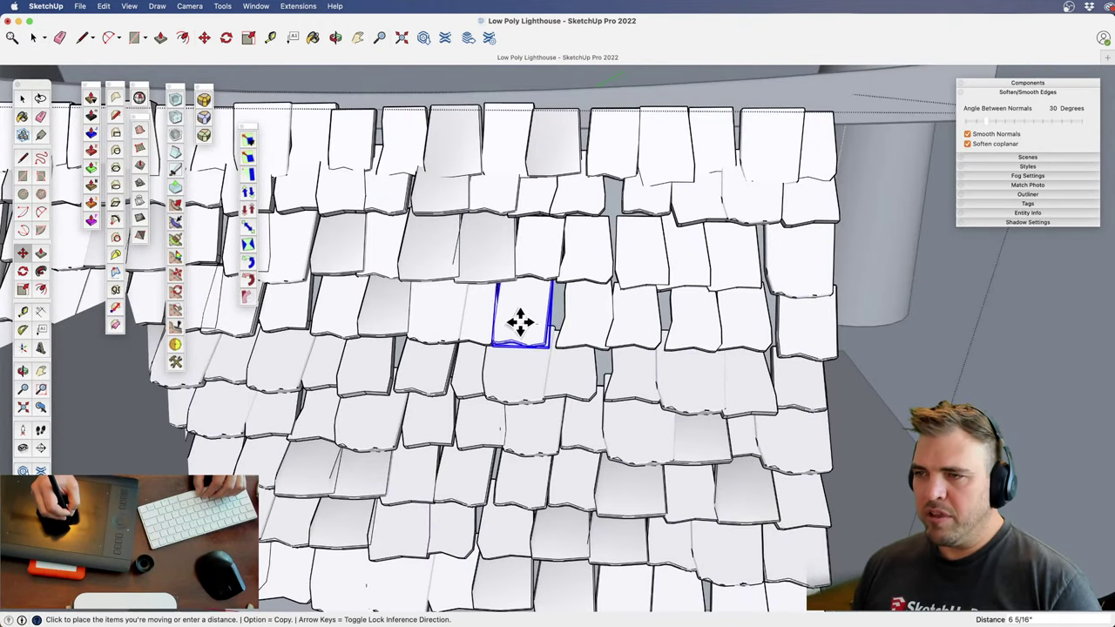
{"action": "left_click", "coordinate": [520, 322]}
Widen the next shingle in the fourth row toward the moved one, scaling it about 1.36 along the red axis
{"action": "key", "text": "space"}
{"action": "left_click", "coordinate": [582, 325]}
{"action": "middle_click_drag", "start_coordinate": [587, 328], "coordinate": [654, 251]}
{"action": "key", "text": "s"}
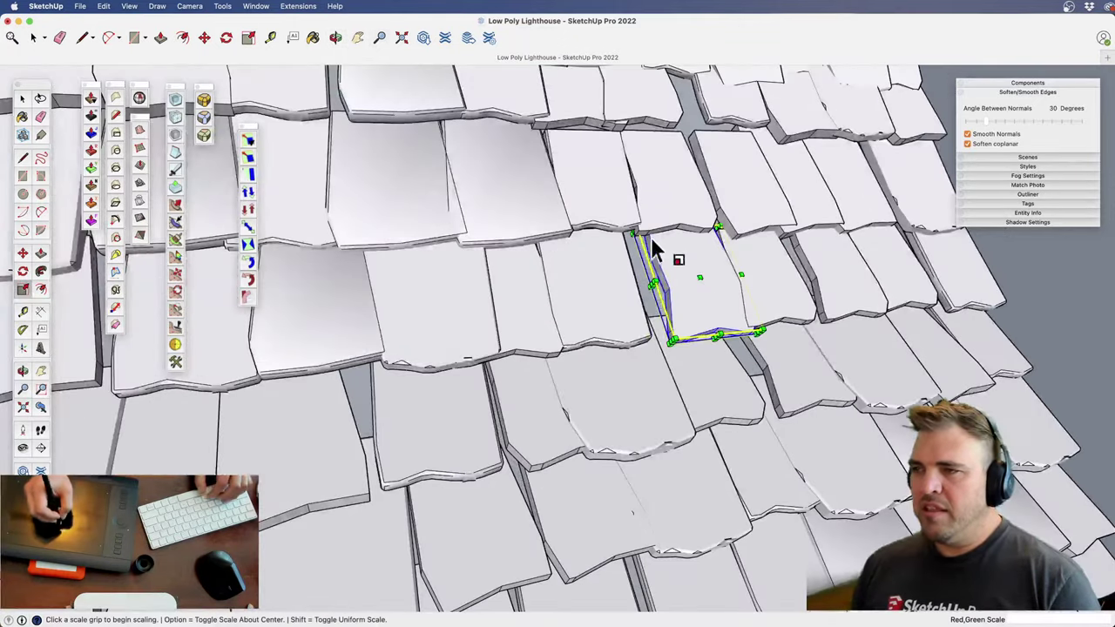
{"action": "left_click", "coordinate": [652, 283]}
{"action": "left_click", "coordinate": [622, 288]}
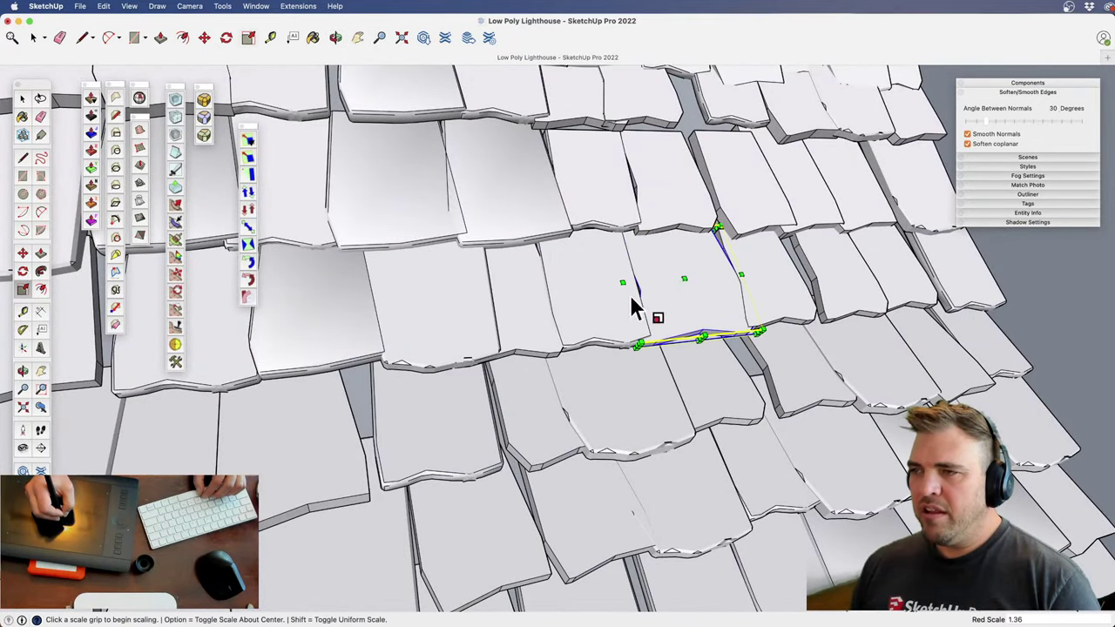
Scale the shingle next to the gap in the second row about 1.37 along the red axis to cover the opening
{"action": "middle_click_drag", "start_coordinate": [632, 299], "coordinate": [603, 248]}
{"action": "middle_click_drag", "start_coordinate": [603, 311], "coordinate": [644, 205]}
{"action": "key", "text": "s"}
{"action": "left_click", "coordinate": [607, 181]}
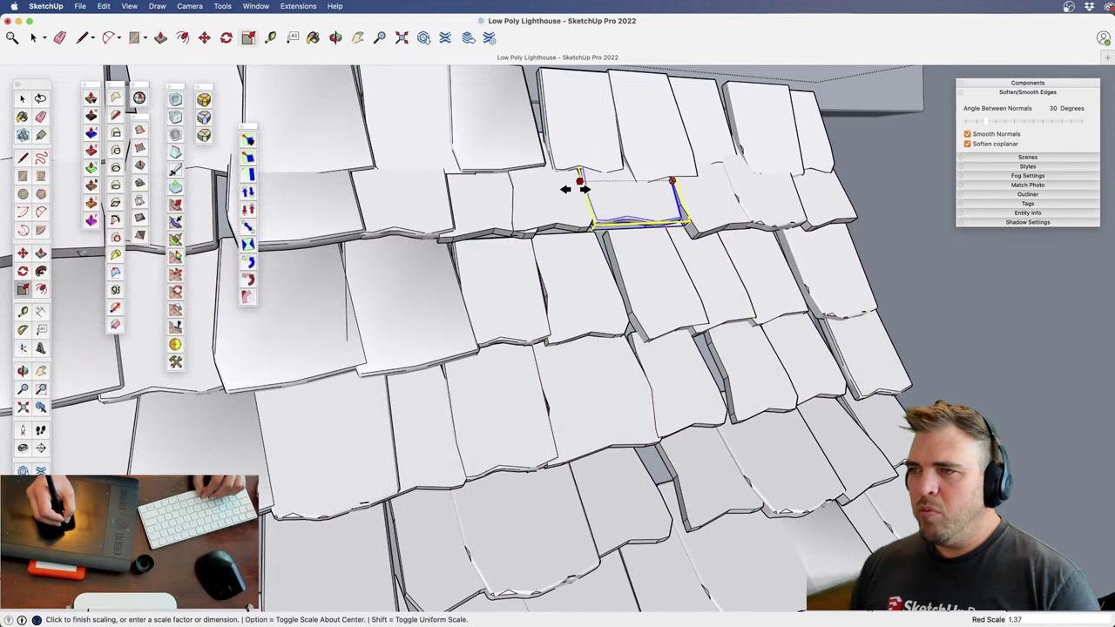
{"action": "left_click", "coordinate": [569, 189]}
Check the patched roof up close, leave the shingle group, and view the whole house
{"action": "middle_click_drag", "start_coordinate": [627, 256], "coordinate": [468, 299]}
{"action": "key", "text": "z"}
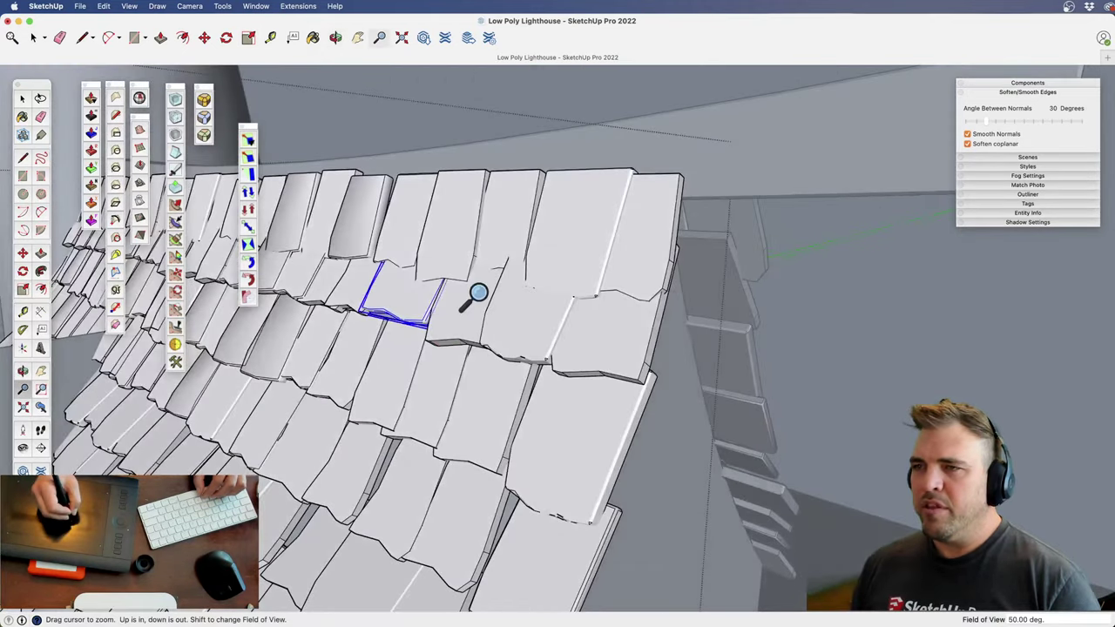
{"action": "left_click_drag", "start_coordinate": [468, 299], "coordinate": [436, 371]}
{"action": "middle_click_drag", "start_coordinate": [435, 371], "coordinate": [497, 356], "text": "shift"}
{"action": "scroll", "coordinate": [510, 351], "scroll_direction": "down", "scroll_amount": 2}
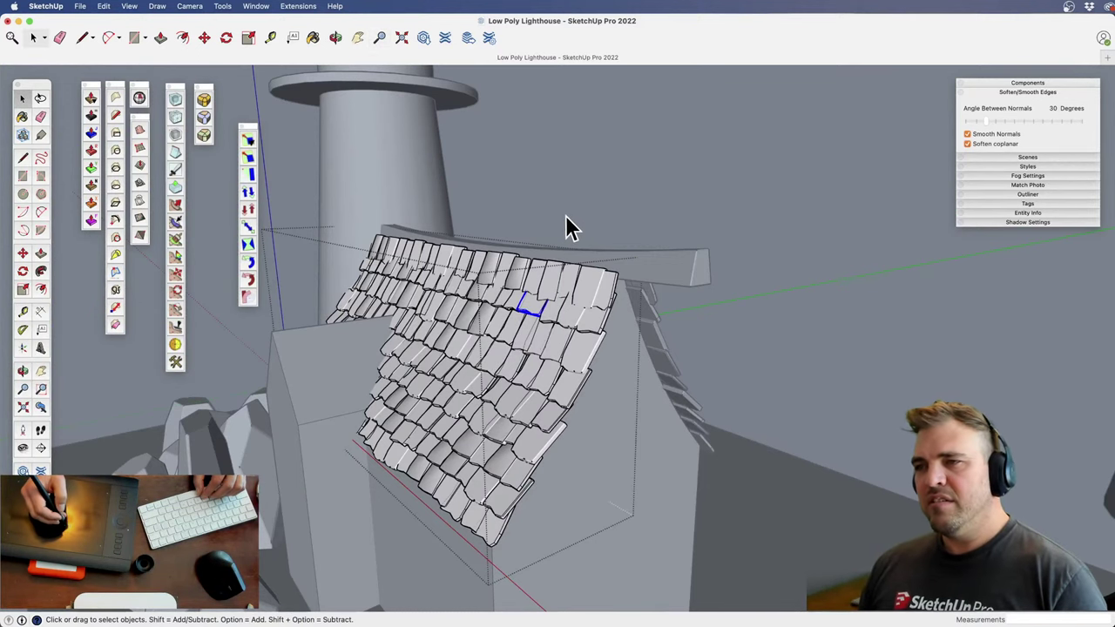
{"action": "middle_click_drag", "start_coordinate": [566, 228], "coordinate": [552, 356]}
{"action": "scroll", "coordinate": [602, 326], "scroll_direction": "down", "scroll_amount": 2}
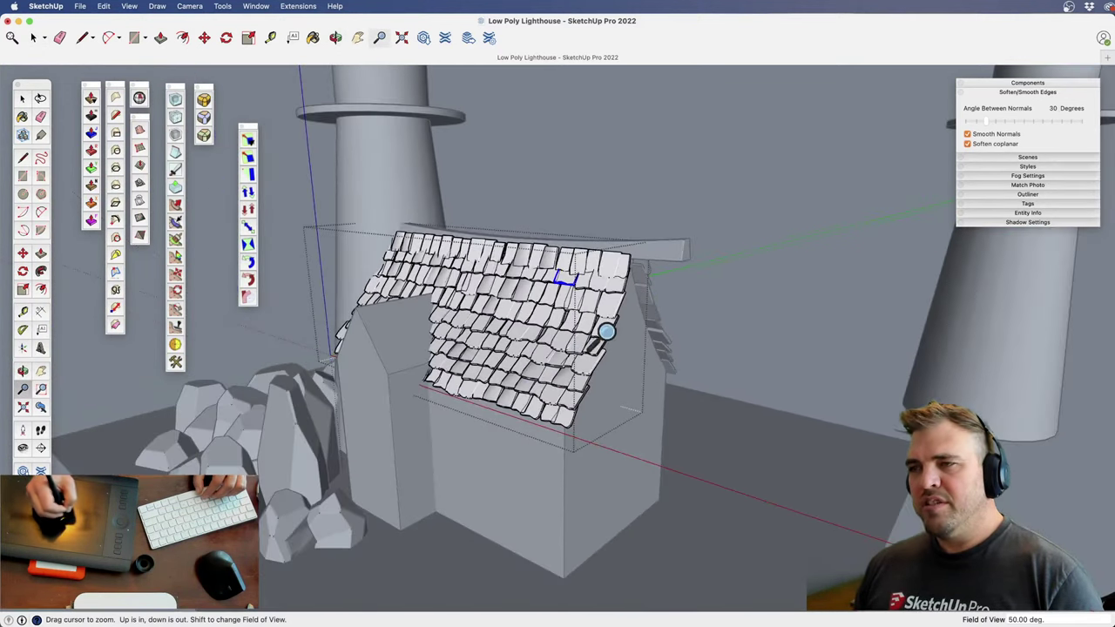
{"action": "left_click", "coordinate": [697, 322]}
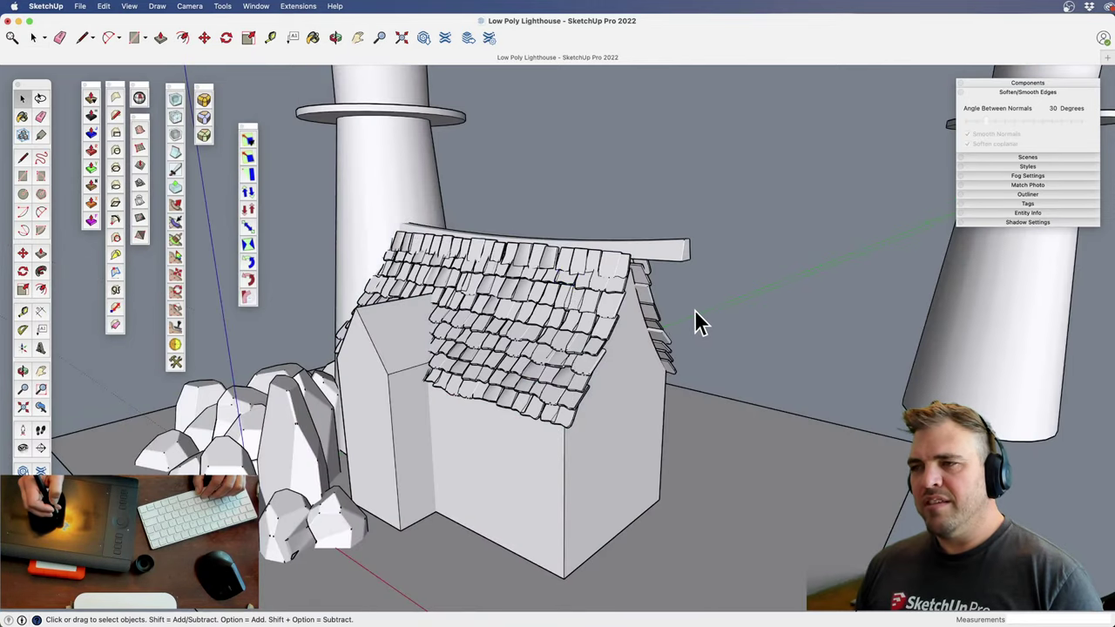
{"action": "scroll", "coordinate": [572, 424], "scroll_direction": "down", "scroll_amount": 3}
{"action": "mouse_move", "coordinate": [572, 424]}
{"action": "middle_mouse_down"}
{"action": "mouse_move", "coordinate": [520, 416]}
{"action": "mouse_move", "coordinate": [597, 473]}
{"action": "mouse_move", "coordinate": [764, 391]}
{"action": "mouse_move", "coordinate": [563, 406]}
{"action": "middle_mouse_up"}
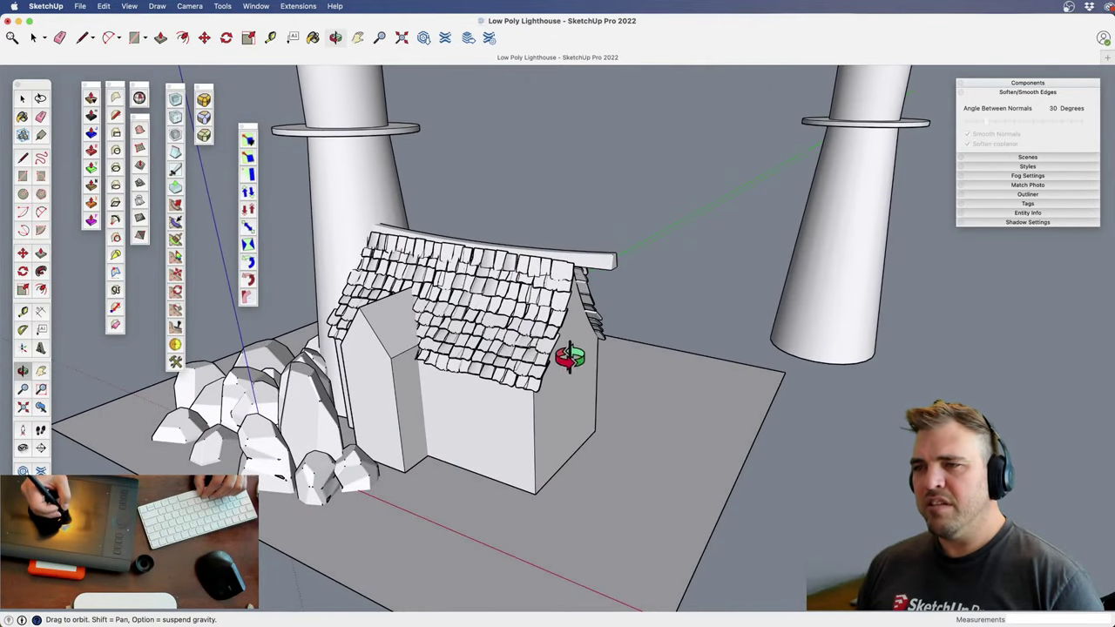
Copy the circular base face from inside the tower copy and paste it on the ground beside that tower
{"action": "middle_click_drag", "start_coordinate": [570, 357], "coordinate": [465, 513]}
{"action": "middle_click_drag", "start_coordinate": [645, 358], "coordinate": [528, 323], "text": "shift"}
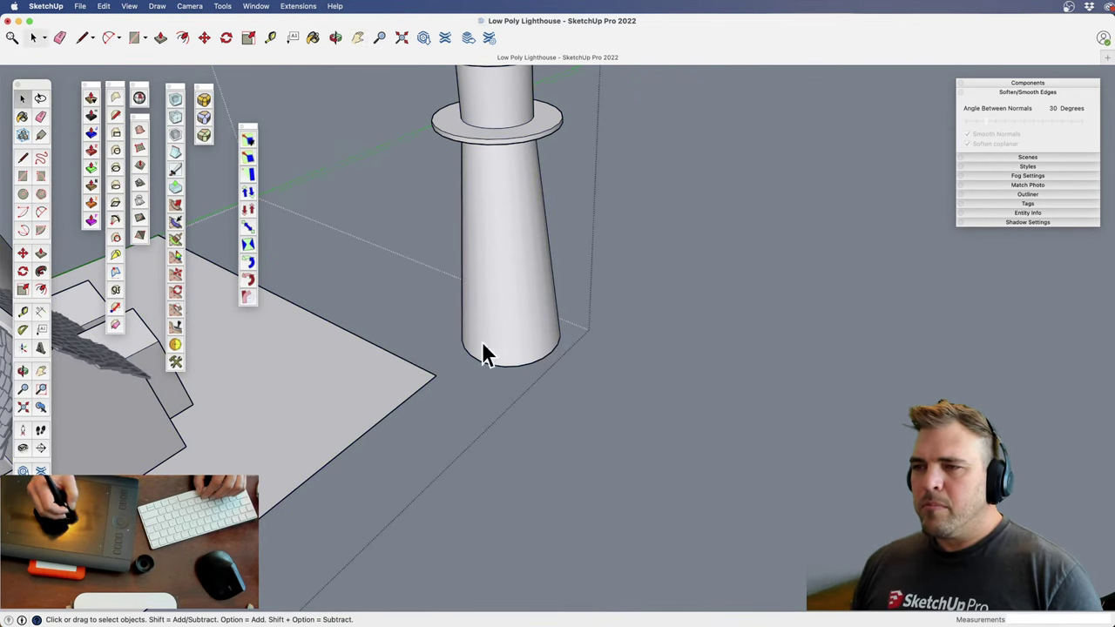
{"action": "triple_click", "coordinate": [541, 354]}
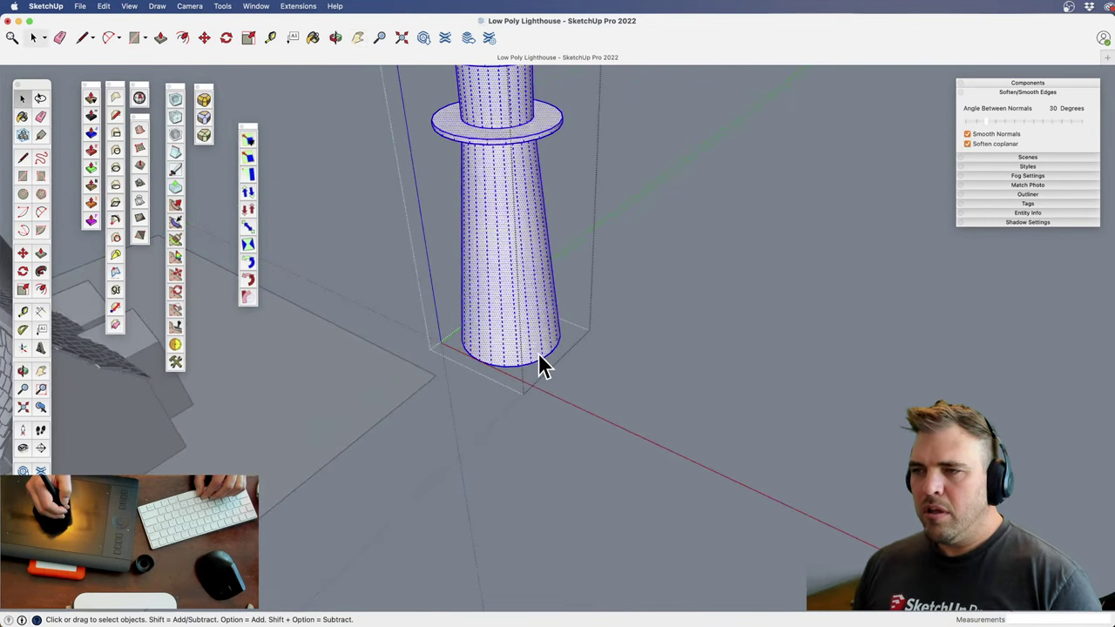
{"action": "left_click_drag", "start_coordinate": [421, 277], "coordinate": [637, 422]}
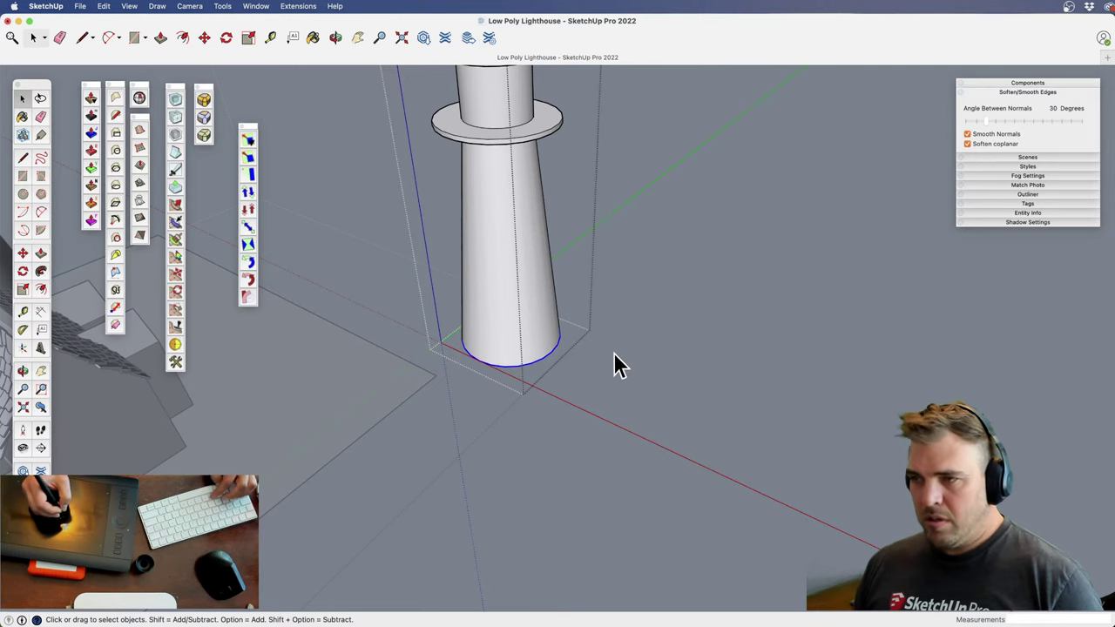
{"action": "left_click", "coordinate": [616, 390]}
{"action": "key", "text": "super+v"}
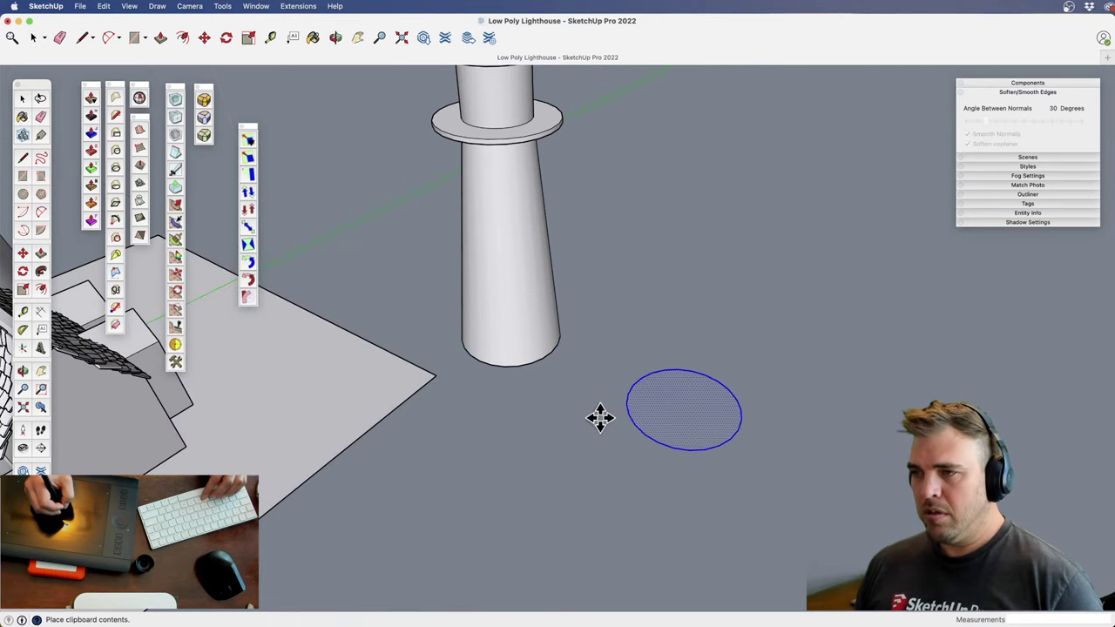
{"action": "left_click", "coordinate": [542, 423]}
{"action": "left_click", "coordinate": [727, 389]}
Compare the scene with the reference image hota-aisa-hota-aisa-render5.jpg in Preview, put it aside, and return to SketchUp
{"action": "scroll", "coordinate": [631, 370], "scroll_direction": "down", "scroll_amount": 5}
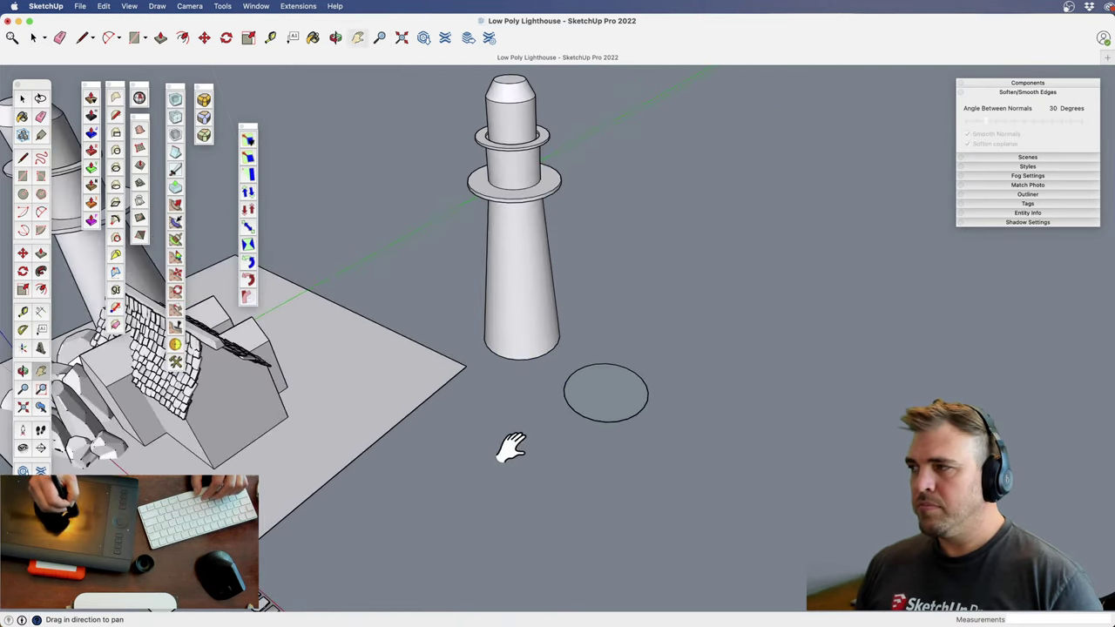
{"action": "middle_click_drag", "start_coordinate": [510, 447], "coordinate": [640, 288]}
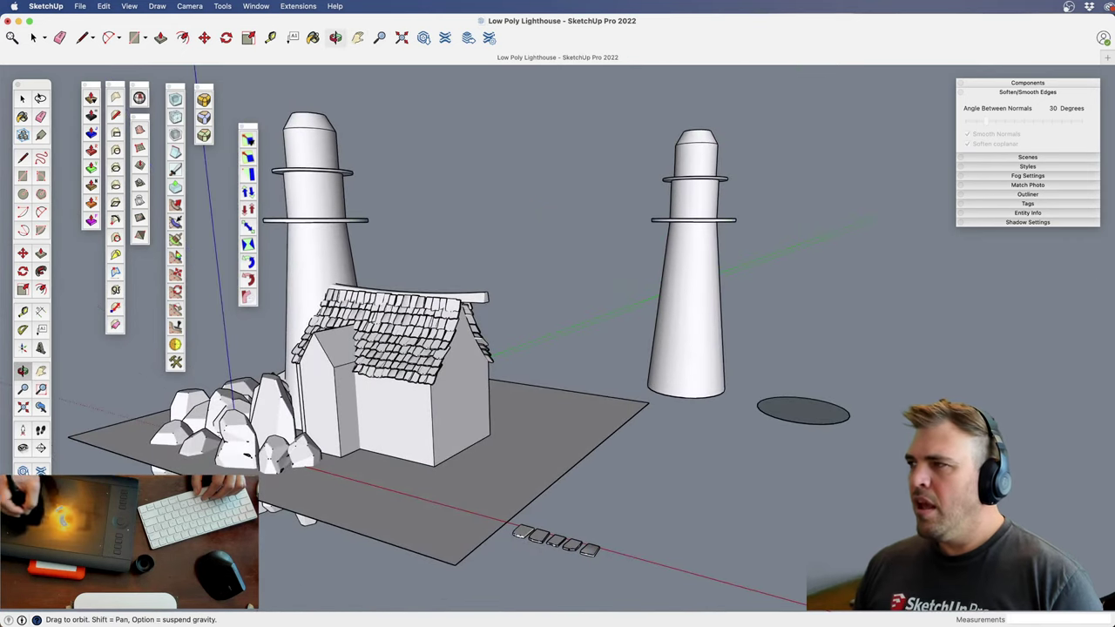
{"action": "left_click_drag", "start_coordinate": [1114, 48], "coordinate": [552, 42]}
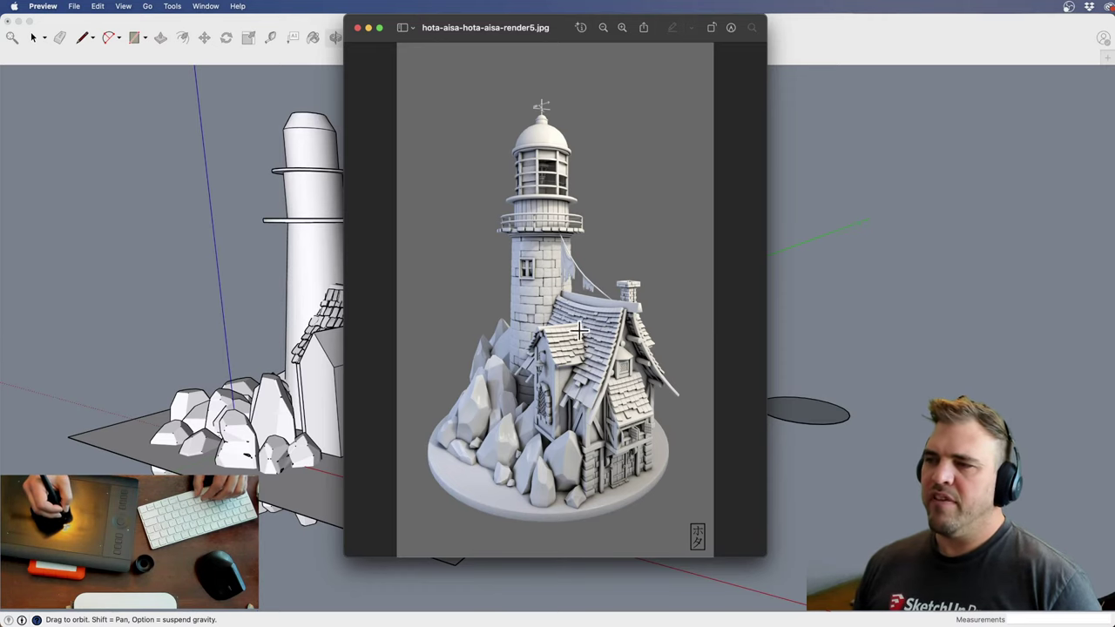
{"action": "mouse_move", "coordinate": [392, 29]}
{"action": "left_mouse_down"}
{"action": "mouse_move", "coordinate": [1071, 18]}
{"action": "mouse_move", "coordinate": [1105, 5]}
{"action": "left_mouse_up"}
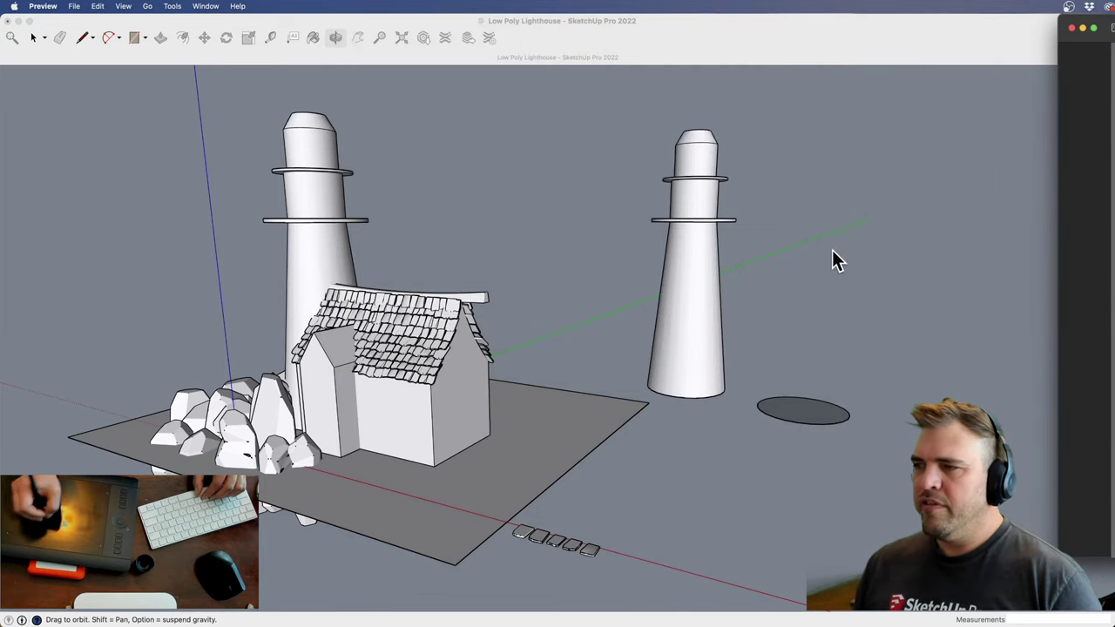
{"action": "left_click", "coordinate": [832, 252]}
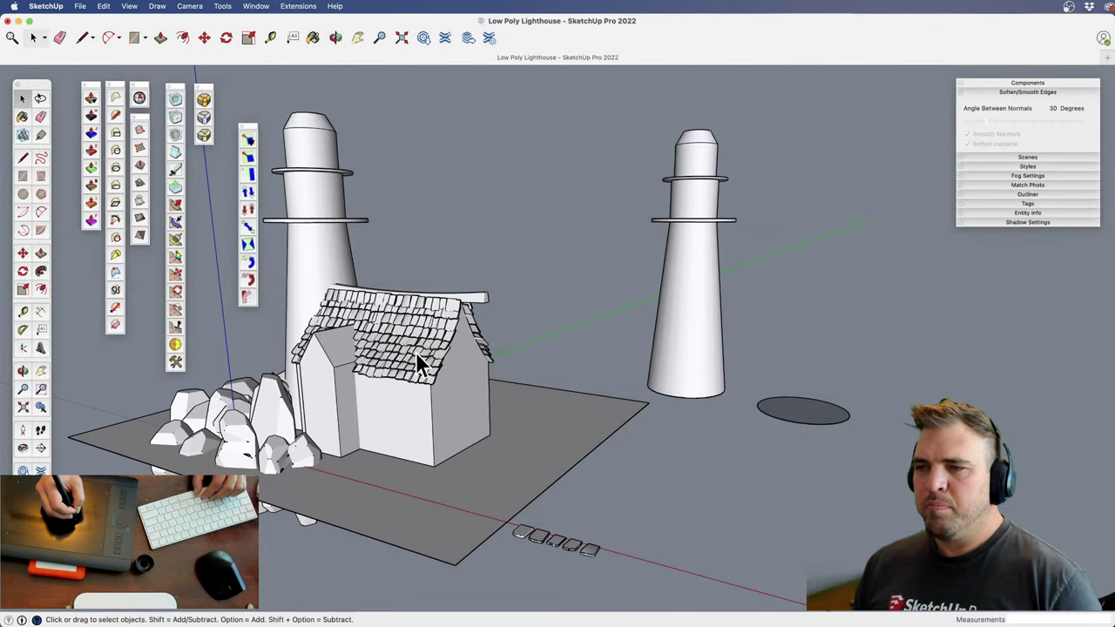
Examine the shingled roof closely and the house with its rocks from several angles
{"action": "middle_click_drag", "start_coordinate": [416, 352], "coordinate": [558, 383]}
{"action": "key", "text": "z"}
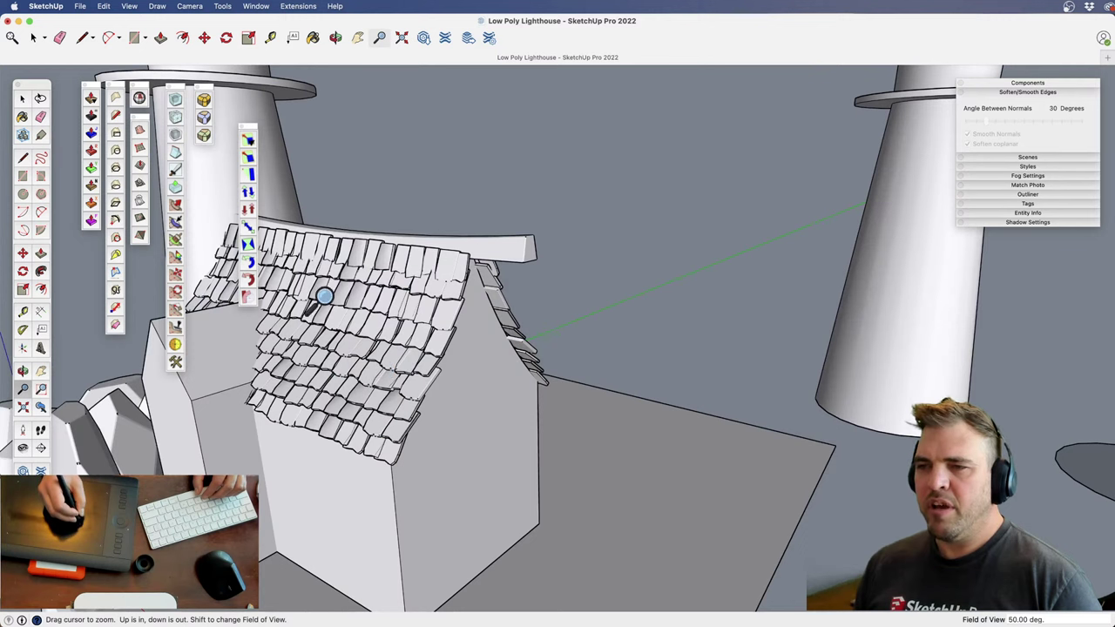
{"action": "key", "text": "h"}
{"action": "key", "text": "o"}
{"action": "left_click_drag", "start_coordinate": [400, 365], "coordinate": [524, 387]}
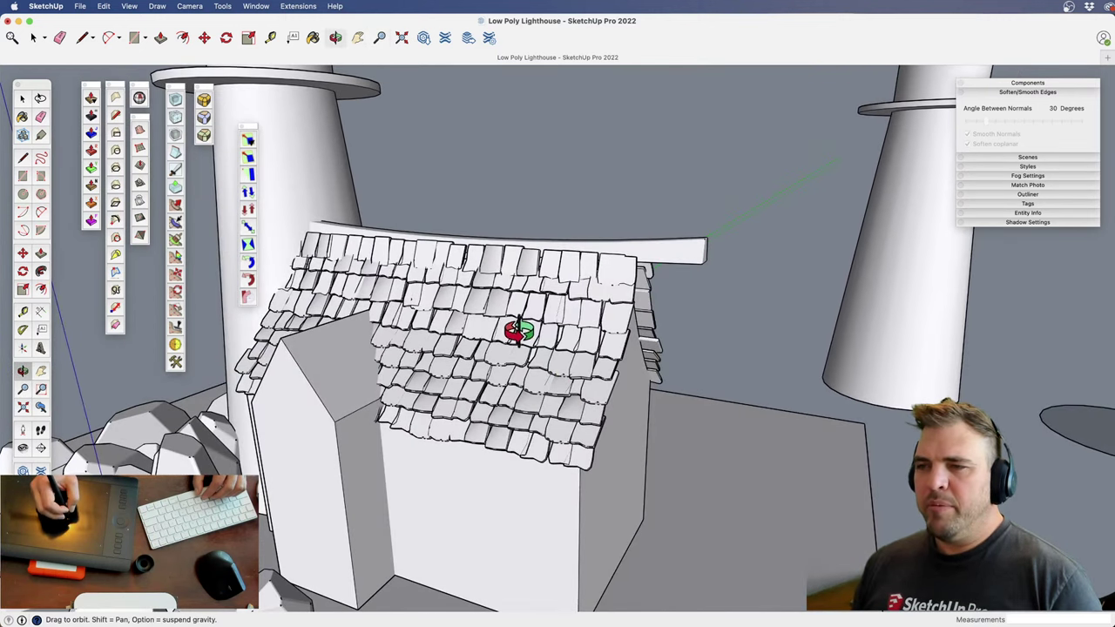
{"action": "key", "text": "space"}
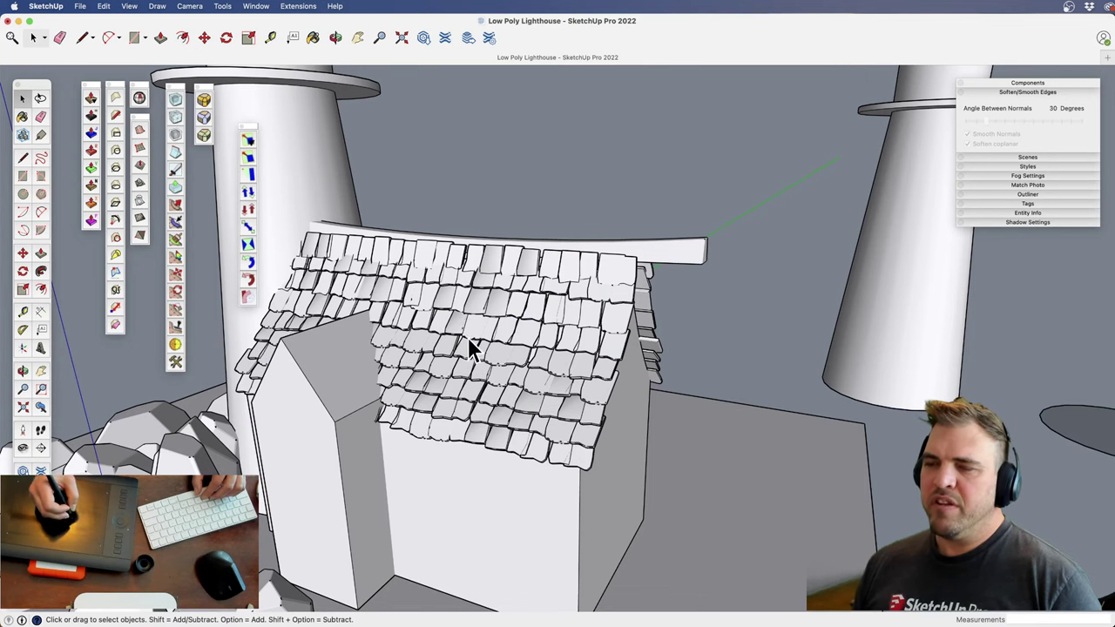
{"action": "scroll", "coordinate": [475, 345], "scroll_direction": "down", "scroll_amount": 5}
{"action": "middle_click_drag", "start_coordinate": [475, 345], "coordinate": [492, 394]}
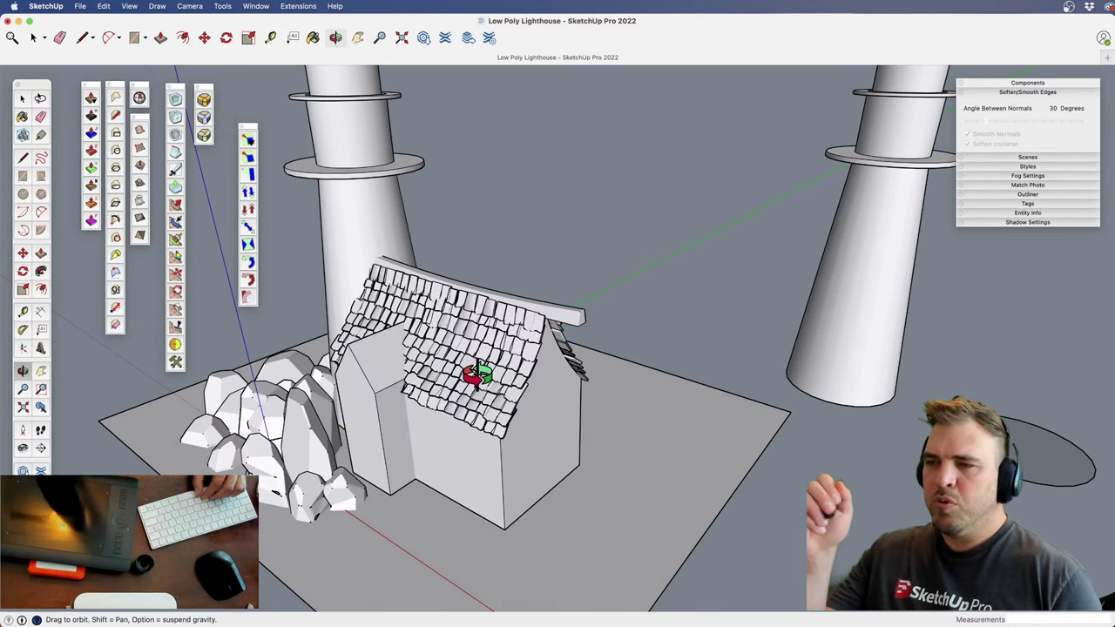
{"action": "key", "text": "h"}
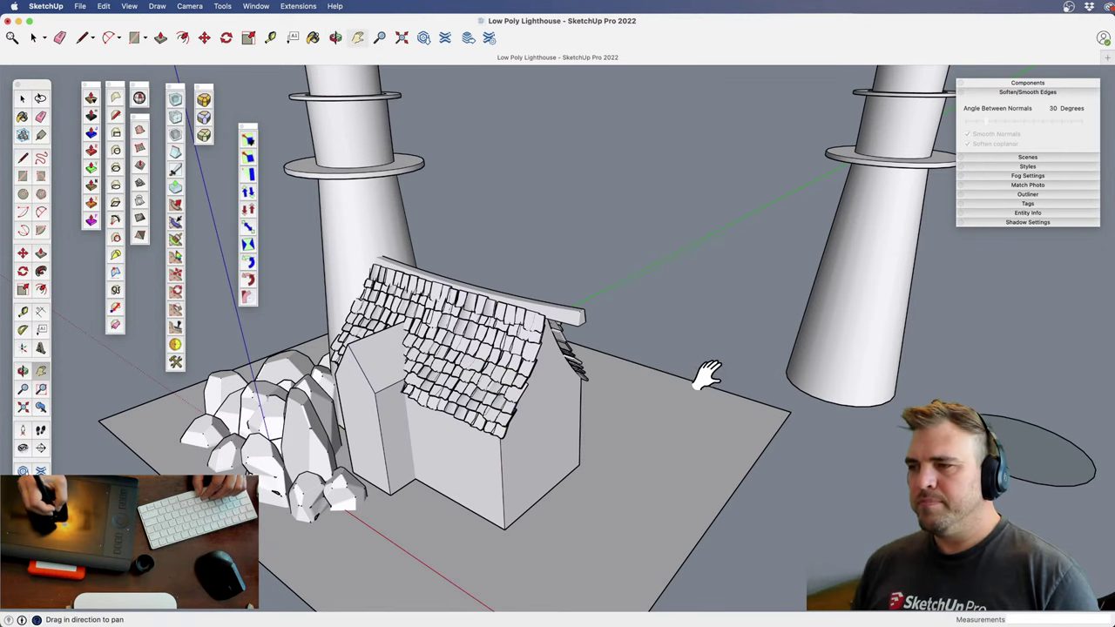
{"action": "left_click_drag", "start_coordinate": [706, 376], "coordinate": [560, 366]}
{"action": "middle_click_drag", "start_coordinate": [400, 401], "coordinate": [627, 393], "text": "shift"}
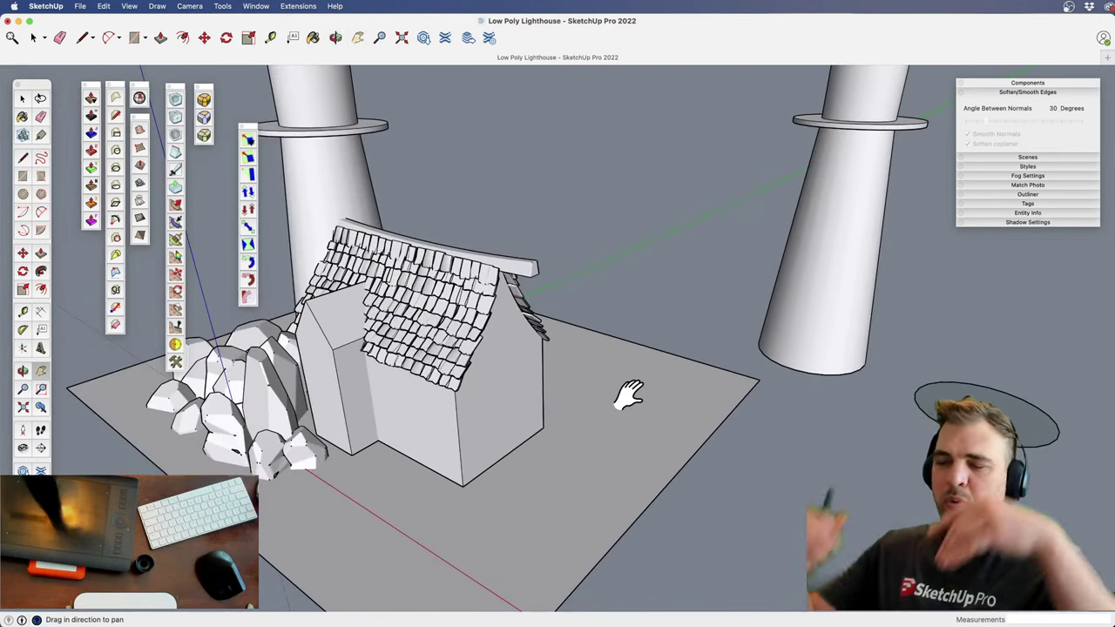
{"action": "left_click_drag", "start_coordinate": [535, 391], "coordinate": [473, 381]}
{"action": "key", "text": "o"}
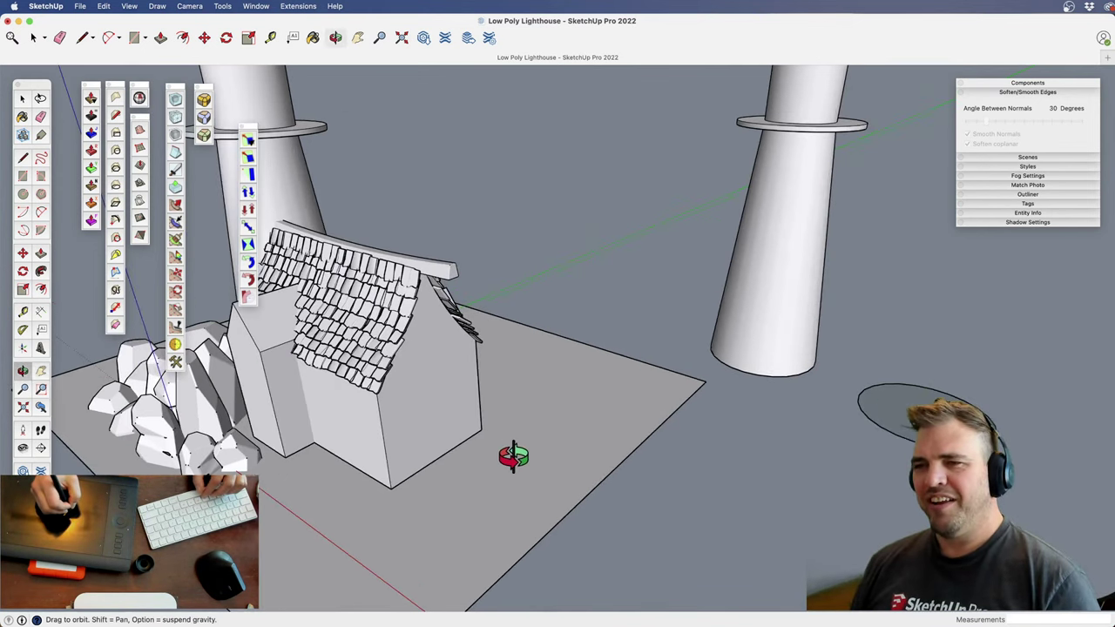
Group the circular face lying beside the tower copy
{"action": "left_click_drag", "start_coordinate": [513, 455], "coordinate": [523, 496]}
{"action": "key", "text": "h"}
{"action": "left_click_drag", "start_coordinate": [719, 438], "coordinate": [445, 416]}
{"action": "key", "text": "space"}
{"action": "left_click", "coordinate": [614, 401]}
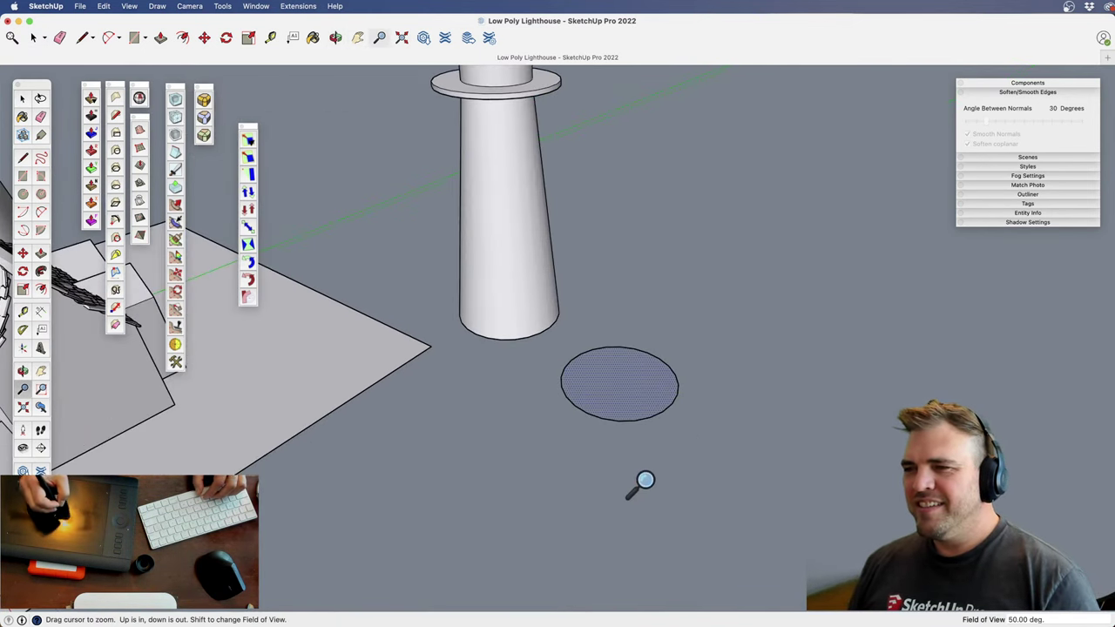
{"action": "scroll", "coordinate": [645, 475], "scroll_direction": "up", "scroll_amount": 3}
{"action": "key", "text": "g"}
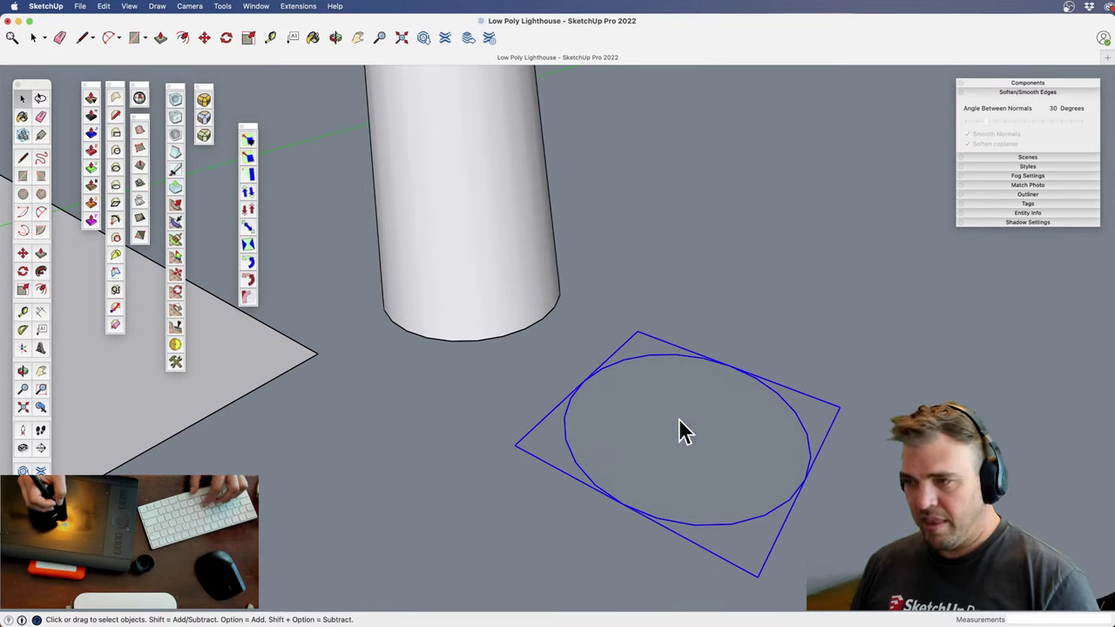
Inspect the grouped circle next to the tower copy and compare its surroundings with the house
{"action": "key", "text": "h"}
{"action": "left_click_drag", "start_coordinate": [681, 426], "coordinate": [450, 372]}
{"action": "scroll", "coordinate": [540, 335], "scroll_direction": "down", "scroll_amount": 2}
{"action": "left_click_drag", "start_coordinate": [521, 385], "coordinate": [615, 458]}
{"action": "key", "text": "o"}
{"action": "left_click_drag", "start_coordinate": [593, 410], "coordinate": [589, 381]}
{"action": "key", "text": "z"}
{"action": "left_click_drag", "start_coordinate": [566, 336], "coordinate": [523, 400]}
{"action": "key", "text": "h"}
{"action": "left_click_drag", "start_coordinate": [427, 391], "coordinate": [475, 390]}
{"action": "middle_click_drag", "start_coordinate": [476, 391], "coordinate": [729, 428], "text": "shift"}
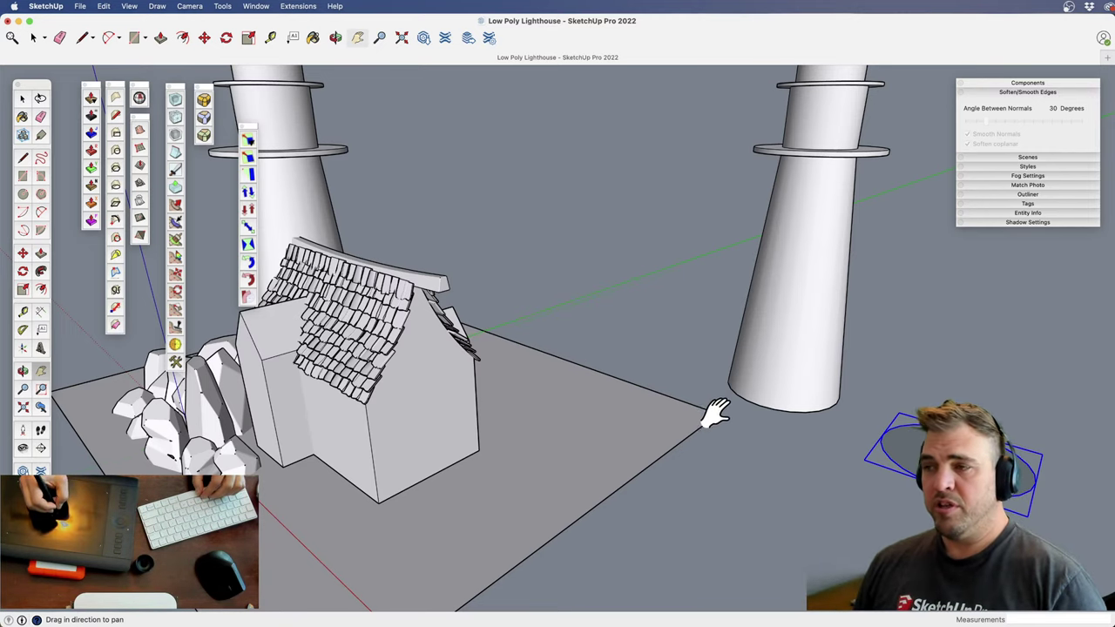
{"action": "left_click_drag", "start_coordinate": [714, 411], "coordinate": [566, 473]}
{"action": "key", "text": "o"}
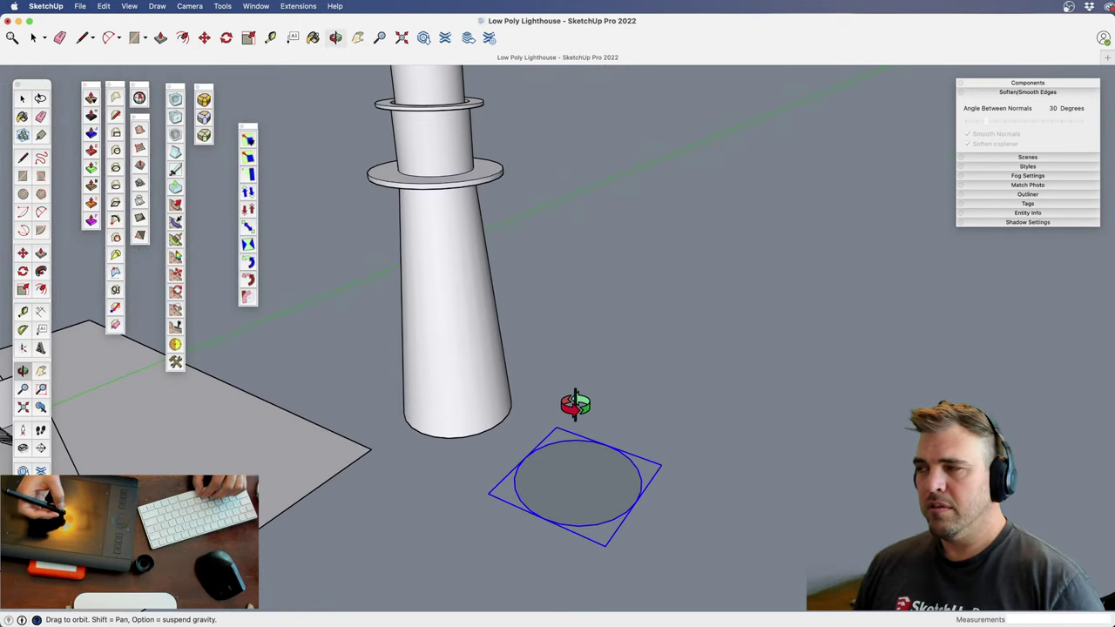
Move the grouped circle slightly farther away from the tower copy
{"action": "key", "text": "h"}
{"action": "left_click_drag", "start_coordinate": [552, 398], "coordinate": [605, 381]}
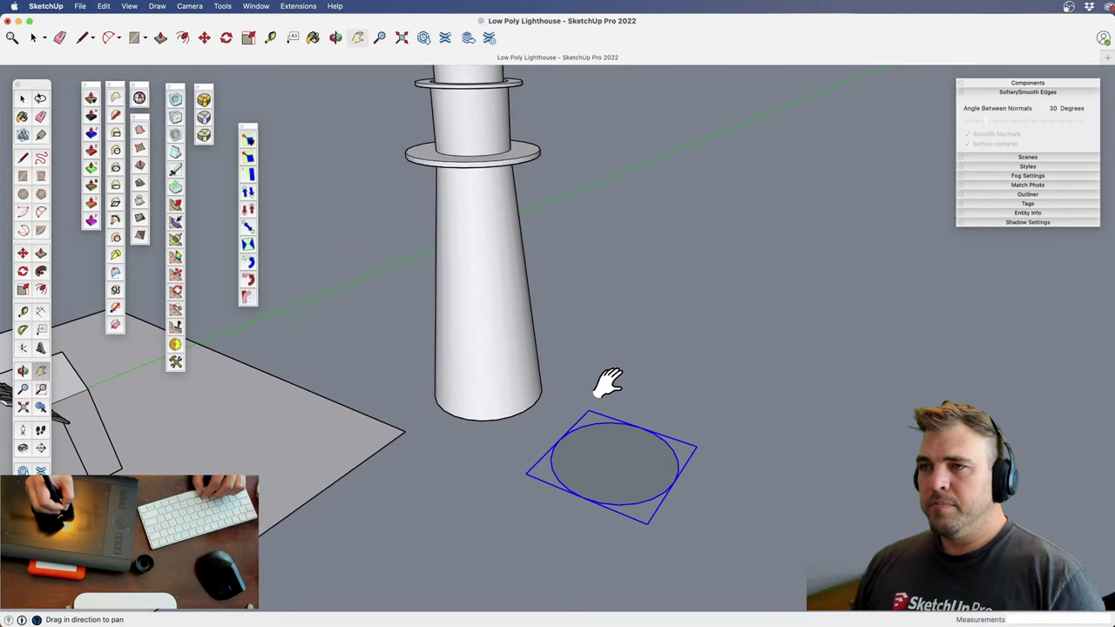
{"action": "key", "text": "m"}
{"action": "left_click_drag", "start_coordinate": [634, 458], "coordinate": [589, 443]}
{"action": "key", "text": "h"}
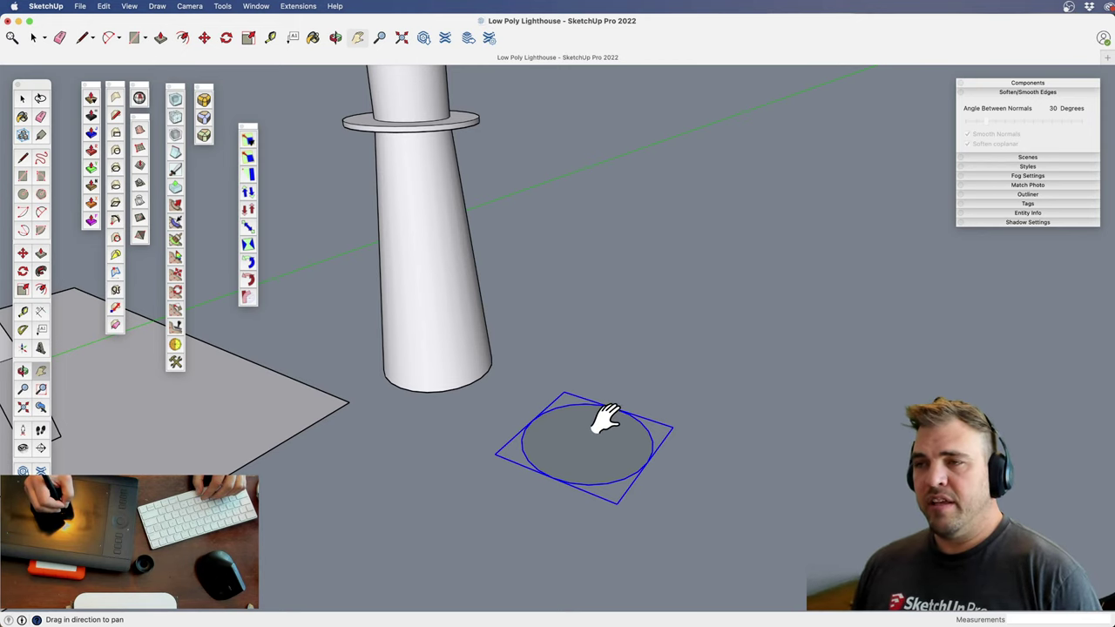
{"action": "middle_click_drag", "start_coordinate": [605, 435], "coordinate": [598, 488]}
{"action": "key", "text": "z"}
{"action": "left_click_drag", "start_coordinate": [598, 487], "coordinate": [623, 368]}
{"action": "key", "text": "h"}
{"action": "left_click_drag", "start_coordinate": [620, 463], "coordinate": [577, 376]}
{"action": "key", "text": "space"}
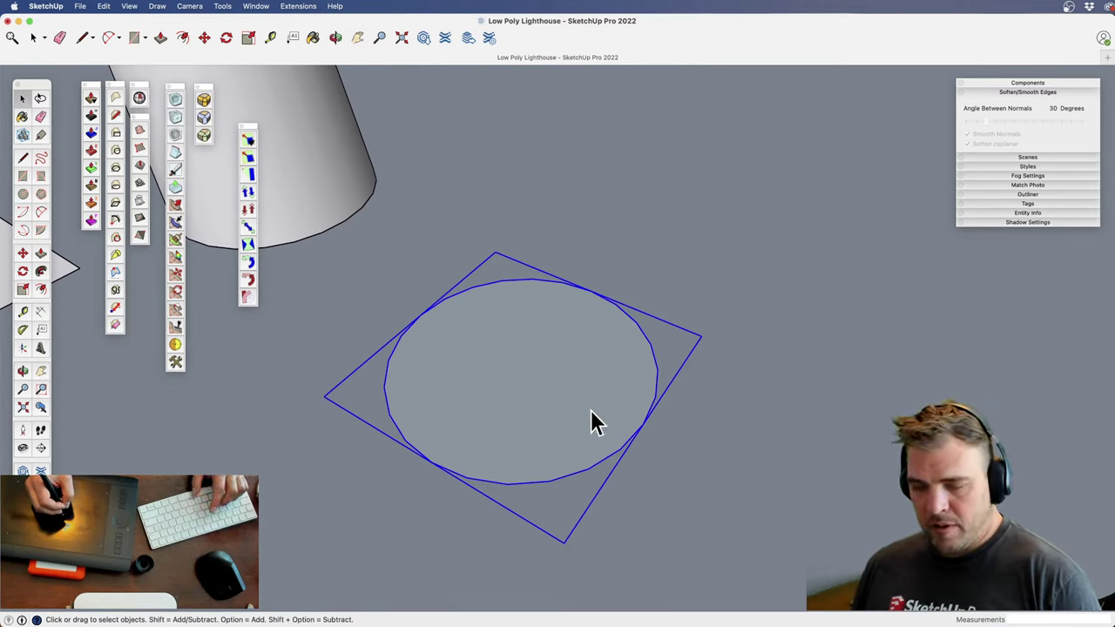
{"action": "key", "text": "shift+c"}
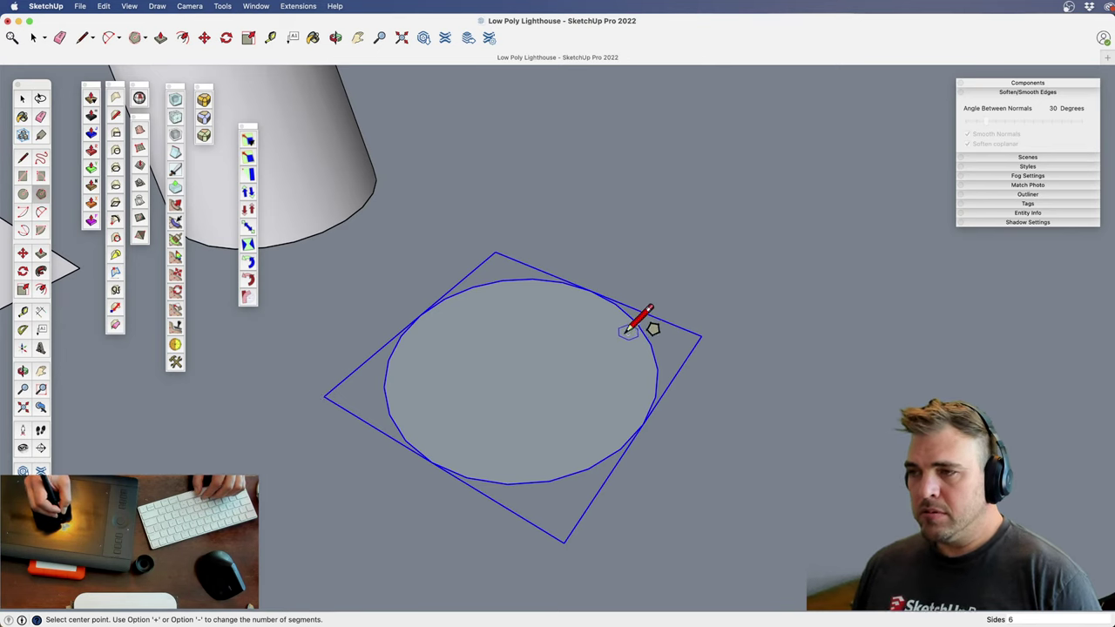
{"action": "left_click", "coordinate": [521, 364]}
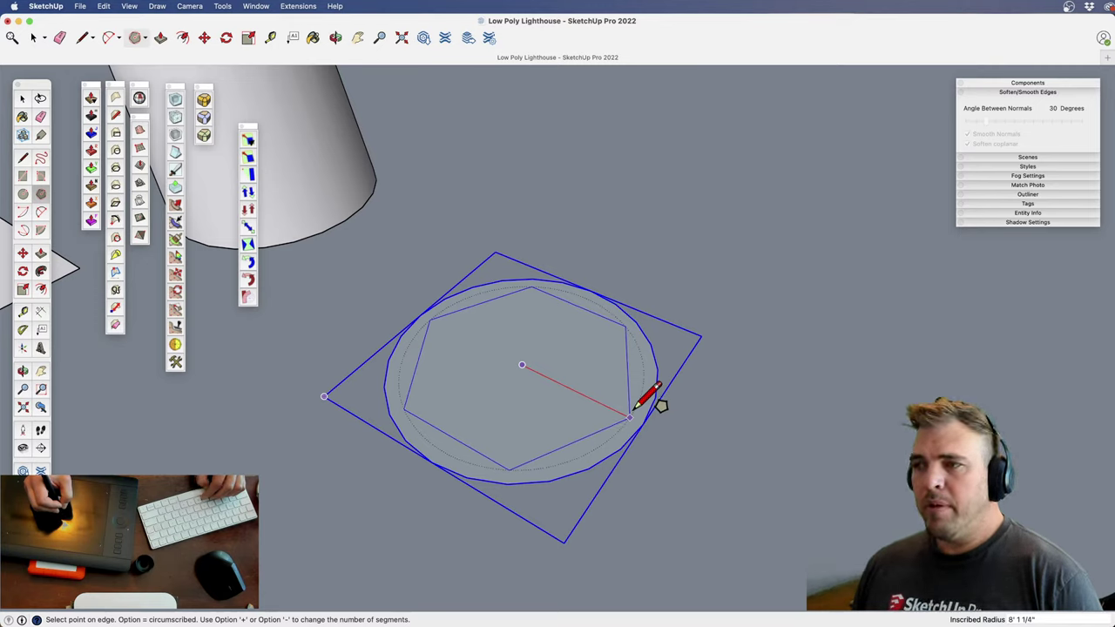
{"action": "key", "text": "space"}
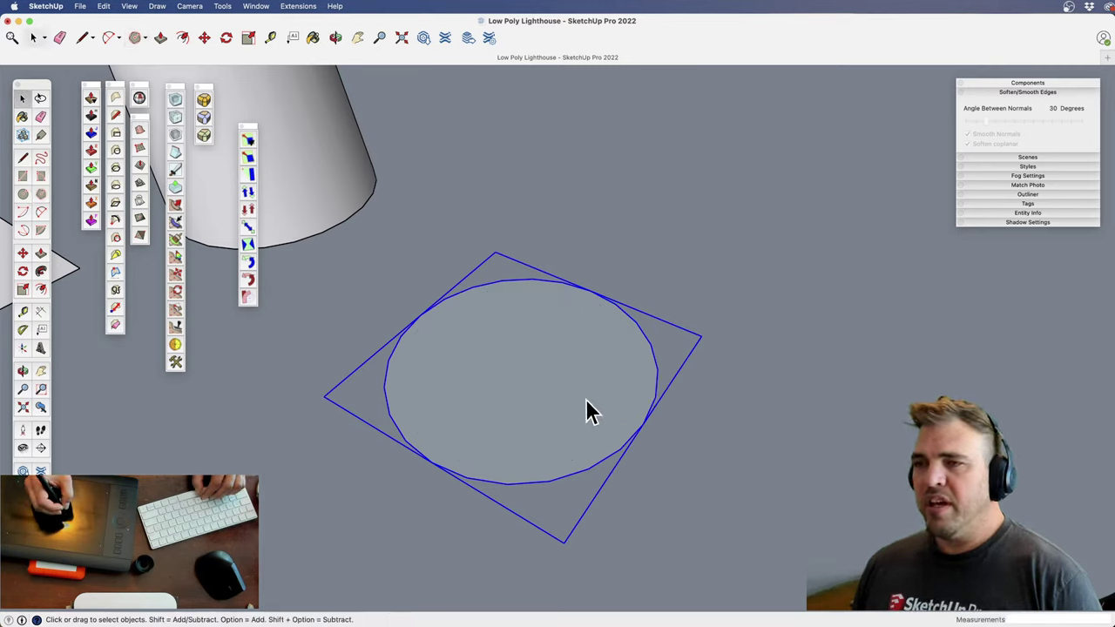
{"action": "key", "text": "s"}
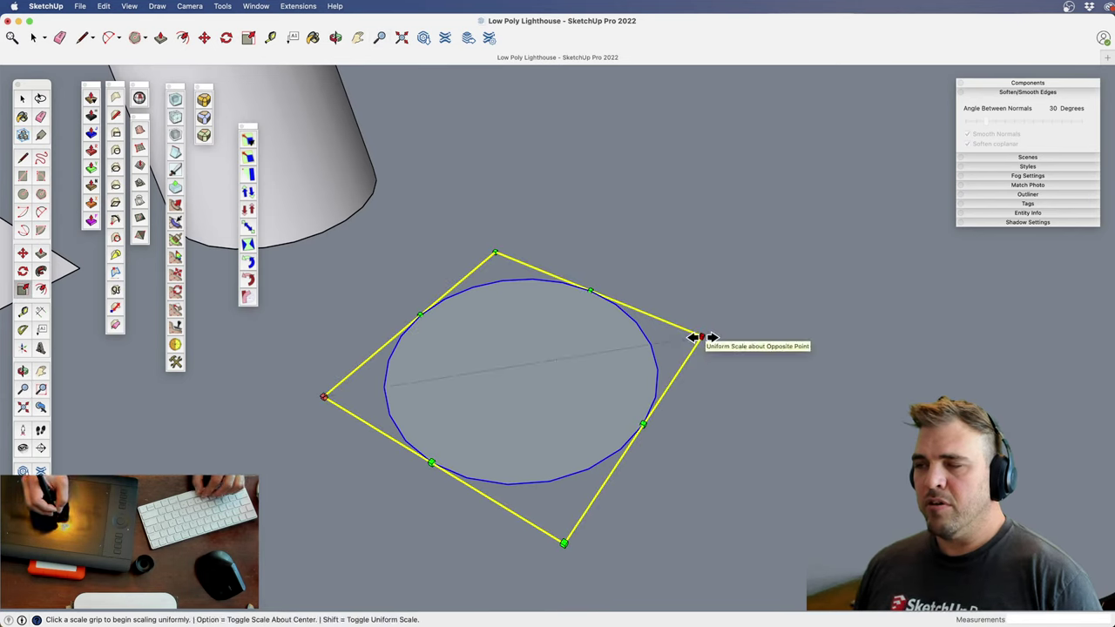
{"action": "left_click", "coordinate": [702, 337]}
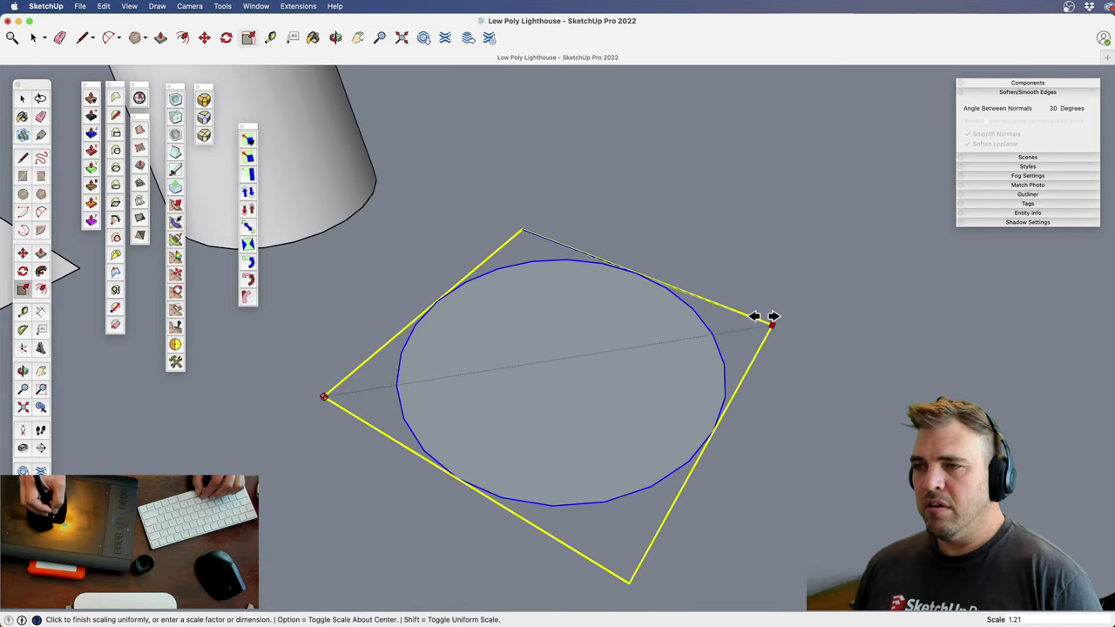
{"action": "key", "text": "space"}
Open the circle group, enlarge the circle by moving its edge point outward about 1' 8 1/8", and display the edge's entity info
{"action": "double_click", "coordinate": [580, 394]}
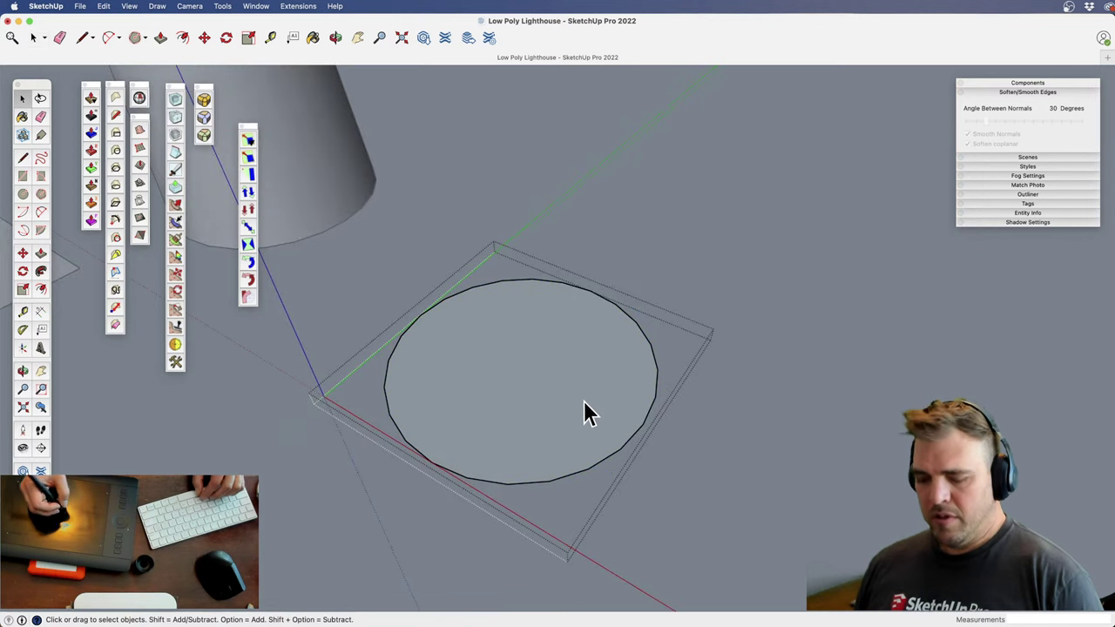
{"action": "key", "text": "m"}
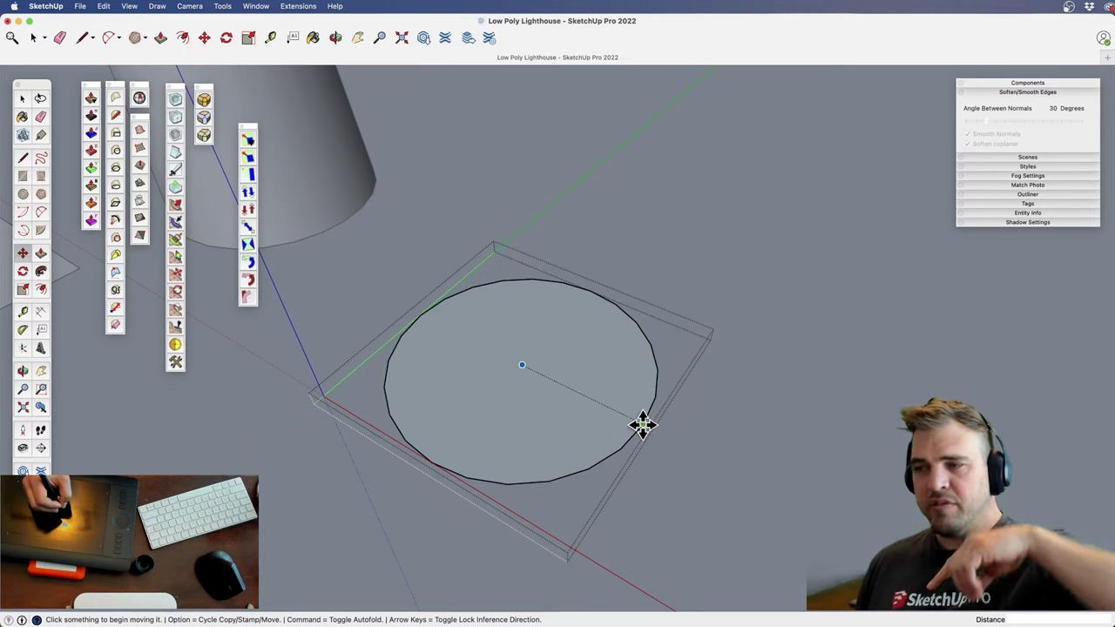
{"action": "left_click", "coordinate": [642, 425]}
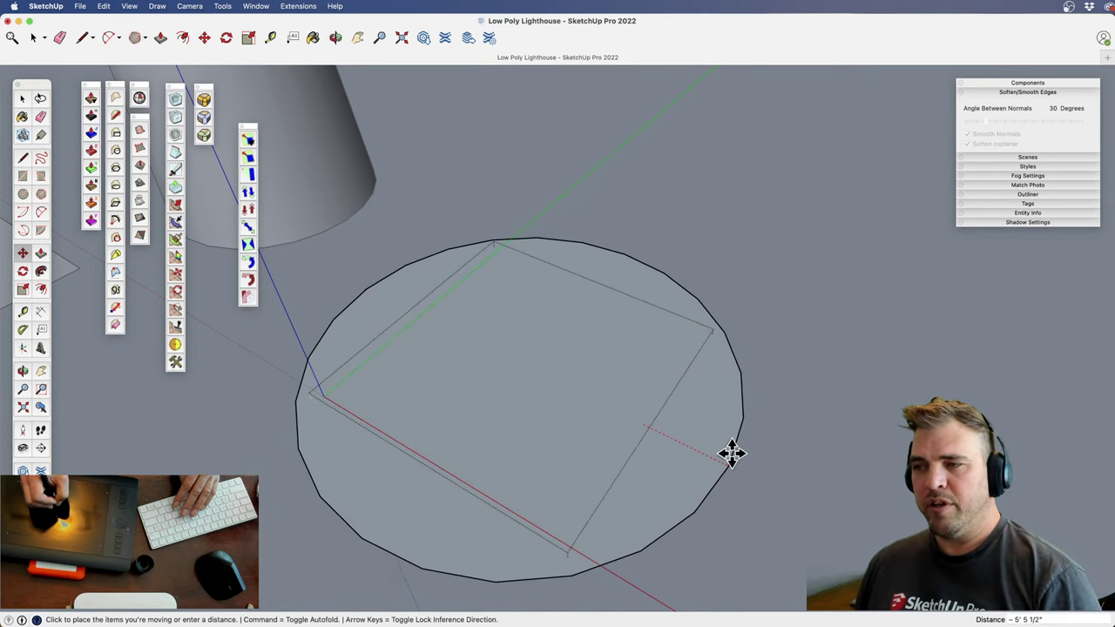
{"action": "left_click", "coordinate": [671, 432]}
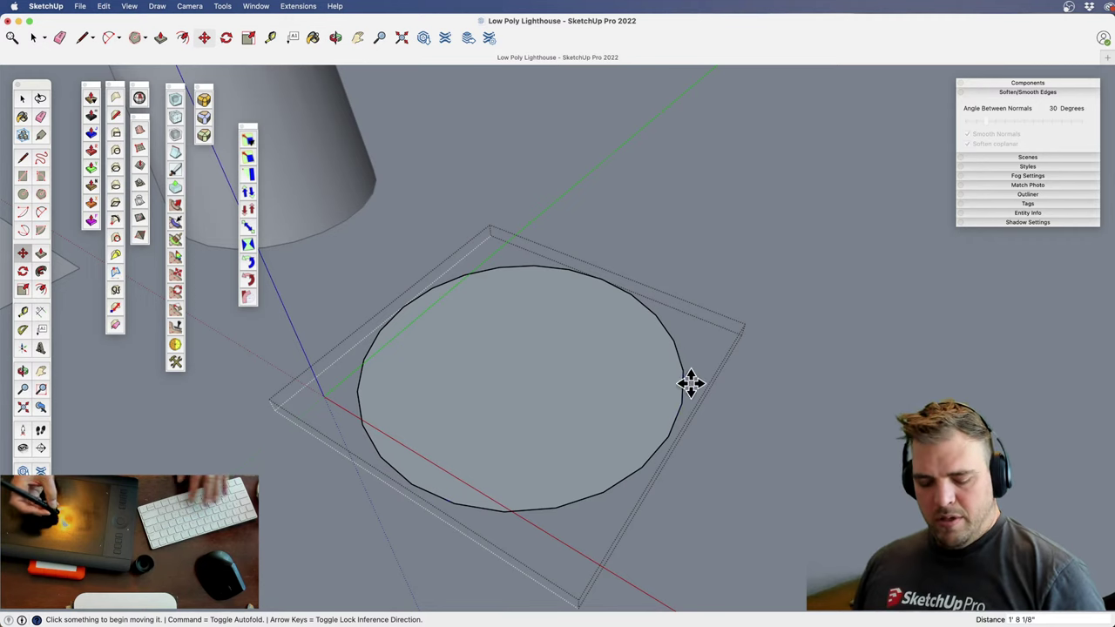
{"action": "key", "text": "space"}
{"action": "left_click", "coordinate": [680, 394]}
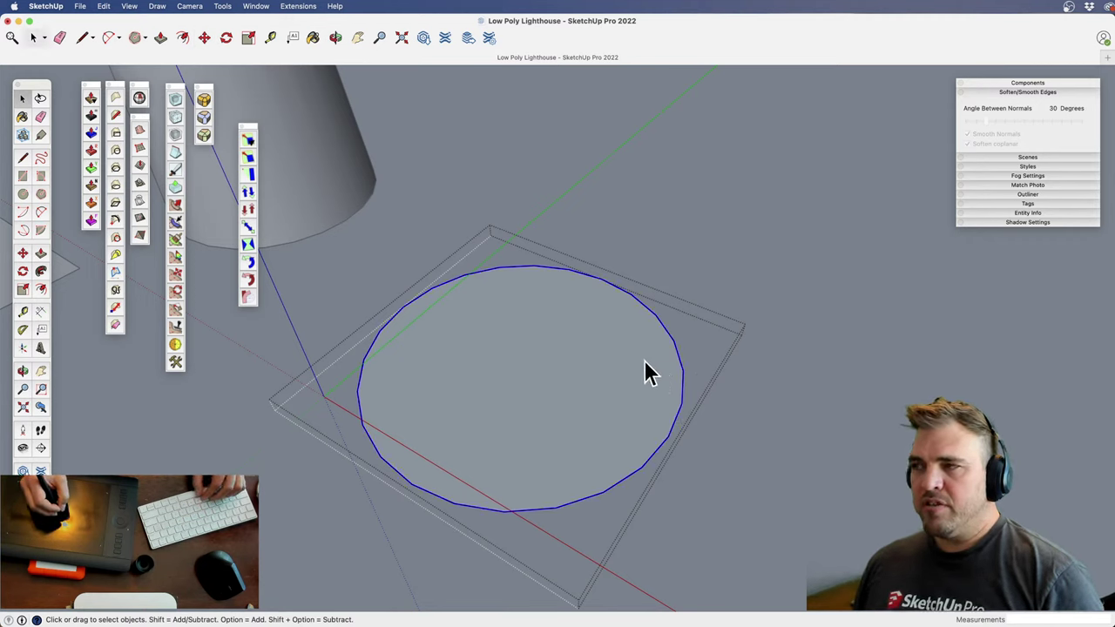
{"action": "left_click", "coordinate": [1027, 213]}
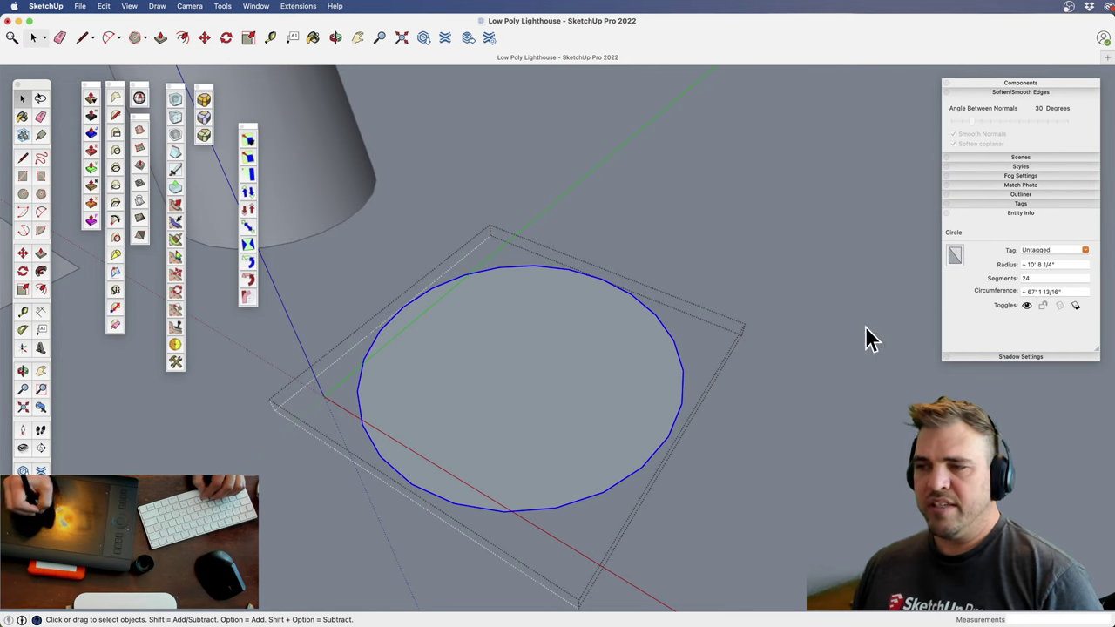
Scale the circular face uniformly about its center by about 0.87 and leave the group
{"action": "left_click", "coordinate": [605, 377]}
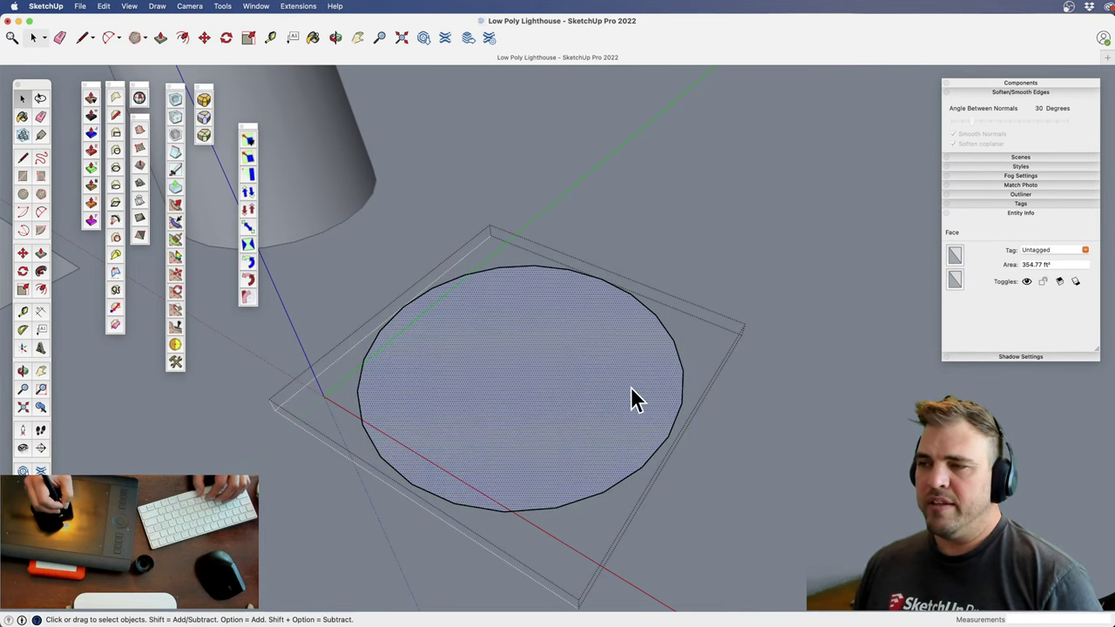
{"action": "key", "text": "s"}
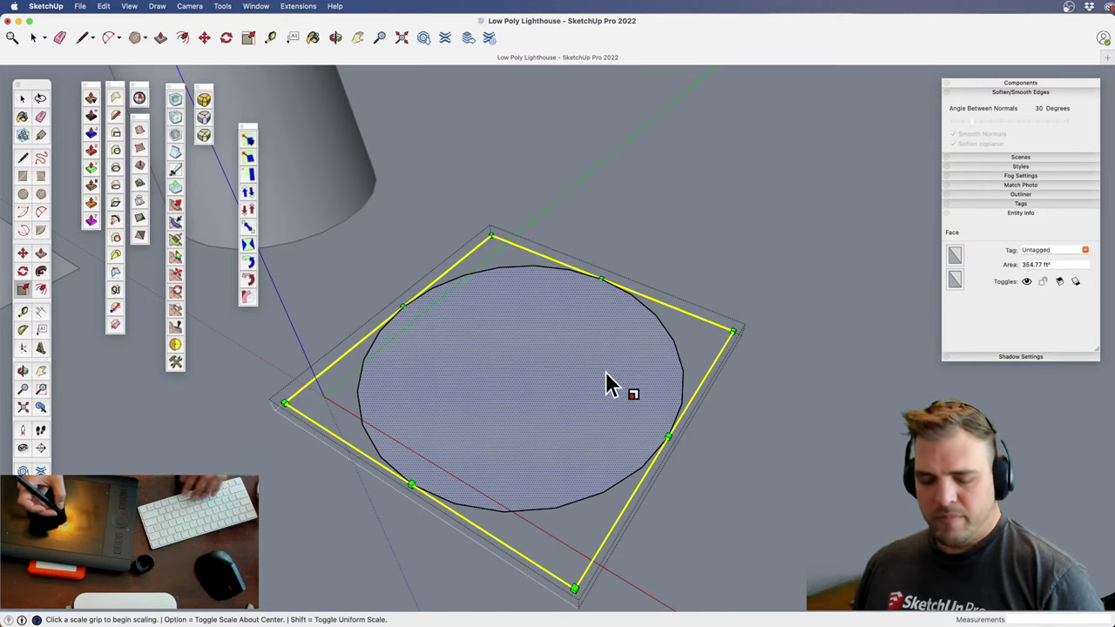
{"action": "key", "text": "z"}
{"action": "left_click_drag", "start_coordinate": [577, 366], "coordinate": [583, 409]}
{"action": "middle_click_drag", "start_coordinate": [583, 409], "coordinate": [612, 395], "text": "shift"}
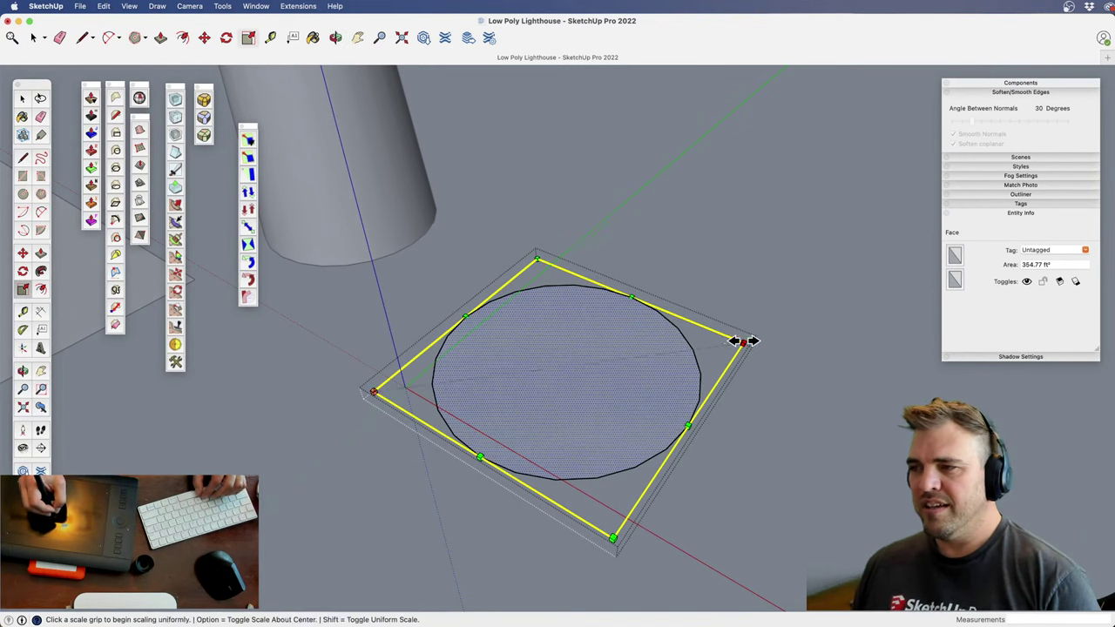
{"action": "left_click", "coordinate": [739, 342]}
{"action": "key", "text": "alt"}
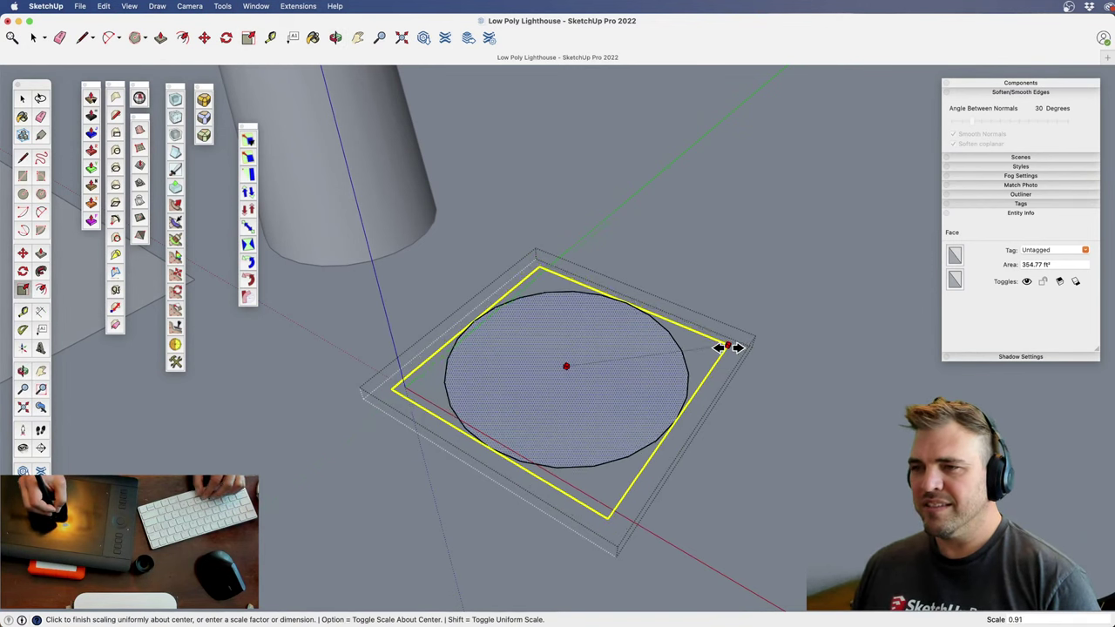
{"action": "left_click", "coordinate": [719, 349]}
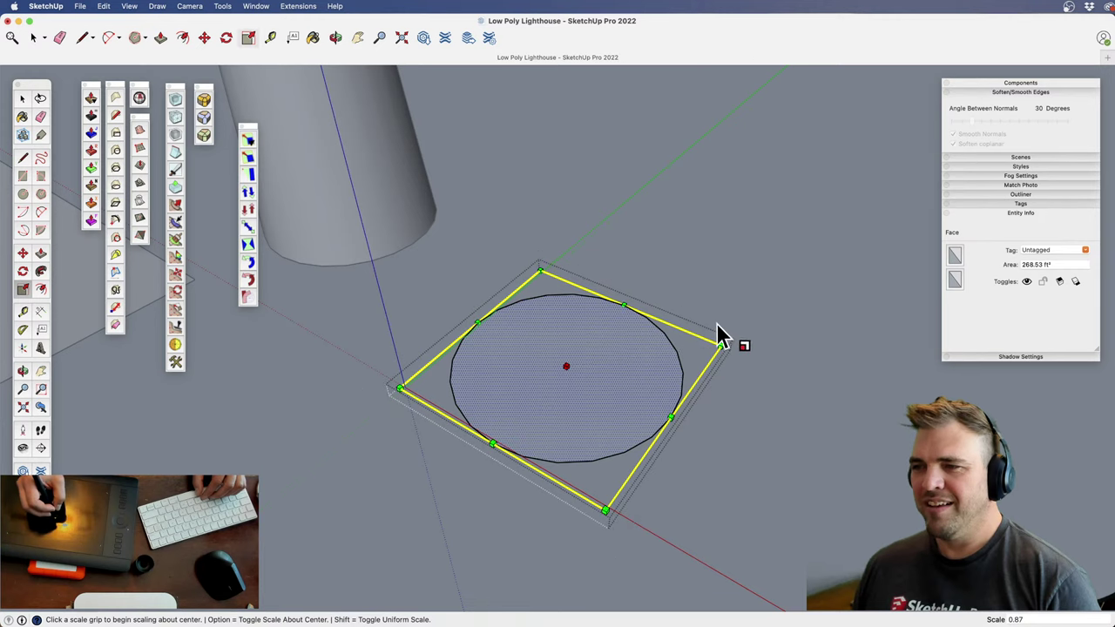
{"action": "key", "text": "space"}
{"action": "left_click", "coordinate": [738, 435]}
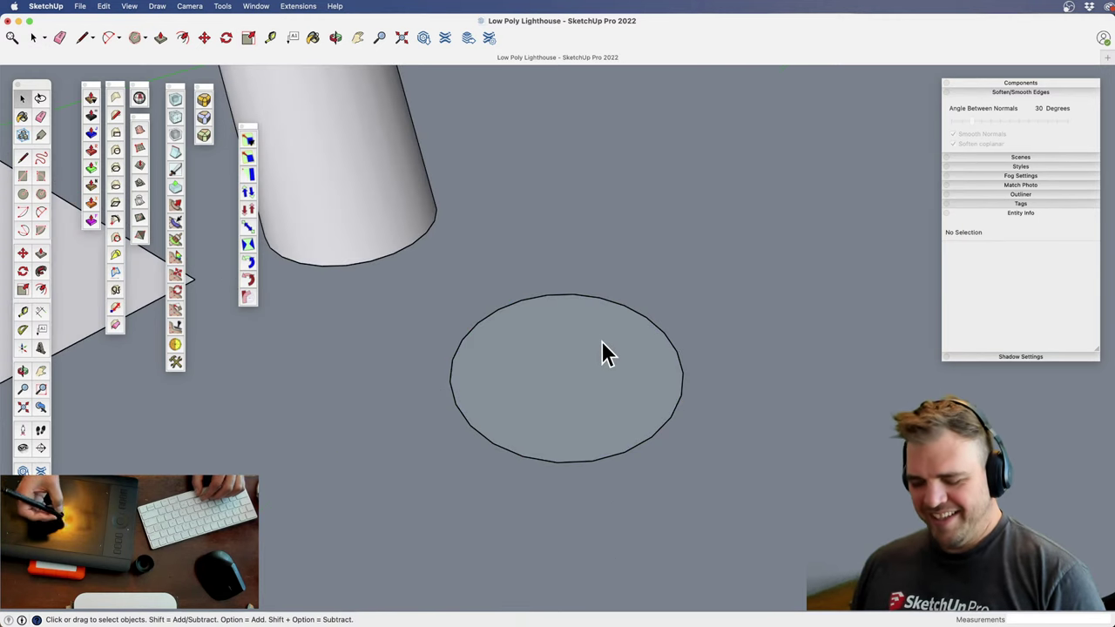
Start the Polygon tool and set its number of sides to 12
{"action": "key", "text": "g"}
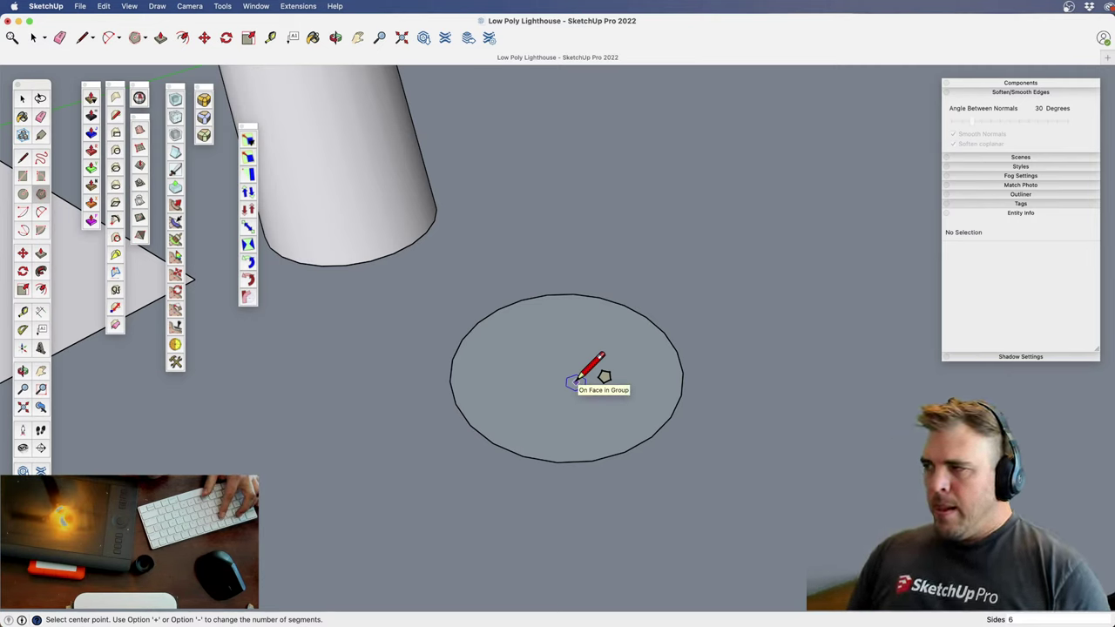
{"action": "type", "text": "12"}
{"action": "key", "text": "Return"}
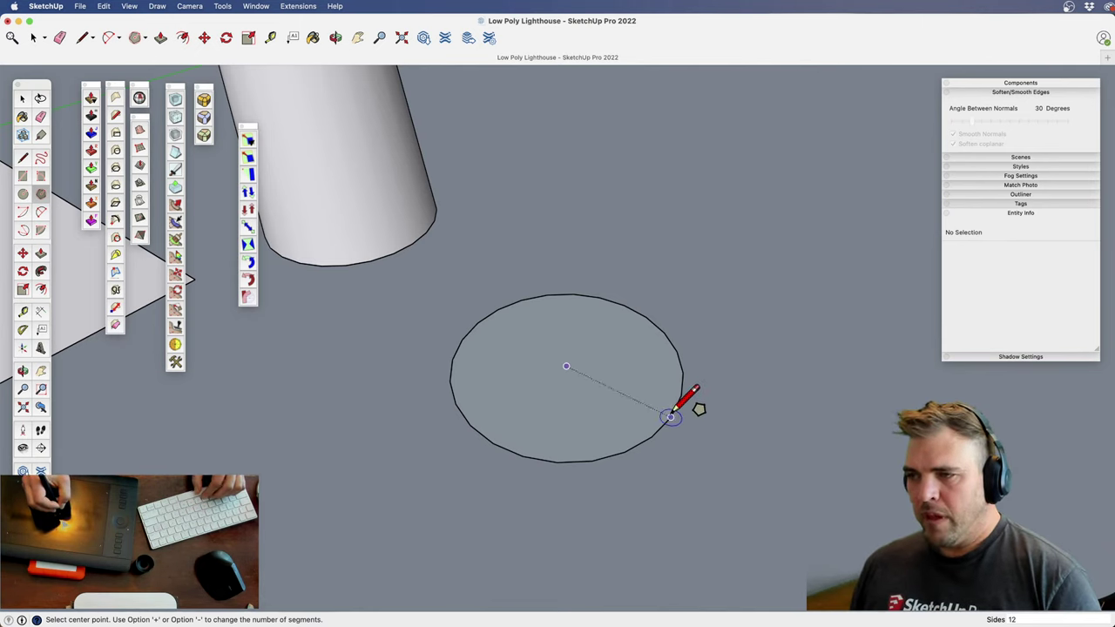
Try to draw an inscribed 12-sided polygon from the circle's center to its edge, with a radius of about 9' 3 9/16"
{"action": "left_click", "coordinate": [567, 365]}
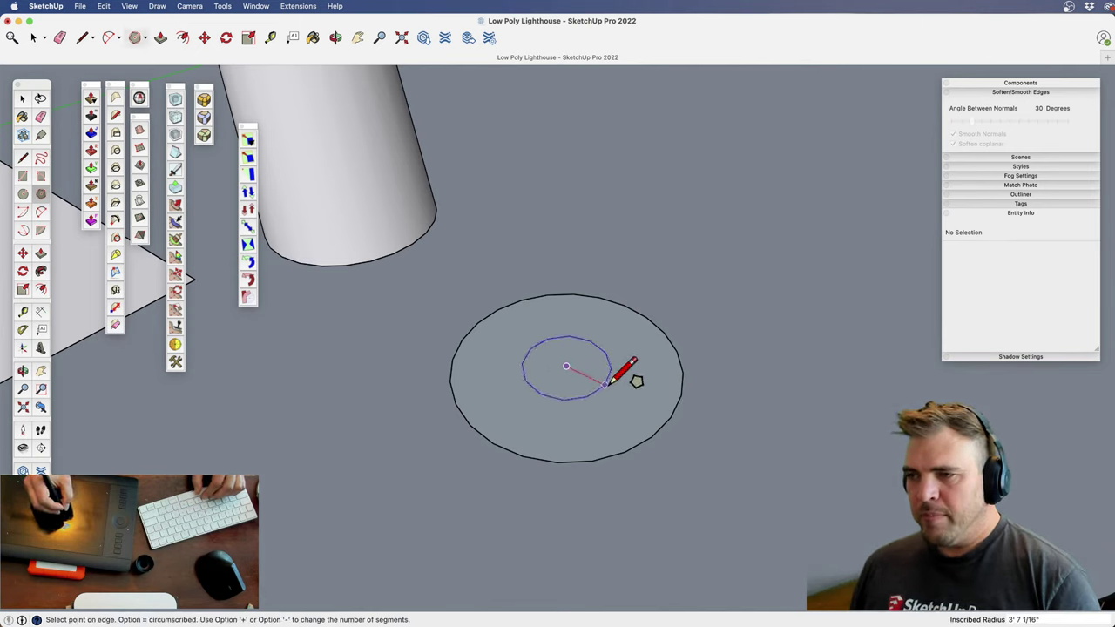
{"action": "left_click", "coordinate": [673, 412]}
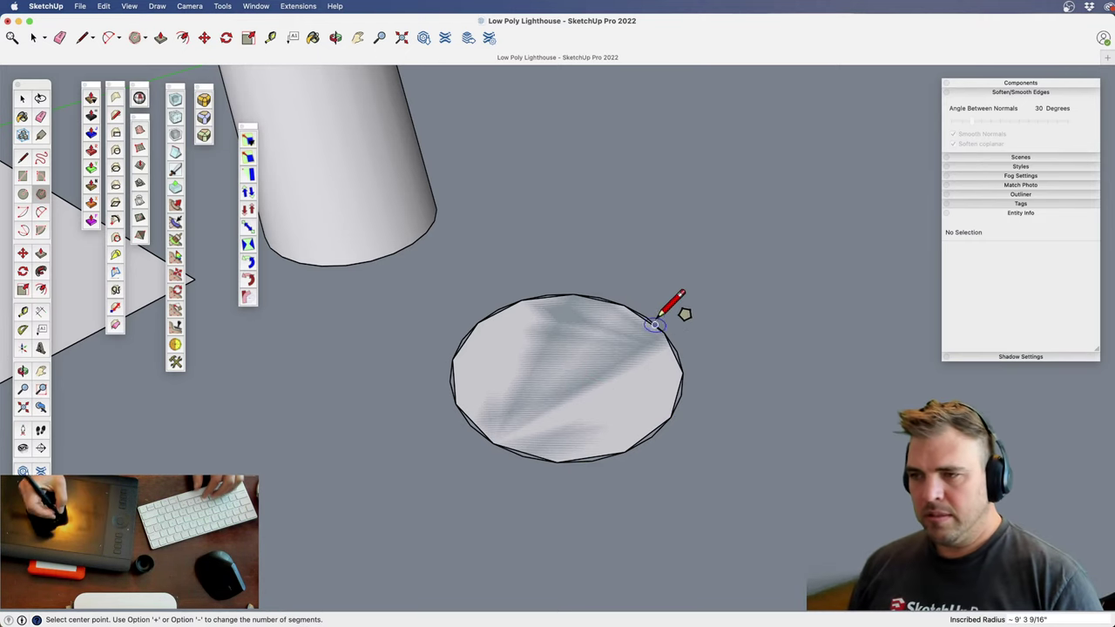
{"action": "key", "text": "h"}
{"action": "left_click_drag", "start_coordinate": [576, 403], "coordinate": [550, 381]}
{"action": "key", "text": "space"}
{"action": "left_click", "coordinate": [580, 391]}
{"action": "middle_click_drag", "start_coordinate": [580, 391], "coordinate": [517, 371]}
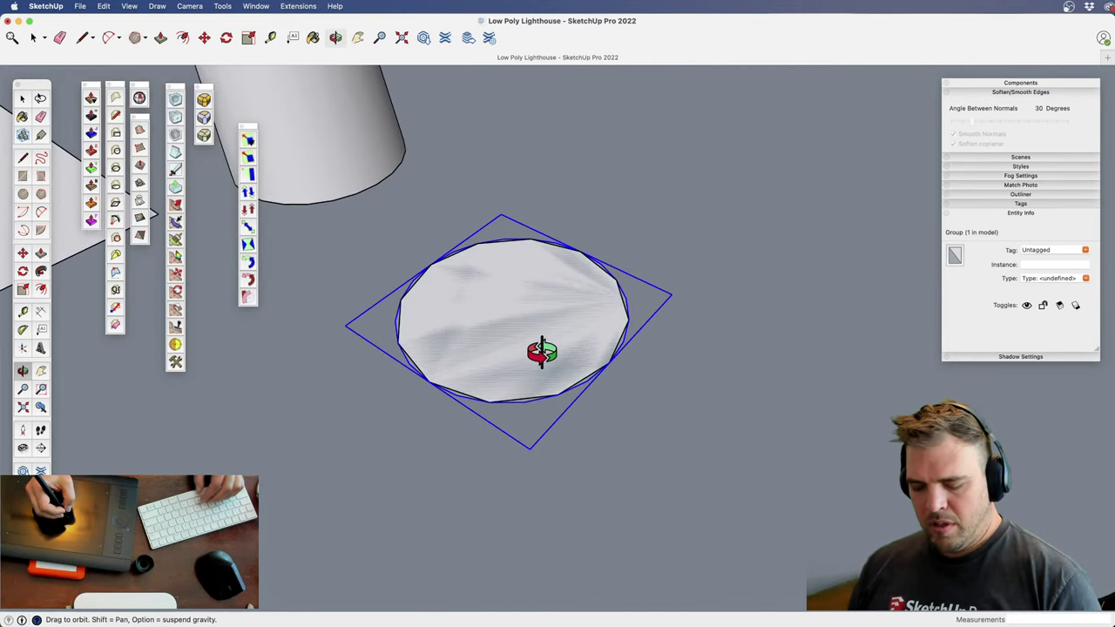
{"action": "key", "text": "super+t"}
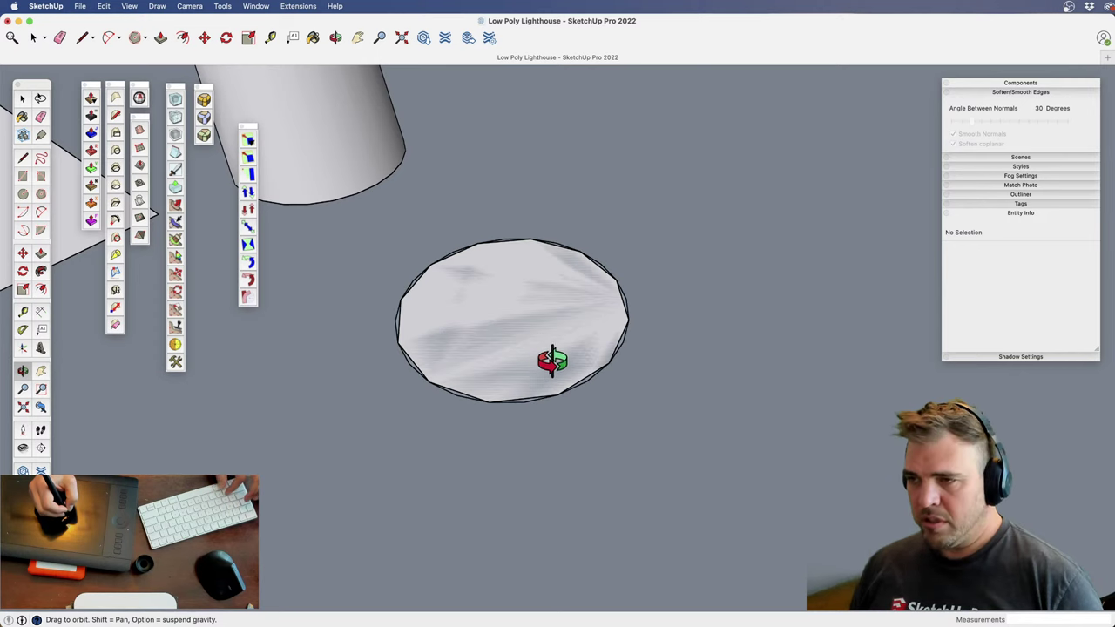
Draw a circumscribed 12-sided polygon around the grouped circle, from its center to its edge point on the red axis
{"action": "left_click", "coordinate": [566, 358]}
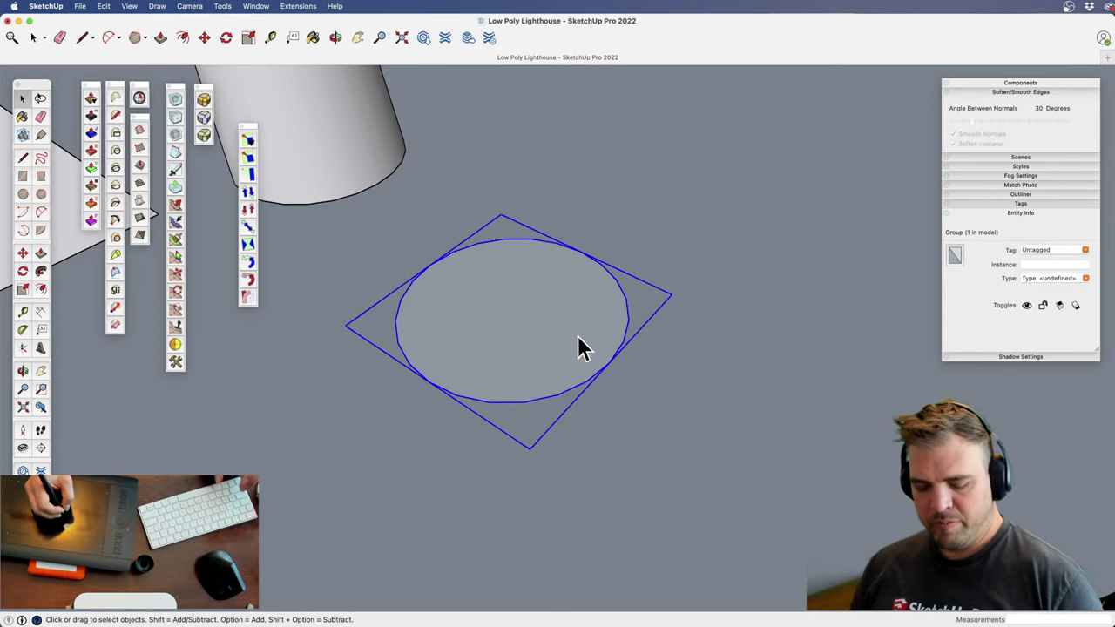
{"action": "key", "text": "shift+p"}
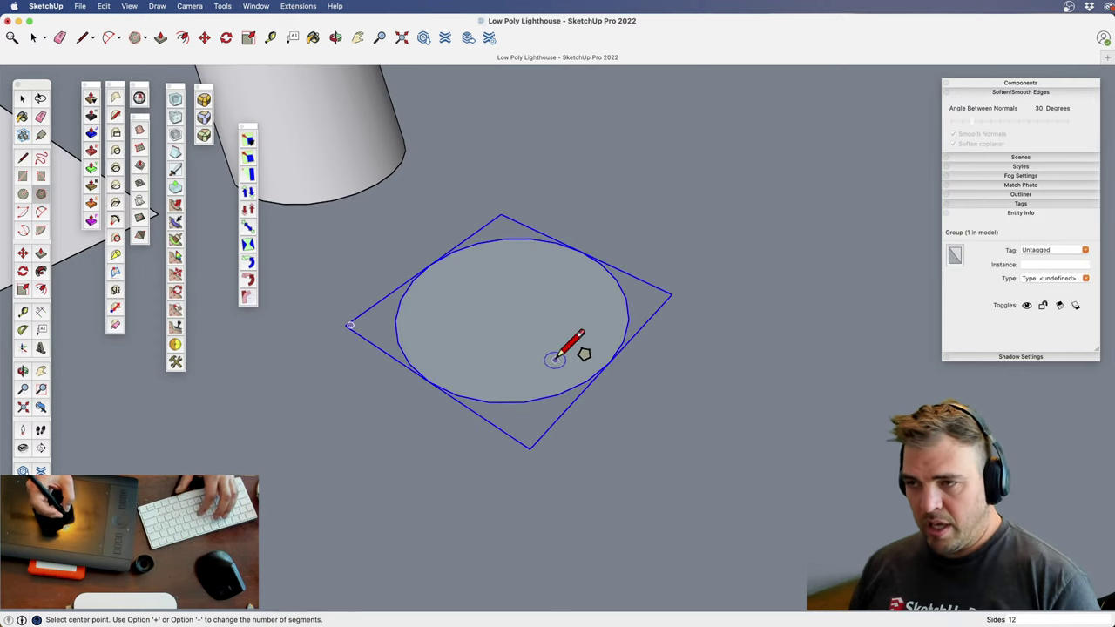
{"action": "left_click", "coordinate": [512, 308]}
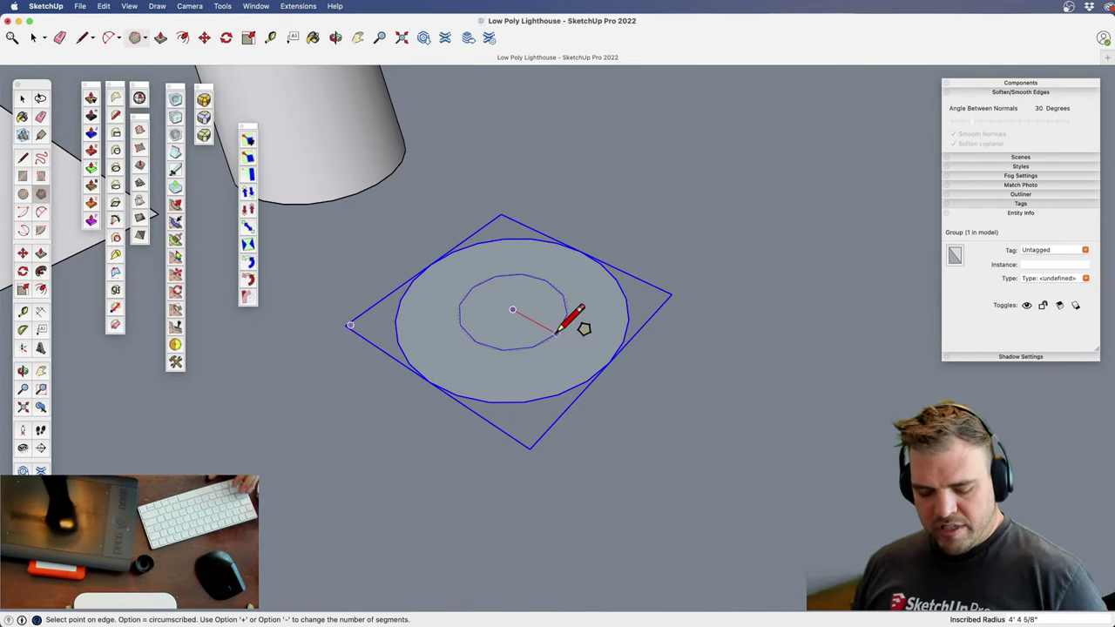
{"action": "key", "text": "alt"}
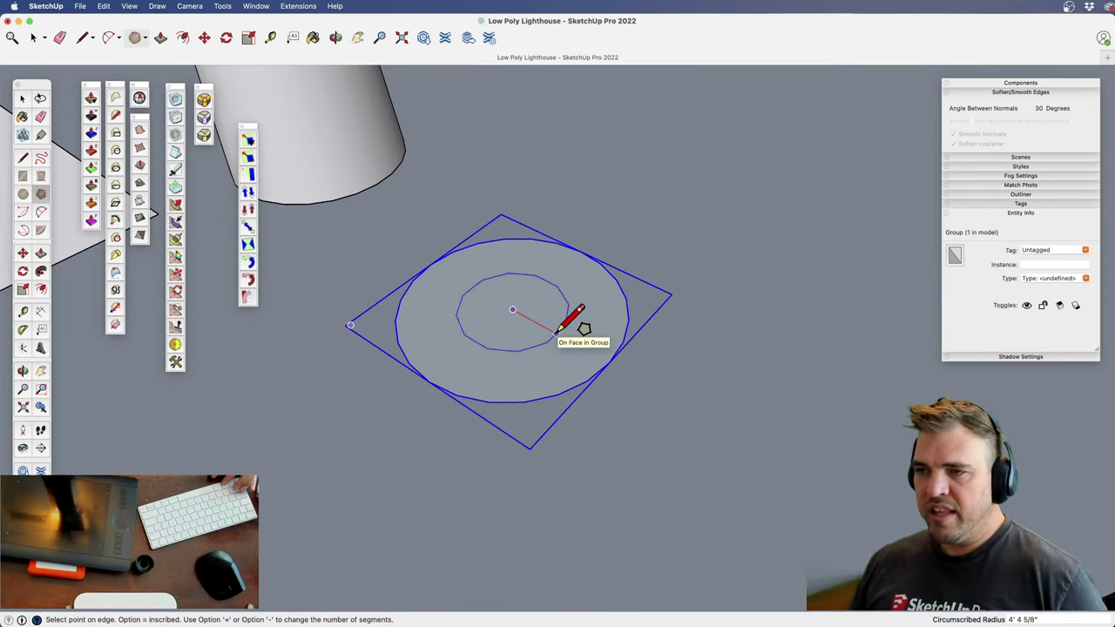
{"action": "key", "text": "alt"}
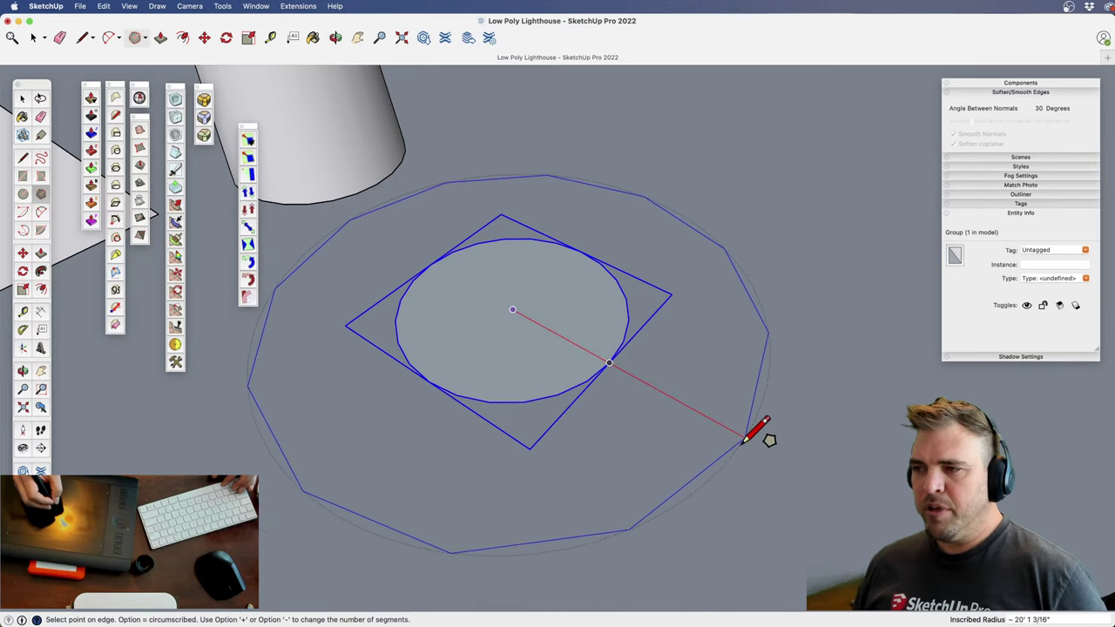
{"action": "key", "text": "alt"}
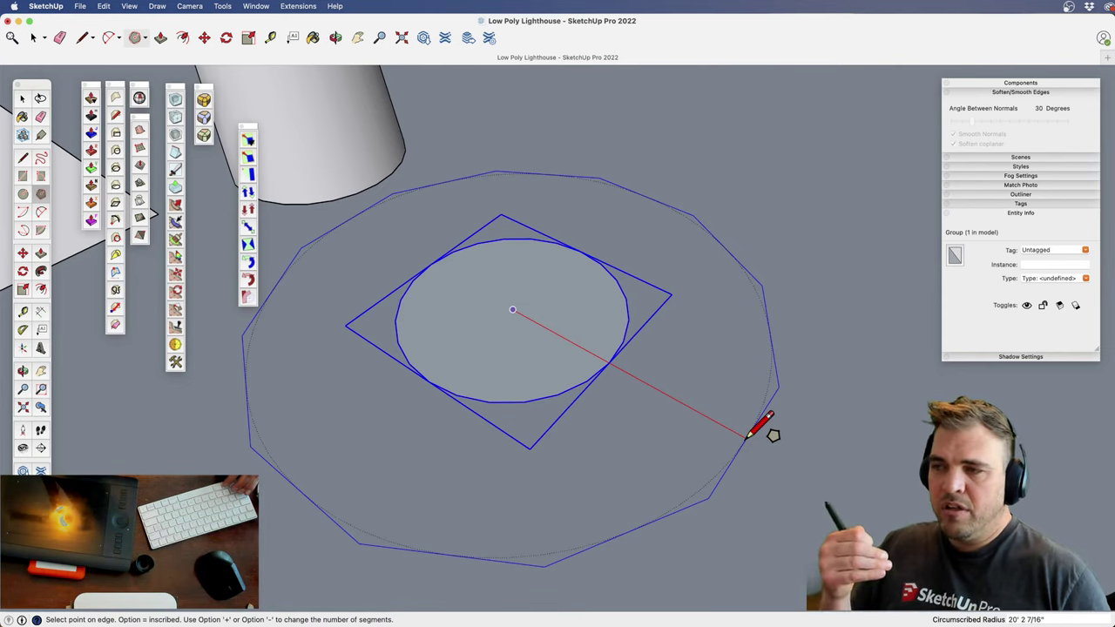
{"action": "key", "text": "alt"}
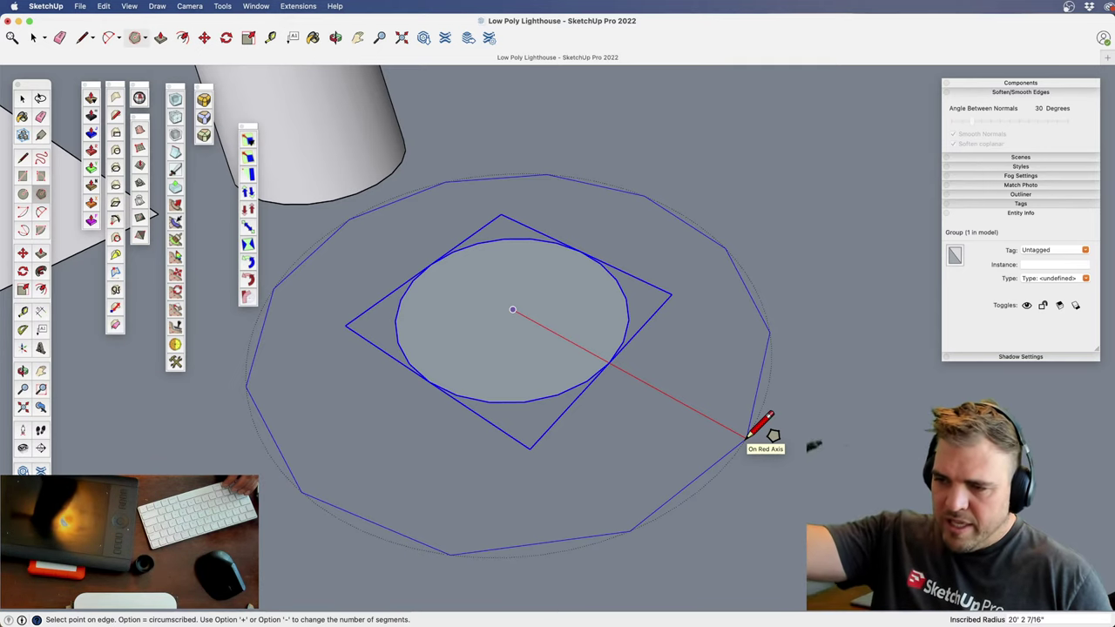
{"action": "key", "text": "alt"}
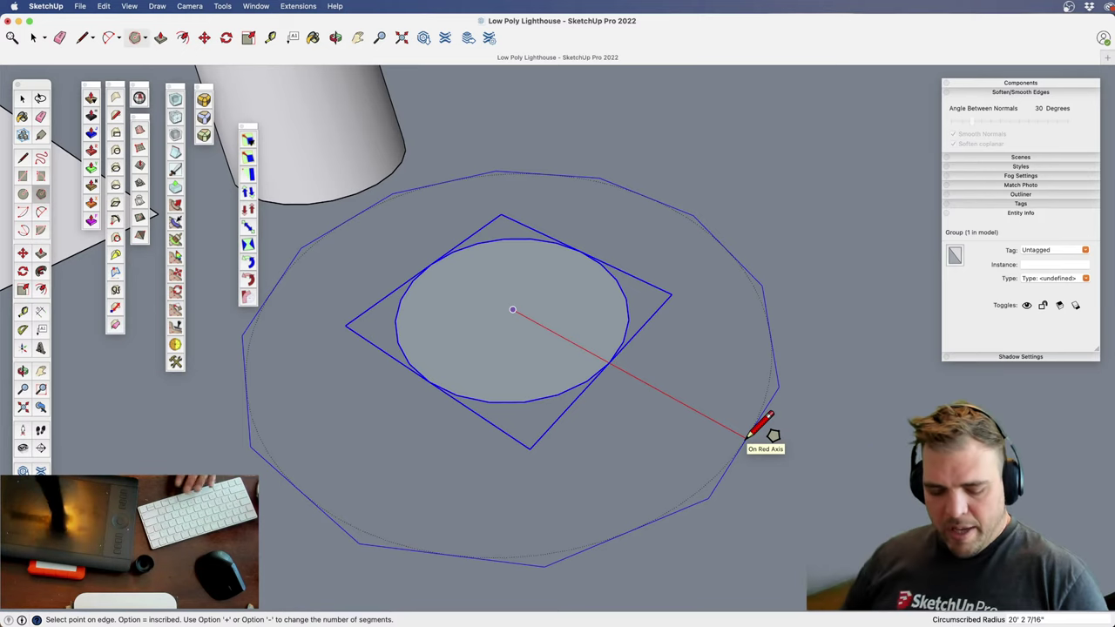
{"action": "left_click", "coordinate": [609, 363]}
Move the grouped circle off the polygon to an empty spot beside it, about 21' 1 3/4" away
{"action": "middle_click_drag", "start_coordinate": [520, 405], "coordinate": [585, 418], "text": "shift"}
{"action": "key", "text": "m"}
{"action": "left_click", "coordinate": [627, 436]}
{"action": "key", "text": "alt"}
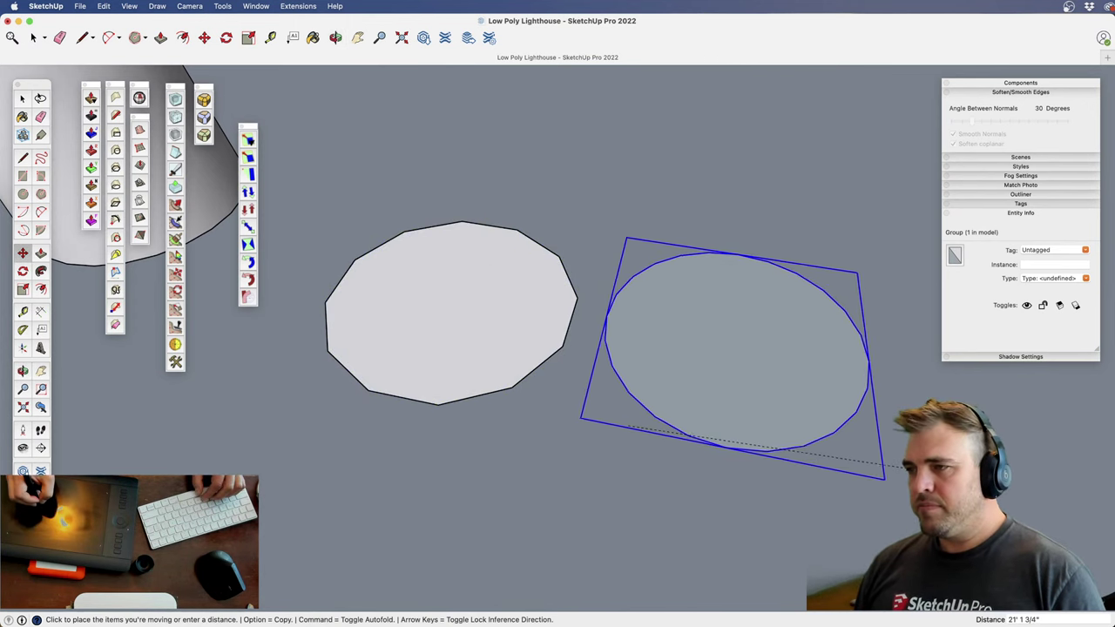
{"action": "left_click", "coordinate": [896, 466]}
{"action": "key", "text": "space"}
Offset the 12-sided face's outline inward by about 2' 2 13/16" to form a ring
{"action": "left_click", "coordinate": [495, 411]}
{"action": "mouse_move", "coordinate": [495, 402]}
{"action": "middle_mouse_down"}
{"action": "mouse_move", "coordinate": [589, 432]}
{"action": "mouse_move", "coordinate": [495, 402]}
{"action": "middle_mouse_up"}
{"action": "left_click", "coordinate": [495, 403]}
{"action": "key", "text": "f"}
{"action": "left_click", "coordinate": [479, 422]}
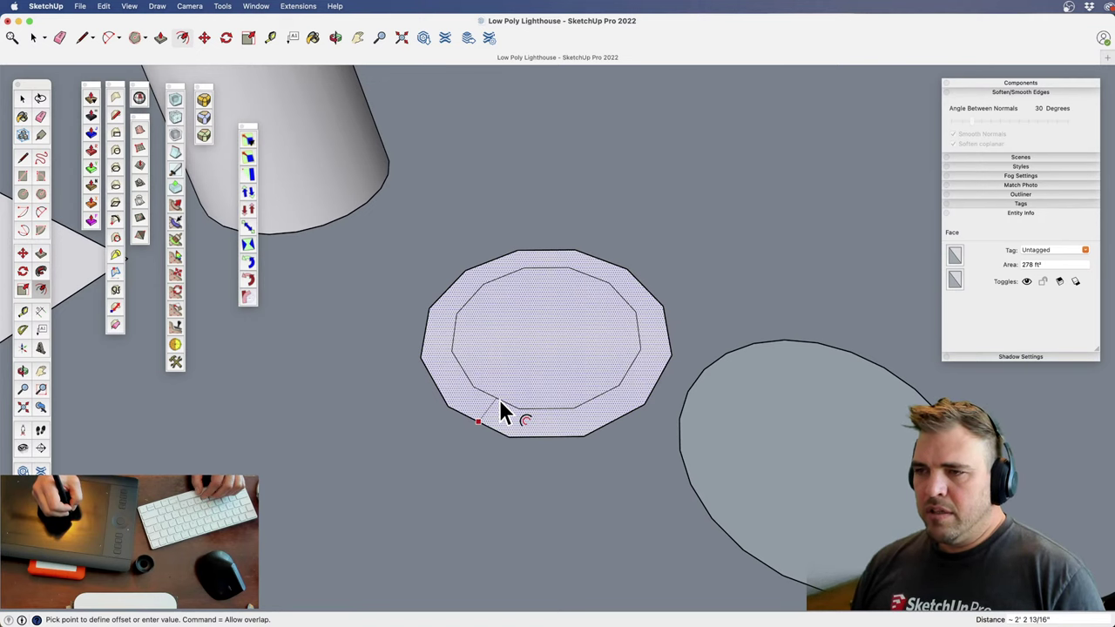
{"action": "left_click", "coordinate": [499, 399]}
{"action": "middle_click_drag", "start_coordinate": [499, 399], "coordinate": [567, 357], "text": "shift"}
{"action": "key", "text": "z"}
{"action": "left_click_drag", "start_coordinate": [567, 357], "coordinate": [567, 236]}
{"action": "middle_click_drag", "start_coordinate": [497, 321], "coordinate": [546, 345], "text": "shift"}
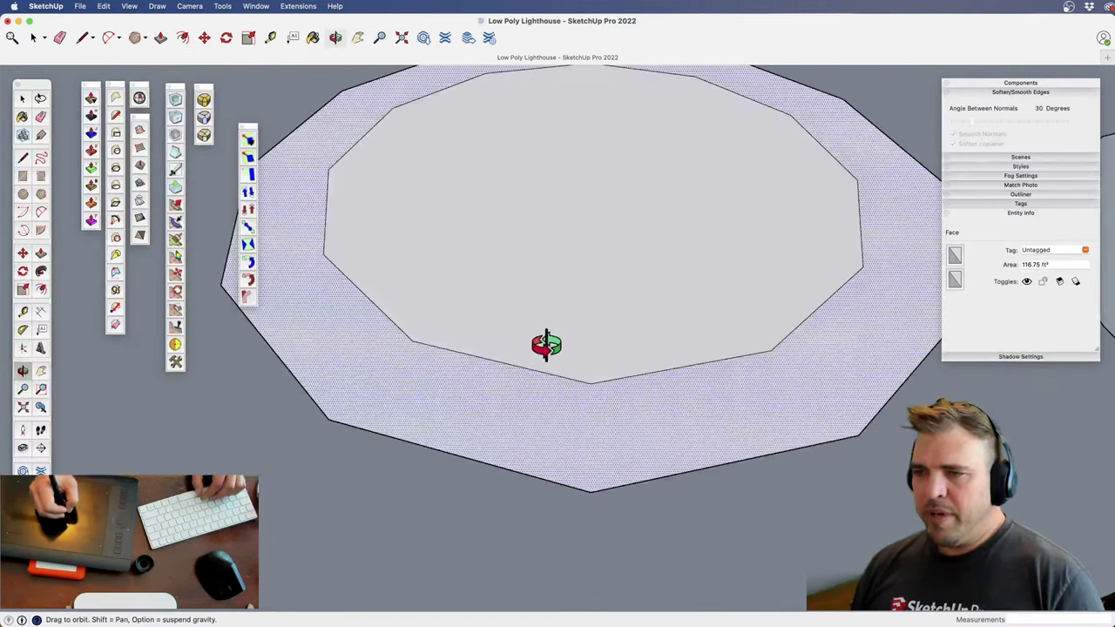
Draw two lines joining neighbouring inner corners of the ring to their matching outer corners, separating one ring segment
{"action": "scroll", "coordinate": [514, 352], "scroll_direction": "down", "scroll_amount": 4}
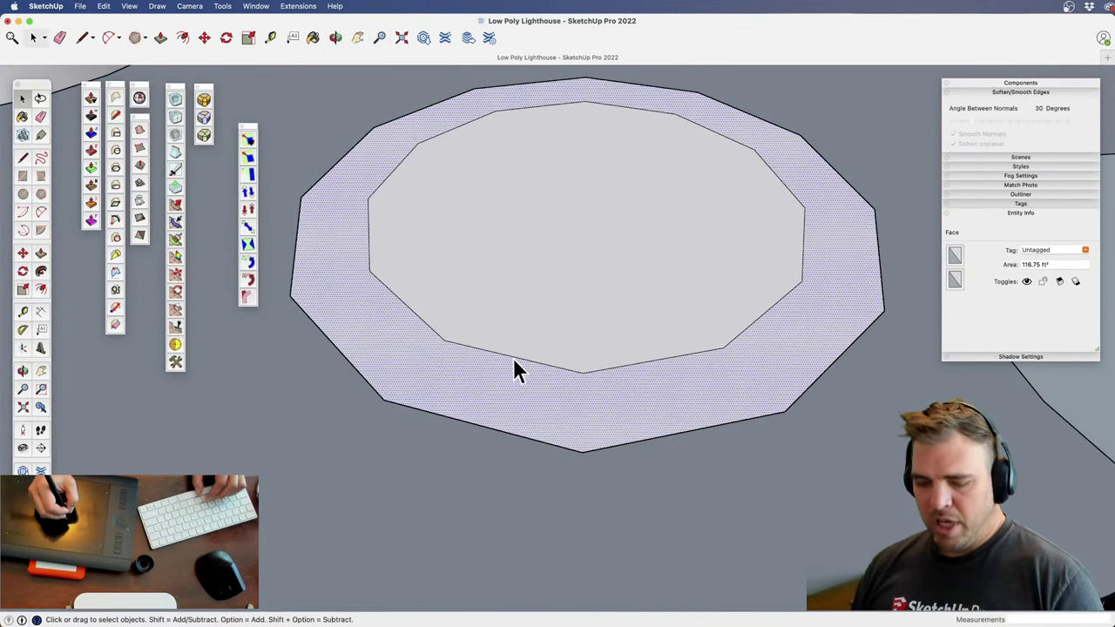
{"action": "key", "text": "l"}
{"action": "left_click", "coordinate": [444, 342]}
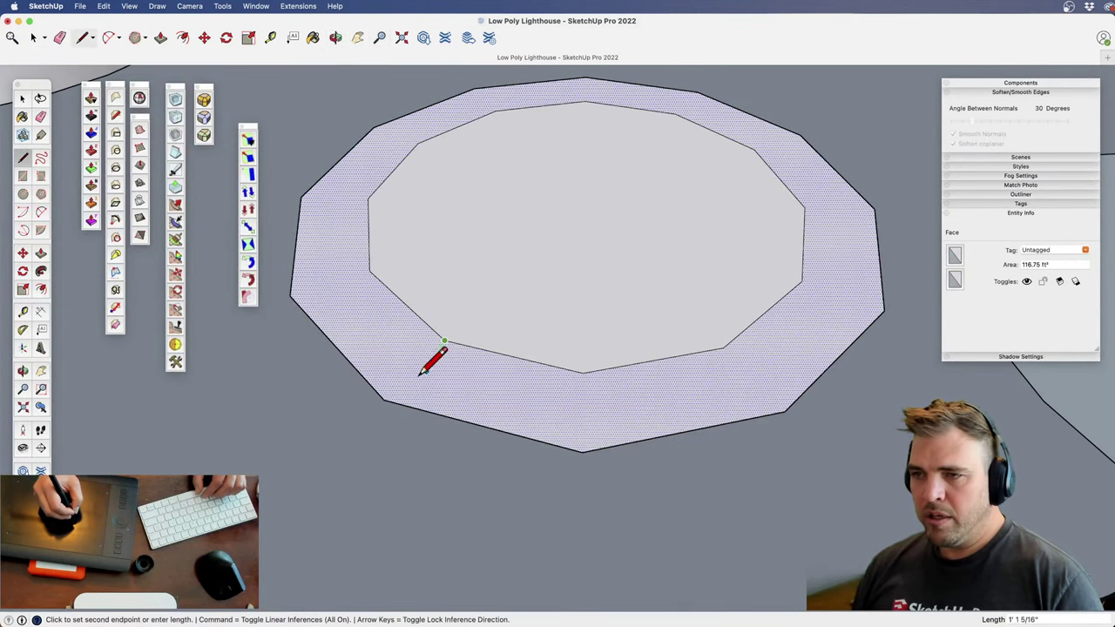
{"action": "left_click", "coordinate": [384, 398]}
{"action": "left_click", "coordinate": [583, 373]}
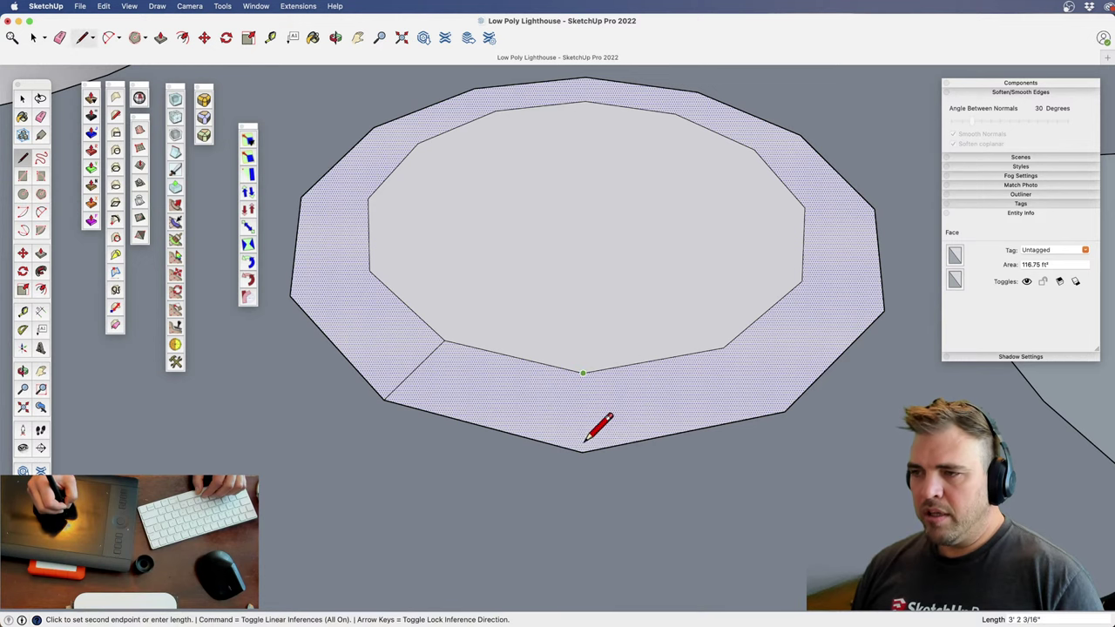
{"action": "left_click", "coordinate": [583, 451]}
Draw a narrow triangle about 3' 9 3/4" long with its tip on the polygon's center as a center marker
{"action": "middle_click_drag", "start_coordinate": [570, 353], "coordinate": [593, 418], "text": "shift"}
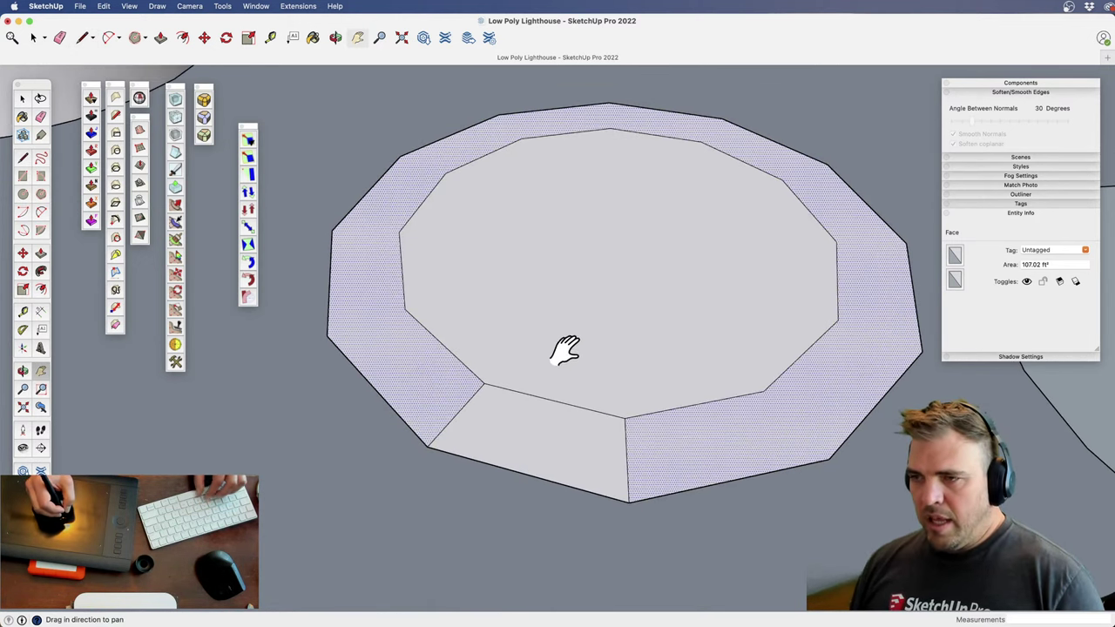
{"action": "scroll", "coordinate": [528, 455], "scroll_direction": "down", "scroll_amount": 3}
{"action": "key", "text": "e"}
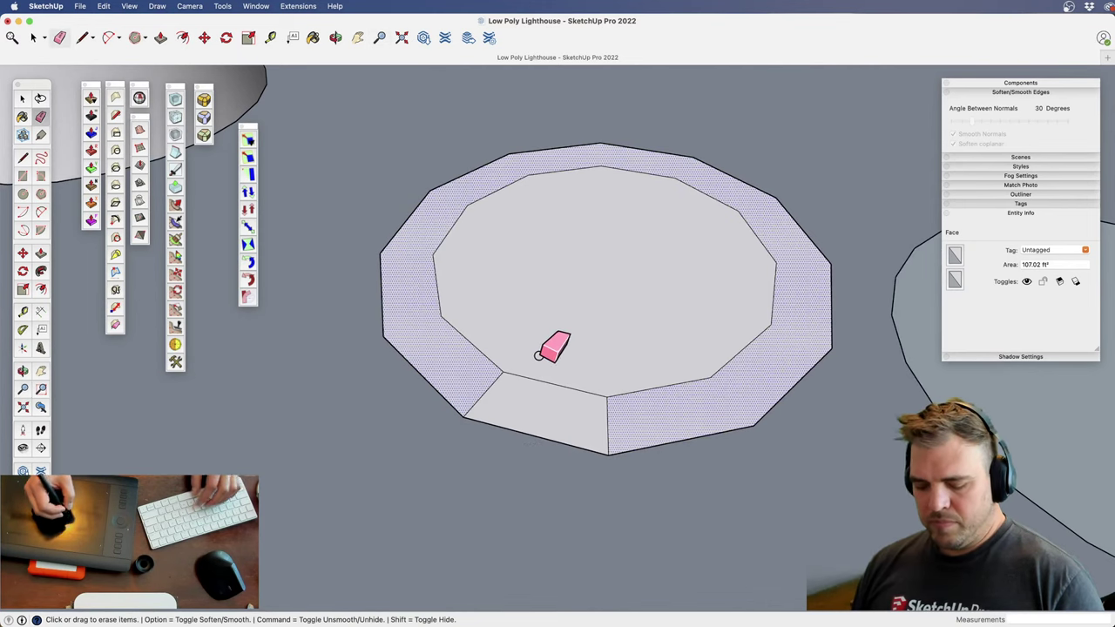
{"action": "key", "text": "l"}
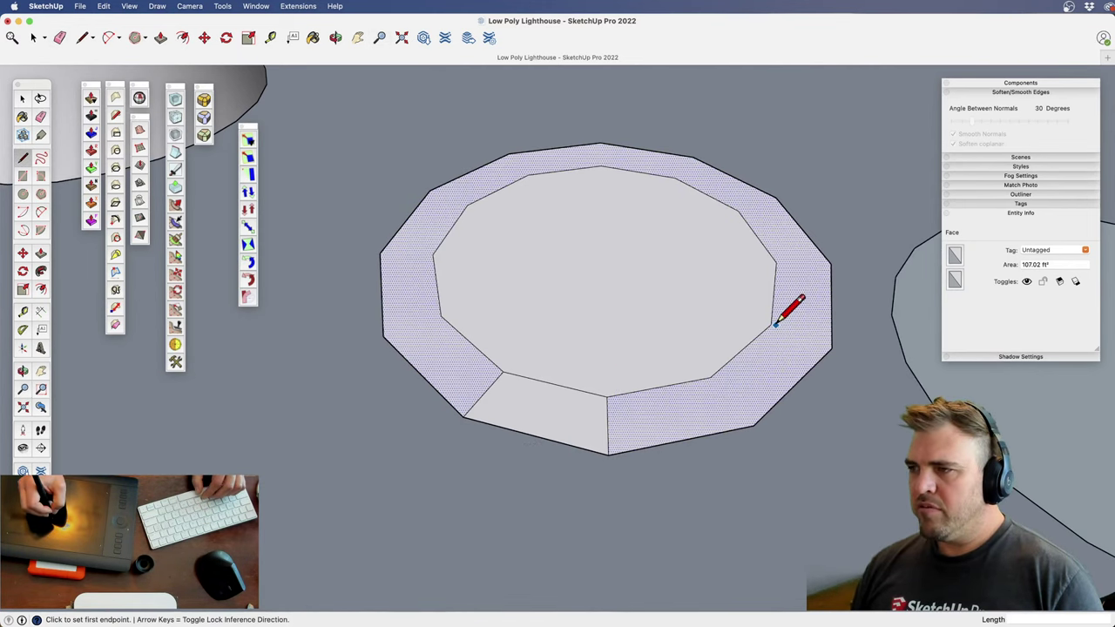
{"action": "left_click", "coordinate": [603, 258]}
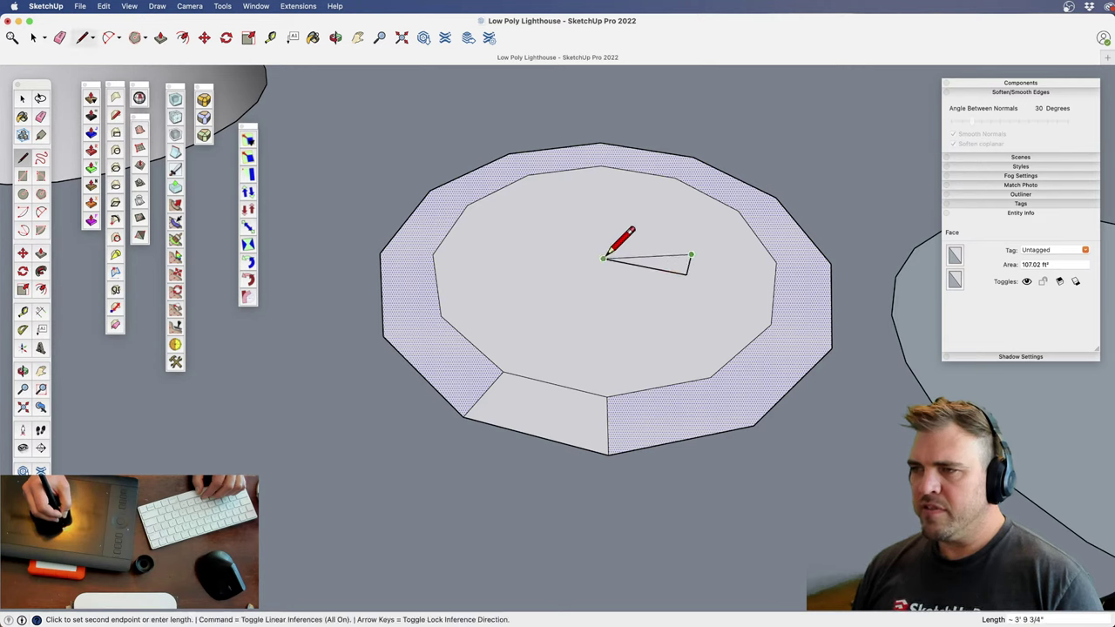
{"action": "left_click", "coordinate": [604, 257]}
Delete the face inside the ring and group the small center-marker triangle
{"action": "key", "text": "space"}
{"action": "left_click", "coordinate": [663, 309]}
{"action": "key", "text": "Delete"}
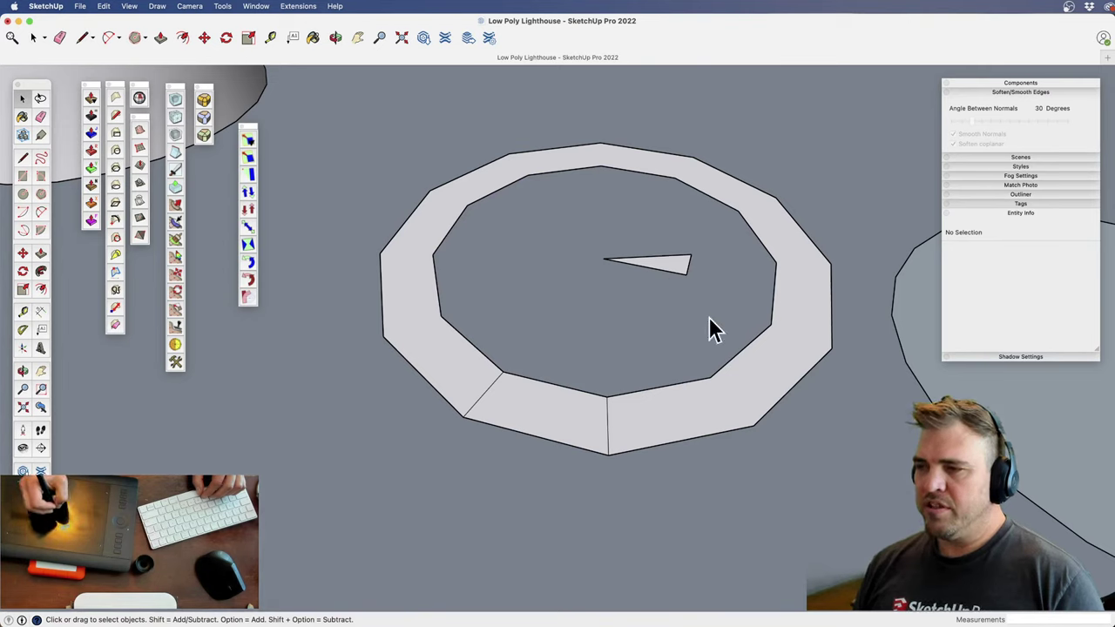
{"action": "double_click", "coordinate": [677, 277]}
{"action": "key", "text": "g"}
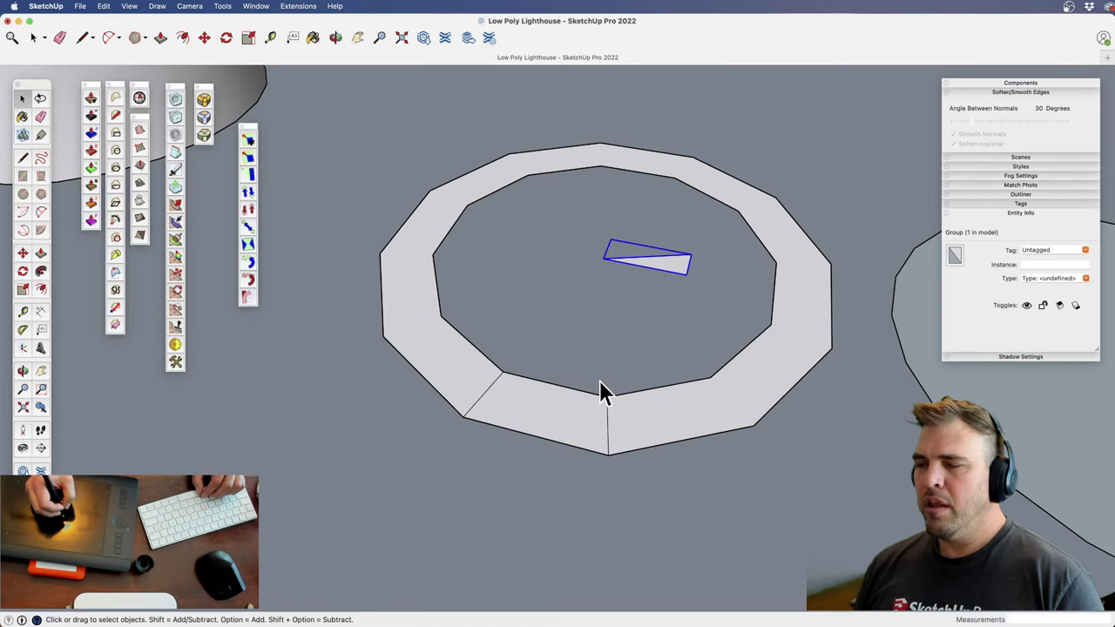
Draw a circle with a radius of 40 from the tip of the center-marker triangle
{"action": "middle_click_drag", "start_coordinate": [582, 427], "coordinate": [582, 466]}
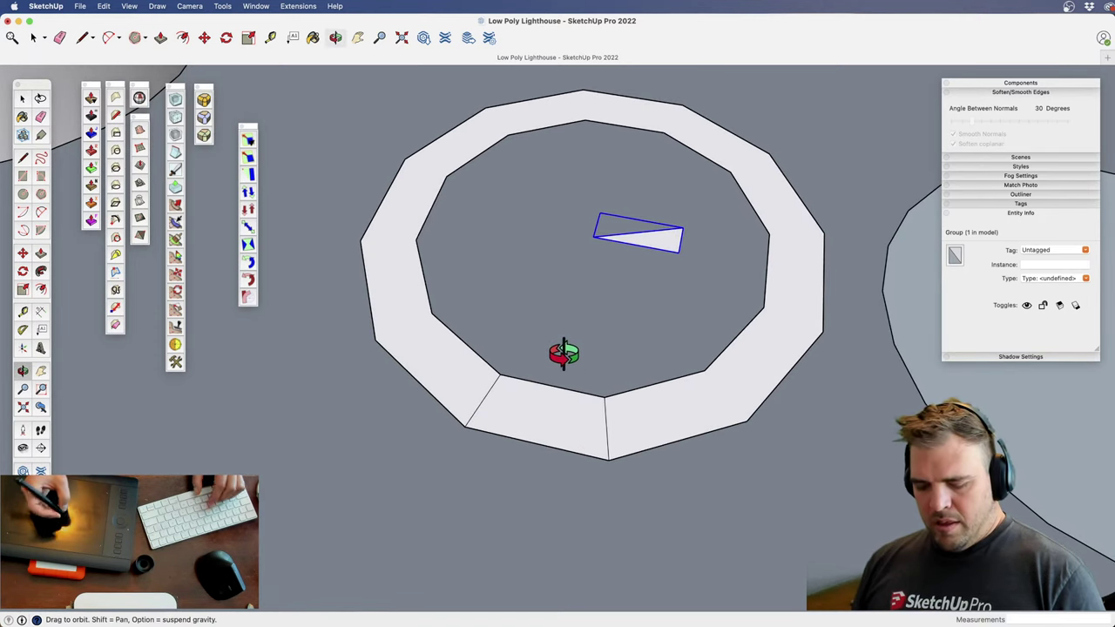
{"action": "key", "text": "c"}
{"action": "left_click", "coordinate": [593, 236]}
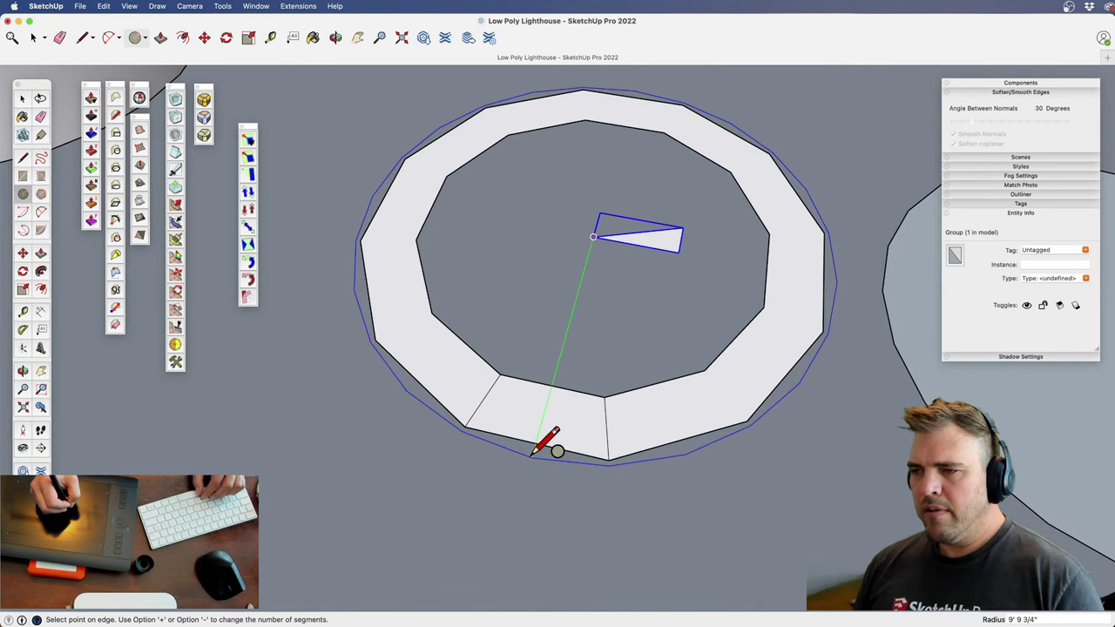
{"action": "type", "text": "40"}
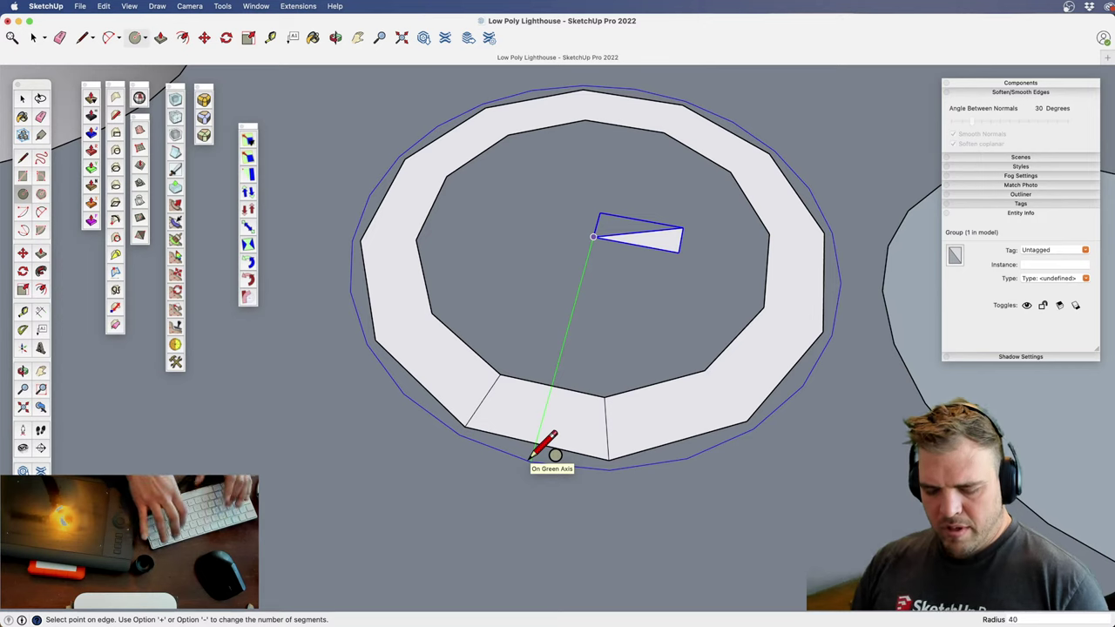
{"action": "key", "text": "Return"}
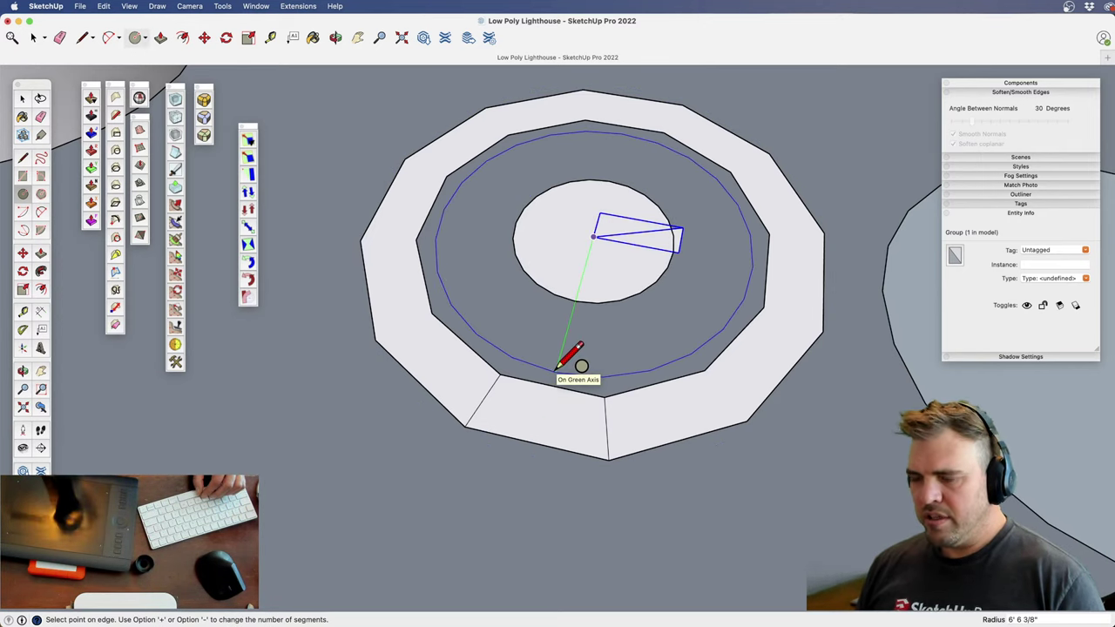
Draw a 40-sided circle from the same center out to the ring's outer corners
{"action": "type", "text": "40s"}
{"action": "key", "text": "Return"}
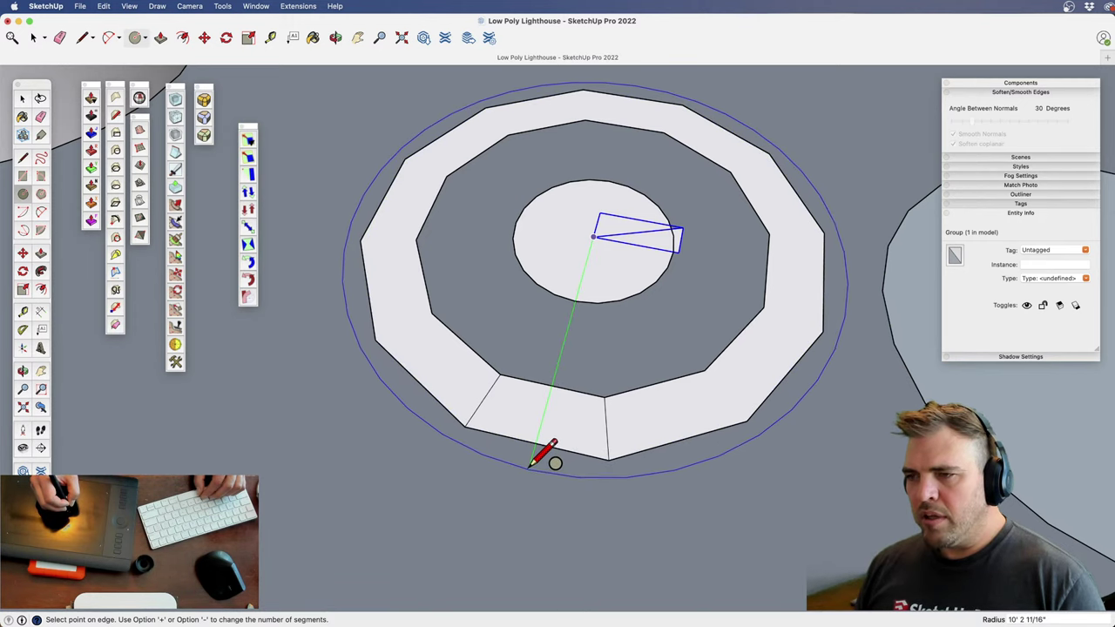
{"action": "left_click", "coordinate": [535, 453]}
Try to draw a 12-segment arc between the two outer corners of the separated ring segment
{"action": "key", "text": "z"}
{"action": "left_click_drag", "start_coordinate": [542, 500], "coordinate": [554, 373]}
{"action": "key", "text": "h"}
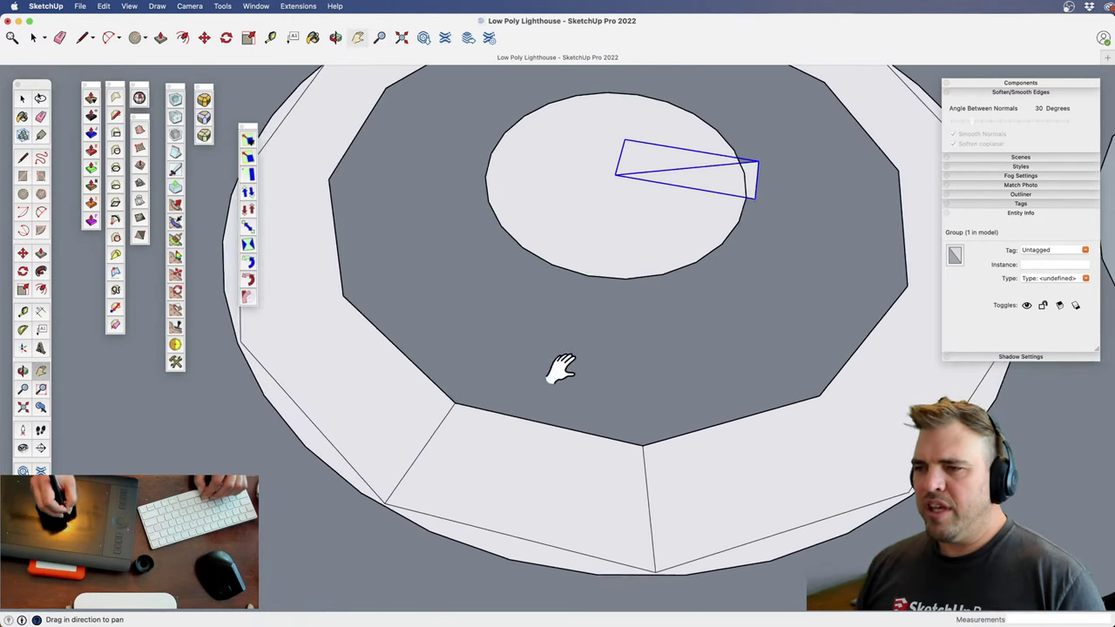
{"action": "scroll", "coordinate": [552, 461], "scroll_direction": "up", "scroll_amount": 6}
{"action": "key", "text": "a"}
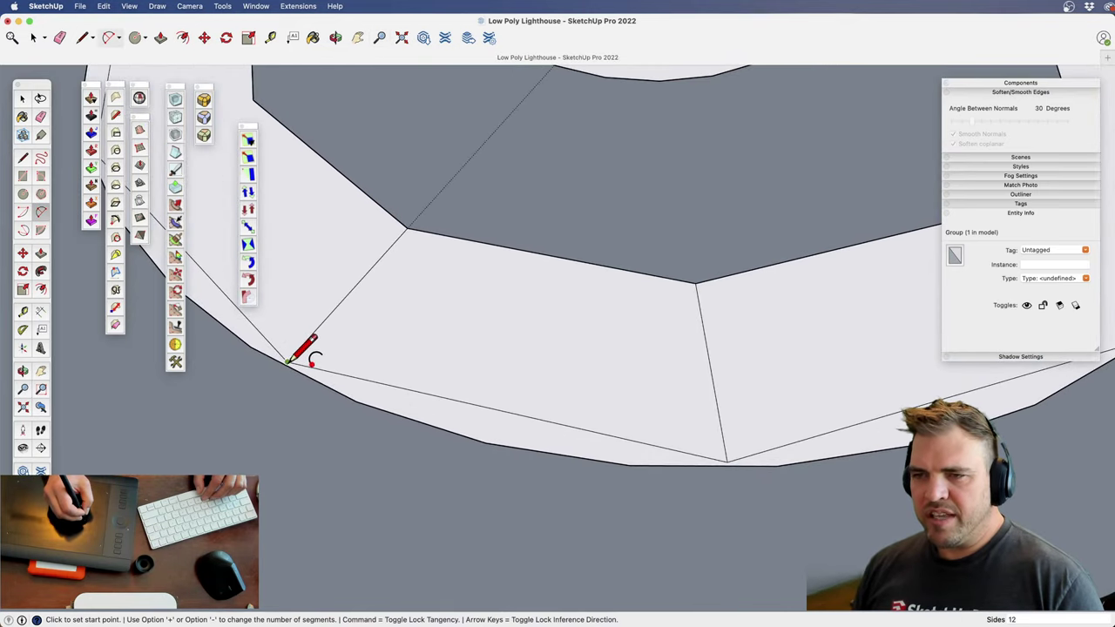
{"action": "left_click", "coordinate": [288, 361]}
{"action": "left_click", "coordinate": [726, 462]}
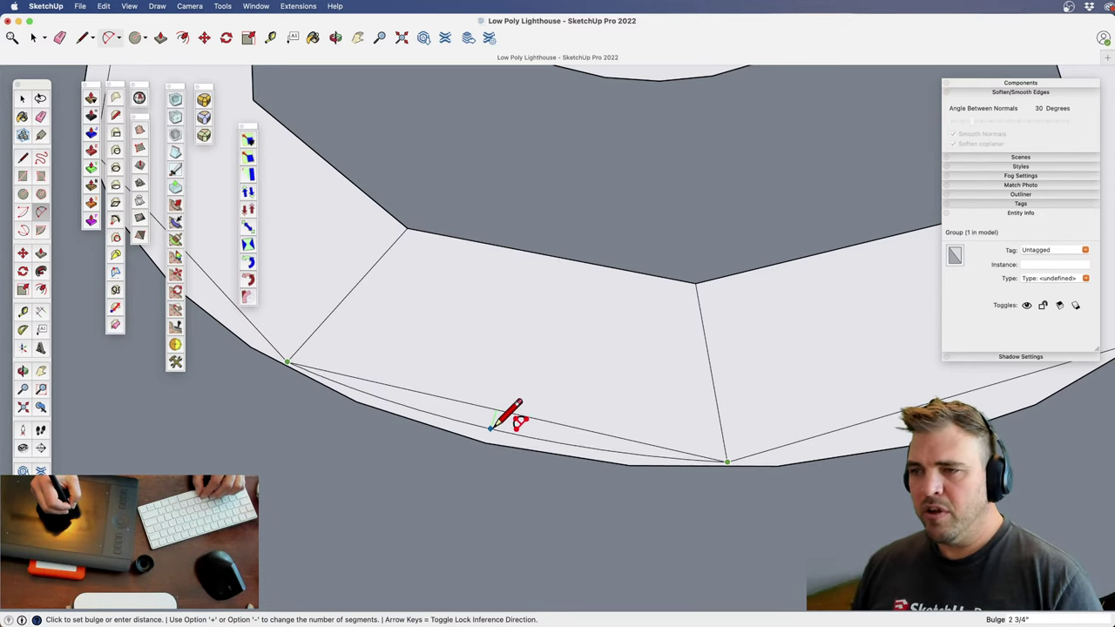
{"action": "left_click", "coordinate": [521, 413]}
{"action": "key", "text": "space"}
{"action": "left_click", "coordinate": [511, 436]}
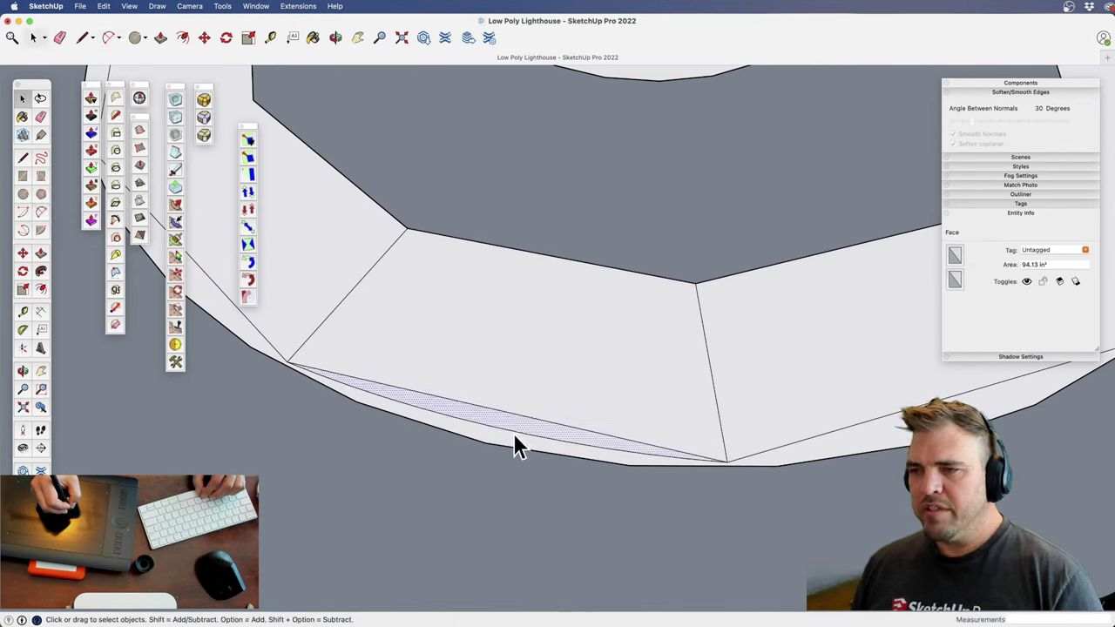
{"action": "left_click", "coordinate": [513, 436]}
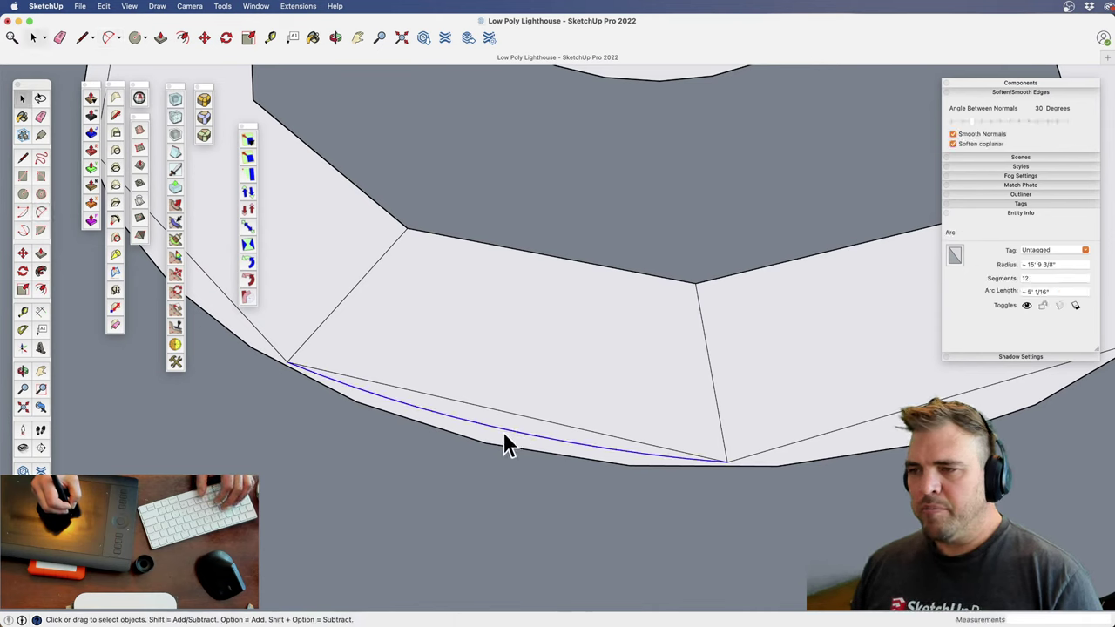
{"action": "key", "text": "e"}
{"action": "key", "text": "space"}
Draw a 5-segment arc between the ring segment's two outer corners, bulging outward toward the circle
{"action": "key", "text": "a"}
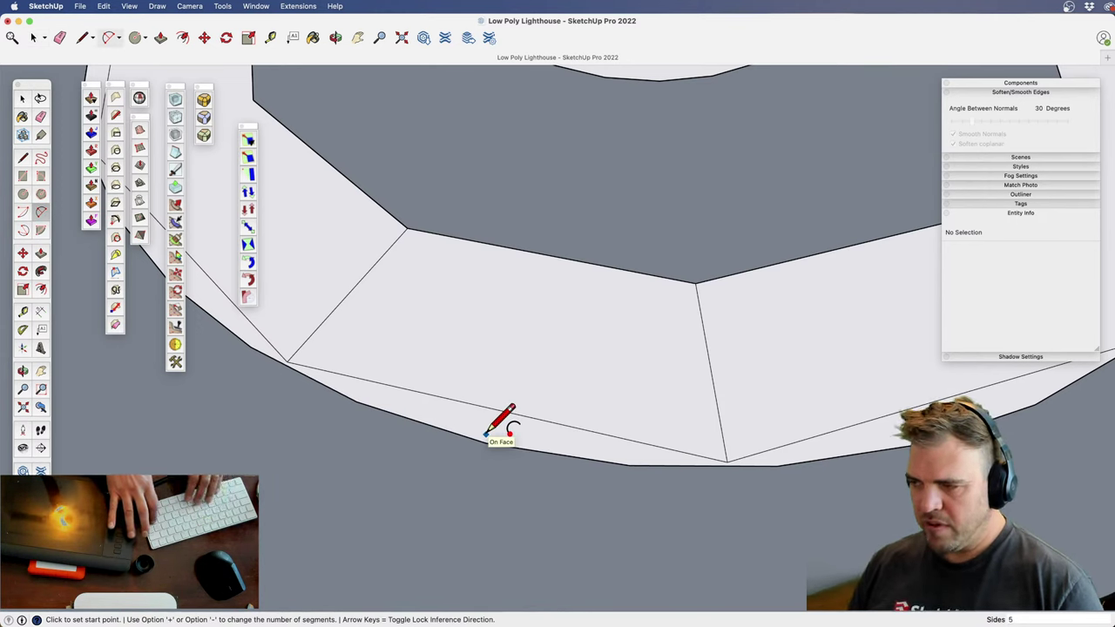
{"action": "left_click", "coordinate": [288, 358]}
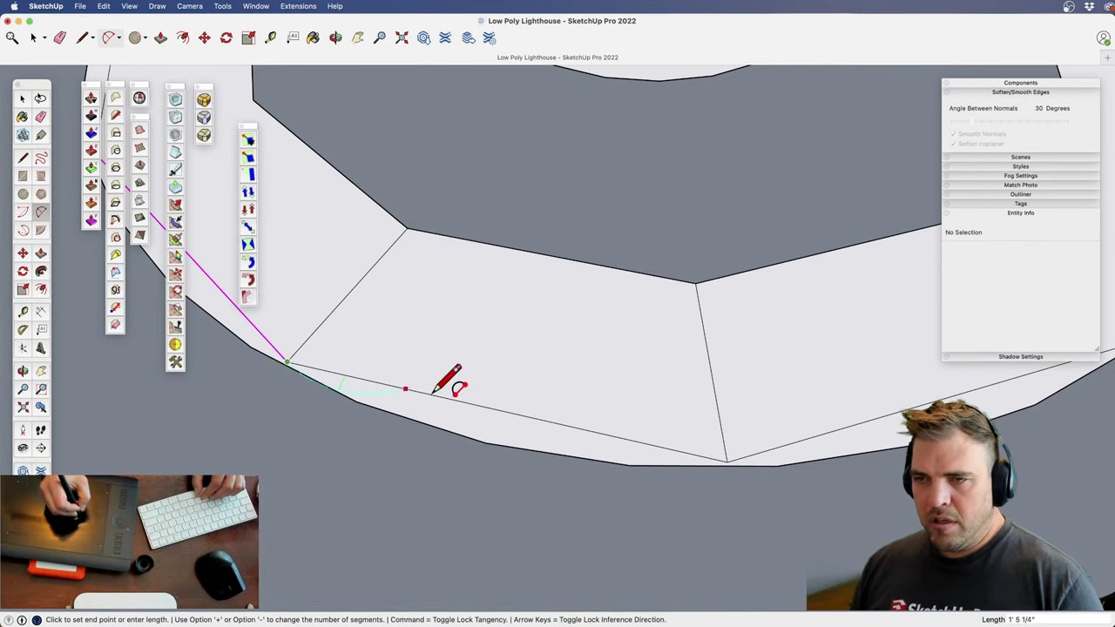
{"action": "left_click", "coordinate": [728, 460]}
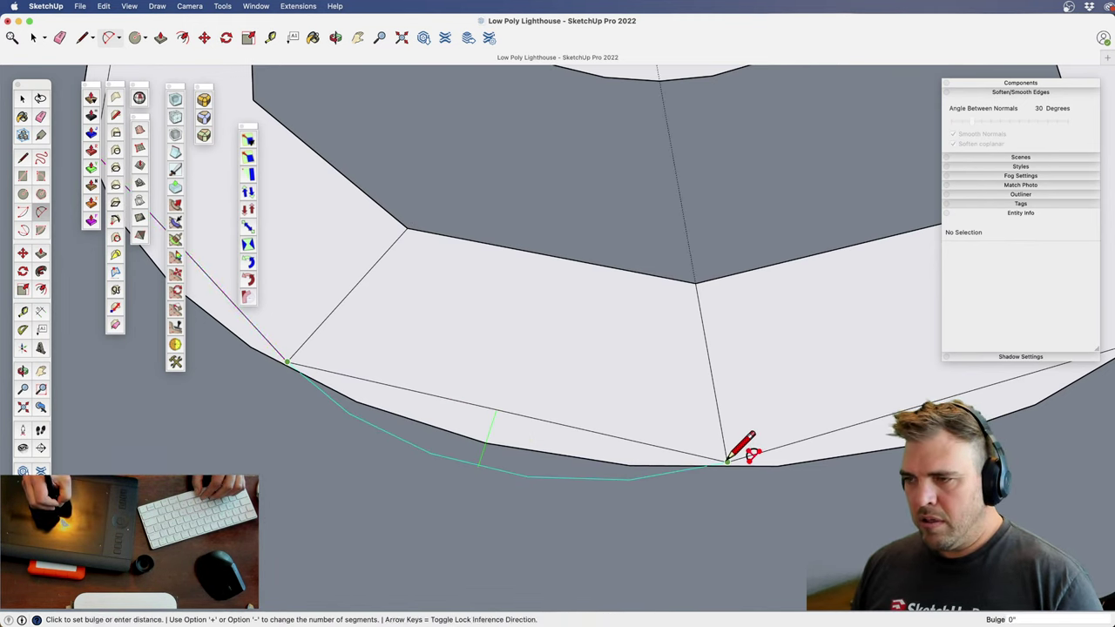
{"action": "left_click", "coordinate": [503, 441]}
Erase the outer circle, the segment's straight outer edge and the rest of the ring, keeping only the curved segment
{"action": "key", "text": "e"}
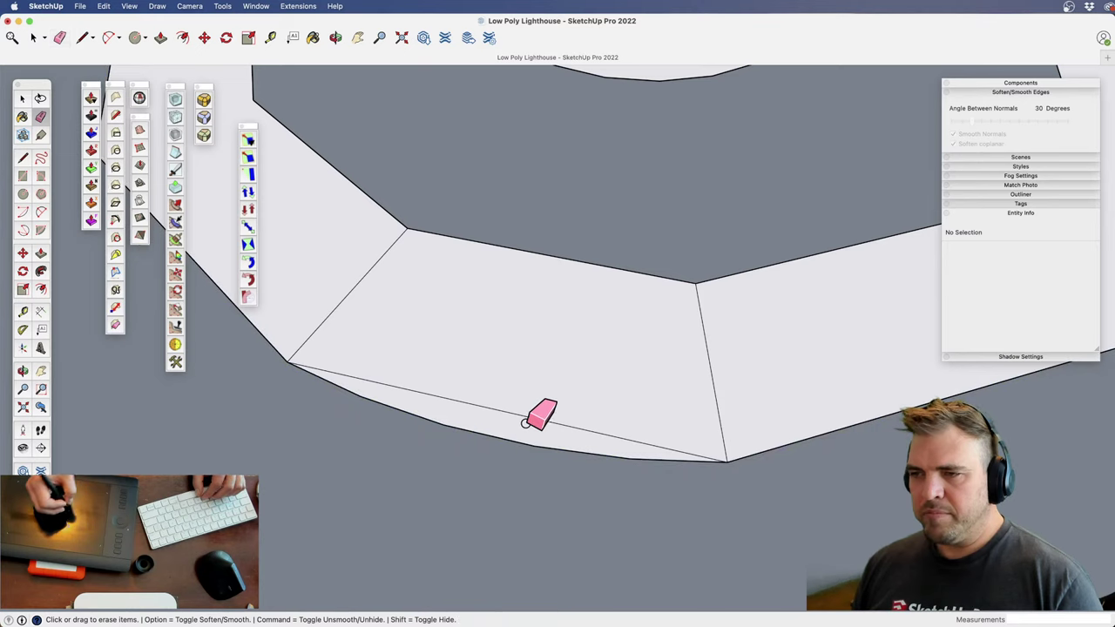
{"action": "left_click", "coordinate": [522, 414]}
{"action": "left_click_drag", "start_coordinate": [756, 269], "coordinate": [789, 365]}
{"action": "left_click_drag", "start_coordinate": [808, 438], "coordinate": [821, 457]}
Push/Pull the curved segment face upward about 2' 4 3/8" into a solid block
{"action": "key", "text": "z"}
{"action": "left_click_drag", "start_coordinate": [551, 272], "coordinate": [545, 465]}
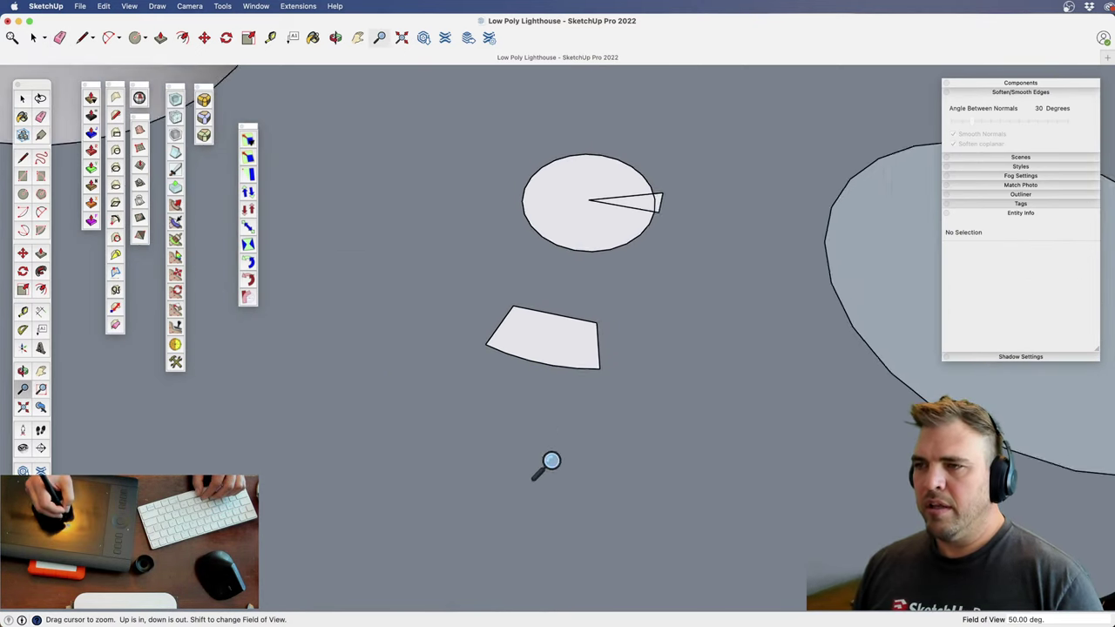
{"action": "middle_click_drag", "start_coordinate": [545, 465], "coordinate": [491, 394]}
{"action": "key", "text": "space"}
{"action": "key", "text": "p"}
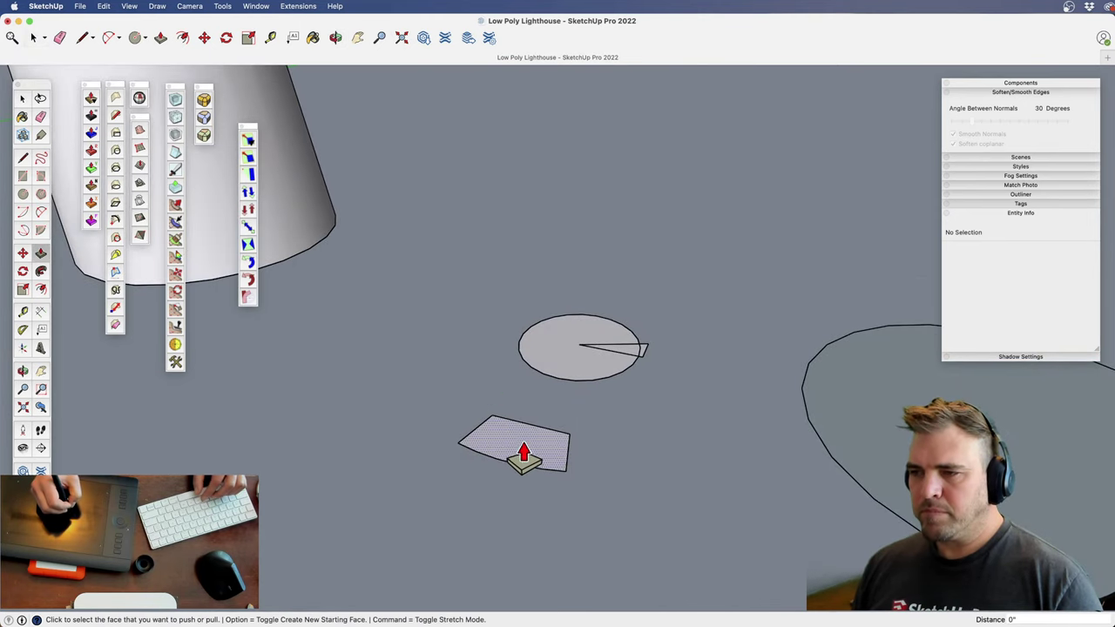
{"action": "left_click", "coordinate": [519, 455]}
{"action": "left_click", "coordinate": [517, 418]}
Push the block's top face down slightly to reduce its height
{"action": "scroll", "coordinate": [510, 278], "scroll_direction": "down", "scroll_amount": 3}
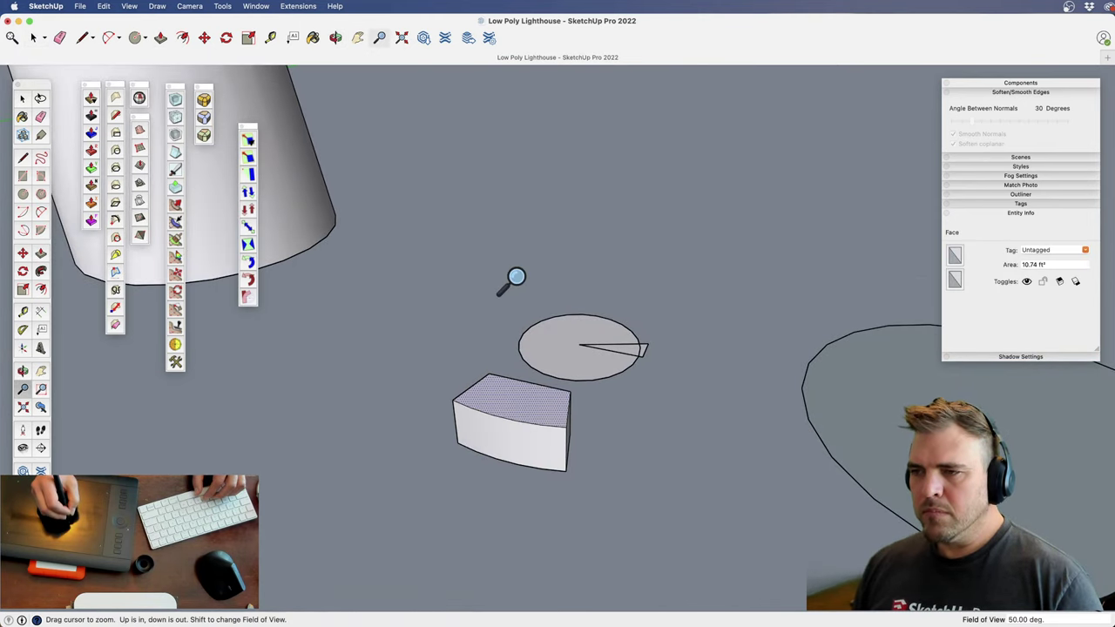
{"action": "middle_click_drag", "start_coordinate": [510, 279], "coordinate": [498, 380]}
{"action": "key", "text": "z"}
{"action": "left_click_drag", "start_coordinate": [498, 380], "coordinate": [513, 311]}
{"action": "middle_click_drag", "start_coordinate": [585, 470], "coordinate": [520, 462]}
{"action": "scroll", "coordinate": [520, 463], "scroll_direction": "up", "scroll_amount": 3}
{"action": "key", "text": "p"}
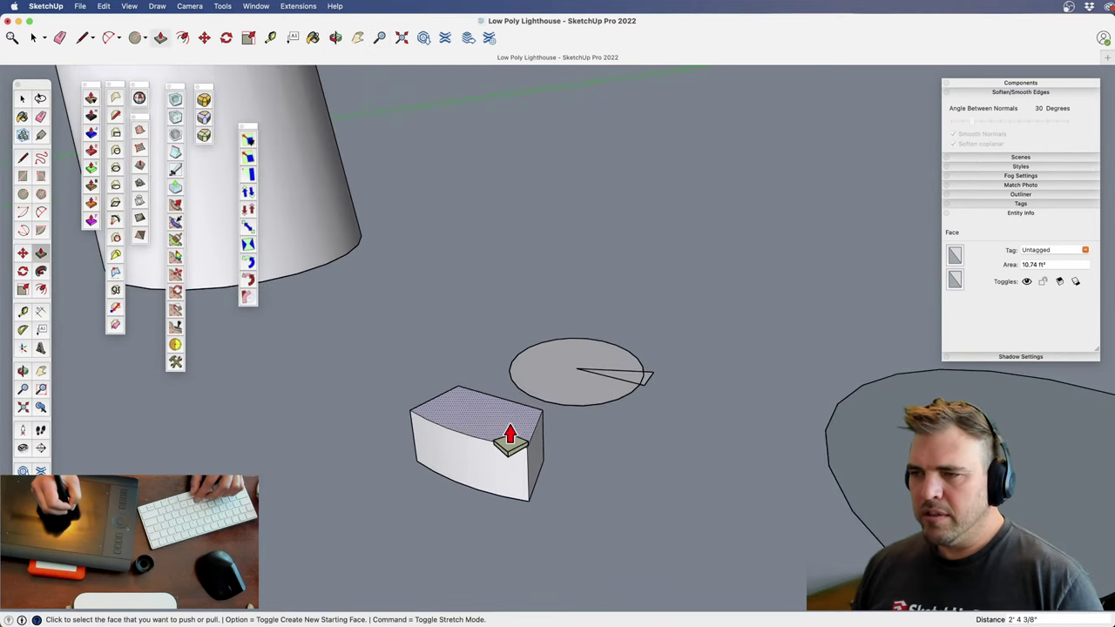
{"action": "left_click", "coordinate": [511, 446]}
{"action": "left_click", "coordinate": [511, 446]}
Make the whole block a component with the definition name "Tower block"
{"action": "key", "text": "space"}
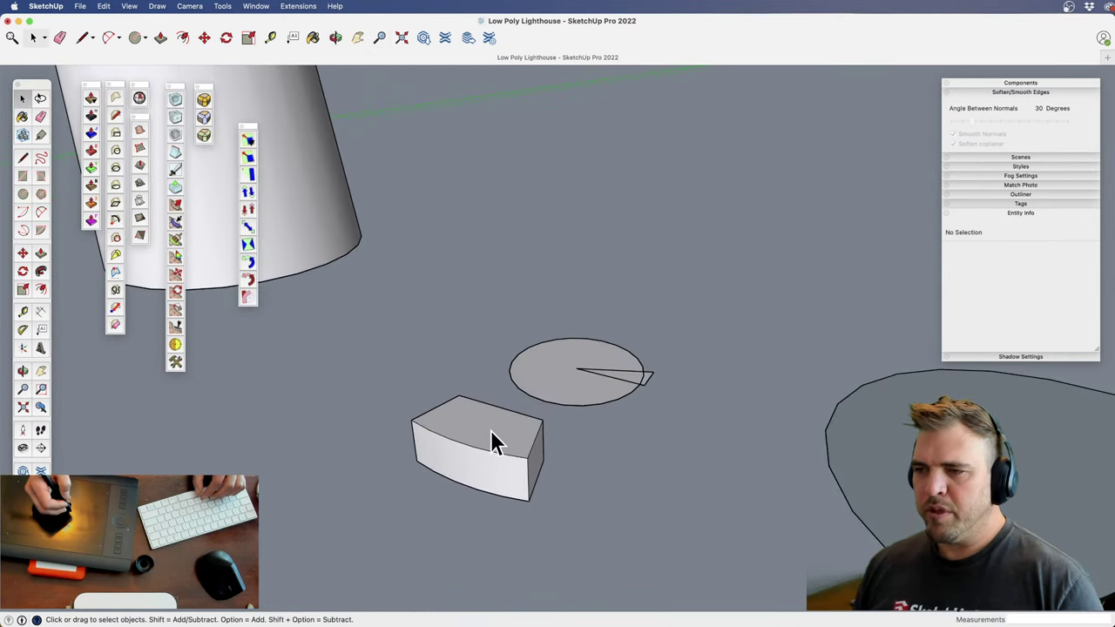
{"action": "triple_click", "coordinate": [488, 446]}
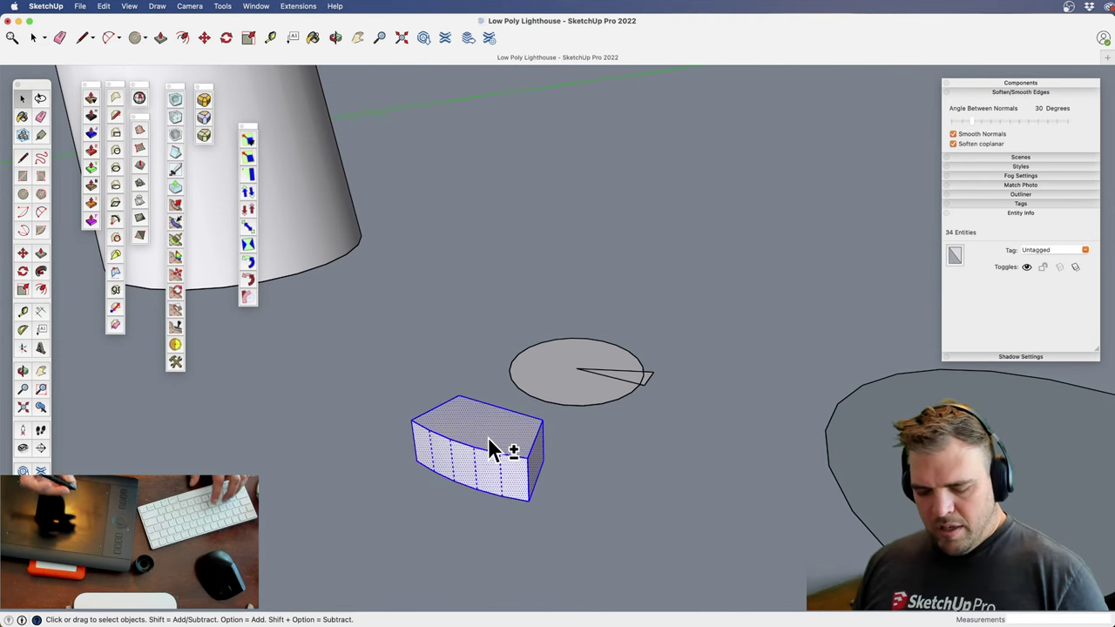
{"action": "key", "text": "g"}
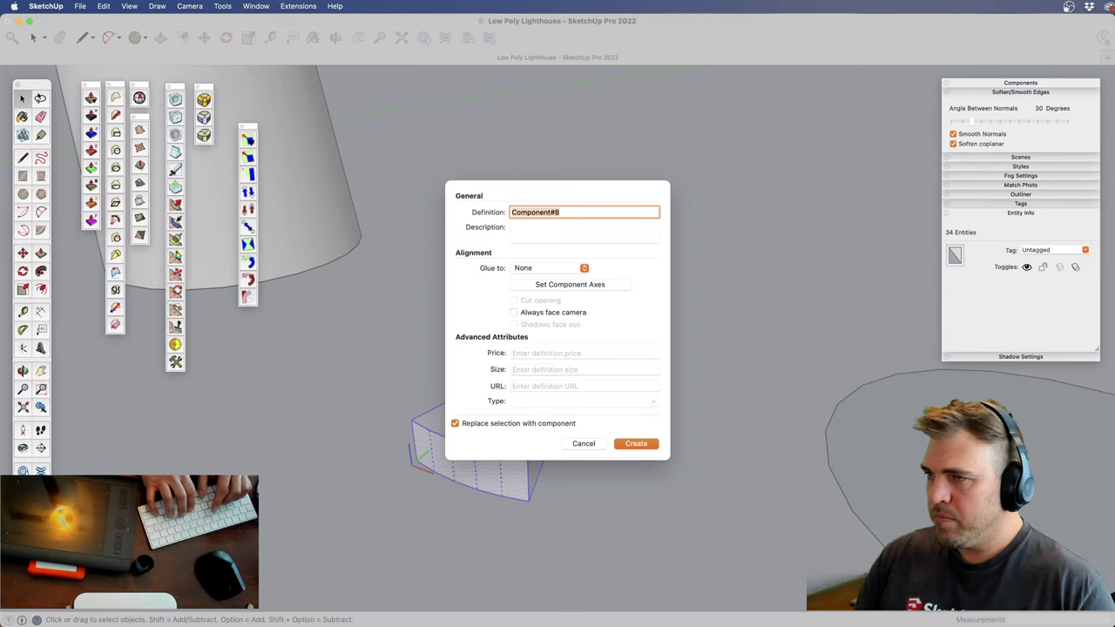
{"action": "type", "text": "Tower block"}
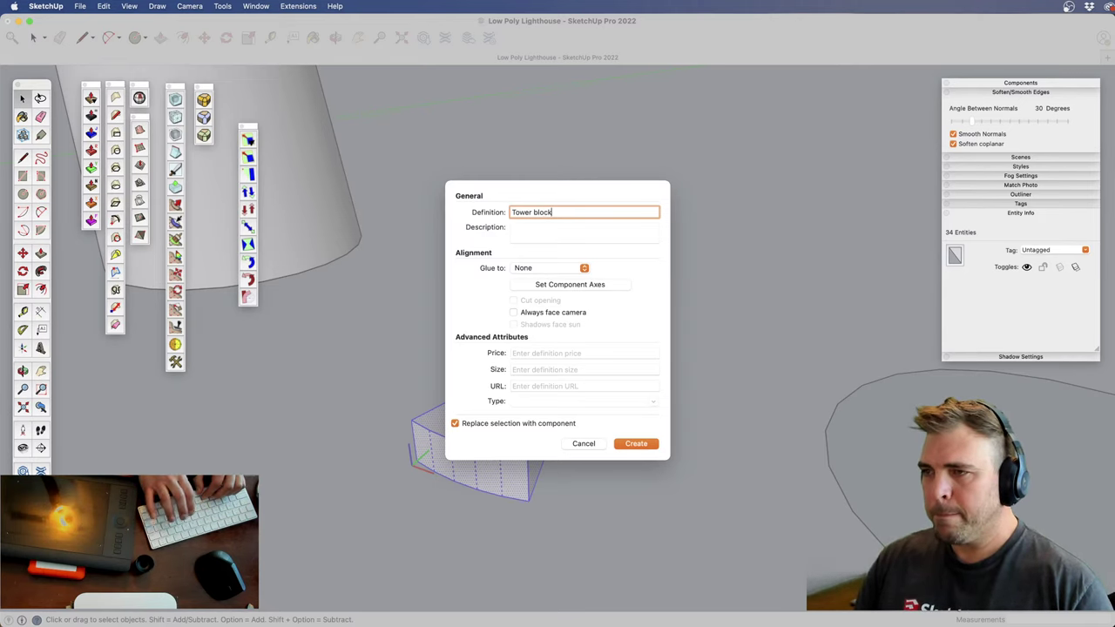
{"action": "key", "text": "Return"}
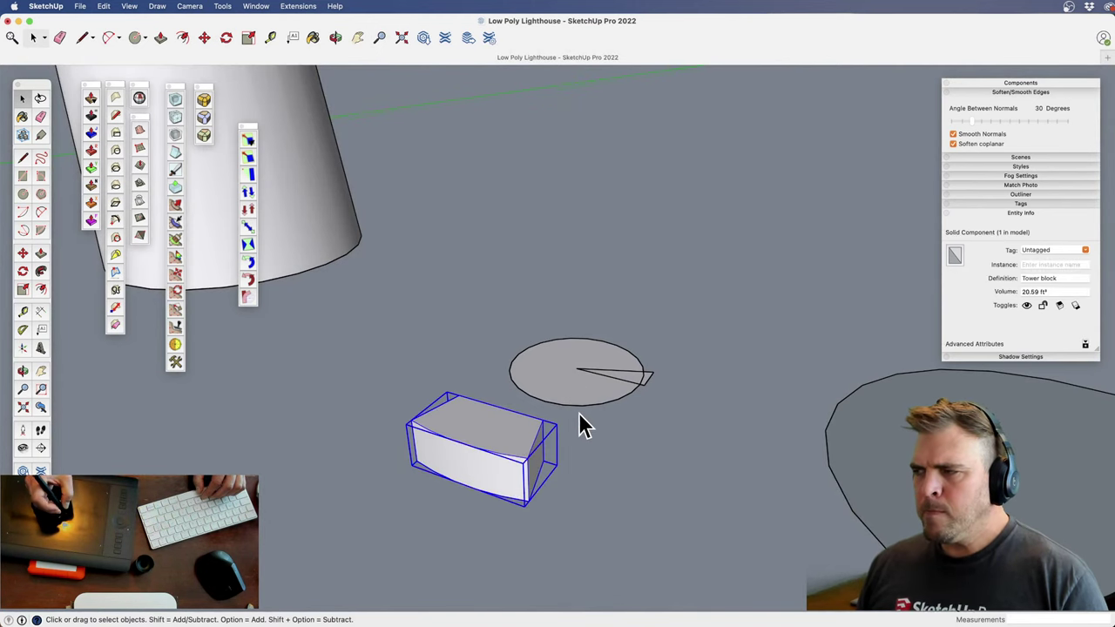
Open the Tower block component to inspect its geometry and axes, and close it with the block selected
{"action": "middle_click_drag", "start_coordinate": [583, 426], "coordinate": [540, 427], "text": "shift"}
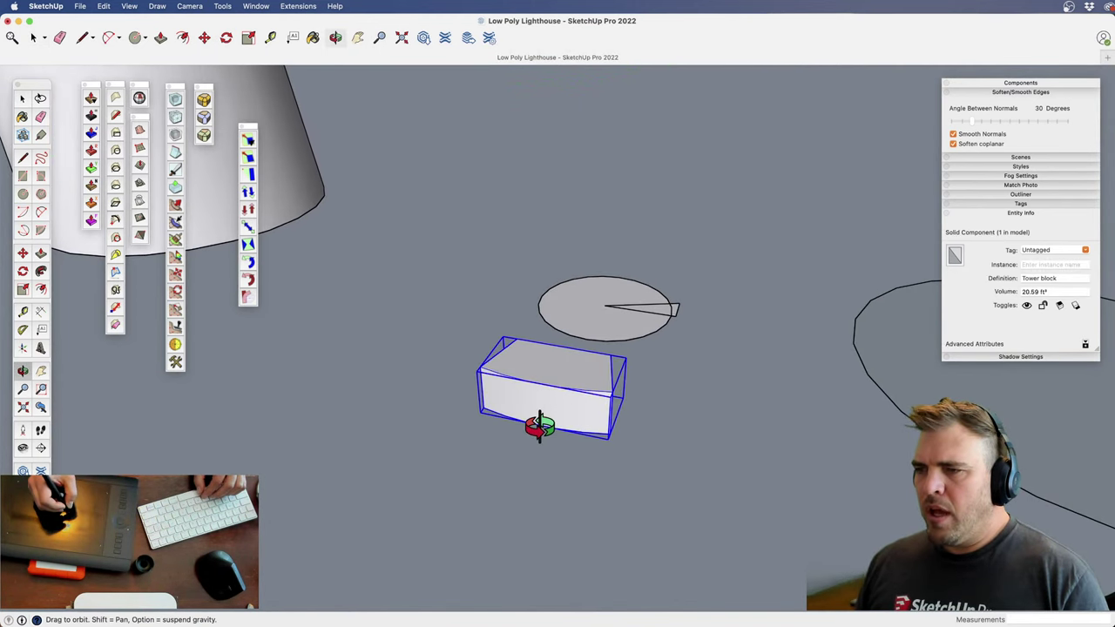
{"action": "double_click", "coordinate": [547, 402]}
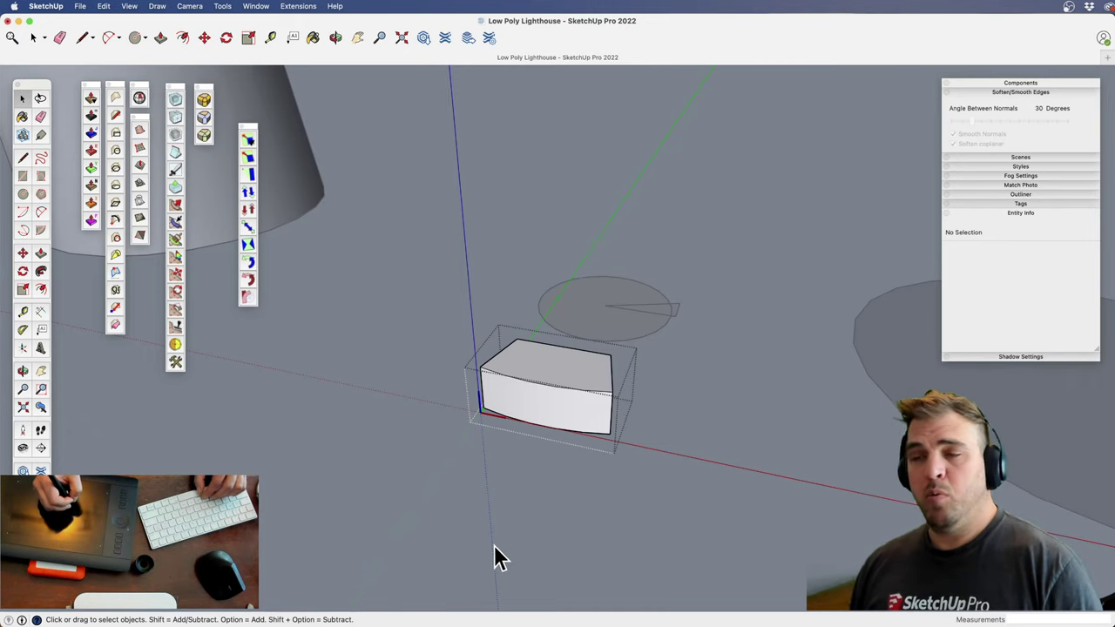
{"action": "left_click", "coordinate": [557, 498]}
{"action": "left_click", "coordinate": [563, 414]}
{"action": "key", "text": "o"}
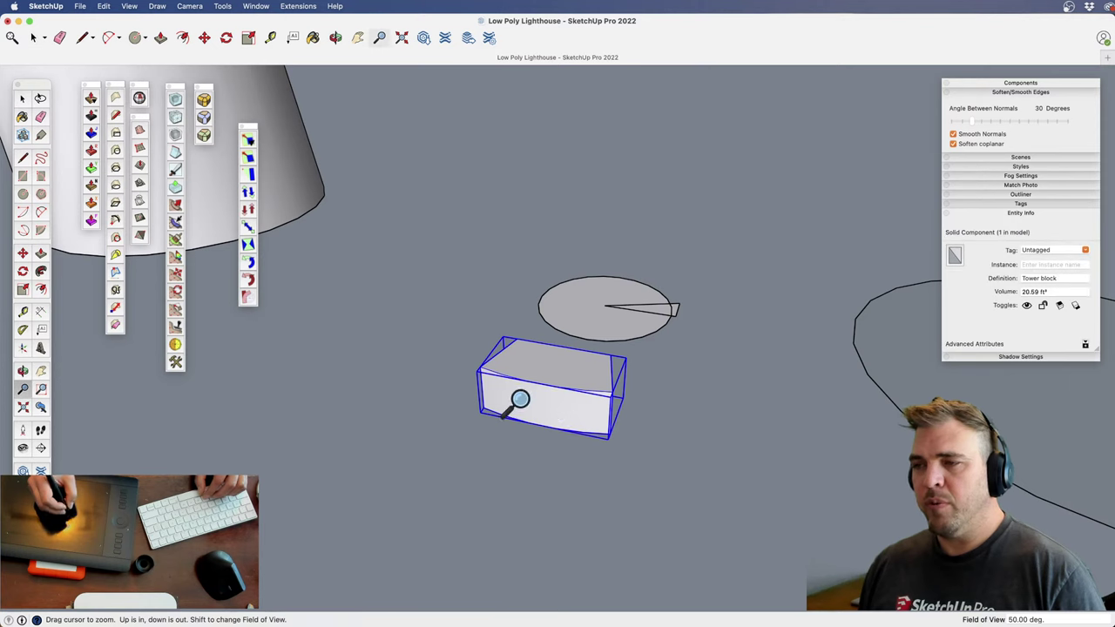
Rotate-copy the Tower block 30 degrees about the circle's center and array it 11x into a full ring
{"action": "left_click_drag", "start_coordinate": [517, 398], "coordinate": [550, 444]}
{"action": "key", "text": "q"}
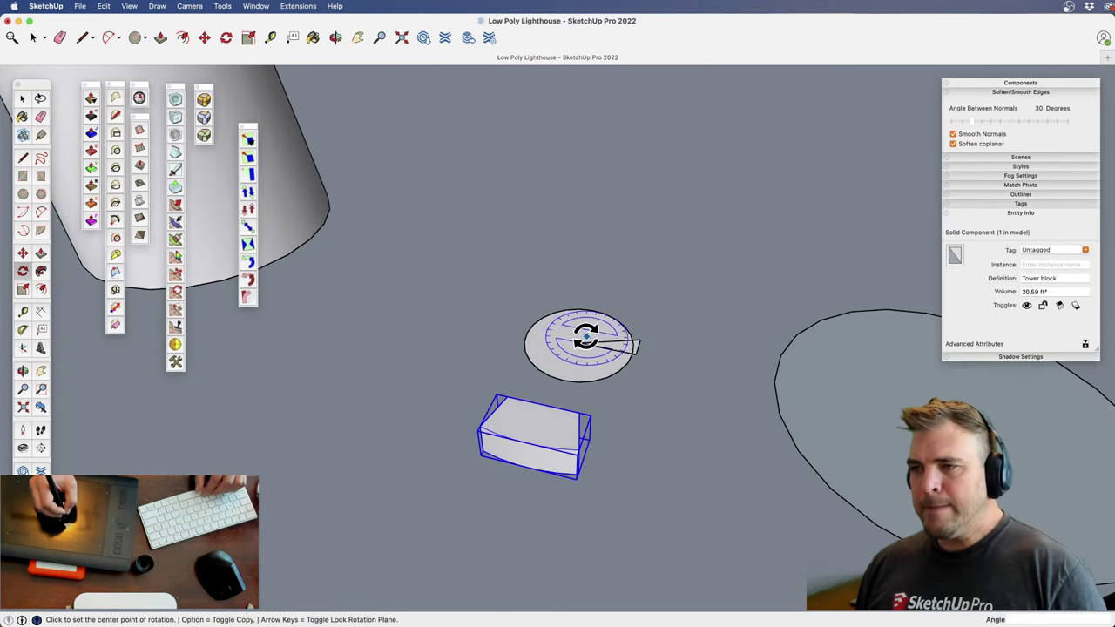
{"action": "left_click", "coordinate": [504, 521]}
{"action": "key", "text": "alt"}
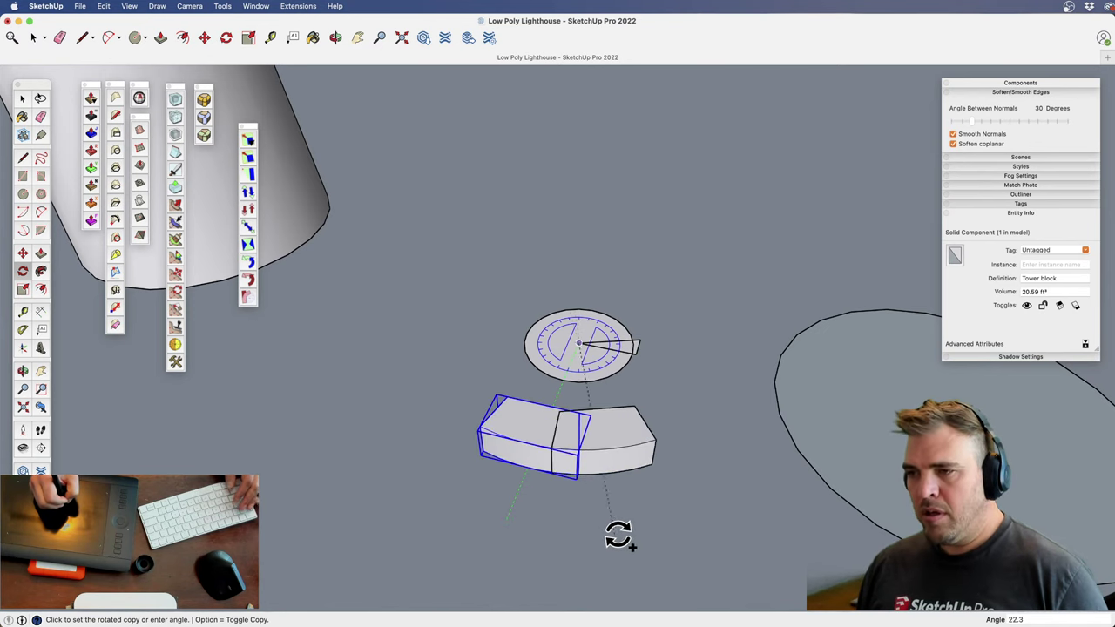
{"action": "left_click", "coordinate": [651, 533]}
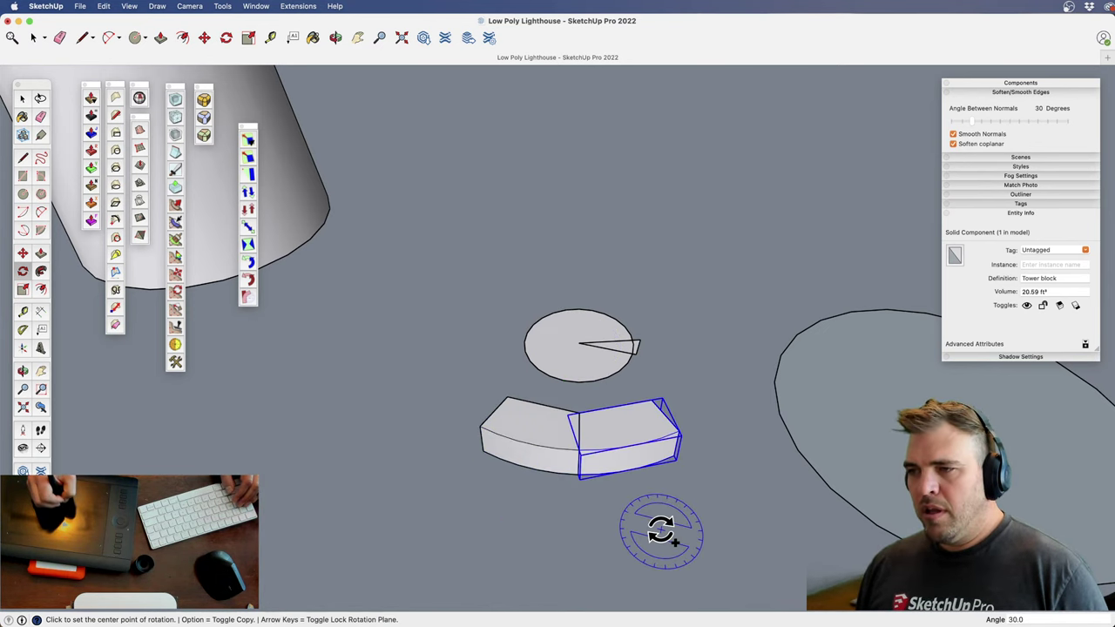
{"action": "type", "text": "11x"}
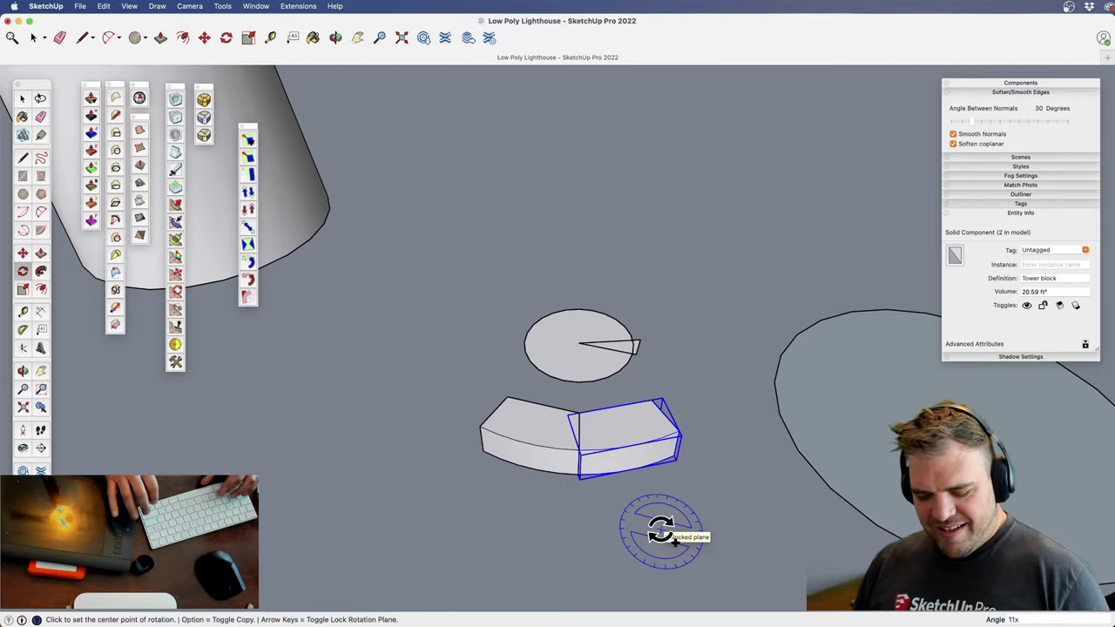
{"action": "key", "text": "Return"}
{"action": "middle_click_drag", "start_coordinate": [599, 397], "coordinate": [597, 515]}
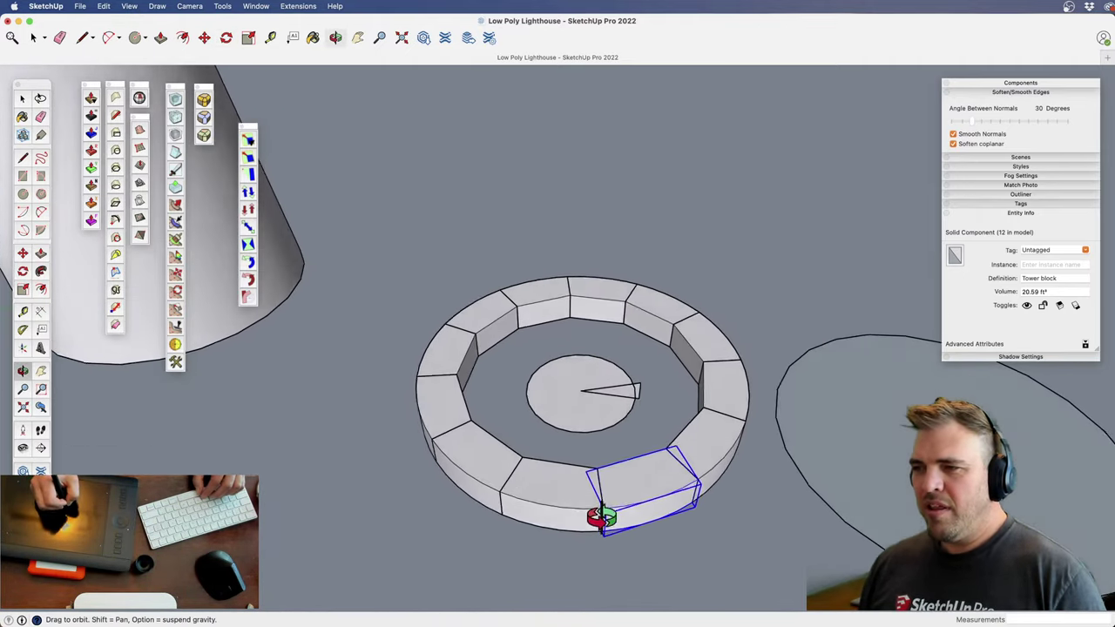
Copy the selected Tower block about 14' 3" along the green axis as a separate block outside the ring
{"action": "scroll", "coordinate": [592, 534], "scroll_direction": "down", "scroll_amount": 3}
{"action": "key", "text": "m"}
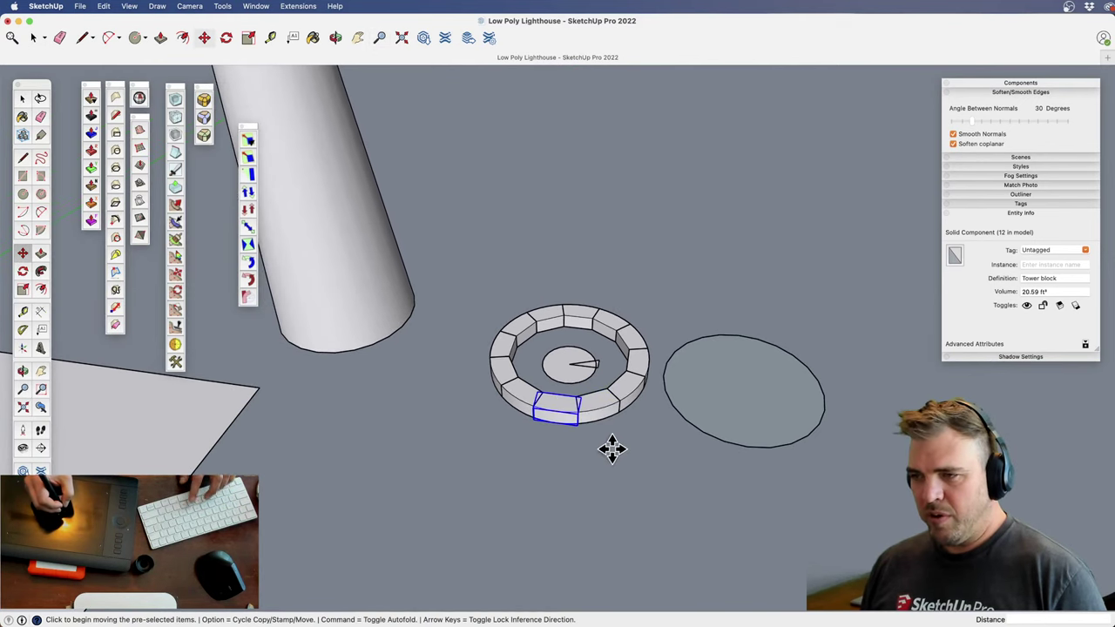
{"action": "left_click", "coordinate": [613, 448]}
{"action": "key", "text": "alt"}
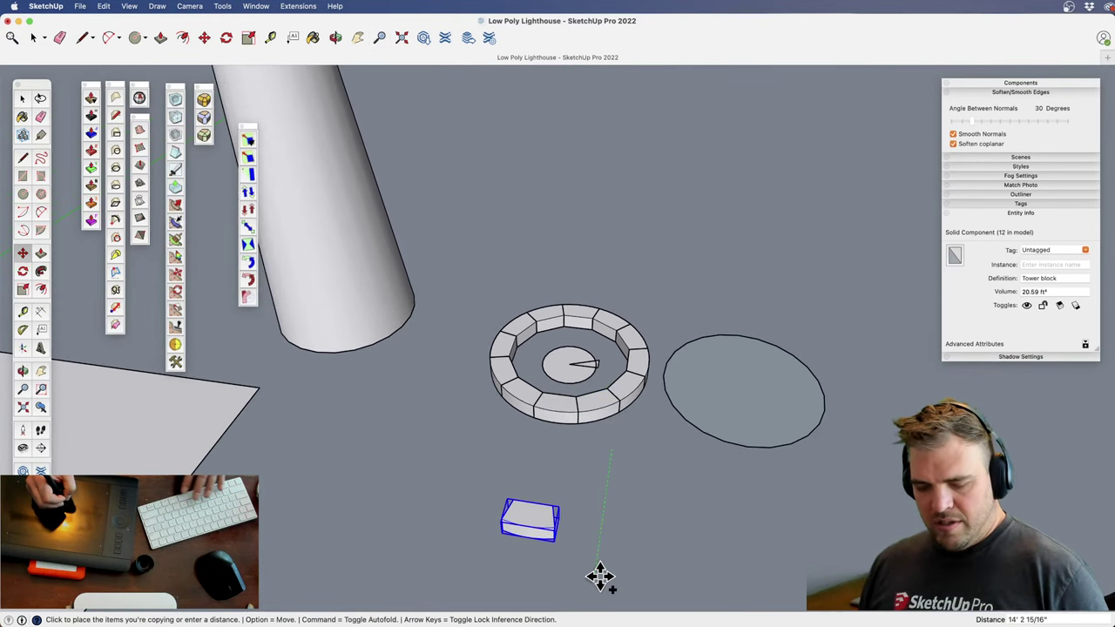
{"action": "left_click", "coordinate": [602, 575]}
Delete the circular face in the middle of the ring, keeping the small wedge that marks the center
{"action": "middle_click_drag", "start_coordinate": [567, 427], "coordinate": [502, 381]}
{"action": "middle_click_drag", "start_coordinate": [558, 413], "coordinate": [588, 396]}
{"action": "left_click", "coordinate": [581, 391]}
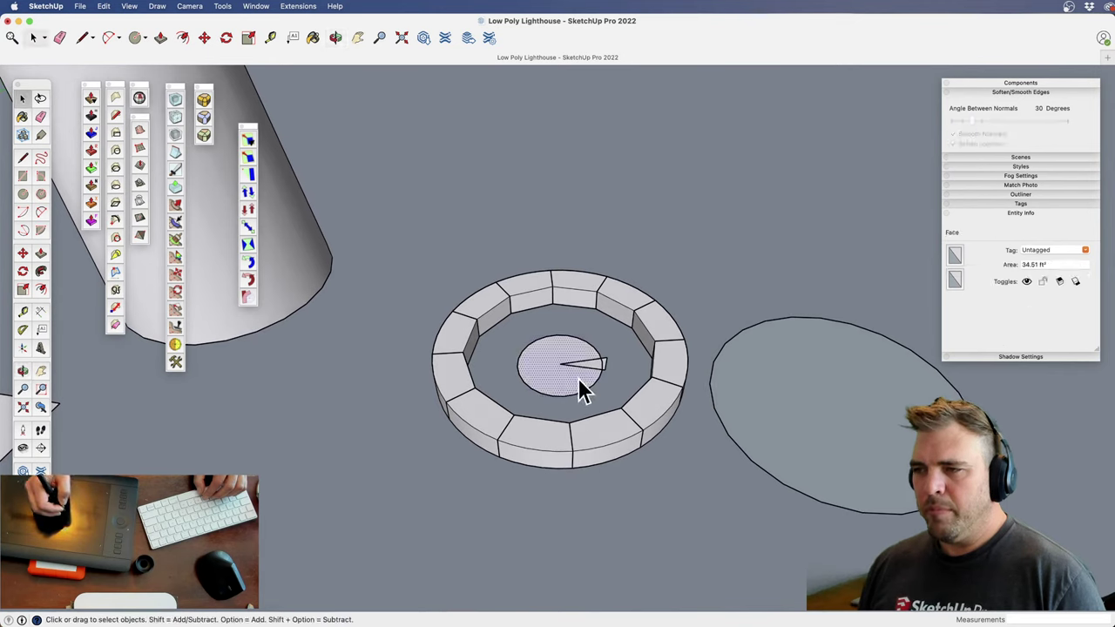
{"action": "key", "text": "Delete"}
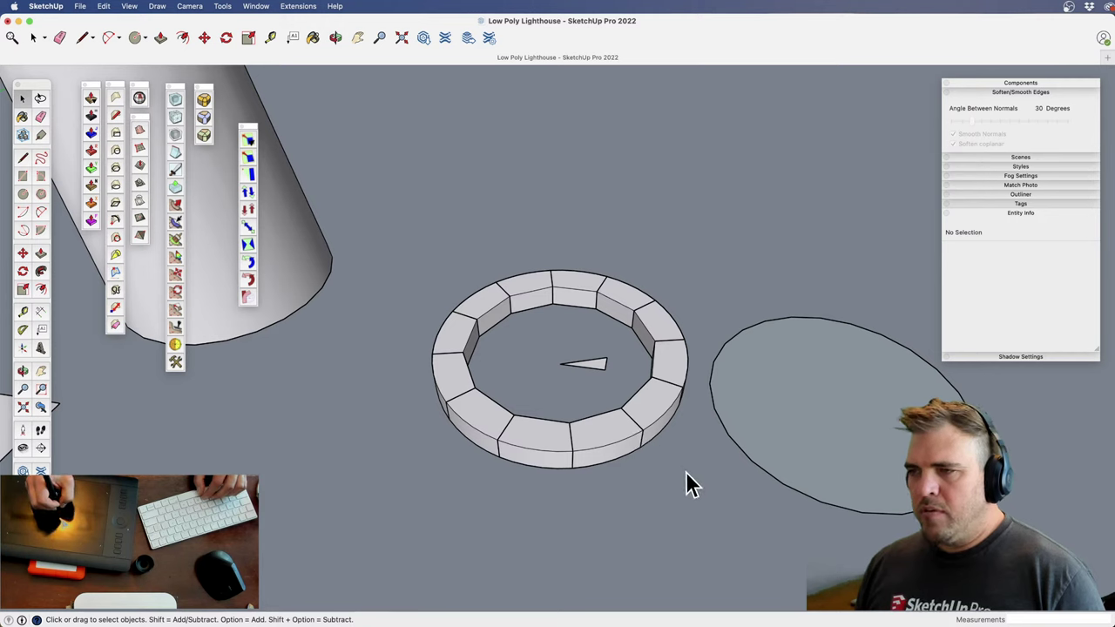
Select all 12 blocks of the ring and copy them straight up 1' 11" as a second course
{"action": "left_click_drag", "start_coordinate": [649, 287], "coordinate": [636, 265]}
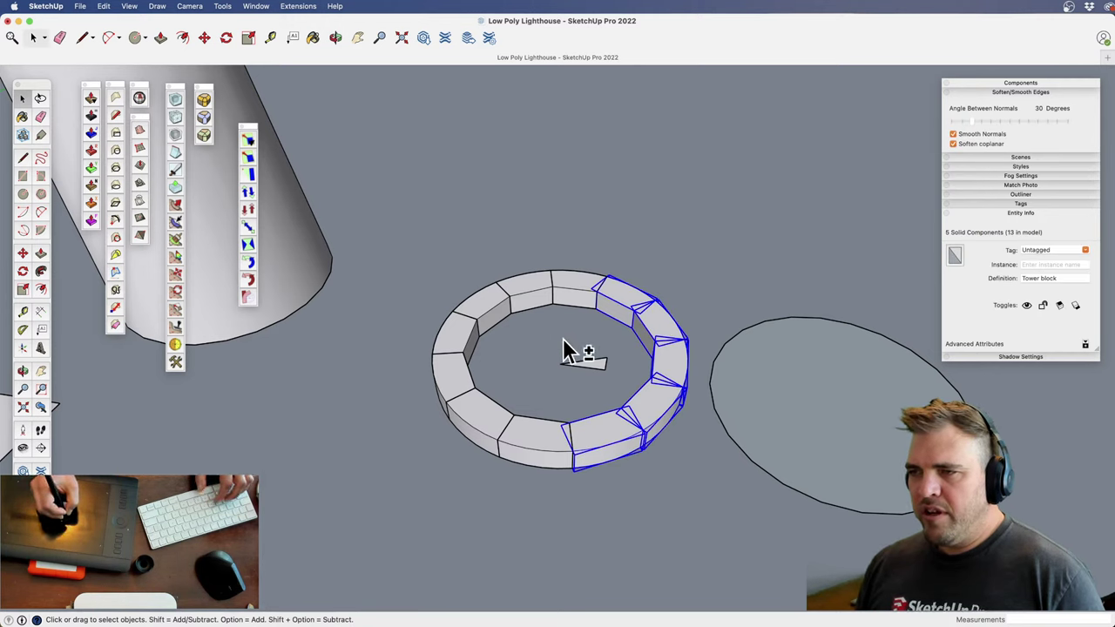
{"action": "left_click_drag", "start_coordinate": [566, 362], "coordinate": [461, 300], "text": "shift"}
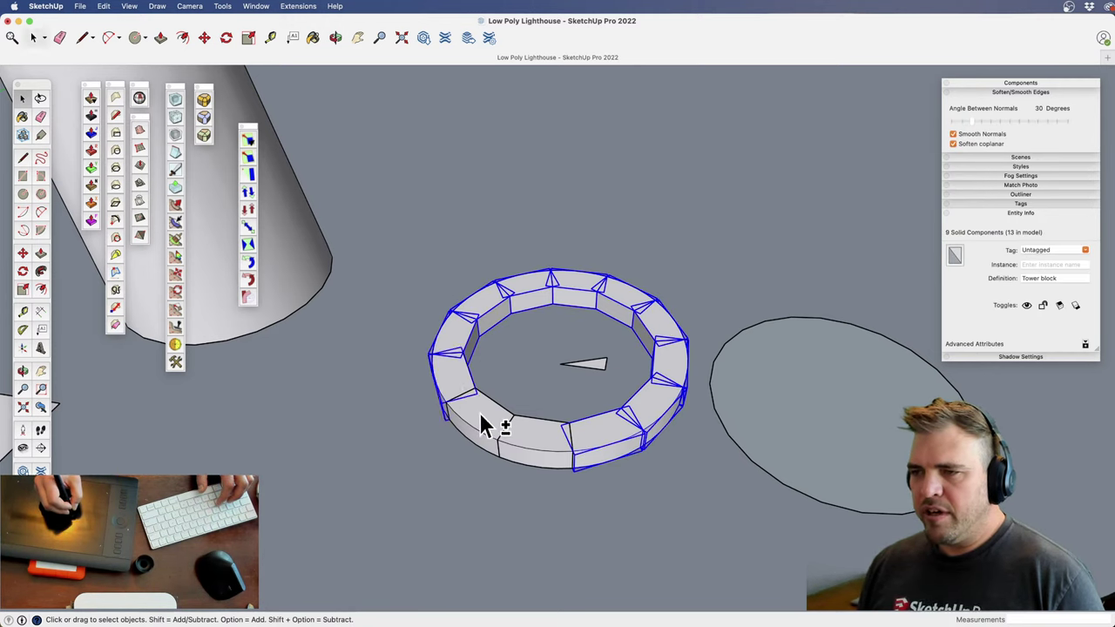
{"action": "left_click", "coordinate": [555, 461], "text": "shift"}
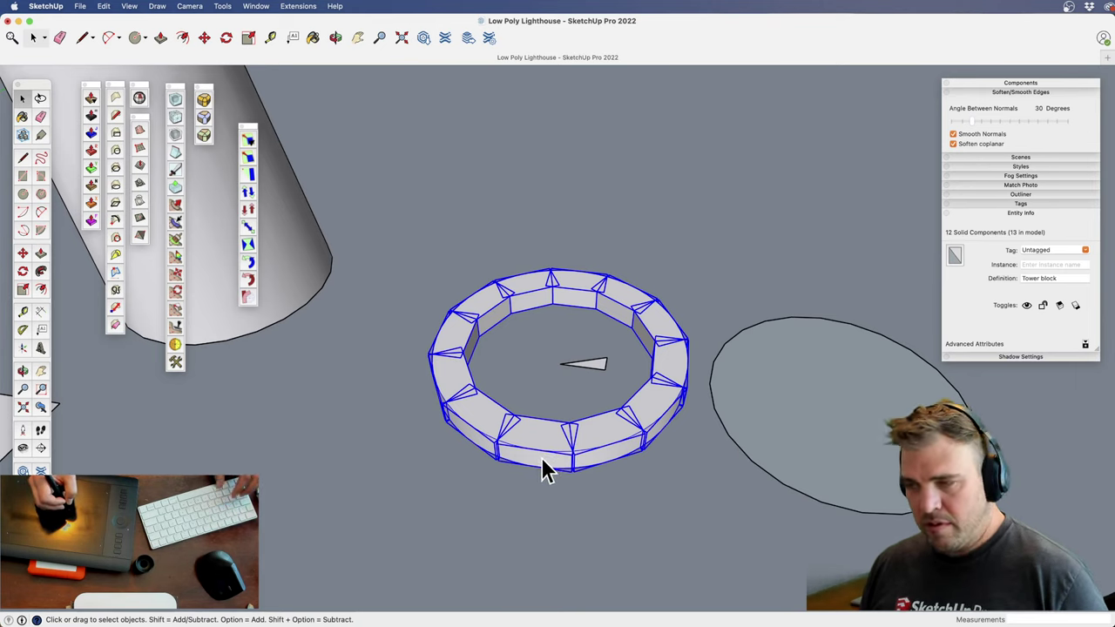
{"action": "left_click", "coordinate": [589, 401]}
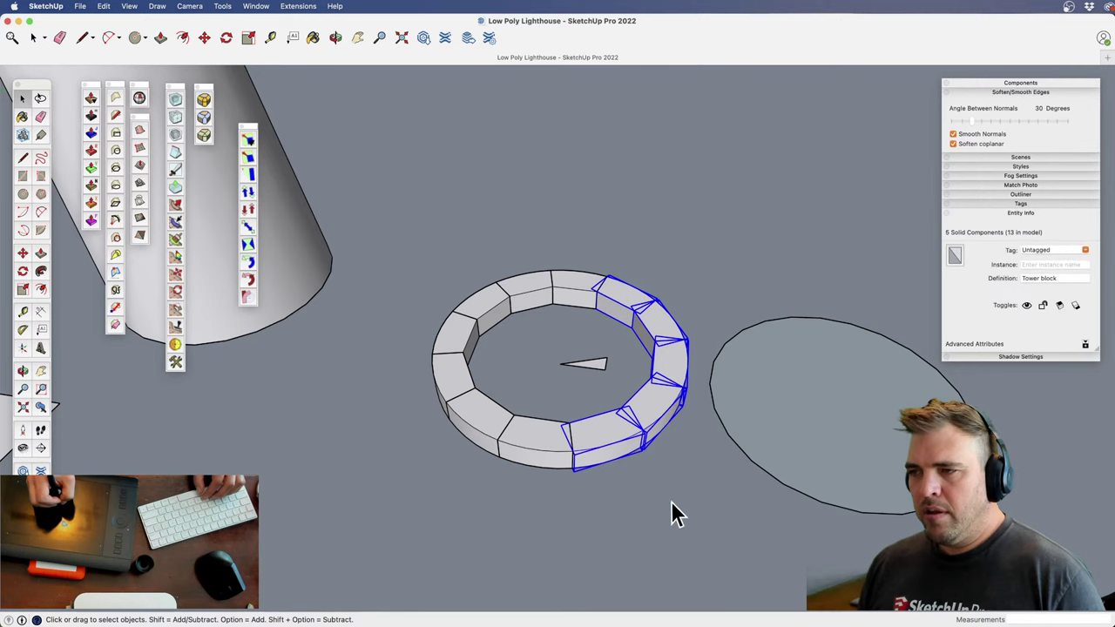
{"action": "key", "text": "o"}
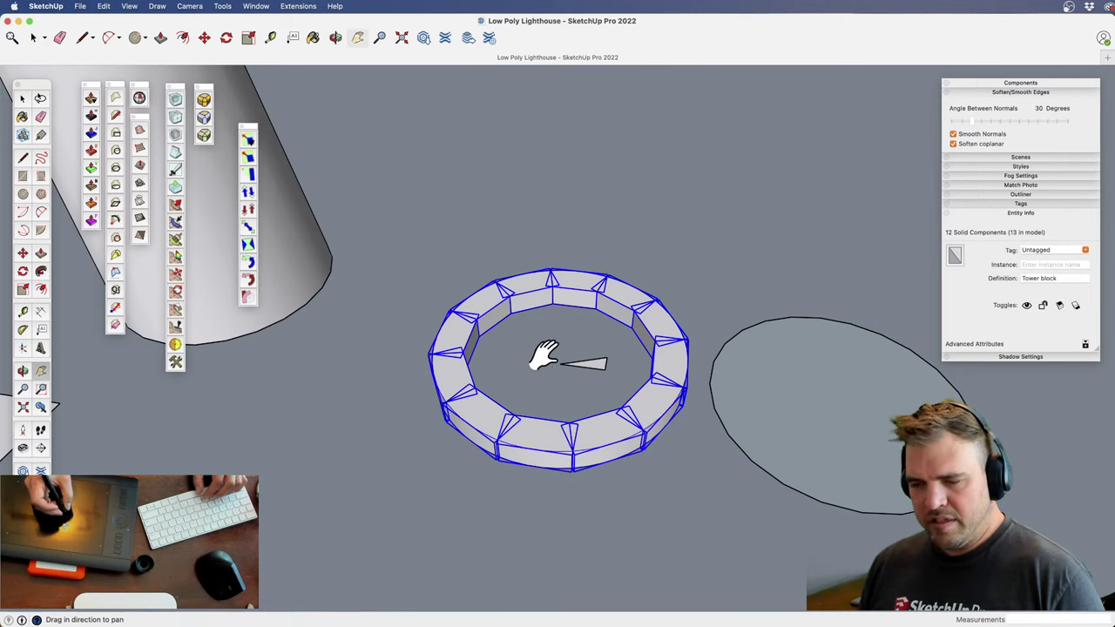
{"action": "left_click_drag", "start_coordinate": [565, 366], "coordinate": [452, 316]}
{"action": "scroll", "coordinate": [572, 386], "scroll_direction": "up", "scroll_amount": 3}
{"action": "key", "text": "m"}
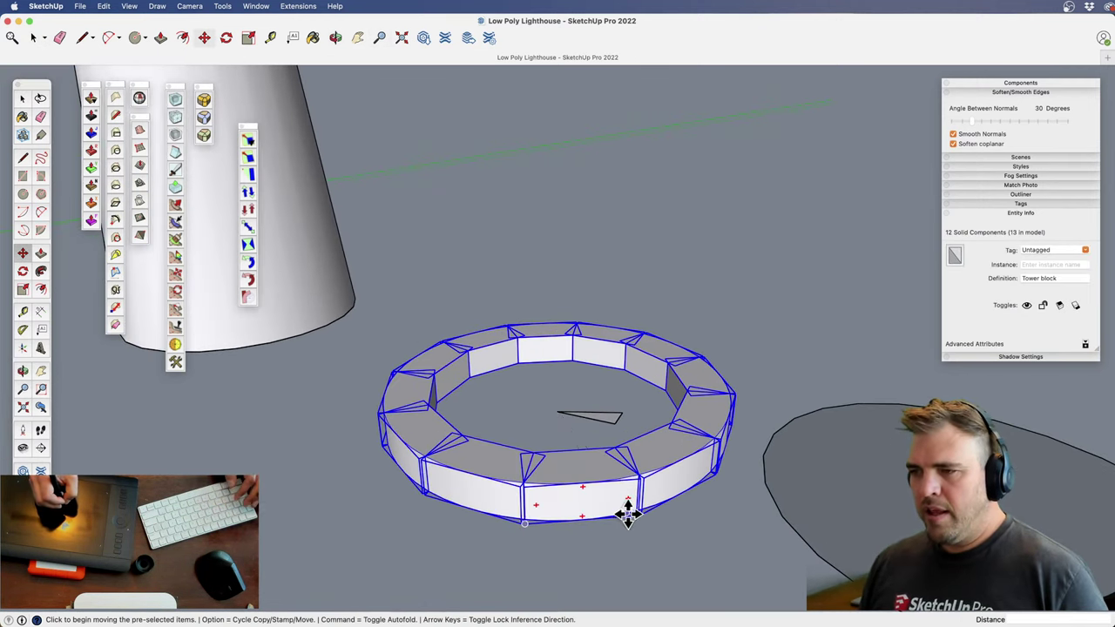
{"action": "left_click", "coordinate": [616, 516]}
{"action": "key", "text": "alt"}
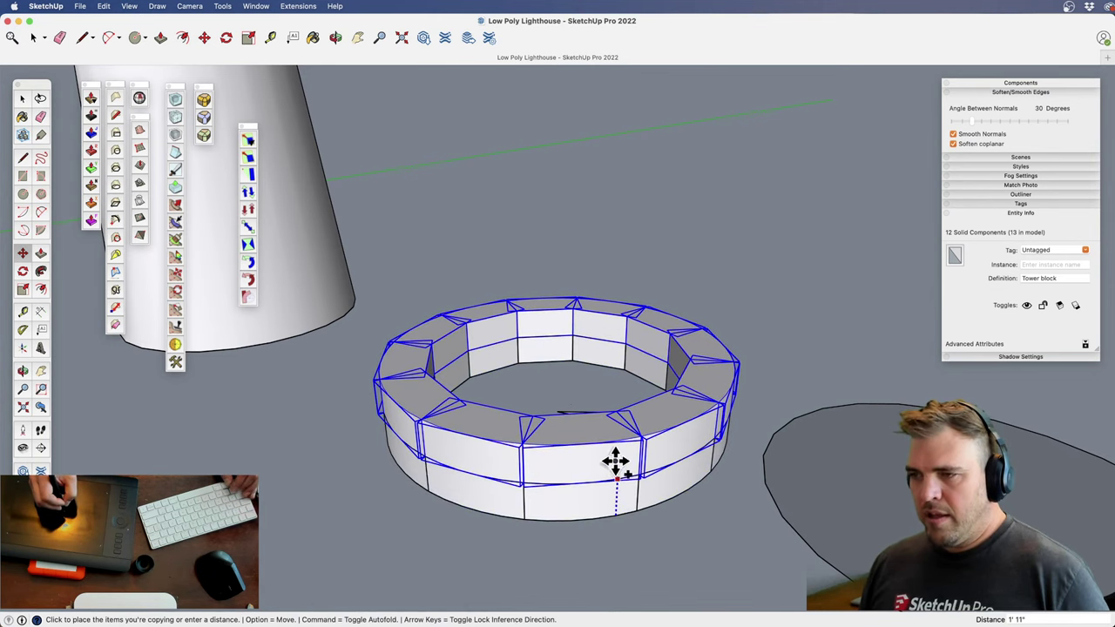
{"action": "left_click", "coordinate": [599, 476]}
Rotate the second course 15 degrees about the wedge's center point to stagger the joints
{"action": "key", "text": "o"}
{"action": "left_click_drag", "start_coordinate": [572, 424], "coordinate": [556, 376]}
{"action": "key", "text": "q"}
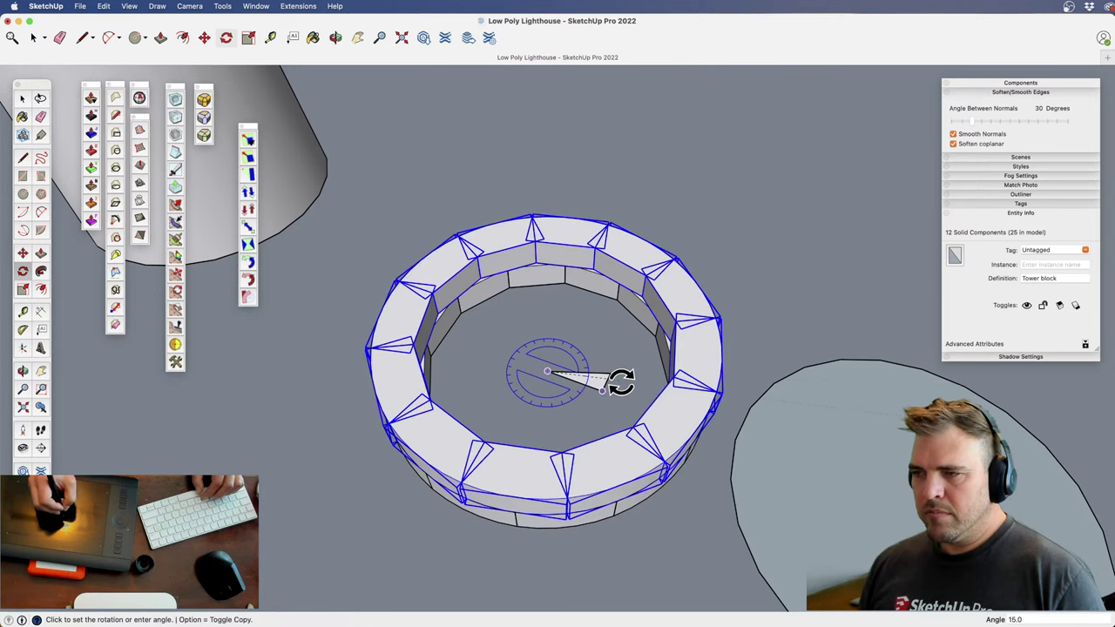
{"action": "left_click", "coordinate": [615, 380]}
Copy the staggered course straight up 1' 11" as a third course
{"action": "middle_click_drag", "start_coordinate": [614, 380], "coordinate": [604, 321]}
{"action": "key", "text": "m"}
{"action": "key", "text": "alt"}
{"action": "left_click", "coordinate": [639, 484]}
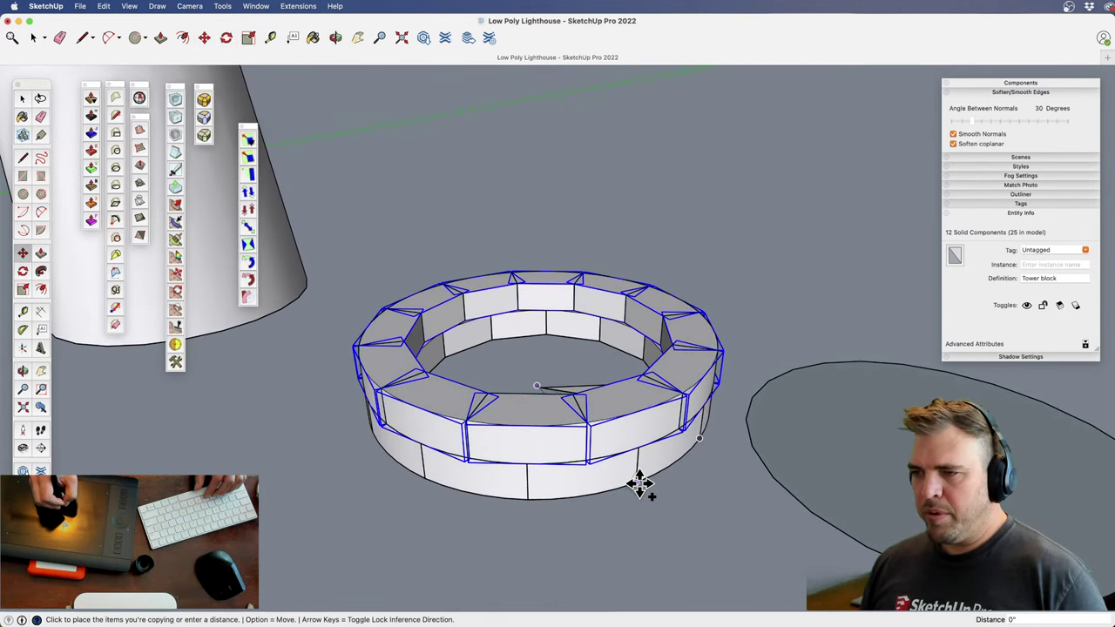
{"action": "left_click", "coordinate": [640, 448]}
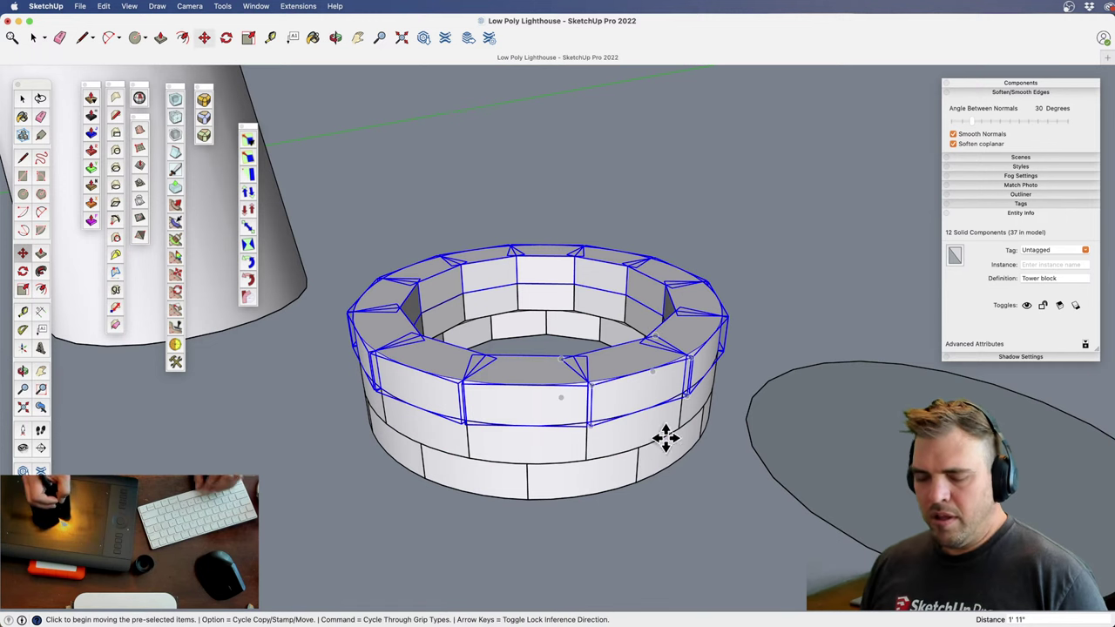
Rotate the third course 15 degrees about the wedge's center point
{"action": "key", "text": "h"}
{"action": "left_click_drag", "start_coordinate": [577, 339], "coordinate": [569, 344]}
{"action": "key", "text": "o"}
{"action": "left_click_drag", "start_coordinate": [571, 413], "coordinate": [575, 438]}
{"action": "middle_click_drag", "start_coordinate": [574, 437], "coordinate": [578, 416]}
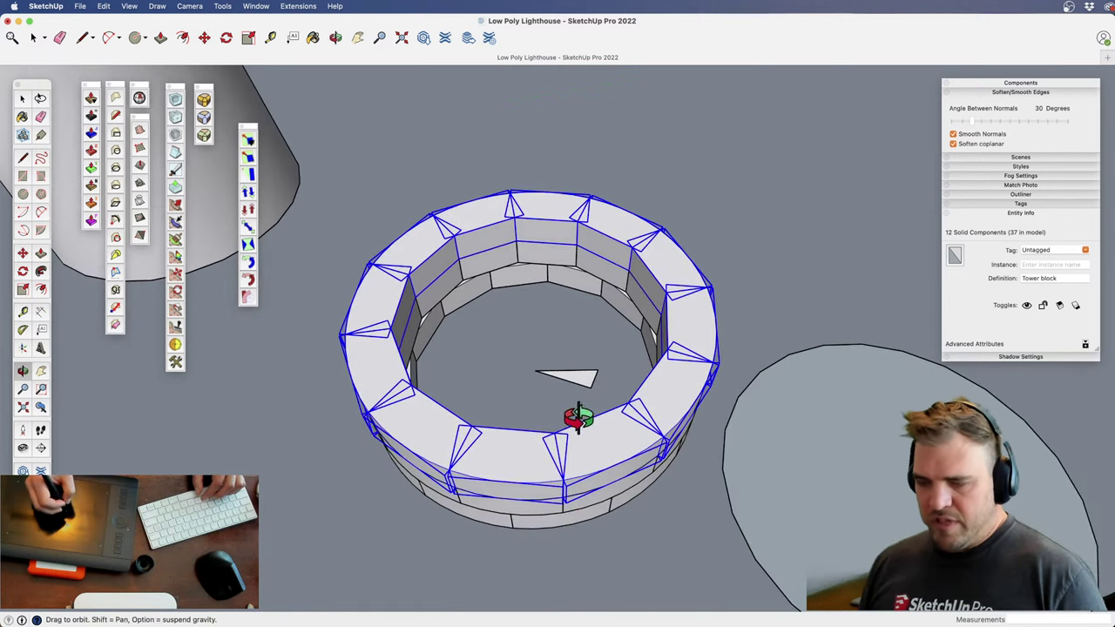
{"action": "key", "text": "q"}
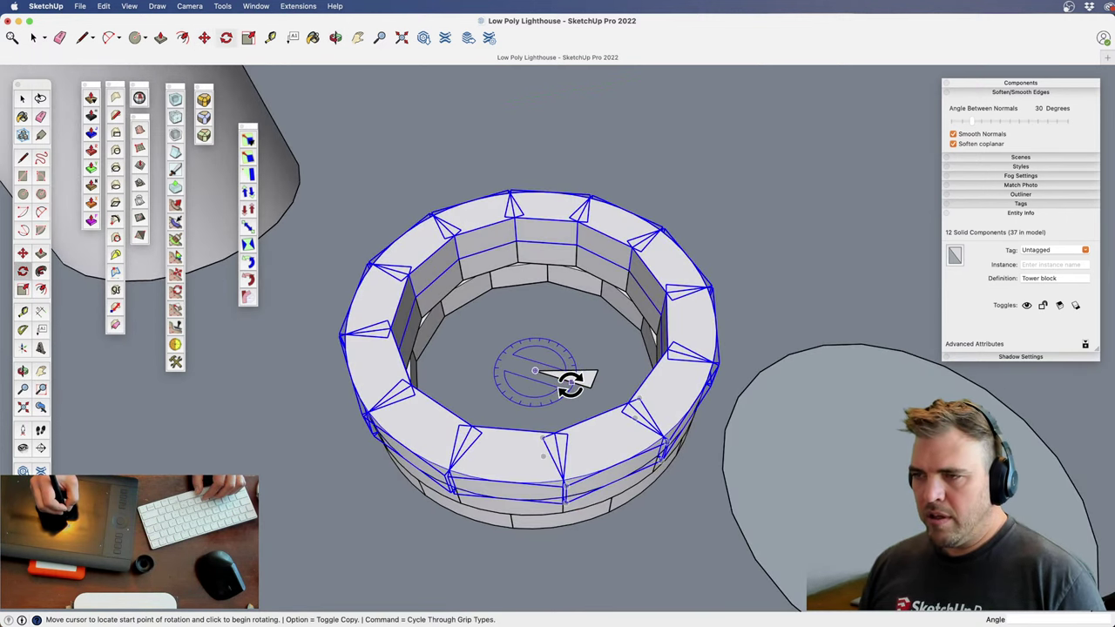
{"action": "left_click", "coordinate": [568, 380]}
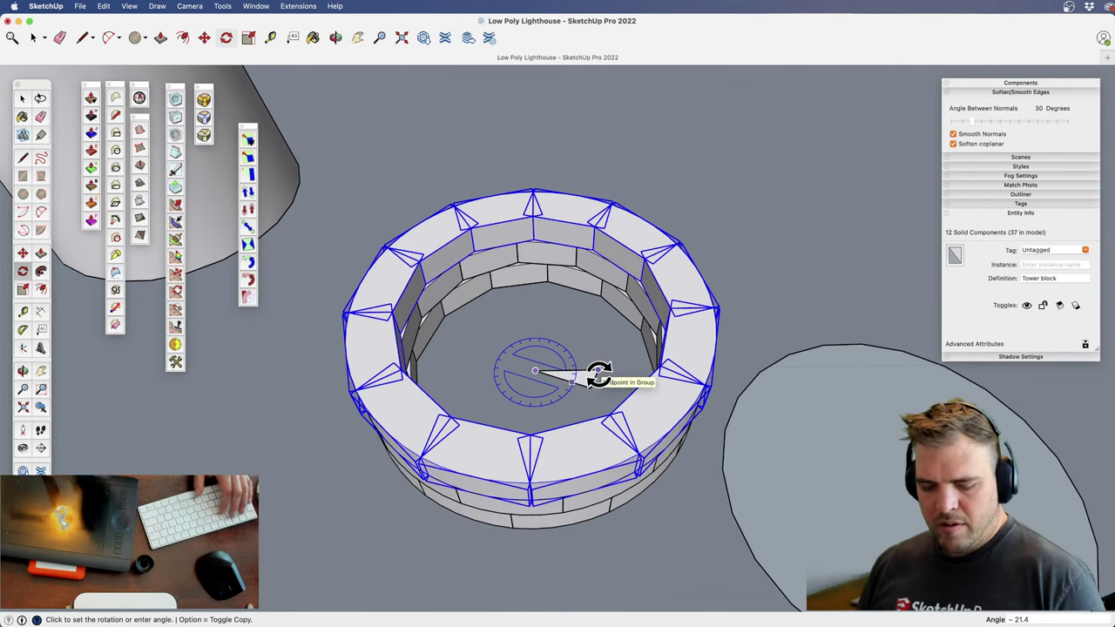
{"action": "type", "text": "15"}
{"action": "key", "text": "Return"}
Undo the added courses and 15-degree rotations, back to two rings with aligned joints
{"action": "middle_click_drag", "start_coordinate": [534, 431], "coordinate": [560, 449], "text": "shift"}
{"action": "key", "text": "space"}
{"action": "left_click", "coordinate": [594, 547]}
{"action": "key", "text": "z"}
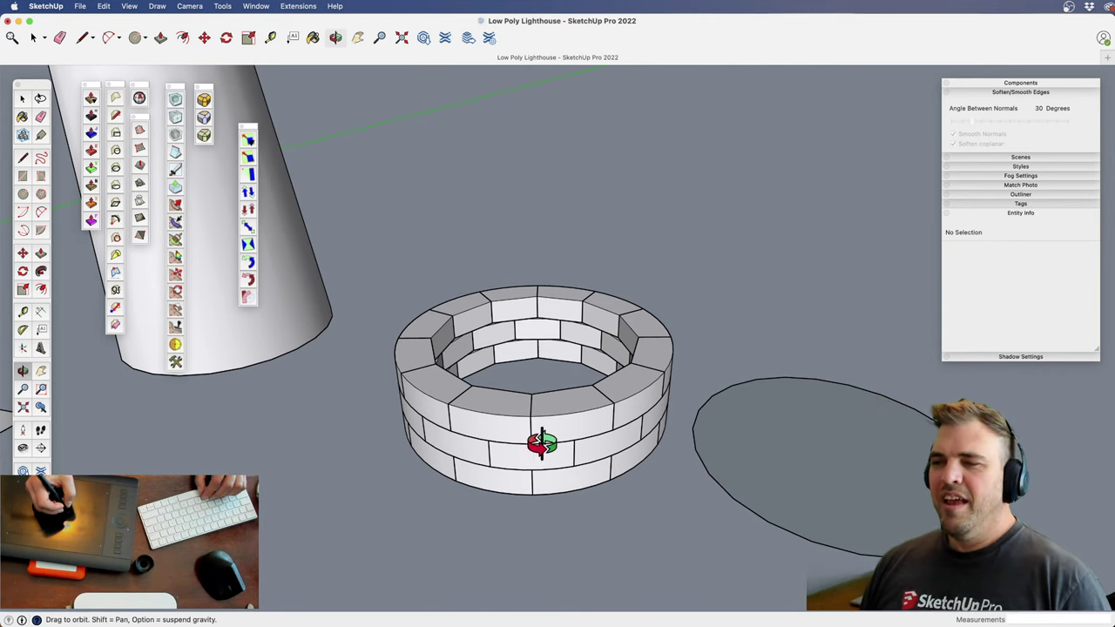
{"action": "middle_click_drag", "start_coordinate": [492, 466], "coordinate": [567, 478]}
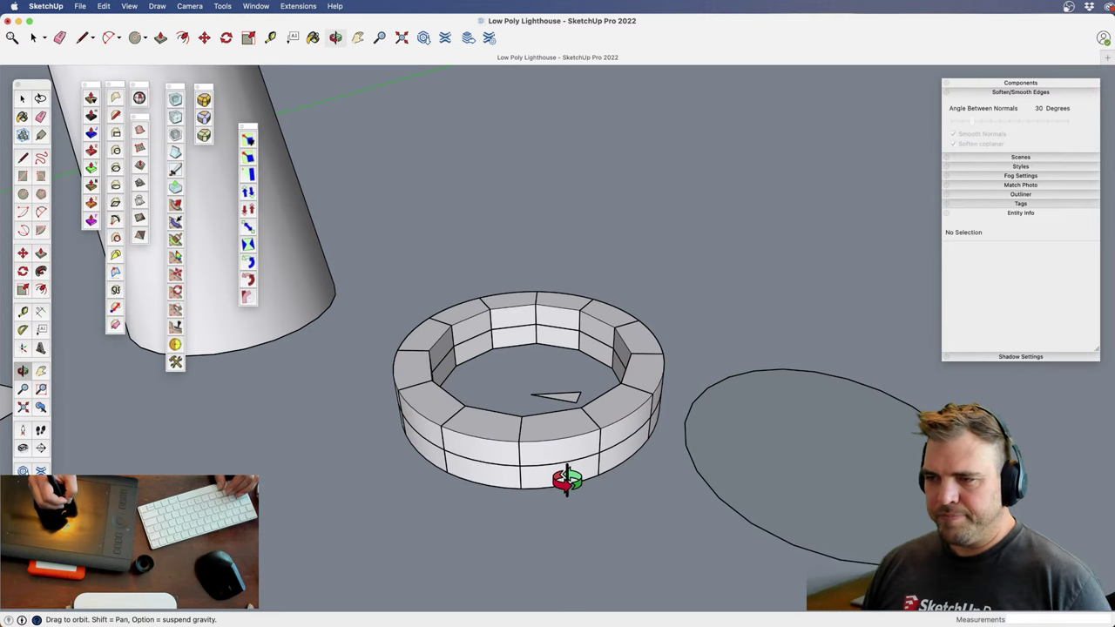
Select the 12 blocks of the upper ring and rotate them 10 degrees about the wedge's center point
{"action": "middle_click_drag", "start_coordinate": [554, 440], "coordinate": [617, 254]}
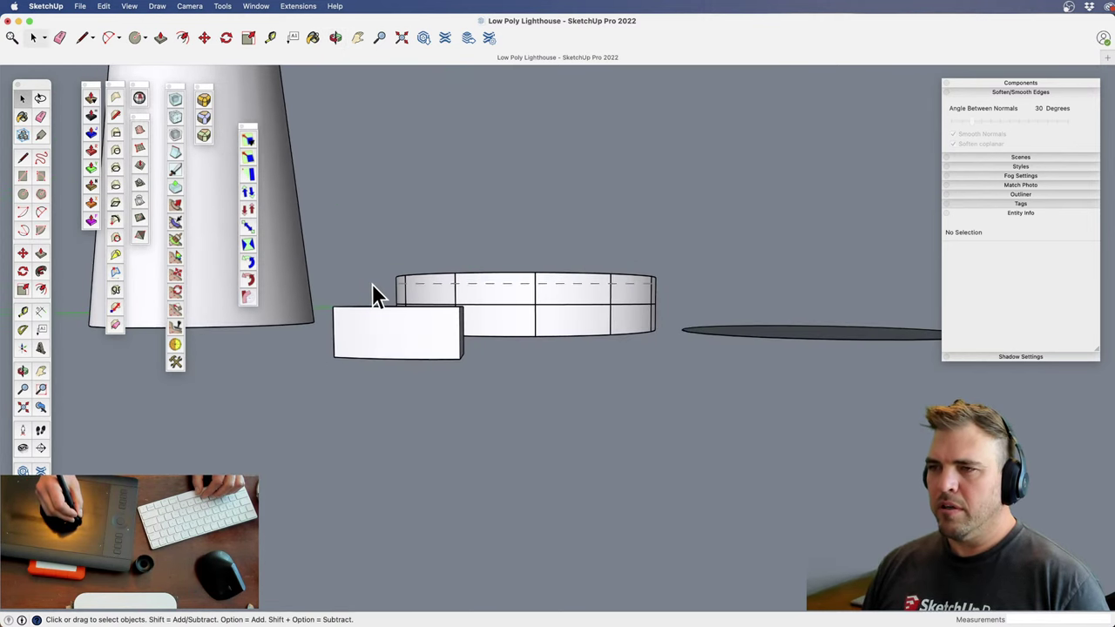
{"action": "left_click_drag", "start_coordinate": [372, 283], "coordinate": [371, 287]}
{"action": "middle_click_drag", "start_coordinate": [429, 296], "coordinate": [561, 508]}
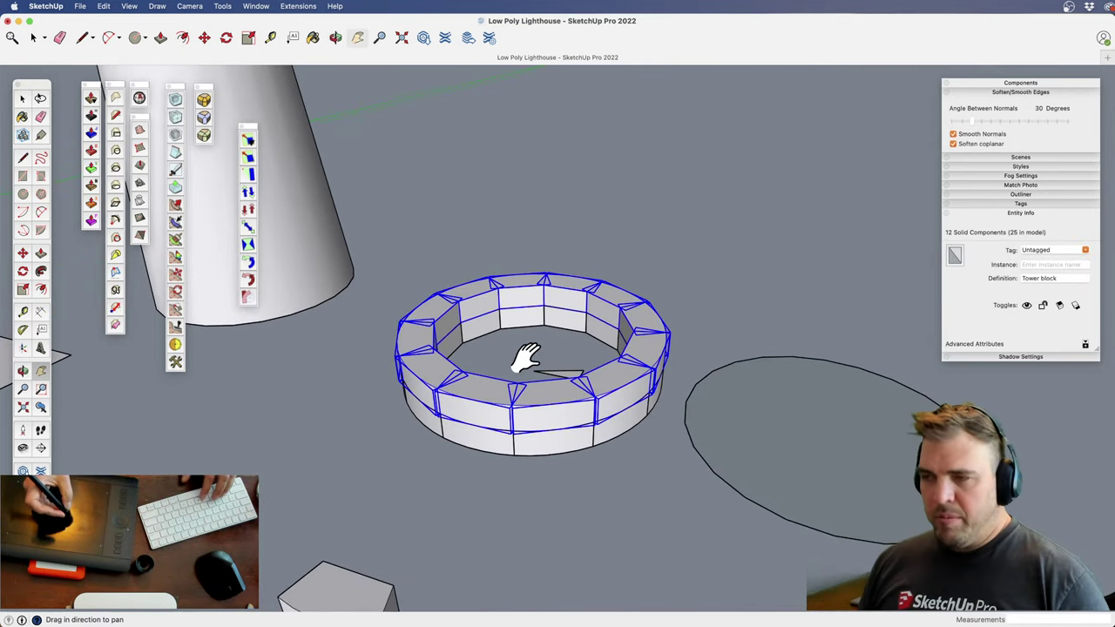
{"action": "middle_click_drag", "start_coordinate": [549, 389], "coordinate": [584, 517]}
{"action": "scroll", "coordinate": [565, 363], "scroll_direction": "up", "scroll_amount": 3}
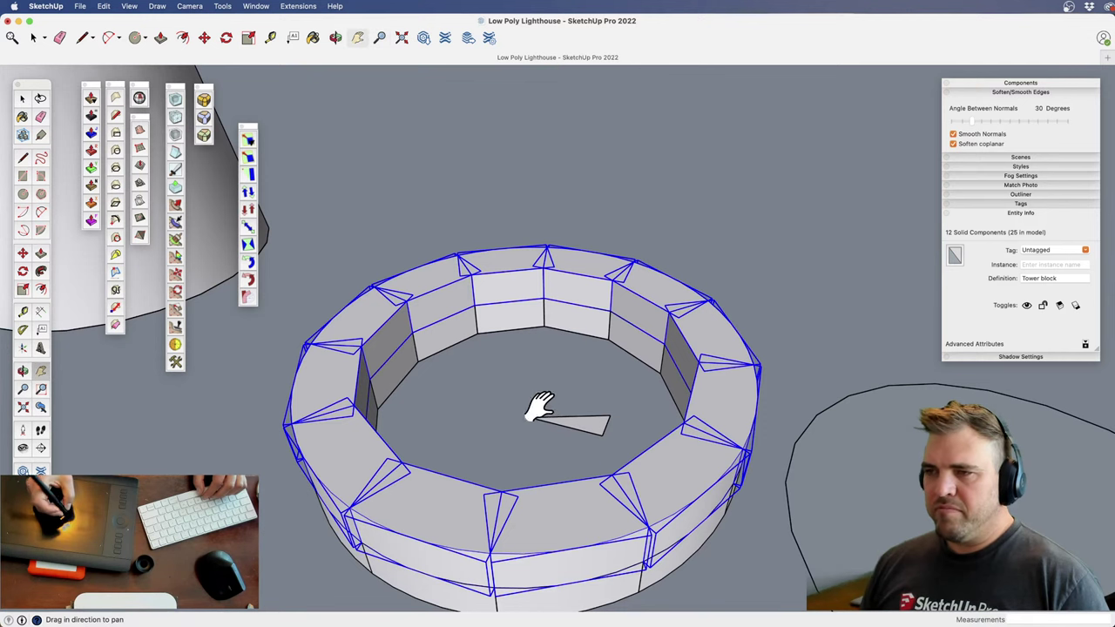
{"action": "middle_click_drag", "start_coordinate": [538, 405], "coordinate": [546, 449]}
{"action": "key", "text": "q"}
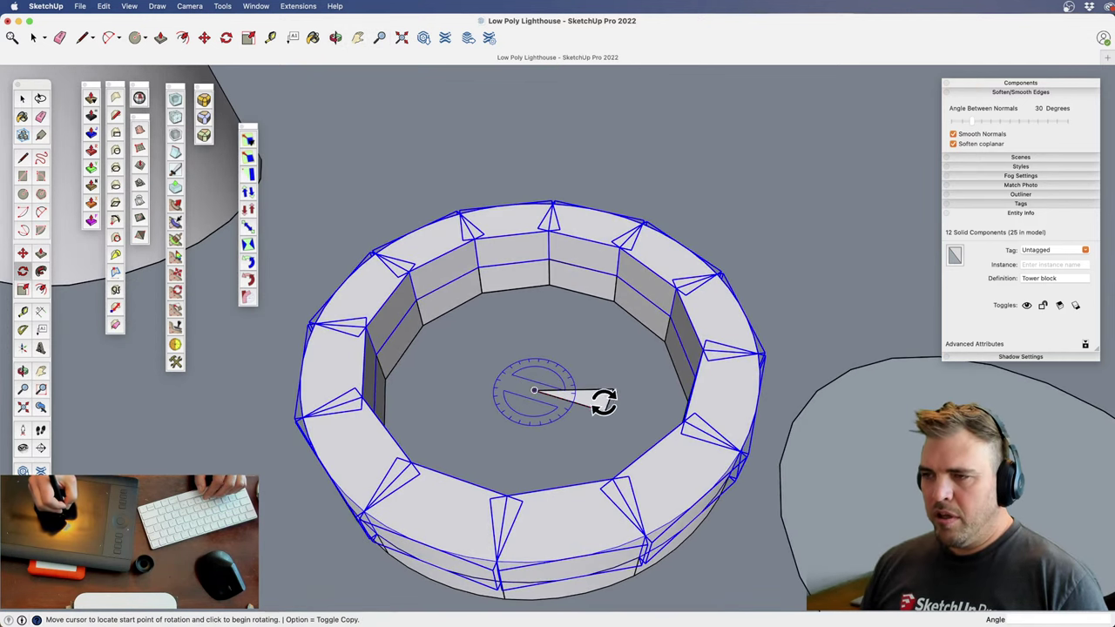
{"action": "left_click", "coordinate": [621, 413]}
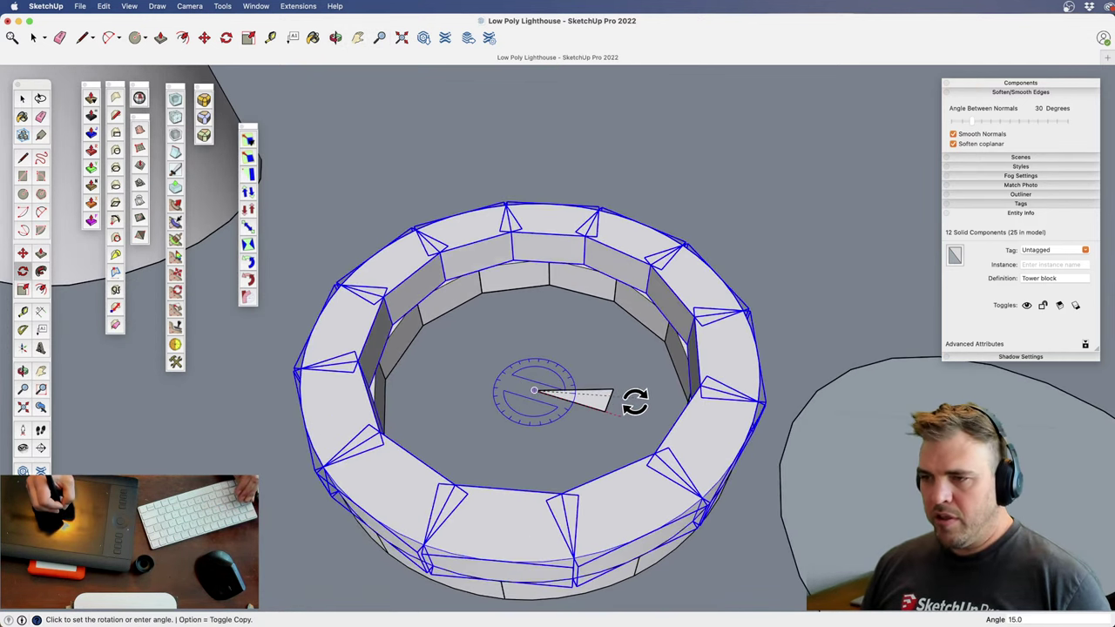
{"action": "left_click", "coordinate": [634, 401]}
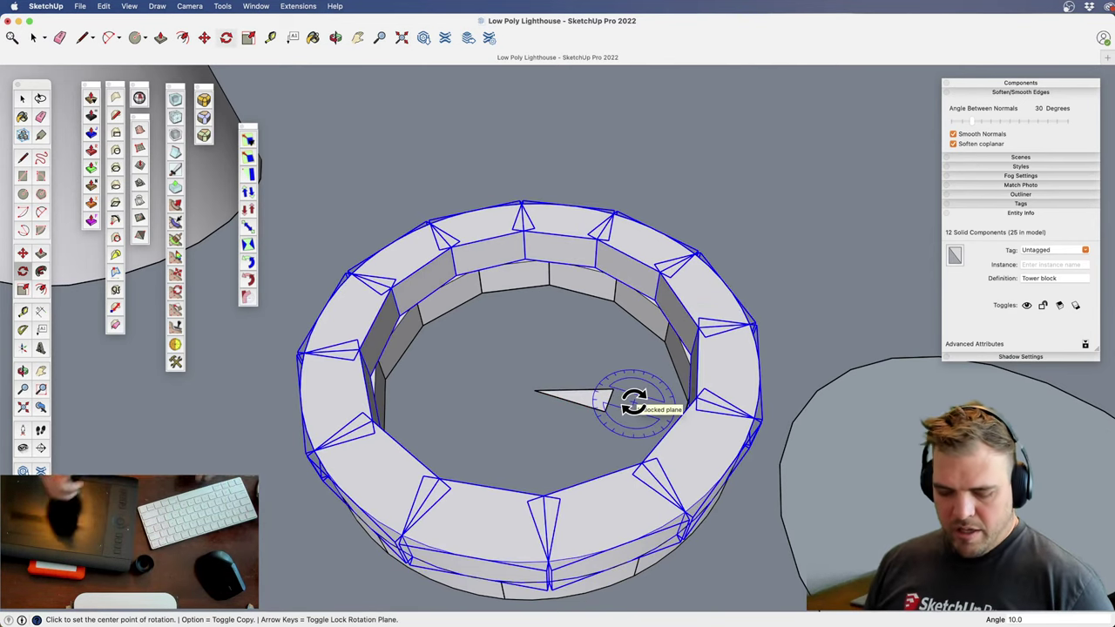
Copy the rotated upper ring straight up by one block height as a third course
{"action": "key", "text": "h"}
{"action": "middle_click_drag", "start_coordinate": [561, 463], "coordinate": [654, 249]}
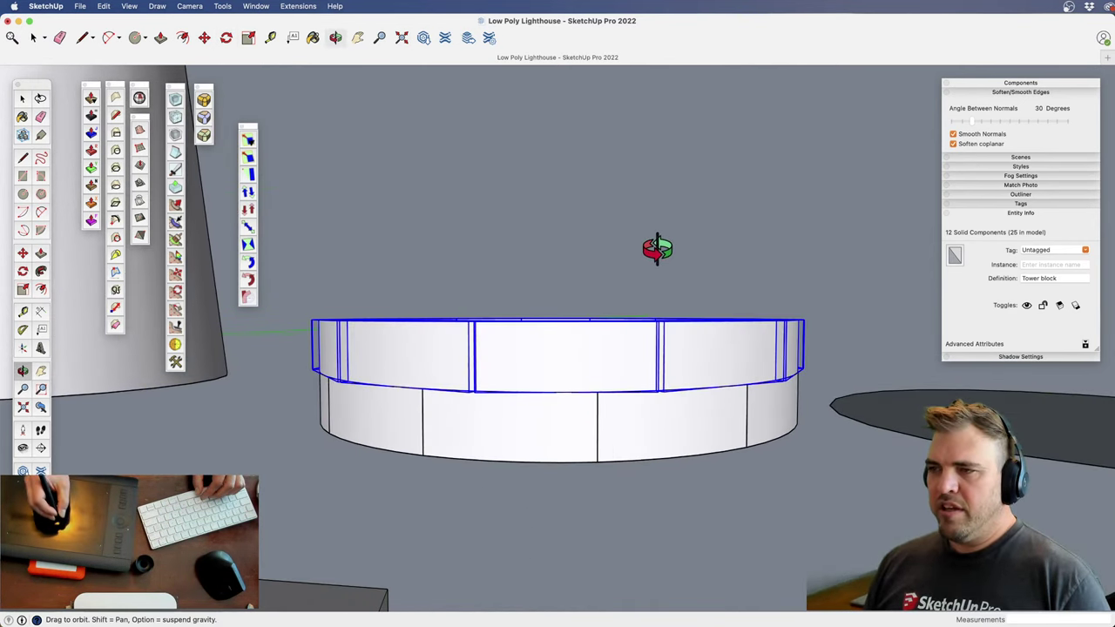
{"action": "key", "text": "space"}
{"action": "middle_click_drag", "start_coordinate": [679, 335], "coordinate": [712, 287]}
{"action": "key", "text": "m"}
{"action": "key", "text": "alt"}
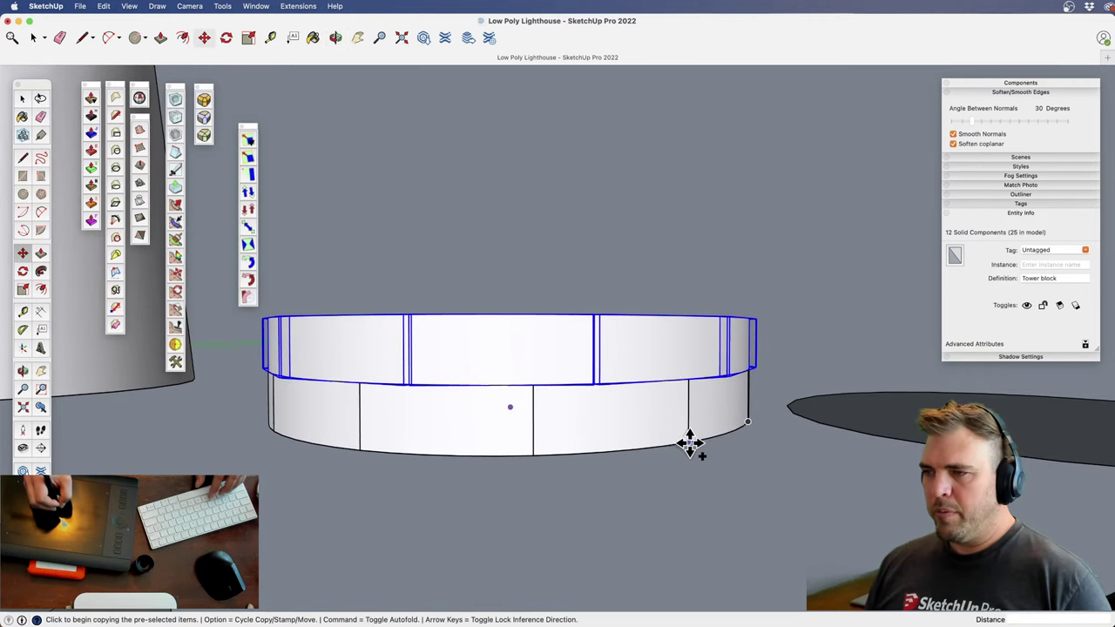
{"action": "left_click", "coordinate": [688, 443]}
{"action": "left_click", "coordinate": [692, 380]}
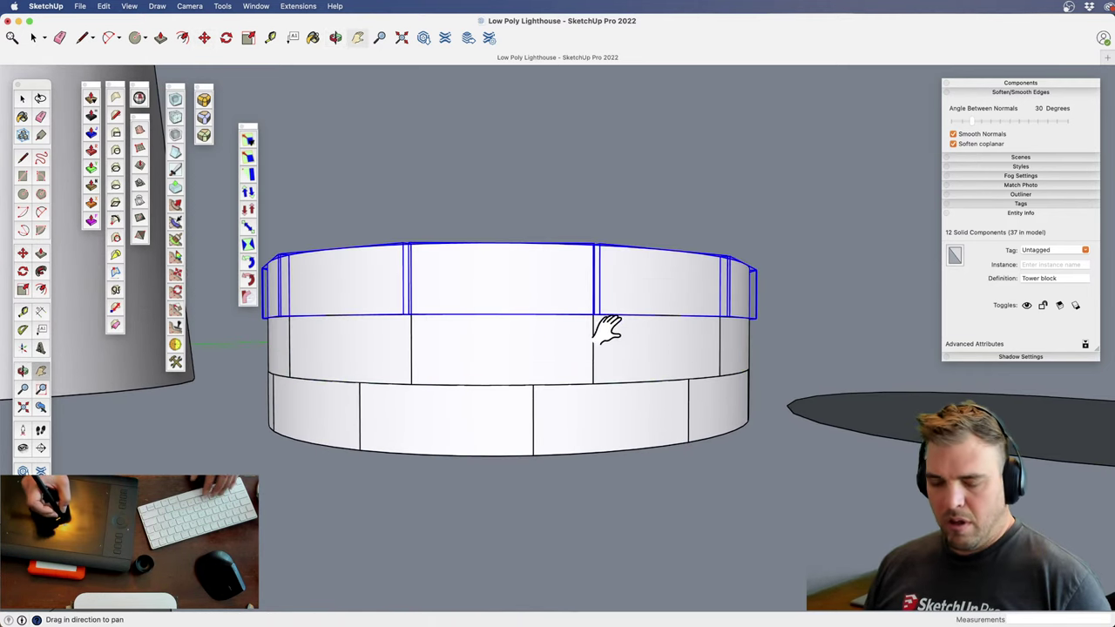
Rotate the third course of blocks 10 degrees about the wedge's center point
{"action": "middle_click_drag", "start_coordinate": [605, 319], "coordinate": [567, 372]}
{"action": "key", "text": "q"}
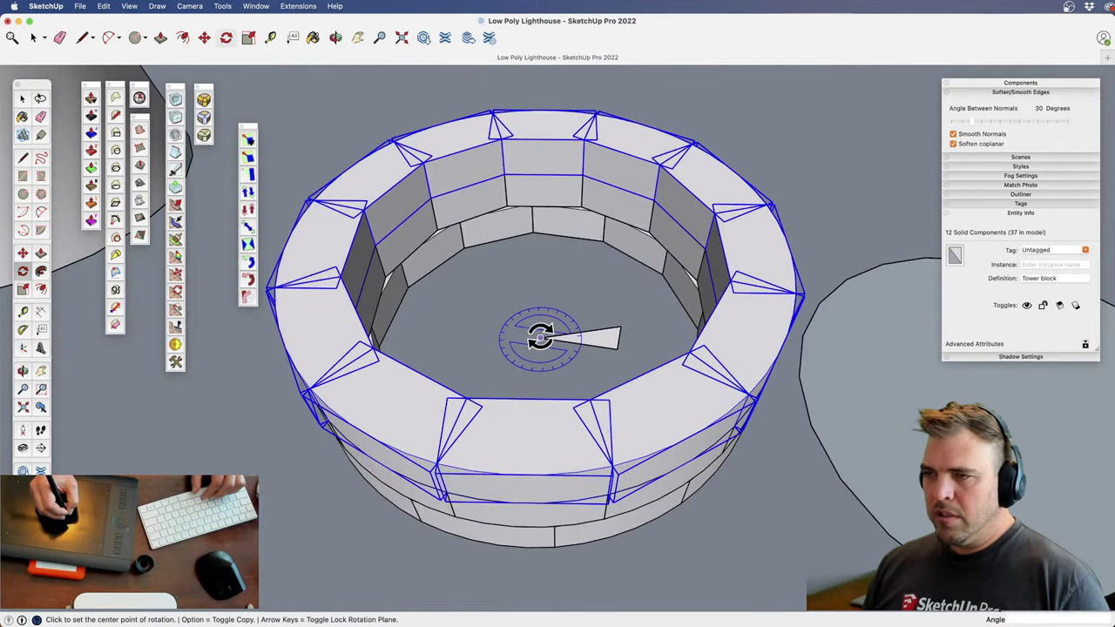
{"action": "left_click", "coordinate": [540, 337]}
{"action": "left_click", "coordinate": [577, 342]}
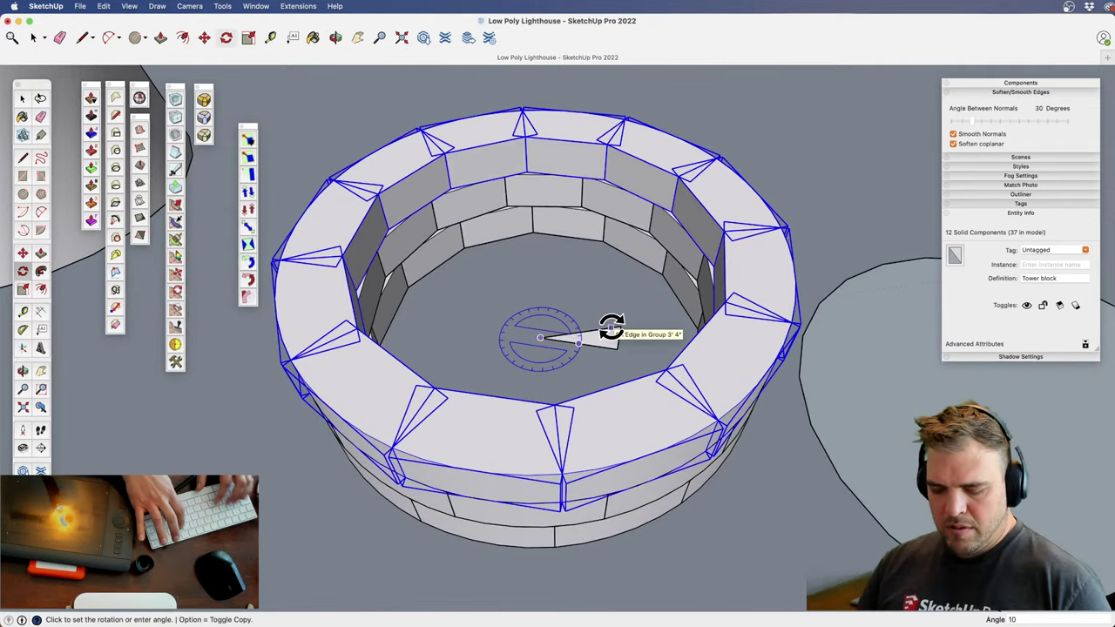
{"action": "left_click", "coordinate": [608, 324]}
{"action": "middle_click_drag", "start_coordinate": [612, 330], "coordinate": [607, 242]}
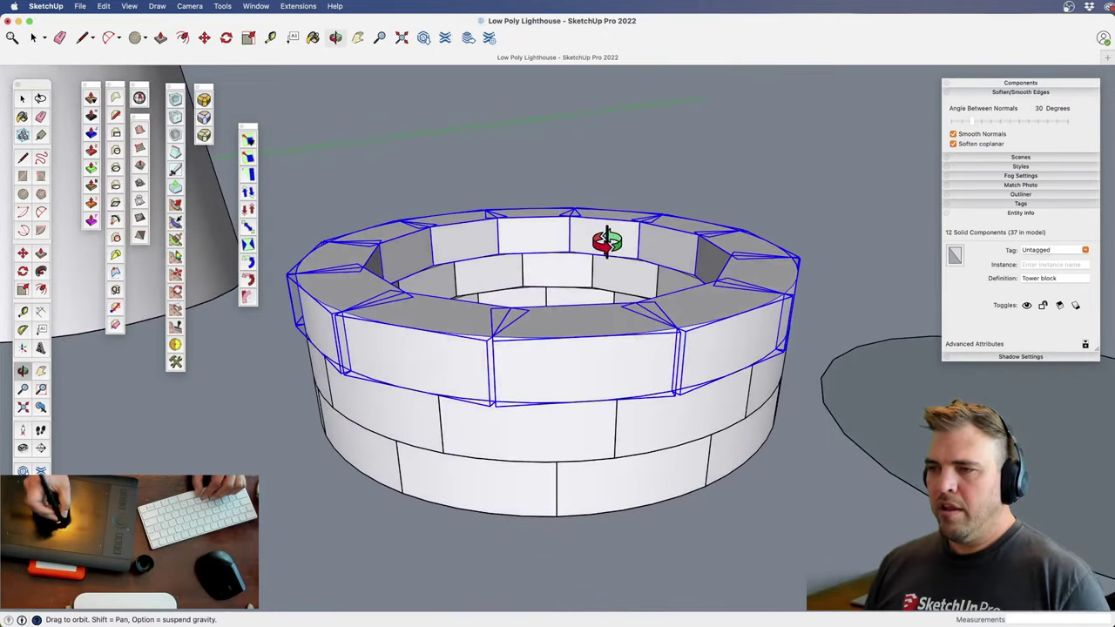
Select all three rings without the center wedge and copy them straight up by 5' 9", repeated as a 12x array
{"action": "scroll", "coordinate": [576, 357], "scroll_direction": "down", "scroll_amount": 4}
{"action": "middle_click_drag", "start_coordinate": [580, 383], "coordinate": [568, 336], "text": "shift"}
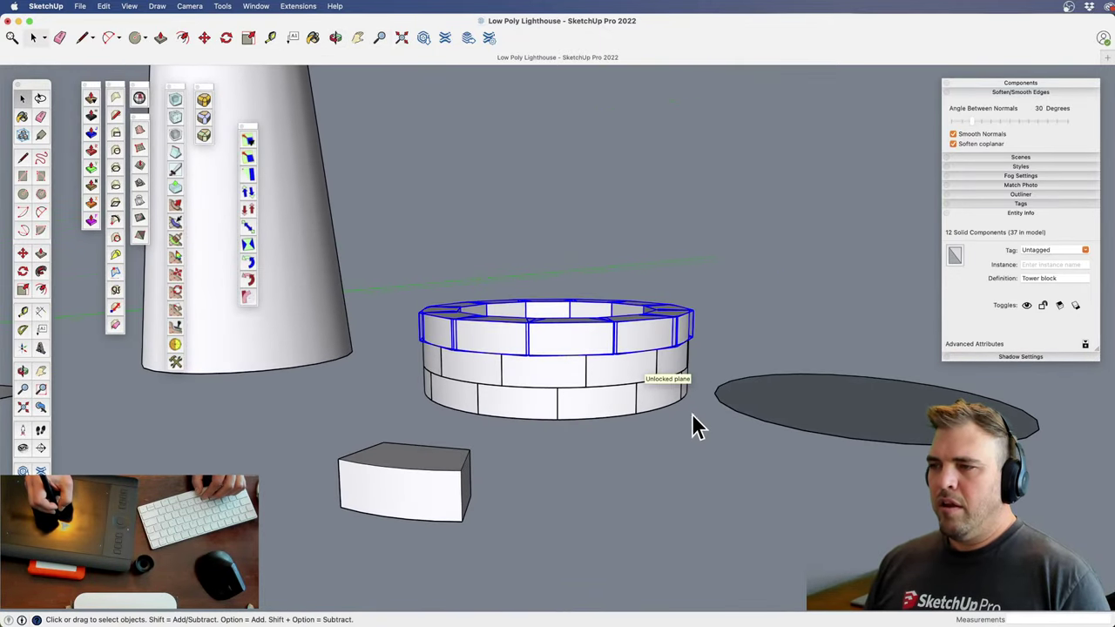
{"action": "left_click_drag", "start_coordinate": [393, 270], "coordinate": [710, 436]}
{"action": "middle_click_drag", "start_coordinate": [546, 326], "coordinate": [518, 555]}
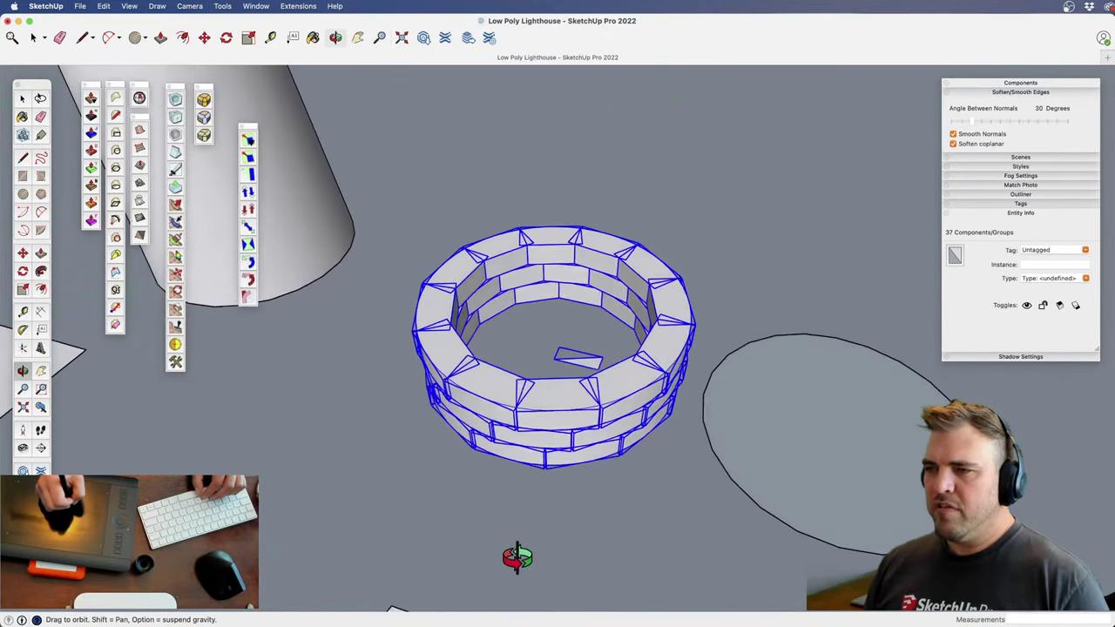
{"action": "middle_click_drag", "start_coordinate": [579, 392], "coordinate": [589, 376]}
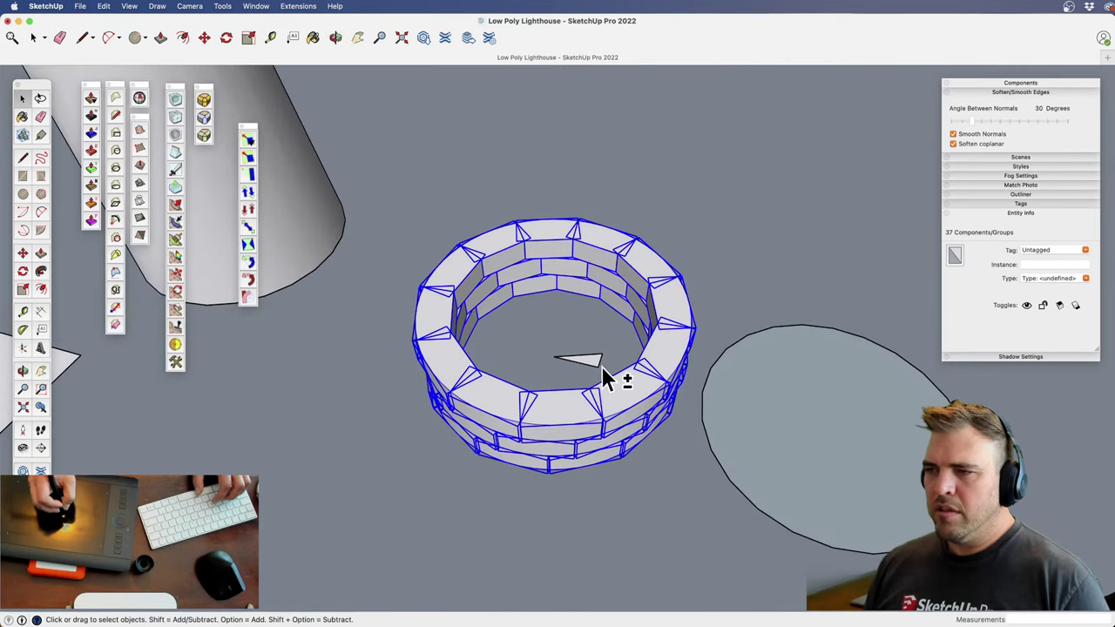
{"action": "middle_click_drag", "start_coordinate": [593, 425], "coordinate": [589, 471], "text": "shift"}
{"action": "middle_click_drag", "start_coordinate": [589, 470], "coordinate": [555, 277]}
{"action": "key", "text": "z"}
{"action": "scroll", "coordinate": [563, 270], "scroll_direction": "down", "scroll_amount": 3}
{"action": "middle_click_drag", "start_coordinate": [597, 475], "coordinate": [561, 396]}
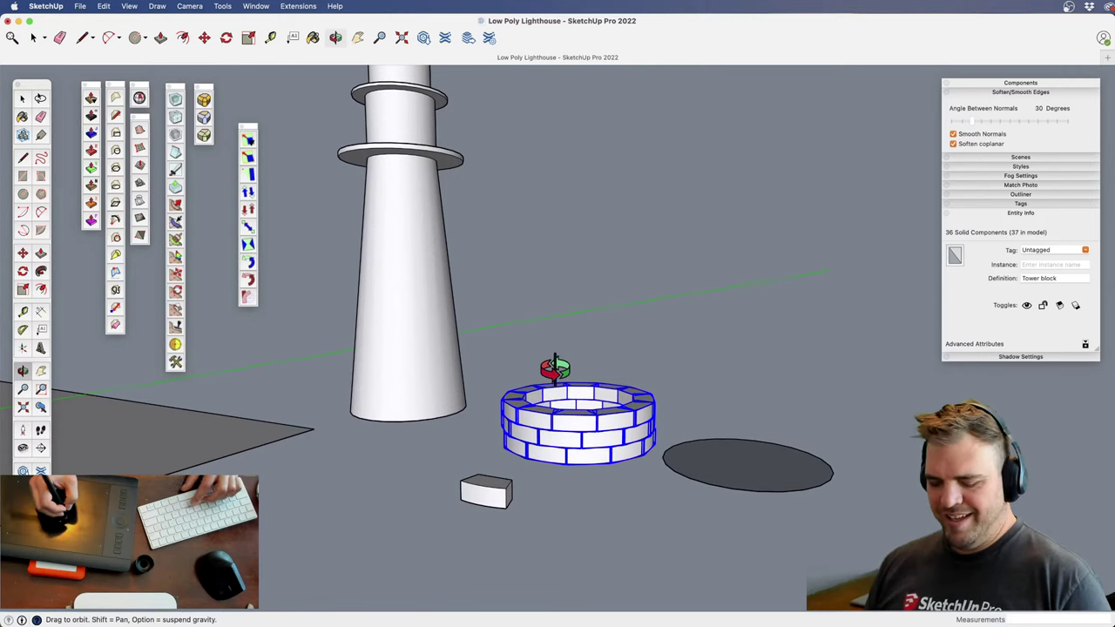
{"action": "key", "text": "m"}
{"action": "left_click", "coordinate": [567, 465]}
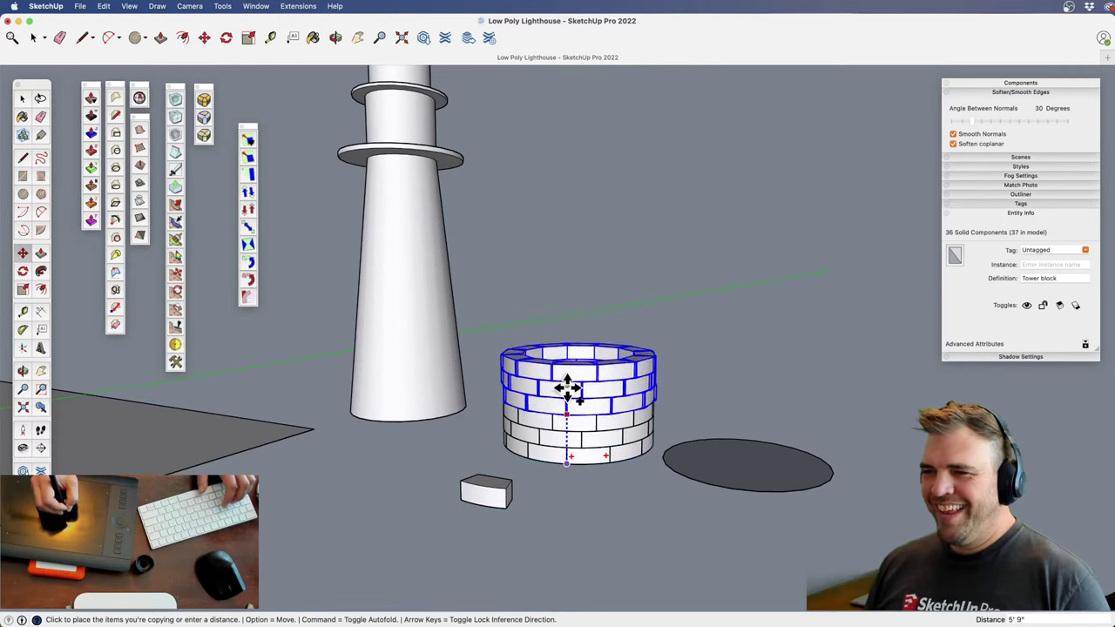
{"action": "left_click", "coordinate": [552, 411]}
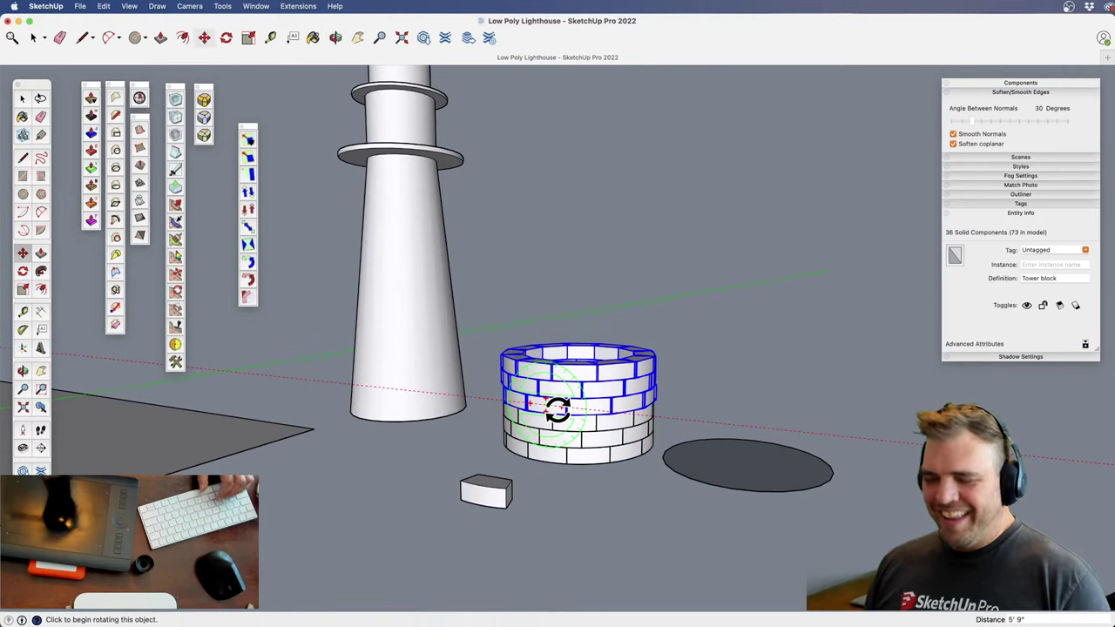
{"action": "type", "text": "x"}
{"action": "key", "text": "Return"}
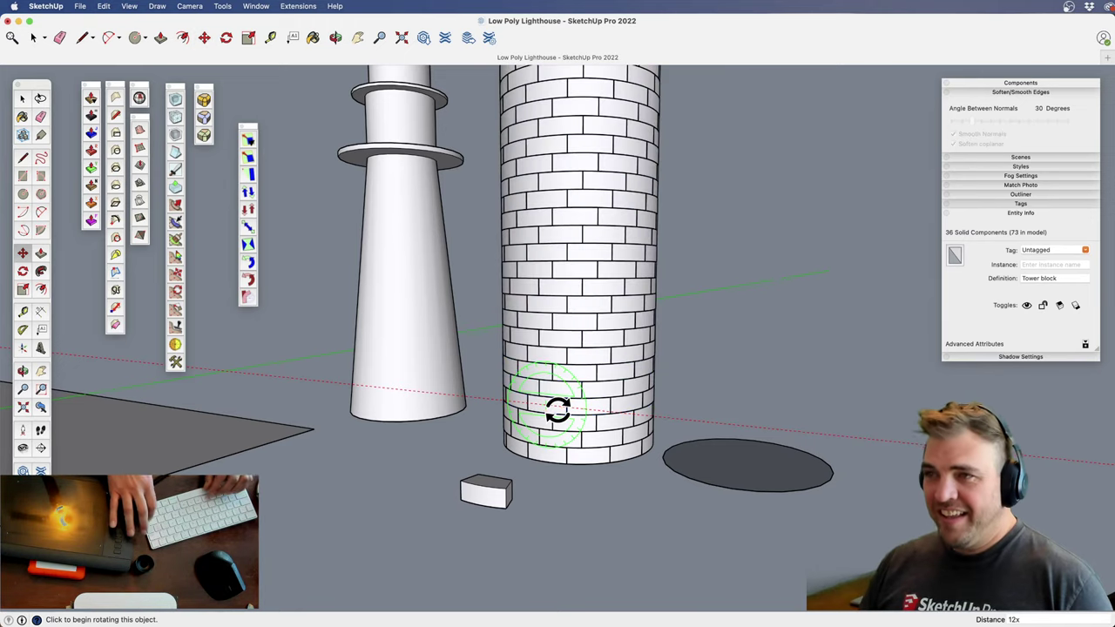
Select the 216 blocks in the upper part of the brick tower and delete them
{"action": "key", "text": "z"}
{"action": "left_click_drag", "start_coordinate": [499, 311], "coordinate": [530, 389]}
{"action": "key", "text": "h"}
{"action": "middle_click_drag", "start_coordinate": [531, 390], "coordinate": [641, 306]}
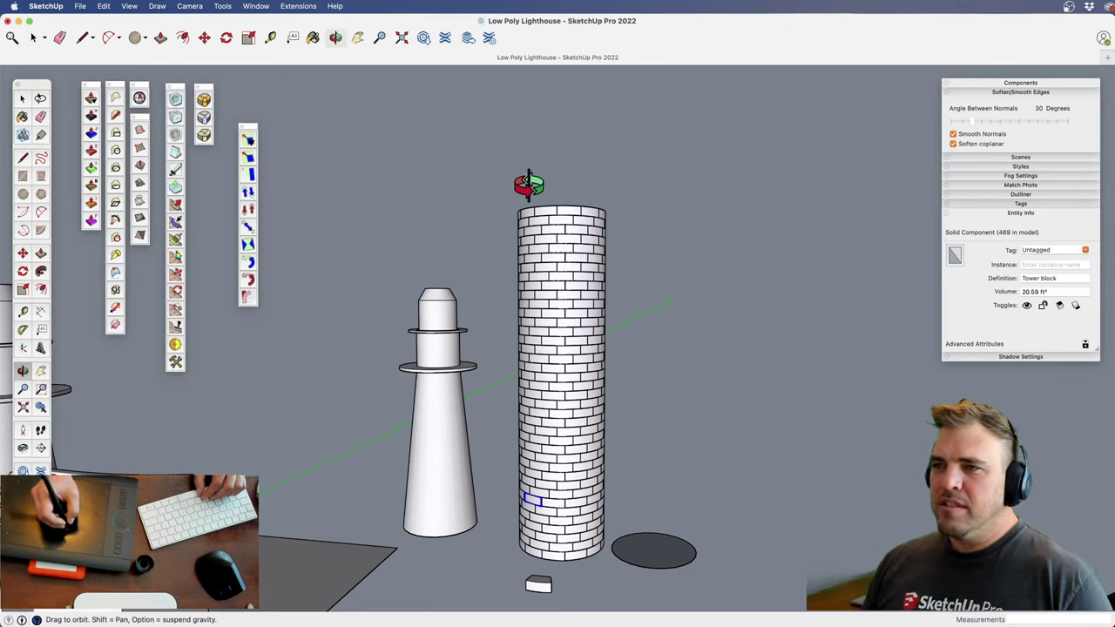
{"action": "middle_click_drag", "start_coordinate": [529, 185], "coordinate": [640, 339], "text": "shift"}
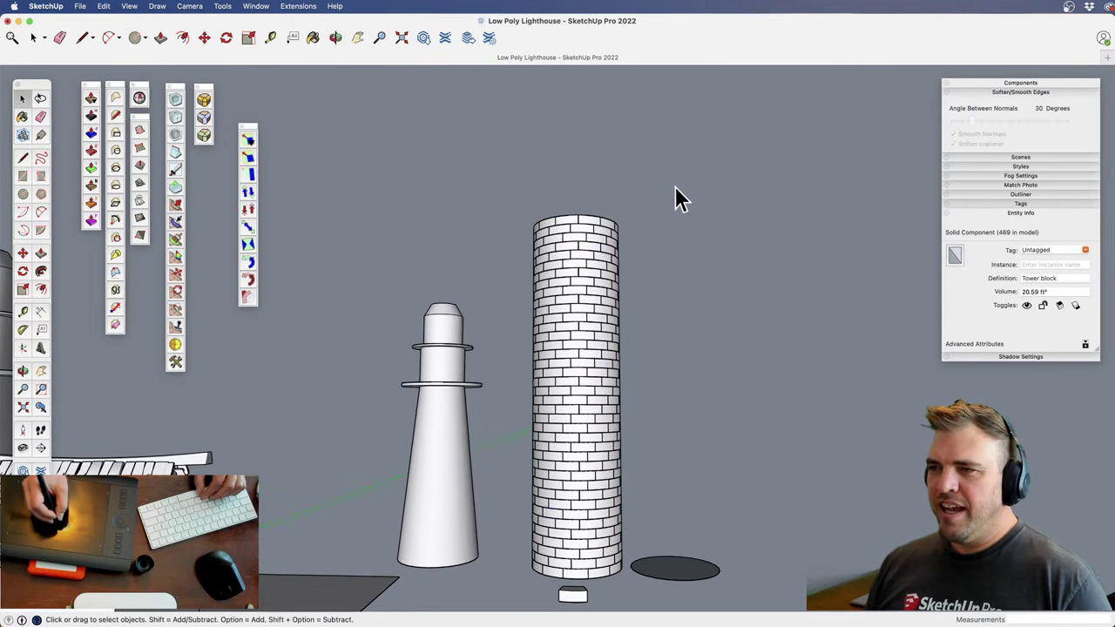
{"action": "left_click", "coordinate": [512, 304]}
{"action": "left_click_drag", "start_coordinate": [512, 372], "coordinate": [507, 378]}
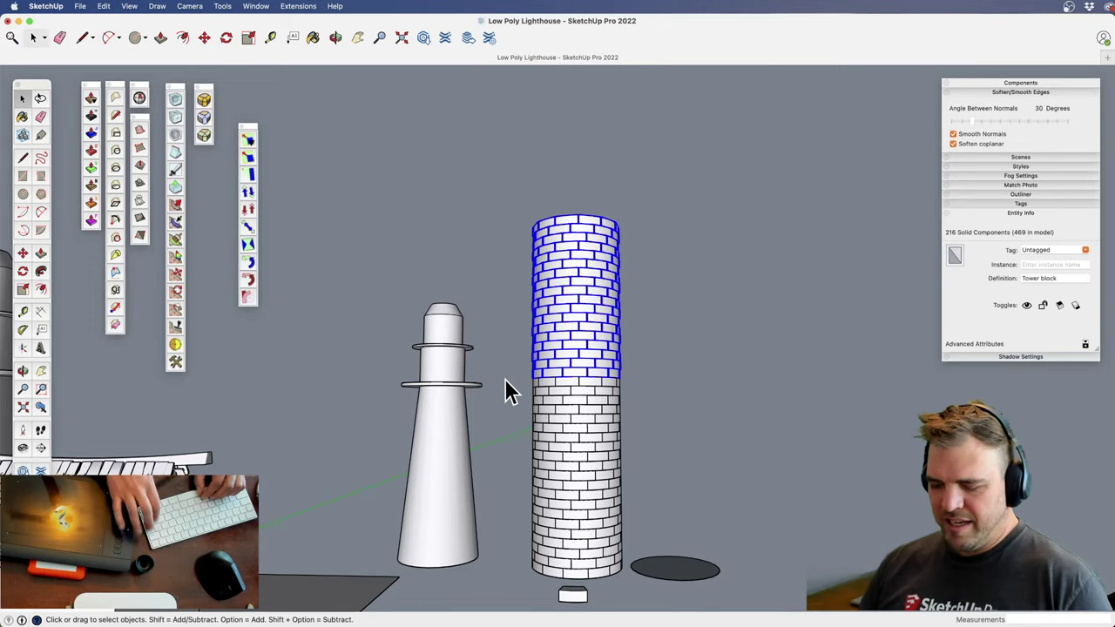
{"action": "key", "text": "Delete"}
{"action": "middle_click_drag", "start_coordinate": [579, 422], "coordinate": [635, 461], "text": "shift"}
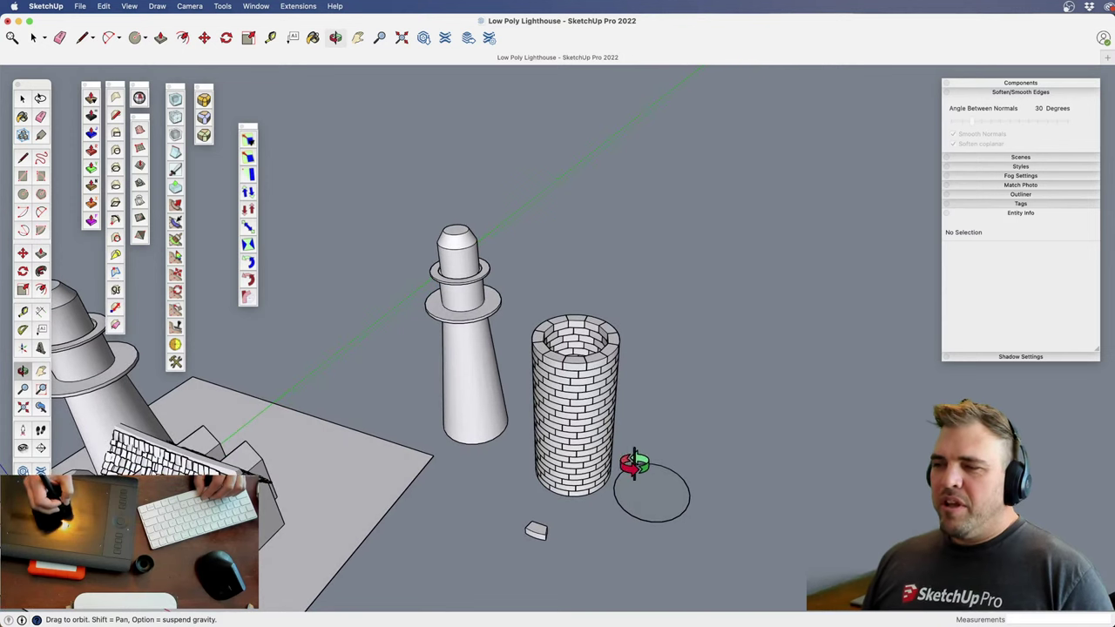
Erase the loose flat circle lying on the ground beside the brick tower
{"action": "key", "text": "space"}
{"action": "double_click", "coordinate": [664, 485]}
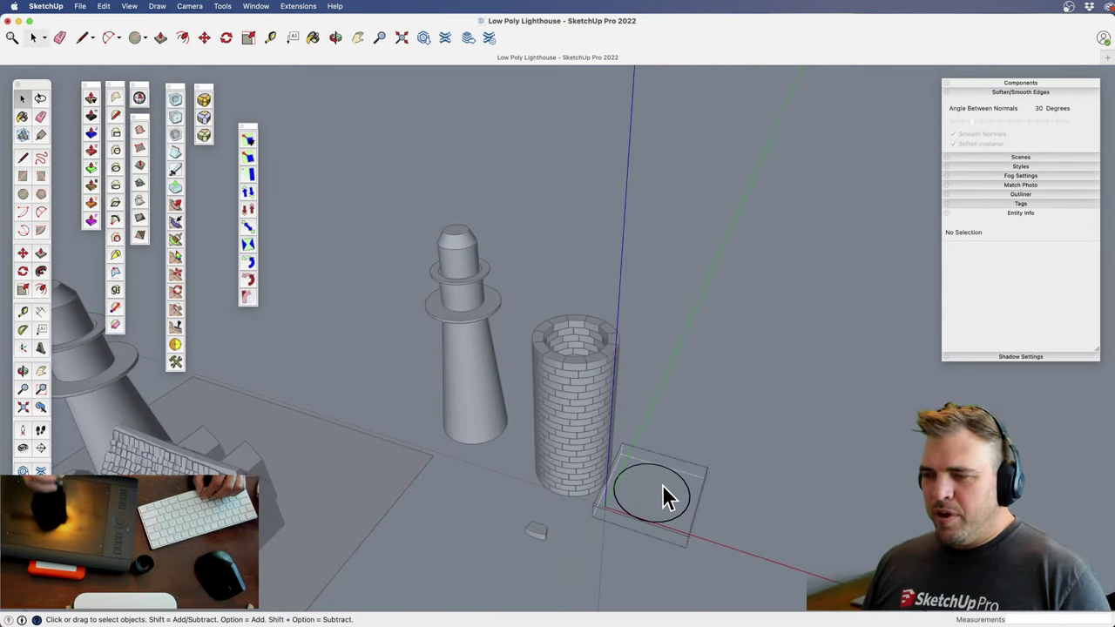
{"action": "left_click", "coordinate": [745, 446]}
{"action": "key", "text": "e"}
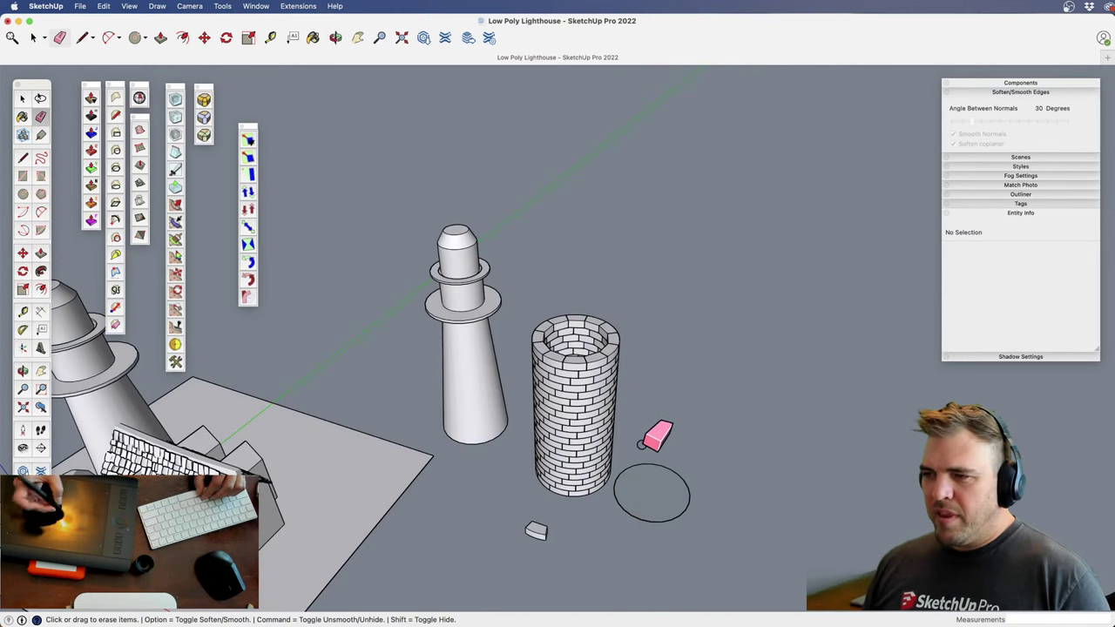
{"action": "left_click", "coordinate": [685, 453]}
{"action": "mouse_move", "coordinate": [590, 461]}
{"action": "middle_mouse_down"}
{"action": "mouse_move", "coordinate": [510, 448]}
{"action": "mouse_move", "coordinate": [536, 357]}
{"action": "middle_mouse_up"}
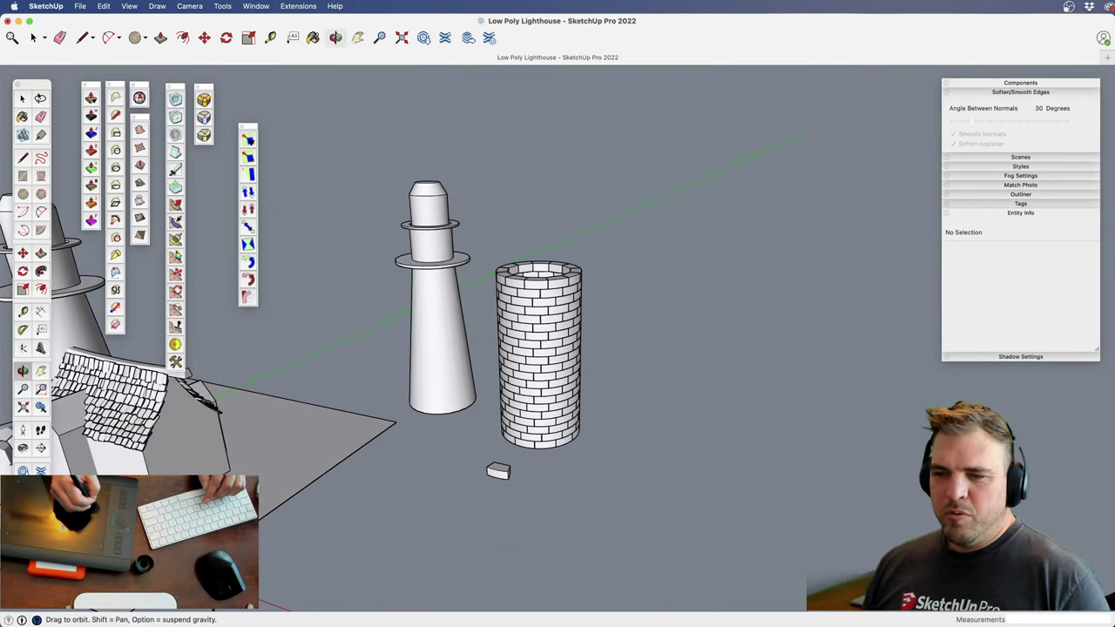
Select all blocks of the brick tower, leaving out the loose block in front, and make them one group
{"action": "mouse_move", "coordinate": [499, 474]}
{"action": "middle_mouse_down"}
{"action": "mouse_move", "coordinate": [530, 475]}
{"action": "mouse_move", "coordinate": [544, 495]}
{"action": "mouse_move", "coordinate": [511, 473]}
{"action": "middle_mouse_up"}
{"action": "key", "text": "z"}
{"action": "left_click_drag", "start_coordinate": [513, 473], "coordinate": [556, 378]}
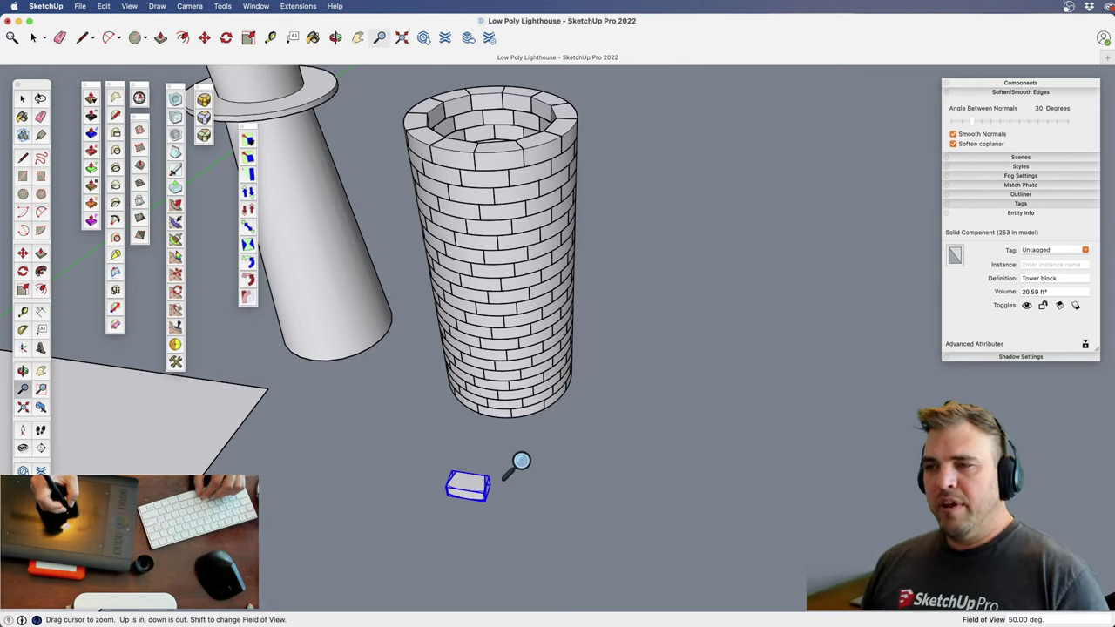
{"action": "middle_click_drag", "start_coordinate": [521, 461], "coordinate": [567, 431]}
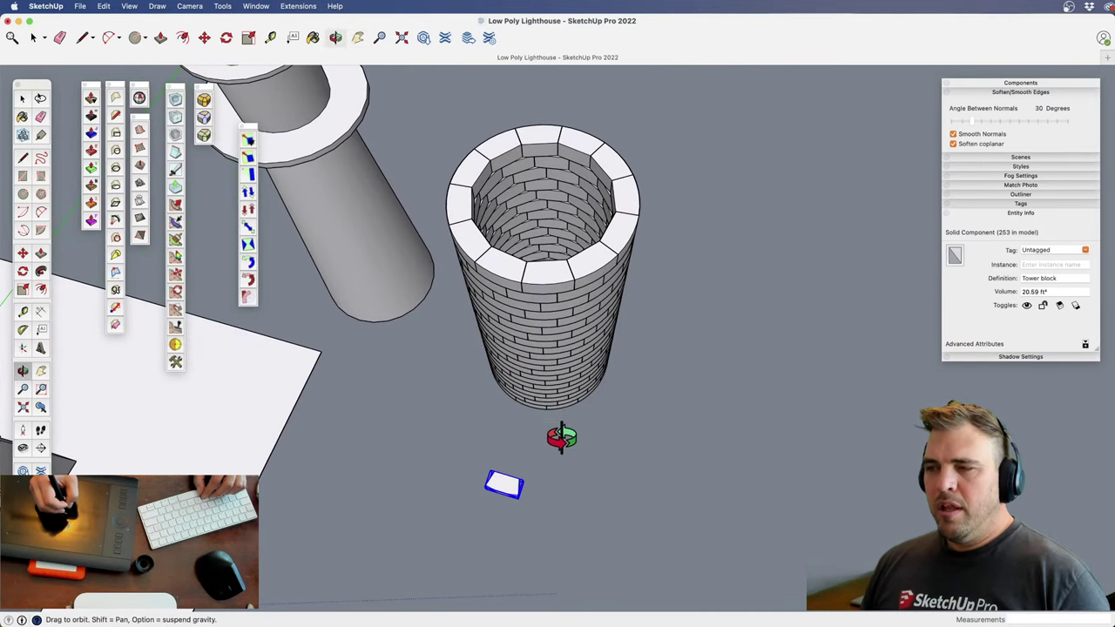
{"action": "middle_click_drag", "start_coordinate": [546, 421], "coordinate": [595, 350]}
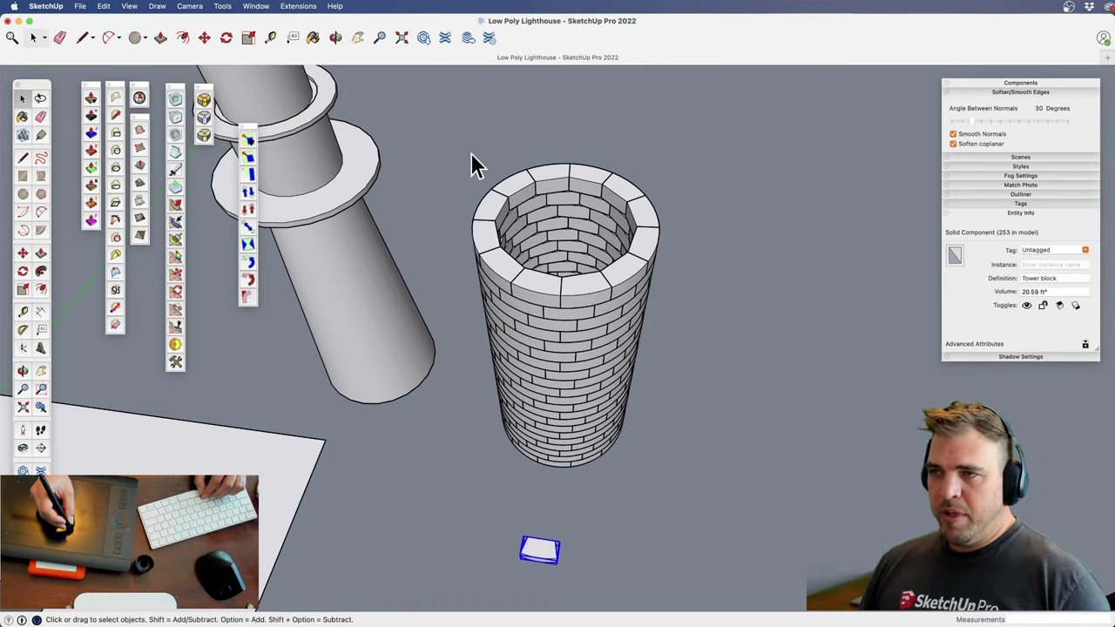
{"action": "left_click", "coordinate": [580, 381]}
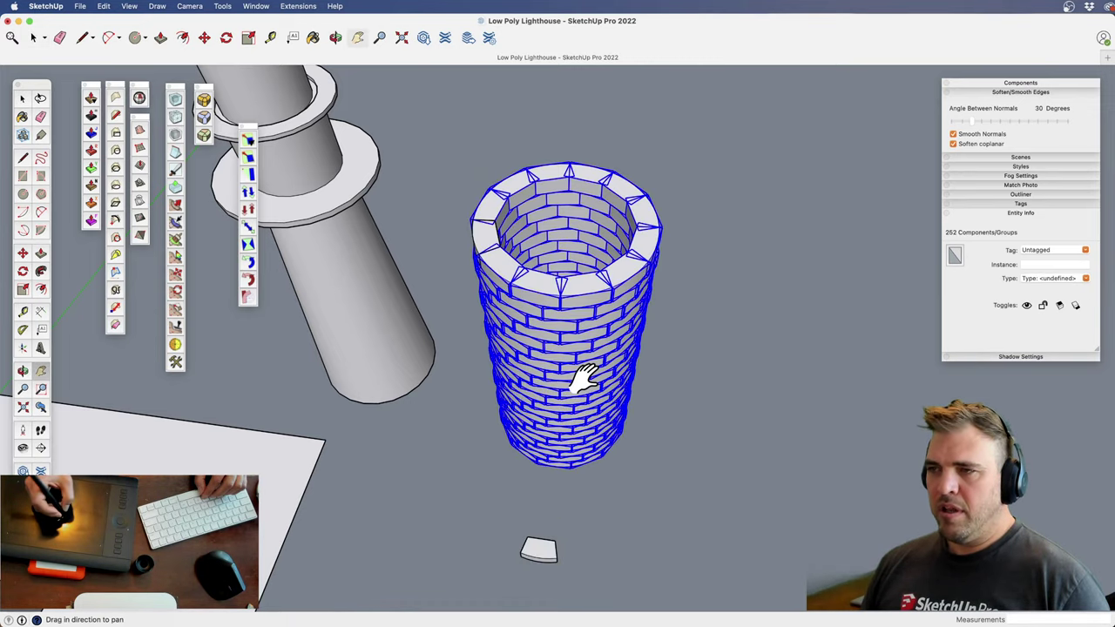
{"action": "middle_click_drag", "start_coordinate": [580, 381], "coordinate": [662, 514]}
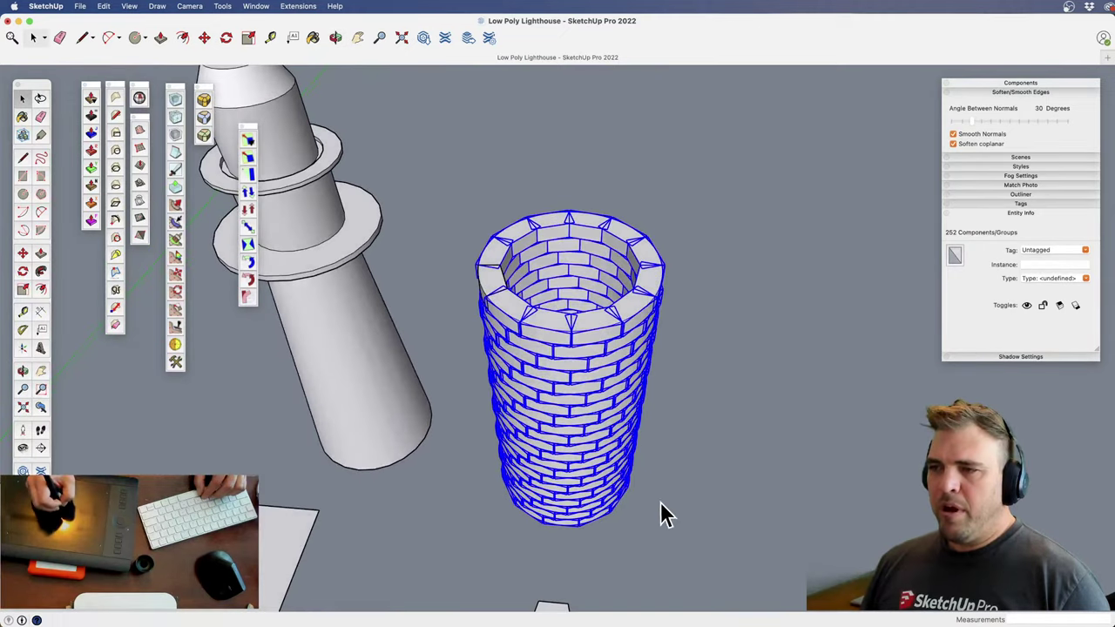
{"action": "middle_click_drag", "start_coordinate": [572, 293], "coordinate": [587, 413]}
{"action": "middle_click_drag", "start_coordinate": [563, 348], "coordinate": [304, 200], "text": "shift"}
{"action": "key", "text": "super+g"}
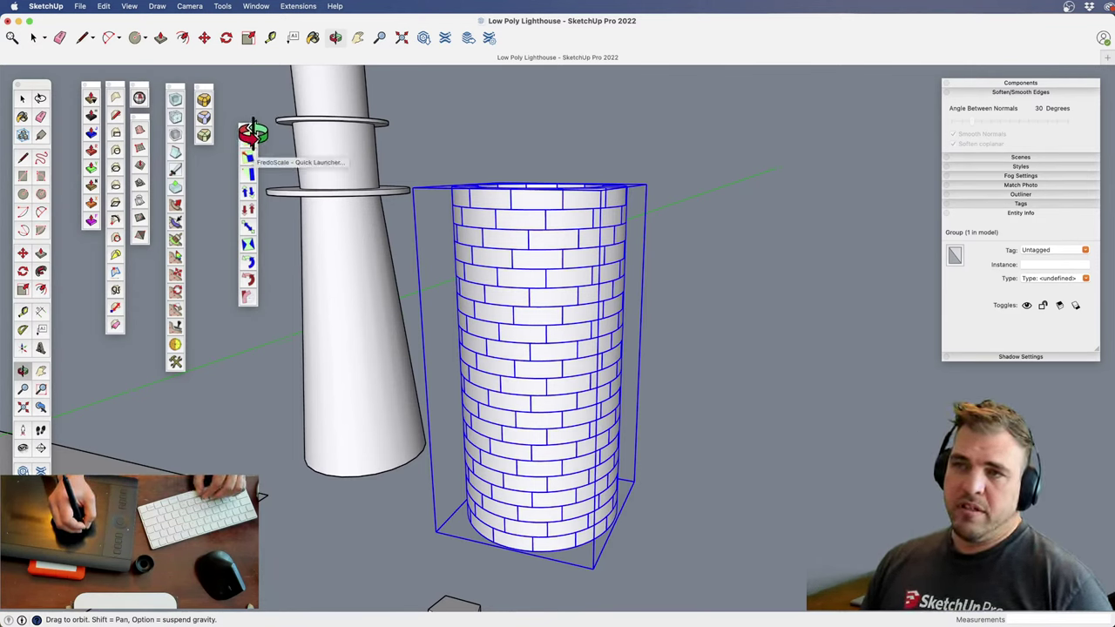
Taper the top of the tower group about its center to a factor of 0.75 with FredoScale Box Tapering
{"action": "left_click", "coordinate": [247, 137]}
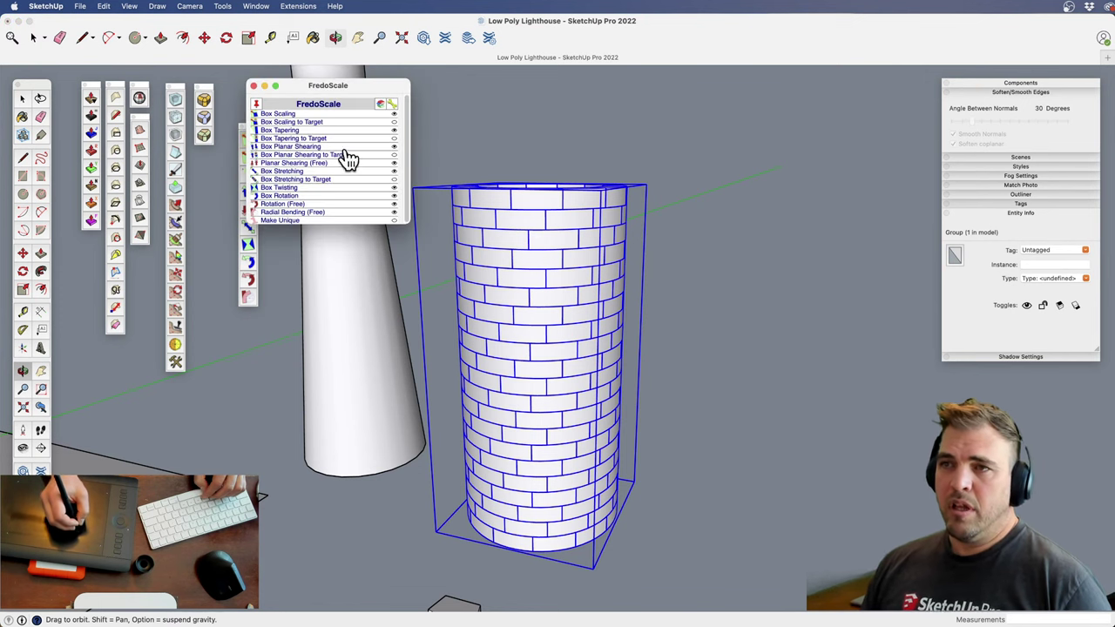
{"action": "left_click", "coordinate": [280, 130]}
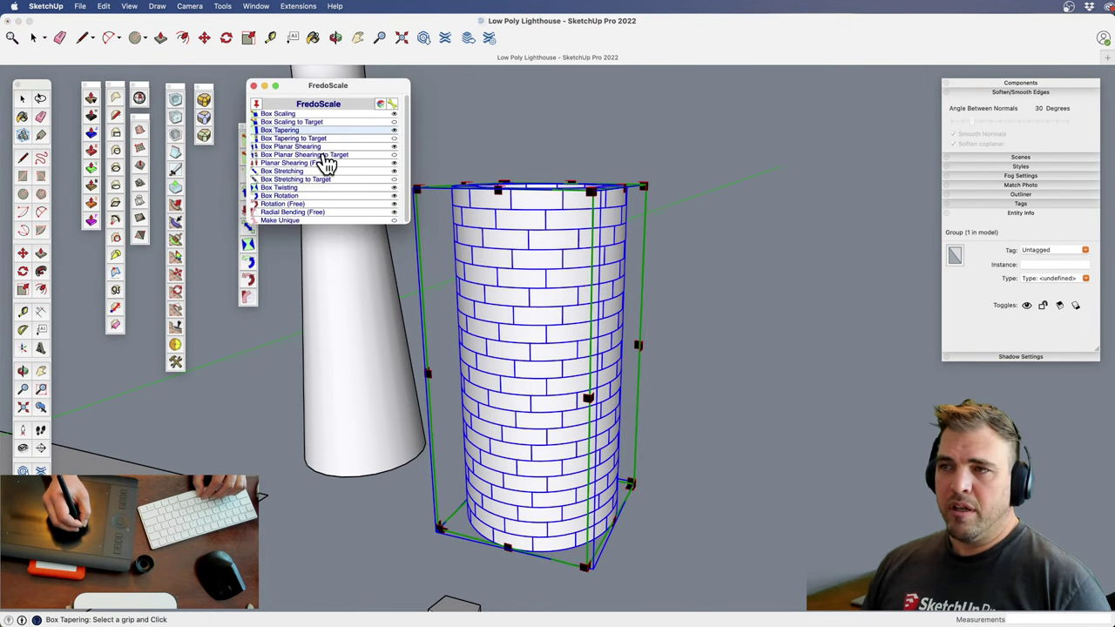
{"action": "left_click", "coordinate": [644, 186]}
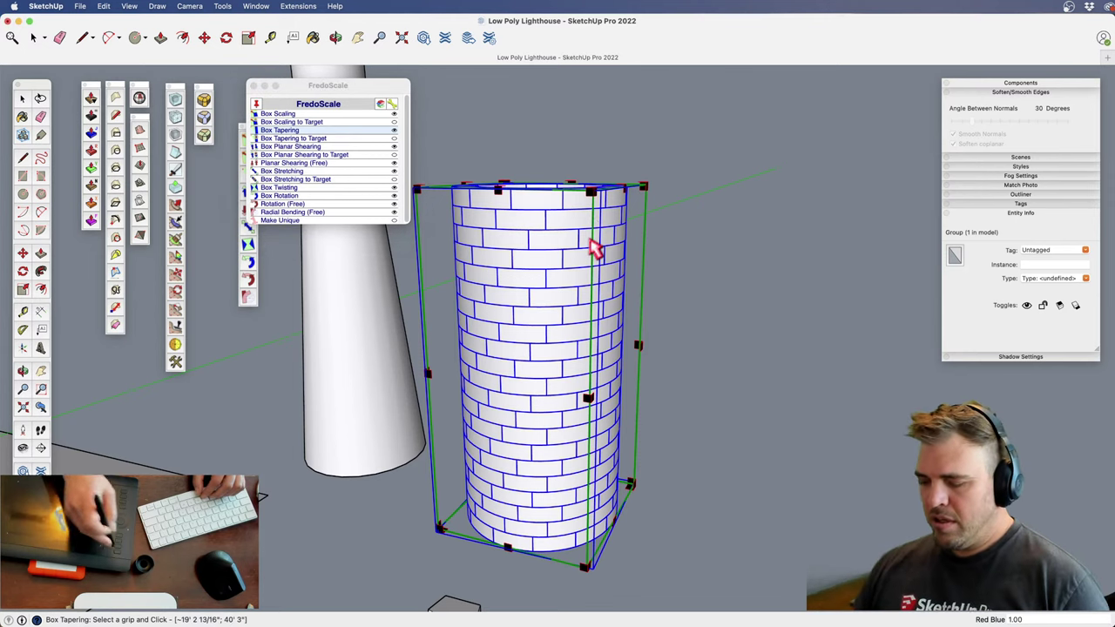
{"action": "middle_click_drag", "start_coordinate": [592, 241], "coordinate": [629, 383]}
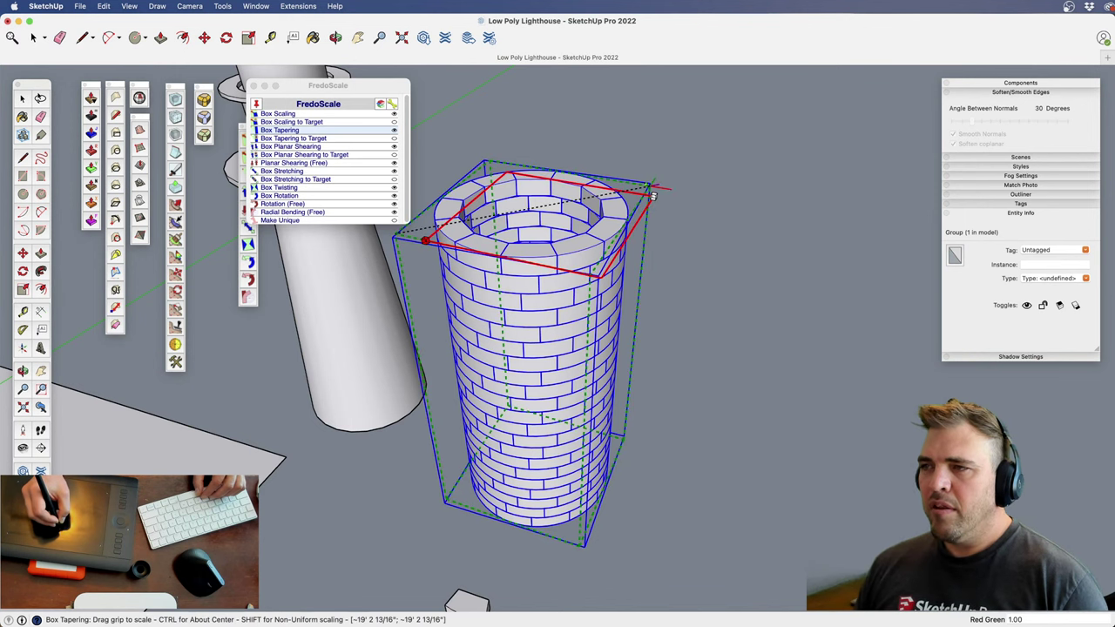
{"action": "left_click_drag", "start_coordinate": [653, 195], "coordinate": [626, 182]}
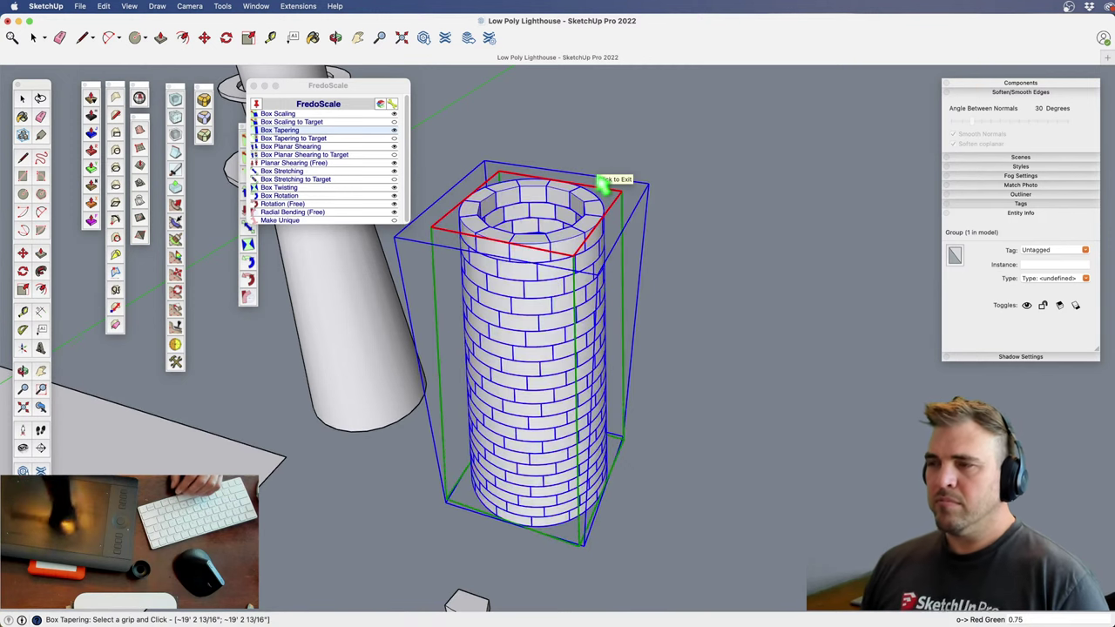
Examine the tapered tower from the side and from above for its profile and block pattern
{"action": "key", "text": "h"}
{"action": "middle_click_drag", "start_coordinate": [540, 375], "coordinate": [525, 269]}
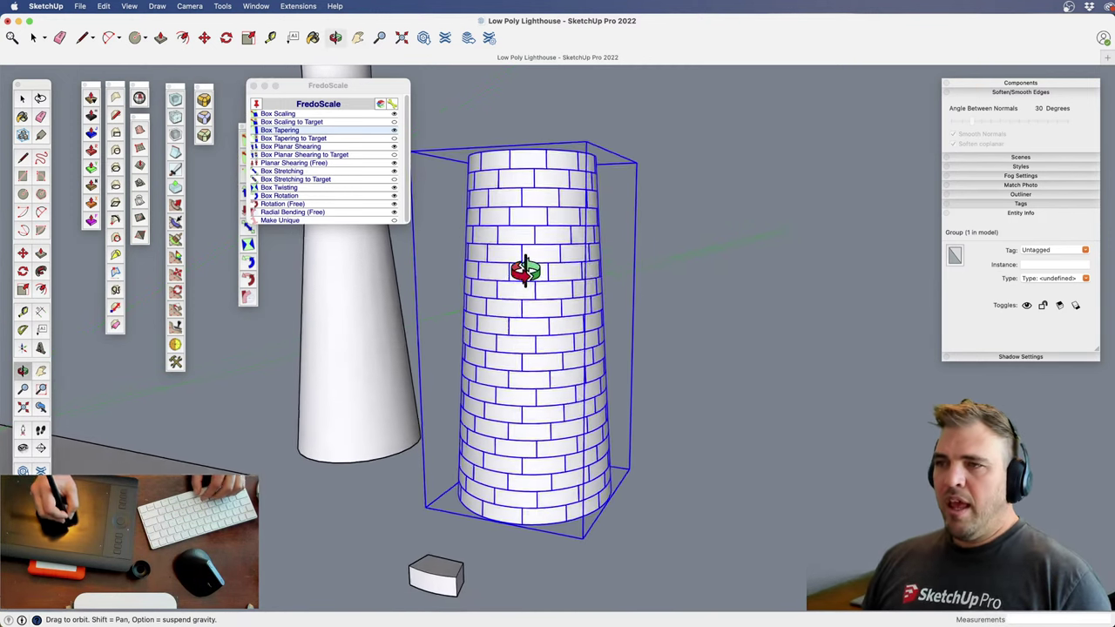
{"action": "scroll", "coordinate": [534, 335], "scroll_direction": "down", "scroll_amount": 3}
{"action": "middle_click_drag", "start_coordinate": [537, 403], "coordinate": [575, 324]}
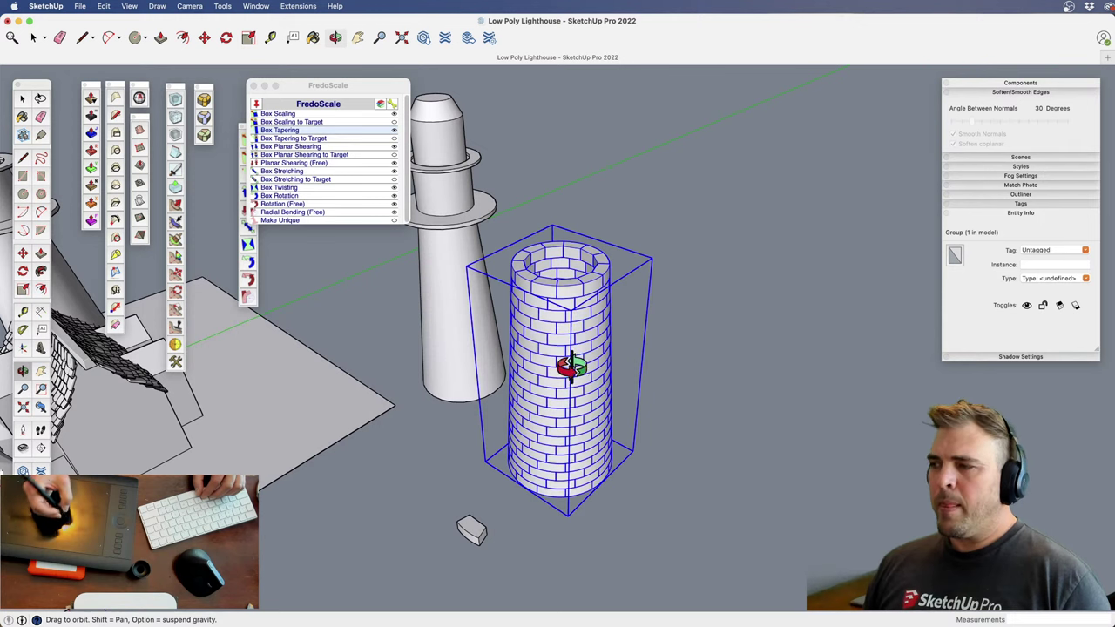
{"action": "key", "text": "z"}
{"action": "left_click_drag", "start_coordinate": [571, 446], "coordinate": [567, 366]}
{"action": "key", "text": "h"}
{"action": "left_click_drag", "start_coordinate": [567, 397], "coordinate": [567, 353]}
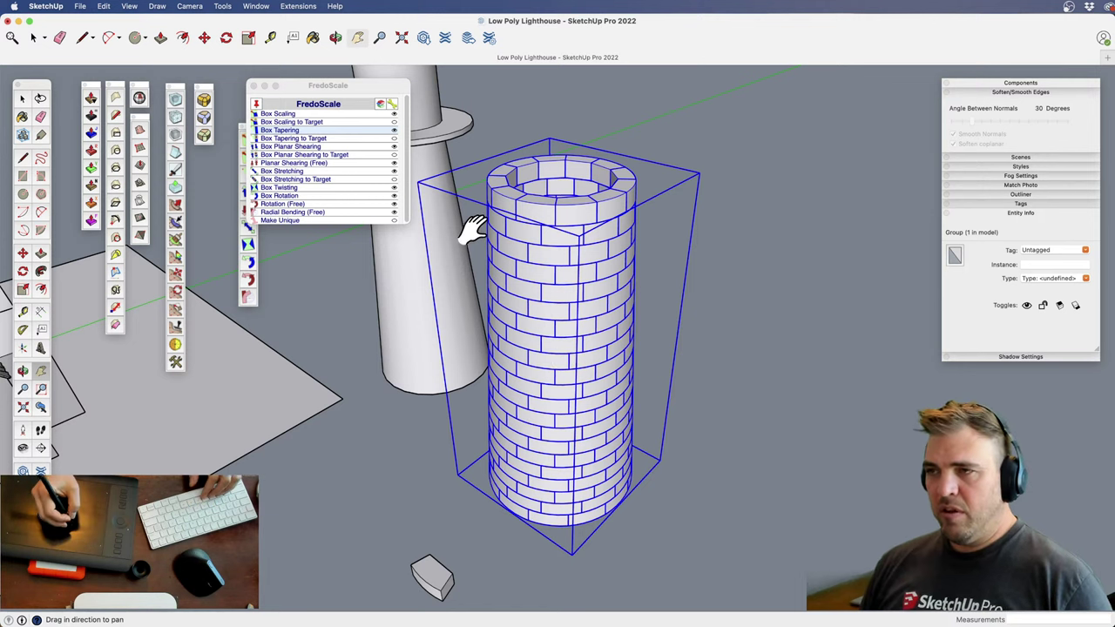
Open the tower group and check the component definition of a block in the top ring
{"action": "key", "text": "space"}
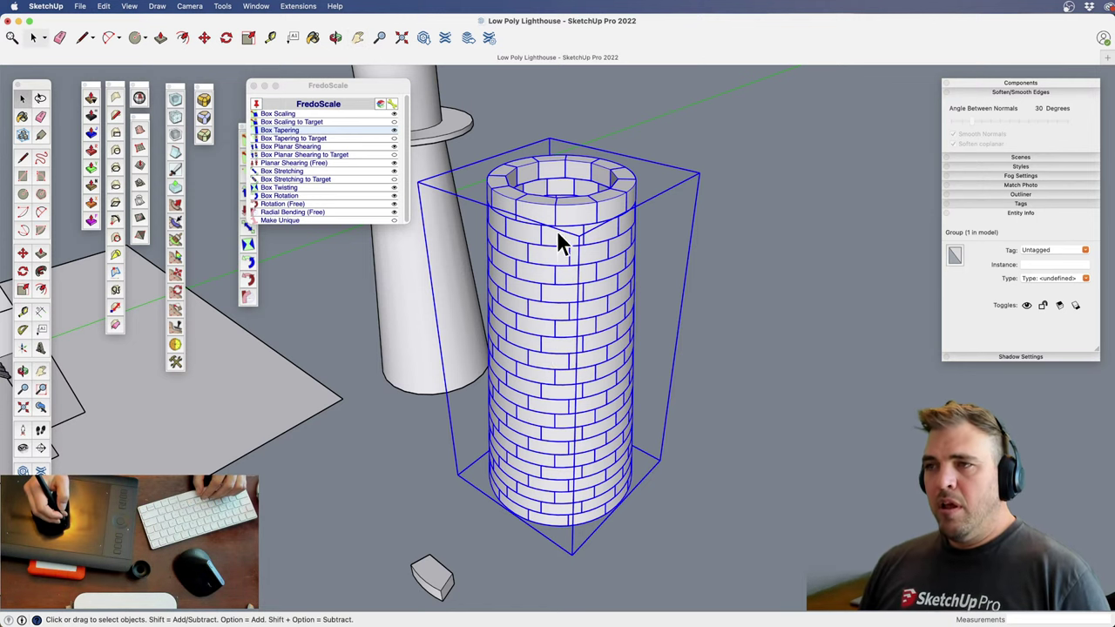
{"action": "mouse_move", "coordinate": [567, 293]}
{"action": "middle_mouse_down"}
{"action": "mouse_move", "coordinate": [531, 368]}
{"action": "mouse_move", "coordinate": [567, 281]}
{"action": "middle_mouse_up"}
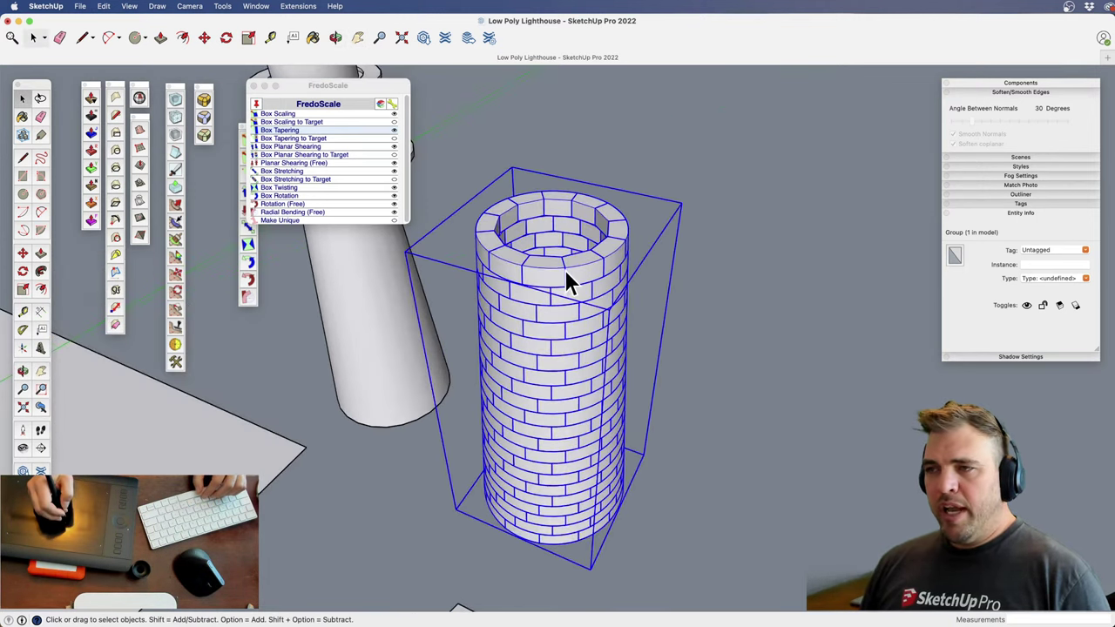
{"action": "double_click", "coordinate": [571, 281]}
{"action": "left_click", "coordinate": [589, 290]}
{"action": "mouse_move", "coordinate": [560, 373]}
{"action": "middle_mouse_down", "text": "shift"}
{"action": "mouse_move", "coordinate": [531, 348]}
{"action": "mouse_move", "coordinate": [551, 356]}
{"action": "middle_mouse_up", "text": "shift"}
Open the loose block in front of the tower and try extruding its top face upward with Push/Pull
{"action": "double_click", "coordinate": [455, 536]}
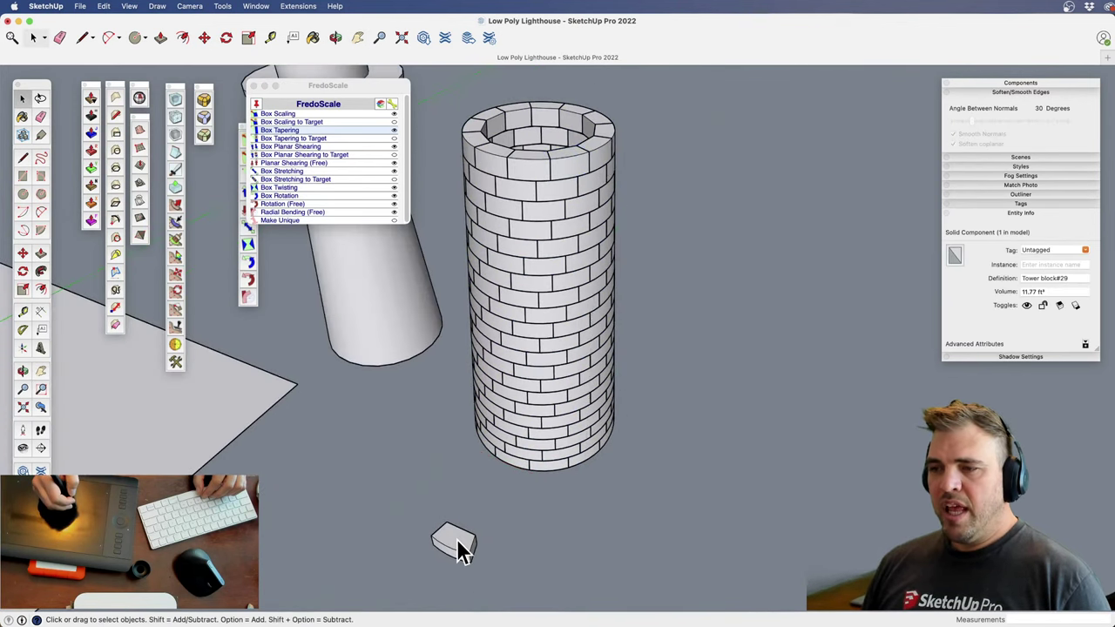
{"action": "key", "text": "p"}
{"action": "left_click", "coordinate": [451, 533]}
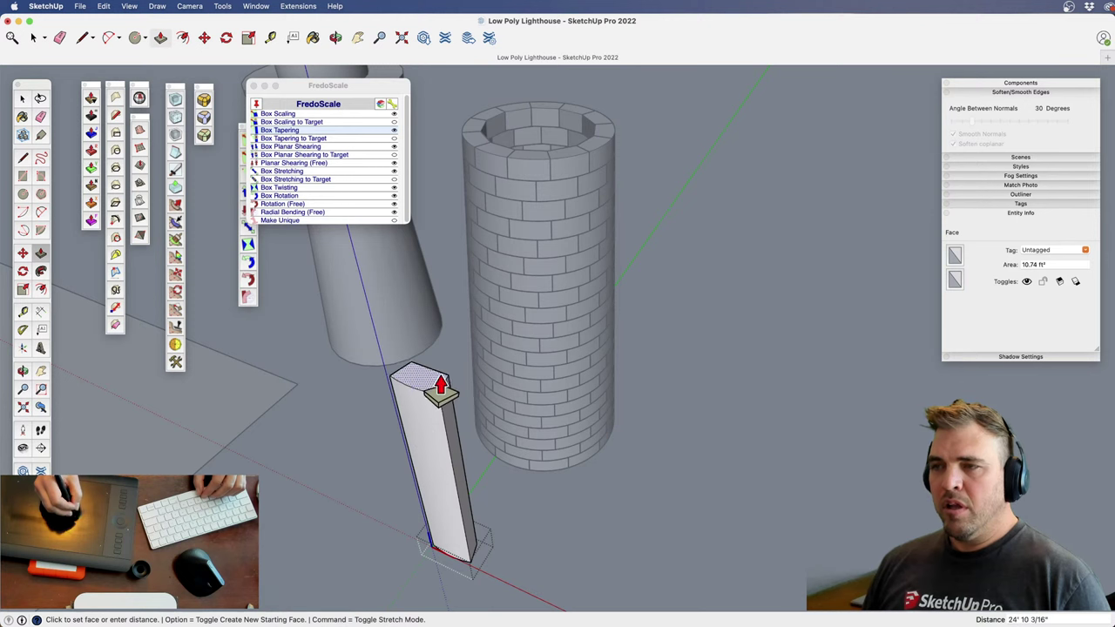
{"action": "key", "text": "space"}
{"action": "middle_click_drag", "start_coordinate": [566, 228], "coordinate": [568, 231], "text": "shift"}
{"action": "left_click", "coordinate": [619, 258]}
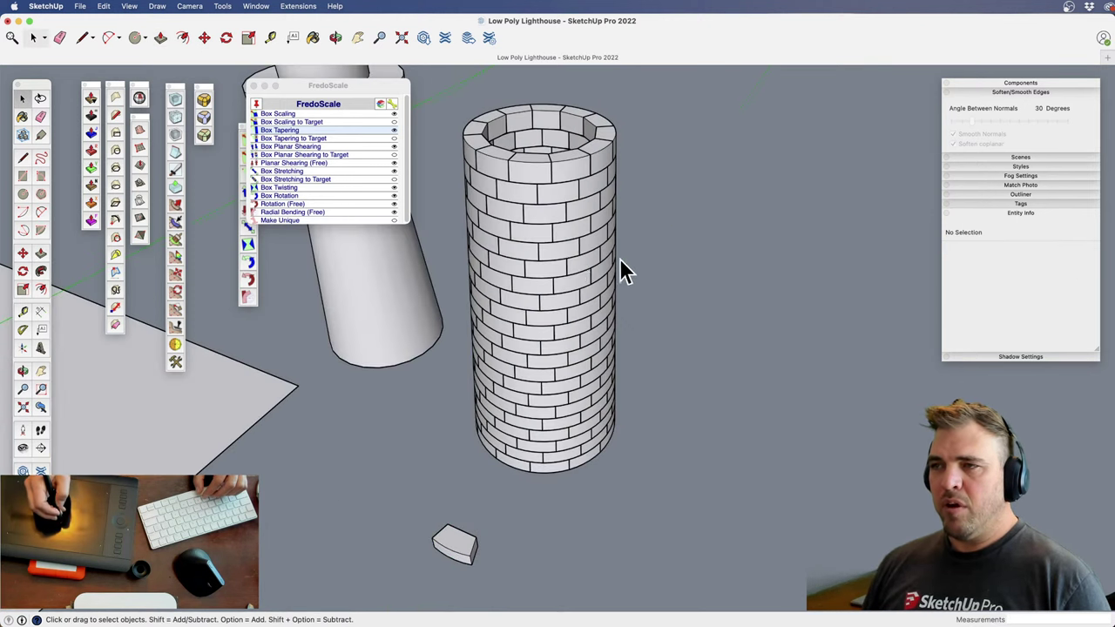
Try extruding the top face of a block in the tower's top ring by about 10' 7 1/2", undo it and exit the group
{"action": "middle_click_drag", "start_coordinate": [619, 257], "coordinate": [536, 344]}
{"action": "double_click", "coordinate": [545, 282]}
{"action": "double_click", "coordinate": [547, 283]}
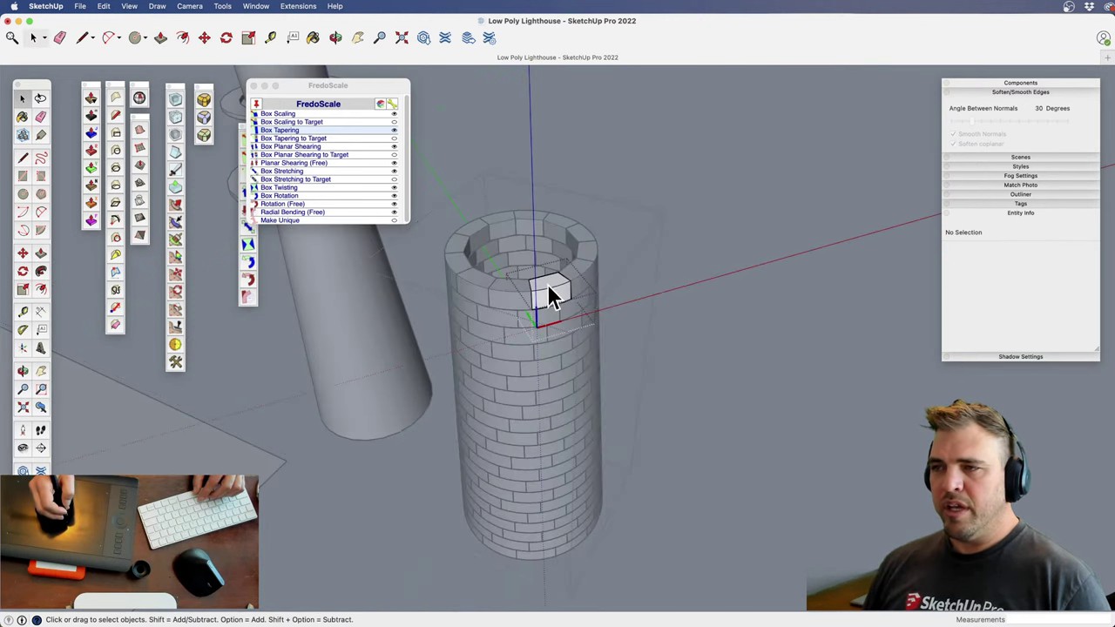
{"action": "key", "text": "p"}
{"action": "left_click", "coordinate": [548, 283]}
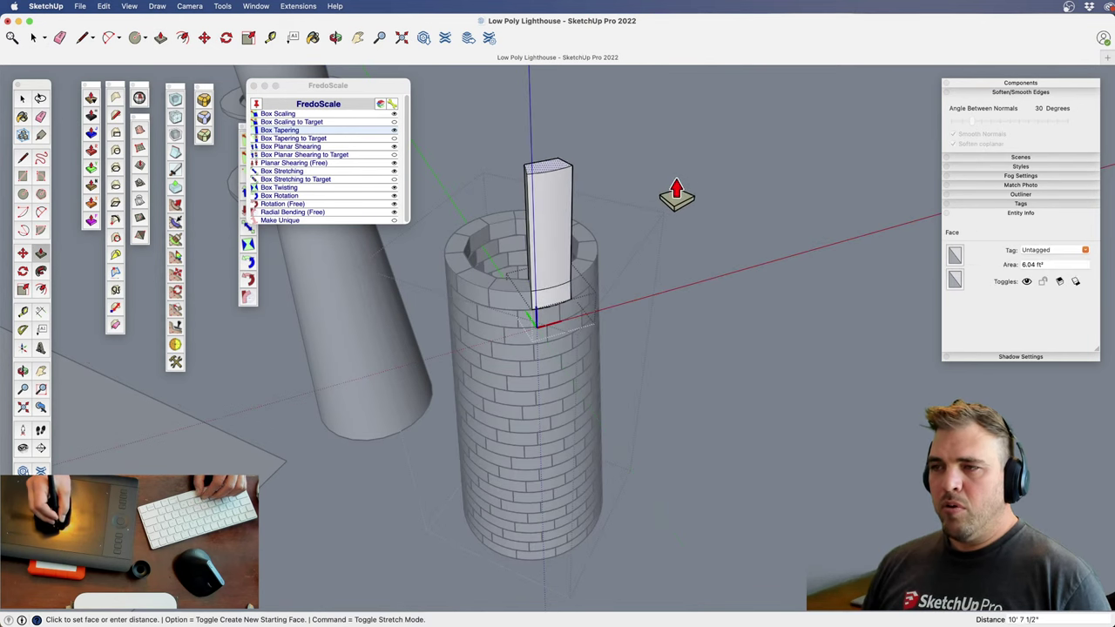
{"action": "left_click", "coordinate": [672, 192]}
{"action": "key", "text": "super+z"}
{"action": "key", "text": "space"}
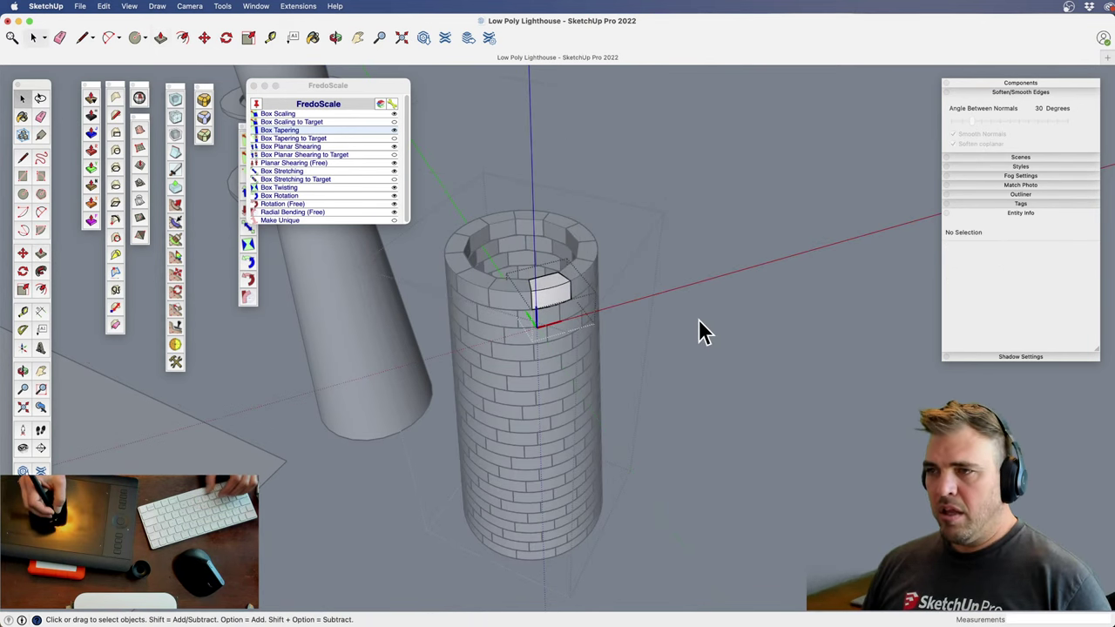
{"action": "double_click", "coordinate": [691, 339]}
Move the loose block about 30' sideways so it sits on open ground beside the tower's base
{"action": "key", "text": "o"}
{"action": "left_click_drag", "start_coordinate": [571, 357], "coordinate": [518, 343]}
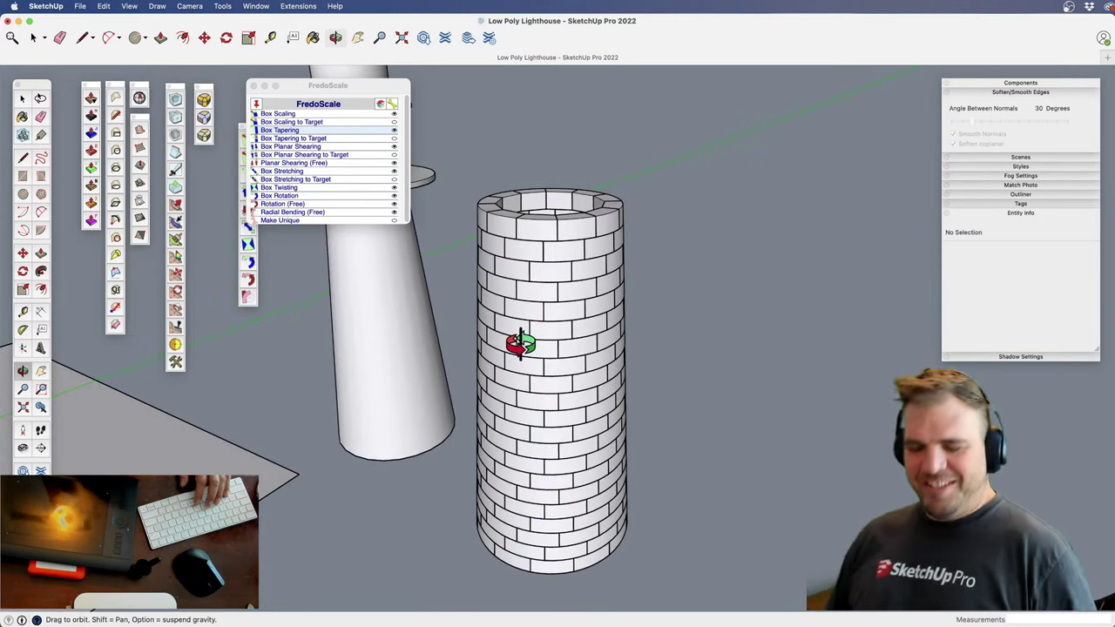
{"action": "key", "text": "z"}
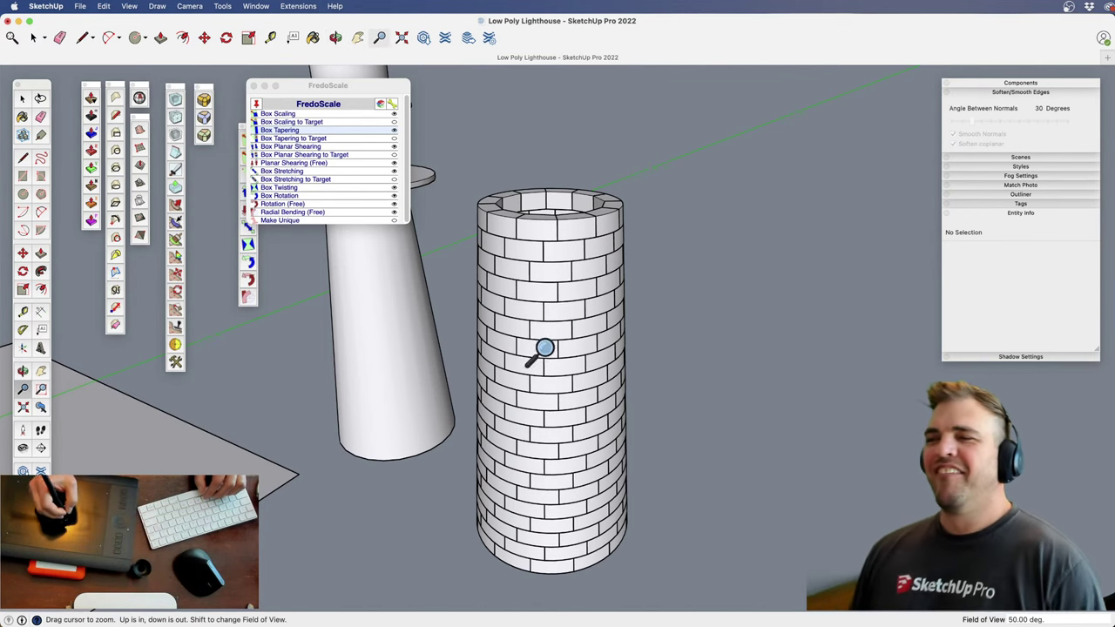
{"action": "left_click_drag", "start_coordinate": [546, 351], "coordinate": [527, 418]}
{"action": "key", "text": "h"}
{"action": "left_click_drag", "start_coordinate": [526, 420], "coordinate": [543, 465]}
{"action": "key", "text": "o"}
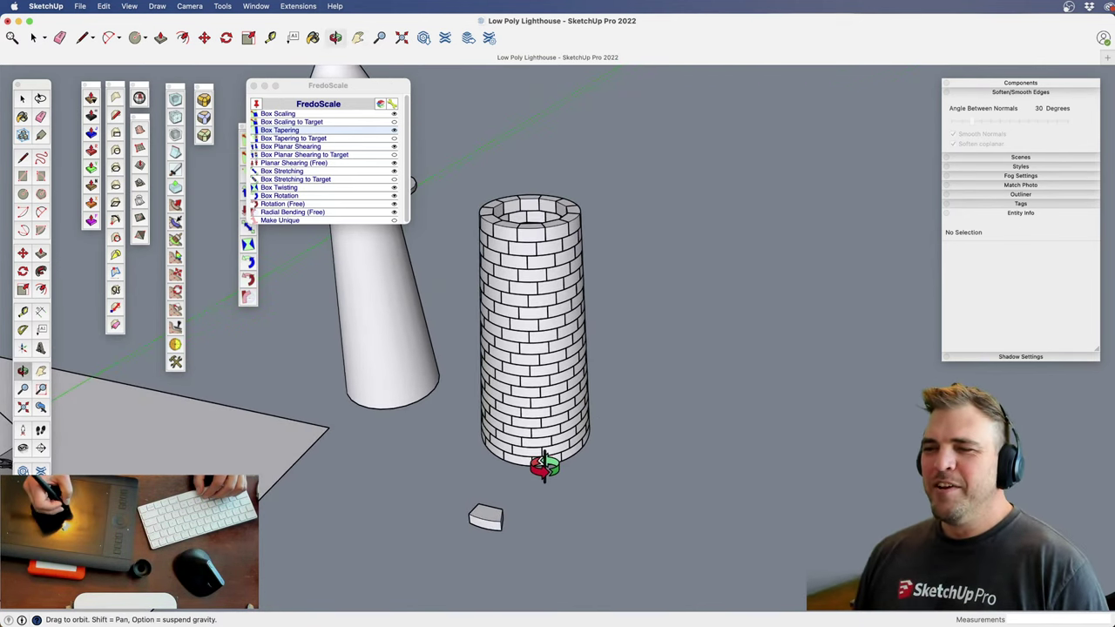
{"action": "key", "text": "space"}
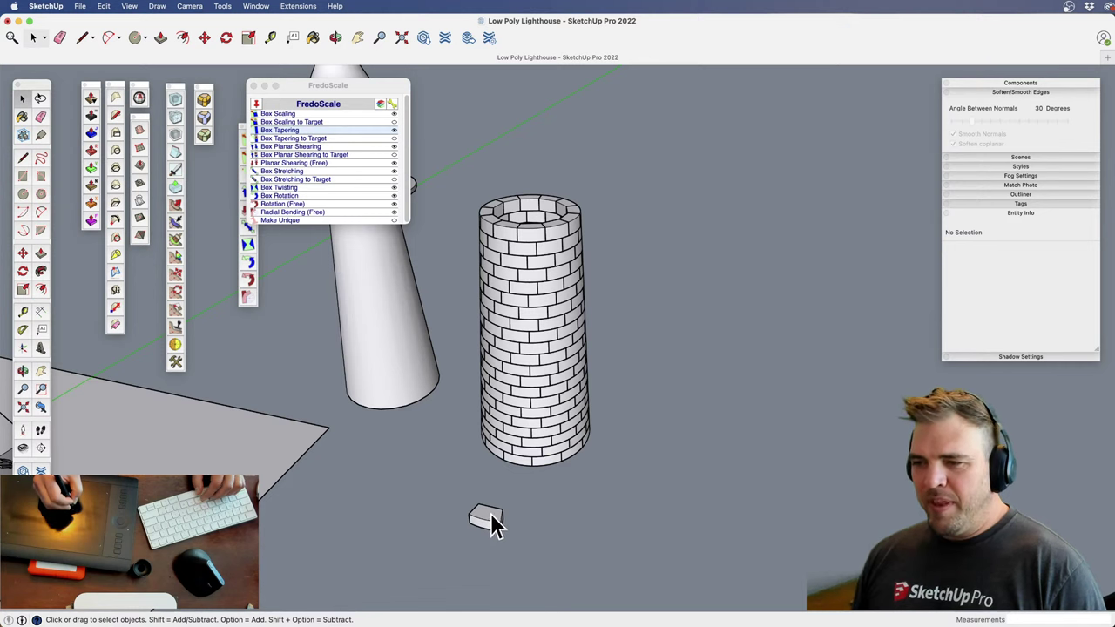
{"action": "left_click", "coordinate": [493, 523]}
{"action": "key", "text": "m"}
{"action": "left_click", "coordinate": [555, 517]}
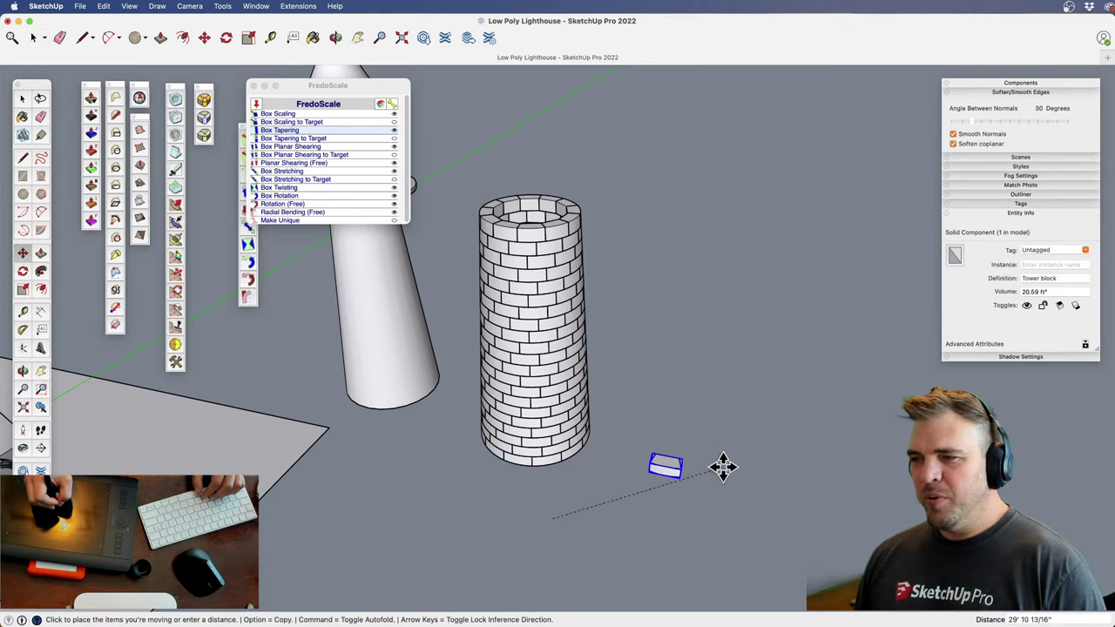
{"action": "left_click", "coordinate": [722, 467]}
{"action": "key", "text": "space"}
Explode the tapered tower group into its individual blocks
{"action": "left_click", "coordinate": [560, 381]}
{"action": "middle_click_drag", "start_coordinate": [560, 380], "coordinate": [579, 426], "text": "shift"}
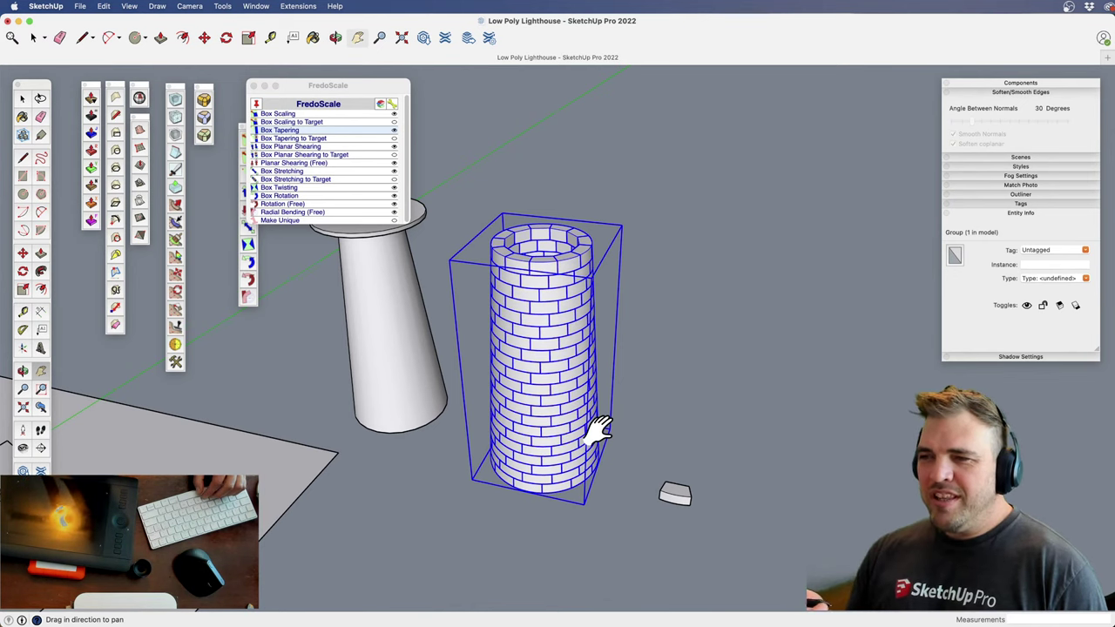
{"action": "key", "text": "shift+x"}
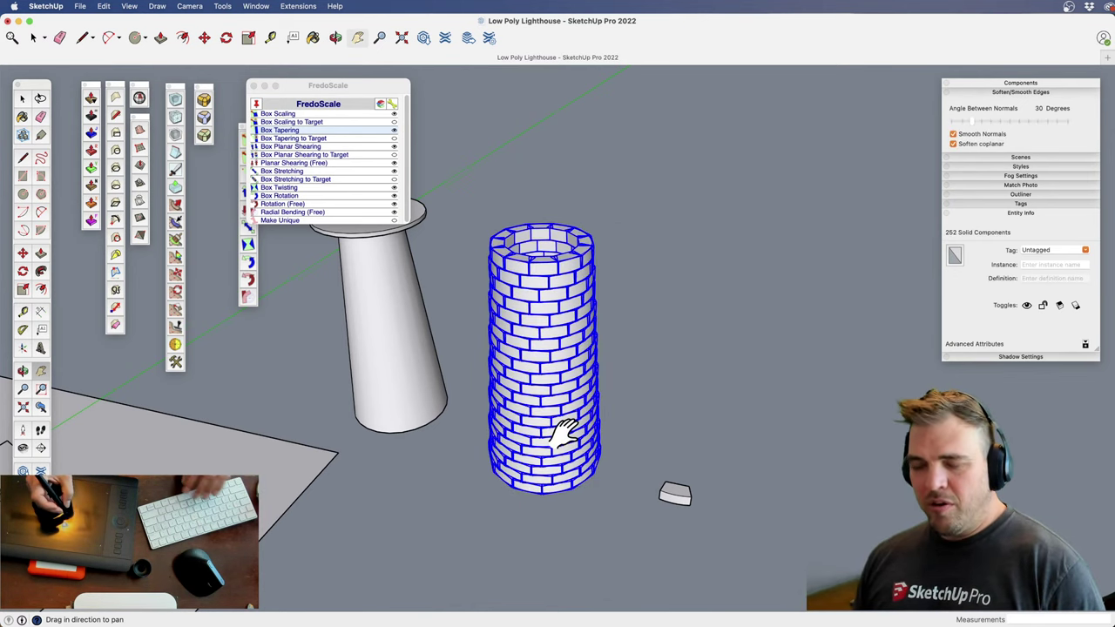
Group the flat triangular piece beneath the tower and move it onto open ground in front of the tower
{"action": "middle_click_drag", "start_coordinate": [599, 412], "coordinate": [578, 261]}
{"action": "key", "text": "g"}
{"action": "key", "text": "m"}
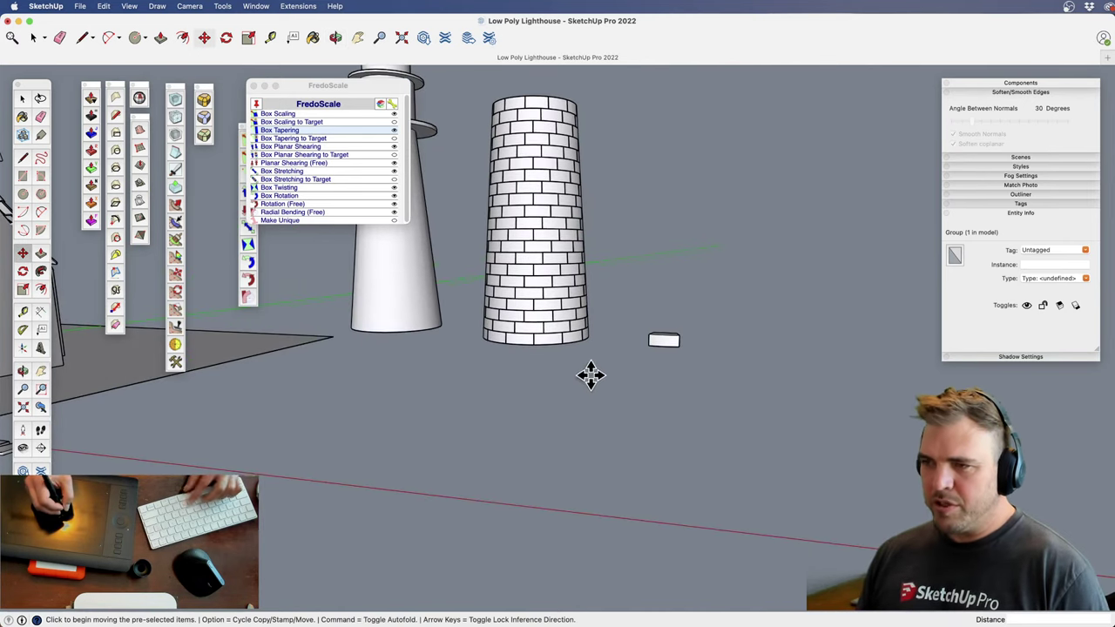
{"action": "left_click", "coordinate": [587, 370]}
{"action": "left_click", "coordinate": [575, 445]}
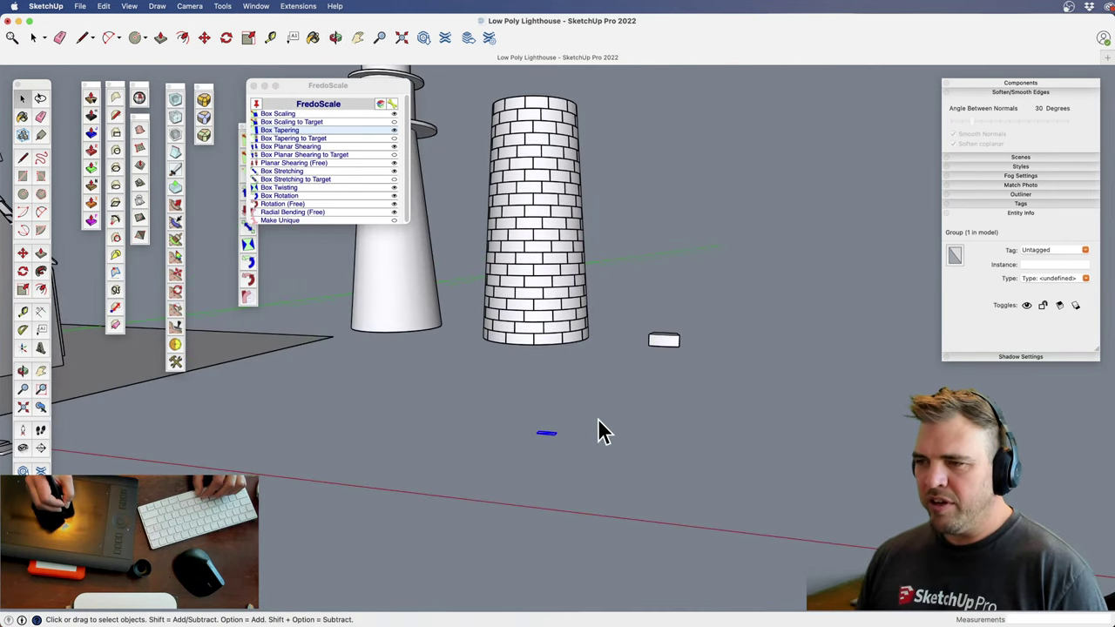
Deselect the small triangular group and close the FredoScale palette
{"action": "mouse_move", "coordinate": [598, 427]}
{"action": "middle_mouse_down"}
{"action": "mouse_move", "coordinate": [572, 291]}
{"action": "mouse_move", "coordinate": [564, 475]}
{"action": "mouse_move", "coordinate": [577, 572]}
{"action": "mouse_move", "coordinate": [591, 348]}
{"action": "mouse_move", "coordinate": [542, 373]}
{"action": "mouse_move", "coordinate": [530, 406]}
{"action": "mouse_move", "coordinate": [545, 418]}
{"action": "middle_mouse_up"}
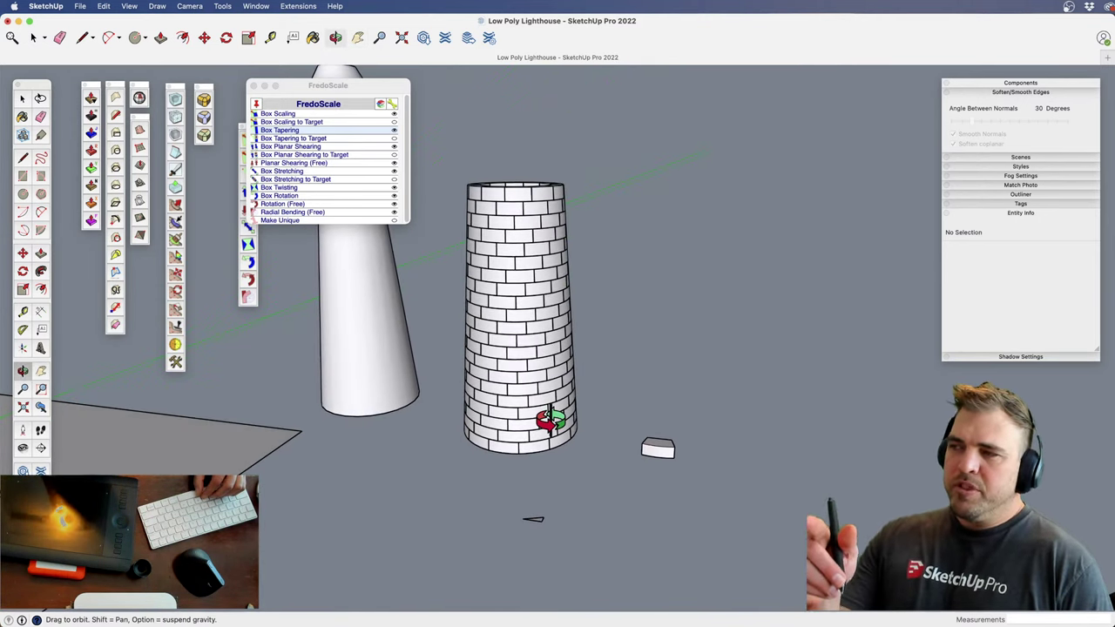
{"action": "mouse_move", "coordinate": [549, 420]}
{"action": "middle_mouse_down"}
{"action": "mouse_move", "coordinate": [523, 329]}
{"action": "mouse_move", "coordinate": [542, 429]}
{"action": "mouse_move", "coordinate": [593, 366]}
{"action": "middle_mouse_up"}
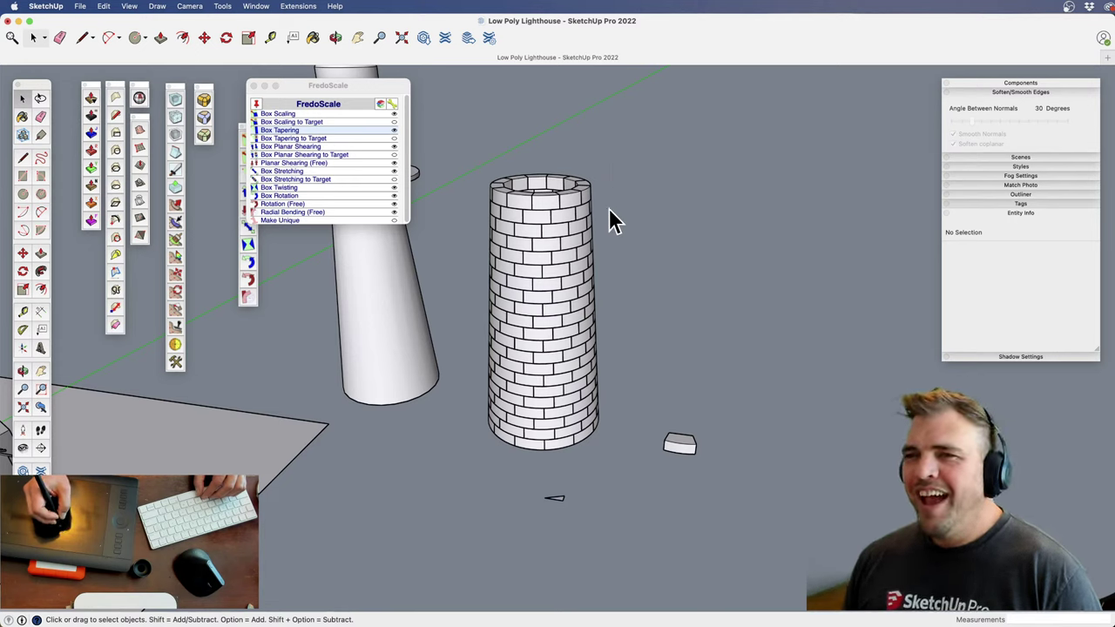
{"action": "left_click", "coordinate": [253, 86]}
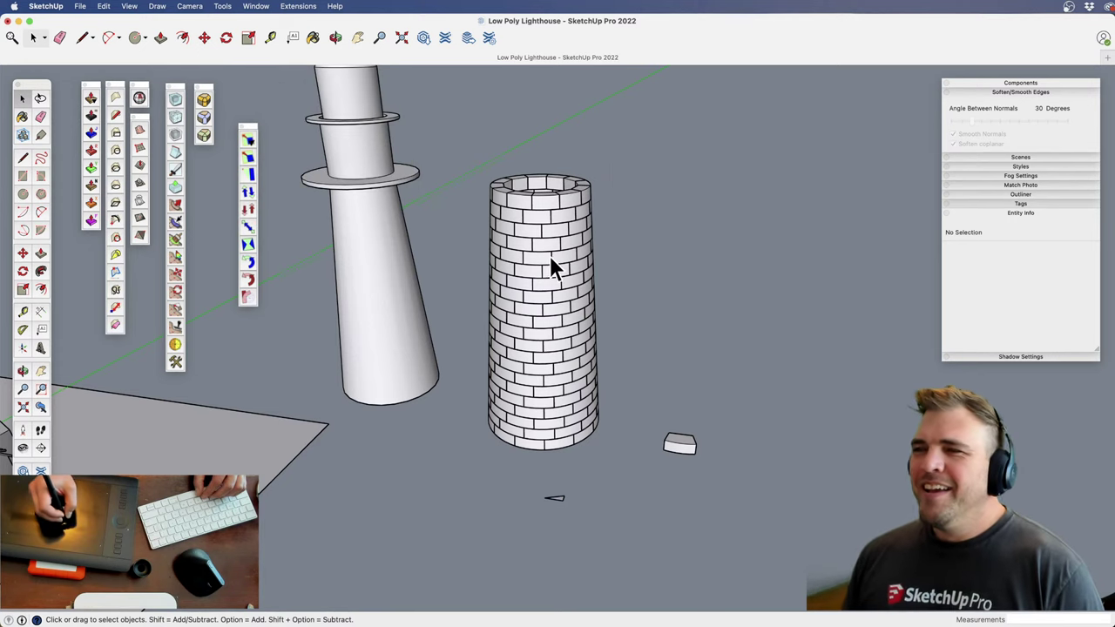
{"action": "left_click", "coordinate": [569, 309]}
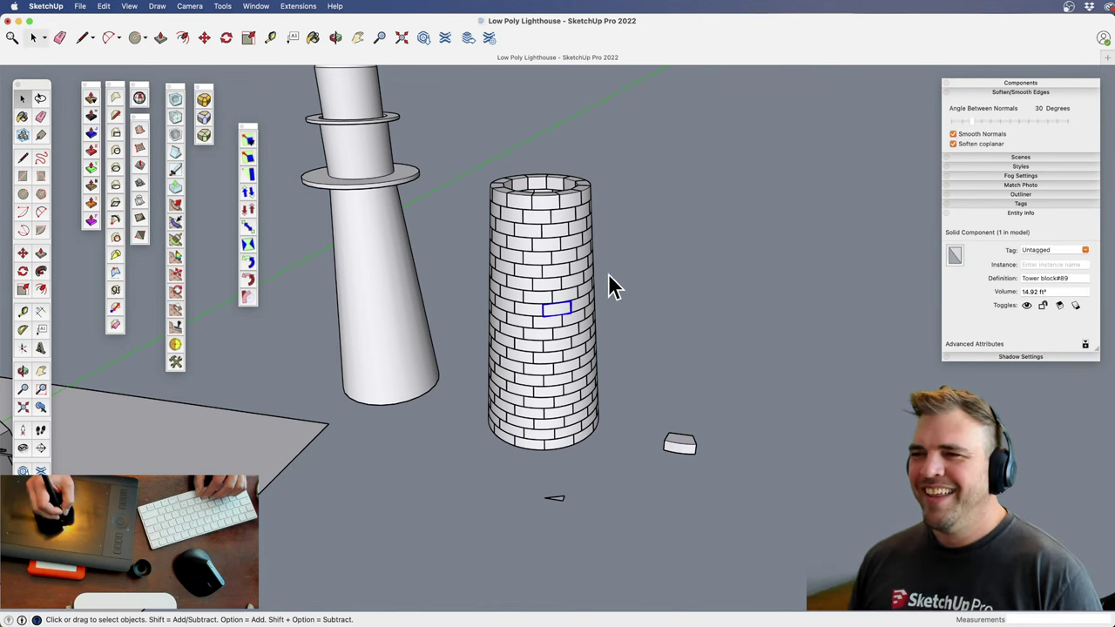
{"action": "left_click_drag", "start_coordinate": [610, 165], "coordinate": [475, 456]}
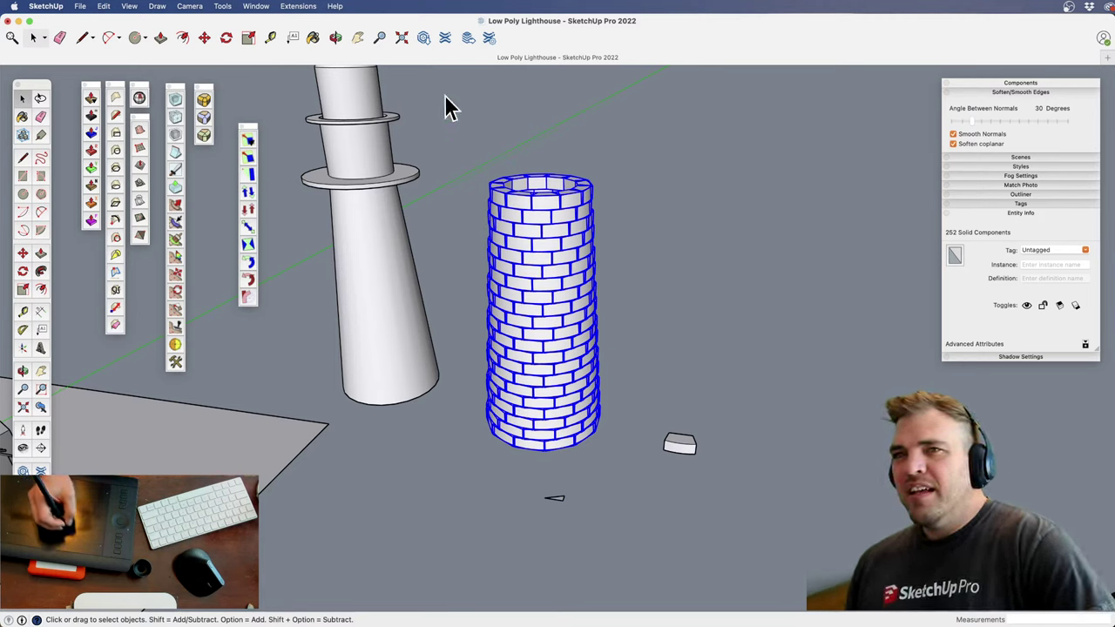
{"action": "left_click", "coordinate": [298, 7]}
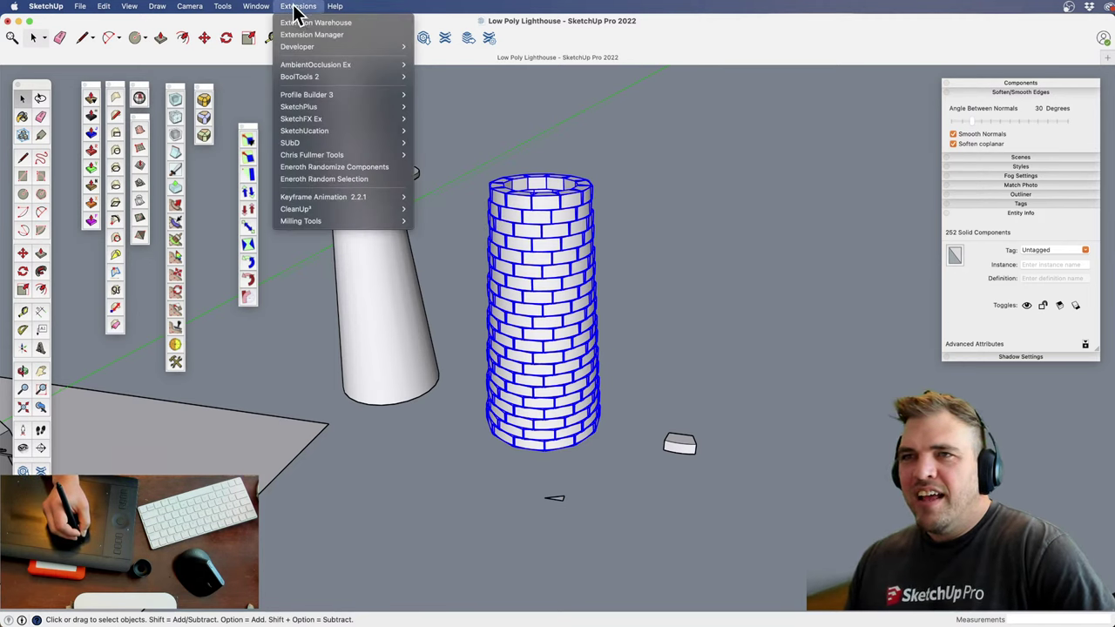
{"action": "mouse_move", "coordinate": [220, 13]}
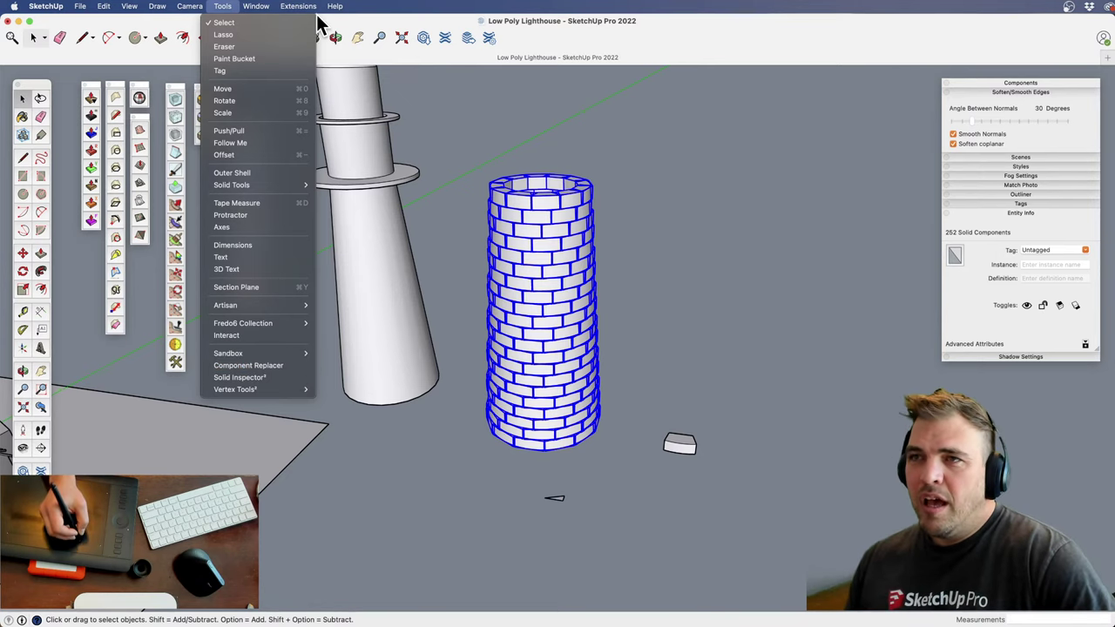
{"action": "mouse_move", "coordinate": [299, 9]}
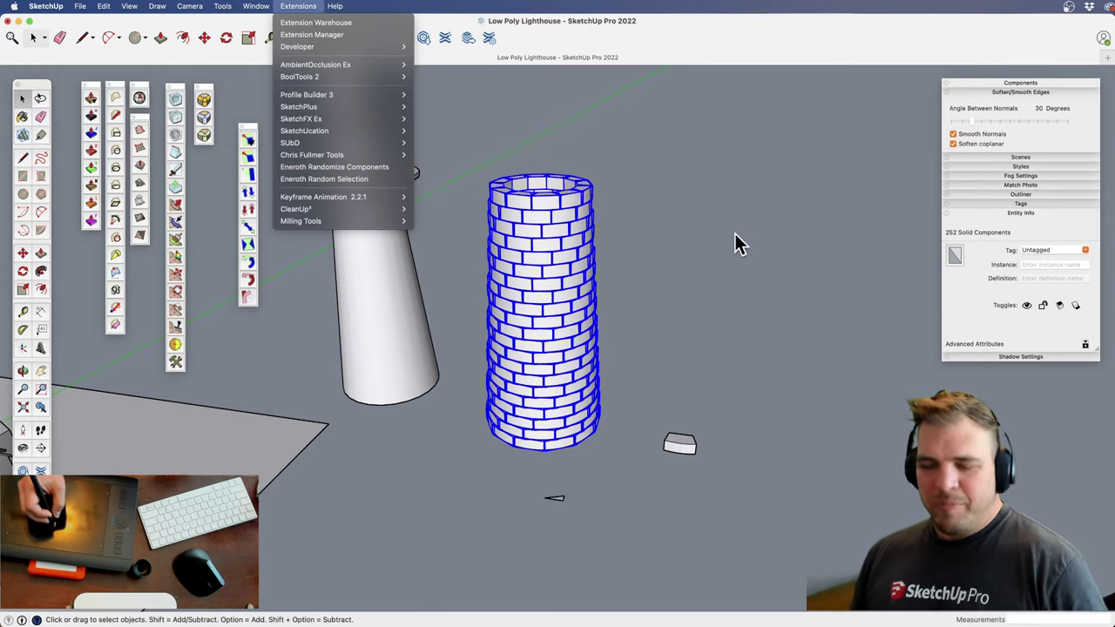
{"action": "left_click", "coordinate": [667, 350]}
{"action": "left_click", "coordinate": [633, 362]}
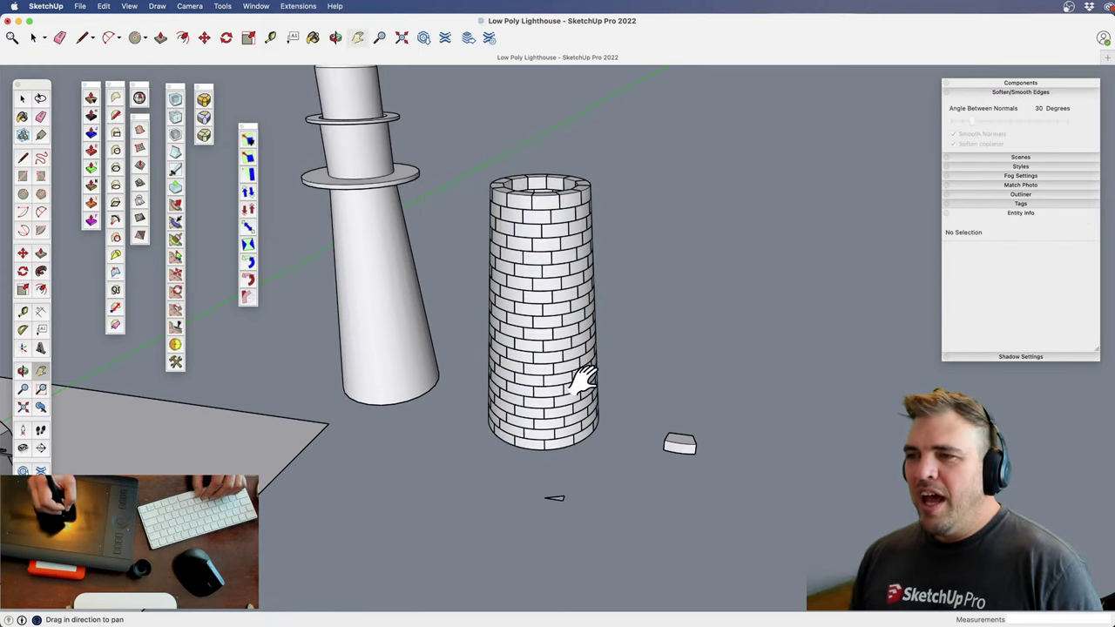
Check the component definition of a single block about midway up the exploded tower
{"action": "mouse_move", "coordinate": [580, 386]}
{"action": "middle_mouse_down"}
{"action": "mouse_move", "coordinate": [557, 462]}
{"action": "mouse_move", "coordinate": [562, 392]}
{"action": "middle_mouse_up"}
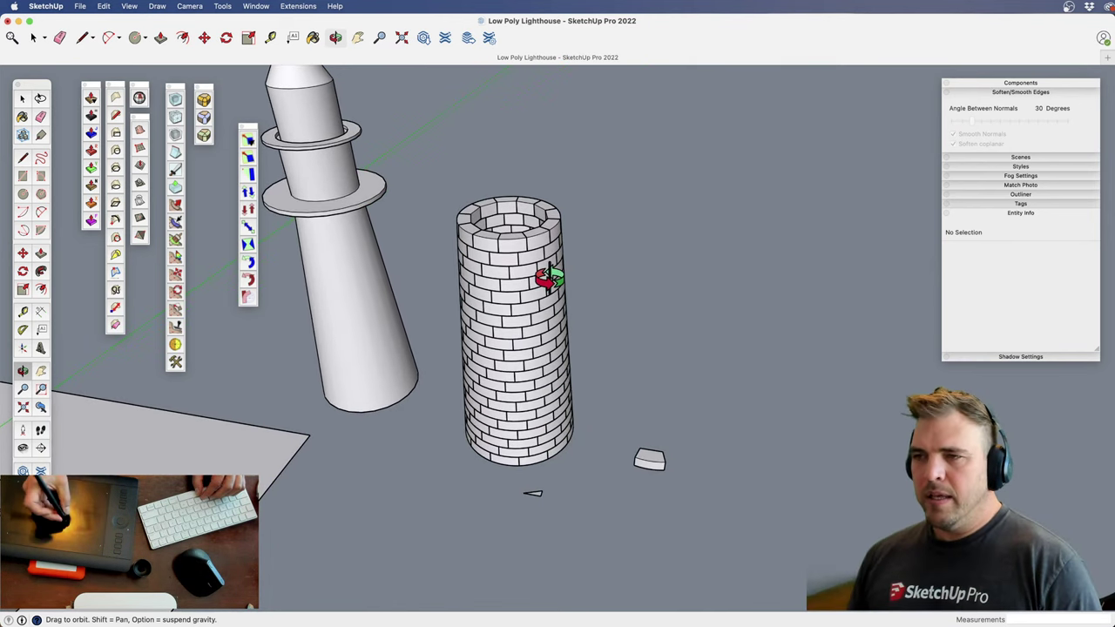
{"action": "key", "text": "space"}
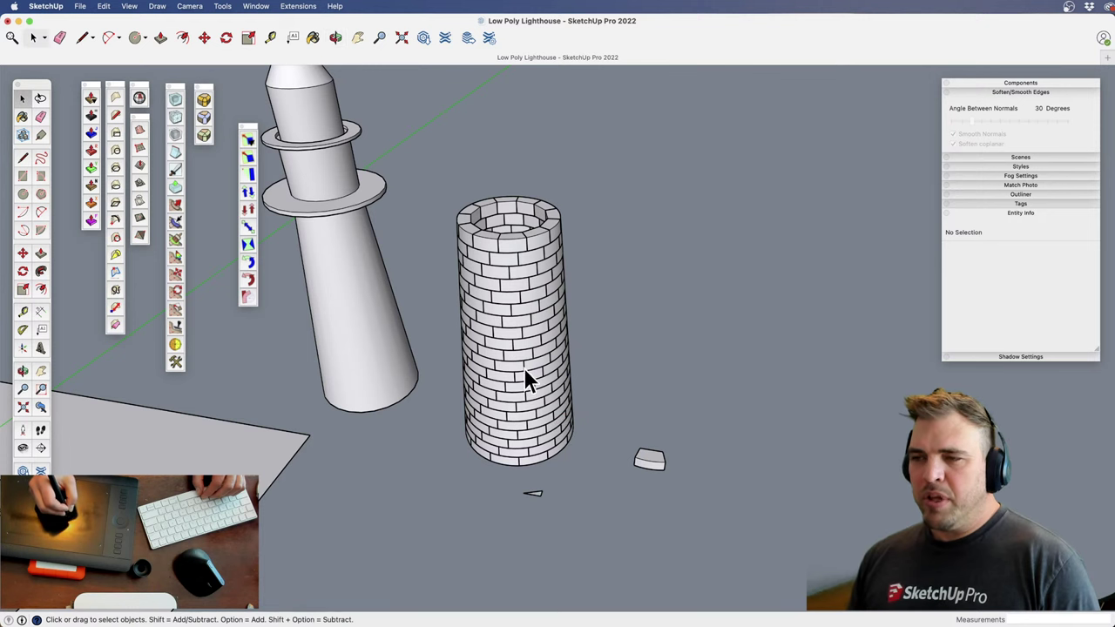
{"action": "left_click", "coordinate": [525, 370]}
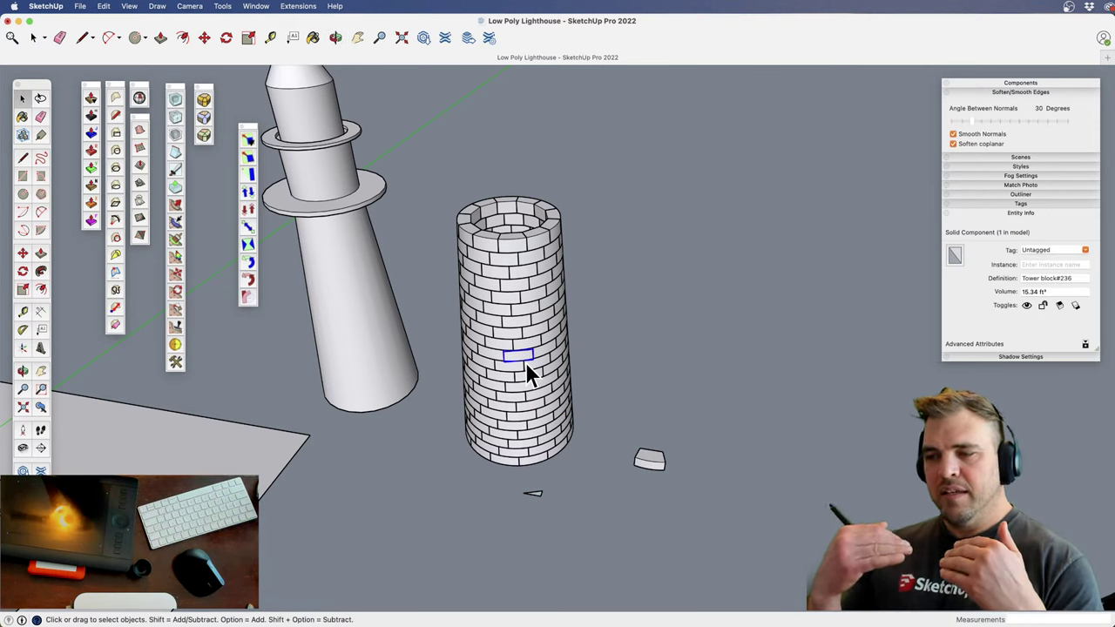
{"action": "key", "text": "o"}
{"action": "mouse_move", "coordinate": [528, 370]}
{"action": "left_mouse_down", "text": "shift"}
{"action": "mouse_move", "coordinate": [528, 351]}
{"action": "mouse_move", "coordinate": [546, 365]}
{"action": "left_mouse_up", "text": "shift"}
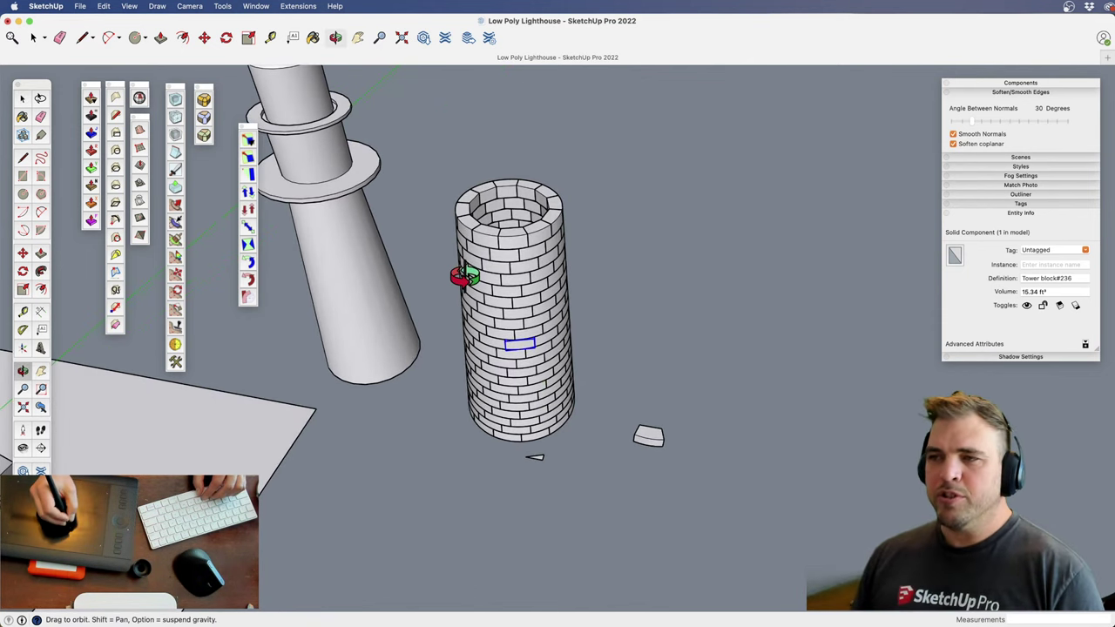
Replace all the tower's blocks with the loose Tower block component using Component Replacer
{"action": "key", "text": "space"}
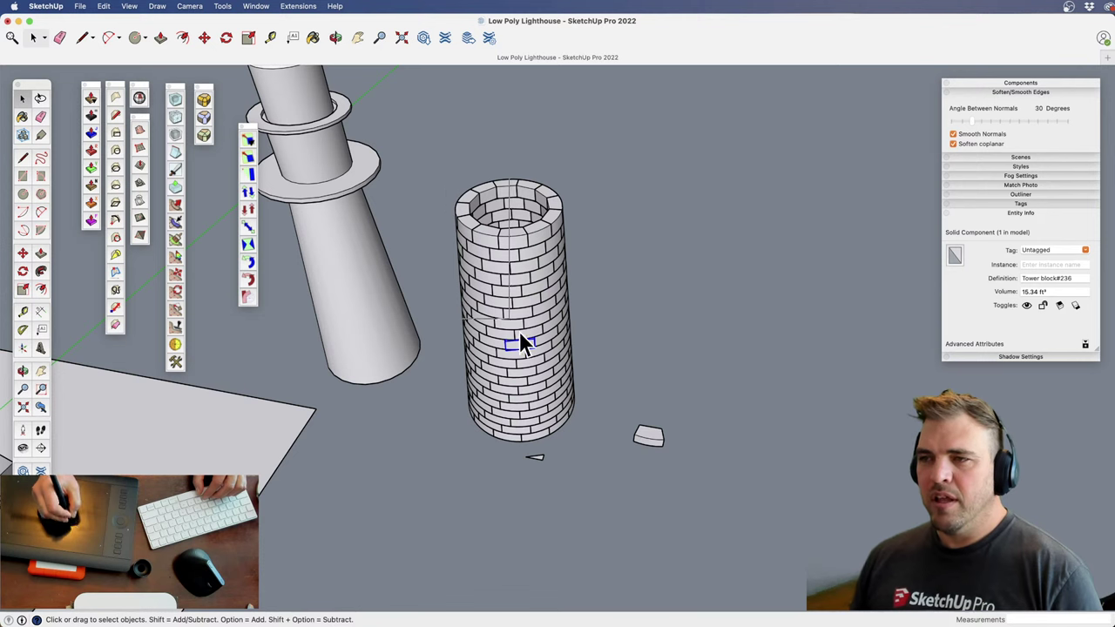
{"action": "key", "text": "super+a"}
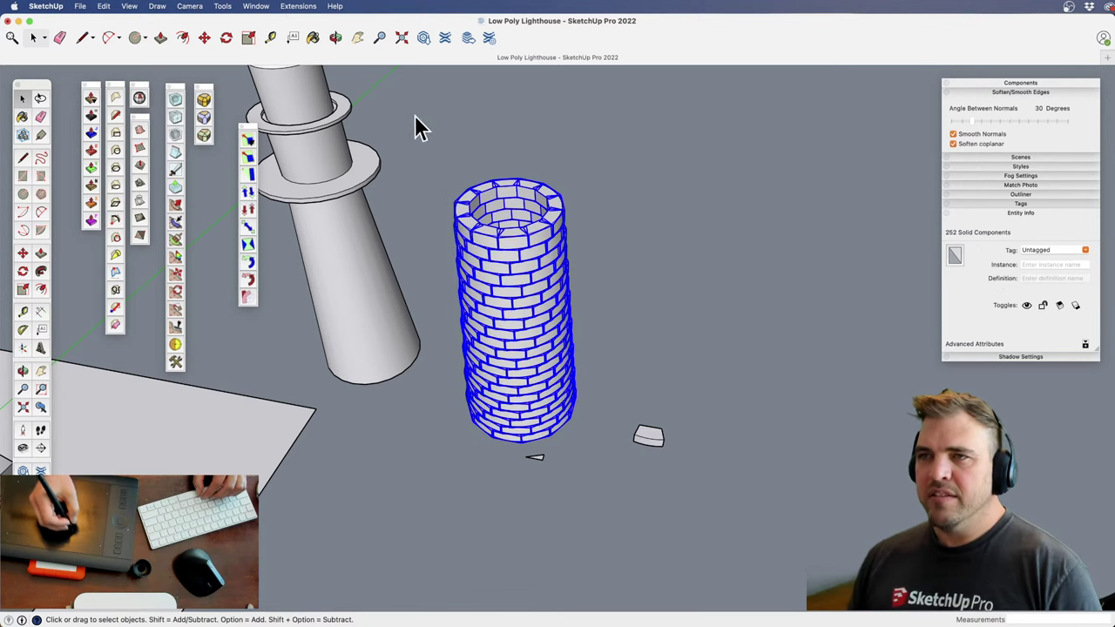
{"action": "left_click", "coordinate": [197, 7]}
{"action": "mouse_move", "coordinate": [224, 12]}
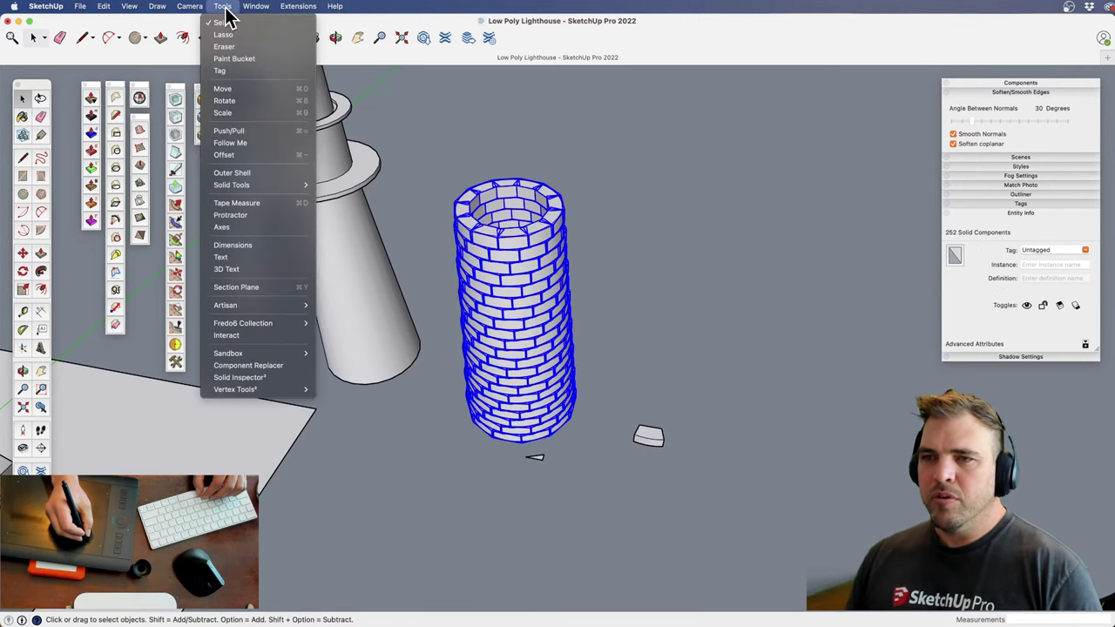
{"action": "left_click", "coordinate": [286, 364]}
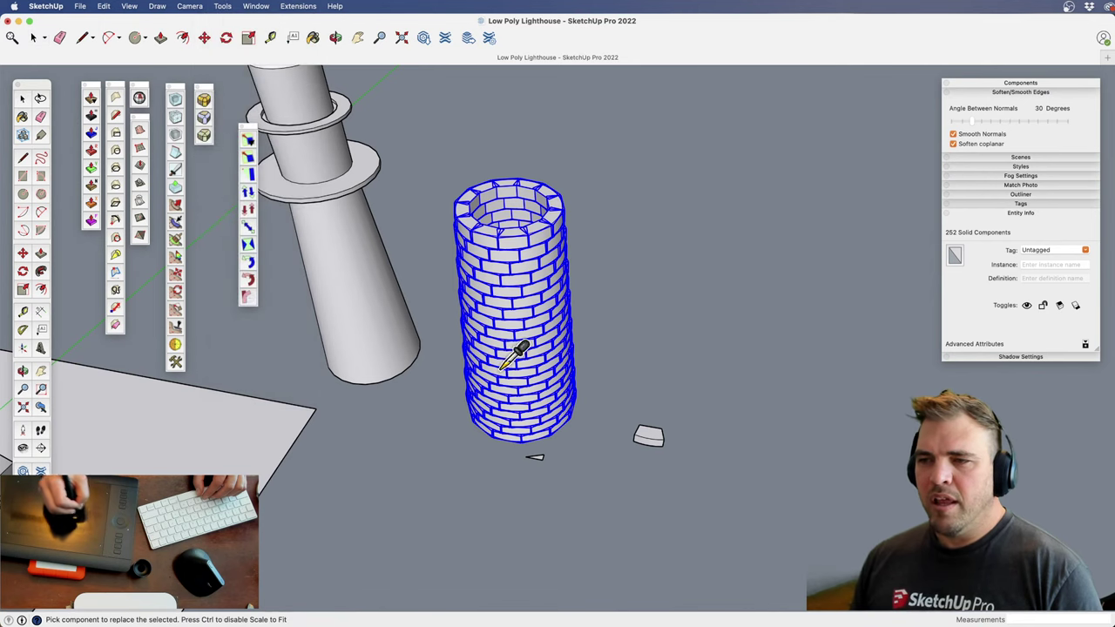
{"action": "left_click", "coordinate": [650, 431]}
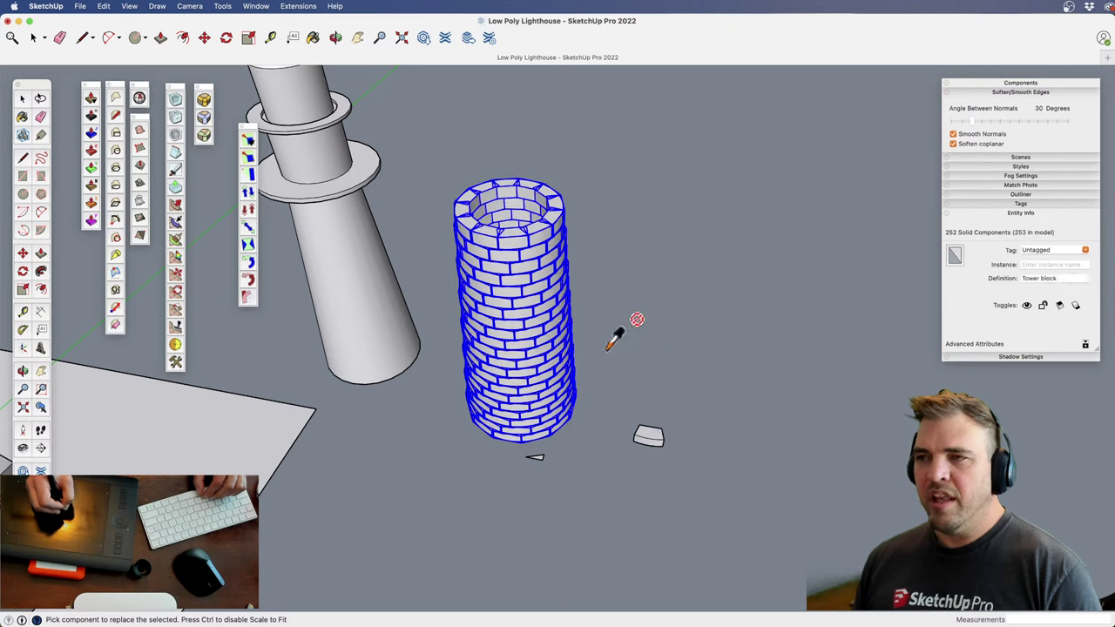
{"action": "key", "text": "space"}
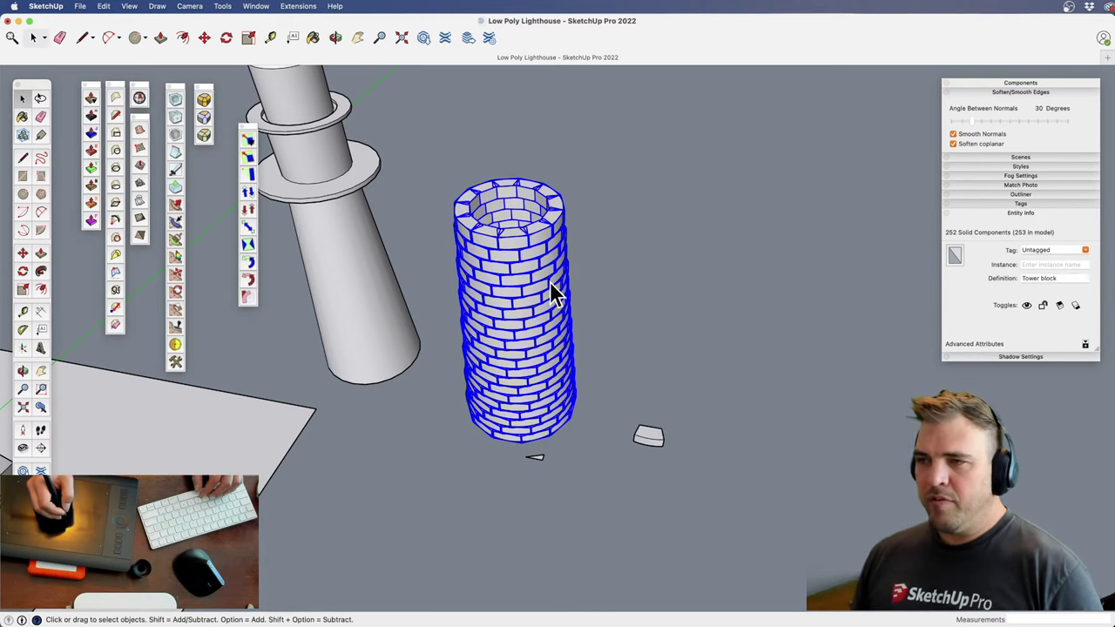
Open the loose Tower block component for editing and lower its top face slightly with Push/Pull
{"action": "double_click", "coordinate": [646, 434]}
{"action": "middle_click_drag", "start_coordinate": [599, 448], "coordinate": [548, 381]}
{"action": "key", "text": "p"}
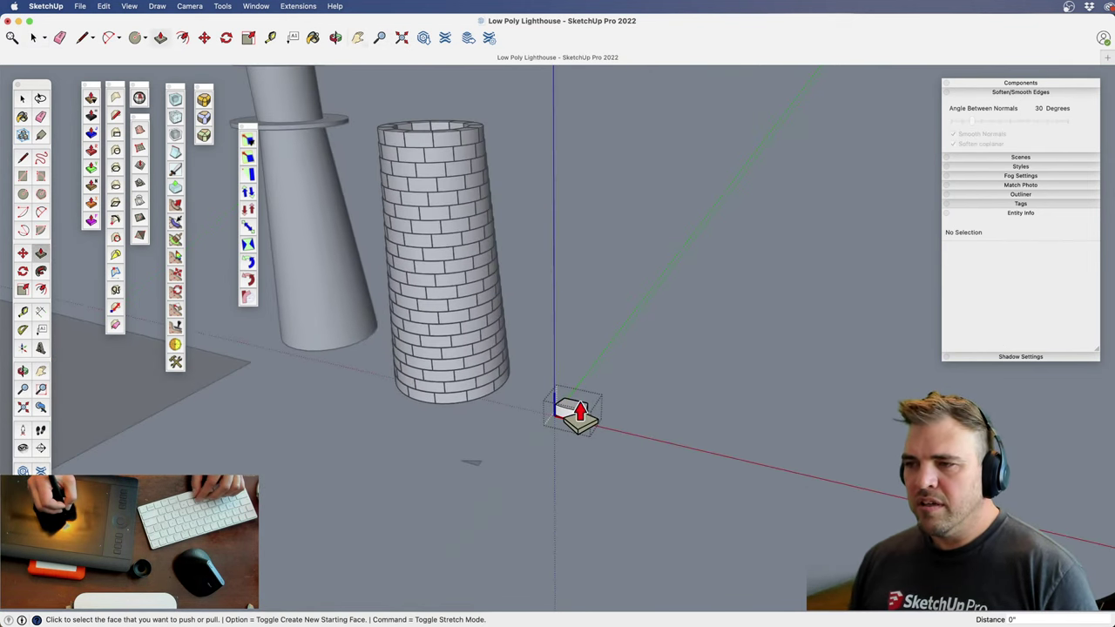
{"action": "left_click", "coordinate": [575, 418]}
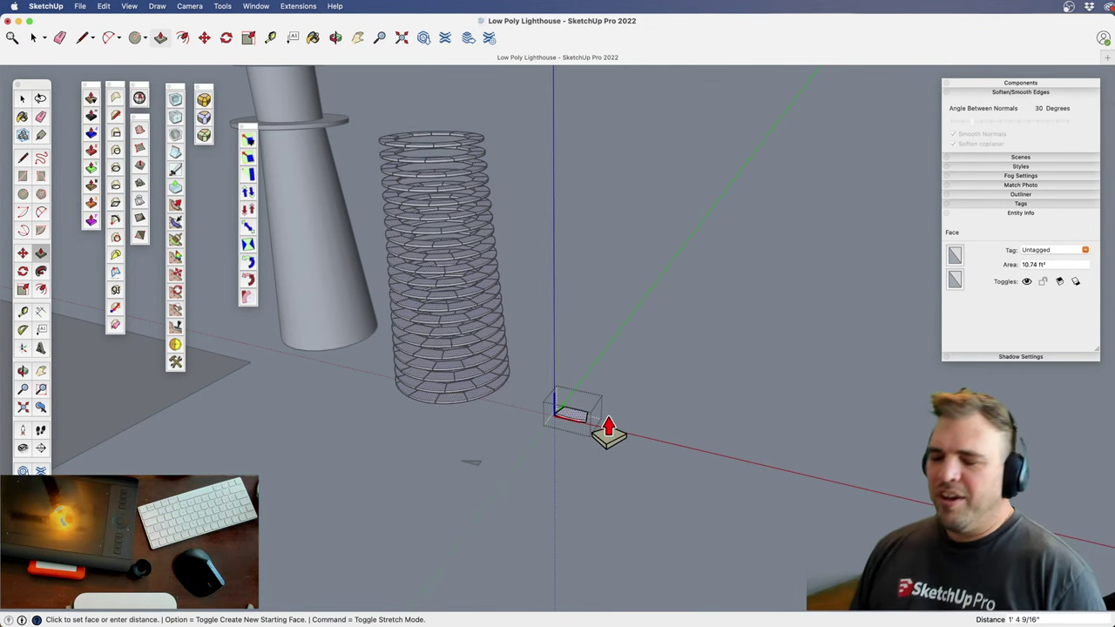
{"action": "left_click", "coordinate": [608, 429]}
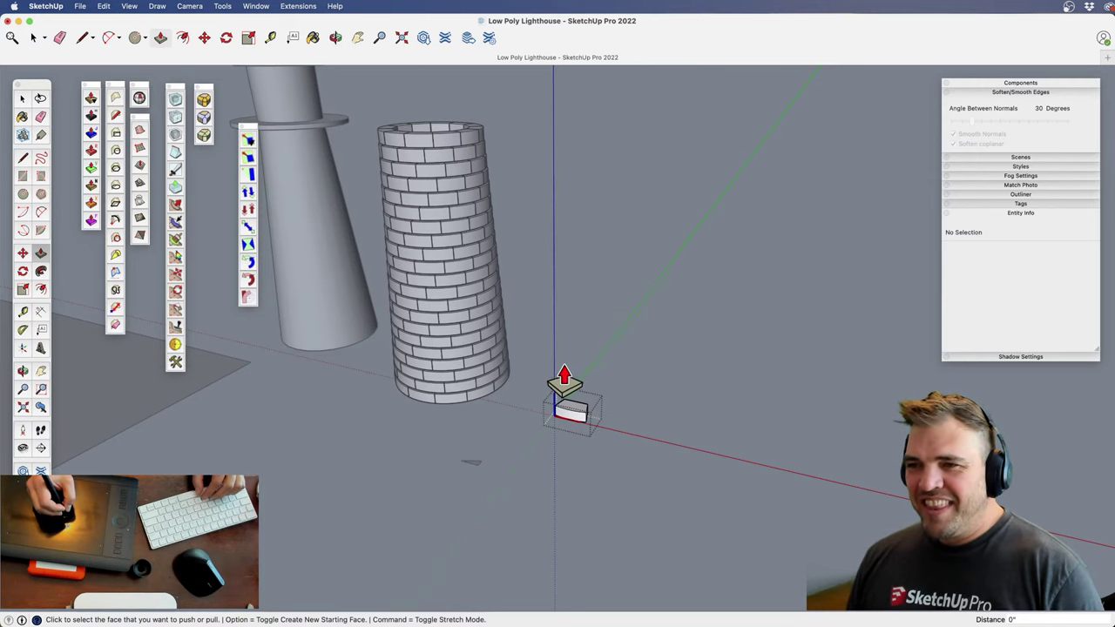
Pull the block's top face back up until the gaps between the tower's courses close
{"action": "scroll", "coordinate": [572, 293], "scroll_direction": "up", "scroll_amount": 5}
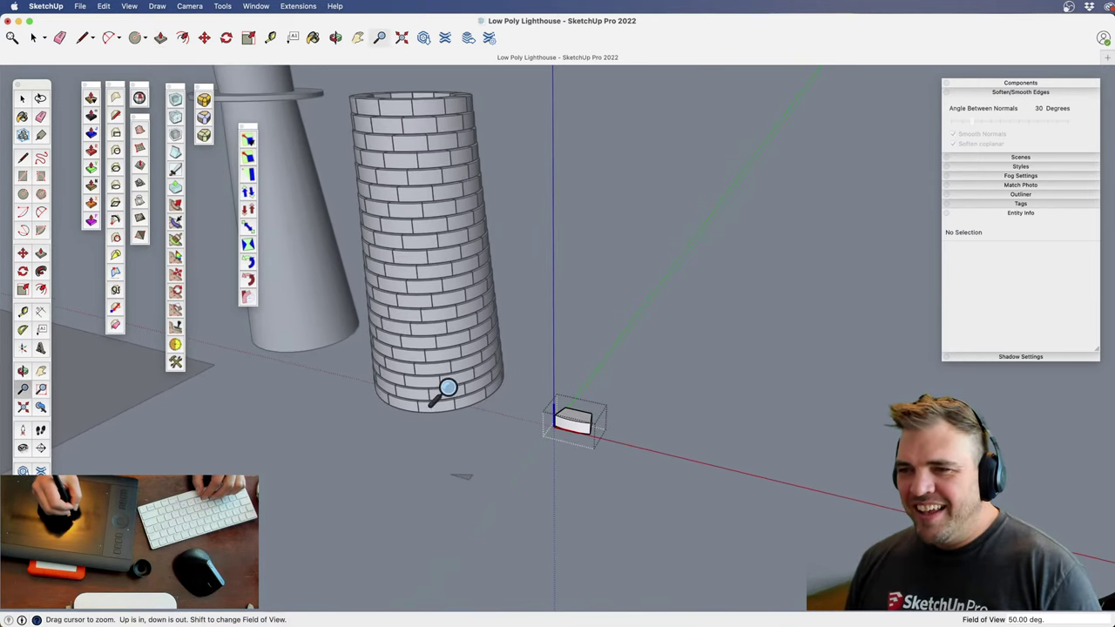
{"action": "middle_click_drag", "start_coordinate": [386, 416], "coordinate": [431, 344], "text": "shift"}
{"action": "middle_click_drag", "start_coordinate": [498, 382], "coordinate": [438, 296], "text": "shift"}
{"action": "middle_click_drag", "start_coordinate": [622, 394], "coordinate": [598, 438]}
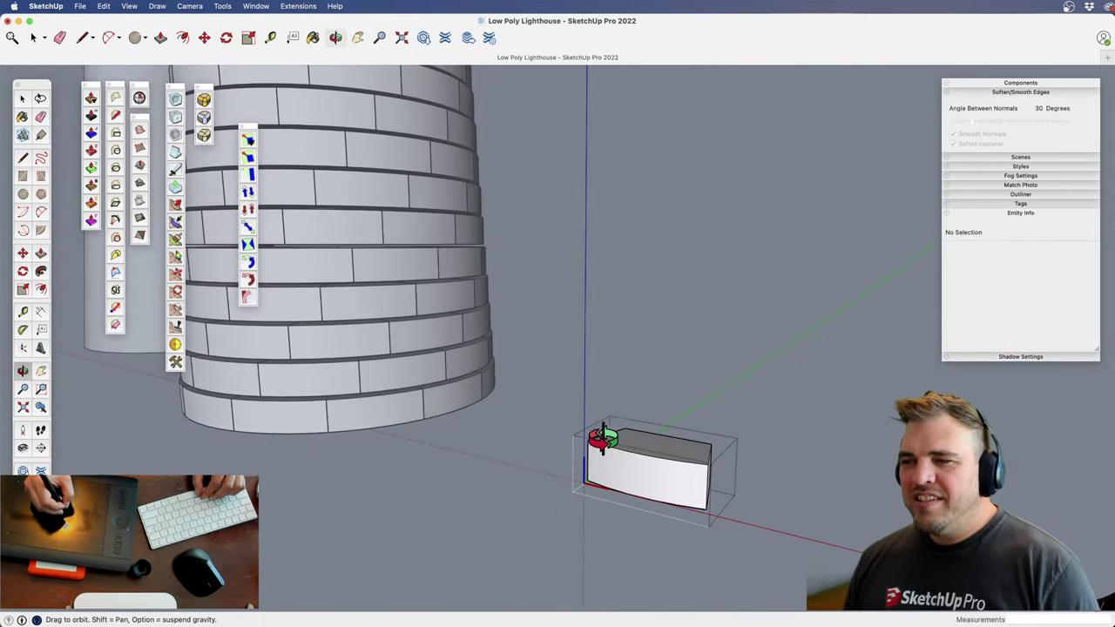
{"action": "left_click", "coordinate": [646, 450]}
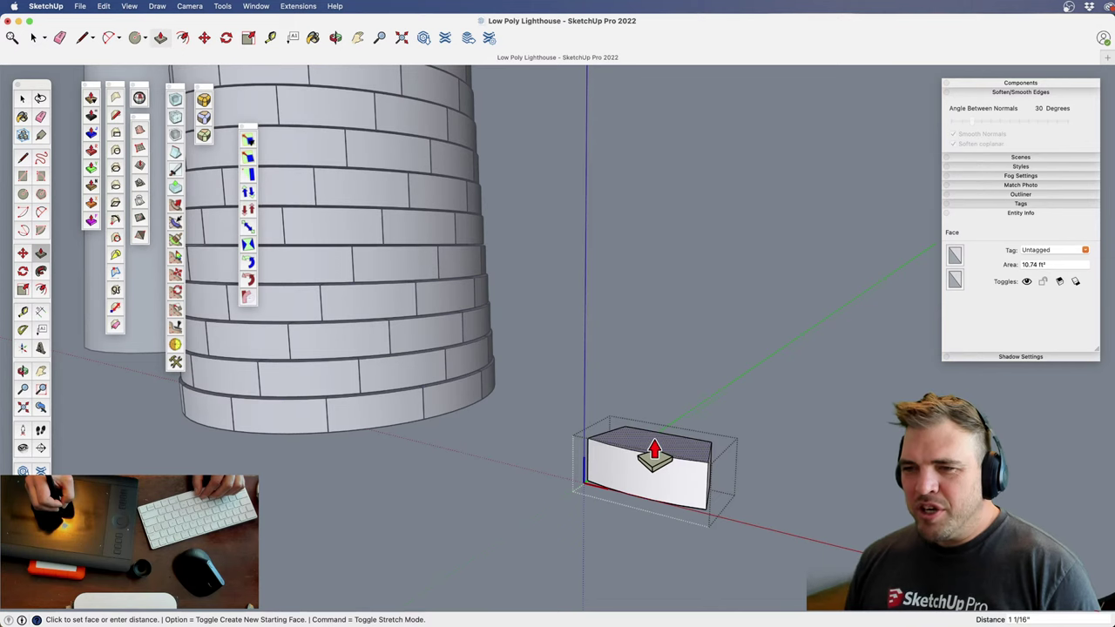
{"action": "left_click", "coordinate": [648, 444]}
{"action": "scroll", "coordinate": [418, 186], "scroll_direction": "down", "scroll_amount": 6}
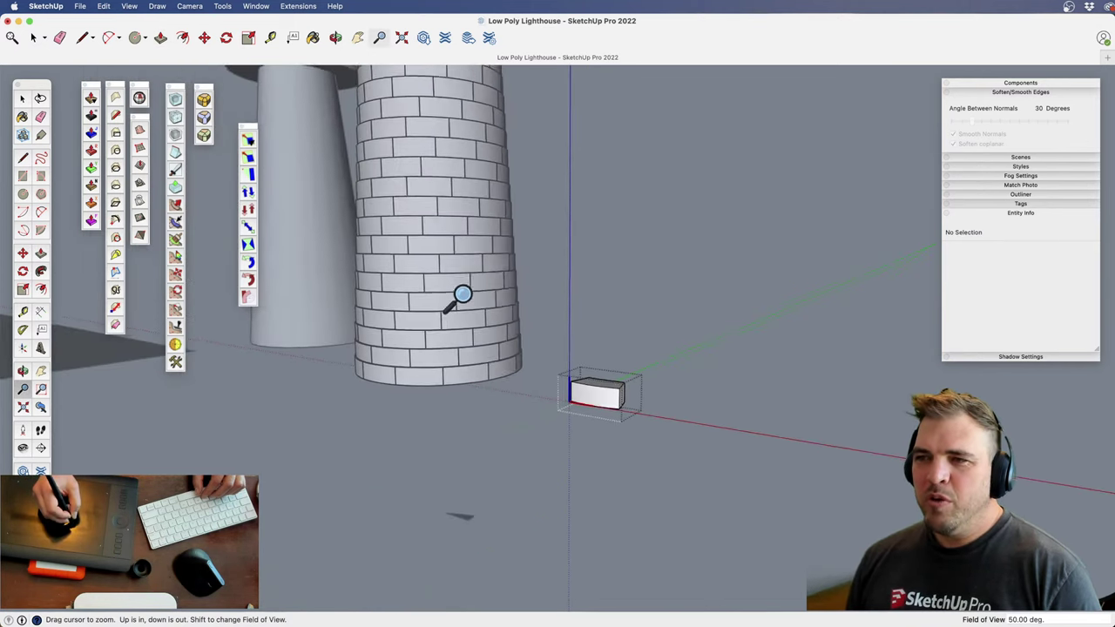
{"action": "middle_click_drag", "start_coordinate": [456, 298], "coordinate": [550, 423]}
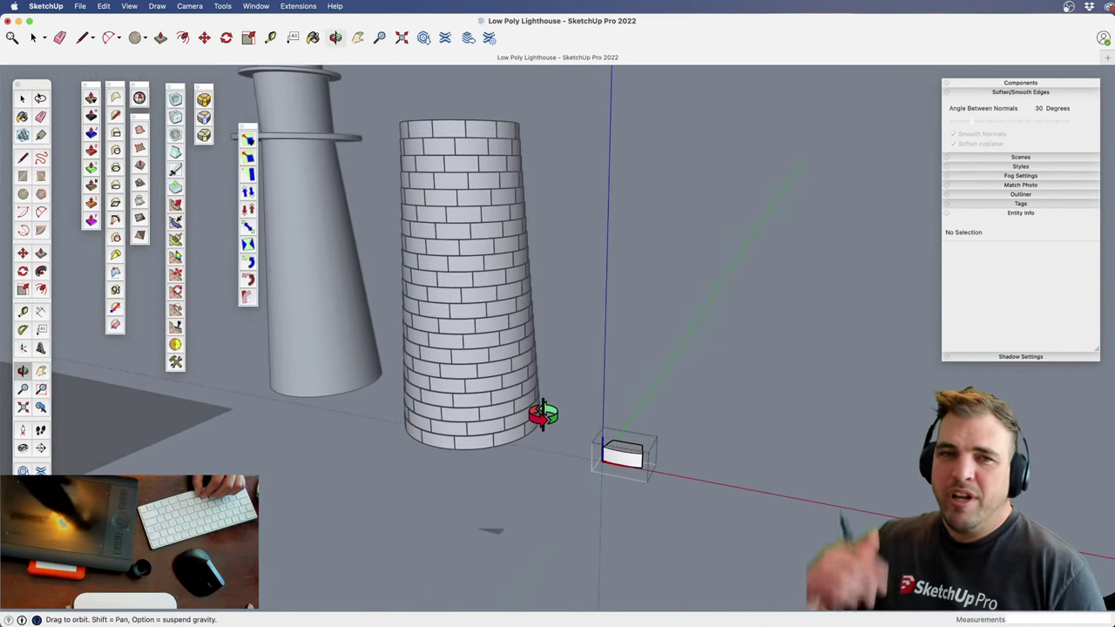
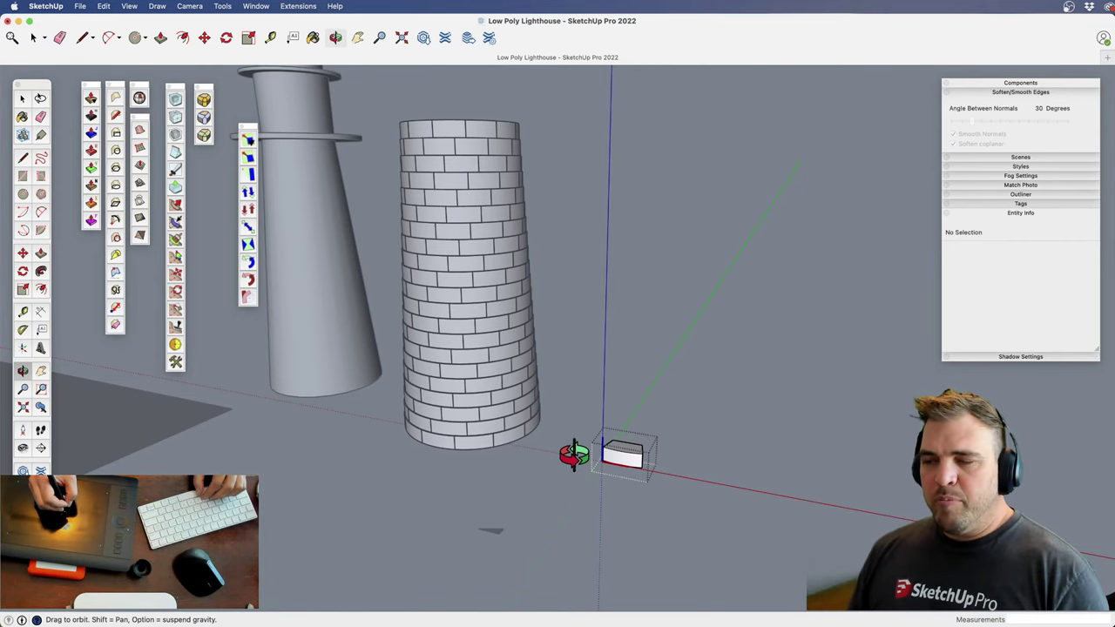
Leave the component and copy the loose Tower block three times in a row, spaced about 6' 8 1/8" apart
{"action": "left_click_drag", "start_coordinate": [566, 443], "coordinate": [558, 505]}
{"action": "left_click_drag", "start_coordinate": [510, 361], "coordinate": [595, 420], "text": "shift"}
{"action": "key", "text": "space"}
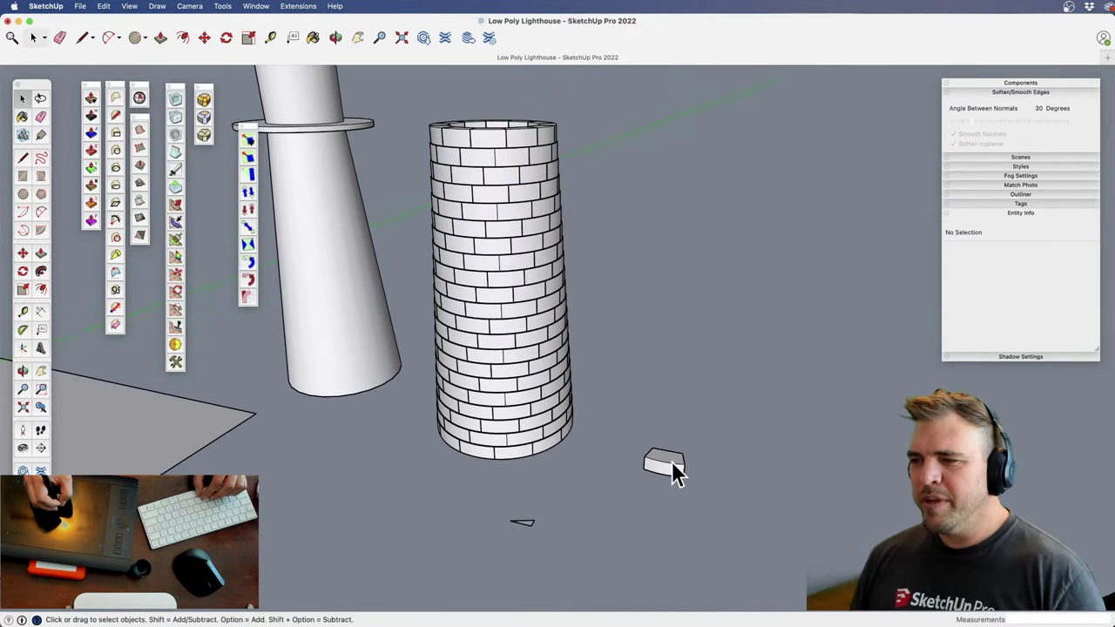
{"action": "left_click", "coordinate": [674, 471]}
{"action": "key", "text": "o"}
{"action": "left_click_drag", "start_coordinate": [625, 493], "coordinate": [532, 530], "text": "shift"}
{"action": "key", "text": "z"}
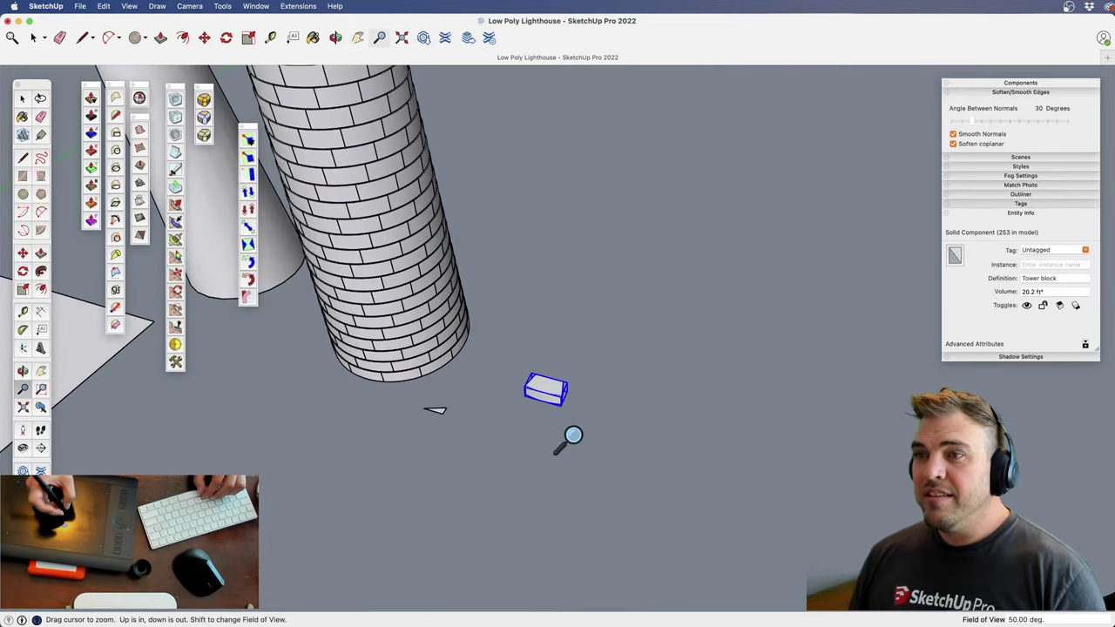
{"action": "key", "text": "m"}
{"action": "left_click", "coordinate": [583, 357]}
{"action": "key", "text": "alt"}
{"action": "left_click", "coordinate": [625, 368]}
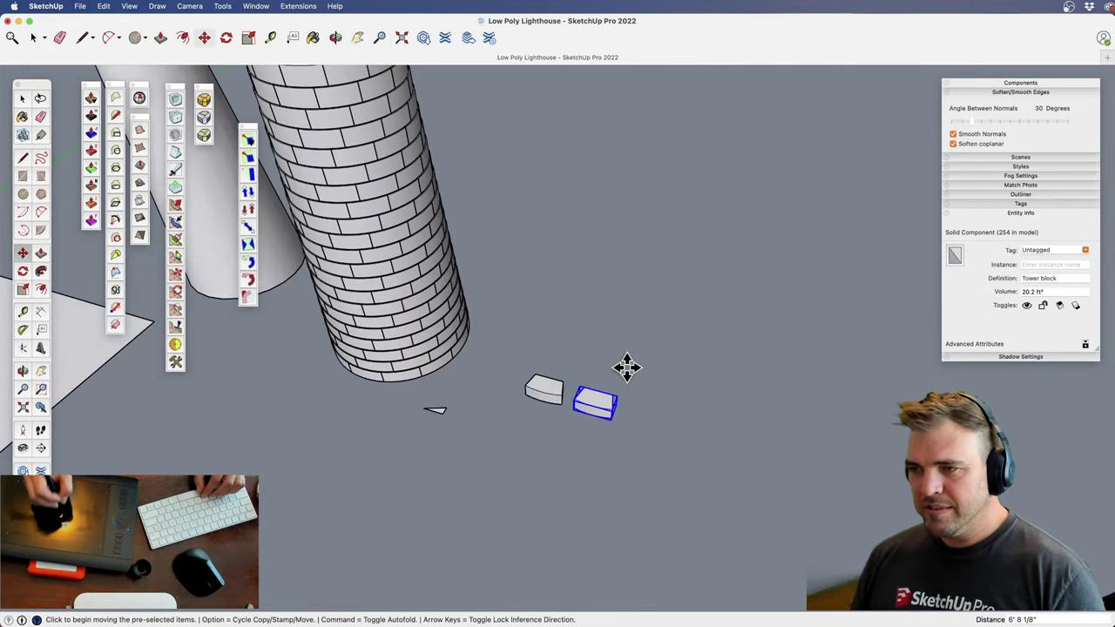
{"action": "type", "text": "3x"}
{"action": "key", "text": "Return"}
{"action": "key", "text": "space"}
{"action": "left_click", "coordinate": [552, 412]}
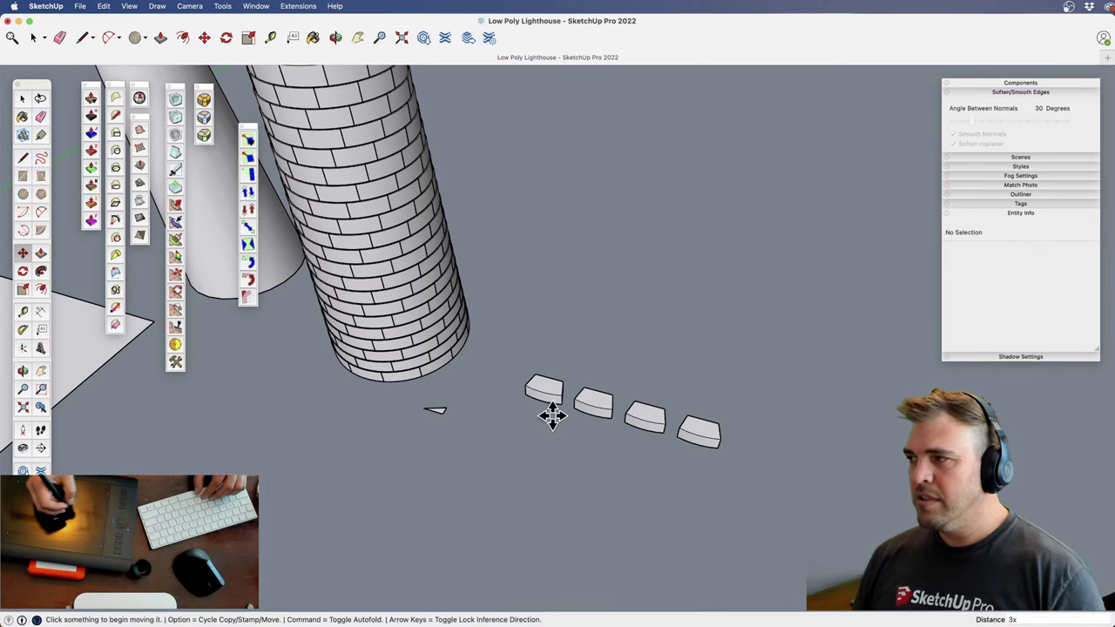
Make each of the three copied Tower blocks a unique component
{"action": "key", "text": "z"}
{"action": "left_click_drag", "start_coordinate": [627, 409], "coordinate": [605, 267]}
{"action": "key", "text": "space"}
{"action": "left_click", "coordinate": [633, 482]}
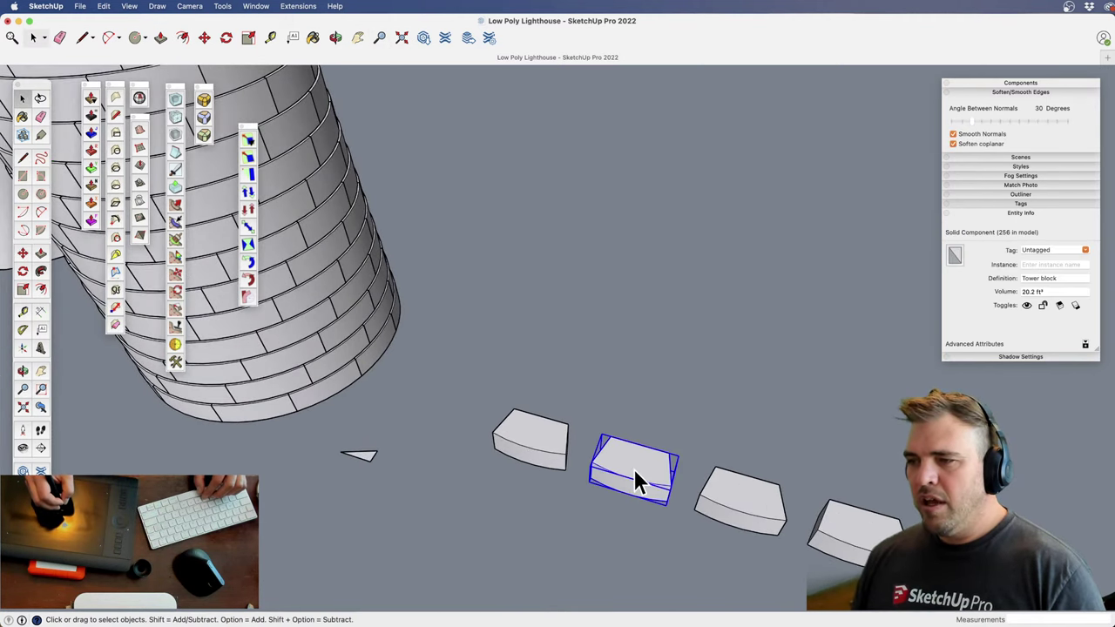
{"action": "middle_click_drag", "start_coordinate": [632, 482], "coordinate": [558, 374], "text": "shift"}
{"action": "right_click", "coordinate": [549, 353]}
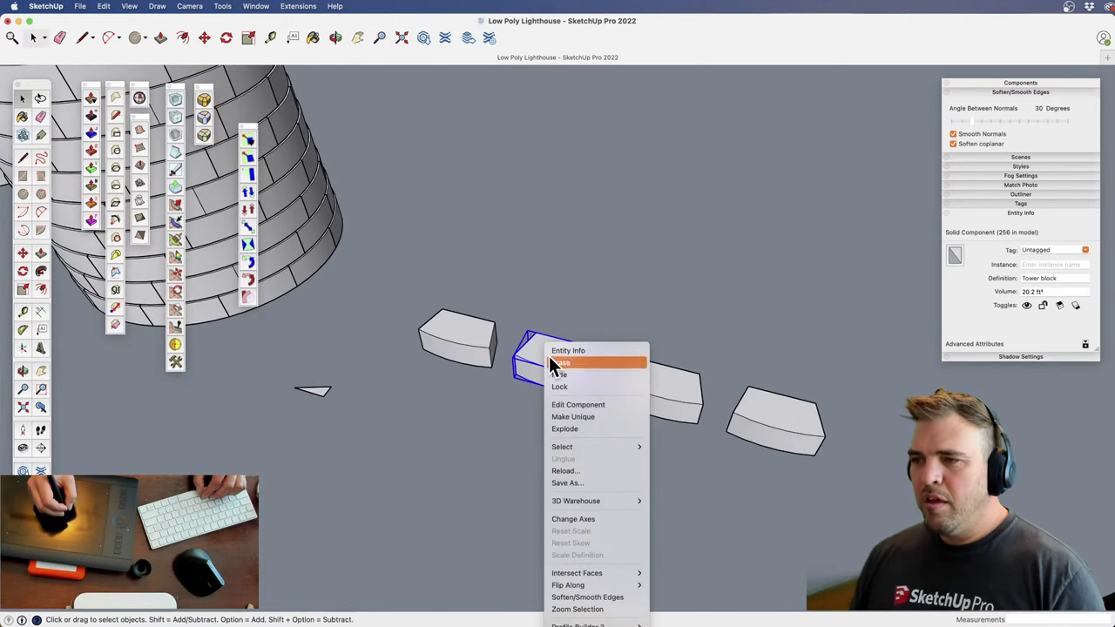
{"action": "left_click", "coordinate": [586, 416]}
{"action": "right_click", "coordinate": [659, 393]}
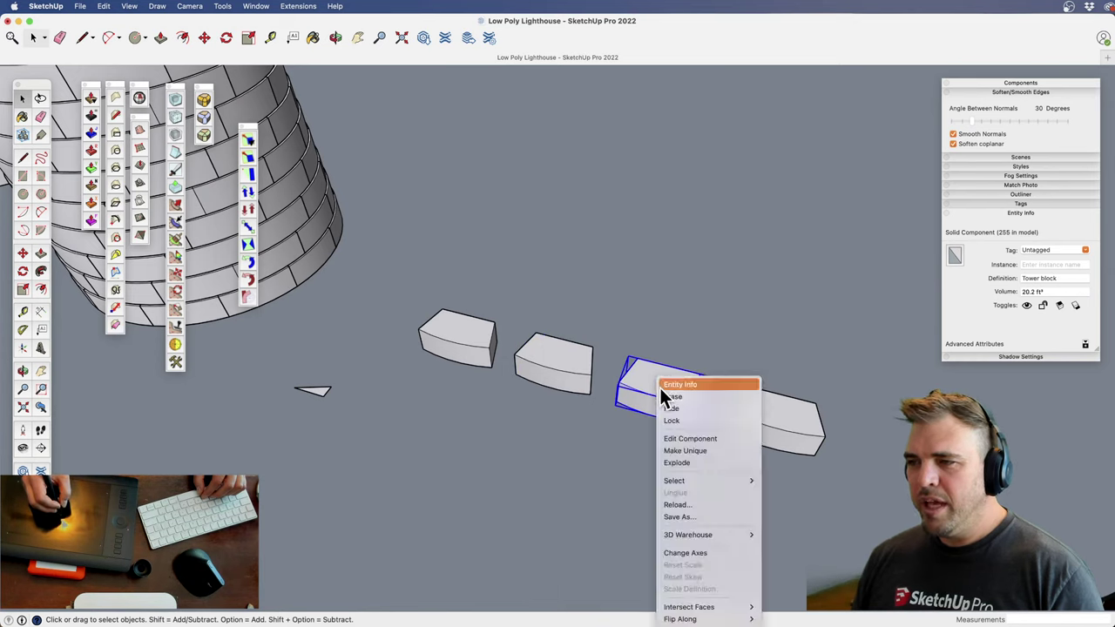
{"action": "left_click", "coordinate": [694, 452]}
{"action": "left_click", "coordinate": [781, 433]}
{"action": "right_click", "coordinate": [771, 416]}
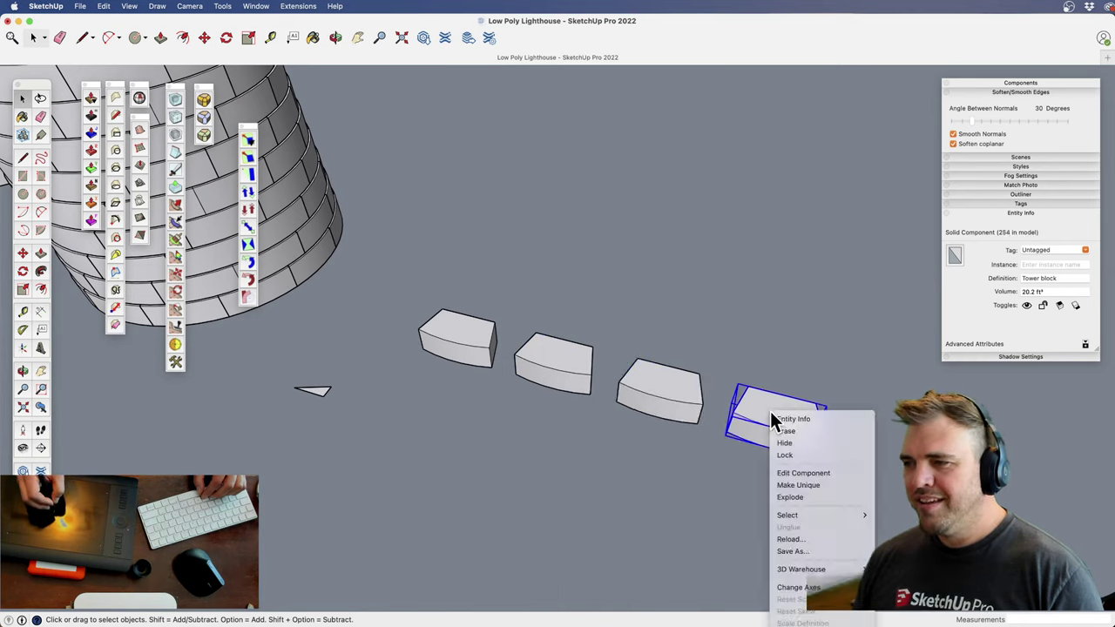
{"action": "left_click", "coordinate": [803, 486]}
{"action": "left_click", "coordinate": [702, 498]}
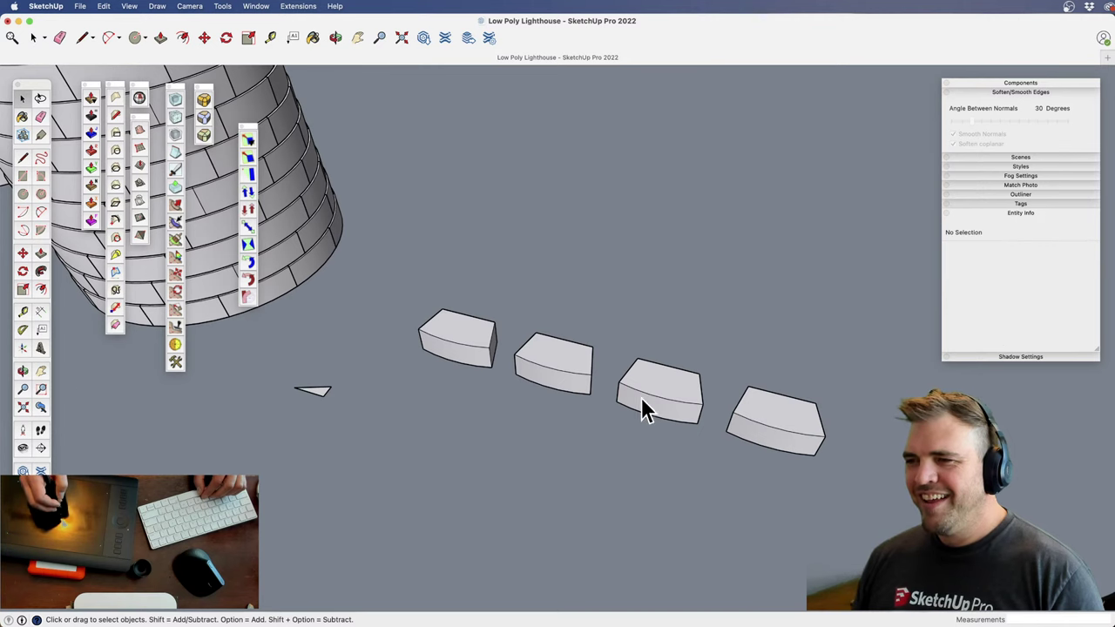
Try Push/Pull on the top face of each of the three unique blocks, editing them one by one
{"action": "middle_click_drag", "start_coordinate": [641, 406], "coordinate": [540, 393]}
{"action": "key", "text": "p"}
{"action": "left_click", "coordinate": [553, 378]}
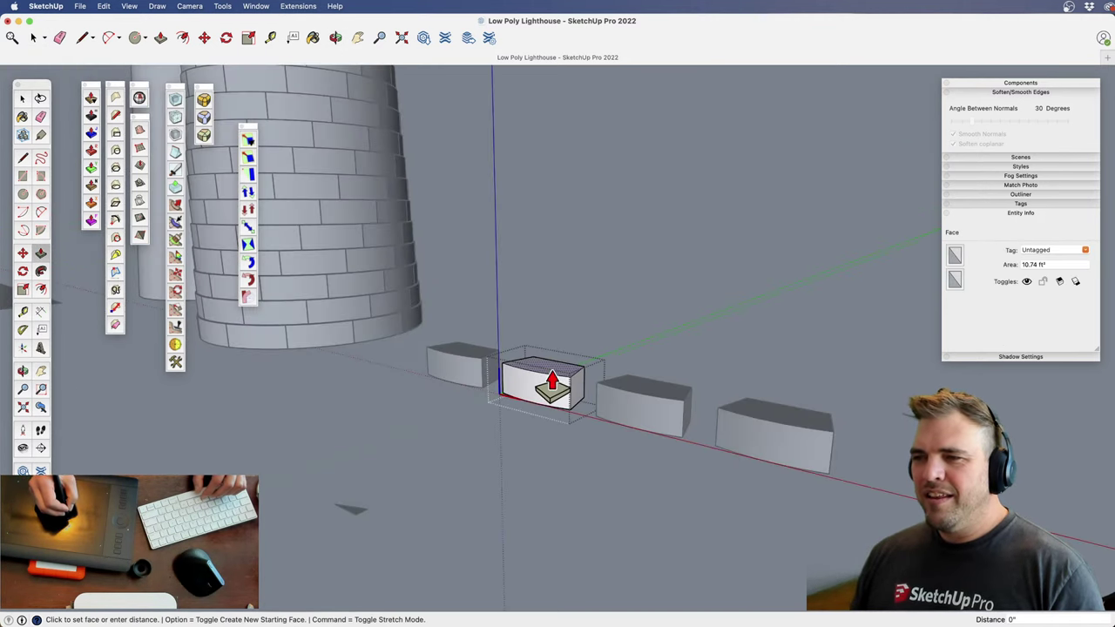
{"action": "key", "text": "space"}
{"action": "double_click", "coordinate": [630, 406]}
{"action": "key", "text": "p"}
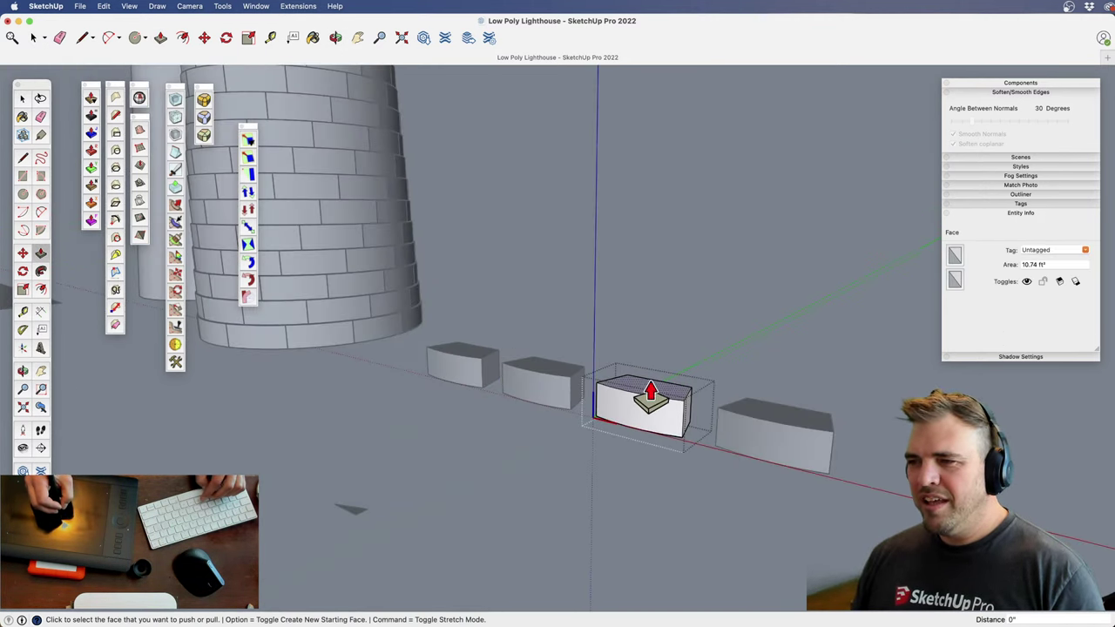
{"action": "left_click", "coordinate": [649, 383]}
{"action": "key", "text": "space"}
{"action": "double_click", "coordinate": [749, 416]}
{"action": "key", "text": "p"}
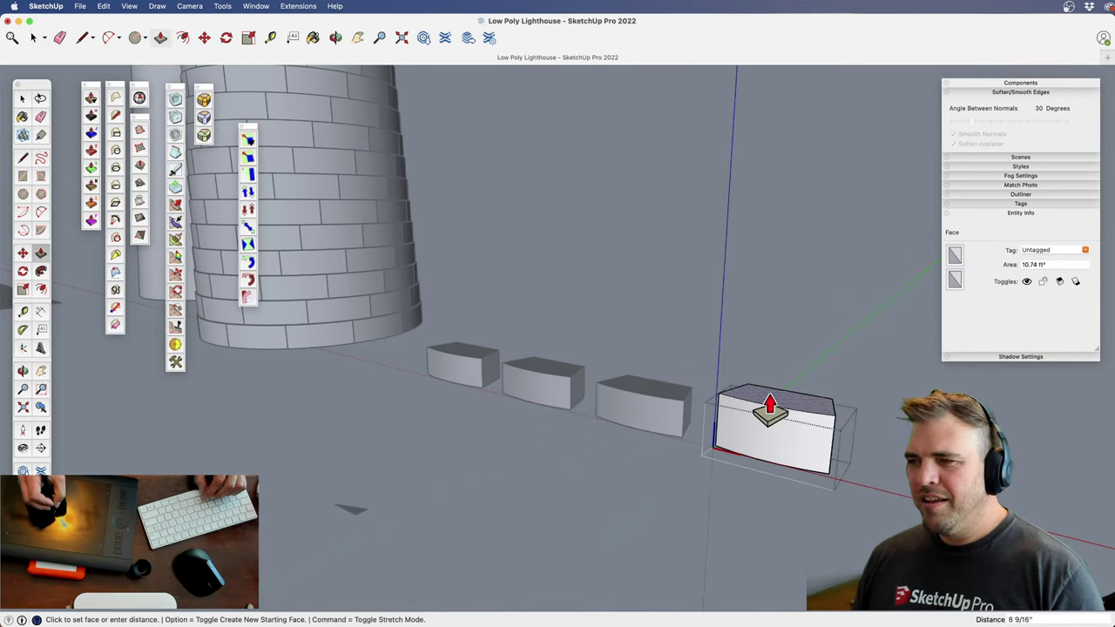
{"action": "key", "text": "space"}
{"action": "left_click", "coordinate": [776, 350]}
{"action": "left_click", "coordinate": [568, 457]}
Open the second block in the row and draw a vertical line down the middle of its curved front face
{"action": "middle_click_drag", "start_coordinate": [473, 383], "coordinate": [546, 372], "text": "shift"}
{"action": "scroll", "coordinate": [552, 448], "scroll_direction": "up", "scroll_amount": 5}
{"action": "middle_click_drag", "start_coordinate": [681, 427], "coordinate": [605, 480], "text": "shift"}
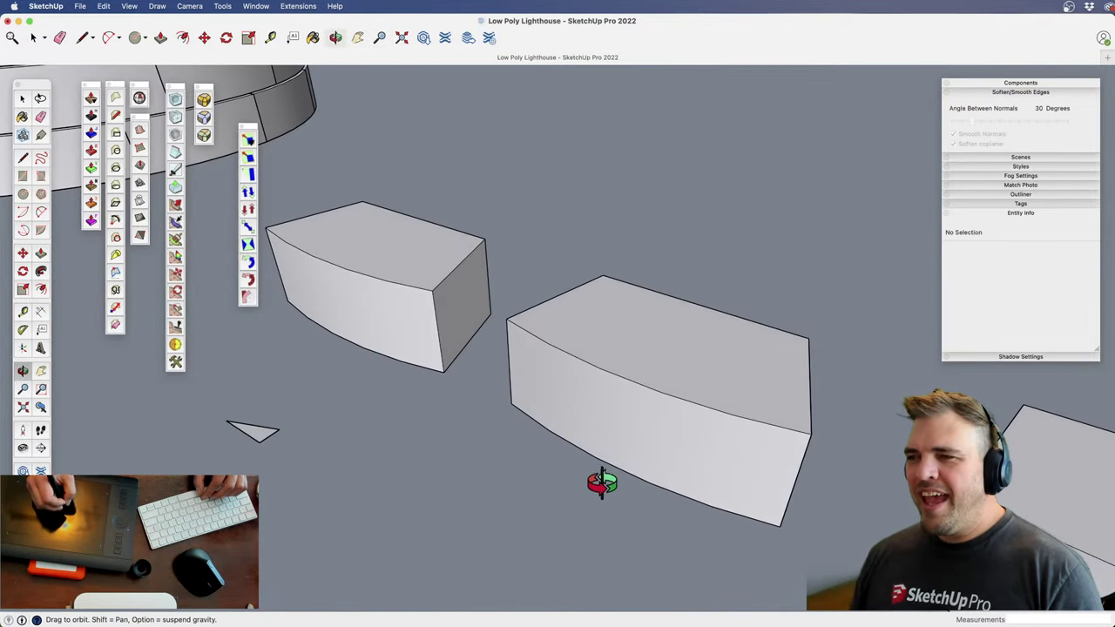
{"action": "double_click", "coordinate": [620, 427]}
{"action": "mouse_move", "coordinate": [592, 409]}
{"action": "middle_mouse_down", "text": "shift"}
{"action": "mouse_move", "coordinate": [607, 441]}
{"action": "mouse_move", "coordinate": [583, 395]}
{"action": "mouse_move", "coordinate": [639, 442]}
{"action": "mouse_move", "coordinate": [642, 393]}
{"action": "middle_mouse_up", "text": "shift"}
{"action": "key", "text": "l"}
{"action": "left_click", "coordinate": [619, 352]}
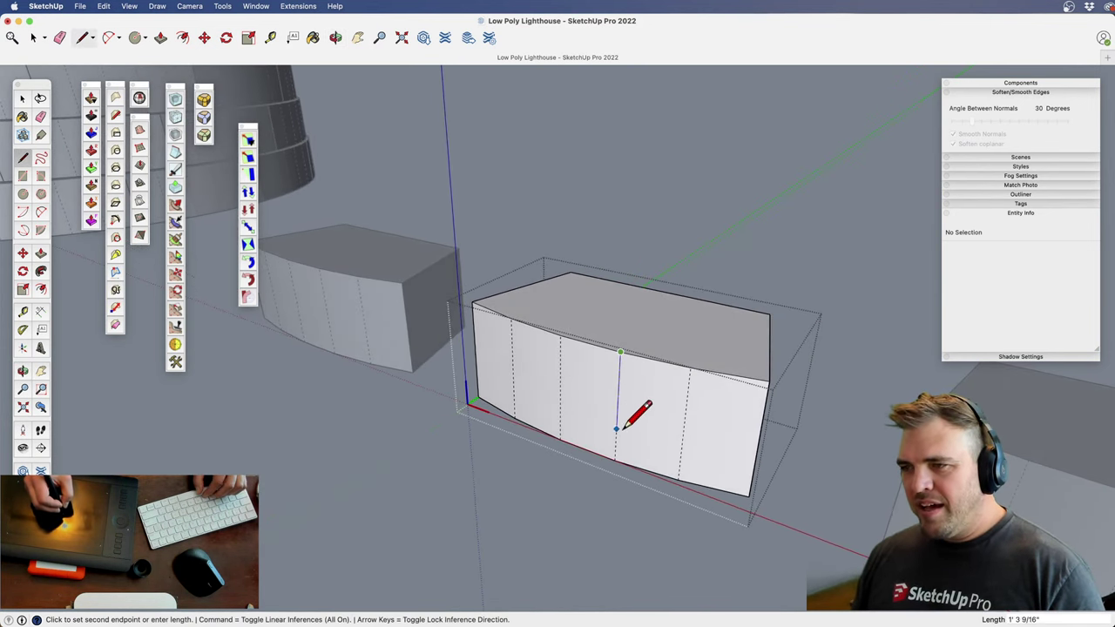
{"action": "left_click", "coordinate": [615, 460]}
{"action": "middle_click_drag", "start_coordinate": [642, 438], "coordinate": [617, 316]}
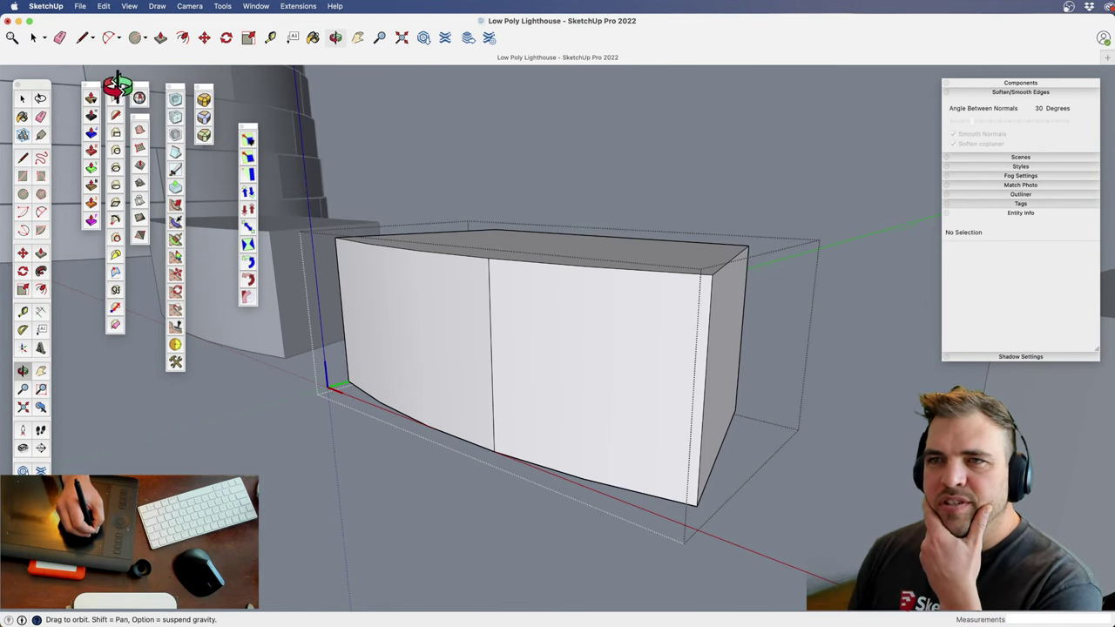
Move two floating extension toolbars lower and select the right half of the block's split curved face
{"action": "left_click_drag", "start_coordinate": [117, 85], "coordinate": [114, 267]}
{"action": "key", "text": "space"}
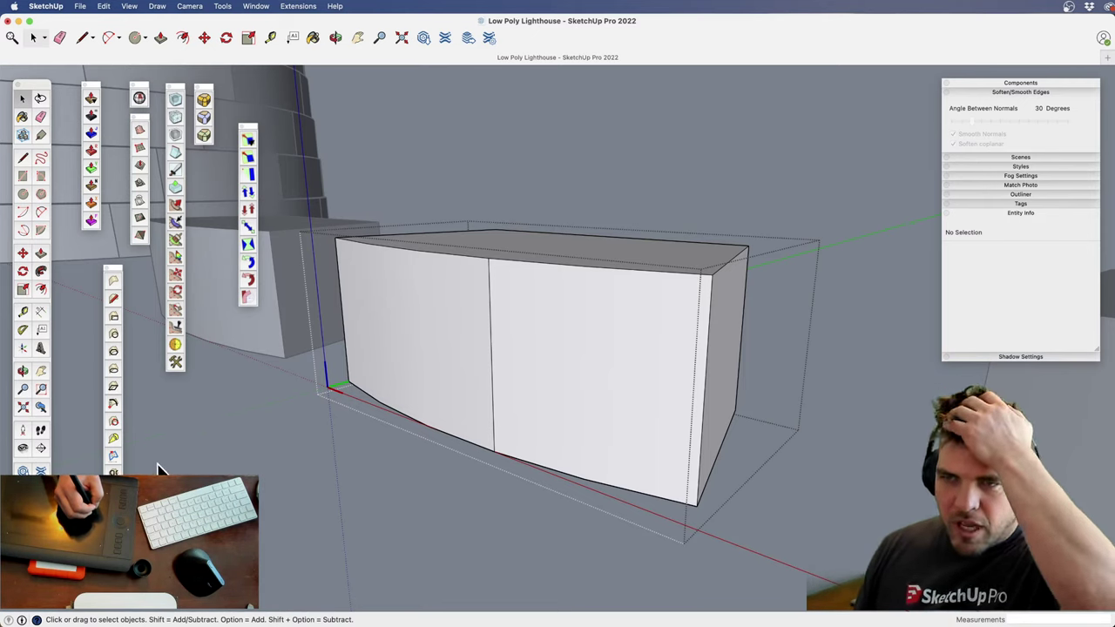
{"action": "left_click", "coordinate": [563, 361]}
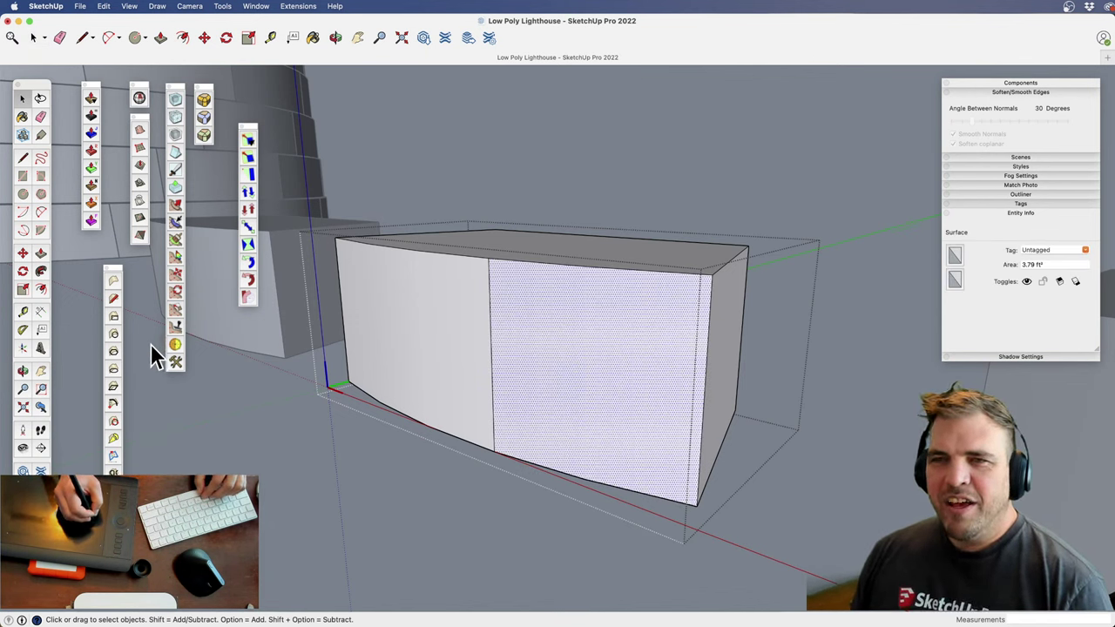
{"action": "left_click_drag", "start_coordinate": [94, 87], "coordinate": [79, 281]}
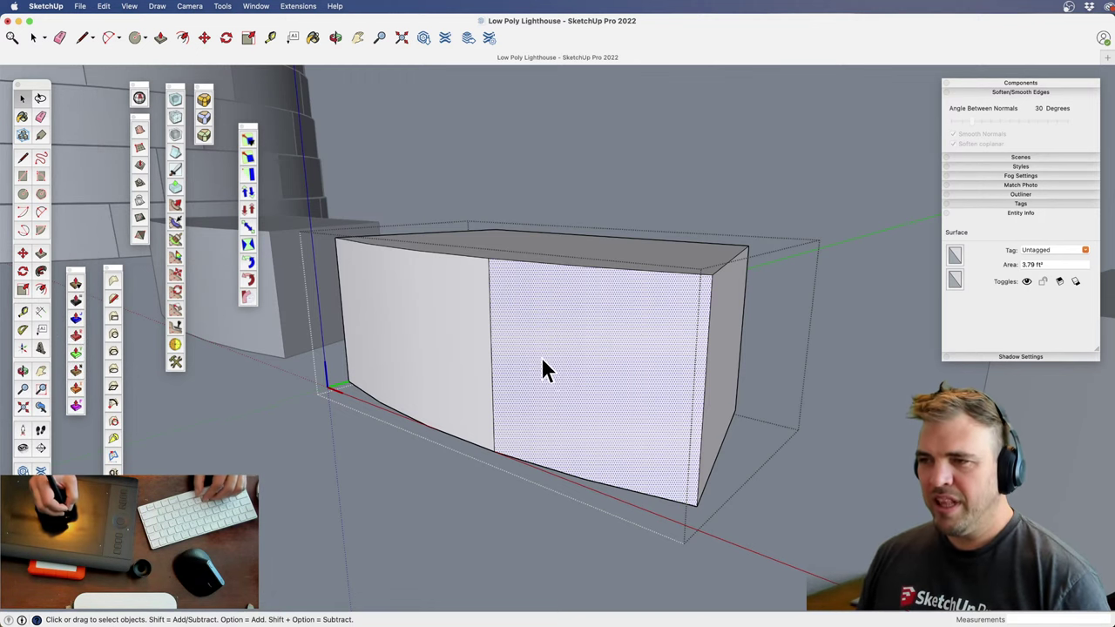
Offset the outline of the curved face's rightmost facet inward to form an inset rectangle
{"action": "key", "text": "h"}
{"action": "left_click_drag", "start_coordinate": [540, 369], "coordinate": [517, 398]}
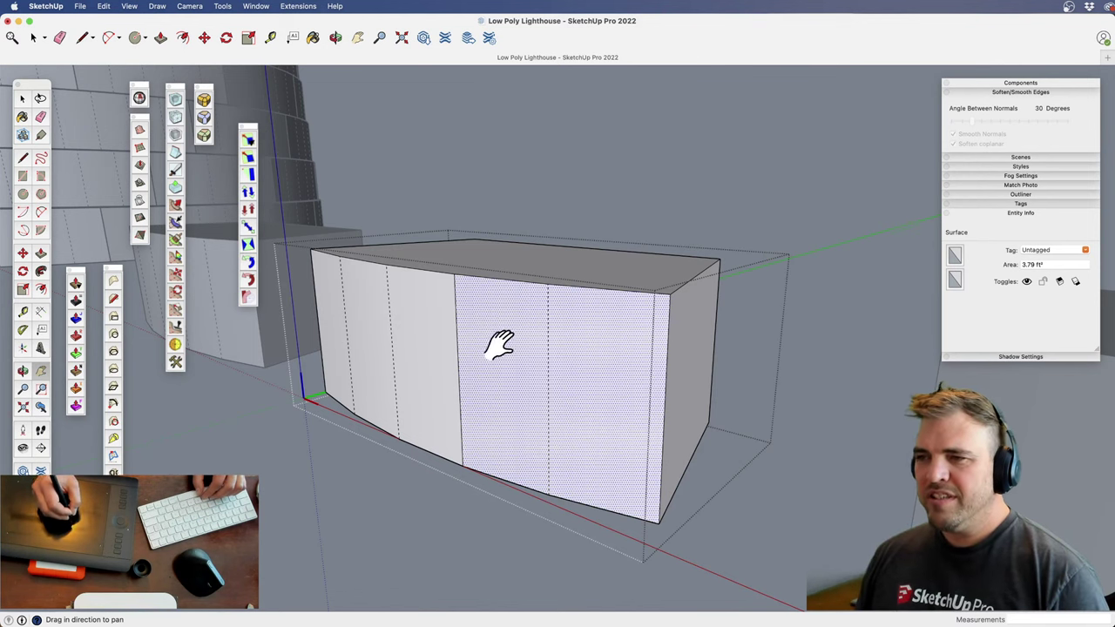
{"action": "middle_click_drag", "start_coordinate": [499, 344], "coordinate": [465, 341]}
{"action": "key", "text": "space"}
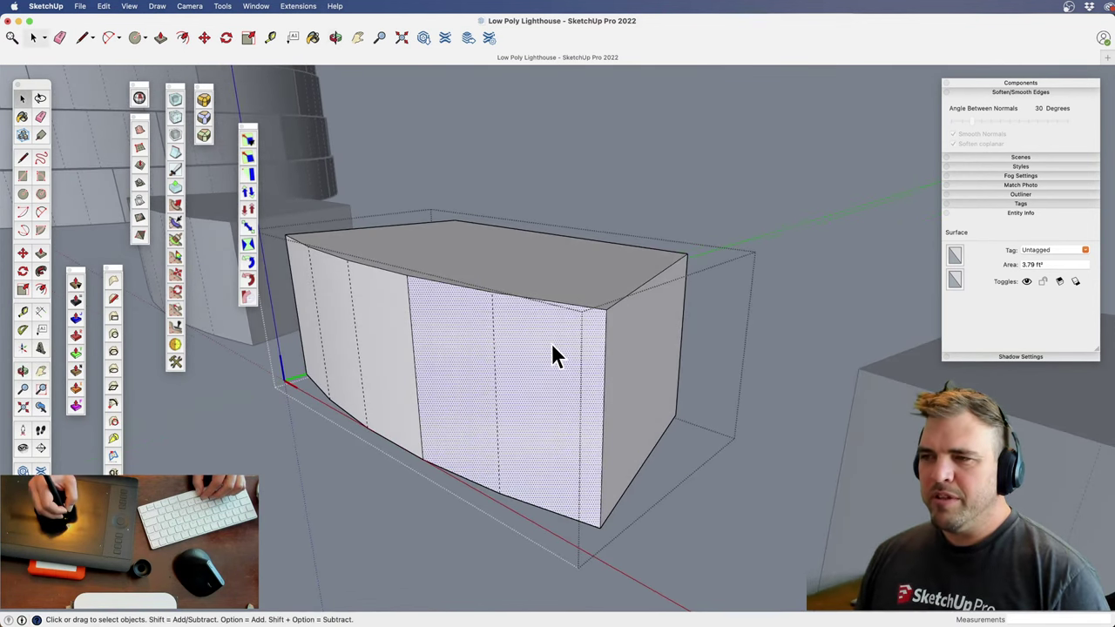
{"action": "key", "text": "l"}
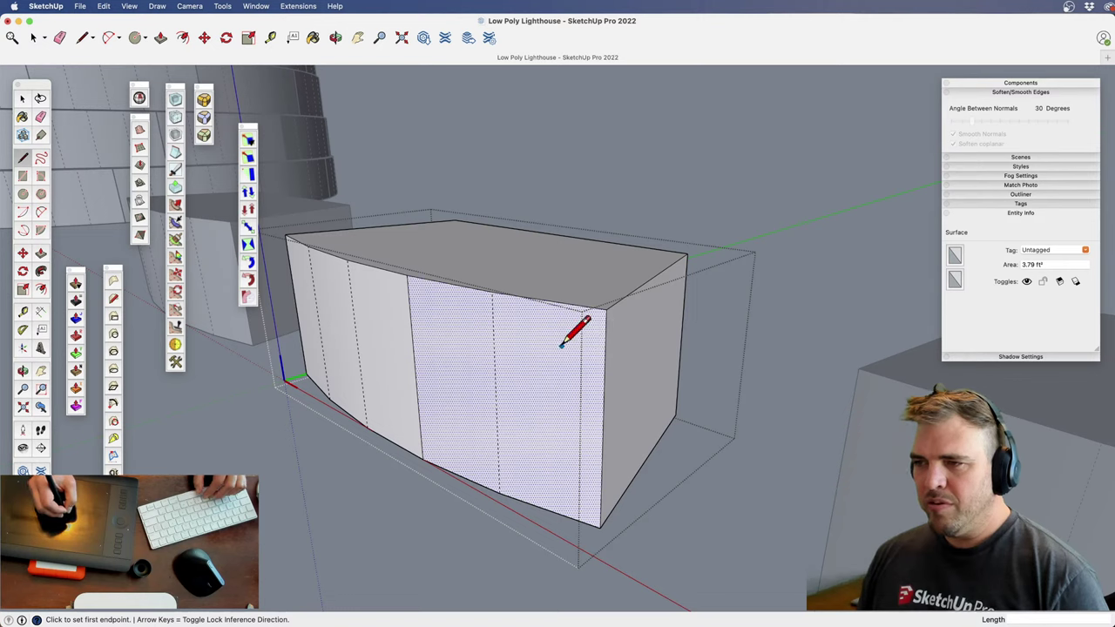
{"action": "key", "text": "space"}
{"action": "left_click", "coordinate": [572, 356]}
{"action": "key", "text": "f"}
{"action": "left_click", "coordinate": [566, 319]}
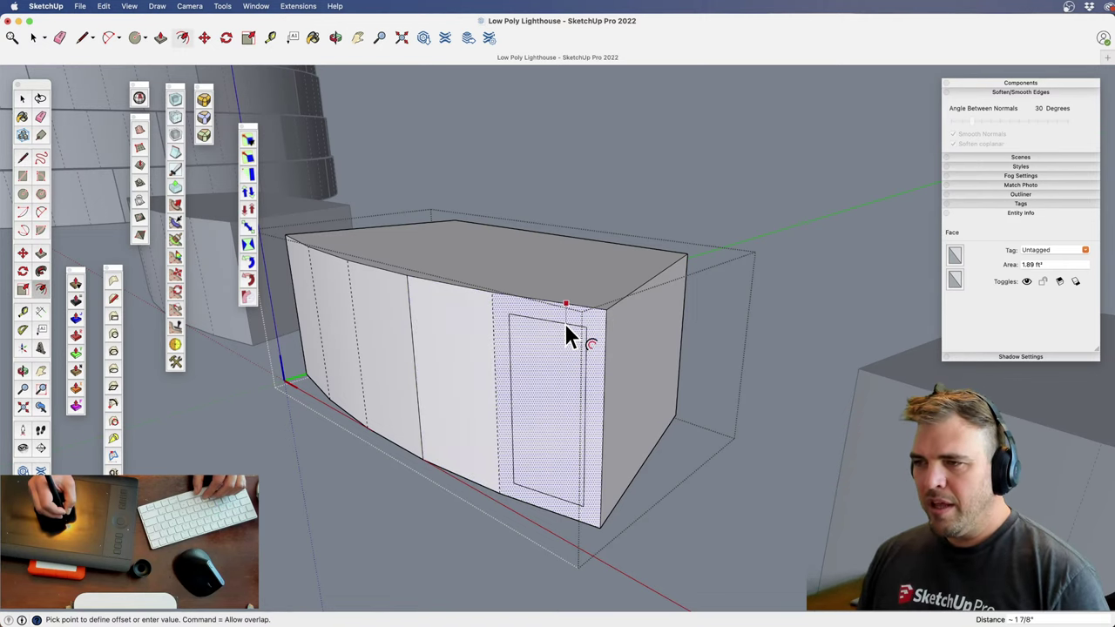
{"action": "left_click", "coordinate": [556, 323]}
Offset the adjacent facet, between the drawn dividing line and the first inset, inward to form a matching rectangle
{"action": "key", "text": "space"}
{"action": "double_click", "coordinate": [452, 340]}
{"action": "key", "text": "f"}
{"action": "left_click", "coordinate": [457, 307]}
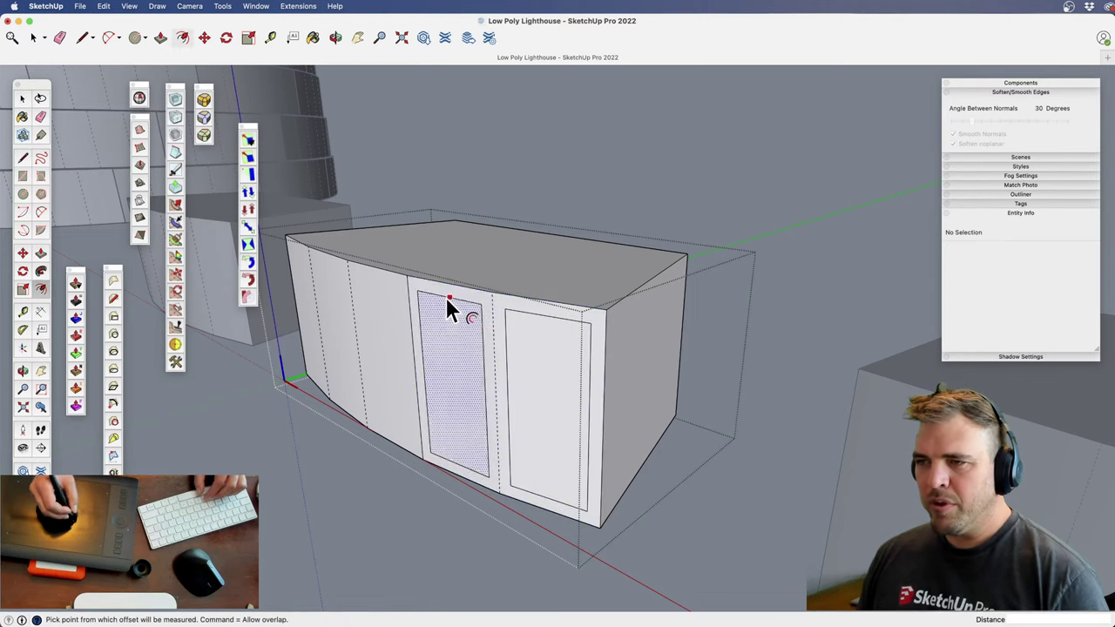
{"action": "left_click", "coordinate": [446, 297]}
Try to connect the upper corners of the two inset rectangles with lines across the facet edge between them
{"action": "key", "text": "l"}
{"action": "left_click", "coordinate": [481, 303]}
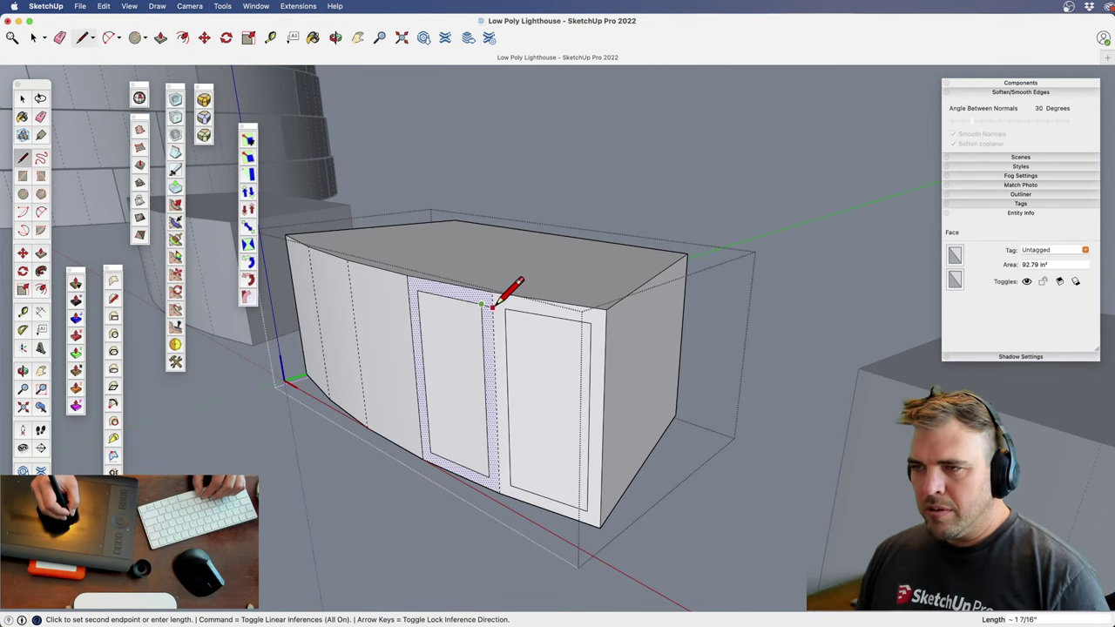
{"action": "left_click", "coordinate": [493, 306]}
{"action": "left_click", "coordinate": [507, 308]}
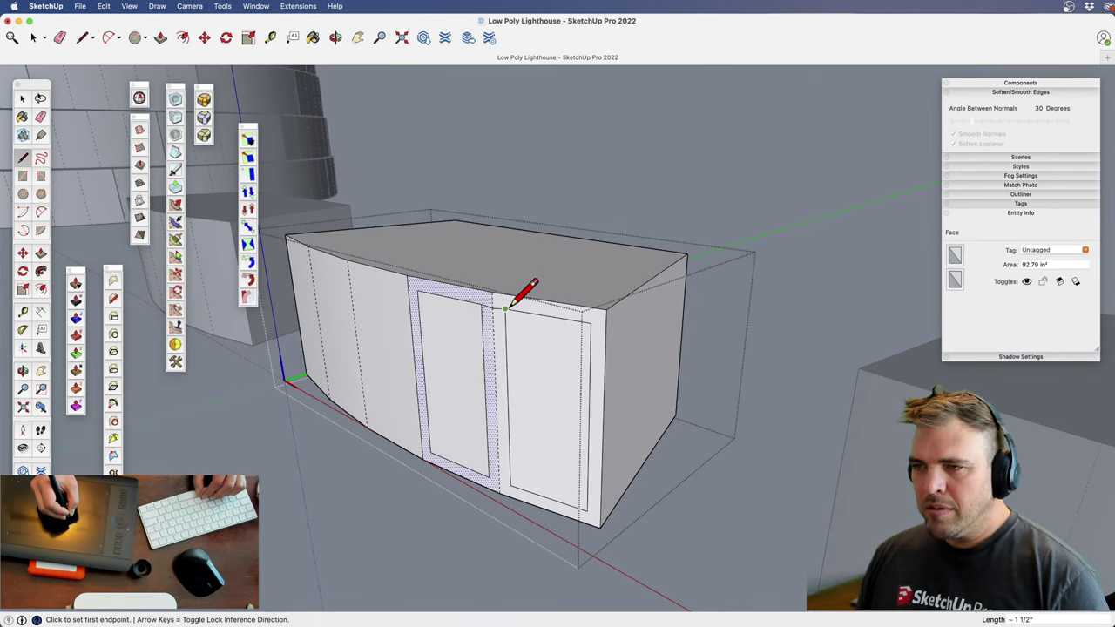
{"action": "key", "text": "o"}
{"action": "left_click_drag", "start_coordinate": [507, 357], "coordinate": [501, 392]}
{"action": "key", "text": "z"}
{"action": "key", "text": "h"}
{"action": "mouse_move", "coordinate": [475, 405]}
{"action": "middle_mouse_down"}
{"action": "mouse_move", "coordinate": [525, 238]}
{"action": "mouse_move", "coordinate": [538, 302]}
{"action": "middle_mouse_up"}
{"action": "key", "text": "e"}
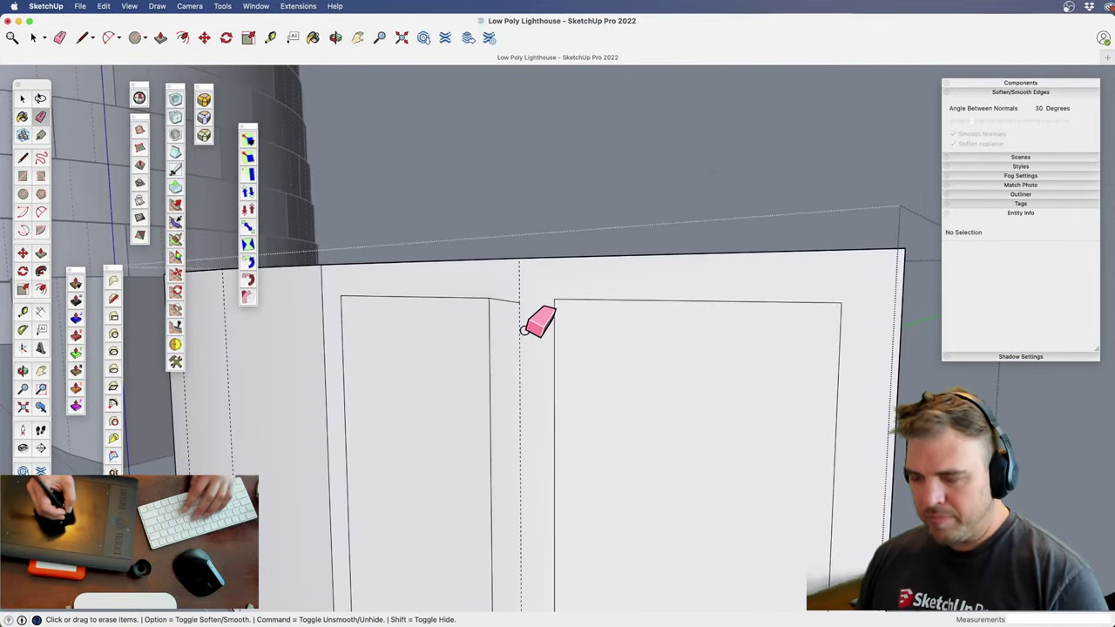
Connect the upper corners of the two inset rectangles with two aligned line segments meeting at the facet edge between them
{"action": "key", "text": "l"}
{"action": "left_click", "coordinate": [489, 298]}
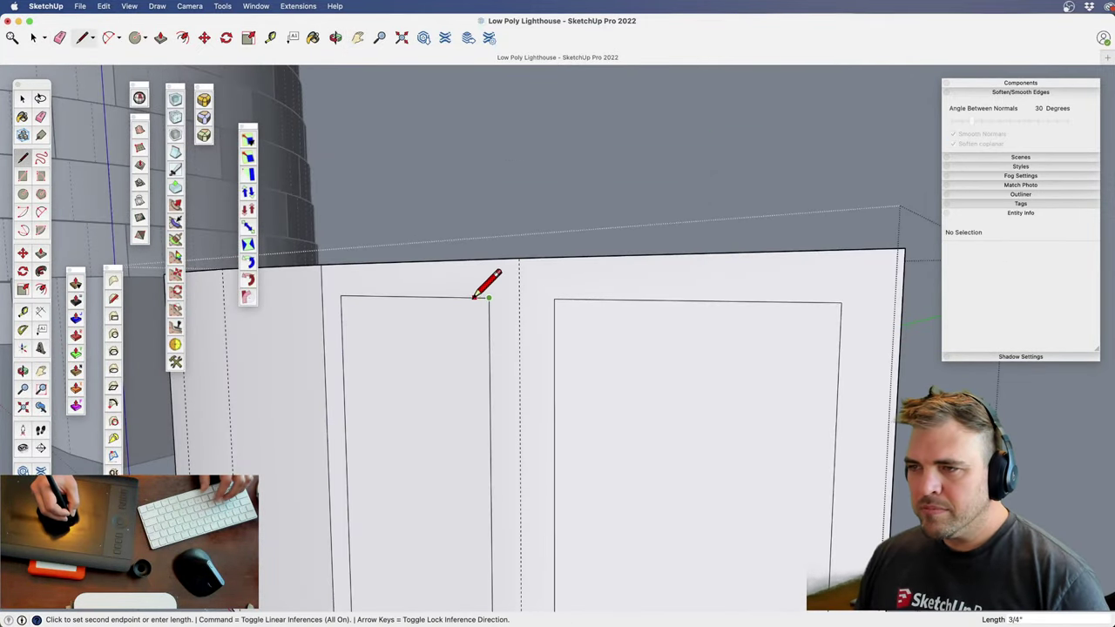
{"action": "left_click", "coordinate": [519, 298]}
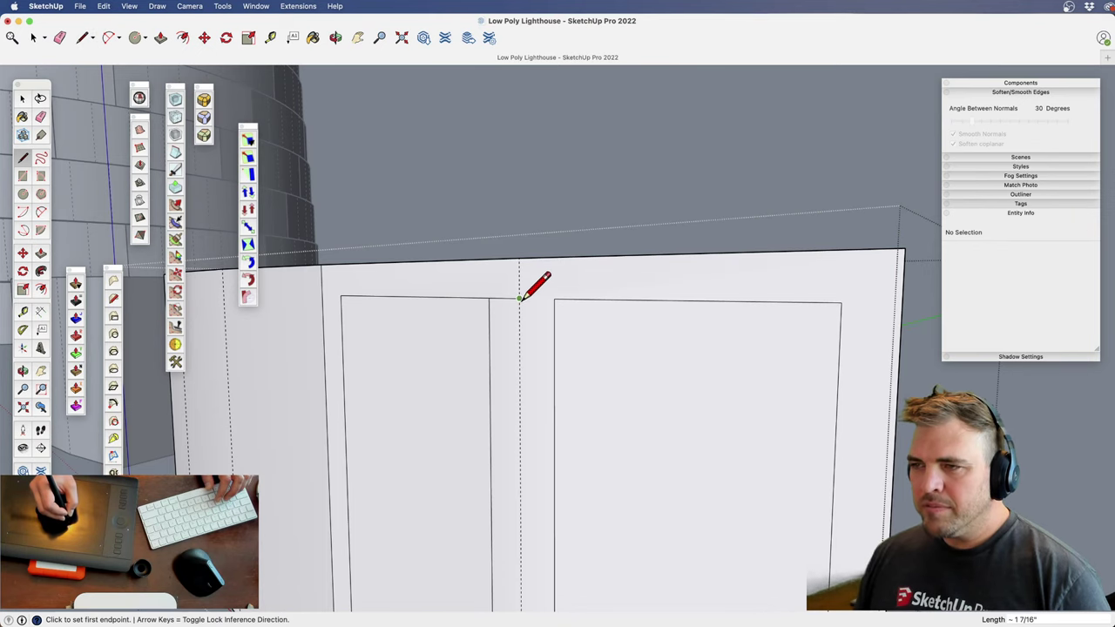
{"action": "left_click", "coordinate": [556, 298]}
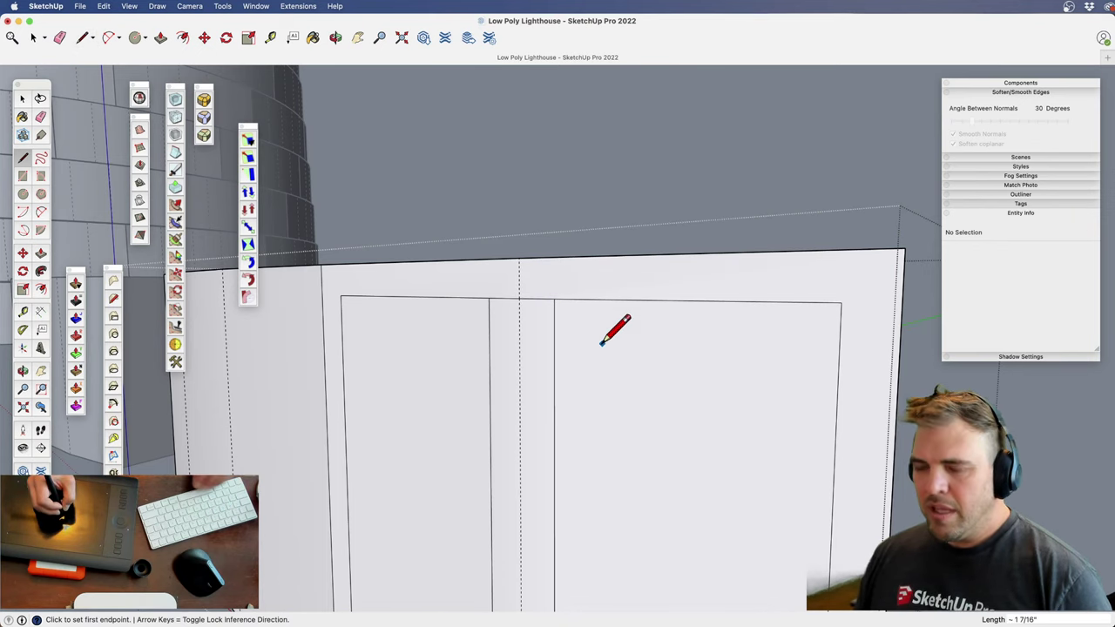
Connect the lower corners of the two inset rectangles with line segments meeting at the facet edge between them
{"action": "key", "text": "h"}
{"action": "left_click_drag", "start_coordinate": [535, 447], "coordinate": [529, 396]}
{"action": "middle_click_drag", "start_coordinate": [529, 397], "coordinate": [500, 302], "text": "shift"}
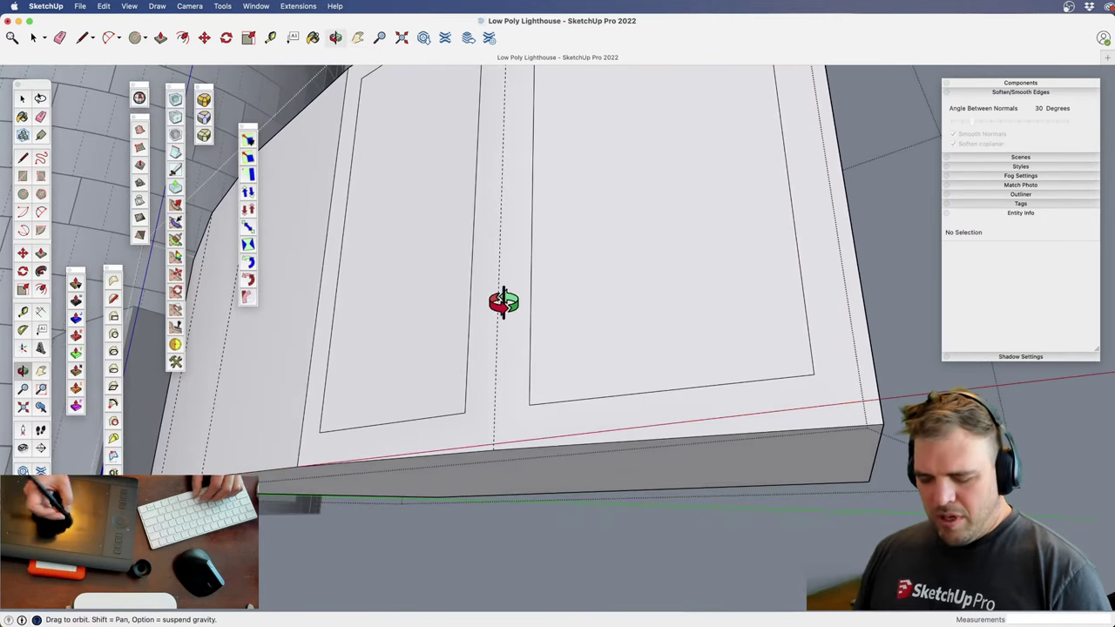
{"action": "left_click", "coordinate": [465, 412]}
{"action": "left_click", "coordinate": [495, 410]}
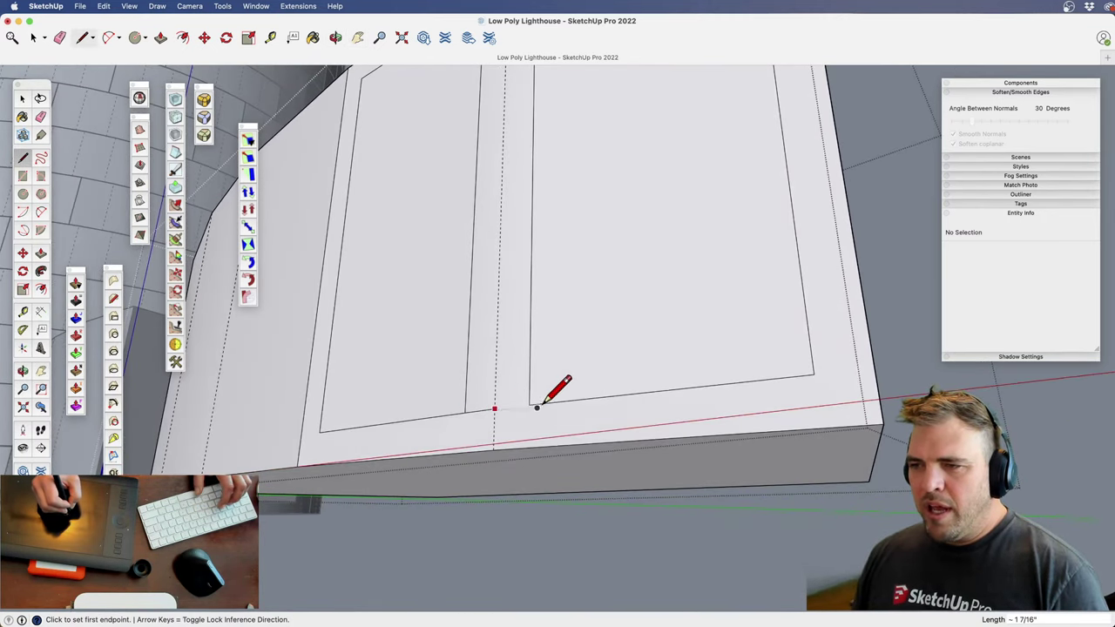
{"action": "left_click", "coordinate": [529, 405]}
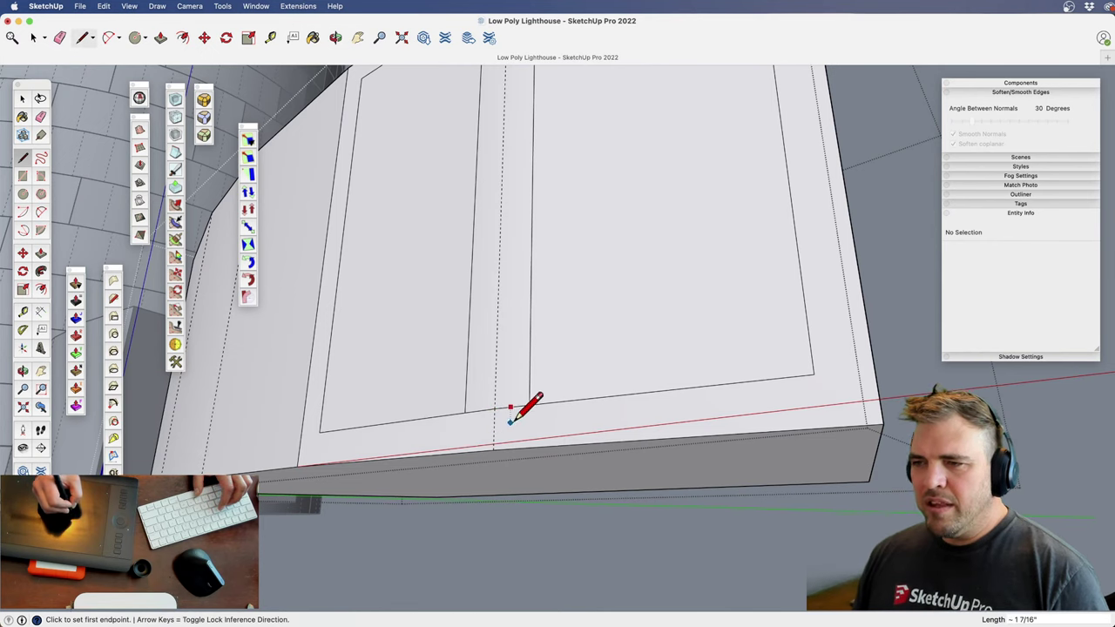
Erase the two inner vertical inset lines beside the facet edge to merge the rectangles into one panel
{"action": "key", "text": "e"}
{"action": "left_click", "coordinate": [528, 350]}
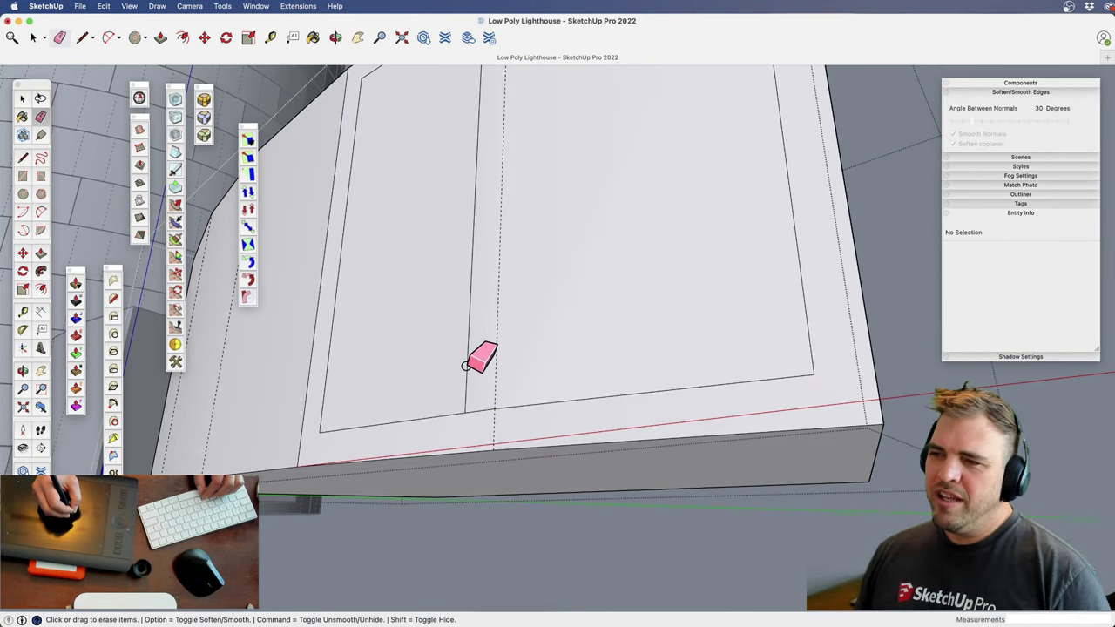
{"action": "left_click", "coordinate": [465, 366]}
Draw diagonal lines linking the four corners of the merged inset panel to the corresponding corners of the surrounding face
{"action": "key", "text": "z"}
{"action": "left_click_drag", "start_coordinate": [528, 265], "coordinate": [499, 423]}
{"action": "key", "text": "o"}
{"action": "left_click_drag", "start_coordinate": [549, 300], "coordinate": [510, 495]}
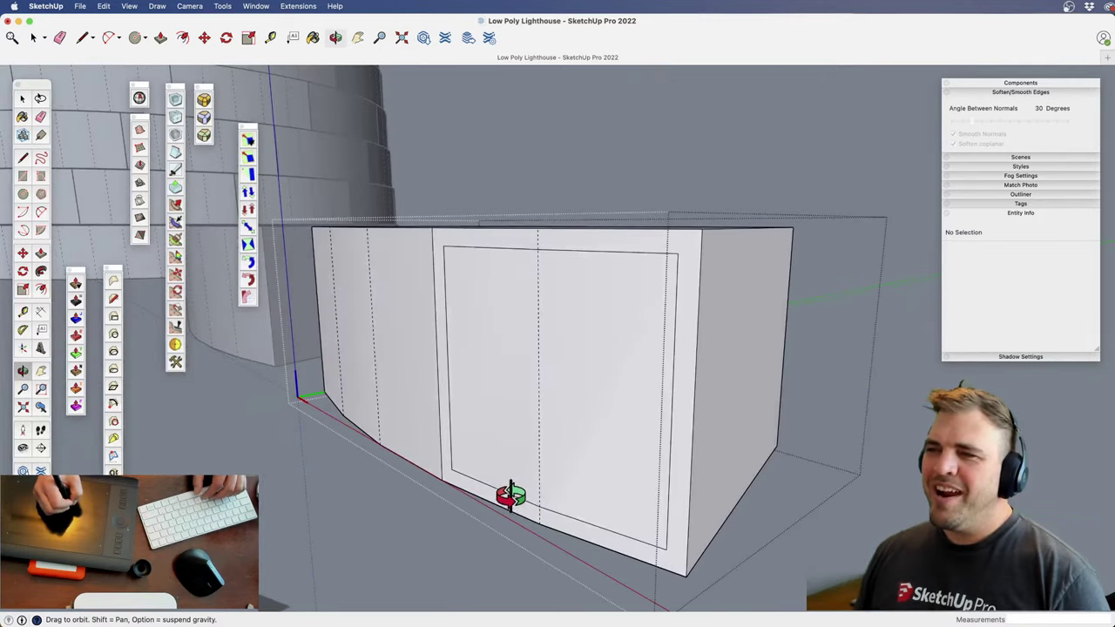
{"action": "left_click_drag", "start_coordinate": [514, 348], "coordinate": [532, 525]}
{"action": "middle_click_drag", "start_coordinate": [534, 392], "coordinate": [535, 351]}
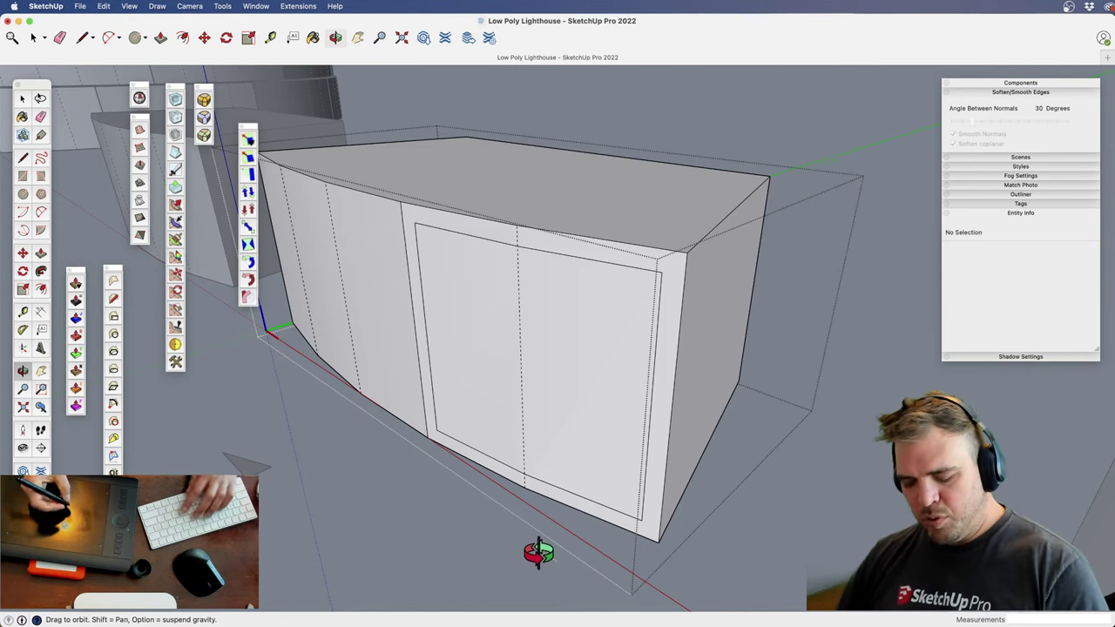
{"action": "key", "text": "l"}
{"action": "left_click", "coordinate": [415, 220]}
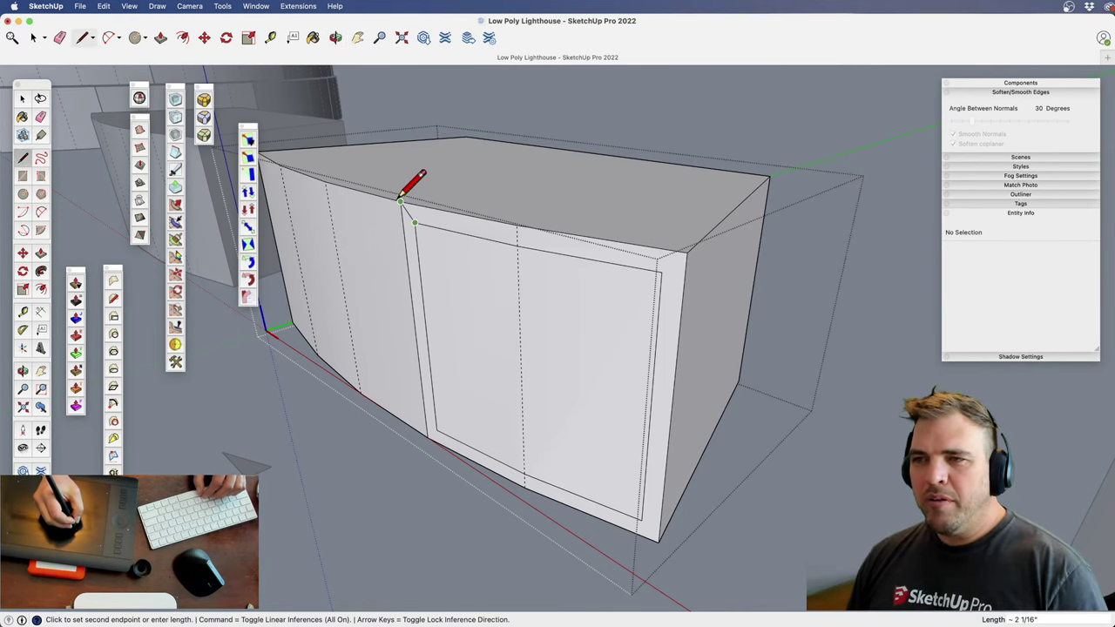
{"action": "left_click", "coordinate": [400, 199]}
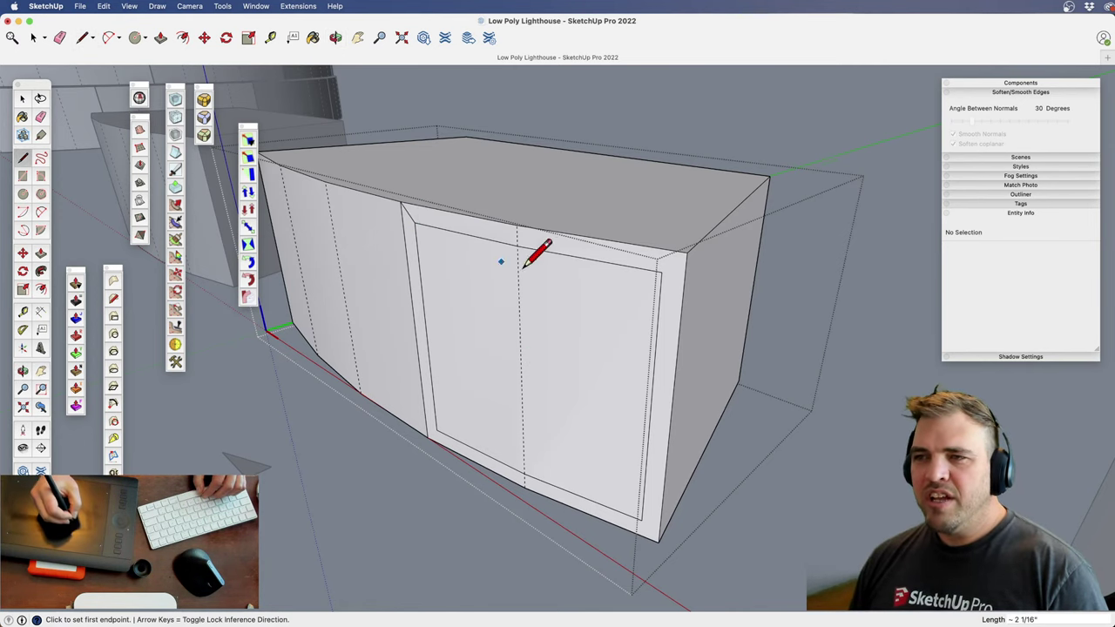
{"action": "left_click", "coordinate": [687, 252]}
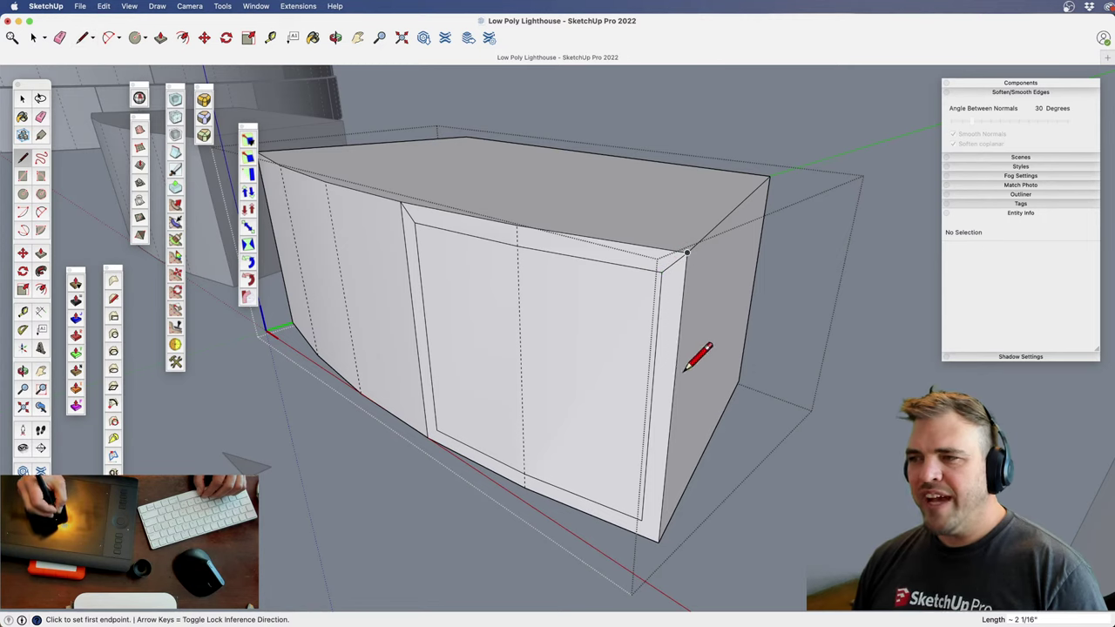
{"action": "left_click", "coordinate": [658, 540]}
{"action": "left_click", "coordinate": [428, 436]}
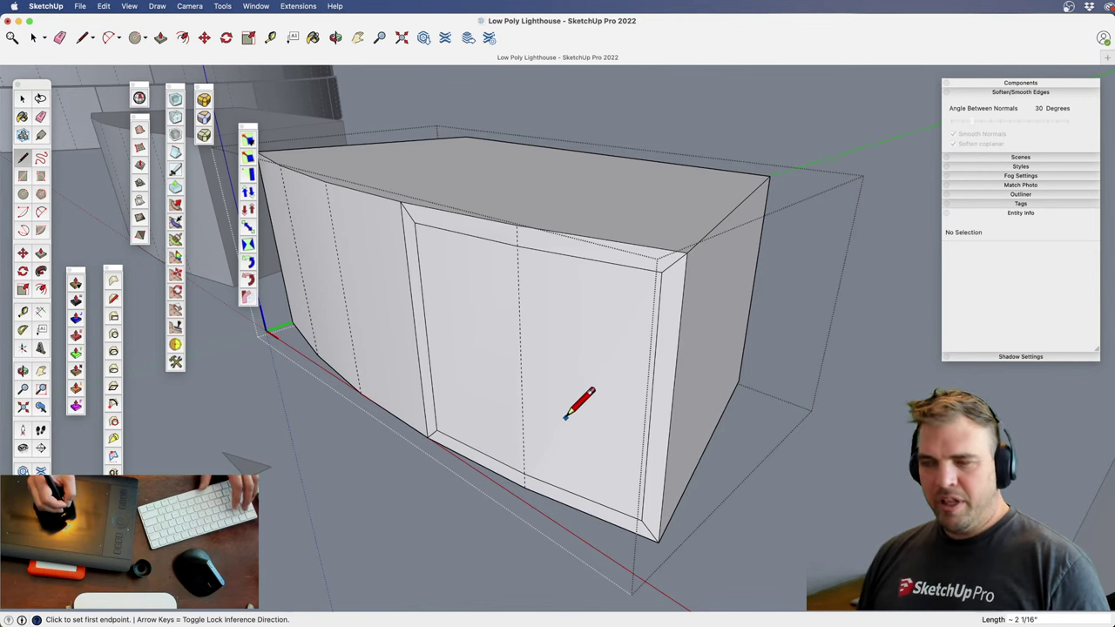
Select the merged inset panel surface and move it slightly outward from the block to bevel its border
{"action": "key", "text": "space"}
{"action": "left_click", "coordinate": [528, 407]}
{"action": "middle_click_drag", "start_coordinate": [529, 423], "coordinate": [482, 468]}
{"action": "key", "text": "m"}
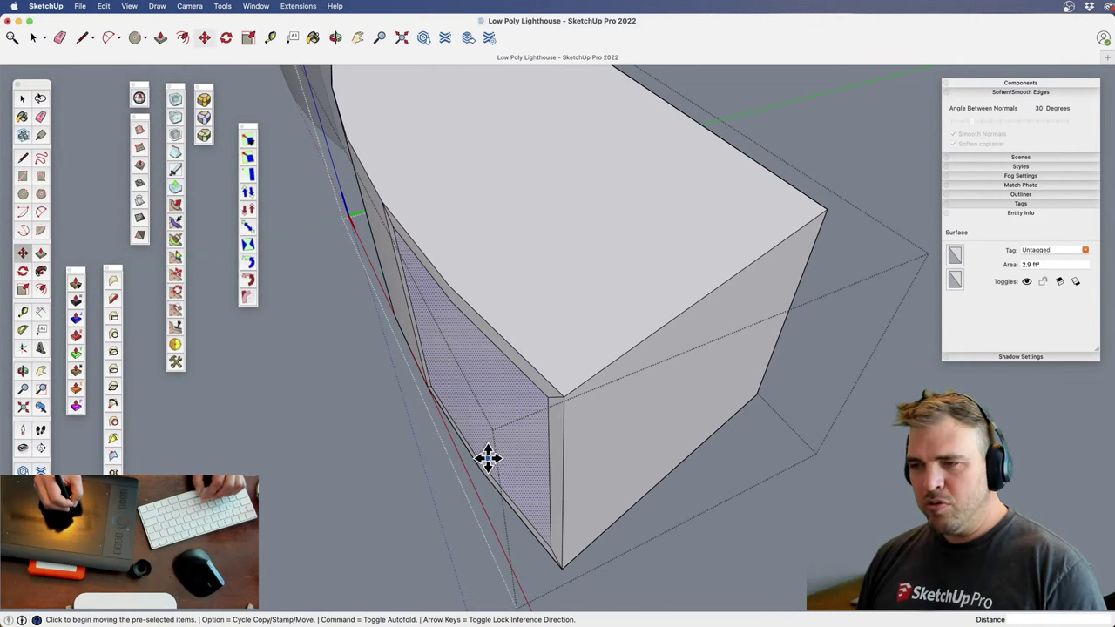
{"action": "left_click", "coordinate": [485, 456]}
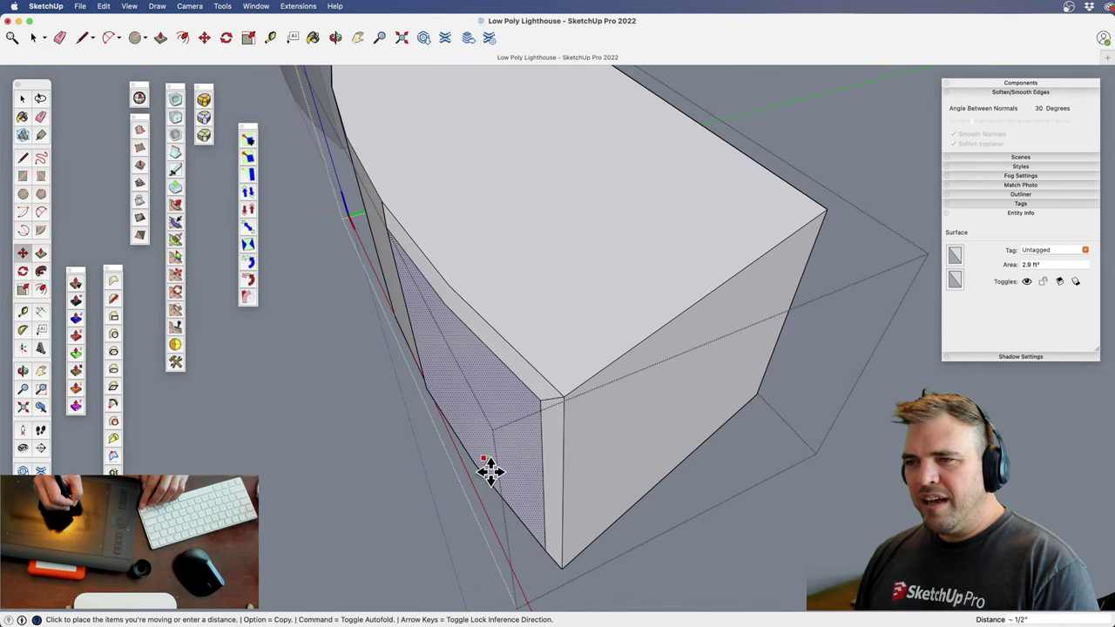
{"action": "left_click", "coordinate": [508, 465]}
Select the left half of the curved face and offset its outline inward about 1 1/2" with the extension's surface Offset tool
{"action": "middle_click_drag", "start_coordinate": [453, 422], "coordinate": [443, 457], "text": "shift"}
{"action": "middle_click_drag", "start_coordinate": [443, 457], "coordinate": [609, 361]}
{"action": "key", "text": "z"}
{"action": "scroll", "coordinate": [512, 399], "scroll_direction": "down", "scroll_amount": 3}
{"action": "middle_click_drag", "start_coordinate": [512, 399], "coordinate": [527, 500]}
{"action": "middle_click_drag", "start_coordinate": [494, 357], "coordinate": [589, 416]}
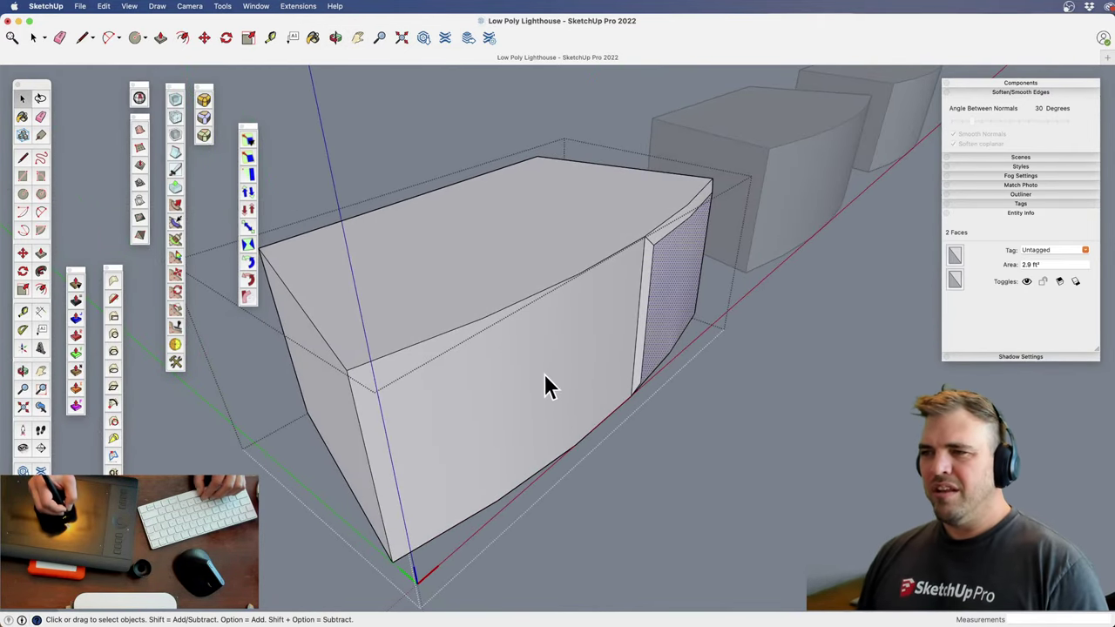
{"action": "middle_click_drag", "start_coordinate": [545, 385], "coordinate": [505, 438]}
{"action": "left_click", "coordinate": [468, 311]}
{"action": "key", "text": "z"}
{"action": "left_click_drag", "start_coordinate": [505, 439], "coordinate": [492, 379]}
{"action": "mouse_move", "coordinate": [492, 379]}
{"action": "middle_mouse_down", "text": "shift"}
{"action": "mouse_move", "coordinate": [486, 352]}
{"action": "mouse_move", "coordinate": [479, 380]}
{"action": "middle_mouse_up", "text": "shift"}
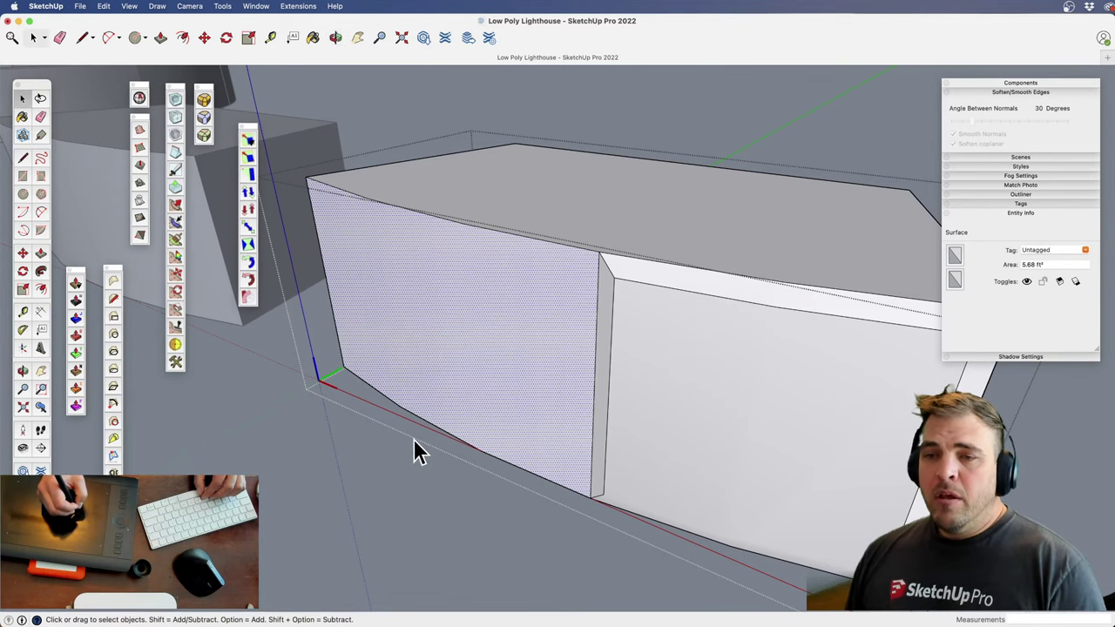
{"action": "middle_click_drag", "start_coordinate": [637, 389], "coordinate": [590, 394]}
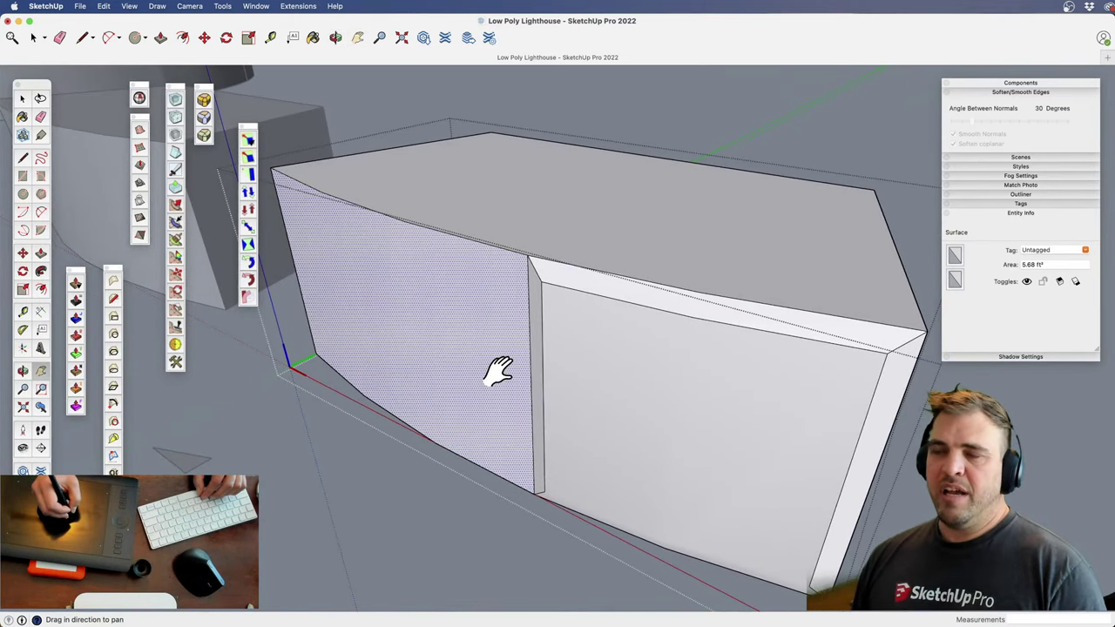
{"action": "middle_click_drag", "start_coordinate": [498, 371], "coordinate": [591, 378], "text": "shift"}
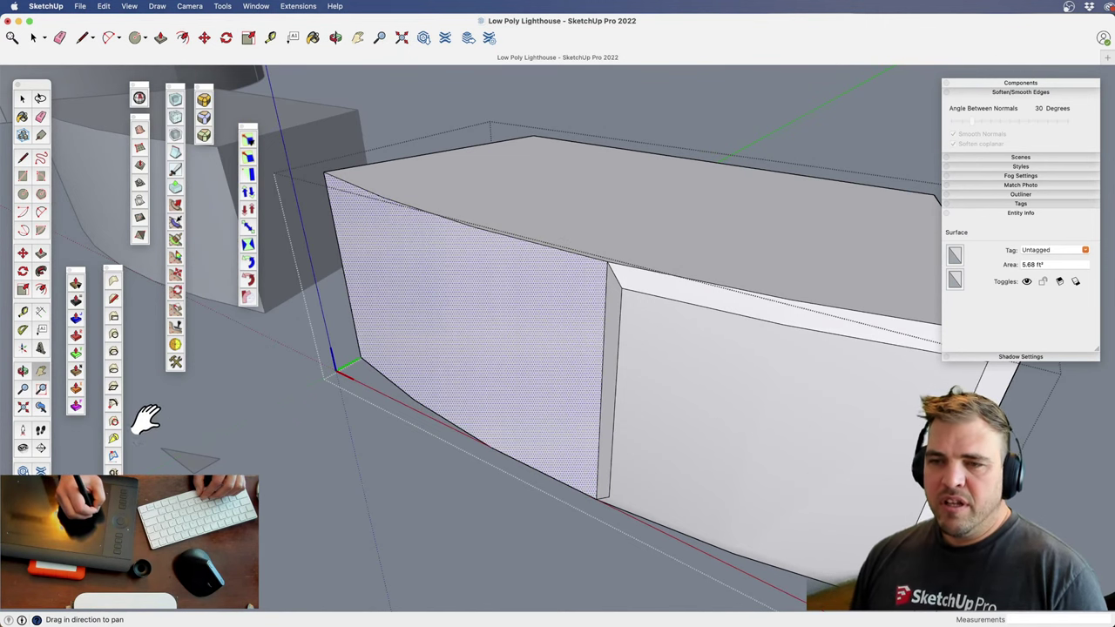
{"action": "key", "text": "space"}
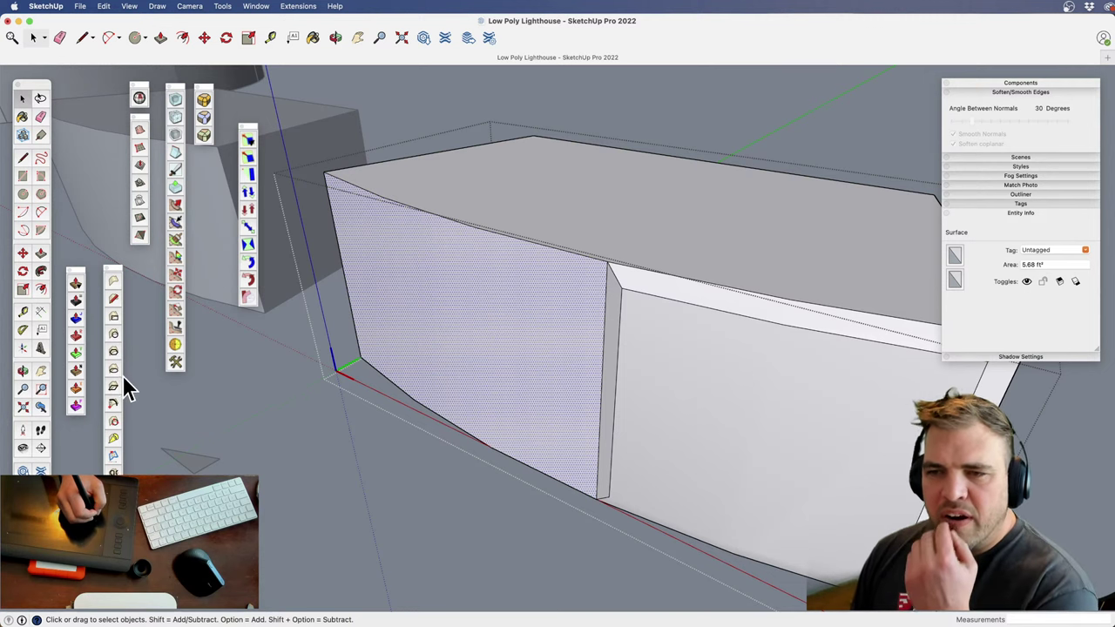
{"action": "left_click", "coordinate": [118, 439]}
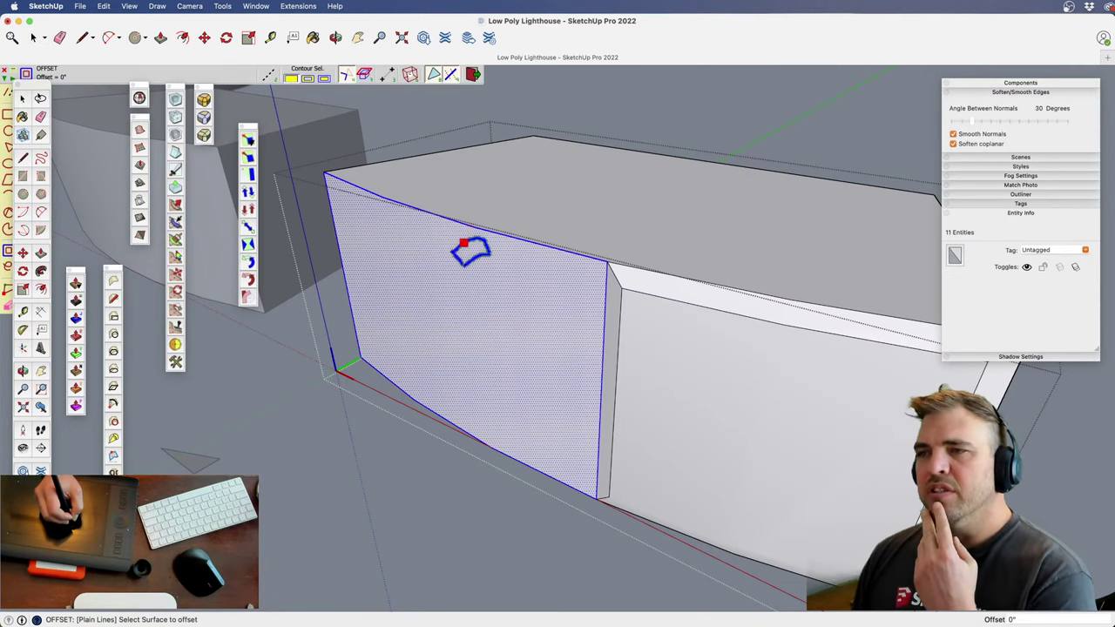
{"action": "left_click", "coordinate": [467, 251]}
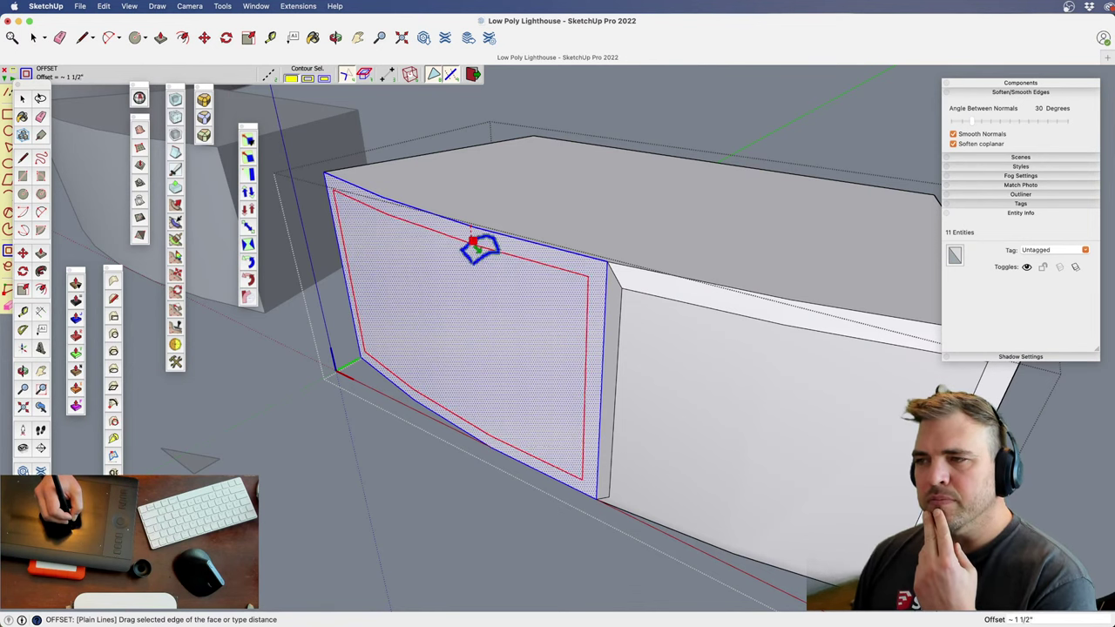
Select the left half's inset surface and move it outward from the block about 1 1/16"
{"action": "key", "text": "space"}
{"action": "middle_click_drag", "start_coordinate": [493, 380], "coordinate": [468, 363]}
{"action": "left_click", "coordinate": [472, 366]}
{"action": "left_click", "coordinate": [456, 365]}
{"action": "key", "text": "m"}
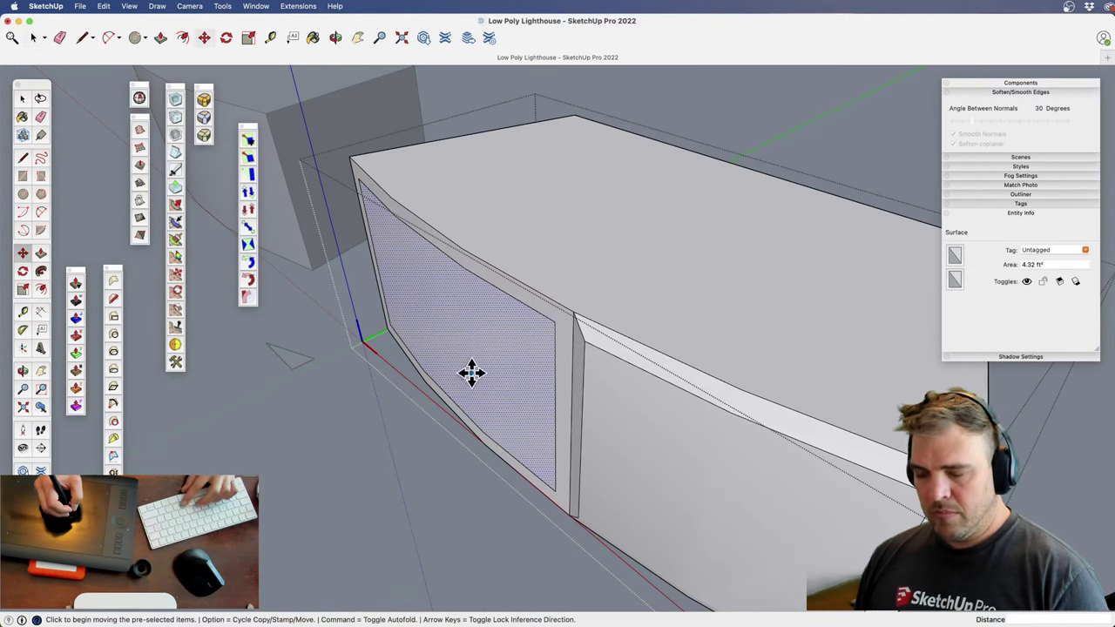
{"action": "left_click", "coordinate": [466, 374]}
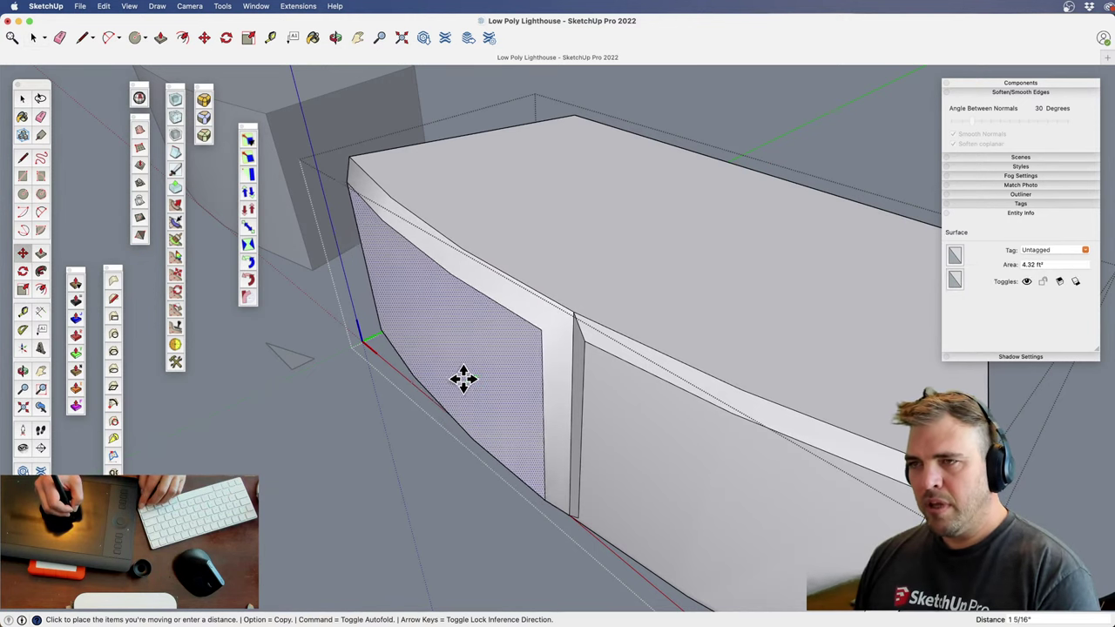
{"action": "left_click", "coordinate": [464, 372]}
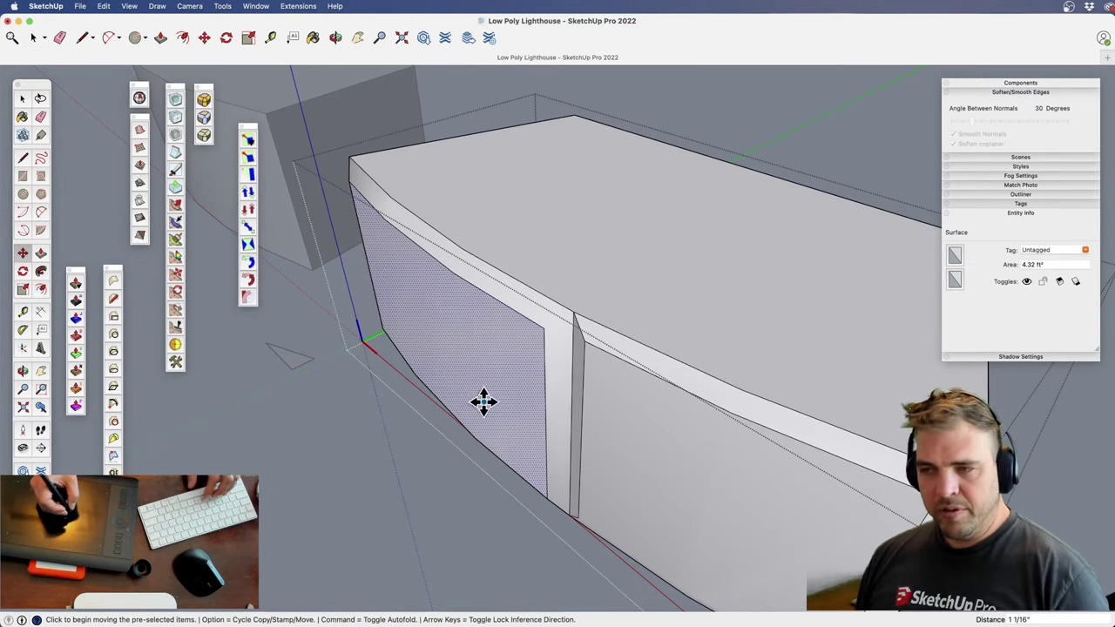
Leave the second block and open the third block in the row for editing
{"action": "middle_click_drag", "start_coordinate": [483, 361], "coordinate": [471, 348]}
{"action": "scroll", "coordinate": [505, 423], "scroll_direction": "down", "scroll_amount": 4}
{"action": "middle_click_drag", "start_coordinate": [505, 423], "coordinate": [470, 488]}
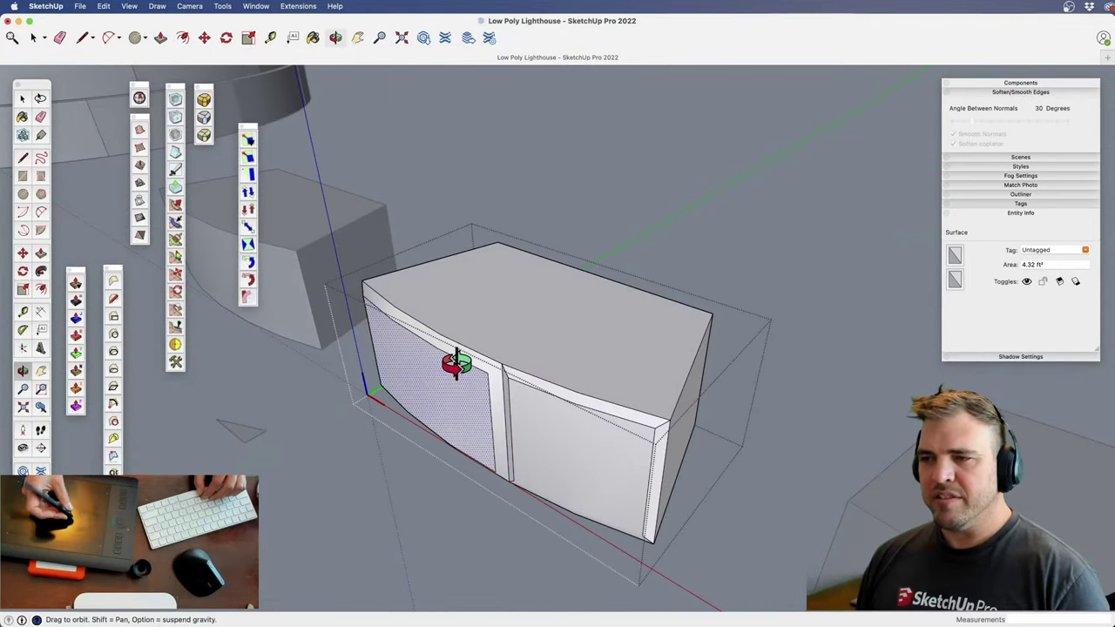
{"action": "scroll", "coordinate": [482, 416], "scroll_direction": "up", "scroll_amount": 3}
{"action": "middle_click_drag", "start_coordinate": [479, 423], "coordinate": [505, 366], "text": "shift"}
{"action": "scroll", "coordinate": [488, 349], "scroll_direction": "down", "scroll_amount": 4}
{"action": "middle_click_drag", "start_coordinate": [645, 430], "coordinate": [466, 322], "text": "shift"}
{"action": "left_click_drag", "start_coordinate": [472, 317], "coordinate": [497, 375]}
{"action": "key", "text": "h"}
{"action": "mouse_move", "coordinate": [566, 383]}
{"action": "left_mouse_down"}
{"action": "mouse_move", "coordinate": [473, 371]}
{"action": "mouse_move", "coordinate": [505, 391]}
{"action": "mouse_move", "coordinate": [577, 390]}
{"action": "left_mouse_up"}
{"action": "key", "text": "space"}
{"action": "double_click", "coordinate": [498, 357]}
Draw a vertical line down the middle facet of the third block's curved front face, from its top to bottom edge
{"action": "key", "text": "o"}
{"action": "key", "text": "l"}
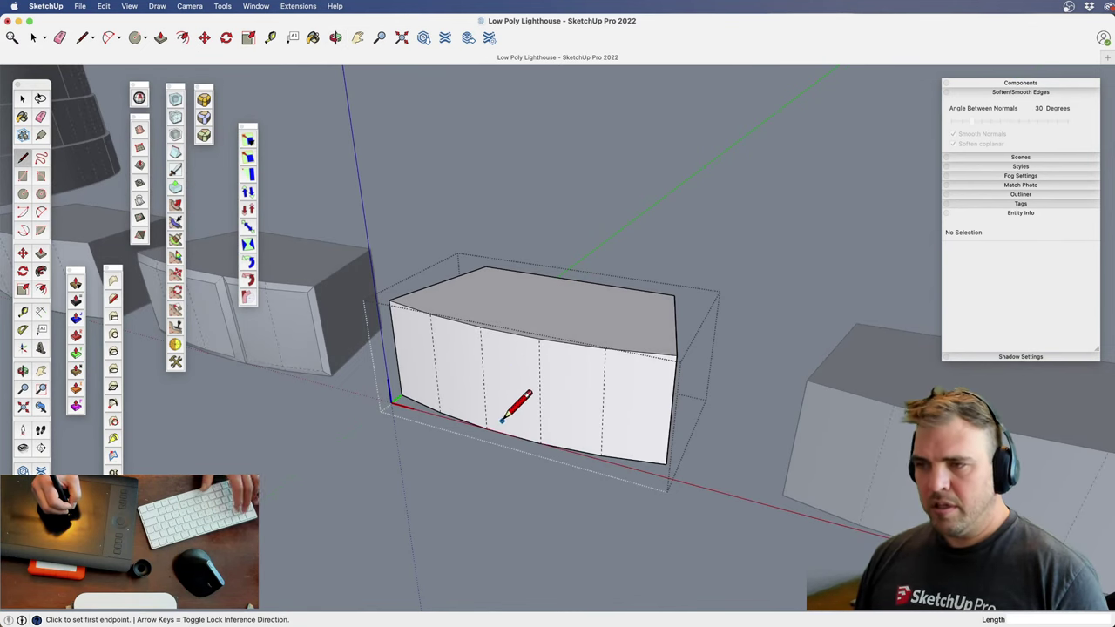
{"action": "left_click", "coordinate": [510, 331]}
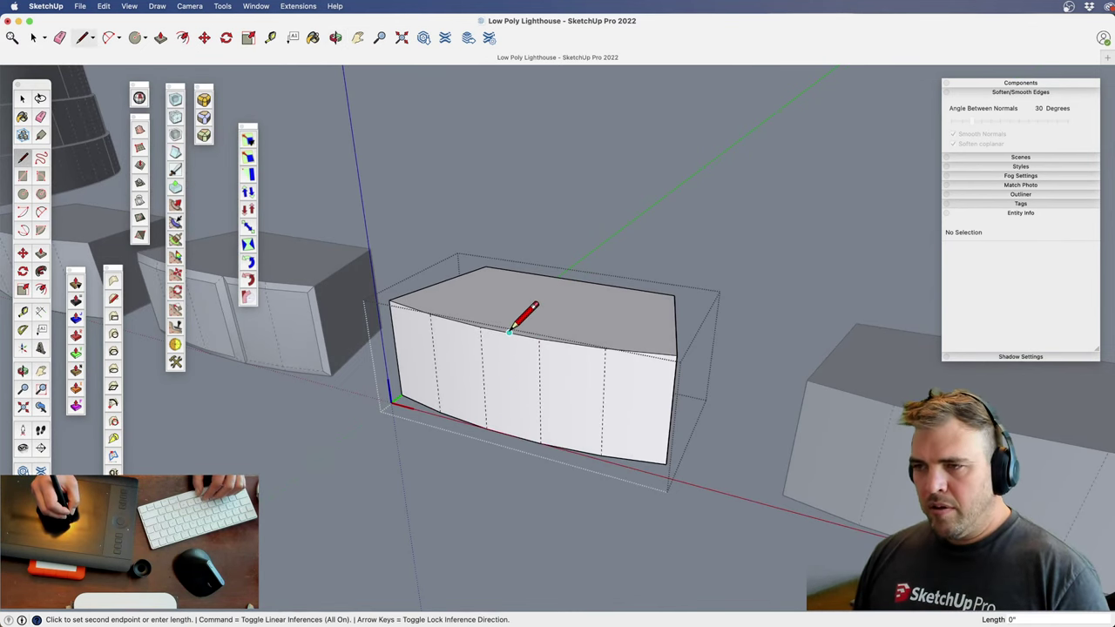
Turn off hidden geometry and offset the outline of the third block's right front half inward about 15/16" with the surface Offset tool
{"action": "middle_click_drag", "start_coordinate": [523, 405], "coordinate": [468, 422]}
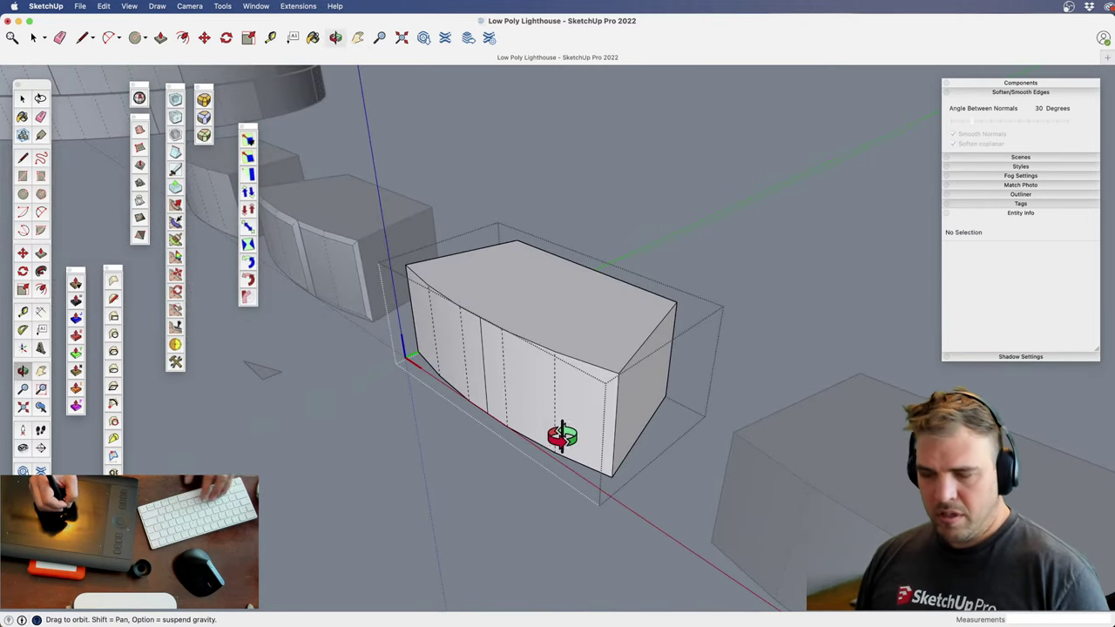
{"action": "scroll", "coordinate": [562, 436], "scroll_direction": "up", "scroll_amount": 3}
{"action": "middle_click_drag", "start_coordinate": [511, 443], "coordinate": [514, 356], "text": "shift"}
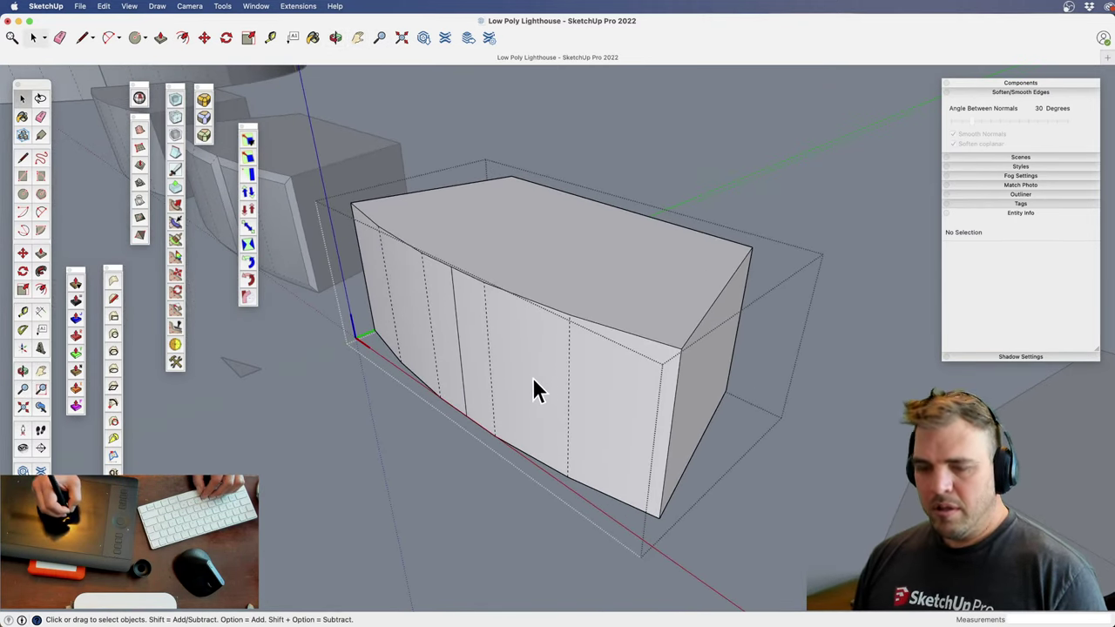
{"action": "left_click", "coordinate": [523, 358]}
{"action": "scroll", "coordinate": [532, 410], "scroll_direction": "up", "scroll_amount": 2}
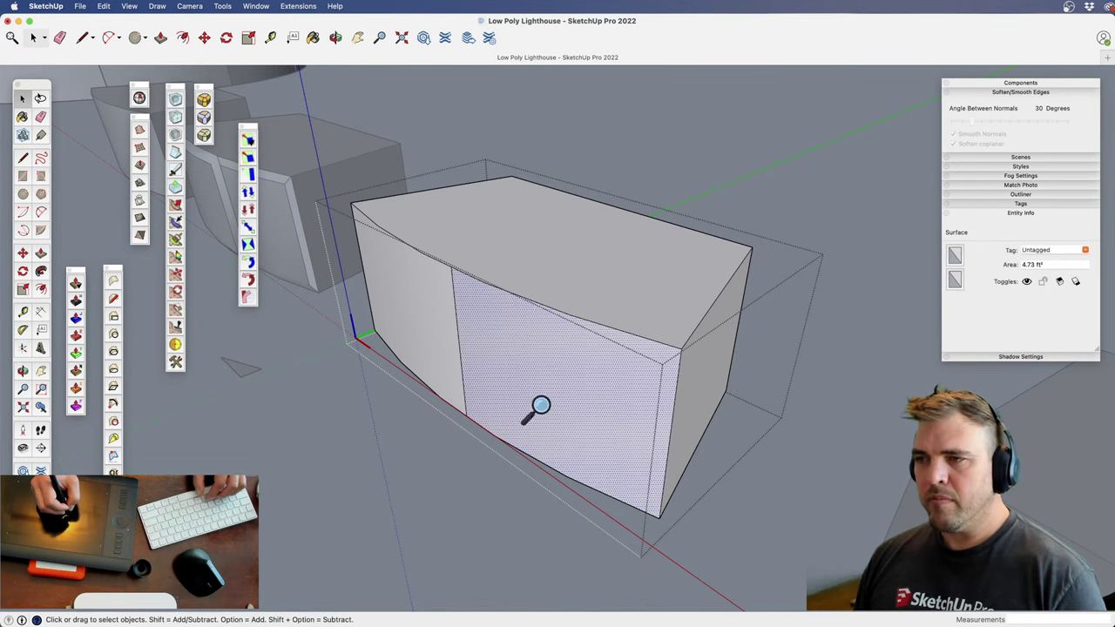
{"action": "middle_click_drag", "start_coordinate": [532, 410], "coordinate": [514, 336], "text": "shift"}
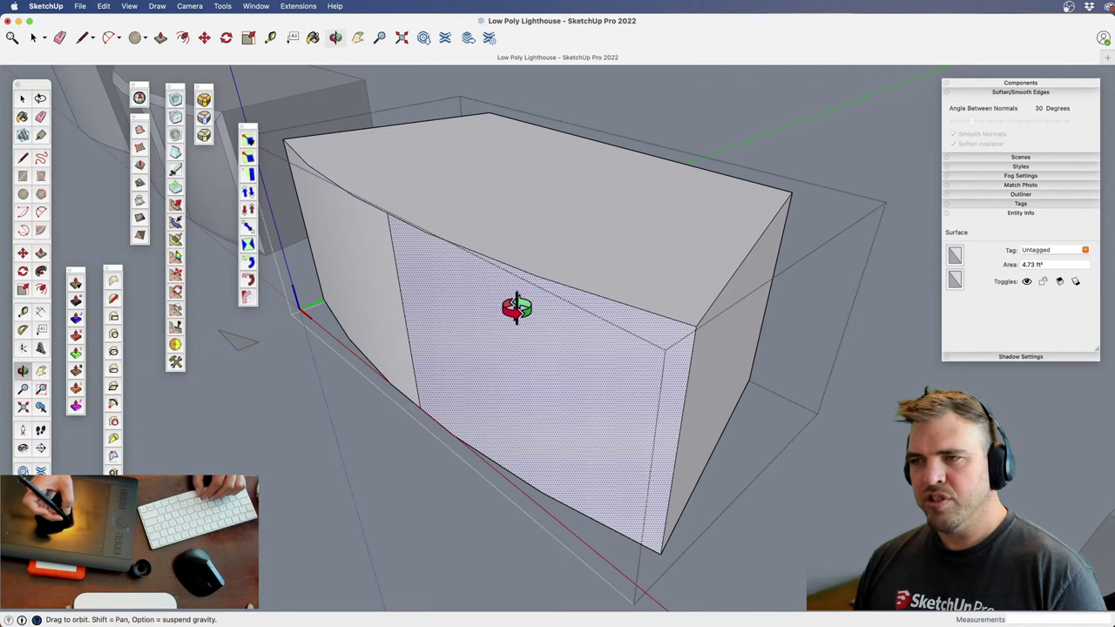
{"action": "mouse_move", "coordinate": [510, 318]}
{"action": "middle_mouse_down"}
{"action": "mouse_move", "coordinate": [513, 304]}
{"action": "mouse_move", "coordinate": [528, 321]}
{"action": "middle_mouse_up"}
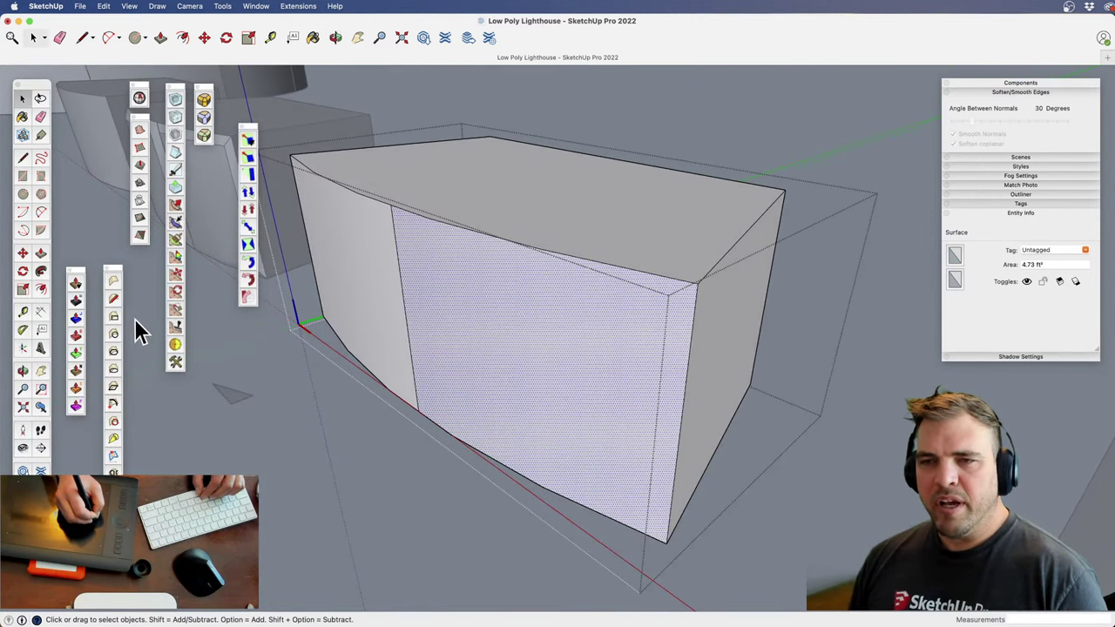
{"action": "left_click", "coordinate": [114, 455]}
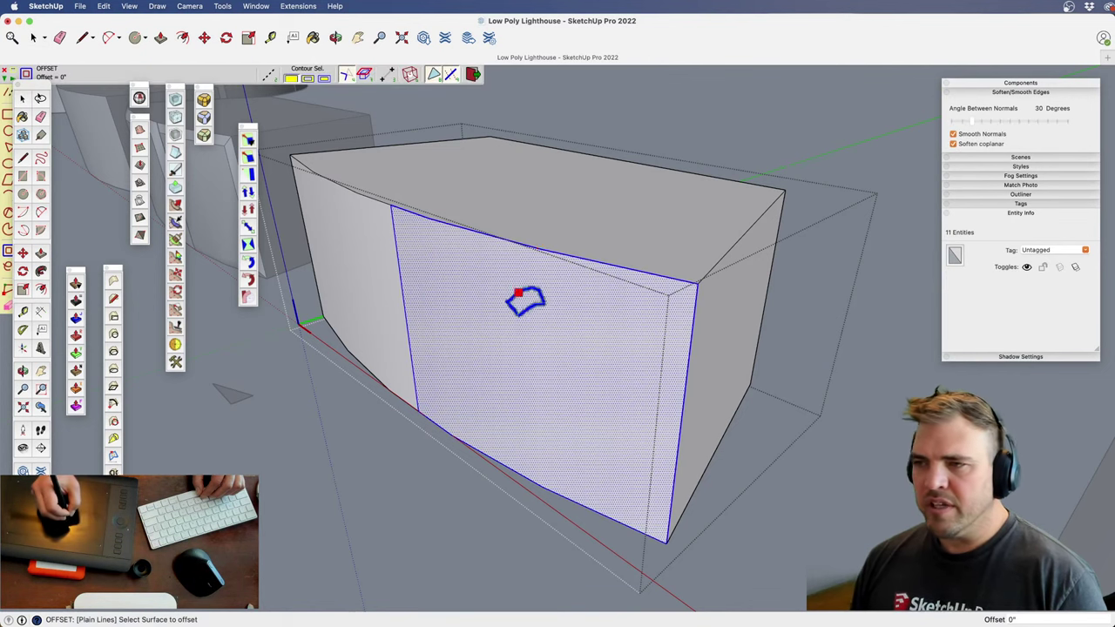
{"action": "left_click", "coordinate": [522, 262]}
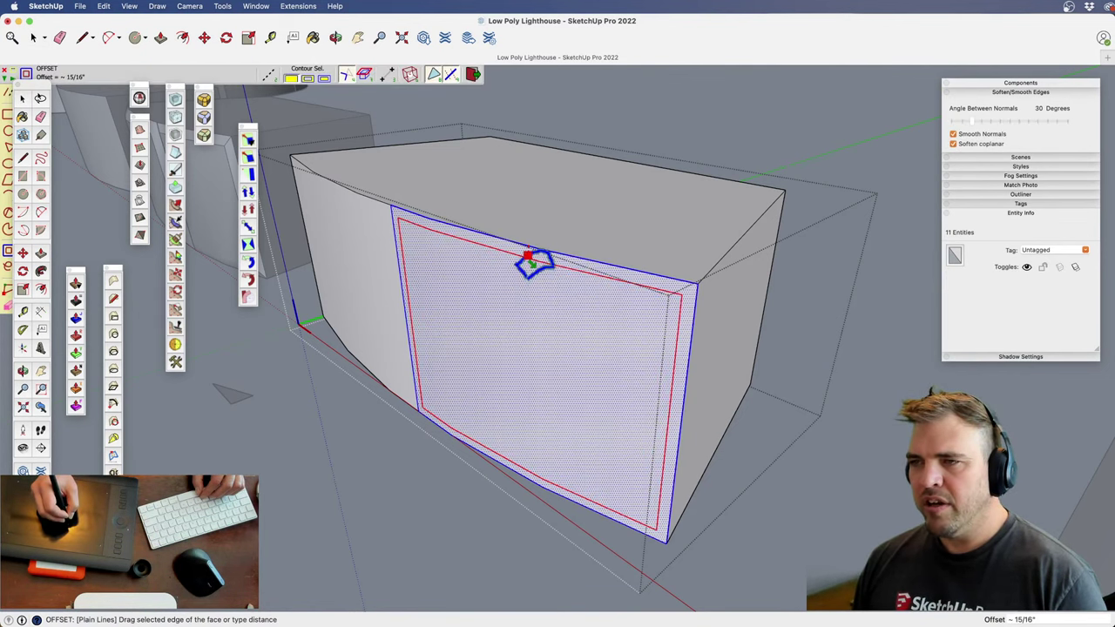
{"action": "left_click", "coordinate": [532, 259]}
Select the left half of the third block's curved front and offset its outline inward to form a narrow border
{"action": "key", "text": "space"}
{"action": "left_click", "coordinate": [360, 258]}
{"action": "middle_click_drag", "start_coordinate": [359, 258], "coordinate": [465, 283]}
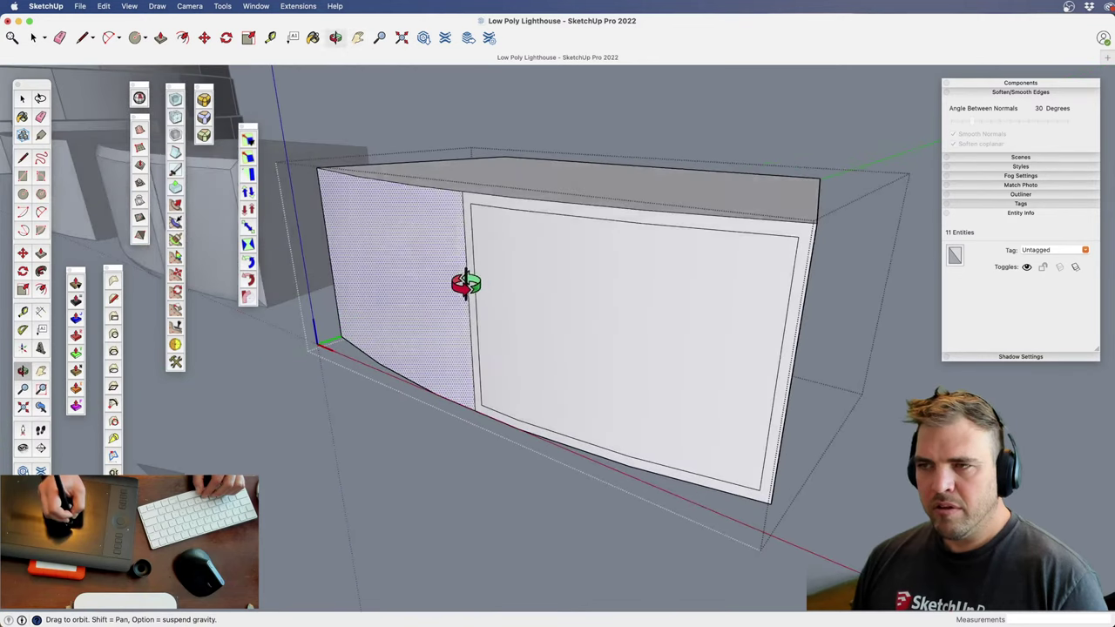
{"action": "left_click", "coordinate": [115, 456]}
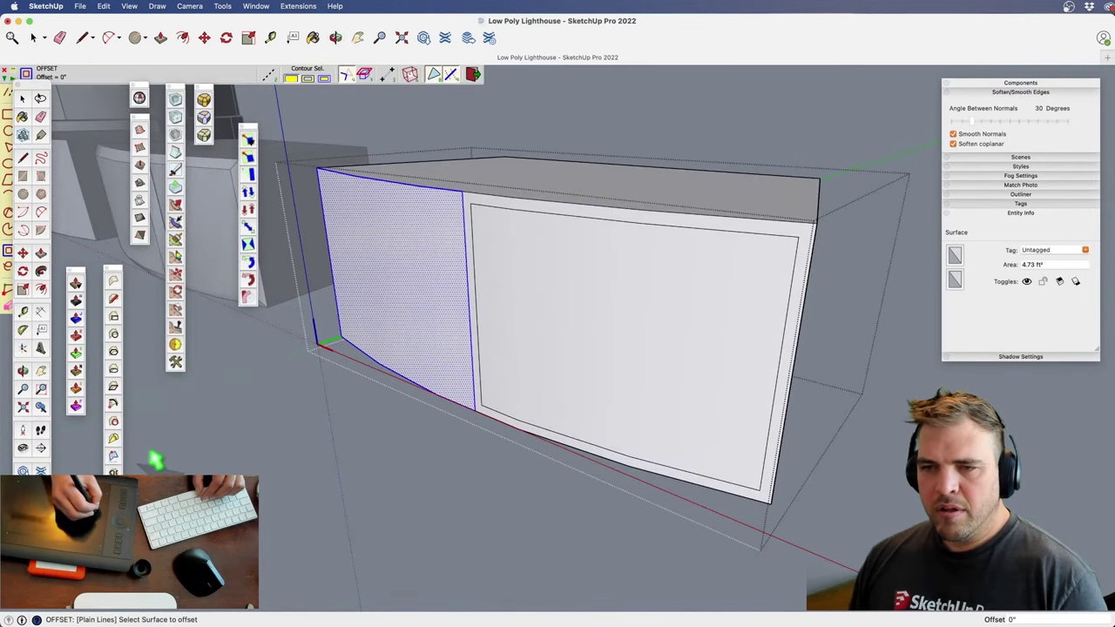
{"action": "left_click", "coordinate": [385, 192]}
Move the third block's left inset surface outward from the block about 15/16"
{"action": "middle_click_drag", "start_coordinate": [406, 259], "coordinate": [452, 421], "text": "shift"}
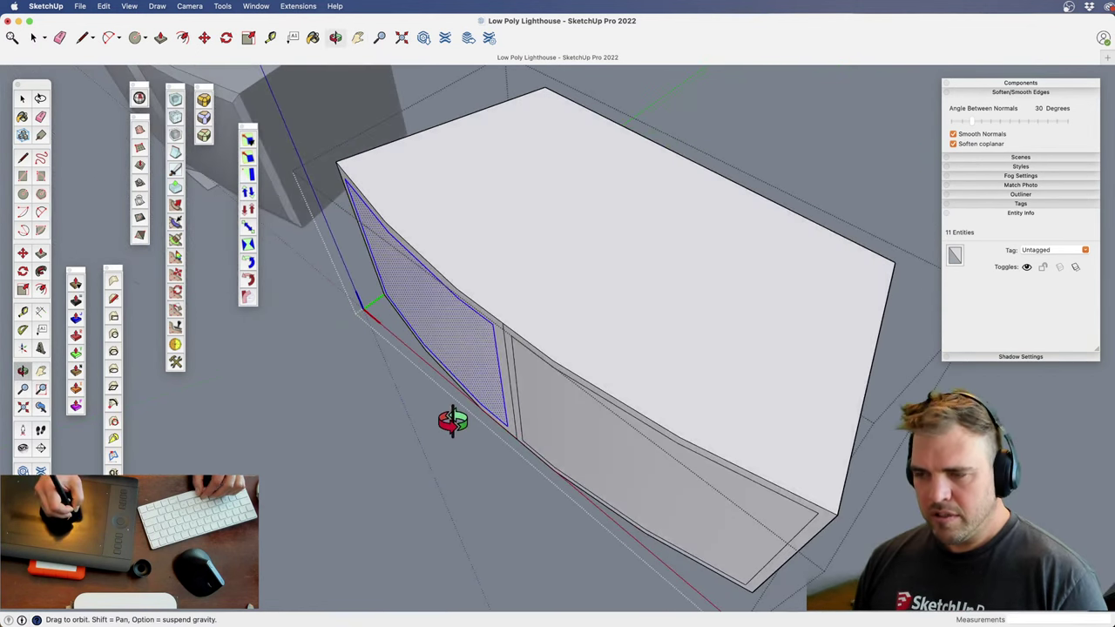
{"action": "key", "text": "z"}
{"action": "left_click_drag", "start_coordinate": [453, 421], "coordinate": [444, 339]}
{"action": "key", "text": "m"}
{"action": "left_click", "coordinate": [443, 364]}
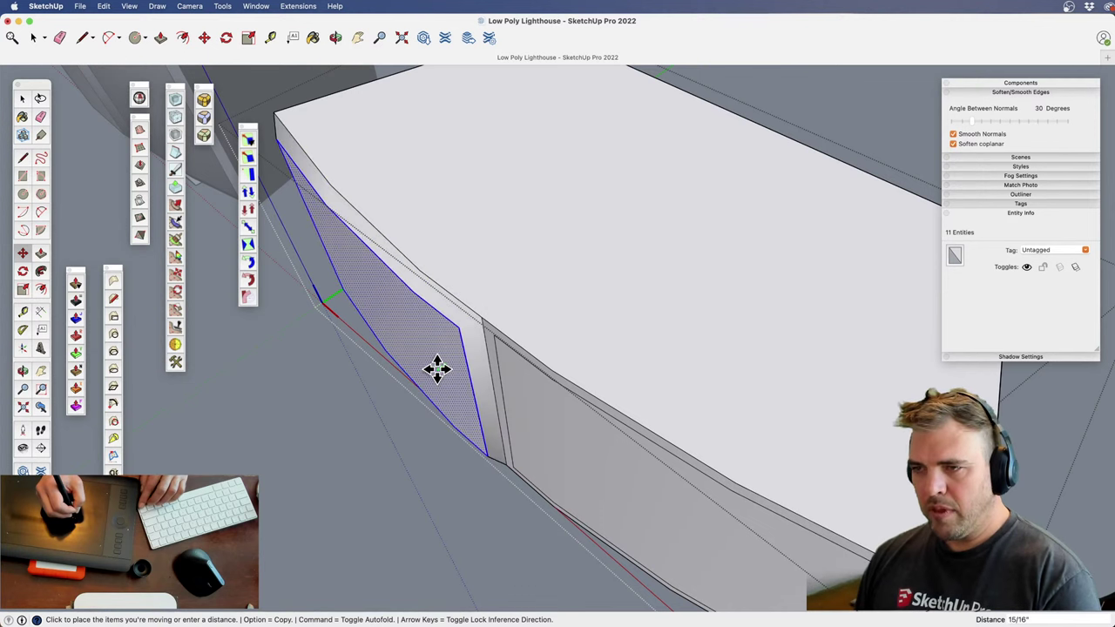
{"action": "key", "text": "Escape"}
Select the third block's right inset surface and move it outward from the block about 1 1/4"
{"action": "key", "text": "space"}
{"action": "left_click", "coordinate": [578, 460]}
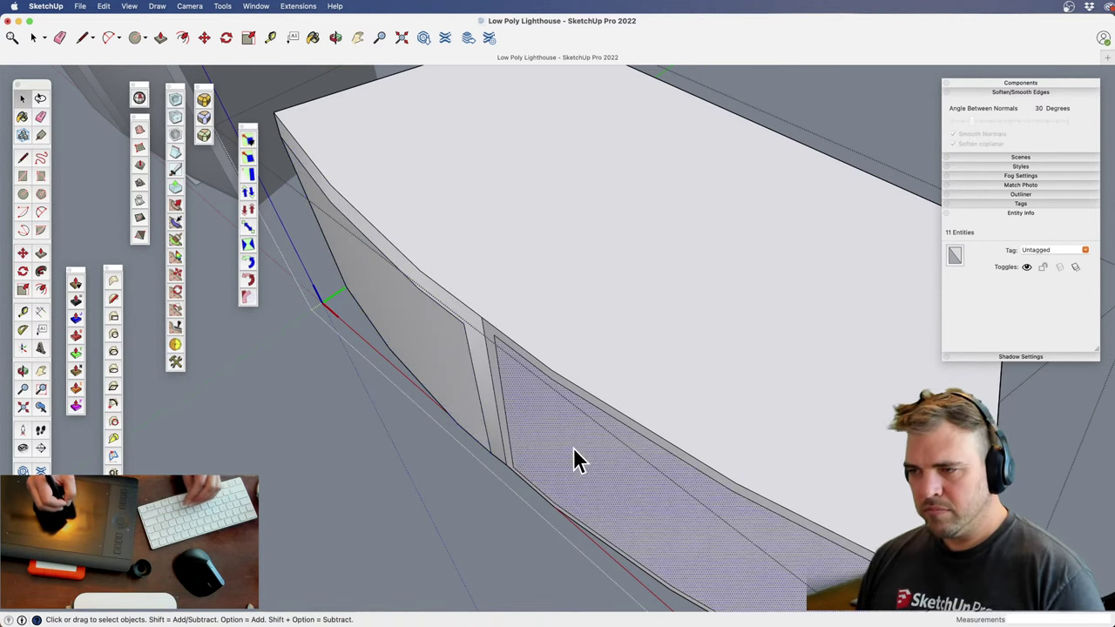
{"action": "key", "text": "m"}
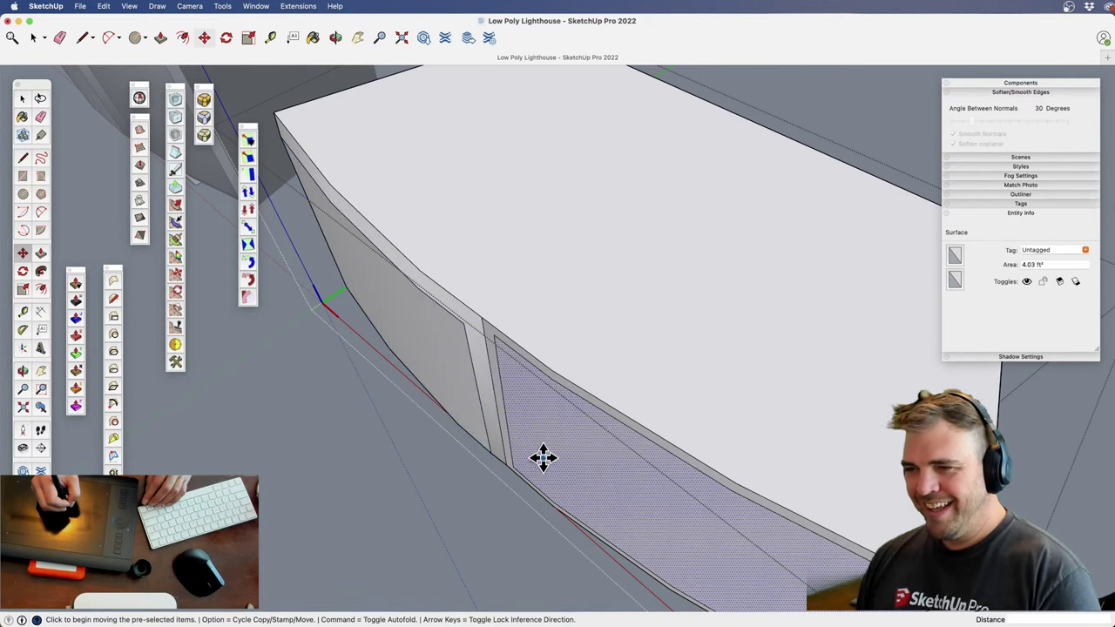
{"action": "left_click", "coordinate": [542, 459]}
{"action": "left_click", "coordinate": [540, 457]}
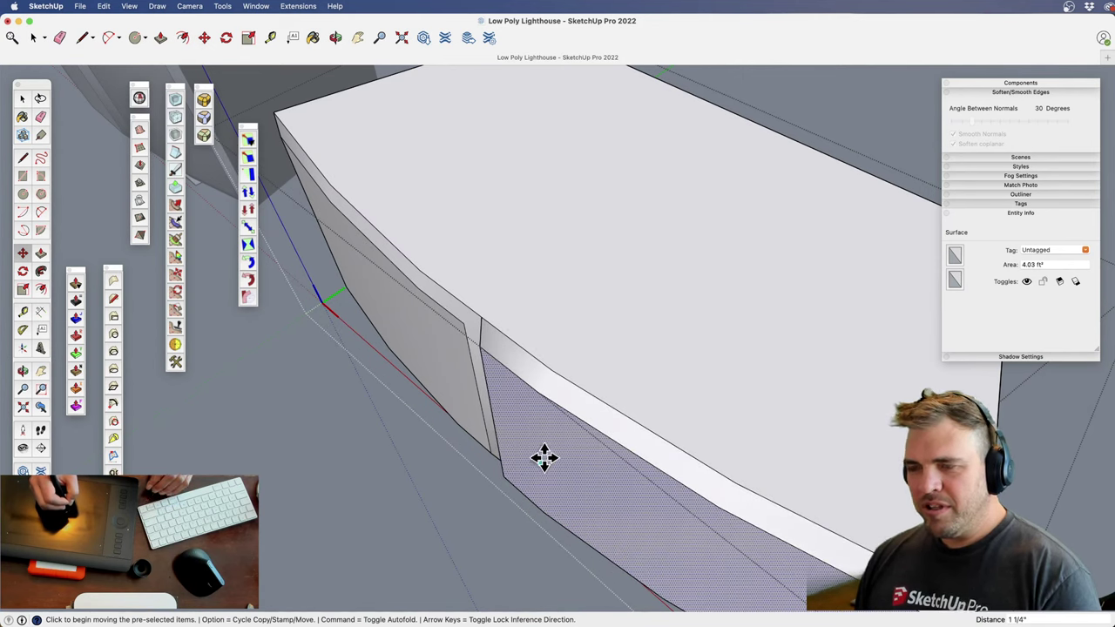
Leave the third block and open the fourth block in the row for editing
{"action": "key", "text": "z"}
{"action": "left_click_drag", "start_coordinate": [512, 296], "coordinate": [514, 435]}
{"action": "middle_click_drag", "start_coordinate": [527, 452], "coordinate": [624, 334], "text": "shift"}
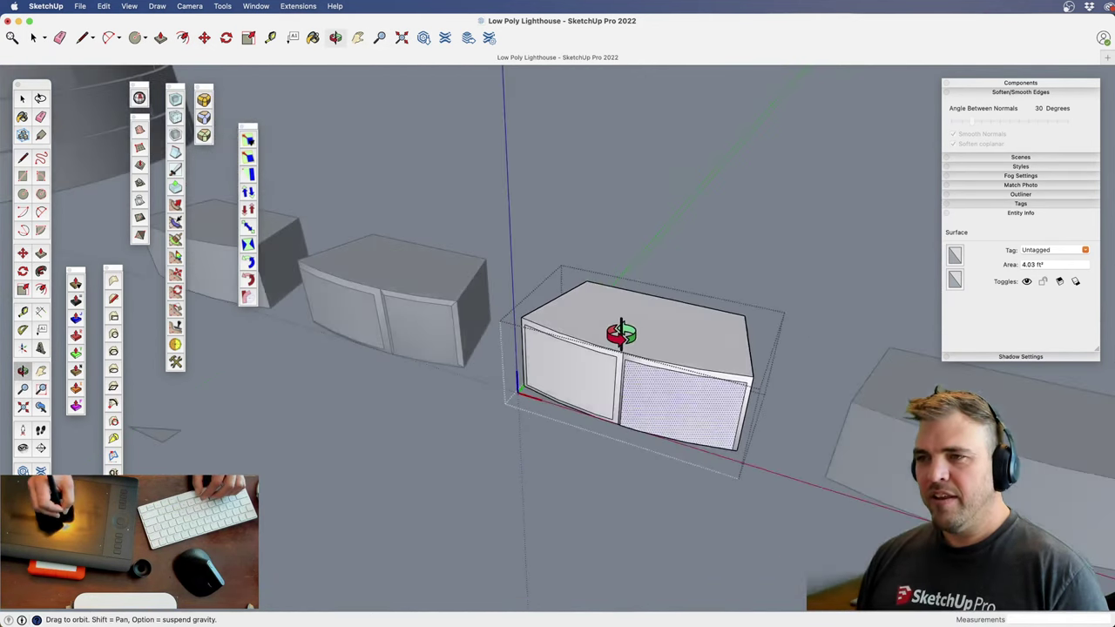
{"action": "left_click_drag", "start_coordinate": [566, 357], "coordinate": [557, 438]}
{"action": "key", "text": "space"}
{"action": "left_click", "coordinate": [629, 448]}
{"action": "middle_click_drag", "start_coordinate": [630, 447], "coordinate": [470, 390]}
{"action": "double_click", "coordinate": [564, 369]}
Select the fourth block's whole curved front face and offset its outline inward about 1 9/16" with the surface Offset tool
{"action": "key", "text": "z"}
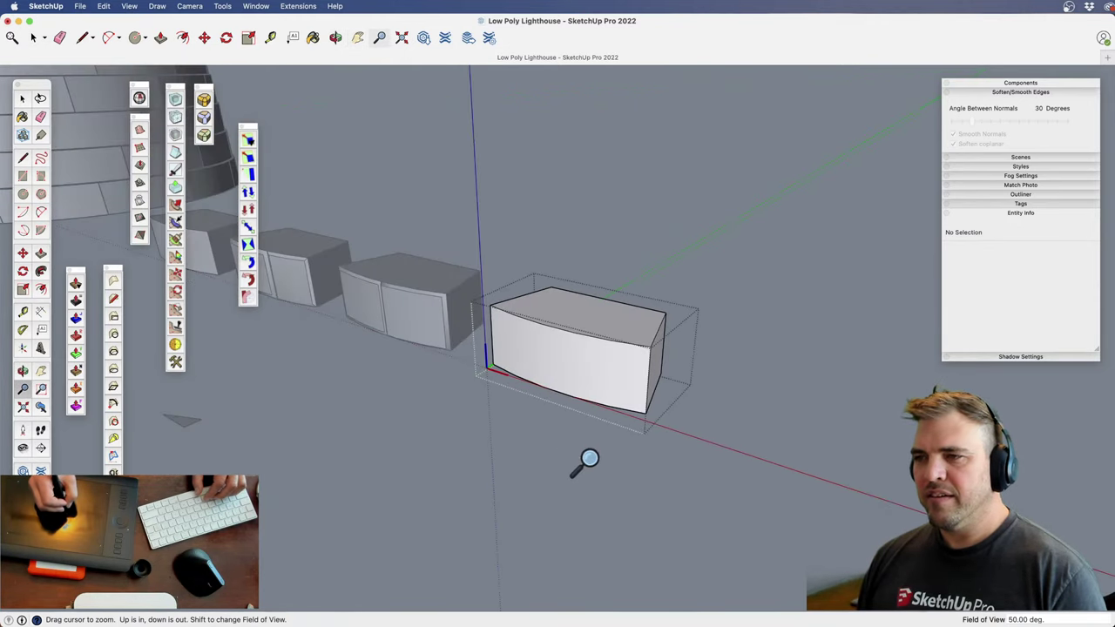
{"action": "left_click_drag", "start_coordinate": [589, 459], "coordinate": [603, 365]}
{"action": "key", "text": "space"}
{"action": "left_click", "coordinate": [593, 358]}
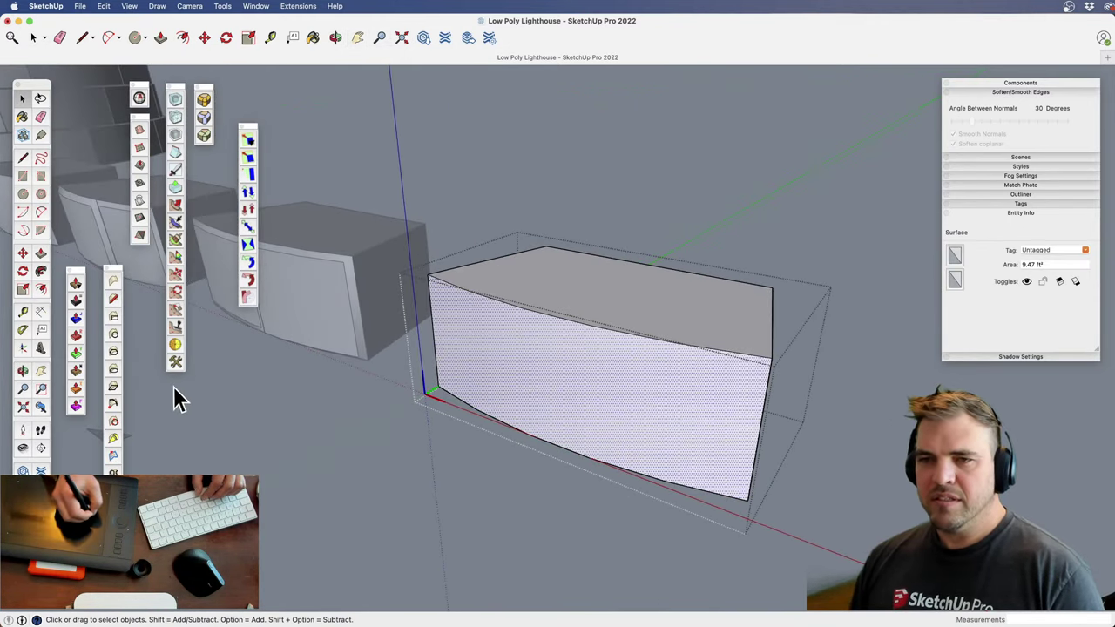
{"action": "left_click", "coordinate": [113, 456]}
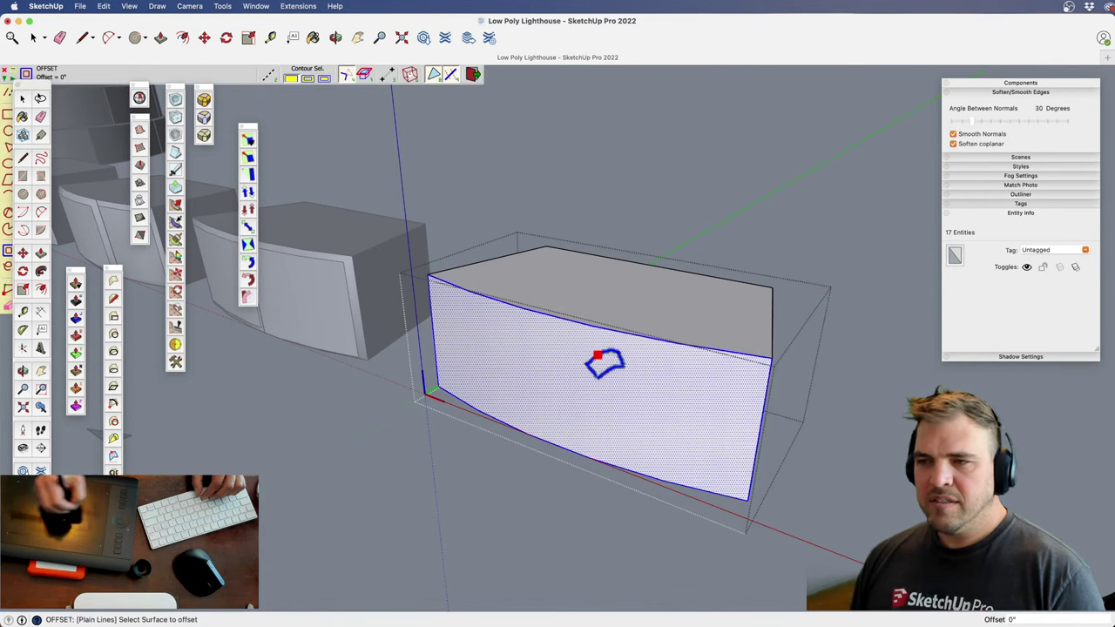
{"action": "left_click_drag", "start_coordinate": [615, 345], "coordinate": [616, 349]}
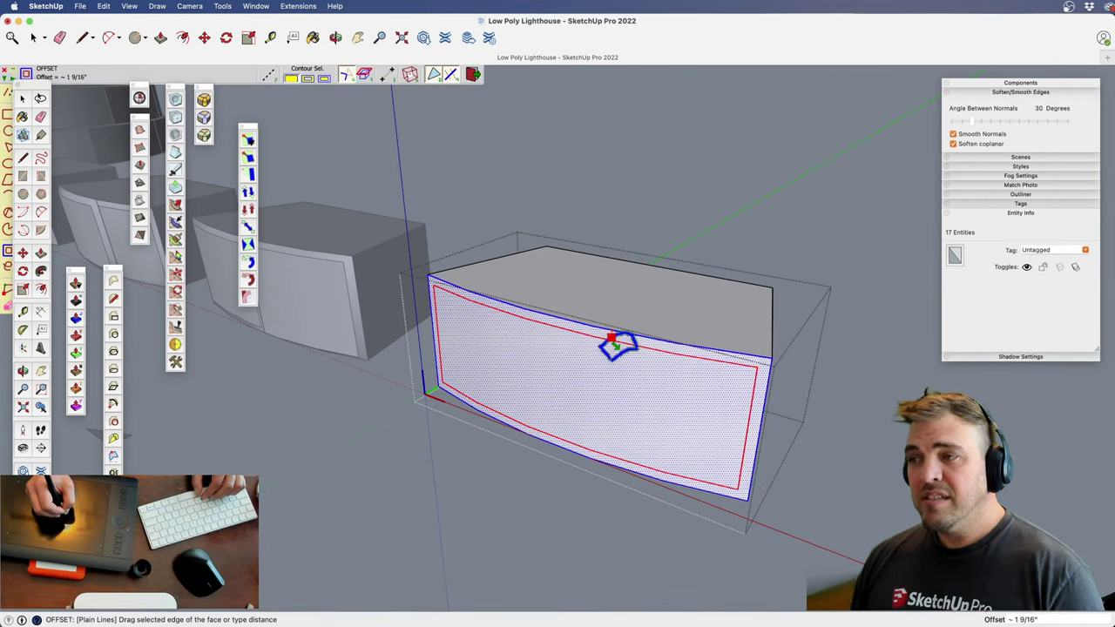
{"action": "key", "text": "Escape"}
Move the fourth block's inset front surface outward from the block about 7/8"
{"action": "middle_click_drag", "start_coordinate": [575, 369], "coordinate": [418, 416]}
{"action": "scroll", "coordinate": [467, 455], "scroll_direction": "up", "scroll_amount": 3}
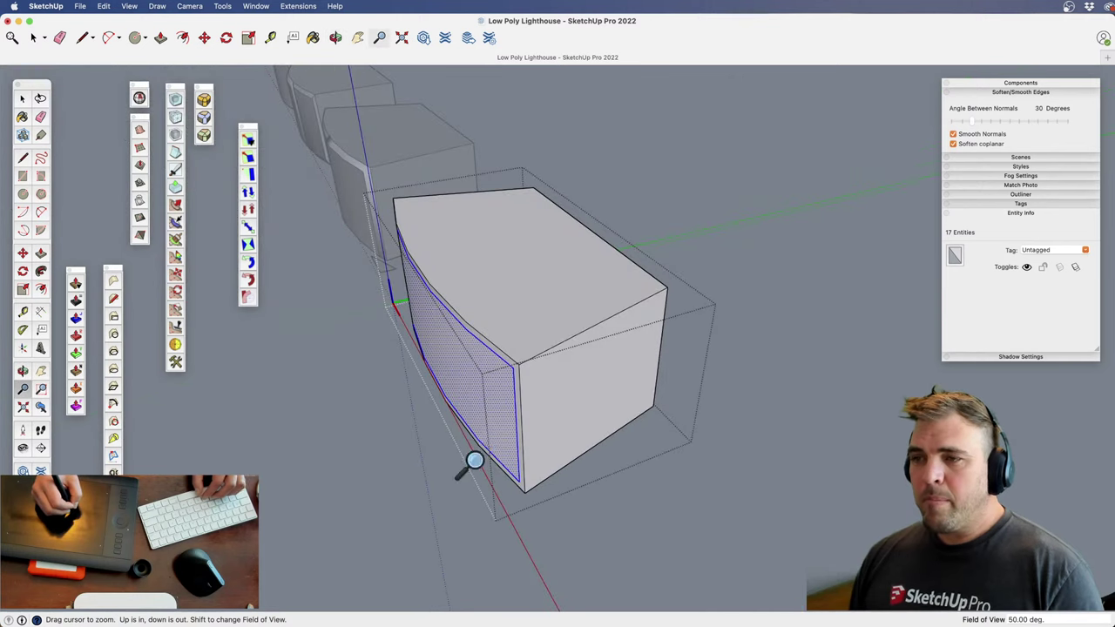
{"action": "middle_click_drag", "start_coordinate": [467, 456], "coordinate": [497, 374], "text": "shift"}
{"action": "key", "text": "m"}
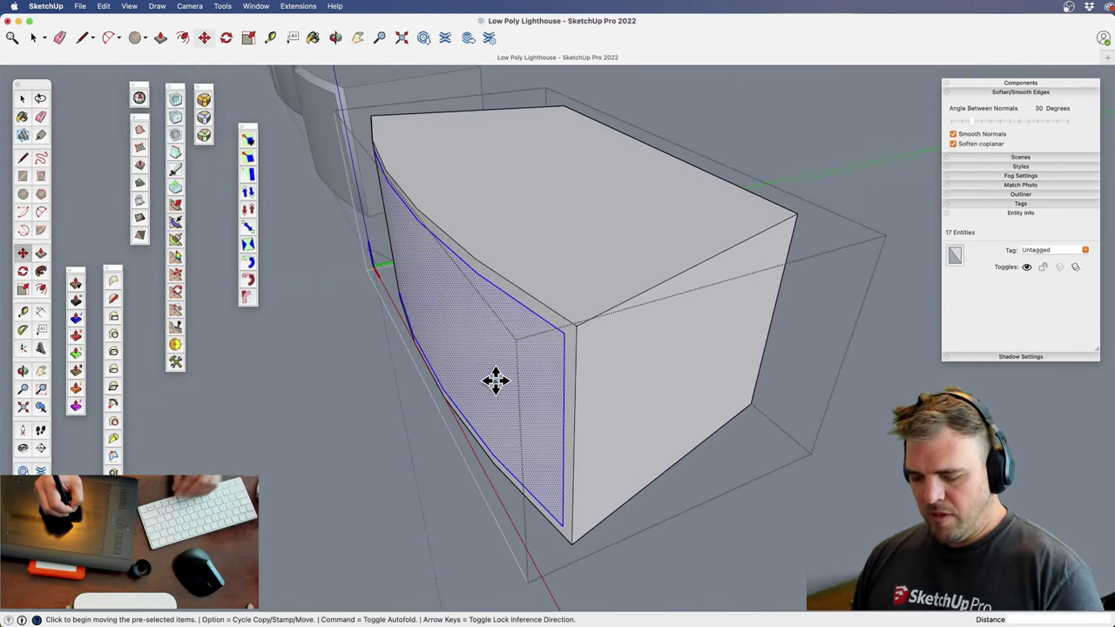
{"action": "left_click", "coordinate": [492, 376]}
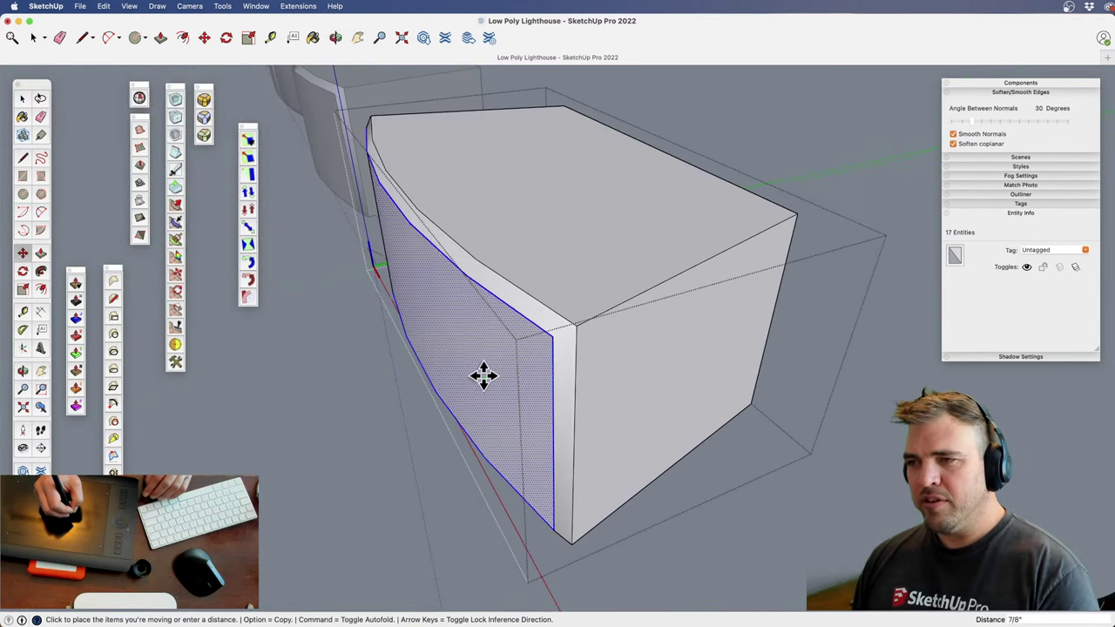
{"action": "left_click", "coordinate": [484, 374]}
Leave the fourth block and open the plain first block in the row, nearest the tower, for editing
{"action": "key", "text": "z"}
{"action": "left_click_drag", "start_coordinate": [476, 353], "coordinate": [513, 407]}
{"action": "middle_click_drag", "start_coordinate": [462, 304], "coordinate": [562, 418], "text": "shift"}
{"action": "middle_click_drag", "start_coordinate": [505, 400], "coordinate": [598, 339]}
{"action": "middle_click_drag", "start_coordinate": [423, 323], "coordinate": [681, 398], "text": "shift"}
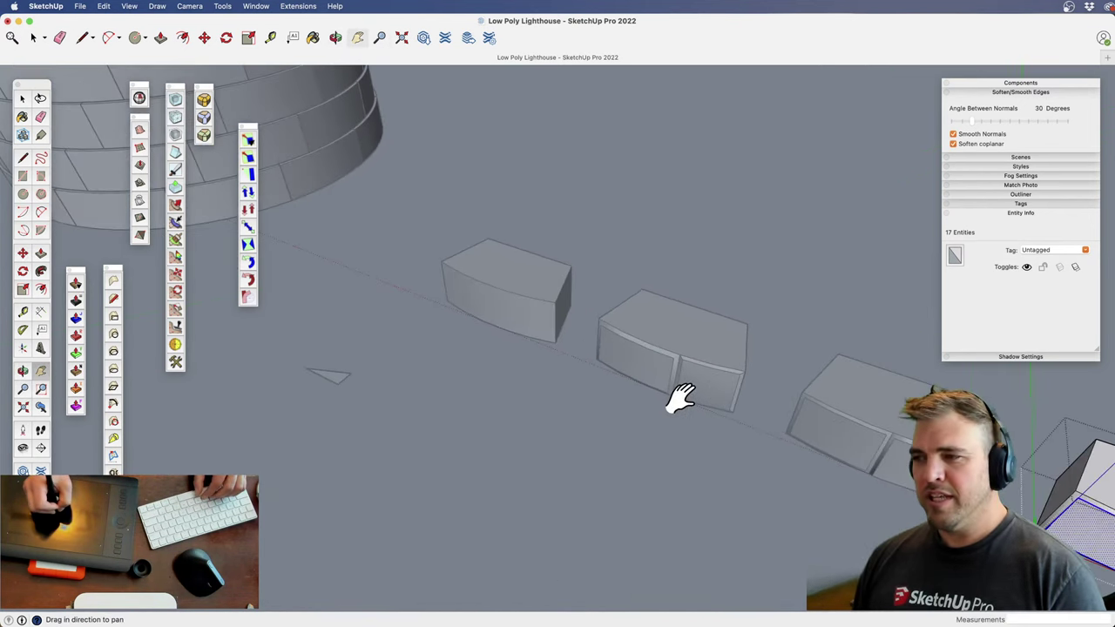
{"action": "key", "text": "z"}
{"action": "left_click_drag", "start_coordinate": [572, 229], "coordinate": [554, 165]}
{"action": "middle_click_drag", "start_coordinate": [508, 296], "coordinate": [518, 343], "text": "shift"}
{"action": "key", "text": "z"}
{"action": "left_click_drag", "start_coordinate": [508, 474], "coordinate": [500, 348]}
{"action": "middle_click_drag", "start_coordinate": [514, 381], "coordinate": [618, 406]}
{"action": "key", "text": "space"}
{"action": "left_click", "coordinate": [510, 367]}
{"action": "double_click", "coordinate": [522, 374]}
Show hidden geometry and draw a vertical line down the first block's second facet from the left, from top to bottom edge
{"action": "middle_click_drag", "start_coordinate": [473, 391], "coordinate": [540, 376], "text": "shift"}
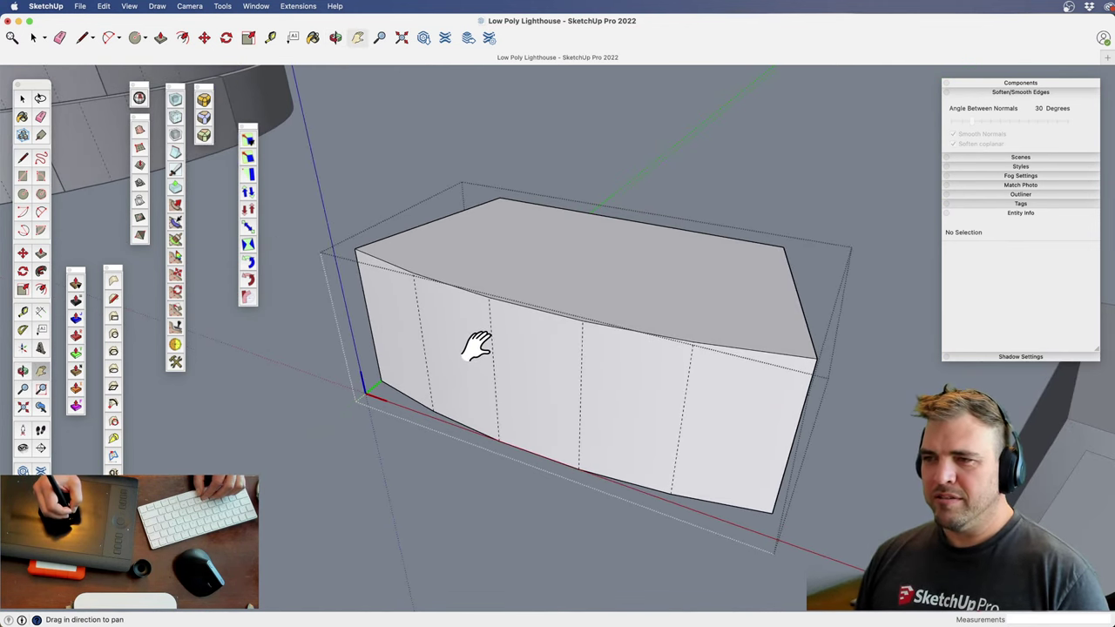
{"action": "mouse_move", "coordinate": [475, 367]}
{"action": "middle_mouse_down"}
{"action": "mouse_move", "coordinate": [552, 391]}
{"action": "mouse_move", "coordinate": [543, 398]}
{"action": "mouse_move", "coordinate": [511, 355]}
{"action": "middle_mouse_up"}
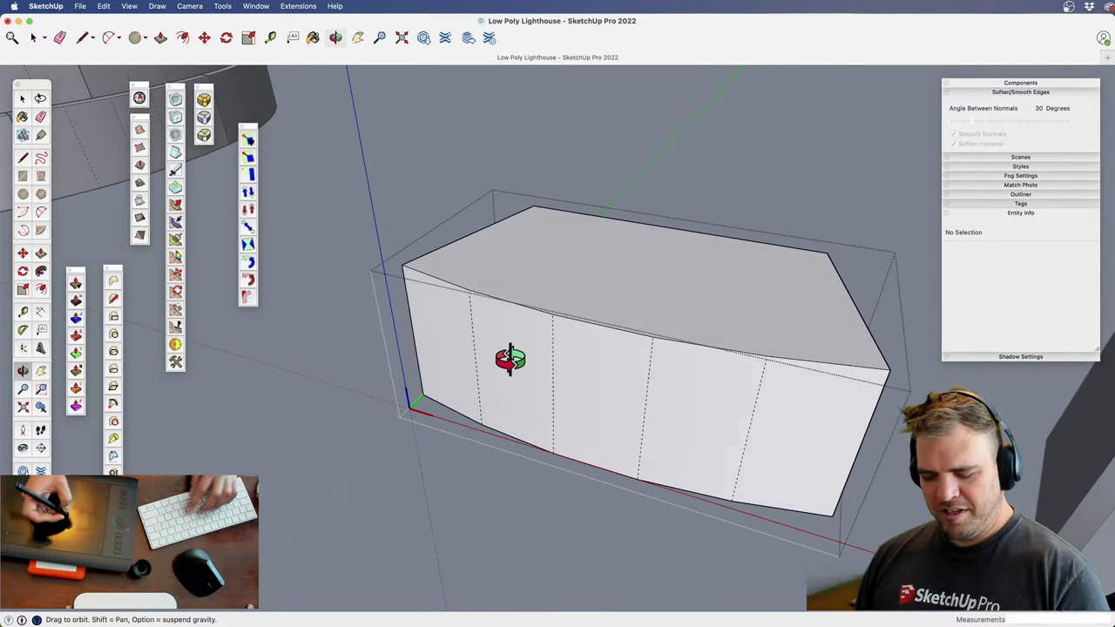
{"action": "key", "text": "l"}
{"action": "left_click", "coordinate": [509, 300]}
{"action": "left_click", "coordinate": [520, 436]}
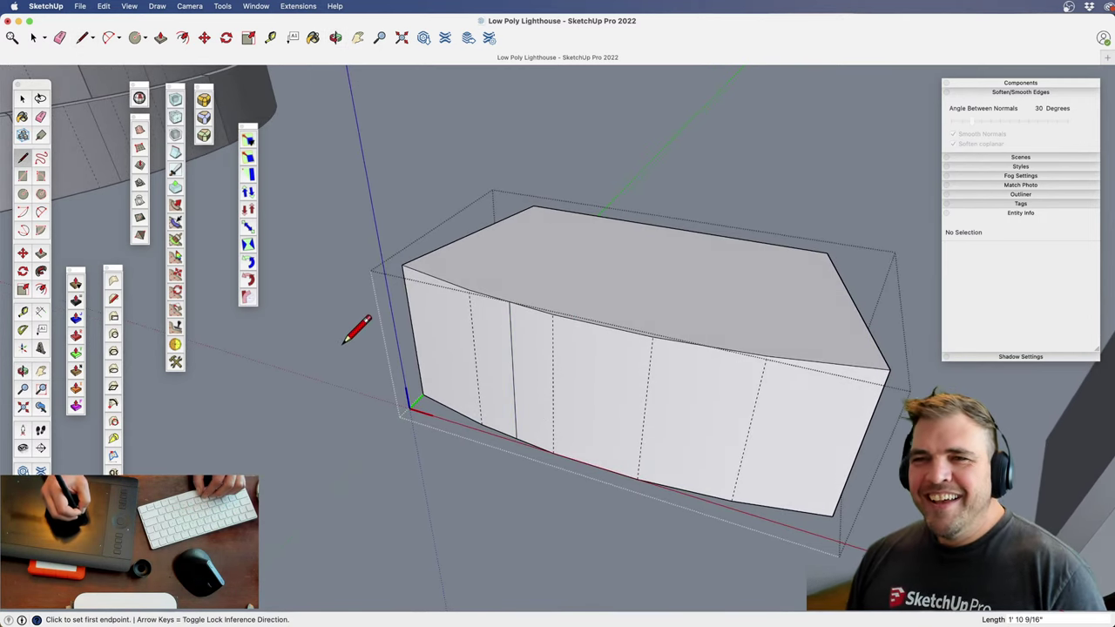
{"action": "key", "text": "space"}
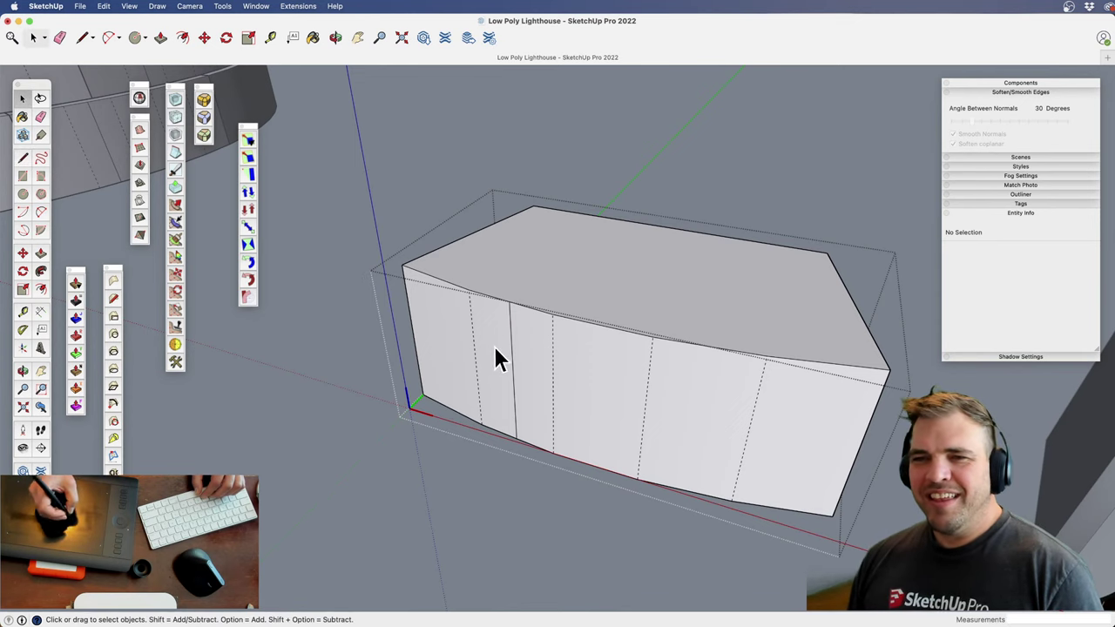
Turn off hidden geometry and offset the outline of the first block's narrow left front section inward about 1 7/16"
{"action": "key", "text": "h"}
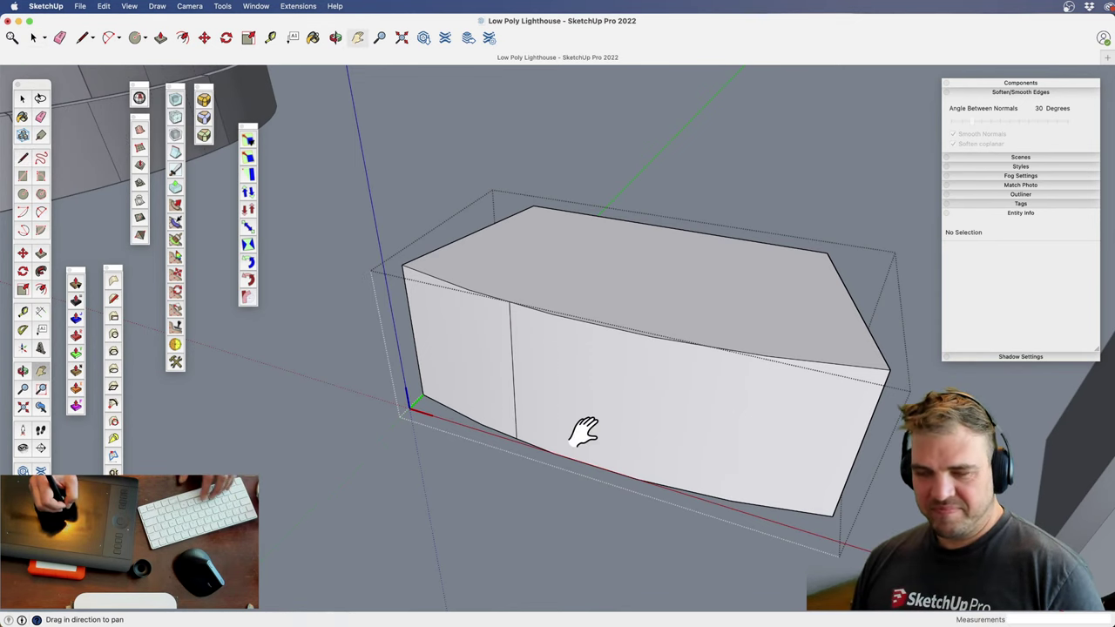
{"action": "key", "text": "o"}
{"action": "left_click_drag", "start_coordinate": [583, 430], "coordinate": [479, 413]}
{"action": "key", "text": "space"}
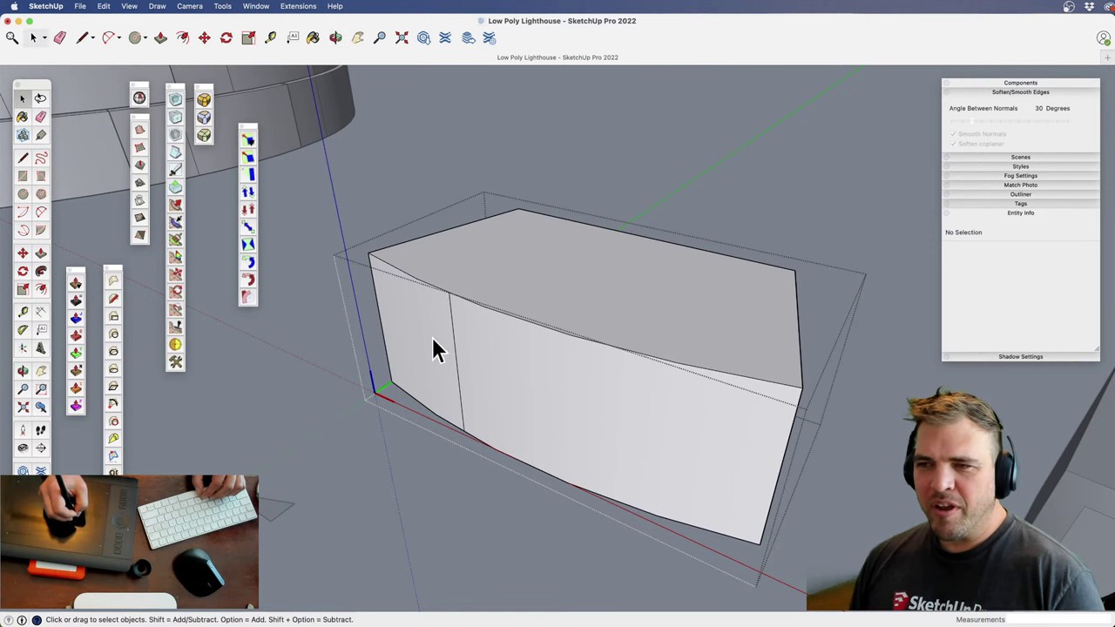
{"action": "left_click", "coordinate": [432, 346]}
{"action": "left_click", "coordinate": [113, 455]}
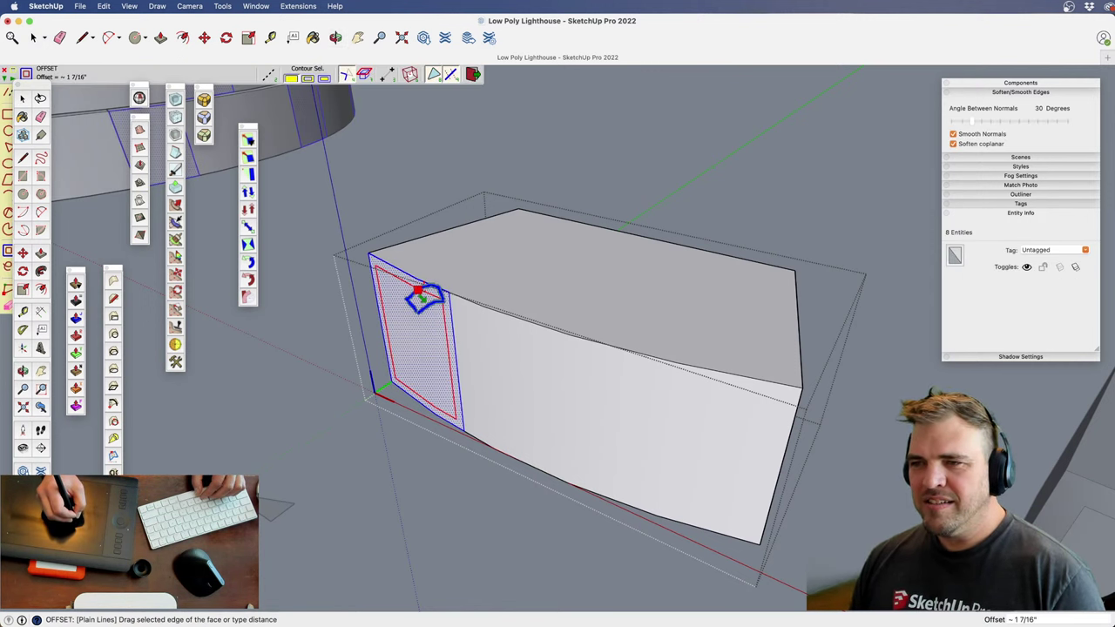
{"action": "left_click", "coordinate": [420, 298]}
Select the first block's wide right front section and offset its outline inward with the surface Offset tool
{"action": "key", "text": "space"}
{"action": "left_click", "coordinate": [538, 367]}
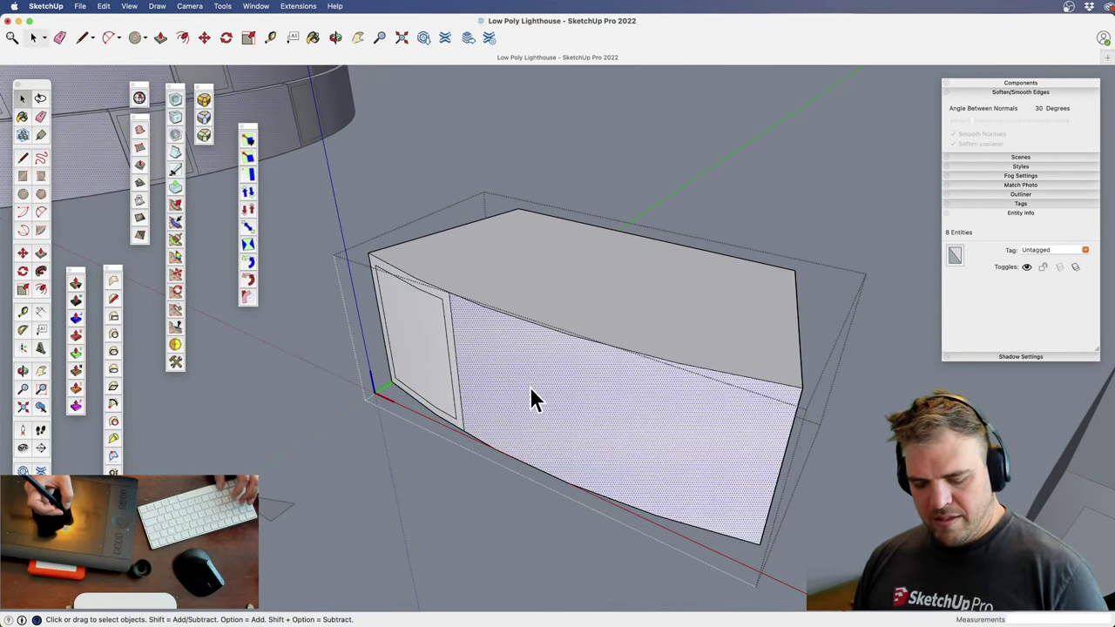
{"action": "left_click", "coordinate": [520, 399]}
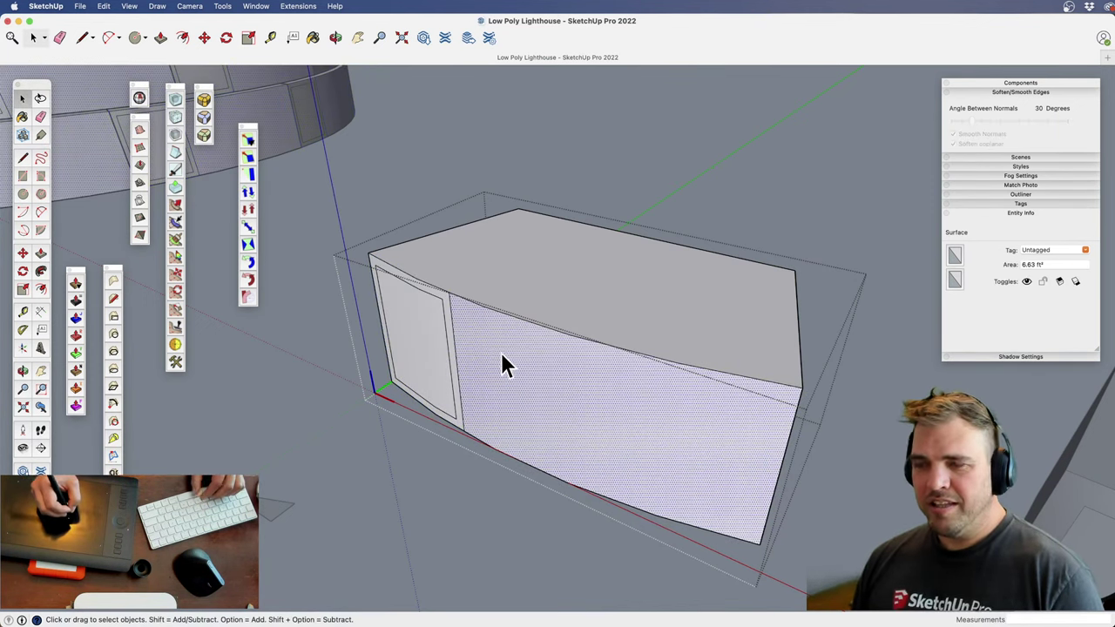
{"action": "left_click", "coordinate": [116, 456]}
{"action": "left_click", "coordinate": [572, 348]}
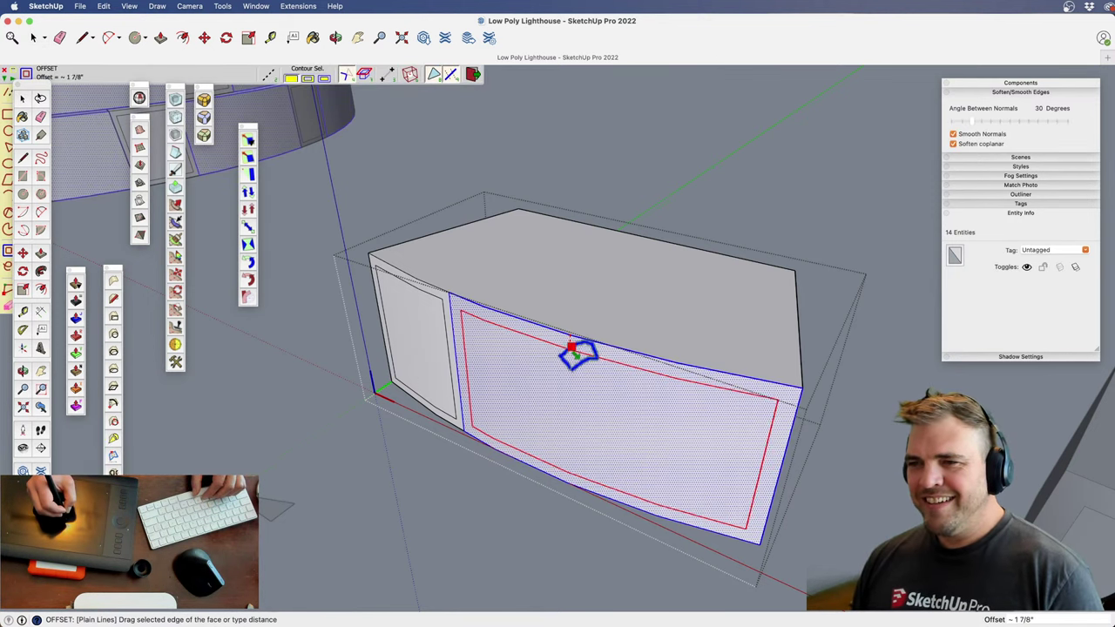
{"action": "left_click", "coordinate": [571, 339]}
Move the first block's wide inset surface outward from the block about 7/8"
{"action": "middle_click_drag", "start_coordinate": [590, 410], "coordinate": [490, 413], "text": "shift"}
{"action": "scroll", "coordinate": [557, 410], "scroll_direction": "up", "scroll_amount": 3}
{"action": "middle_click_drag", "start_coordinate": [545, 385], "coordinate": [587, 385], "text": "shift"}
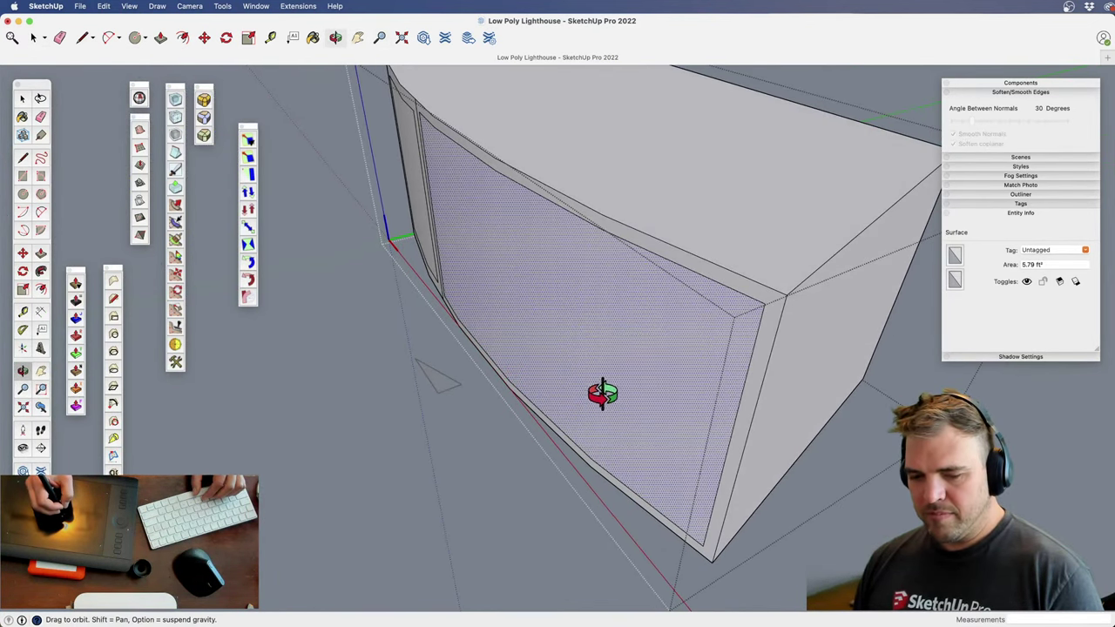
{"action": "key", "text": "m"}
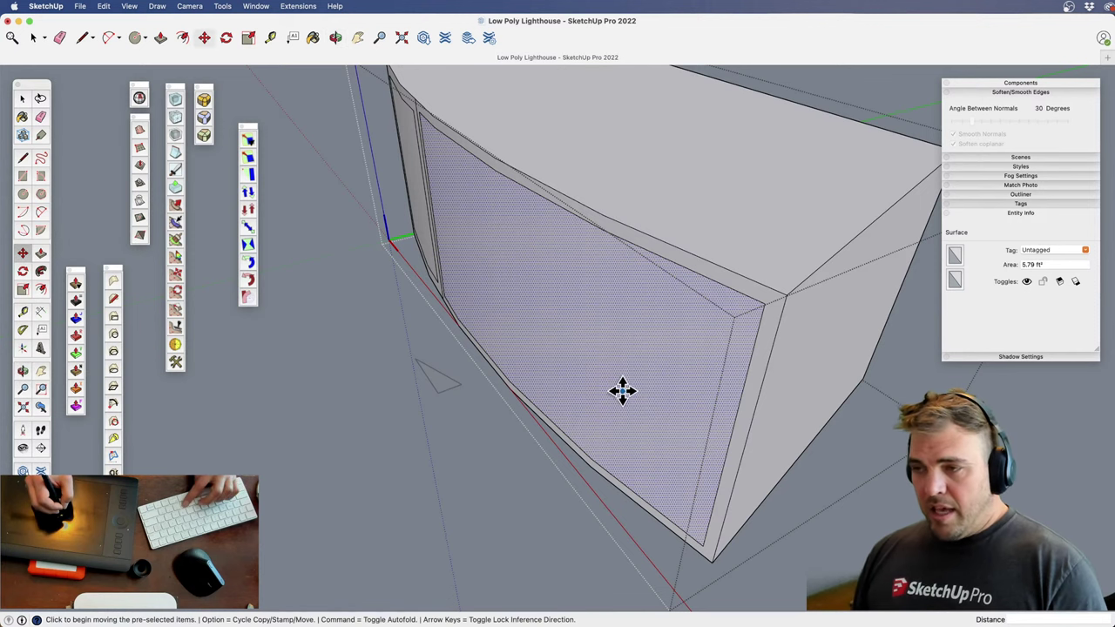
{"action": "left_click", "coordinate": [622, 391]}
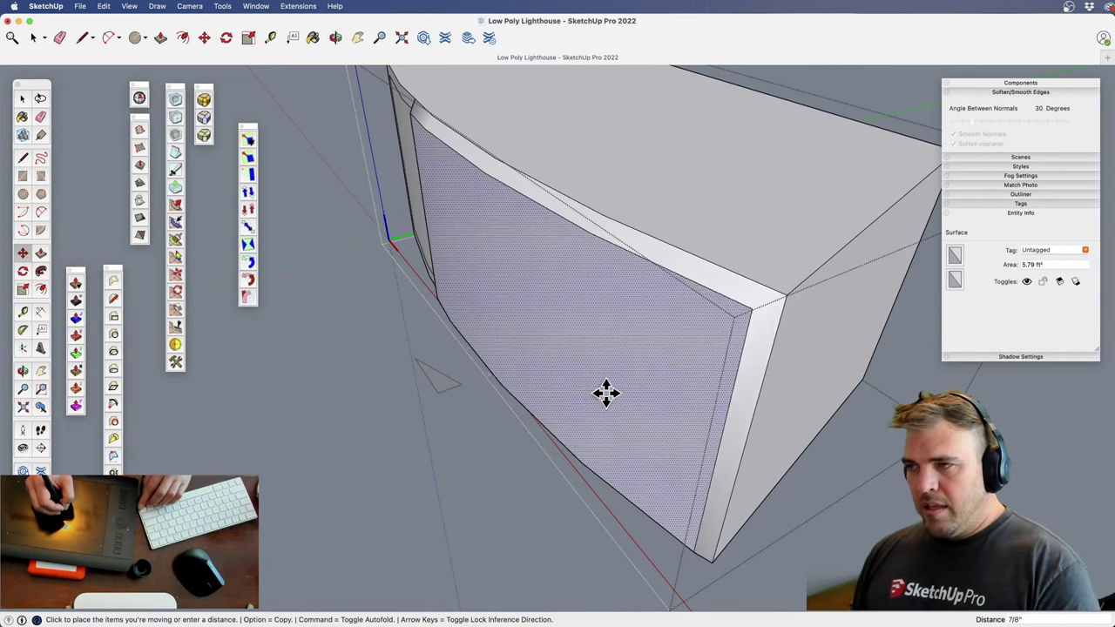
{"action": "left_click", "coordinate": [601, 393]}
Select the first block's narrow left inset surface and move it outward from the block about 1 1/2"
{"action": "middle_click_drag", "start_coordinate": [523, 372], "coordinate": [520, 311]}
{"action": "key", "text": "space"}
{"action": "left_click", "coordinate": [486, 290]}
{"action": "key", "text": "m"}
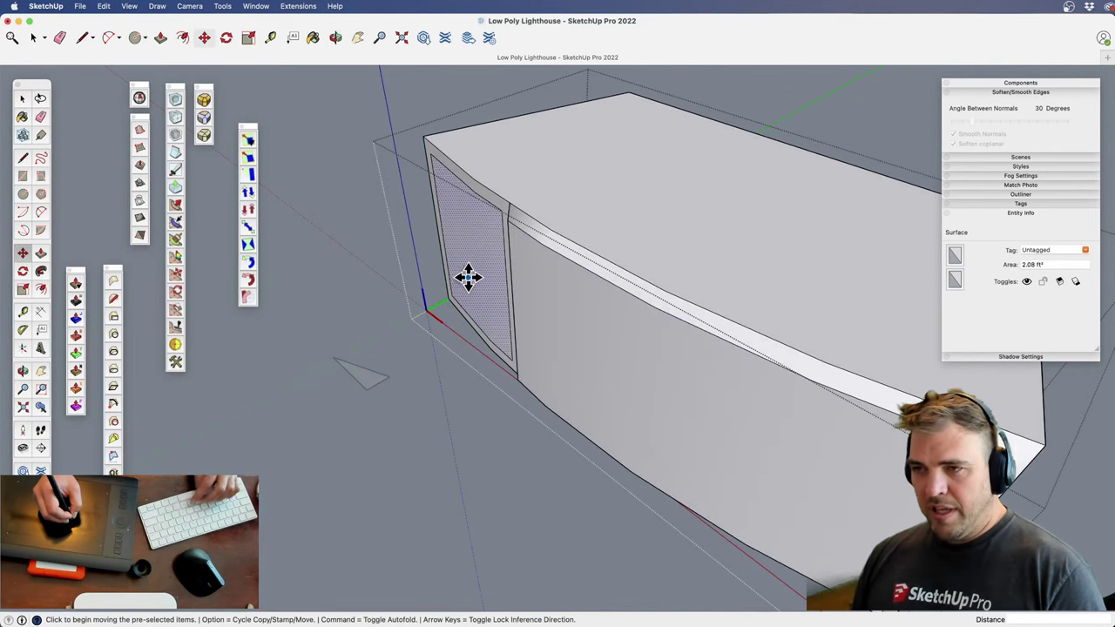
{"action": "left_click", "coordinate": [472, 276]}
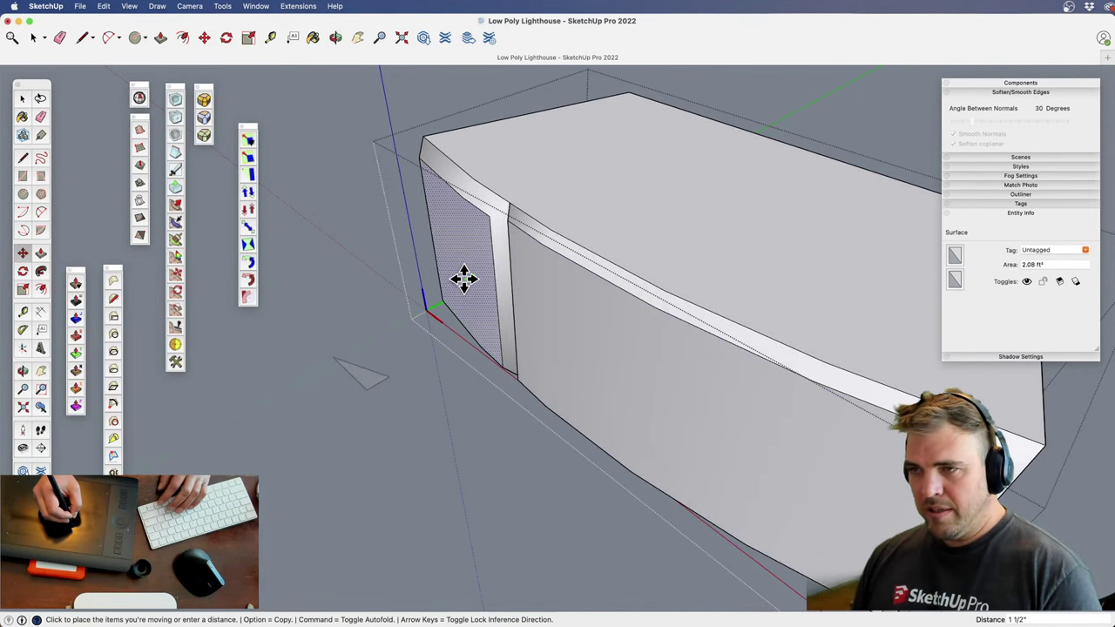
{"action": "scroll", "coordinate": [551, 329], "scroll_direction": "down", "scroll_amount": 10}
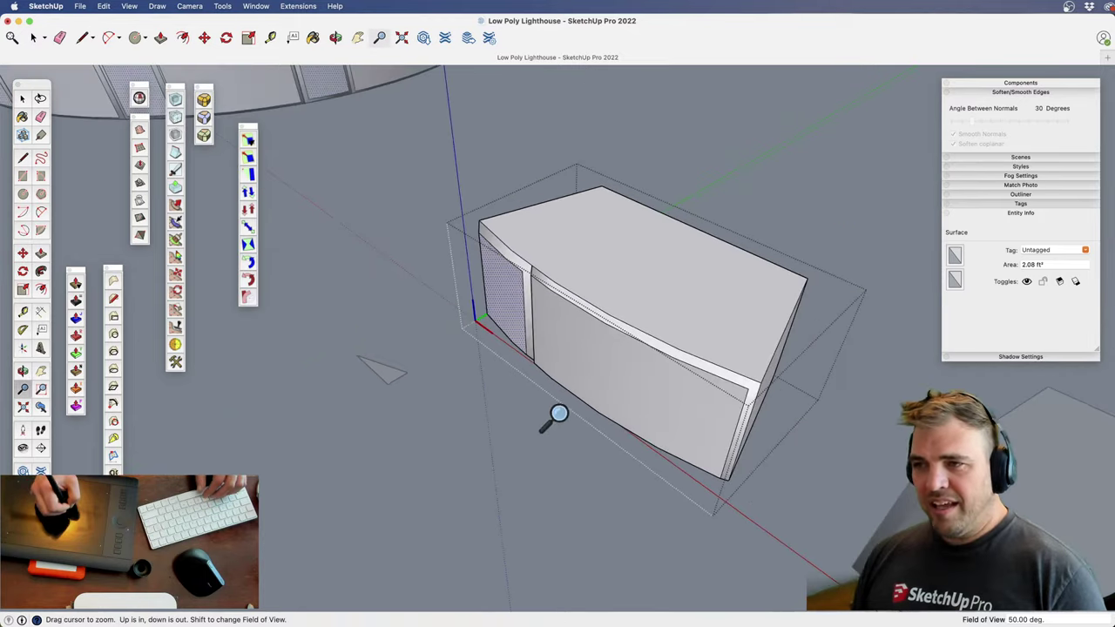
Deselect the front face and close the tower block component that is open for editing
{"action": "key", "text": "space"}
{"action": "left_click", "coordinate": [583, 453]}
{"action": "key", "text": "z"}
{"action": "left_click_drag", "start_coordinate": [583, 444], "coordinate": [554, 510]}
{"action": "key", "text": "h"}
{"action": "key", "text": "o"}
{"action": "left_click_drag", "start_coordinate": [550, 448], "coordinate": [701, 349]}
{"action": "key", "text": "h"}
{"action": "left_click_drag", "start_coordinate": [571, 425], "coordinate": [559, 371]}
{"action": "key", "text": "o"}
{"action": "left_click_drag", "start_coordinate": [671, 449], "coordinate": [753, 424]}
{"action": "scroll", "coordinate": [602, 288], "scroll_direction": "down", "scroll_amount": 3}
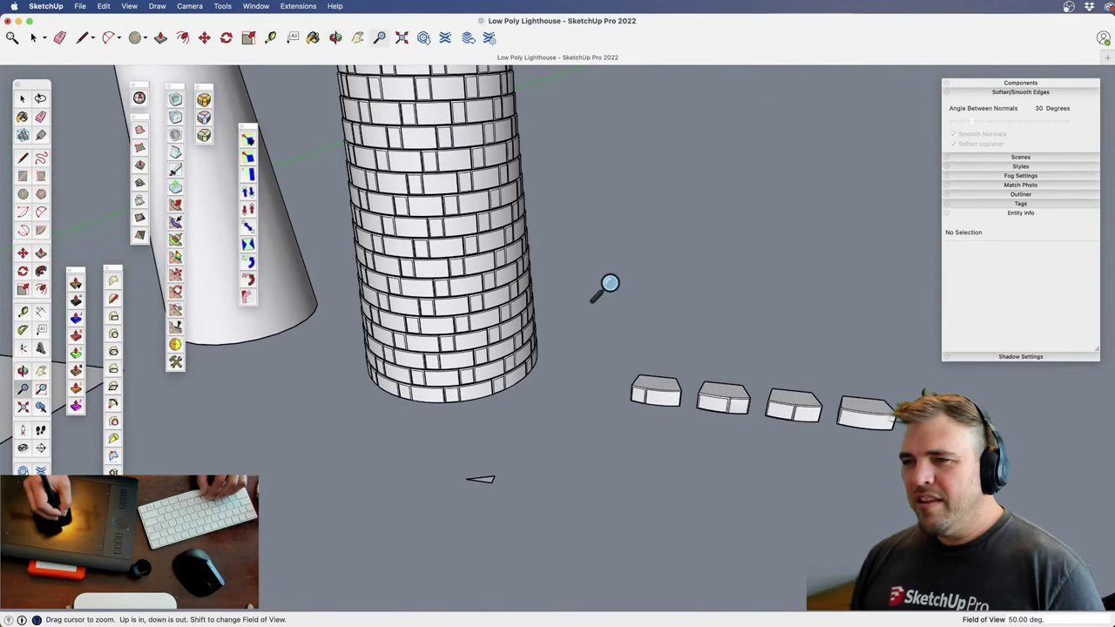
{"action": "middle_click_drag", "start_coordinate": [602, 288], "coordinate": [583, 403], "text": "shift"}
{"action": "key", "text": "space"}
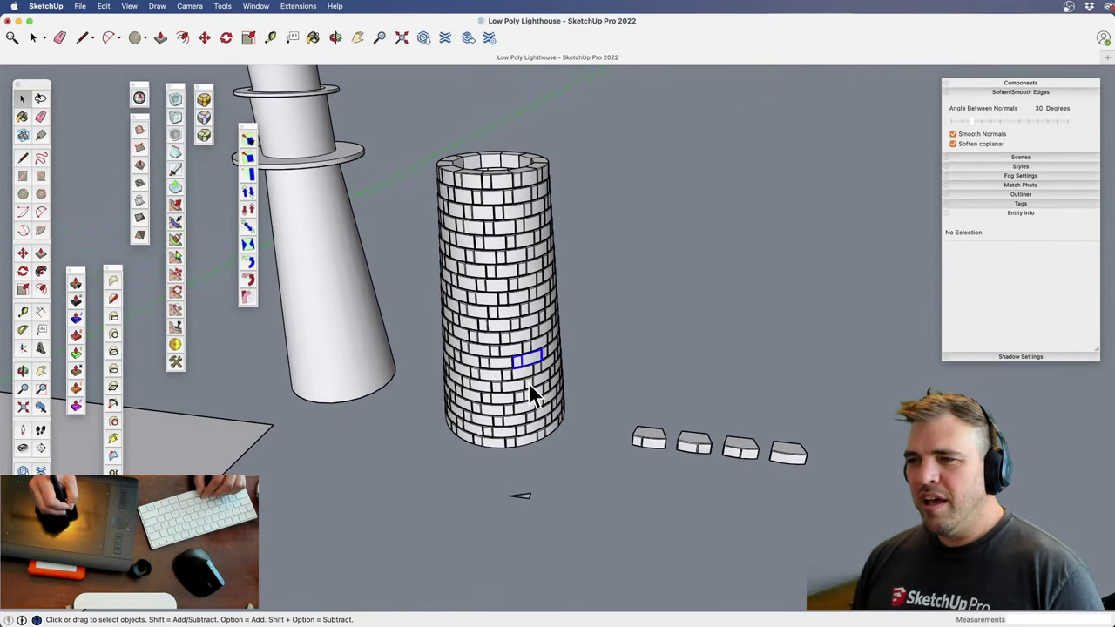
Select every tower block plus the four loose source blocks and run Eneroth Randomize Components on them
{"action": "left_click", "coordinate": [526, 359]}
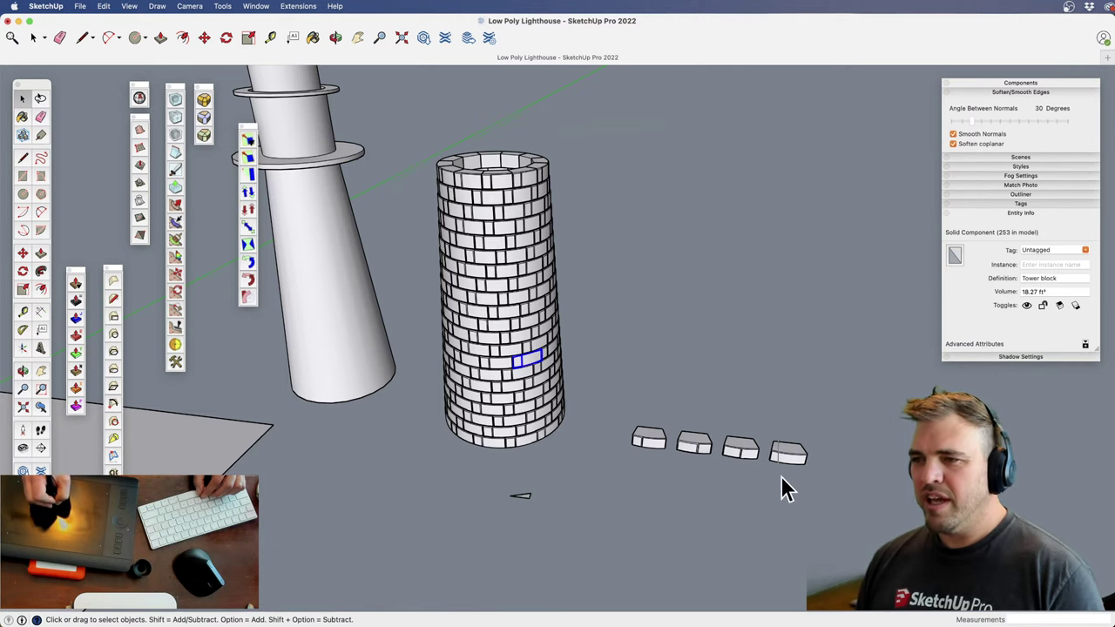
{"action": "key", "text": "shift+a"}
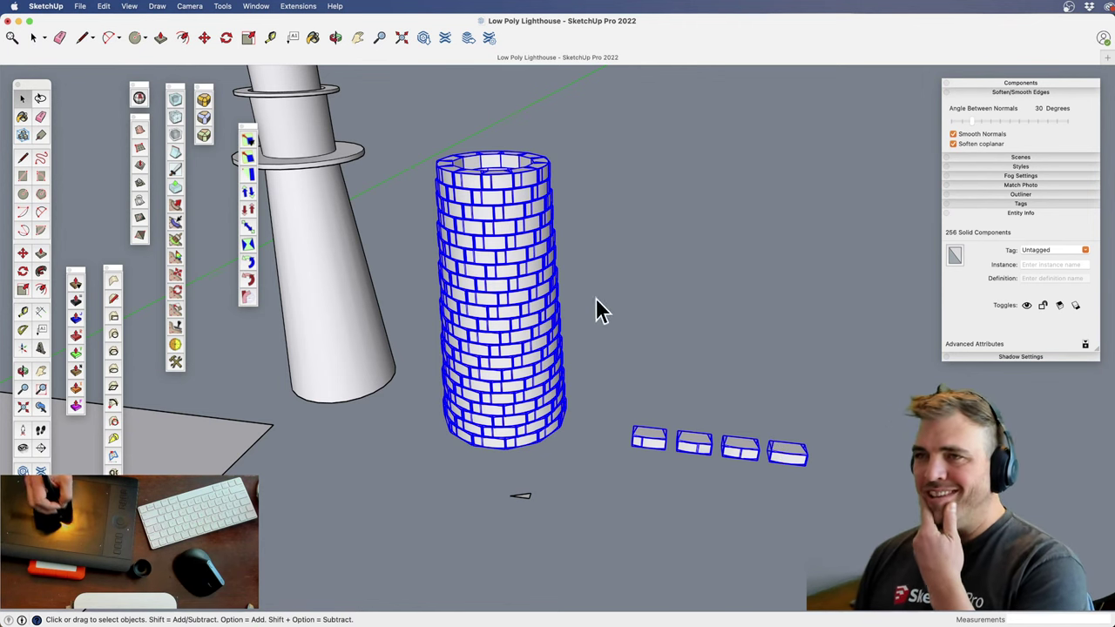
{"action": "left_click", "coordinate": [300, 7]}
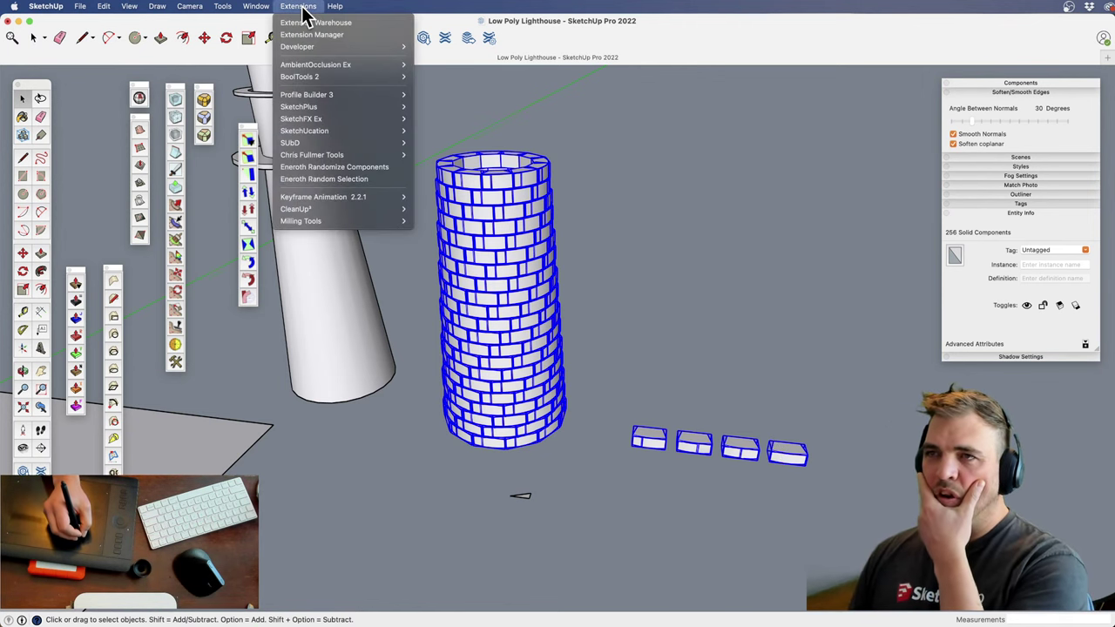
{"action": "left_click", "coordinate": [384, 169]}
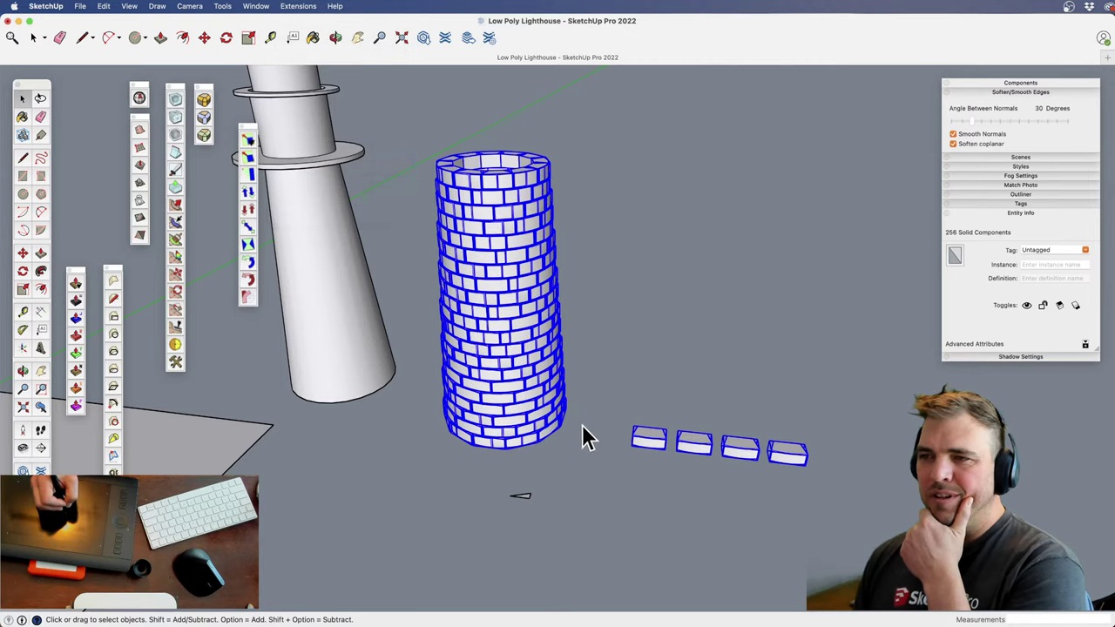
{"action": "left_click", "coordinate": [610, 453]}
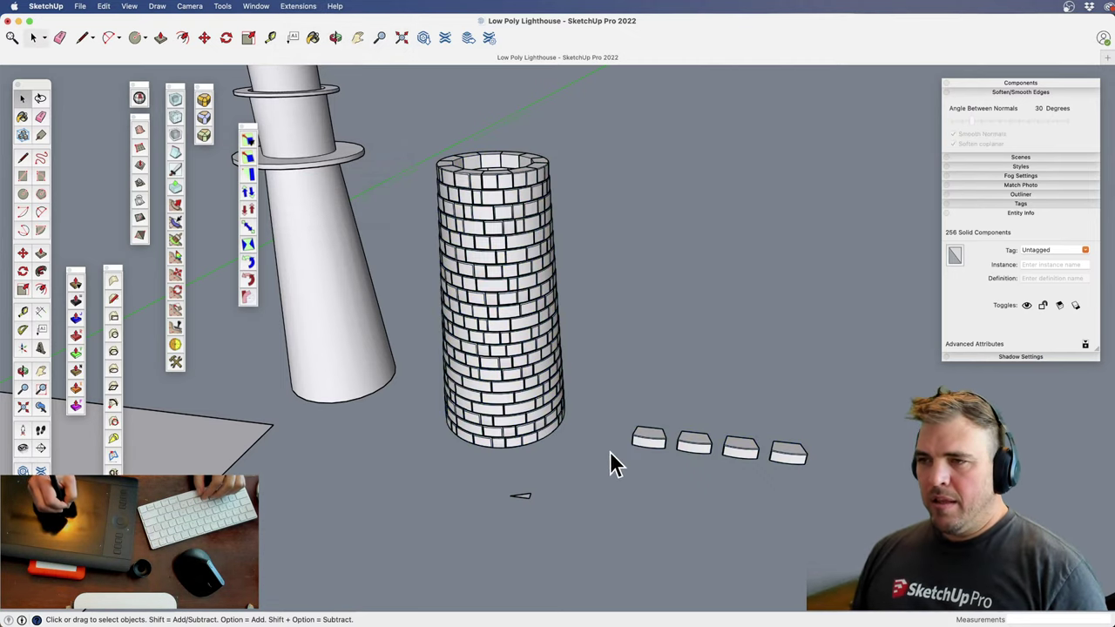
Examine the brick pattern around the randomized tower and the four loose source blocks
{"action": "middle_click_drag", "start_coordinate": [610, 453], "coordinate": [460, 276]}
{"action": "scroll", "coordinate": [566, 335], "scroll_direction": "up", "scroll_amount": 5}
{"action": "middle_click_drag", "start_coordinate": [565, 335], "coordinate": [550, 291]}
{"action": "key", "text": "z"}
{"action": "scroll", "coordinate": [564, 361], "scroll_direction": "down", "scroll_amount": 3}
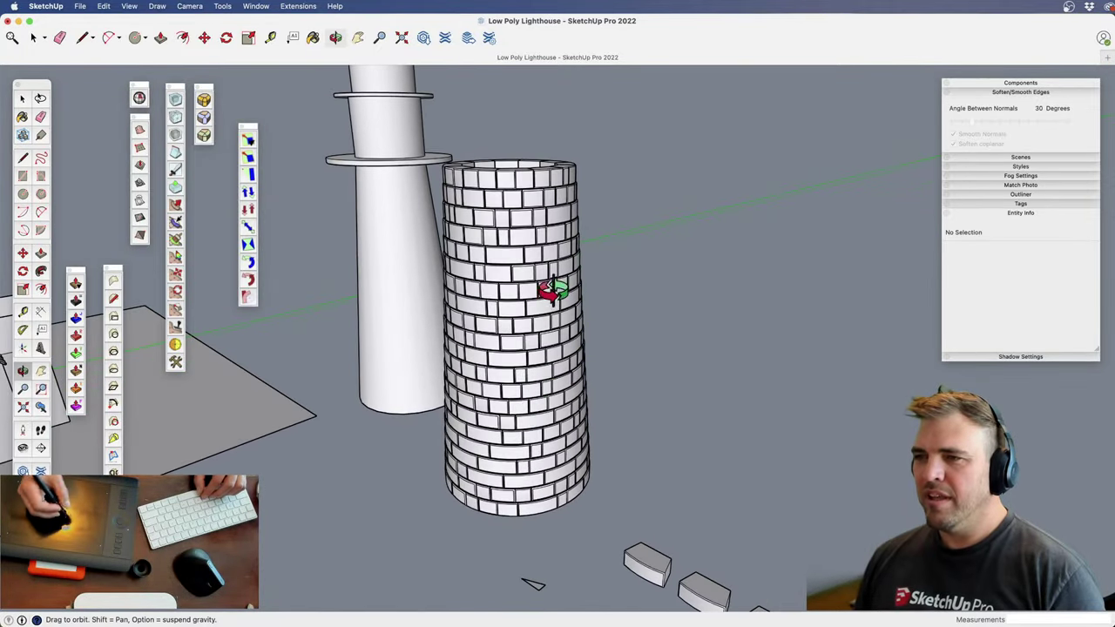
{"action": "scroll", "coordinate": [567, 343], "scroll_direction": "down", "scroll_amount": 2}
{"action": "middle_click_drag", "start_coordinate": [535, 398], "coordinate": [578, 398]}
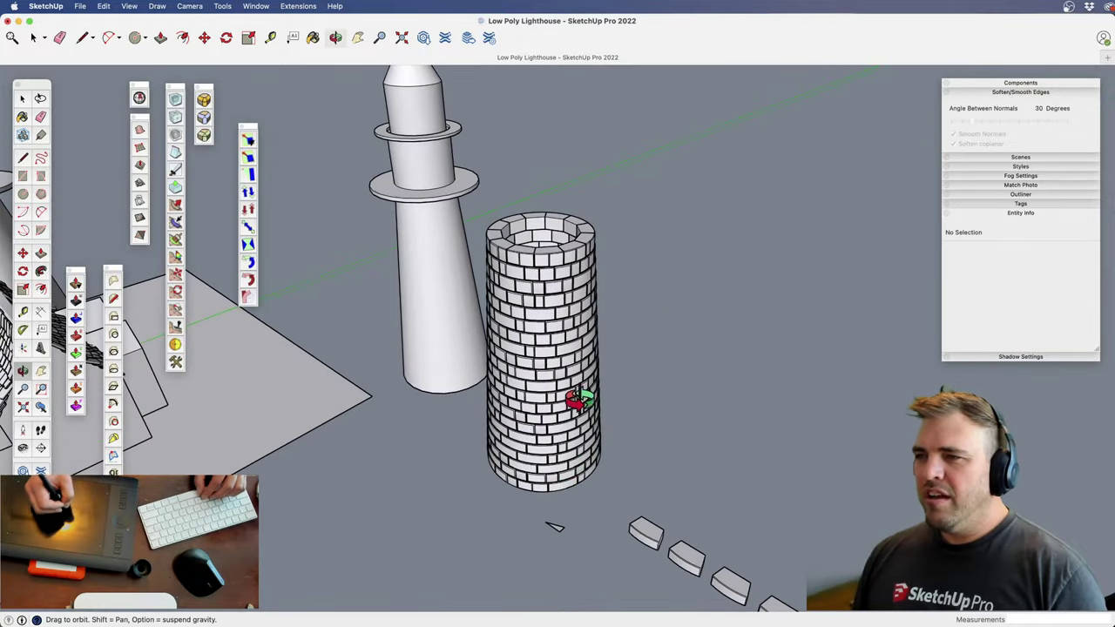
{"action": "middle_click_drag", "start_coordinate": [570, 443], "coordinate": [463, 253], "text": "shift"}
{"action": "key", "text": "z"}
{"action": "left_click_drag", "start_coordinate": [547, 348], "coordinate": [546, 196]}
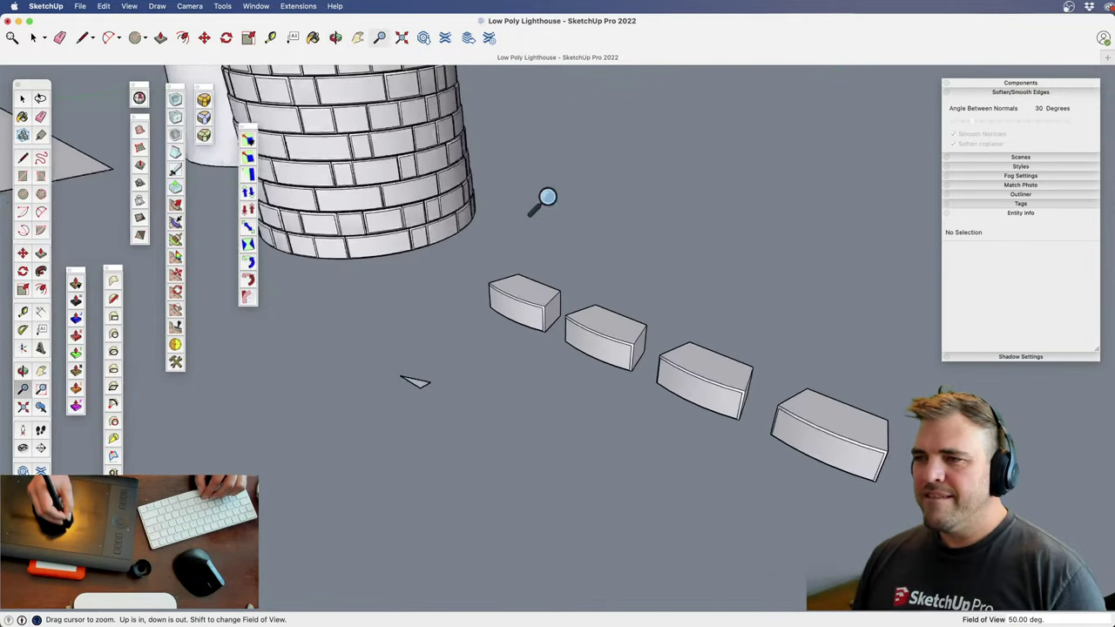
{"action": "left_click_drag", "start_coordinate": [582, 366], "coordinate": [582, 253]}
{"action": "middle_click_drag", "start_coordinate": [617, 362], "coordinate": [597, 392], "text": "shift"}
Select all geometry inside the second loose block to check which tower blocks share its definition, and close the component
{"action": "key", "text": "super+a"}
{"action": "scroll", "coordinate": [592, 409], "scroll_direction": "up", "scroll_amount": 3}
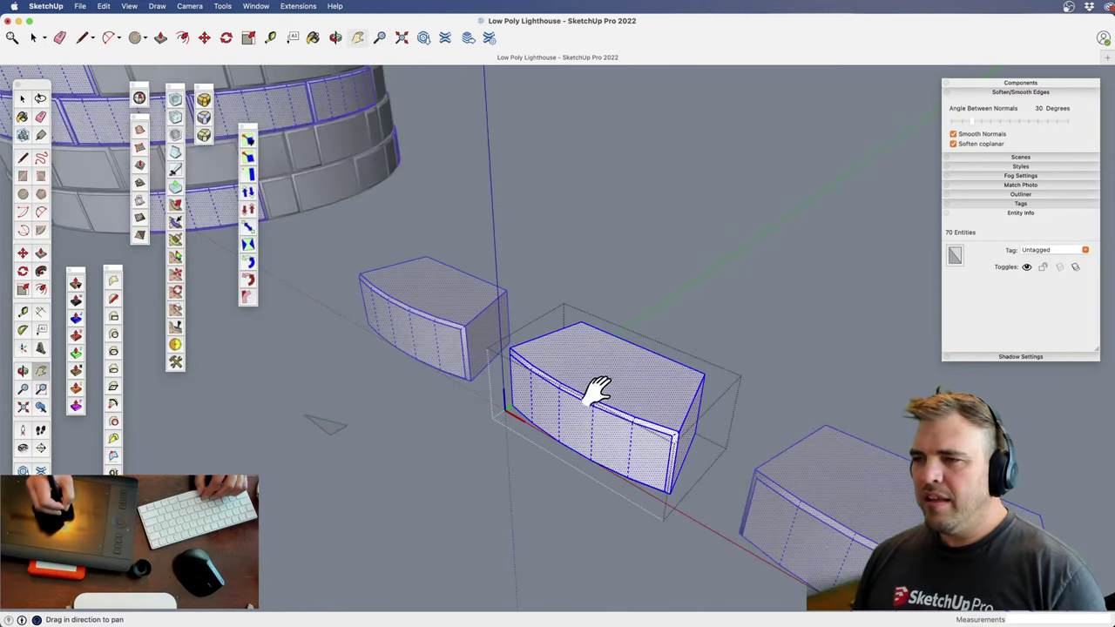
{"action": "scroll", "coordinate": [580, 360], "scroll_direction": "down", "scroll_amount": 4}
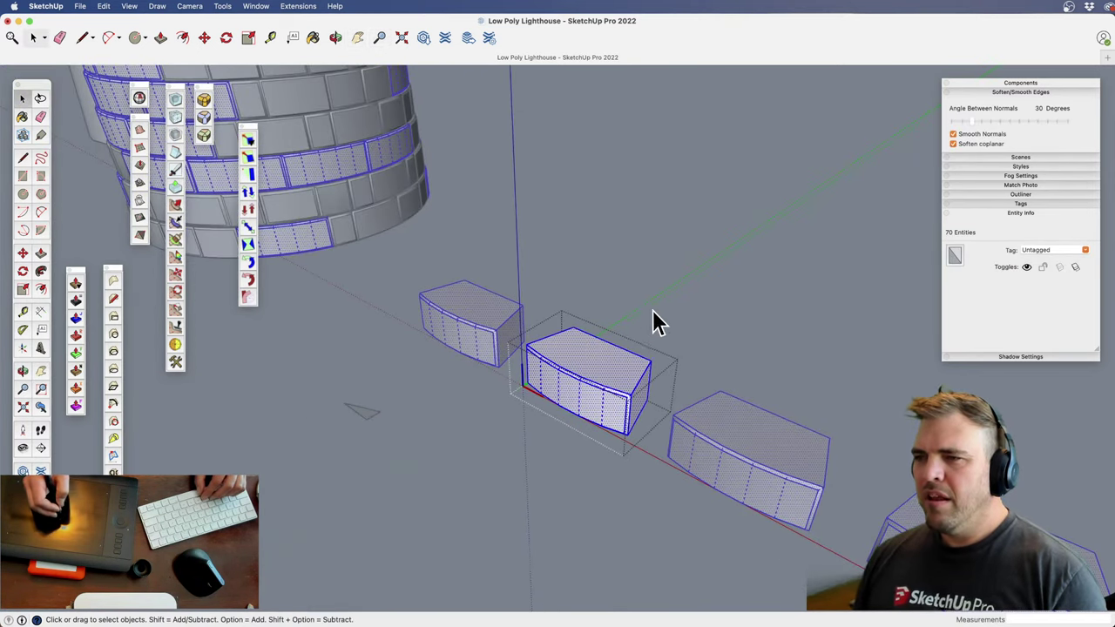
{"action": "left_click", "coordinate": [550, 280]}
{"action": "left_click", "coordinate": [612, 393]}
{"action": "key", "text": "super+a"}
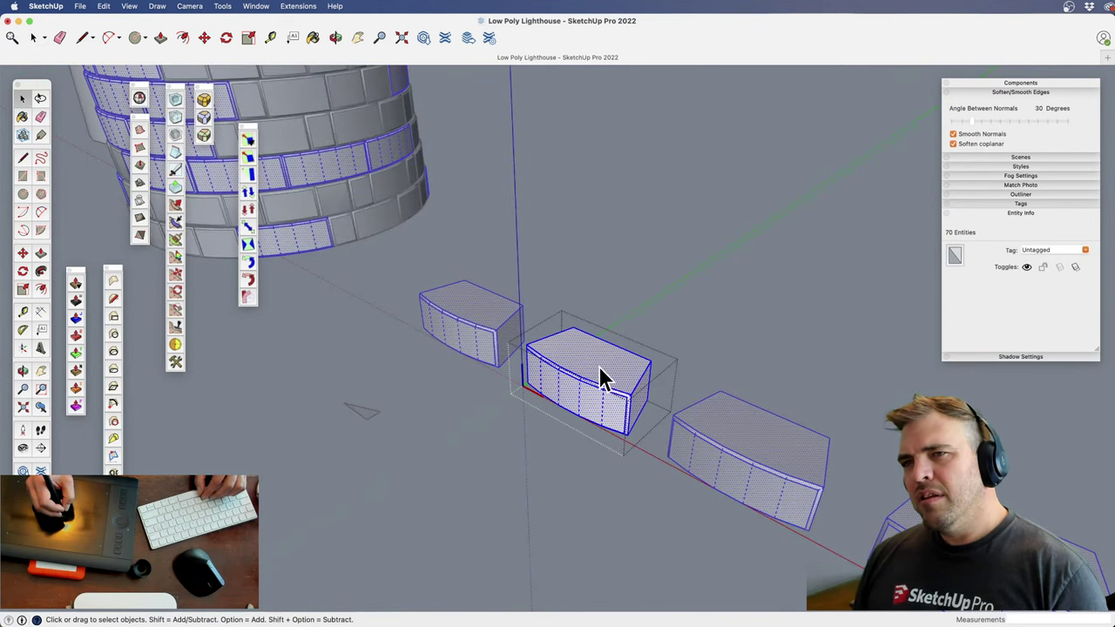
{"action": "scroll", "coordinate": [601, 378], "scroll_direction": "down", "scroll_amount": 3}
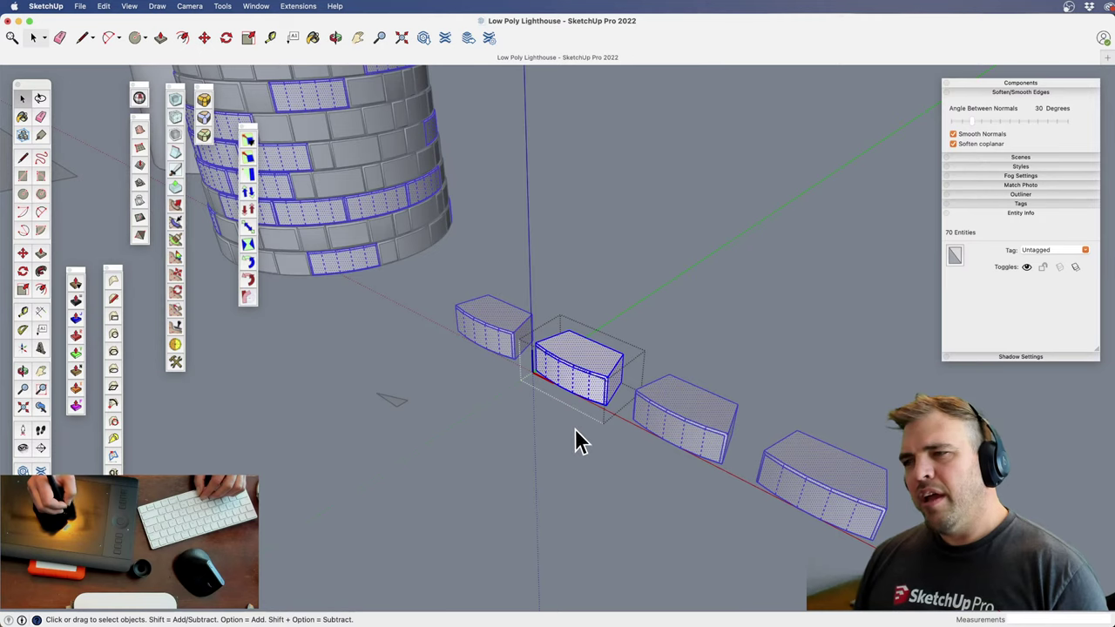
{"action": "left_click", "coordinate": [580, 438]}
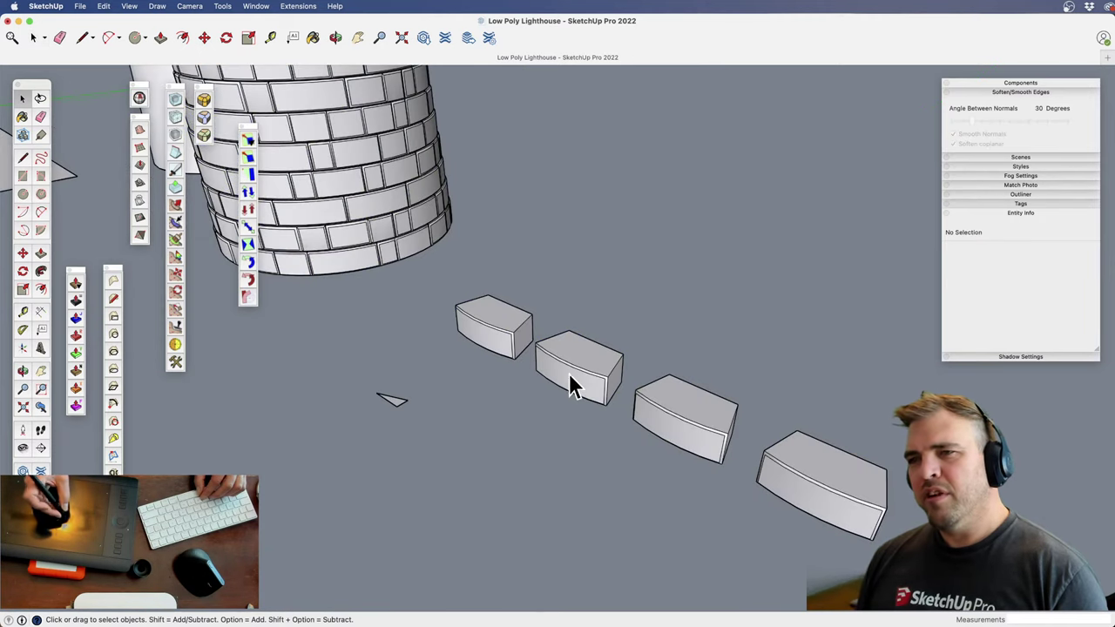
Copy a cluster of blocks from the tower's lower courses onto the ground in front of the loose blocks
{"action": "middle_click_drag", "start_coordinate": [480, 293], "coordinate": [548, 281]}
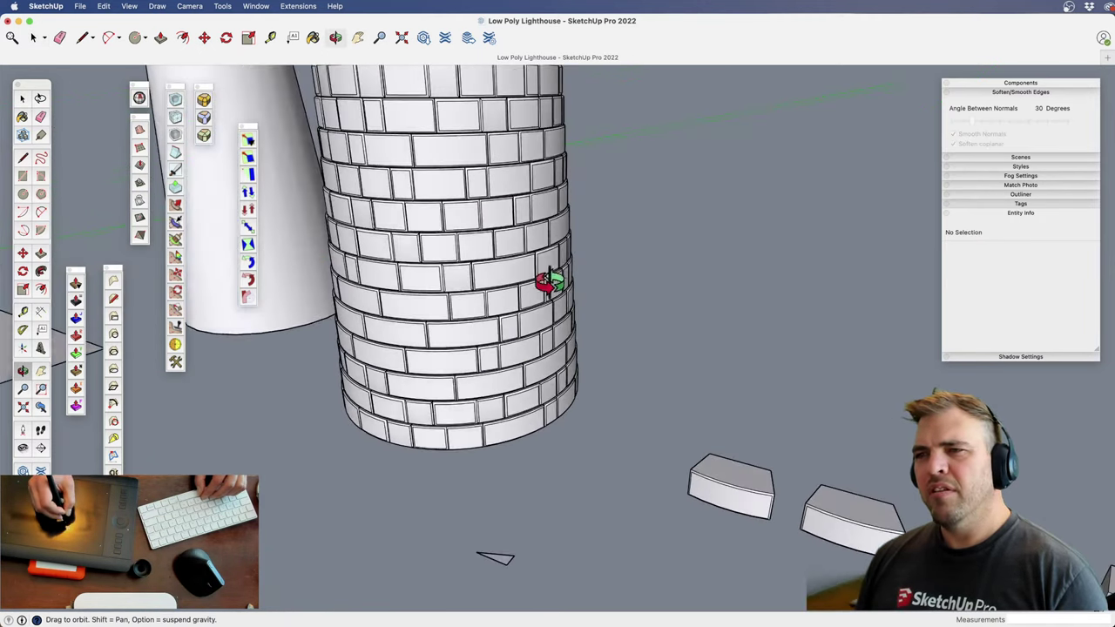
{"action": "middle_click_drag", "start_coordinate": [466, 435], "coordinate": [523, 436]}
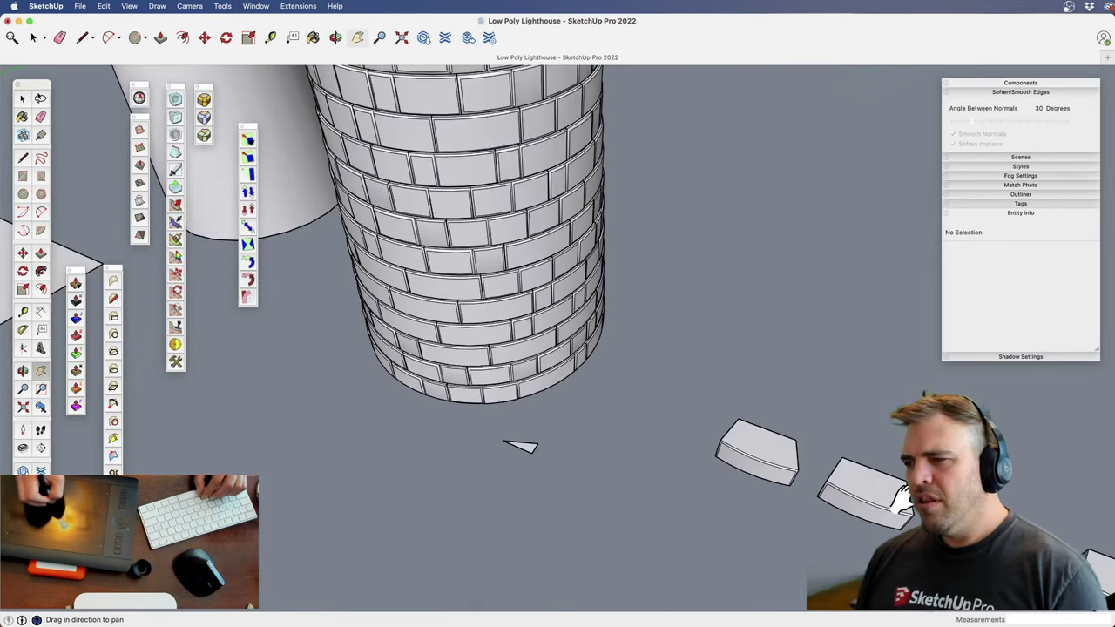
{"action": "middle_click_drag", "start_coordinate": [900, 498], "coordinate": [663, 373], "text": "shift"}
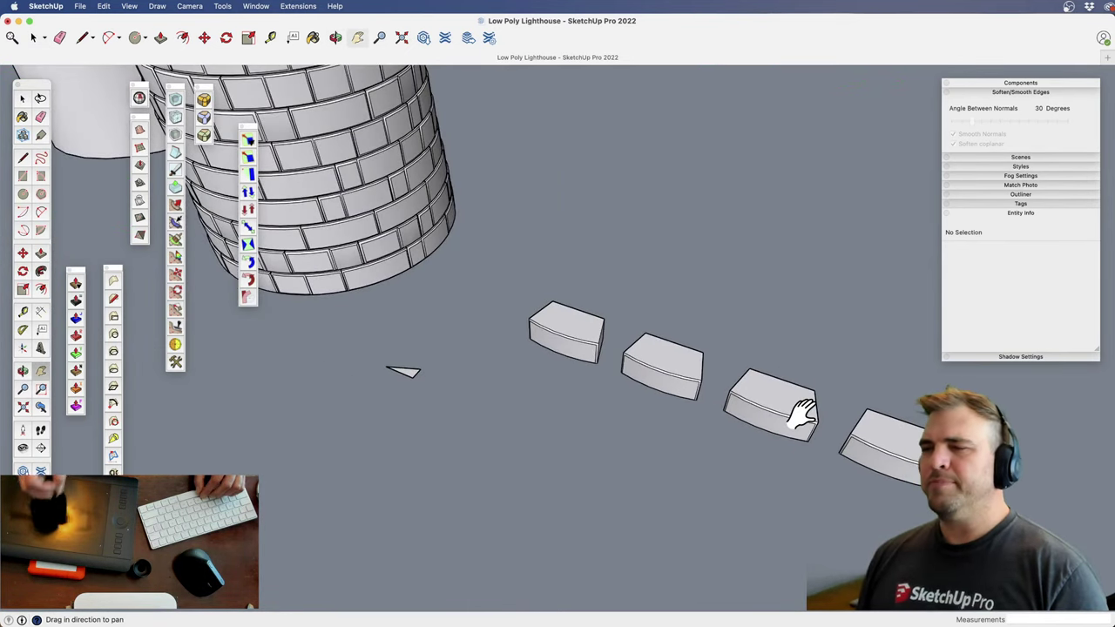
{"action": "key", "text": "z"}
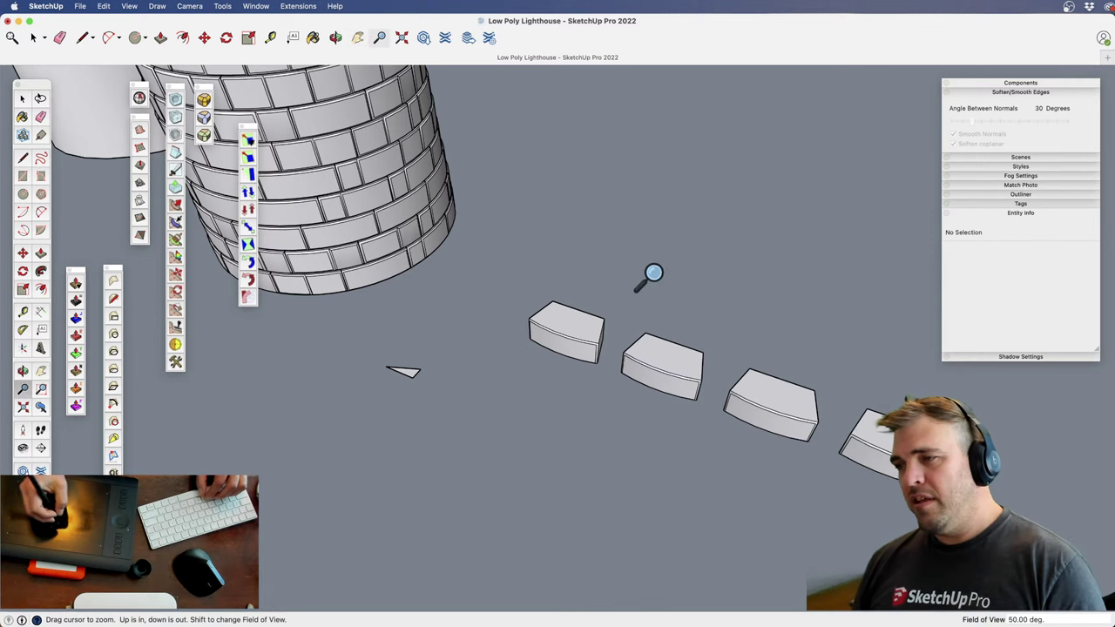
{"action": "left_click_drag", "start_coordinate": [654, 274], "coordinate": [641, 362]}
{"action": "key", "text": "space"}
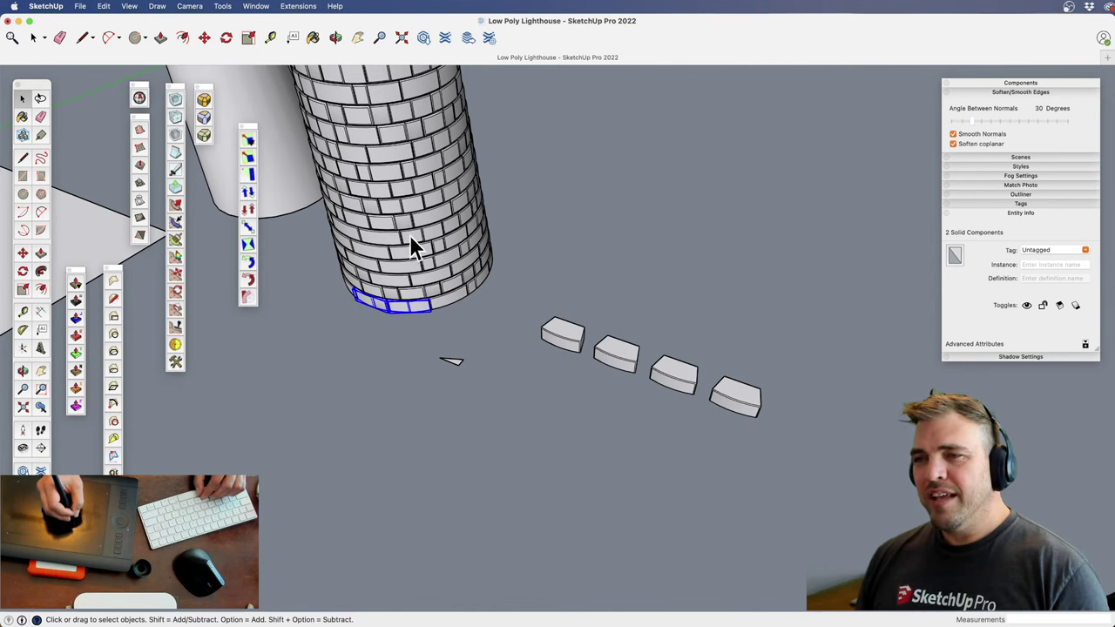
{"action": "middle_click_drag", "start_coordinate": [477, 315], "coordinate": [477, 366]}
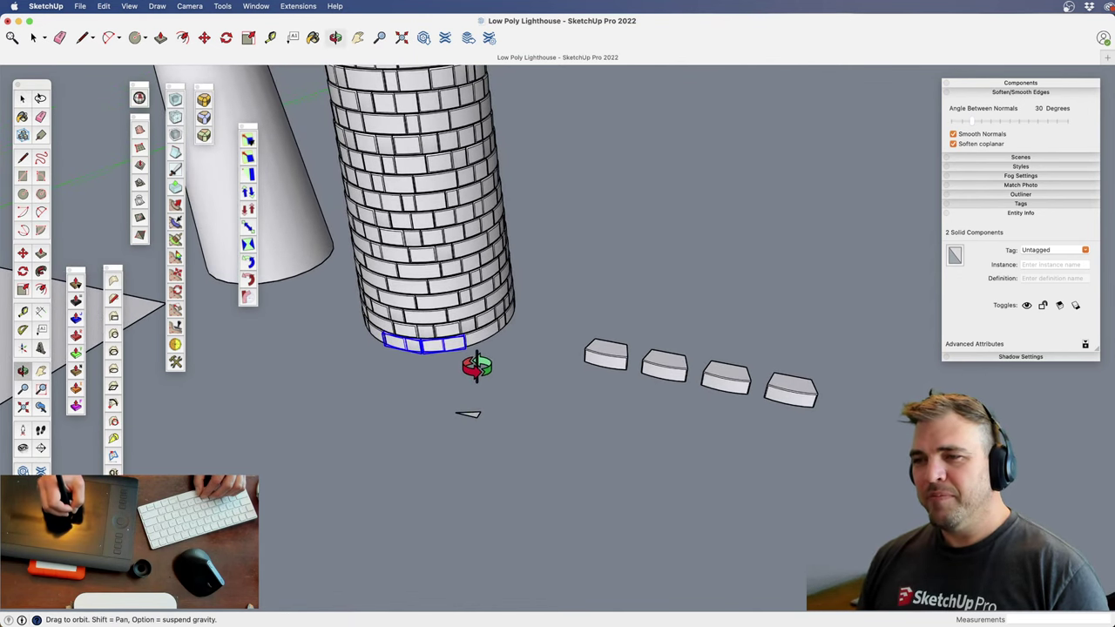
{"action": "key", "text": "m"}
{"action": "left_click", "coordinate": [549, 375]}
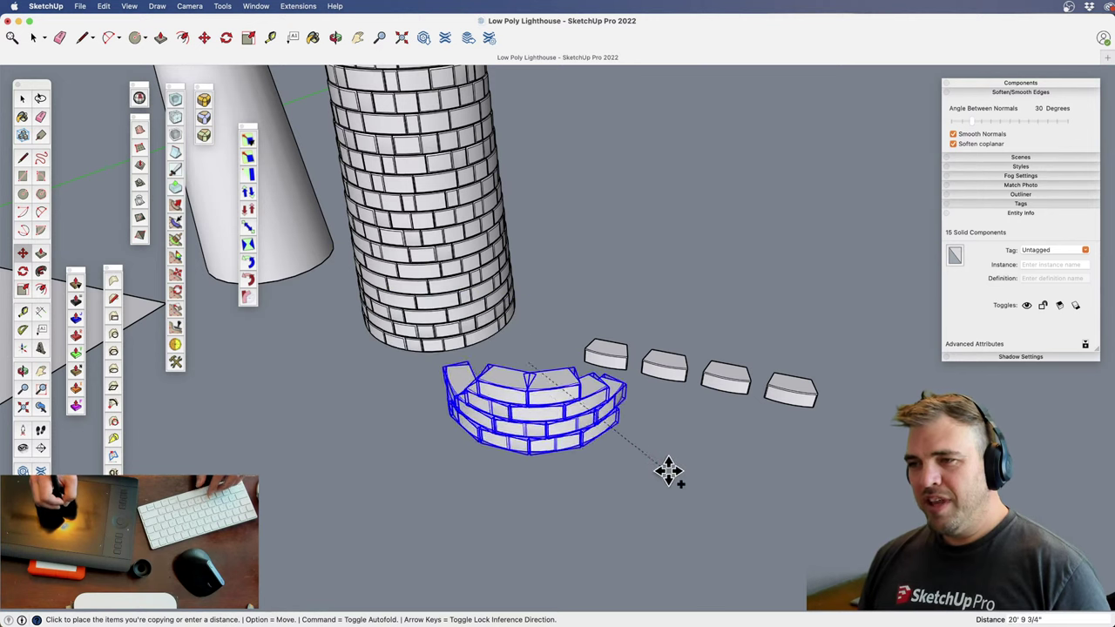
{"action": "left_click", "coordinate": [716, 422]}
{"action": "key", "text": "space"}
{"action": "left_click", "coordinate": [705, 510]}
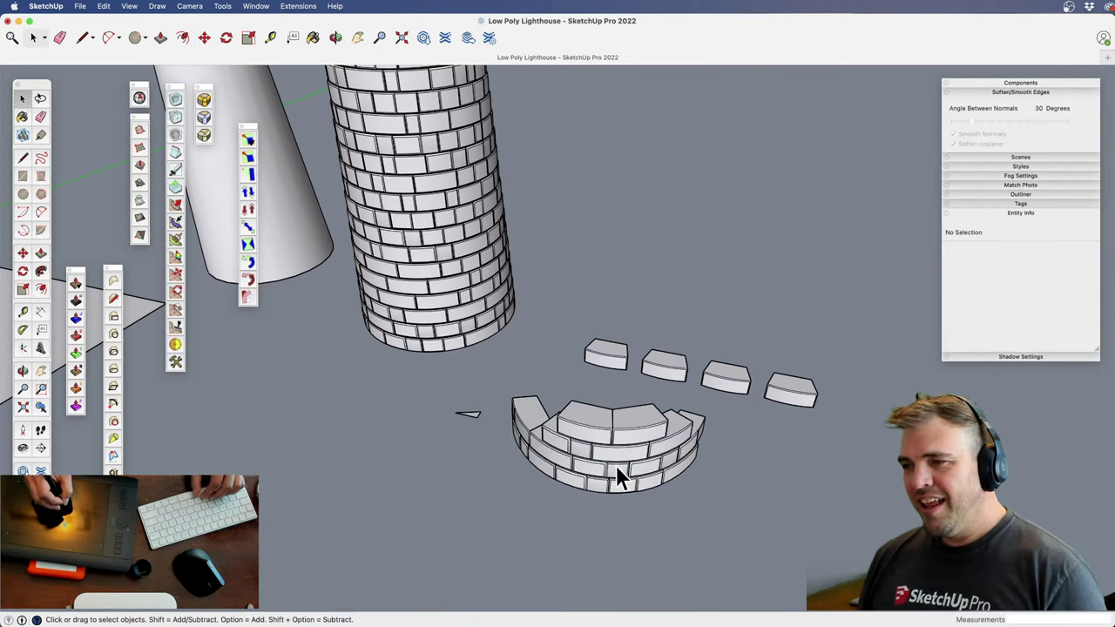
Move one block out of the copied cluster to sit beside it
{"action": "left_click", "coordinate": [600, 468]}
{"action": "key", "text": "m"}
{"action": "left_click", "coordinate": [652, 521]}
{"action": "left_click", "coordinate": [754, 543]}
{"action": "key", "text": "space"}
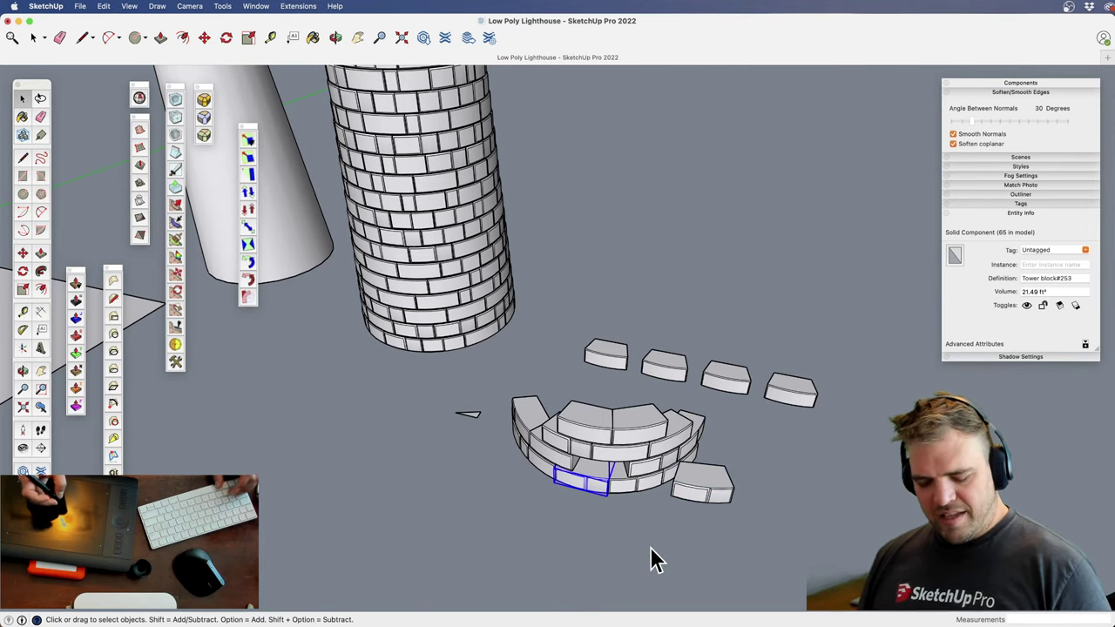
Undo the block move, the cluster copy and the component randomization
{"action": "key", "text": "super+z"}
{"action": "key", "text": "super+z"}
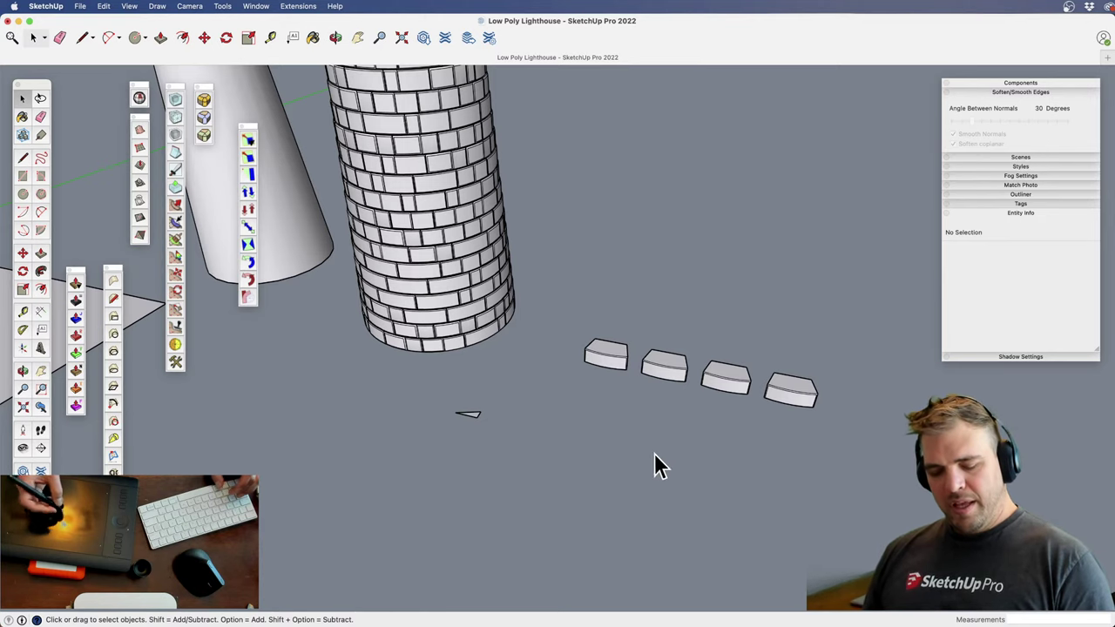
{"action": "key", "text": "super+z"}
{"action": "left_click", "coordinate": [613, 424]}
{"action": "key", "text": "super+shift+z"}
{"action": "key", "text": "super+z"}
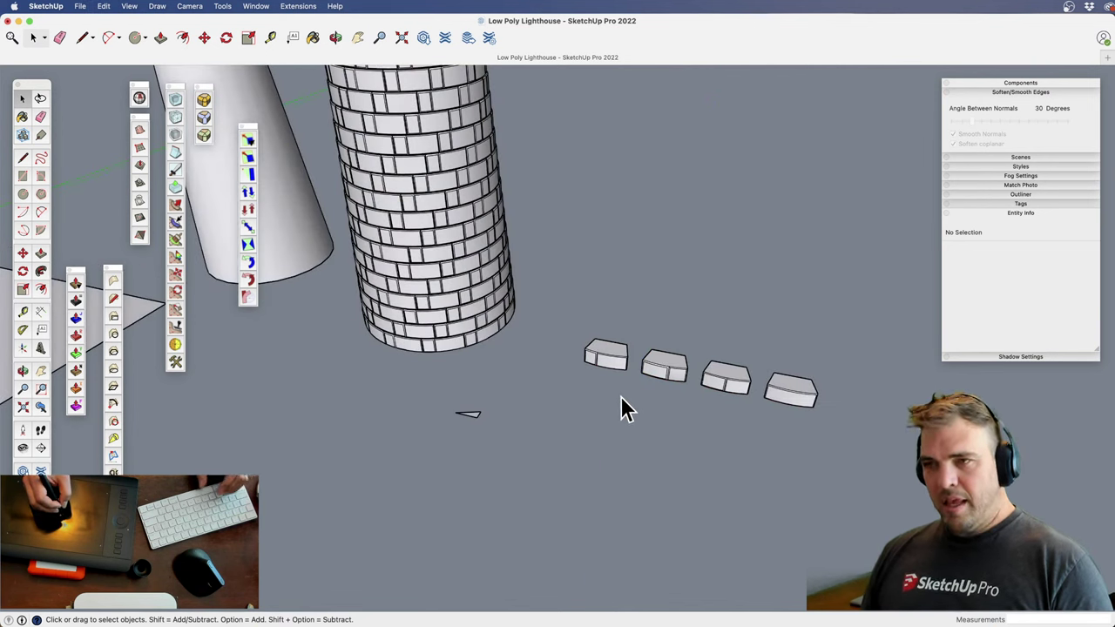
Copy the four loose source blocks about 45' along the red axis, away from the tower
{"action": "left_click_drag", "start_coordinate": [642, 318], "coordinate": [628, 416]}
{"action": "key", "text": "h"}
{"action": "left_click_drag", "start_coordinate": [629, 417], "coordinate": [575, 455]}
{"action": "key", "text": "space"}
{"action": "left_click_drag", "start_coordinate": [662, 419], "coordinate": [535, 354]}
{"action": "key", "text": "m"}
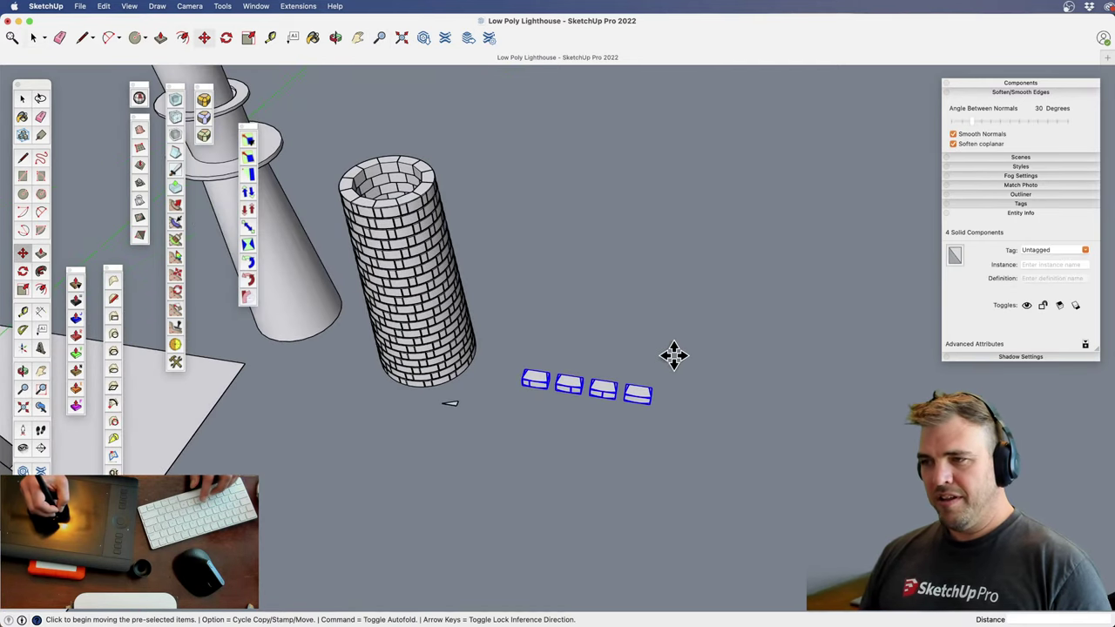
{"action": "key", "text": "alt"}
{"action": "left_click", "coordinate": [672, 356]}
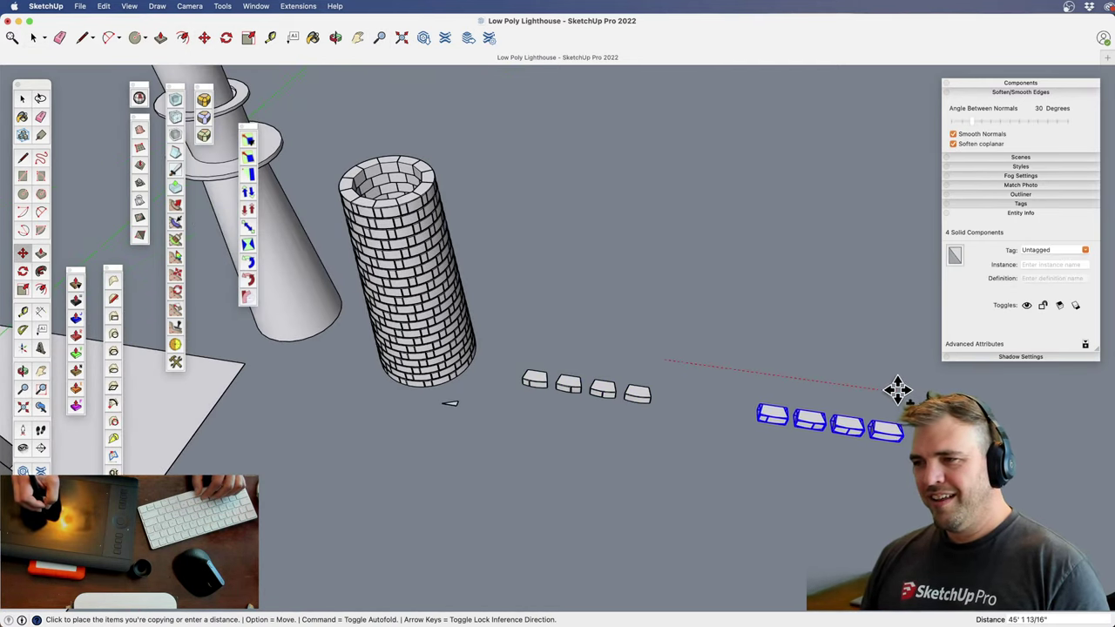
{"action": "left_click", "coordinate": [897, 390]}
{"action": "key", "text": "space"}
{"action": "middle_click_drag", "start_coordinate": [897, 389], "coordinate": [486, 287]}
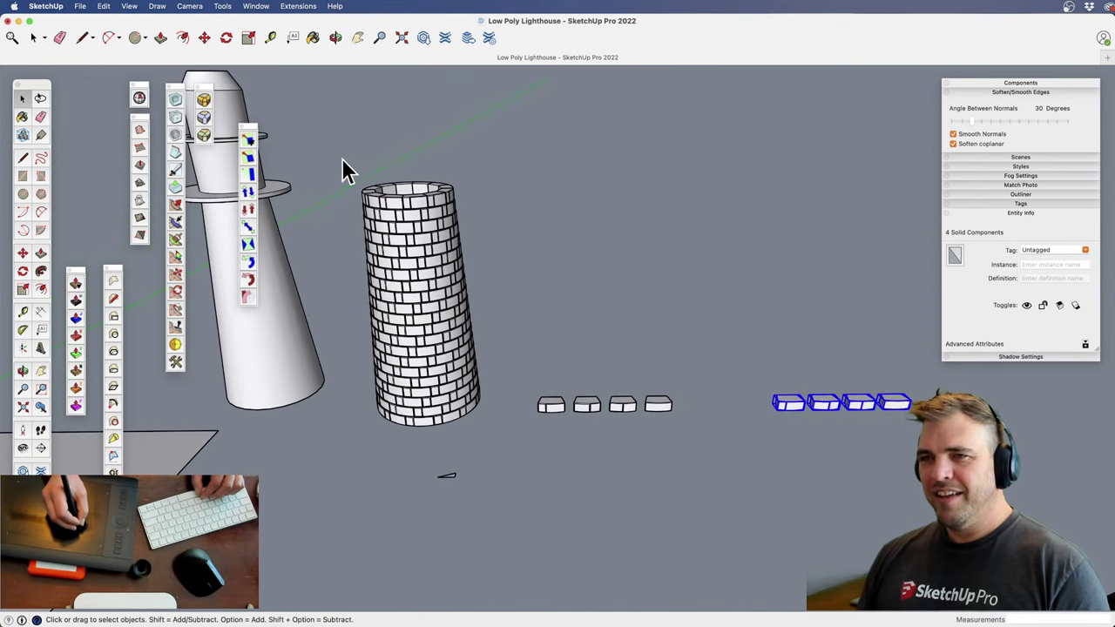
Select the tower with the original row of four loose blocks and run Eneroth Randomize Components on them, leaving out the copied row
{"action": "left_click_drag", "start_coordinate": [679, 434], "coordinate": [348, 170]}
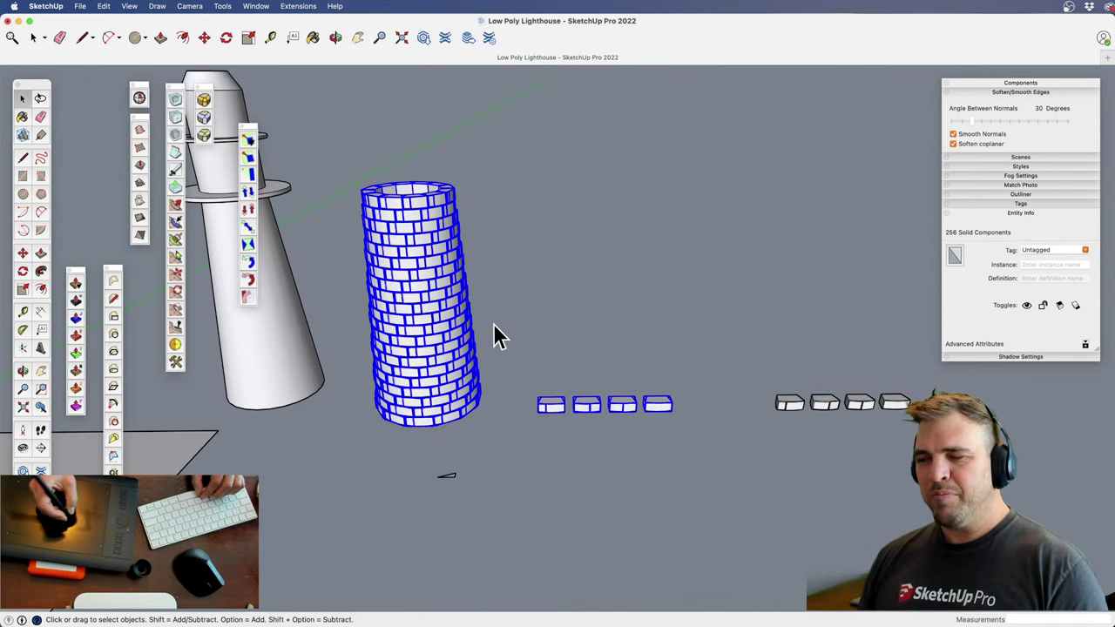
{"action": "middle_click_drag", "start_coordinate": [449, 357], "coordinate": [513, 357], "text": "shift"}
{"action": "middle_click_drag", "start_coordinate": [514, 357], "coordinate": [525, 393]}
{"action": "scroll", "coordinate": [525, 393], "scroll_direction": "up", "scroll_amount": 3}
{"action": "middle_click_drag", "start_coordinate": [525, 300], "coordinate": [467, 368], "text": "shift"}
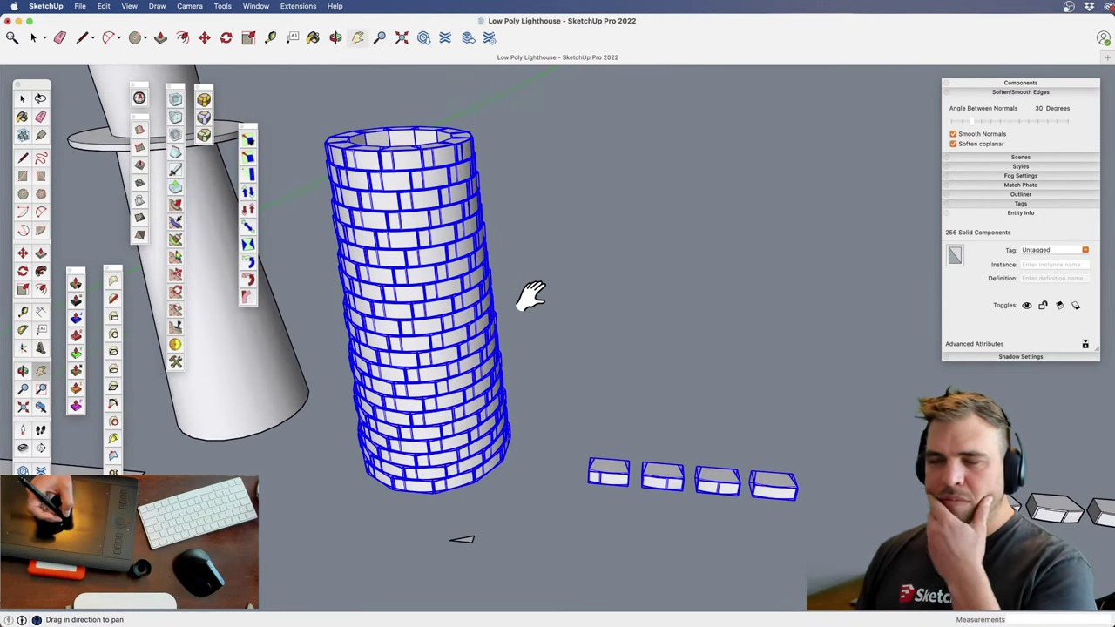
{"action": "left_click", "coordinate": [298, 7]}
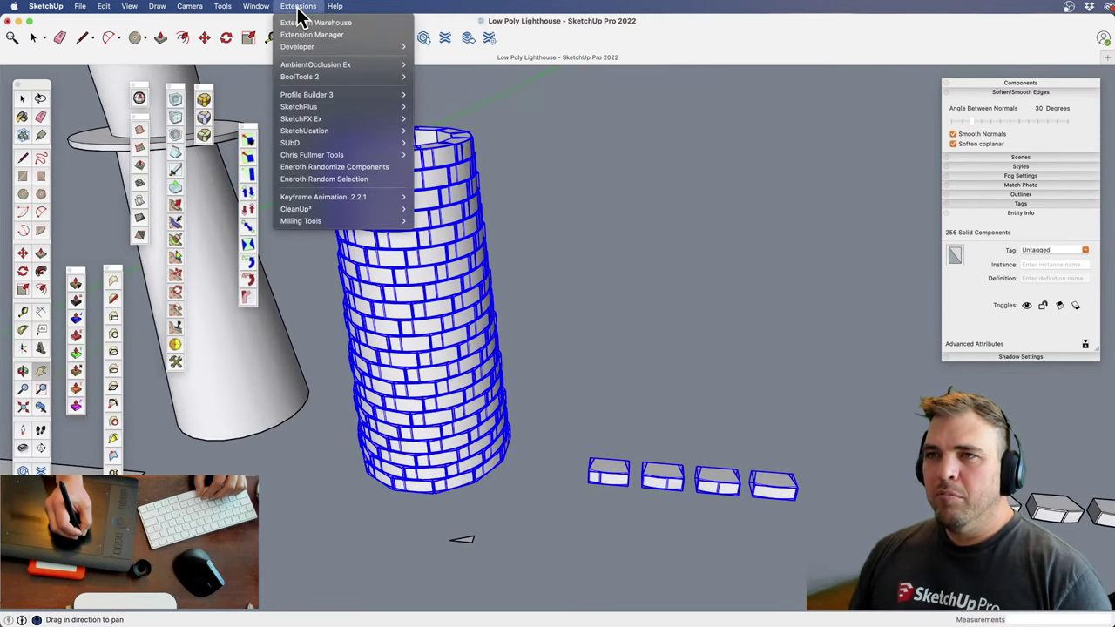
{"action": "left_click", "coordinate": [372, 168]}
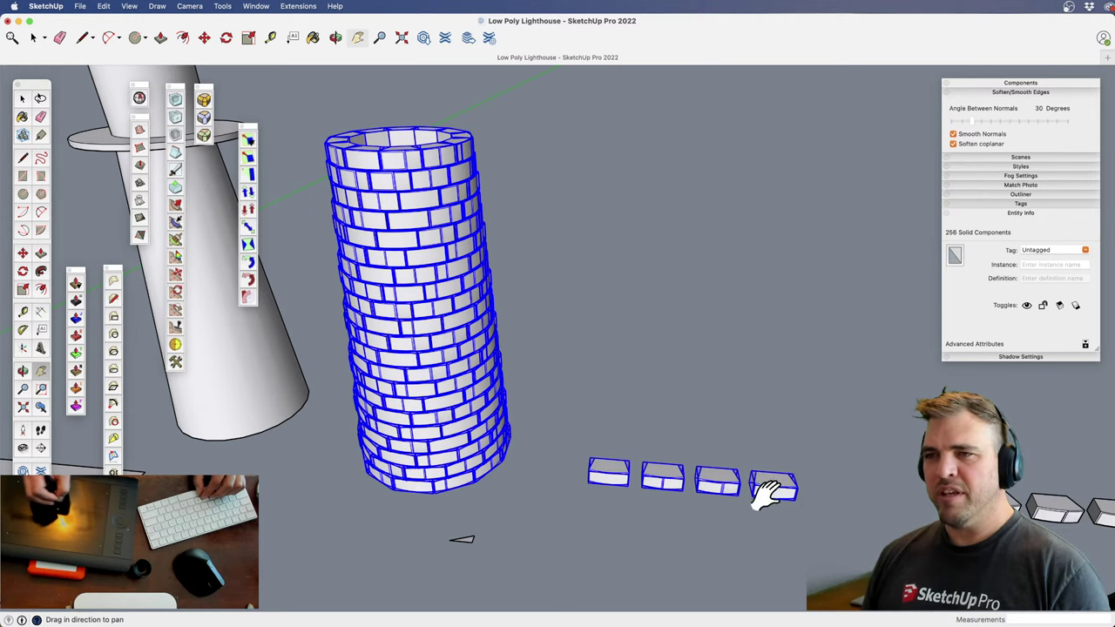
{"action": "key", "text": "space"}
{"action": "left_click", "coordinate": [676, 450]}
Examine the randomized tower alongside the original and copied rows of loose blocks
{"action": "key", "text": "h"}
{"action": "left_click_drag", "start_coordinate": [713, 478], "coordinate": [600, 490]}
{"action": "key", "text": "z"}
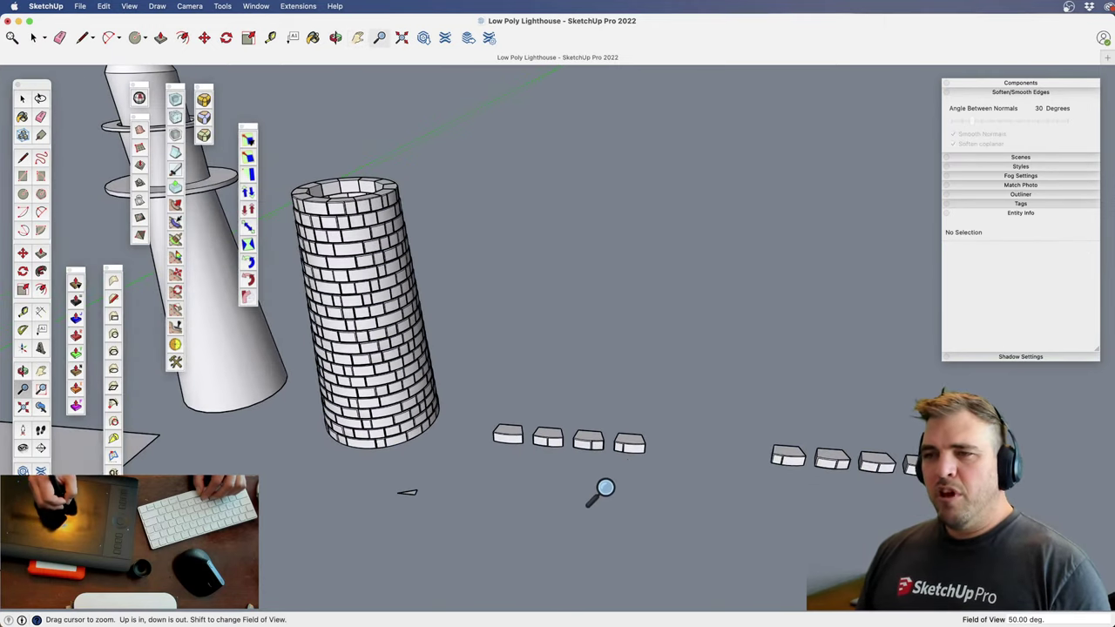
{"action": "key", "text": "h"}
{"action": "left_click_drag", "start_coordinate": [602, 436], "coordinate": [703, 442]}
{"action": "key", "text": "o"}
{"action": "mouse_move", "coordinate": [655, 453]}
{"action": "middle_mouse_down"}
{"action": "mouse_move", "coordinate": [754, 357]}
{"action": "mouse_move", "coordinate": [801, 374]}
{"action": "mouse_move", "coordinate": [774, 487]}
{"action": "mouse_move", "coordinate": [658, 462]}
{"action": "middle_mouse_up"}
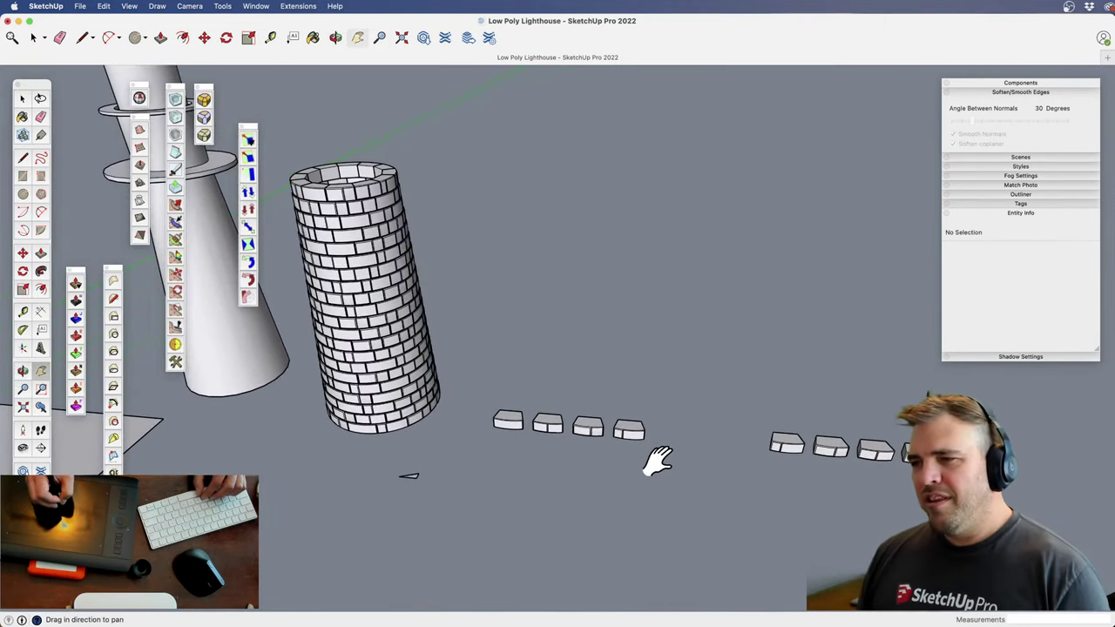
Delete the original row of four loose blocks and move the copied row along the red axis to beside the tower
{"action": "left_click", "coordinate": [508, 419]}
{"action": "key", "text": "Delete"}
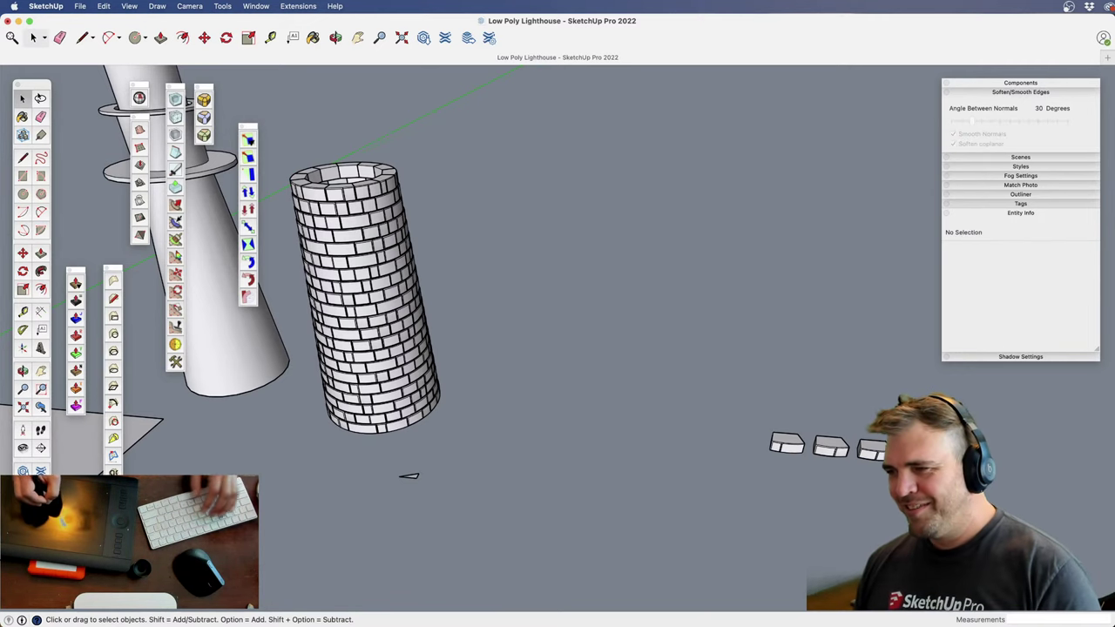
{"action": "left_click_drag", "start_coordinate": [941, 483], "coordinate": [771, 409]}
{"action": "key", "text": "m"}
{"action": "left_click", "coordinate": [885, 479]}
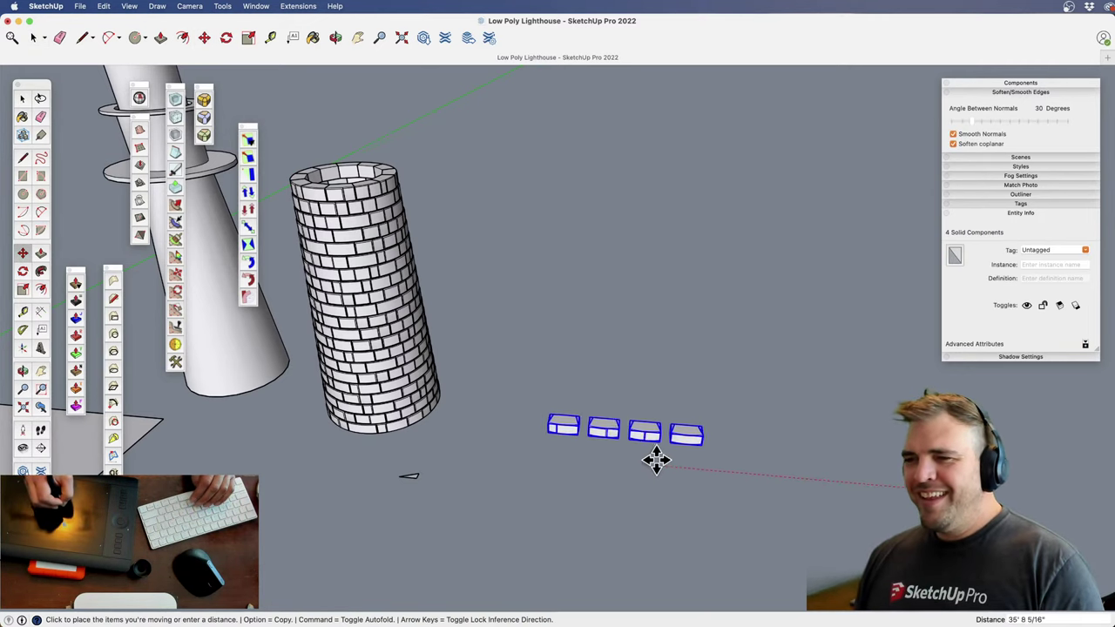
{"action": "left_click", "coordinate": [579, 454]}
{"action": "key", "text": "space"}
{"action": "left_click", "coordinate": [565, 387]}
Examine the moved row of loose blocks up close and in relation to the tower
{"action": "key", "text": "z"}
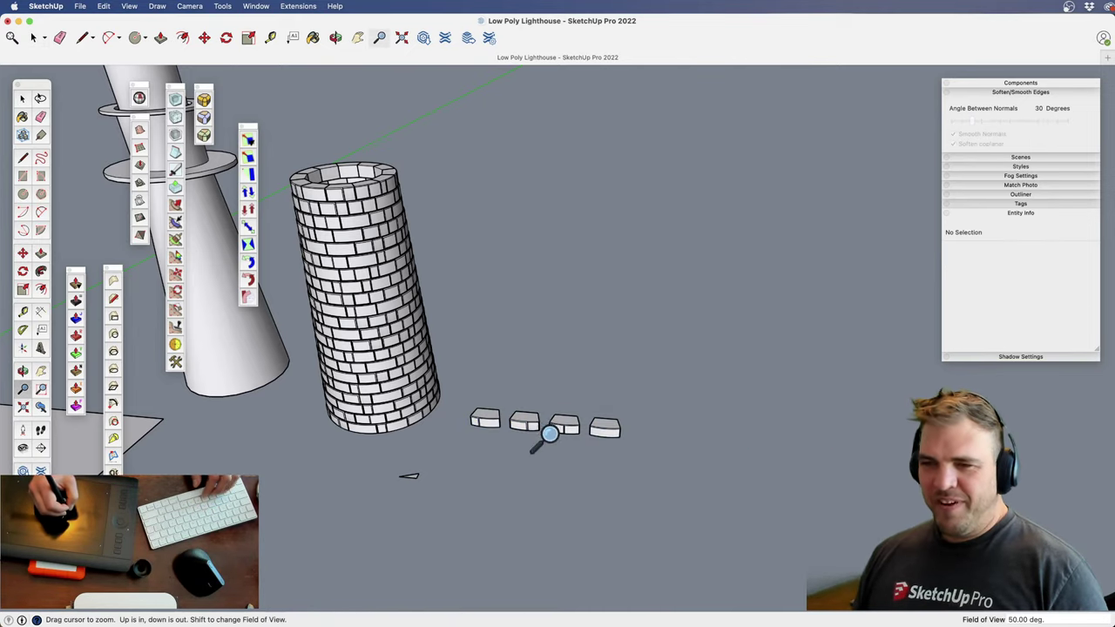
{"action": "left_click_drag", "start_coordinate": [550, 433], "coordinate": [511, 473]}
{"action": "middle_click_drag", "start_coordinate": [511, 474], "coordinate": [514, 380], "text": "shift"}
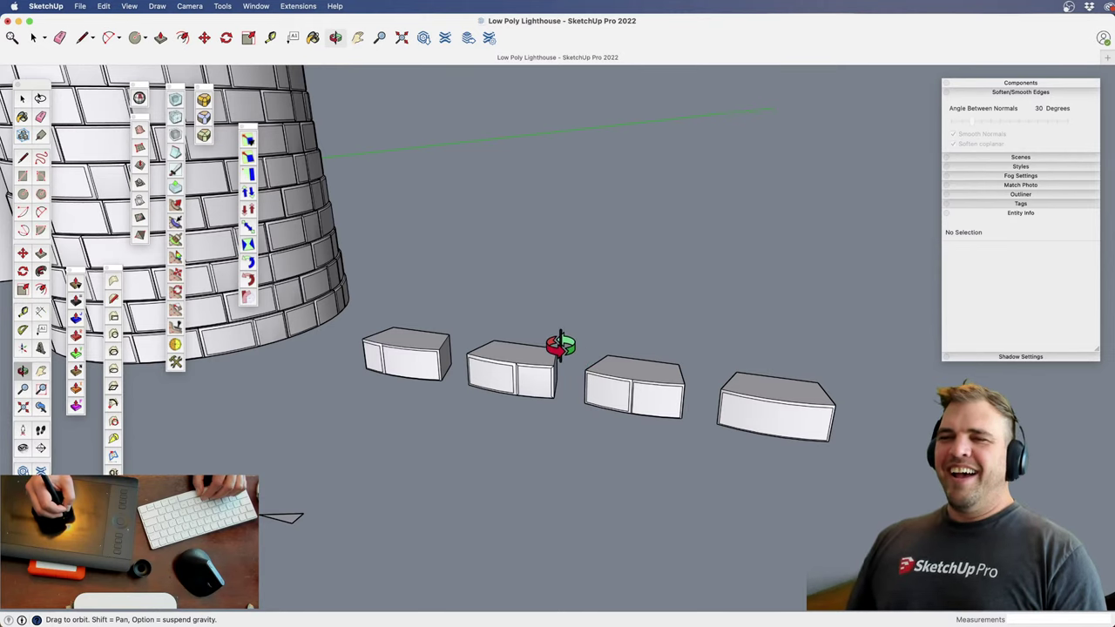
{"action": "scroll", "coordinate": [567, 336], "scroll_direction": "down", "scroll_amount": 10}
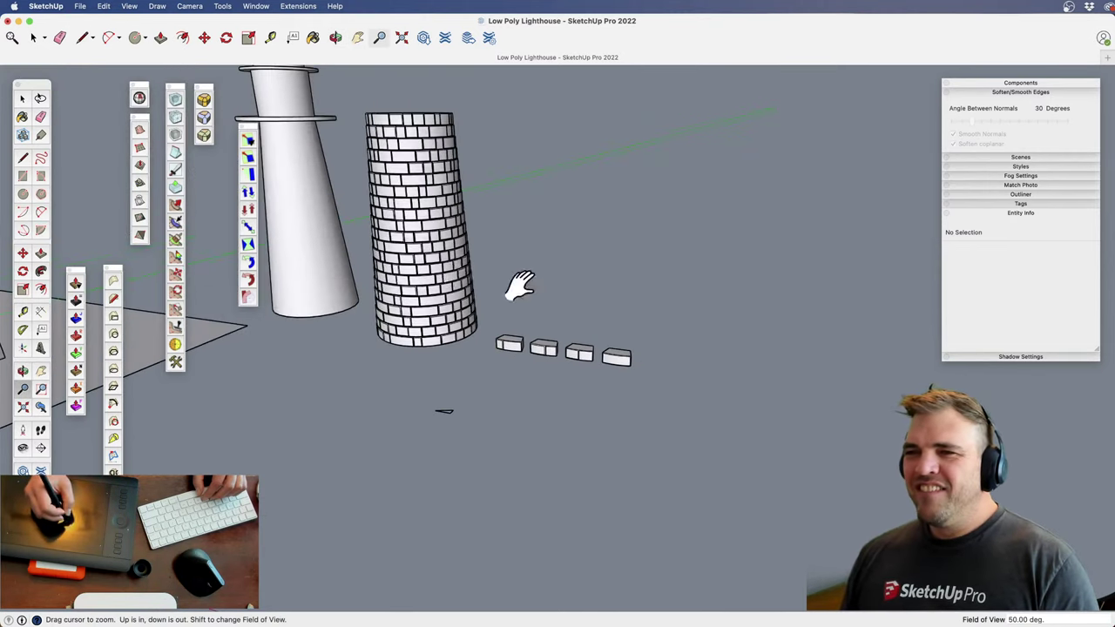
{"action": "middle_click_drag", "start_coordinate": [520, 286], "coordinate": [558, 401]}
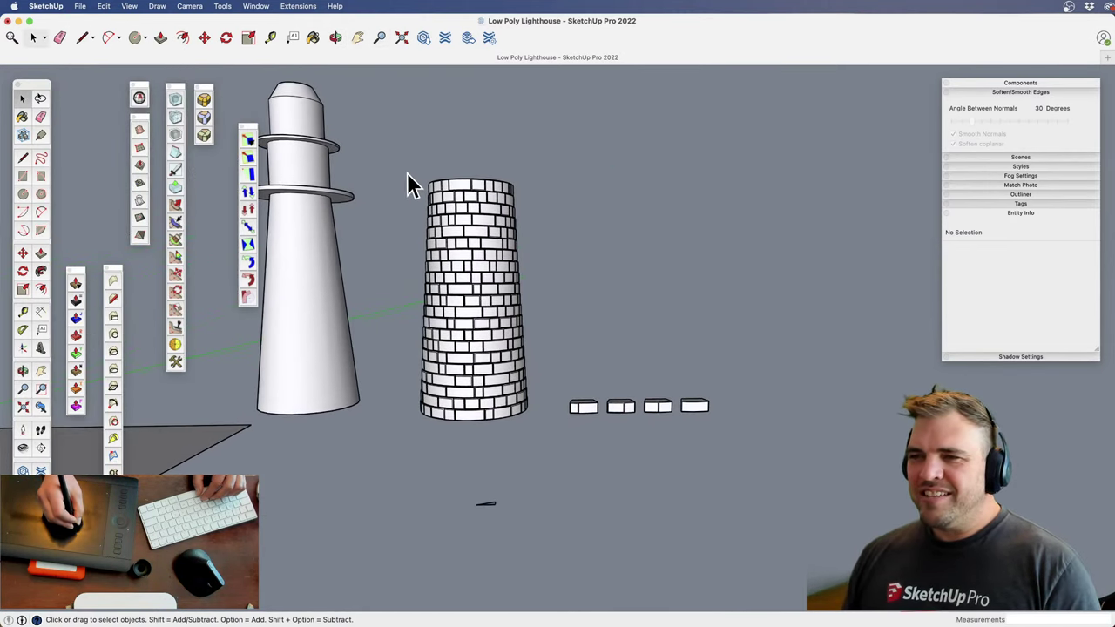
Select all blocks of the brick tower and start the Scale and Rotate Randomly command on them
{"action": "left_click", "coordinate": [510, 282]}
{"action": "middle_click_drag", "start_coordinate": [510, 281], "coordinate": [490, 451]}
{"action": "key", "text": "z"}
{"action": "left_click_drag", "start_coordinate": [490, 450], "coordinate": [472, 366]}
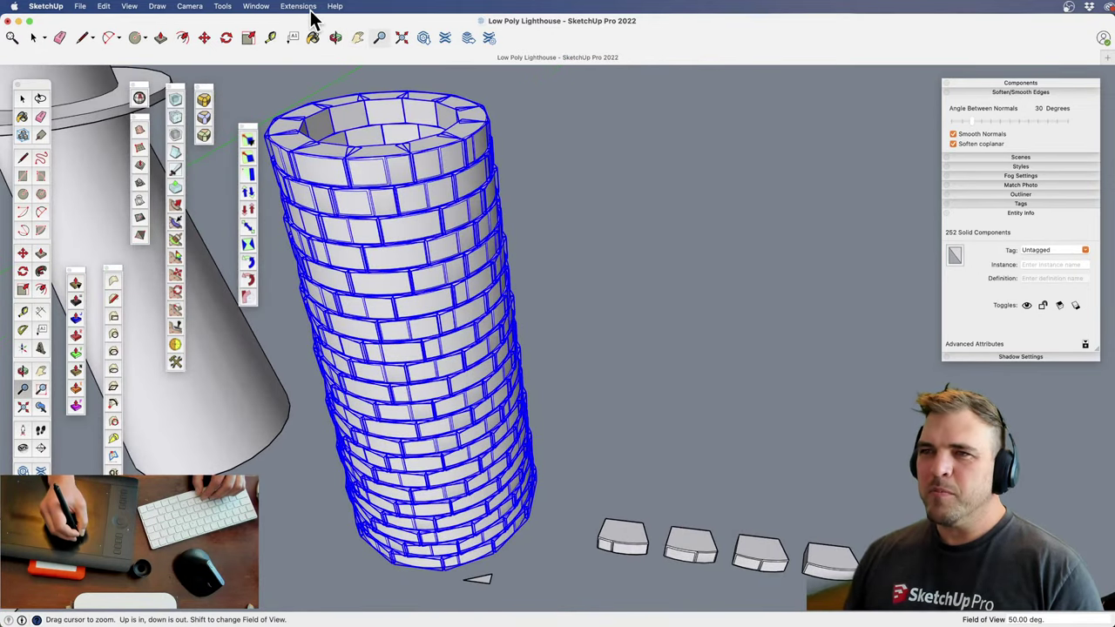
{"action": "left_click", "coordinate": [311, 11]}
{"action": "mouse_move", "coordinate": [396, 157]}
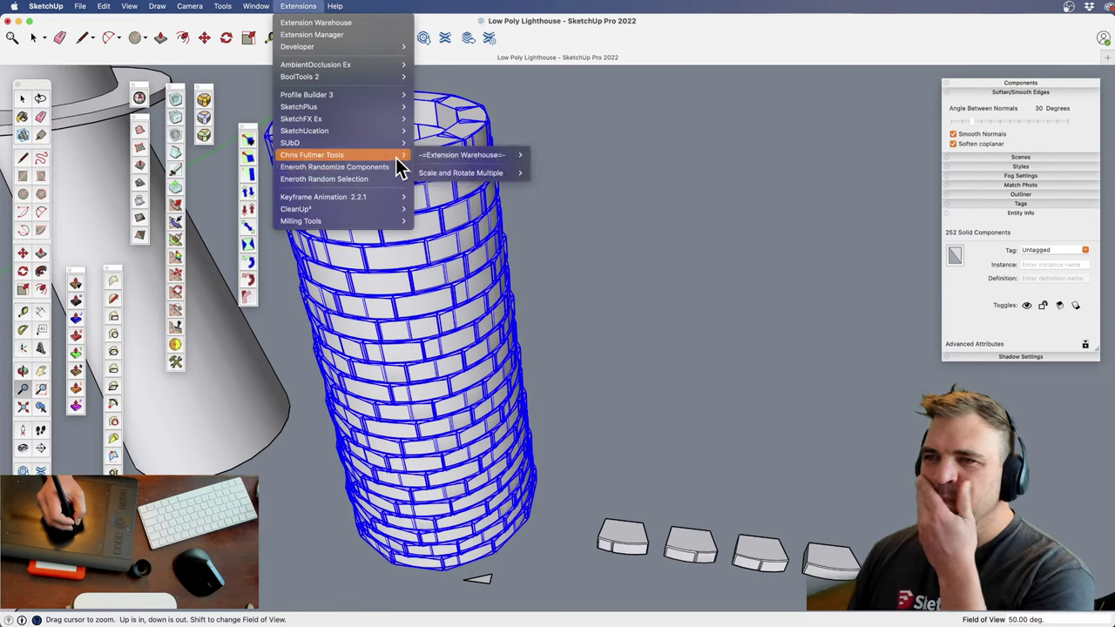
{"action": "mouse_move", "coordinate": [475, 172]}
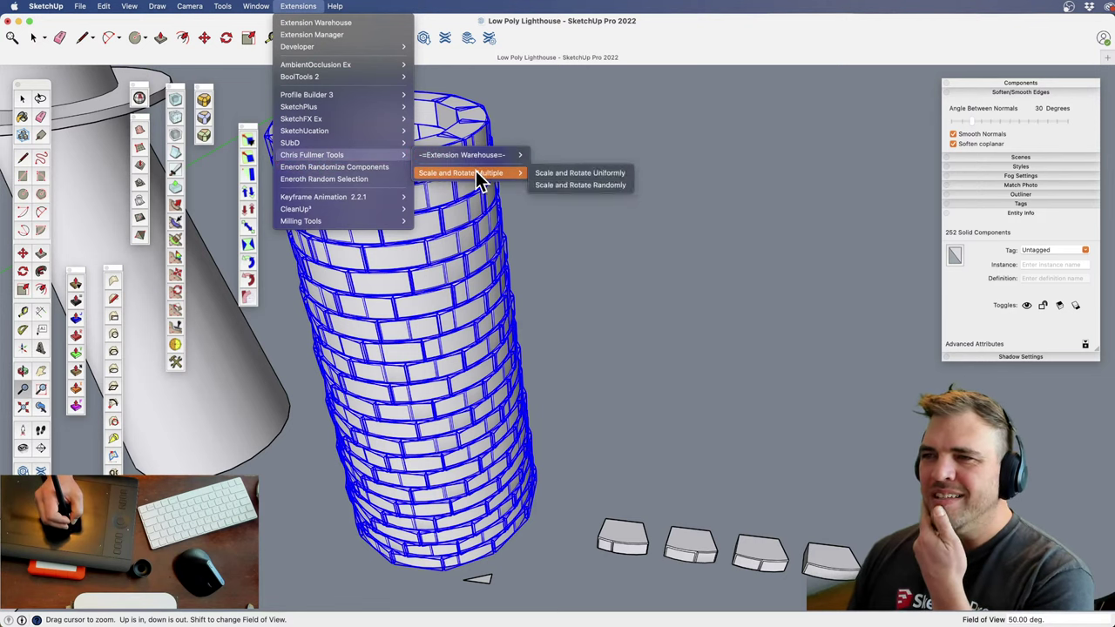
{"action": "left_click", "coordinate": [577, 185]}
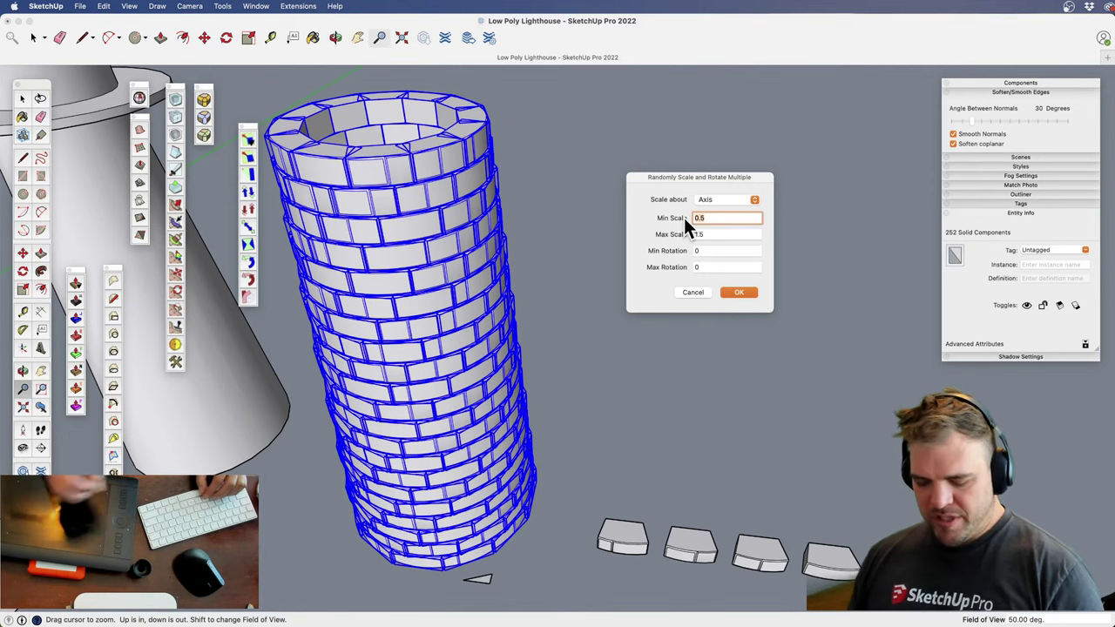
Randomly scale and rotate the tower blocks about their center, with scale .9 to 1.2 and rotation .1 to .4
{"action": "type", "text": ".9"}
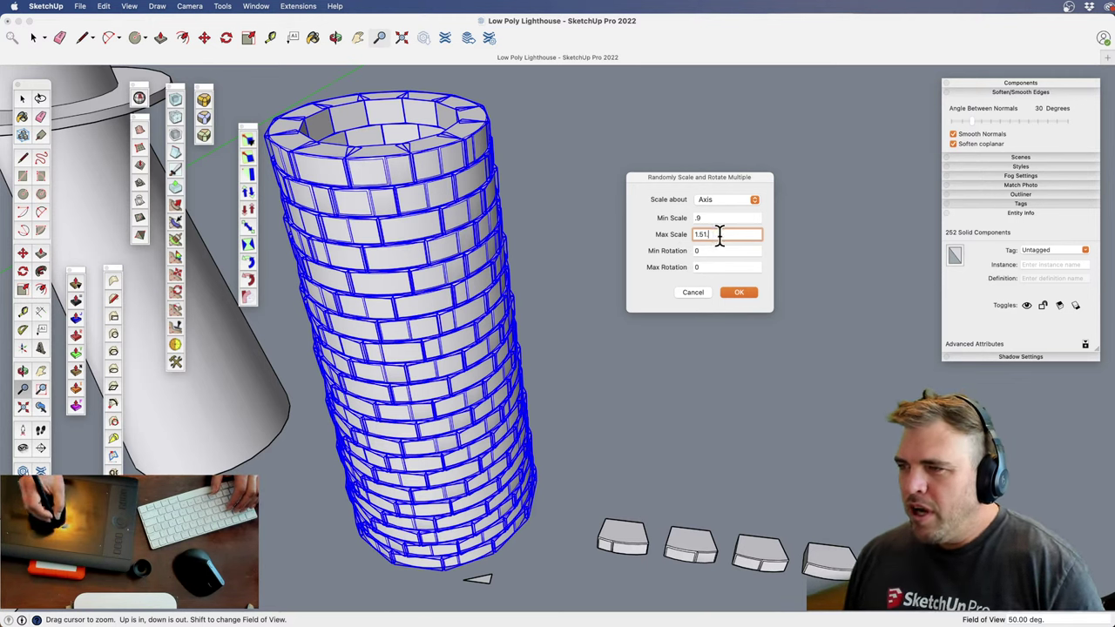
{"action": "type", "text": "1.1"}
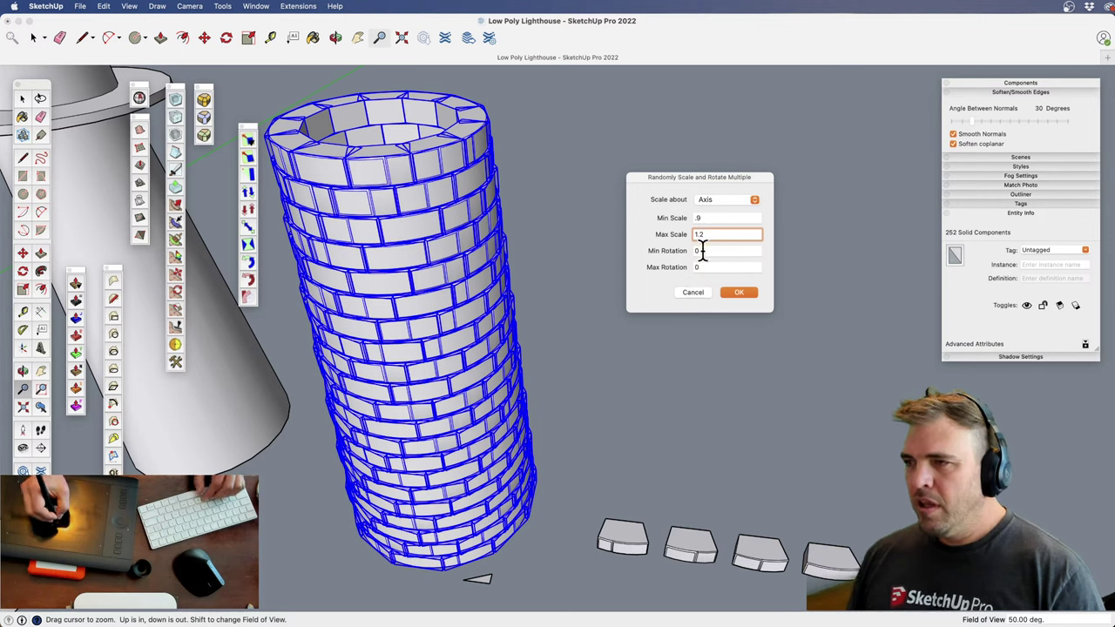
{"action": "type", "text": ".1"}
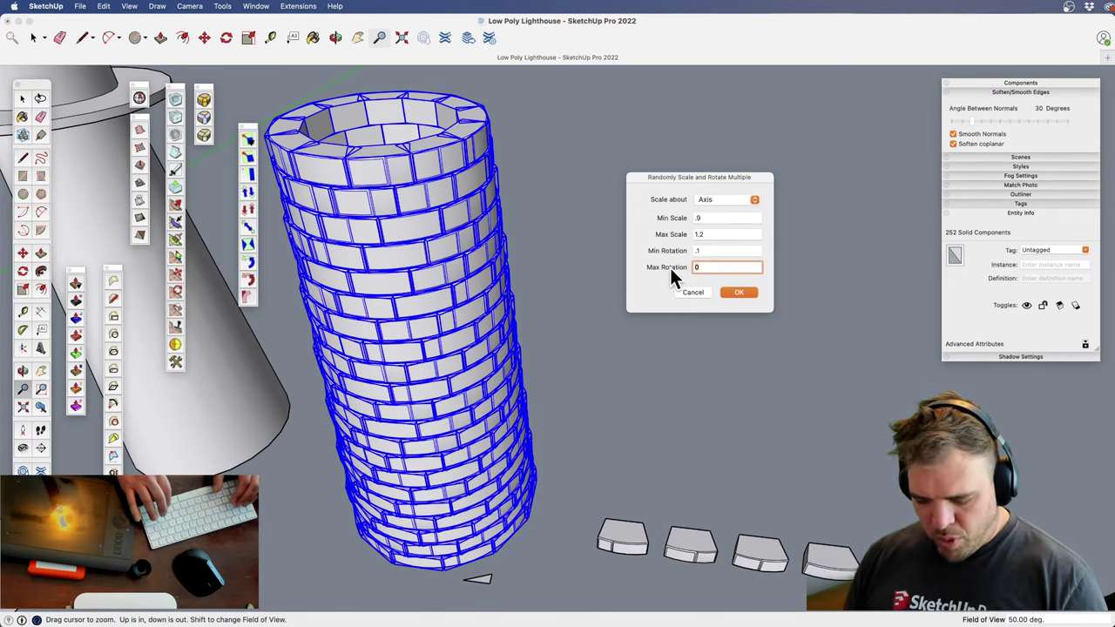
{"action": "type", "text": ".4"}
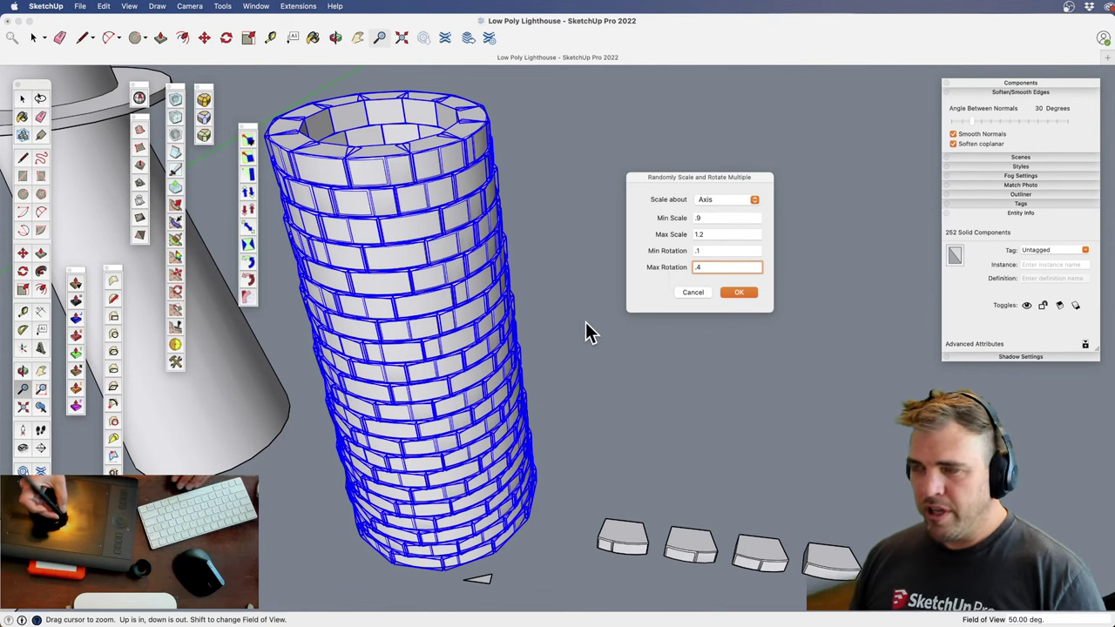
{"action": "left_click", "coordinate": [754, 200]}
{"action": "left_click", "coordinate": [718, 224]}
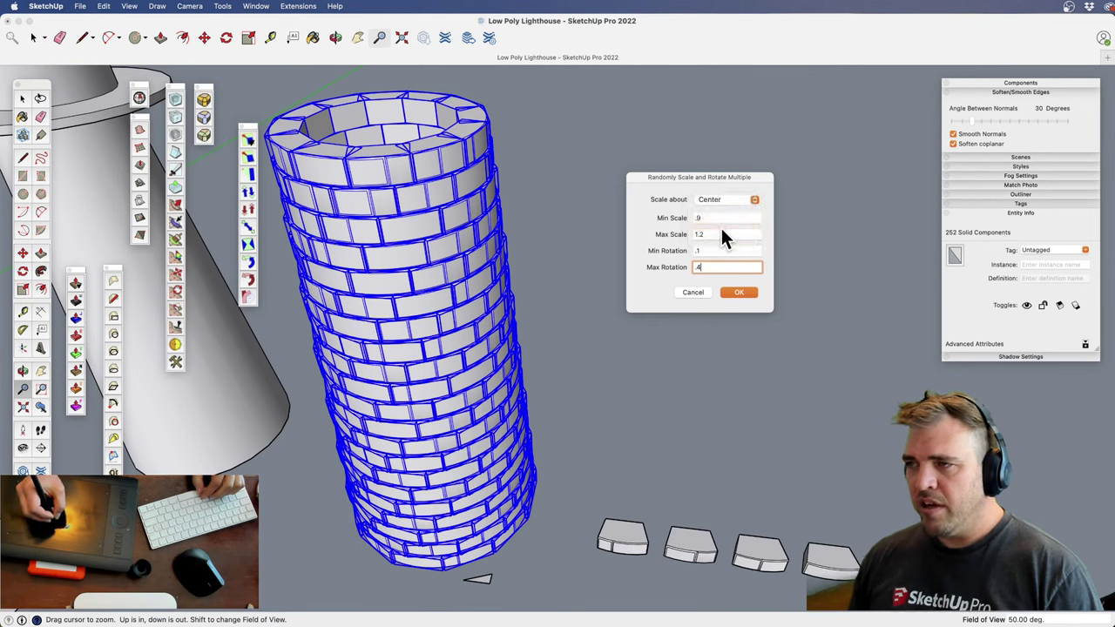
{"action": "left_click", "coordinate": [737, 293]}
{"action": "key", "text": "space"}
{"action": "left_click", "coordinate": [577, 386]}
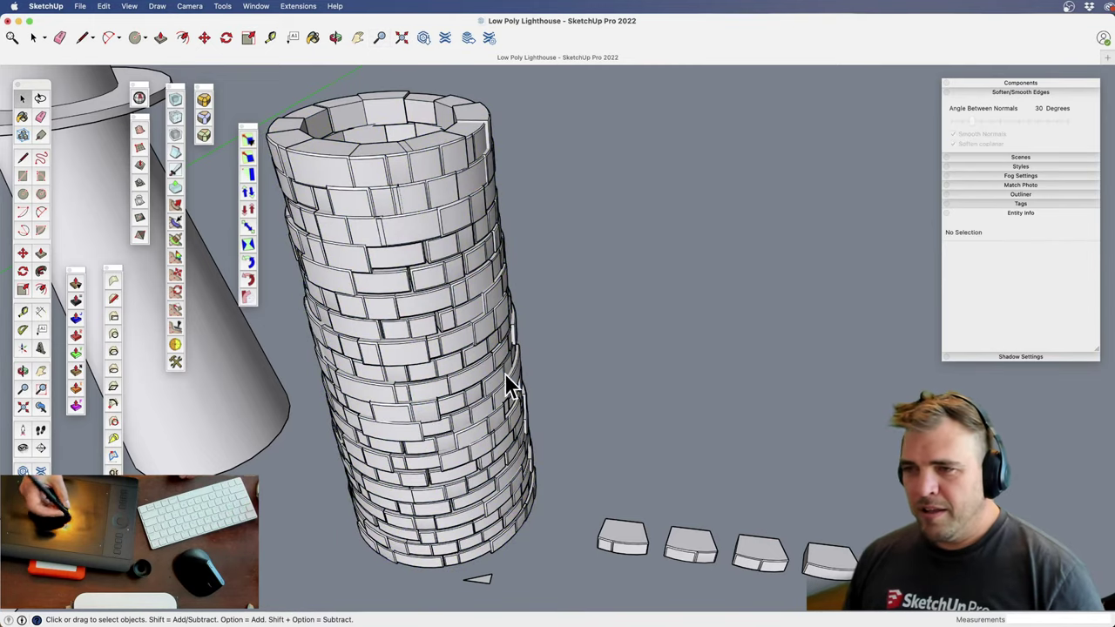
Check the tower's uneven brickwork and undo the random scale and rotation
{"action": "middle_click_drag", "start_coordinate": [504, 425], "coordinate": [493, 235]}
{"action": "middle_click_drag", "start_coordinate": [541, 318], "coordinate": [580, 429]}
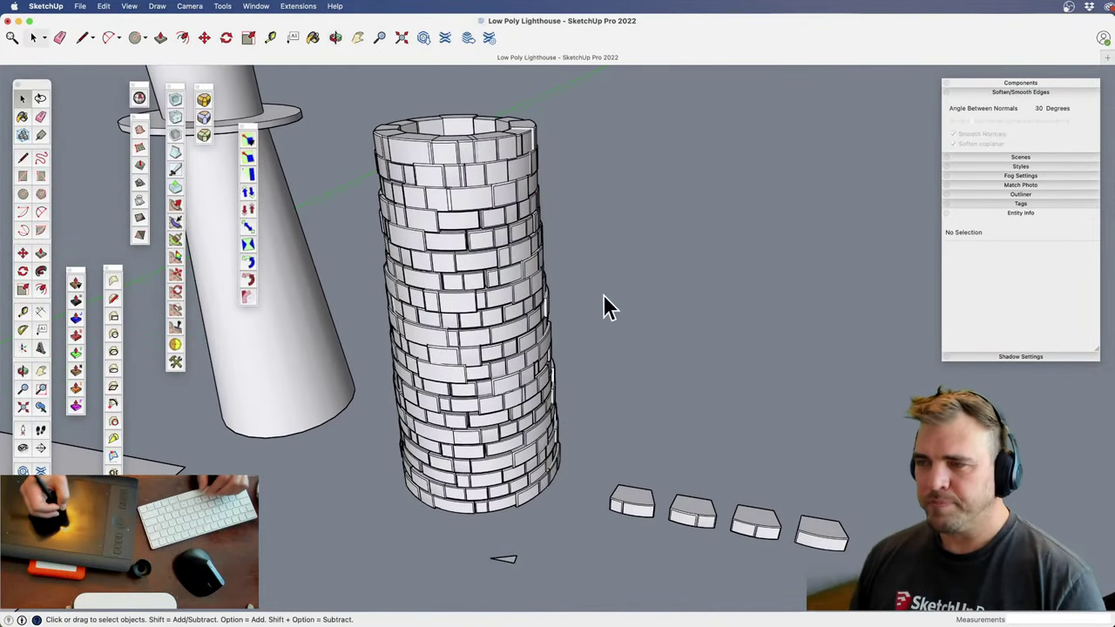
{"action": "key", "text": "super+z"}
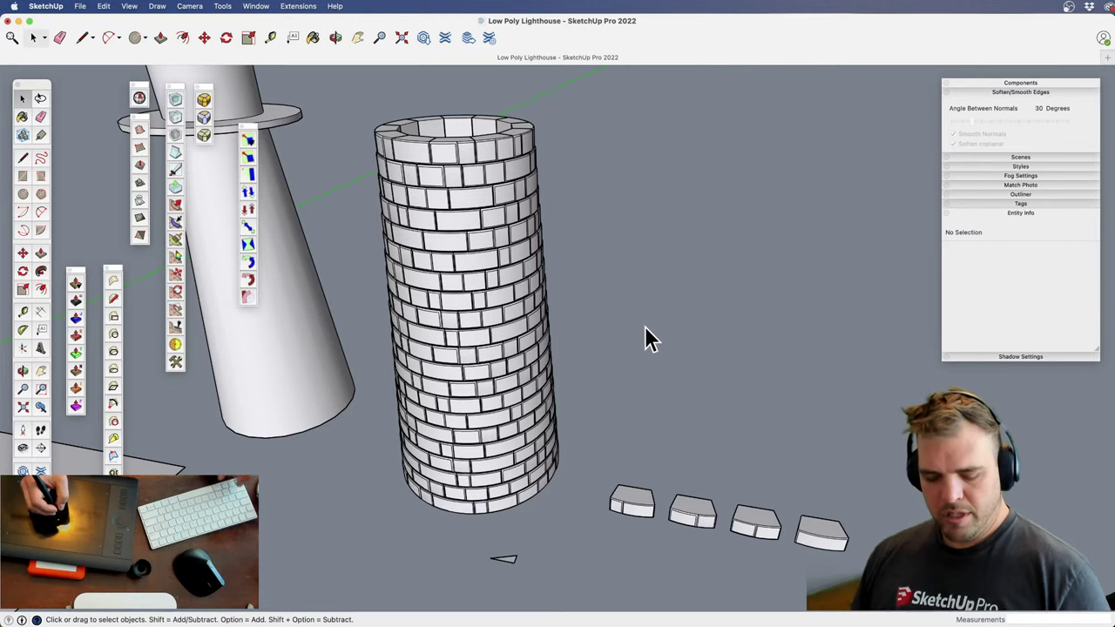
Select all the tower's blocks again and start Scale and Rotate Randomly, scaling about Center
{"action": "middle_click_drag", "start_coordinate": [627, 337], "coordinate": [610, 487]}
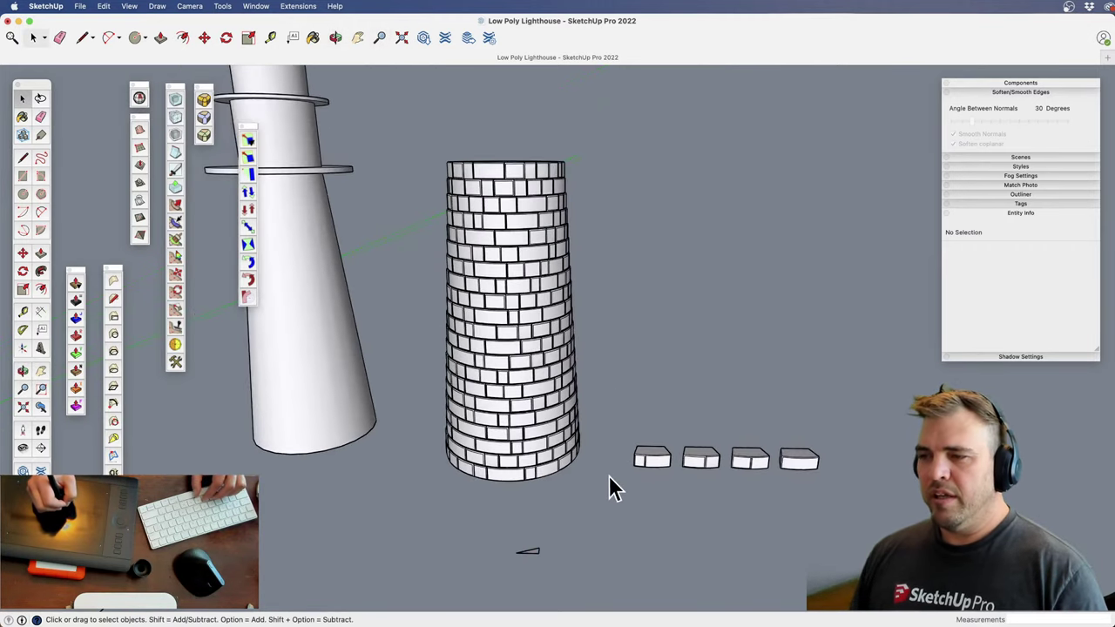
{"action": "left_click_drag", "start_coordinate": [428, 153], "coordinate": [597, 497]}
{"action": "middle_click_drag", "start_coordinate": [469, 333], "coordinate": [485, 462], "text": "shift"}
{"action": "key", "text": "z"}
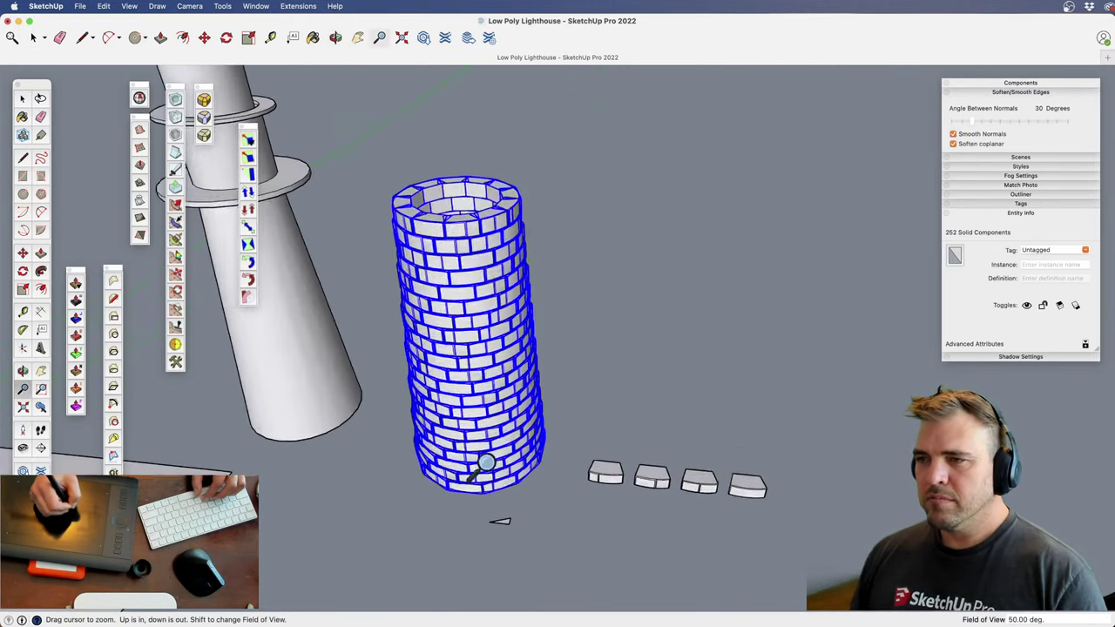
{"action": "left_click_drag", "start_coordinate": [485, 462], "coordinate": [494, 265]}
{"action": "left_click", "coordinate": [296, 7]}
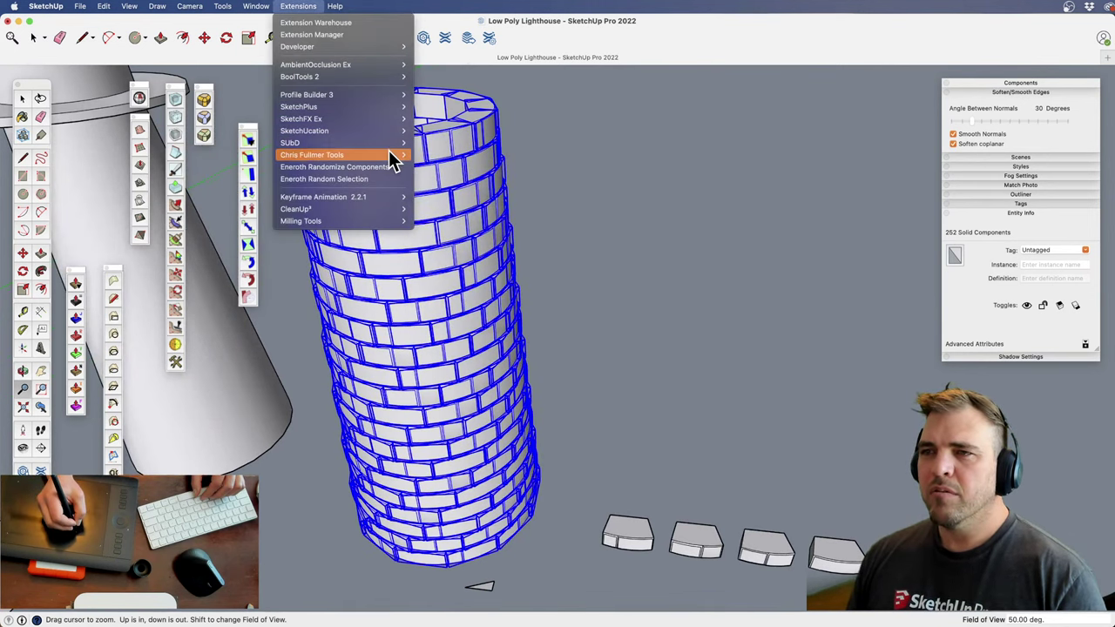
{"action": "mouse_move", "coordinate": [390, 157]}
{"action": "mouse_move", "coordinate": [473, 172]}
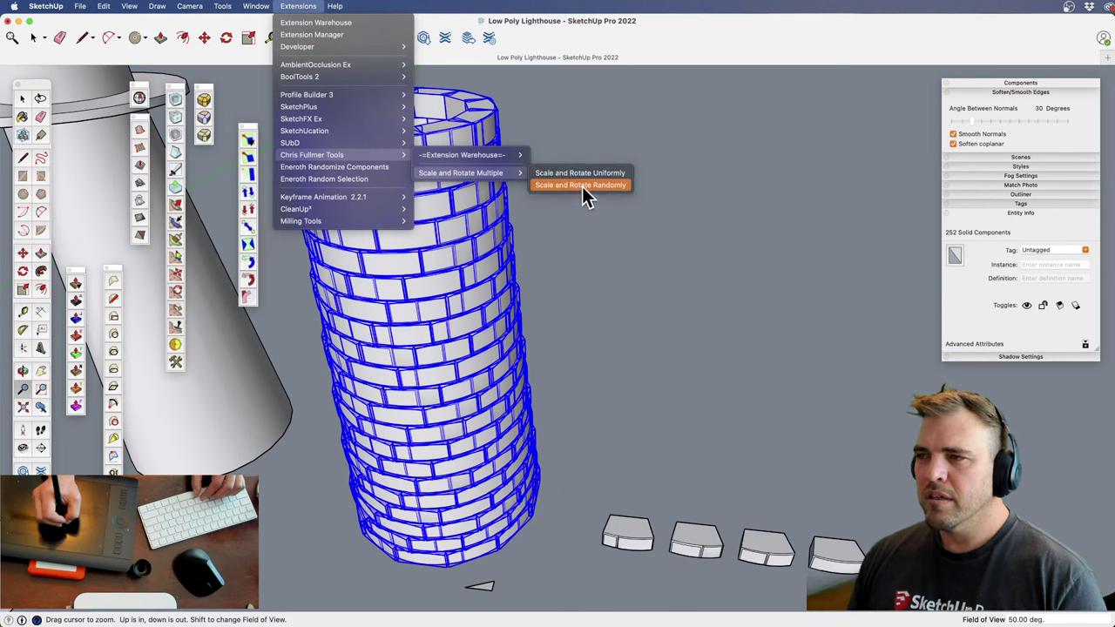
{"action": "left_click", "coordinate": [581, 185]}
{"action": "left_click_drag", "start_coordinate": [726, 181], "coordinate": [670, 194]}
{"action": "left_click", "coordinate": [697, 218]}
{"action": "left_click", "coordinate": [662, 241]}
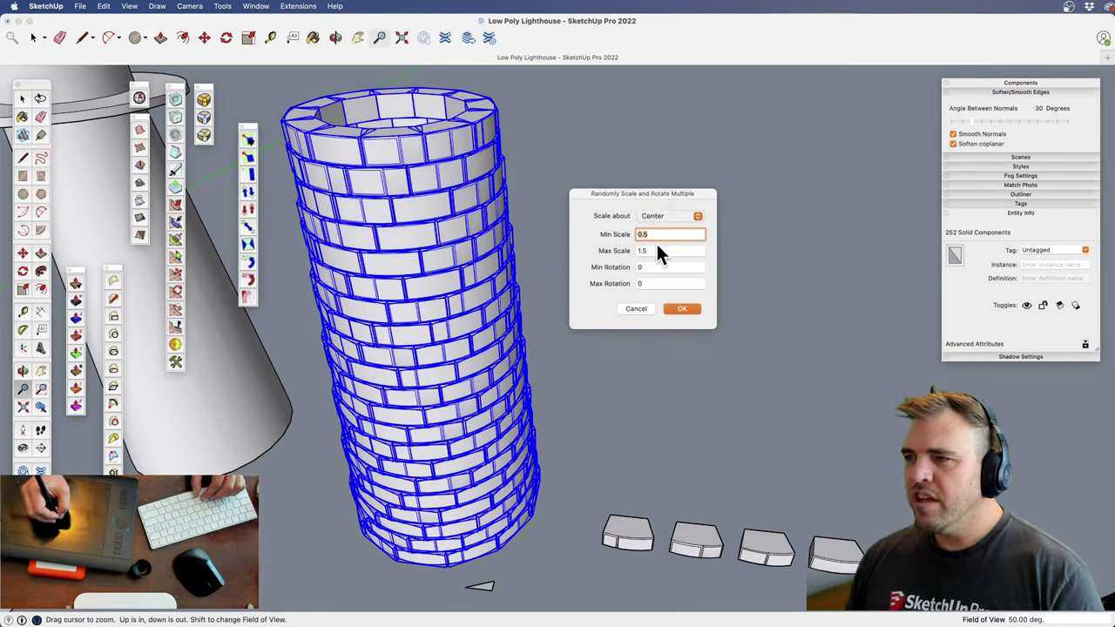
Randomize the tower blocks with scale .95 to 1.05 and rotation 0 to .15, and clear the selection
{"action": "left_click", "coordinate": [642, 233]}
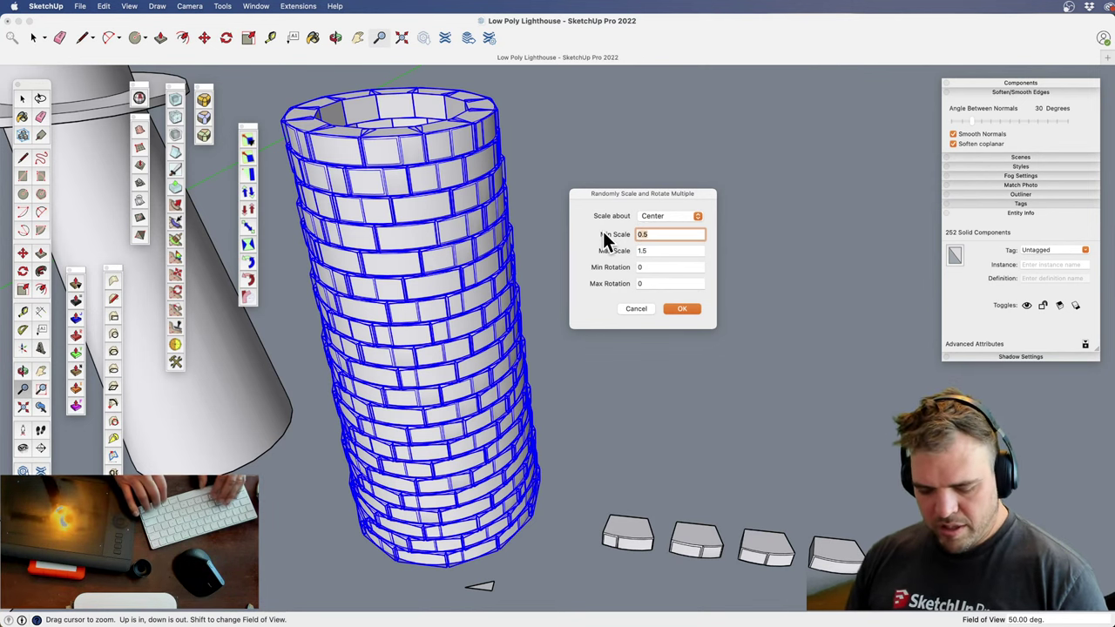
{"action": "type", "text": "."}
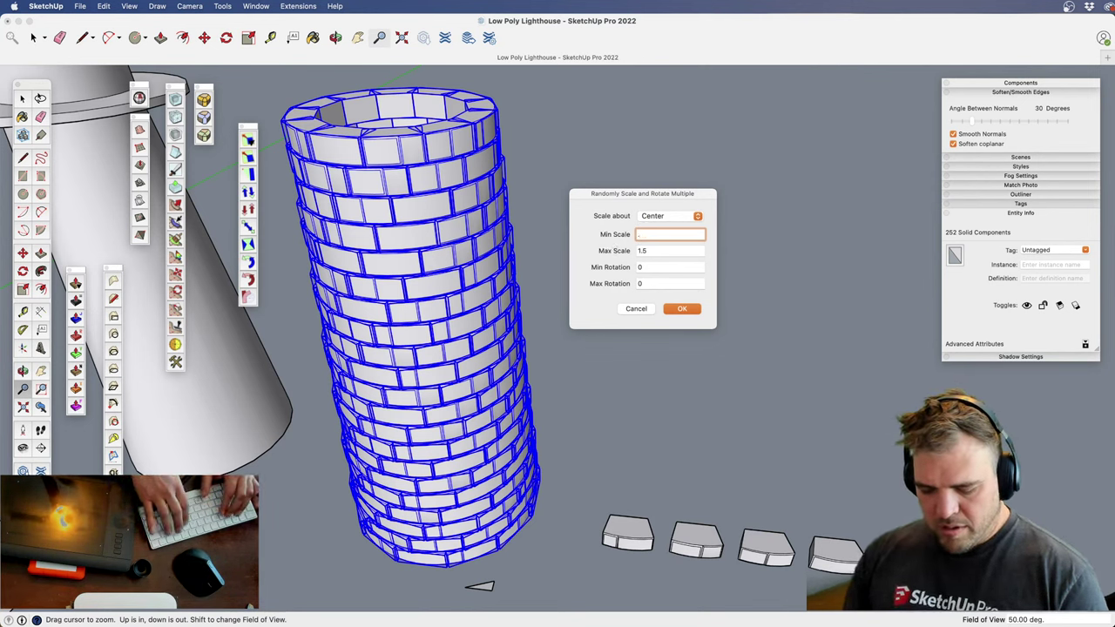
{"action": "type", "text": "9"}
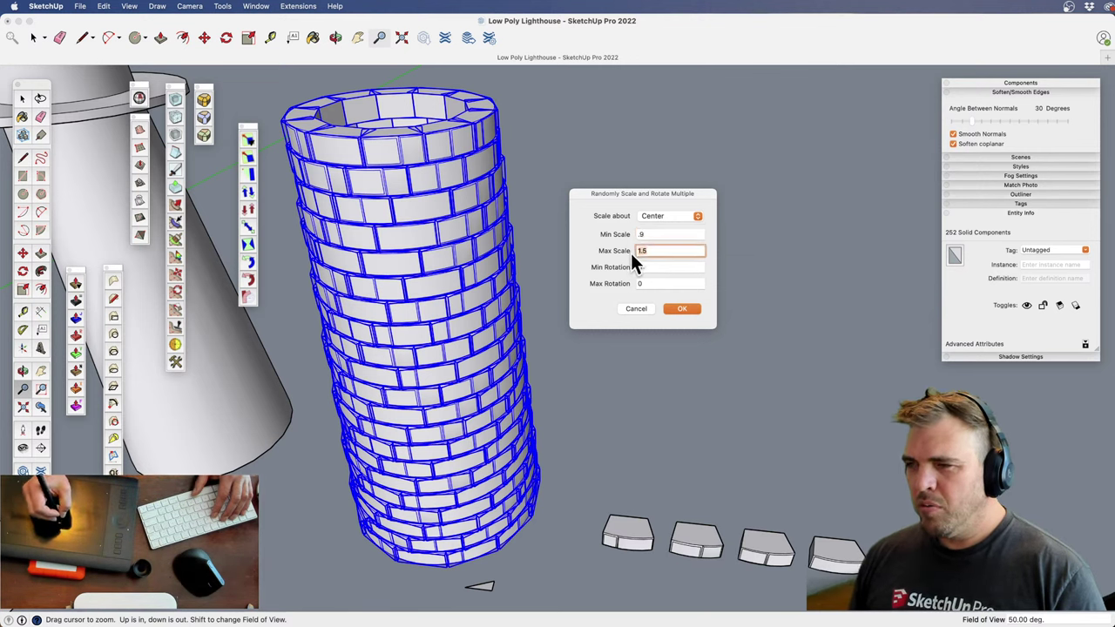
{"action": "type", "text": "1.0"}
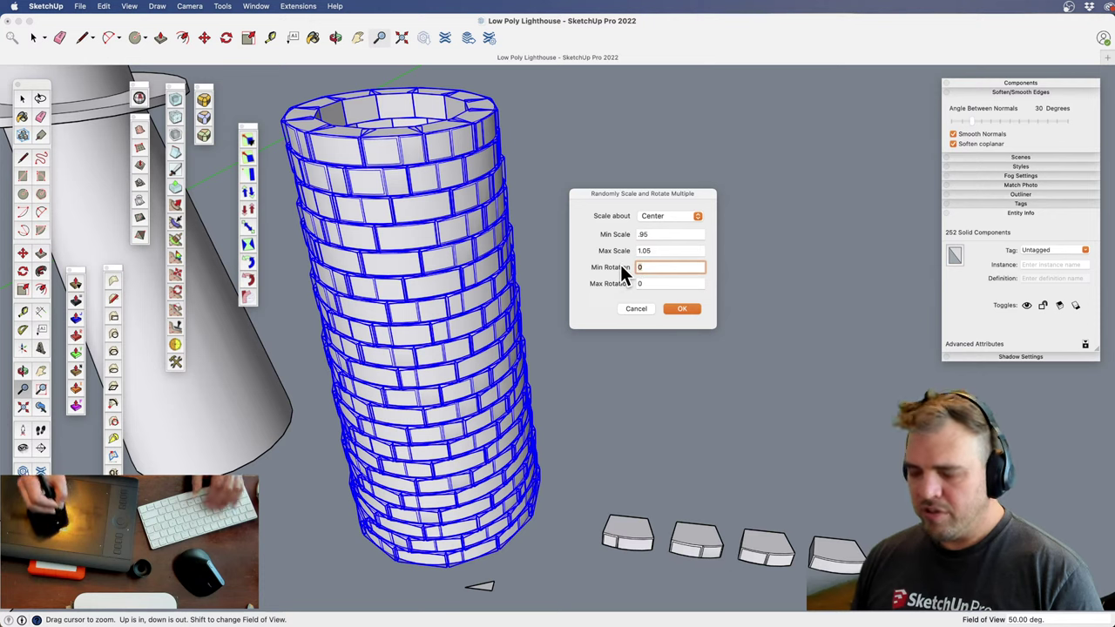
{"action": "type", "text": "-1"}
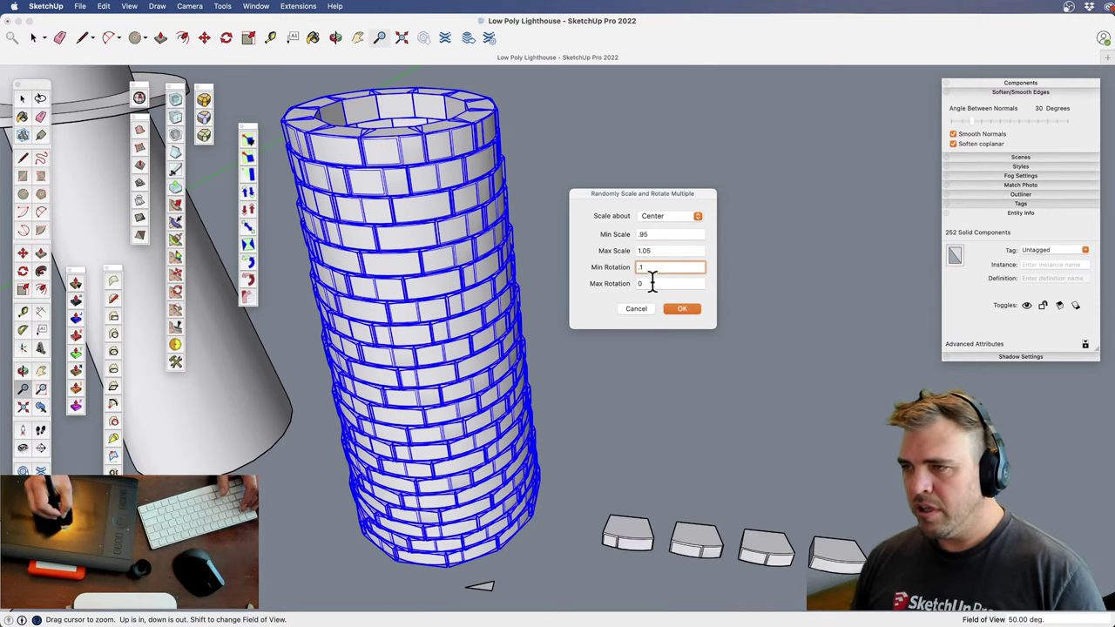
{"action": "type", "text": "."}
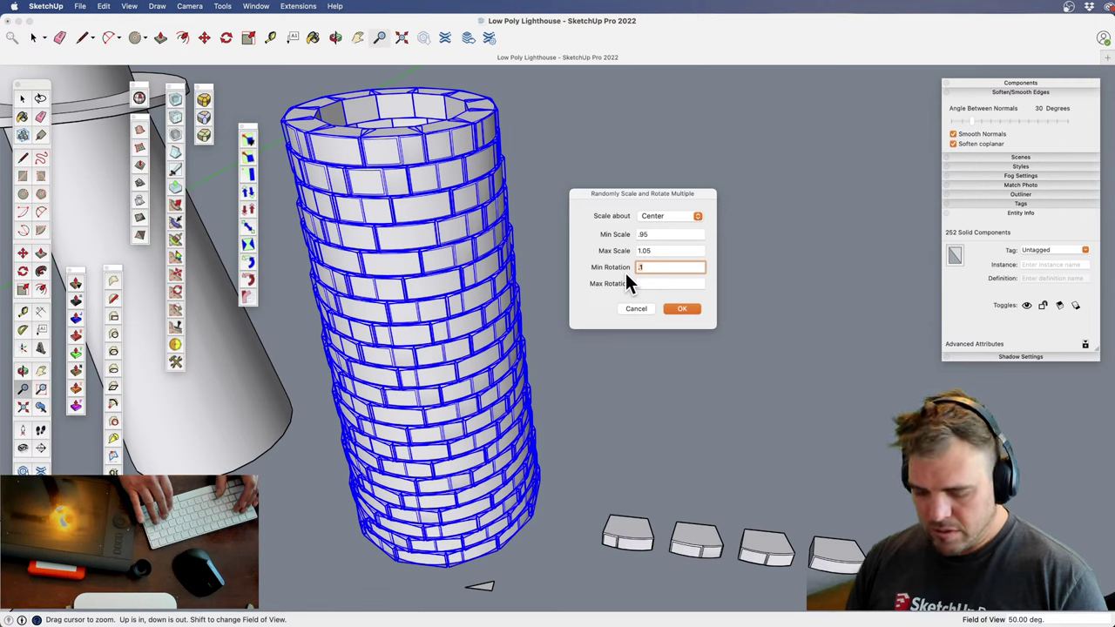
{"action": "key", "text": "BackSpace"}
{"action": "key", "text": "BackSpace"}
{"action": "type", "text": "0"}
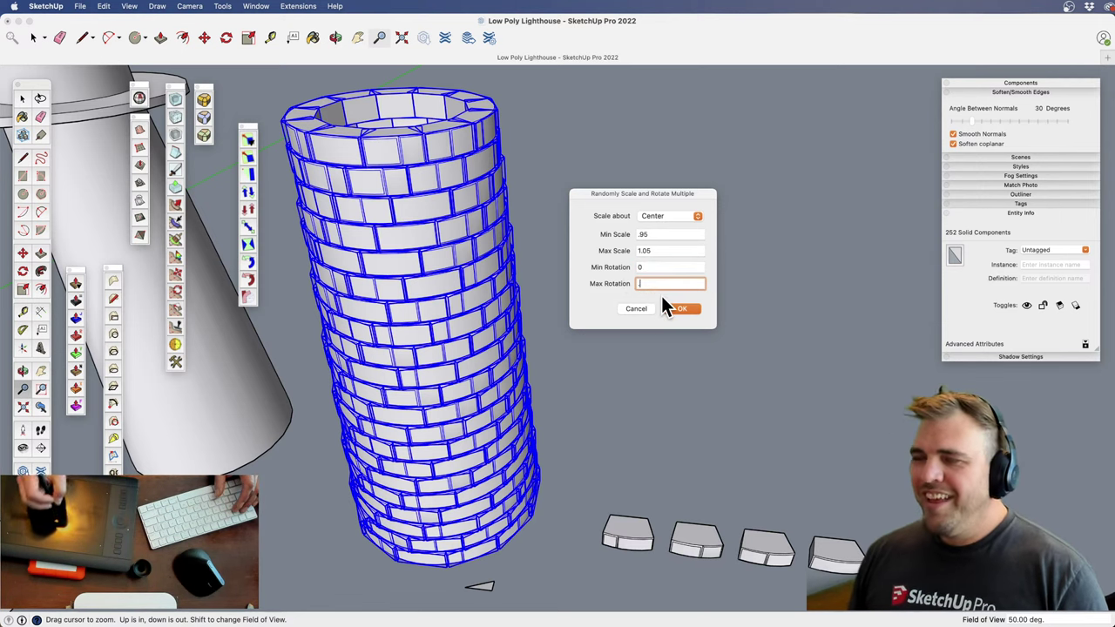
{"action": "type", "text": ".15"}
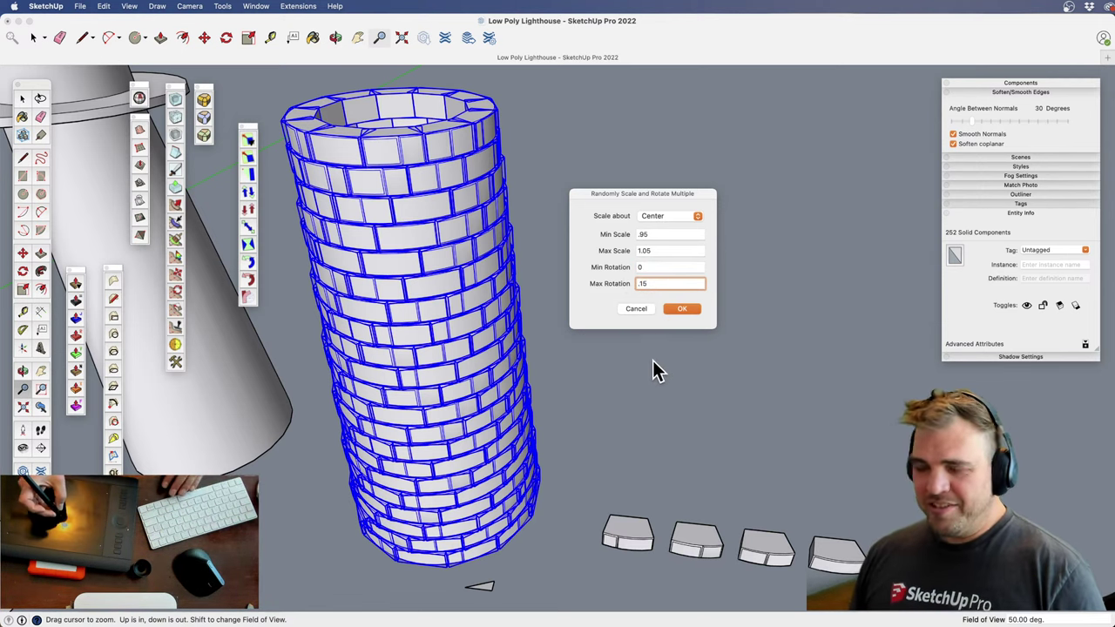
{"action": "left_click", "coordinate": [682, 310]}
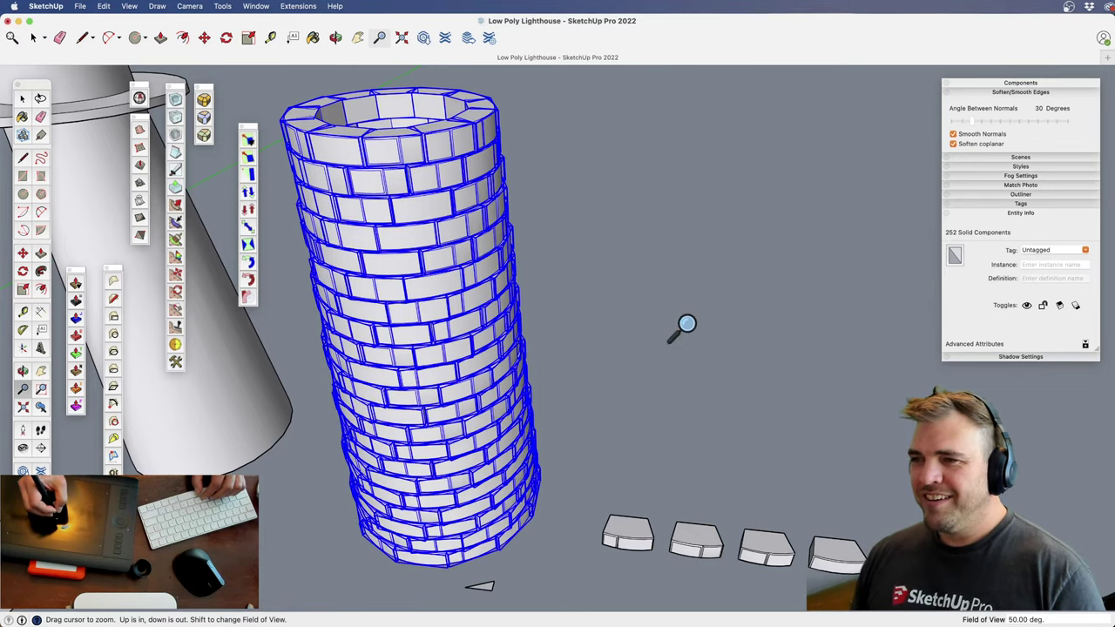
{"action": "key", "text": "space"}
{"action": "left_click", "coordinate": [607, 373]}
Turn on shadows and examine the tower's randomized brickwork from the side and from above
{"action": "middle_click_drag", "start_coordinate": [467, 442], "coordinate": [419, 470], "text": "shift"}
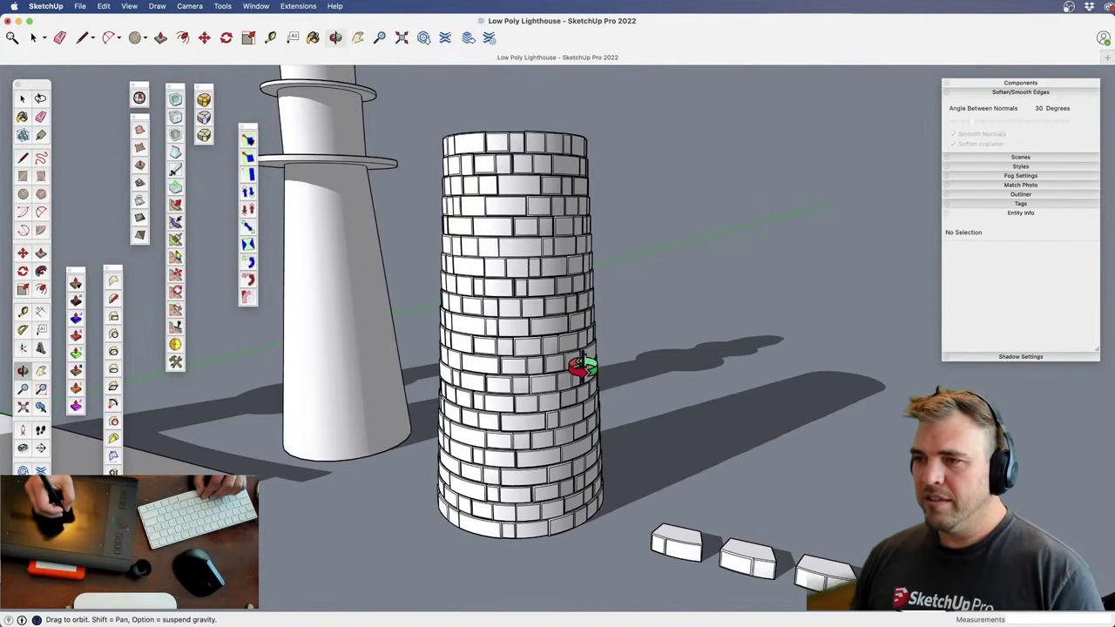
{"action": "middle_click_drag", "start_coordinate": [580, 368], "coordinate": [605, 169]}
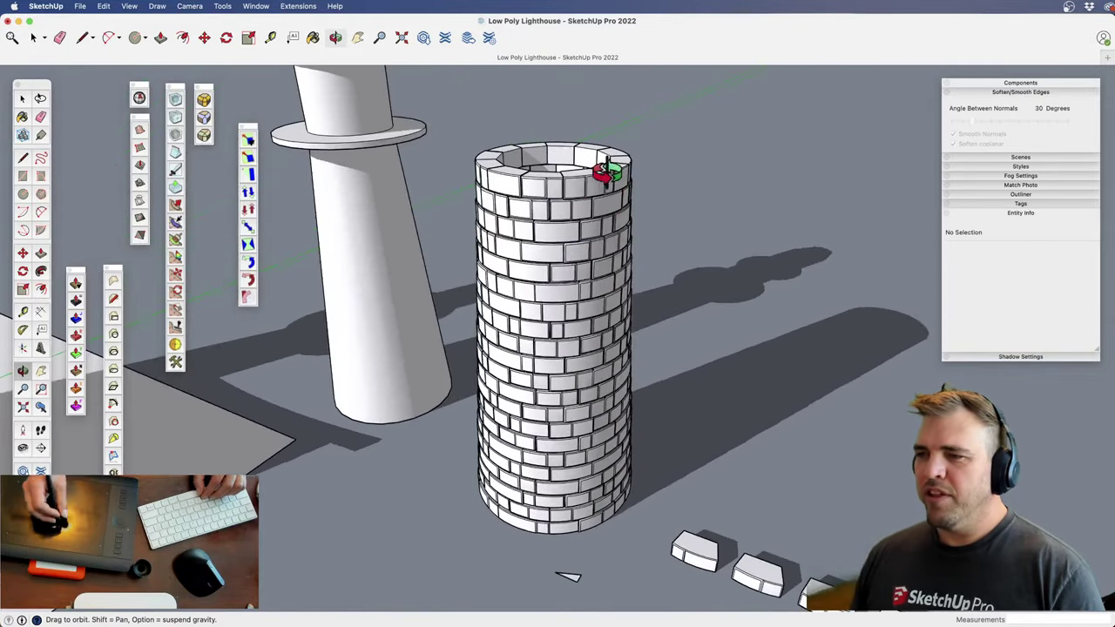
{"action": "middle_click_drag", "start_coordinate": [577, 398], "coordinate": [547, 327], "text": "shift"}
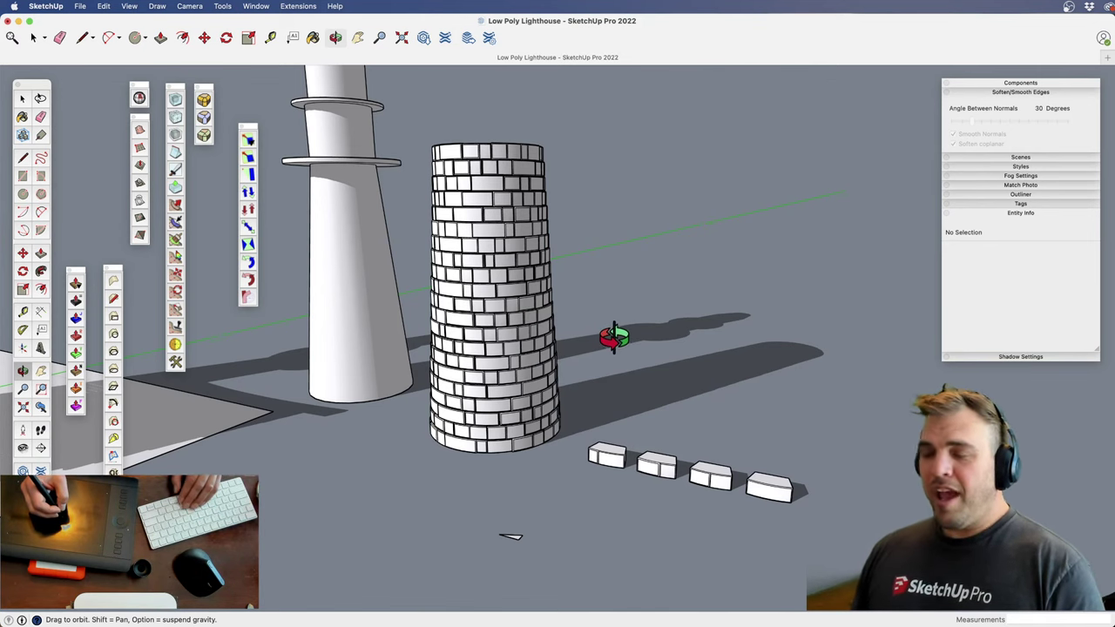
Turn off the shadows and select all the blocks of the brick tower
{"action": "key", "text": "shift+s"}
{"action": "middle_click_drag", "start_coordinate": [529, 428], "coordinate": [428, 305]}
{"action": "key", "text": "z"}
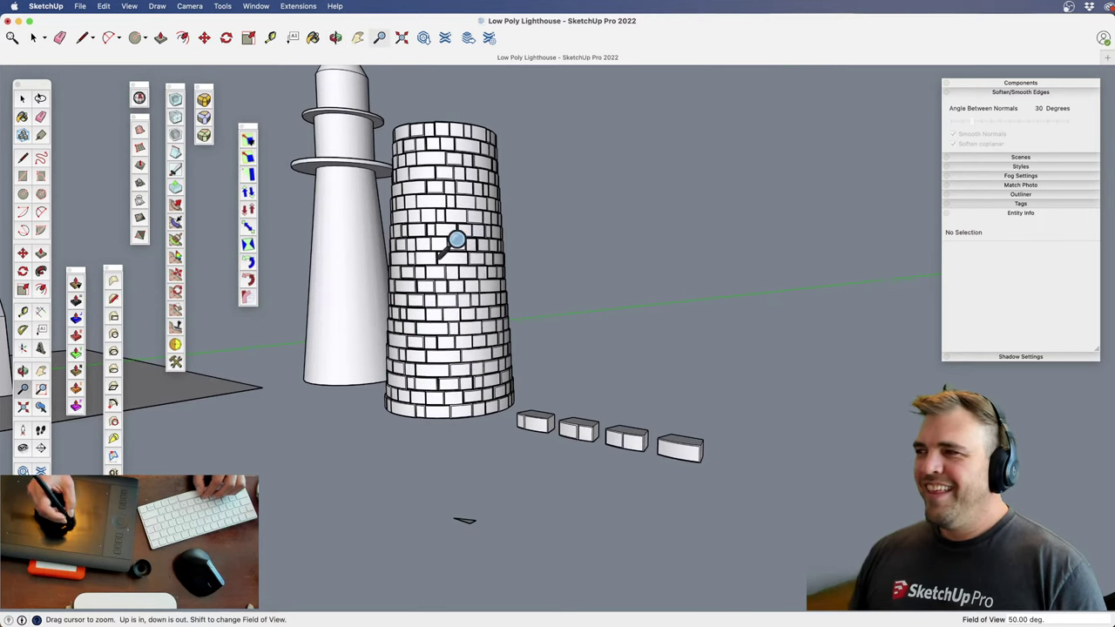
{"action": "left_click_drag", "start_coordinate": [456, 241], "coordinate": [497, 348]}
{"action": "middle_click_drag", "start_coordinate": [497, 348], "coordinate": [636, 357], "text": "shift"}
{"action": "mouse_move", "coordinate": [636, 358]}
{"action": "middle_mouse_down"}
{"action": "mouse_move", "coordinate": [577, 401]}
{"action": "mouse_move", "coordinate": [622, 361]}
{"action": "middle_mouse_up"}
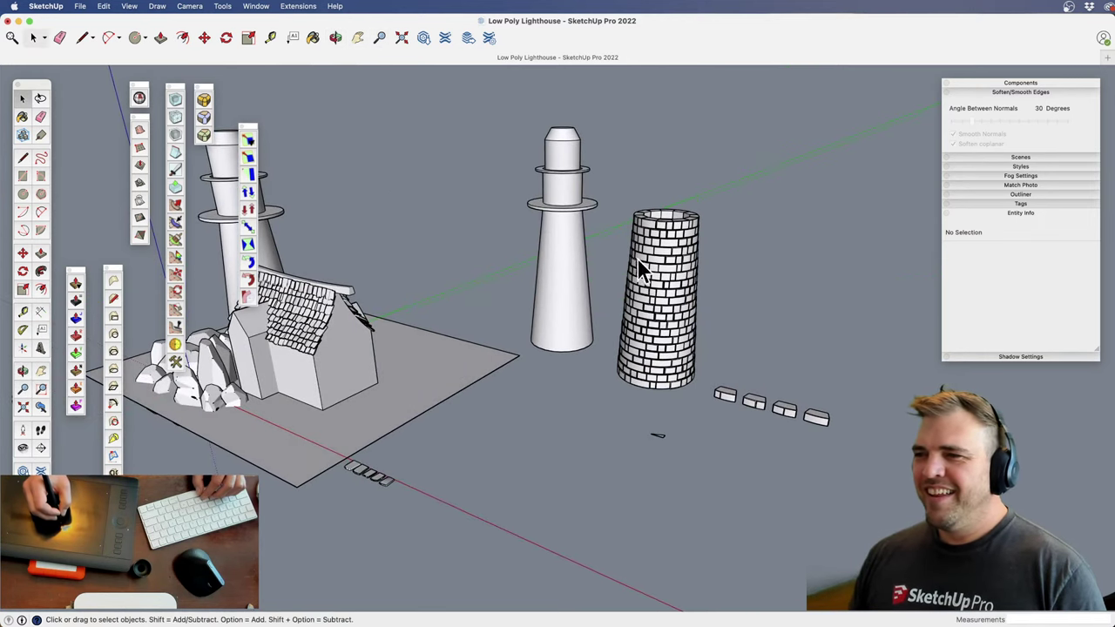
{"action": "left_click_drag", "start_coordinate": [701, 399], "coordinate": [617, 209]}
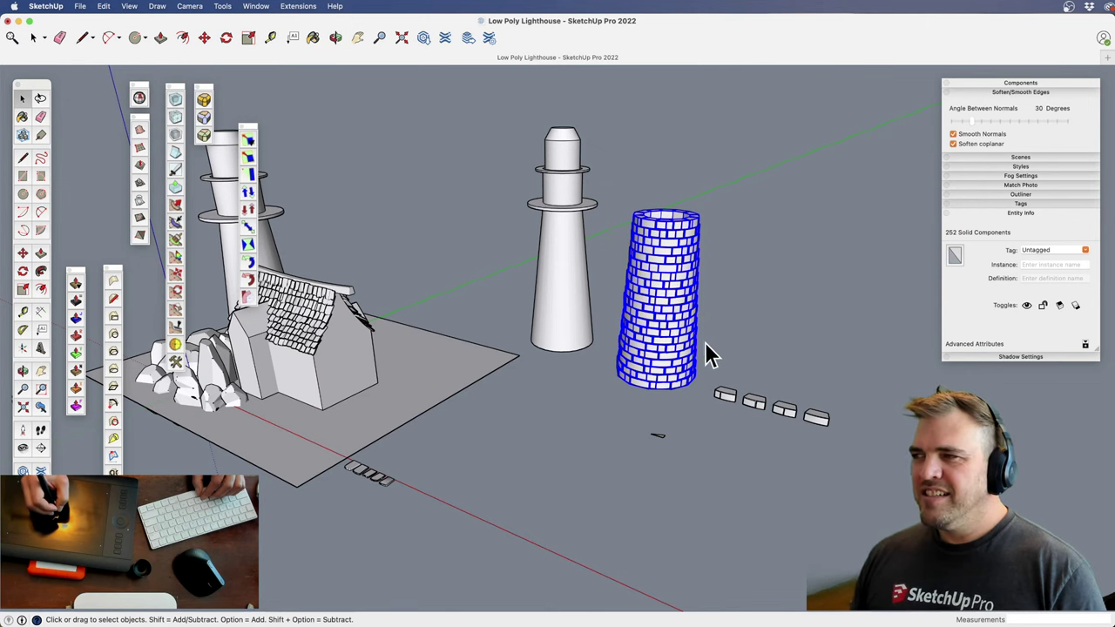
{"action": "middle_click_drag", "start_coordinate": [706, 347], "coordinate": [621, 352], "text": "shift"}
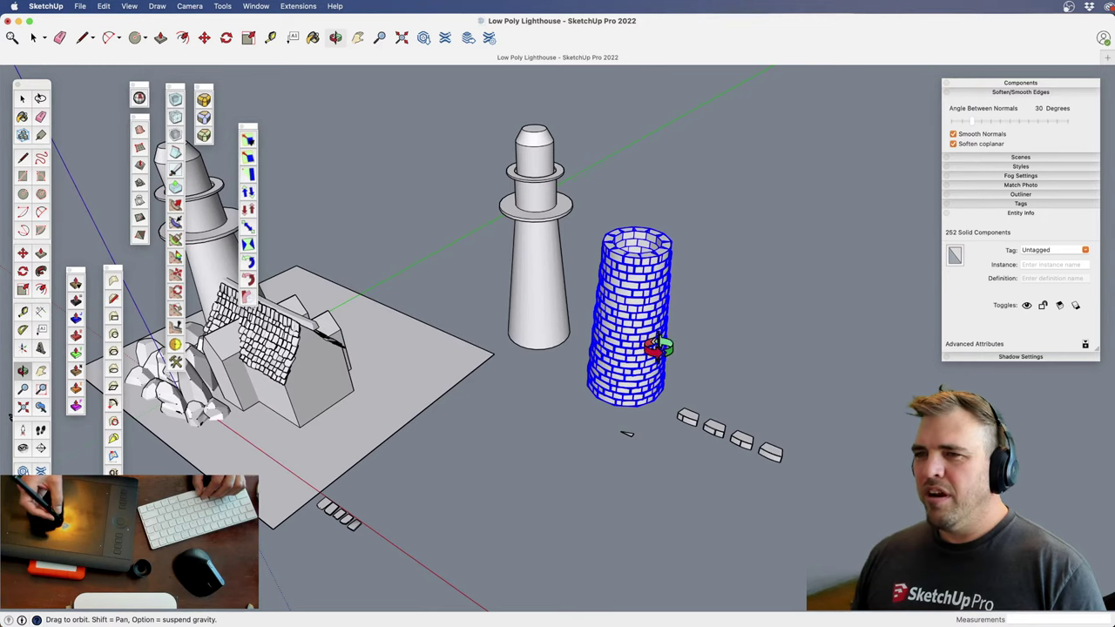
Examine the selected brick tower up close and compare it with the plain lighthouse towers and the shingled house
{"action": "key", "text": "z"}
{"action": "left_click_drag", "start_coordinate": [647, 410], "coordinate": [657, 213]}
{"action": "key", "text": "h"}
{"action": "left_click_drag", "start_coordinate": [627, 375], "coordinate": [509, 373]}
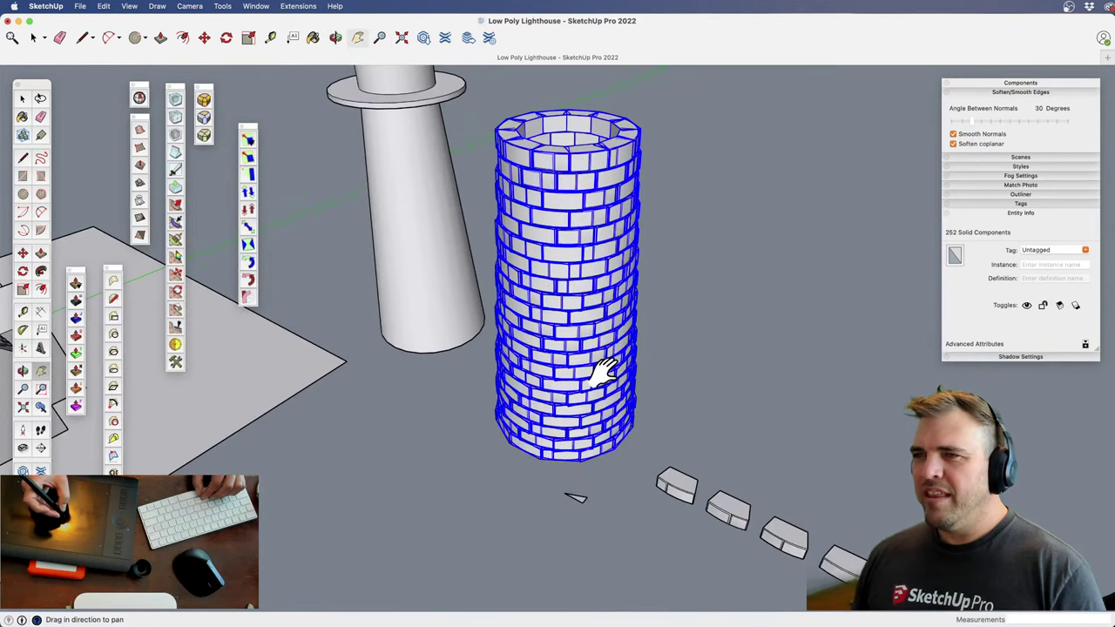
{"action": "middle_click_drag", "start_coordinate": [612, 399], "coordinate": [537, 329], "text": "shift"}
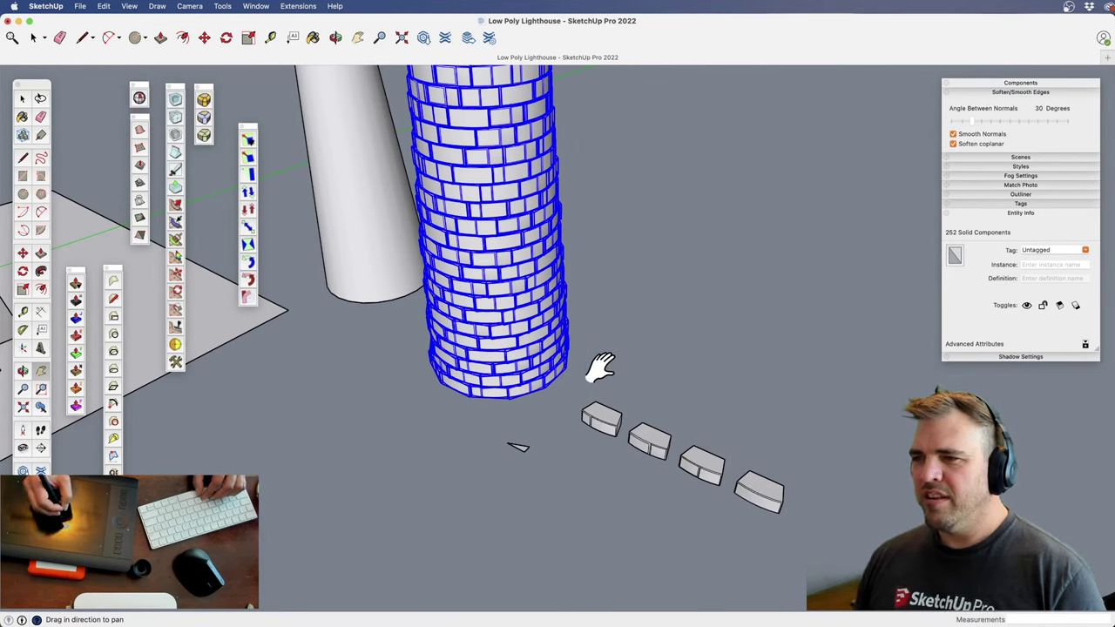
{"action": "middle_click_drag", "start_coordinate": [602, 364], "coordinate": [625, 301]}
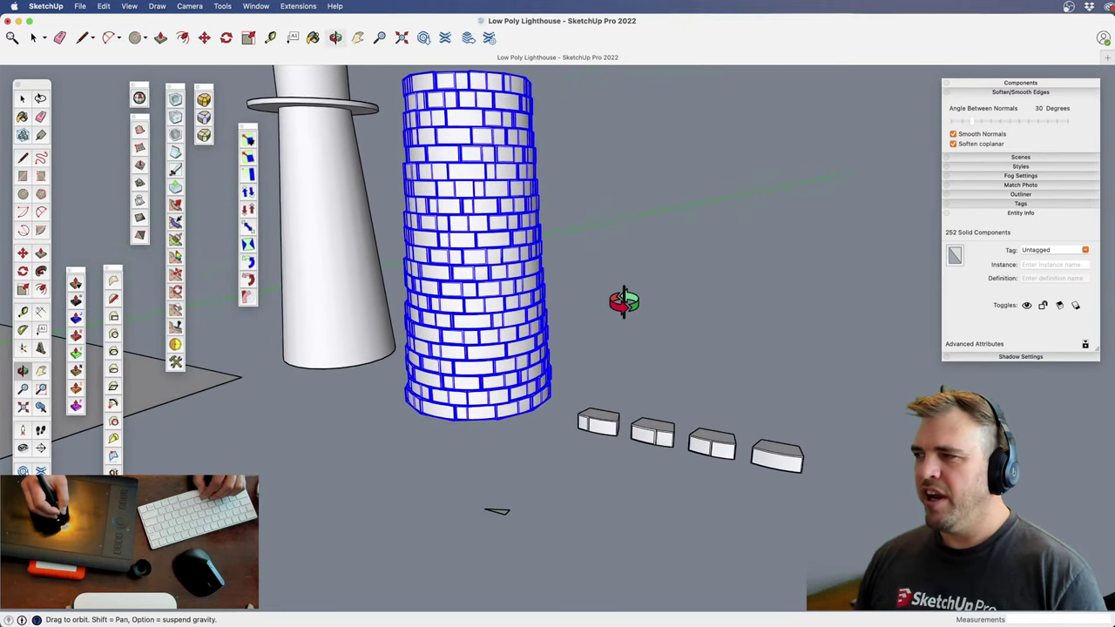
{"action": "key", "text": "z"}
{"action": "left_click_drag", "start_coordinate": [583, 283], "coordinate": [557, 388]}
{"action": "key", "text": "h"}
{"action": "left_click_drag", "start_coordinate": [462, 309], "coordinate": [728, 337]}
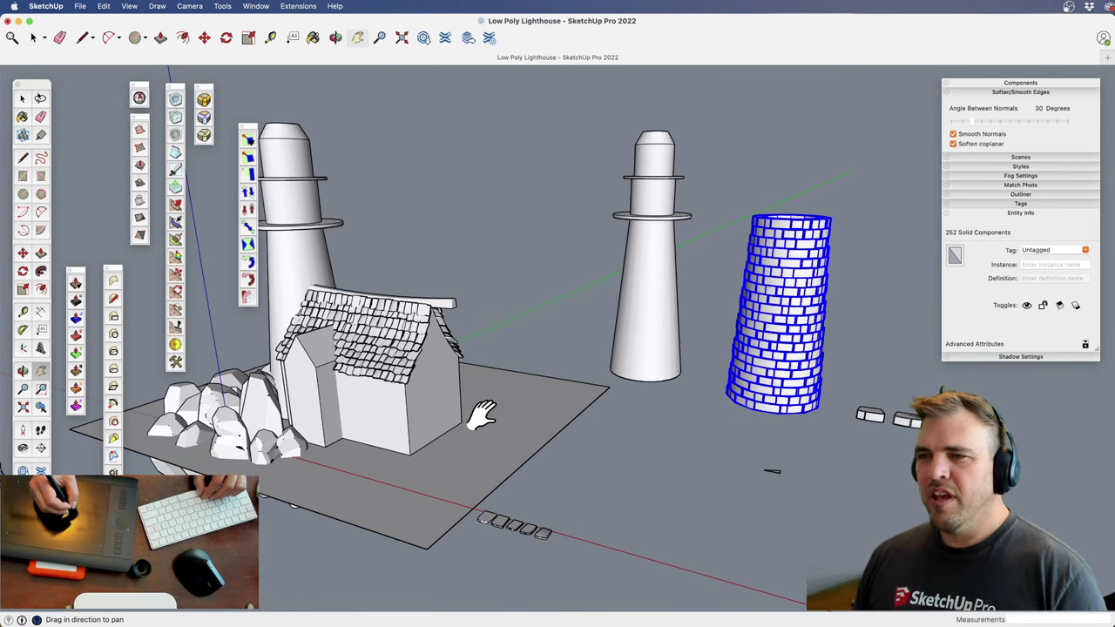
{"action": "middle_click_drag", "start_coordinate": [417, 449], "coordinate": [529, 449], "text": "shift"}
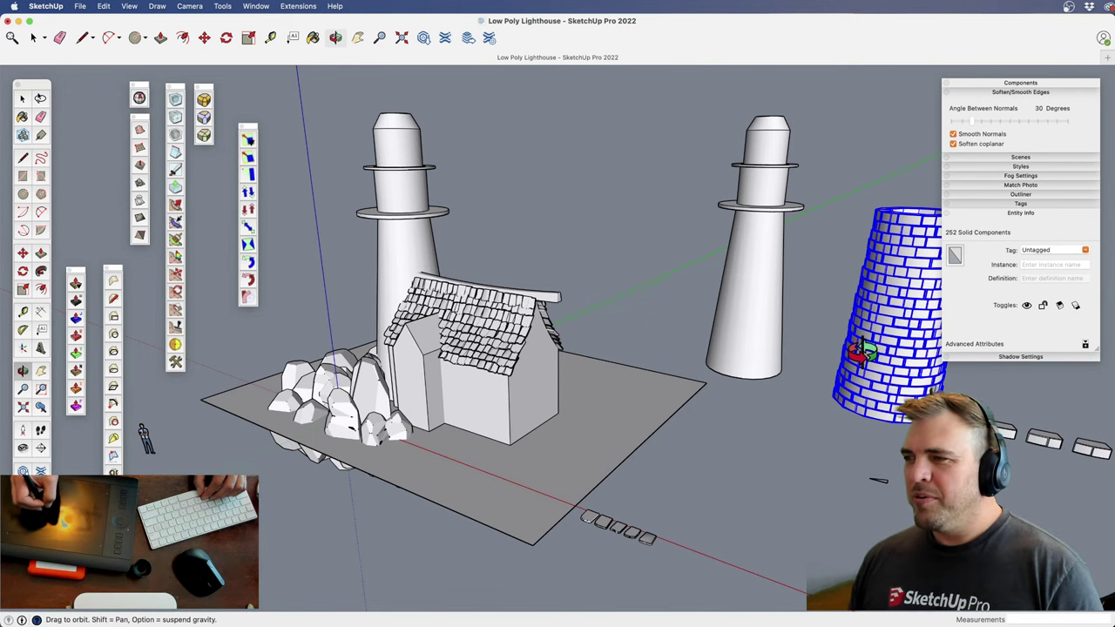
{"action": "middle_click_drag", "start_coordinate": [718, 397], "coordinate": [499, 394], "text": "shift"}
{"action": "key", "text": "z"}
{"action": "left_click_drag", "start_coordinate": [610, 376], "coordinate": [618, 324]}
{"action": "key", "text": "h"}
{"action": "left_click_drag", "start_coordinate": [590, 369], "coordinate": [582, 426]}
{"action": "key", "text": "o"}
{"action": "middle_click_drag", "start_coordinate": [582, 425], "coordinate": [541, 350]}
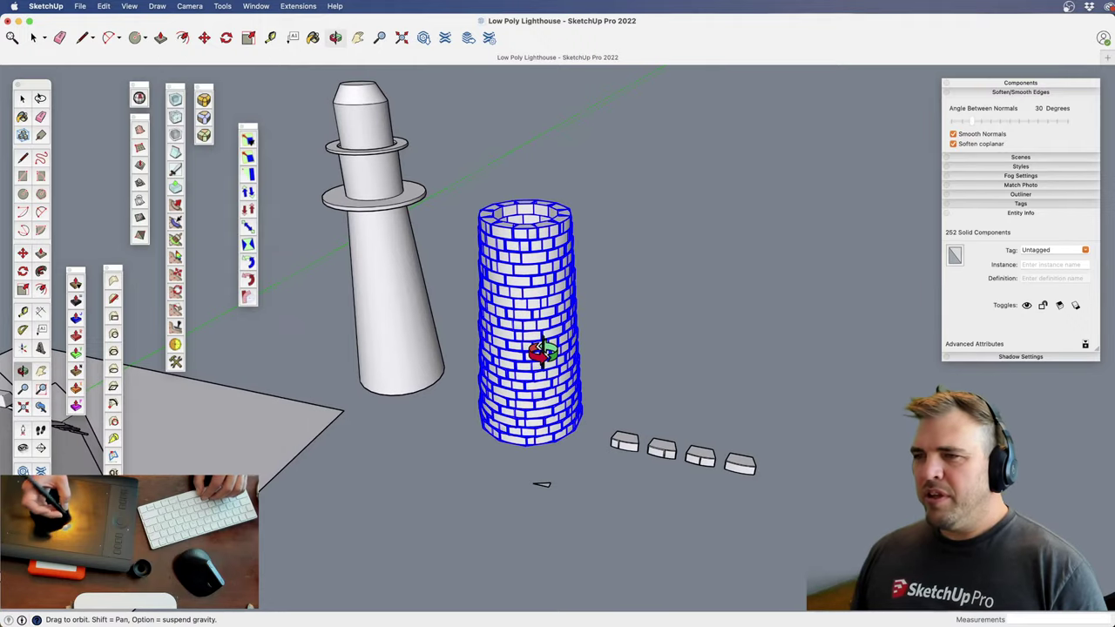
Open the second source block beside the tower for editing and select all its geometry
{"action": "key", "text": "z"}
{"action": "left_click_drag", "start_coordinate": [575, 419], "coordinate": [567, 323]}
{"action": "middle_click_drag", "start_coordinate": [567, 323], "coordinate": [493, 389]}
{"action": "scroll", "coordinate": [502, 236], "scroll_direction": "up", "scroll_amount": 5}
{"action": "middle_click_drag", "start_coordinate": [503, 236], "coordinate": [536, 405]}
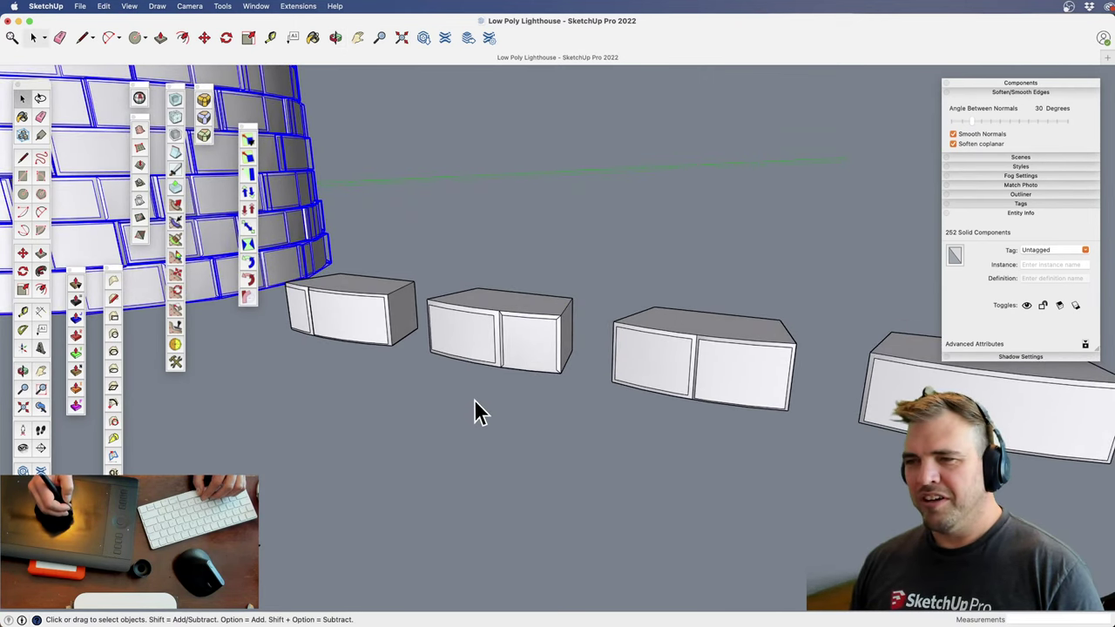
{"action": "triple_click", "coordinate": [519, 336]}
{"action": "middle_click_drag", "start_coordinate": [523, 331], "coordinate": [548, 373], "text": "shift"}
{"action": "key", "text": "z"}
{"action": "left_click_drag", "start_coordinate": [548, 374], "coordinate": [548, 261]}
Soften the inset outlines on both front faces of the second source block with the Eraser
{"action": "key", "text": "e"}
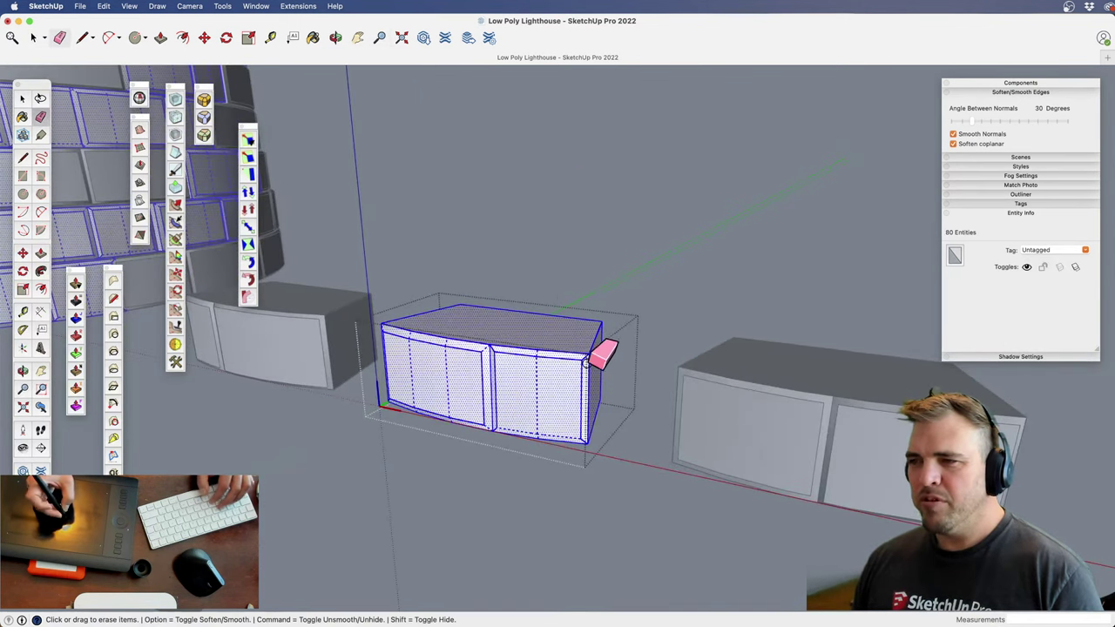
{"action": "key", "text": "alt"}
{"action": "left_click", "coordinate": [571, 359]}
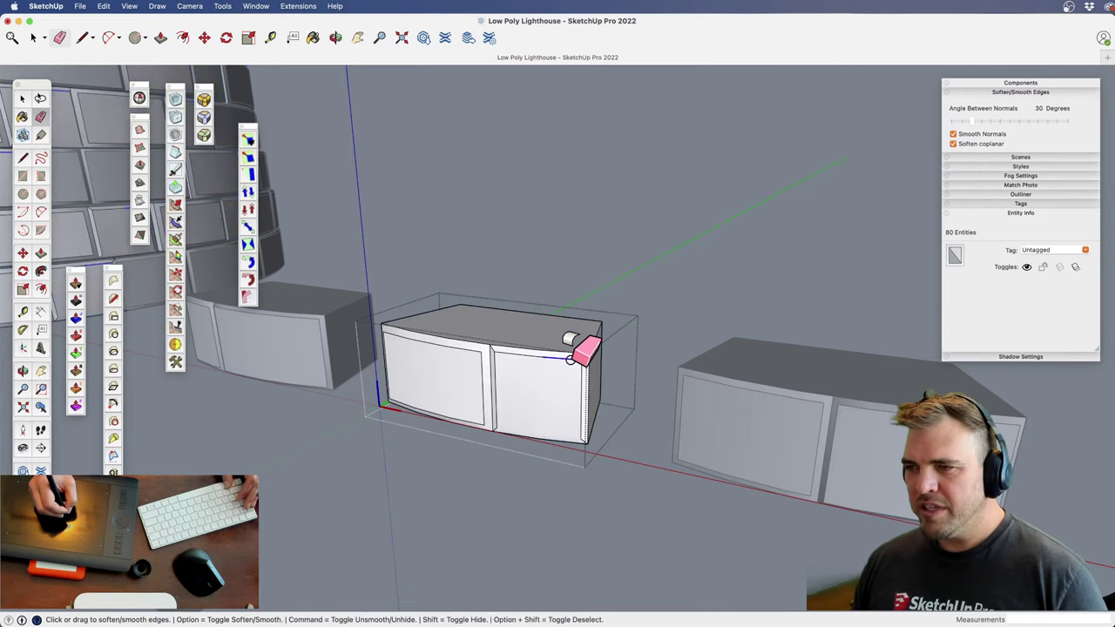
{"action": "left_click", "coordinate": [586, 374]}
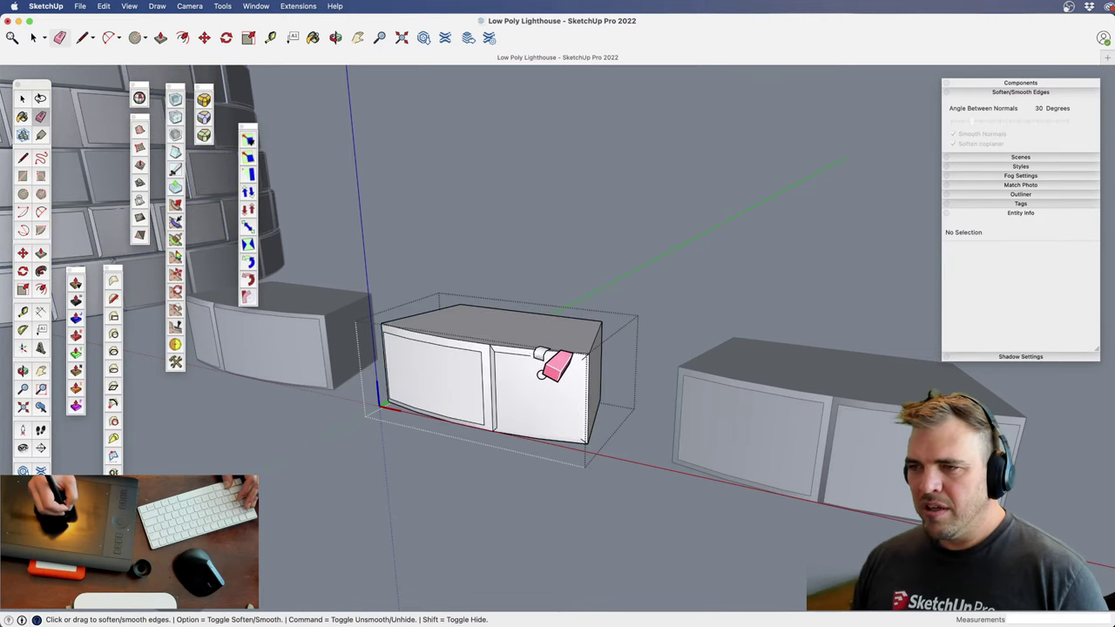
{"action": "left_click_drag", "start_coordinate": [471, 350], "coordinate": [486, 385], "text": "alt"}
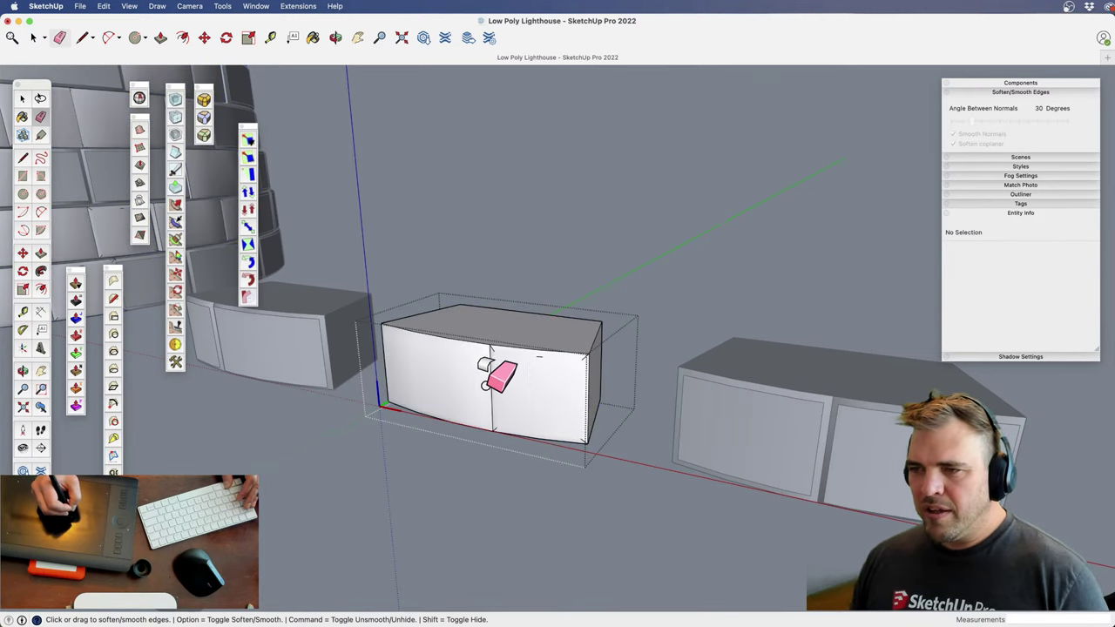
Open the third source block for editing and soften the inset outline on its narrower front face
{"action": "mouse_move", "coordinate": [572, 413]}
{"action": "middle_mouse_down"}
{"action": "mouse_move", "coordinate": [562, 428]}
{"action": "mouse_move", "coordinate": [467, 423]}
{"action": "mouse_move", "coordinate": [516, 421]}
{"action": "mouse_move", "coordinate": [541, 346]}
{"action": "mouse_move", "coordinate": [576, 346]}
{"action": "middle_mouse_up"}
{"action": "double_click", "coordinate": [544, 407]}
{"action": "key", "text": "e"}
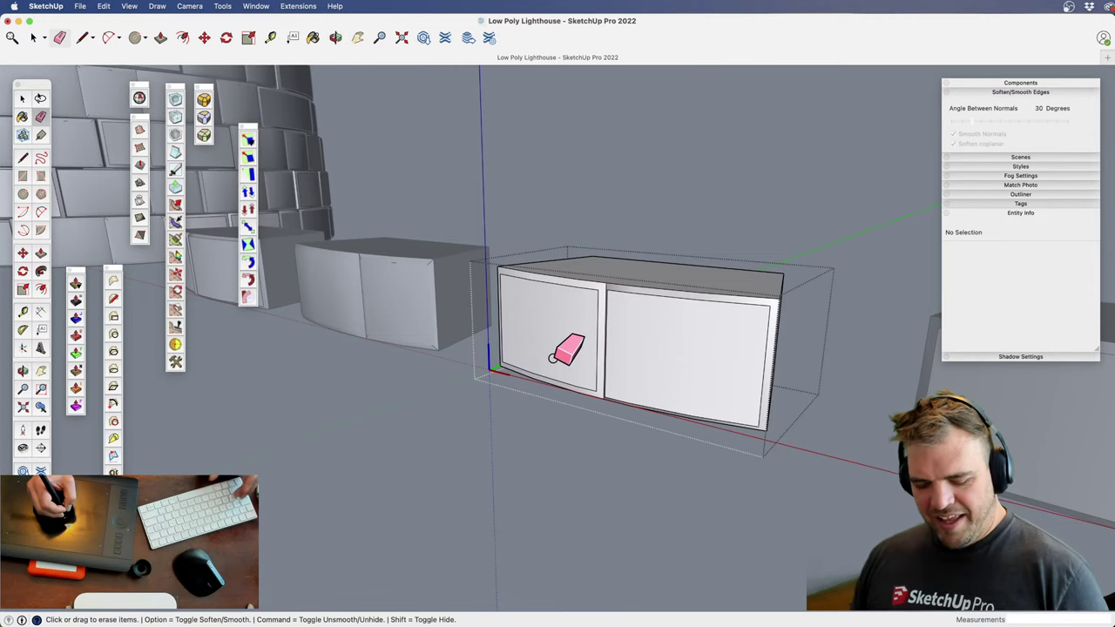
{"action": "key", "text": "shift"}
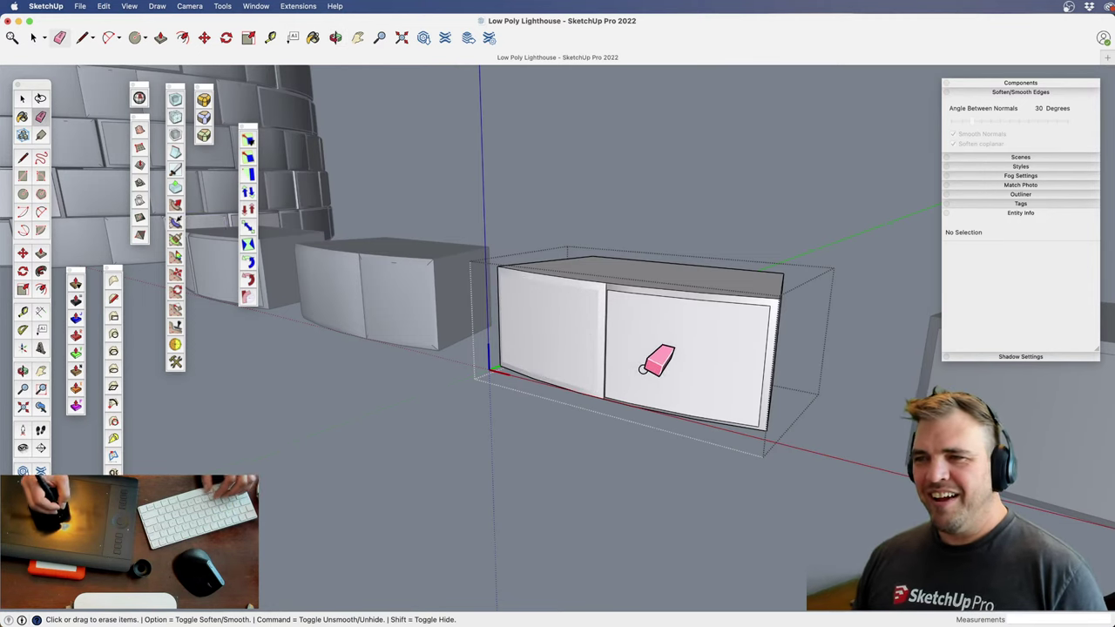
Draw a helper line outward from the upper outer corner of the wider face's inset outline to break the curve
{"action": "key", "text": "space"}
{"action": "left_click", "coordinate": [767, 349]}
{"action": "key", "text": "e"}
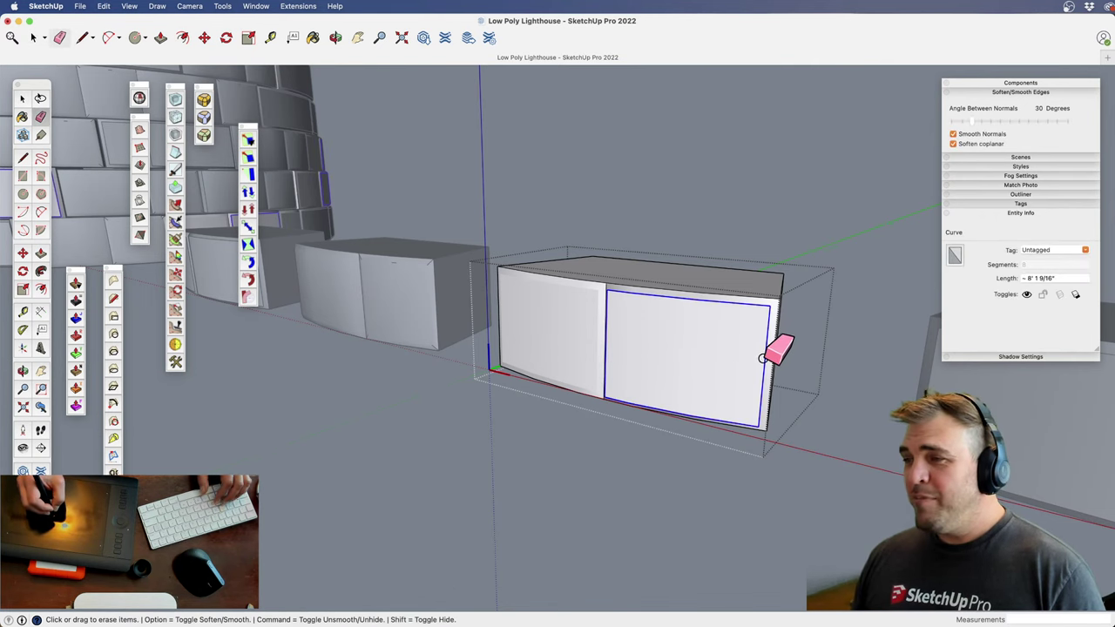
{"action": "mouse_move", "coordinate": [687, 373]}
{"action": "middle_mouse_down", "text": "shift"}
{"action": "mouse_move", "coordinate": [657, 403]}
{"action": "mouse_move", "coordinate": [673, 389]}
{"action": "middle_mouse_up", "text": "shift"}
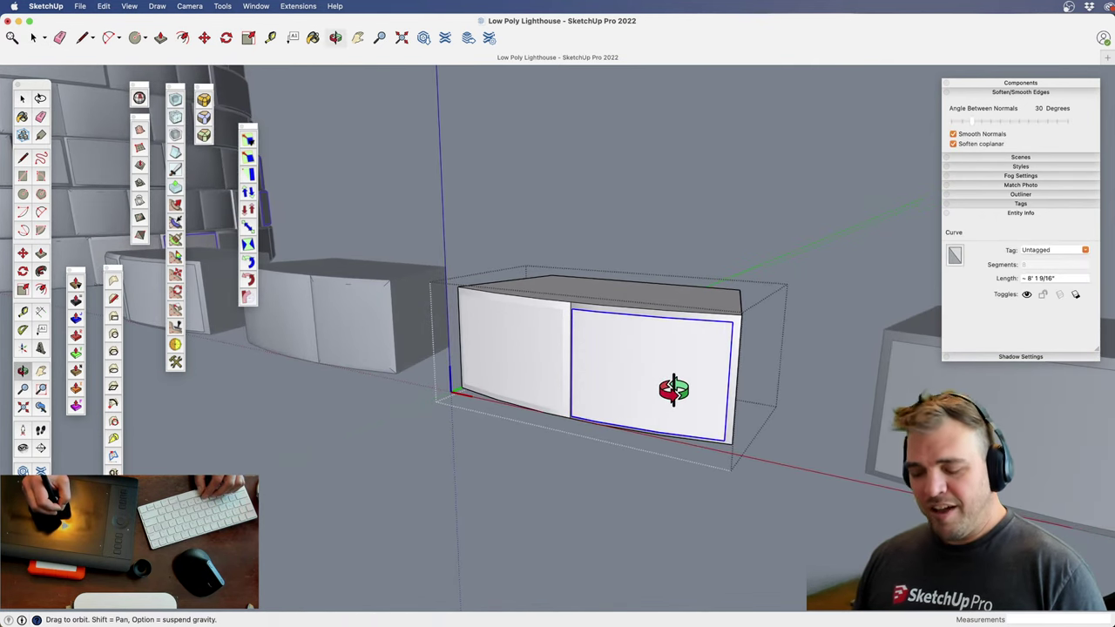
{"action": "key", "text": "l"}
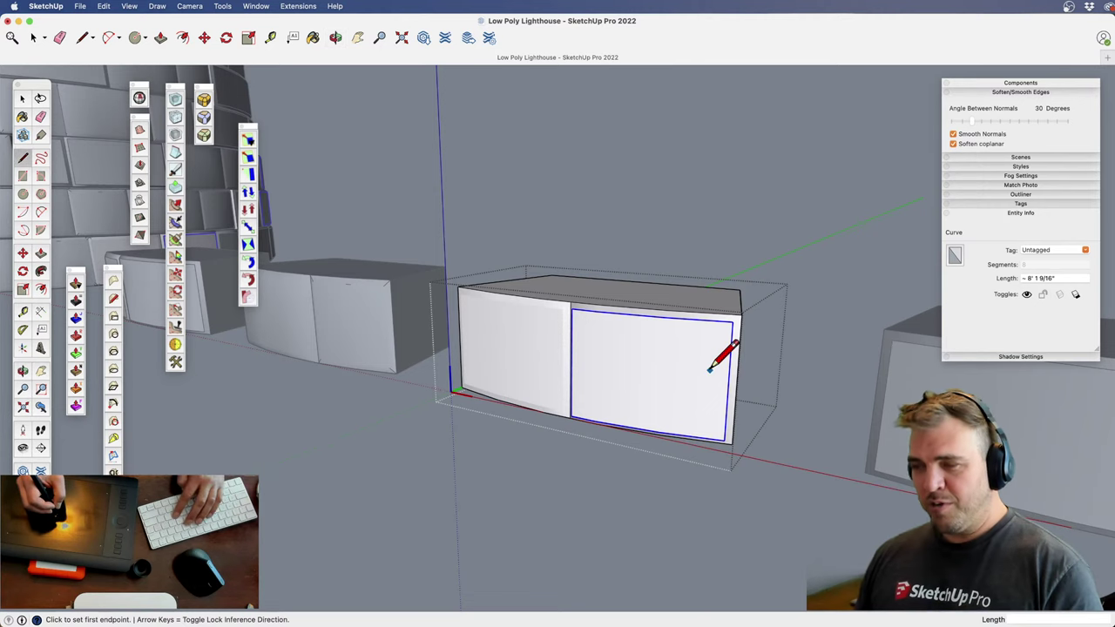
{"action": "left_click", "coordinate": [741, 321]}
{"action": "left_click", "coordinate": [786, 327]}
{"action": "key", "text": "space"}
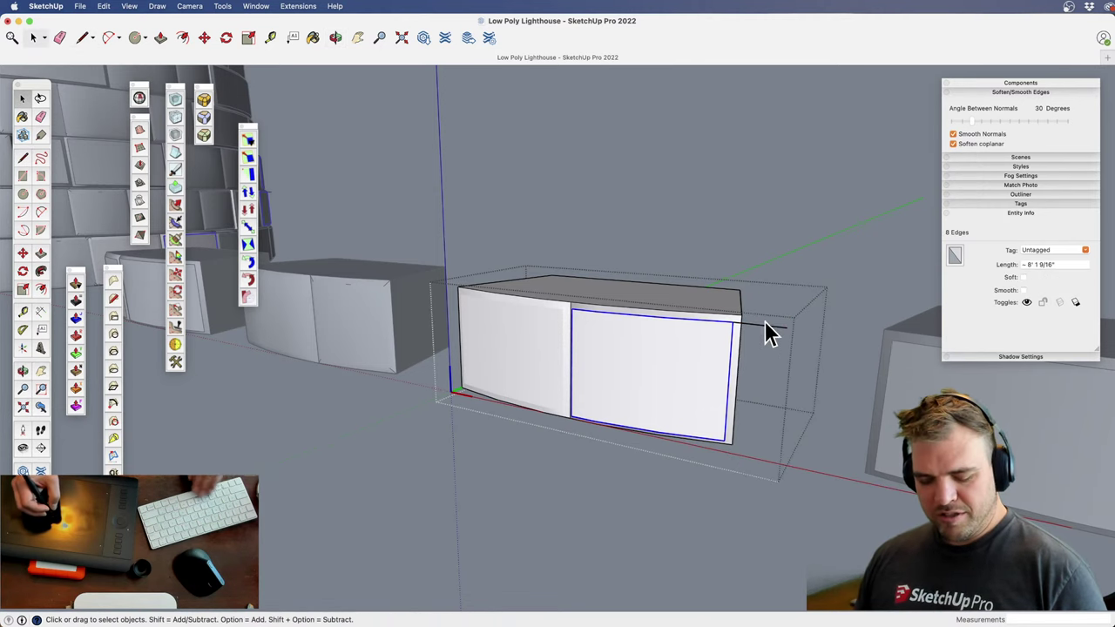
Draw a vertical helper line upward from the upper inner corner of the wider face's inset outline
{"action": "key", "text": "e"}
{"action": "mouse_move", "coordinate": [723, 418]}
{"action": "middle_mouse_down", "text": "shift"}
{"action": "mouse_move", "coordinate": [660, 403]}
{"action": "mouse_move", "coordinate": [734, 410]}
{"action": "mouse_move", "coordinate": [759, 428]}
{"action": "middle_mouse_up", "text": "shift"}
{"action": "key", "text": "l"}
{"action": "left_click", "coordinate": [642, 321]}
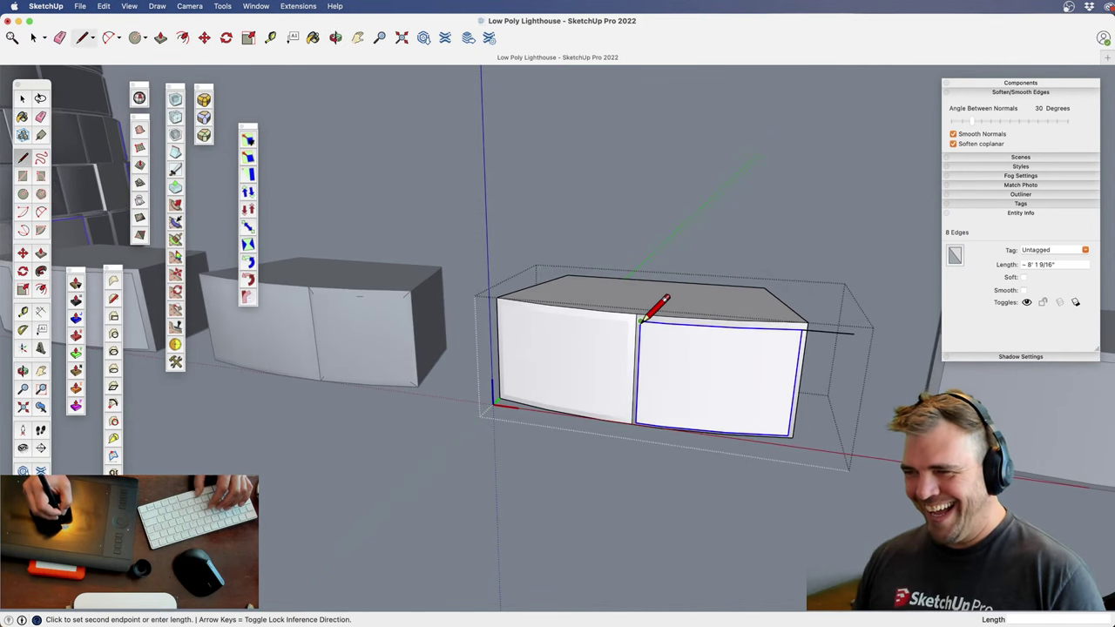
{"action": "left_click", "coordinate": [644, 231]}
{"action": "key", "text": "space"}
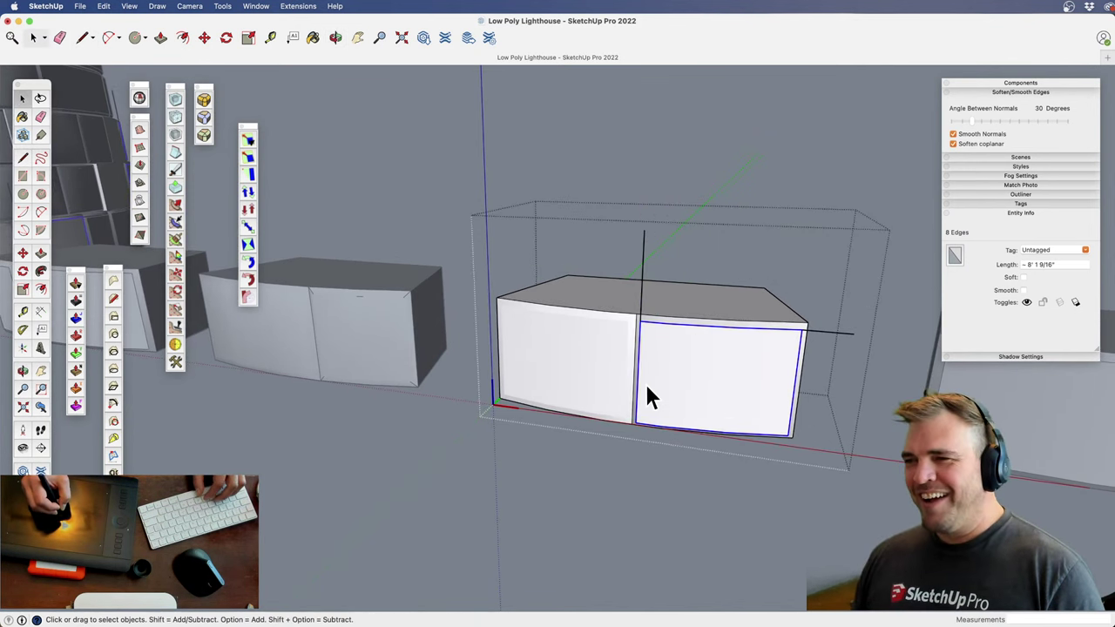
Soften the wider face's inset outline below its top edge with the Eraser
{"action": "key", "text": "e"}
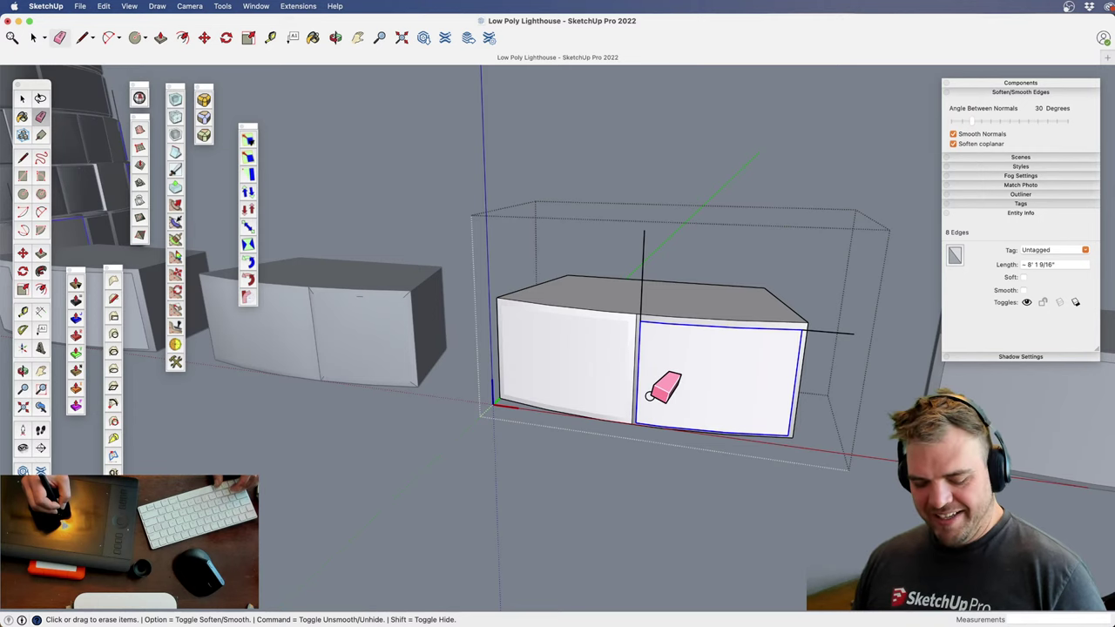
{"action": "key", "text": "alt"}
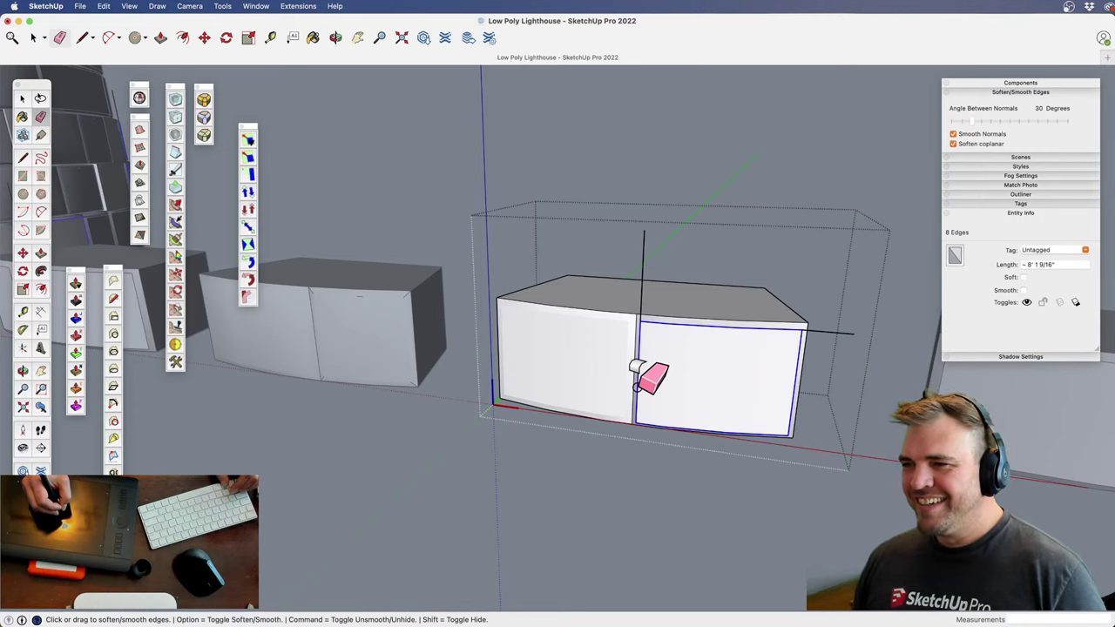
{"action": "middle_click_drag", "start_coordinate": [722, 406], "coordinate": [766, 423]}
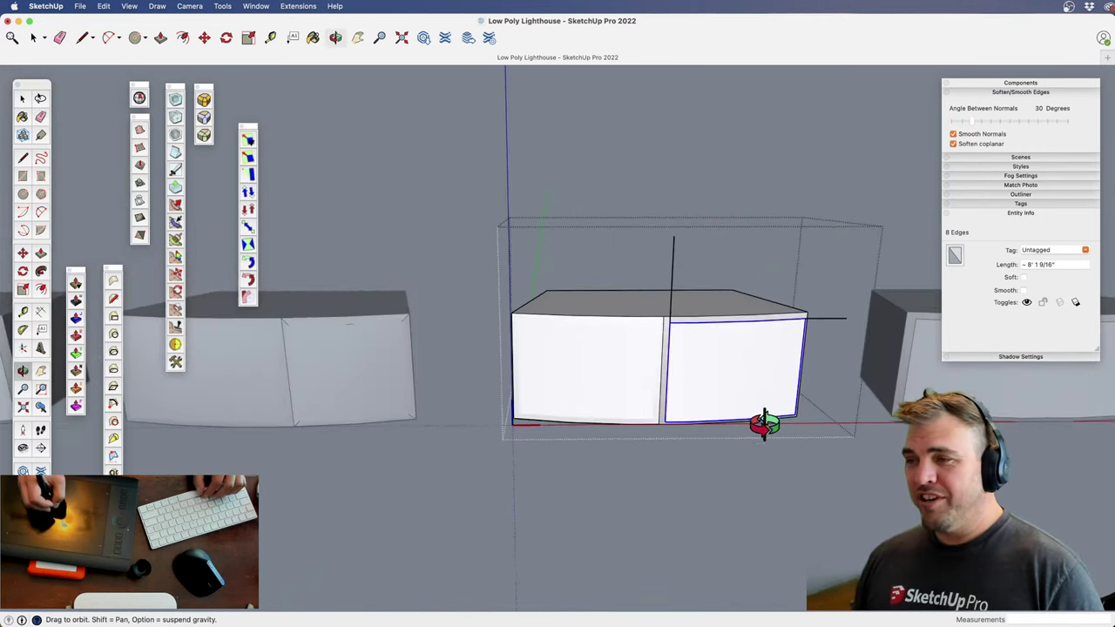
{"action": "scroll", "coordinate": [750, 380], "scroll_direction": "up", "scroll_amount": 3}
{"action": "key", "text": "e"}
{"action": "mouse_move", "coordinate": [756, 411]}
{"action": "left_mouse_down", "text": "alt"}
{"action": "mouse_move", "coordinate": [741, 409]}
{"action": "mouse_move", "coordinate": [768, 414]}
{"action": "left_mouse_up", "text": "alt"}
Remove both helper lines and soften the remaining outer vertical edge of the wider face's inset
{"action": "middle_click_drag", "start_coordinate": [866, 344], "coordinate": [688, 297]}
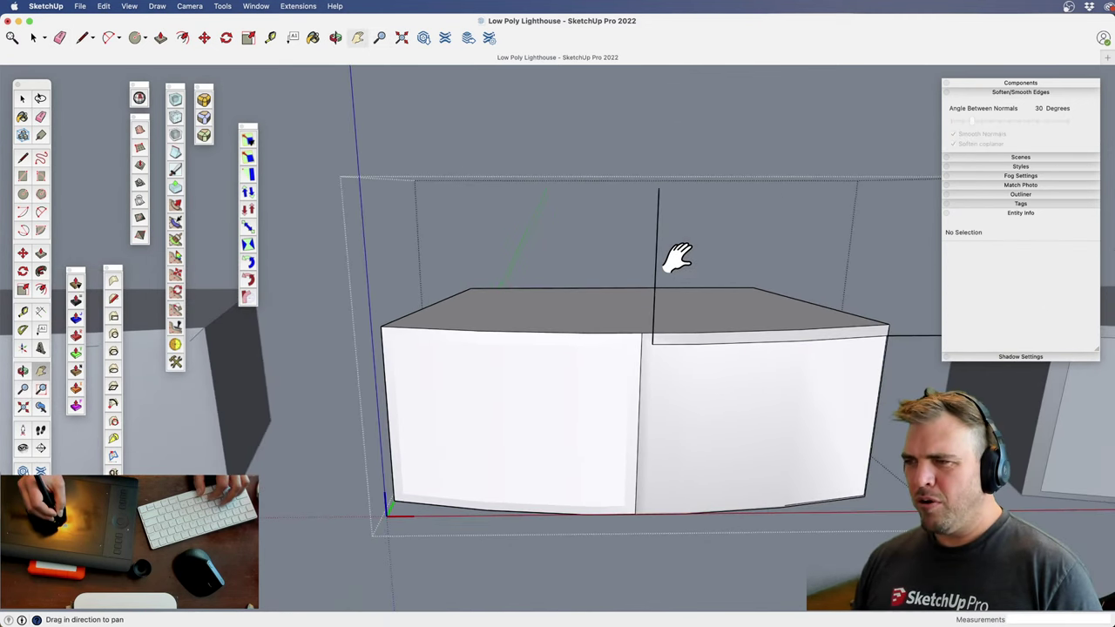
{"action": "mouse_move", "coordinate": [782, 421]}
{"action": "middle_mouse_down", "text": "shift"}
{"action": "mouse_move", "coordinate": [670, 391]}
{"action": "mouse_move", "coordinate": [576, 322]}
{"action": "middle_mouse_up", "text": "shift"}
{"action": "left_click", "coordinate": [745, 323]}
{"action": "middle_click_drag", "start_coordinate": [486, 410], "coordinate": [557, 397]}
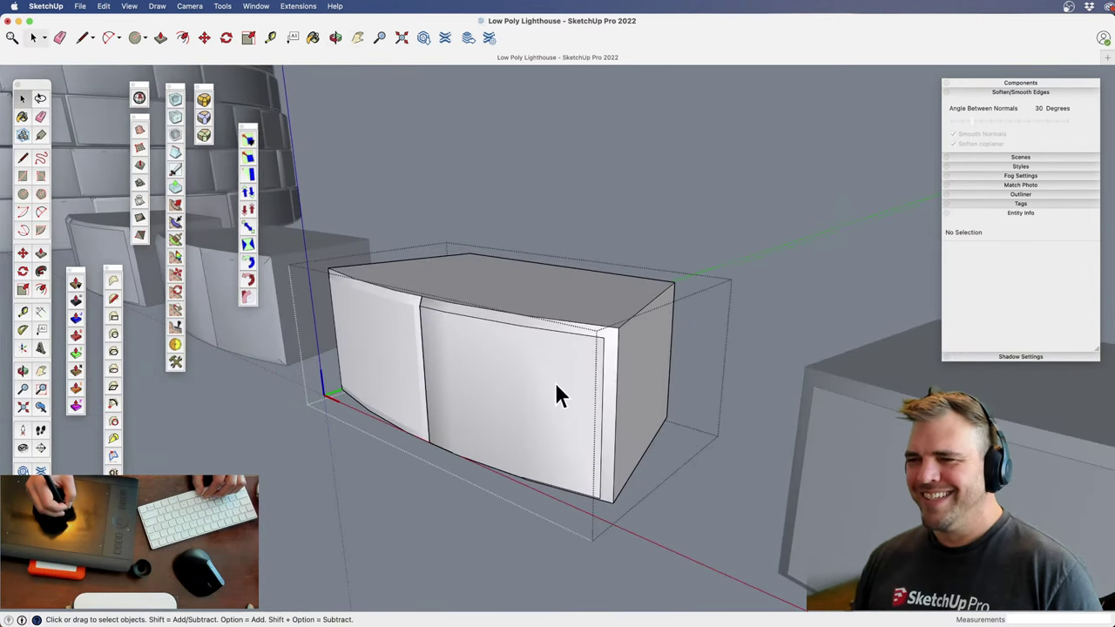
{"action": "key", "text": "e"}
{"action": "left_click", "coordinate": [599, 398], "text": "alt"}
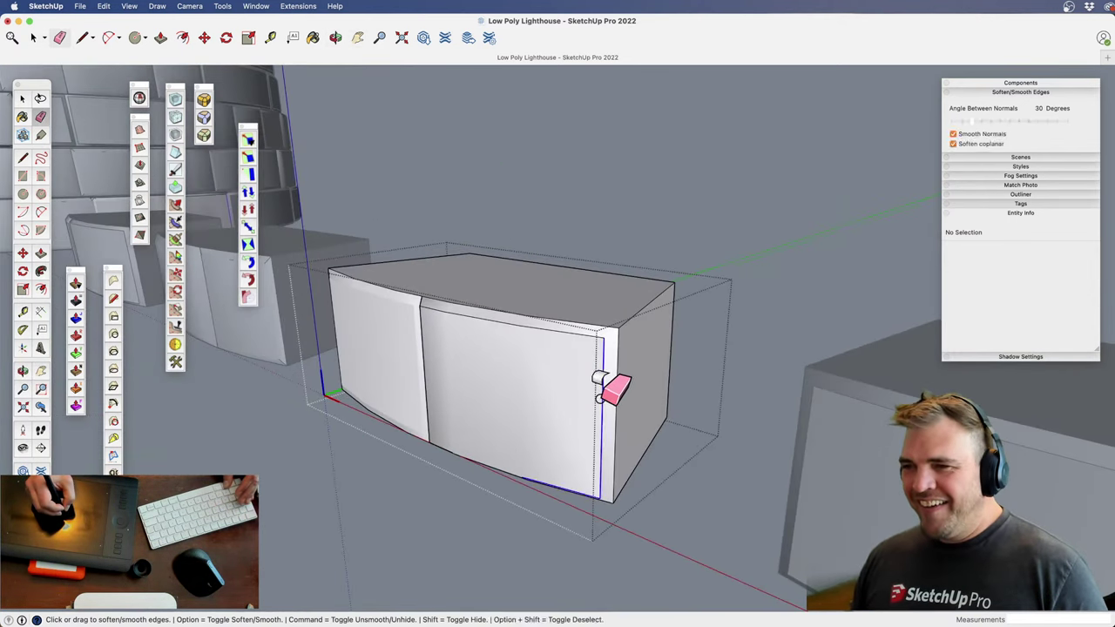
Open the fourth source block for editing and select the inset outline on its single front face
{"action": "scroll", "coordinate": [532, 495], "scroll_direction": "down", "scroll_amount": 8}
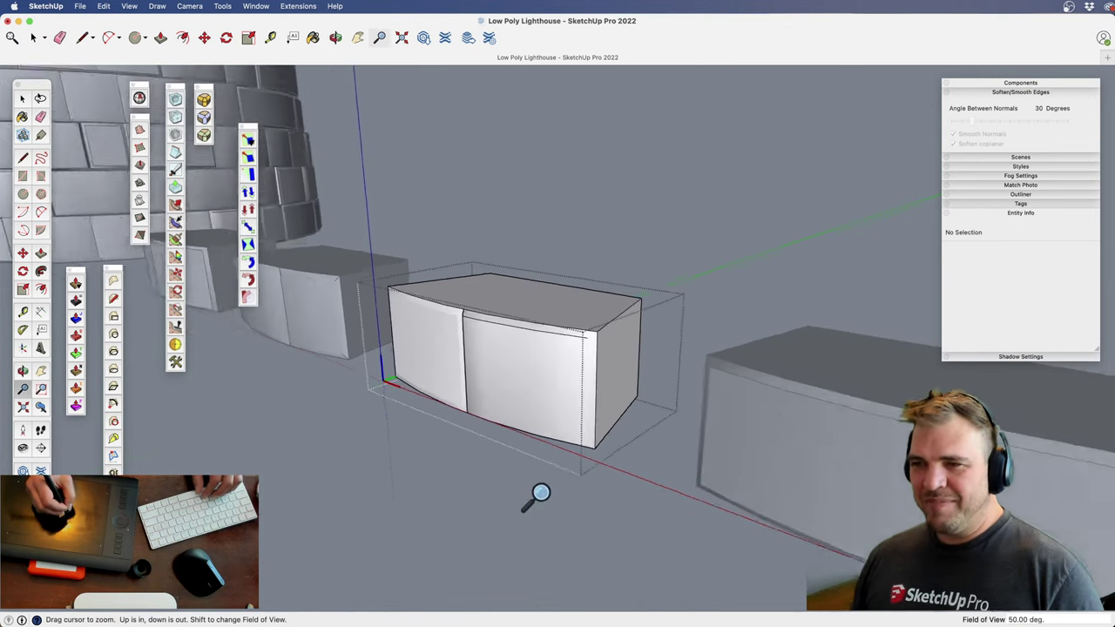
{"action": "key", "text": "space"}
{"action": "scroll", "coordinate": [701, 402], "scroll_direction": "up", "scroll_amount": 5}
{"action": "scroll", "coordinate": [704, 403], "scroll_direction": "up", "scroll_amount": 5}
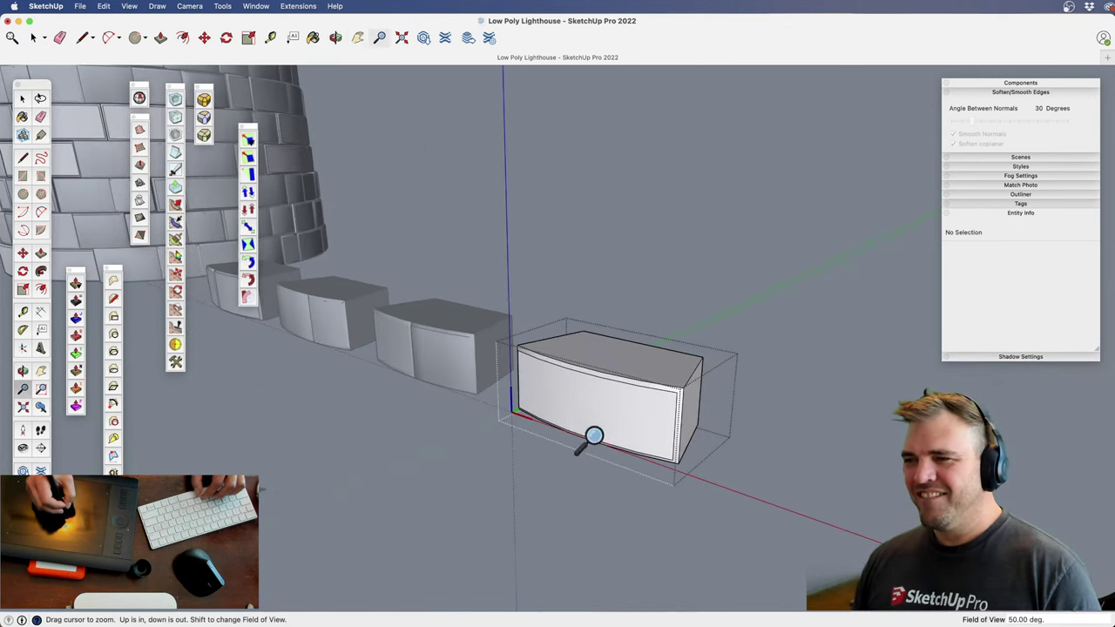
{"action": "left_click", "coordinate": [690, 436]}
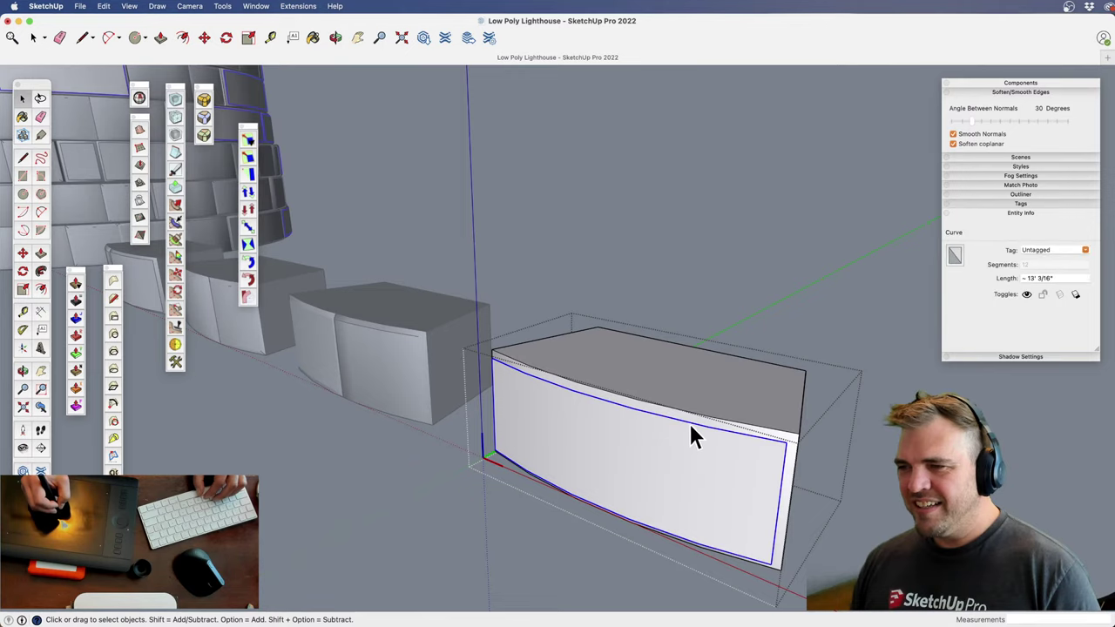
Examine the fourth block's inset outline and its matching blocks in the tower
{"action": "middle_click_drag", "start_coordinate": [688, 421], "coordinate": [622, 393]}
{"action": "key", "text": "z"}
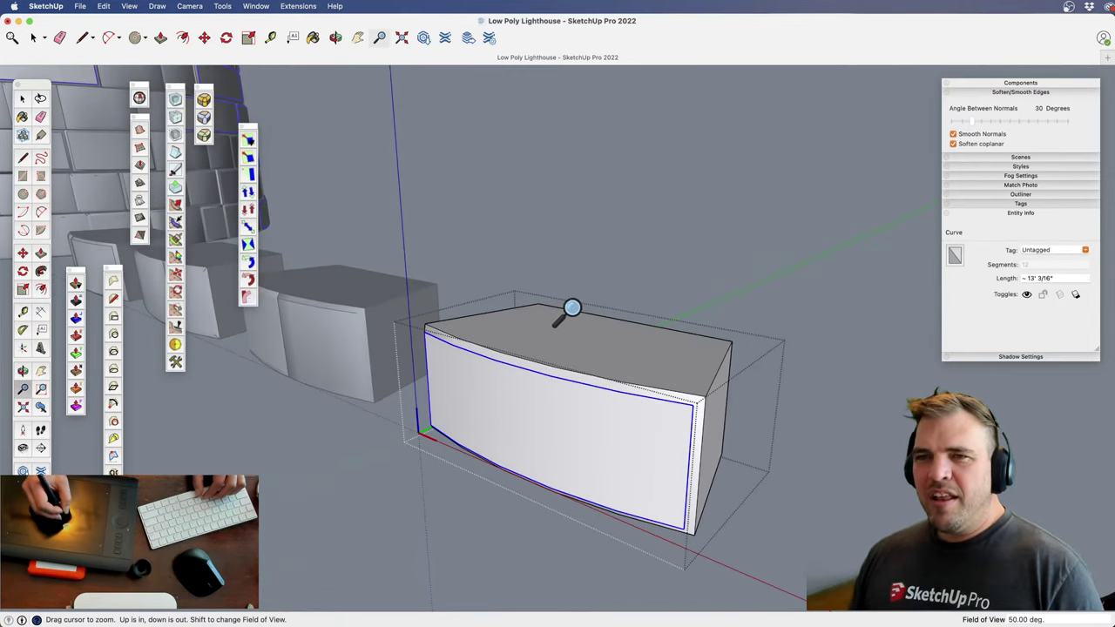
{"action": "left_click_drag", "start_coordinate": [570, 308], "coordinate": [410, 334]}
{"action": "middle_click_drag", "start_coordinate": [405, 333], "coordinate": [654, 391], "text": "shift"}
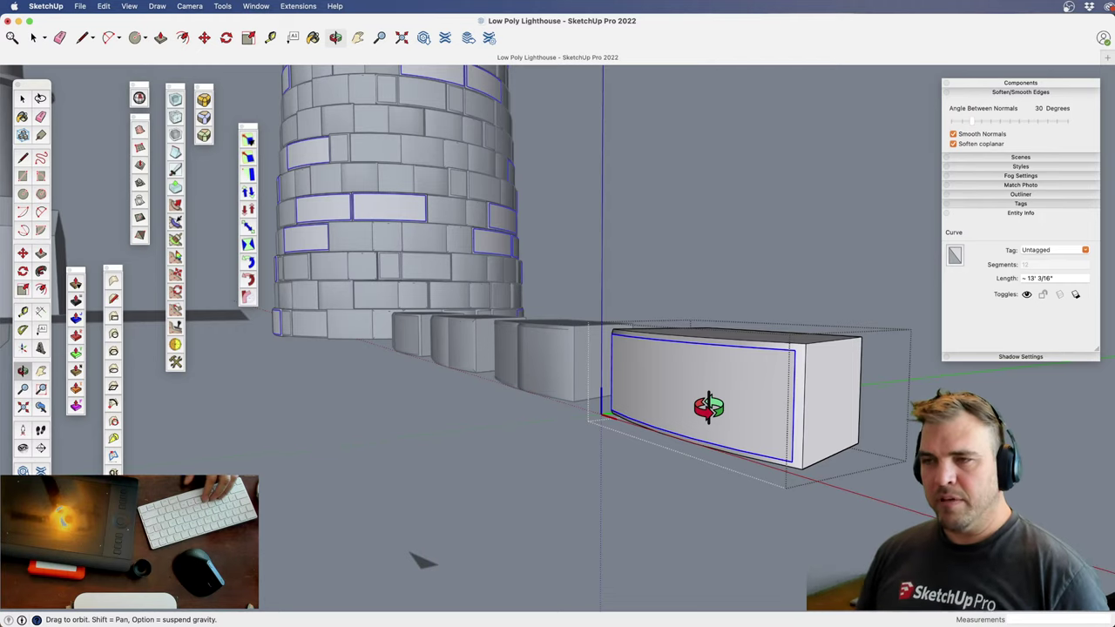
{"action": "left_click_drag", "start_coordinate": [781, 421], "coordinate": [691, 428]}
{"action": "key", "text": "z"}
{"action": "key", "text": "h"}
{"action": "left_click_drag", "start_coordinate": [691, 429], "coordinate": [555, 382]}
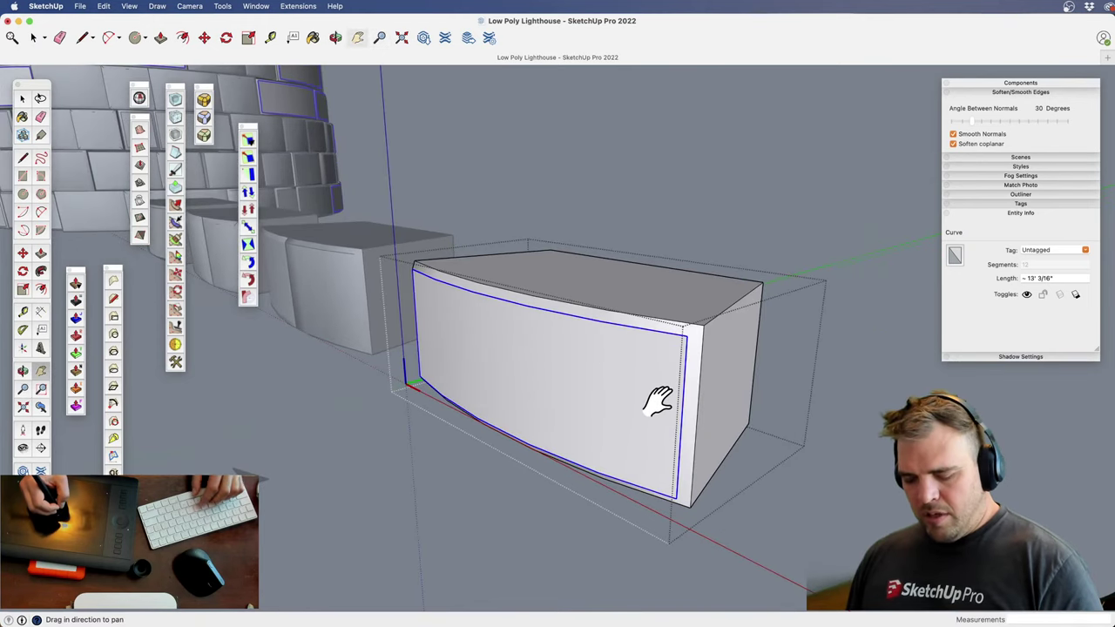
Draw two helper lines outward from the top corners of the fourth block's inset outline, one at each end
{"action": "key", "text": "l"}
{"action": "left_click", "coordinate": [686, 336]}
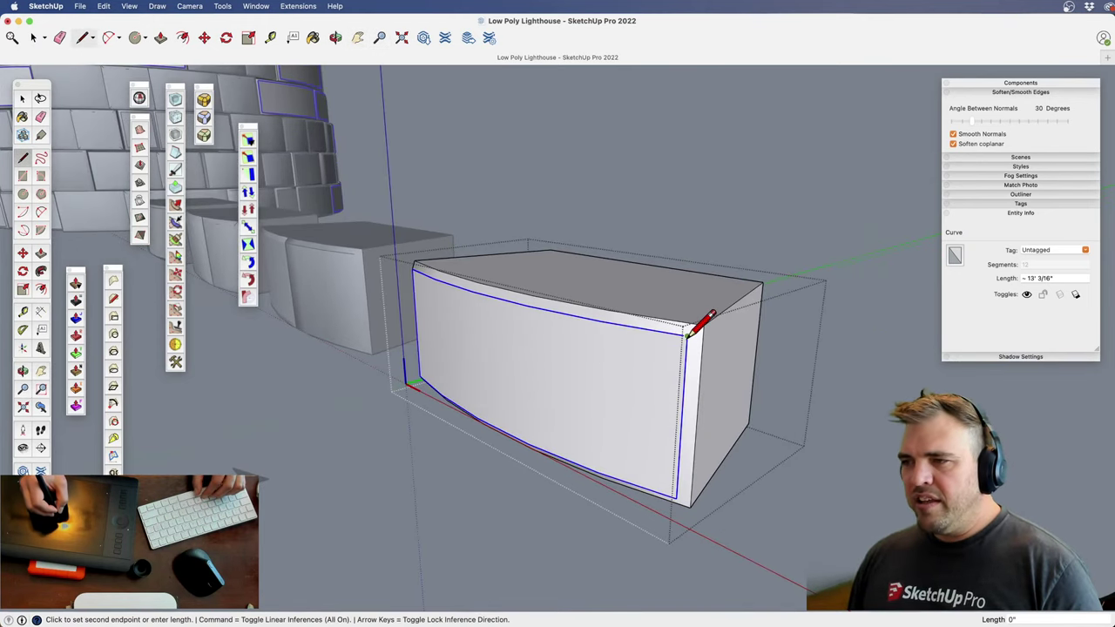
{"action": "mouse_move", "coordinate": [530, 366]}
{"action": "middle_mouse_down"}
{"action": "mouse_move", "coordinate": [593, 381]}
{"action": "mouse_move", "coordinate": [641, 343]}
{"action": "mouse_move", "coordinate": [722, 460]}
{"action": "mouse_move", "coordinate": [729, 436]}
{"action": "middle_mouse_up"}
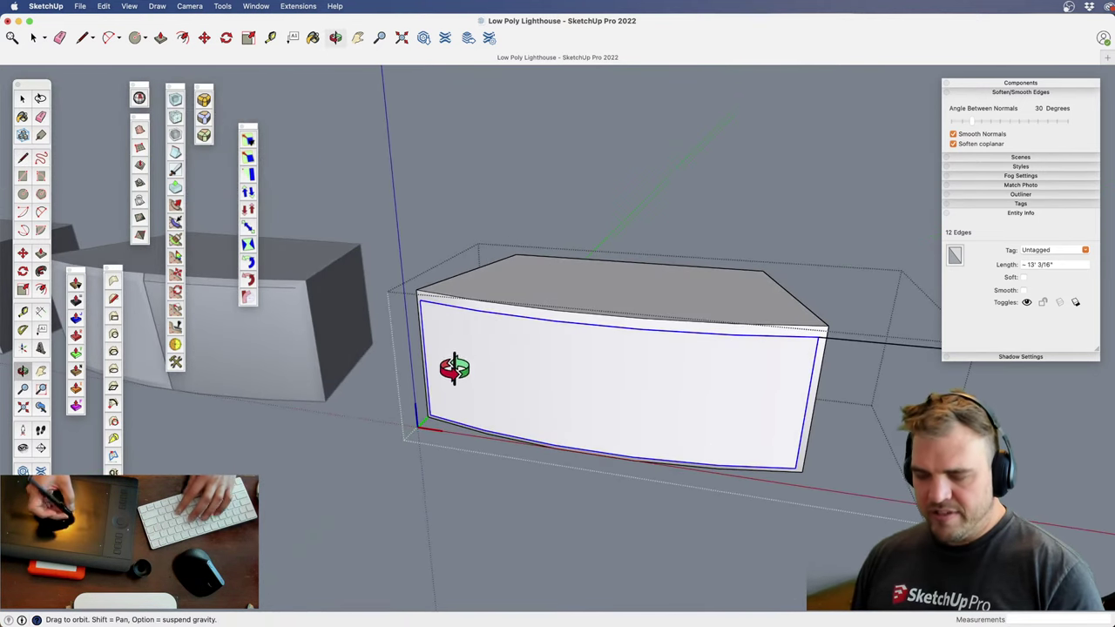
{"action": "left_click", "coordinate": [419, 299]}
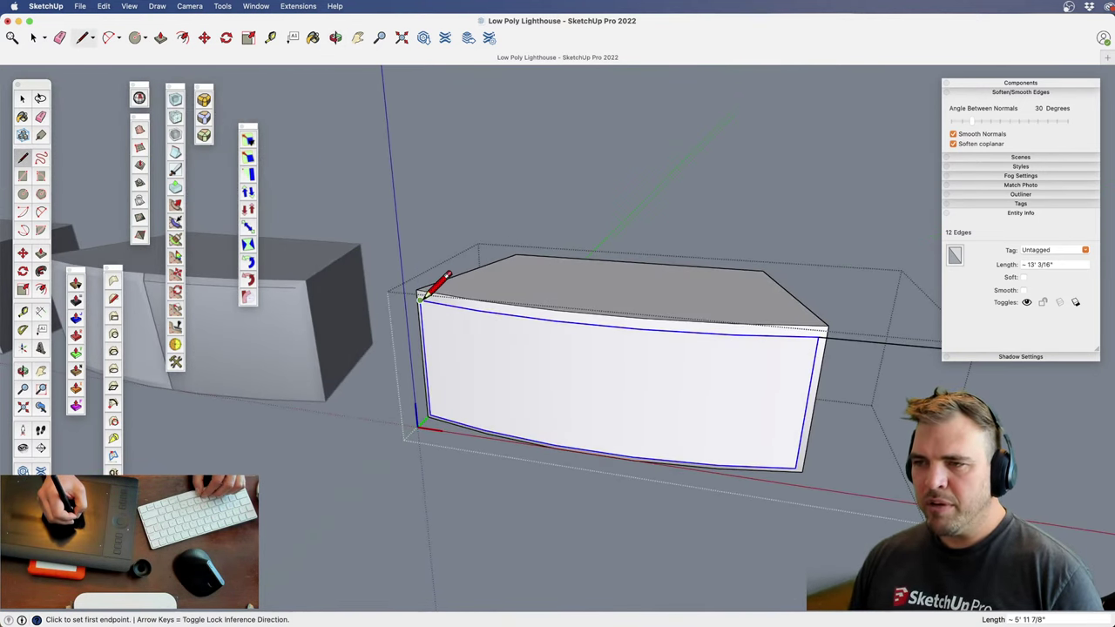
{"action": "left_click", "coordinate": [420, 296]}
{"action": "left_click", "coordinate": [416, 231]}
{"action": "key", "text": "space"}
{"action": "key", "text": "e"}
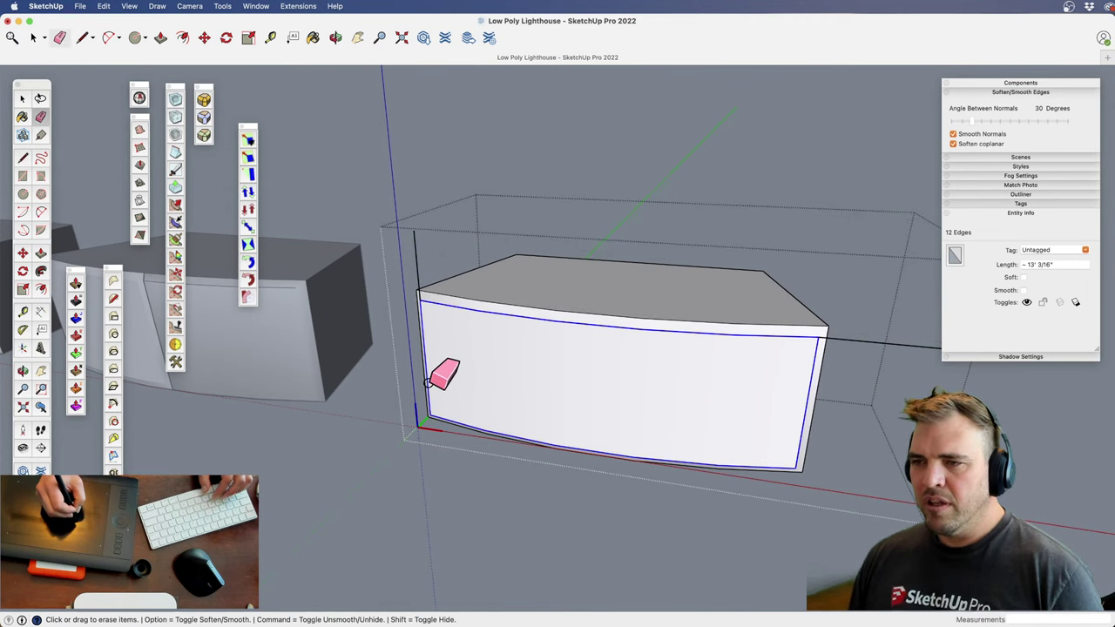
Hide inset outline edges on the fourth block with the Eraser, erase the upright helper line and close the block
{"action": "left_click", "coordinate": [462, 422], "text": "shift"}
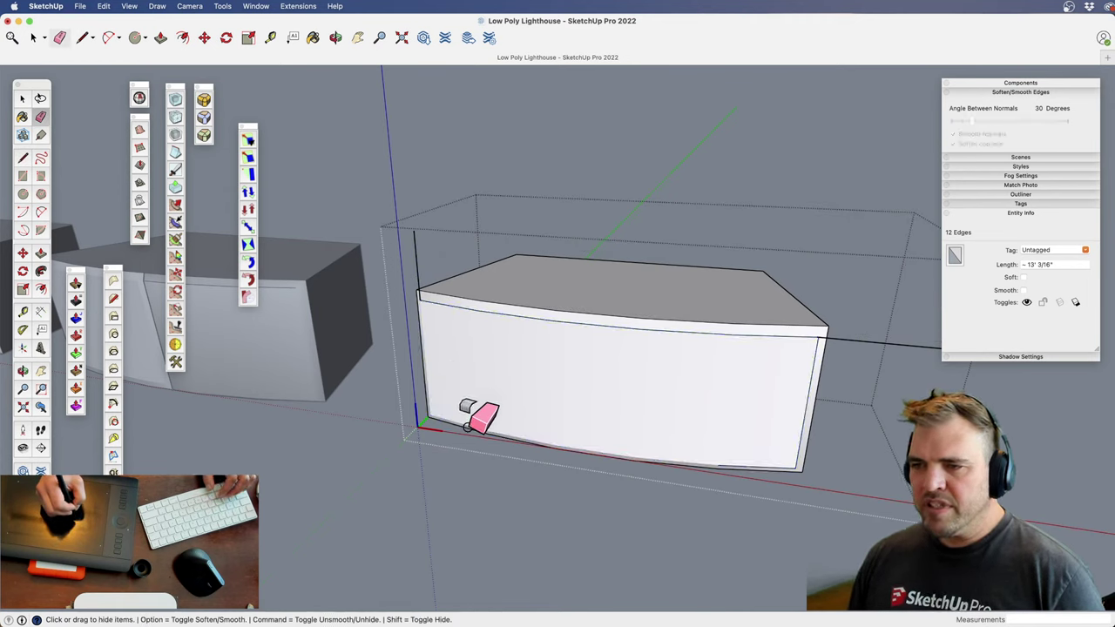
{"action": "left_click", "coordinate": [414, 246]}
{"action": "key", "text": "z"}
{"action": "left_click_drag", "start_coordinate": [661, 238], "coordinate": [570, 432]}
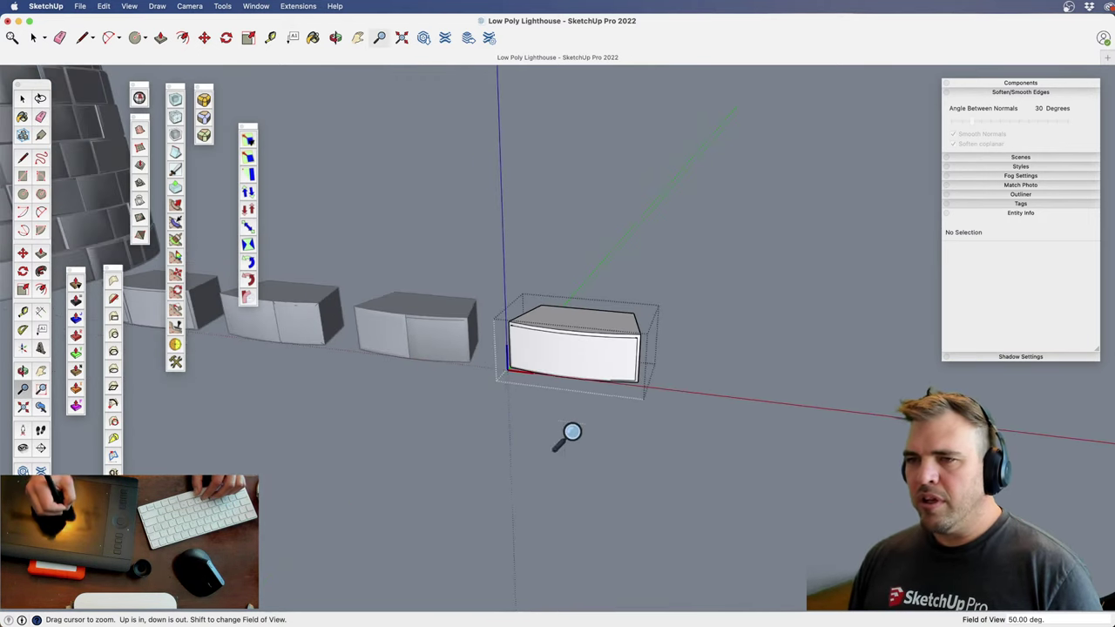
{"action": "middle_click_drag", "start_coordinate": [569, 433], "coordinate": [459, 359]}
{"action": "left_click_drag", "start_coordinate": [418, 148], "coordinate": [522, 348]}
{"action": "key", "text": "space"}
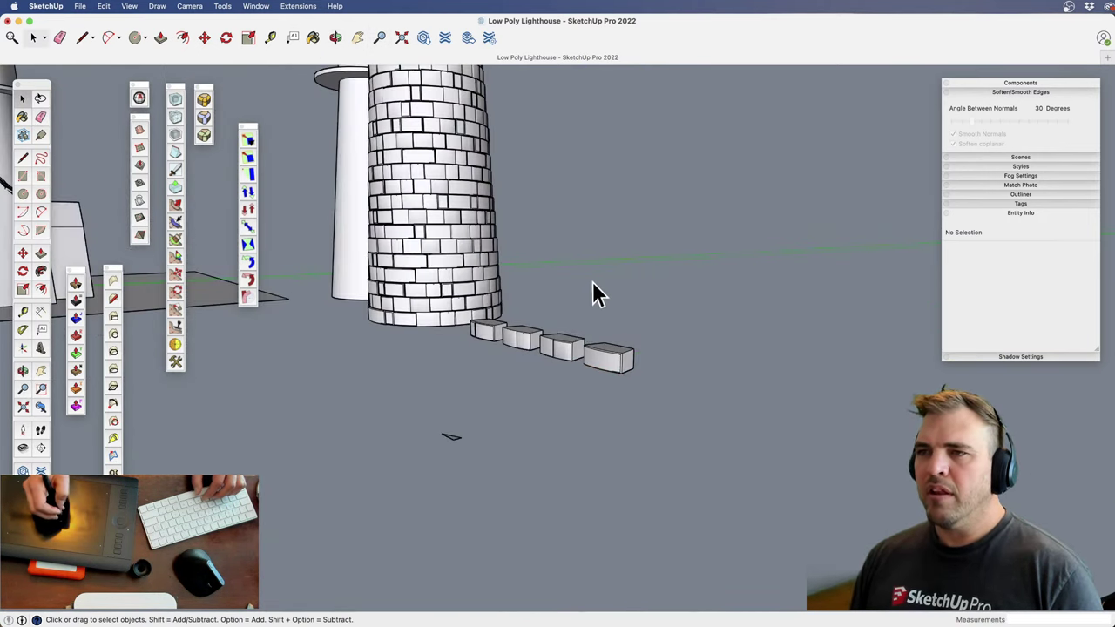
Open the two-faced source block nearest the brick tower for editing
{"action": "middle_click_drag", "start_coordinate": [592, 293], "coordinate": [450, 349]}
{"action": "key", "text": "z"}
{"action": "left_click_drag", "start_coordinate": [531, 399], "coordinate": [532, 266]}
{"action": "middle_click_drag", "start_coordinate": [497, 534], "coordinate": [597, 387], "text": "shift"}
{"action": "scroll", "coordinate": [598, 390], "scroll_direction": "up", "scroll_amount": 5}
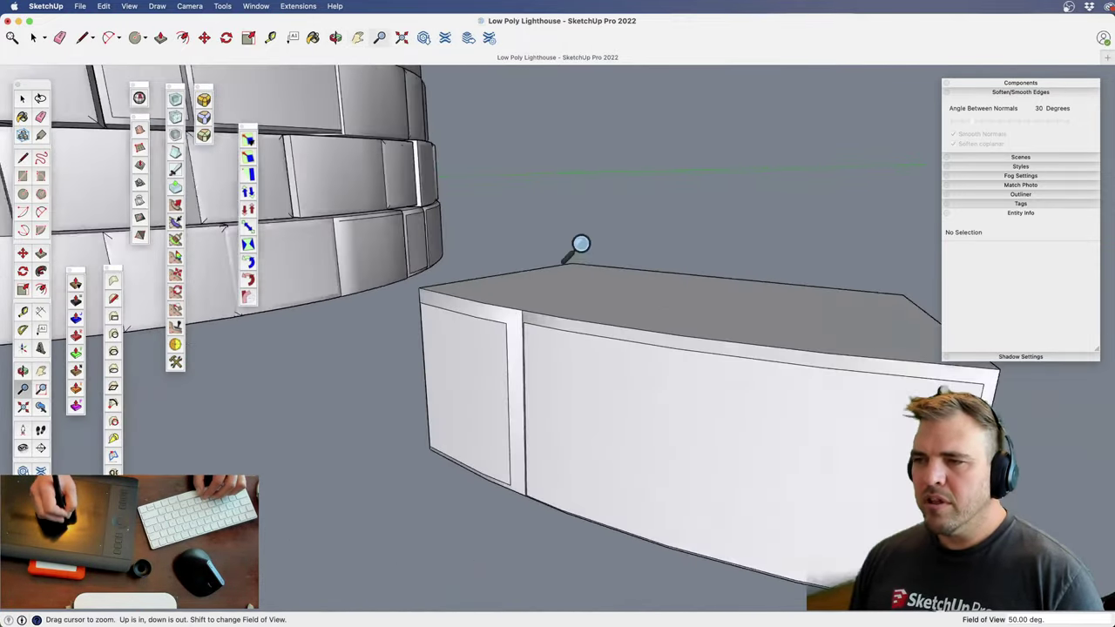
{"action": "middle_click_drag", "start_coordinate": [580, 243], "coordinate": [508, 366]}
{"action": "key", "text": "space"}
{"action": "double_click", "coordinate": [521, 350]}
{"action": "triple_click", "coordinate": [521, 350]}
Soften the inset outline on the block's wider front face with the Eraser
{"action": "key", "text": "z"}
{"action": "left_click_drag", "start_coordinate": [521, 350], "coordinate": [517, 477]}
{"action": "middle_click_drag", "start_coordinate": [517, 461], "coordinate": [483, 438]}
{"action": "key", "text": "e"}
{"action": "mouse_move", "coordinate": [605, 344]}
{"action": "left_mouse_down", "text": "alt"}
{"action": "mouse_move", "coordinate": [580, 377]}
{"action": "mouse_move", "coordinate": [605, 398]}
{"action": "mouse_move", "coordinate": [667, 401]}
{"action": "left_mouse_up", "text": "alt"}
{"action": "key", "text": "o"}
Draw helper lines from the upper outer and lower inner corners of the narrow face's inset outline
{"action": "key", "text": "l"}
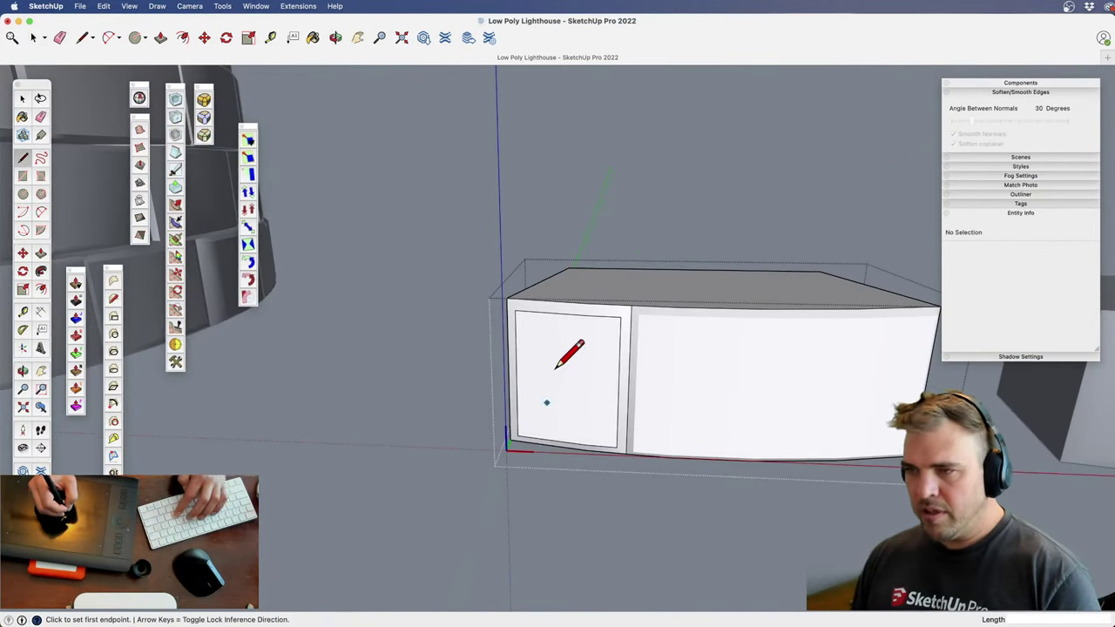
{"action": "left_click", "coordinate": [510, 304]}
{"action": "left_click", "coordinate": [449, 320]}
{"action": "key", "text": "space"}
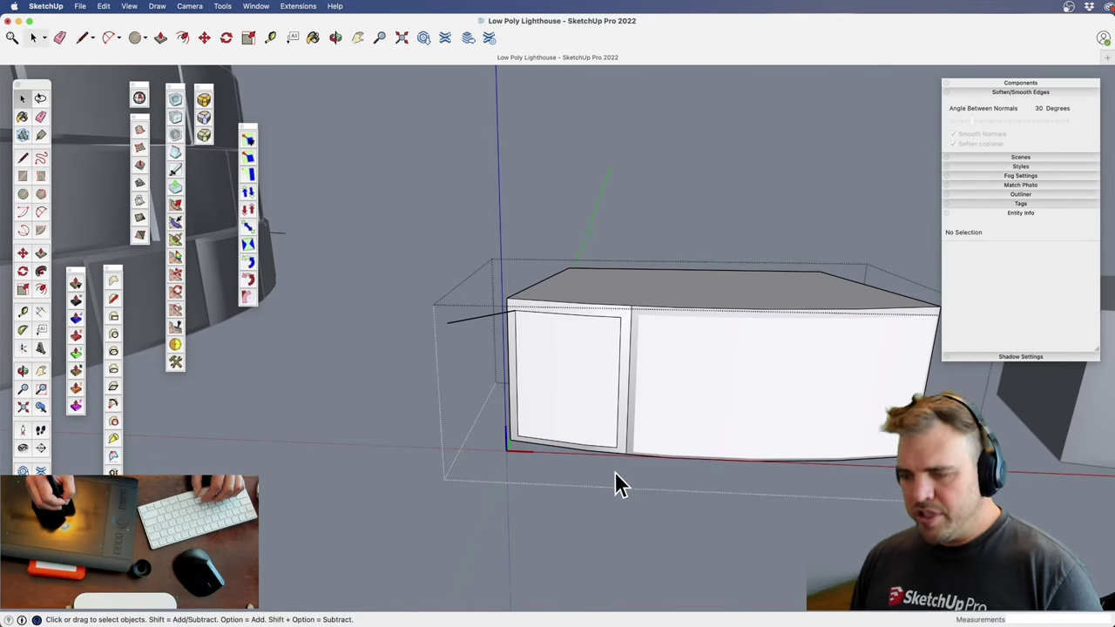
{"action": "key", "text": "l"}
{"action": "left_click", "coordinate": [616, 447]}
{"action": "key", "text": "space"}
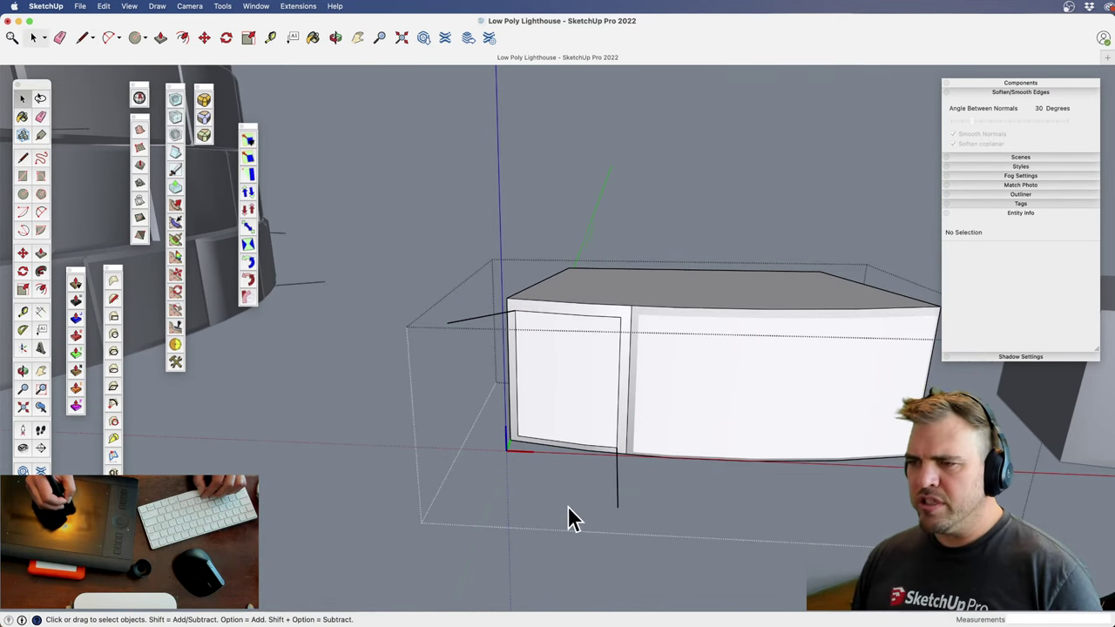
{"action": "middle_click_drag", "start_coordinate": [566, 517], "coordinate": [499, 392]}
Soften the side and top edges of the narrow face's inset and erase both helper lines
{"action": "key", "text": "e"}
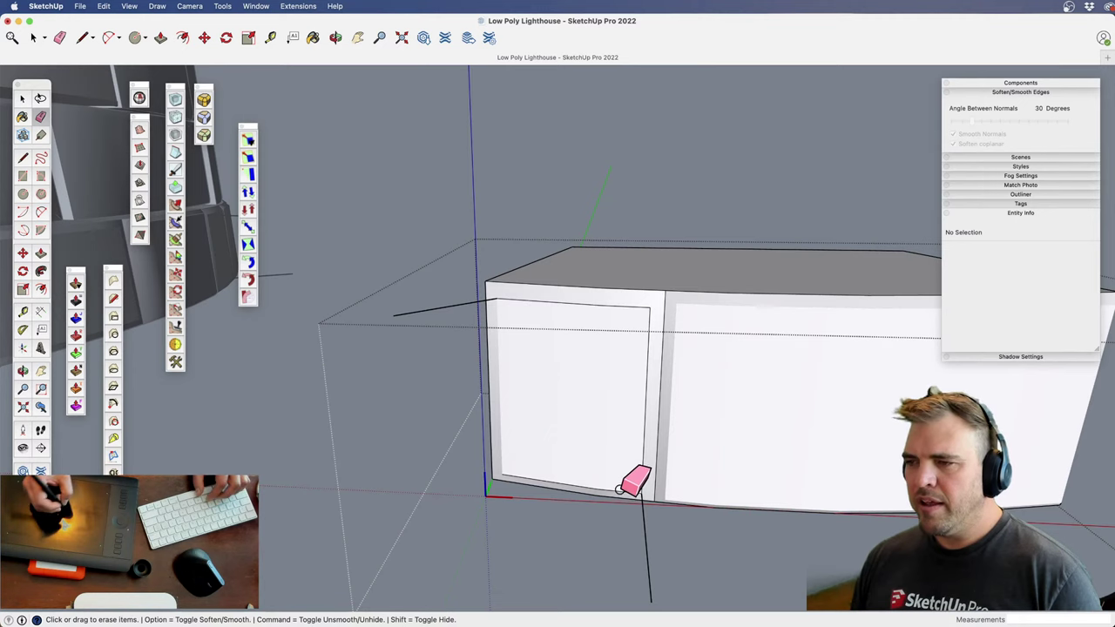
{"action": "left_click", "coordinate": [499, 454], "text": "alt"}
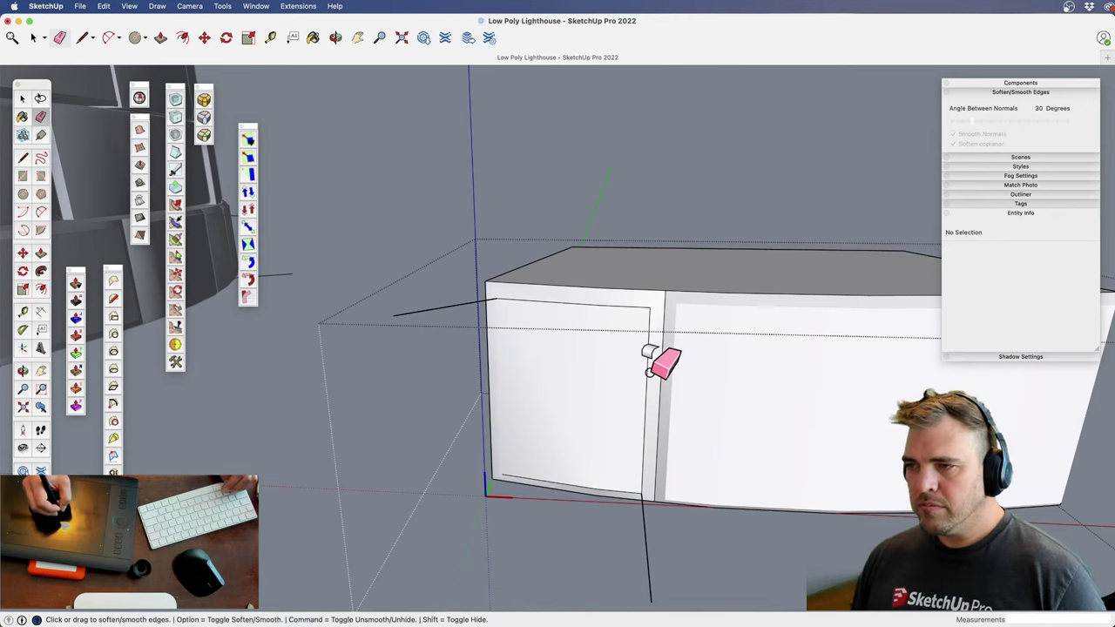
{"action": "left_click_drag", "start_coordinate": [645, 372], "coordinate": [638, 383], "text": "alt"}
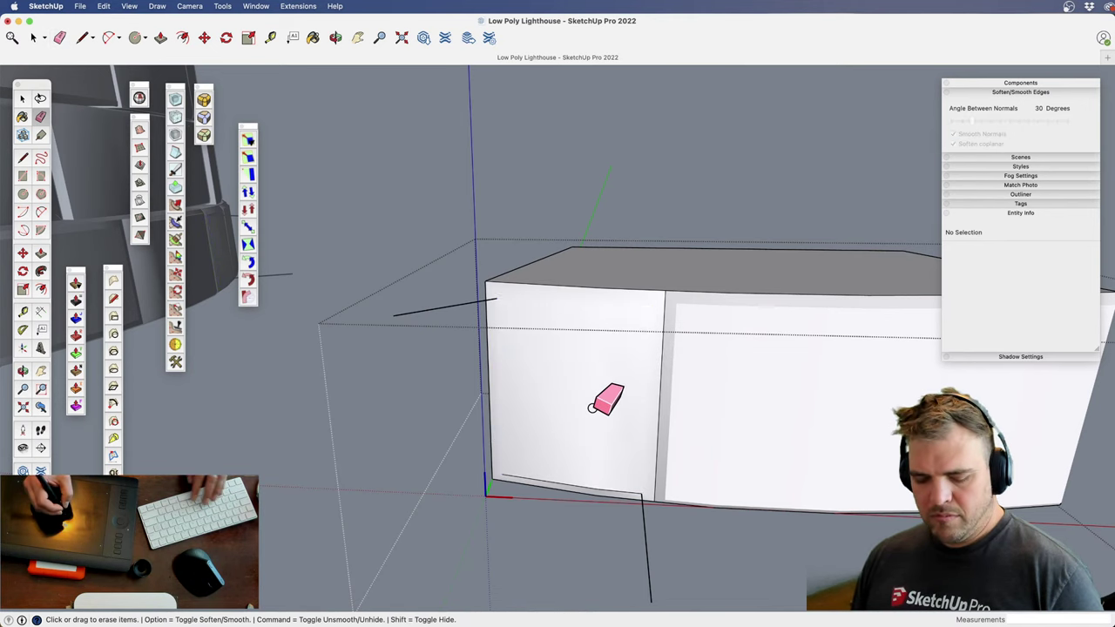
{"action": "left_click", "coordinate": [458, 308]}
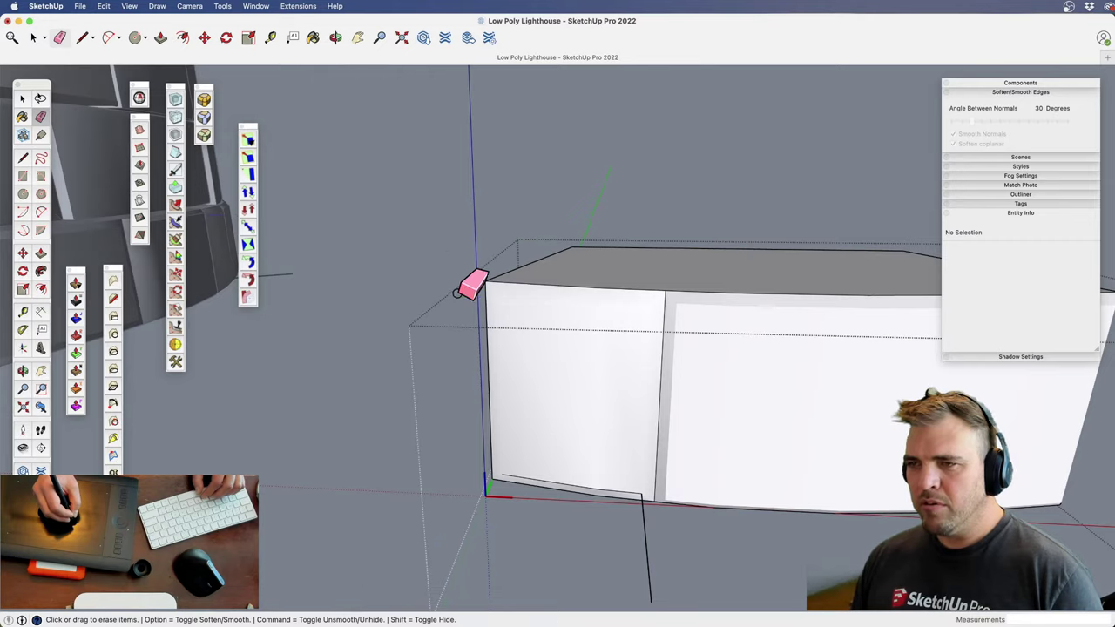
{"action": "key", "text": "space"}
Close the source block and group all of the brick tower's block components together
{"action": "scroll", "coordinate": [589, 294], "scroll_direction": "down", "scroll_amount": 5}
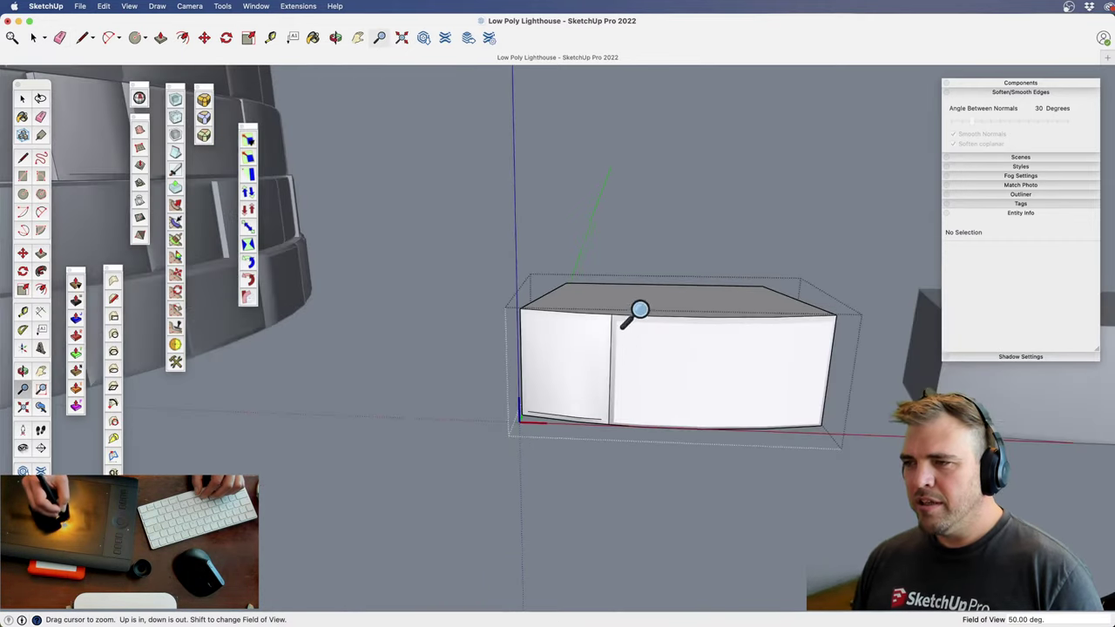
{"action": "scroll", "coordinate": [602, 306], "scroll_direction": "down", "scroll_amount": 6}
{"action": "middle_click_drag", "start_coordinate": [604, 461], "coordinate": [303, 222]}
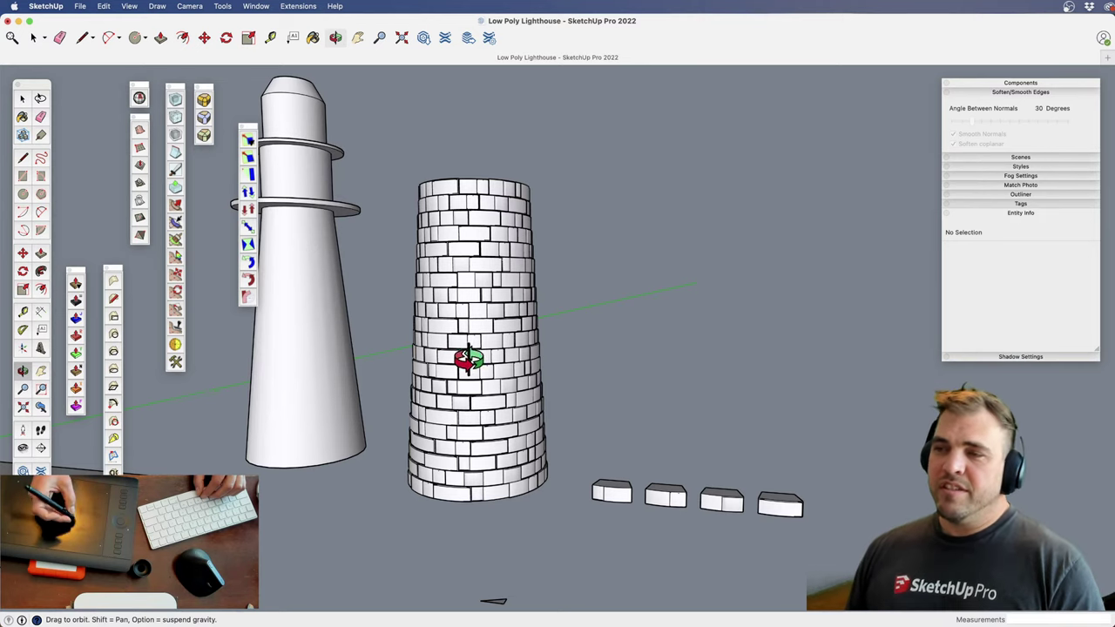
{"action": "middle_click_drag", "start_coordinate": [506, 377], "coordinate": [568, 450]}
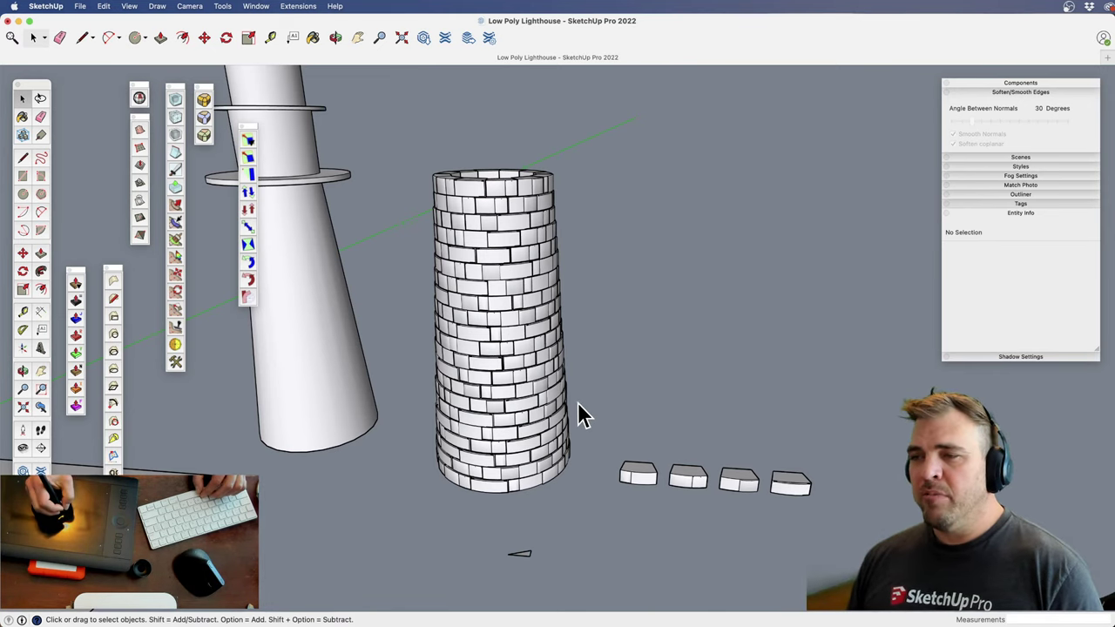
{"action": "middle_click_drag", "start_coordinate": [529, 345], "coordinate": [527, 233]}
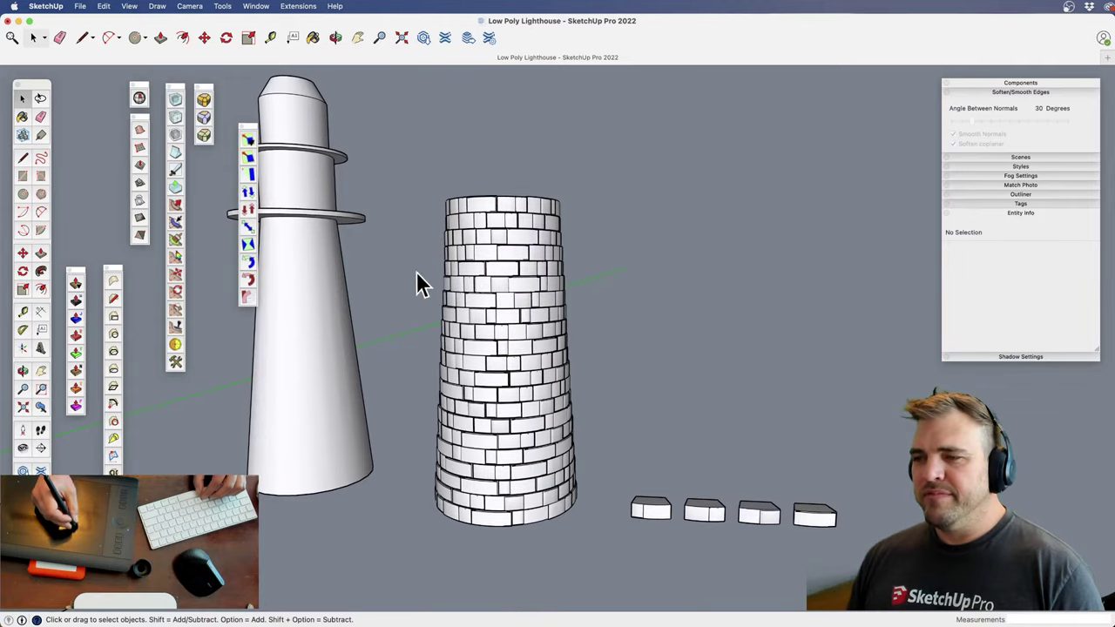
{"action": "left_click", "coordinate": [552, 404]}
{"action": "middle_click_drag", "start_coordinate": [552, 404], "coordinate": [451, 313]}
{"action": "middle_click_drag", "start_coordinate": [410, 386], "coordinate": [644, 403], "text": "shift"}
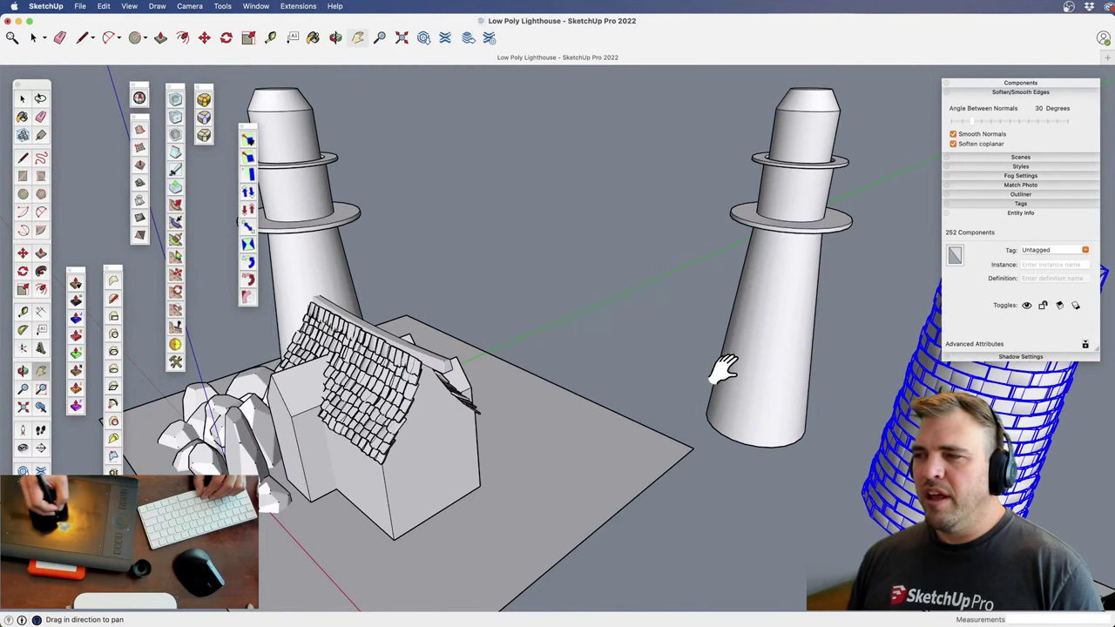
{"action": "middle_click_drag", "start_coordinate": [723, 370], "coordinate": [523, 211], "text": "shift"}
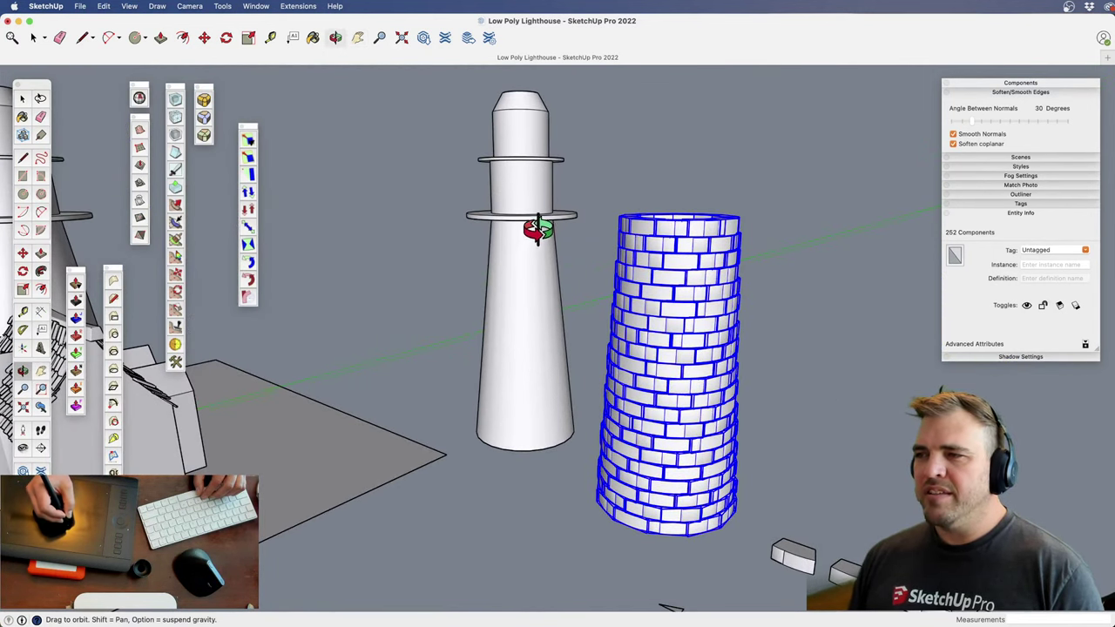
{"action": "mouse_move", "coordinate": [671, 288]}
{"action": "middle_mouse_down"}
{"action": "mouse_move", "coordinate": [692, 323]}
{"action": "mouse_move", "coordinate": [661, 279]}
{"action": "middle_mouse_up"}
{"action": "middle_click_drag", "start_coordinate": [542, 318], "coordinate": [609, 353], "text": "shift"}
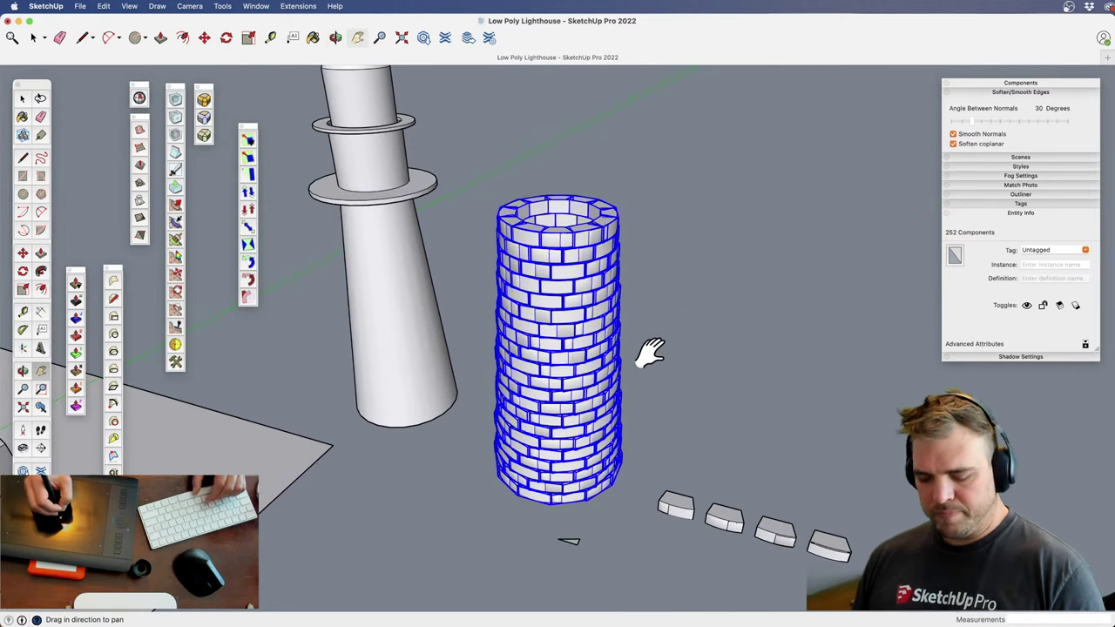
{"action": "key", "text": "g"}
Move the brick tower group onto the plain lighthouse standing beside the house
{"action": "middle_click_drag", "start_coordinate": [585, 391], "coordinate": [648, 514], "text": "shift"}
{"action": "key", "text": "z"}
{"action": "scroll", "coordinate": [629, 407], "scroll_direction": "down", "scroll_amount": 5}
{"action": "key", "text": "m"}
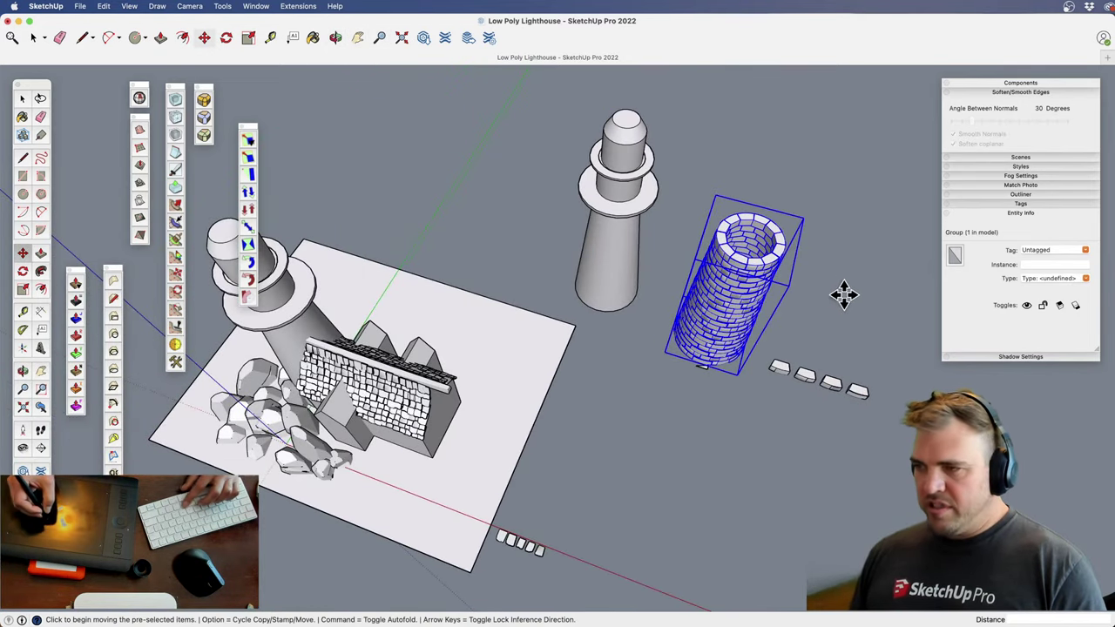
{"action": "left_click", "coordinate": [840, 294]}
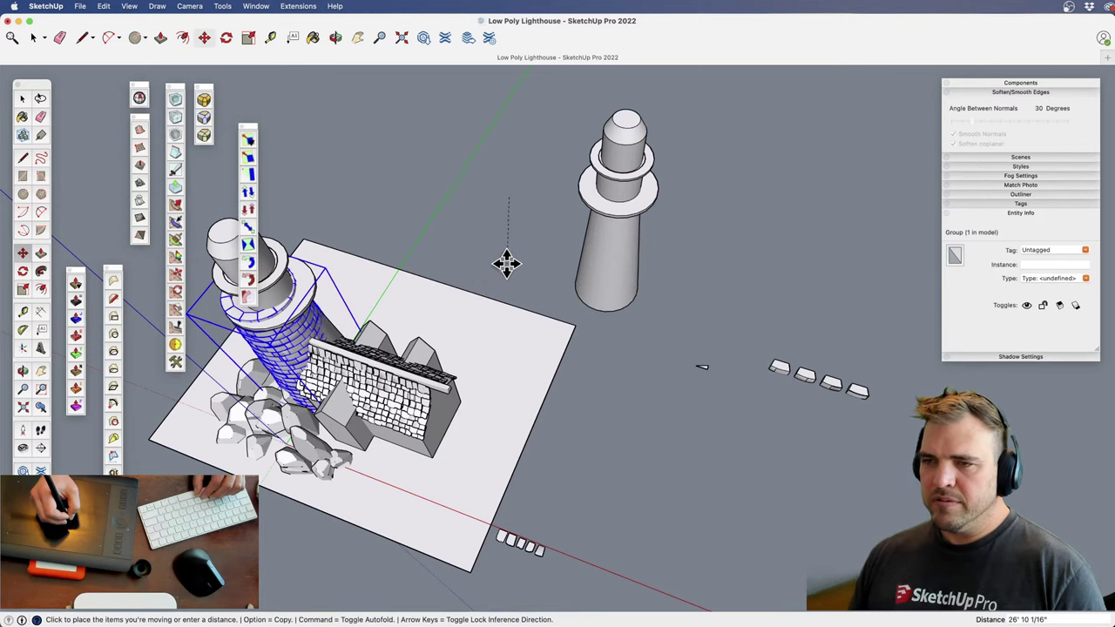
Adjust the brick tower group's position around the plain lighthouse's shaft, with a final move of about 1' 4"
{"action": "middle_click_drag", "start_coordinate": [446, 301], "coordinate": [649, 187]}
{"action": "middle_click_drag", "start_coordinate": [600, 441], "coordinate": [478, 445]}
{"action": "key", "text": "z"}
{"action": "left_click_drag", "start_coordinate": [479, 445], "coordinate": [487, 408]}
{"action": "key", "text": "h"}
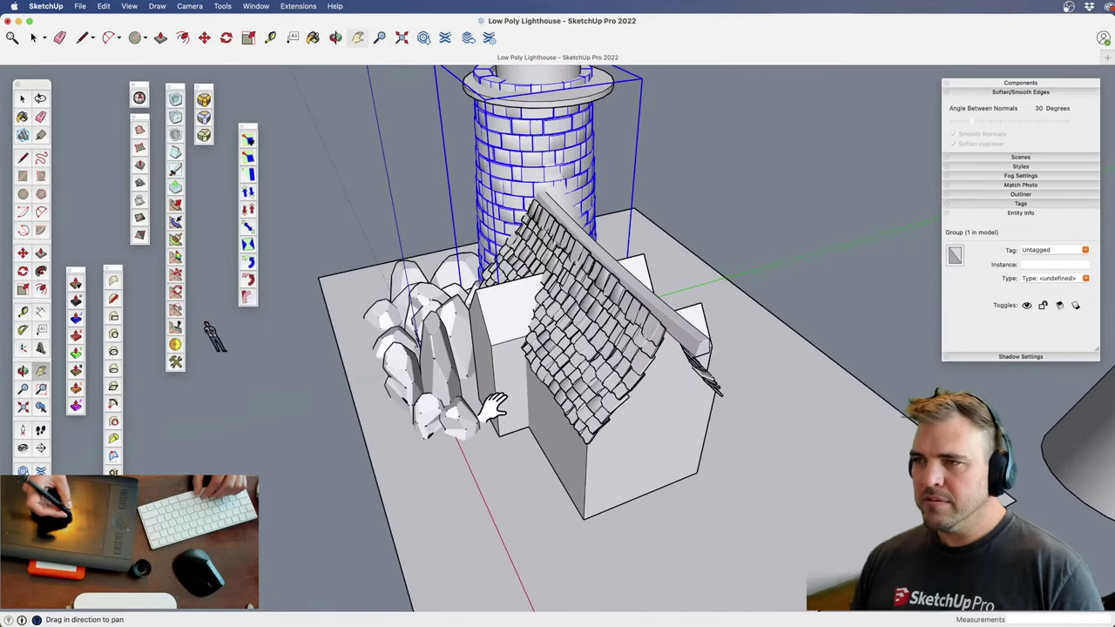
{"action": "left_click_drag", "start_coordinate": [566, 502], "coordinate": [518, 491]}
{"action": "key", "text": "o"}
{"action": "left_click_drag", "start_coordinate": [583, 475], "coordinate": [517, 458]}
{"action": "key", "text": "m"}
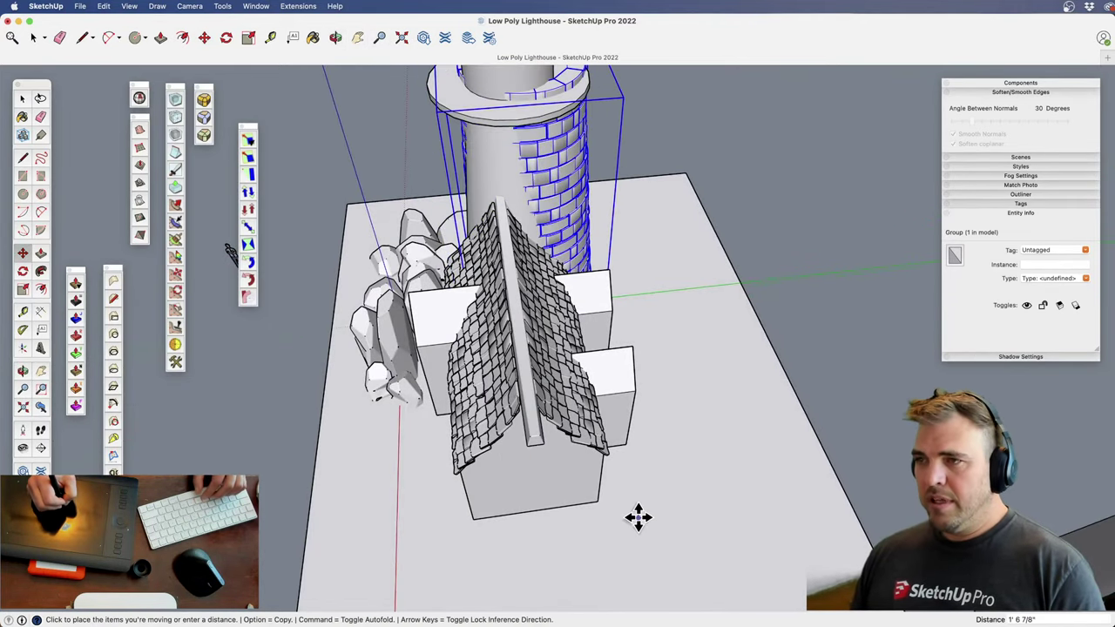
{"action": "middle_click_drag", "start_coordinate": [629, 520], "coordinate": [423, 421]}
{"action": "middle_click_drag", "start_coordinate": [625, 401], "coordinate": [642, 428]}
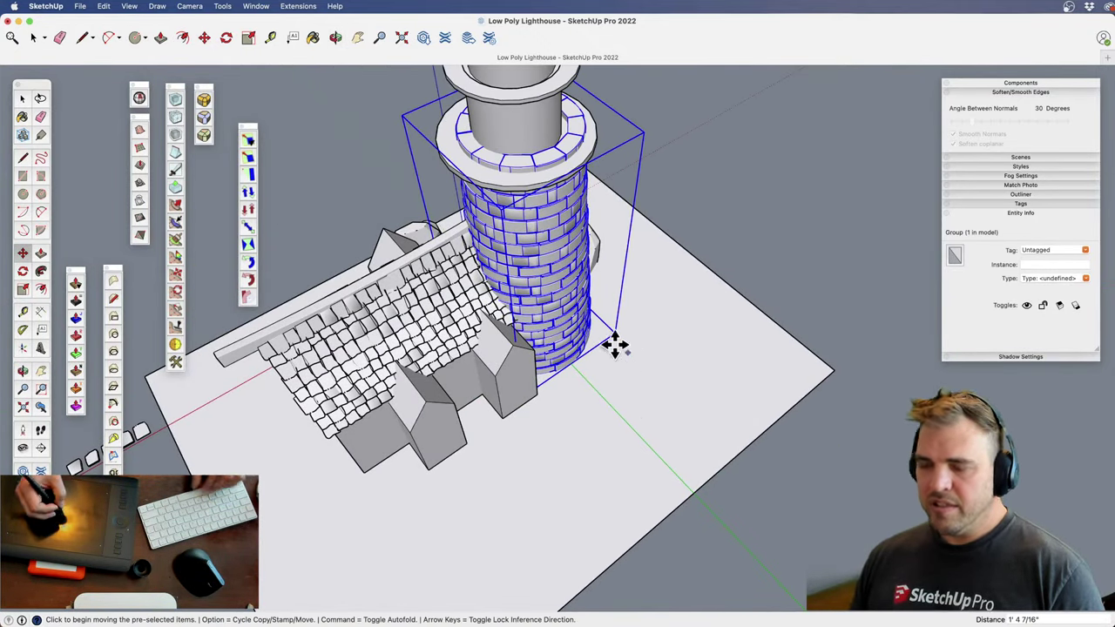
Open the plain lighthouse's group for editing and delete the plain lighthouse body inside the brick tower
{"action": "middle_click_drag", "start_coordinate": [461, 392], "coordinate": [525, 249]}
{"action": "key", "text": "space"}
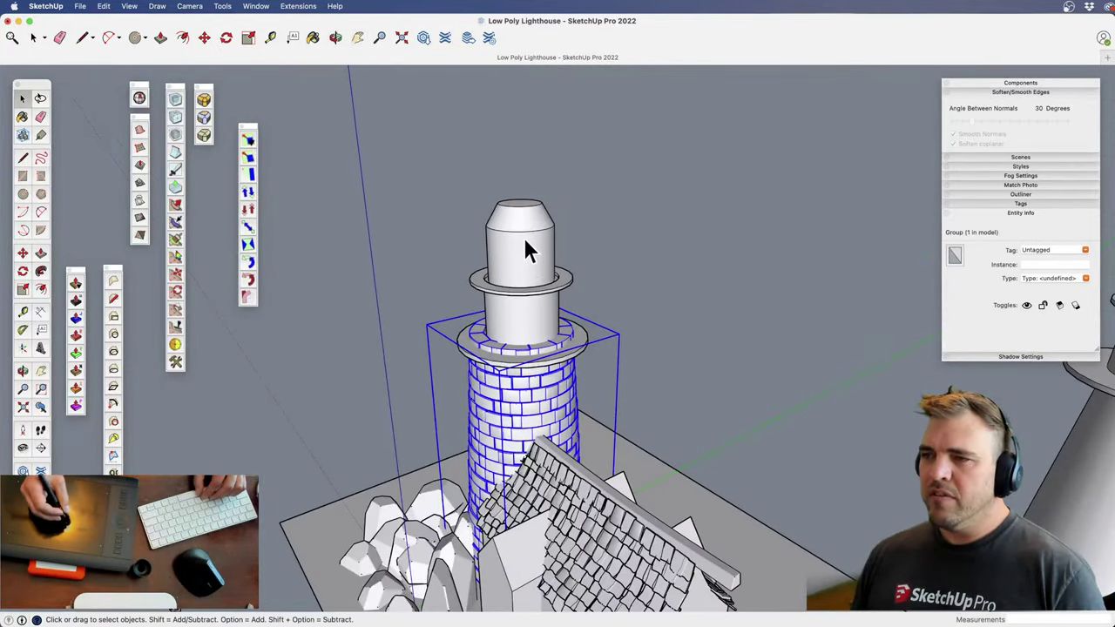
{"action": "left_click", "coordinate": [557, 344]}
{"action": "double_click", "coordinate": [532, 315]}
{"action": "double_click", "coordinate": [532, 320]}
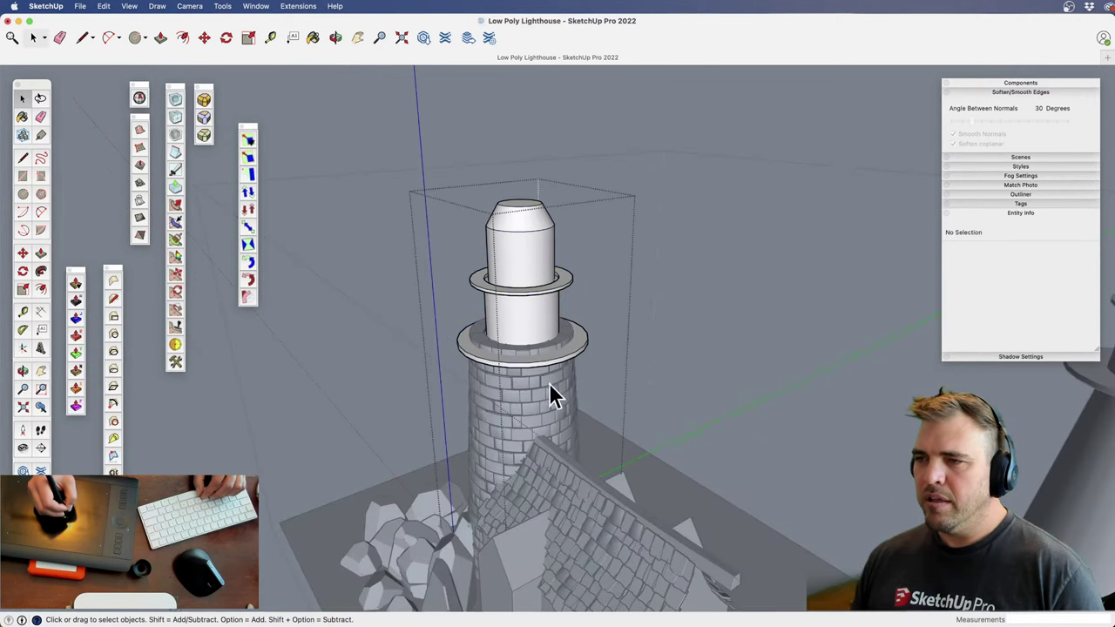
{"action": "middle_click_drag", "start_coordinate": [549, 384], "coordinate": [601, 321]}
{"action": "left_click", "coordinate": [625, 258]}
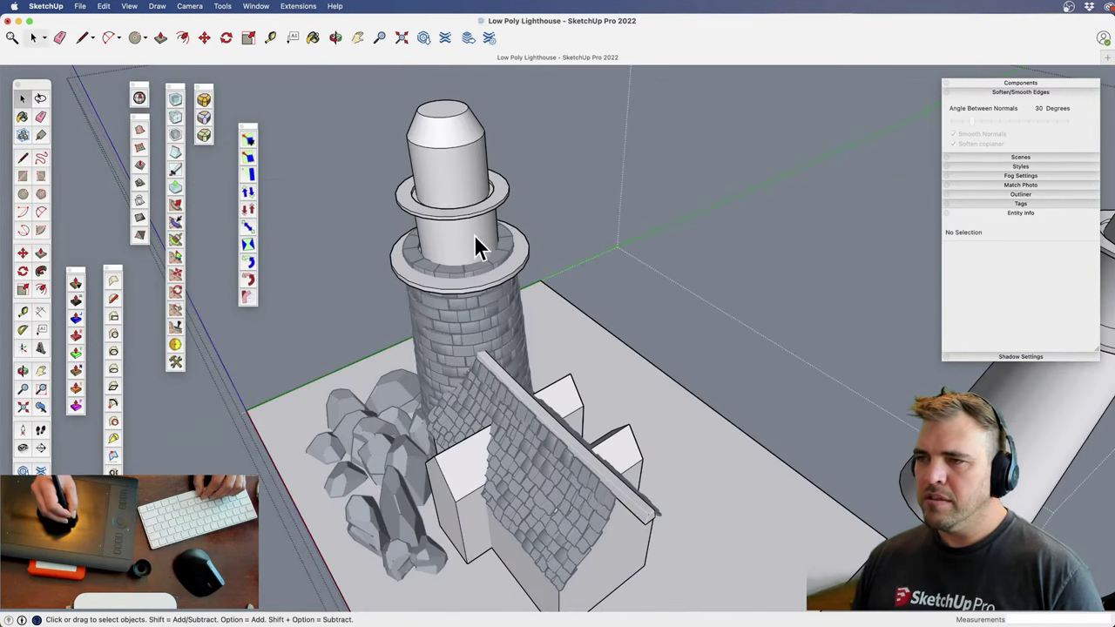
{"action": "left_click", "coordinate": [485, 246]}
{"action": "key", "text": "Delete"}
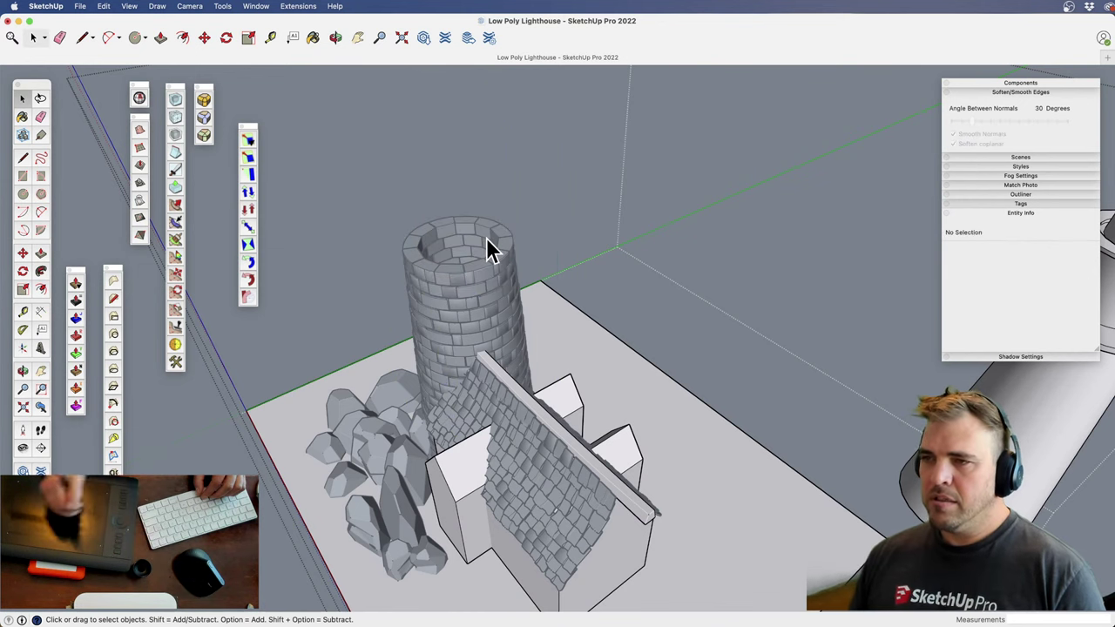
Erase the spare plain lighthouse standing off the base plane and leave group editing
{"action": "middle_click_drag", "start_coordinate": [649, 324], "coordinate": [568, 328], "text": "shift"}
{"action": "scroll", "coordinate": [567, 485], "scroll_direction": "down", "scroll_amount": 10}
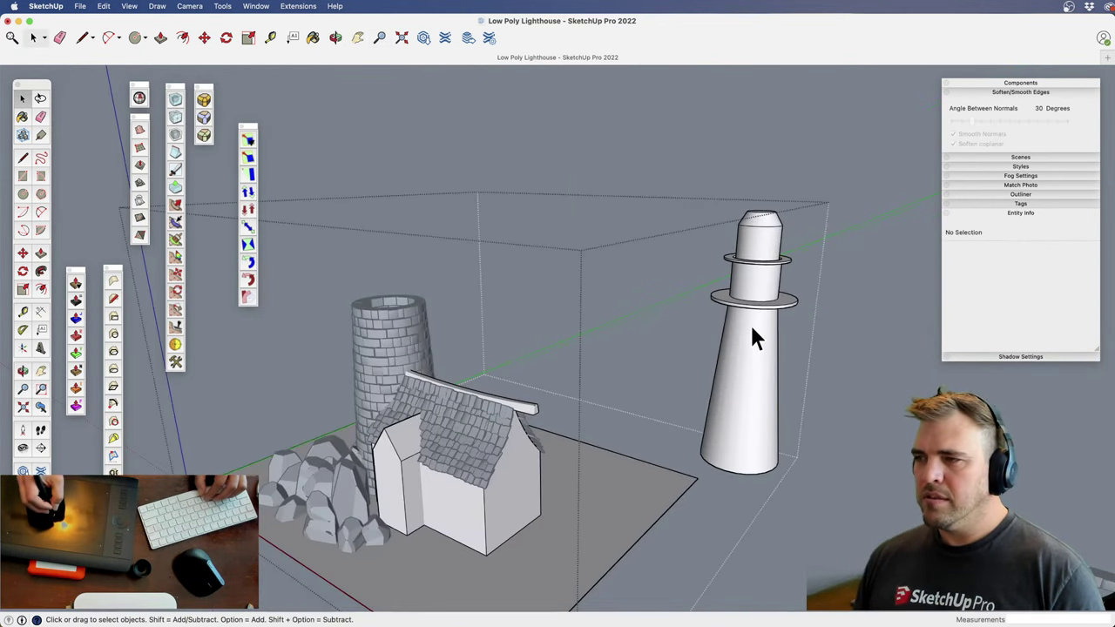
{"action": "key", "text": "e"}
{"action": "left_click", "coordinate": [745, 229]}
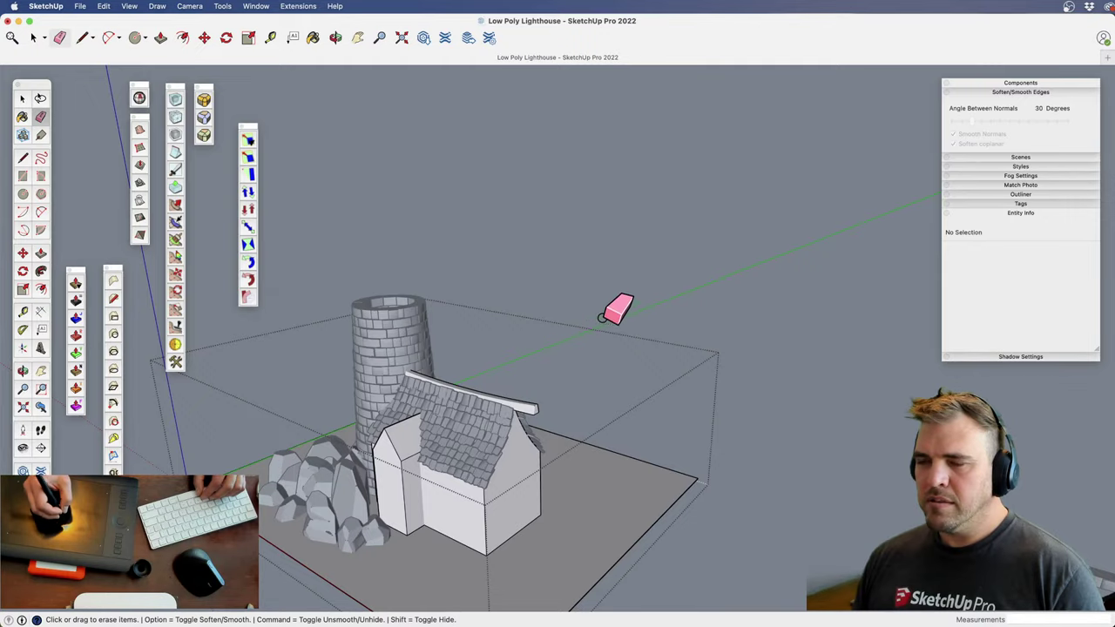
{"action": "key", "text": "space"}
{"action": "left_click", "coordinate": [562, 323]}
{"action": "middle_click_drag", "start_coordinate": [505, 394], "coordinate": [493, 349]}
{"action": "key", "text": "z"}
{"action": "left_click_drag", "start_coordinate": [493, 460], "coordinate": [498, 405]}
{"action": "middle_click_drag", "start_coordinate": [498, 405], "coordinate": [602, 433], "text": "shift"}
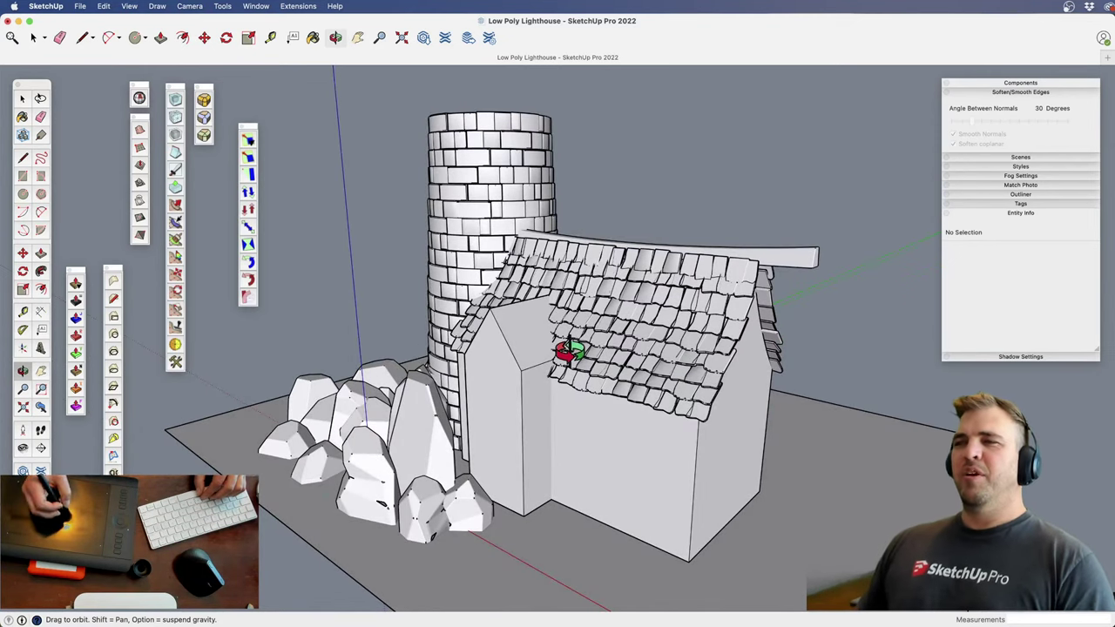
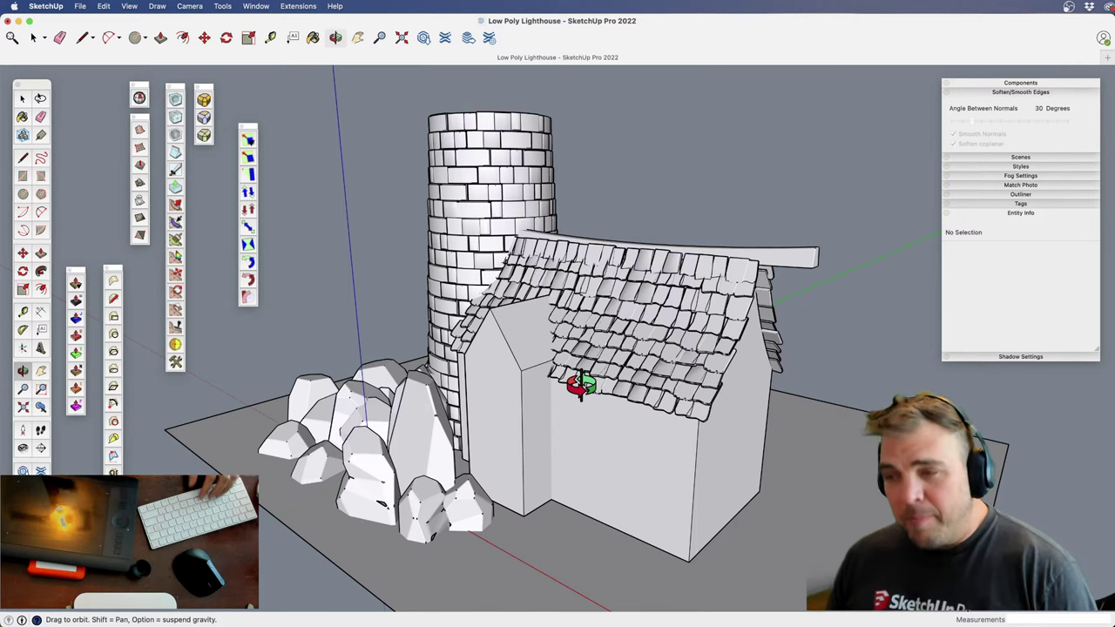
Draw a circle about 210 ft² in area centred on the rim of the brick tower's top course
{"action": "key", "text": "space"}
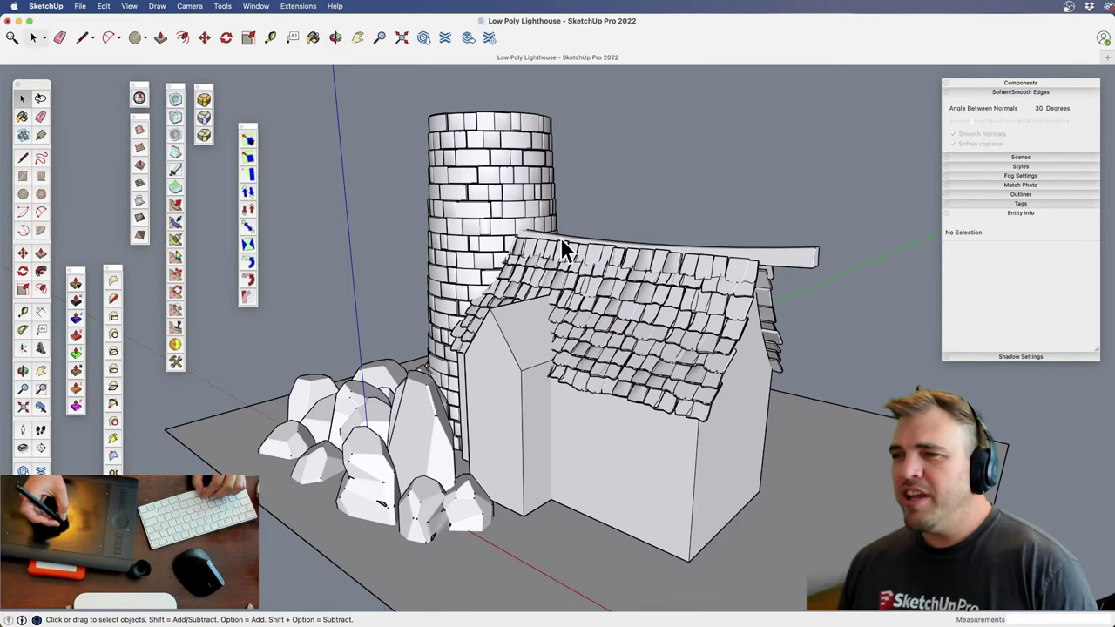
{"action": "middle_click_drag", "start_coordinate": [560, 237], "coordinate": [588, 339]}
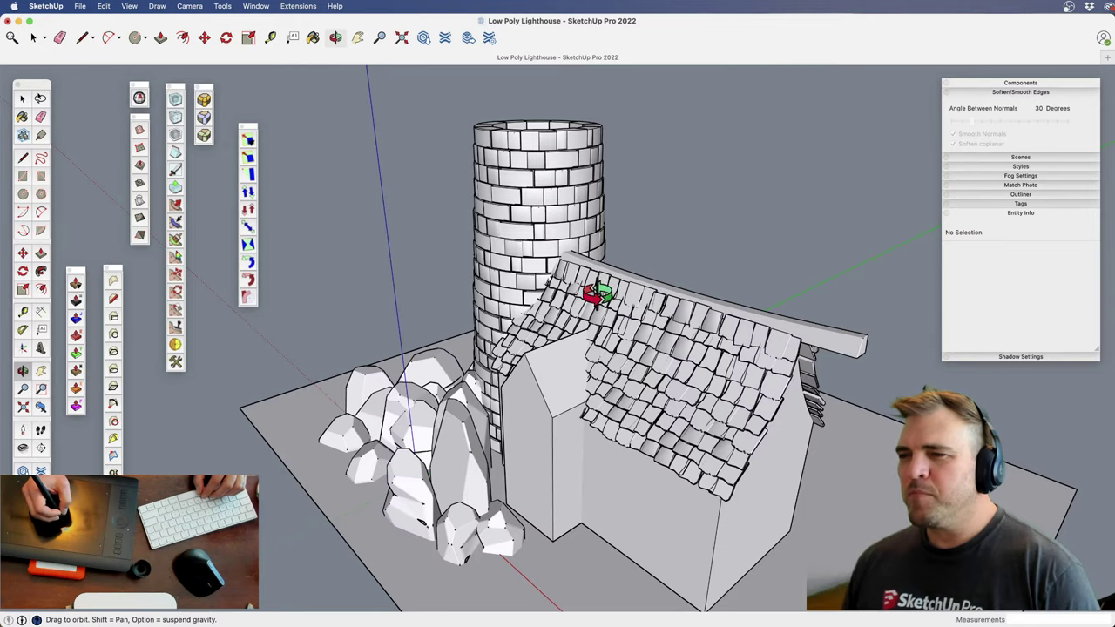
{"action": "middle_click_drag", "start_coordinate": [637, 390], "coordinate": [610, 287]}
{"action": "scroll", "coordinate": [637, 368], "scroll_direction": "up", "scroll_amount": 6}
{"action": "scroll", "coordinate": [588, 309], "scroll_direction": "down", "scroll_amount": 8}
{"action": "scroll", "coordinate": [609, 288], "scroll_direction": "up", "scroll_amount": 5}
{"action": "scroll", "coordinate": [610, 287], "scroll_direction": "up", "scroll_amount": 3}
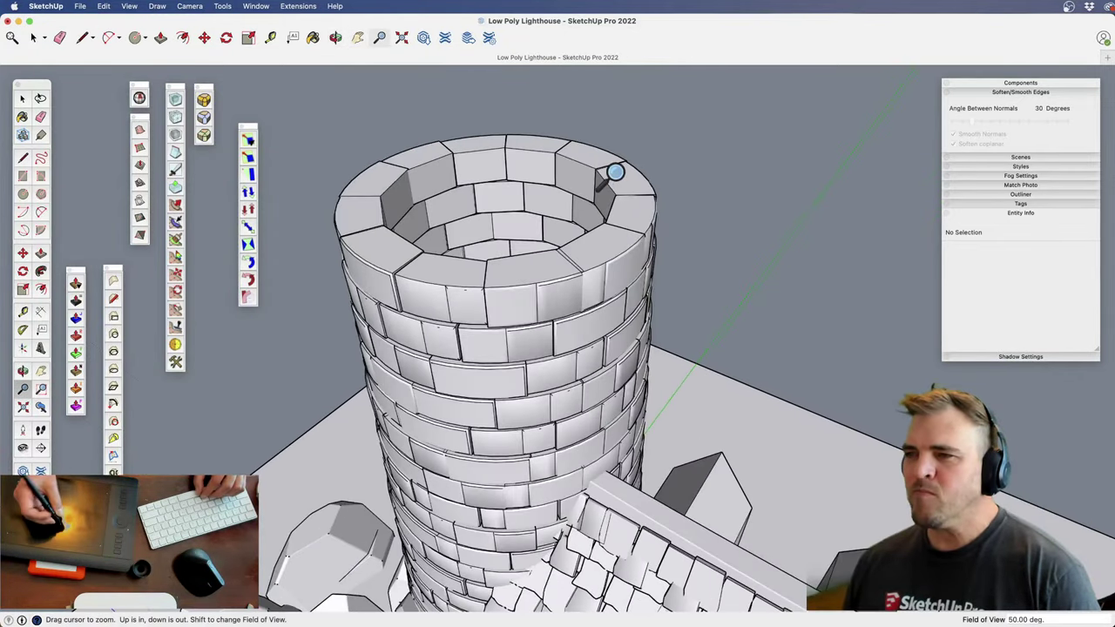
{"action": "key", "text": "c"}
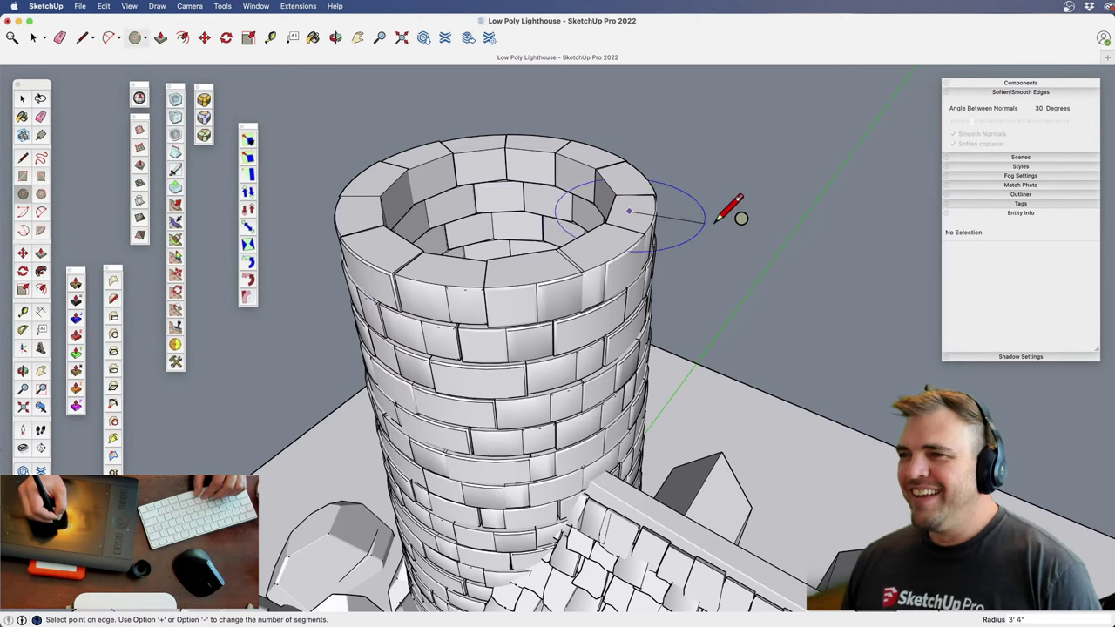
{"action": "left_click", "coordinate": [810, 262]}
Push/Pull the circle into a thin disc about half a foot thick and group it
{"action": "middle_click_drag", "start_coordinate": [810, 262], "coordinate": [720, 281]}
{"action": "scroll", "coordinate": [719, 281], "scroll_direction": "up", "scroll_amount": 2}
{"action": "left_click_drag", "start_coordinate": [719, 280], "coordinate": [742, 260]}
{"action": "key", "text": "p"}
{"action": "left_click", "coordinate": [744, 261]}
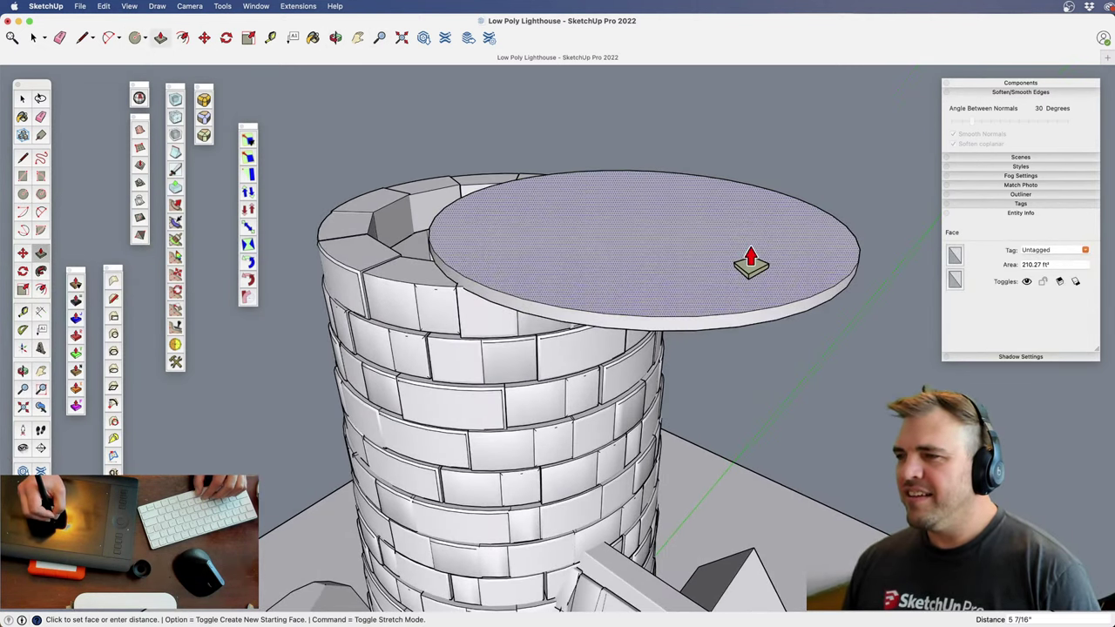
{"action": "left_click", "coordinate": [742, 250]}
{"action": "key", "text": "space"}
{"action": "triple_click", "coordinate": [736, 250]}
{"action": "key", "text": "super+g"}
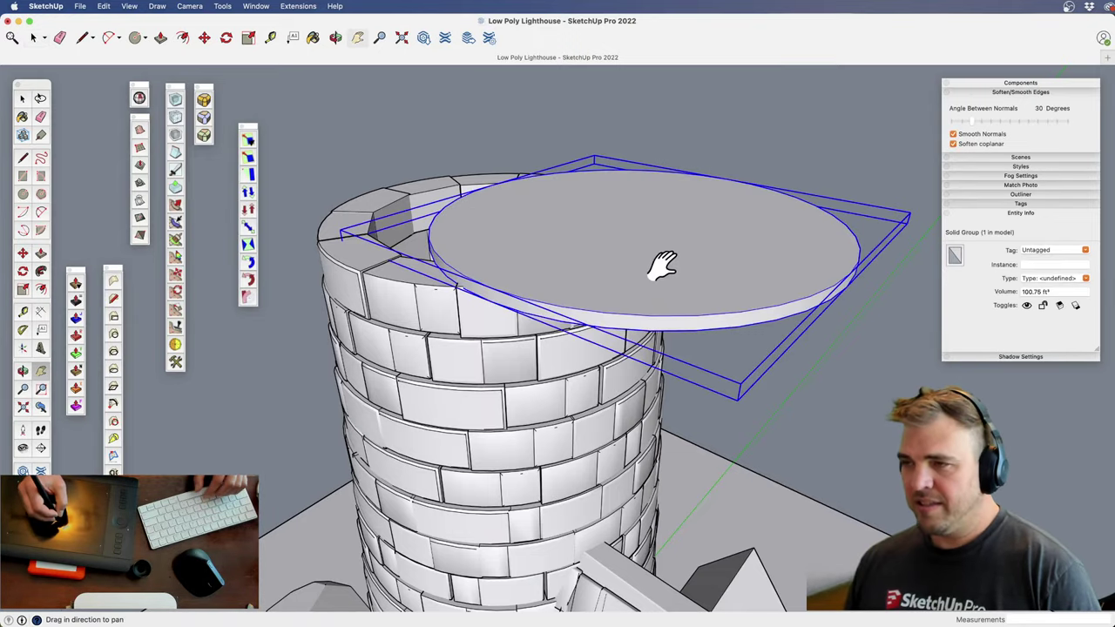
Move the disc group sideways over the brick tower's open top until it is roughly centred
{"action": "middle_click_drag", "start_coordinate": [664, 266], "coordinate": [764, 366]}
{"action": "scroll", "coordinate": [764, 365], "scroll_direction": "down", "scroll_amount": 3}
{"action": "middle_click_drag", "start_coordinate": [677, 423], "coordinate": [741, 238]}
{"action": "key", "text": "m"}
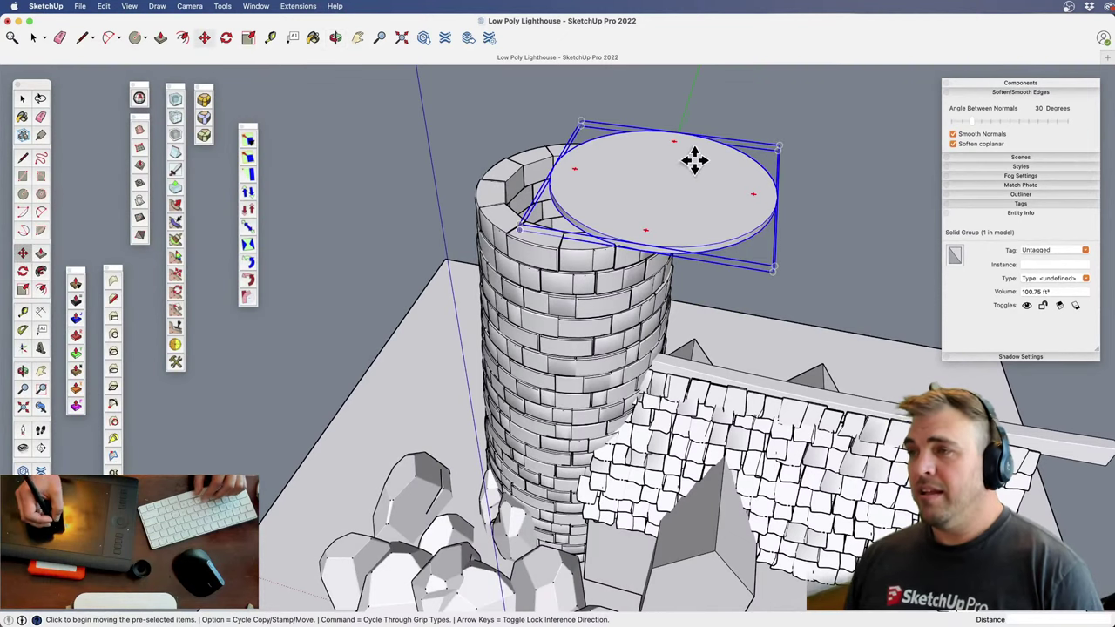
{"action": "left_click", "coordinate": [680, 133]}
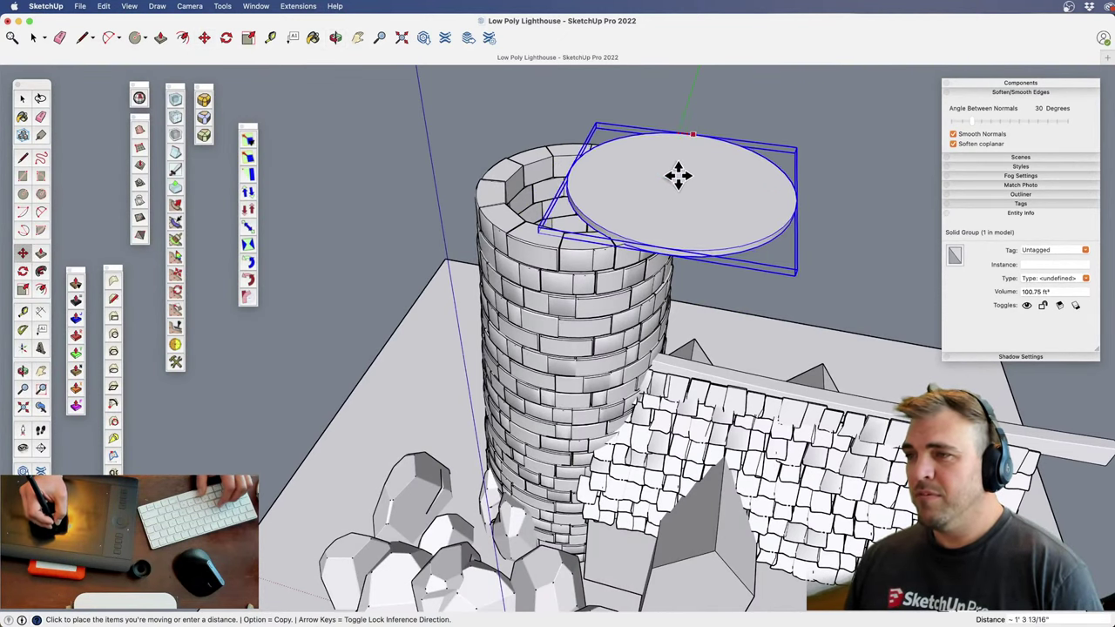
{"action": "left_click", "coordinate": [557, 249]}
{"action": "middle_click_drag", "start_coordinate": [615, 232], "coordinate": [532, 174]}
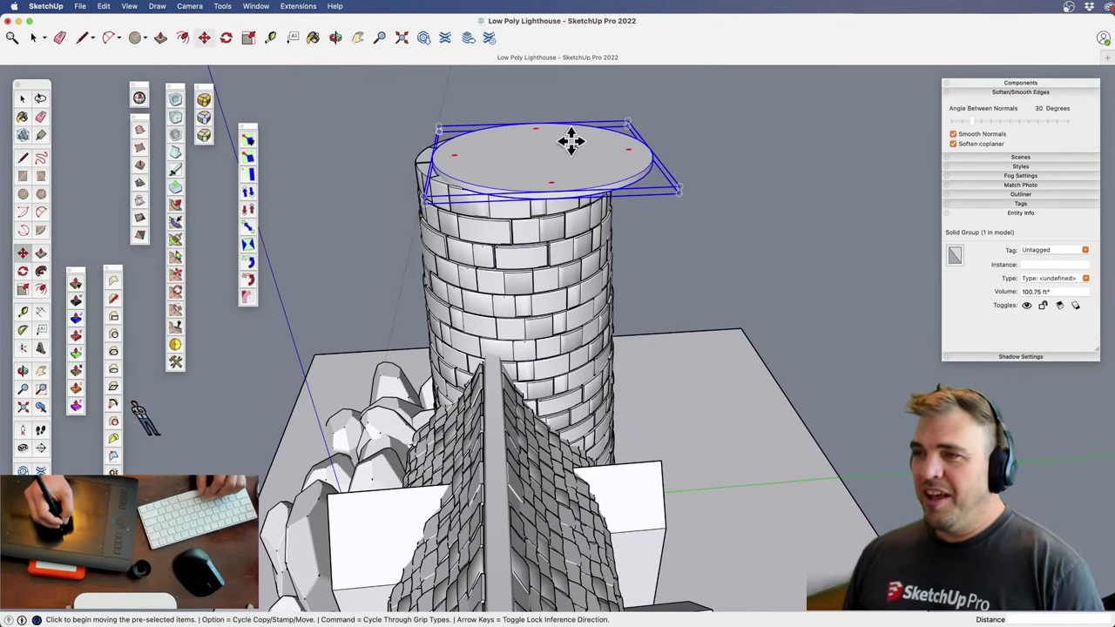
{"action": "left_click", "coordinate": [543, 117]}
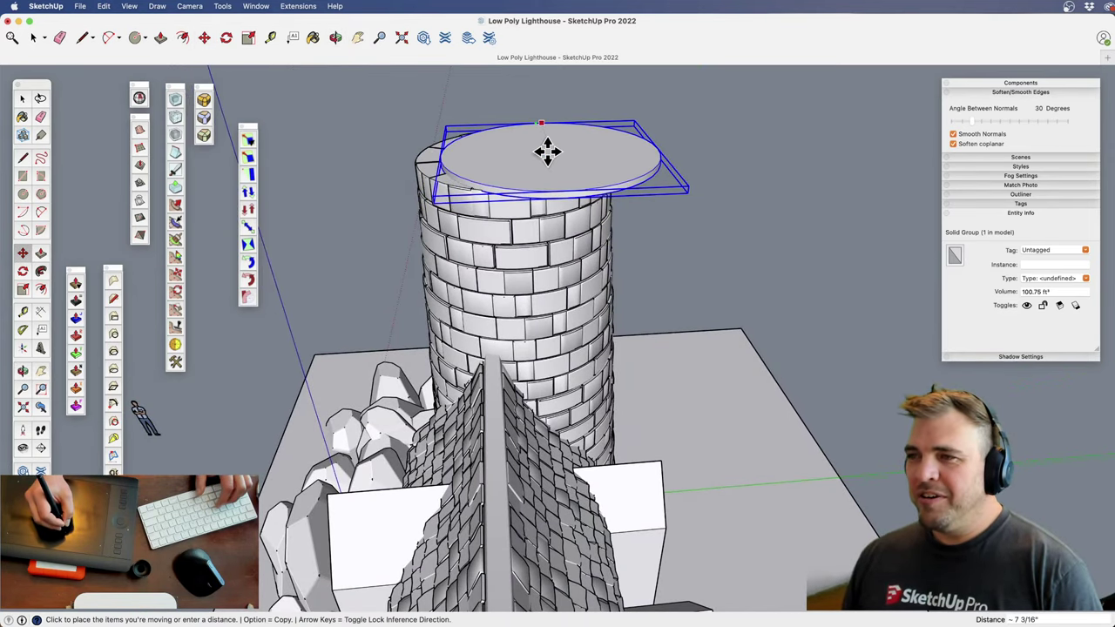
{"action": "left_click", "coordinate": [508, 99]}
Scale the disc group up so its edge overhangs the brick tower evenly all around
{"action": "middle_click_drag", "start_coordinate": [514, 276], "coordinate": [810, 287]}
{"action": "key", "text": "s"}
{"action": "left_click_drag", "start_coordinate": [789, 263], "coordinate": [843, 271]}
{"action": "middle_click_drag", "start_coordinate": [701, 283], "coordinate": [642, 340]}
Move the overhanging disc to seat it on the tower's top brick course, then deselect it
{"action": "key", "text": "z"}
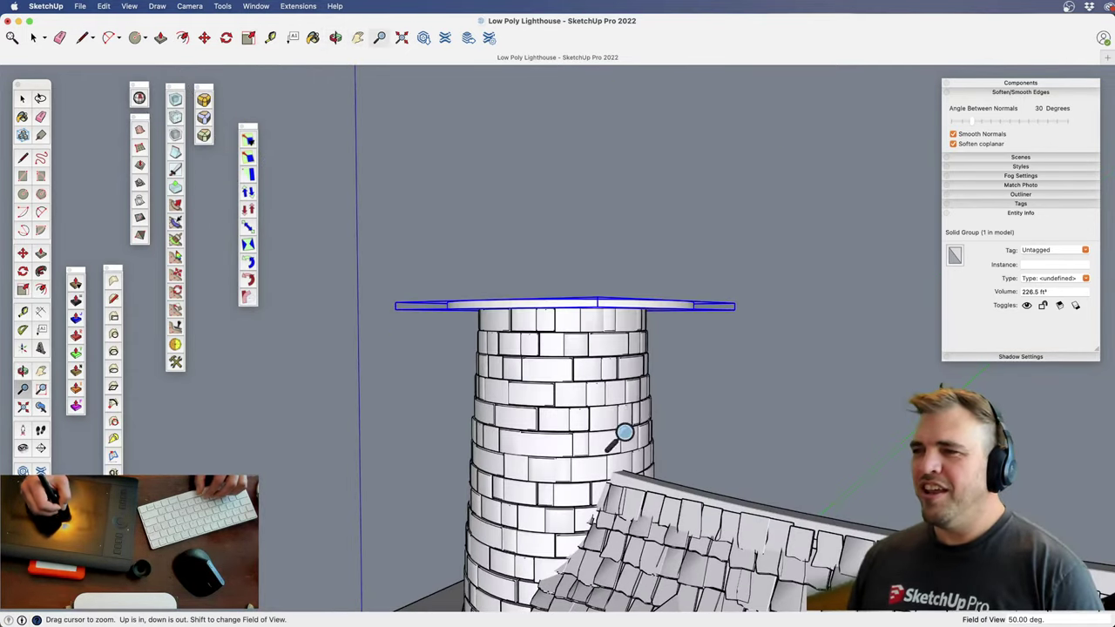
{"action": "left_click_drag", "start_coordinate": [624, 433], "coordinate": [619, 371]}
{"action": "middle_click_drag", "start_coordinate": [620, 371], "coordinate": [610, 234]}
{"action": "key", "text": "m"}
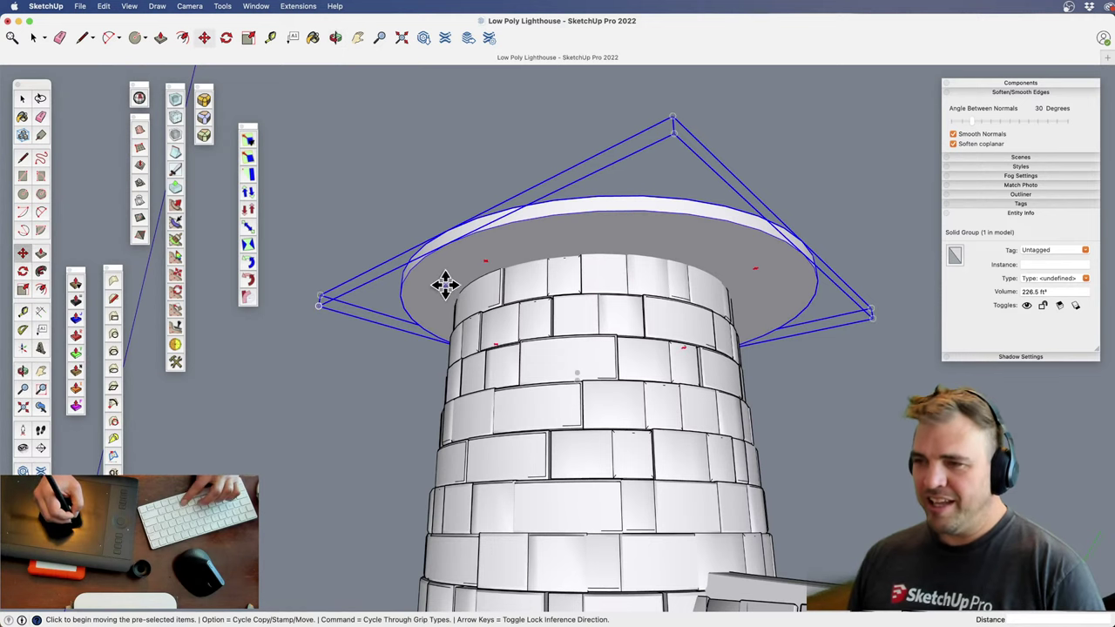
{"action": "left_click", "coordinate": [440, 284]}
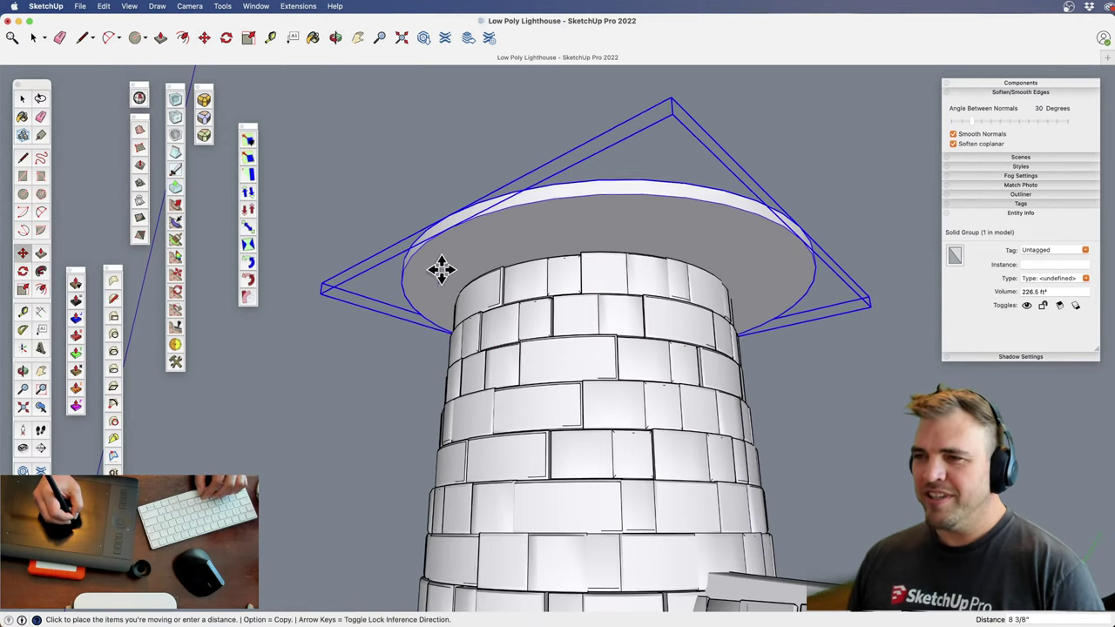
{"action": "left_click", "coordinate": [503, 264]}
{"action": "middle_click_drag", "start_coordinate": [610, 286], "coordinate": [655, 316]}
{"action": "scroll", "coordinate": [577, 281], "scroll_direction": "down", "scroll_amount": 5}
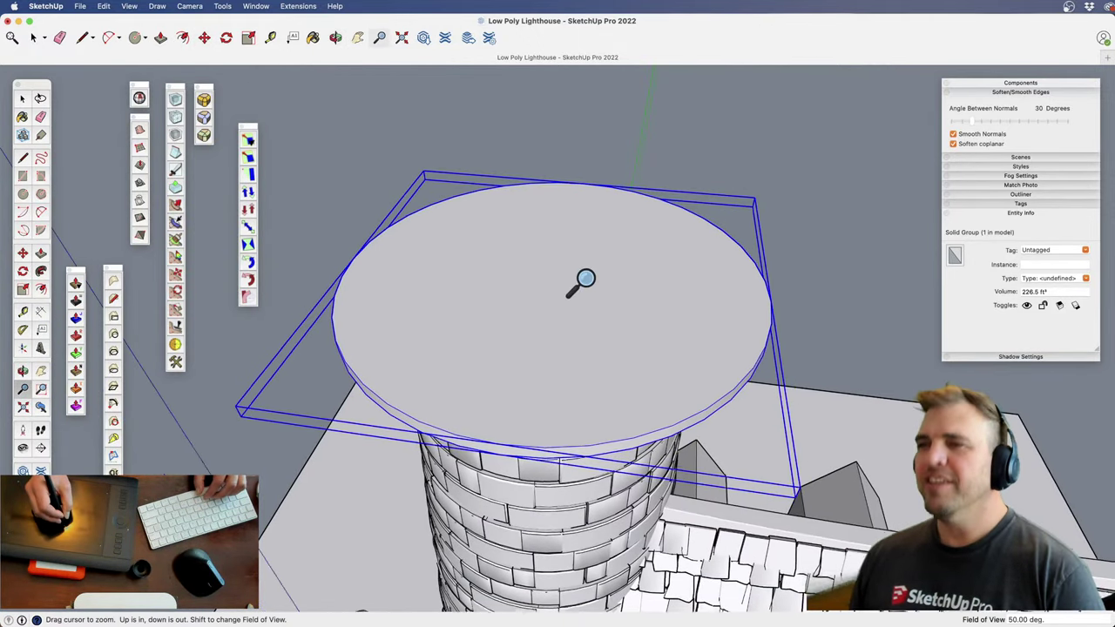
{"action": "middle_click_drag", "start_coordinate": [552, 302], "coordinate": [623, 412]}
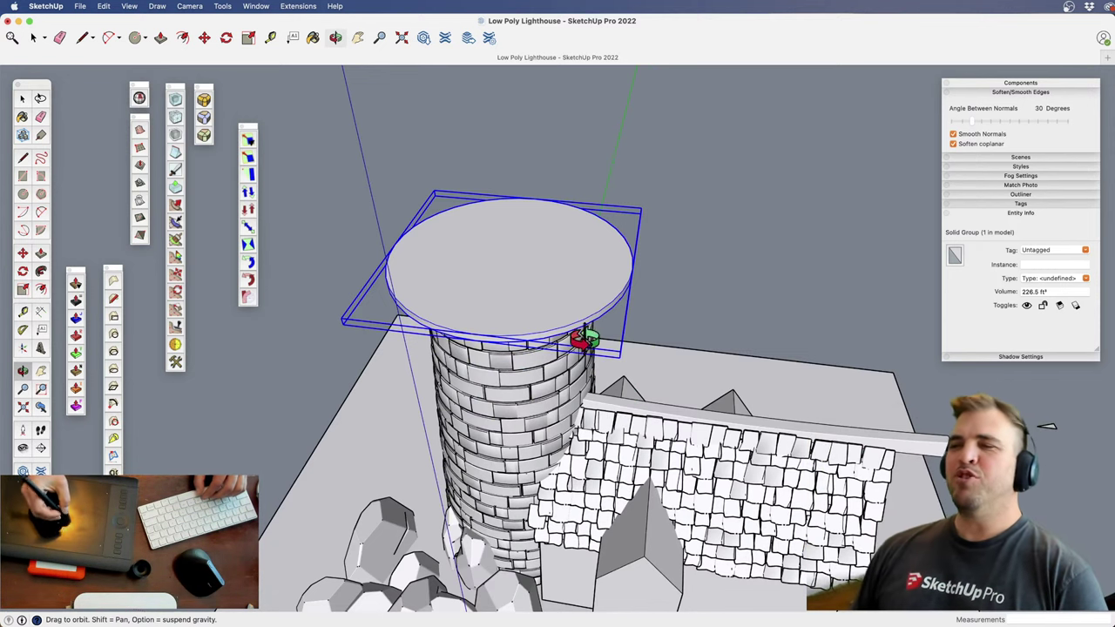
{"action": "key", "text": "space"}
{"action": "left_click", "coordinate": [680, 289]}
Examine the capped tower, rocks and house together from several sides and heights
{"action": "key", "text": "z"}
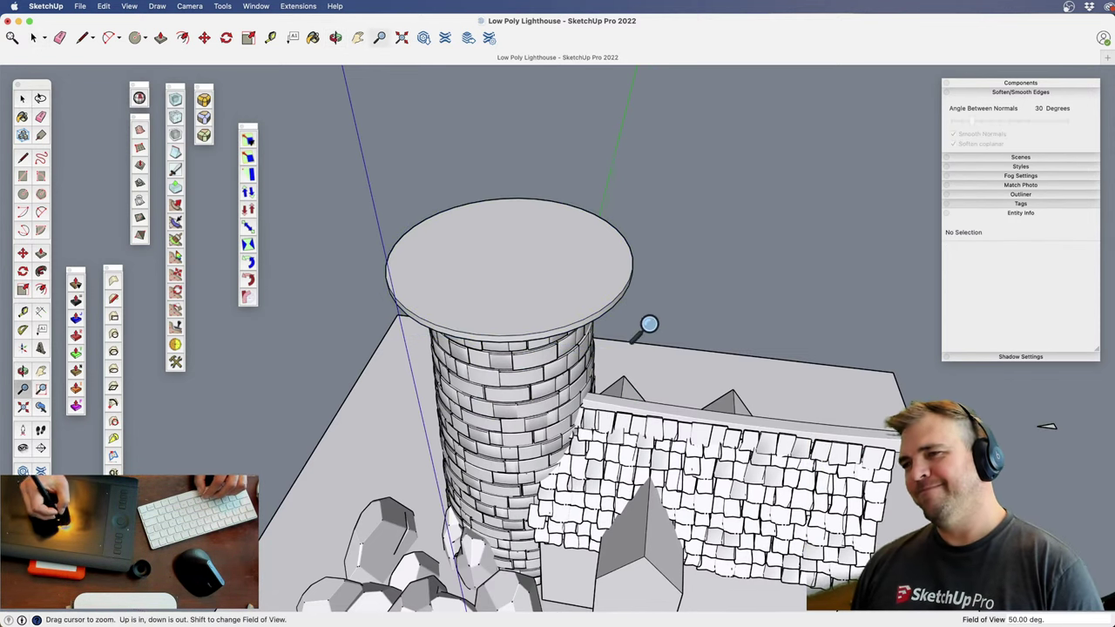
{"action": "key", "text": "o"}
{"action": "left_click_drag", "start_coordinate": [650, 324], "coordinate": [492, 402]}
{"action": "key", "text": "h"}
{"action": "middle_click_drag", "start_coordinate": [533, 387], "coordinate": [453, 219]}
{"action": "middle_click_drag", "start_coordinate": [474, 270], "coordinate": [552, 391], "text": "shift"}
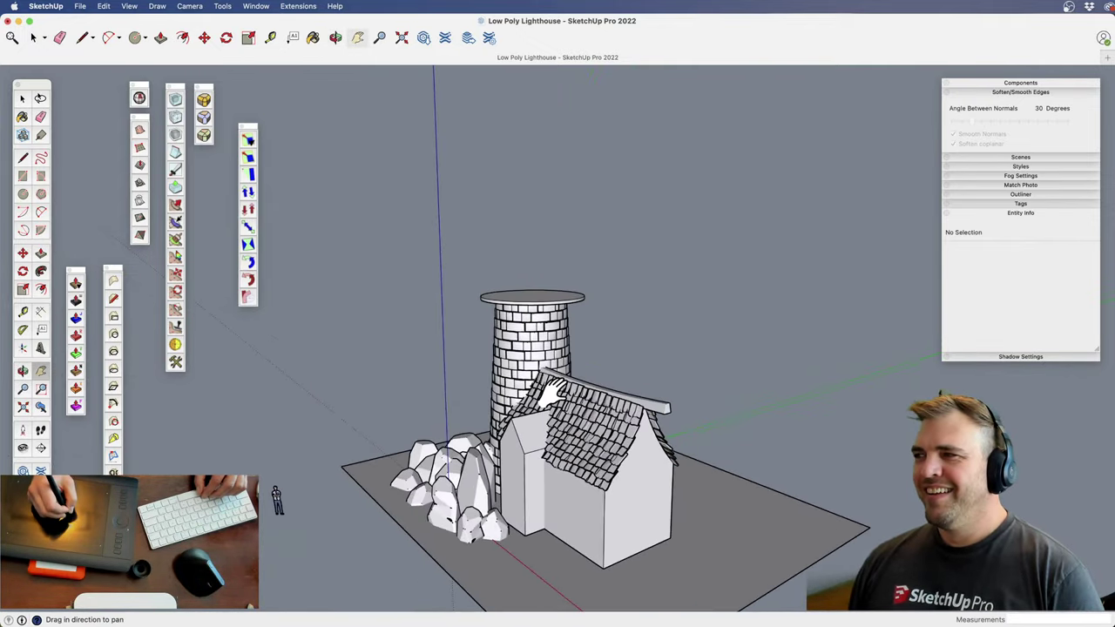
{"action": "key", "text": "z"}
{"action": "left_click_drag", "start_coordinate": [552, 391], "coordinate": [549, 261]}
{"action": "middle_click_drag", "start_coordinate": [527, 318], "coordinate": [560, 281], "text": "shift"}
{"action": "middle_click_drag", "start_coordinate": [562, 327], "coordinate": [646, 330]}
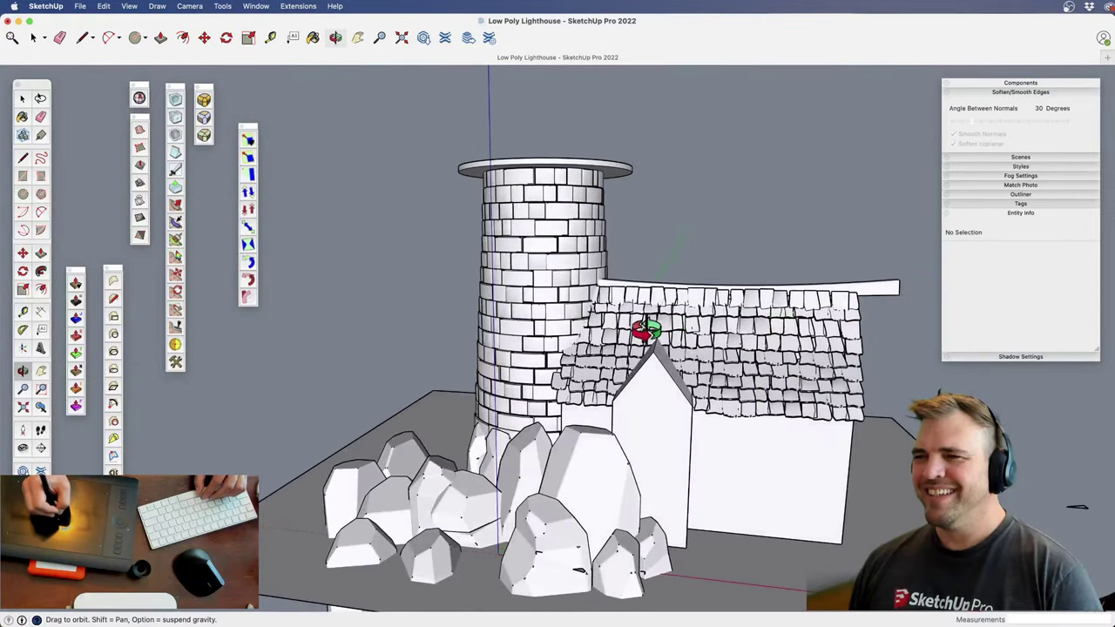
{"action": "mouse_move", "coordinate": [582, 396]}
{"action": "middle_mouse_down"}
{"action": "mouse_move", "coordinate": [602, 373]}
{"action": "mouse_move", "coordinate": [535, 497]}
{"action": "mouse_move", "coordinate": [566, 400]}
{"action": "middle_mouse_up"}
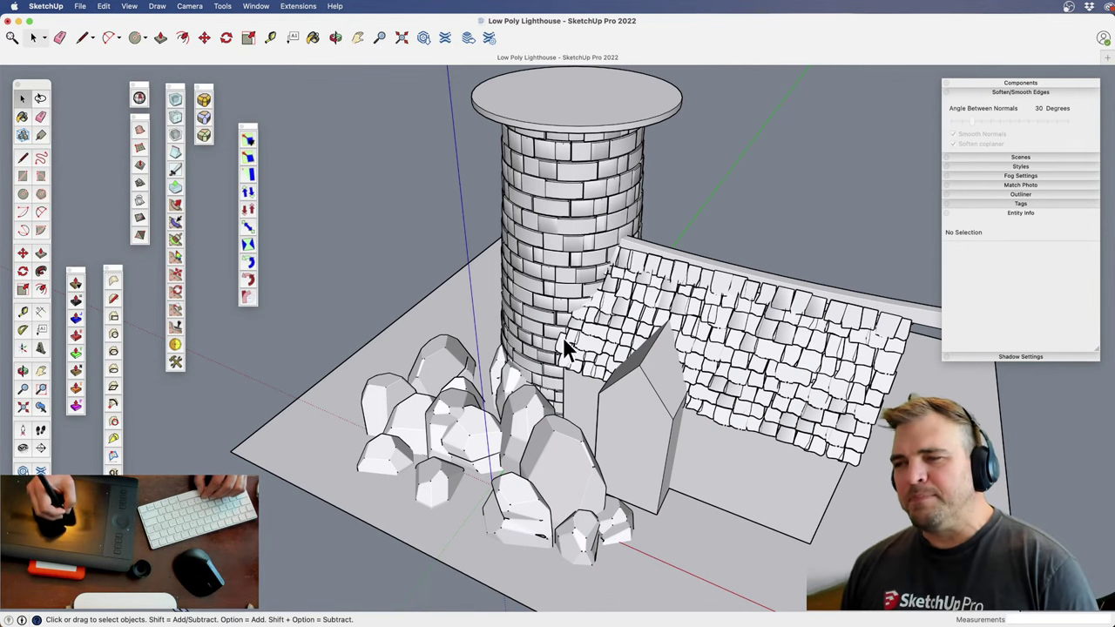
{"action": "middle_click_drag", "start_coordinate": [564, 347], "coordinate": [552, 378]}
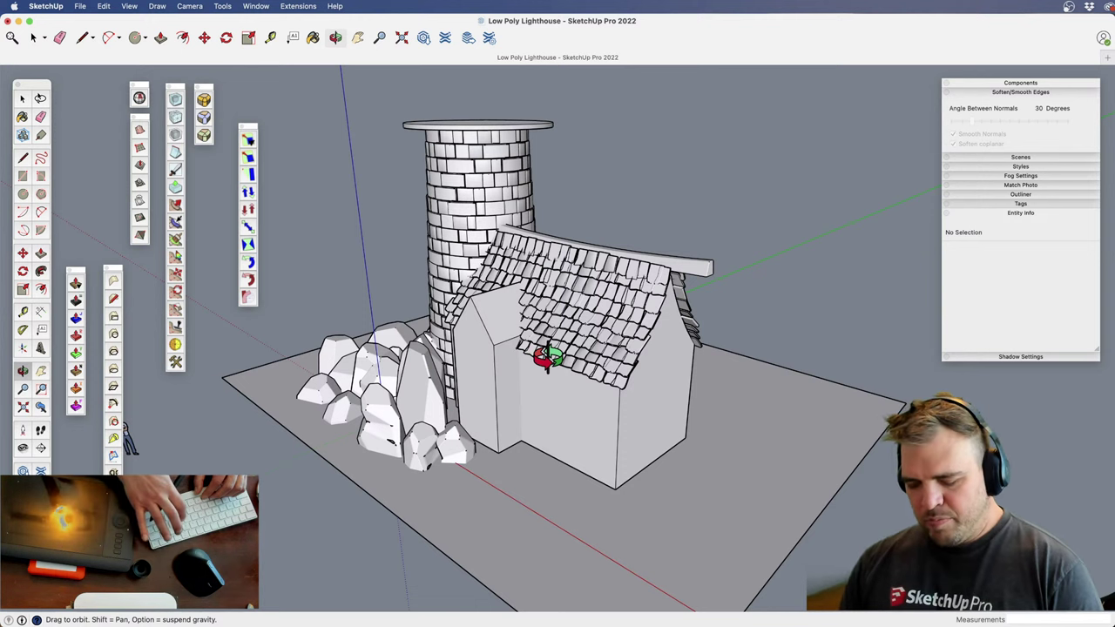
Turn on shadows and examine how the tower, roof shingles and rocks look in sunlight
{"action": "key", "text": "shift+s"}
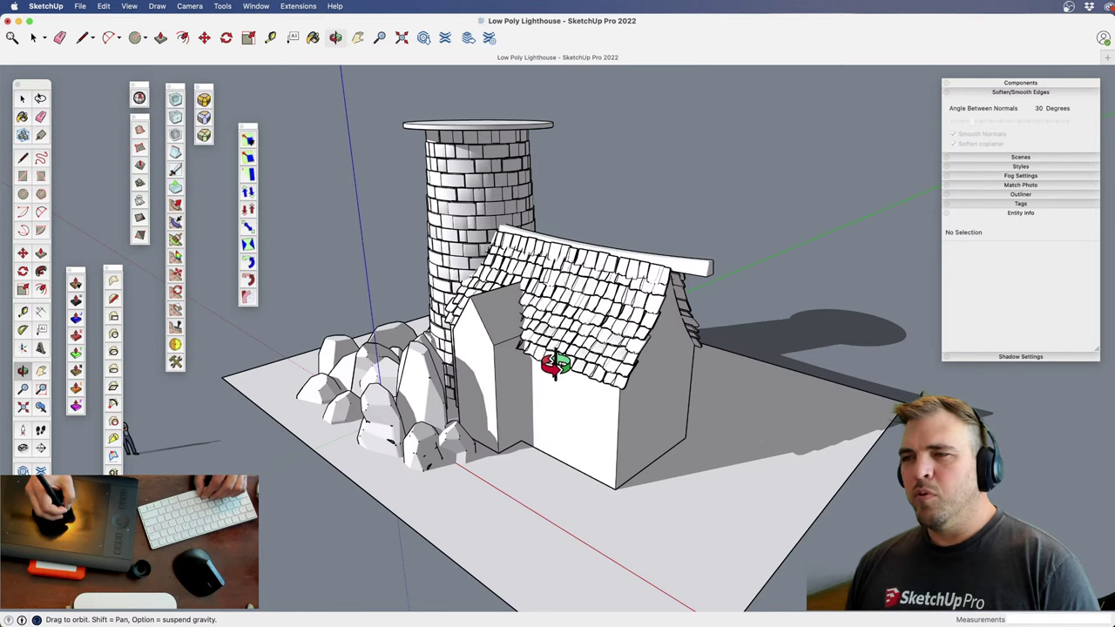
{"action": "middle_click_drag", "start_coordinate": [538, 334], "coordinate": [557, 428]}
{"action": "key", "text": "z"}
{"action": "mouse_move", "coordinate": [558, 428]}
{"action": "left_mouse_down"}
{"action": "mouse_move", "coordinate": [554, 391]}
{"action": "mouse_move", "coordinate": [553, 417]}
{"action": "left_mouse_up"}
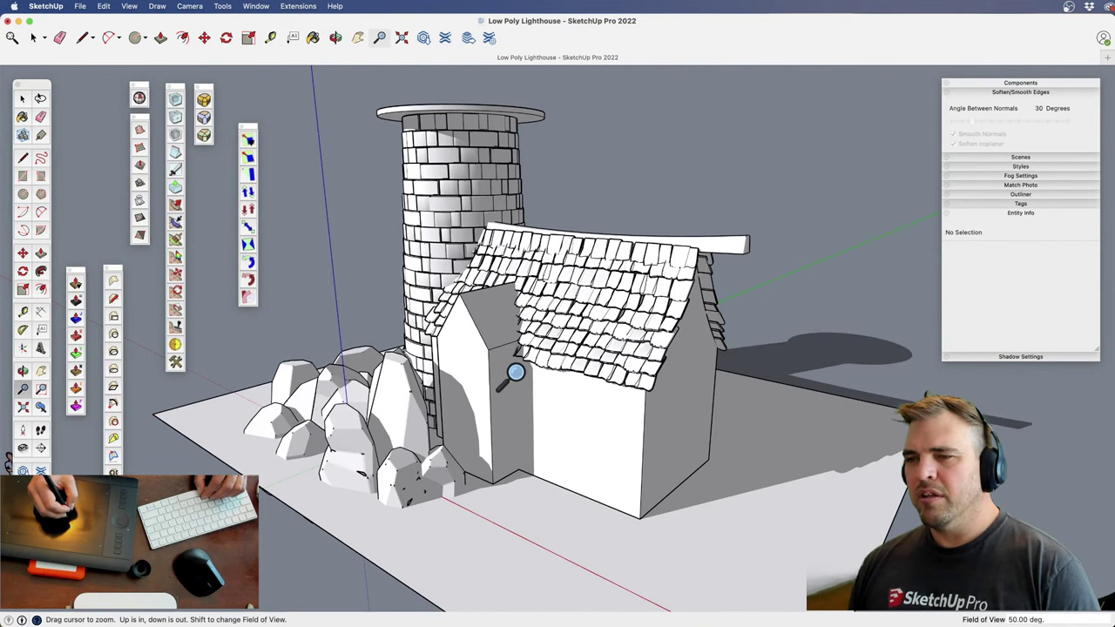
{"action": "key", "text": "o"}
{"action": "left_click_drag", "start_coordinate": [505, 393], "coordinate": [477, 444]}
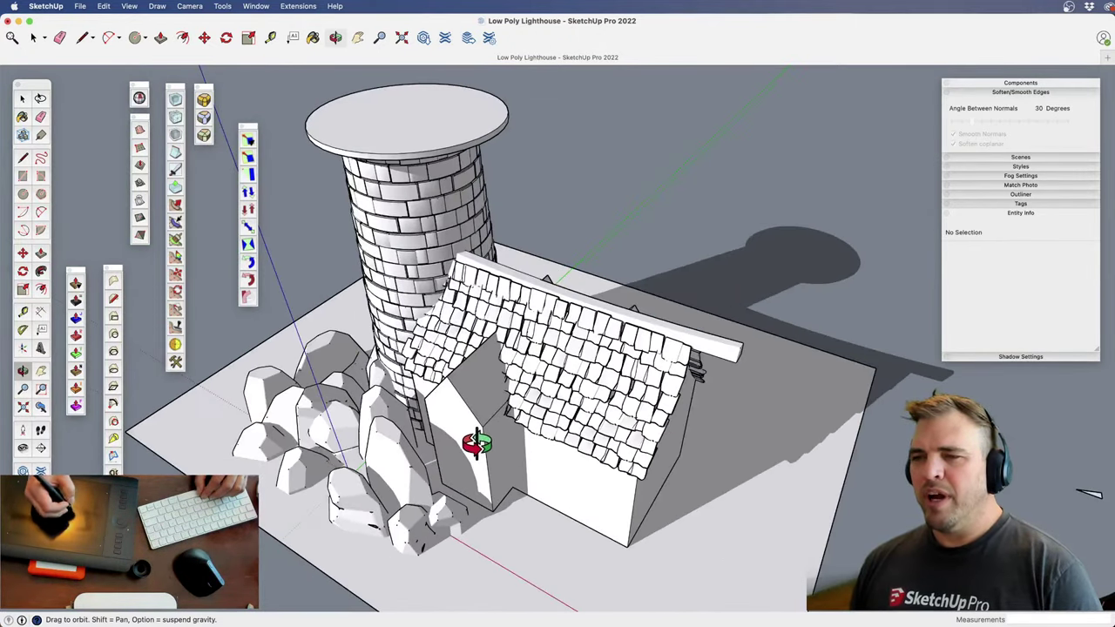
{"action": "key", "text": "z"}
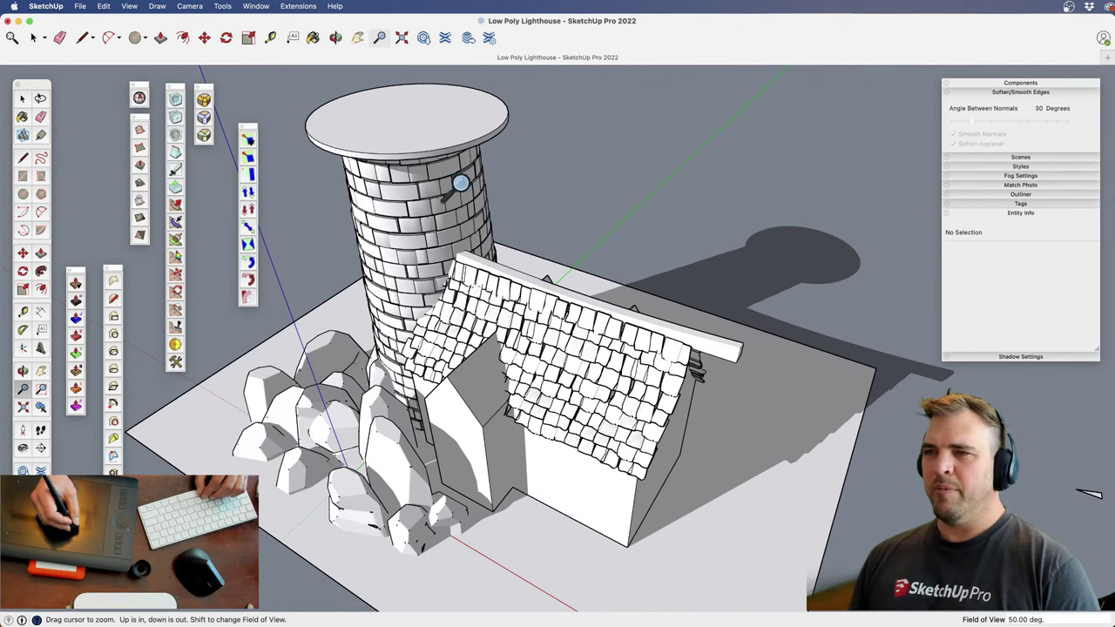
{"action": "key", "text": "o"}
{"action": "left_click_drag", "start_coordinate": [505, 284], "coordinate": [569, 254]}
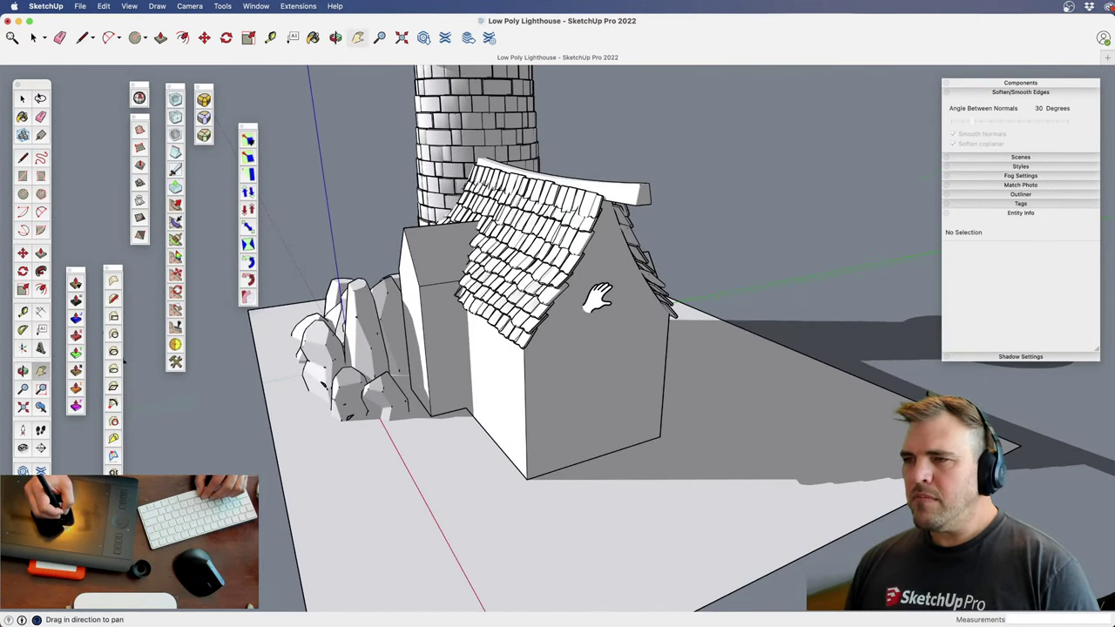
{"action": "middle_click_drag", "start_coordinate": [495, 273], "coordinate": [598, 326]}
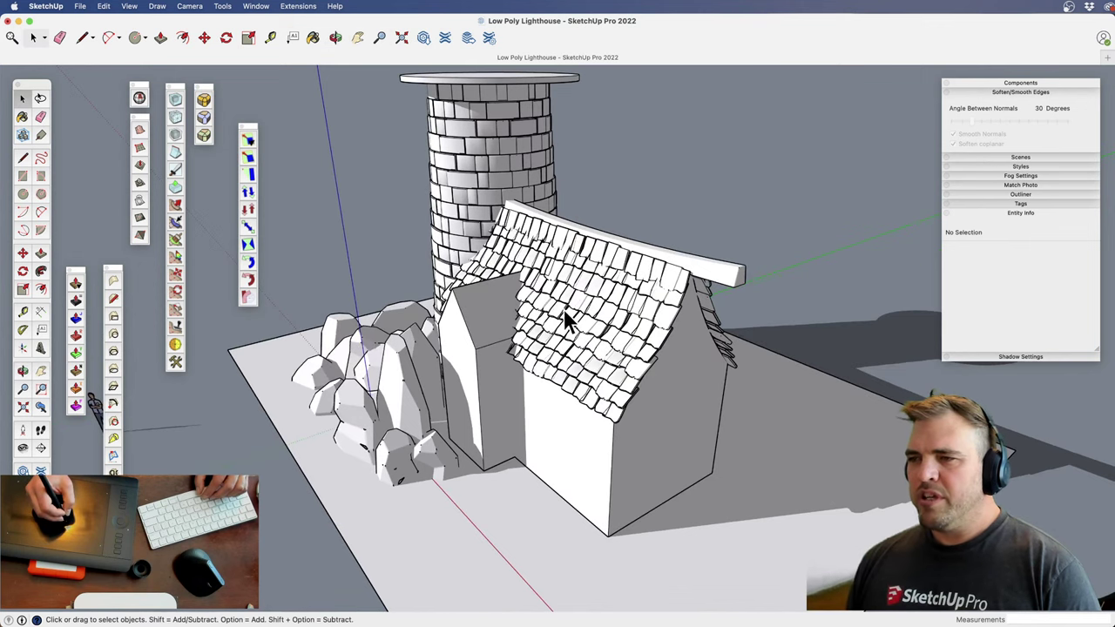
Examine the house's gable wall and front corner close up, down to where they meet the base plane
{"action": "middle_click_drag", "start_coordinate": [612, 339], "coordinate": [444, 298]}
{"action": "left_click_drag", "start_coordinate": [556, 277], "coordinate": [520, 285]}
{"action": "key", "text": "h"}
{"action": "key", "text": "z"}
{"action": "left_click_drag", "start_coordinate": [527, 350], "coordinate": [529, 254]}
{"action": "key", "text": "space"}
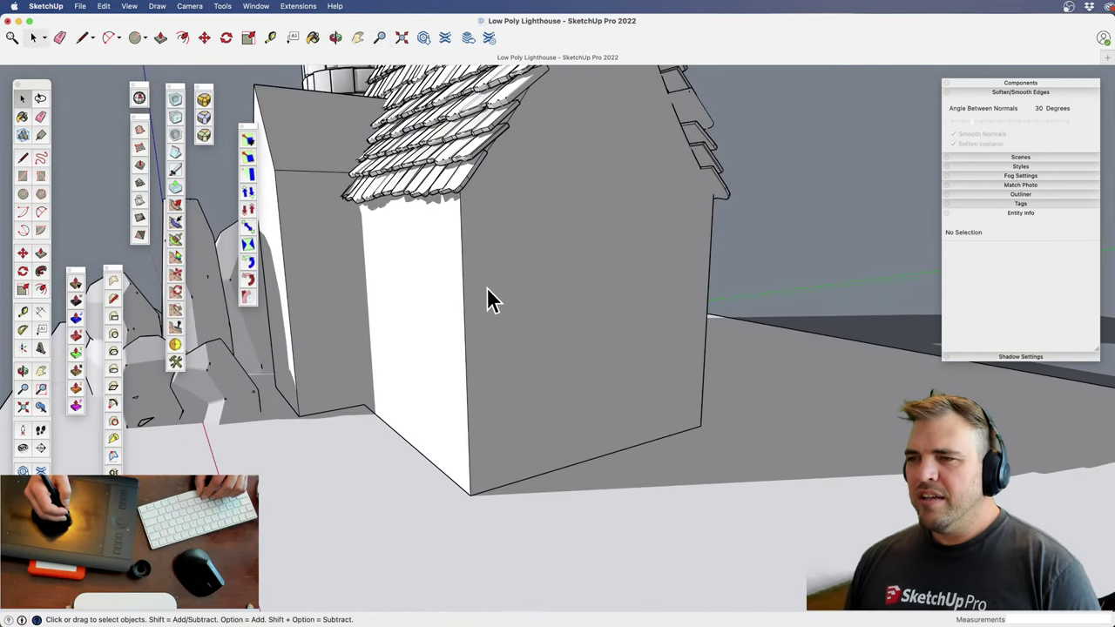
{"action": "middle_click_drag", "start_coordinate": [510, 383], "coordinate": [530, 426]}
{"action": "scroll", "coordinate": [531, 426], "scroll_direction": "down", "scroll_amount": 5}
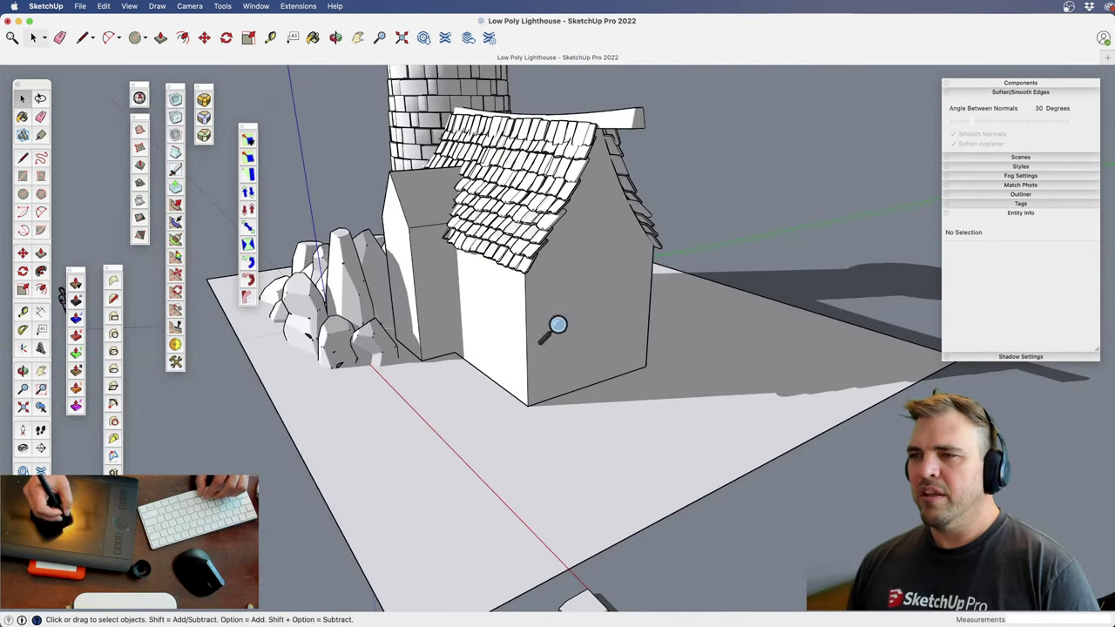
{"action": "scroll", "coordinate": [557, 325], "scroll_direction": "up", "scroll_amount": 3}
{"action": "middle_click_drag", "start_coordinate": [555, 231], "coordinate": [539, 394]}
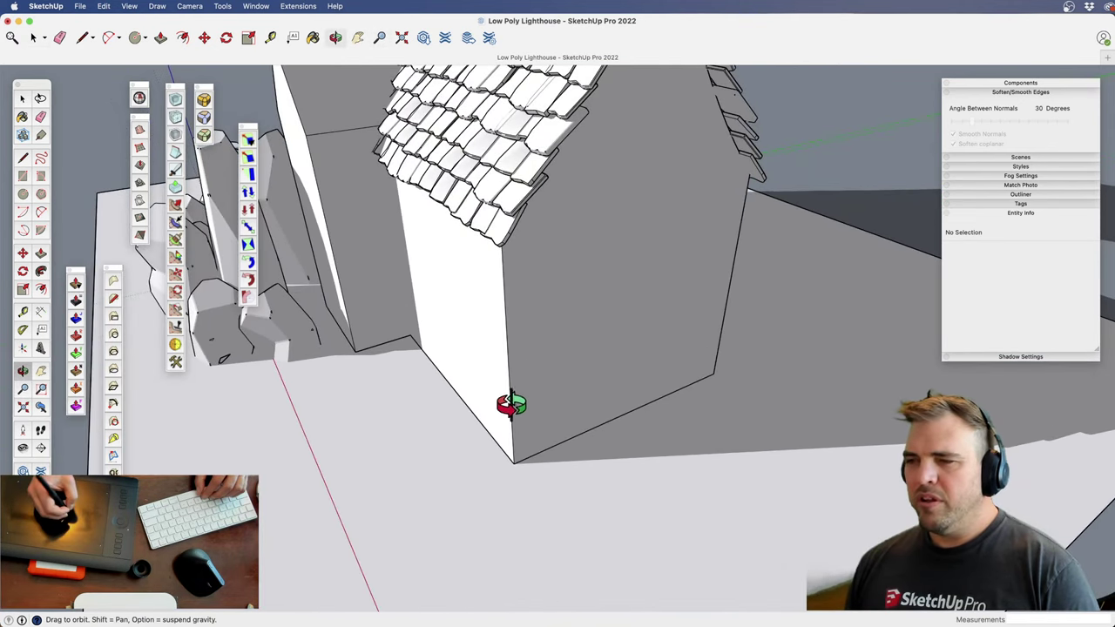
{"action": "middle_click_drag", "start_coordinate": [539, 478], "coordinate": [512, 336]}
Turn off shadows and draw a small rectangle on the base plane just in front of the house's front corner
{"action": "key", "text": "r"}
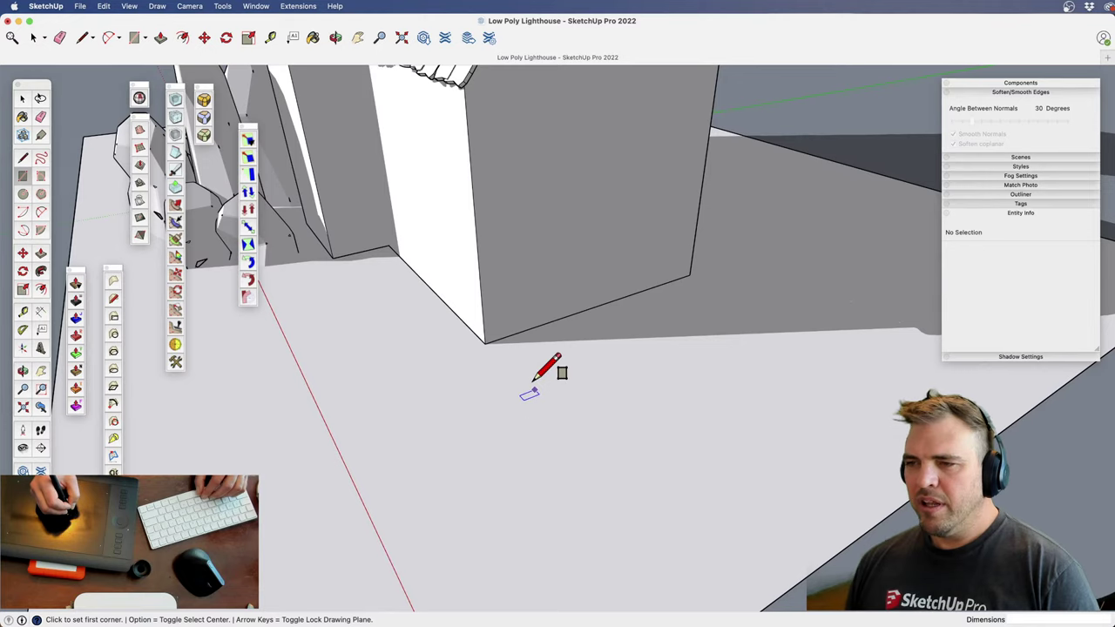
{"action": "scroll", "coordinate": [533, 380], "scroll_direction": "down", "scroll_amount": 3}
{"action": "middle_click_drag", "start_coordinate": [563, 455], "coordinate": [573, 375], "text": "shift"}
{"action": "scroll", "coordinate": [548, 410], "scroll_direction": "up", "scroll_amount": 3}
{"action": "scroll", "coordinate": [548, 410], "scroll_direction": "up", "scroll_amount": 3}
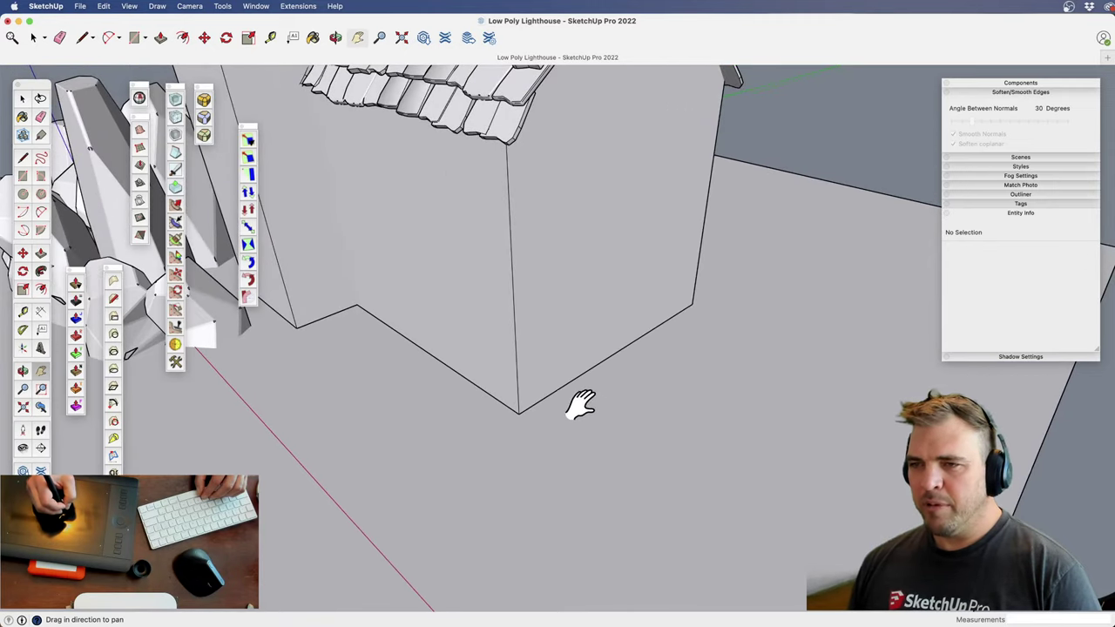
{"action": "scroll", "coordinate": [542, 360], "scroll_direction": "down", "scroll_amount": 4}
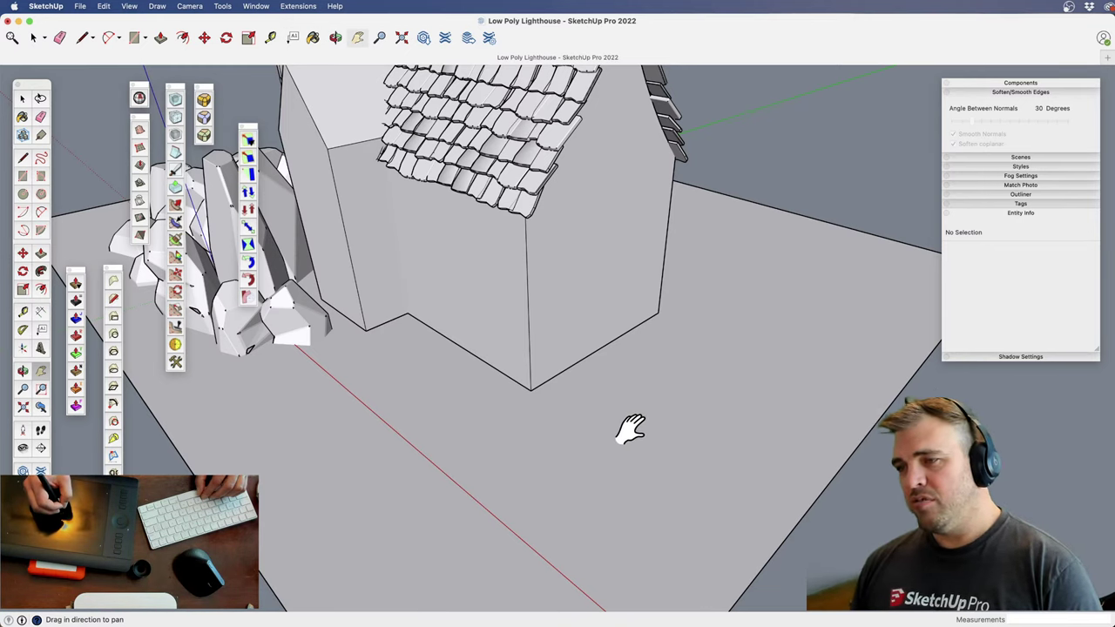
{"action": "middle_click_drag", "start_coordinate": [639, 437], "coordinate": [575, 383], "text": "shift"}
{"action": "scroll", "coordinate": [593, 471], "scroll_direction": "up", "scroll_amount": 3}
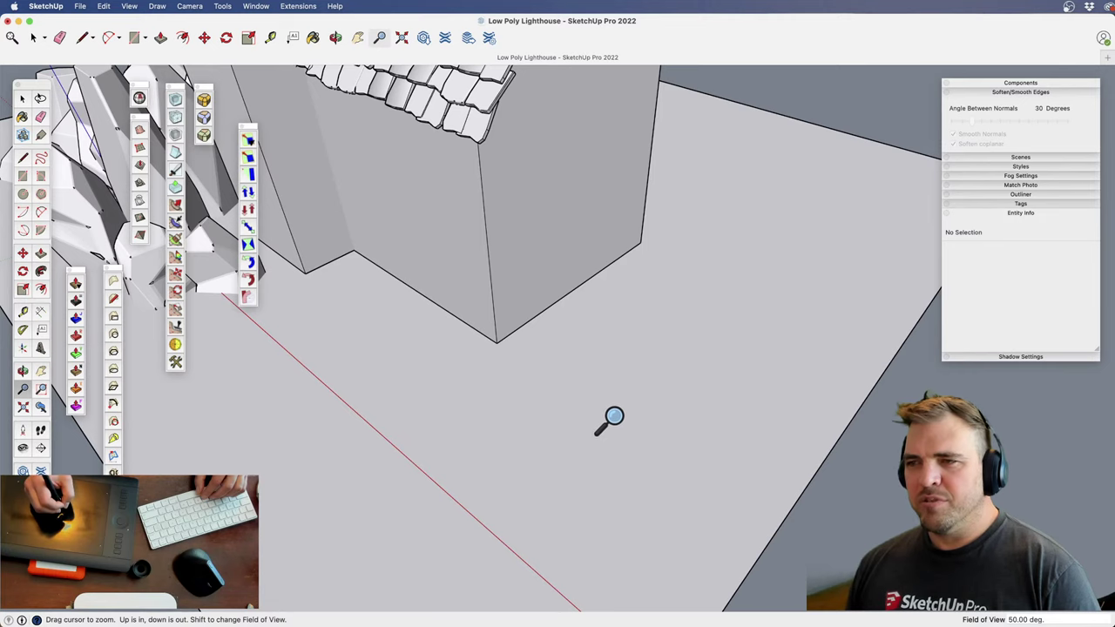
{"action": "key", "text": "r"}
{"action": "left_click", "coordinate": [558, 381]}
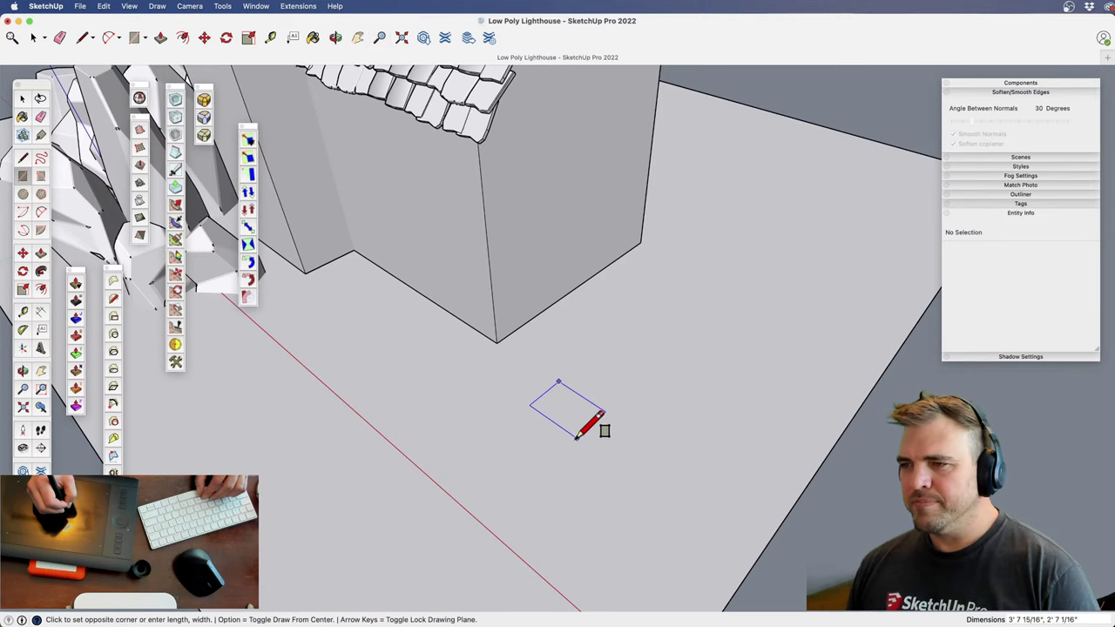
{"action": "left_click", "coordinate": [549, 430]}
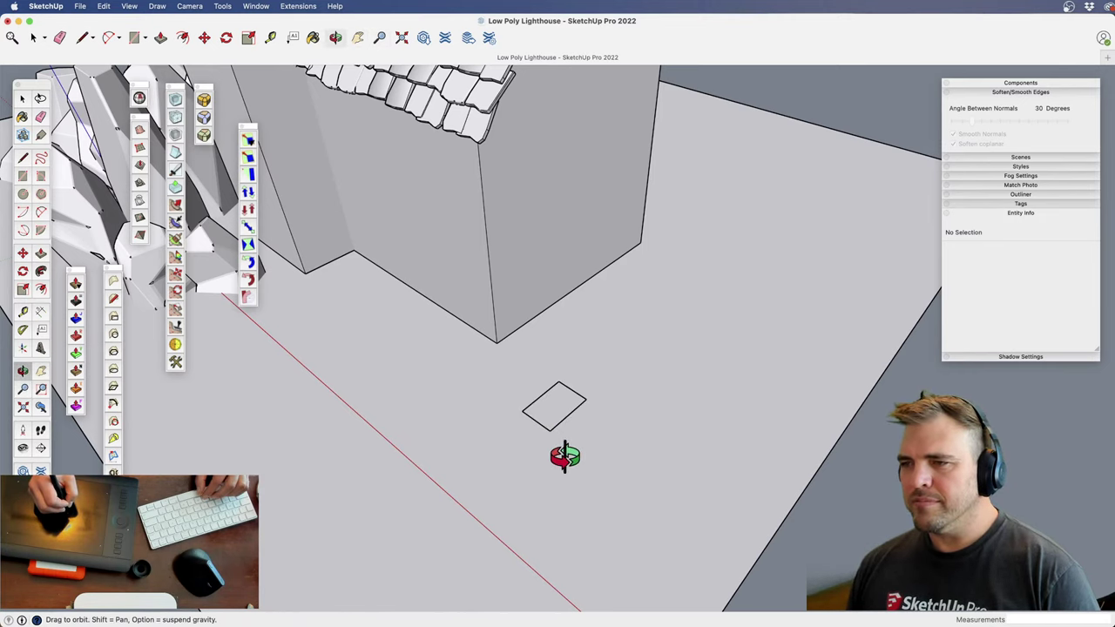
Extrude the small rectangle in front of the house's front corner upward into a block about 2' tall
{"action": "middle_click_drag", "start_coordinate": [563, 453], "coordinate": [532, 391]}
{"action": "scroll", "coordinate": [527, 357], "scroll_direction": "up", "scroll_amount": 3}
{"action": "key", "text": "p"}
{"action": "left_click", "coordinate": [518, 344]}
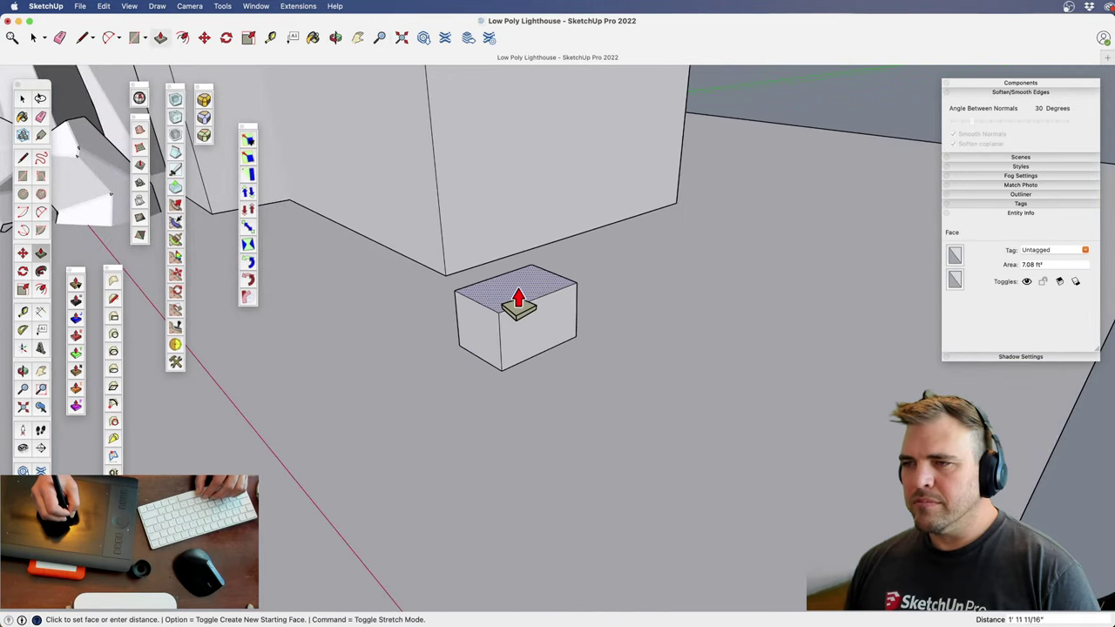
{"action": "left_click", "coordinate": [514, 302]}
Push the block's top face down to leave the block about 1' 7" tall
{"action": "middle_click_drag", "start_coordinate": [514, 303], "coordinate": [541, 350]}
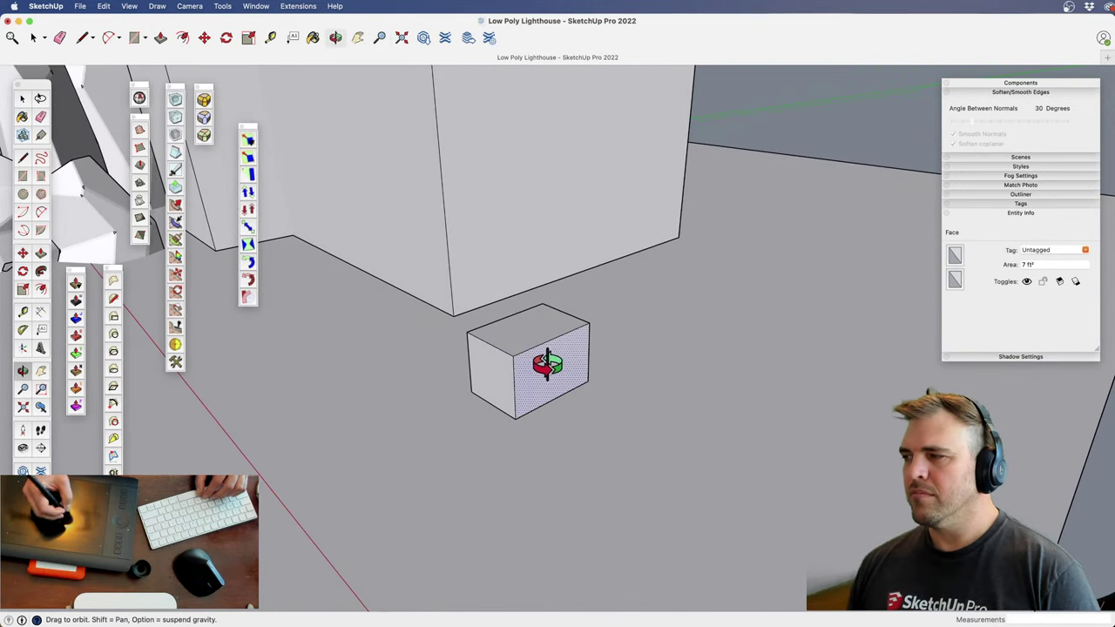
{"action": "key", "text": "z"}
{"action": "left_click_drag", "start_coordinate": [540, 434], "coordinate": [564, 458]}
{"action": "key", "text": "o"}
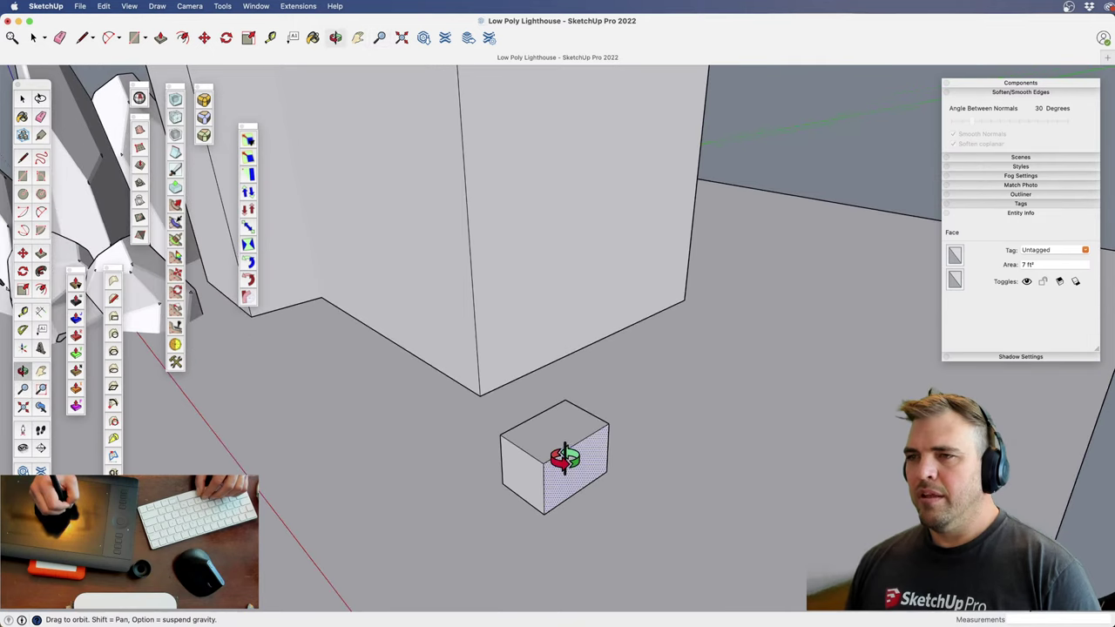
{"action": "middle_click_drag", "start_coordinate": [565, 456], "coordinate": [552, 378]}
{"action": "scroll", "coordinate": [567, 458], "scroll_direction": "up", "scroll_amount": 2}
{"action": "middle_click_drag", "start_coordinate": [567, 458], "coordinate": [560, 360], "text": "shift"}
{"action": "key", "text": "p"}
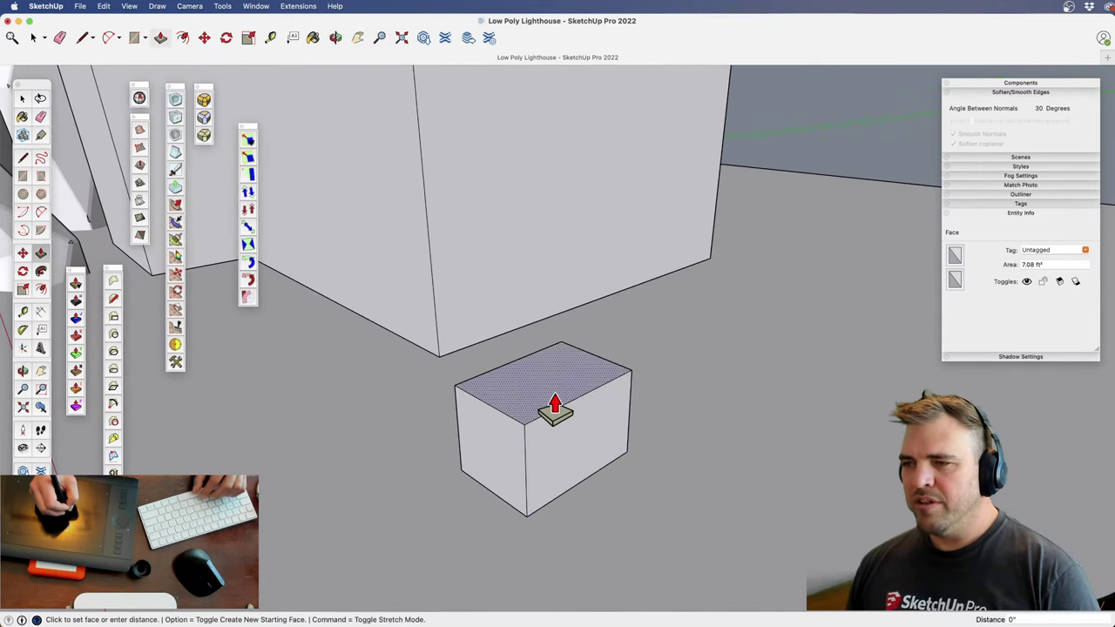
{"action": "left_click", "coordinate": [555, 425]}
Turn the whole block into a component named "corner block large"
{"action": "key", "text": "space"}
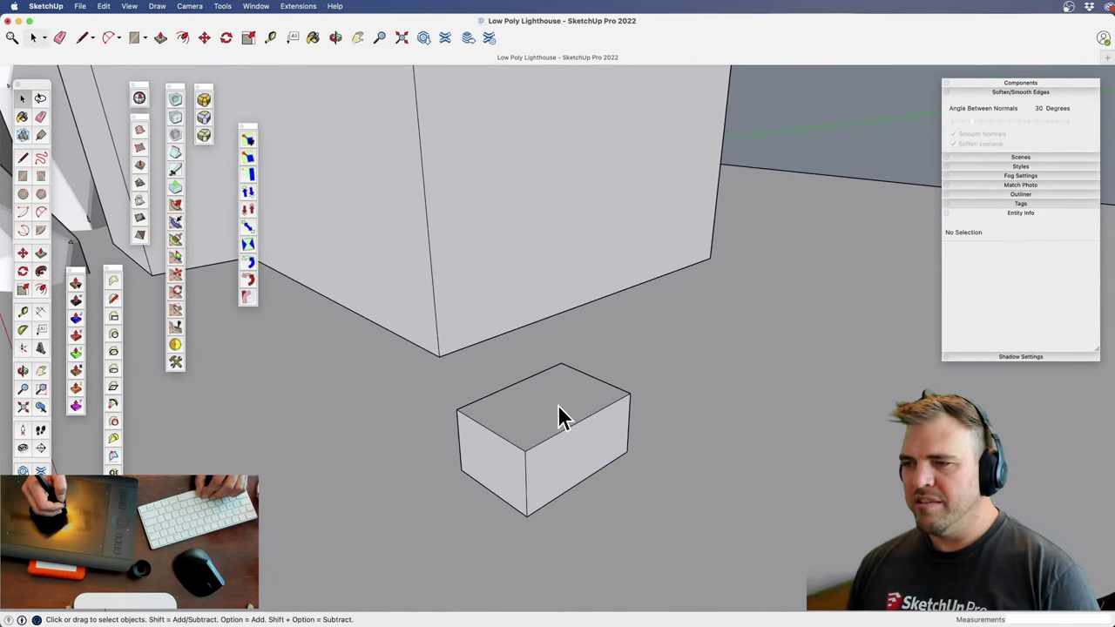
{"action": "triple_click", "coordinate": [563, 416]}
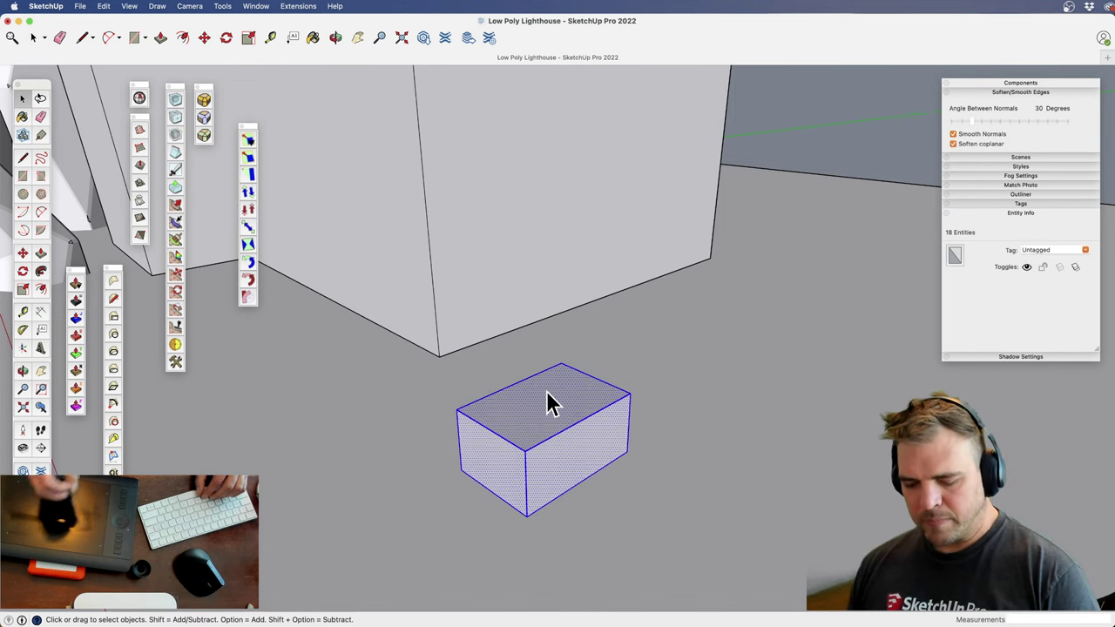
{"action": "key", "text": "g"}
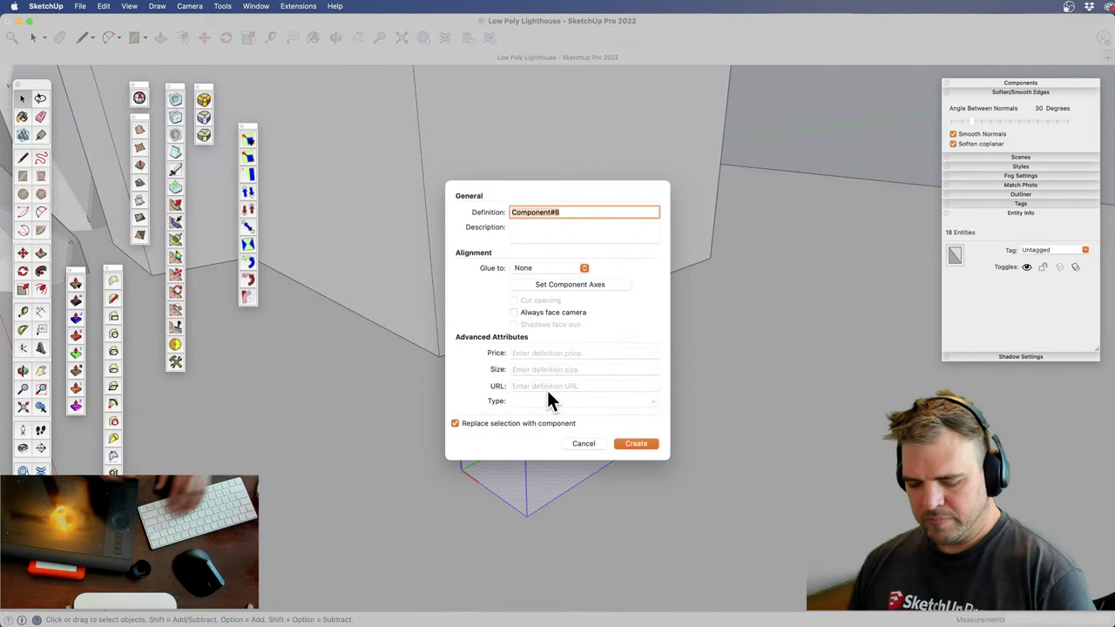
{"action": "type", "text": "corner b"}
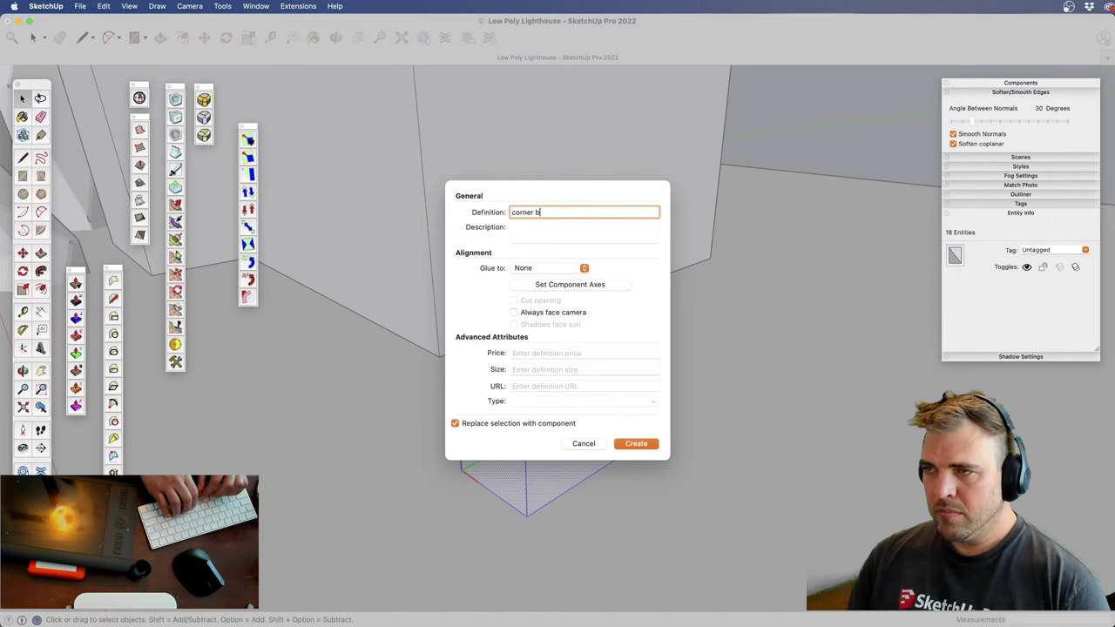
{"action": "type", "text": "lock large"}
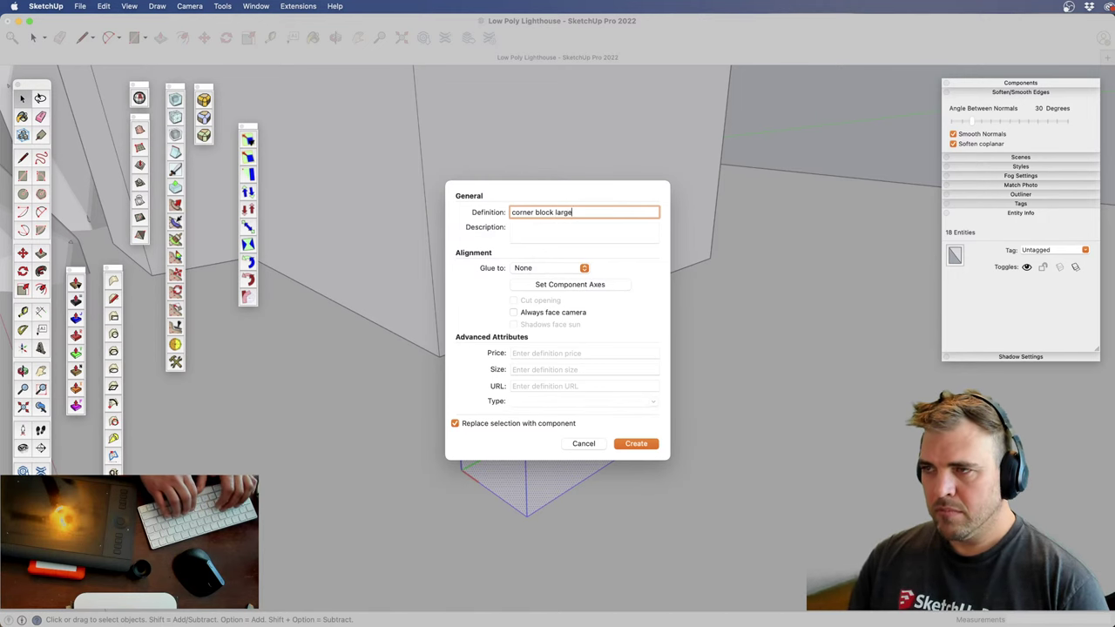
{"action": "key", "text": "Return"}
Copy the large corner block straight up 1' 7" so the copy sits directly on top of the original
{"action": "key", "text": "m"}
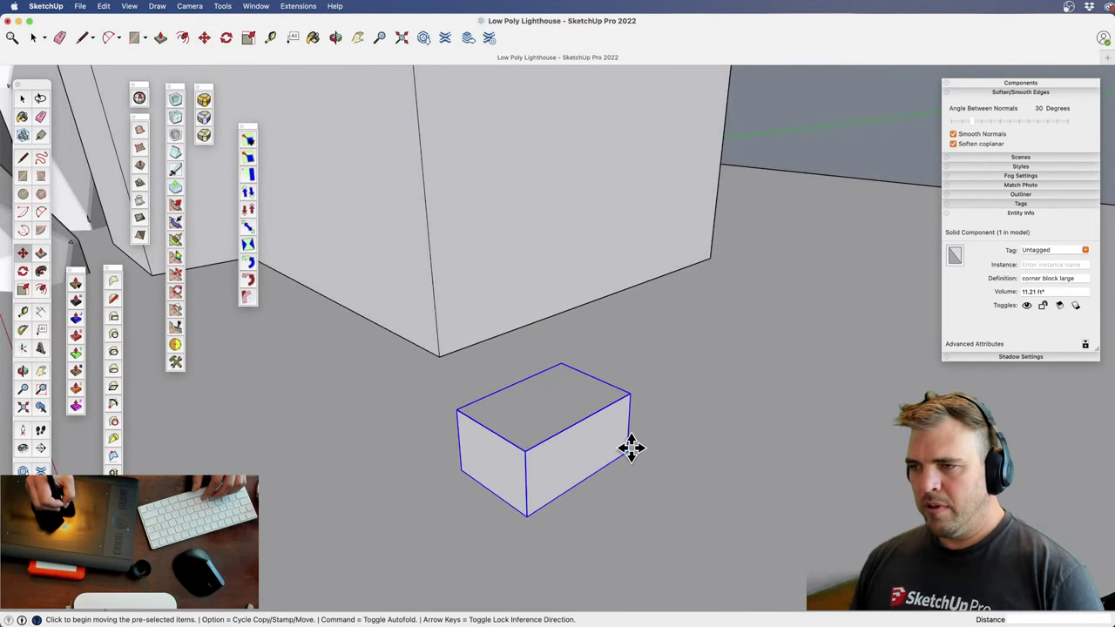
{"action": "left_click", "coordinate": [631, 448]}
{"action": "key", "text": "alt"}
{"action": "left_click", "coordinate": [631, 391]}
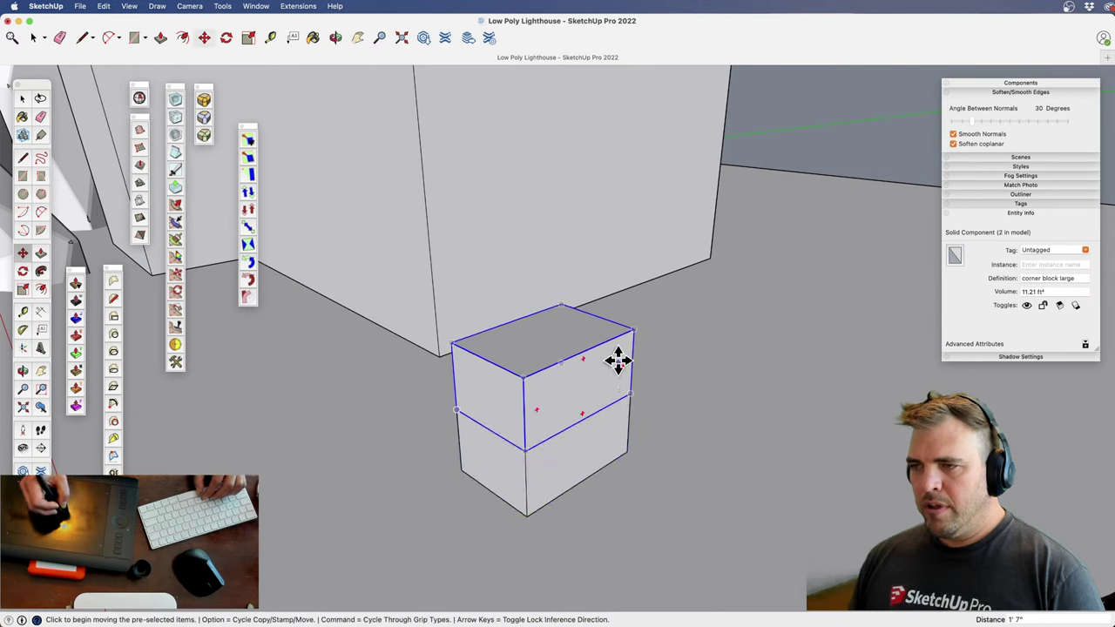
Scale the upper block down uniformly about its centre and make it a unique component
{"action": "key", "text": "s"}
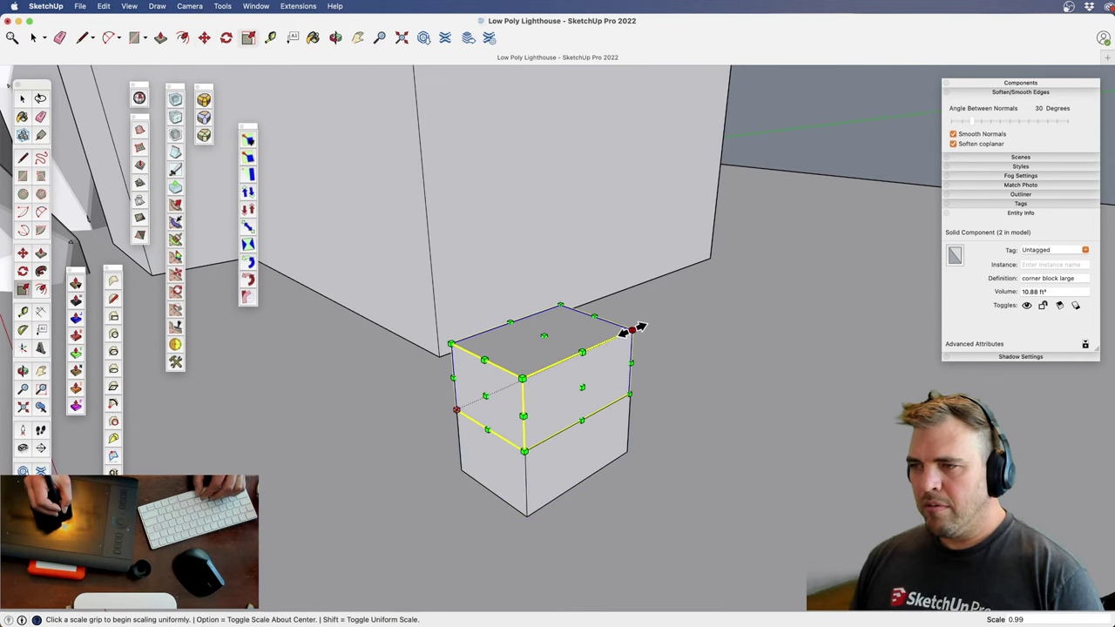
{"action": "left_click", "coordinate": [635, 328]}
{"action": "key", "text": "alt"}
{"action": "left_click", "coordinate": [614, 339]}
{"action": "key", "text": "space"}
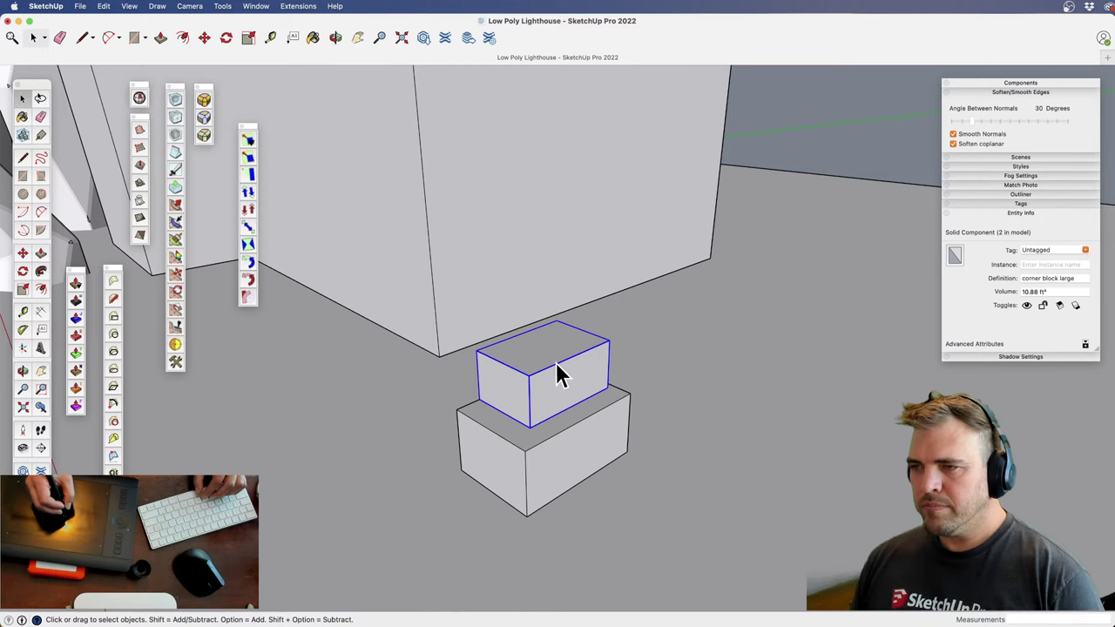
{"action": "right_click", "coordinate": [543, 366]}
{"action": "left_click", "coordinate": [584, 433]}
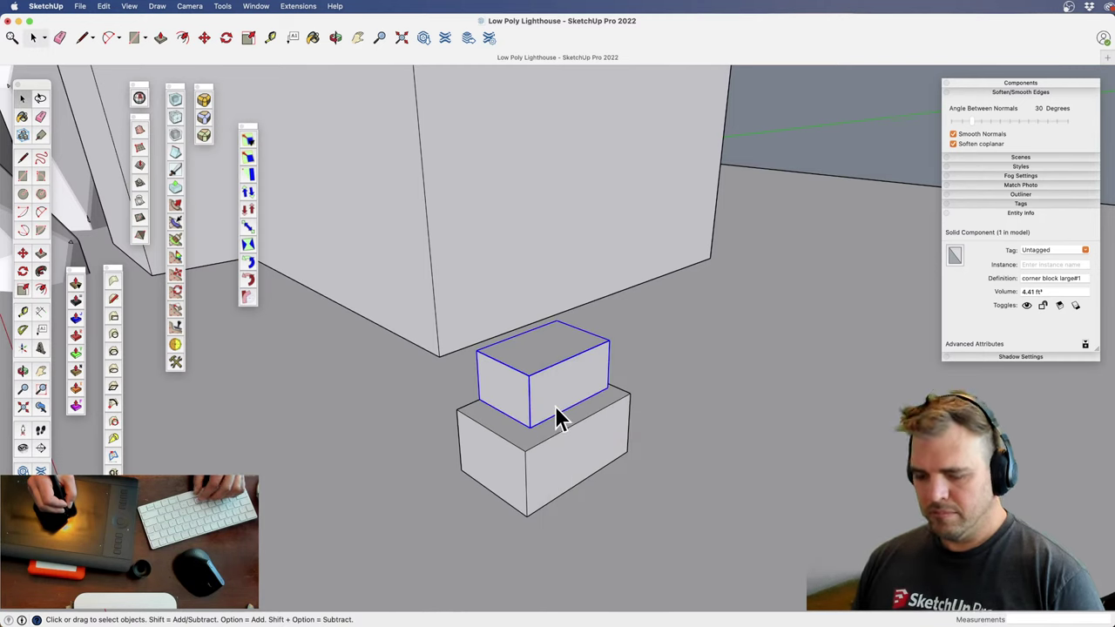
Lower the smaller block about 2 7/16" toward the top face of the large block
{"action": "key", "text": "m"}
{"action": "left_click", "coordinate": [528, 425]}
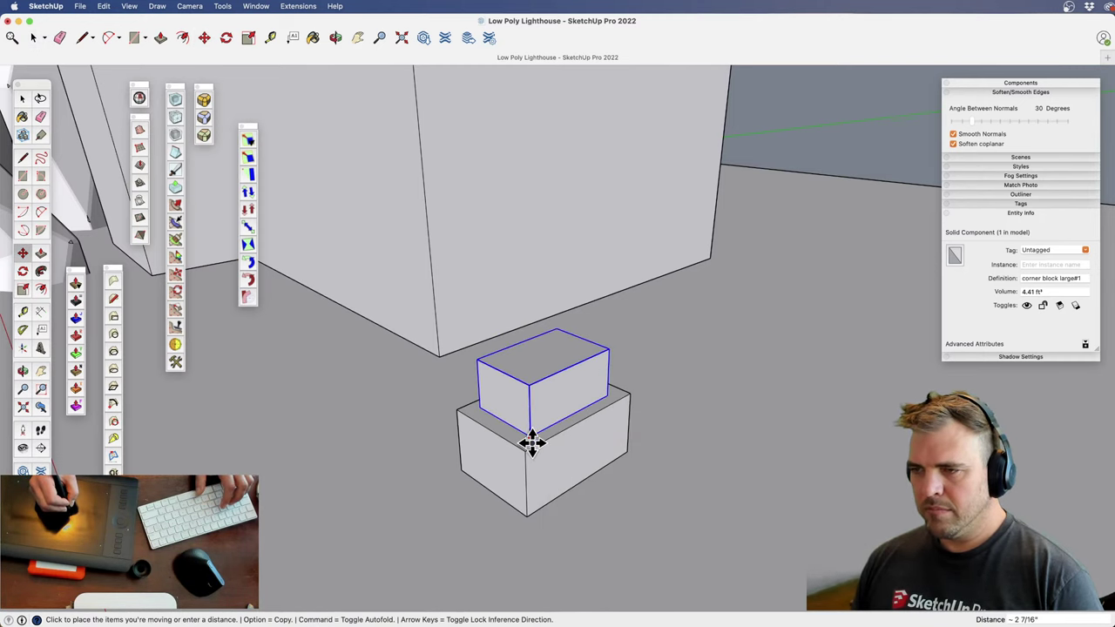
{"action": "left_click", "coordinate": [530, 443]}
Fine-tune the smaller block's position so it rests on the large block's top face
{"action": "key", "text": "z"}
{"action": "left_click_drag", "start_coordinate": [562, 503], "coordinate": [560, 457]}
{"action": "middle_click_drag", "start_coordinate": [560, 457], "coordinate": [558, 392], "text": "shift"}
{"action": "middle_click_drag", "start_coordinate": [558, 392], "coordinate": [566, 455]}
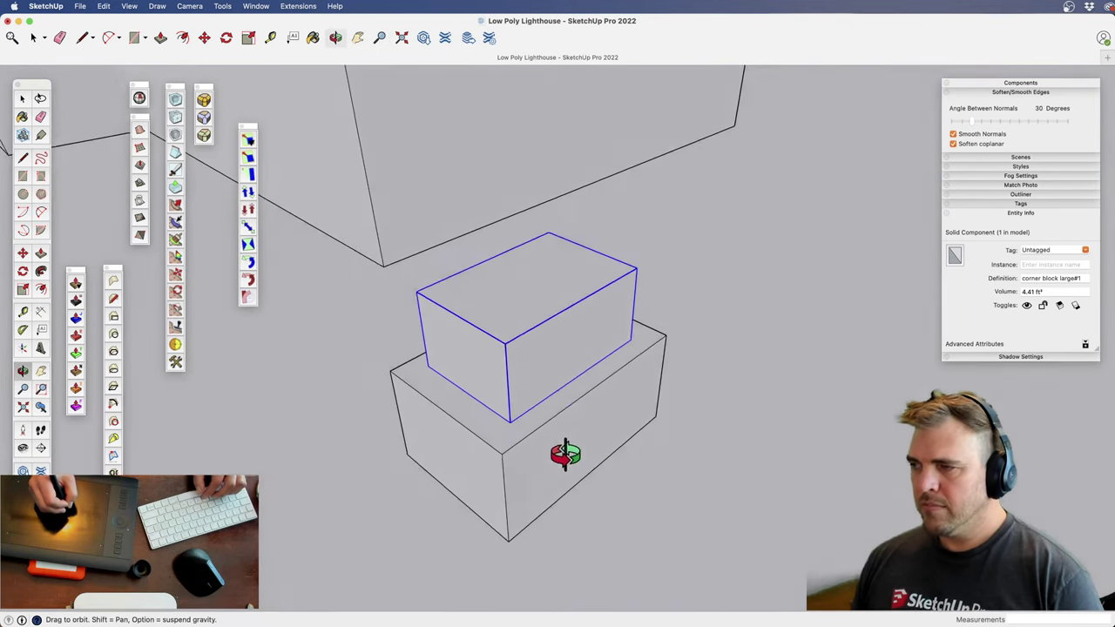
{"action": "left_click_drag", "start_coordinate": [565, 455], "coordinate": [550, 418]}
{"action": "middle_click_drag", "start_coordinate": [550, 440], "coordinate": [584, 409], "text": "shift"}
{"action": "middle_click_drag", "start_coordinate": [584, 435], "coordinate": [562, 304]}
{"action": "key", "text": "m"}
{"action": "left_click", "coordinate": [554, 391]}
{"action": "left_click", "coordinate": [579, 378]}
{"action": "left_click", "coordinate": [655, 309]}
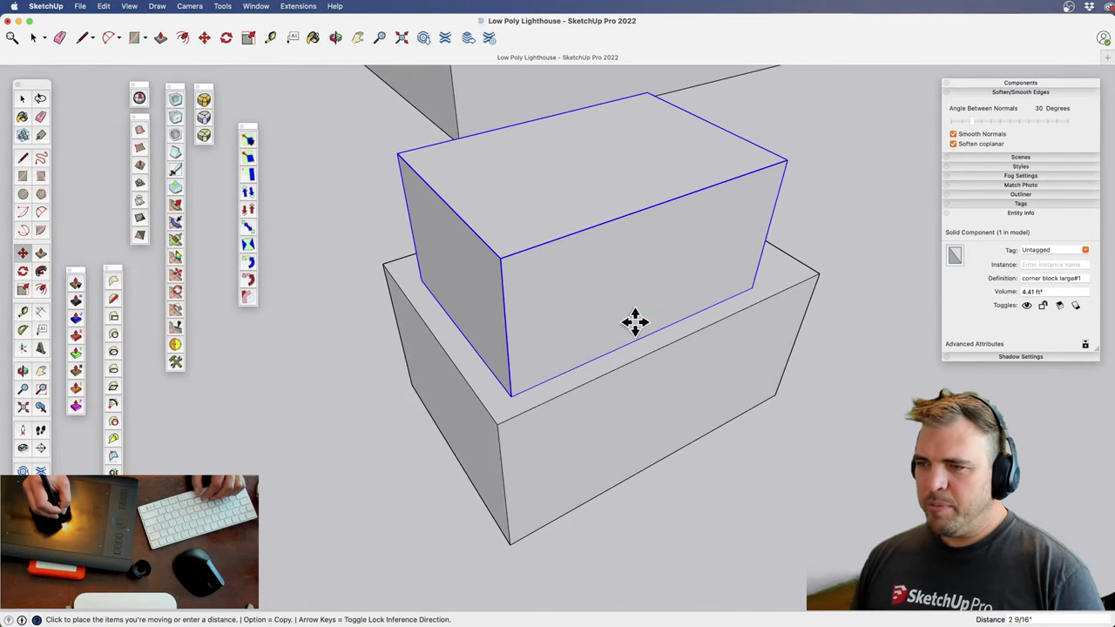
Examine the two-block stack from farther away against the house's front corner and wall height
{"action": "key", "text": "z"}
{"action": "left_click_drag", "start_coordinate": [601, 264], "coordinate": [607, 405]}
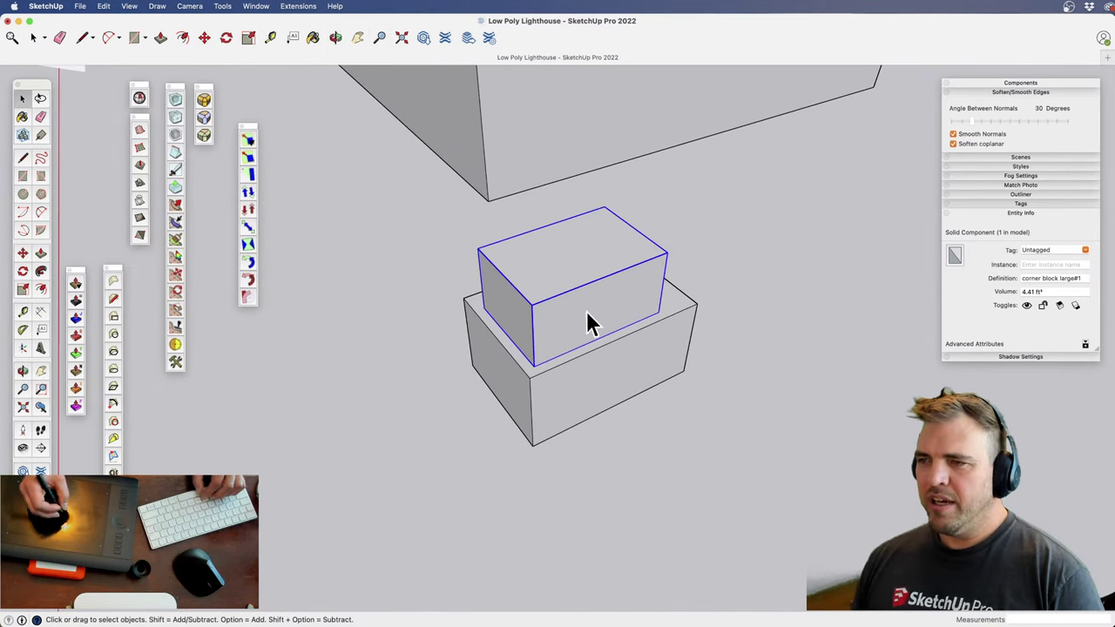
{"action": "middle_click_drag", "start_coordinate": [587, 371], "coordinate": [677, 313], "text": "shift"}
{"action": "key", "text": "z"}
{"action": "left_click_drag", "start_coordinate": [610, 375], "coordinate": [572, 509]}
{"action": "middle_click_drag", "start_coordinate": [581, 364], "coordinate": [579, 464], "text": "shift"}
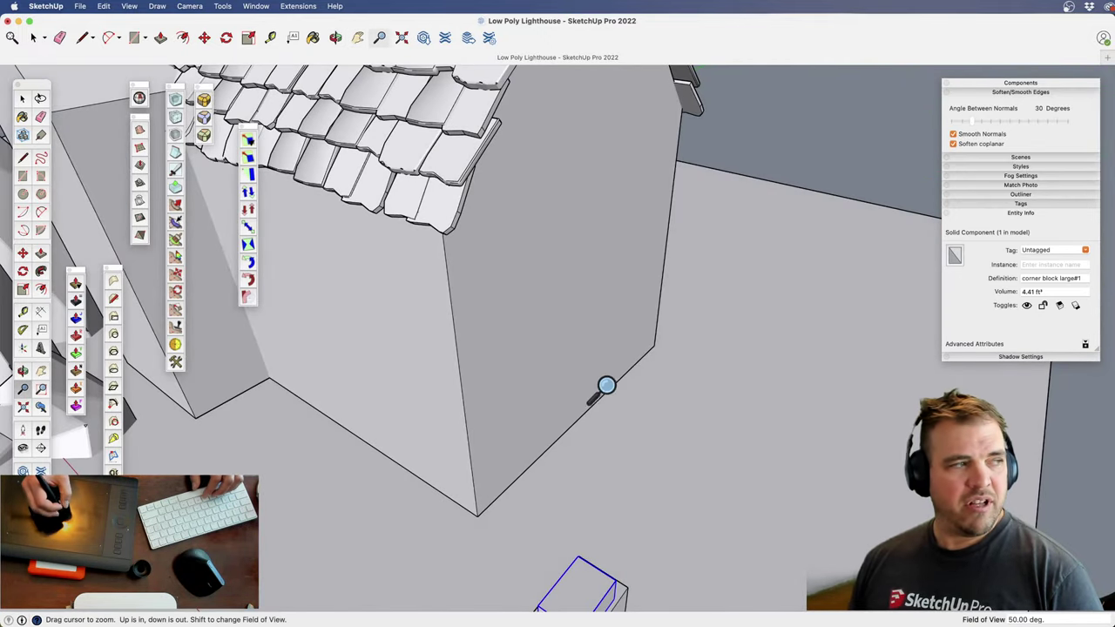
{"action": "left_click_drag", "start_coordinate": [607, 385], "coordinate": [602, 493]}
{"action": "middle_click_drag", "start_coordinate": [601, 493], "coordinate": [562, 382], "text": "shift"}
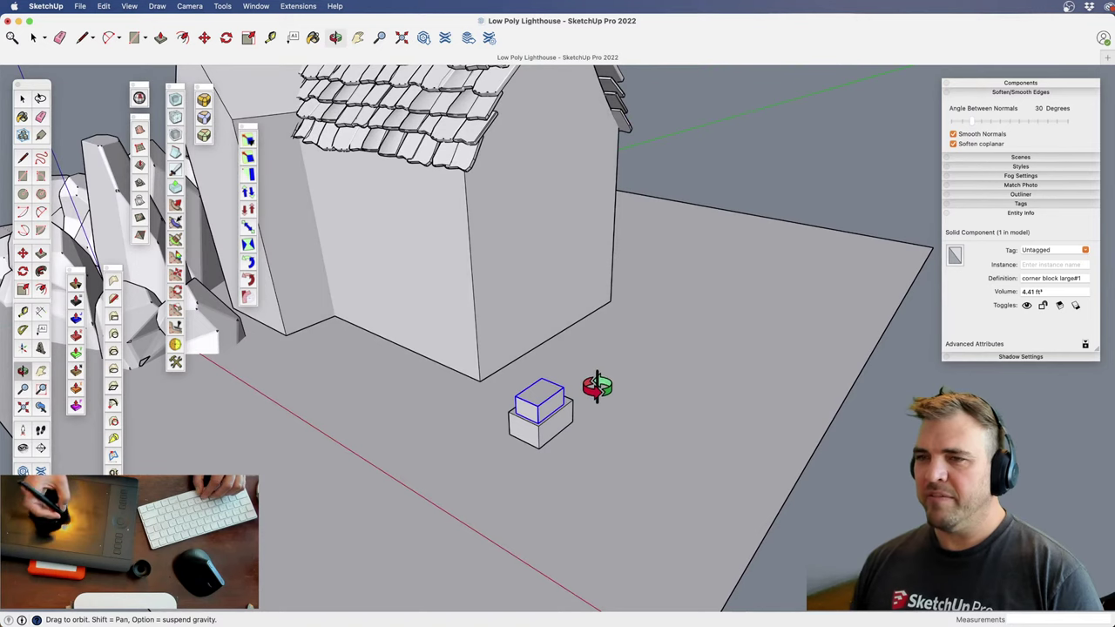
{"action": "left_click_drag", "start_coordinate": [580, 463], "coordinate": [572, 427]}
Copy both stacked blocks upward onto the smaller block's top and repeat the copy 5x to form a column
{"action": "key", "text": "space"}
{"action": "middle_click_drag", "start_coordinate": [566, 424], "coordinate": [540, 379]}
{"action": "scroll", "coordinate": [557, 392], "scroll_direction": "up", "scroll_amount": 5}
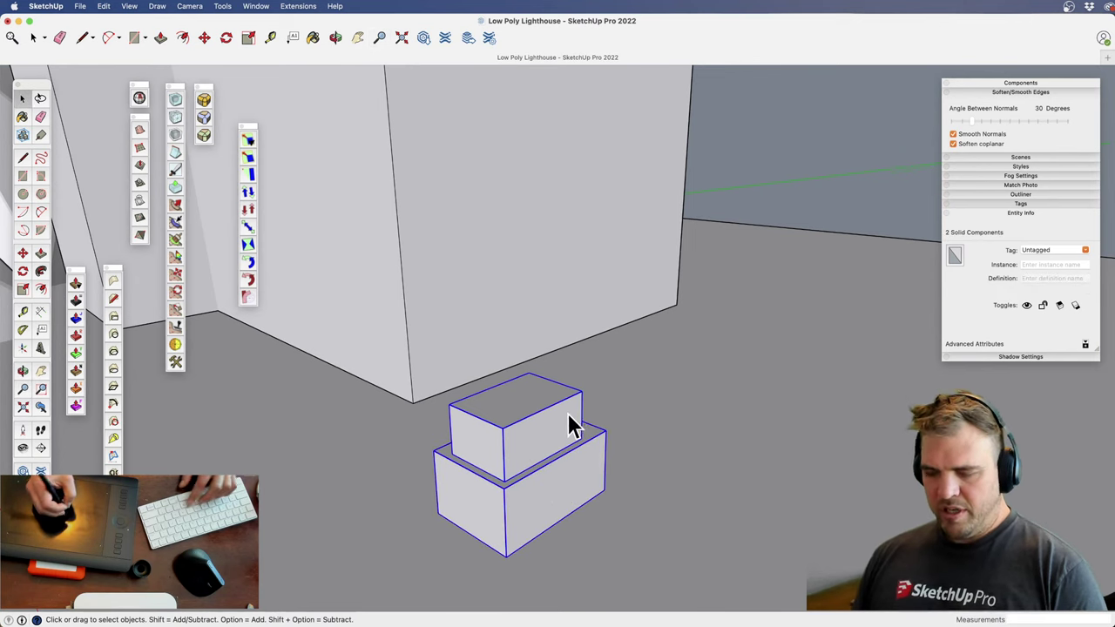
{"action": "key", "text": "m"}
{"action": "left_click", "coordinate": [607, 487]}
{"action": "key", "text": "alt"}
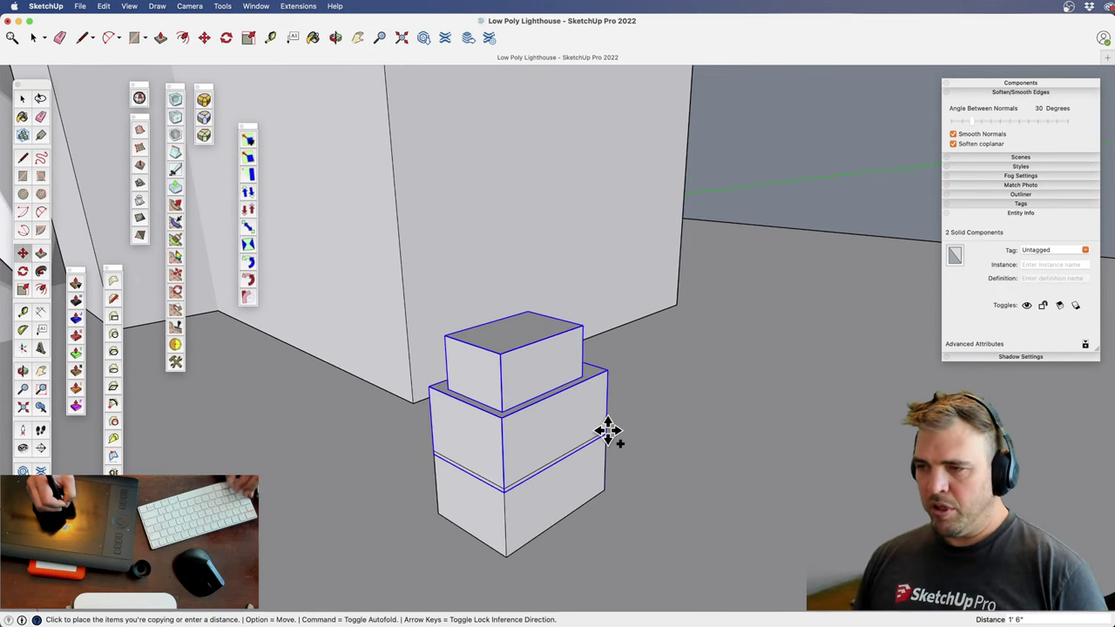
{"action": "left_click", "coordinate": [581, 392]}
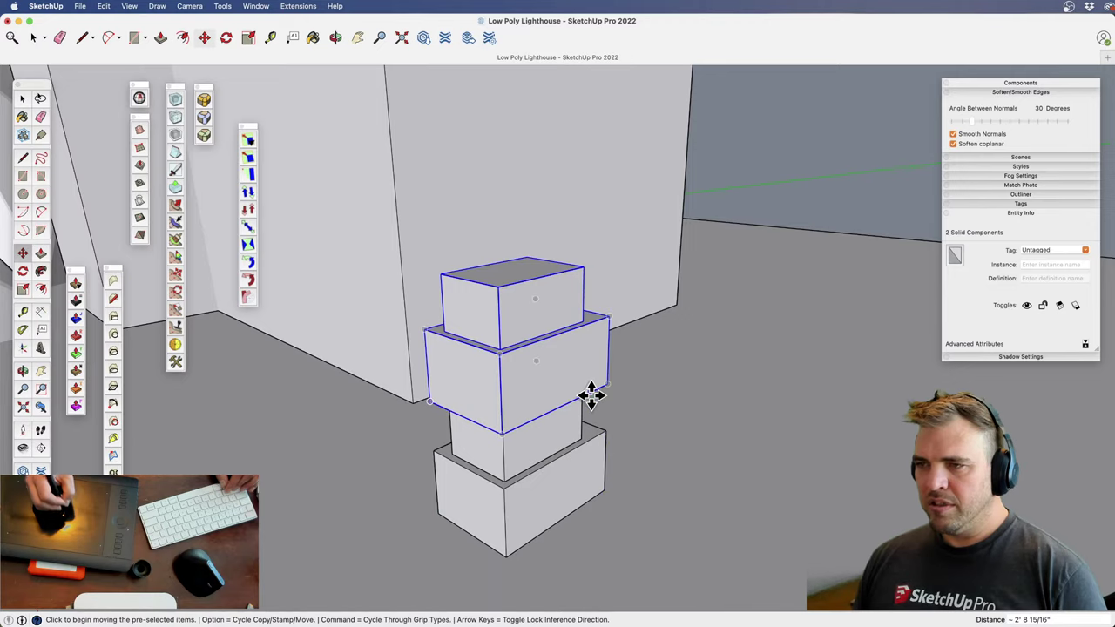
{"action": "type", "text": "5x"}
{"action": "key", "text": "Return"}
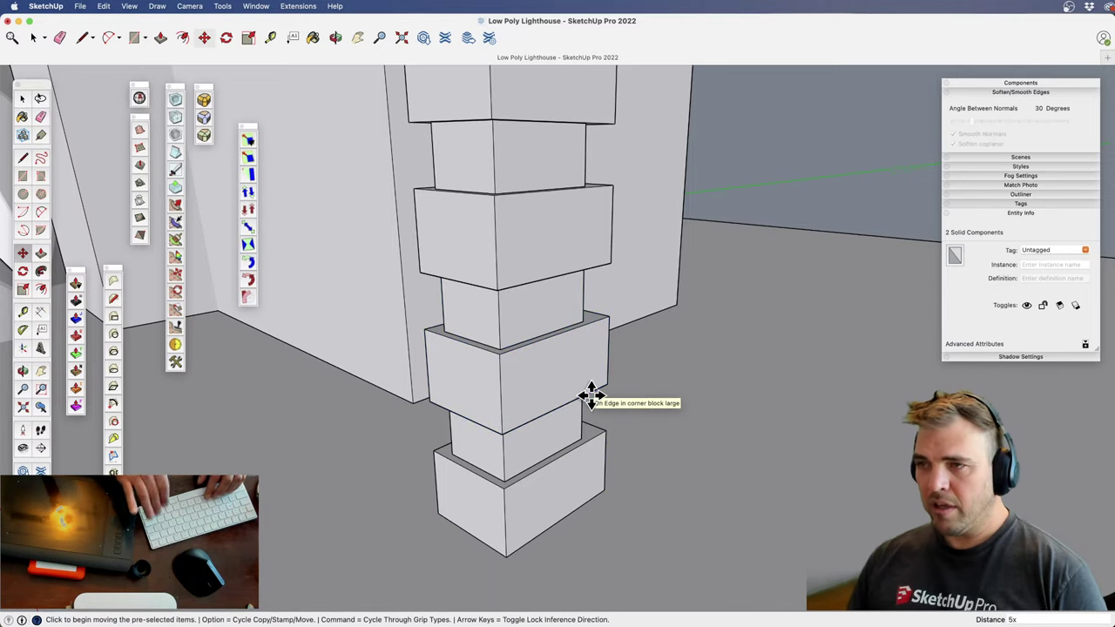
Erase the smaller block at the very top of the column
{"action": "key", "text": "z"}
{"action": "left_click_drag", "start_coordinate": [622, 288], "coordinate": [610, 410]}
{"action": "middle_click_drag", "start_coordinate": [595, 410], "coordinate": [592, 469], "text": "shift"}
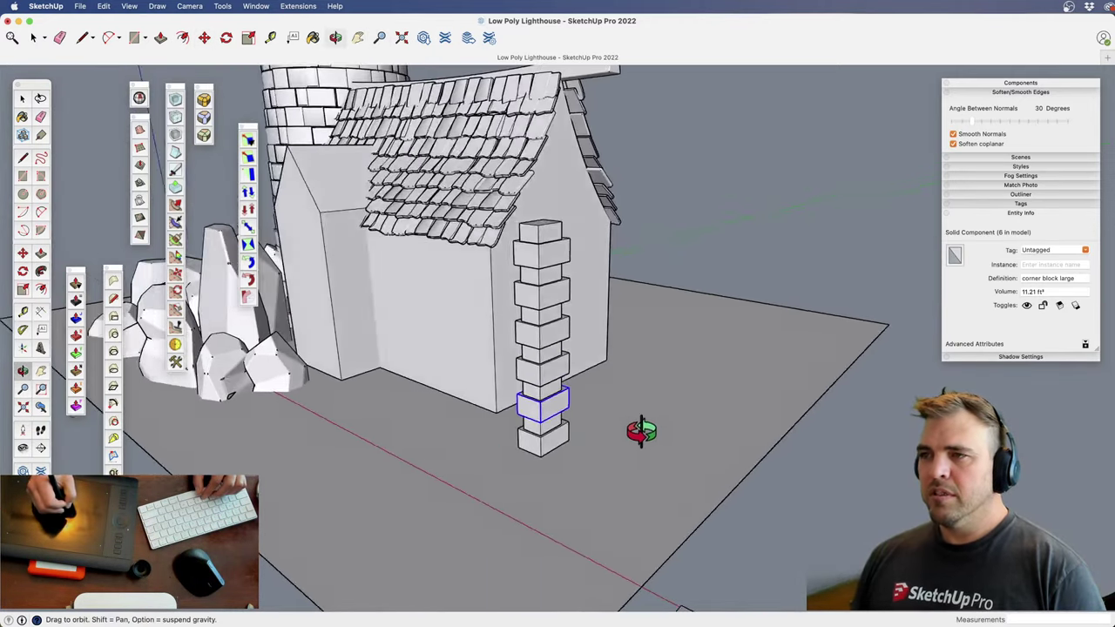
{"action": "mouse_move", "coordinate": [642, 427]}
{"action": "middle_mouse_down"}
{"action": "mouse_move", "coordinate": [742, 385]}
{"action": "mouse_move", "coordinate": [779, 403]}
{"action": "middle_mouse_up"}
{"action": "key", "text": "e"}
{"action": "left_click", "coordinate": [661, 203]}
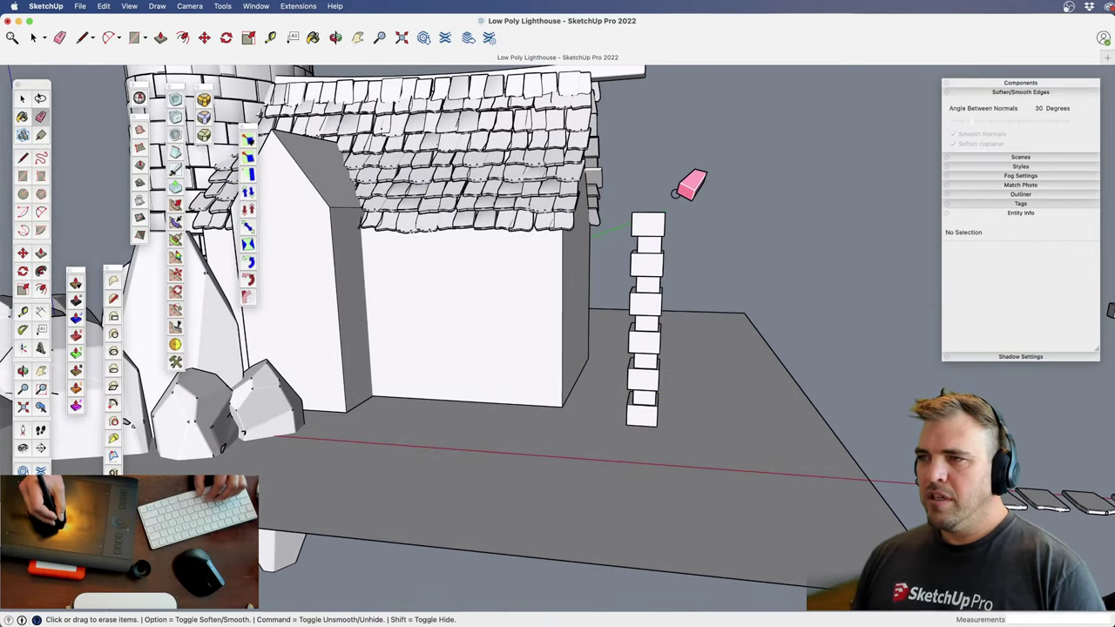
Move the whole block column about 2' 4" across the base plane so it wraps around the house's front corner
{"action": "mouse_move", "coordinate": [644, 283]}
{"action": "middle_mouse_down", "text": "shift"}
{"action": "mouse_move", "coordinate": [625, 277]}
{"action": "mouse_move", "coordinate": [674, 302]}
{"action": "mouse_move", "coordinate": [645, 261]}
{"action": "middle_mouse_up", "text": "shift"}
{"action": "key", "text": "space"}
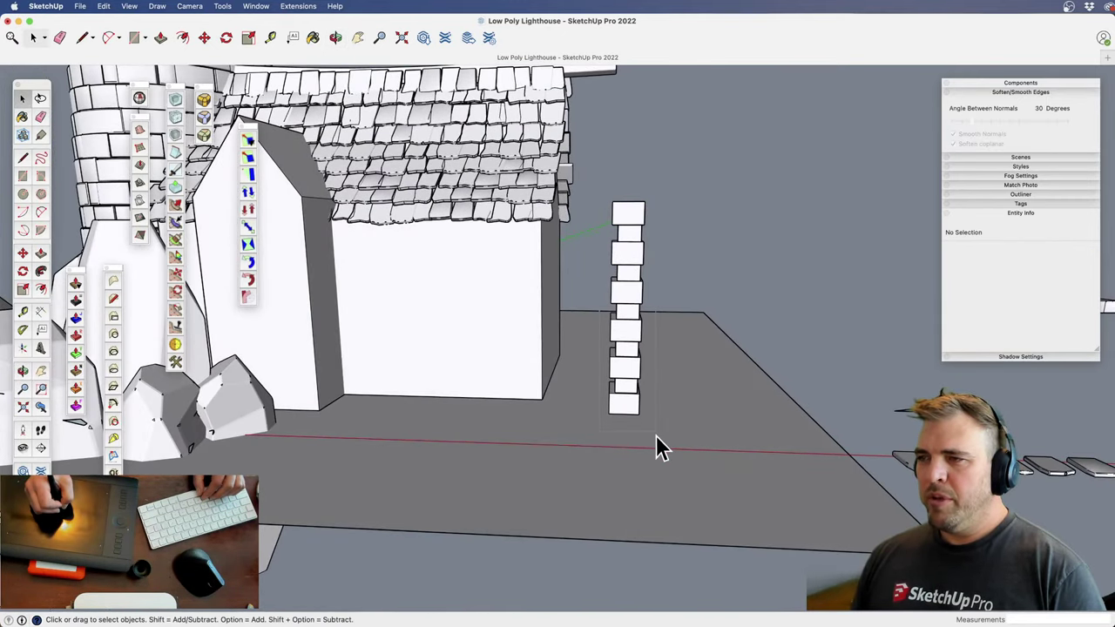
{"action": "middle_click_drag", "start_coordinate": [653, 374], "coordinate": [472, 378]}
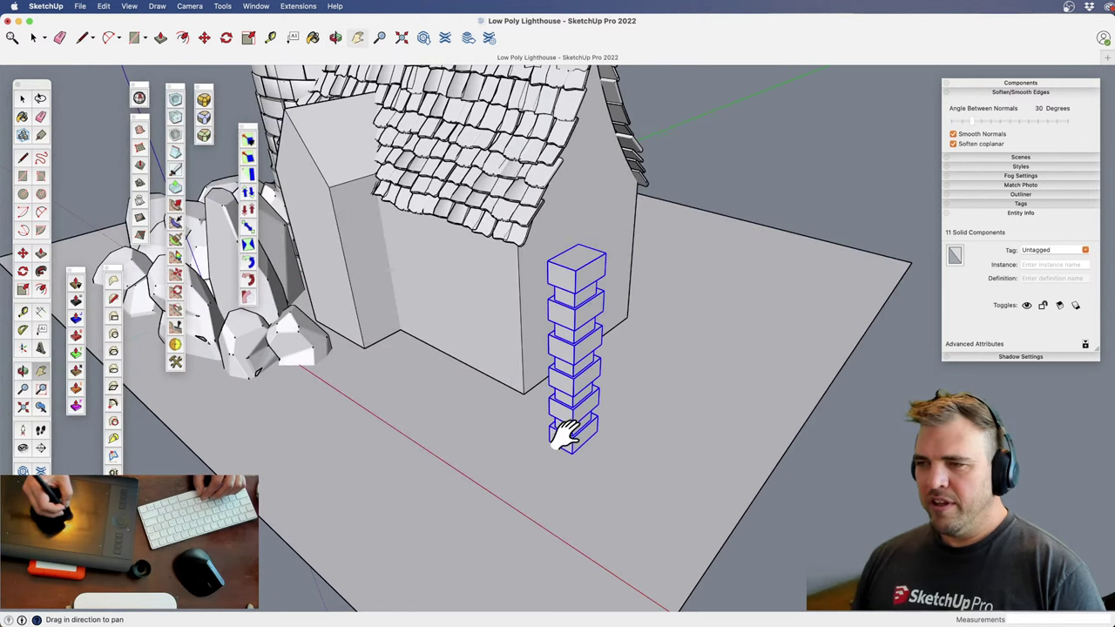
{"action": "middle_click_drag", "start_coordinate": [564, 432], "coordinate": [543, 447]}
{"action": "key", "text": "m"}
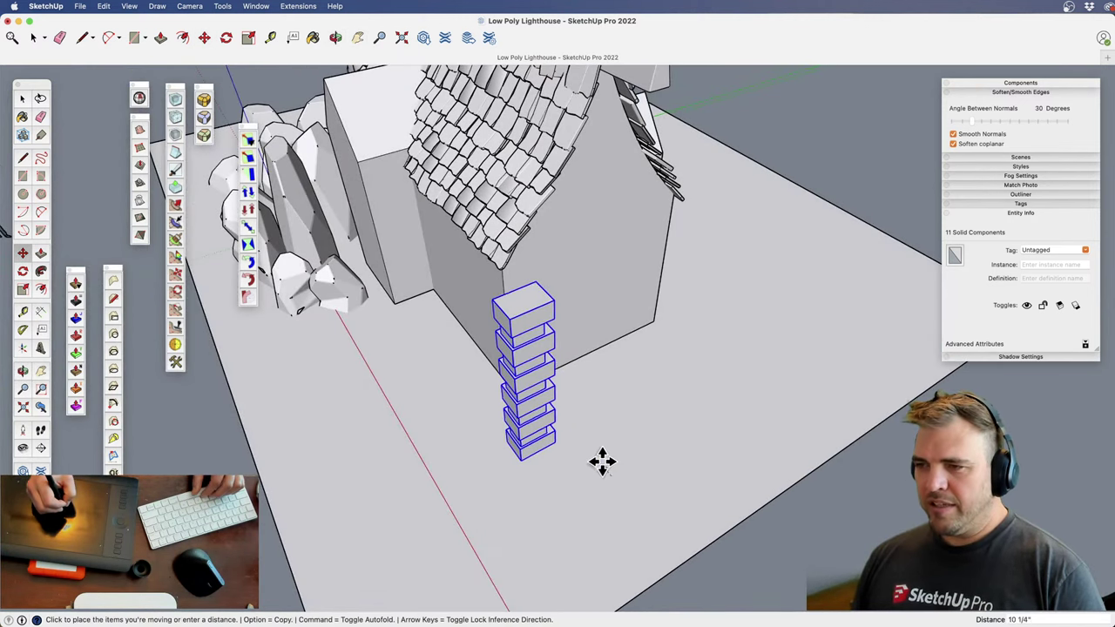
{"action": "left_click_drag", "start_coordinate": [564, 424], "coordinate": [561, 413]}
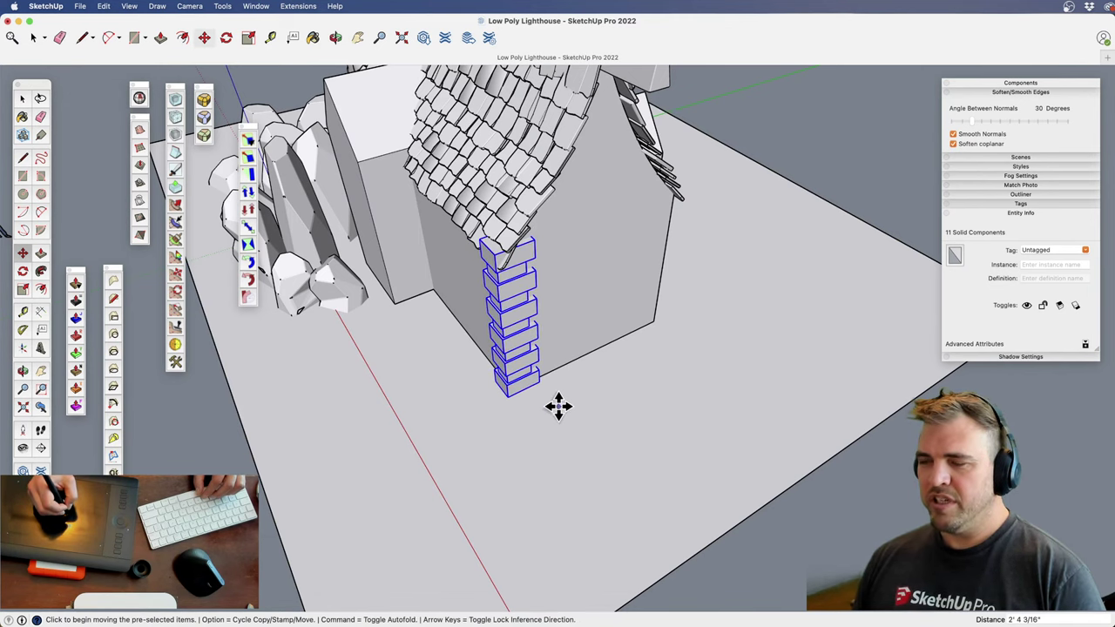
Select the six large blocks of the corner column and scale them slightly narrower along the green axis
{"action": "scroll", "coordinate": [542, 399], "scroll_direction": "up", "scroll_amount": 3}
{"action": "middle_click_drag", "start_coordinate": [543, 398], "coordinate": [480, 505]}
{"action": "middle_click_drag", "start_coordinate": [537, 418], "coordinate": [482, 466], "text": "shift"}
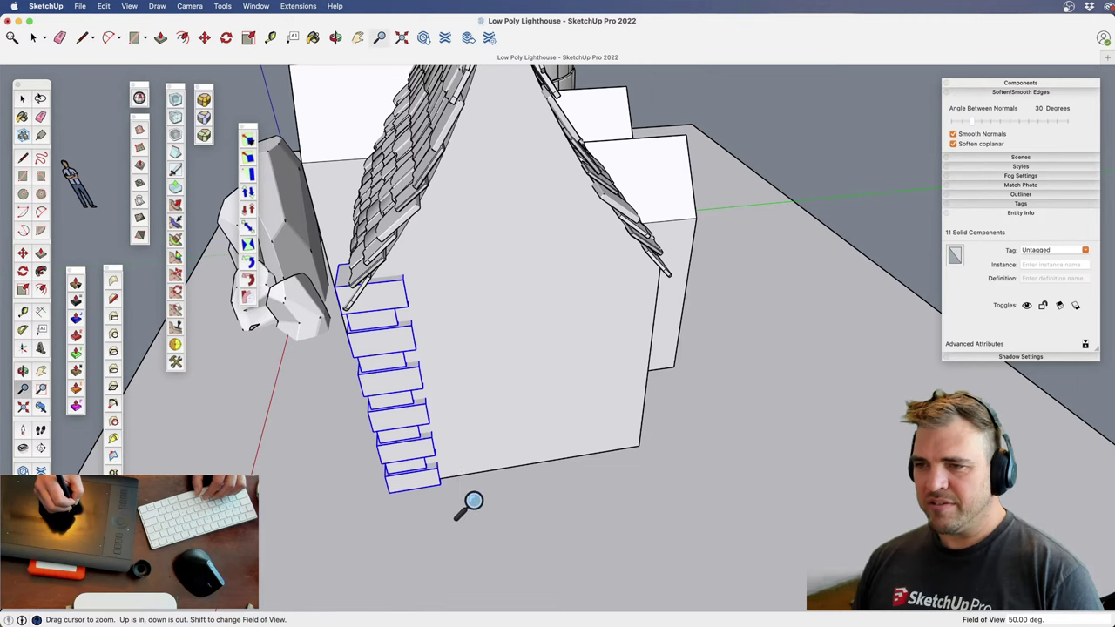
{"action": "left_click_drag", "start_coordinate": [471, 508], "coordinate": [418, 428]}
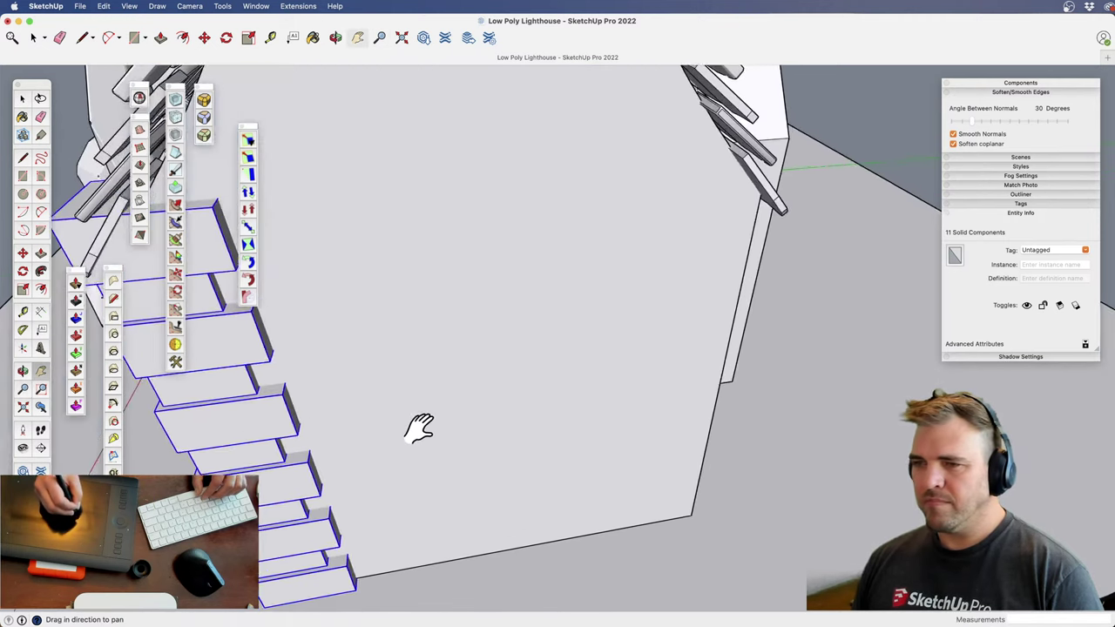
{"action": "middle_click_drag", "start_coordinate": [418, 427], "coordinate": [528, 445], "text": "shift"}
{"action": "key", "text": "space"}
{"action": "left_click", "coordinate": [448, 488]}
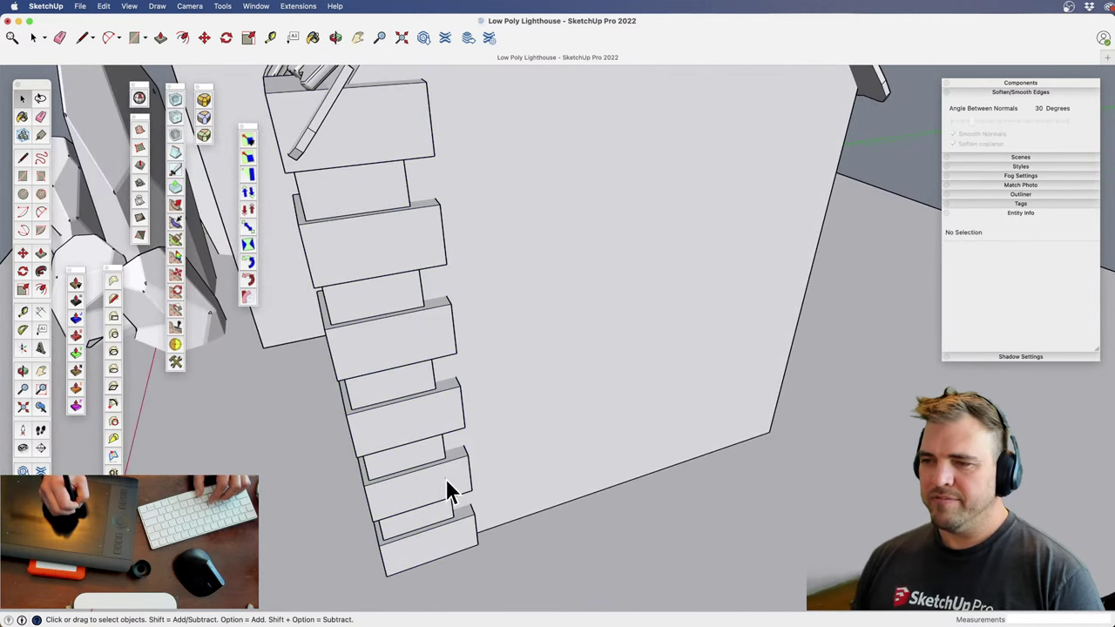
{"action": "left_click", "coordinate": [448, 547]}
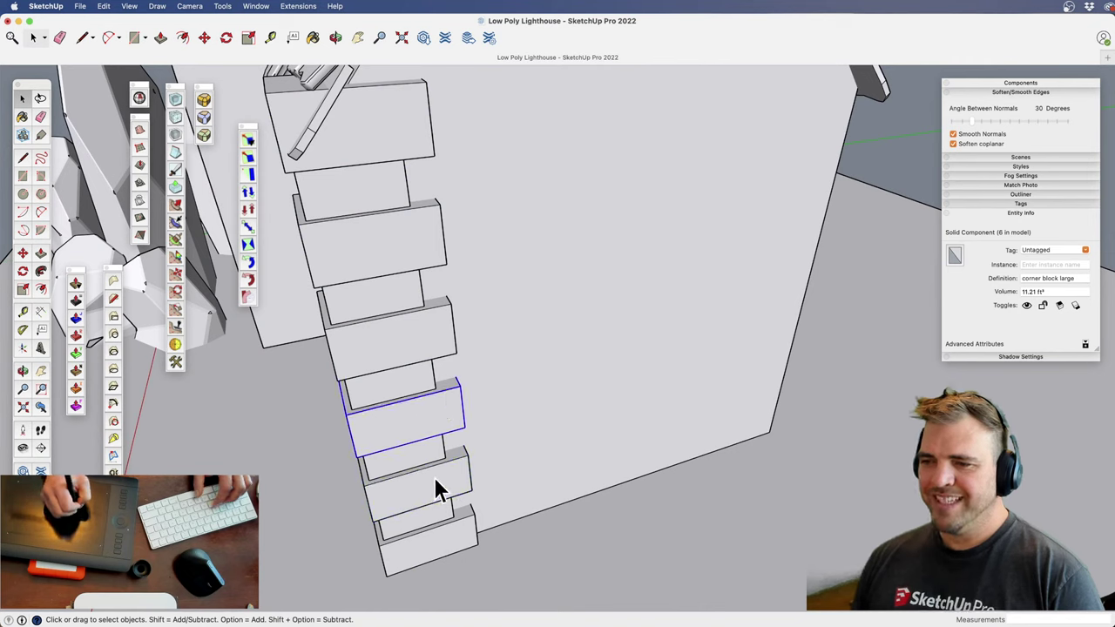
{"action": "right_click", "coordinate": [456, 534]}
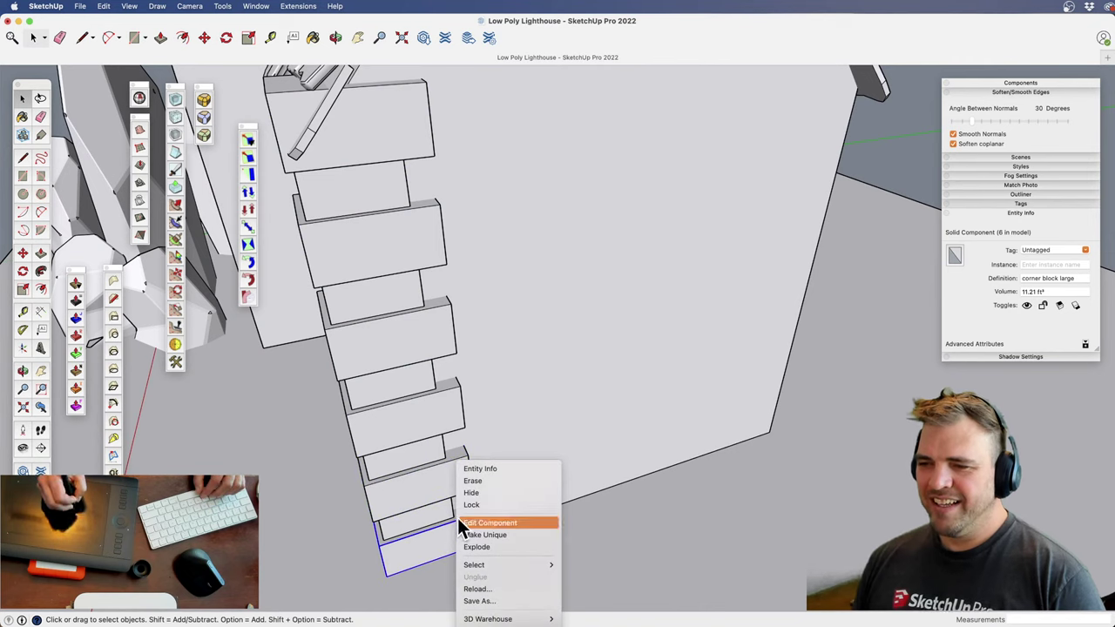
{"action": "middle_click_drag", "start_coordinate": [678, 513], "coordinate": [632, 473], "text": "shift"}
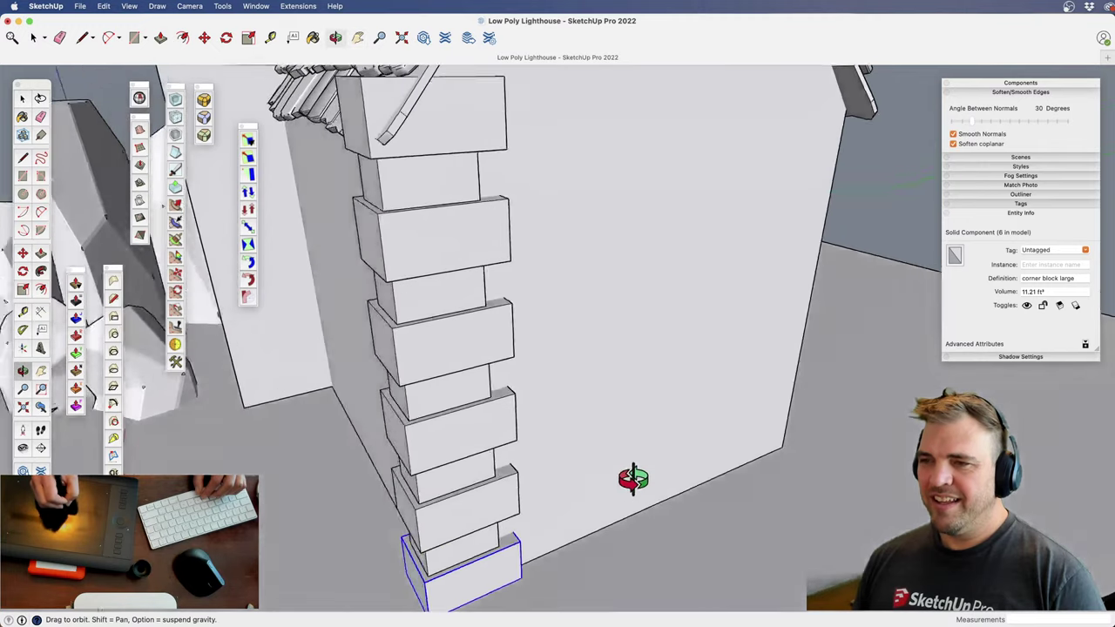
{"action": "scroll", "coordinate": [585, 440], "scroll_direction": "up", "scroll_amount": 5}
{"action": "left_click", "coordinate": [528, 444], "text": "shift"}
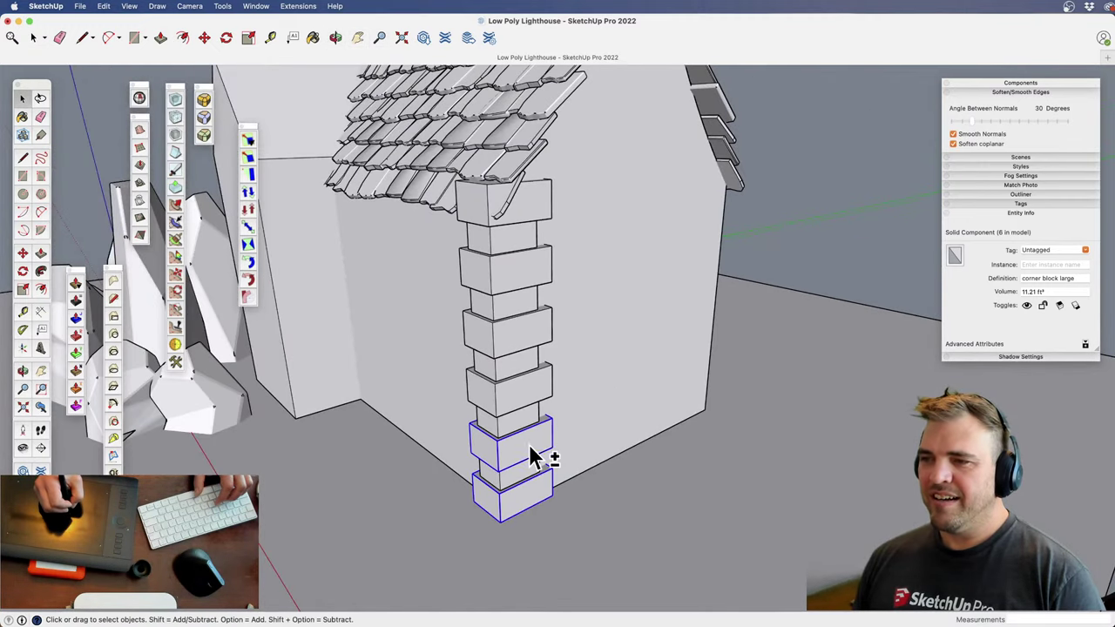
{"action": "left_click", "coordinate": [523, 385], "text": "shift"}
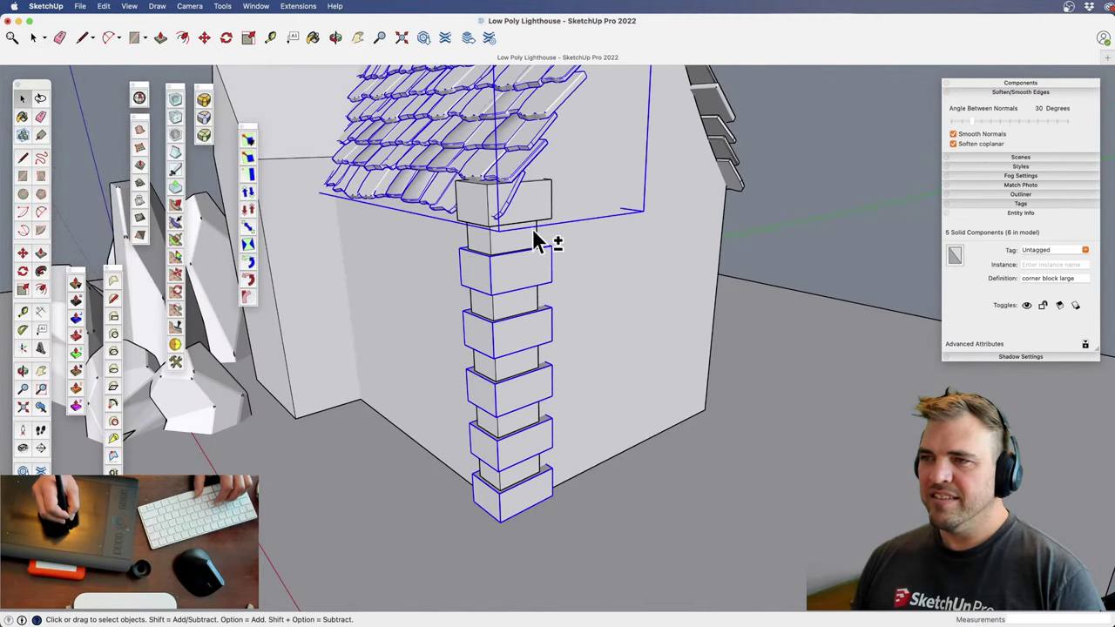
{"action": "middle_click_drag", "start_coordinate": [541, 268], "coordinate": [418, 515]}
{"action": "key", "text": "s"}
{"action": "left_click", "coordinate": [523, 379]}
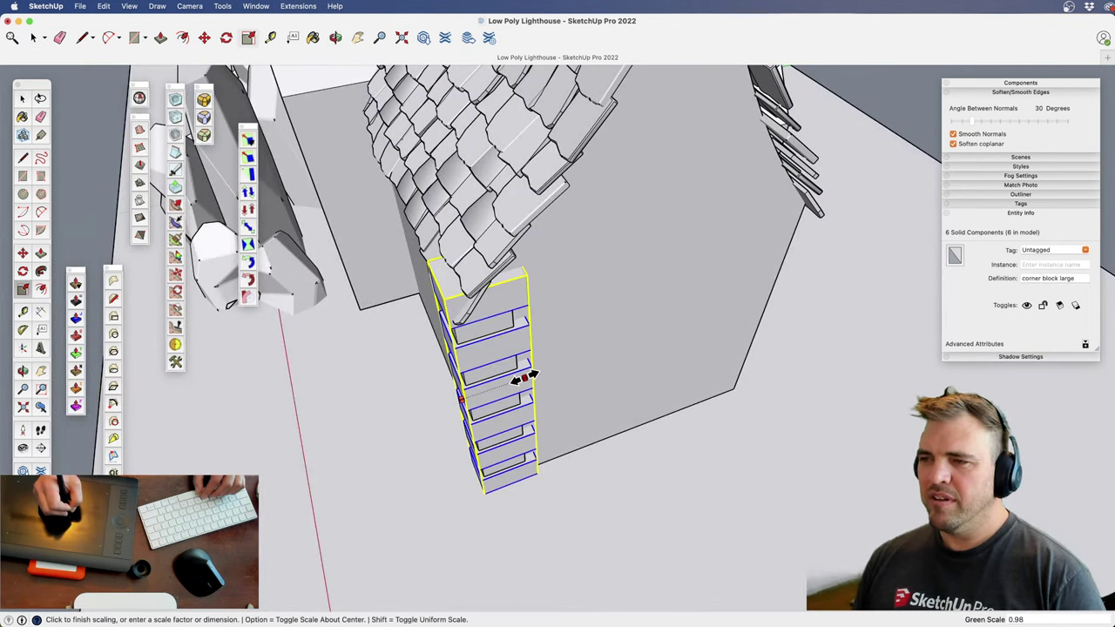
{"action": "left_click", "coordinate": [508, 386]}
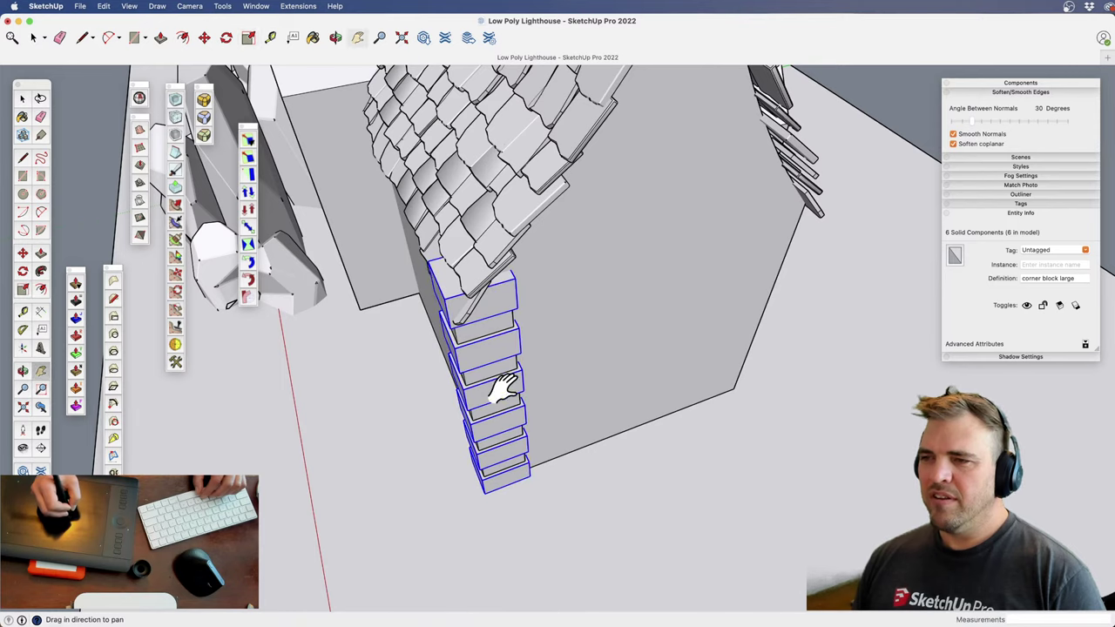
Group all the column's large and small blocks and place a copy about 20' away beyond the gable wall's other corner
{"action": "middle_click_drag", "start_coordinate": [497, 393], "coordinate": [612, 311]}
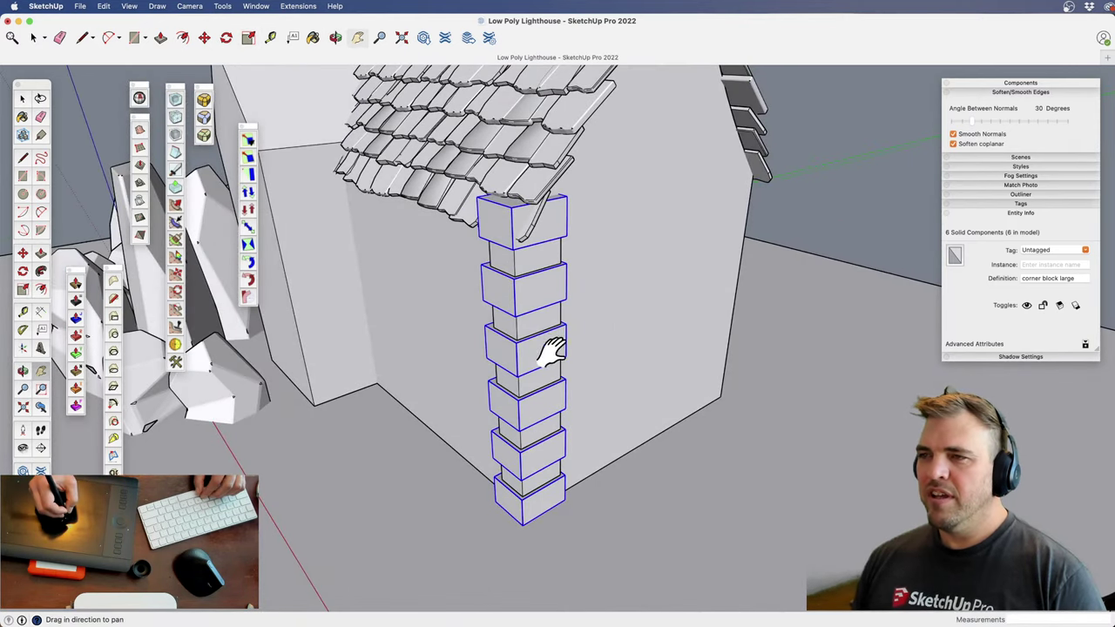
{"action": "middle_click_drag", "start_coordinate": [551, 350], "coordinate": [509, 357]}
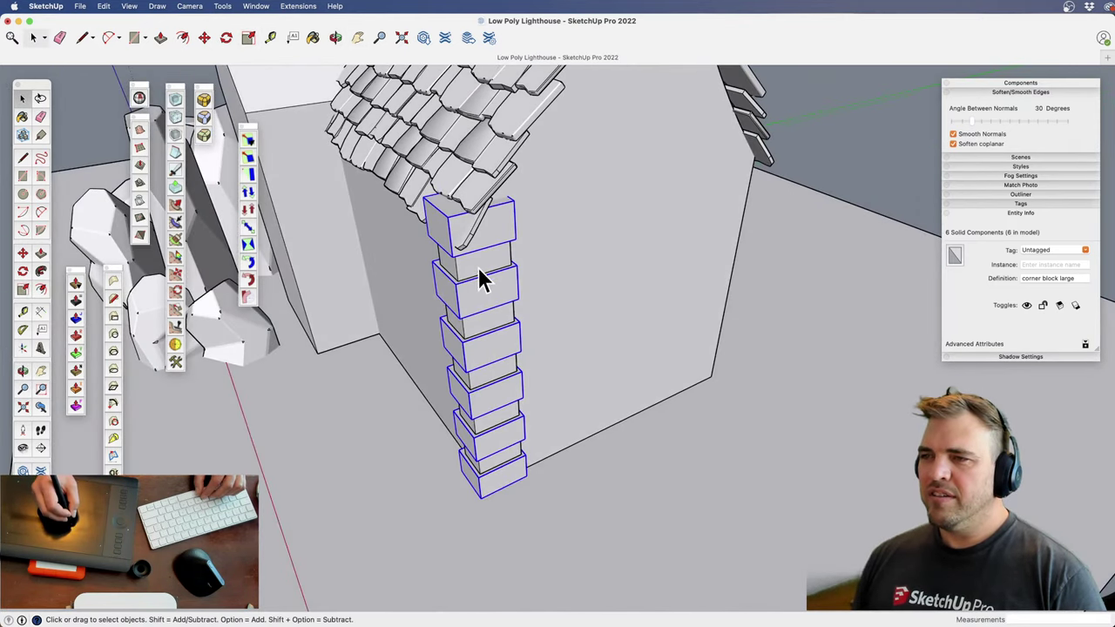
{"action": "middle_click_drag", "start_coordinate": [435, 213], "coordinate": [592, 480]}
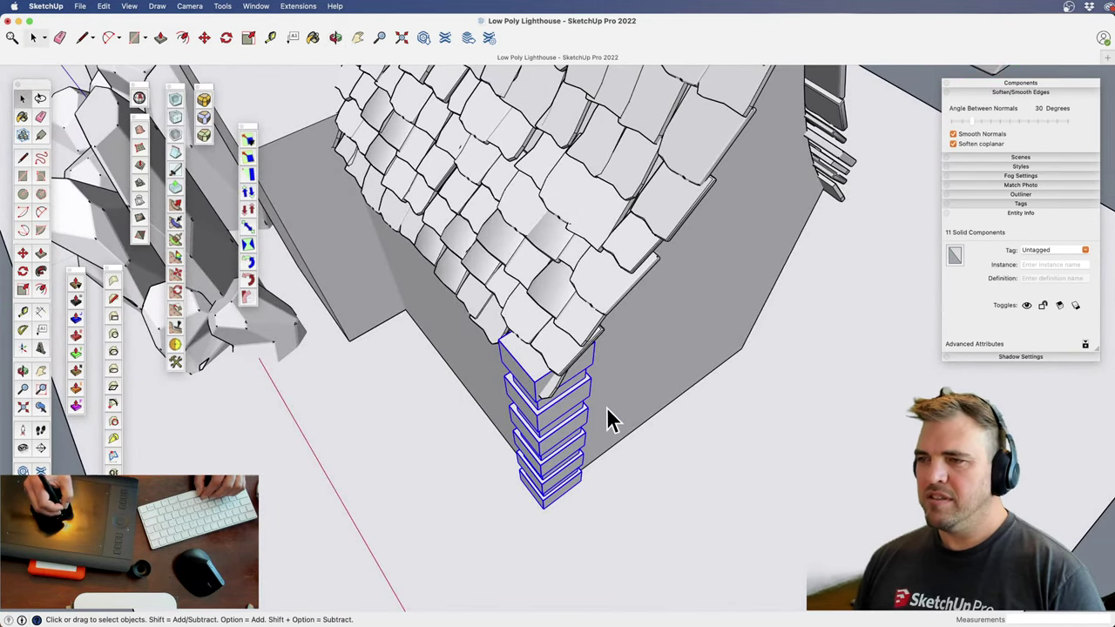
{"action": "middle_click_drag", "start_coordinate": [609, 420], "coordinate": [510, 409]}
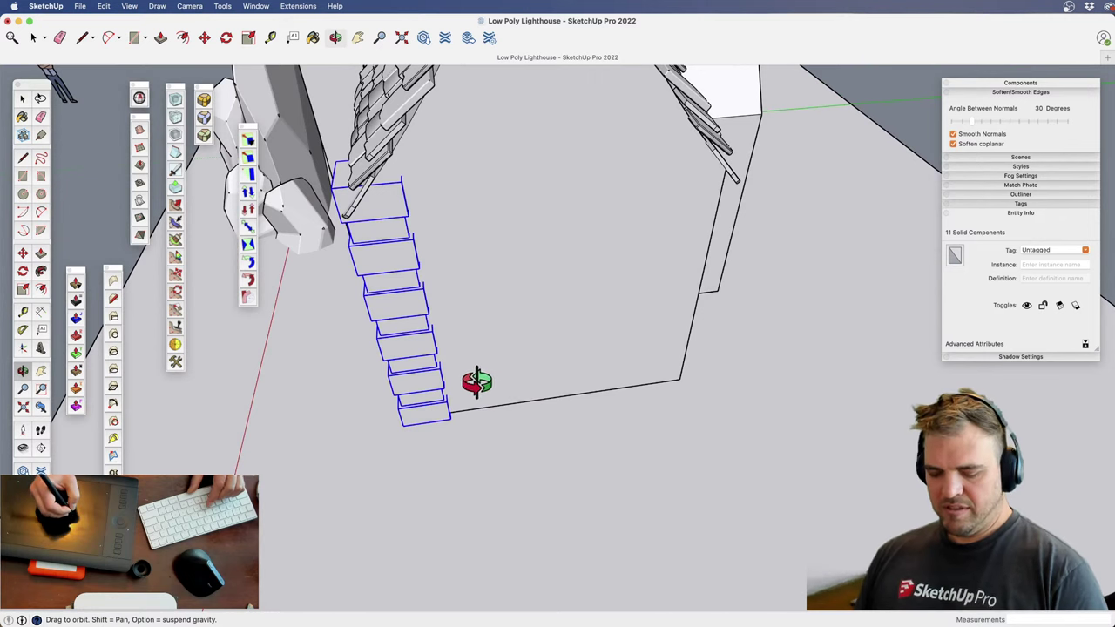
{"action": "key", "text": "super+g"}
{"action": "key", "text": "m"}
{"action": "left_click", "coordinate": [464, 444]}
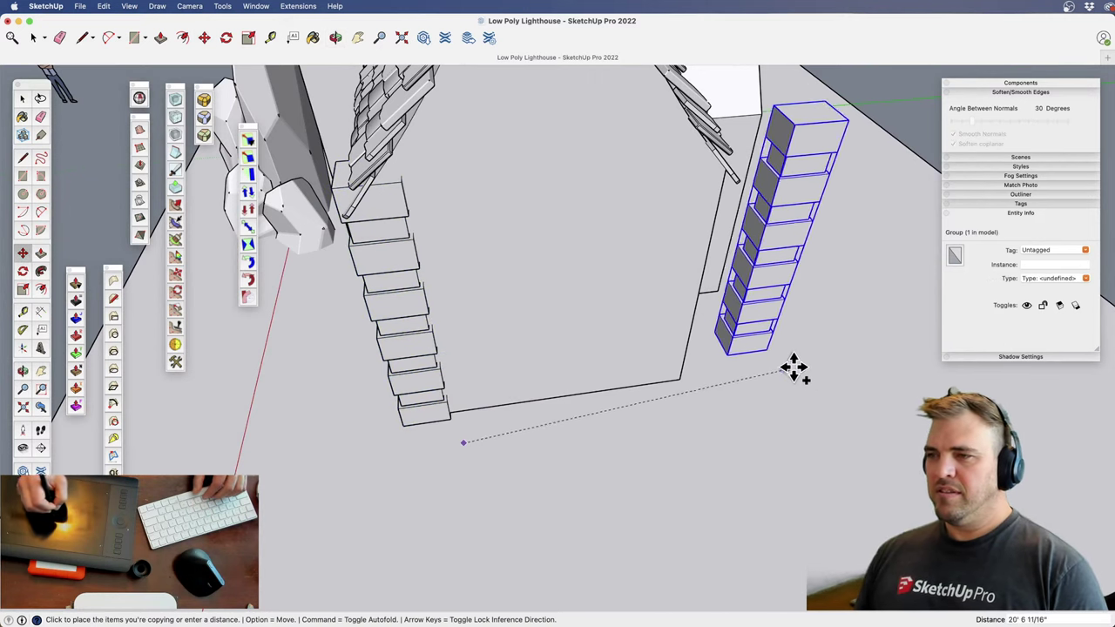
{"action": "left_click", "coordinate": [786, 393]}
Mirror the copied block column with the Scale tool so it faces the opposite way
{"action": "key", "text": "s"}
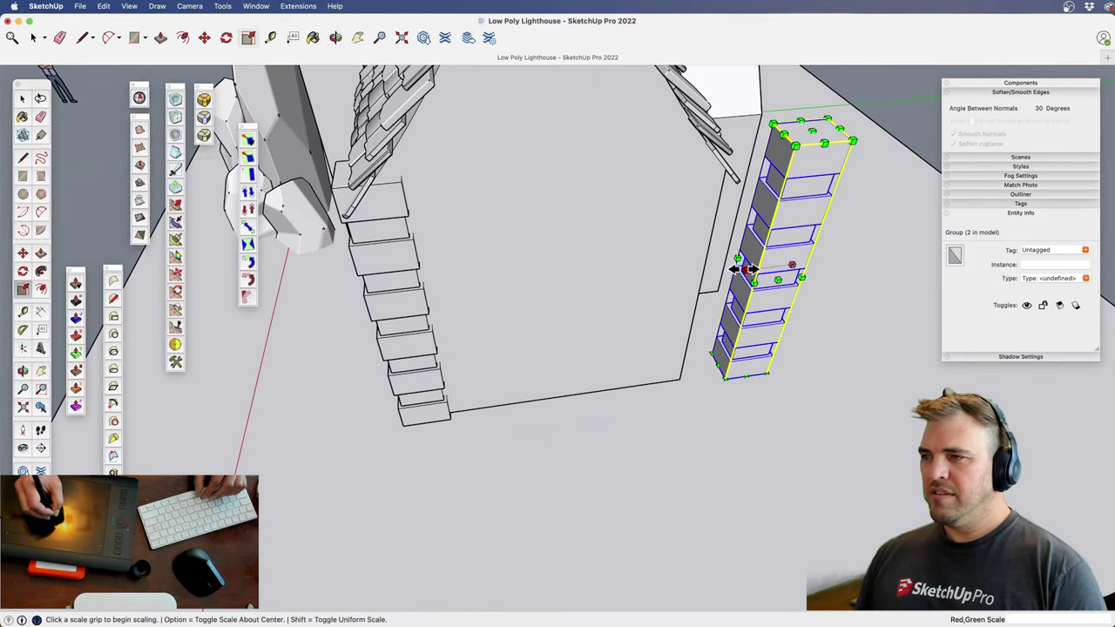
{"action": "left_click", "coordinate": [743, 270]}
{"action": "left_click", "coordinate": [836, 261]}
Move the mirrored column about 8' 6" to the gable wall's other corner and adjust it to wrap around the edge
{"action": "middle_click_drag", "start_coordinate": [836, 261], "coordinate": [722, 411]}
{"action": "key", "text": "m"}
{"action": "left_click", "coordinate": [769, 440]}
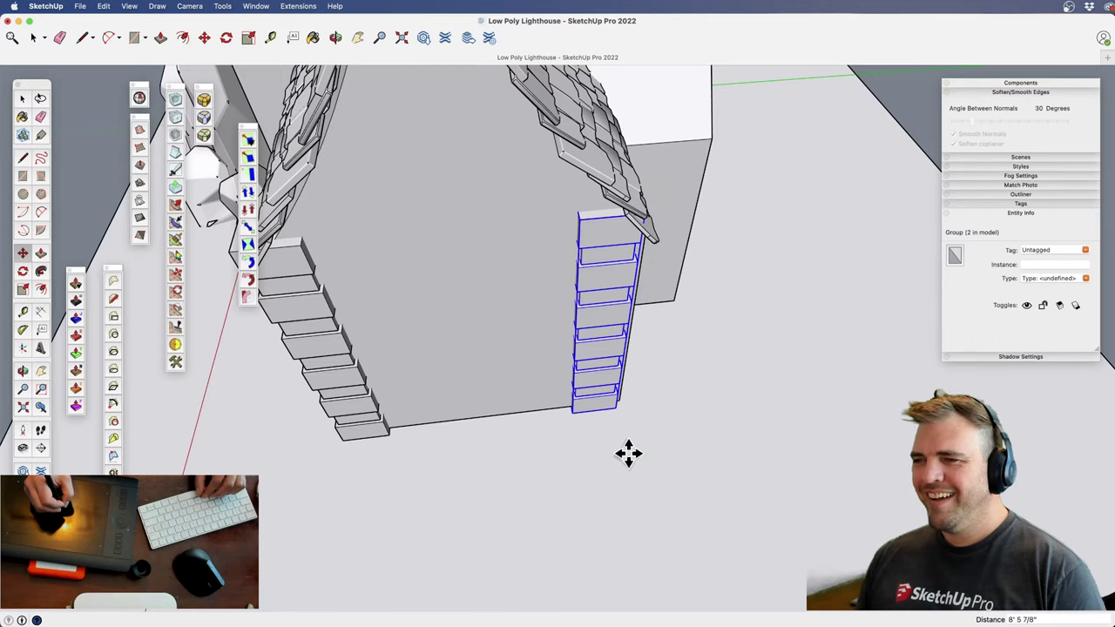
{"action": "middle_click_drag", "start_coordinate": [627, 452], "coordinate": [589, 403]}
{"action": "scroll", "coordinate": [513, 383], "scroll_direction": "up", "scroll_amount": 3}
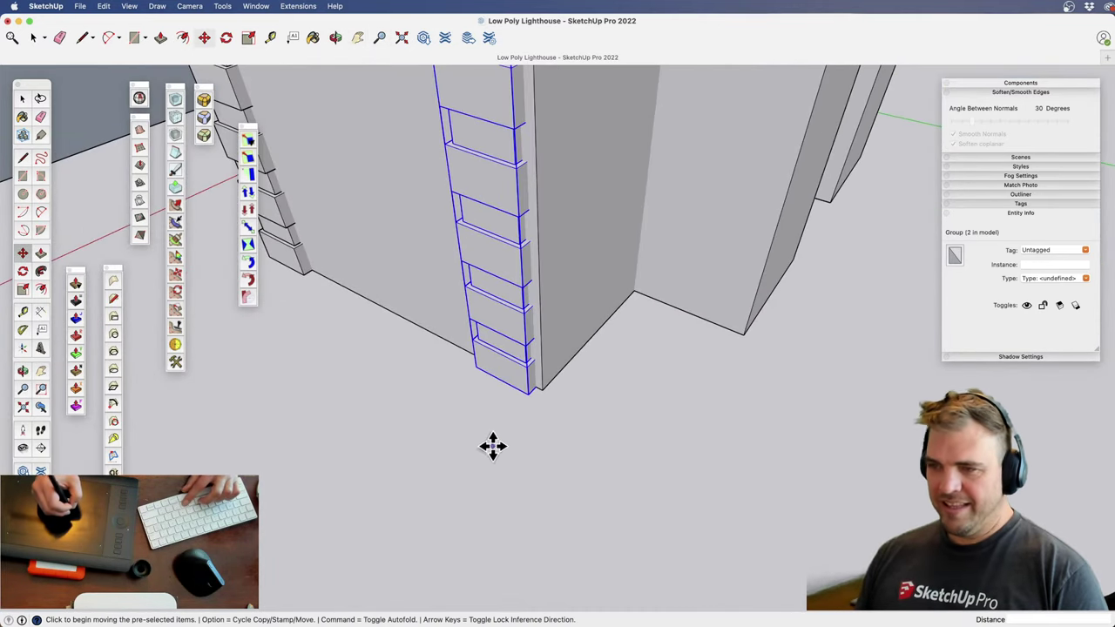
{"action": "left_click", "coordinate": [509, 409]}
Examine the two corner block columns against the gable wall, roof and lighthouse tower from several angles
{"action": "scroll", "coordinate": [509, 386], "scroll_direction": "down", "scroll_amount": 4}
{"action": "middle_click_drag", "start_coordinate": [508, 387], "coordinate": [663, 287], "text": "shift"}
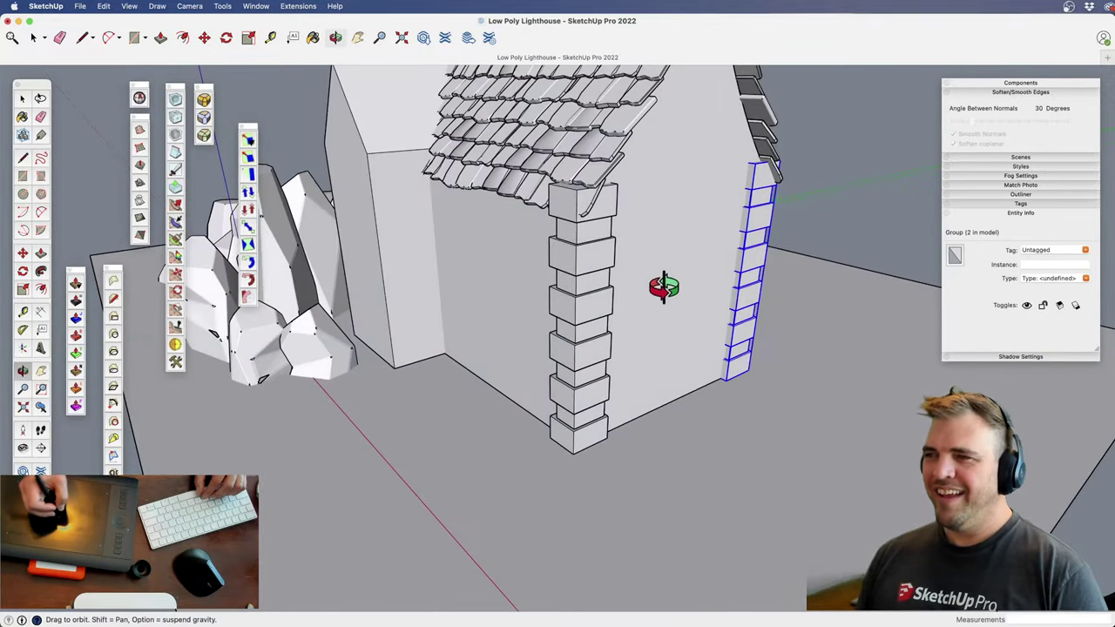
{"action": "middle_click_drag", "start_coordinate": [678, 360], "coordinate": [519, 325], "text": "shift"}
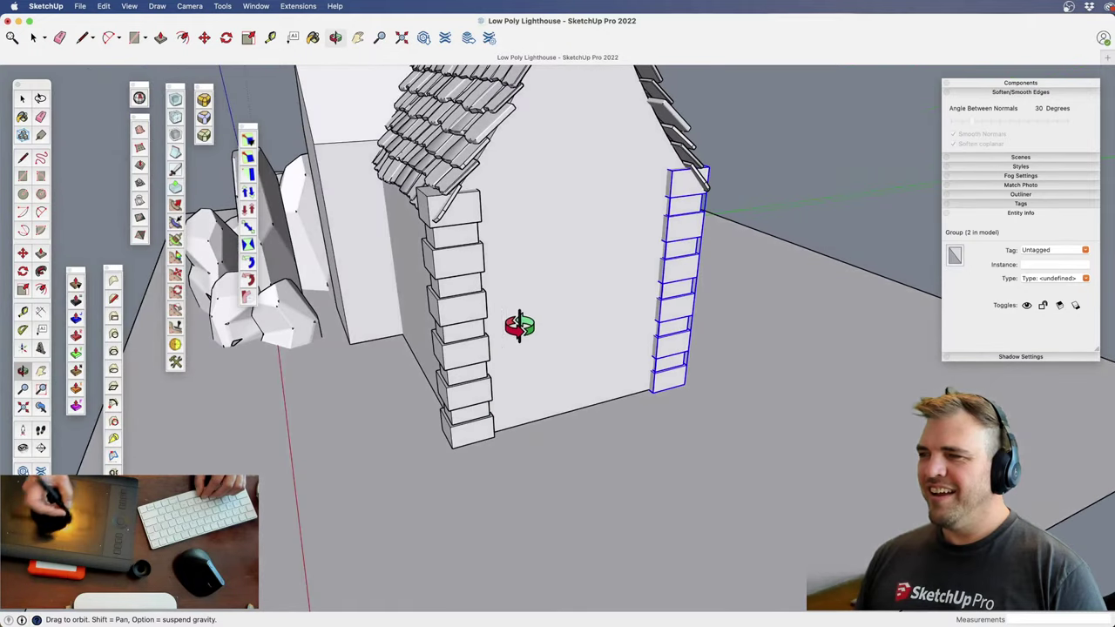
{"action": "scroll", "coordinate": [576, 319], "scroll_direction": "down", "scroll_amount": 5}
{"action": "middle_click_drag", "start_coordinate": [543, 378], "coordinate": [574, 404]}
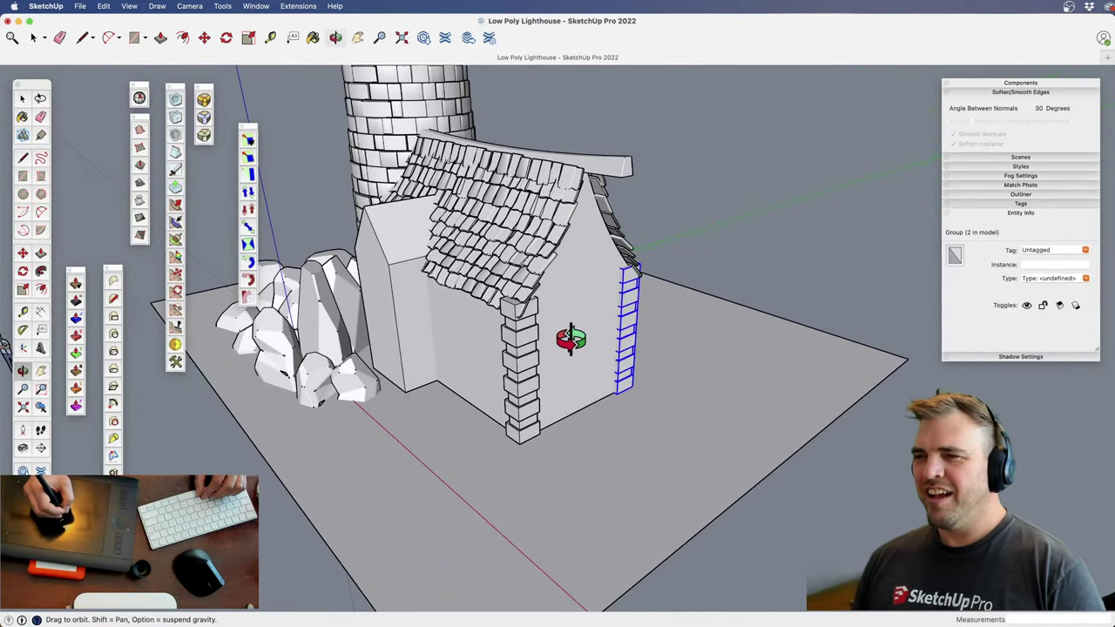
{"action": "scroll", "coordinate": [567, 368], "scroll_direction": "up", "scroll_amount": 4}
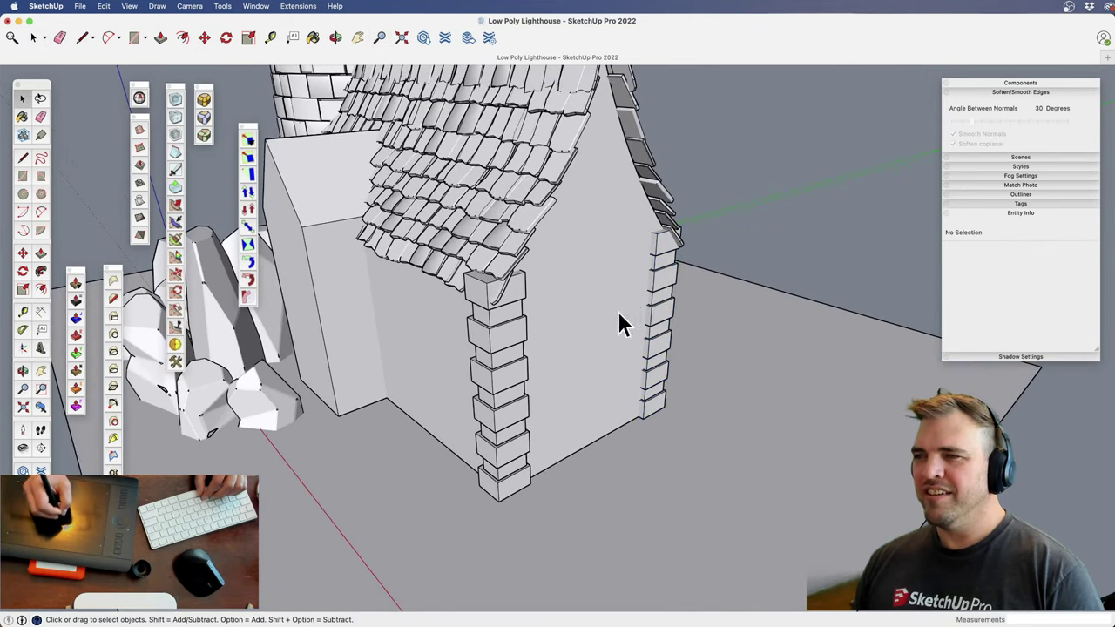
{"action": "middle_click_drag", "start_coordinate": [617, 311], "coordinate": [572, 293]}
{"action": "key", "text": "z"}
{"action": "key", "text": "h"}
{"action": "left_click_drag", "start_coordinate": [571, 292], "coordinate": [563, 473]}
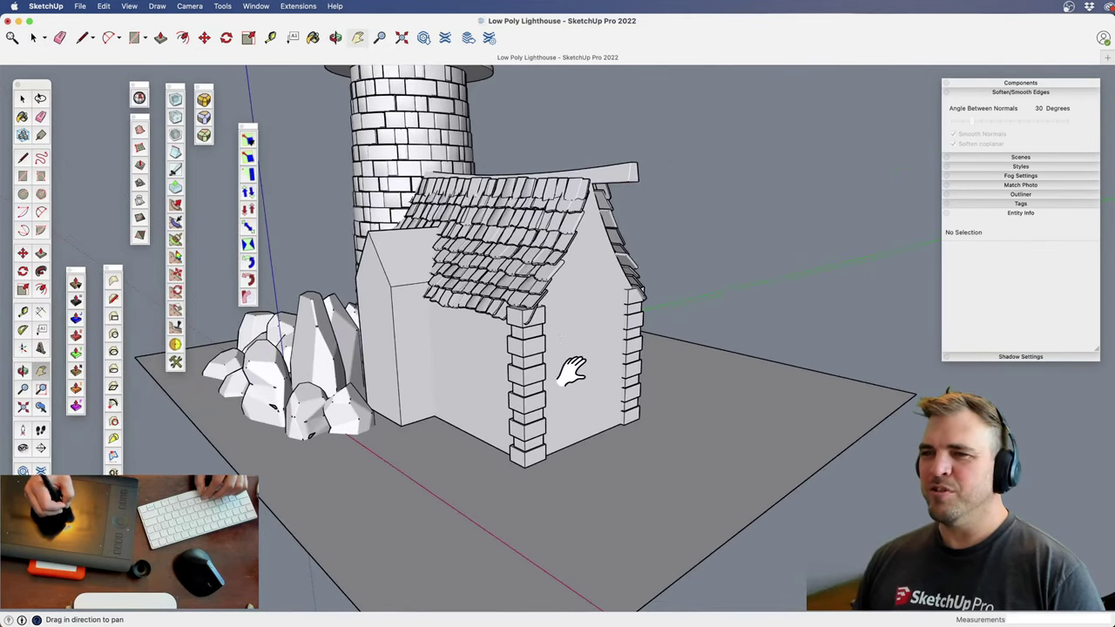
{"action": "middle_click_drag", "start_coordinate": [488, 389], "coordinate": [549, 372]}
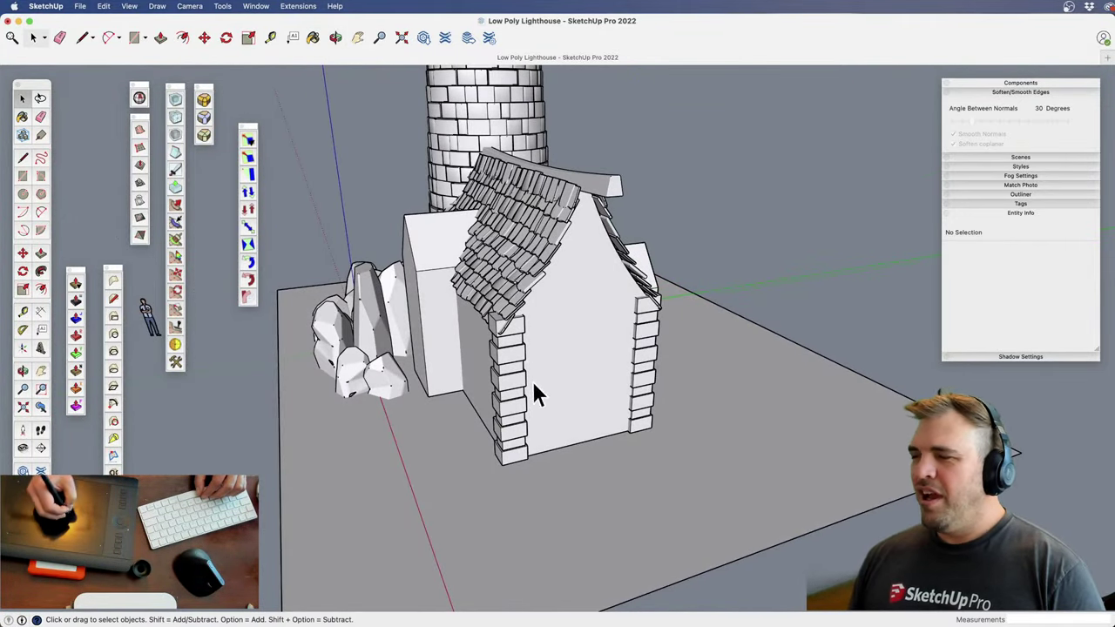
{"action": "middle_click_drag", "start_coordinate": [520, 427], "coordinate": [491, 382]}
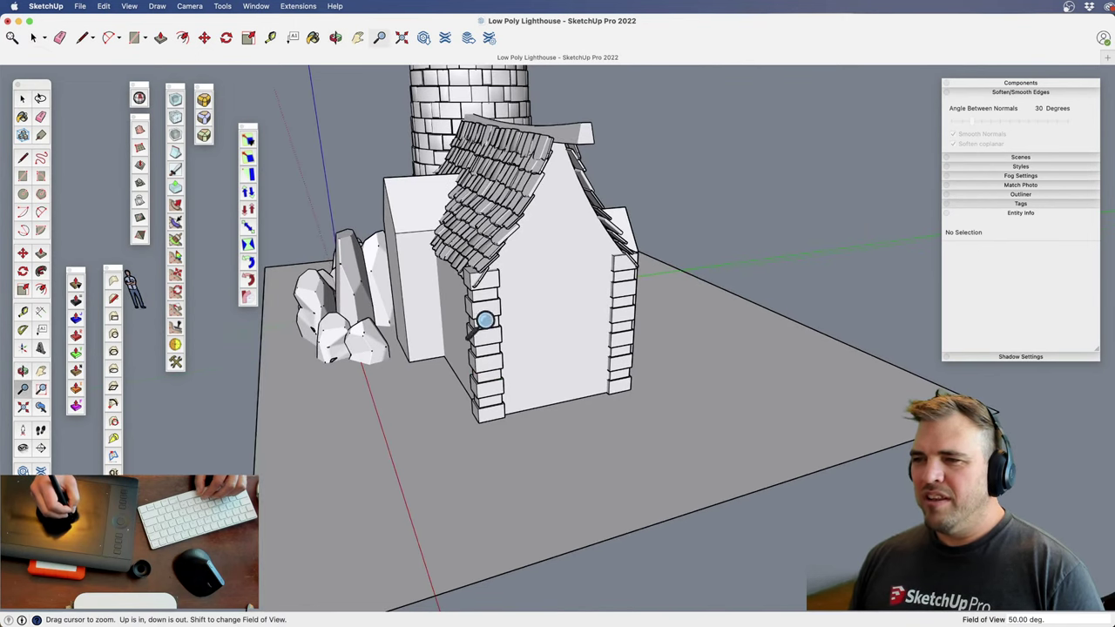
Copy the bottom large and small blocks from inside the front column group and paste them as loose blocks in front of the house
{"action": "scroll", "coordinate": [493, 444], "scroll_direction": "up", "scroll_amount": 5}
{"action": "middle_click_drag", "start_coordinate": [477, 484], "coordinate": [570, 327]}
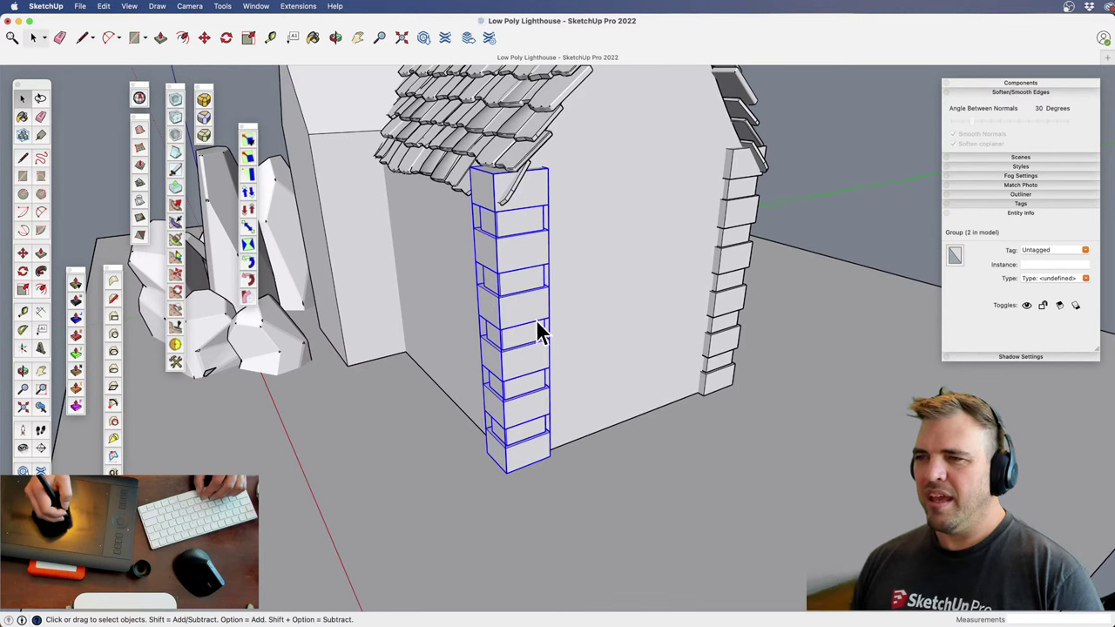
{"action": "double_click", "coordinate": [533, 451]}
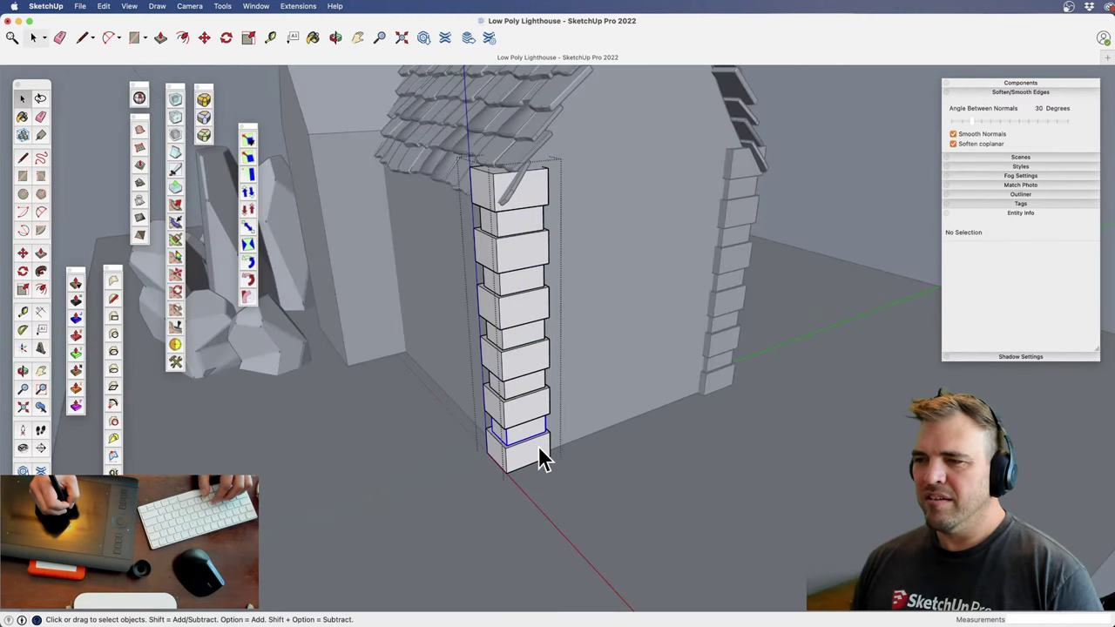
{"action": "left_click", "coordinate": [540, 459]}
{"action": "scroll", "coordinate": [537, 429], "scroll_direction": "up", "scroll_amount": 1}
{"action": "scroll", "coordinate": [544, 446], "scroll_direction": "up", "scroll_amount": 2}
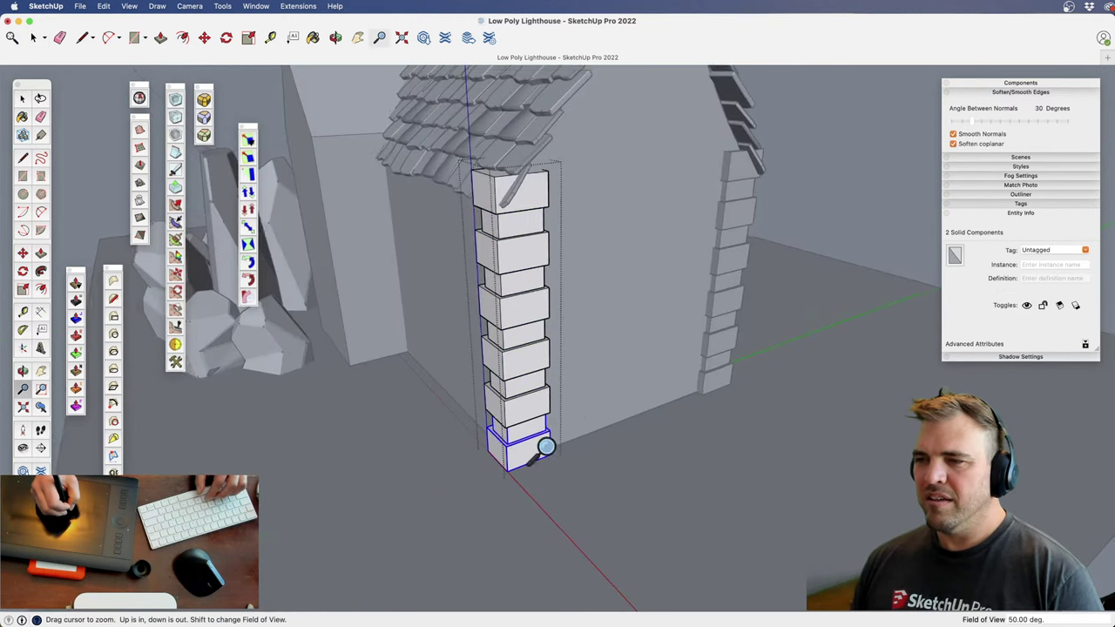
{"action": "scroll", "coordinate": [545, 447], "scroll_direction": "down", "scroll_amount": 3}
{"action": "middle_click_drag", "start_coordinate": [540, 428], "coordinate": [603, 461]}
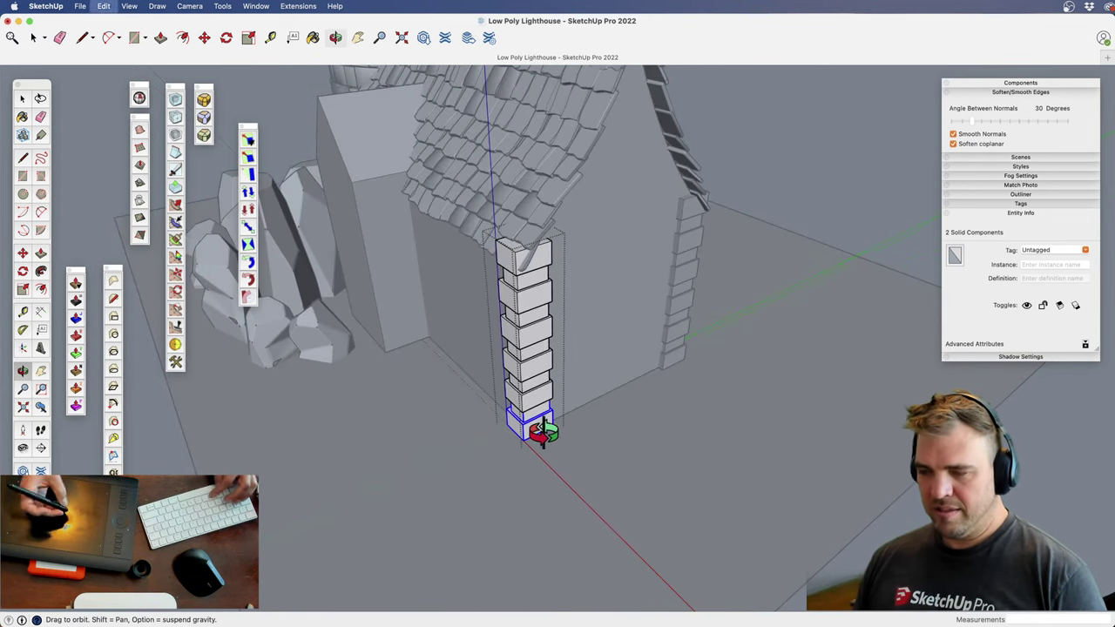
{"action": "key", "text": "space"}
{"action": "left_click", "coordinate": [601, 475]}
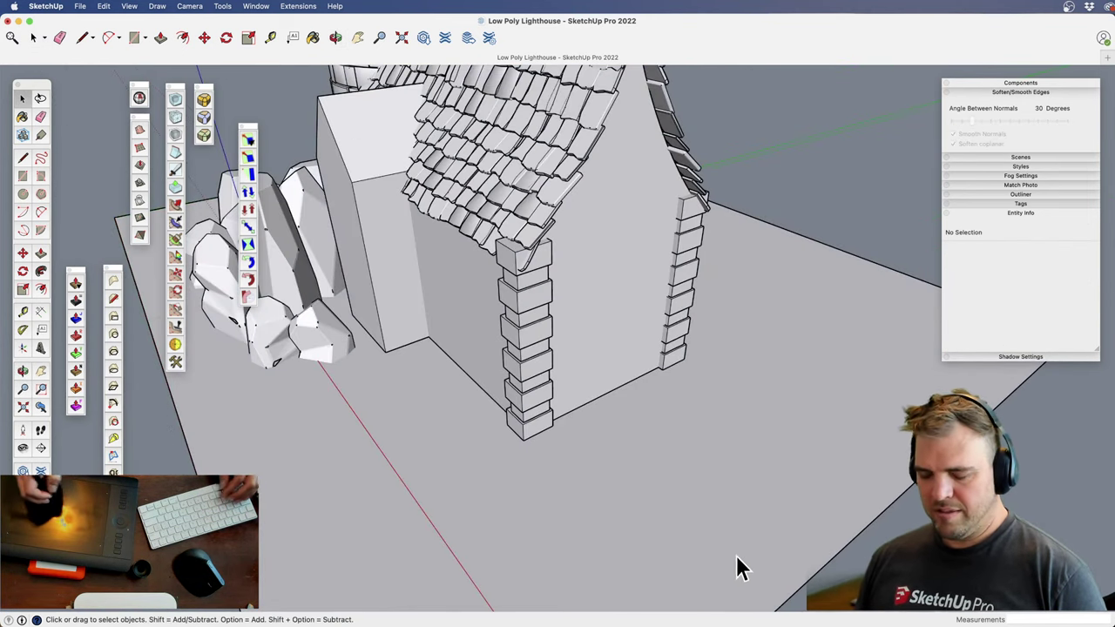
{"action": "key", "text": "super+v"}
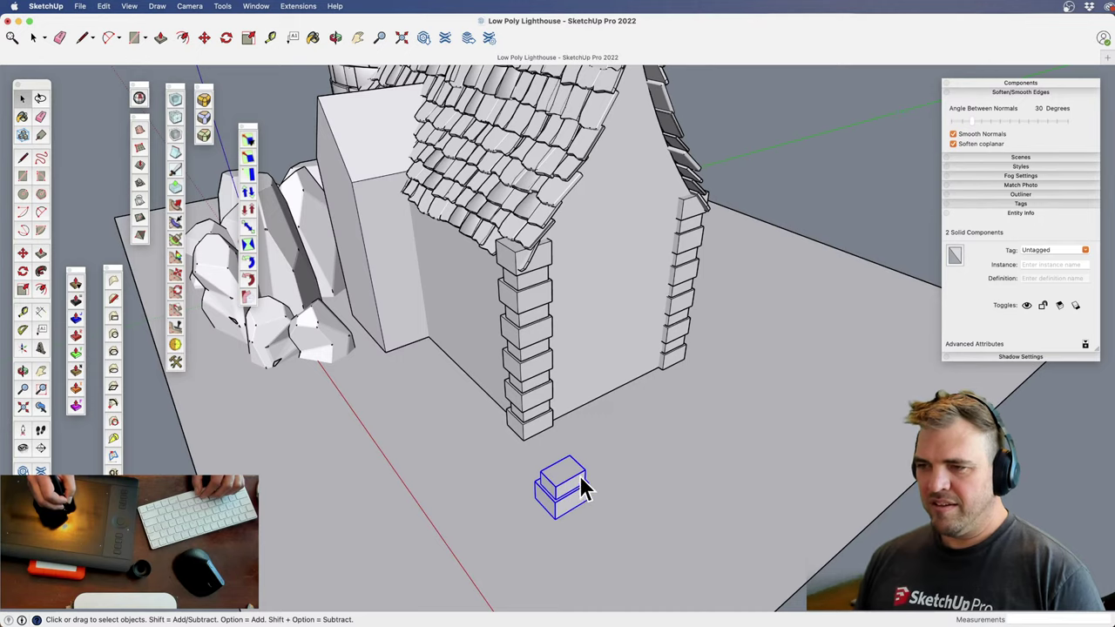
Open the loose upper small block for editing and offset its long outer face inward by about 1 3/8 inches
{"action": "middle_click_drag", "start_coordinate": [582, 488], "coordinate": [589, 447]}
{"action": "scroll", "coordinate": [592, 465], "scroll_direction": "up", "scroll_amount": 10}
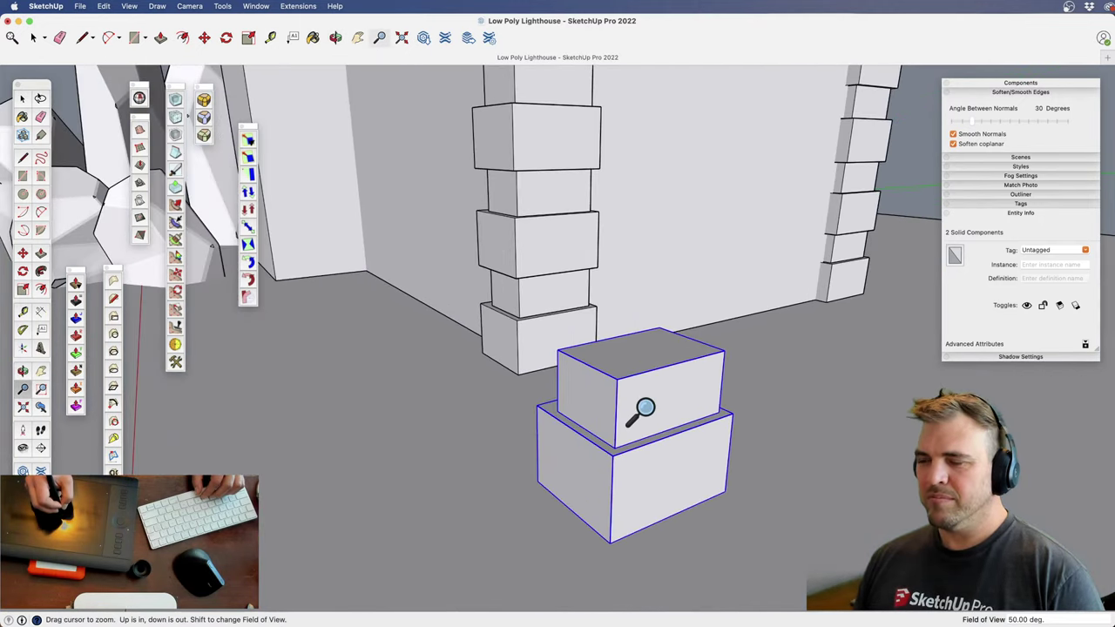
{"action": "middle_click_drag", "start_coordinate": [641, 411], "coordinate": [606, 327]}
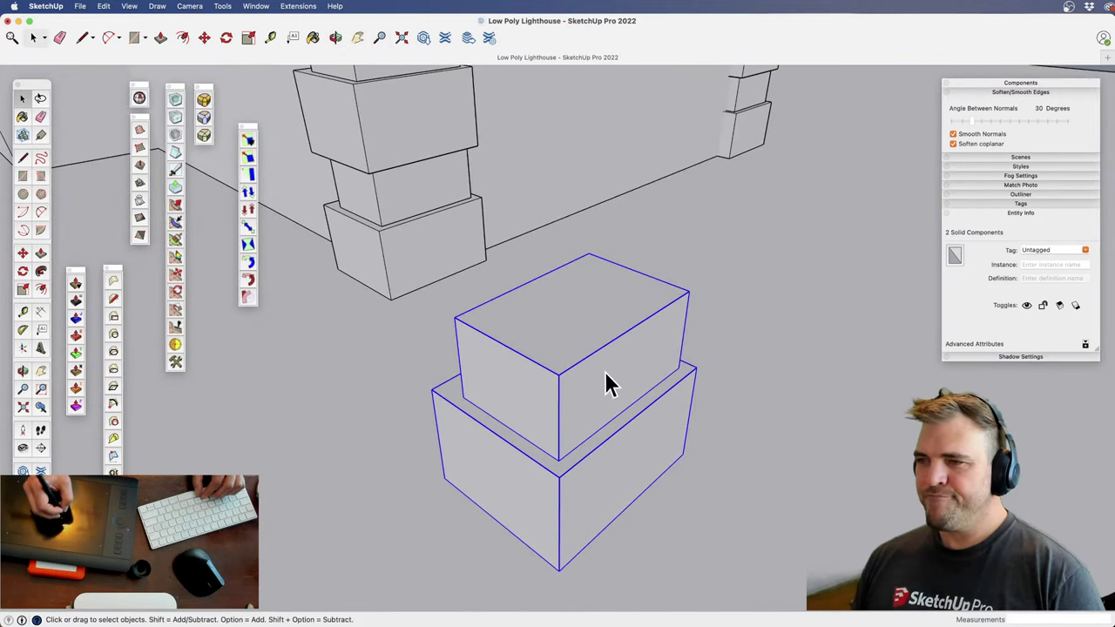
{"action": "double_click", "coordinate": [590, 399]}
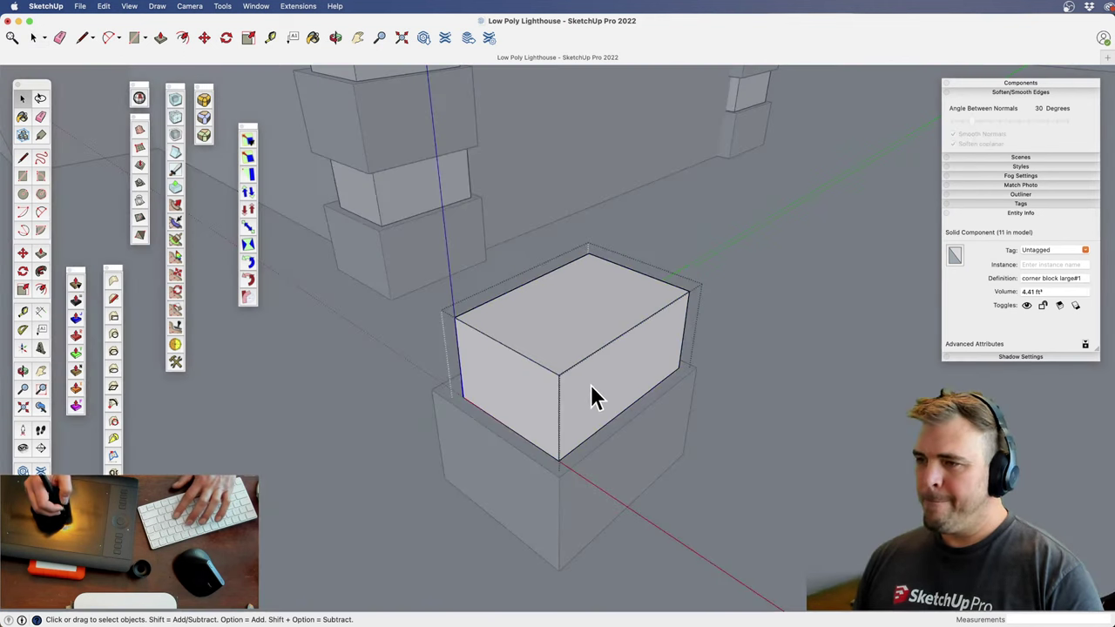
{"action": "key", "text": "l"}
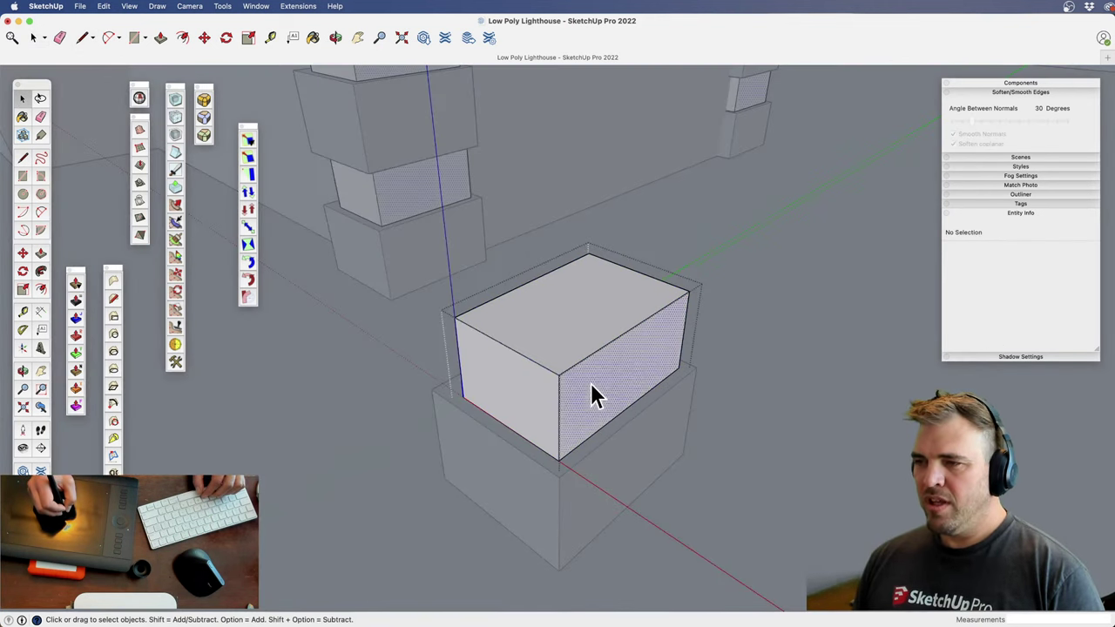
{"action": "left_click", "coordinate": [600, 365]}
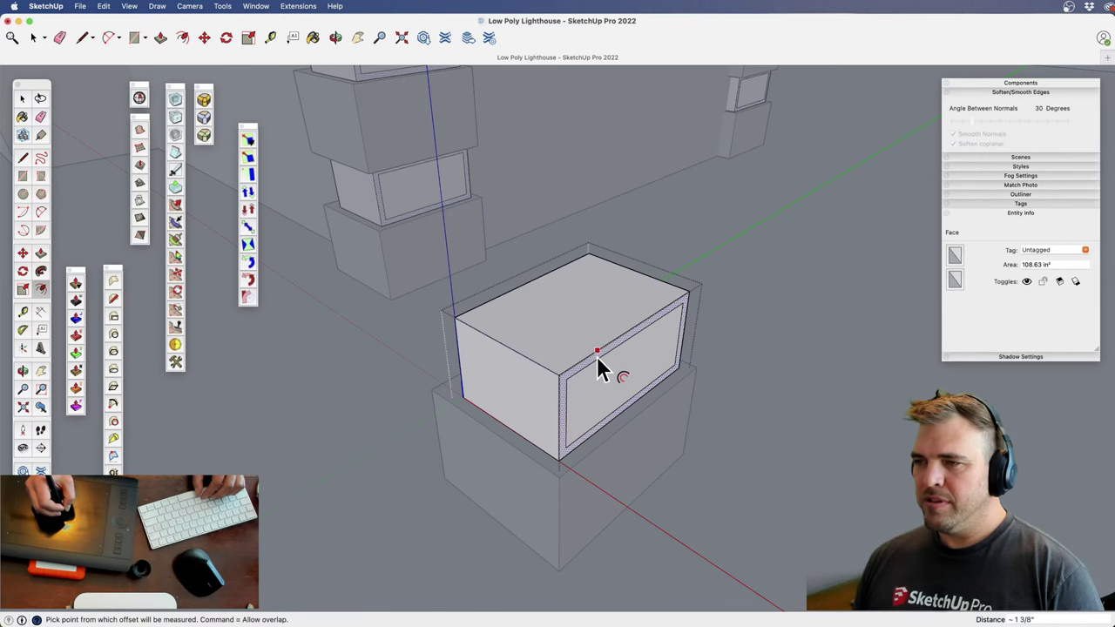
Move the inset panel on the block's long side outward about 5/8 inch to form beveled edges
{"action": "key", "text": "space"}
{"action": "left_click", "coordinate": [604, 375]}
{"action": "key", "text": "z"}
{"action": "left_click_drag", "start_coordinate": [609, 417], "coordinate": [622, 357]}
{"action": "key", "text": "m"}
{"action": "left_click", "coordinate": [635, 393]}
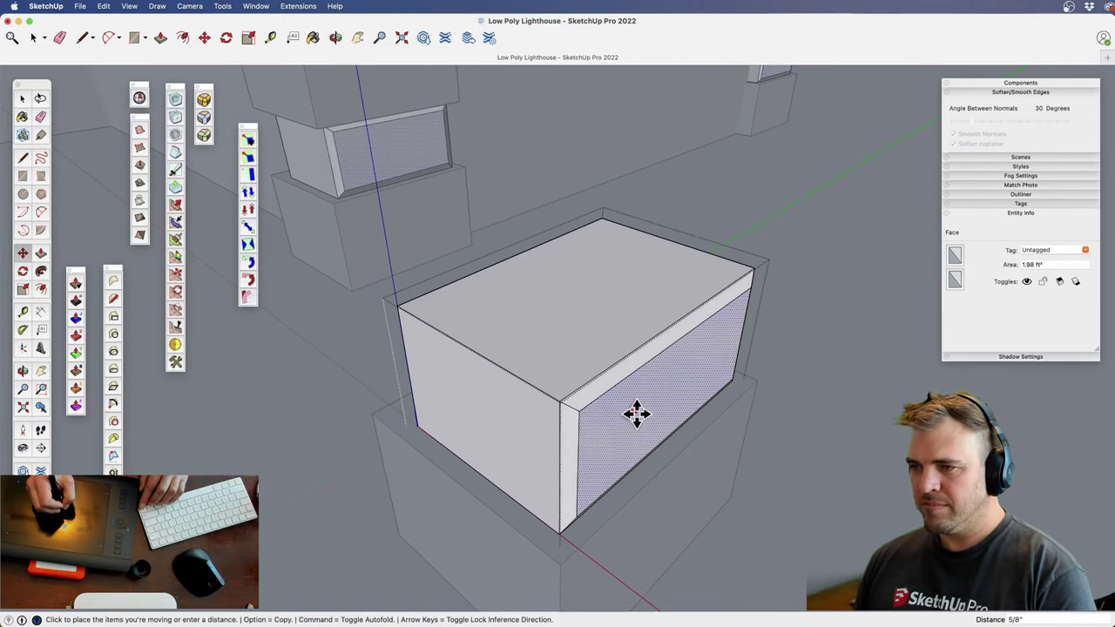
{"action": "left_click", "coordinate": [637, 413]}
Offset the outline of the block's adjacent narrow end face inward by about 1 5/8 inches
{"action": "key", "text": "h"}
{"action": "key", "text": "space"}
{"action": "key", "text": "o"}
{"action": "left_click_drag", "start_coordinate": [528, 432], "coordinate": [560, 433]}
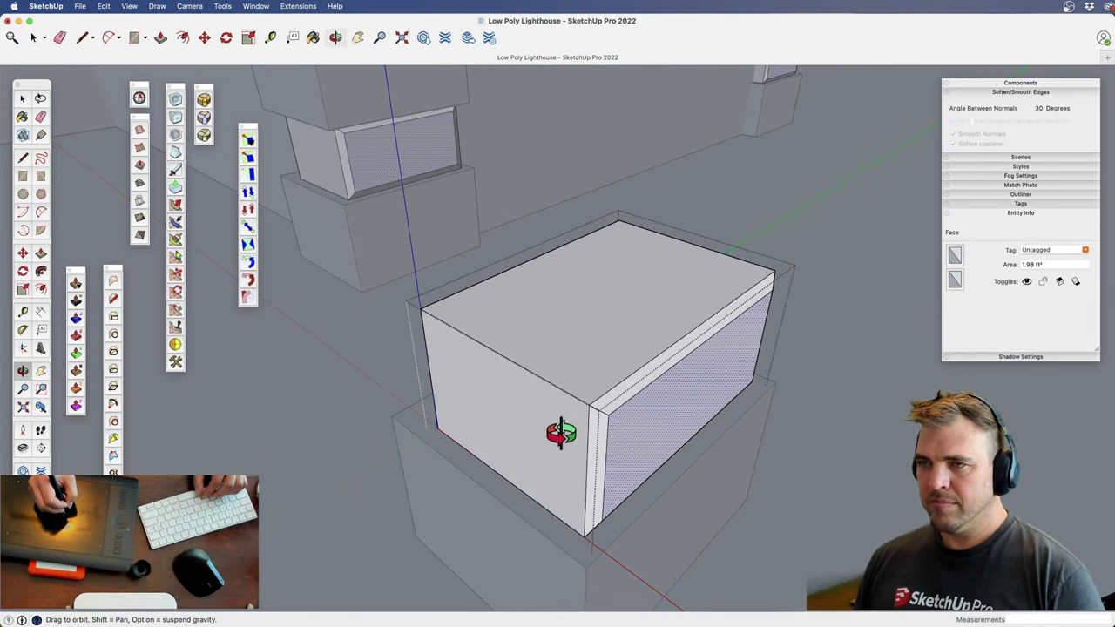
{"action": "middle_click_drag", "start_coordinate": [561, 433], "coordinate": [527, 420]}
{"action": "left_click", "coordinate": [503, 414]}
{"action": "left_click", "coordinate": [525, 373]}
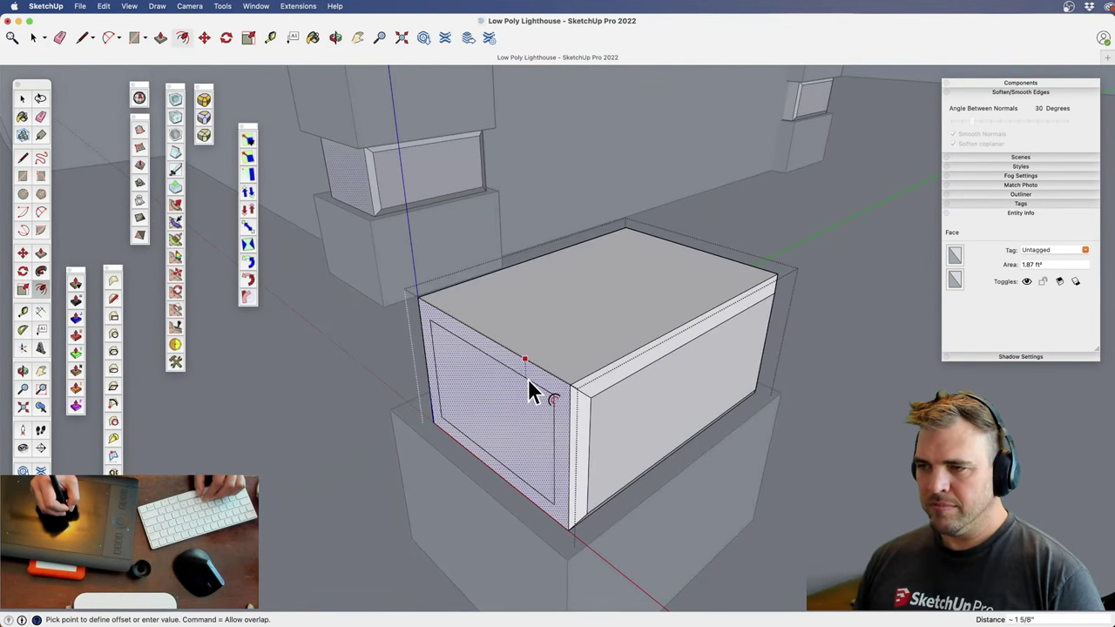
{"action": "left_click", "coordinate": [527, 380]}
Move the inset panel on the narrow end outward about 5/8 inch to bevel that side
{"action": "key", "text": "space"}
{"action": "left_click", "coordinate": [520, 414]}
{"action": "key", "text": "m"}
{"action": "key", "text": "m"}
{"action": "left_click", "coordinate": [513, 422]}
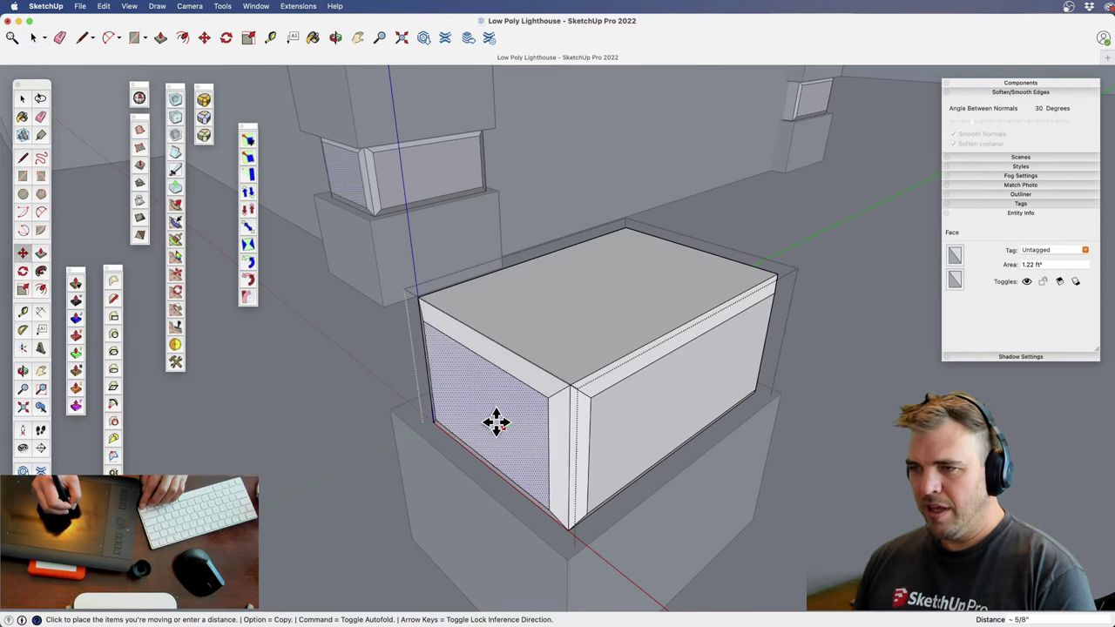
{"action": "left_click", "coordinate": [496, 422]}
Examine the beveled small block up close and its matching copies in the house's corner columns
{"action": "middle_click_drag", "start_coordinate": [551, 342], "coordinate": [604, 336]}
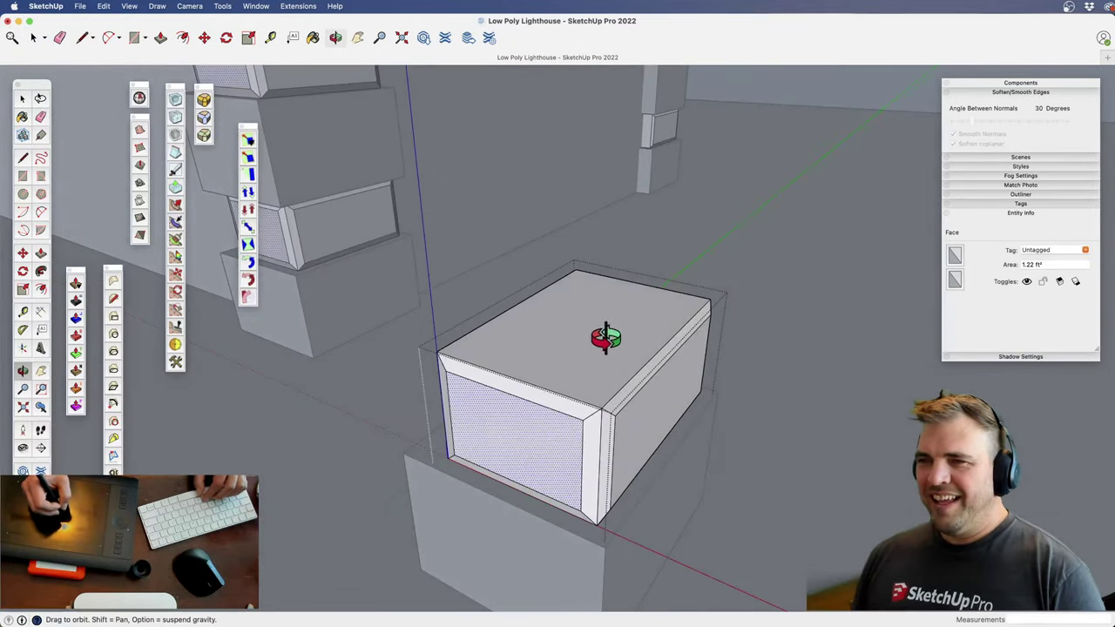
{"action": "key", "text": "z"}
{"action": "mouse_move", "coordinate": [604, 336]}
{"action": "left_mouse_down"}
{"action": "mouse_move", "coordinate": [595, 410]}
{"action": "mouse_move", "coordinate": [613, 334]}
{"action": "left_mouse_up"}
{"action": "mouse_move", "coordinate": [614, 333]}
{"action": "middle_mouse_down"}
{"action": "mouse_move", "coordinate": [597, 392]}
{"action": "mouse_move", "coordinate": [526, 394]}
{"action": "mouse_move", "coordinate": [542, 373]}
{"action": "middle_mouse_up"}
{"action": "key", "text": "l"}
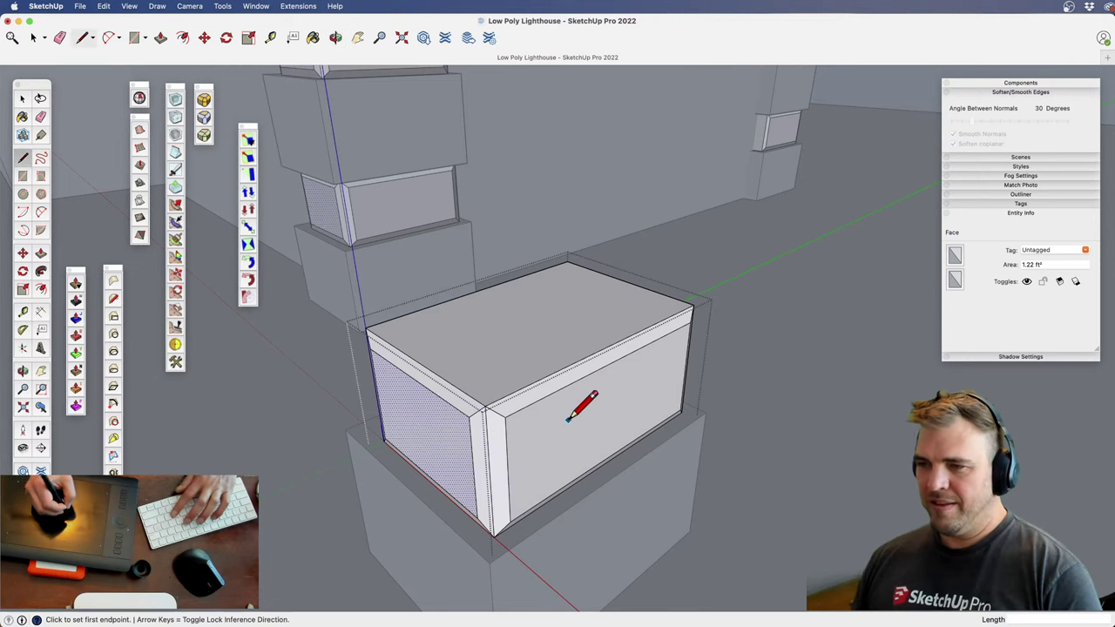
{"action": "key", "text": "z"}
{"action": "scroll", "coordinate": [561, 321], "scroll_direction": "down", "scroll_amount": 10}
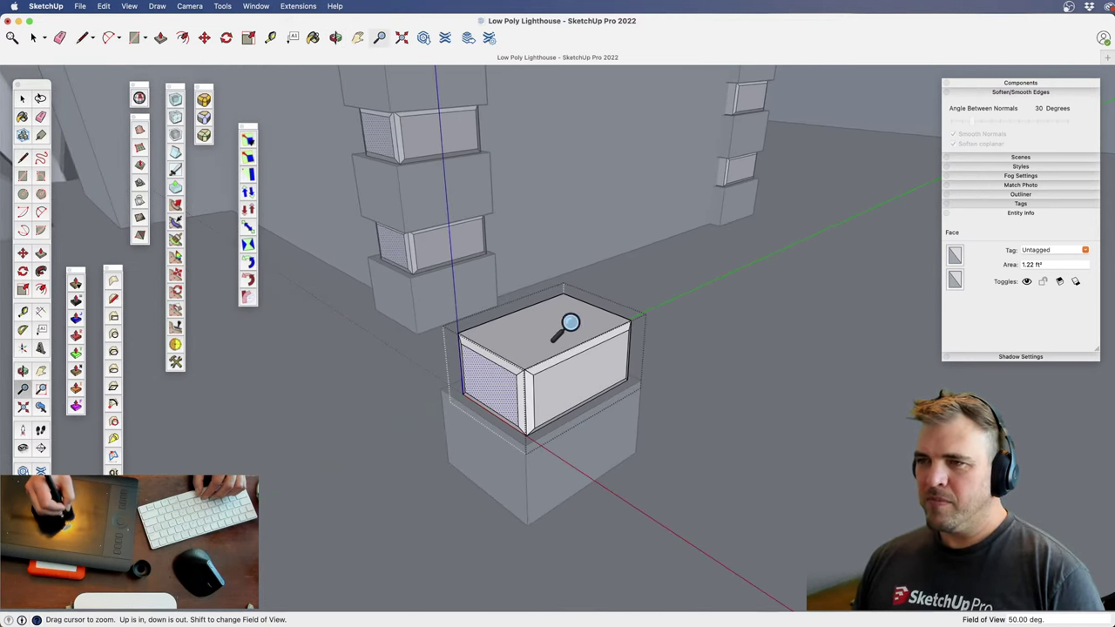
{"action": "middle_click_drag", "start_coordinate": [575, 458], "coordinate": [605, 531], "text": "shift"}
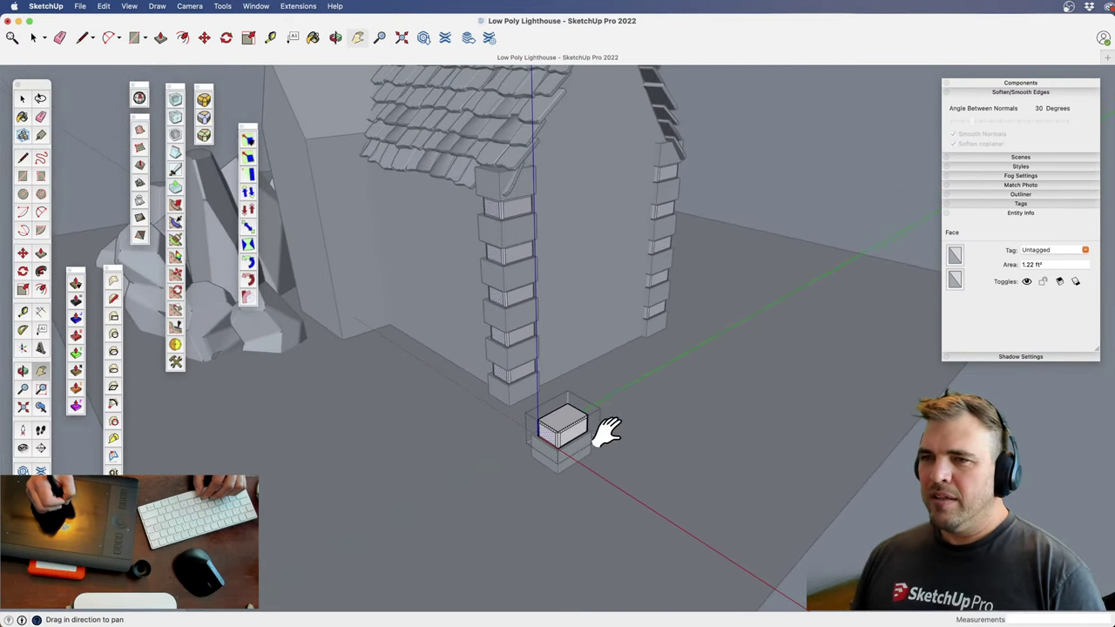
{"action": "scroll", "coordinate": [580, 443], "scroll_direction": "up", "scroll_amount": 10}
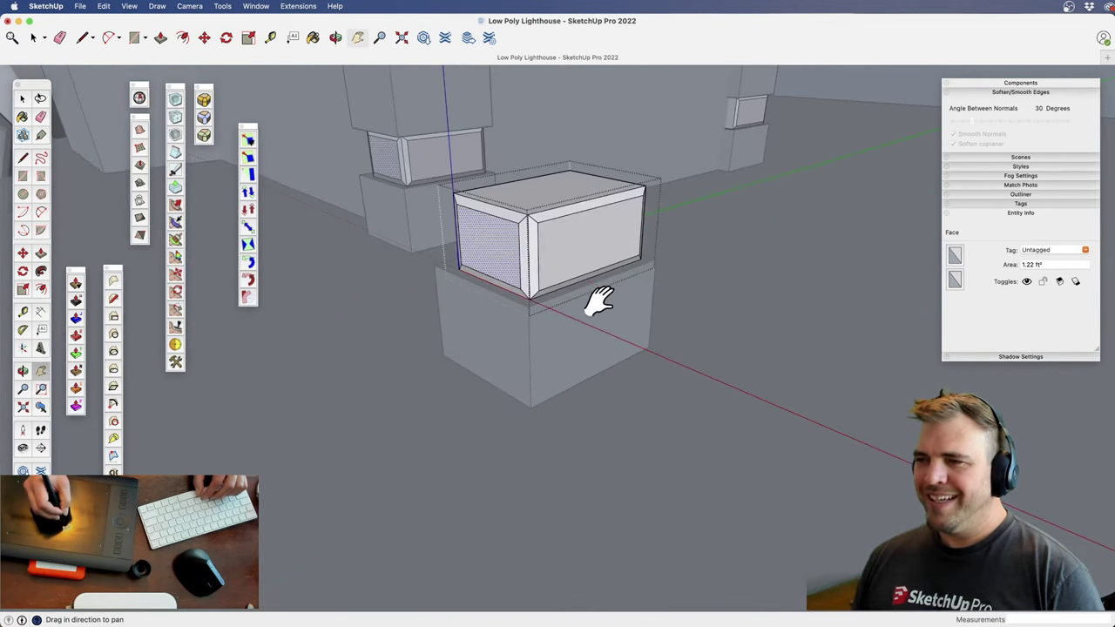
{"action": "middle_click_drag", "start_coordinate": [591, 234], "coordinate": [582, 447], "text": "shift"}
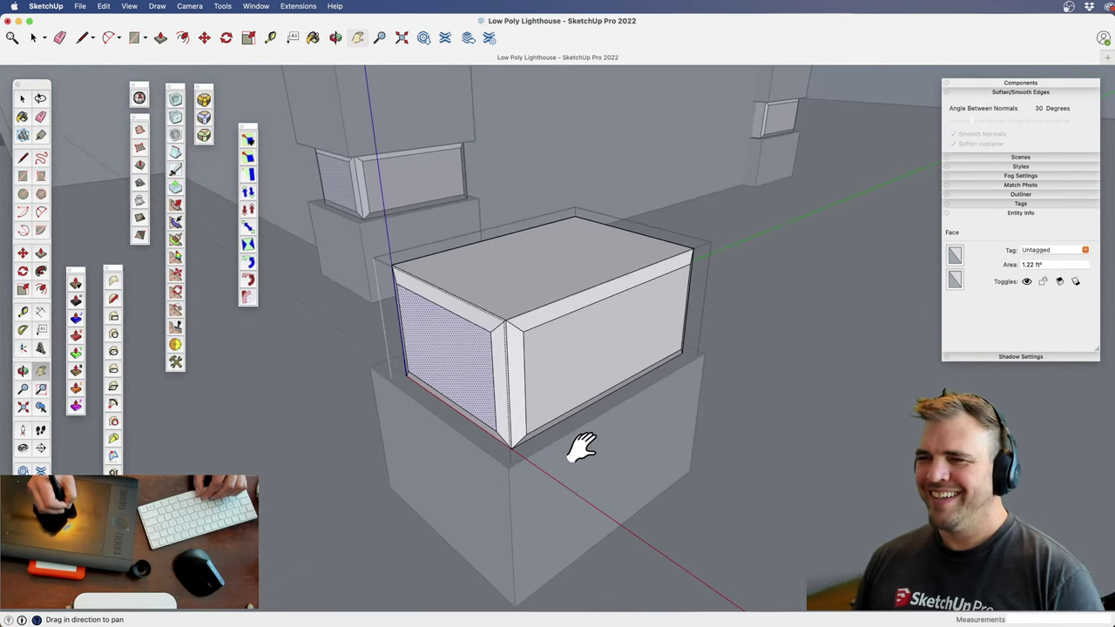
Scale the long and narrow raised faces back from their shared corner, the narrow one to about 0.87 of its width
{"action": "left_click", "coordinate": [530, 385]}
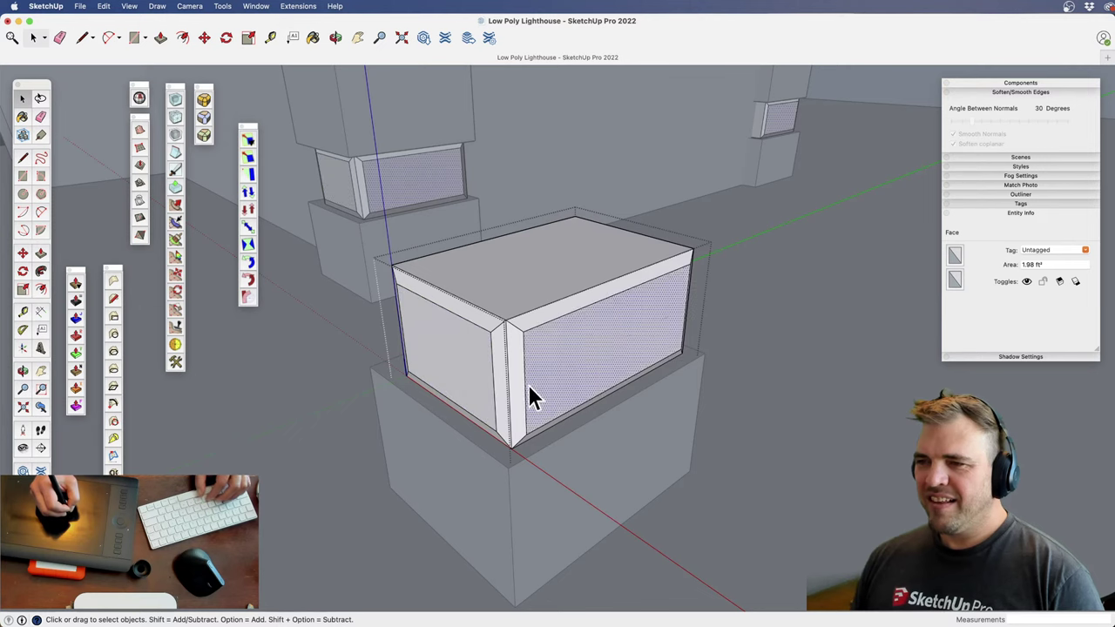
{"action": "key", "text": "s"}
{"action": "left_click", "coordinate": [529, 383]}
{"action": "key", "text": "space"}
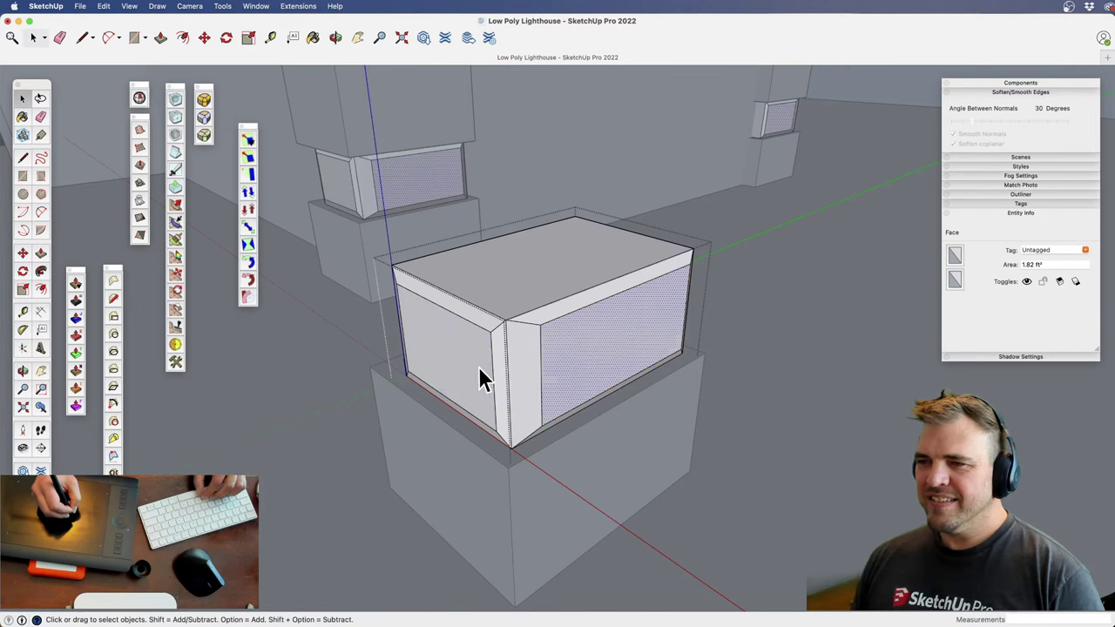
{"action": "left_click", "coordinate": [479, 368]}
{"action": "key", "text": "s"}
{"action": "left_click", "coordinate": [493, 383]}
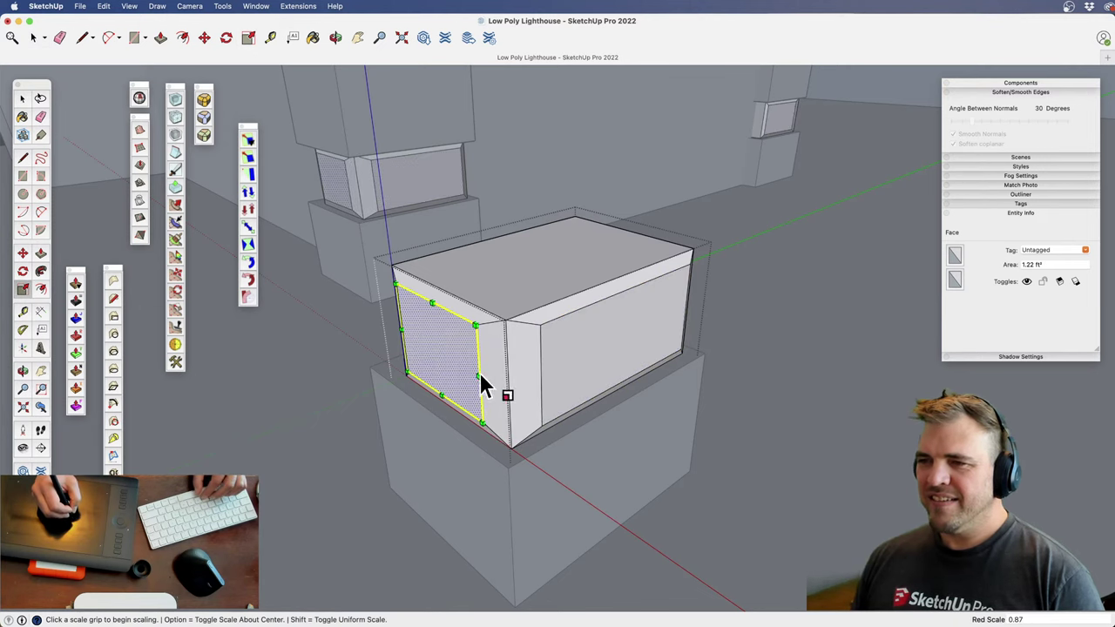
{"action": "left_click", "coordinate": [485, 386]}
Cut through the block's two corners at the ends of its long outer face and delete the cut-off pieces
{"action": "middle_click_drag", "start_coordinate": [543, 319], "coordinate": [592, 384], "text": "shift"}
{"action": "middle_click_drag", "start_coordinate": [592, 384], "coordinate": [643, 416]}
{"action": "middle_click_drag", "start_coordinate": [575, 337], "coordinate": [535, 478]}
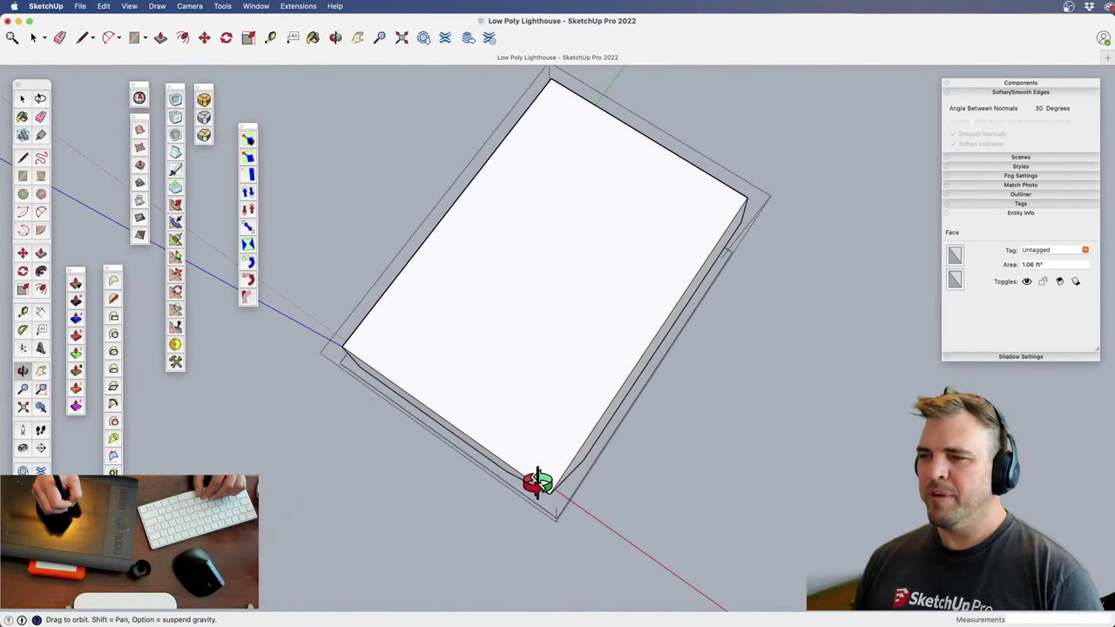
{"action": "scroll", "coordinate": [548, 438], "scroll_direction": "down", "scroll_amount": 3}
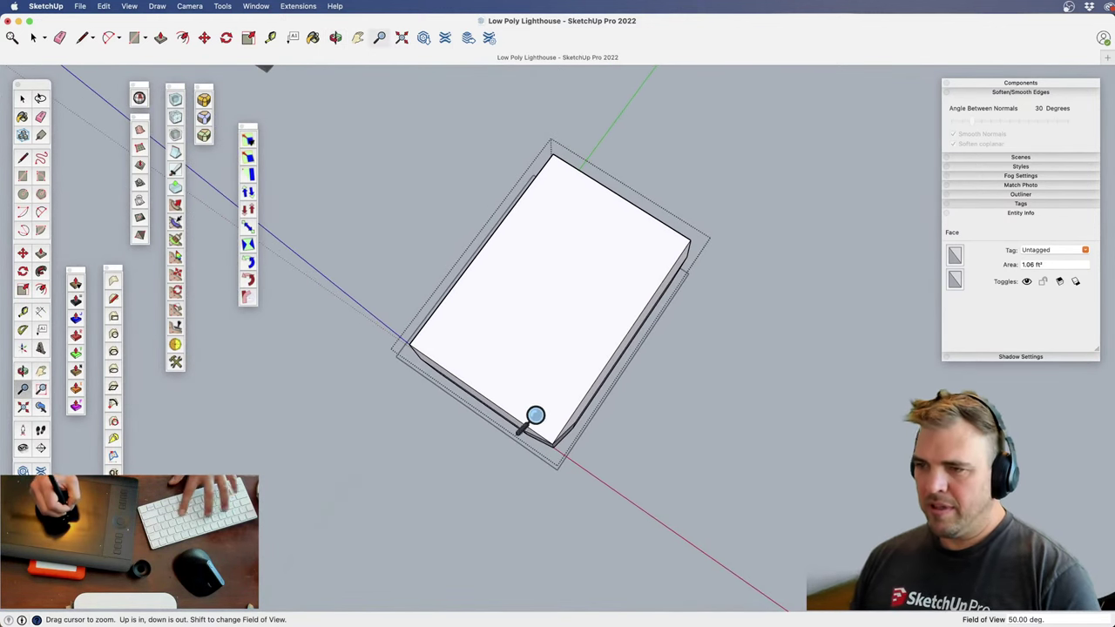
{"action": "key", "text": "k"}
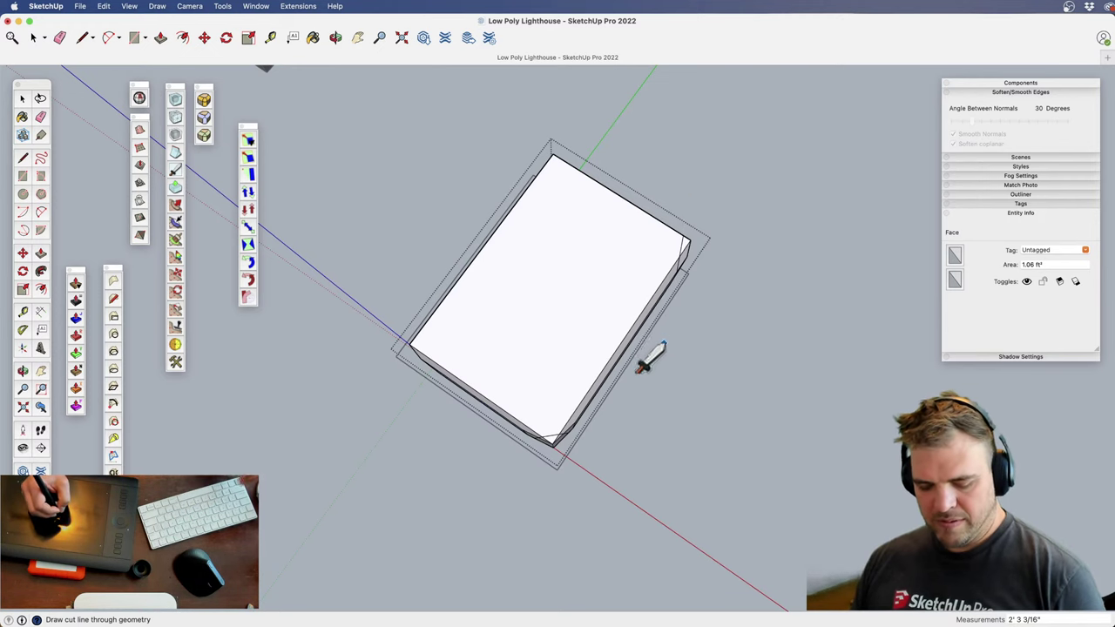
{"action": "key", "text": "space"}
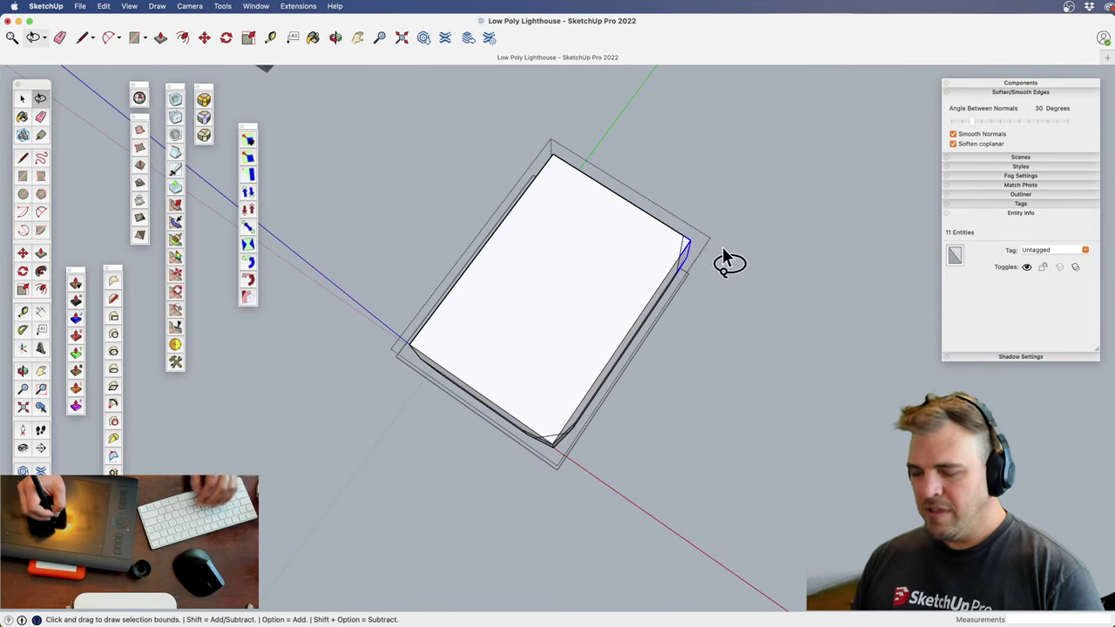
{"action": "key", "text": "Delete"}
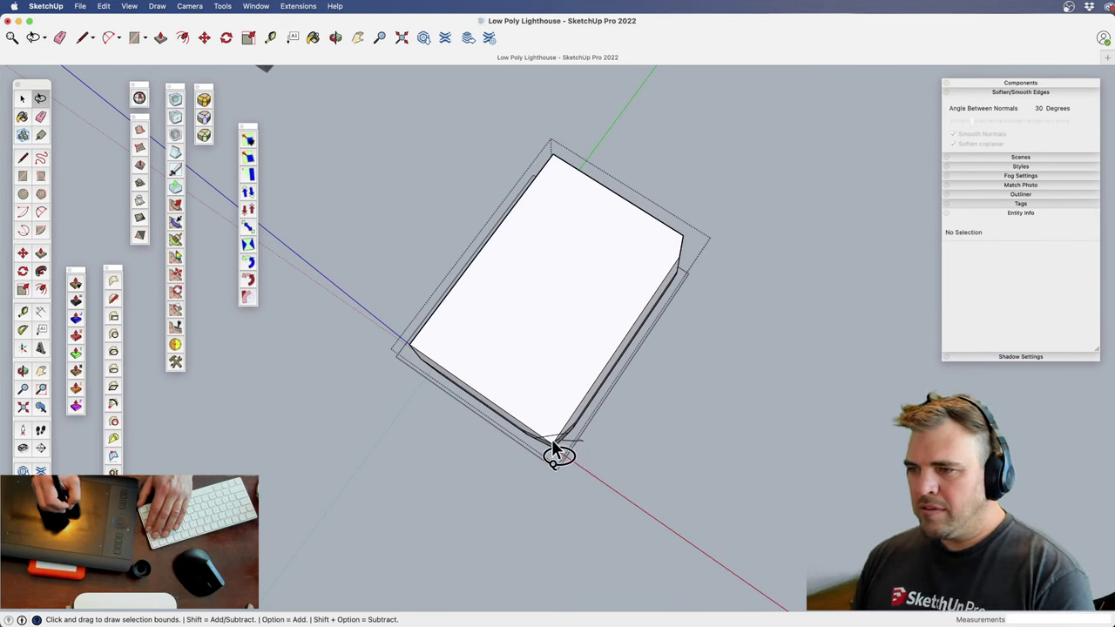
{"action": "left_click", "coordinate": [602, 477]}
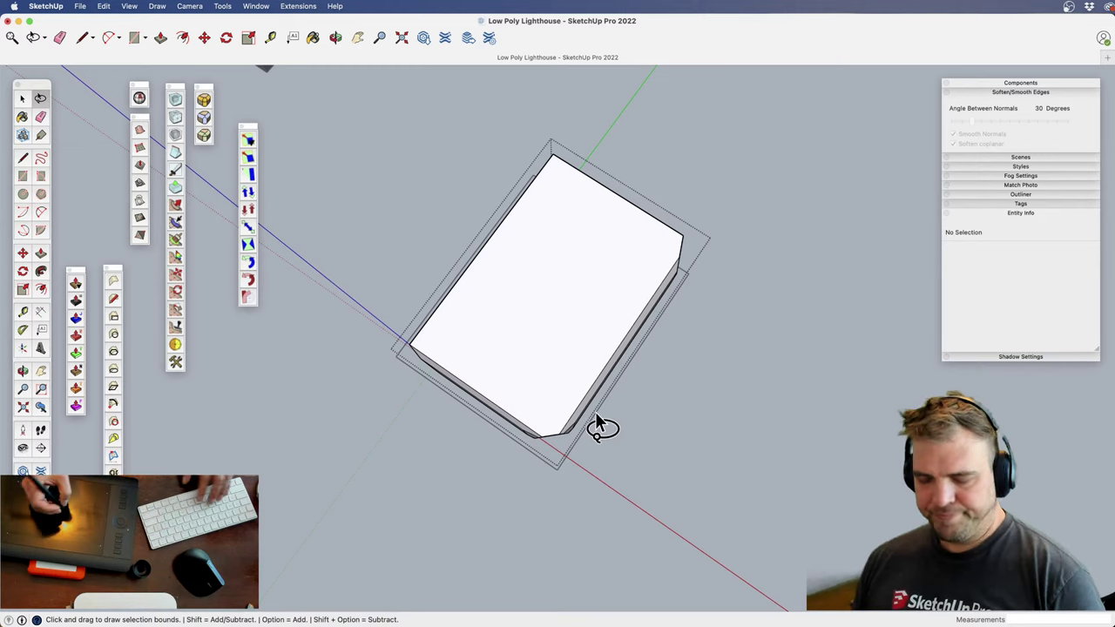
Draw lines along the cut edges to close the openings at the block's two sliced corners
{"action": "middle_click_drag", "start_coordinate": [597, 425], "coordinate": [537, 299]}
{"action": "key", "text": "l"}
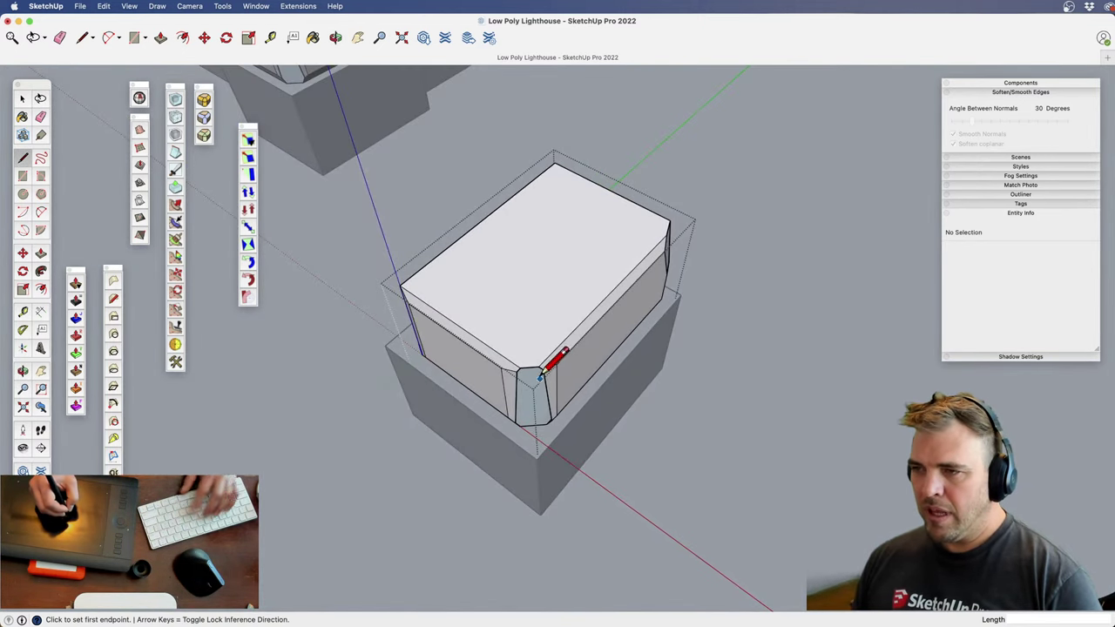
{"action": "middle_click_drag", "start_coordinate": [524, 364], "coordinate": [585, 340]}
{"action": "scroll", "coordinate": [584, 340], "scroll_direction": "up", "scroll_amount": 3}
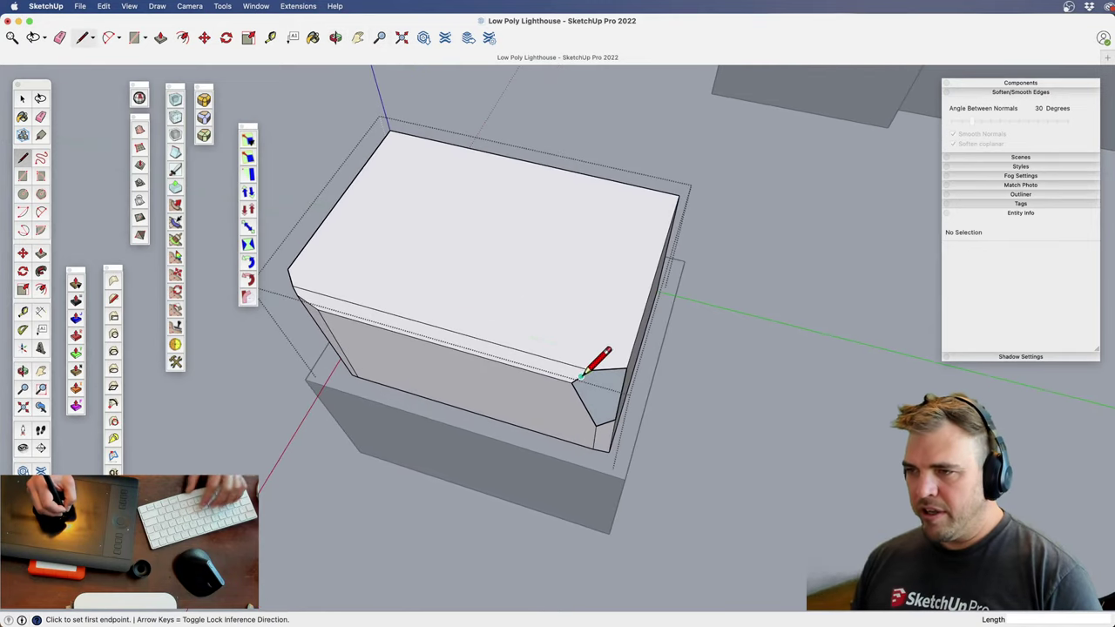
{"action": "scroll", "coordinate": [541, 309], "scroll_direction": "down", "scroll_amount": 5}
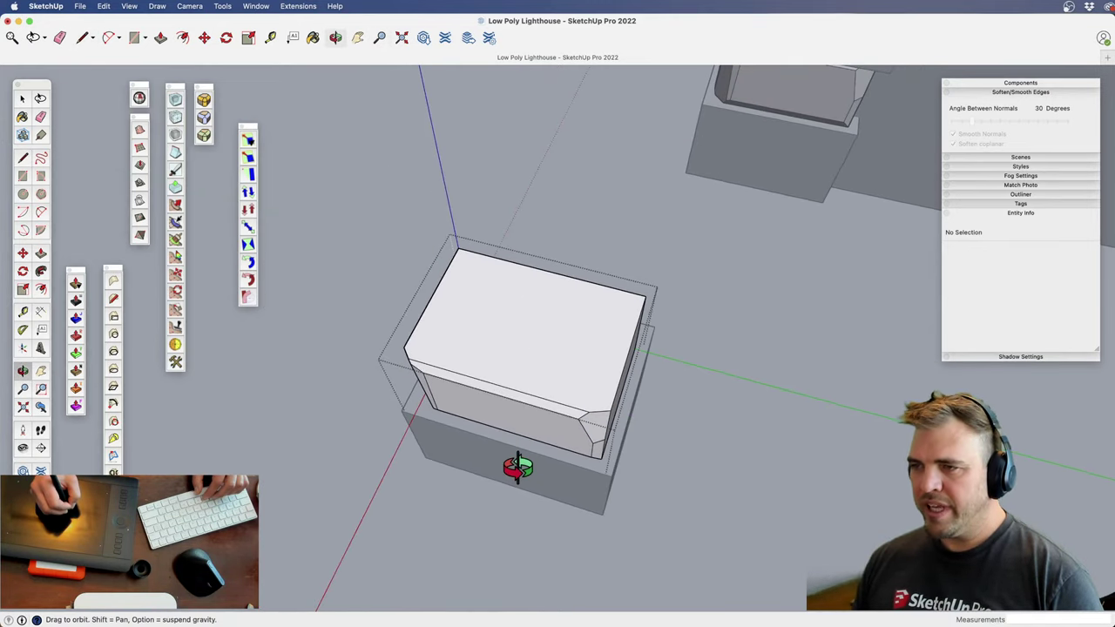
Offset the block's opposite narrow end face inward, repeating the previous offset distance
{"action": "middle_click_drag", "start_coordinate": [520, 467], "coordinate": [558, 269]}
{"action": "middle_click_drag", "start_coordinate": [585, 349], "coordinate": [576, 533]}
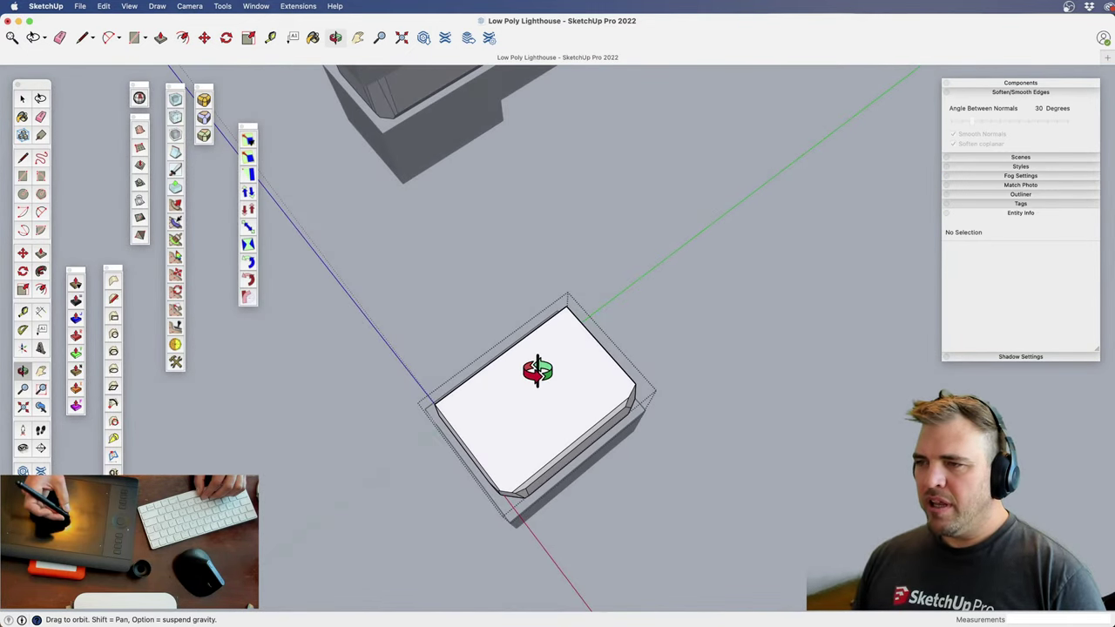
{"action": "middle_click_drag", "start_coordinate": [538, 370], "coordinate": [419, 317]}
{"action": "key", "text": "z"}
{"action": "left_click_drag", "start_coordinate": [529, 449], "coordinate": [530, 376]}
{"action": "middle_click_drag", "start_coordinate": [531, 376], "coordinate": [575, 383], "text": "shift"}
{"action": "middle_click_drag", "start_coordinate": [574, 383], "coordinate": [484, 287]}
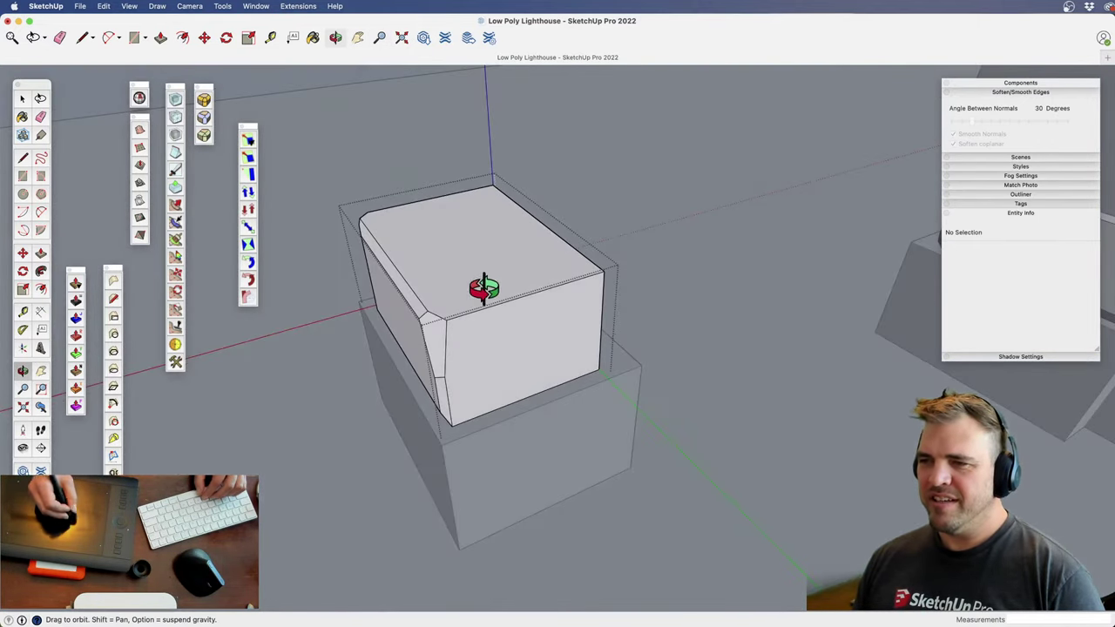
{"action": "left_click", "coordinate": [535, 319]}
{"action": "key", "text": "f"}
{"action": "double_click", "coordinate": [533, 306]}
{"action": "key", "text": "space"}
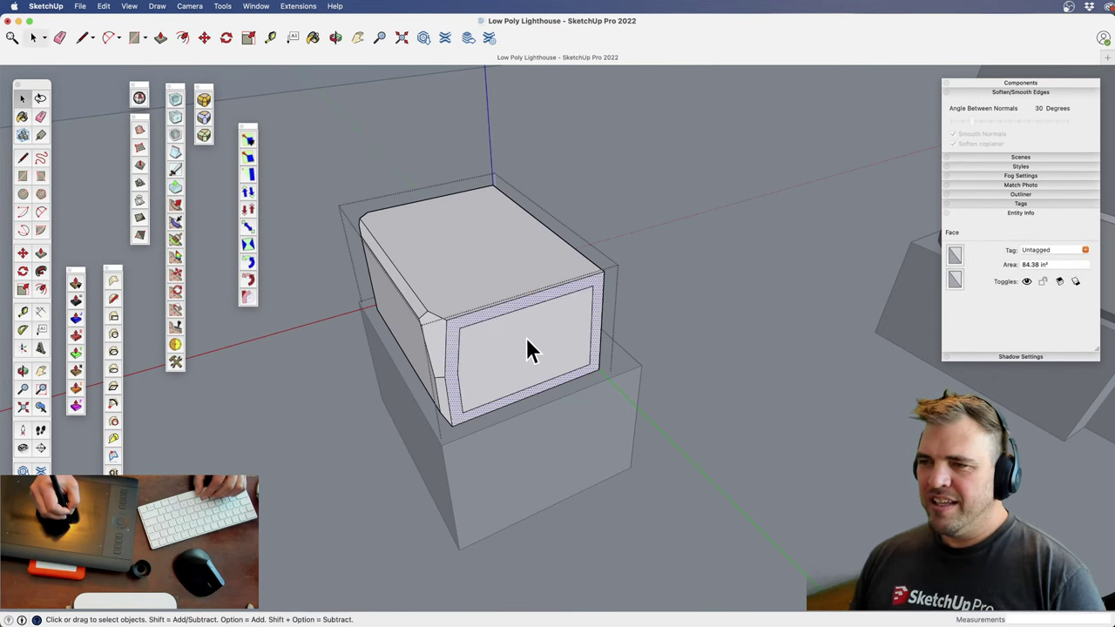
Move the inset panel on the opposite narrow end outward about 1 5/16 inches to bevel its edges
{"action": "key", "text": "super+shift+a"}
{"action": "middle_click_drag", "start_coordinate": [527, 338], "coordinate": [574, 448]}
{"action": "left_click", "coordinate": [554, 373]}
{"action": "key", "text": "z"}
{"action": "left_click_drag", "start_coordinate": [557, 467], "coordinate": [519, 347]}
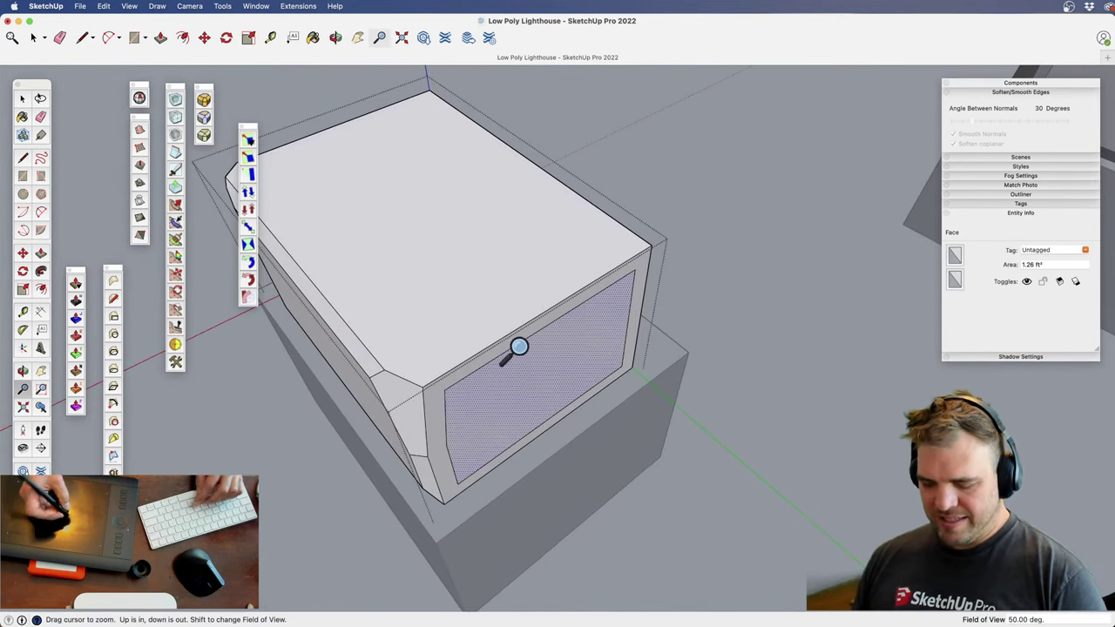
{"action": "key", "text": "m"}
{"action": "left_click", "coordinate": [527, 390]}
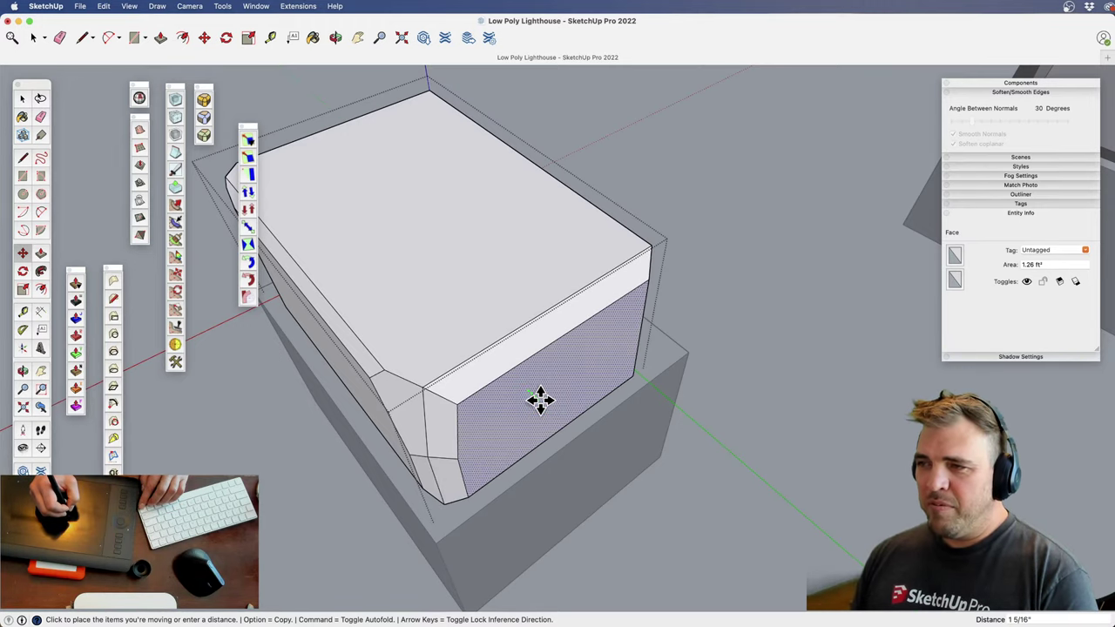
{"action": "left_click", "coordinate": [540, 401]}
Scale the opposite end's raised face to about 0.85 of its width, away from the sliced corner
{"action": "middle_click_drag", "start_coordinate": [528, 381], "coordinate": [495, 391], "text": "shift"}
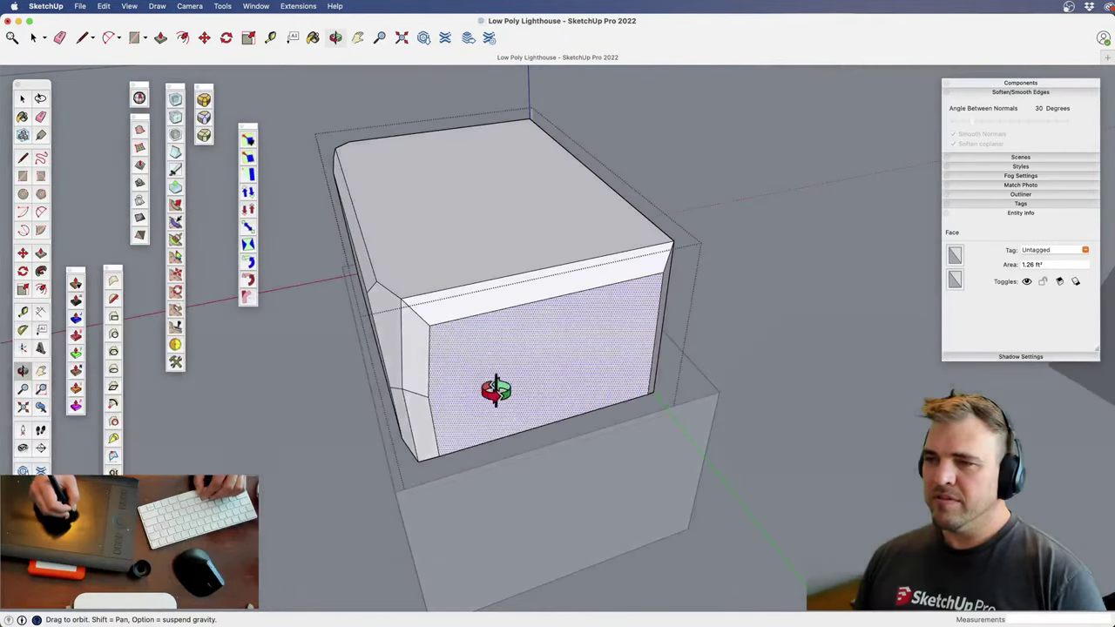
{"action": "key", "text": "s"}
{"action": "left_click", "coordinate": [428, 392]}
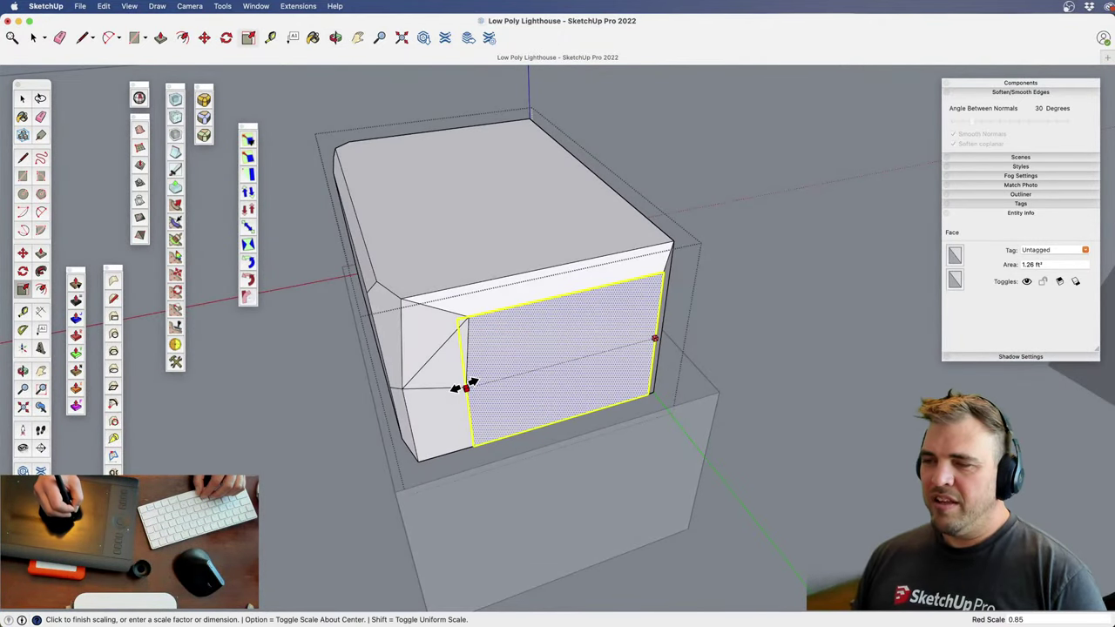
{"action": "left_click", "coordinate": [537, 339]}
{"action": "middle_click_drag", "start_coordinate": [472, 256], "coordinate": [623, 287]}
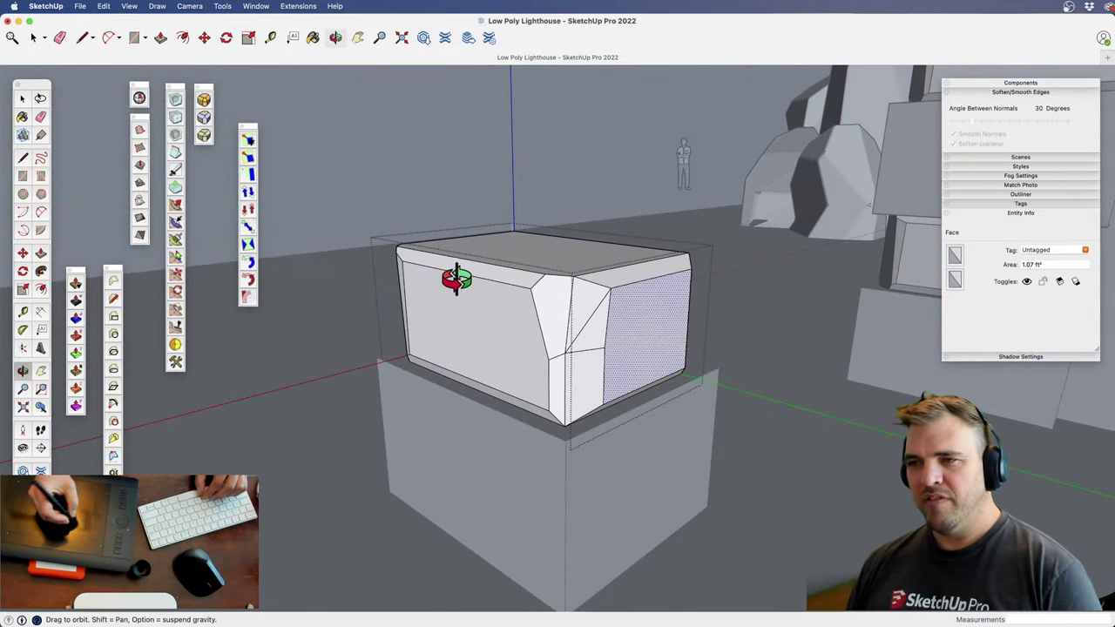
Scale the raised face on the block's long side to about 0.83 of its height, raising its lower edge
{"action": "middle_click_drag", "start_coordinate": [480, 344], "coordinate": [496, 316]}
{"action": "key", "text": "space"}
{"action": "left_click", "coordinate": [517, 341]}
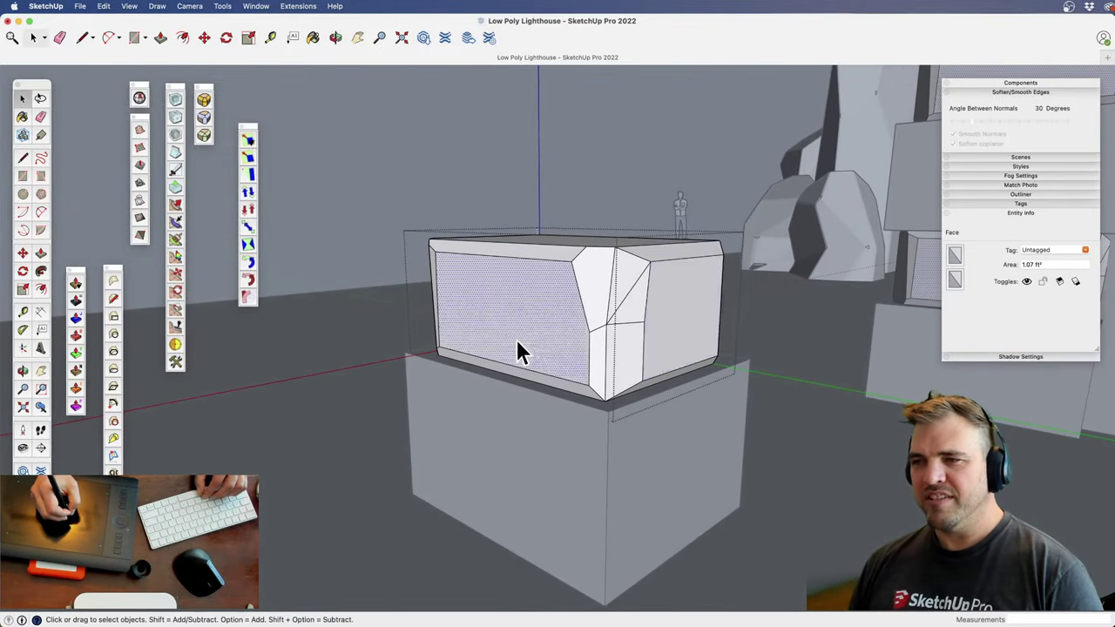
{"action": "key", "text": "s"}
{"action": "left_click", "coordinate": [505, 379]}
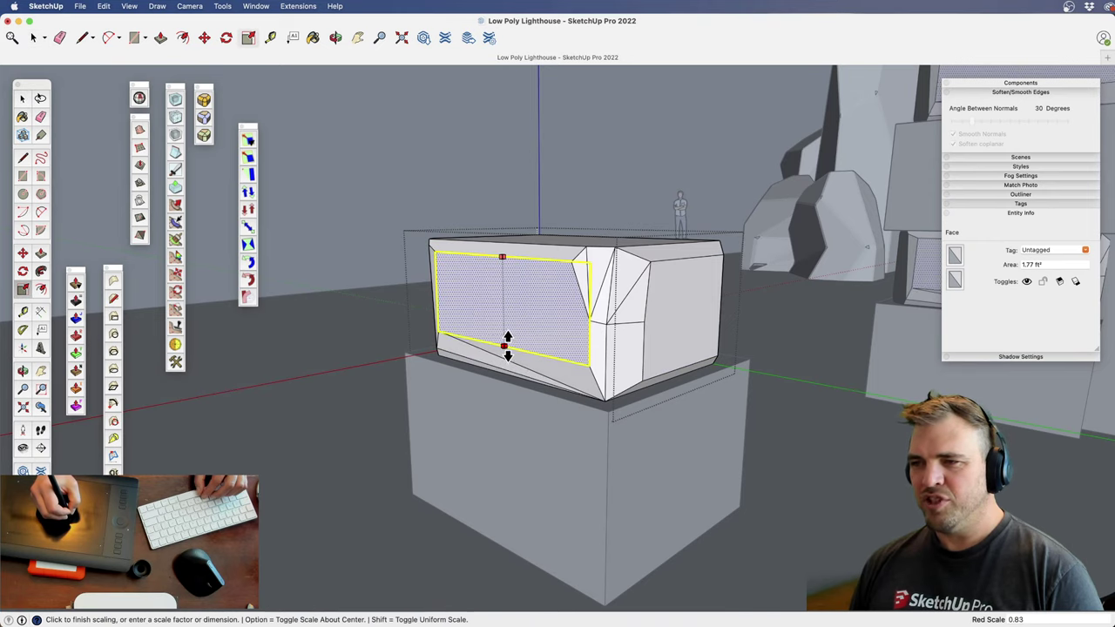
{"action": "left_click", "coordinate": [507, 346]}
Examine the reshaped block up close and from a distance, including its copies in the house's corner columns
{"action": "middle_click_drag", "start_coordinate": [523, 311], "coordinate": [687, 356]}
{"action": "middle_click_drag", "start_coordinate": [629, 324], "coordinate": [576, 322], "text": "shift"}
{"action": "key", "text": "z"}
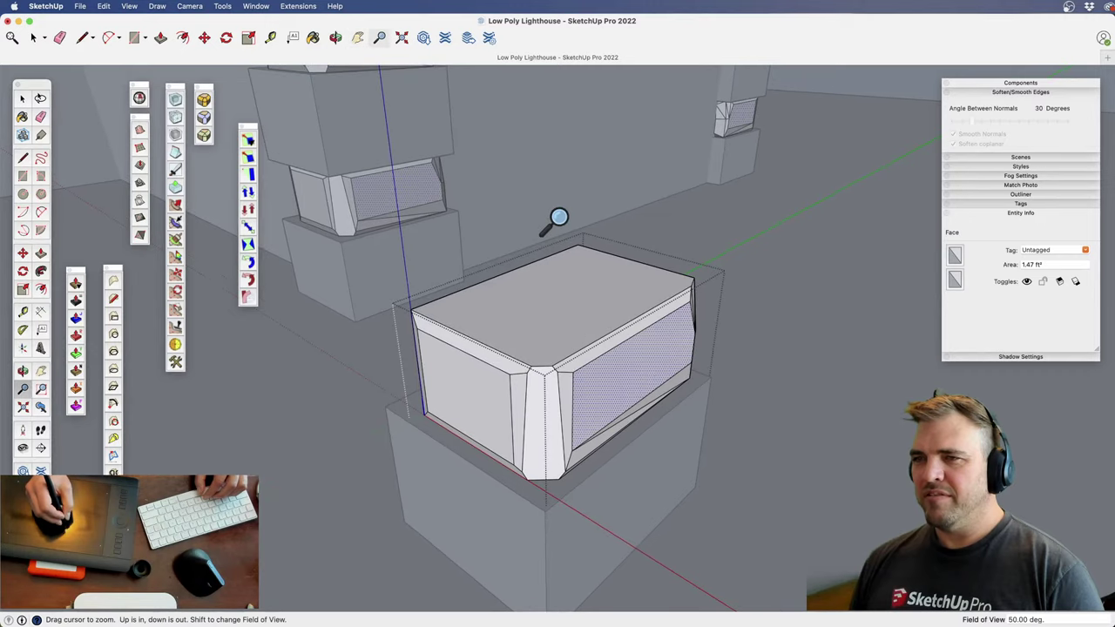
{"action": "left_click_drag", "start_coordinate": [552, 218], "coordinate": [558, 372]}
{"action": "mouse_move", "coordinate": [558, 372]}
{"action": "middle_mouse_down", "text": "shift"}
{"action": "mouse_move", "coordinate": [503, 459]}
{"action": "mouse_move", "coordinate": [517, 493]}
{"action": "mouse_move", "coordinate": [552, 374]}
{"action": "middle_mouse_up", "text": "shift"}
{"action": "key", "text": "z"}
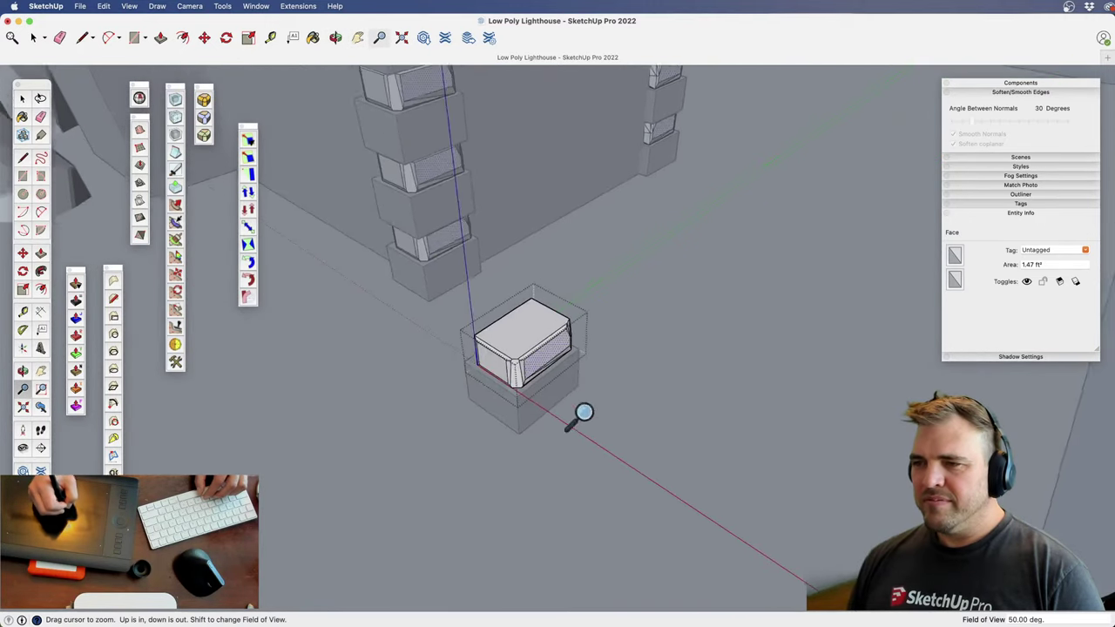
{"action": "left_click_drag", "start_coordinate": [581, 413], "coordinate": [574, 252]}
{"action": "middle_click_drag", "start_coordinate": [540, 386], "coordinate": [609, 372], "text": "shift"}
{"action": "middle_click_drag", "start_coordinate": [610, 373], "coordinate": [438, 229]}
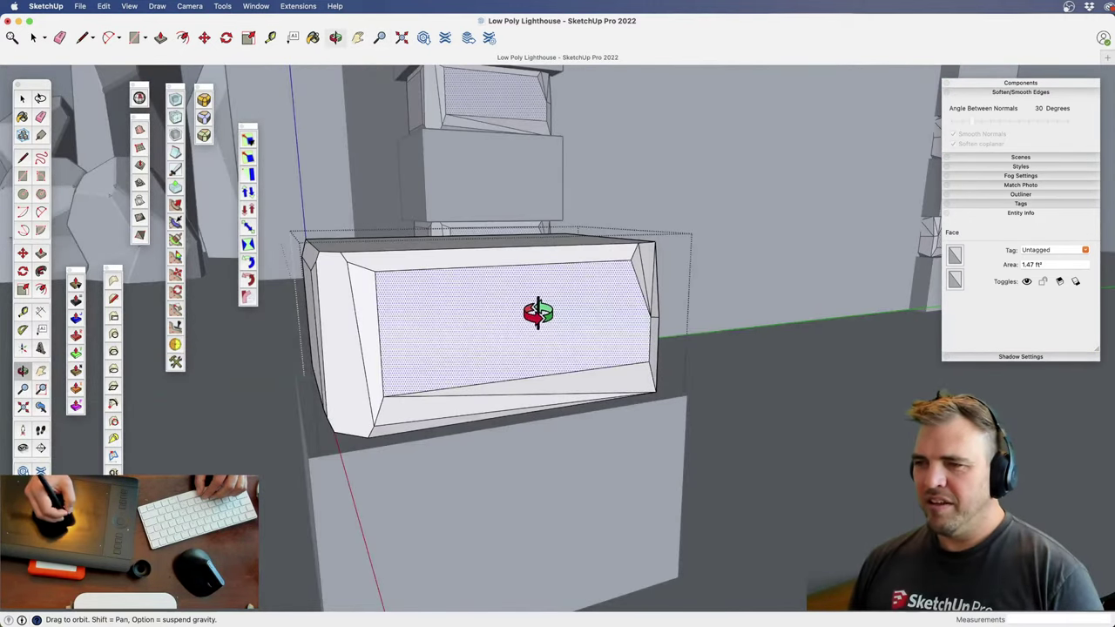
Move the long side face's two lower corners upward, the first about 3 1/16 inches, and soften the diagonal edges crossing the side
{"action": "left_click", "coordinate": [702, 365]}
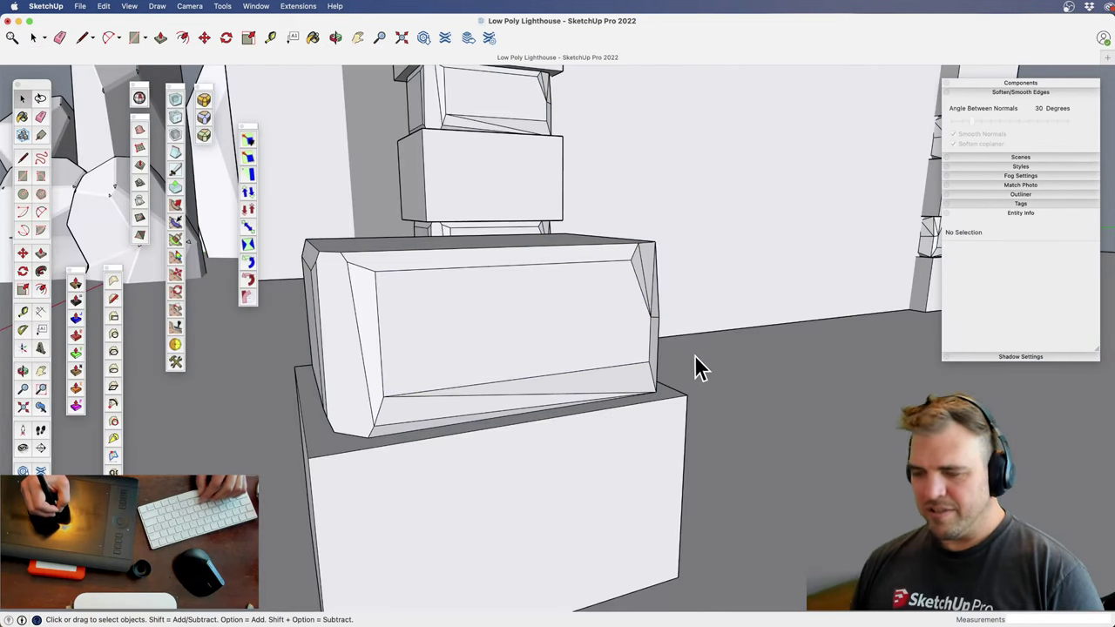
{"action": "left_click", "coordinate": [601, 348]}
{"action": "key", "text": "m"}
{"action": "left_click", "coordinate": [644, 359]}
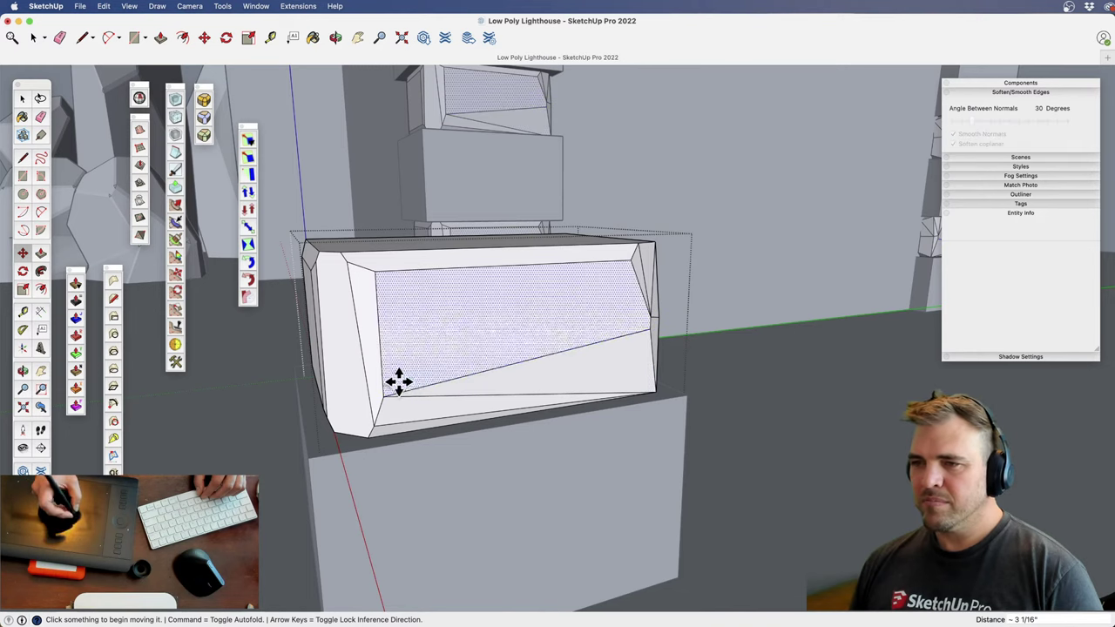
{"action": "left_click", "coordinate": [376, 308]}
{"action": "key", "text": "e"}
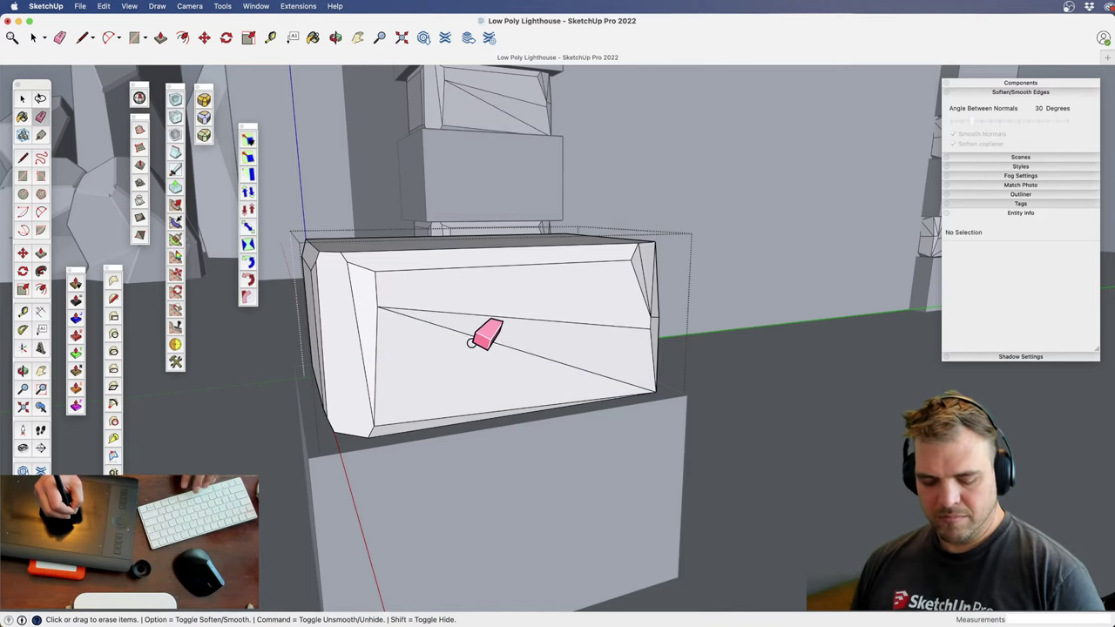
{"action": "mouse_move", "coordinate": [478, 329]}
{"action": "left_mouse_down", "text": "alt"}
{"action": "mouse_move", "coordinate": [521, 288]}
{"action": "mouse_move", "coordinate": [495, 366]}
{"action": "left_mouse_up", "text": "alt"}
Examine the block's softened long side and beveled corners from several angles against the corner columns
{"action": "key", "text": "z"}
{"action": "key", "text": "h"}
{"action": "mouse_move", "coordinate": [473, 365]}
{"action": "left_mouse_down"}
{"action": "mouse_move", "coordinate": [447, 354]}
{"action": "mouse_move", "coordinate": [470, 365]}
{"action": "left_mouse_up"}
{"action": "key", "text": "o"}
{"action": "mouse_move", "coordinate": [510, 383]}
{"action": "left_mouse_down"}
{"action": "mouse_move", "coordinate": [520, 445]}
{"action": "mouse_move", "coordinate": [496, 466]}
{"action": "left_mouse_up"}
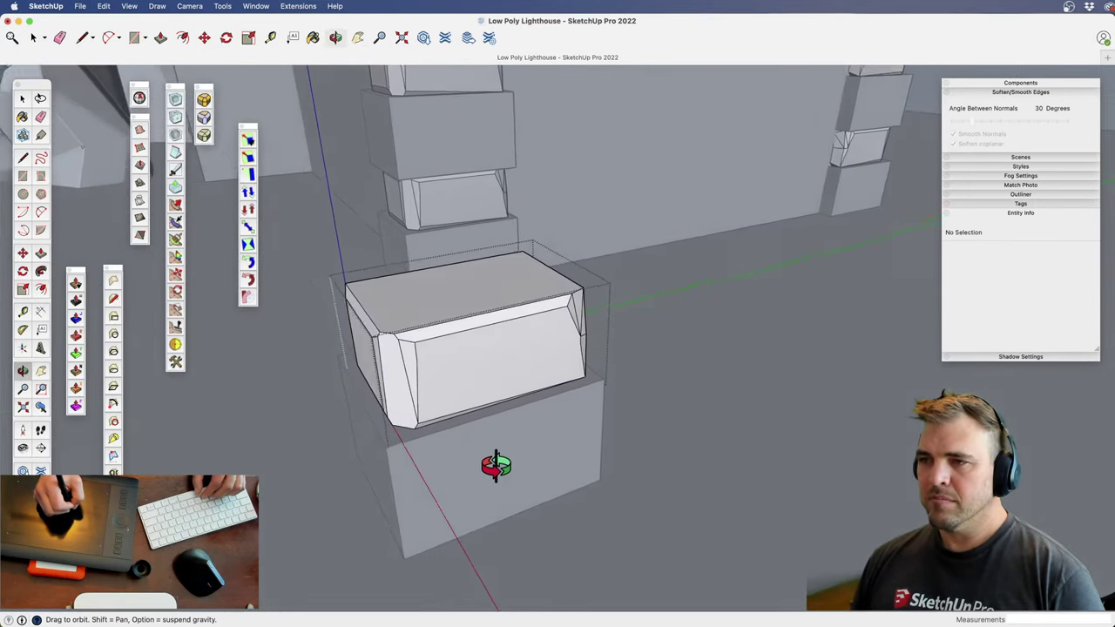
{"action": "middle_click_drag", "start_coordinate": [496, 466], "coordinate": [494, 324]}
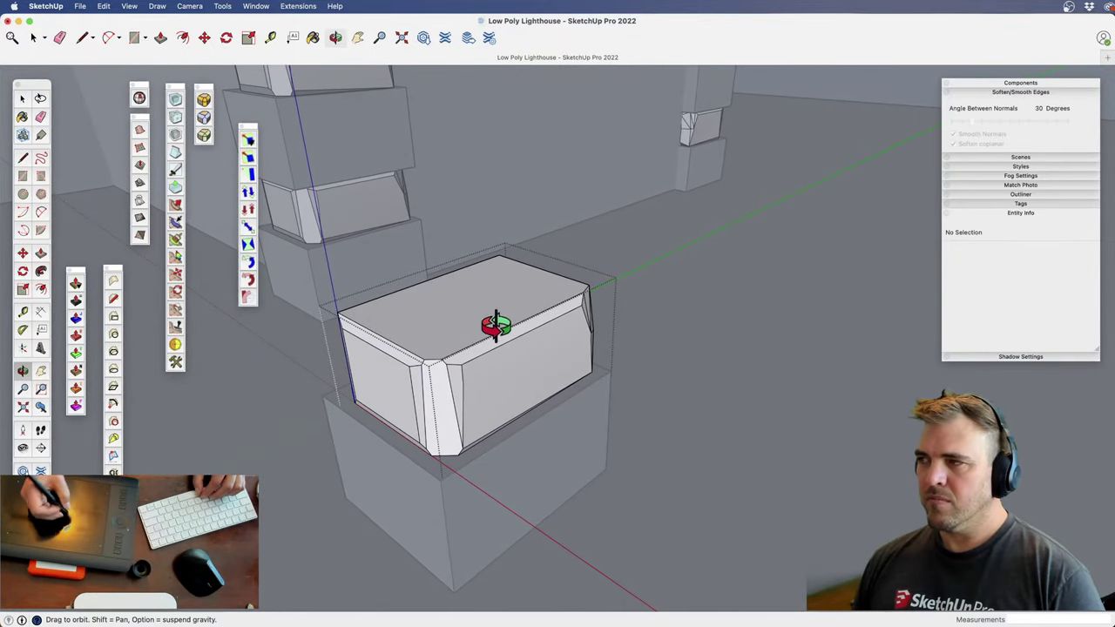
{"action": "key", "text": "z"}
{"action": "left_click_drag", "start_coordinate": [534, 467], "coordinate": [551, 364]}
{"action": "key", "text": "h"}
{"action": "key", "text": "o"}
{"action": "left_click_drag", "start_coordinate": [540, 380], "coordinate": [508, 285]}
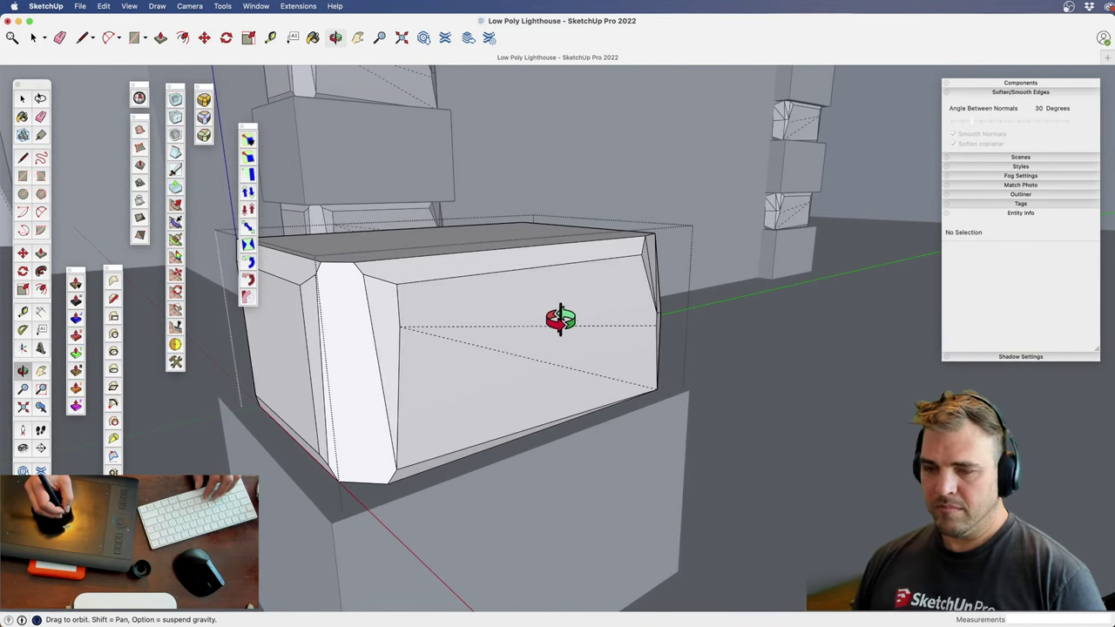
{"action": "scroll", "coordinate": [522, 361], "scroll_direction": "down", "scroll_amount": 3}
{"action": "mouse_move", "coordinate": [523, 361]}
{"action": "middle_mouse_down", "text": "shift"}
{"action": "mouse_move", "coordinate": [497, 423]}
{"action": "mouse_move", "coordinate": [548, 465]}
{"action": "mouse_move", "coordinate": [535, 376]}
{"action": "middle_mouse_up", "text": "shift"}
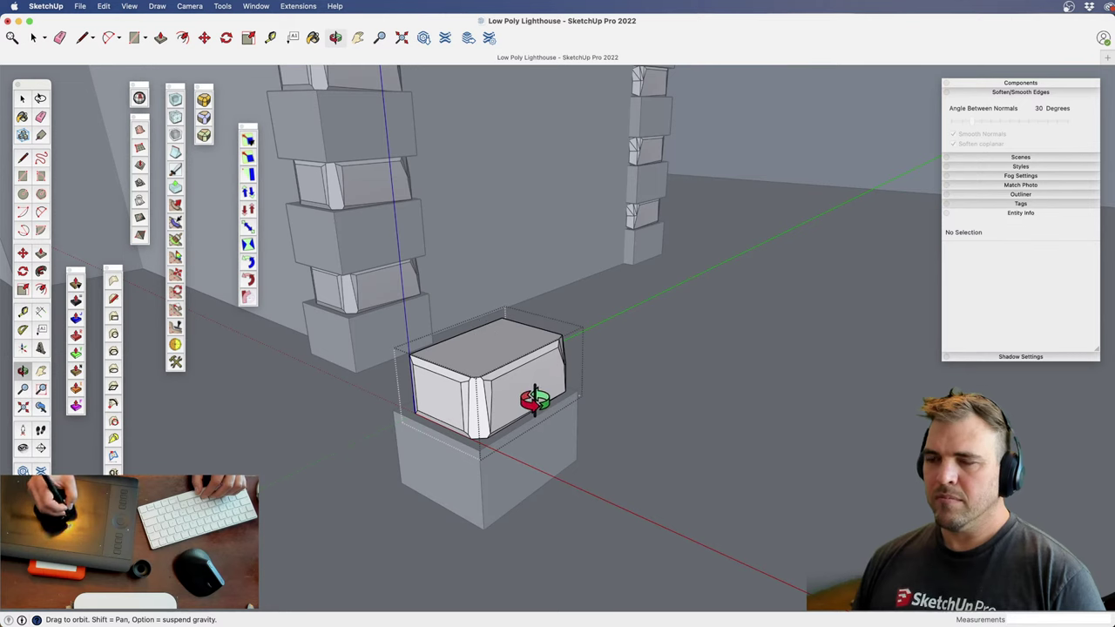
Soften all of the block's geometry with an angle between normals of 22 degrees and close the component
{"action": "triple_click", "coordinate": [526, 388]}
{"action": "left_click_drag", "start_coordinate": [971, 121], "coordinate": [968, 118]}
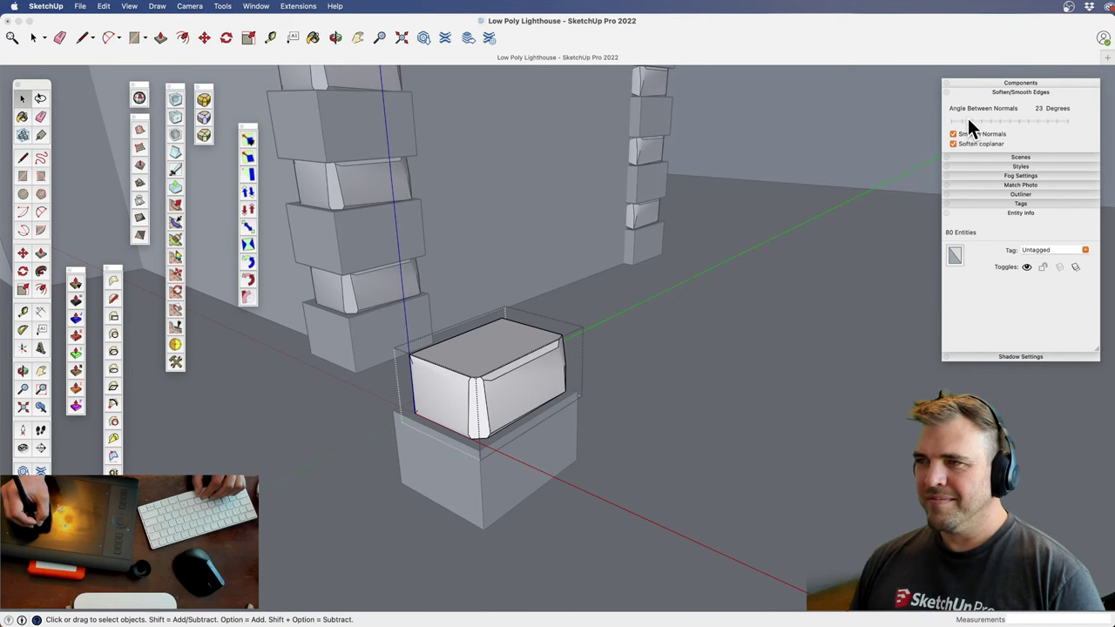
{"action": "left_click", "coordinate": [615, 408]}
Review how the updated large corner blocks look along the house's corners and in the overall scene
{"action": "key", "text": "z"}
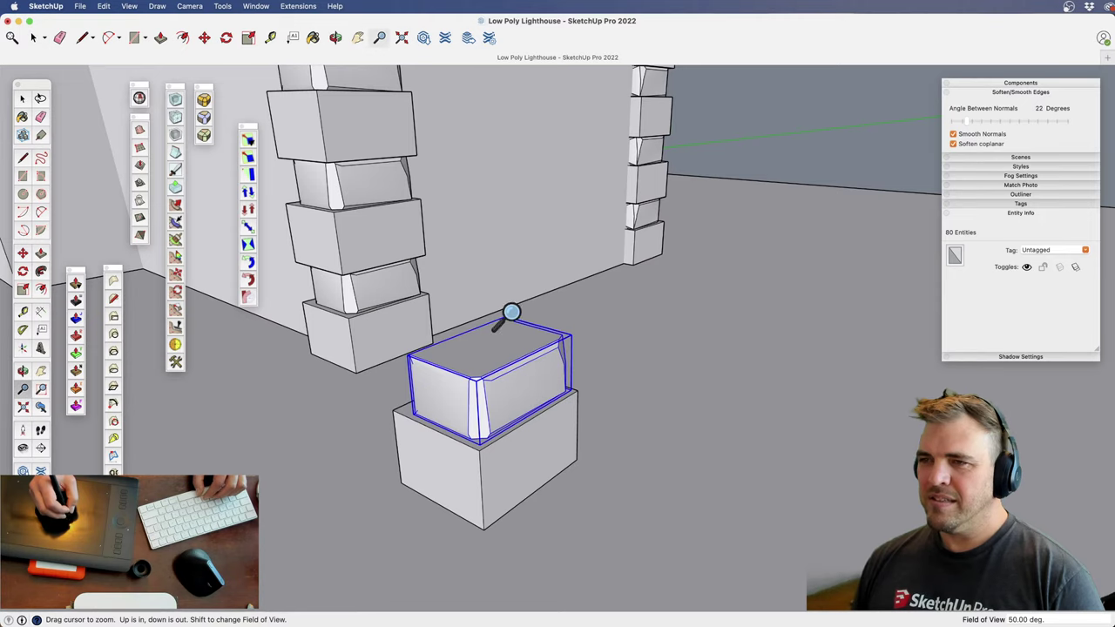
{"action": "left_click_drag", "start_coordinate": [510, 315], "coordinate": [510, 441]}
{"action": "middle_click_drag", "start_coordinate": [510, 441], "coordinate": [497, 536], "text": "shift"}
{"action": "middle_click_drag", "start_coordinate": [453, 461], "coordinate": [375, 445]}
{"action": "key", "text": "z"}
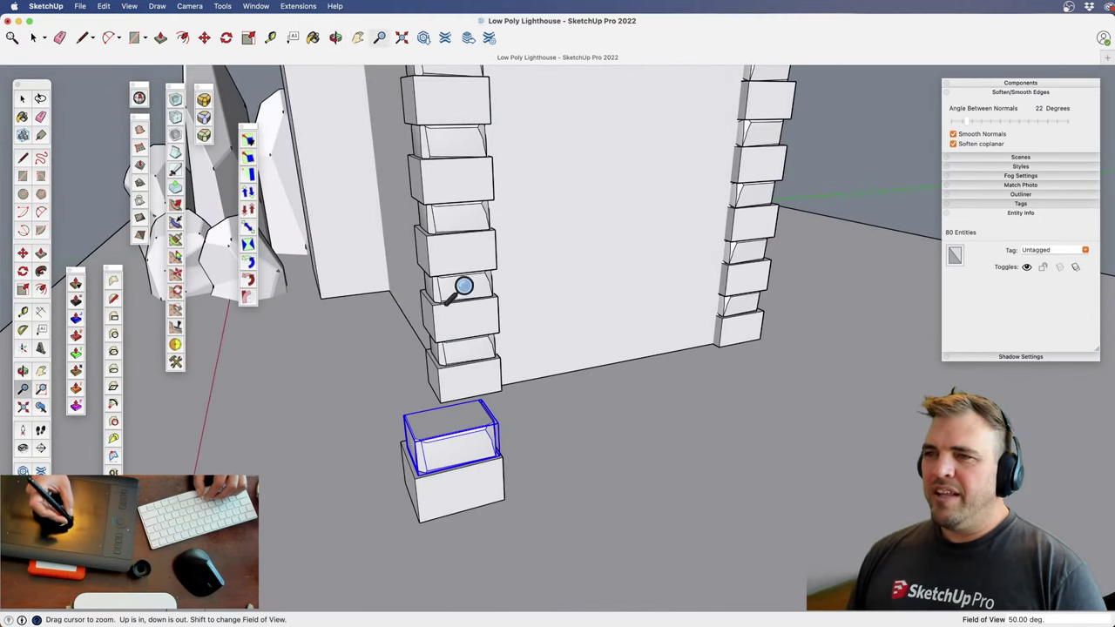
{"action": "left_click_drag", "start_coordinate": [463, 288], "coordinate": [485, 314]}
{"action": "middle_click_drag", "start_coordinate": [505, 340], "coordinate": [587, 357], "text": "shift"}
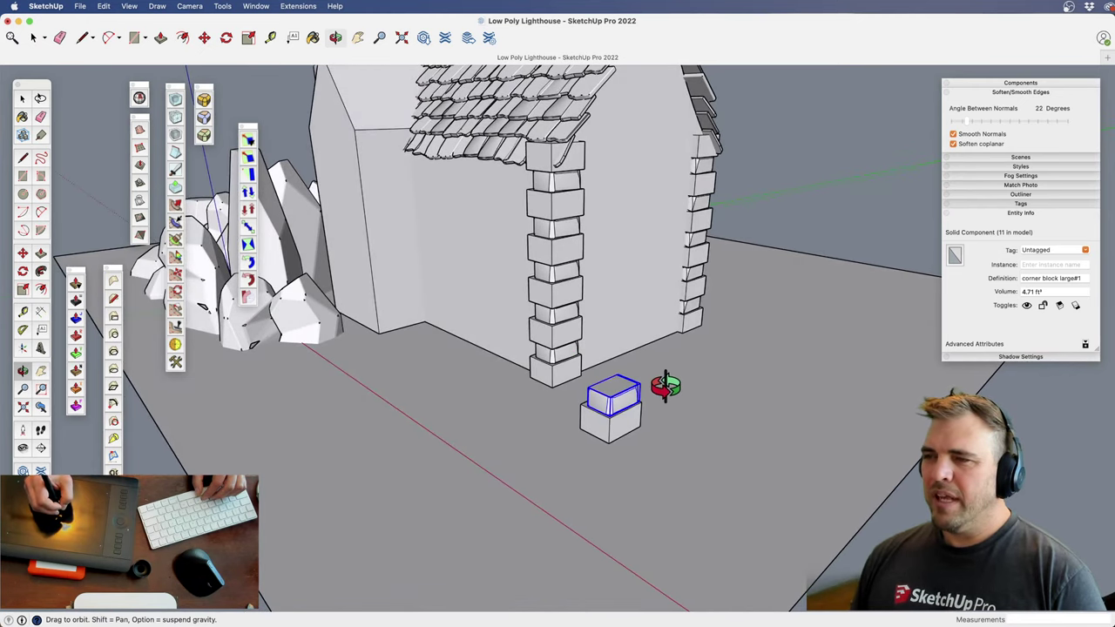
{"action": "middle_click_drag", "start_coordinate": [616, 431], "coordinate": [557, 418], "text": "shift"}
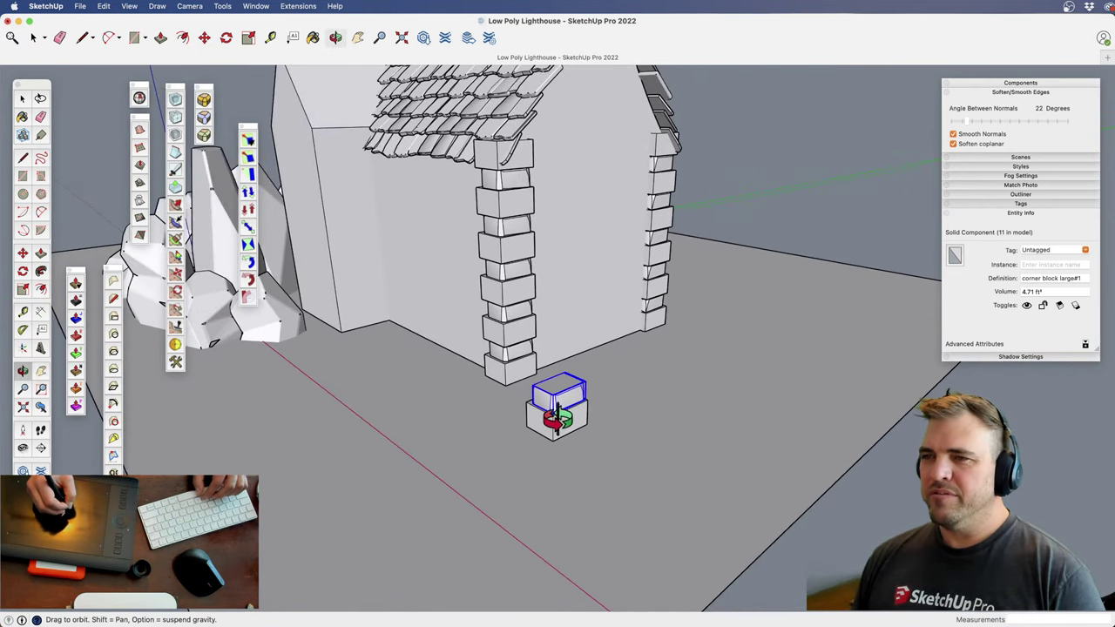
{"action": "left_click_drag", "start_coordinate": [569, 332], "coordinate": [577, 415]}
{"action": "middle_click_drag", "start_coordinate": [577, 415], "coordinate": [600, 513], "text": "shift"}
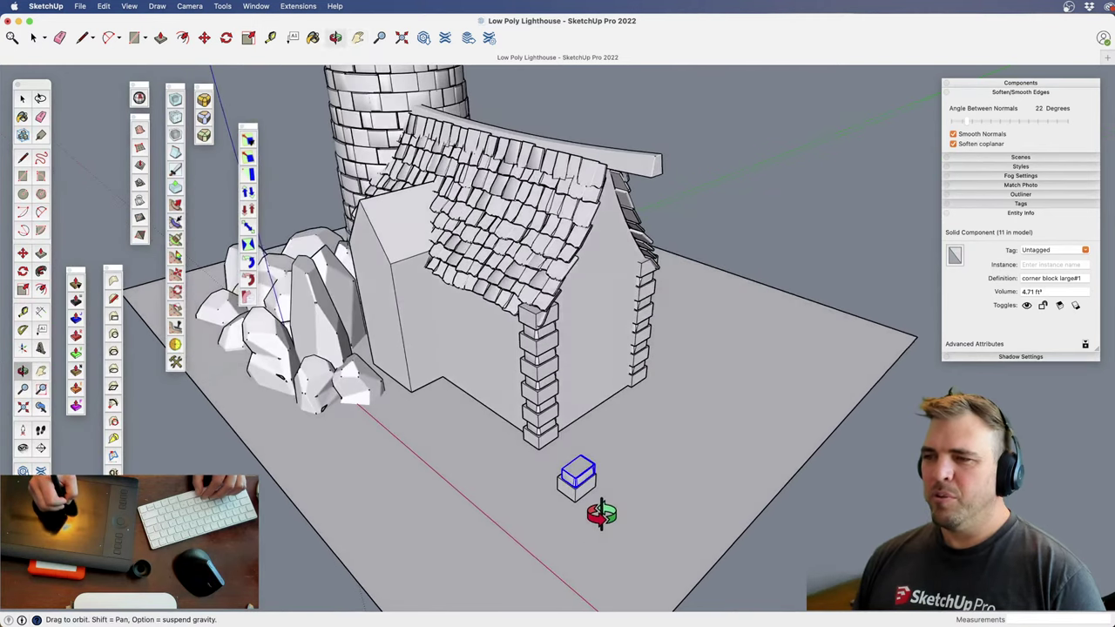
Move the two loose corner blocks about 11 feet along the red axis, away from the house
{"action": "key", "text": "space"}
{"action": "left_click_drag", "start_coordinate": [626, 526], "coordinate": [626, 526]}
{"action": "middle_click_drag", "start_coordinate": [589, 521], "coordinate": [600, 466], "text": "shift"}
{"action": "middle_click_drag", "start_coordinate": [599, 465], "coordinate": [625, 514]}
{"action": "key", "text": "z"}
{"action": "left_click_drag", "start_coordinate": [589, 496], "coordinate": [585, 553]}
{"action": "key", "text": "m"}
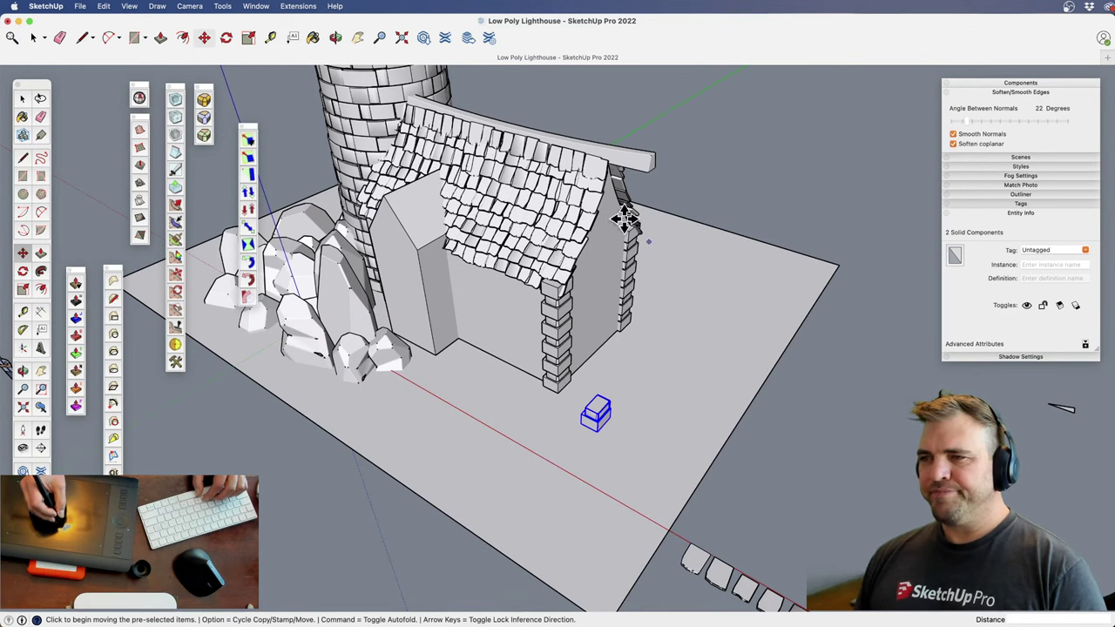
{"action": "left_click", "coordinate": [586, 441]}
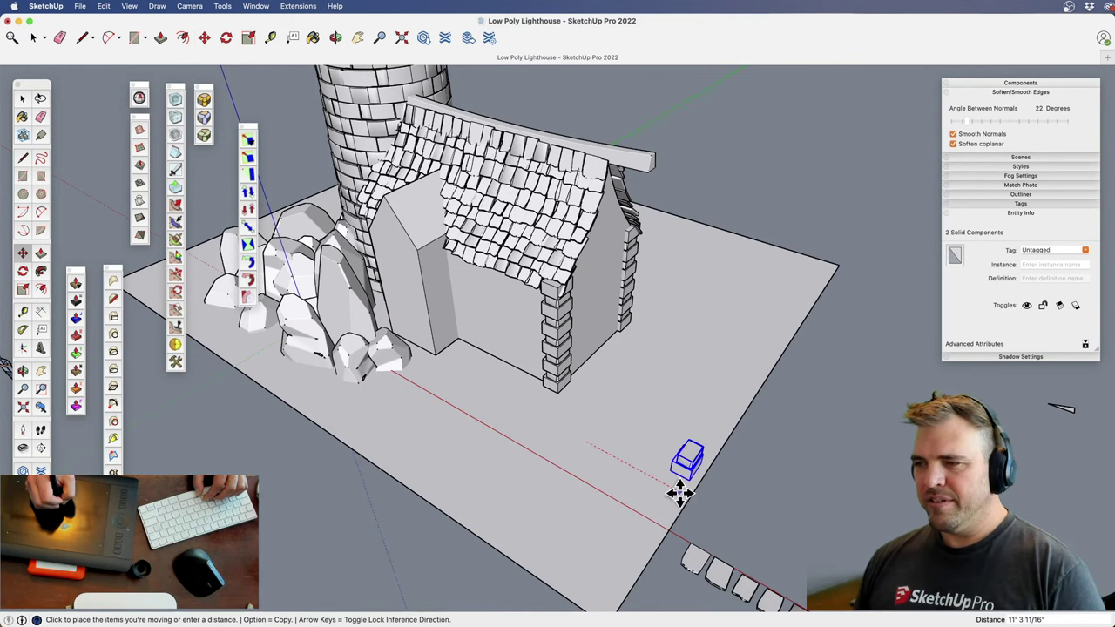
{"action": "left_click", "coordinate": [668, 492]}
Turn on shadows for the lighthouse scene
{"action": "middle_click_drag", "start_coordinate": [741, 500], "coordinate": [710, 348]}
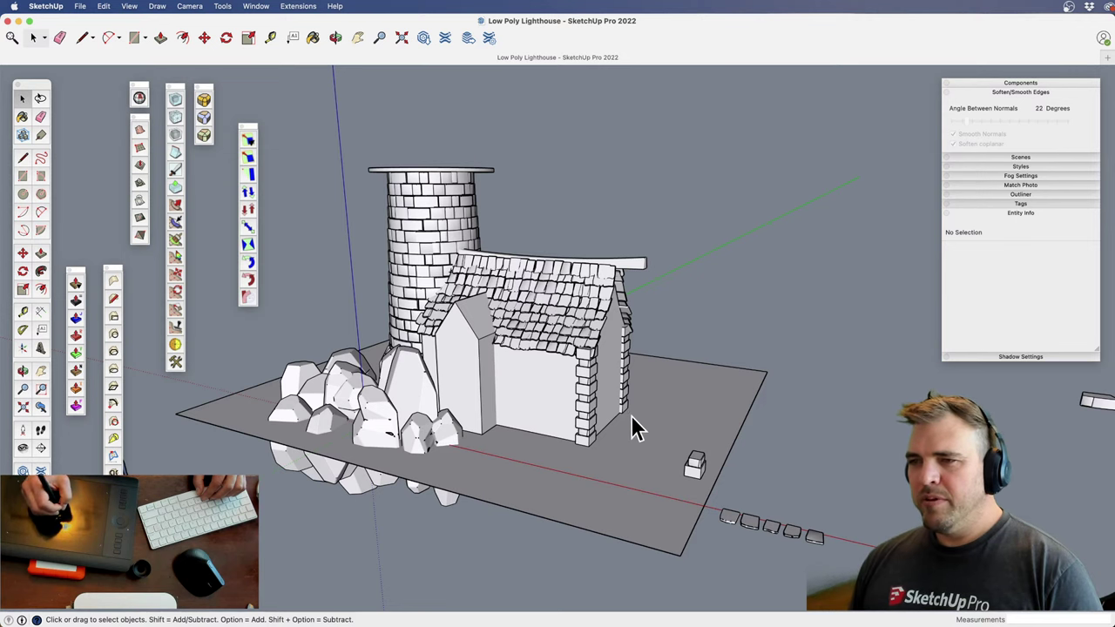
{"action": "middle_click_drag", "start_coordinate": [751, 468], "coordinate": [601, 397]}
{"action": "middle_click_drag", "start_coordinate": [584, 345], "coordinate": [513, 399]}
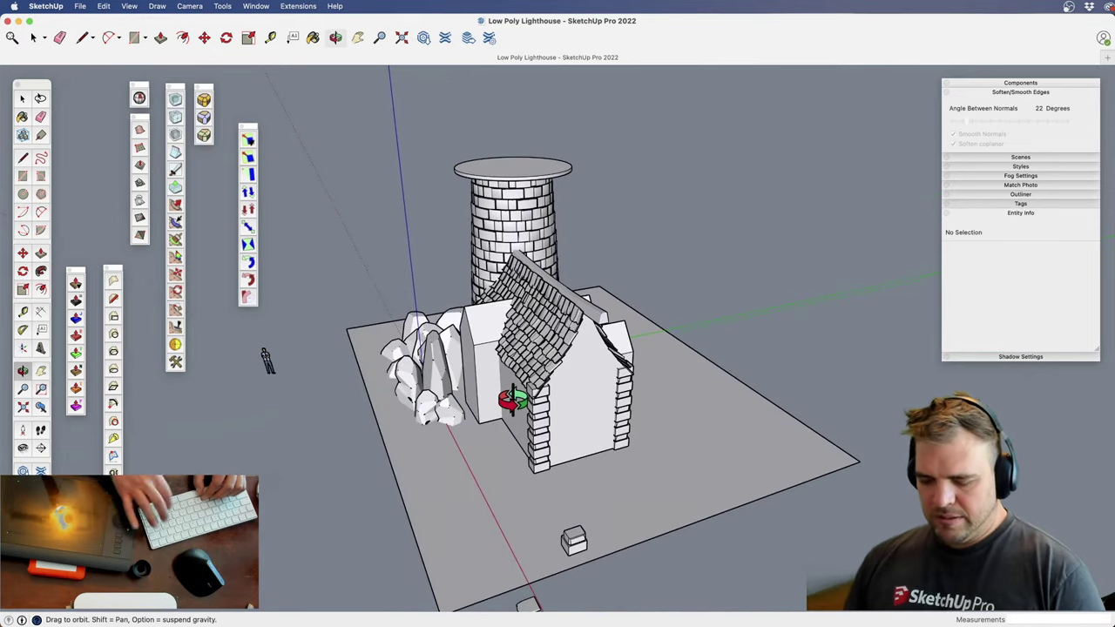
{"action": "key", "text": "shift+s"}
Review the house, tower and rocks with shadows from several sides, ending close to the tower's base
{"action": "left_click_drag", "start_coordinate": [567, 398], "coordinate": [513, 405], "text": "shift"}
{"action": "middle_click_drag", "start_coordinate": [514, 406], "coordinate": [475, 116]}
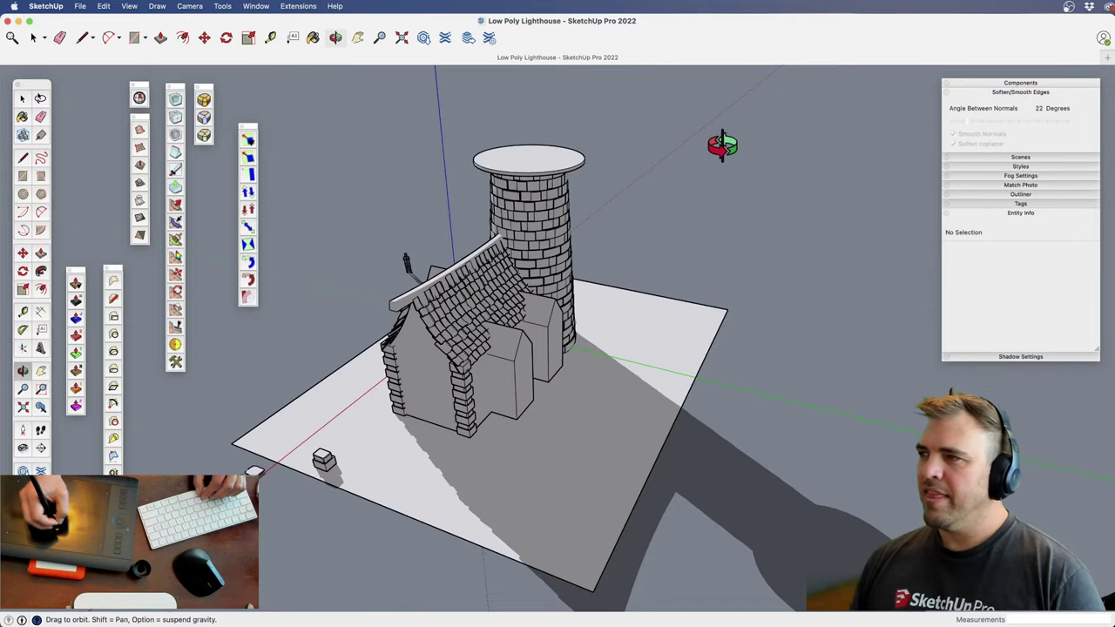
{"action": "middle_click_drag", "start_coordinate": [398, 403], "coordinate": [523, 393]}
{"action": "scroll", "coordinate": [570, 453], "scroll_direction": "up", "scroll_amount": 5}
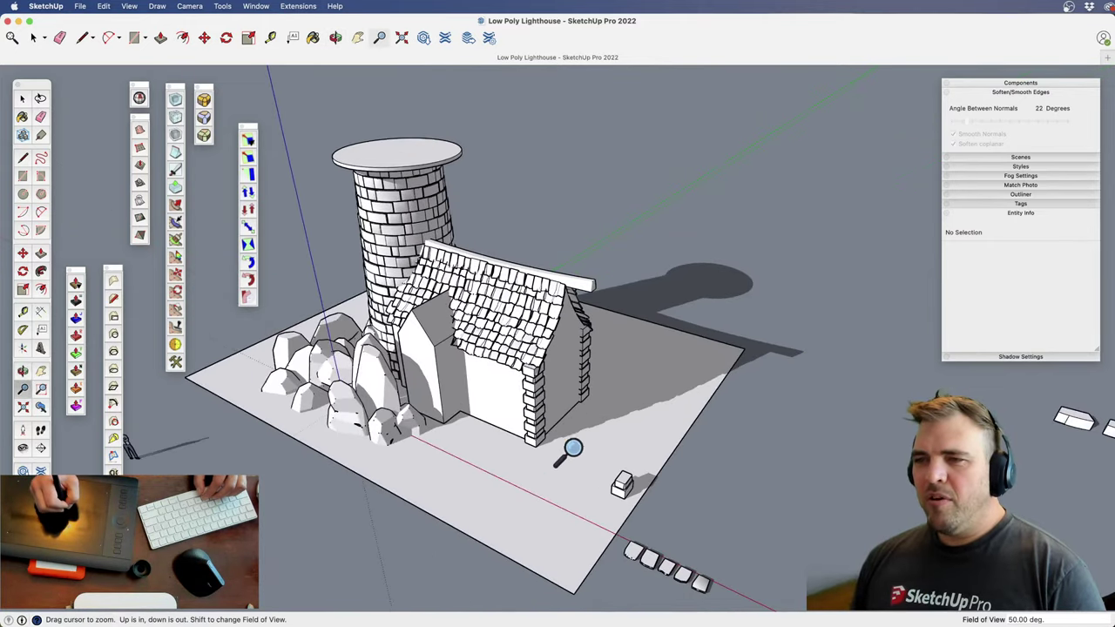
{"action": "middle_click_drag", "start_coordinate": [569, 453], "coordinate": [555, 398], "text": "shift"}
{"action": "left_click_drag", "start_coordinate": [554, 398], "coordinate": [543, 438]}
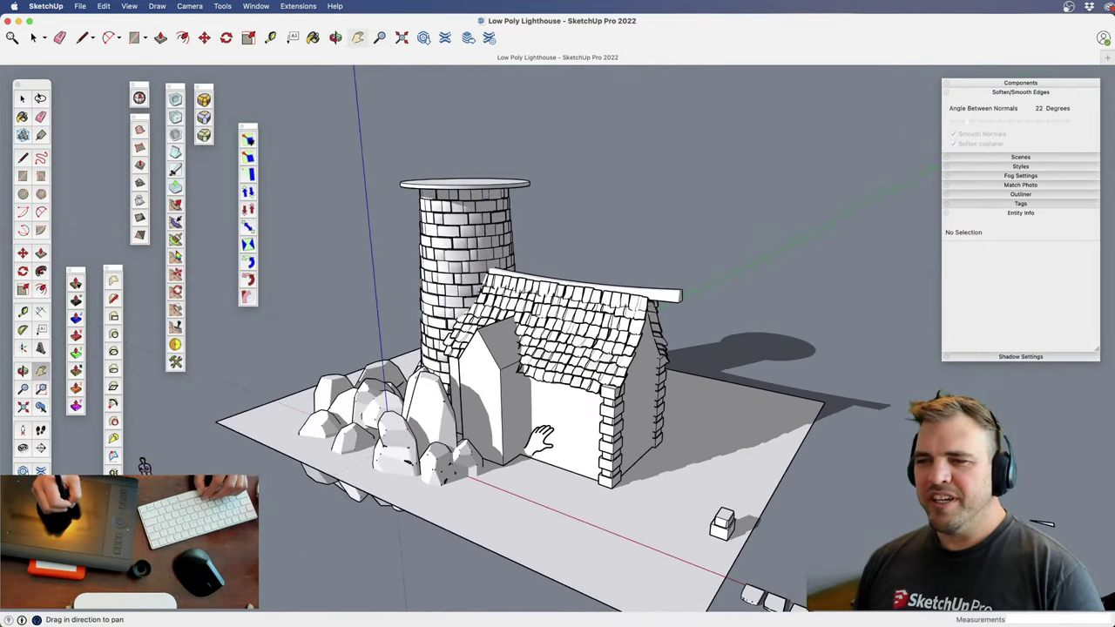
{"action": "mouse_move", "coordinate": [543, 438]}
{"action": "middle_mouse_down"}
{"action": "mouse_move", "coordinate": [784, 415]}
{"action": "mouse_move", "coordinate": [707, 533]}
{"action": "mouse_move", "coordinate": [567, 475]}
{"action": "mouse_move", "coordinate": [587, 505]}
{"action": "mouse_move", "coordinate": [754, 480]}
{"action": "mouse_move", "coordinate": [580, 455]}
{"action": "mouse_move", "coordinate": [689, 498]}
{"action": "mouse_move", "coordinate": [497, 324]}
{"action": "mouse_move", "coordinate": [442, 388]}
{"action": "mouse_move", "coordinate": [732, 346]}
{"action": "middle_mouse_up"}
{"action": "scroll", "coordinate": [692, 252], "scroll_direction": "up", "scroll_amount": 5}
Unlock the two rocks standing right beside the tower's base
{"action": "key", "text": "space"}
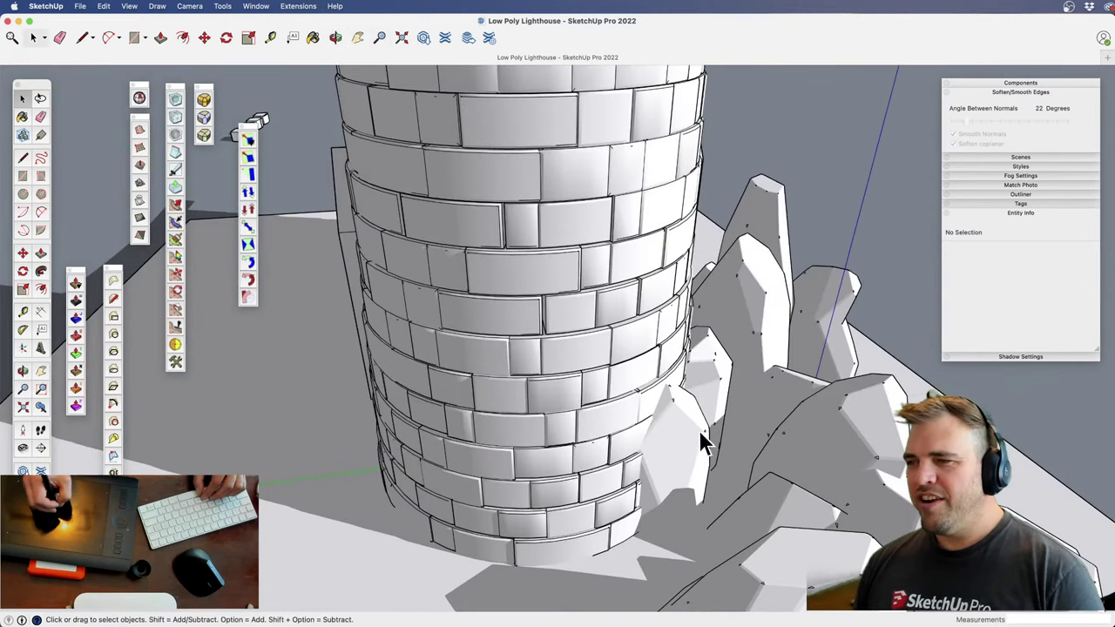
{"action": "left_click", "coordinate": [721, 399], "text": "shift"}
{"action": "left_click", "coordinate": [721, 407], "text": "shift"}
{"action": "right_click", "coordinate": [708, 366]}
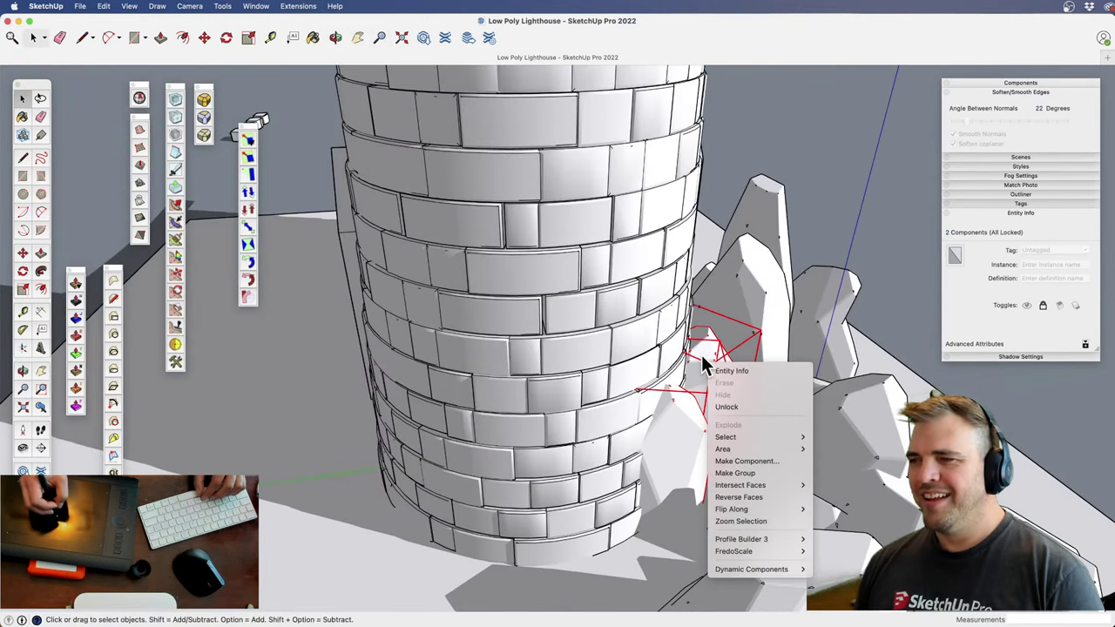
{"action": "left_click", "coordinate": [743, 406]}
Select the seven locked rocks in the pile behind the tower and unlock them together
{"action": "left_click", "coordinate": [789, 397], "text": "shift"}
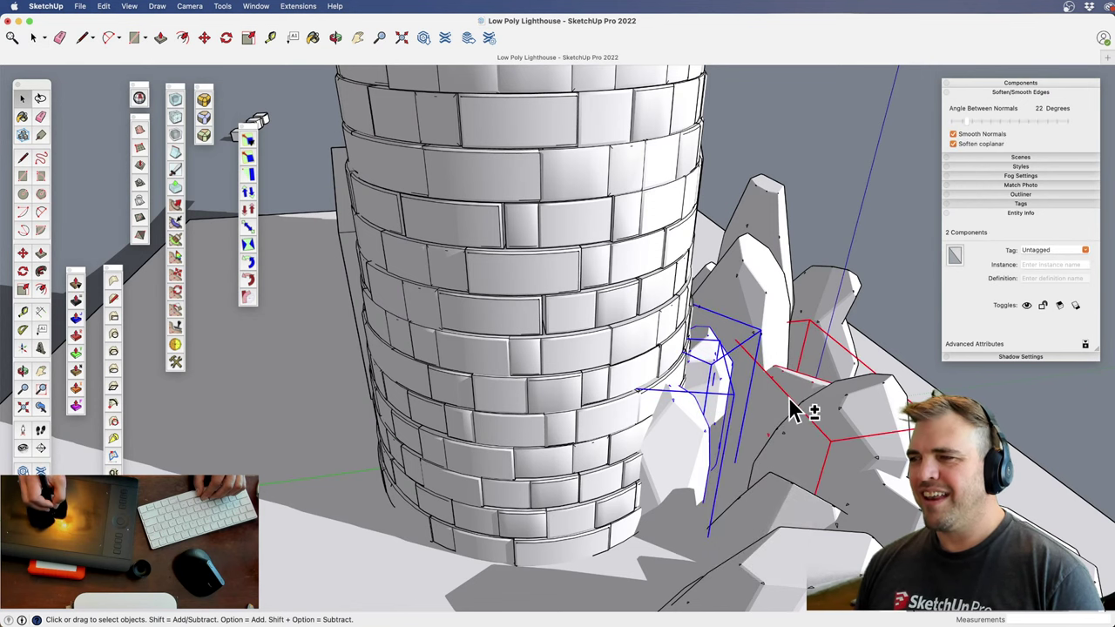
{"action": "key", "text": "z"}
{"action": "left_click_drag", "start_coordinate": [760, 389], "coordinate": [620, 475]}
{"action": "middle_click_drag", "start_coordinate": [620, 474], "coordinate": [716, 396], "text": "shift"}
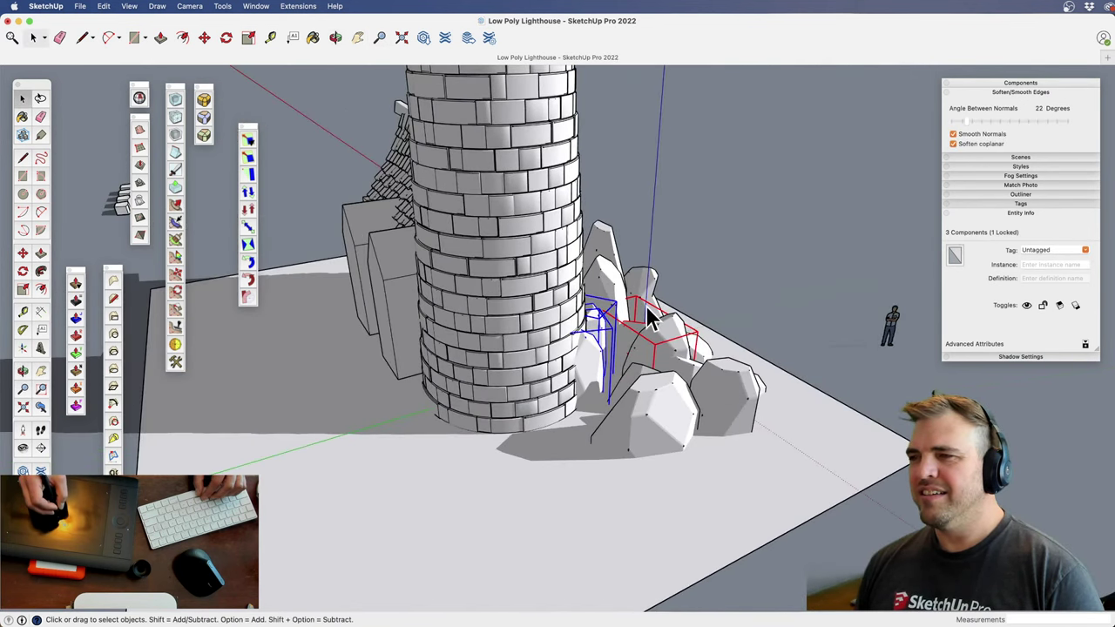
{"action": "left_click_drag", "start_coordinate": [572, 192], "coordinate": [782, 405]}
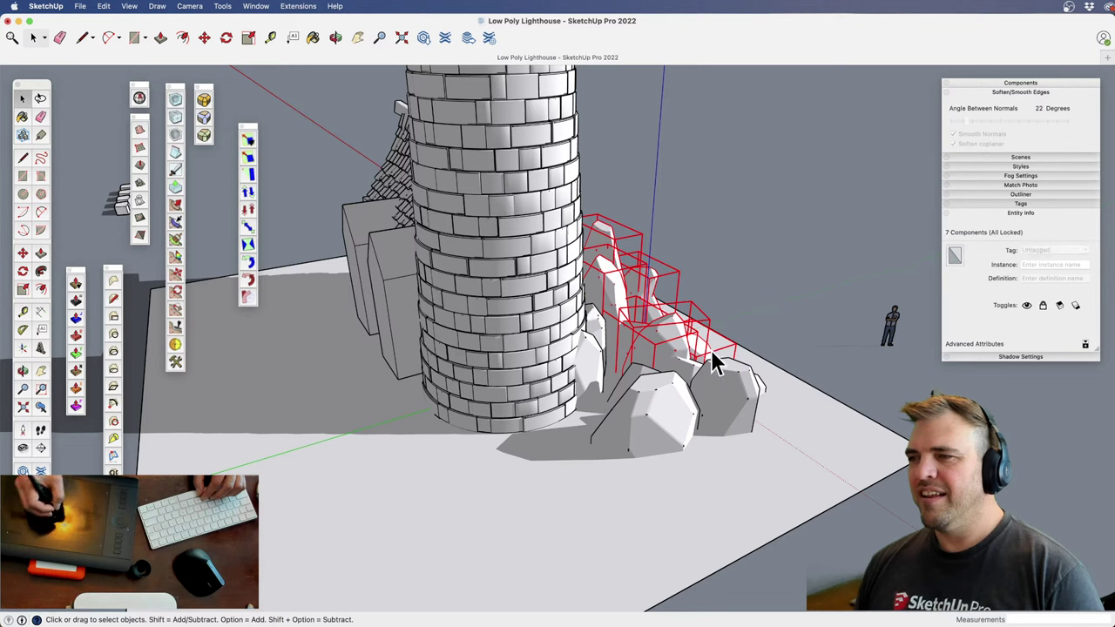
{"action": "right_click", "coordinate": [669, 338]}
{"action": "left_click", "coordinate": [703, 376]}
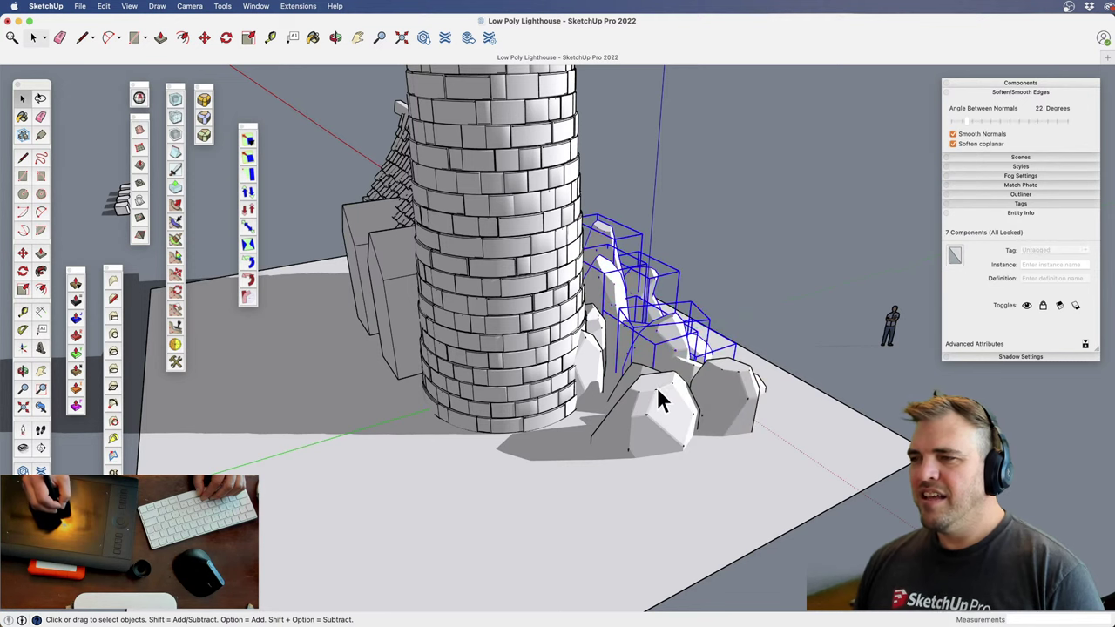
Select the three locked rocks at the outer end of the pile and unlock them
{"action": "left_click", "coordinate": [680, 408]}
{"action": "right_click", "coordinate": [726, 391]}
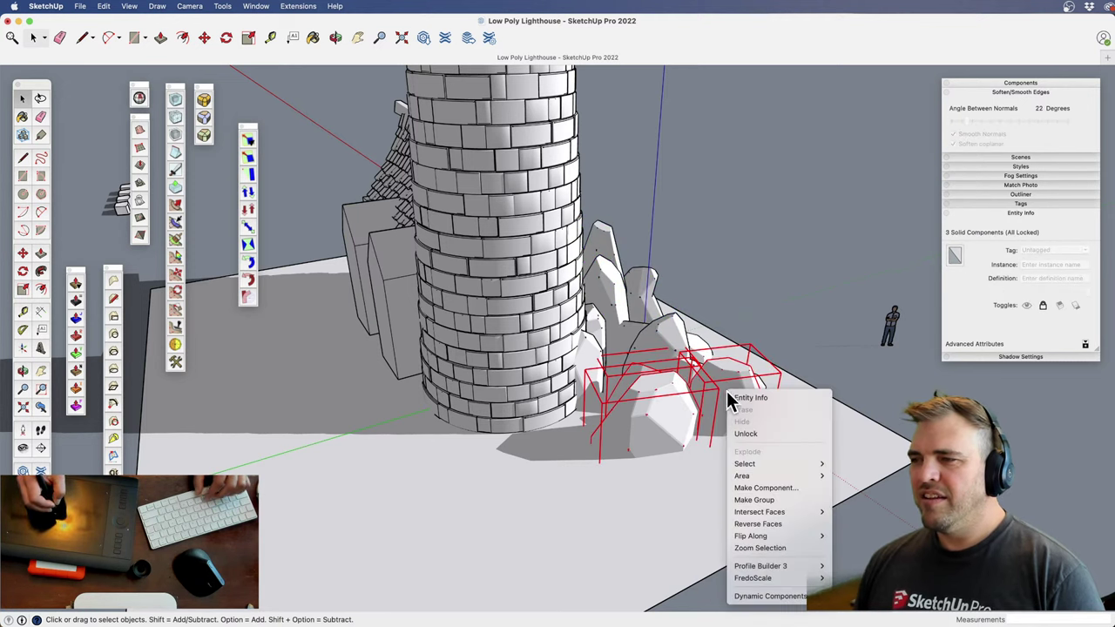
{"action": "left_click", "coordinate": [764, 427]}
Unlock the small rock on the ground beside the house's gabled bay
{"action": "middle_click_drag", "start_coordinate": [696, 375], "coordinate": [580, 462], "text": "shift"}
{"action": "left_click_drag", "start_coordinate": [645, 461], "coordinate": [627, 447]}
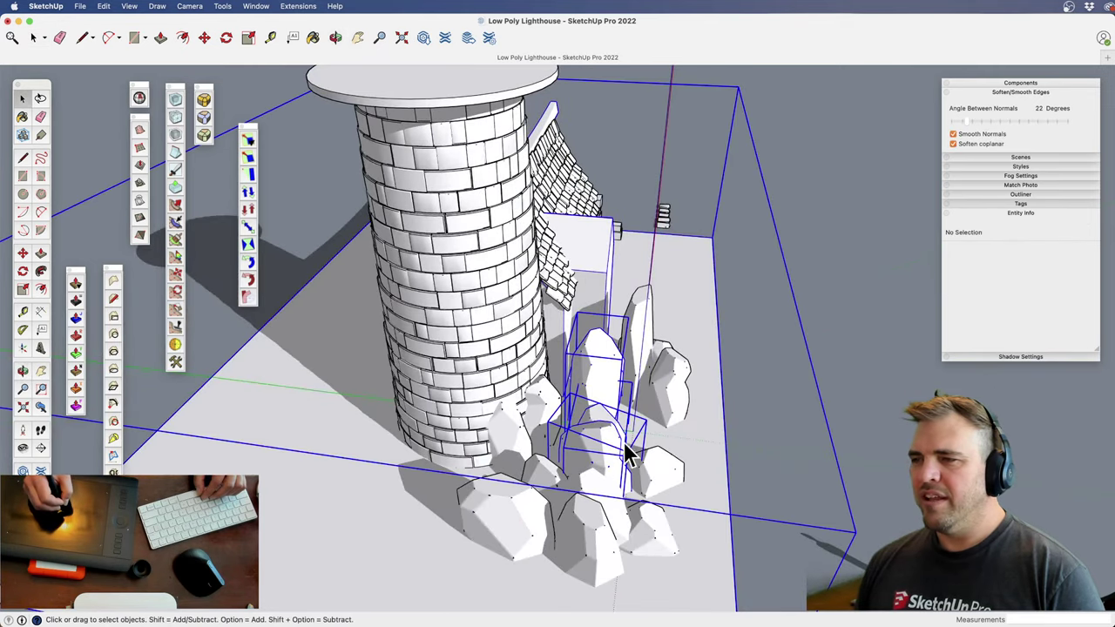
{"action": "left_click", "coordinate": [801, 413]}
{"action": "middle_click_drag", "start_coordinate": [801, 413], "coordinate": [537, 440]}
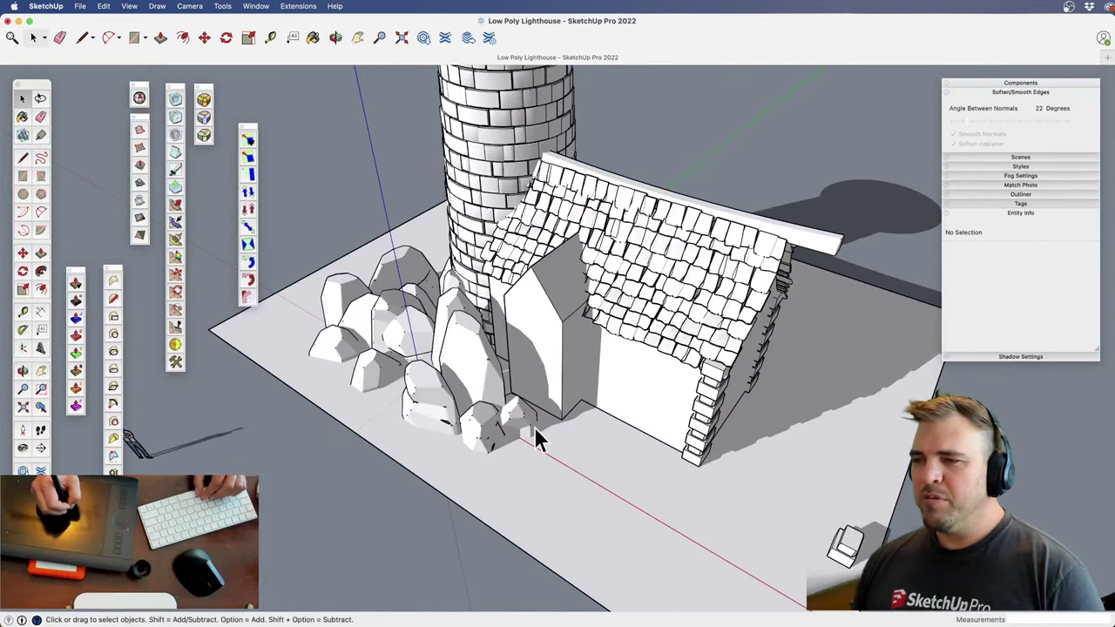
{"action": "left_click", "coordinate": [529, 429]}
{"action": "right_click", "coordinate": [520, 421]}
{"action": "left_click", "coordinate": [391, 520]}
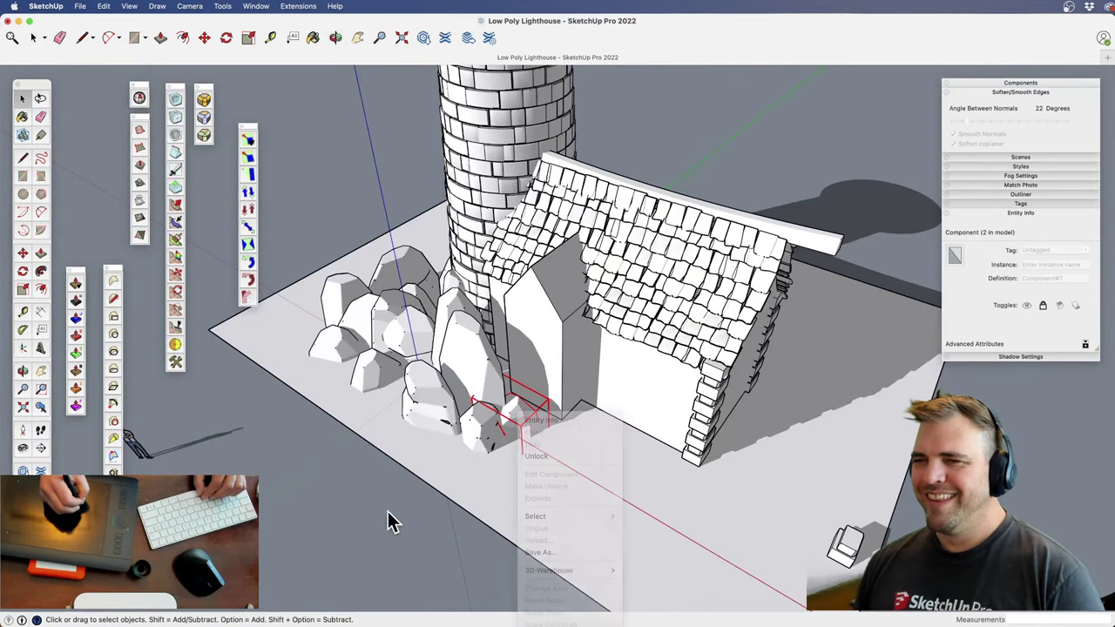
Select the two rocks against the tower's base and raise them vertically about 4' 9"
{"action": "middle_click_drag", "start_coordinate": [392, 520], "coordinate": [587, 470]}
{"action": "left_click", "coordinate": [515, 381]}
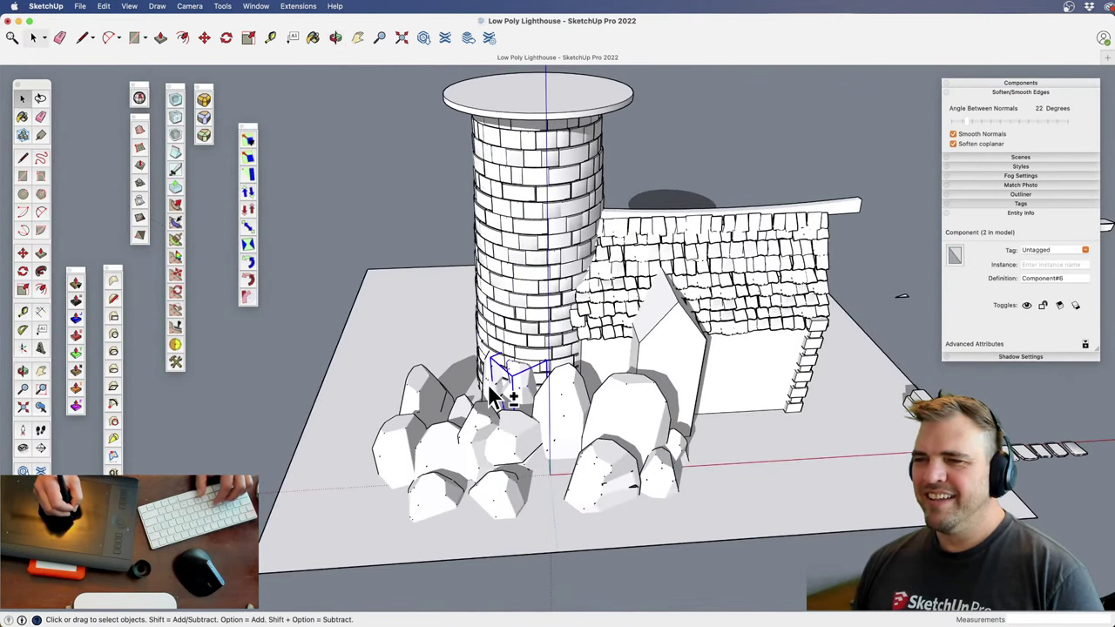
{"action": "left_click", "coordinate": [488, 384], "text": "shift"}
{"action": "middle_click_drag", "start_coordinate": [453, 423], "coordinate": [984, 439], "text": "shift"}
{"action": "key", "text": "z"}
{"action": "left_click_drag", "start_coordinate": [725, 497], "coordinate": [697, 375]}
{"action": "key", "text": "o"}
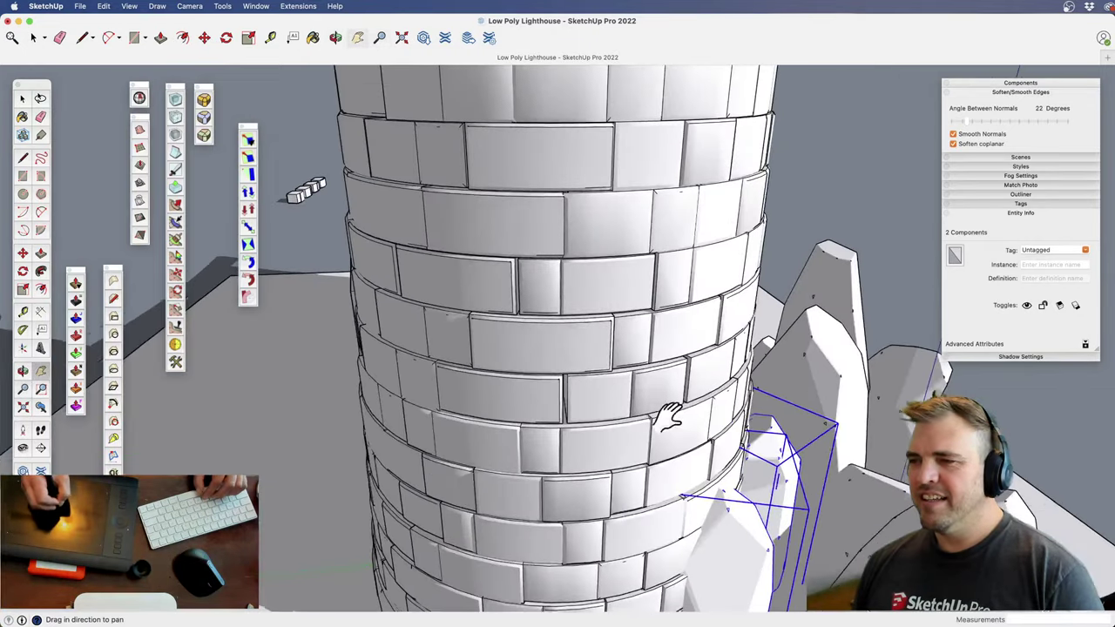
{"action": "left_click_drag", "start_coordinate": [672, 418], "coordinate": [560, 304], "text": "shift"}
{"action": "left_click_drag", "start_coordinate": [612, 460], "coordinate": [583, 350]}
{"action": "middle_click_drag", "start_coordinate": [581, 348], "coordinate": [619, 368]}
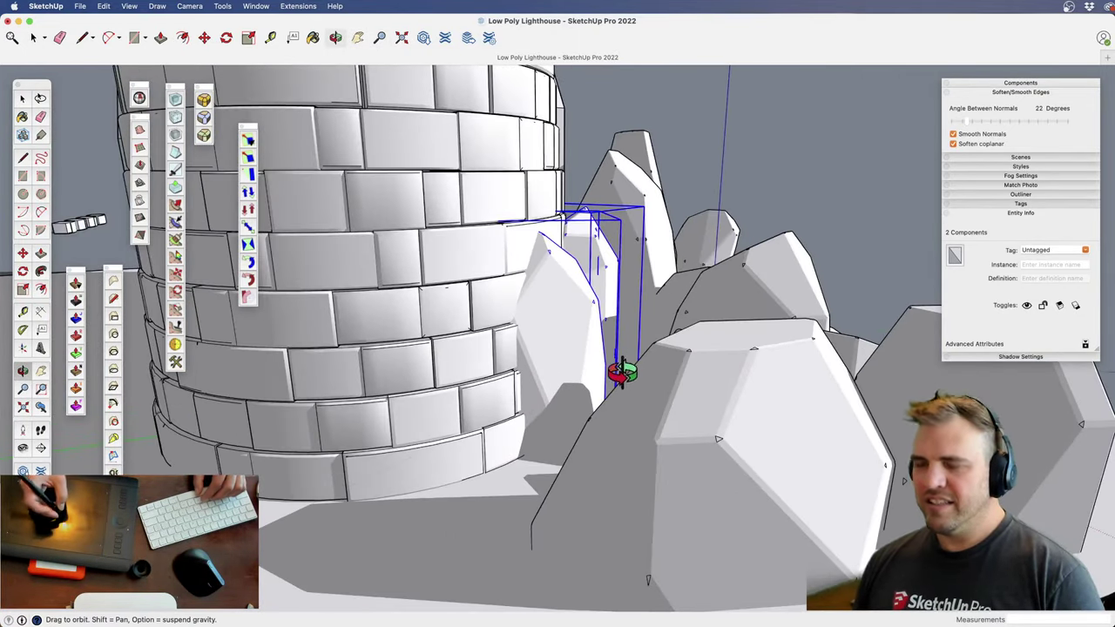
{"action": "key", "text": "m"}
{"action": "left_click", "coordinate": [582, 356]}
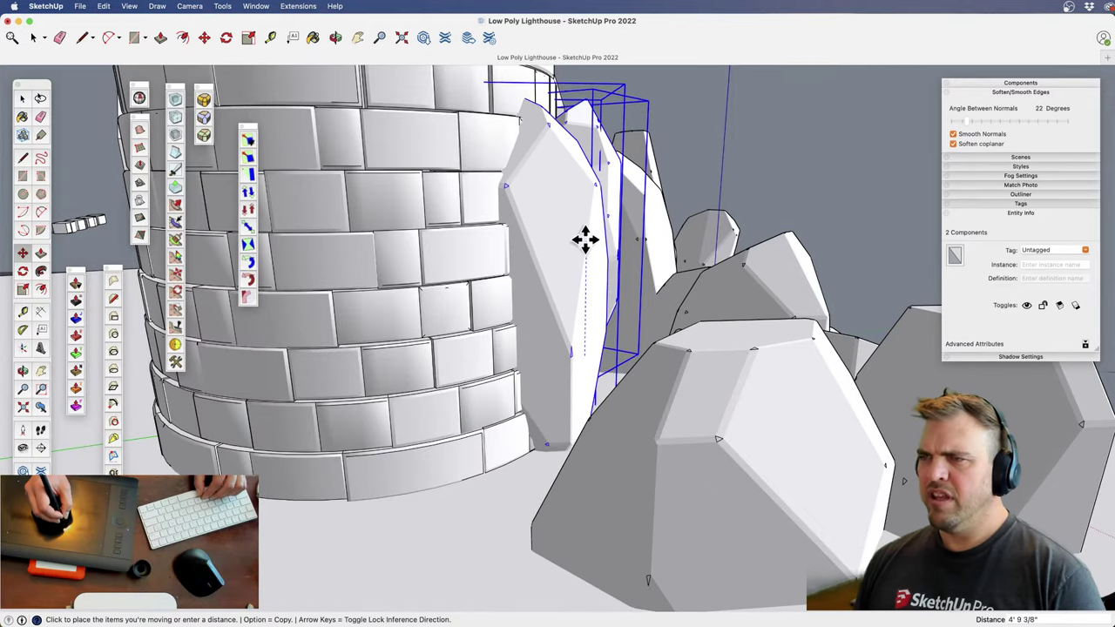
Scale the two raised rocks horizontally in the red and green directions so they extend farther out from the tower
{"action": "middle_click_drag", "start_coordinate": [584, 239], "coordinate": [601, 514], "text": "shift"}
{"action": "key", "text": "z"}
{"action": "left_click_drag", "start_coordinate": [580, 399], "coordinate": [616, 464]}
{"action": "key", "text": "h"}
{"action": "left_click_drag", "start_coordinate": [617, 463], "coordinate": [528, 398]}
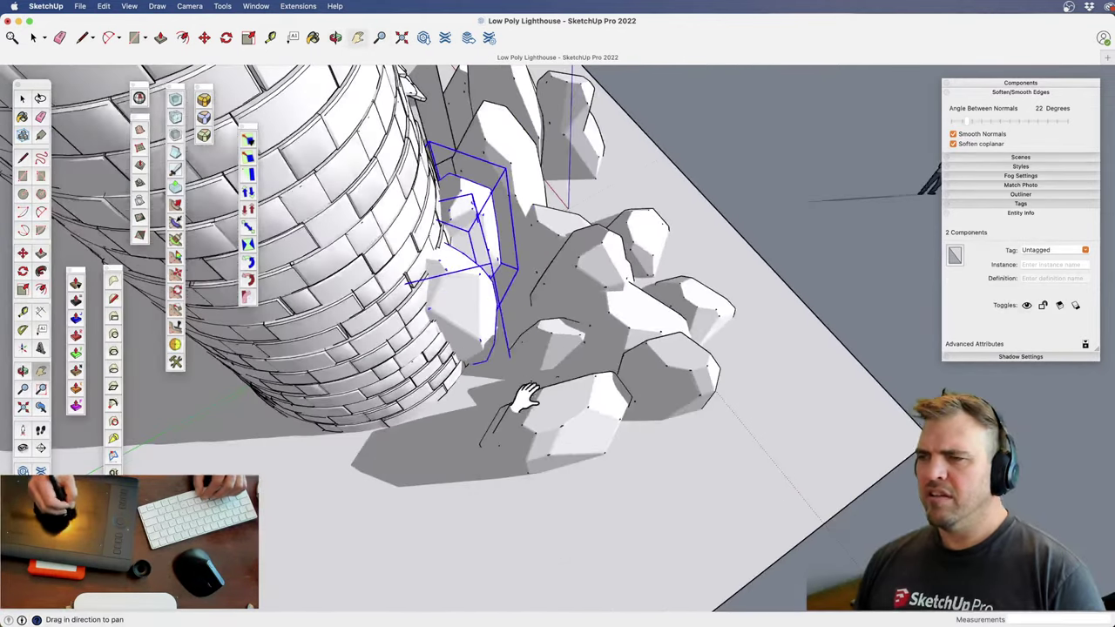
{"action": "key", "text": "m"}
{"action": "middle_click_drag", "start_coordinate": [547, 358], "coordinate": [505, 281], "text": "shift"}
{"action": "key", "text": "s"}
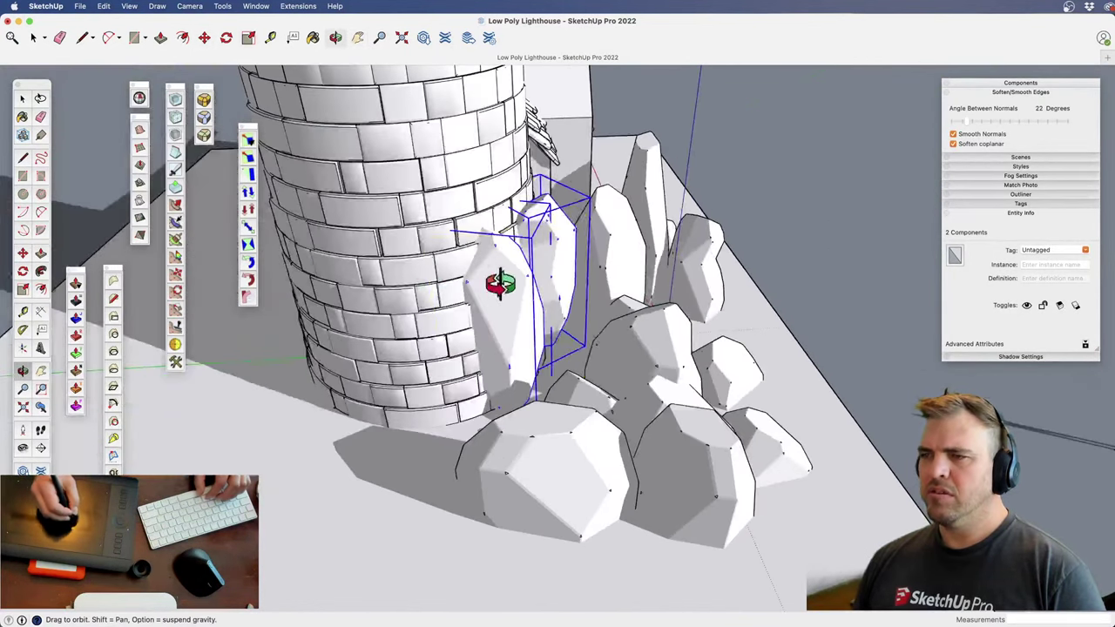
{"action": "key", "text": "x"}
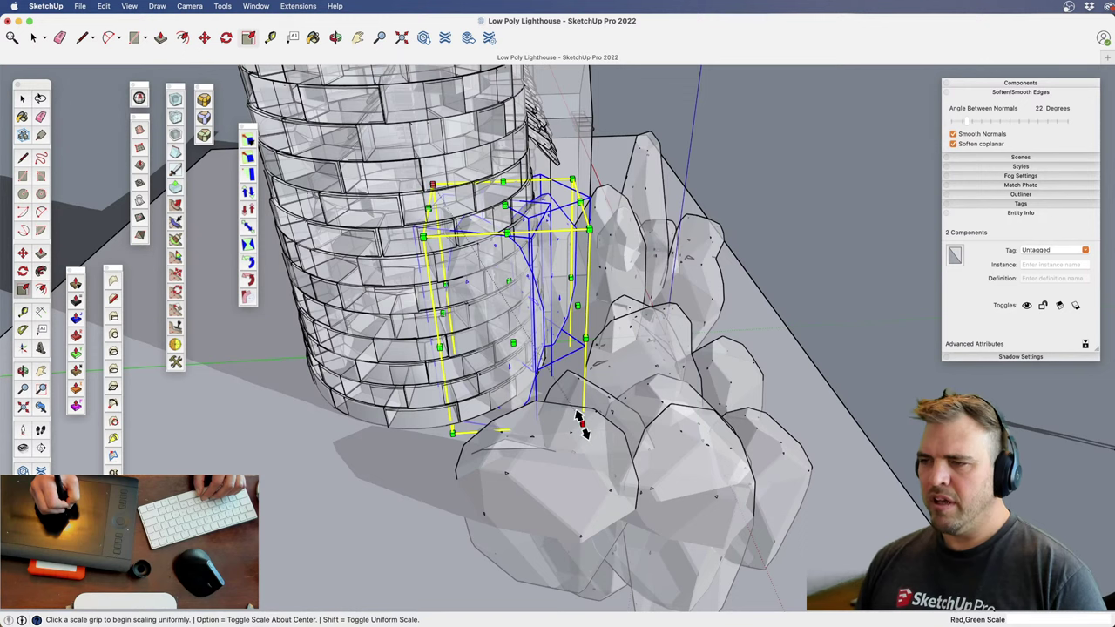
{"action": "left_click", "coordinate": [580, 419]}
{"action": "left_click", "coordinate": [630, 468]}
{"action": "key", "text": "space"}
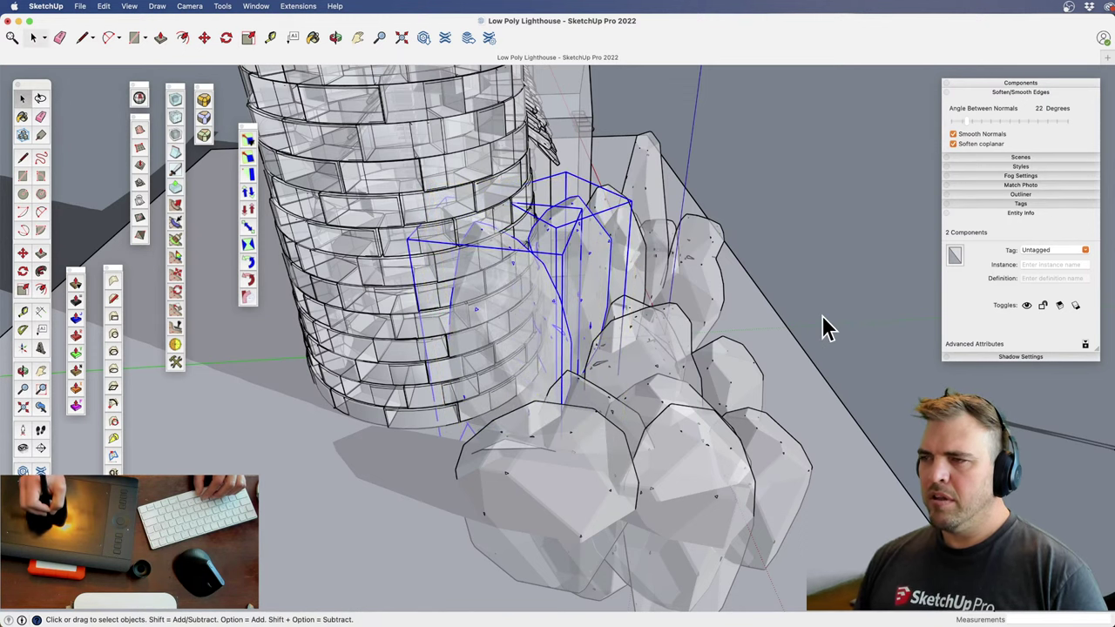
{"action": "left_click", "coordinate": [823, 319]}
Switch the model's shadows off while viewing the rock pile and the house's gabled bay
{"action": "key", "text": "z"}
{"action": "left_click_drag", "start_coordinate": [607, 288], "coordinate": [606, 324]}
{"action": "key", "text": "x"}
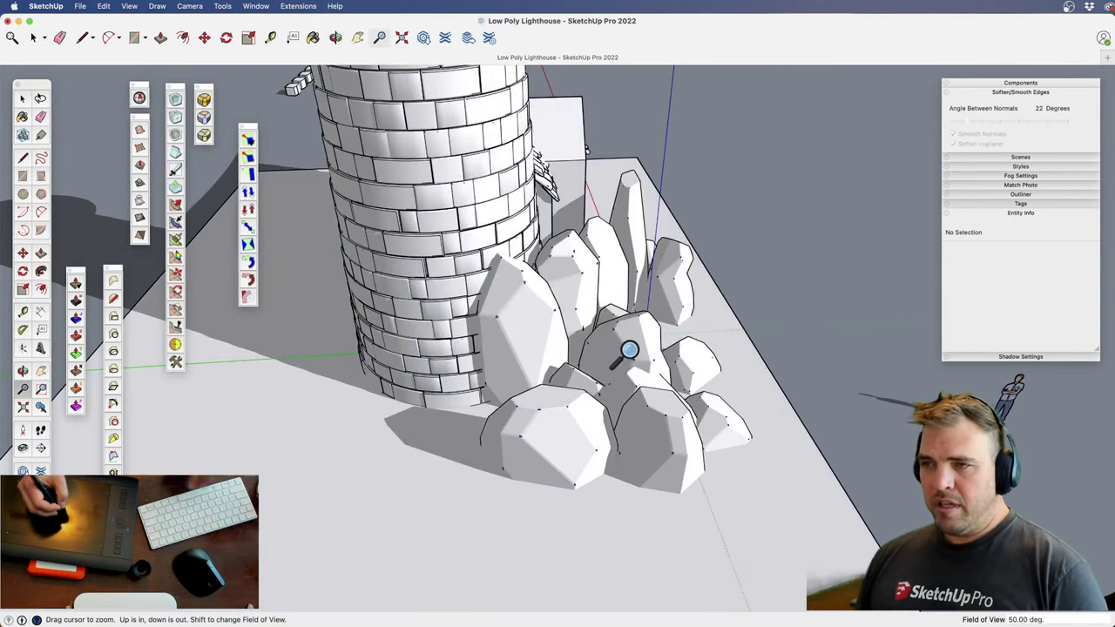
{"action": "middle_click_drag", "start_coordinate": [627, 351], "coordinate": [346, 419]}
{"action": "key", "text": "shift+s"}
{"action": "key", "text": "shift+s"}
{"action": "key", "text": "shift+s"}
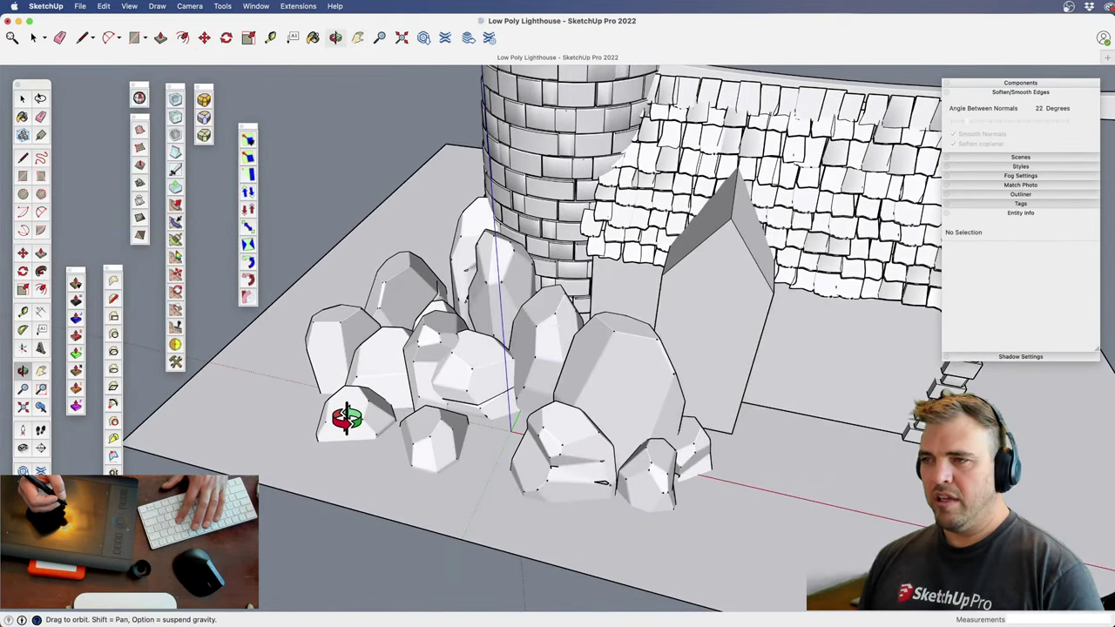
{"action": "key", "text": "shift+s"}
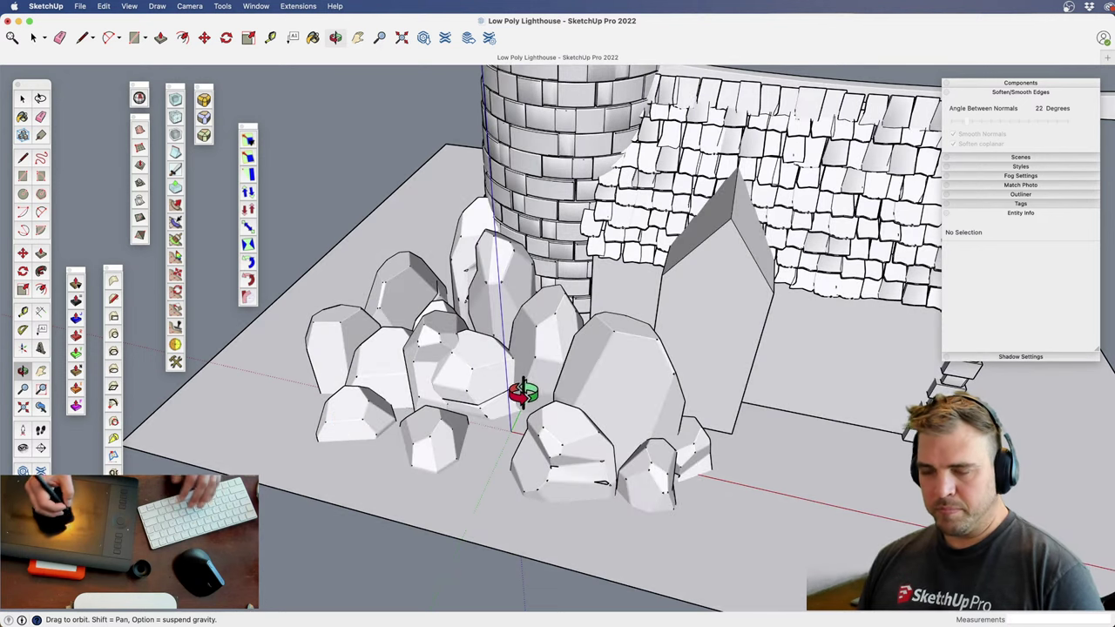
{"action": "key", "text": "space"}
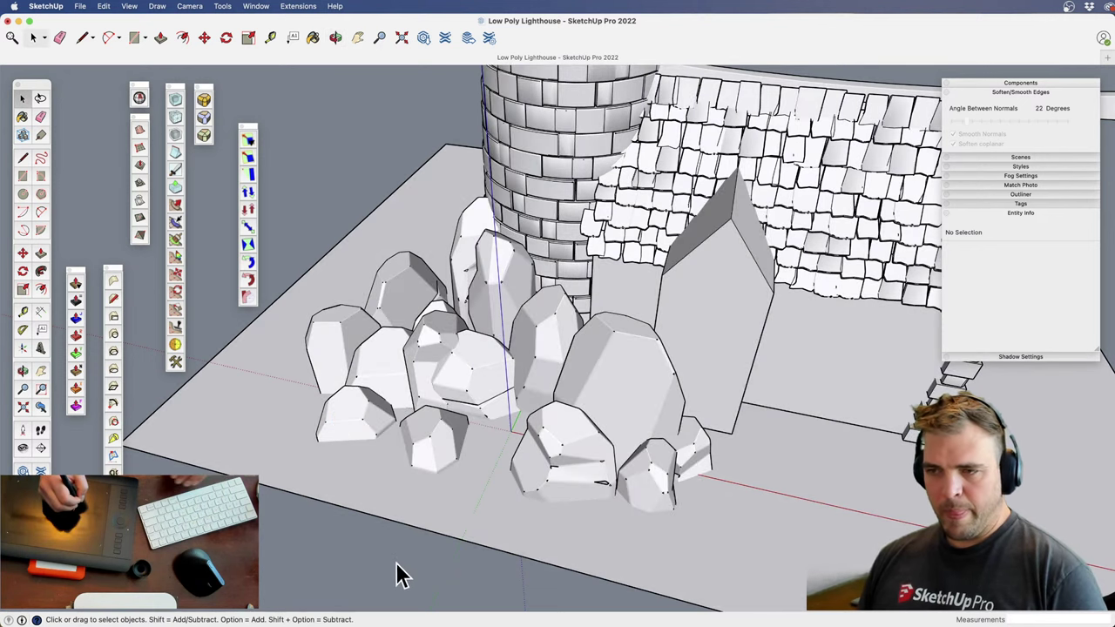
Search the available commands for "shadow" and close the search without running one
{"action": "left_click", "coordinate": [12, 38]}
{"action": "type", "text": "sho"}
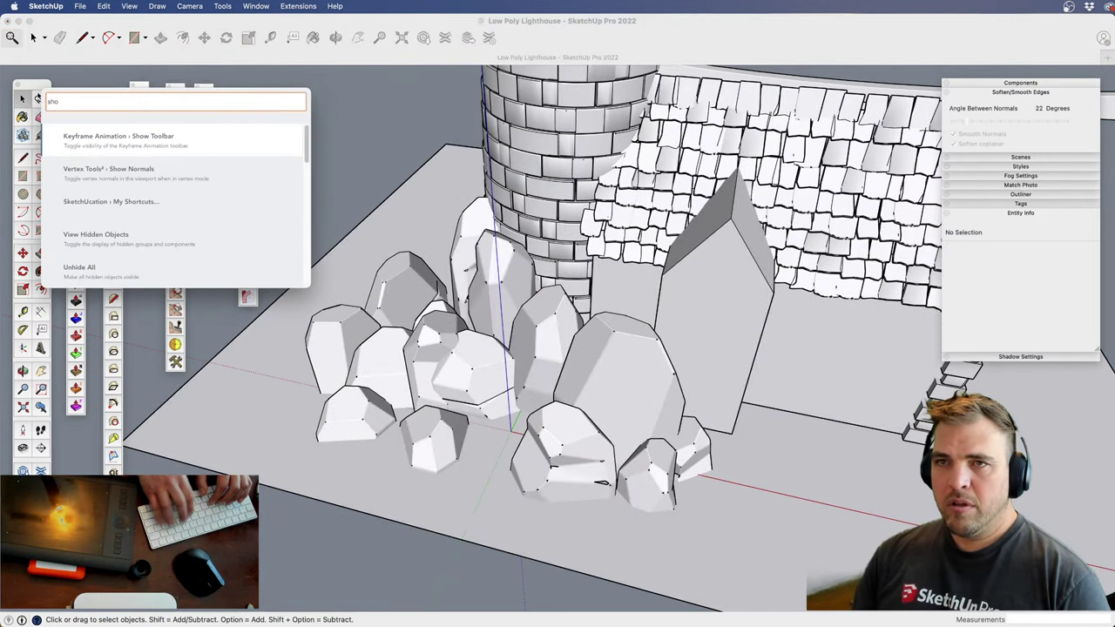
{"action": "type", "text": "dow"}
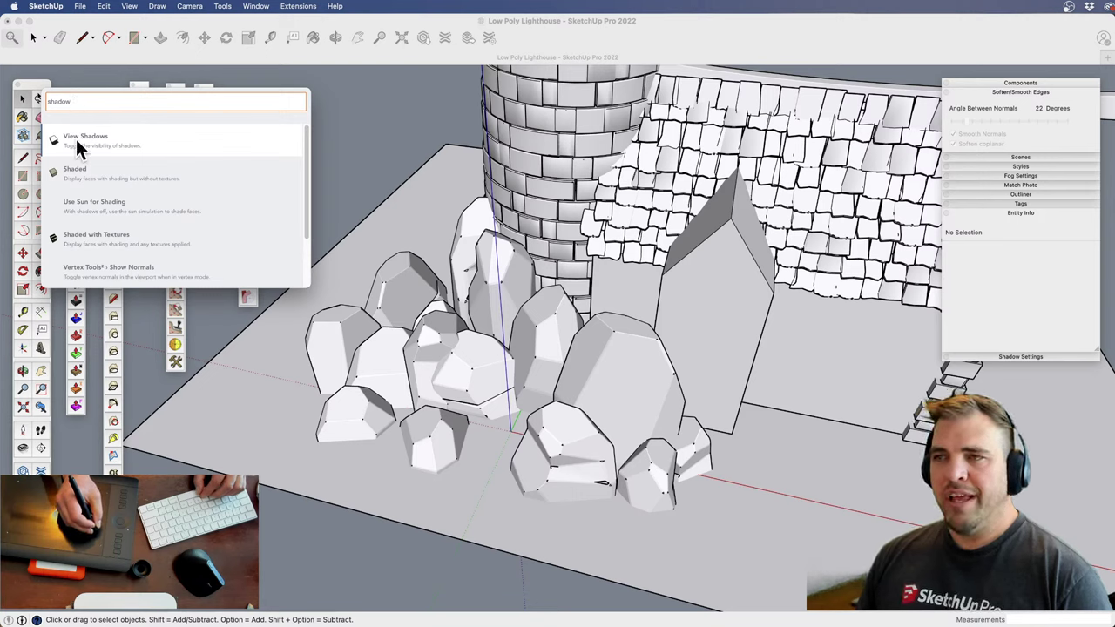
{"action": "left_click", "coordinate": [360, 168]}
Look up the shadow commands in the shortcut preferences with the filter "shado", clear the filter and close the preferences
{"action": "left_click", "coordinate": [47, 7]}
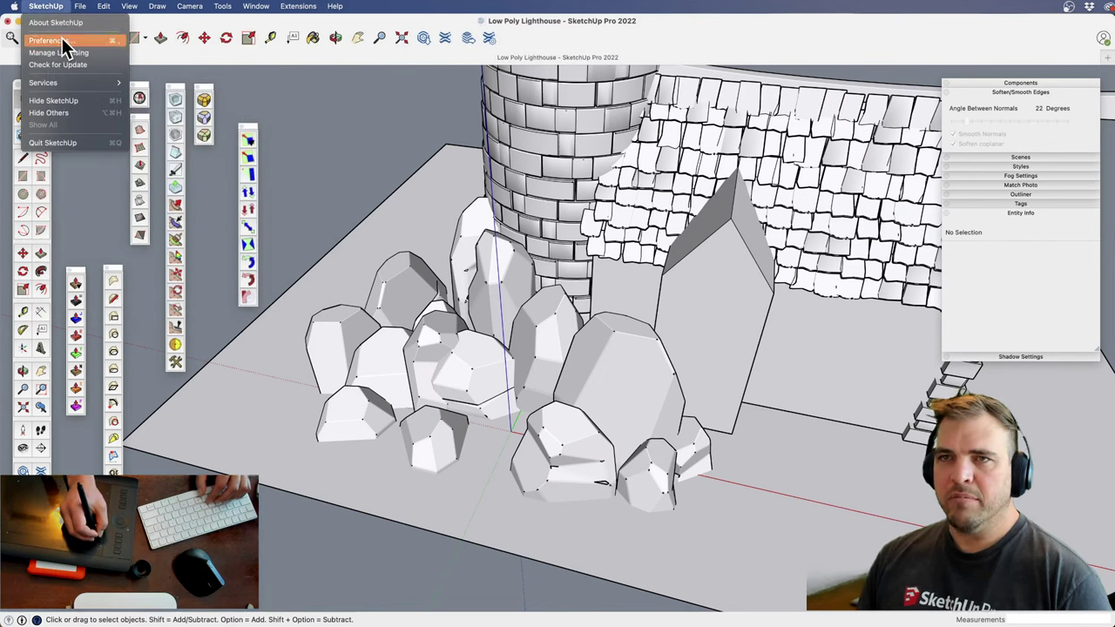
{"action": "left_click", "coordinate": [62, 40]}
{"action": "left_click_drag", "start_coordinate": [513, 136], "coordinate": [408, 125]}
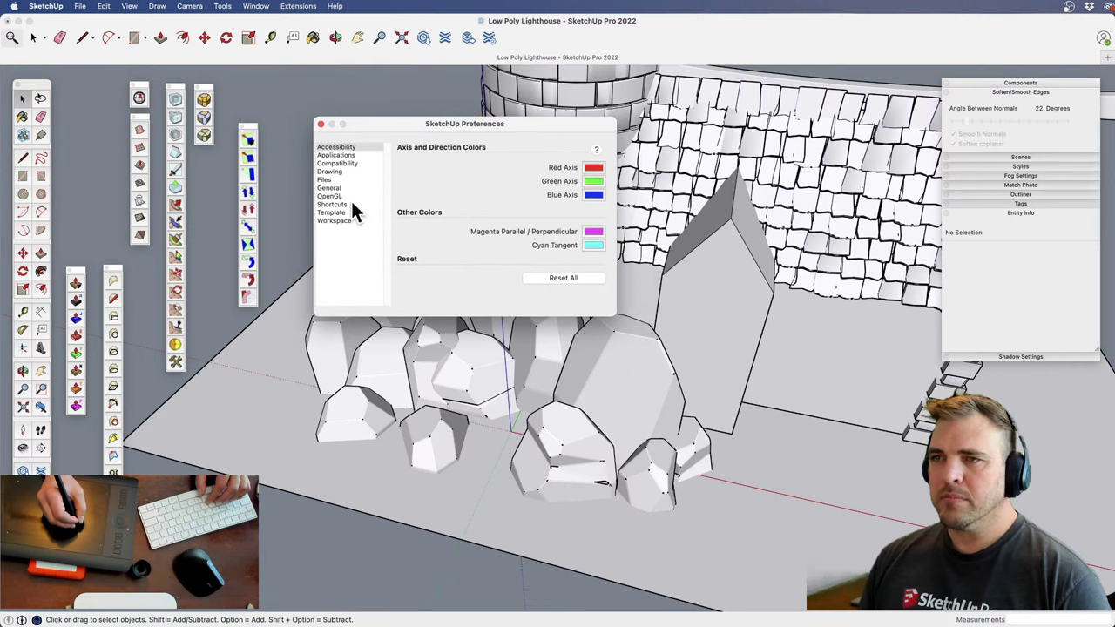
{"action": "left_click", "coordinate": [340, 203]}
{"action": "left_click", "coordinate": [471, 148]}
{"action": "type", "text": "shad"}
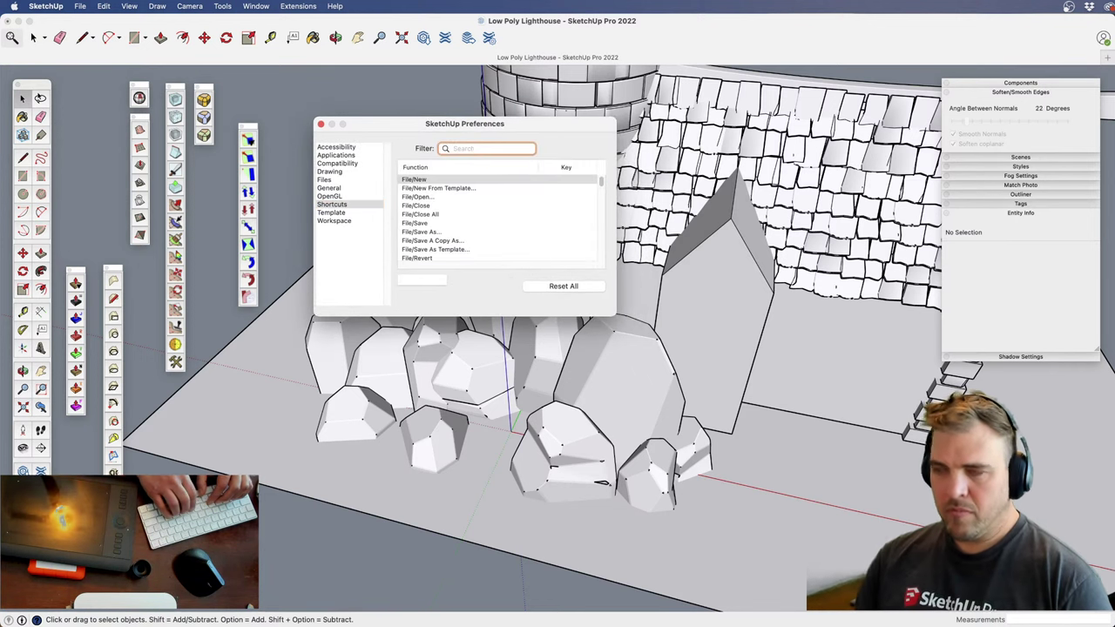
{"action": "type", "text": "o"}
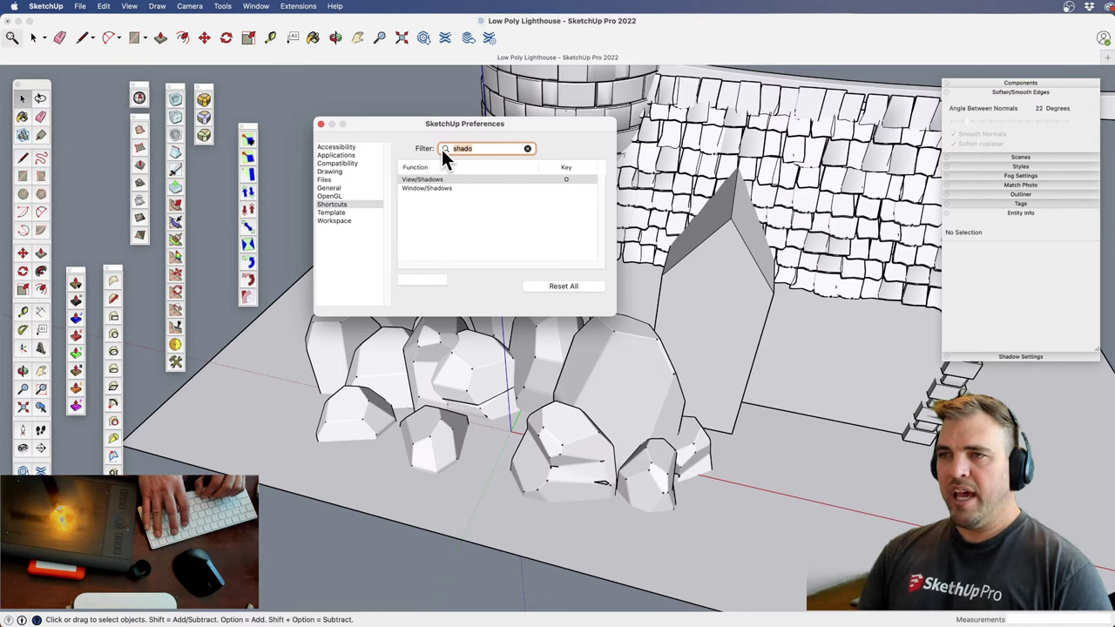
{"action": "key", "text": "BackSpace"}
{"action": "key", "text": "BackSpace"}
{"action": "key", "text": "BackSpace"}
{"action": "key", "text": "BackSpace"}
{"action": "key", "text": "BackSpace"}
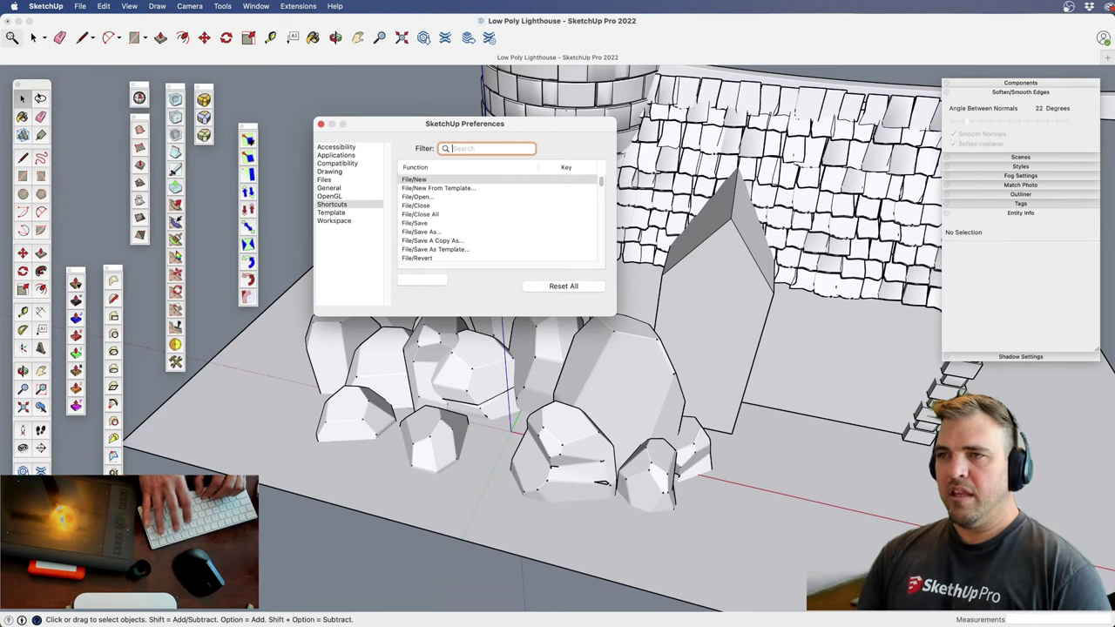
{"action": "left_click", "coordinate": [320, 124]}
Lower the two tall rocks beside the house's gabled bay slightly and turn the shadows on
{"action": "middle_click_drag", "start_coordinate": [391, 281], "coordinate": [374, 468]}
{"action": "middle_click_drag", "start_coordinate": [449, 394], "coordinate": [522, 279], "text": "shift"}
{"action": "left_click", "coordinate": [496, 313]}
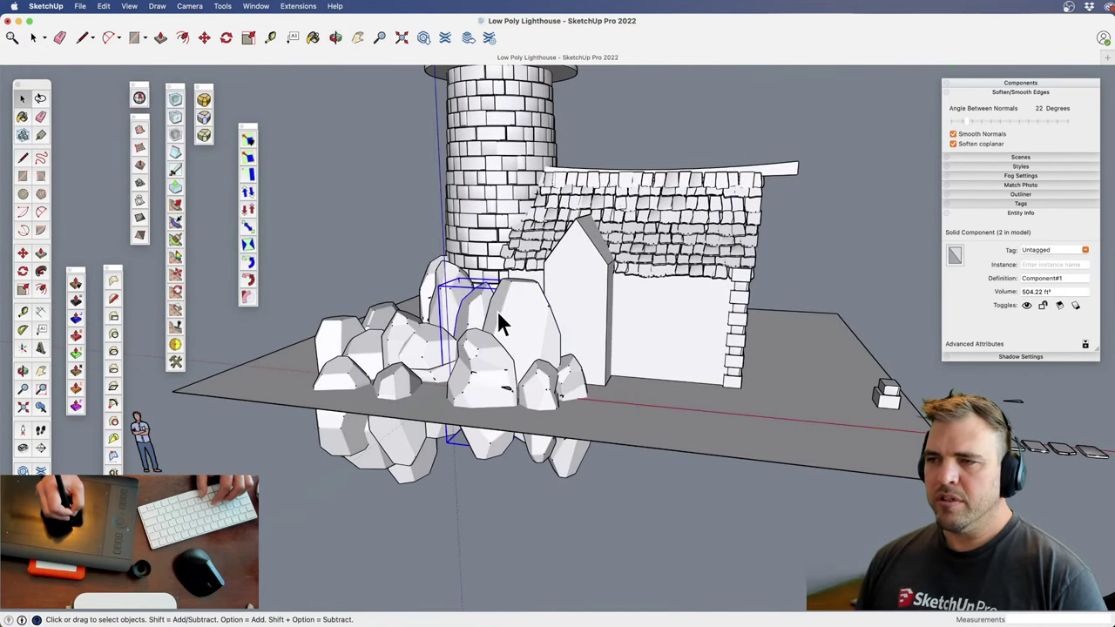
{"action": "left_click", "coordinate": [510, 305], "text": "shift"}
{"action": "key", "text": "m"}
{"action": "mouse_move", "coordinate": [510, 309]}
{"action": "middle_mouse_down"}
{"action": "mouse_move", "coordinate": [514, 256]}
{"action": "mouse_move", "coordinate": [516, 289]}
{"action": "middle_mouse_up"}
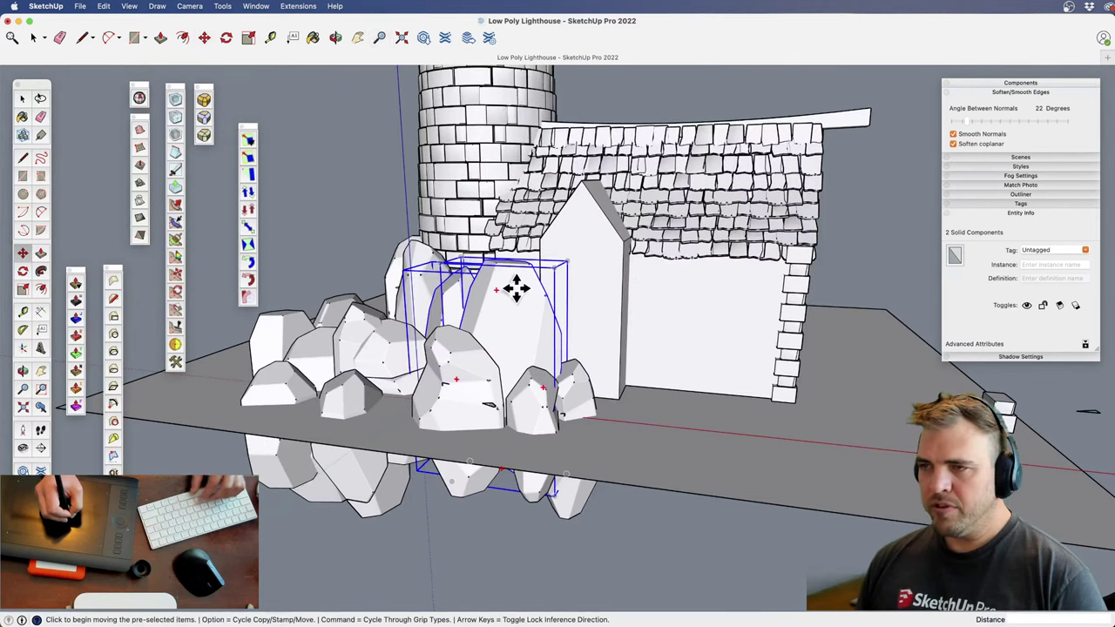
{"action": "left_click", "coordinate": [516, 289]}
{"action": "left_click", "coordinate": [516, 312]}
{"action": "key", "text": "space"}
{"action": "key", "text": "shift+s"}
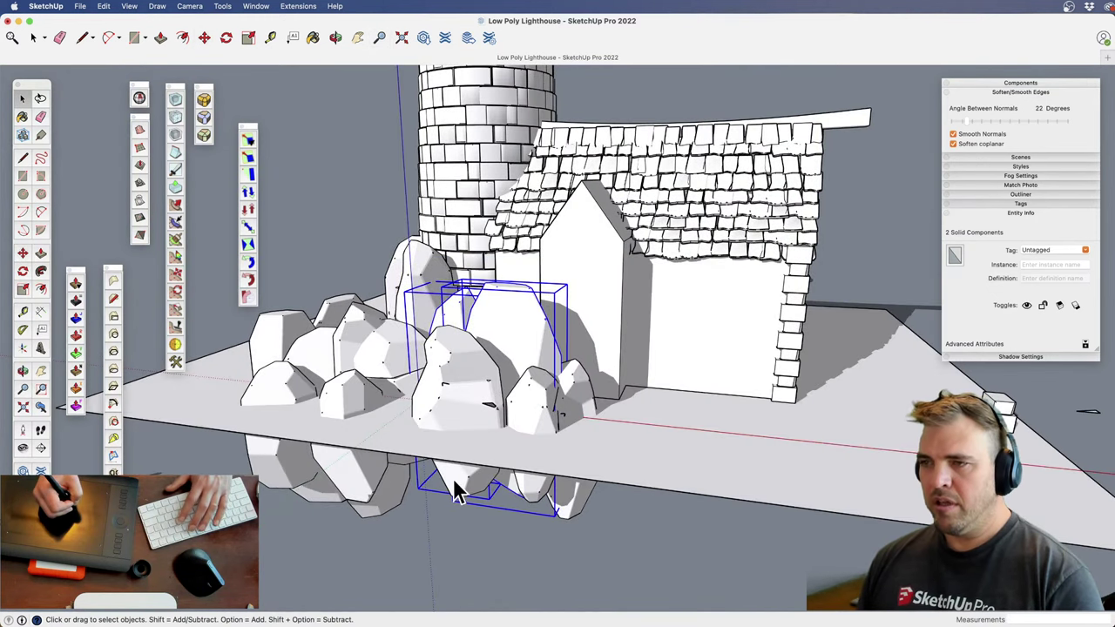
{"action": "left_click", "coordinate": [423, 527]}
Move the tall rock between the tower and the gabled bay horizontally by about 1' 10"
{"action": "middle_click_drag", "start_coordinate": [408, 296], "coordinate": [441, 483]}
{"action": "left_click", "coordinate": [468, 420]}
{"action": "key", "text": "z"}
{"action": "key", "text": "s"}
{"action": "left_click_drag", "start_coordinate": [441, 482], "coordinate": [525, 267]}
{"action": "middle_click_drag", "start_coordinate": [525, 267], "coordinate": [680, 470]}
{"action": "key", "text": "m"}
{"action": "left_click_drag", "start_coordinate": [706, 475], "coordinate": [672, 460]}
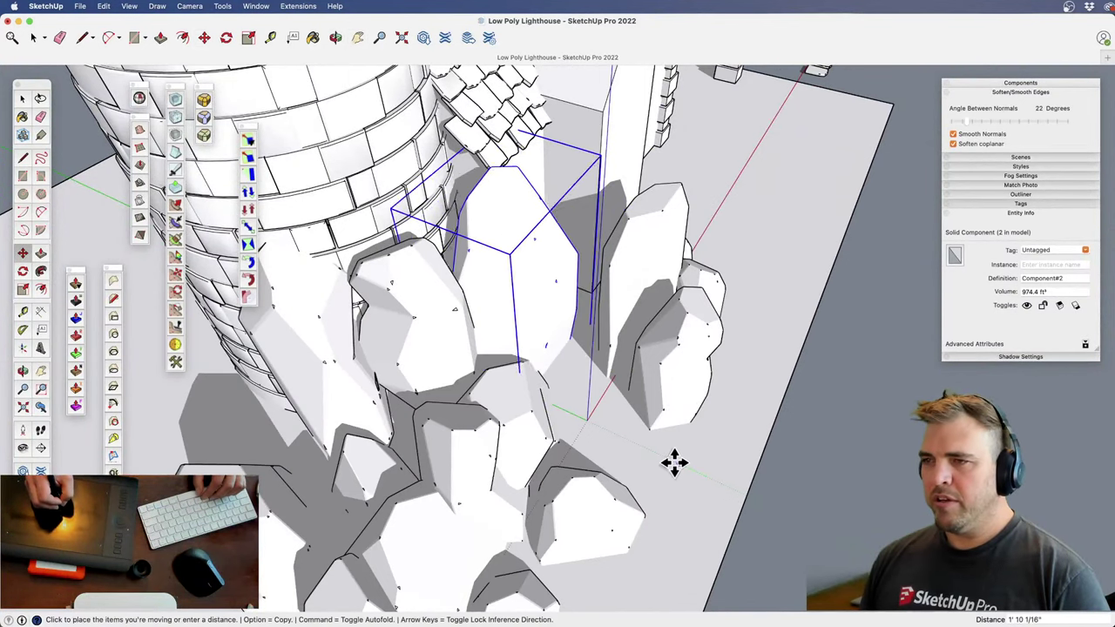
Scale the same tall rock outward in the red and green directions to widen it away from the tower
{"action": "key", "text": "s"}
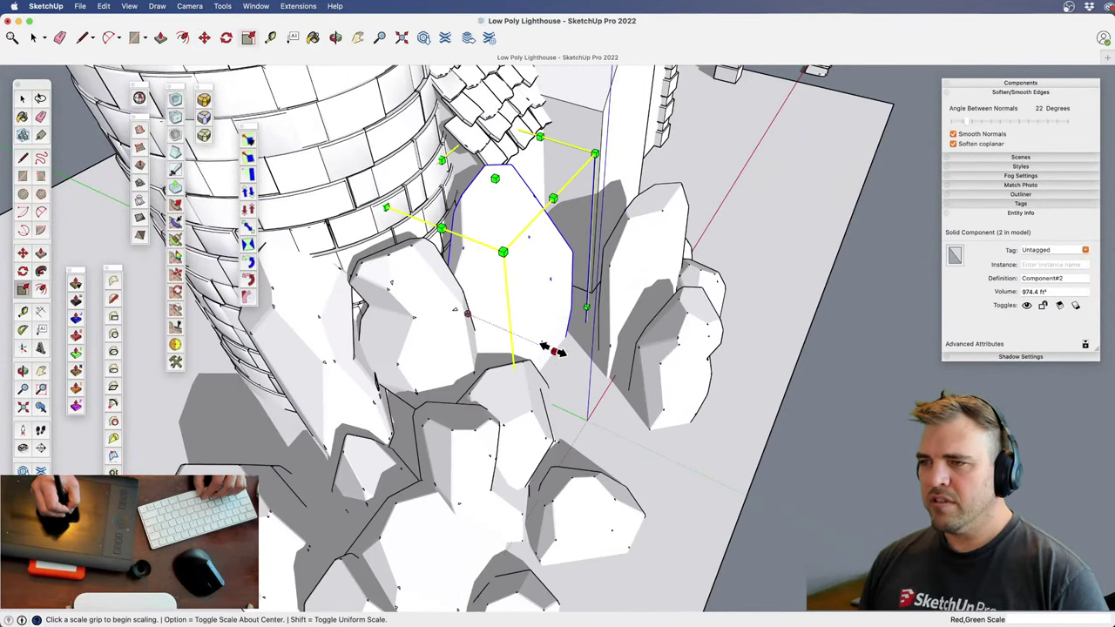
{"action": "left_click_drag", "start_coordinate": [551, 350], "coordinate": [600, 374]}
{"action": "left_click", "coordinate": [599, 374]}
{"action": "middle_click_drag", "start_coordinate": [600, 375], "coordinate": [428, 455]}
{"action": "key", "text": "m"}
{"action": "middle_click_drag", "start_coordinate": [510, 424], "coordinate": [542, 376], "text": "shift"}
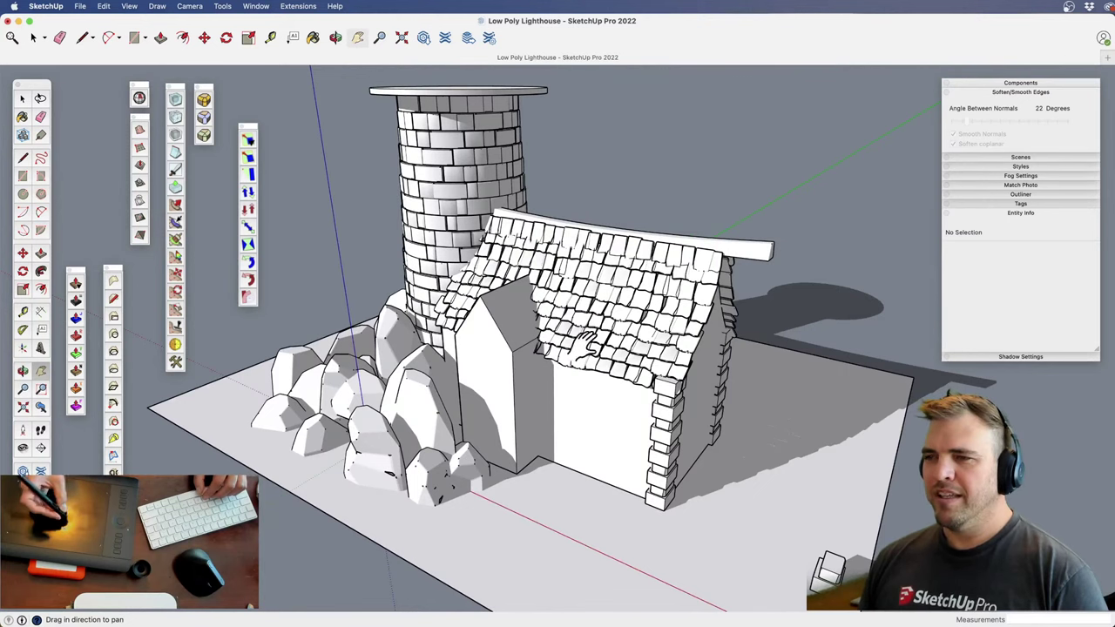
{"action": "middle_click_drag", "start_coordinate": [582, 344], "coordinate": [568, 435]}
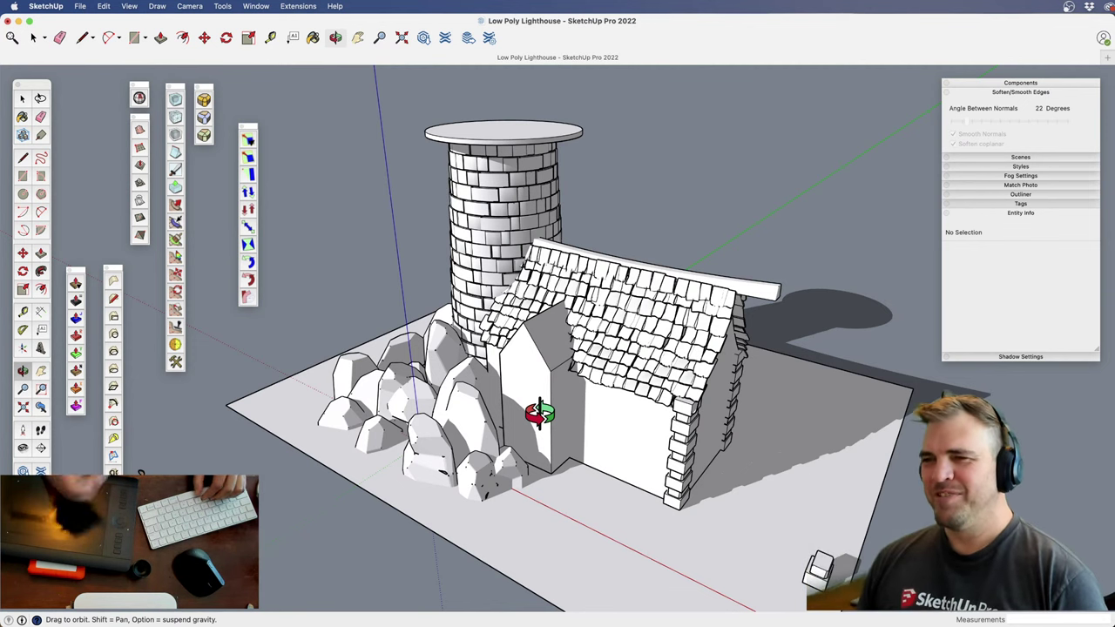
Lower the rock in front of the tall one beside the gabled bay and deselect it
{"action": "key", "text": "space"}
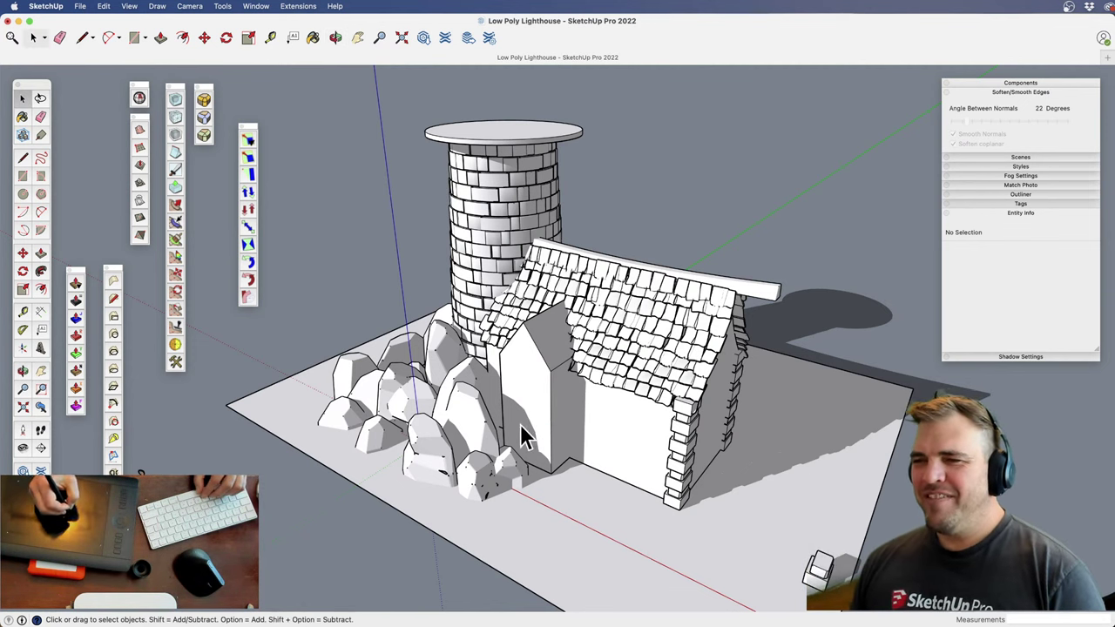
{"action": "left_click", "coordinate": [490, 433]}
{"action": "key", "text": "m"}
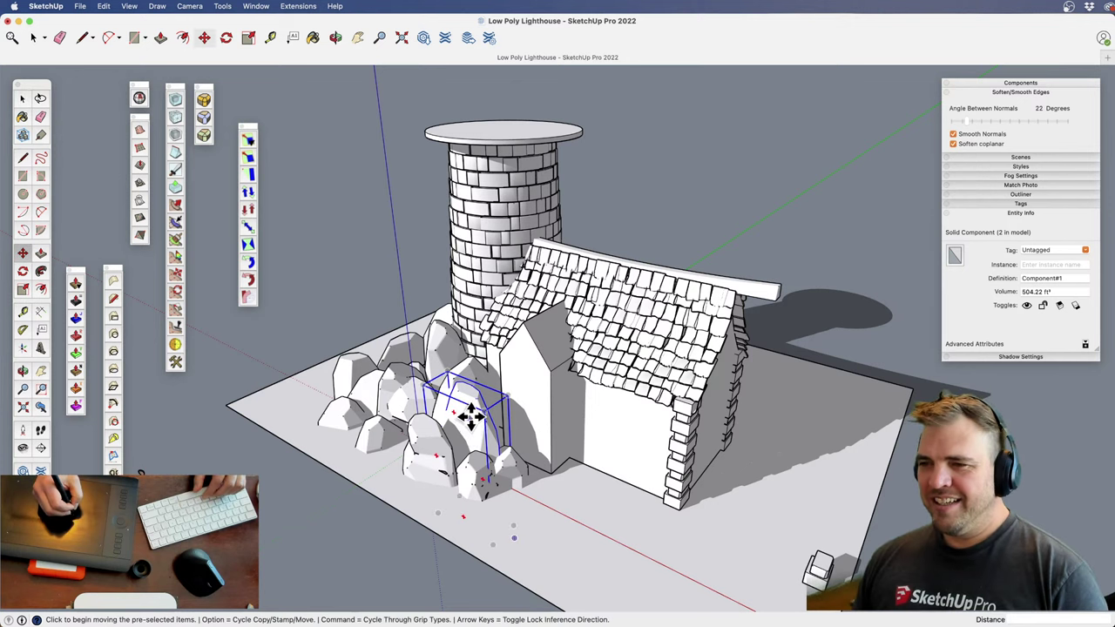
{"action": "key", "text": "space"}
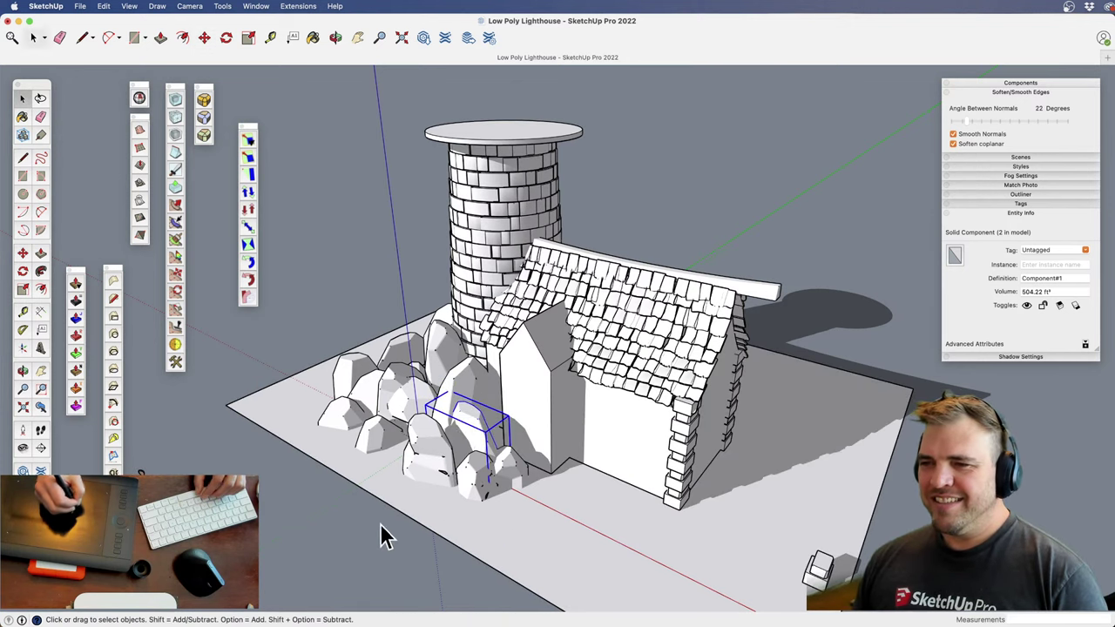
{"action": "left_click", "coordinate": [385, 532]}
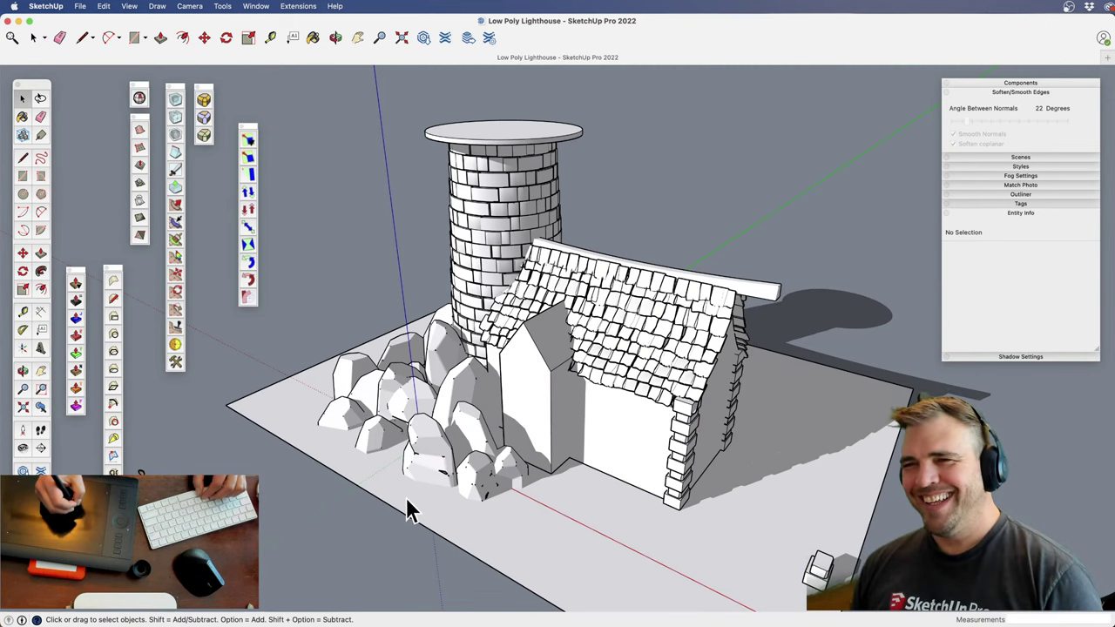
Move the human scale figure onto the ground in front of the house, beside the gabled bay and rocks
{"action": "middle_click_drag", "start_coordinate": [518, 467], "coordinate": [530, 435]}
{"action": "key", "text": "z"}
{"action": "left_click_drag", "start_coordinate": [531, 434], "coordinate": [522, 444]}
{"action": "key", "text": "h"}
{"action": "key", "text": "space"}
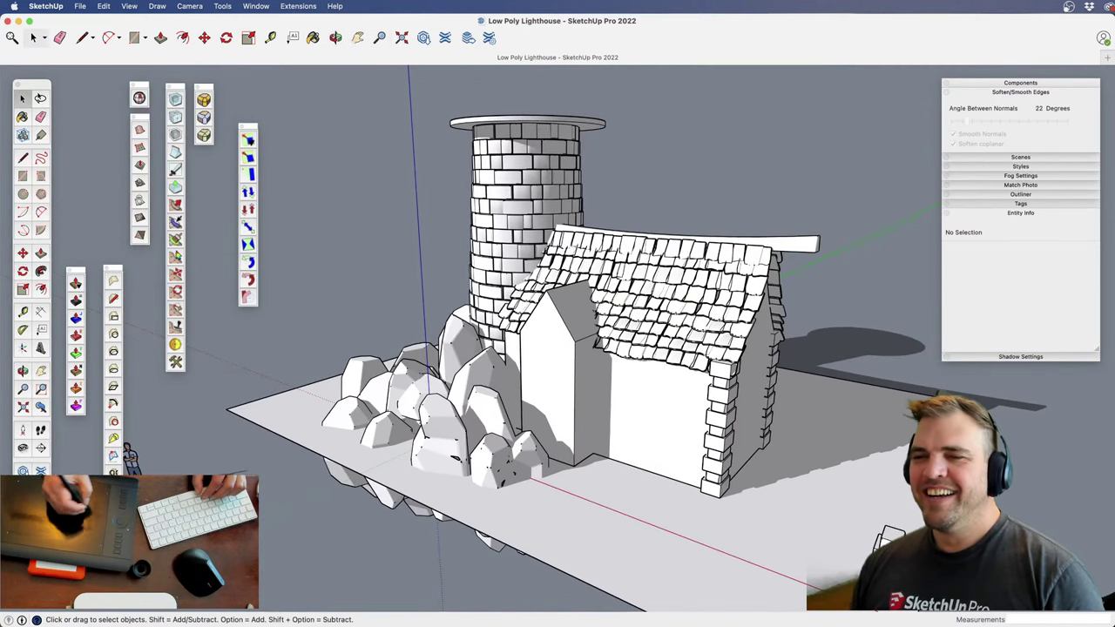
{"action": "left_click", "coordinate": [441, 452]}
{"action": "key", "text": "m"}
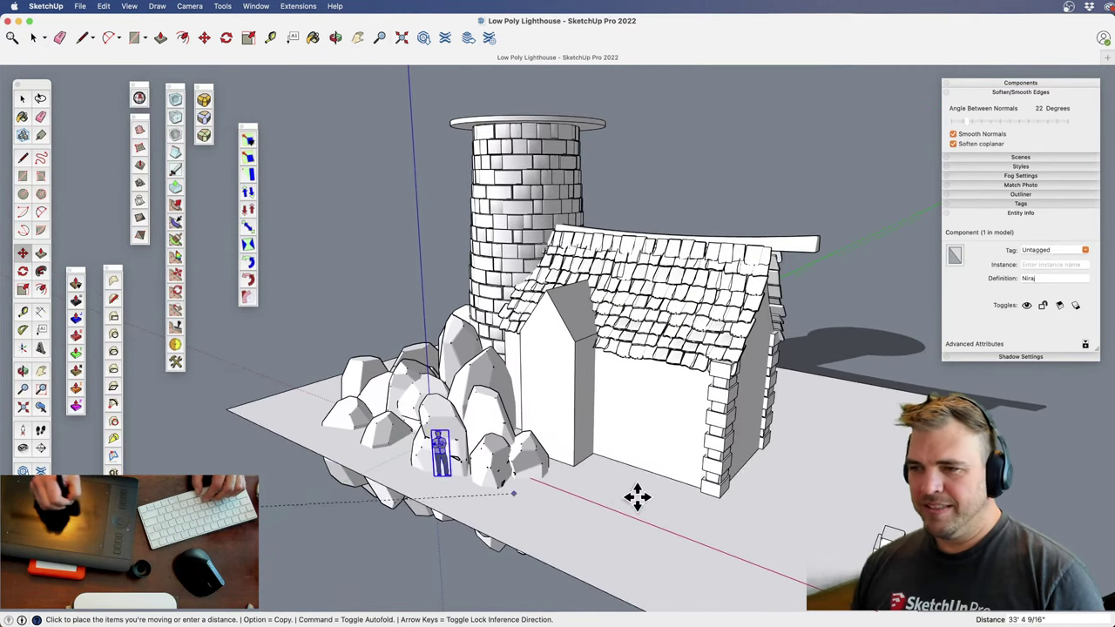
{"action": "left_click", "coordinate": [640, 500]}
{"action": "key", "text": "space"}
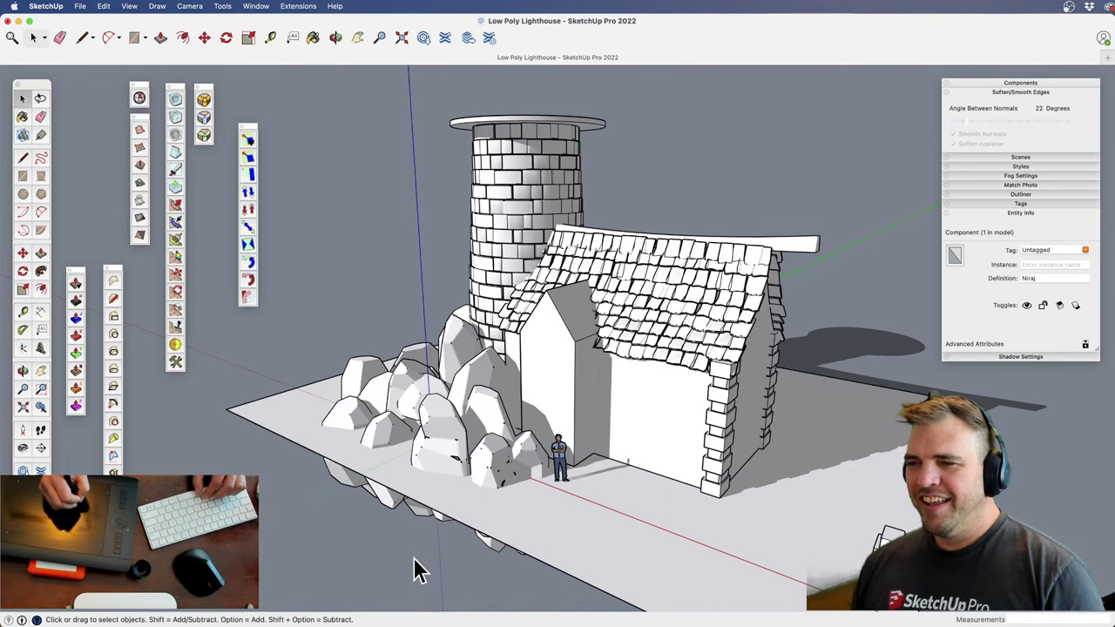
{"action": "left_click", "coordinate": [414, 571]}
{"action": "middle_click_drag", "start_coordinate": [467, 480], "coordinate": [475, 399]}
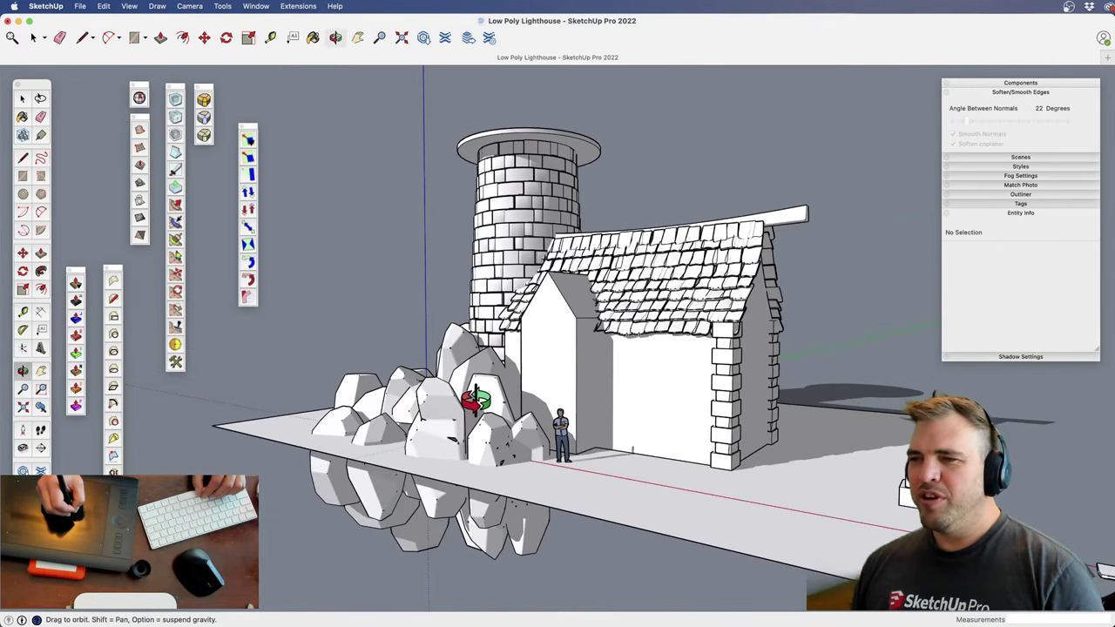
{"action": "key", "text": "z"}
{"action": "left_click_drag", "start_coordinate": [493, 452], "coordinate": [498, 415]}
{"action": "key", "text": "h"}
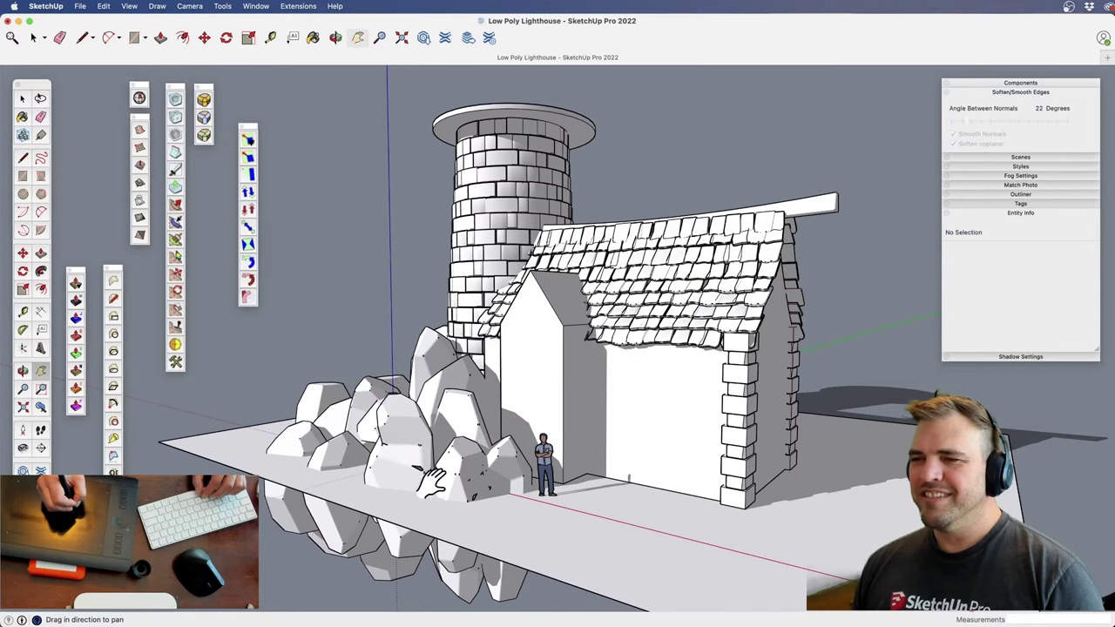
{"action": "key", "text": "space"}
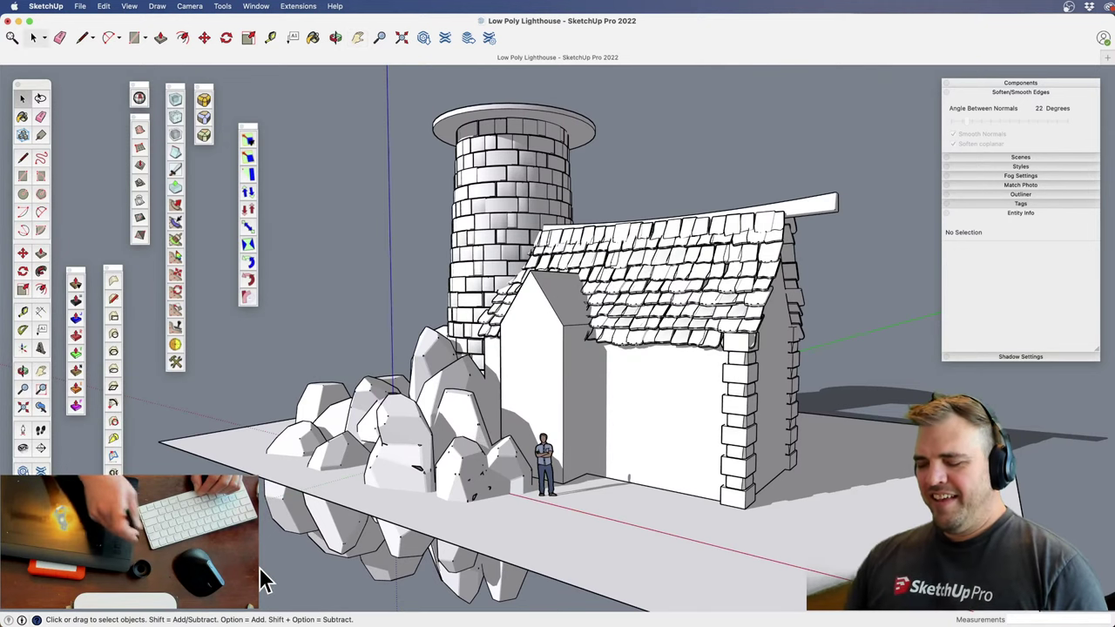